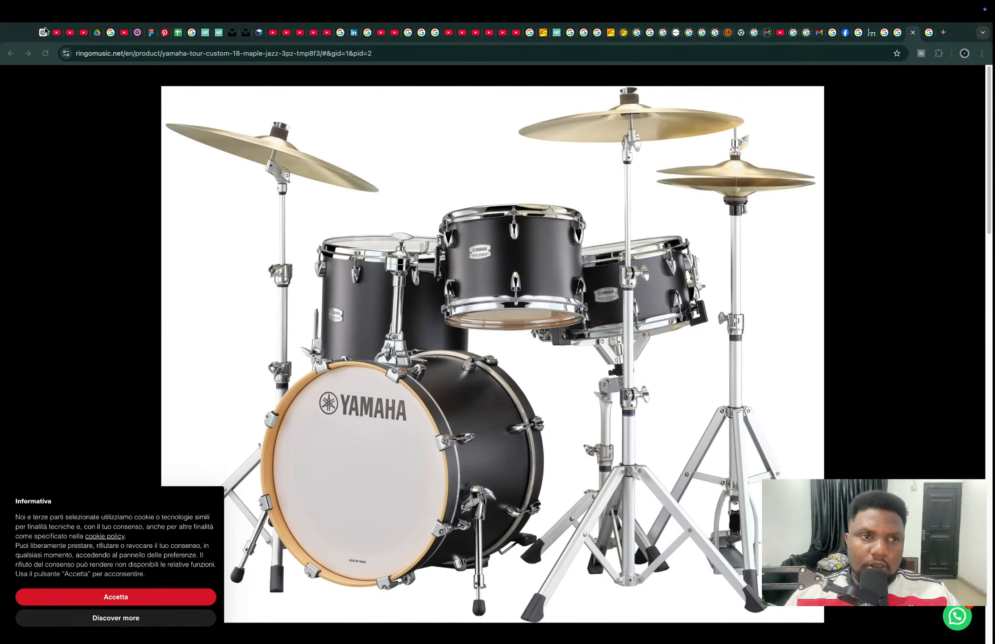
Step: Switch to Blender and open the Downloads folder in Finder
{"action": "left_click", "coordinate": [43, 33]}
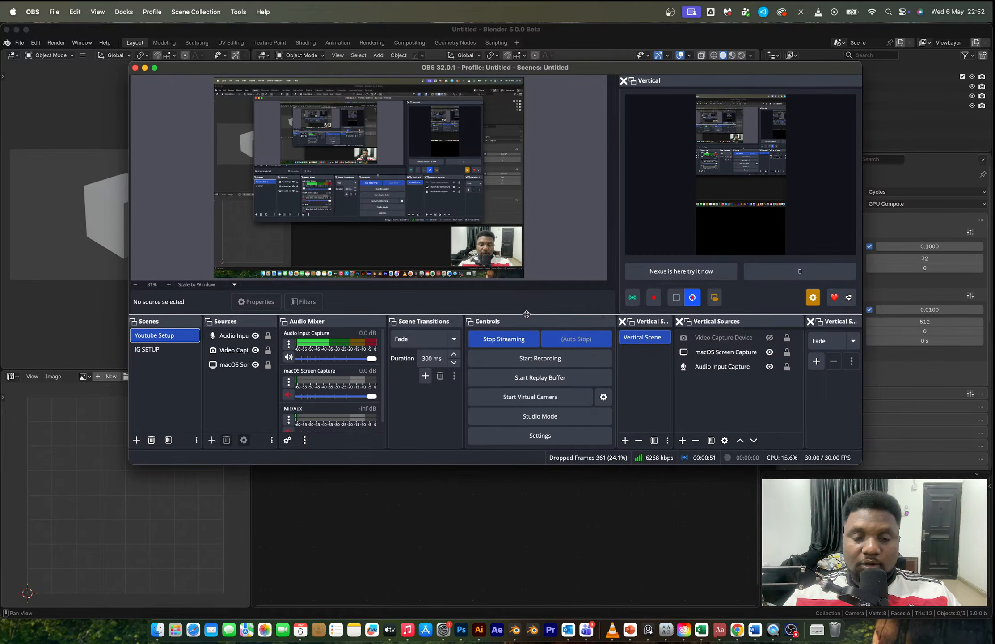
{"action": "left_click", "coordinate": [419, 31]}
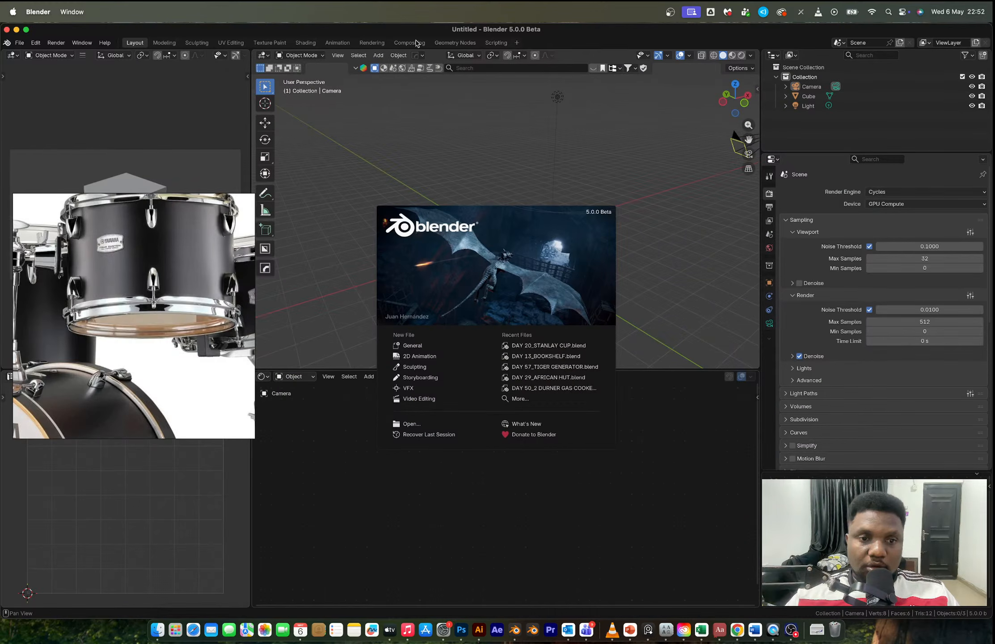
{"action": "left_click", "coordinate": [157, 629]}
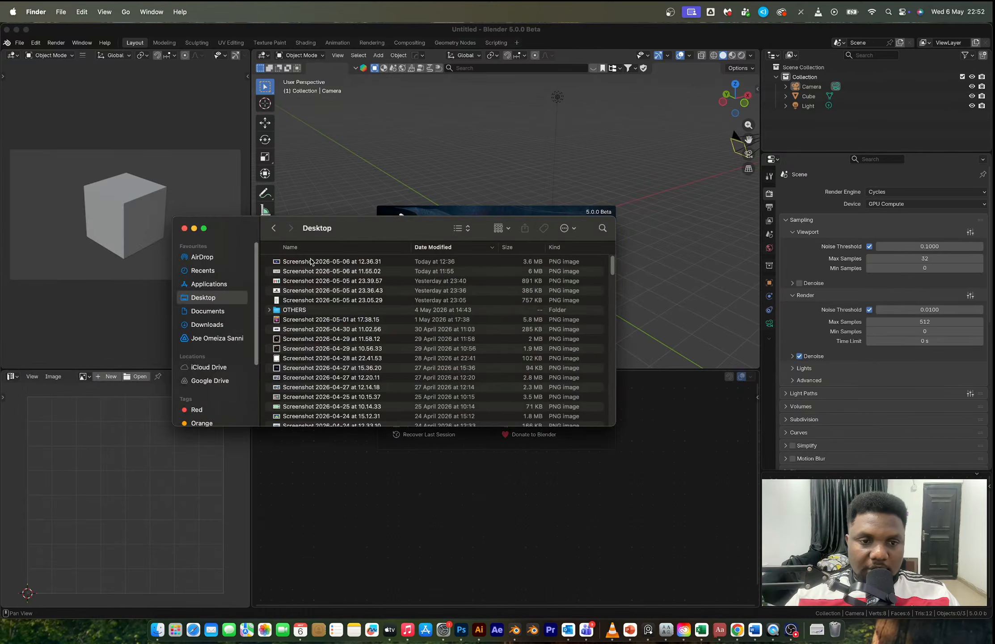
{"action": "left_click", "coordinate": [207, 325]}
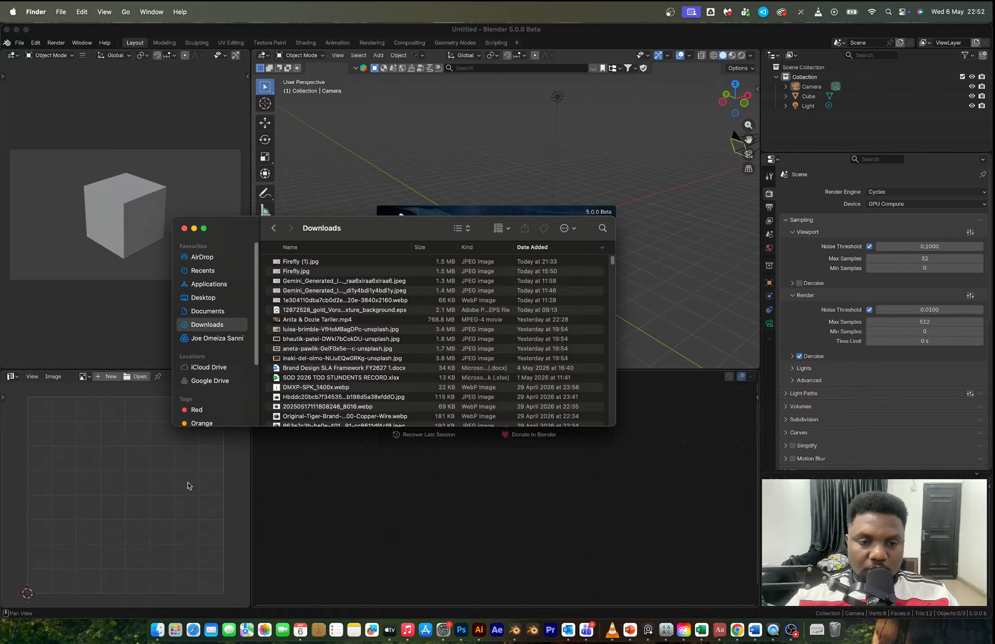
Step: Switch to the browser and save the black Yamaha drum kit picture to Downloads as 53109-scaled
{"action": "key", "text": "ctrl+Right"}
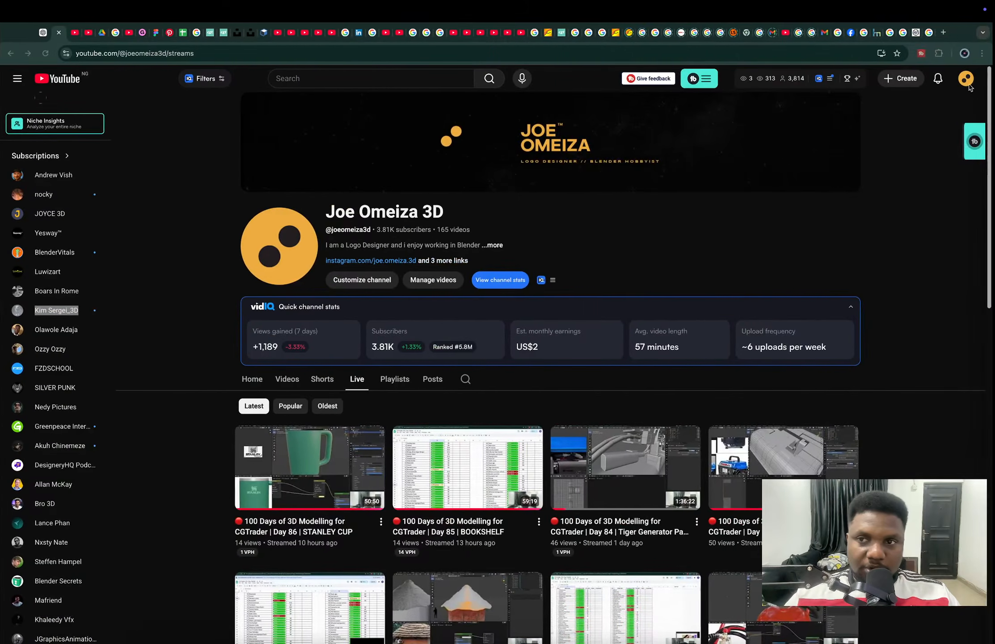
{"action": "left_click", "coordinate": [929, 33]}
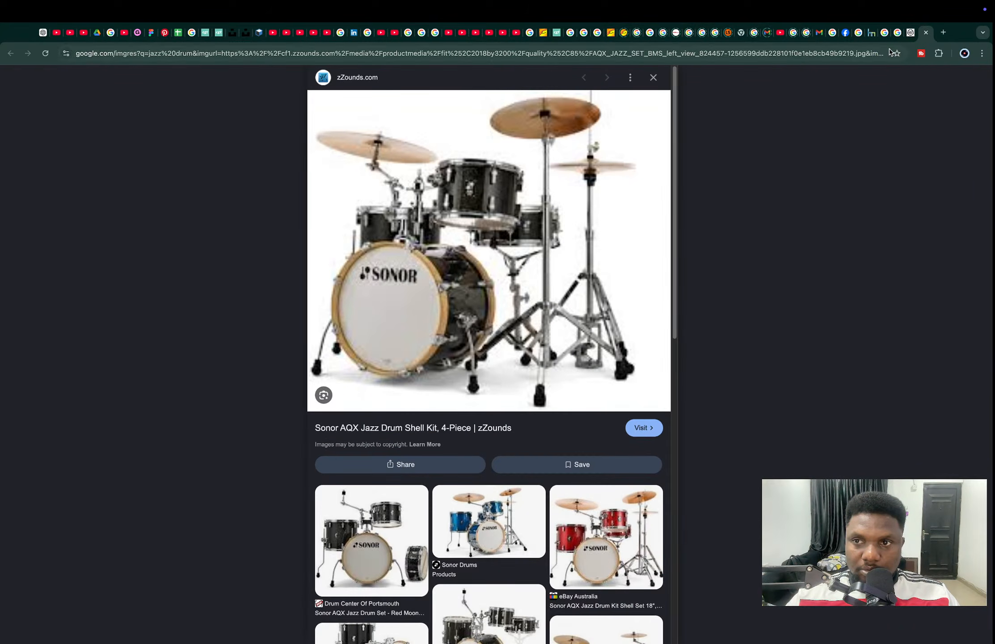
{"action": "left_click", "coordinate": [911, 32]}
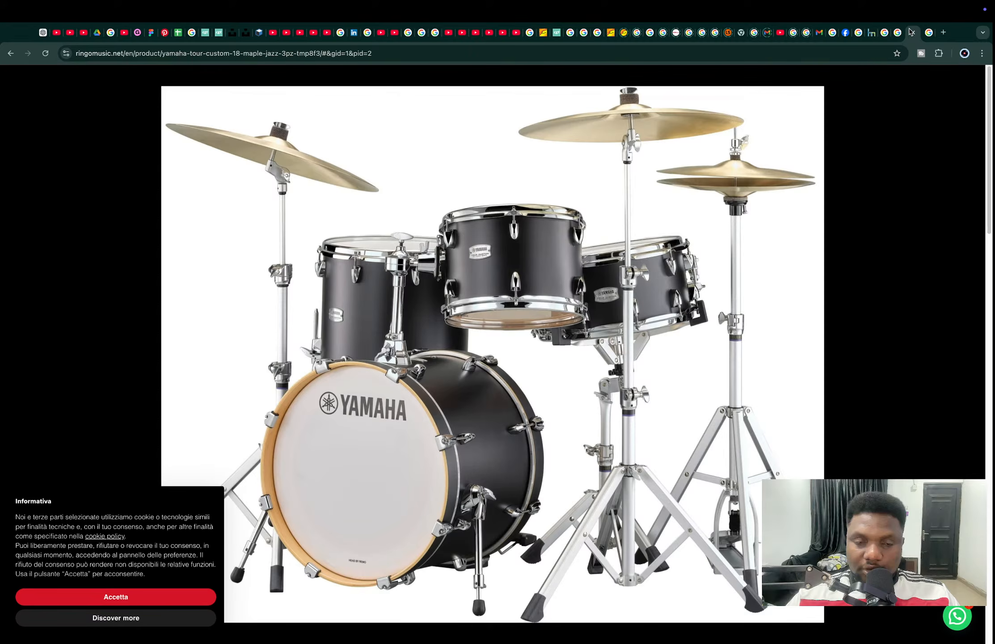
{"action": "right_click", "coordinate": [463, 331]}
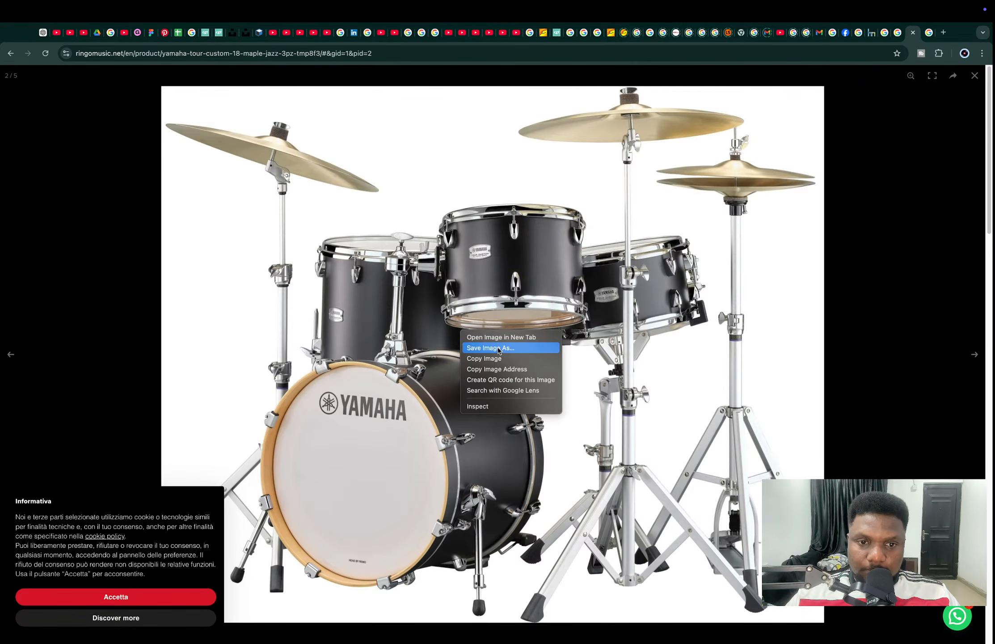
{"action": "left_click", "coordinate": [499, 349]}
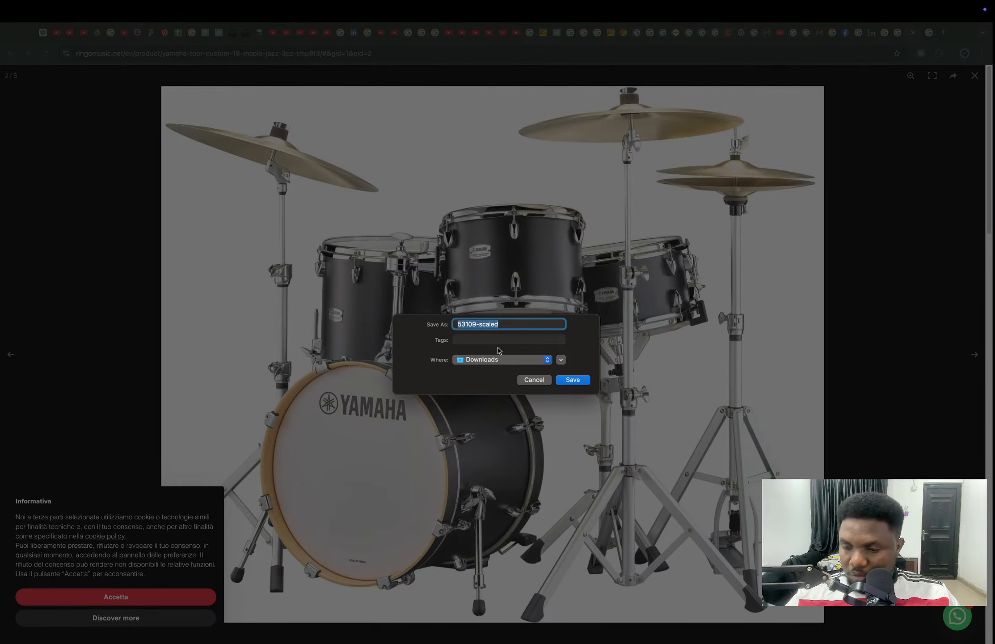
{"action": "key", "text": "Return"}
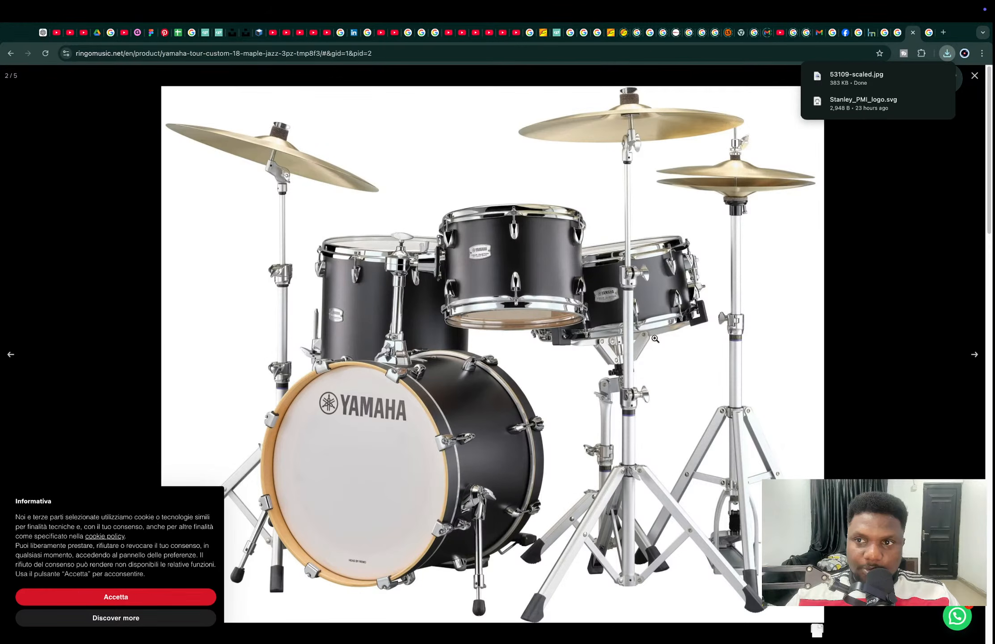
Step: Switch to Blender and load 53109-scaled.jpg into the empty UV editor, framed on the drums
{"action": "key", "text": "super+Tab"}
{"action": "key", "text": "super+Tab"}
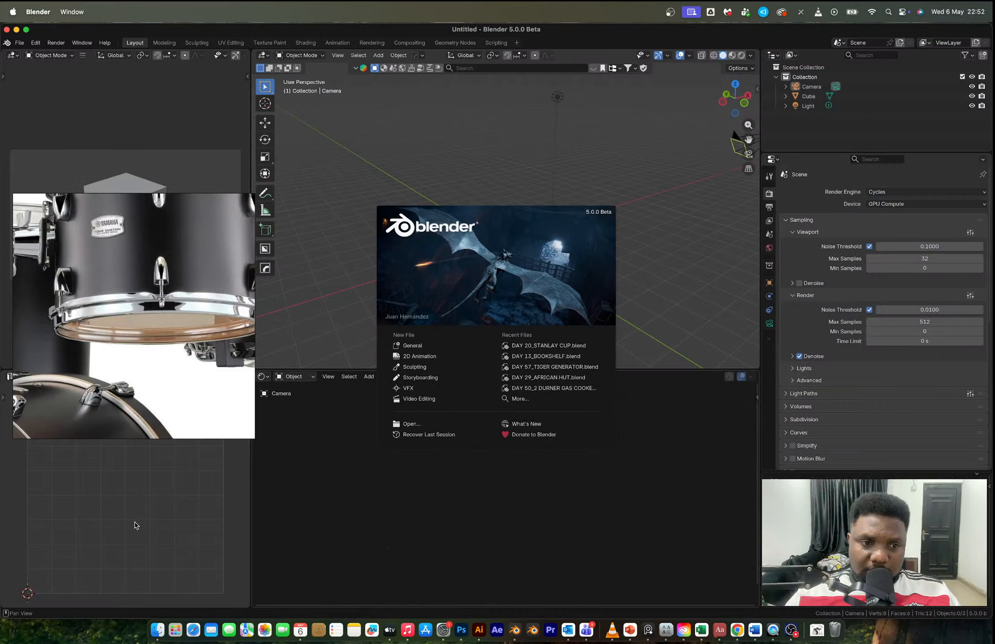
{"action": "left_click_drag", "start_coordinate": [137, 525], "coordinate": [136, 518]}
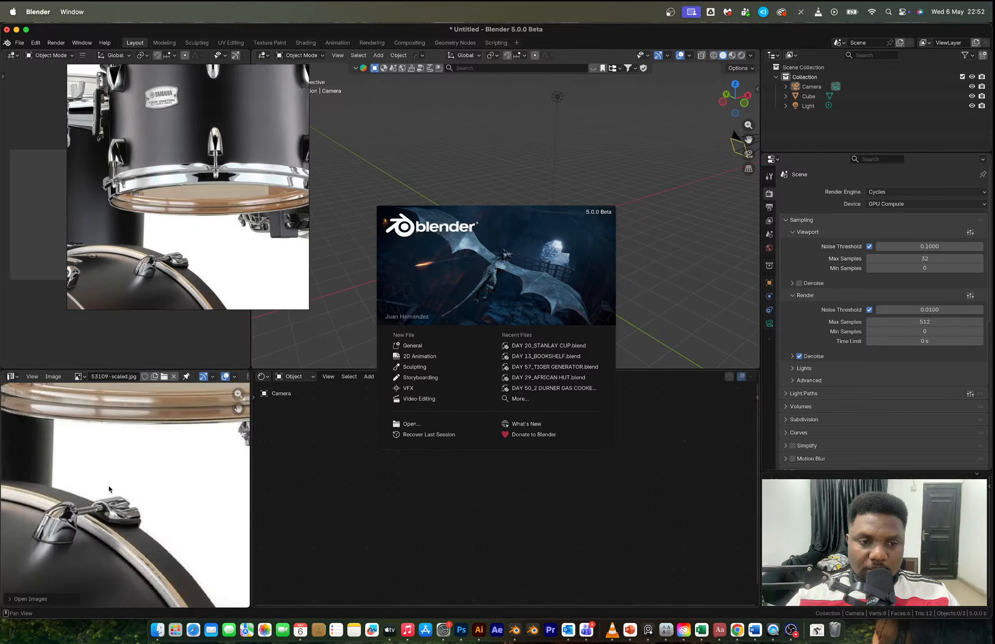
{"action": "left_click", "coordinate": [109, 489]}
{"action": "scroll", "coordinate": [109, 489], "scroll_direction": "down", "scroll_amount": 9}
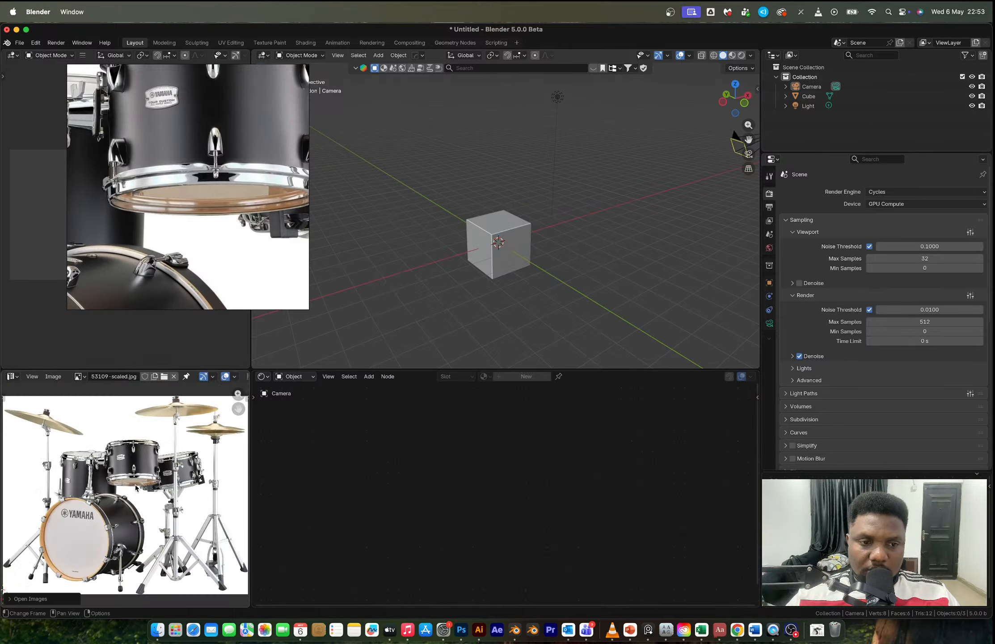
{"action": "scroll", "coordinate": [135, 489], "scroll_direction": "up", "scroll_amount": 1}
{"action": "scroll", "coordinate": [136, 489], "scroll_direction": "up", "scroll_amount": 2}
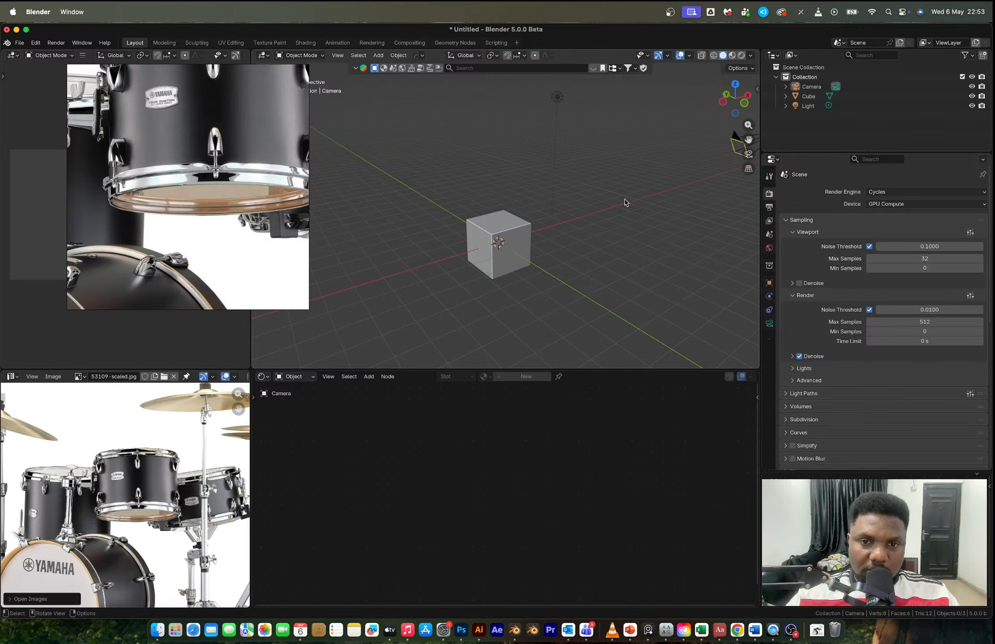
{"action": "middle_click_drag", "start_coordinate": [625, 202], "coordinate": [581, 216]}
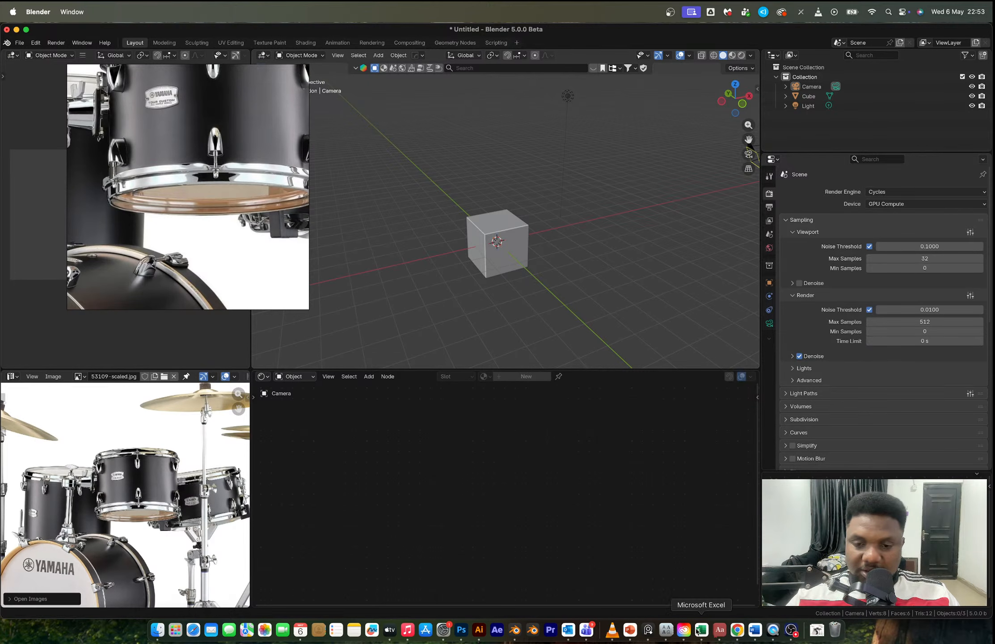
Step: Switch to OBS and try a different capture method for the macOS Screen Capture source of the Youtube Setup scene
{"action": "left_click", "coordinate": [791, 630]}
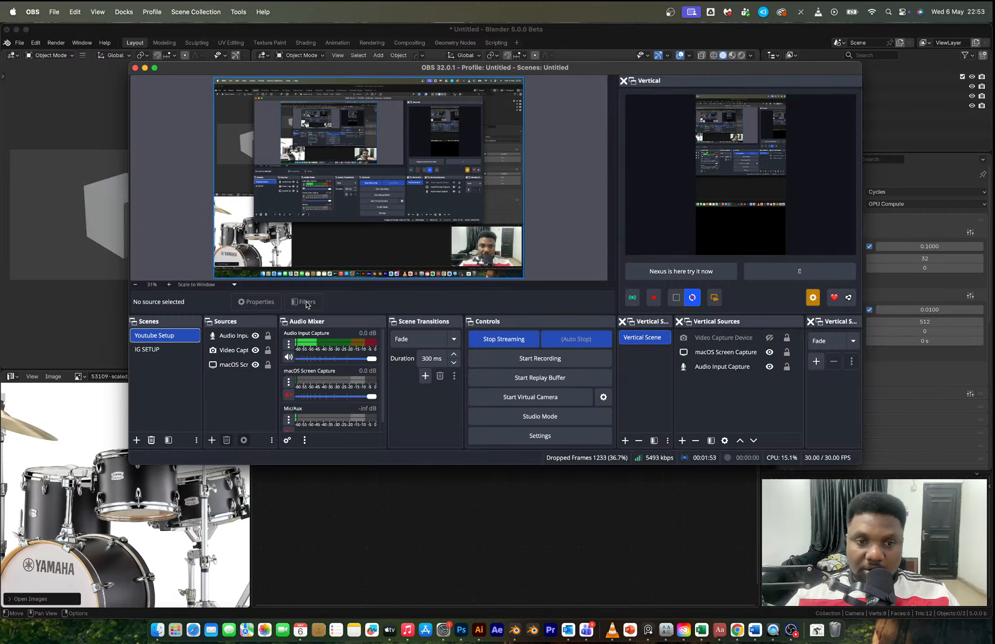
{"action": "double_click", "coordinate": [240, 365]}
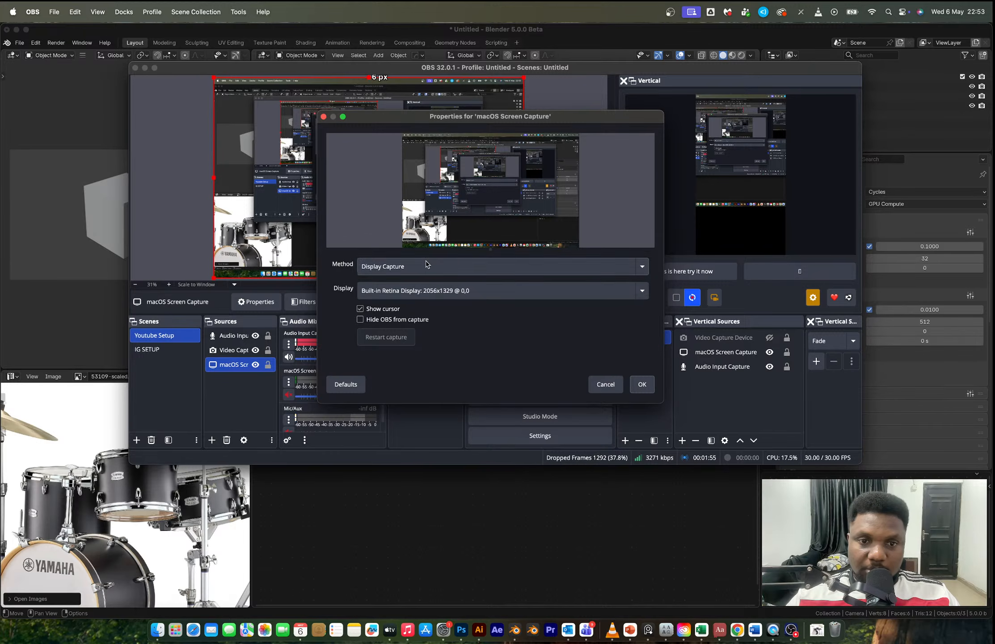
{"action": "left_click", "coordinate": [391, 267]}
{"action": "left_click", "coordinate": [390, 275]}
{"action": "left_click", "coordinate": [398, 267]}
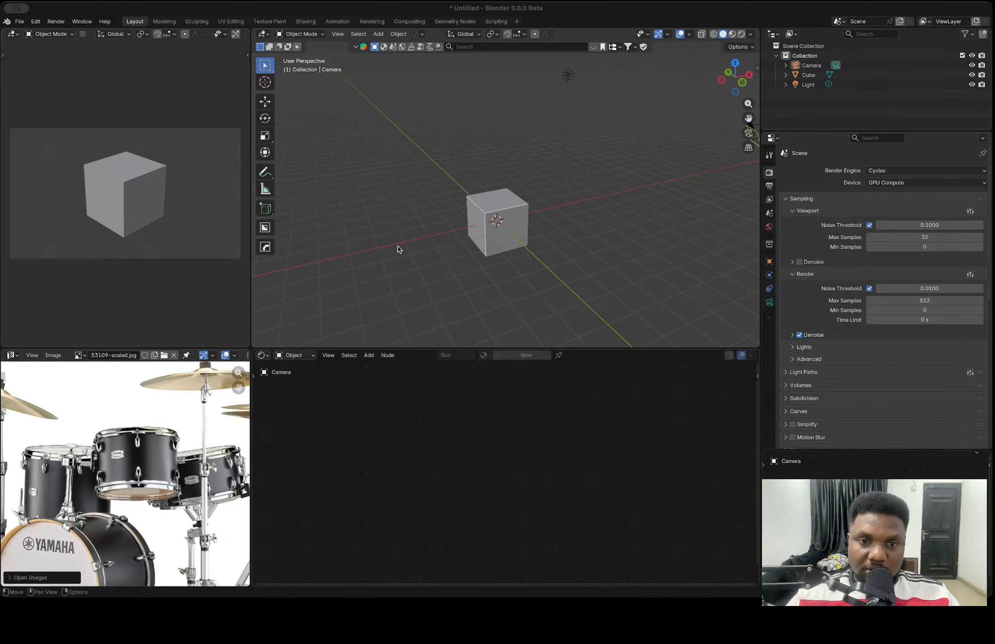
{"action": "left_click", "coordinate": [397, 249]}
{"action": "left_click", "coordinate": [641, 385]}
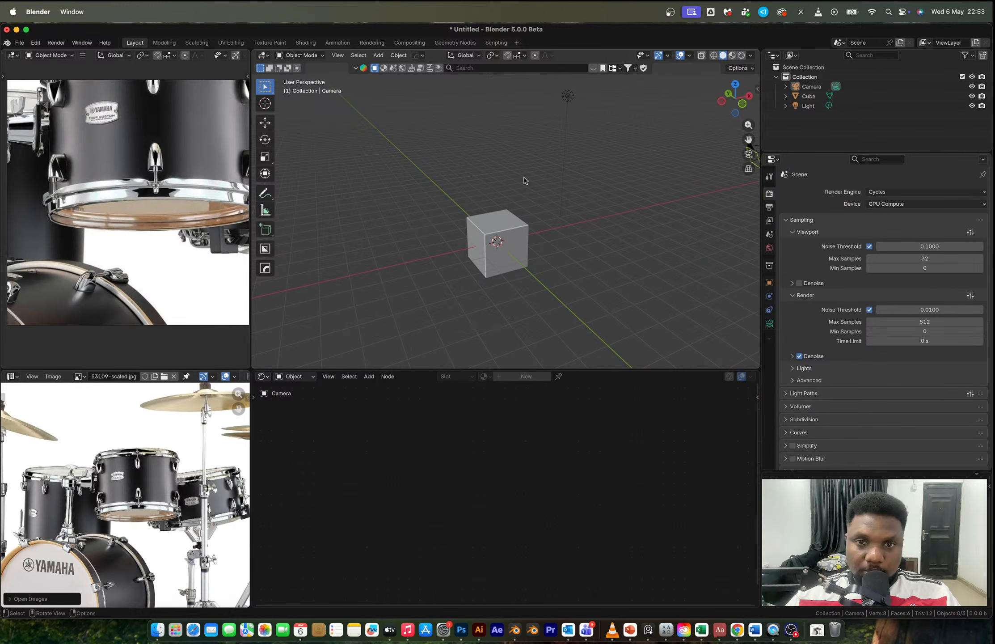
Step: Delete all the default objects from the Blender scene and add a new cube
{"action": "key", "text": "a"}
{"action": "key", "text": "Delete"}
{"action": "key", "text": "shift+a"}
{"action": "left_click", "coordinate": [558, 204]}
Step: Raise the cube's mesh 1 m along Z in Edit Mode so that its origin sits at its base
{"action": "key", "text": "Tab"}
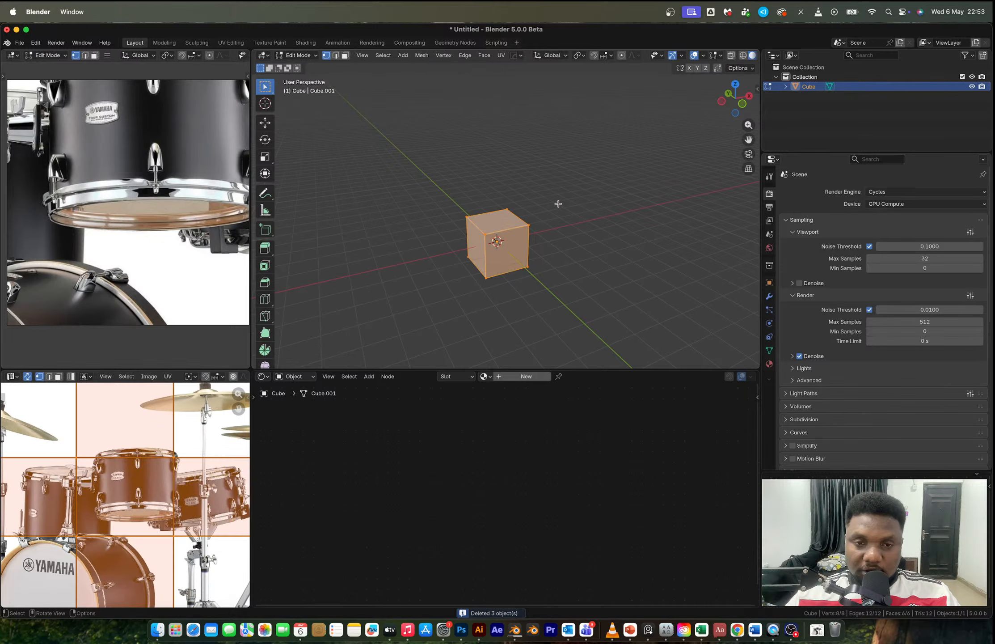
{"action": "key", "text": "g"}
{"action": "key", "text": "z"}
{"action": "key", "text": "1"}
{"action": "key", "text": "Return"}
{"action": "key", "text": "Tab"}
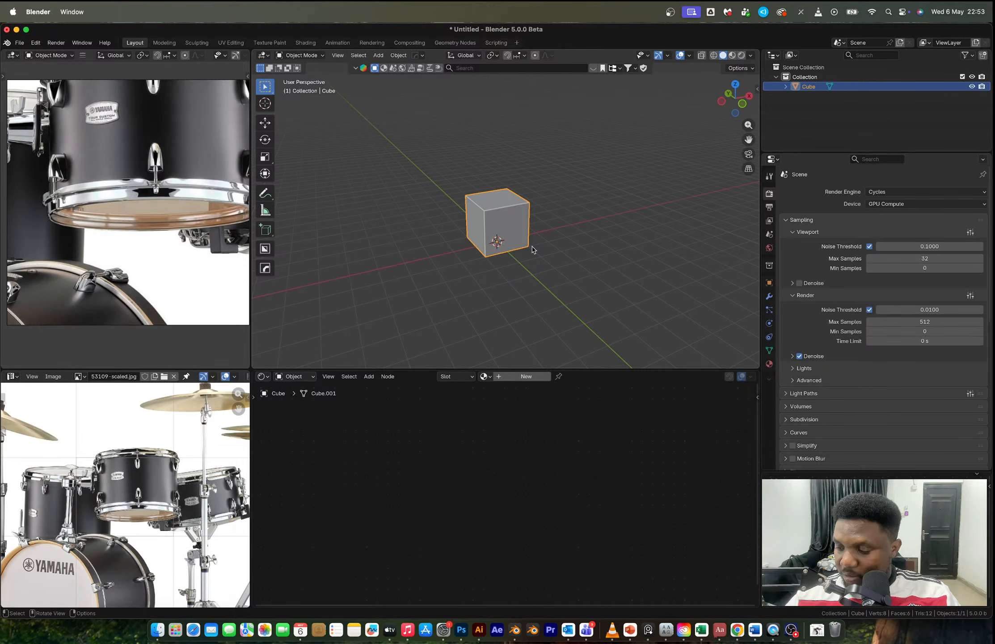
Step: Turn the Shader Editor area into an Asset Browser and place the human figure Polygon.003 in the scene
{"action": "left_click", "coordinate": [263, 376]}
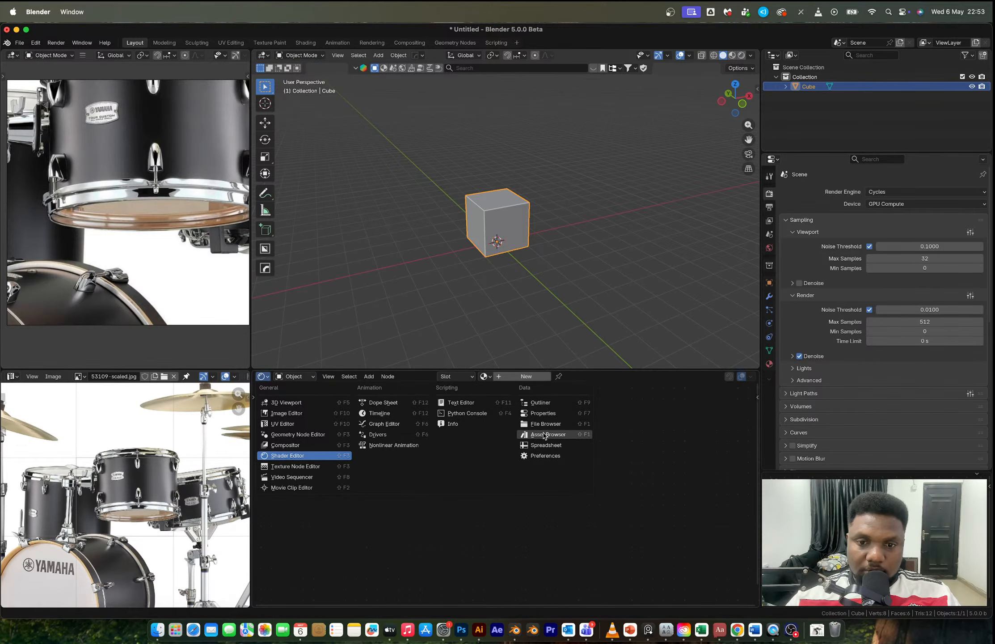
{"action": "left_click", "coordinate": [545, 435]}
{"action": "left_click_drag", "start_coordinate": [550, 414], "coordinate": [546, 252]}
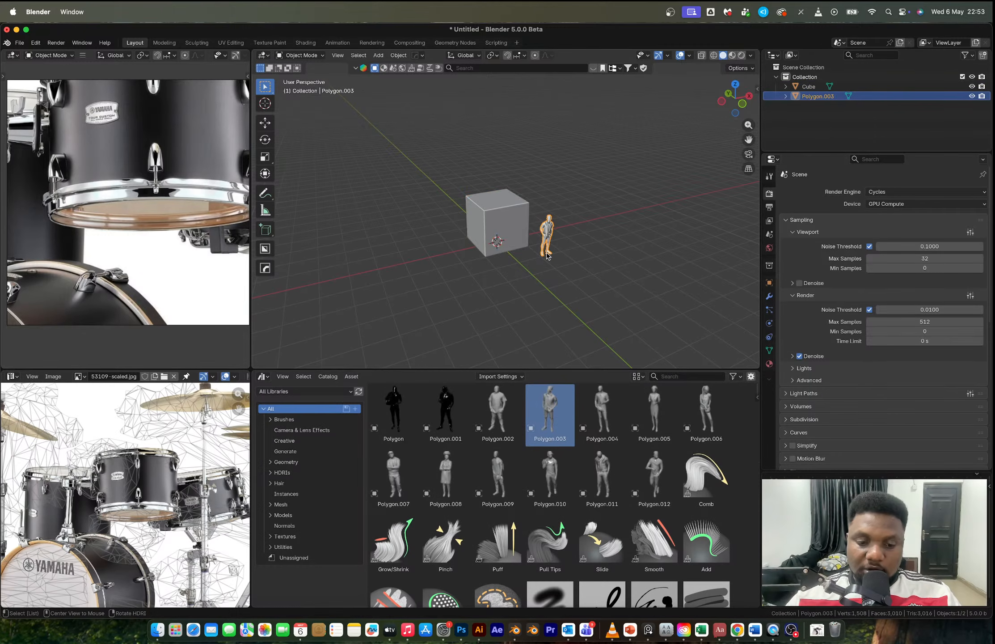
Step: Clear the human figure's location and move it about 2 m along X, beside the cube
{"action": "key", "text": "alt+g"}
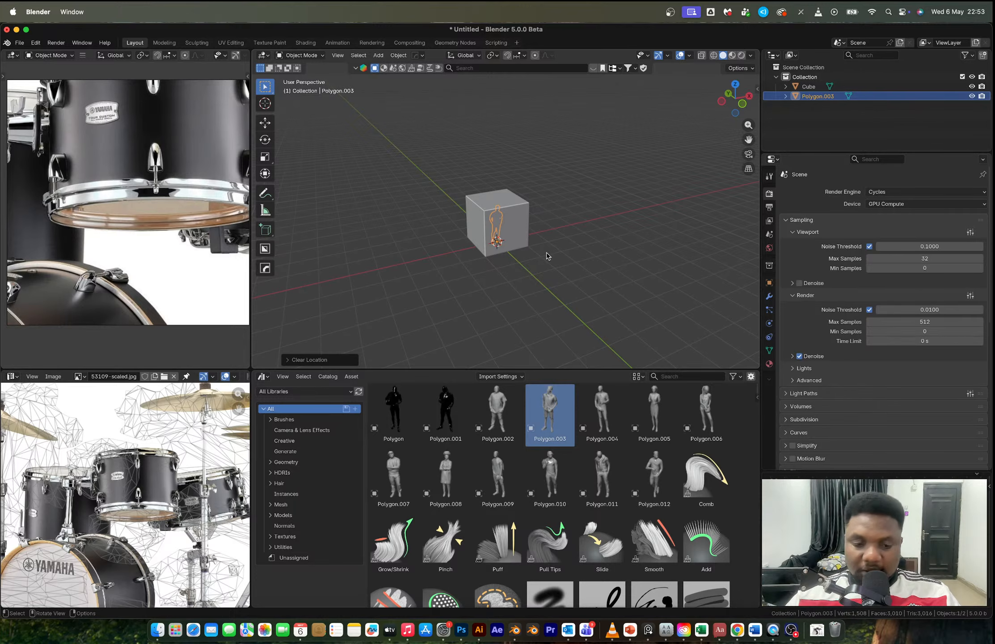
{"action": "key", "text": "g"}
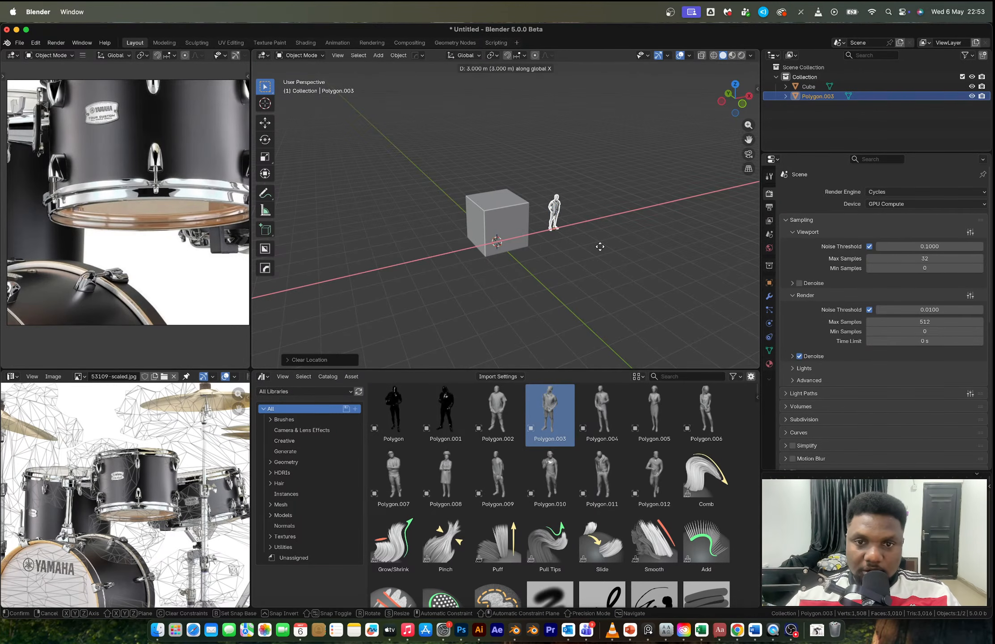
{"action": "left_click", "coordinate": [599, 247]}
{"action": "key", "text": "g"}
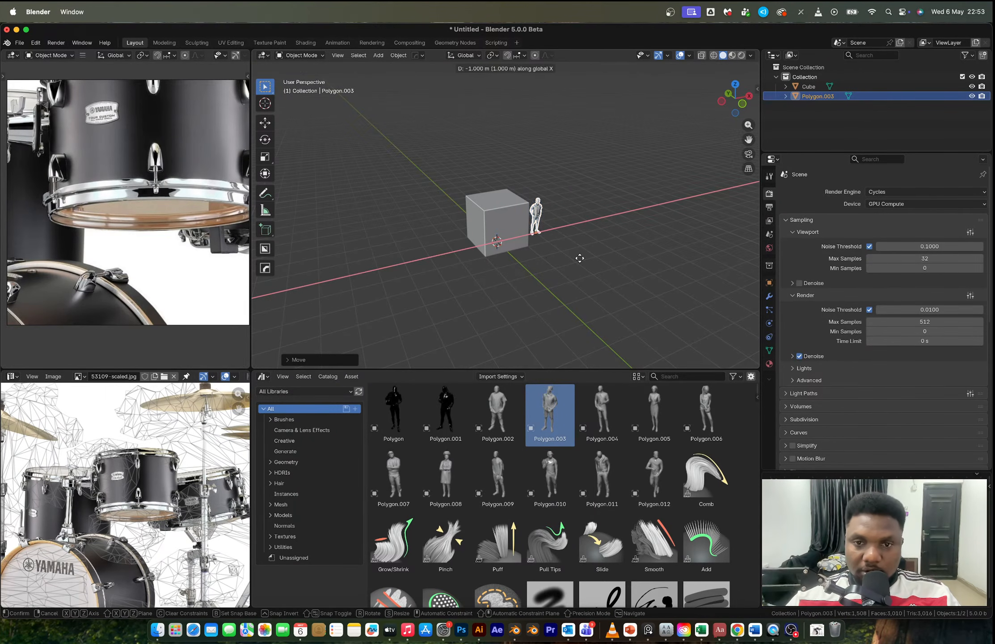
{"action": "left_click", "coordinate": [580, 261]}
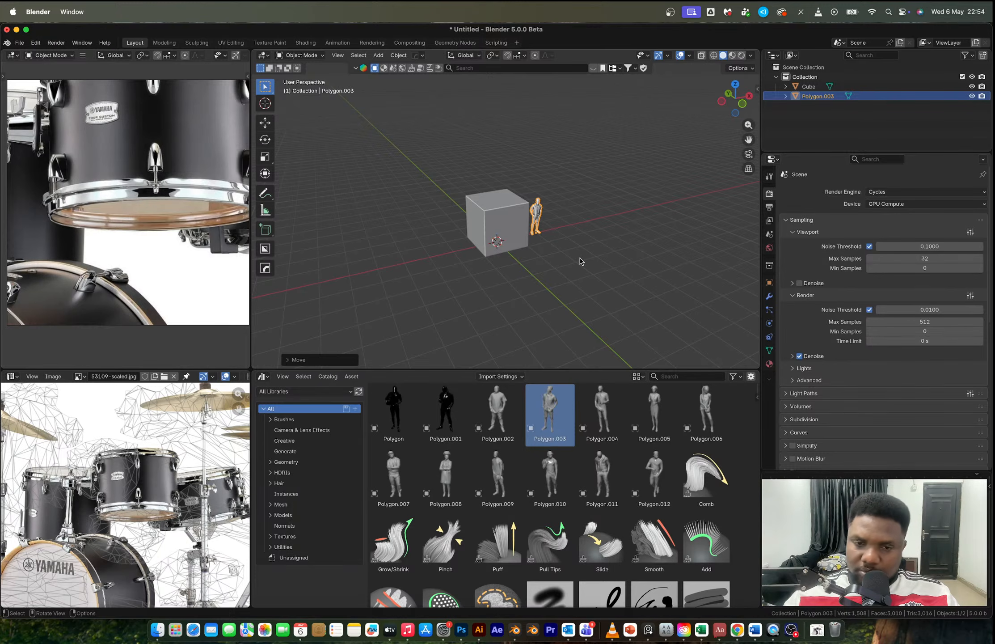
Step: Change the UV Editor area with the drum reference to an Image Editor
{"action": "left_click", "coordinate": [13, 376]}
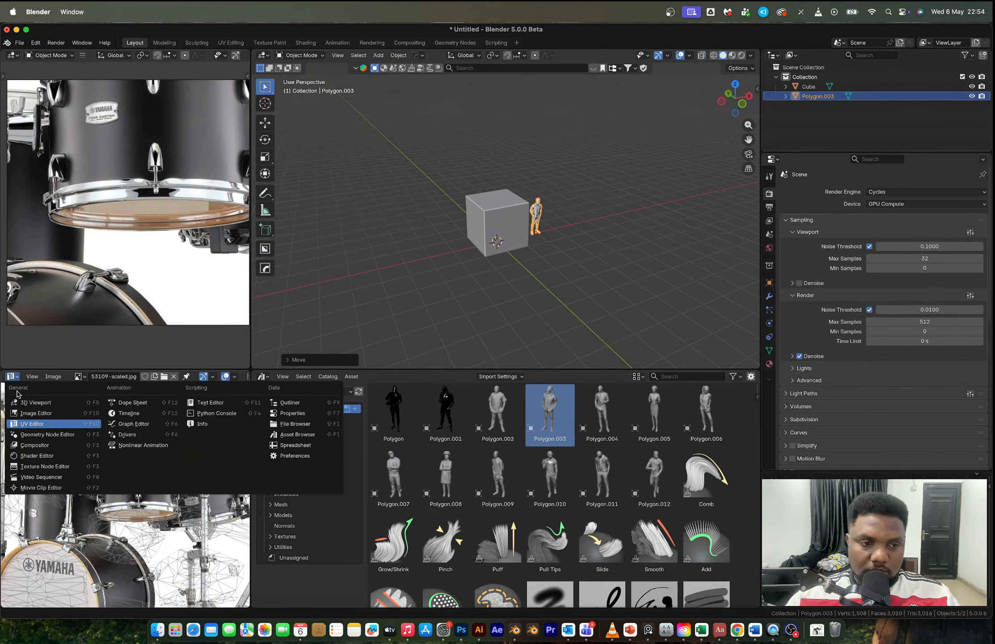
{"action": "left_click", "coordinate": [43, 413]}
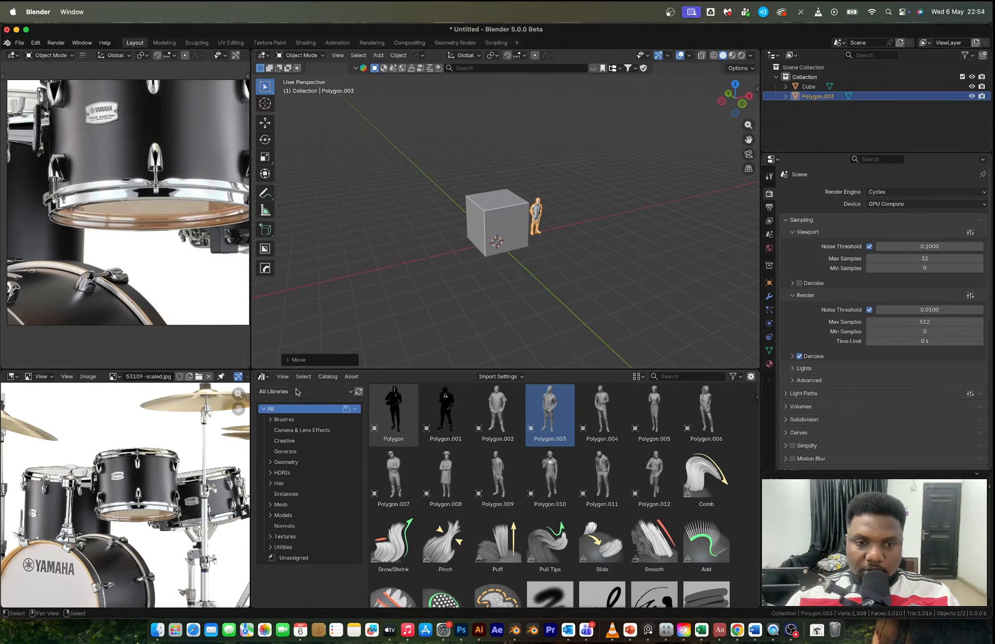
Step: Scale the cube down uniformly in front view to less than half the human figure's height
{"action": "left_click", "coordinate": [505, 228]}
{"action": "scroll", "coordinate": [536, 241], "scroll_direction": "up", "scroll_amount": 2}
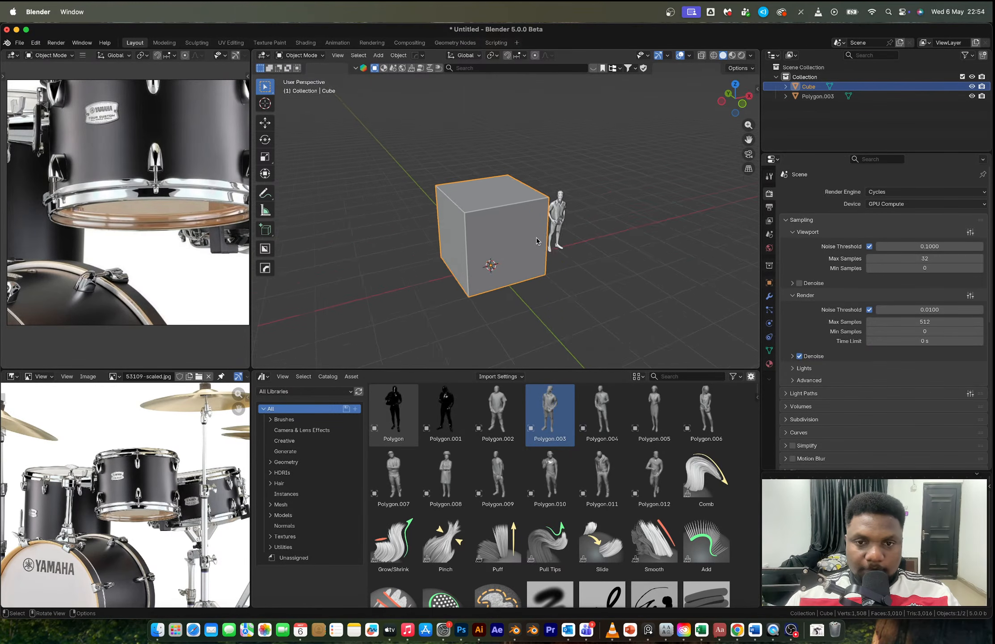
{"action": "scroll", "coordinate": [537, 241], "scroll_direction": "up", "scroll_amount": 1}
{"action": "middle_click_drag", "start_coordinate": [536, 241], "coordinate": [521, 216]}
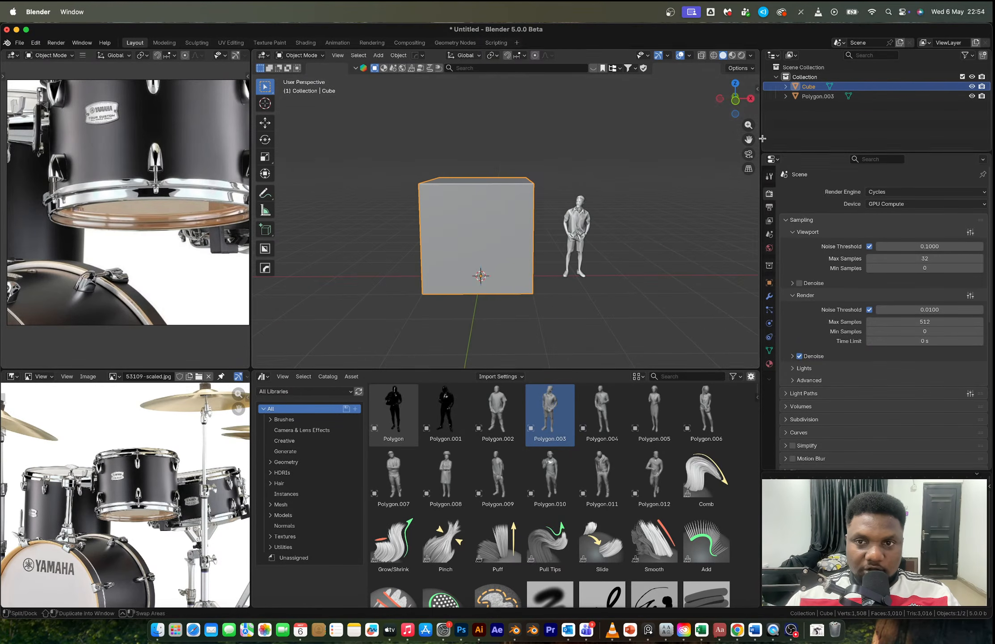
{"action": "left_click", "coordinate": [736, 101]}
{"action": "scroll", "coordinate": [544, 266], "scroll_direction": "up", "scroll_amount": 2}
{"action": "key", "text": "s"}
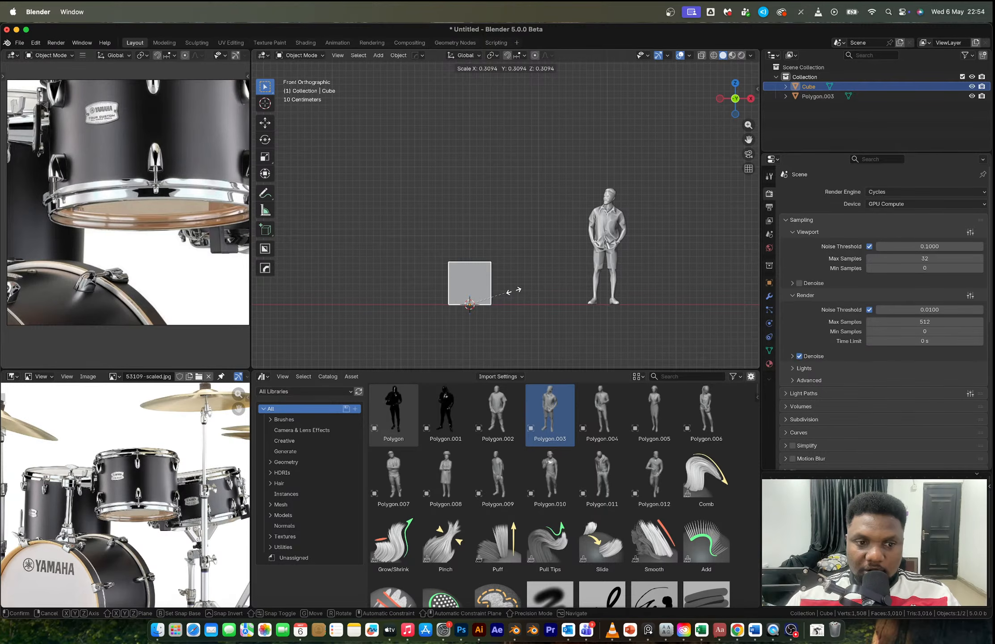
{"action": "left_click", "coordinate": [531, 291]}
Step: Scale the cube by about 0.88 along Z and by about 0.93 uniformly
{"action": "key", "text": "s"}
{"action": "key", "text": "z"}
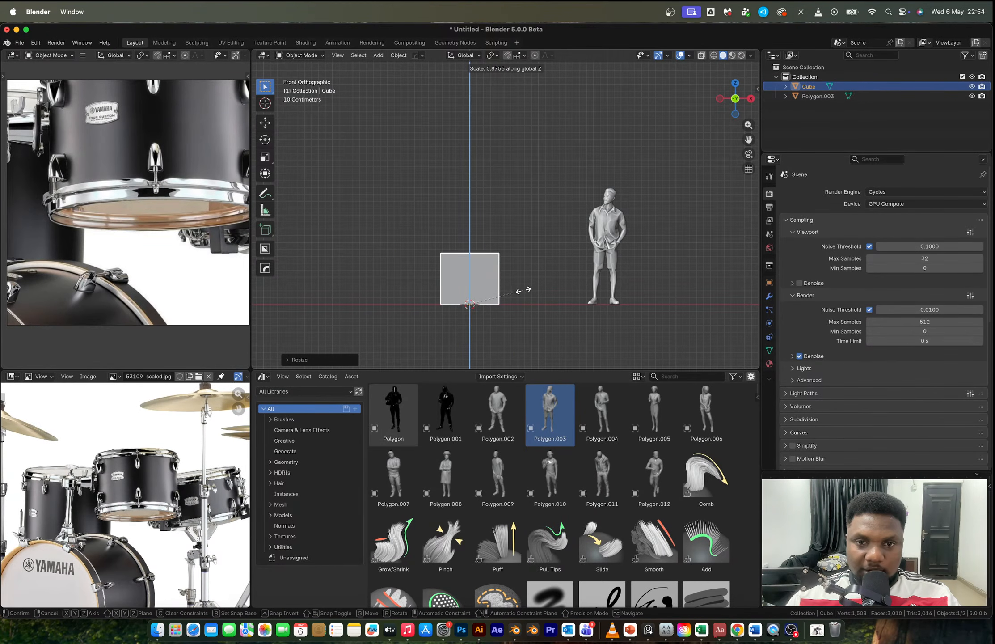
{"action": "left_click", "coordinate": [524, 290]}
{"action": "key", "text": "s"}
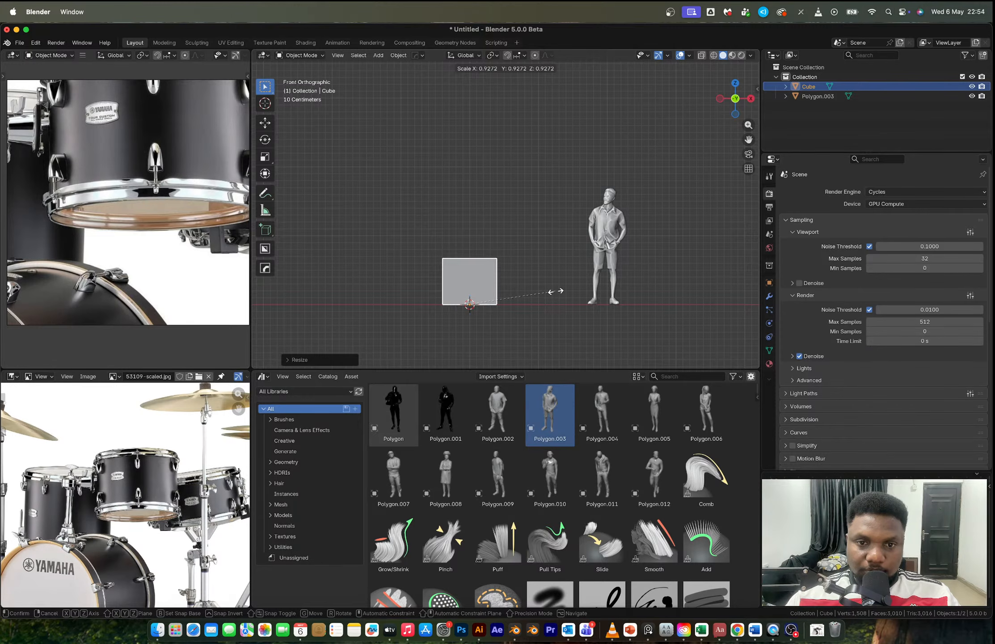
{"action": "left_click", "coordinate": [556, 291]}
{"action": "middle_click_drag", "start_coordinate": [556, 291], "coordinate": [618, 293]}
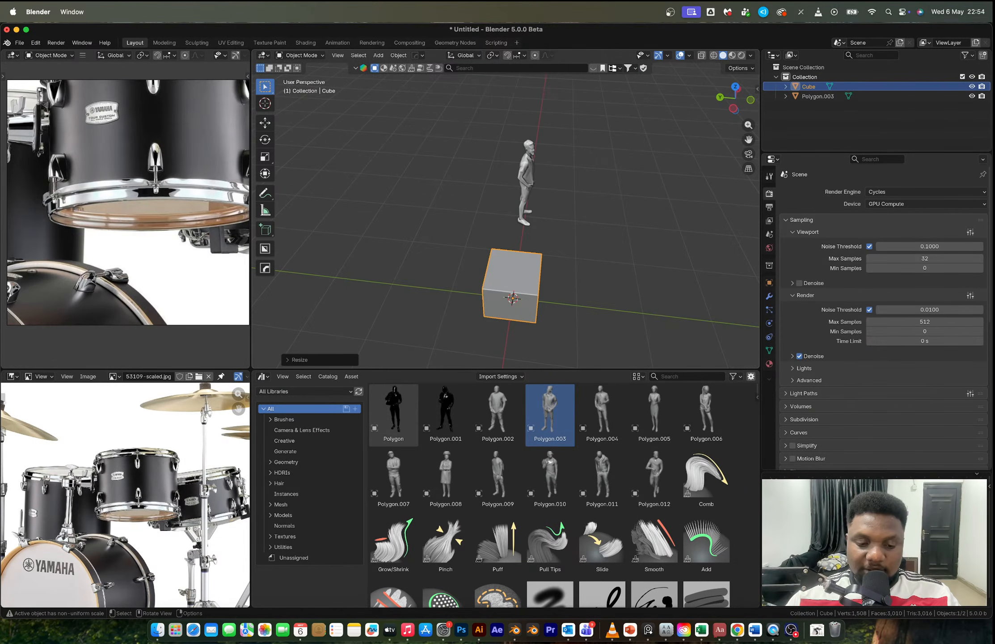
Step: Scale the cube down to about 0.76 along the Y axis
{"action": "key", "text": "s"}
{"action": "key", "text": "x"}
{"action": "key", "text": "y"}
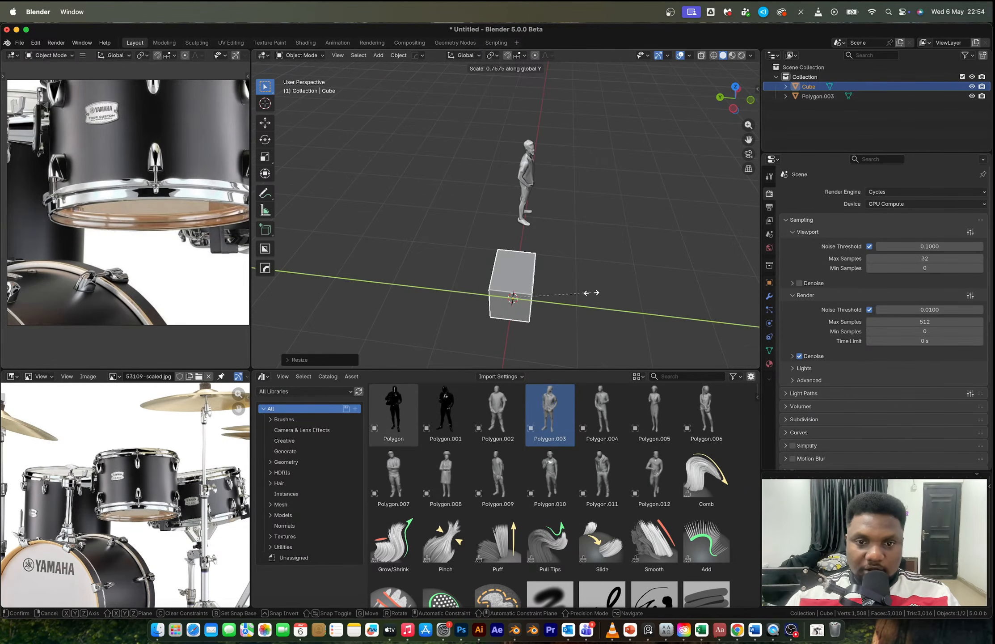
{"action": "left_click", "coordinate": [592, 293]}
{"action": "middle_click_drag", "start_coordinate": [592, 293], "coordinate": [403, 273]}
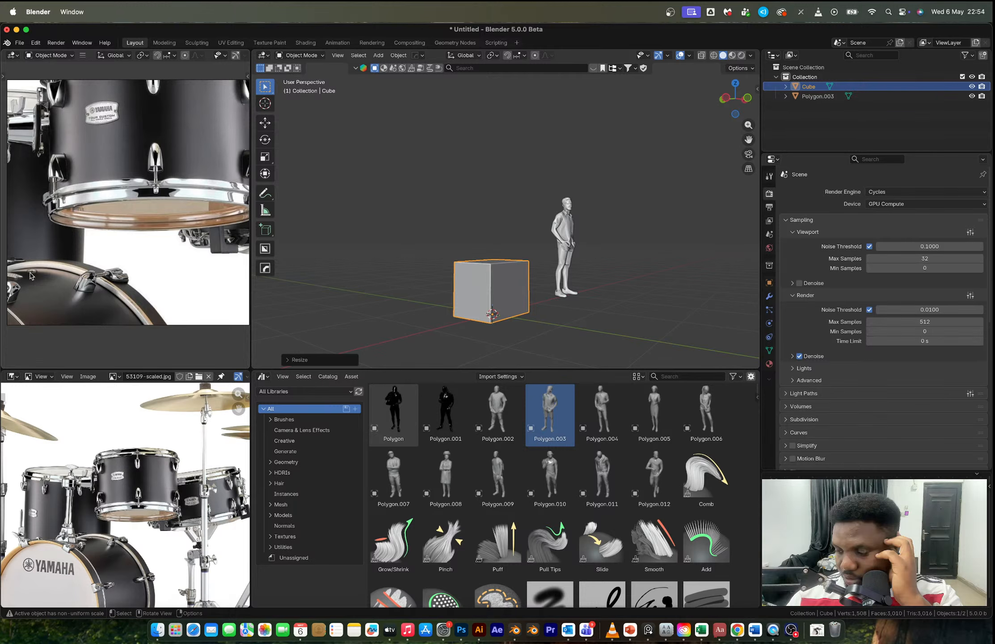
Step: Examine the bass drum, its lugs and legs, and the mounted toms in the Yamaha reference photo
{"action": "scroll", "coordinate": [76, 239], "scroll_direction": "down", "scroll_amount": 3}
{"action": "scroll", "coordinate": [97, 250], "scroll_direction": "up", "scroll_amount": 5}
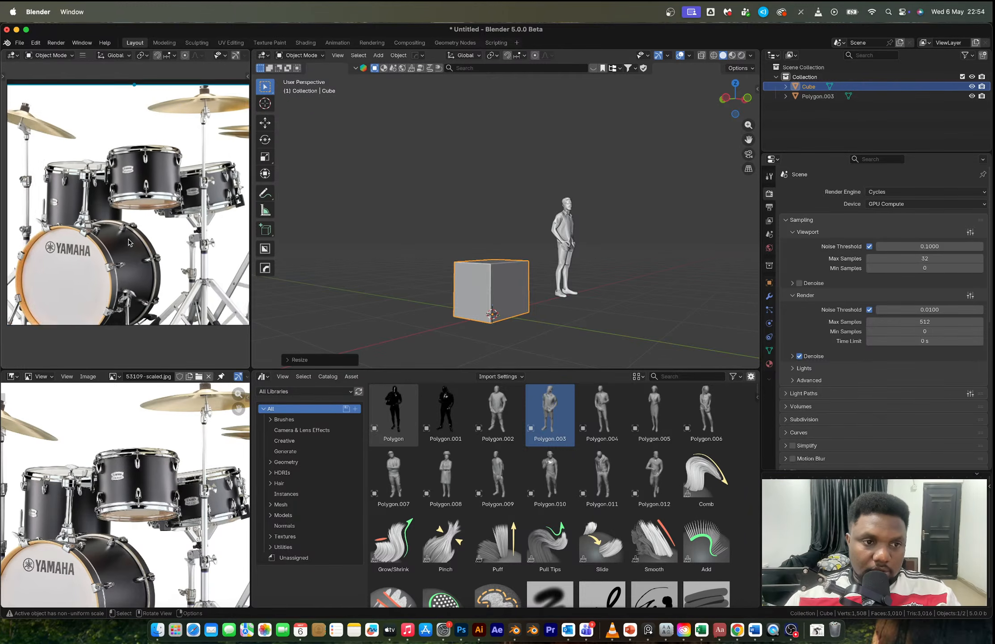
{"action": "scroll", "coordinate": [155, 229], "scroll_direction": "down", "scroll_amount": 3}
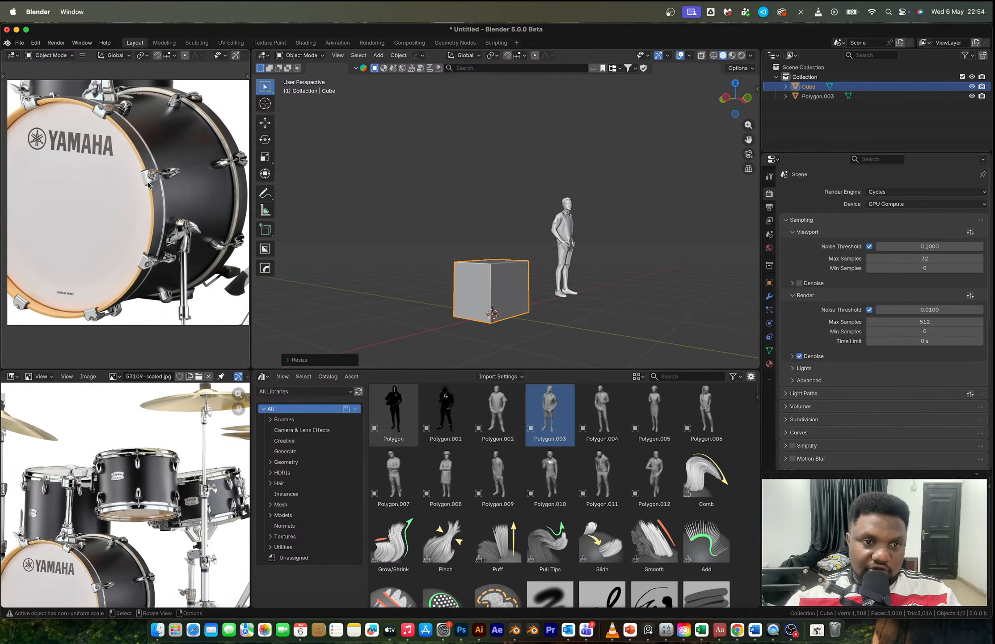
{"action": "middle_click_drag", "start_coordinate": [155, 203], "coordinate": [121, 211]}
{"action": "scroll", "coordinate": [123, 239], "scroll_direction": "down", "scroll_amount": 5}
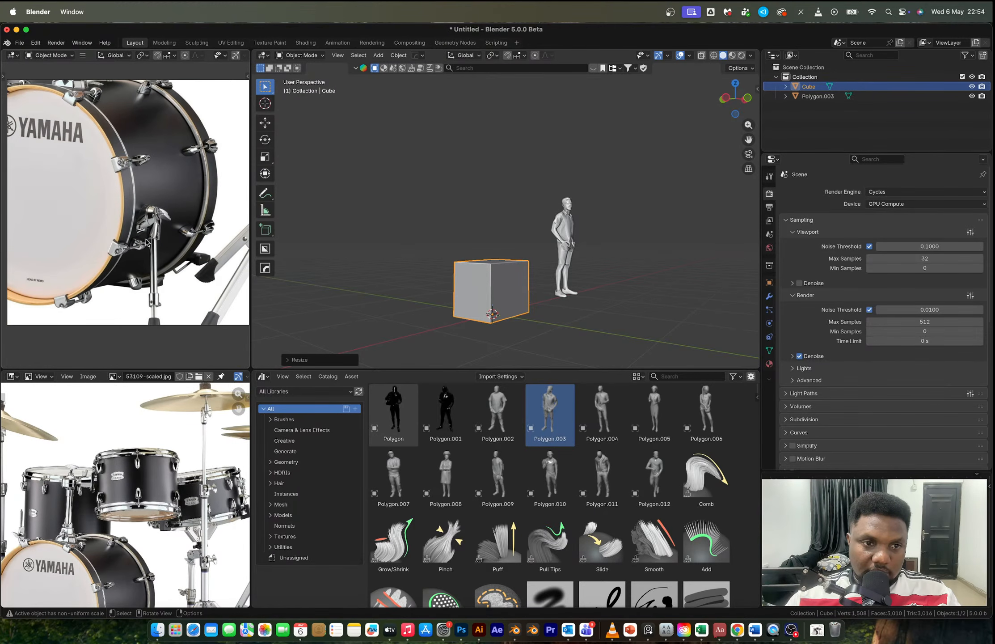
{"action": "scroll", "coordinate": [136, 195], "scroll_direction": "up", "scroll_amount": 5}
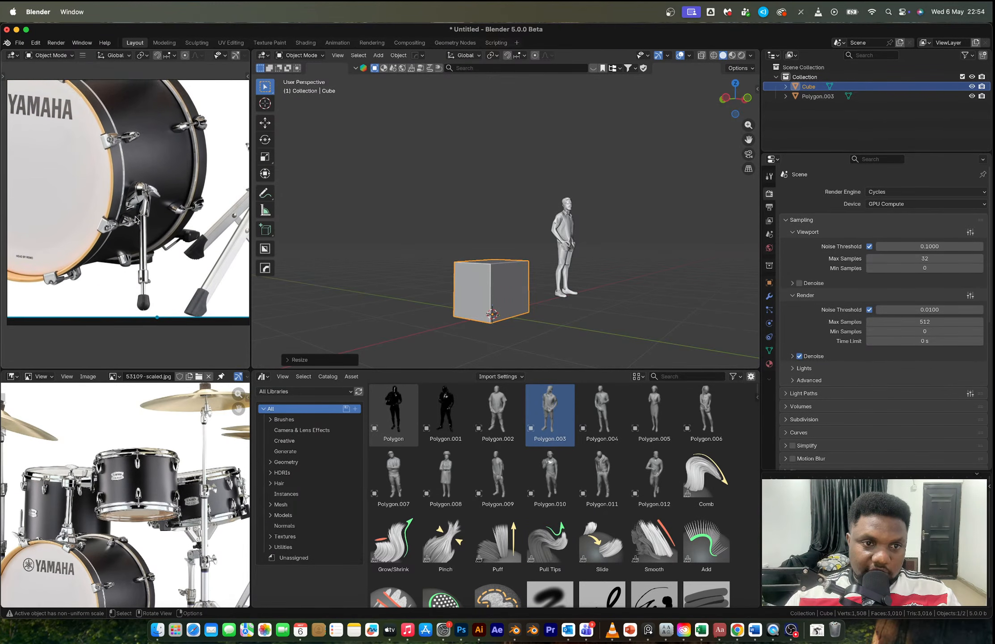
{"action": "middle_click_drag", "start_coordinate": [138, 228], "coordinate": [153, 264]}
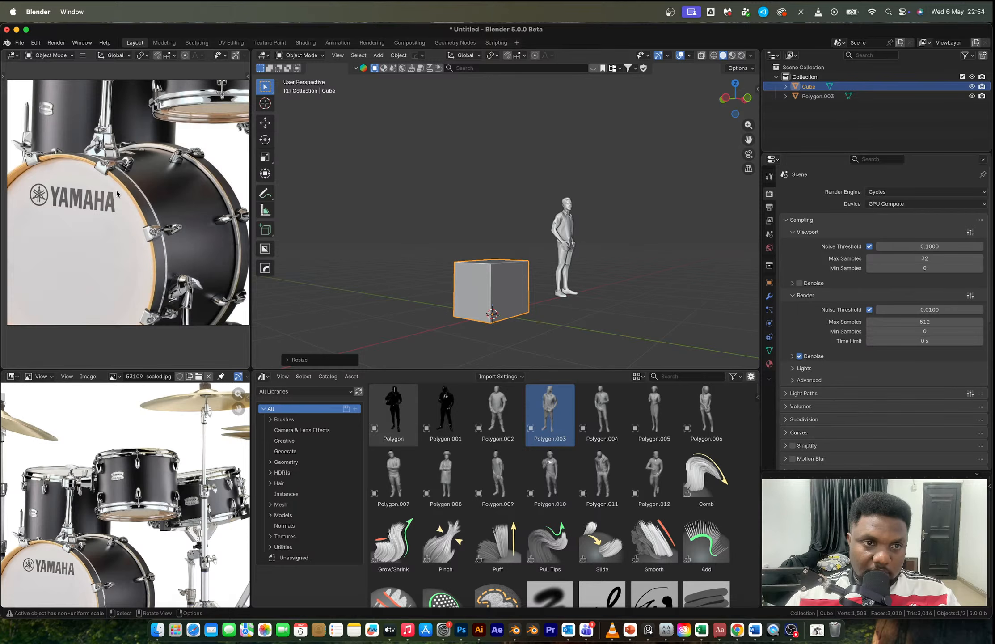
{"action": "middle_click_drag", "start_coordinate": [116, 194], "coordinate": [154, 175]}
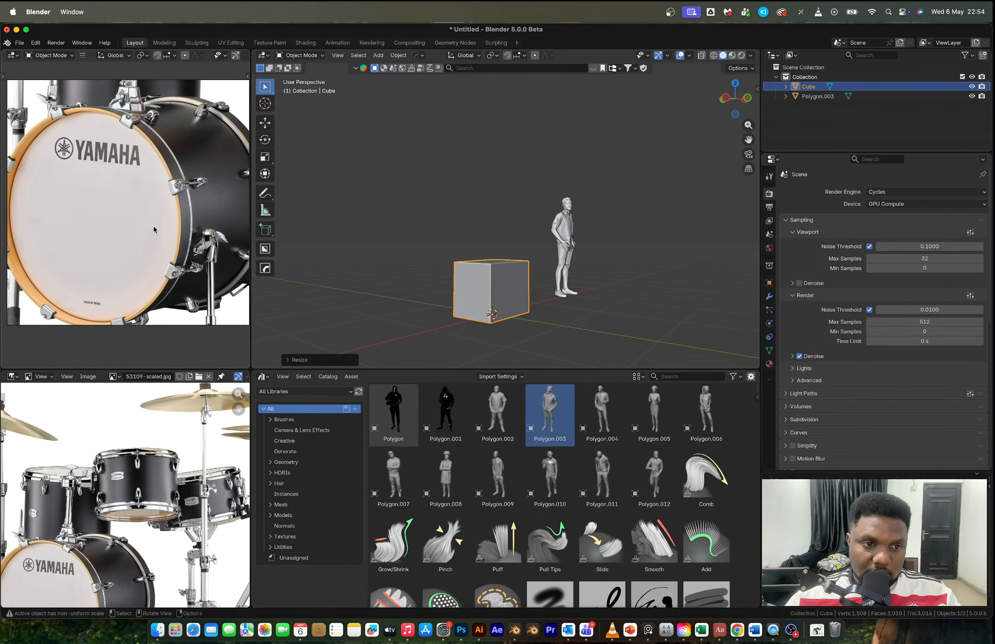
{"action": "middle_click_drag", "start_coordinate": [154, 229], "coordinate": [112, 256]}
{"action": "scroll", "coordinate": [112, 256], "scroll_direction": "down", "scroll_amount": 6}
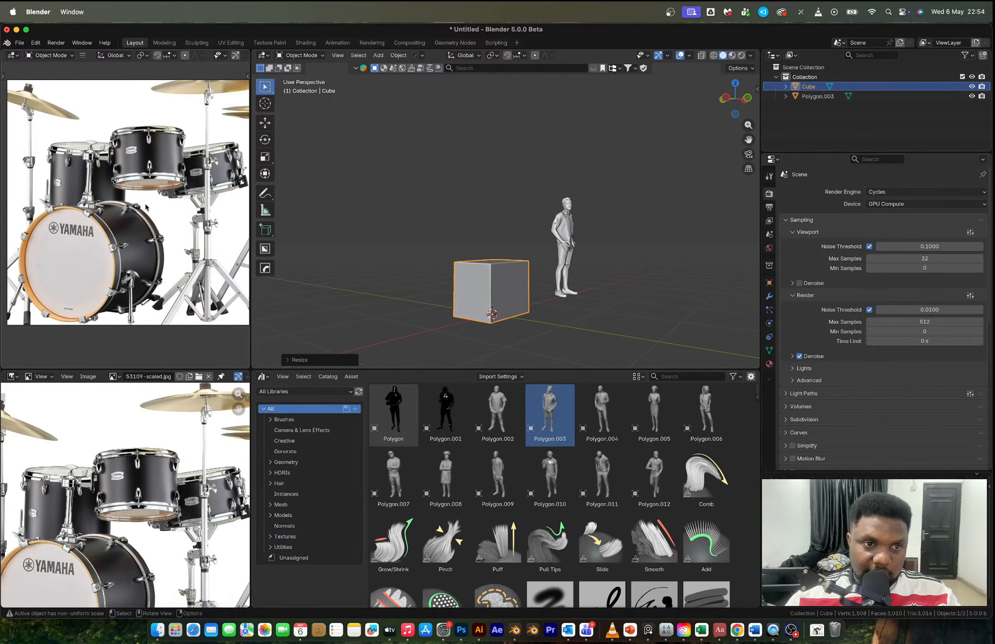
{"action": "middle_click_drag", "start_coordinate": [145, 207], "coordinate": [130, 225]}
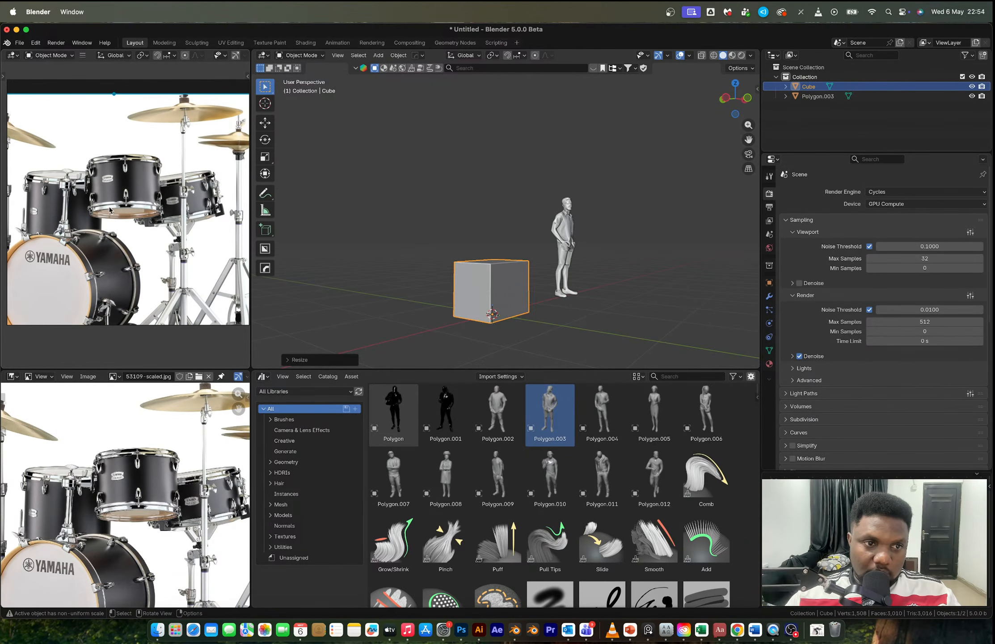
{"action": "scroll", "coordinate": [110, 210], "scroll_direction": "up", "scroll_amount": 2}
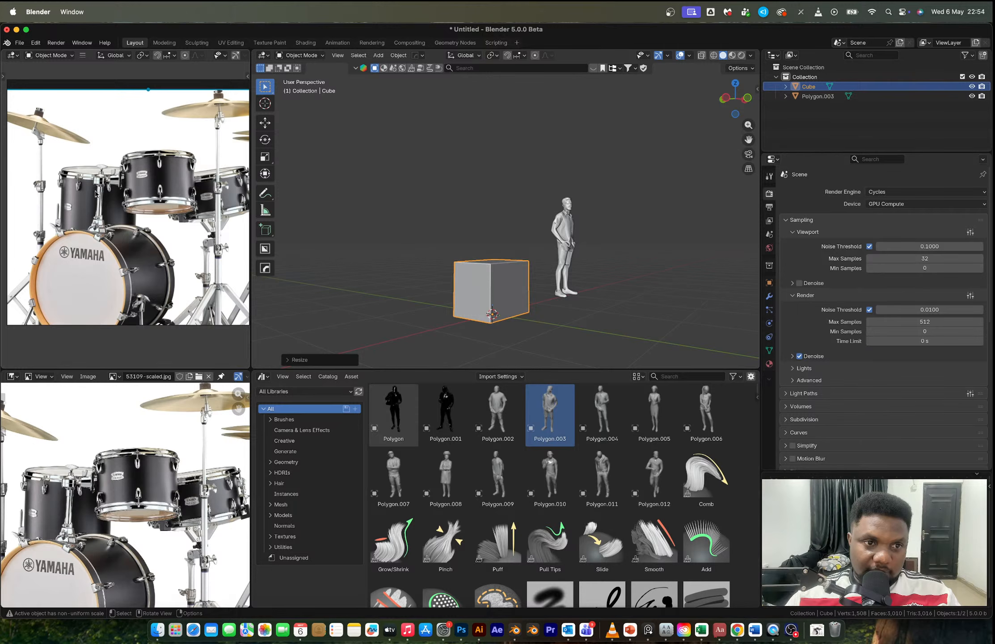
{"action": "middle_click_drag", "start_coordinate": [171, 197], "coordinate": [92, 206]}
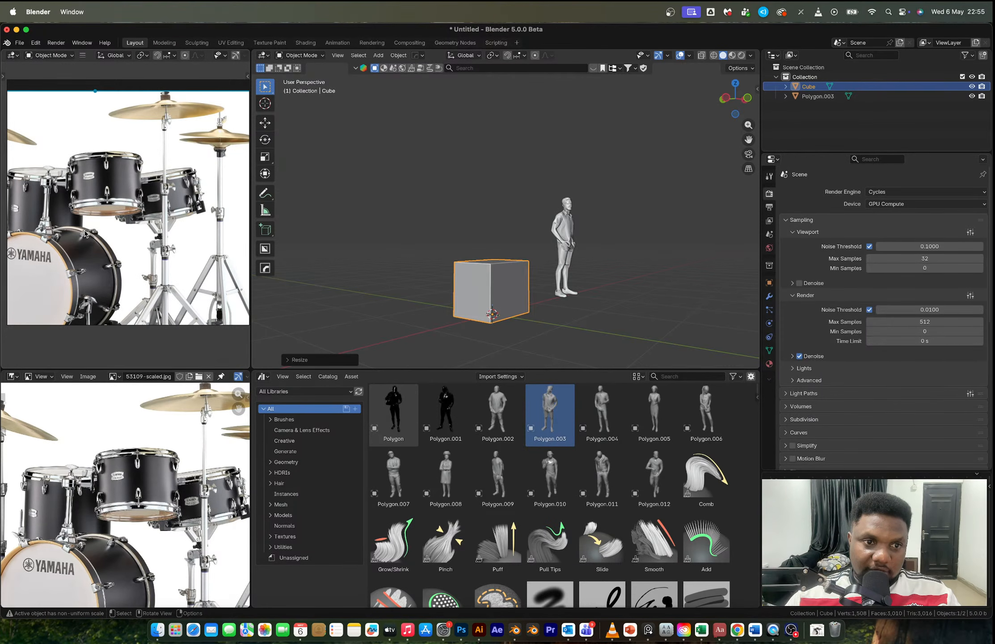
{"action": "middle_click_drag", "start_coordinate": [85, 232], "coordinate": [118, 241]}
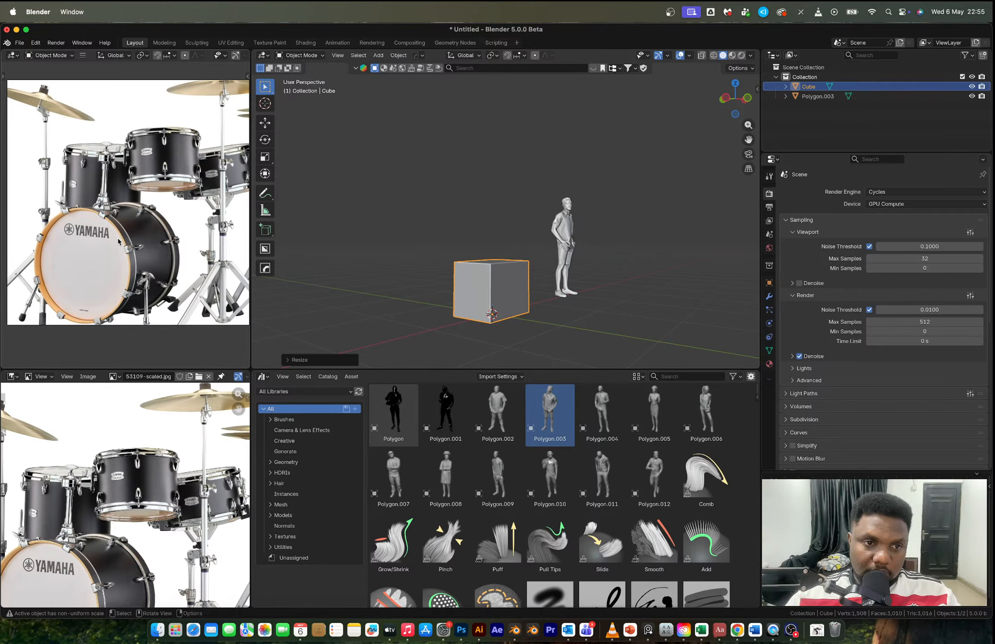
Step: Delete the cube and add a mesh cylinder in its place
{"action": "key", "text": "x"}
{"action": "left_click", "coordinate": [520, 279]}
{"action": "middle_click_drag", "start_coordinate": [520, 278], "coordinate": [526, 291]}
{"action": "key", "text": "shift+a"}
{"action": "mouse_move", "coordinate": [525, 292]}
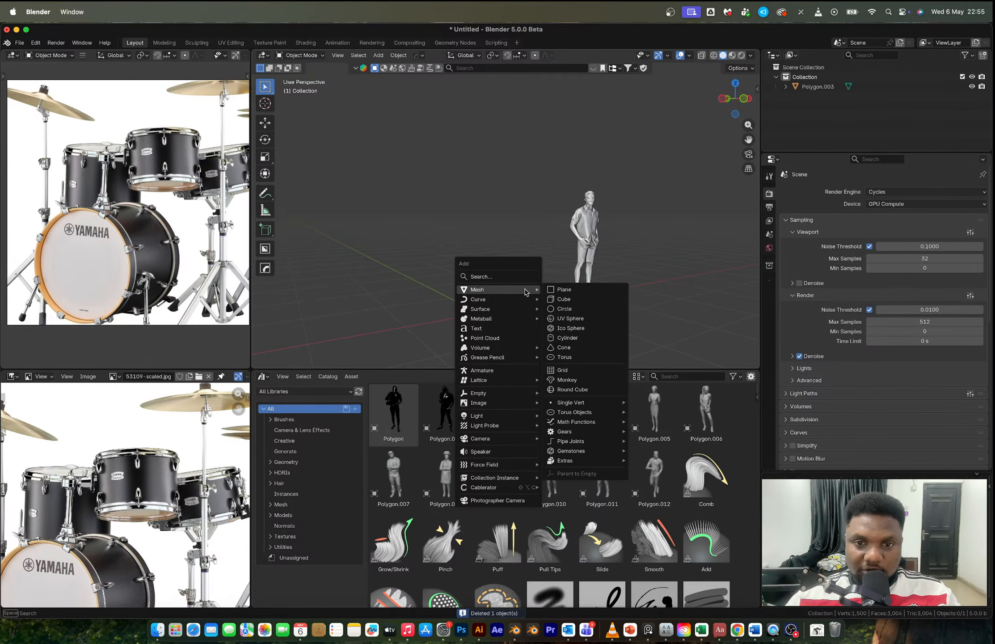
{"action": "left_click", "coordinate": [577, 338]}
Step: In Edit Mode, raise the cylinder's mesh 1 m along Z and scale it down to about a quarter of the human figure's height
{"action": "key", "text": "grave"}
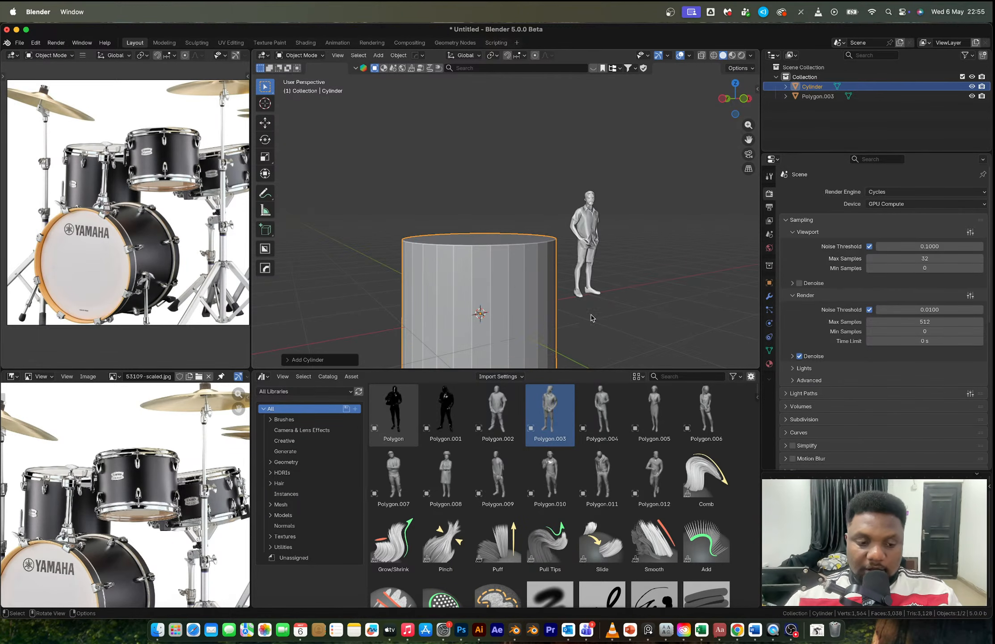
{"action": "key", "text": "grave"}
{"action": "key", "text": "Escape"}
{"action": "key", "text": "Tab"}
{"action": "key", "text": "g"}
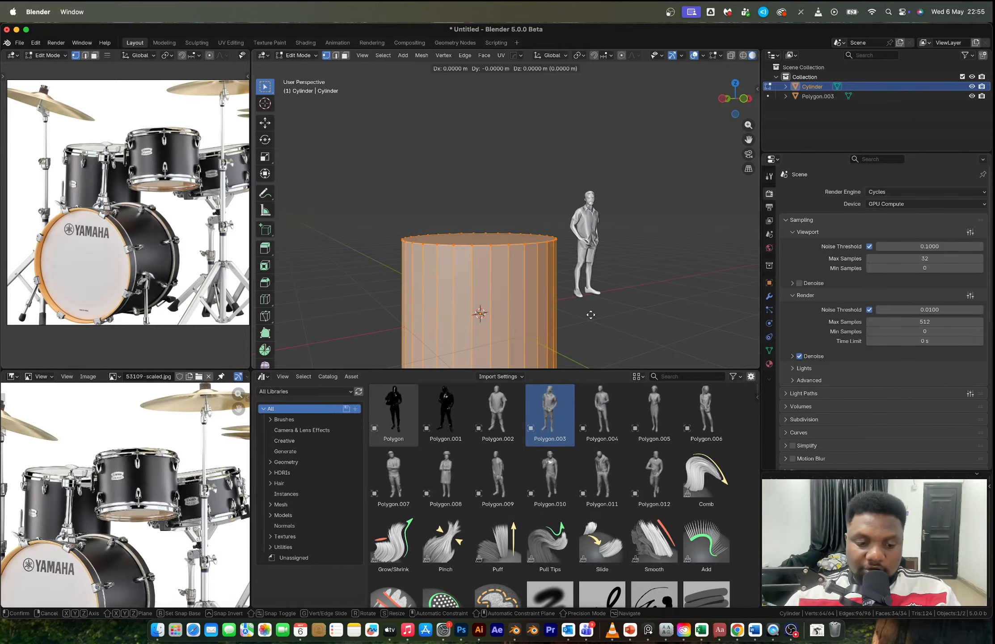
{"action": "key", "text": "z"}
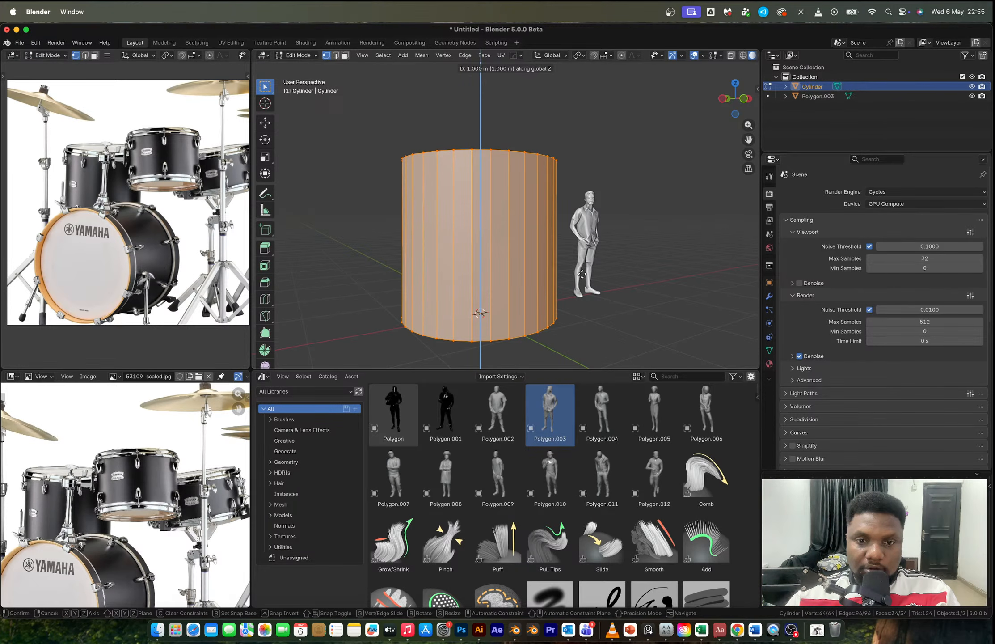
{"action": "key", "text": "s"}
{"action": "left_click", "coordinate": [508, 306]}
{"action": "key", "text": "Tab"}
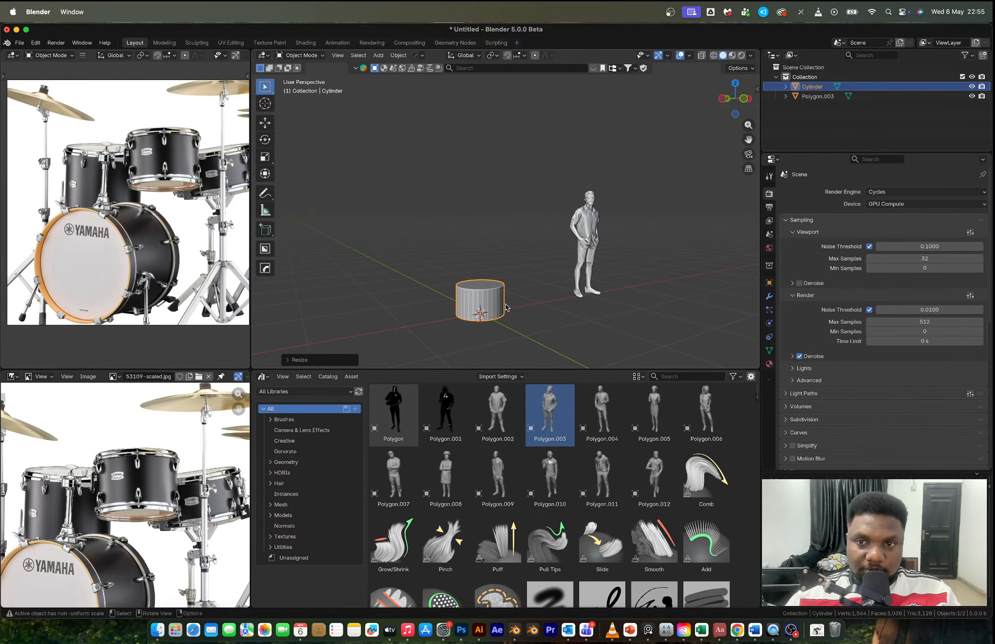
Step: Try rotating the cylinder 90° about the X axis in front view
{"action": "left_click", "coordinate": [744, 99]}
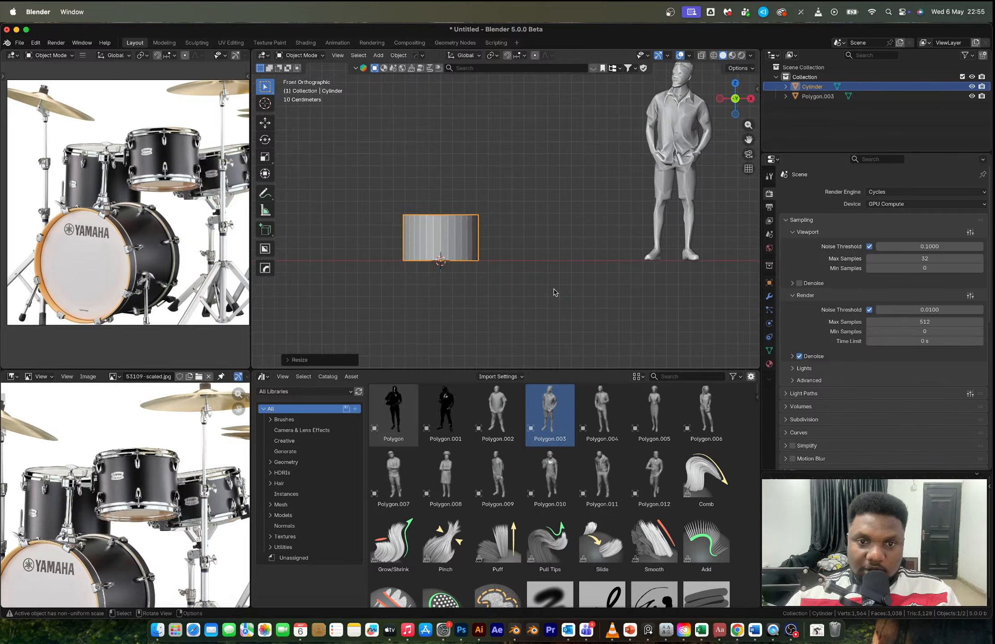
{"action": "type", "text": "rx"}
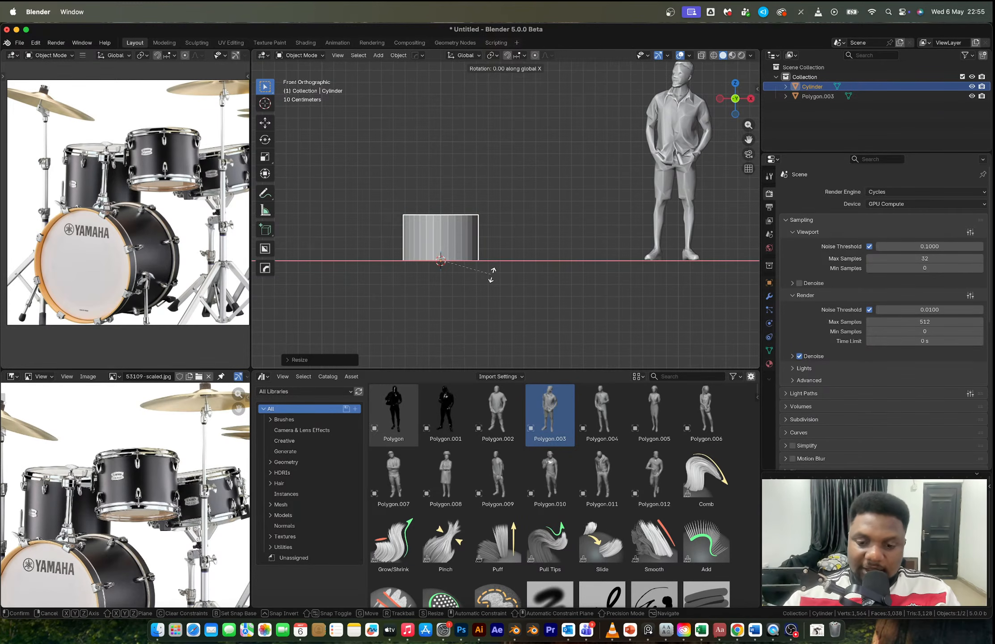
{"action": "type", "text": "90"}
{"action": "key", "text": "Return"}
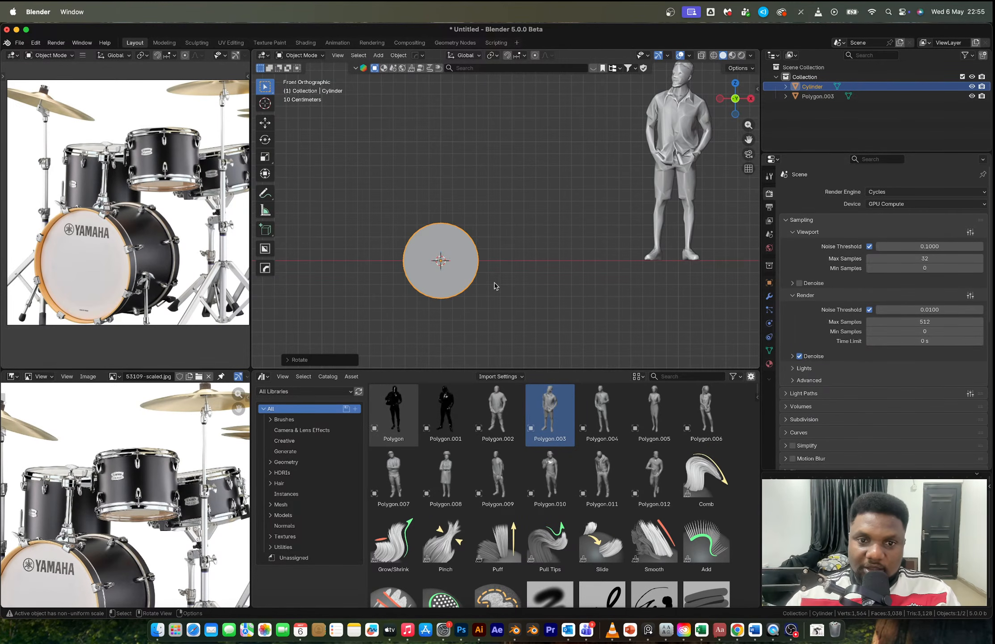
Step: Enlarge the upright cylinder uniformly to a diameter slightly over half the human figure's height, and flatten it along Z
{"action": "middle_click_drag", "start_coordinate": [495, 284], "coordinate": [551, 312]}
{"action": "key", "text": "s"}
{"action": "left_click", "coordinate": [556, 269]}
{"action": "key", "text": "s"}
{"action": "key", "text": "z"}
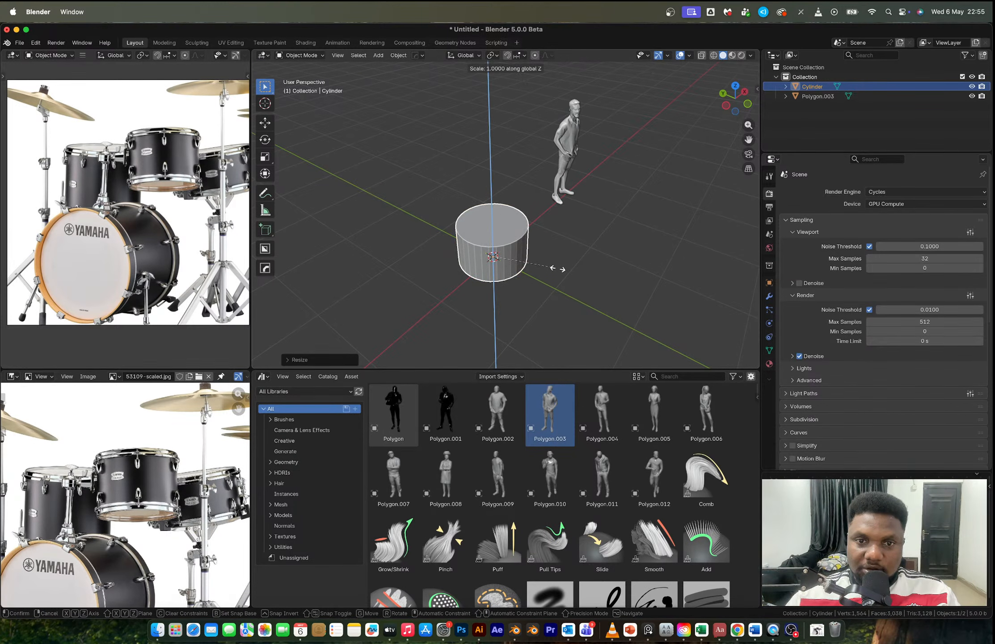
{"action": "left_click", "coordinate": [539, 266]}
{"action": "middle_click_drag", "start_coordinate": [541, 267], "coordinate": [501, 227]}
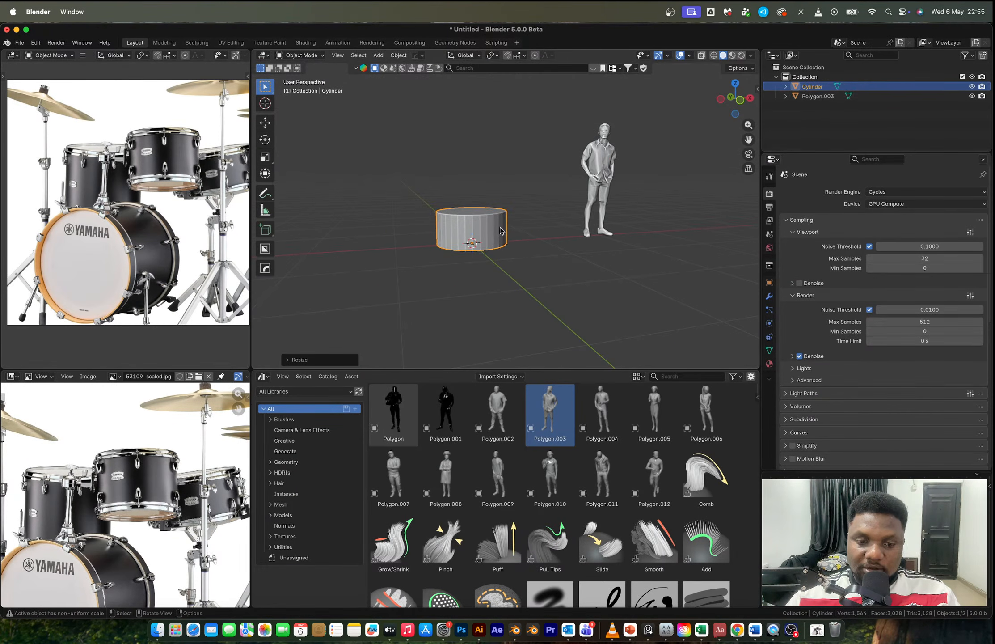
Step: Rotate the flattened cylinder 90° about X and enlarge it slightly in front view
{"action": "type", "text": "rx90"}
{"action": "key", "text": "Return"}
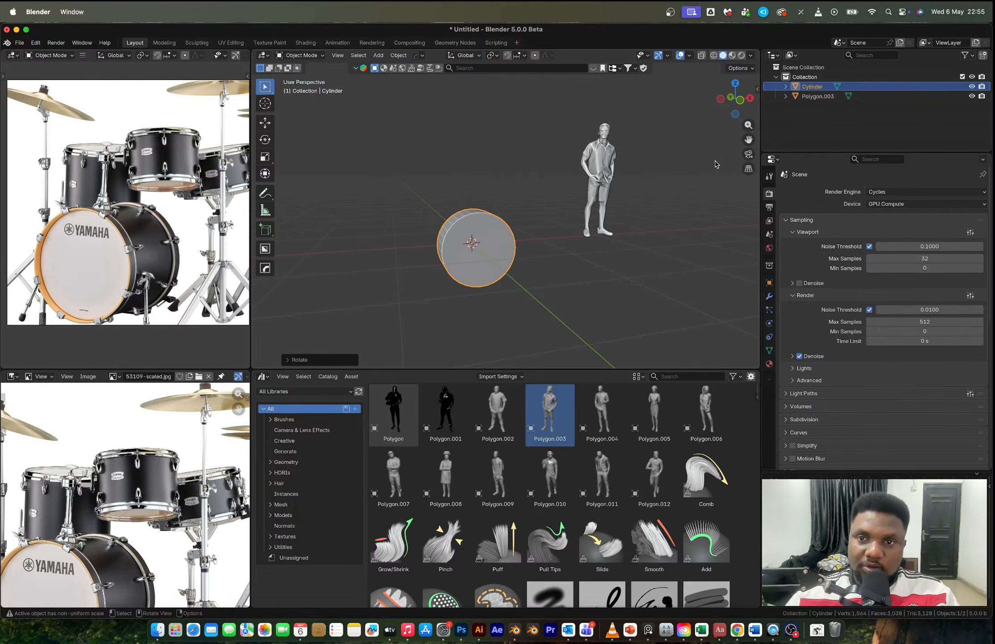
{"action": "left_click", "coordinate": [741, 100]}
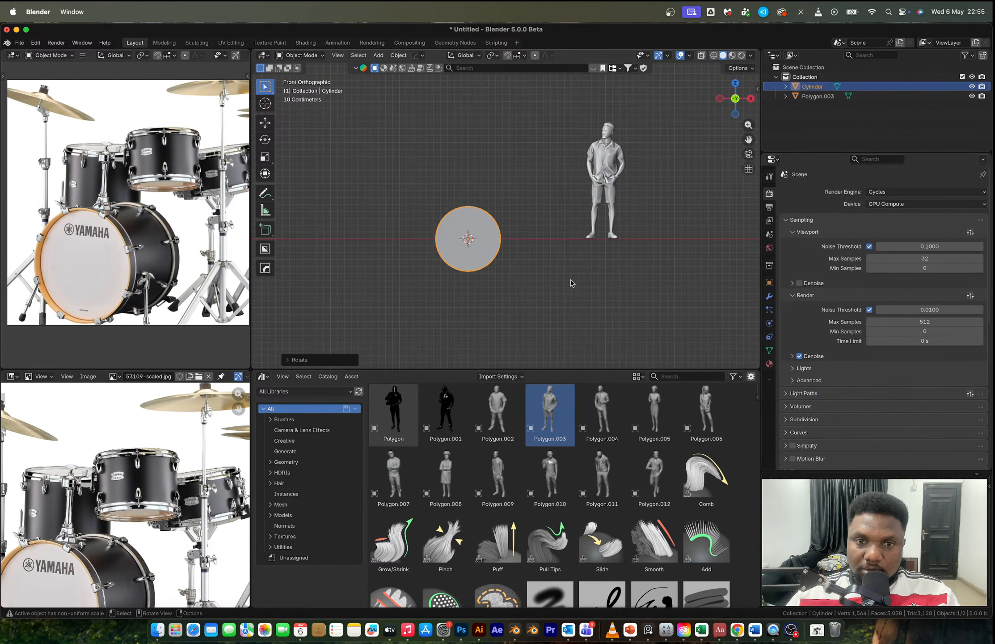
{"action": "scroll", "coordinate": [515, 277], "scroll_direction": "up", "scroll_amount": 3}
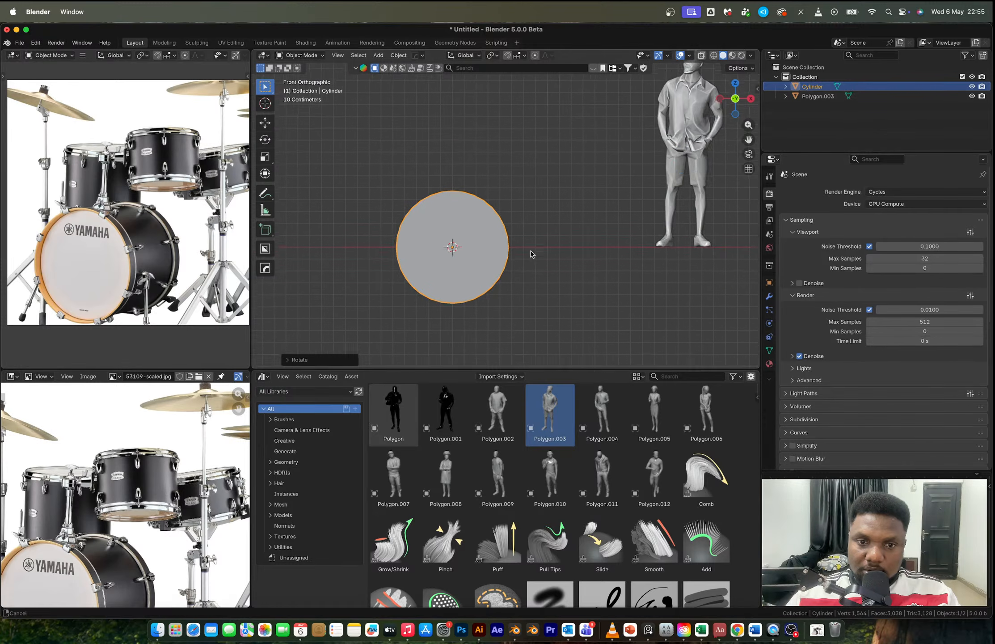
{"action": "key", "text": "KP_Decimal"}
{"action": "key", "text": "s"}
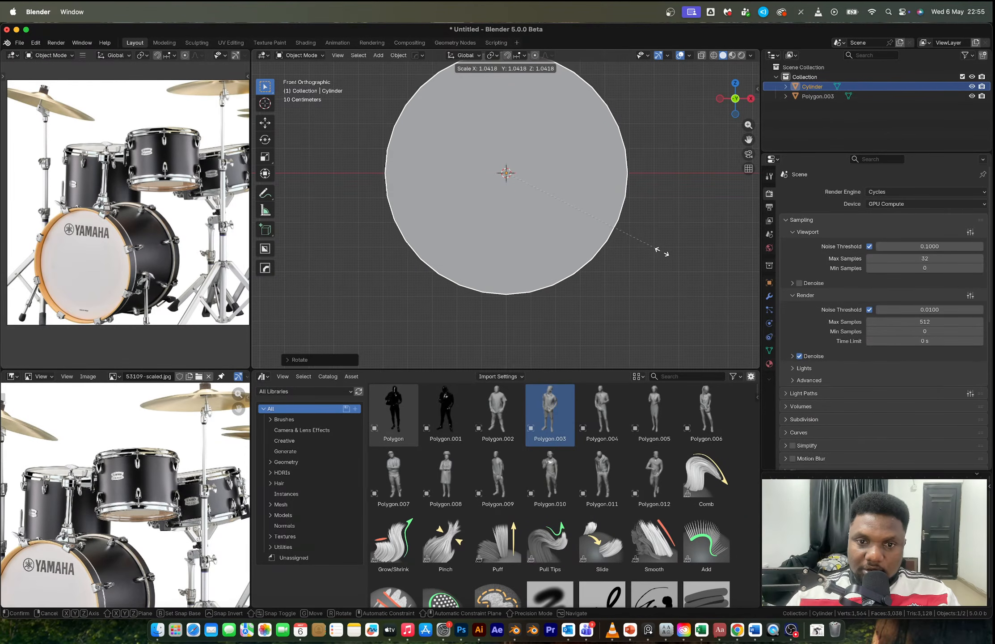
{"action": "left_click", "coordinate": [674, 258]}
Step: Raise the cylinder's mesh along Z in Edit Mode until its lowest edge rests on the ground line
{"action": "key", "text": "Tab"}
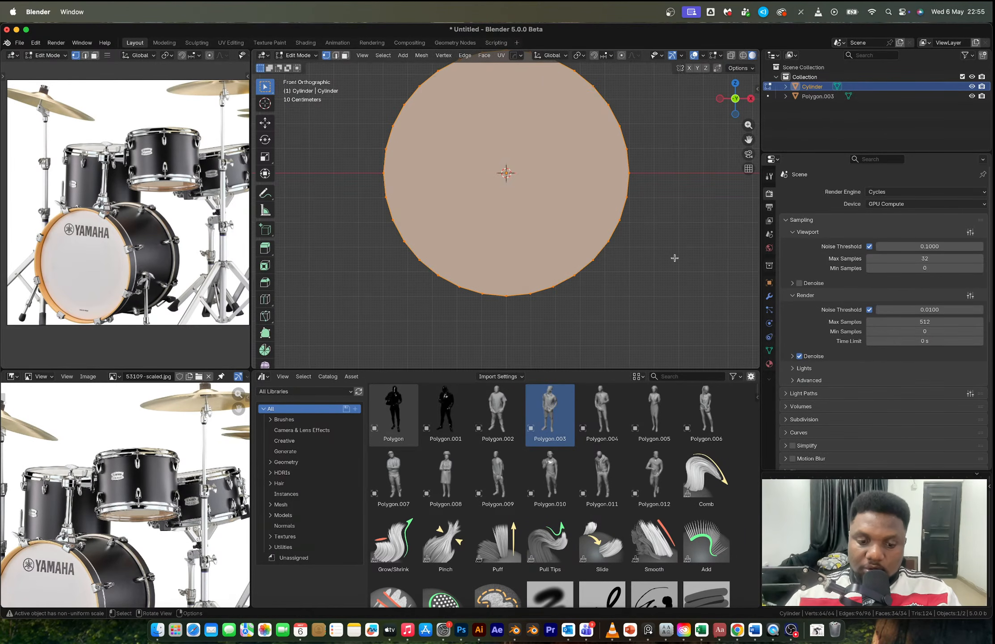
{"action": "key", "text": "g"}
{"action": "key", "text": "z"}
{"action": "left_click", "coordinate": [654, 166]}
{"action": "key", "text": "Tab"}
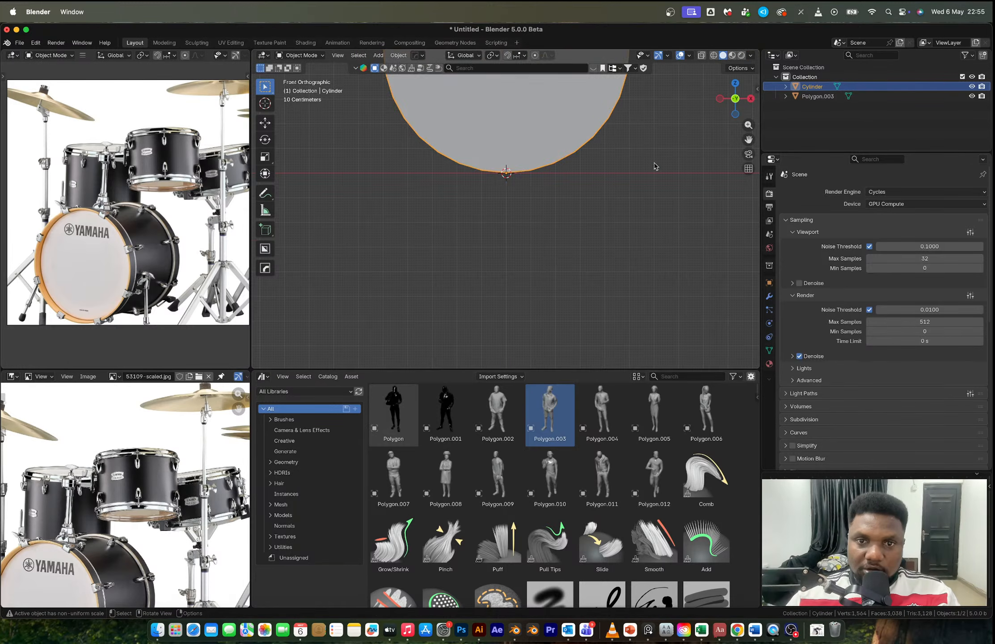
Step: Scale the cylinder uniformly by about 0.83 to suit the human figure, and check its depth from the side
{"action": "scroll", "coordinate": [626, 164], "scroll_direction": "down", "scroll_amount": 10}
{"action": "scroll", "coordinate": [577, 250], "scroll_direction": "right", "scroll_amount": 3}
{"action": "key", "text": "s"}
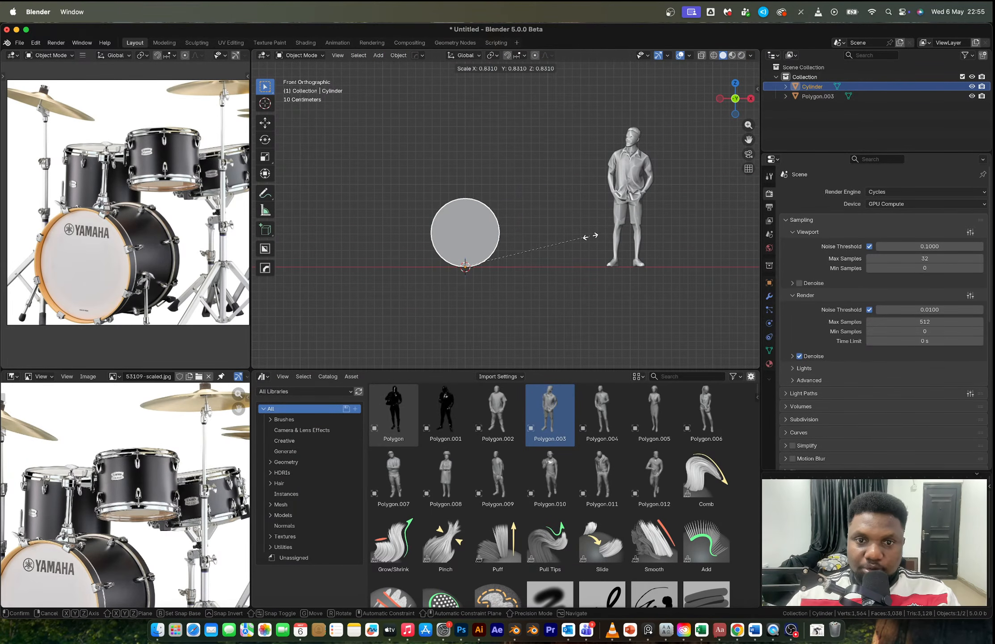
{"action": "left_click", "coordinate": [592, 236]}
{"action": "middle_click_drag", "start_coordinate": [502, 251], "coordinate": [523, 292]}
{"action": "middle_click_drag", "start_coordinate": [552, 249], "coordinate": [582, 235]}
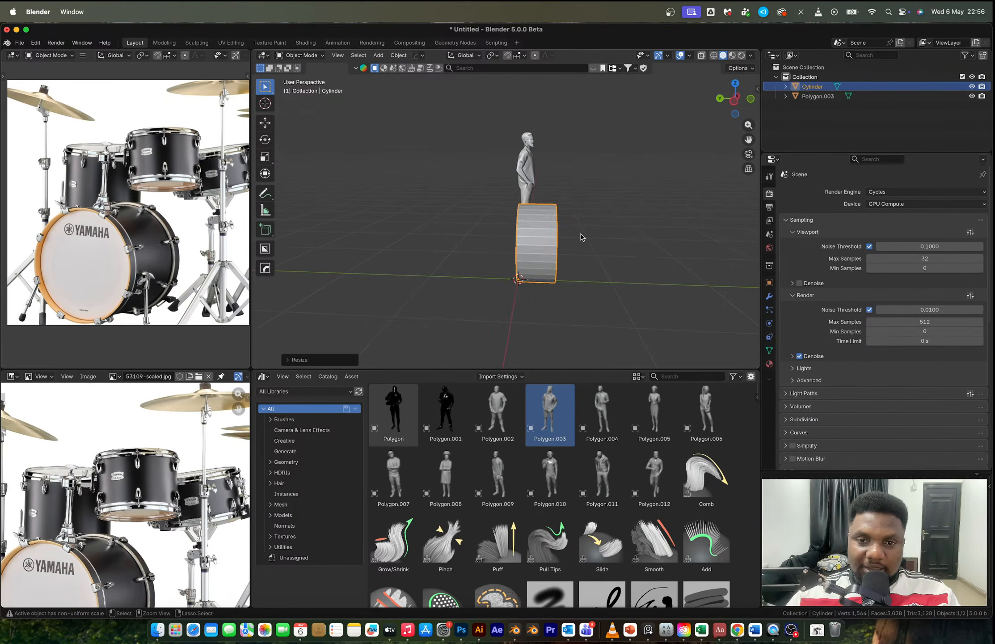
Step: Undo the cylinder's scaling, raising and 90° rotation, back to the upright cylinder
{"action": "key", "text": "ctrl+z"}
{"action": "key", "text": "ctrl+z"}
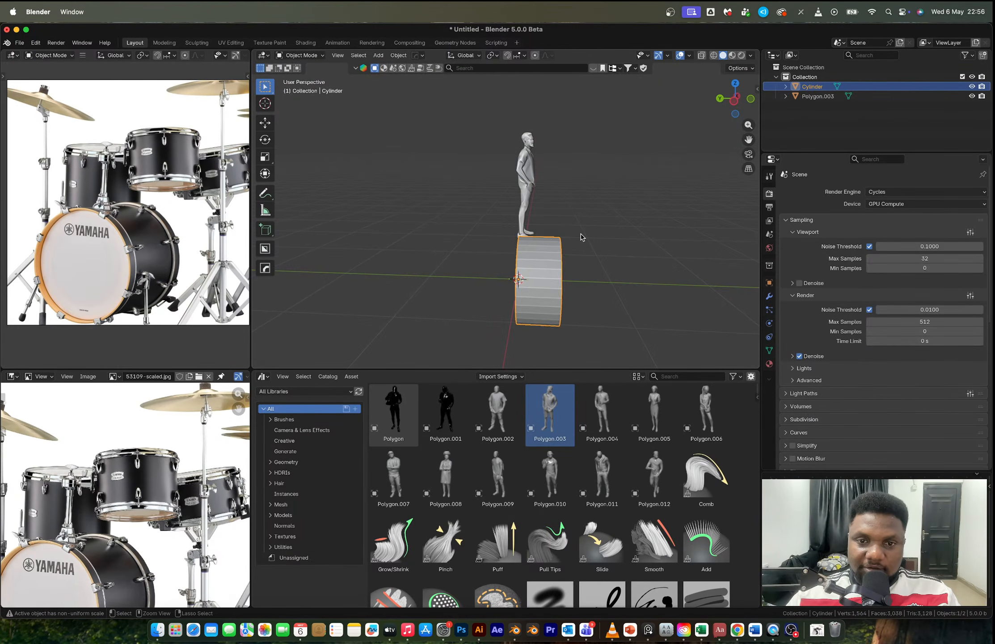
{"action": "middle_click_drag", "start_coordinate": [578, 249], "coordinate": [543, 227]}
{"action": "key", "text": "Tab"}
{"action": "scroll", "coordinate": [116, 258], "scroll_direction": "up", "scroll_amount": 3}
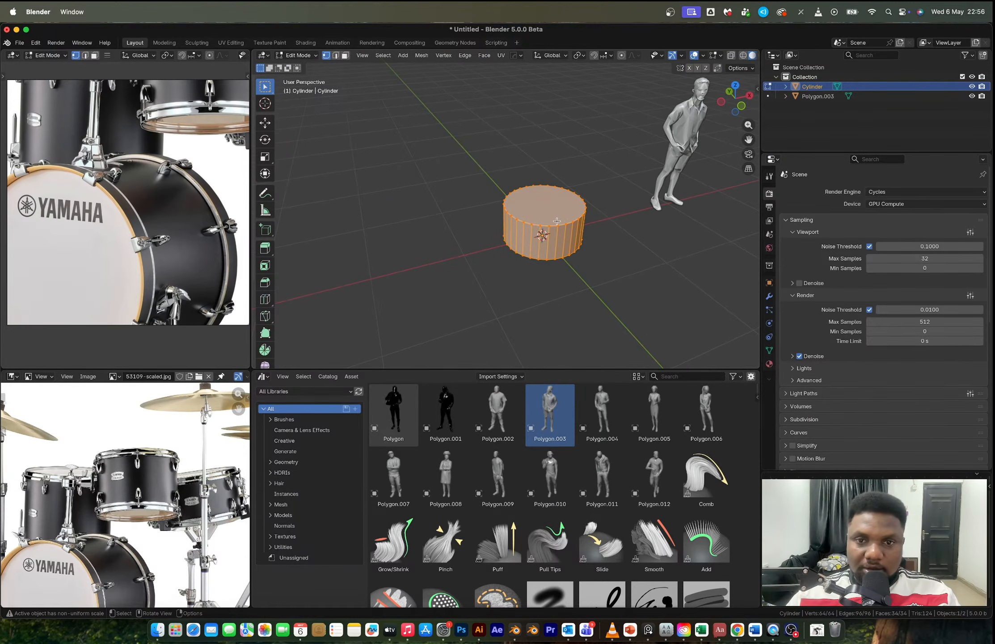
{"action": "scroll", "coordinate": [563, 228], "scroll_direction": "up", "scroll_amount": 3}
{"action": "key", "text": "s"}
{"action": "key", "text": "z"}
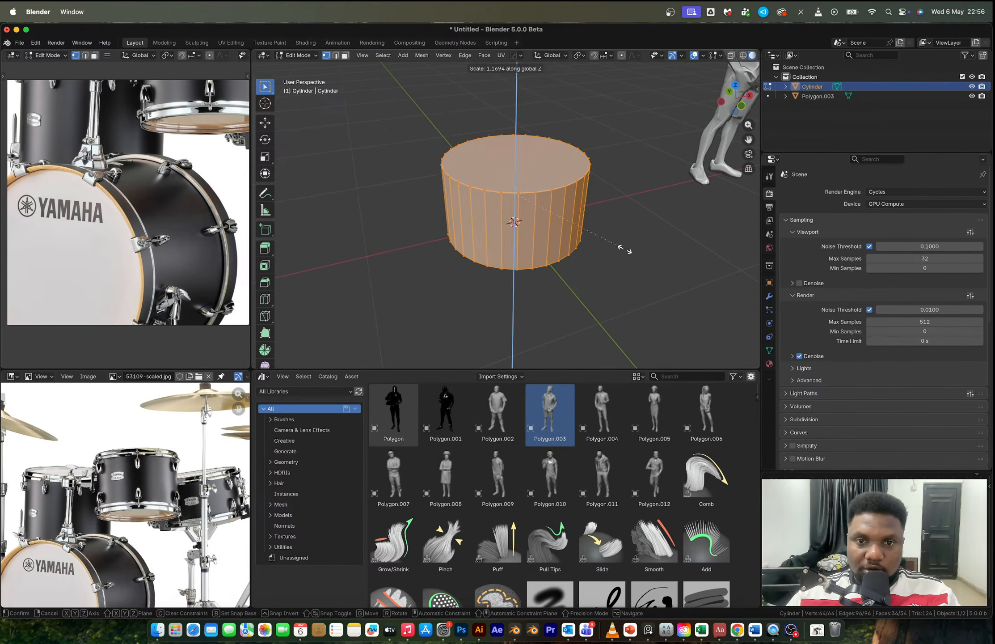
{"action": "right_click", "coordinate": [624, 249]}
{"action": "key", "text": "Tab"}
Step: Stretch the upright cylinder along Z by about 1.19 and apply Shade Auto Smooth to it
{"action": "middle_click_drag", "start_coordinate": [622, 246], "coordinate": [586, 166]}
{"action": "key", "text": "s"}
{"action": "key", "text": "z"}
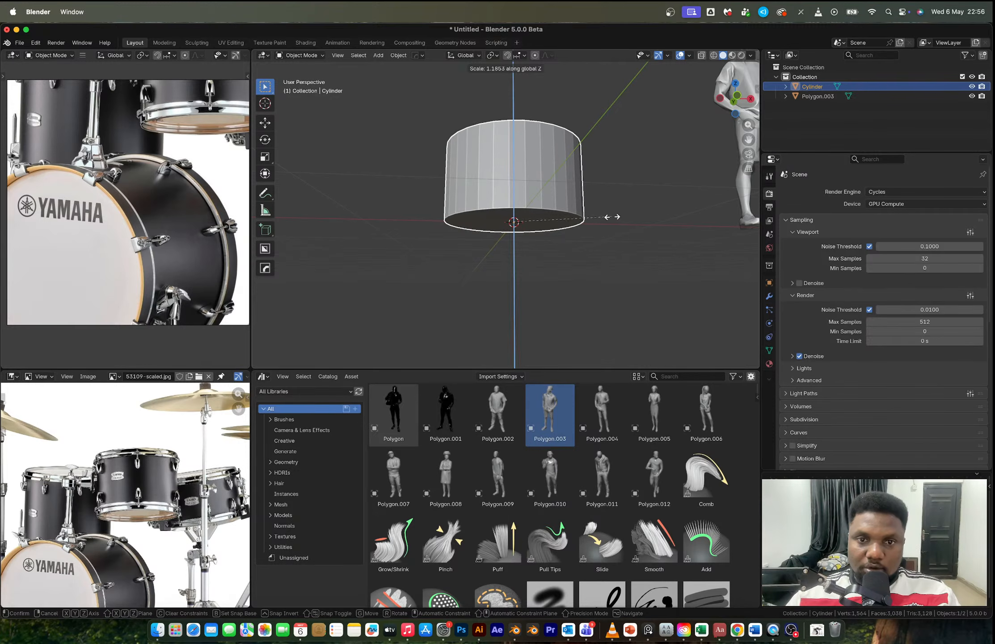
{"action": "left_click", "coordinate": [621, 221]}
{"action": "middle_click_drag", "start_coordinate": [620, 221], "coordinate": [529, 186]}
{"action": "right_click", "coordinate": [527, 190]}
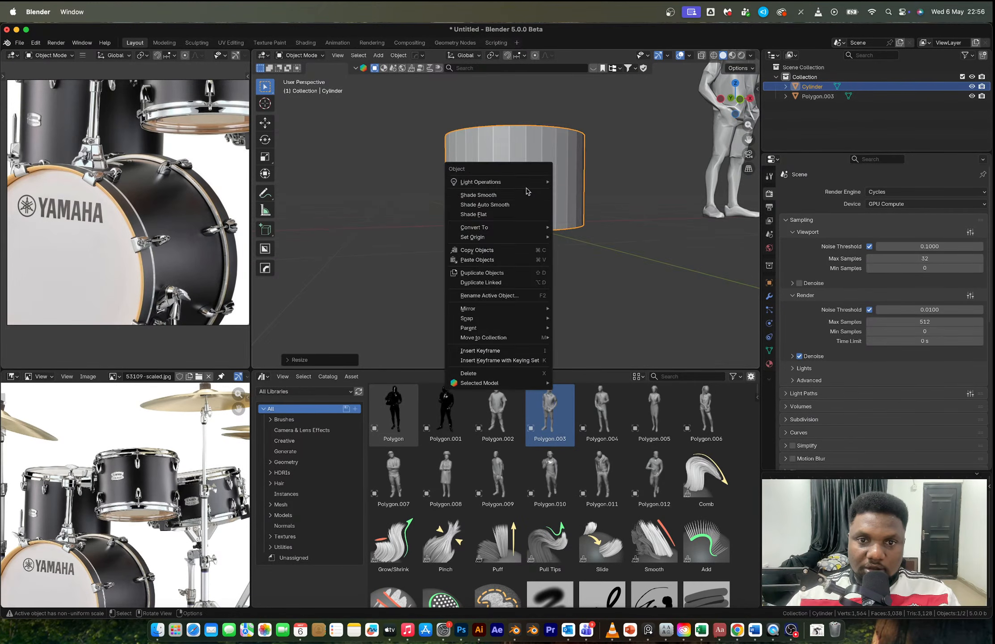
{"action": "left_click", "coordinate": [527, 204]}
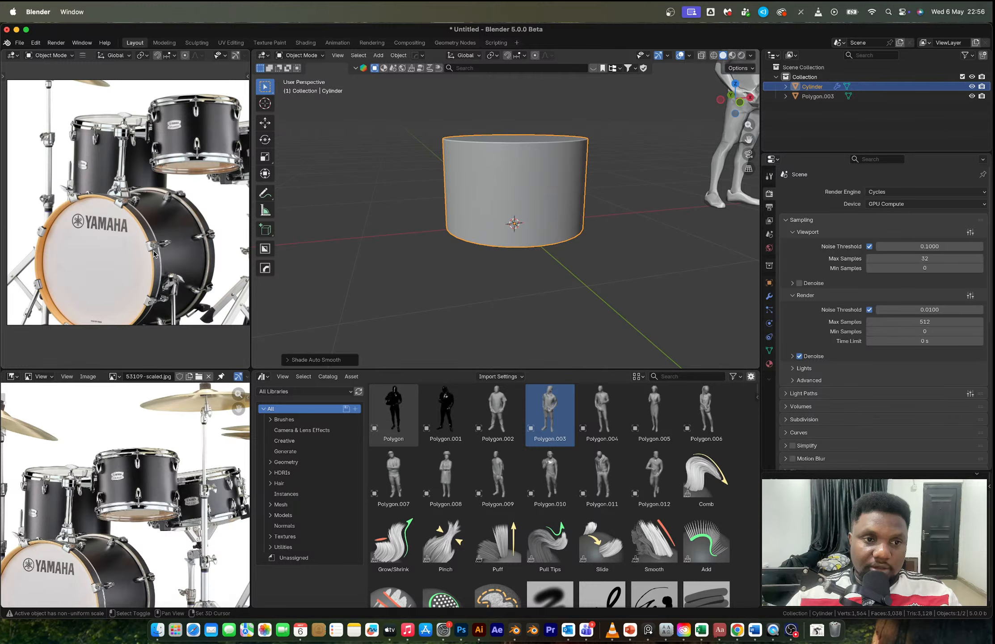
Step: Stretch the cylinder further along Z in two passes, the second by about 1.09, to match the reference drum's depth
{"action": "scroll", "coordinate": [155, 254], "scroll_direction": "down", "scroll_amount": 1}
{"action": "key", "text": "s"}
{"action": "key", "text": "z"}
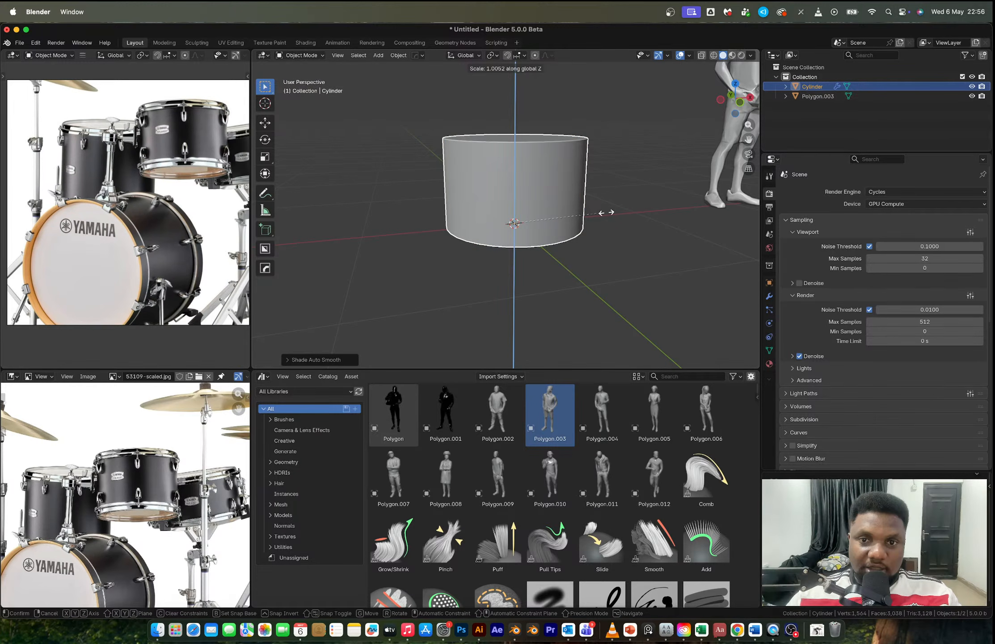
{"action": "left_click", "coordinate": [611, 213]}
{"action": "key", "text": "Tab"}
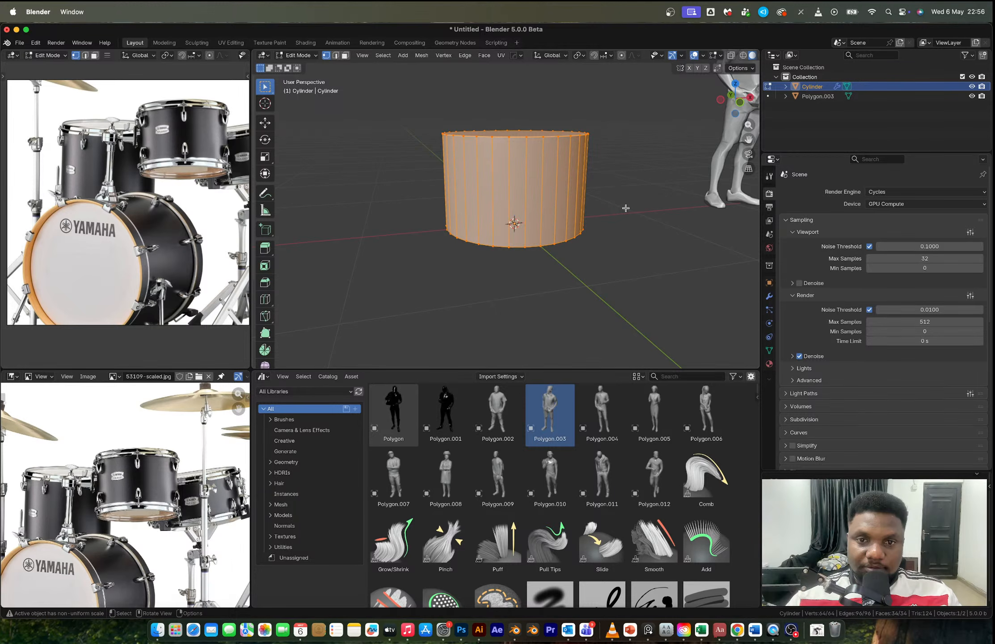
{"action": "key", "text": "Tab"}
{"action": "key", "text": "s"}
{"action": "key", "text": "z"}
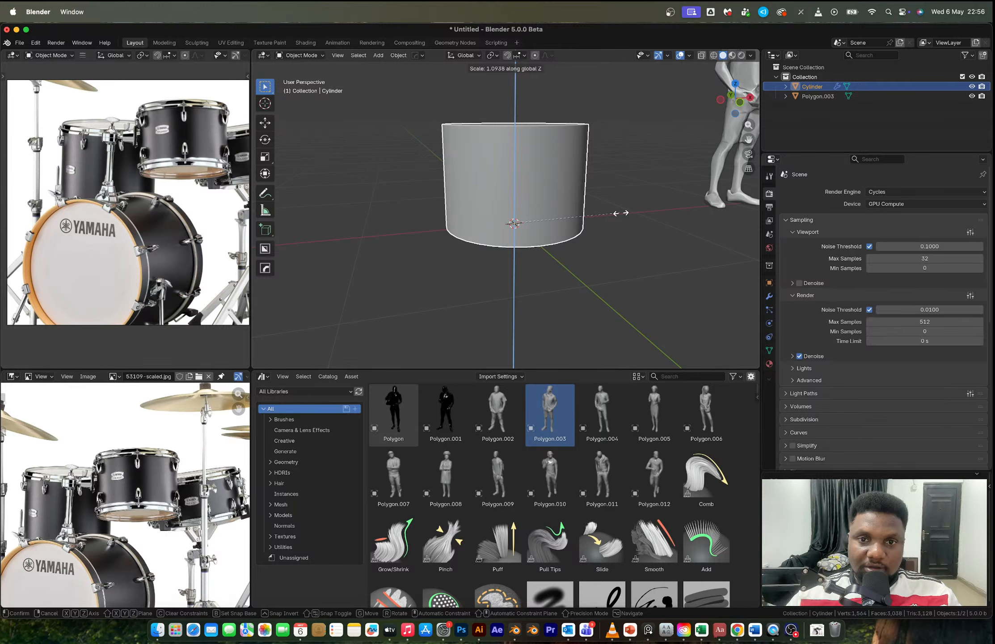
{"action": "left_click", "coordinate": [620, 213]}
Step: Cut an edge loop around the cylinder's middle and bevel it into a wide band with an offset of about 0.86 m
{"action": "key", "text": "Tab"}
{"action": "key", "text": "ctrl+b"}
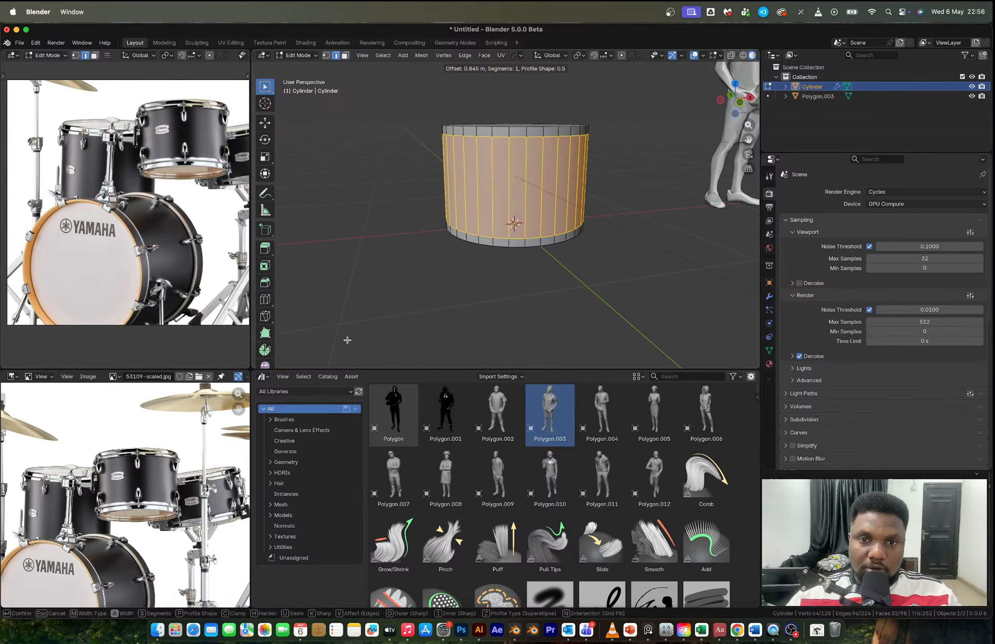
{"action": "left_click", "coordinate": [348, 339]}
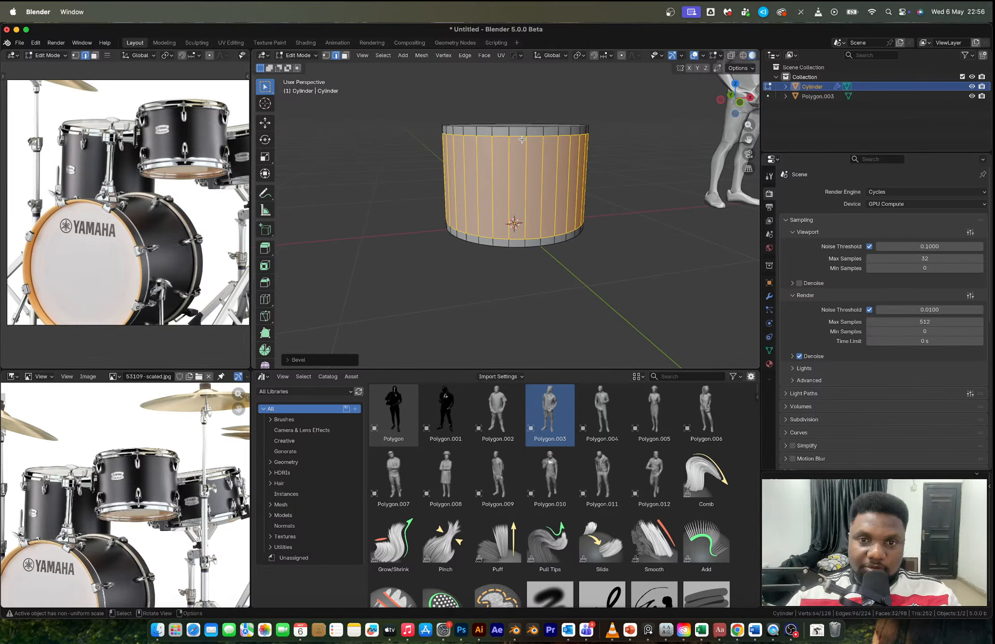
{"action": "key", "text": "ctrl+z"}
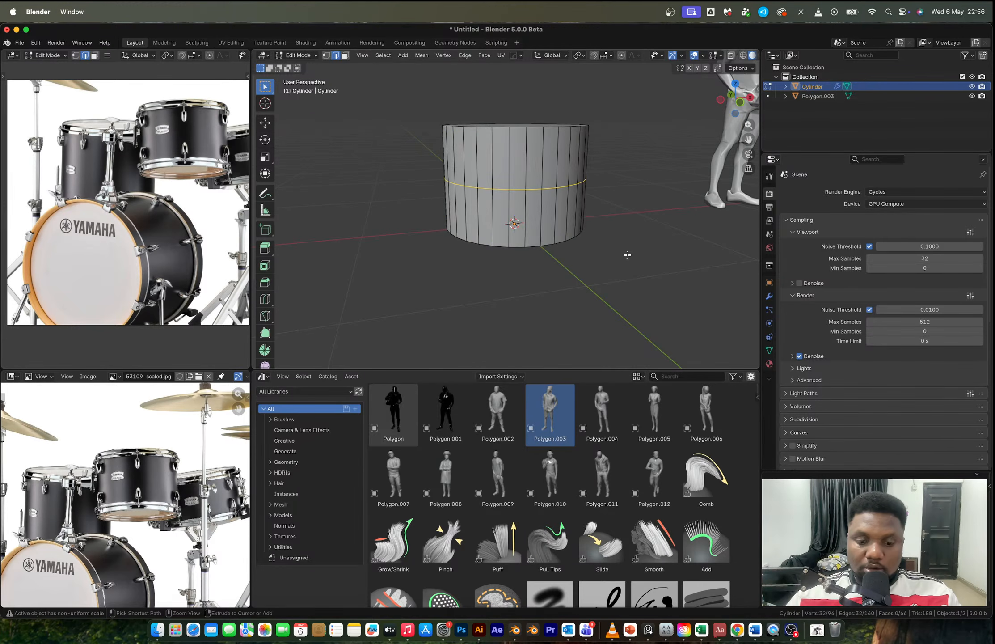
{"action": "key", "text": "ctrl+b"}
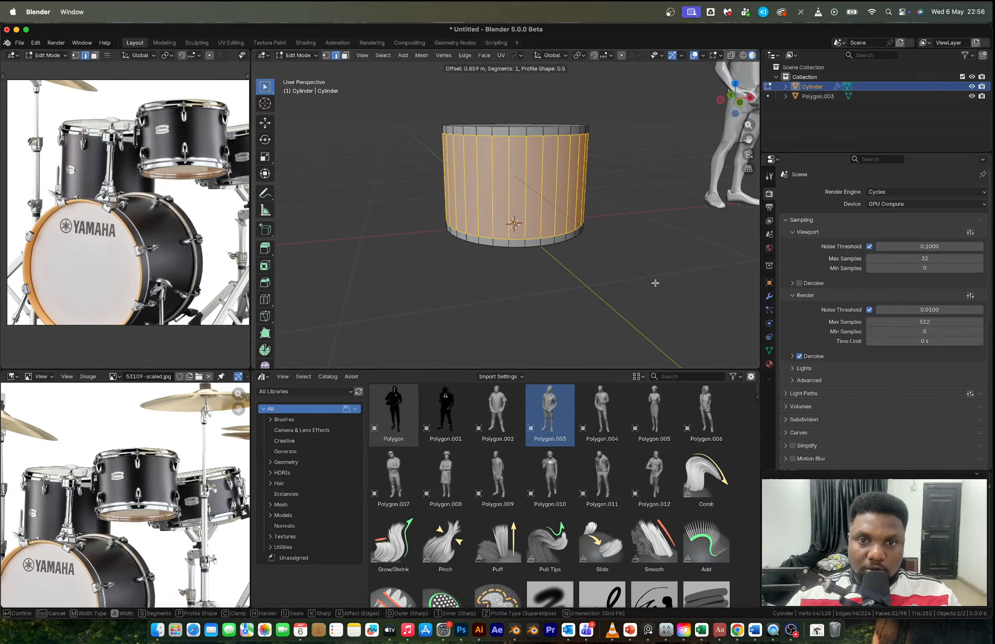
{"action": "left_click", "coordinate": [654, 283]}
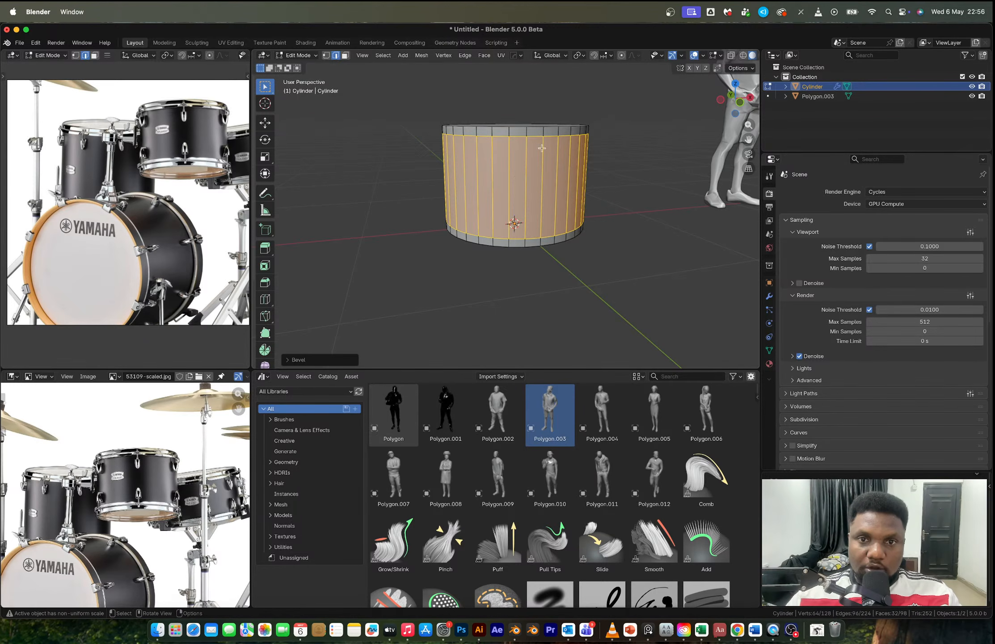
Step: Select the narrow face rings at both cylinder ends, then undo the selections and the bevel
{"action": "key", "text": "3"}
{"action": "left_click", "coordinate": [524, 131], "text": "alt"}
{"action": "left_click", "coordinate": [526, 244], "text": "alt+shift"}
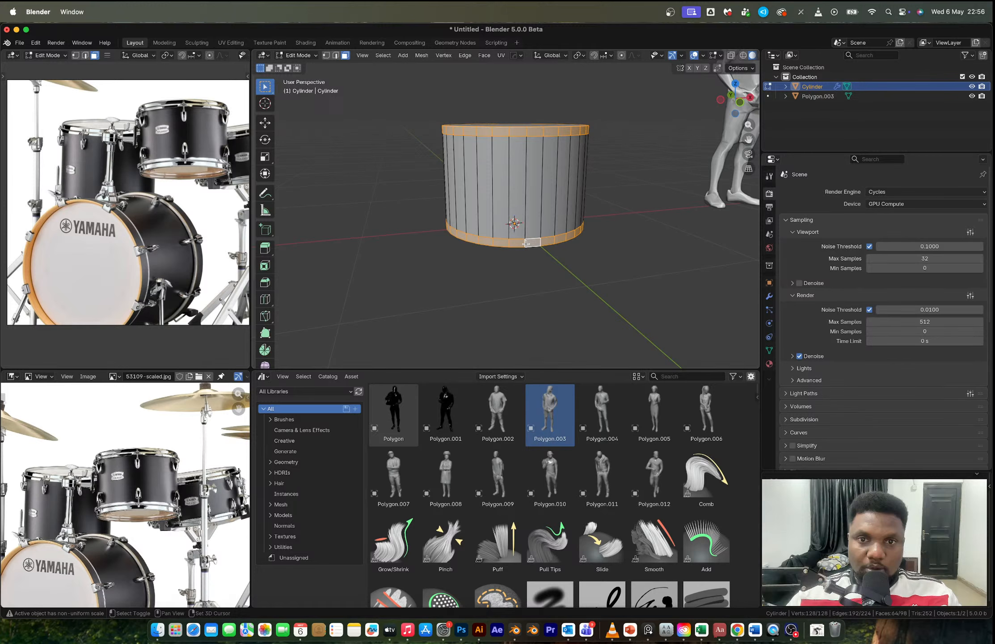
{"action": "middle_click_drag", "start_coordinate": [526, 243], "coordinate": [533, 182]}
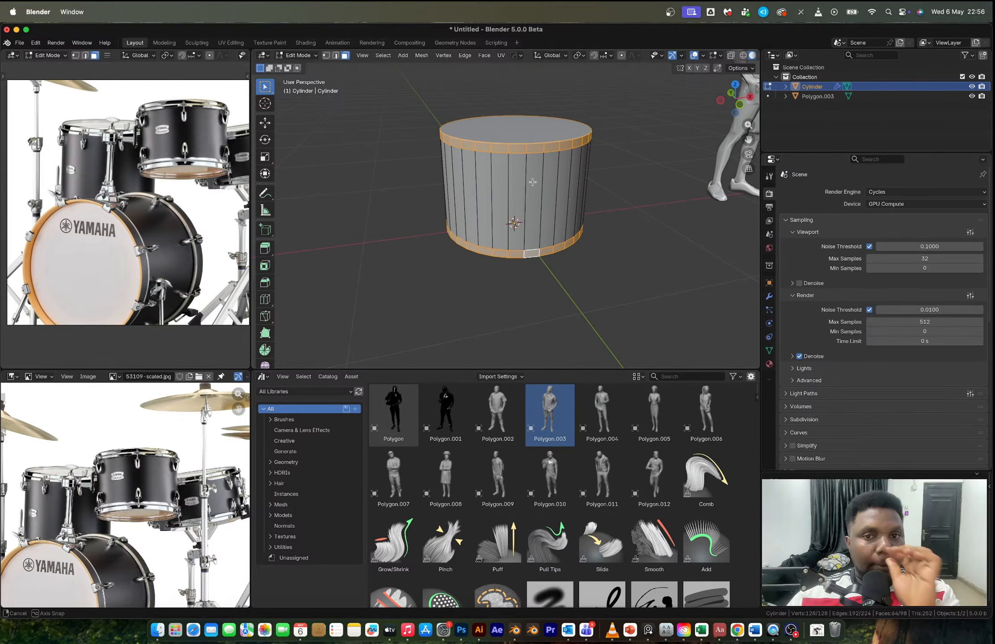
{"action": "left_click", "coordinate": [511, 198], "text": "alt"}
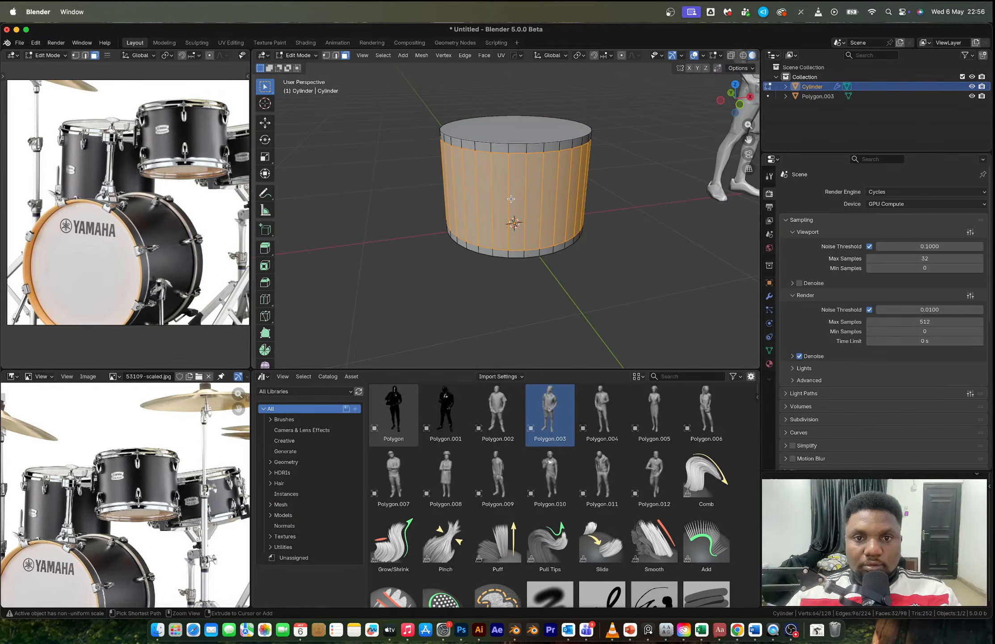
{"action": "key", "text": "ctrl+z"}
{"action": "key", "text": "ctrl+z"}
{"action": "key", "text": "ctrl+z"}
Step: Scale the whole cylinder slightly taller along Z in Object Mode
{"action": "key", "text": "s"}
{"action": "key", "text": "z"}
{"action": "left_click", "coordinate": [628, 229]}
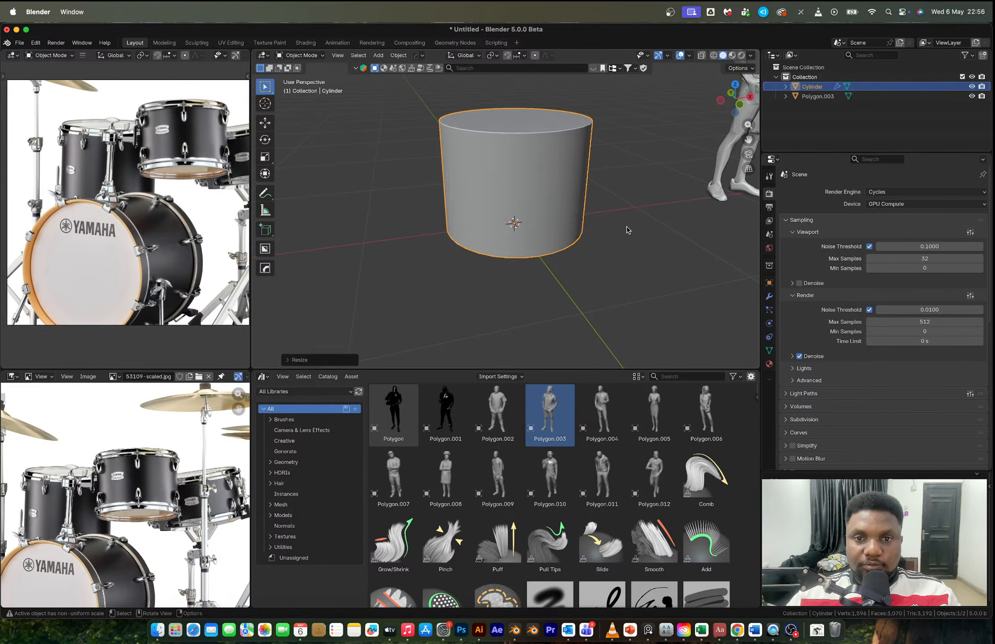
Step: Replace the cylinder's middle edge loop with a fresh loop cut and bevel it with an offset of about 0.81 m
{"action": "key", "text": "Tab"}
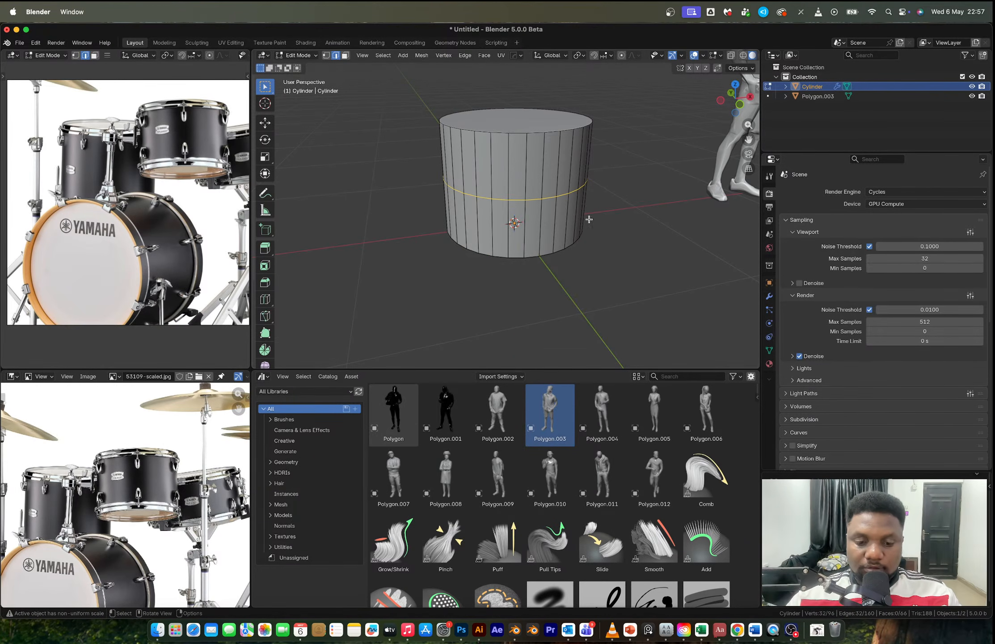
{"action": "right_click", "coordinate": [574, 218]}
{"action": "left_click", "coordinate": [548, 284]}
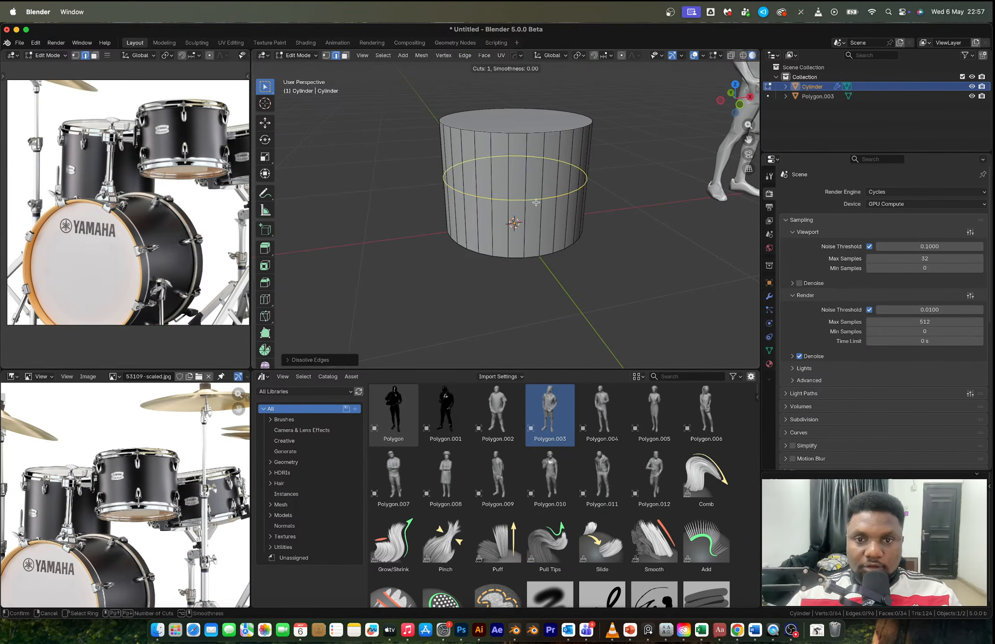
{"action": "key", "text": "ctrl+b"}
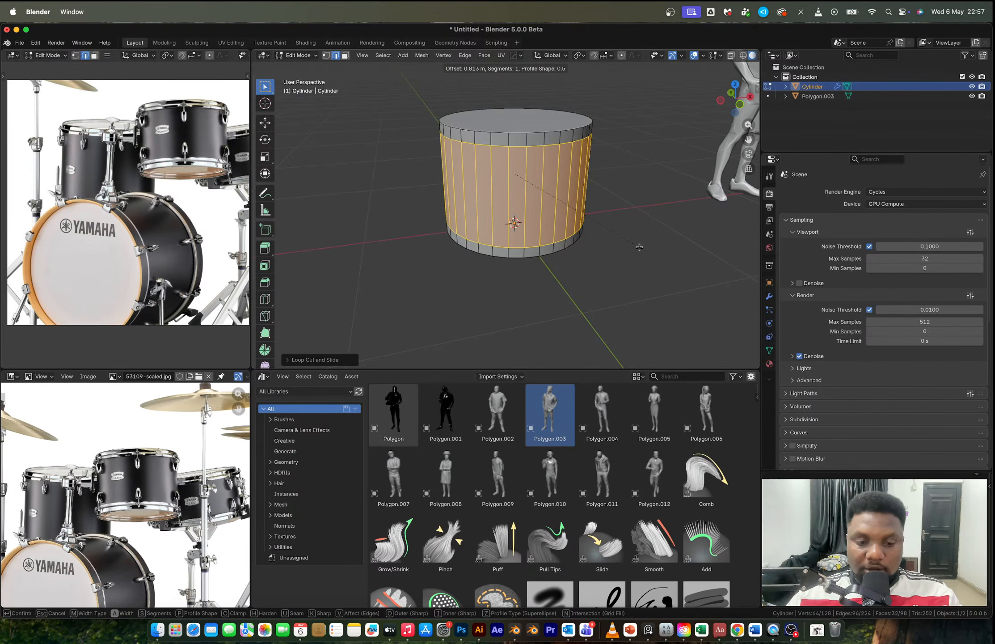
{"action": "left_click", "coordinate": [640, 247]}
Step: Duplicate the top and bottom rim face rings in place and separate them into their own object
{"action": "key", "text": "3"}
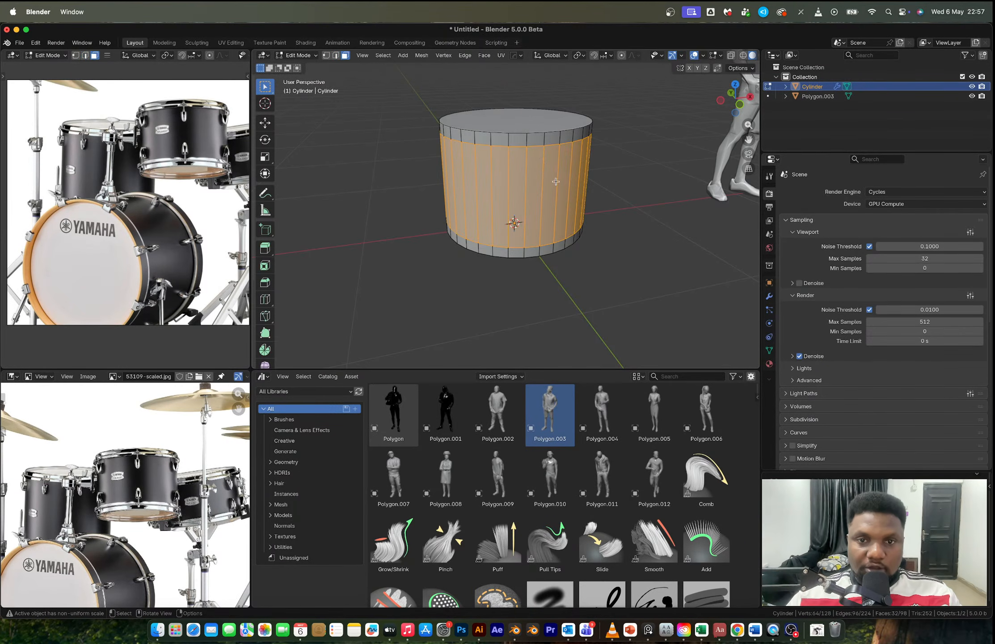
{"action": "left_click", "coordinate": [524, 146], "text": "alt"}
{"action": "left_click", "coordinate": [522, 253], "text": "alt+shift"}
{"action": "key", "text": "shift+d"}
{"action": "right_click", "coordinate": [594, 217]}
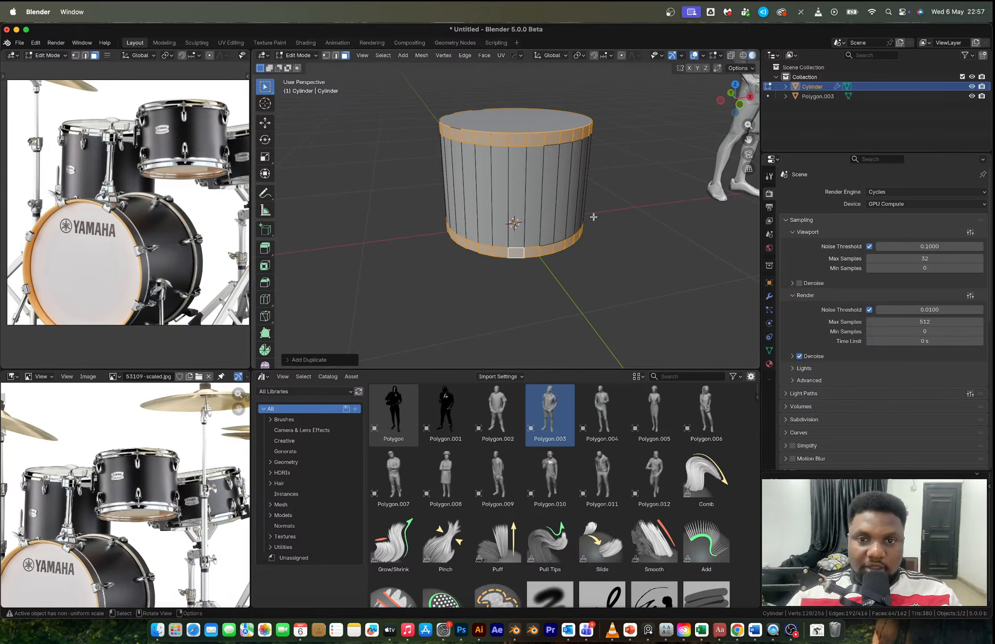
{"action": "key", "text": "p"}
{"action": "left_click", "coordinate": [537, 217]}
{"action": "key", "text": "Tab"}
{"action": "left_click", "coordinate": [527, 257]}
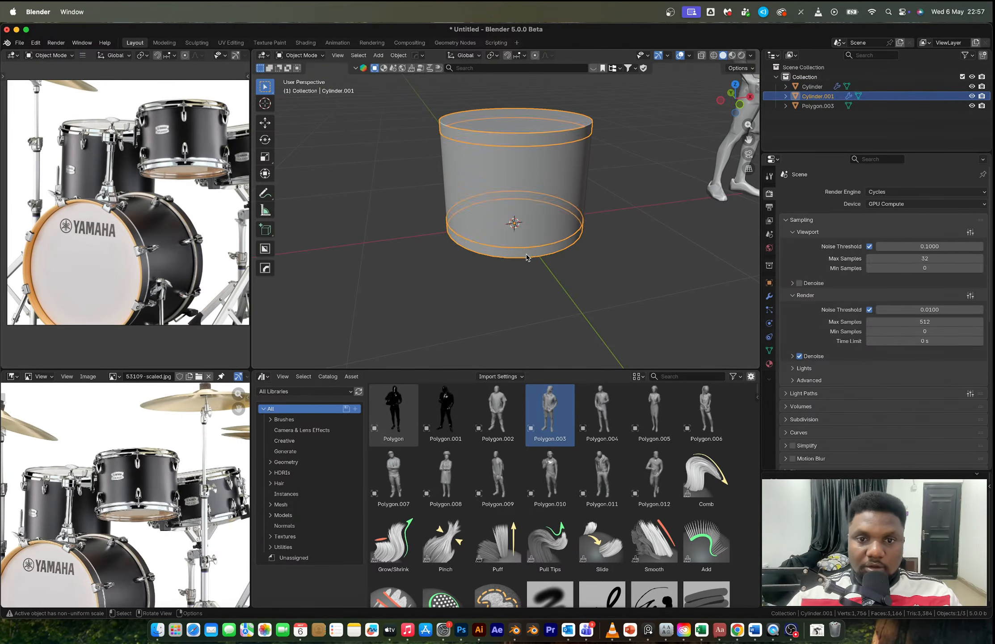
{"action": "key", "text": "Tab"}
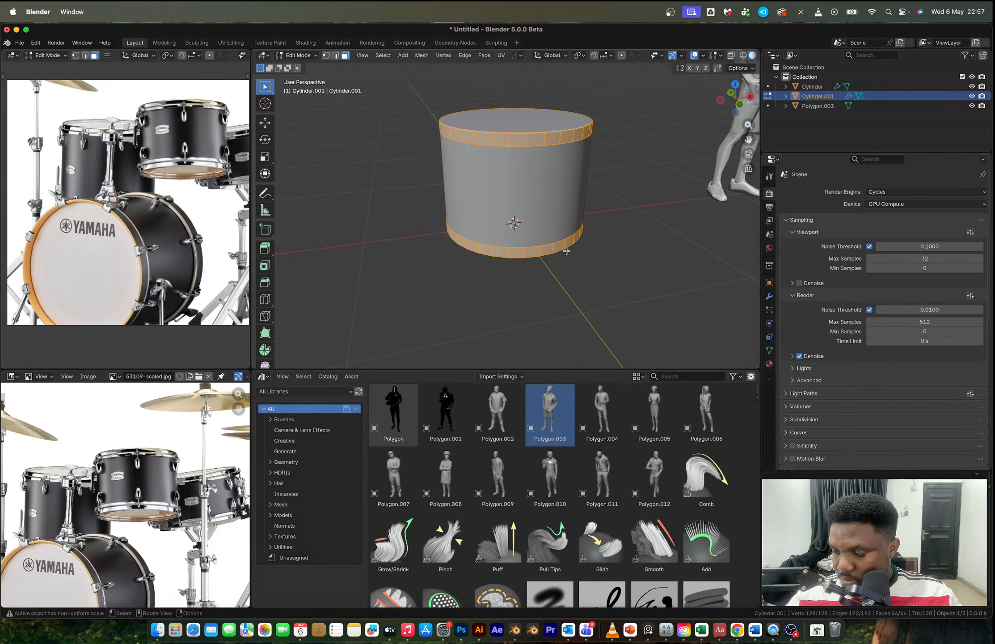
{"action": "key", "text": "Tab"}
{"action": "key", "text": "a"}
{"action": "key", "text": "Tab"}
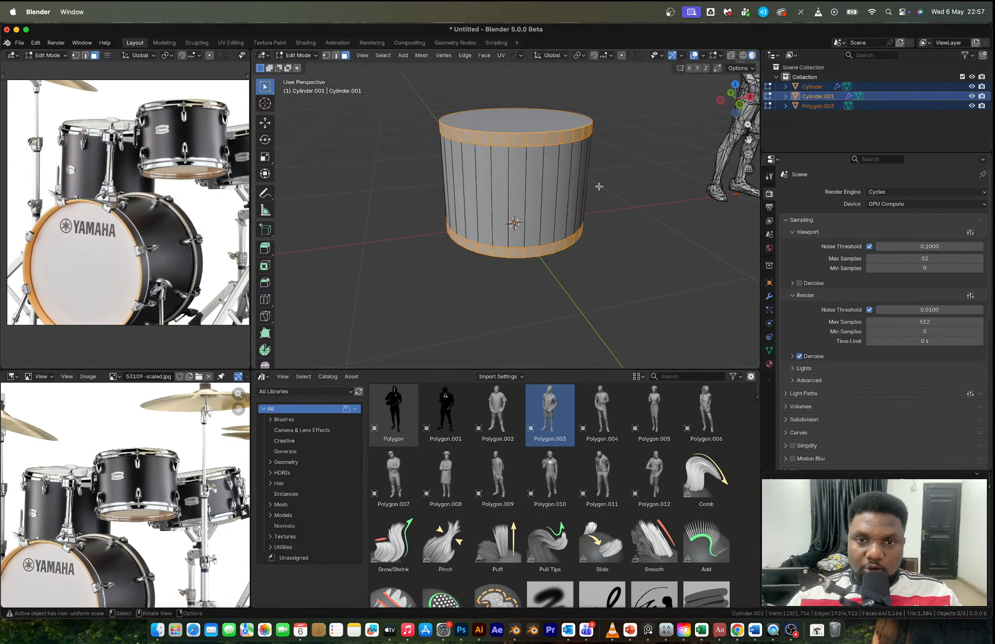
{"action": "key", "text": "Tab"}
{"action": "left_click", "coordinate": [728, 155]}
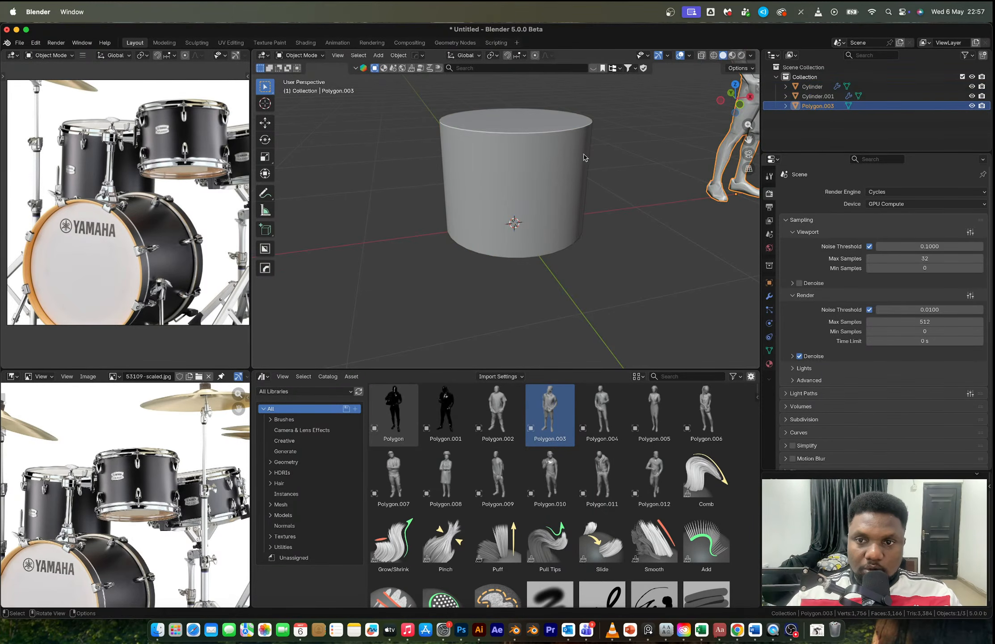
Step: Scale both rim rings of the separated object along Z by about 2.49, each around its own centre
{"action": "left_click", "coordinate": [536, 141]}
{"action": "key", "text": "Tab"}
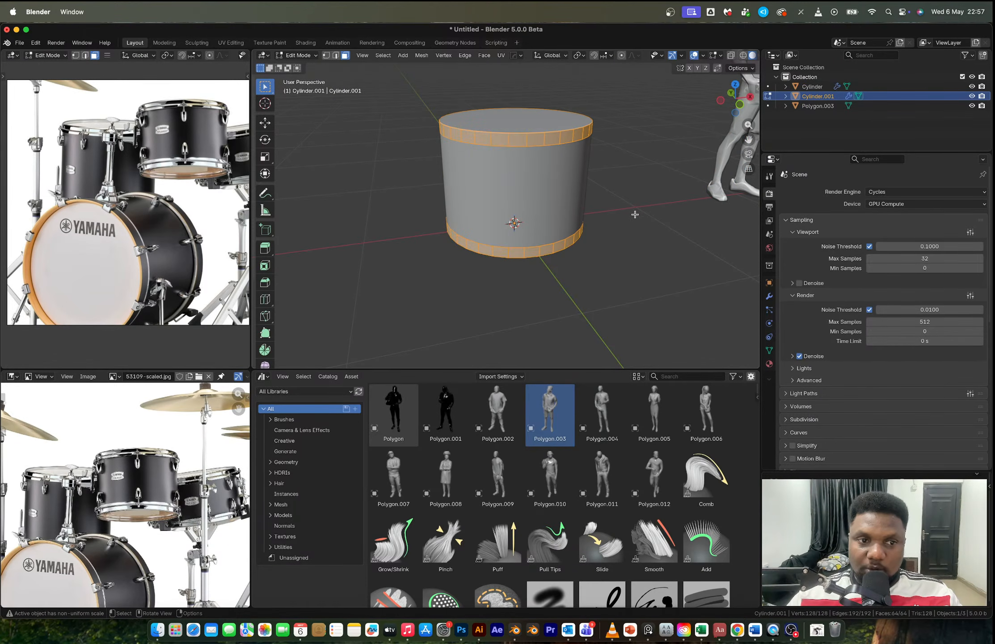
{"action": "key", "text": "period"}
{"action": "left_click", "coordinate": [635, 250]}
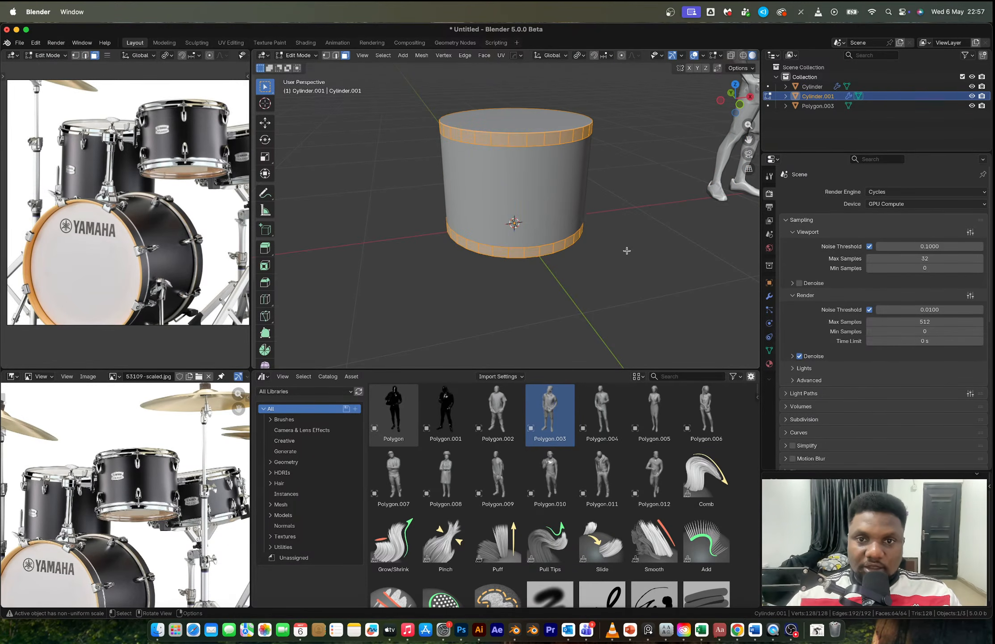
{"action": "key", "text": "s"}
{"action": "key", "text": "z"}
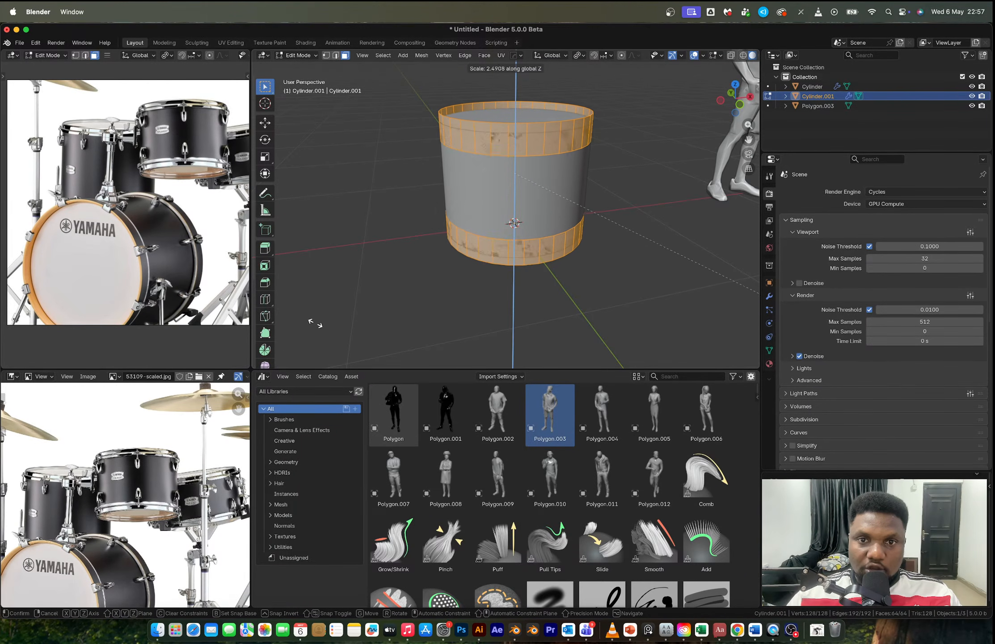
{"action": "left_click", "coordinate": [339, 325]}
{"action": "key", "text": "Tab"}
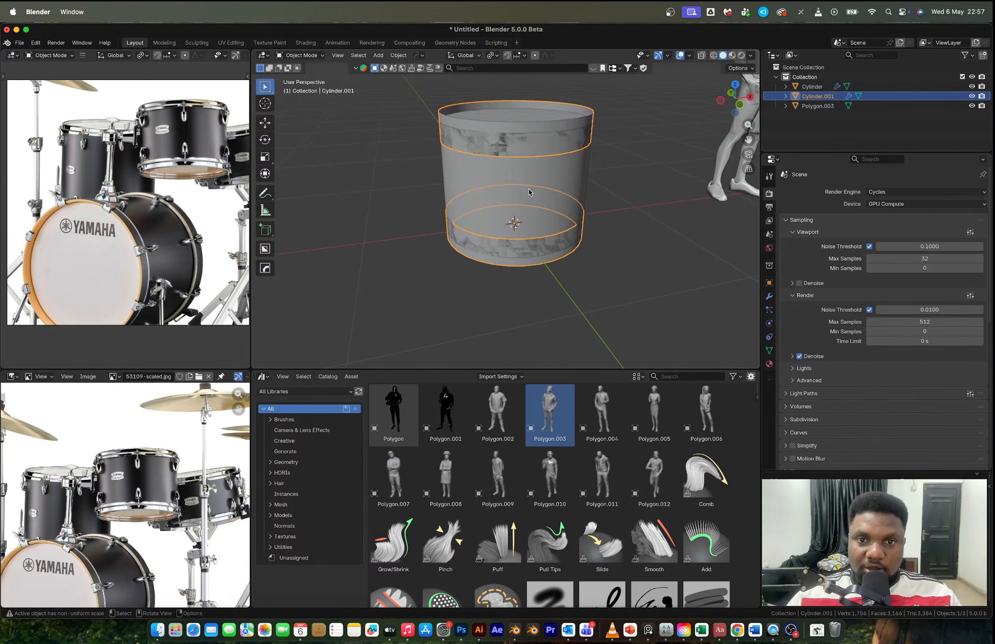
Step: In front view, scale the rim rings' inner edge loops along Z by about 1.35 around their shared centre to narrow both bands
{"action": "middle_click_drag", "start_coordinate": [532, 191], "coordinate": [535, 183]}
{"action": "left_click", "coordinate": [739, 103]}
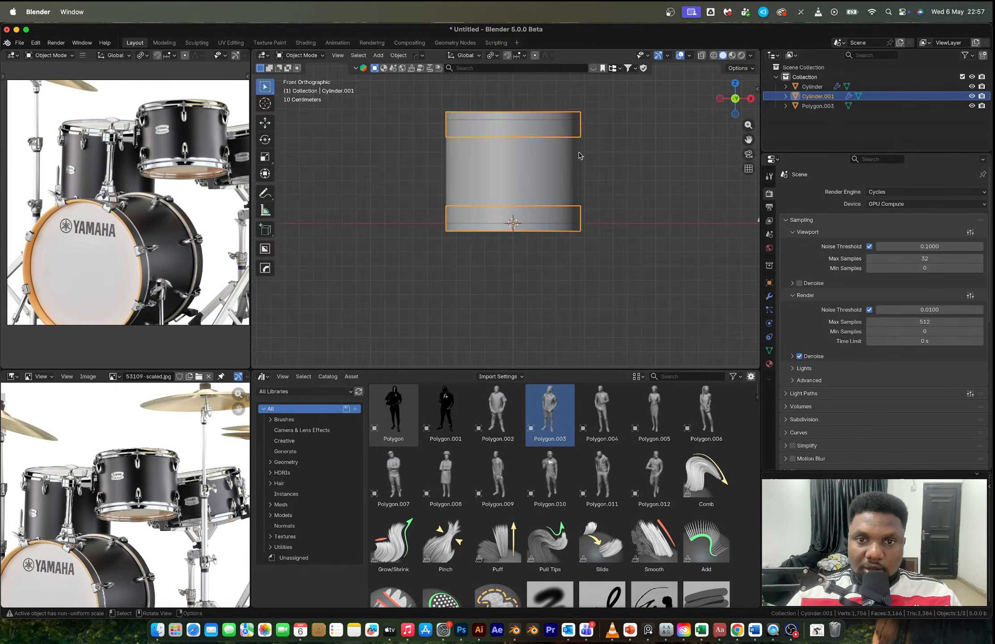
{"action": "key", "text": "Tab"}
{"action": "key", "text": "alt+z"}
{"action": "key", "text": "b"}
{"action": "left_click_drag", "start_coordinate": [642, 219], "coordinate": [375, 92]}
{"action": "key", "text": "period"}
{"action": "left_click", "coordinate": [519, 223]}
{"action": "key", "text": "s"}
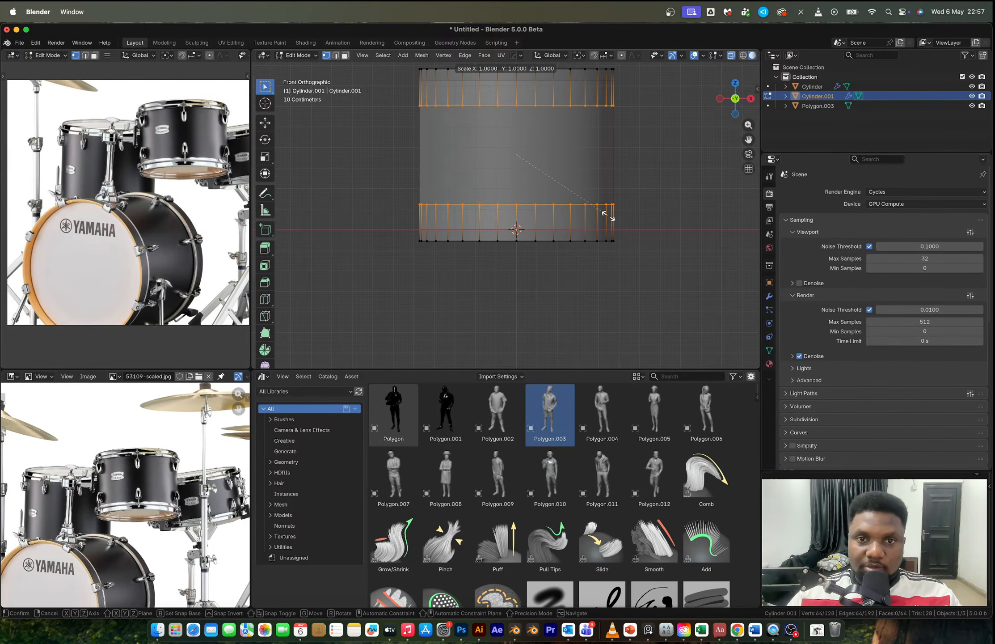
{"action": "key", "text": "z"}
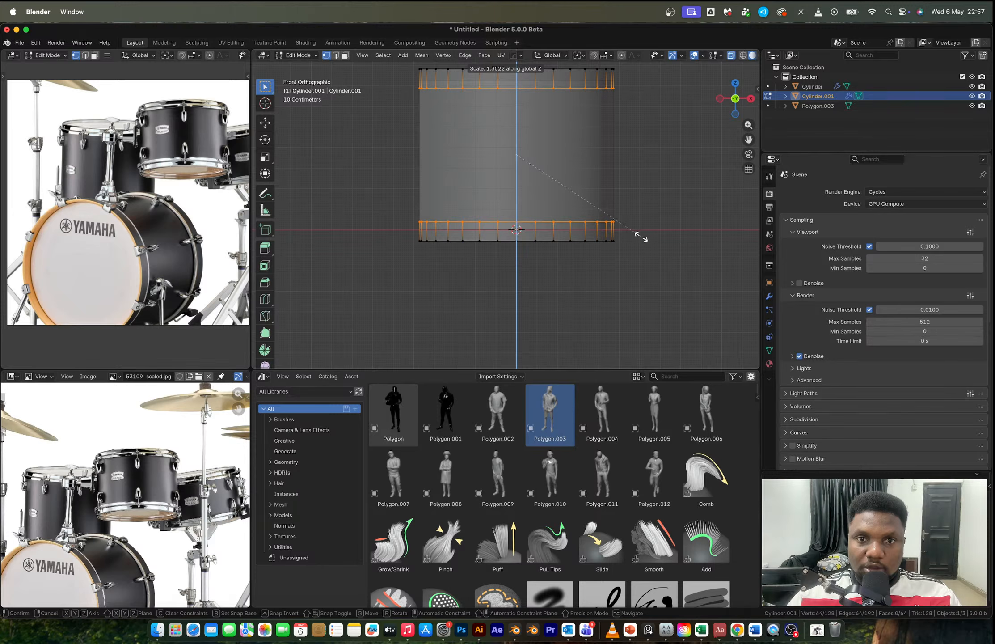
{"action": "left_click", "coordinate": [581, 235]}
{"action": "key", "text": "Tab"}
{"action": "middle_click_drag", "start_coordinate": [558, 156], "coordinate": [588, 218]}
{"action": "scroll", "coordinate": [588, 190], "scroll_direction": "down", "scroll_amount": 3}
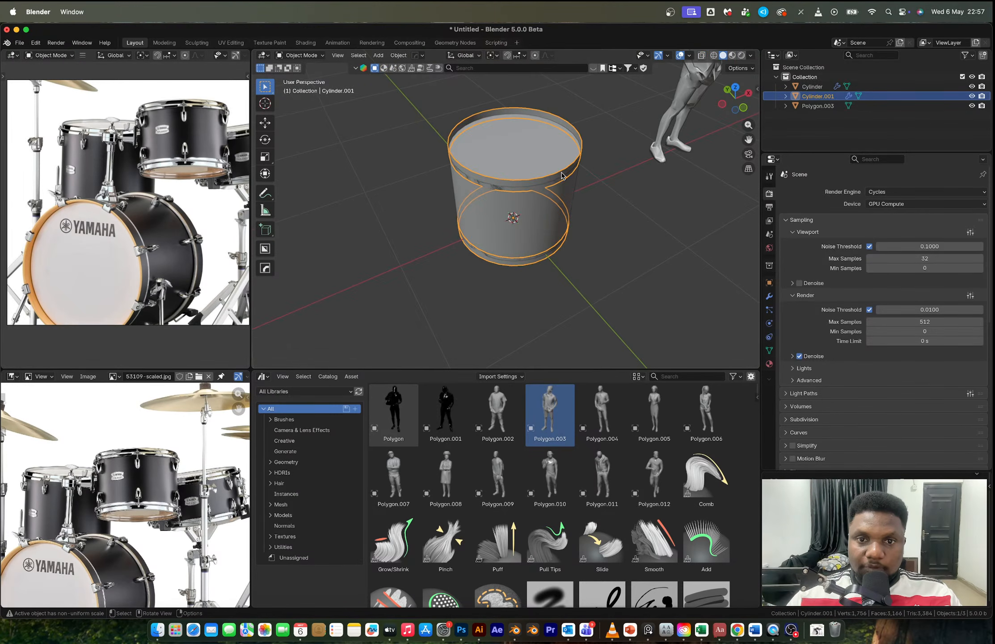
Step: Extrude all rim ring faces outward along their normals by about 0.025 m to give the hoops thickness
{"action": "scroll", "coordinate": [562, 173], "scroll_direction": "up", "scroll_amount": 3}
{"action": "key", "text": "Tab"}
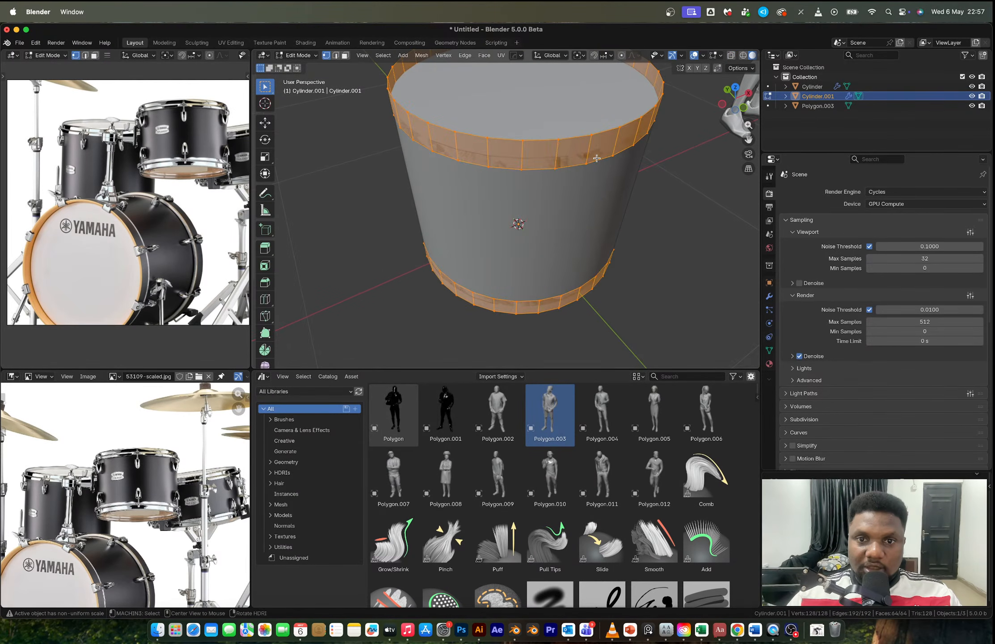
{"action": "key", "text": "alt+e"}
{"action": "left_click", "coordinate": [581, 165]}
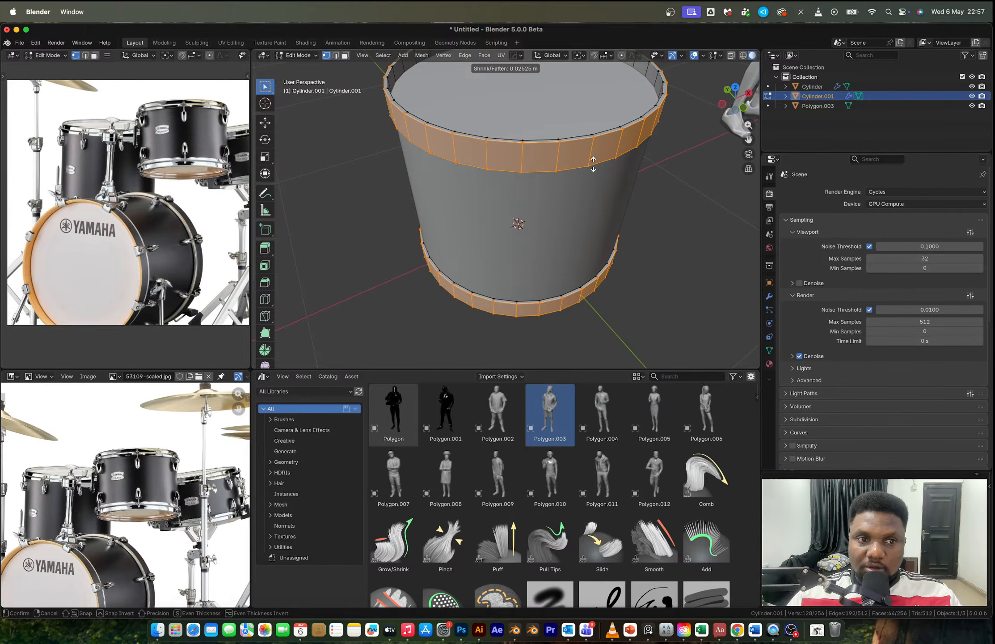
{"action": "left_click", "coordinate": [593, 164]}
{"action": "mouse_move", "coordinate": [583, 160]}
{"action": "middle_mouse_down"}
{"action": "mouse_move", "coordinate": [524, 140]}
{"action": "mouse_move", "coordinate": [589, 160]}
{"action": "middle_mouse_up"}
{"action": "key", "text": "Tab"}
{"action": "scroll", "coordinate": [580, 160], "scroll_direction": "down", "scroll_amount": 4}
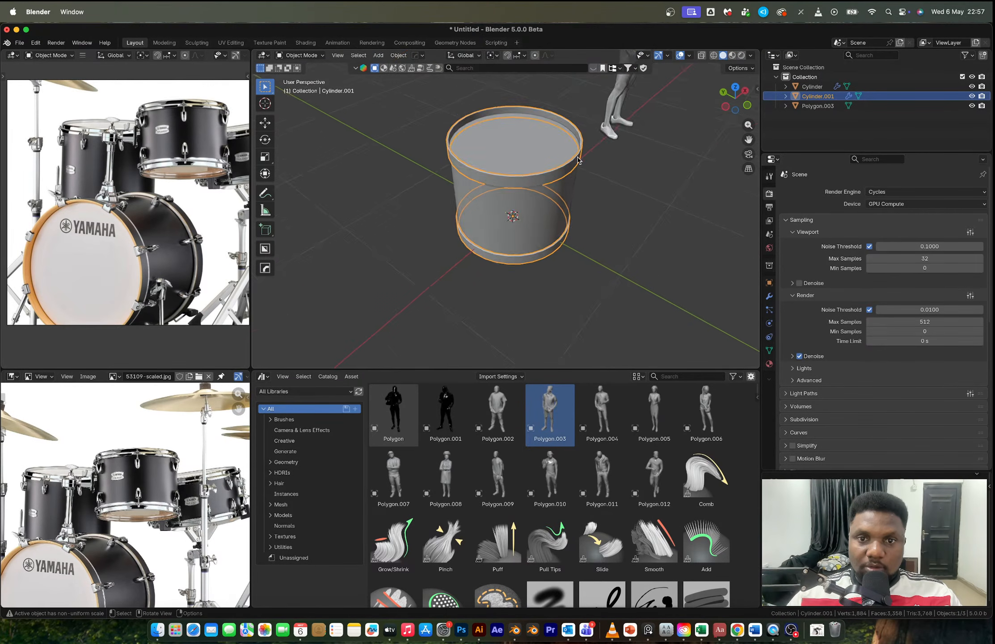
Step: Undo the hoop extrusion and scale the rim rings' inner edge loops along Z by about 1.09 to narrow both bands further
{"action": "scroll", "coordinate": [578, 160], "scroll_direction": "up", "scroll_amount": 5}
{"action": "key", "text": "Tab"}
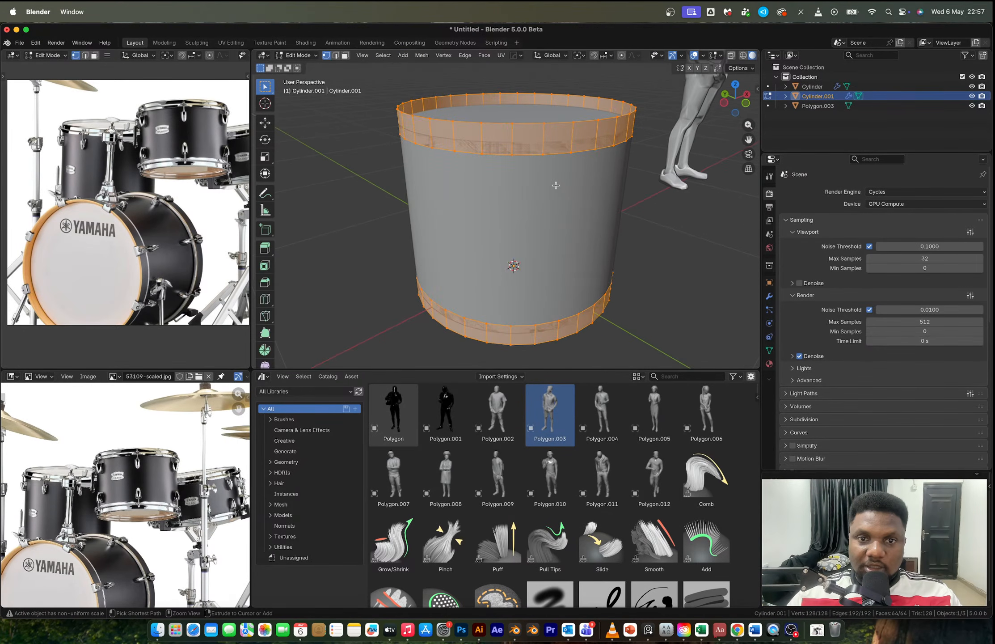
{"action": "key", "text": "super+z"}
{"action": "key", "text": "s"}
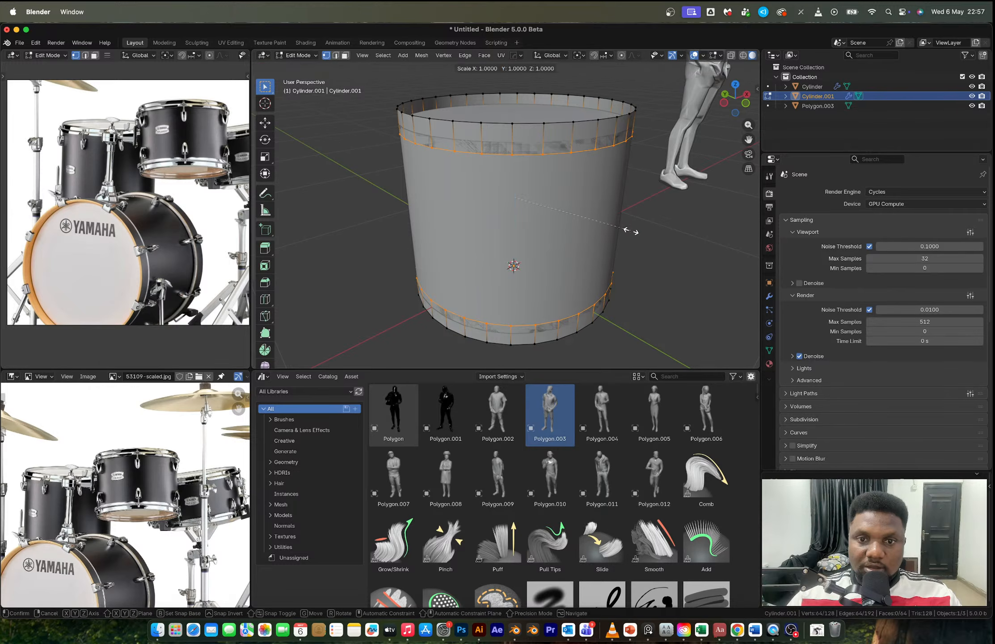
{"action": "key", "text": "z"}
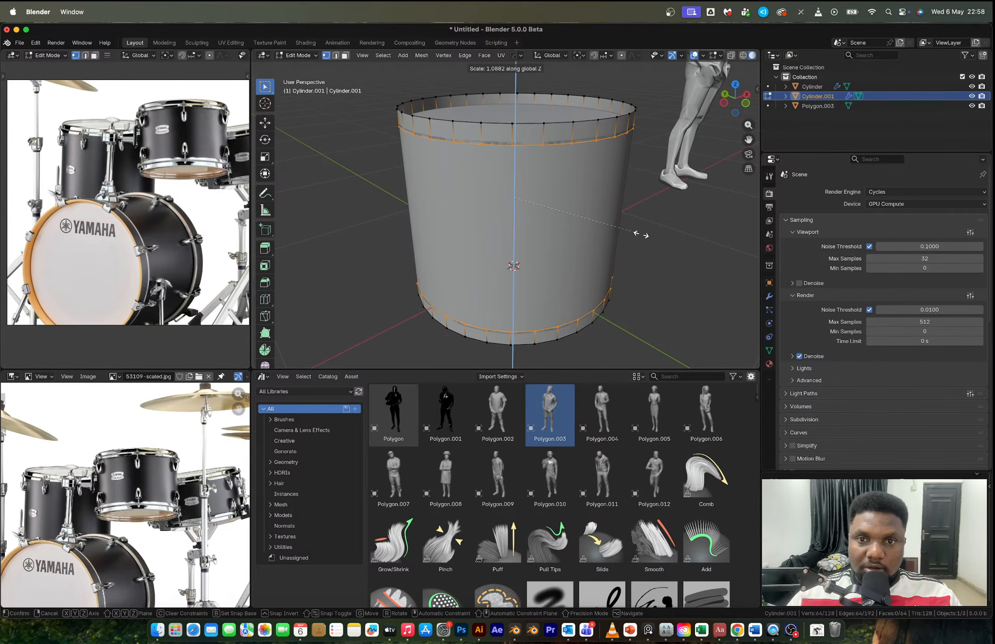
{"action": "left_click", "coordinate": [641, 234]}
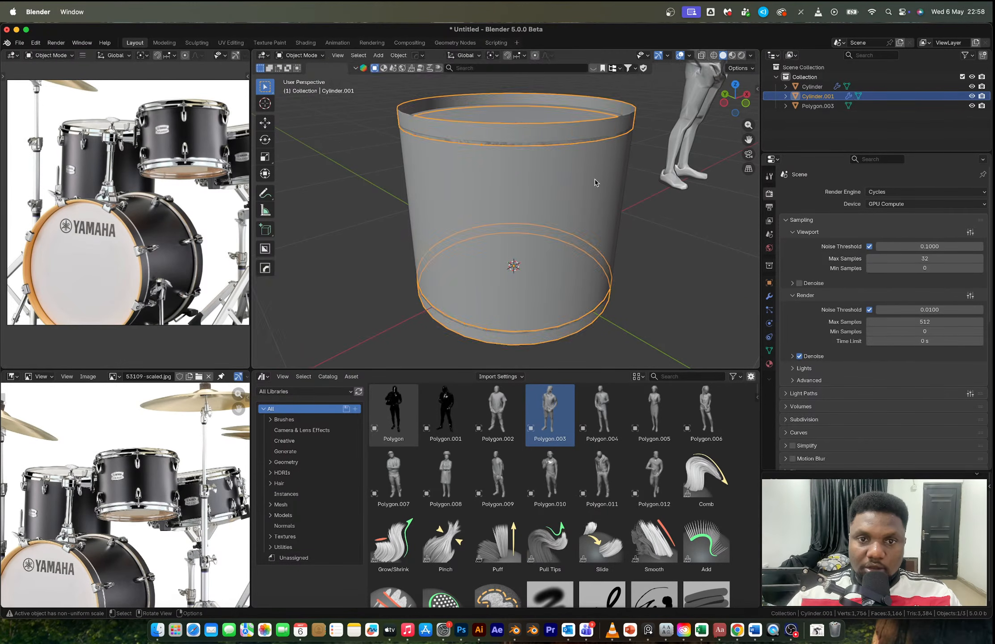
Step: Select all faces of both rim rings in face selection mode
{"action": "key", "text": "3"}
{"action": "key", "text": "a"}
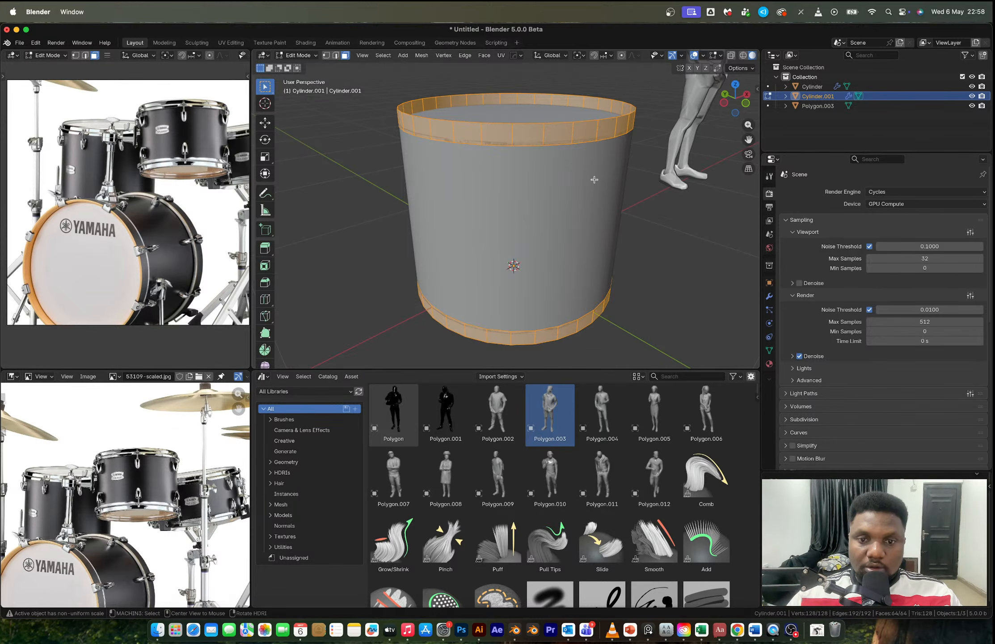
{"action": "key", "text": "w"}
{"action": "key", "text": "alt+a"}
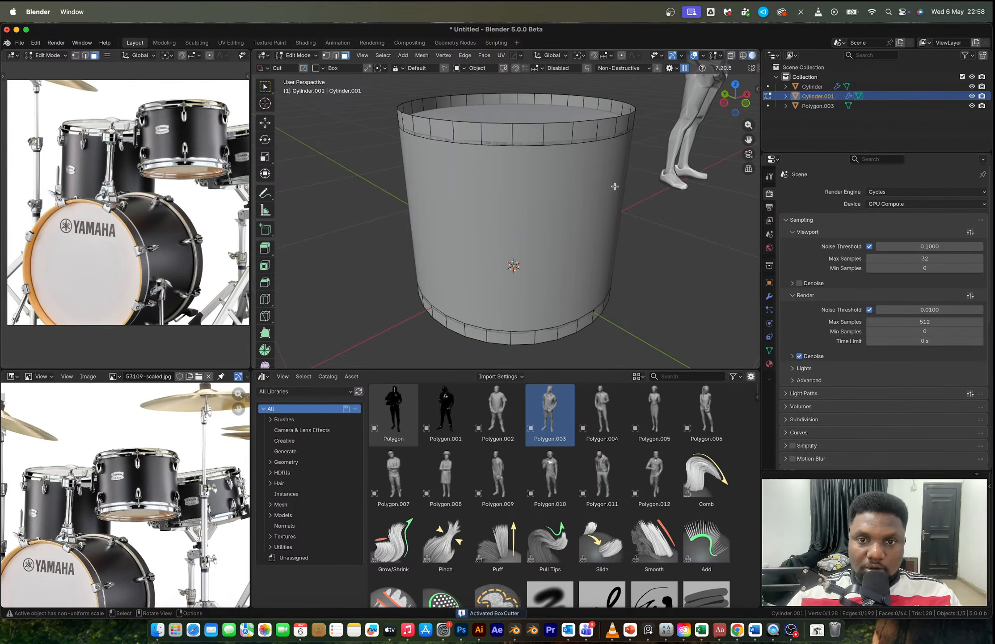
{"action": "key", "text": "super+z"}
Step: Try to extrude the selected rim ring faces outward along their normals
{"action": "key", "text": "alt+e"}
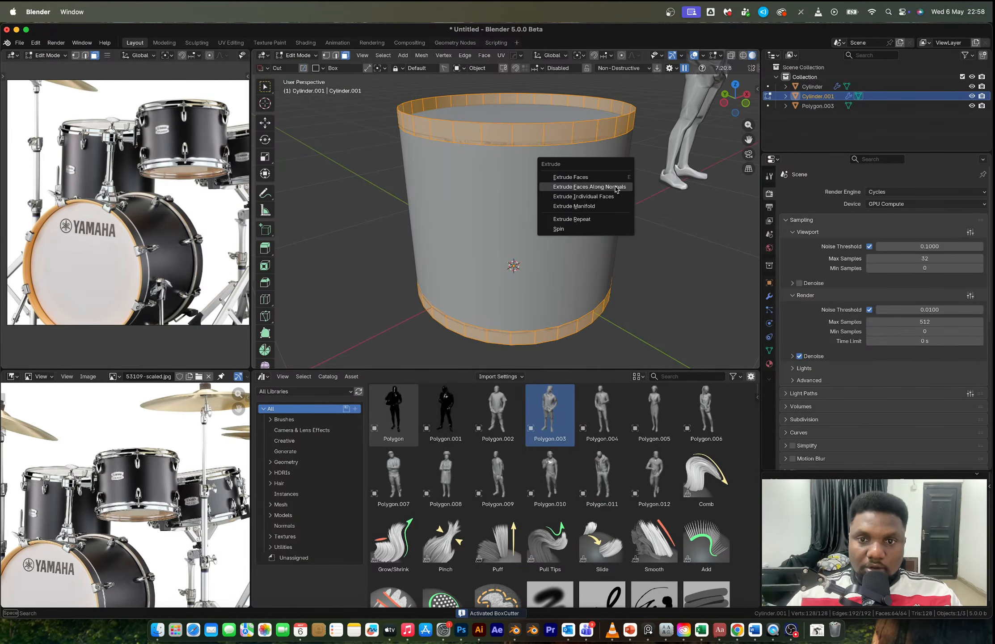
{"action": "left_click", "coordinate": [613, 184]}
{"action": "left_click", "coordinate": [606, 144]}
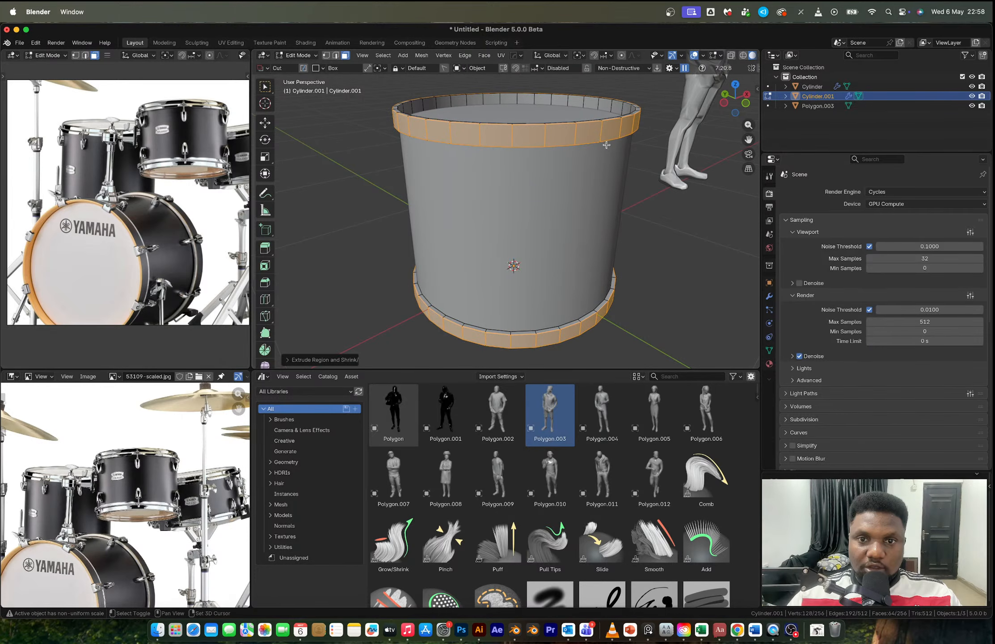
{"action": "key", "text": "super+z"}
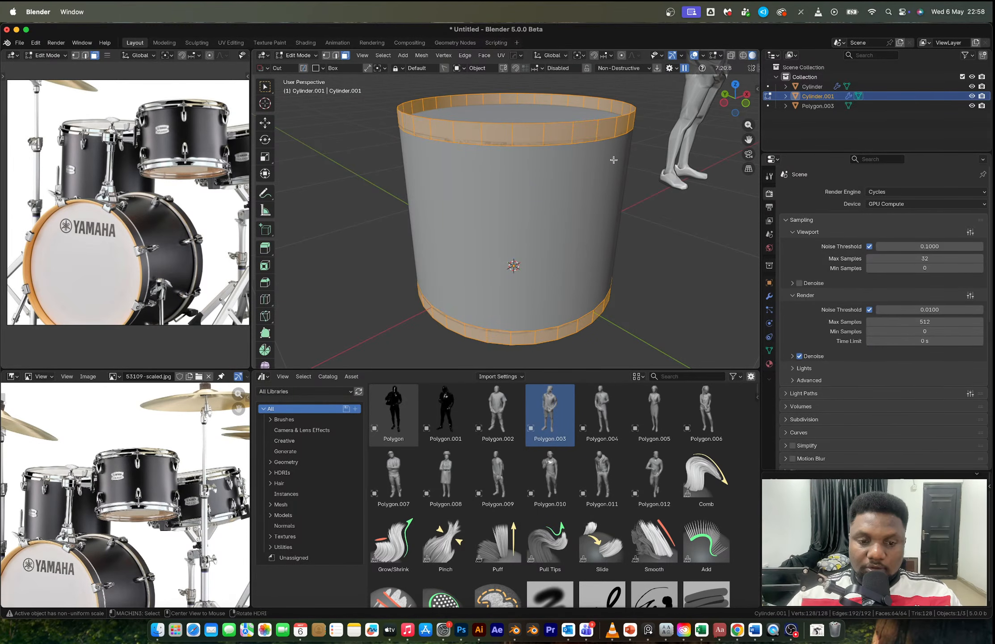
Step: Extrude all rim ring faces along their normals by about 0.031 m, return to Object Mode and compare the hoops with the reference photo
{"action": "key", "text": "alt+e"}
{"action": "left_click", "coordinate": [614, 161]}
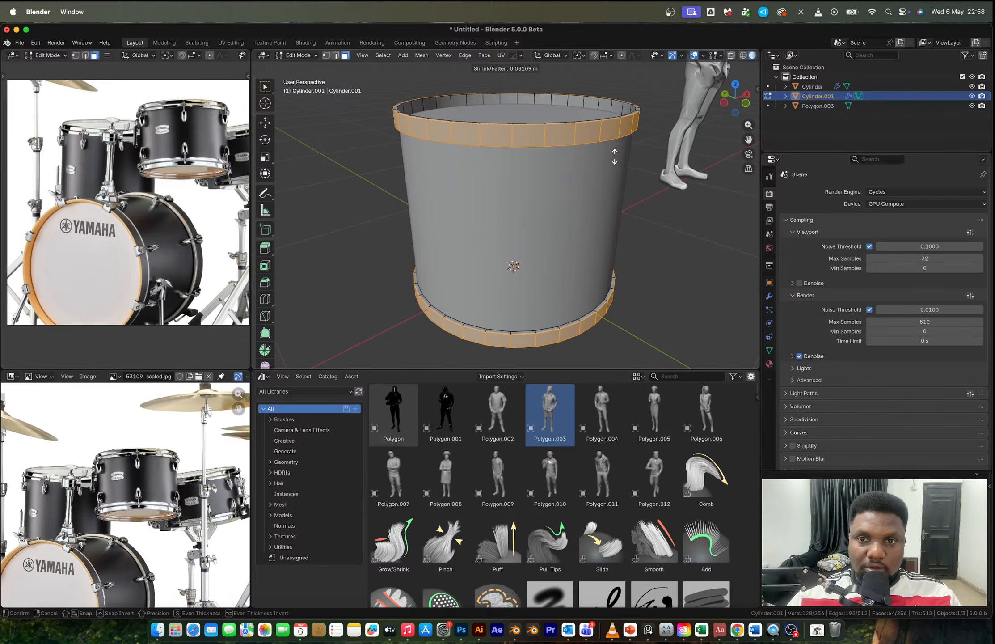
{"action": "left_click", "coordinate": [615, 157]}
{"action": "key", "text": "Tab"}
{"action": "scroll", "coordinate": [615, 160], "scroll_direction": "down", "scroll_amount": 4}
{"action": "middle_click_drag", "start_coordinate": [613, 160], "coordinate": [545, 201]}
{"action": "left_click", "coordinate": [600, 156]}
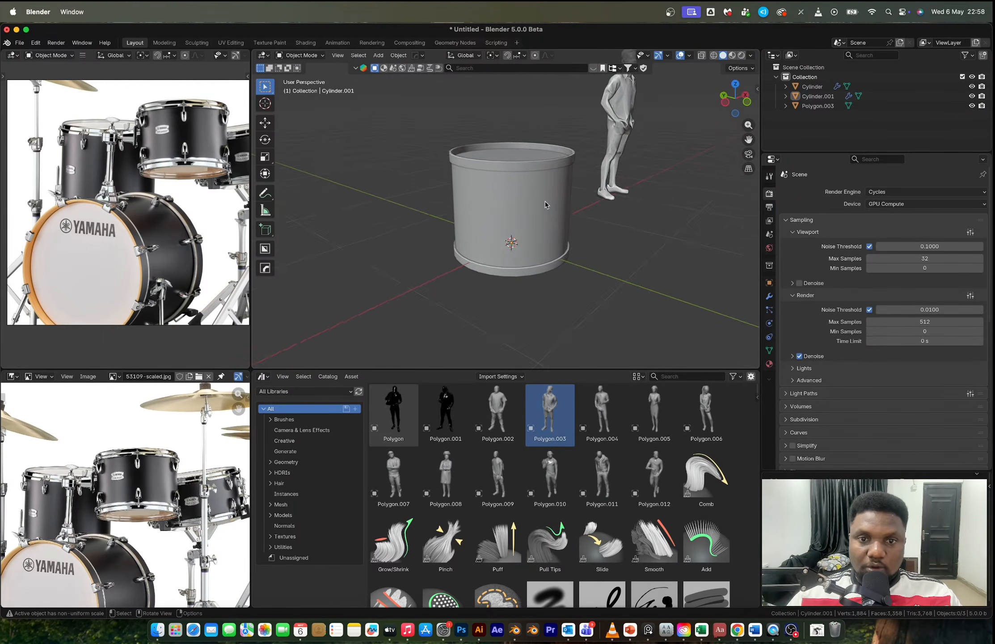
{"action": "scroll", "coordinate": [544, 202], "scroll_direction": "up", "scroll_amount": 3}
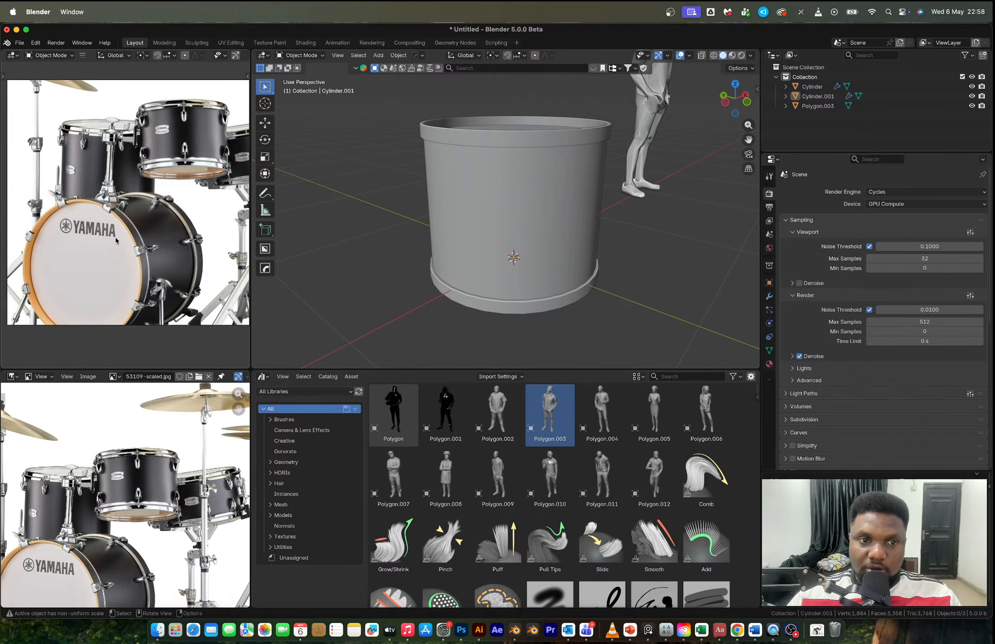
{"action": "scroll", "coordinate": [115, 240], "scroll_direction": "up", "scroll_amount": 5}
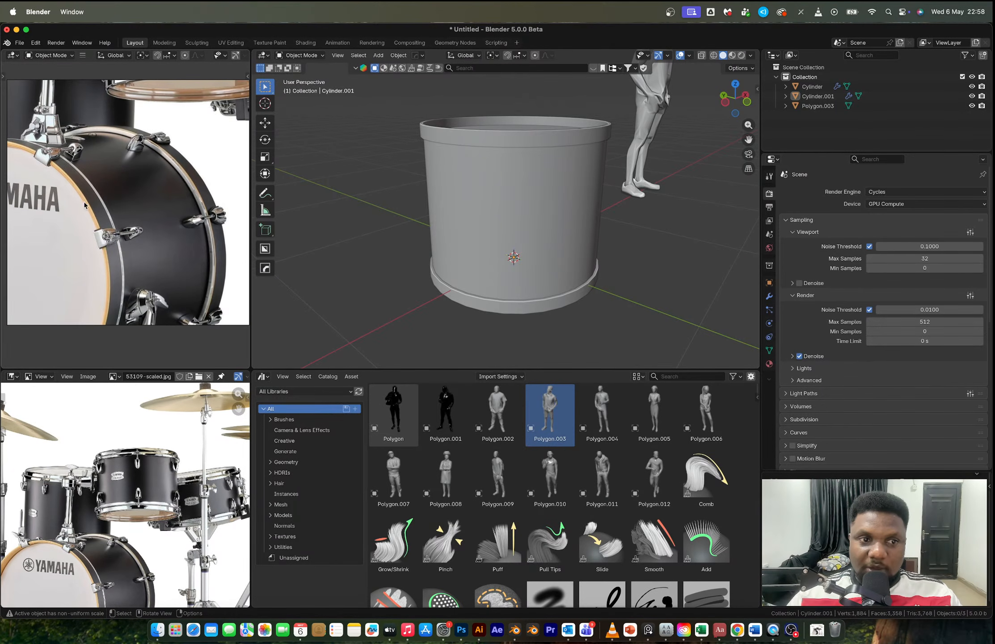
Step: Switch to Chrome and search Google Images in a new tab for "drum set kick drum reference"
{"action": "key", "text": "ctrl+Right"}
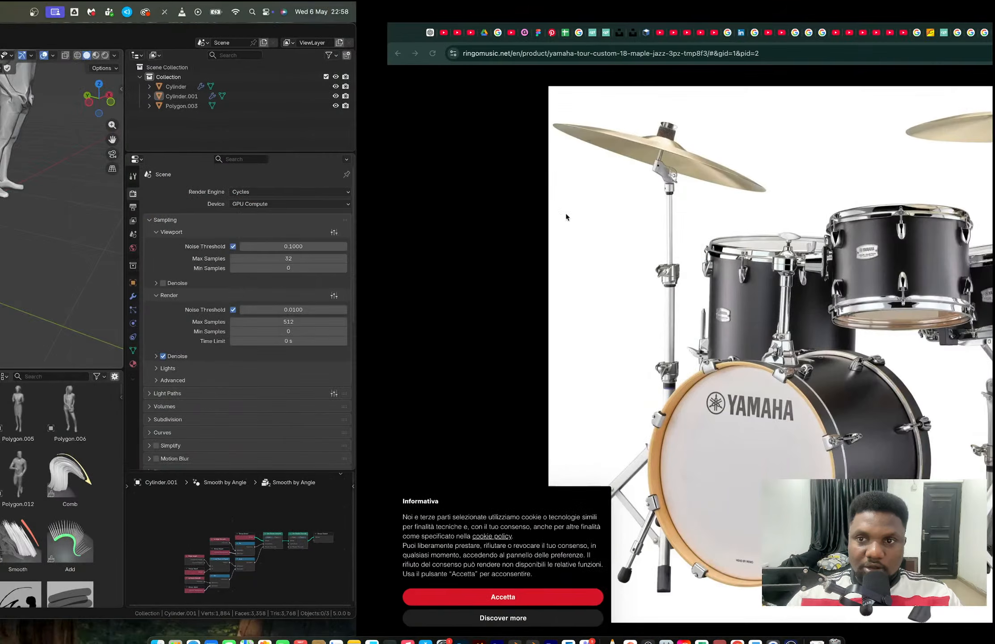
{"action": "left_click", "coordinate": [944, 33]}
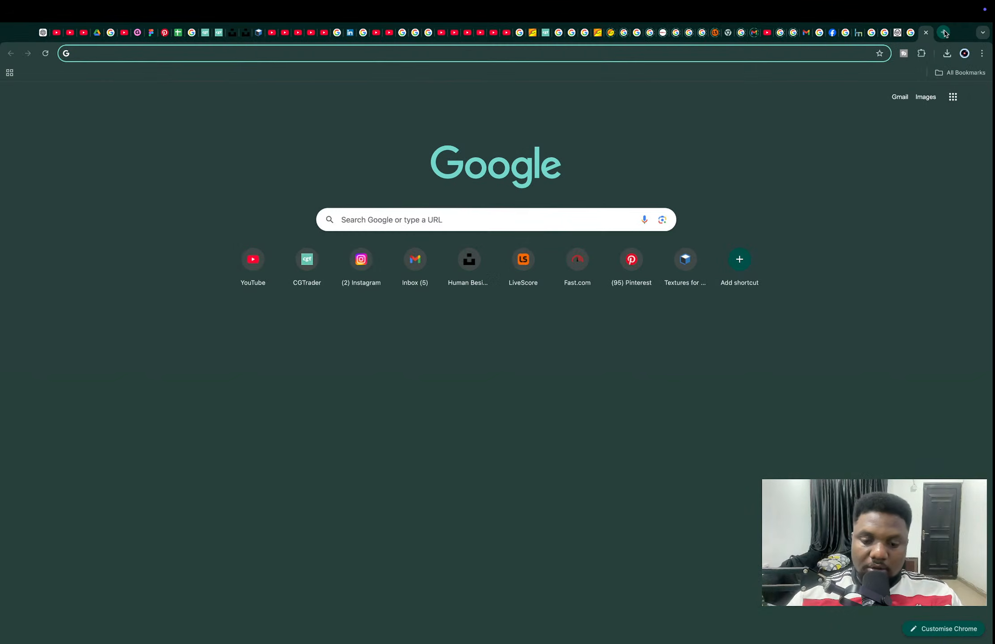
{"action": "type", "text": "dru"}
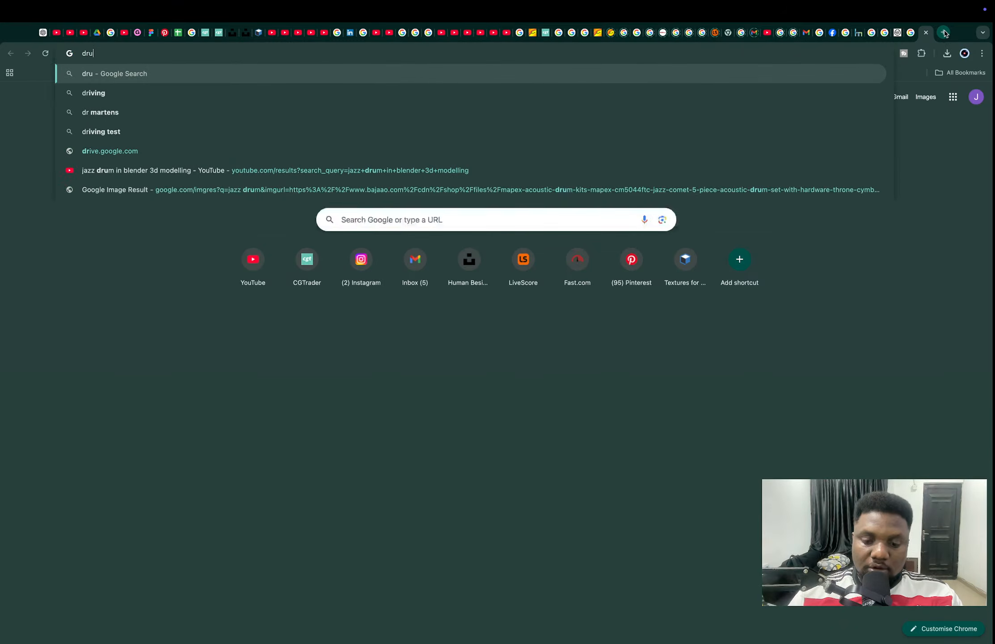
{"action": "type", "text": "m set "}
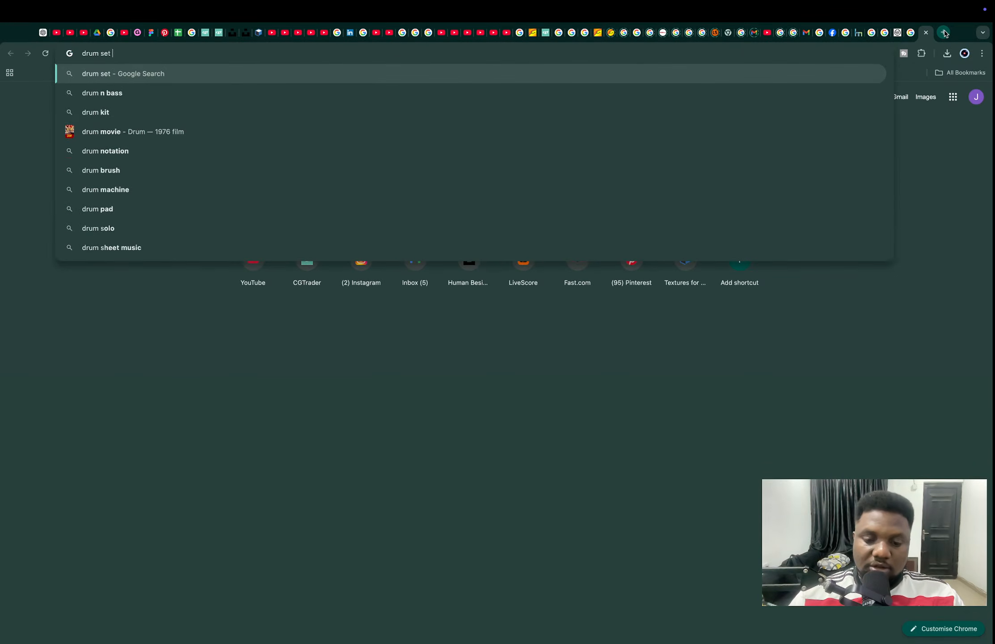
{"action": "type", "text": "kick dru"}
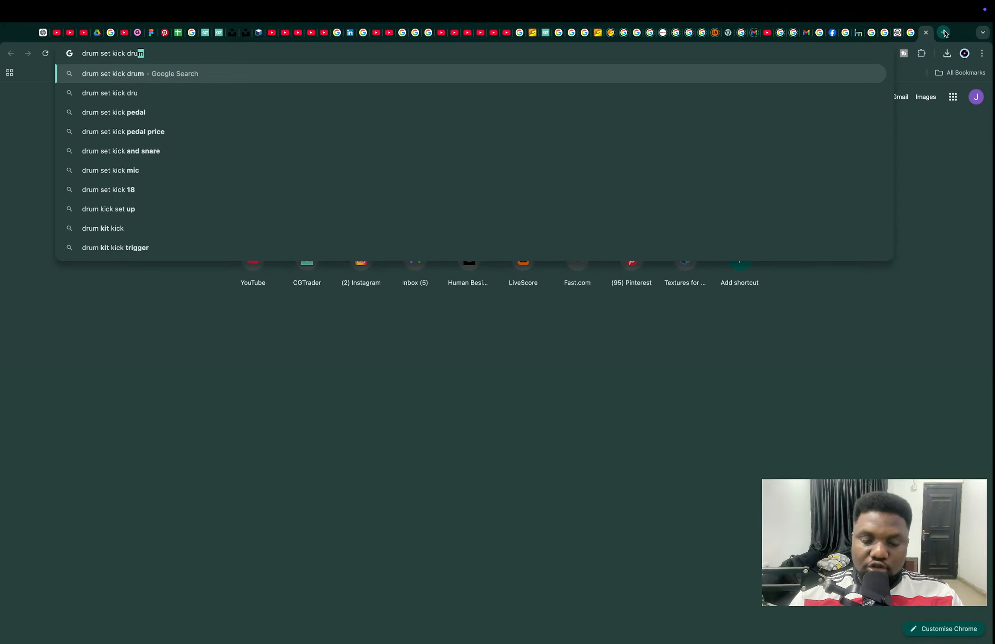
{"action": "type", "text": "m refe"}
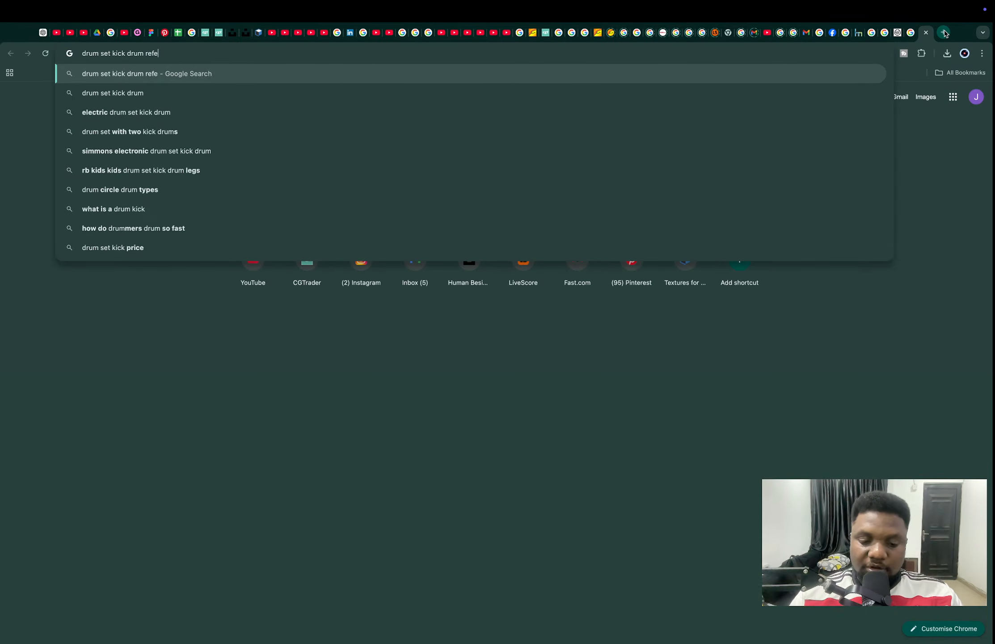
{"action": "type", "text": "rence"}
{"action": "key", "text": "Return"}
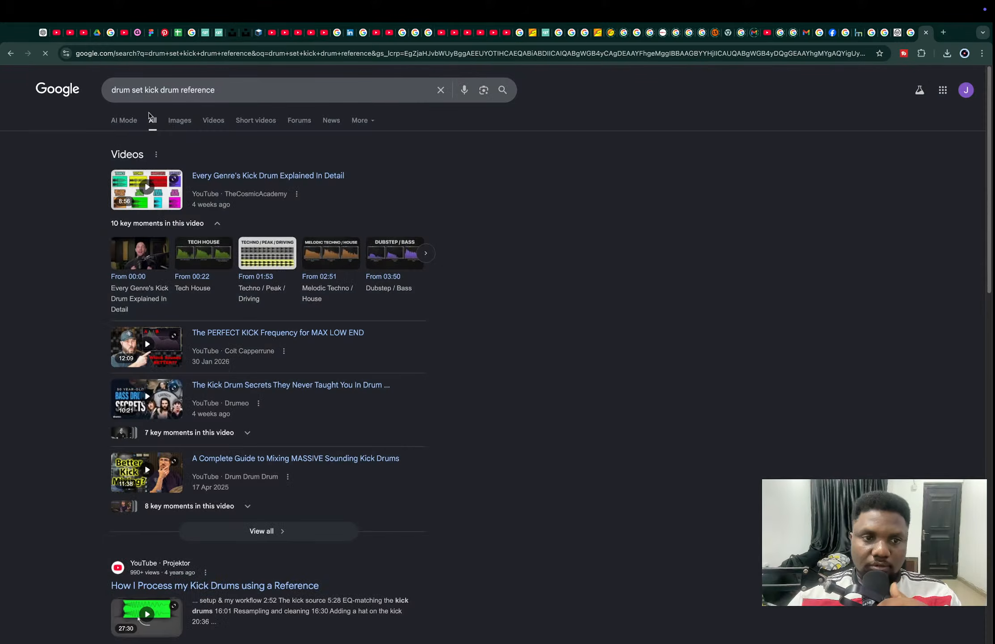
{"action": "left_click", "coordinate": [180, 121]}
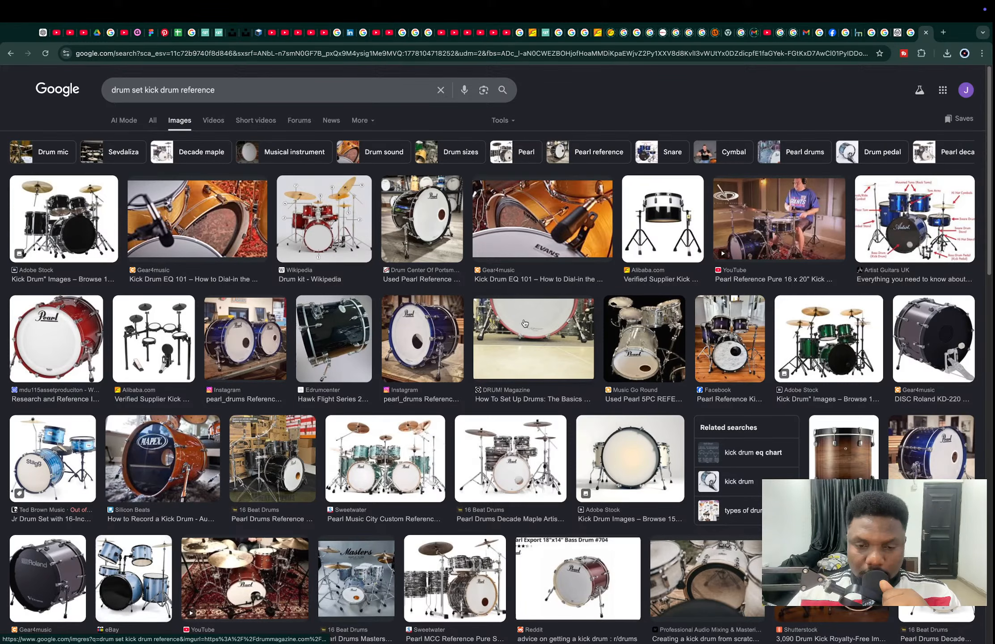
Step: Refine the image search to "drum set kick drum reference side view" and look through the results for a usable reference
{"action": "left_click", "coordinate": [252, 90]}
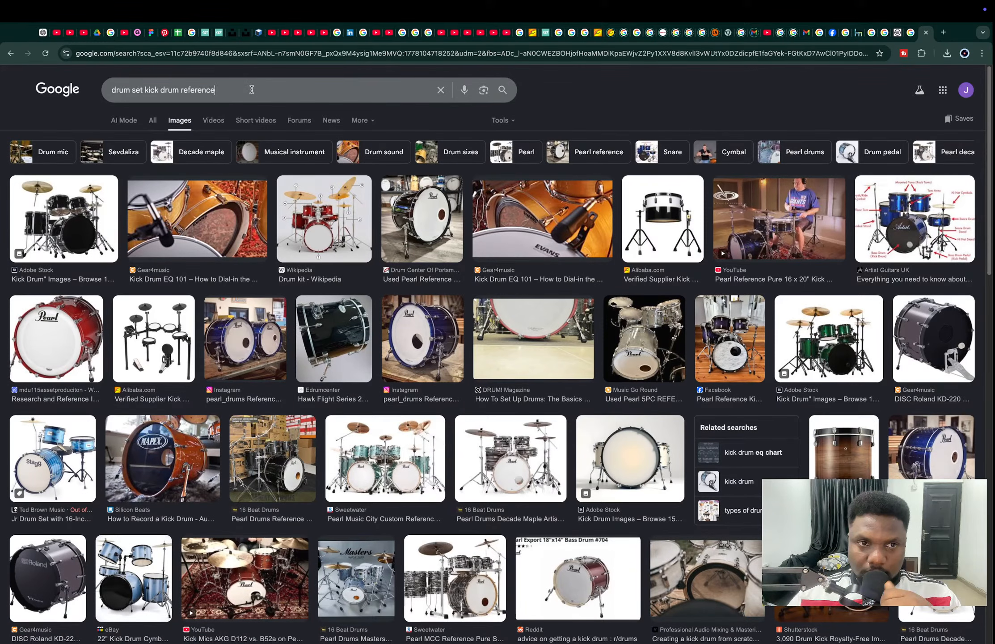
{"action": "type", "text": "side view"}
{"action": "key", "text": "Return"}
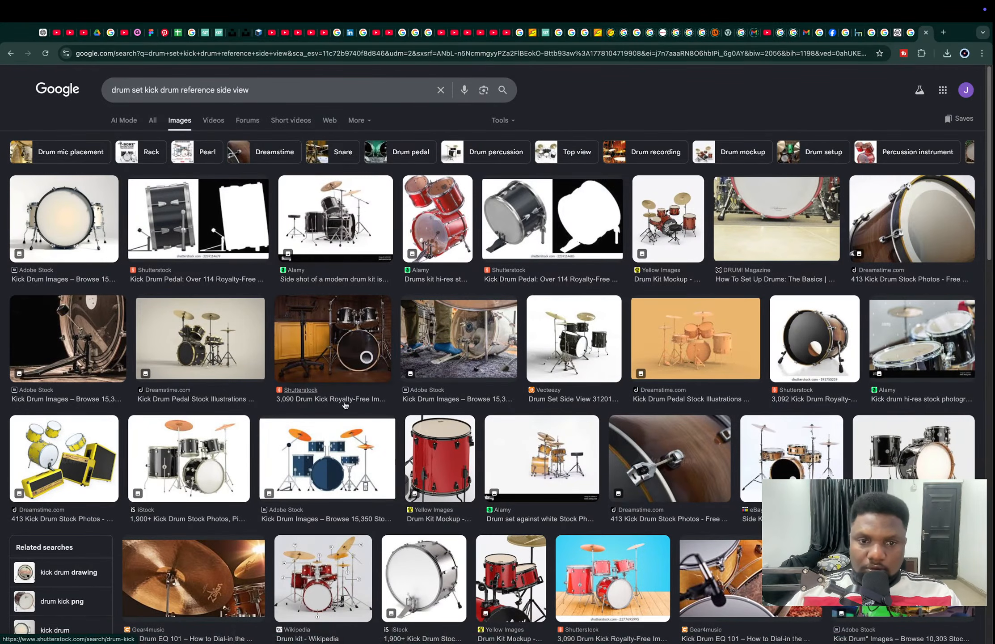
{"action": "scroll", "coordinate": [345, 405], "scroll_direction": "down", "scroll_amount": 10}
{"action": "scroll", "coordinate": [509, 457], "scroll_direction": "down", "scroll_amount": 7}
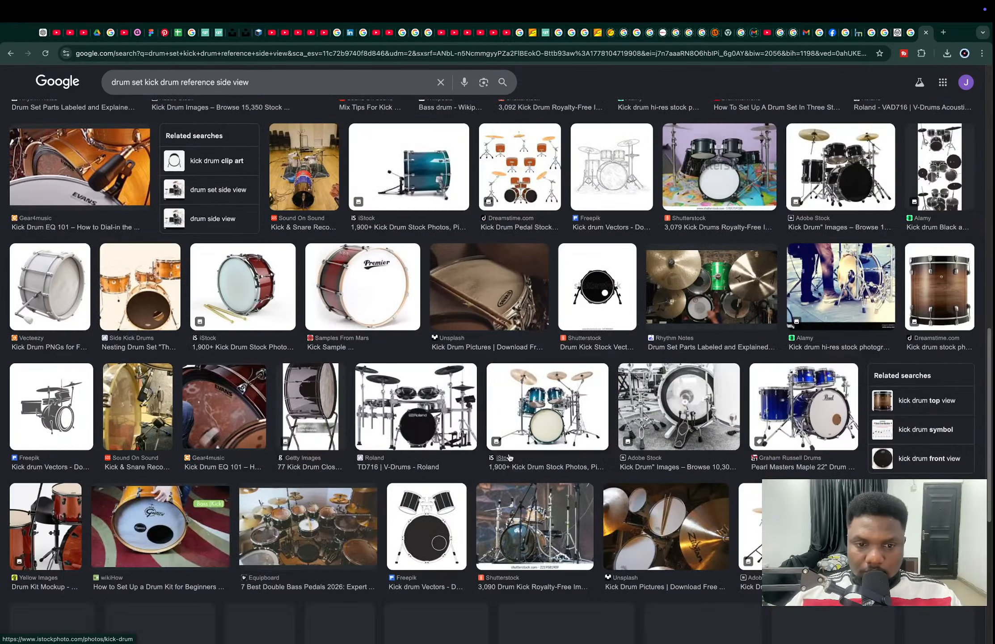
{"action": "scroll", "coordinate": [509, 457], "scroll_direction": "down", "scroll_amount": 7}
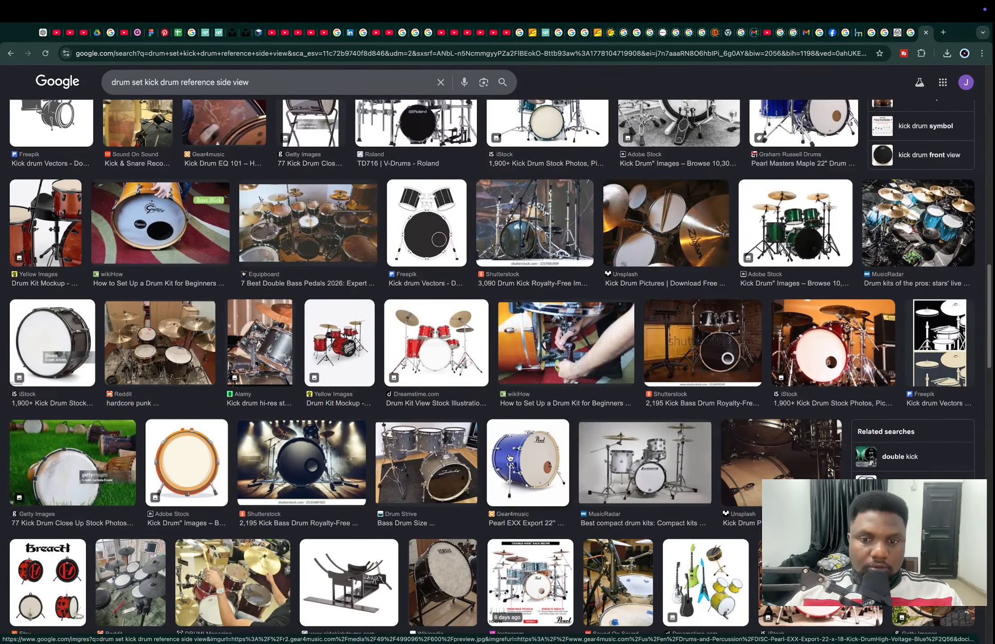
Step: Add "blue print" to the image search and browse the results for a kick drum side-view drawing
{"action": "left_click", "coordinate": [290, 79]}
{"action": "type", "text": "blue print"}
{"action": "key", "text": "Return"}
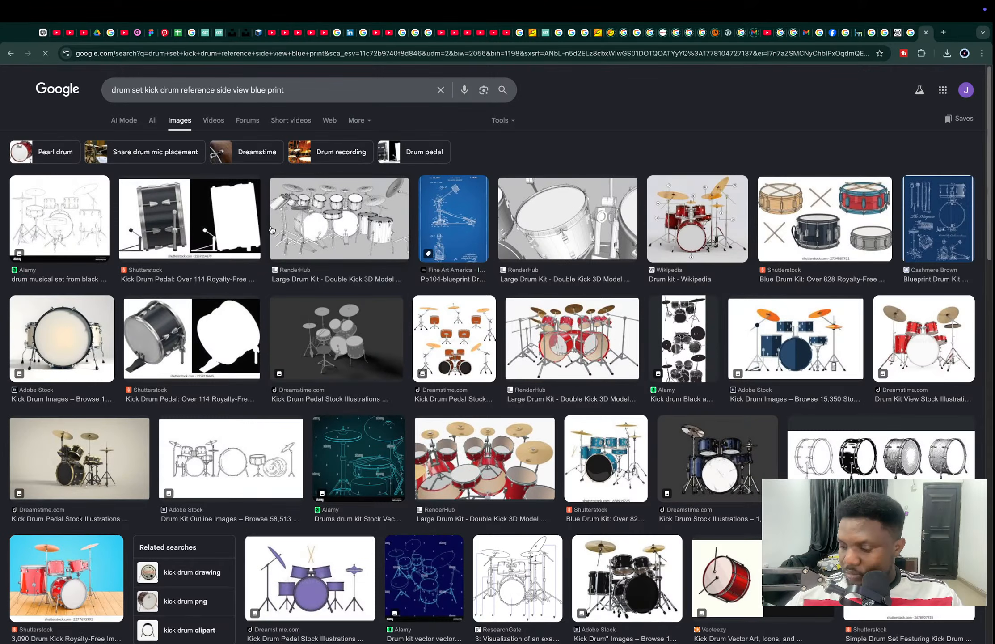
{"action": "scroll", "coordinate": [505, 352], "scroll_direction": "down", "scroll_amount": 3}
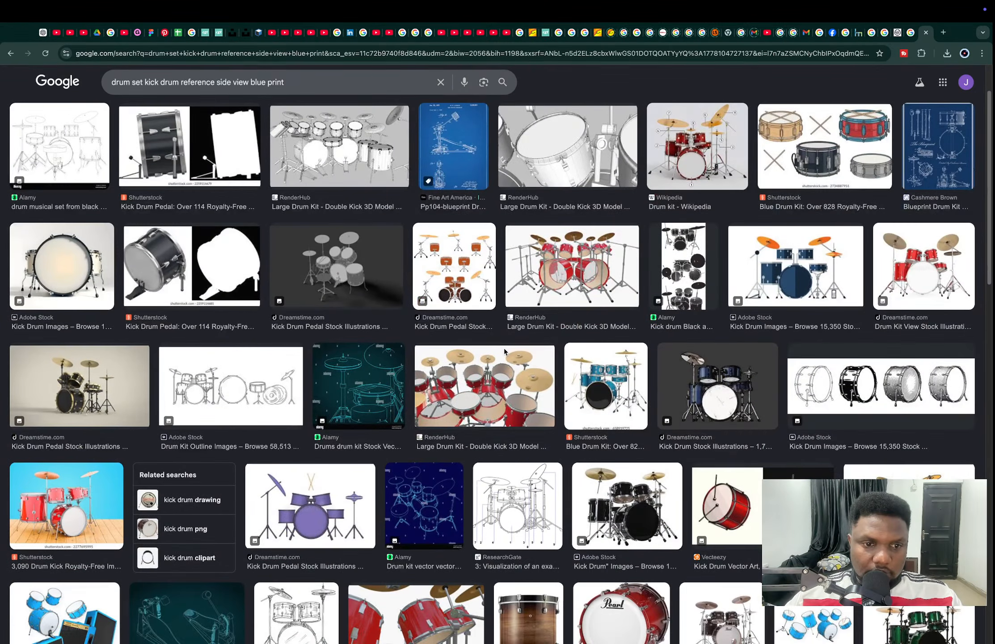
{"action": "scroll", "coordinate": [504, 351], "scroll_direction": "down", "scroll_amount": 6}
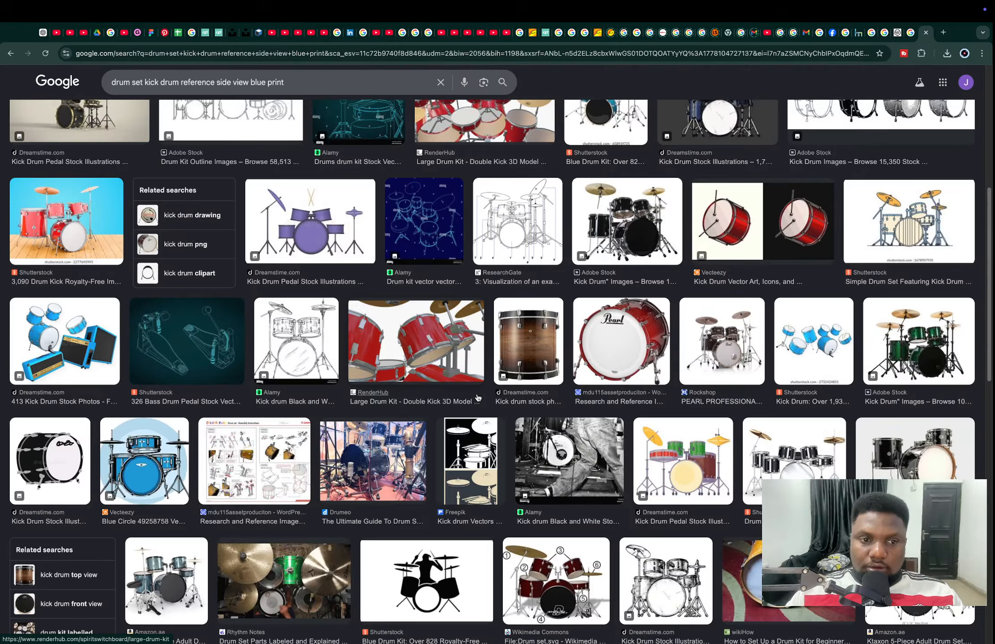
{"action": "scroll", "coordinate": [492, 376], "scroll_direction": "down", "scroll_amount": 8}
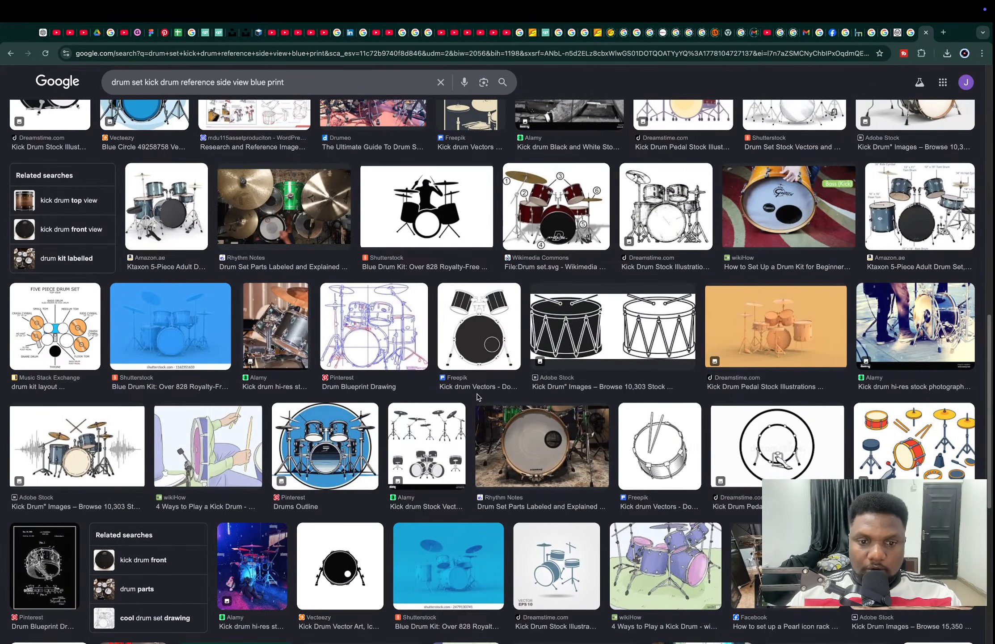
Step: Switch back to Blender and examine the bass drum's front hoop and clamps closely in the reference photo
{"action": "key", "text": "super+Tab"}
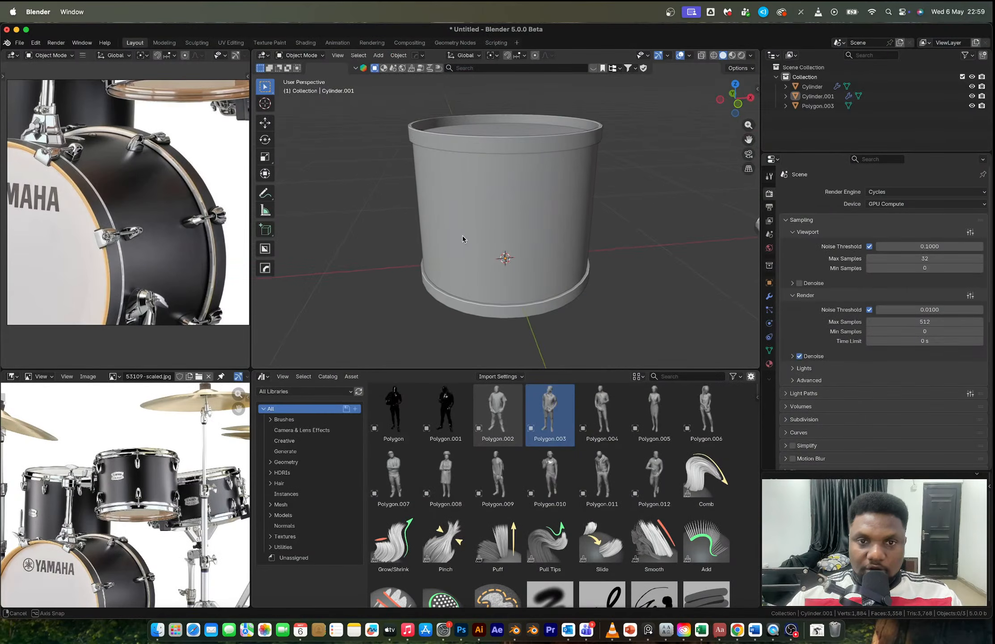
{"action": "middle_click_drag", "start_coordinate": [463, 238], "coordinate": [514, 250]}
{"action": "scroll", "coordinate": [149, 236], "scroll_direction": "down", "scroll_amount": 2}
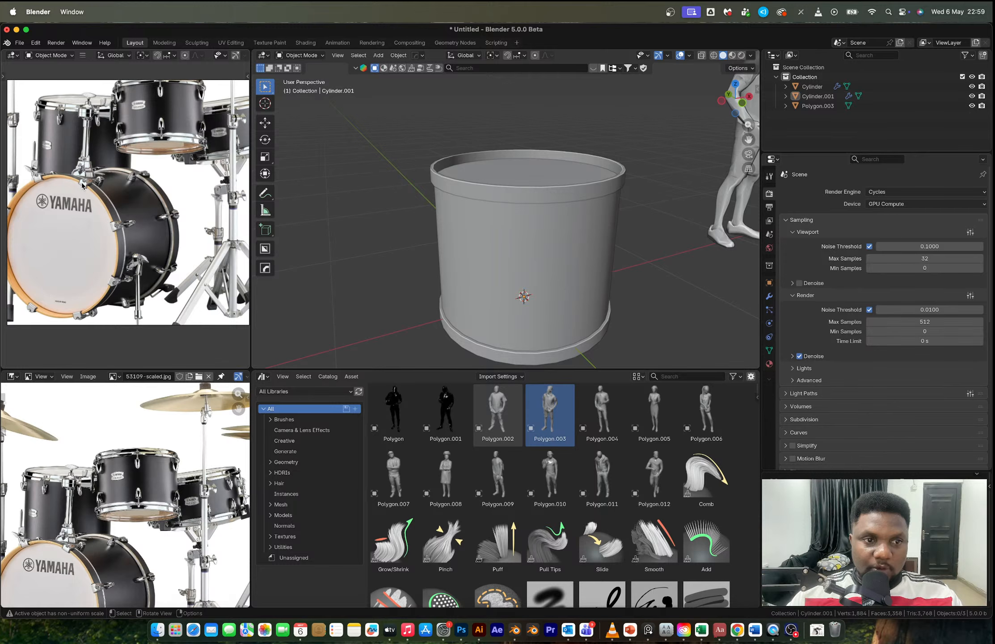
{"action": "scroll", "coordinate": [82, 184], "scroll_direction": "up", "scroll_amount": 3}
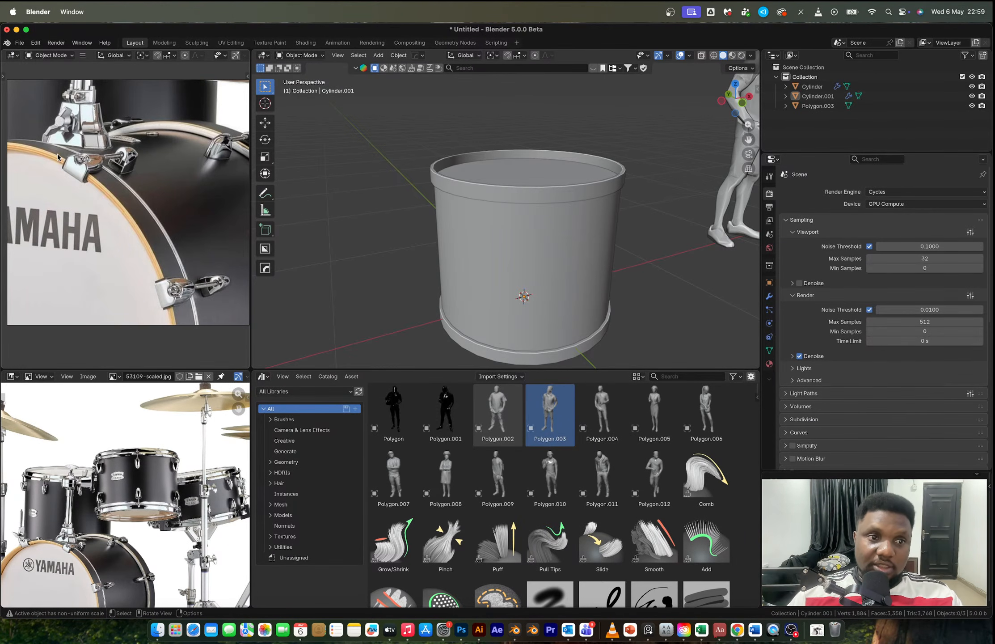
{"action": "scroll", "coordinate": [59, 156], "scroll_direction": "up", "scroll_amount": 2}
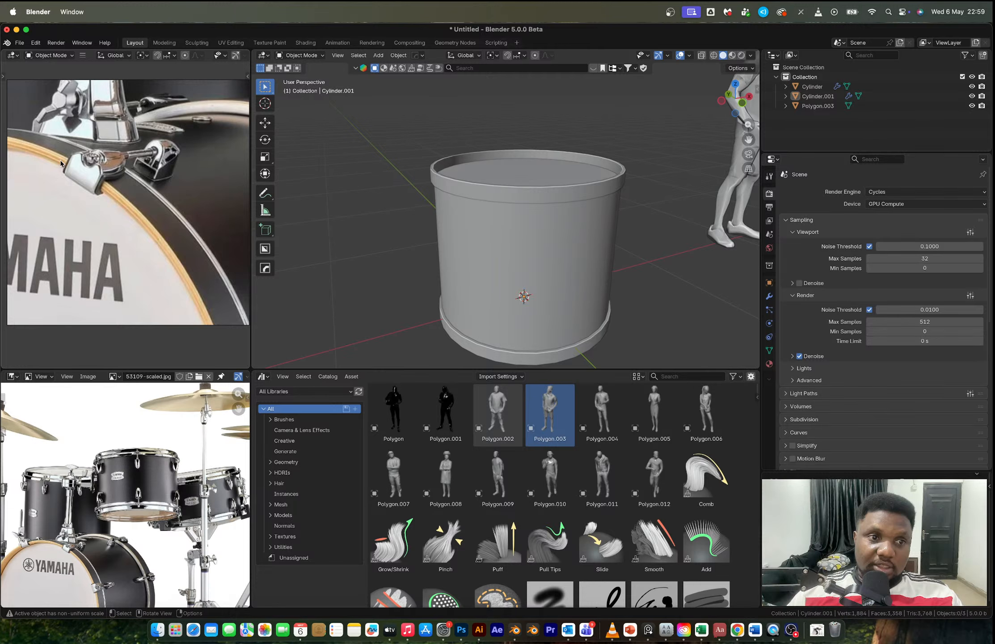
Step: Add a horizontal edge loop around the drum shell, slid up to just below the upper hoop
{"action": "left_click", "coordinate": [577, 240]}
{"action": "middle_click_drag", "start_coordinate": [577, 240], "coordinate": [594, 228]}
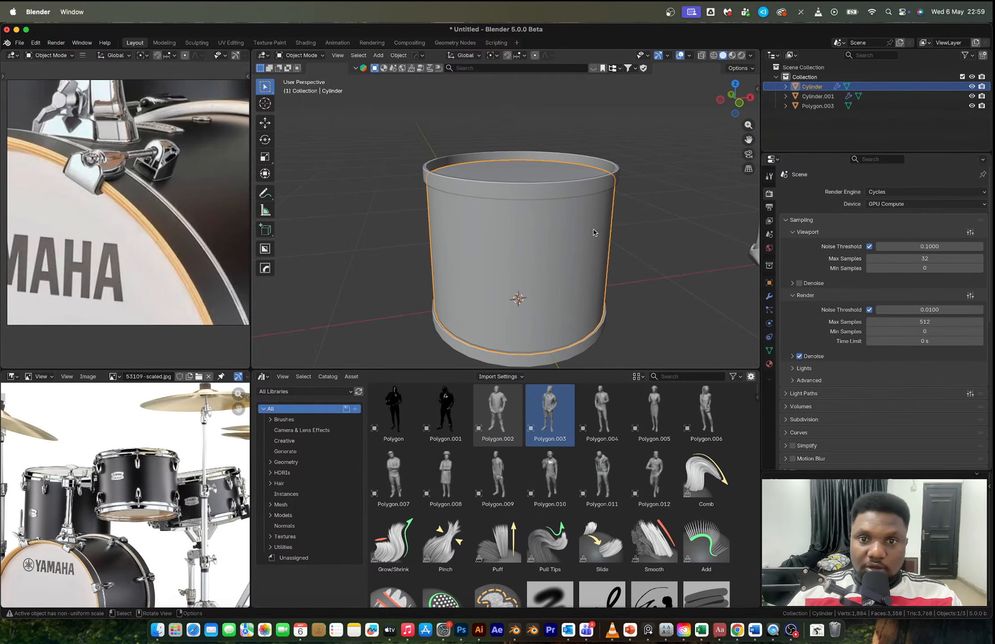
{"action": "left_click", "coordinate": [738, 105]}
{"action": "scroll", "coordinate": [506, 230], "scroll_direction": "up", "scroll_amount": 4}
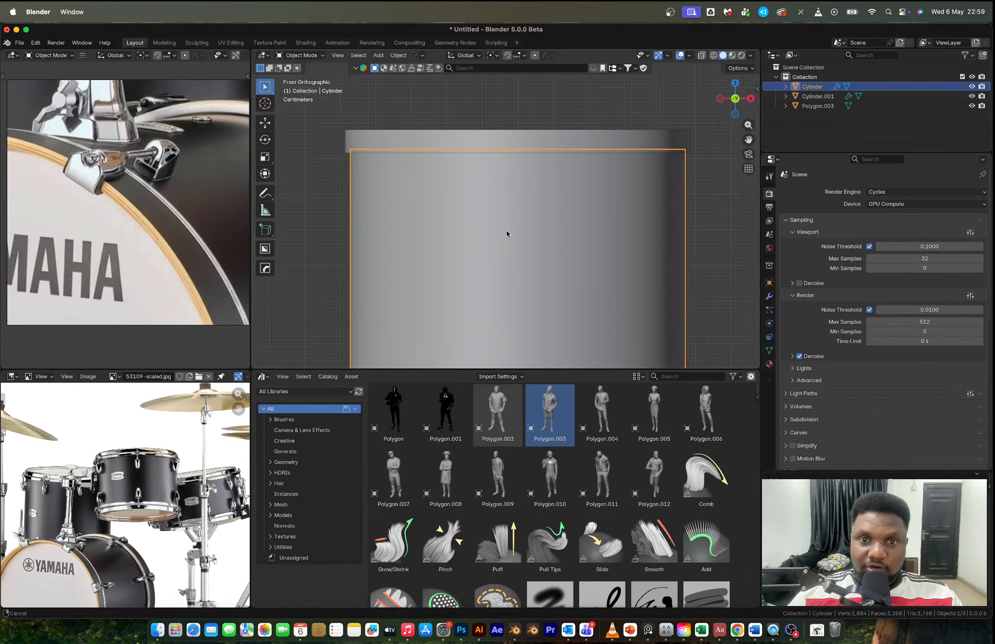
{"action": "key", "text": "Tab"}
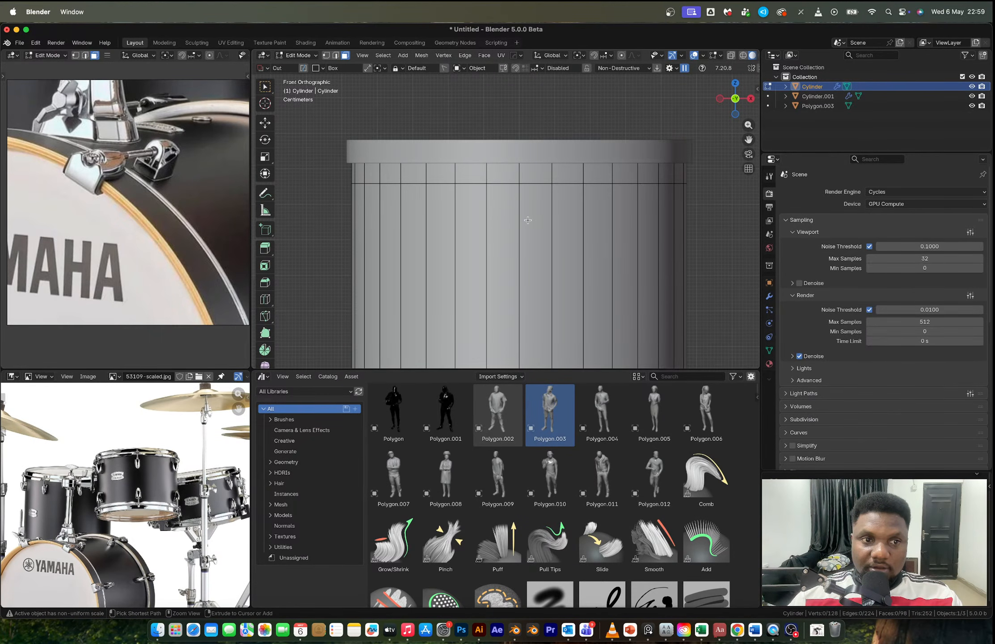
{"action": "key", "text": "ctrl+r"}
{"action": "left_click", "coordinate": [528, 220]}
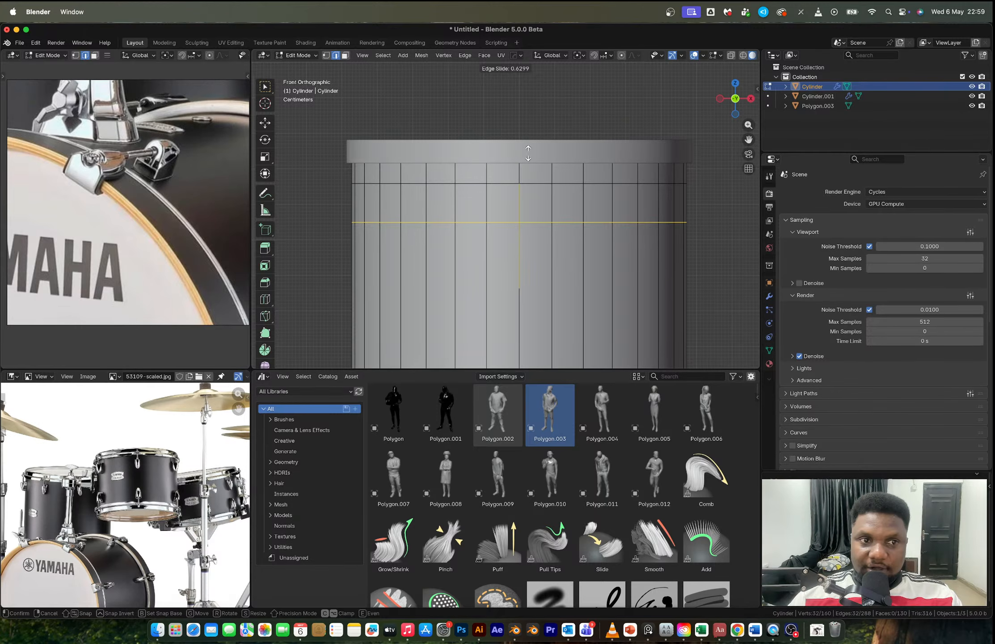
{"action": "left_click", "coordinate": [525, 167]}
Step: Inset the two adjacent front faces of the drum shell between the upper edge loops
{"action": "key", "text": "3"}
{"action": "left_click", "coordinate": [535, 205]}
{"action": "left_click", "coordinate": [503, 207], "text": "shift"}
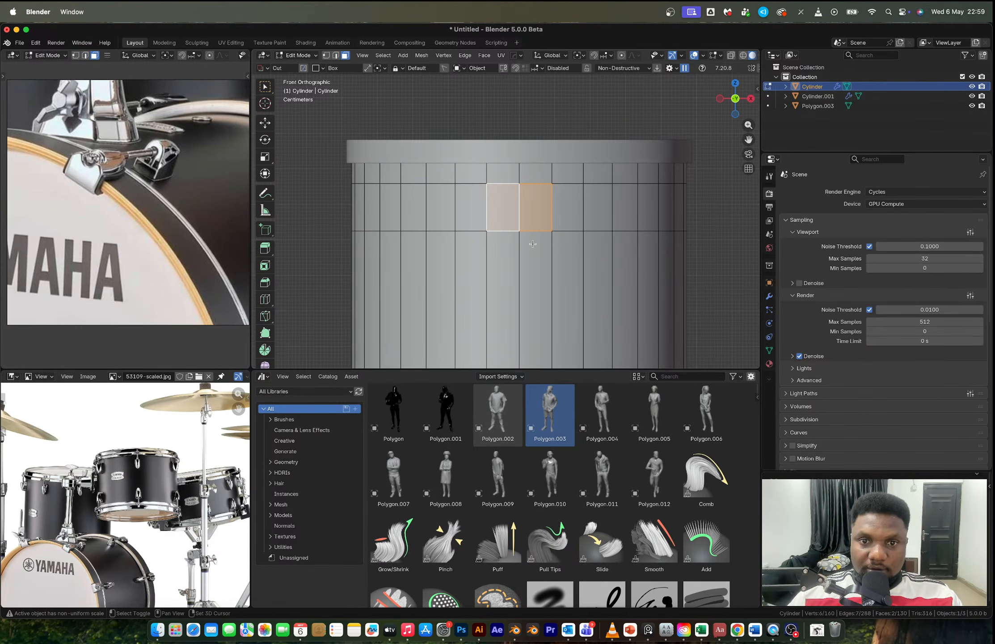
{"action": "key", "text": "i"}
{"action": "left_click", "coordinate": [556, 263]}
Step: Duplicate the inset faces in place and separate the copy into its own object
{"action": "key", "text": "g"}
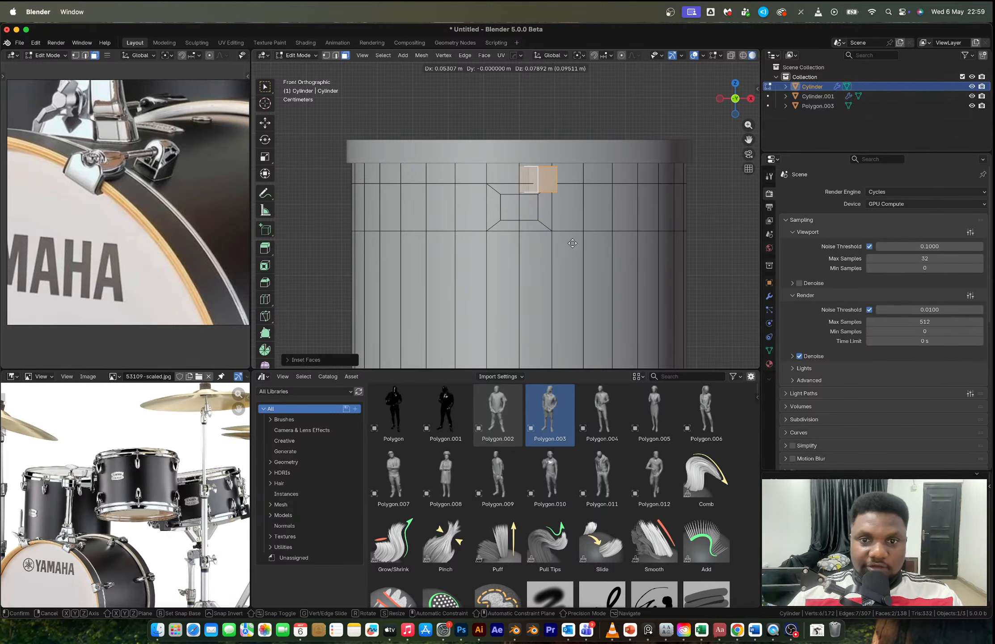
{"action": "right_click", "coordinate": [573, 243]}
{"action": "key", "text": "p"}
{"action": "left_click", "coordinate": [559, 238]}
{"action": "key", "text": "Tab"}
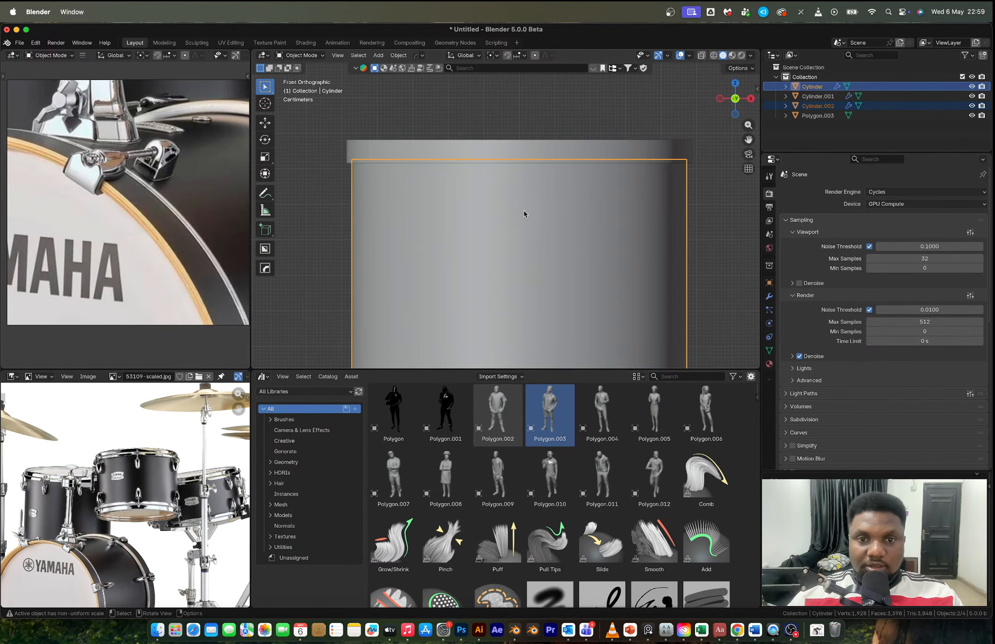
Step: Slide one outer vertical edge of the separated patch inward to narrow that half
{"action": "left_click", "coordinate": [524, 214]}
{"action": "key", "text": "Tab"}
{"action": "scroll", "coordinate": [537, 210], "scroll_direction": "up", "scroll_amount": 2}
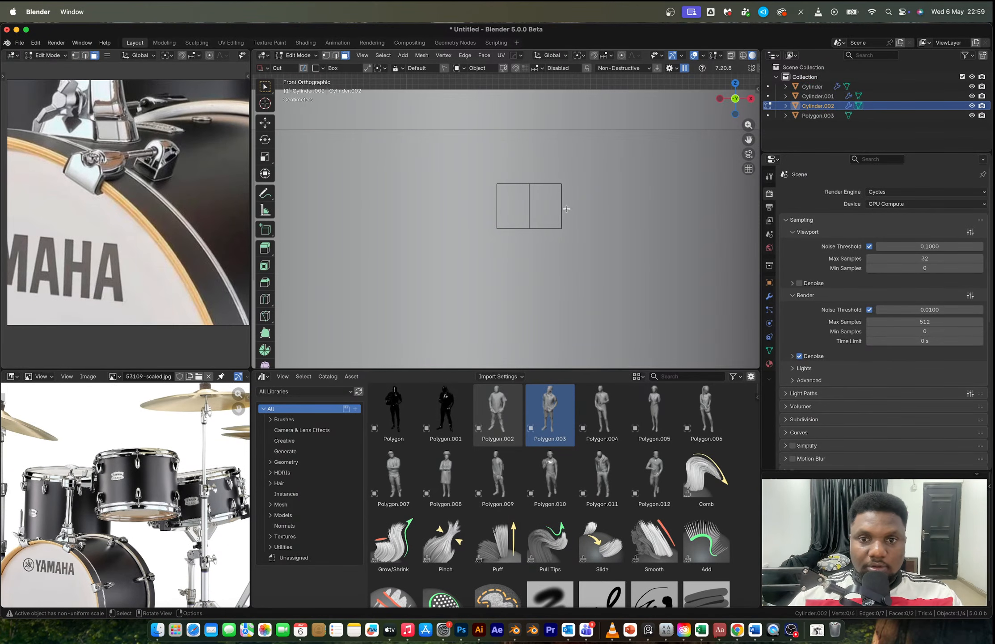
{"action": "key", "text": "2"}
{"action": "left_click", "coordinate": [562, 209]}
{"action": "key", "text": "g"}
{"action": "key", "text": "g"}
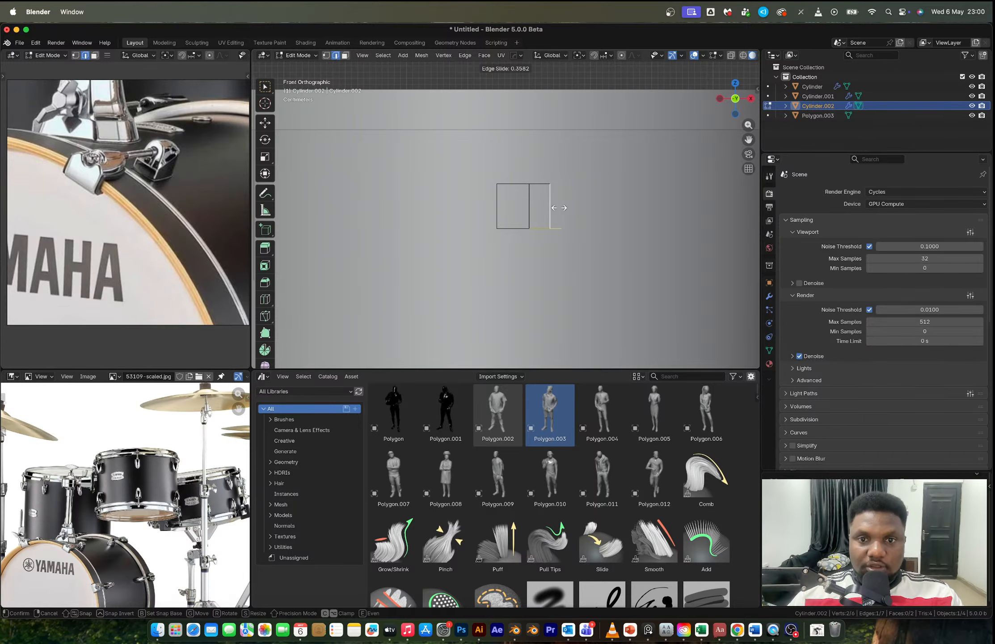
{"action": "left_click", "coordinate": [559, 209]}
{"action": "key", "text": "Tab"}
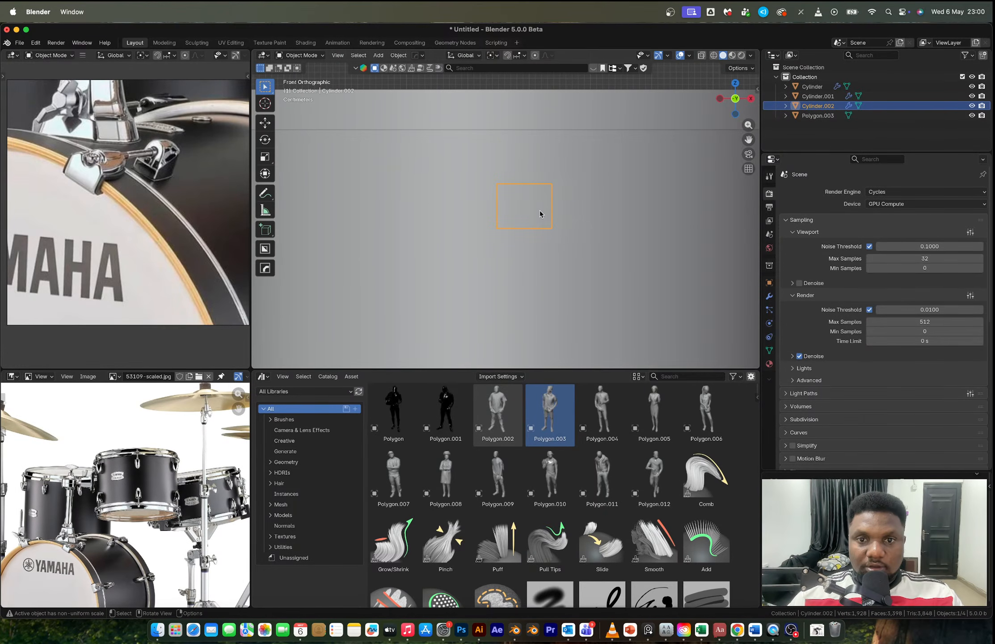
Step: Snap the 3D cursor to the patch's middle edge and mirror the narrowed half across it, making the patch symmetrical
{"action": "key", "text": "Tab"}
{"action": "left_click", "coordinate": [529, 207]}
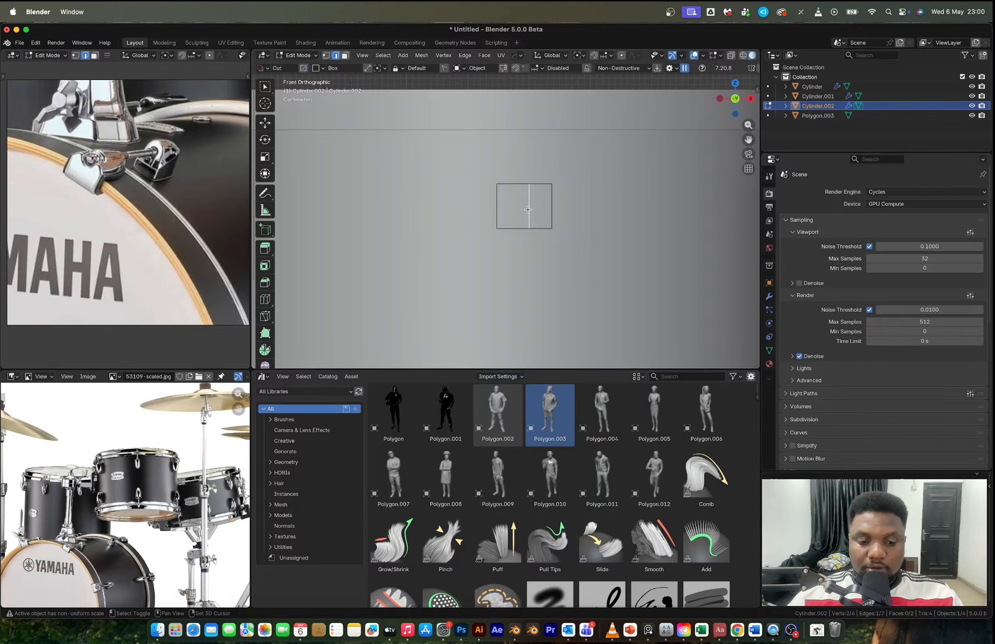
{"action": "key", "text": "shift+s"}
{"action": "left_click", "coordinate": [530, 258]}
{"action": "key", "text": "Tab"}
{"action": "key", "text": "alt+x"}
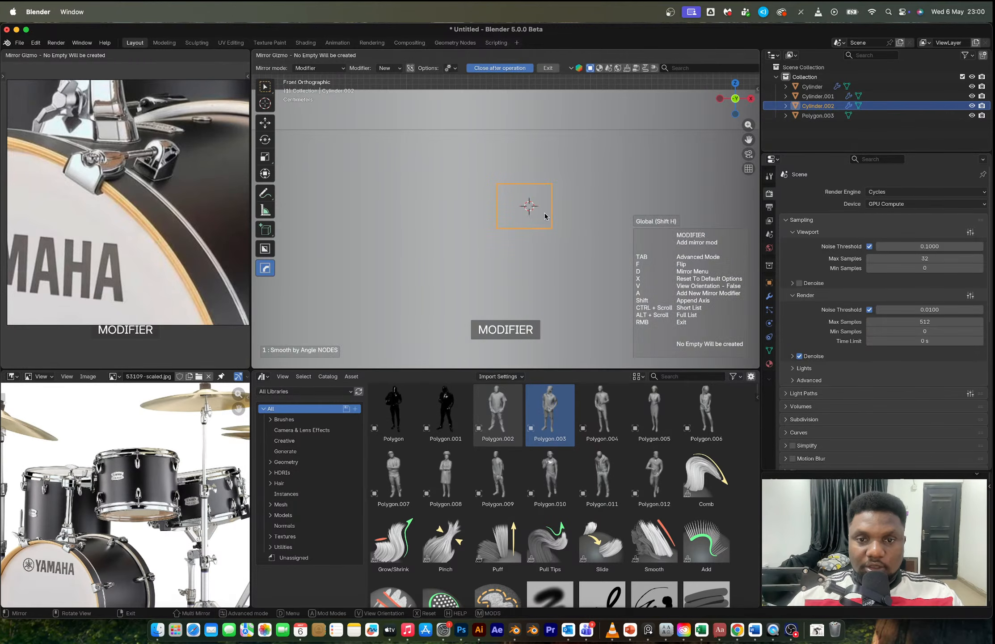
{"action": "left_click", "coordinate": [577, 267]}
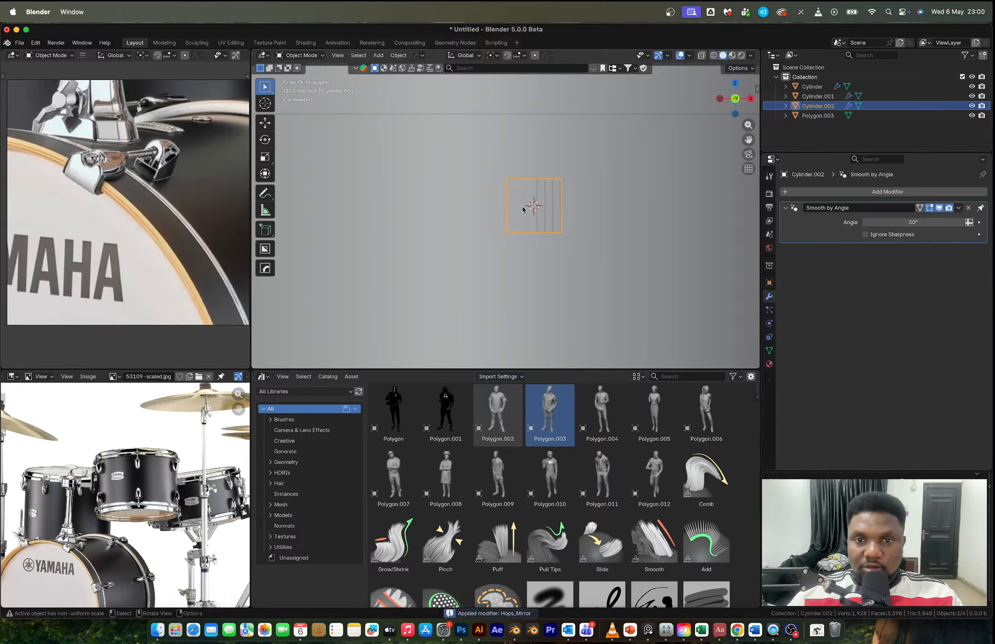
{"action": "key", "text": "Tab"}
{"action": "scroll", "coordinate": [543, 196], "scroll_direction": "up", "scroll_amount": 2}
{"action": "key", "text": "Tab"}
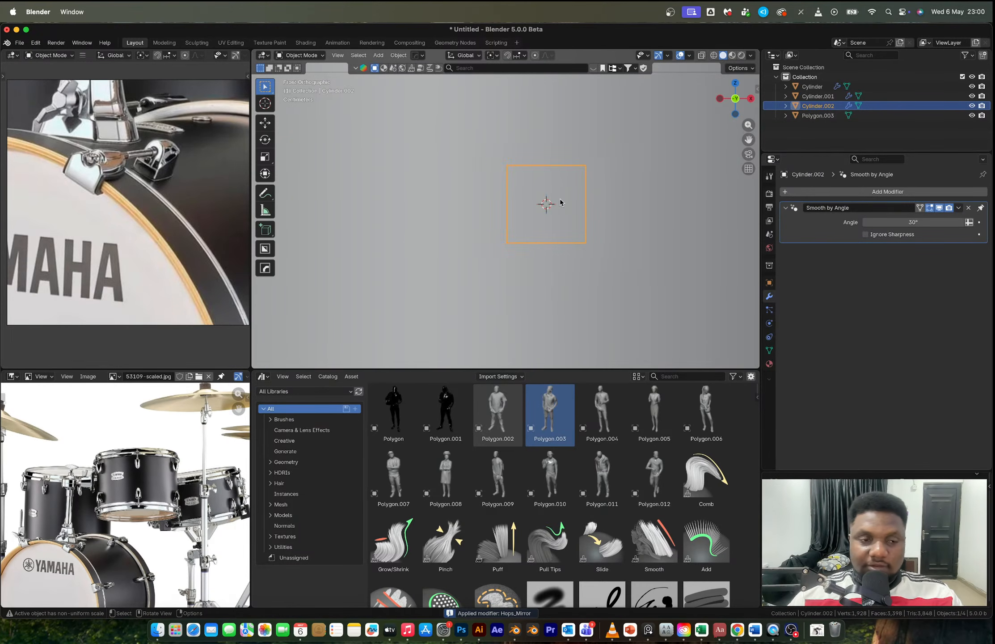
Step: Move the small patch up along Z toward the drum's upper hoop
{"action": "scroll", "coordinate": [585, 221], "scroll_direction": "down", "scroll_amount": 6}
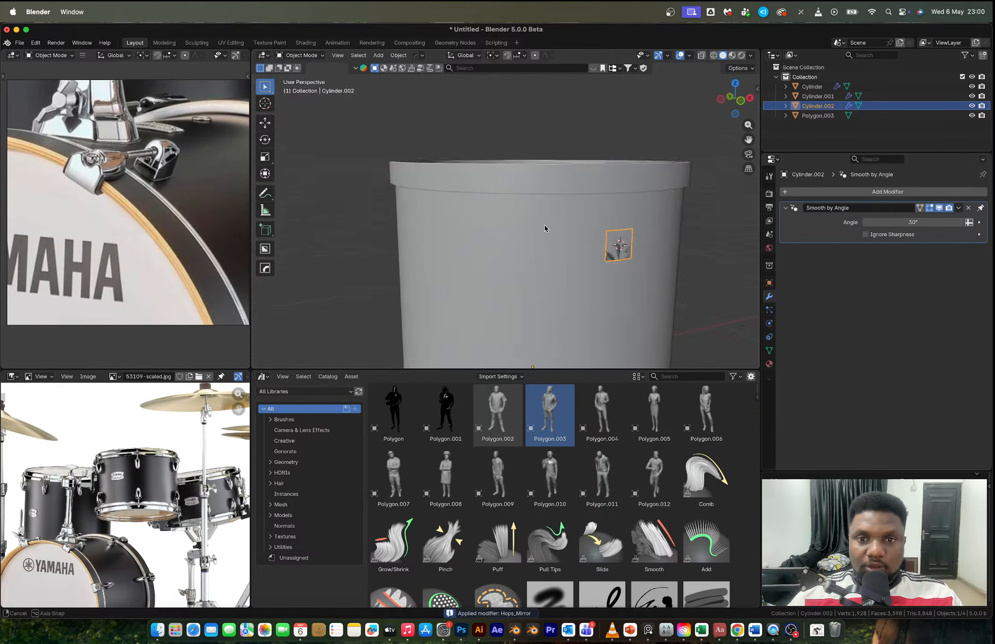
{"action": "middle_click_drag", "start_coordinate": [544, 225], "coordinate": [514, 251]}
{"action": "scroll", "coordinate": [578, 243], "scroll_direction": "up", "scroll_amount": 2}
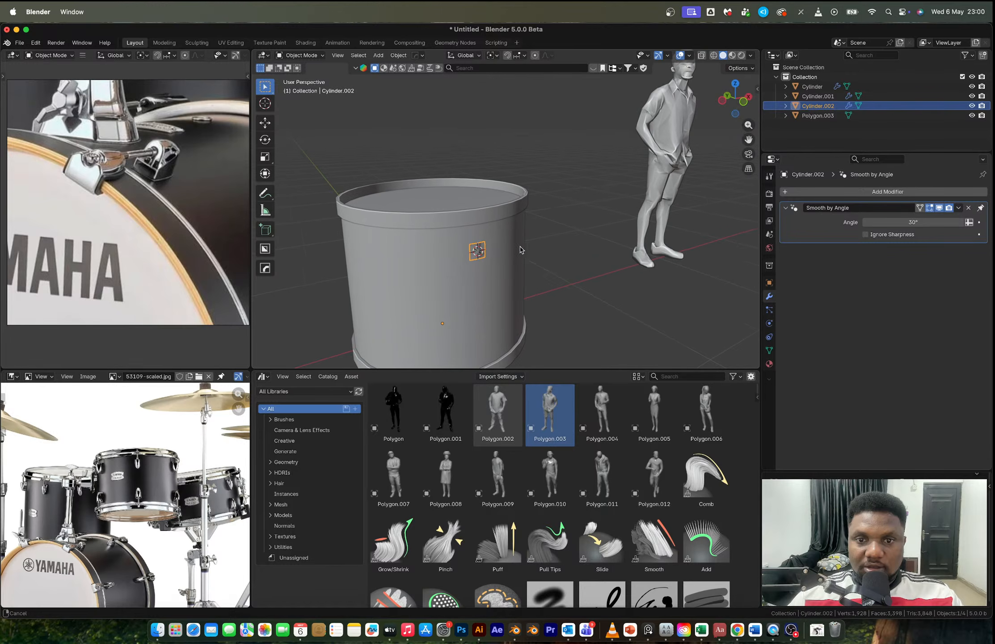
{"action": "key", "text": "g"}
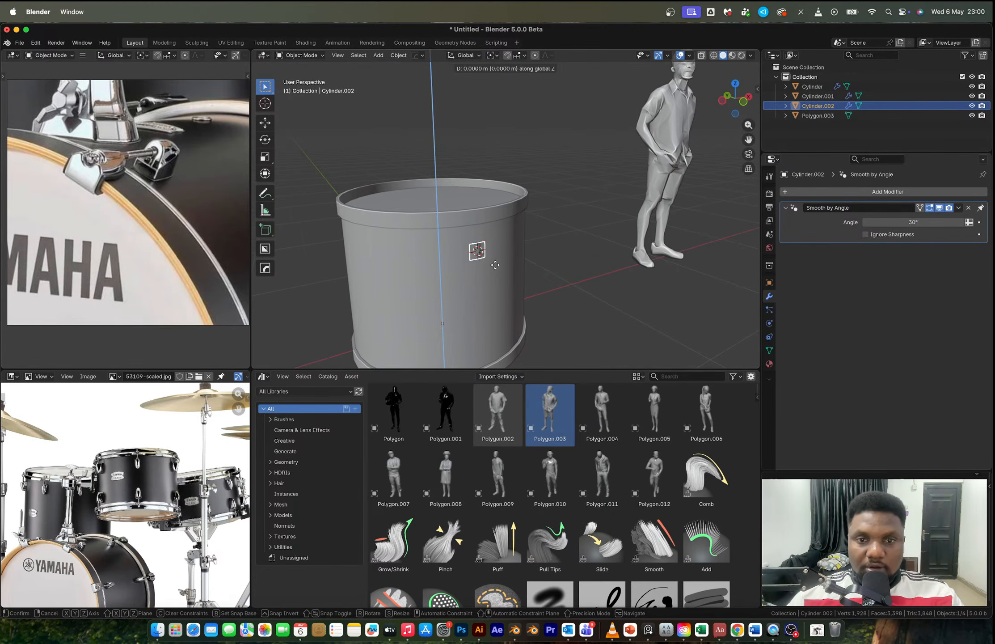
{"action": "left_click", "coordinate": [488, 250]}
Step: Scale the patch's whole mesh down slightly in Edit Mode
{"action": "scroll", "coordinate": [487, 252], "scroll_direction": "up", "scroll_amount": 3}
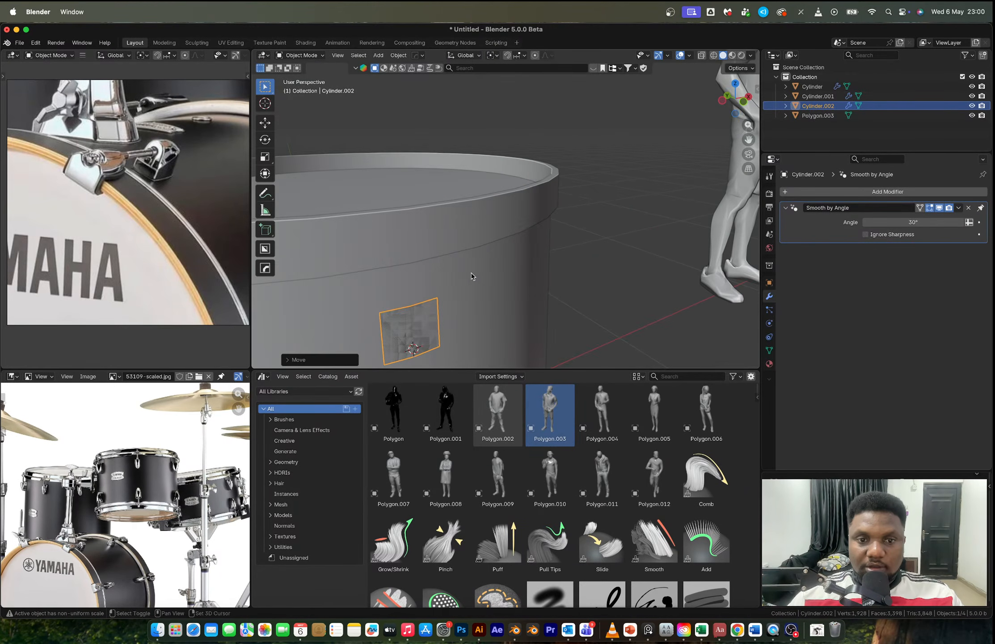
{"action": "middle_click_drag", "start_coordinate": [488, 251], "coordinate": [524, 274]}
{"action": "key", "text": "Tab"}
{"action": "key", "text": "a"}
{"action": "key", "text": "s"}
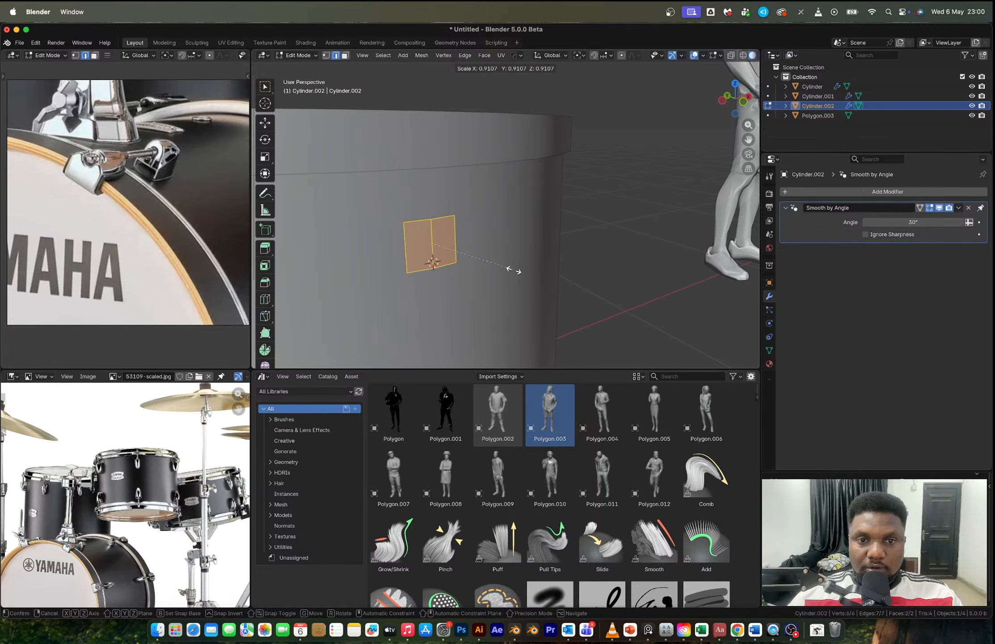
{"action": "left_click", "coordinate": [507, 269]}
Step: Extrude the patch outward from the drum shell by about 0.05 m to form a block
{"action": "middle_click_drag", "start_coordinate": [465, 251], "coordinate": [532, 241]}
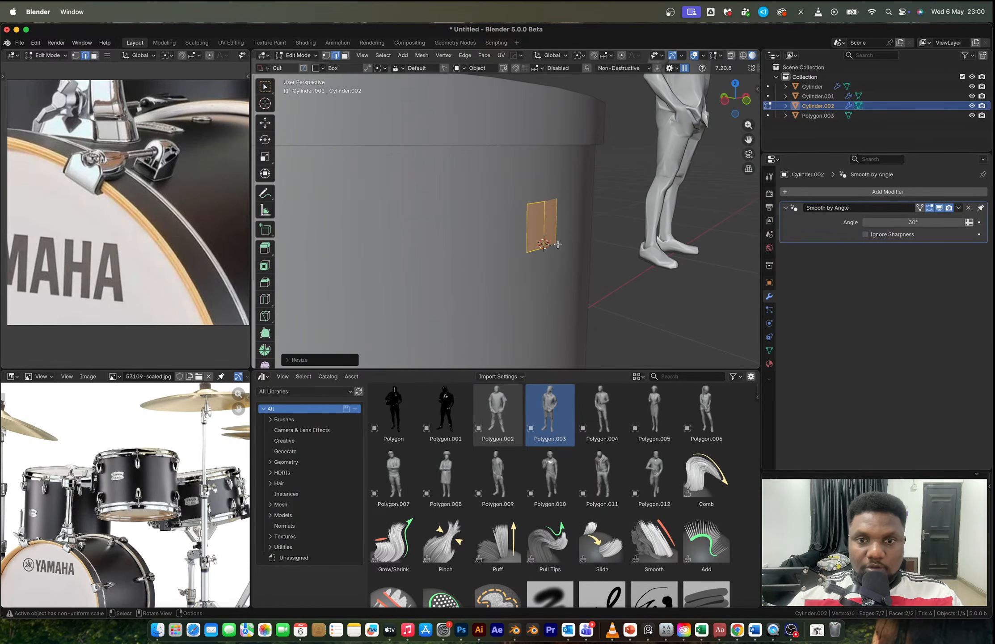
{"action": "key", "text": "e"}
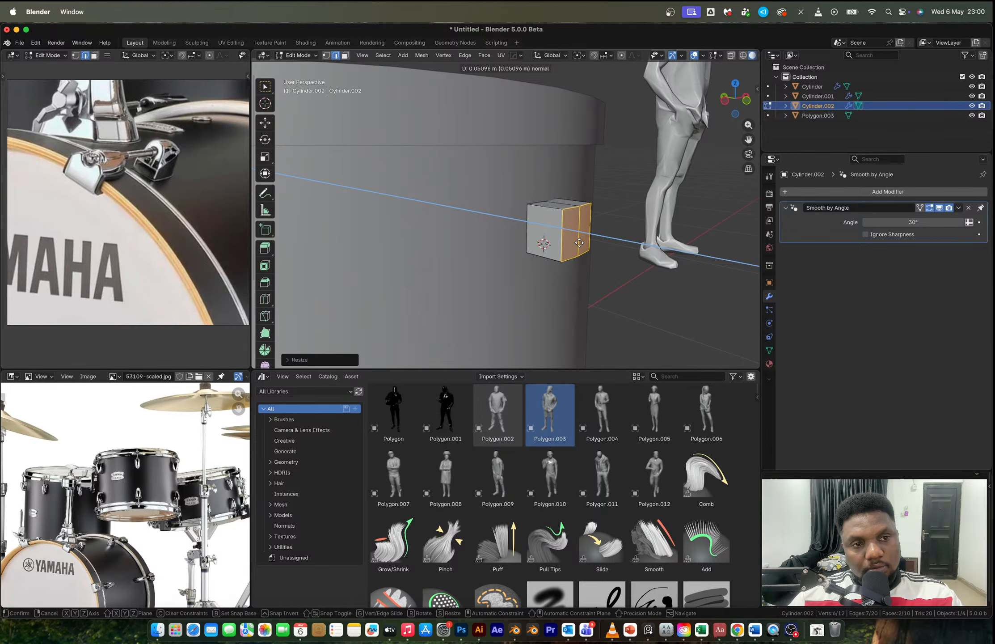
{"action": "left_click", "coordinate": [579, 243]}
{"action": "mouse_move", "coordinate": [580, 243]}
{"action": "middle_mouse_down"}
{"action": "mouse_move", "coordinate": [582, 229]}
{"action": "mouse_move", "coordinate": [594, 236]}
{"action": "middle_mouse_up"}
Step: With X-ray on, select the block's lower vertices and move them down about 0.01 m along Z
{"action": "key", "text": "1"}
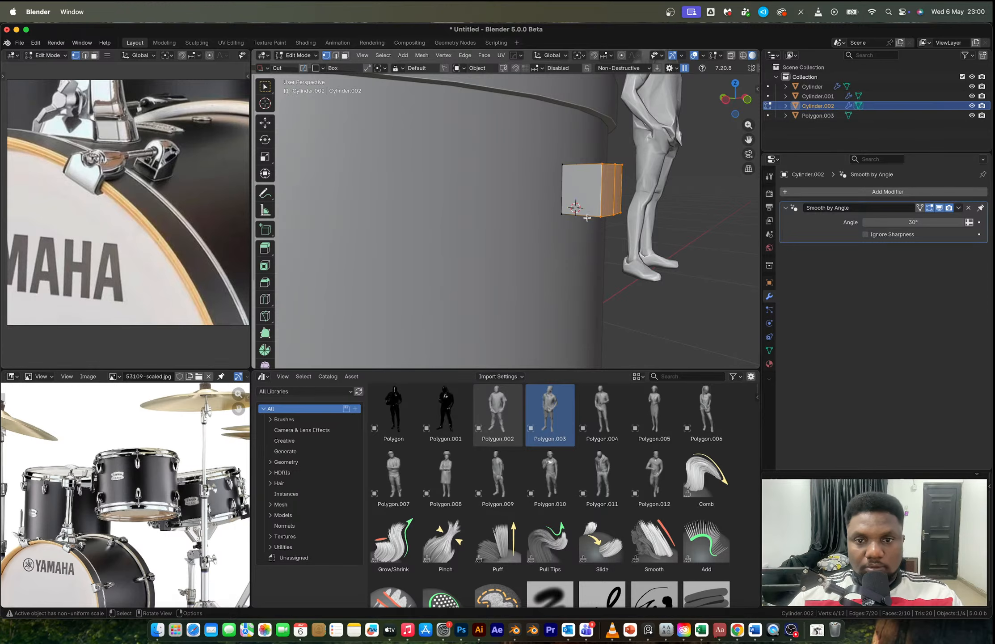
{"action": "key", "text": "alt+z"}
{"action": "left_click_drag", "start_coordinate": [610, 224], "coordinate": [652, 247]}
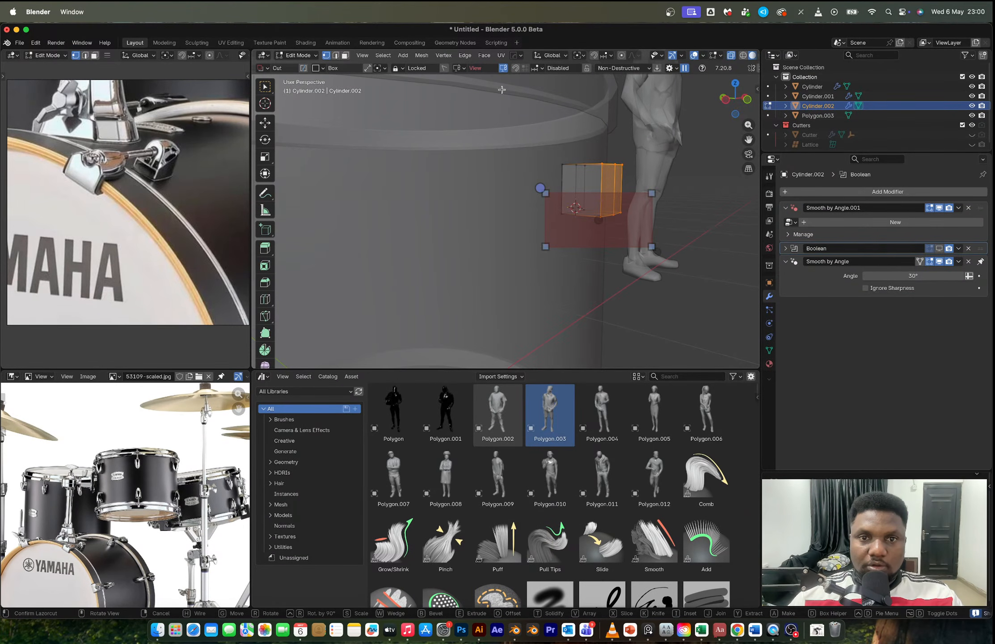
{"action": "right_click", "coordinate": [533, 90]}
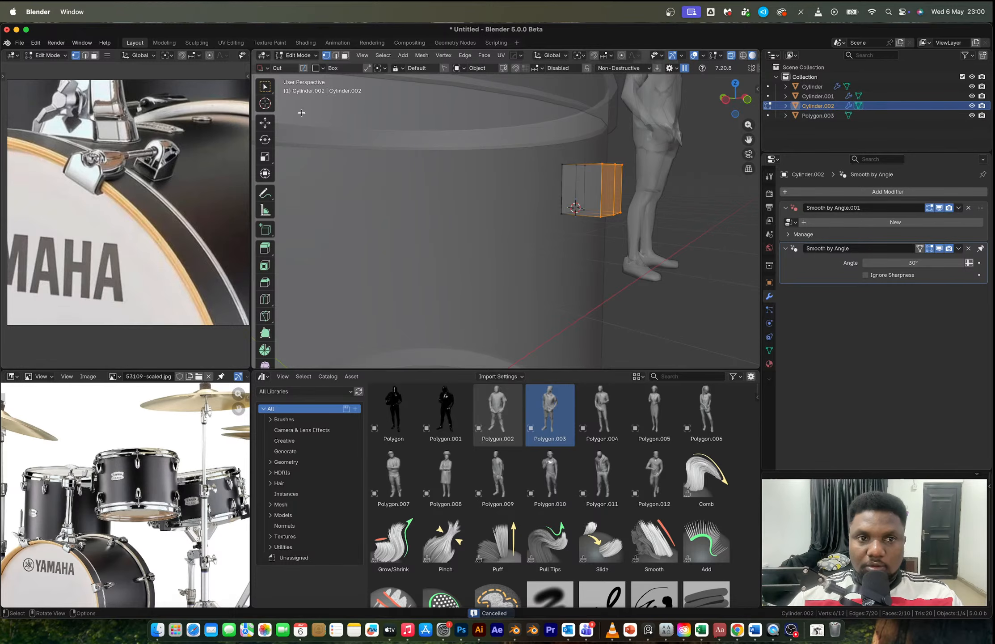
{"action": "left_click", "coordinate": [265, 87]}
{"action": "left_click_drag", "start_coordinate": [552, 188], "coordinate": [672, 268]}
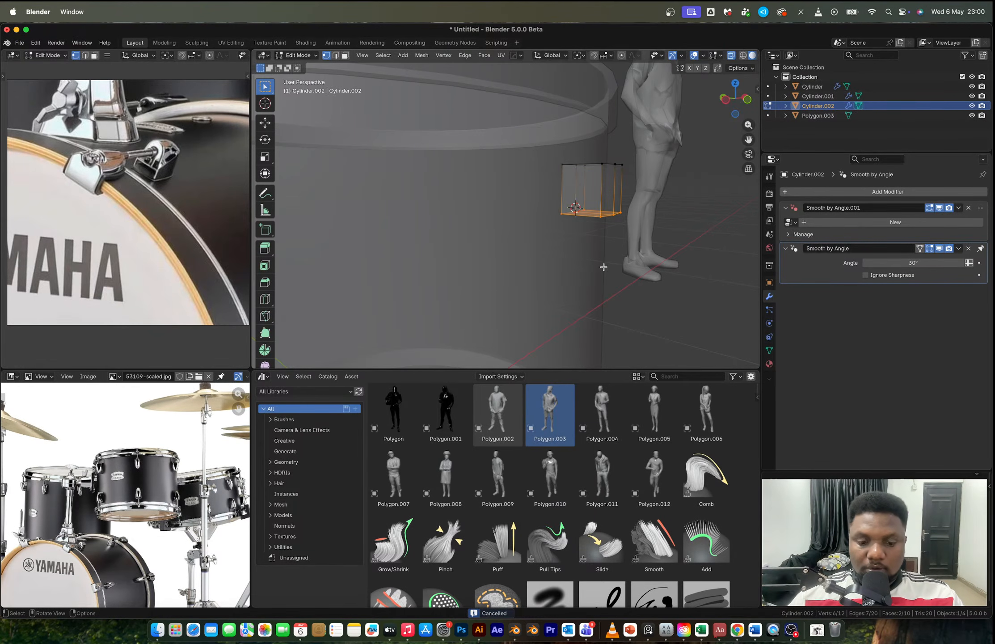
{"action": "key", "text": "g"}
{"action": "key", "text": "z"}
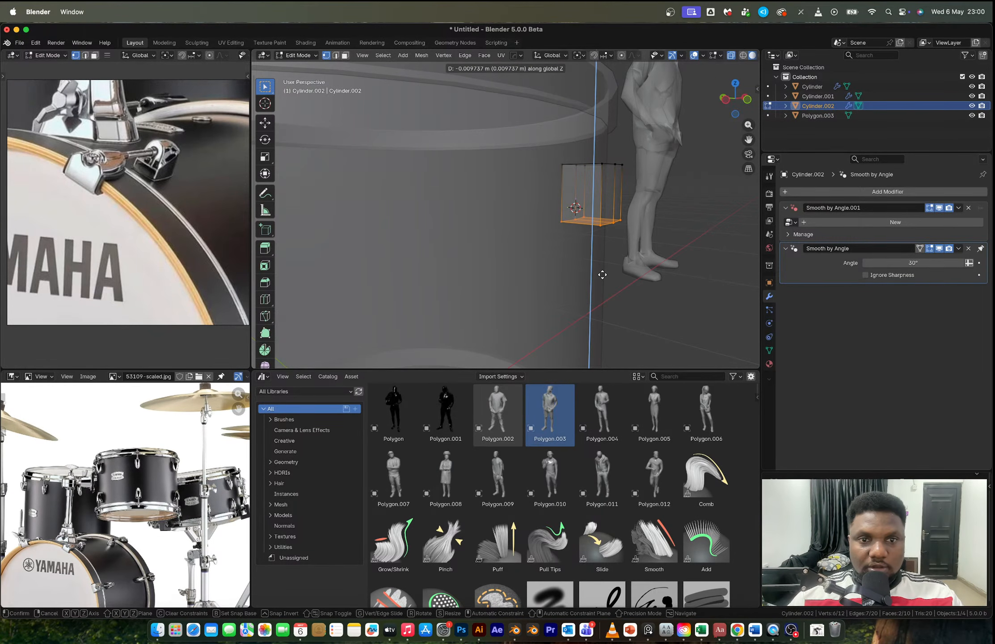
{"action": "left_click", "coordinate": [604, 275]}
Step: Add a horizontal edge loop around the block, slid close to its upper end
{"action": "key", "text": "ctrl+r"}
{"action": "left_click", "coordinate": [606, 183]}
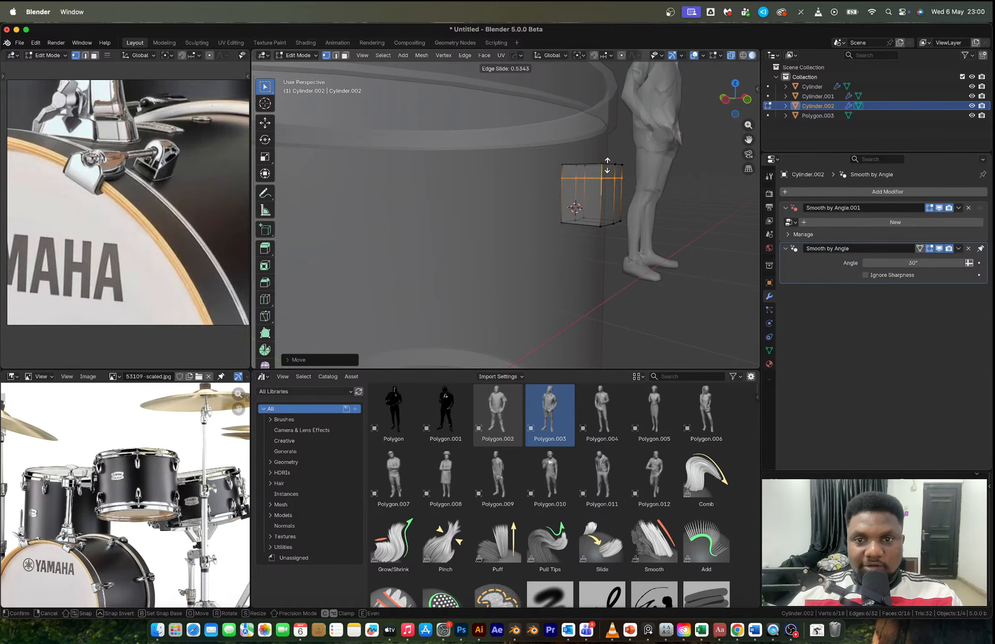
{"action": "left_click", "coordinate": [606, 161]}
Step: Extrude the two front faces below the new loop outward to give the block a stepped side profile
{"action": "key", "text": "3"}
{"action": "left_click", "coordinate": [608, 197]}
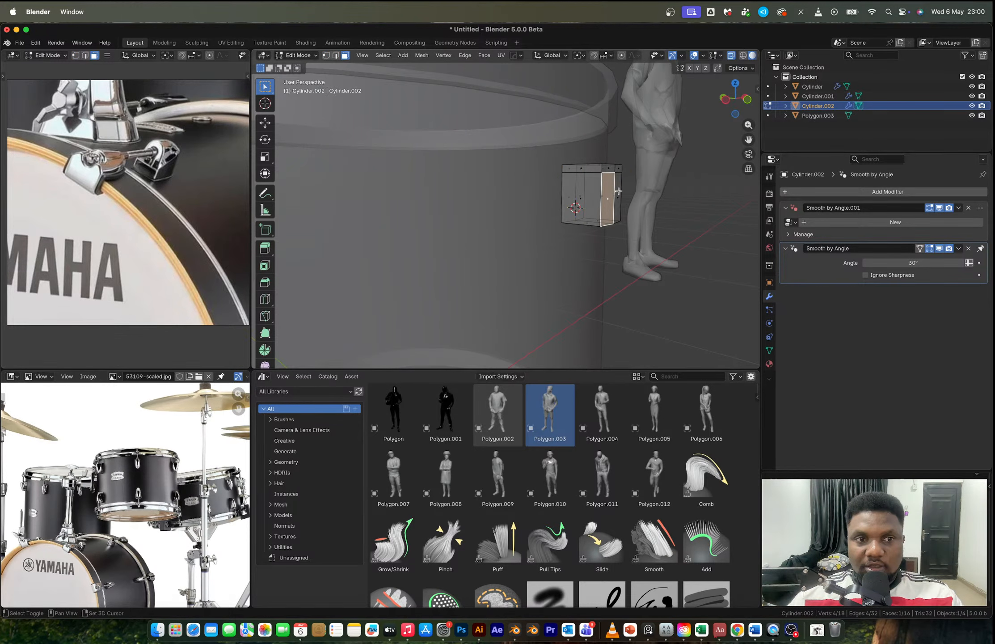
{"action": "key", "text": "e"}
{"action": "left_click", "coordinate": [634, 197]}
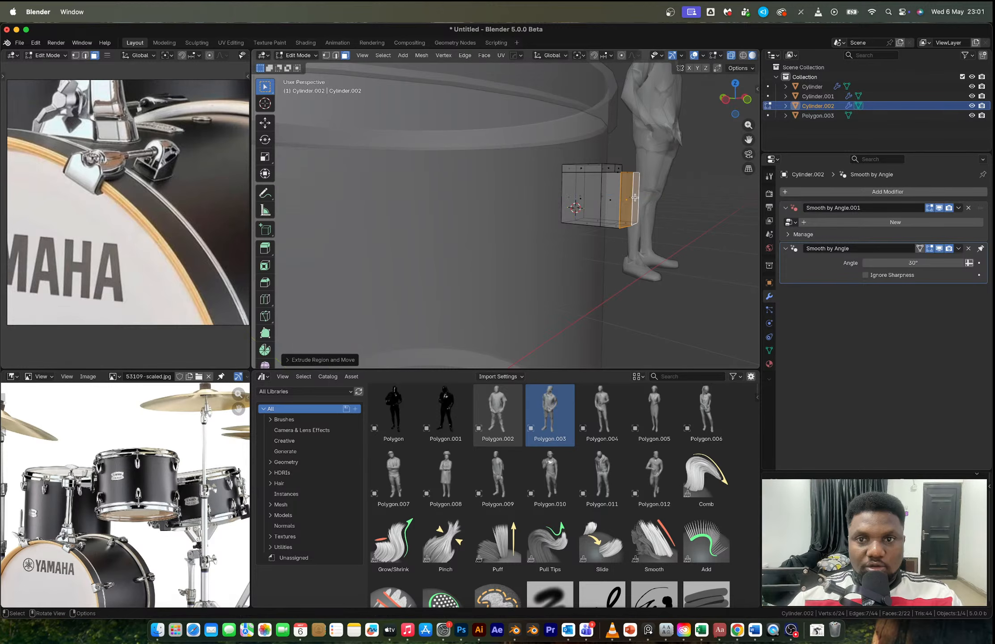
{"action": "left_click", "coordinate": [725, 98]}
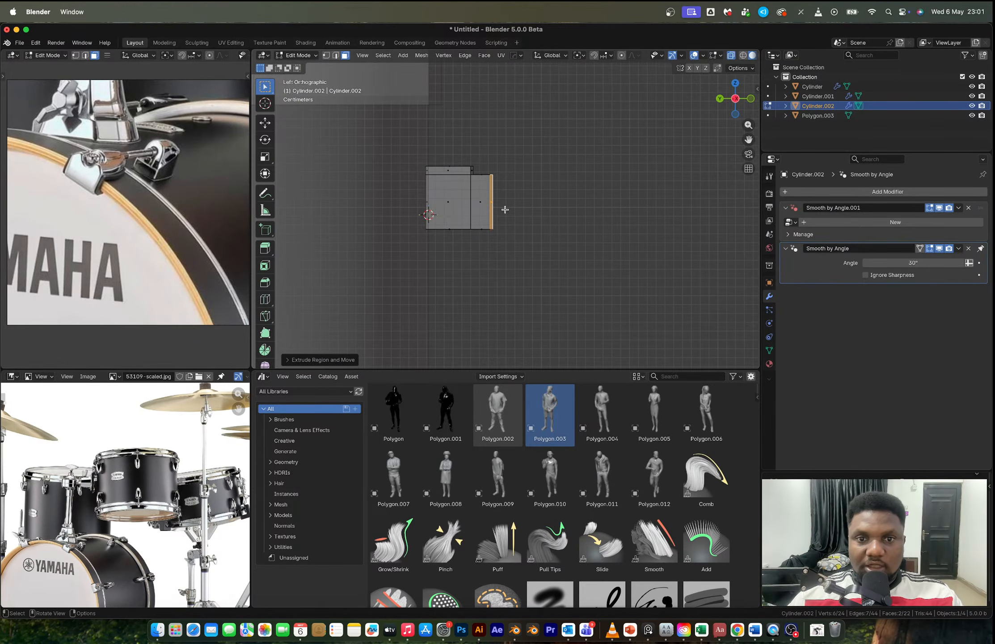
{"action": "key", "text": "Tab"}
{"action": "key", "text": "s"}
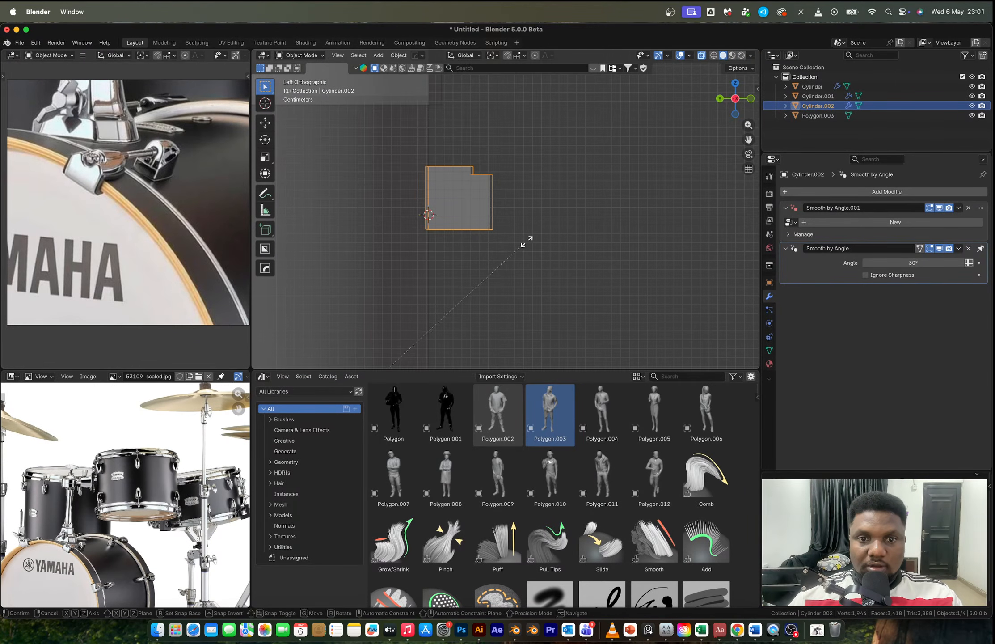
{"action": "key", "text": "z"}
{"action": "key", "text": "Escape"}
{"action": "key", "text": "Tab"}
Step: Scale the entire stepped block along Z to make it taller
{"action": "key", "text": "a"}
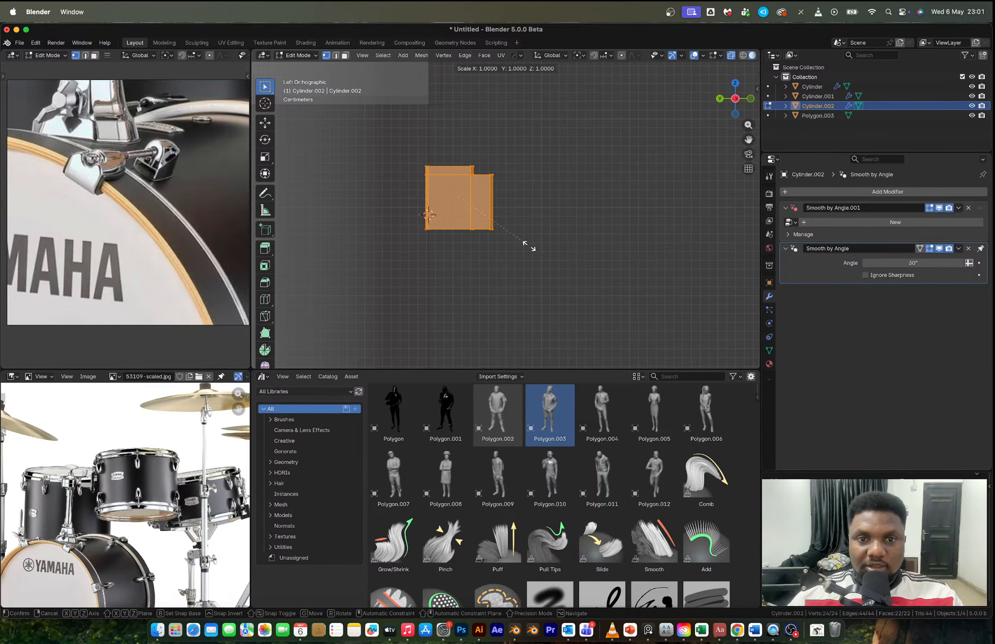
{"action": "key", "text": "s"}
{"action": "key", "text": "z"}
{"action": "left_click", "coordinate": [542, 269]}
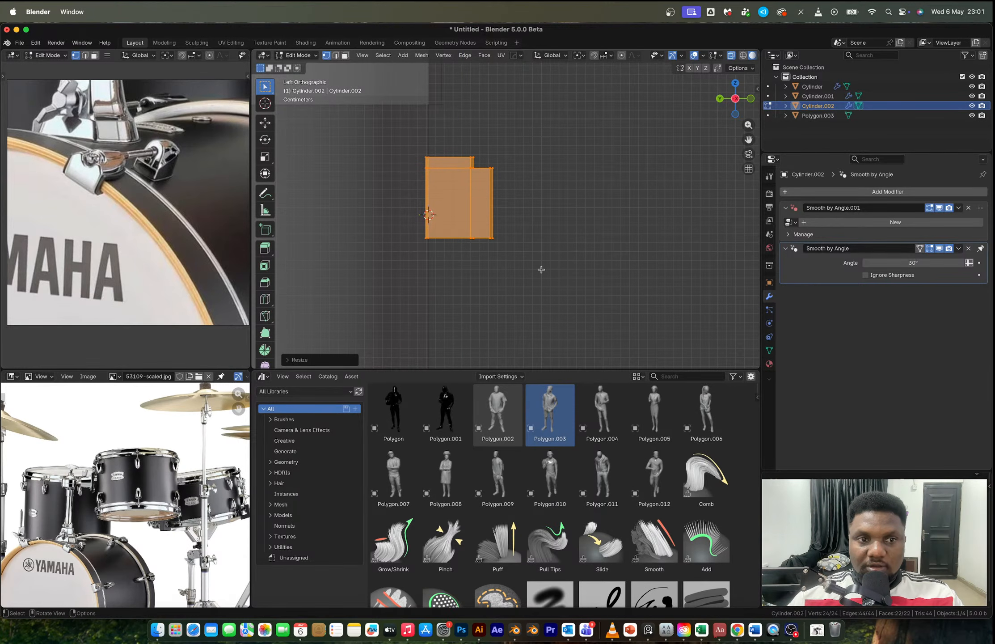
Step: Shear the block's middle column of vertices to slant it in side view, and shift it about 0.007 m along Y
{"action": "left_click_drag", "start_coordinate": [451, 143], "coordinate": [486, 260]}
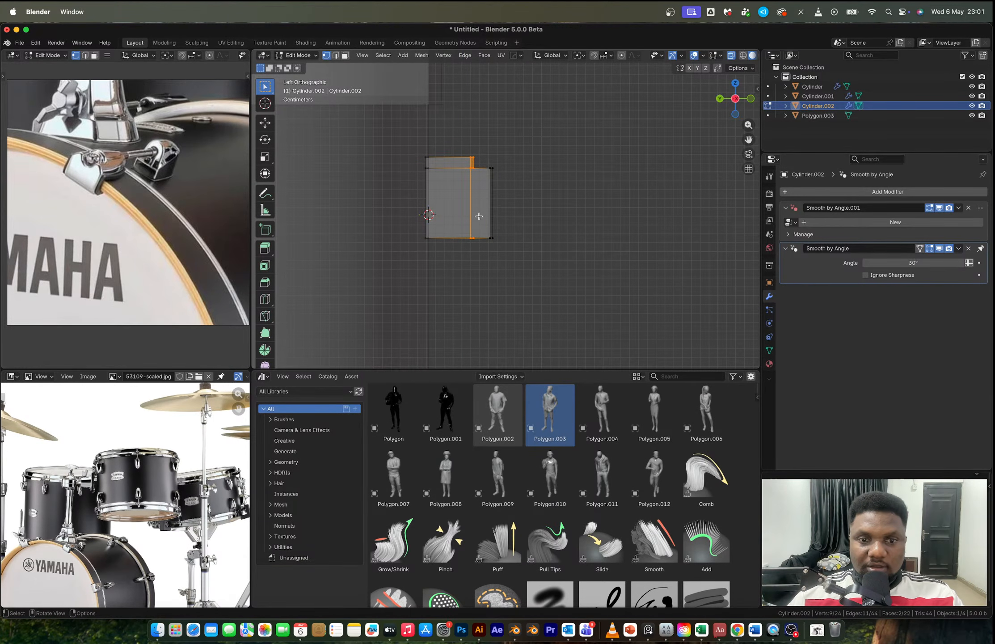
{"action": "key", "text": "F3"}
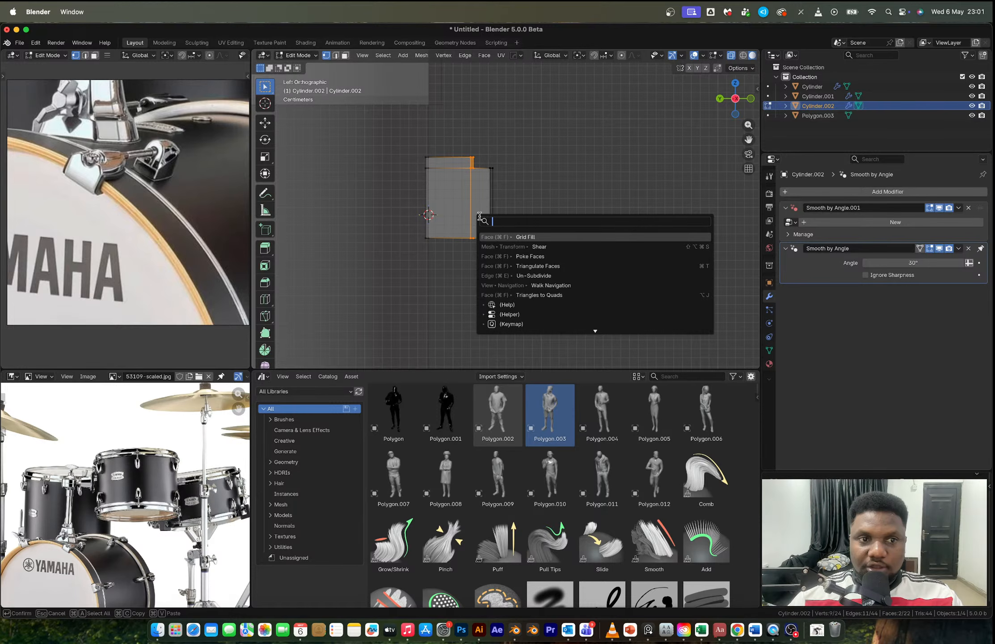
{"action": "left_click", "coordinate": [534, 246]}
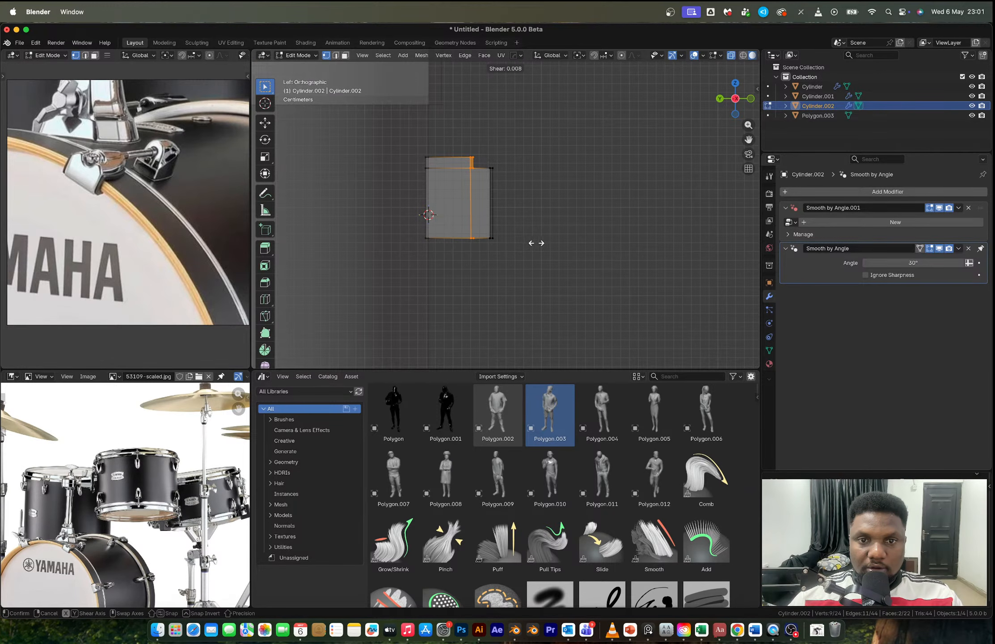
{"action": "left_click", "coordinate": [599, 212]}
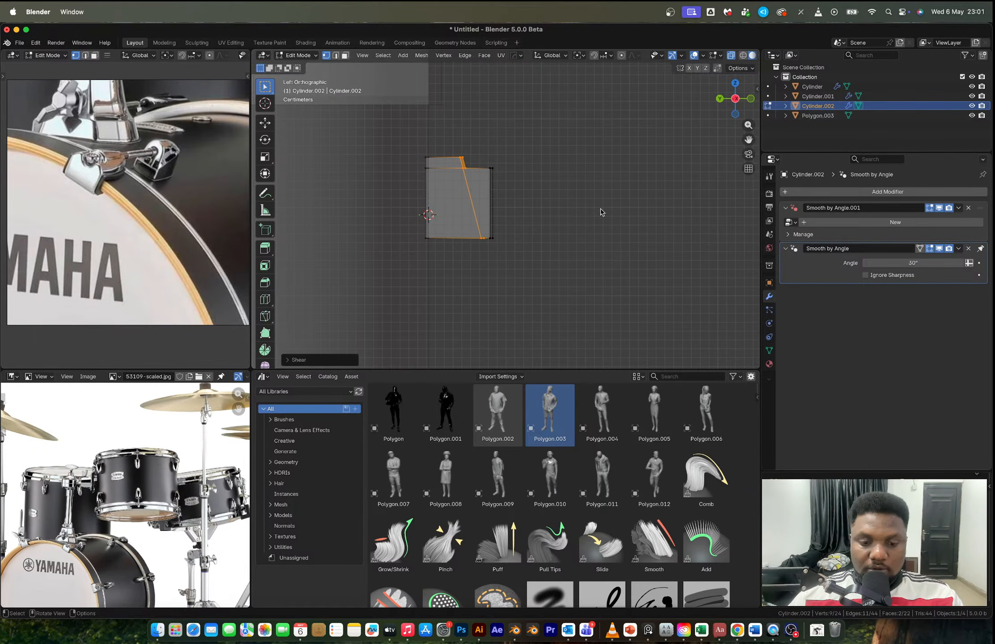
{"action": "key", "text": "g"}
{"action": "key", "text": "y"}
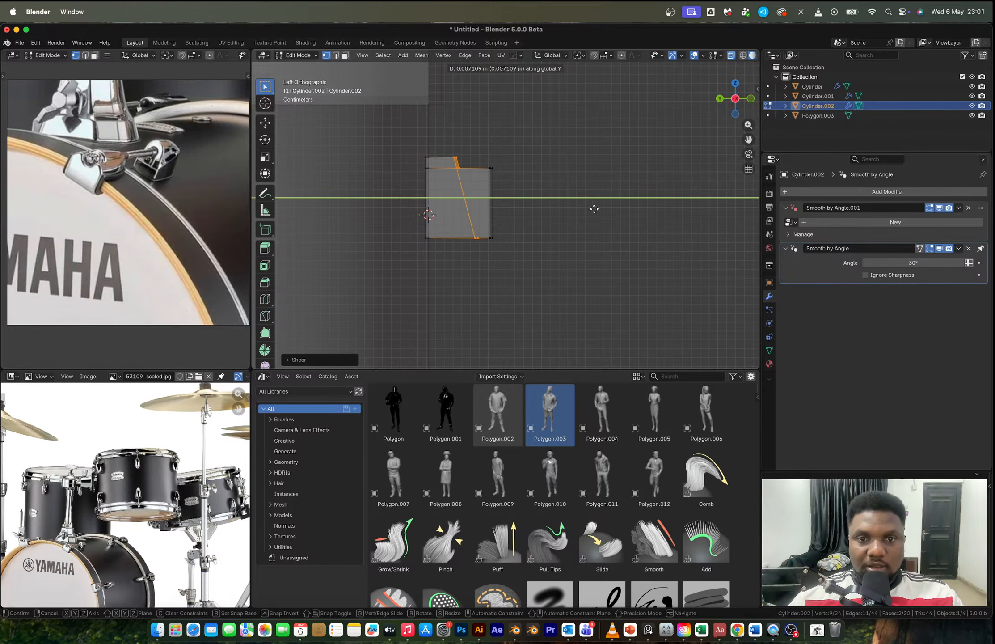
{"action": "left_click", "coordinate": [593, 212]}
{"action": "key", "text": "Tab"}
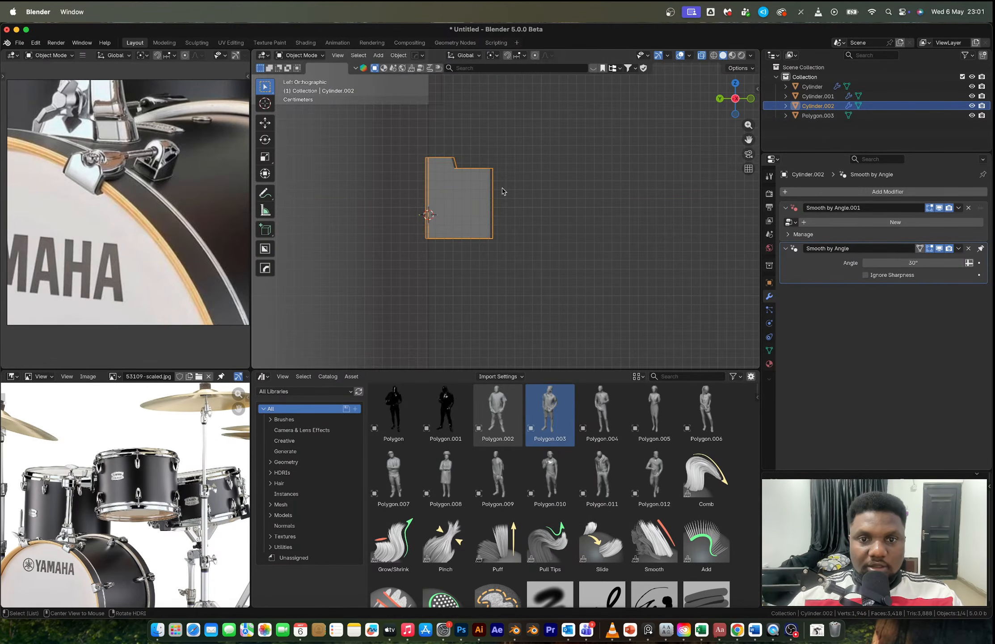
Step: Turn off X-ray, select all of the block's geometry and frame it in the view
{"action": "key", "text": "alt+z"}
{"action": "middle_click_drag", "start_coordinate": [503, 193], "coordinate": [464, 210]}
{"action": "scroll", "coordinate": [463, 210], "scroll_direction": "down", "scroll_amount": 3}
{"action": "key", "text": "Tab"}
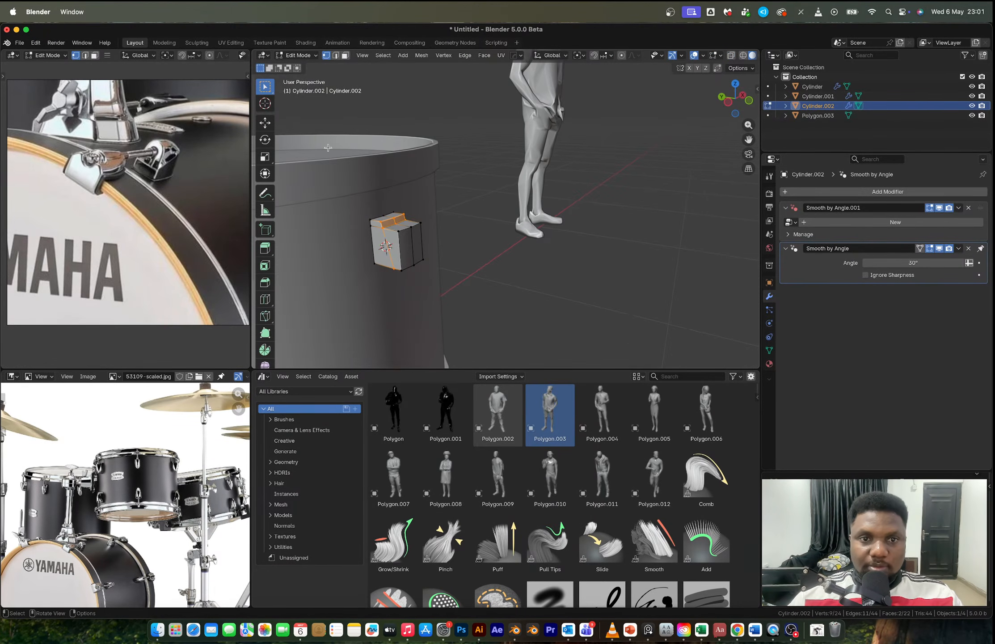
{"action": "key", "text": "a"}
{"action": "left_click", "coordinate": [362, 55]}
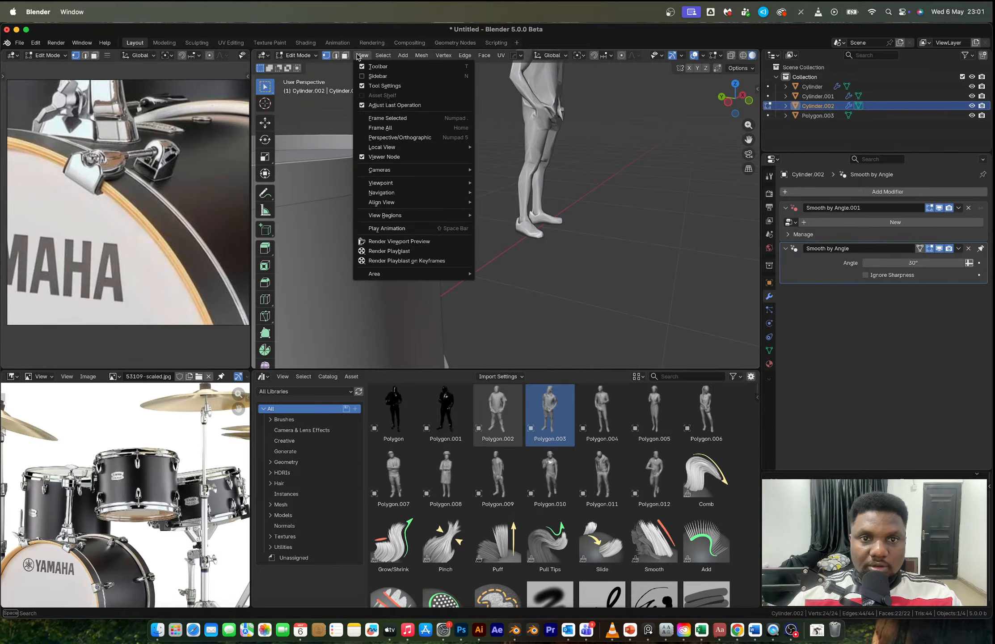
{"action": "left_click", "coordinate": [409, 120]}
{"action": "scroll", "coordinate": [448, 223], "scroll_direction": "down", "scroll_amount": 3}
{"action": "middle_click_drag", "start_coordinate": [465, 224], "coordinate": [471, 224]}
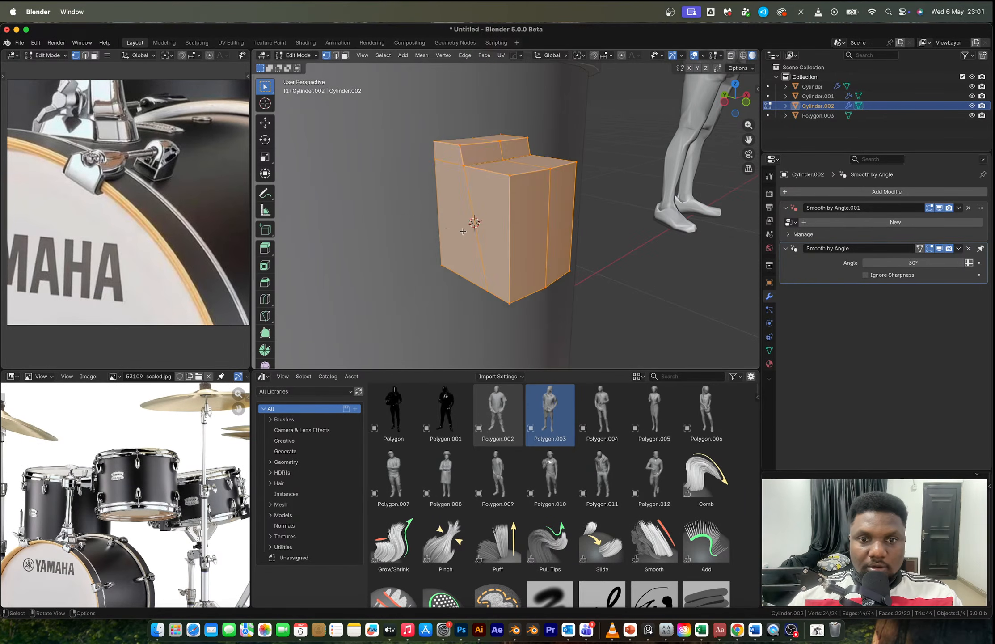
Step: Try to bevel the block's two outer vertical front edges by about 0.023 m with 5 segments
{"action": "key", "text": "2"}
{"action": "left_click", "coordinate": [509, 229]}
{"action": "middle_click_drag", "start_coordinate": [571, 200], "coordinate": [549, 224]}
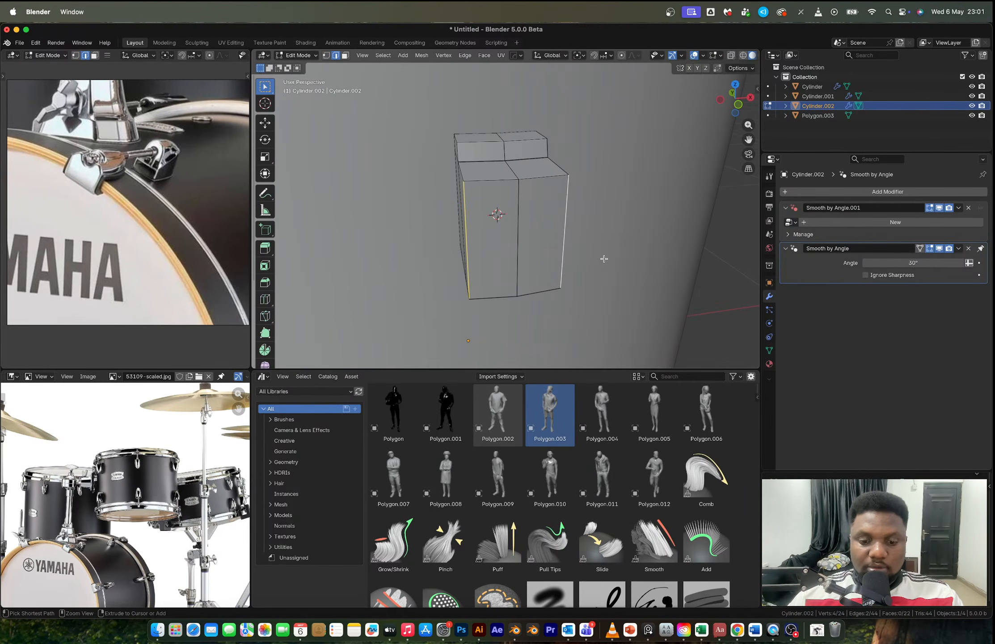
{"action": "key", "text": "ctrl+b"}
{"action": "scroll", "coordinate": [624, 260], "scroll_direction": "up", "scroll_amount": 6}
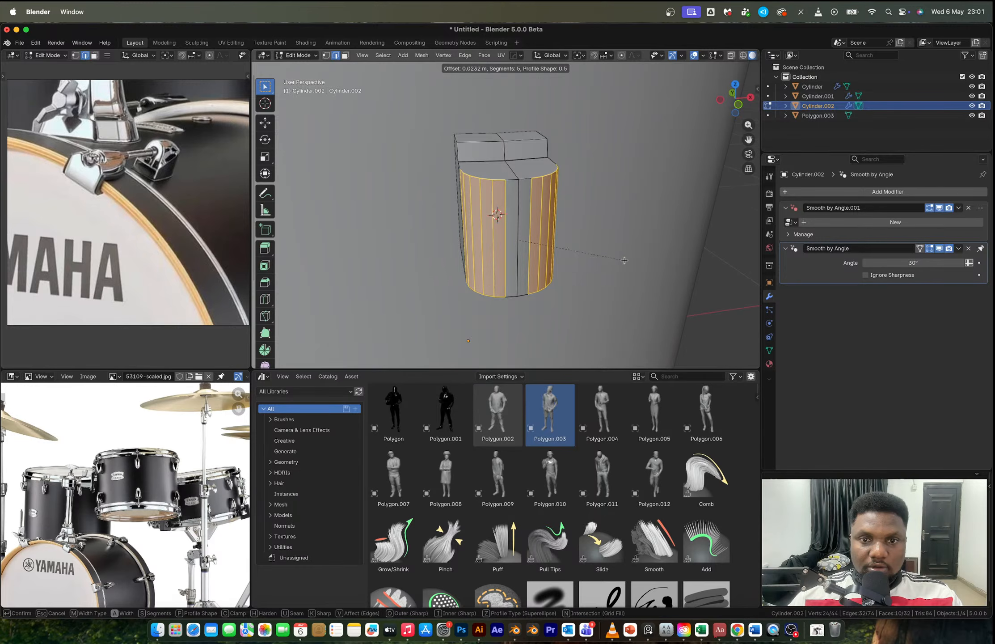
{"action": "left_click", "coordinate": [624, 260]}
{"action": "middle_click_drag", "start_coordinate": [624, 259], "coordinate": [581, 212]}
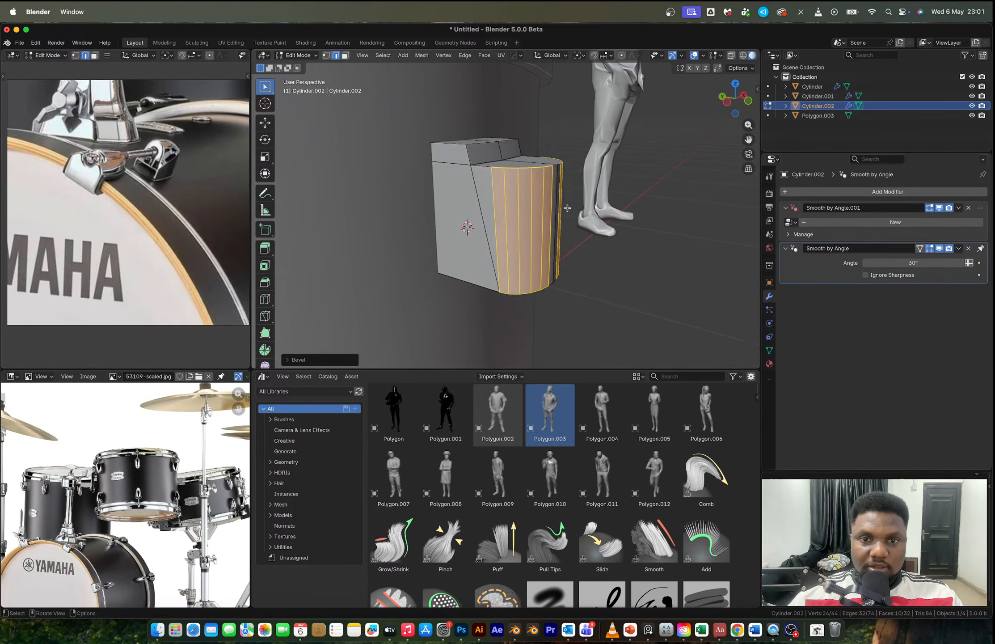
{"action": "key", "text": "ctrl+z"}
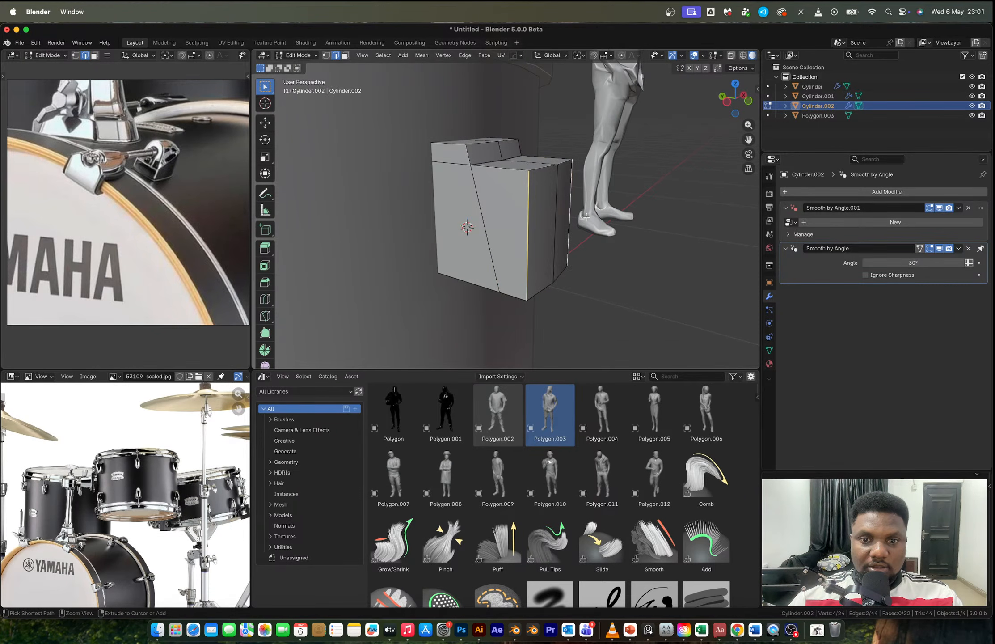
Step: Slide the lower vertices of the slanted side edges back toward the drum shell to straighten those edges
{"action": "key", "text": "1"}
{"action": "left_click", "coordinate": [498, 292]}
{"action": "middle_click_drag", "start_coordinate": [499, 291], "coordinate": [509, 271]}
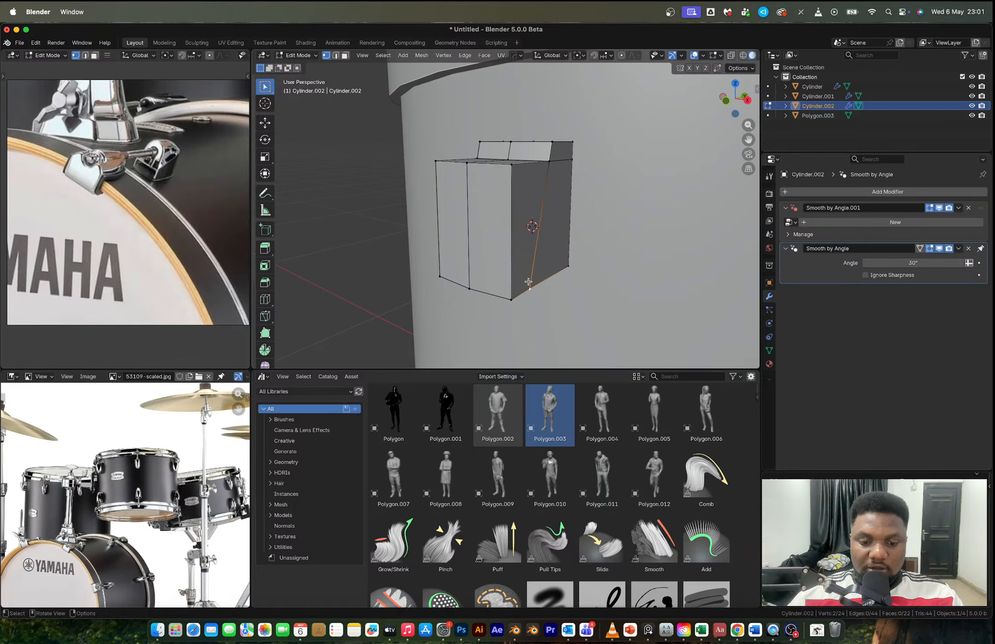
{"action": "key", "text": "shift+v"}
{"action": "left_click", "coordinate": [539, 276]}
{"action": "key", "text": "2"}
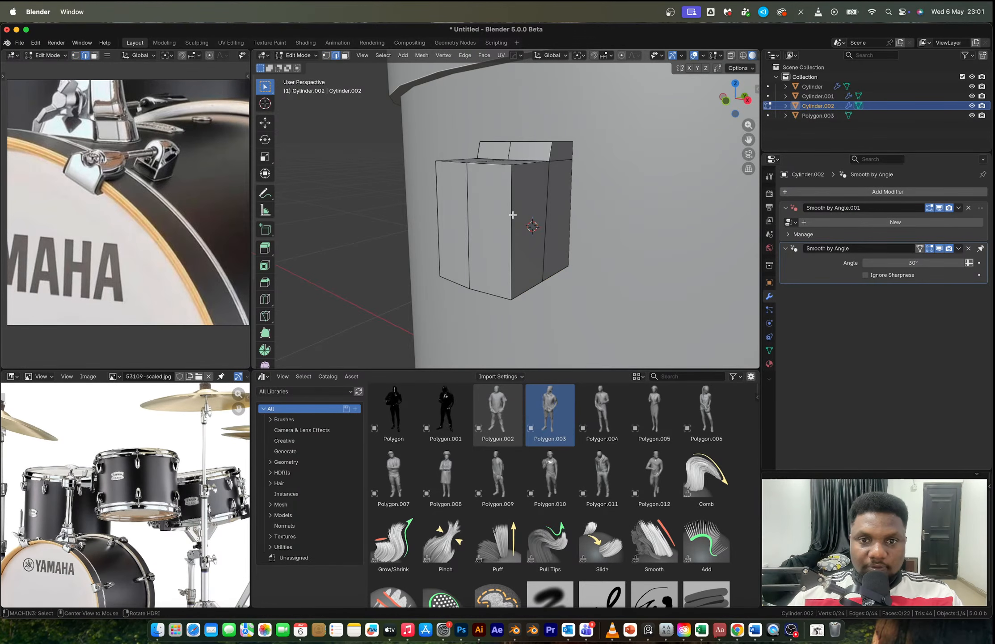
Step: Bevel the block's two outer vertical front edges by about 0.026 m with 5 segments to round the front
{"action": "scroll", "coordinate": [509, 220], "scroll_direction": "down", "scroll_amount": 3}
{"action": "middle_click_drag", "start_coordinate": [509, 220], "coordinate": [552, 227]}
{"action": "key", "text": "ctrl+b"}
{"action": "scroll", "coordinate": [626, 236], "scroll_direction": "up", "scroll_amount": 4}
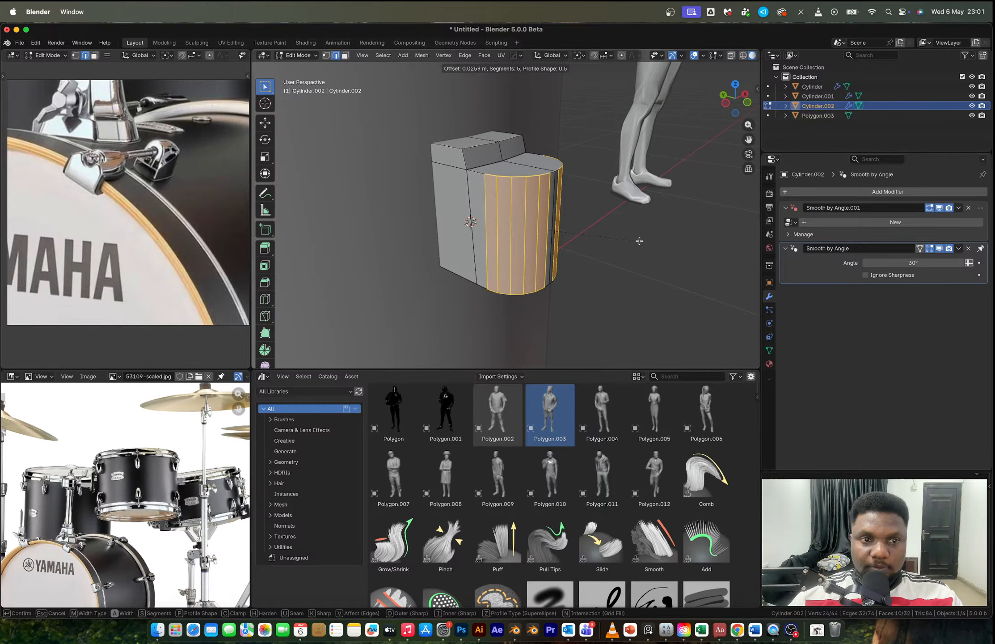
{"action": "left_click", "coordinate": [638, 241]}
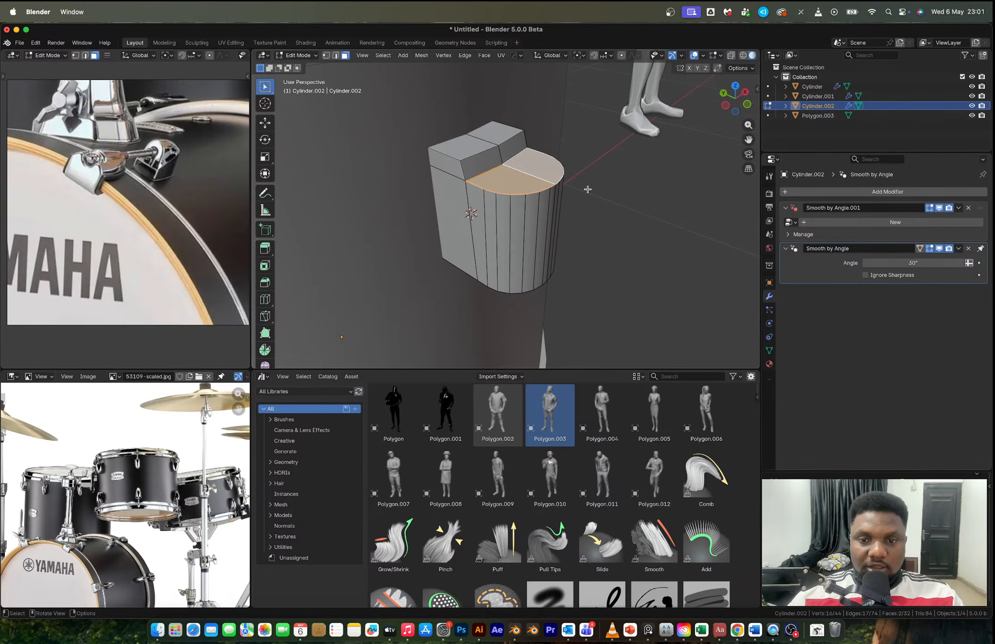
Step: Inset the two upper faces of the rounded front, shape them with LoopTools Circle and scale the circle to about 0.68
{"action": "key", "text": "i"}
{"action": "left_click", "coordinate": [595, 194]}
{"action": "right_click", "coordinate": [555, 170]}
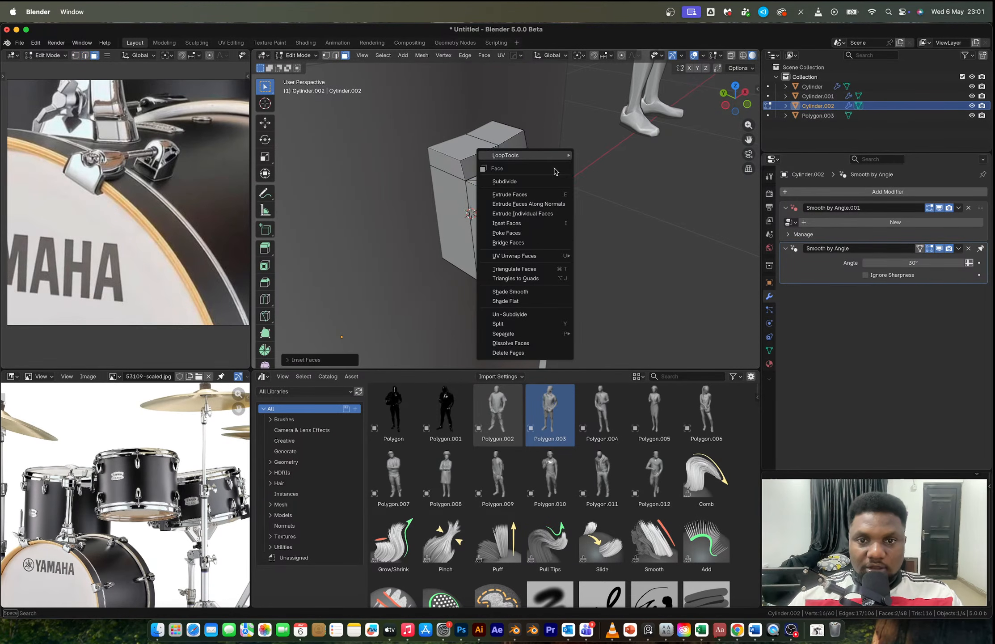
{"action": "mouse_move", "coordinate": [559, 156]}
{"action": "left_click", "coordinate": [592, 162]}
{"action": "key", "text": "s"}
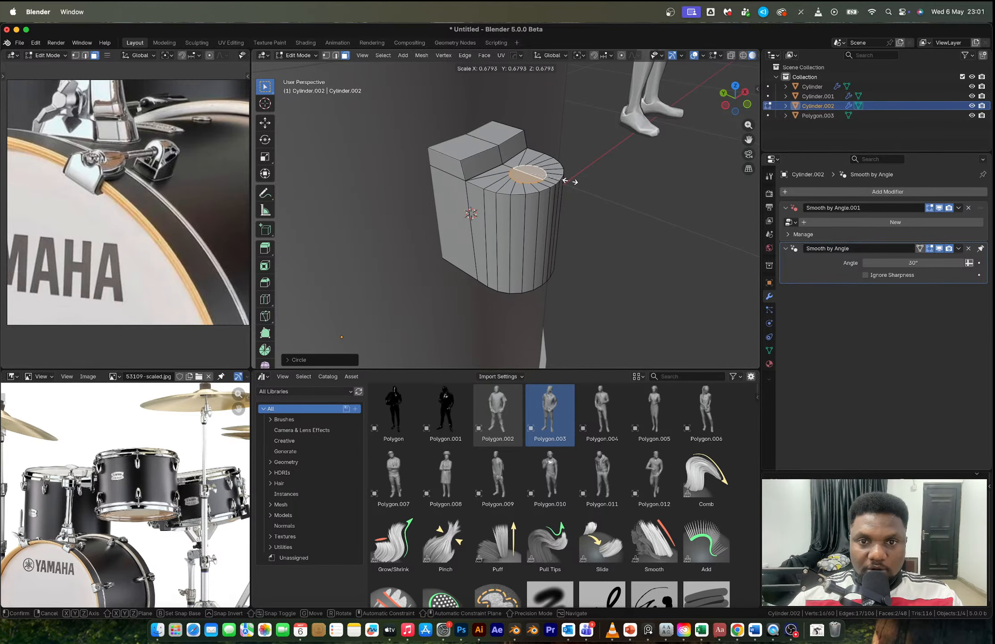
{"action": "left_click", "coordinate": [566, 182]}
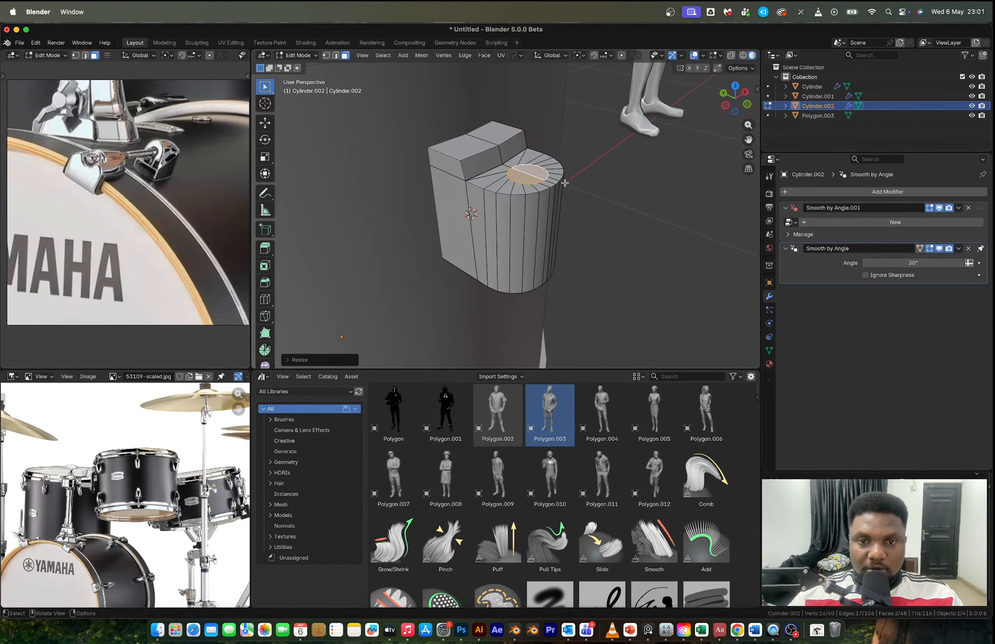
Step: Move the circular face about 0.002 m along Y and extrude it about 0.022 m down into the block as a hole
{"action": "key", "text": "g"}
{"action": "key", "text": "y"}
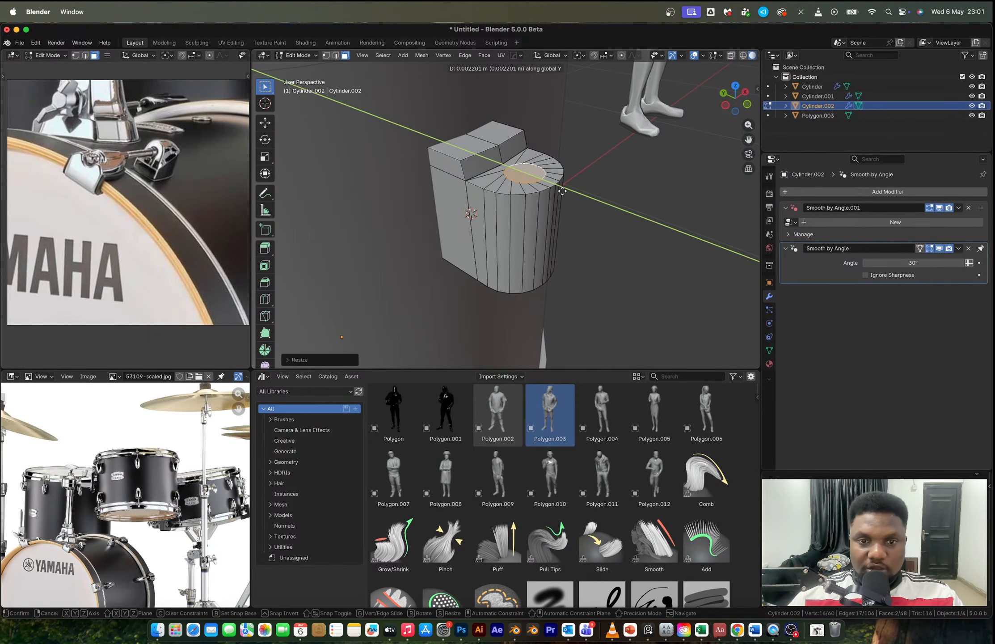
{"action": "left_click", "coordinate": [563, 191]}
{"action": "key", "text": "e"}
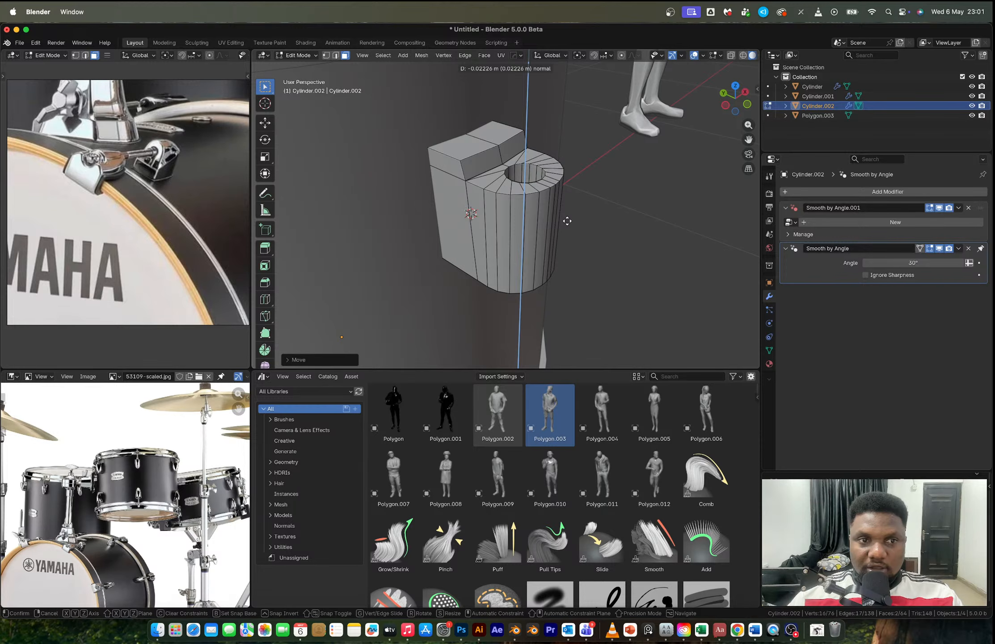
{"action": "left_click", "coordinate": [567, 221]}
{"action": "key", "text": "Tab"}
{"action": "middle_click_drag", "start_coordinate": [482, 181], "coordinate": [458, 171]}
Step: Bevel the block's lower outline and the raised back part's upper side edges by about 0.007 m with 5 segments
{"action": "key", "text": "Tab"}
{"action": "key", "text": "2"}
{"action": "left_click", "coordinate": [452, 162], "text": "alt"}
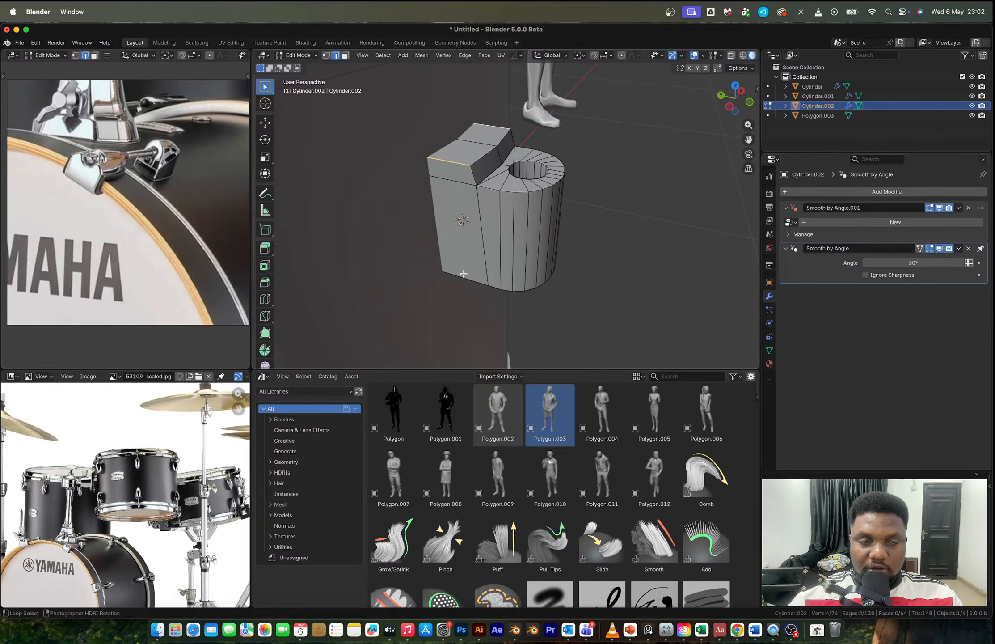
{"action": "middle_click_drag", "start_coordinate": [464, 273], "coordinate": [589, 218]}
{"action": "left_click", "coordinate": [475, 281], "text": "alt"}
{"action": "left_click", "coordinate": [486, 290], "text": "alt+shift"}
{"action": "key", "text": "ctrl+b"}
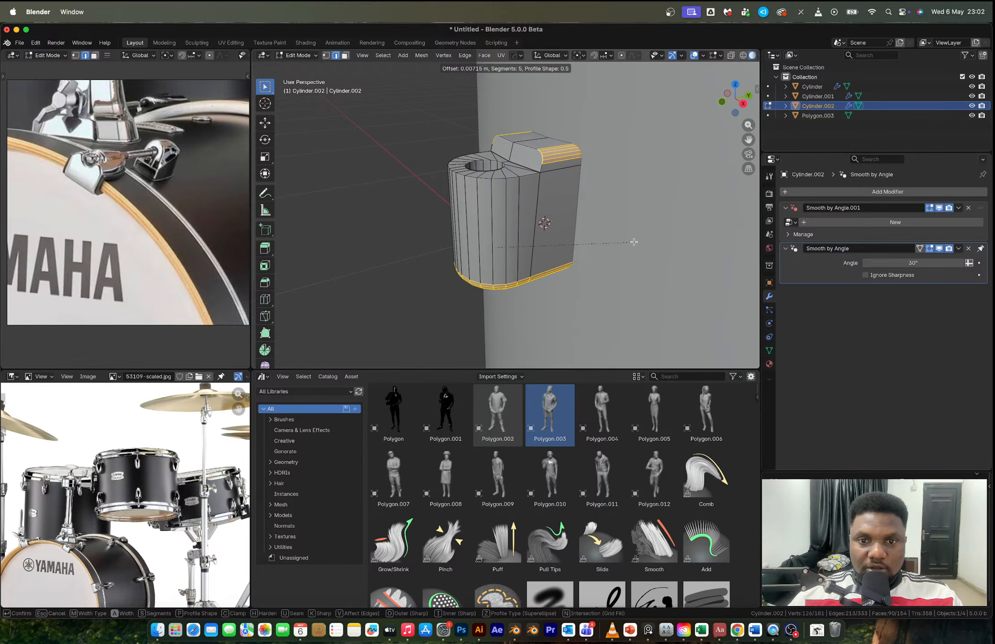
{"action": "left_click", "coordinate": [634, 242]}
{"action": "key", "text": "Tab"}
{"action": "scroll", "coordinate": [618, 232], "scroll_direction": "down", "scroll_amount": 3}
{"action": "middle_click_drag", "start_coordinate": [617, 233], "coordinate": [649, 193]}
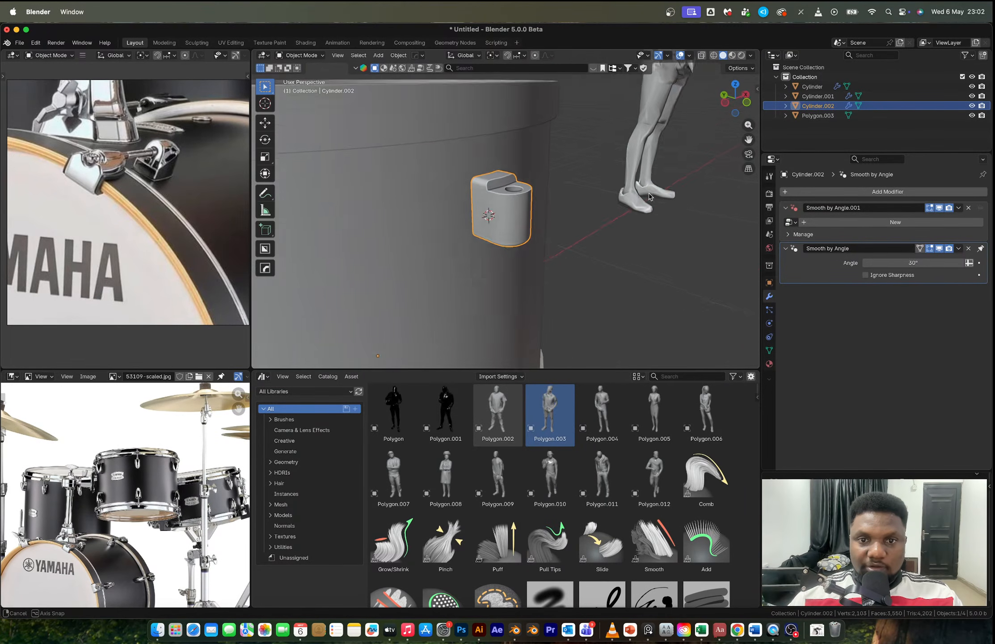
Step: Compare the block's size on the drum with the lug hardware in the reference photo, and focus on the block
{"action": "scroll", "coordinate": [502, 201], "scroll_direction": "down", "scroll_amount": 6}
{"action": "left_click", "coordinate": [557, 214]}
{"action": "key", "text": "shift+s"}
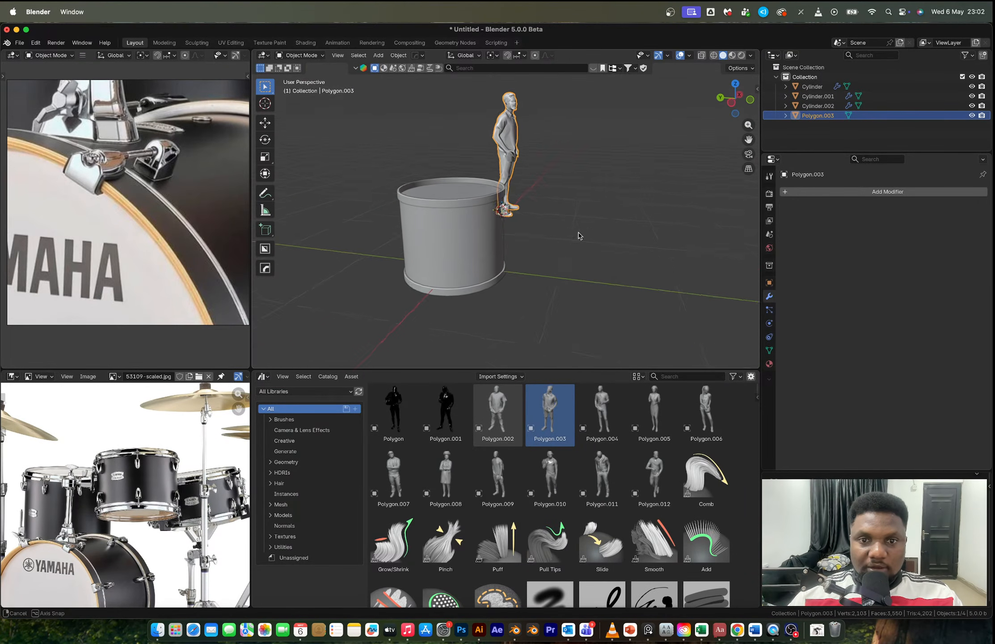
{"action": "scroll", "coordinate": [198, 203], "scroll_direction": "down", "scroll_amount": 5}
{"action": "scroll", "coordinate": [165, 205], "scroll_direction": "up", "scroll_amount": 3}
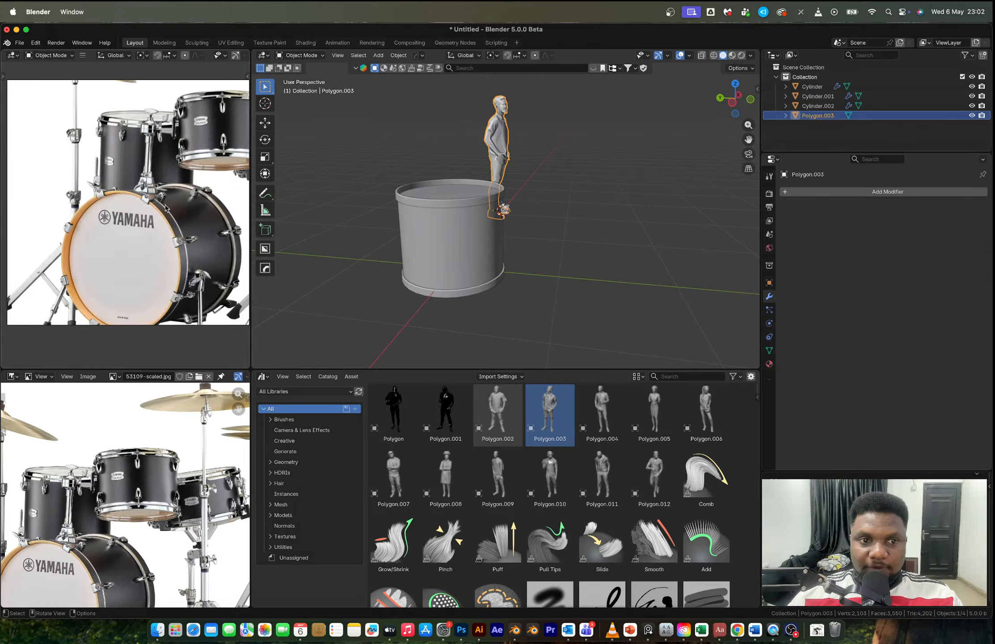
{"action": "scroll", "coordinate": [528, 219], "scroll_direction": "up", "scroll_amount": 4}
{"action": "left_click", "coordinate": [516, 211]}
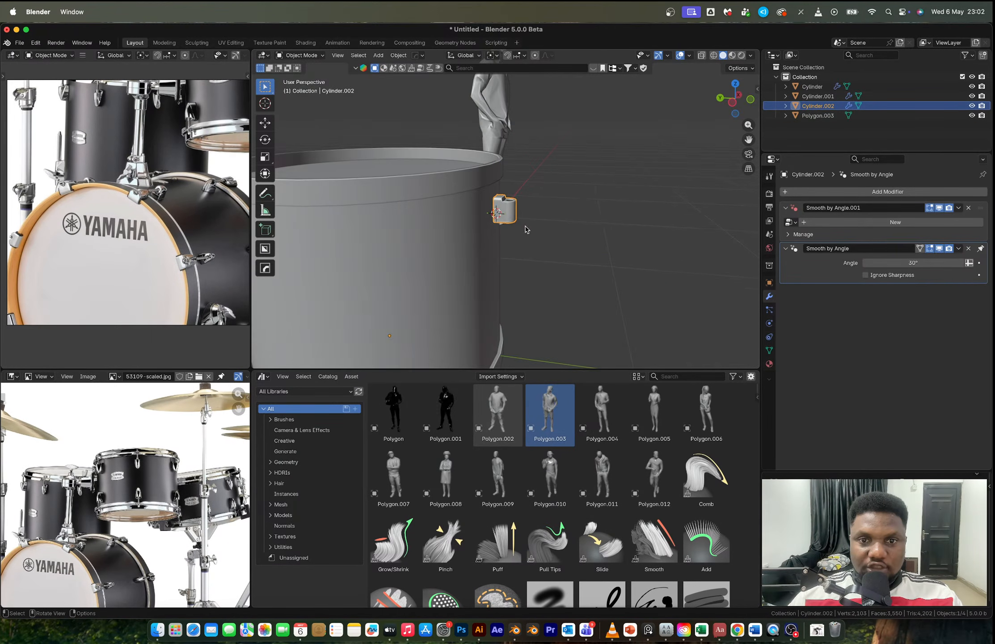
{"action": "key", "text": "KP_Decimal"}
{"action": "key", "text": "s"}
{"action": "right_click", "coordinate": [565, 246]}
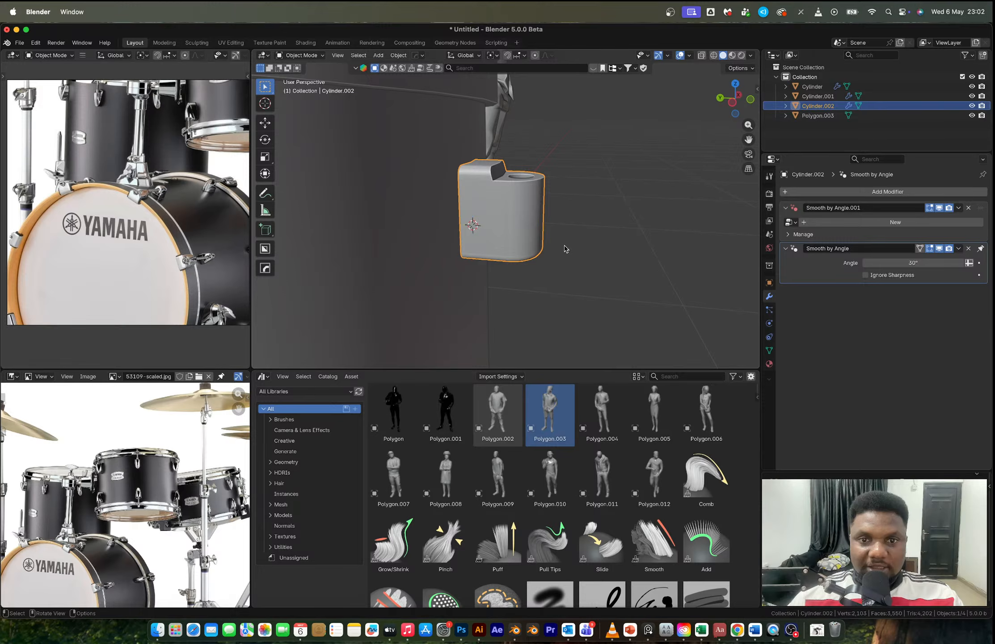
Step: Snap the 3D cursor to the block's back faces and set the block's origin to the centre of its geometry
{"action": "key", "text": "Tab"}
{"action": "key", "text": "3"}
{"action": "left_click", "coordinate": [484, 238]}
{"action": "left_click", "coordinate": [468, 215], "text": "shift"}
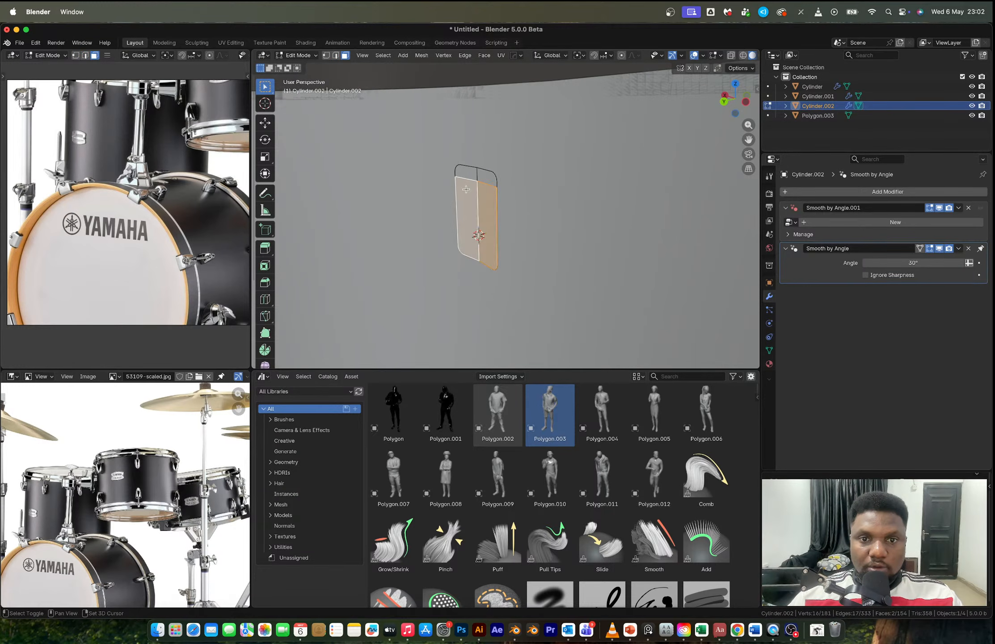
{"action": "left_click", "coordinate": [482, 178], "text": "shift"}
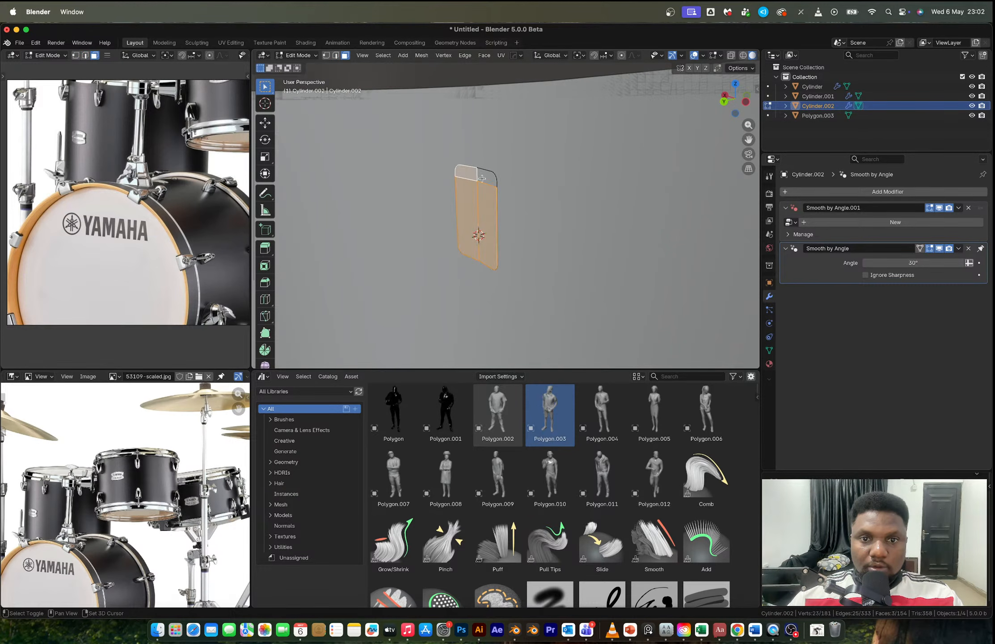
{"action": "key", "text": "Tab"}
{"action": "right_click", "coordinate": [476, 272]}
{"action": "mouse_move", "coordinate": [447, 339]}
{"action": "left_click", "coordinate": [576, 349]}
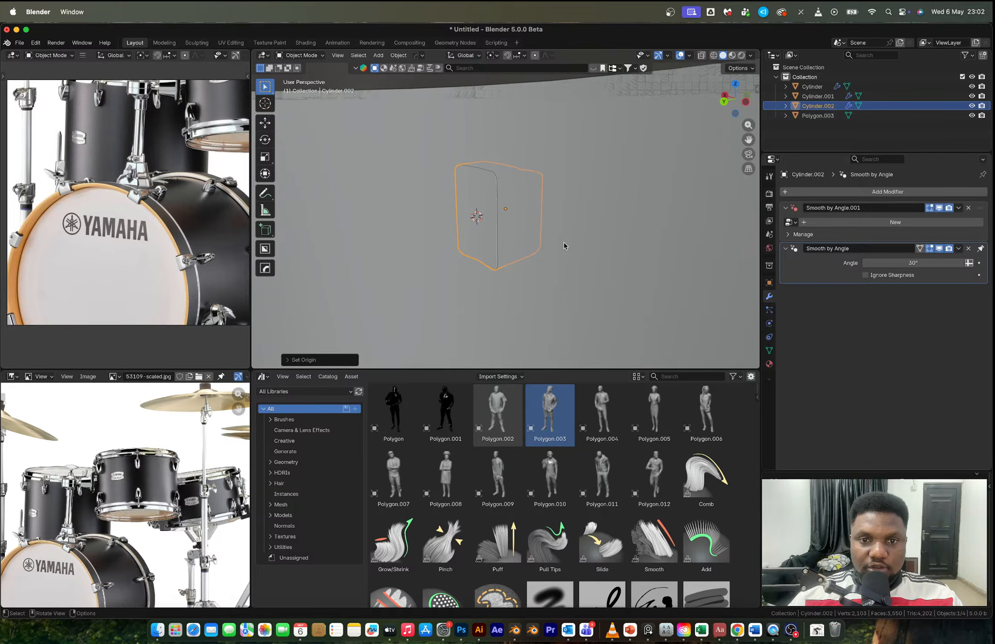
Step: Scale the whole block down slightly on the drum shell and deselect it
{"action": "middle_click_drag", "start_coordinate": [564, 245], "coordinate": [600, 222]}
{"action": "key", "text": "s"}
{"action": "left_click", "coordinate": [544, 214]}
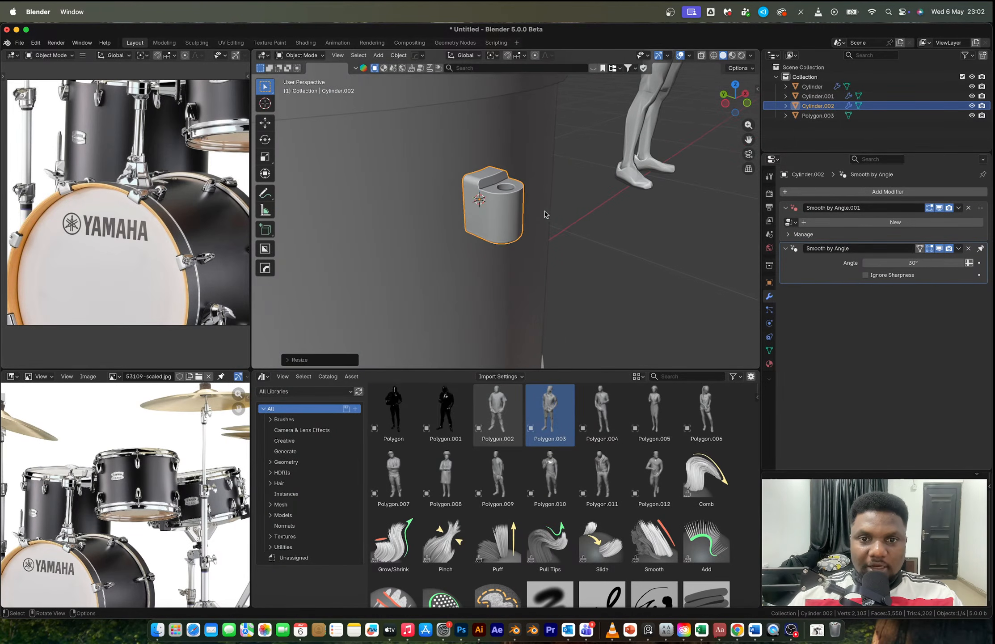
{"action": "scroll", "coordinate": [545, 215], "scroll_direction": "down", "scroll_amount": 5}
{"action": "scroll", "coordinate": [553, 247], "scroll_direction": "down", "scroll_amount": 8}
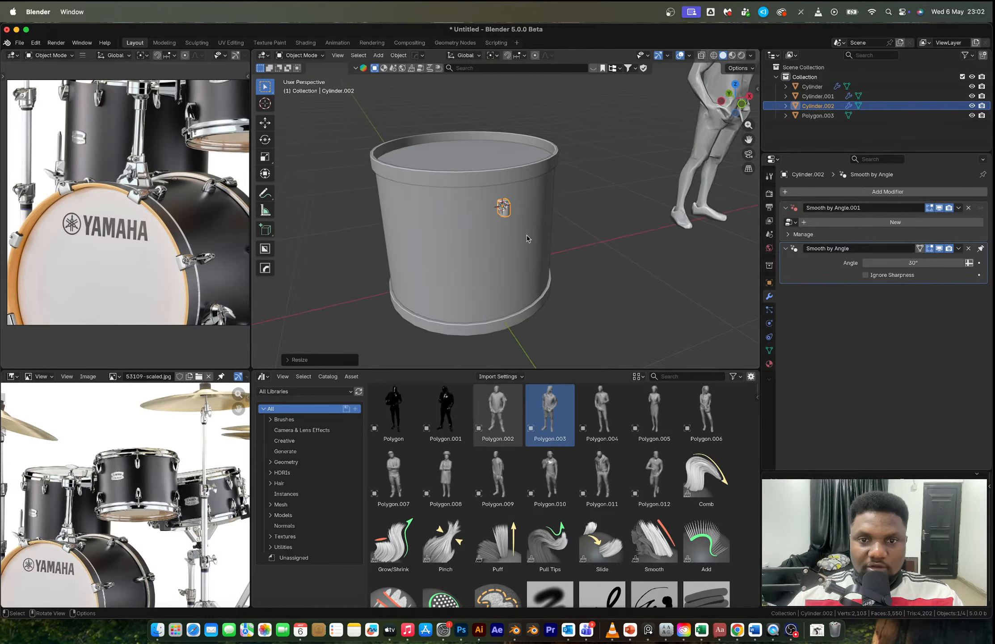
{"action": "middle_click_drag", "start_coordinate": [532, 237], "coordinate": [589, 239]}
{"action": "left_click", "coordinate": [549, 233]}
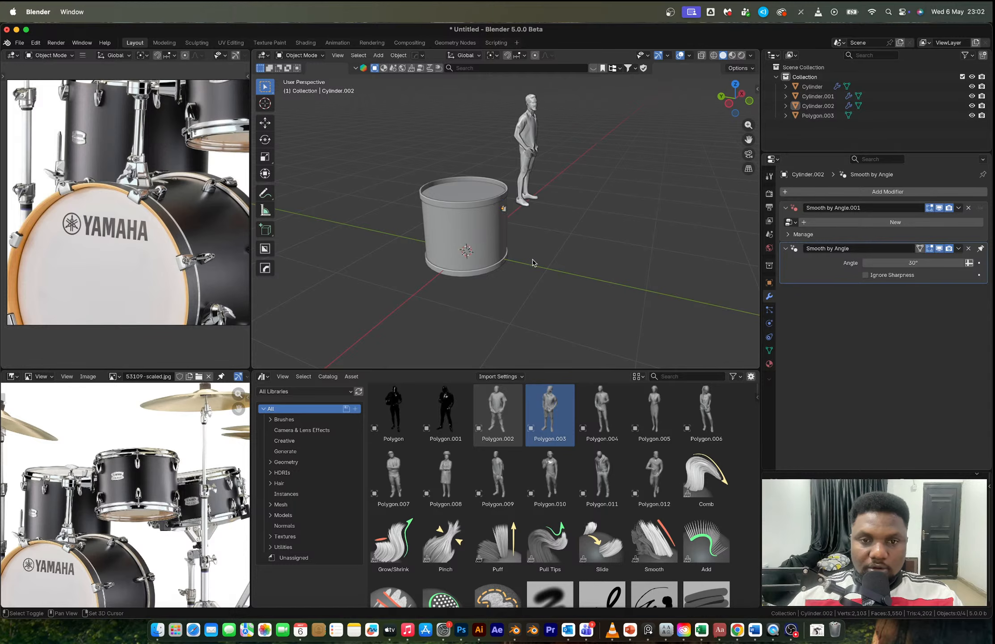
Step: Move the lug block slightly up the drum shell along the Z axis, closer to the upper hoop
{"action": "scroll", "coordinate": [496, 228], "scroll_direction": "up", "scroll_amount": 6}
{"action": "scroll", "coordinate": [511, 223], "scroll_direction": "down", "scroll_amount": 1}
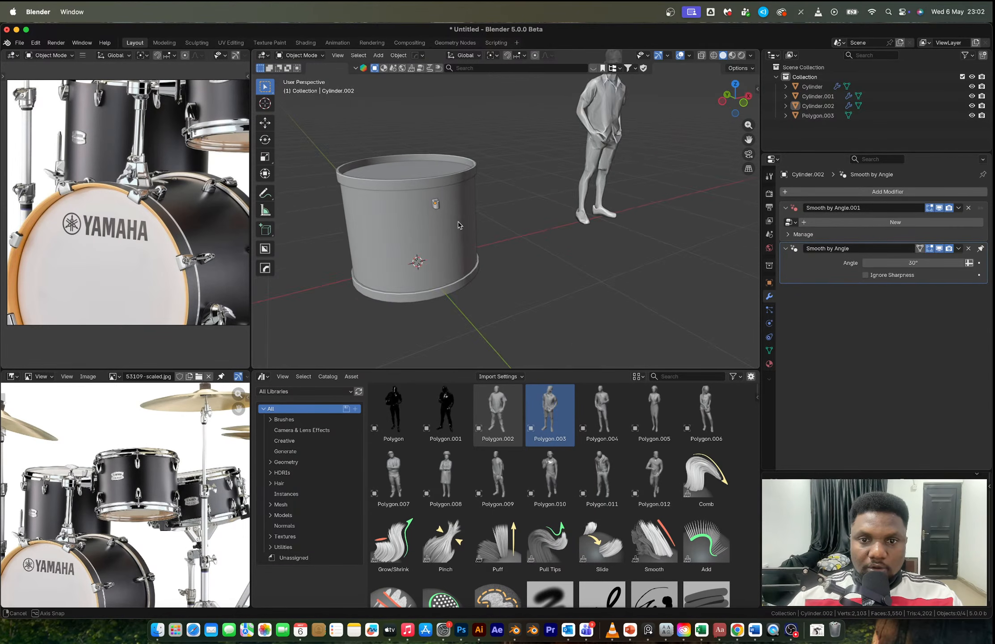
{"action": "scroll", "coordinate": [500, 222], "scroll_direction": "up", "scroll_amount": 5}
{"action": "left_click", "coordinate": [495, 216]}
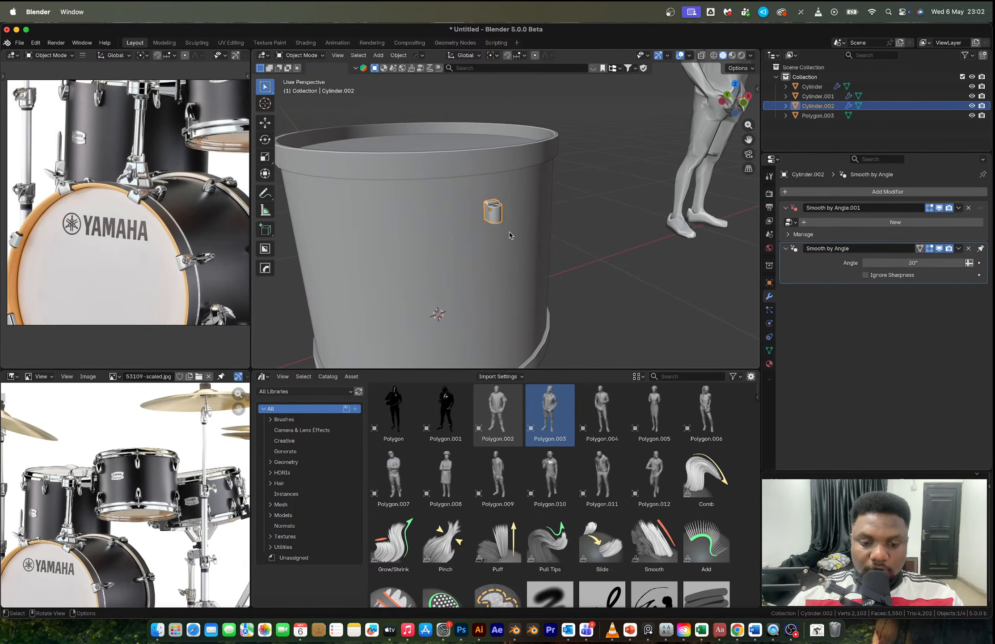
{"action": "key", "text": "g"}
{"action": "key", "text": "z"}
{"action": "left_click", "coordinate": [509, 226]}
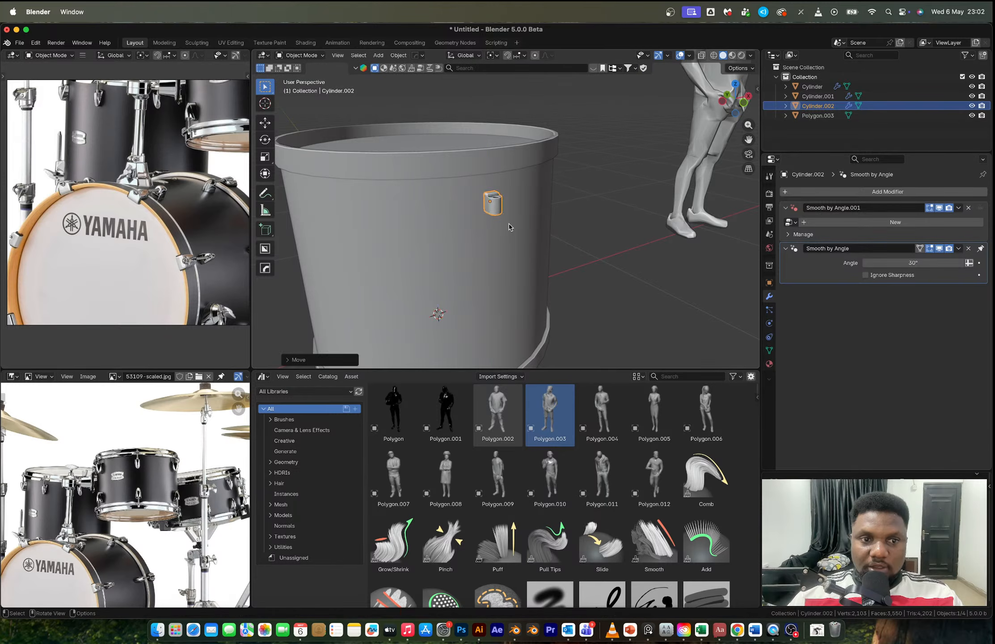
Step: Nudge the lug block a little higher on the shell and scale it down slightly
{"action": "scroll", "coordinate": [509, 225], "scroll_direction": "down", "scroll_amount": 8}
{"action": "scroll", "coordinate": [559, 199], "scroll_direction": "up", "scroll_amount": 10}
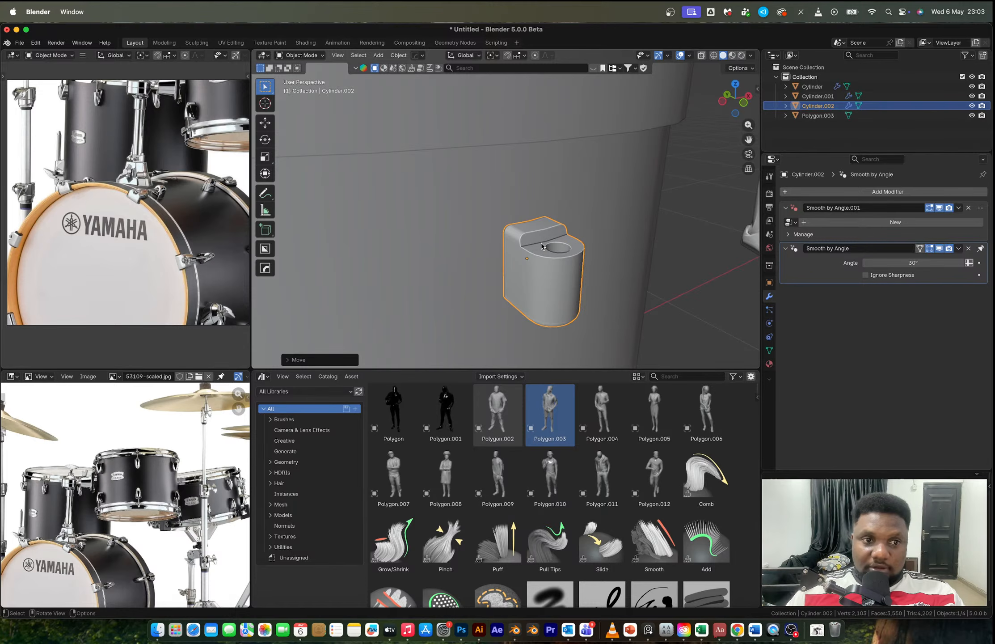
{"action": "scroll", "coordinate": [542, 246], "scroll_direction": "down", "scroll_amount": 5}
{"action": "key", "text": "s"}
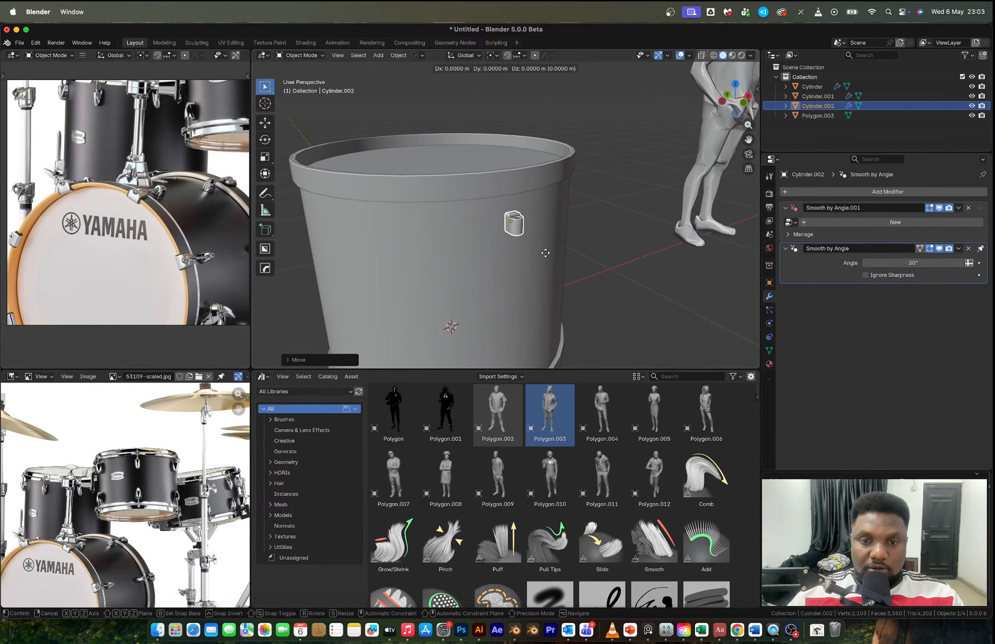
{"action": "left_click", "coordinate": [573, 254]}
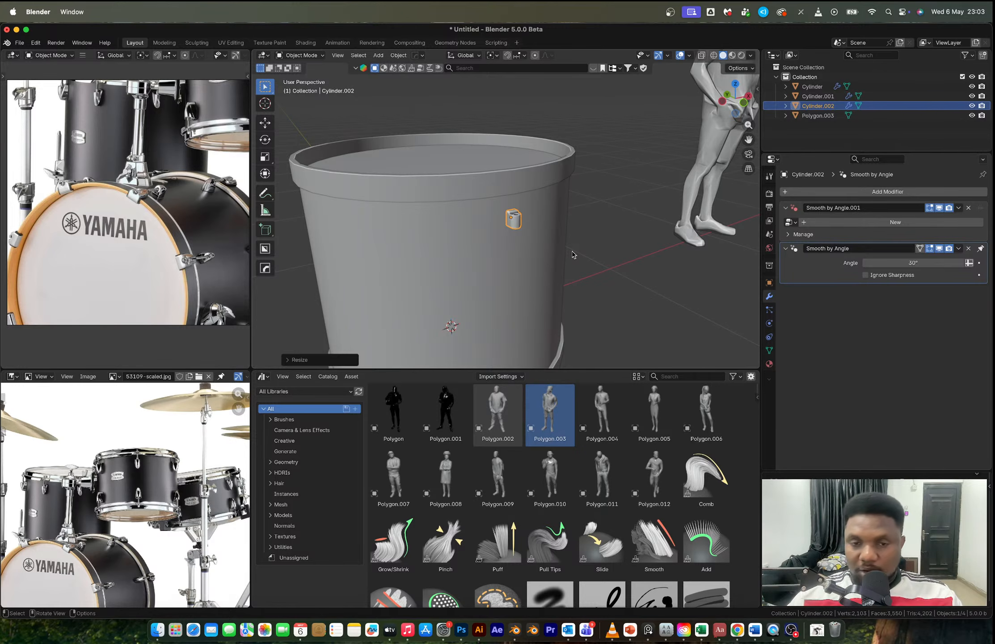
{"action": "scroll", "coordinate": [517, 231], "scroll_direction": "down", "scroll_amount": 3}
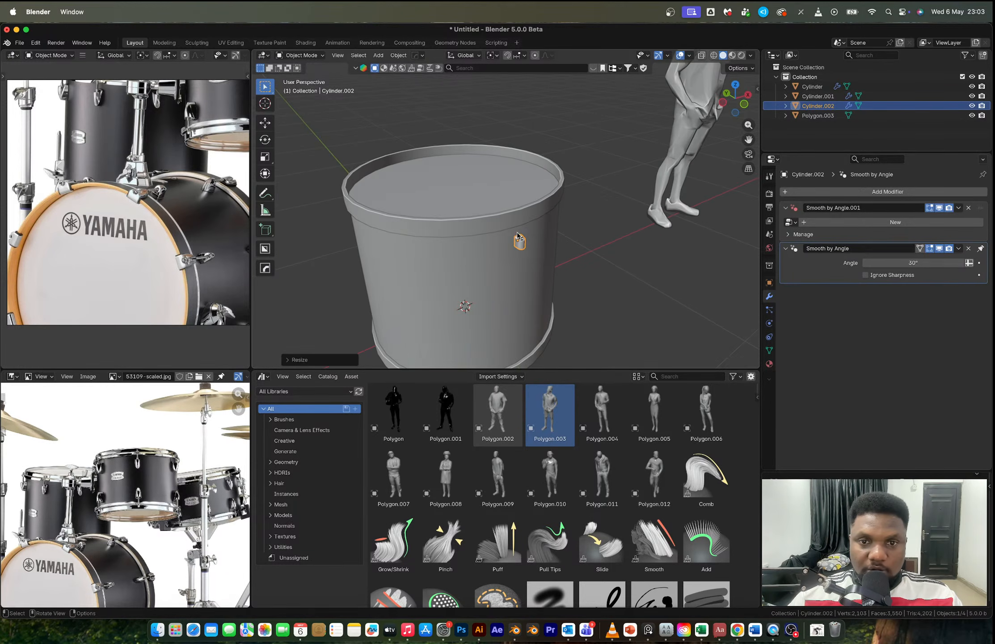
Step: In the front view, select the upper hoop's vertical edge loop directly above the lug block for mesh editing
{"action": "left_click", "coordinate": [514, 224]}
{"action": "scroll", "coordinate": [514, 224], "scroll_direction": "up", "scroll_amount": 5}
{"action": "scroll", "coordinate": [515, 224], "scroll_direction": "down", "scroll_amount": 5}
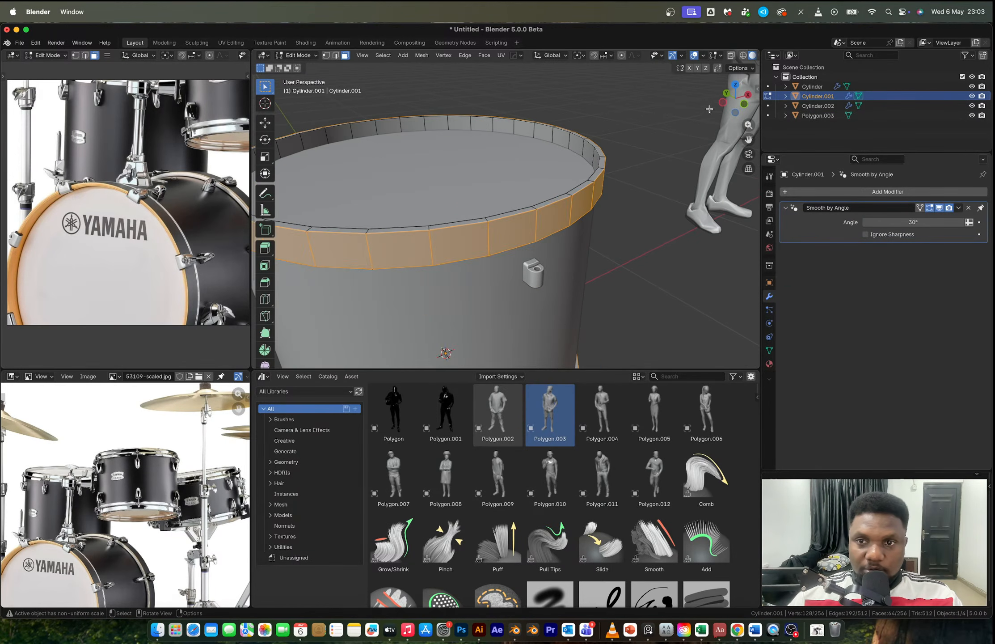
{"action": "key", "text": "Tab"}
{"action": "key", "text": "KP_1"}
{"action": "middle_click_drag", "start_coordinate": [423, 162], "coordinate": [524, 271], "text": "shift"}
{"action": "scroll", "coordinate": [524, 271], "scroll_direction": "up", "scroll_amount": 3}
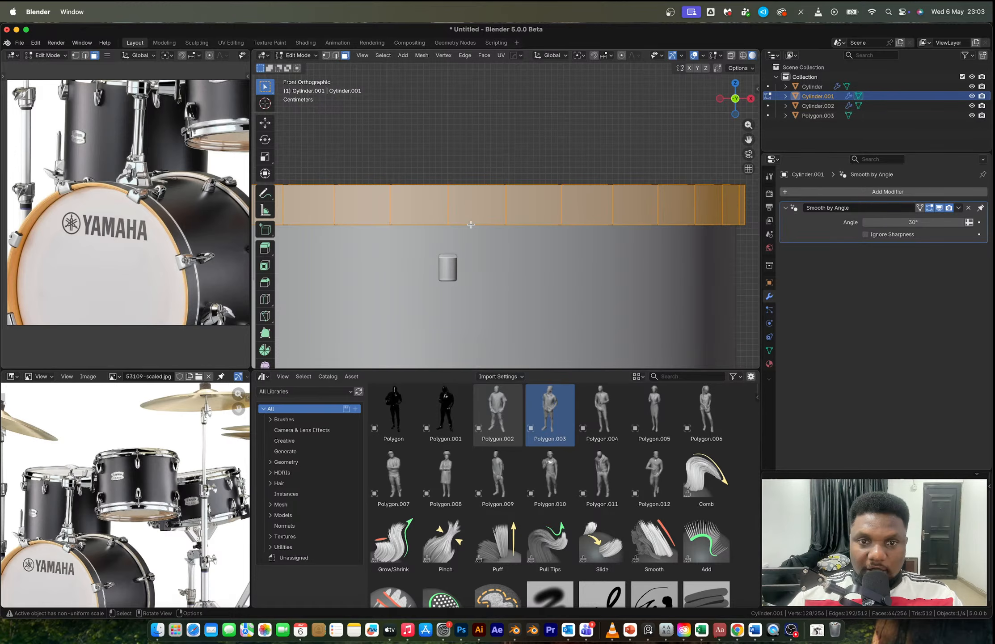
{"action": "key", "text": "2"}
{"action": "left_click", "coordinate": [448, 214], "text": "alt"}
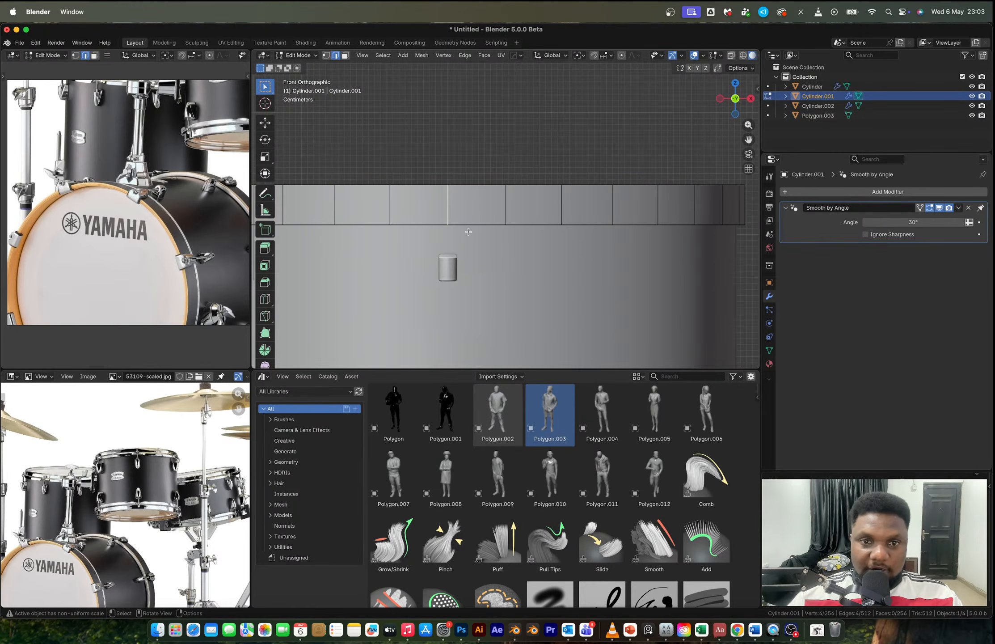
Step: Try adding a centred loop cut to the hoop beside the selected edge loop, and undo it
{"action": "key", "text": "ctrl+r"}
{"action": "left_click", "coordinate": [461, 196]}
{"action": "right_click", "coordinate": [455, 196]}
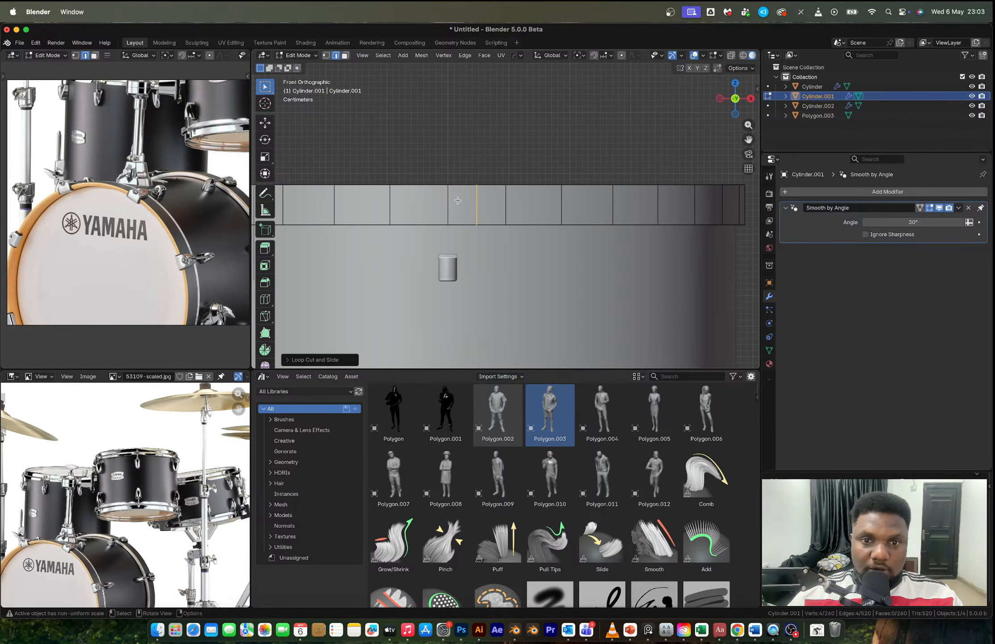
{"action": "scroll", "coordinate": [462, 200], "scroll_direction": "up", "scroll_amount": 3}
{"action": "key", "text": "super+z"}
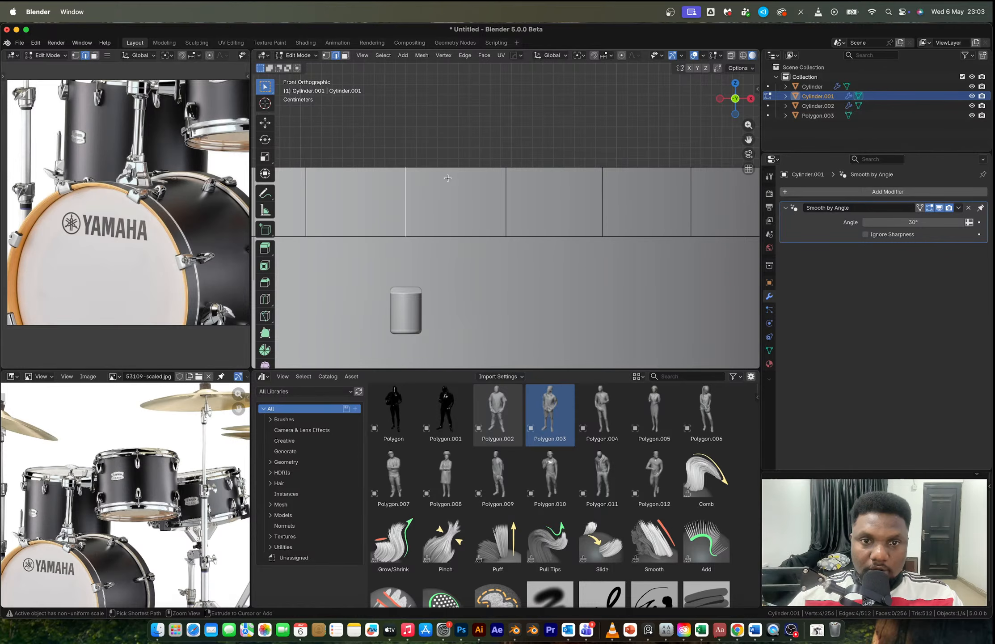
Step: Bevel the selected hoop edge loop by about 0.06 m with 1 segment to form a strip of faces above the block
{"action": "key", "text": "ctrl+b"}
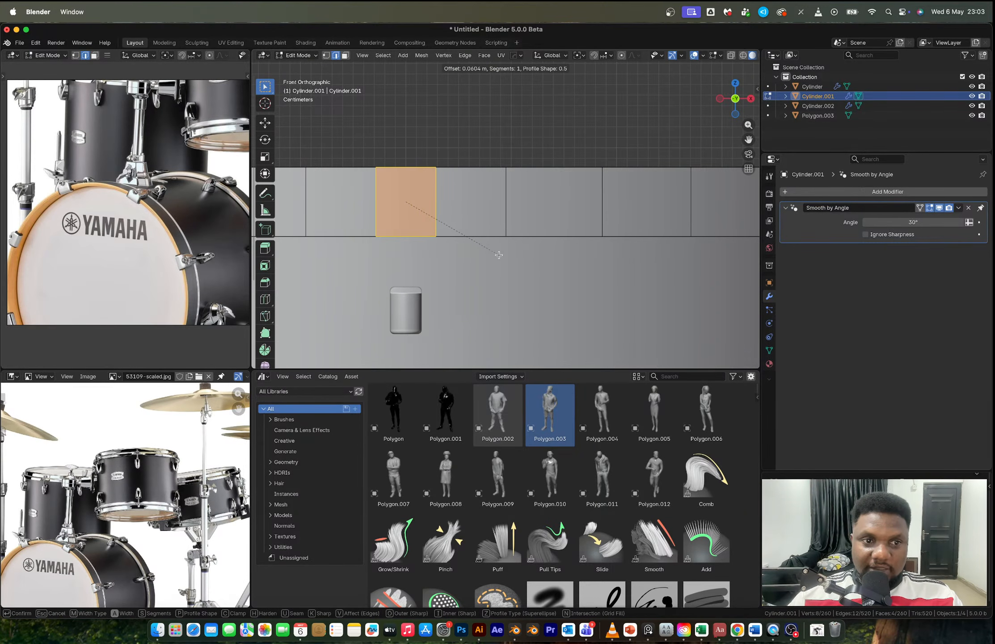
{"action": "left_click", "coordinate": [498, 253]}
{"action": "middle_click_drag", "start_coordinate": [477, 238], "coordinate": [508, 253]}
{"action": "scroll", "coordinate": [509, 253], "scroll_direction": "up", "scroll_amount": 5}
Step: Duplicate the strip's outer, top and inner hoop faces, separate them into their own object, and return to Object Mode
{"action": "left_click", "coordinate": [540, 318]}
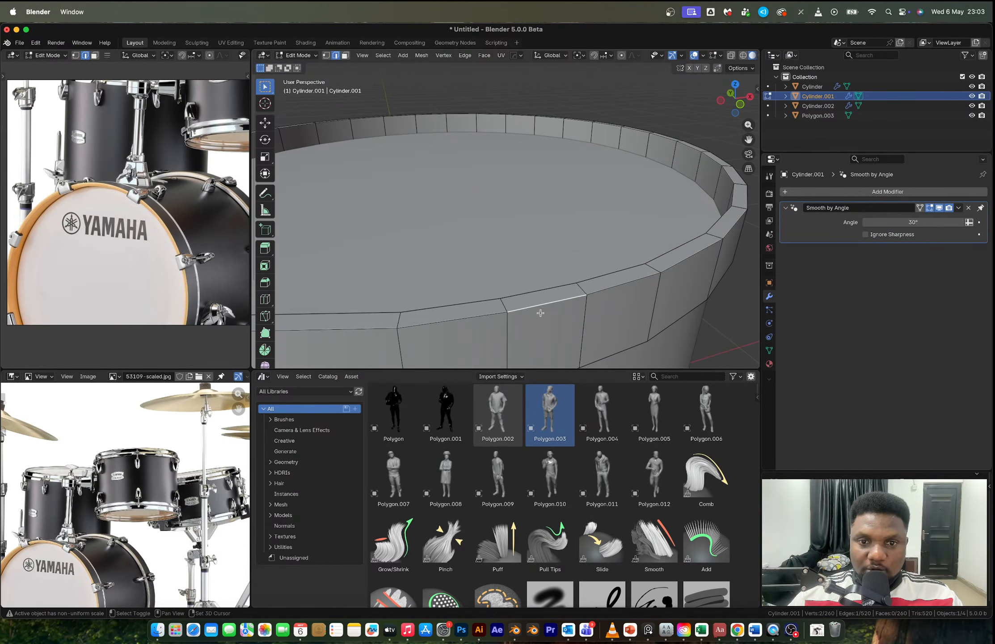
{"action": "key", "text": "ctrl+3"}
{"action": "middle_click_drag", "start_coordinate": [538, 323], "coordinate": [544, 251]}
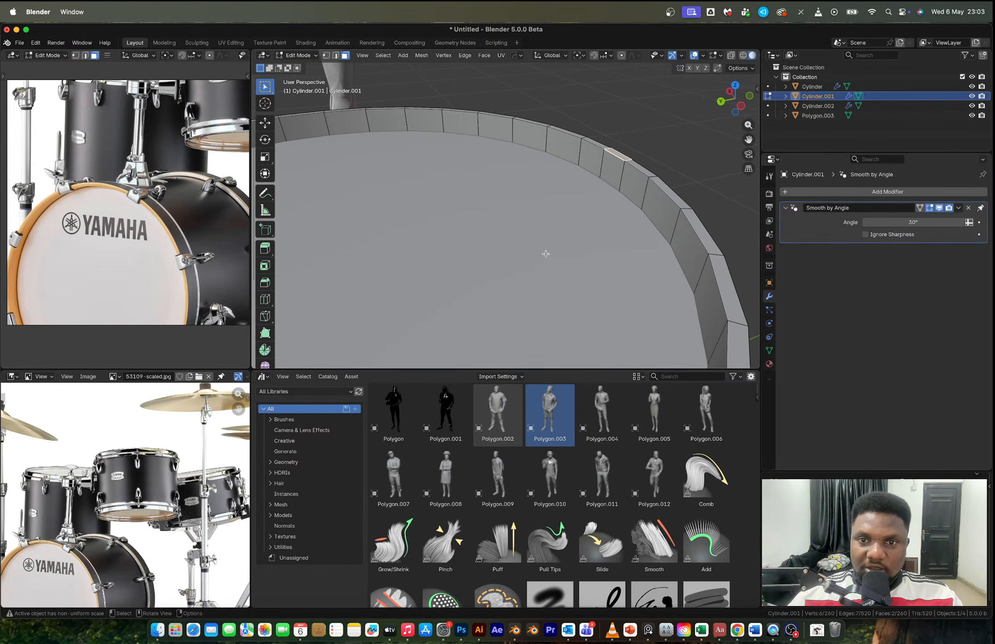
{"action": "left_click", "coordinate": [614, 181], "text": "shift"}
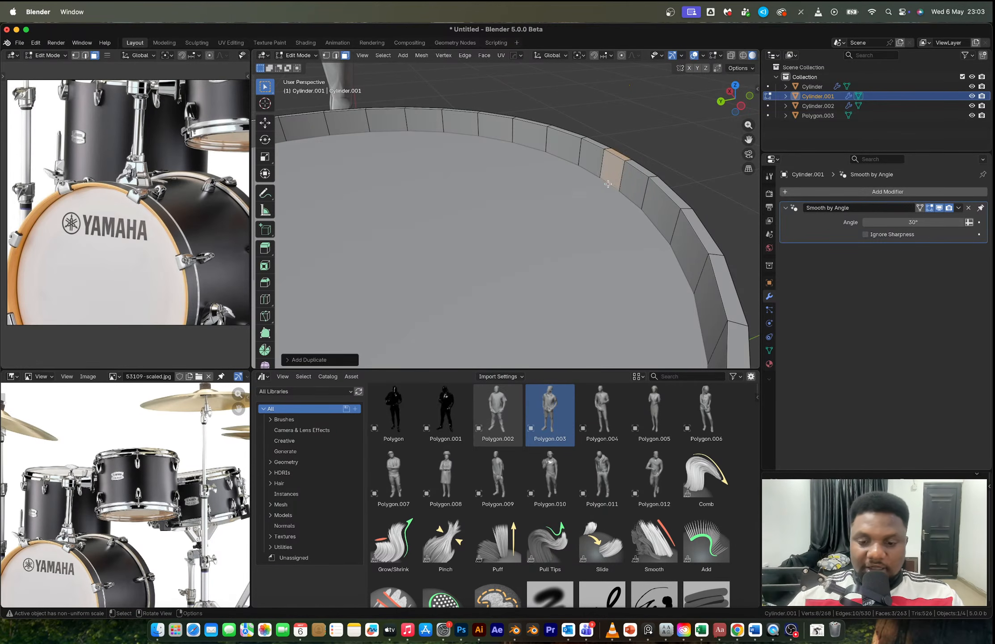
{"action": "key", "text": "p"}
{"action": "left_click", "coordinate": [610, 178]}
{"action": "key", "text": "Tab"}
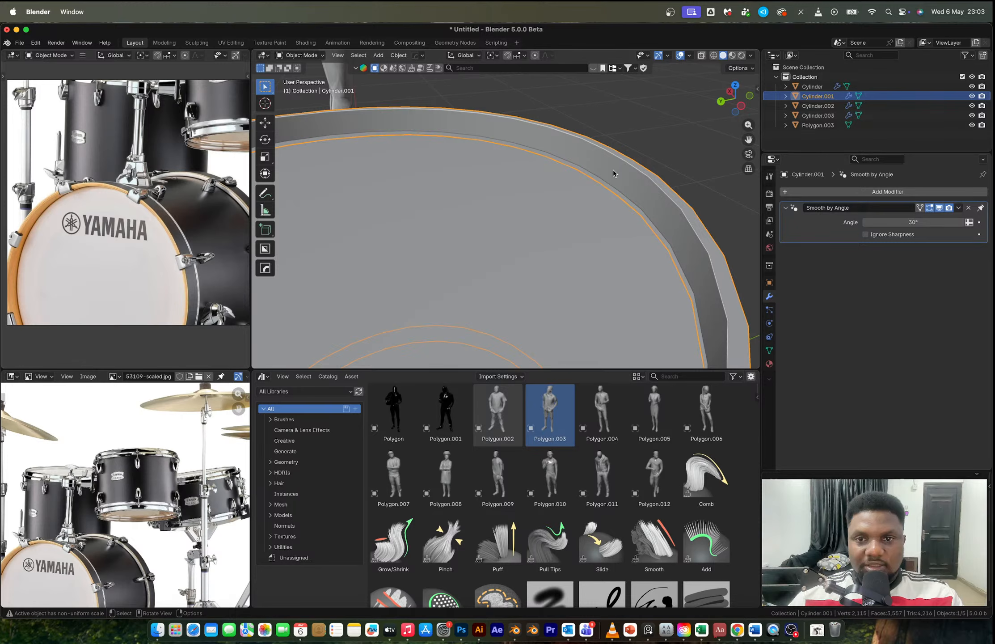
Step: Copy the separated clamp piece, undo the bevel and separation on the hoop, and paste the piece back over the rim
{"action": "key", "text": "ctrl+z"}
{"action": "key", "text": "ctrl+z"}
{"action": "key", "text": "ctrl+z"}
{"action": "key", "text": "ctrl+z"}
{"action": "key", "text": "ctrl+z"}
{"action": "key", "text": "ctrl+z"}
{"action": "key", "text": "ctrl+z"}
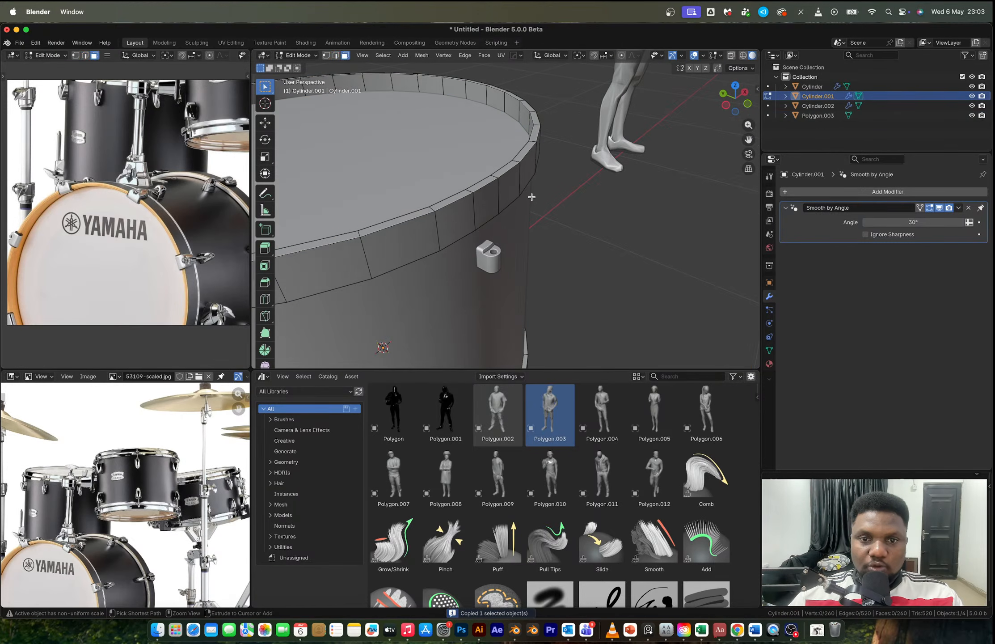
{"action": "key", "text": "ctrl+z"}
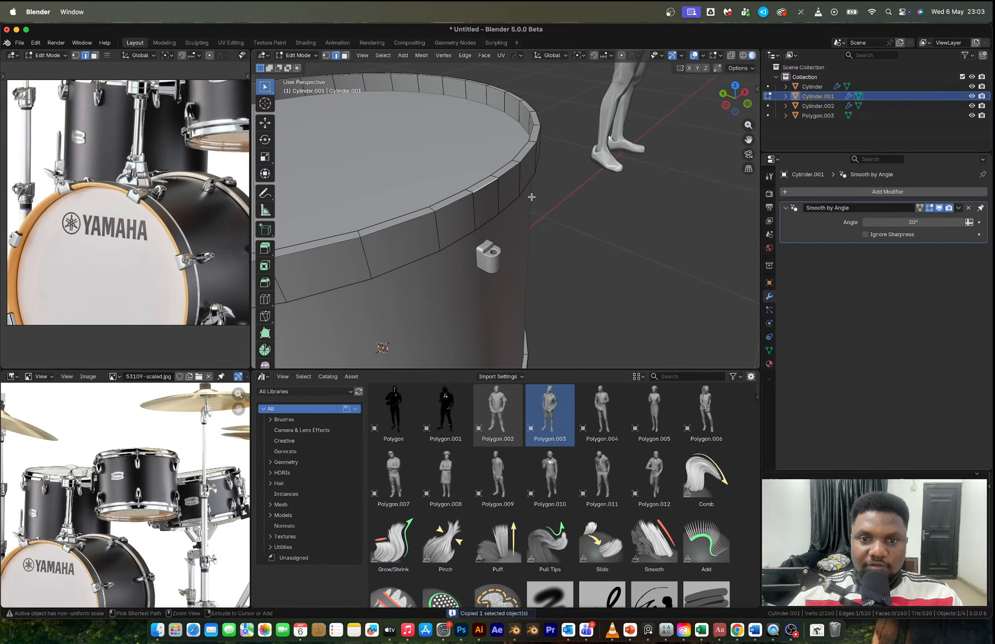
{"action": "key", "text": "ctrl+z"}
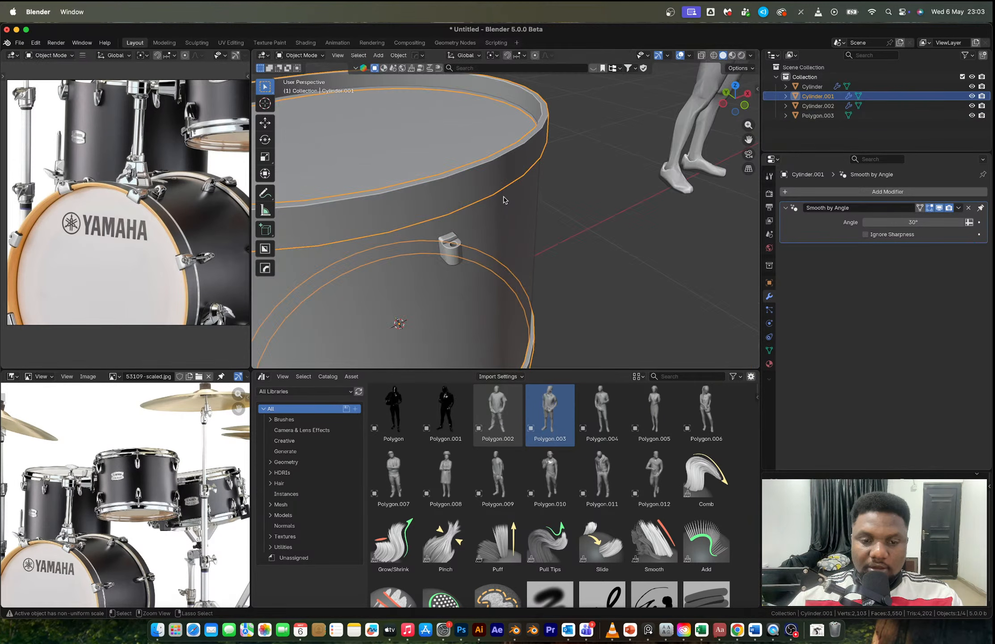
{"action": "key", "text": "ctrl+v"}
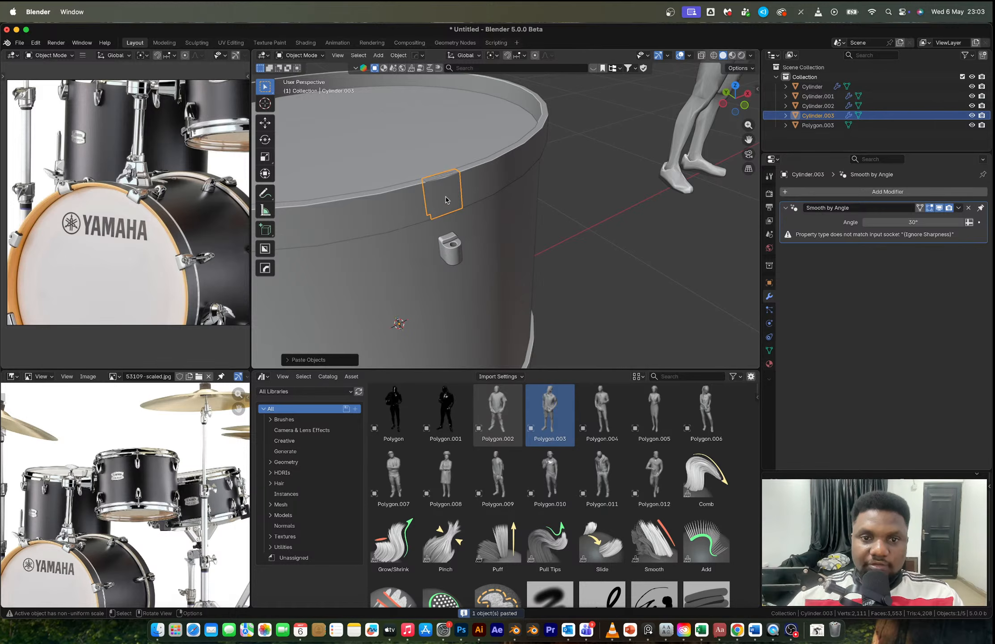
Step: Select the clamp piece's whole mesh, enlarge it along Y to clear the hoop, and scale it by about 1.08 along Z
{"action": "scroll", "coordinate": [431, 197], "scroll_direction": "up", "scroll_amount": 3}
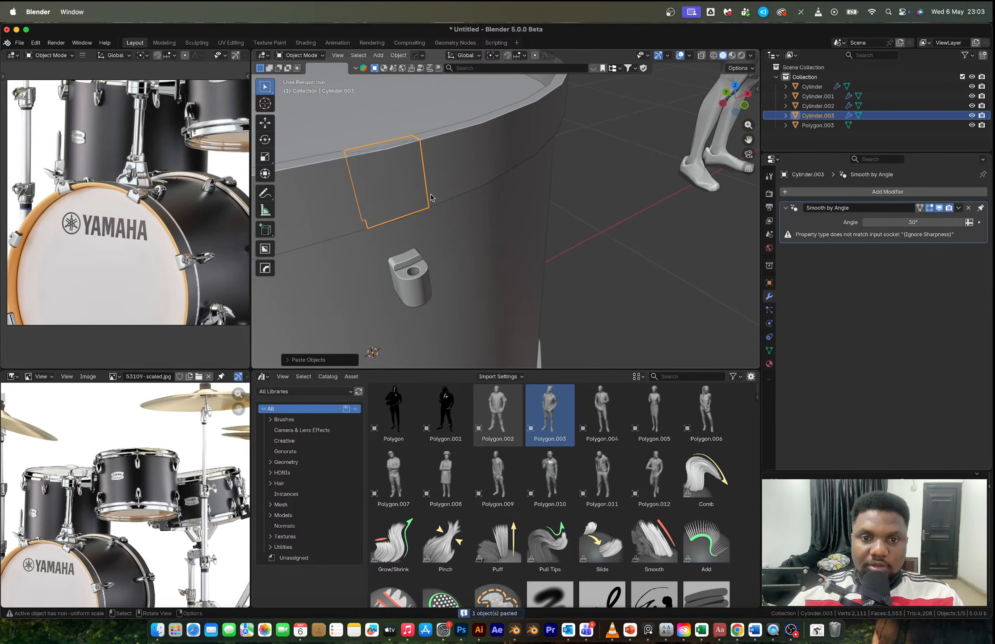
{"action": "middle_click_drag", "start_coordinate": [432, 198], "coordinate": [534, 206]}
{"action": "key", "text": "Tab"}
{"action": "key", "text": "a"}
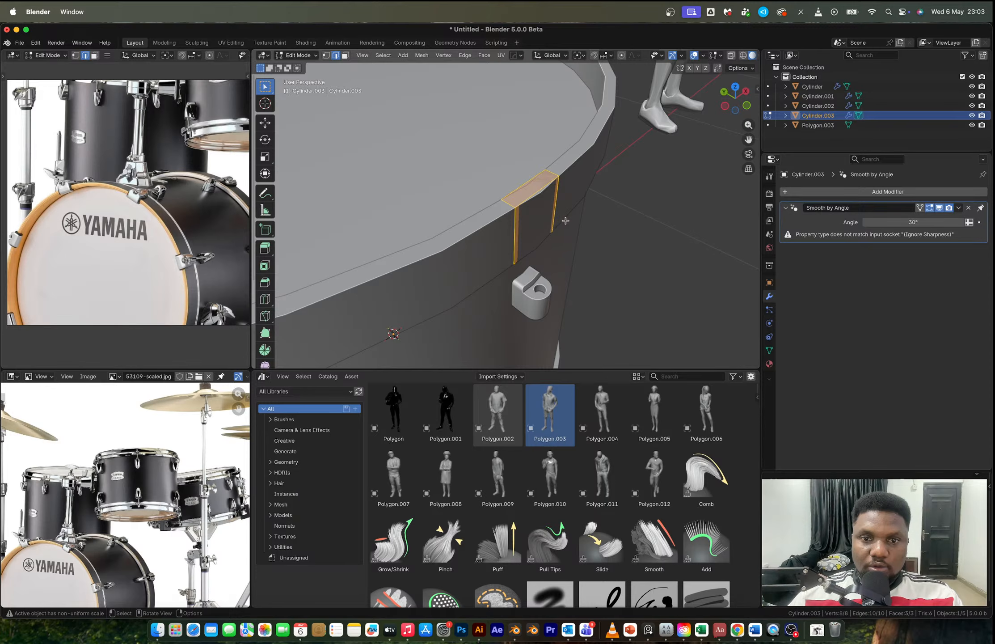
{"action": "key", "text": "s"}
{"action": "key", "text": "x"}
{"action": "key", "text": "y"}
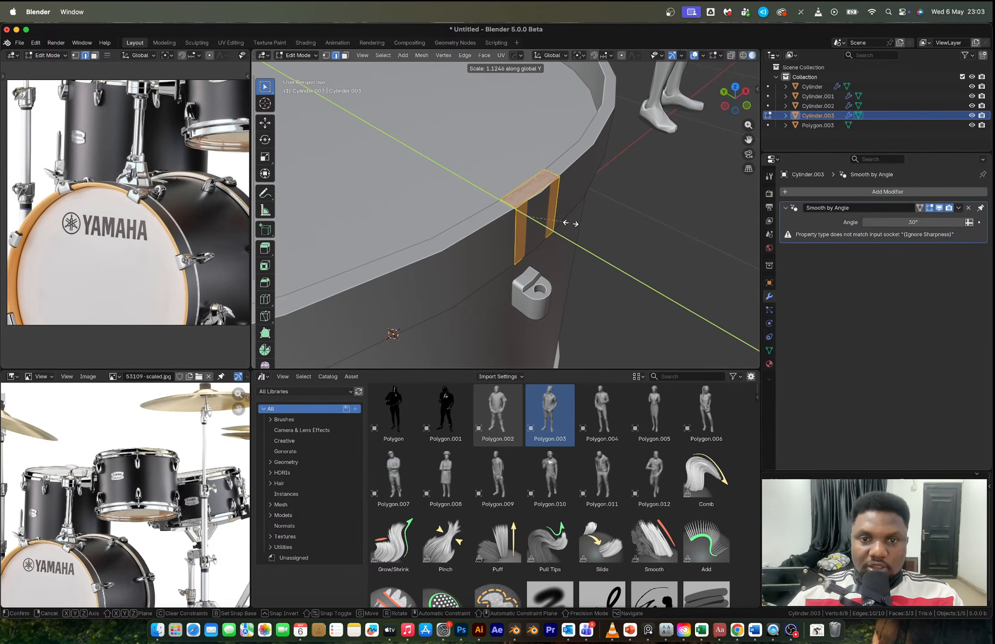
{"action": "left_click", "coordinate": [580, 231]}
{"action": "key", "text": "s"}
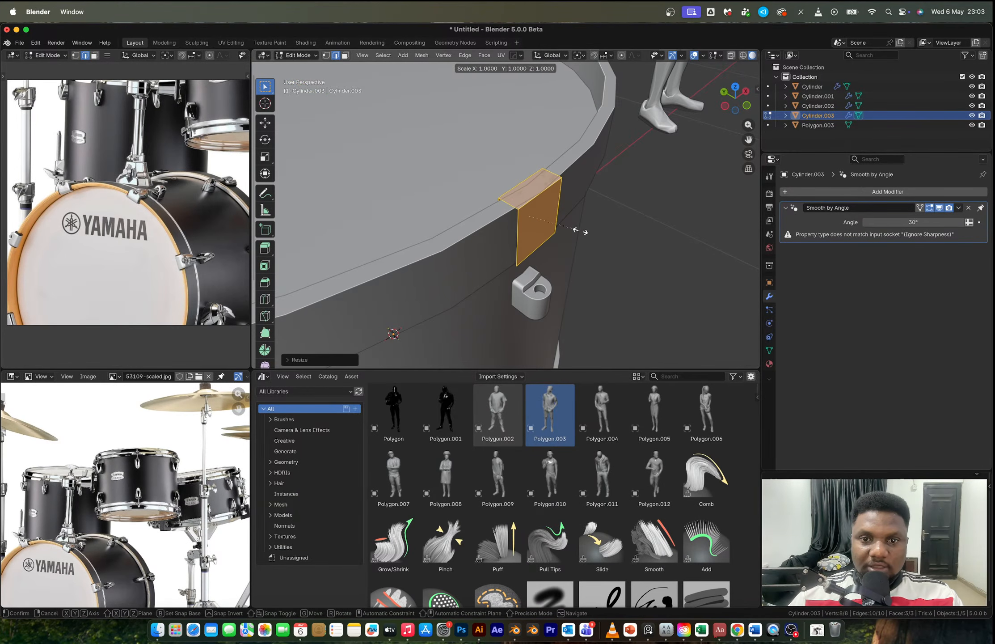
{"action": "key", "text": "z"}
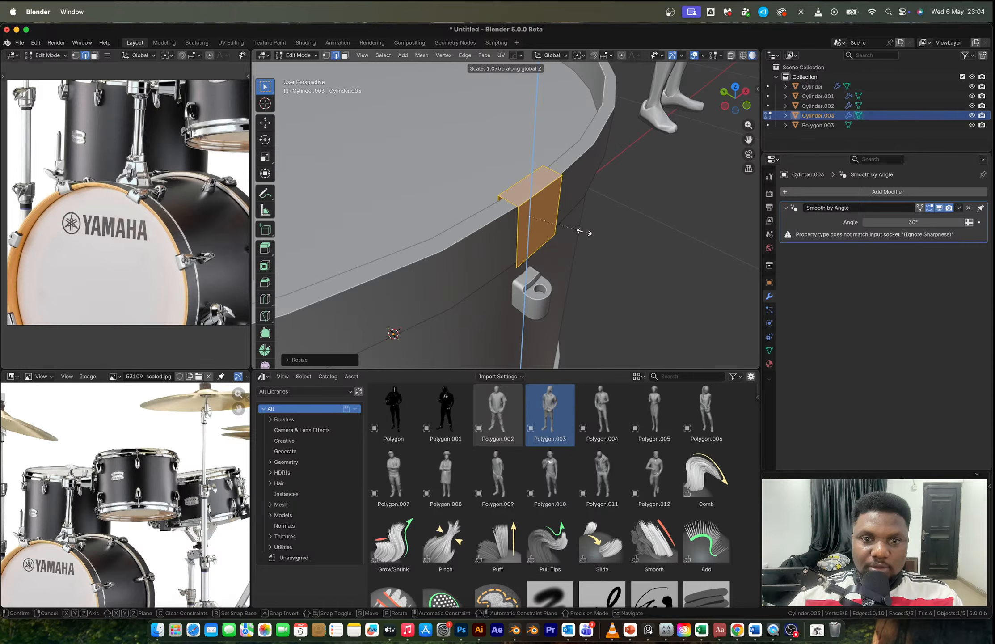
{"action": "left_click", "coordinate": [585, 231]}
Step: Slide the lower edge of the clamp piece's inner face upward by about 0.4 to shorten that face
{"action": "middle_click_drag", "start_coordinate": [586, 232], "coordinate": [592, 197]}
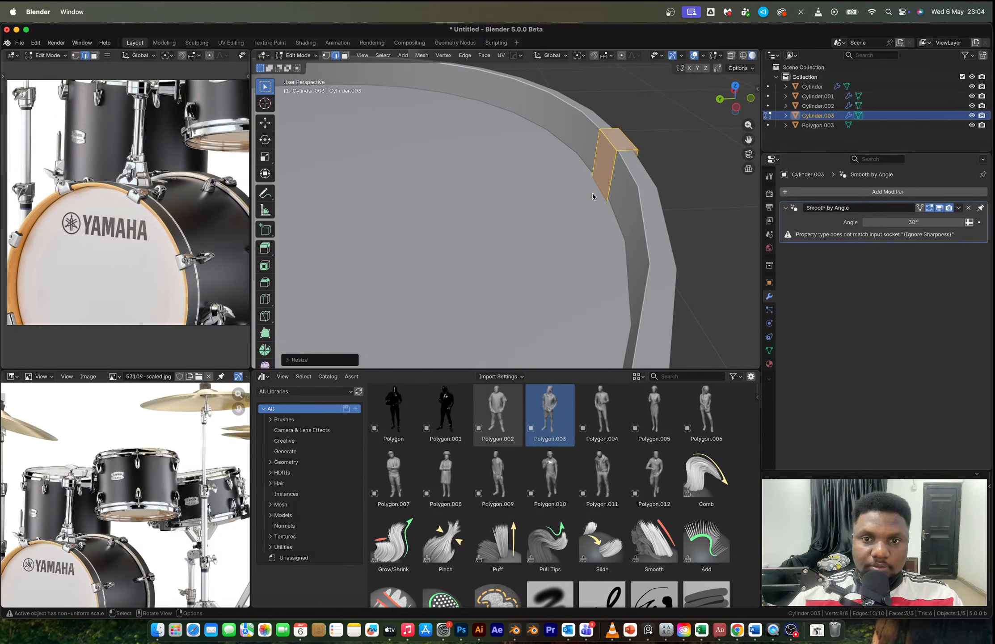
{"action": "key", "text": "alt+z"}
{"action": "left_click", "coordinate": [600, 205]}
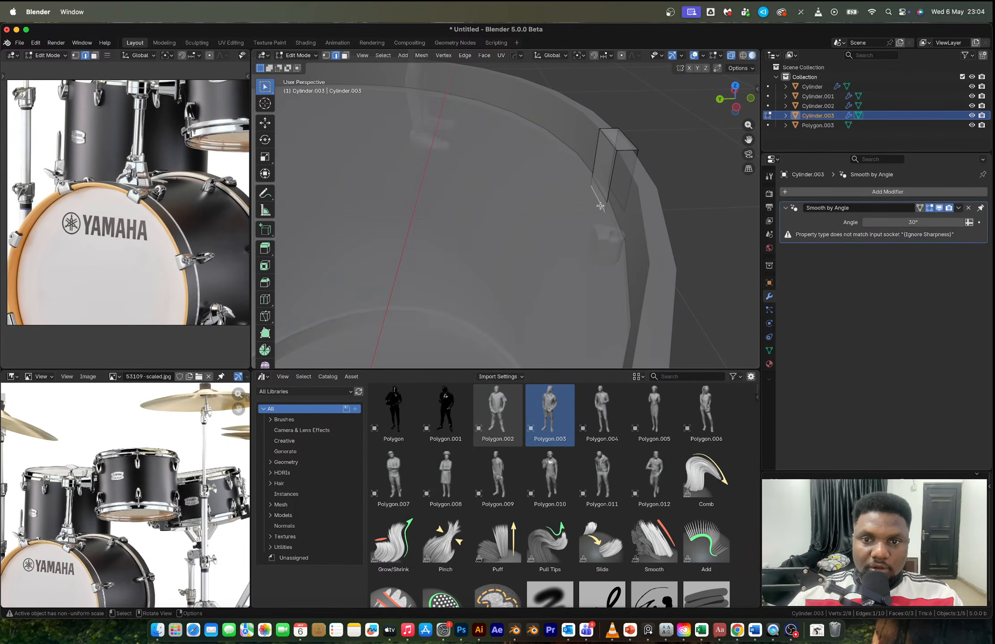
{"action": "key", "text": "g"}
{"action": "key", "text": "g"}
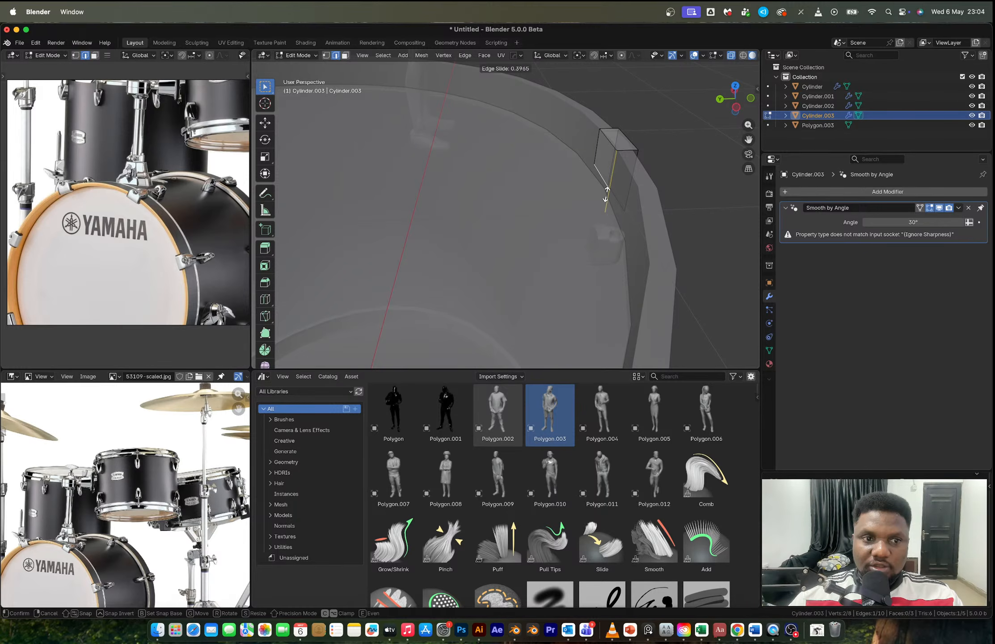
{"action": "left_click", "coordinate": [606, 195]}
{"action": "key", "text": "alt+z"}
Step: Add a centre loop cut across the clamp piece and snap the 3D cursor to the midpoint of its outer top edge
{"action": "middle_click_drag", "start_coordinate": [612, 188], "coordinate": [539, 189]}
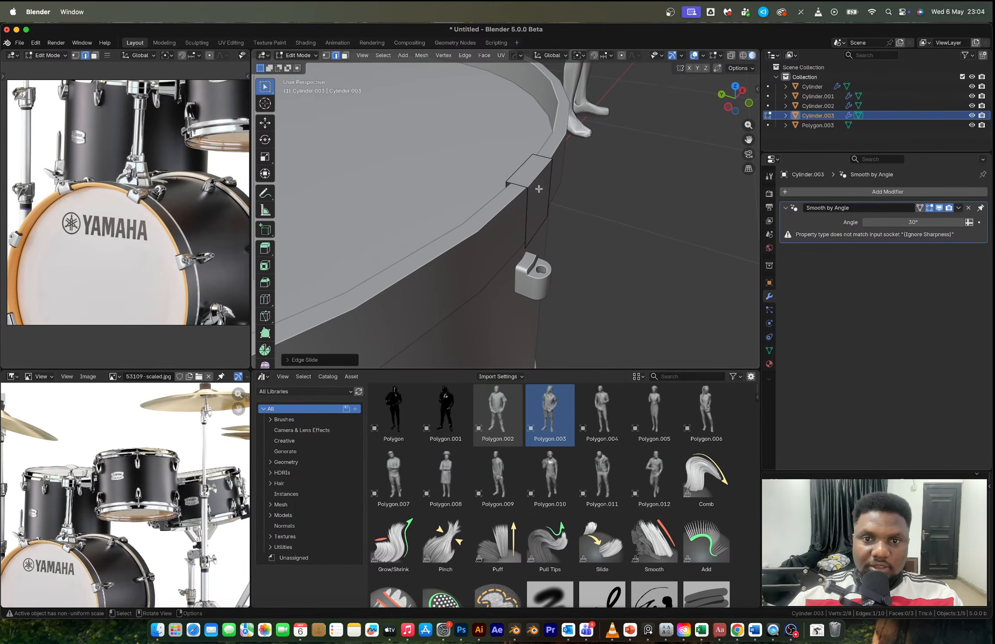
{"action": "scroll", "coordinate": [210, 204], "scroll_direction": "up", "scroll_amount": 6}
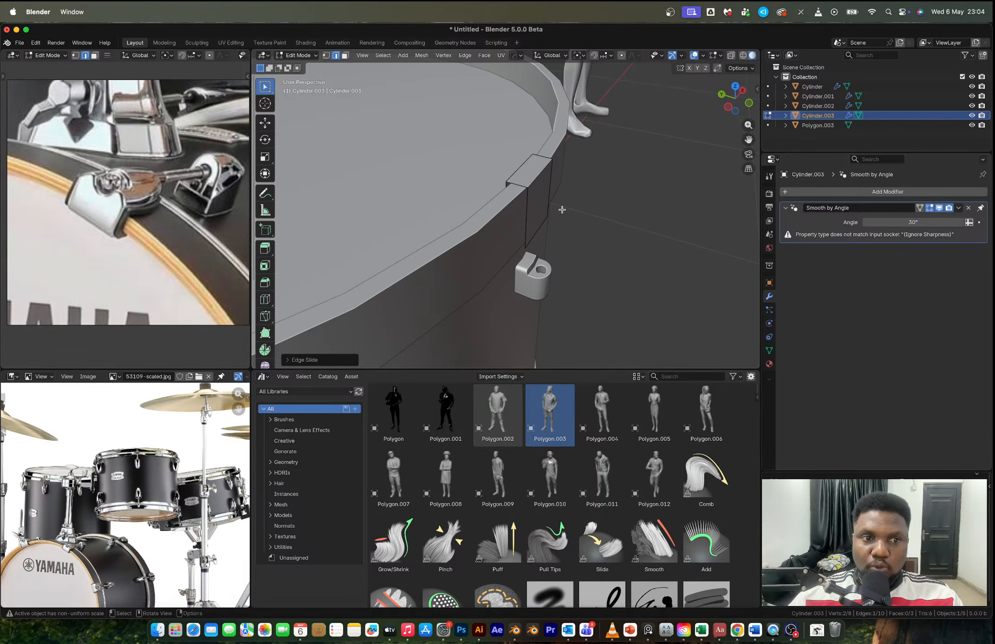
{"action": "middle_click_drag", "start_coordinate": [562, 210], "coordinate": [541, 212]}
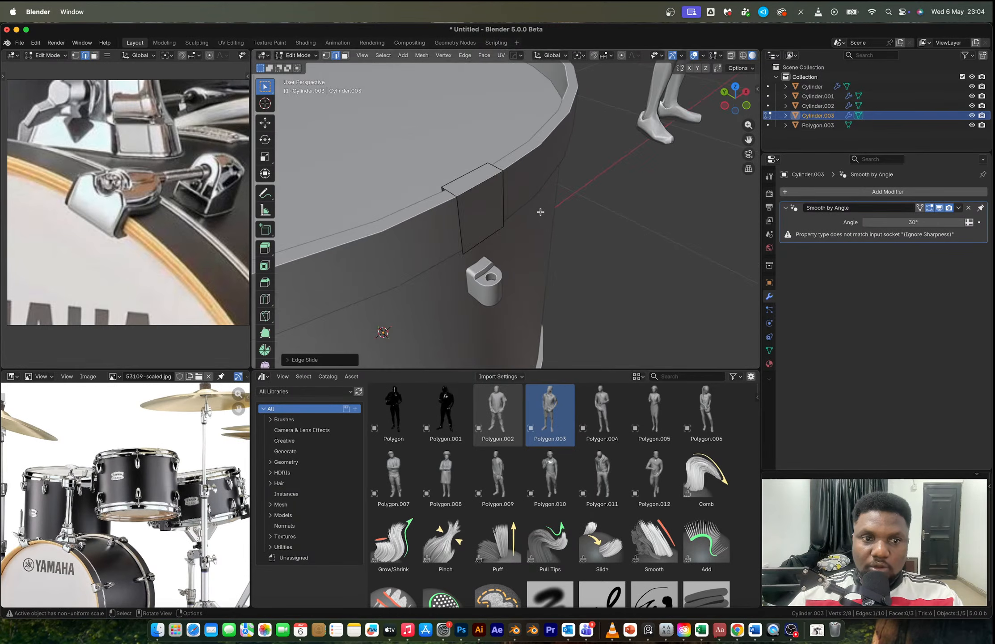
{"action": "key", "text": "3"}
{"action": "left_click", "coordinate": [482, 215]}
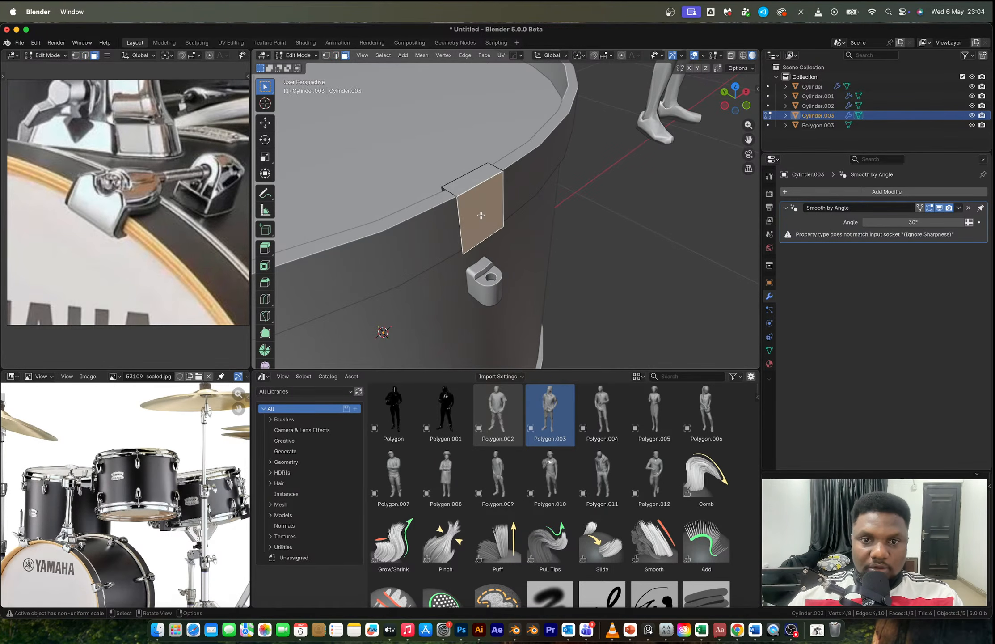
{"action": "middle_click_drag", "start_coordinate": [481, 215], "coordinate": [540, 221]}
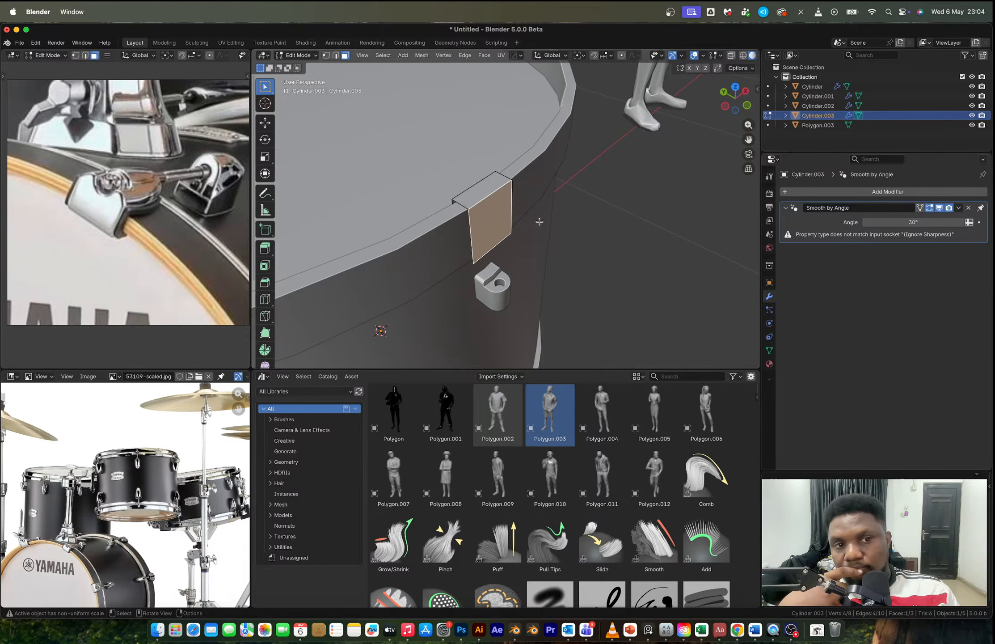
{"action": "key", "text": "ctrl+r"}
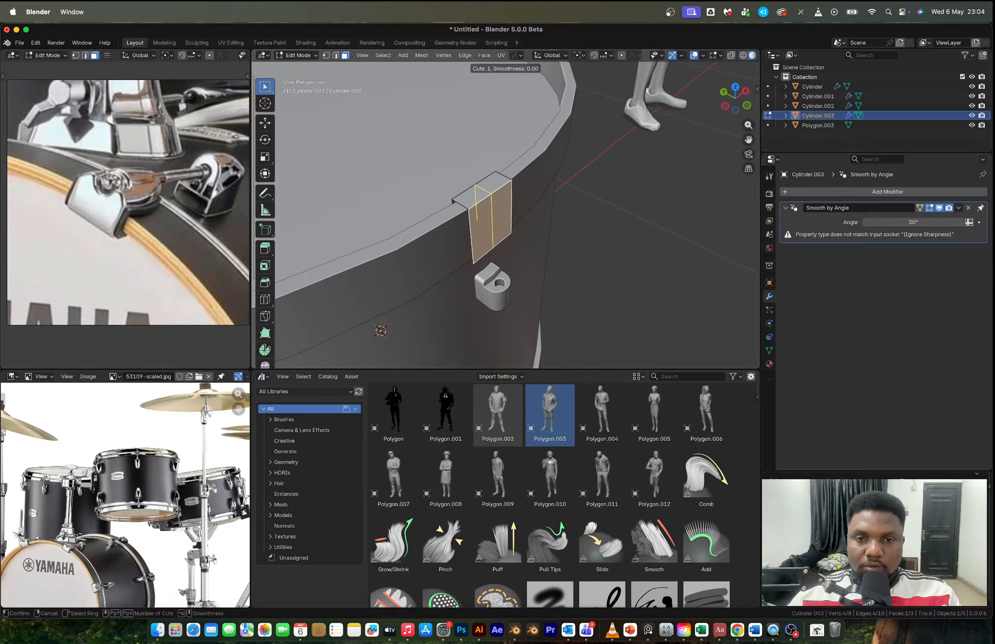
{"action": "key", "text": "Tab"}
{"action": "key", "text": "shift+a"}
{"action": "mouse_move", "coordinate": [474, 289]}
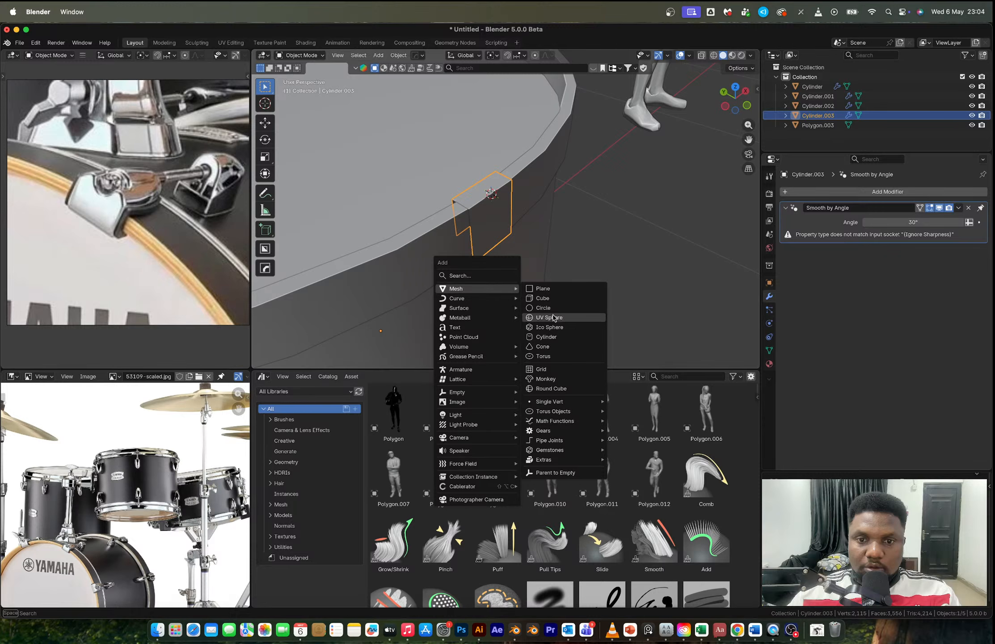
{"action": "left_click", "coordinate": [553, 309]}
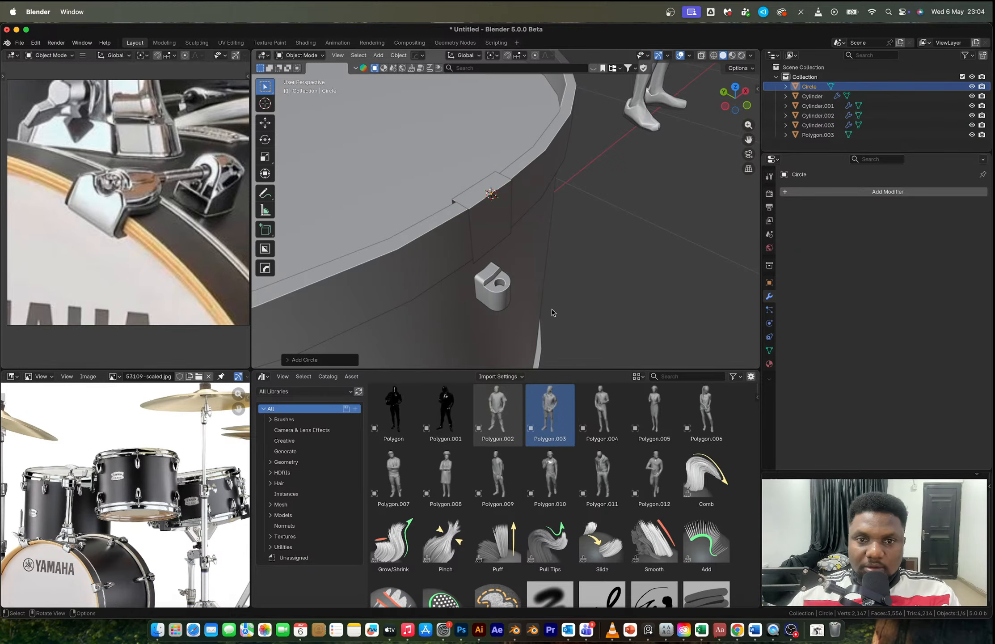
{"action": "key", "text": "super+z"}
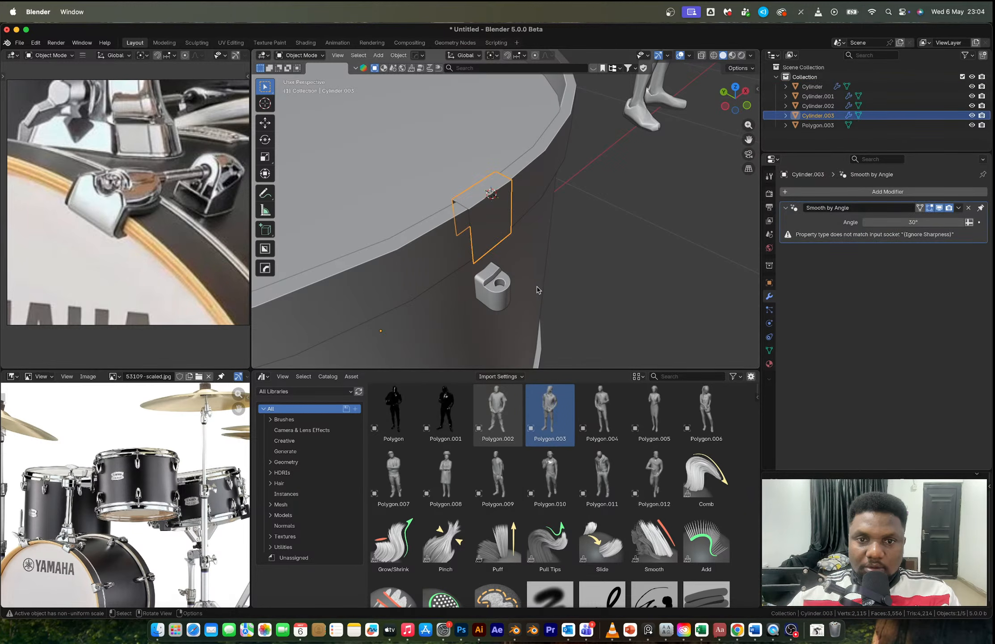
Step: Add a mesh circle with 6 vertices at the 3D cursor and scale it down to fit within the clamp's width
{"action": "key", "text": "shift+a"}
{"action": "left_click", "coordinate": [582, 311]}
{"action": "left_click", "coordinate": [313, 360]}
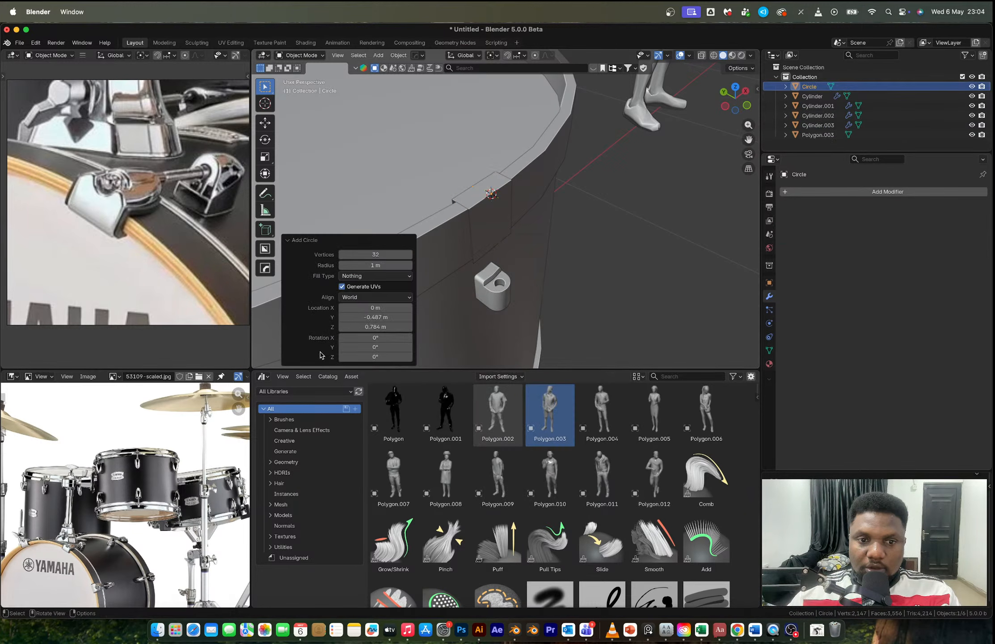
{"action": "left_click", "coordinate": [374, 255]}
{"action": "type", "text": "6"}
{"action": "key", "text": "Return"}
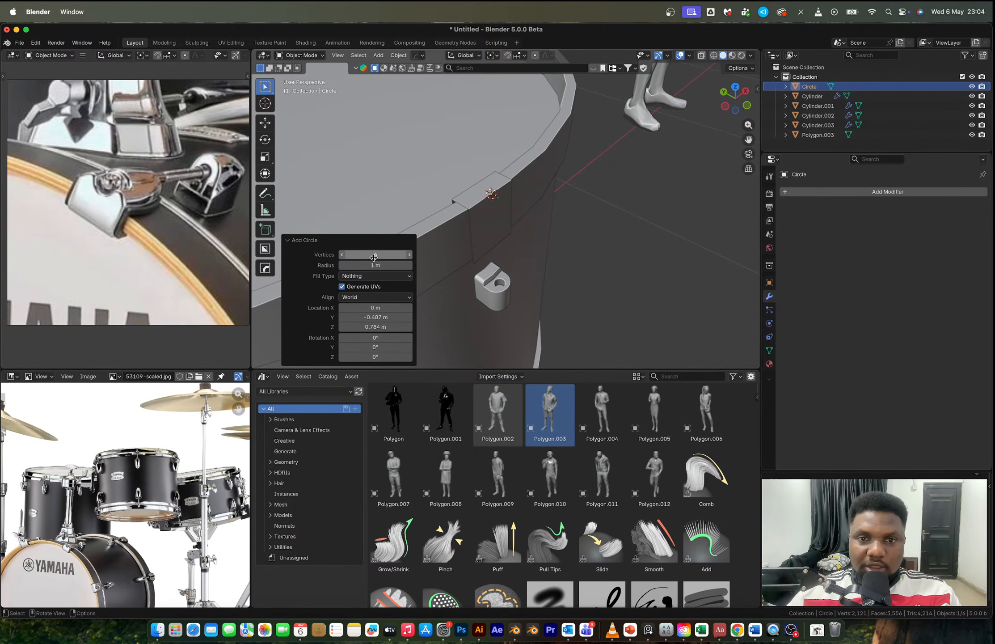
{"action": "key", "text": "s"}
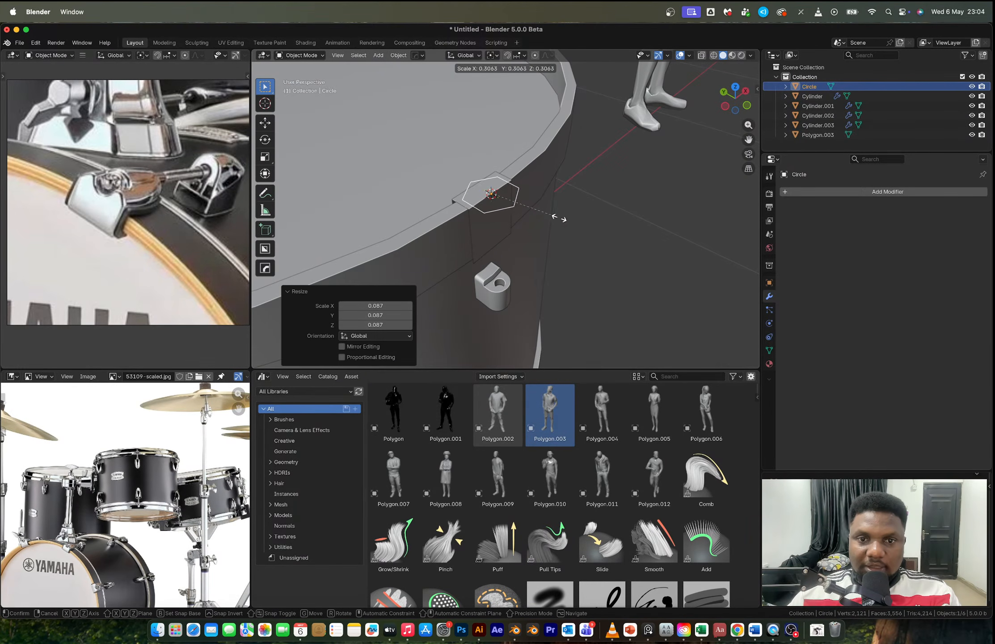
{"action": "left_click", "coordinate": [529, 210]}
Step: Subdivide the circle with a level 1 Subdivision modifier and apply the modifier
{"action": "scroll", "coordinate": [494, 211], "scroll_direction": "up", "scroll_amount": 6}
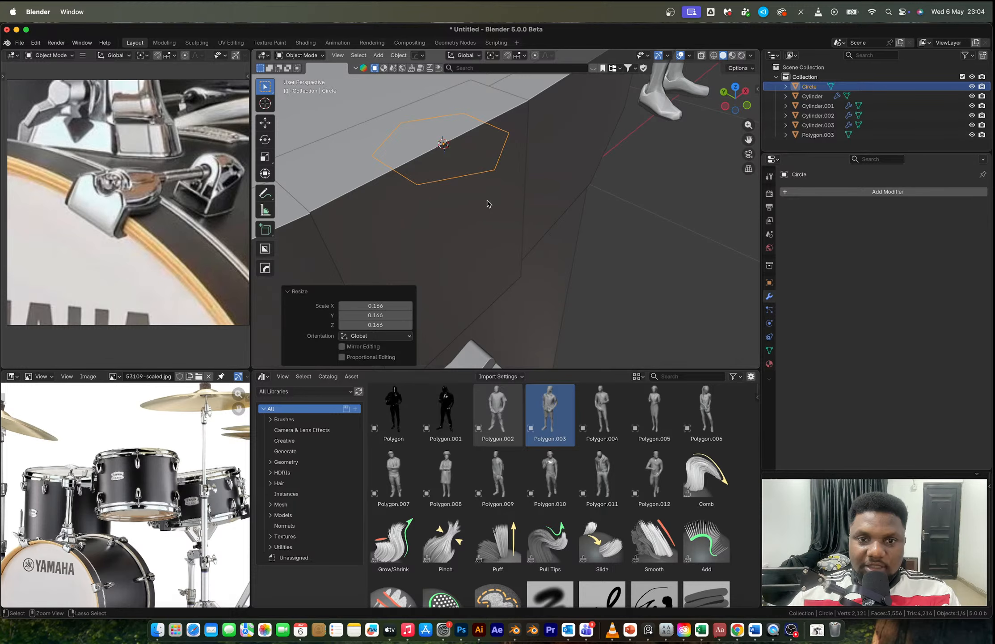
{"action": "key", "text": "ctrl+1"}
{"action": "key", "text": "ctrl+a"}
{"action": "key", "text": "Tab"}
{"action": "scroll", "coordinate": [452, 171], "scroll_direction": "up", "scroll_amount": 4}
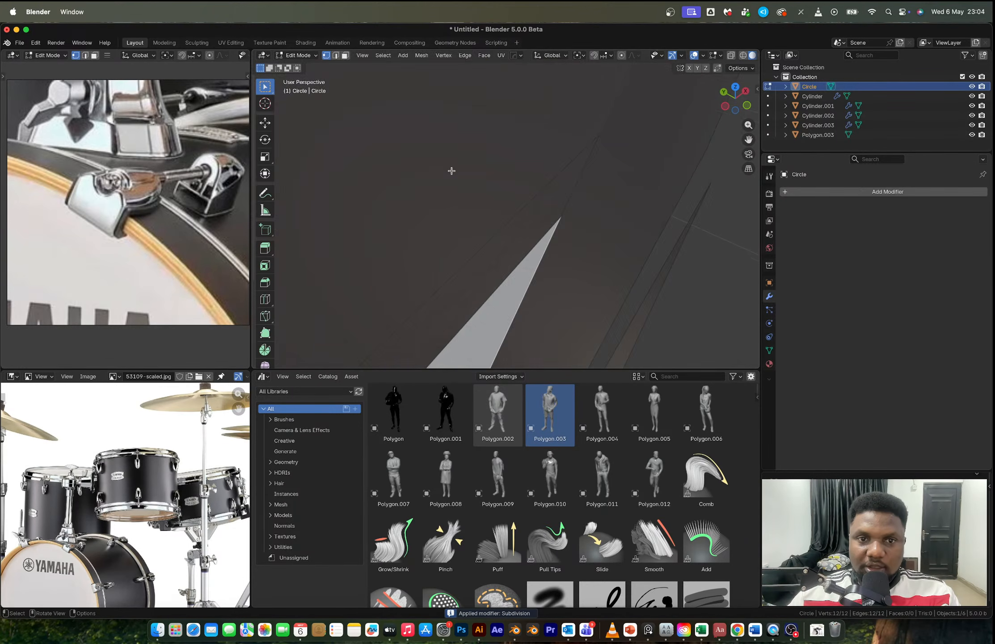
{"action": "scroll", "coordinate": [451, 171], "scroll_direction": "down", "scroll_amount": 10}
{"action": "middle_click_drag", "start_coordinate": [451, 171], "coordinate": [474, 172]}
{"action": "scroll", "coordinate": [541, 220], "scroll_direction": "up", "scroll_amount": 4}
{"action": "middle_click_drag", "start_coordinate": [540, 220], "coordinate": [521, 198]}
{"action": "key", "text": "Tab"}
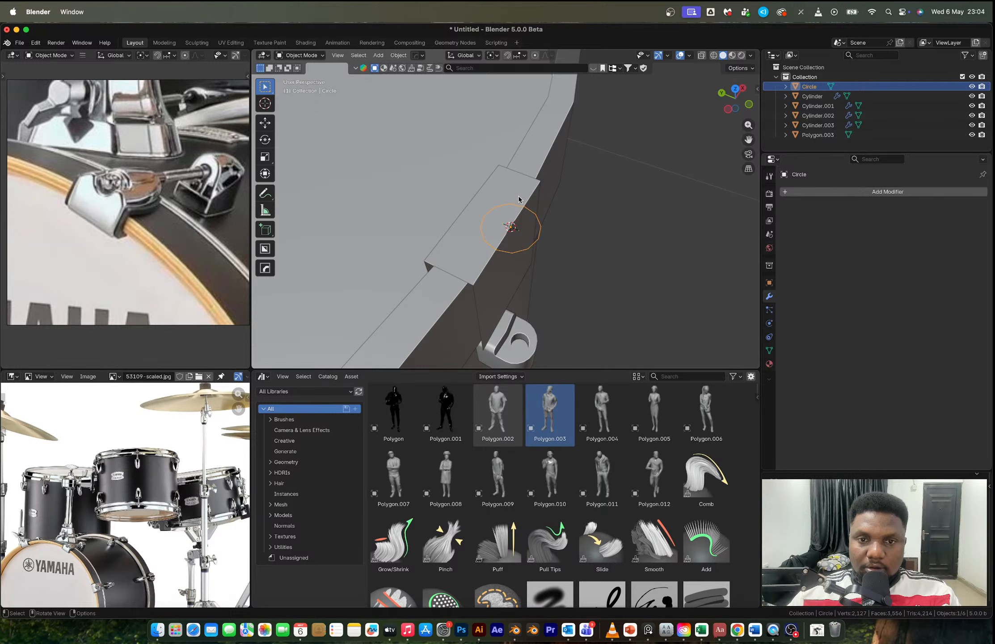
{"action": "key", "text": "Tab"}
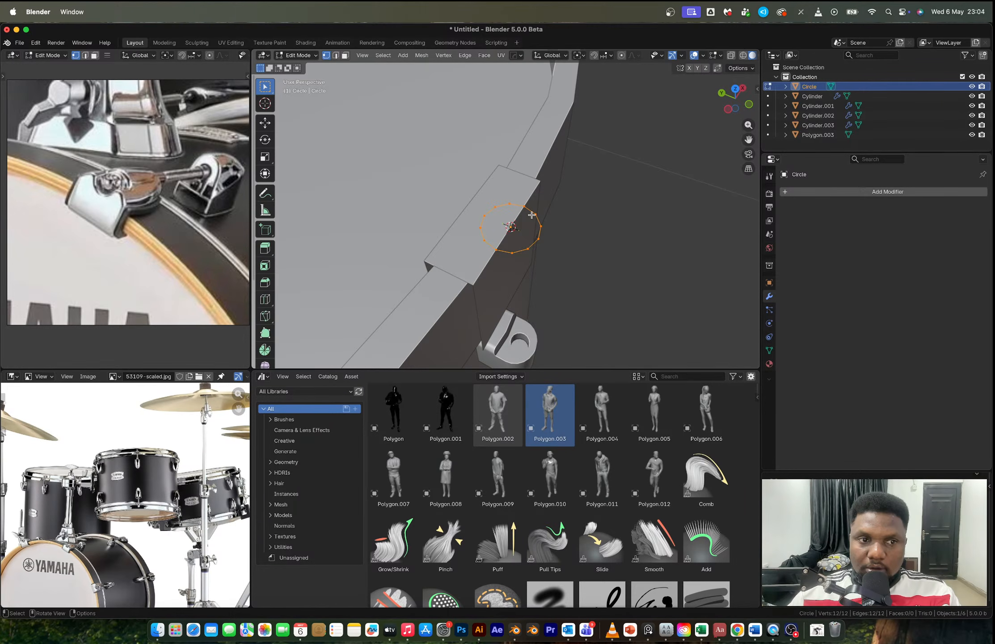
{"action": "key", "text": "Tab"}
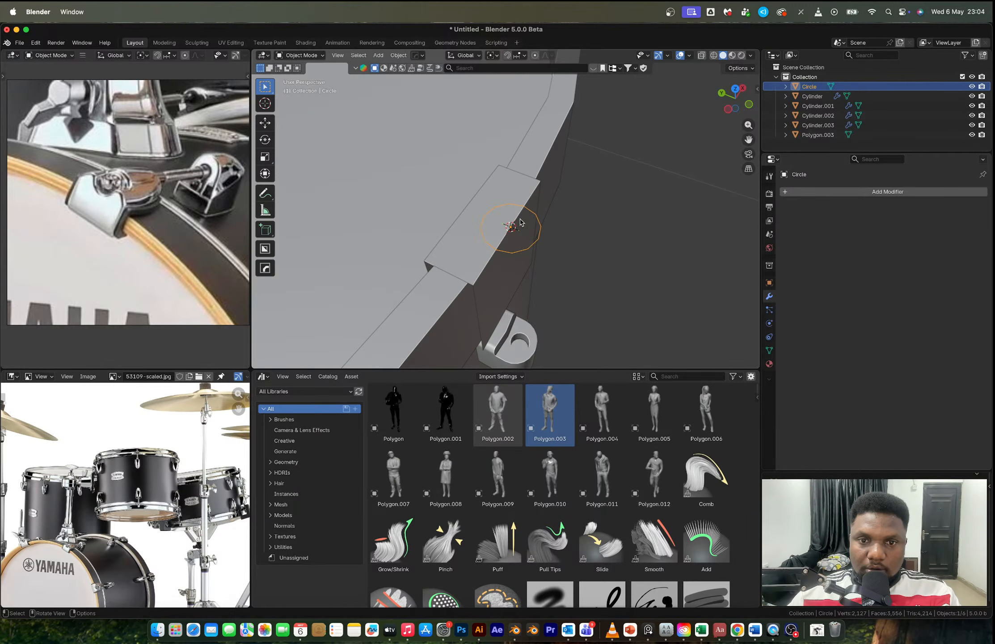
Step: Select both outer faces of the clamp piece and move them outward along Y, away from the hoop
{"action": "left_click", "coordinate": [524, 193]}
{"action": "key", "text": "Tab"}
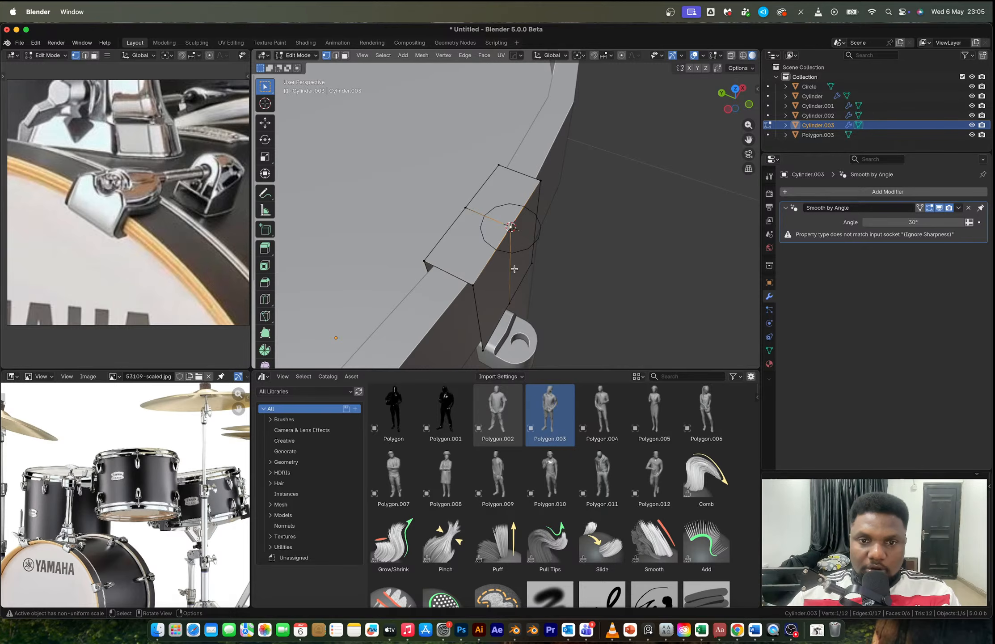
{"action": "key", "text": "3"}
{"action": "left_click", "coordinate": [508, 271]}
{"action": "left_click", "coordinate": [524, 253], "text": "shift"}
{"action": "key", "text": "g"}
{"action": "key", "text": "y"}
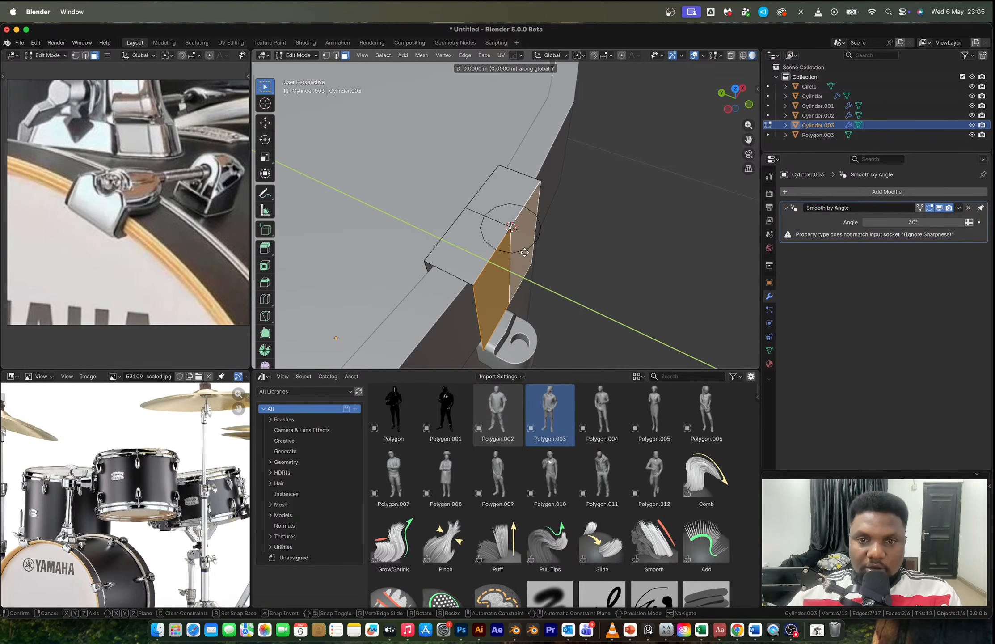
{"action": "left_click", "coordinate": [539, 259]}
{"action": "key", "text": "Tab"}
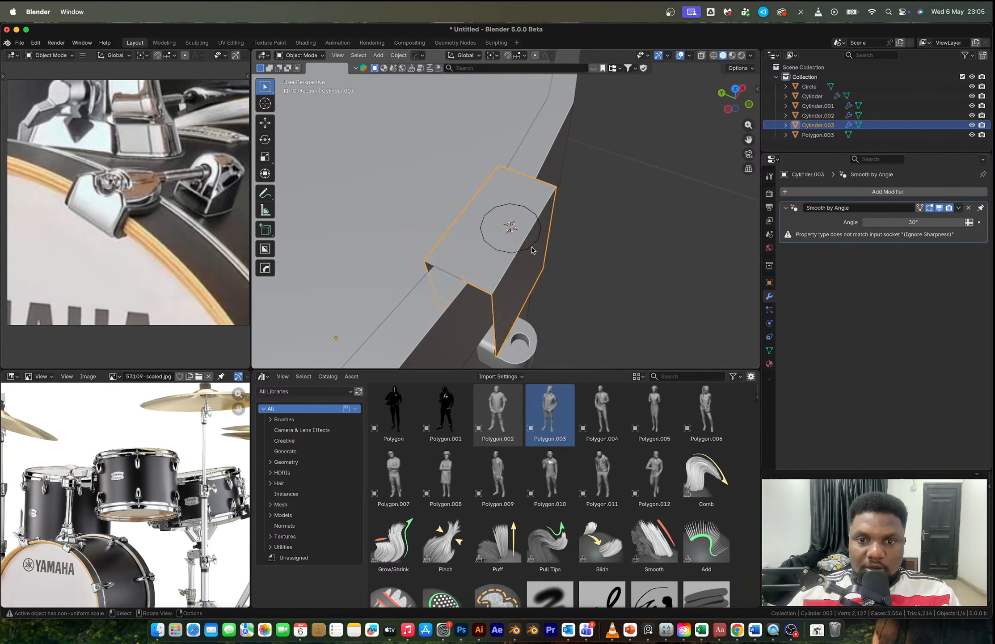
Step: Snap the 3D cursor to the middle vertex of the clamp's outer top edge and snap the circle to the cursor
{"action": "key", "text": "Tab"}
{"action": "key", "text": "1"}
{"action": "left_click", "coordinate": [533, 245]}
{"action": "key", "text": "shift+s"}
{"action": "left_click", "coordinate": [537, 280]}
{"action": "key", "text": "Tab"}
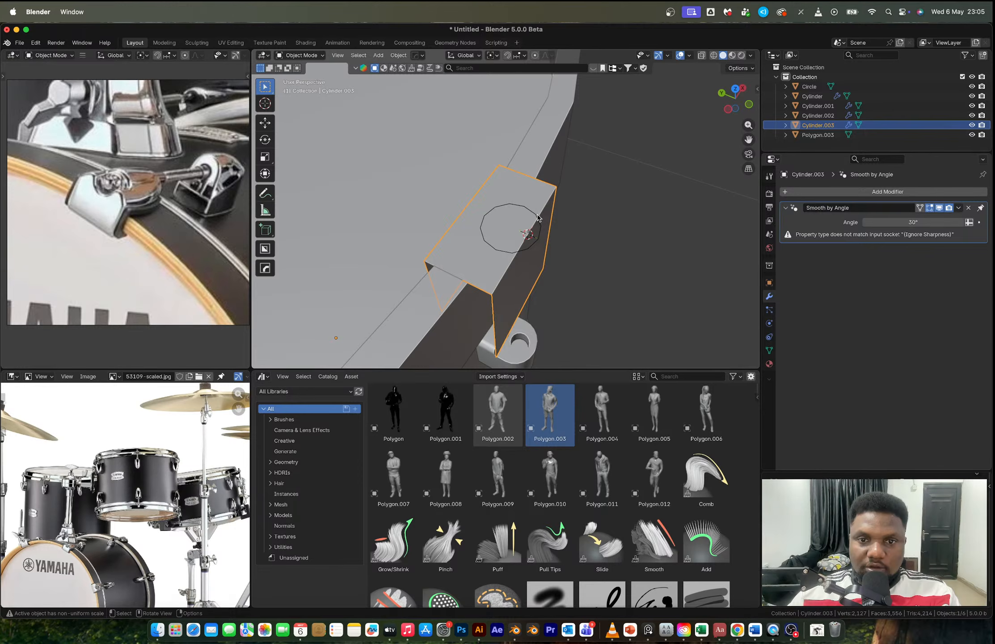
{"action": "left_click", "coordinate": [535, 220]}
{"action": "key", "text": "shift+s"}
{"action": "left_click", "coordinate": [525, 158]}
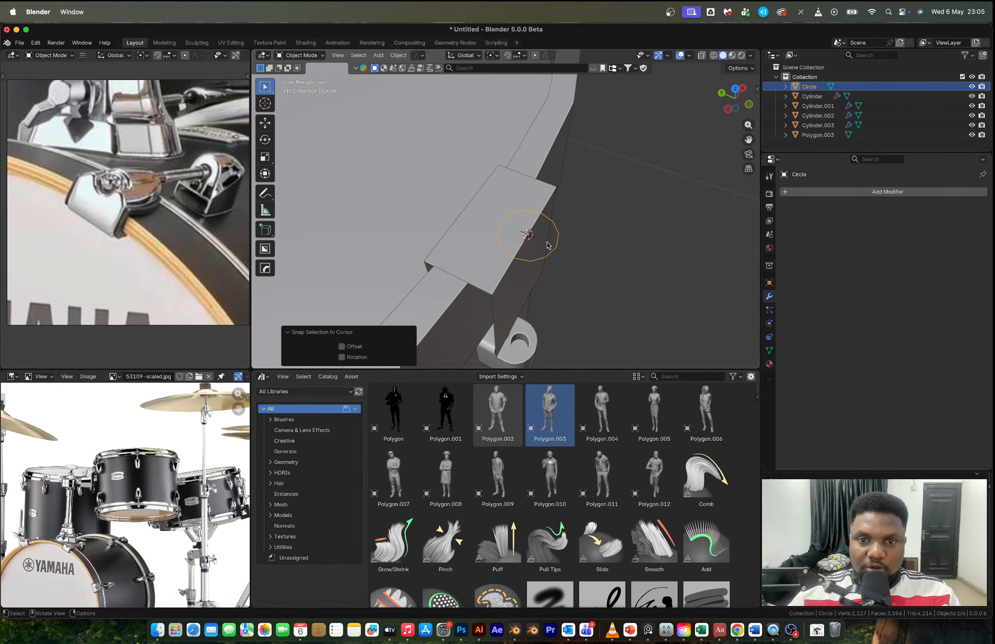
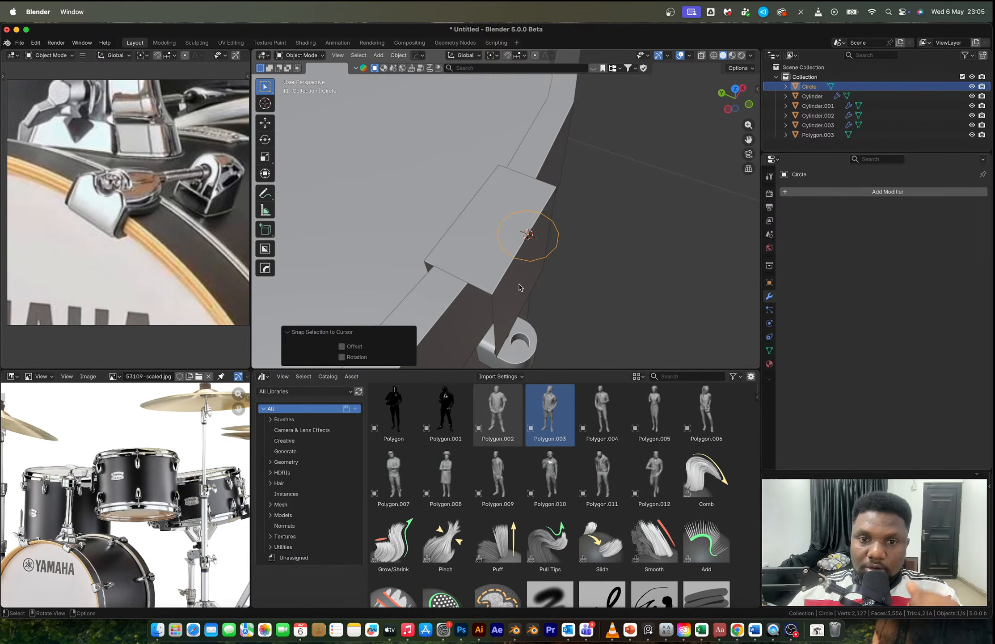
Step: Move the circle inward along Y by about 0.003 m onto the clamp's top face
{"action": "key", "text": "g"}
{"action": "key", "text": "y"}
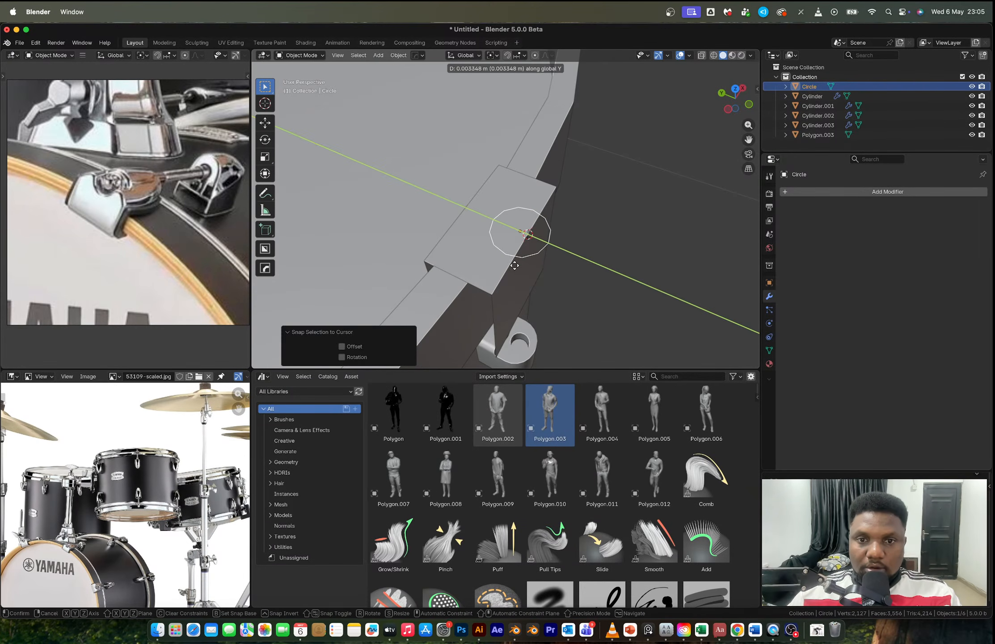
{"action": "left_click", "coordinate": [516, 265]}
{"action": "left_click", "coordinate": [535, 221]}
{"action": "middle_click_drag", "start_coordinate": [528, 234], "coordinate": [582, 224]}
{"action": "key", "text": "Tab"}
{"action": "key", "text": "2"}
{"action": "left_click", "coordinate": [582, 190]}
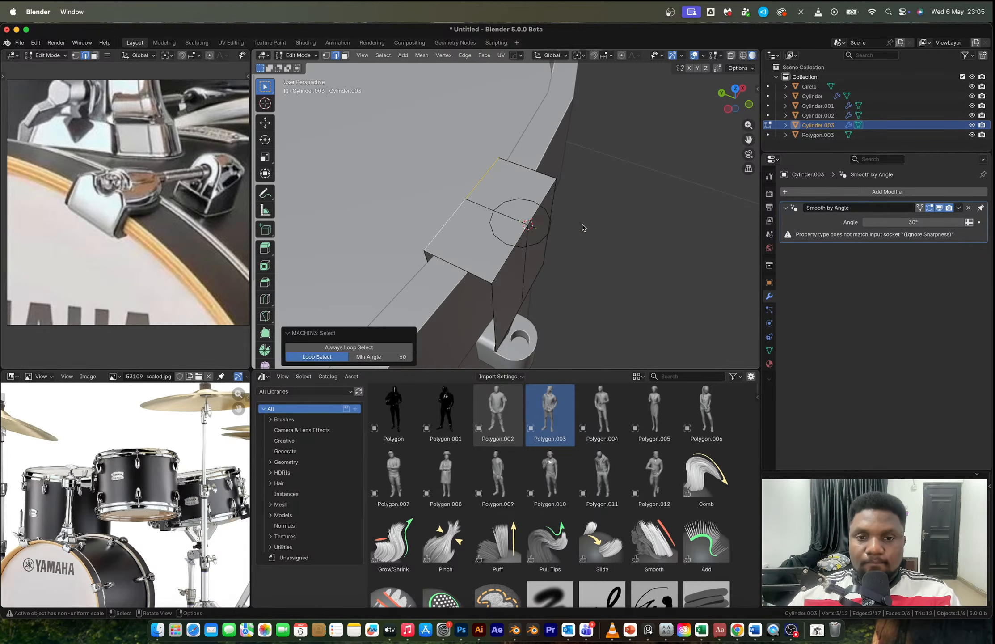
{"action": "key", "text": "Tab"}
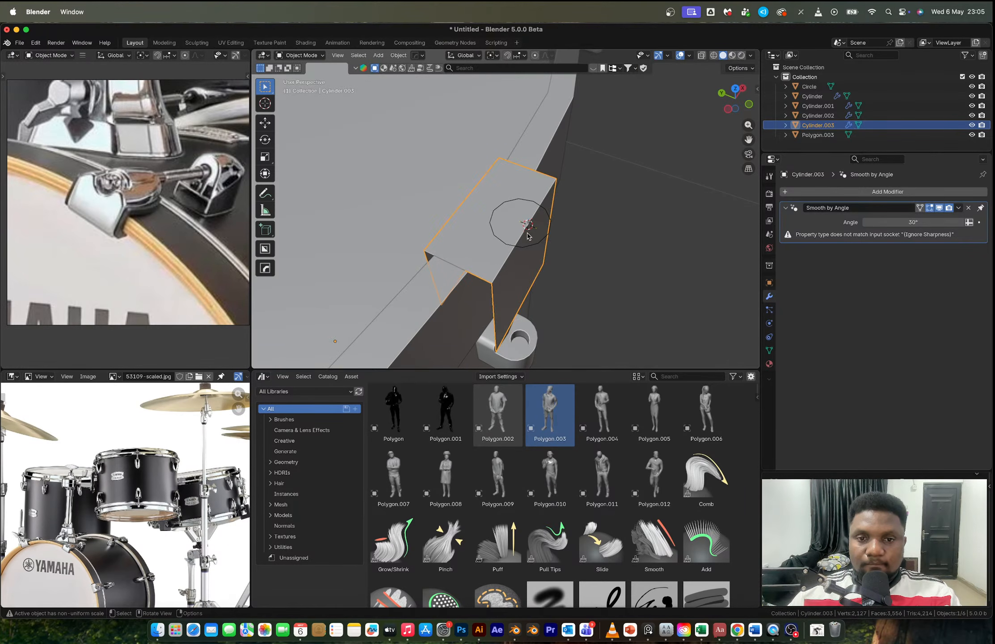
Step: Scale the circle to about 0.876 and move it further inward along Y by about 0.0013 m
{"action": "left_click", "coordinate": [528, 236]}
{"action": "key", "text": "s"}
{"action": "left_click", "coordinate": [551, 246]}
{"action": "key", "text": "g"}
{"action": "key", "text": "y"}
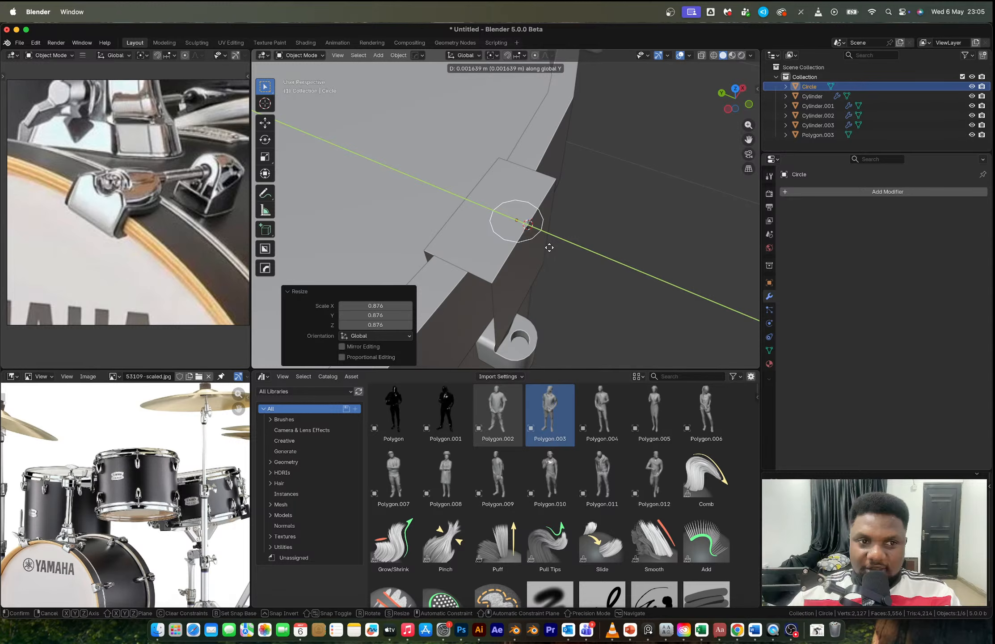
{"action": "left_click", "coordinate": [550, 247]}
Step: Push the clamp piece's two outer faces slightly further outward along Y to widen its top around the circle
{"action": "middle_click_drag", "start_coordinate": [551, 249], "coordinate": [567, 233]}
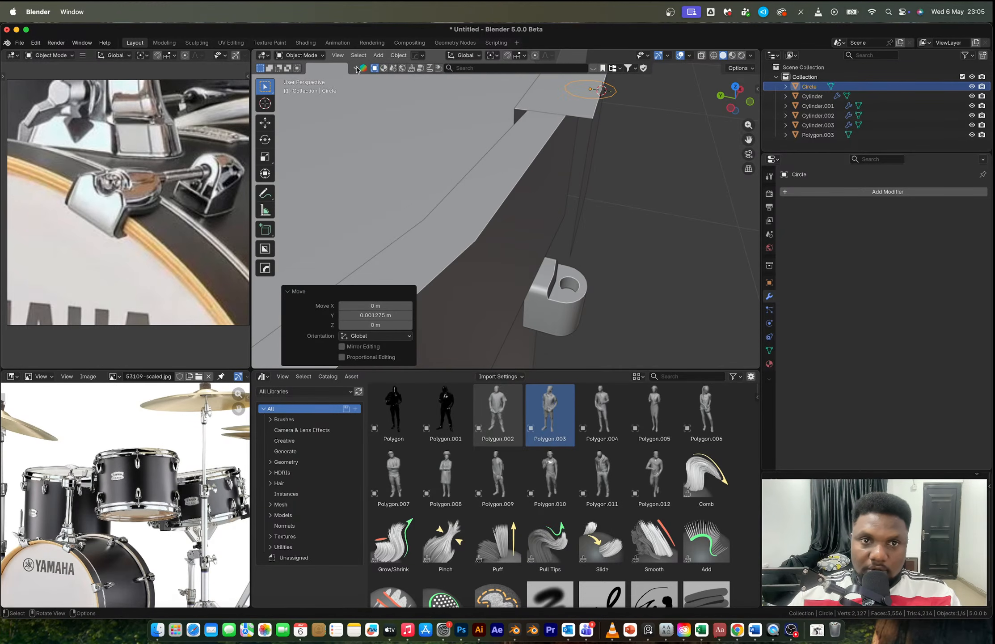
{"action": "left_click", "coordinate": [338, 55]}
{"action": "left_click", "coordinate": [384, 127]}
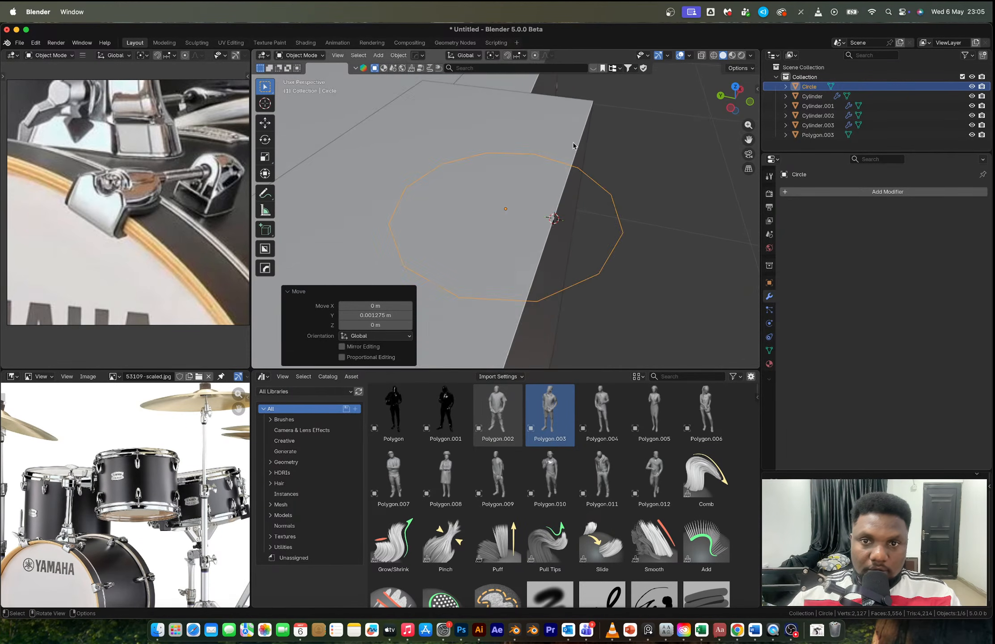
{"action": "middle_click_drag", "start_coordinate": [561, 193], "coordinate": [488, 264]}
{"action": "left_click", "coordinate": [475, 256]}
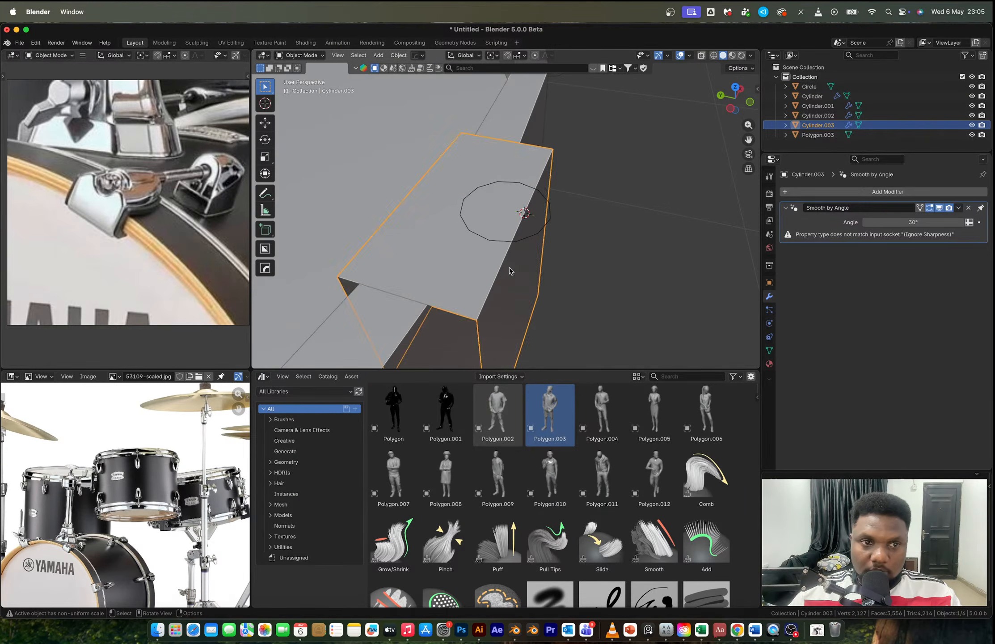
{"action": "key", "text": "Tab"}
{"action": "key", "text": "3"}
{"action": "left_click", "coordinate": [527, 276]}
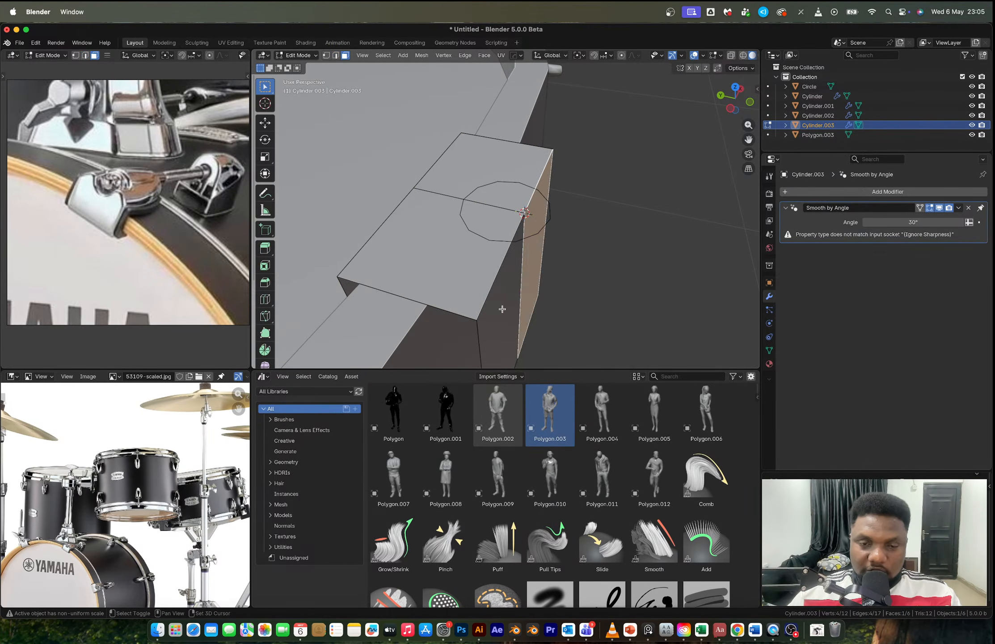
{"action": "left_click", "coordinate": [502, 308], "text": "shift"}
{"action": "key", "text": "g"}
{"action": "key", "text": "y"}
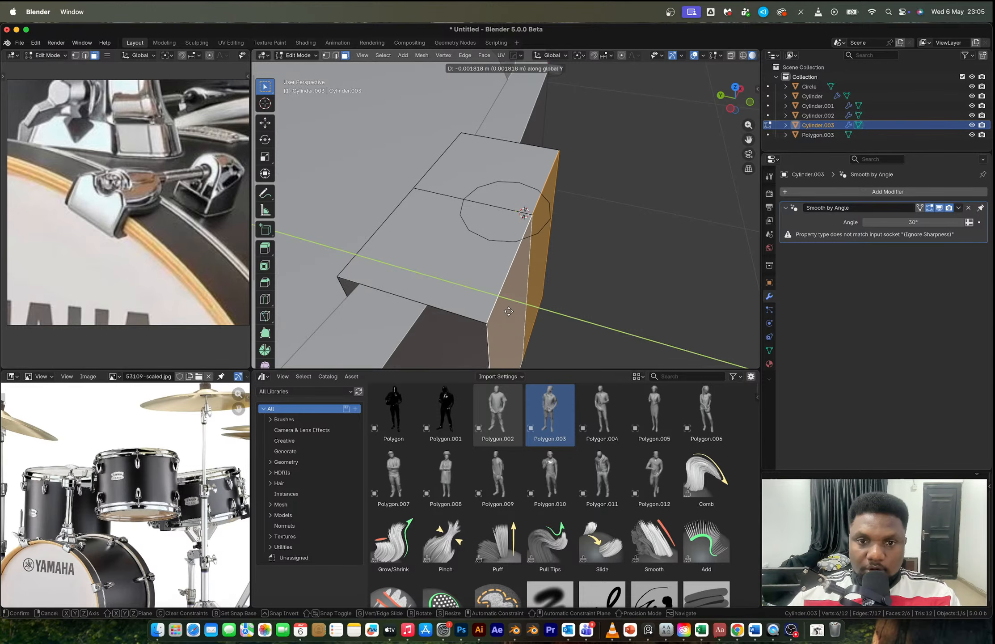
{"action": "left_click", "coordinate": [542, 246]}
{"action": "key", "text": "Tab"}
Step: Move the circle outward along Y by about 0.0028 m so it reaches the clamp's widened outer edge
{"action": "left_click", "coordinate": [523, 212]}
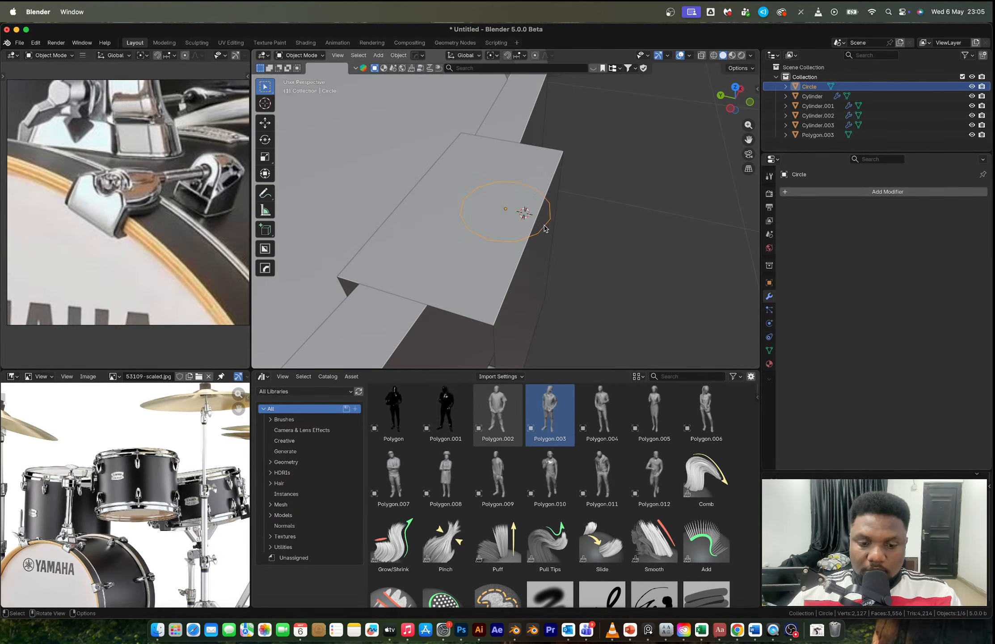
{"action": "key", "text": "g"}
{"action": "key", "text": "y"}
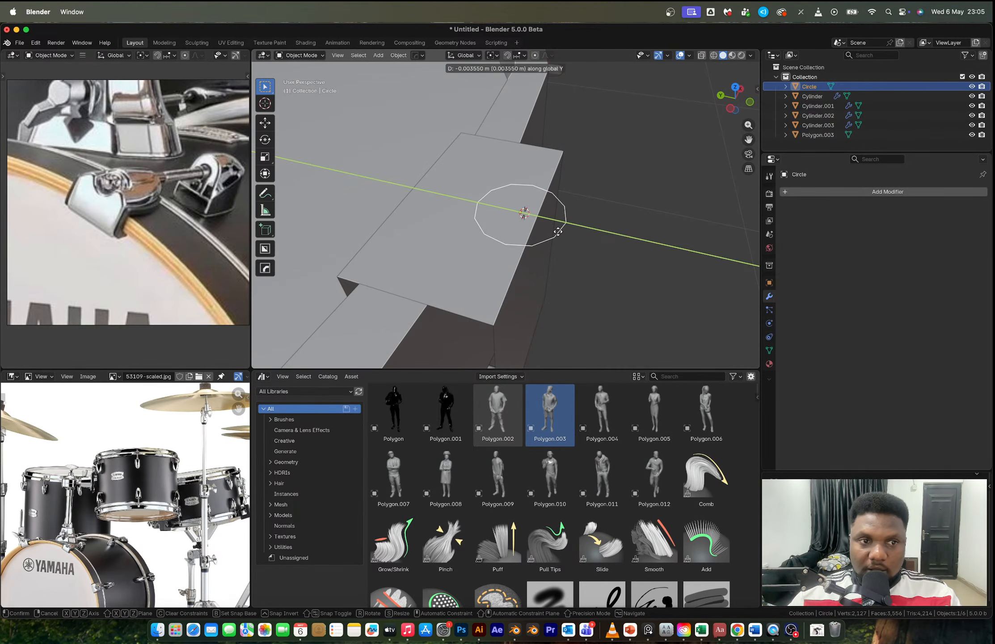
{"action": "left_click", "coordinate": [556, 233]}
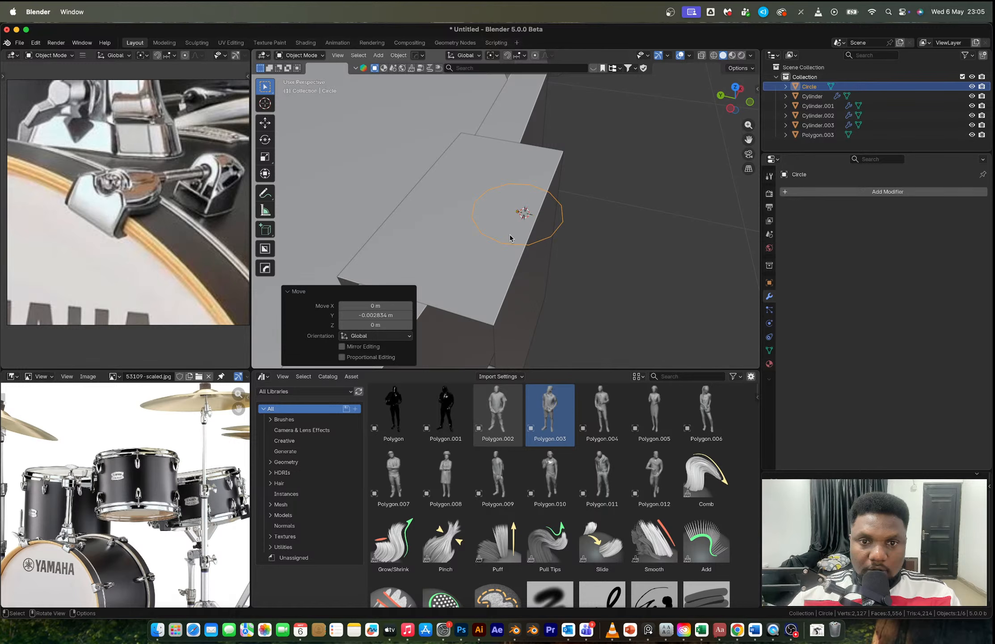
Step: Bevel the clamp's central edge loop into four segments with an offset of about 0.033 m
{"action": "middle_click_drag", "start_coordinate": [510, 234], "coordinate": [476, 249]}
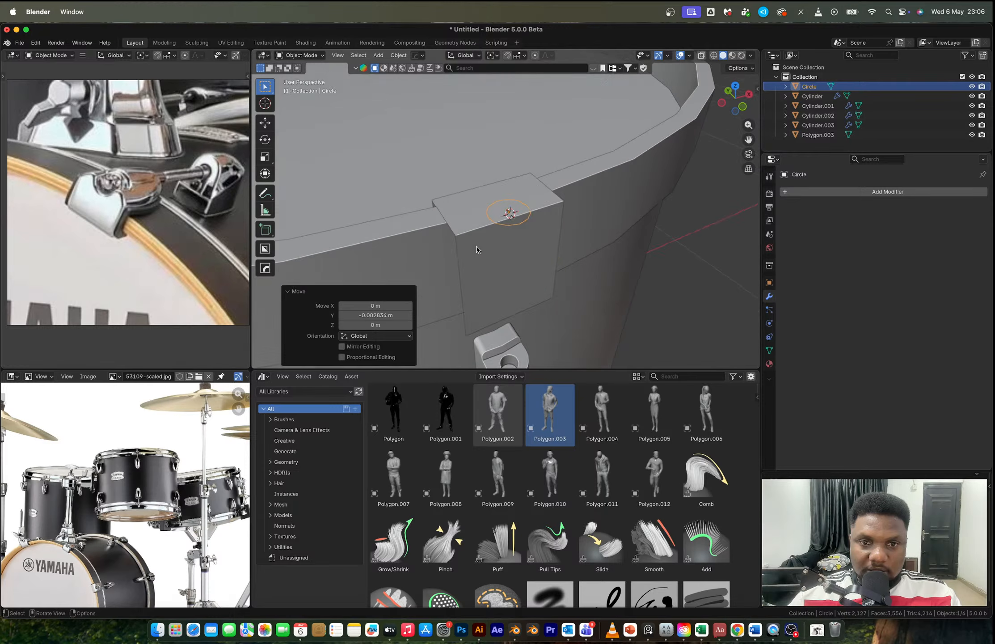
{"action": "left_click", "coordinate": [487, 258]}
{"action": "key", "text": "Tab"}
{"action": "key", "text": "2"}
{"action": "left_click", "coordinate": [492, 193], "text": "alt"}
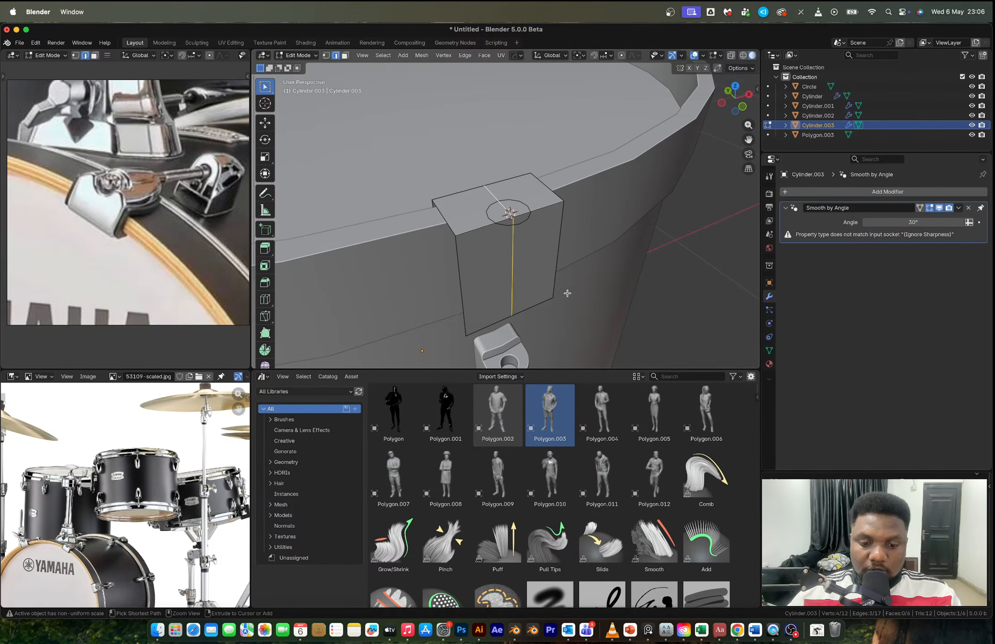
{"action": "key", "text": "ctrl+b"}
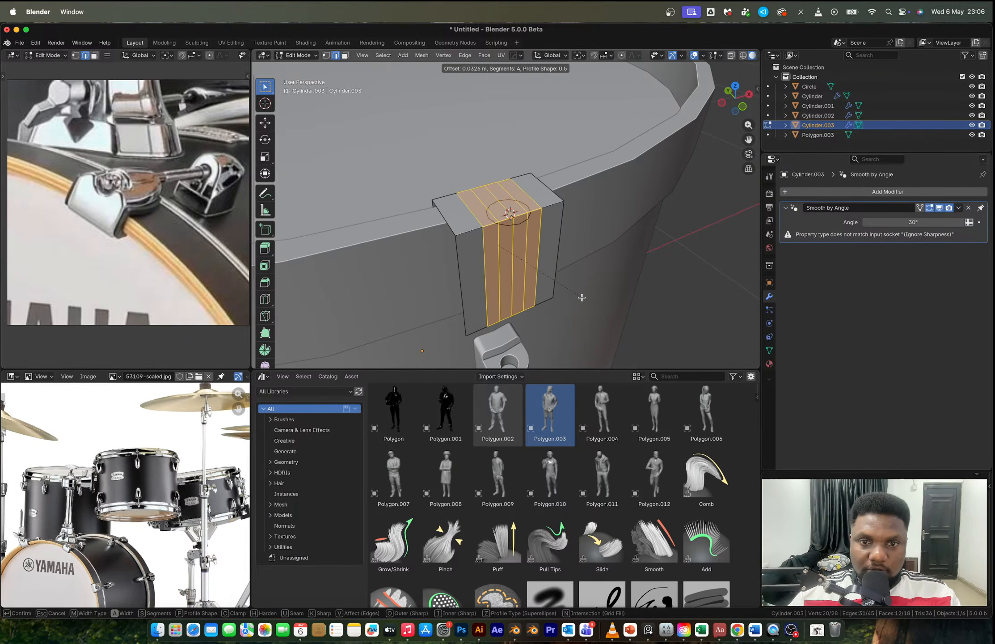
{"action": "left_click", "coordinate": [582, 297]}
Step: Move the clamp's two outermost vertical front edges inward along Y by about 0.0041 m
{"action": "left_click", "coordinate": [440, 261]}
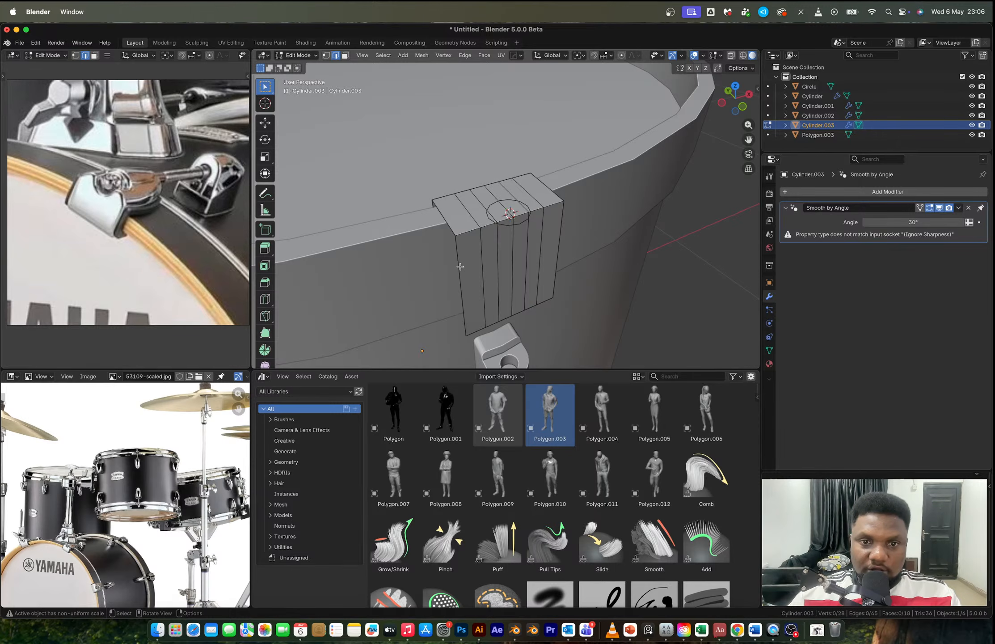
{"action": "left_click", "coordinate": [460, 266]}
{"action": "left_click", "coordinate": [557, 240], "text": "shift"}
{"action": "key", "text": "g"}
{"action": "key", "text": "y"}
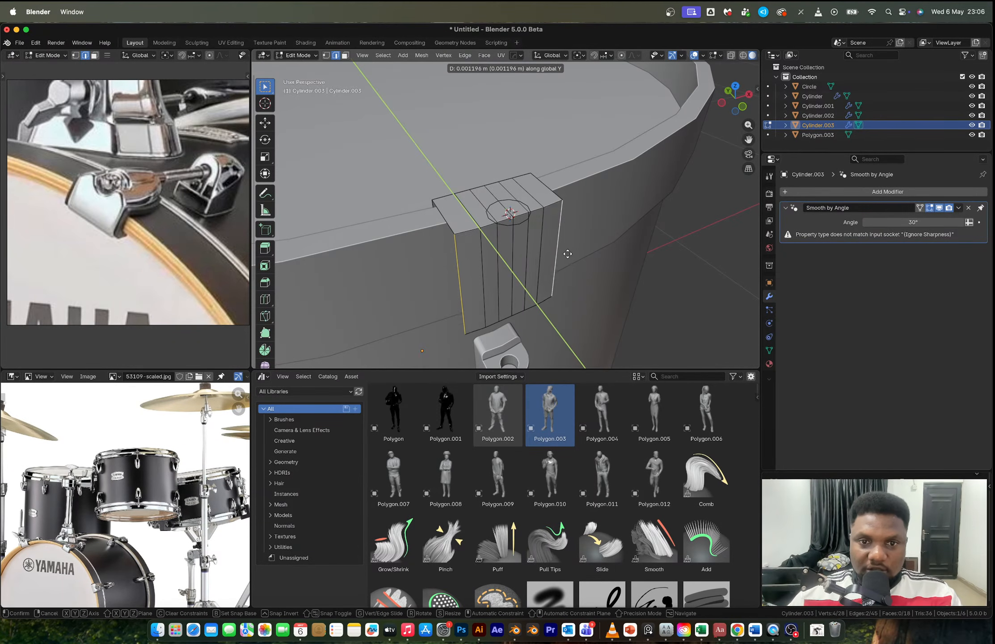
{"action": "left_click", "coordinate": [563, 252]}
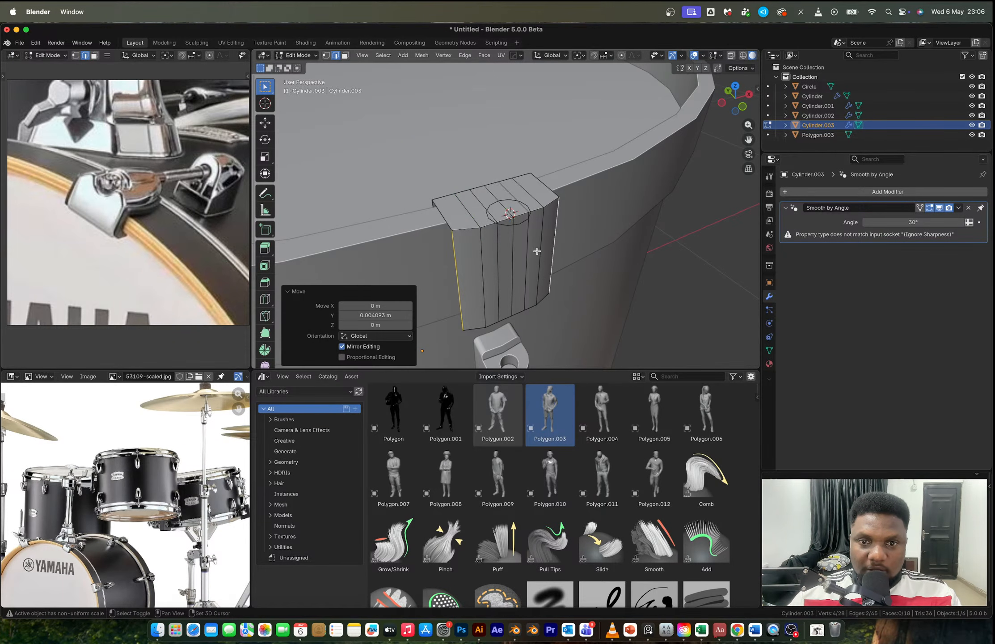
Step: Move the adjacent pair of vertical edges together with the outer ones inward along Y by about 0.002 m to round the clamp's front
{"action": "left_click", "coordinate": [537, 251], "text": "shift"}
{"action": "left_click", "coordinate": [483, 258], "text": "shift"}
{"action": "key", "text": "g"}
{"action": "key", "text": "y"}
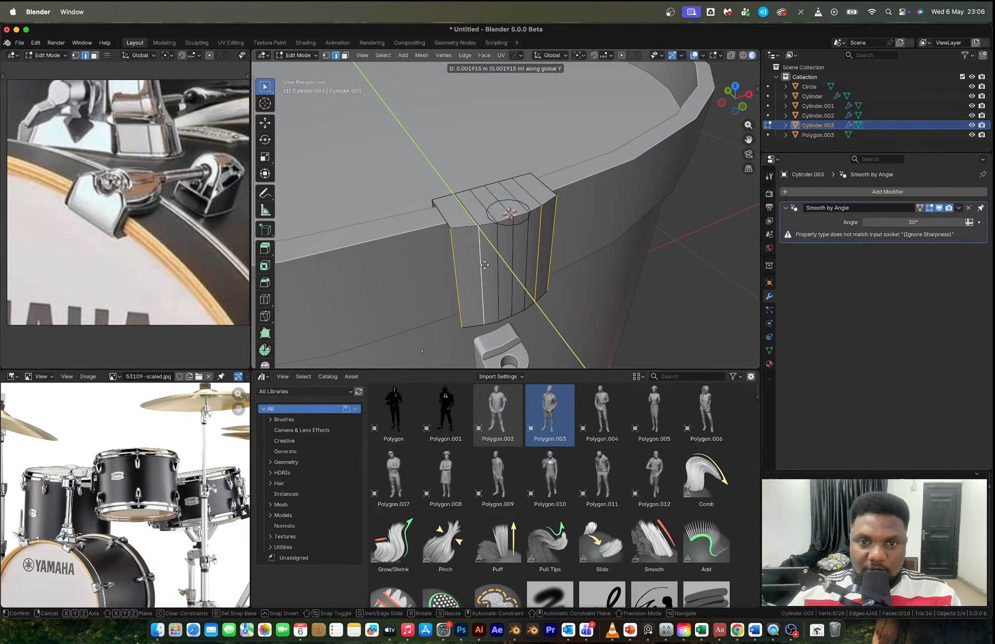
{"action": "left_click", "coordinate": [483, 265]}
{"action": "left_click", "coordinate": [527, 256], "text": "shift"}
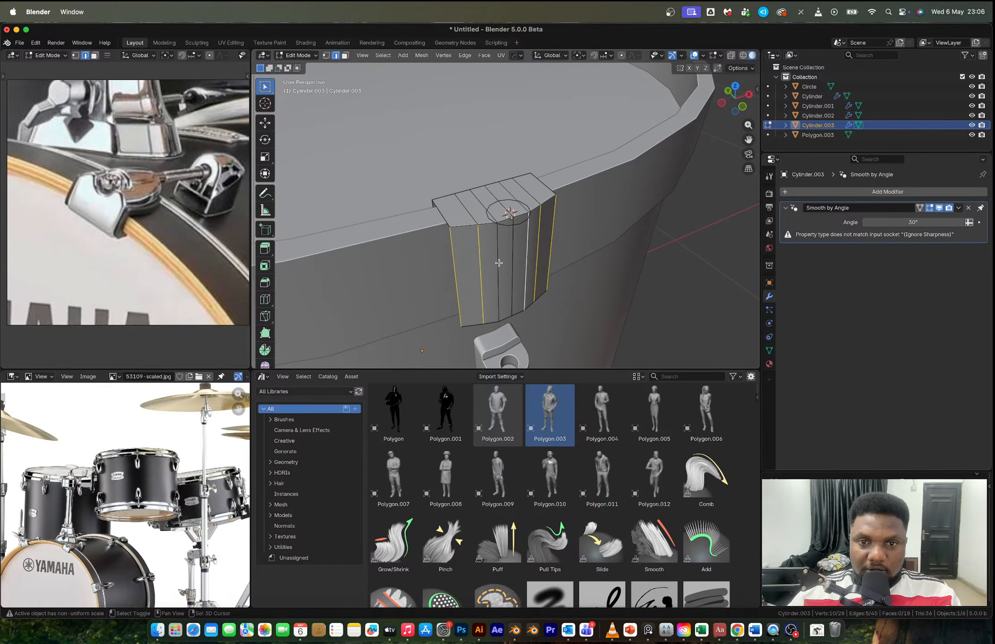
{"action": "left_click", "coordinate": [499, 263], "text": "shift"}
{"action": "key", "text": "Tab"}
Step: Fill the circle with a face and extrude it about 0.028 m down into the clamp
{"action": "middle_click_drag", "start_coordinate": [499, 263], "coordinate": [520, 241]}
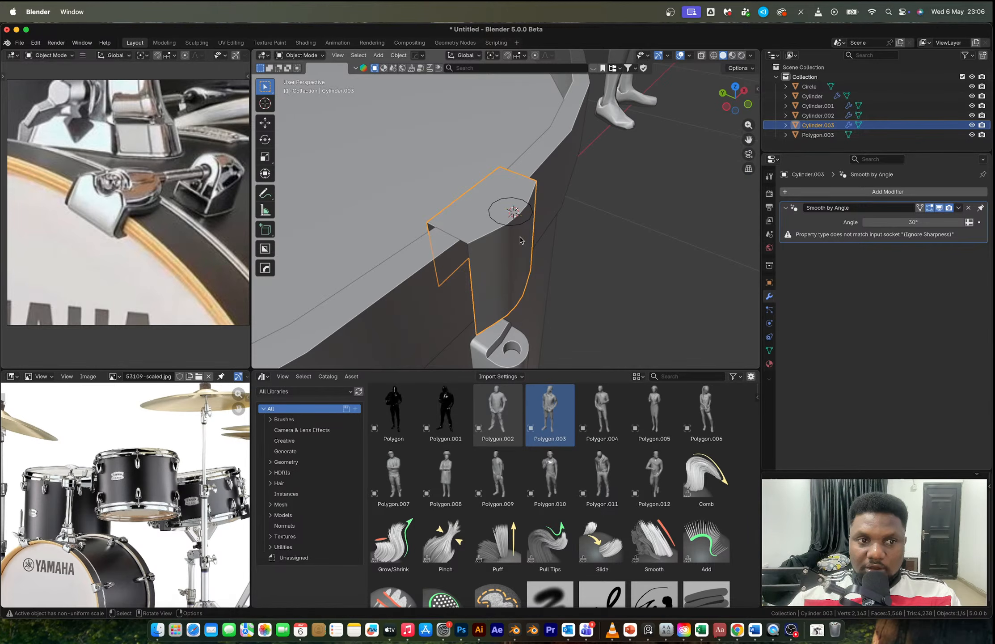
{"action": "left_click", "coordinate": [521, 224]}
{"action": "key", "text": "Tab"}
{"action": "key", "text": "f"}
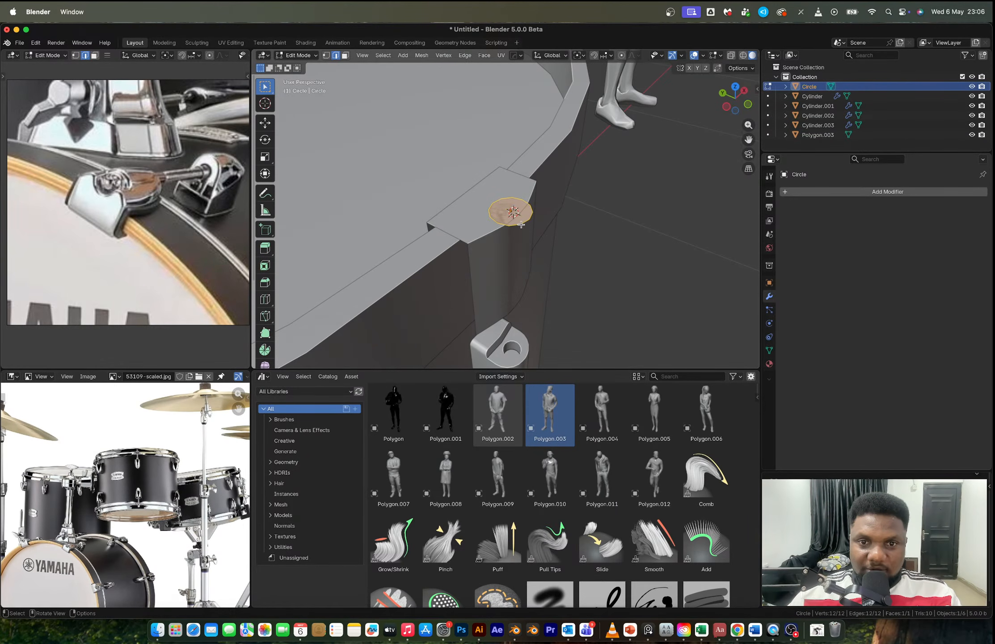
{"action": "key", "text": "e"}
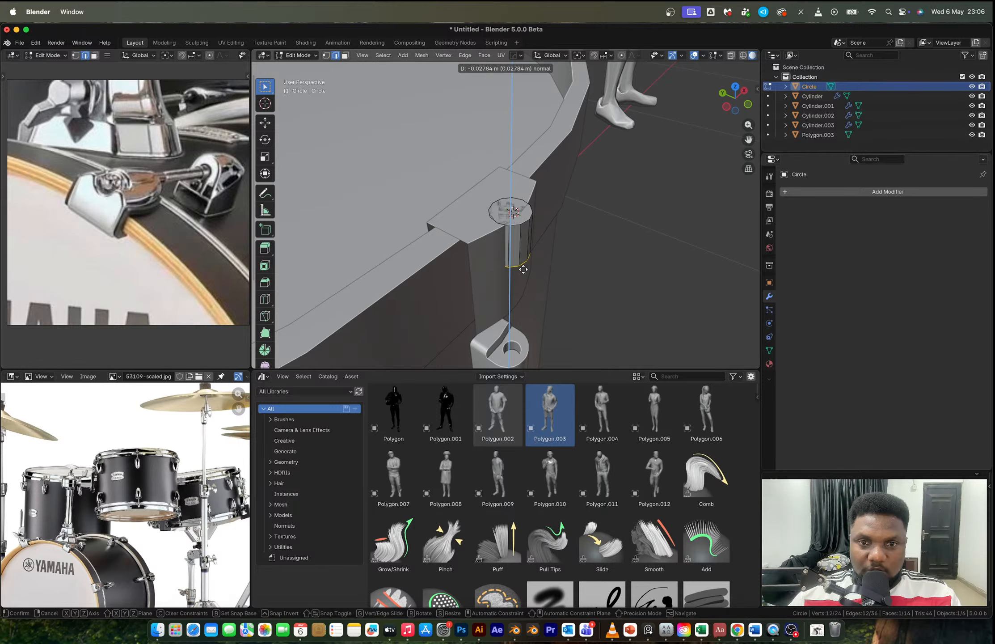
{"action": "left_click", "coordinate": [523, 269]}
{"action": "key", "text": "Tab"}
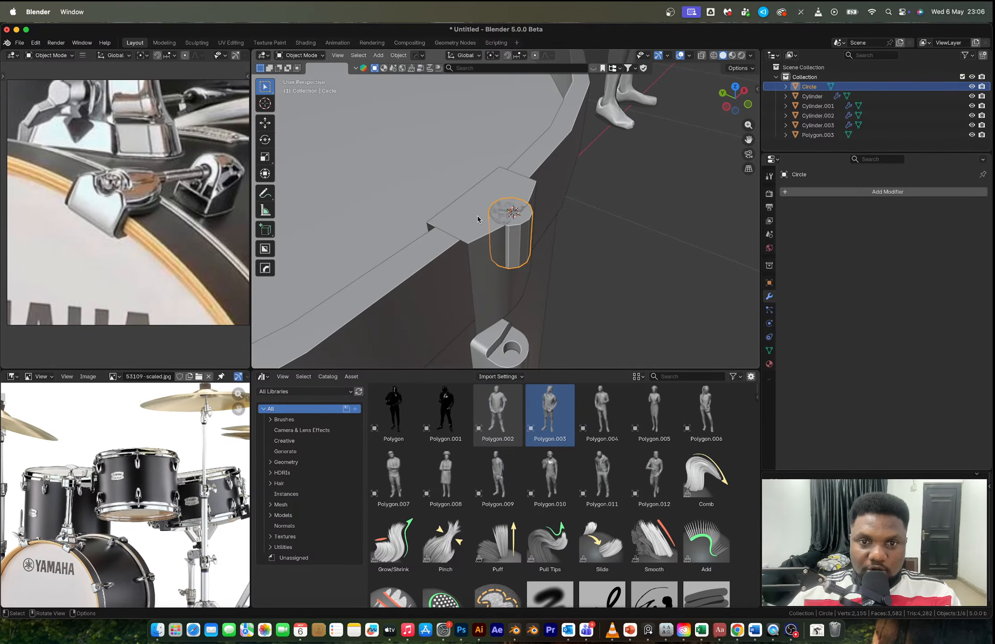
Step: Stretch the extruded cylinder slightly along Z so its top rises above the clamp's top face
{"action": "scroll", "coordinate": [492, 231], "scroll_direction": "up", "scroll_amount": 2}
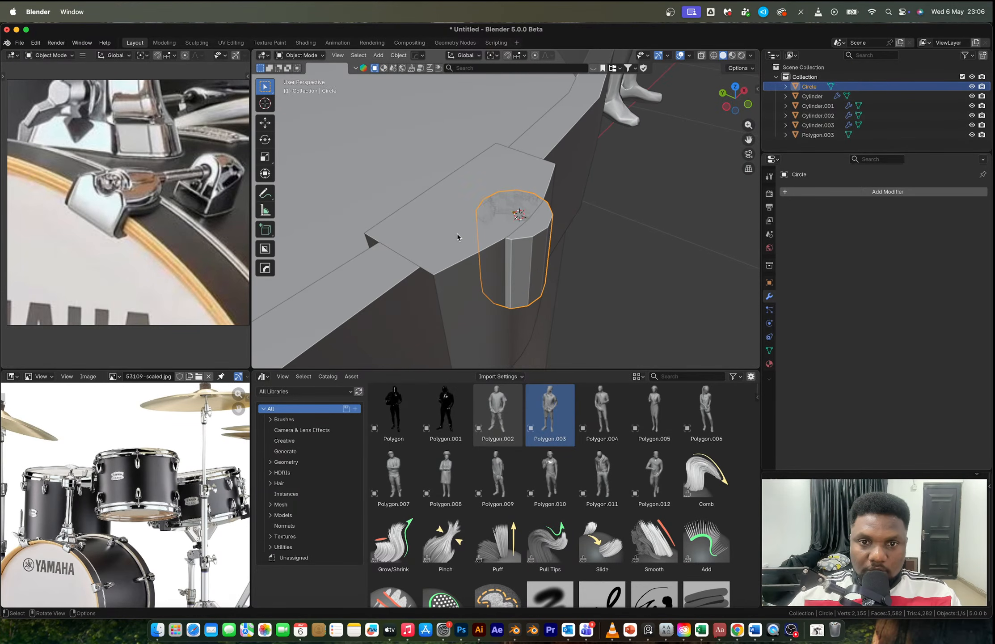
{"action": "key", "text": "s"}
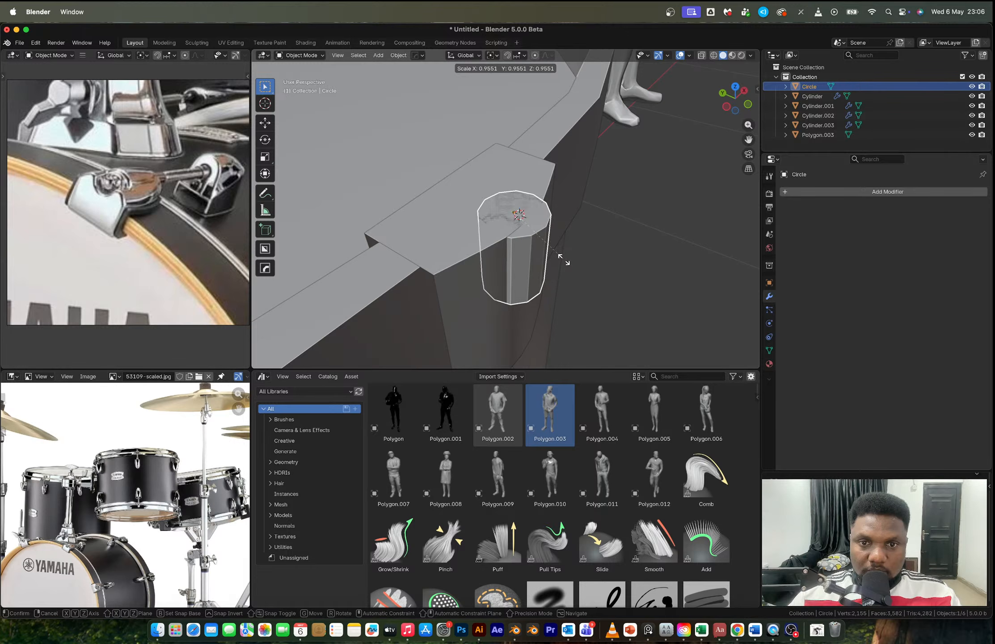
{"action": "key", "text": "z"}
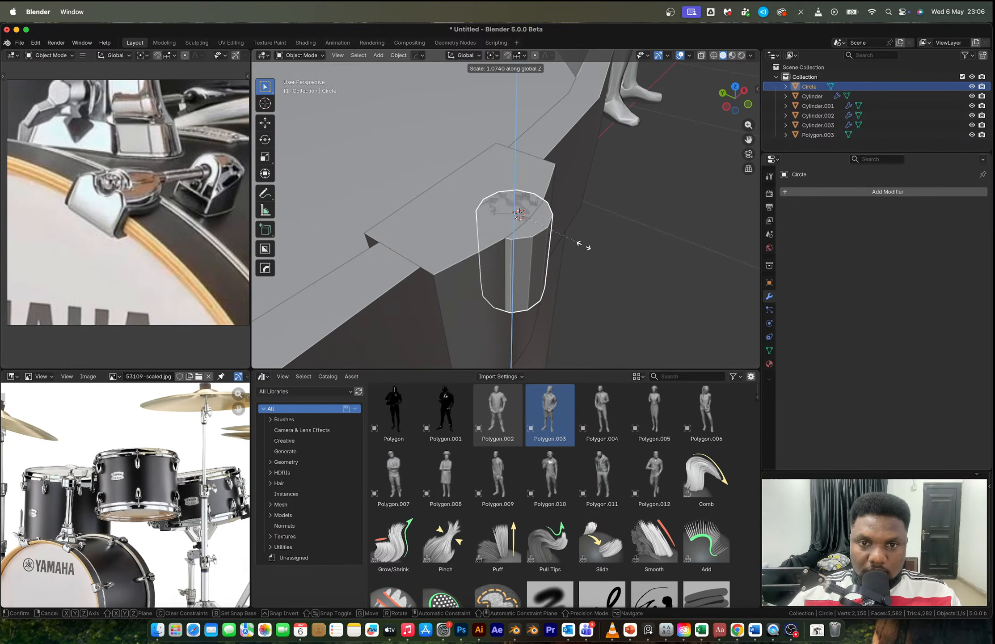
{"action": "left_click", "coordinate": [586, 245]}
{"action": "key", "text": "g"}
{"action": "key", "text": "Escape"}
Step: Cut the cylinder out of the clamp with a Difference boolean
{"action": "left_click", "coordinate": [465, 242], "text": "shift"}
{"action": "key", "text": "q"}
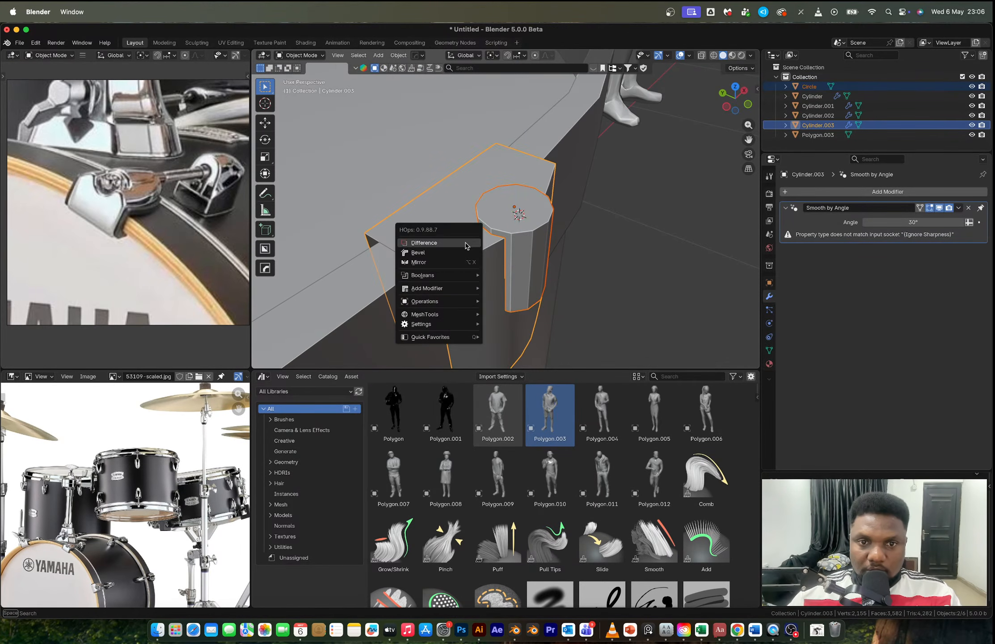
{"action": "left_click", "coordinate": [440, 243]}
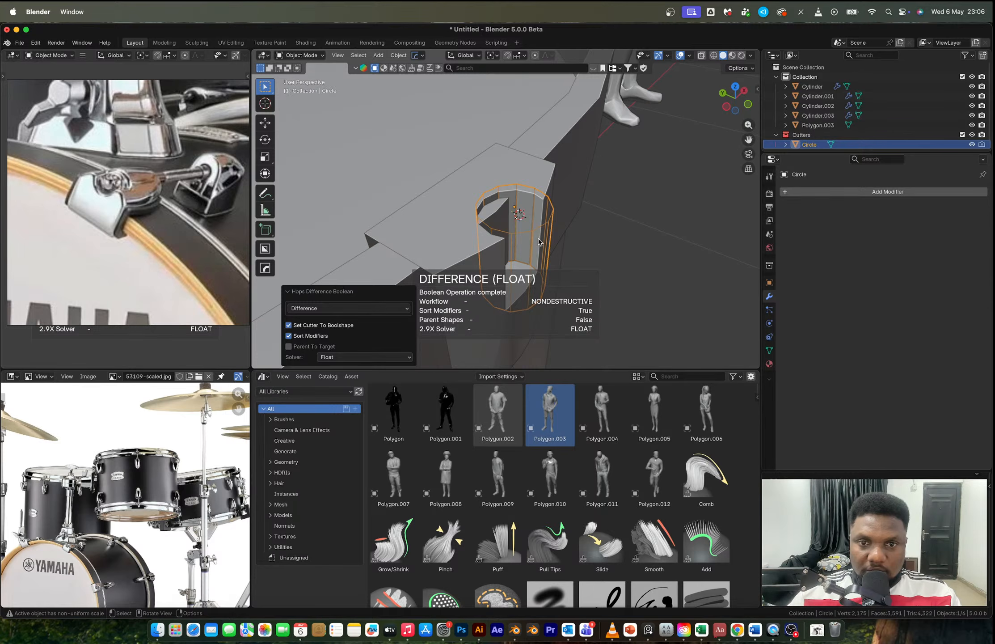
{"action": "middle_click_drag", "start_coordinate": [505, 242], "coordinate": [516, 252]}
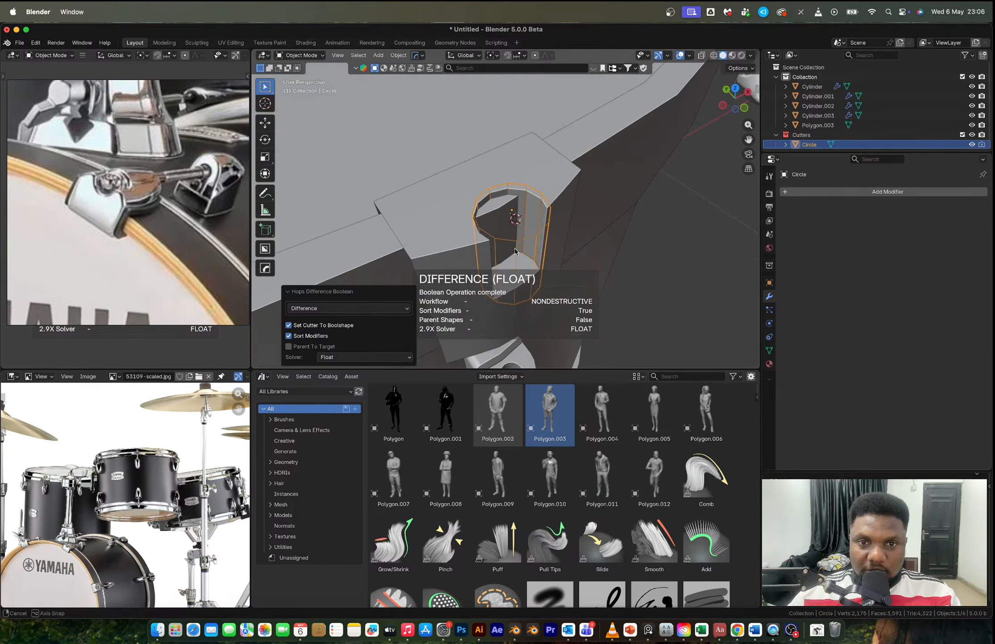
Step: Apply the boolean modifier on the clamp and delete the cutter cylinder
{"action": "left_click", "coordinate": [555, 205]}
{"action": "key", "text": "ctrl+a"}
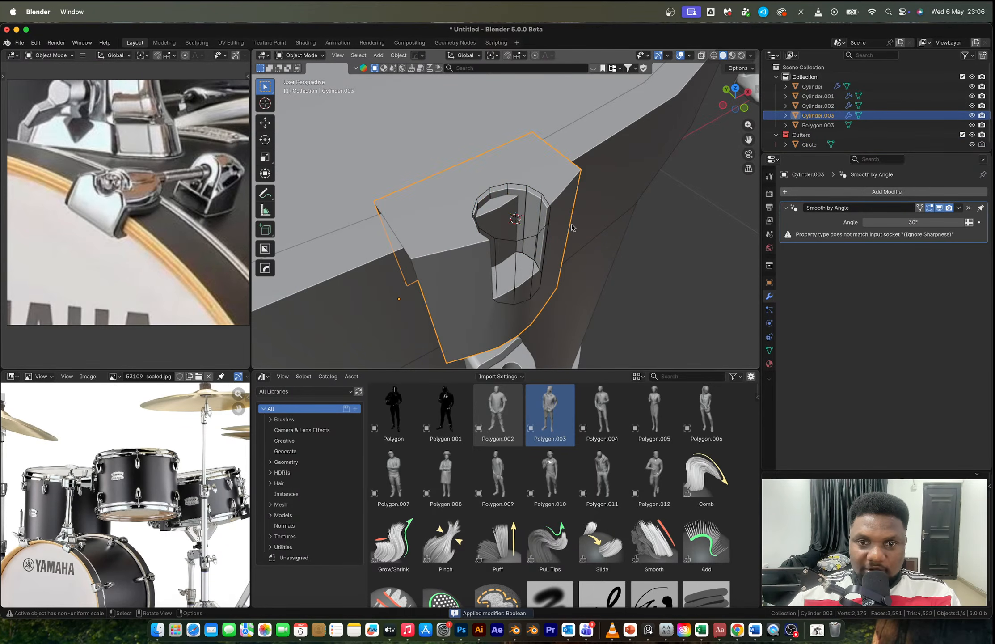
{"action": "left_click", "coordinate": [540, 230]}
{"action": "key", "text": "x"}
{"action": "left_click", "coordinate": [541, 230]}
Step: Merge the two nearly coincident vertices on one side of the notch's upper rim into the last selected one
{"action": "left_click", "coordinate": [547, 204]}
{"action": "key", "text": "Tab"}
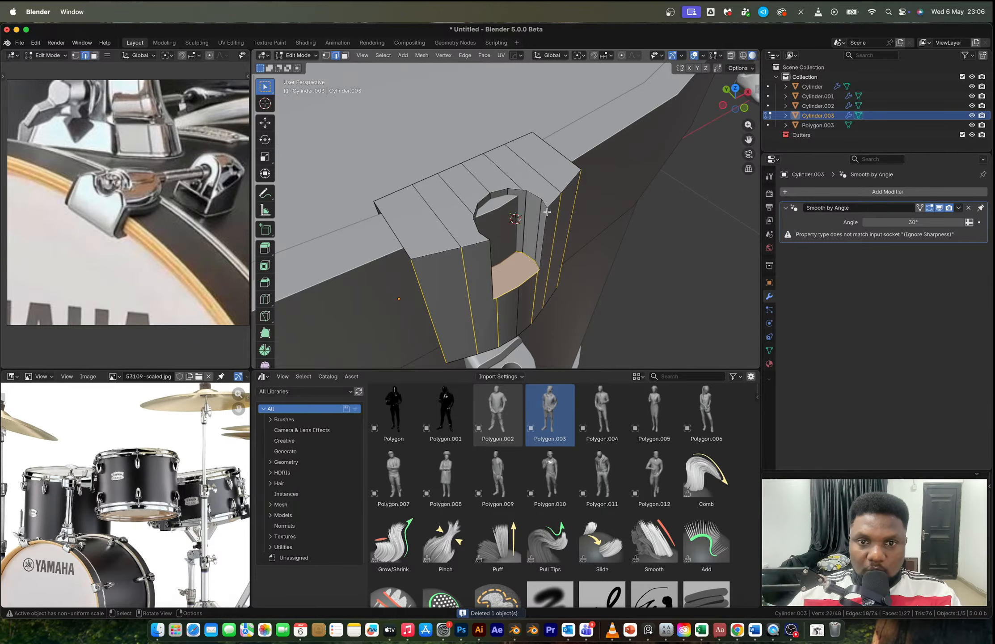
{"action": "scroll", "coordinate": [547, 211], "scroll_direction": "up", "scroll_amount": 1}
{"action": "middle_click_drag", "start_coordinate": [547, 211], "coordinate": [503, 204]}
{"action": "key", "text": "1"}
{"action": "key", "text": "alt+a"}
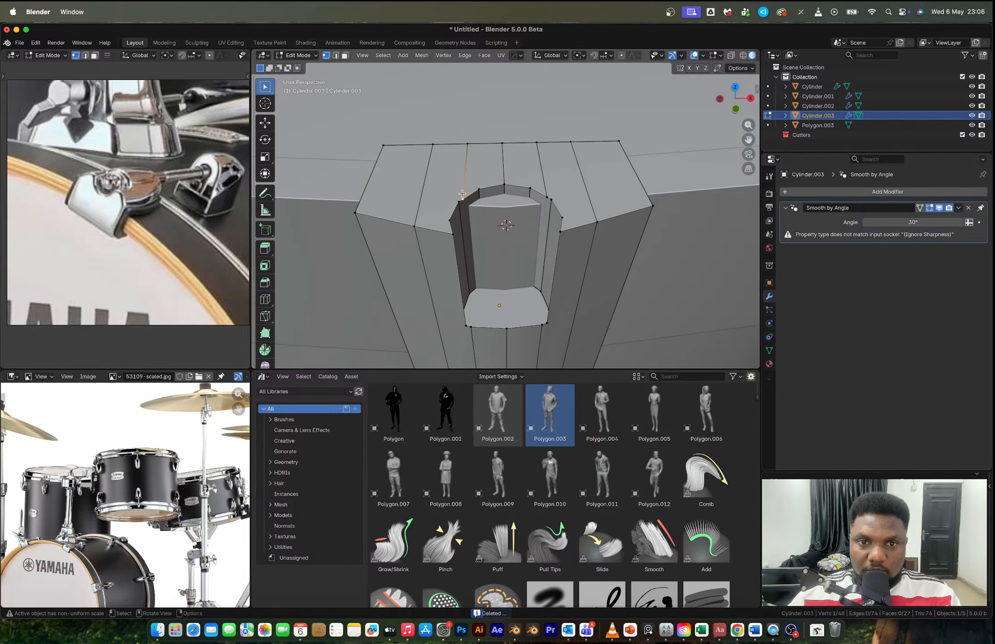
{"action": "key", "text": "2"}
{"action": "left_click", "coordinate": [469, 193]}
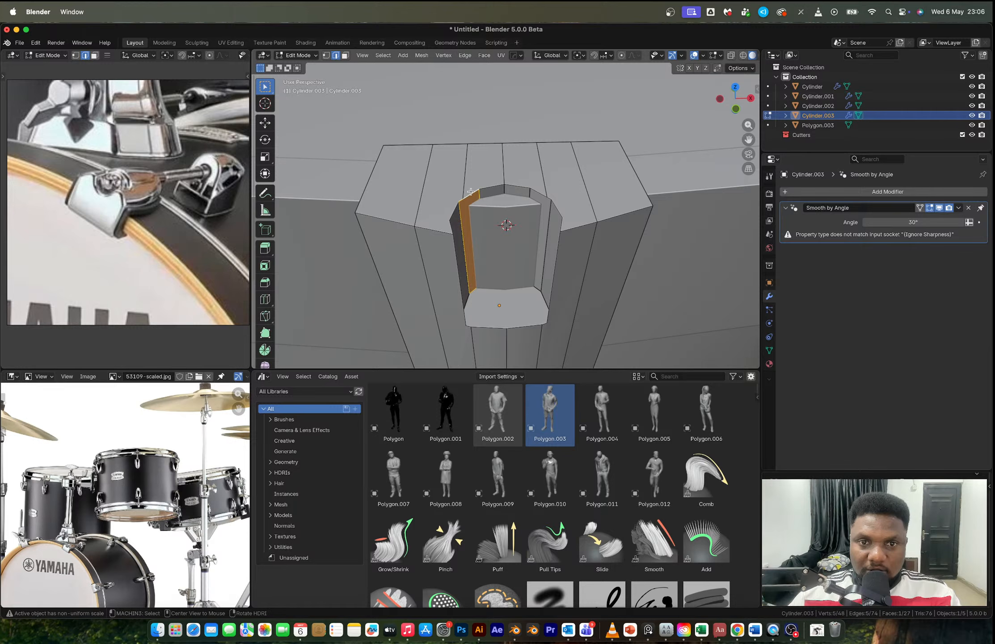
{"action": "left_click", "coordinate": [496, 185], "text": "alt"}
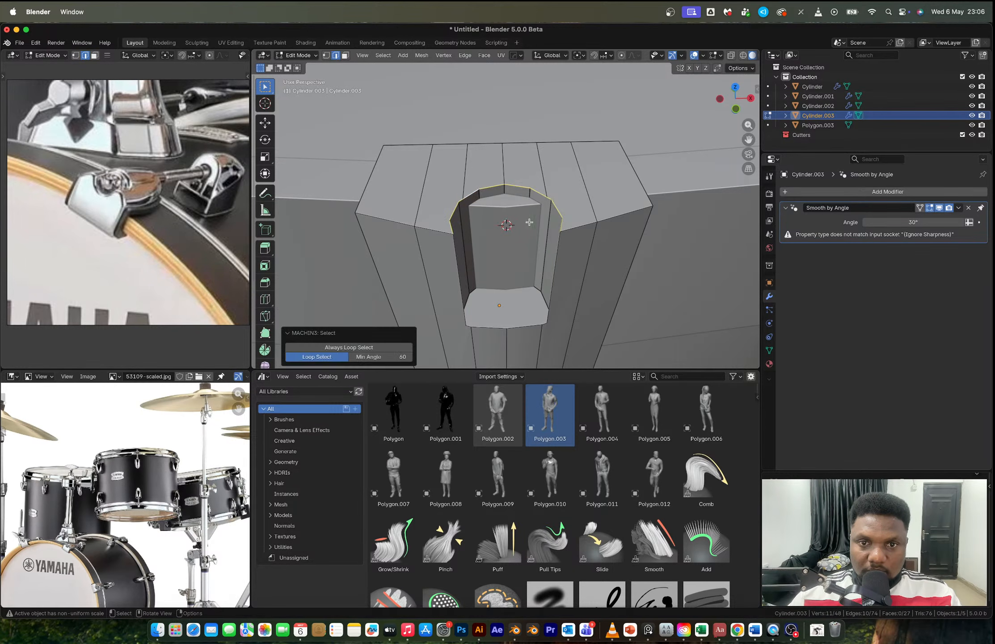
{"action": "key", "text": "1"}
{"action": "left_click", "coordinate": [462, 196]}
{"action": "left_click", "coordinate": [459, 202], "text": "shift"}
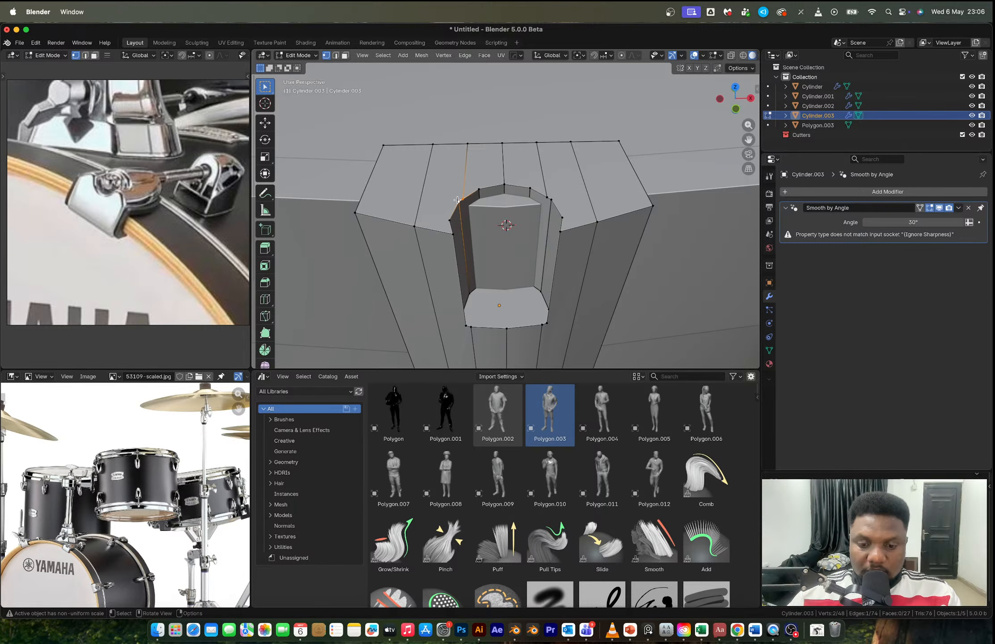
{"action": "key", "text": "m"}
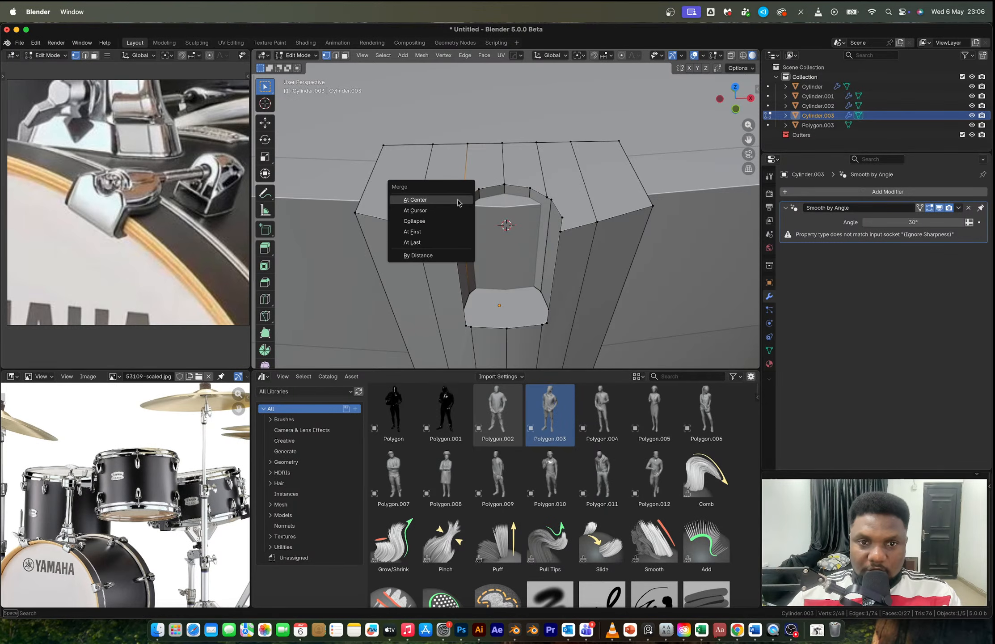
{"action": "left_click", "coordinate": [428, 242]}
Step: Try to merge the vertex pairs at the two front corners of the notch's rim
{"action": "left_click", "coordinate": [450, 219]}
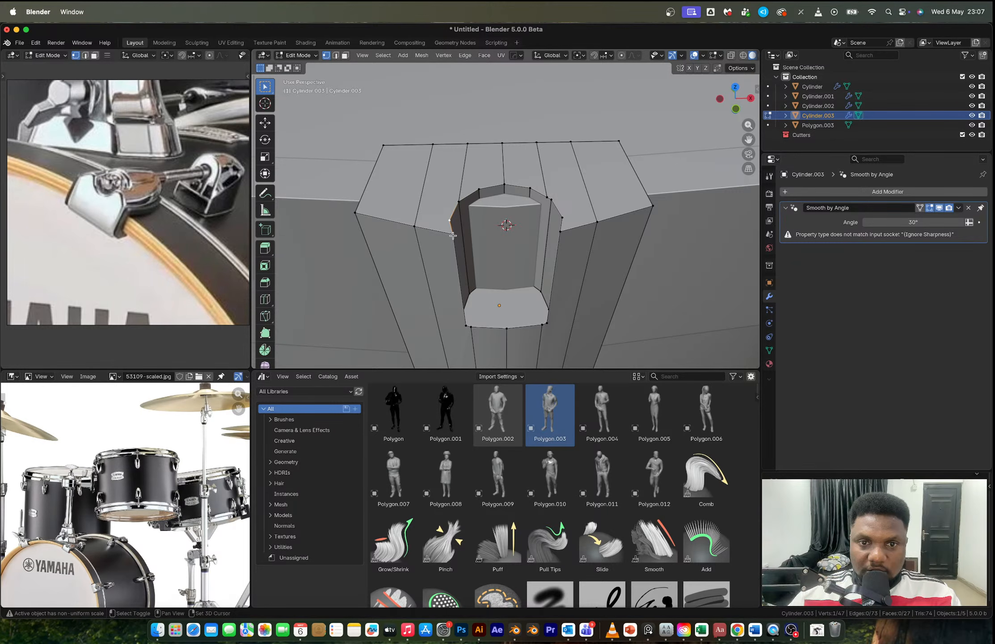
{"action": "left_click", "coordinate": [453, 235], "text": "shift"}
{"action": "key", "text": "shift+r"}
{"action": "left_click", "coordinate": [563, 218]}
{"action": "left_click", "coordinate": [561, 232], "text": "shift"}
{"action": "middle_click_drag", "start_coordinate": [562, 232], "coordinate": [506, 226]}
{"action": "key", "text": "ctrl+z"}
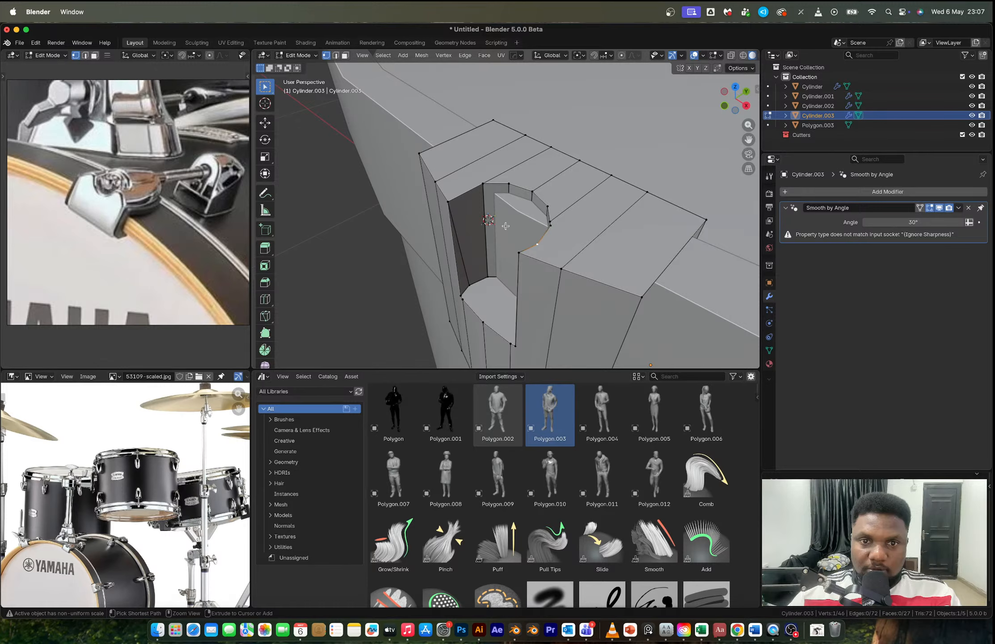
{"action": "key", "text": "ctrl+z"}
{"action": "key", "text": "ctrl+z"}
Step: Loop-cut the clamp's top near its front edge on both sides of the notch, slide factor about 0.72, and connect the cuts to the rim vertices
{"action": "key", "text": "ctrl+r"}
{"action": "left_click", "coordinate": [455, 171]}
{"action": "left_click", "coordinate": [419, 178]}
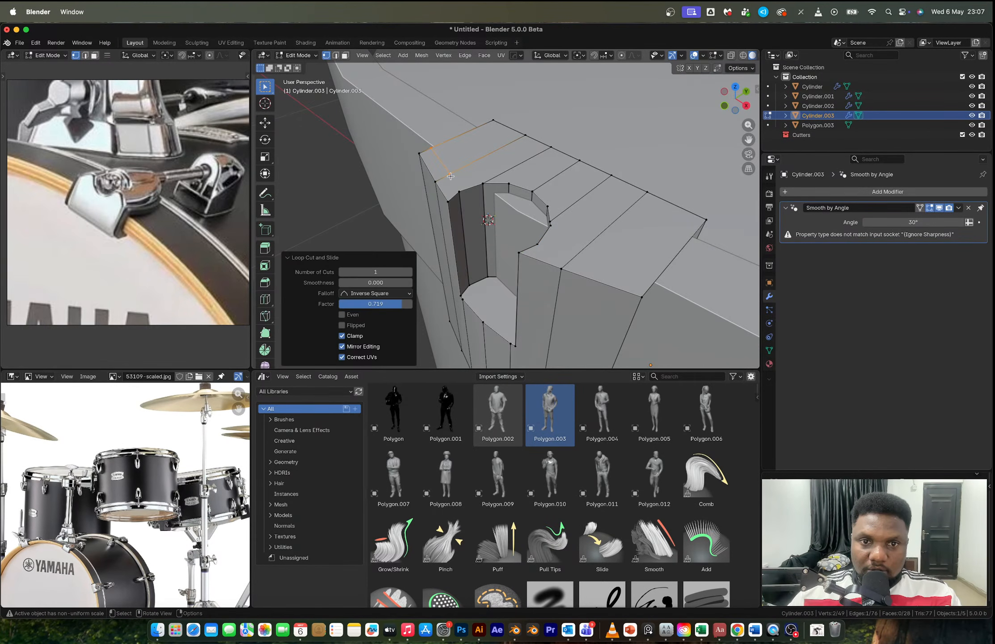
{"action": "key", "text": "j"}
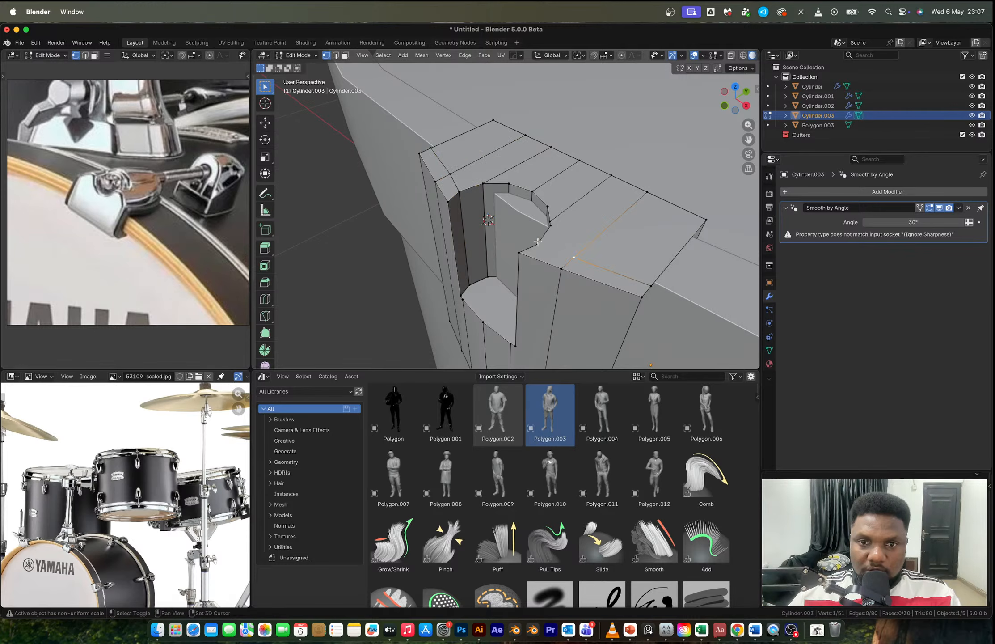
{"action": "left_click", "coordinate": [540, 242], "text": "shift"}
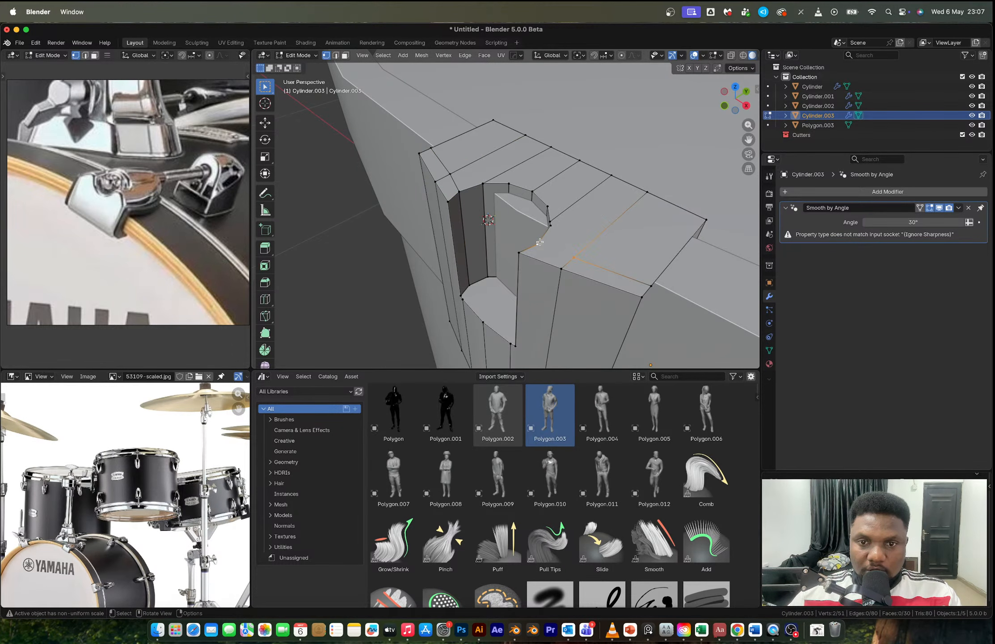
{"action": "middle_click_drag", "start_coordinate": [540, 242], "coordinate": [547, 341]}
{"action": "key", "text": "j"}
Step: Merge the close vertex pair on the notch rim's other side at last, and connect a new cut on the top's back edge to the rim
{"action": "key", "text": "m"}
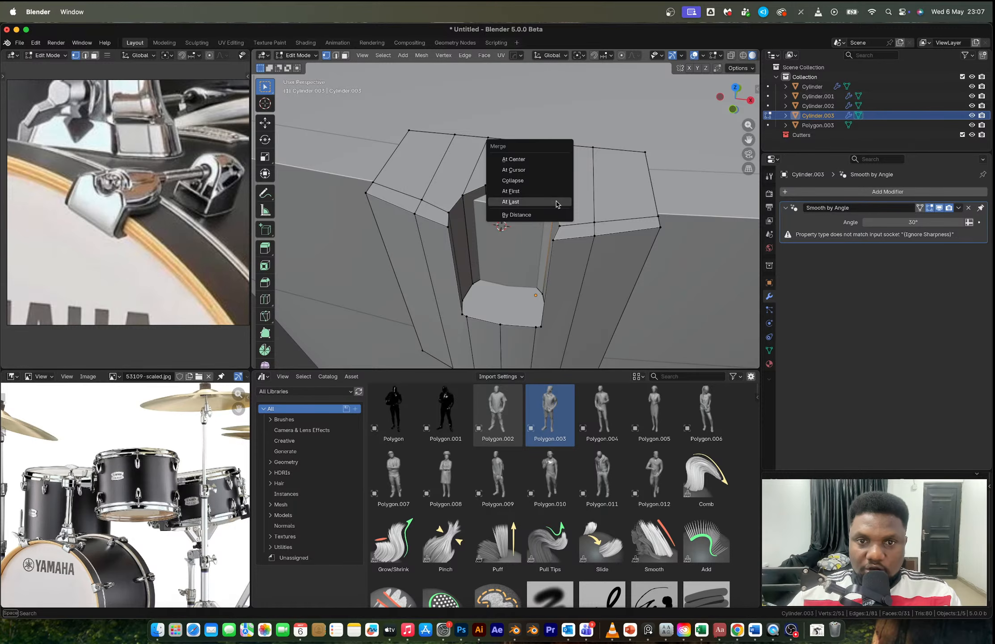
{"action": "left_click", "coordinate": [557, 203]}
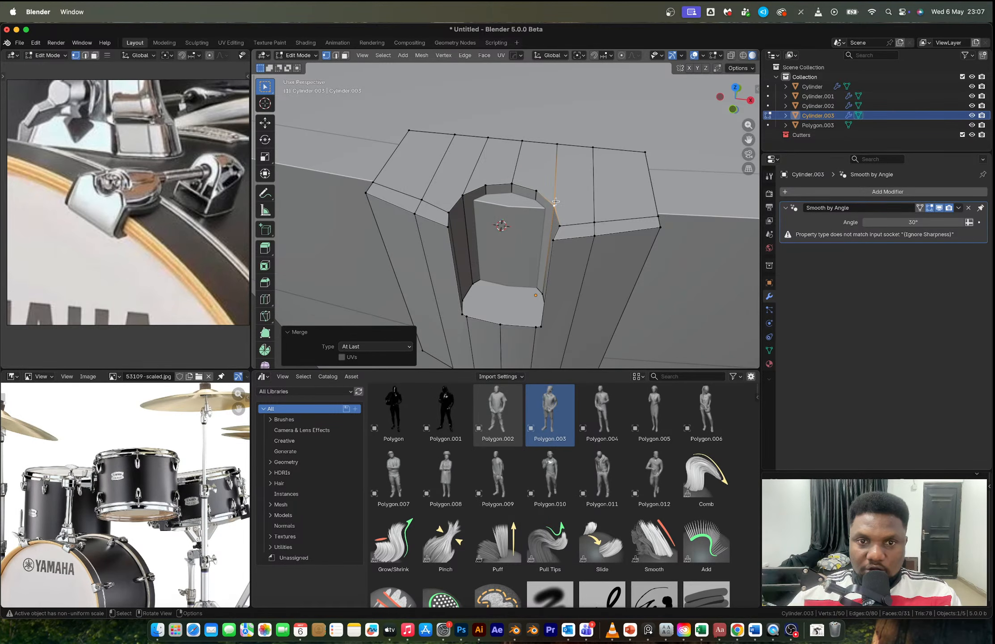
{"action": "middle_click_drag", "start_coordinate": [556, 202], "coordinate": [535, 135]}
{"action": "key", "text": "ctrl+r"}
{"action": "left_click", "coordinate": [534, 143]}
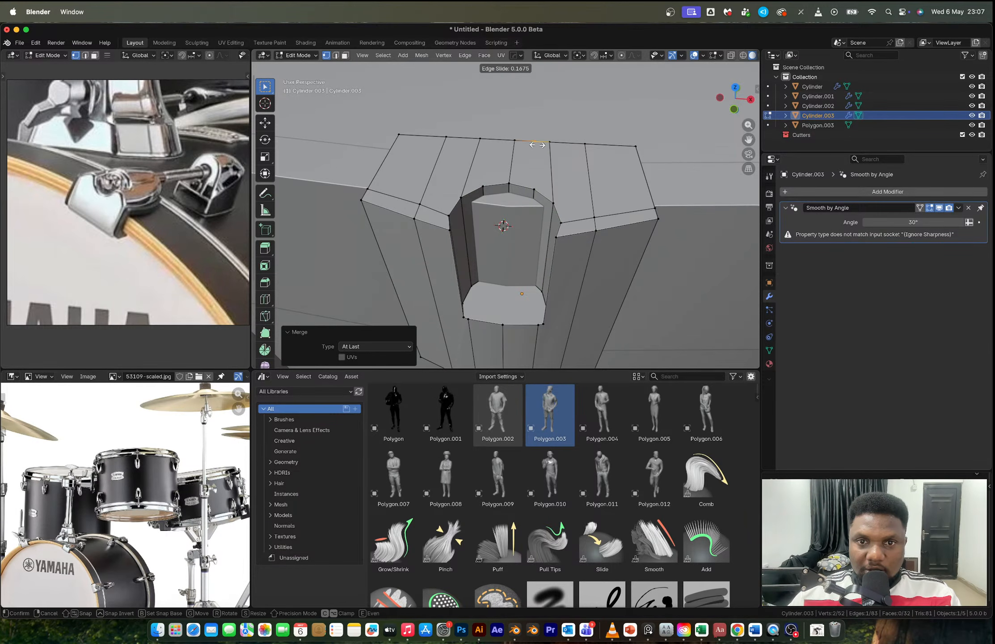
{"action": "left_click", "coordinate": [537, 144]}
{"action": "left_click", "coordinate": [532, 192]}
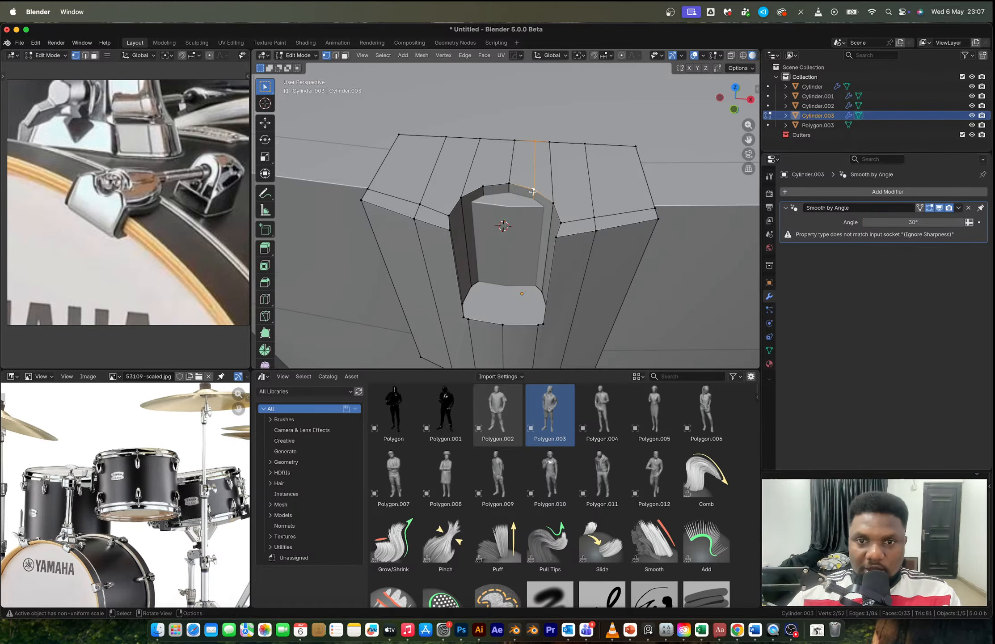
{"action": "key", "text": "Tab"}
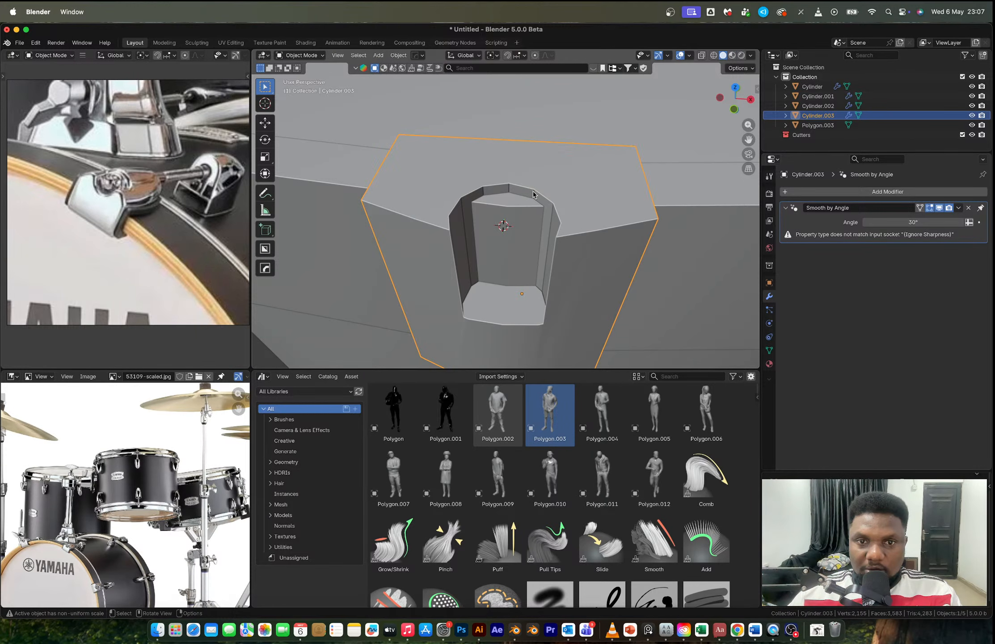
Step: Set the clamp's origin to its geometry's bounds center, mirror it across X with bisect, and apply the mirror modifier
{"action": "right_click", "coordinate": [535, 291]}
{"action": "mouse_move", "coordinate": [537, 291]}
{"action": "left_click", "coordinate": [620, 305]}
{"action": "key", "text": "alt+x"}
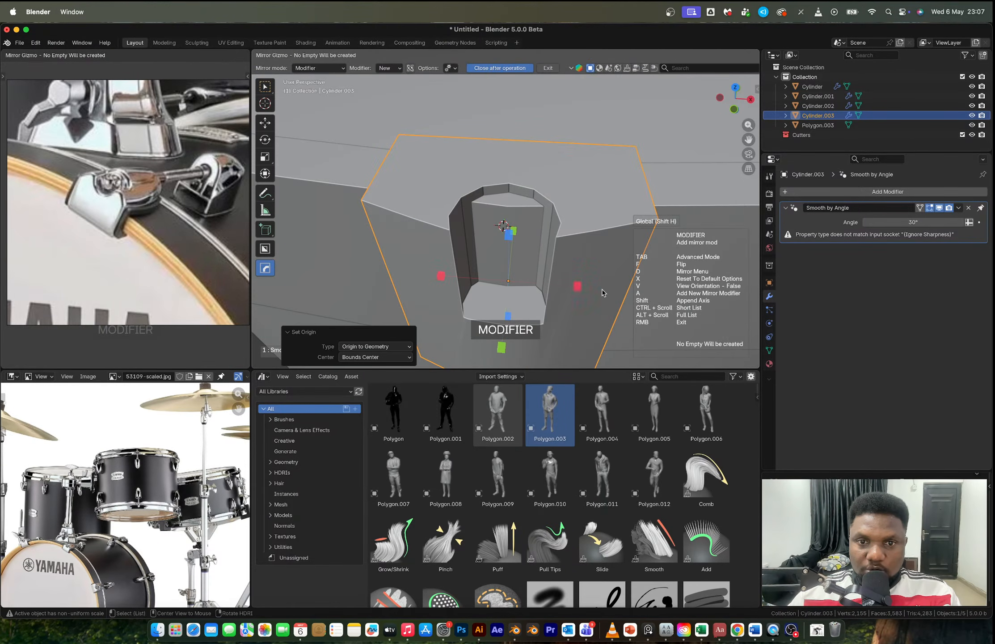
{"action": "left_click", "coordinate": [601, 288]}
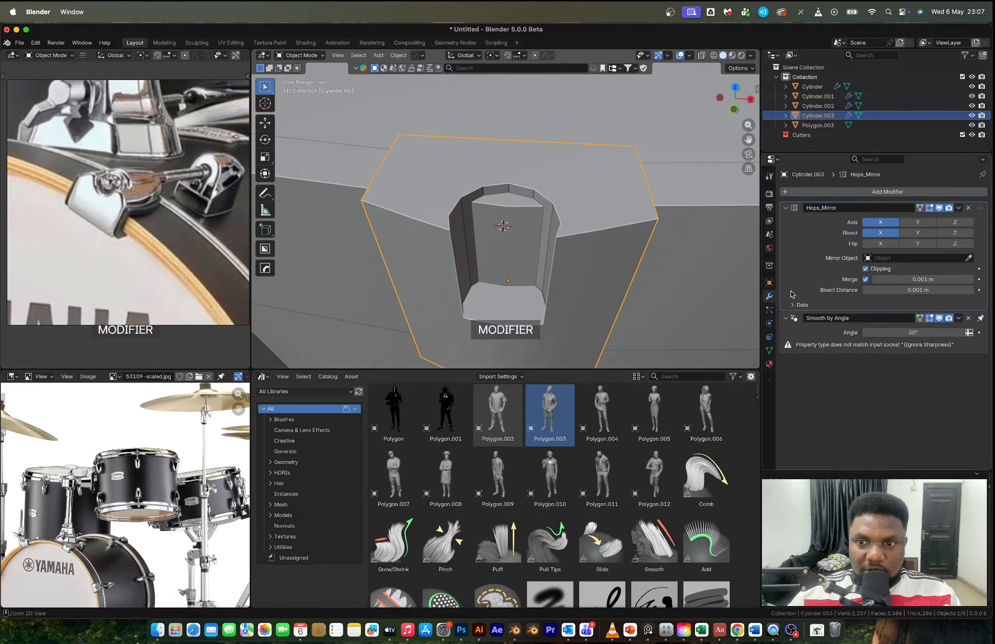
{"action": "key", "text": "ctrl+a"}
Step: Merge the two close vertices at one front corner of the notch floor into the last selected one
{"action": "key", "text": "Tab"}
{"action": "scroll", "coordinate": [542, 214], "scroll_direction": "up", "scroll_amount": 1}
{"action": "mouse_move", "coordinate": [542, 213]}
{"action": "middle_mouse_down"}
{"action": "mouse_move", "coordinate": [507, 201]}
{"action": "mouse_move", "coordinate": [544, 198]}
{"action": "middle_mouse_up"}
{"action": "middle_click_drag", "start_coordinate": [543, 282], "coordinate": [542, 193], "text": "shift"}
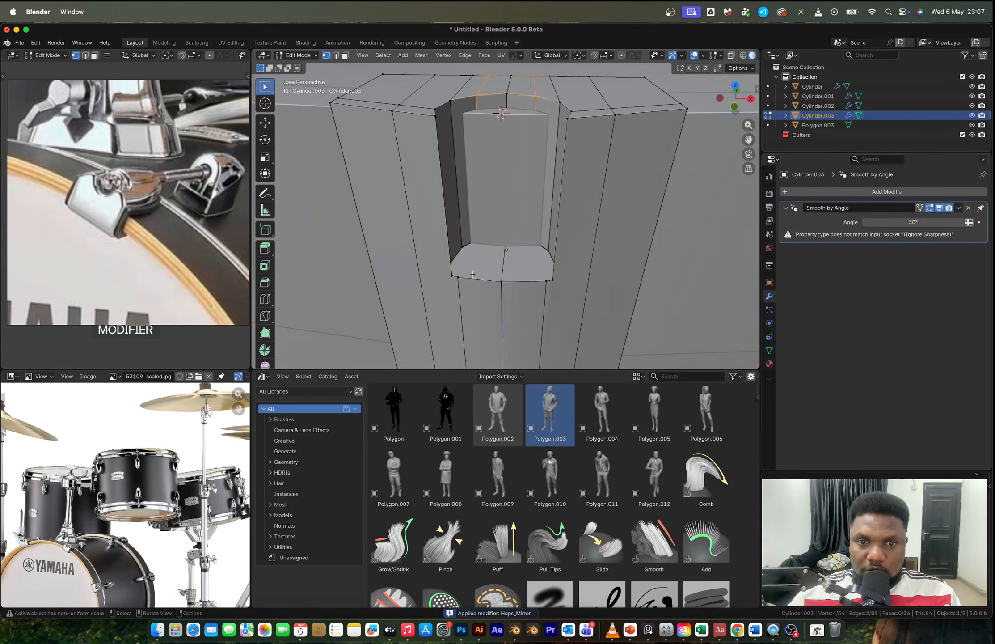
{"action": "left_click", "coordinate": [461, 278]}
{"action": "left_click", "coordinate": [450, 280], "text": "shift"}
{"action": "key", "text": "m"}
{"action": "key", "text": "l"}
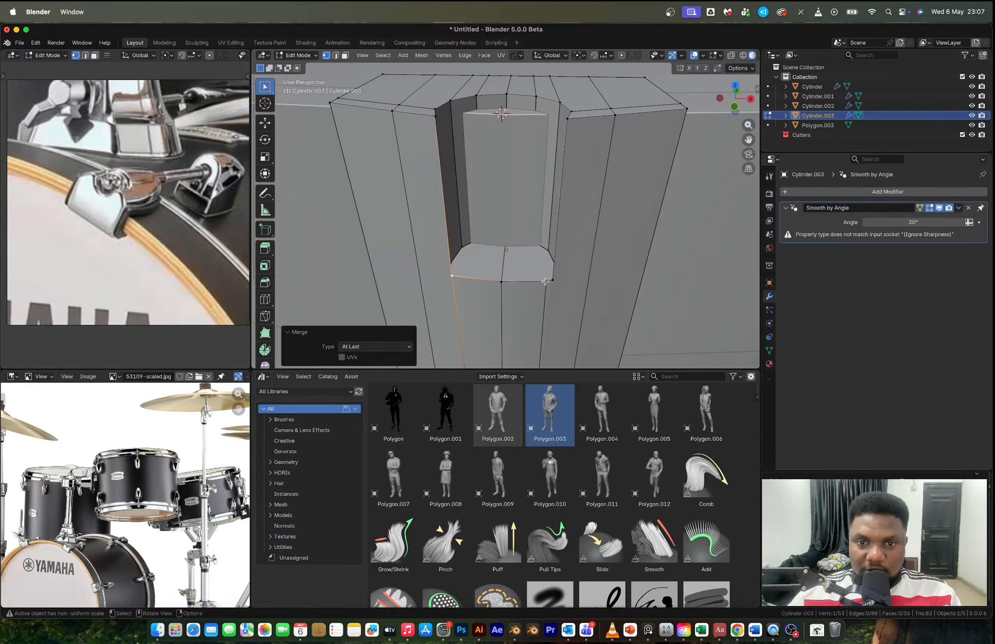
Step: Merge the close vertex pair at the notch floor's opposite front corner at last
{"action": "left_click", "coordinate": [547, 280]}
{"action": "left_click", "coordinate": [553, 280], "text": "shift"}
{"action": "key", "text": "m"}
{"action": "key", "text": "l"}
{"action": "middle_click_drag", "start_coordinate": [553, 281], "coordinate": [599, 233]}
{"action": "key", "text": "Tab"}
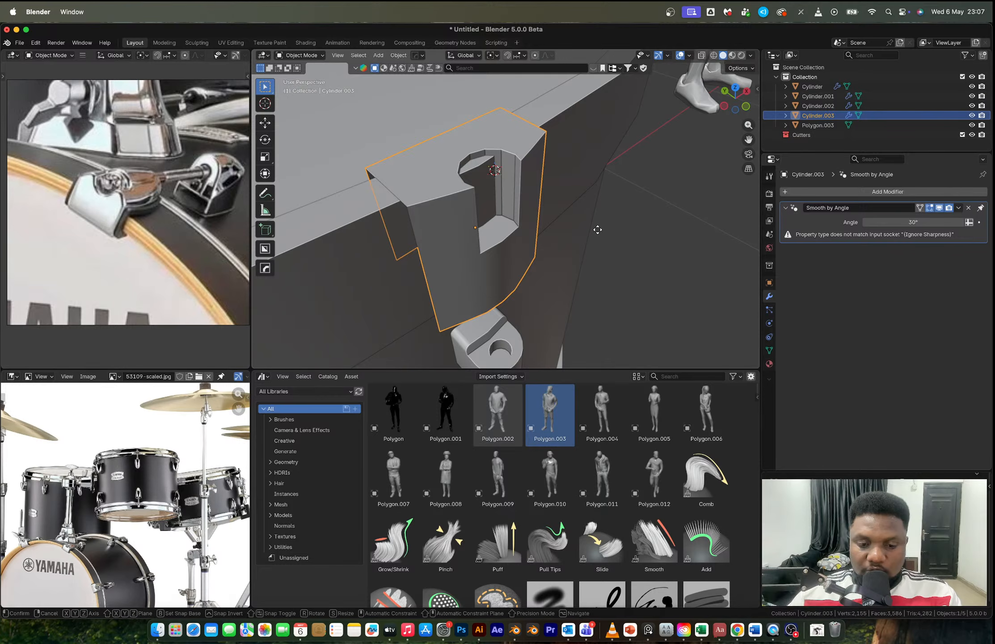
{"action": "key", "text": "g"}
{"action": "key", "text": "y"}
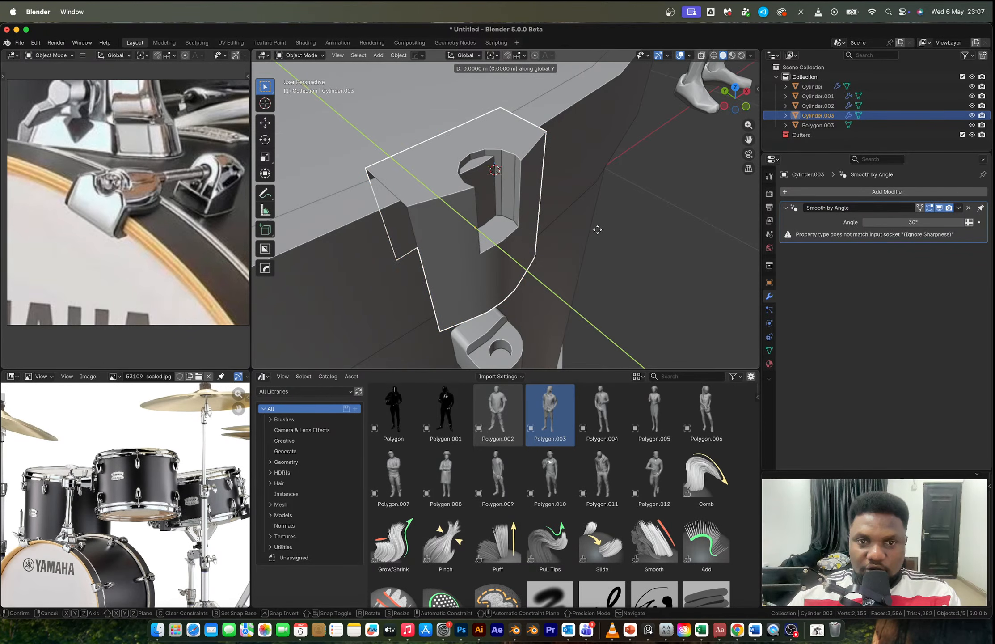
{"action": "left_click", "coordinate": [598, 230]}
Step: Merge all of the clamp's vertices by distance
{"action": "middle_click_drag", "start_coordinate": [598, 230], "coordinate": [528, 228]}
{"action": "key", "text": "Tab"}
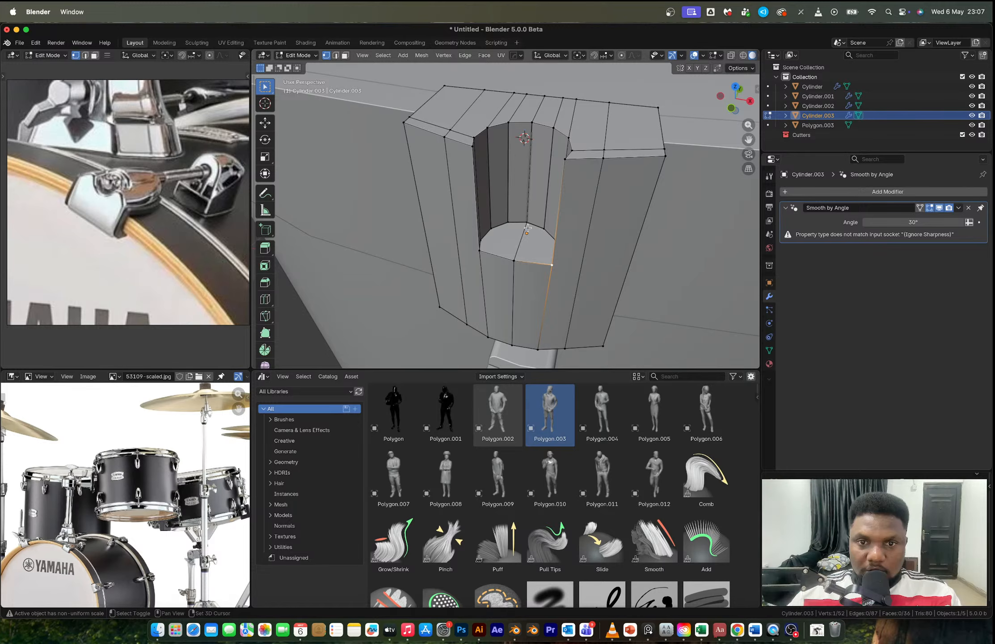
{"action": "key", "text": "a"}
{"action": "scroll", "coordinate": [527, 228], "scroll_direction": "up", "scroll_amount": 3}
{"action": "key", "text": "m"}
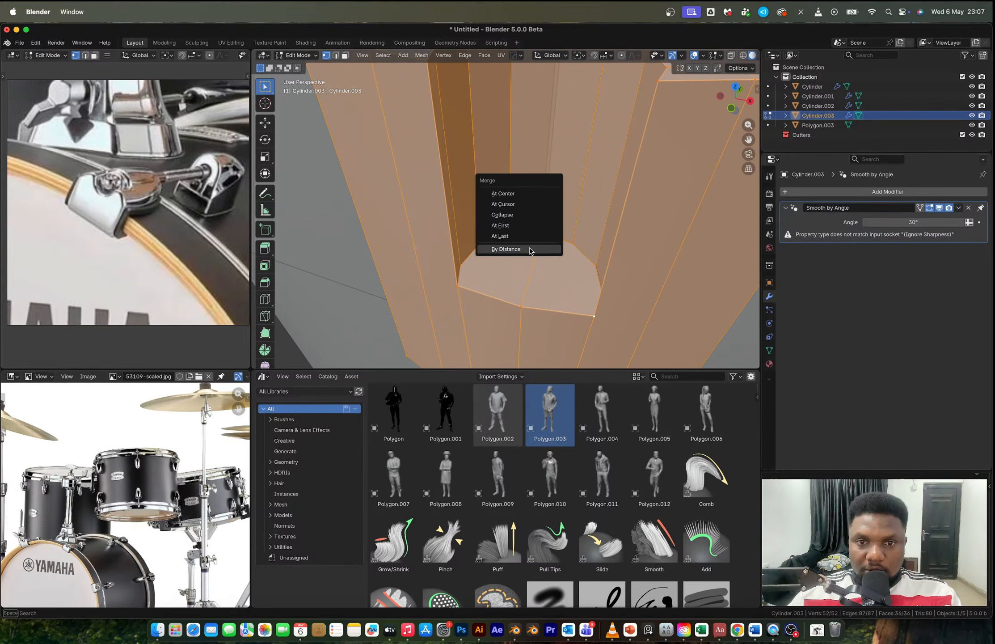
{"action": "left_click", "coordinate": [530, 249]}
Step: Examine the notch floor's vertices and edges from several angles, including in see-through display
{"action": "left_click", "coordinate": [530, 241]}
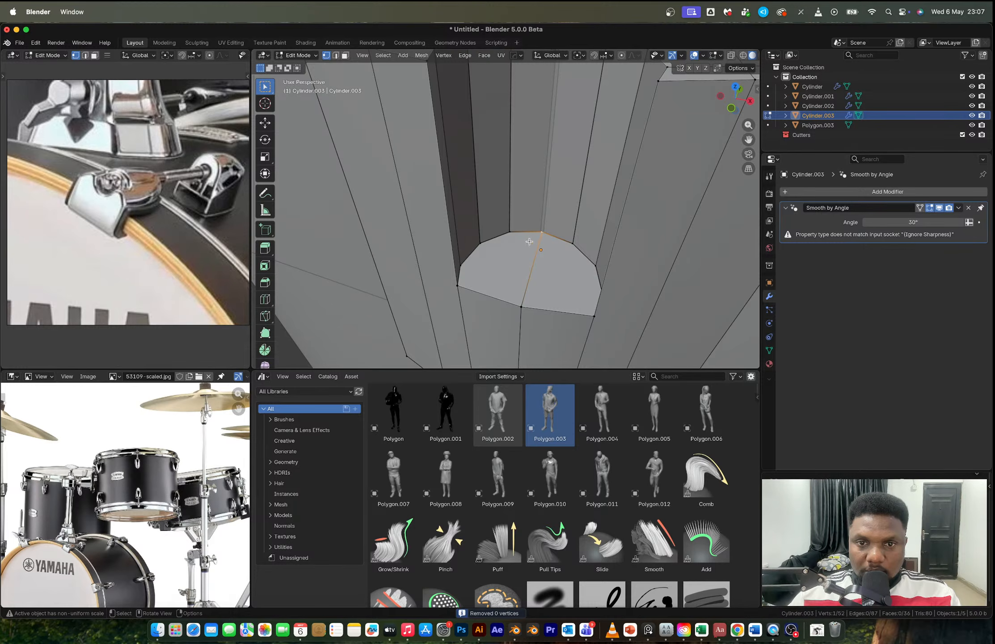
{"action": "scroll", "coordinate": [539, 235], "scroll_direction": "down", "scroll_amount": 8}
{"action": "scroll", "coordinate": [522, 218], "scroll_direction": "up", "scroll_amount": 8}
{"action": "middle_click_drag", "start_coordinate": [506, 222], "coordinate": [564, 242]}
{"action": "key", "text": "alt+z"}
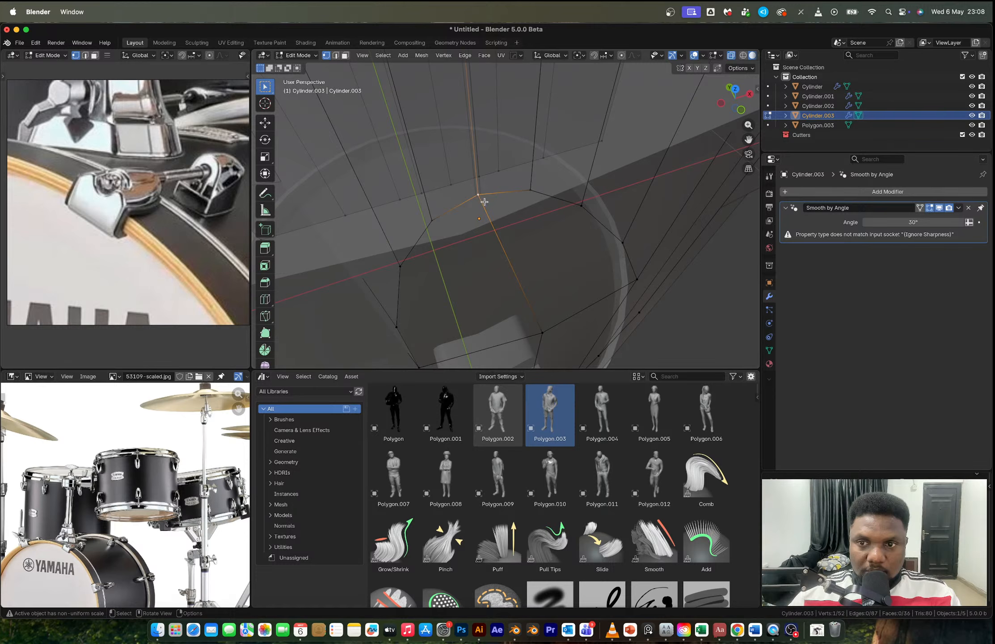
{"action": "key", "text": "Tab"}
{"action": "key", "text": "Tab"}
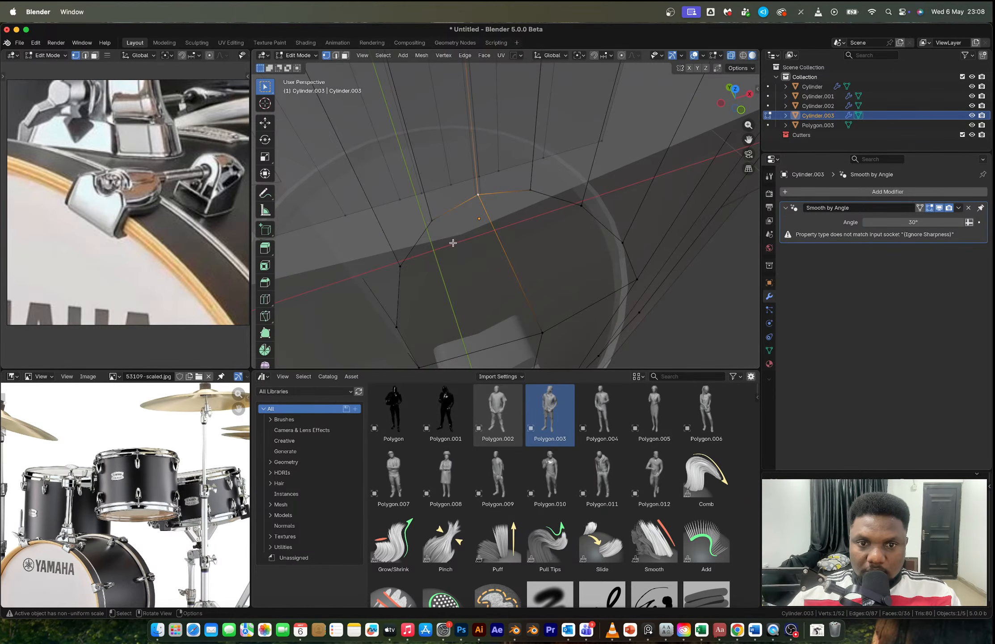
{"action": "scroll", "coordinate": [483, 274], "scroll_direction": "down", "scroll_amount": 1}
{"action": "key", "text": "alt+z"}
{"action": "middle_click_drag", "start_coordinate": [488, 278], "coordinate": [532, 221]}
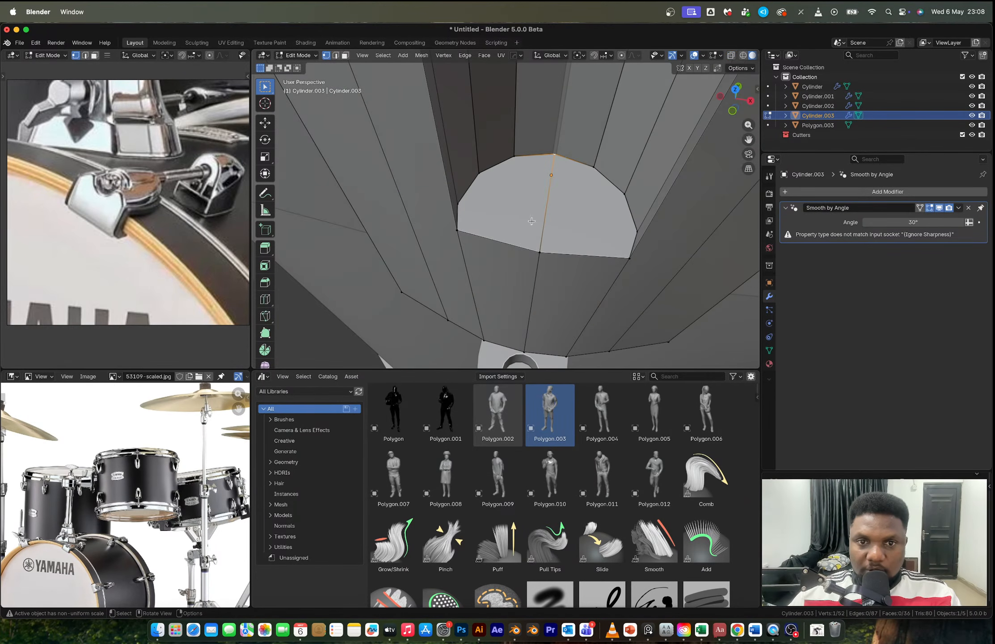
Step: Connect the opposite side vertices across the notch floor, using the front pair and the pair behind it
{"action": "left_click", "coordinate": [635, 230]}
{"action": "left_click", "coordinate": [459, 205], "text": "shift"}
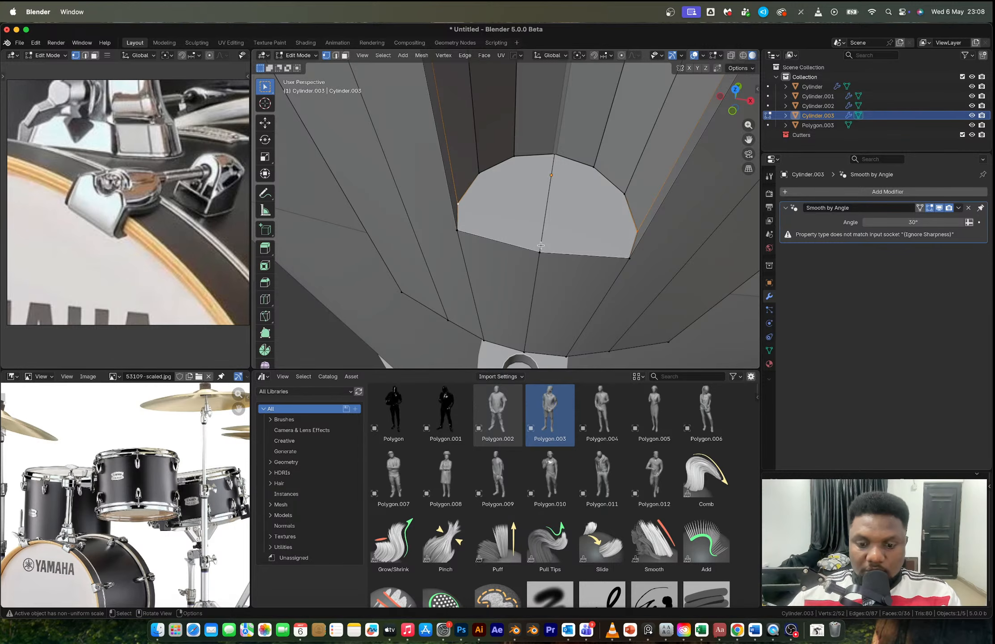
{"action": "key", "text": "j"}
{"action": "left_click", "coordinate": [626, 193]}
{"action": "left_click", "coordinate": [490, 186], "text": "shift"}
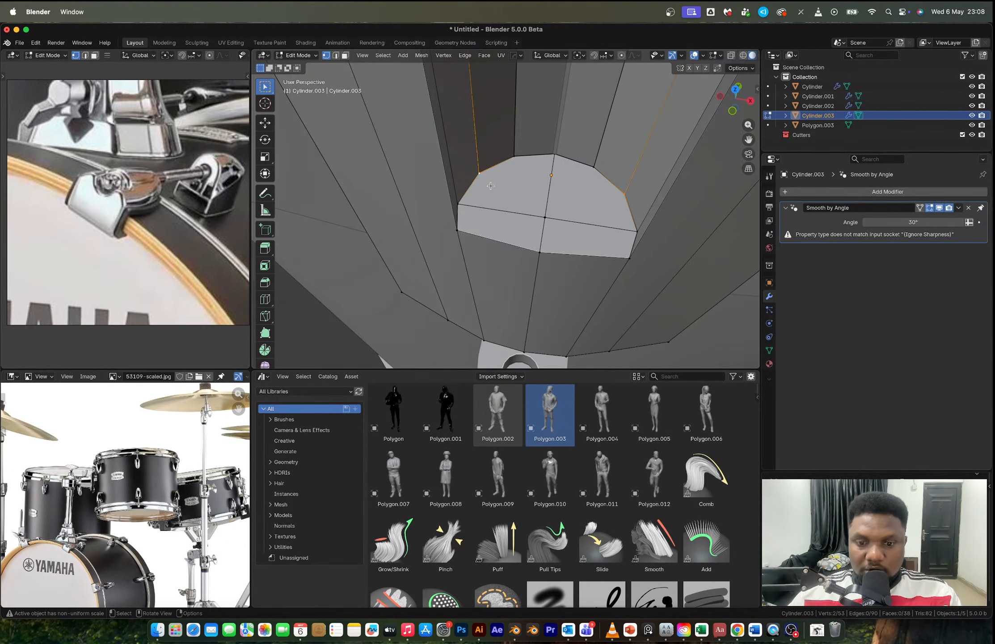
Step: Try a centred loop cut lengthwise through one half of the notch floor, and undo it
{"action": "key", "text": "ctrl+r"}
{"action": "left_click", "coordinate": [500, 242]}
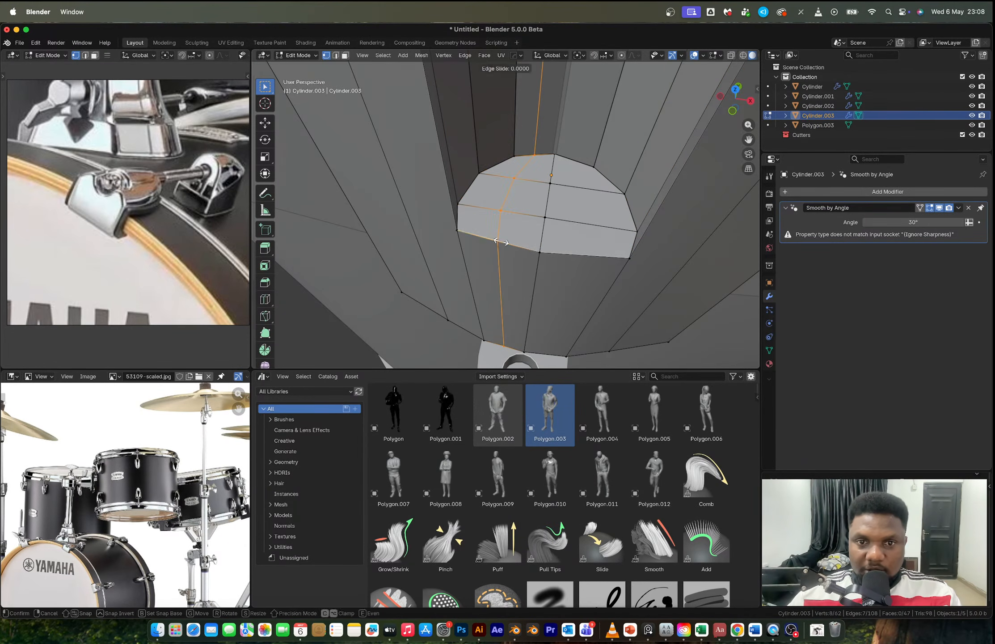
{"action": "right_click", "coordinate": [500, 242]}
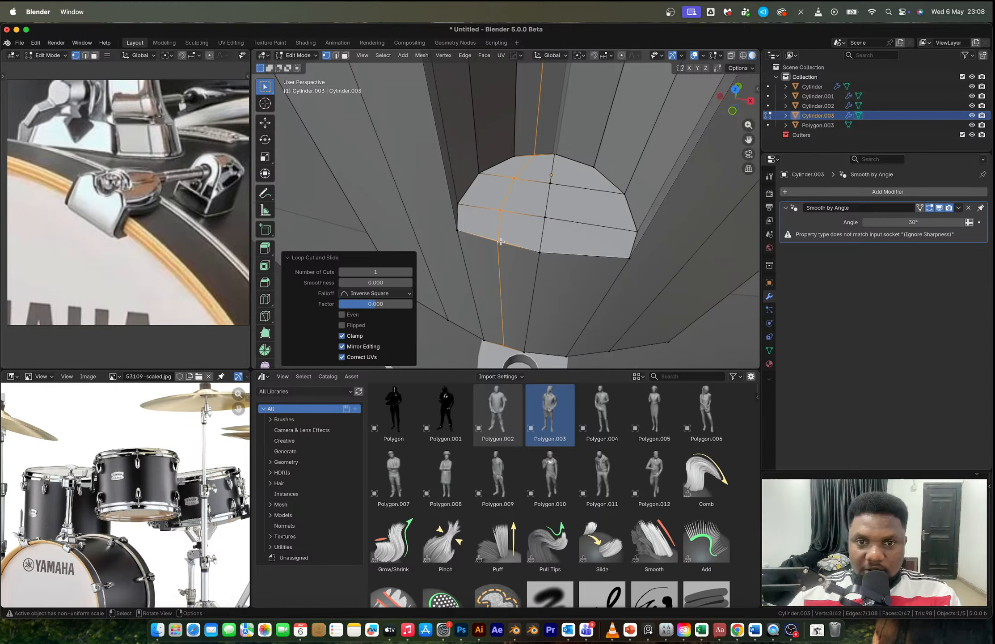
{"action": "key", "text": "super+z"}
{"action": "key", "text": "j"}
Step: Knife-cut from a back vertex of the notch floor across the floor and down to the clamp's lower edge
{"action": "key", "text": "k"}
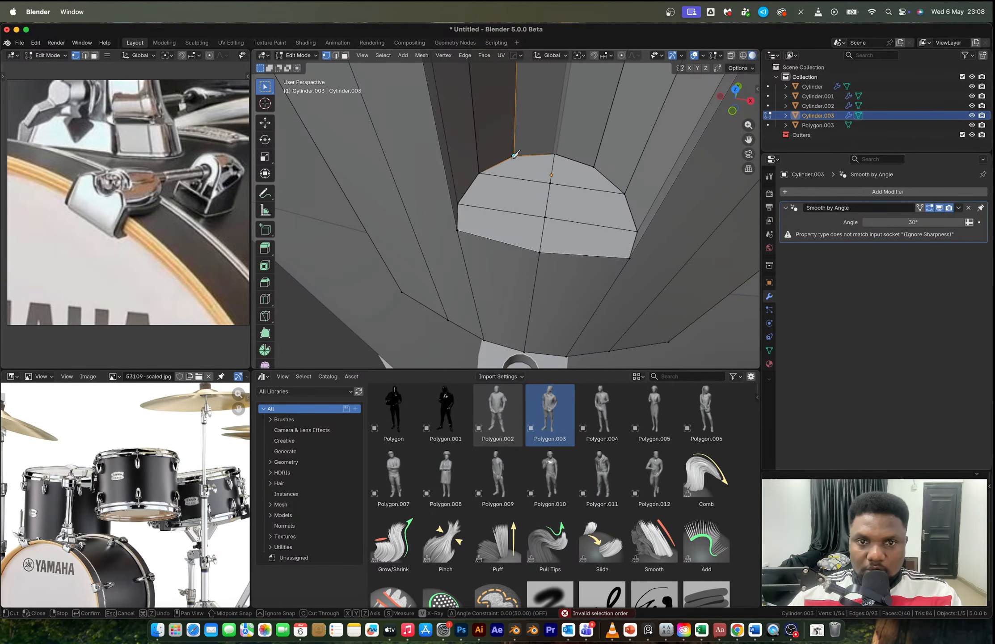
{"action": "left_click", "coordinate": [514, 156]}
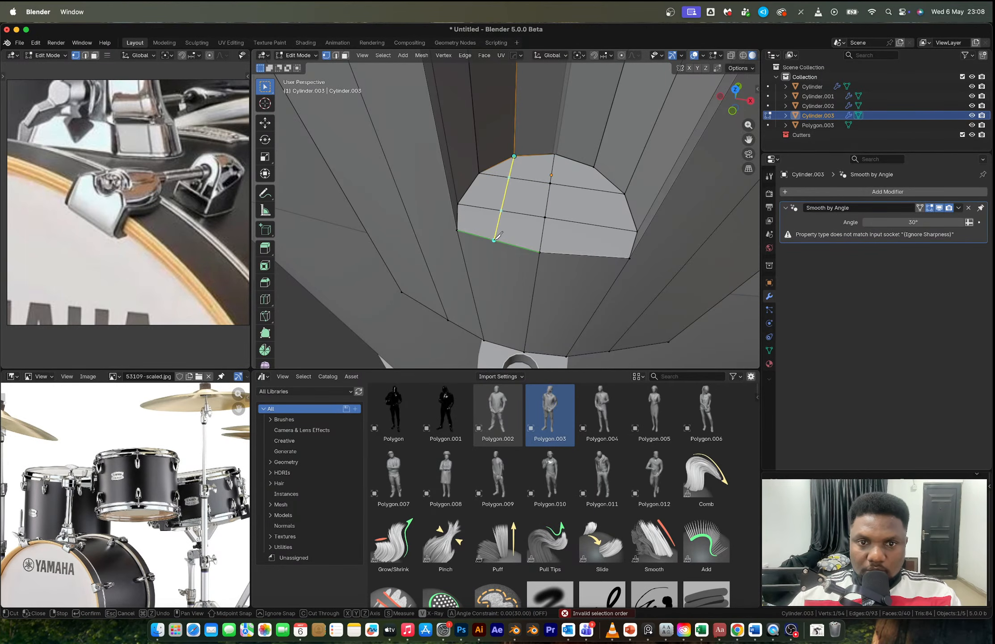
{"action": "left_click", "coordinate": [499, 344]}
{"action": "key", "text": "Return"}
{"action": "key", "text": "Tab"}
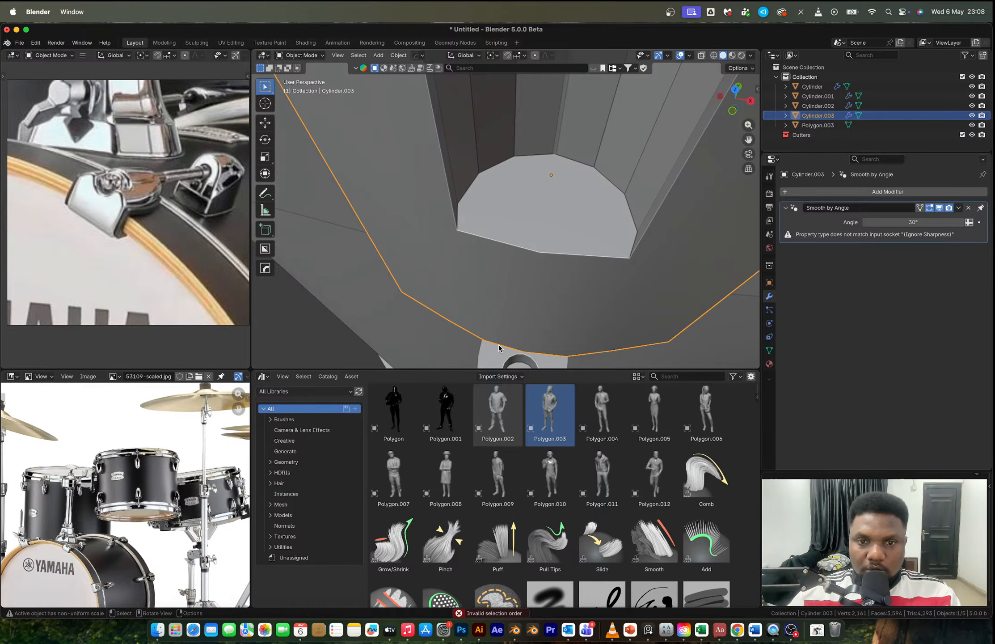
Step: Mirror the clamp's new cut to its other half and apply the mirror modifier
{"action": "scroll", "coordinate": [564, 258], "scroll_direction": "down", "scroll_amount": 3}
{"action": "key", "text": "alt+x"}
{"action": "left_click", "coordinate": [465, 181]}
{"action": "key", "text": "ctrl+a"}
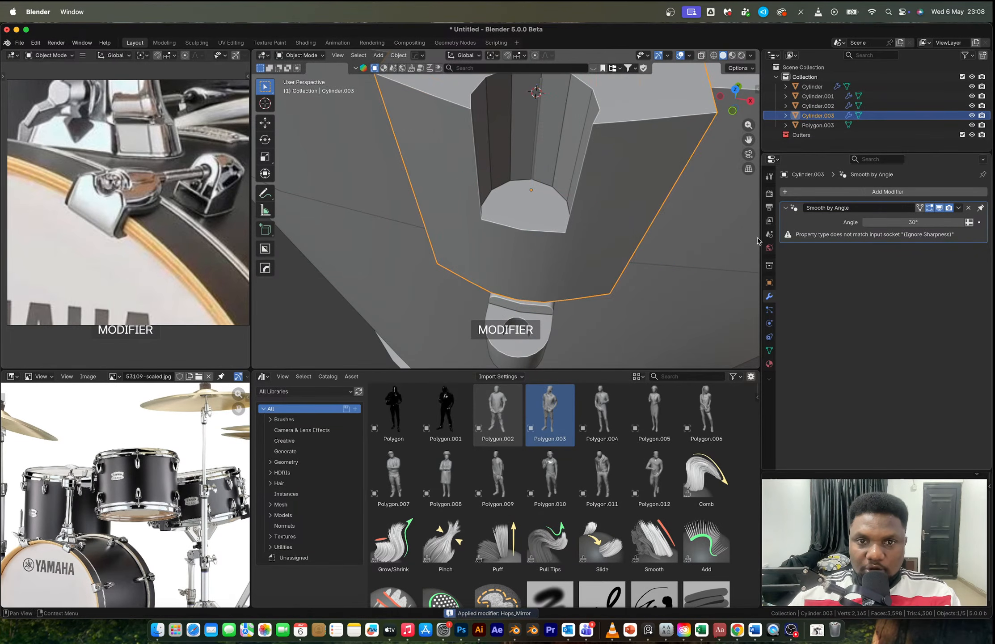
{"action": "key", "text": "Tab"}
{"action": "key", "text": "Tab"}
{"action": "scroll", "coordinate": [572, 190], "scroll_direction": "down", "scroll_amount": 5}
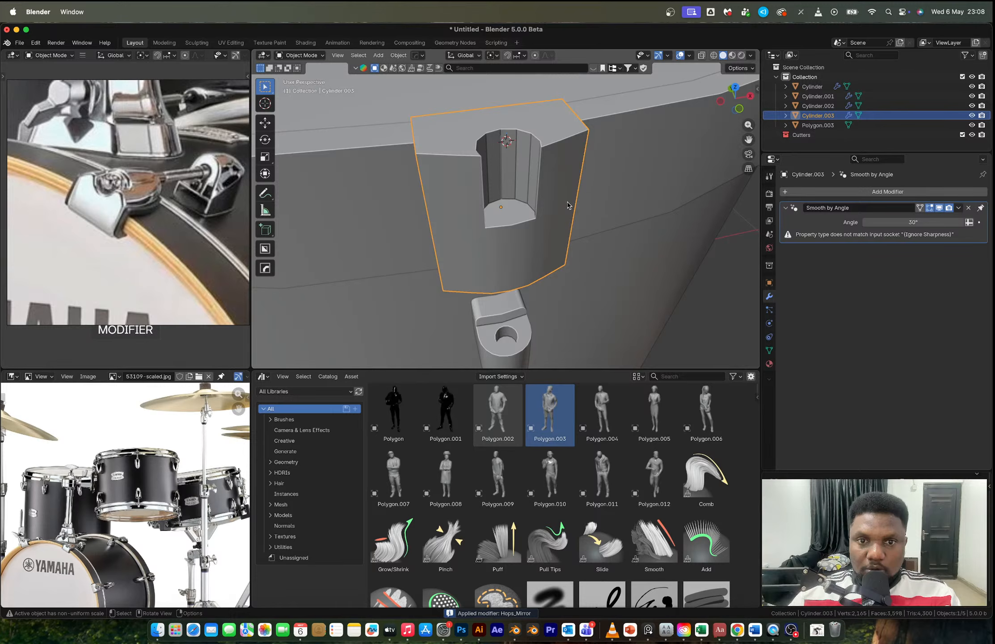
{"action": "middle_click_drag", "start_coordinate": [568, 205], "coordinate": [484, 205]}
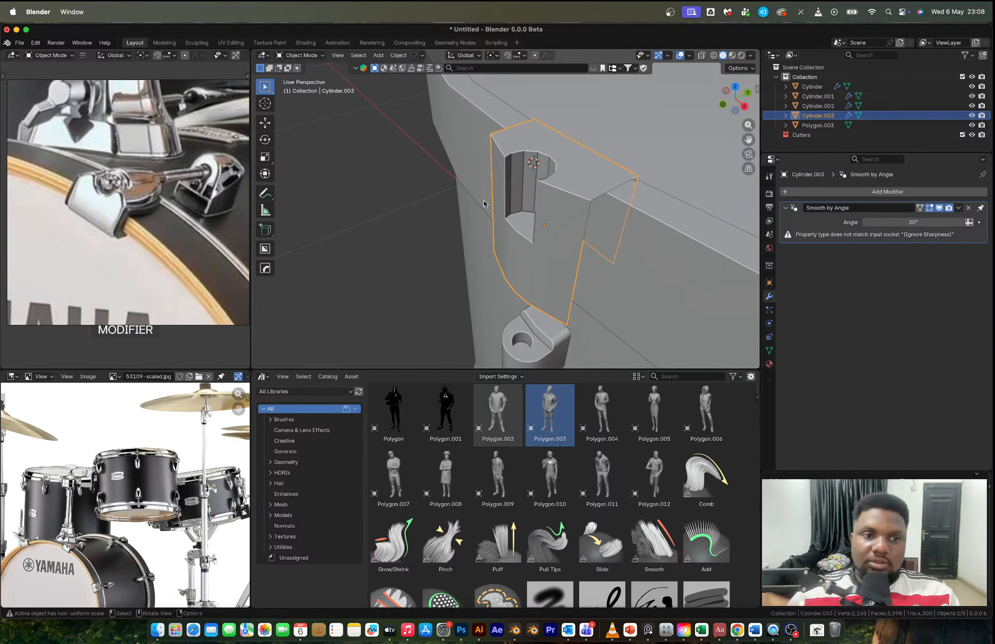
Step: Move the selected faces of the clamp's back leg, behind the hoop, along the Y axis
{"action": "key", "text": "Tab"}
{"action": "middle_click_drag", "start_coordinate": [484, 204], "coordinate": [416, 218]}
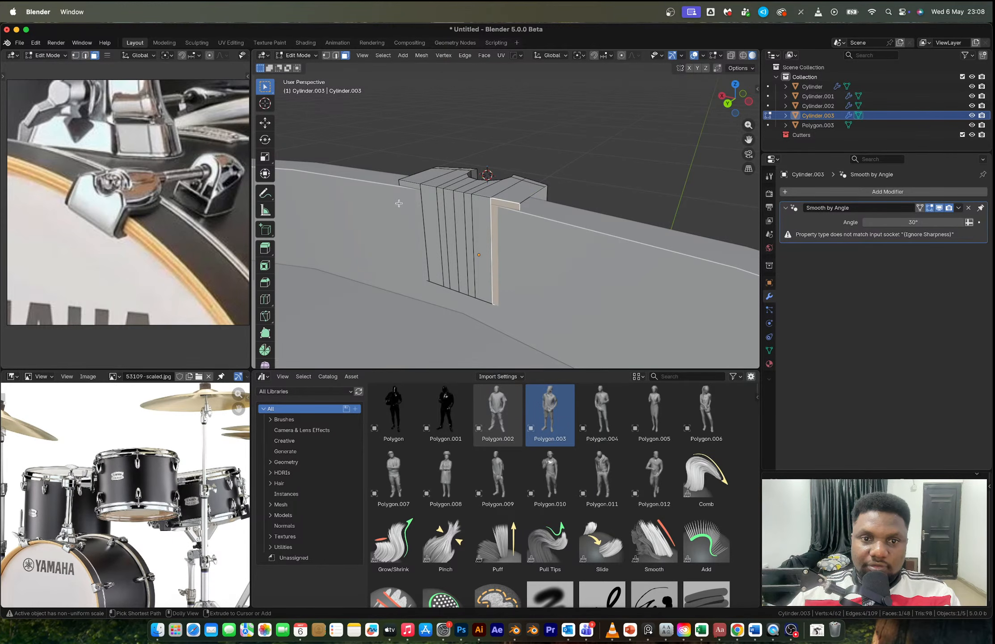
{"action": "left_click", "coordinate": [402, 202], "text": "ctrl"}
{"action": "key", "text": "g"}
{"action": "key", "text": "y"}
{"action": "left_click", "coordinate": [481, 247]}
Step: Try a four-segment bevel on the clamp's front and back top edges, offset about 0.0109 m, and undo it
{"action": "key", "text": "2"}
{"action": "left_click", "coordinate": [499, 206], "text": "alt"}
{"action": "middle_click_drag", "start_coordinate": [500, 206], "coordinate": [554, 192]}
{"action": "left_click", "coordinate": [480, 209], "text": "alt+shift"}
{"action": "key", "text": "ctrl+b"}
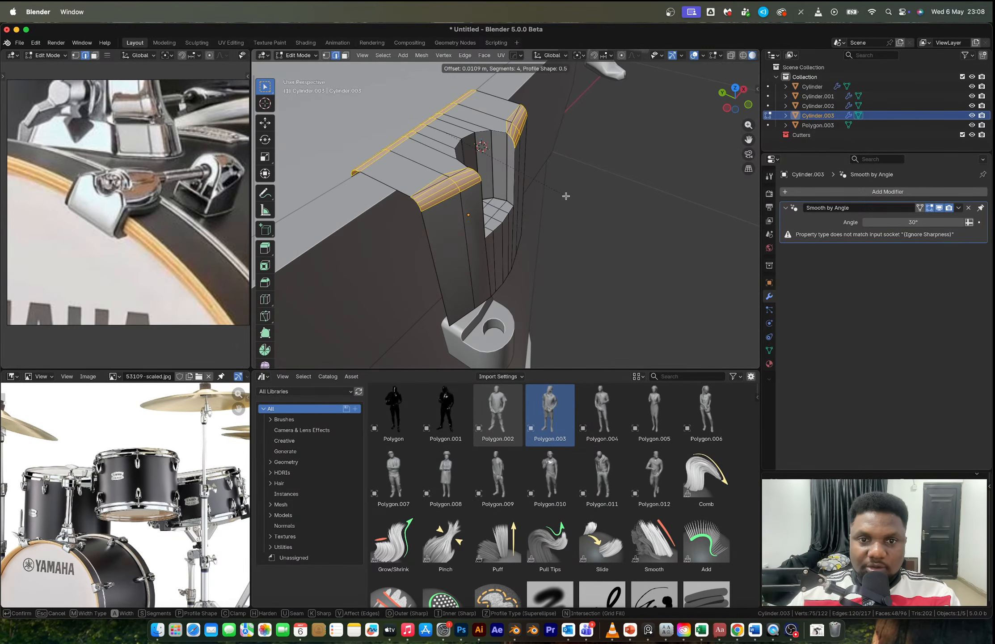
{"action": "left_click", "coordinate": [565, 195]}
{"action": "key", "text": "ctrl+z"}
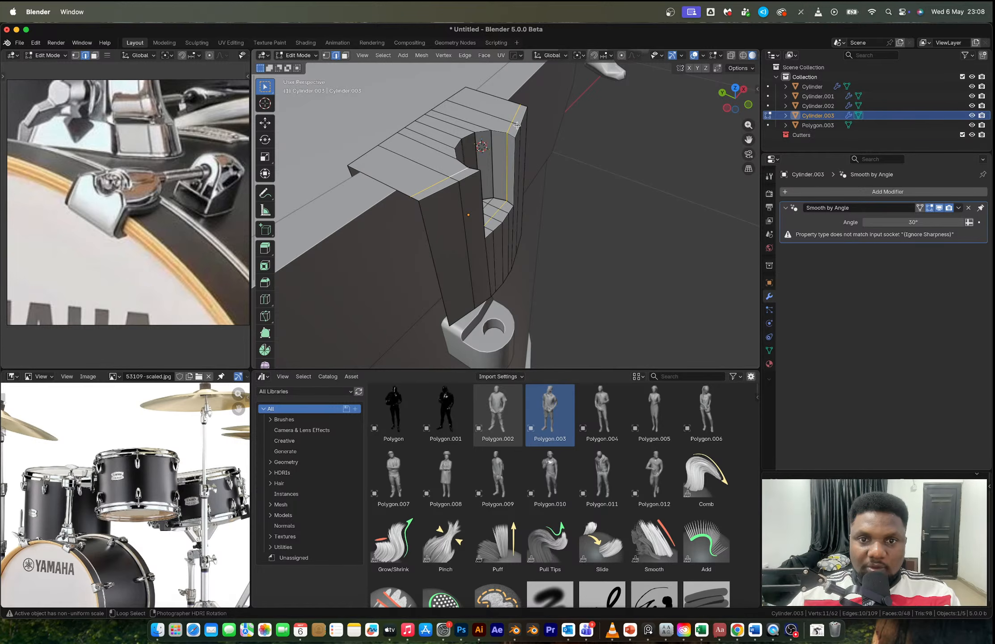
Step: Delete the extra edge loop running near the clamp's front top edge and through the notch
{"action": "key", "text": "x"}
{"action": "left_click", "coordinate": [526, 139]}
Step: Bevel the clamp's front and back top edges, applying the object's scale and redoing the bevel with four segments, 0.00473 m wide
{"action": "left_click", "coordinate": [515, 132], "text": "alt"}
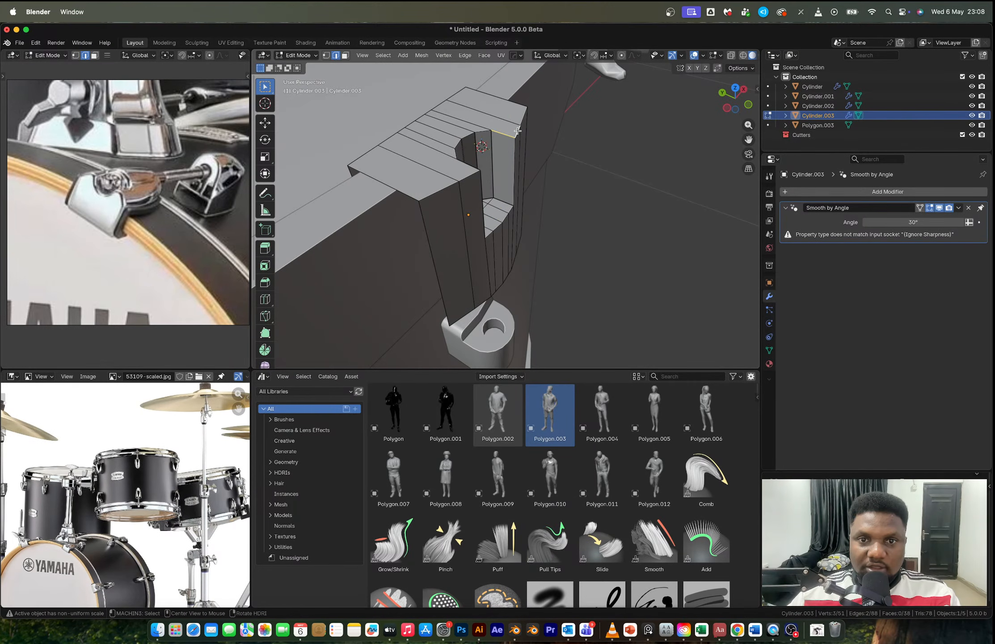
{"action": "left_click", "coordinate": [520, 119], "text": "alt"}
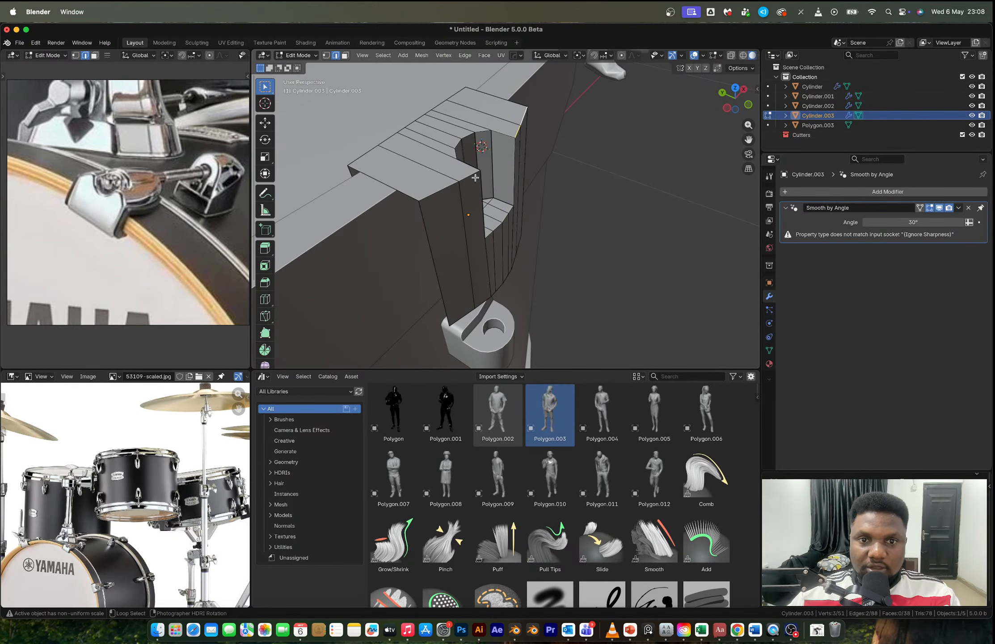
{"action": "left_click", "coordinate": [453, 184], "text": "alt+shift"}
{"action": "left_click", "coordinate": [394, 139], "text": "alt+shift"}
{"action": "key", "text": "ctrl+b"}
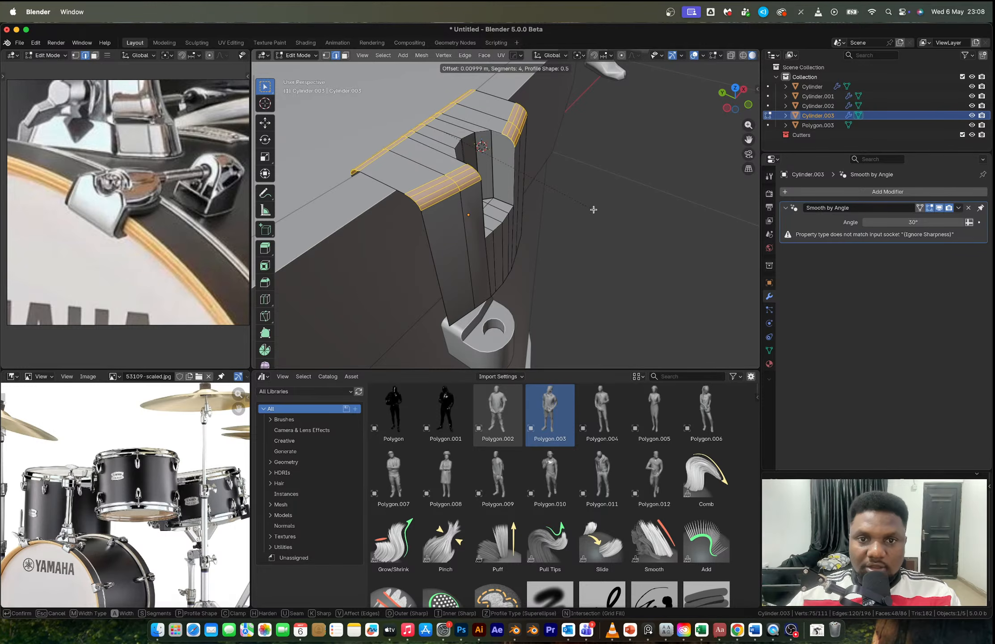
{"action": "left_click", "coordinate": [594, 211]}
{"action": "key", "text": "Tab"}
{"action": "key", "text": "ctrl+a"}
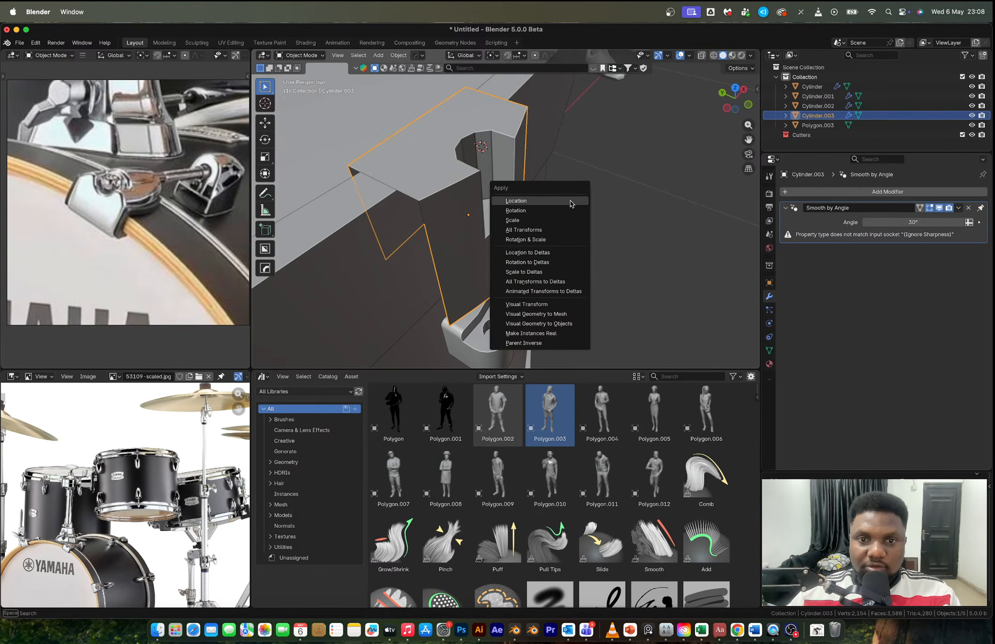
{"action": "left_click", "coordinate": [567, 220]}
{"action": "key", "text": "Tab"}
{"action": "key", "text": "ctrl+b"}
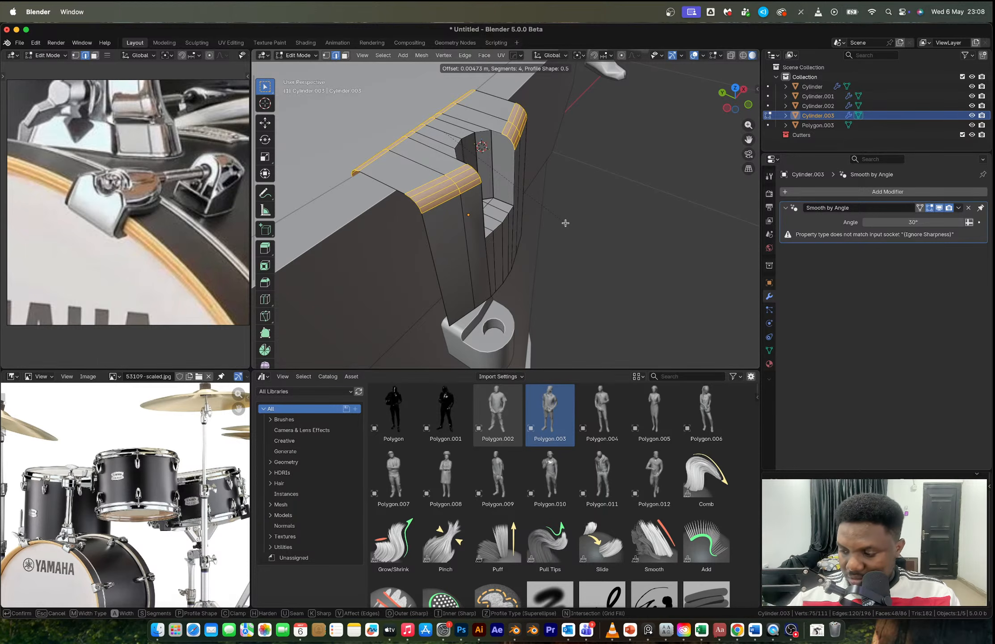
{"action": "left_click", "coordinate": [566, 223]}
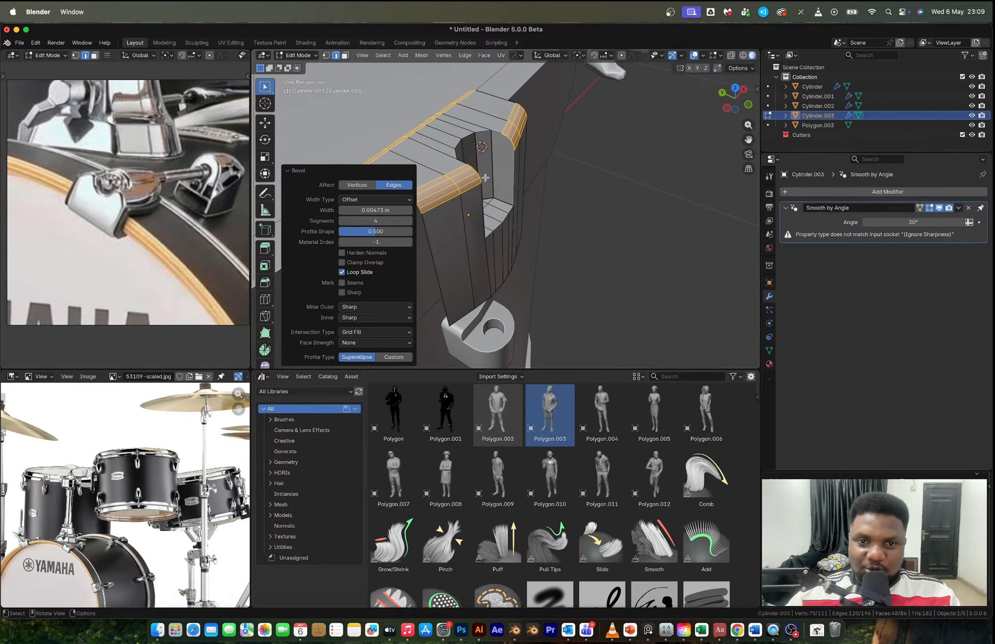
Step: Examine the bevelled clamp and its notch for shading and topology, with and without the mesh edges shown
{"action": "middle_click_drag", "start_coordinate": [485, 178], "coordinate": [460, 169]}
{"action": "scroll", "coordinate": [537, 177], "scroll_direction": "up", "scroll_amount": 5}
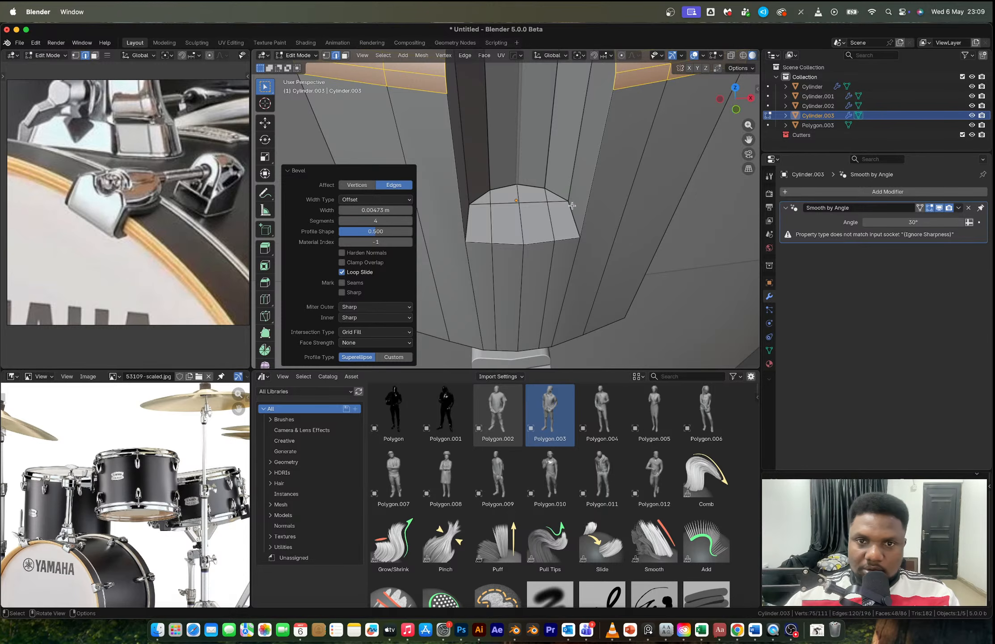
{"action": "mouse_move", "coordinate": [566, 204]}
{"action": "middle_mouse_down"}
{"action": "mouse_move", "coordinate": [515, 200]}
{"action": "mouse_move", "coordinate": [567, 236]}
{"action": "mouse_move", "coordinate": [620, 215]}
{"action": "mouse_move", "coordinate": [571, 233]}
{"action": "mouse_move", "coordinate": [613, 223]}
{"action": "mouse_move", "coordinate": [600, 228]}
{"action": "mouse_move", "coordinate": [458, 244]}
{"action": "middle_mouse_up"}
{"action": "scroll", "coordinate": [562, 183], "scroll_direction": "down", "scroll_amount": 3}
{"action": "key", "text": "Tab"}
{"action": "scroll", "coordinate": [492, 220], "scroll_direction": "up", "scroll_amount": 3}
{"action": "key", "text": "Tab"}
{"action": "scroll", "coordinate": [492, 219], "scroll_direction": "up", "scroll_amount": 3}
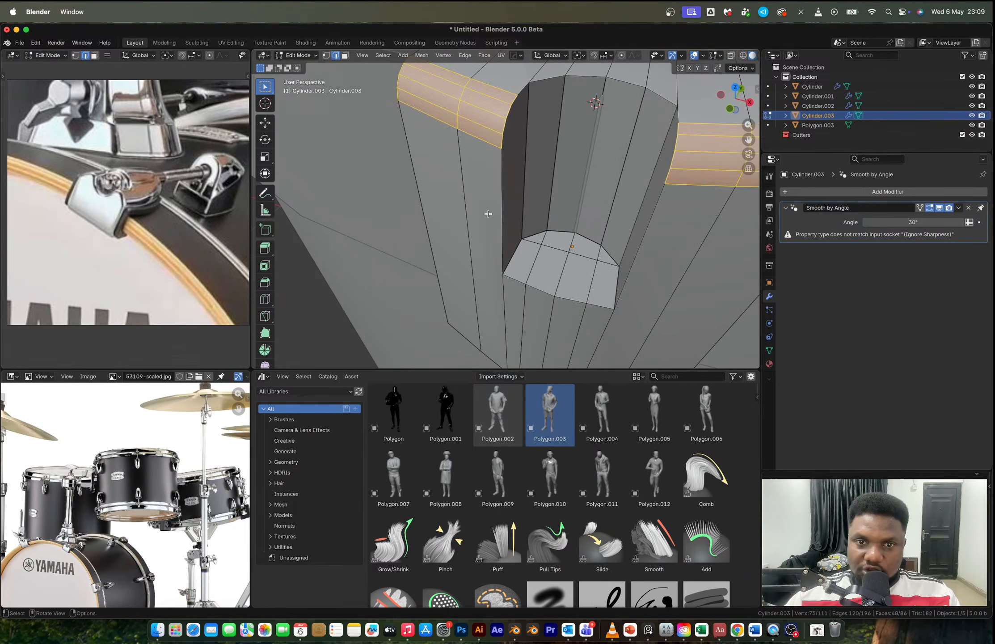
Step: Try a four-segment bevel, 0.000677 m wide, on the edges around the notch's rim and floor, and undo it
{"action": "key", "text": "alt+a"}
{"action": "left_click", "coordinate": [540, 83], "text": "alt"}
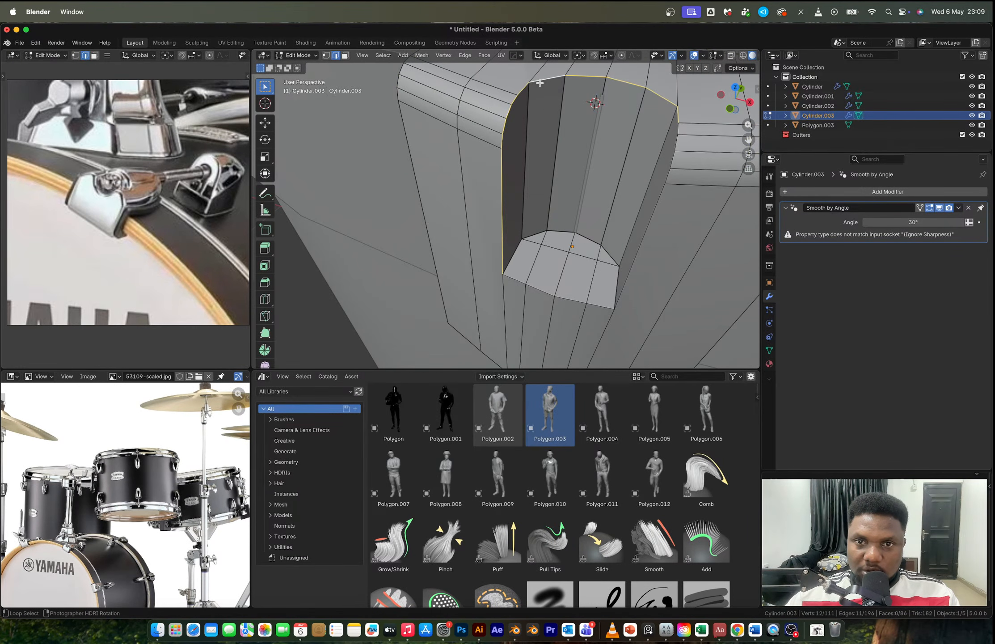
{"action": "left_click", "coordinate": [518, 281], "text": "alt+shift"}
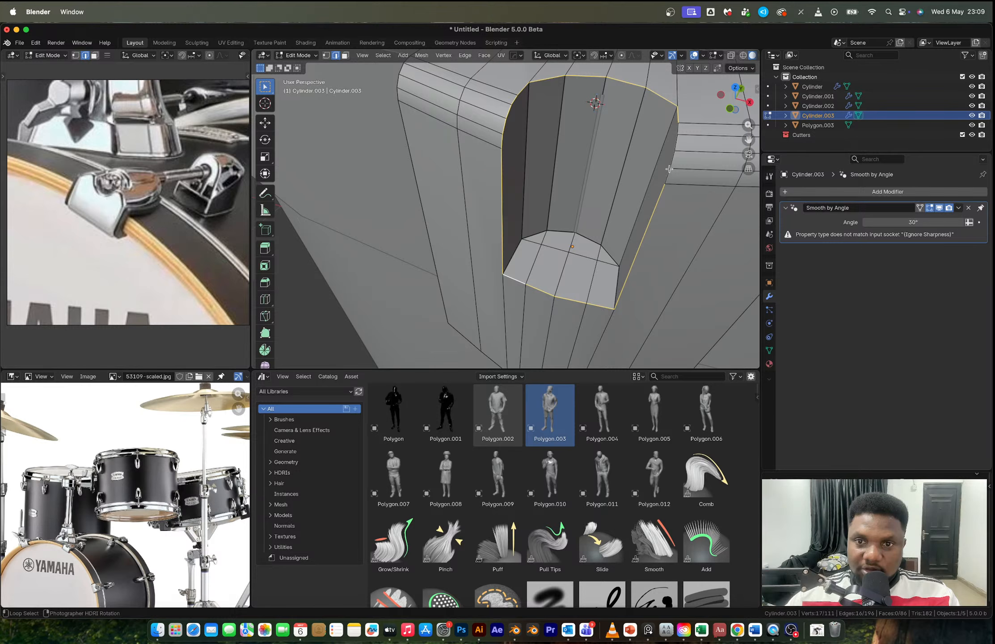
{"action": "left_click", "coordinate": [669, 168], "text": "alt+shift"}
{"action": "middle_click_drag", "start_coordinate": [669, 169], "coordinate": [532, 257]}
{"action": "left_click", "coordinate": [585, 241], "text": "alt+shift"}
{"action": "left_click", "coordinate": [510, 328], "text": "shift"}
{"action": "left_click", "coordinate": [610, 334], "text": "shift"}
{"action": "middle_click_drag", "start_coordinate": [611, 335], "coordinate": [522, 268]}
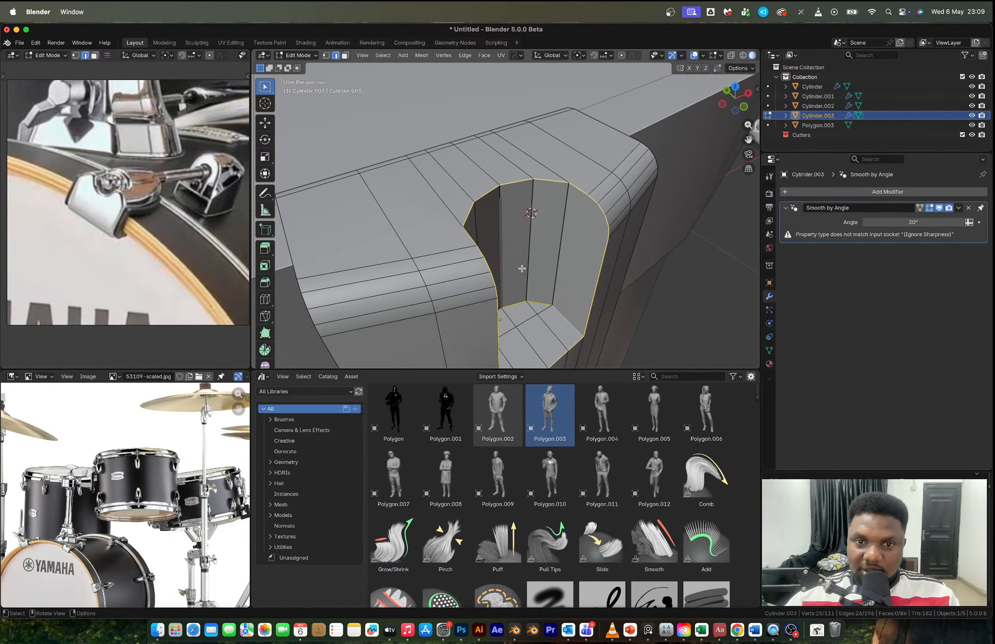
{"action": "key", "text": "ctrl+b"}
{"action": "left_click", "coordinate": [626, 271]}
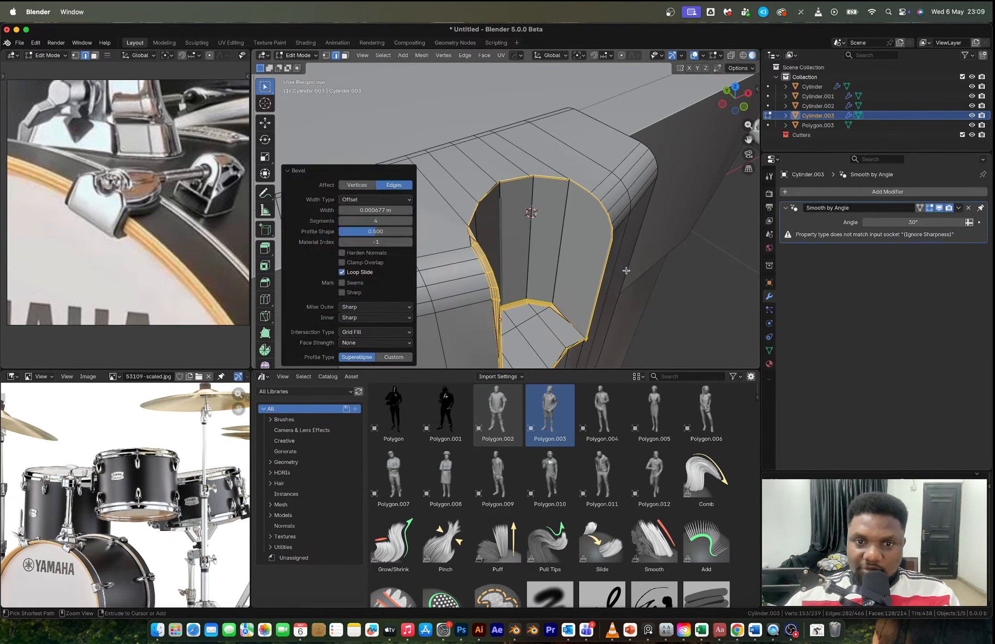
{"action": "key", "text": "ctrl+z"}
Step: Recalculate the normals of the whole clamp mesh to face outside
{"action": "key", "text": "a"}
{"action": "key", "text": "shift+n"}
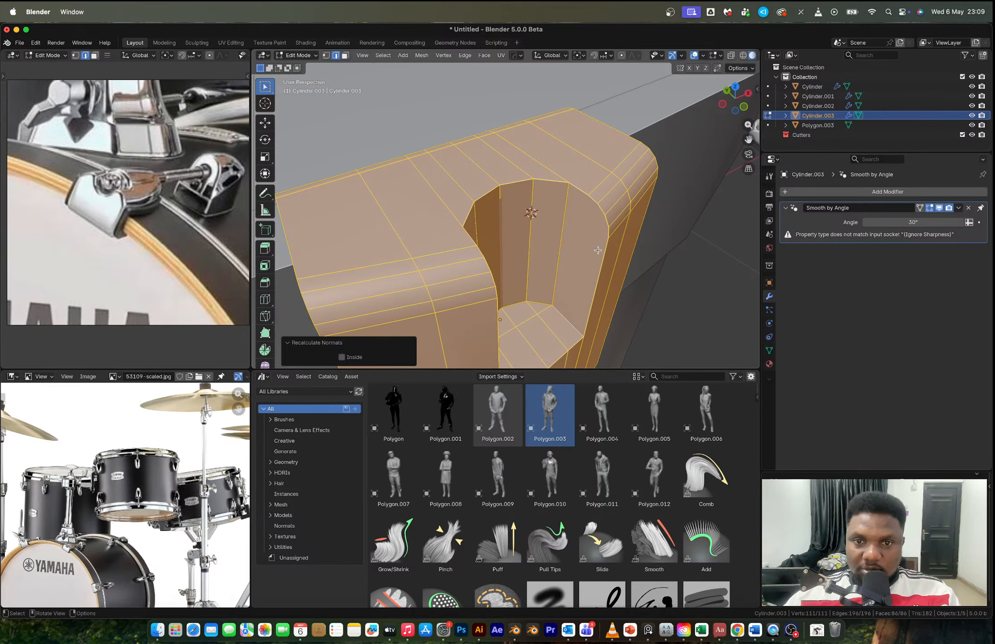
{"action": "key", "text": "alt+a"}
Step: Select the edge loops along the notch's upper rim and down both sides of its opening
{"action": "left_click", "coordinate": [594, 204], "text": "alt"}
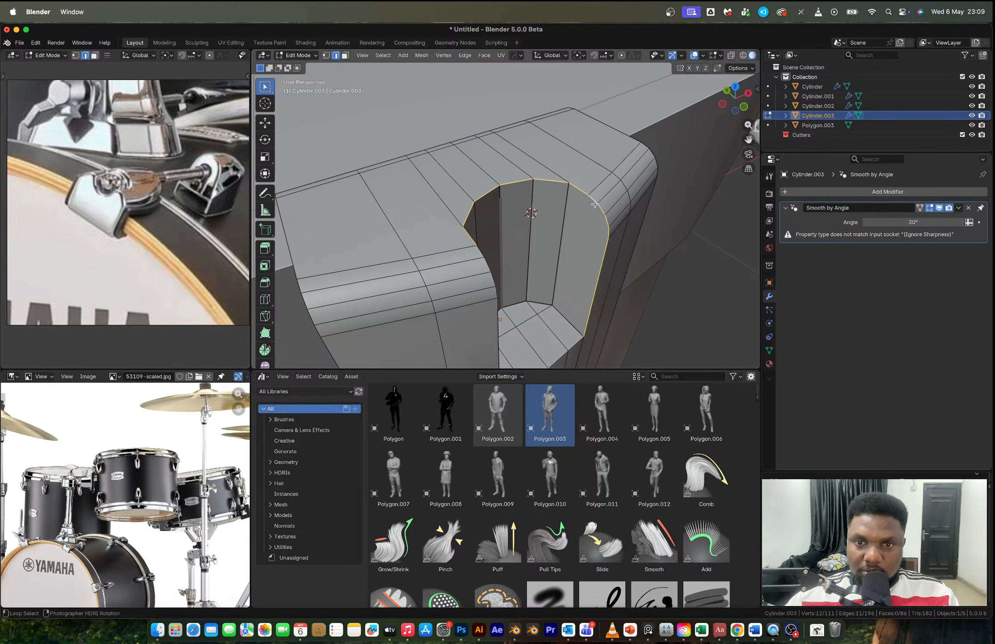
{"action": "left_click", "coordinate": [500, 275], "text": "alt+shift"}
{"action": "middle_click_drag", "start_coordinate": [553, 257], "coordinate": [532, 167], "text": "shift"}
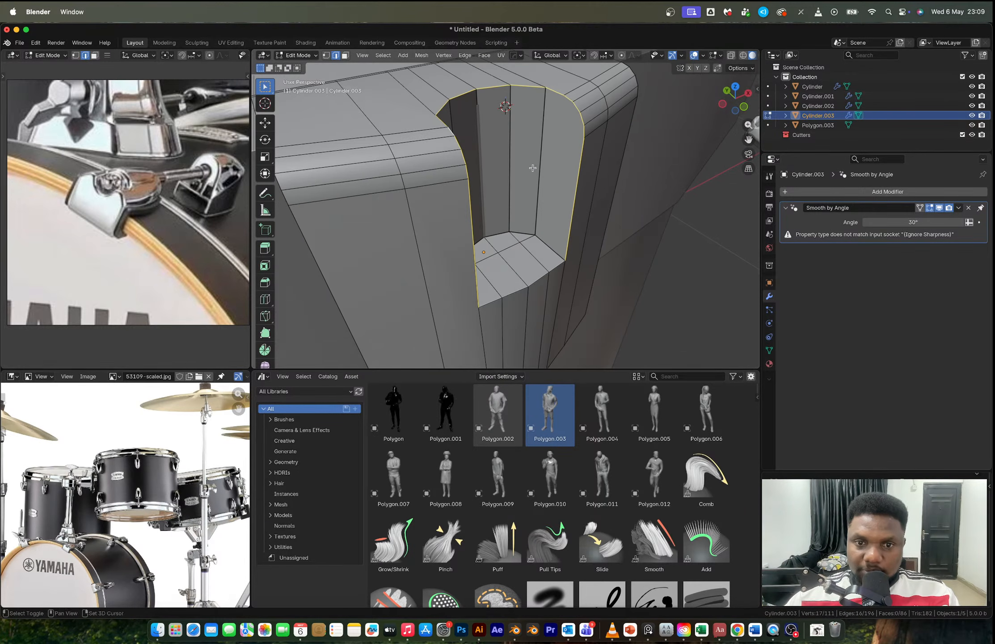
Step: Bevel the edges around the bracket's notch opening with 4 segments
{"action": "left_click", "coordinate": [514, 292], "text": "alt+shift"}
{"action": "key", "text": "ctrl+b"}
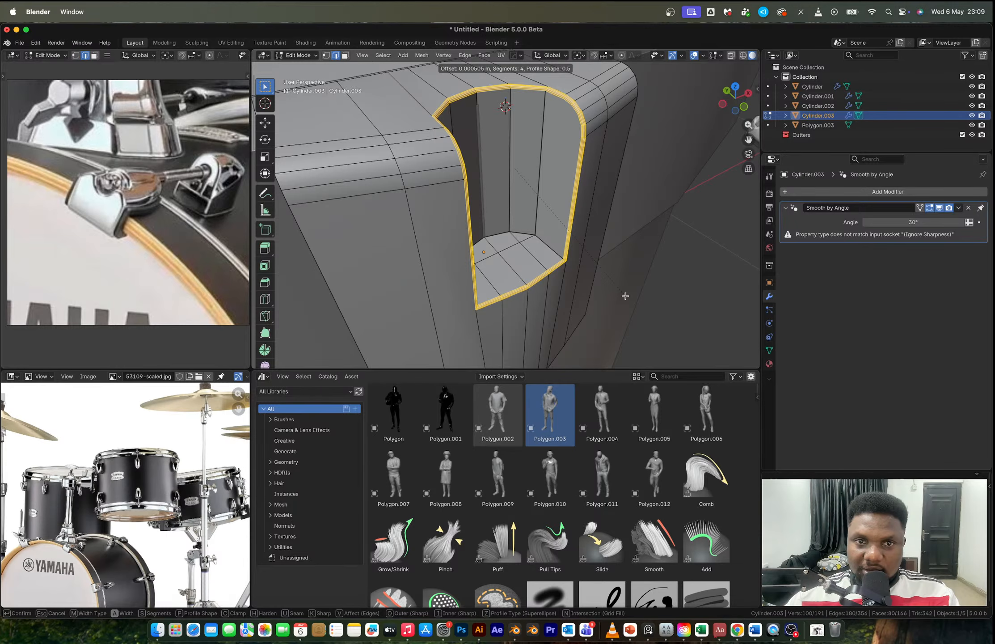
{"action": "left_click", "coordinate": [625, 296]}
{"action": "scroll", "coordinate": [526, 228], "scroll_direction": "down", "scroll_amount": 3}
Step: Apply level 1 subdivision and auto-smooth shading to the rim bracket
{"action": "key", "text": "Tab"}
{"action": "key", "text": "ctrl+1"}
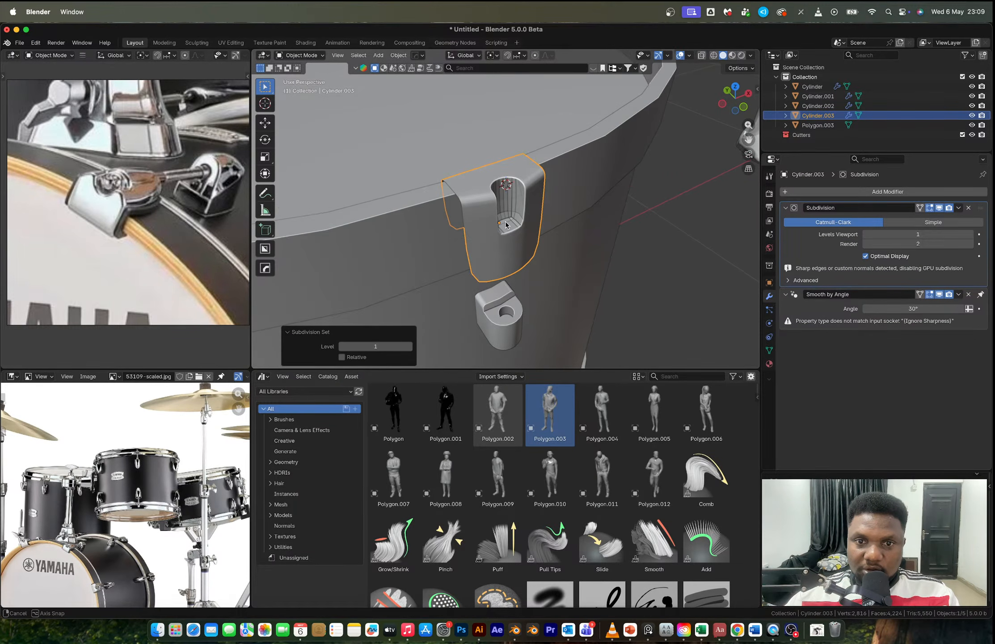
{"action": "right_click", "coordinate": [507, 225]}
{"action": "left_click", "coordinate": [510, 226]}
{"action": "mouse_move", "coordinate": [551, 206]}
{"action": "middle_mouse_down"}
{"action": "mouse_move", "coordinate": [539, 217]}
{"action": "mouse_move", "coordinate": [521, 207]}
{"action": "mouse_move", "coordinate": [563, 196]}
{"action": "middle_mouse_up"}
{"action": "scroll", "coordinate": [521, 208], "scroll_direction": "up", "scroll_amount": 8}
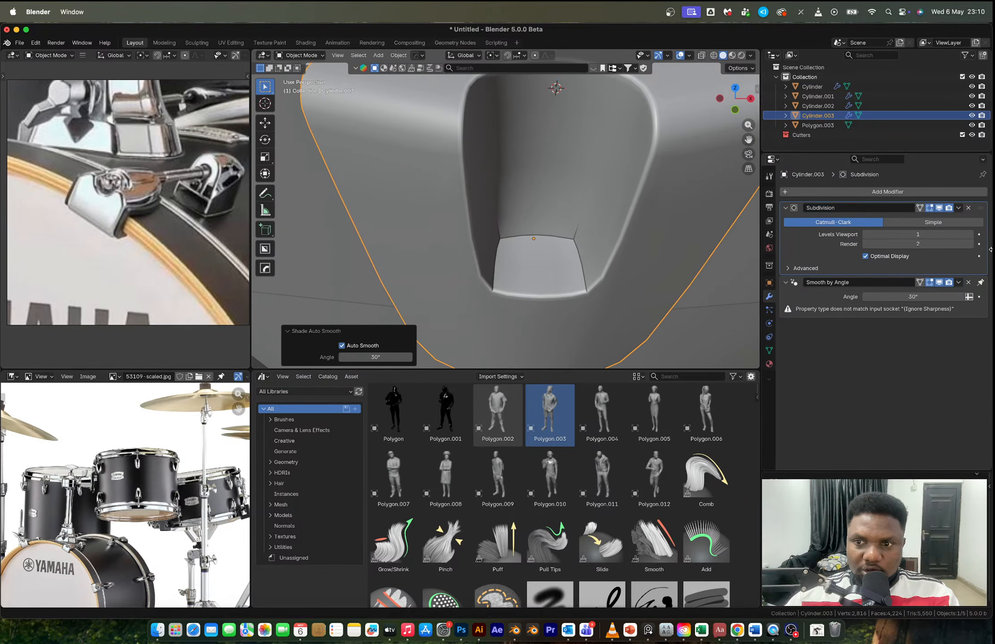
Step: Raise the bracket's subdivision to level 2 and turn off its viewport display to examine the notch's floor mesh
{"action": "key", "text": "ctrl+2"}
{"action": "key", "text": "Tab"}
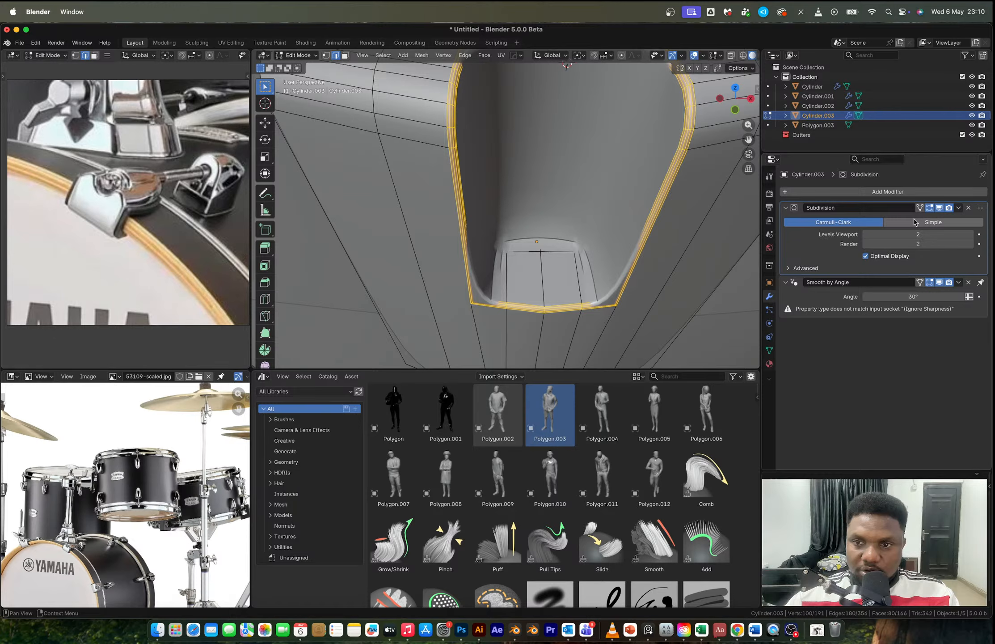
{"action": "left_click", "coordinate": [940, 208]}
{"action": "scroll", "coordinate": [553, 254], "scroll_direction": "up", "scroll_amount": 2}
{"action": "key", "text": "1"}
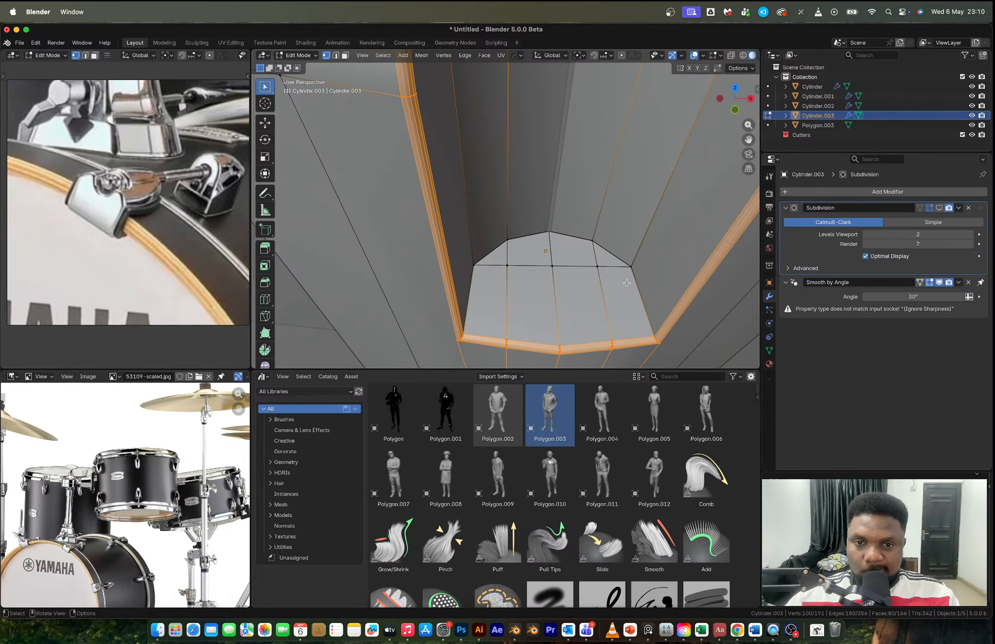
{"action": "scroll", "coordinate": [590, 284], "scroll_direction": "down", "scroll_amount": 2}
{"action": "scroll", "coordinate": [565, 264], "scroll_direction": "down", "scroll_amount": 2}
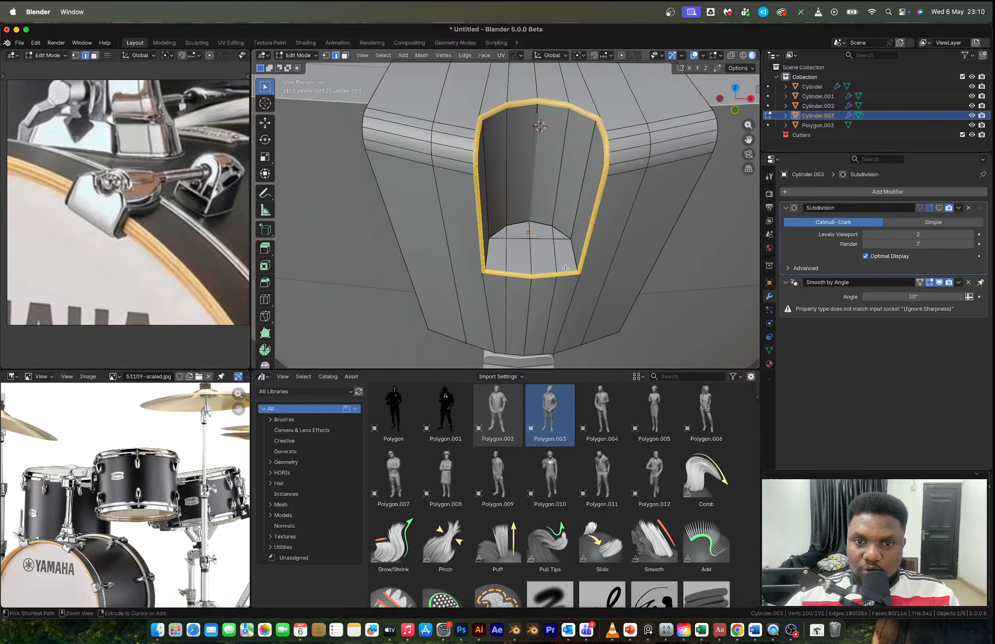
Step: Undo the subdivision and the notch bevel, restoring the selected opening edges in Edit Mode
{"action": "key", "text": "Tab"}
{"action": "key", "text": "ctrl+1"}
{"action": "key", "text": "ctrl+z"}
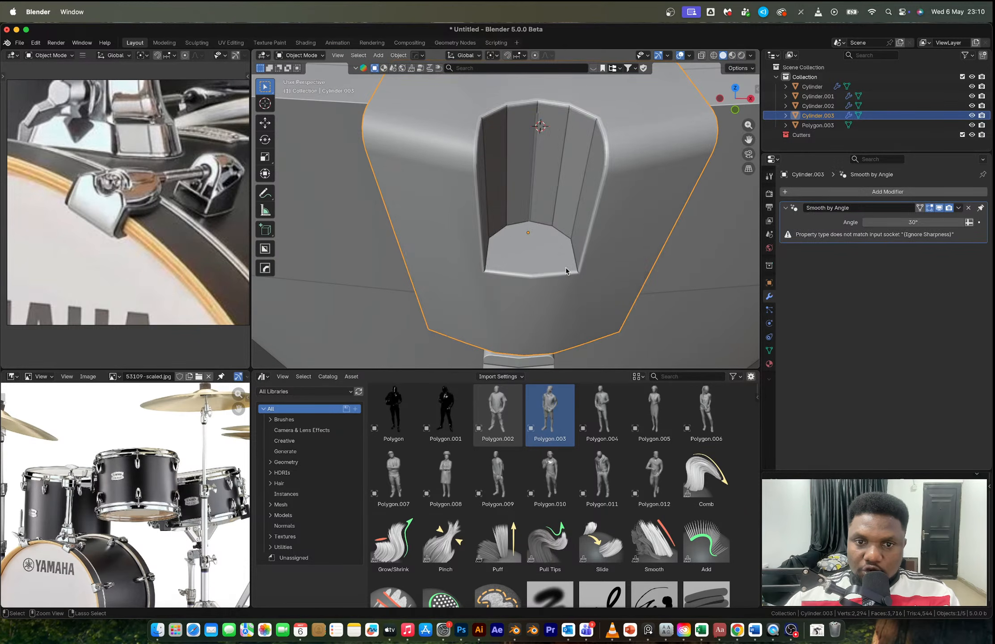
{"action": "key", "text": "ctrl+z"}
{"action": "key", "text": "ctrl+z"}
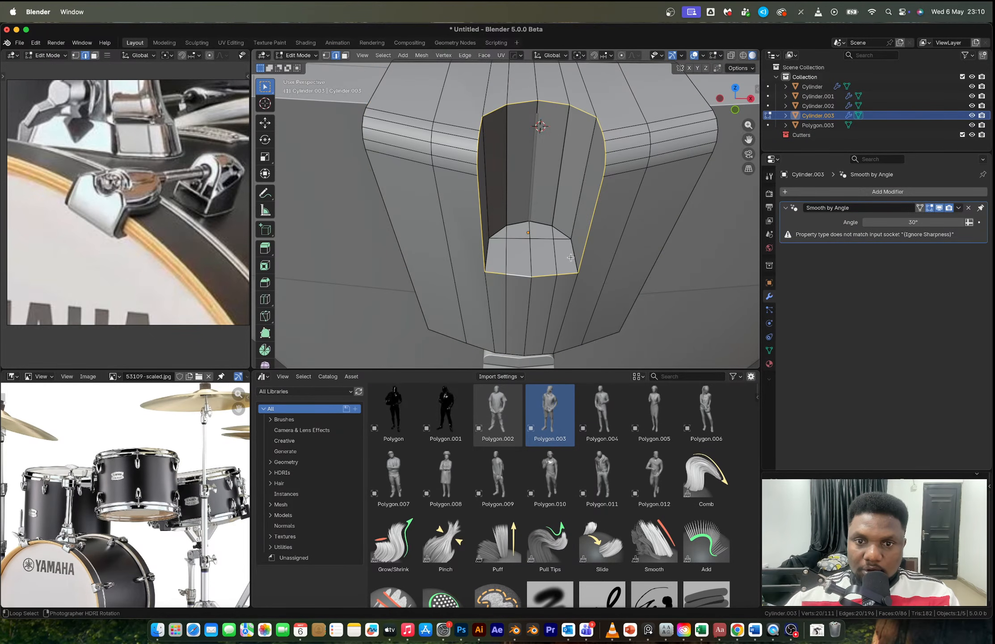
Step: Bevel the notch opening's edges together with the curved back edge of the notch floor
{"action": "left_click", "coordinate": [566, 298], "text": "ctrl"}
{"action": "key", "text": "ctrl+z"}
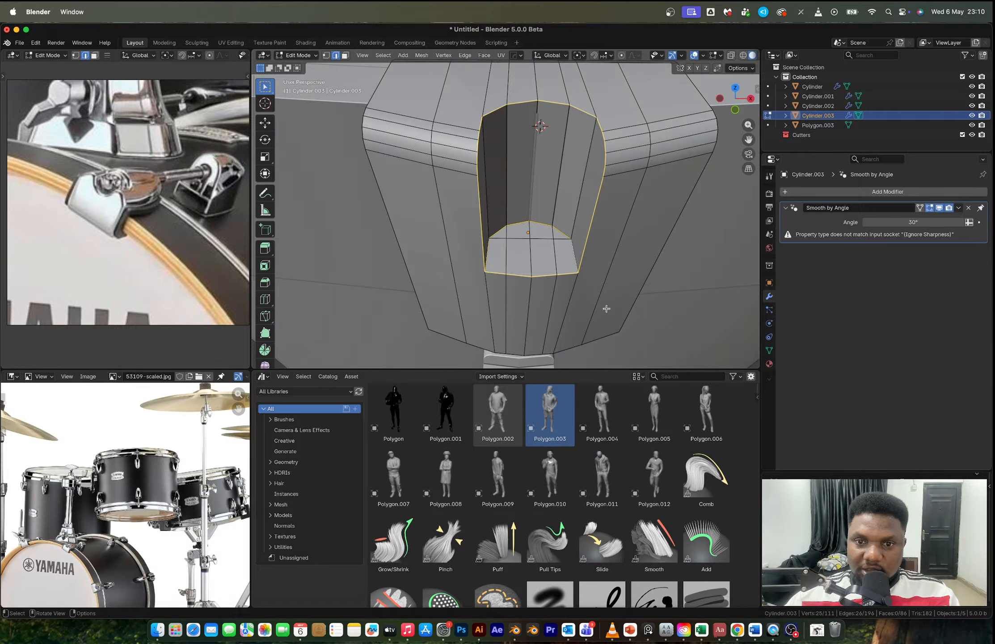
{"action": "key", "text": "ctrl+b"}
{"action": "left_click", "coordinate": [632, 309]}
{"action": "key", "text": "Tab"}
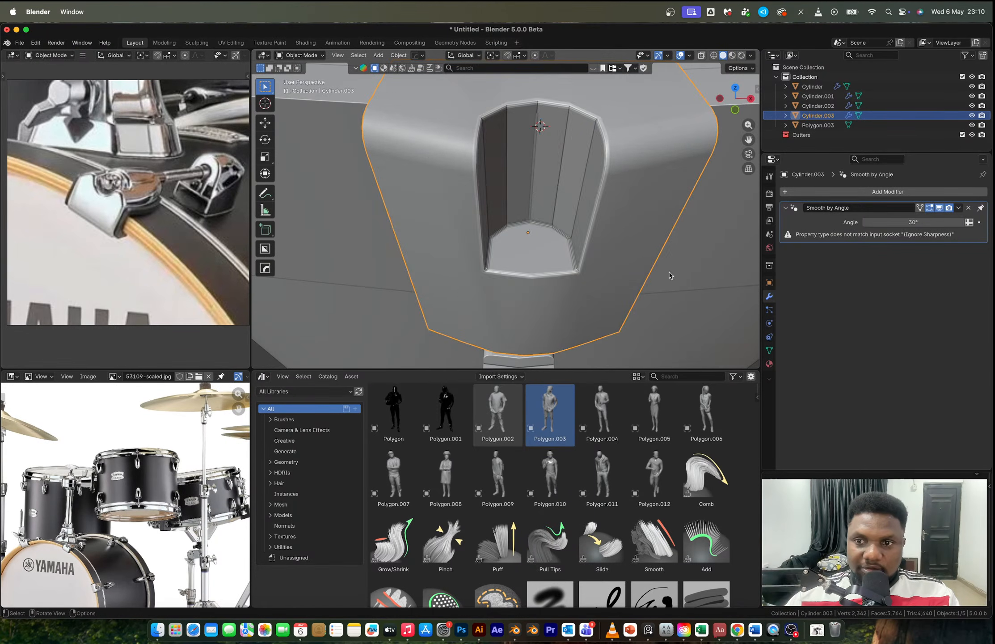
Step: Apply level 1 subdivision and auto-smooth shading to the bracket with the beveled notch floor
{"action": "key", "text": "ctrl+1"}
{"action": "right_click", "coordinate": [527, 229]}
{"action": "left_click", "coordinate": [527, 228]}
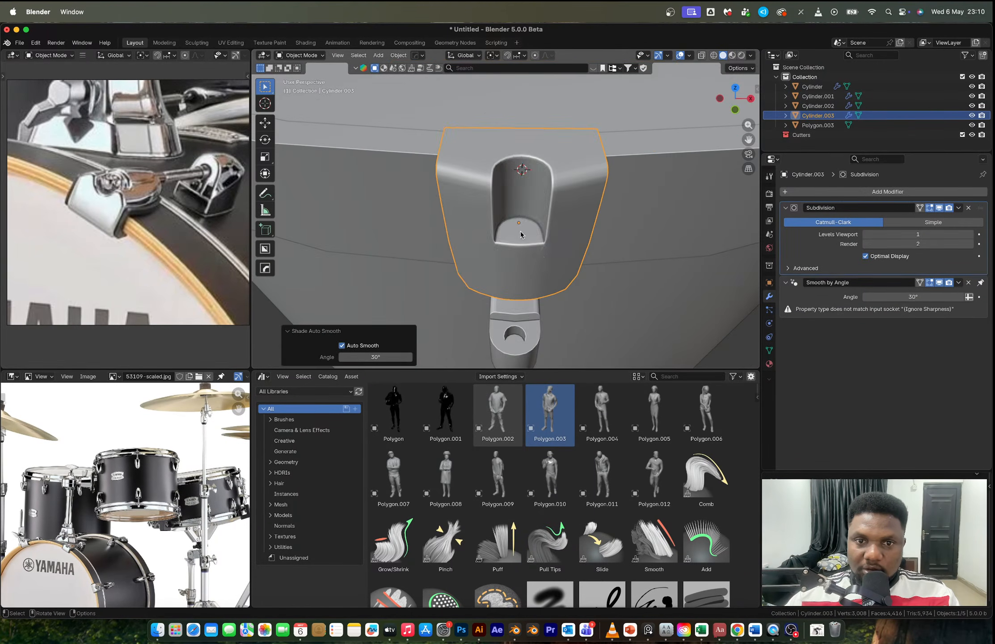
{"action": "middle_click_drag", "start_coordinate": [520, 232], "coordinate": [607, 210]}
{"action": "scroll", "coordinate": [520, 257], "scroll_direction": "down", "scroll_amount": 4}
{"action": "middle_click_drag", "start_coordinate": [520, 257], "coordinate": [485, 246]}
Step: Try dissolving the two long edges running down from the notch's lower corners
{"action": "key", "text": "Tab"}
{"action": "scroll", "coordinate": [524, 271], "scroll_direction": "up", "scroll_amount": 3}
{"action": "middle_click_drag", "start_coordinate": [485, 247], "coordinate": [525, 253]}
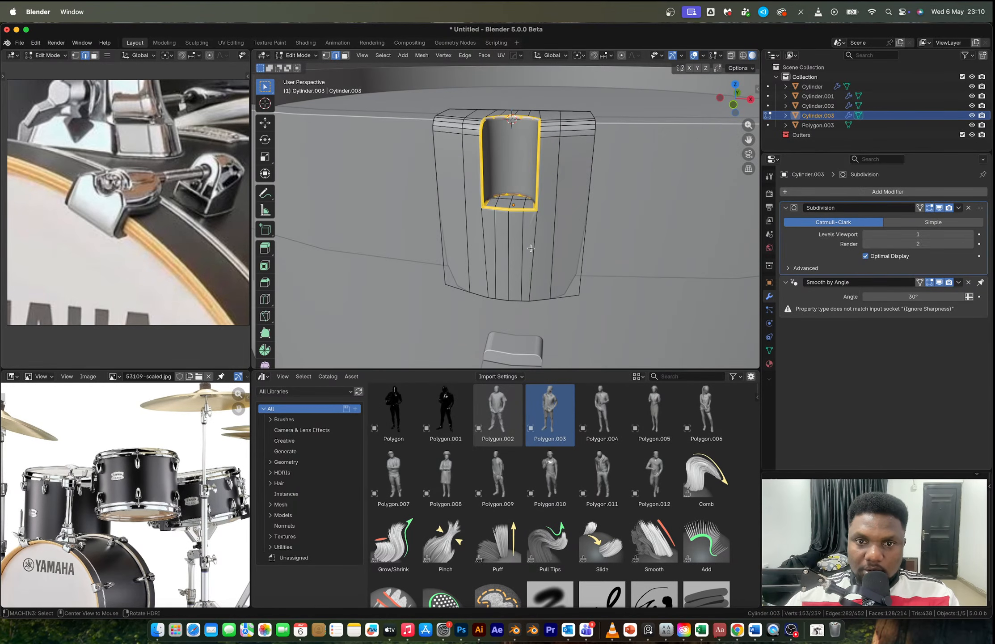
{"action": "left_click", "coordinate": [532, 248]}
{"action": "left_click", "coordinate": [486, 248], "text": "shift"}
{"action": "key", "text": "x"}
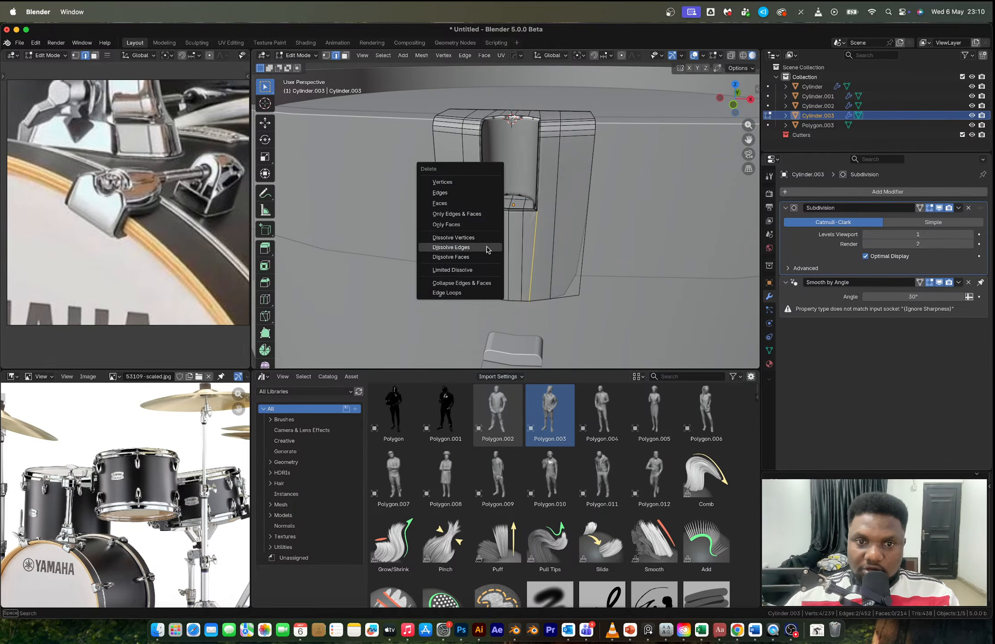
{"action": "left_click", "coordinate": [486, 247]}
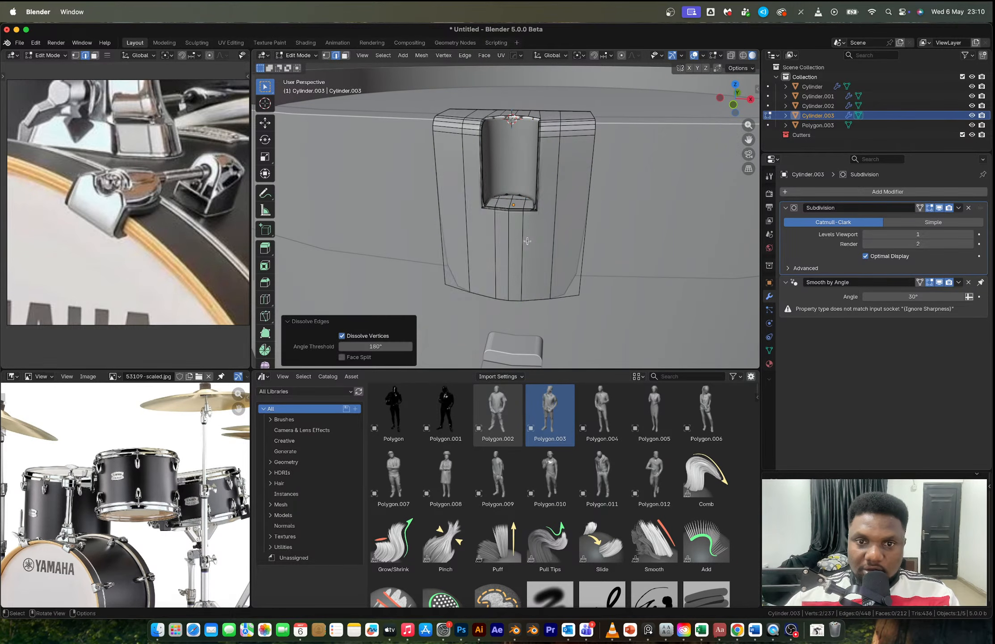
Step: Check the shading below the notch and undo the edge dissolve
{"action": "middle_click_drag", "start_coordinate": [527, 241], "coordinate": [534, 242]}
{"action": "key", "text": "Tab"}
{"action": "scroll", "coordinate": [534, 242], "scroll_direction": "up", "scroll_amount": 3}
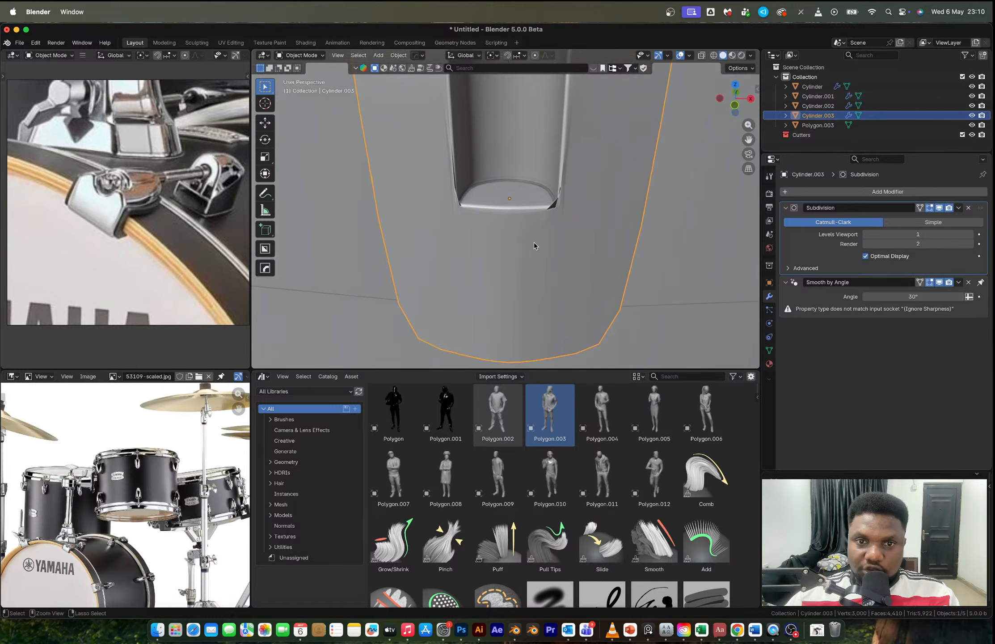
{"action": "key", "text": "ctrl+z"}
{"action": "key", "text": "ctrl+z"}
Step: Space the vertices along the bracket's lower front edge evenly with LoopTools Space
{"action": "scroll", "coordinate": [553, 323], "scroll_direction": "down", "scroll_amount": 1}
{"action": "key", "text": "1"}
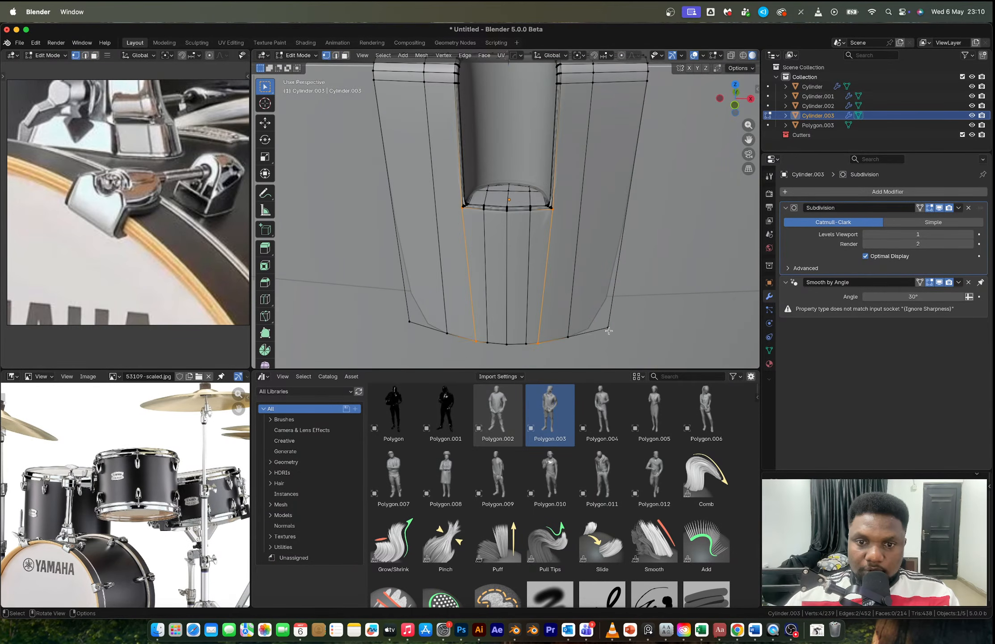
{"action": "left_click", "coordinate": [609, 329]}
{"action": "left_click", "coordinate": [404, 320], "text": "ctrl"}
{"action": "right_click", "coordinate": [398, 320]}
{"action": "right_click", "coordinate": [423, 263]}
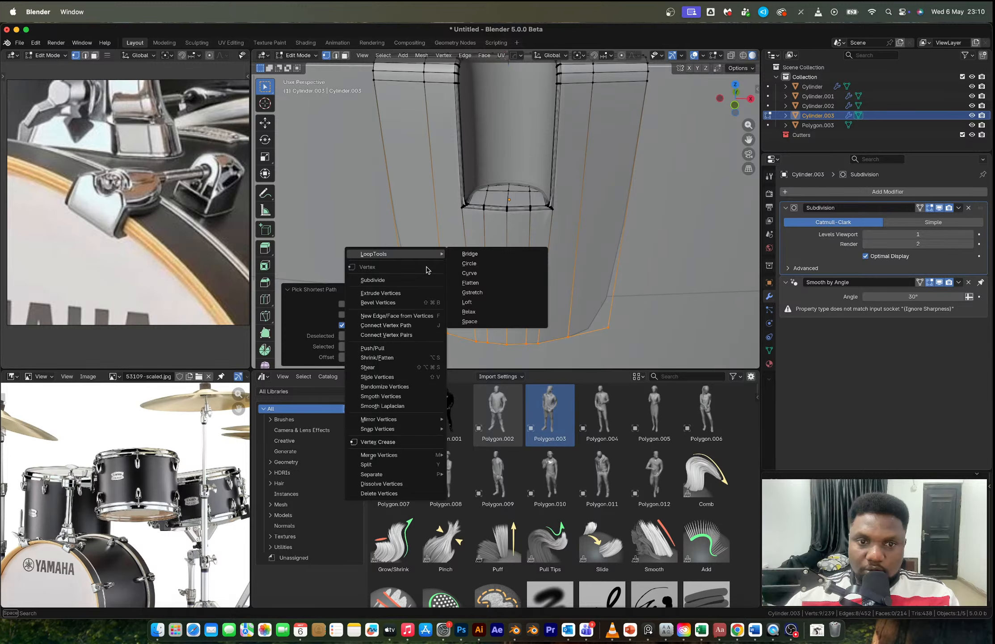
{"action": "left_click", "coordinate": [469, 321]}
{"action": "scroll", "coordinate": [536, 308], "scroll_direction": "down", "scroll_amount": 3}
Step: Extrude all of the bracket's faces along their normals to give the shell thickness
{"action": "key", "text": "Tab"}
{"action": "scroll", "coordinate": [524, 274], "scroll_direction": "down", "scroll_amount": 4}
{"action": "middle_click_drag", "start_coordinate": [524, 273], "coordinate": [611, 247]}
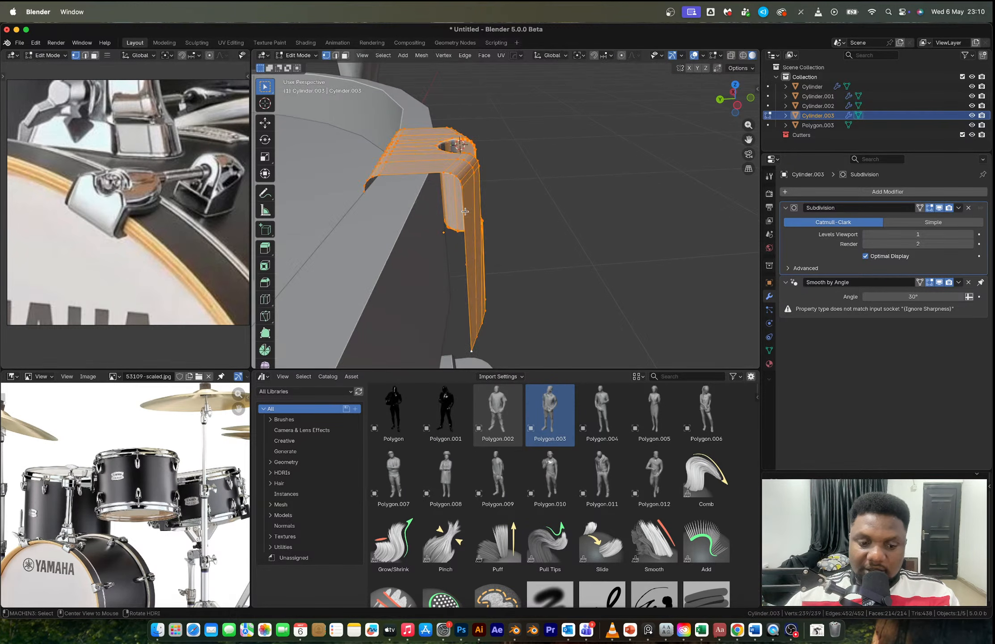
{"action": "key", "text": "alt+e"}
{"action": "left_click", "coordinate": [466, 213]}
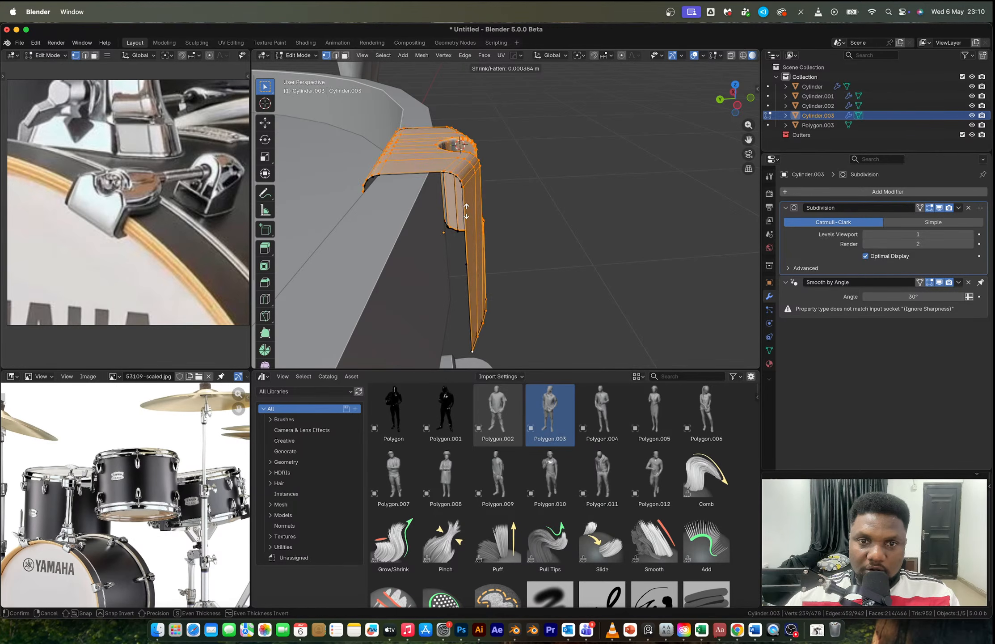
{"action": "left_click", "coordinate": [466, 217]}
{"action": "key", "text": "Tab"}
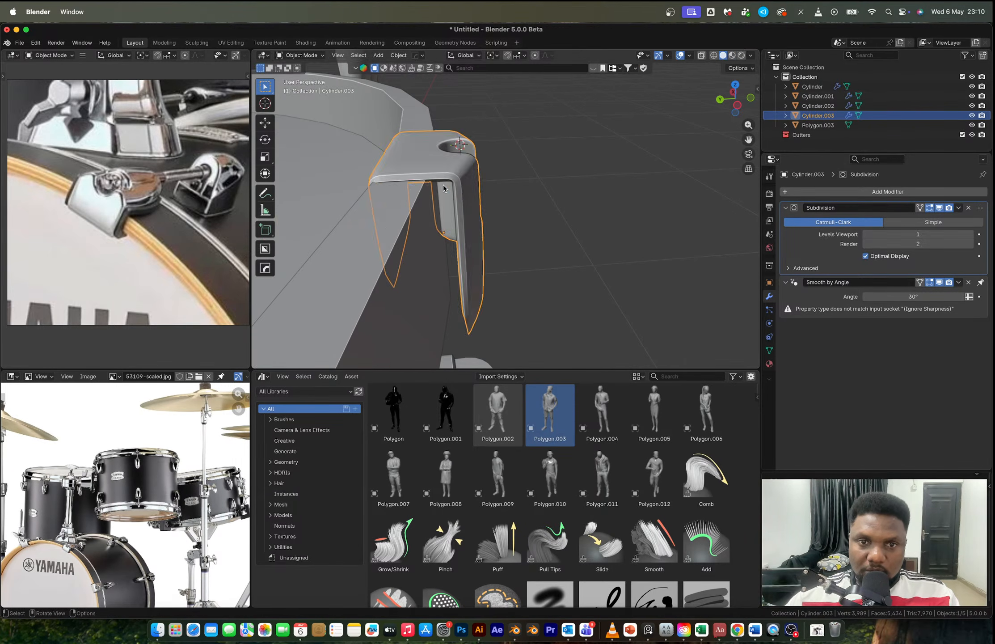
Step: Bevel the inner and outer border edge loops of the thickened bracket about 0.0005 m with 4 segments
{"action": "scroll", "coordinate": [443, 185], "scroll_direction": "up", "scroll_amount": 3}
{"action": "middle_click_drag", "start_coordinate": [444, 186], "coordinate": [508, 192], "text": "shift"}
{"action": "key", "text": "Tab"}
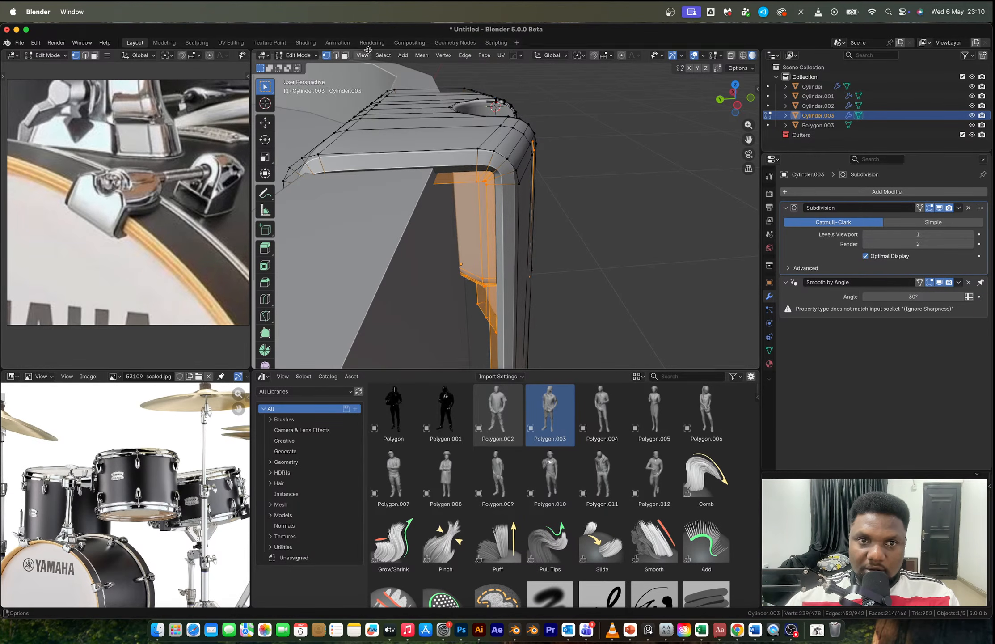
{"action": "left_click", "coordinate": [383, 55]}
{"action": "mouse_move", "coordinate": [416, 179]}
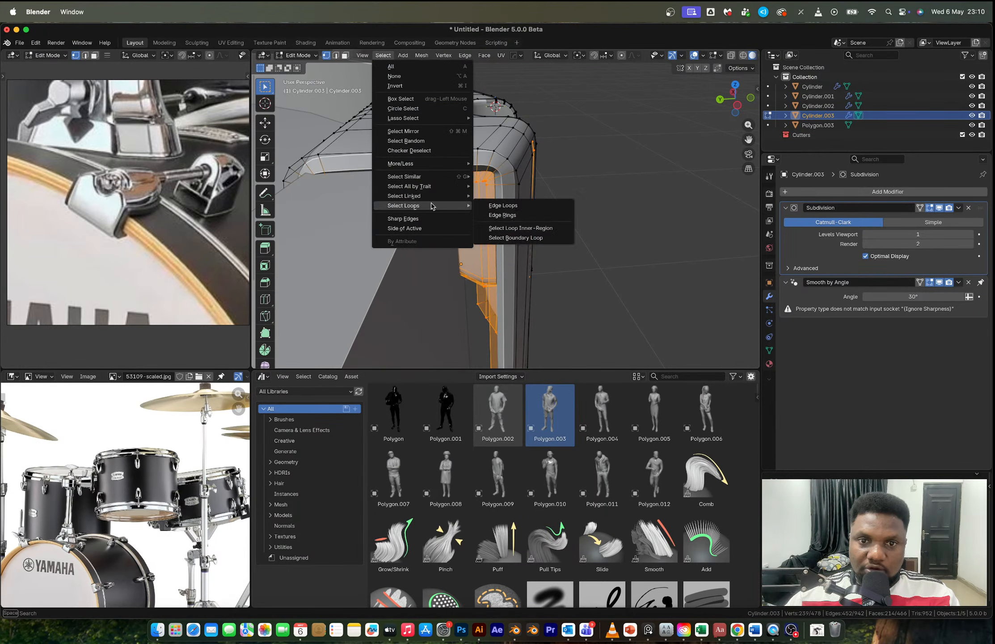
{"action": "left_click", "coordinate": [512, 233]}
{"action": "left_click", "coordinate": [511, 171], "text": "alt"}
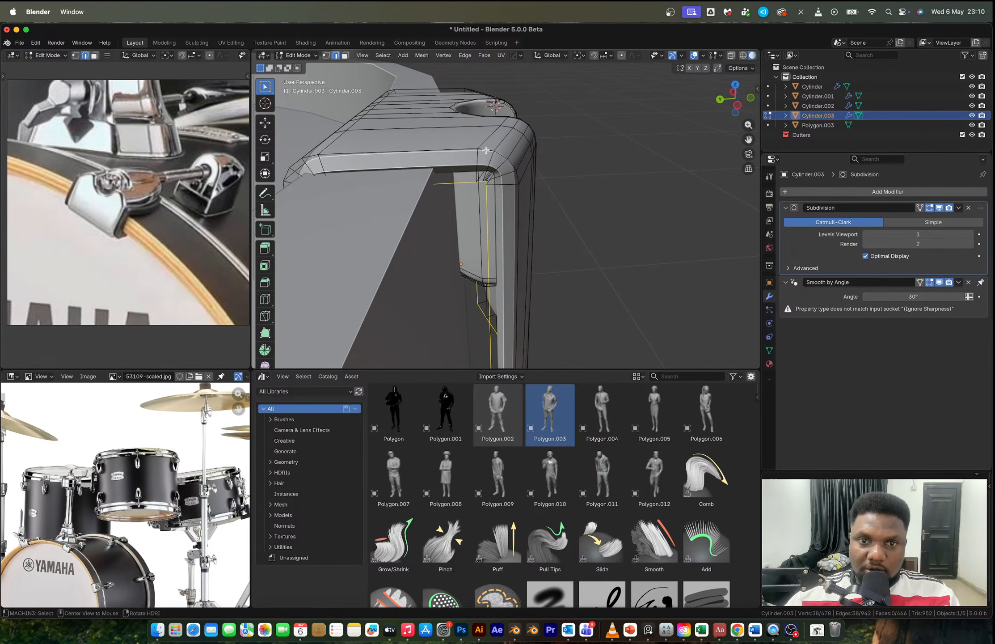
{"action": "key", "text": "2"}
{"action": "middle_click_drag", "start_coordinate": [512, 172], "coordinate": [590, 156]}
{"action": "left_click", "coordinate": [489, 292], "text": "alt+shift"}
{"action": "left_click", "coordinate": [472, 220], "text": "alt+shift"}
{"action": "left_click", "coordinate": [543, 283], "text": "alt+shift"}
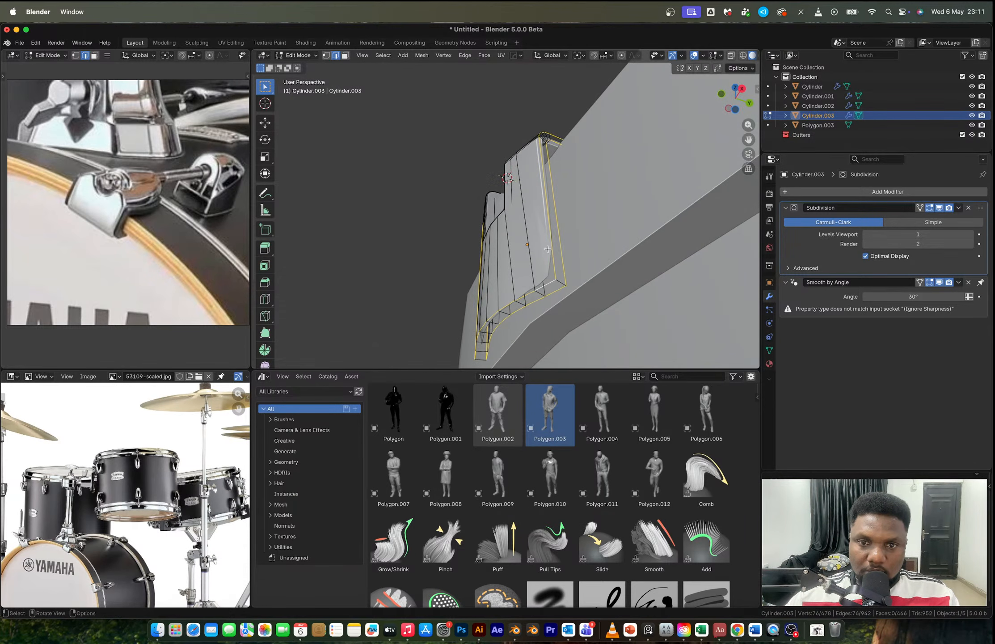
{"action": "mouse_move", "coordinate": [548, 249]}
{"action": "middle_mouse_down"}
{"action": "mouse_move", "coordinate": [565, 294]}
{"action": "mouse_move", "coordinate": [509, 291]}
{"action": "mouse_move", "coordinate": [547, 234]}
{"action": "middle_mouse_up"}
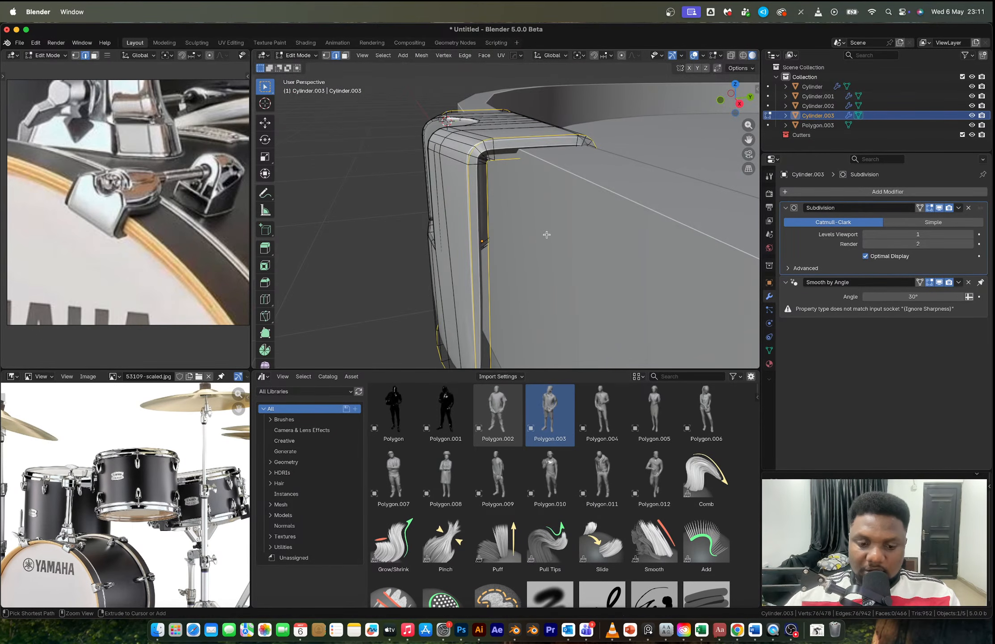
{"action": "key", "text": "ctrl+b"}
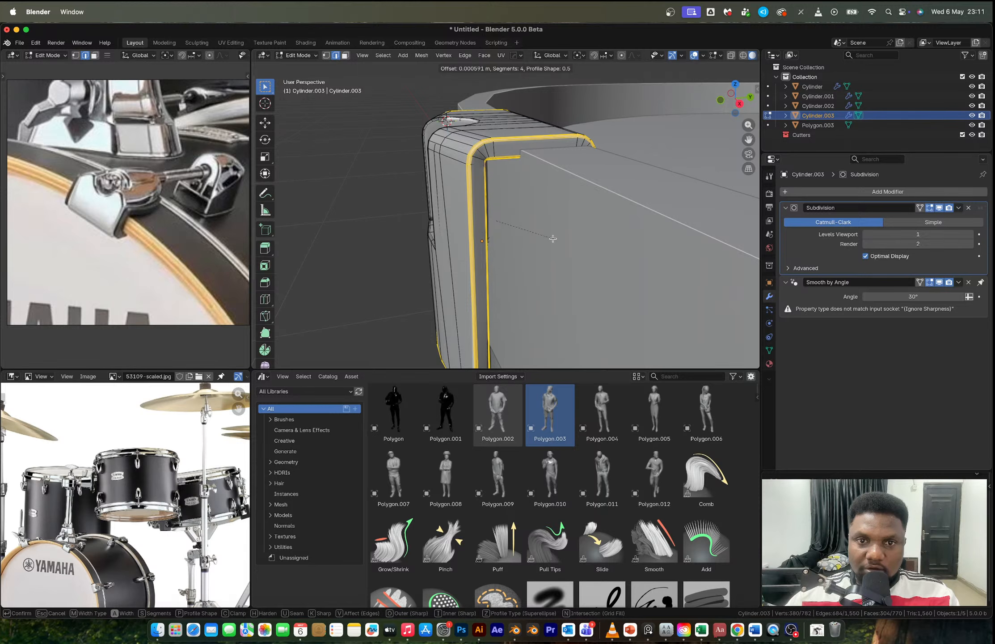
{"action": "left_click", "coordinate": [519, 253]}
Step: Round the bracket's lower corners by beveling their short thickness edges about 0.008 m with 4 segments
{"action": "middle_click_drag", "start_coordinate": [518, 252], "coordinate": [532, 214]}
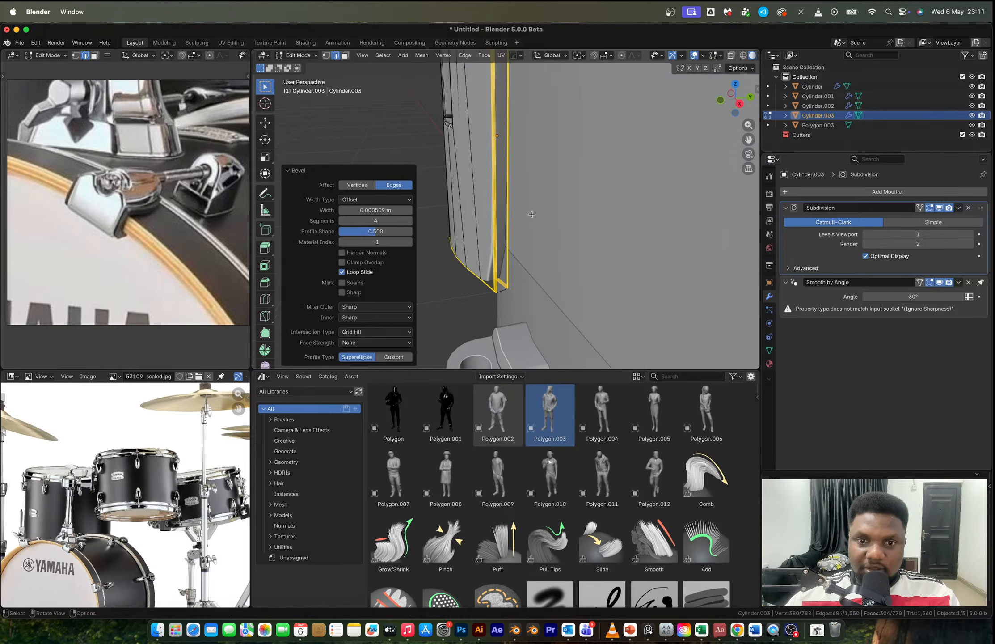
{"action": "left_click", "coordinate": [500, 289], "text": "alt"}
{"action": "middle_click_drag", "start_coordinate": [500, 286], "coordinate": [594, 217]}
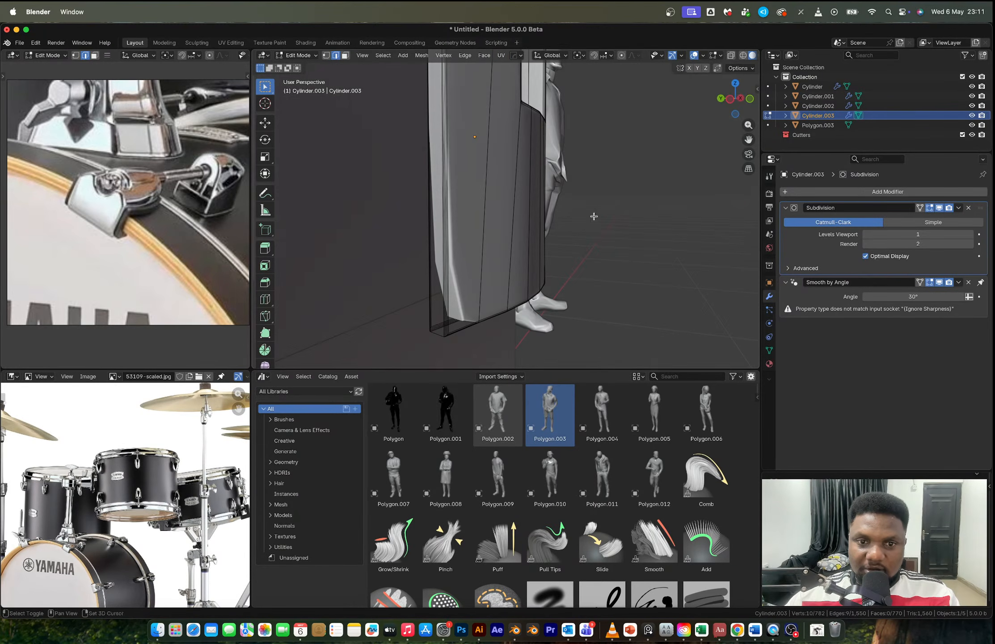
{"action": "left_click", "coordinate": [437, 331], "text": "alt+shift"}
{"action": "middle_click_drag", "start_coordinate": [472, 177], "coordinate": [617, 237]}
{"action": "left_click", "coordinate": [512, 241], "text": "alt+shift"}
{"action": "middle_click_drag", "start_coordinate": [460, 233], "coordinate": [504, 234]}
{"action": "scroll", "coordinate": [528, 253], "scroll_direction": "up", "scroll_amount": 3}
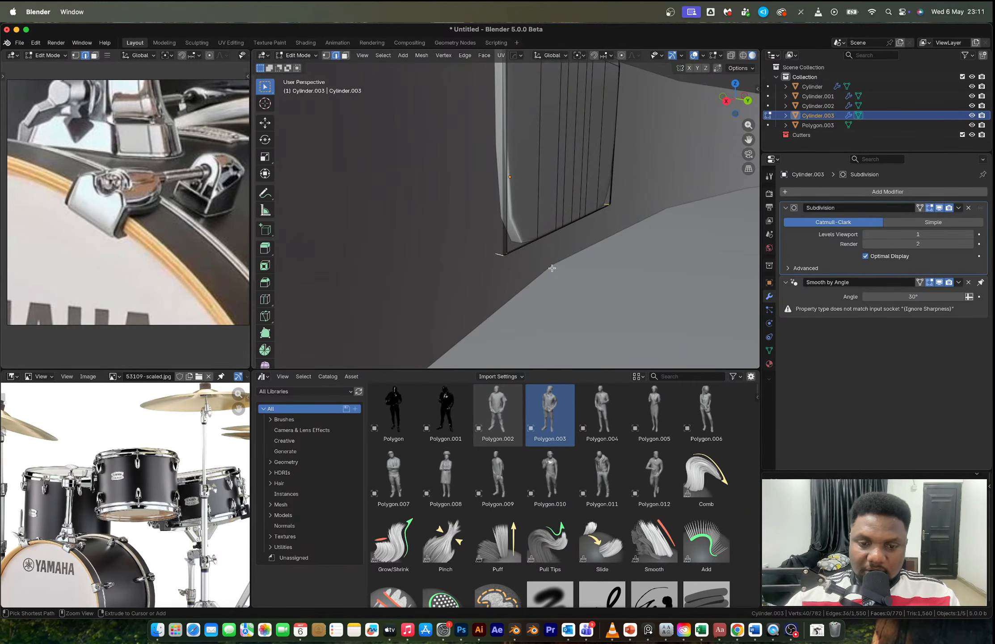
{"action": "key", "text": "ctrl+b"}
{"action": "scroll", "coordinate": [582, 289], "scroll_direction": "up", "scroll_amount": 2}
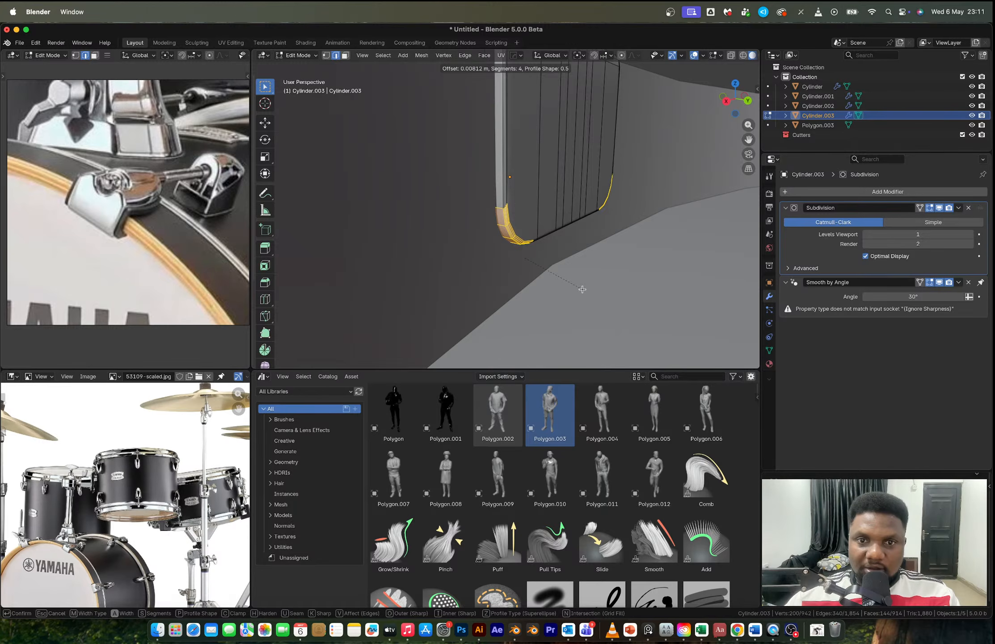
{"action": "left_click", "coordinate": [582, 288]}
Step: Examine the finished bracket's shape and its fit over the drum rim from several angles
{"action": "key", "text": "Tab"}
{"action": "scroll", "coordinate": [559, 242], "scroll_direction": "down", "scroll_amount": 6}
{"action": "middle_click_drag", "start_coordinate": [535, 202], "coordinate": [603, 198]}
{"action": "scroll", "coordinate": [538, 270], "scroll_direction": "down", "scroll_amount": 3}
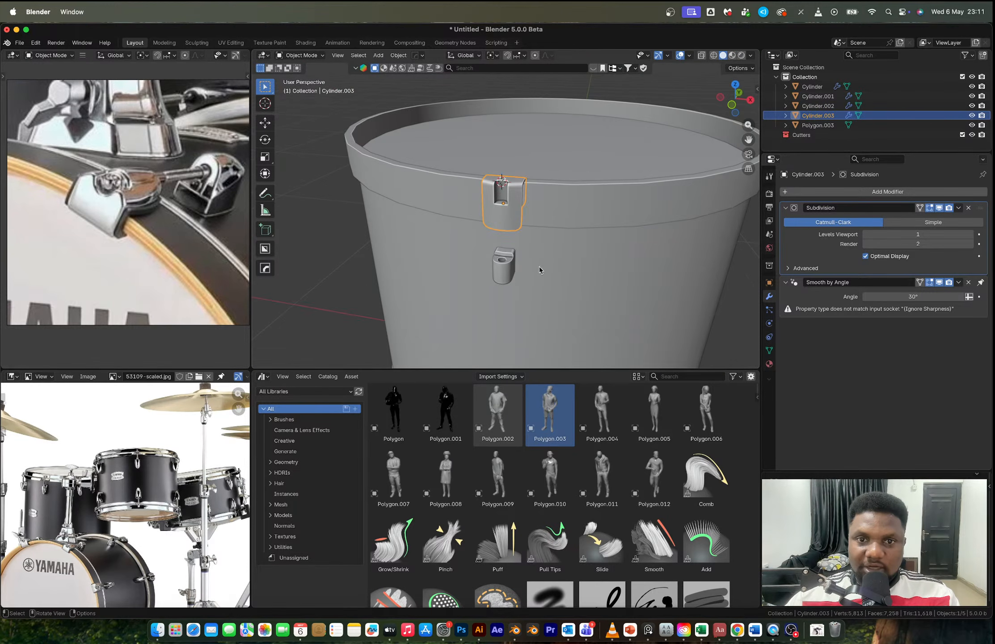
{"action": "left_click", "coordinate": [342, 226]}
{"action": "scroll", "coordinate": [385, 223], "scroll_direction": "down", "scroll_amount": 4}
{"action": "middle_click_drag", "start_coordinate": [445, 222], "coordinate": [568, 217]}
{"action": "scroll", "coordinate": [483, 199], "scroll_direction": "up", "scroll_amount": 2}
{"action": "left_click", "coordinate": [509, 183]}
{"action": "scroll", "coordinate": [497, 191], "scroll_direction": "up", "scroll_amount": 3}
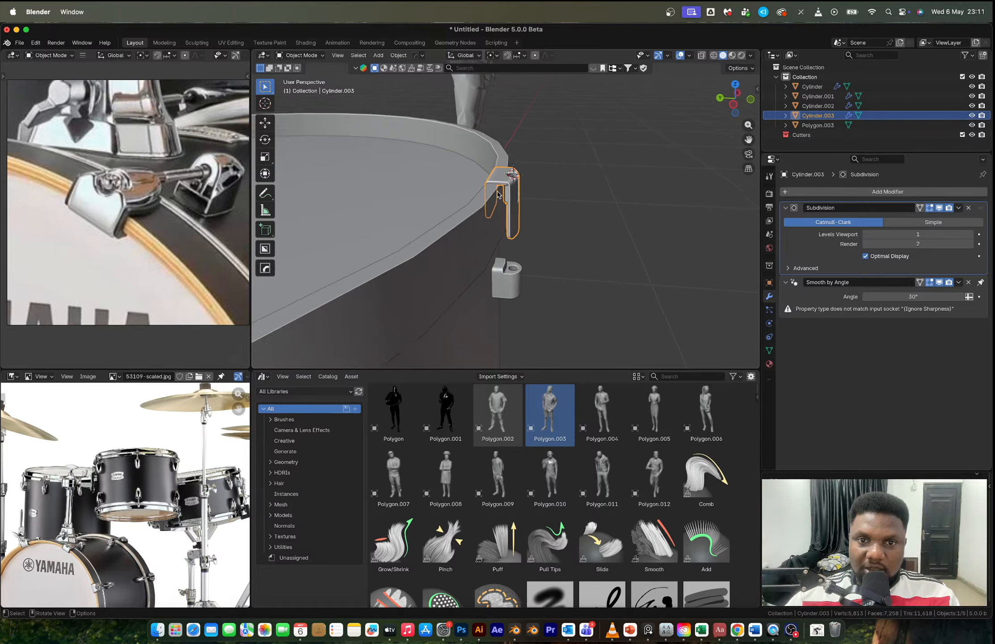
Step: Move the vertices of the bracket's drum-side leg about 0.0034 m along Y, away from its front leg
{"action": "key", "text": "Tab"}
{"action": "left_click", "coordinate": [735, 105]}
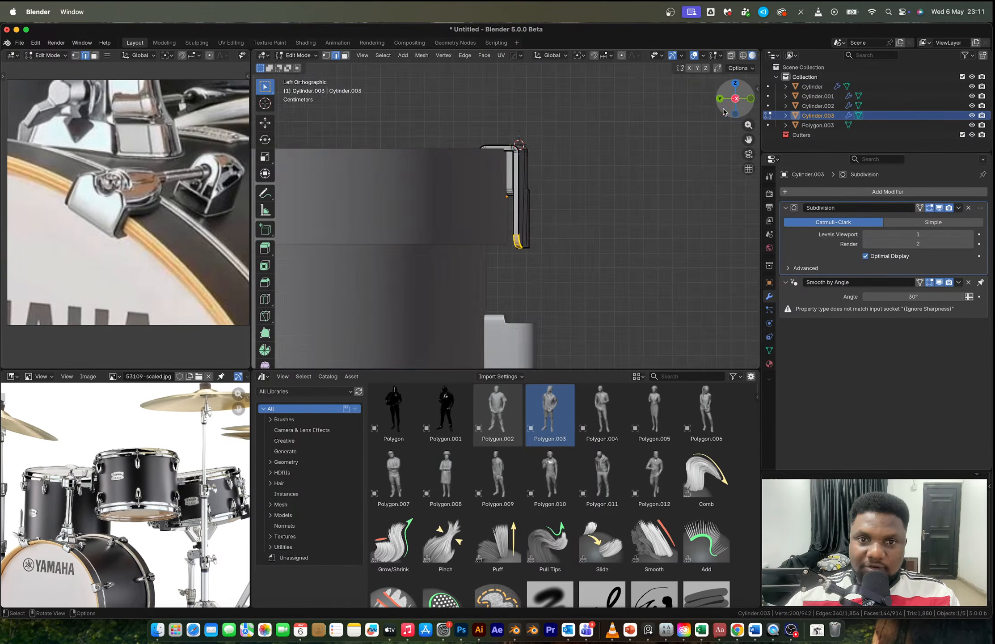
{"action": "scroll", "coordinate": [456, 160], "scroll_direction": "up", "scroll_amount": 2}
{"action": "key", "text": "alt+z"}
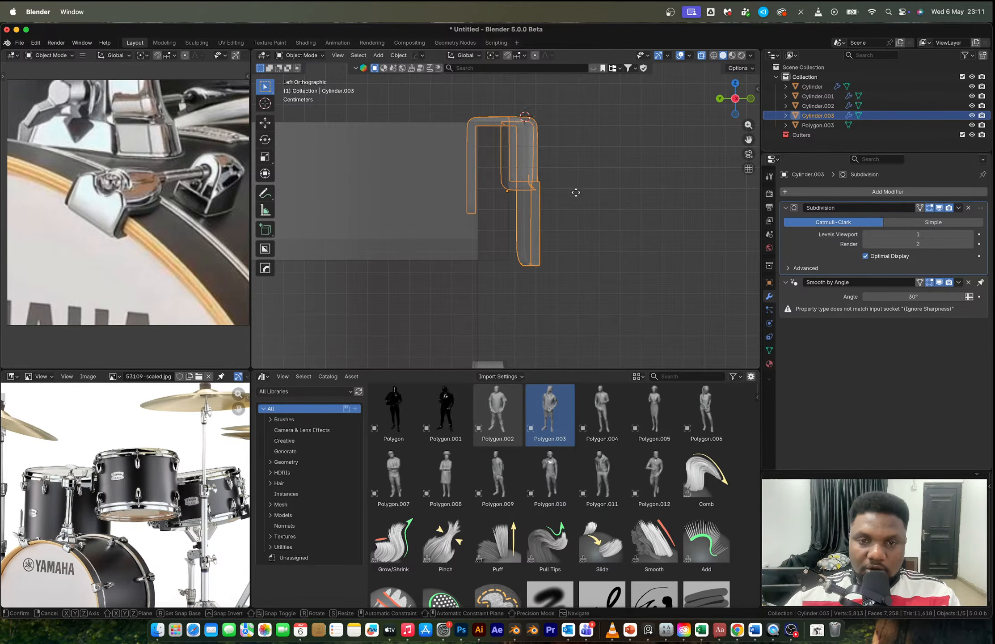
{"action": "key", "text": "Tab"}
{"action": "key", "text": "1"}
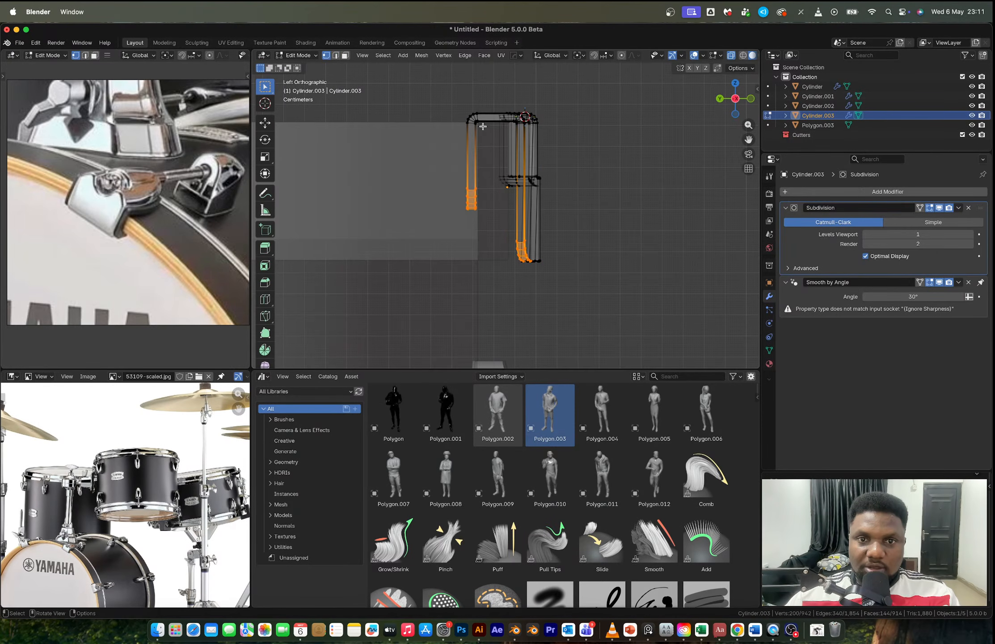
{"action": "left_click_drag", "start_coordinate": [437, 94], "coordinate": [491, 244]}
{"action": "key", "text": "g"}
{"action": "key", "text": "x"}
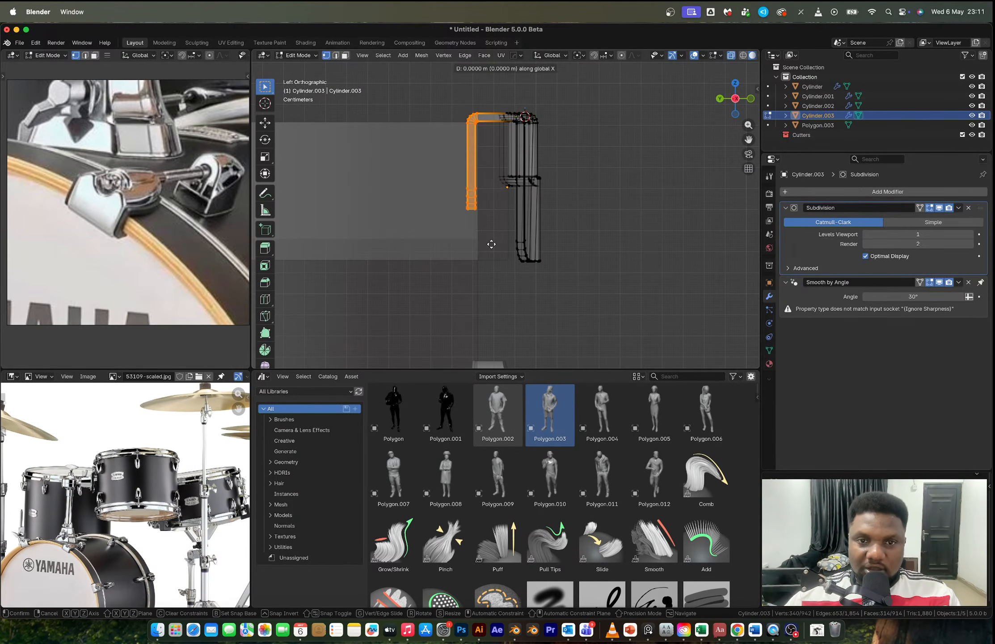
{"action": "key", "text": "y"}
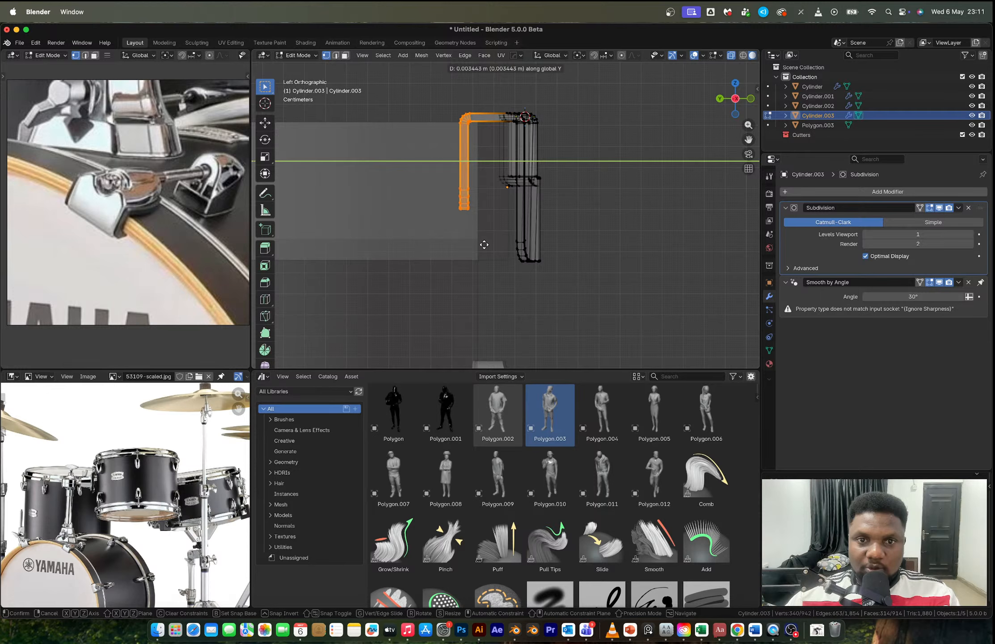
{"action": "left_click", "coordinate": [484, 244]}
{"action": "key", "text": "Tab"}
{"action": "middle_click_drag", "start_coordinate": [484, 244], "coordinate": [514, 241]}
{"action": "left_click", "coordinate": [574, 270]}
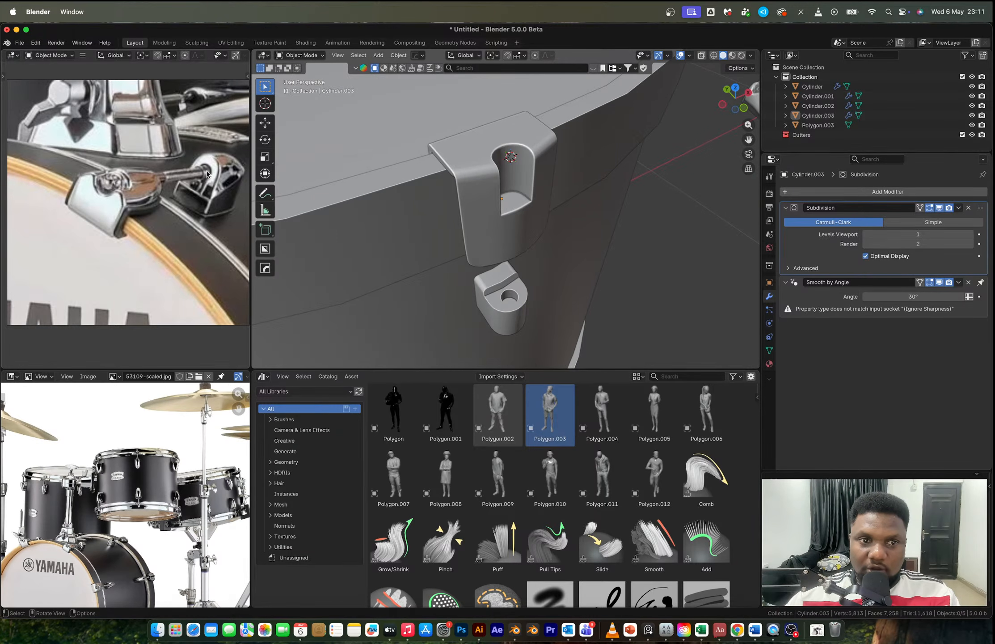
Step: Place the 3D cursor at the centre of the hole in the small lug below the bracket
{"action": "middle_click_drag", "start_coordinate": [463, 320], "coordinate": [510, 267]}
{"action": "left_click", "coordinate": [510, 336]}
{"action": "key", "text": "Tab"}
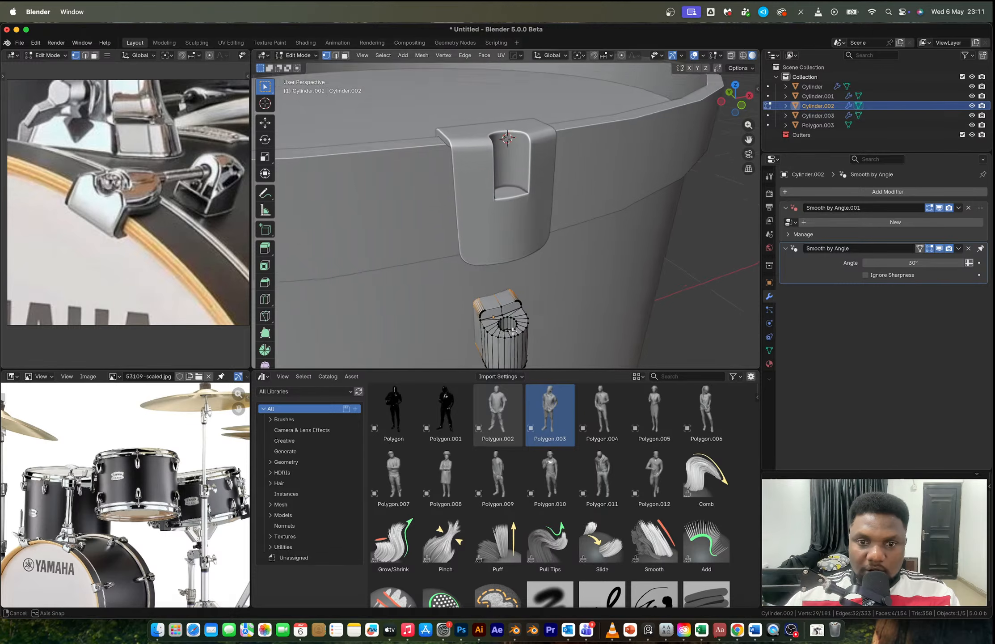
{"action": "mouse_move", "coordinate": [510, 335]}
{"action": "middle_mouse_down"}
{"action": "mouse_move", "coordinate": [505, 313]}
{"action": "mouse_move", "coordinate": [502, 338]}
{"action": "middle_mouse_up"}
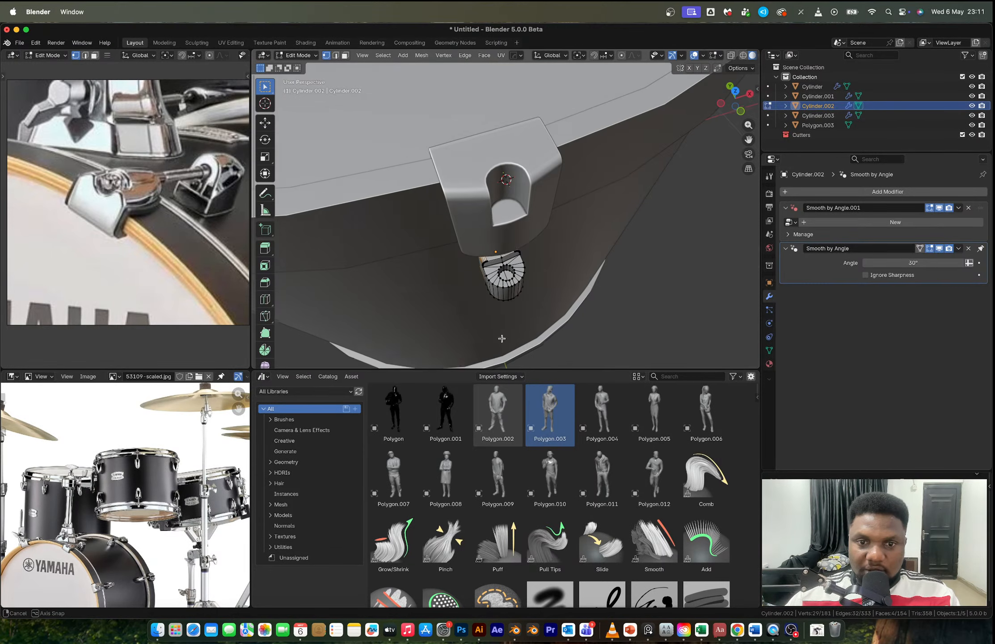
{"action": "left_click", "coordinate": [506, 275]}
{"action": "right_click", "coordinate": [506, 274], "text": "shift"}
{"action": "key", "text": "Tab"}
Step: Add a cylinder at the 3D cursor, scale it by 0.09, shrink it further and stretch it about 20.4 times along Z into a rod
{"action": "key", "text": "shift+a"}
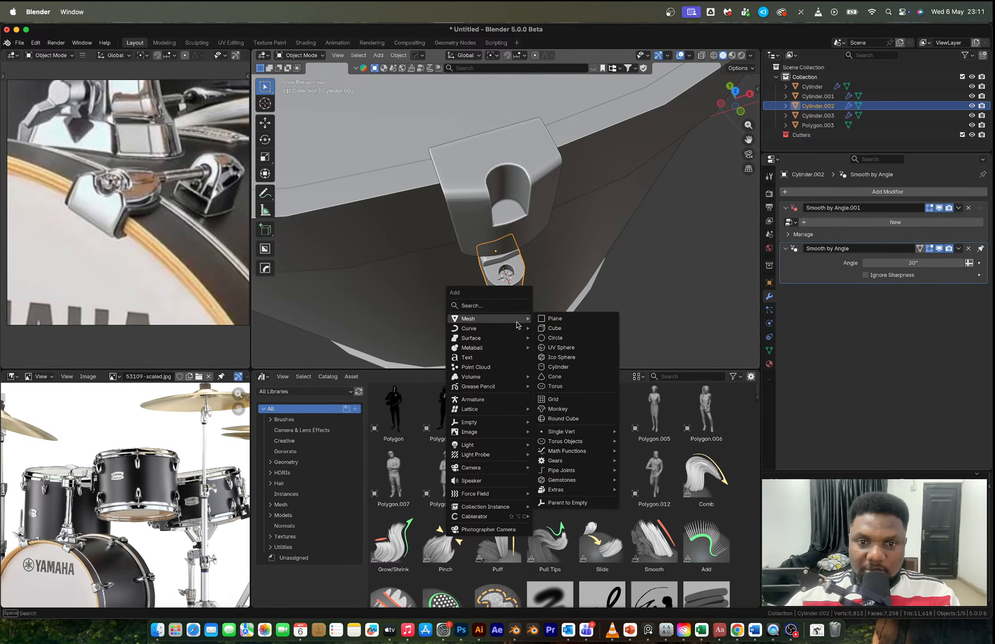
{"action": "left_click", "coordinate": [562, 370]}
{"action": "type", "text": "s.09"}
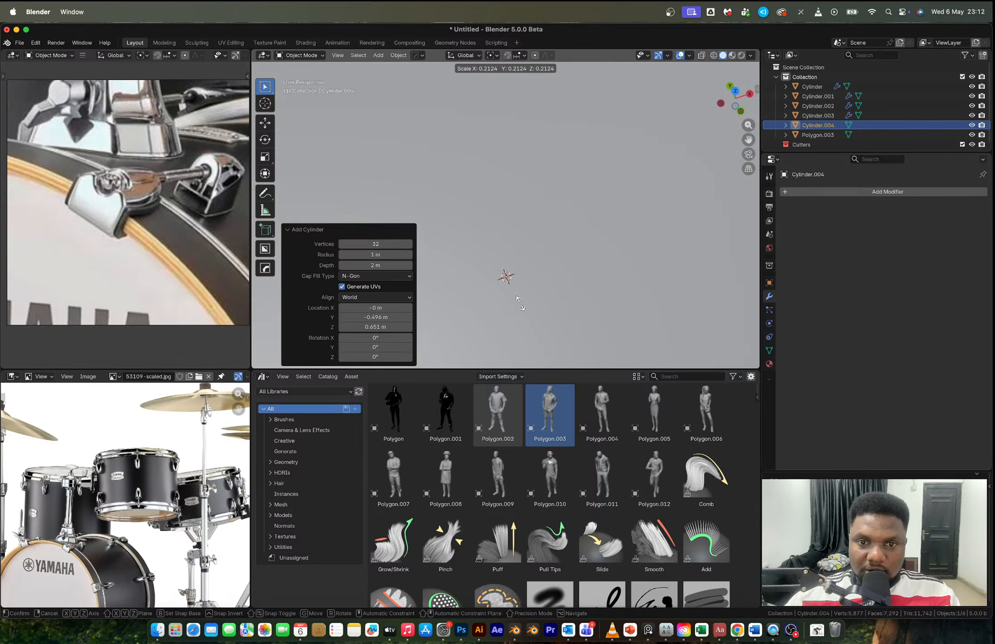
{"action": "key", "text": "Return"}
{"action": "key", "text": "s"}
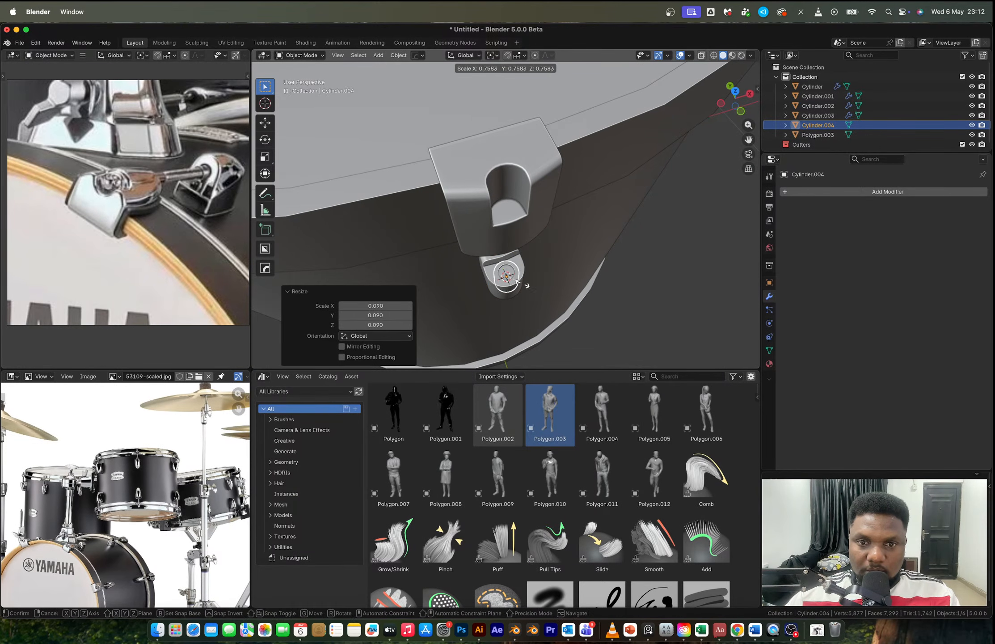
{"action": "key", "text": "z"}
{"action": "left_click", "coordinate": [599, 320]}
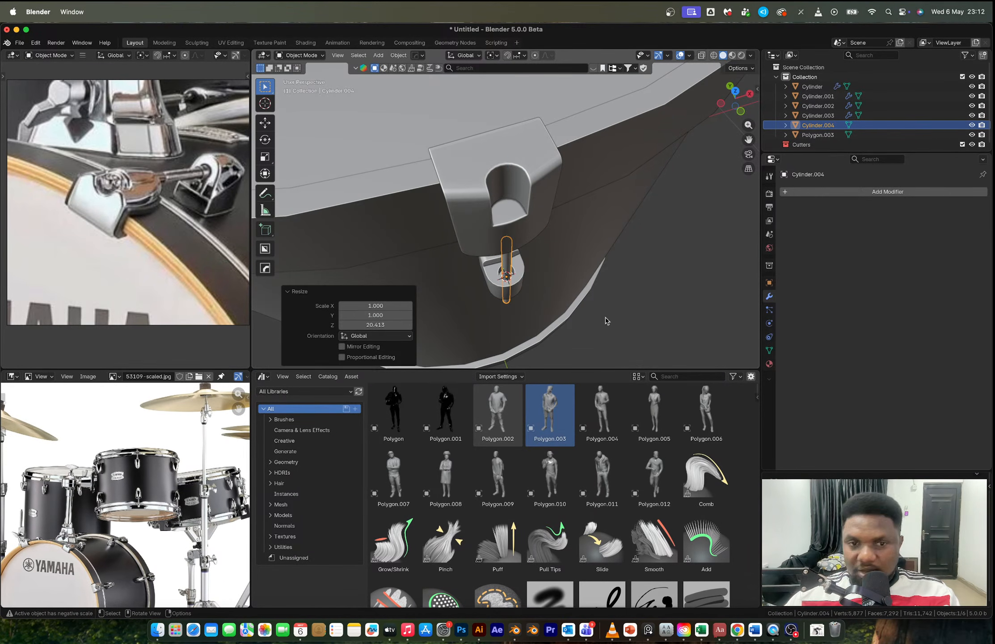
Step: Scale the rod up by about 1.3, lengthen it about 1.5 times along Z and raise it about 0.042 m
{"action": "key", "text": "s"}
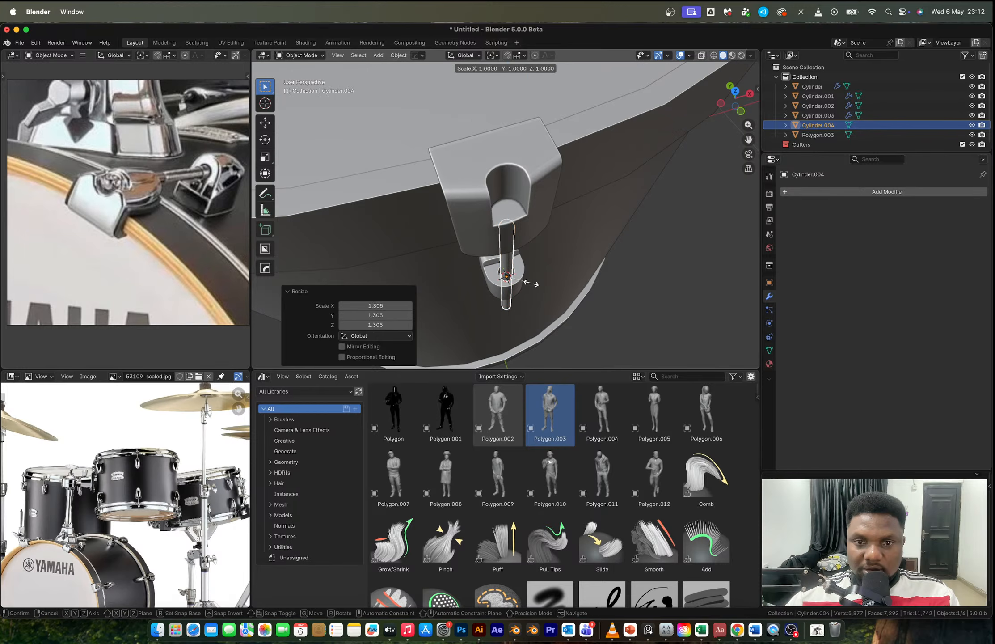
{"action": "key", "text": "z"}
{"action": "left_click", "coordinate": [539, 284]}
{"action": "middle_click_drag", "start_coordinate": [539, 285], "coordinate": [512, 228]}
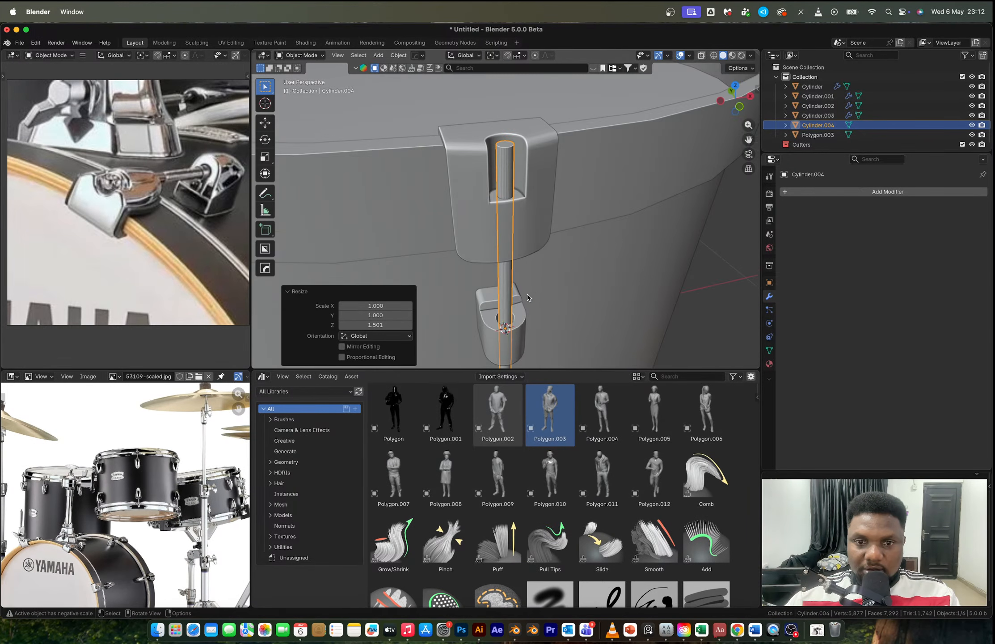
{"action": "middle_click_drag", "start_coordinate": [527, 294], "coordinate": [530, 276], "text": "shift"}
{"action": "key", "text": "g"}
{"action": "key", "text": "z"}
{"action": "left_click", "coordinate": [529, 228]}
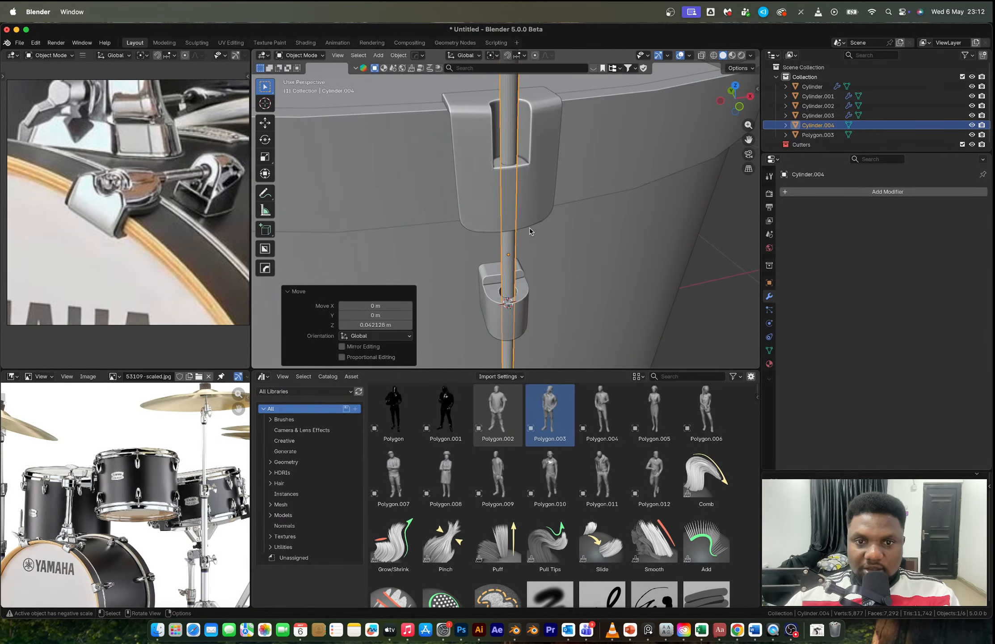
Step: Apply Shade Auto Smooth at 30° to the rod and thicken it about 1.16 times in X and Y only
{"action": "right_click", "coordinate": [555, 269]}
{"action": "left_click", "coordinate": [552, 266]}
{"action": "scroll", "coordinate": [552, 266], "scroll_direction": "down", "scroll_amount": 2}
{"action": "key", "text": "s"}
{"action": "key", "text": "shift+z"}
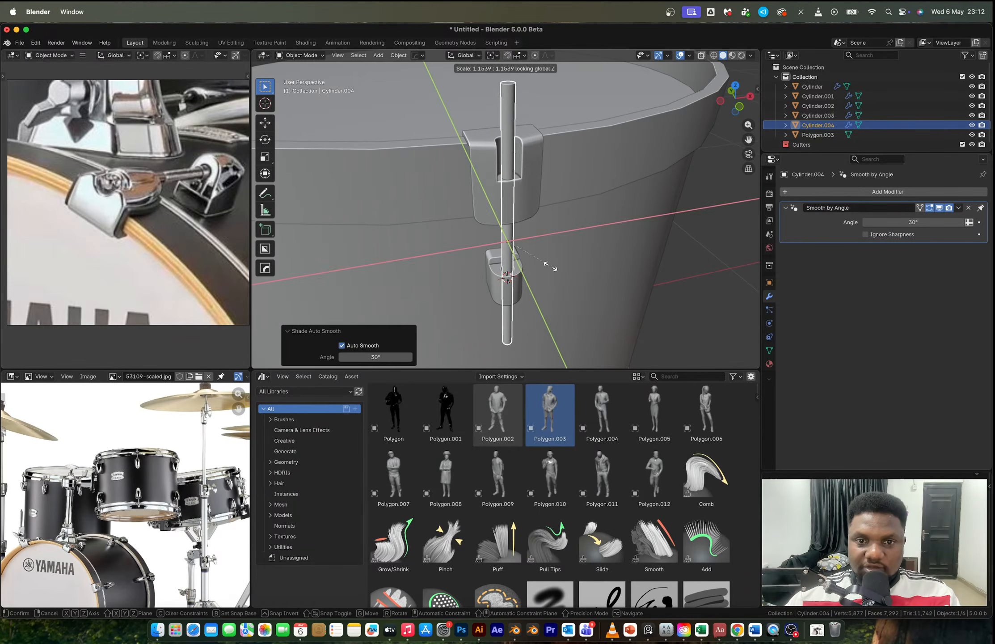
{"action": "left_click", "coordinate": [550, 266]}
Step: Scale the rod along Z by about 0.6 and reposition it vertically between the bracket's notch and the lug
{"action": "key", "text": "s"}
{"action": "key", "text": "z"}
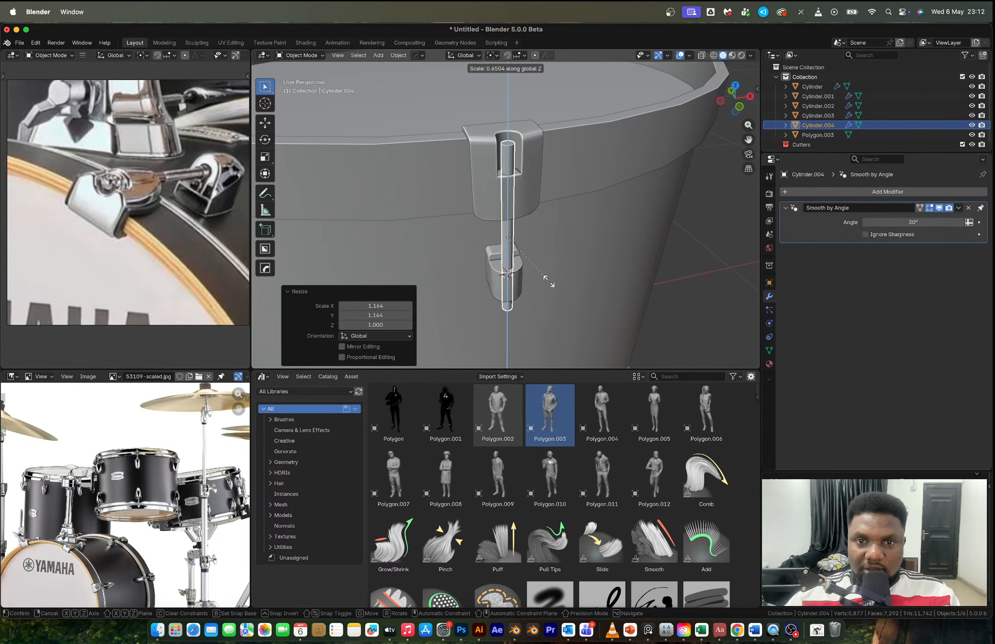
{"action": "left_click", "coordinate": [533, 257]}
{"action": "scroll", "coordinate": [533, 261], "scroll_direction": "up", "scroll_amount": 2}
{"action": "key", "text": "g"}
{"action": "key", "text": "z"}
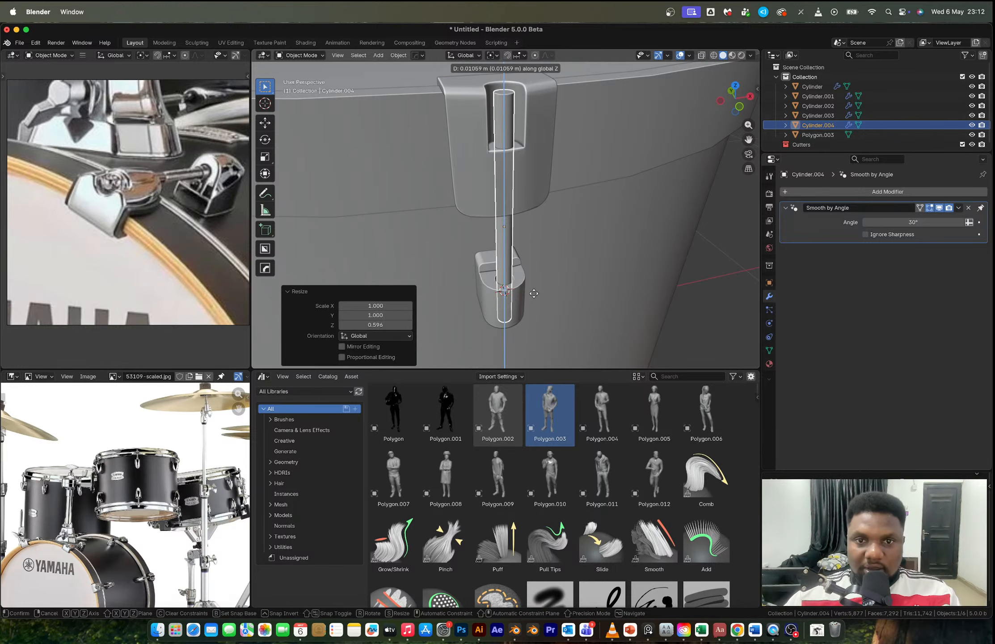
{"action": "left_click", "coordinate": [535, 290]}
Step: Shorten the rod along Z by a factor of about 0.84 and adjust its height so its lower end sits in the lug's hole
{"action": "key", "text": "s"}
{"action": "key", "text": "z"}
{"action": "left_click", "coordinate": [539, 291]}
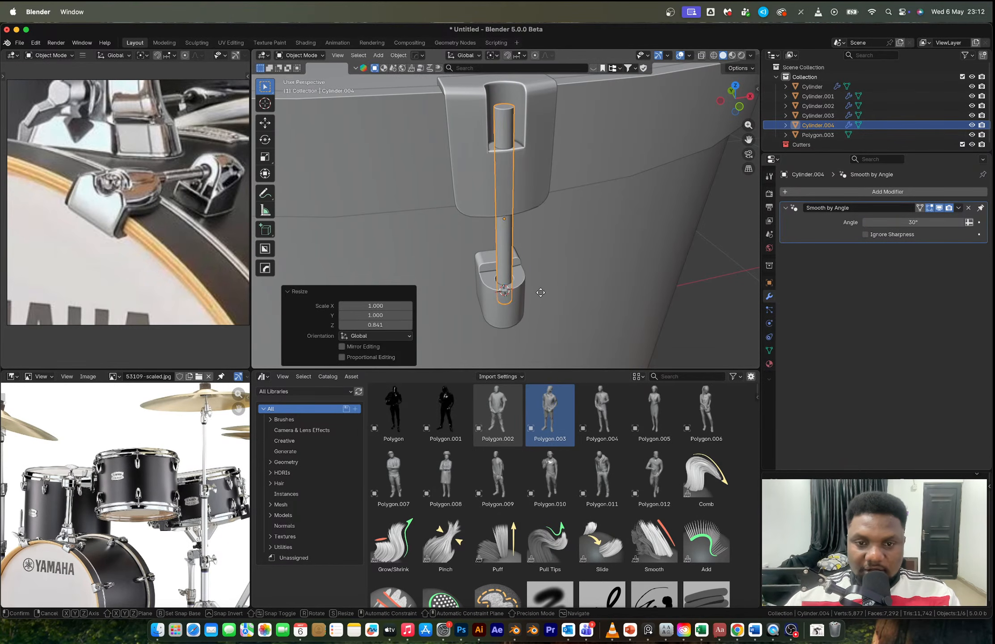
{"action": "key", "text": "g"}
{"action": "key", "text": "z"}
{"action": "left_click", "coordinate": [541, 294]}
Step: Widen the lug's hole by scaling its inner face loop about 1.09 times in X and Y only
{"action": "scroll", "coordinate": [491, 290], "scroll_direction": "up", "scroll_amount": 3}
{"action": "mouse_move", "coordinate": [490, 291]}
{"action": "middle_mouse_down", "text": "shift"}
{"action": "mouse_move", "coordinate": [494, 250]}
{"action": "mouse_move", "coordinate": [509, 284]}
{"action": "middle_mouse_up", "text": "shift"}
{"action": "left_click", "coordinate": [506, 302]}
{"action": "key", "text": "Tab"}
{"action": "scroll", "coordinate": [509, 284], "scroll_direction": "up", "scroll_amount": 1}
{"action": "scroll", "coordinate": [509, 283], "scroll_direction": "up", "scroll_amount": 1}
{"action": "key", "text": "3"}
{"action": "left_click", "coordinate": [521, 297], "text": "alt"}
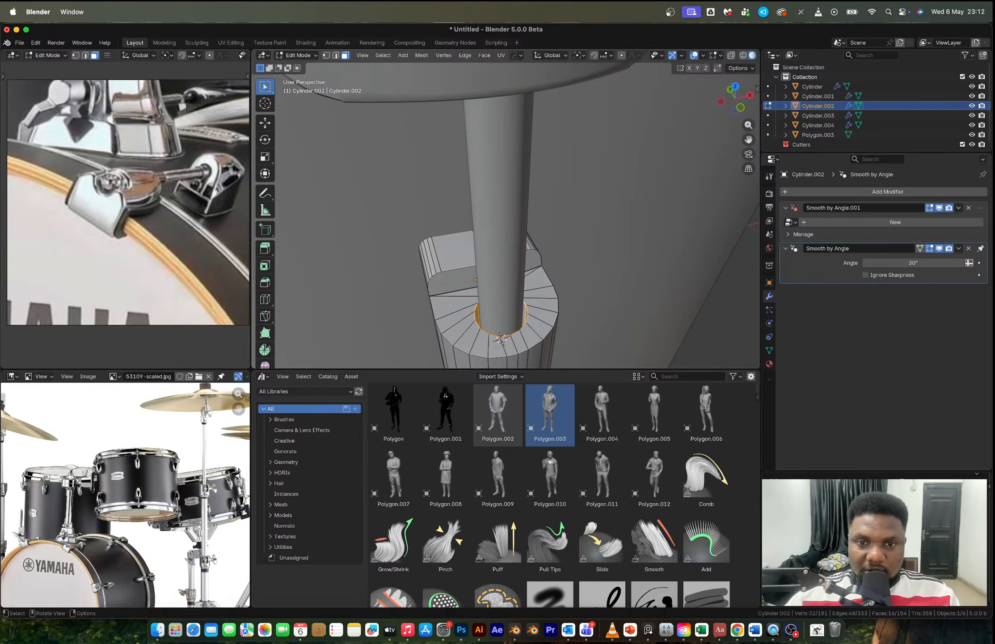
{"action": "key", "text": "s"}
{"action": "key", "text": "shift+z"}
{"action": "left_click", "coordinate": [563, 336]}
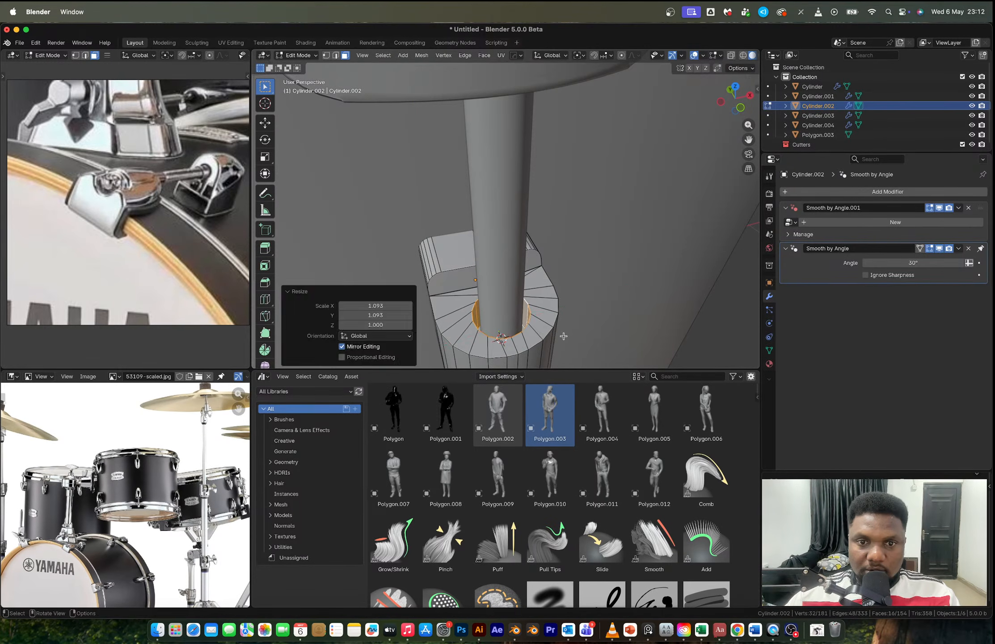
{"action": "key", "text": "Tab"}
Step: Scale the rod along Z by about 0.87 and lower it about 0.0034 m
{"action": "left_click", "coordinate": [518, 279]}
{"action": "scroll", "coordinate": [516, 289], "scroll_direction": "down", "scroll_amount": 2}
{"action": "middle_click_drag", "start_coordinate": [517, 289], "coordinate": [527, 316]}
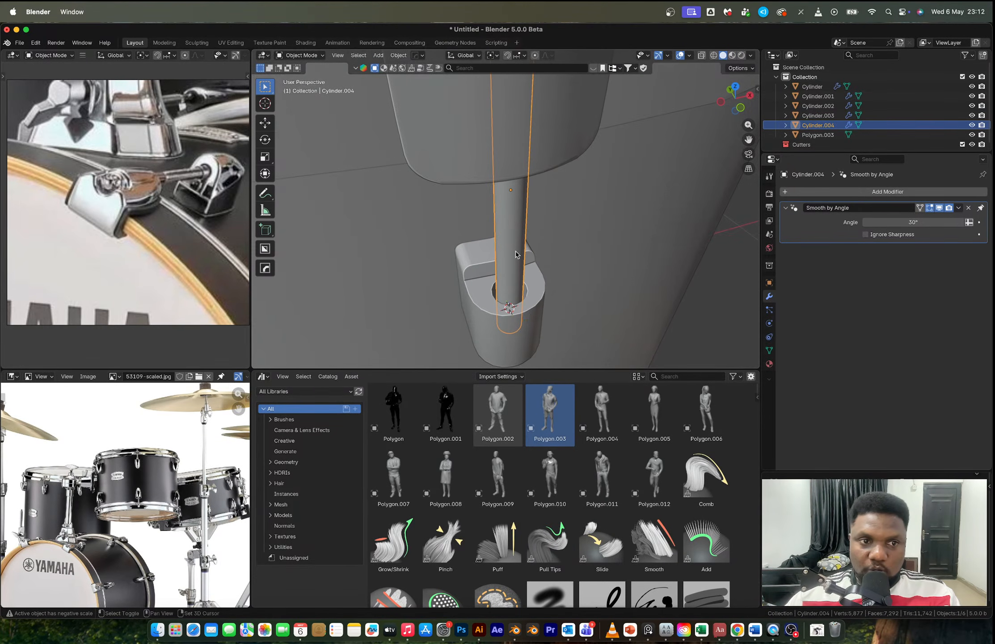
{"action": "scroll", "coordinate": [516, 254], "scroll_direction": "up", "scroll_amount": 3}
{"action": "key", "text": "s"}
{"action": "key", "text": "z"}
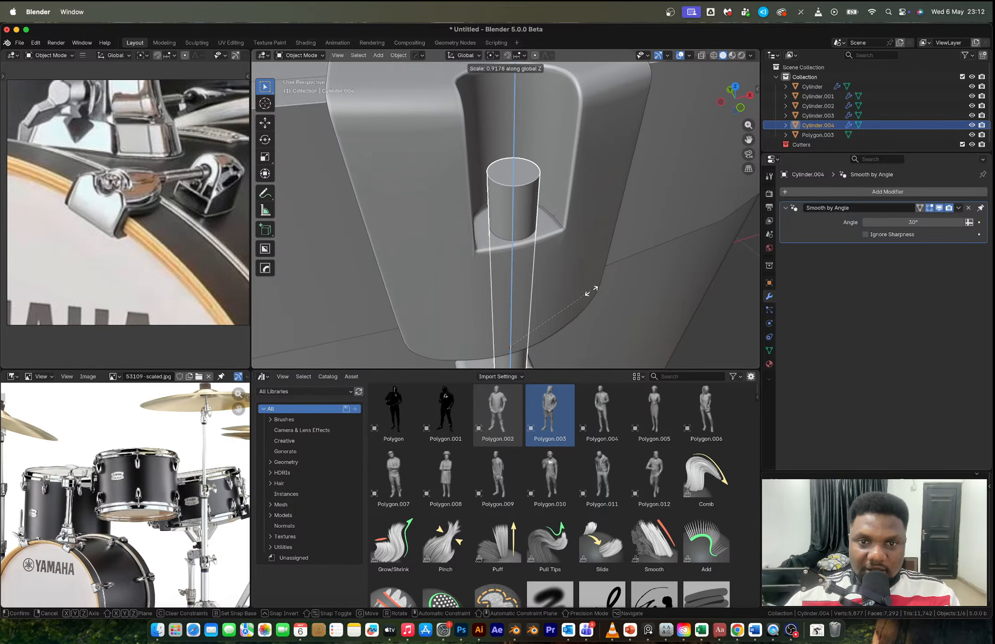
{"action": "left_click", "coordinate": [584, 293]}
{"action": "key", "text": "g"}
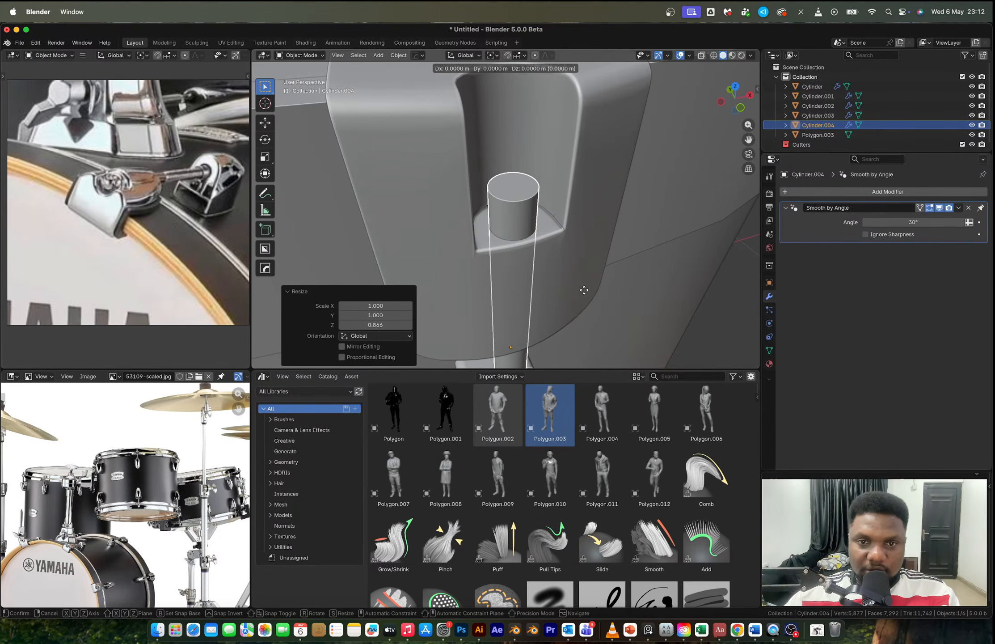
{"action": "key", "text": "z"}
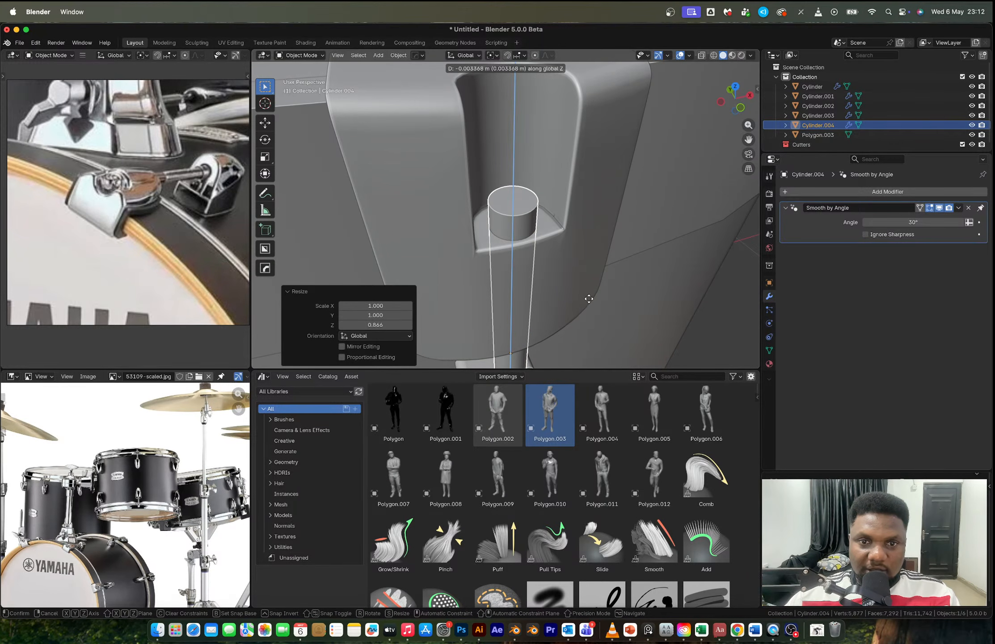
{"action": "left_click", "coordinate": [589, 299]}
Step: Scale the rod along Z by 0.94 and lower it about 0.002 m so its top meets the floor of the bracket's notch
{"action": "scroll", "coordinate": [577, 271], "scroll_direction": "down", "scroll_amount": 5}
{"action": "key", "text": "s"}
{"action": "key", "text": "z"}
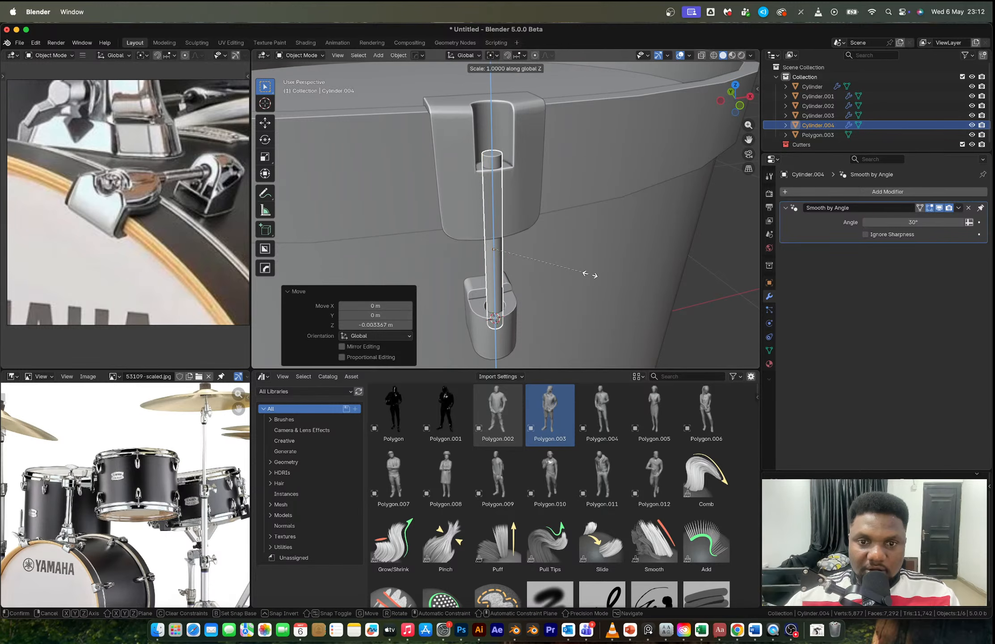
{"action": "left_click", "coordinate": [583, 274]}
{"action": "key", "text": "g"}
{"action": "key", "text": "z"}
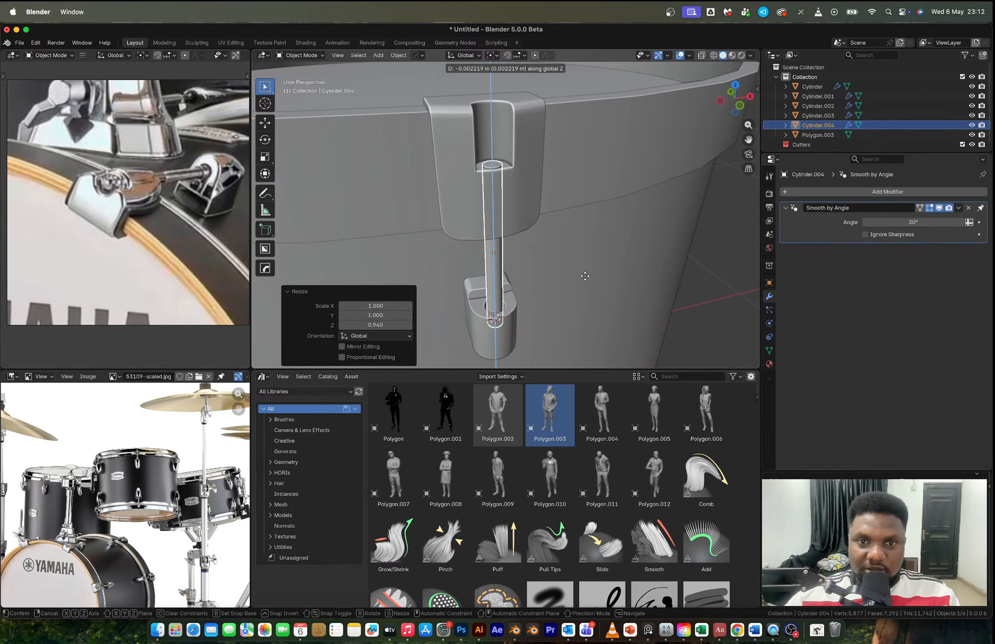
{"action": "left_click", "coordinate": [586, 277]}
Step: Place the 3D cursor at the centre of the rod's top face
{"action": "key", "text": "Tab"}
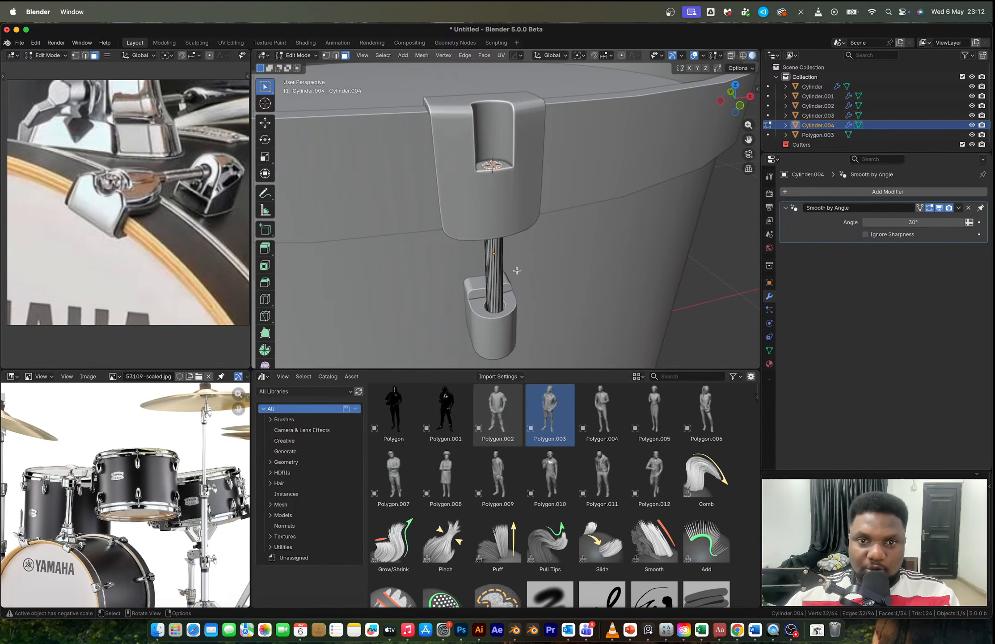
{"action": "key", "text": "Tab"}
{"action": "scroll", "coordinate": [529, 273], "scroll_direction": "up", "scroll_amount": 5}
{"action": "scroll", "coordinate": [530, 271], "scroll_direction": "up", "scroll_amount": 3}
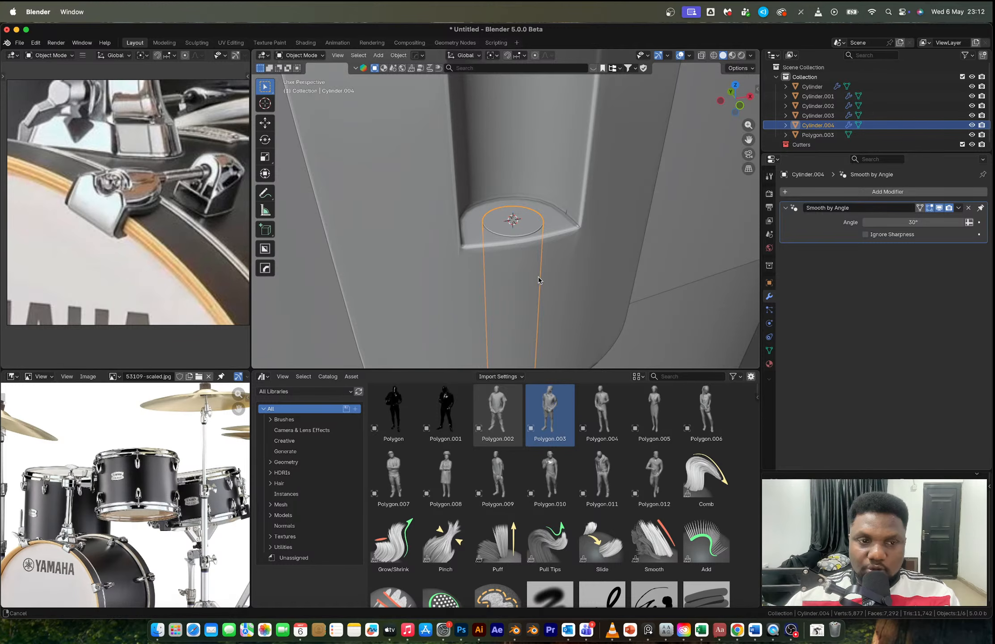
Step: Add a six-vertex circle at the 3D cursor and scale it down by about 0.093 and again by about 0.159
{"action": "key", "text": "shift+a"}
{"action": "mouse_move", "coordinate": [532, 281]}
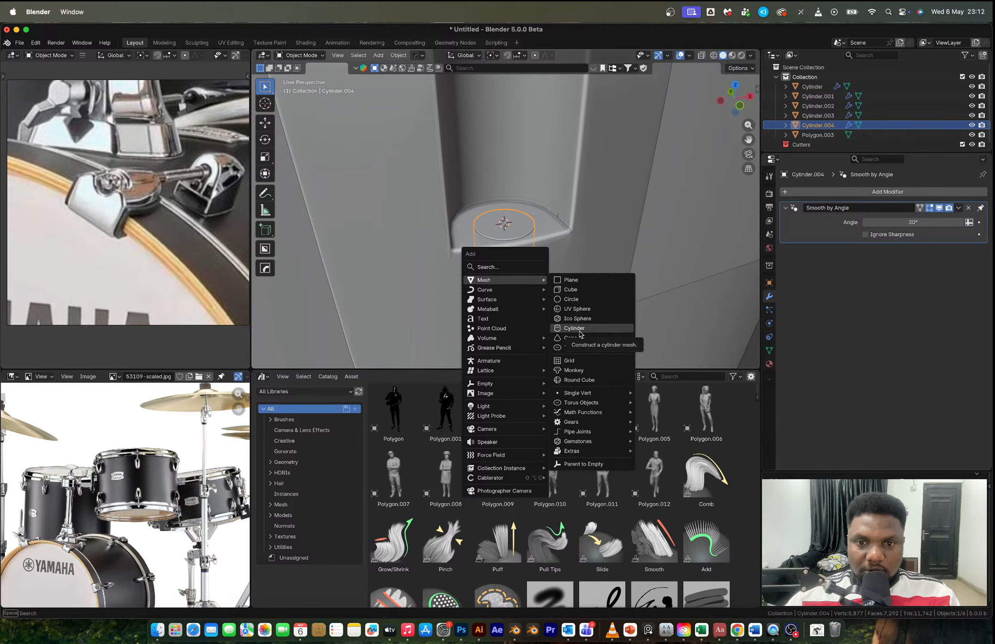
{"action": "left_click", "coordinate": [576, 300]}
{"action": "key", "text": "s"}
{"action": "left_click", "coordinate": [517, 230]}
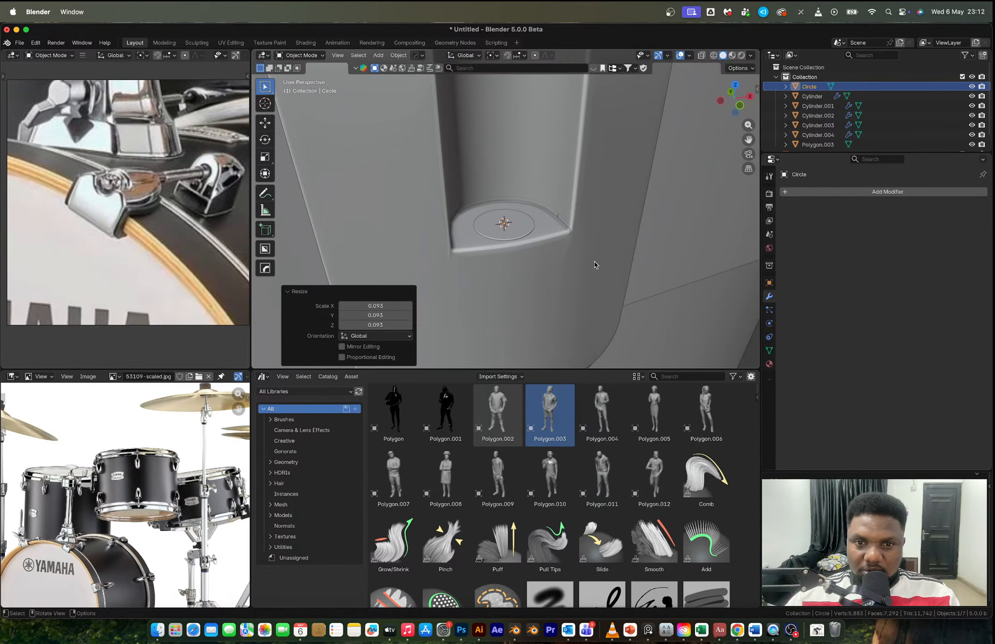
{"action": "key", "text": "s"}
{"action": "left_click", "coordinate": [511, 244]}
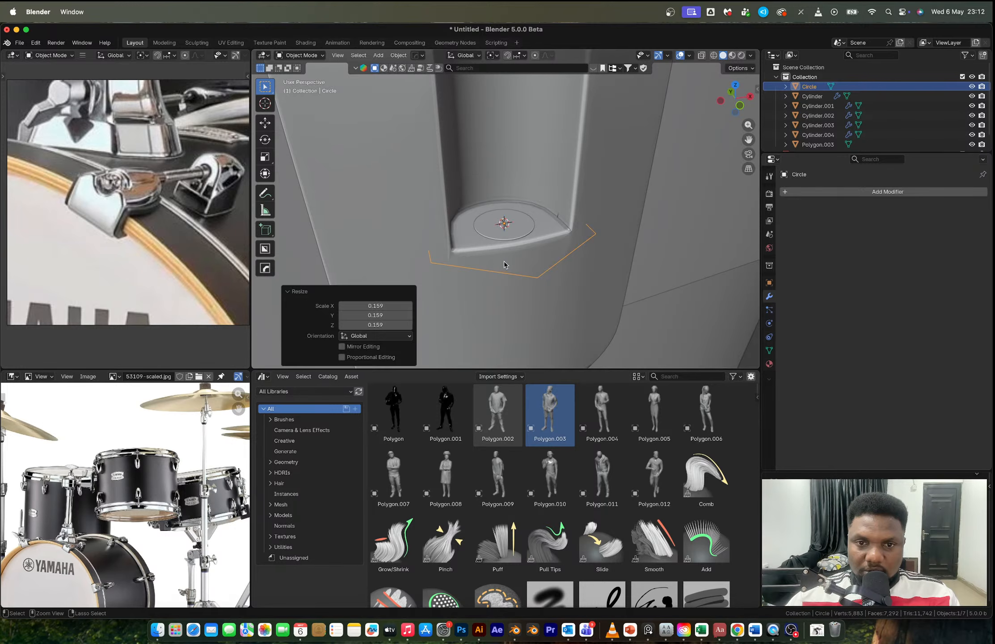
Step: Smooth the circle by adding and applying a level 1 Subdivision modifier twice
{"action": "key", "text": "ctrl+1"}
{"action": "key", "text": "ctrl+z"}
{"action": "key", "text": "ctrl+1"}
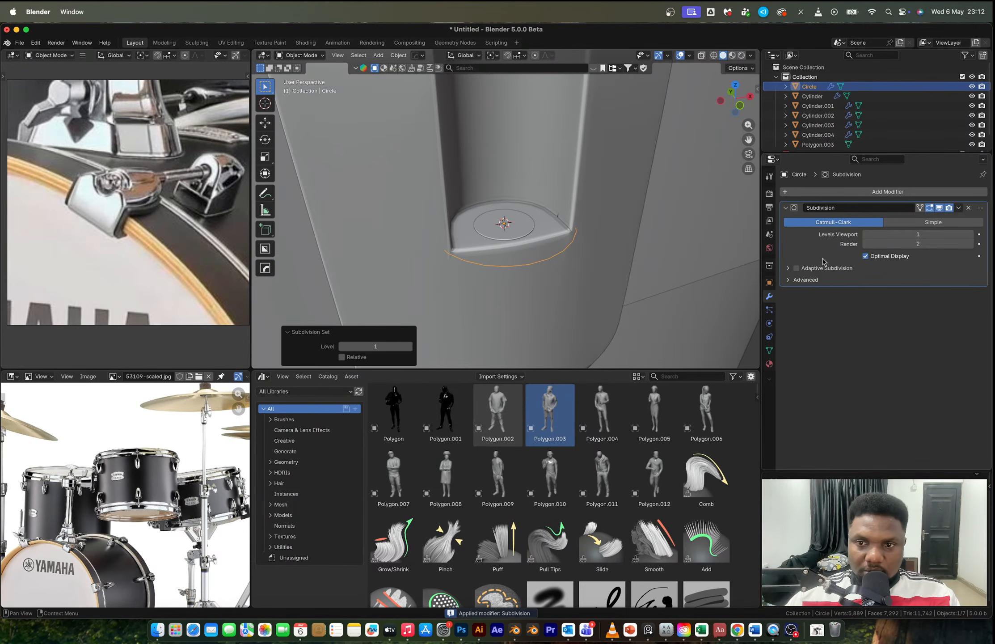
{"action": "key", "text": "ctrl+a"}
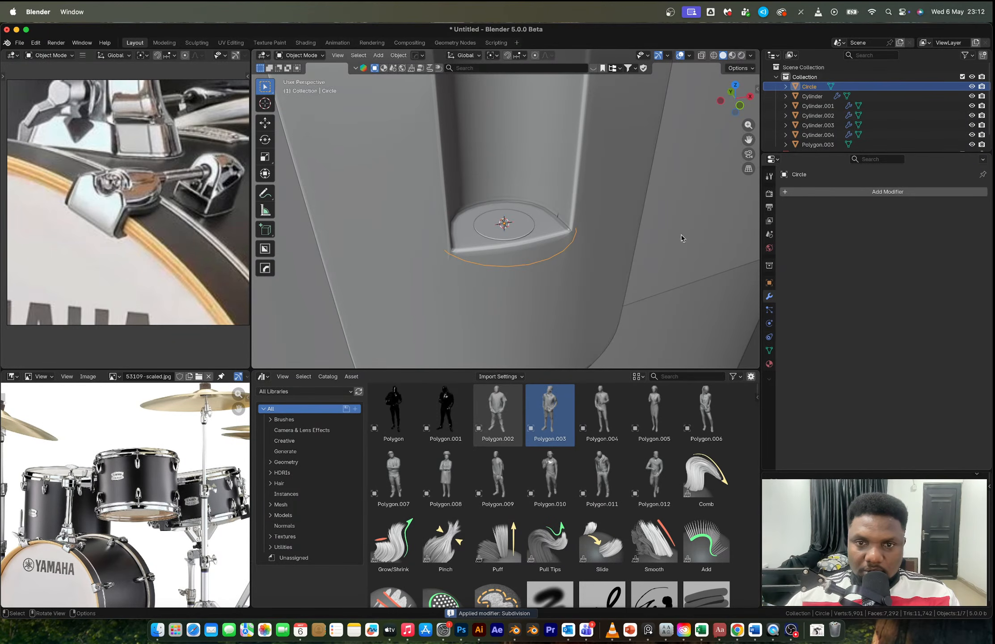
Step: Scale the circle's vertices down to a ring slightly larger than the rod's top face
{"action": "left_click", "coordinate": [563, 253]}
{"action": "left_click", "coordinate": [561, 255]}
{"action": "key", "text": "Tab"}
{"action": "key", "text": "s"}
{"action": "left_click", "coordinate": [560, 249]}
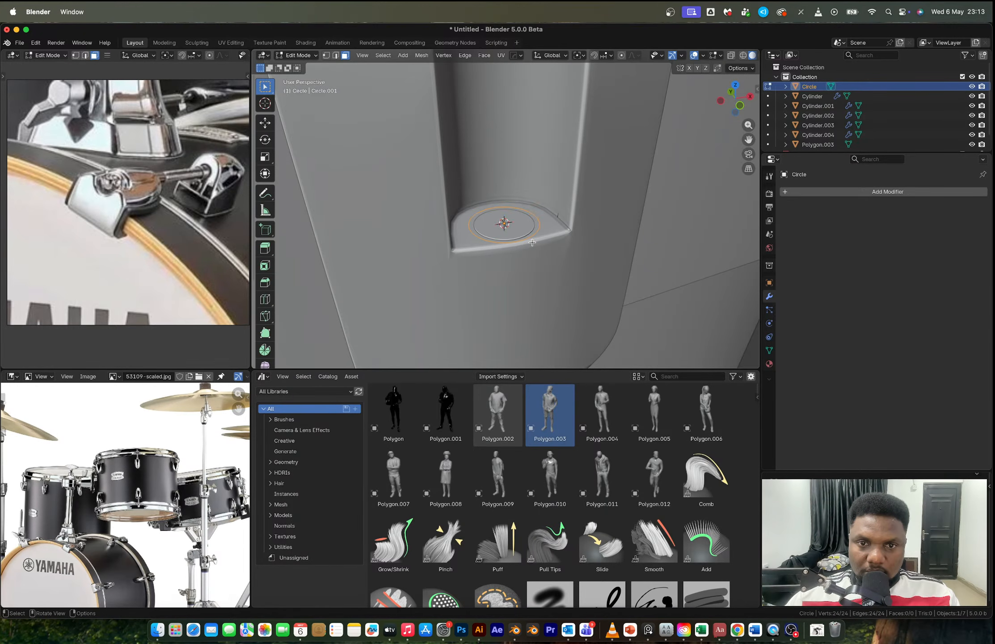
Step: Fill the circle around the rod's top with a face and extrude it up about 0.0008 m
{"action": "scroll", "coordinate": [532, 242], "scroll_direction": "up", "scroll_amount": 5}
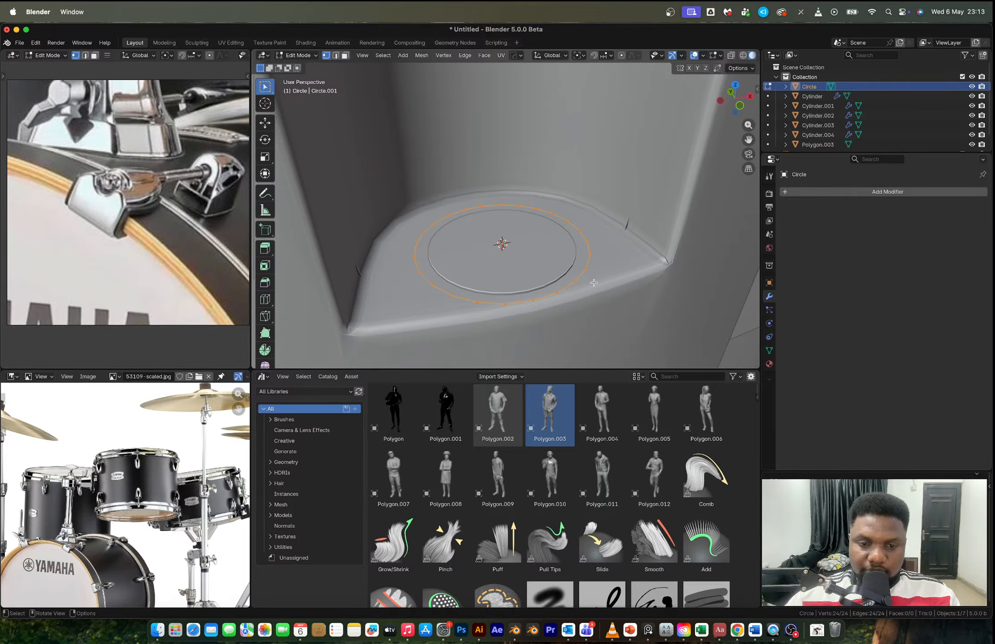
{"action": "key", "text": "f"}
{"action": "key", "text": "e"}
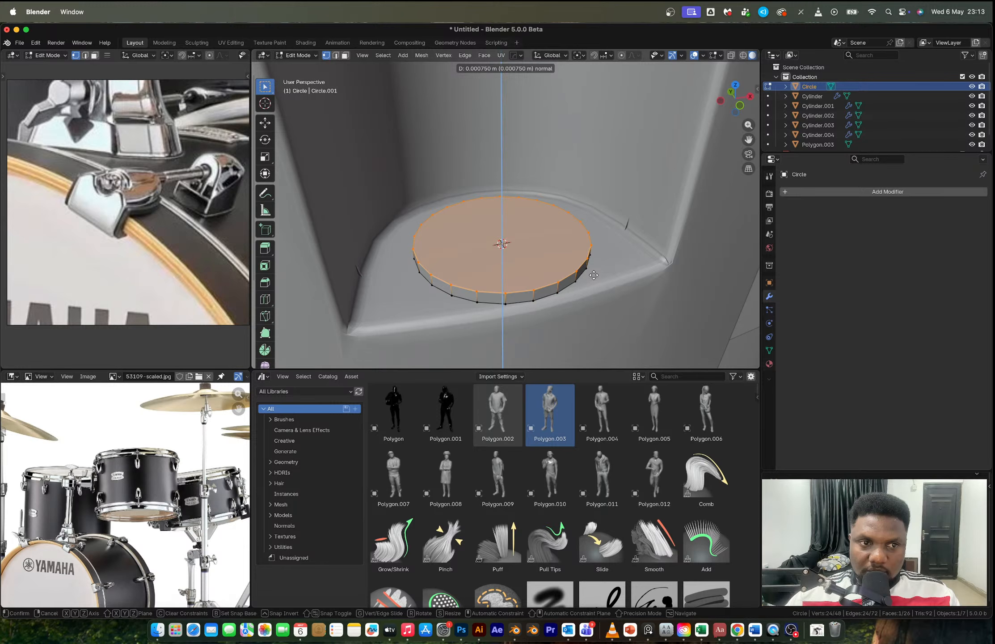
{"action": "left_click", "coordinate": [594, 274]}
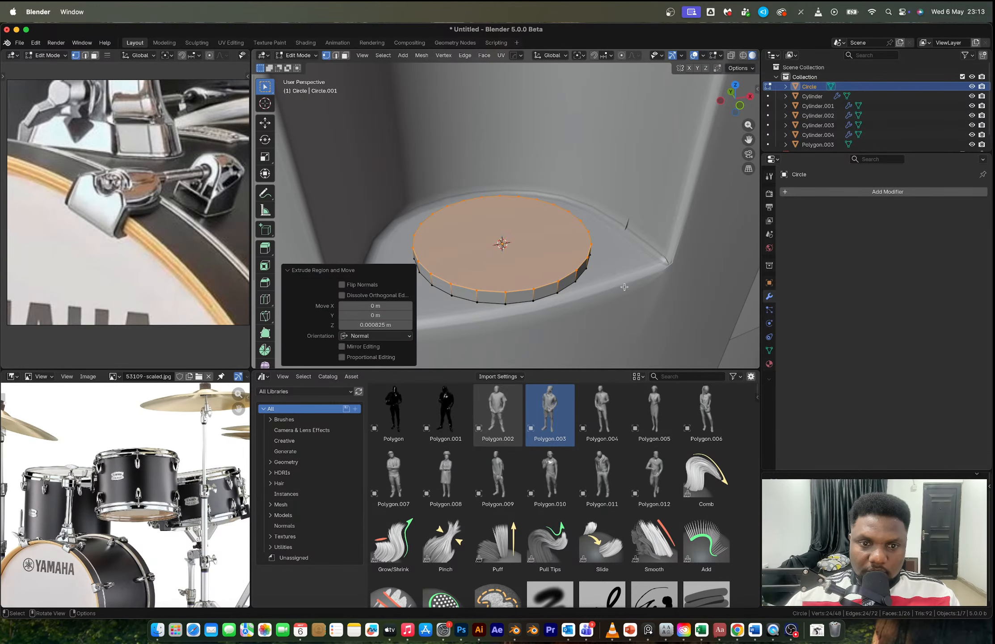
Step: Extrude the disc's top face in place and scale it inward to about 0.709
{"action": "key", "text": "e"}
{"action": "key", "text": "s"}
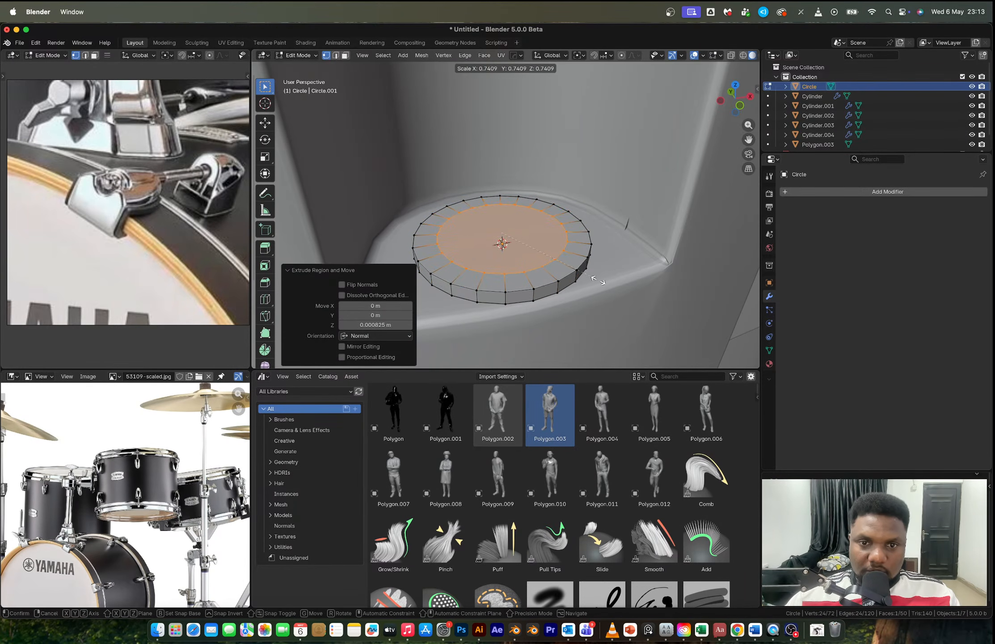
{"action": "left_click", "coordinate": [594, 278]}
Step: In top view, flatten the inner ring's +X side into a straight line by scaling its seven vertices to 0 along X
{"action": "middle_click_drag", "start_coordinate": [594, 278], "coordinate": [622, 188]}
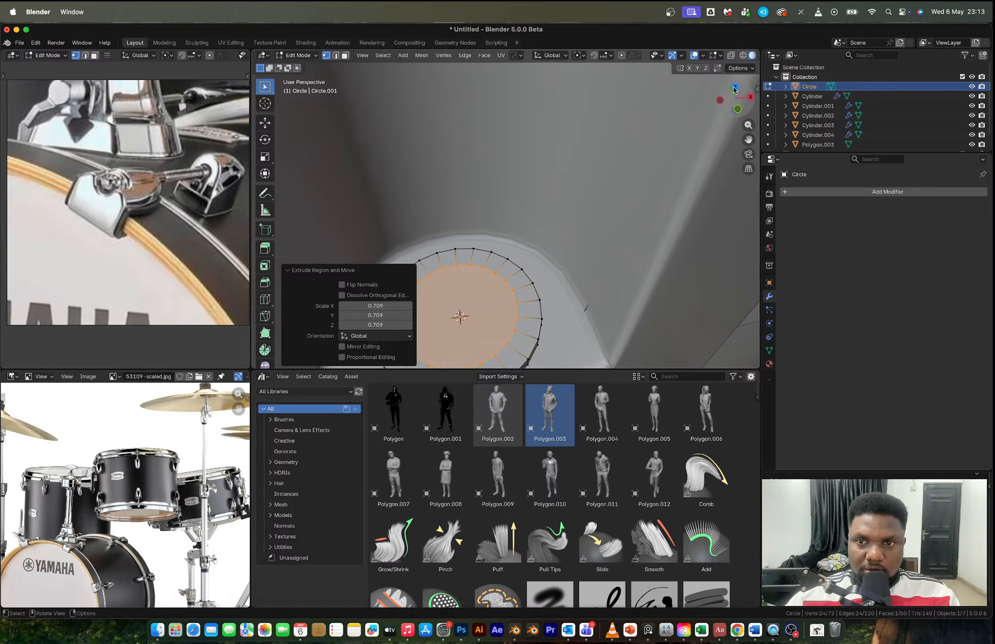
{"action": "left_click", "coordinate": [734, 90]}
{"action": "left_click", "coordinate": [736, 85]}
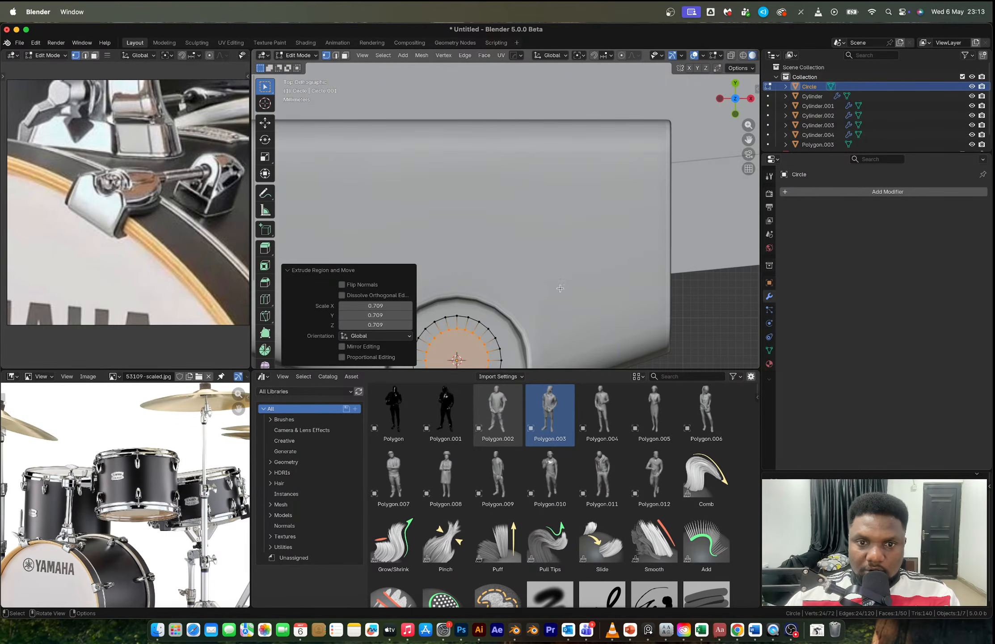
{"action": "key", "text": "KP_Decimal"}
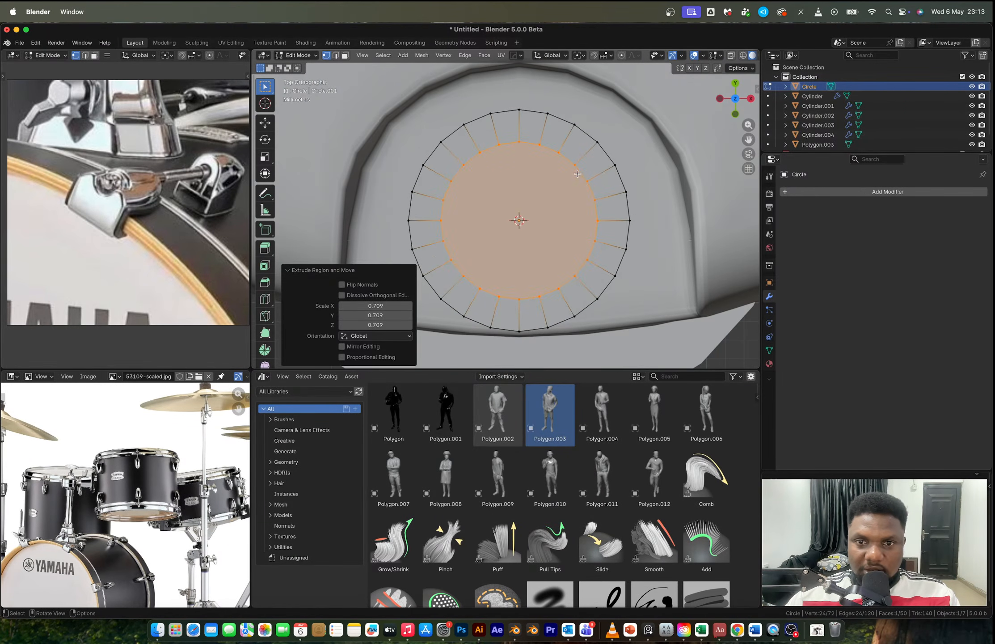
{"action": "left_click", "coordinate": [576, 167]}
{"action": "left_click", "coordinate": [576, 274], "text": "ctrl+shift"}
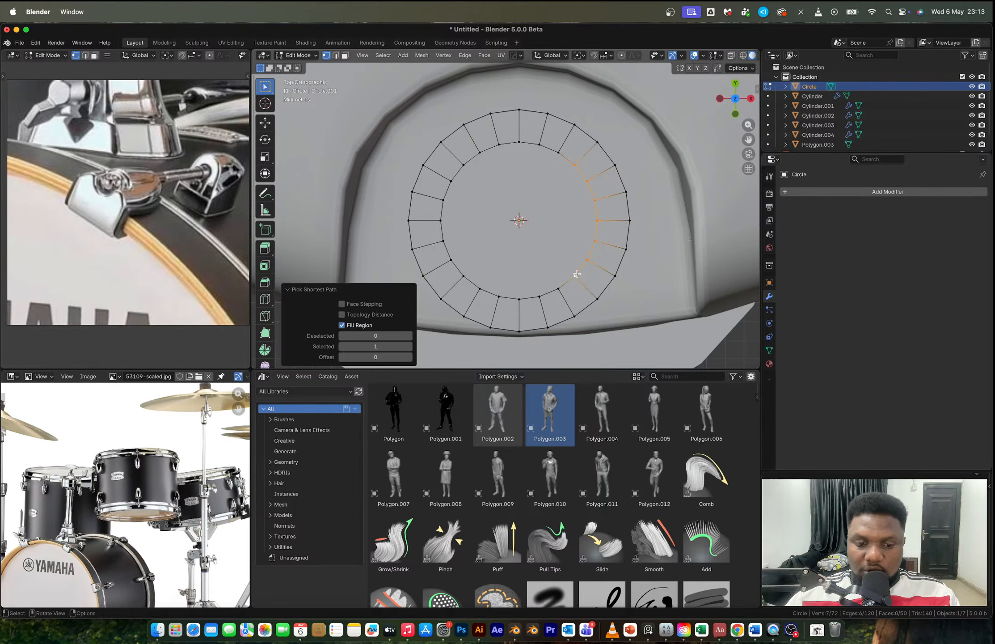
{"action": "type", "text": "sx"}
{"action": "type", "text": "0"}
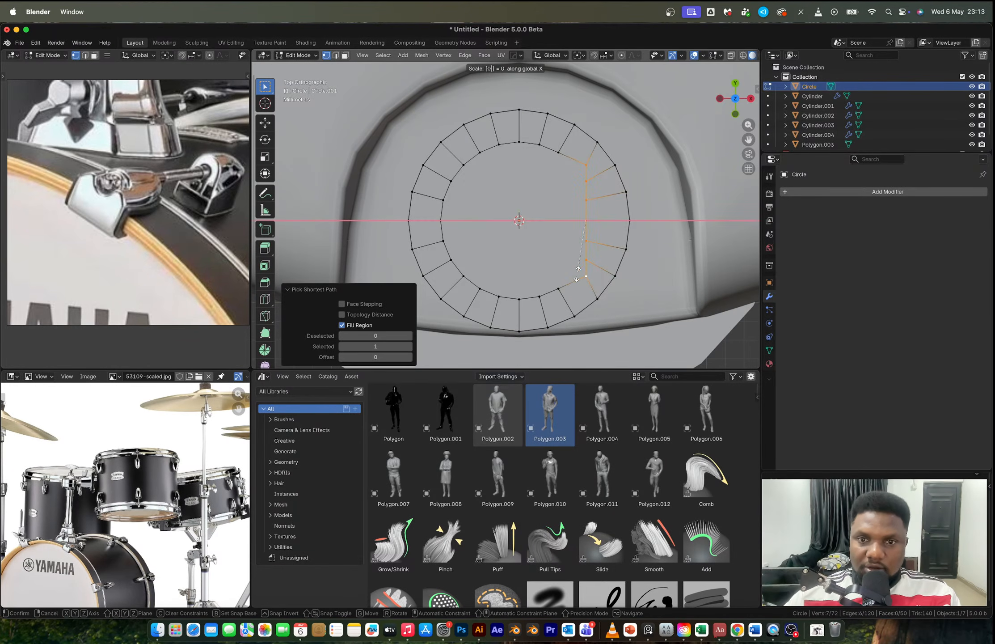
{"action": "key", "text": "Return"}
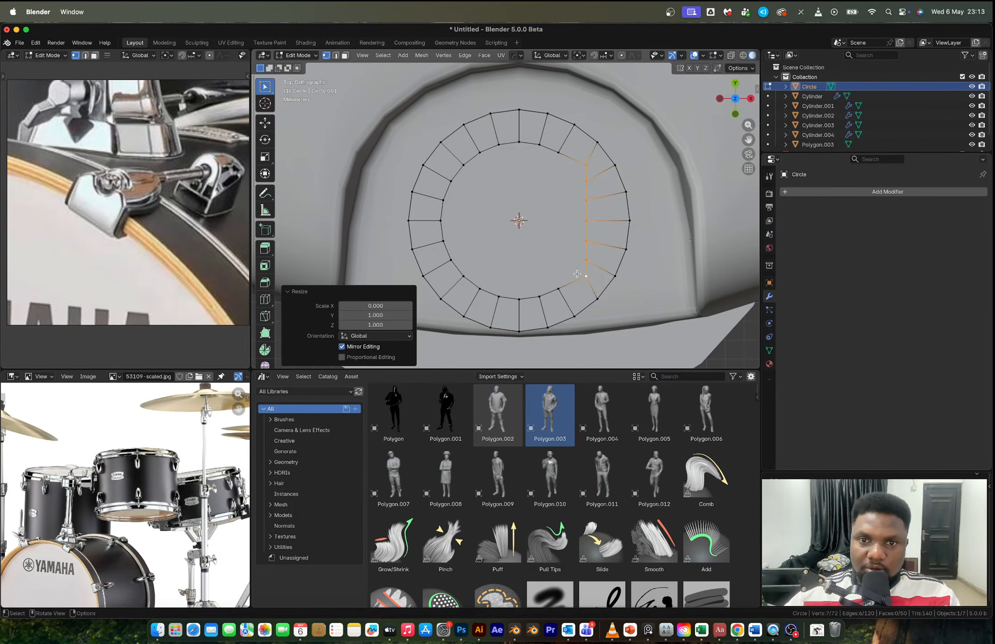
Step: Straighten the inner ring's +Y side with a Y scale of 0 and its -X side with an X scale of 0
{"action": "left_click", "coordinate": [581, 160]}
{"action": "left_click", "coordinate": [456, 167], "text": "ctrl"}
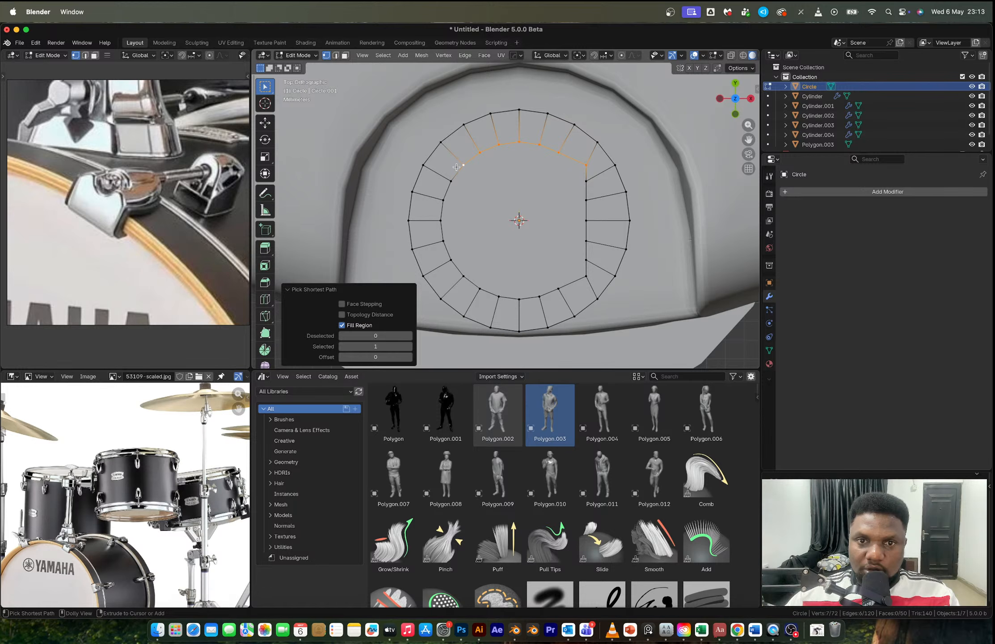
{"action": "type", "text": "sy0"}
{"action": "key", "text": "Return"}
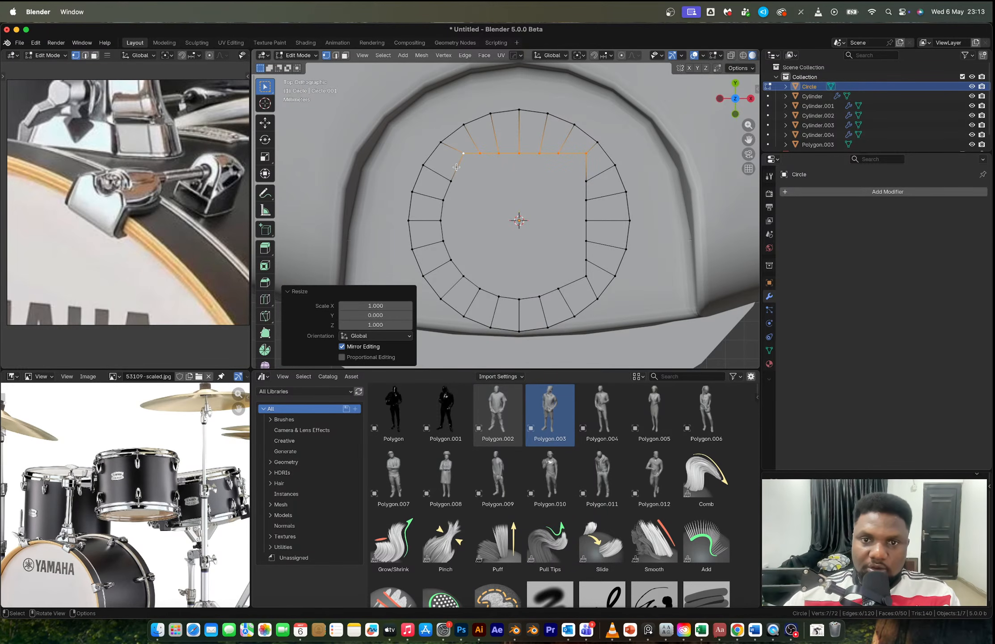
{"action": "left_click", "coordinate": [464, 154]}
{"action": "left_click", "coordinate": [470, 282], "text": "ctrl"}
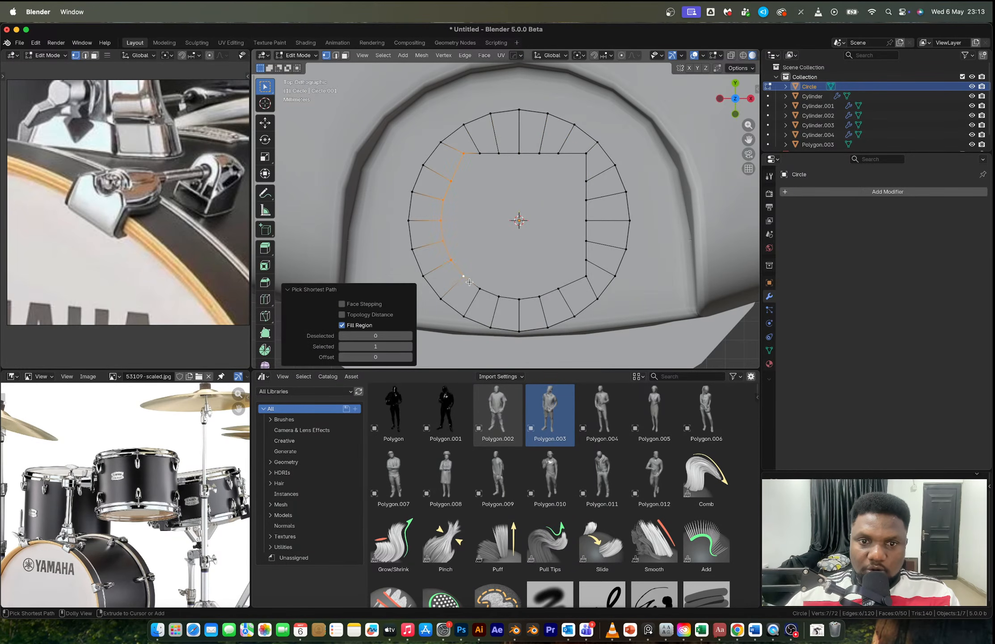
{"action": "type", "text": "sx0"}
{"action": "key", "text": "Return"}
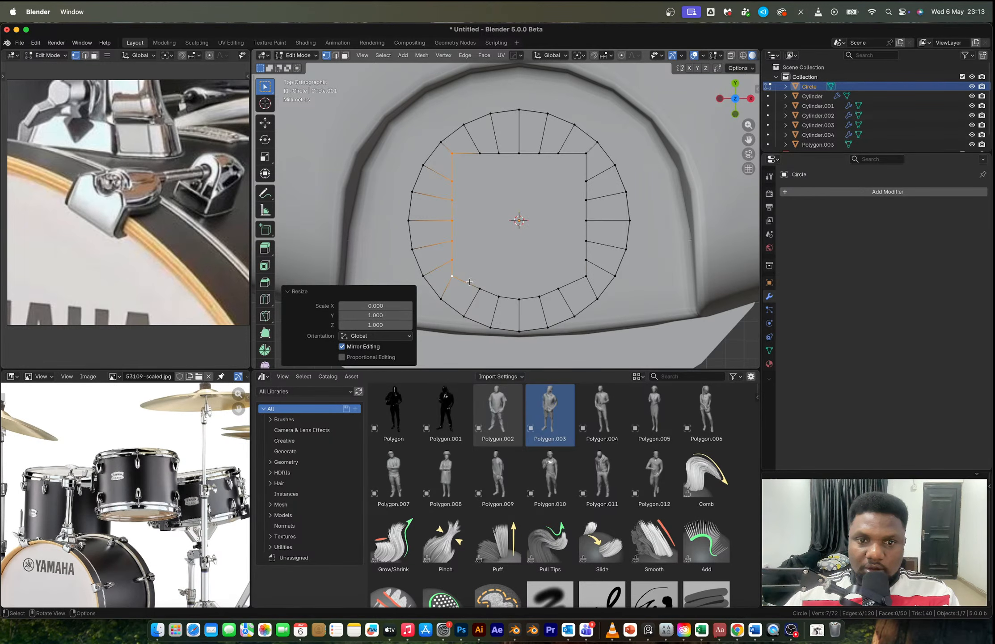
Step: Flatten the inner ring's remaining -Y side with a Y scale of 0 to complete the square
{"action": "left_click", "coordinate": [452, 276]}
{"action": "left_click", "coordinate": [586, 276], "text": "ctrl"}
{"action": "key", "text": "s"}
{"action": "key", "text": "y"}
{"action": "key", "text": "Return"}
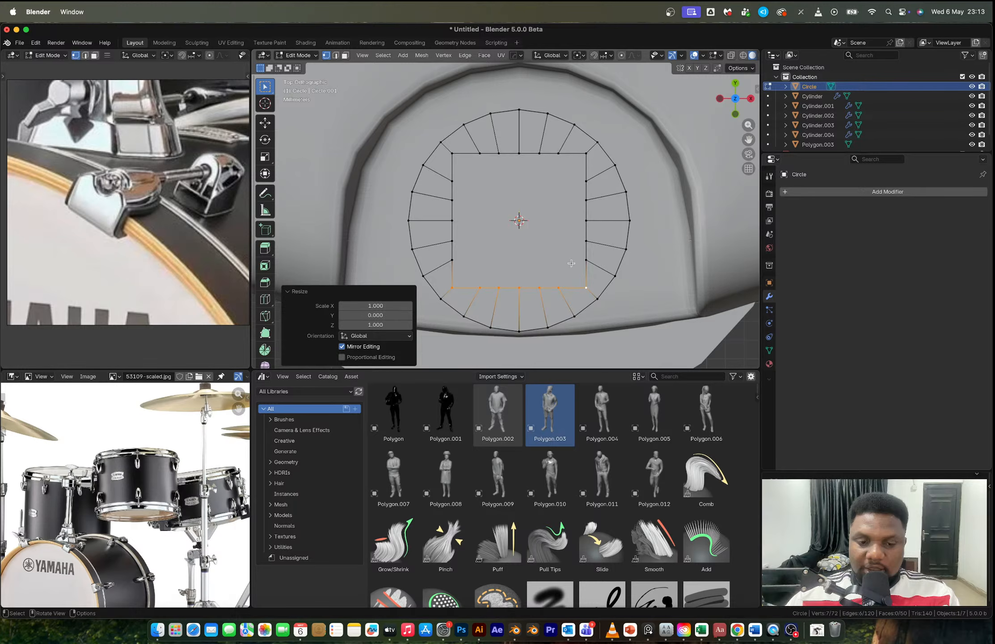
Step: Scale the square inner face to about 0.904 and extrude it up about 0.0078 m as the bolt's block
{"action": "key", "text": "3"}
{"action": "left_click", "coordinate": [572, 264]}
{"action": "key", "text": "s"}
{"action": "left_click", "coordinate": [567, 259]}
{"action": "mouse_move", "coordinate": [566, 259]}
{"action": "middle_mouse_down"}
{"action": "mouse_move", "coordinate": [610, 214]}
{"action": "mouse_move", "coordinate": [567, 270]}
{"action": "middle_mouse_up"}
{"action": "key", "text": "e"}
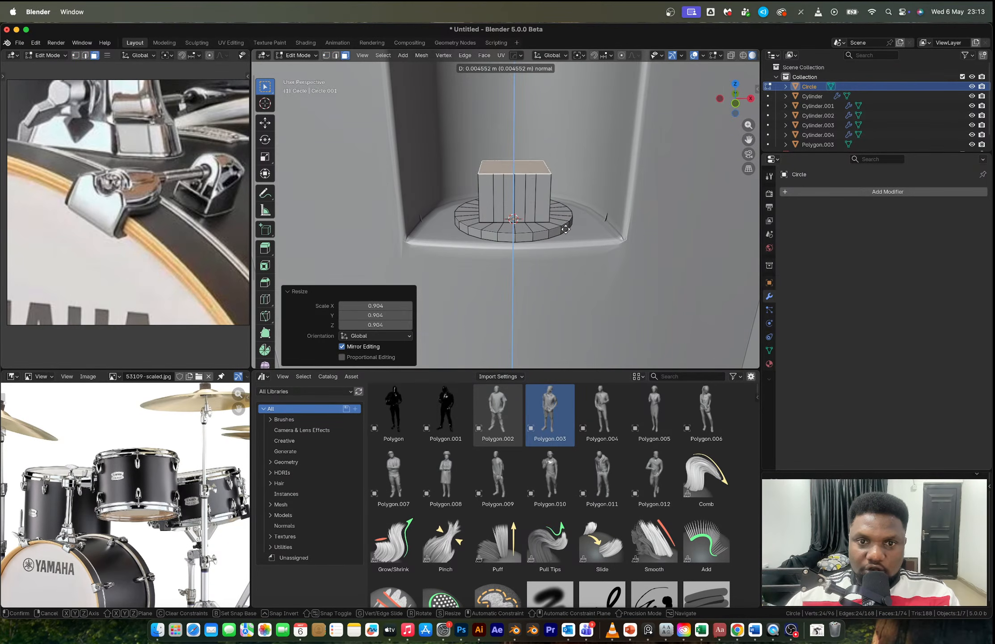
{"action": "left_click", "coordinate": [566, 198]}
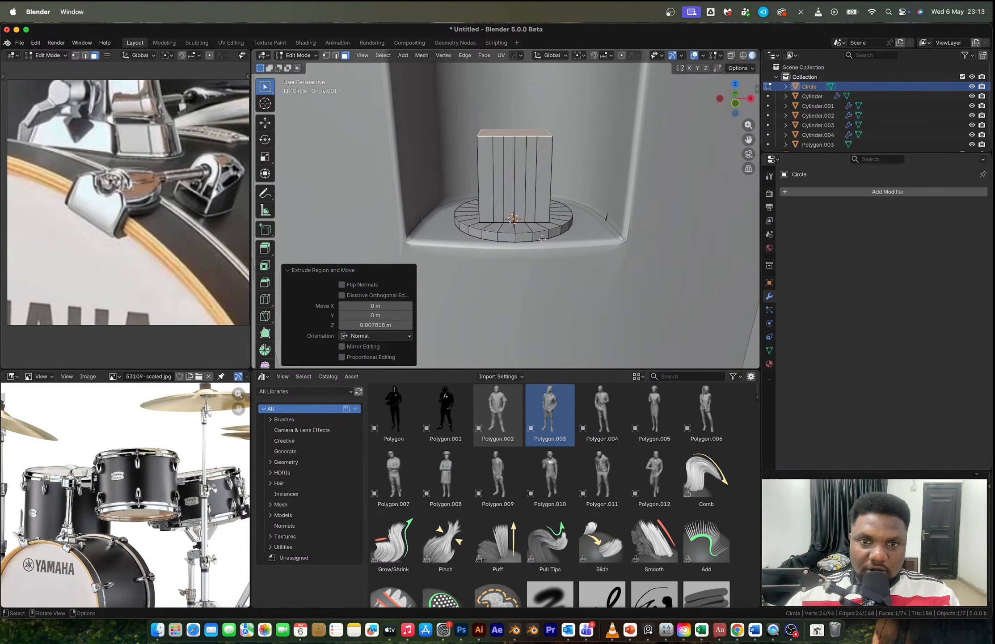
Step: Grow the selection from the block's top to its sides and the disc's upper faces, and raise it about 0.0012 m along Z
{"action": "key", "text": "Tab"}
{"action": "scroll", "coordinate": [543, 243], "scroll_direction": "down", "scroll_amount": 6}
{"action": "mouse_move", "coordinate": [550, 291]}
{"action": "middle_mouse_down"}
{"action": "mouse_move", "coordinate": [602, 291]}
{"action": "mouse_move", "coordinate": [548, 282]}
{"action": "middle_mouse_up"}
{"action": "scroll", "coordinate": [533, 226], "scroll_direction": "up", "scroll_amount": 4}
{"action": "key", "text": "Tab"}
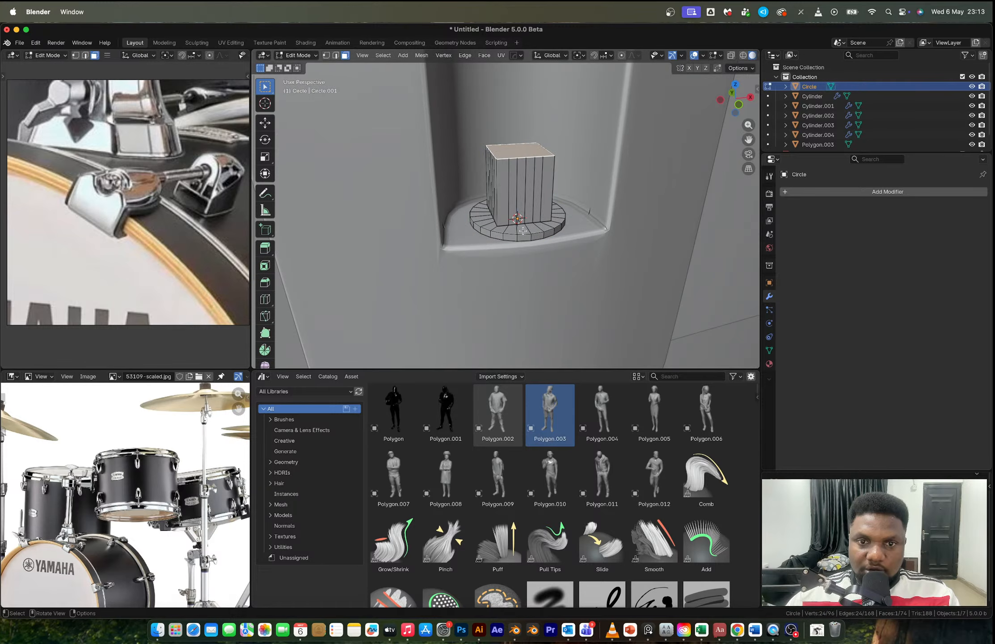
{"action": "left_click", "coordinate": [383, 55]}
{"action": "mouse_move", "coordinate": [427, 167]}
{"action": "left_click", "coordinate": [491, 162]}
{"action": "key", "text": "shift+r"}
{"action": "key", "text": "shift+r"}
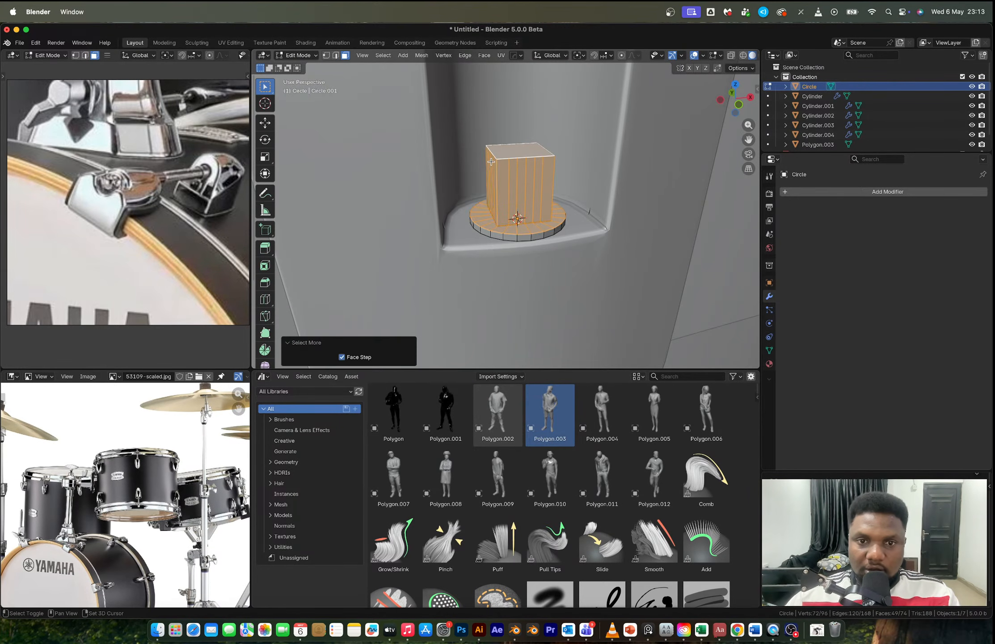
{"action": "key", "text": "ctrl+z"}
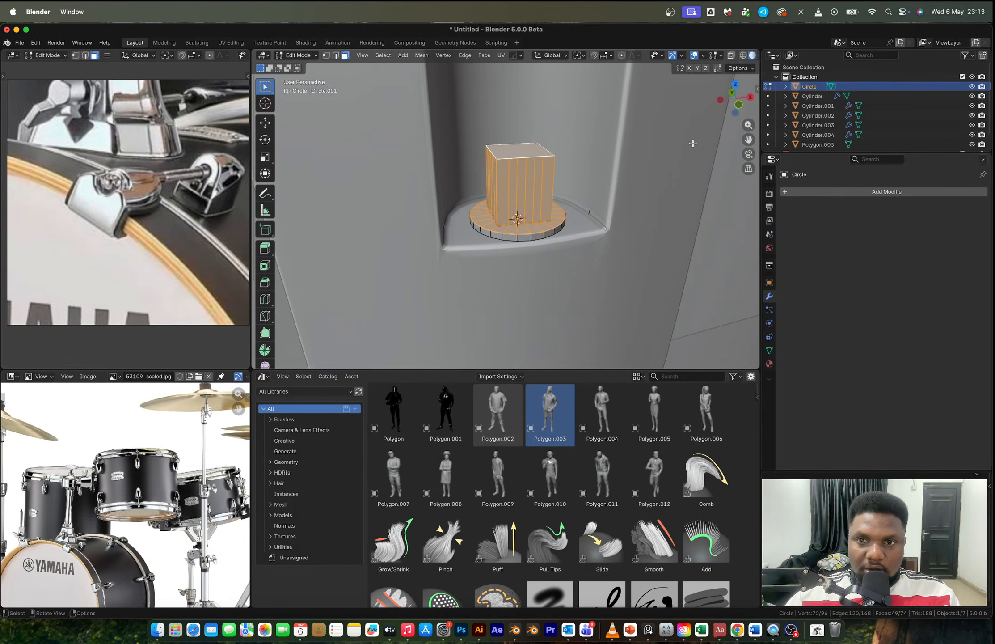
{"action": "left_click", "coordinate": [738, 106]}
{"action": "key", "text": "g"}
{"action": "key", "text": "z"}
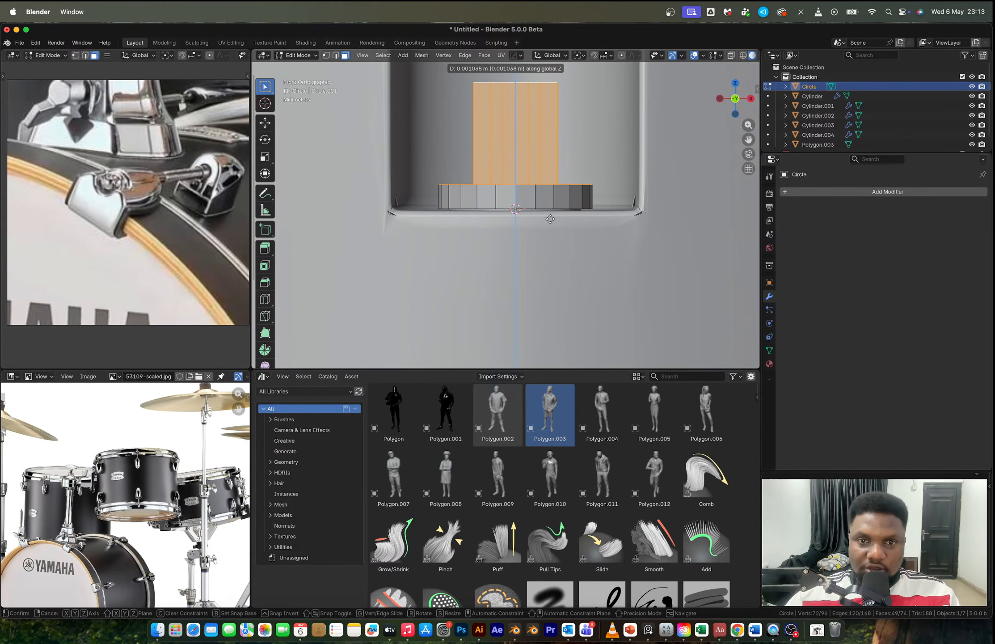
{"action": "left_click", "coordinate": [551, 217]}
{"action": "middle_click_drag", "start_coordinate": [533, 193], "coordinate": [540, 224]}
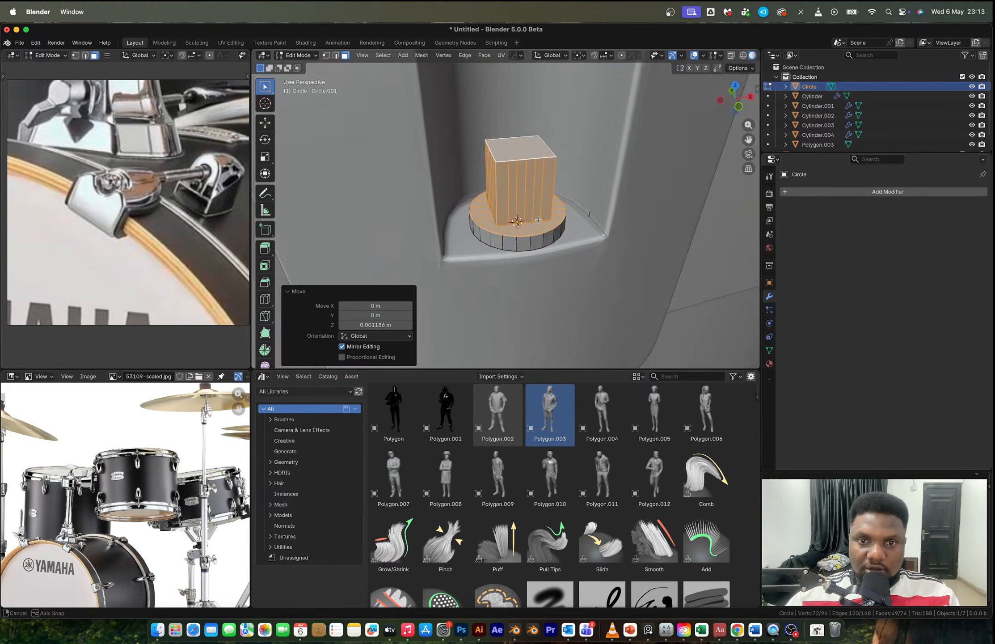
Step: Narrow the block by scaling its side faces to about 0.76 in X and Y only
{"action": "key", "text": "Tab"}
{"action": "scroll", "coordinate": [541, 223], "scroll_direction": "up", "scroll_amount": 2}
{"action": "key", "text": "Tab"}
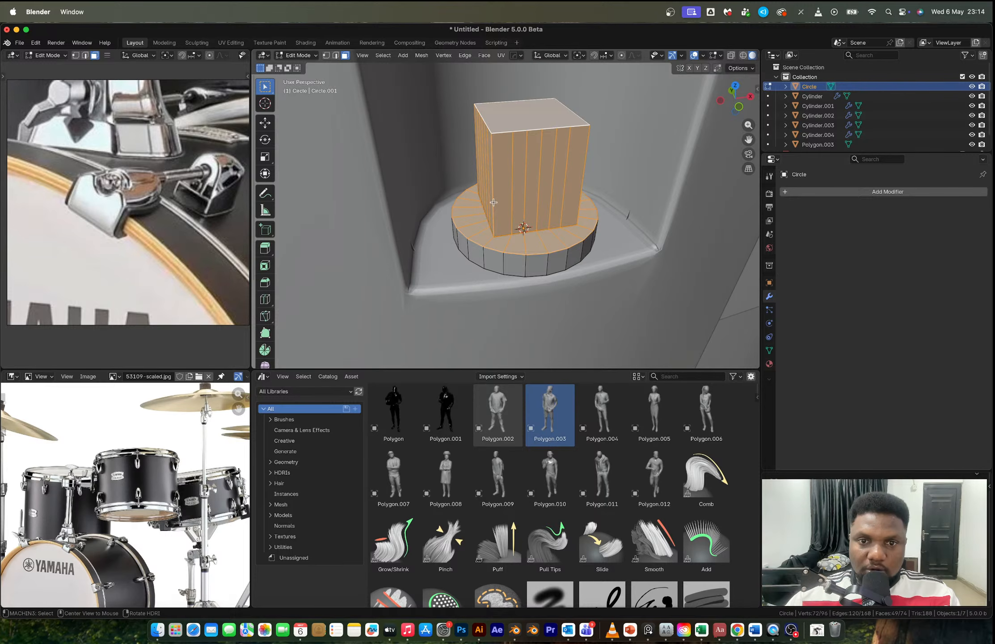
{"action": "left_click", "coordinate": [540, 223], "text": "alt"}
{"action": "key", "text": "s"}
{"action": "key", "text": "shift+z"}
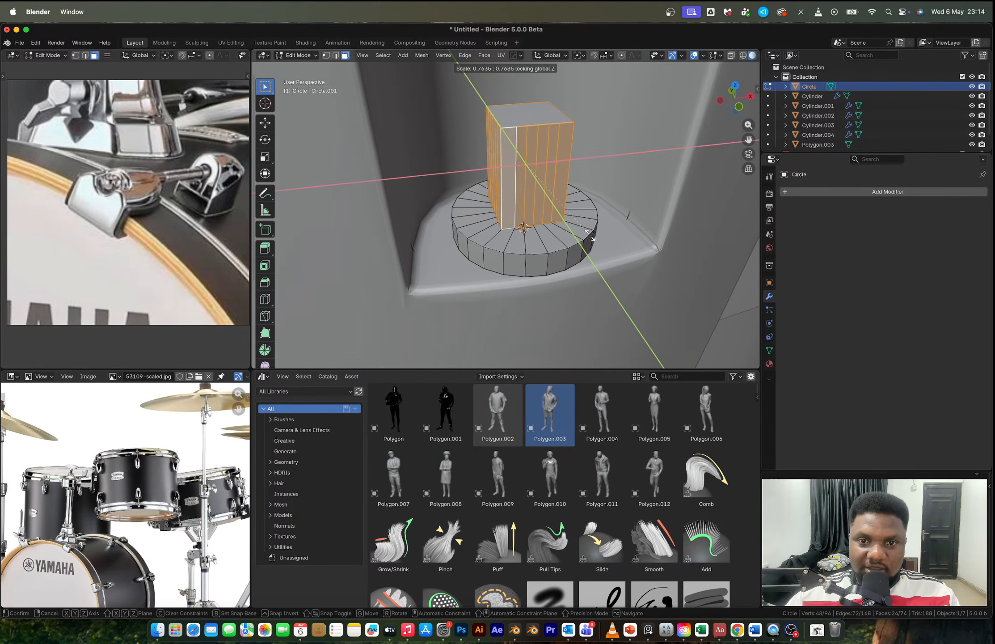
{"action": "left_click", "coordinate": [591, 236]}
Step: Lower the block's top face to shorten the block and return to Object Mode
{"action": "left_click", "coordinate": [521, 129]}
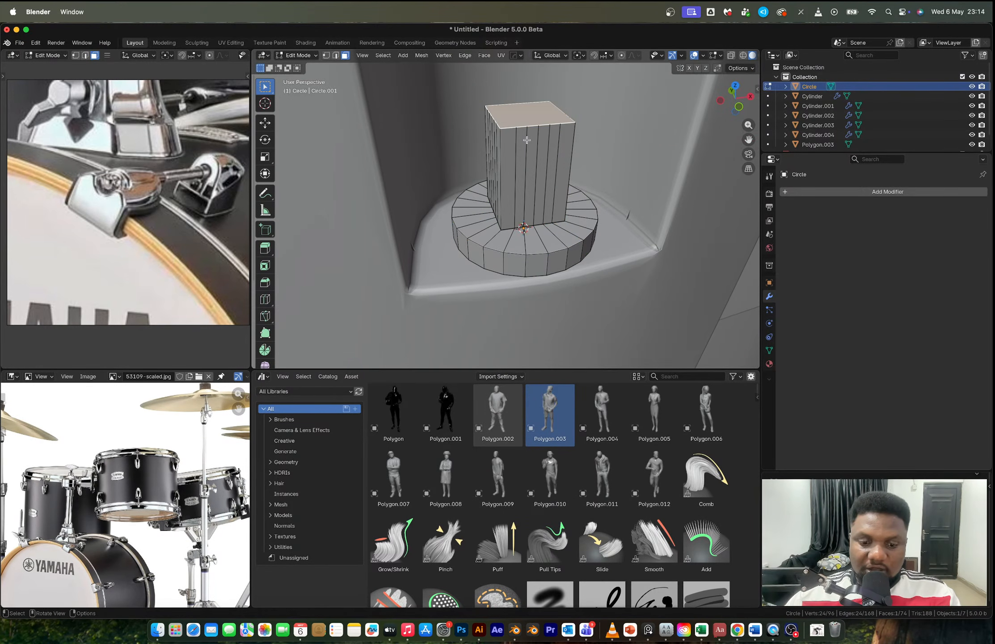
{"action": "key", "text": "i"}
{"action": "left_click", "coordinate": [540, 176]}
{"action": "key", "text": "Tab"}
Step: Try a level 1 Subdivision modifier on the bolt head and undo it
{"action": "key", "text": "ctrl+1"}
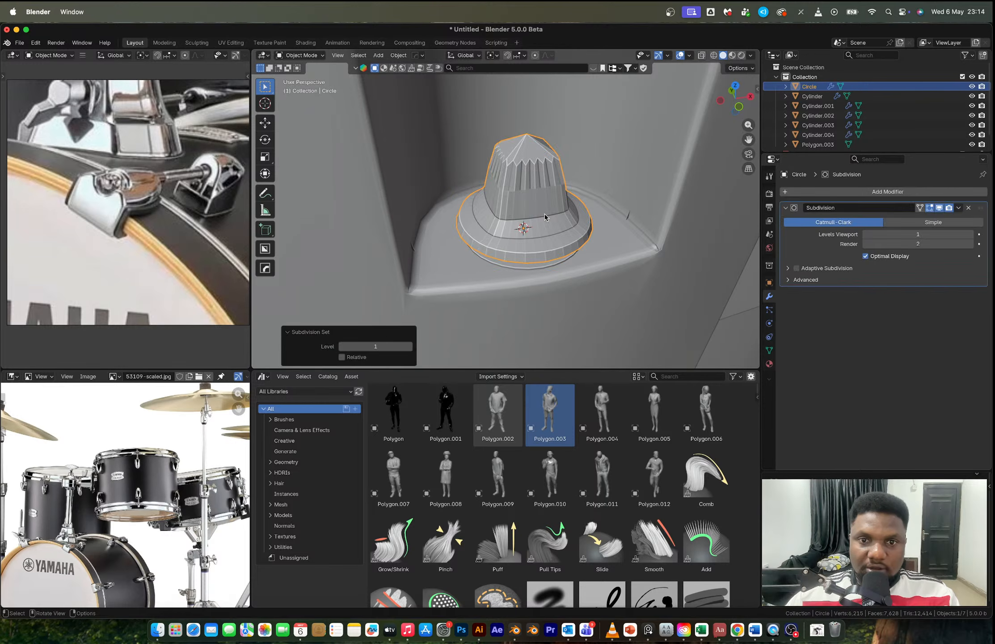
{"action": "key", "text": "ctrl+z"}
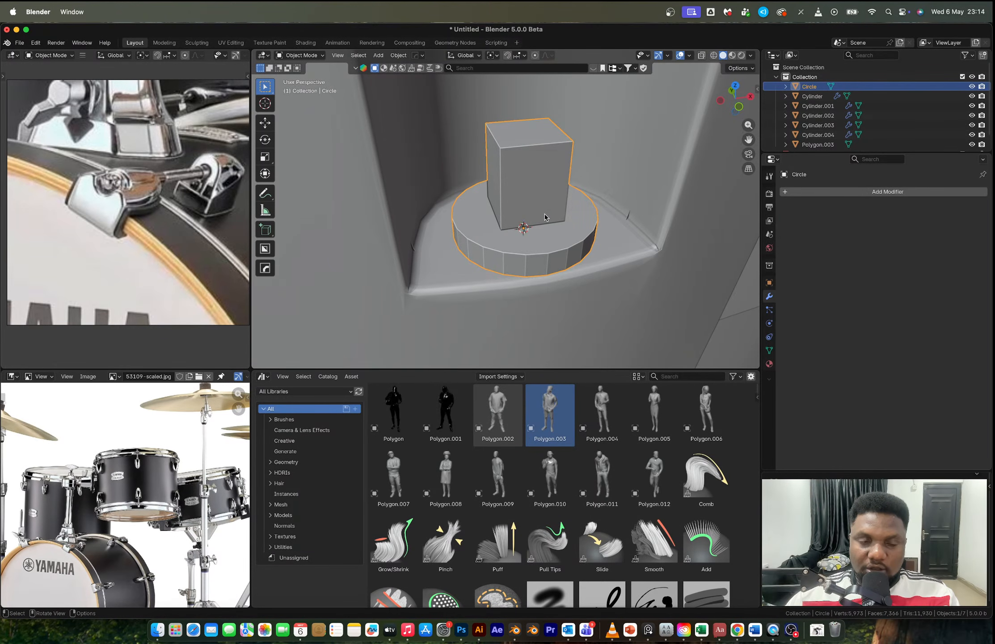
Step: Add a HardOps bevel about 0.001 wide to the bolt head's edges
{"action": "key", "text": "q"}
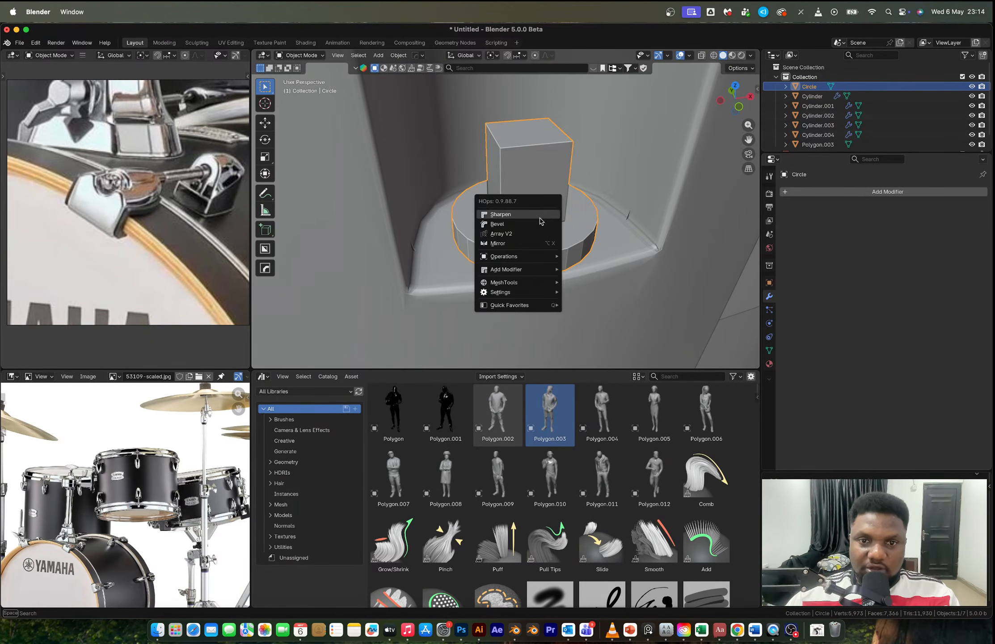
{"action": "left_click", "coordinate": [540, 224]}
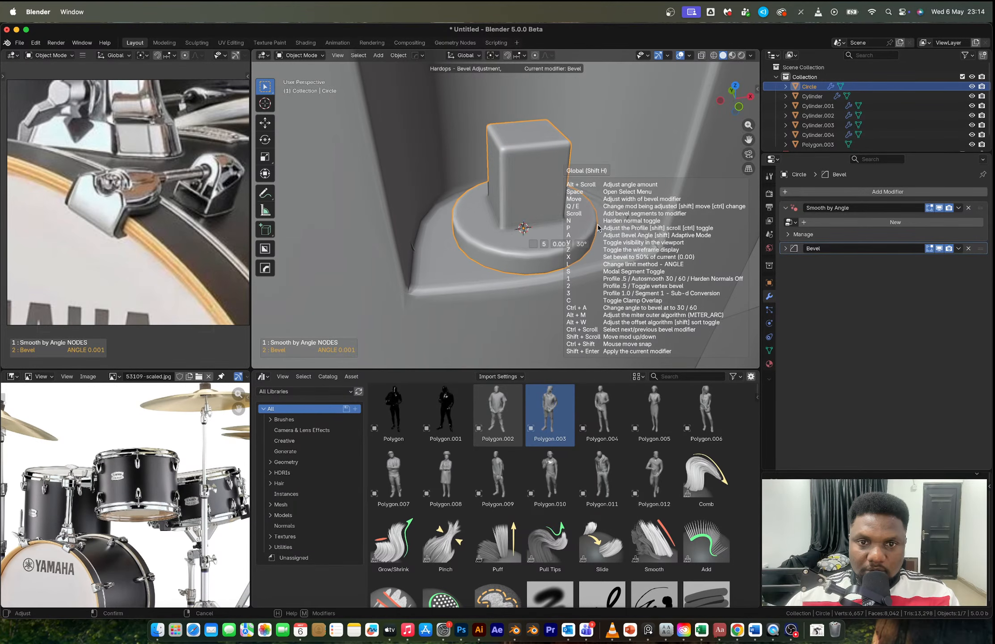
{"action": "left_click", "coordinate": [598, 228]}
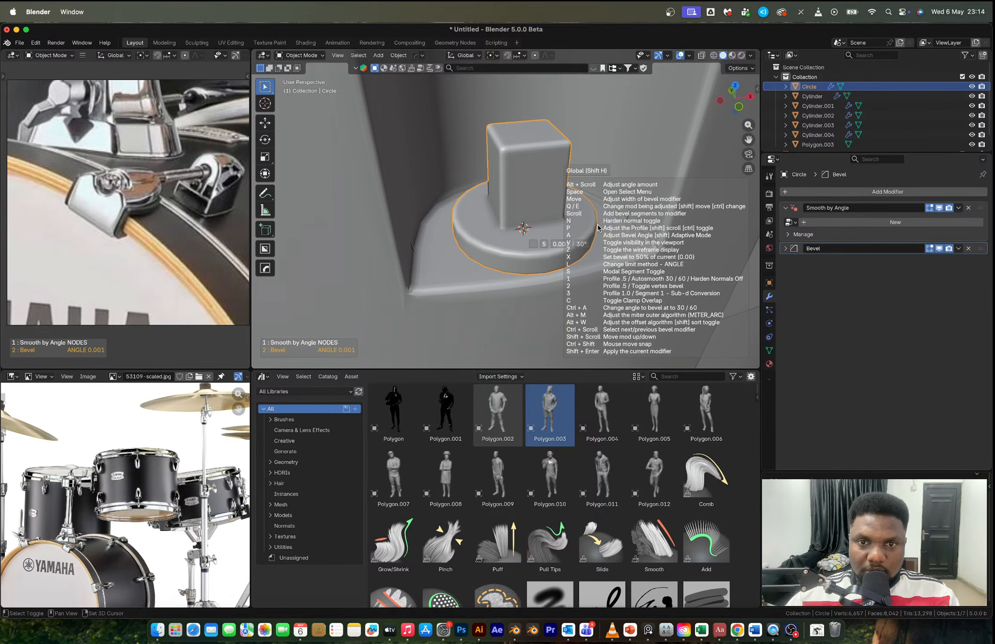
{"action": "mouse_move", "coordinate": [596, 227]}
{"action": "middle_mouse_down"}
{"action": "mouse_move", "coordinate": [582, 205]}
{"action": "mouse_move", "coordinate": [589, 233]}
{"action": "middle_mouse_up"}
Step: Edit the rim bracket with its Subdivision modifier hidden in the viewport, and clear the selection to expose the notch's edges
{"action": "left_click", "coordinate": [618, 224]}
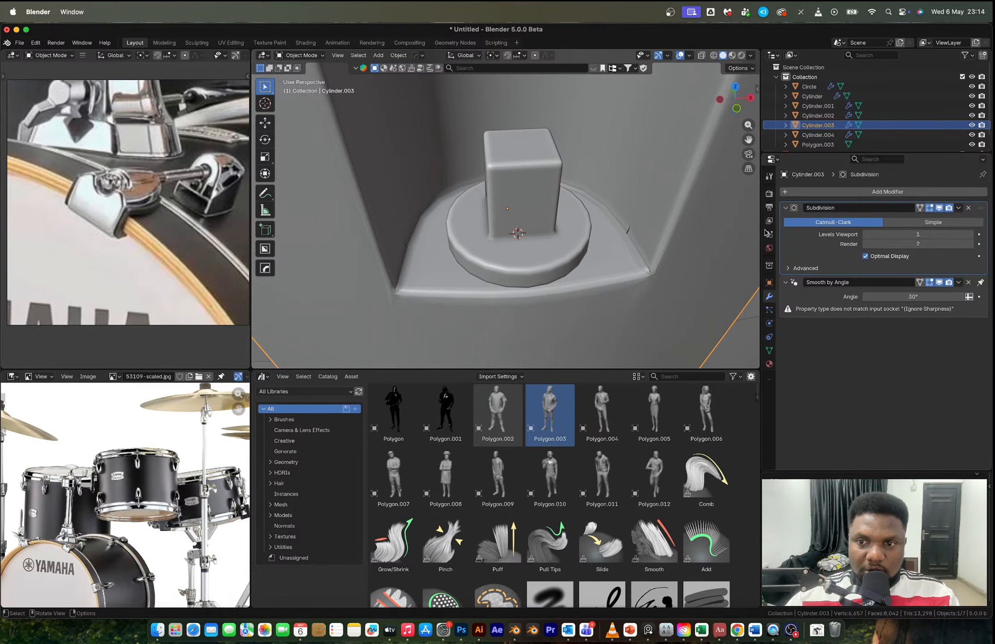
{"action": "key", "text": "Tab"}
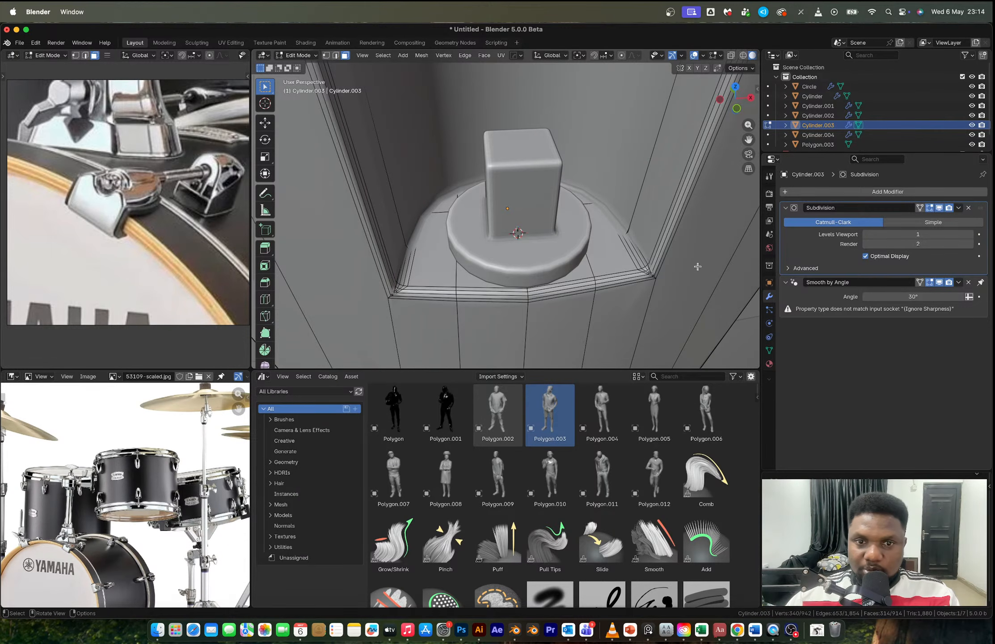
{"action": "left_click", "coordinate": [941, 209]}
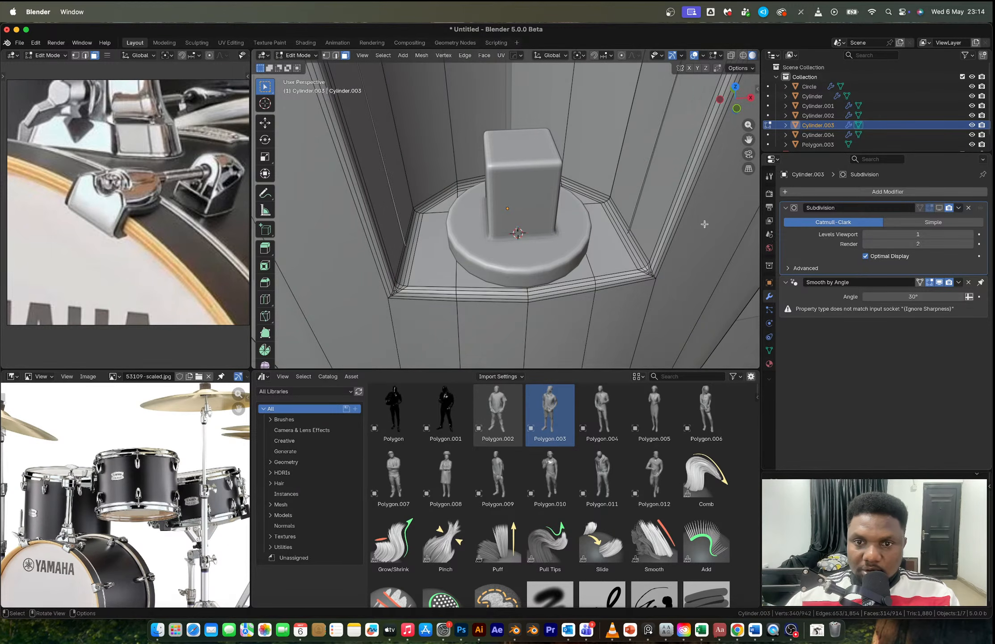
{"action": "scroll", "coordinate": [703, 222], "scroll_direction": "up", "scroll_amount": 3}
{"action": "middle_click_drag", "start_coordinate": [659, 228], "coordinate": [632, 206], "text": "shift"}
{"action": "key", "text": "1"}
{"action": "left_click", "coordinate": [633, 206]}
{"action": "key", "text": "2"}
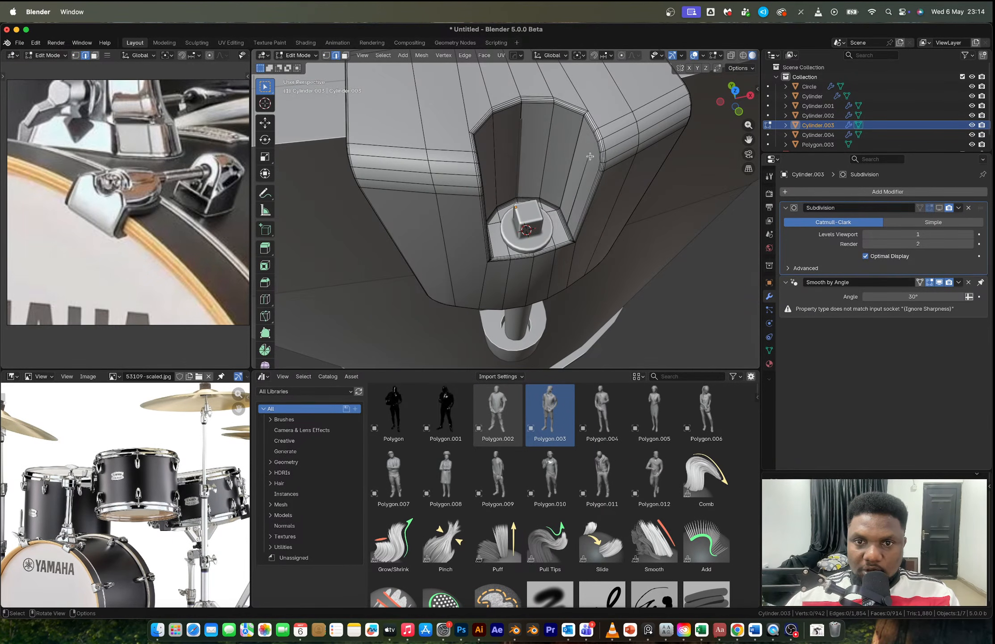
Step: Try to delete edges around the bracket's notch and return to Object Mode
{"action": "key", "text": "x"}
{"action": "left_click", "coordinate": [561, 123]}
{"action": "middle_click_drag", "start_coordinate": [561, 125], "coordinate": [561, 179]}
{"action": "left_click", "coordinate": [437, 167]}
{"action": "key", "text": "x"}
{"action": "left_click", "coordinate": [438, 169]}
{"action": "key", "text": "Tab"}
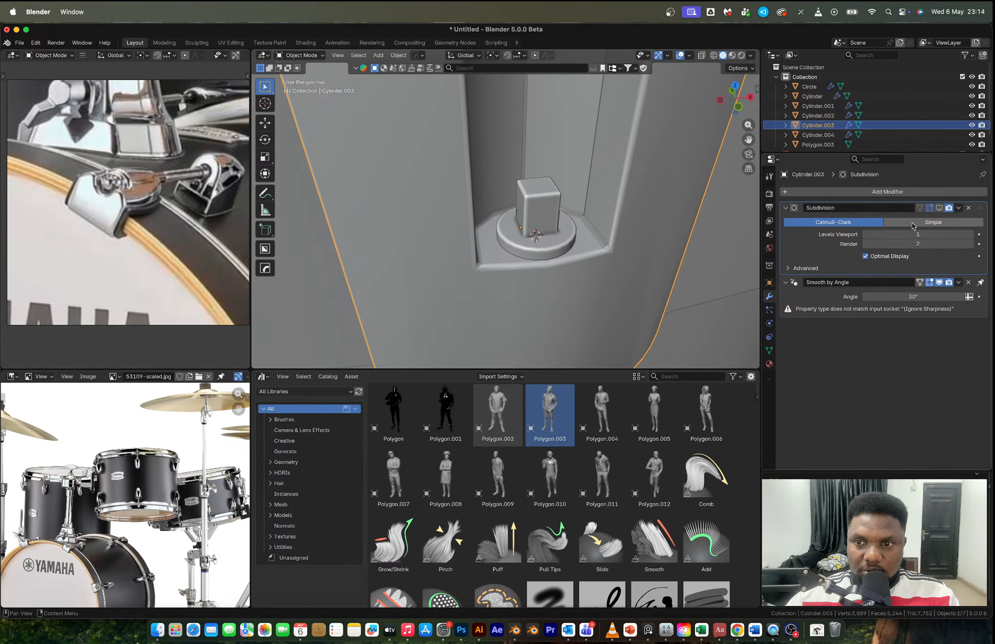
Step: Turn the bracket's Subdivision modifier back on in the viewport and check the bolt head, bracket and lug against the whole drum
{"action": "left_click", "coordinate": [942, 208]}
{"action": "scroll", "coordinate": [570, 241], "scroll_direction": "up", "scroll_amount": 4}
{"action": "left_click", "coordinate": [571, 241]}
{"action": "scroll", "coordinate": [570, 241], "scroll_direction": "up", "scroll_amount": 1}
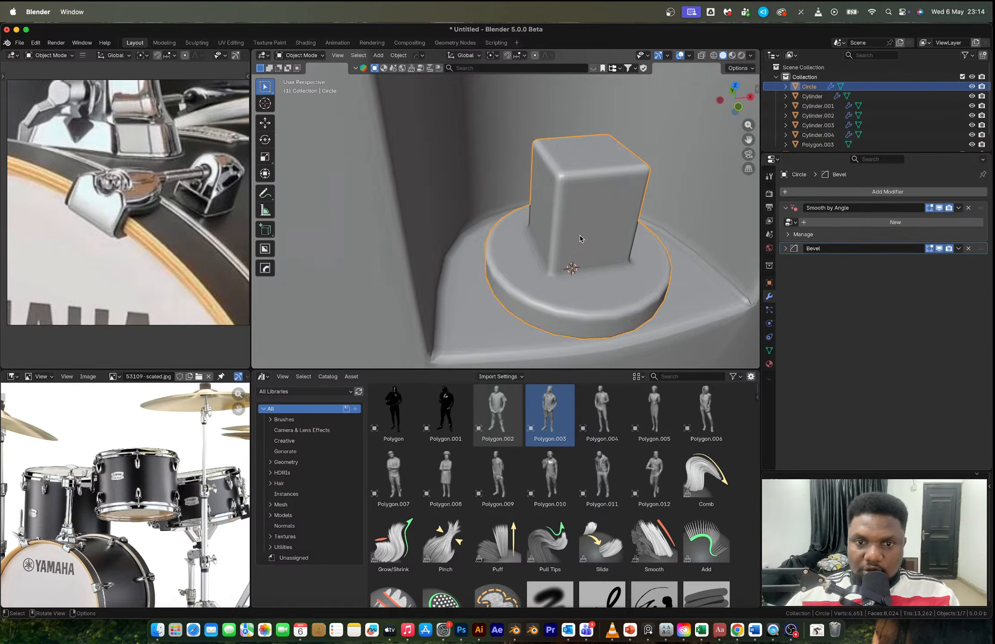
{"action": "scroll", "coordinate": [593, 282], "scroll_direction": "down", "scroll_amount": 7}
{"action": "scroll", "coordinate": [593, 280], "scroll_direction": "down", "scroll_amount": 10}
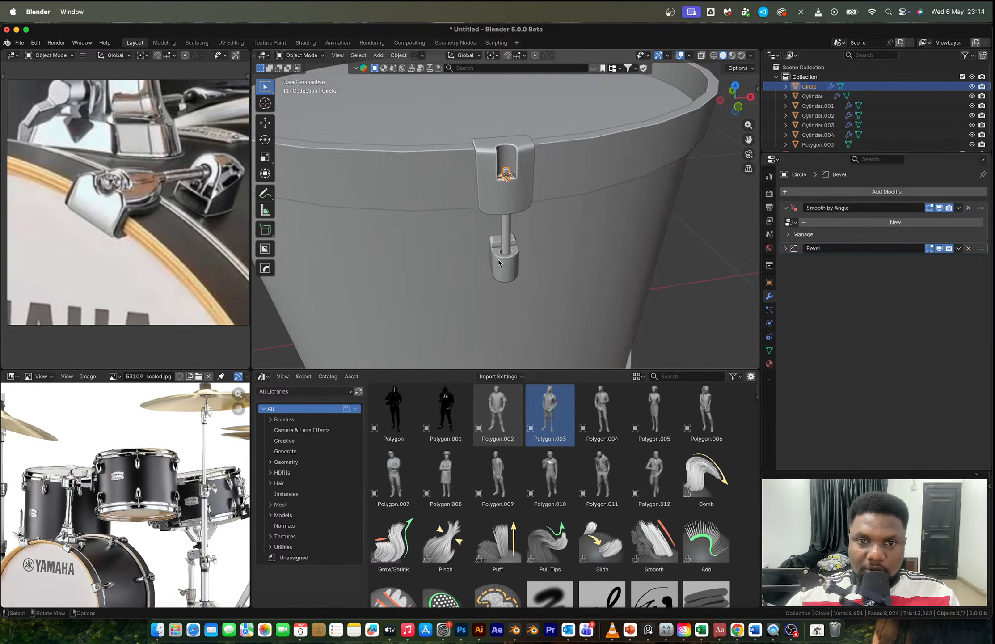
{"action": "scroll", "coordinate": [504, 258], "scroll_direction": "down", "scroll_amount": 3}
{"action": "left_click", "coordinate": [622, 269]}
{"action": "middle_click_drag", "start_coordinate": [622, 268], "coordinate": [644, 264]}
{"action": "scroll", "coordinate": [534, 246], "scroll_direction": "up", "scroll_amount": 2}
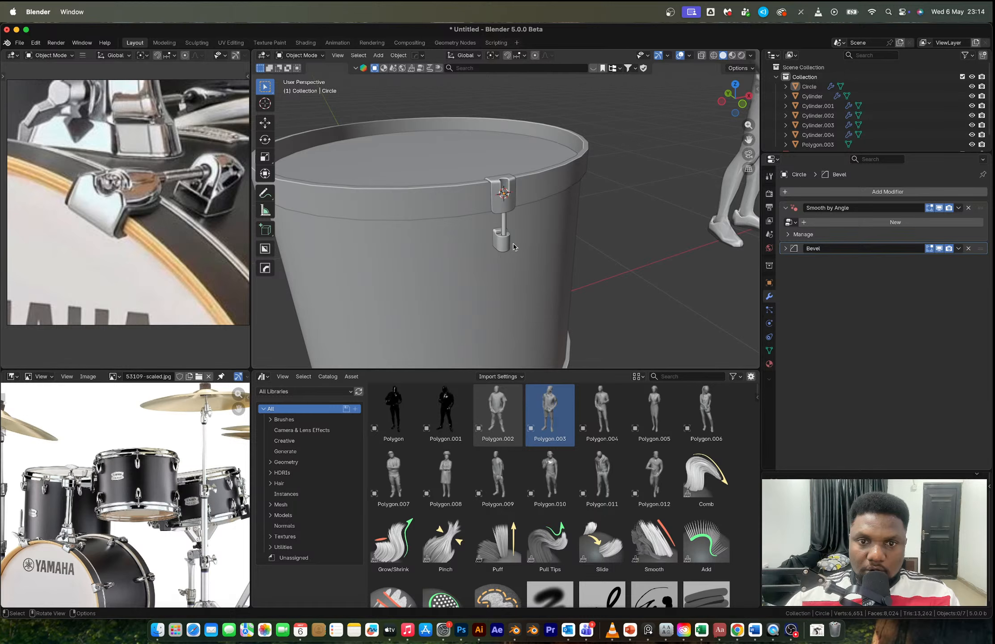
Step: Scale the lug below the rim bracket up uniformly by about 1.23
{"action": "left_click", "coordinate": [503, 219]}
{"action": "scroll", "coordinate": [513, 256], "scroll_direction": "up", "scroll_amount": 1}
{"action": "key", "text": "s"}
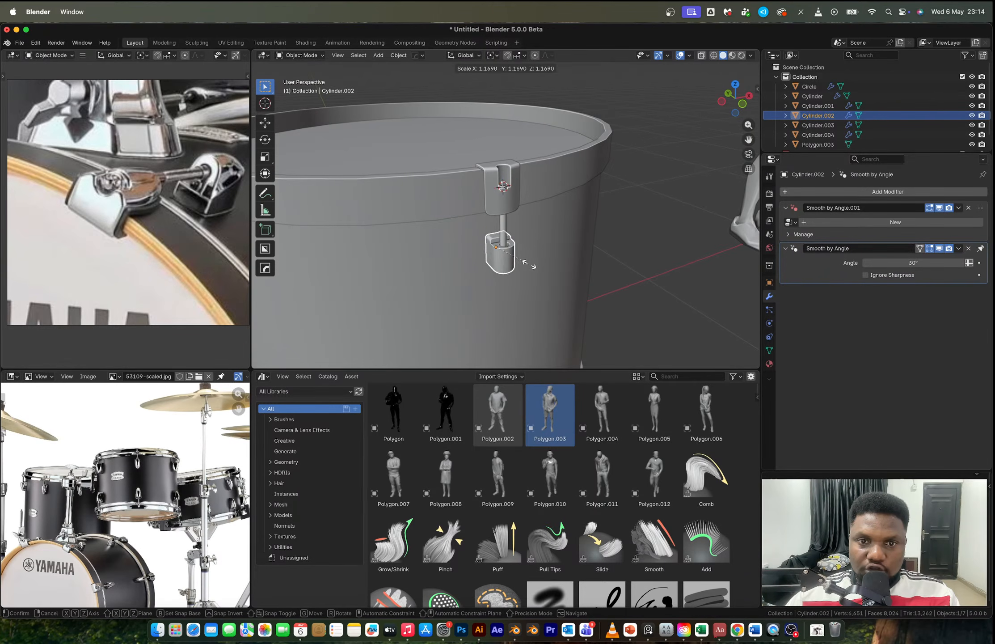
{"action": "left_click", "coordinate": [531, 265]}
{"action": "middle_click_drag", "start_coordinate": [531, 265], "coordinate": [471, 240]}
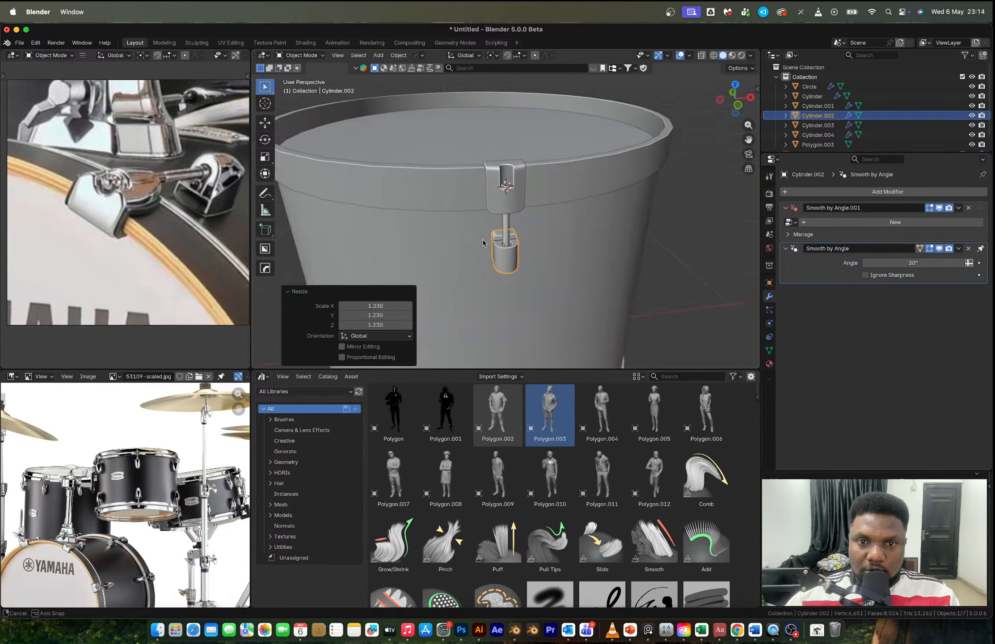
Step: Thicken the tension rod by scaling it about 1.23 in X and Y only
{"action": "scroll", "coordinate": [470, 240], "scroll_direction": "up", "scroll_amount": 6}
{"action": "left_click", "coordinate": [516, 256]}
{"action": "key", "text": "s"}
{"action": "key", "text": "shift+z"}
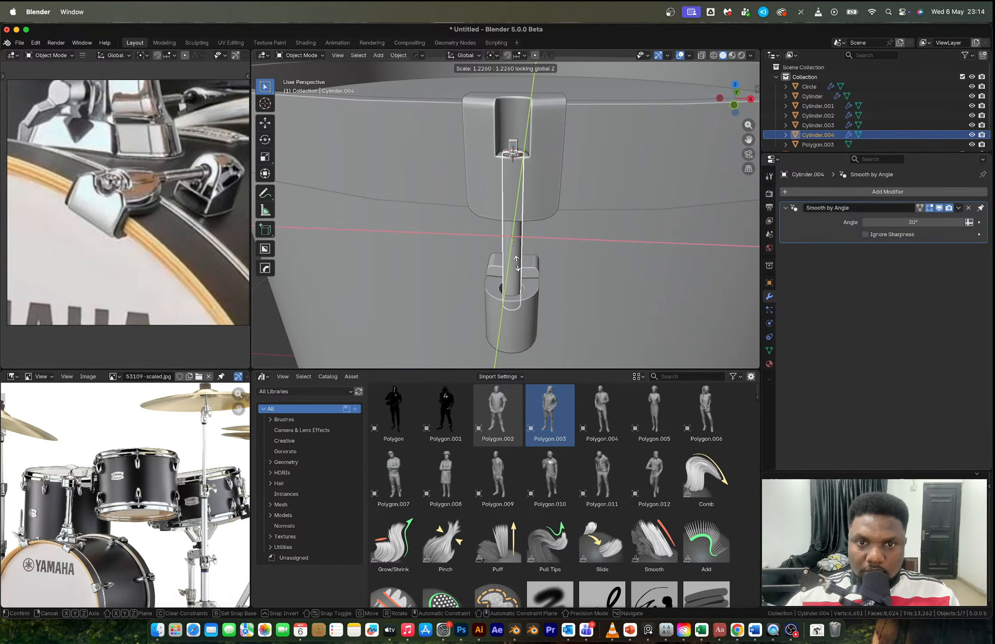
{"action": "left_click", "coordinate": [517, 263]}
{"action": "middle_click_drag", "start_coordinate": [523, 282], "coordinate": [553, 269]}
Step: Move the lug about 0.004 m along the global Y axis to centre its hole on the rod
{"action": "left_click", "coordinate": [610, 251]}
{"action": "left_click", "coordinate": [553, 264]}
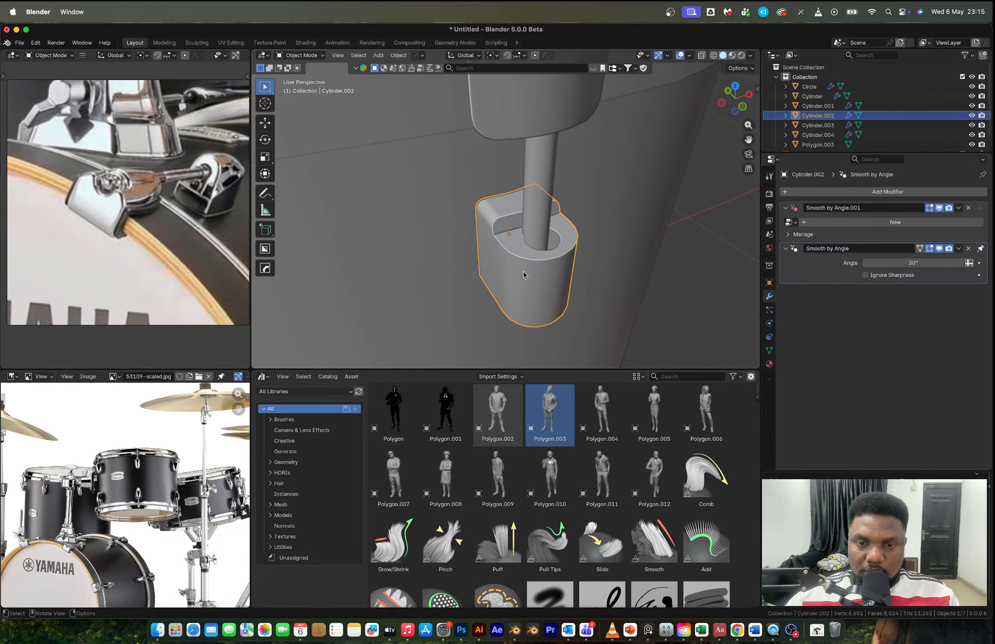
{"action": "key", "text": "g"}
{"action": "key", "text": "y"}
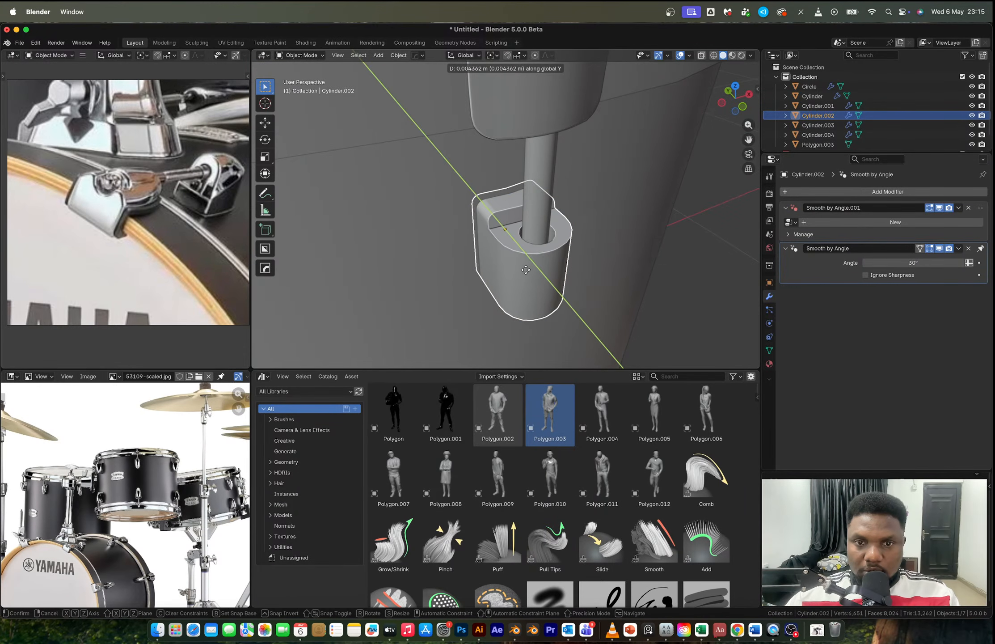
{"action": "left_click", "coordinate": [525, 270]}
{"action": "middle_click_drag", "start_coordinate": [540, 263], "coordinate": [572, 274]}
Step: Shrink the lug's hole around the rod by scaling its edge loops to about 0.89 in X and Y
{"action": "key", "text": "Tab"}
{"action": "left_click", "coordinate": [572, 274], "text": "alt"}
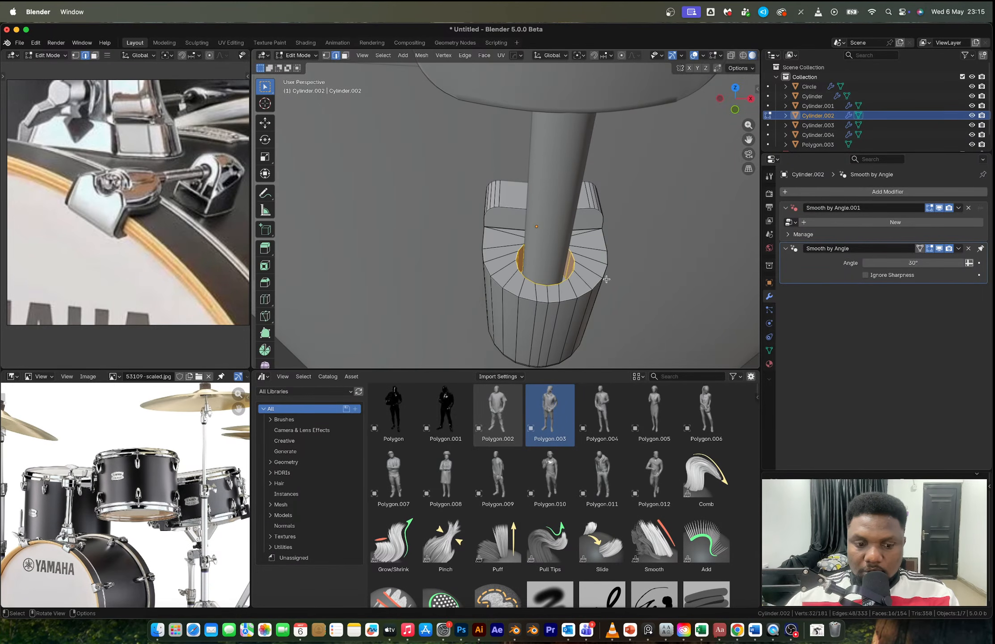
{"action": "key", "text": "s"}
{"action": "key", "text": "shift+z"}
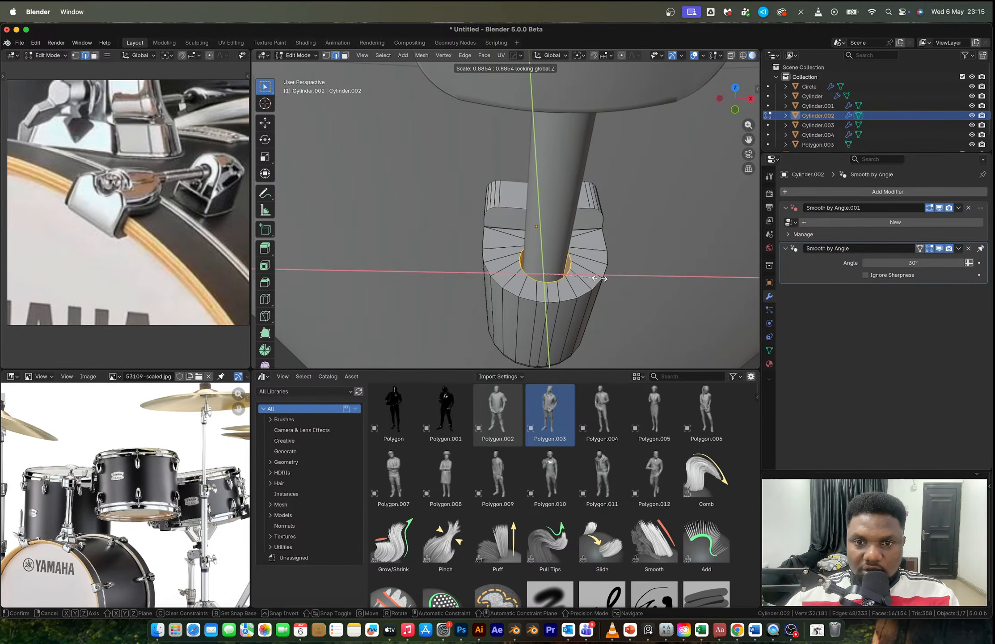
{"action": "left_click", "coordinate": [601, 278]}
{"action": "middle_click_drag", "start_coordinate": [600, 279], "coordinate": [520, 260]}
{"action": "key", "text": "Tab"}
{"action": "left_click", "coordinate": [603, 269]}
{"action": "scroll", "coordinate": [600, 271], "scroll_direction": "down", "scroll_amount": 5}
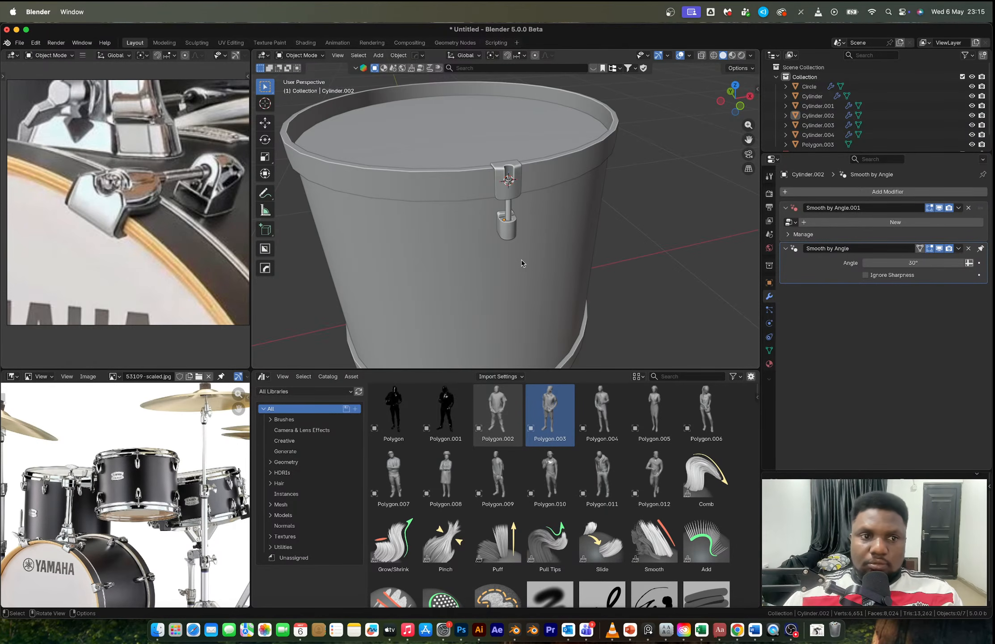
Step: Enlarge the bolt head and its washer uniformly by about 1.26
{"action": "scroll", "coordinate": [522, 263], "scroll_direction": "up", "scroll_amount": 8}
{"action": "middle_click_drag", "start_coordinate": [511, 201], "coordinate": [504, 158]}
{"action": "left_click", "coordinate": [504, 158]}
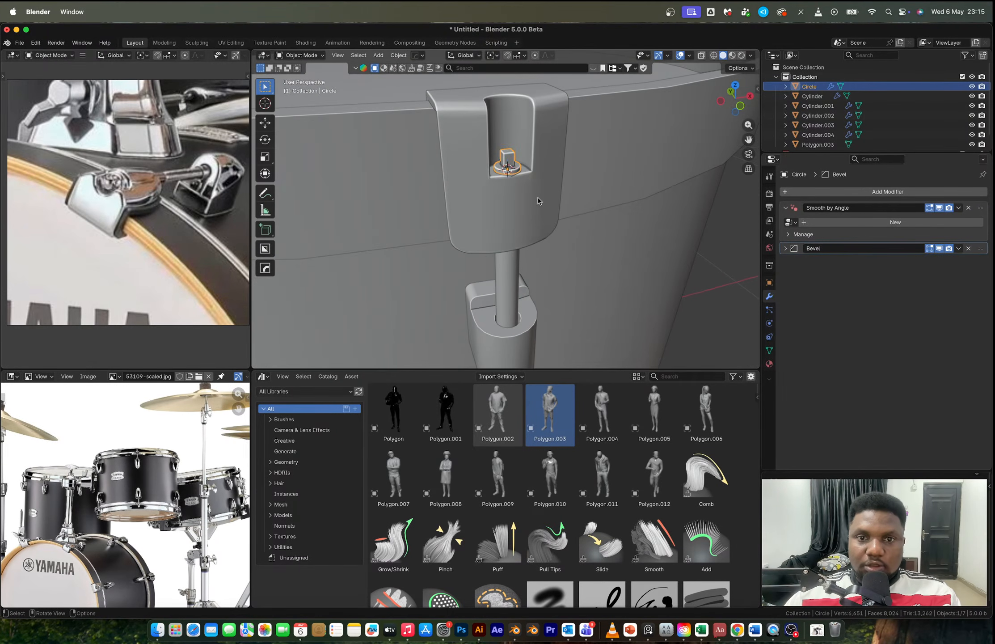
{"action": "scroll", "coordinate": [537, 197], "scroll_direction": "up", "scroll_amount": 4}
{"action": "key", "text": "s"}
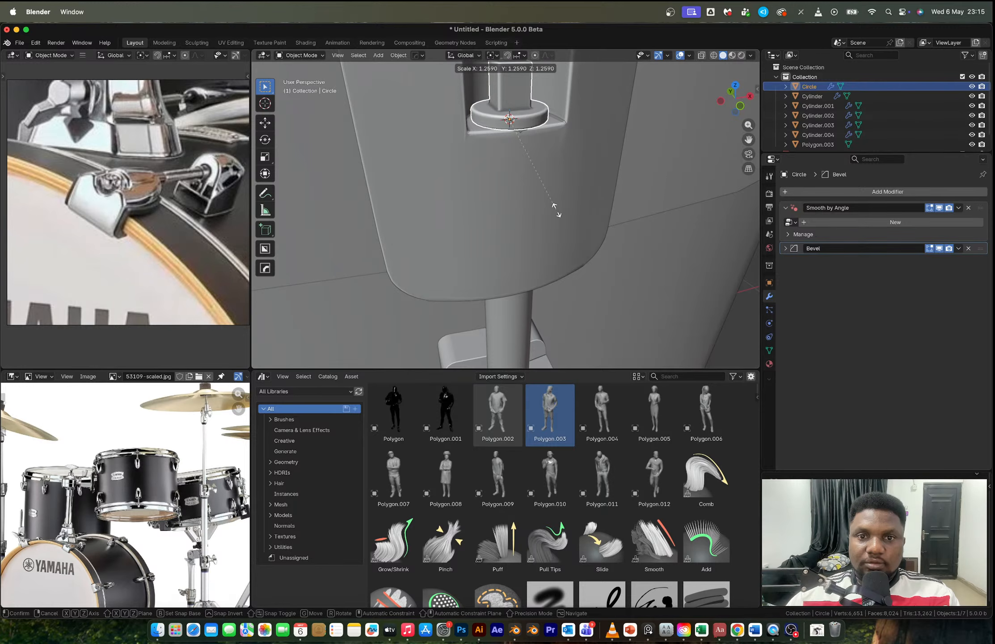
{"action": "left_click", "coordinate": [554, 208]}
{"action": "scroll", "coordinate": [529, 213], "scroll_direction": "down", "scroll_amount": 4}
Step: Open the rim bracket's mesh for editing and hide its Subdivision modifier in the viewport
{"action": "left_click", "coordinate": [529, 213]}
{"action": "scroll", "coordinate": [529, 213], "scroll_direction": "up", "scroll_amount": 4}
{"action": "key", "text": "Tab"}
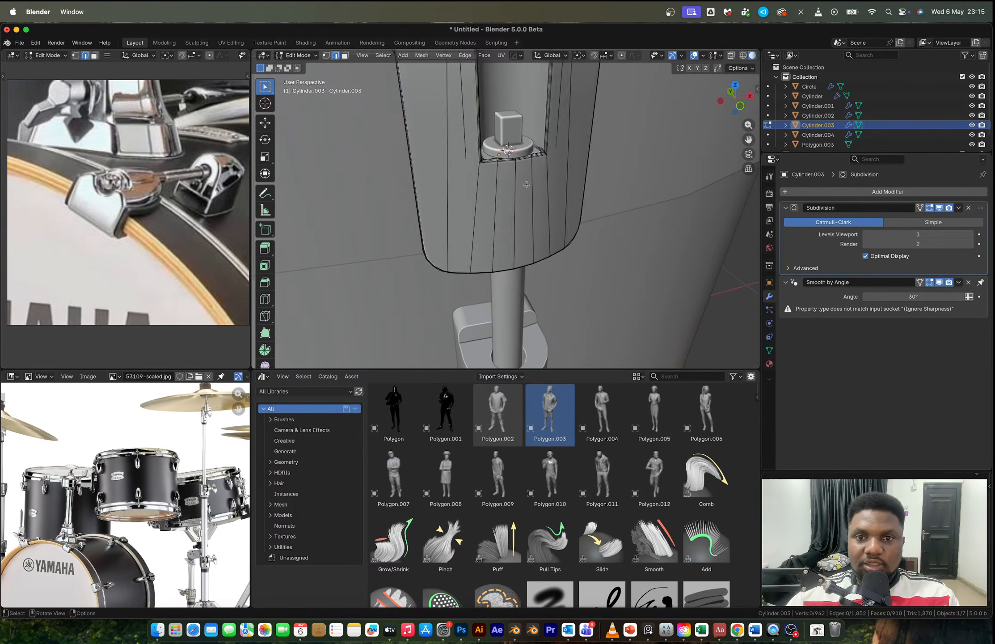
{"action": "middle_click_drag", "start_coordinate": [527, 184], "coordinate": [544, 181]}
{"action": "key", "text": "ctrl+r"}
{"action": "right_click", "coordinate": [546, 180]}
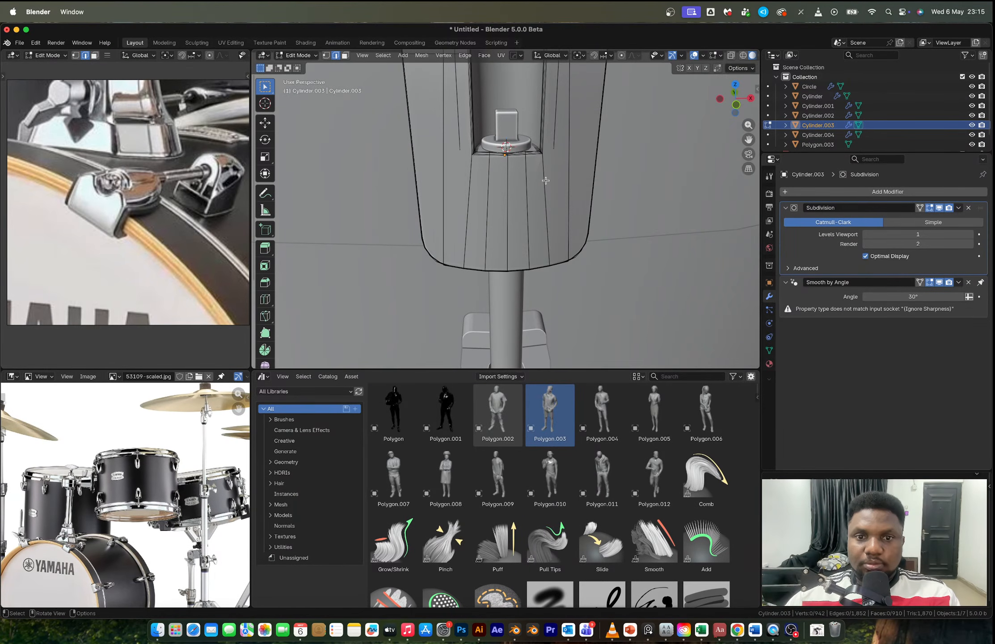
{"action": "left_click", "coordinate": [938, 209]}
{"action": "scroll", "coordinate": [454, 209], "scroll_direction": "up", "scroll_amount": 3}
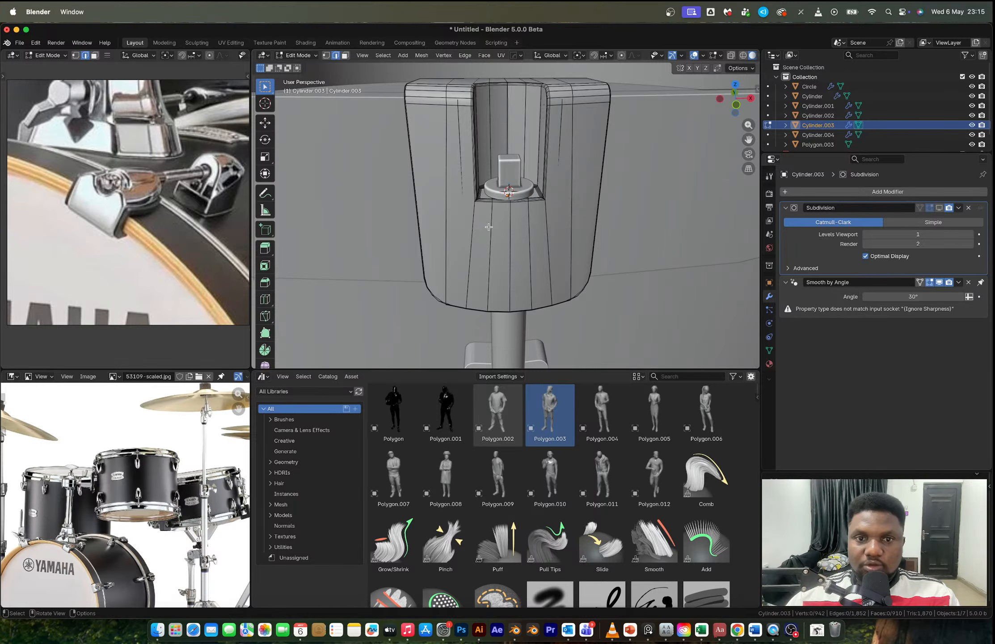
{"action": "scroll", "coordinate": [449, 204], "scroll_direction": "up", "scroll_amount": 4}
{"action": "scroll", "coordinate": [455, 237], "scroll_direction": "down", "scroll_amount": 3}
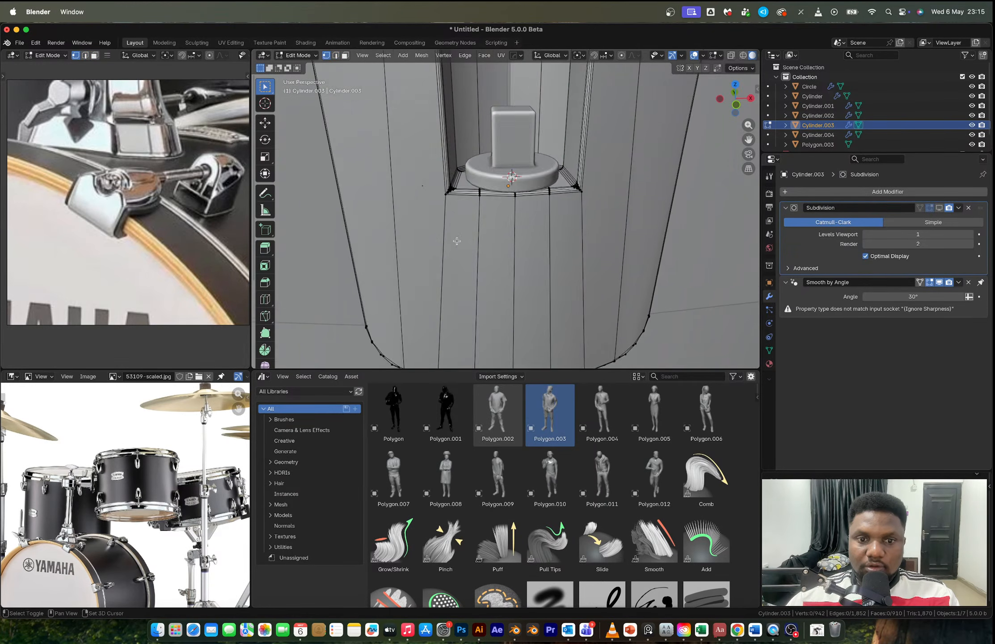
Step: Cut a horizontal row of edges across the bracket's front face, joining the side vertices just above the rounded lower corners
{"action": "middle_click_drag", "start_coordinate": [457, 241], "coordinate": [462, 173], "text": "shift"}
{"action": "middle_click_drag", "start_coordinate": [377, 277], "coordinate": [460, 297]}
{"action": "left_click", "coordinate": [393, 306]}
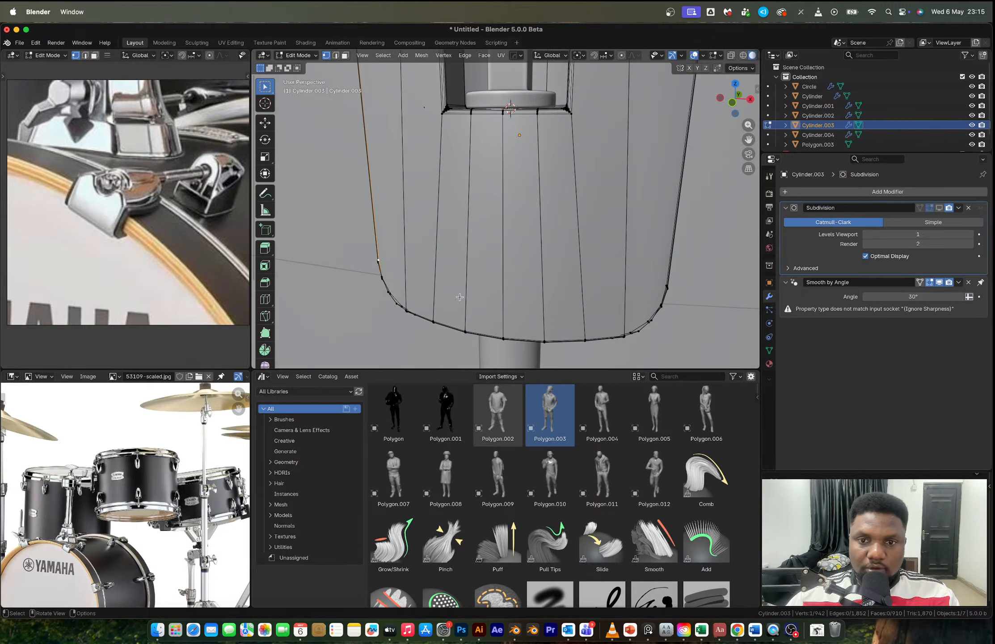
{"action": "key", "text": "ctrl+r"}
{"action": "left_click", "coordinate": [646, 278]}
{"action": "middle_click_drag", "start_coordinate": [570, 272], "coordinate": [571, 198]}
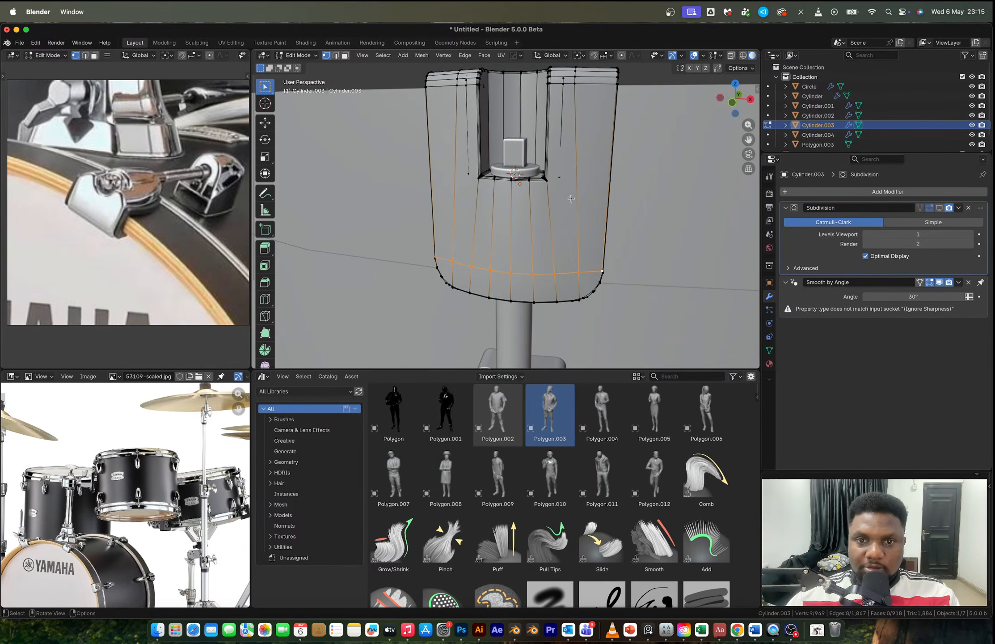
Step: Add a single loop cut through the bracket's right outer strip, level with the base of the notch
{"action": "left_click", "coordinate": [554, 183]}
{"action": "key", "text": "ctrl+r"}
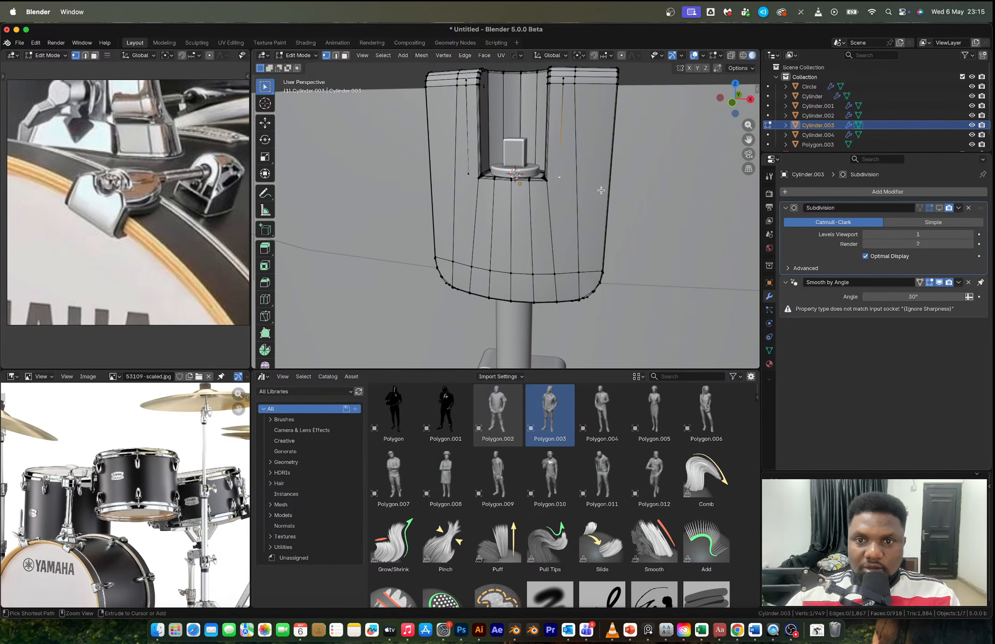
{"action": "left_click", "coordinate": [602, 188]}
{"action": "left_click", "coordinate": [603, 186]}
{"action": "scroll", "coordinate": [553, 181], "scroll_direction": "up", "scroll_amount": 2}
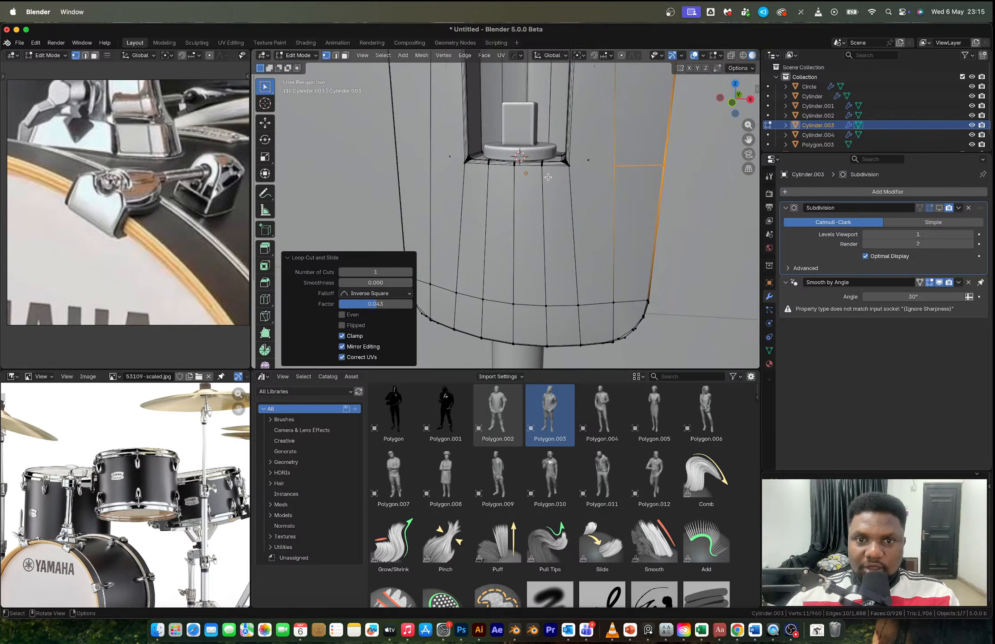
Step: Connect the notch's lower right corner vertex to the inner end of the new loop cut
{"action": "key", "text": "2"}
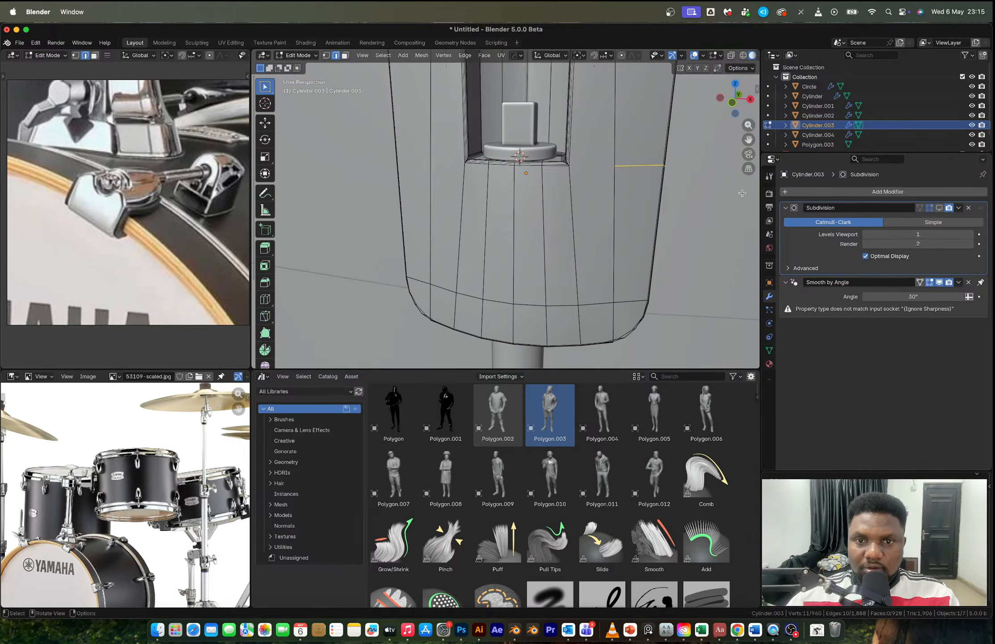
{"action": "key", "text": "1"}
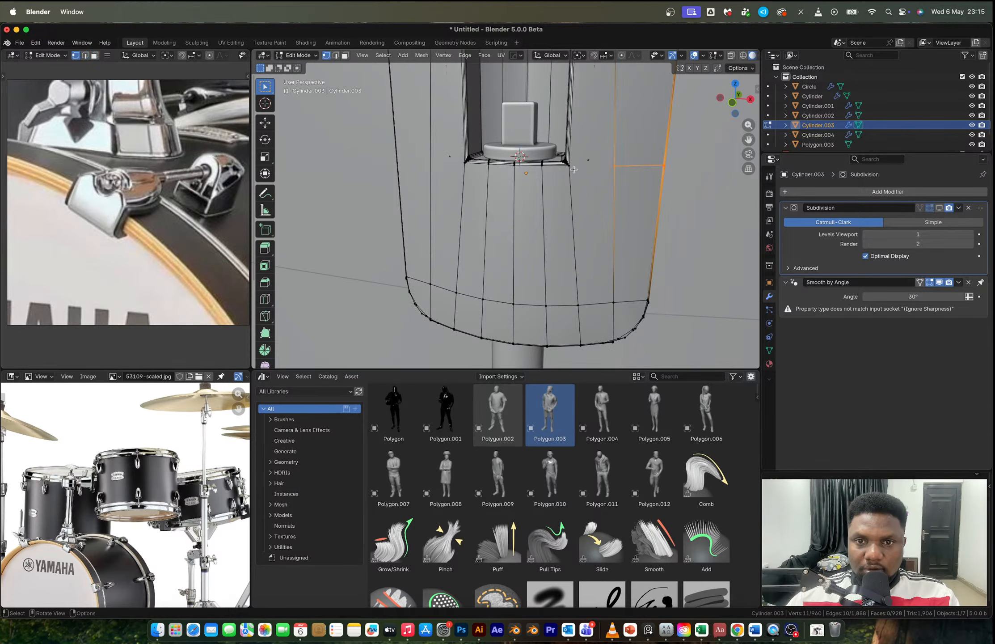
{"action": "left_click", "coordinate": [576, 169]}
{"action": "left_click", "coordinate": [614, 168], "text": "shift"}
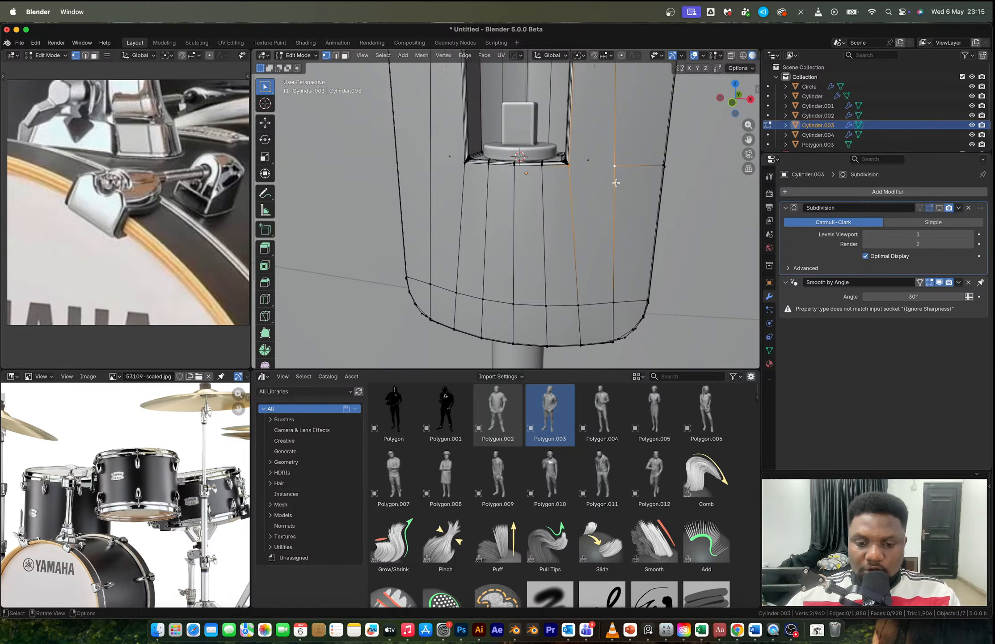
Step: Mirror the bracket across the X axis with HardOps, apply the mirror modifier and reopen the mesh for editing
{"action": "key", "text": "Tab"}
{"action": "scroll", "coordinate": [545, 195], "scroll_direction": "down", "scroll_amount": 3}
{"action": "key", "text": "alt+x"}
{"action": "left_click", "coordinate": [586, 195]}
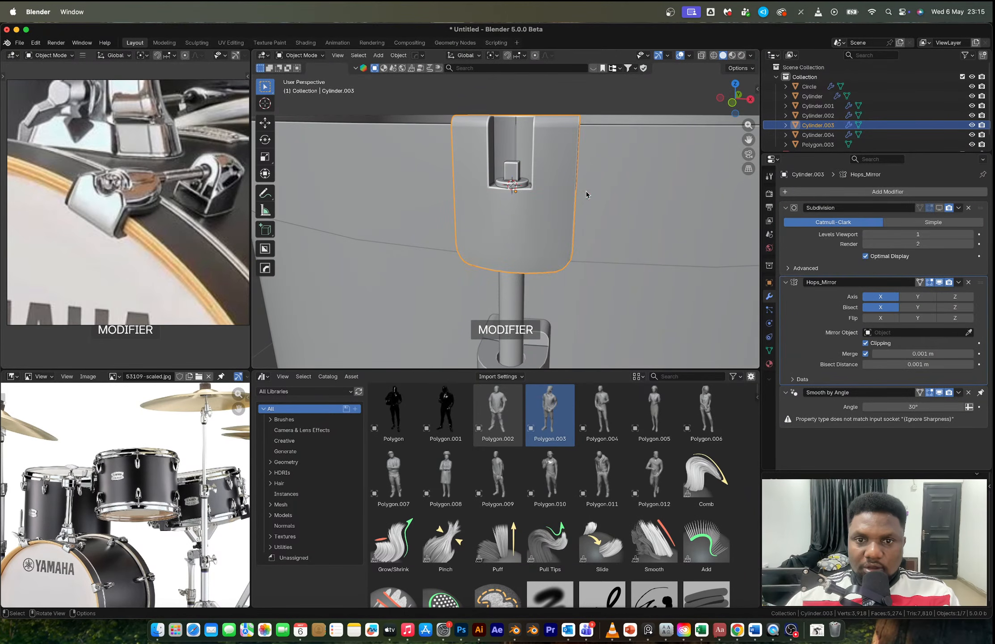
{"action": "key", "text": "ctrl+a"}
{"action": "key", "text": "Tab"}
{"action": "scroll", "coordinate": [536, 210], "scroll_direction": "up", "scroll_amount": 4}
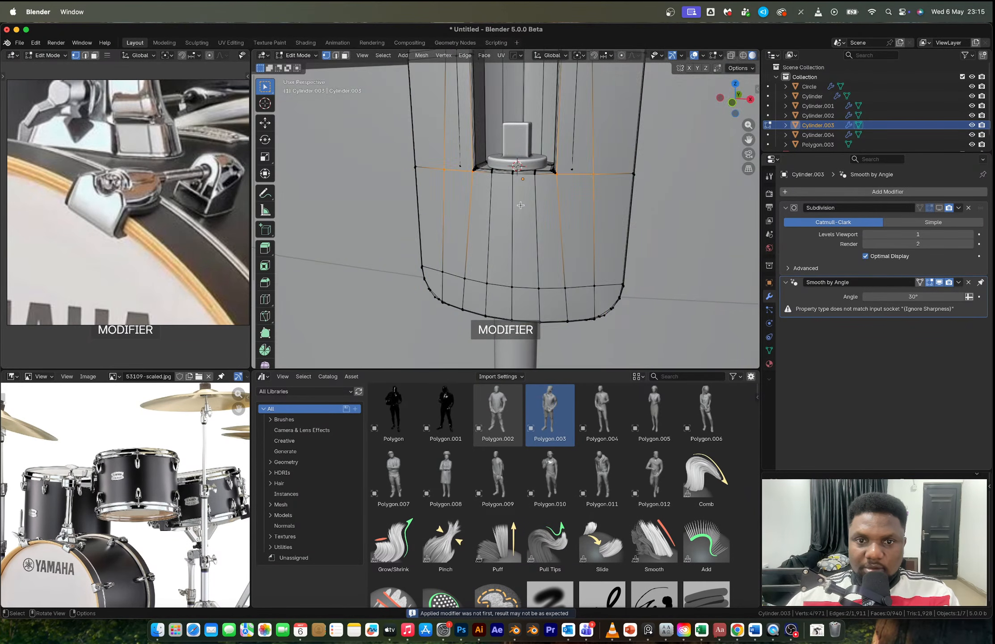
Step: Delete the stray vertical edge on each side of the bracket's notch
{"action": "key", "text": "2"}
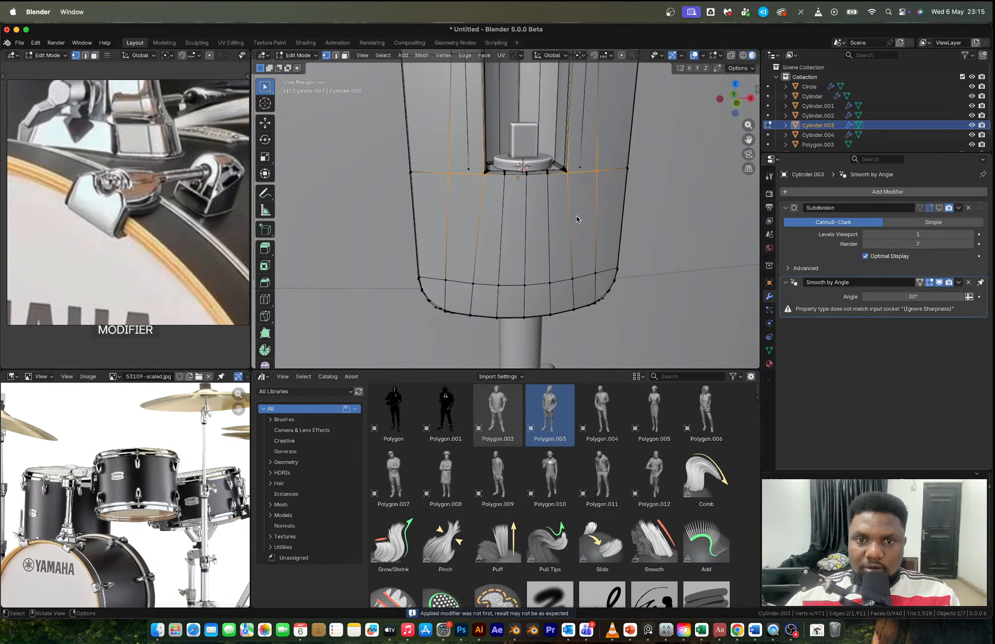
{"action": "key", "text": "Tab"}
{"action": "key", "text": "Tab"}
{"action": "key", "text": "x"}
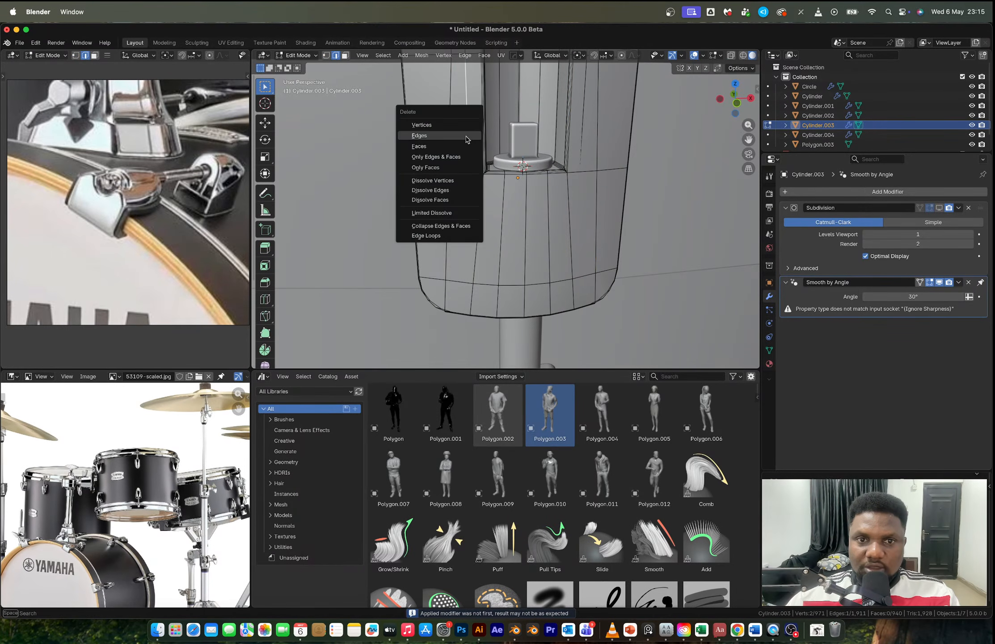
{"action": "left_click", "coordinate": [452, 138]}
{"action": "key", "text": "x"}
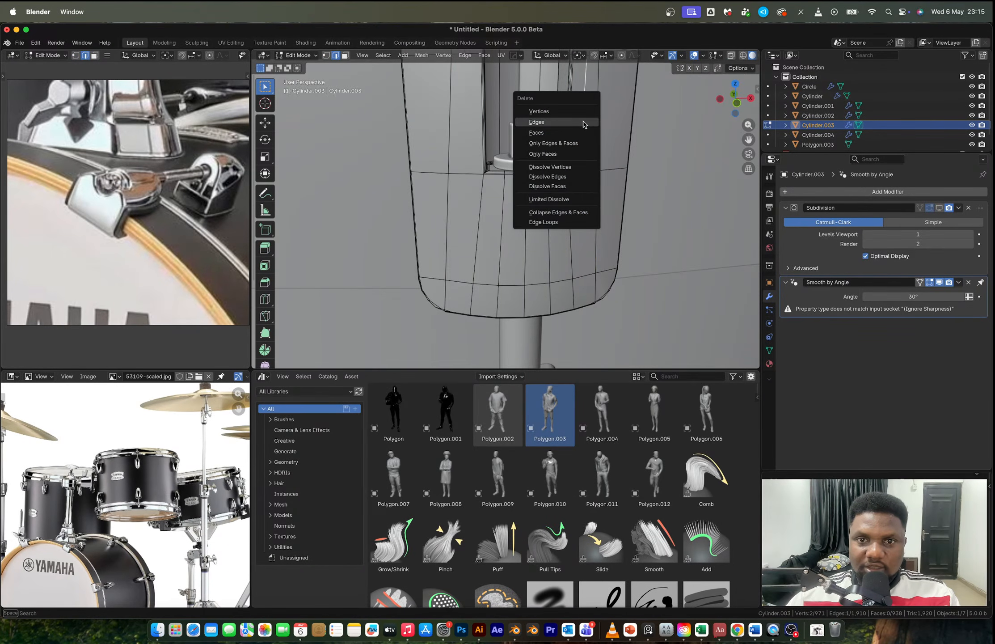
{"action": "left_click", "coordinate": [583, 122]}
{"action": "middle_click_drag", "start_coordinate": [582, 152], "coordinate": [575, 184]}
{"action": "scroll", "coordinate": [576, 183], "scroll_direction": "up", "scroll_amount": 3}
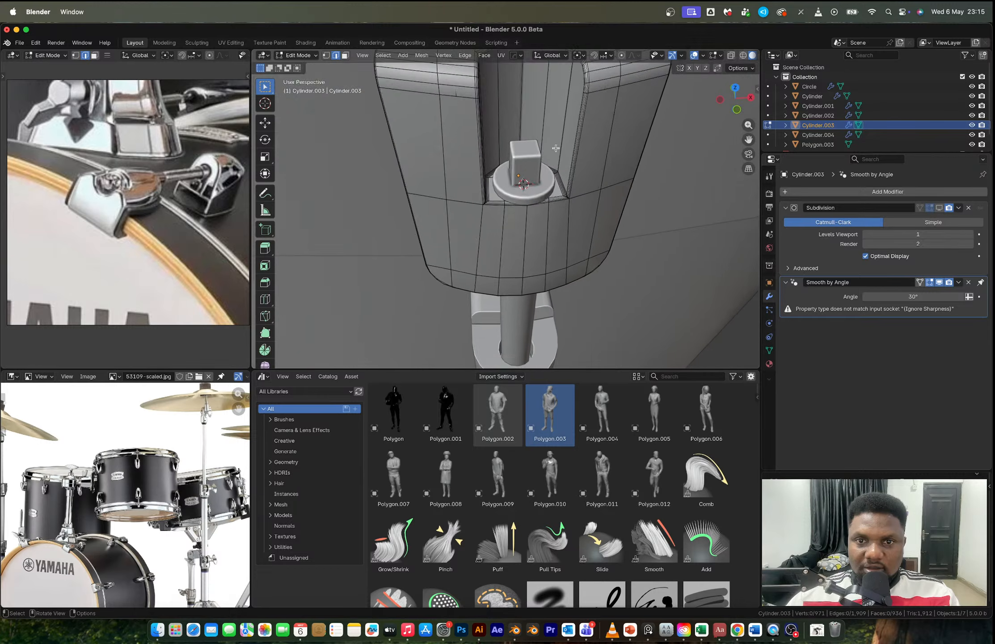
Step: Delete the two leftover short edges near the bracket's upper bend and return to Object Mode
{"action": "middle_click_drag", "start_coordinate": [585, 111], "coordinate": [613, 128], "text": "shift"}
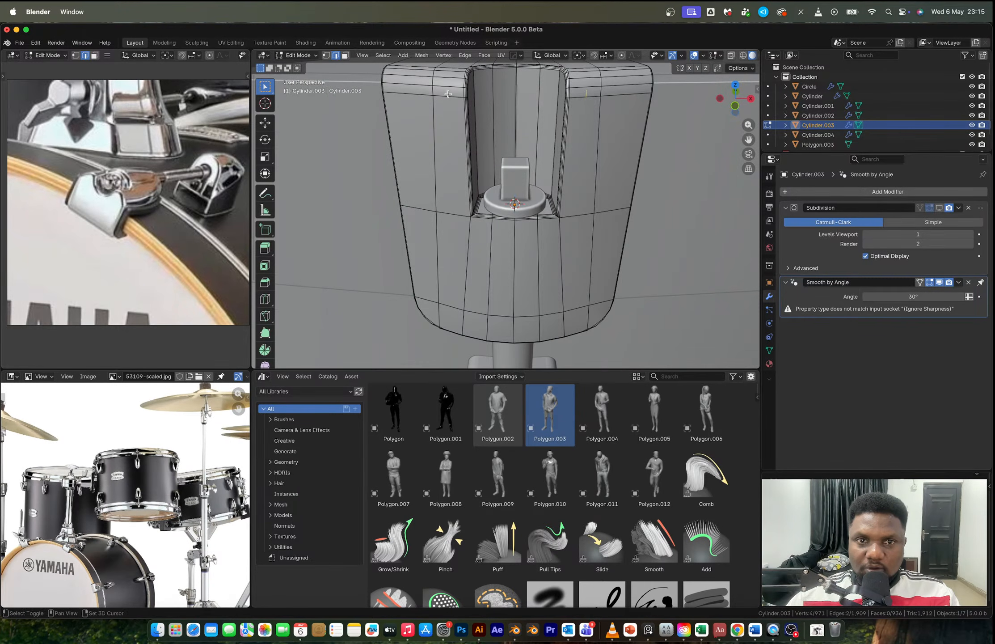
{"action": "key", "text": "x"}
{"action": "left_click", "coordinate": [448, 95]}
{"action": "scroll", "coordinate": [528, 225], "scroll_direction": "down", "scroll_amount": 4}
{"action": "key", "text": "Tab"}
{"action": "middle_click_drag", "start_coordinate": [528, 225], "coordinate": [555, 234]}
{"action": "scroll", "coordinate": [555, 234], "scroll_direction": "down", "scroll_amount": 5}
{"action": "left_click", "coordinate": [517, 250], "text": "shift"}
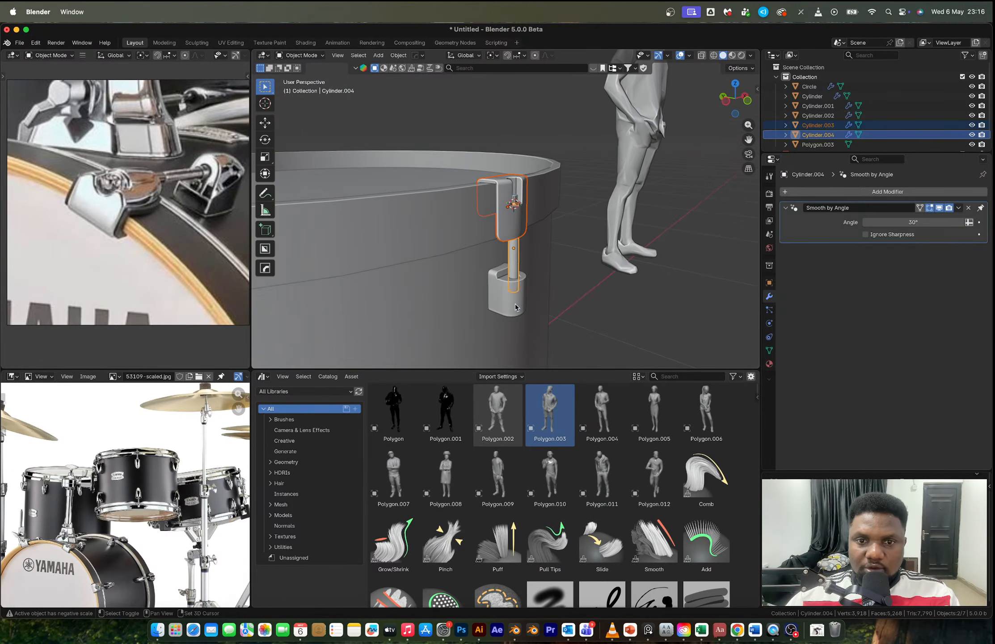
{"action": "left_click", "coordinate": [514, 292], "text": "shift"}
{"action": "middle_click_drag", "start_coordinate": [523, 293], "coordinate": [551, 304]}
{"action": "scroll", "coordinate": [553, 300], "scroll_direction": "down", "scroll_amount": 5}
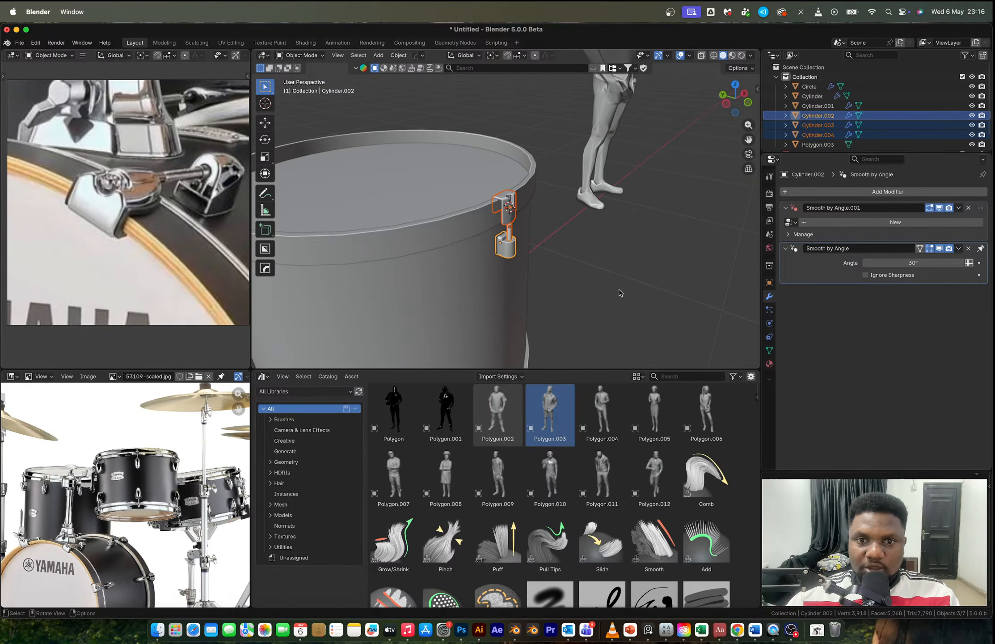
{"action": "left_click", "coordinate": [620, 291]}
{"action": "middle_click_drag", "start_coordinate": [620, 291], "coordinate": [646, 284]}
{"action": "scroll", "coordinate": [577, 304], "scroll_direction": "down", "scroll_amount": 3}
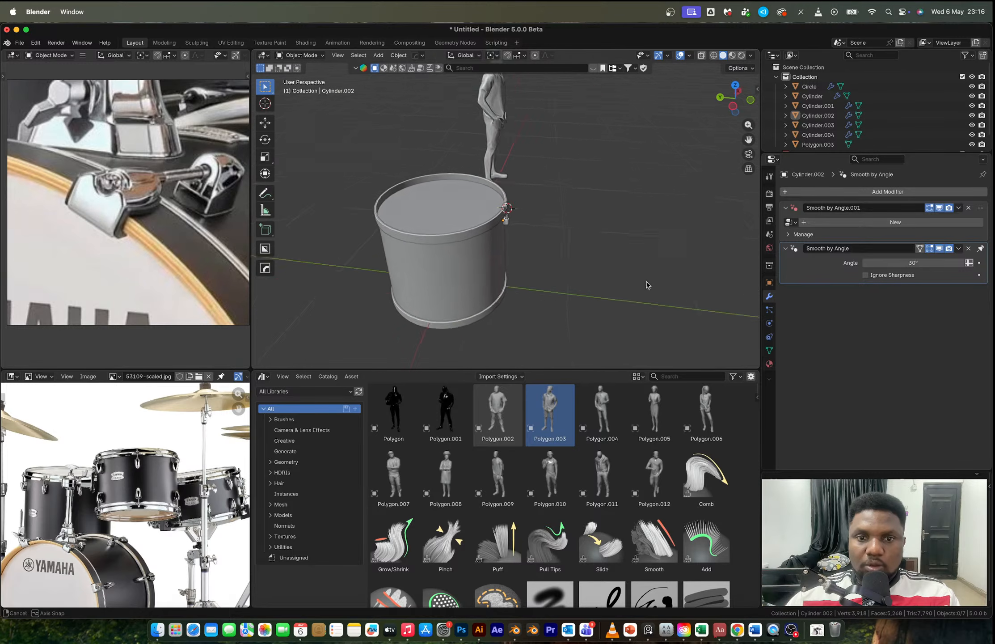
Step: Convert the lug, tension rod and rim bracket to meshes and join them into one object
{"action": "scroll", "coordinate": [509, 223], "scroll_direction": "up", "scroll_amount": 5}
{"action": "left_click", "coordinate": [510, 241], "text": "shift"}
{"action": "middle_click_drag", "start_coordinate": [510, 241], "coordinate": [512, 237]}
{"action": "left_click", "coordinate": [512, 237], "text": "shift"}
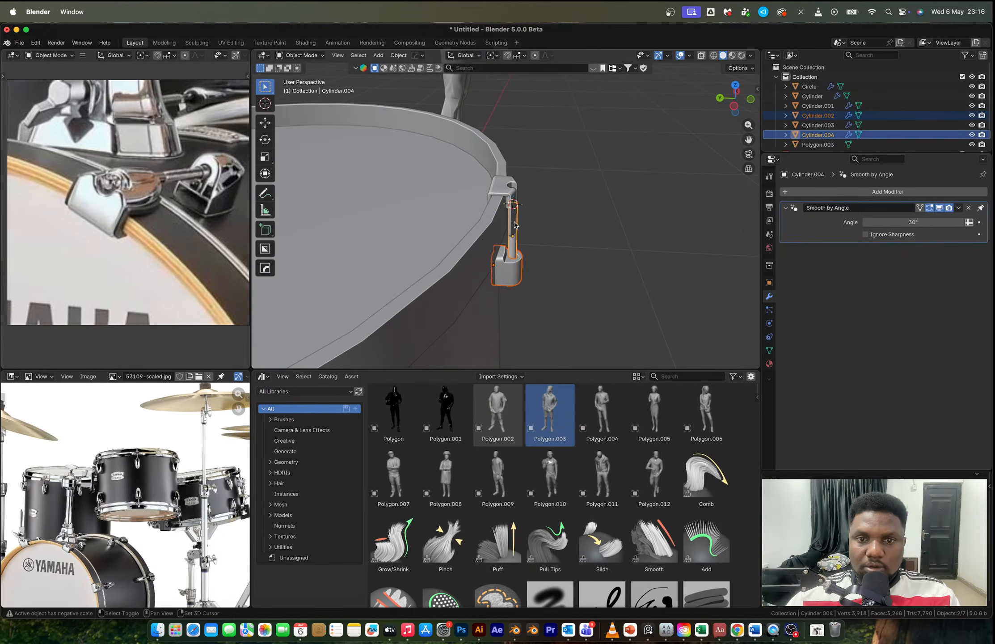
{"action": "left_click", "coordinate": [508, 187], "text": "shift"}
{"action": "key", "text": "ctrl+a"}
{"action": "left_click", "coordinate": [507, 323]}
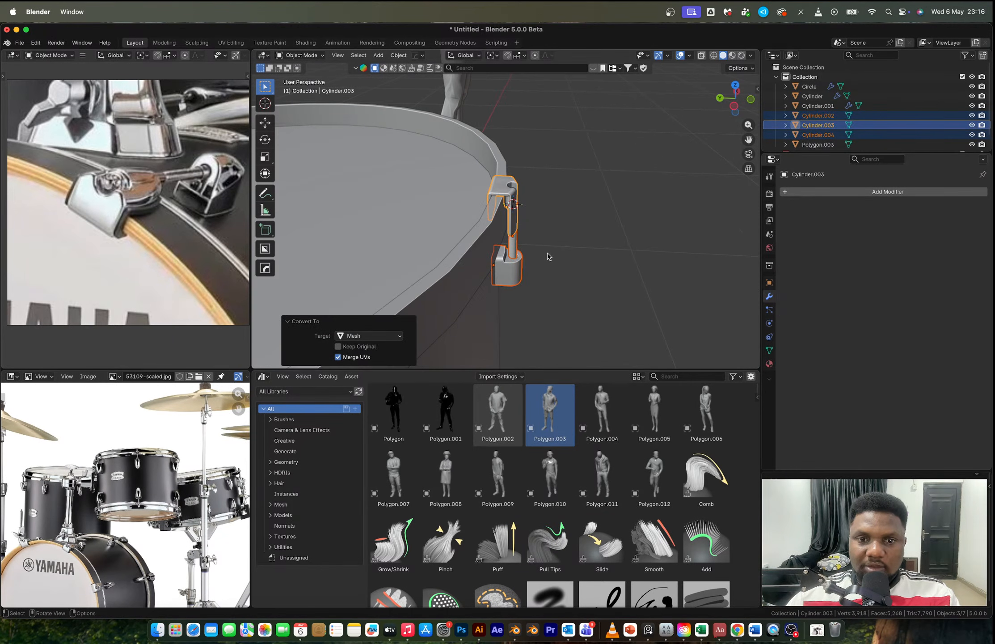
{"action": "key", "text": "ctrl+j"}
{"action": "scroll", "coordinate": [548, 256], "scroll_direction": "down", "scroll_amount": 5}
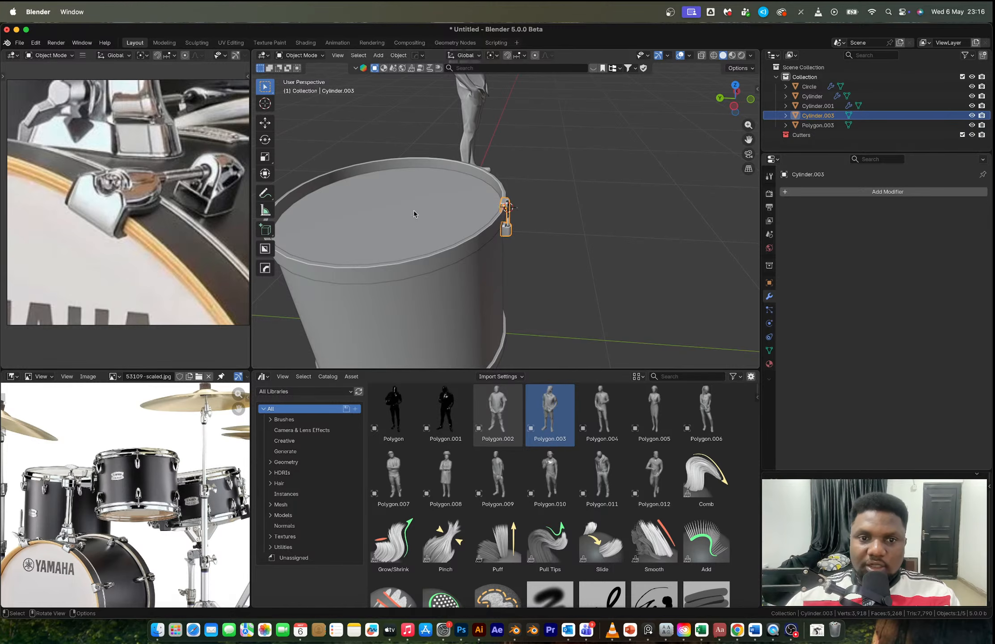
Step: Snap the 3D cursor to the centre of the drum's top face and return to Object Mode
{"action": "left_click", "coordinate": [414, 210]}
{"action": "key", "text": "Tab"}
{"action": "key", "text": "Tab"}
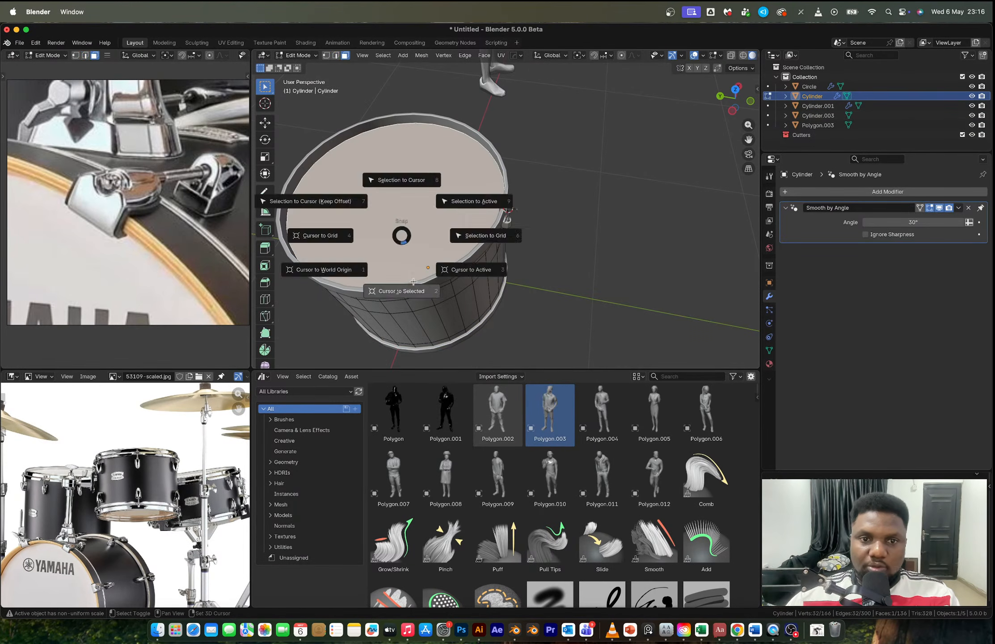
Step: Set the joined bracket, rod and lug object's origin to the 3D cursor
{"action": "right_click", "coordinate": [389, 302]}
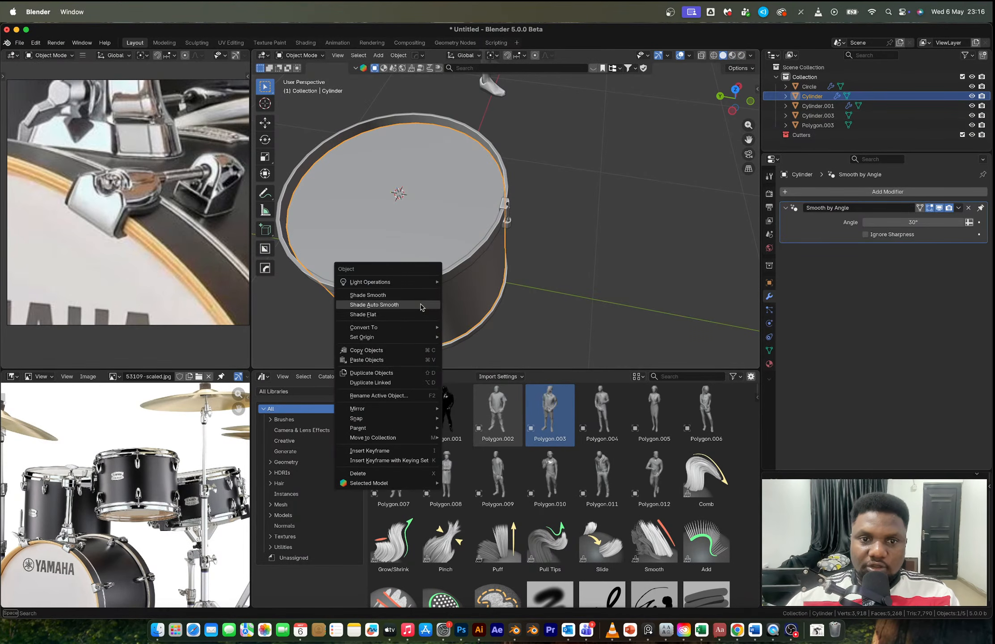
{"action": "left_click", "coordinate": [505, 207]}
{"action": "right_click", "coordinate": [504, 207]}
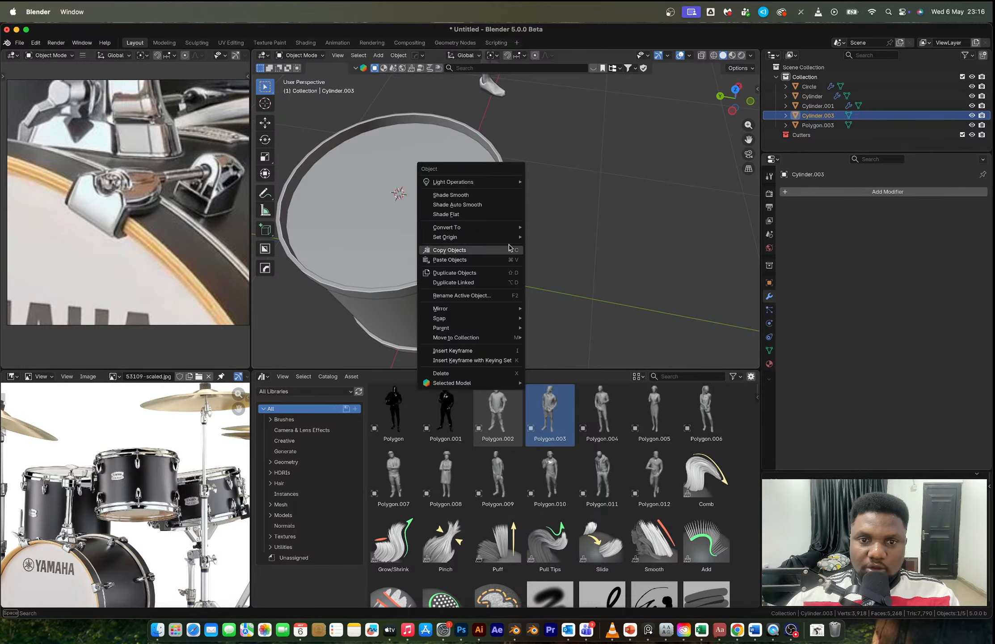
{"action": "mouse_move", "coordinate": [518, 239]}
{"action": "left_click", "coordinate": [563, 257]}
{"action": "middle_click_drag", "start_coordinate": [564, 258], "coordinate": [564, 224]}
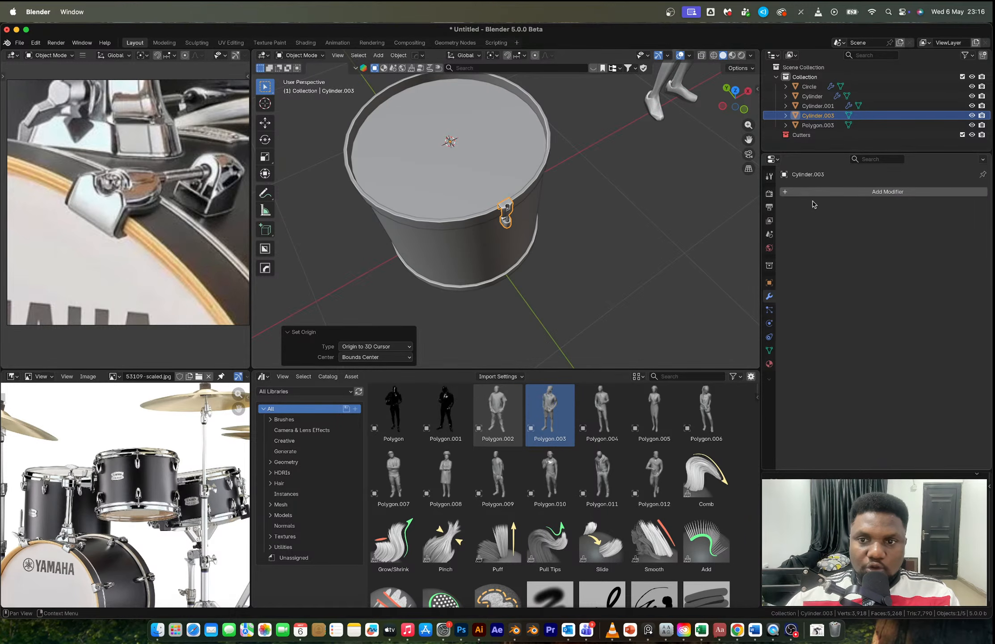
Step: Add an Array modifier to the joined hardware and check the lug spacing in the reference photo
{"action": "left_click", "coordinate": [788, 193]}
{"action": "mouse_move", "coordinate": [806, 218]}
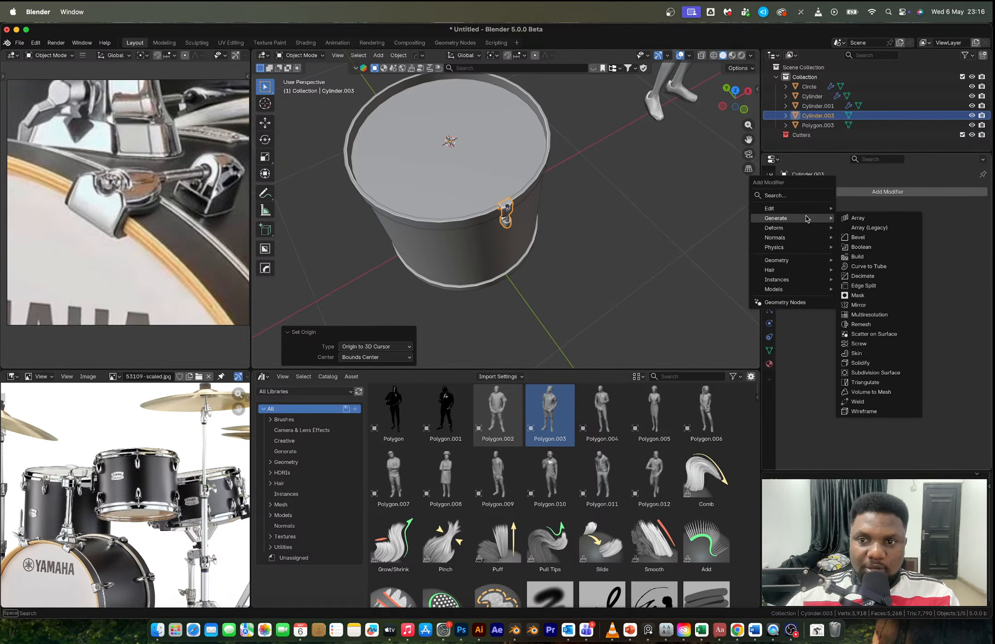
{"action": "left_click", "coordinate": [864, 217]}
{"action": "scroll", "coordinate": [258, 246], "scroll_direction": "down", "scroll_amount": 1}
{"action": "scroll", "coordinate": [159, 254], "scroll_direction": "down", "scroll_amount": 5}
{"action": "scroll", "coordinate": [168, 215], "scroll_direction": "down", "scroll_amount": 4}
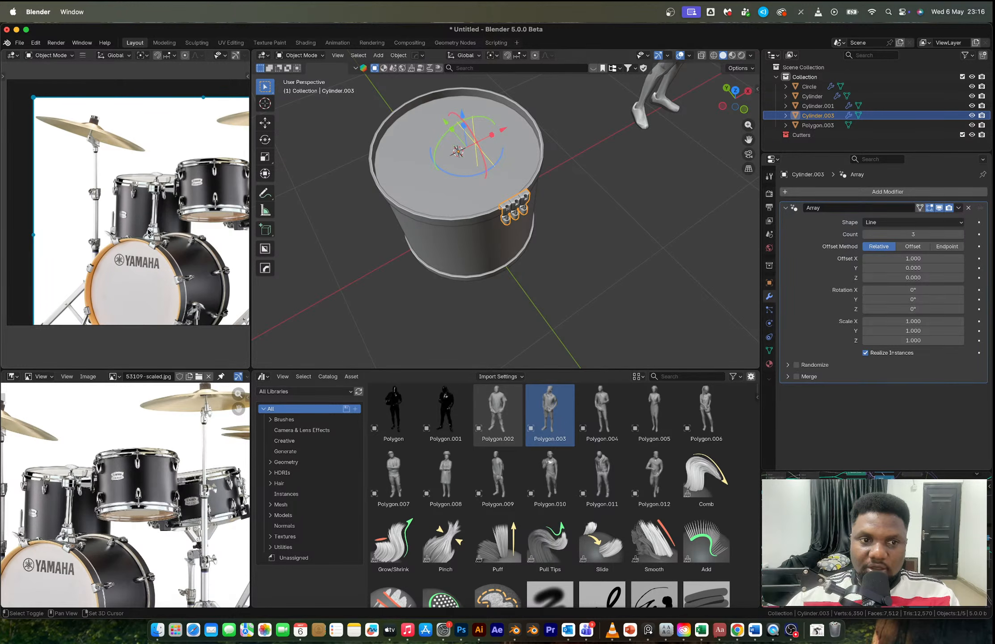
{"action": "scroll", "coordinate": [148, 233], "scroll_direction": "down", "scroll_amount": 5, "text": "shift"}
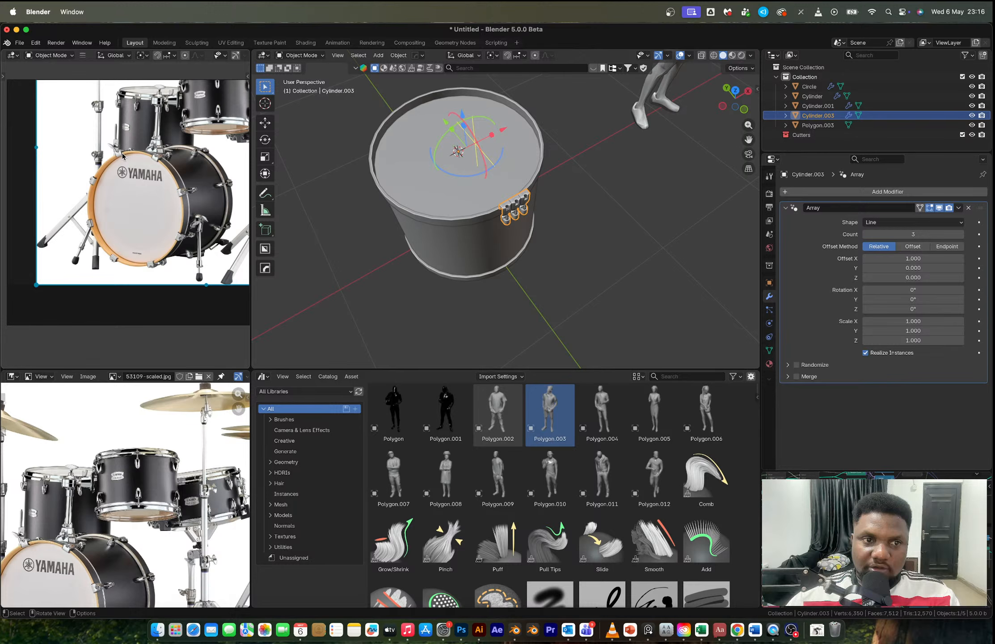
{"action": "scroll", "coordinate": [514, 152], "scroll_direction": "up", "scroll_amount": 2}
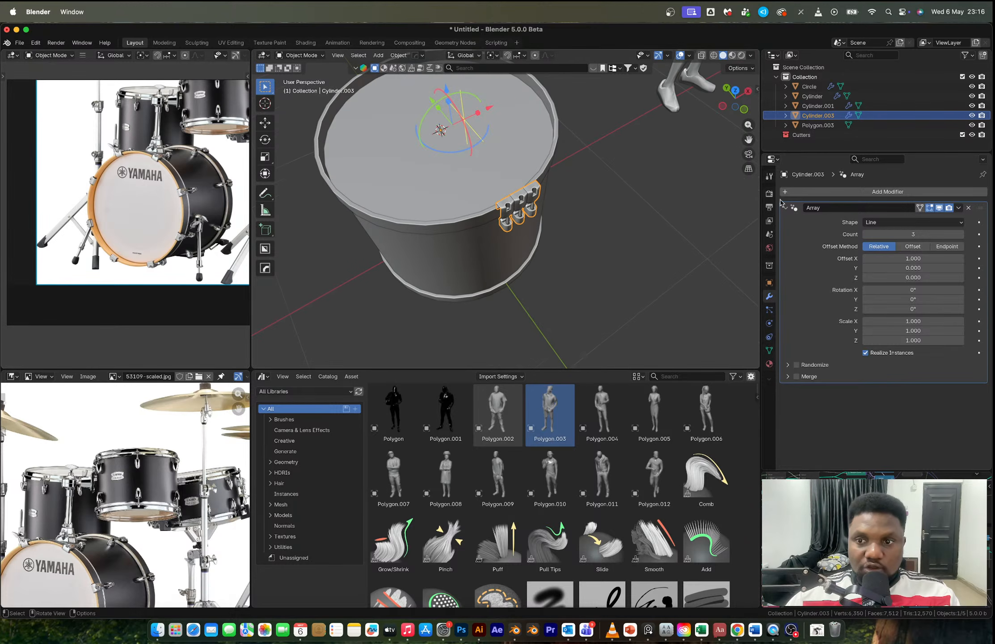
Step: Set the array's shape to Circle so the hardware repeats around the drum's rim, and deselect it
{"action": "left_click", "coordinate": [961, 235]}
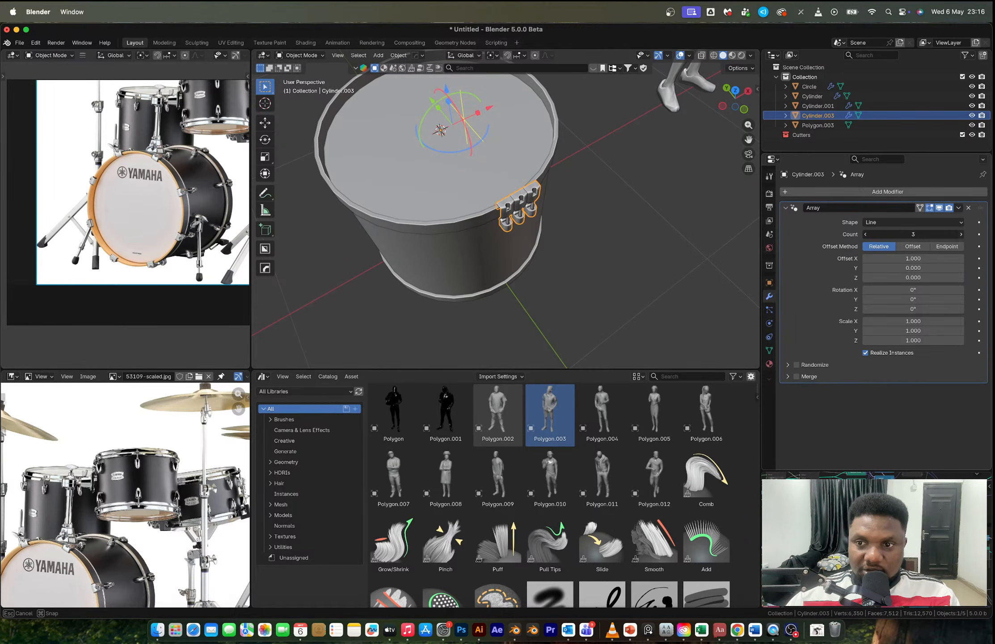
{"action": "left_click", "coordinate": [913, 223]}
{"action": "left_click", "coordinate": [914, 254]}
{"action": "scroll", "coordinate": [588, 209], "scroll_direction": "down", "scroll_amount": 3}
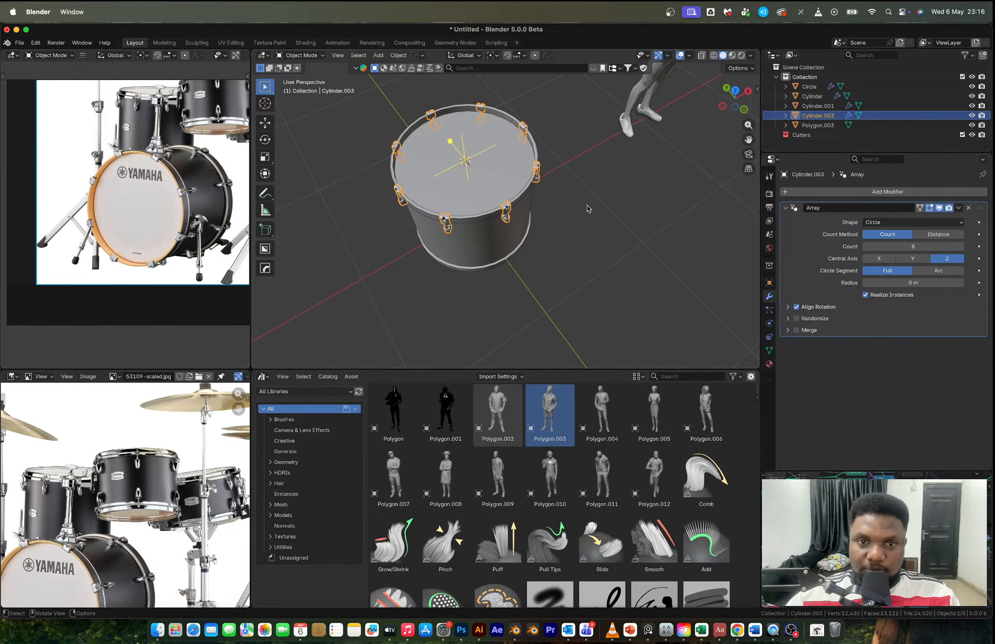
{"action": "left_click", "coordinate": [588, 209]}
{"action": "middle_click_drag", "start_coordinate": [588, 209], "coordinate": [566, 206]}
{"action": "scroll", "coordinate": [567, 206], "scroll_direction": "up", "scroll_amount": 3}
{"action": "mouse_move", "coordinate": [569, 267]}
{"action": "middle_mouse_down", "text": "shift"}
{"action": "mouse_move", "coordinate": [651, 239]}
{"action": "mouse_move", "coordinate": [543, 256]}
{"action": "mouse_move", "coordinate": [567, 251]}
{"action": "middle_mouse_up", "text": "shift"}
{"action": "scroll", "coordinate": [652, 239], "scroll_direction": "down", "scroll_amount": 4}
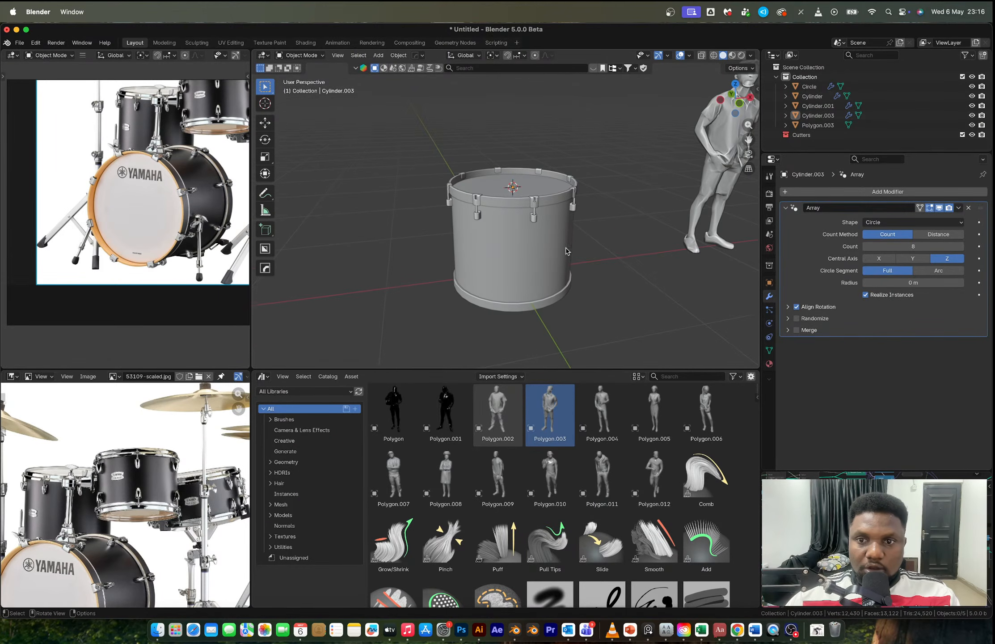
Step: Select all drum parts in front view, scale them uniformly to about 0.862 around the active element, and deselect them
{"action": "left_click", "coordinate": [740, 104]}
{"action": "middle_click_drag", "start_coordinate": [642, 207], "coordinate": [544, 218], "text": "shift"}
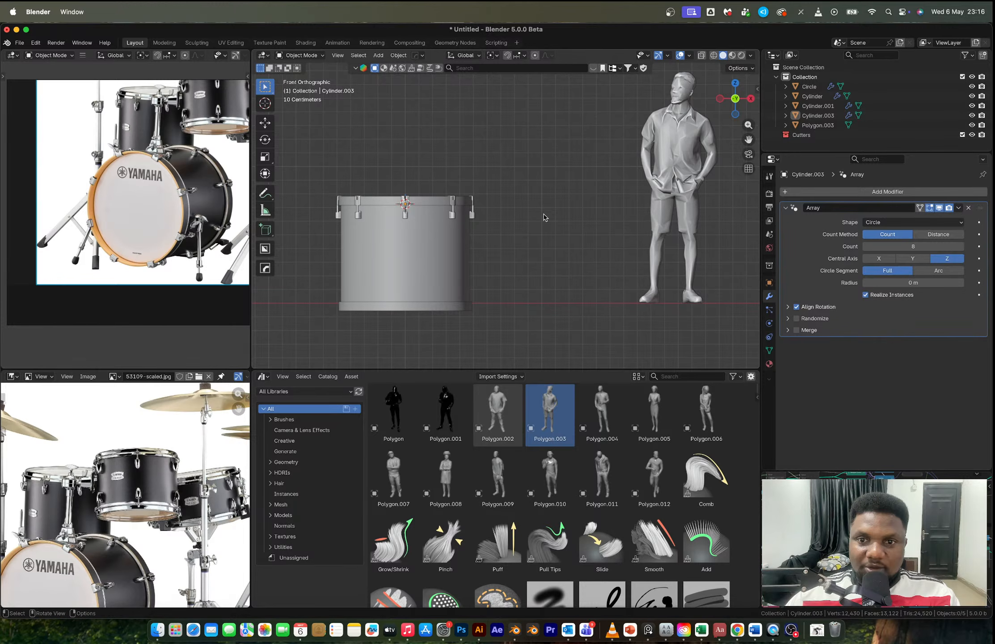
{"action": "left_click_drag", "start_coordinate": [301, 178], "coordinate": [475, 312]}
{"action": "key", "text": "s"}
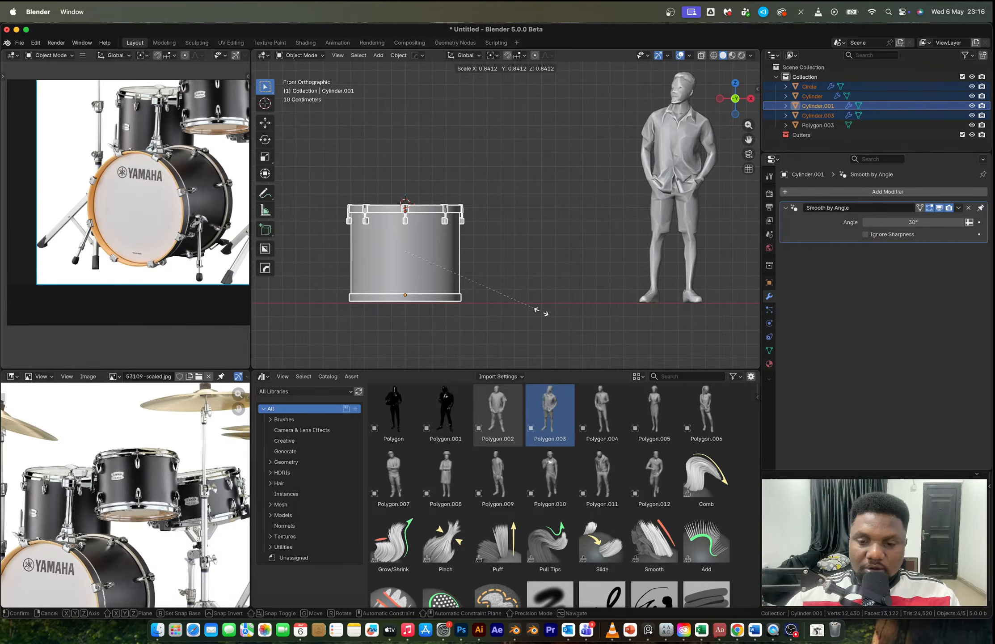
{"action": "key", "text": "Escape"}
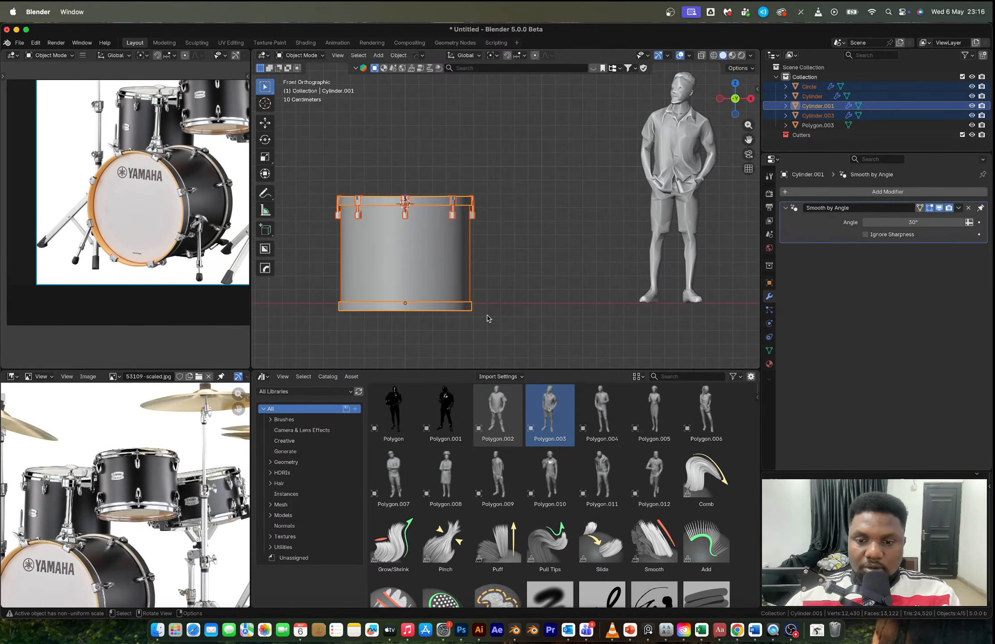
{"action": "key", "text": "period"}
{"action": "left_click", "coordinate": [407, 275]}
{"action": "key", "text": "s"}
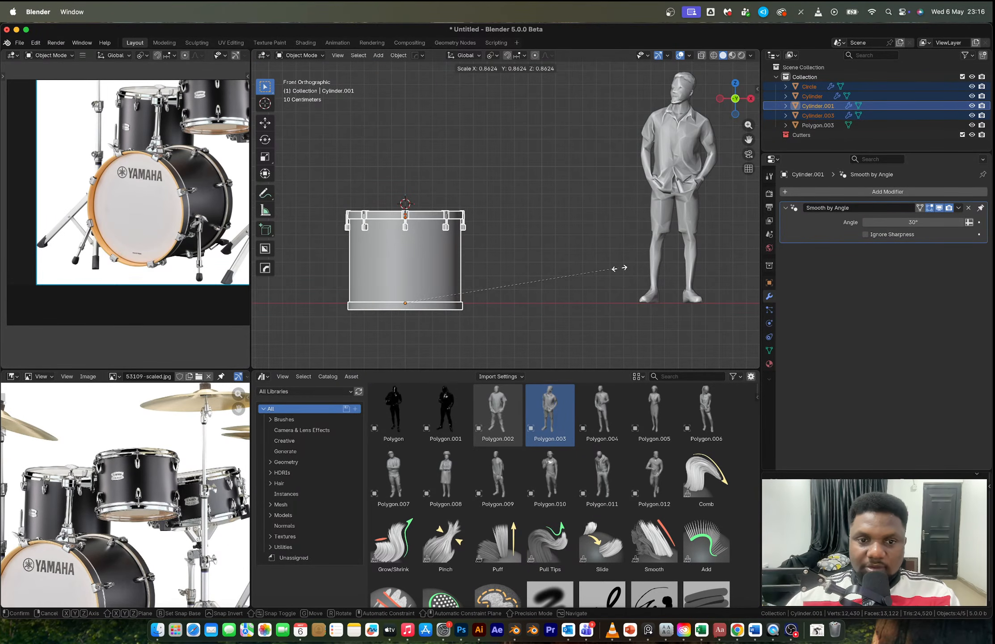
{"action": "left_click", "coordinate": [619, 270]}
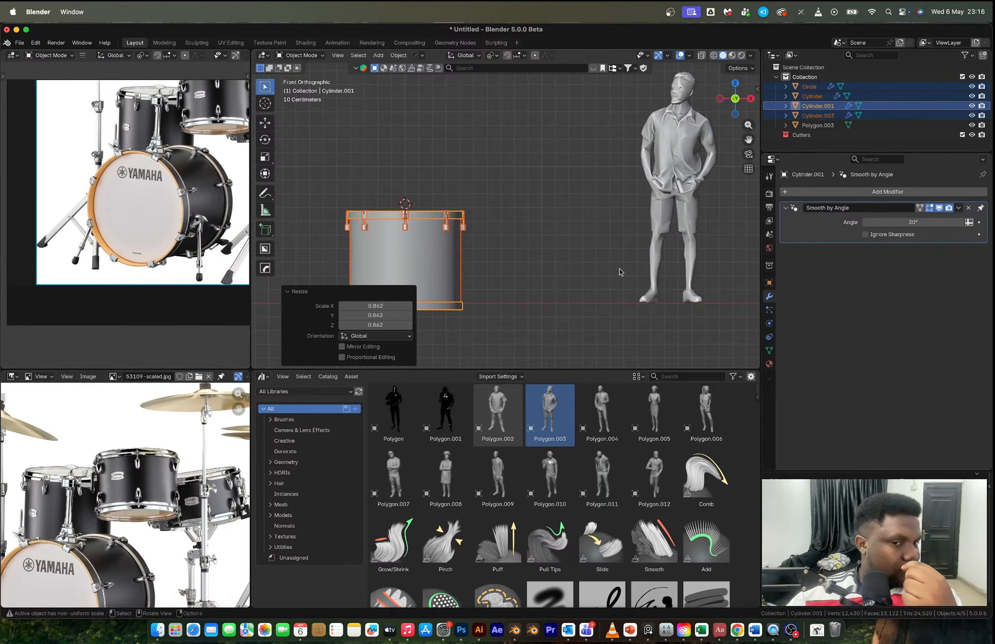
{"action": "middle_click_drag", "start_coordinate": [553, 257], "coordinate": [565, 205]}
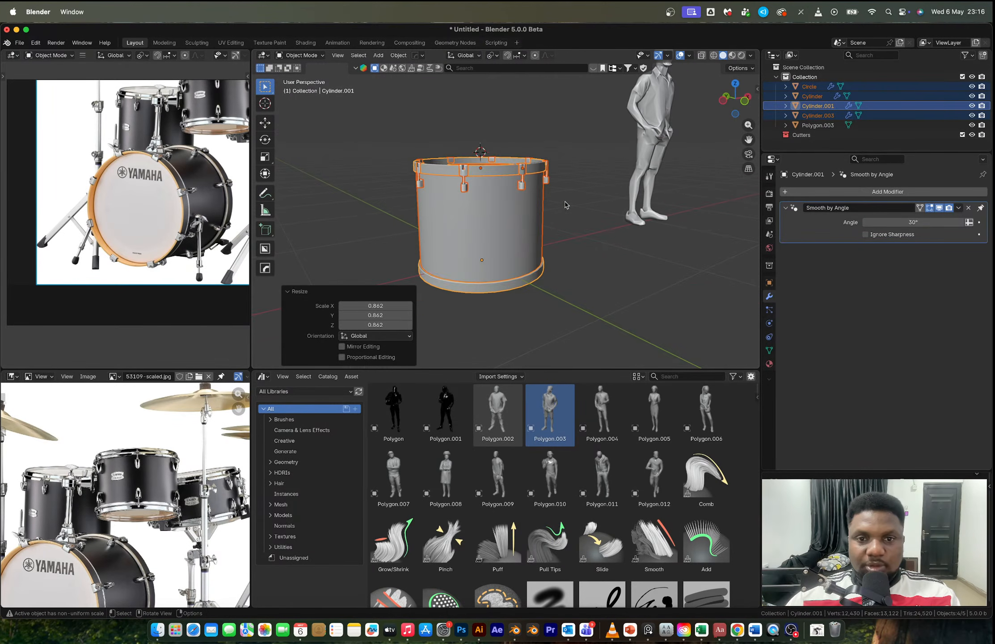
{"action": "key", "text": "alt+a"}
{"action": "scroll", "coordinate": [516, 171], "scroll_direction": "up", "scroll_amount": 4}
{"action": "scroll", "coordinate": [514, 172], "scroll_direction": "down", "scroll_amount": 1}
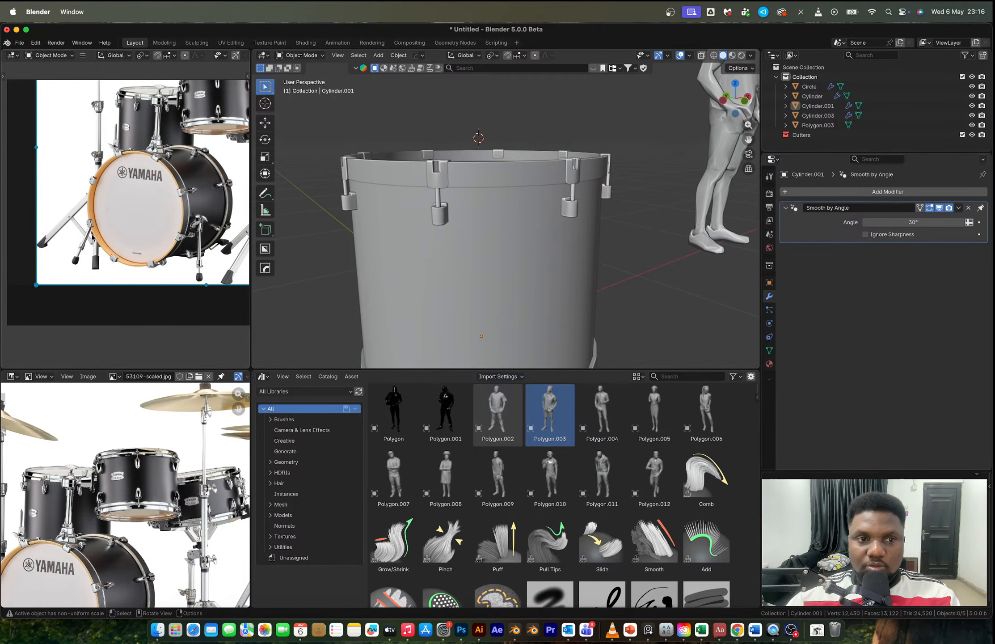
Step: Duplicate the face loop on the underside of the top hoop in place and separate it into its own object
{"action": "scroll", "coordinate": [173, 175], "scroll_direction": "up", "scroll_amount": 2}
{"action": "scroll", "coordinate": [173, 175], "scroll_direction": "up", "scroll_amount": 3}
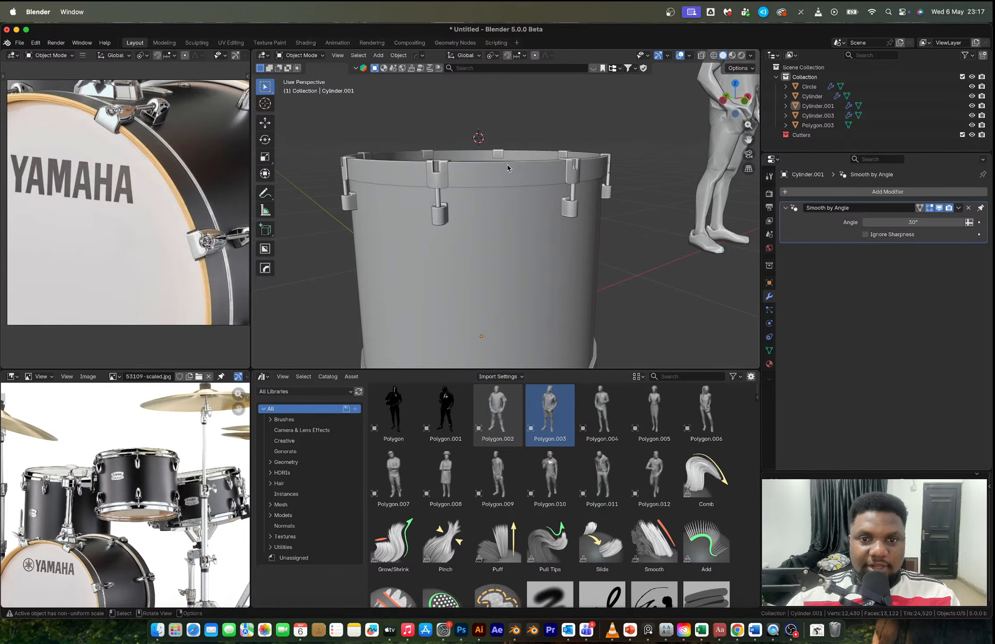
{"action": "left_click", "coordinate": [497, 199]}
{"action": "middle_click_drag", "start_coordinate": [497, 199], "coordinate": [521, 201]}
{"action": "scroll", "coordinate": [523, 210], "scroll_direction": "up", "scroll_amount": 4}
{"action": "key", "text": "Tab"}
{"action": "key", "text": "Tab"}
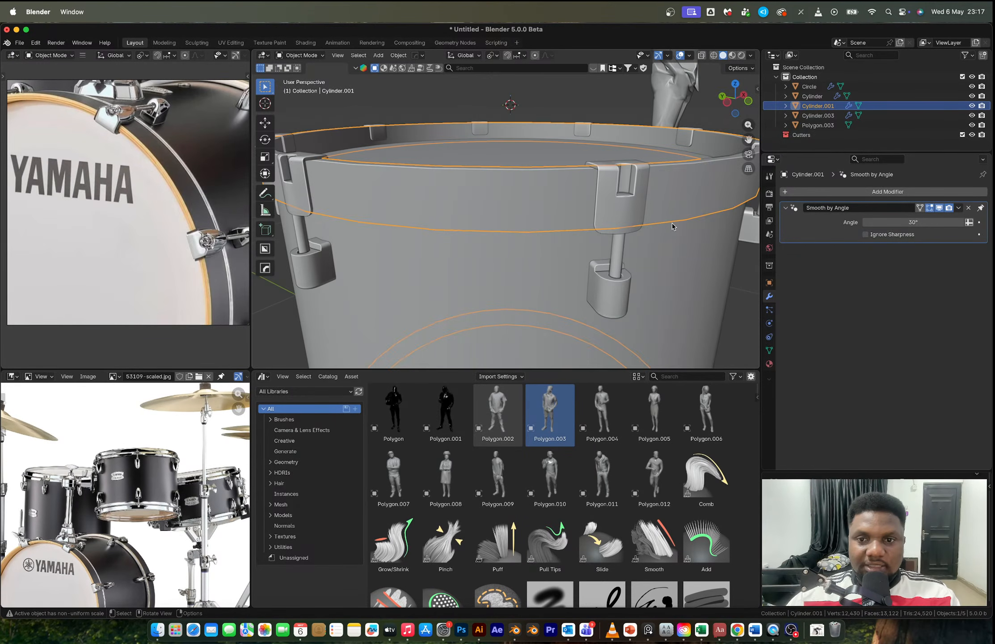
{"action": "key", "text": "Tab"}
{"action": "middle_click_drag", "start_coordinate": [672, 222], "coordinate": [562, 111]}
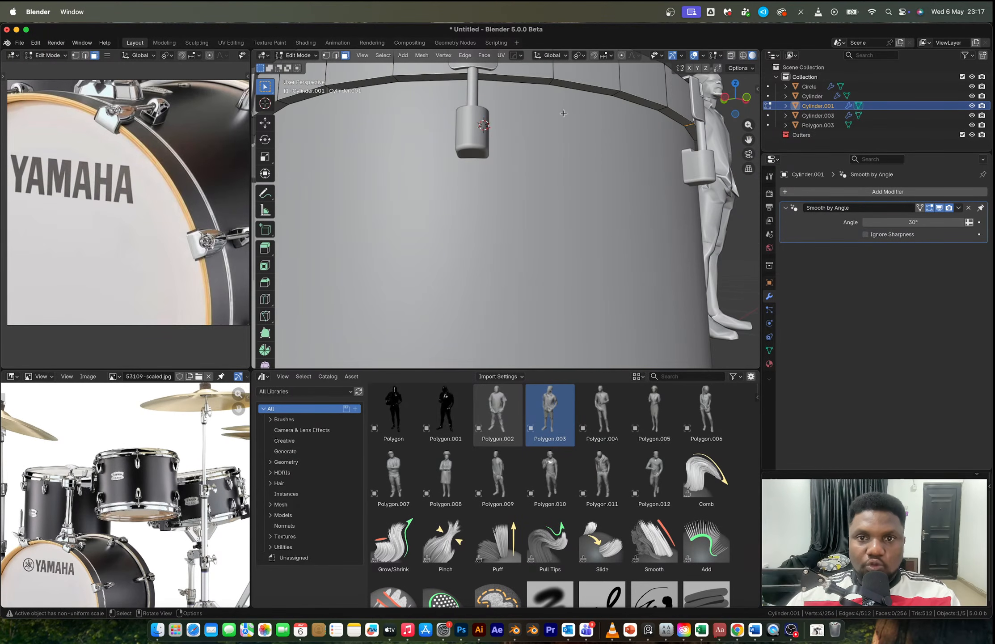
{"action": "left_click", "coordinate": [548, 83], "text": "alt"}
{"action": "key", "text": "shift+d"}
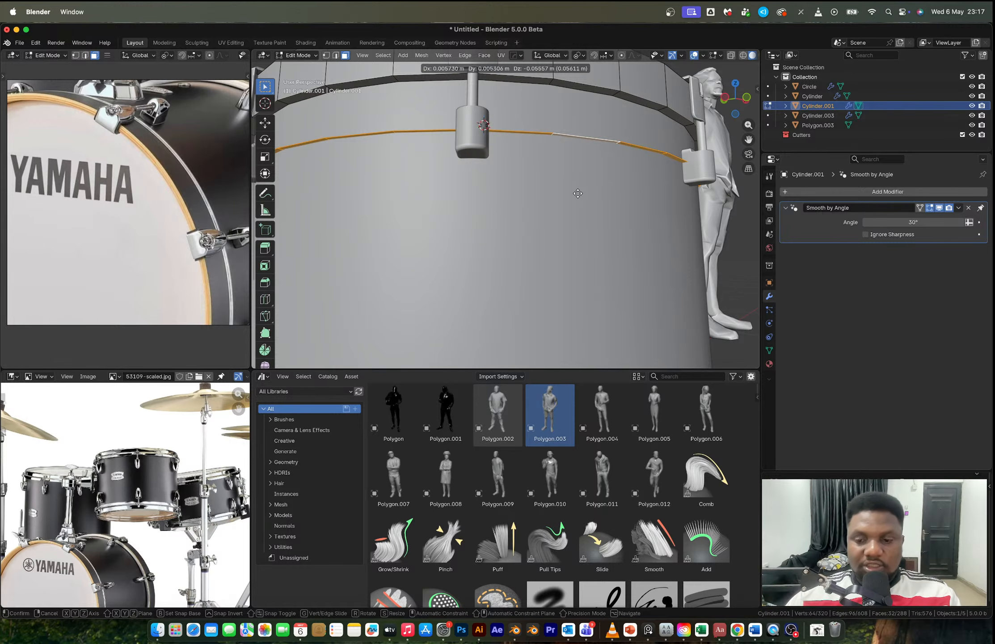
{"action": "right_click", "coordinate": [578, 193]}
{"action": "key", "text": "p"}
{"action": "left_click", "coordinate": [578, 194]}
{"action": "key", "text": "Tab"}
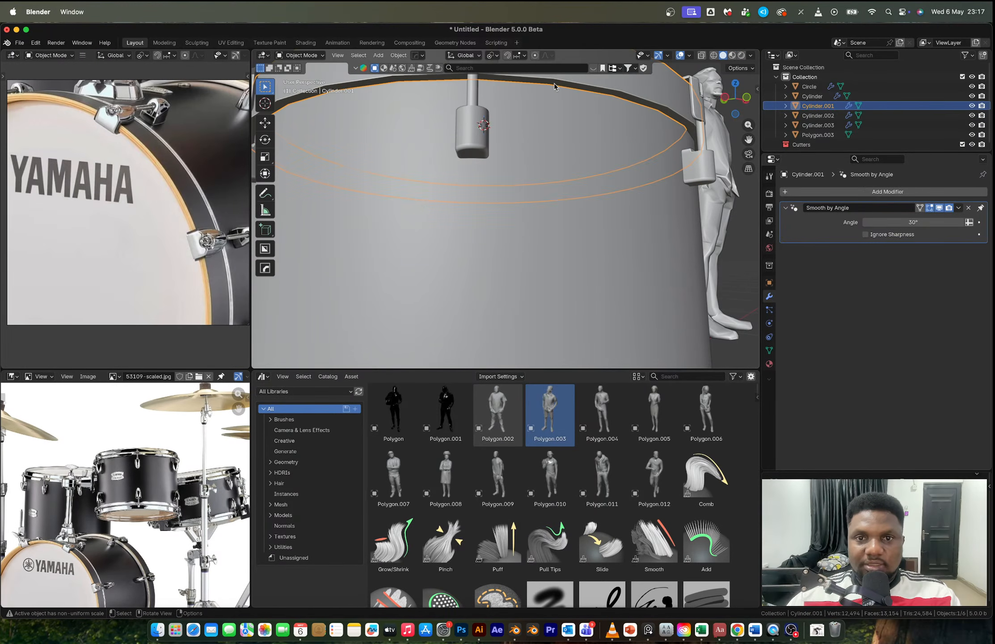
Step: Extrude all faces of the separated ring about 0.011 m along their normals and return to Object Mode
{"action": "left_click", "coordinate": [553, 84]}
{"action": "key", "text": "Tab"}
{"action": "key", "text": "a"}
{"action": "key", "text": "e"}
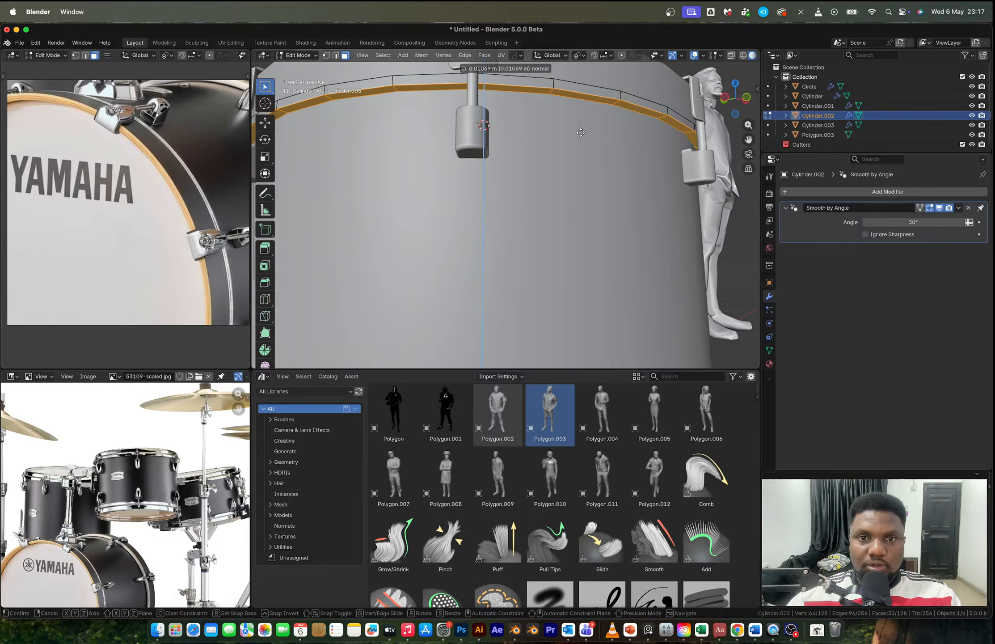
{"action": "left_click", "coordinate": [581, 133]}
{"action": "key", "text": "Tab"}
{"action": "scroll", "coordinate": [581, 134], "scroll_direction": "down", "scroll_amount": 5}
{"action": "left_click", "coordinate": [591, 250]}
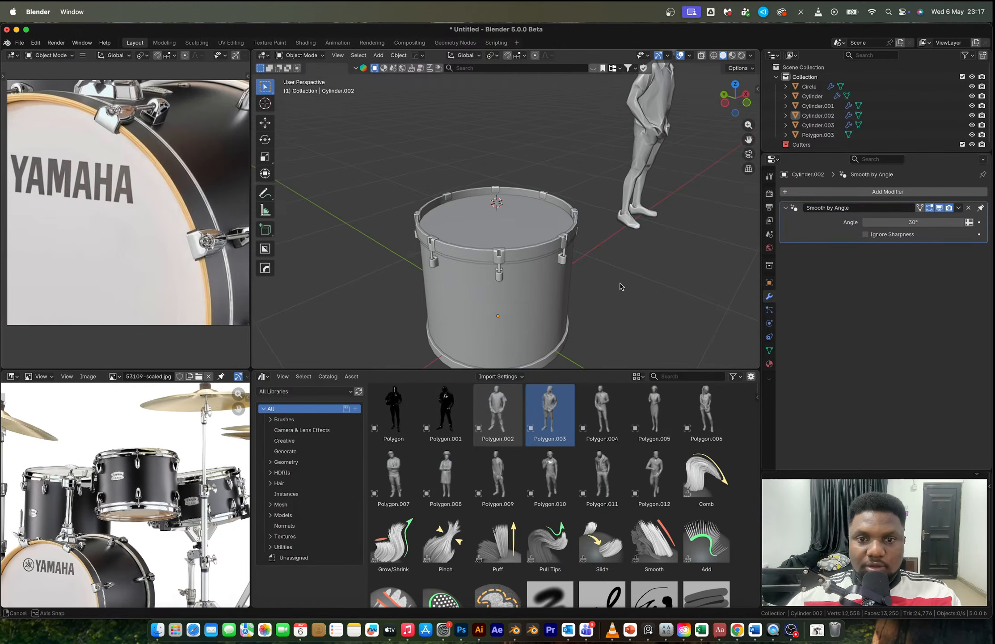
{"action": "middle_click_drag", "start_coordinate": [617, 284], "coordinate": [534, 172]}
{"action": "left_click", "coordinate": [534, 170]}
{"action": "left_click", "coordinate": [535, 164], "text": "shift"}
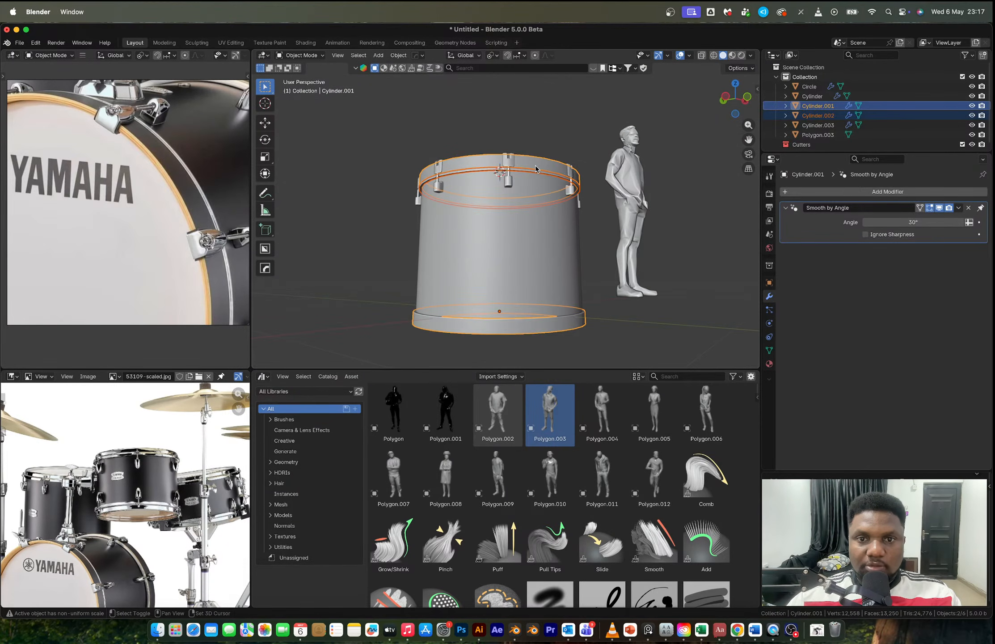
{"action": "key", "text": "alt+x"}
{"action": "key", "text": "Escape"}
{"action": "left_click", "coordinate": [537, 242], "text": "shift"}
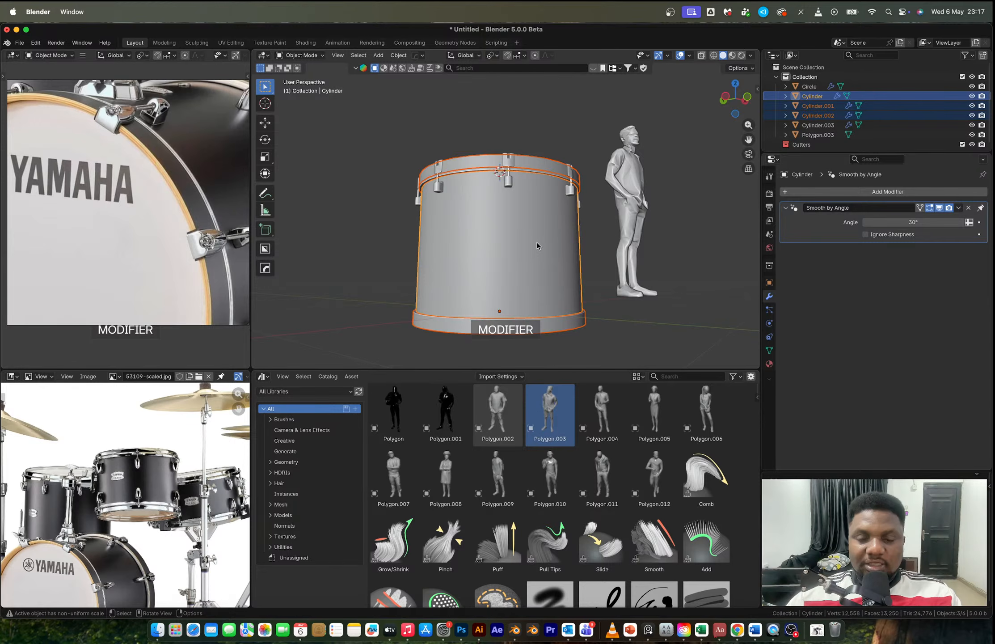
Step: Set the drum shell's origin to its geometry
{"action": "left_click", "coordinate": [535, 247]}
{"action": "right_click", "coordinate": [535, 248]}
{"action": "mouse_move", "coordinate": [535, 249]}
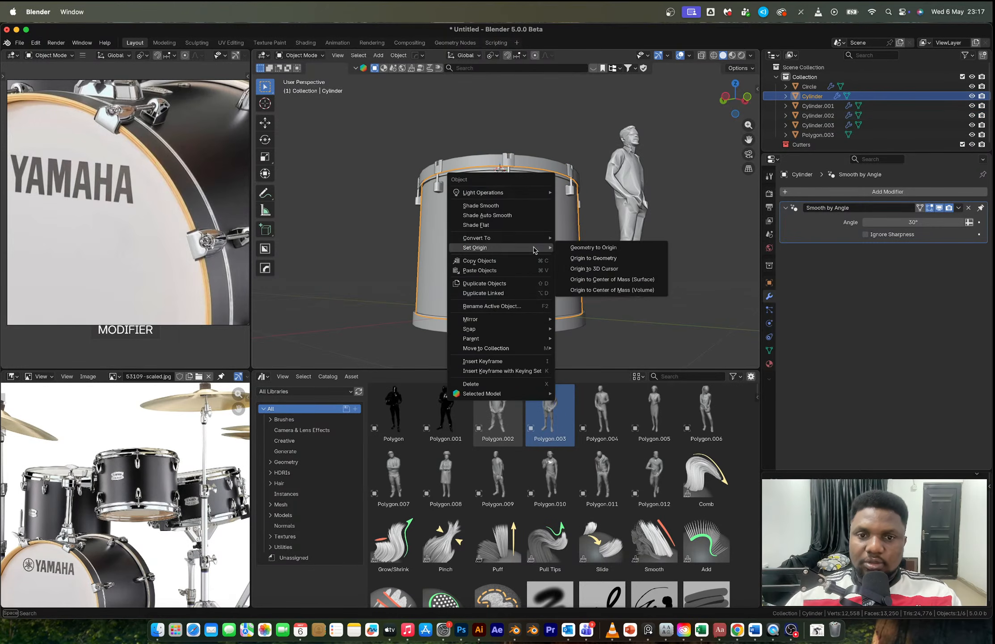
{"action": "left_click", "coordinate": [602, 259]}
Step: Try to mirror the top hoop and the new ring across the drum shell along Z with the HardOps mirror
{"action": "left_click", "coordinate": [529, 171]}
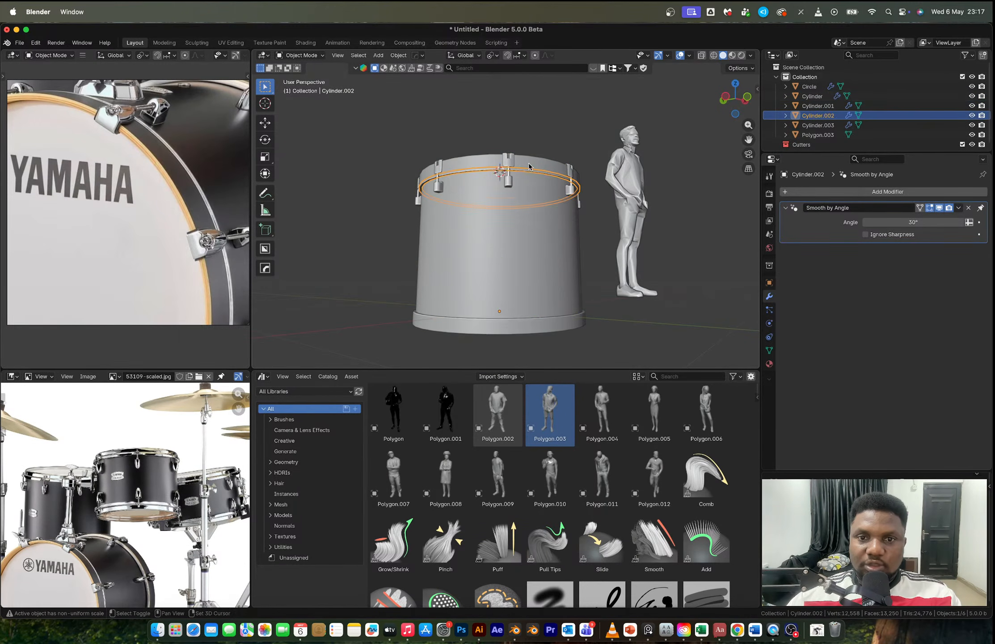
{"action": "left_click", "coordinate": [528, 169], "text": "shift"}
{"action": "left_click", "coordinate": [534, 237], "text": "shift"}
{"action": "key", "text": "alt+x"}
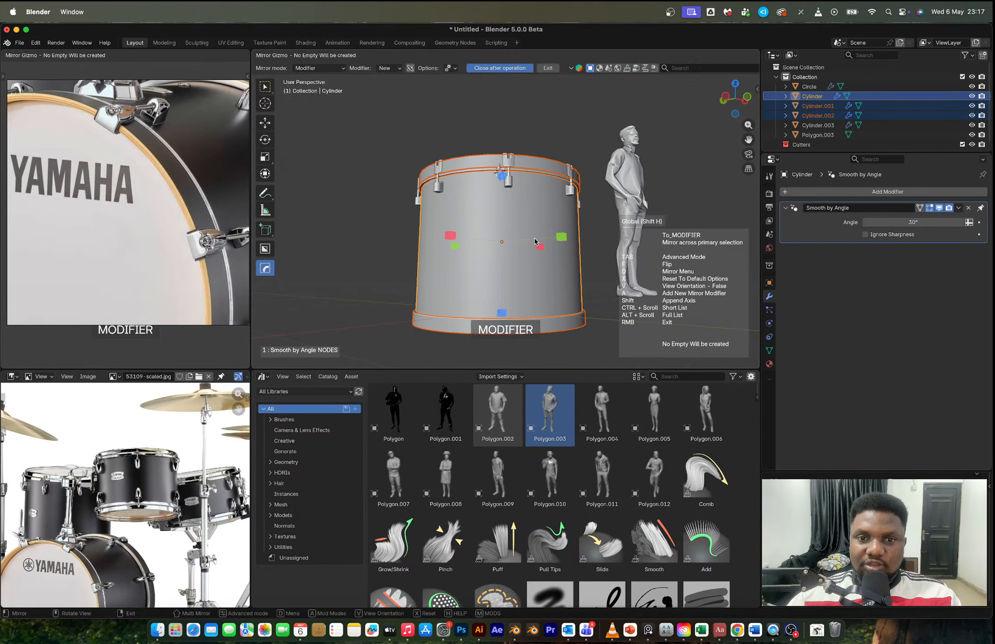
{"action": "left_click", "coordinate": [497, 172]}
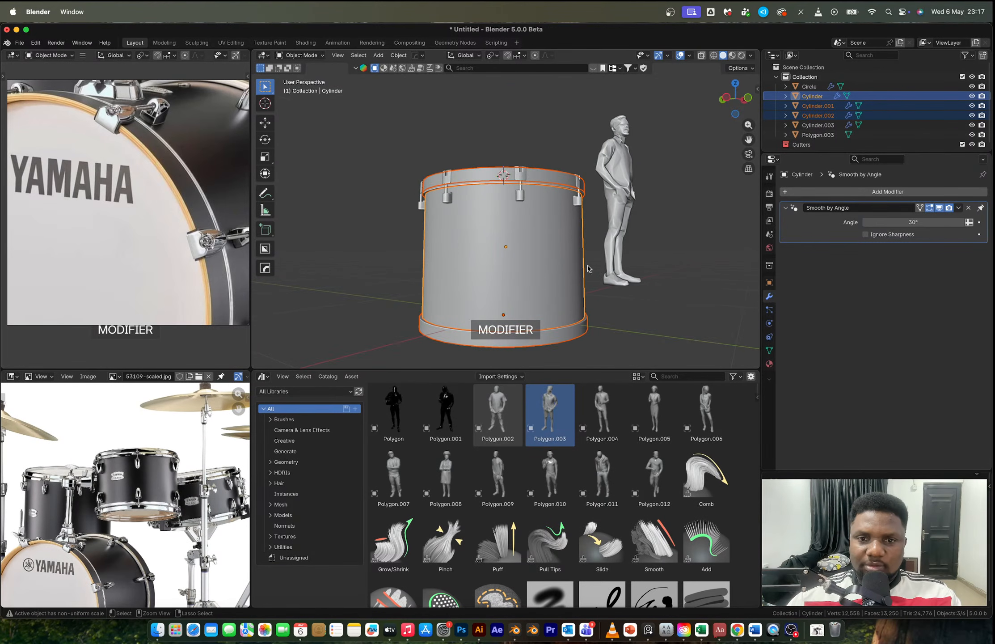
{"action": "middle_click_drag", "start_coordinate": [601, 276], "coordinate": [560, 258], "text": "shift"}
{"action": "left_click", "coordinate": [575, 208]}
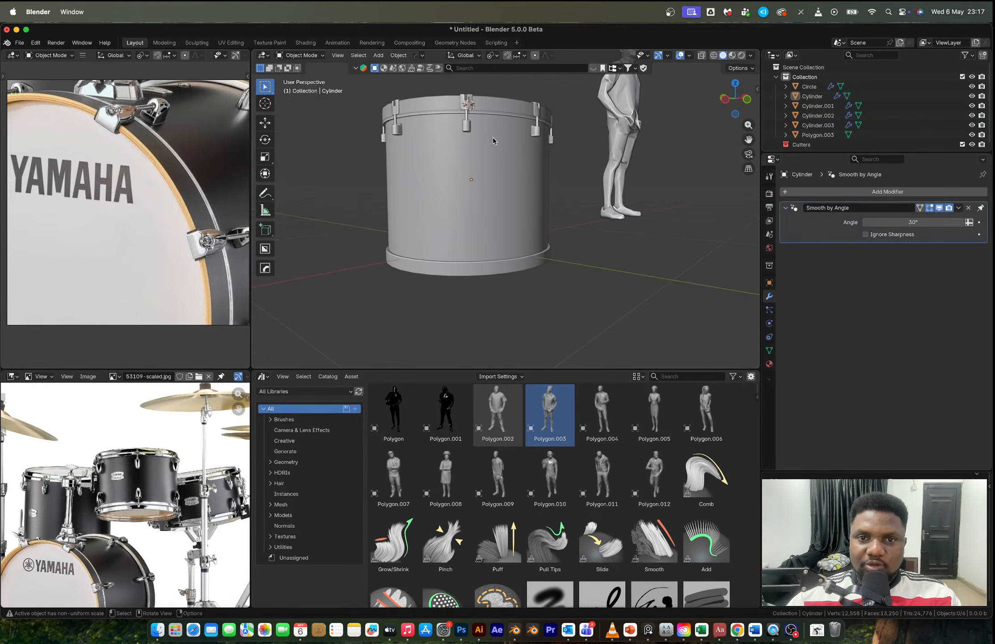
Step: Inspect the ring below the top hoop and the whole drum from several angles against the reference bass drum photo
{"action": "left_click", "coordinate": [487, 112]}
{"action": "scroll", "coordinate": [490, 151], "scroll_direction": "up", "scroll_amount": 2}
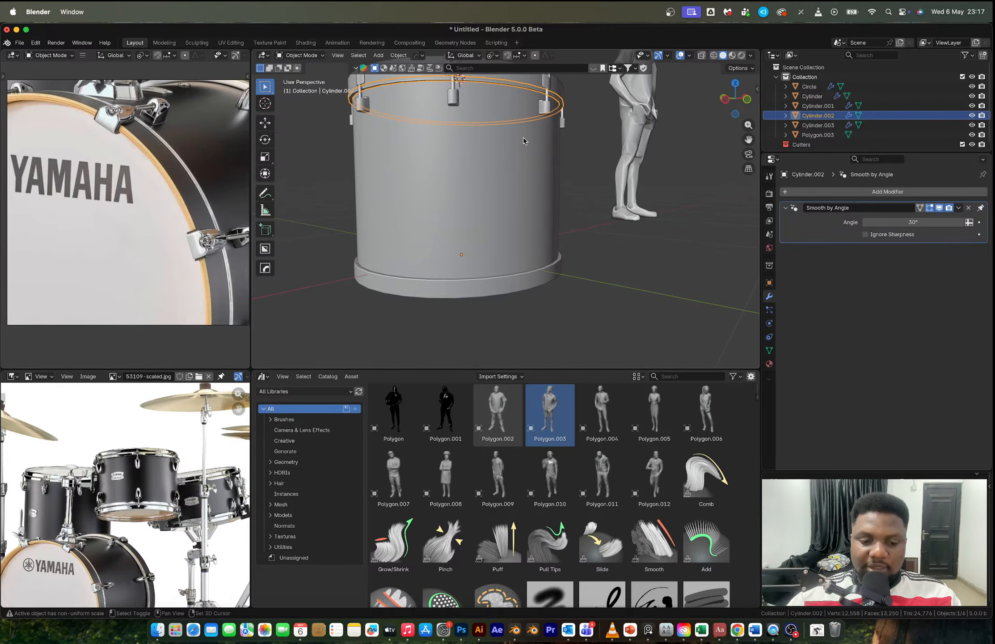
{"action": "middle_click_drag", "start_coordinate": [528, 167], "coordinate": [617, 255]}
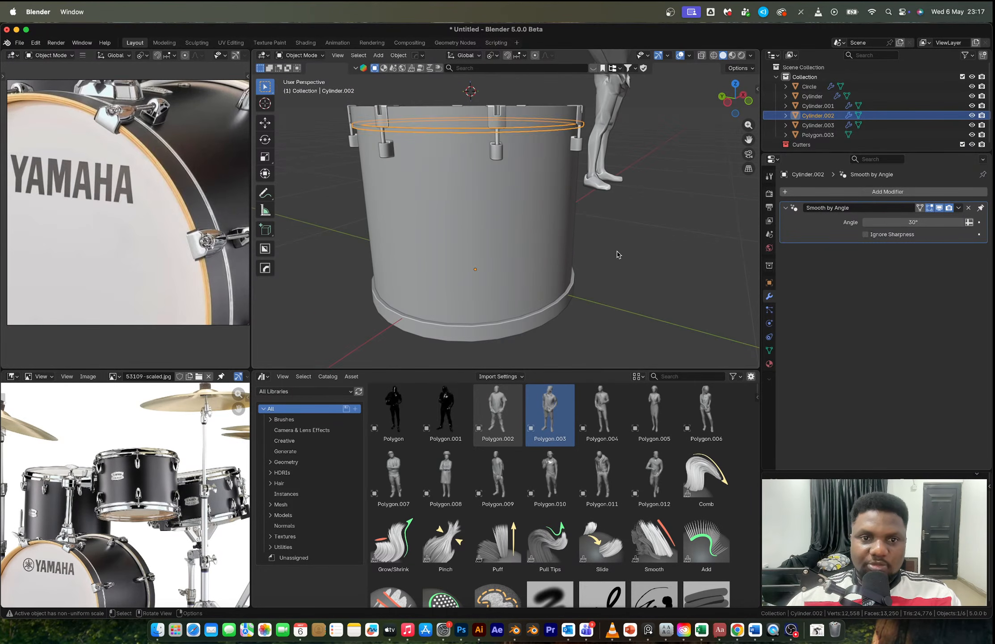
{"action": "left_click", "coordinate": [617, 256]}
{"action": "scroll", "coordinate": [161, 211], "scroll_direction": "down", "scroll_amount": 3}
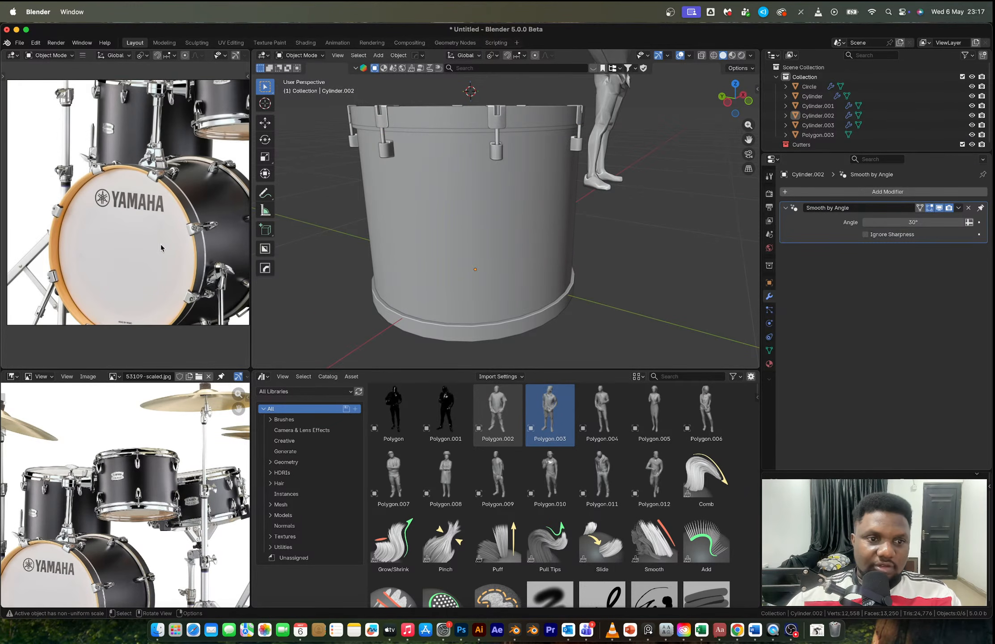
{"action": "scroll", "coordinate": [161, 194], "scroll_direction": "up", "scroll_amount": 2}
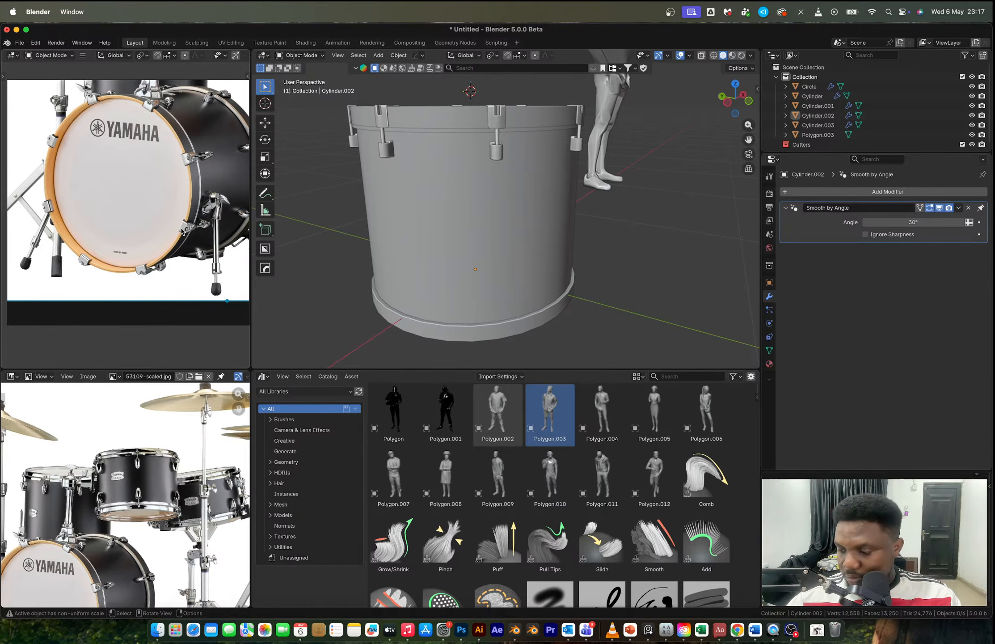
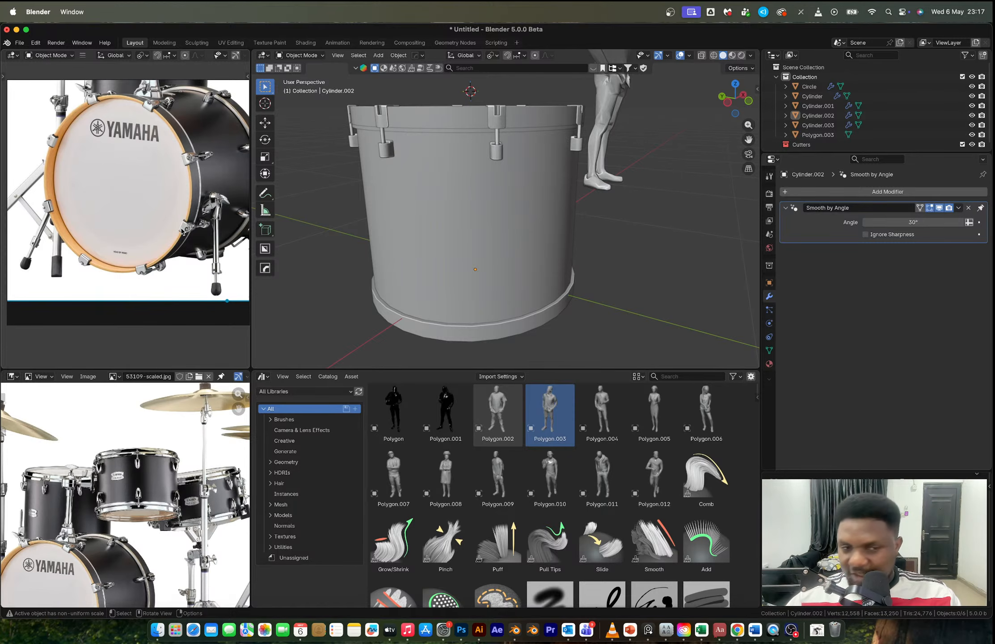
{"action": "middle_click_drag", "start_coordinate": [490, 197], "coordinate": [490, 225]}
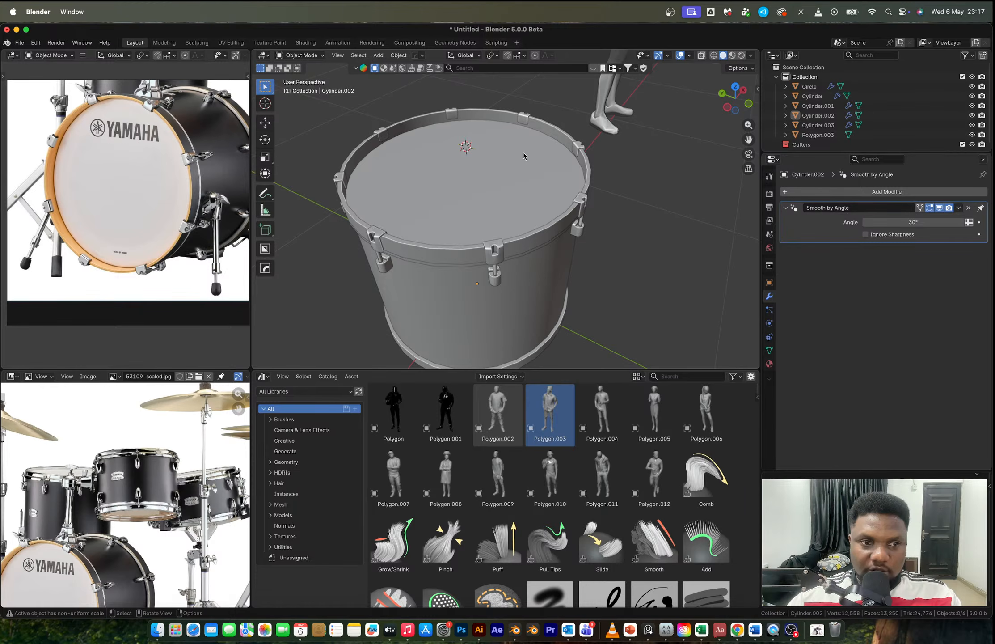
{"action": "middle_click_drag", "start_coordinate": [571, 239], "coordinate": [482, 246]}
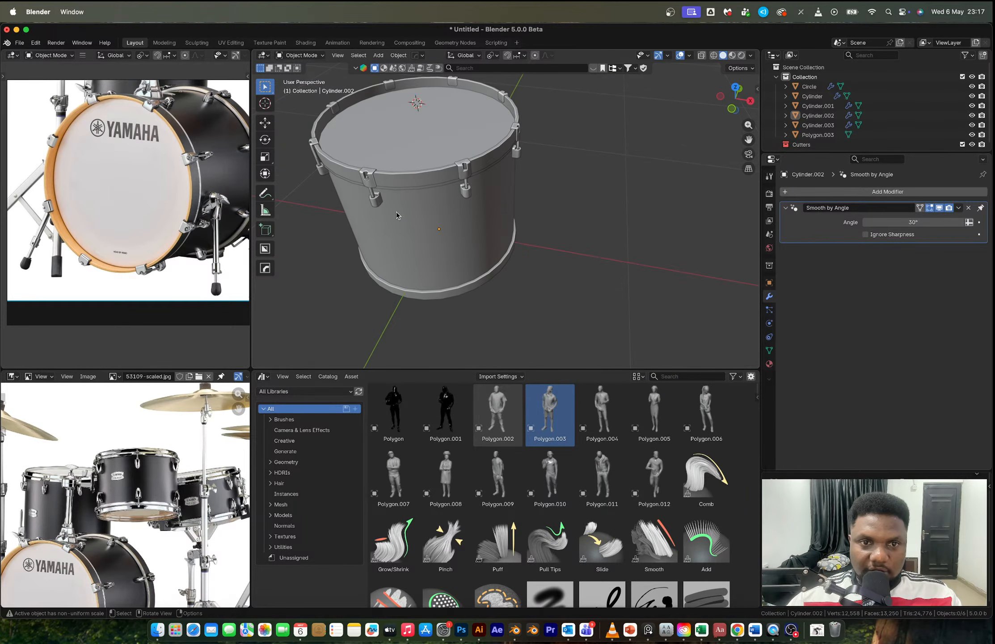
{"action": "middle_click_drag", "start_coordinate": [396, 211], "coordinate": [515, 156]}
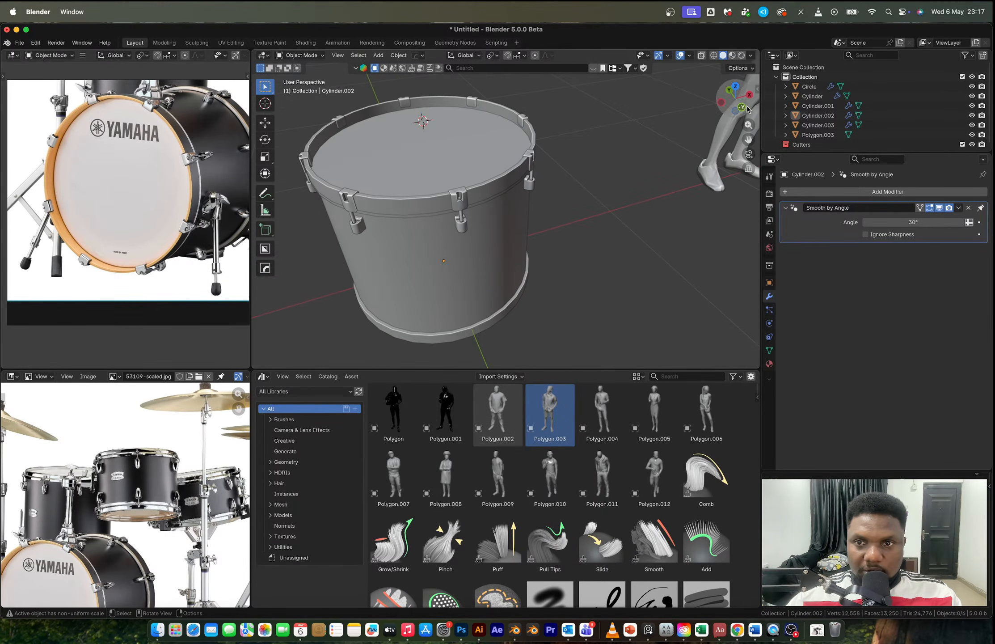
Step: Examine the drum shell from the front and the chrome tom mount base on the bass drum in the reference photo
{"action": "left_click", "coordinate": [746, 109]}
{"action": "scroll", "coordinate": [398, 147], "scroll_direction": "up", "scroll_amount": 1}
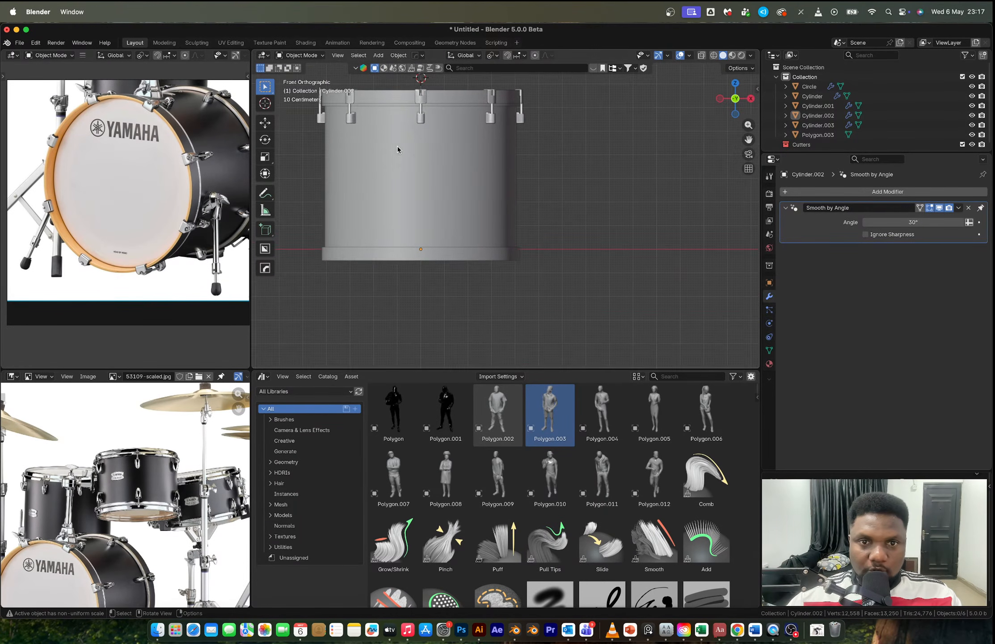
{"action": "middle_click_drag", "start_coordinate": [398, 147], "coordinate": [449, 193], "text": "shift"}
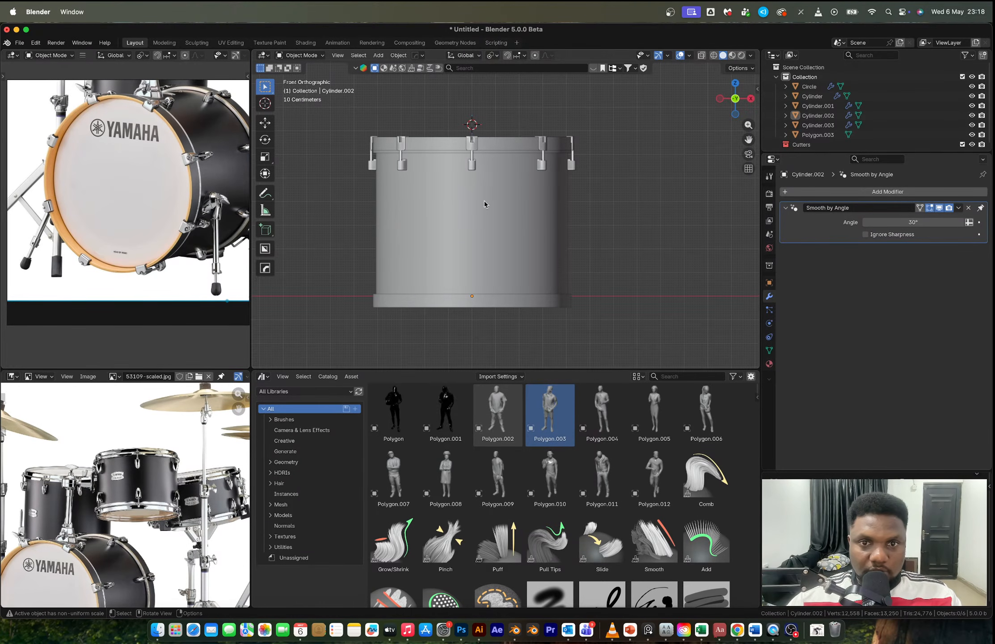
{"action": "left_click", "coordinate": [732, 99]}
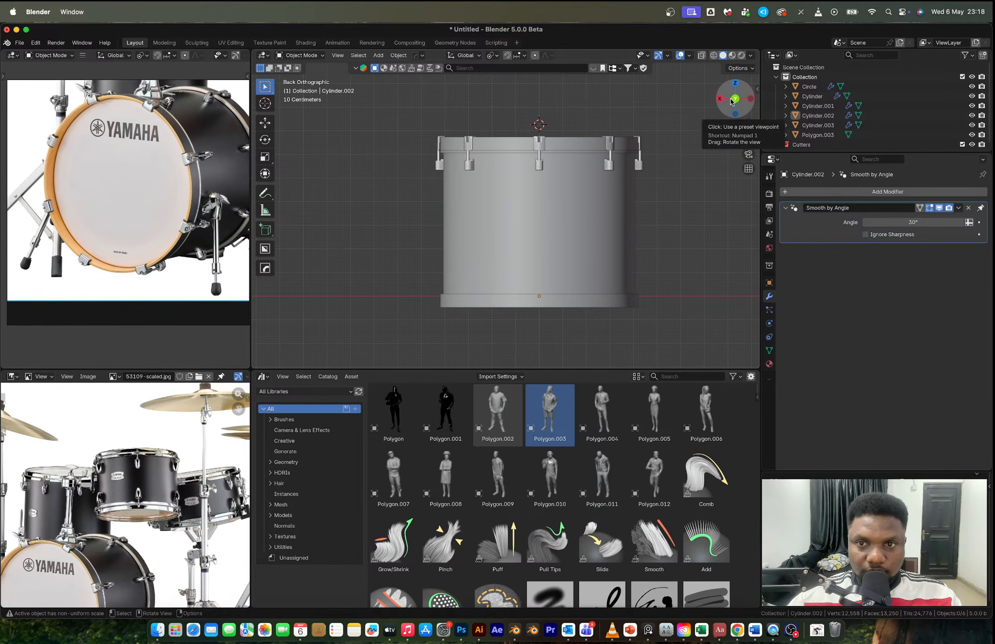
{"action": "left_click", "coordinate": [733, 99]}
{"action": "scroll", "coordinate": [455, 238], "scroll_direction": "up", "scroll_amount": 3}
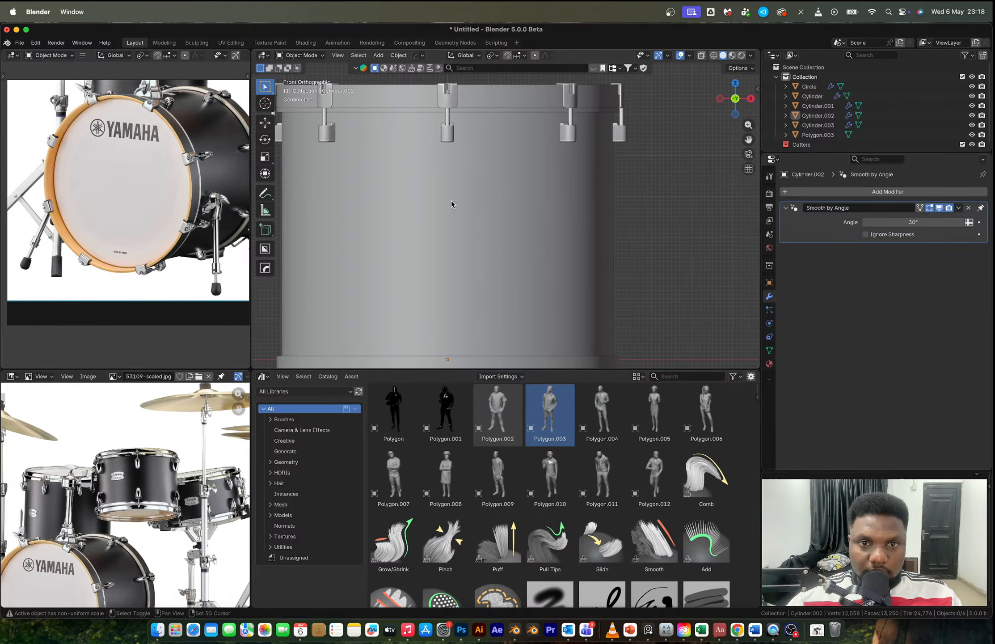
{"action": "middle_click_drag", "start_coordinate": [451, 200], "coordinate": [488, 242], "text": "shift"}
{"action": "middle_click_drag", "start_coordinate": [133, 158], "coordinate": [130, 251]}
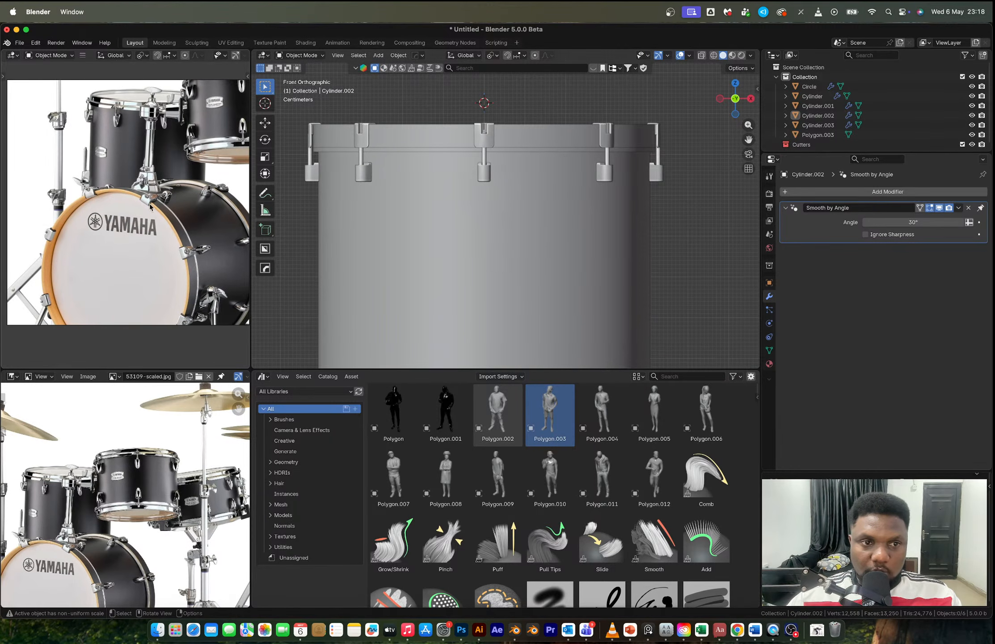
{"action": "scroll", "coordinate": [166, 238], "scroll_direction": "down", "scroll_amount": 2}
{"action": "scroll", "coordinate": [147, 213], "scroll_direction": "up", "scroll_amount": 2}
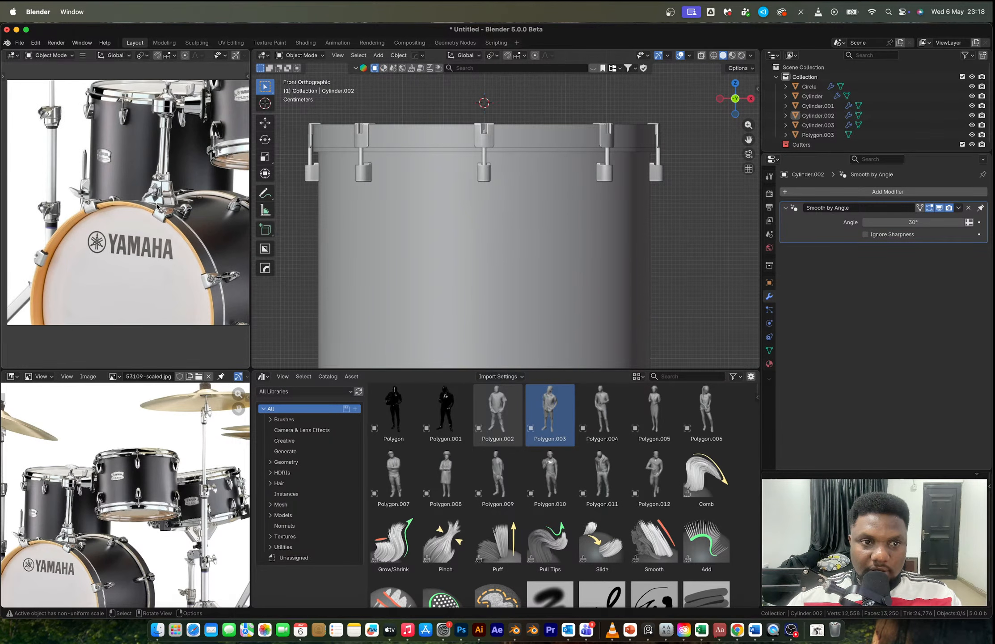
{"action": "scroll", "coordinate": [157, 206], "scroll_direction": "up", "scroll_amount": 5}
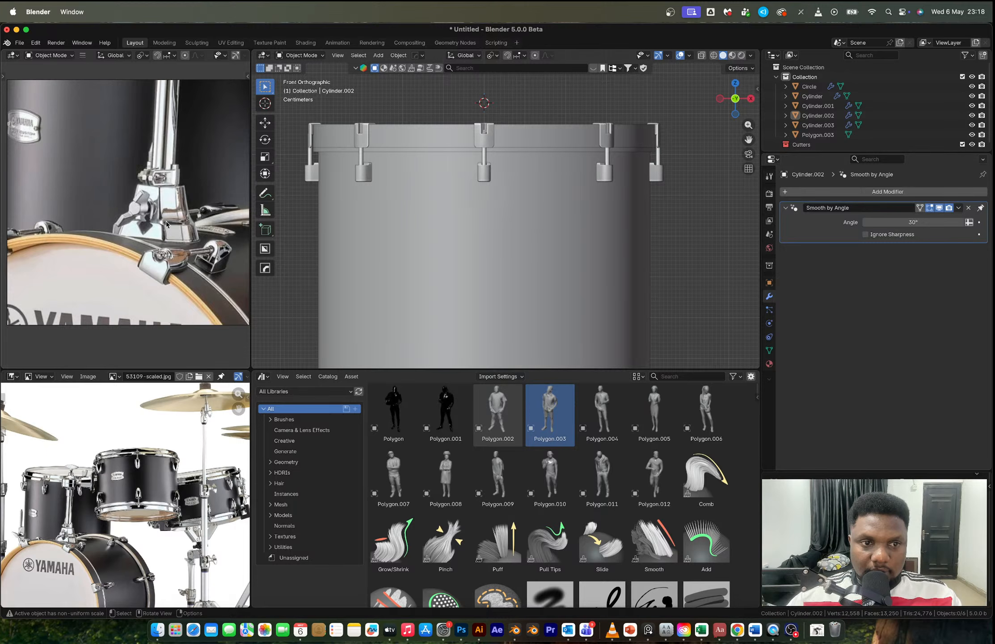
Step: Cut a horizontal loop around the middle of the drum shell and bevel it into a band with an offset of about 0.139 m
{"action": "left_click", "coordinate": [419, 208]}
{"action": "key", "text": "Tab"}
{"action": "key", "text": "ctrl+r"}
{"action": "left_click", "coordinate": [506, 274]}
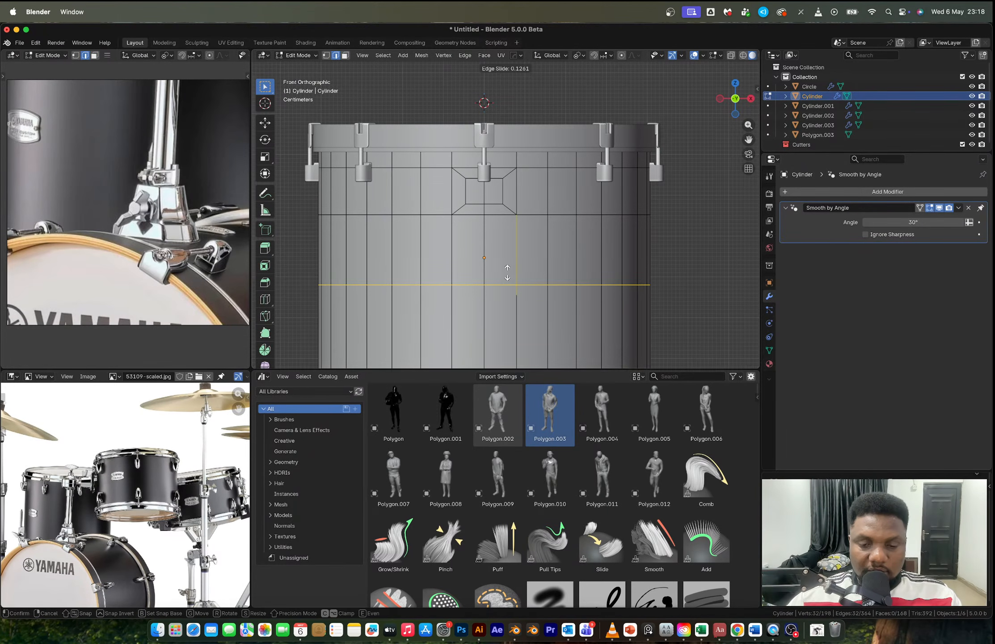
{"action": "key", "text": "ctrl+b"}
{"action": "scroll", "coordinate": [578, 306], "scroll_direction": "down", "scroll_amount": 2}
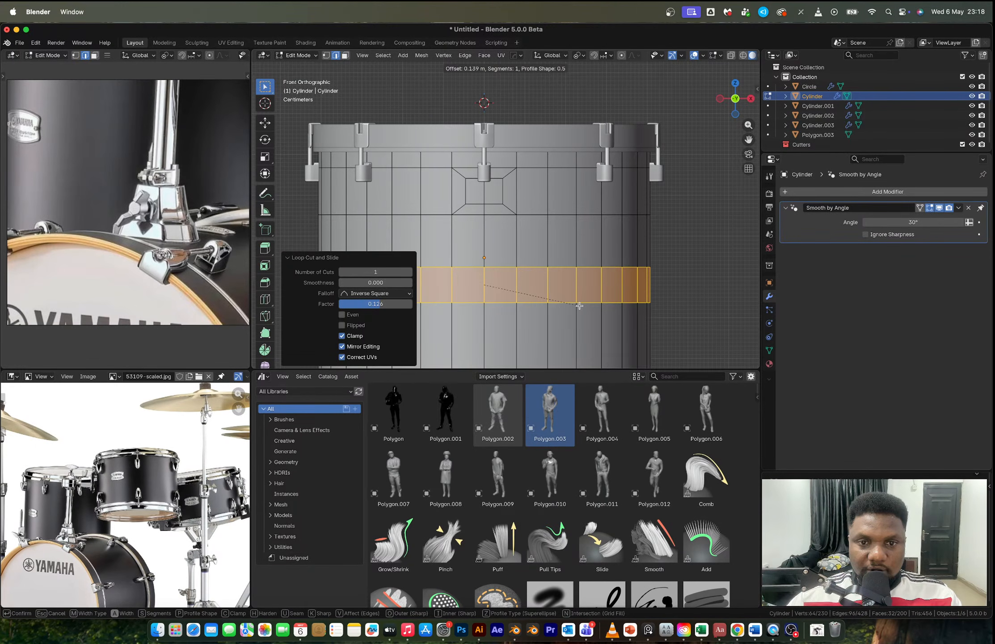
{"action": "key", "text": "Escape"}
{"action": "key", "text": "ctrl+z"}
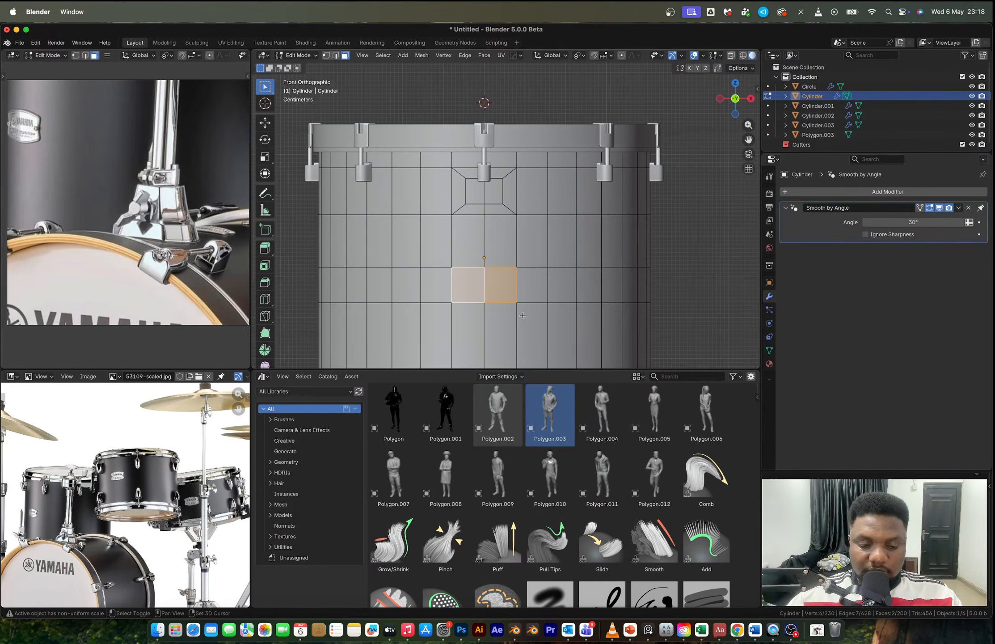
Step: Duplicate the two central front faces of the band in place and separate them into their own object
{"action": "key", "text": "shift+d"}
{"action": "right_click", "coordinate": [544, 273]}
{"action": "key", "text": "p"}
{"action": "left_click", "coordinate": [544, 273]}
{"action": "key", "text": "Tab"}
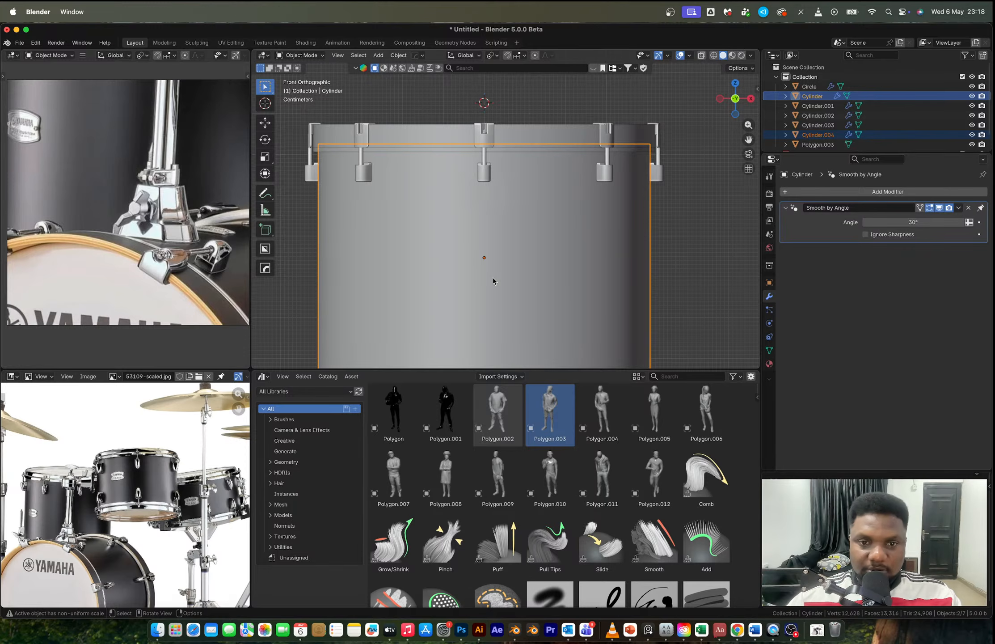
Step: Slide one vertical end edge of the separated patch outward beyond its original width
{"action": "left_click", "coordinate": [493, 278]}
{"action": "key", "text": "Tab"}
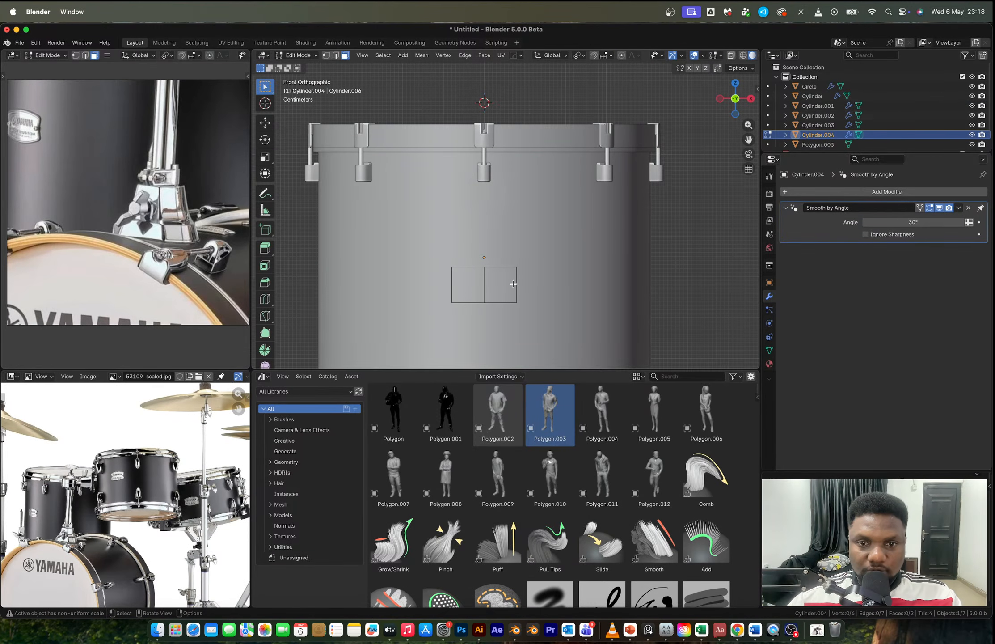
{"action": "key", "text": "g"}
{"action": "key", "text": "g"}
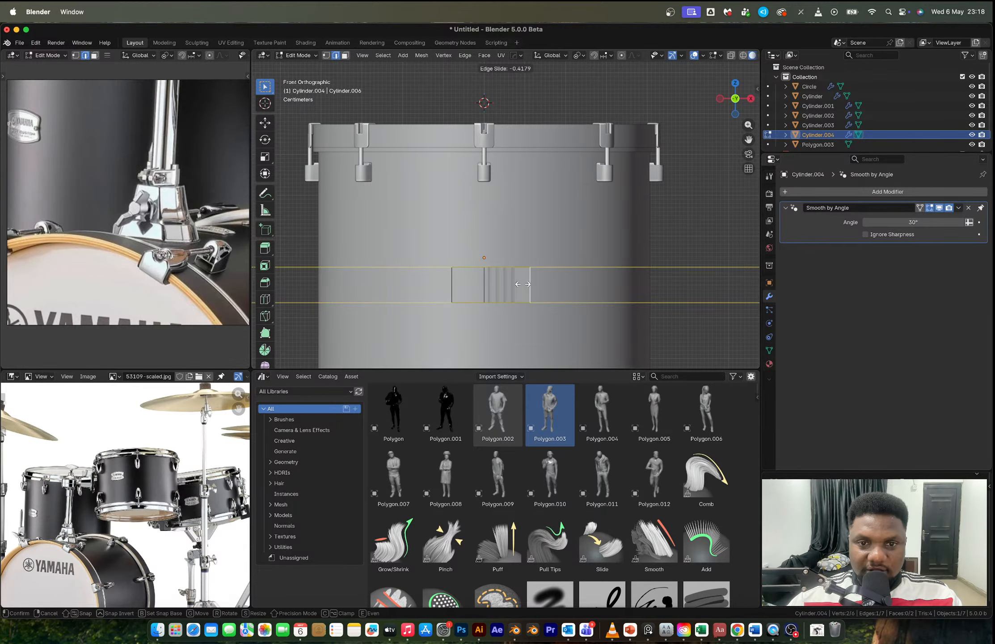
{"action": "left_click", "coordinate": [524, 285]}
Step: Mirror the patch across X with the HardOps mirror and apply the modifier
{"action": "key", "text": "alt+x"}
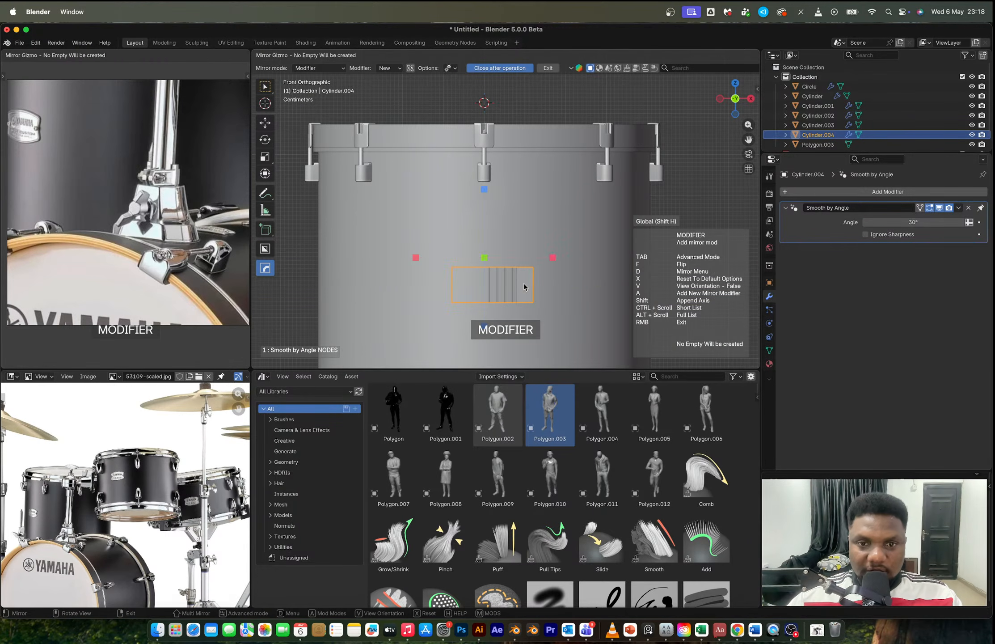
{"action": "left_click", "coordinate": [555, 260]}
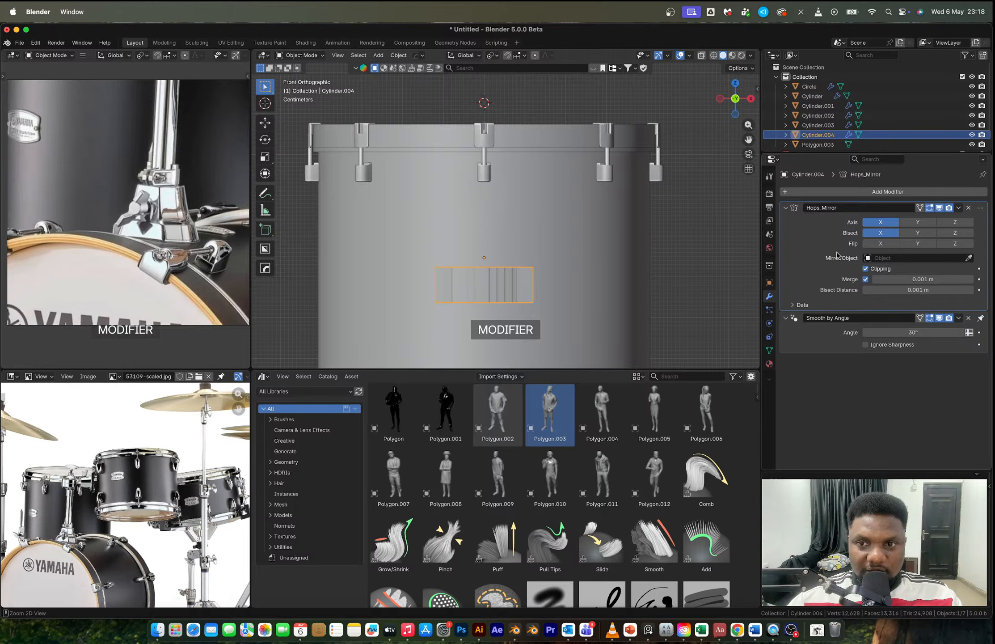
{"action": "key", "text": "ctrl+a"}
Step: Try to move the patch's two vertical end edges along Z and along Y
{"action": "key", "text": "Tab"}
{"action": "middle_click_drag", "start_coordinate": [492, 251], "coordinate": [493, 267]}
{"action": "scroll", "coordinate": [505, 206], "scroll_direction": "up", "scroll_amount": 5}
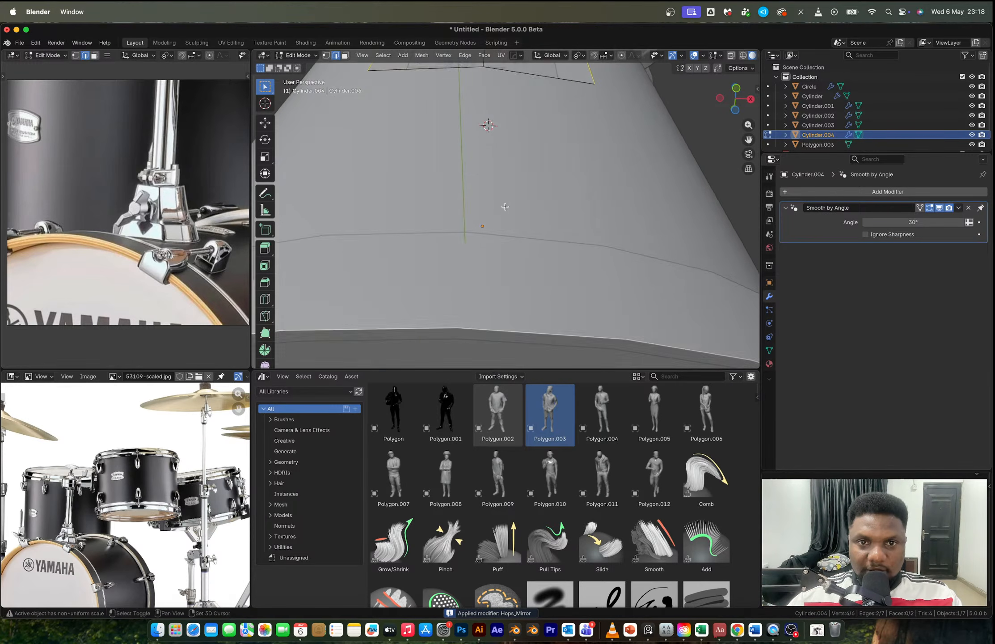
{"action": "scroll", "coordinate": [505, 206], "scroll_direction": "down", "scroll_amount": 4}
{"action": "key", "text": "g"}
{"action": "key", "text": "z"}
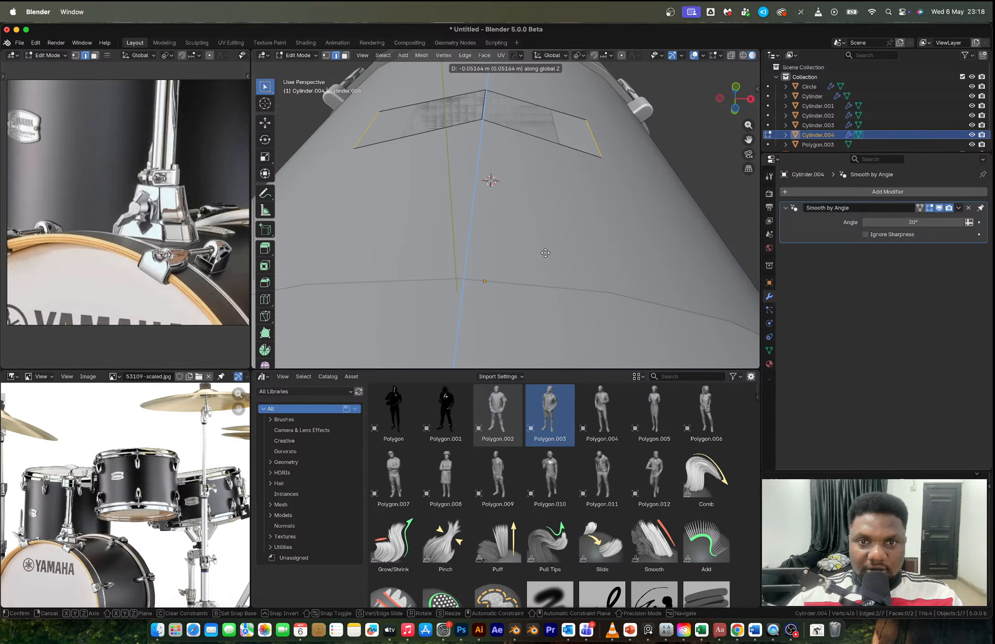
{"action": "left_click", "coordinate": [545, 253]}
{"action": "scroll", "coordinate": [545, 253], "scroll_direction": "down", "scroll_amount": 5}
{"action": "middle_click_drag", "start_coordinate": [543, 254], "coordinate": [516, 257]}
{"action": "scroll", "coordinate": [526, 268], "scroll_direction": "up", "scroll_amount": 4}
{"action": "key", "text": "g"}
{"action": "key", "text": "y"}
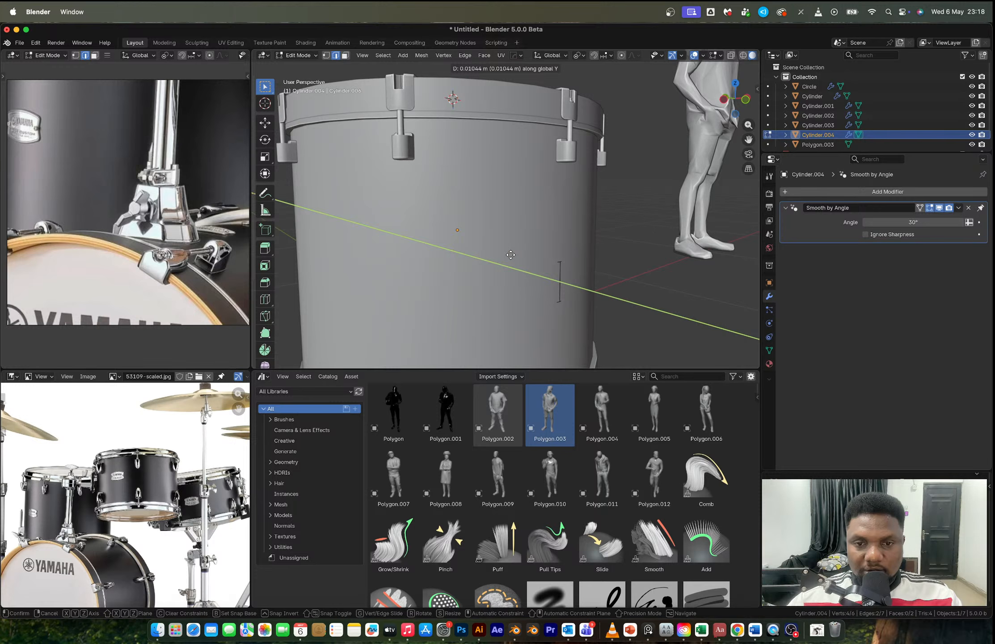
{"action": "right_click", "coordinate": [510, 254]}
Step: Add a centred vertical loop cut to each half of the patch
{"action": "key", "text": "ctrl+r"}
{"action": "left_click", "coordinate": [584, 263]}
{"action": "right_click", "coordinate": [587, 264]}
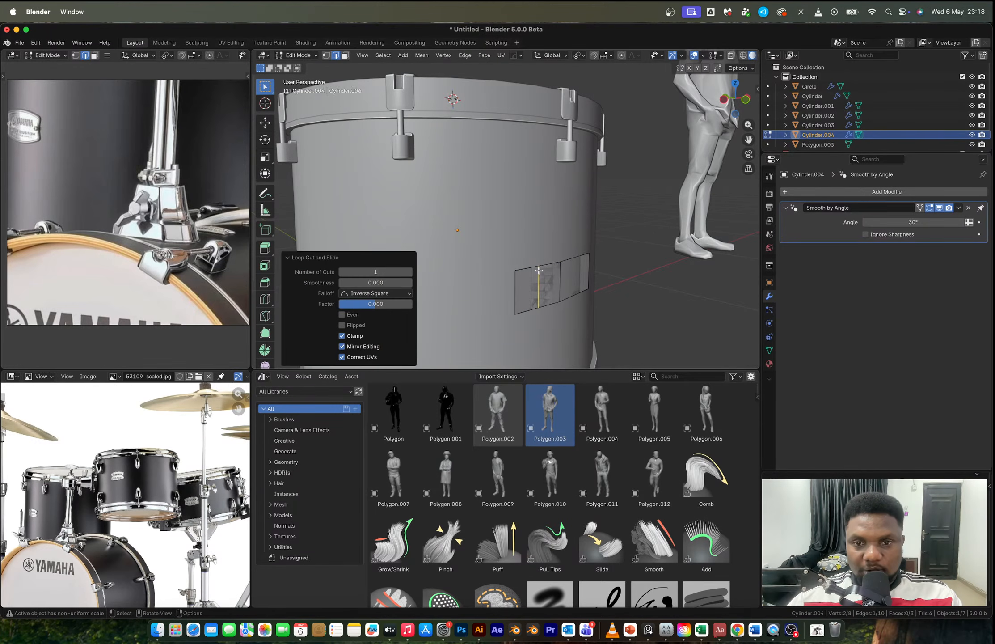
Step: Move the patch's two outer end edges about 0.0065 m along Y toward the shell surface
{"action": "key", "text": "1"}
{"action": "left_click", "coordinate": [589, 254]}
{"action": "left_click", "coordinate": [588, 289], "text": "shift"}
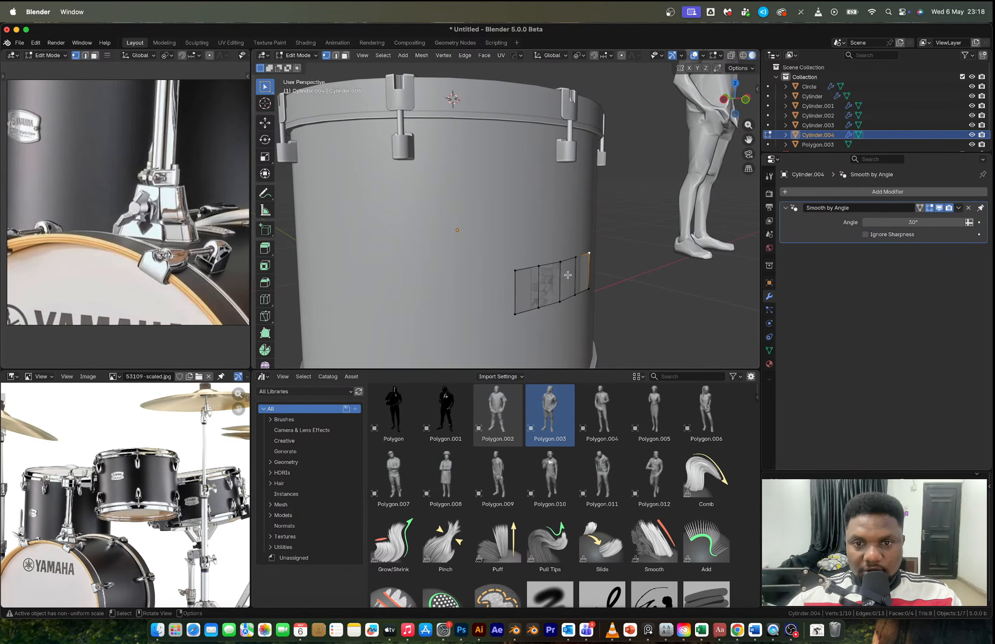
{"action": "key", "text": "2"}
{"action": "key", "text": "g"}
{"action": "key", "text": "y"}
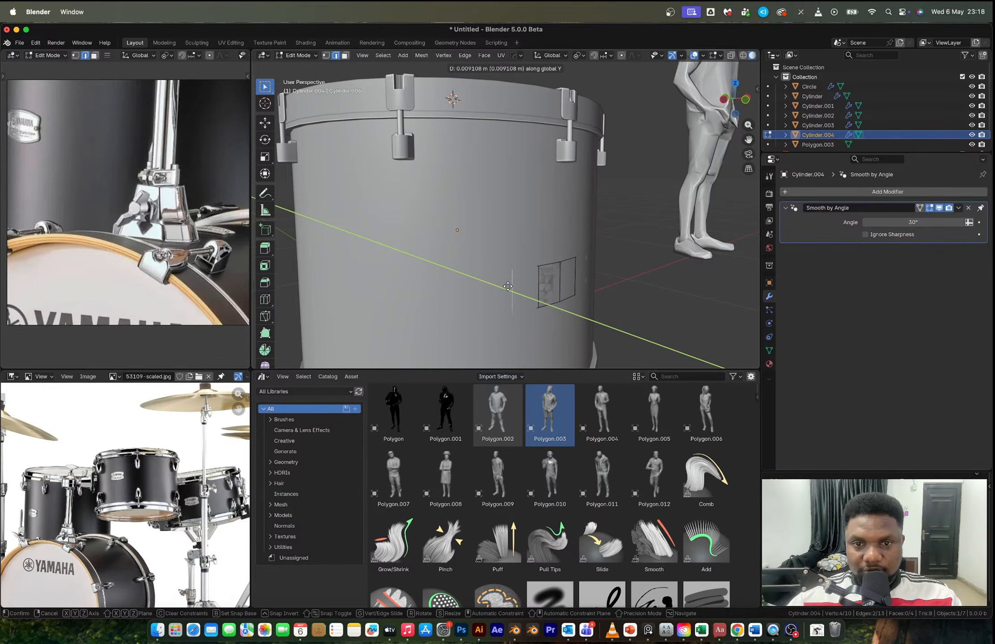
{"action": "left_click", "coordinate": [509, 286]}
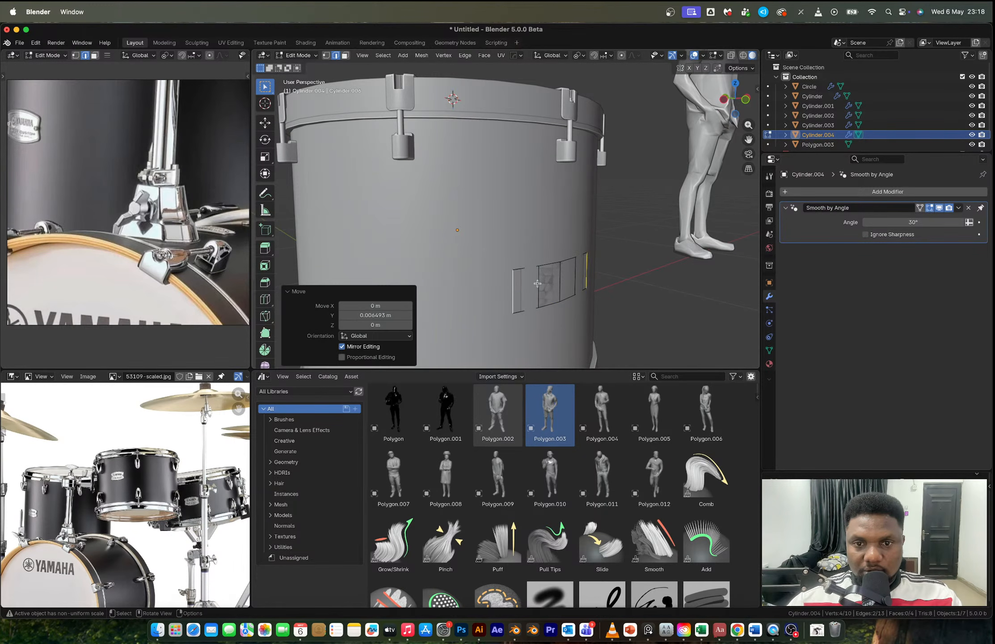
Step: Move the two newly cut inner edges about -0.004 m along Y and return to Object Mode
{"action": "left_click", "coordinate": [537, 283]}
{"action": "key", "text": "g"}
{"action": "key", "text": "y"}
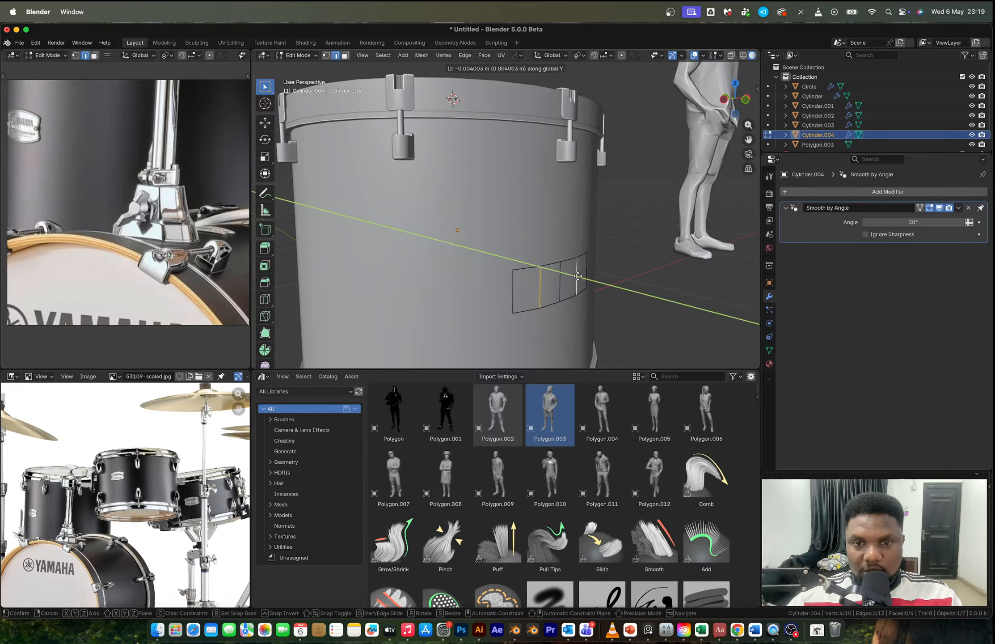
{"action": "left_click", "coordinate": [578, 276]}
{"action": "key", "text": "Tab"}
Step: Add a level 1 Subdivision modifier to the patch and open its mesh for editing
{"action": "scroll", "coordinate": [580, 279], "scroll_direction": "down", "scroll_amount": 4}
{"action": "middle_click_drag", "start_coordinate": [580, 280], "coordinate": [524, 274]}
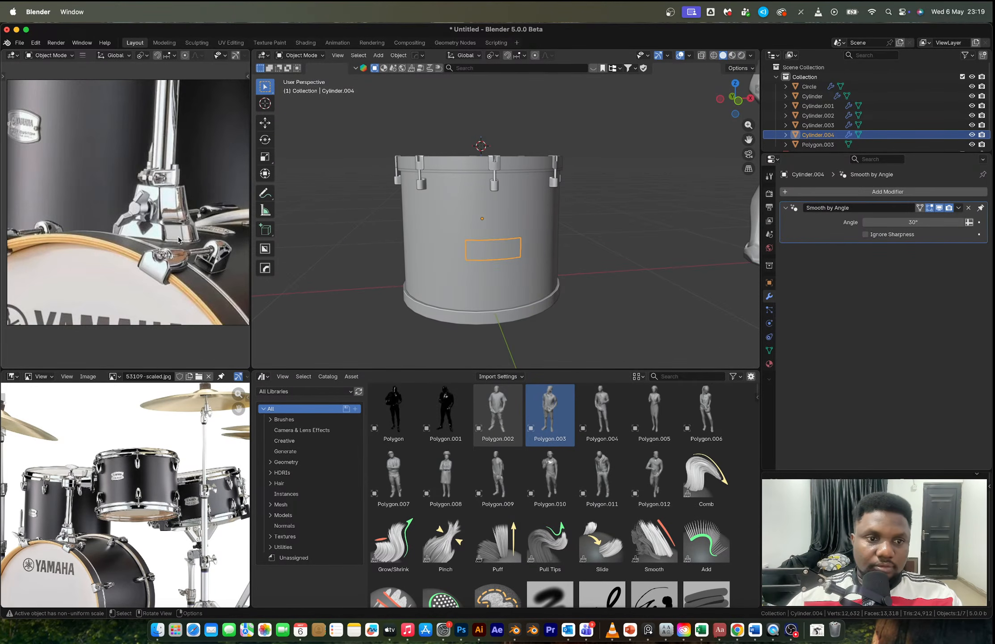
{"action": "scroll", "coordinate": [178, 239], "scroll_direction": "up", "scroll_amount": 2}
{"action": "key", "text": "Tab"}
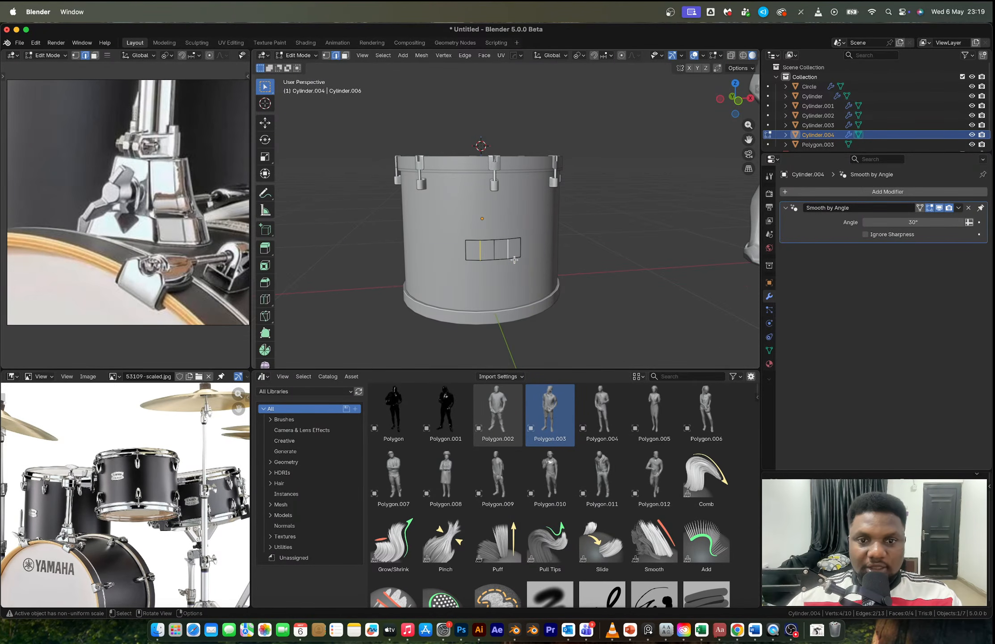
{"action": "scroll", "coordinate": [515, 260], "scroll_direction": "up", "scroll_amount": 2}
{"action": "key", "text": "Tab"}
{"action": "key", "text": "ctrl+1"}
{"action": "middle_click_drag", "start_coordinate": [523, 278], "coordinate": [500, 215]}
{"action": "scroll", "coordinate": [495, 213], "scroll_direction": "up", "scroll_amount": 3}
{"action": "scroll", "coordinate": [495, 212], "scroll_direction": "down", "scroll_amount": 3}
{"action": "middle_click_drag", "start_coordinate": [509, 253], "coordinate": [503, 220]}
{"action": "scroll", "coordinate": [502, 235], "scroll_direction": "up", "scroll_amount": 3}
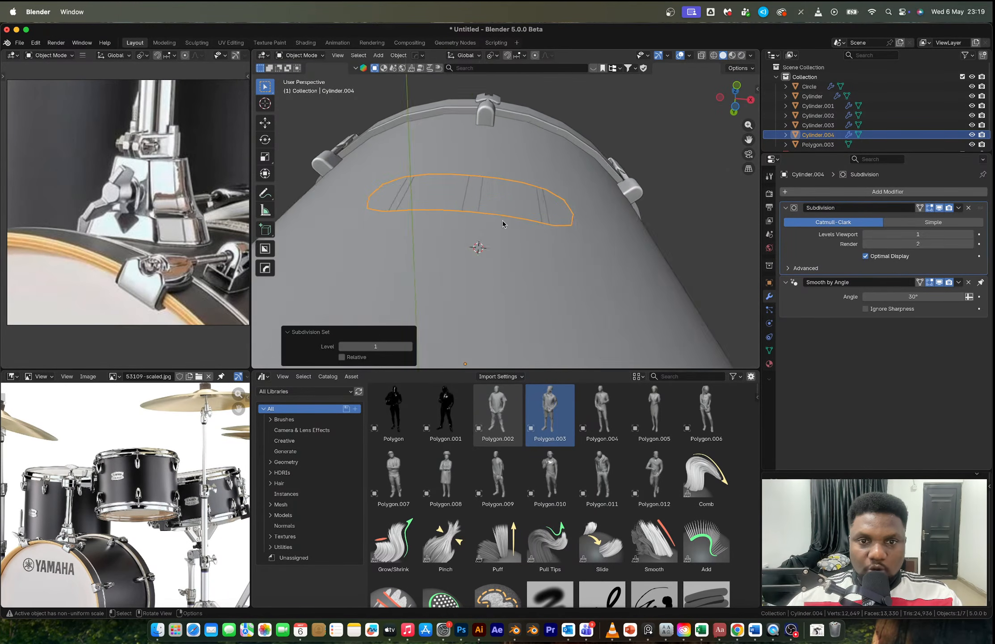
{"action": "scroll", "coordinate": [505, 219], "scroll_direction": "up", "scroll_amount": 2}
{"action": "key", "text": "Tab"}
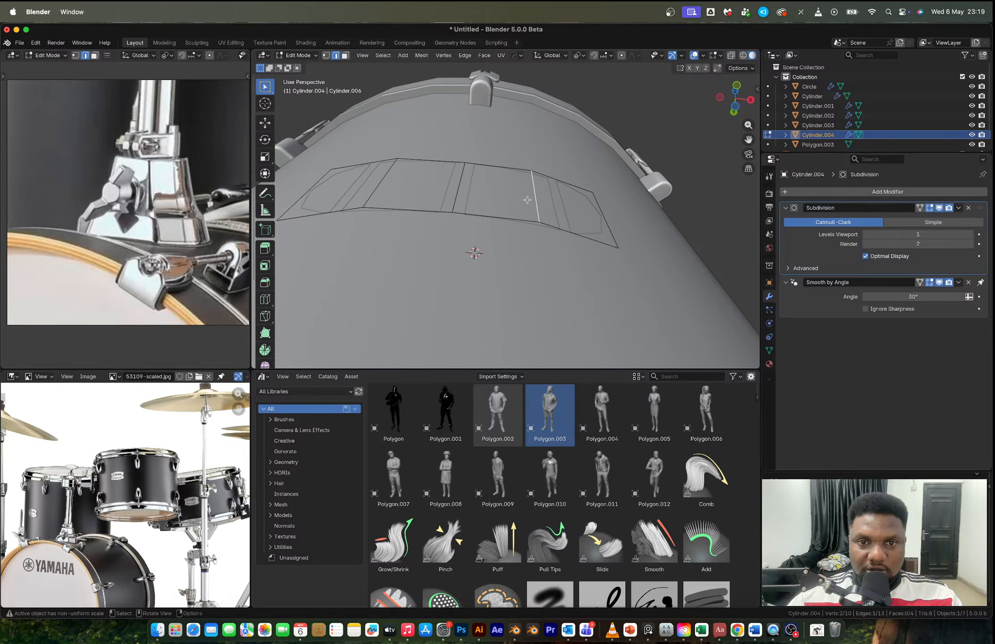
Step: Add one vertical loop cut to the patch section on the +X side of its centre and return to Object Mode
{"action": "key", "text": "ctrl+r"}
{"action": "left_click", "coordinate": [508, 178]}
{"action": "left_click", "coordinate": [515, 181]}
{"action": "key", "text": "Tab"}
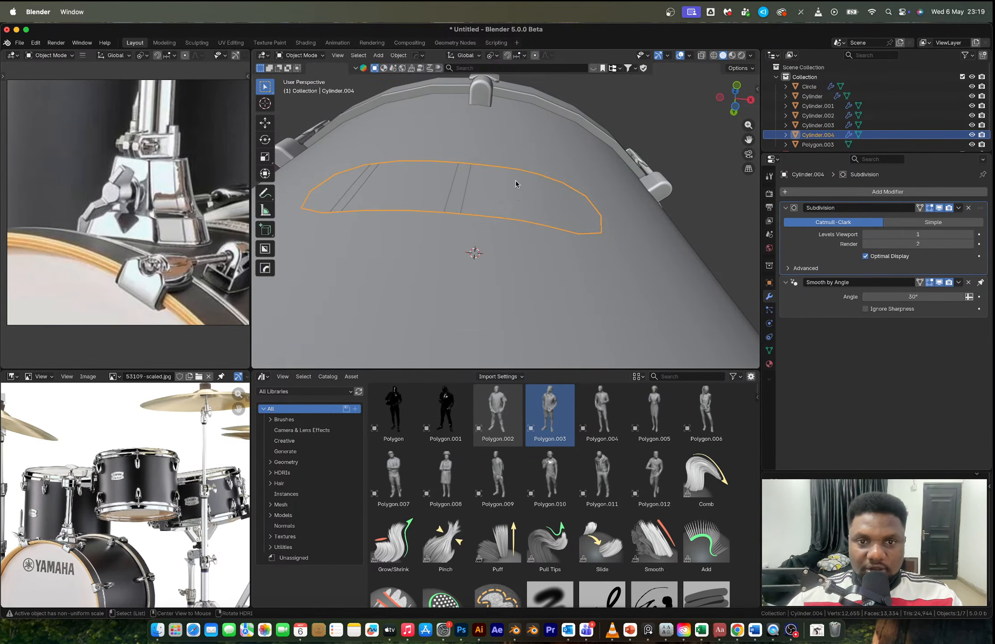
Step: Mirror the patch across the X axis with a HardOps mirror modifier
{"action": "key", "text": "alt+x"}
{"action": "scroll", "coordinate": [542, 250], "scroll_direction": "down", "scroll_amount": 3}
{"action": "left_click", "coordinate": [551, 299]}
{"action": "scroll", "coordinate": [517, 213], "scroll_direction": "up", "scroll_amount": 4}
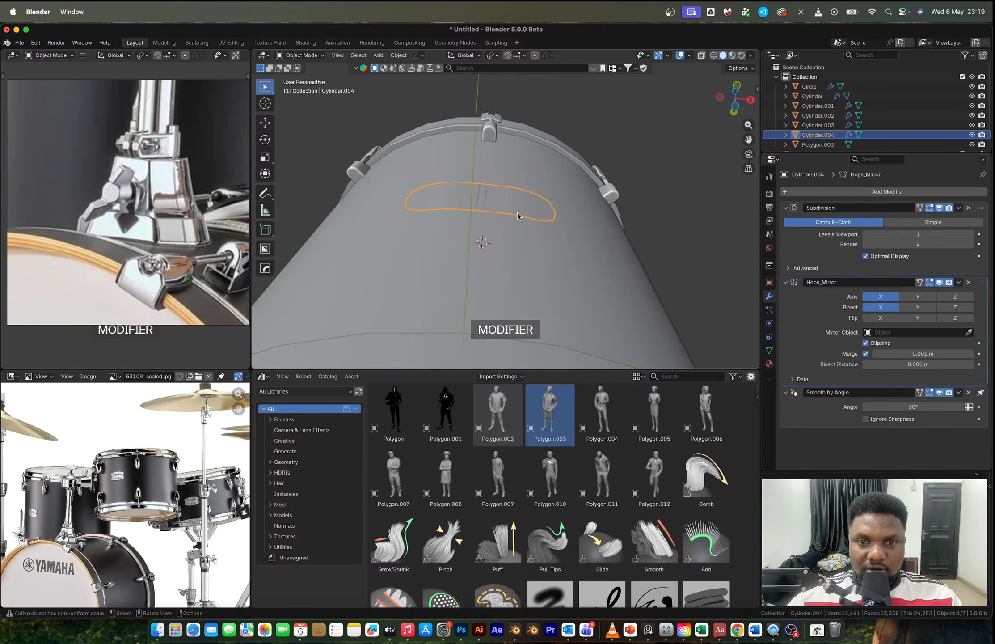
Step: Move the patch's centre edge about -0.0006 m along global Y and return to Object Mode
{"action": "key", "text": "Tab"}
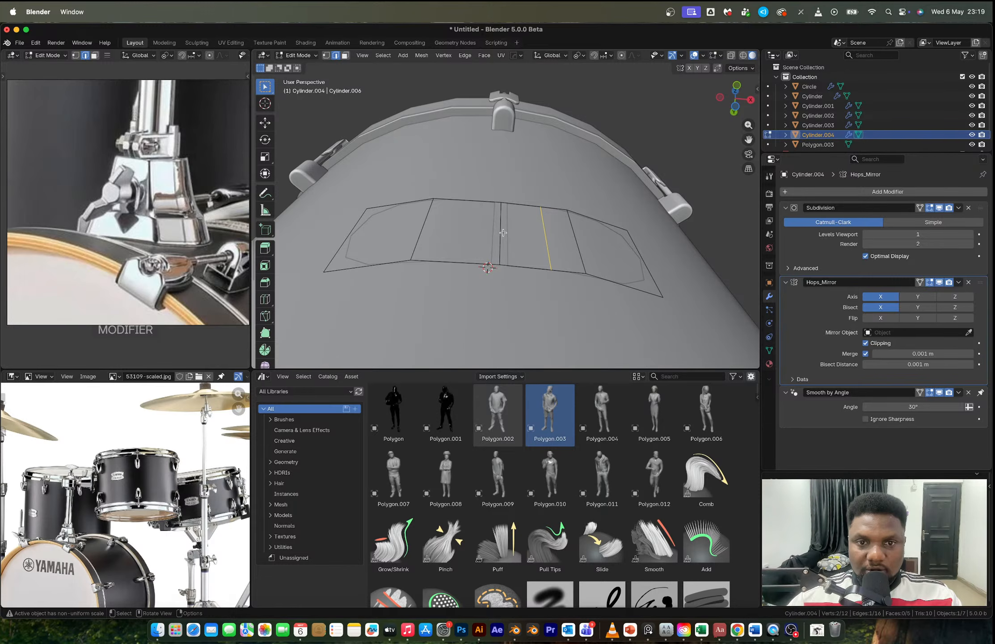
{"action": "left_click", "coordinate": [503, 232]}
{"action": "key", "text": "g"}
{"action": "key", "text": "y"}
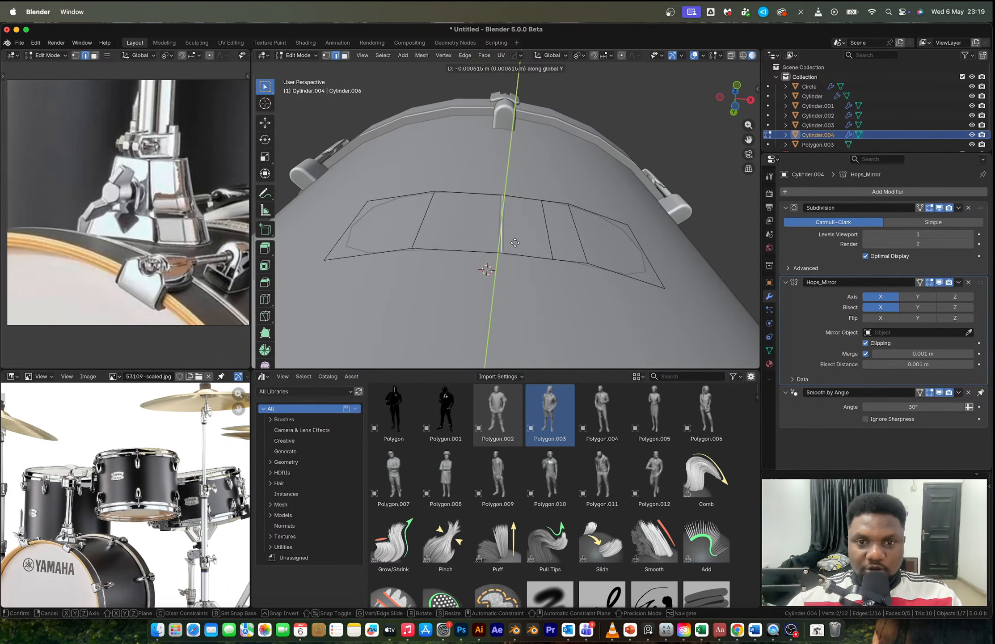
{"action": "left_click", "coordinate": [515, 243]}
{"action": "key", "text": "Tab"}
{"action": "scroll", "coordinate": [515, 242], "scroll_direction": "down", "scroll_amount": 2}
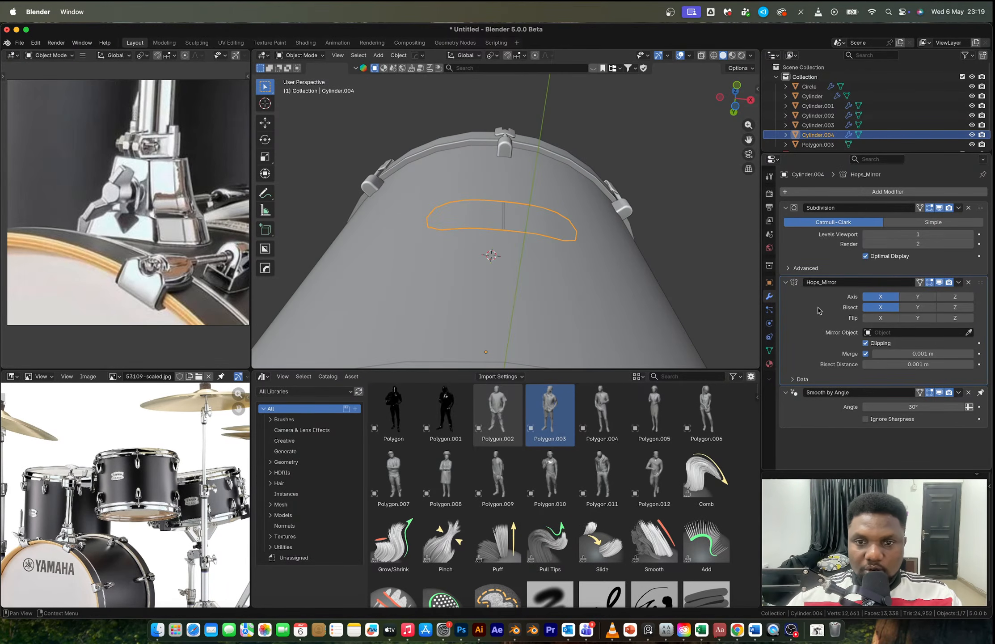
Step: Apply the Hops_Mirror modifier and open the patch mesh for editing
{"action": "key", "text": "ctrl+a"}
{"action": "key", "text": "Tab"}
{"action": "scroll", "coordinate": [525, 241], "scroll_direction": "up", "scroll_amount": 3}
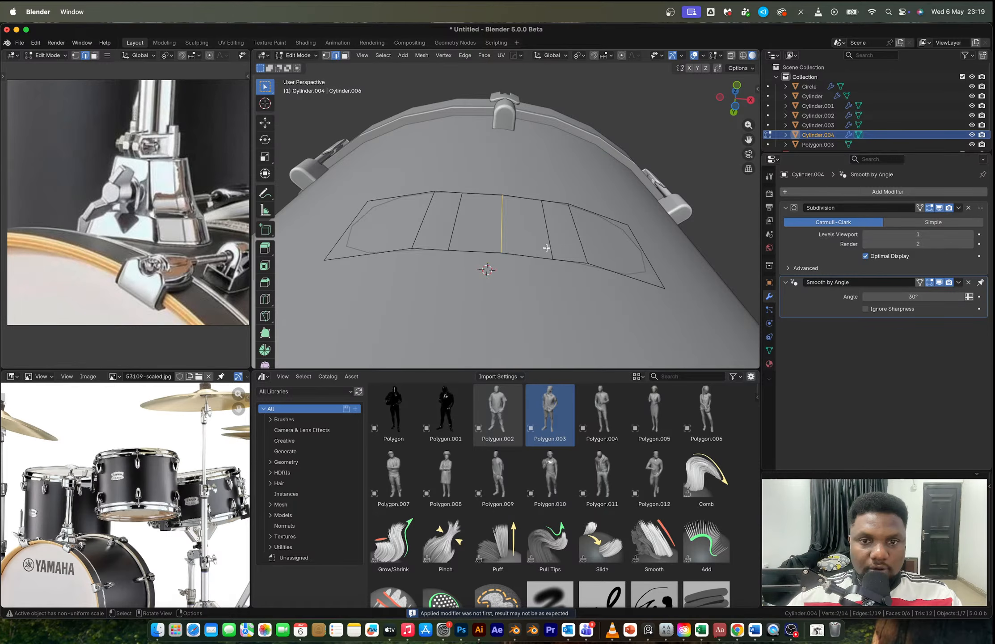
Step: Try to extrude the whole patch about 0.104 m along its normal with the subdivision shown
{"action": "key", "text": "a"}
{"action": "scroll", "coordinate": [546, 247], "scroll_direction": "down", "scroll_amount": 3}
{"action": "key", "text": "e"}
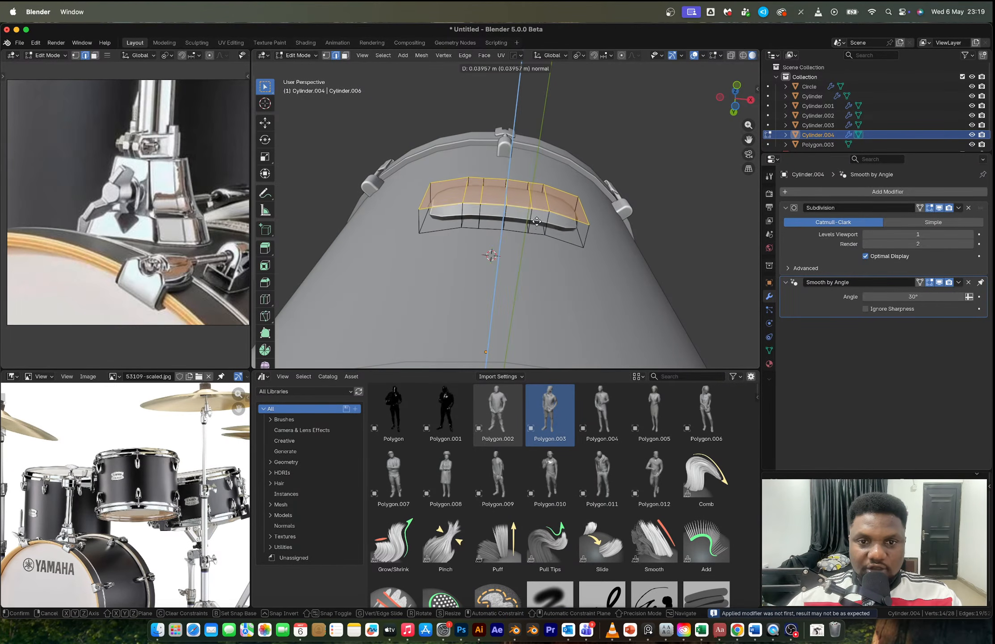
{"action": "left_click", "coordinate": [544, 184]}
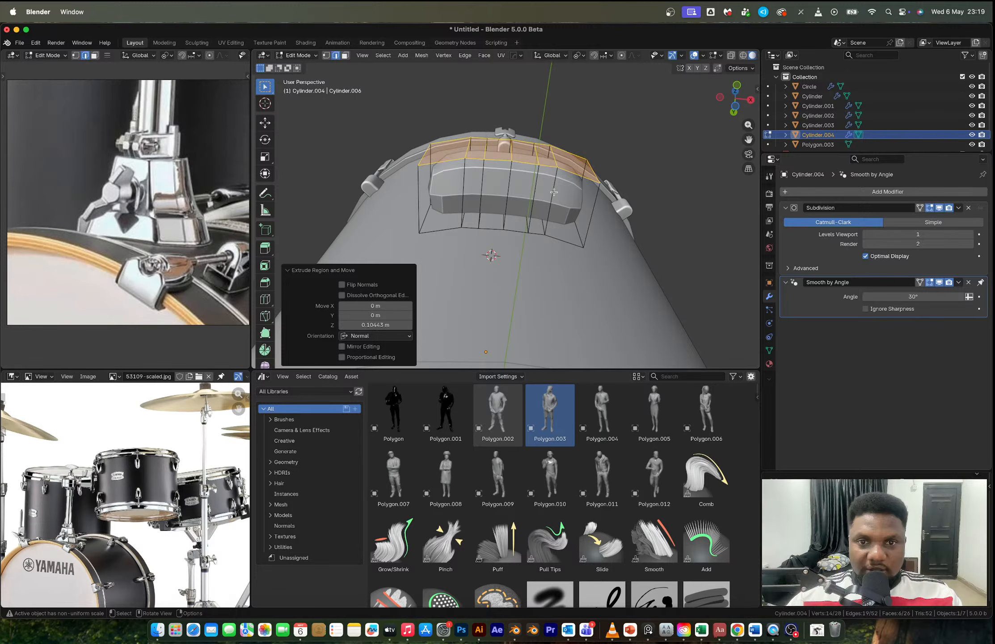
{"action": "key", "text": "super+z"}
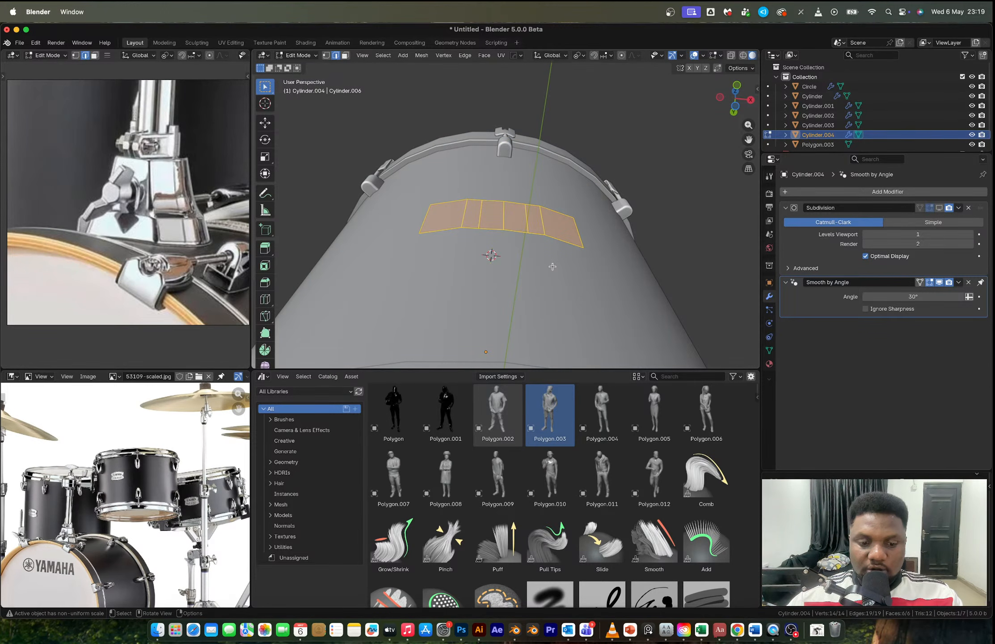
Step: Try to extrude the whole patch about 0.11 m with the subdivision hidden and check its shape from around the drum
{"action": "key", "text": "e"}
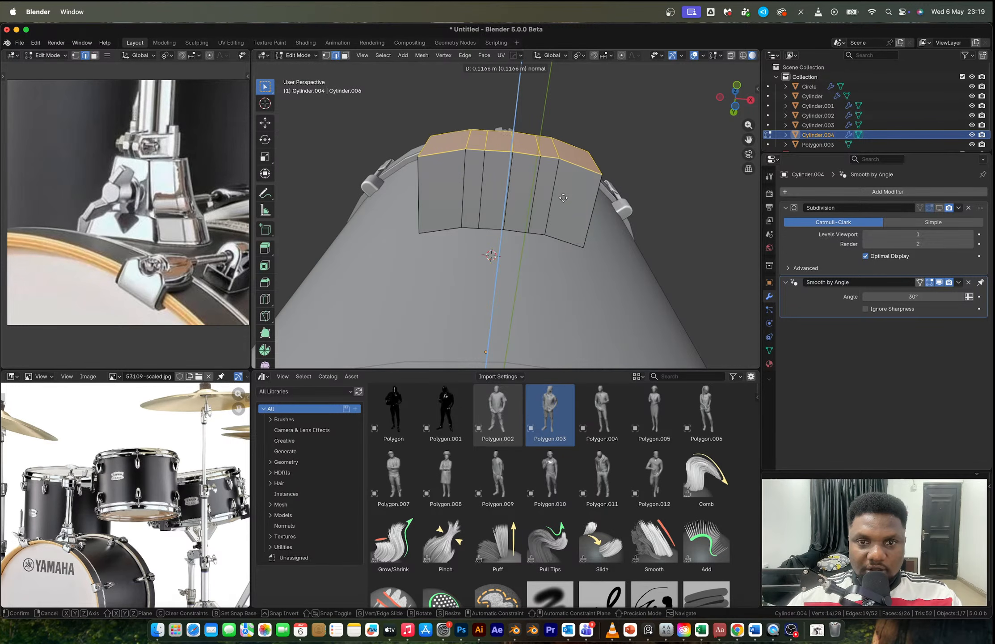
{"action": "left_click", "coordinate": [564, 209]}
{"action": "middle_click_drag", "start_coordinate": [564, 210], "coordinate": [427, 271]}
{"action": "scroll", "coordinate": [427, 271], "scroll_direction": "up", "scroll_amount": 3}
{"action": "middle_click_drag", "start_coordinate": [350, 296], "coordinate": [509, 238]}
{"action": "key", "text": "Tab"}
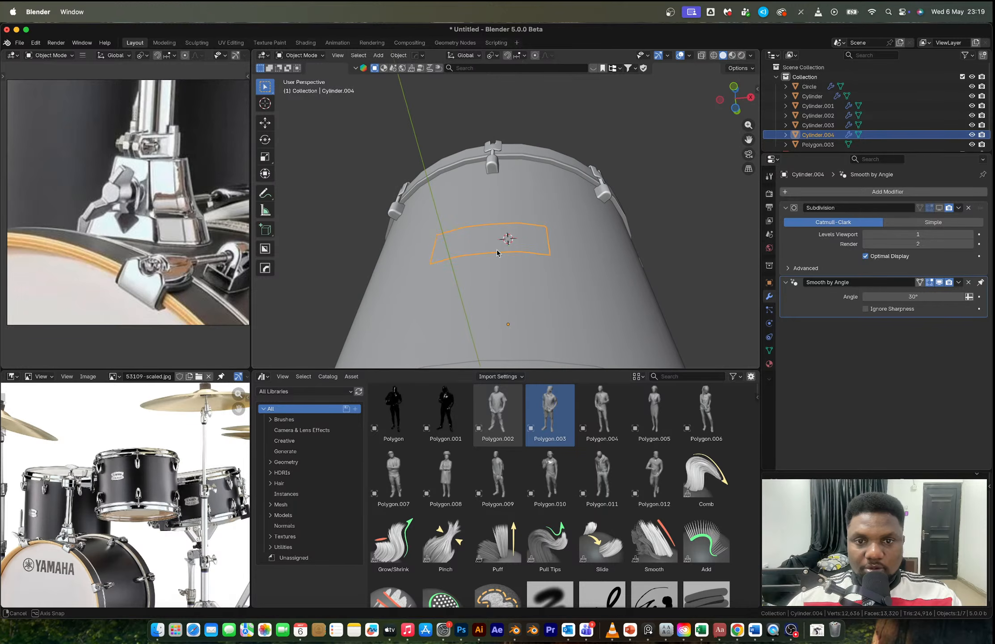
Step: Undo the patch edits back past its loop cuts, and redo them up to the applied mirror with the subdivision hidden
{"action": "key", "text": "Tab"}
{"action": "left_click", "coordinate": [506, 256]}
{"action": "key", "text": "ctrl+z"}
{"action": "key", "text": "ctrl+z"}
{"action": "key", "text": "ctrl+z"}
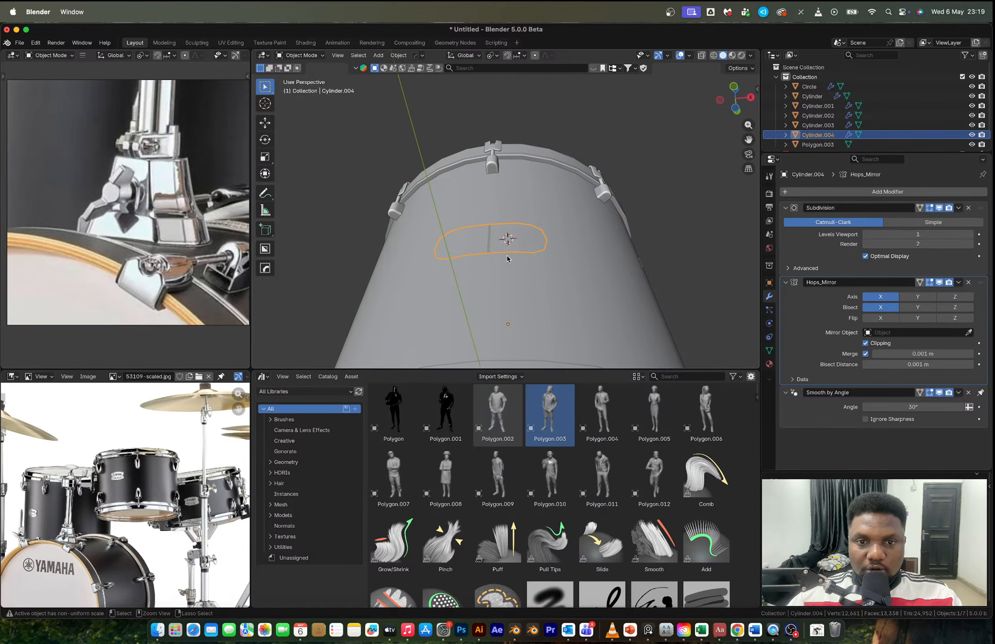
{"action": "key", "text": "ctrl+z"}
{"action": "key", "text": "ctrl+z"}
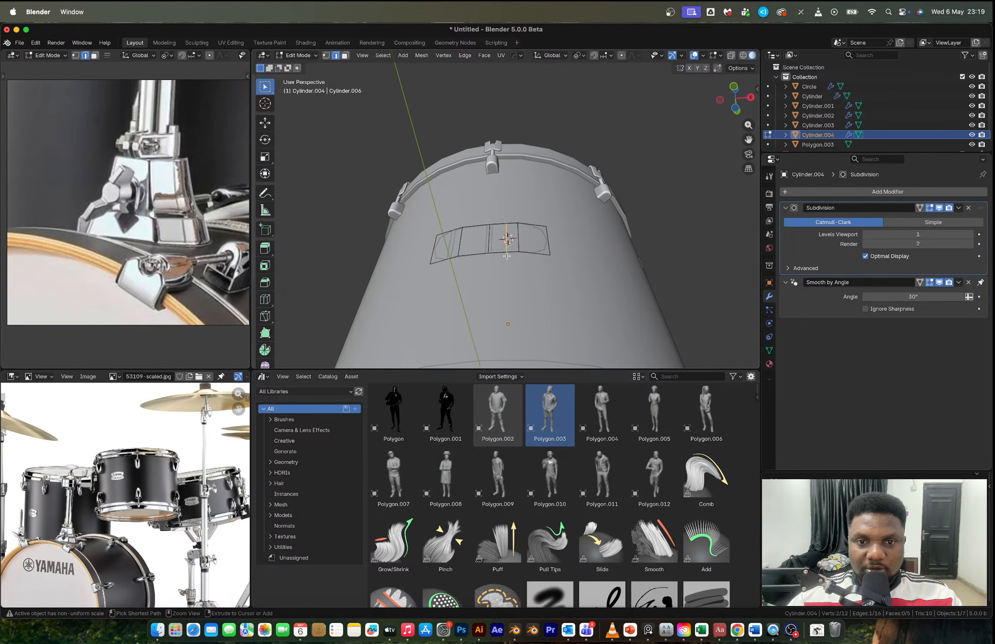
{"action": "key", "text": "ctrl+z"}
{"action": "key", "text": "ctrl+z"}
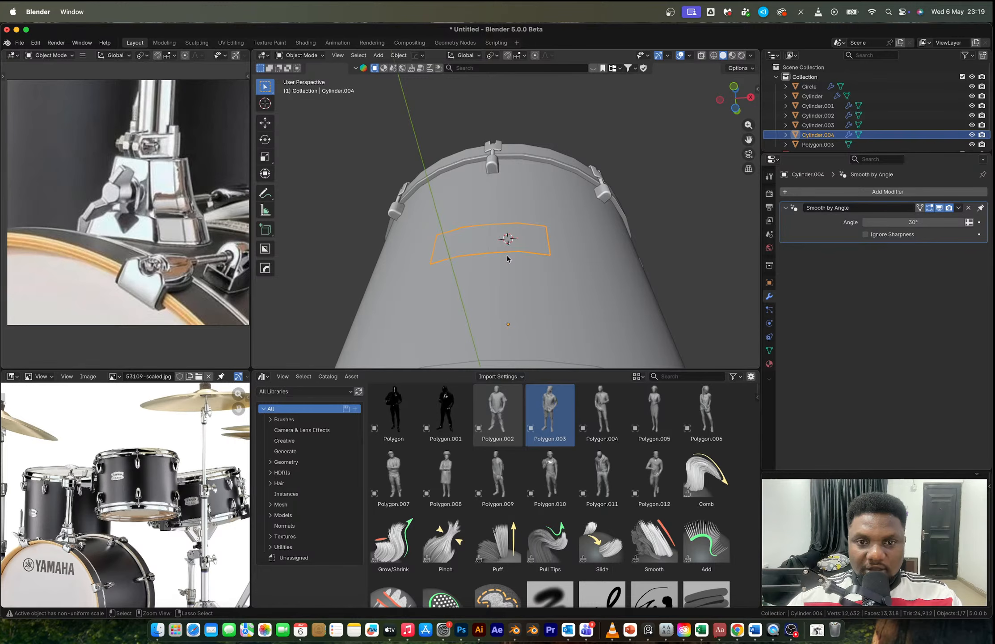
{"action": "key", "text": "ctrl+z"}
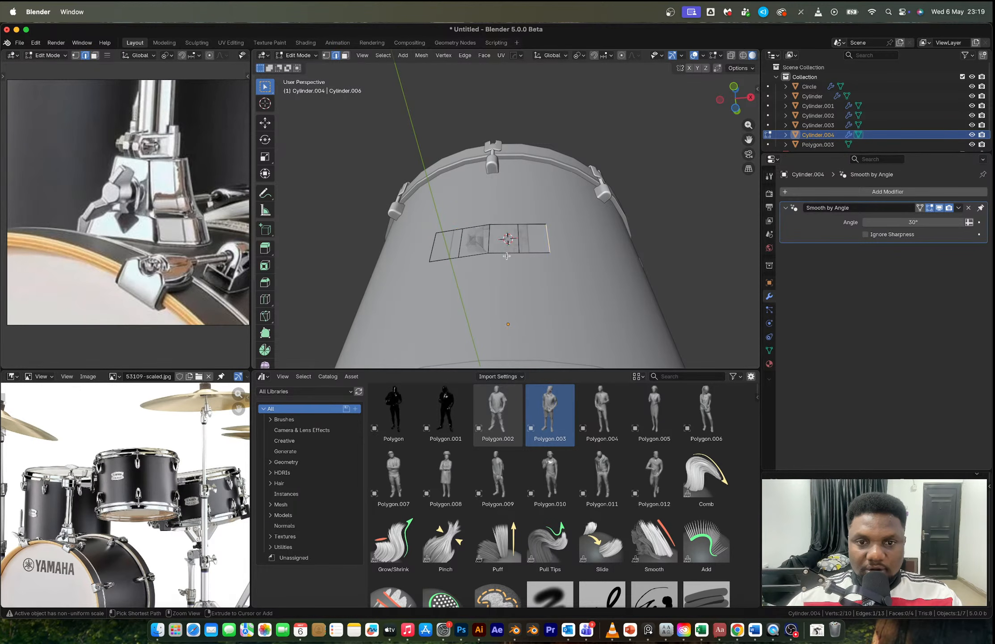
{"action": "key", "text": "ctrl+z"}
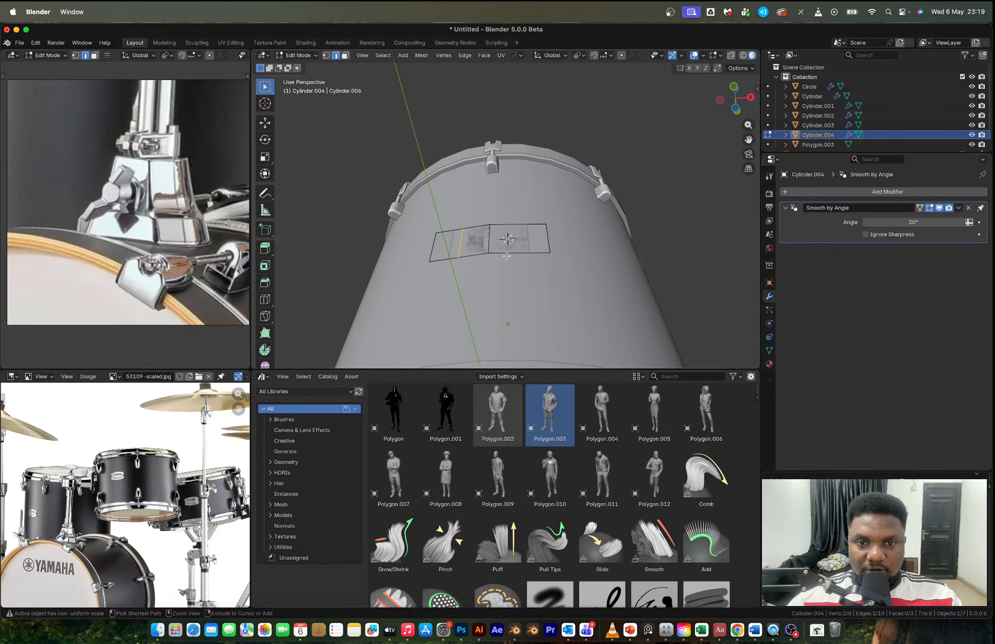
{"action": "key", "text": "ctrl+z"}
{"action": "key", "text": "ctrl+shift+z"}
{"action": "key", "text": "ctrl+shift+z"}
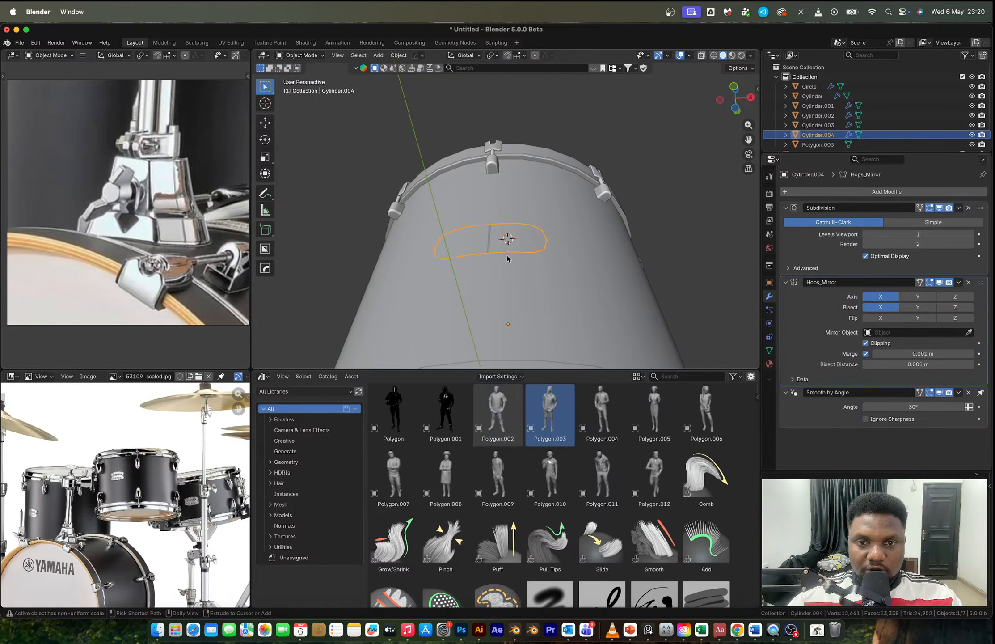
{"action": "key", "text": "ctrl+shift+z"}
Step: Slide the patch's +X end edge inward by a factor of about 0.65
{"action": "left_click", "coordinate": [544, 241]}
{"action": "key", "text": "g"}
{"action": "key", "text": "g"}
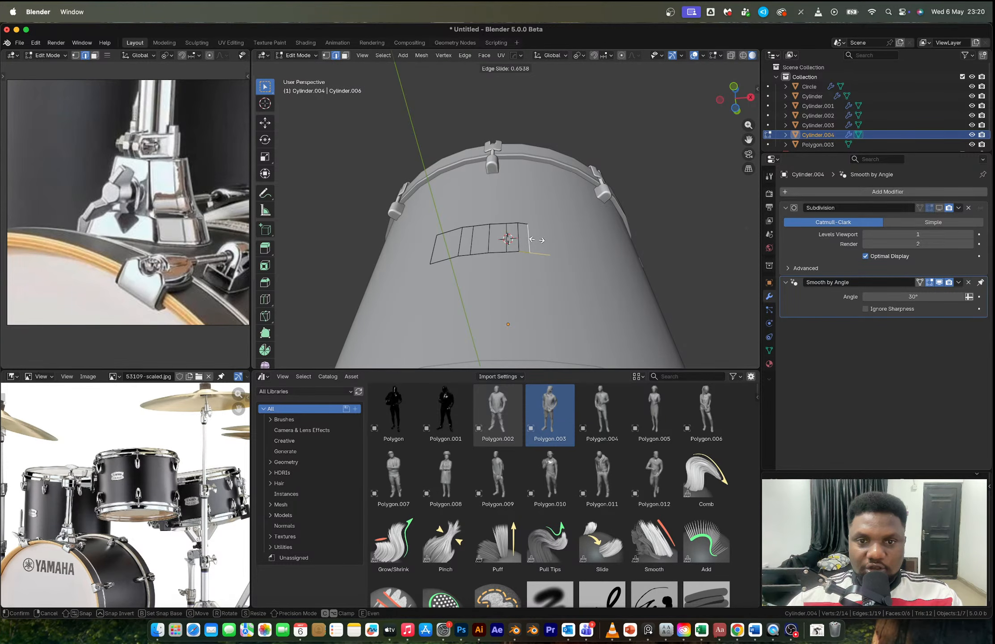
{"action": "left_click", "coordinate": [536, 240]}
Step: Mirror the shortened patch across X, apply the mirror modifier and reopen the mesh for editing
{"action": "key", "text": "Tab"}
{"action": "key", "text": "alt+x"}
{"action": "left_click", "coordinate": [568, 317]}
{"action": "key", "text": "ctrl+a"}
{"action": "key", "text": "Tab"}
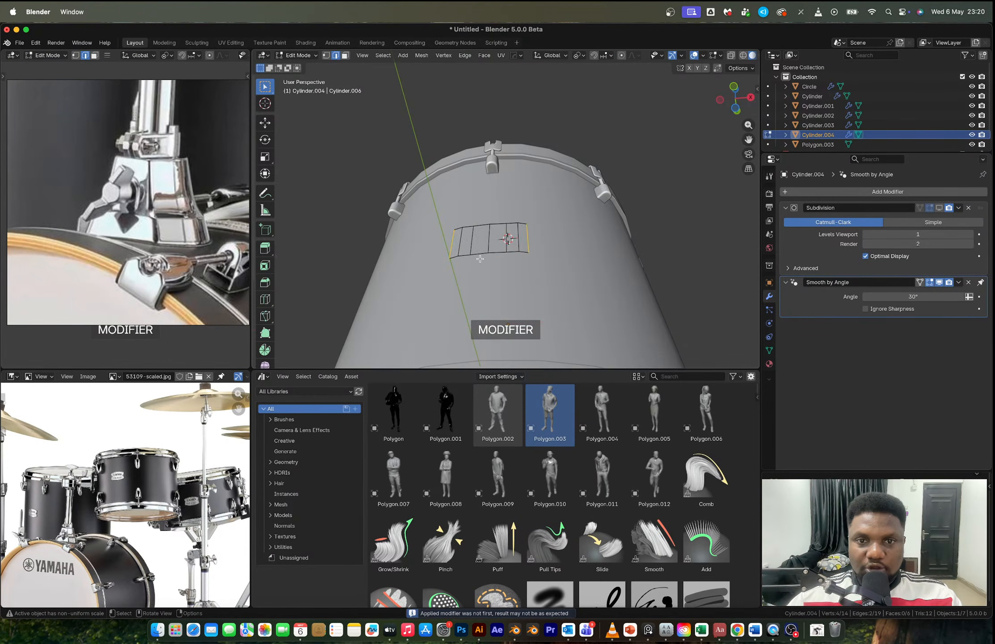
Step: Select all drum parts with the shell active and rotate them 90°, plus a further 180°, about the global X axis
{"action": "scroll", "coordinate": [483, 262], "scroll_direction": "down", "scroll_amount": 5}
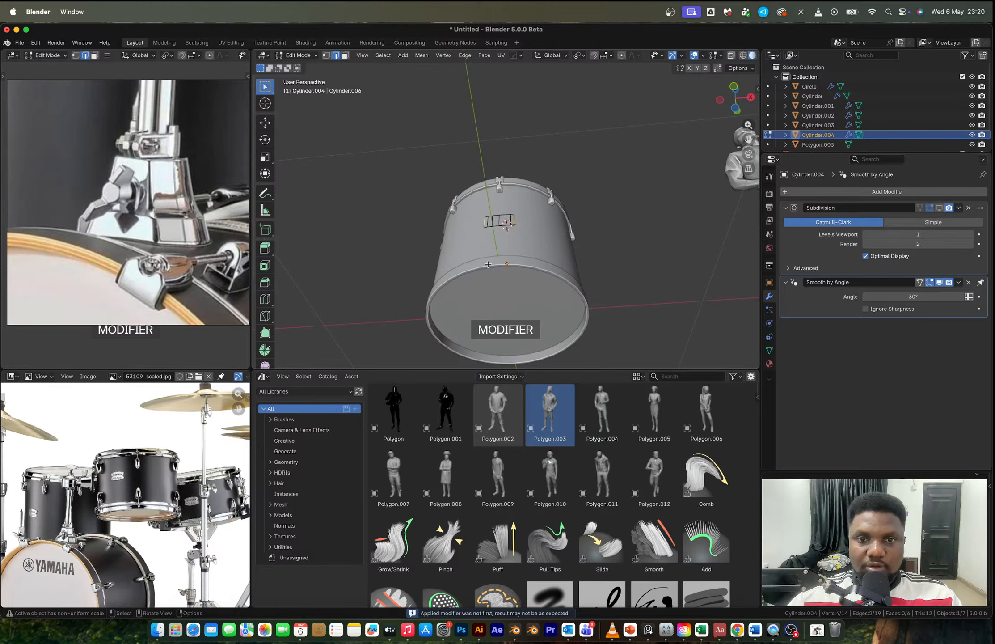
{"action": "middle_click_drag", "start_coordinate": [489, 264], "coordinate": [514, 286]}
{"action": "key", "text": "Tab"}
{"action": "left_click_drag", "start_coordinate": [401, 151], "coordinate": [533, 311]}
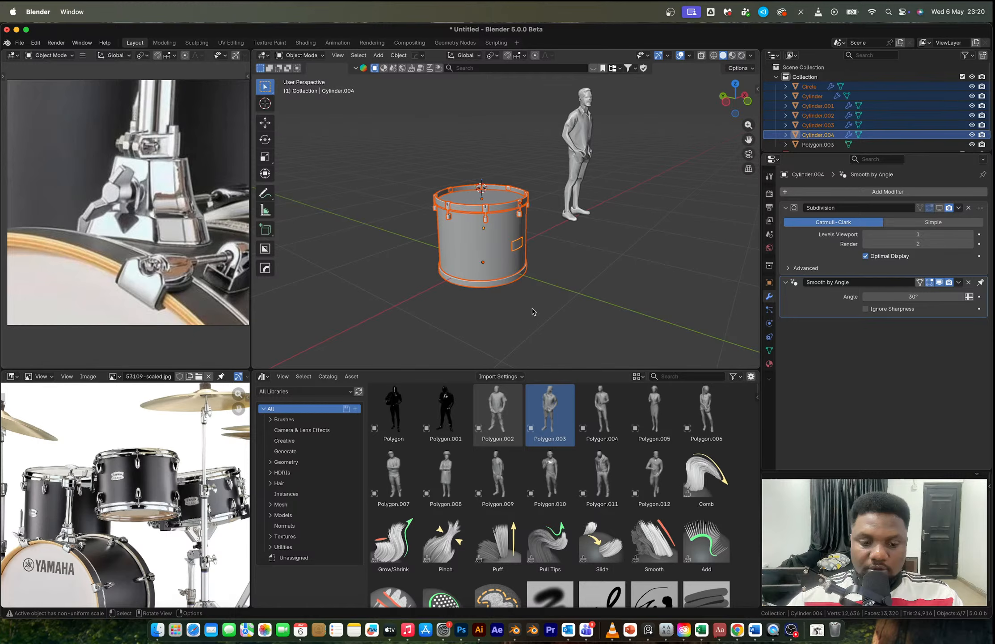
{"action": "left_click", "coordinate": [481, 249], "text": "shift"}
{"action": "type", "text": "rx90"}
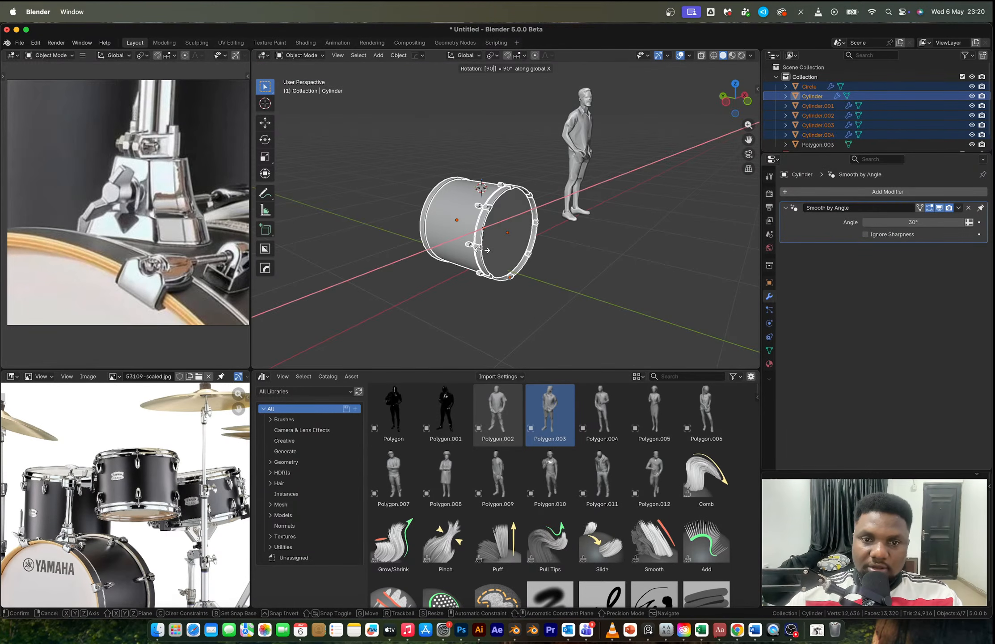
{"action": "key", "text": "Return"}
{"action": "type", "text": "rx180"}
{"action": "key", "text": "Return"}
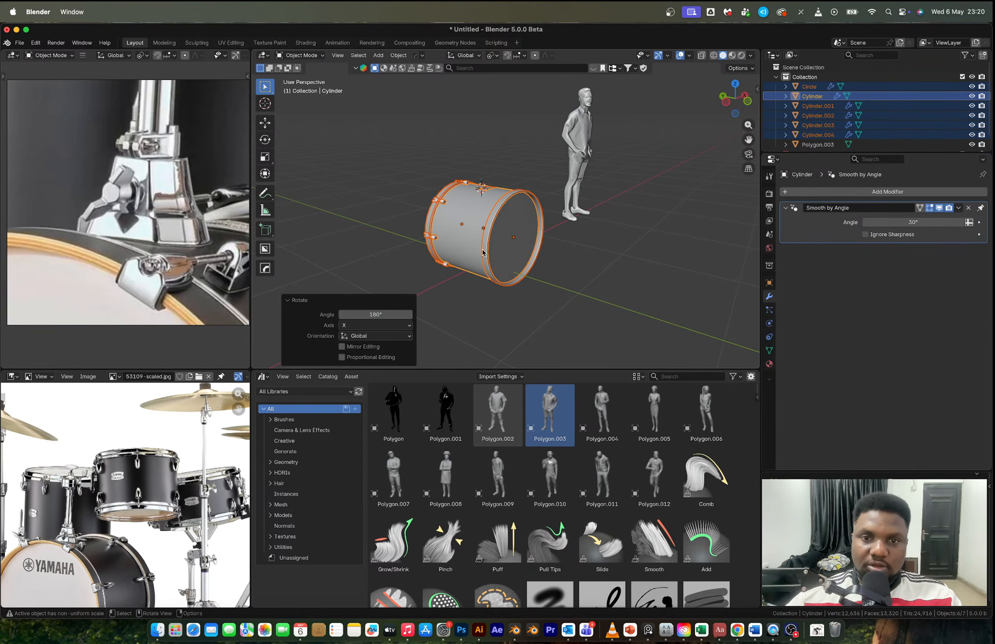
Step: Select the patch on top of the shell and extrude all its faces about 0.102 m along the normal
{"action": "scroll", "coordinate": [510, 234], "scroll_direction": "up", "scroll_amount": 5}
{"action": "middle_click_drag", "start_coordinate": [480, 194], "coordinate": [501, 243], "text": "shift"}
{"action": "left_click", "coordinate": [500, 243]}
{"action": "scroll", "coordinate": [503, 248], "scroll_direction": "up", "scroll_amount": 3}
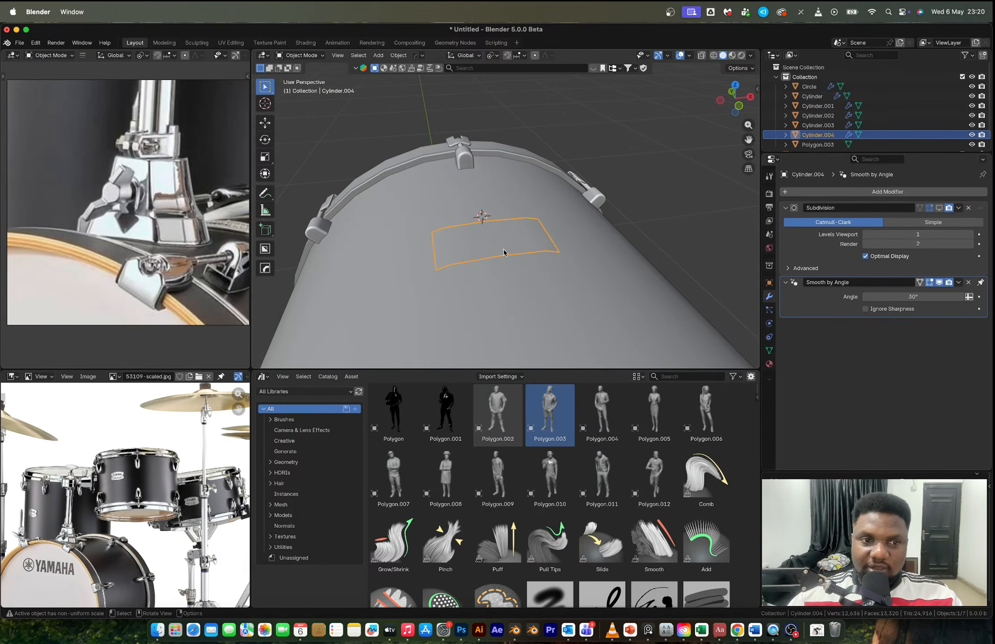
{"action": "key", "text": "Tab"}
{"action": "key", "text": "a"}
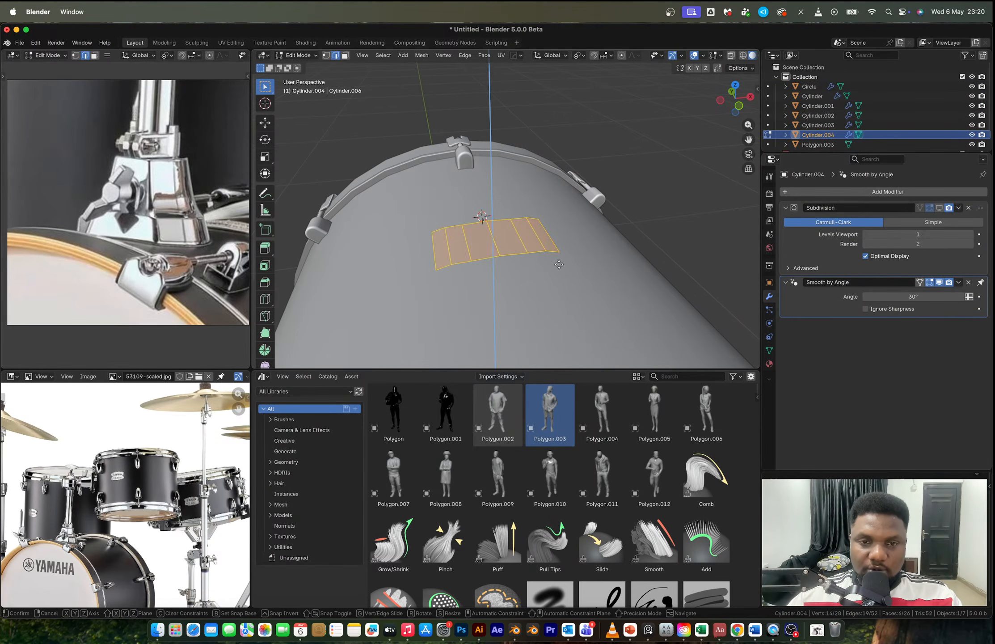
{"action": "key", "text": "e"}
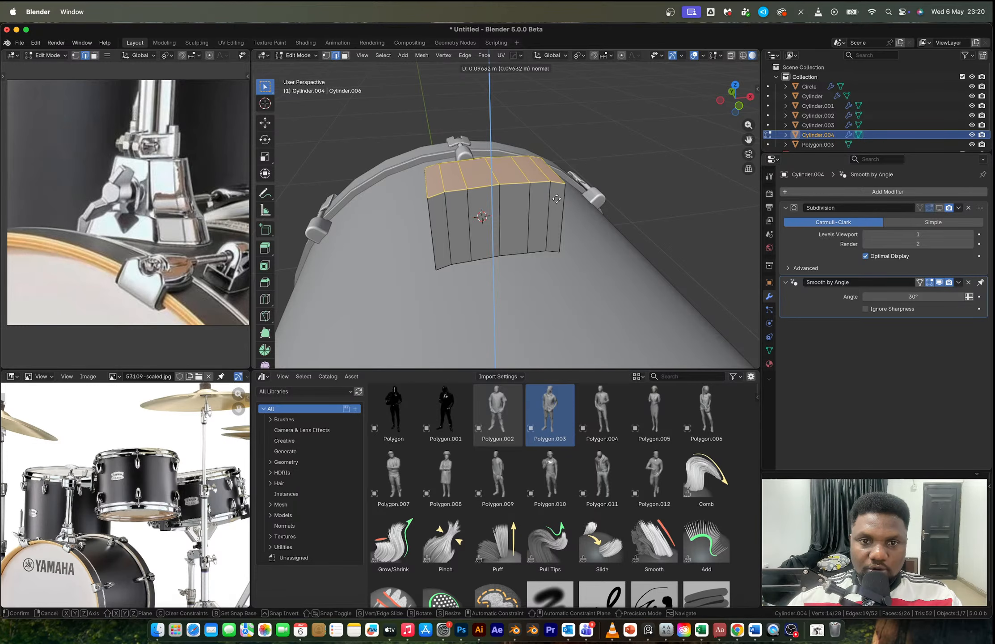
{"action": "left_click", "coordinate": [556, 209]}
Step: Scale the extruded top faces uniformly to about 0.523 to taper the block, and deselect them
{"action": "key", "text": "s"}
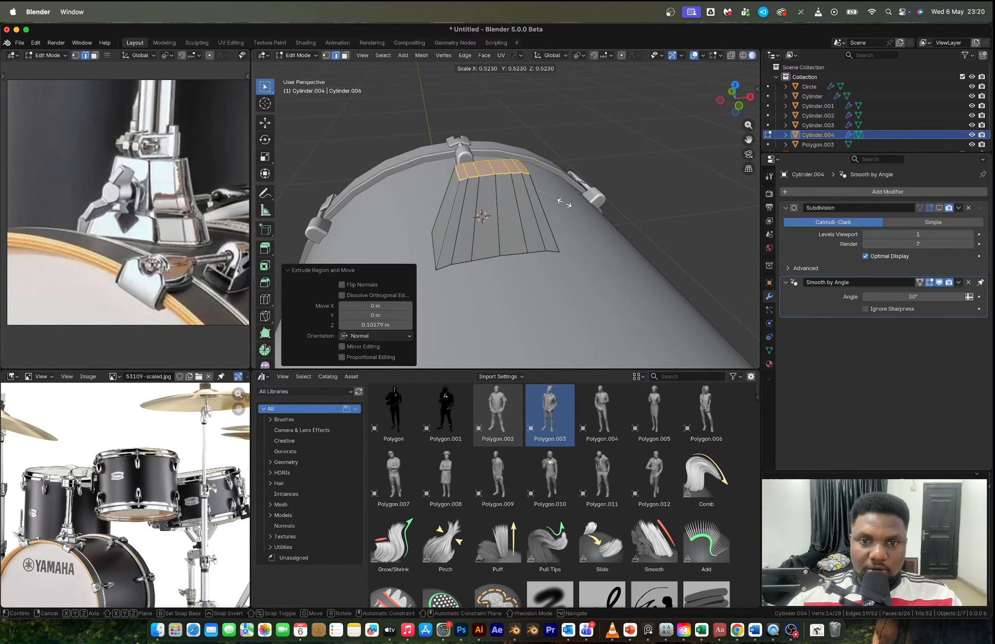
{"action": "left_click", "coordinate": [564, 204]}
{"action": "middle_click_drag", "start_coordinate": [564, 203], "coordinate": [581, 191]}
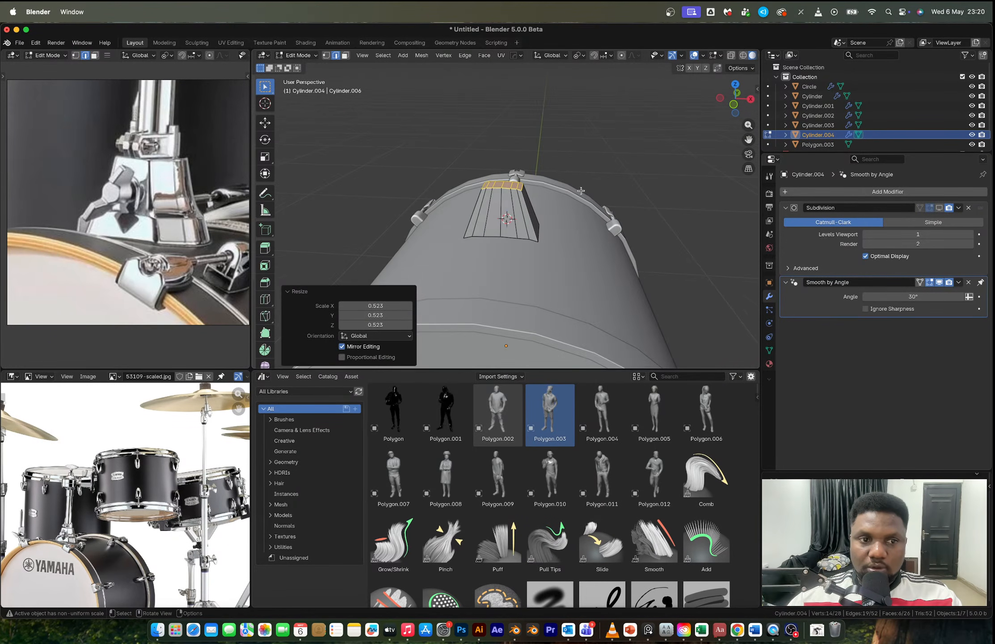
{"action": "scroll", "coordinate": [581, 189], "scroll_direction": "up", "scroll_amount": 1}
{"action": "left_click", "coordinate": [589, 161]}
{"action": "scroll", "coordinate": [559, 190], "scroll_direction": "up", "scroll_amount": 2}
{"action": "middle_click_drag", "start_coordinate": [525, 219], "coordinate": [532, 240], "text": "shift"}
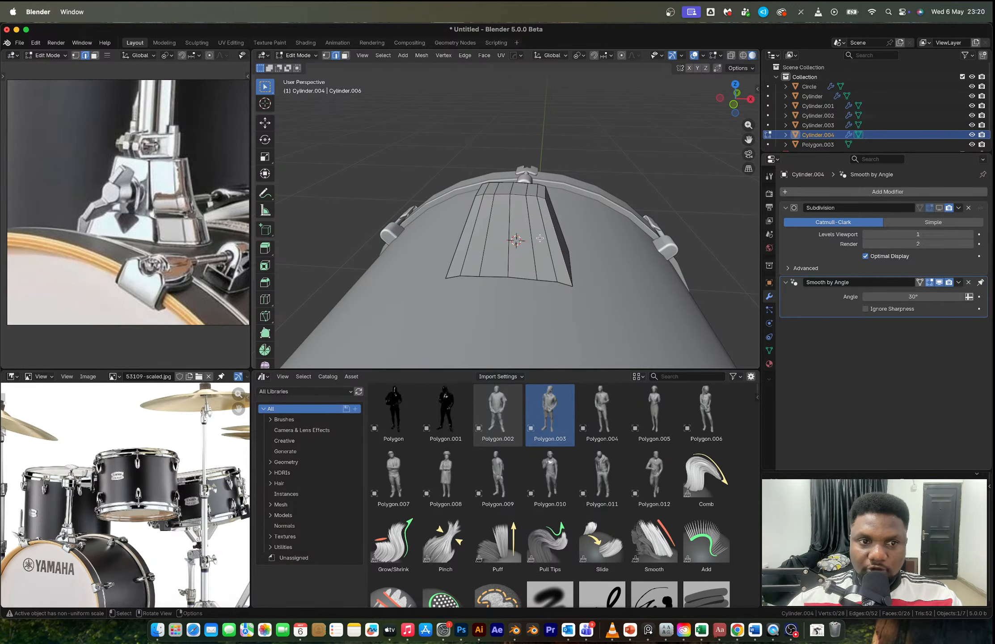
Step: Dissolve the two lengthwise edge loops nearest the tapered block's ends
{"action": "left_click", "coordinate": [555, 235]}
{"action": "middle_click_drag", "start_coordinate": [556, 235], "coordinate": [498, 239]}
{"action": "key", "text": "2"}
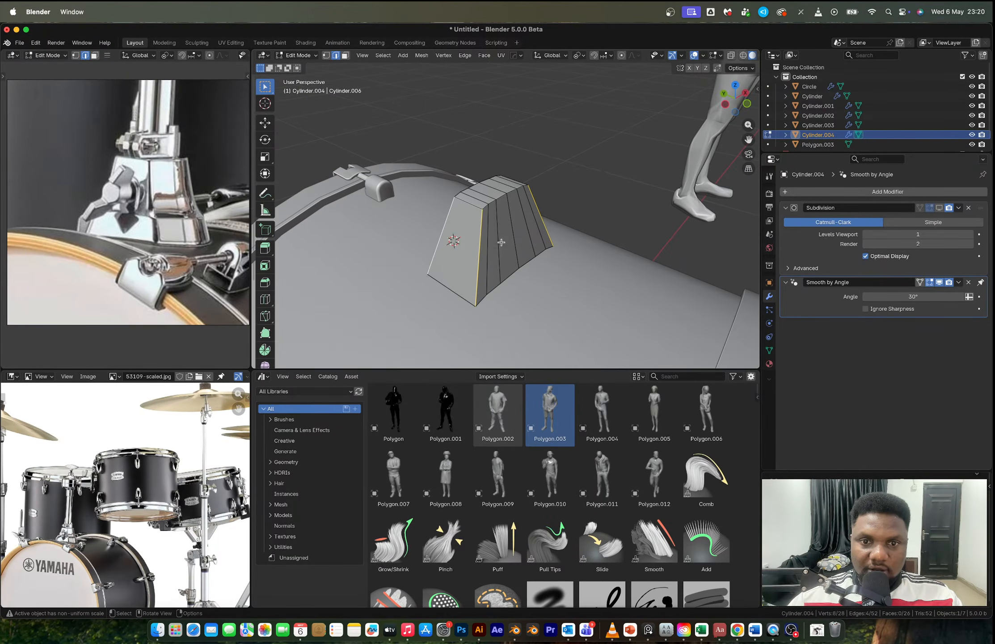
{"action": "double_click", "coordinate": [496, 236]}
{"action": "key", "text": "super+z"}
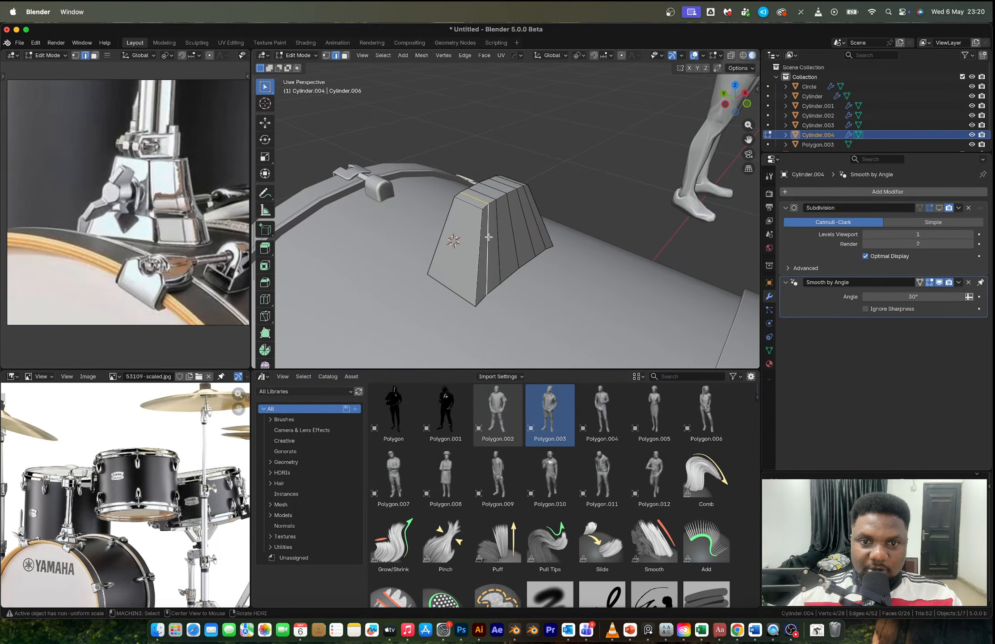
{"action": "left_click", "coordinate": [529, 204], "text": "alt+shift"}
{"action": "middle_click_drag", "start_coordinate": [529, 203], "coordinate": [491, 217]}
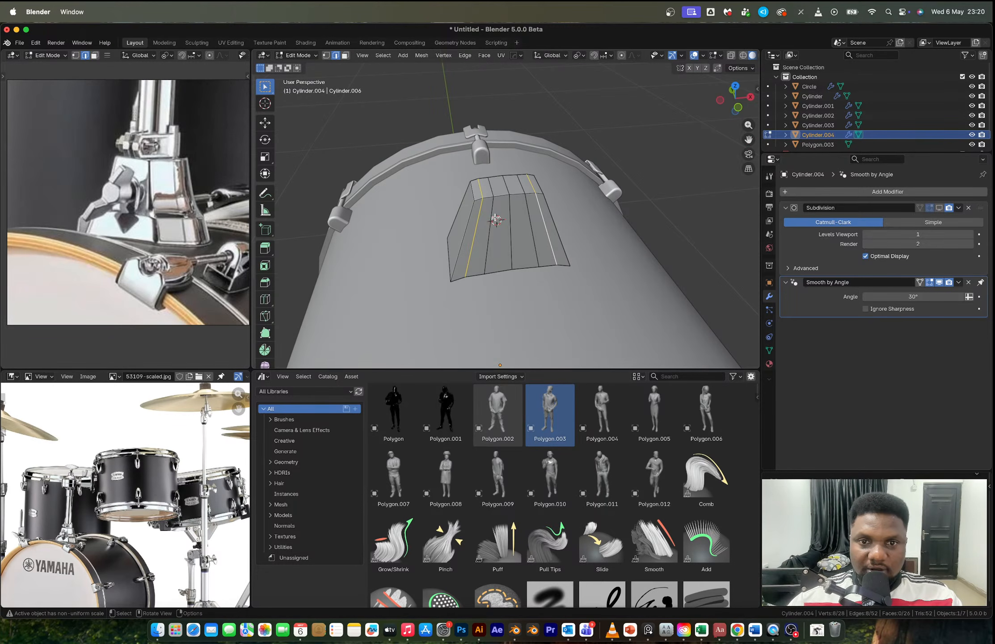
{"action": "key", "text": "x"}
{"action": "left_click", "coordinate": [495, 273]}
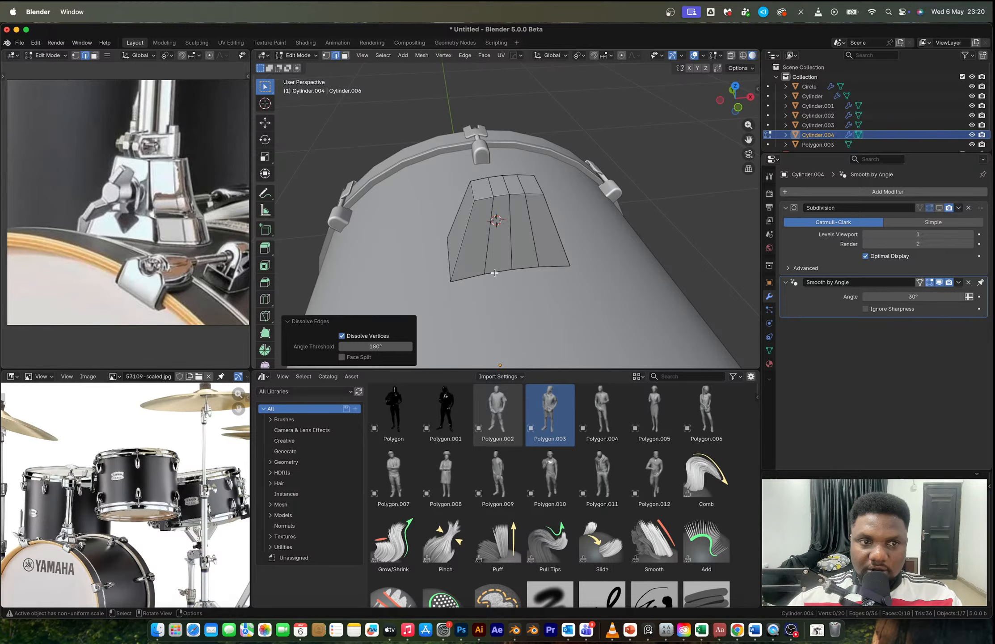
Step: Select the two slanted corner edges bounding one wide side of the tapered block
{"action": "left_click", "coordinate": [467, 230]}
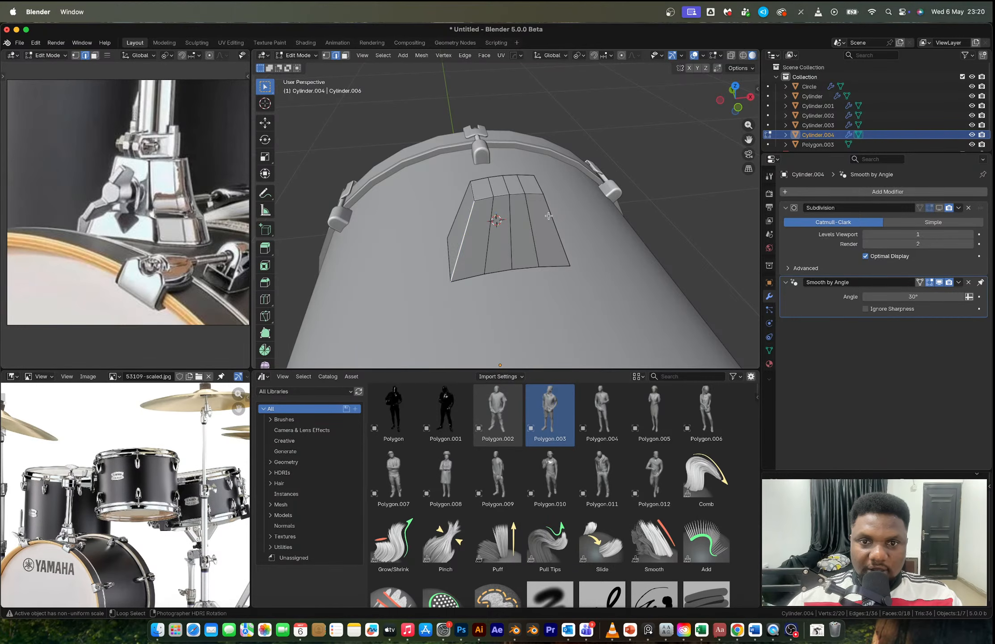
{"action": "left_click", "coordinate": [466, 196], "text": "shift"}
{"action": "middle_click_drag", "start_coordinate": [466, 195], "coordinate": [548, 237]}
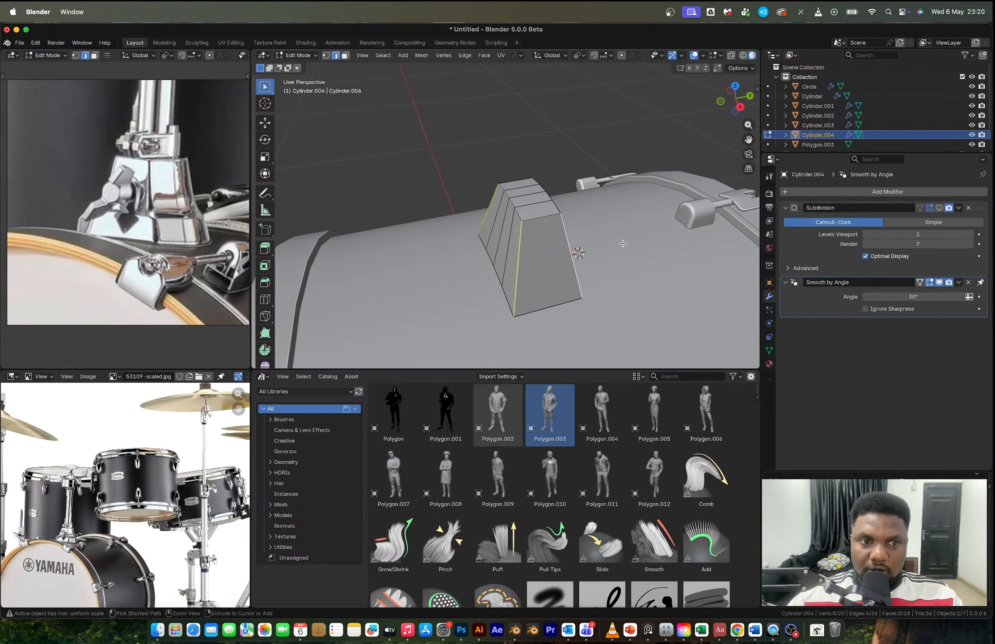
{"action": "middle_click_drag", "start_coordinate": [523, 256], "coordinate": [545, 263]}
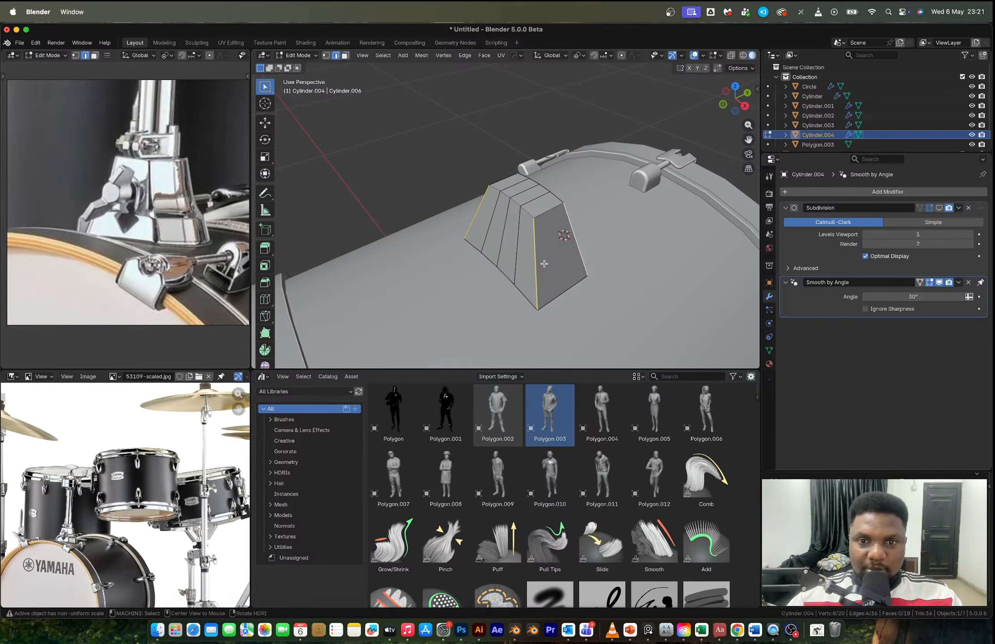
{"action": "left_click", "coordinate": [539, 256], "text": "alt"}
{"action": "left_click", "coordinate": [533, 248]}
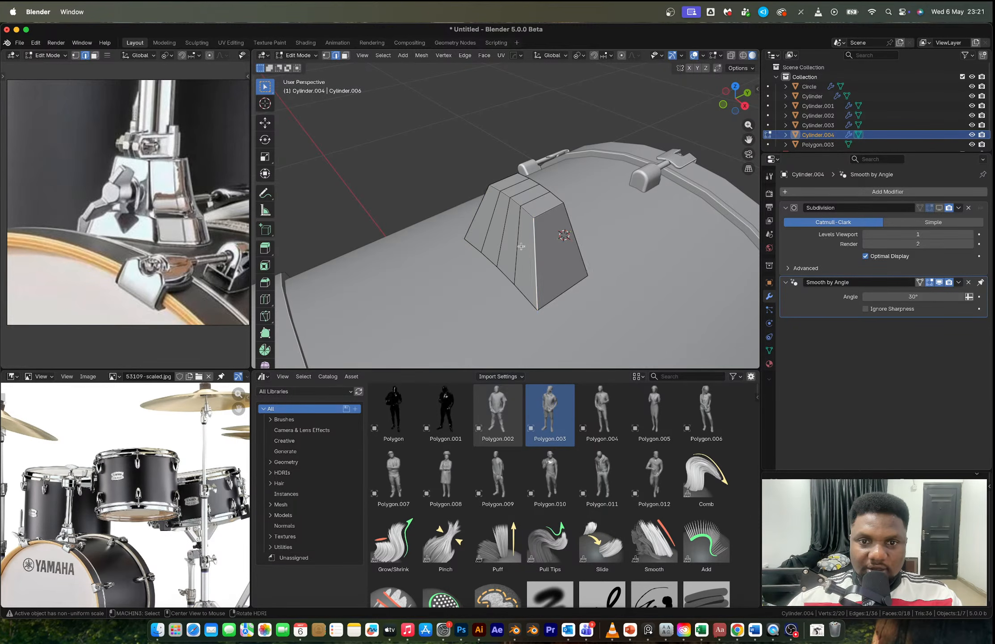
{"action": "left_click", "coordinate": [474, 215], "text": "shift"}
Step: Abandon a trial bevel on the selected corner edges and apply the tapered block's scale
{"action": "key", "text": "ctrl+b"}
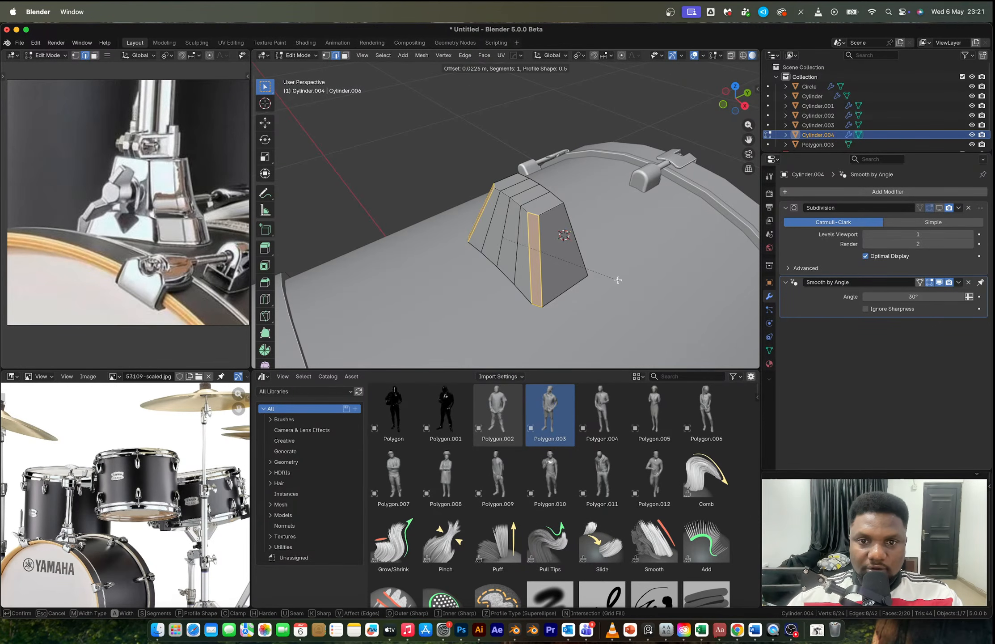
{"action": "left_click", "coordinate": [583, 277]}
{"action": "key", "text": "Tab"}
{"action": "key", "text": "ctrl+a"}
{"action": "left_click", "coordinate": [534, 169]}
{"action": "key", "text": "Tab"}
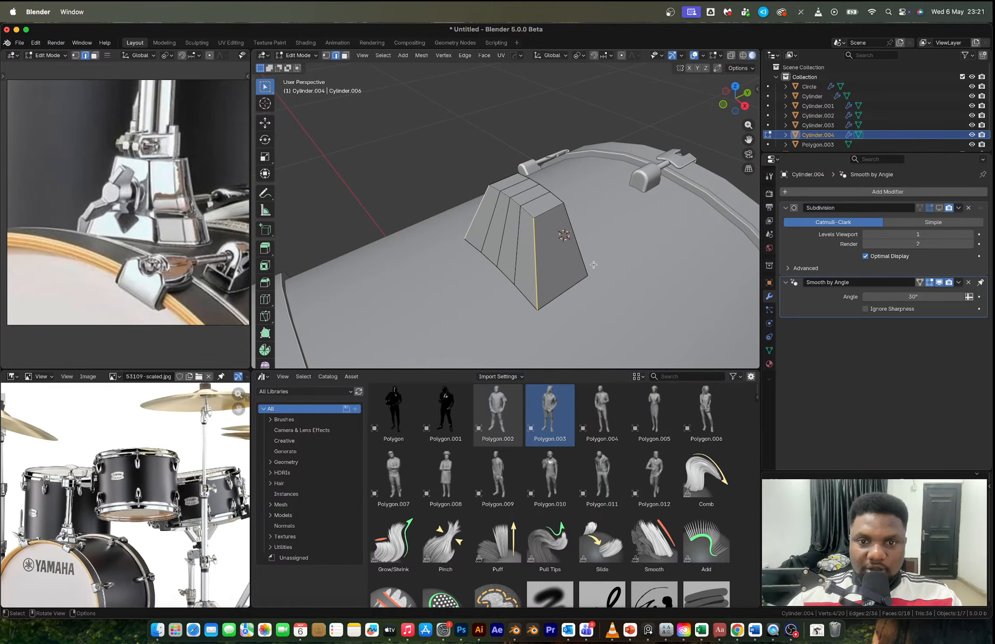
Step: Bevel the two selected corner edges by about 0.0128 m with six segments
{"action": "key", "text": "ctrl+b"}
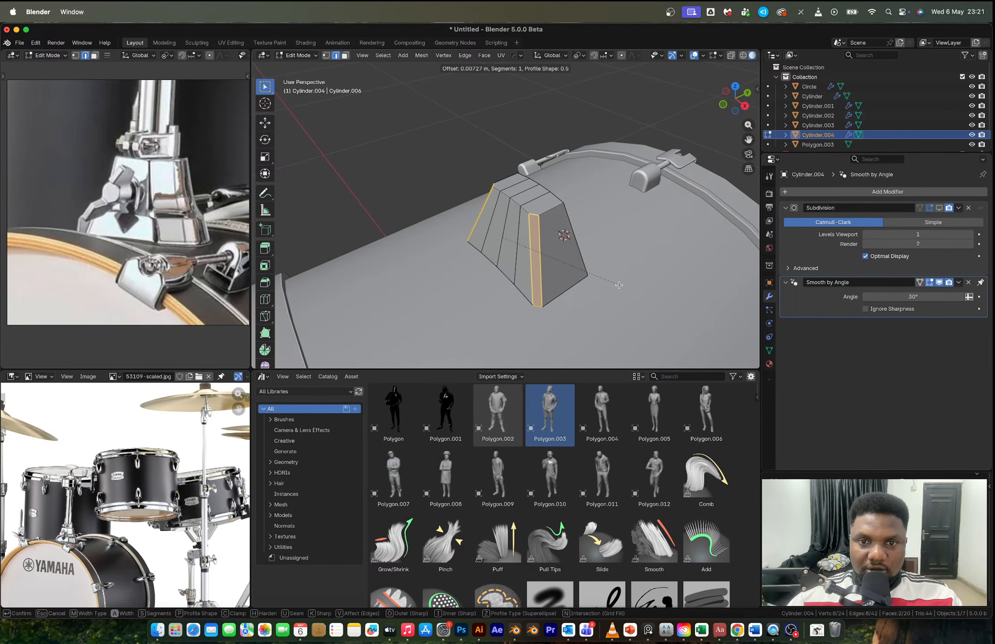
{"action": "scroll", "coordinate": [619, 285], "scroll_direction": "up", "scroll_amount": 2}
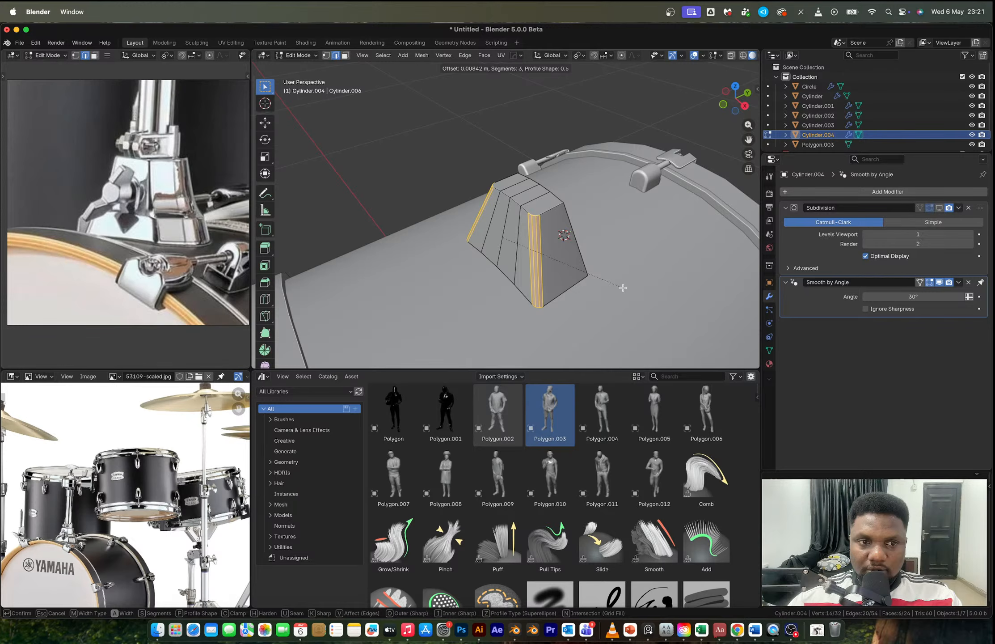
{"action": "scroll", "coordinate": [613, 277], "scroll_direction": "up", "scroll_amount": 3}
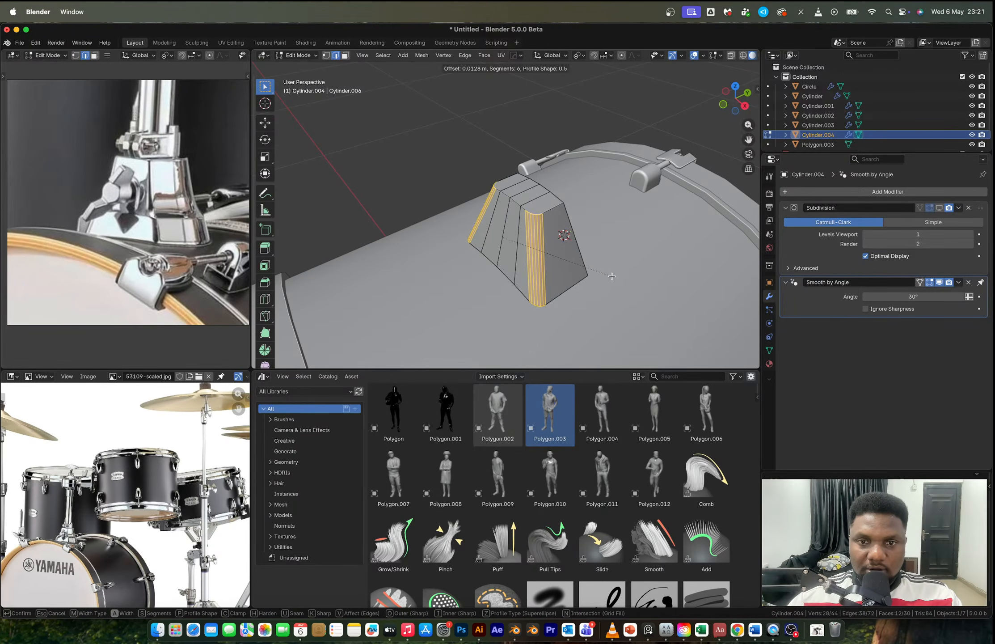
{"action": "left_click", "coordinate": [611, 276]}
Step: Bevel the two slanted corner edges on the block's opposite side by about 0.0169 m with six segments
{"action": "left_click", "coordinate": [559, 231]}
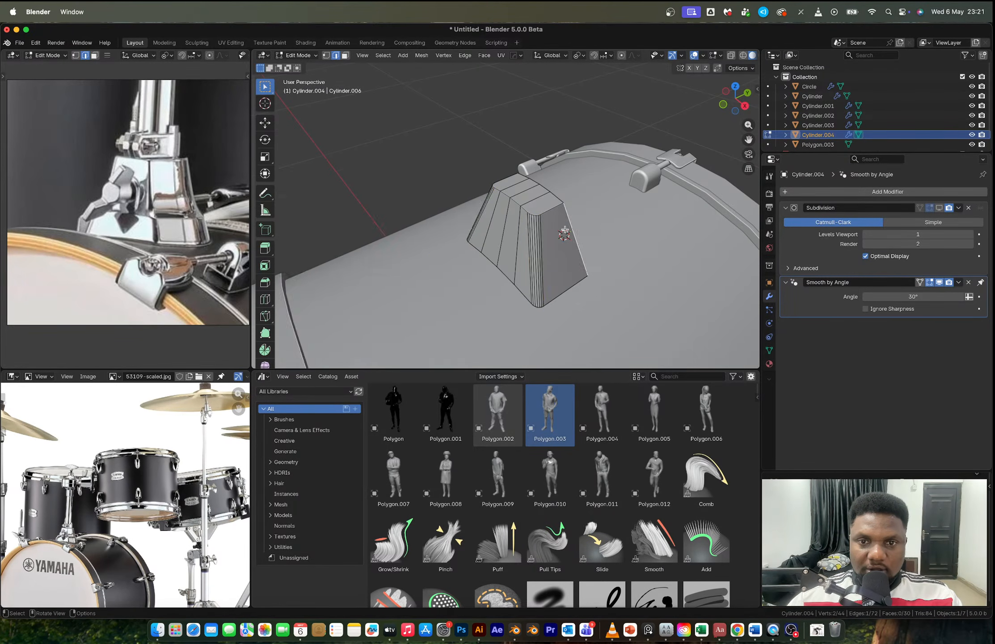
{"action": "middle_click_drag", "start_coordinate": [561, 230], "coordinate": [666, 233]}
{"action": "middle_click_drag", "start_coordinate": [459, 244], "coordinate": [604, 272]}
{"action": "key", "text": "ctrl+b"}
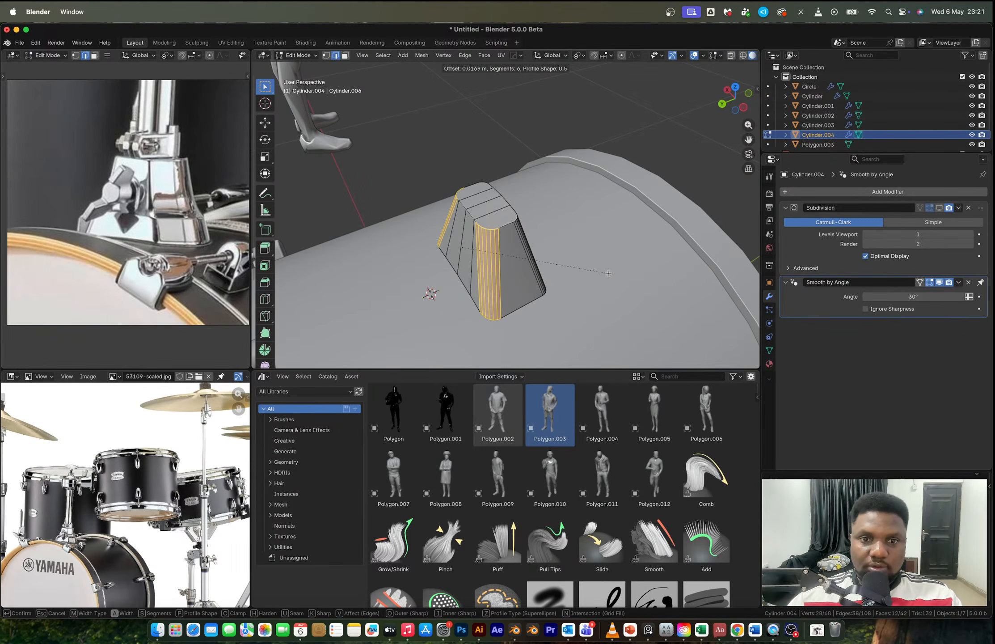
{"action": "left_click", "coordinate": [609, 274]}
Step: Examine the rounded block's size and shape on the drum against the bass drum reference photo
{"action": "key", "text": "Tab"}
{"action": "mouse_move", "coordinate": [526, 228]}
{"action": "middle_mouse_down"}
{"action": "mouse_move", "coordinate": [495, 220]}
{"action": "mouse_move", "coordinate": [581, 224]}
{"action": "mouse_move", "coordinate": [656, 209]}
{"action": "mouse_move", "coordinate": [500, 191]}
{"action": "mouse_move", "coordinate": [517, 230]}
{"action": "middle_mouse_up"}
{"action": "scroll", "coordinate": [496, 220], "scroll_direction": "up", "scroll_amount": 1}
{"action": "scroll", "coordinate": [505, 229], "scroll_direction": "down", "scroll_amount": 6}
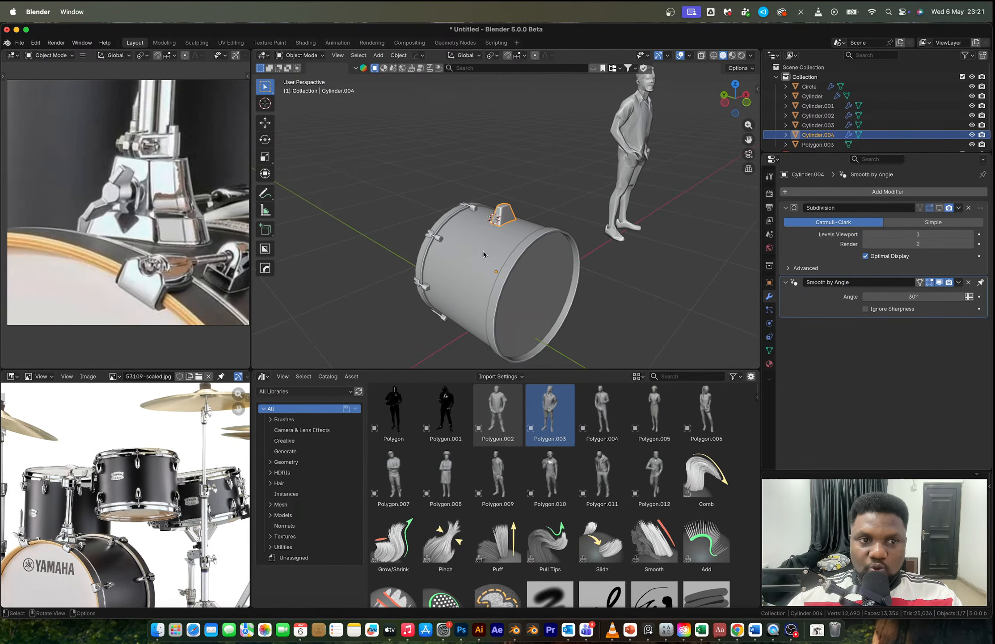
{"action": "scroll", "coordinate": [126, 181], "scroll_direction": "down", "scroll_amount": 5}
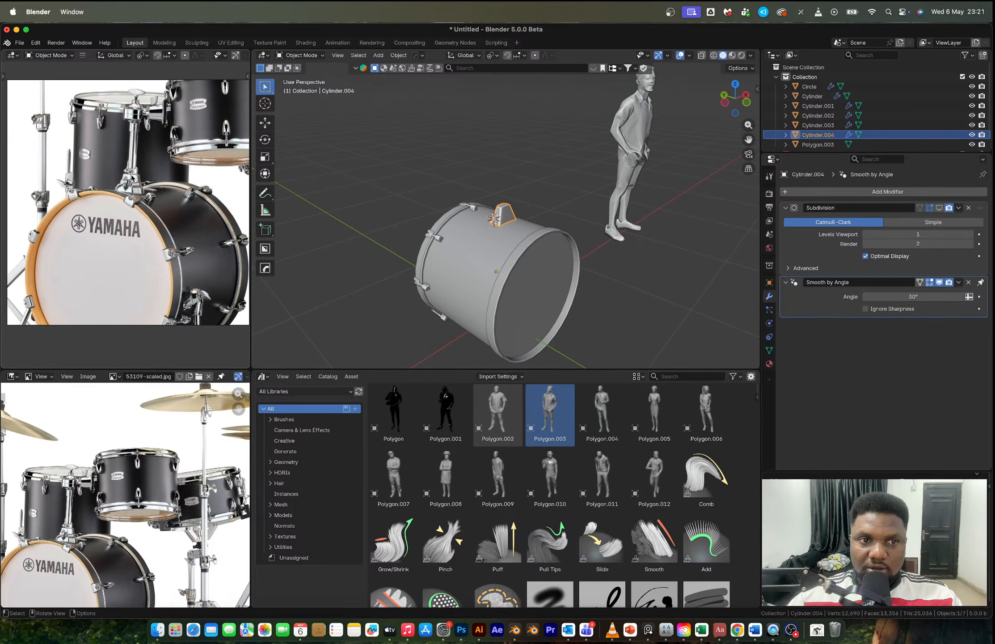
{"action": "scroll", "coordinate": [525, 227], "scroll_direction": "up", "scroll_amount": 6}
{"action": "middle_click_drag", "start_coordinate": [525, 227], "coordinate": [495, 236]}
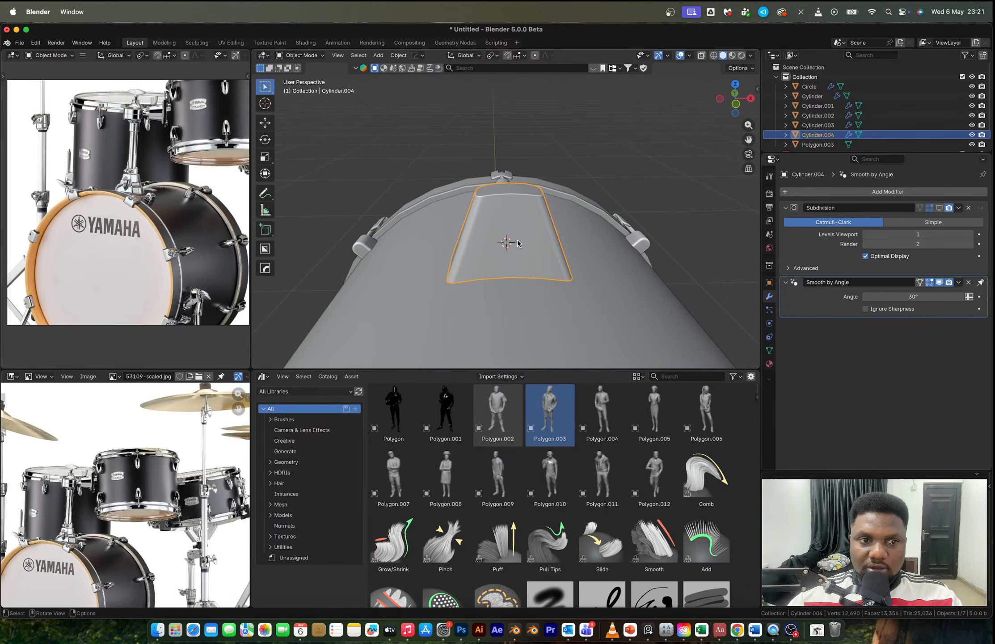
{"action": "scroll", "coordinate": [523, 245], "scroll_direction": "down", "scroll_amount": 5}
{"action": "middle_click_drag", "start_coordinate": [547, 239], "coordinate": [510, 227]}
Step: In front view, flatten the block's top vertices to zero along Z and lower them about 0.037 m
{"action": "key", "text": "Tab"}
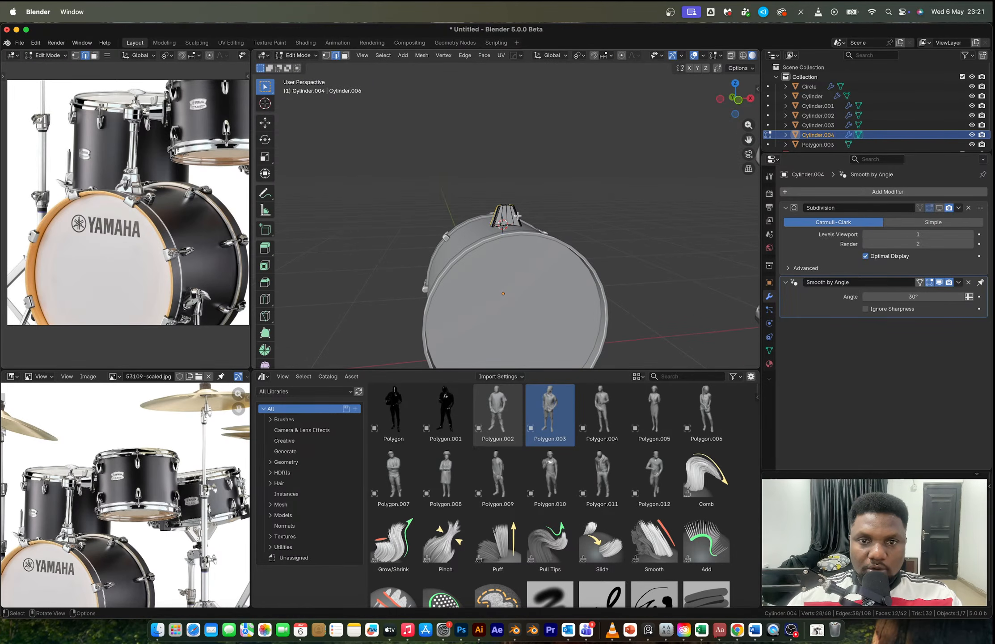
{"action": "left_click", "coordinate": [738, 99]}
{"action": "key", "text": "1"}
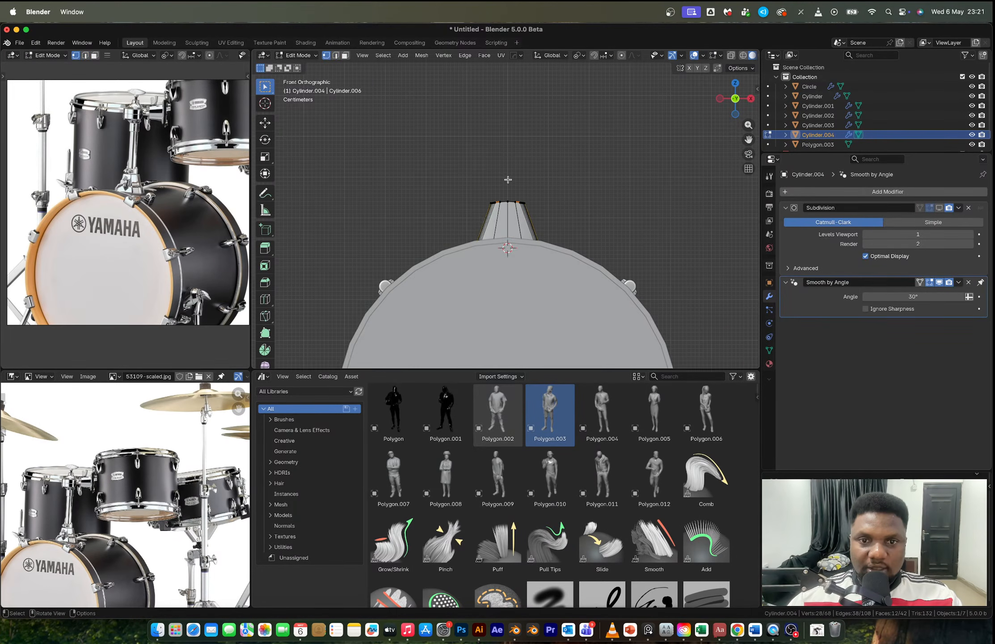
{"action": "key", "text": "alt+z"}
{"action": "left_click_drag", "start_coordinate": [429, 180], "coordinate": [553, 221]}
{"action": "key", "text": "s"}
{"action": "key", "text": "z"}
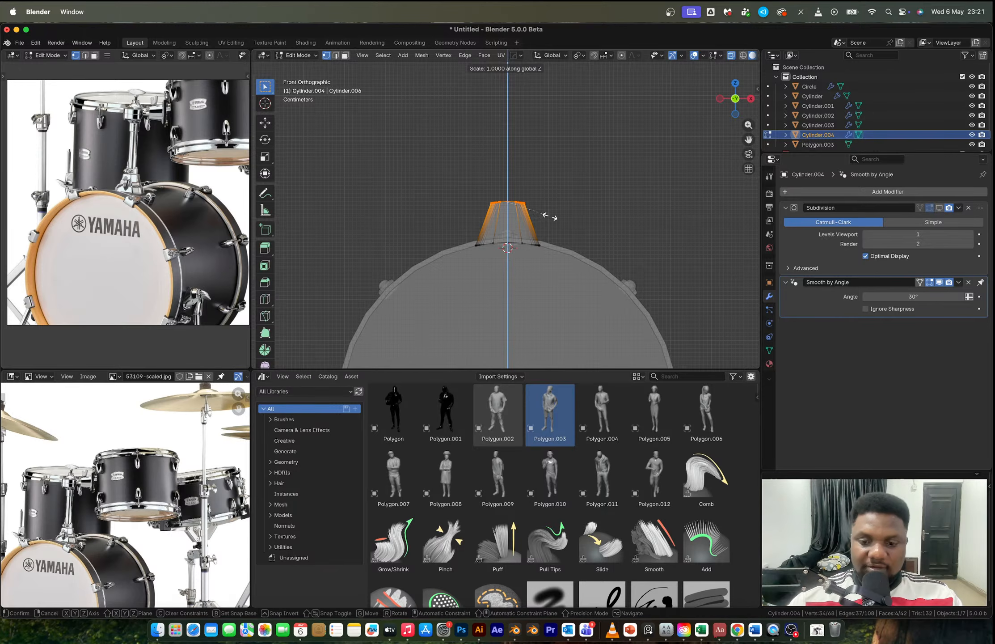
{"action": "key", "text": "0"}
{"action": "key", "text": "Return"}
{"action": "key", "text": "g"}
{"action": "key", "text": "z"}
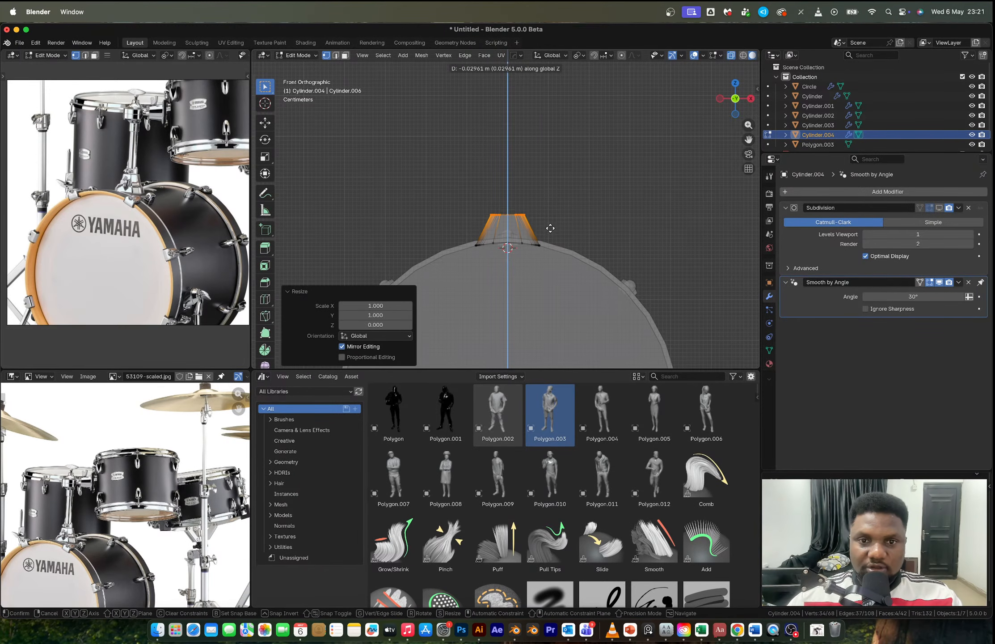
{"action": "left_click", "coordinate": [551, 231]}
Step: Scale the block's flattened top uniformly to 0.851 and raise it about 0.0024 m along Z
{"action": "key", "text": "s"}
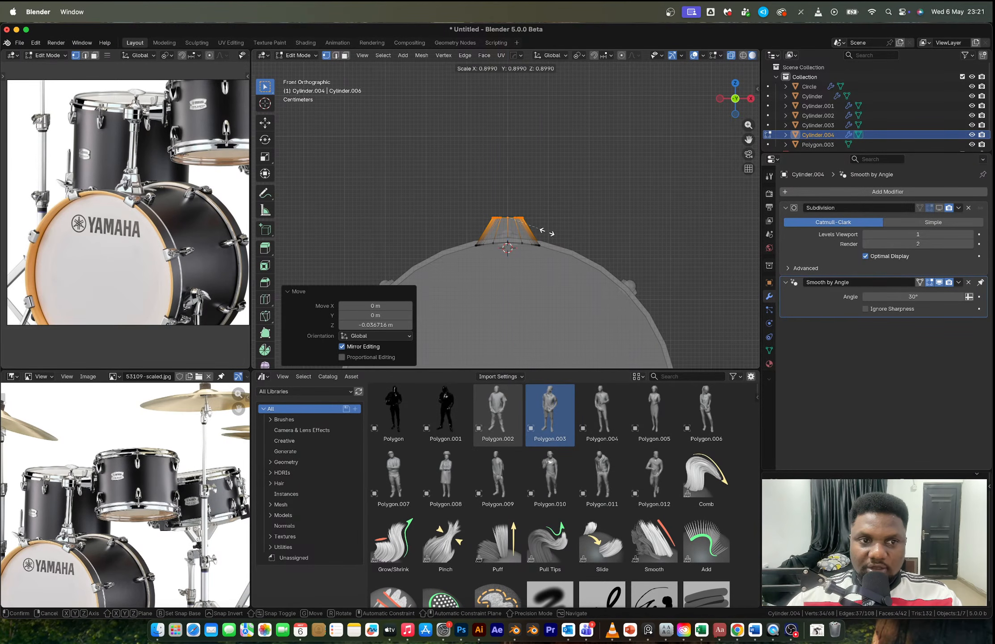
{"action": "key", "text": "Escape"}
{"action": "key", "text": "g"}
{"action": "key", "text": "z"}
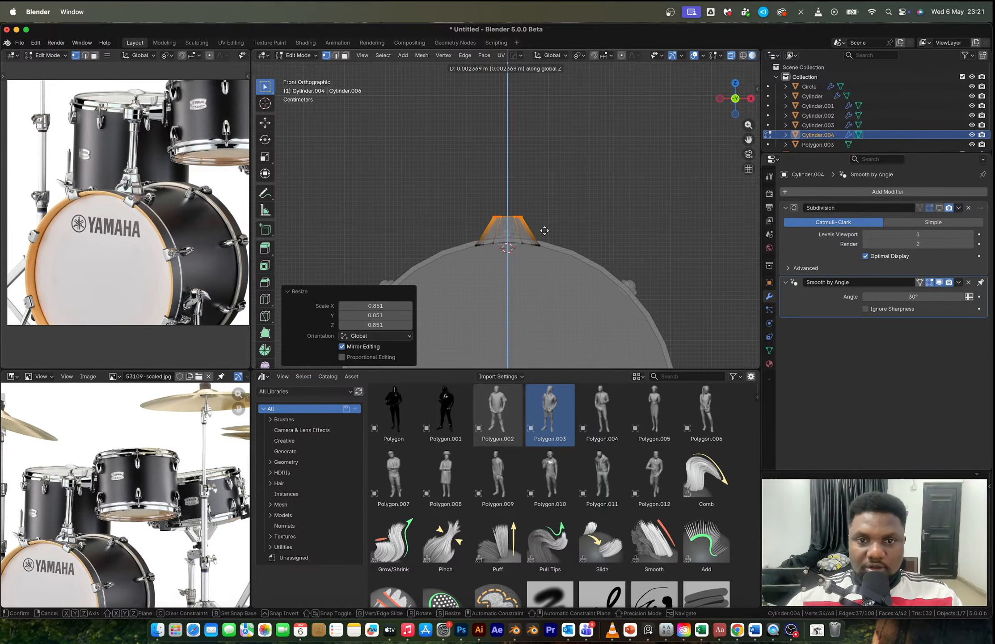
{"action": "left_click", "coordinate": [541, 244]}
Step: In left view, move the top vertices on the block's positive-Y side a few millimetres outward along Y
{"action": "middle_click_drag", "start_coordinate": [541, 244], "coordinate": [597, 223]}
{"action": "scroll", "coordinate": [517, 235], "scroll_direction": "up", "scroll_amount": 4}
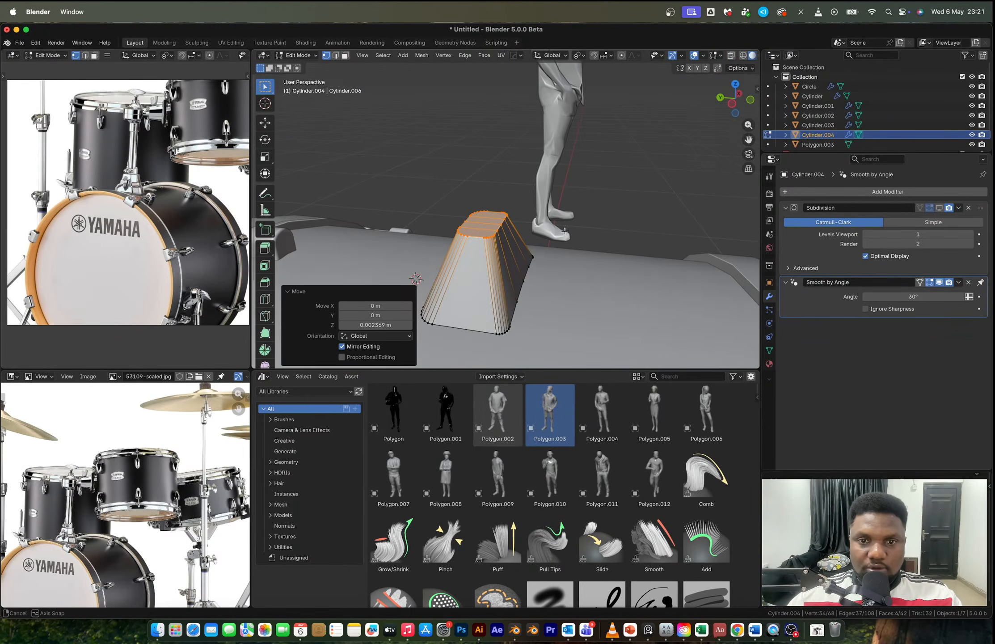
{"action": "left_click", "coordinate": [734, 107]}
{"action": "scroll", "coordinate": [558, 201], "scroll_direction": "up", "scroll_amount": 3}
{"action": "key", "text": "alt+z"}
{"action": "left_click_drag", "start_coordinate": [398, 222], "coordinate": [465, 268]}
{"action": "key", "text": "g"}
{"action": "key", "text": "y"}
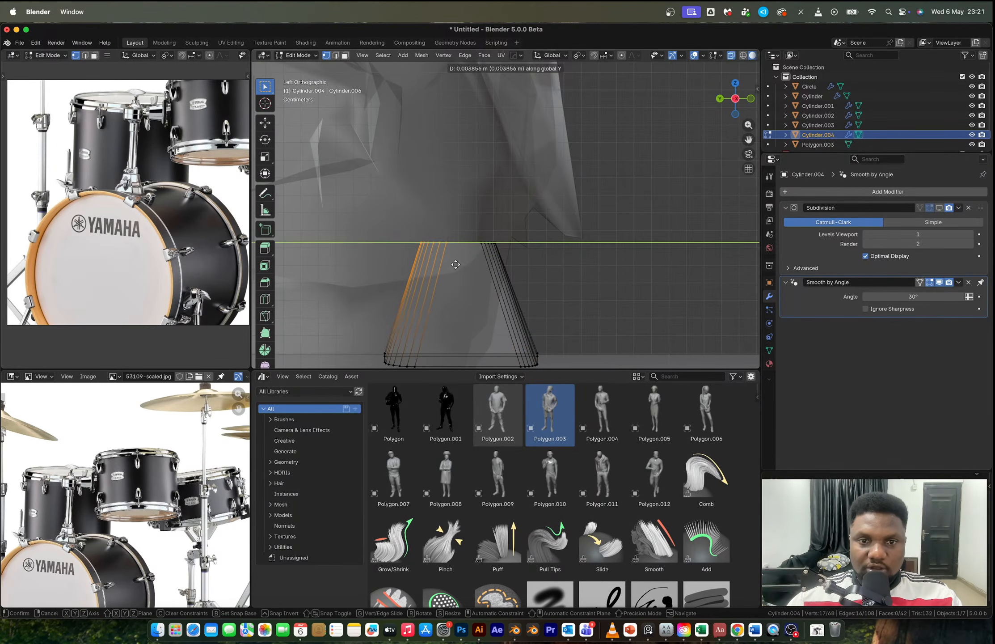
{"action": "left_click", "coordinate": [451, 264]}
Step: Move the top vertices on the block's negative-Y side about 0.0036 m outward along Y and return to Object Mode
{"action": "left_click_drag", "start_coordinate": [468, 215], "coordinate": [531, 260]}
{"action": "key", "text": "g"}
{"action": "key", "text": "y"}
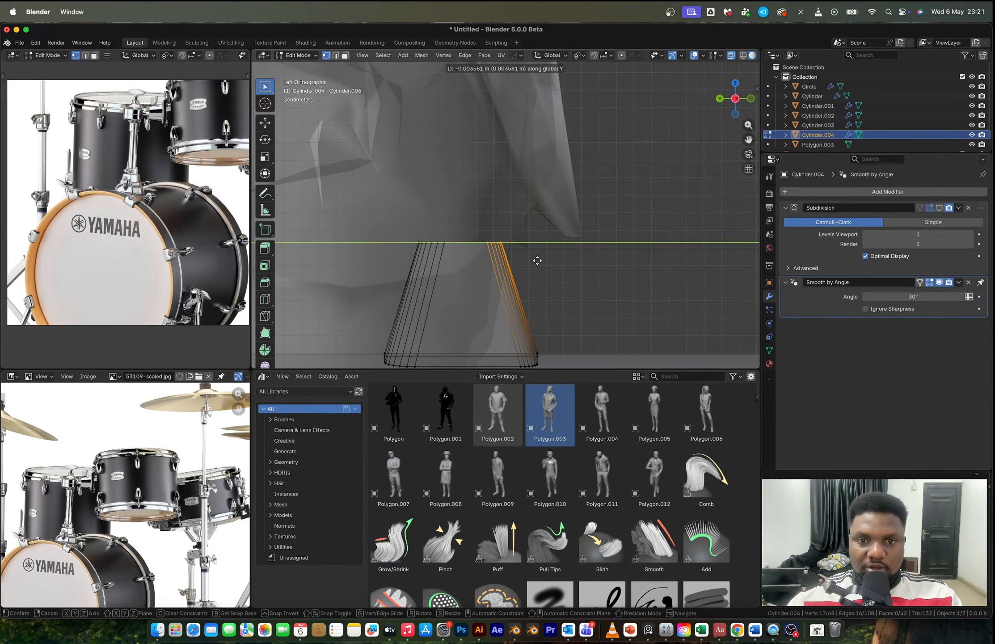
{"action": "left_click", "coordinate": [536, 260]}
{"action": "middle_click_drag", "start_coordinate": [535, 259], "coordinate": [493, 267]}
{"action": "key", "text": "Tab"}
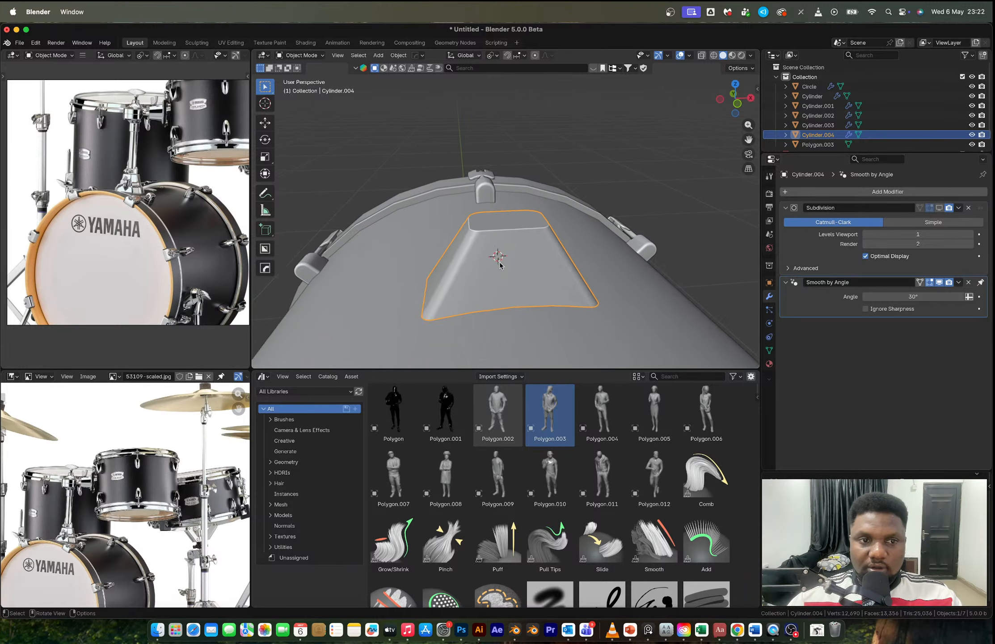
Step: Try to bevel the two edge loops on either side of the block's centre loop by 0.00116 m with one segment
{"action": "scroll", "coordinate": [102, 192], "scroll_direction": "up", "scroll_amount": 7}
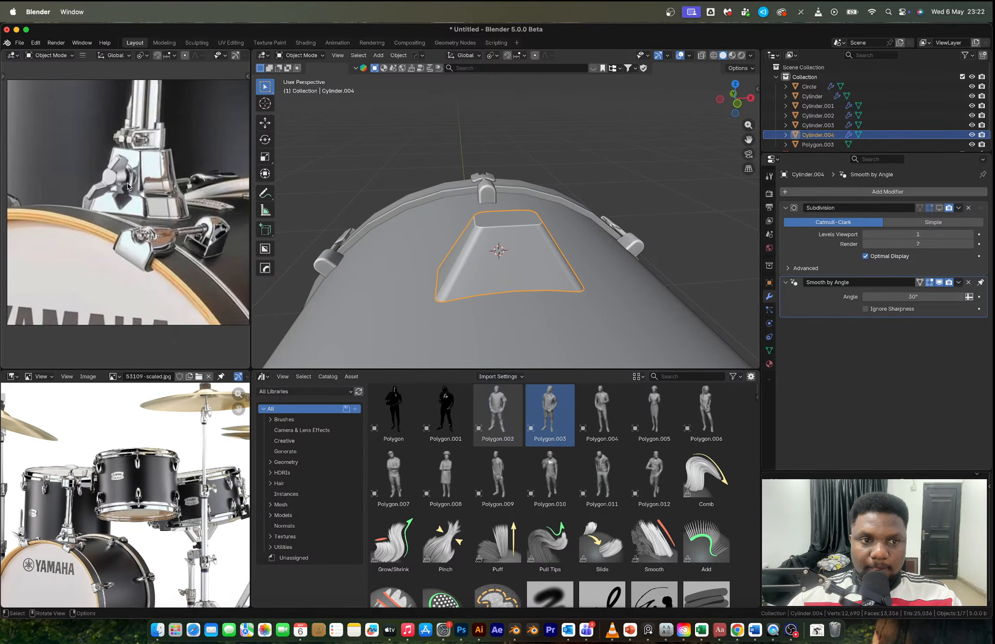
{"action": "key", "text": "Tab"}
{"action": "key", "text": "2"}
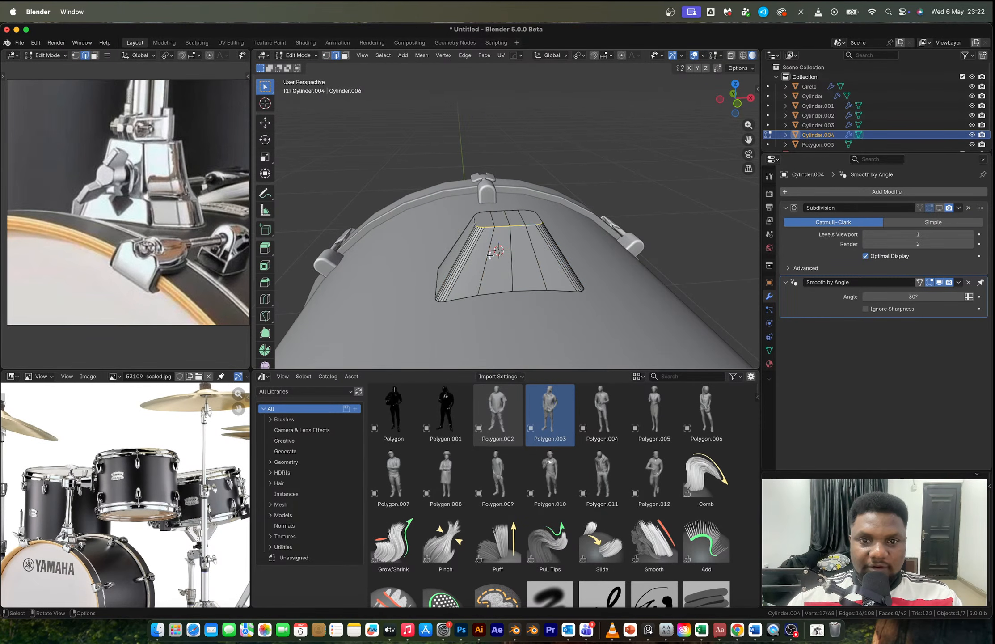
{"action": "left_click", "coordinate": [519, 251], "text": "alt"}
{"action": "left_click", "coordinate": [534, 253], "text": "alt+shift"}
{"action": "key", "text": "ctrl+b"}
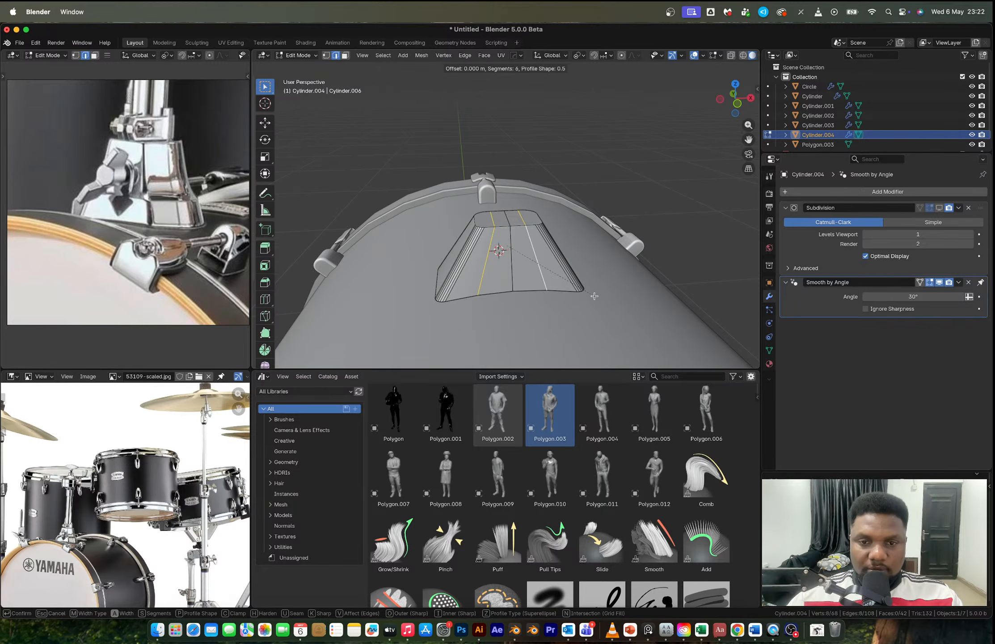
{"action": "scroll", "coordinate": [601, 299], "scroll_direction": "down", "scroll_amount": 4}
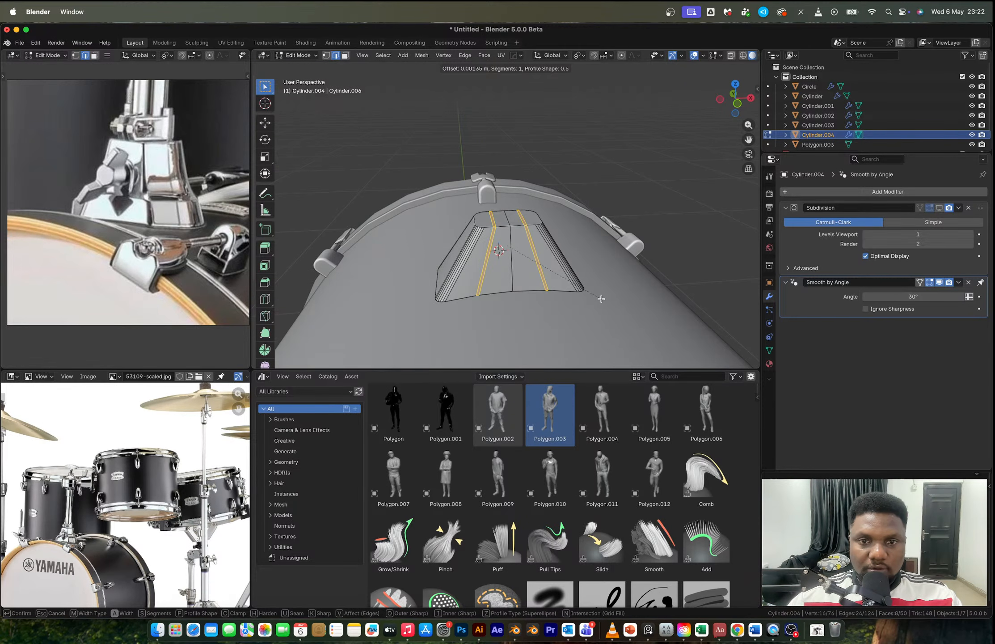
{"action": "left_click", "coordinate": [601, 298]}
Step: Try to extrude the two narrow bevelled strips about 0.0035 m inward along their normals as grooves
{"action": "scroll", "coordinate": [536, 210], "scroll_direction": "up", "scroll_amount": 4}
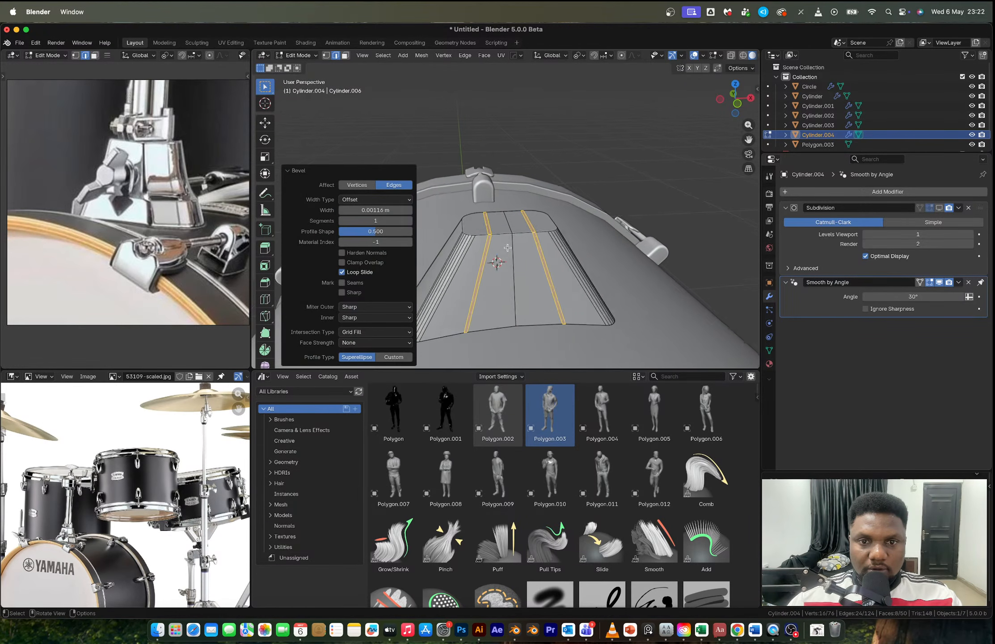
{"action": "scroll", "coordinate": [535, 209], "scroll_direction": "up", "scroll_amount": 2}
{"action": "key", "text": "alt+e"}
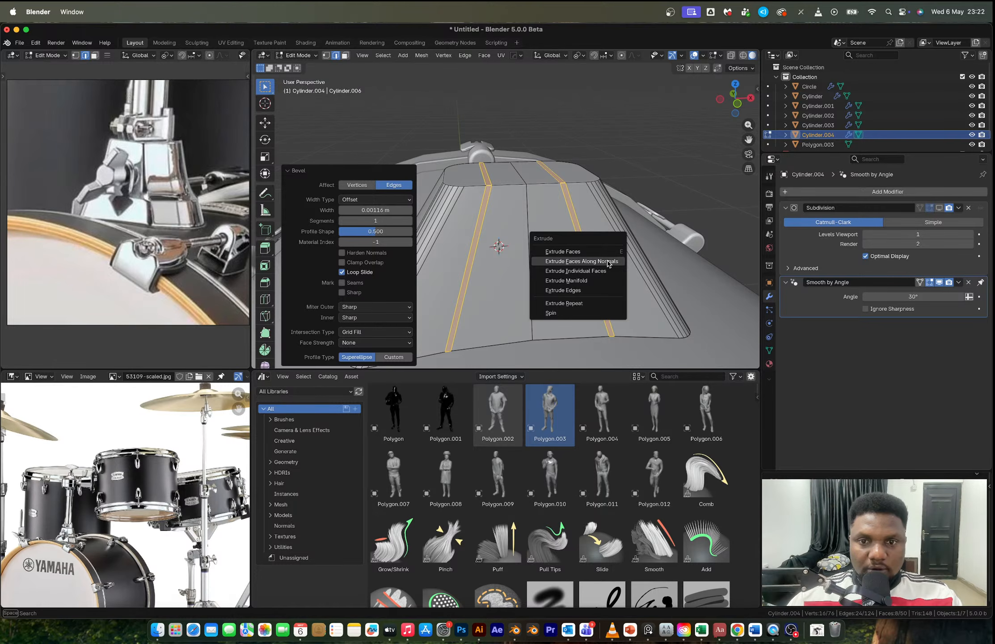
{"action": "left_click", "coordinate": [609, 261]}
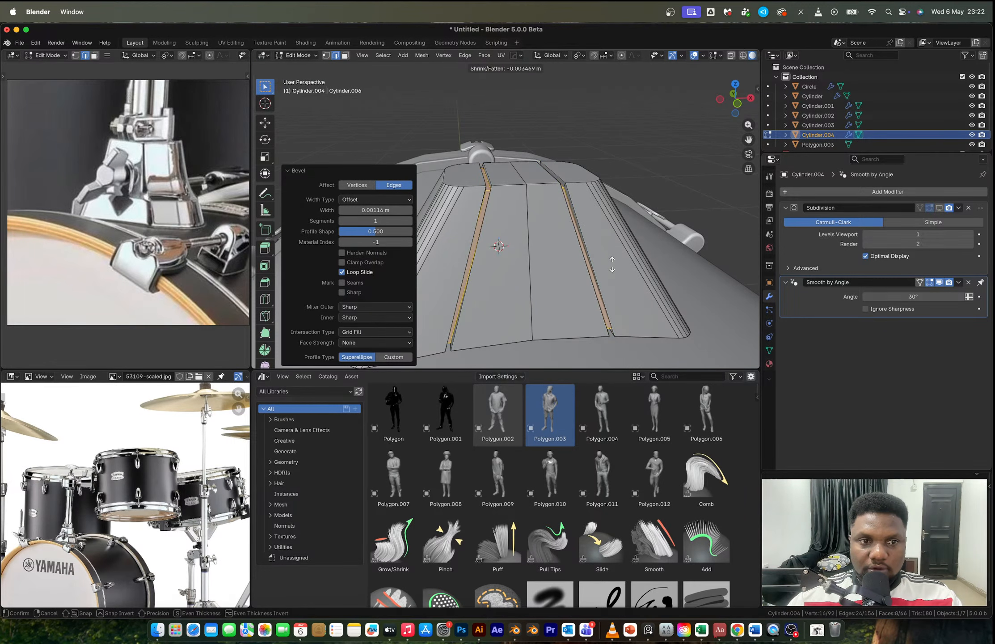
{"action": "left_click", "coordinate": [612, 263]}
Step: Select the two side faces between the grooves, and undo that selection, the groove extrusion and the loop bevel
{"action": "key", "text": "3"}
{"action": "left_click", "coordinate": [510, 250]}
{"action": "left_click", "coordinate": [555, 250], "text": "shift"}
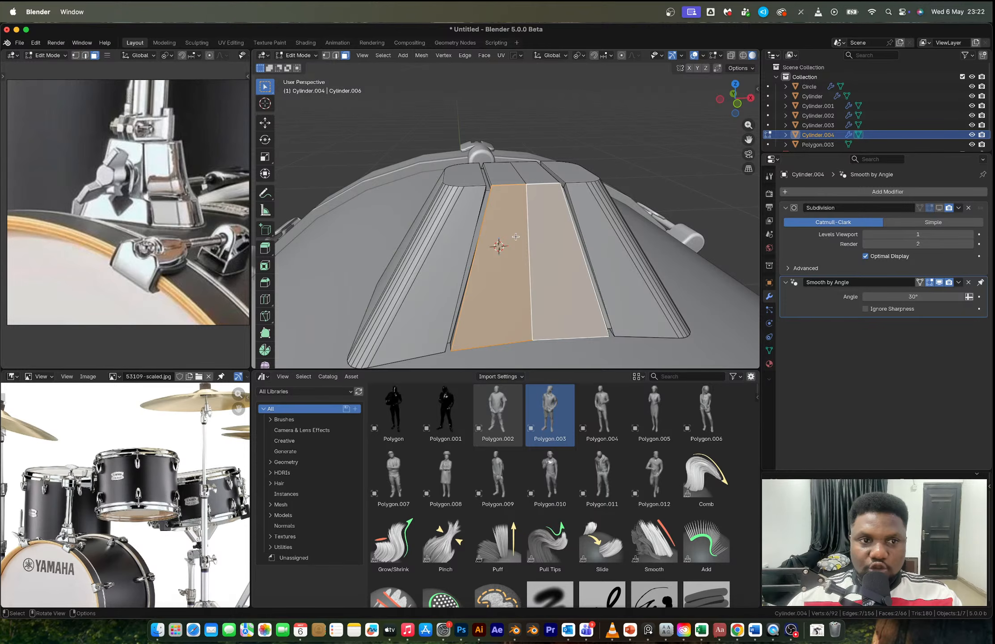
{"action": "middle_click_drag", "start_coordinate": [516, 237], "coordinate": [578, 244]}
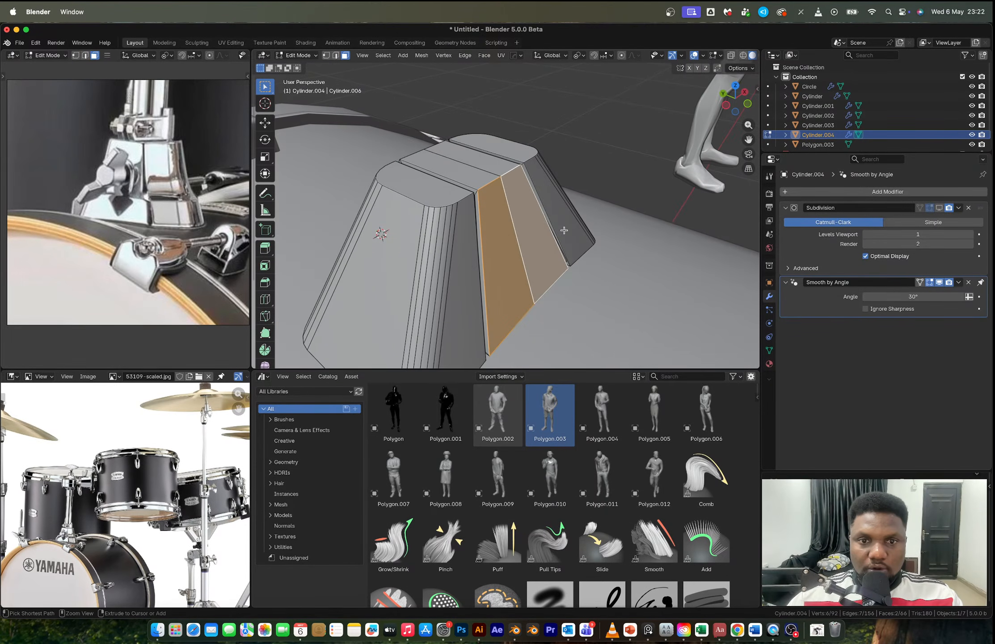
{"action": "key", "text": "ctrl+z"}
{"action": "key", "text": "ctrl+z"}
{"action": "key", "text": "ctrl+z"}
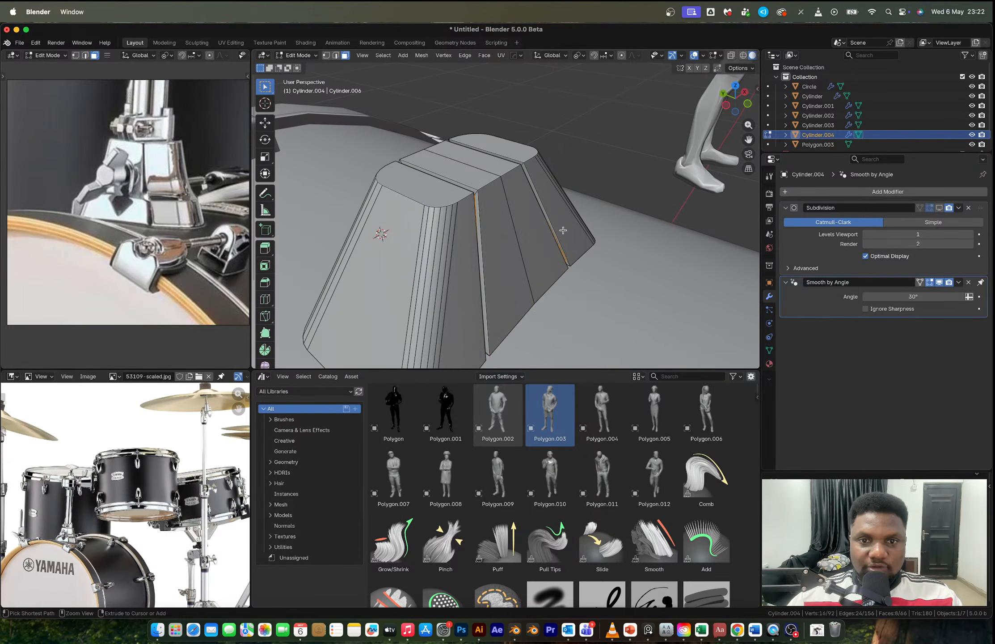
Step: Add one centred horizontal loop cut around the tapered block
{"action": "key", "text": "ctrl+r"}
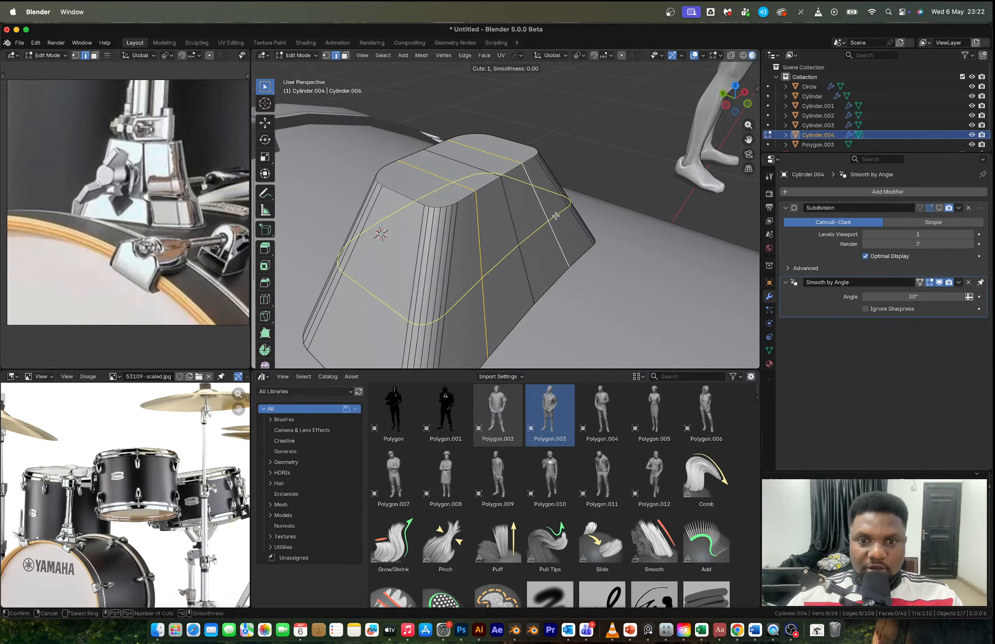
{"action": "left_click", "coordinate": [541, 256]}
{"action": "right_click", "coordinate": [541, 256]}
{"action": "middle_click_drag", "start_coordinate": [495, 285], "coordinate": [494, 210]}
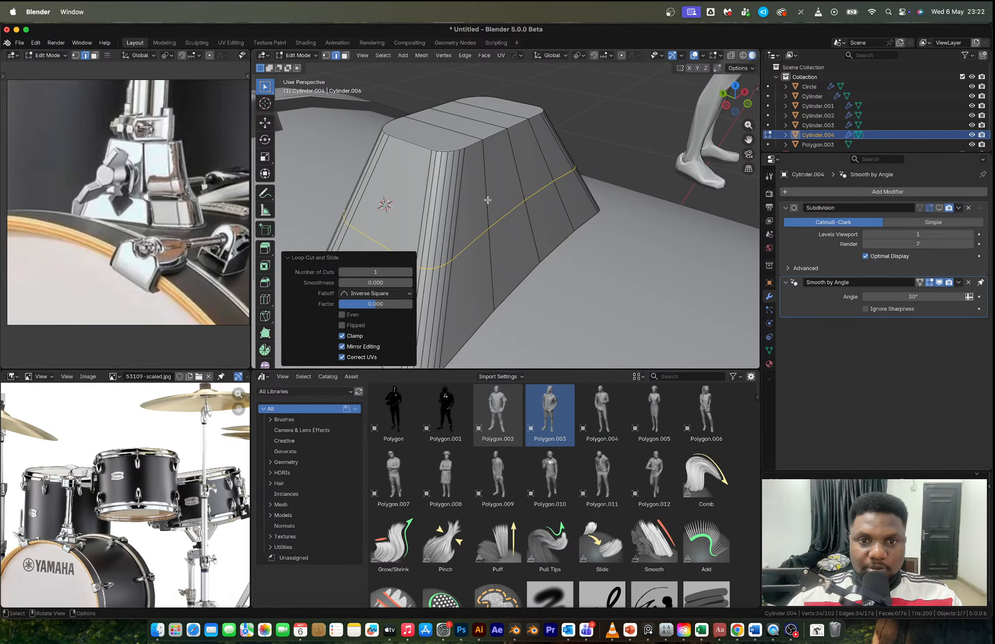
Step: Select the full ring of side faces above the horizontal loop together with all the block's top faces
{"action": "key", "text": "3"}
{"action": "left_click", "coordinate": [488, 200], "text": "alt"}
{"action": "left_click", "coordinate": [447, 137], "text": "shift"}
{"action": "left_click", "coordinate": [470, 126], "text": "shift"}
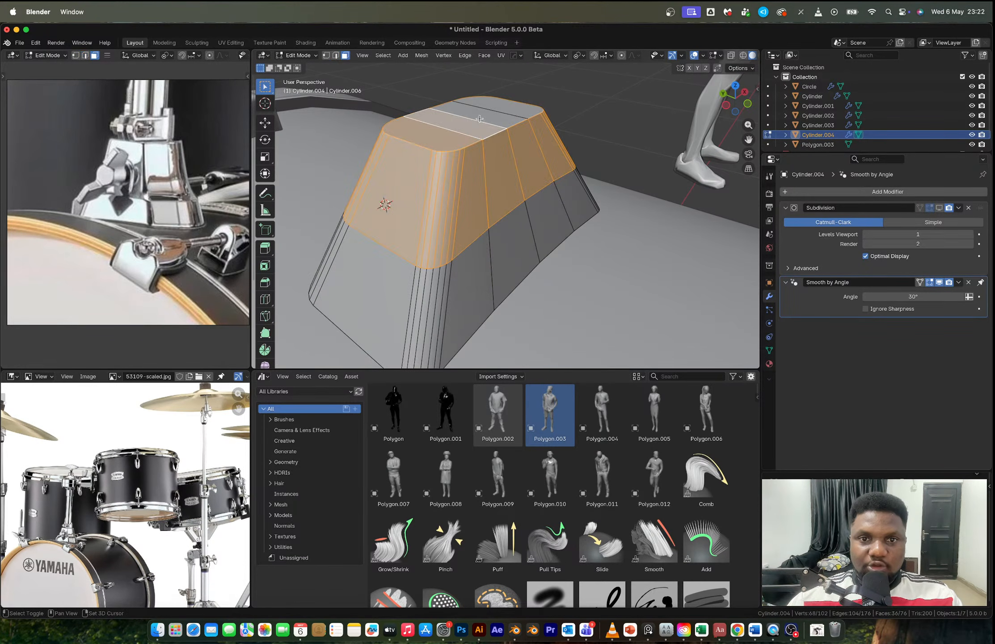
{"action": "left_click", "coordinate": [485, 115], "text": "shift"}
{"action": "left_click", "coordinate": [501, 110], "text": "shift"}
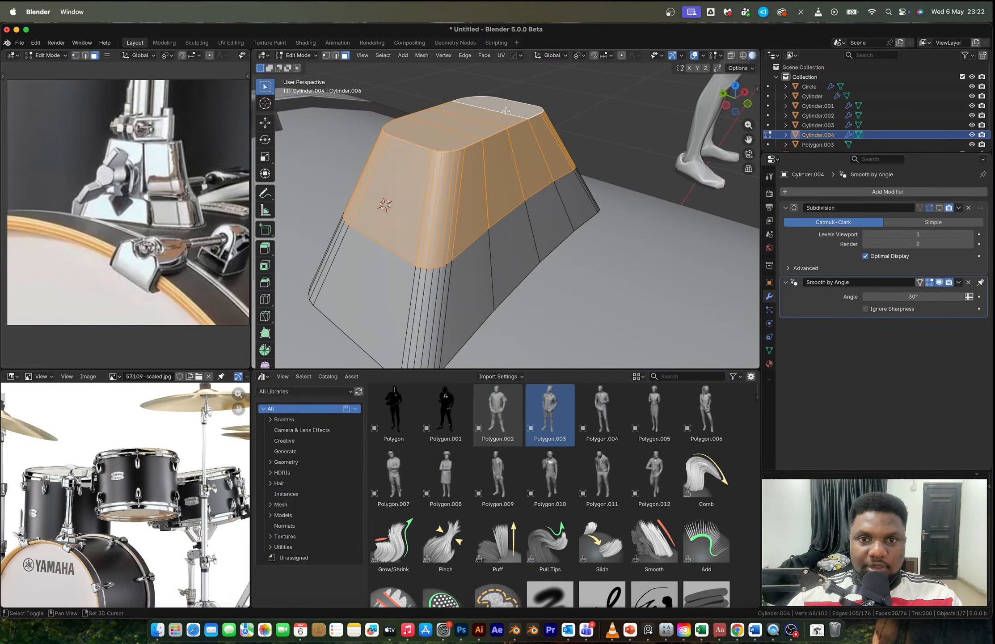
Step: Try to adjust the selected upper faces with the Shrink/Fatten tool and undo the change
{"action": "right_click", "coordinate": [558, 248]}
{"action": "scroll", "coordinate": [264, 327], "scroll_direction": "down", "scroll_amount": 2}
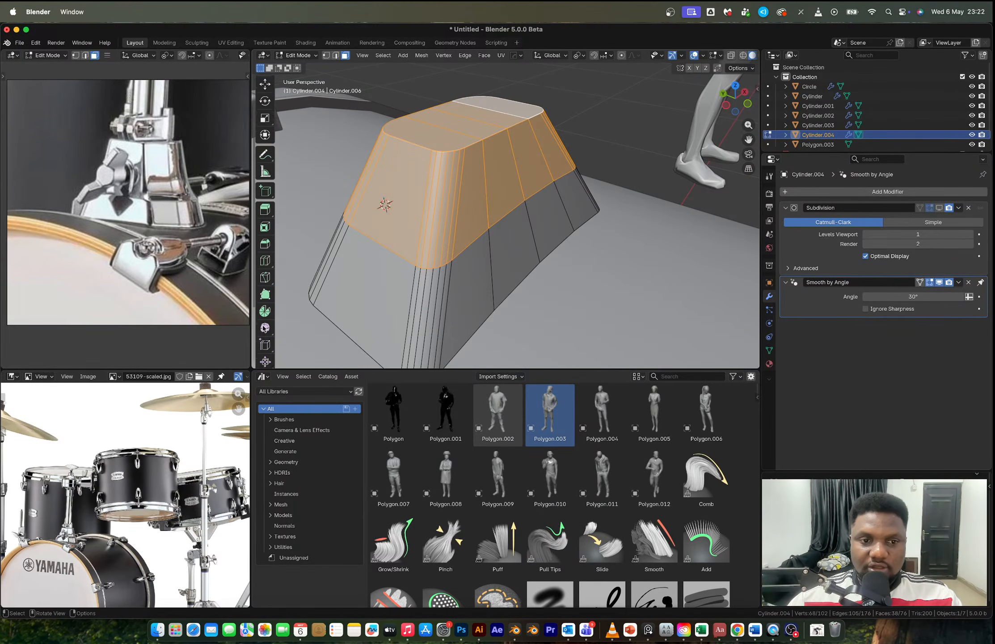
{"action": "scroll", "coordinate": [264, 328], "scroll_direction": "down", "scroll_amount": 2}
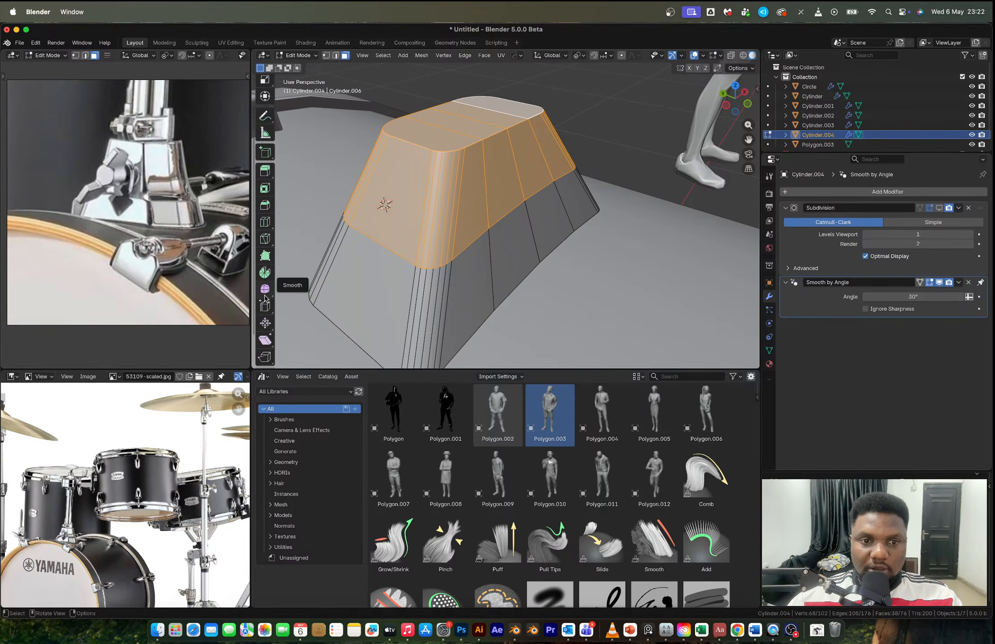
{"action": "left_click", "coordinate": [265, 323]}
{"action": "left_click_drag", "start_coordinate": [468, 110], "coordinate": [468, 116]}
{"action": "key", "text": "super+z"}
Step: Extrude the selected upper faces about 0.00636 m inward along their normals to form a stepped ledge
{"action": "key", "text": "alt+e"}
{"action": "left_click", "coordinate": [592, 215]}
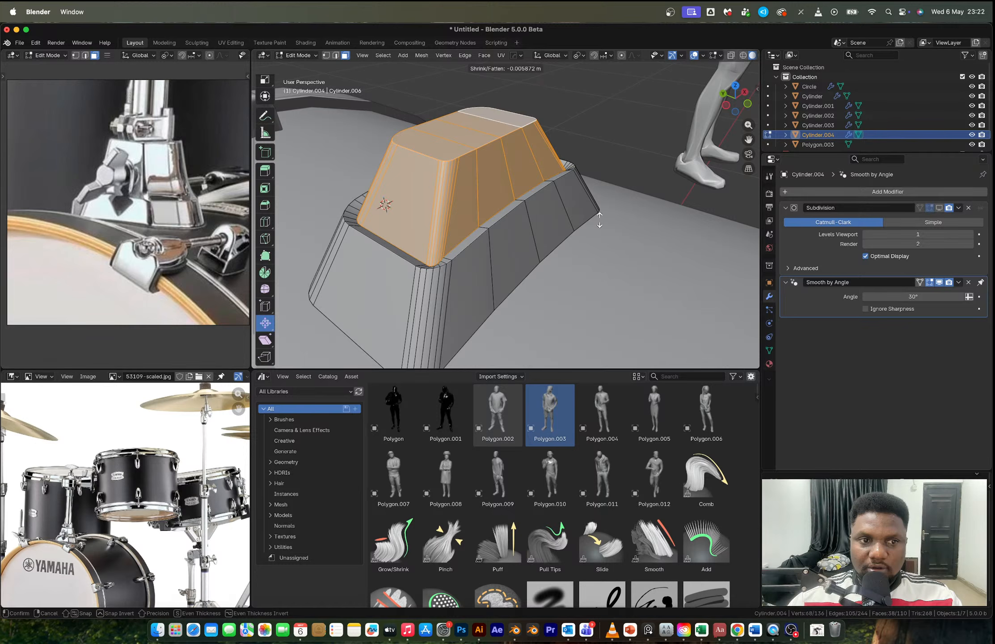
{"action": "left_click", "coordinate": [600, 219]}
Step: Flatten the ledge's vertices by scaling them to 0 along Z in front view and return to Object Mode
{"action": "left_click", "coordinate": [748, 104]}
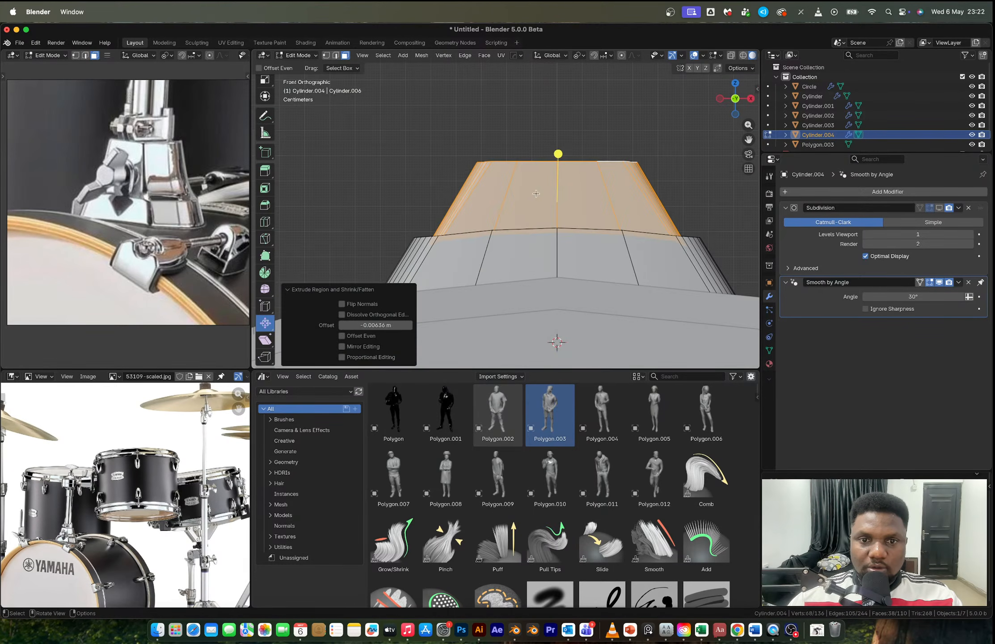
{"action": "key", "text": "1"}
{"action": "key", "text": "alt+z"}
{"action": "left_click_drag", "start_coordinate": [379, 219], "coordinate": [736, 251]}
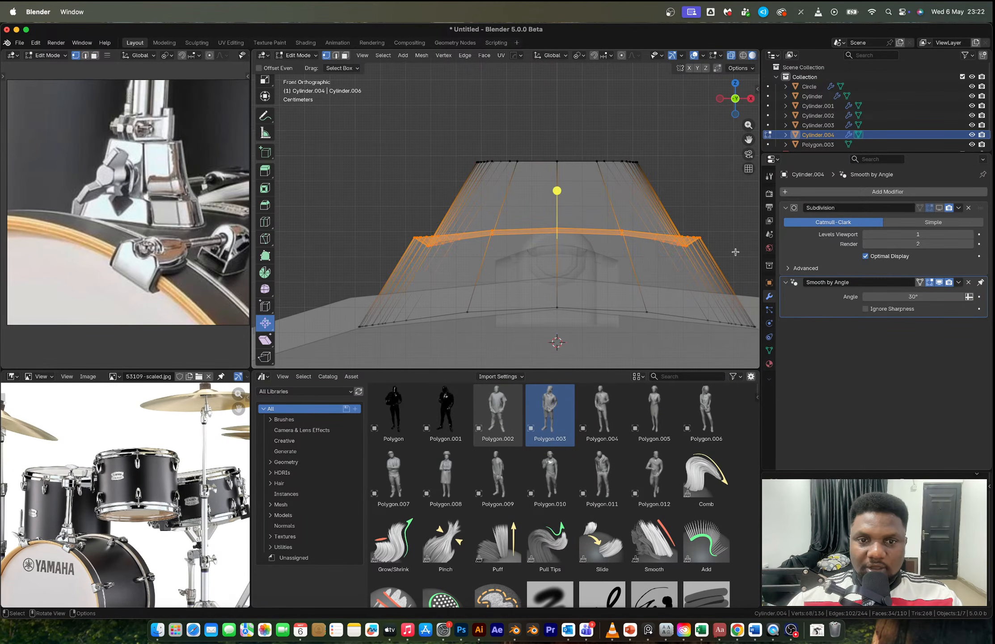
{"action": "key", "text": "s"}
{"action": "key", "text": "z"}
{"action": "key", "text": "0"}
{"action": "key", "text": "Return"}
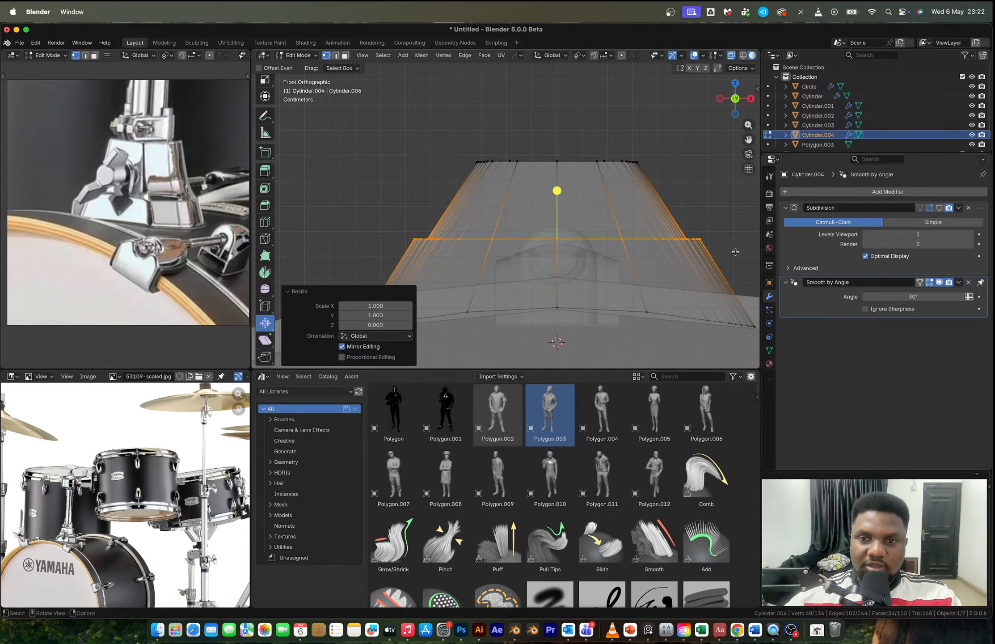
{"action": "key", "text": "Tab"}
{"action": "key", "text": "alt+z"}
Step: Return to Edit Mode and select the two middle faces below the ledge on the block's negative-Y side
{"action": "middle_click_drag", "start_coordinate": [550, 251], "coordinate": [644, 263]}
{"action": "left_click", "coordinate": [467, 143]}
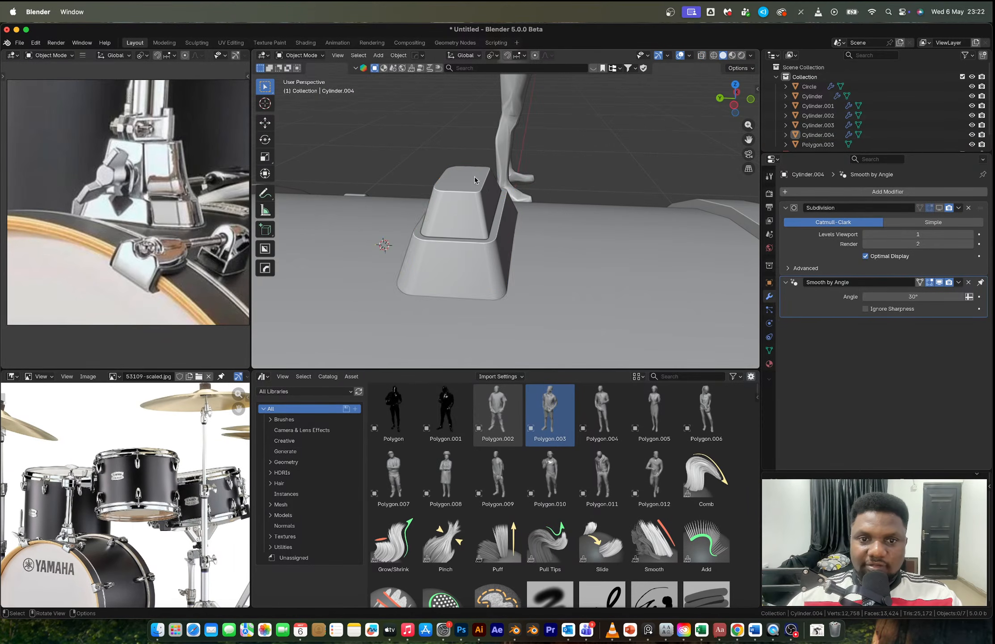
{"action": "middle_click_drag", "start_coordinate": [475, 176], "coordinate": [429, 196]}
{"action": "scroll", "coordinate": [470, 203], "scroll_direction": "up", "scroll_amount": 3}
{"action": "key", "text": "Tab"}
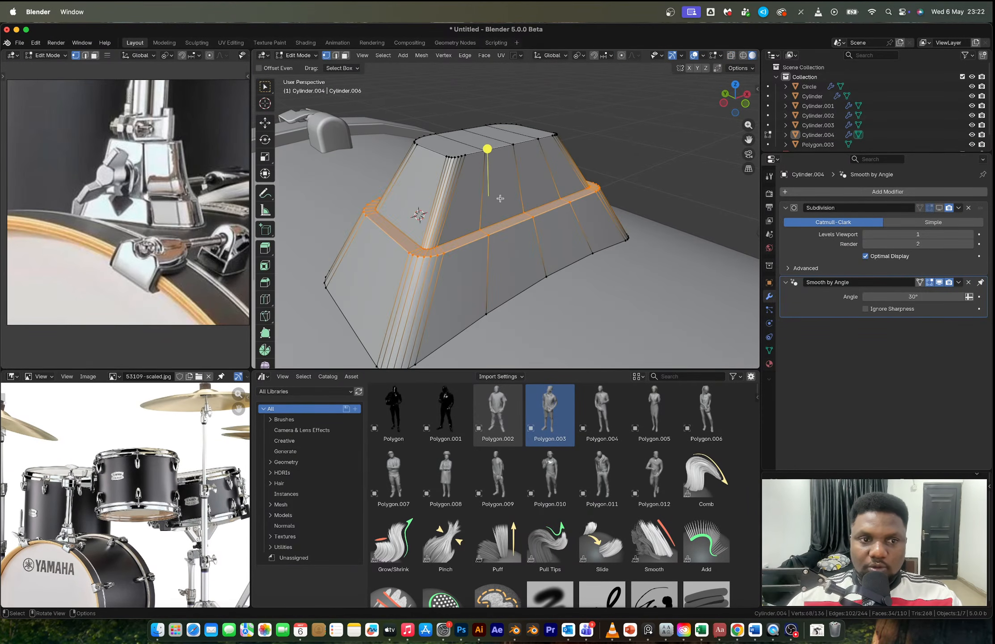
{"action": "key", "text": "3"}
{"action": "left_click", "coordinate": [507, 260]}
{"action": "left_click", "coordinate": [546, 231], "text": "shift"}
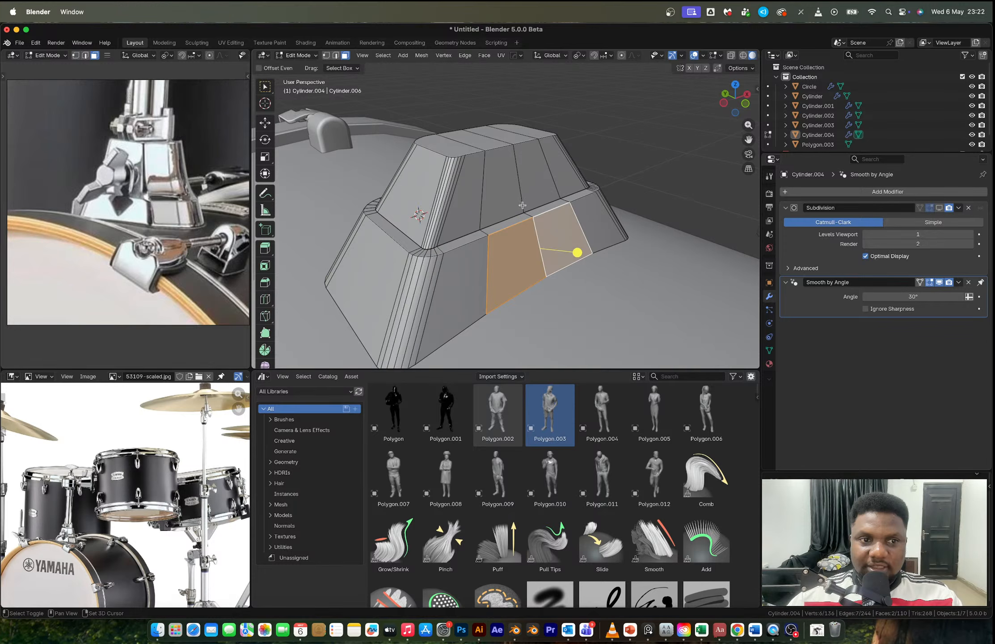
Step: Bevel the two edge loops on either side of the block's centre loop by 0.000956 m with one segment
{"action": "key", "text": "2"}
{"action": "left_click", "coordinate": [483, 199], "text": "alt"}
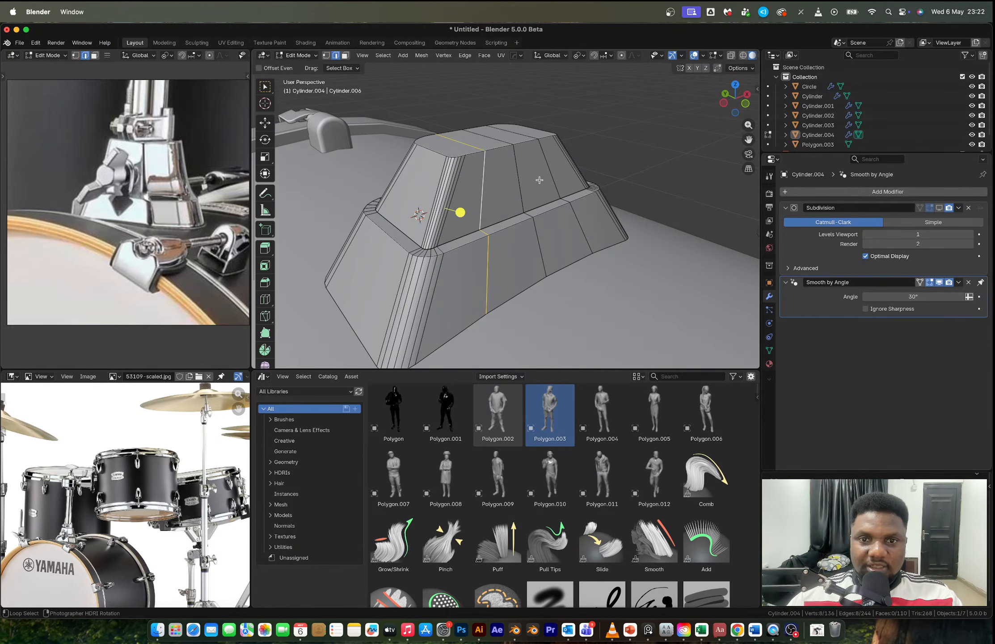
{"action": "left_click", "coordinate": [548, 175], "text": "alt+shift"}
{"action": "key", "text": "alt+e"}
{"action": "key", "text": "Escape"}
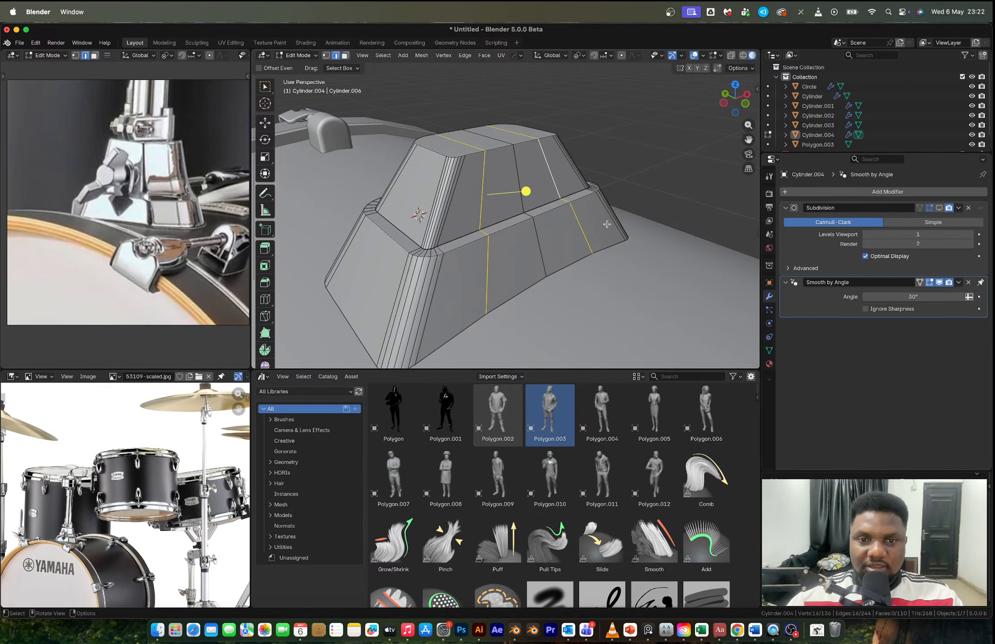
{"action": "key", "text": "ctrl+b"}
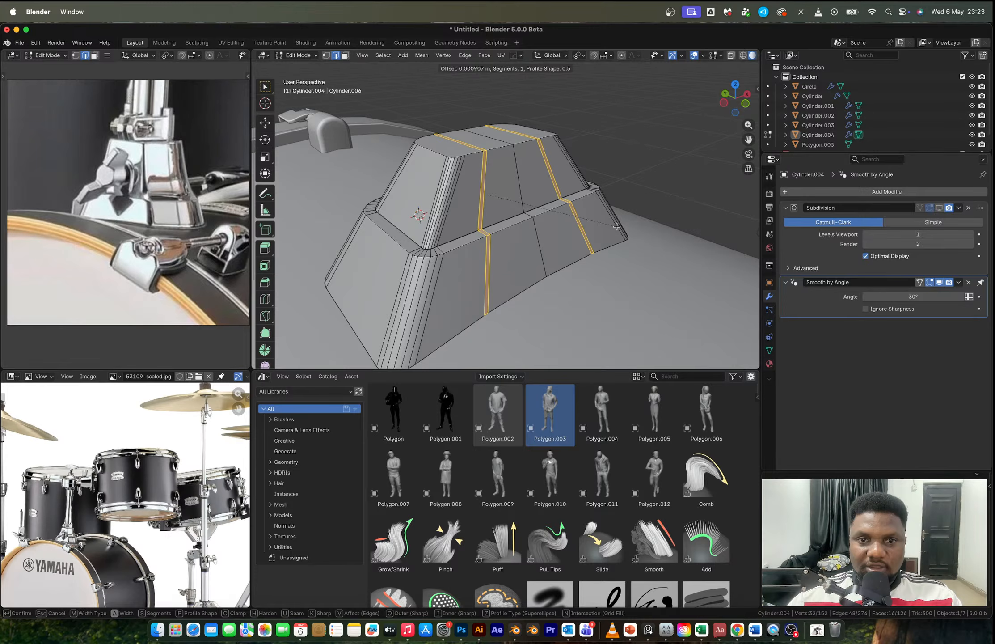
{"action": "left_click", "coordinate": [617, 227]}
Step: Extrude the two narrow bevelled strips 0.00401 m inward along their normals as grooves and return to Object Mode
{"action": "key", "text": "alt+e"}
{"action": "left_click", "coordinate": [618, 225]}
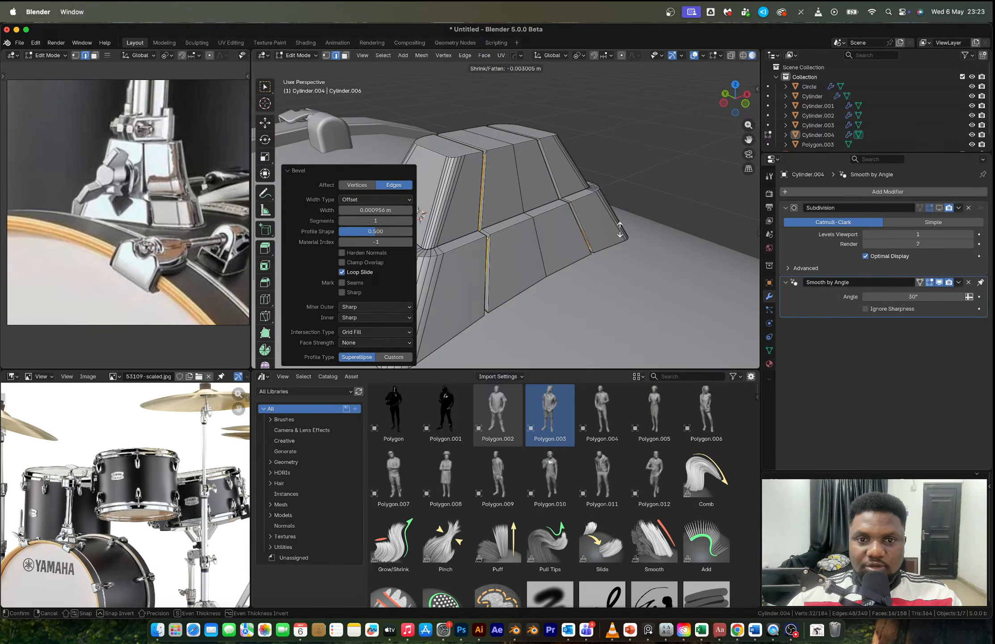
{"action": "left_click", "coordinate": [618, 231]}
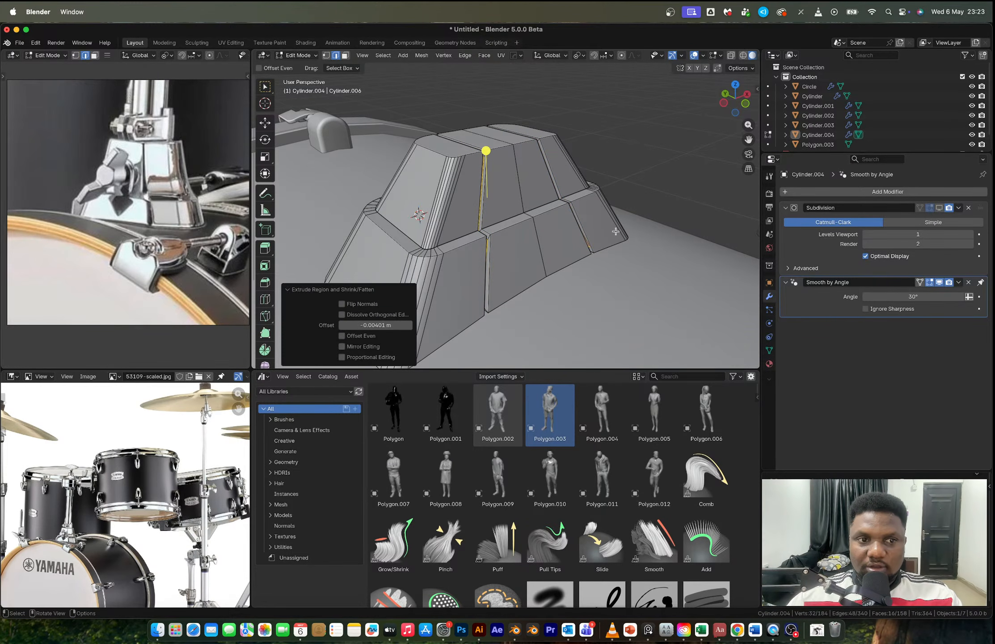
{"action": "key", "text": "3"}
{"action": "key", "text": "Tab"}
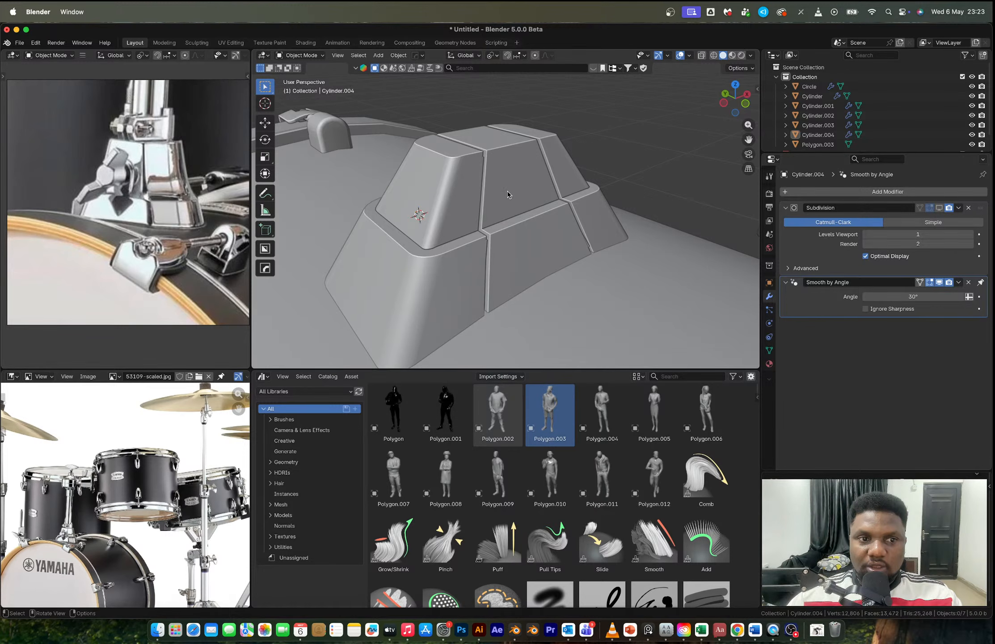
Step: Extrude the six side and ledge faces between the grooves on the negative-Y side about 0.0052 m outward along their normals
{"action": "key", "text": "Tab"}
{"action": "left_click", "coordinate": [508, 243], "text": "shift"}
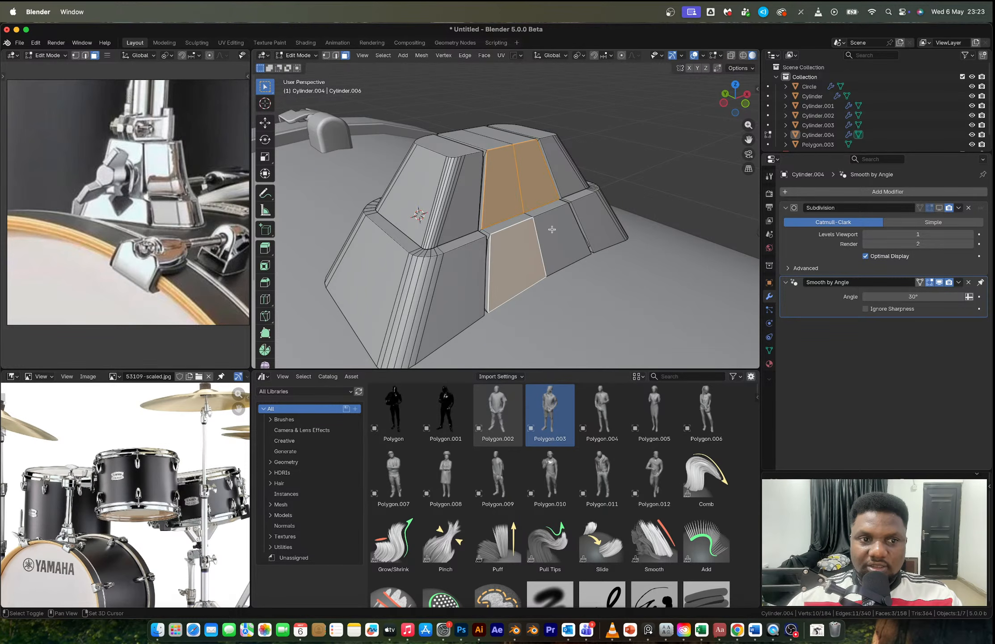
{"action": "left_click", "coordinate": [553, 229], "text": "shift"}
{"action": "left_click", "coordinate": [514, 220], "text": "shift"}
{"action": "left_click", "coordinate": [529, 212], "text": "shift"}
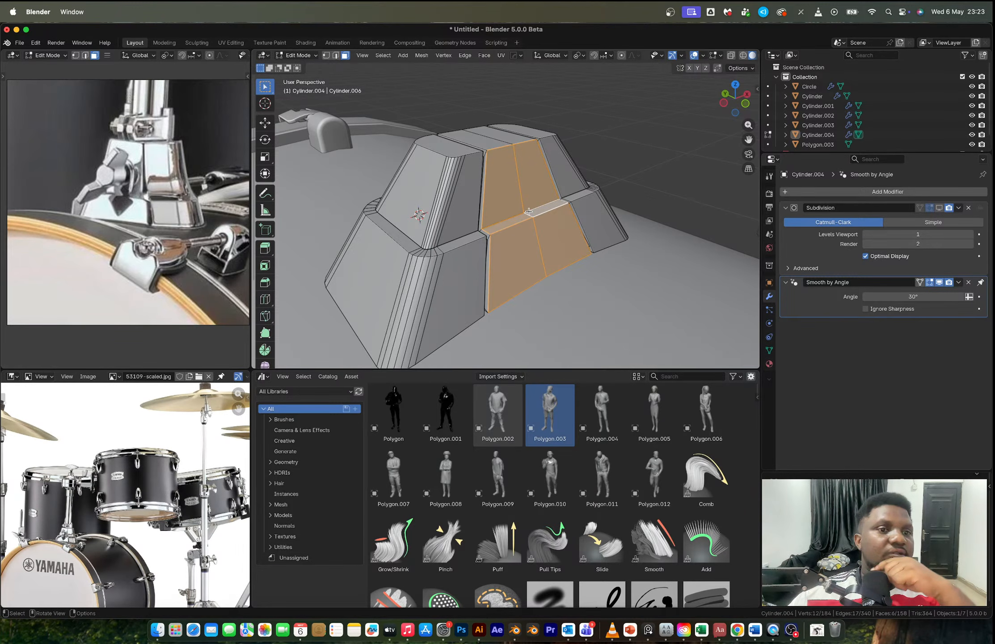
{"action": "middle_click_drag", "start_coordinate": [529, 211], "coordinate": [519, 221]}
{"action": "key", "text": "alt+e"}
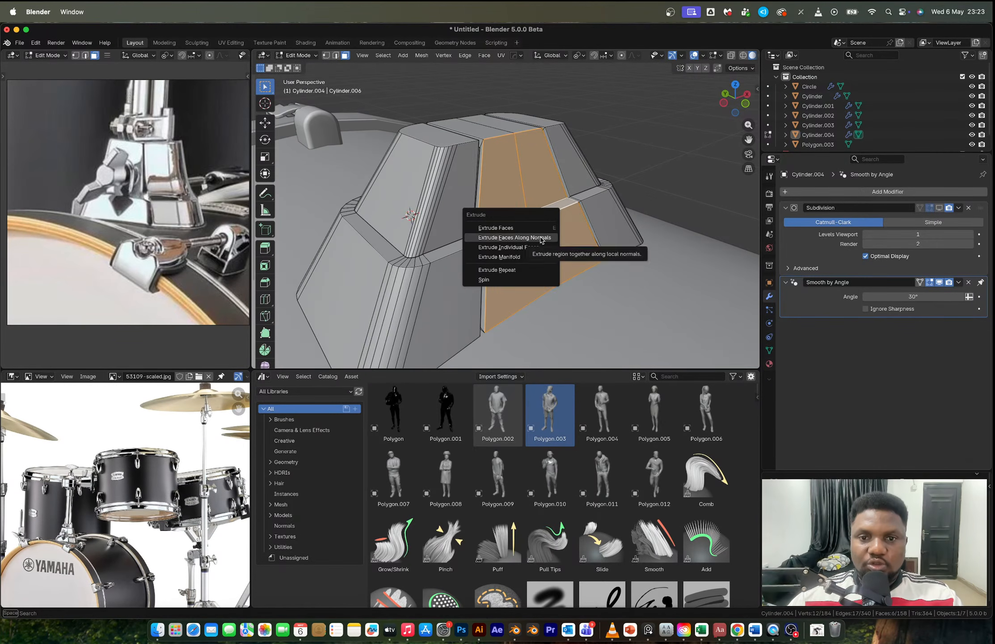
{"action": "left_click", "coordinate": [540, 238]}
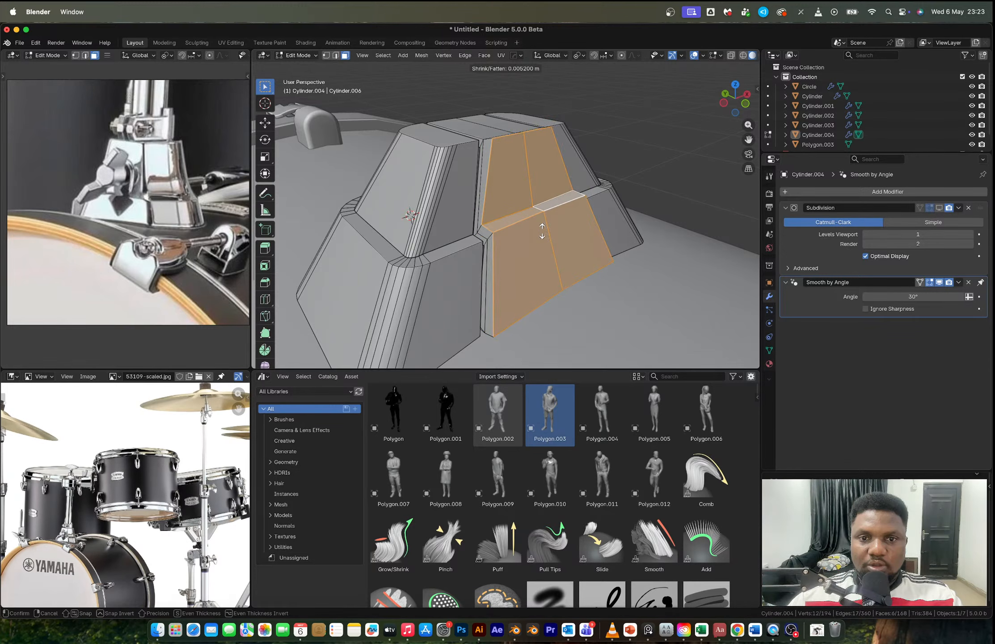
{"action": "left_click", "coordinate": [542, 231]}
{"action": "middle_click_drag", "start_coordinate": [542, 231], "coordinate": [383, 223]}
{"action": "middle_click_drag", "start_coordinate": [530, 245], "coordinate": [504, 176]}
{"action": "key", "text": "Tab"}
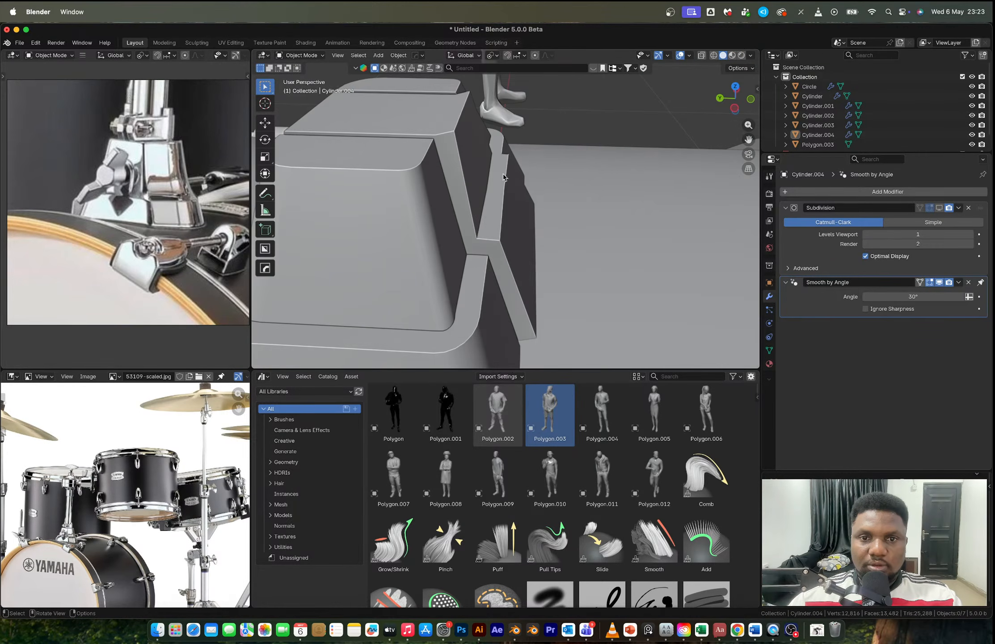
Step: Level the raised panel's top edges with the block's top by scaling them to 0 along Z around the active element
{"action": "key", "text": "Tab"}
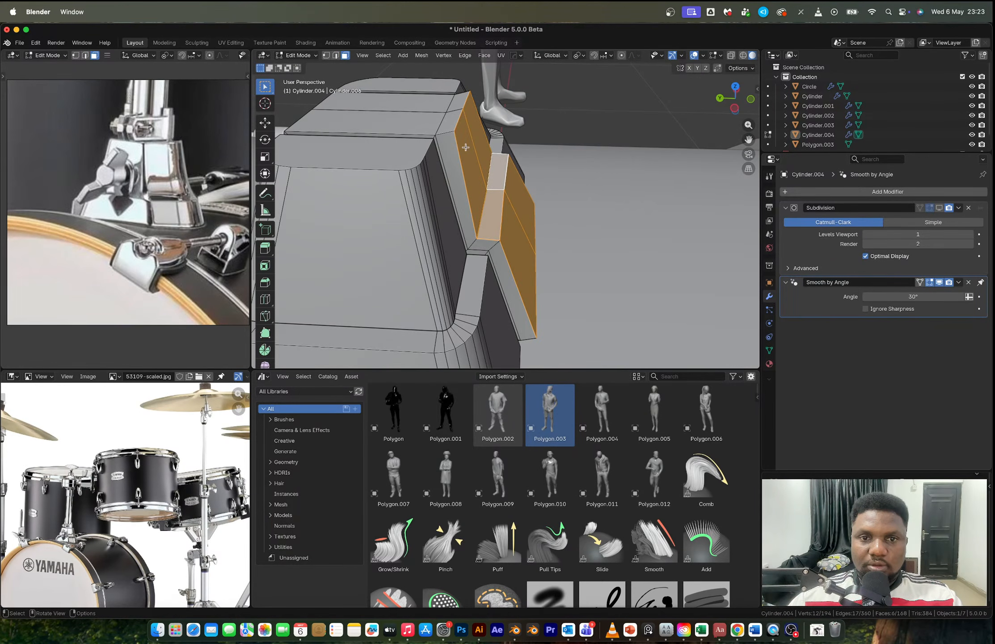
{"action": "key", "text": "2"}
{"action": "left_click", "coordinate": [443, 103]}
{"action": "key", "text": "period"}
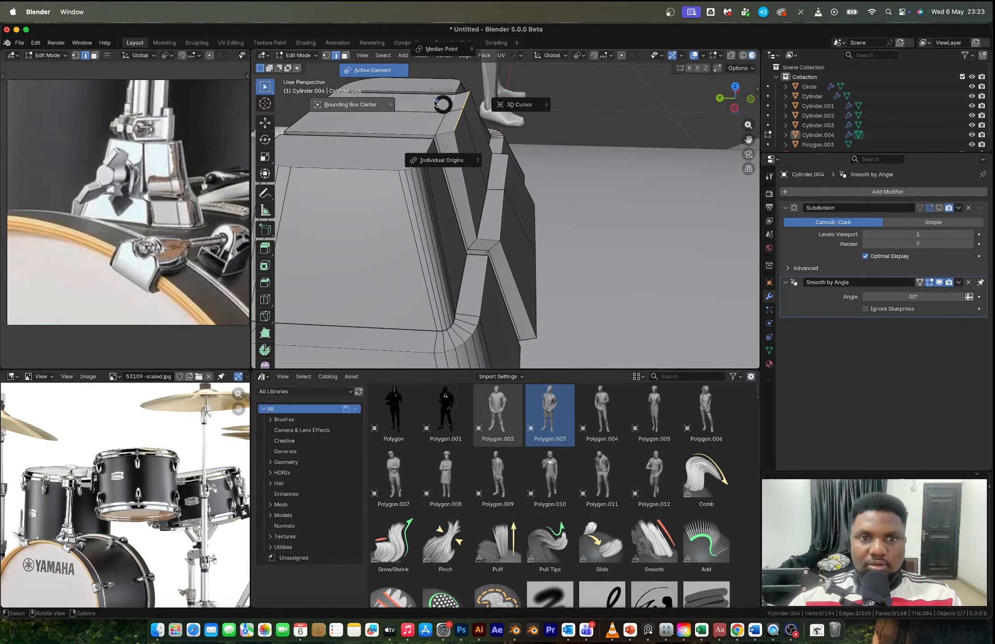
{"action": "left_click", "coordinate": [434, 103]}
{"action": "key", "text": "s"}
{"action": "key", "text": "z"}
{"action": "key", "text": "0"}
{"action": "key", "text": "Return"}
Step: Move the raised panel's two bottom edges down along Z to the drum shell and return to Object Mode
{"action": "mouse_move", "coordinate": [511, 216]}
{"action": "middle_mouse_down"}
{"action": "mouse_move", "coordinate": [494, 168]}
{"action": "mouse_move", "coordinate": [457, 220]}
{"action": "mouse_move", "coordinate": [506, 220]}
{"action": "mouse_move", "coordinate": [507, 233]}
{"action": "middle_mouse_up"}
{"action": "left_click", "coordinate": [508, 253]}
{"action": "left_click", "coordinate": [533, 253], "text": "shift"}
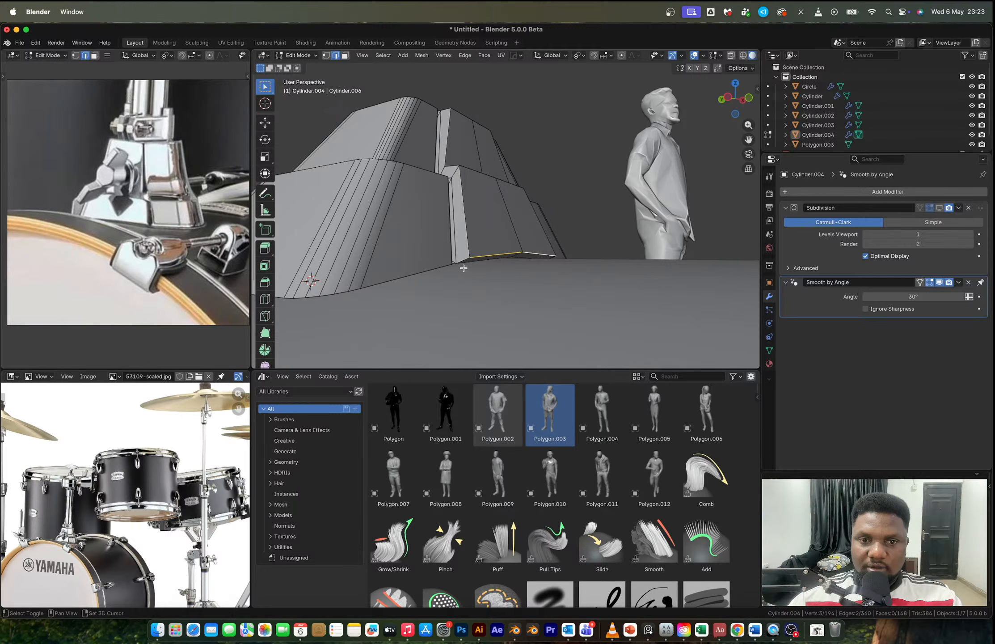
{"action": "key", "text": "g"}
{"action": "key", "text": "z"}
{"action": "left_click", "coordinate": [525, 270]}
{"action": "key", "text": "Tab"}
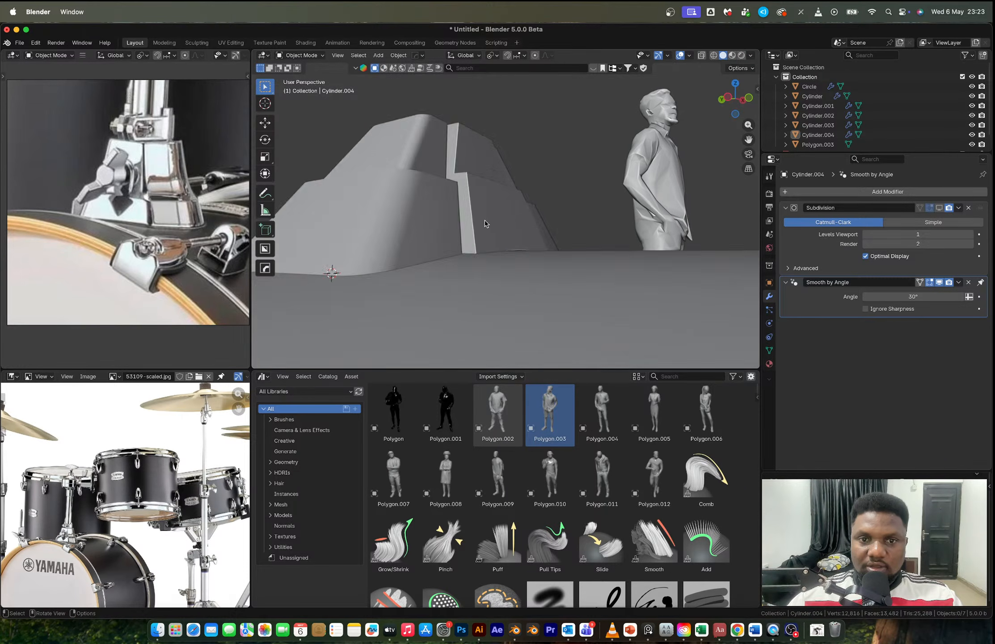
Step: Move the raised panel's two outer top edges slightly inward along Y and return to Object Mode
{"action": "scroll", "coordinate": [487, 222], "scroll_direction": "down", "scroll_amount": 4}
{"action": "middle_click_drag", "start_coordinate": [487, 223], "coordinate": [526, 251]}
{"action": "scroll", "coordinate": [492, 233], "scroll_direction": "up", "scroll_amount": 4}
{"action": "middle_click_drag", "start_coordinate": [438, 188], "coordinate": [482, 229], "text": "shift"}
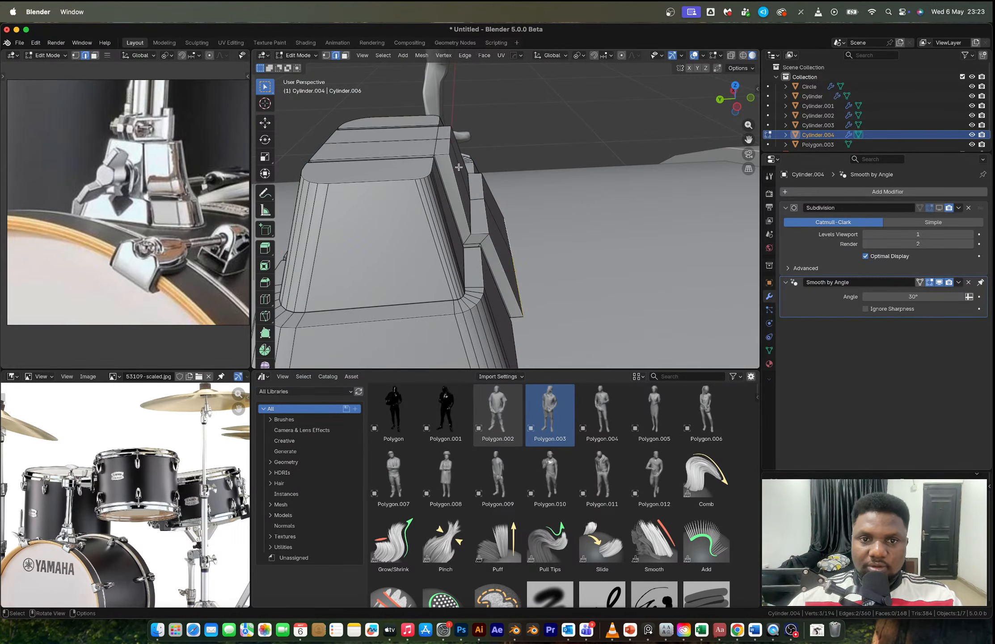
{"action": "key", "text": "Tab"}
{"action": "key", "text": "g"}
{"action": "key", "text": "y"}
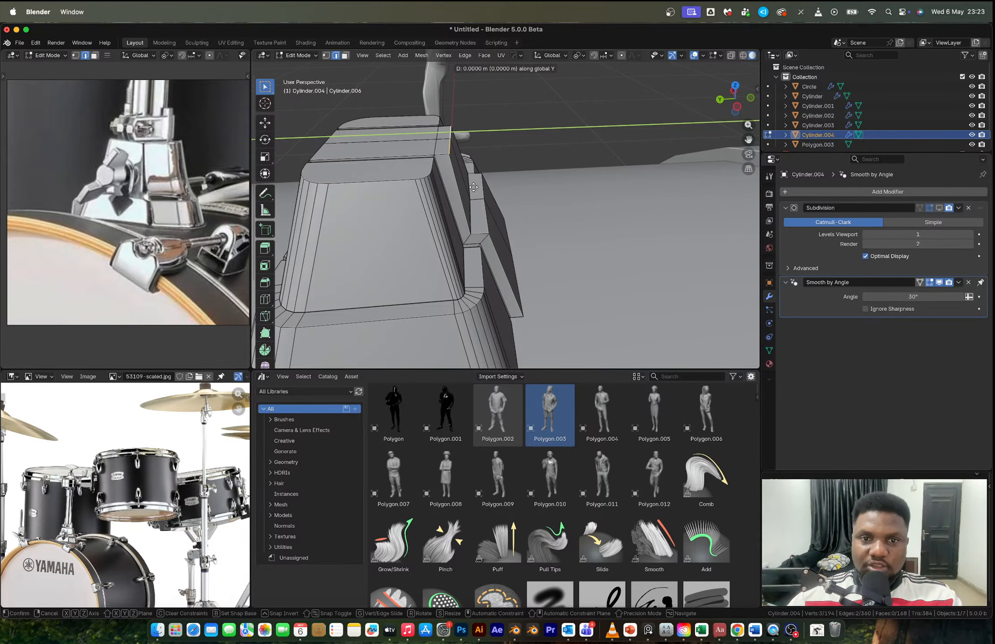
{"action": "left_click", "coordinate": [469, 187]}
{"action": "middle_click_drag", "start_coordinate": [469, 187], "coordinate": [481, 248]}
{"action": "scroll", "coordinate": [480, 178], "scroll_direction": "down", "scroll_amount": 4}
{"action": "key", "text": "Tab"}
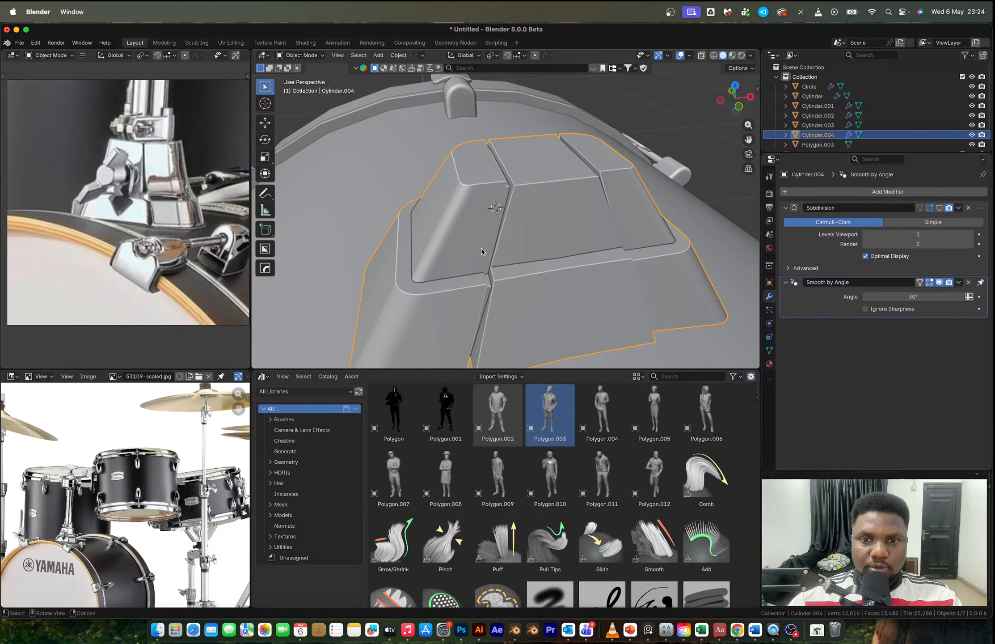
Step: Bevel the ledge's outer edge loop by about 0.00337 m with two segments and return to Object Mode
{"action": "key", "text": "Tab"}
{"action": "left_click", "coordinate": [533, 274], "text": "alt"}
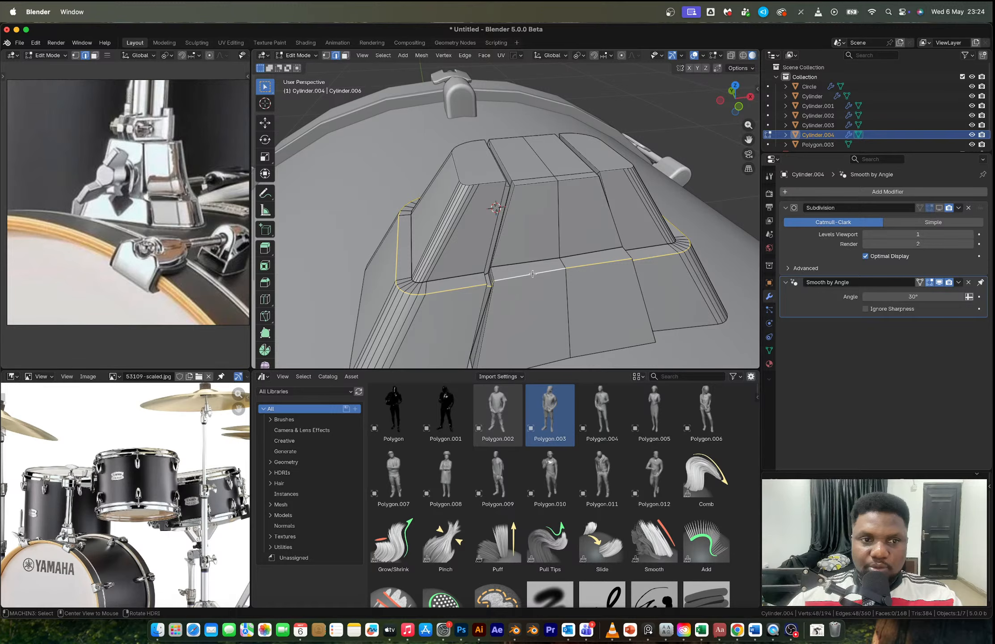
{"action": "key", "text": "ctrl+b"}
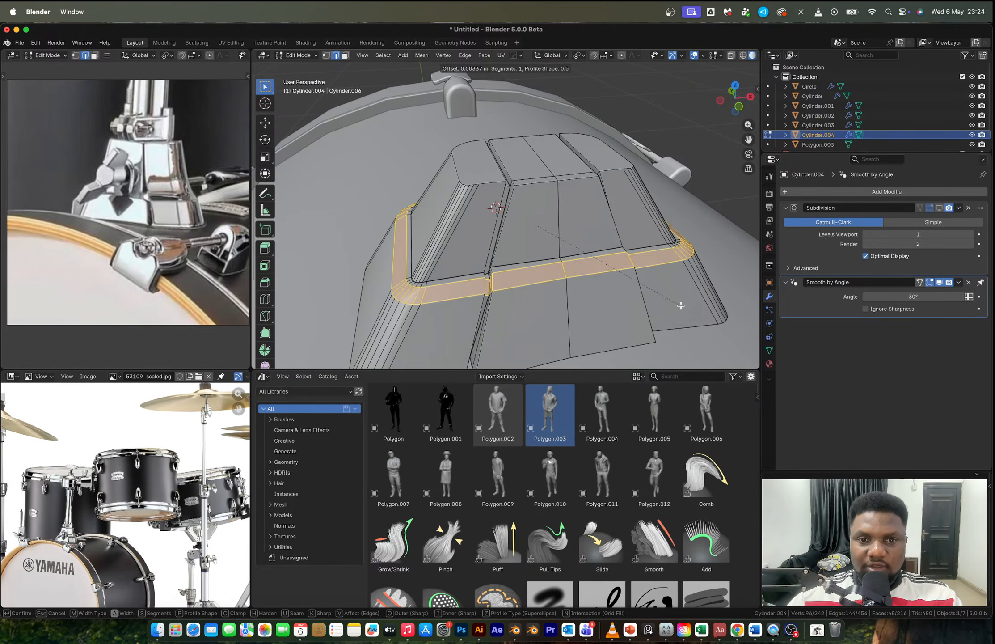
{"action": "scroll", "coordinate": [680, 305], "scroll_direction": "up", "scroll_amount": 1}
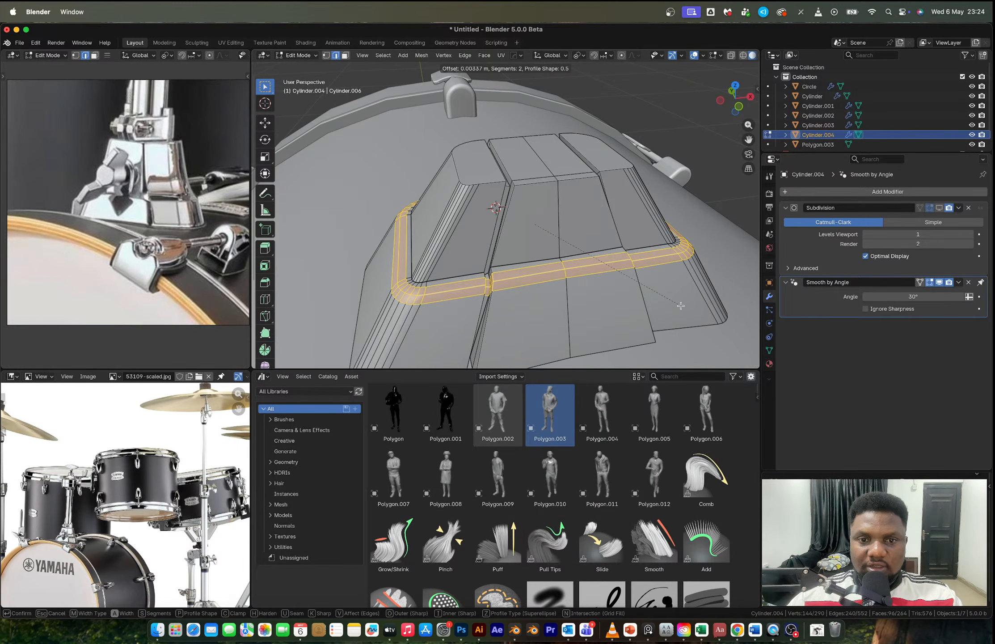
{"action": "left_click", "coordinate": [681, 306]}
{"action": "key", "text": "Tab"}
{"action": "scroll", "coordinate": [569, 268], "scroll_direction": "down", "scroll_amount": 2}
{"action": "middle_click_drag", "start_coordinate": [569, 268], "coordinate": [648, 260]}
{"action": "scroll", "coordinate": [500, 210], "scroll_direction": "up", "scroll_amount": 2}
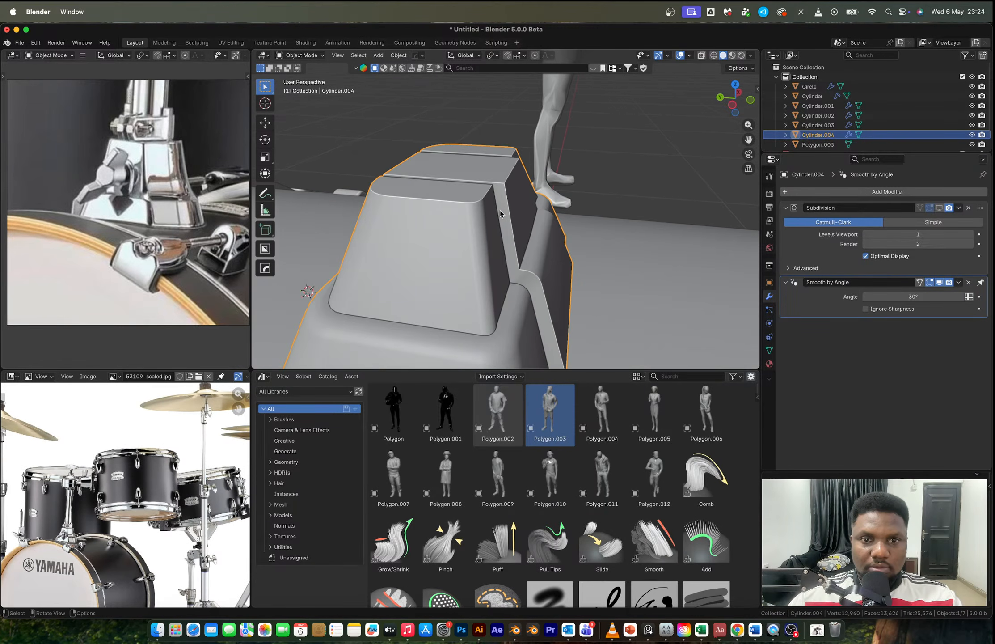
Step: Add a HardOps bevel modifier to the mount base with a 0.001 width, a 30° angle limit and five segments
{"action": "middle_click_drag", "start_coordinate": [500, 210], "coordinate": [488, 235]}
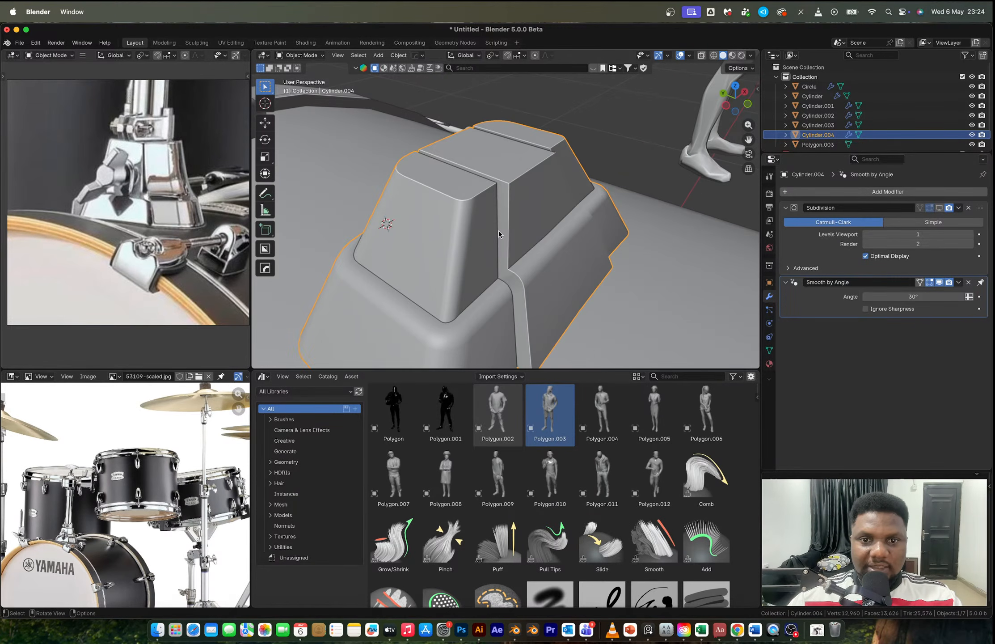
{"action": "key", "text": "q"}
{"action": "left_click", "coordinate": [498, 230]}
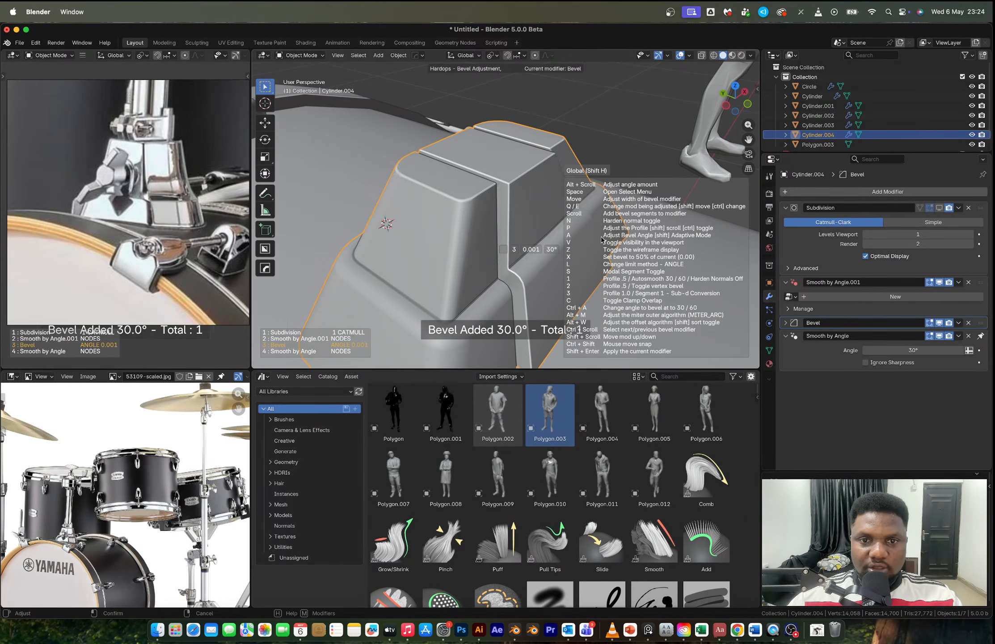
{"action": "scroll", "coordinate": [599, 239], "scroll_direction": "up", "scroll_amount": 1, "text": "shift"}
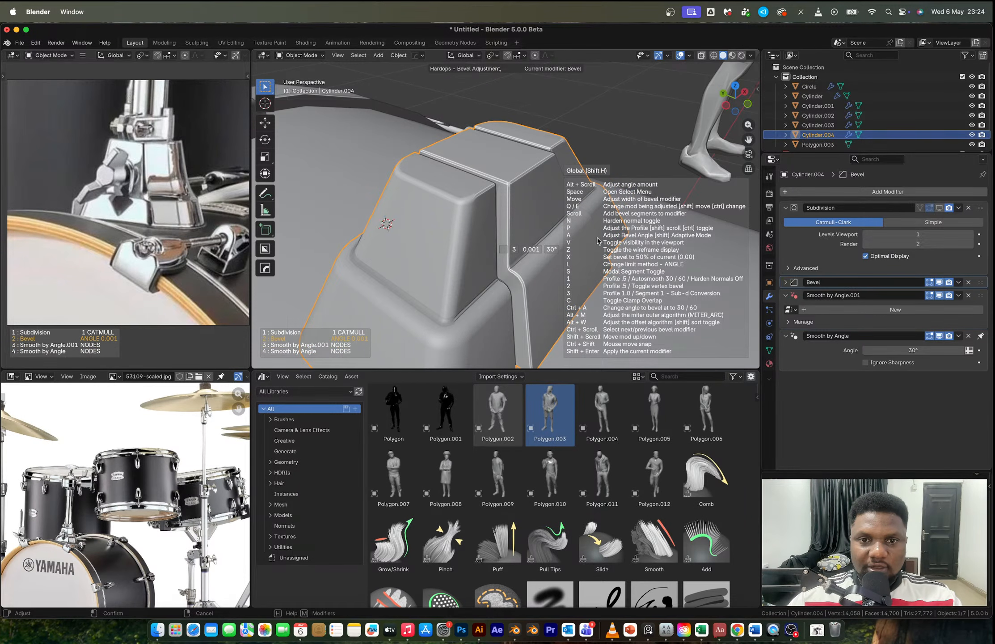
{"action": "scroll", "coordinate": [597, 241], "scroll_direction": "down", "scroll_amount": 1, "text": "shift"}
{"action": "scroll", "coordinate": [598, 241], "scroll_direction": "up", "scroll_amount": 2}
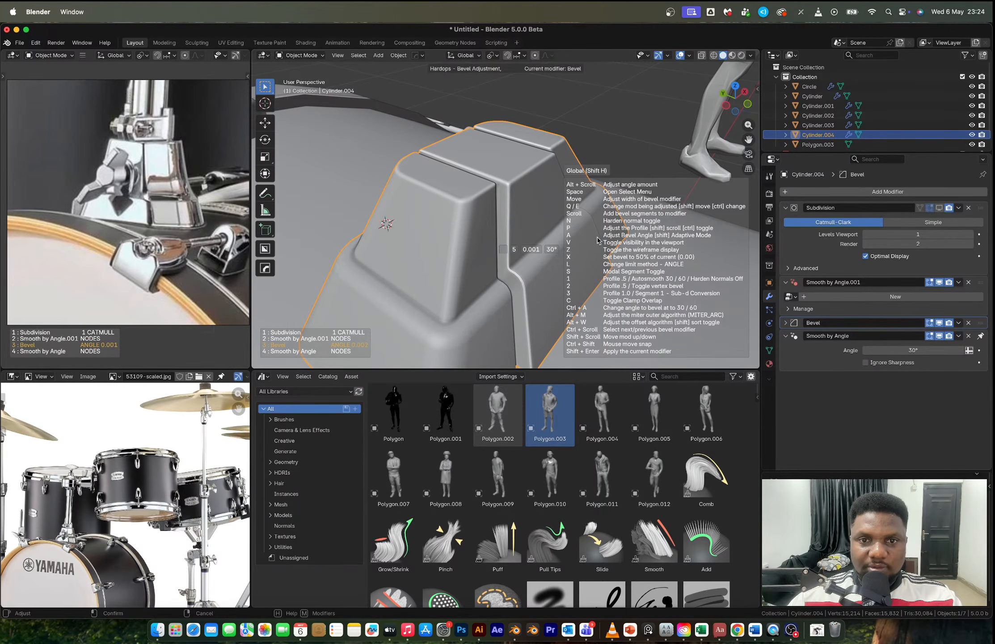
{"action": "left_click", "coordinate": [599, 241]}
Step: Examine the bevelled mount base on the drum shell and compare its grooves and panel with the close-up reference photo
{"action": "scroll", "coordinate": [600, 240], "scroll_direction": "down", "scroll_amount": 8}
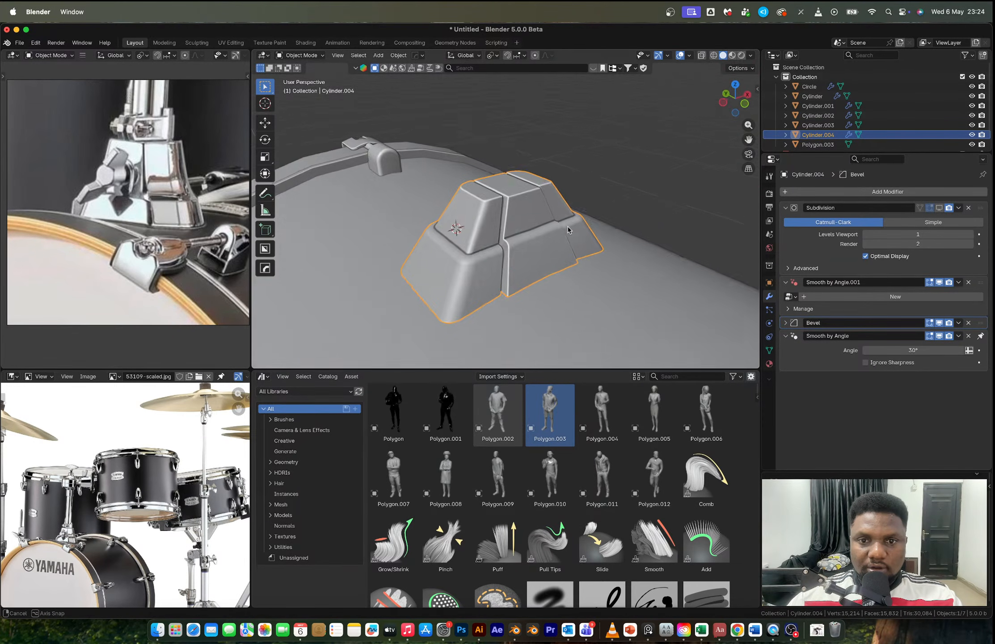
{"action": "left_click", "coordinate": [589, 225]}
{"action": "middle_click_drag", "start_coordinate": [589, 224], "coordinate": [567, 224]}
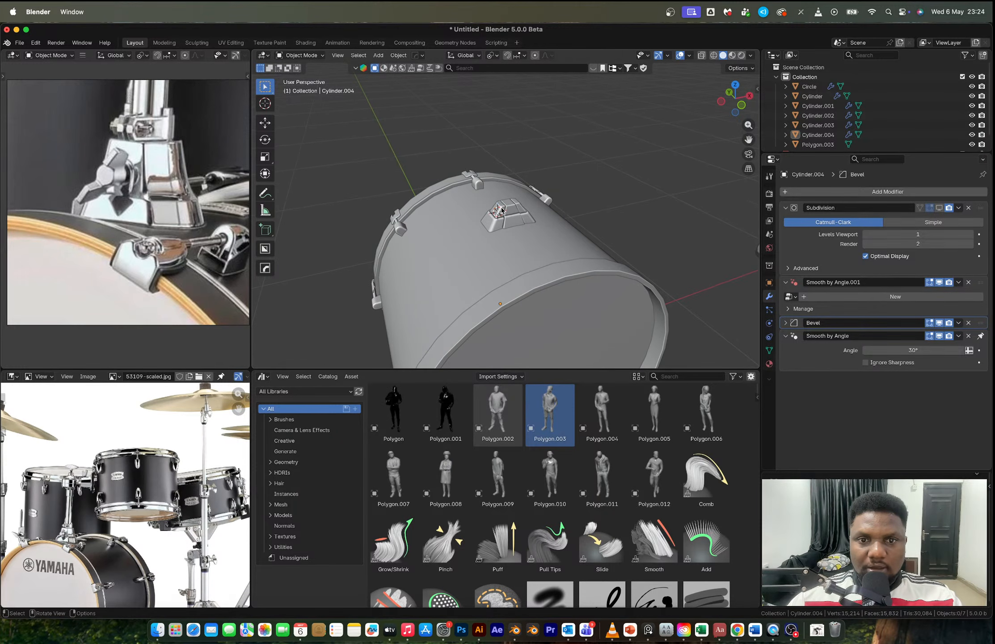
{"action": "scroll", "coordinate": [501, 210], "scroll_direction": "up", "scroll_amount": 6}
{"action": "scroll", "coordinate": [147, 143], "scroll_direction": "up", "scroll_amount": 2}
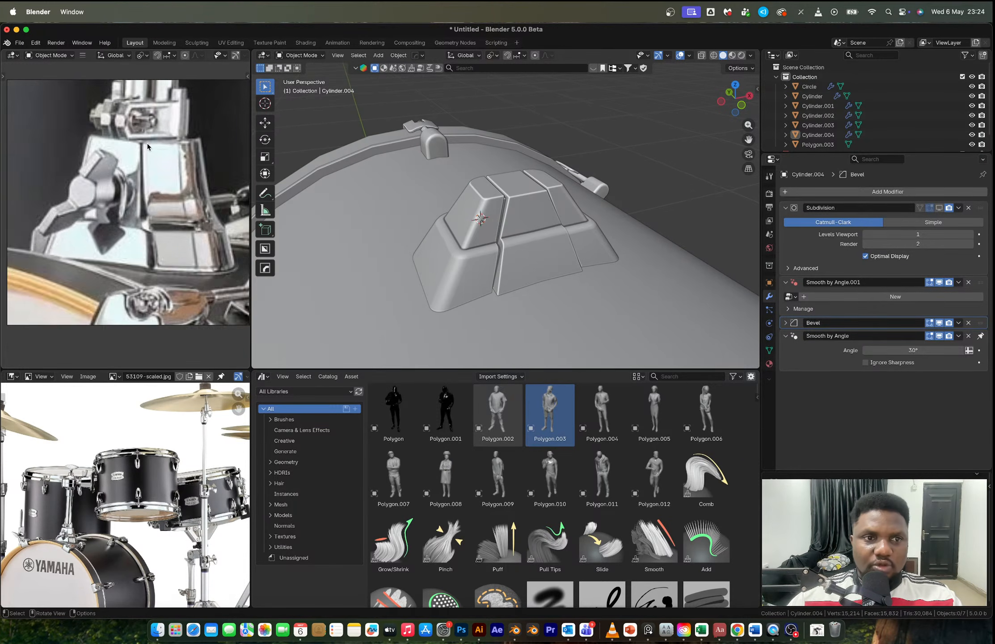
{"action": "scroll", "coordinate": [147, 143], "scroll_direction": "up", "scroll_amount": 2}
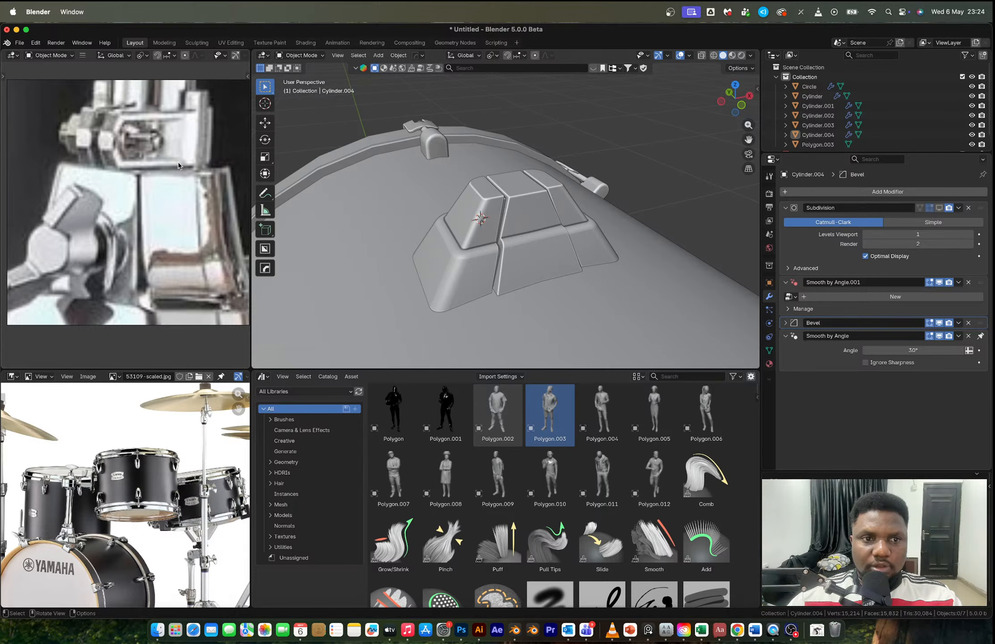
{"action": "middle_click_drag", "start_coordinate": [577, 199], "coordinate": [554, 207]}
{"action": "scroll", "coordinate": [554, 207], "scroll_direction": "up", "scroll_amount": 1}
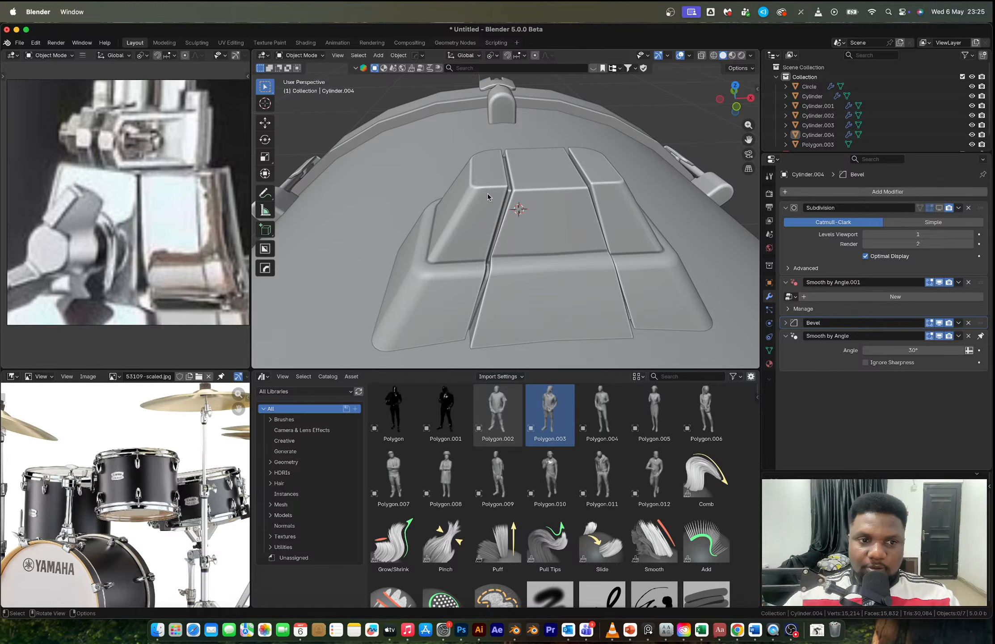
{"action": "middle_click_drag", "start_coordinate": [487, 193], "coordinate": [541, 201]}
{"action": "left_click", "coordinate": [541, 201]}
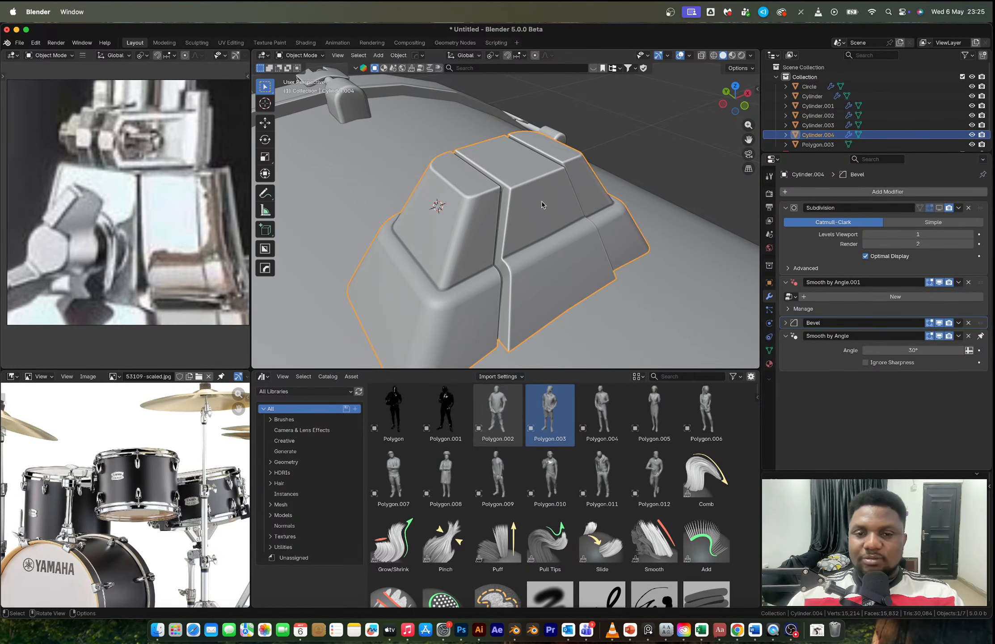
Step: Undo the bevel modifier, ledge bevel, raised panel and groove extrusion, back to the narrow groove strips before their inset
{"action": "key", "text": "ctrl"}
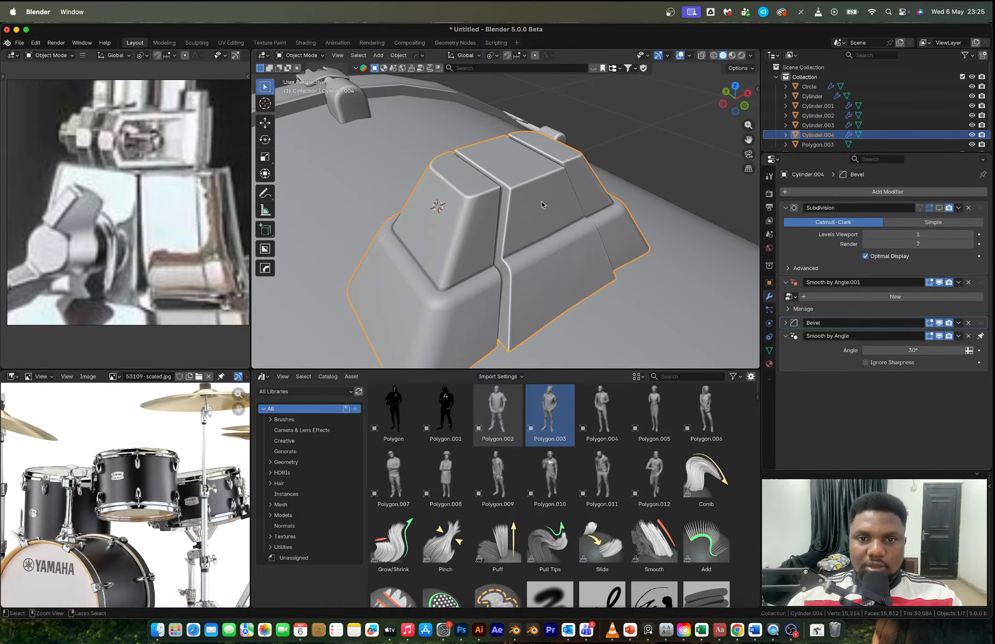
{"action": "key", "text": "ctrl+z"}
{"action": "key", "text": "ctrl+z"}
{"action": "key", "text": "ctrl+z"}
{"action": "key", "text": "ctrl+z"}
{"action": "key", "text": "ctrl+z"}
{"action": "key", "text": "ctrl+z"}
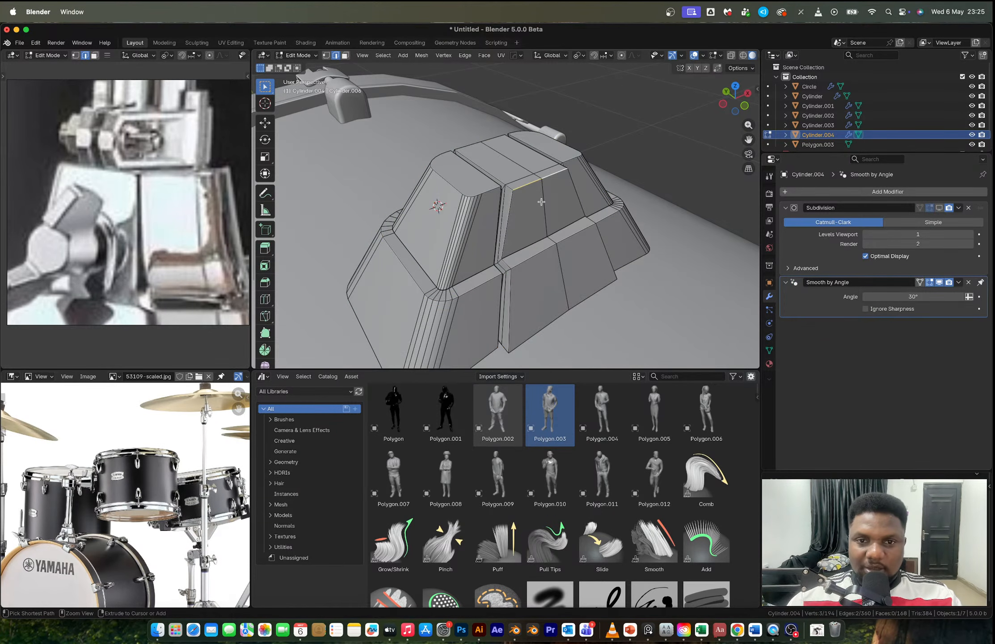
{"action": "key", "text": "ctrl+z"}
{"action": "key", "text": "ctrl+z"}
{"action": "key", "text": "ctrl+z"}
{"action": "key", "text": "ctrl+z"}
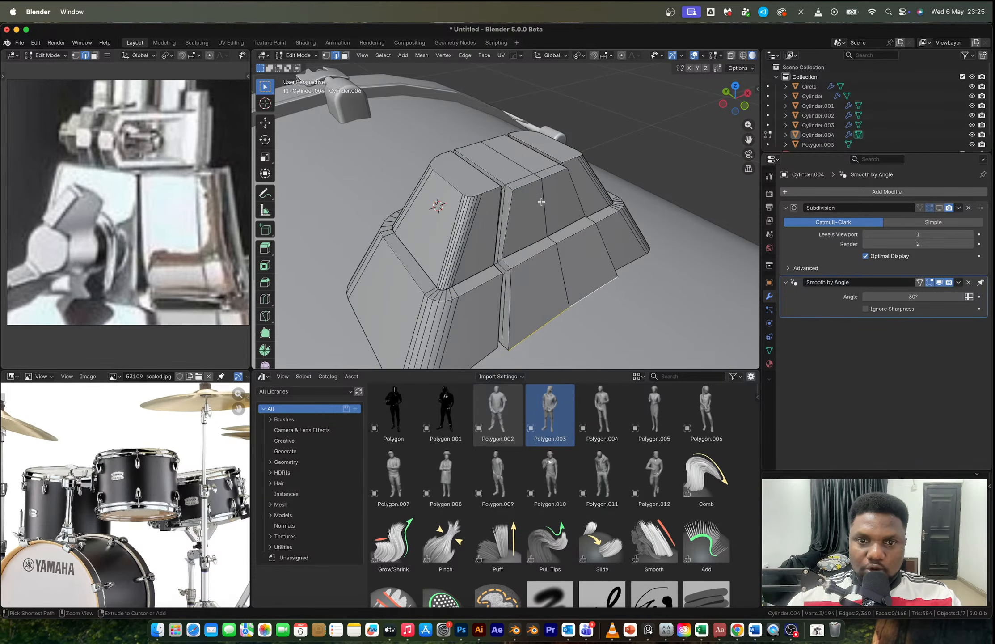
{"action": "key", "text": "ctrl+z"}
{"action": "key", "text": "ctrl+z"}
{"action": "key", "text": "ctrl+z"}
{"action": "key", "text": "ctrl+z"}
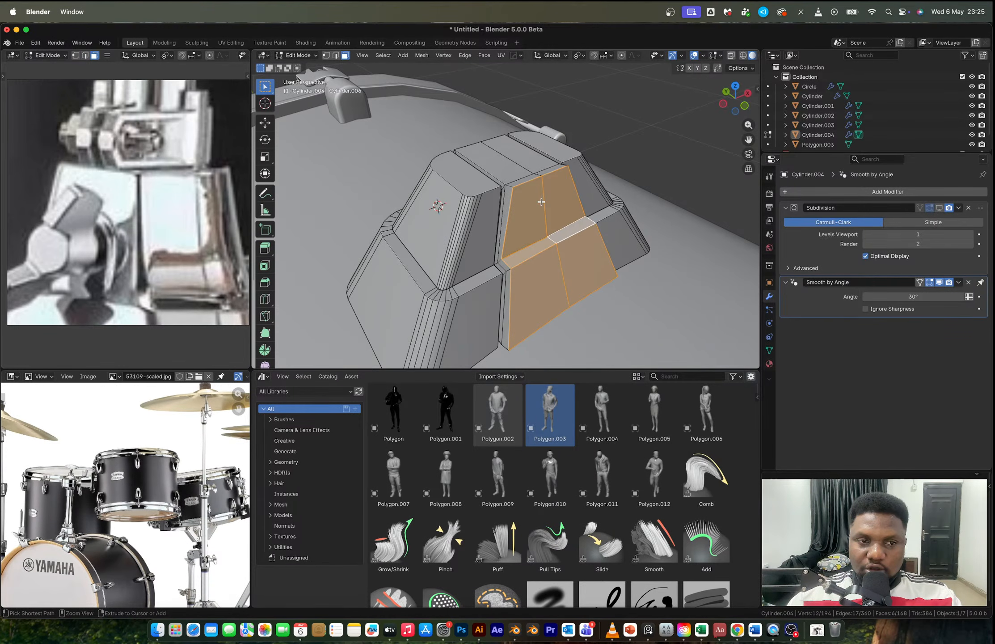
{"action": "key", "text": "ctrl+z"}
{"action": "key", "text": "ctrl+z"}
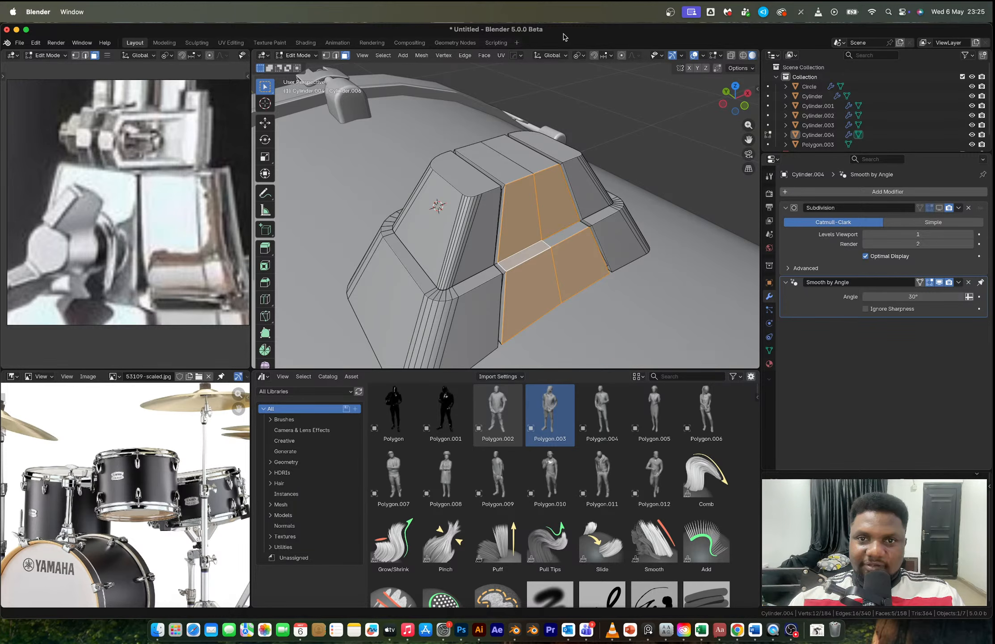
{"action": "key", "text": "ctrl+z"}
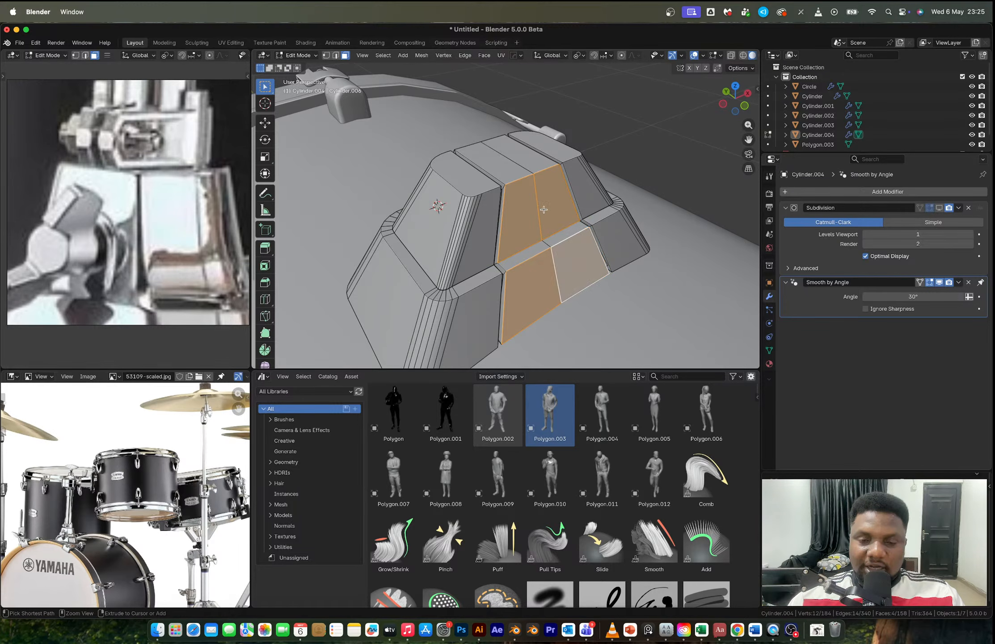
{"action": "key", "text": "ctrl+z"}
{"action": "key", "text": "ctrl+z"}
{"action": "key", "text": "ctrl+z"}
{"action": "key", "text": "ctrl+z"}
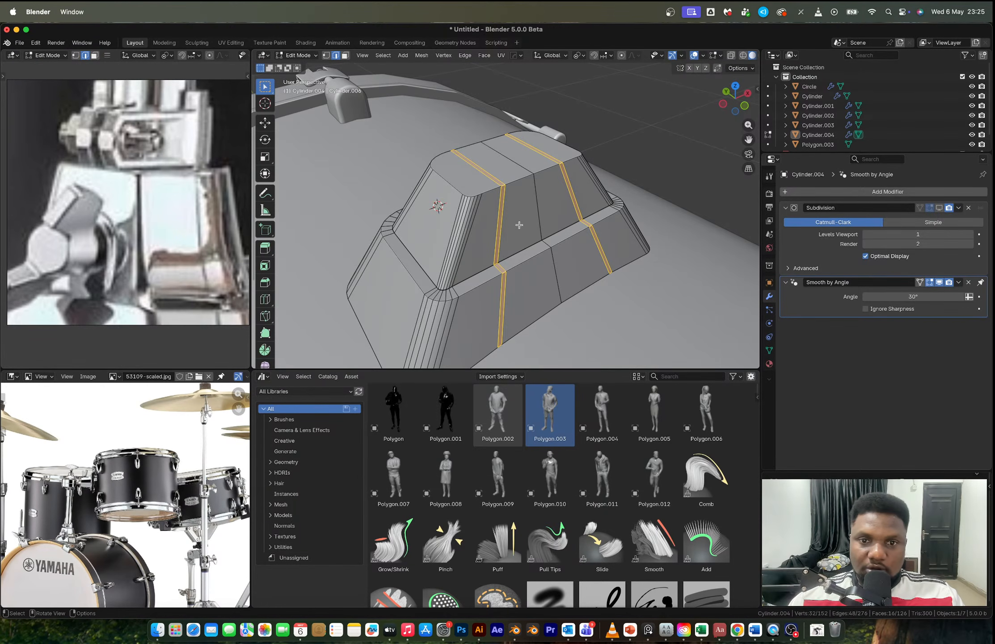
Step: Select the faces of both narrow groove strips on the mount base's near side, from the top edge down to the shell
{"action": "left_click", "coordinate": [495, 242]}
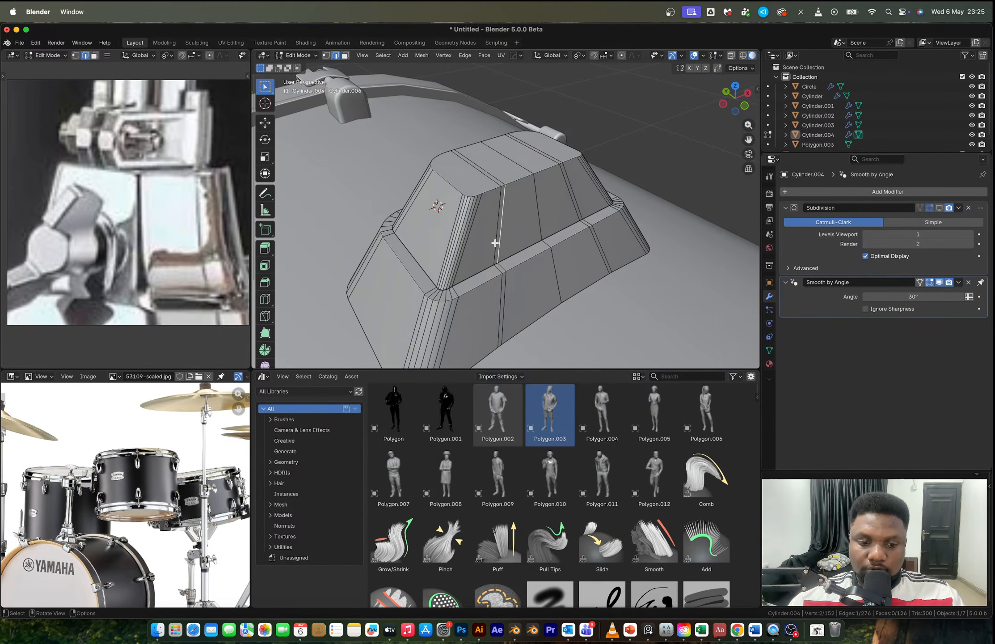
{"action": "key", "text": "3"}
{"action": "left_click", "coordinate": [498, 239]}
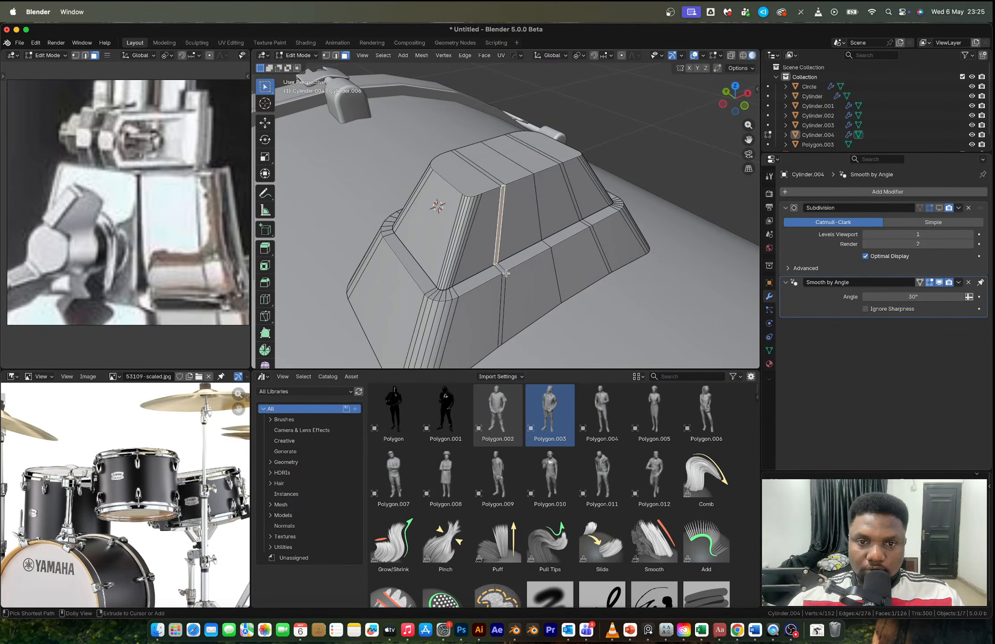
{"action": "left_click", "coordinate": [503, 299], "text": "ctrl"}
{"action": "key", "text": "ctrl+z"}
{"action": "left_click", "coordinate": [502, 303], "text": "ctrl"}
{"action": "left_click", "coordinate": [568, 188], "text": "shift"}
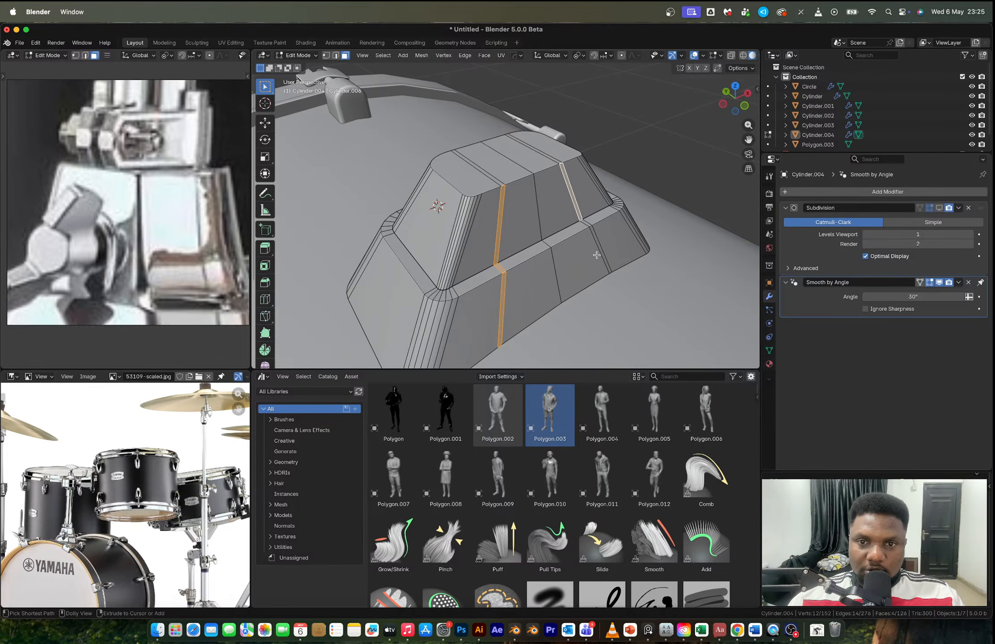
{"action": "left_click", "coordinate": [601, 248], "text": "ctrl"}
Step: Add the two matching groove strips on the opposite side to the selection and inset all the faces by about 0.00039 m
{"action": "middle_click_drag", "start_coordinate": [505, 216], "coordinate": [688, 178]}
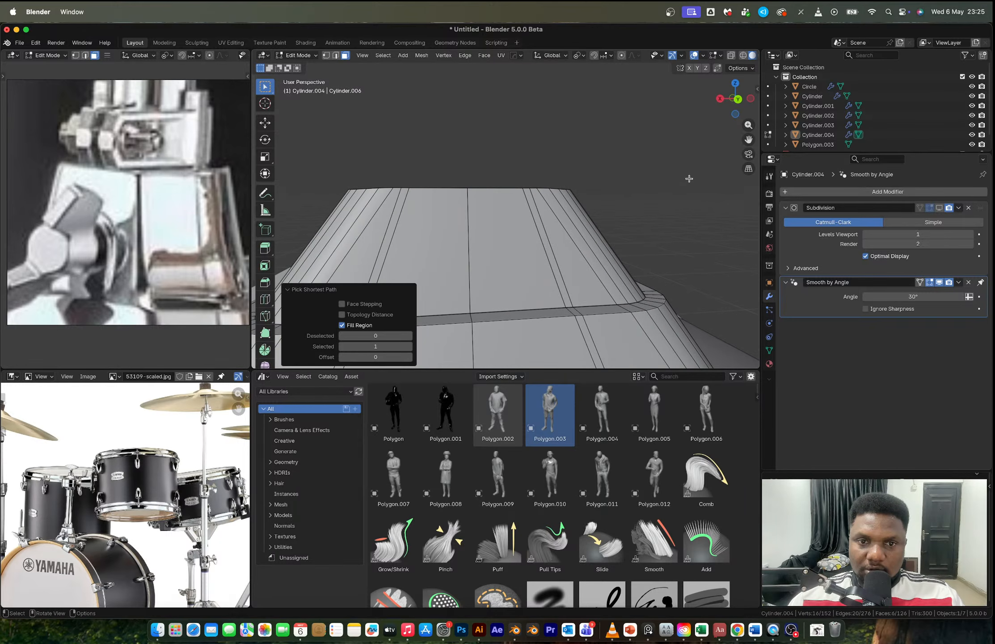
{"action": "left_click", "coordinate": [395, 219], "text": "ctrl"}
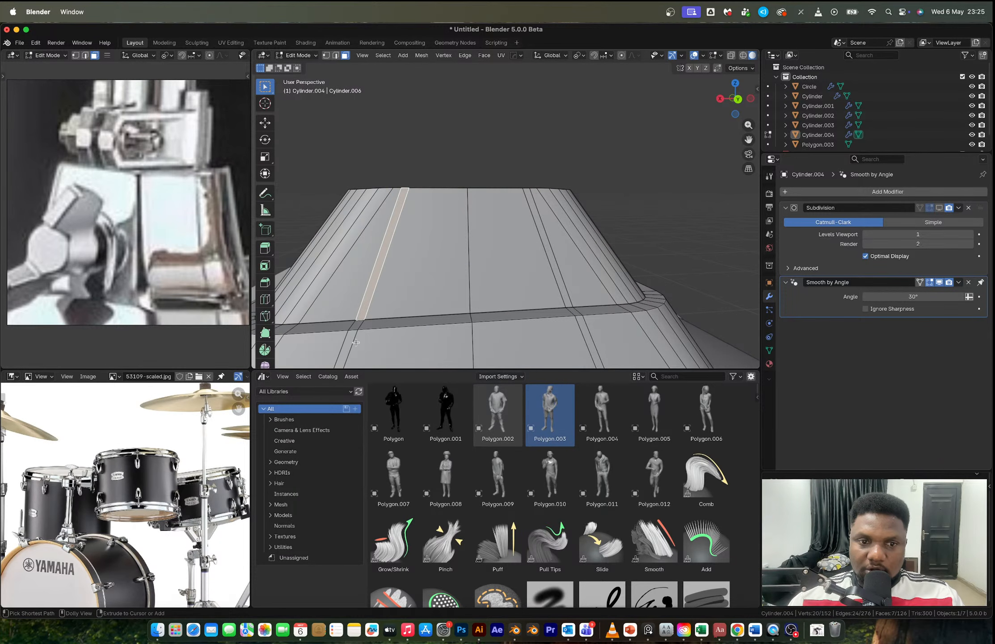
{"action": "left_click", "coordinate": [535, 224], "text": "ctrl"}
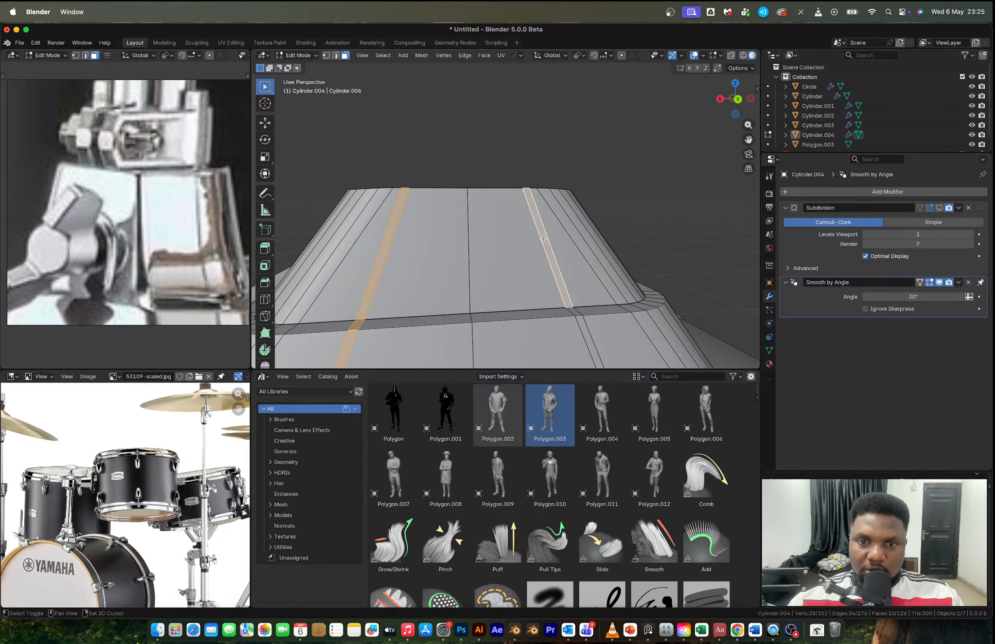
{"action": "left_click", "coordinate": [580, 338], "text": "ctrl"}
{"action": "middle_click_drag", "start_coordinate": [580, 338], "coordinate": [512, 231]}
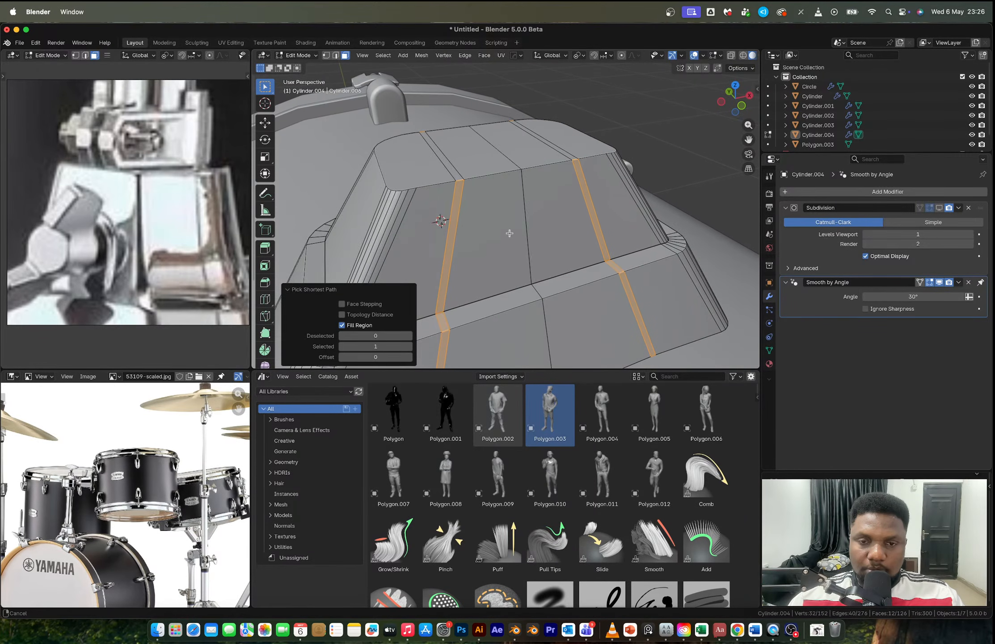
{"action": "key", "text": "i"}
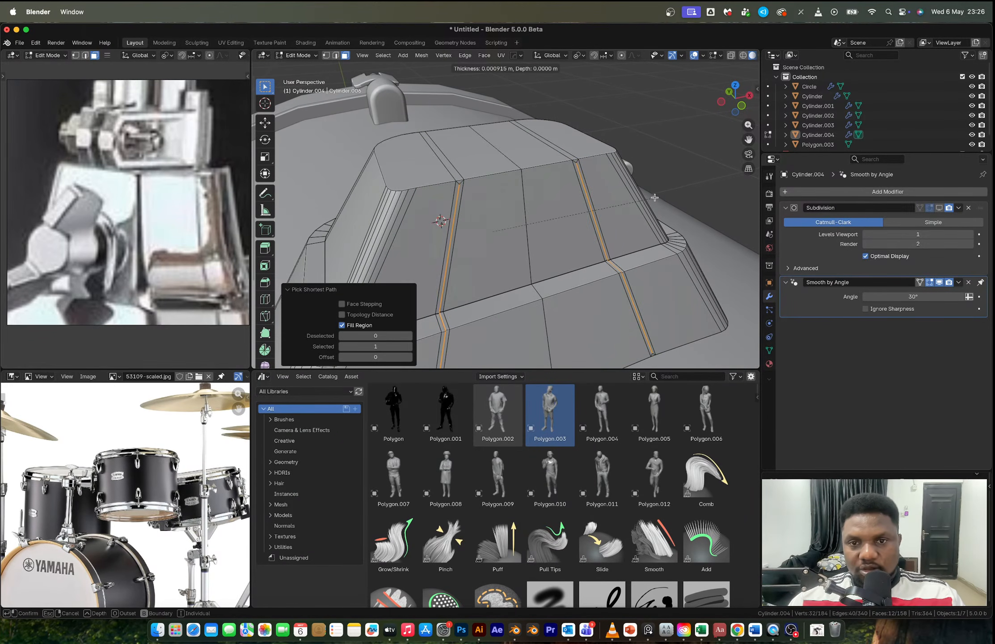
{"action": "left_click", "coordinate": [663, 198]}
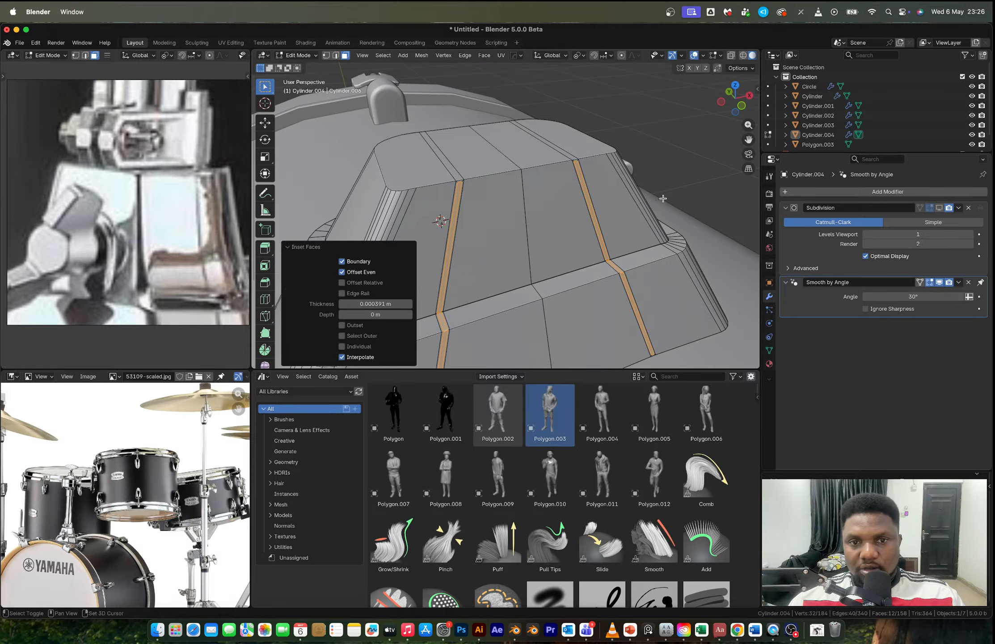
Step: Extrude the inset groove faces inward along their normals by about 0.0036 m and return to Object Mode
{"action": "key", "text": "alt+e"}
{"action": "left_click", "coordinate": [628, 197]}
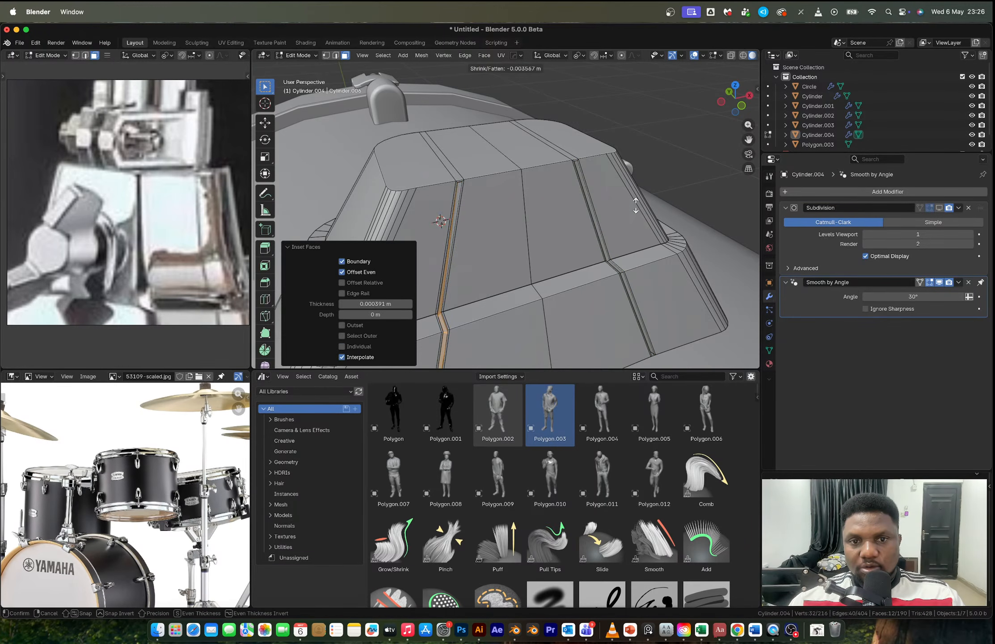
{"action": "left_click", "coordinate": [635, 203]}
{"action": "key", "text": "Tab"}
Step: Examine the recessed grooves and ledge of the mount base from several angles and distances
{"action": "middle_click_drag", "start_coordinate": [625, 205], "coordinate": [553, 268]}
{"action": "middle_click_drag", "start_coordinate": [485, 154], "coordinate": [456, 158]}
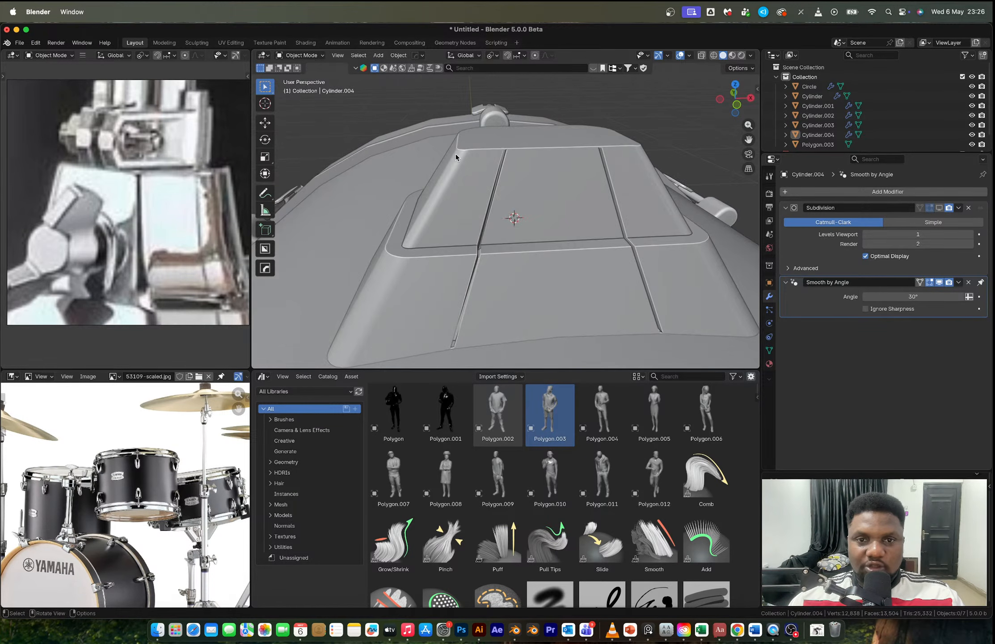
{"action": "middle_click_drag", "start_coordinate": [517, 188], "coordinate": [512, 263]}
{"action": "key", "text": "Tab"}
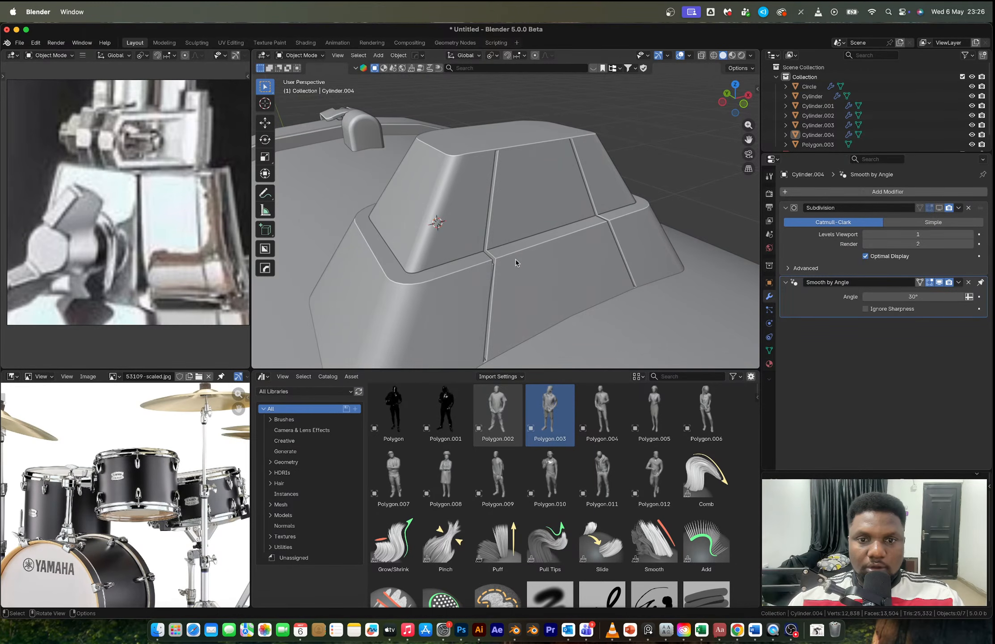
{"action": "key", "text": "Tab"}
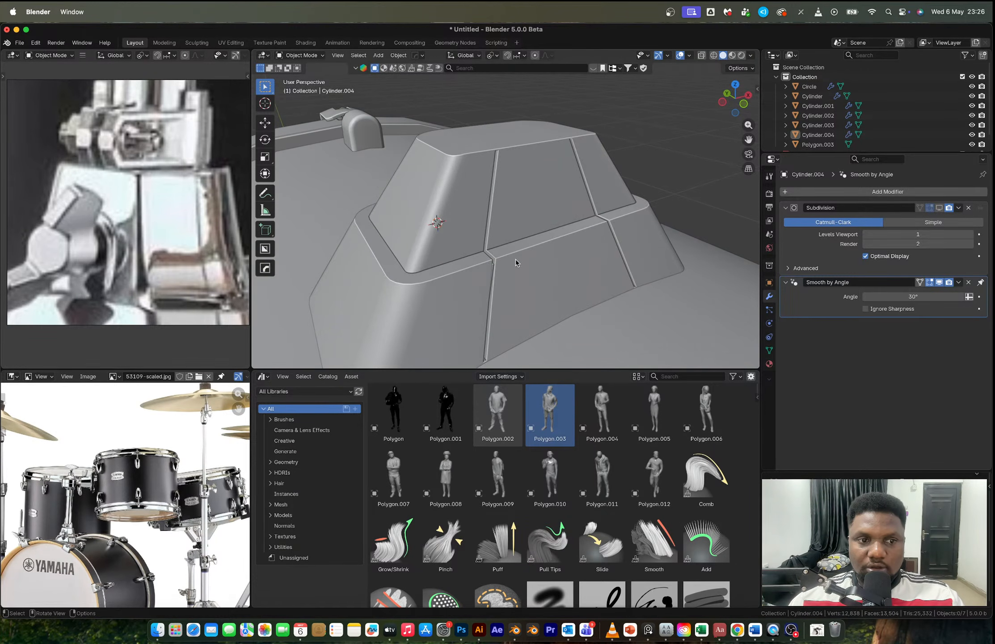
{"action": "scroll", "coordinate": [516, 259], "scroll_direction": "down", "scroll_amount": 4}
{"action": "key", "text": "Tab"}
{"action": "key", "text": "Tab"}
{"action": "scroll", "coordinate": [519, 246], "scroll_direction": "down", "scroll_amount": 3}
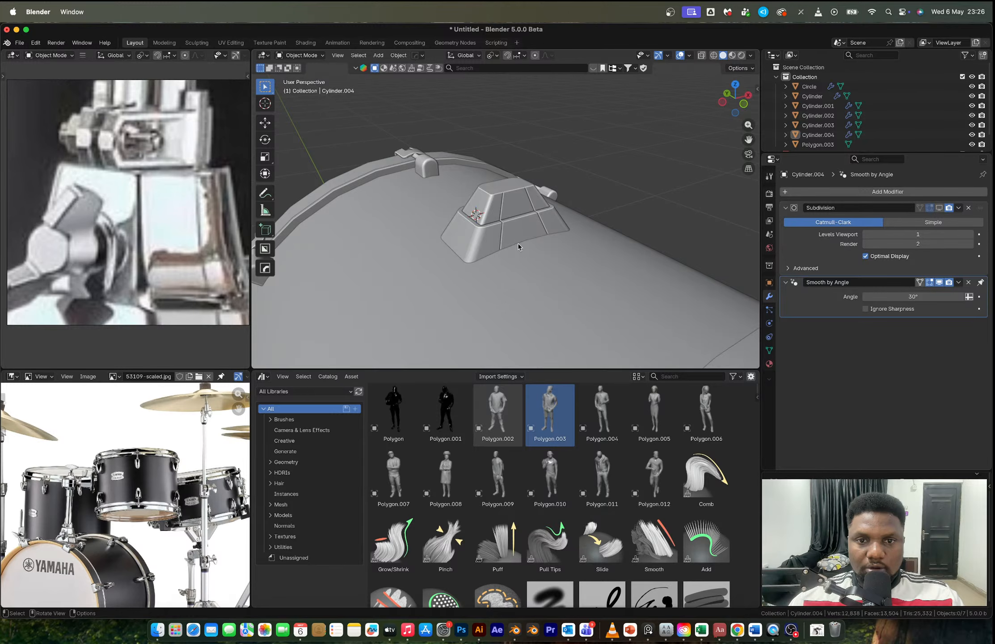
{"action": "scroll", "coordinate": [516, 237], "scroll_direction": "up", "scroll_amount": 3}
Step: Bevel the ledge's outer and inner edge loops together by about 0.00243 m with three segments and return to Object Mode
{"action": "key", "text": "Tab"}
{"action": "scroll", "coordinate": [510, 241], "scroll_direction": "up", "scroll_amount": 4}
{"action": "left_click", "coordinate": [475, 262], "text": "alt"}
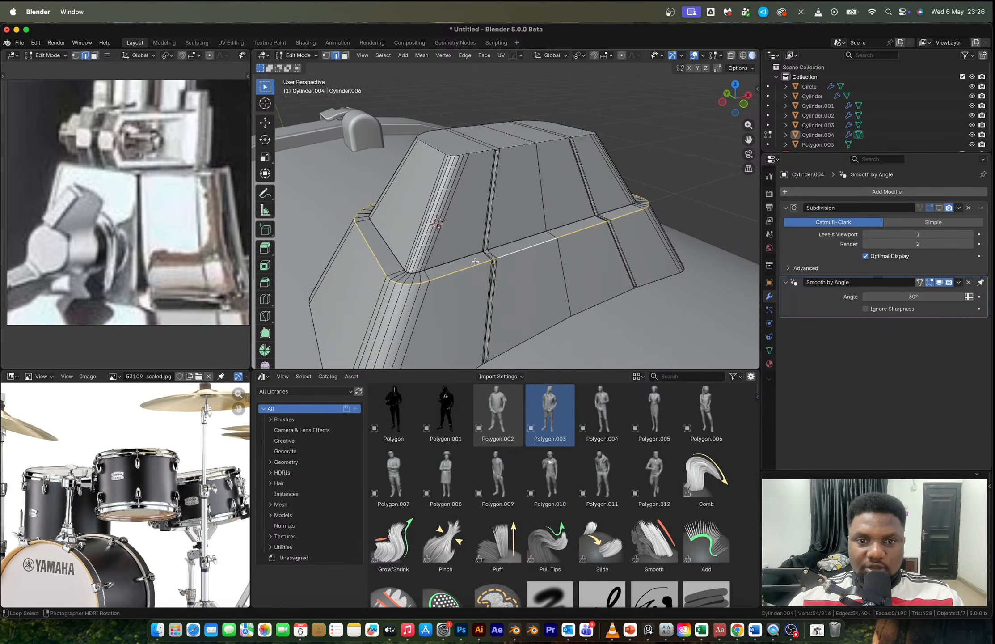
{"action": "left_click", "coordinate": [455, 258], "text": "alt+shift"}
{"action": "scroll", "coordinate": [492, 263], "scroll_direction": "up", "scroll_amount": 3}
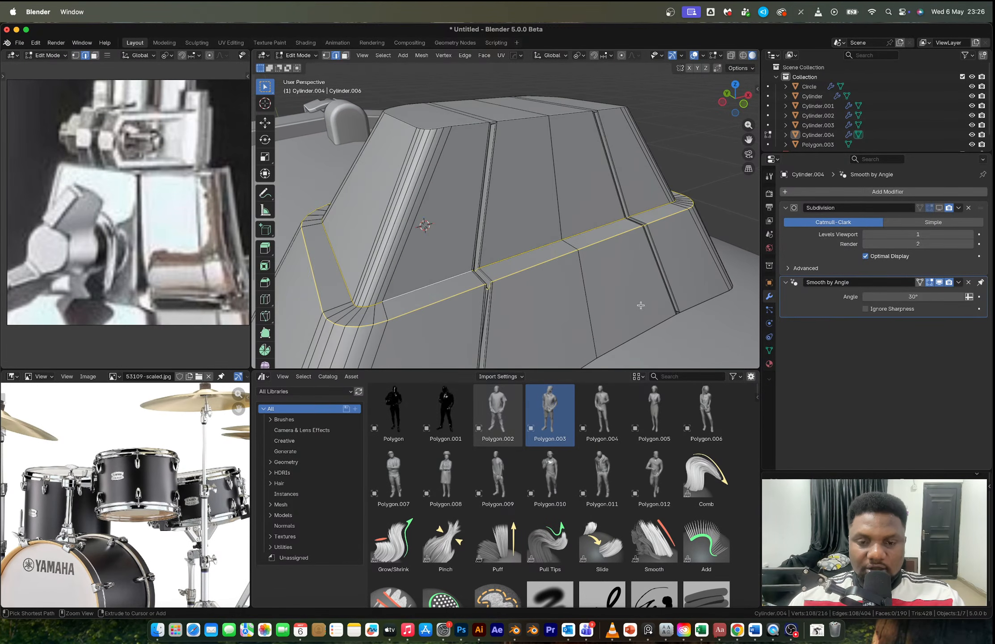
{"action": "key", "text": "ctrl+b"}
{"action": "scroll", "coordinate": [644, 305], "scroll_direction": "up", "scroll_amount": 2}
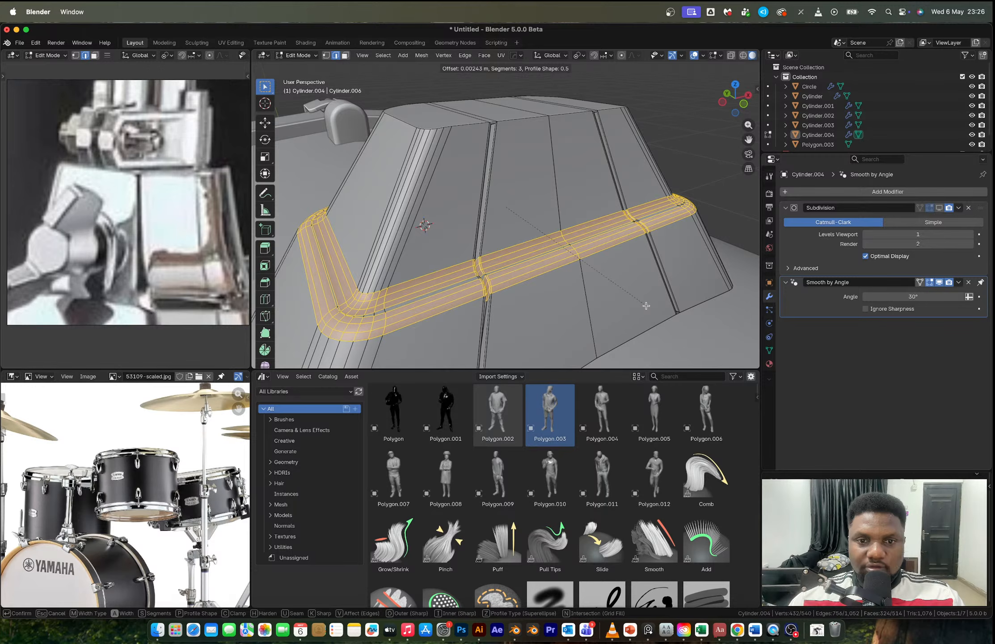
{"action": "left_click", "coordinate": [646, 306]}
{"action": "key", "text": "Tab"}
{"action": "scroll", "coordinate": [638, 293], "scroll_direction": "down", "scroll_amount": 5}
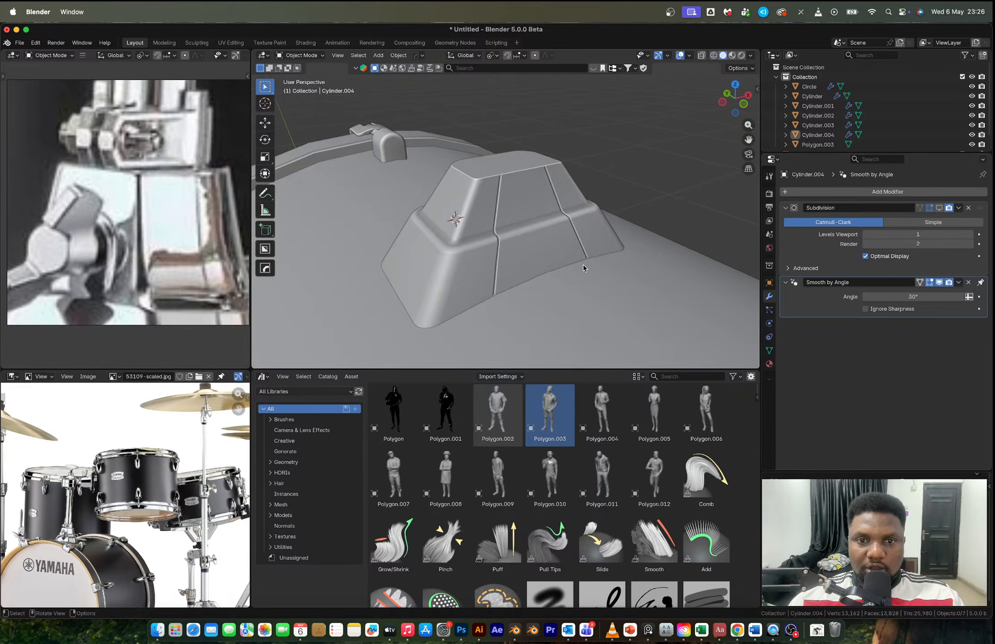
Step: Inspect the bevelled ledge on the drum shell and apply Shade Auto Smooth
{"action": "middle_click_drag", "start_coordinate": [583, 264], "coordinate": [649, 233]}
{"action": "scroll", "coordinate": [502, 252], "scroll_direction": "down", "scroll_amount": 5}
{"action": "scroll", "coordinate": [527, 196], "scroll_direction": "up", "scroll_amount": 4}
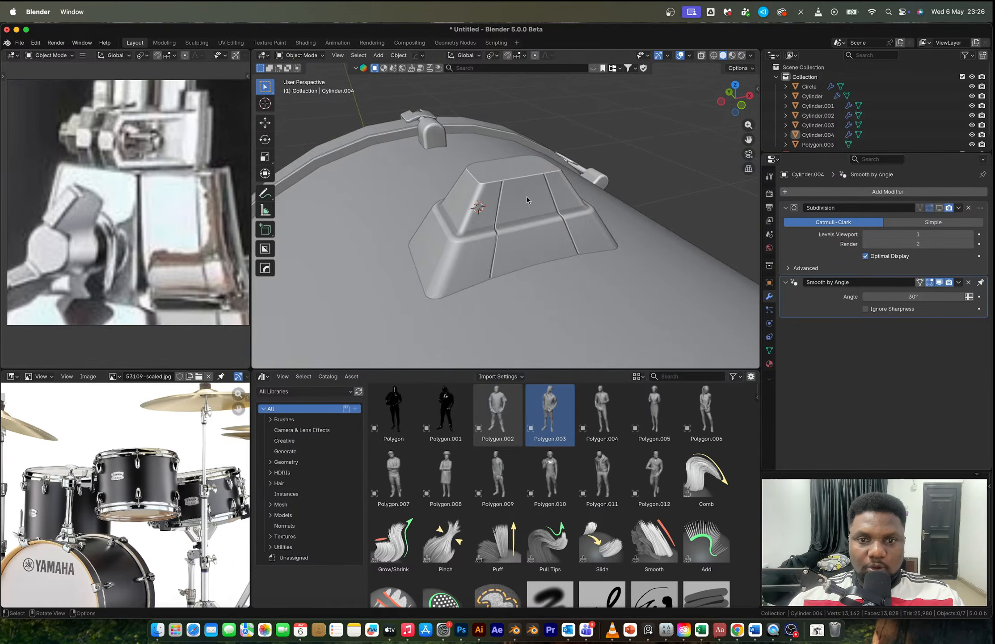
{"action": "scroll", "coordinate": [527, 199], "scroll_direction": "down", "scroll_amount": 4}
{"action": "right_click", "coordinate": [527, 199]}
{"action": "left_click", "coordinate": [505, 177]}
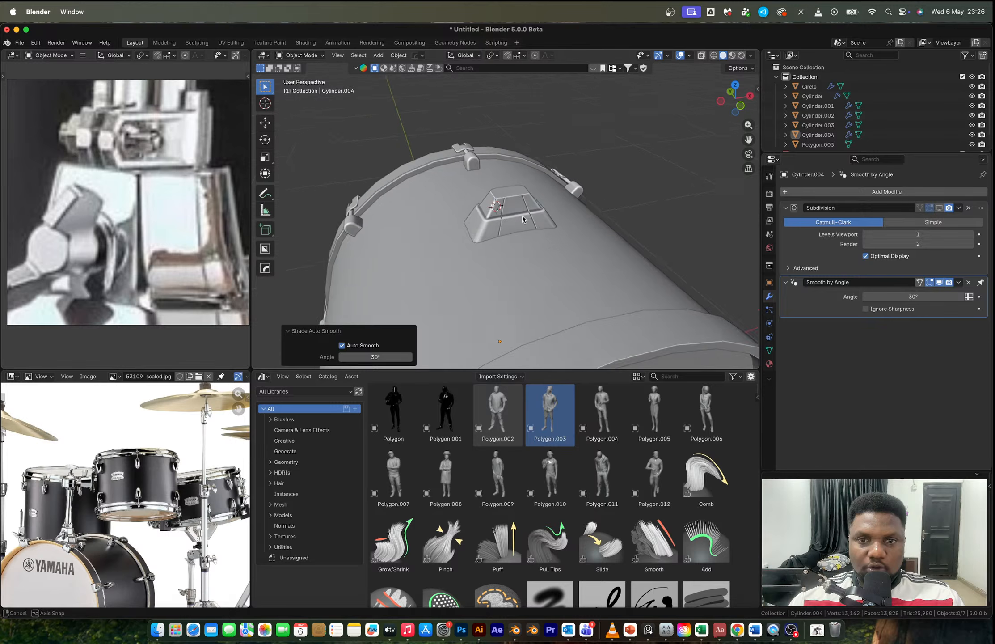
Step: Inset the two upper middle faces on the front of the tapered bracket by about 0.0086 m
{"action": "middle_click_drag", "start_coordinate": [522, 218], "coordinate": [461, 248]}
{"action": "scroll", "coordinate": [121, 264], "scroll_direction": "down", "scroll_amount": 3}
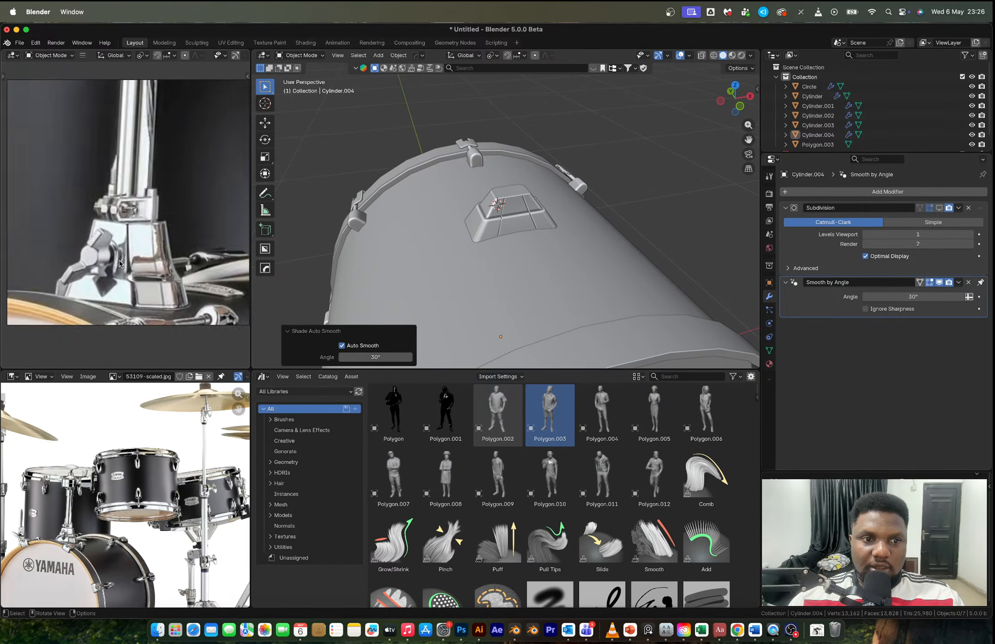
{"action": "scroll", "coordinate": [102, 274], "scroll_direction": "up", "scroll_amount": 2}
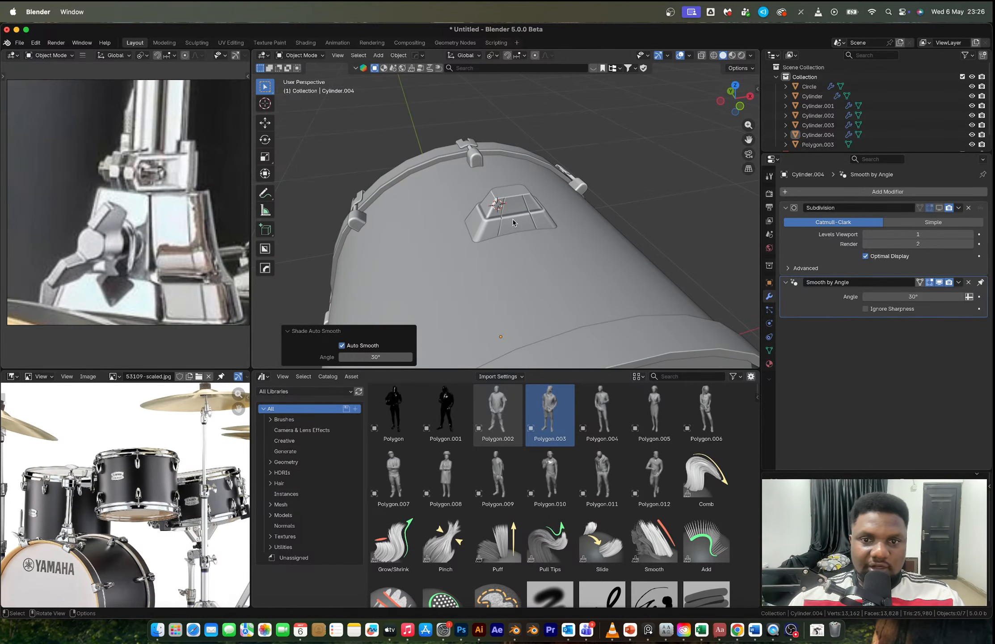
{"action": "scroll", "coordinate": [512, 218], "scroll_direction": "up", "scroll_amount": 6}
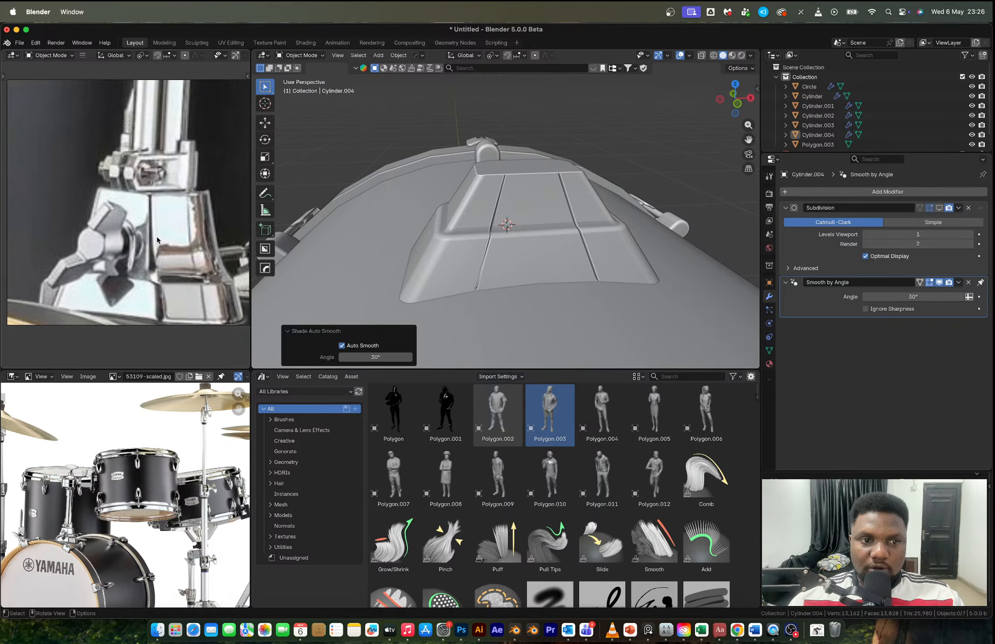
{"action": "left_click", "coordinate": [524, 202]}
{"action": "key", "text": "Tab"}
{"action": "scroll", "coordinate": [528, 205], "scroll_direction": "up", "scroll_amount": 1}
{"action": "key", "text": "3"}
{"action": "left_click", "coordinate": [552, 201]}
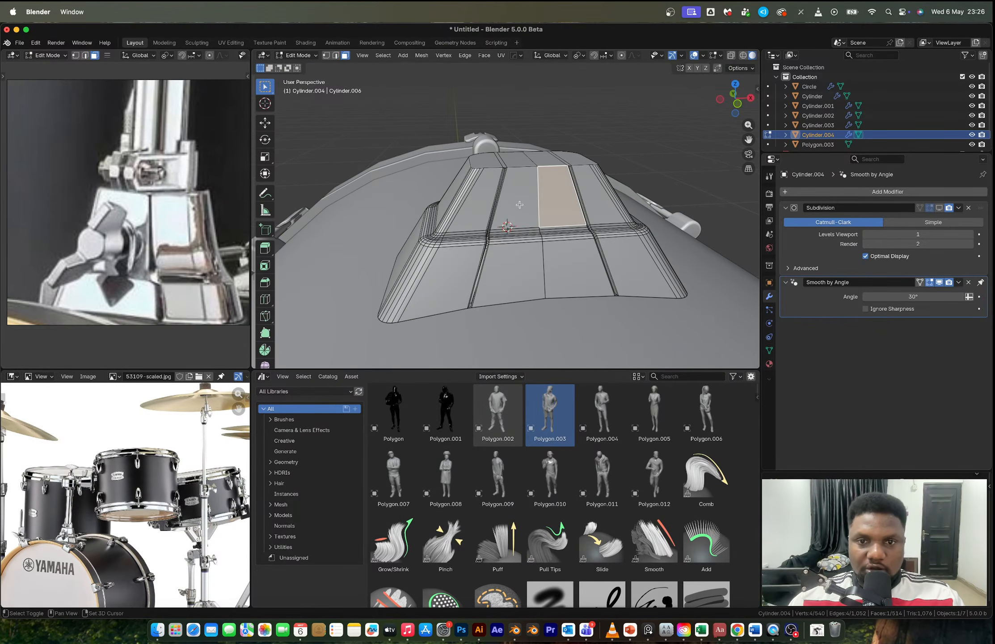
{"action": "left_click", "coordinate": [521, 204], "text": "shift"}
{"action": "key", "text": "i"}
{"action": "left_click", "coordinate": [602, 221]}
Step: Reshape the inset faces into a regular outline with LoopTools Circle and subdivide them with one cut
{"action": "right_click", "coordinate": [591, 209]}
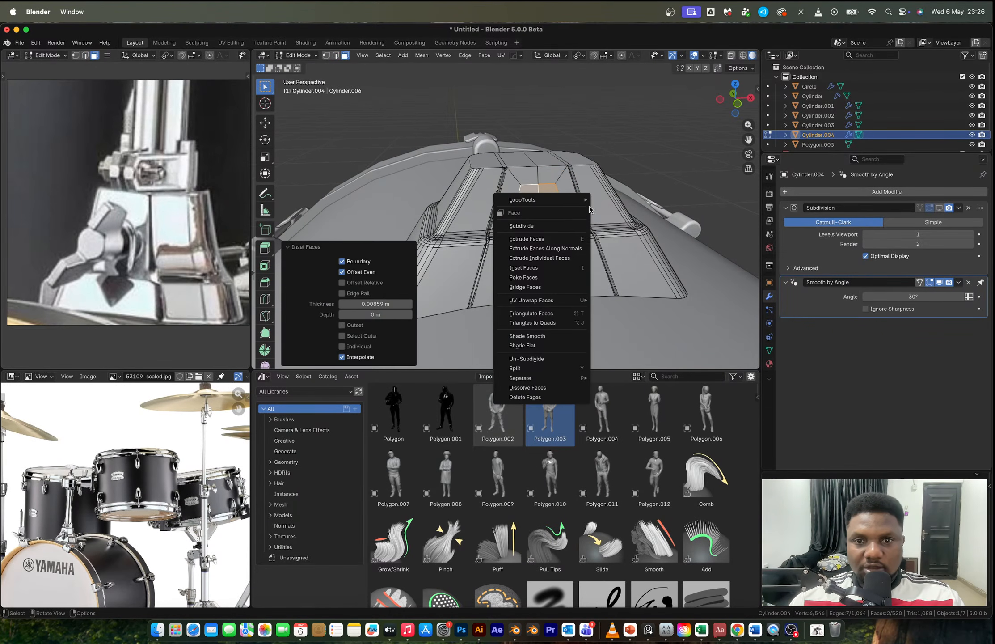
{"action": "mouse_move", "coordinate": [572, 205]}
{"action": "left_click", "coordinate": [613, 210]}
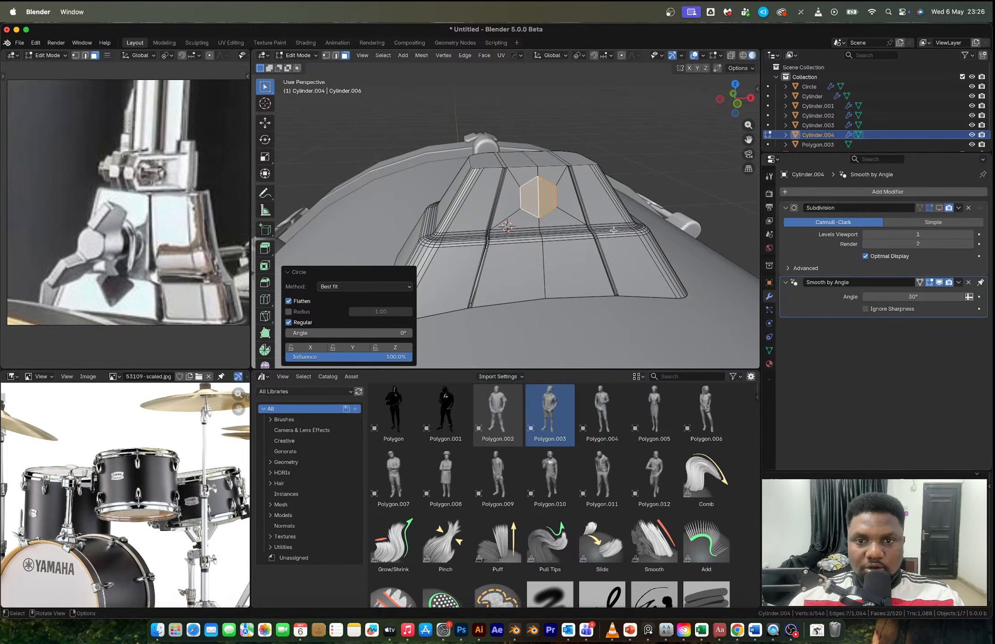
{"action": "right_click", "coordinate": [549, 225]}
{"action": "left_click", "coordinate": [549, 251]}
Step: Round the subdivided faces again with LoopTools Circle and scale them to about 0.92
{"action": "right_click", "coordinate": [550, 196]}
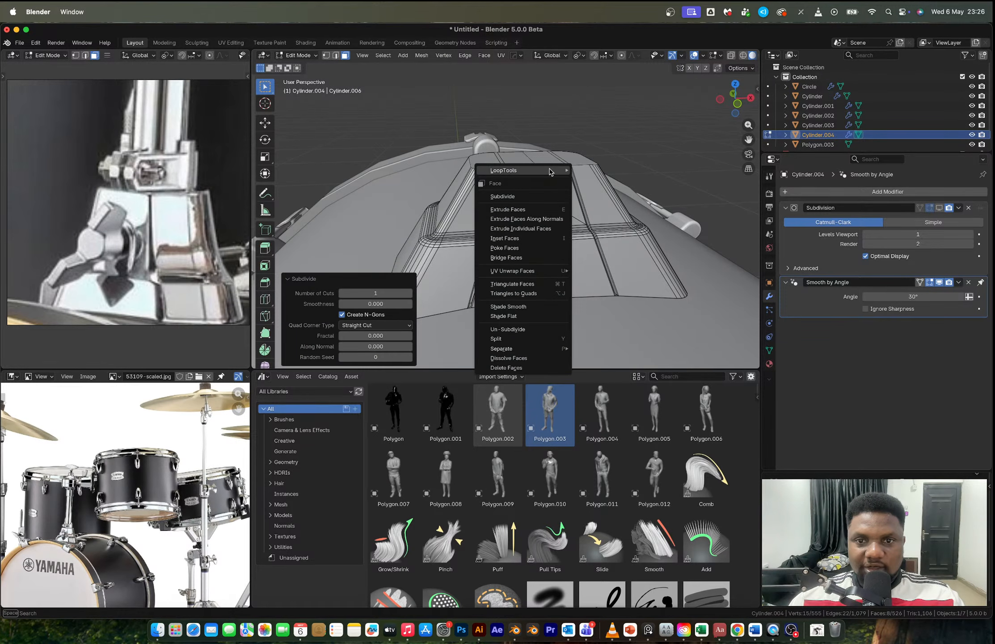
{"action": "mouse_move", "coordinate": [550, 172]}
{"action": "left_click", "coordinate": [597, 180]}
{"action": "key", "text": "s"}
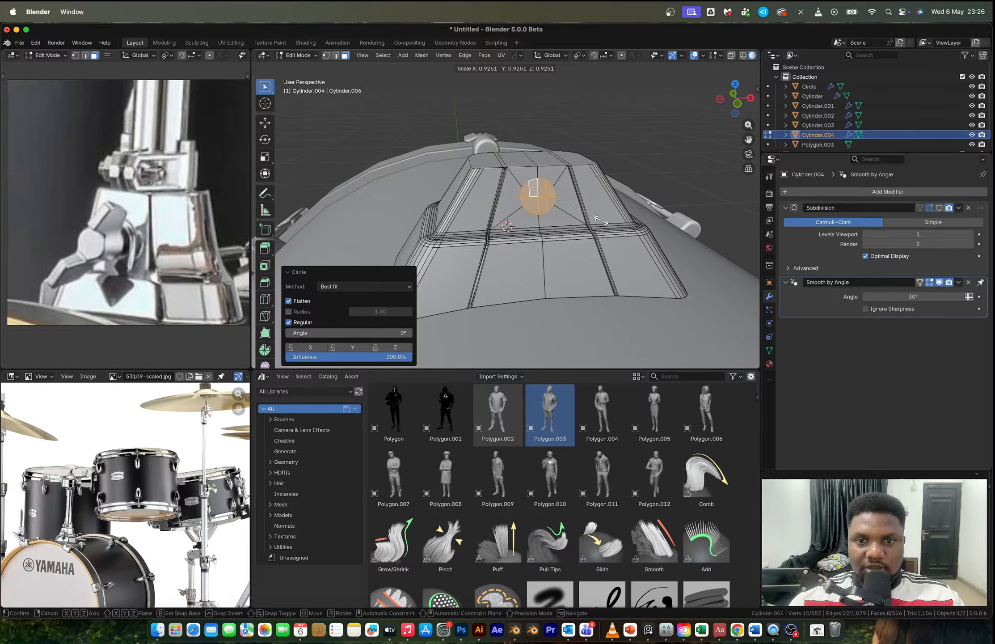
{"action": "left_click", "coordinate": [602, 221]}
Step: Extrude the circular faces about 0.011 m into the bracket to form a round hole
{"action": "key", "text": "g"}
{"action": "key", "text": "z"}
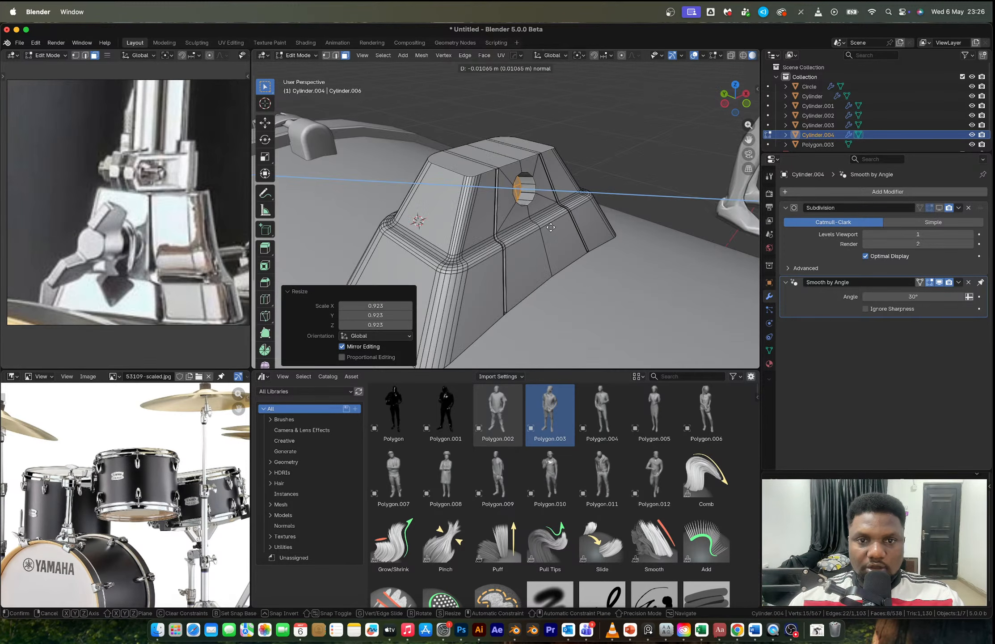
{"action": "left_click", "coordinate": [550, 227]}
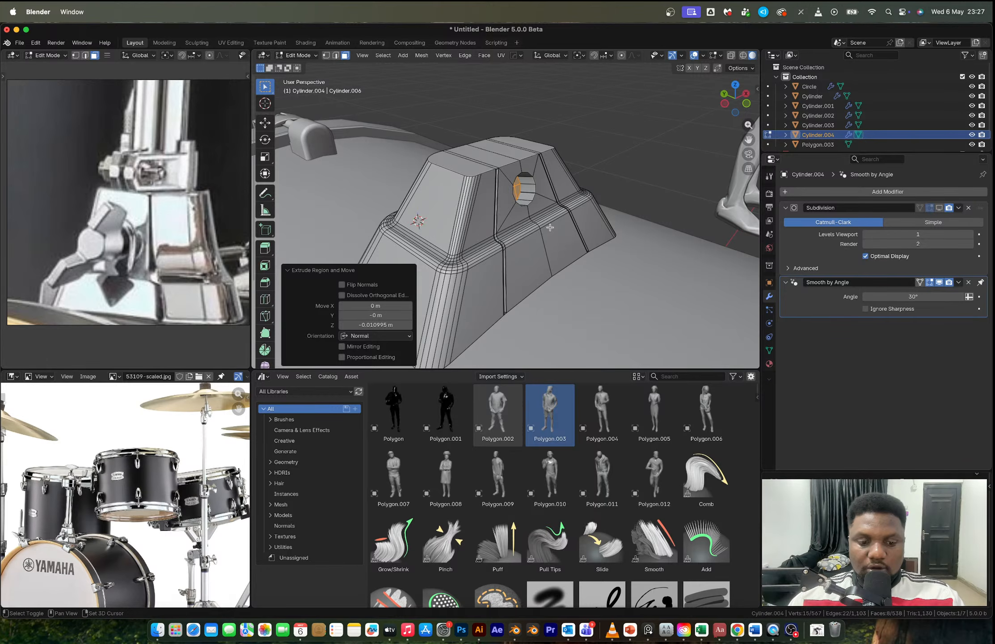
Step: Duplicate the circular faces in place at the bottom of the hole and separate them into their own object
{"action": "key", "text": "g"}
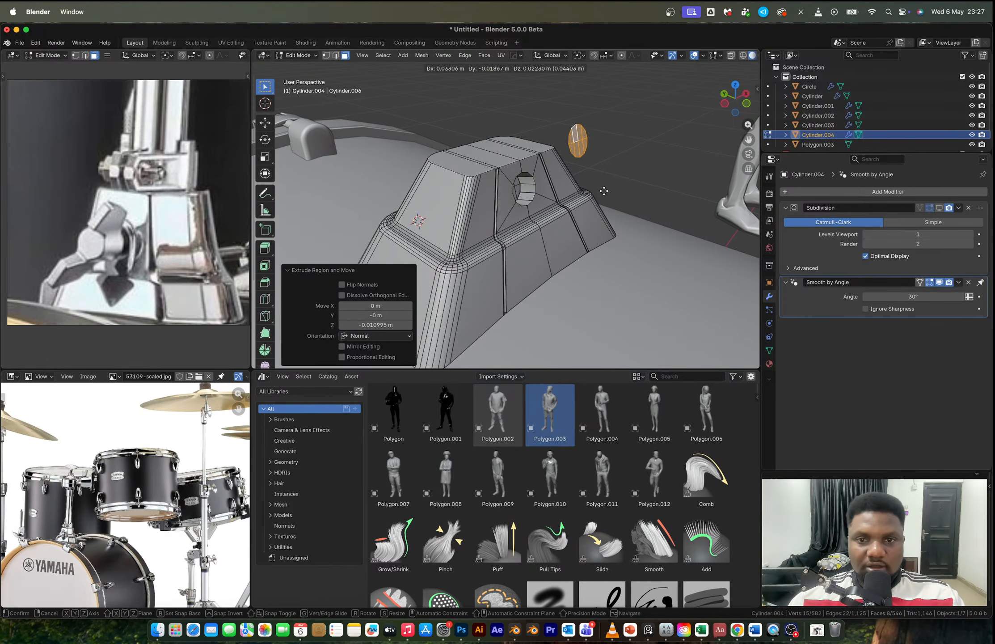
{"action": "right_click", "coordinate": [605, 190]}
{"action": "key", "text": "p"}
{"action": "left_click", "coordinate": [604, 191]}
{"action": "key", "text": "Tab"}
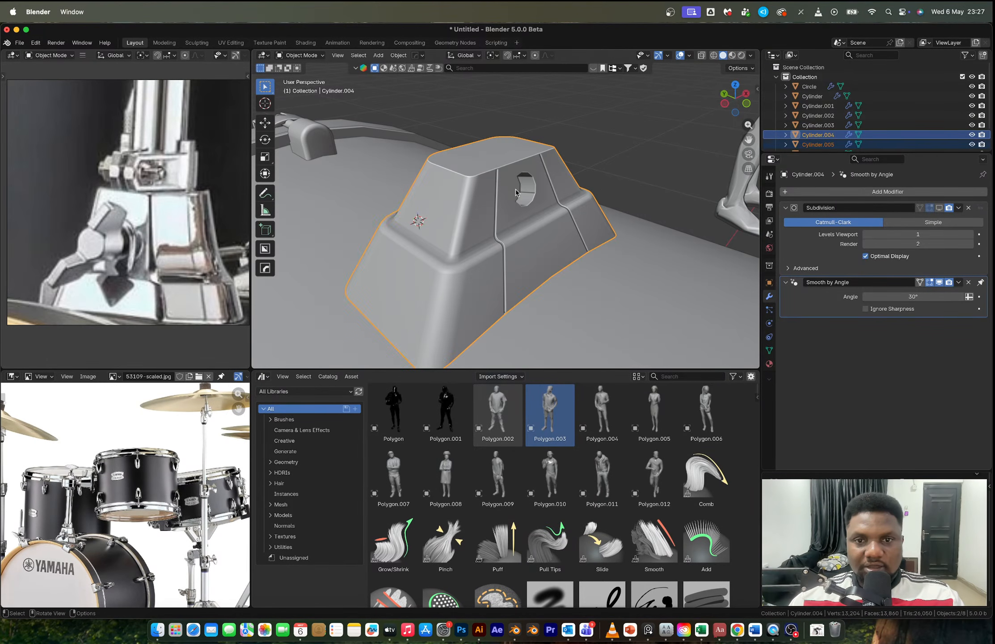
Step: Scale the separated disc inside the hole to about 0.81 of its size
{"action": "left_click", "coordinate": [517, 188]}
{"action": "middle_click_drag", "start_coordinate": [517, 188], "coordinate": [522, 192]}
{"action": "key", "text": "Tab"}
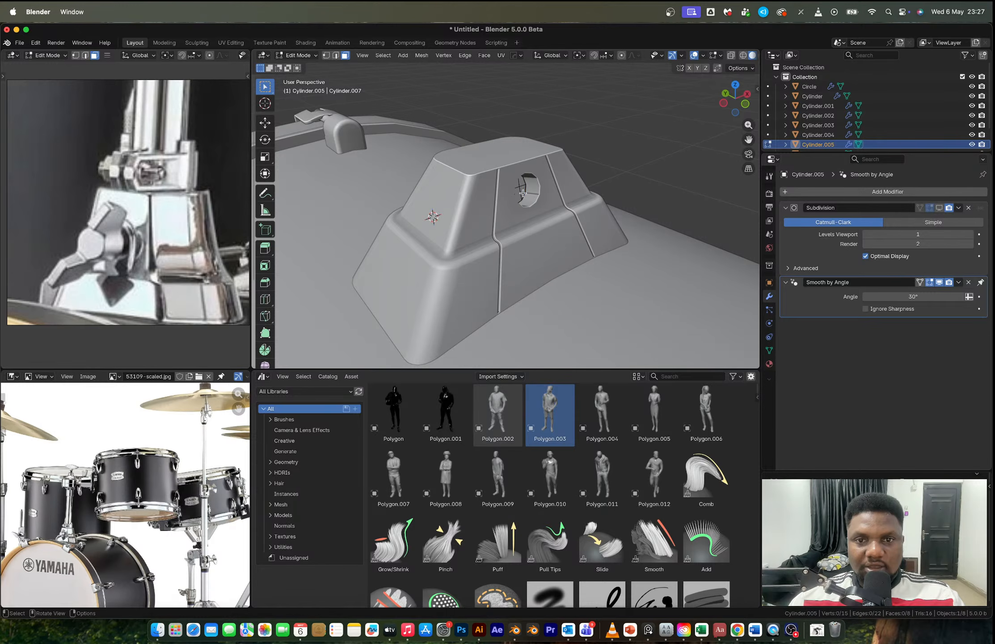
{"action": "key", "text": "s"}
{"action": "left_click", "coordinate": [545, 206]}
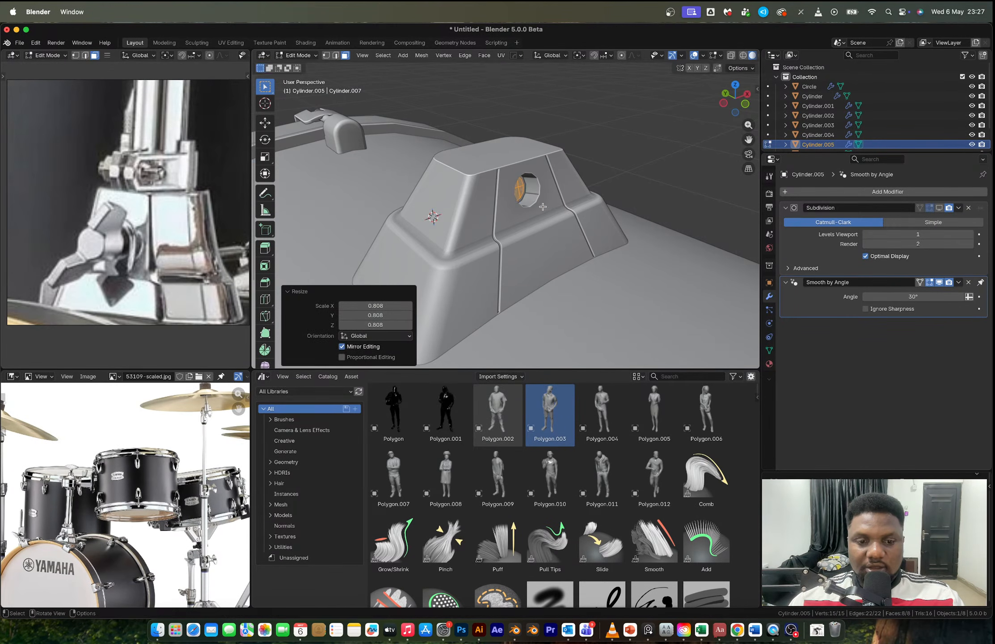
Step: Try extruding the disc about 0.019 m out of the hole
{"action": "key", "text": "e"}
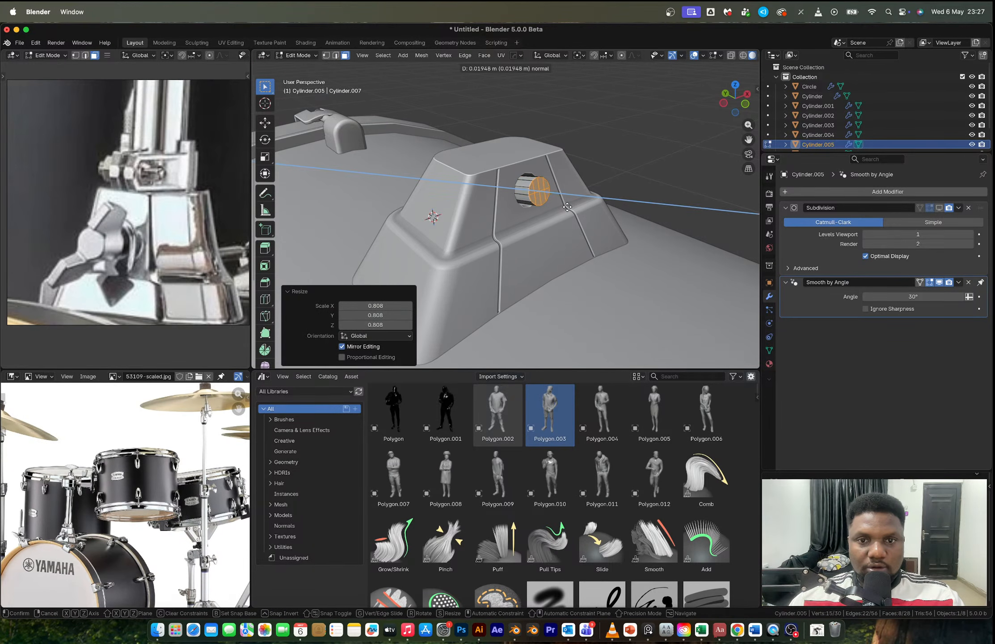
{"action": "left_click", "coordinate": [567, 207]}
{"action": "scroll", "coordinate": [556, 212], "scroll_direction": "up", "scroll_amount": 5}
{"action": "key", "text": "Tab"}
{"action": "middle_click_drag", "start_coordinate": [555, 216], "coordinate": [514, 214]}
{"action": "key", "text": "q"}
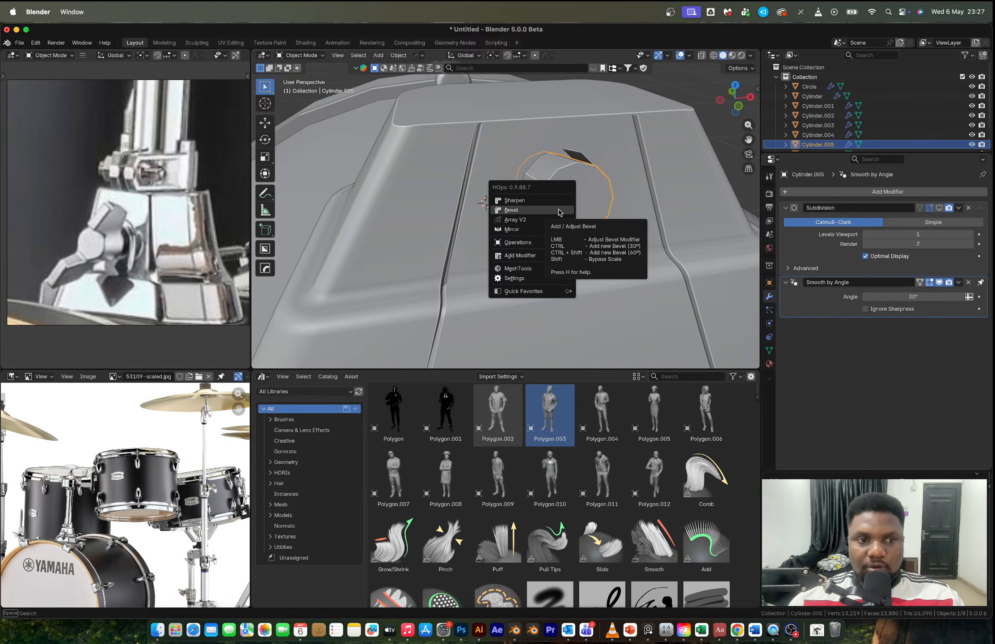
{"action": "key", "text": "Escape"}
{"action": "key", "text": "Tab"}
{"action": "middle_click_drag", "start_coordinate": [581, 200], "coordinate": [589, 204]}
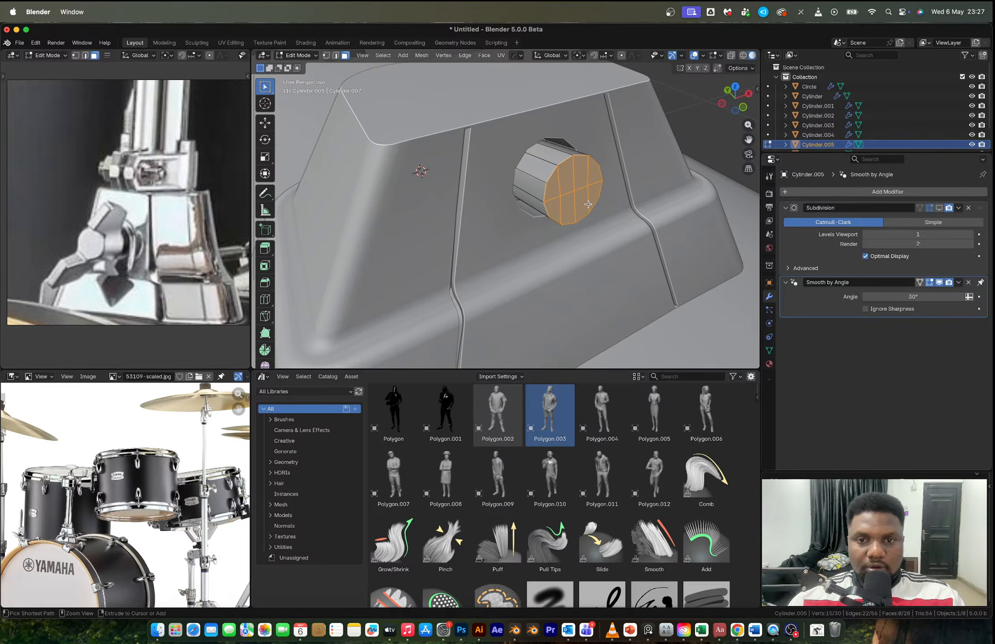
{"action": "key", "text": "super+z"}
{"action": "key", "text": "super+z"}
{"action": "key", "text": "super+z"}
Step: Extrude the disc about 0.031 m out of the hole and add one loop cut around the cylinder at a factor of -0.440
{"action": "key", "text": "e"}
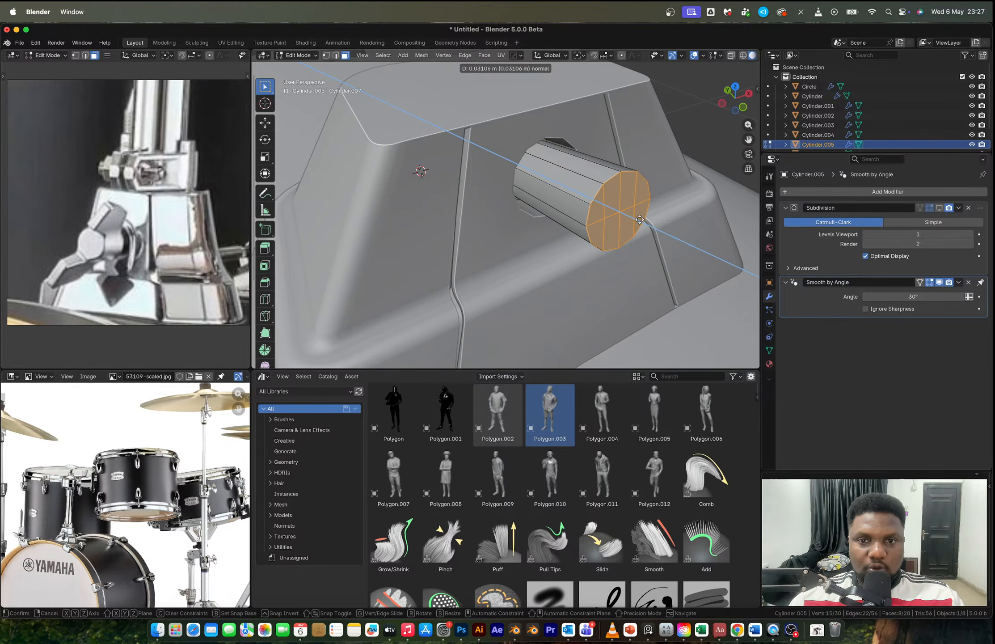
{"action": "left_click", "coordinate": [639, 219]}
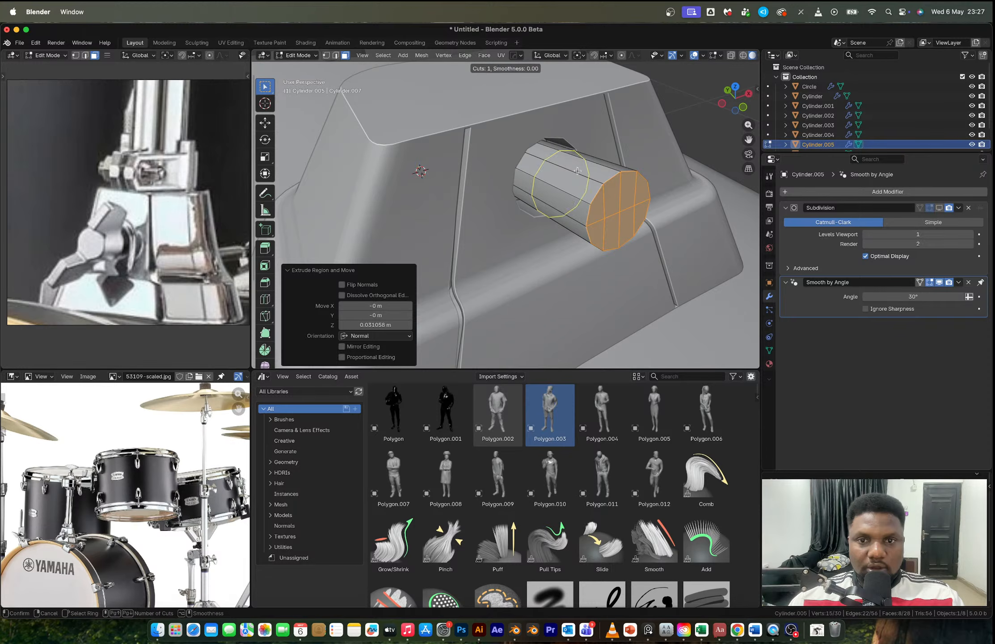
{"action": "key", "text": "ctrl+r"}
{"action": "left_click", "coordinate": [600, 183]}
{"action": "left_click", "coordinate": [600, 184]}
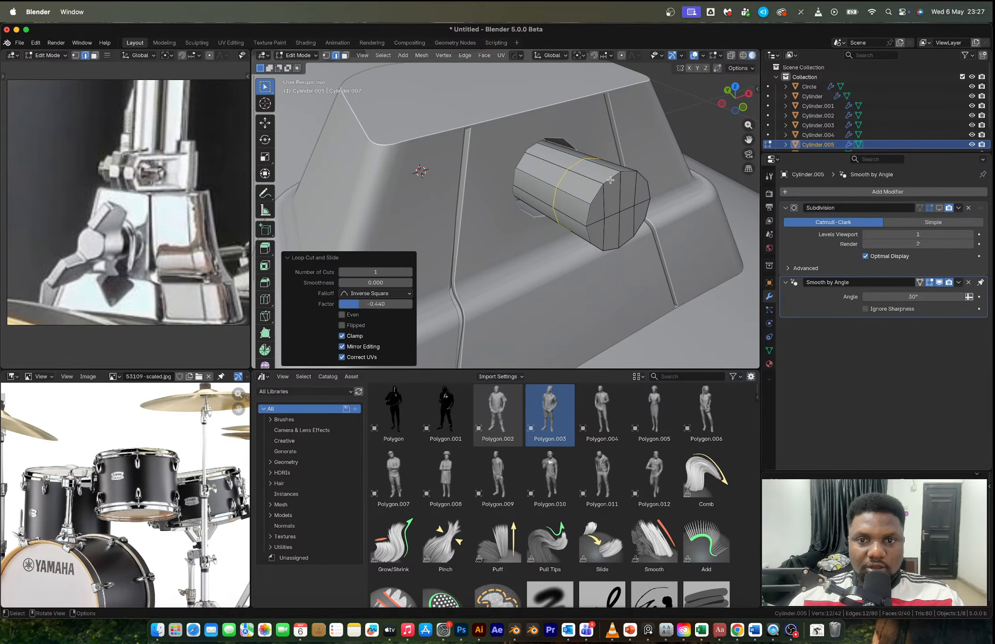
Step: Try extruding the two upper faces at the cylinder's outer end upward by about 0.013 m
{"action": "middle_click_drag", "start_coordinate": [599, 183], "coordinate": [623, 220]}
{"action": "key", "text": "3"}
{"action": "left_click", "coordinate": [604, 231]}
{"action": "key", "text": "e"}
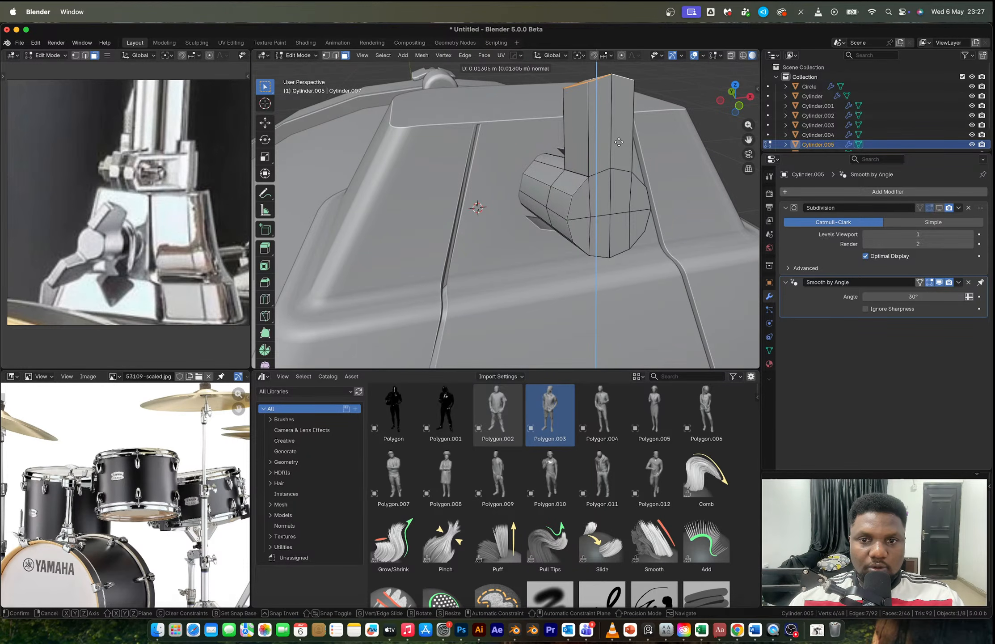
{"action": "left_click", "coordinate": [618, 142]}
{"action": "middle_click_drag", "start_coordinate": [619, 142], "coordinate": [602, 201]}
{"action": "key", "text": "Tab"}
{"action": "key", "text": "Tab"}
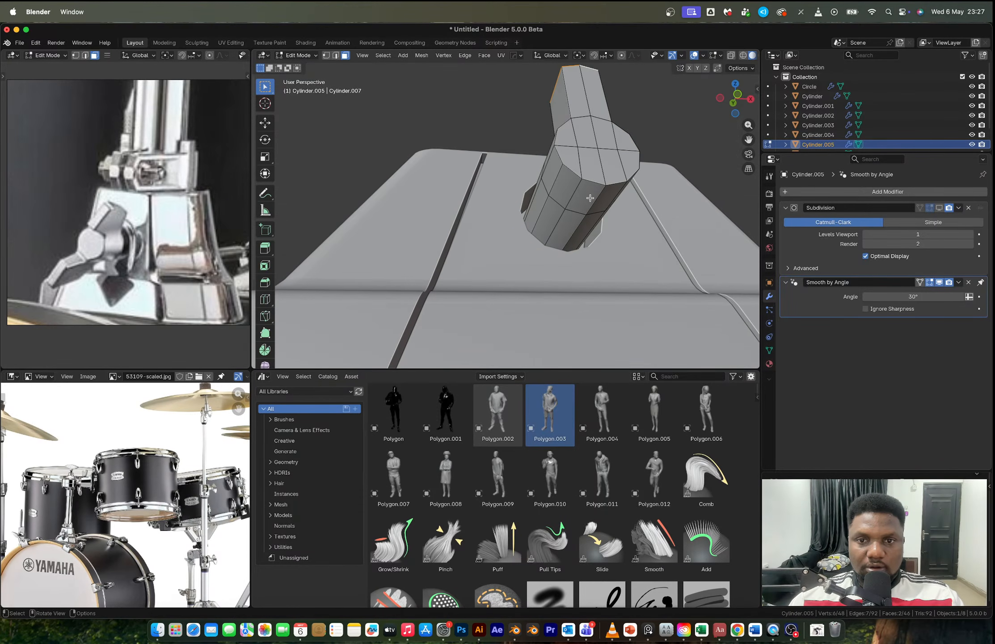
{"action": "key", "text": "ctrl+z"}
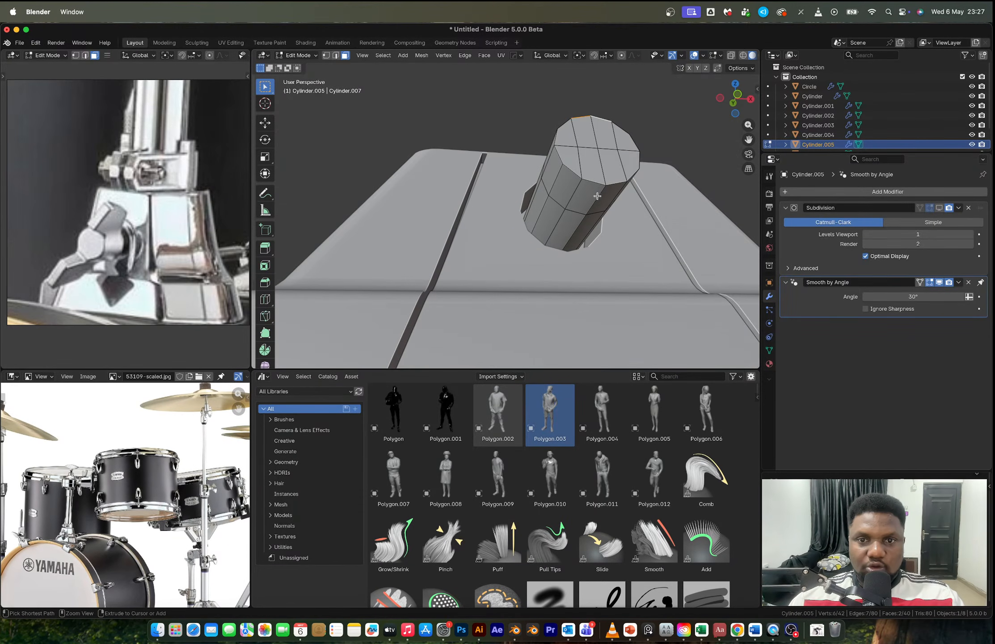
Step: Try extruding the upper and lower face pairs of the cylinder together along their normals
{"action": "left_click", "coordinate": [588, 192], "text": "shift"}
{"action": "left_click", "coordinate": [617, 196], "text": "shift"}
{"action": "key", "text": "alt+e"}
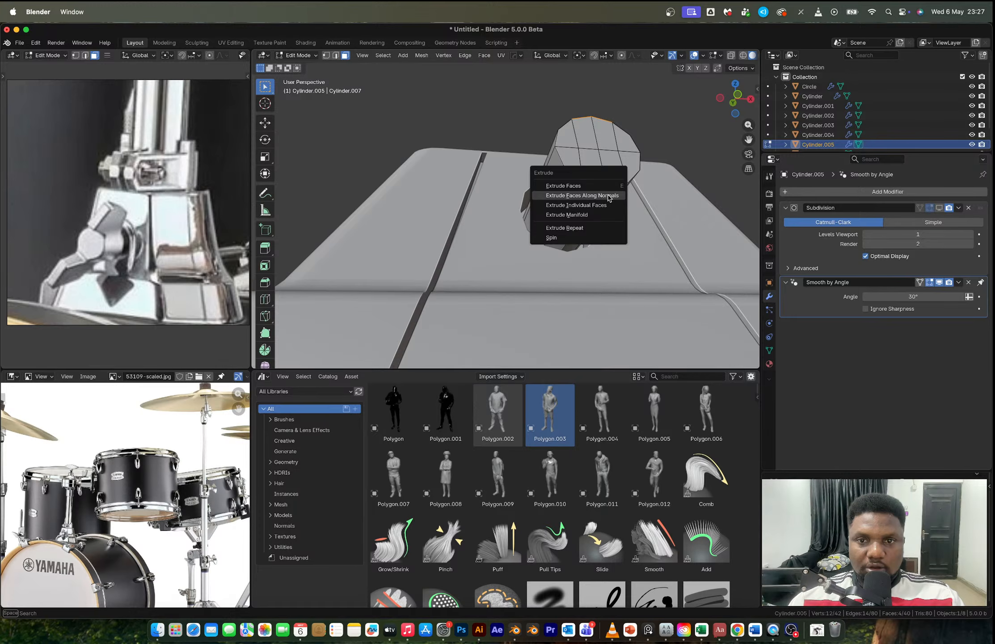
{"action": "left_click", "coordinate": [577, 195]}
{"action": "key", "text": "Escape"}
{"action": "key", "text": "ctrl+z"}
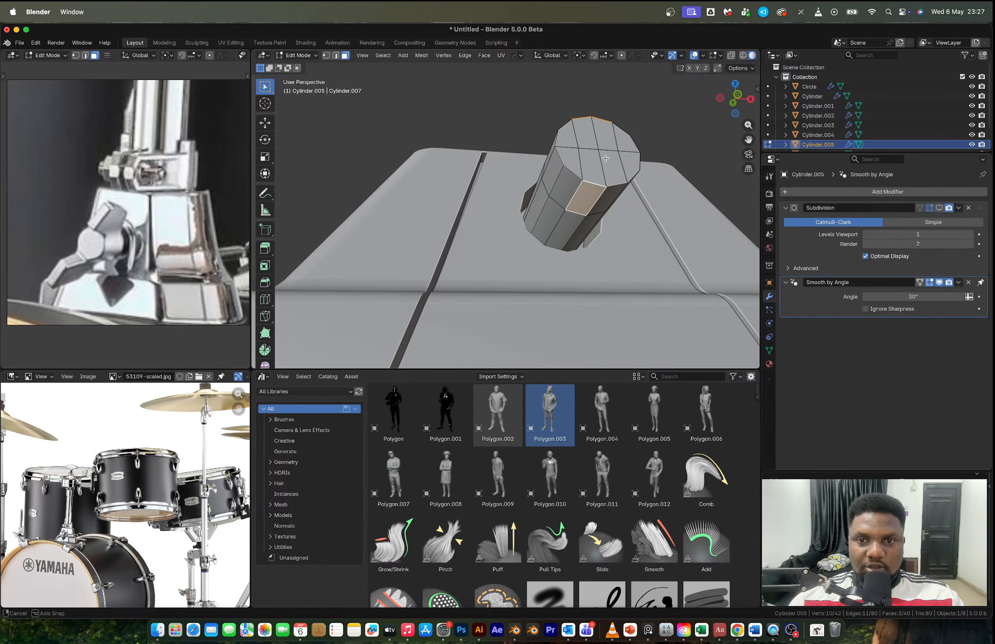
{"action": "key", "text": "ctrl+z"}
Step: Extrude the upper and the lower face pair at the cylinder's outer end by about 0.013 m each to form two wings
{"action": "middle_click_drag", "start_coordinate": [606, 158], "coordinate": [605, 205]}
{"action": "key", "text": "e"}
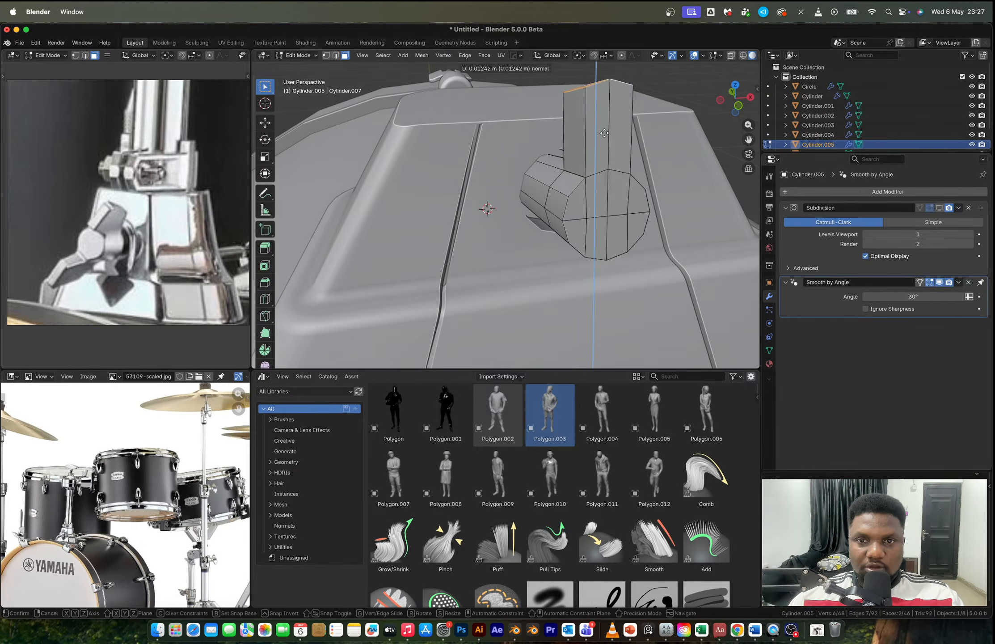
{"action": "left_click", "coordinate": [604, 126]}
{"action": "middle_click_drag", "start_coordinate": [603, 127], "coordinate": [593, 67]}
{"action": "left_click", "coordinate": [583, 191]}
{"action": "left_click", "coordinate": [605, 188], "text": "shift"}
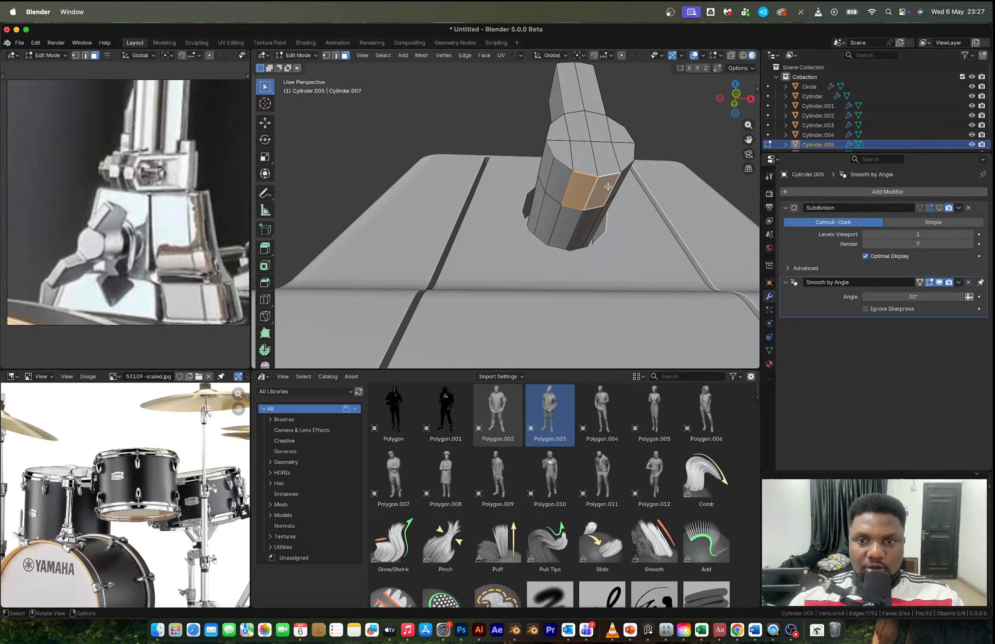
{"action": "key", "text": "e"}
{"action": "left_click", "coordinate": [615, 245]}
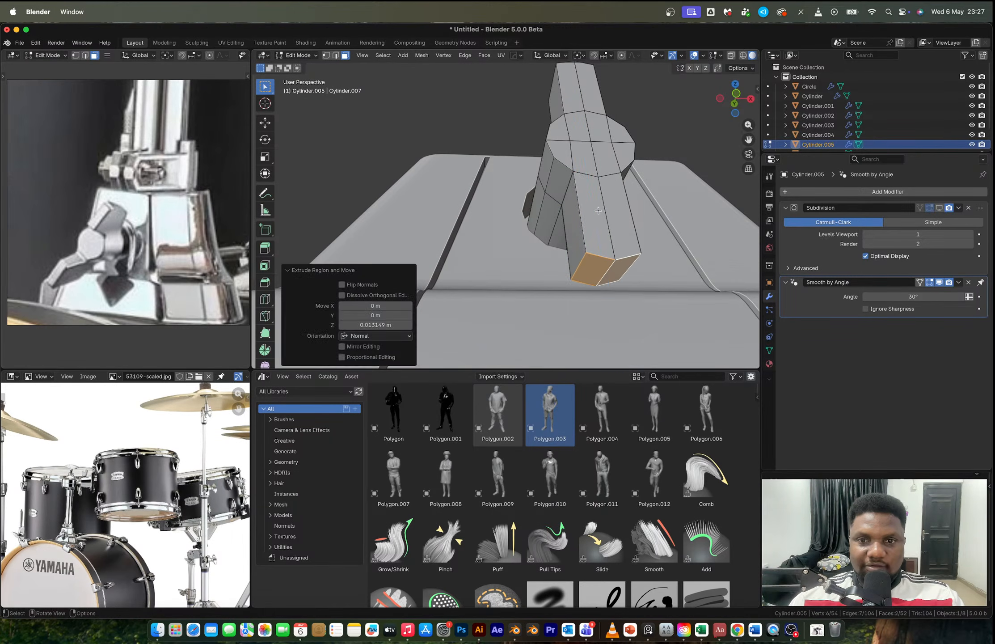
Step: Extrude the outward-facing front faces of both wings to make the wings thicker than the cylinder's end
{"action": "left_click", "coordinate": [612, 213]}
{"action": "middle_click_drag", "start_coordinate": [613, 213], "coordinate": [604, 147]}
{"action": "key", "text": "e"}
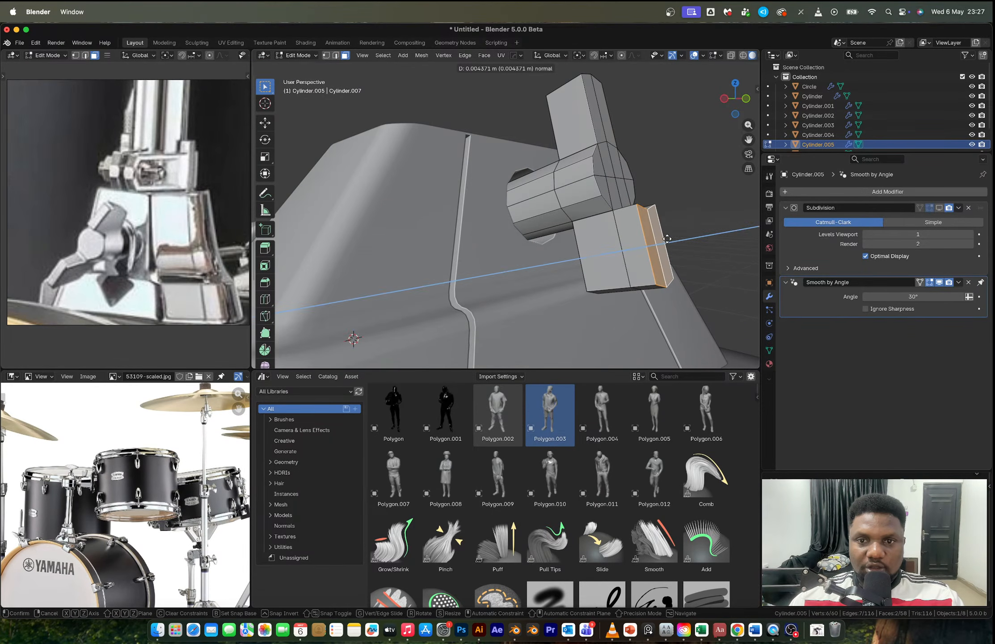
{"action": "left_click", "coordinate": [601, 122]}
{"action": "left_click", "coordinate": [601, 122], "text": "shift"}
{"action": "key", "text": "e"}
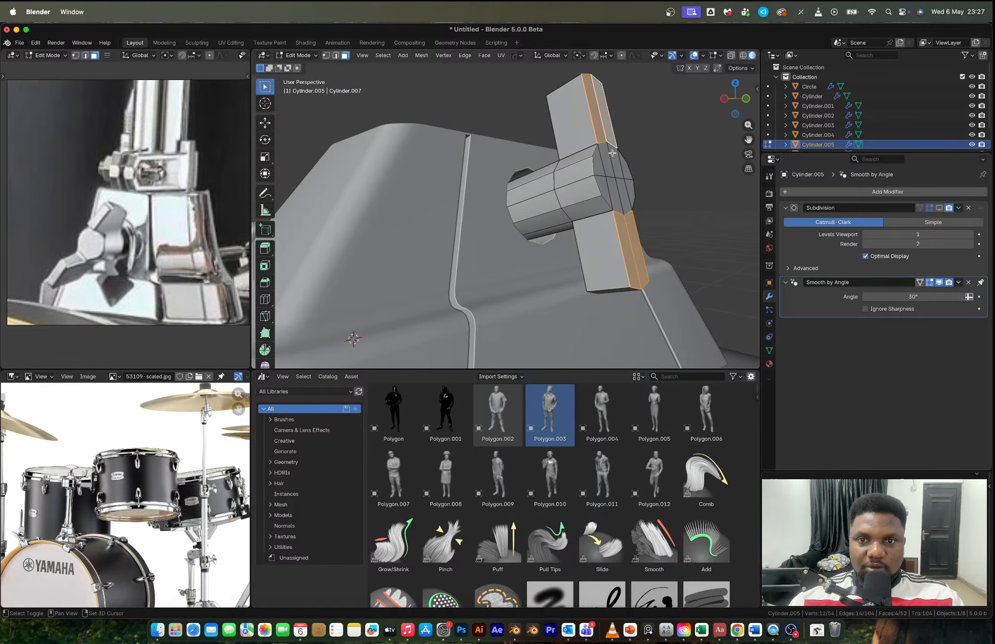
{"action": "left_click", "coordinate": [627, 143]}
{"action": "key", "text": "Tab"}
{"action": "middle_click_drag", "start_coordinate": [628, 143], "coordinate": [611, 252]}
{"action": "left_click", "coordinate": [646, 168]}
{"action": "scroll", "coordinate": [646, 168], "scroll_direction": "up", "scroll_amount": 2}
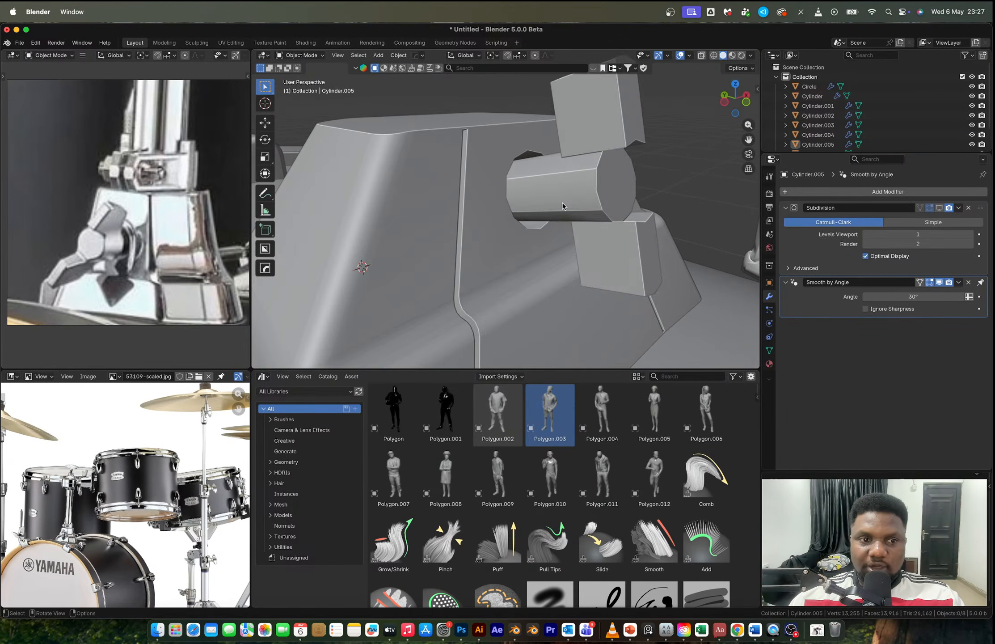
Step: Add a loop cut around the section of the wing nut's cylinder between the bracket and the wings
{"action": "left_click", "coordinate": [578, 191]}
{"action": "key", "text": "Tab"}
{"action": "middle_click_drag", "start_coordinate": [483, 166], "coordinate": [528, 162]}
{"action": "key", "text": "ctrl+r"}
{"action": "left_click", "coordinate": [528, 164]}
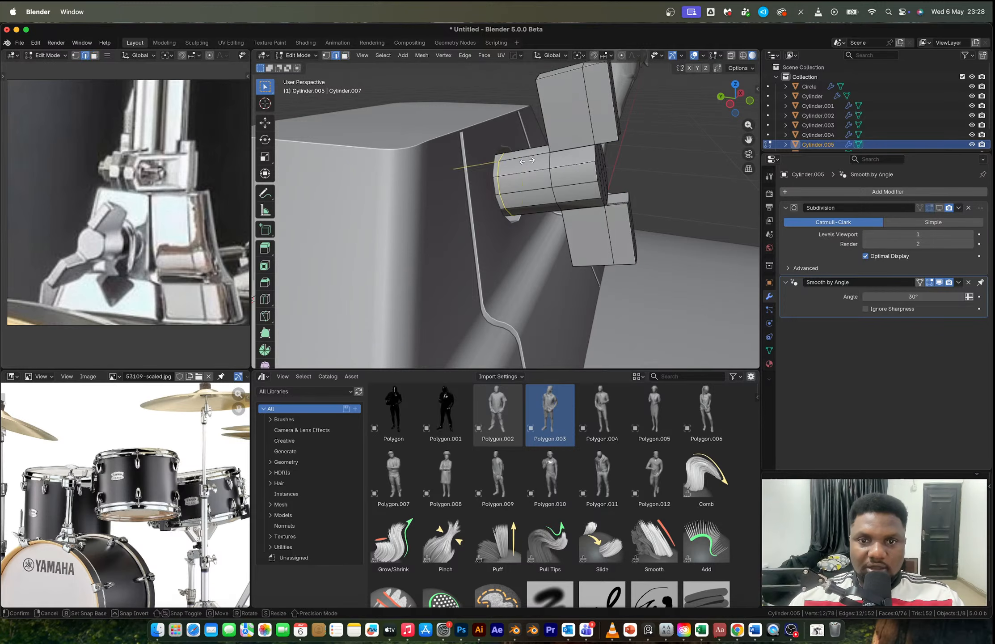
{"action": "left_click", "coordinate": [531, 165]}
Step: Extrude the ring of faces at the cylinder's bracket end slightly along their normals
{"action": "key", "text": "3"}
{"action": "left_click", "coordinate": [516, 176], "text": "alt"}
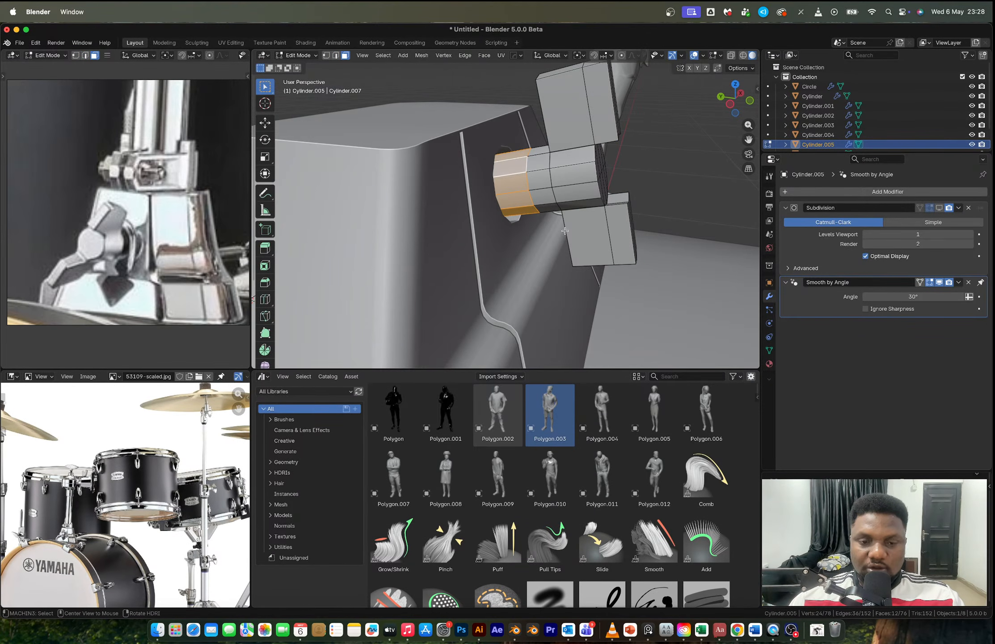
{"action": "key", "text": "alt+e"}
{"action": "left_click", "coordinate": [586, 260]}
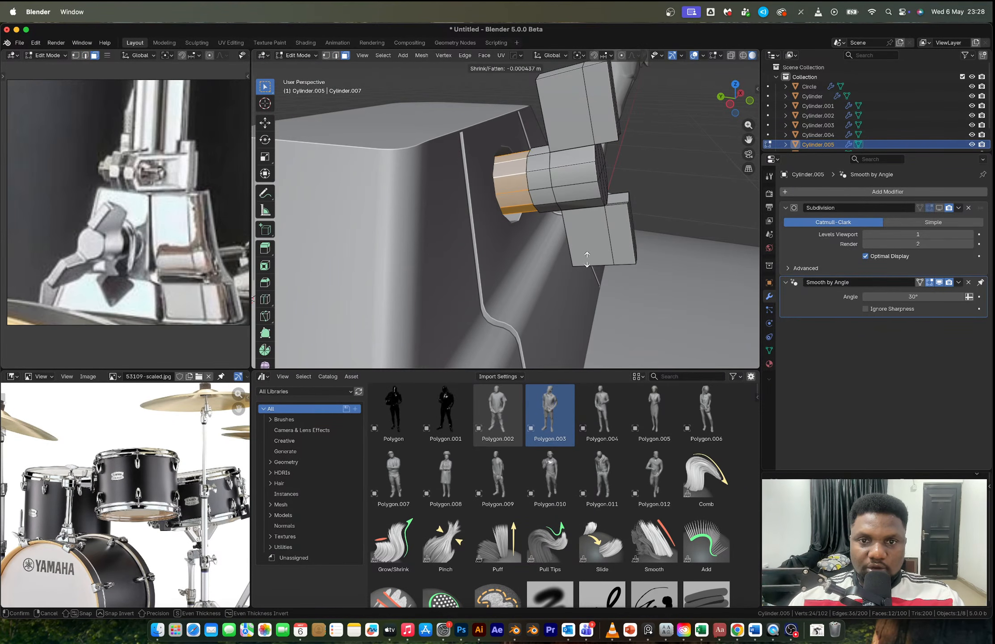
{"action": "left_click", "coordinate": [590, 260]}
{"action": "key", "text": "Tab"}
{"action": "middle_click_drag", "start_coordinate": [587, 191], "coordinate": [634, 209]}
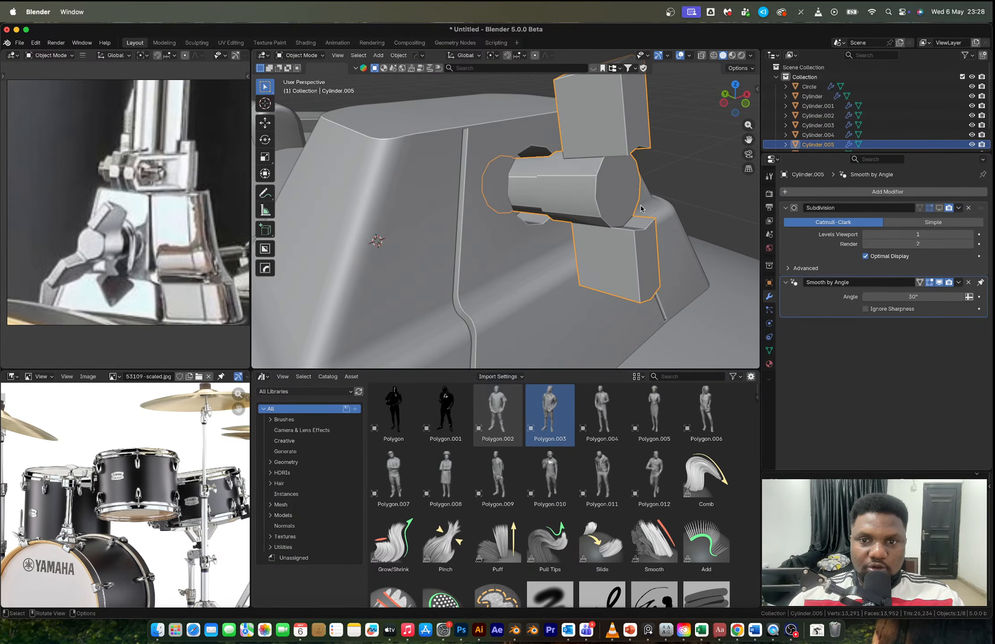
Step: Add a Bevel modifier of 0.001 width to the wing nut and set its subdivision level to 1
{"action": "key", "text": "q"}
{"action": "left_click", "coordinate": [635, 209]}
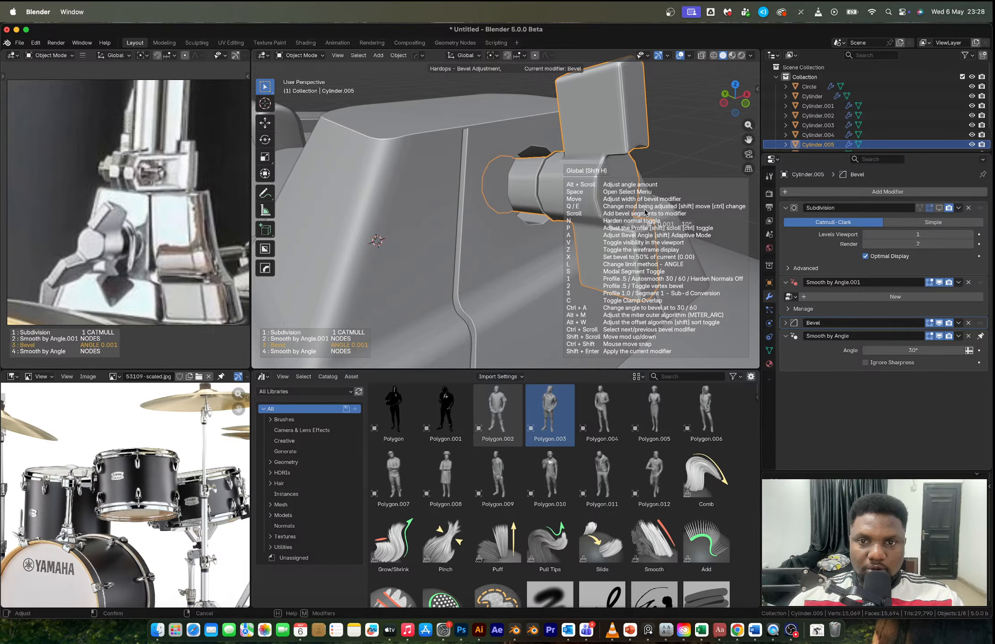
{"action": "left_click", "coordinate": [644, 208]}
{"action": "scroll", "coordinate": [601, 187], "scroll_direction": "up", "scroll_amount": 3}
{"action": "key", "text": "ctrl+1"}
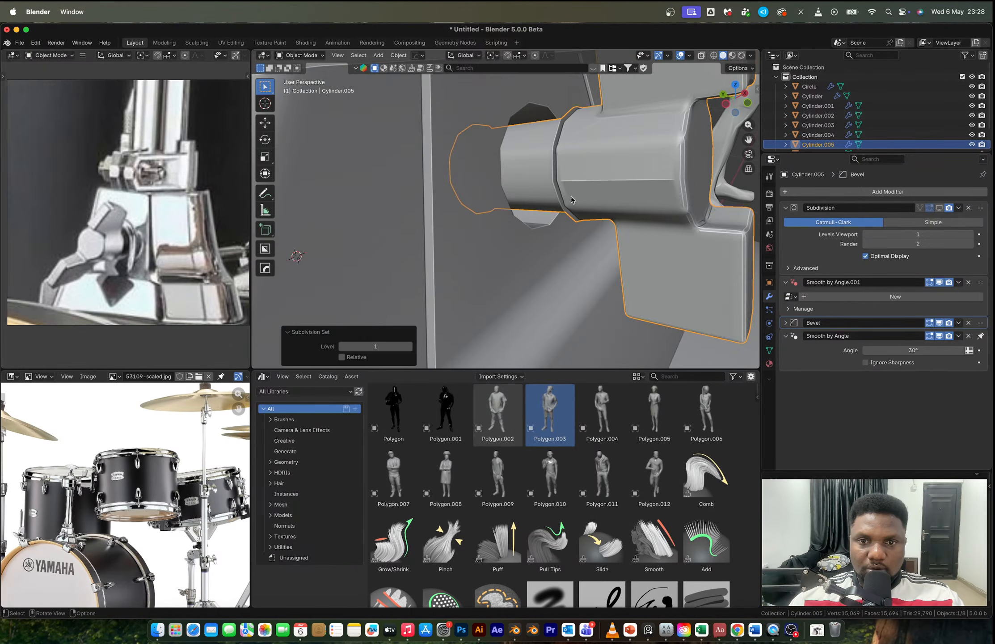
Step: Isolate the wing nut in local view and prepare its mesh for edge selection
{"action": "key", "text": "Tab"}
{"action": "middle_click_drag", "start_coordinate": [571, 196], "coordinate": [557, 159]}
{"action": "key", "text": "KP_Divide"}
{"action": "key", "text": "2"}
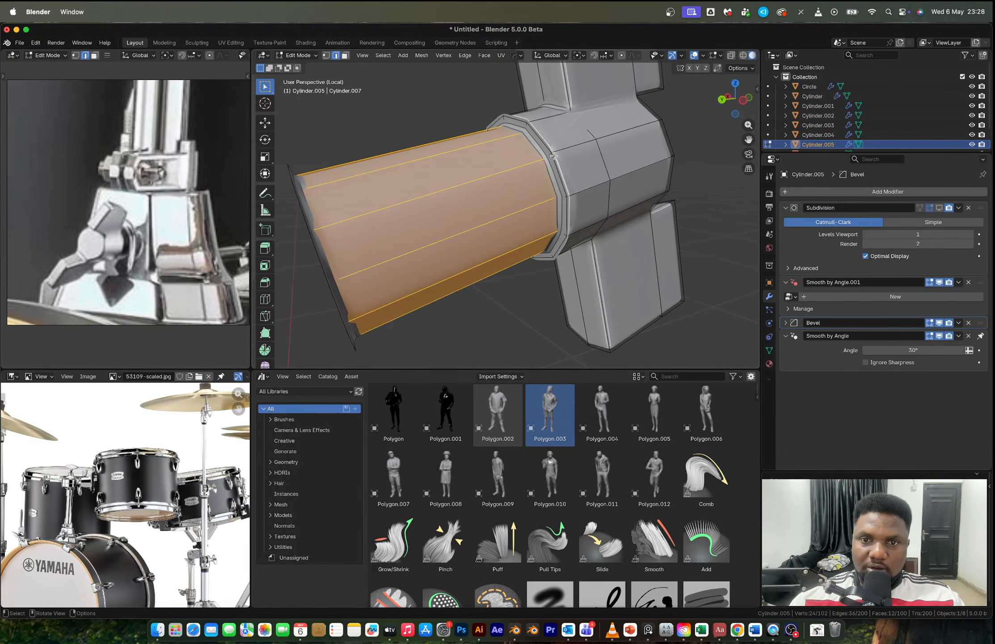
Step: Try to delete the edge loop at the collar where the cylinder meets the thicker section, and undo it
{"action": "left_click", "coordinate": [557, 159], "text": "alt"}
{"action": "key", "text": "x"}
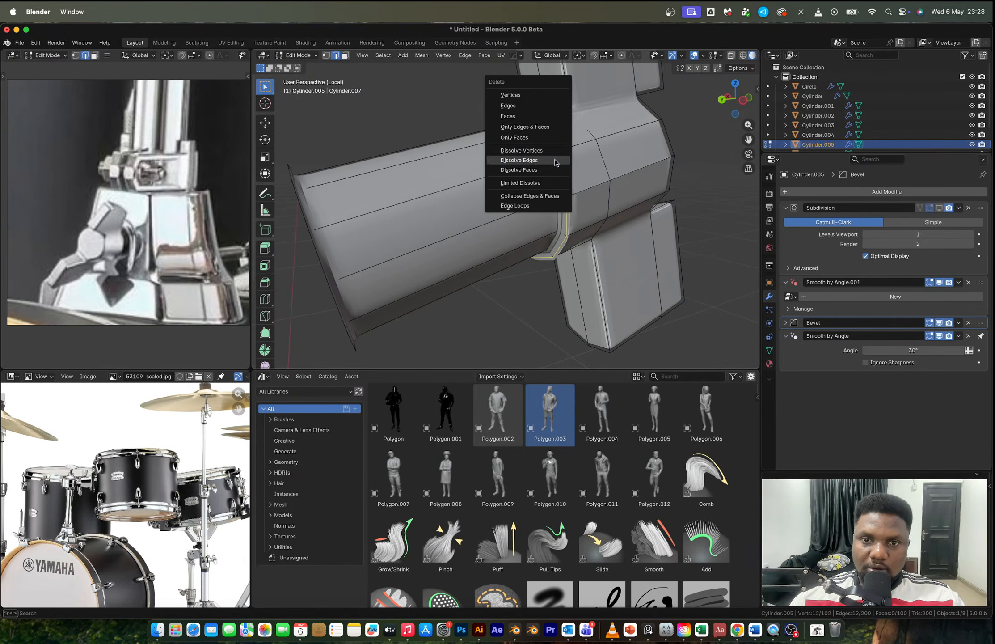
{"action": "left_click", "coordinate": [523, 107]}
{"action": "middle_click_drag", "start_coordinate": [540, 158], "coordinate": [574, 168]}
{"action": "key", "text": "ctrl+z"}
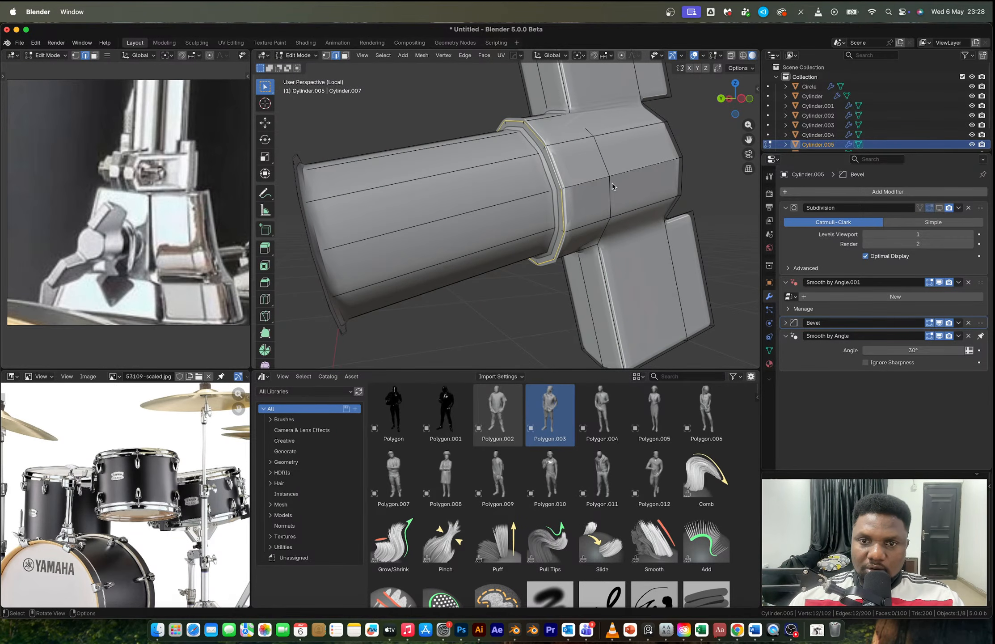
Step: Remove the Bevel modifier from the wing nut and return to editing its mesh
{"action": "key", "text": "Tab"}
{"action": "left_click", "coordinate": [968, 323]}
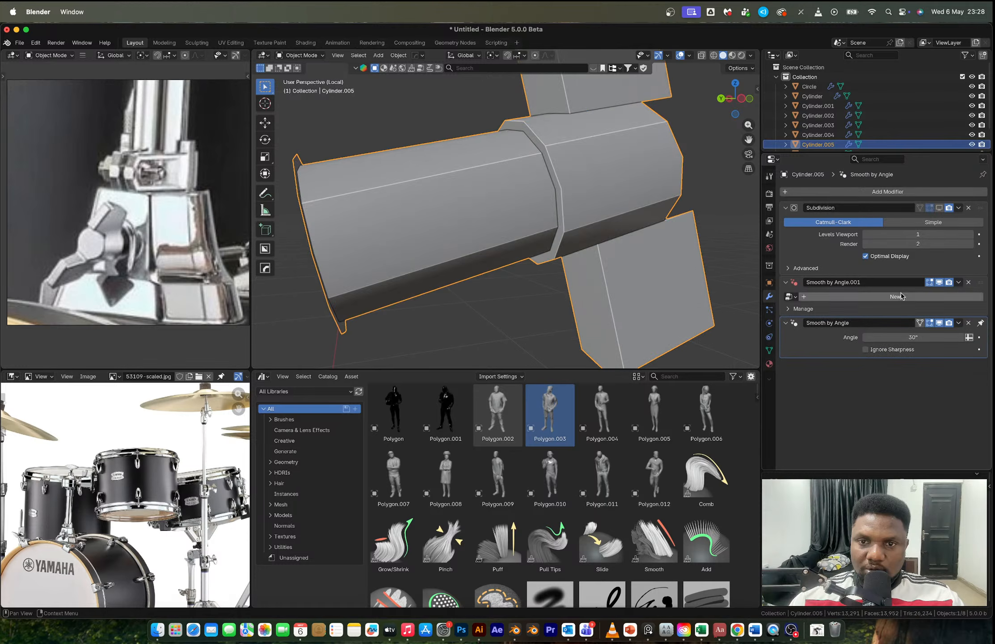
{"action": "middle_click_drag", "start_coordinate": [635, 161], "coordinate": [558, 181]}
{"action": "key", "text": "Tab"}
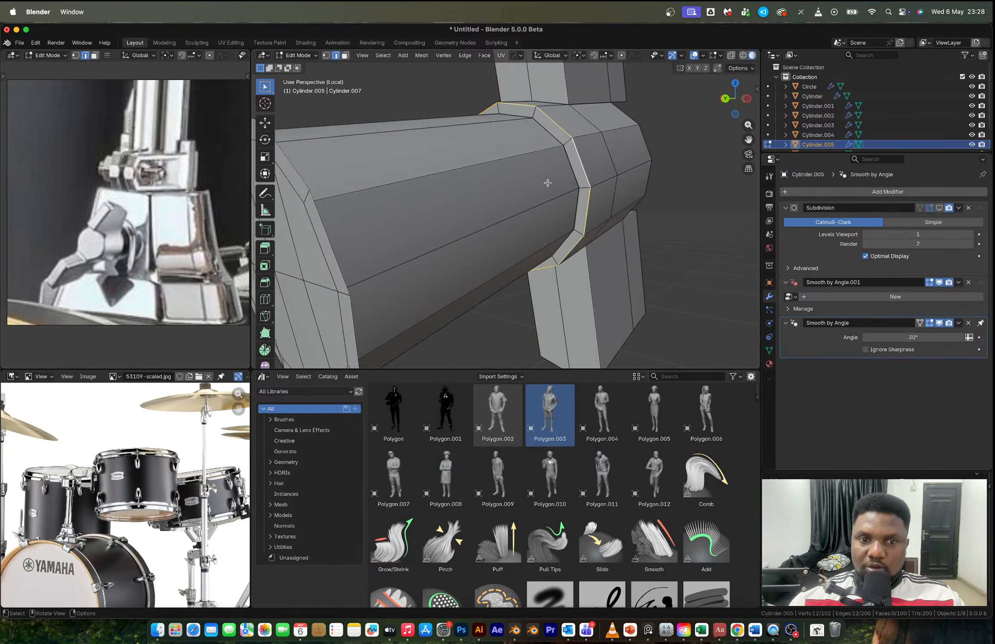
Step: Try to delete the inner edge loop on the cylinder's bracket-side end face, and undo the deletion
{"action": "scroll", "coordinate": [514, 203], "scroll_direction": "down", "scroll_amount": 2}
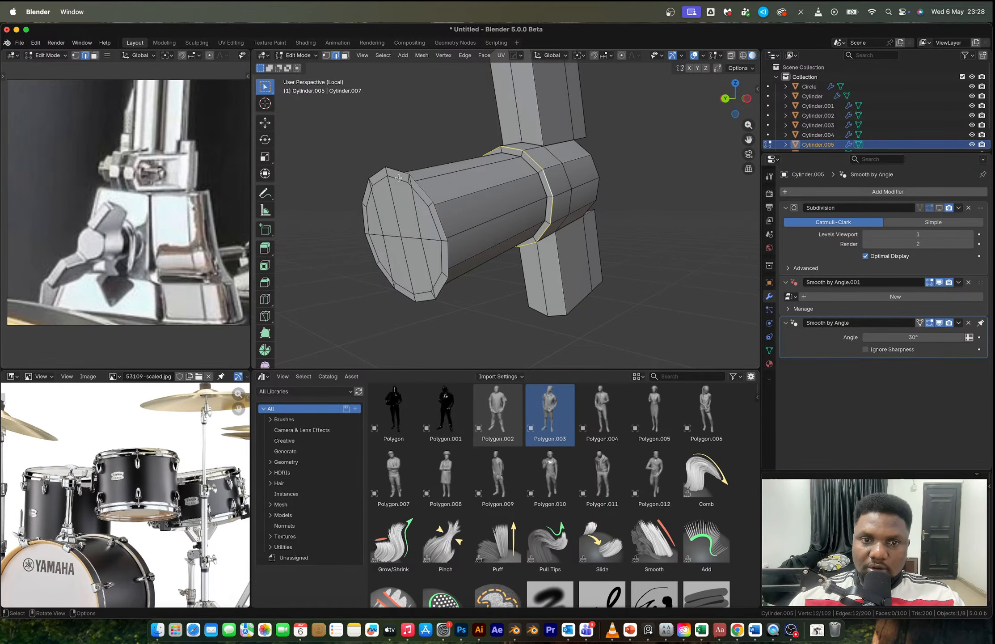
{"action": "left_click", "coordinate": [436, 209], "text": "alt"}
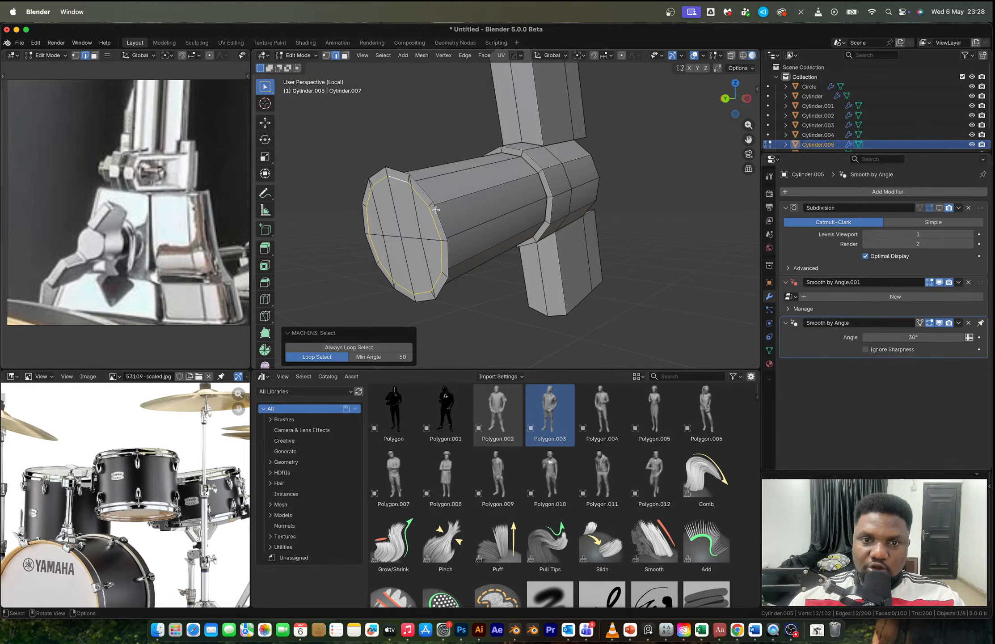
{"action": "key", "text": "x"}
{"action": "left_click", "coordinate": [406, 199]}
{"action": "key", "text": "super+z"}
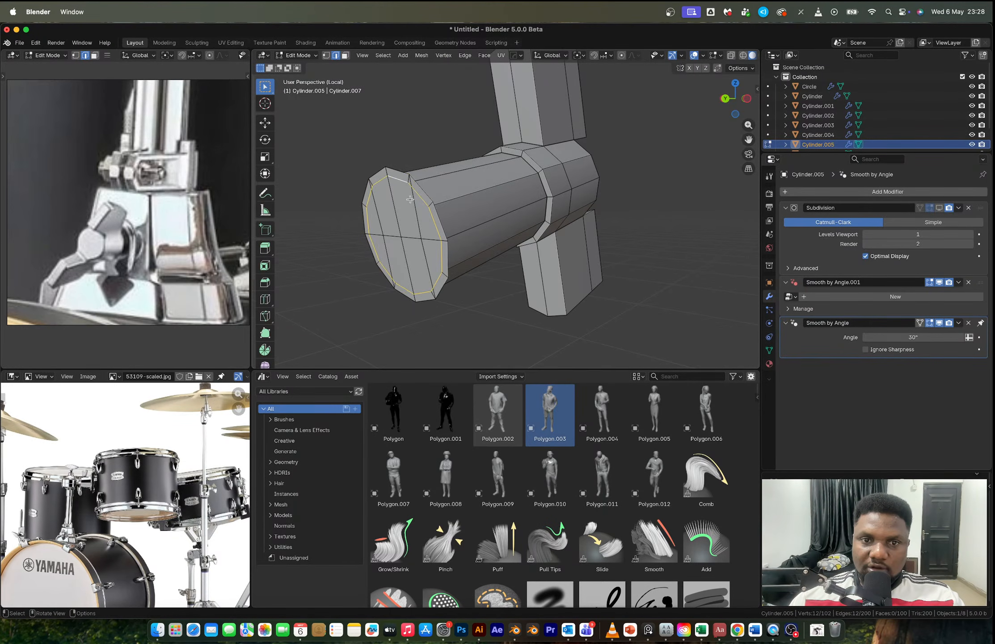
Step: Delete the flared rim's vertices and the leftover loose edges at the cylinder's bracket end, leaving it open
{"action": "left_click", "coordinate": [432, 216], "text": "alt"}
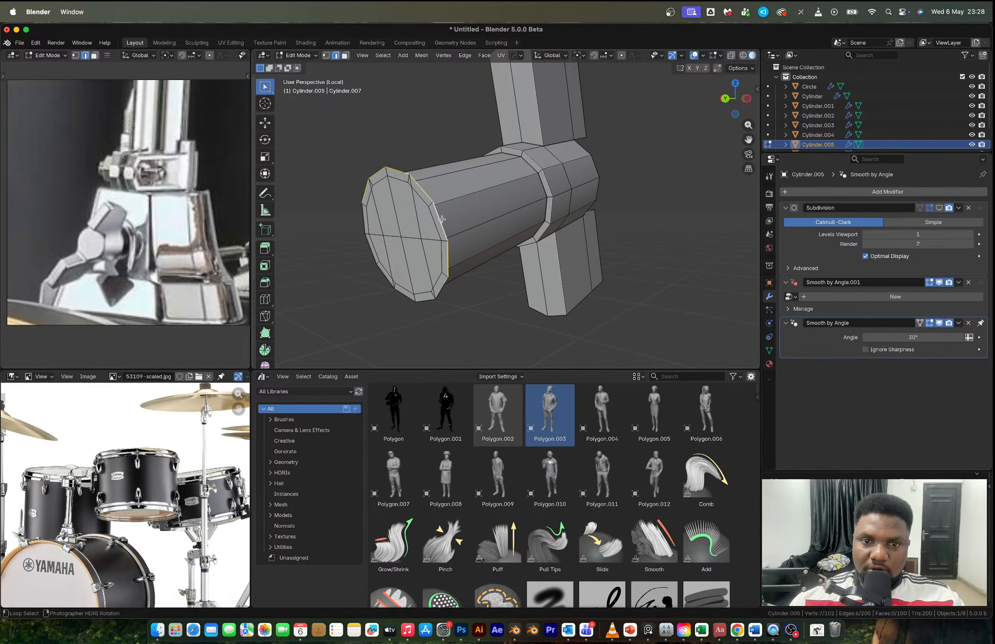
{"action": "key", "text": "x"}
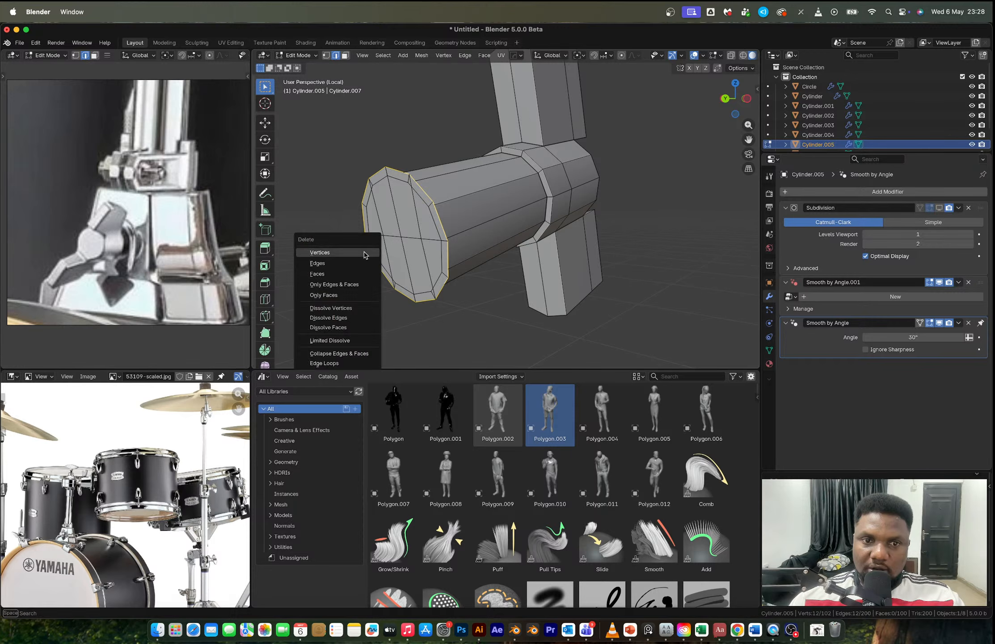
{"action": "left_click", "coordinate": [364, 252]}
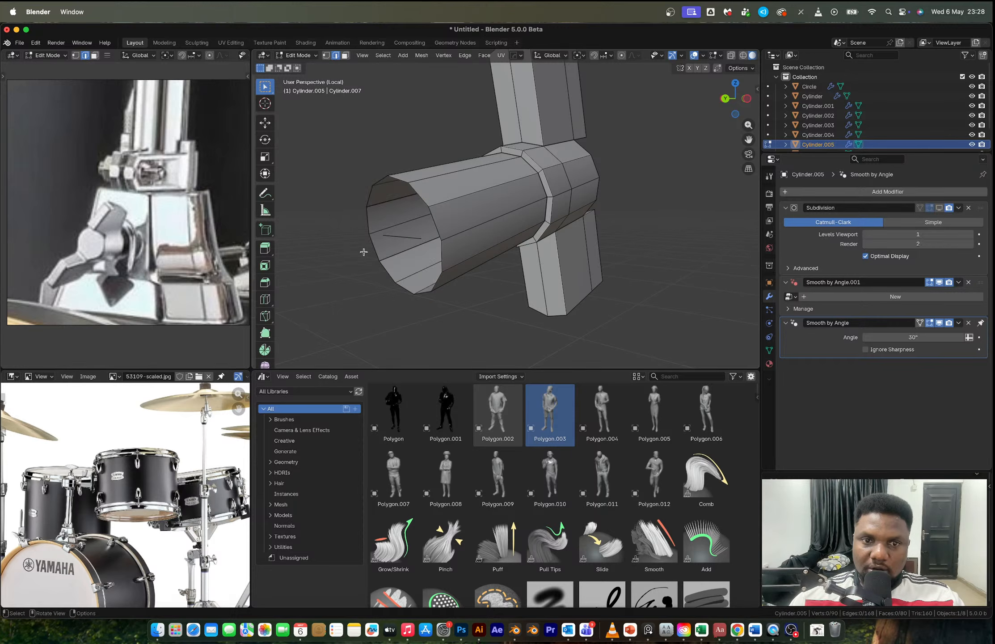
{"action": "left_click", "coordinate": [411, 238], "text": "shift"}
{"action": "key", "text": "x"}
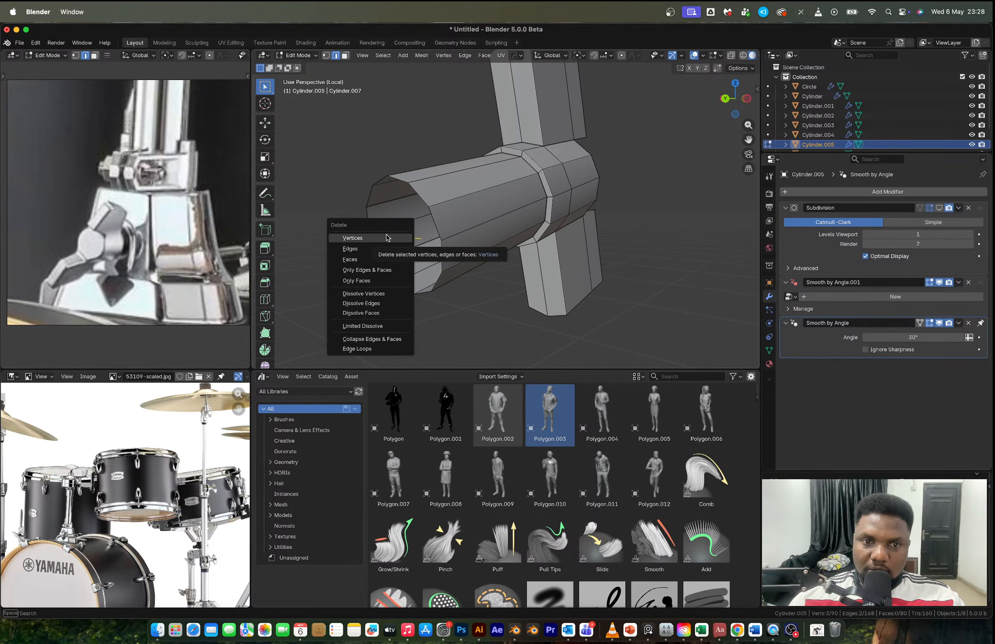
{"action": "left_click", "coordinate": [380, 248]}
Step: Bevel the edge loops of the collar step on the cylinder with 3 segments and a width of about 0.000167 m
{"action": "middle_click_drag", "start_coordinate": [496, 197], "coordinate": [546, 179]}
{"action": "left_click", "coordinate": [536, 165], "text": "alt"}
{"action": "scroll", "coordinate": [558, 165], "scroll_direction": "up", "scroll_amount": 3}
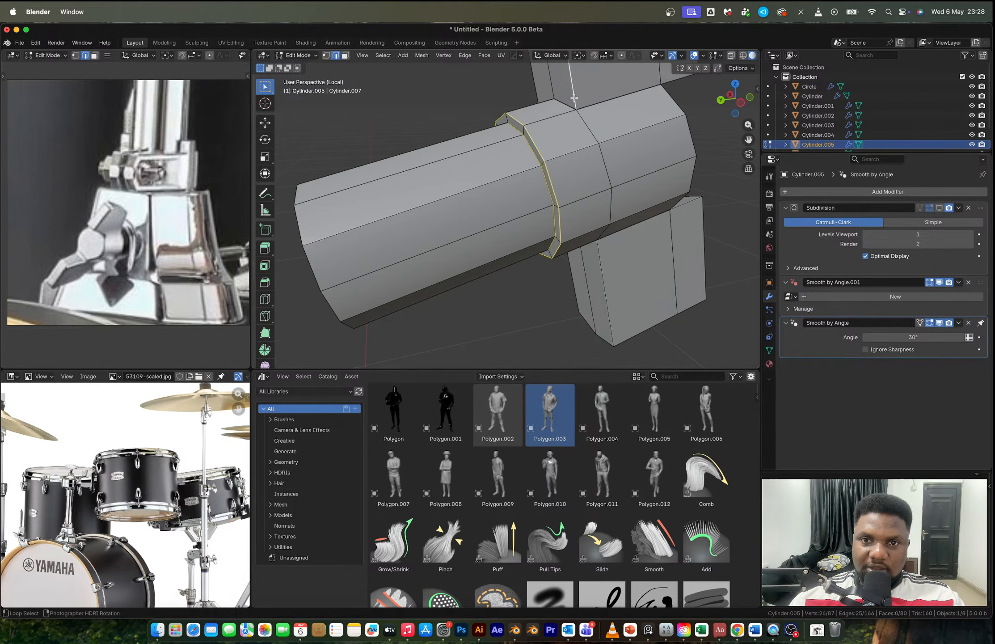
{"action": "scroll", "coordinate": [574, 125], "scroll_direction": "down", "scroll_amount": 3}
{"action": "scroll", "coordinate": [569, 144], "scroll_direction": "up", "scroll_amount": 5}
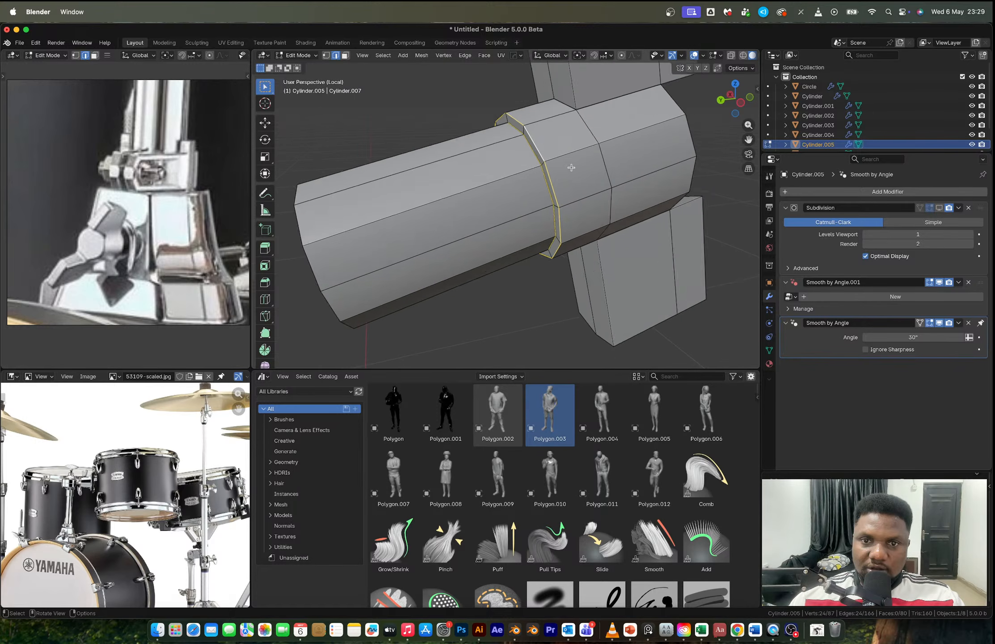
{"action": "key", "text": "ctrl+b"}
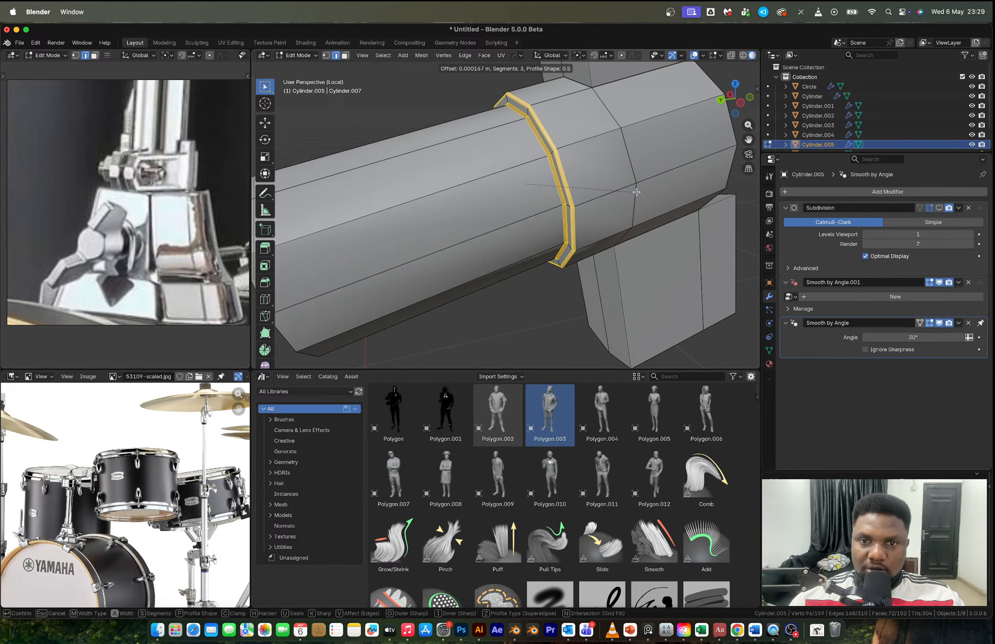
{"action": "left_click", "coordinate": [637, 192]}
Step: Select the outer corner edges of the upper wing on its front, back and sides
{"action": "middle_click_drag", "start_coordinate": [637, 191], "coordinate": [561, 151]}
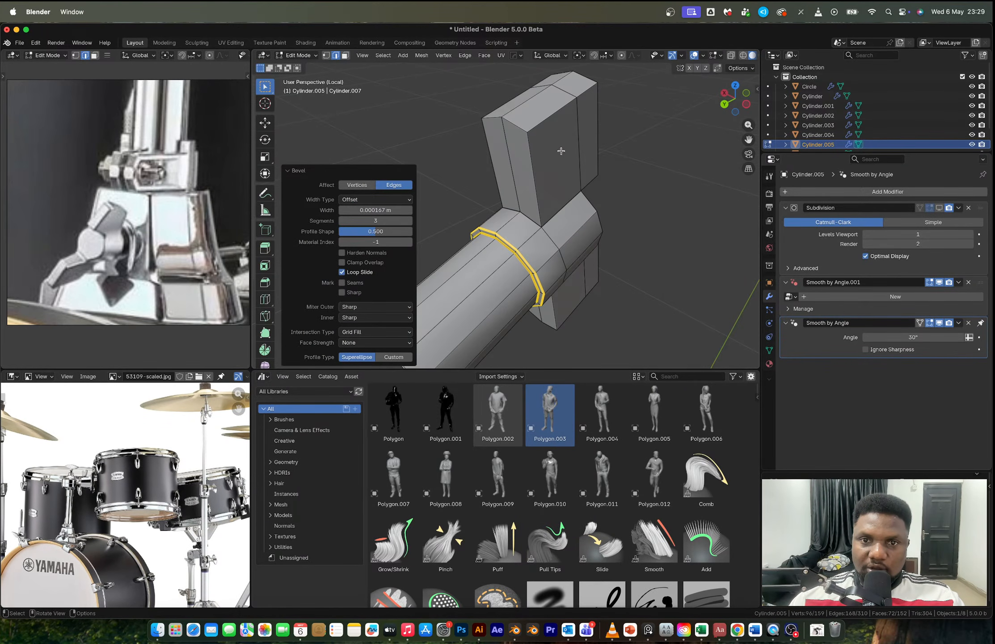
{"action": "left_click", "coordinate": [548, 116], "text": "alt"}
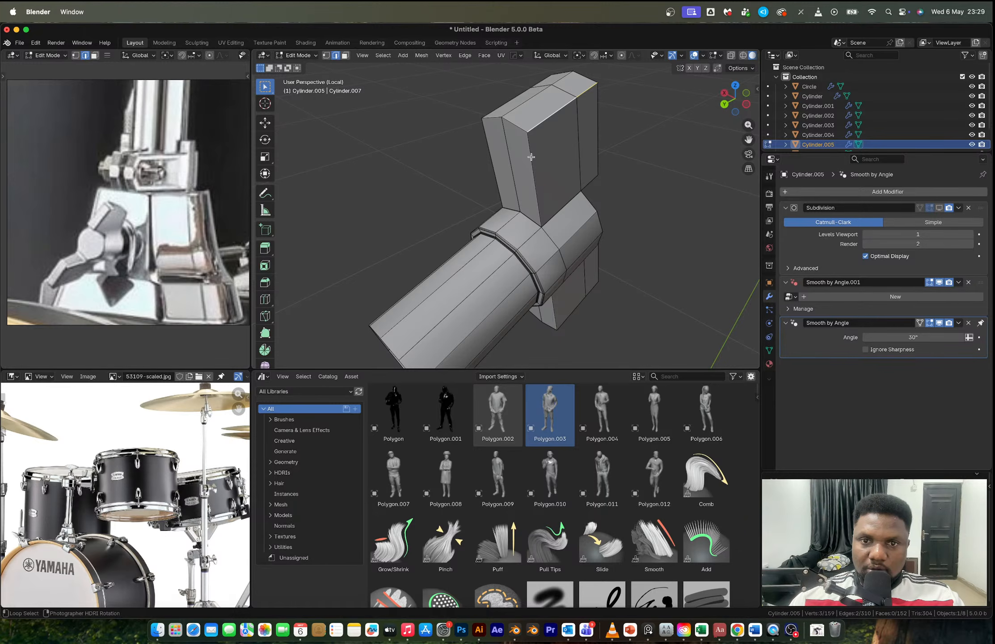
{"action": "left_click", "coordinate": [484, 106], "text": "alt+shift"}
{"action": "middle_click_drag", "start_coordinate": [483, 106], "coordinate": [466, 196]}
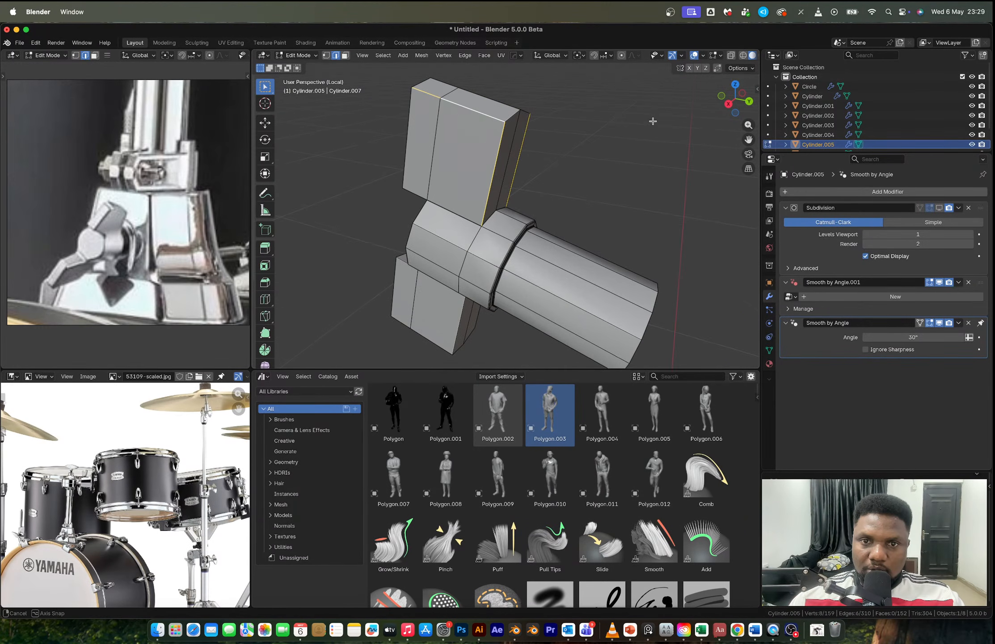
{"action": "middle_click_drag", "start_coordinate": [413, 141], "coordinate": [605, 152]}
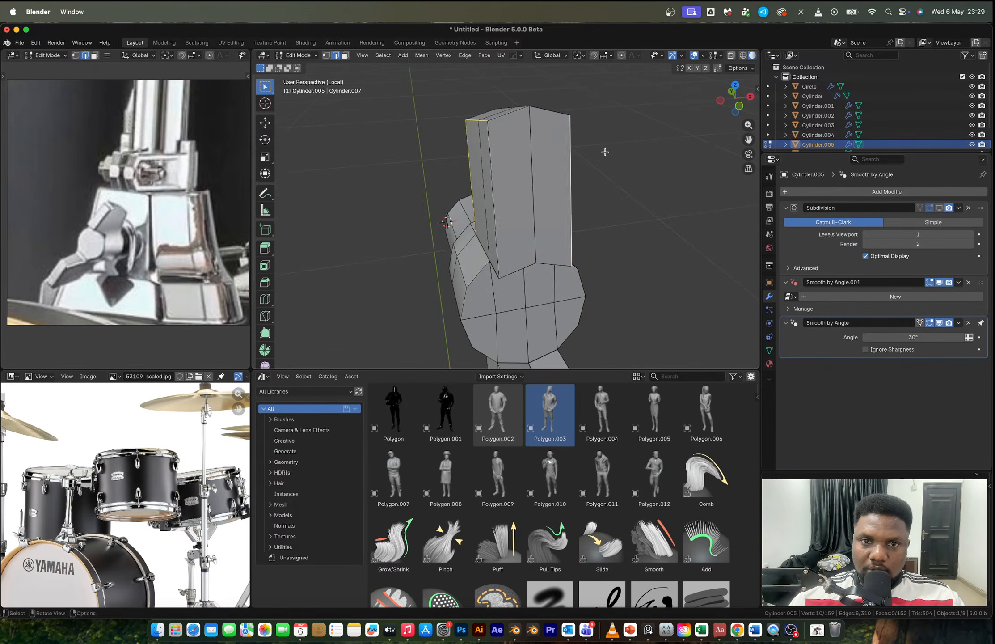
{"action": "left_click", "coordinate": [489, 167], "text": "shift"}
Step: Extend the edge selection with the outline and corner edges around the lower wing
{"action": "scroll", "coordinate": [520, 160], "scroll_direction": "down", "scroll_amount": 5, "text": "shift"}
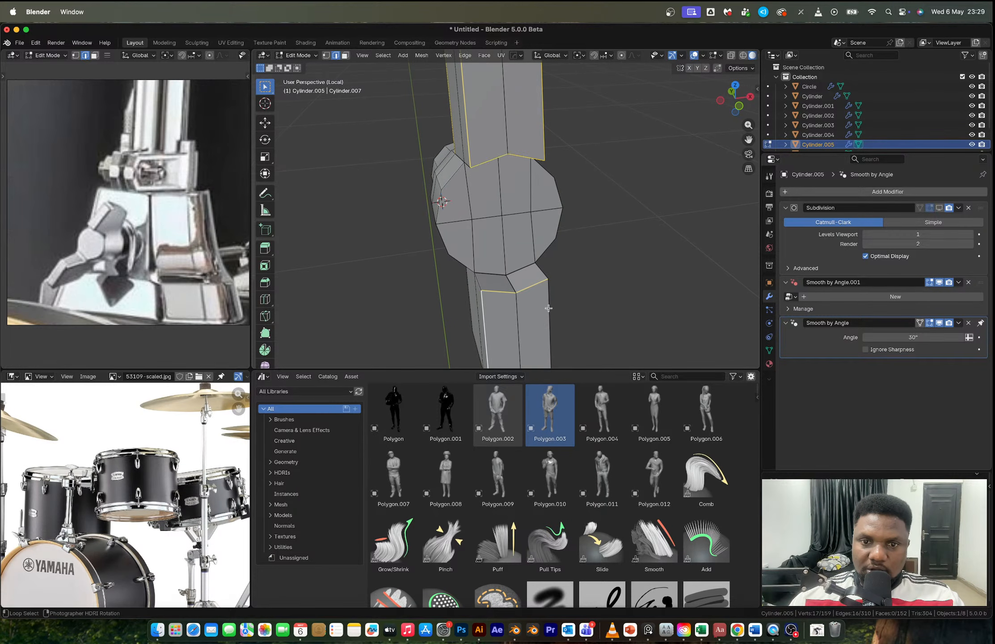
{"action": "scroll", "coordinate": [549, 309], "scroll_direction": "down", "scroll_amount": 6, "text": "shift"}
{"action": "middle_click_drag", "start_coordinate": [438, 156], "coordinate": [437, 205]}
{"action": "left_click", "coordinate": [522, 207], "text": "alt+shift"}
{"action": "middle_click_drag", "start_coordinate": [541, 200], "coordinate": [575, 260]}
{"action": "left_click", "coordinate": [509, 249], "text": "shift"}
{"action": "middle_click_drag", "start_coordinate": [510, 249], "coordinate": [653, 228]}
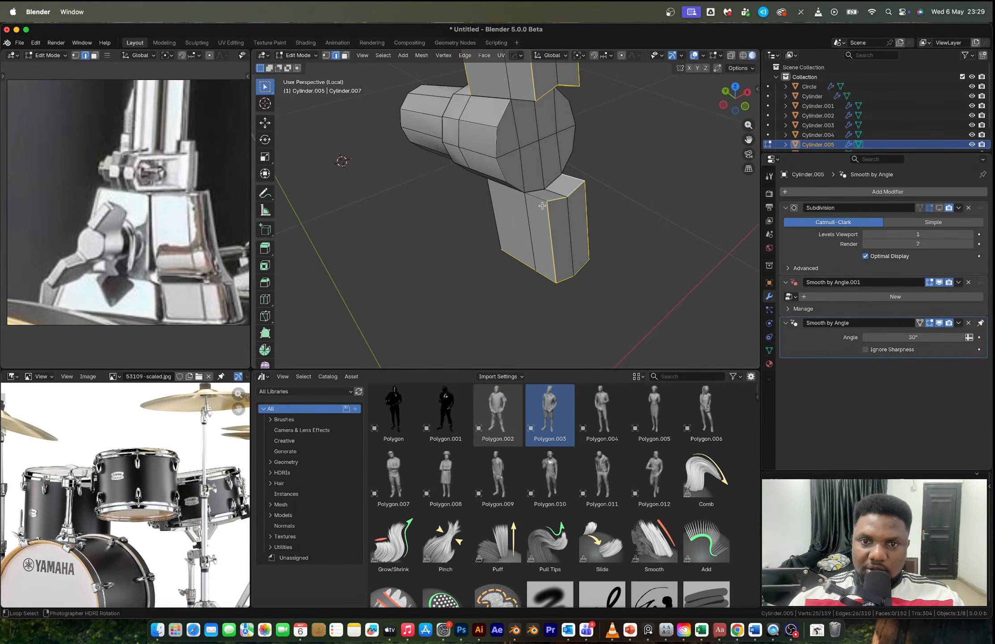
{"action": "left_click", "coordinate": [549, 205], "text": "shift"}
{"action": "middle_click_drag", "start_coordinate": [549, 204], "coordinate": [540, 229]}
{"action": "scroll", "coordinate": [541, 229], "scroll_direction": "up", "scroll_amount": 3}
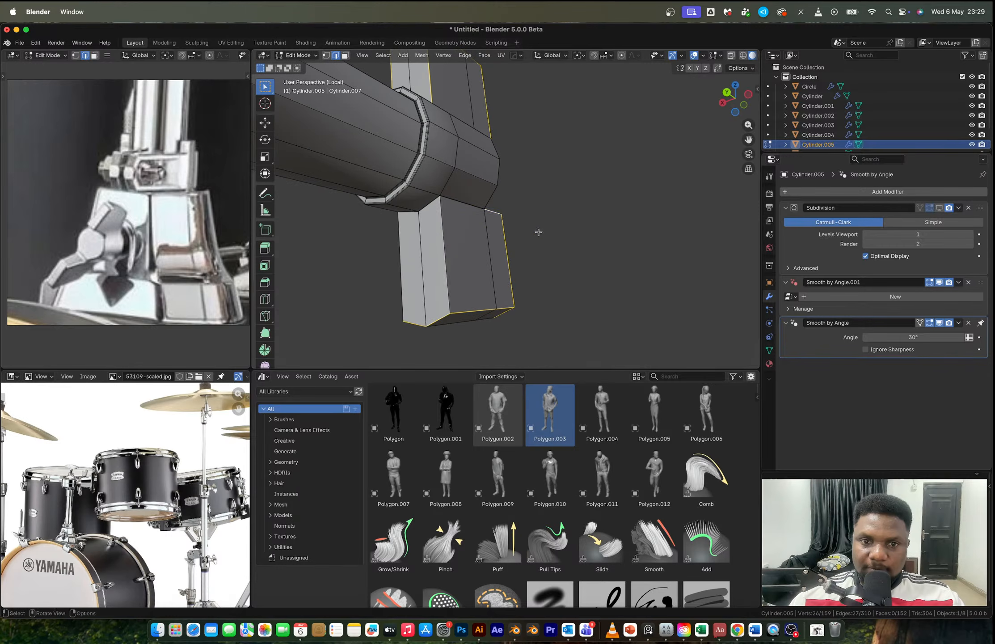
{"action": "left_click", "coordinate": [440, 250], "text": "shift"}
{"action": "left_click", "coordinate": [402, 260], "text": "shift"}
{"action": "middle_click_drag", "start_coordinate": [402, 260], "coordinate": [489, 298]}
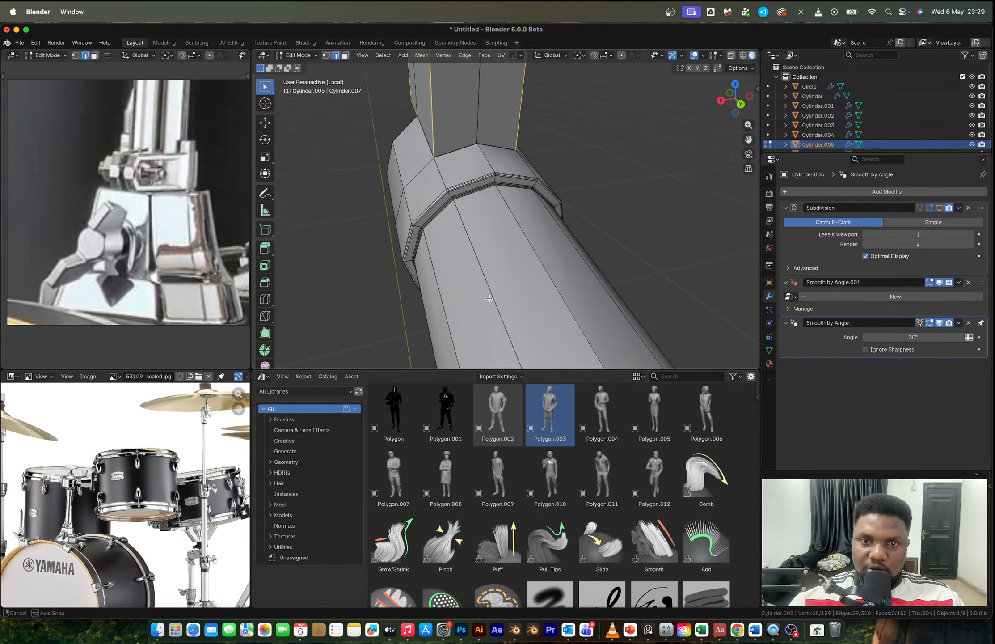
Step: Add the rim edges of the cylinder's outer end face between the wings to the selection
{"action": "scroll", "coordinate": [470, 174], "scroll_direction": "down", "scroll_amount": 5}
{"action": "mouse_move", "coordinate": [469, 174]}
{"action": "middle_mouse_down"}
{"action": "mouse_move", "coordinate": [555, 185]}
{"action": "mouse_move", "coordinate": [480, 171]}
{"action": "middle_mouse_up"}
{"action": "scroll", "coordinate": [556, 186], "scroll_direction": "up", "scroll_amount": 3}
{"action": "scroll", "coordinate": [504, 235], "scroll_direction": "up", "scroll_amount": 2}
{"action": "middle_click_drag", "start_coordinate": [412, 170], "coordinate": [461, 160]}
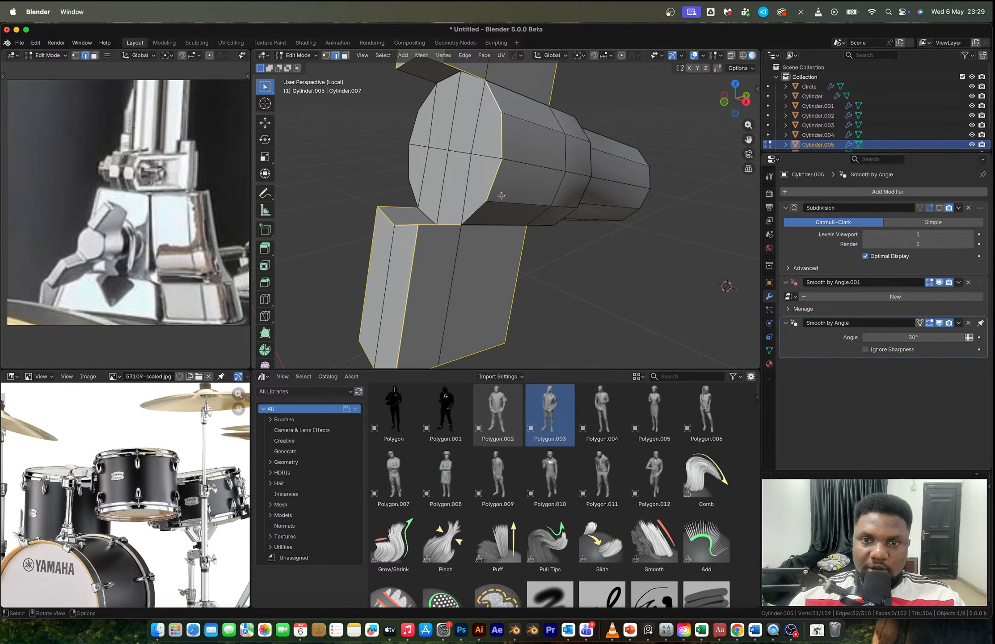
{"action": "middle_click_drag", "start_coordinate": [476, 210], "coordinate": [540, 193]}
Step: Try beveling the selected wing and rim edges by about 0.000215 m with 3 segments, and undo it
{"action": "key", "text": "ctrl+b"}
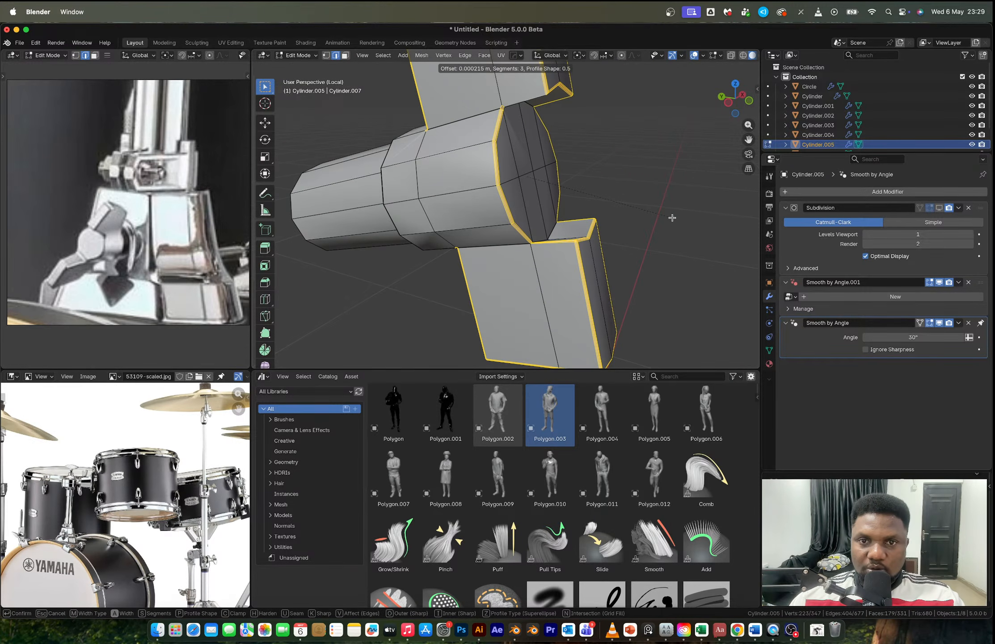
{"action": "left_click", "coordinate": [674, 218]}
{"action": "key", "text": "super+z"}
Step: Add the missing edges where the wings meet the cylinder's end and bevel the selection by about 0.000295 m with 3 segments
{"action": "left_click", "coordinate": [521, 98], "text": "shift"}
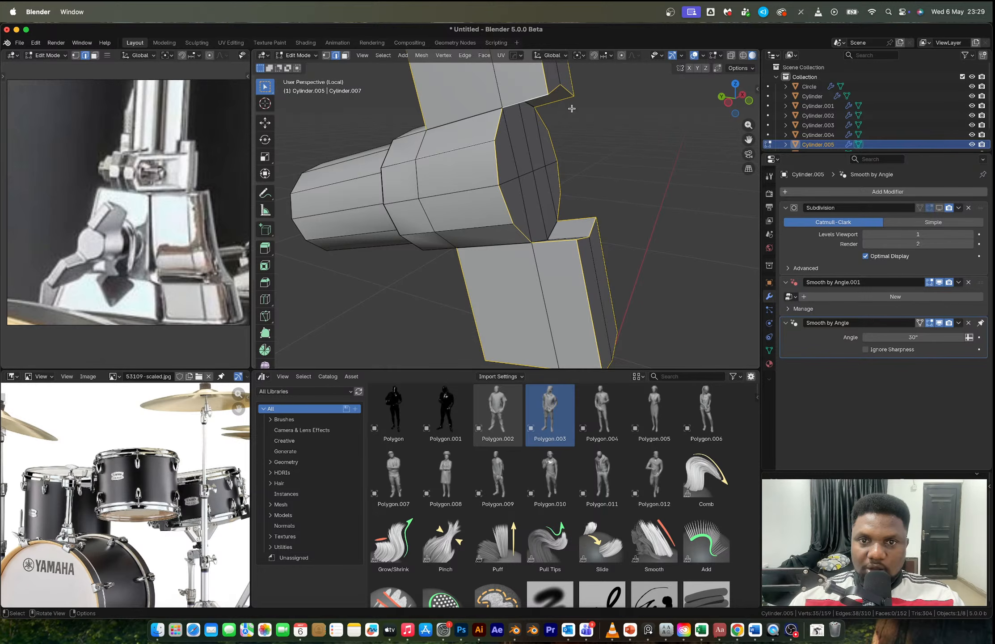
{"action": "middle_click_drag", "start_coordinate": [628, 145], "coordinate": [536, 233]}
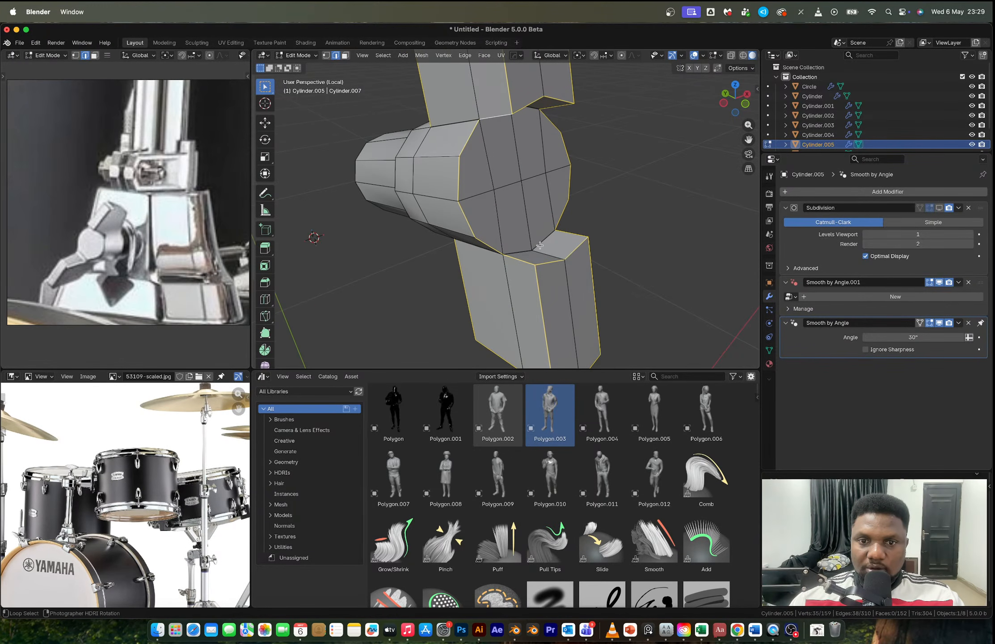
{"action": "middle_click_drag", "start_coordinate": [528, 121], "coordinate": [609, 129]}
{"action": "left_click", "coordinate": [513, 106], "text": "alt+shift"}
{"action": "key", "text": "ctrl+b"}
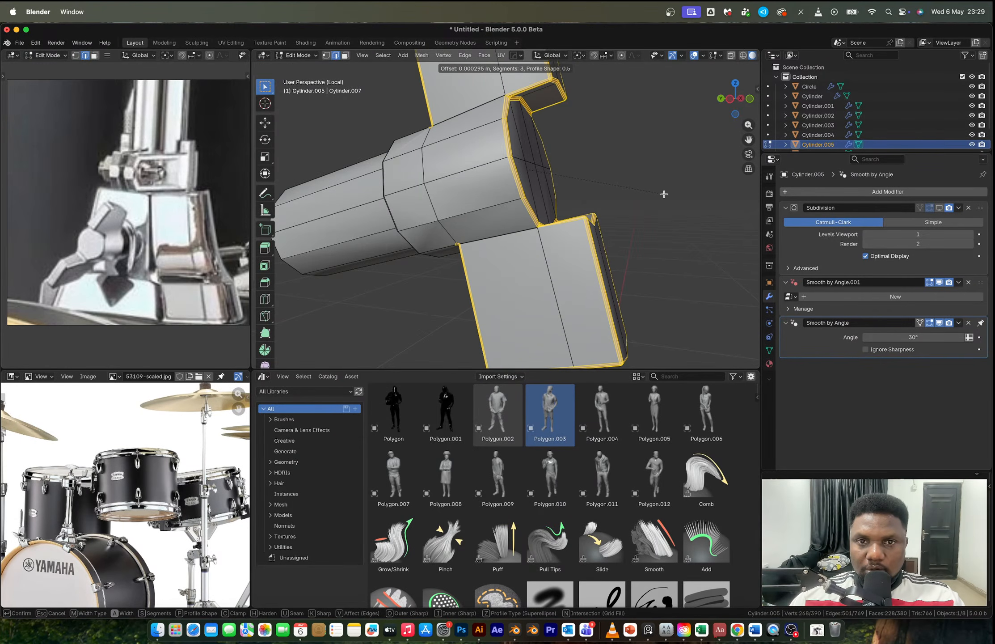
{"action": "left_click", "coordinate": [664, 194]}
Step: Preview the wing nut with the level 1 Subdivision modifier displayed in the viewport, and undo that display change
{"action": "key", "text": "Tab"}
{"action": "scroll", "coordinate": [581, 197], "scroll_direction": "down", "scroll_amount": 3}
{"action": "key", "text": "ctrl+1"}
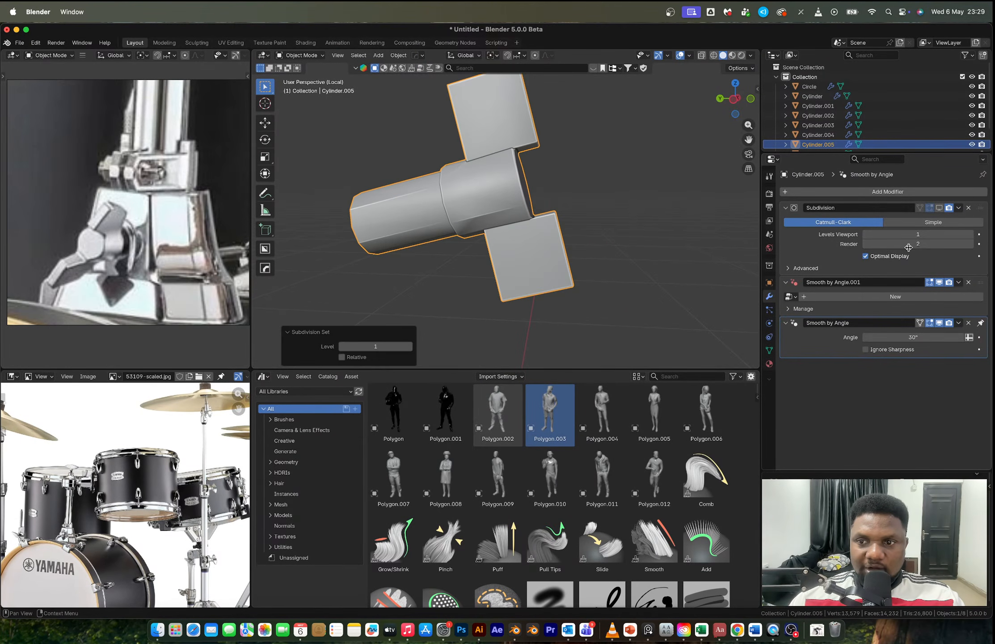
{"action": "left_click", "coordinate": [940, 210]}
{"action": "scroll", "coordinate": [498, 146], "scroll_direction": "down", "scroll_amount": 2}
{"action": "scroll", "coordinate": [495, 165], "scroll_direction": "up", "scroll_amount": 2}
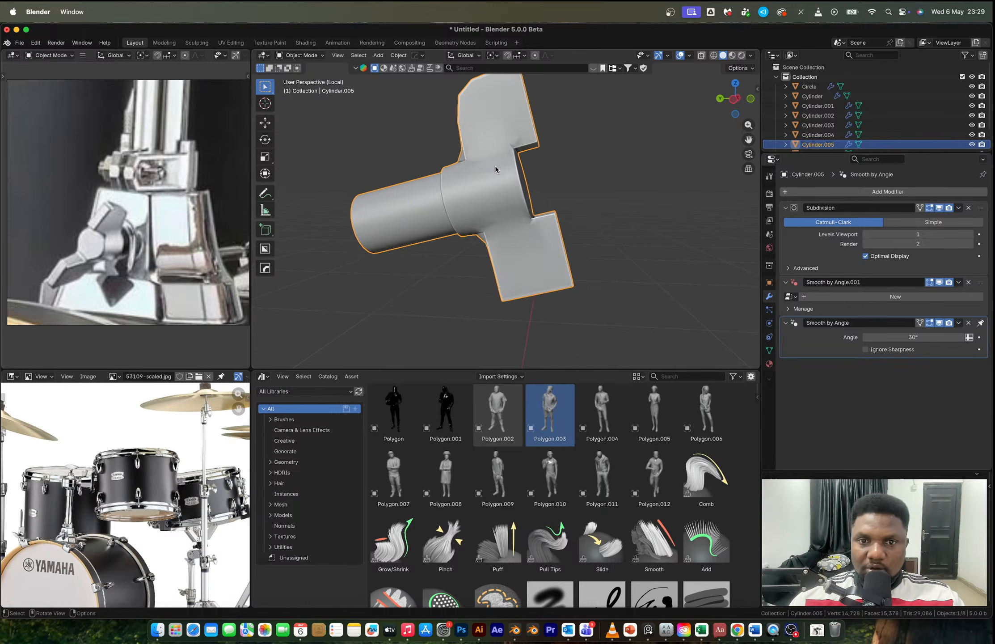
{"action": "middle_click_drag", "start_coordinate": [496, 166], "coordinate": [491, 242]}
{"action": "scroll", "coordinate": [511, 186], "scroll_direction": "up", "scroll_amount": 2}
{"action": "key", "text": "ctrl+z"}
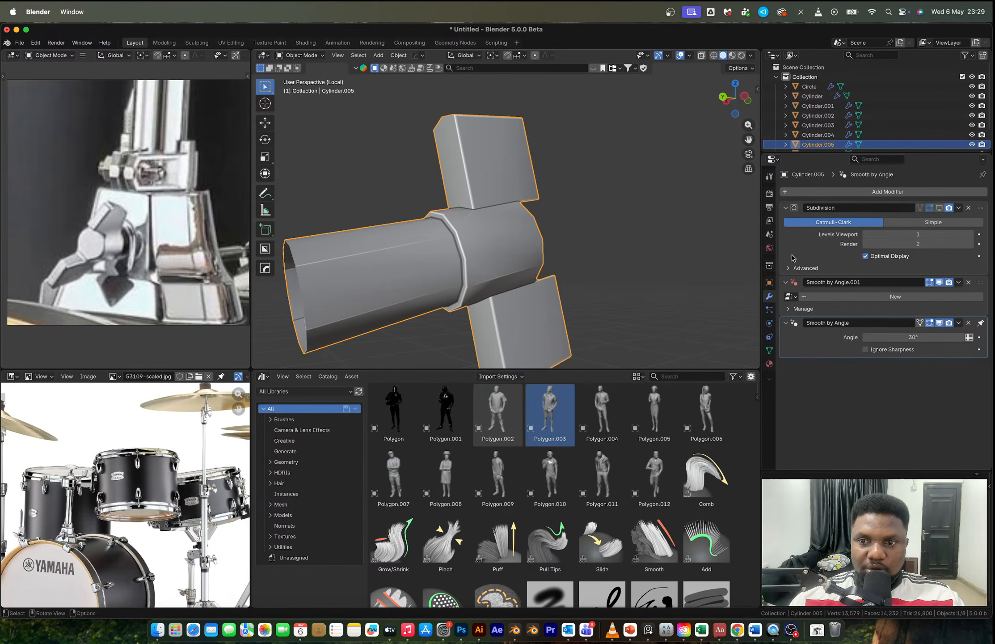
Step: Return to editing the wing nut's mesh in Edit Mode
{"action": "key", "text": "Tab"}
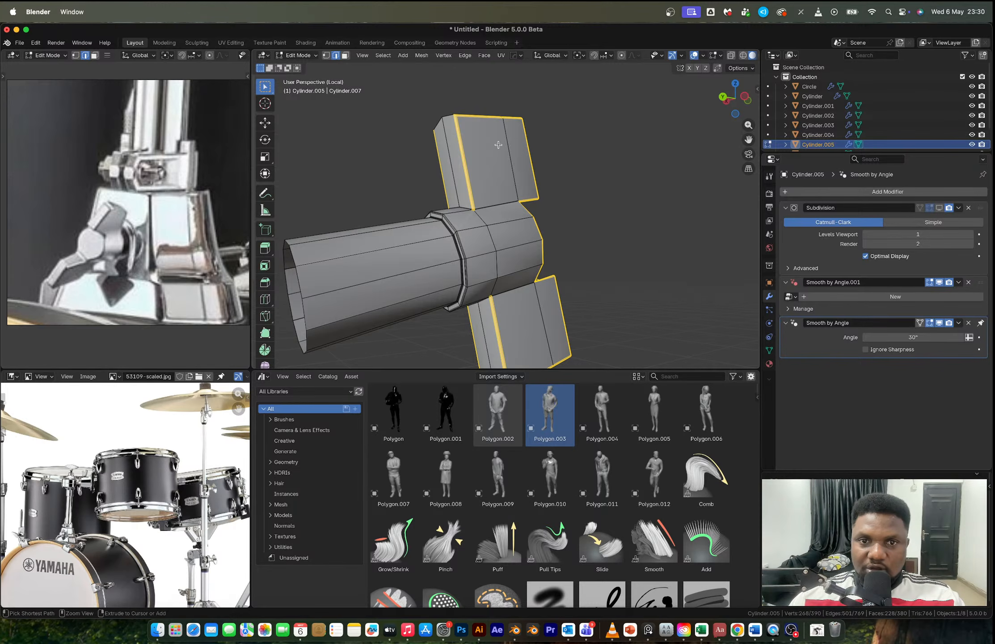
{"action": "key", "text": "Tab"}
{"action": "key", "text": "Tab"}
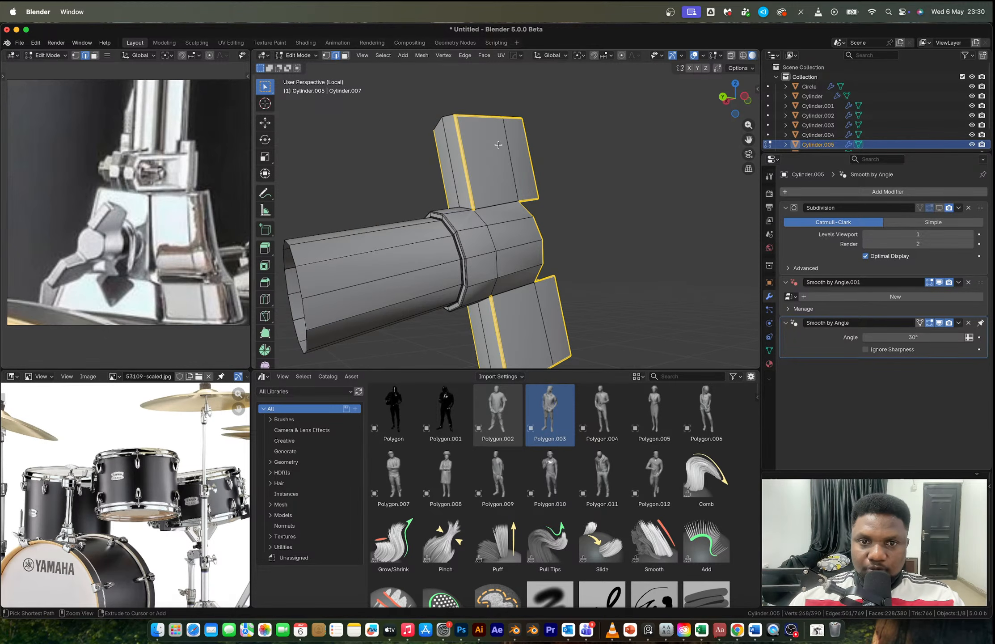
Step: Undo the last bevel on the wing nut's wing and rim edges
{"action": "middle_click_drag", "start_coordinate": [514, 238], "coordinate": [509, 163], "text": "shift"}
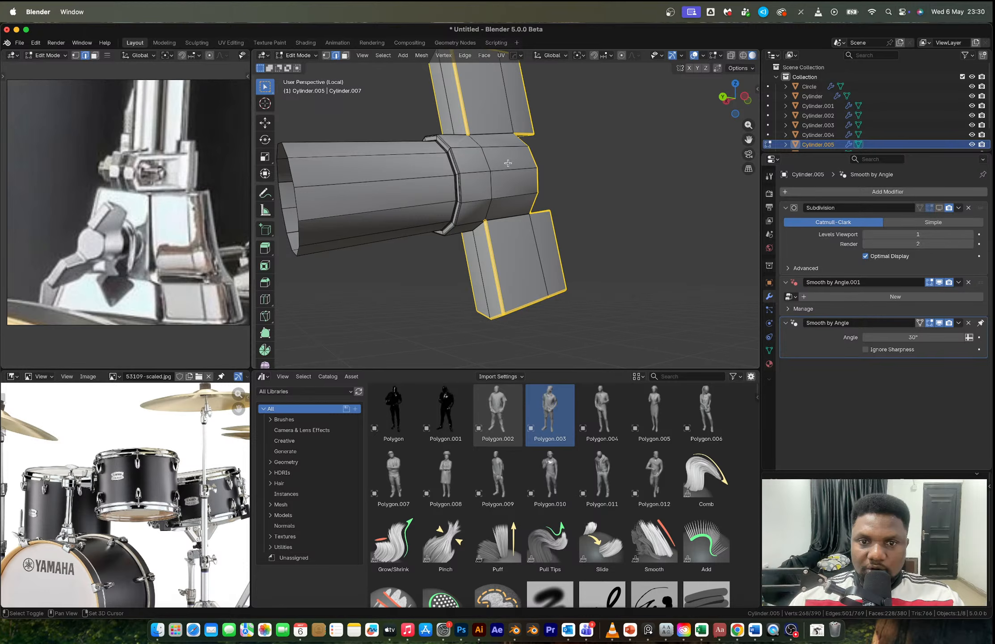
{"action": "key", "text": "ctrl+z"}
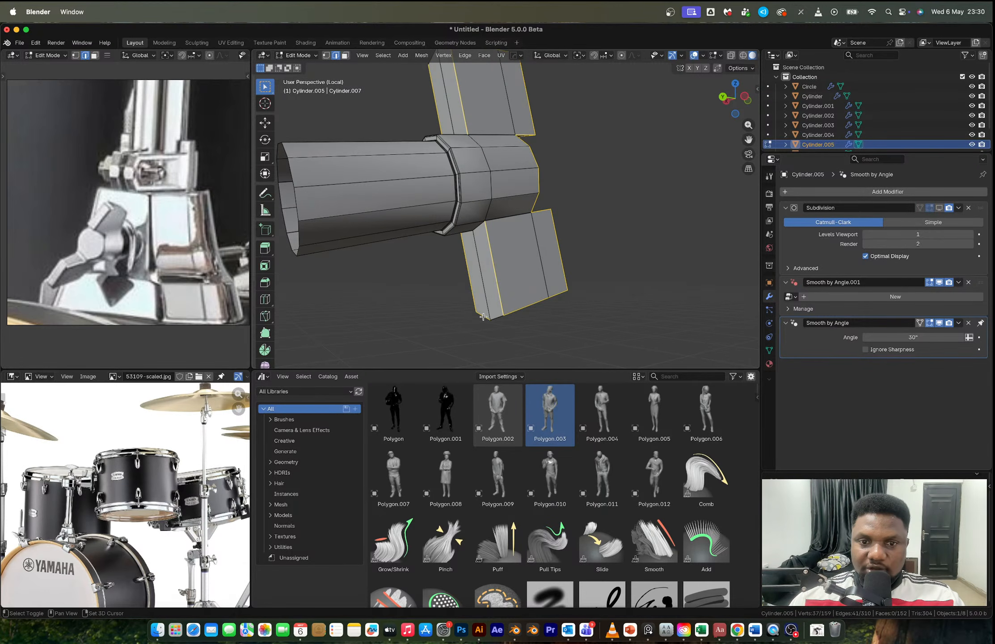
Step: Remove a stray edge from the selection and bevel the wing and rim edges by about 0.000477 m with 3 segments
{"action": "middle_click_drag", "start_coordinate": [534, 273], "coordinate": [526, 252]}
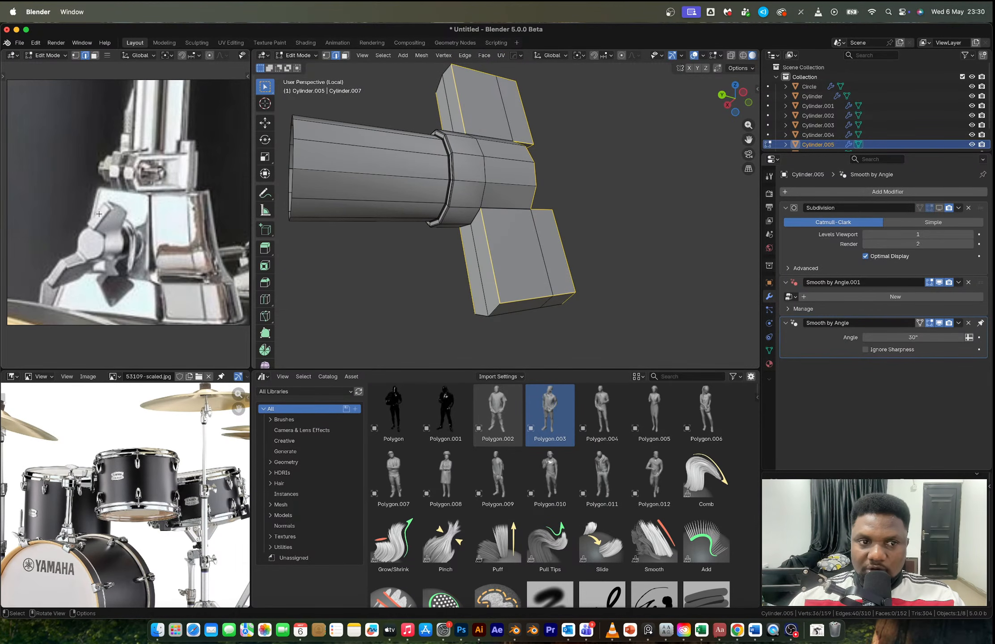
{"action": "middle_click_drag", "start_coordinate": [469, 216], "coordinate": [637, 231]}
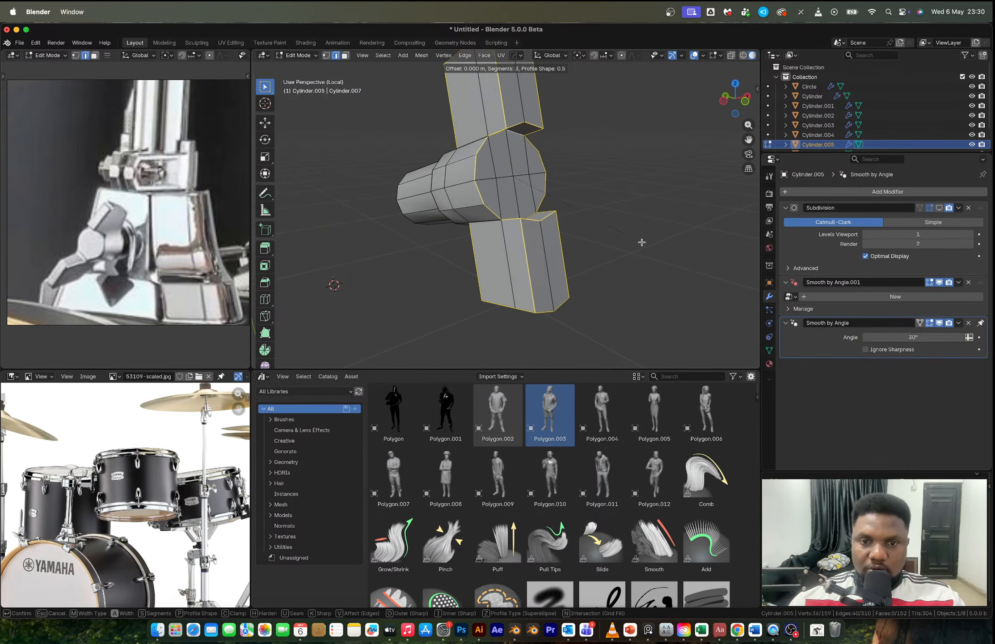
{"action": "key", "text": "ctrl+b"}
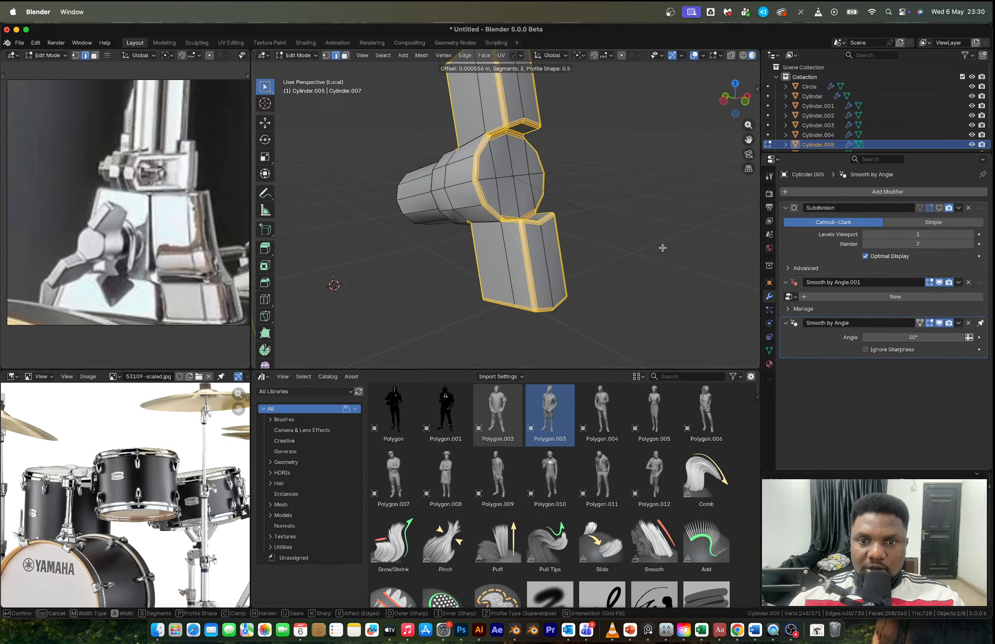
{"action": "left_click", "coordinate": [658, 246]}
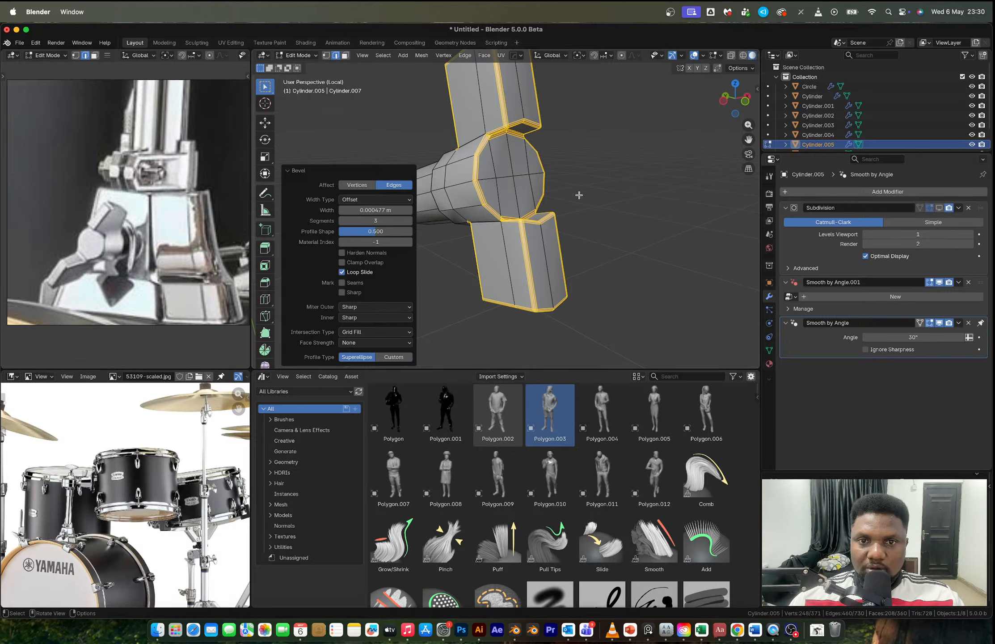
Step: Display the level 1 Subdivision in the viewport to check the beveled wing nut, and resume mesh editing
{"action": "key", "text": "Tab"}
{"action": "left_click", "coordinate": [942, 207]}
{"action": "middle_click_drag", "start_coordinate": [479, 221], "coordinate": [566, 147]}
{"action": "key", "text": "Tab"}
Step: Try beveling the outer corner edges of both wings by about 0.00467 m with 3 segments and check the smoothed shape
{"action": "left_click", "coordinate": [487, 294], "text": "alt"}
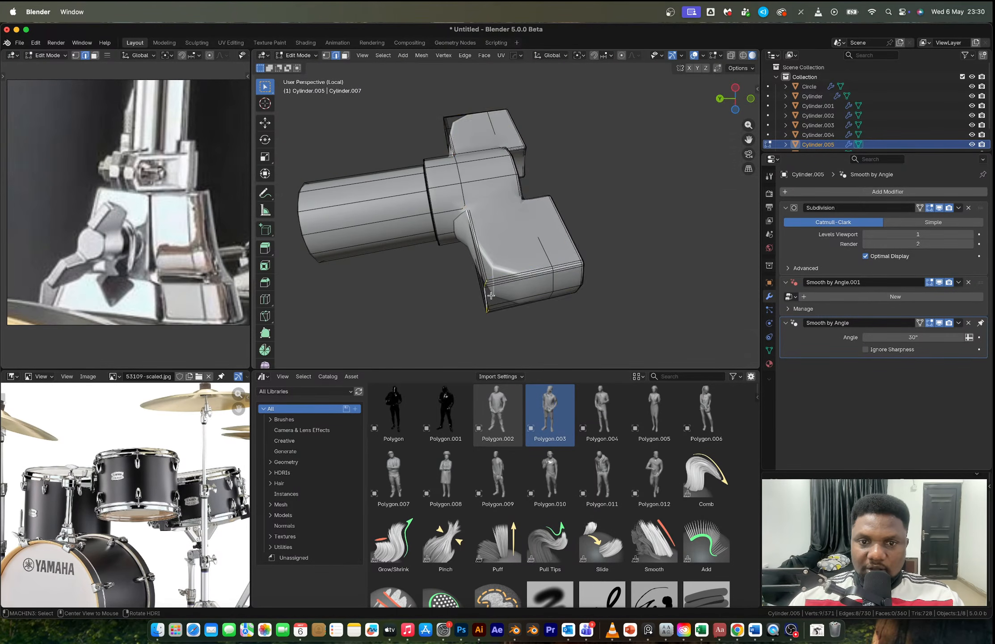
{"action": "middle_click_drag", "start_coordinate": [487, 293], "coordinate": [498, 160]}
{"action": "left_click", "coordinate": [434, 119], "text": "alt+shift"}
{"action": "key", "text": "ctrl+b"}
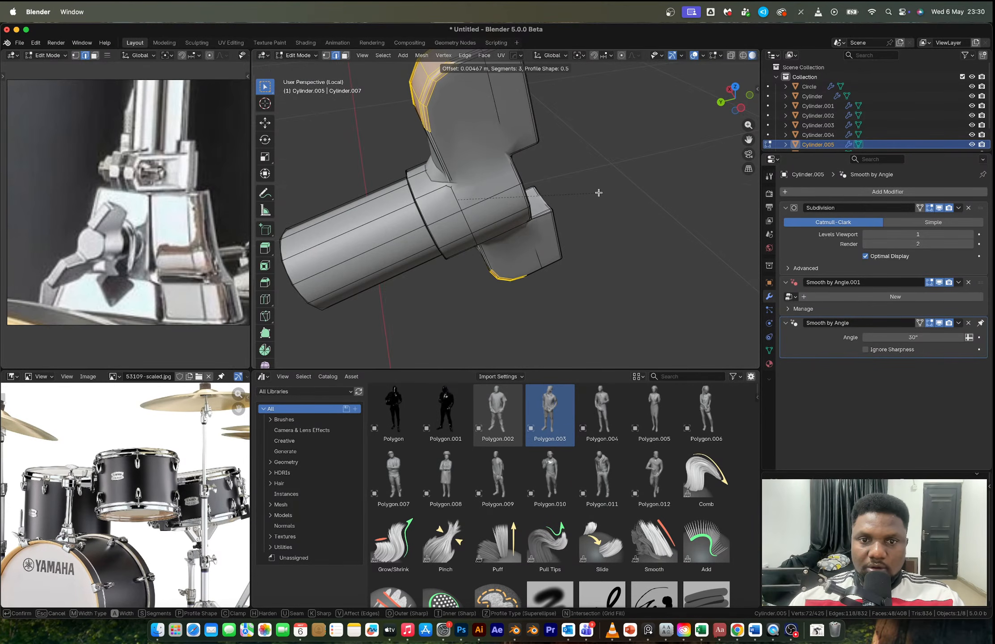
{"action": "left_click", "coordinate": [599, 192]}
{"action": "key", "text": "Tab"}
{"action": "middle_click_drag", "start_coordinate": [598, 193], "coordinate": [468, 164]}
{"action": "key", "text": "Tab"}
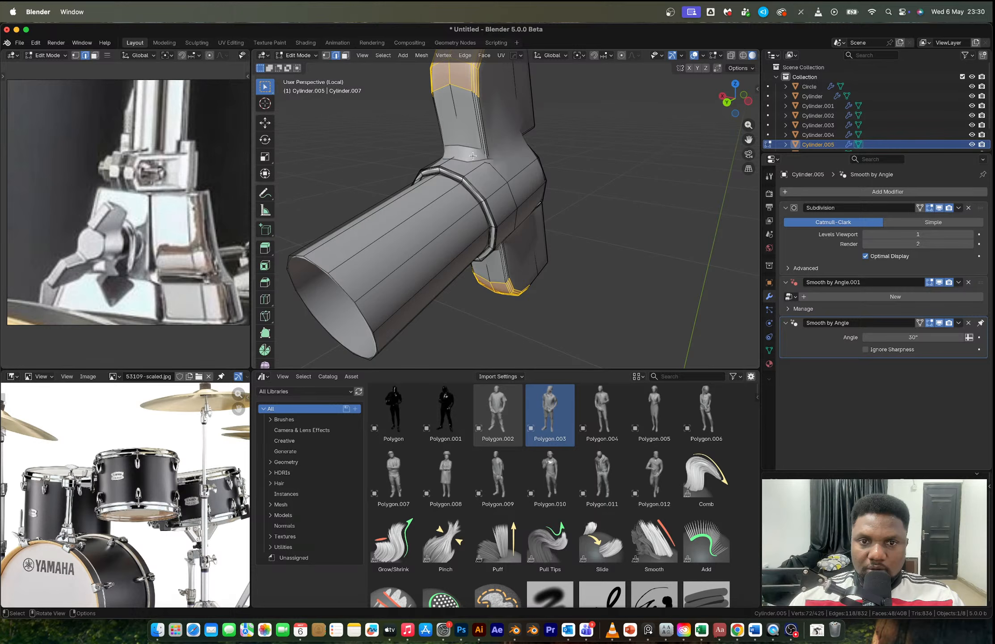
Step: Undo the corner bevel, the Subdivision display and the edge bevel, going back to the plain wing edge selection
{"action": "key", "text": "Tab"}
{"action": "middle_click_drag", "start_coordinate": [587, 174], "coordinate": [496, 163]}
{"action": "key", "text": "Tab"}
{"action": "key", "text": "ctrl+z"}
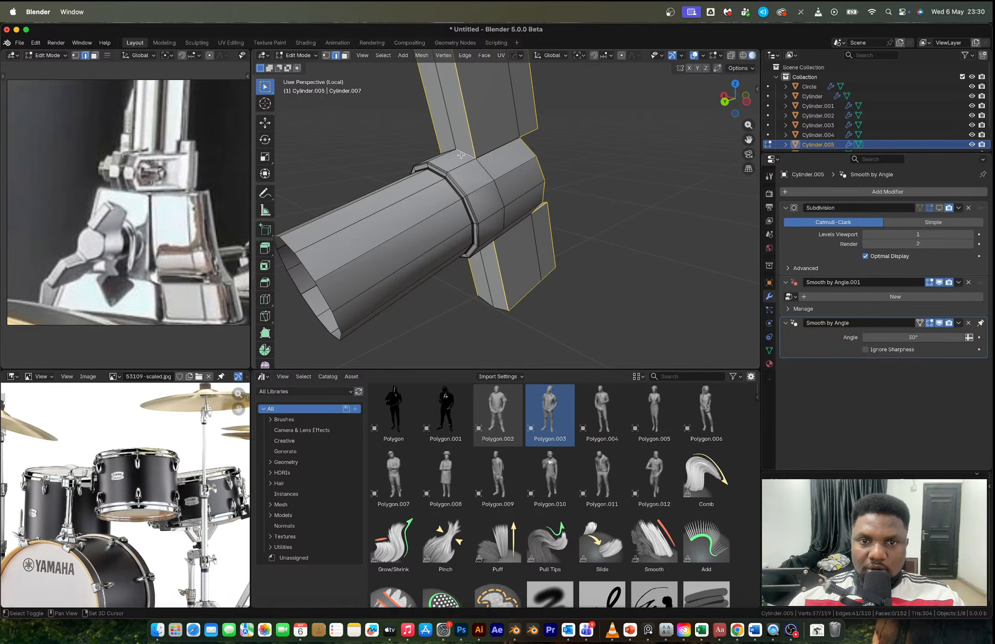
Step: Add the edges where the wing's inner side meets the cylinder to the edge selection, undoing any wrongly picked paths
{"action": "middle_click_drag", "start_coordinate": [504, 238], "coordinate": [489, 203]}
{"action": "left_click", "coordinate": [524, 216], "text": "ctrl"}
{"action": "key", "text": "ctrl+z"}
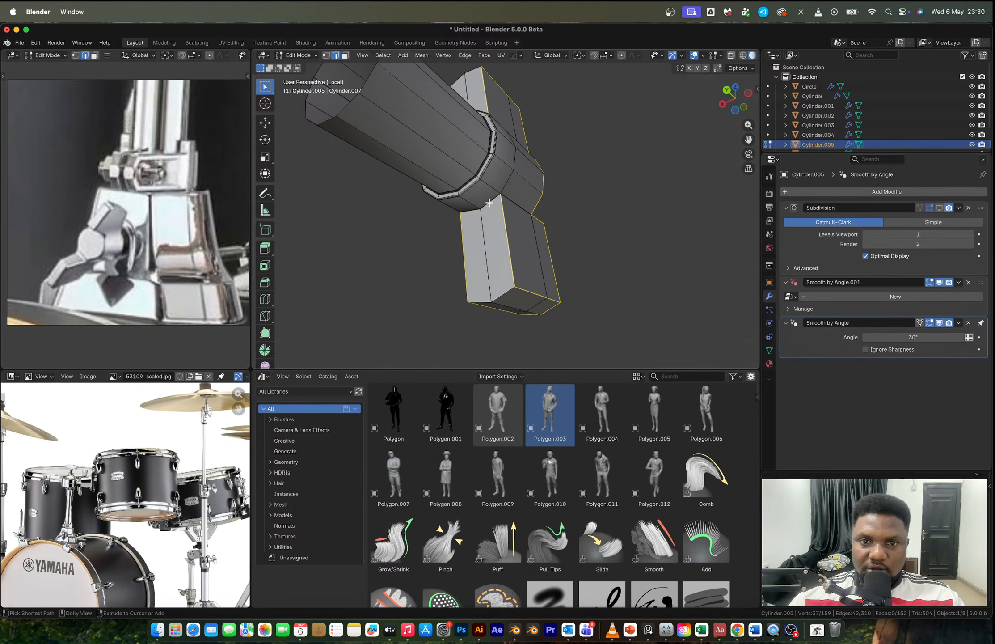
{"action": "left_click", "coordinate": [496, 201], "text": "ctrl"}
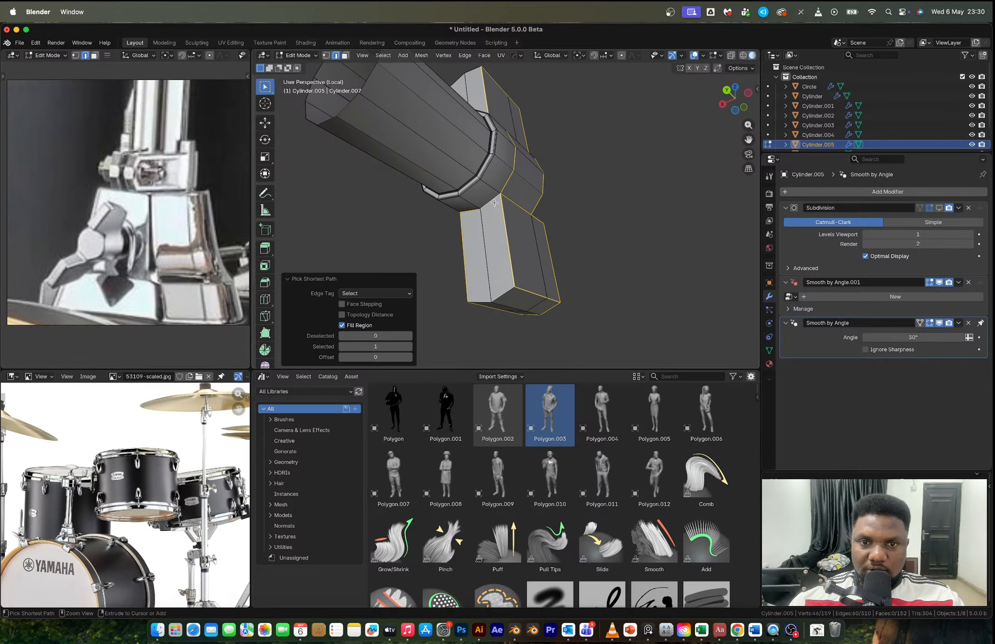
{"action": "key", "text": "ctrl+z"}
{"action": "middle_click_drag", "start_coordinate": [497, 202], "coordinate": [501, 201]}
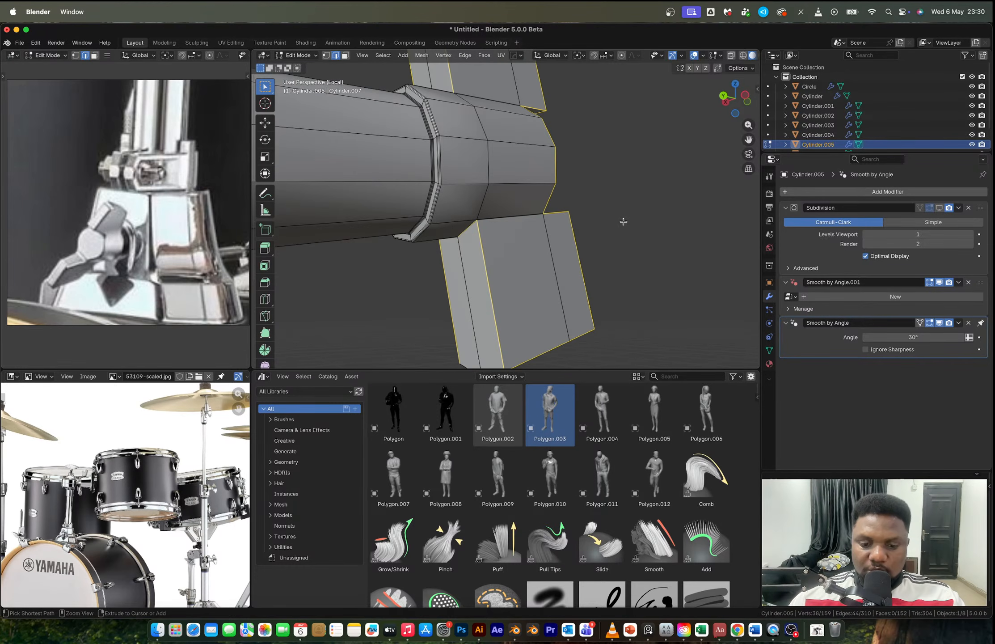
Step: Try beveling the extended wing and rim selection by about 0.00062 m with 3 segments, and undo it
{"action": "key", "text": "ctrl+b"}
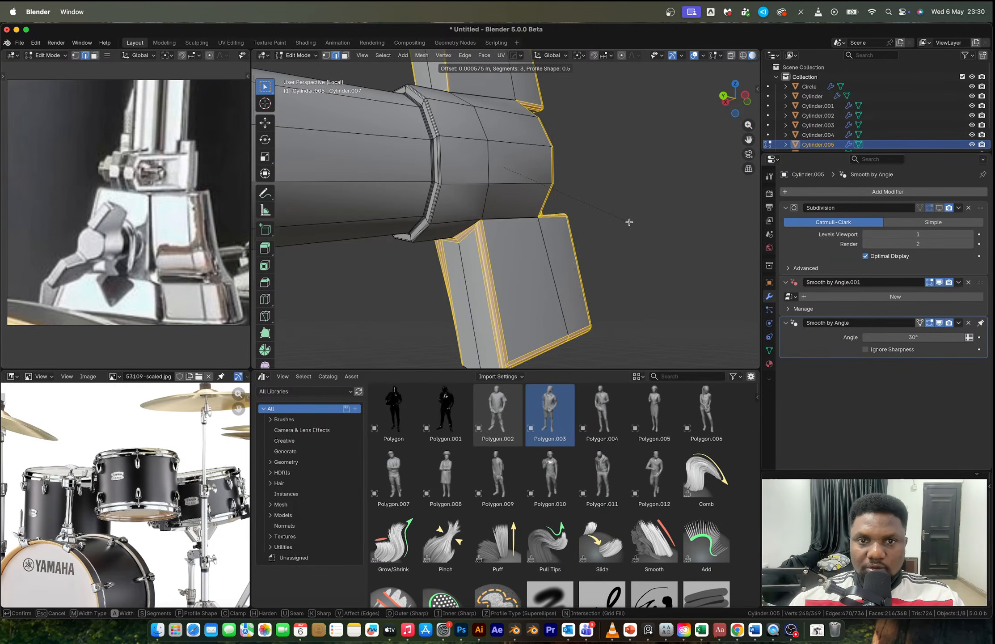
{"action": "left_click", "coordinate": [630, 223]}
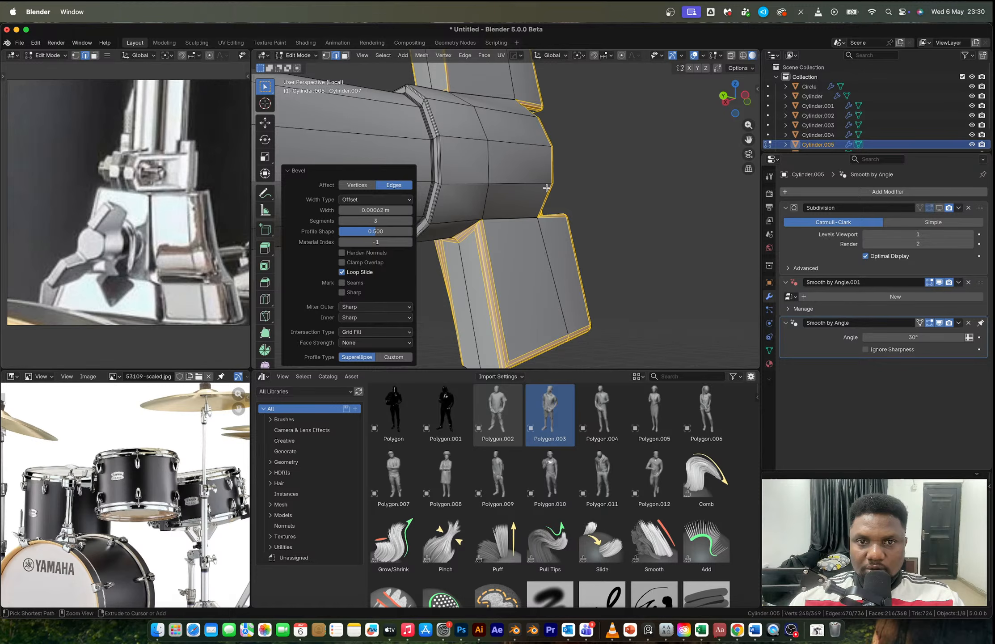
{"action": "key", "text": "ctrl+z"}
Step: Add the edge loop around the cylinder at the wings' inner side and bevel the selection by about 0.000147 m with 3 segments
{"action": "middle_click_drag", "start_coordinate": [485, 203], "coordinate": [626, 201]}
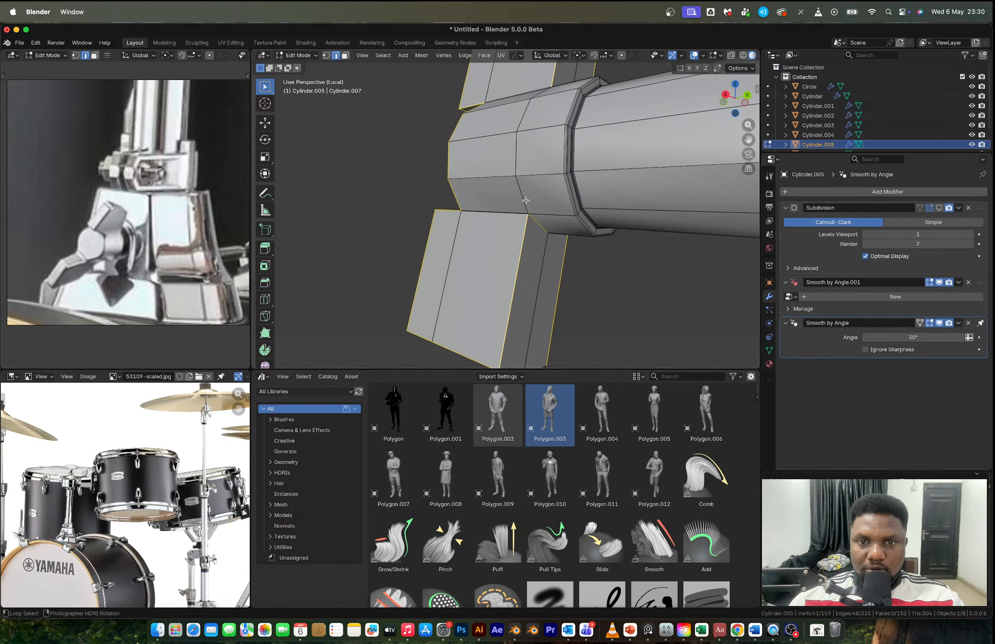
{"action": "left_click", "coordinate": [523, 198], "text": "alt+shift"}
{"action": "key", "text": "ctrl+b"}
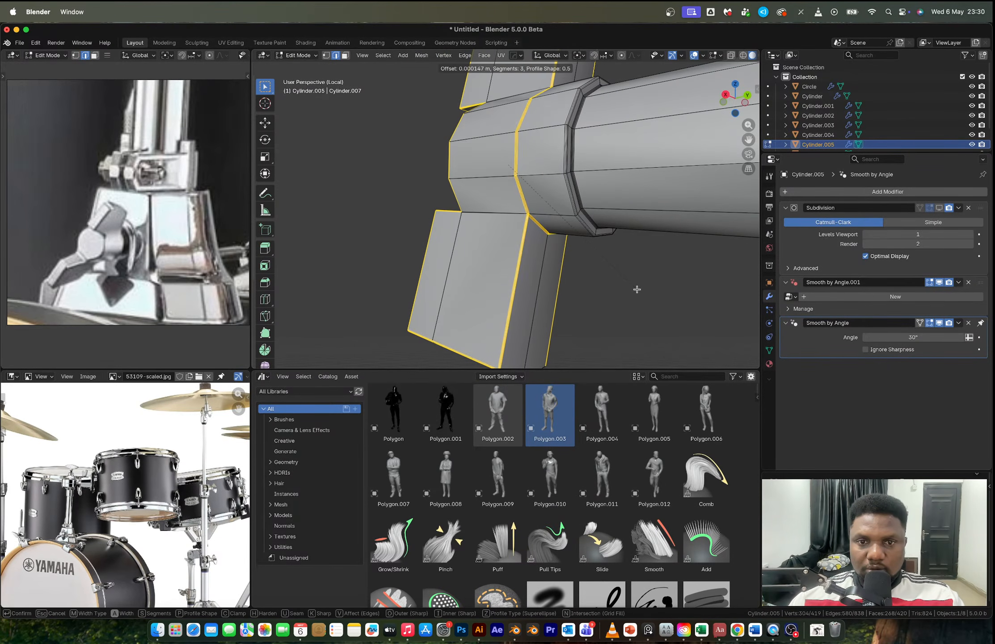
{"action": "left_click", "coordinate": [639, 290]}
Step: Turn on the Subdivision modifier's viewport display for the wing nut and return to editing its mesh
{"action": "middle_click_drag", "start_coordinate": [639, 290], "coordinate": [478, 269]}
{"action": "key", "text": "Tab"}
{"action": "left_click", "coordinate": [940, 209]}
{"action": "scroll", "coordinate": [531, 210], "scroll_direction": "down", "scroll_amount": 2}
{"action": "key", "text": "Tab"}
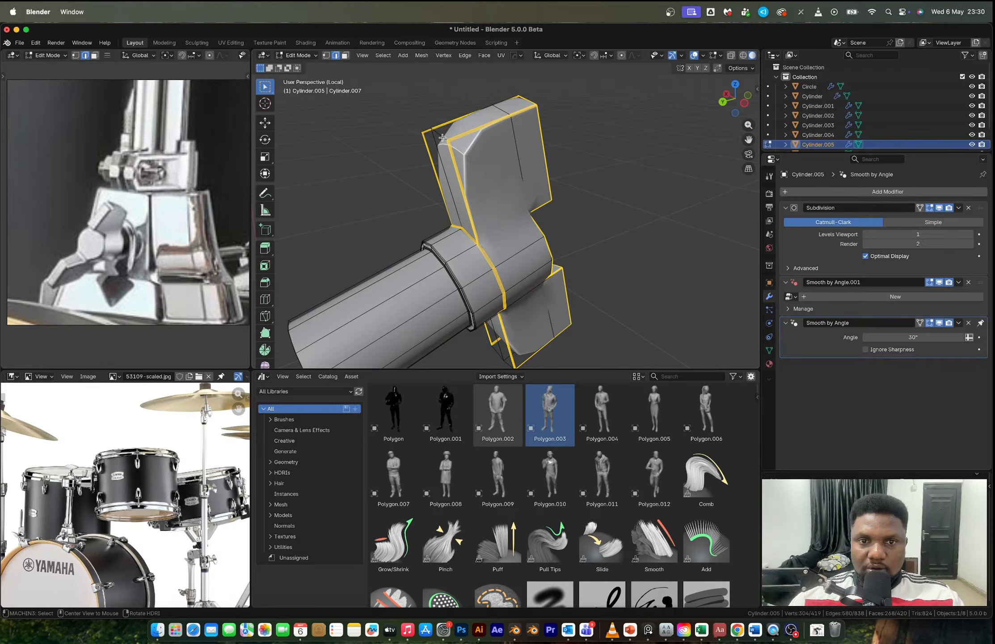
Step: Bevel the outer corner edges of the wings to round them, and check the result outside Edit Mode
{"action": "middle_click_drag", "start_coordinate": [442, 137], "coordinate": [550, 128]}
{"action": "key", "text": "ctrl+b"}
{"action": "left_click", "coordinate": [636, 324]}
{"action": "key", "text": "Tab"}
{"action": "key", "text": "Tab"}
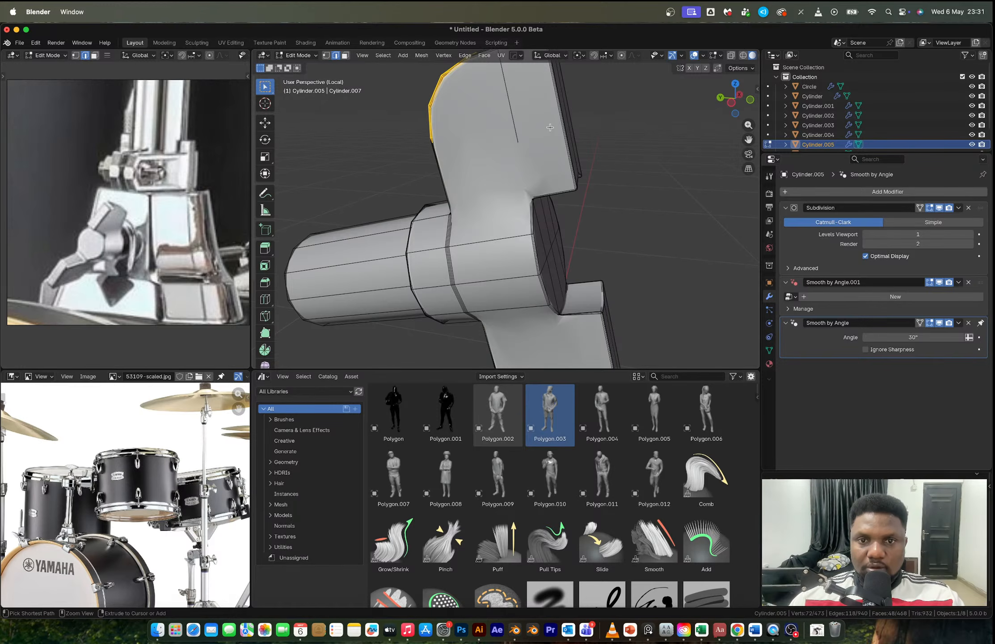
Step: Add one centred loop cut across the upper wing and connect its inner vertex to the vertex below the rounded corner
{"action": "key", "text": "ctrl+r"}
{"action": "left_click", "coordinate": [550, 130]}
{"action": "right_click", "coordinate": [562, 184]}
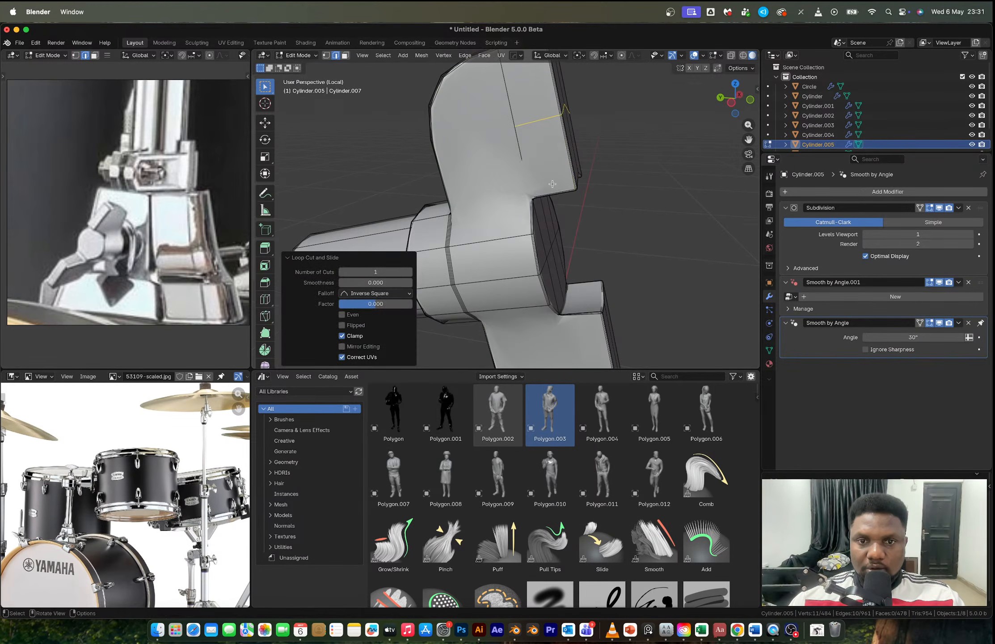
{"action": "middle_click_drag", "start_coordinate": [562, 183], "coordinate": [555, 159]}
{"action": "left_click", "coordinate": [529, 154]}
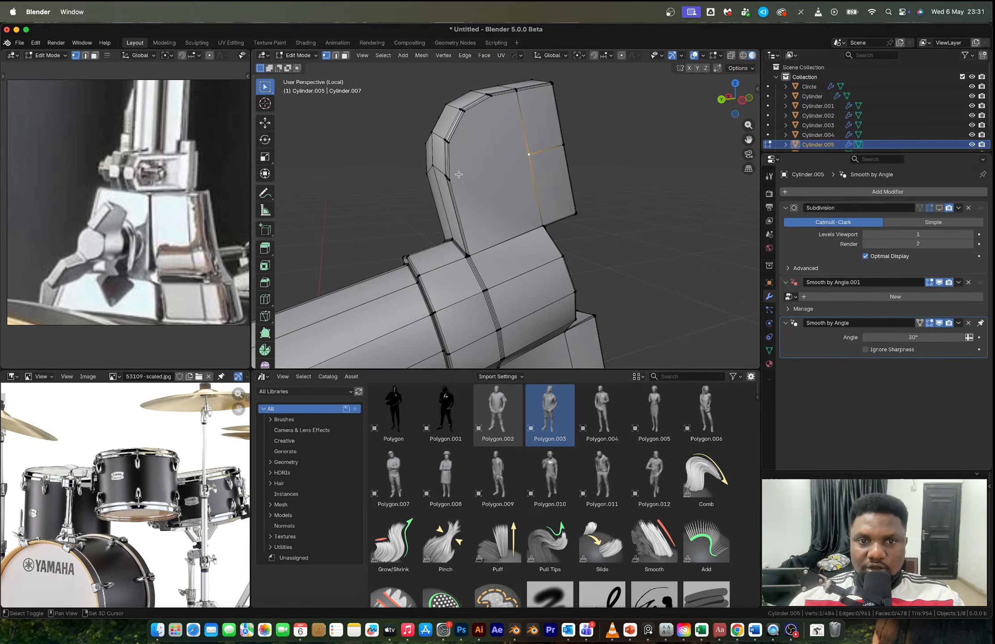
{"action": "left_click", "coordinate": [458, 179], "text": "shift"}
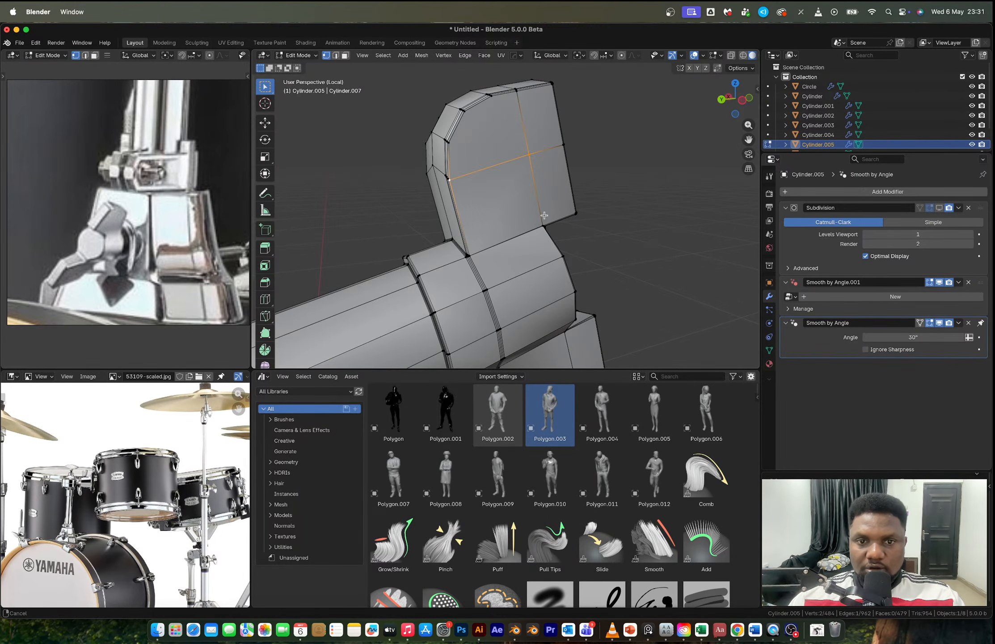
Step: Examine the wing nut without and with the Subdivision display, focusing on where the upper wing meets the cylinder
{"action": "middle_click_drag", "start_coordinate": [544, 215], "coordinate": [499, 208]}
{"action": "scroll", "coordinate": [498, 208], "scroll_direction": "up", "scroll_amount": 2}
{"action": "key", "text": "Tab"}
{"action": "scroll", "coordinate": [497, 210], "scroll_direction": "down", "scroll_amount": 2}
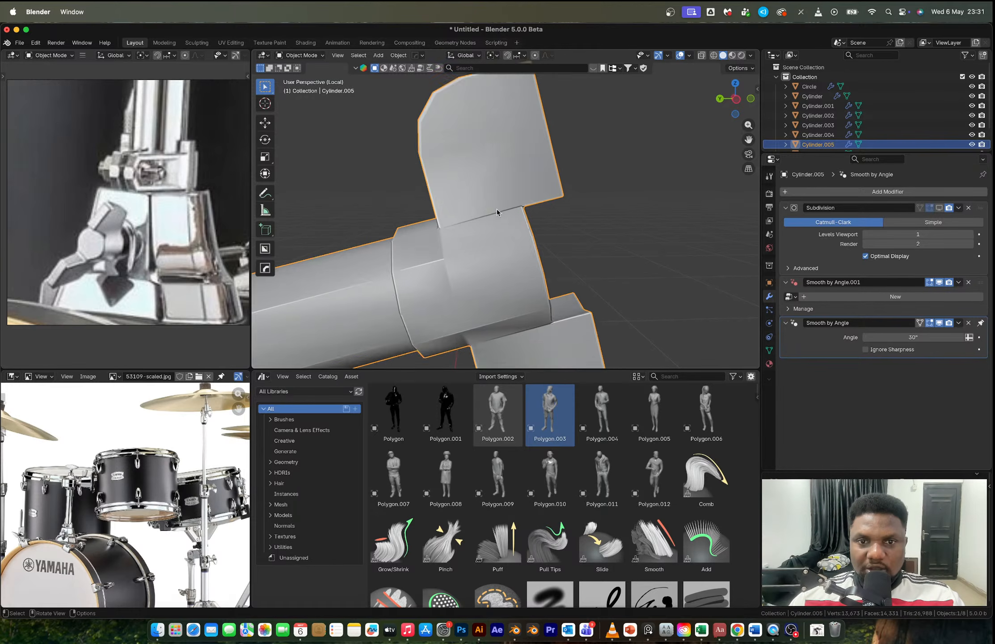
{"action": "scroll", "coordinate": [496, 209], "scroll_direction": "down", "scroll_amount": 3}
{"action": "left_click", "coordinate": [940, 208]}
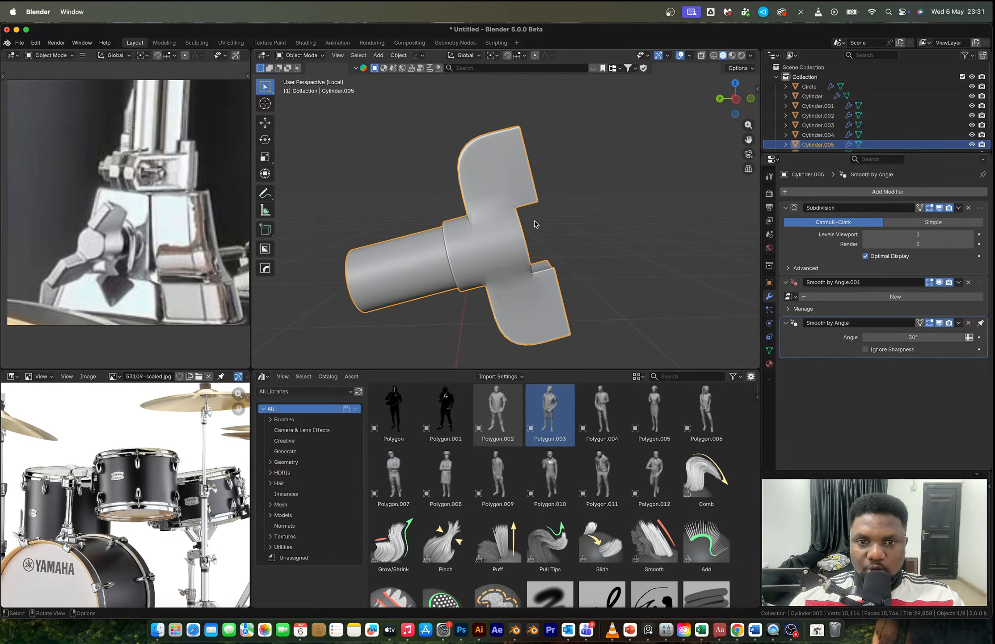
{"action": "scroll", "coordinate": [470, 223], "scroll_direction": "up", "scroll_amount": 4}
{"action": "key", "text": "Tab"}
{"action": "middle_click_drag", "start_coordinate": [475, 214], "coordinate": [495, 224]}
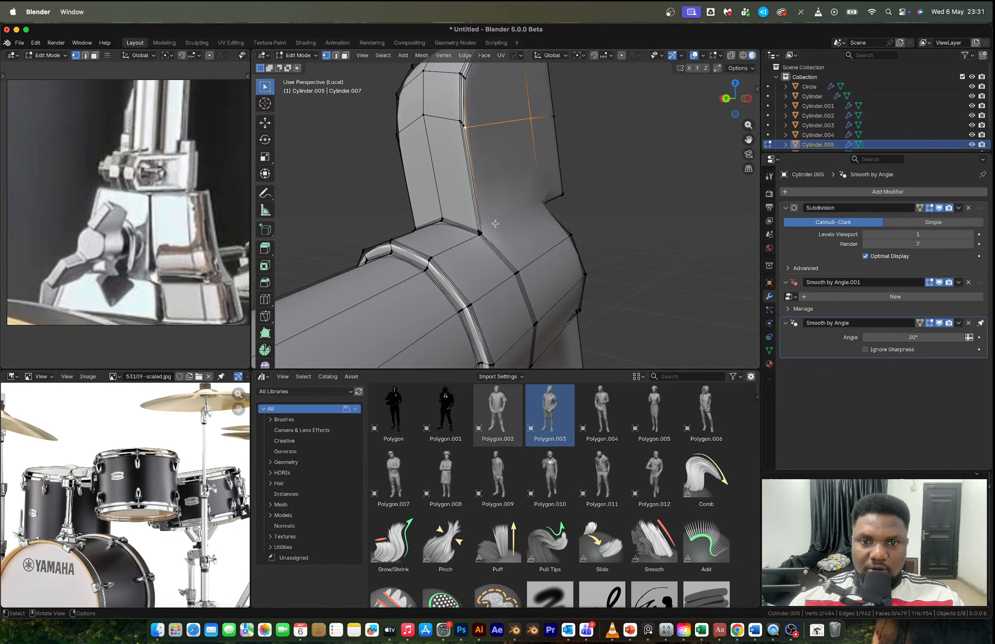
{"action": "scroll", "coordinate": [496, 223], "scroll_direction": "up", "scroll_amount": 3}
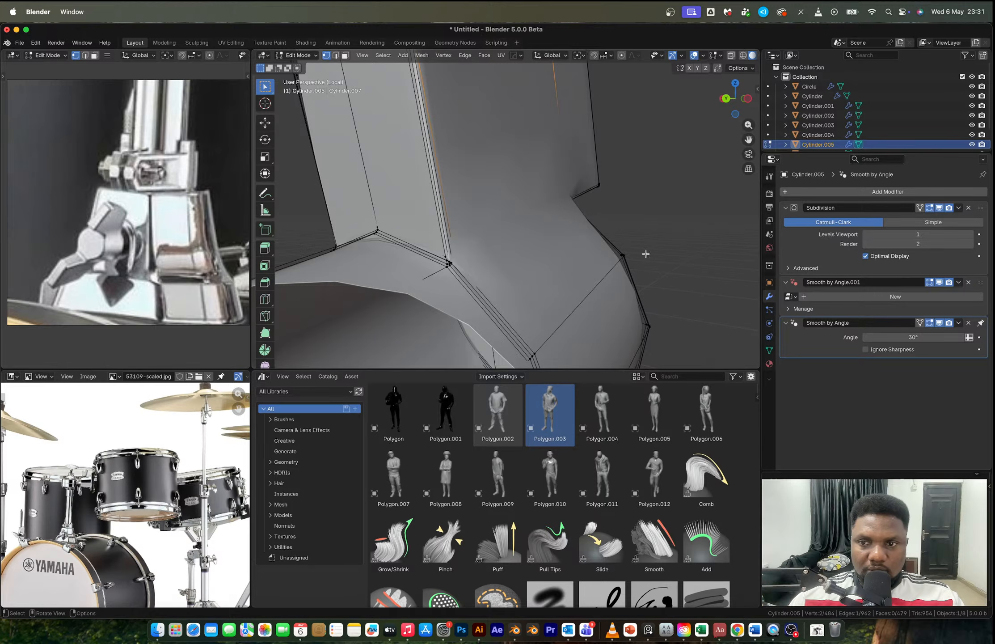
Step: Turn off the Subdivision viewport display and merge all of the wing nut's vertices by distance
{"action": "left_click", "coordinate": [939, 208]}
{"action": "middle_click_drag", "start_coordinate": [492, 271], "coordinate": [454, 271]}
{"action": "scroll", "coordinate": [447, 265], "scroll_direction": "up", "scroll_amount": 2}
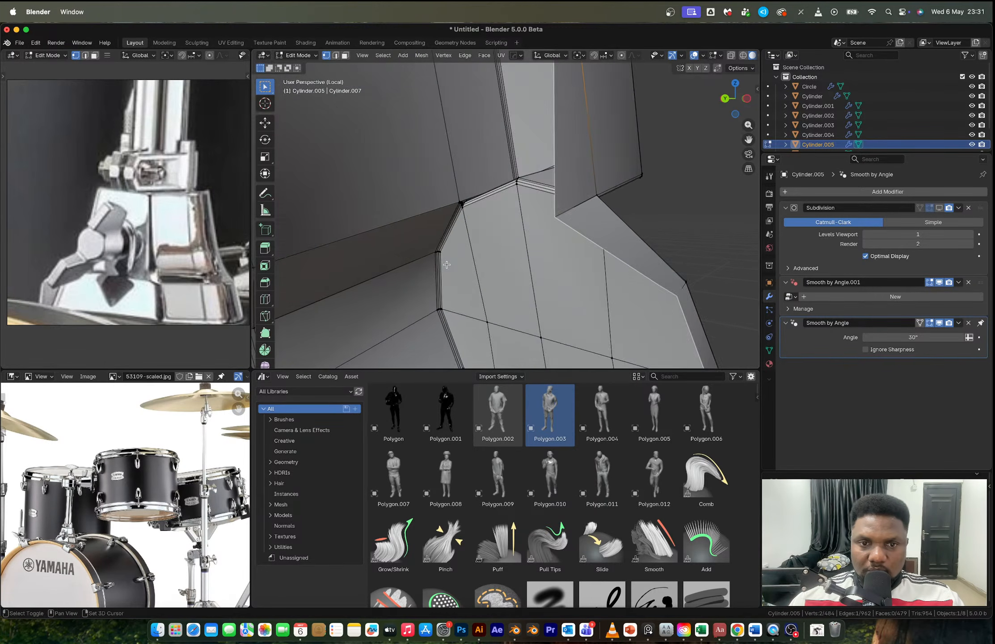
{"action": "scroll", "coordinate": [447, 265], "scroll_direction": "down", "scroll_amount": 2}
{"action": "key", "text": "a"}
{"action": "key", "text": "m"}
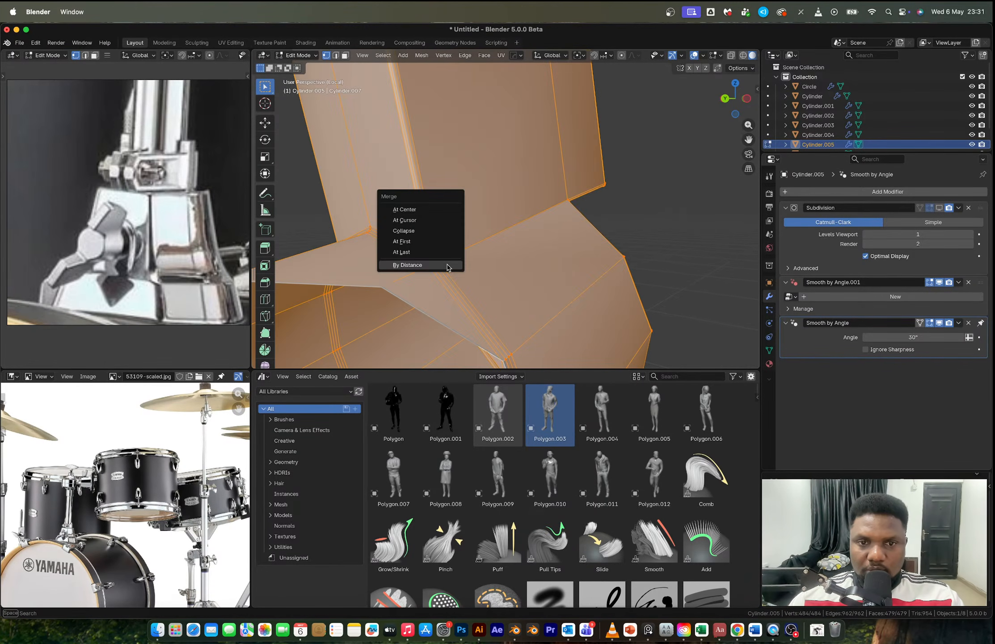
{"action": "left_click", "coordinate": [447, 264]}
{"action": "key", "text": "Tab"}
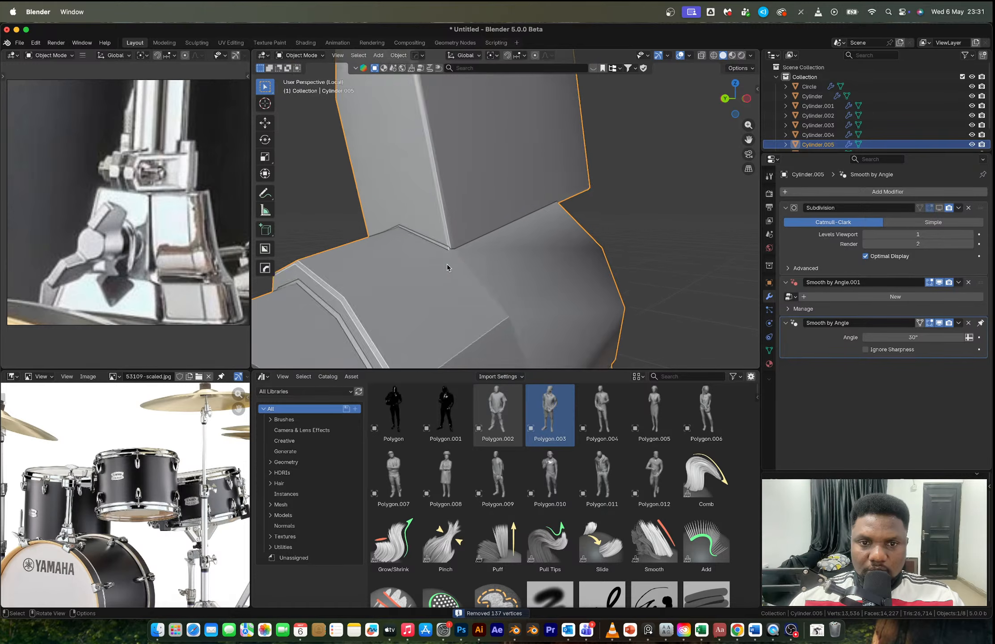
Step: Inset the faces on the cylinder's winged end by about 0.00115 m and extrude them inward into a shallow recess
{"action": "scroll", "coordinate": [447, 265], "scroll_direction": "down", "scroll_amount": 5}
{"action": "middle_click_drag", "start_coordinate": [446, 264], "coordinate": [378, 271]}
{"action": "key", "text": "Tab"}
{"action": "scroll", "coordinate": [525, 244], "scroll_direction": "up", "scroll_amount": 2}
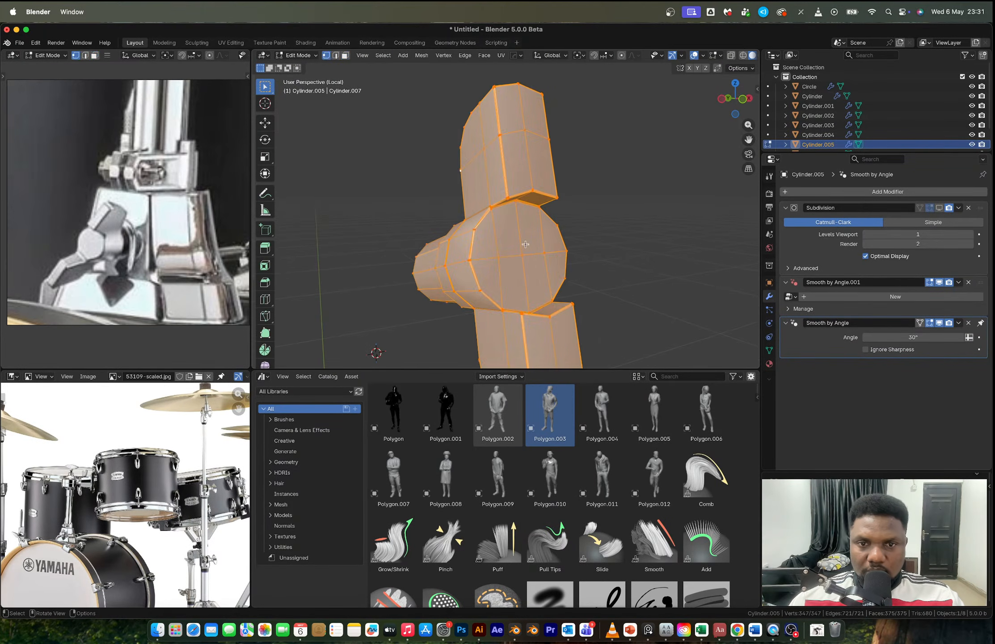
{"action": "left_click", "coordinate": [550, 233]}
{"action": "left_click", "coordinate": [491, 270], "text": "ctrl+shift"}
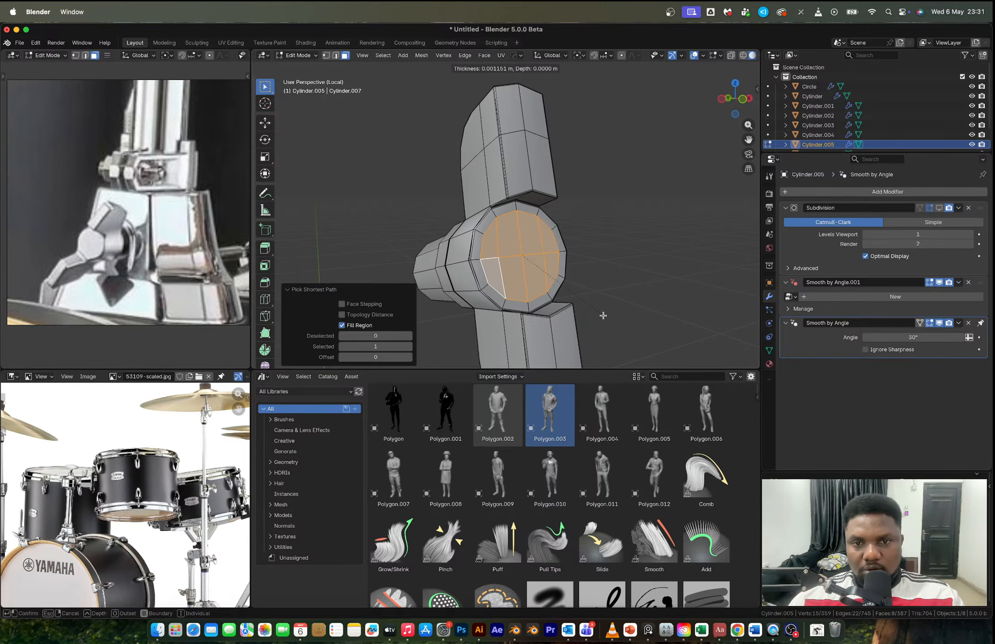
{"action": "left_click", "coordinate": [601, 316]}
{"action": "key", "text": "e"}
{"action": "left_click", "coordinate": [560, 294]}
Step: Select the boundary loops of the recess wall on the cylinder's winged end and bevel them by about 0.000126 m with 3 segments
{"action": "key", "text": "Tab"}
{"action": "scroll", "coordinate": [560, 295], "scroll_direction": "down", "scroll_amount": 5}
{"action": "middle_click_drag", "start_coordinate": [560, 294], "coordinate": [503, 293]}
{"action": "scroll", "coordinate": [517, 284], "scroll_direction": "up", "scroll_amount": 8}
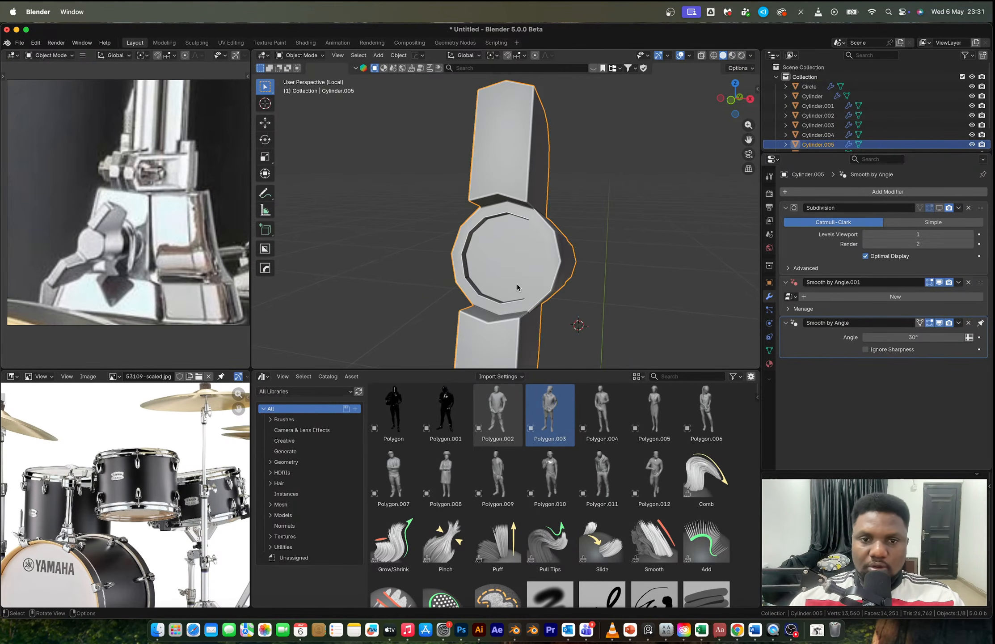
{"action": "key", "text": "Tab"}
{"action": "left_click", "coordinate": [384, 55]}
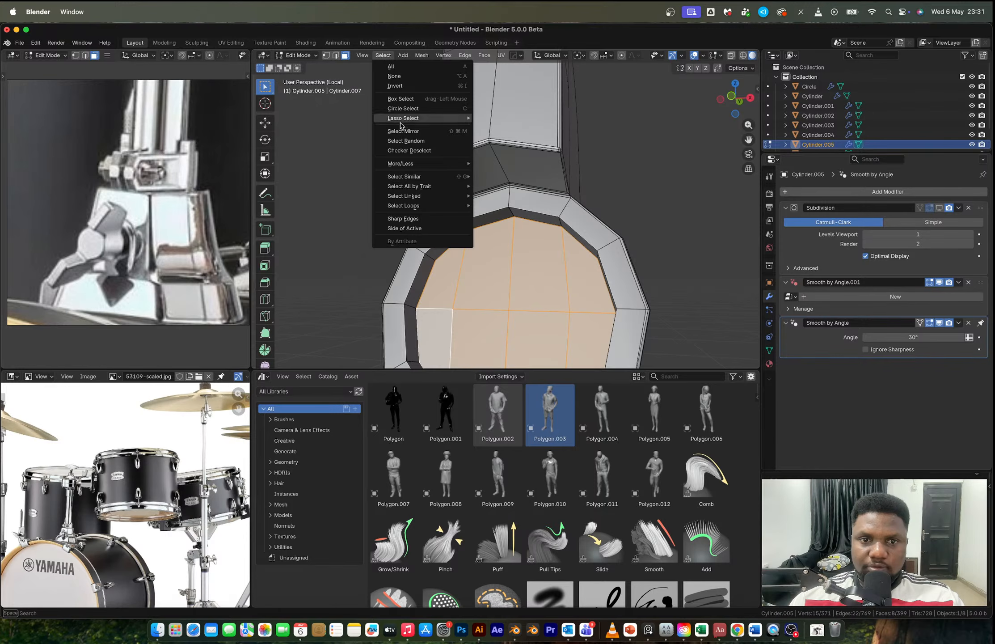
{"action": "mouse_move", "coordinate": [420, 206]}
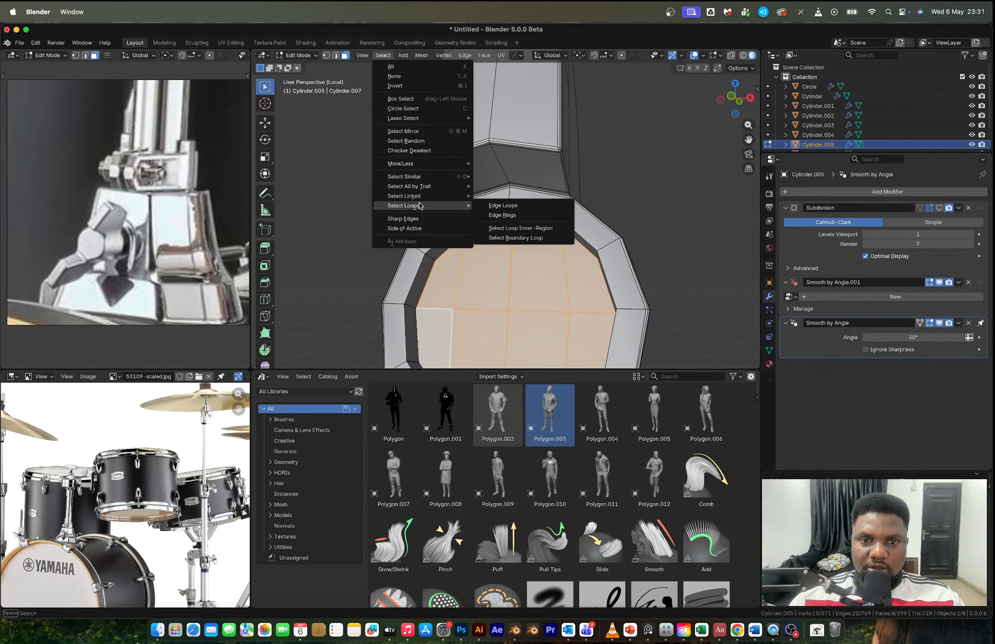
{"action": "left_click", "coordinate": [516, 237]}
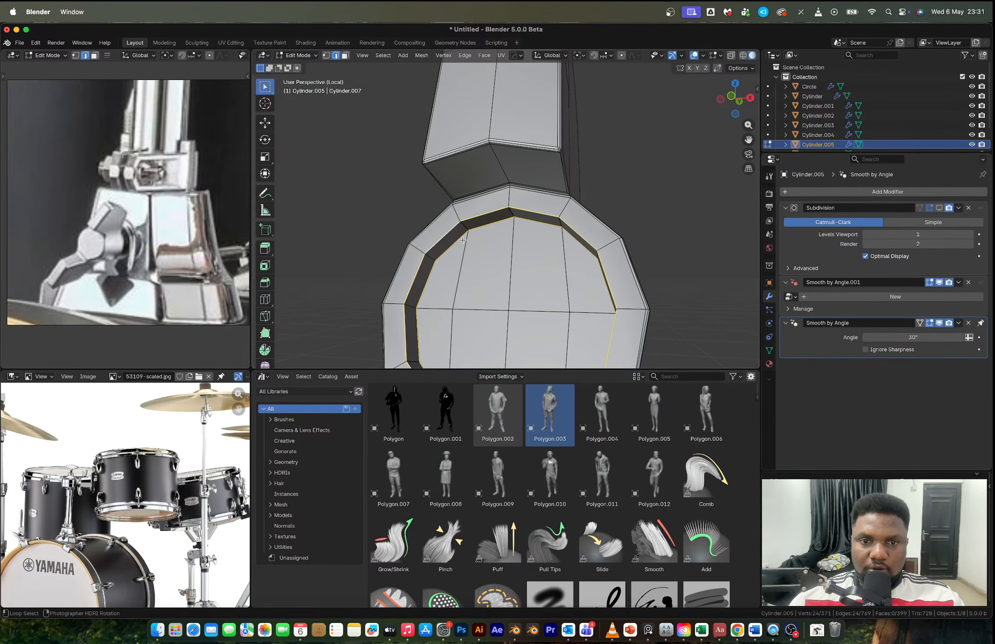
{"action": "key", "text": "ctrl+b"}
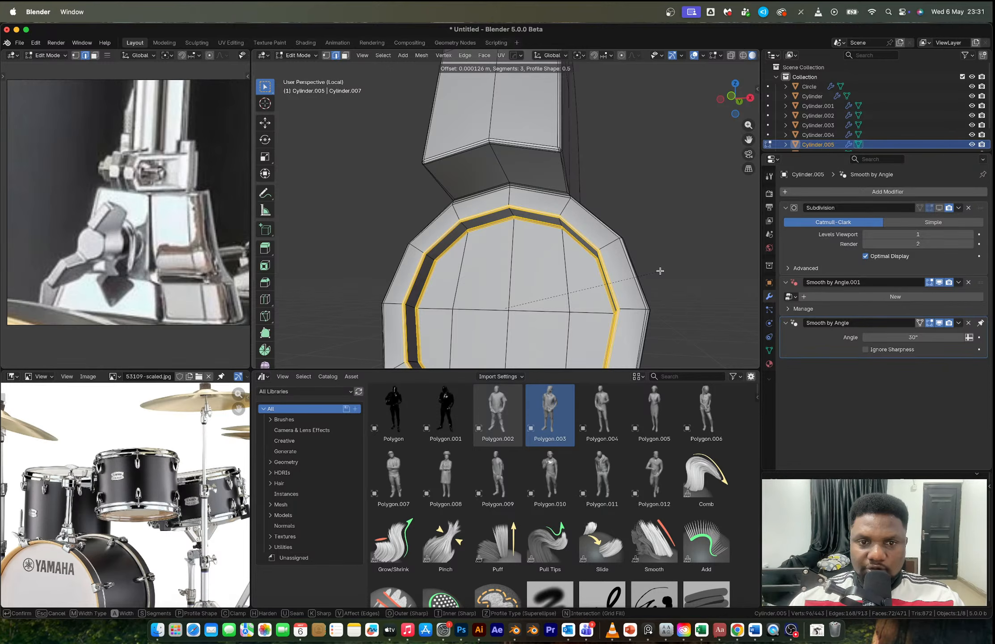
{"action": "left_click", "coordinate": [660, 271]}
{"action": "key", "text": "Tab"}
{"action": "scroll", "coordinate": [588, 246], "scroll_direction": "down", "scroll_amount": 3}
{"action": "middle_click_drag", "start_coordinate": [588, 246], "coordinate": [621, 256]}
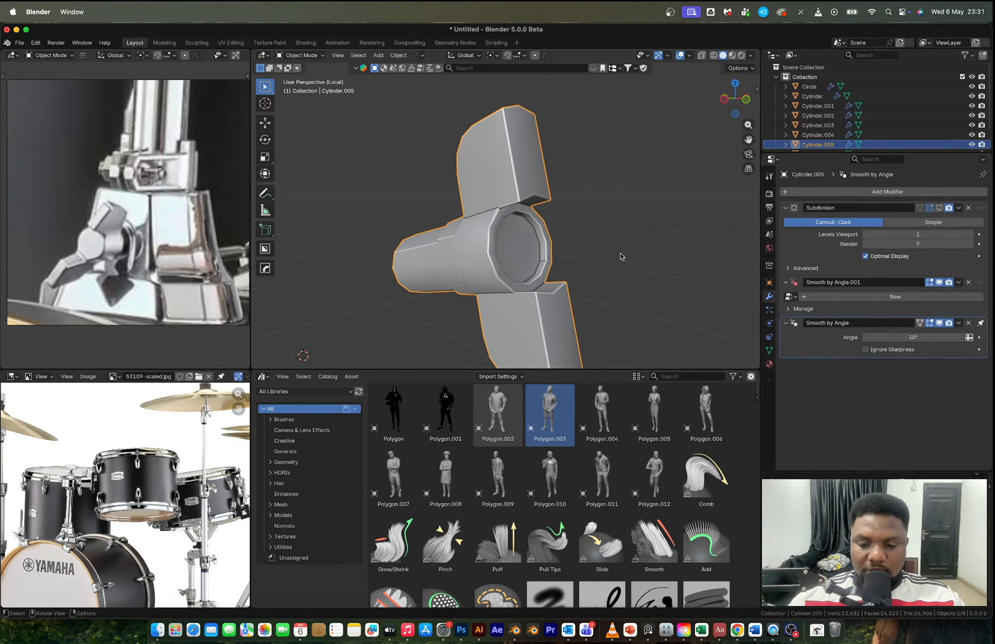
Step: Leave the wing nut's isolated view with its Subdivision viewport display turned on and compare the bracket with the reference photo
{"action": "key", "text": "slash"}
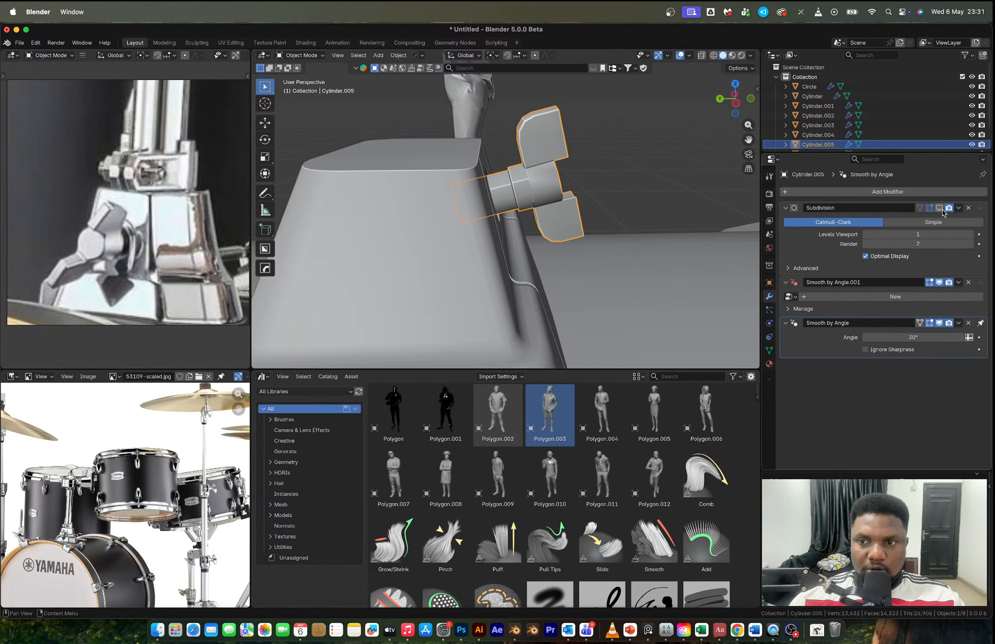
{"action": "left_click", "coordinate": [667, 162]}
{"action": "scroll", "coordinate": [630, 234], "scroll_direction": "down", "scroll_amount": 4}
{"action": "middle_click_drag", "start_coordinate": [630, 234], "coordinate": [575, 235]}
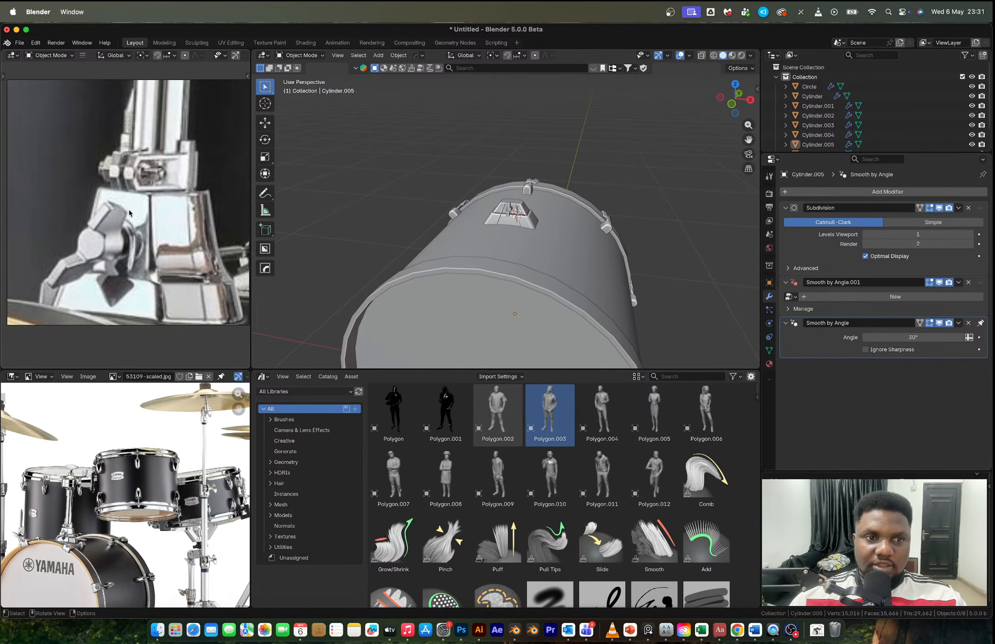
{"action": "scroll", "coordinate": [130, 213], "scroll_direction": "down", "scroll_amount": 3}
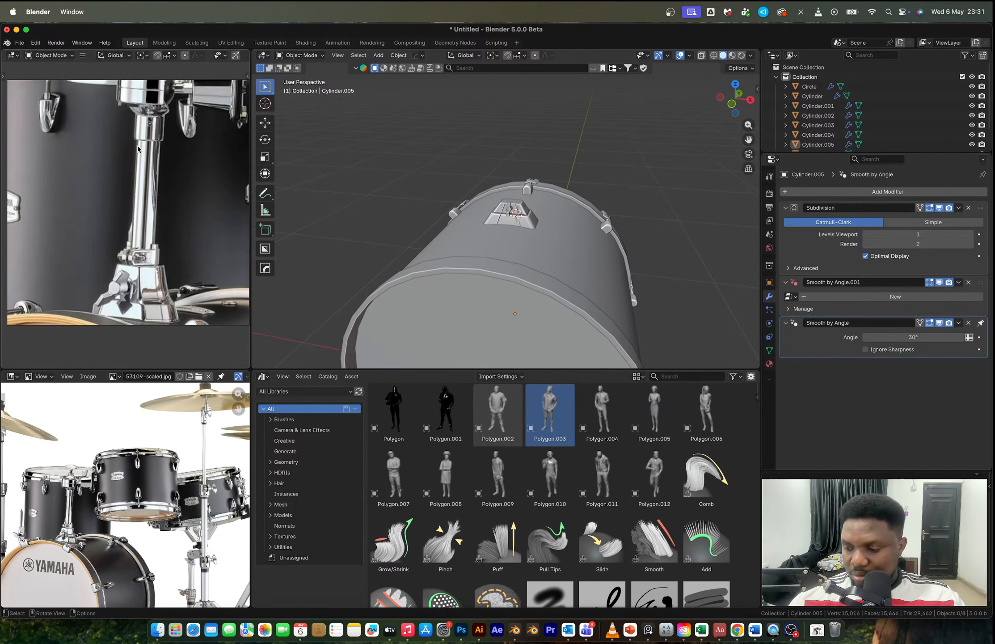
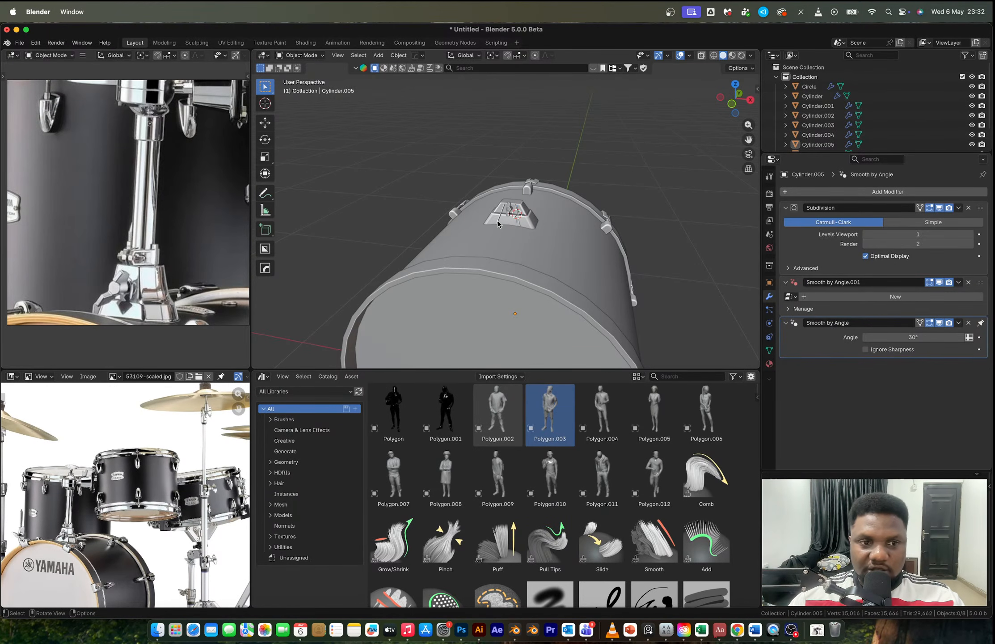
{"action": "scroll", "coordinate": [126, 268], "scroll_direction": "down", "scroll_amount": 6}
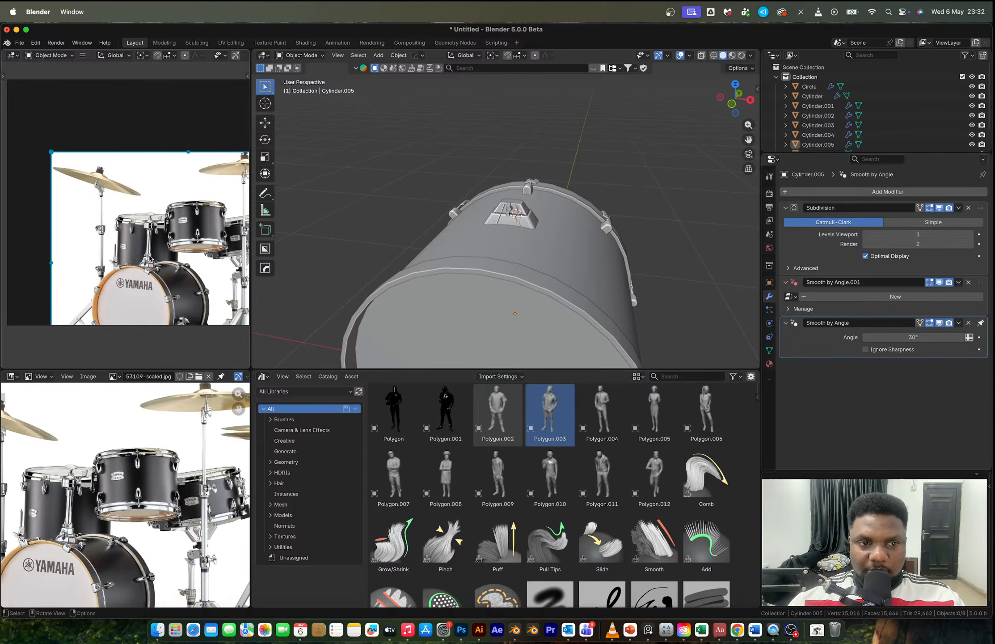
{"action": "scroll", "coordinate": [510, 219], "scroll_direction": "up", "scroll_amount": 2}
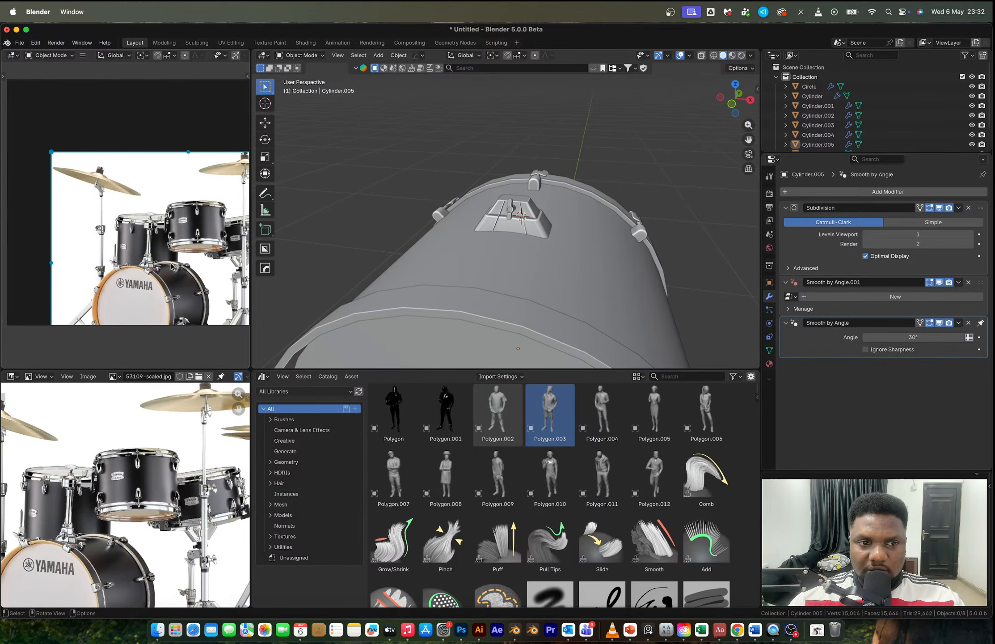
{"action": "scroll", "coordinate": [171, 267], "scroll_direction": "up", "scroll_amount": 4}
{"action": "scroll", "coordinate": [130, 252], "scroll_direction": "up", "scroll_amount": 4}
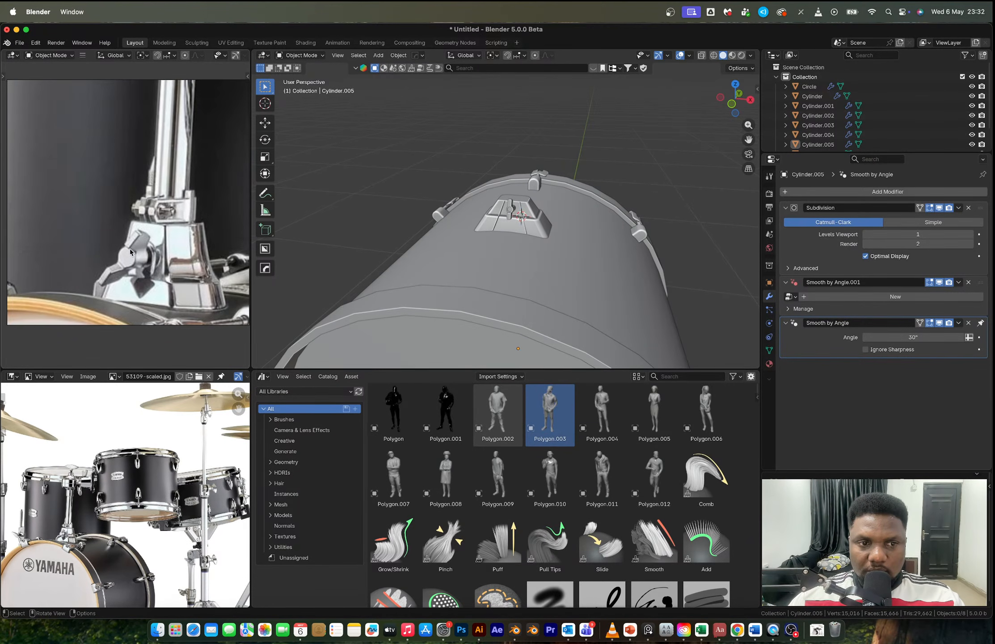
Step: Try to add a loop cut on the wing nut where the lower wing's side meets the cylinder
{"action": "left_click", "coordinate": [513, 214]}
{"action": "key", "text": "KP_Decimal"}
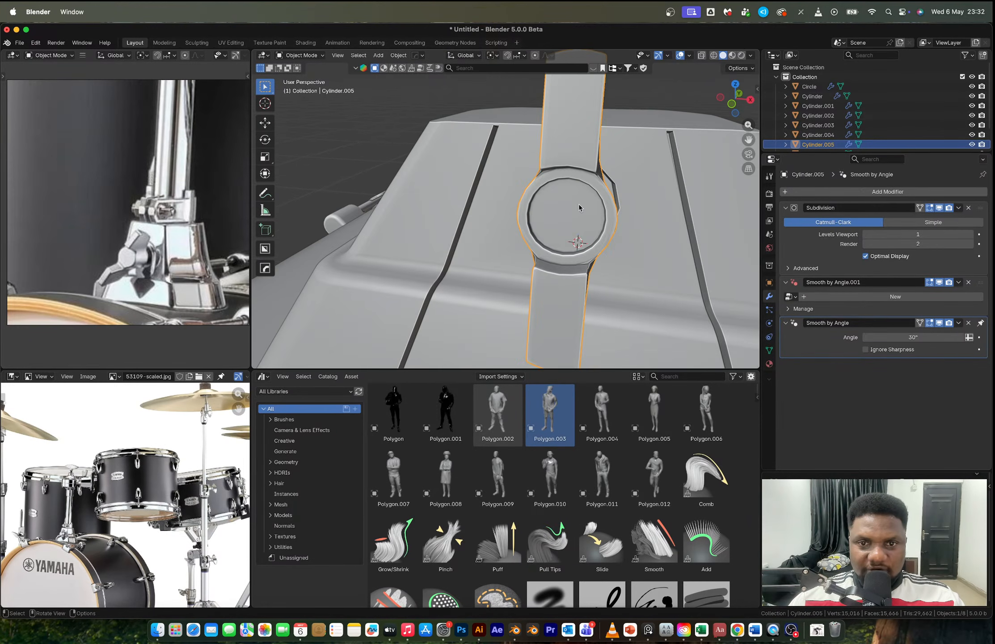
{"action": "middle_click_drag", "start_coordinate": [579, 204], "coordinate": [501, 170]}
{"action": "scroll", "coordinate": [461, 177], "scroll_direction": "up", "scroll_amount": 6}
{"action": "scroll", "coordinate": [449, 183], "scroll_direction": "up", "scroll_amount": 2}
{"action": "key", "text": "Tab"}
{"action": "key", "text": "Tab"}
{"action": "key", "text": "Tab"}
{"action": "scroll", "coordinate": [544, 225], "scroll_direction": "up", "scroll_amount": 2}
{"action": "key", "text": "ctrl+r"}
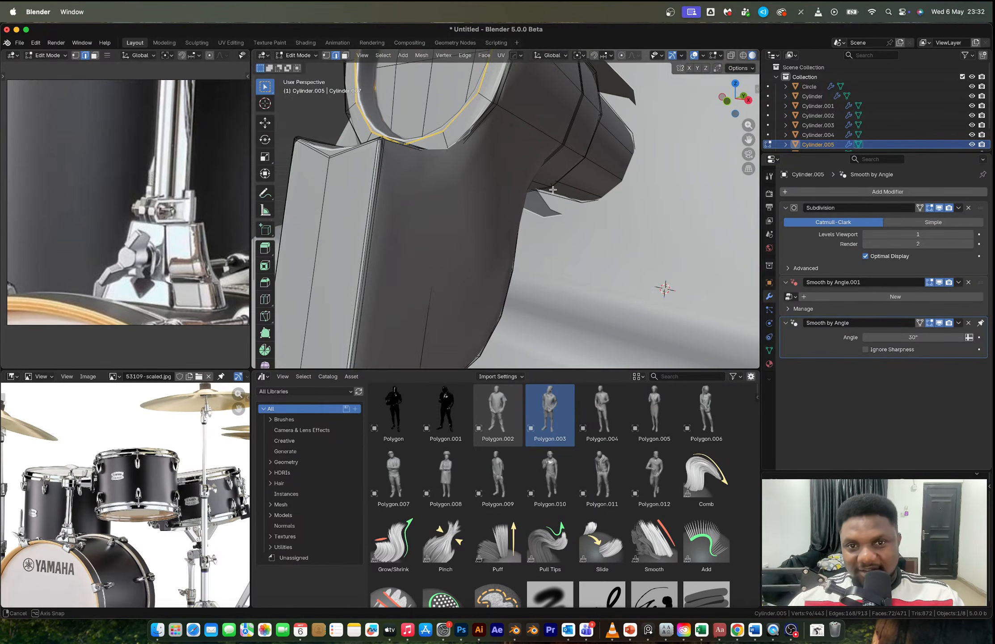
{"action": "left_click", "coordinate": [480, 143]}
{"action": "left_click", "coordinate": [470, 161]}
{"action": "key", "text": "Tab"}
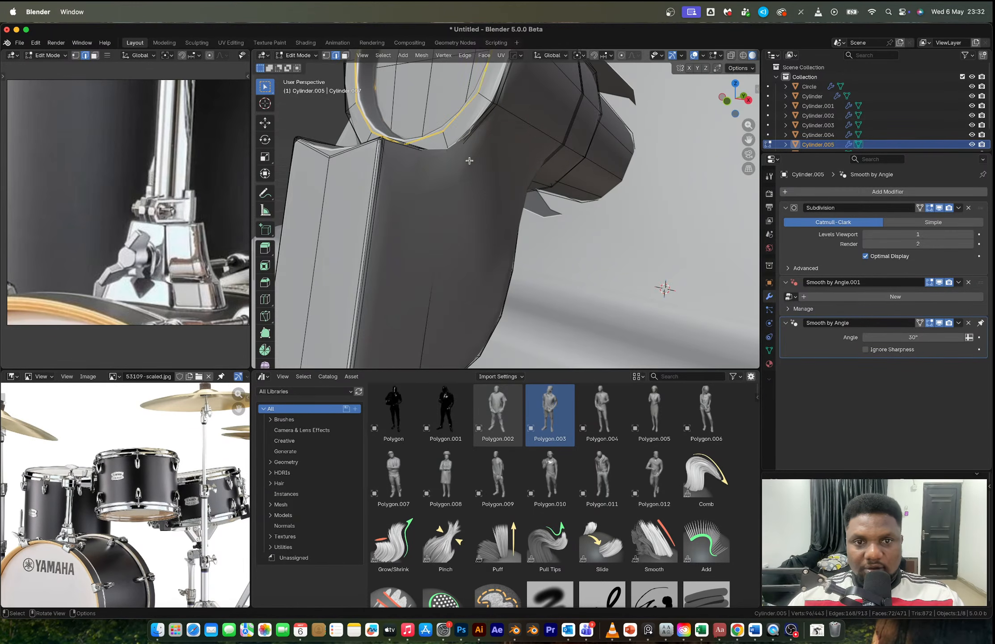
Step: Undo the bevel on the boundary loops of the wing nut's recessed end
{"action": "middle_click_drag", "start_coordinate": [469, 160], "coordinate": [523, 164]}
{"action": "scroll", "coordinate": [526, 190], "scroll_direction": "down", "scroll_amount": 5}
{"action": "scroll", "coordinate": [559, 186], "scroll_direction": "up", "scroll_amount": 5}
{"action": "key", "text": "Tab"}
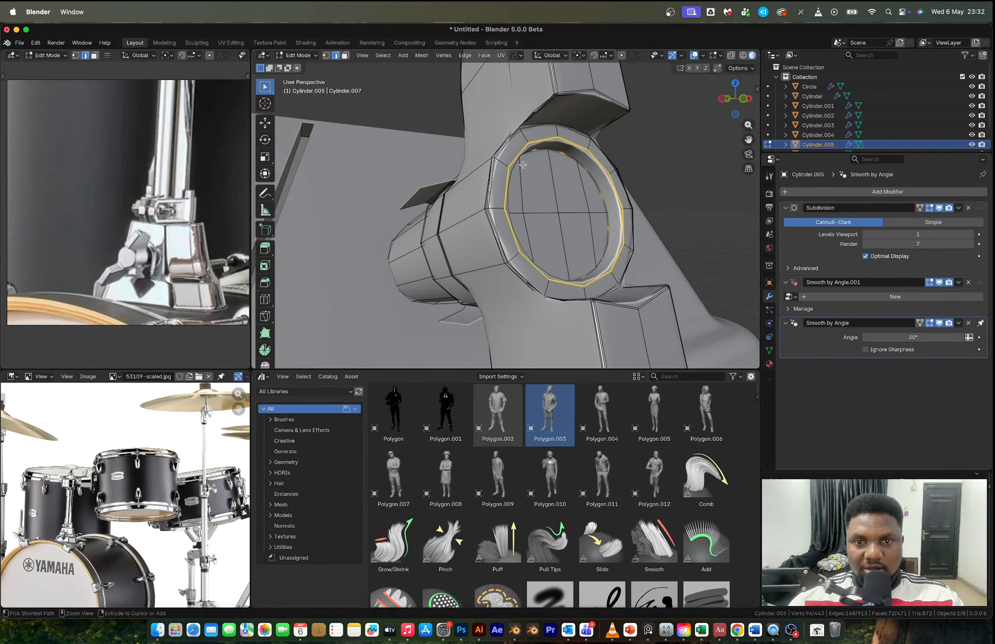
{"action": "key", "text": "Tab"}
{"action": "key", "text": "Tab"}
{"action": "key", "text": "Tab"}
{"action": "key", "text": "alt+a"}
{"action": "left_click", "coordinate": [523, 164]}
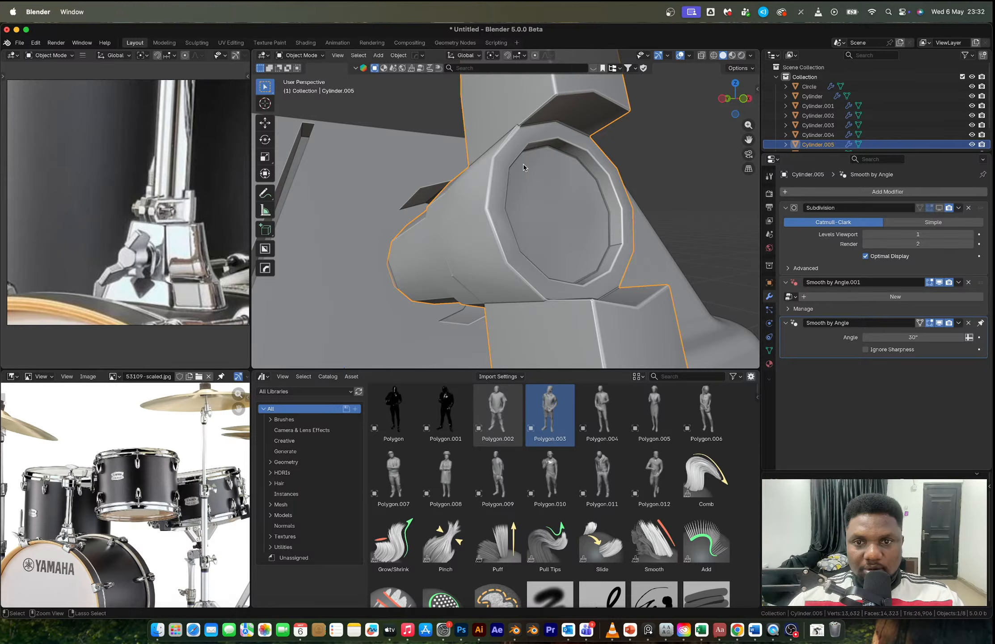
{"action": "key", "text": "Tab"}
{"action": "middle_click_drag", "start_coordinate": [524, 166], "coordinate": [551, 147]}
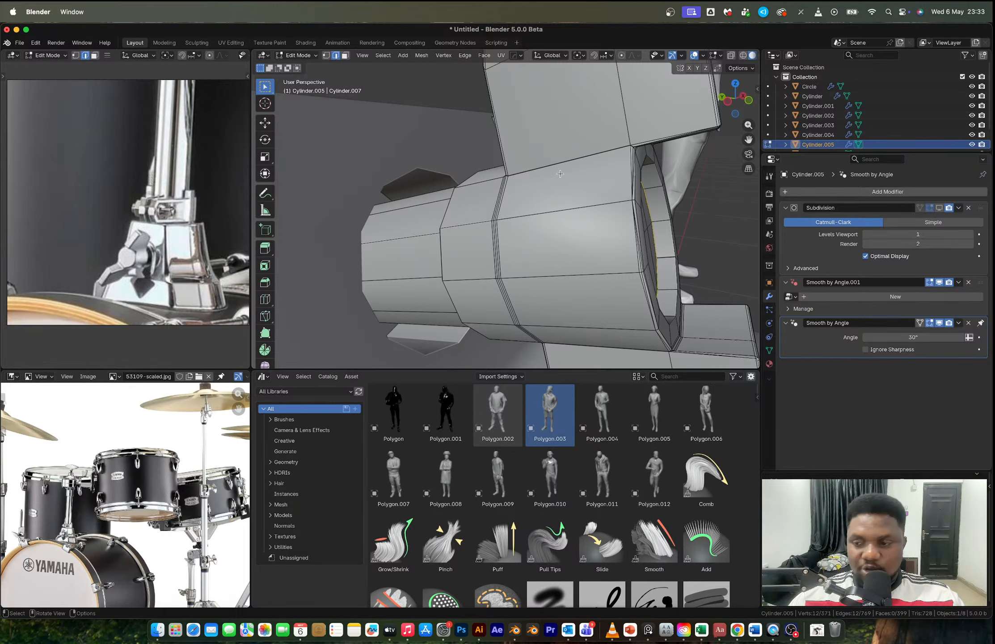
{"action": "key", "text": "ctrl+3"}
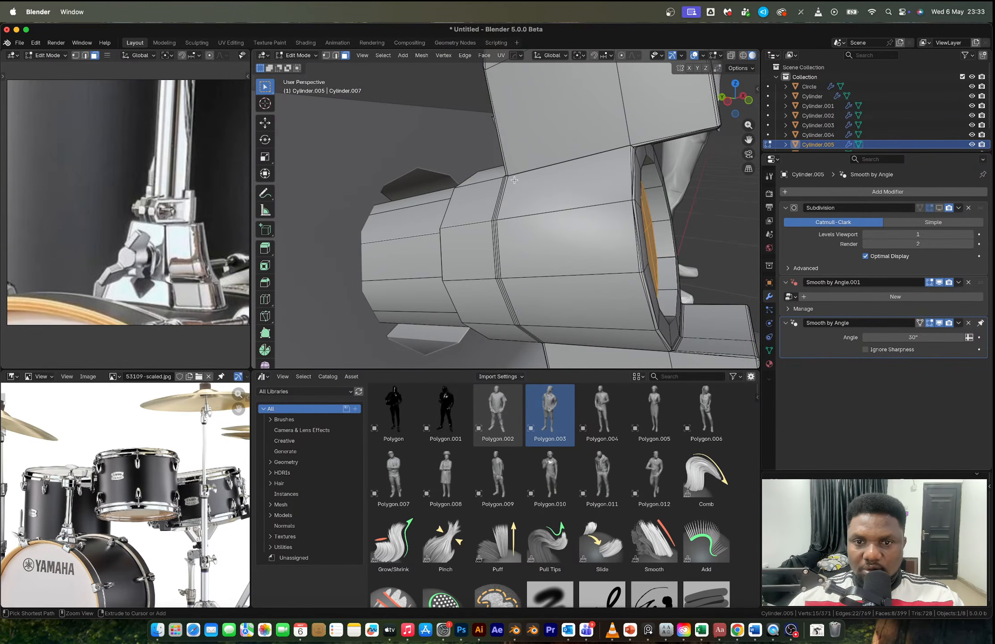
Step: Undo the recess on the cylinder's winged end and the preceding merge by distance
{"action": "key", "text": "ctrl+z"}
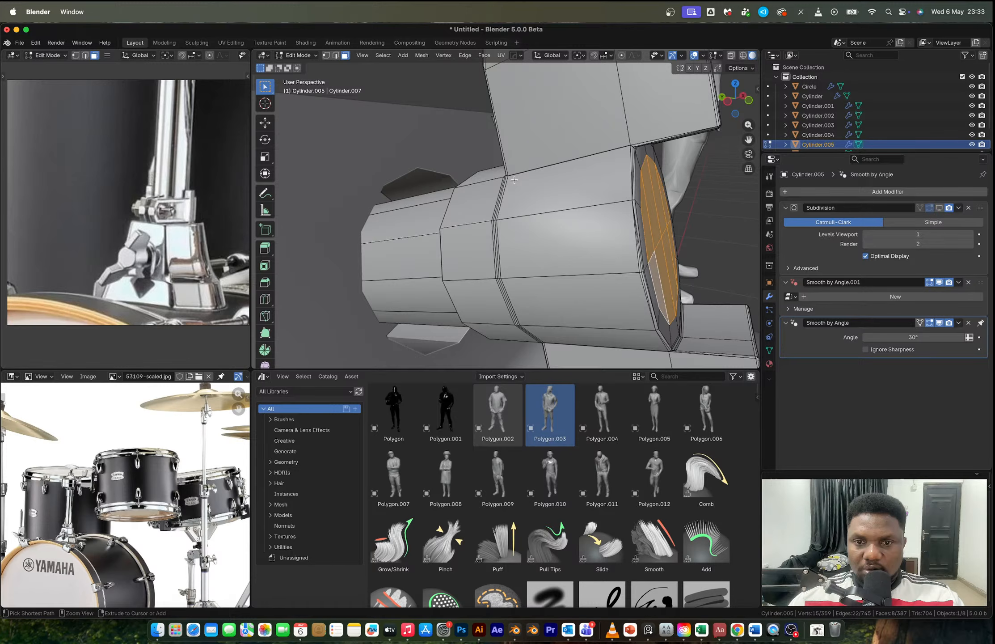
{"action": "key", "text": "a"}
{"action": "key", "text": "alt+a"}
{"action": "key", "text": "Tab"}
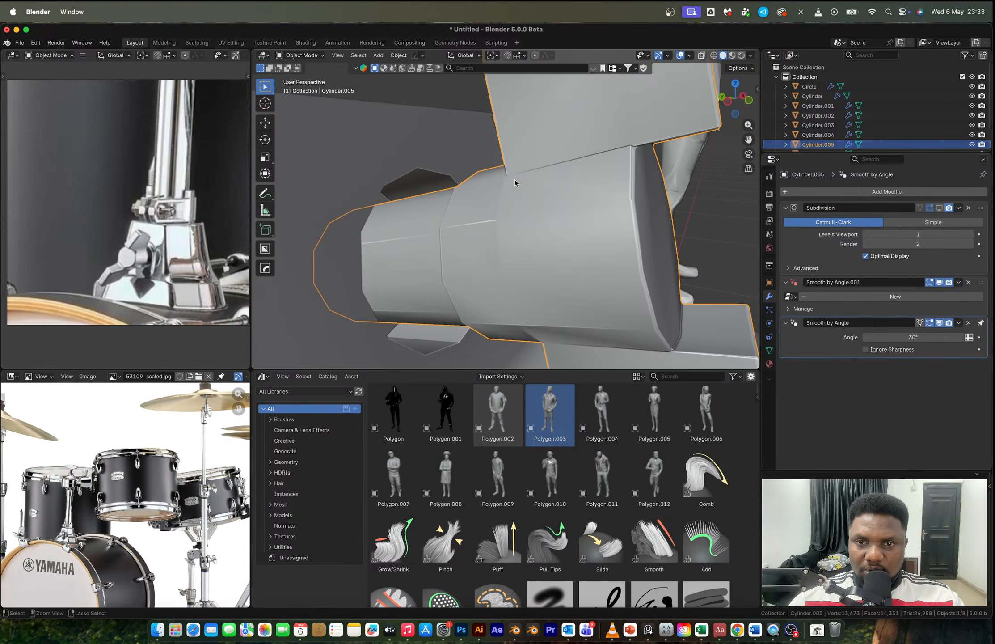
{"action": "key", "text": "Tab"}
{"action": "key", "text": "ctrl+z"}
{"action": "key", "text": "ctrl+z"}
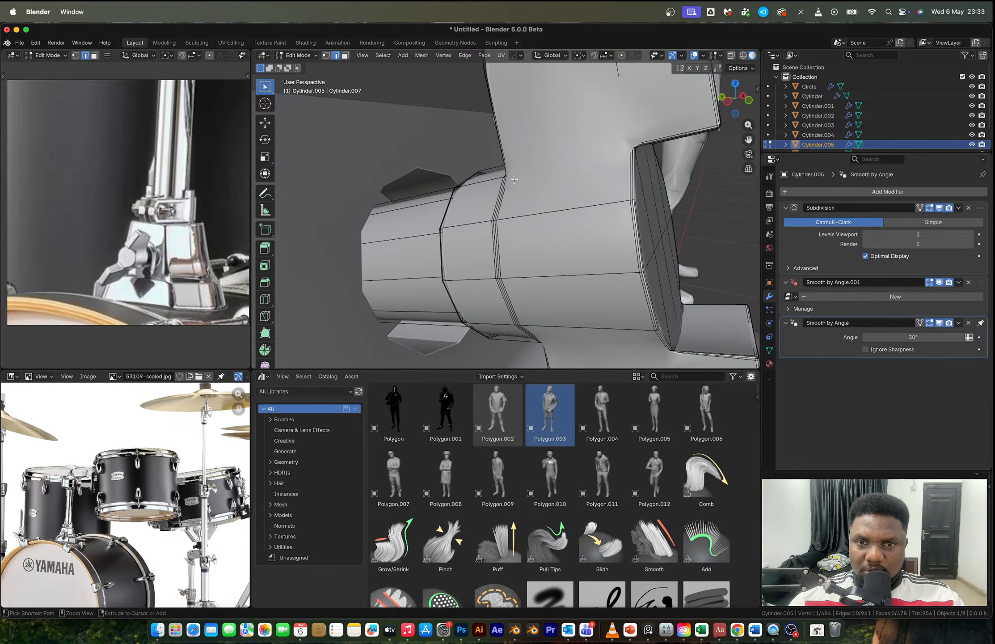
Step: Undo the wing nut's earlier wing cuts, corner rounding and edge bevels, back to the selected unbeveled outline edges
{"action": "scroll", "coordinate": [515, 179], "scroll_direction": "down", "scroll_amount": 4}
{"action": "key", "text": "ctrl+z"}
{"action": "key", "text": "ctrl+z"}
{"action": "key", "text": "ctrl+z"}
{"action": "key", "text": "ctrl+z"}
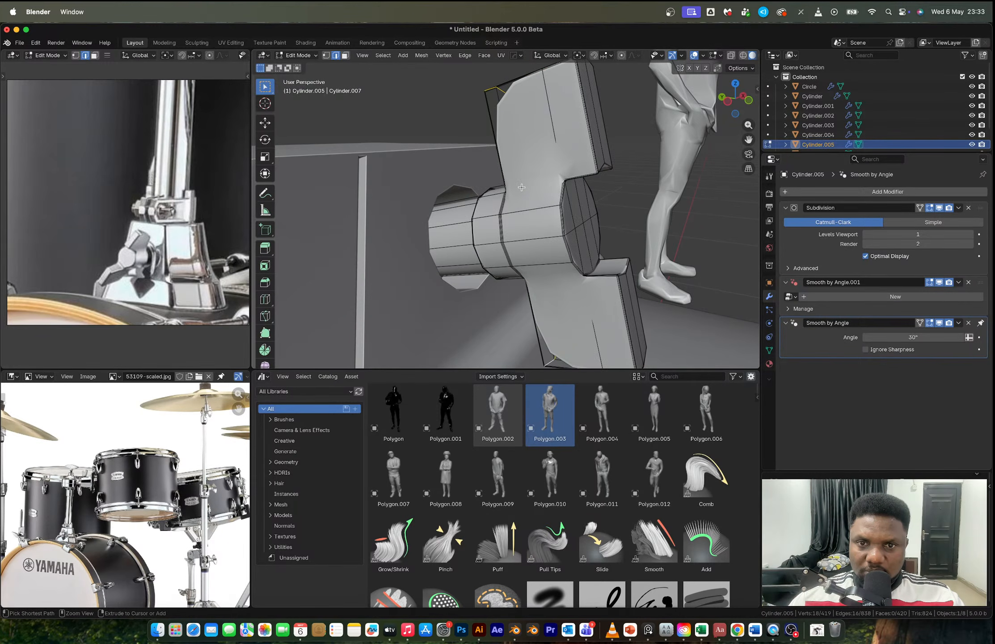
{"action": "scroll", "coordinate": [522, 187], "scroll_direction": "up", "scroll_amount": 5}
{"action": "key", "text": "Tab"}
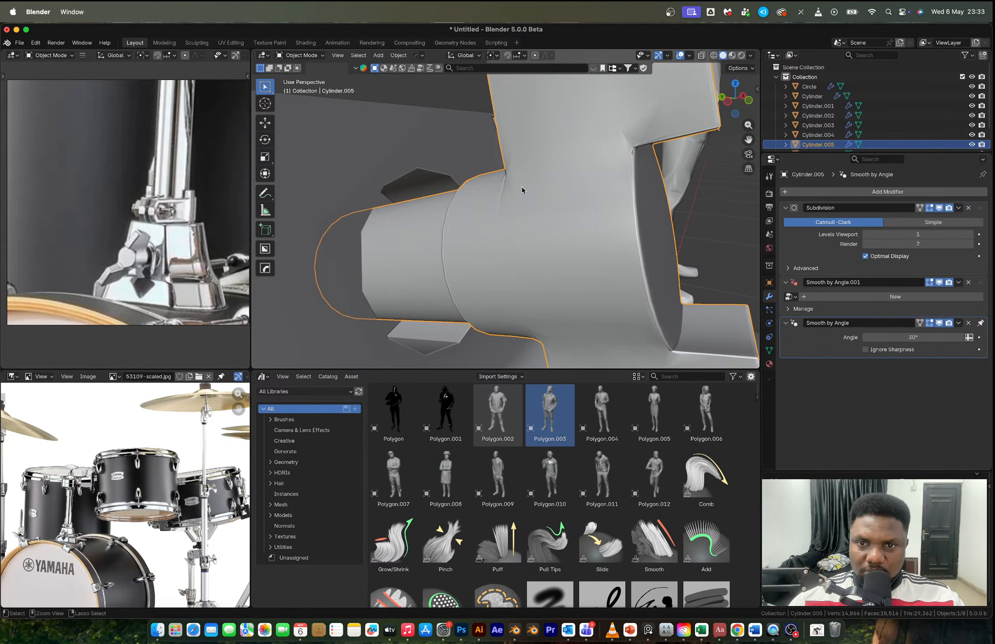
{"action": "key", "text": "ctrl+z"}
{"action": "key", "text": "ctrl+z"}
{"action": "key", "text": "ctrl+z"}
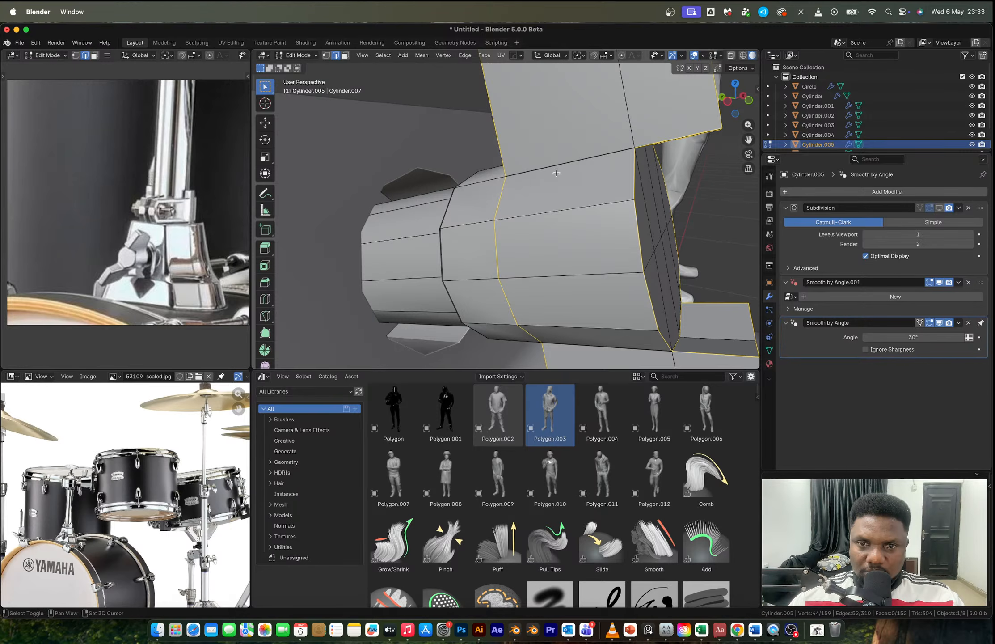
Step: Add the edges where the wings meet the cylinder to the selection and bevel it by about 0.000283 m with 3 segments
{"action": "middle_click_drag", "start_coordinate": [577, 165], "coordinate": [603, 231]}
{"action": "left_click", "coordinate": [446, 176], "text": "shift"}
{"action": "left_click", "coordinate": [557, 180], "text": "shift"}
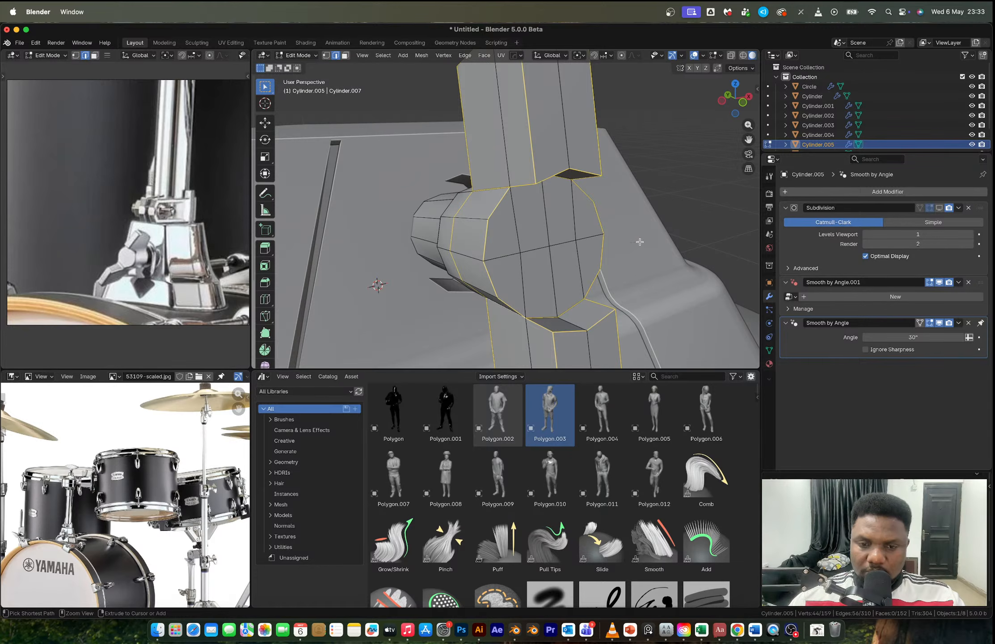
{"action": "key", "text": "ctrl+b"}
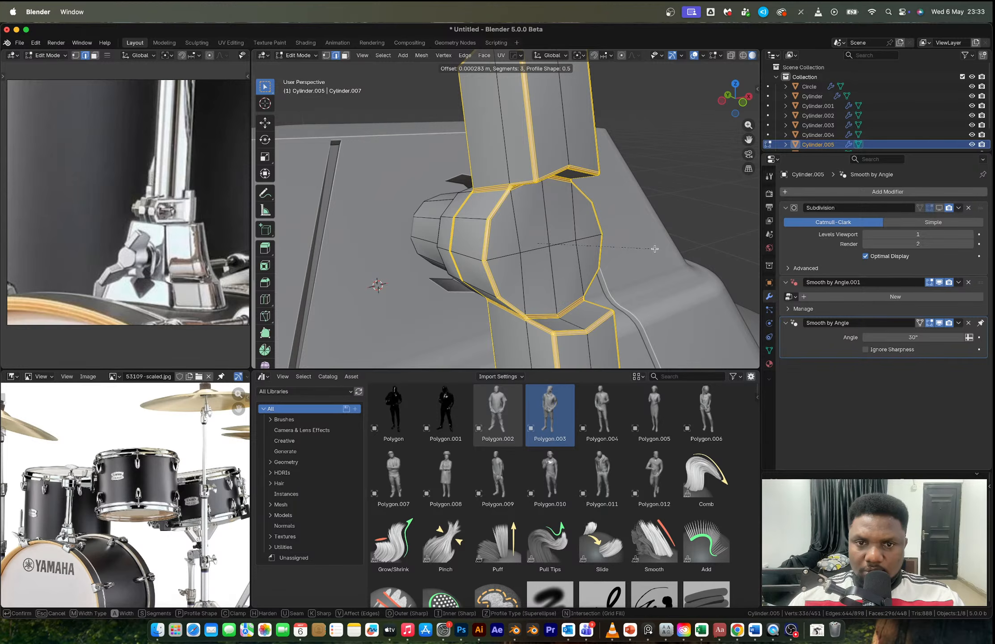
{"action": "left_click", "coordinate": [655, 249]}
Step: Turn on the wing nut's Subdivision viewport display and check the beveled joint between the upper wing and the cylinder
{"action": "middle_click_drag", "start_coordinate": [653, 249], "coordinate": [637, 198]}
{"action": "key", "text": "Tab"}
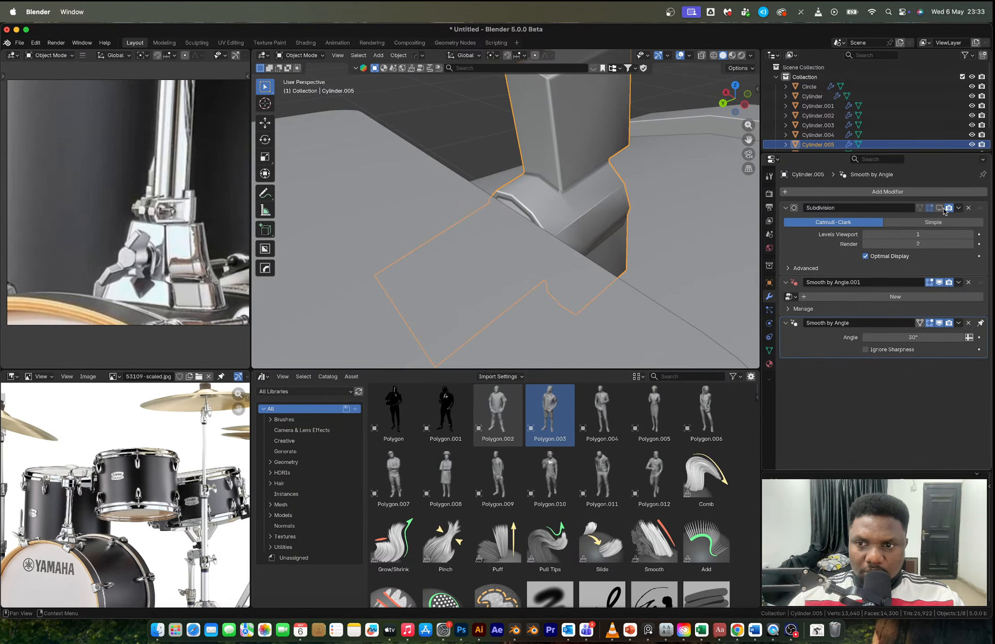
{"action": "left_click_drag", "start_coordinate": [942, 208], "coordinate": [929, 208]}
{"action": "middle_click_drag", "start_coordinate": [626, 164], "coordinate": [592, 142]}
{"action": "key", "text": "Tab"}
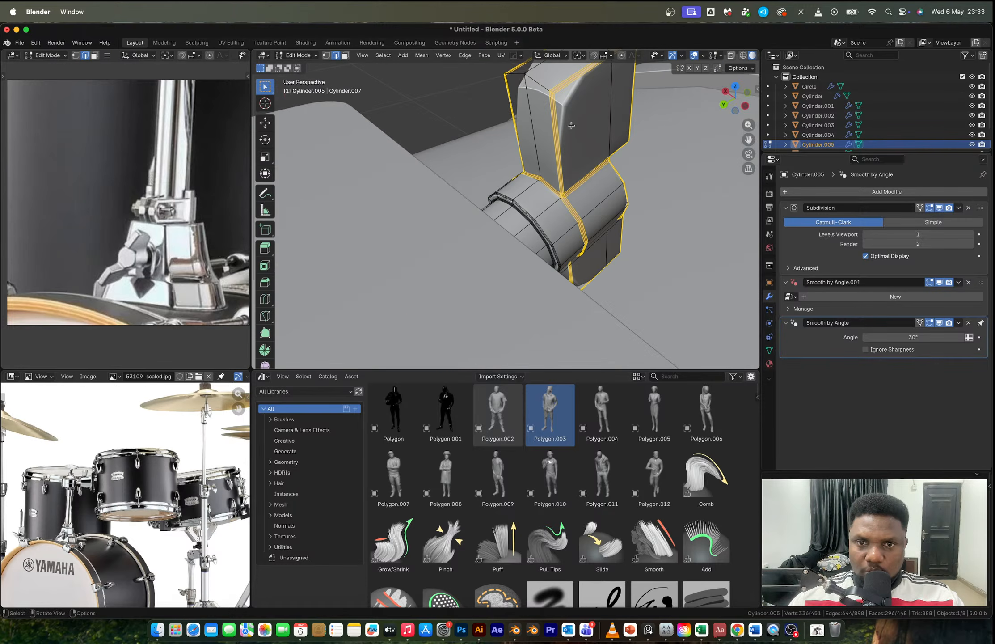
Step: Round the wings' outer corners facing the bracket with a bevel of about 0.004 m and 3 segments
{"action": "left_click", "coordinate": [539, 83], "text": "alt"}
{"action": "middle_click_drag", "start_coordinate": [538, 82], "coordinate": [485, 61]}
{"action": "middle_click_drag", "start_coordinate": [605, 286], "coordinate": [580, 267]}
{"action": "key", "text": "ctrl+b"}
{"action": "scroll", "coordinate": [683, 275], "scroll_direction": "up", "scroll_amount": 2}
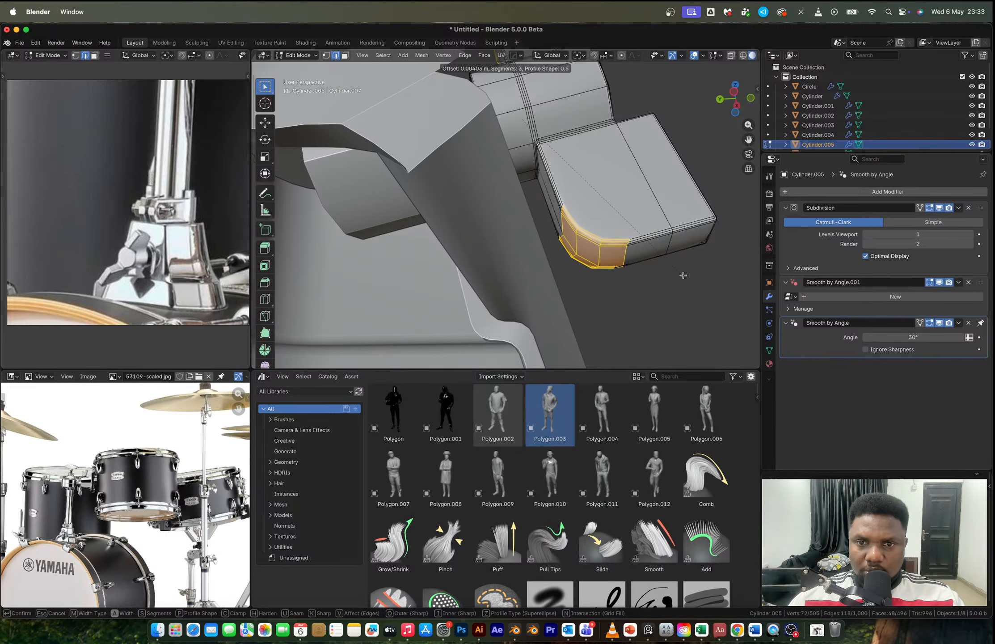
{"action": "left_click", "coordinate": [686, 275]}
{"action": "key", "text": "Tab"}
{"action": "middle_click_drag", "start_coordinate": [687, 275], "coordinate": [516, 218]}
{"action": "scroll", "coordinate": [549, 232], "scroll_direction": "down", "scroll_amount": 6}
Step: Add a loop cut to the bracket's face ring around the wing nut's shaft and extrude the resulting face loop along its normals
{"action": "left_click", "coordinate": [470, 216]}
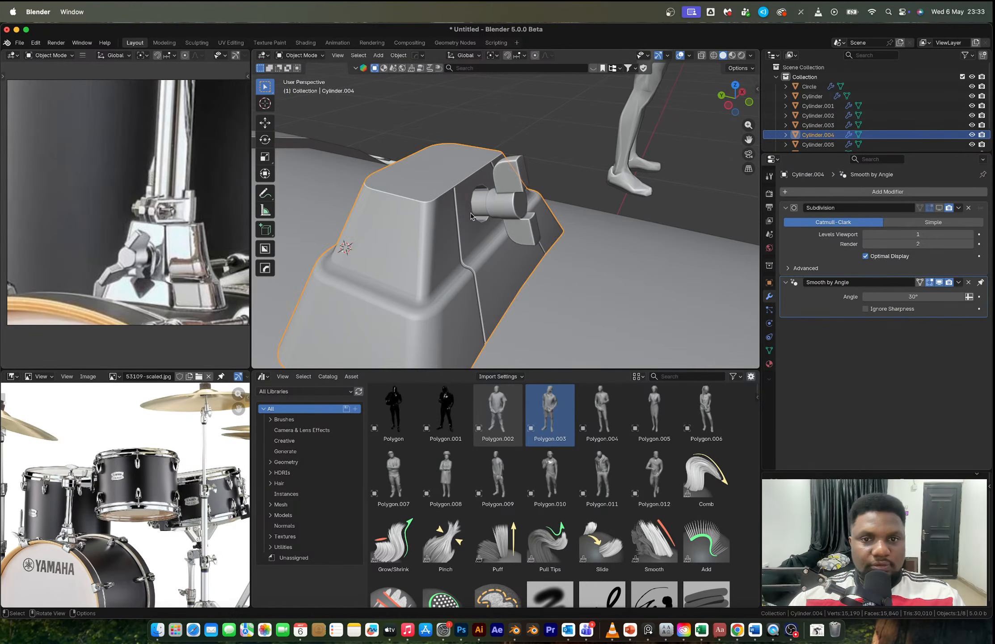
{"action": "key", "text": "Tab"}
{"action": "scroll", "coordinate": [471, 207], "scroll_direction": "up", "scroll_amount": 2}
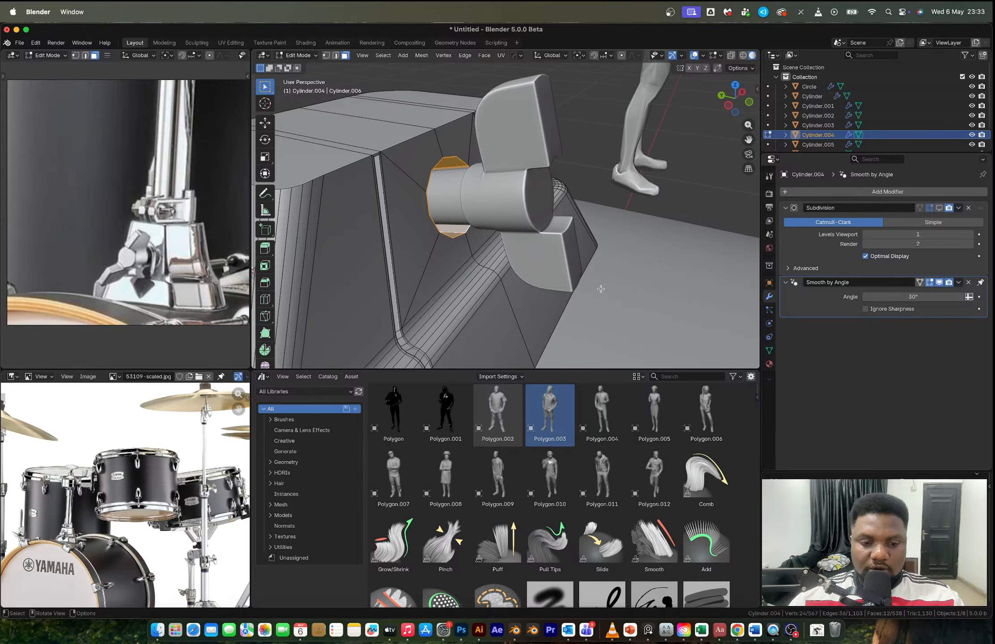
{"action": "mouse_move", "coordinate": [505, 244]}
{"action": "middle_mouse_down"}
{"action": "mouse_move", "coordinate": [522, 248]}
{"action": "mouse_move", "coordinate": [498, 242]}
{"action": "middle_mouse_up"}
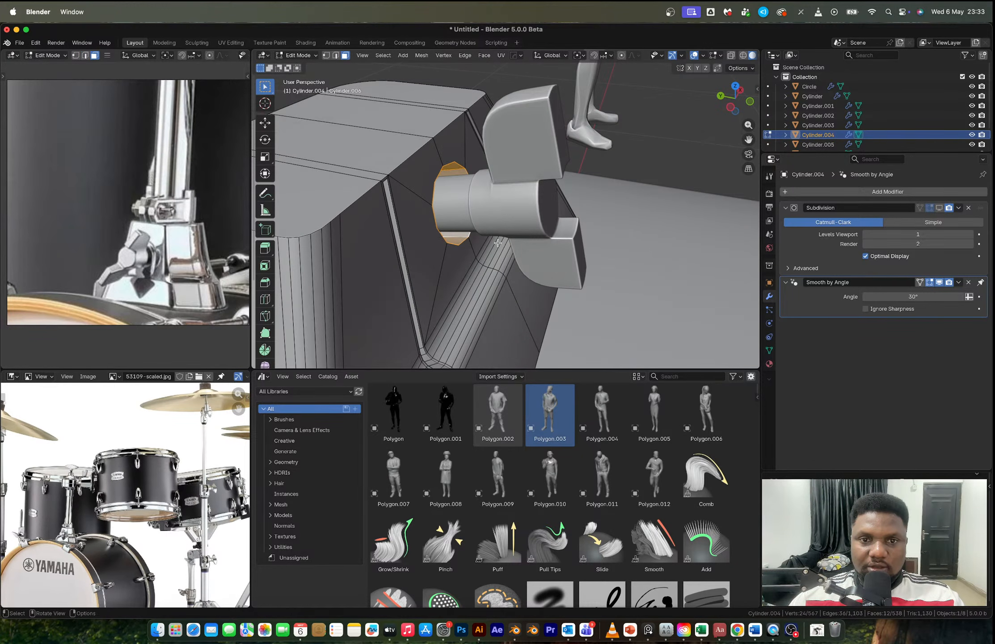
{"action": "key", "text": "ctrl+r"}
{"action": "double_click", "coordinate": [453, 172]}
{"action": "left_click", "coordinate": [450, 172], "text": "alt"}
{"action": "key", "text": "alt+e"}
{"action": "left_click", "coordinate": [450, 173]}
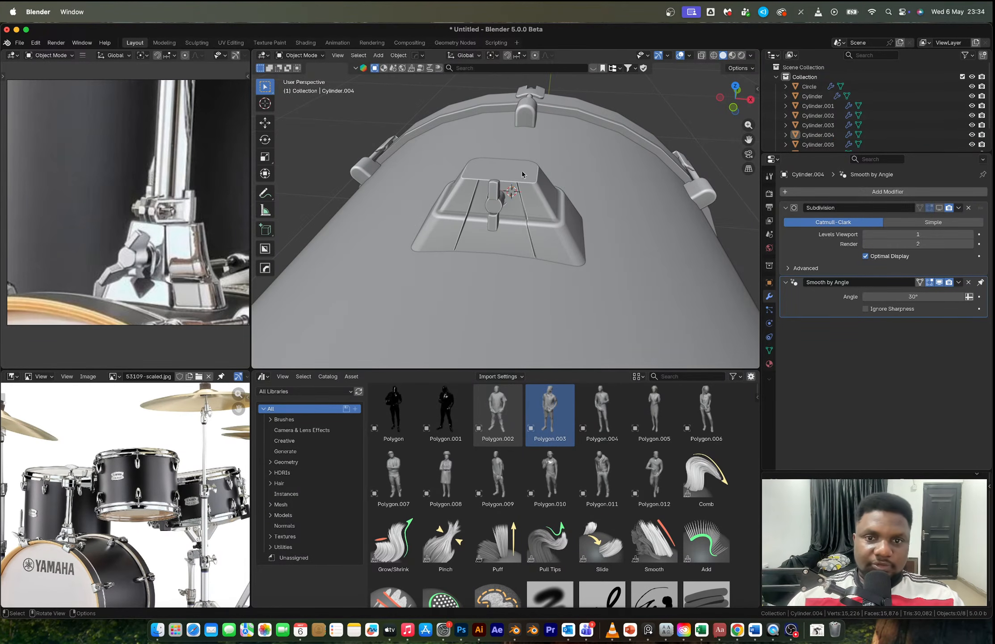
Step: Place the 3D cursor on the bracket's top face and add a cylinder mesh there
{"action": "key", "text": "Tab"}
{"action": "left_click", "coordinate": [500, 169]}
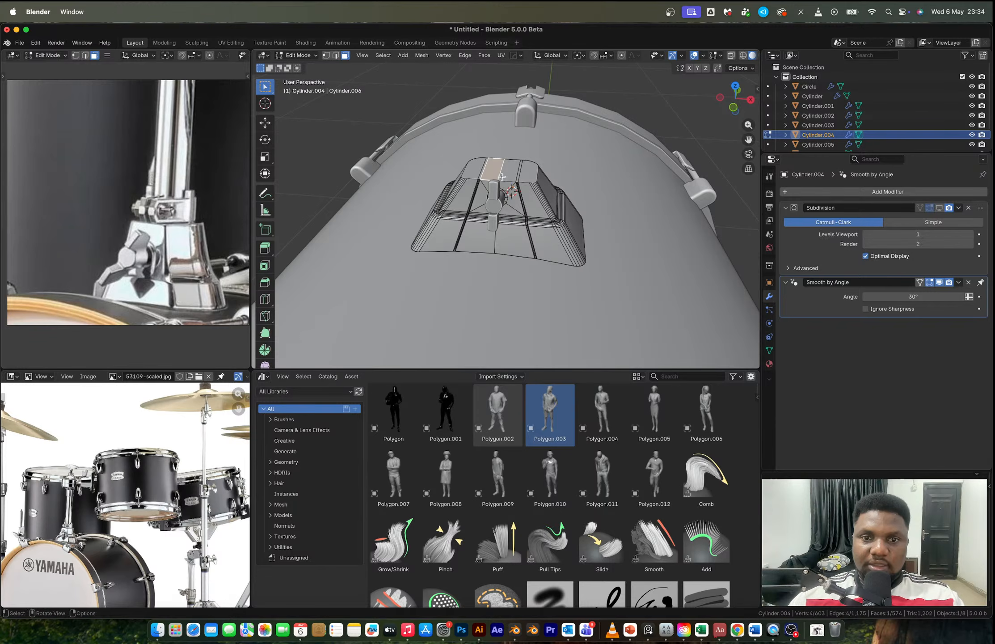
{"action": "key", "text": "Tab"}
{"action": "scroll", "coordinate": [150, 207], "scroll_direction": "down", "scroll_amount": 3}
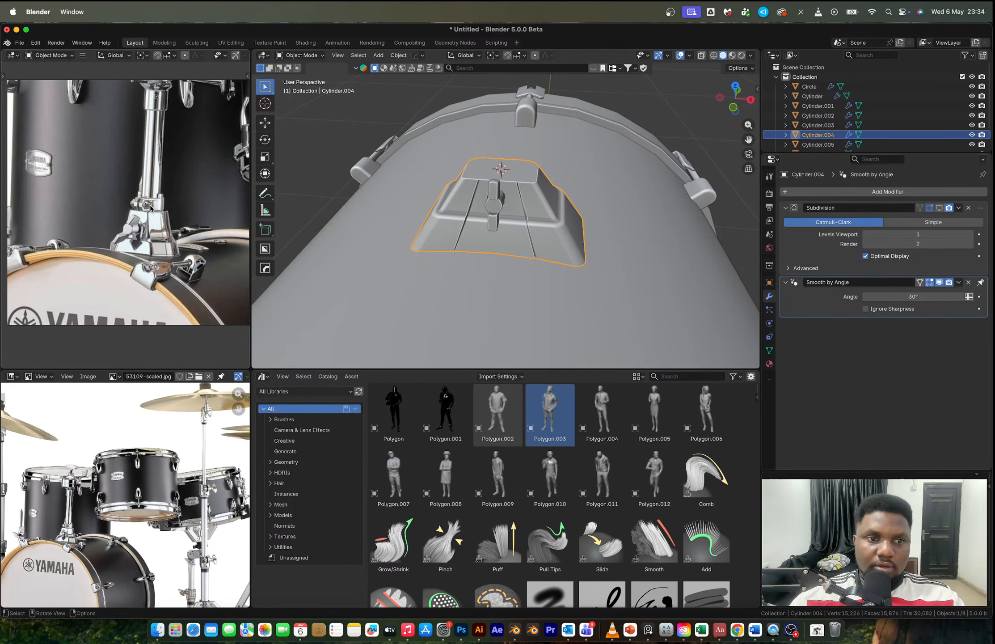
{"action": "scroll", "coordinate": [157, 190], "scroll_direction": "up", "scroll_amount": 2}
{"action": "key", "text": "shift+a"}
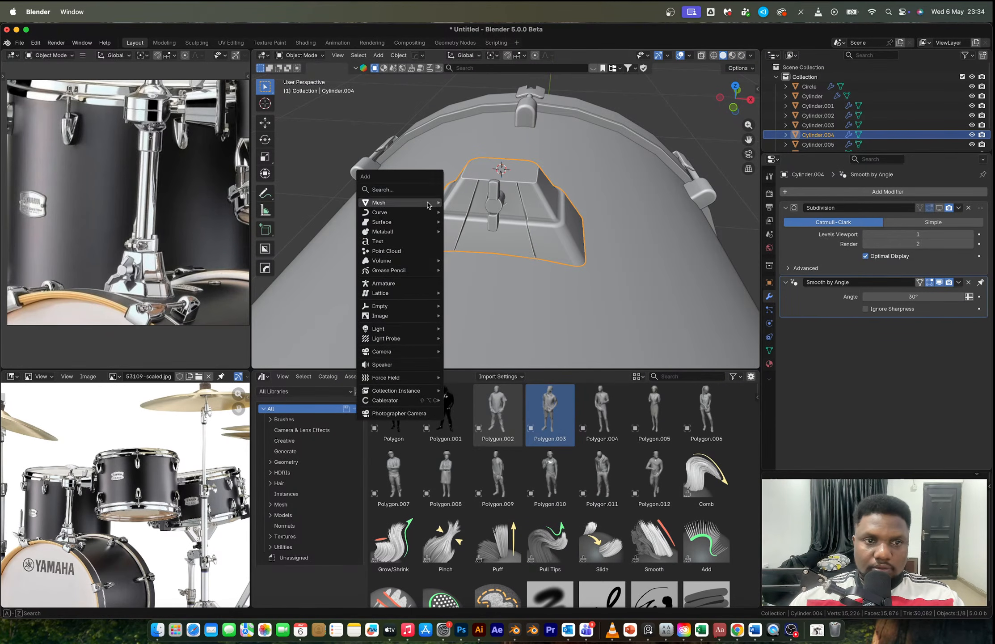
{"action": "mouse_move", "coordinate": [380, 203]}
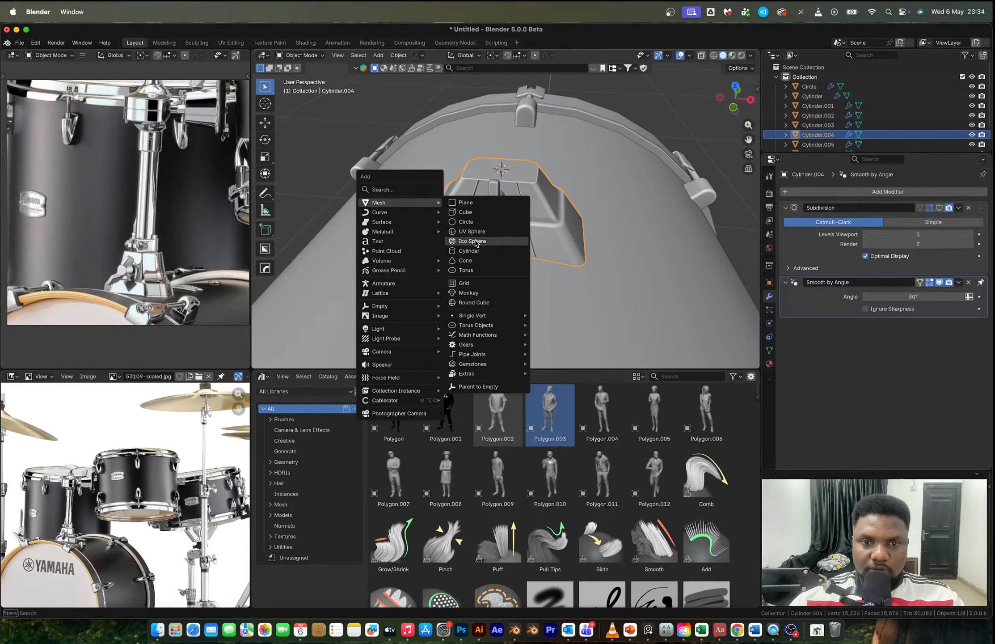
{"action": "left_click", "coordinate": [474, 252]}
Step: Scale the new cylinder down uniformly until it is narrower than the bracket's top face
{"action": "key", "text": "s"}
{"action": "left_click", "coordinate": [474, 158]}
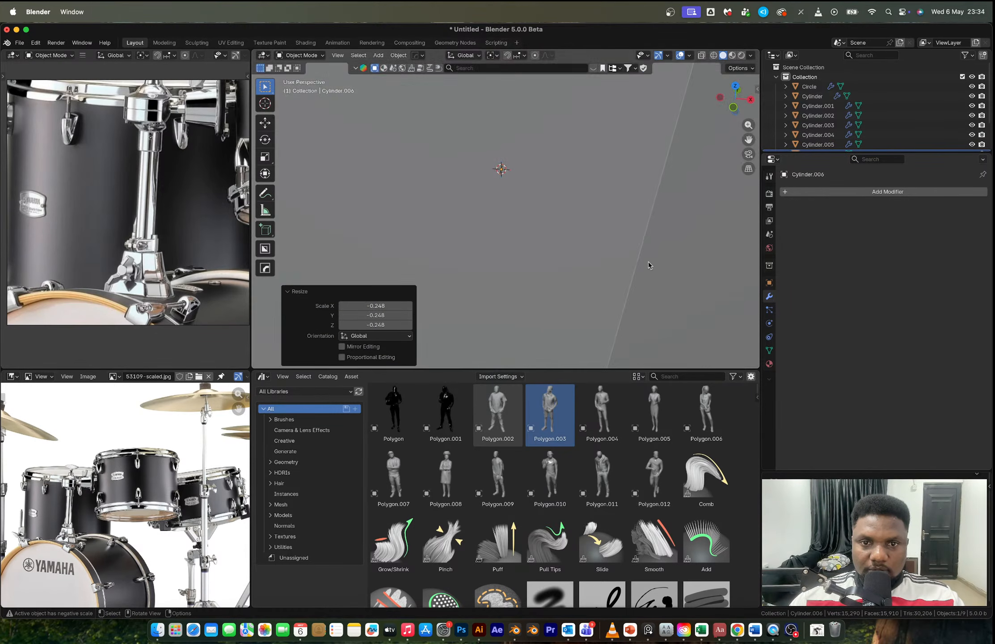
{"action": "key", "text": "s"}
{"action": "left_click", "coordinate": [528, 172]}
{"action": "key", "text": "s"}
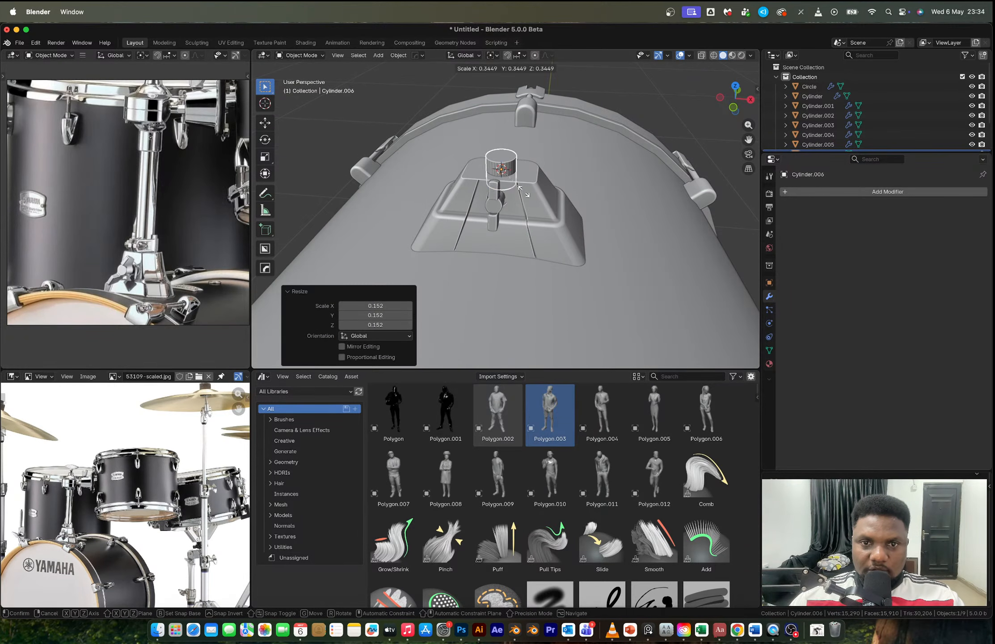
{"action": "left_click", "coordinate": [527, 191]}
Step: Stretch the cylinder into a rod by about 5.63 along Z and slim it by about 0.781 in X and Y
{"action": "key", "text": "s"}
{"action": "key", "text": "z"}
{"action": "left_click", "coordinate": [563, 333]}
{"action": "key", "text": "s"}
{"action": "key", "text": "shift+z"}
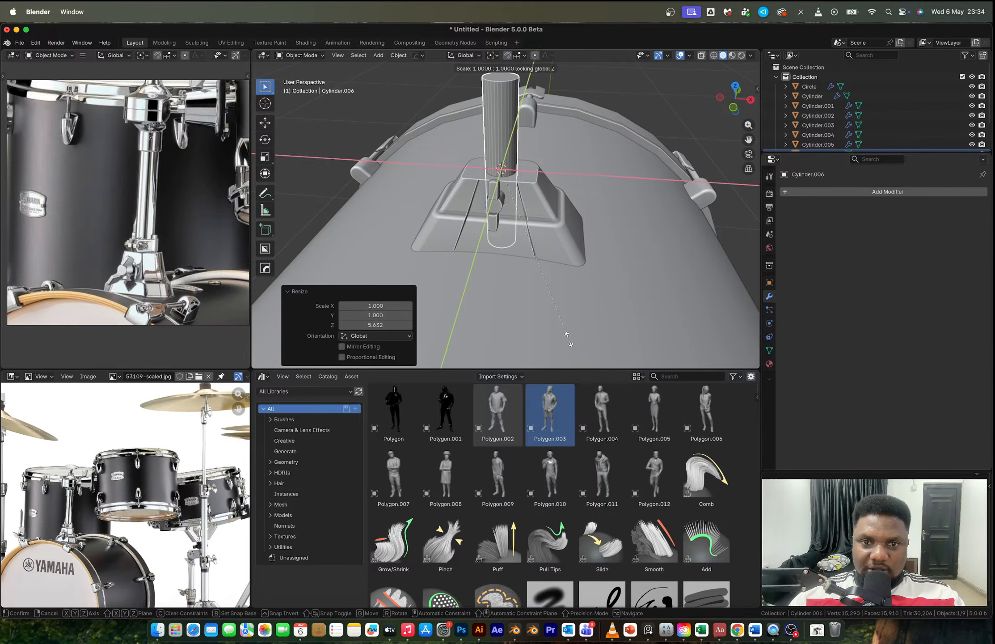
{"action": "left_click", "coordinate": [707, 126]}
Step: In front view, move the rod about 0.015 m along X and 0.044 m along Z, and scale it by 0.813
{"action": "left_click", "coordinate": [733, 108]}
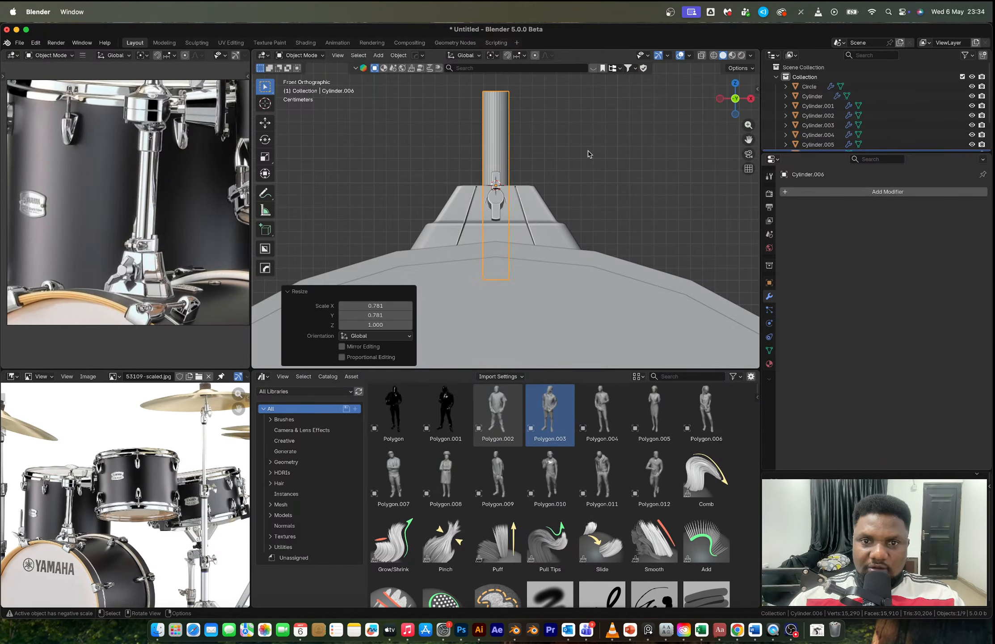
{"action": "scroll", "coordinate": [509, 282], "scroll_direction": "down", "scroll_amount": 4}
{"action": "key", "text": "g"}
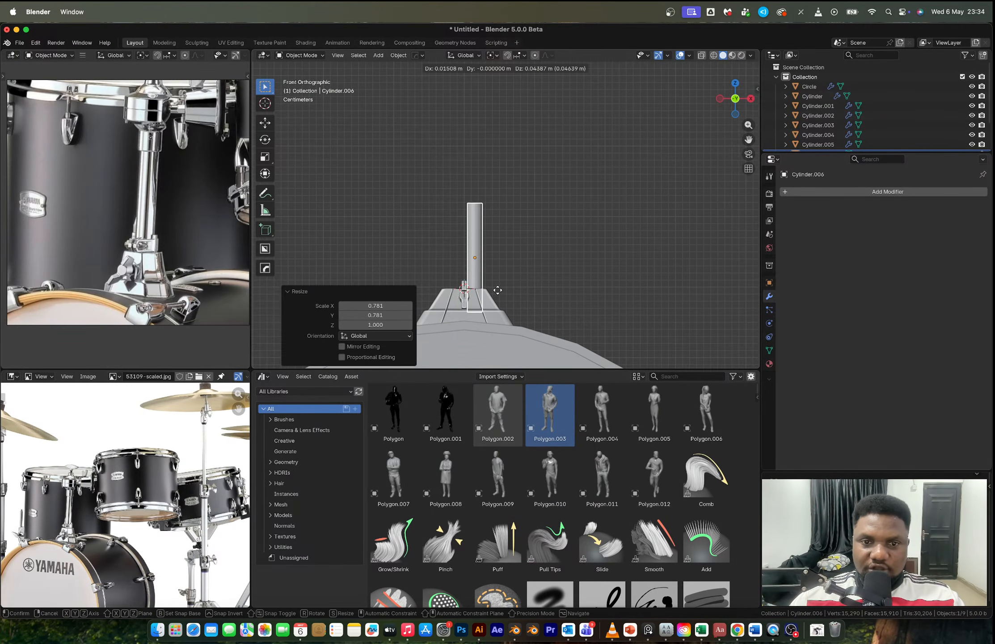
{"action": "left_click", "coordinate": [497, 291]}
{"action": "scroll", "coordinate": [496, 273], "scroll_direction": "up", "scroll_amount": 5}
{"action": "scroll", "coordinate": [493, 253], "scroll_direction": "down", "scroll_amount": 2}
{"action": "key", "text": "s"}
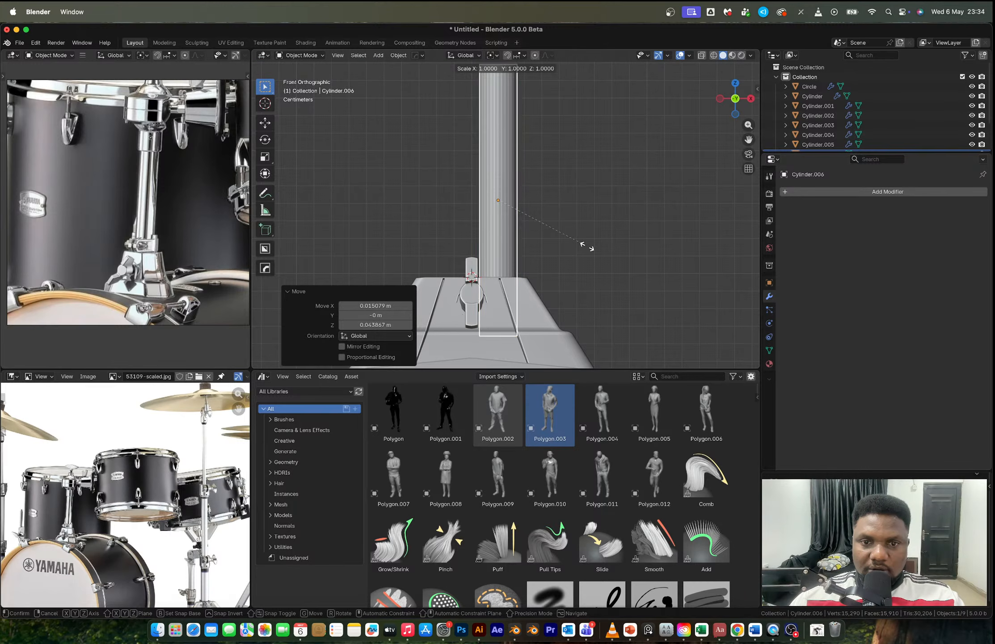
{"action": "left_click", "coordinate": [571, 238]}
Step: Lengthen the rod by about 1.366 along Z and raise it about 0.025 m
{"action": "key", "text": "s"}
{"action": "key", "text": "z"}
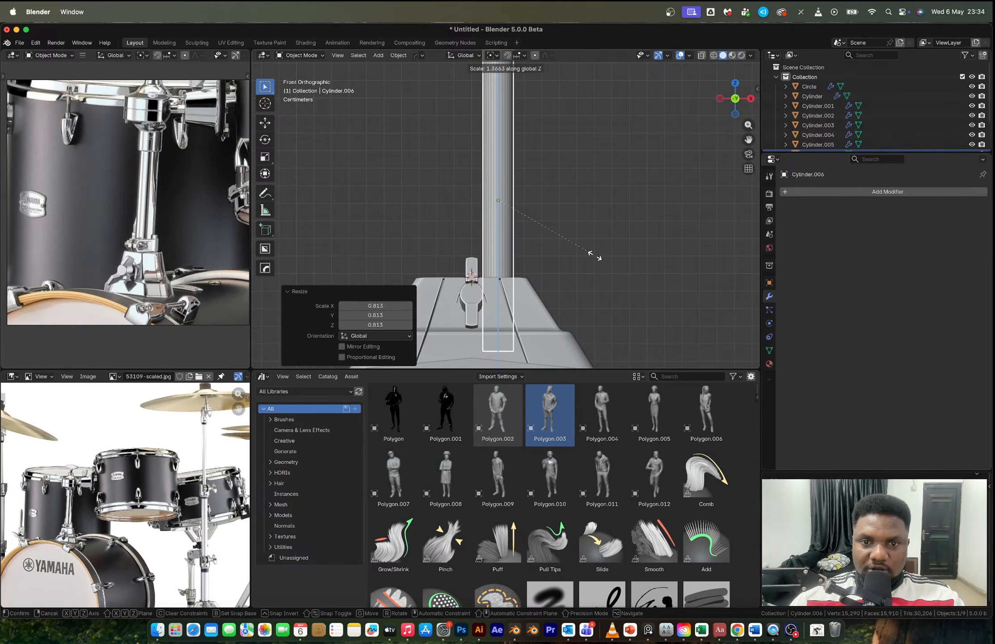
{"action": "left_click", "coordinate": [595, 255]}
{"action": "scroll", "coordinate": [559, 237], "scroll_direction": "down", "scroll_amount": 3}
{"action": "key", "text": "g"}
{"action": "key", "text": "z"}
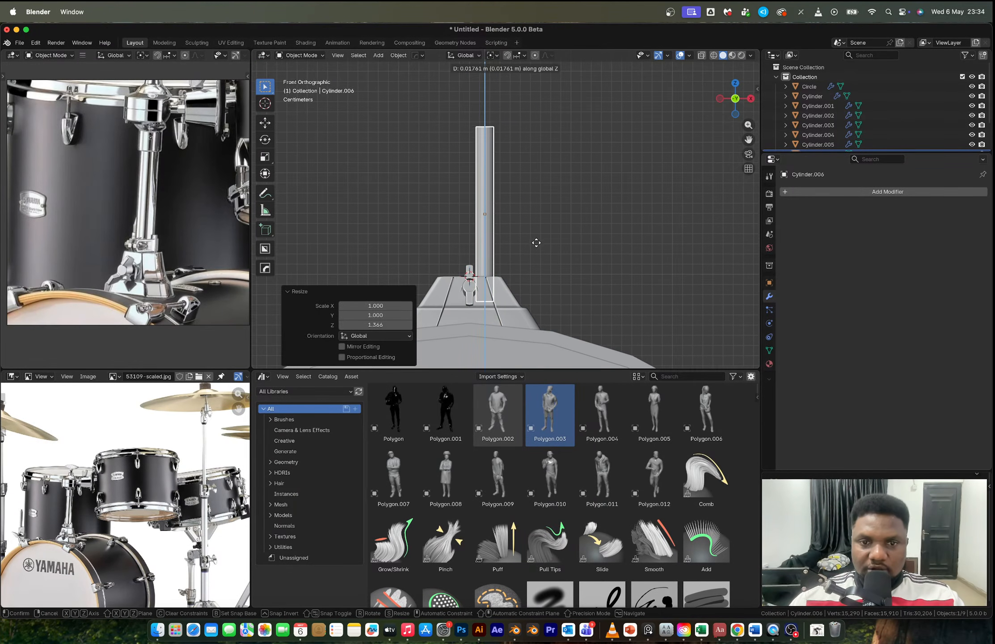
{"action": "left_click", "coordinate": [537, 236]}
Step: Stretch the rod by about 1.985 along Z and raise it about 0.064 m
{"action": "scroll", "coordinate": [537, 236], "scroll_direction": "down", "scroll_amount": 8}
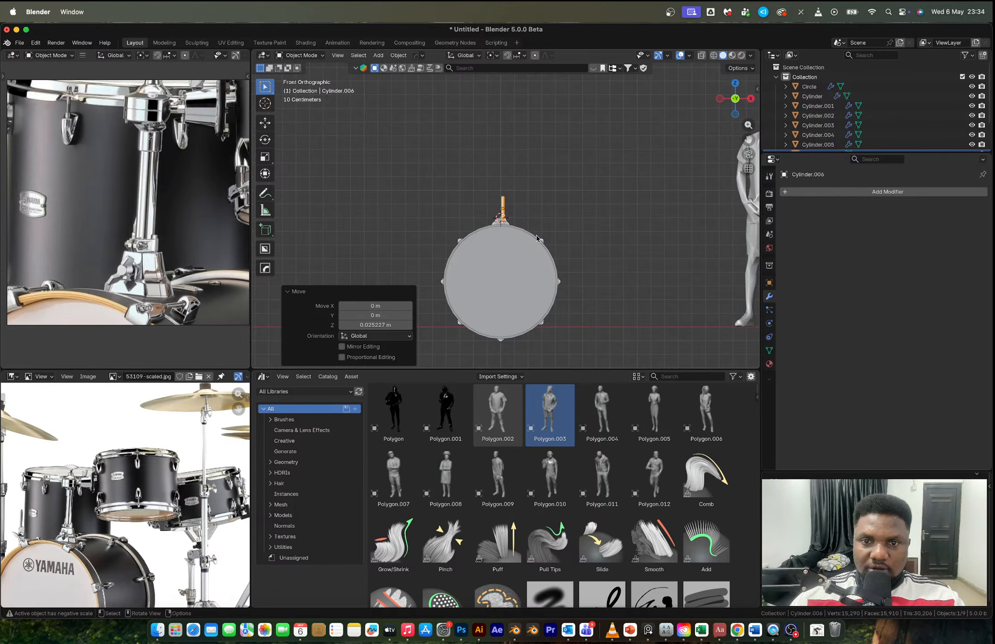
{"action": "key", "text": "s"}
{"action": "key", "text": "z"}
{"action": "left_click", "coordinate": [553, 279]}
{"action": "key", "text": "g"}
{"action": "key", "text": "z"}
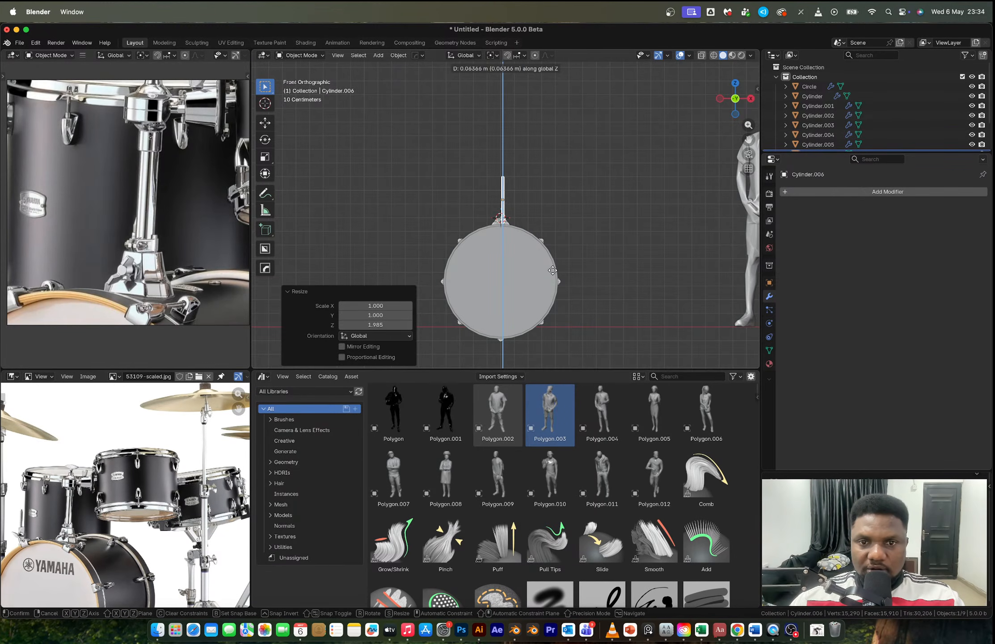
{"action": "left_click", "coordinate": [553, 273]}
Step: Compare the rod's height against the drum, the human figure and the reference photo of the full kit
{"action": "scroll", "coordinate": [507, 228], "scroll_direction": "up", "scroll_amount": 7}
{"action": "scroll", "coordinate": [507, 240], "scroll_direction": "down", "scroll_amount": 9}
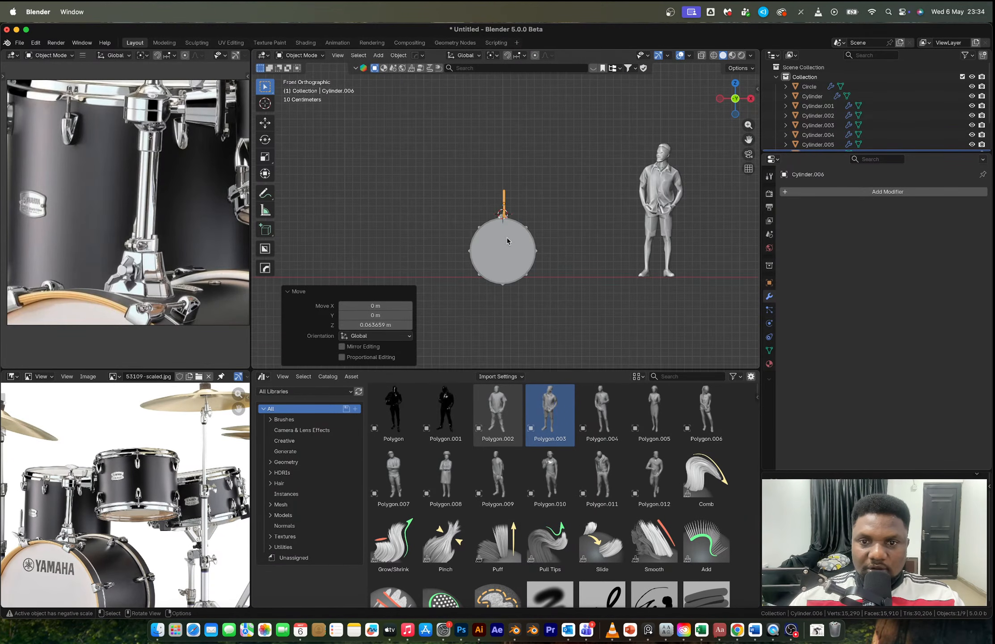
{"action": "scroll", "coordinate": [507, 240], "scroll_direction": "up", "scroll_amount": 5}
{"action": "scroll", "coordinate": [508, 237], "scroll_direction": "down", "scroll_amount": 3}
{"action": "scroll", "coordinate": [151, 243], "scroll_direction": "down", "scroll_amount": 4}
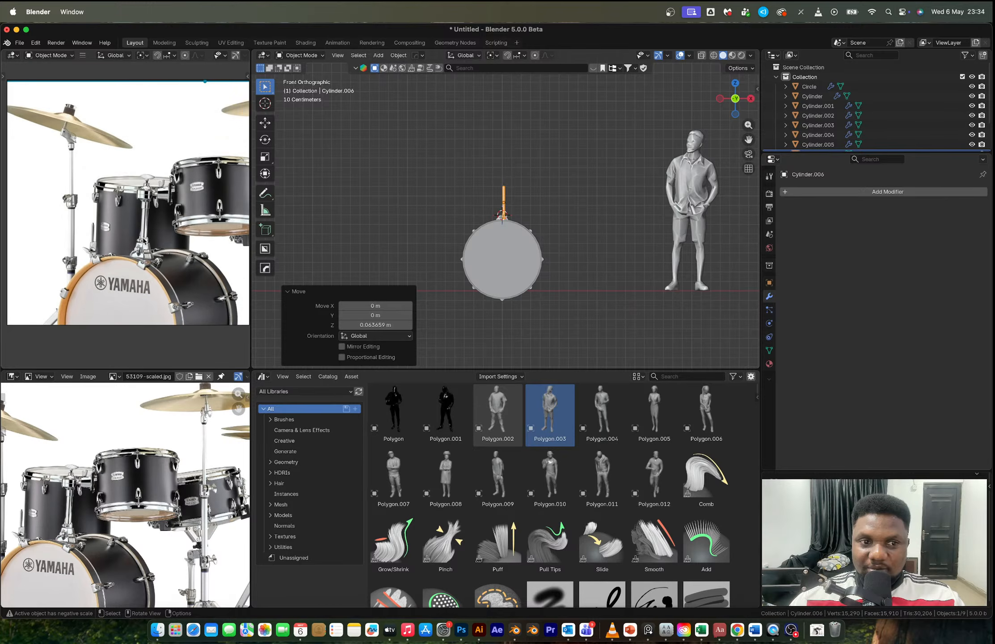
{"action": "scroll", "coordinate": [506, 214], "scroll_direction": "up", "scroll_amount": 6}
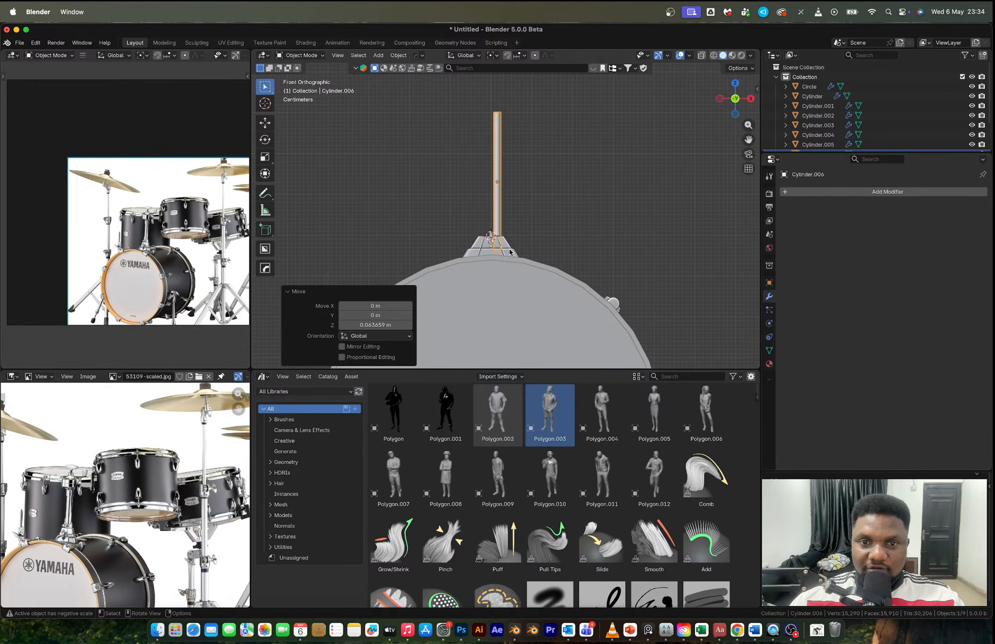
Step: Select the rod, bracket and wing nut together and enlarge all their geometry by about 1.355 in Edit Mode
{"action": "left_click_drag", "start_coordinate": [444, 124], "coordinate": [532, 250]}
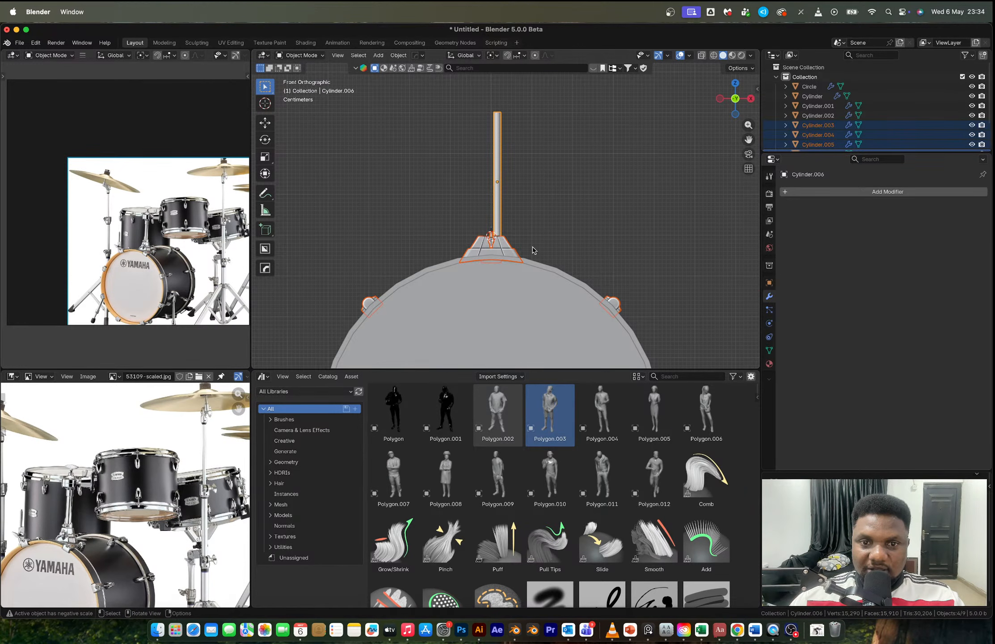
{"action": "middle_click_drag", "start_coordinate": [489, 238], "coordinate": [483, 169]}
{"action": "left_click_drag", "start_coordinate": [453, 98], "coordinate": [514, 247]}
{"action": "middle_click_drag", "start_coordinate": [514, 247], "coordinate": [697, 130]}
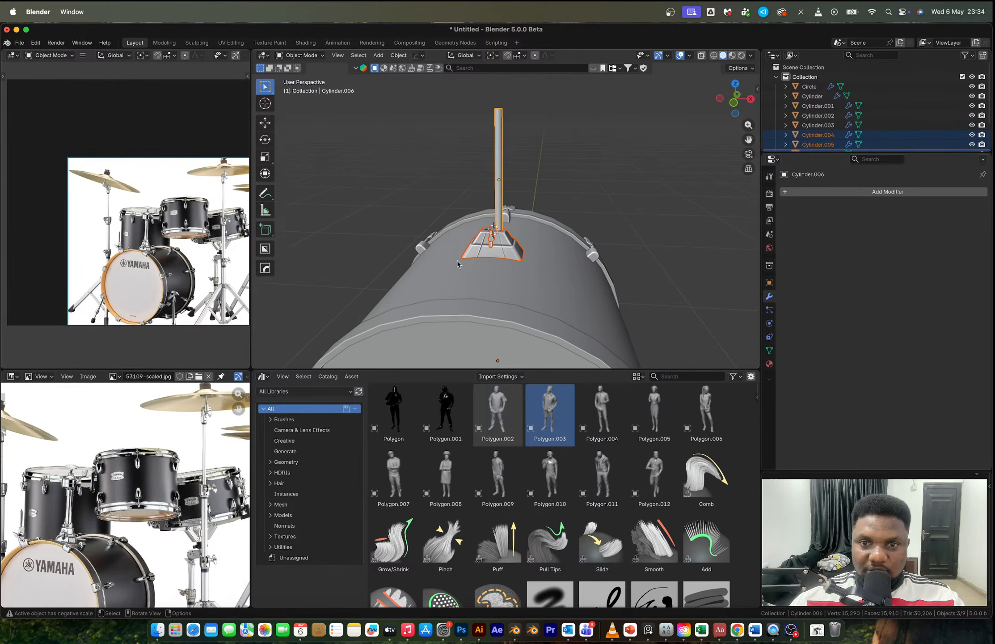
{"action": "left_click", "coordinate": [734, 103]}
{"action": "middle_click_drag", "start_coordinate": [545, 260], "coordinate": [545, 162], "text": "shift"}
{"action": "scroll", "coordinate": [550, 214], "scroll_direction": "down", "scroll_amount": 5}
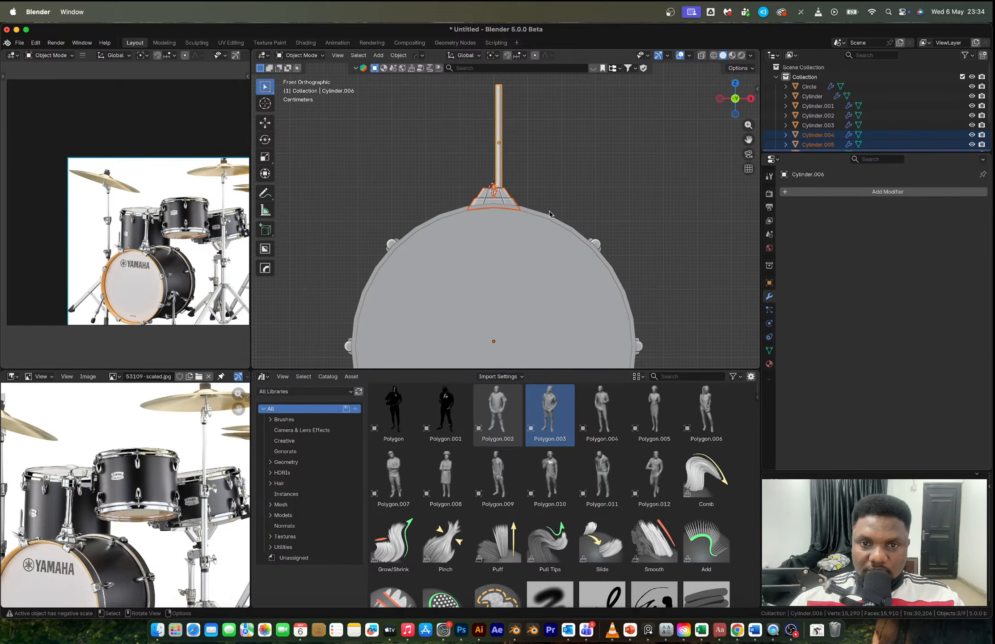
{"action": "key", "text": "Tab"}
{"action": "key", "text": "a"}
{"action": "key", "text": "s"}
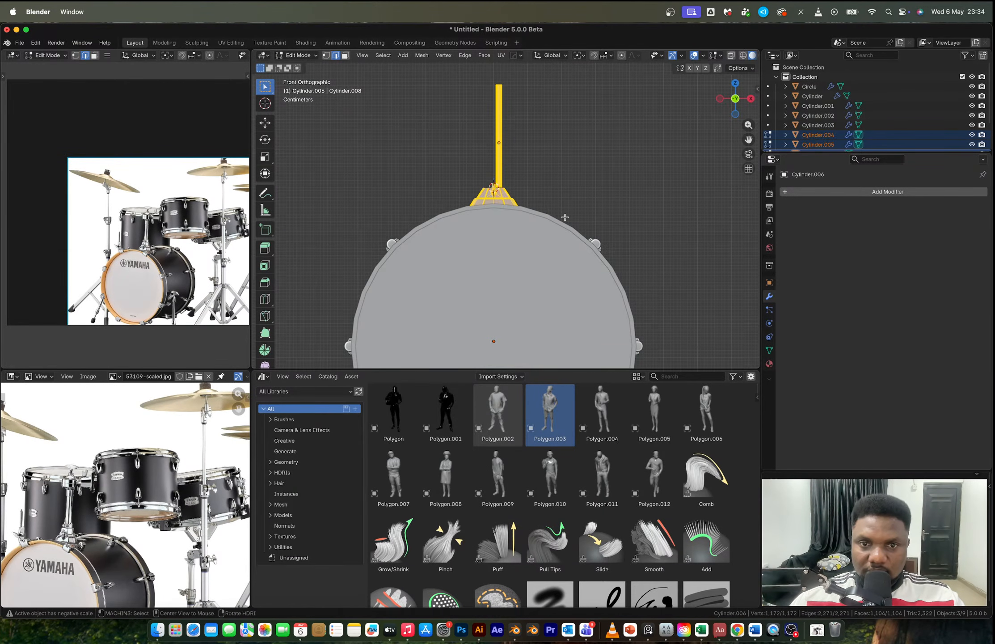
{"action": "key", "text": "alt+z"}
{"action": "left_click", "coordinate": [596, 231]}
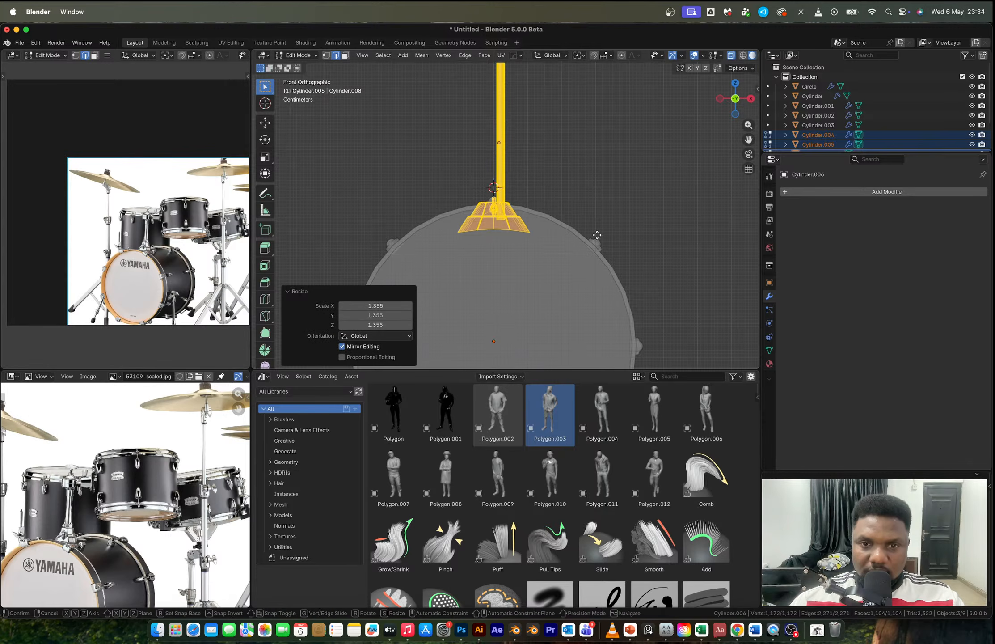
Step: Raise the enlarged parts about 0.065 m, scale them by 0.894, and lower them along Z to seat the bracket on the drum
{"action": "key", "text": "g"}
{"action": "key", "text": "z"}
{"action": "key", "text": "s"}
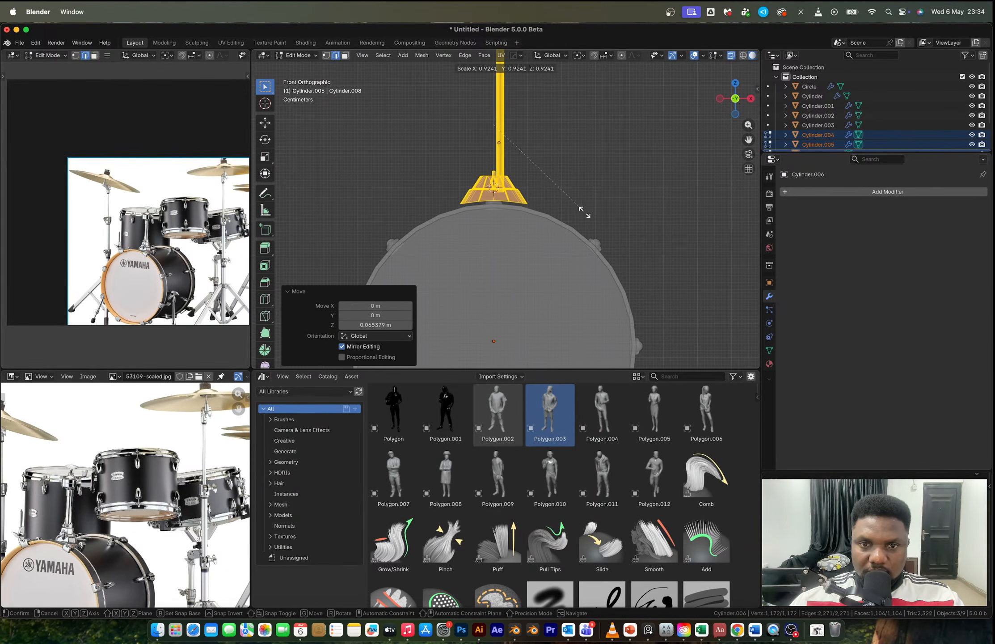
{"action": "left_click", "coordinate": [579, 210]}
{"action": "key", "text": "g"}
{"action": "key", "text": "z"}
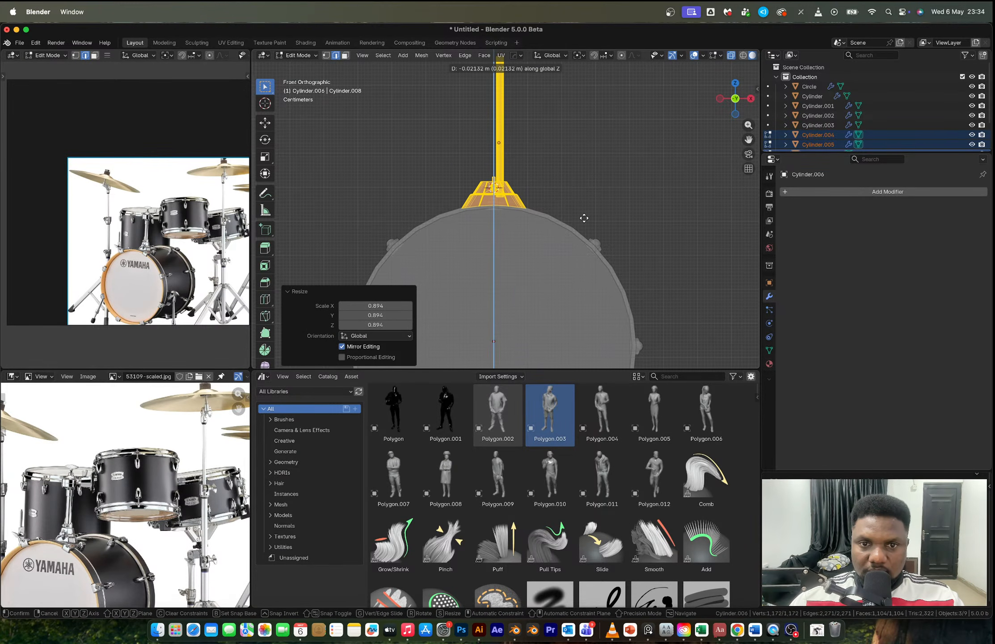
{"action": "left_click", "coordinate": [584, 219]}
{"action": "key", "text": "Tab"}
{"action": "left_click", "coordinate": [544, 194]}
{"action": "scroll", "coordinate": [535, 194], "scroll_direction": "down", "scroll_amount": 3}
{"action": "middle_click_drag", "start_coordinate": [536, 194], "coordinate": [587, 213]}
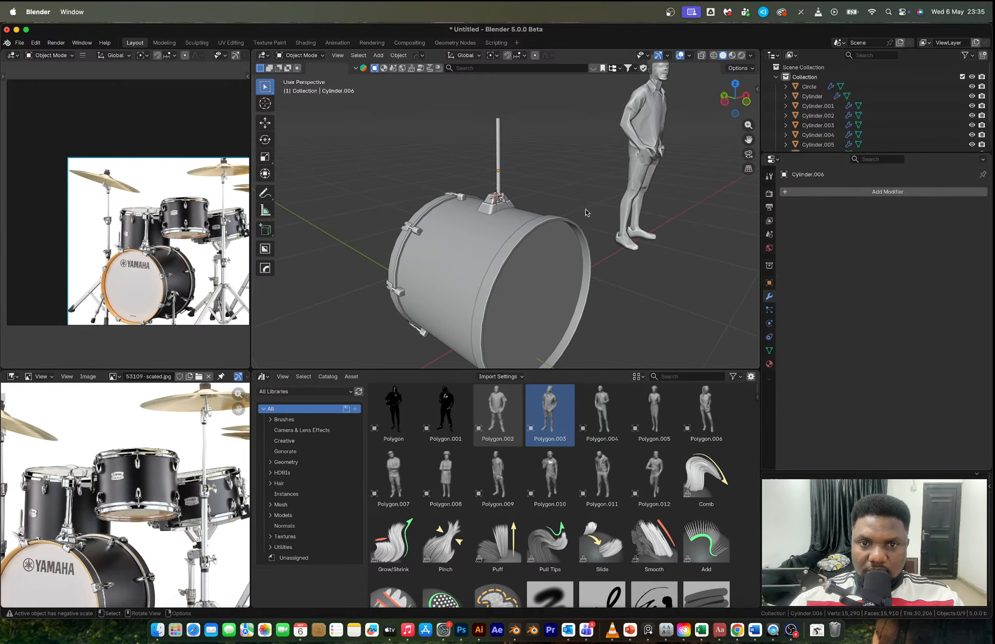
Step: Adjust the rod's thickness in X and Y, and apply Shade Auto Smooth at 30° to it
{"action": "left_click", "coordinate": [498, 173]}
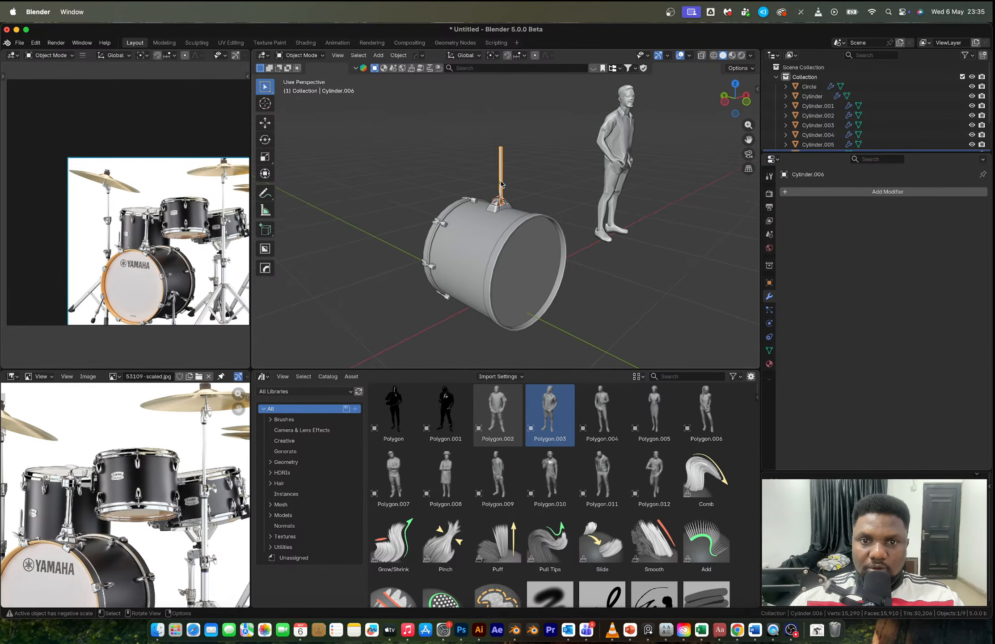
{"action": "scroll", "coordinate": [492, 241], "scroll_direction": "up", "scroll_amount": 6}
{"action": "middle_click_drag", "start_coordinate": [491, 247], "coordinate": [447, 130]}
{"action": "key", "text": "s"}
{"action": "key", "text": "shift+z"}
{"action": "left_click", "coordinate": [531, 260]}
{"action": "right_click", "coordinate": [447, 130]}
{"action": "left_click", "coordinate": [445, 163]}
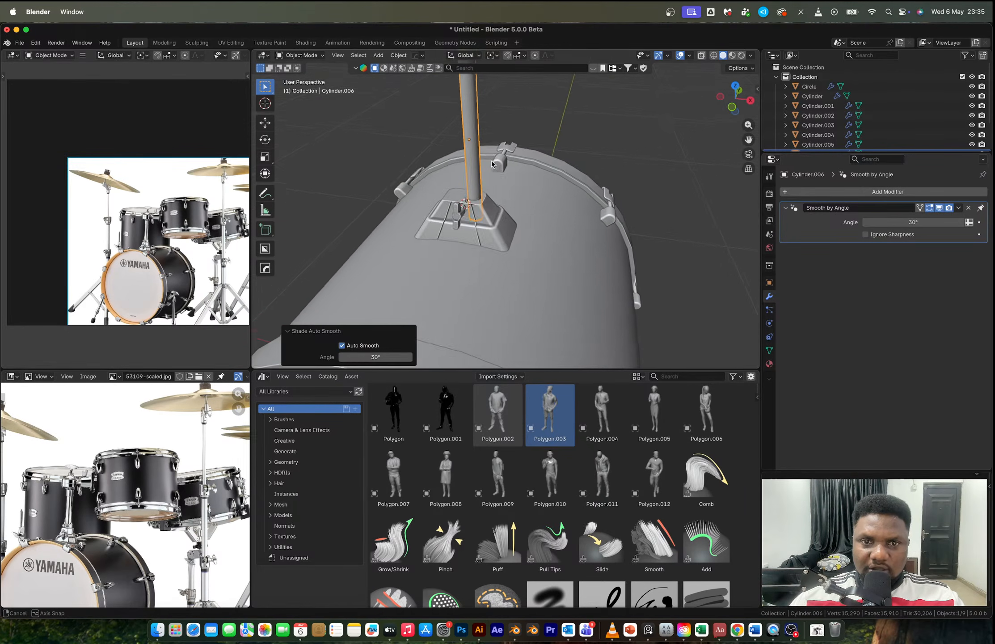
Step: Widen the rod by about 1.194 in X and Y to match the reference, and shift it about -0.0018 m along X
{"action": "scroll", "coordinate": [121, 259], "scroll_direction": "up", "scroll_amount": 3}
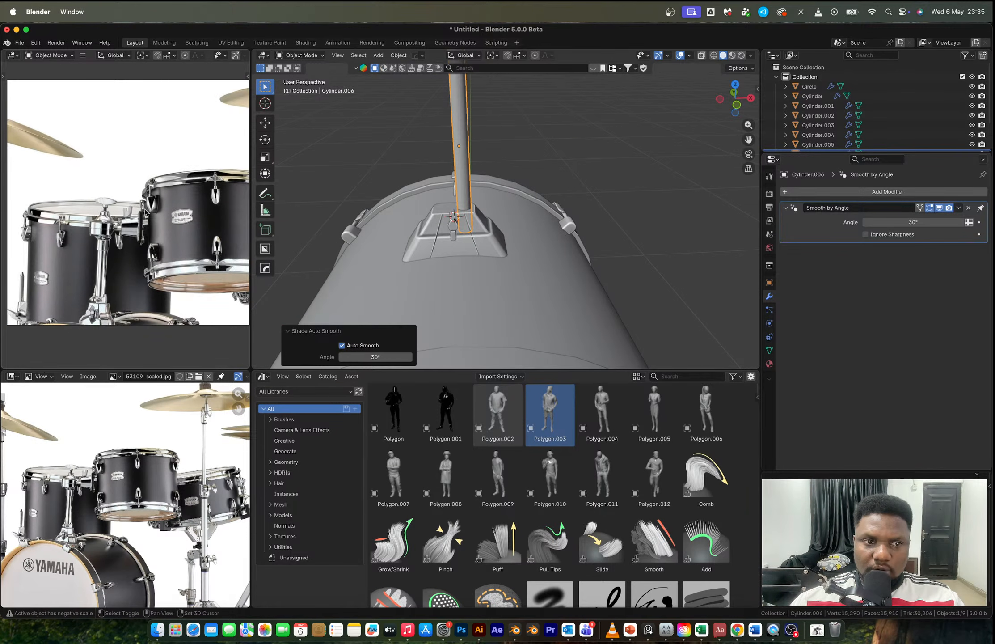
{"action": "scroll", "coordinate": [129, 232], "scroll_direction": "up", "scroll_amount": 2}
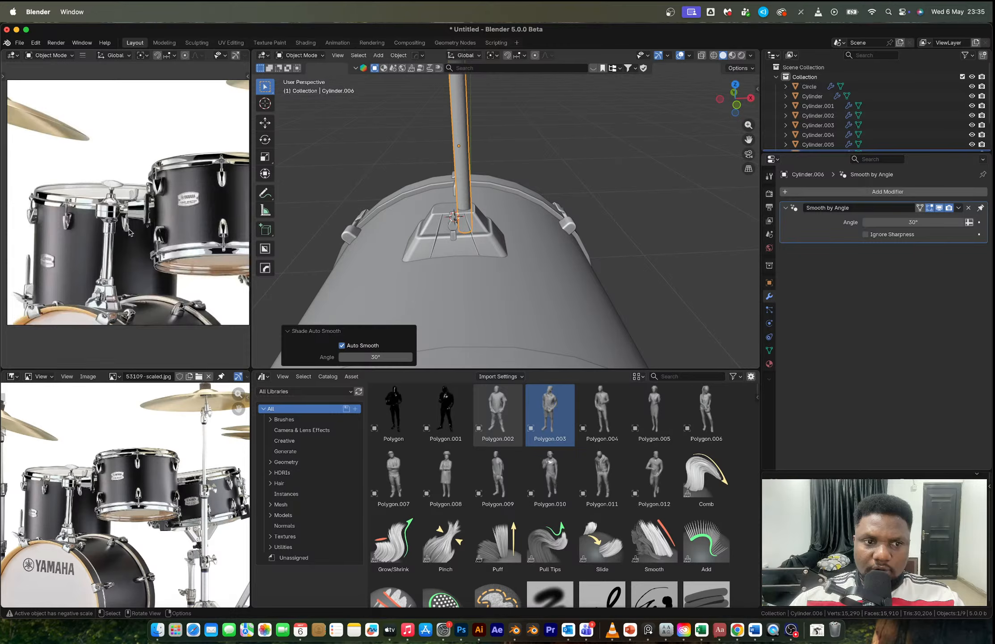
{"action": "scroll", "coordinate": [129, 231], "scroll_direction": "up", "scroll_amount": 5}
{"action": "middle_click_drag", "start_coordinate": [514, 214], "coordinate": [494, 208]}
{"action": "scroll", "coordinate": [530, 211], "scroll_direction": "down", "scroll_amount": 5}
{"action": "scroll", "coordinate": [493, 207], "scroll_direction": "up", "scroll_amount": 5}
{"action": "left_click", "coordinate": [493, 207]}
{"action": "scroll", "coordinate": [505, 205], "scroll_direction": "up", "scroll_amount": 4}
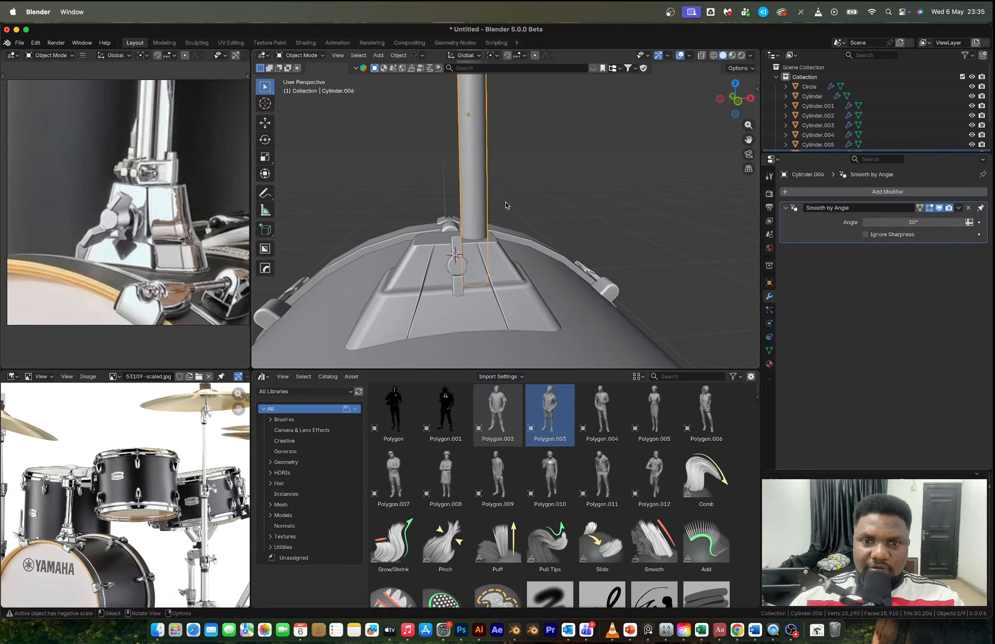
{"action": "key", "text": "s"}
{"action": "key", "text": "shift+z"}
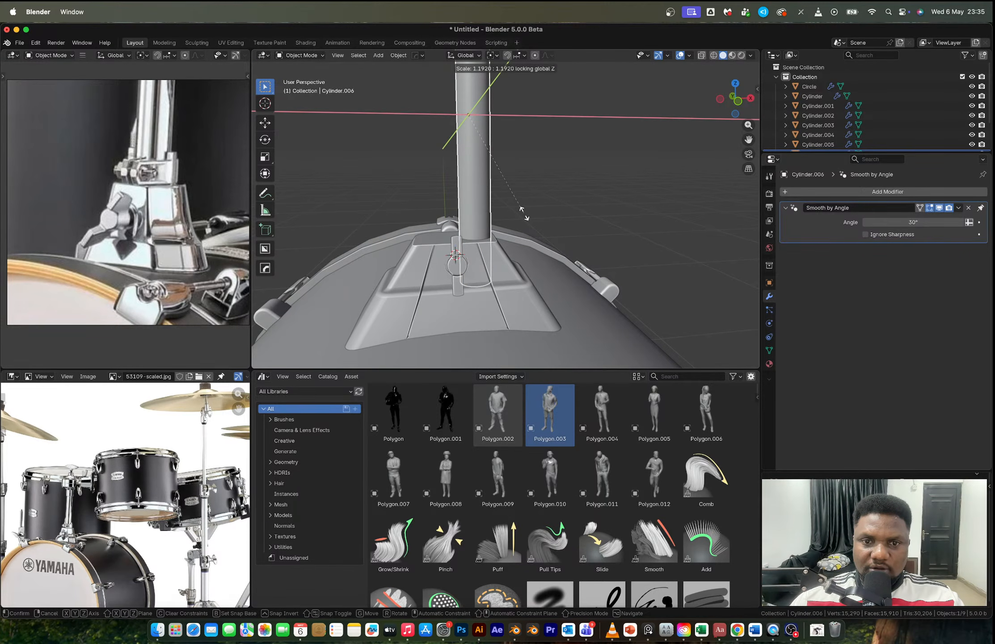
{"action": "left_click", "coordinate": [526, 216]}
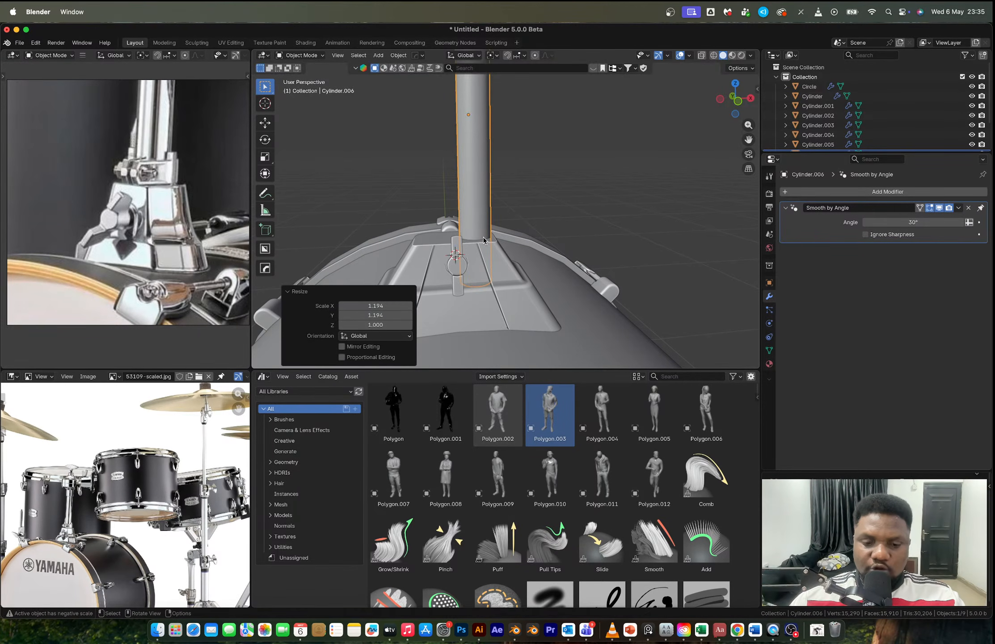
{"action": "key", "text": "g"}
{"action": "key", "text": "x"}
{"action": "left_click", "coordinate": [537, 190]}
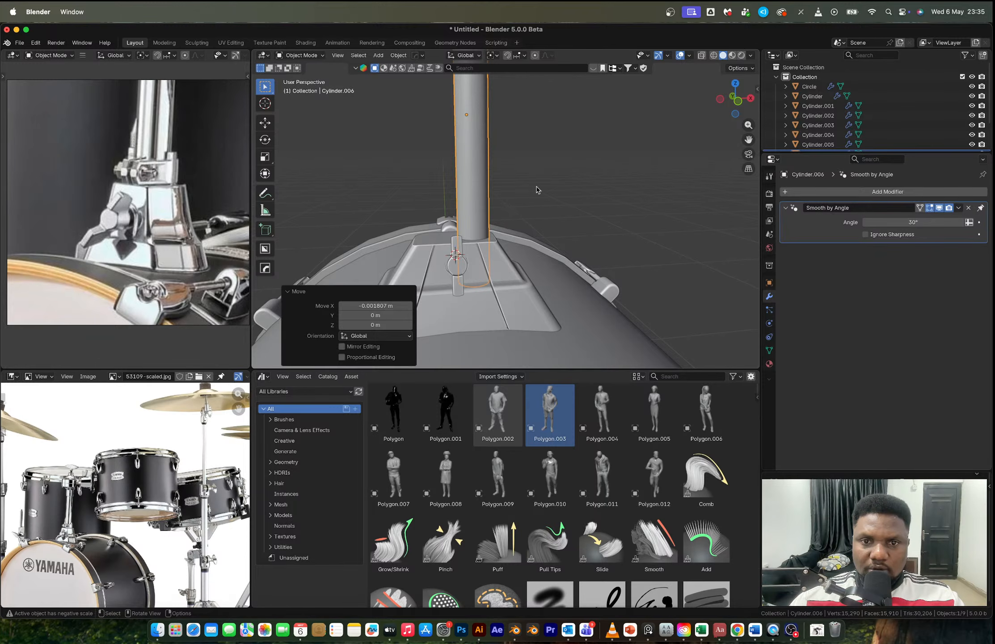
Step: Scale the rod by 0.916 in X and Y, and shift it along Y on the bracket's top
{"action": "middle_click_drag", "start_coordinate": [537, 190], "coordinate": [497, 192]}
{"action": "key", "text": "s"}
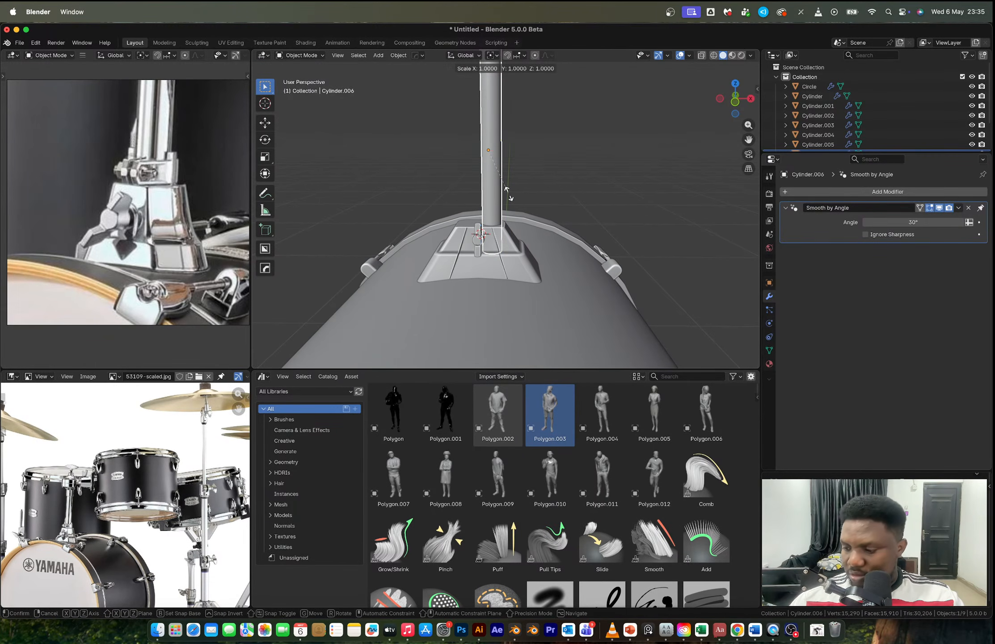
{"action": "key", "text": "shift+z"}
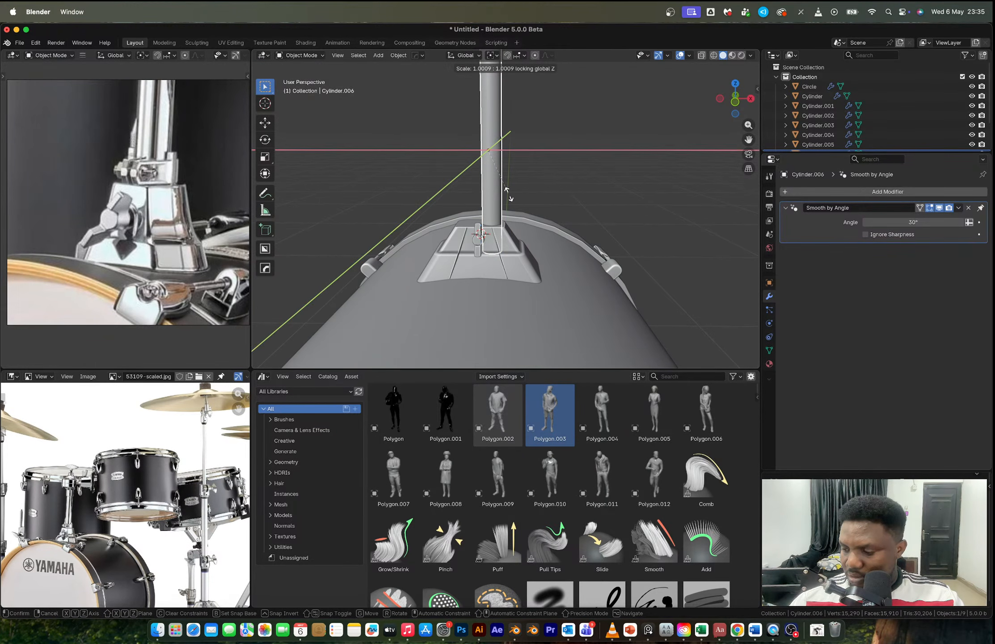
{"action": "left_click", "coordinate": [504, 186]}
{"action": "mouse_move", "coordinate": [505, 187]}
{"action": "middle_mouse_down"}
{"action": "mouse_move", "coordinate": [540, 229]}
{"action": "mouse_move", "coordinate": [506, 266]}
{"action": "mouse_move", "coordinate": [491, 185]}
{"action": "middle_mouse_up"}
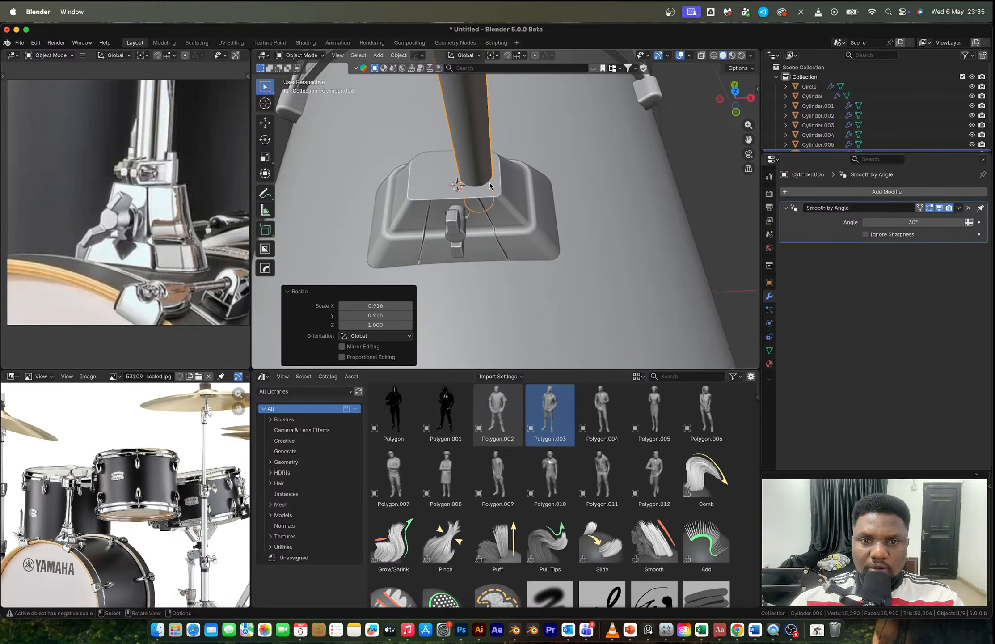
{"action": "scroll", "coordinate": [490, 186], "scroll_direction": "up", "scroll_amount": 2}
{"action": "key", "text": "g"}
{"action": "key", "text": "y"}
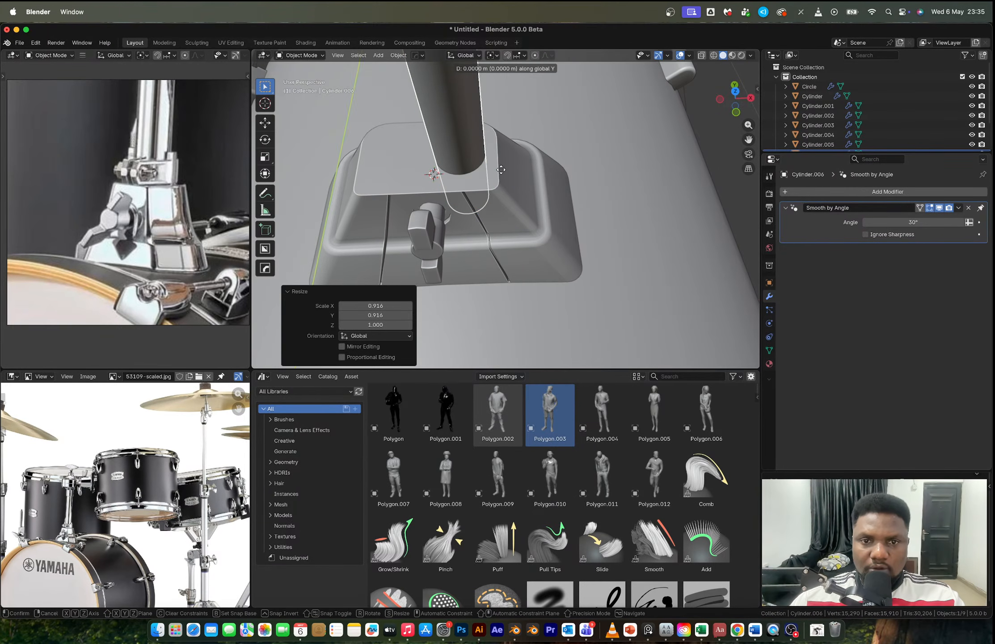
{"action": "left_click", "coordinate": [498, 175]}
Step: Bevel the complete edge loop around the bracket's top face with a width of 0.00036 m and 3 segments
{"action": "left_click", "coordinate": [499, 178]}
{"action": "middle_click_drag", "start_coordinate": [499, 178], "coordinate": [581, 222]}
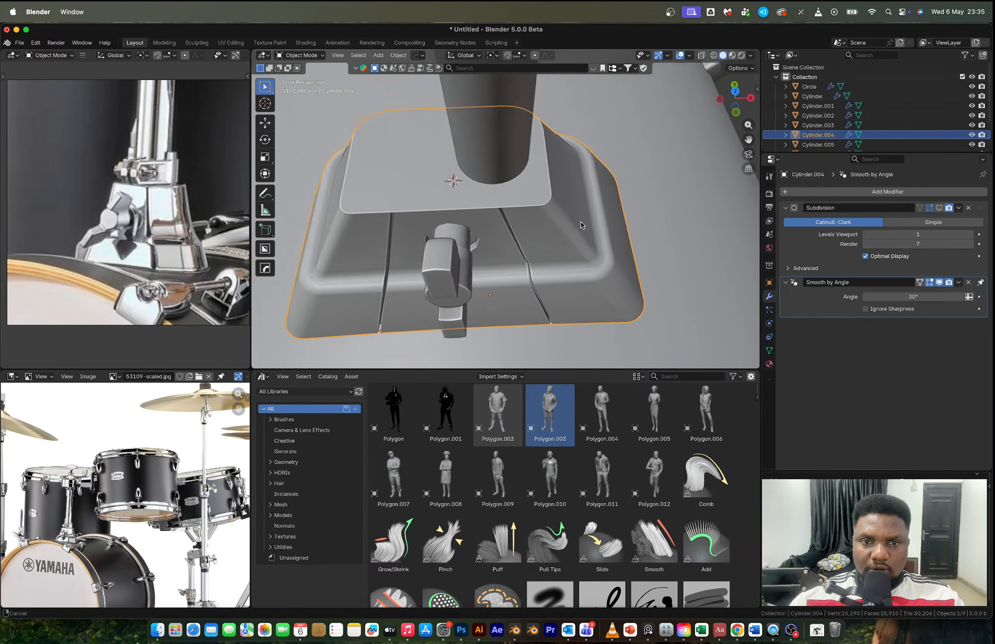
{"action": "key", "text": "Tab"}
{"action": "scroll", "coordinate": [581, 222], "scroll_direction": "up", "scroll_amount": 3}
{"action": "key", "text": "alt+a"}
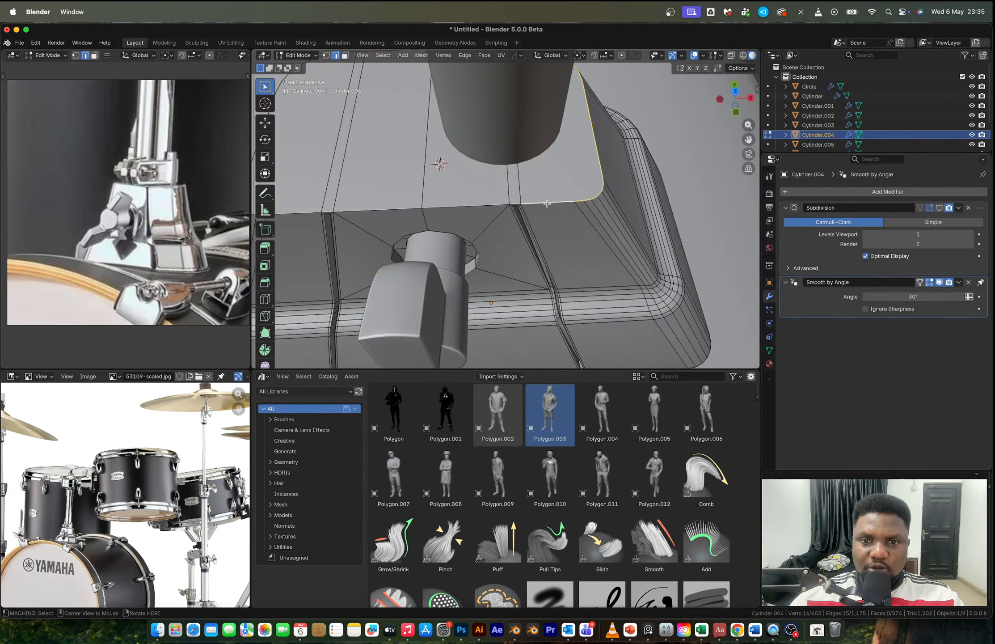
{"action": "left_click", "coordinate": [473, 203], "text": "alt"}
{"action": "middle_click_drag", "start_coordinate": [521, 202], "coordinate": [377, 207]}
{"action": "left_click", "coordinate": [378, 207], "text": "alt+shift"}
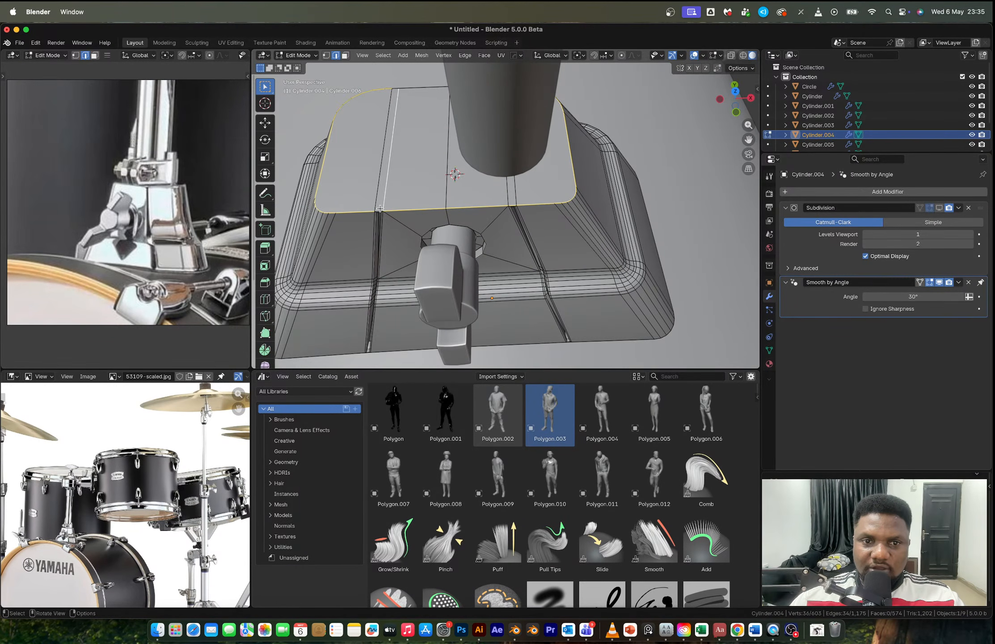
{"action": "left_click", "coordinate": [378, 209], "text": "alt+shift"}
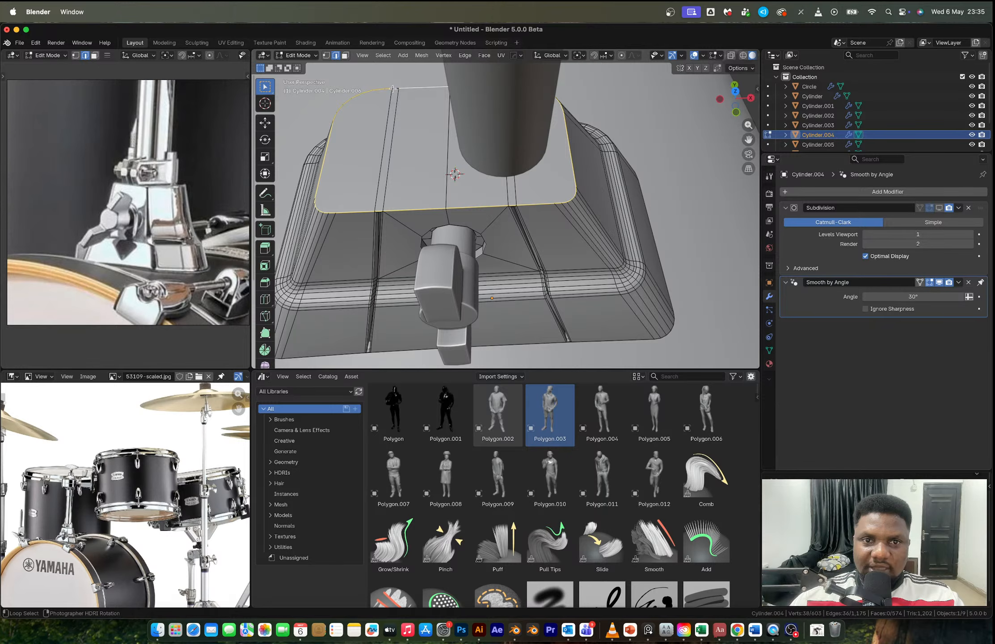
{"action": "middle_click_drag", "start_coordinate": [392, 88], "coordinate": [533, 145]}
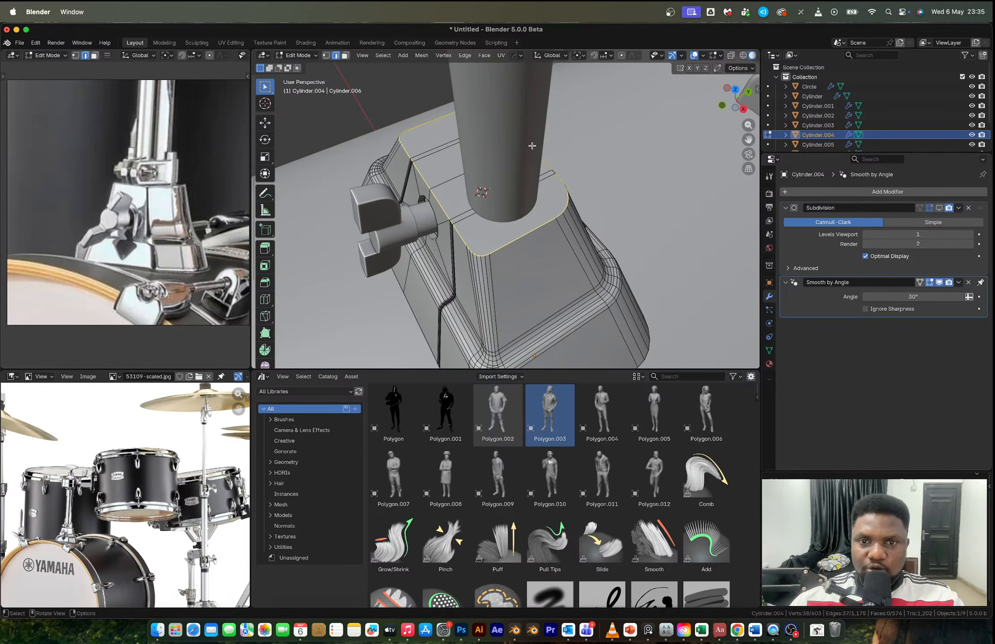
{"action": "scroll", "coordinate": [558, 178], "scroll_direction": "up", "scroll_amount": 3}
{"action": "key", "text": "ctrl+b"}
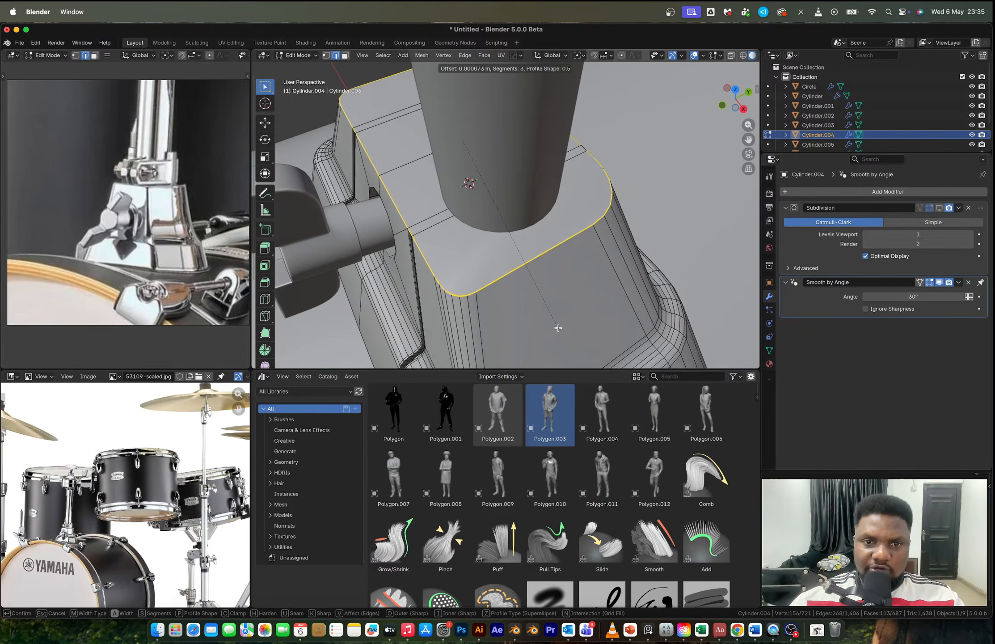
{"action": "left_click", "coordinate": [562, 332]}
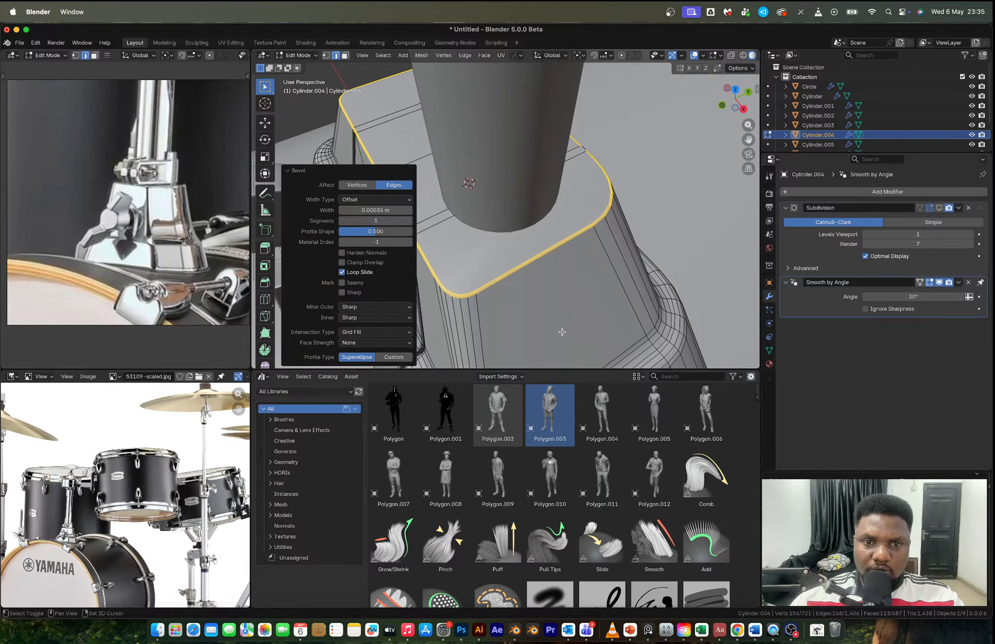
Step: Return to Object Mode and examine the shading of the bracket's bevelled top edge up close
{"action": "middle_click_drag", "start_coordinate": [562, 332], "coordinate": [339, 62]}
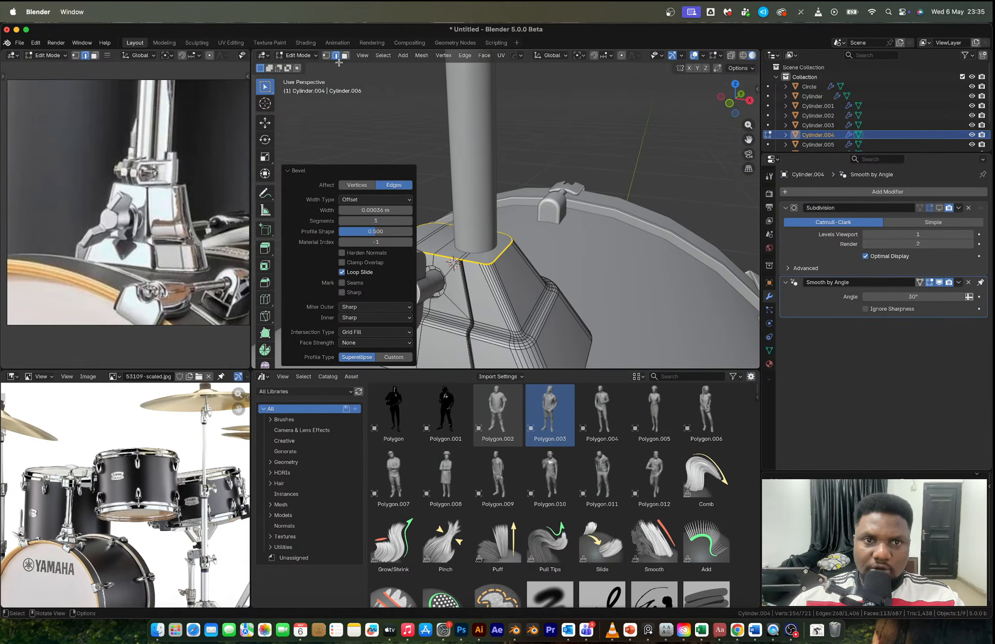
{"action": "left_click", "coordinate": [364, 55]}
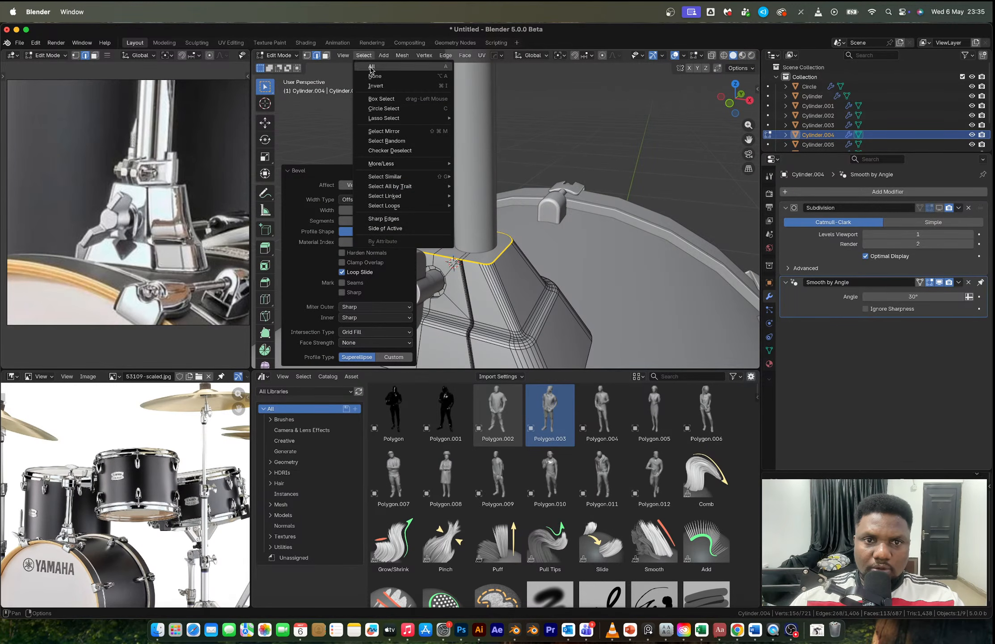
{"action": "left_click", "coordinate": [343, 55]}
{"action": "left_click", "coordinate": [370, 118]}
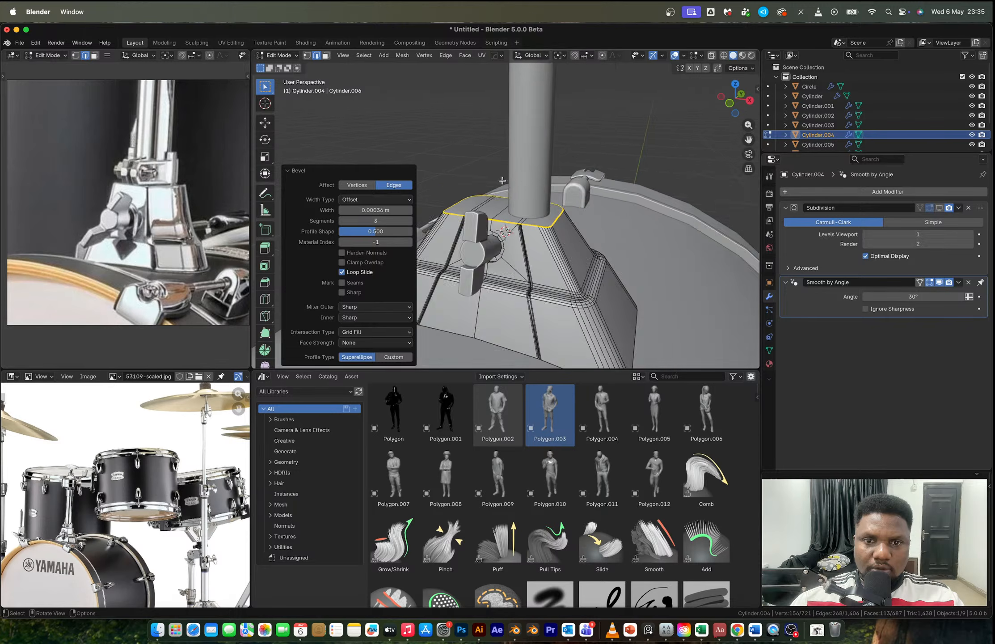
{"action": "scroll", "coordinate": [537, 201], "scroll_direction": "up", "scroll_amount": 4}
{"action": "key", "text": "Tab"}
{"action": "scroll", "coordinate": [558, 165], "scroll_direction": "up", "scroll_amount": 5}
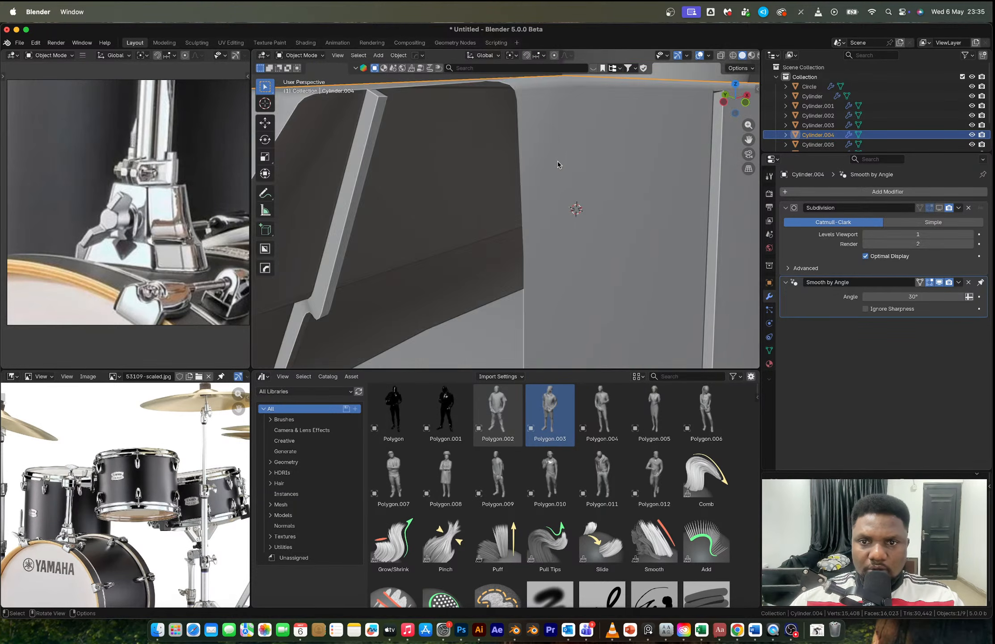
{"action": "scroll", "coordinate": [557, 164], "scroll_direction": "down", "scroll_amount": 5}
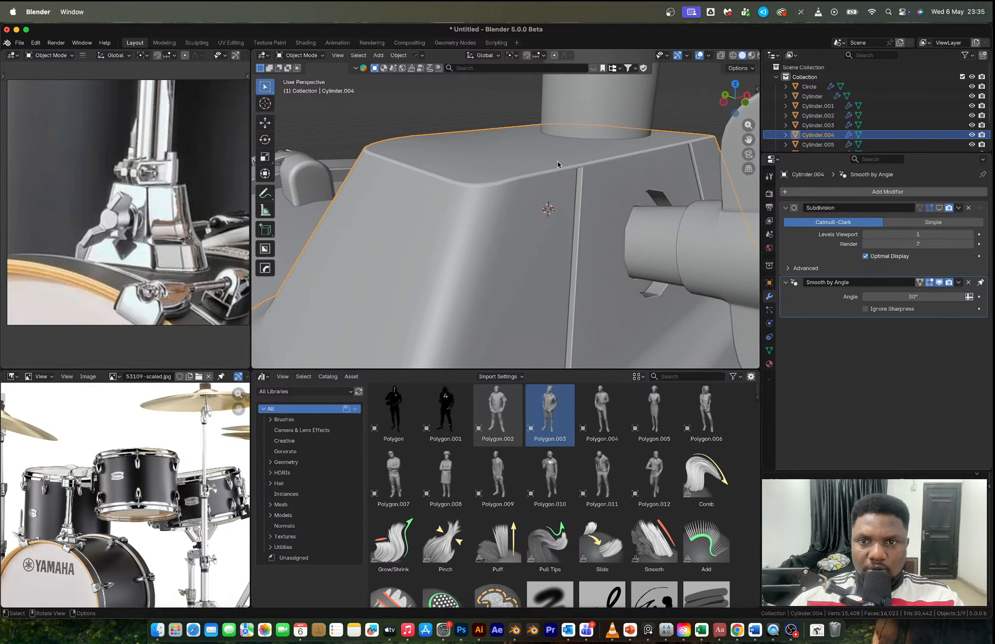
{"action": "middle_click_drag", "start_coordinate": [558, 161], "coordinate": [595, 212]}
Step: Add a loop cut near the rod's base at slide factor -0.776, and raise it about 0.0047 m along Z
{"action": "left_click", "coordinate": [595, 212]}
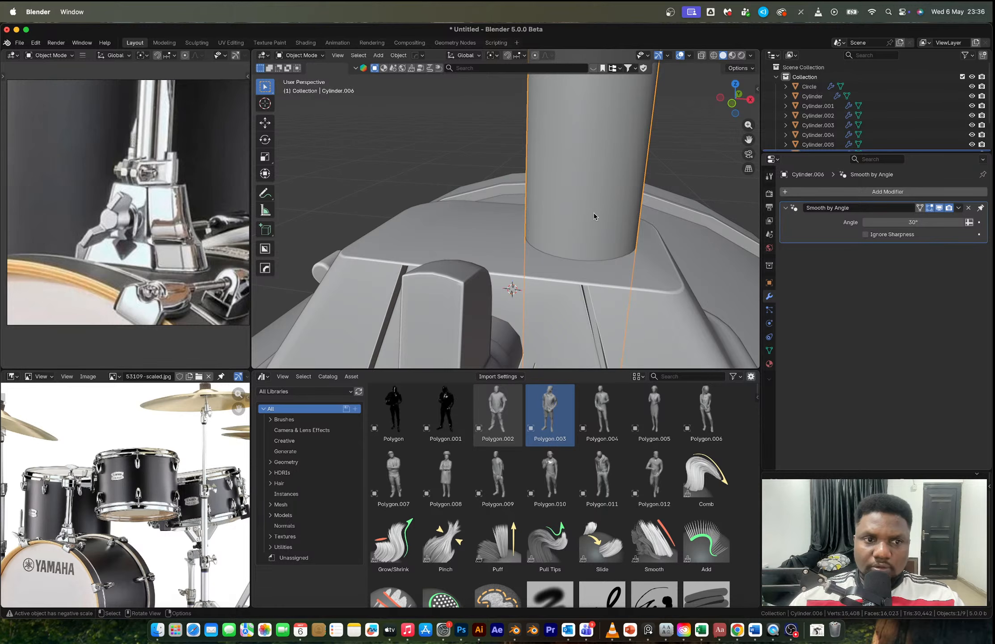
{"action": "key", "text": "Tab"}
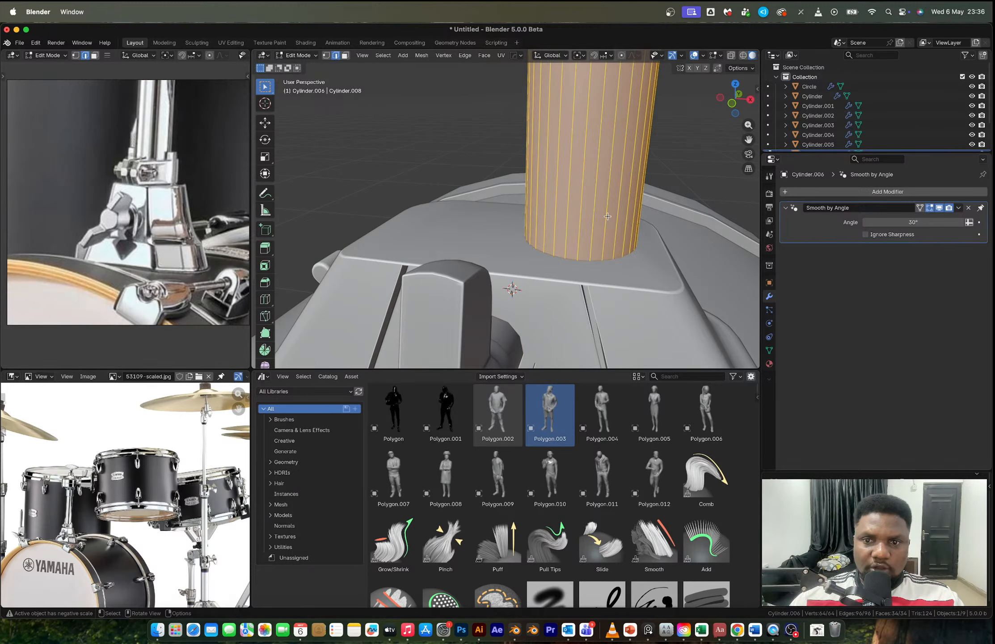
{"action": "scroll", "coordinate": [608, 216], "scroll_direction": "down", "scroll_amount": 3}
{"action": "key", "text": "ctrl+r"}
{"action": "left_click", "coordinate": [556, 146]}
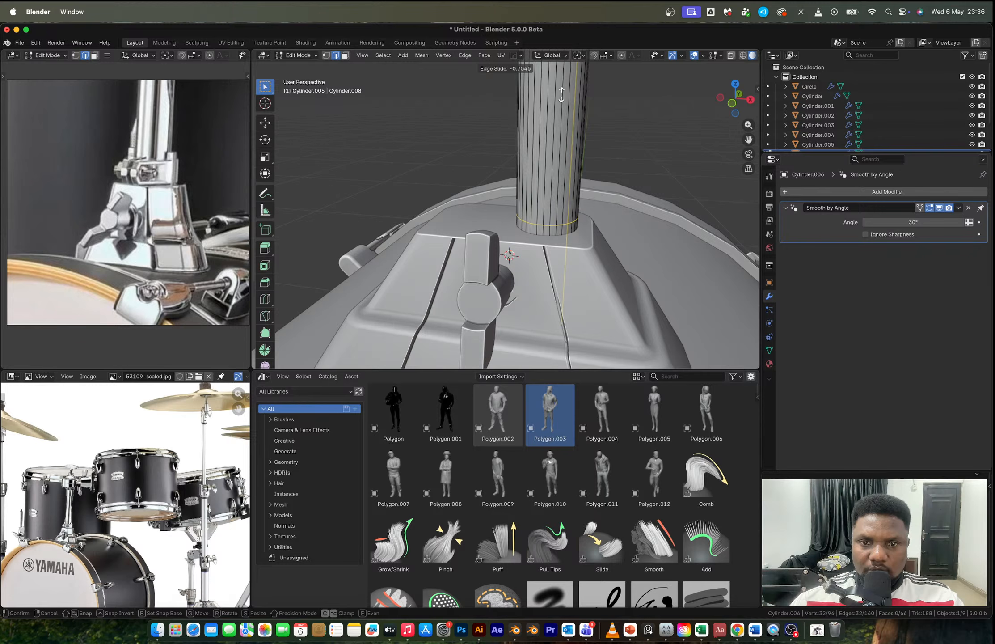
{"action": "left_click", "coordinate": [560, 123]}
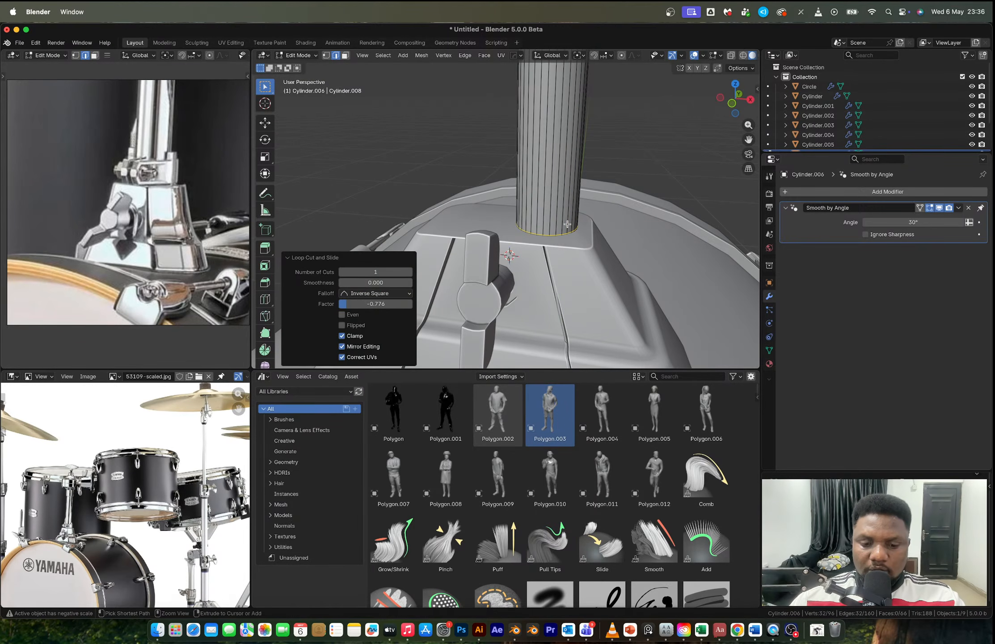
{"action": "key", "text": "g"}
{"action": "key", "text": "z"}
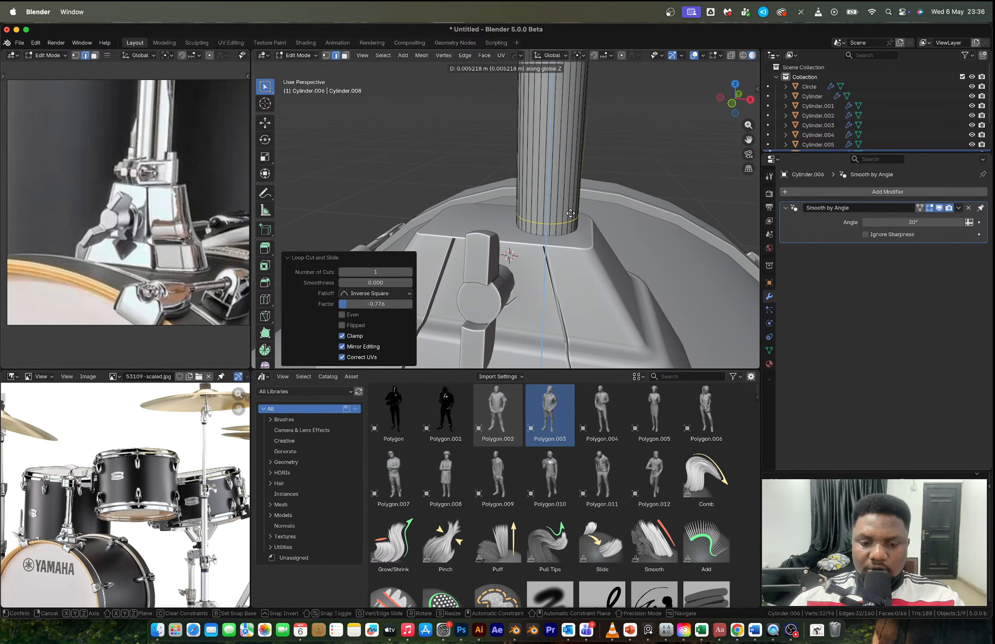
{"action": "left_click", "coordinate": [571, 213]}
Step: Bevel the new loop 0.0291 m with 1 segment, and separate the resulting band from the rod as its own object
{"action": "key", "text": "ctrl+b"}
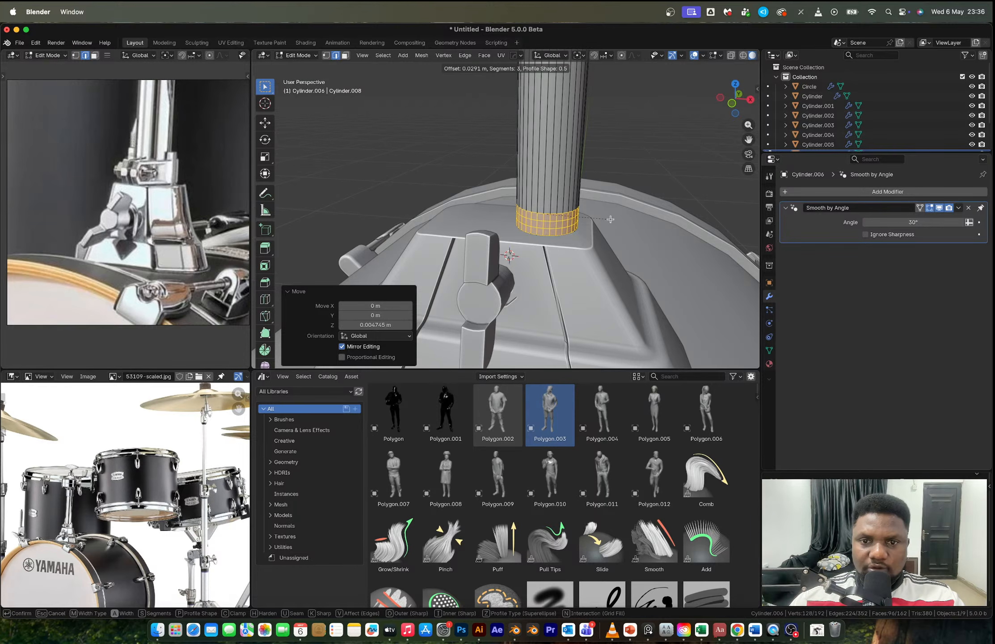
{"action": "left_click", "coordinate": [611, 219]}
{"action": "middle_click_drag", "start_coordinate": [554, 211], "coordinate": [567, 213]}
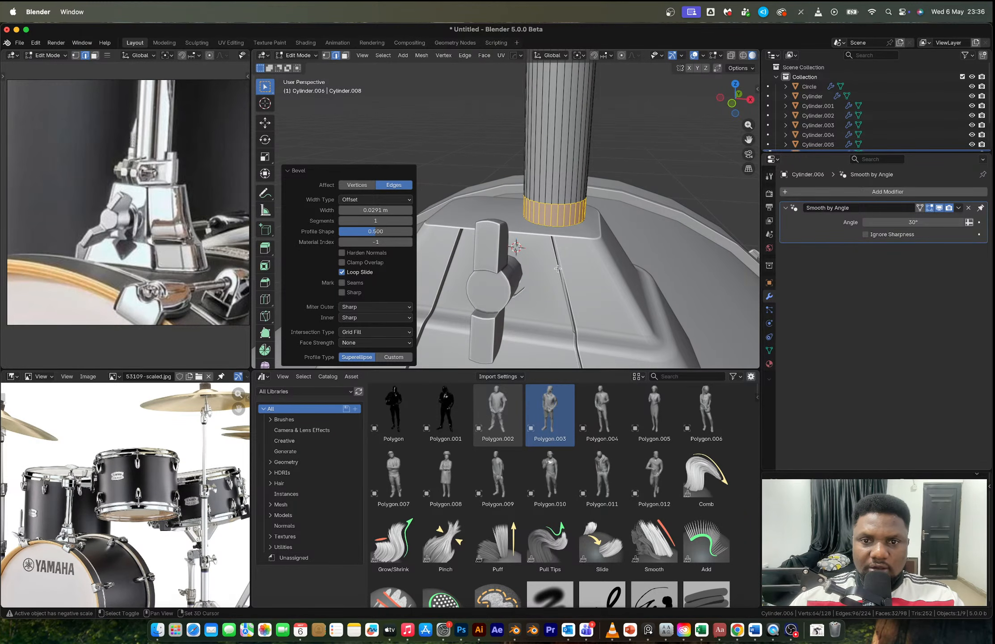
{"action": "key", "text": "p"}
{"action": "left_click", "coordinate": [559, 233]}
{"action": "key", "text": "Tab"}
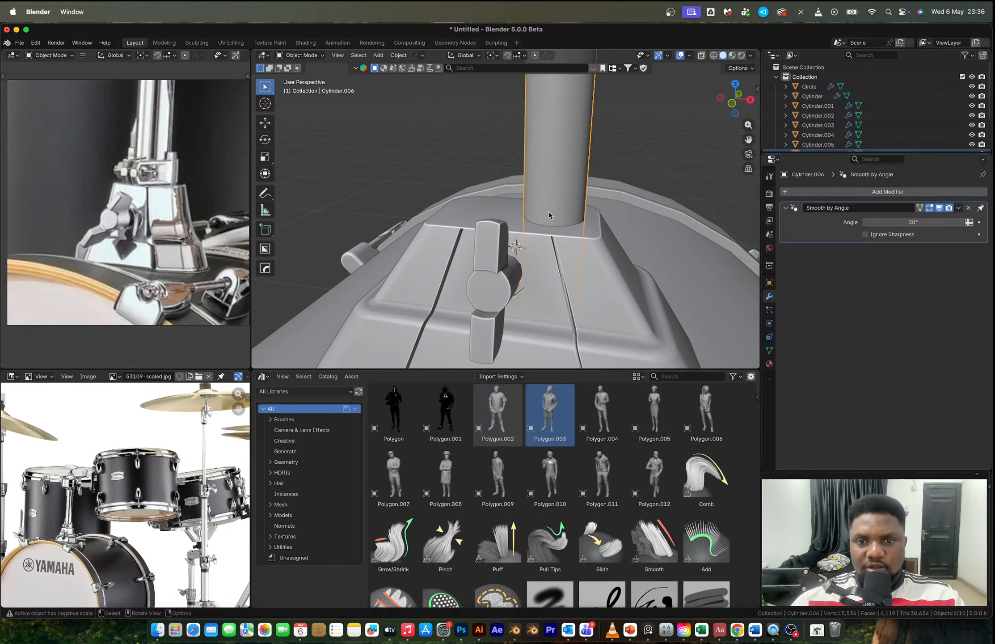
Step: Open the separated band at the rod's base for face editing in front view
{"action": "left_click", "coordinate": [549, 215]}
{"action": "key", "text": "Tab"}
{"action": "scroll", "coordinate": [552, 215], "scroll_direction": "up", "scroll_amount": 4}
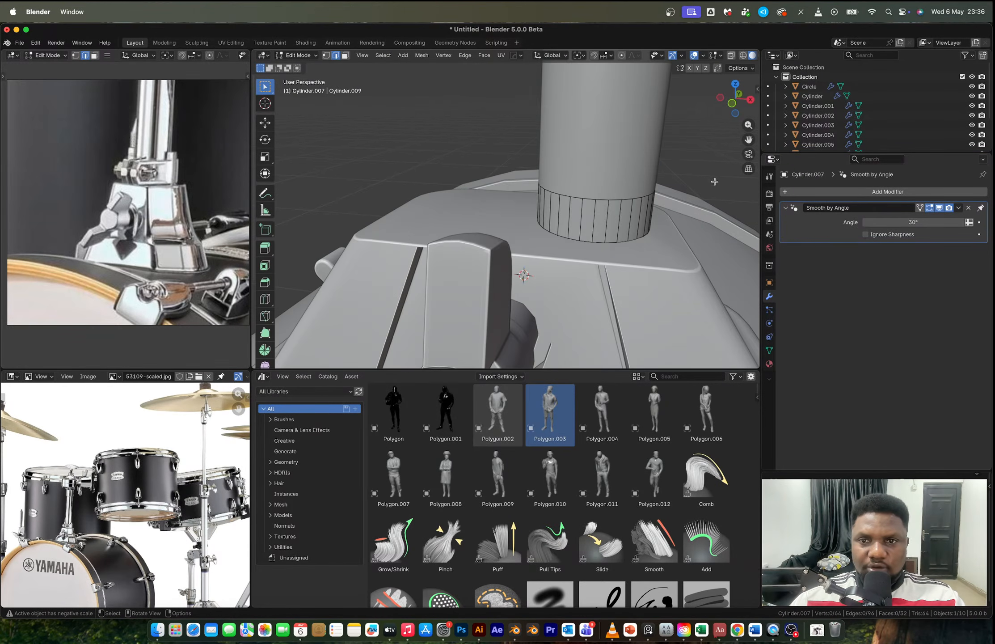
{"action": "left_click", "coordinate": [733, 103]}
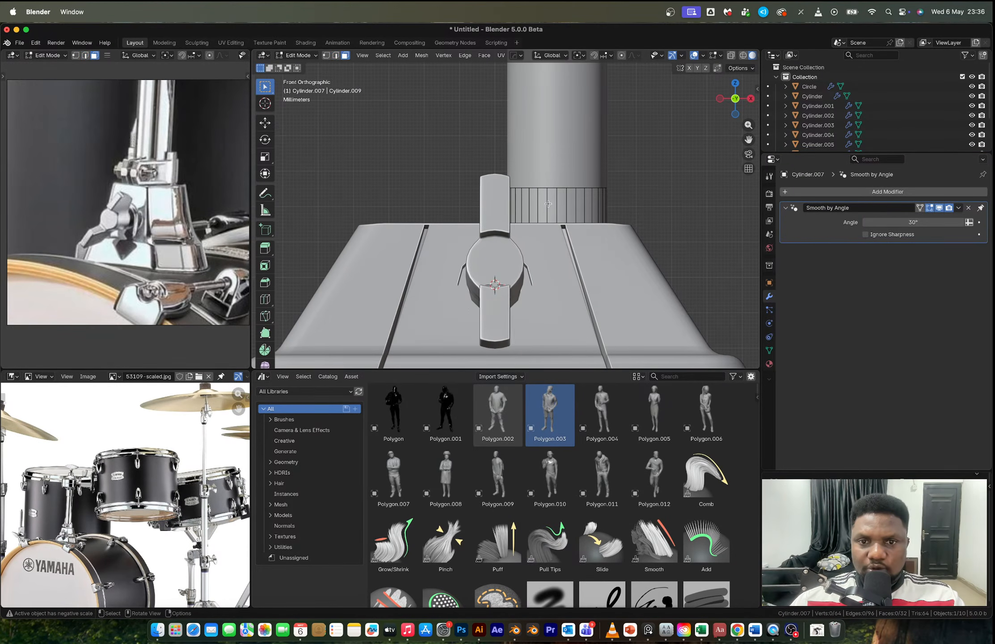
Step: Try to delete four faces at the front of the band
{"action": "key", "text": "b"}
{"action": "left_click_drag", "start_coordinate": [572, 213], "coordinate": [579, 214]}
{"action": "key", "text": "x"}
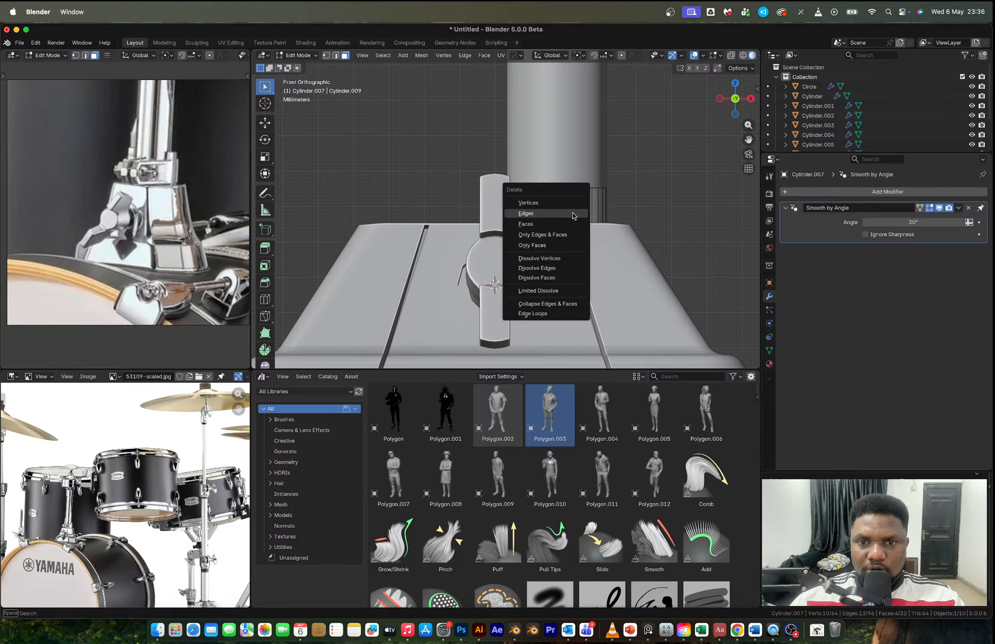
{"action": "left_click", "coordinate": [597, 206]}
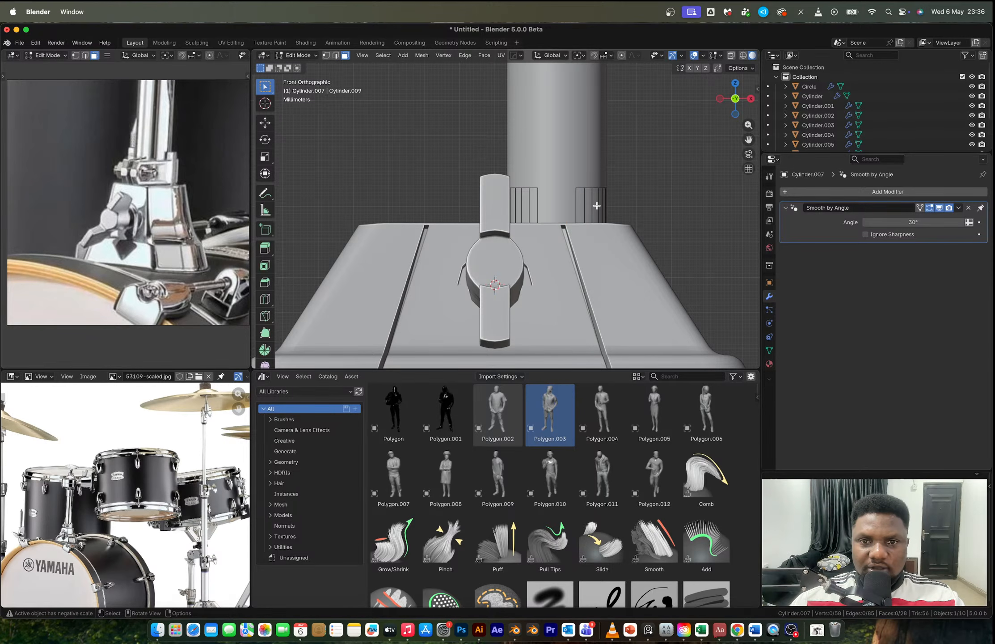
Step: Delete two neighbouring front faces of the band to open a narrow gap, and return to Object Mode
{"action": "left_click_drag", "start_coordinate": [597, 206], "coordinate": [558, 219]}
{"action": "key", "text": "x"}
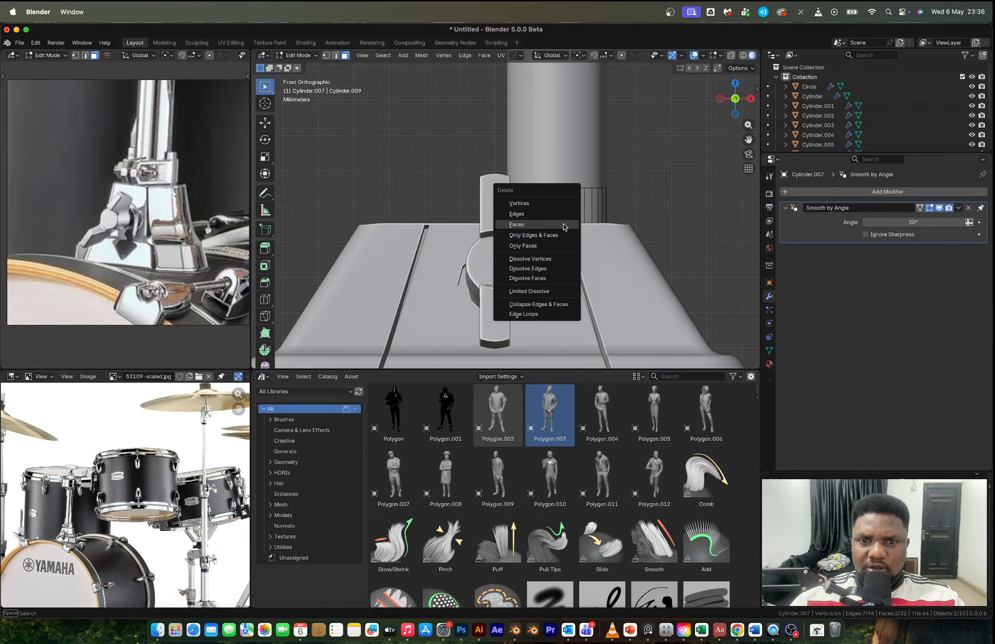
{"action": "left_click", "coordinate": [563, 225]}
{"action": "key", "text": "2"}
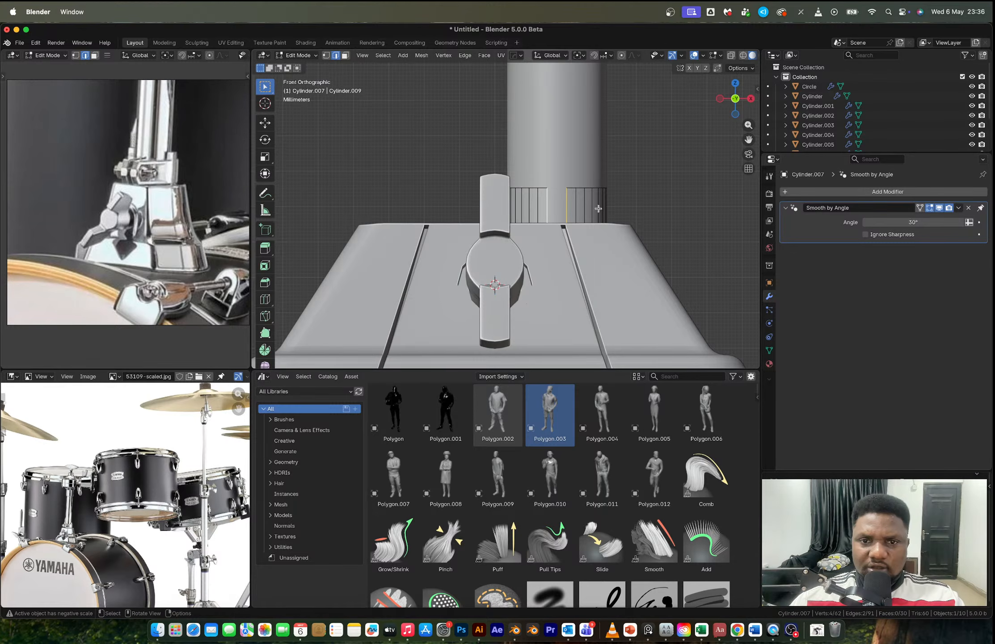
{"action": "middle_click_drag", "start_coordinate": [600, 209], "coordinate": [563, 230]}
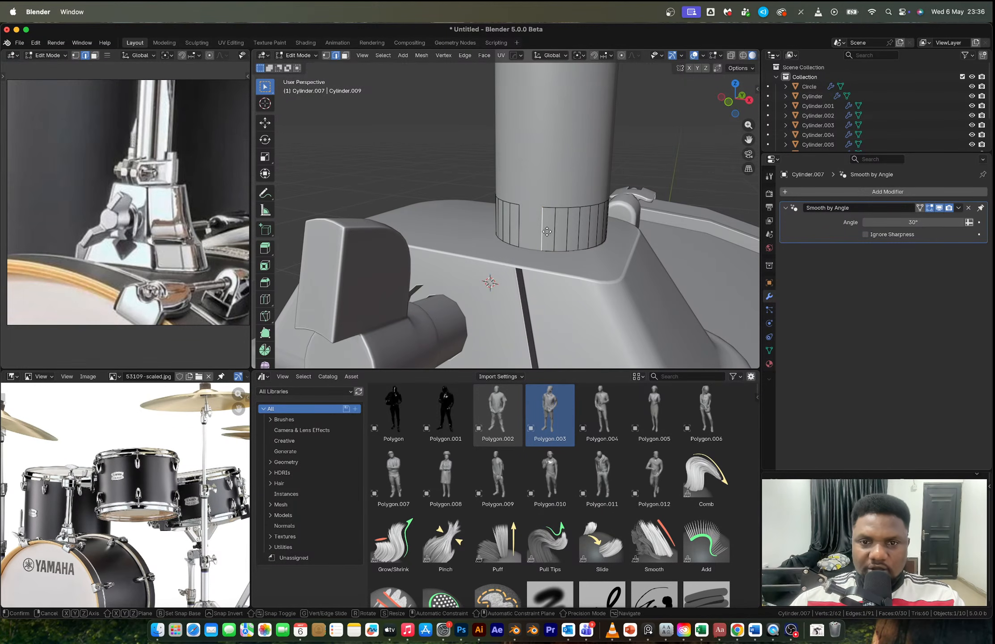
{"action": "left_click", "coordinate": [548, 232]}
{"action": "key", "text": "Tab"}
Step: Set the band's origin to its geometry
{"action": "middle_click_drag", "start_coordinate": [550, 234], "coordinate": [561, 225]}
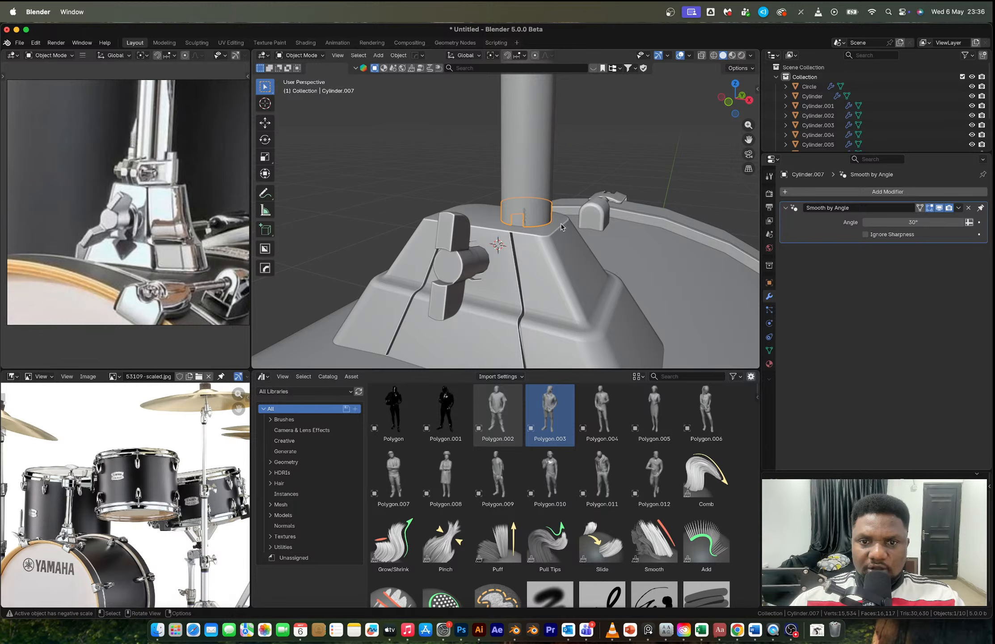
{"action": "right_click", "coordinate": [561, 224]}
{"action": "mouse_move", "coordinate": [560, 256]}
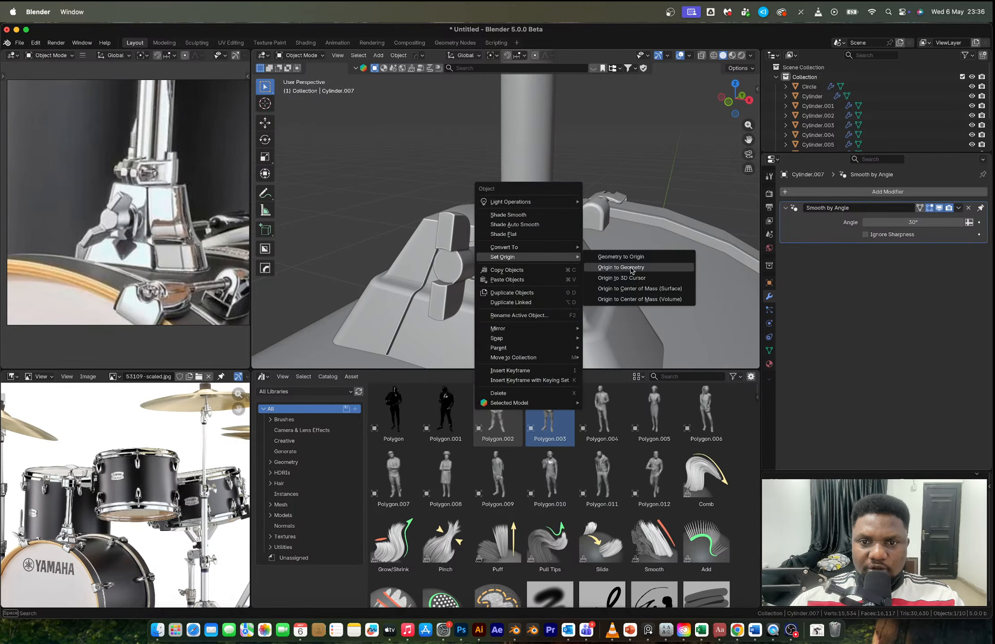
{"action": "left_click", "coordinate": [632, 268]}
Step: Mirror the band across X with bisect and clipping, apply the mirror modifier, and reopen the mesh for editing
{"action": "key", "text": "alt+x"}
{"action": "left_click", "coordinate": [592, 219]}
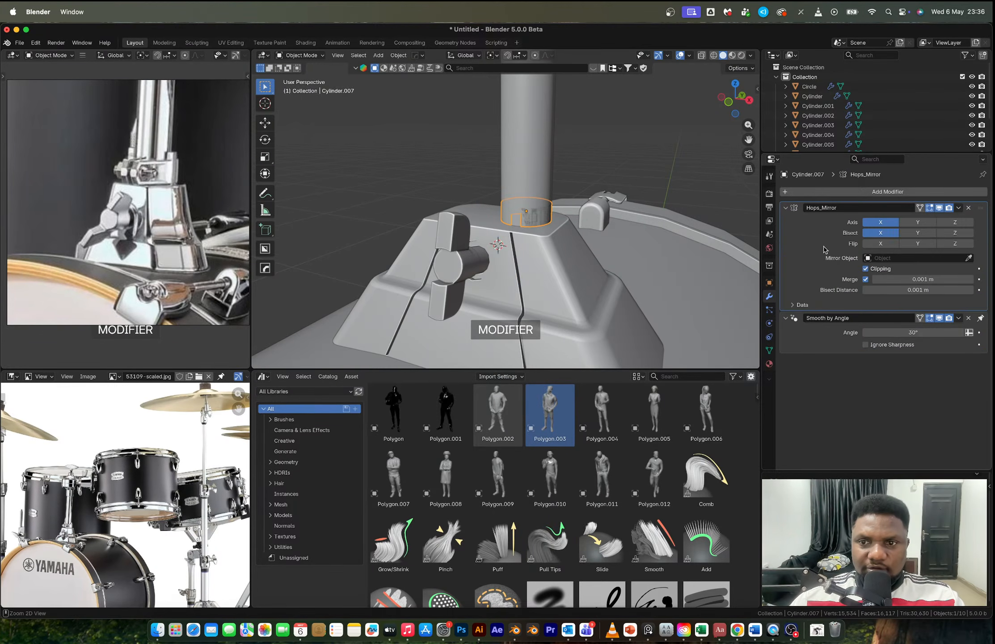
{"action": "key", "text": "ctrl+a"}
{"action": "scroll", "coordinate": [530, 220], "scroll_direction": "up", "scroll_amount": 5}
{"action": "key", "text": "Tab"}
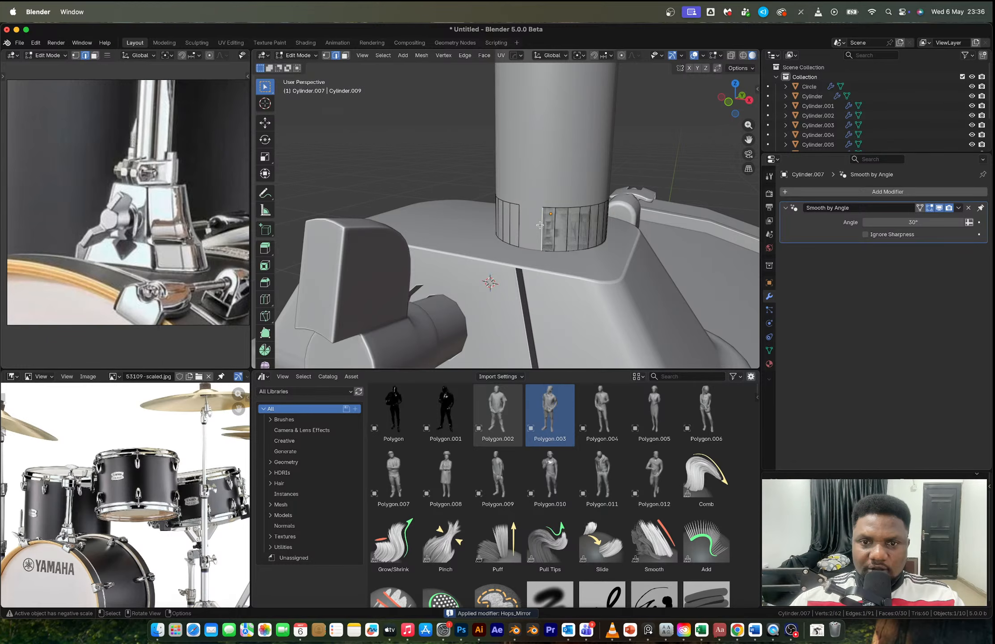
Step: Extrude the two open edges of the band's front gap about 0.0116 m forward along Y to form parallel tabs
{"action": "left_click", "coordinate": [510, 224], "text": "shift"}
{"action": "middle_click_drag", "start_coordinate": [552, 202], "coordinate": [538, 210]}
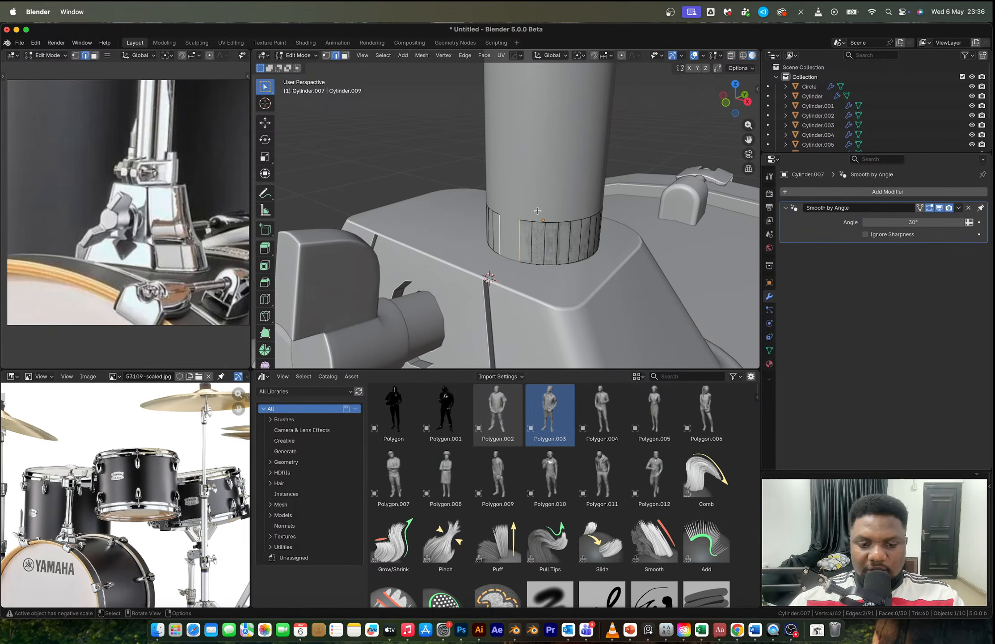
{"action": "key", "text": "e"}
{"action": "key", "text": "y"}
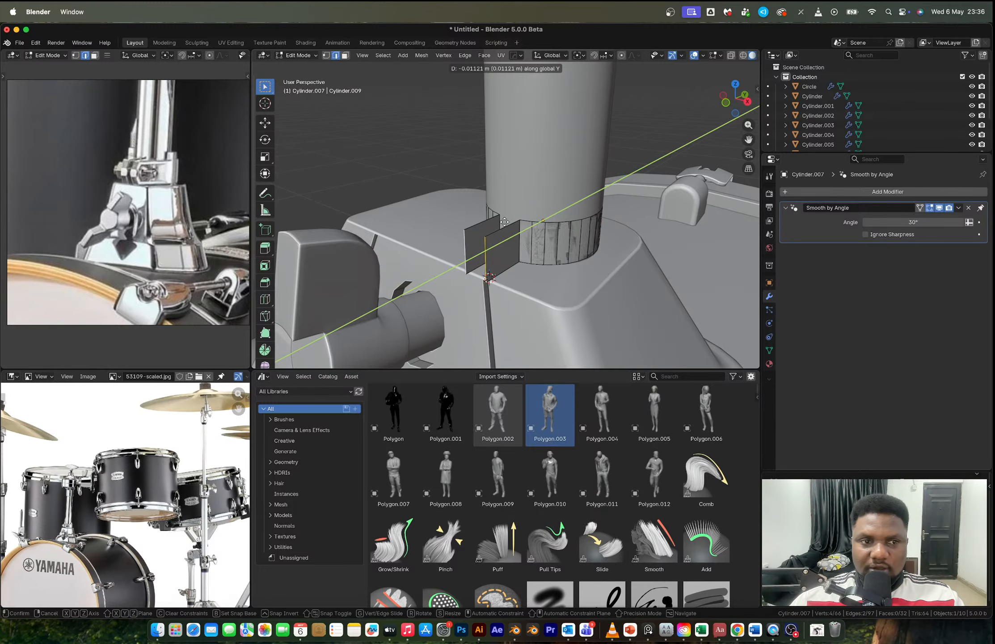
{"action": "left_click", "coordinate": [504, 222]}
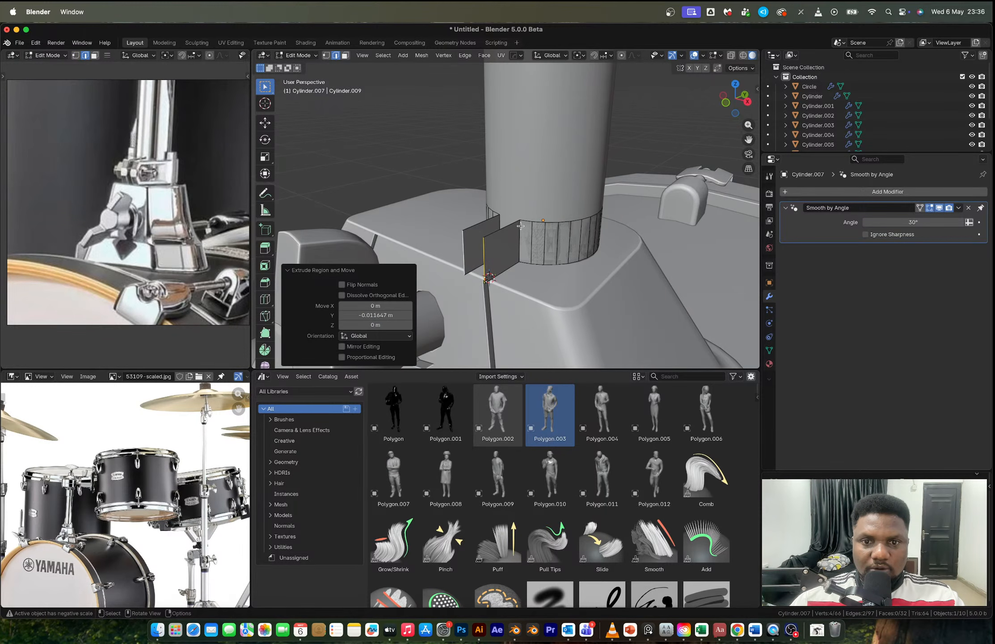
Step: Extrude all faces of the band and tabs along their normals by about 0.183 m to add thickness
{"action": "key", "text": "a"}
{"action": "key", "text": "alt+e"}
{"action": "left_click", "coordinate": [554, 258]}
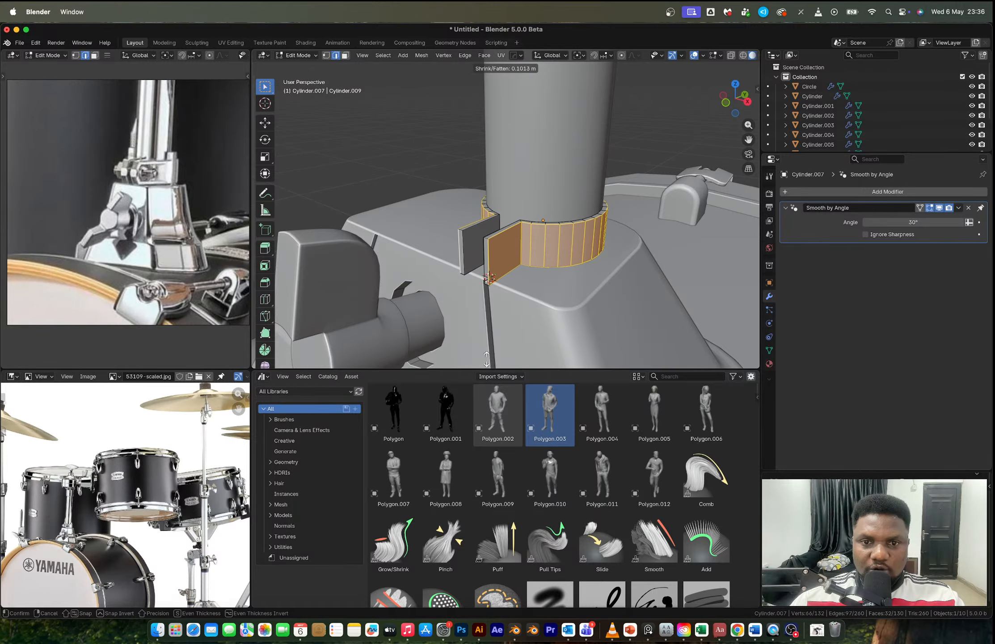
{"action": "left_click", "coordinate": [473, 193]}
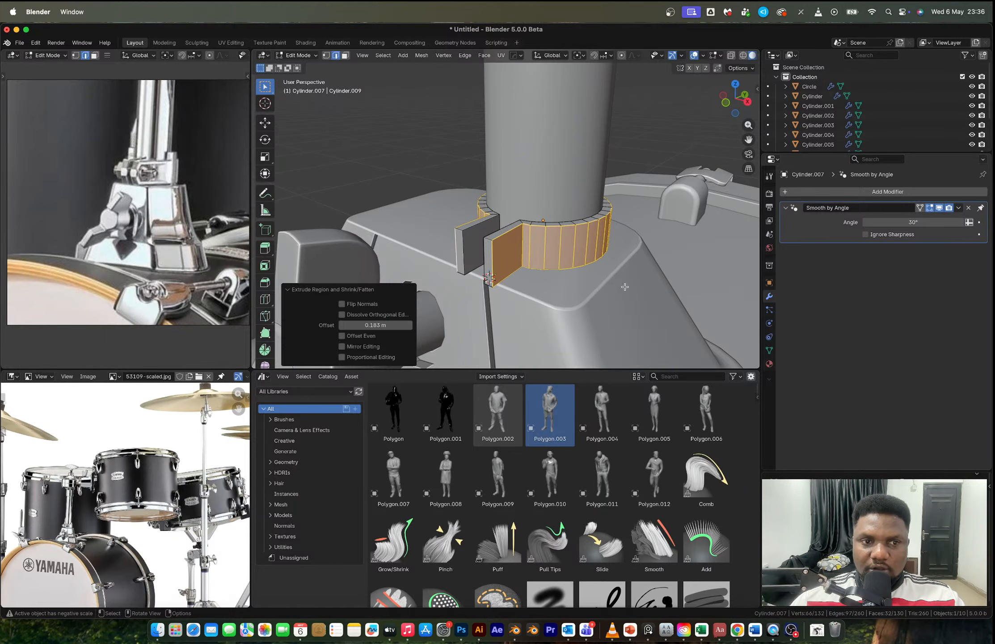
Step: Apply the clamp's scale and bevel the tabs' front corner edges with a 0.0031 m width and six segments
{"action": "left_click", "coordinate": [488, 240]}
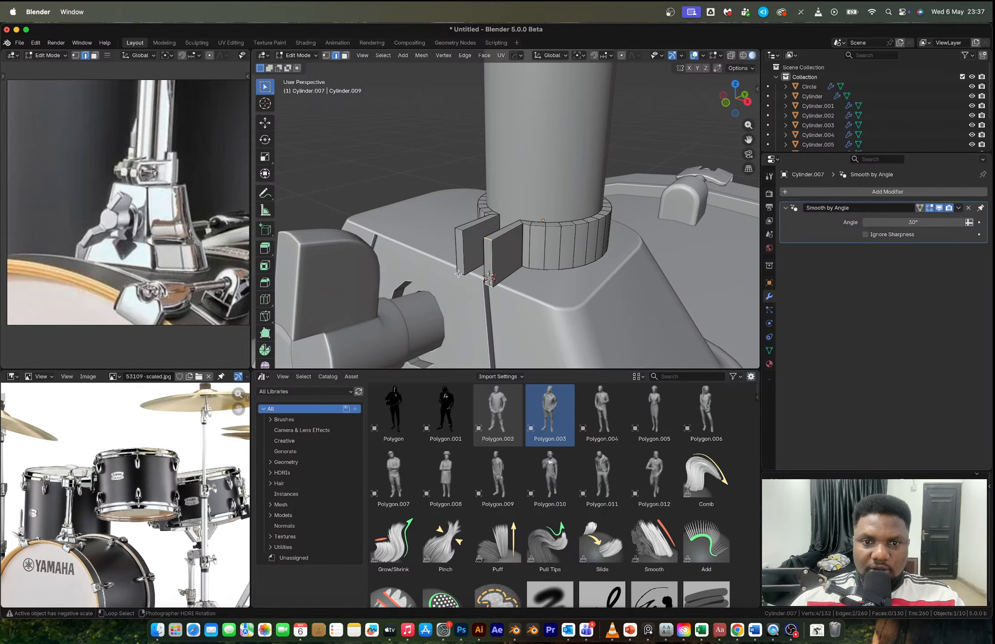
{"action": "key", "text": "ctrl+b"}
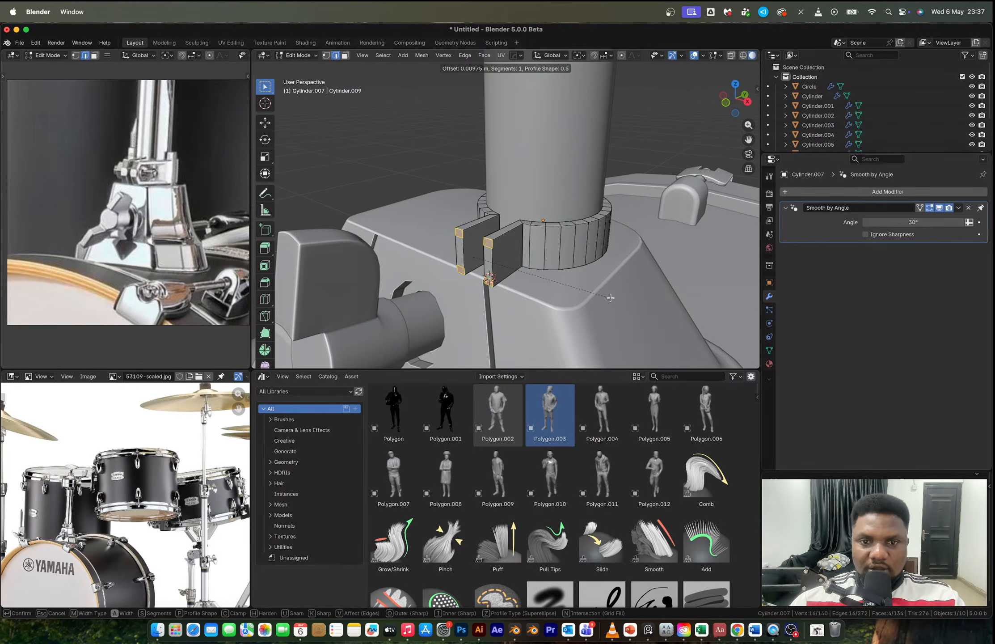
{"action": "left_click", "coordinate": [612, 298]}
{"action": "key", "text": "Tab"}
{"action": "key", "text": "ctrl+a"}
{"action": "left_click", "coordinate": [579, 266]}
{"action": "key", "text": "Tab"}
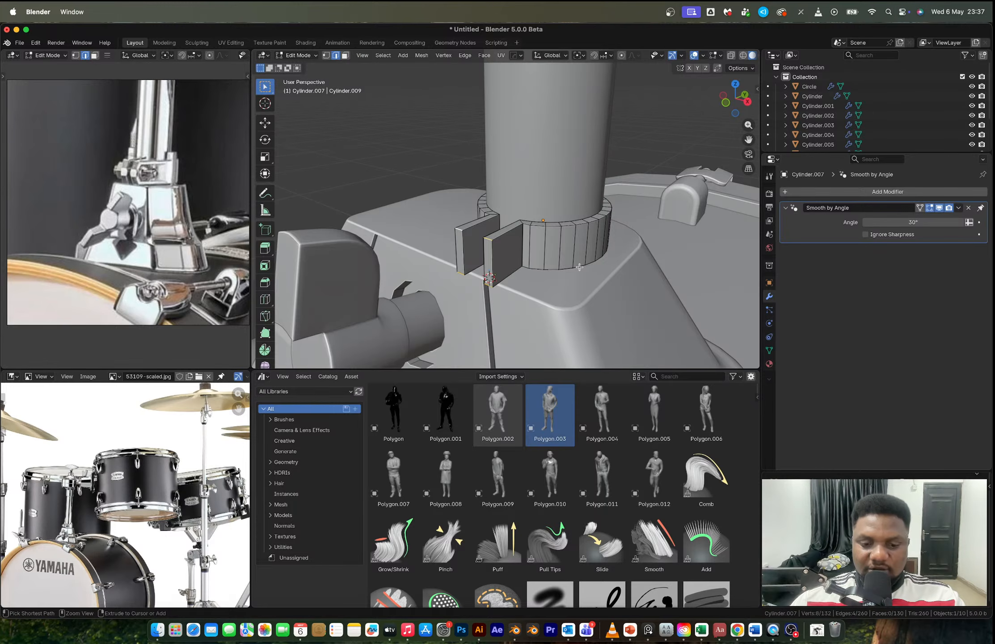
{"action": "key", "text": "ctrl+b"}
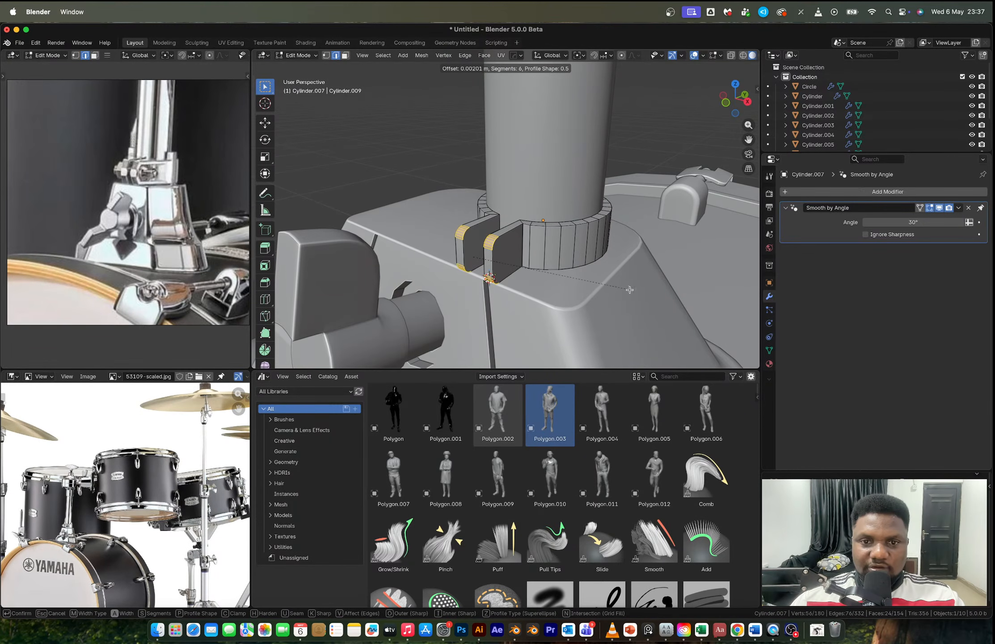
{"action": "left_click", "coordinate": [654, 299]}
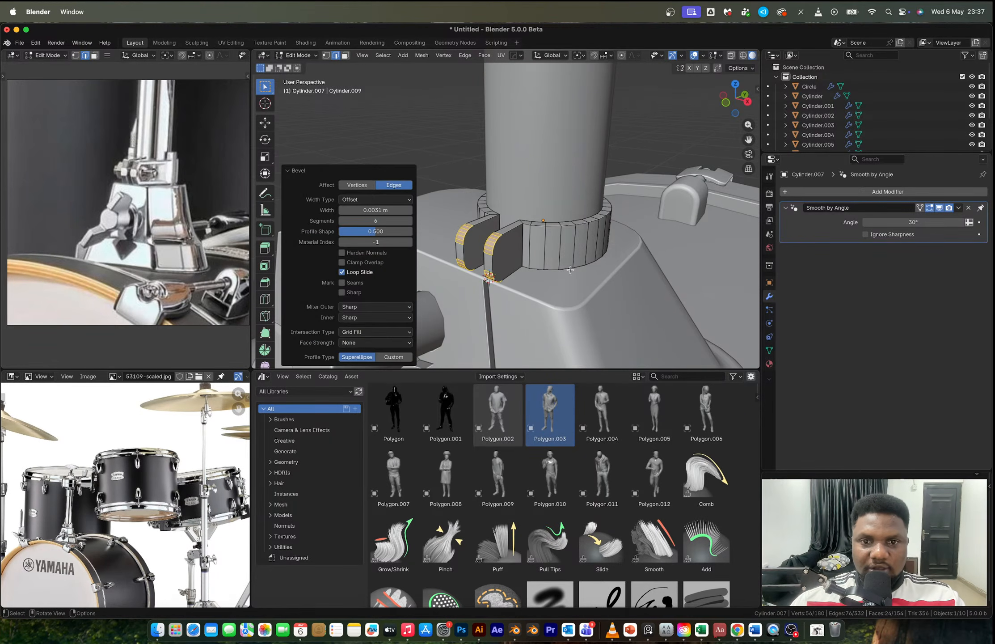
Step: Inset the outer faces of the band and both tabs as one region by about 0.0012 m
{"action": "key", "text": "3"}
{"action": "left_click", "coordinate": [508, 253]}
{"action": "left_click", "coordinate": [541, 248], "text": "ctrl"}
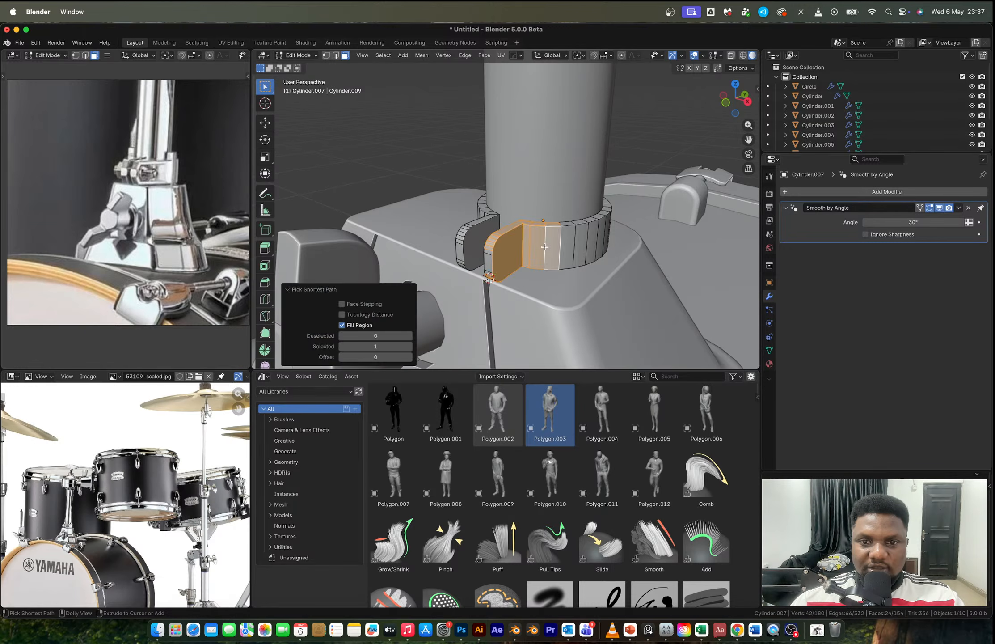
{"action": "key", "text": "ctrl+z"}
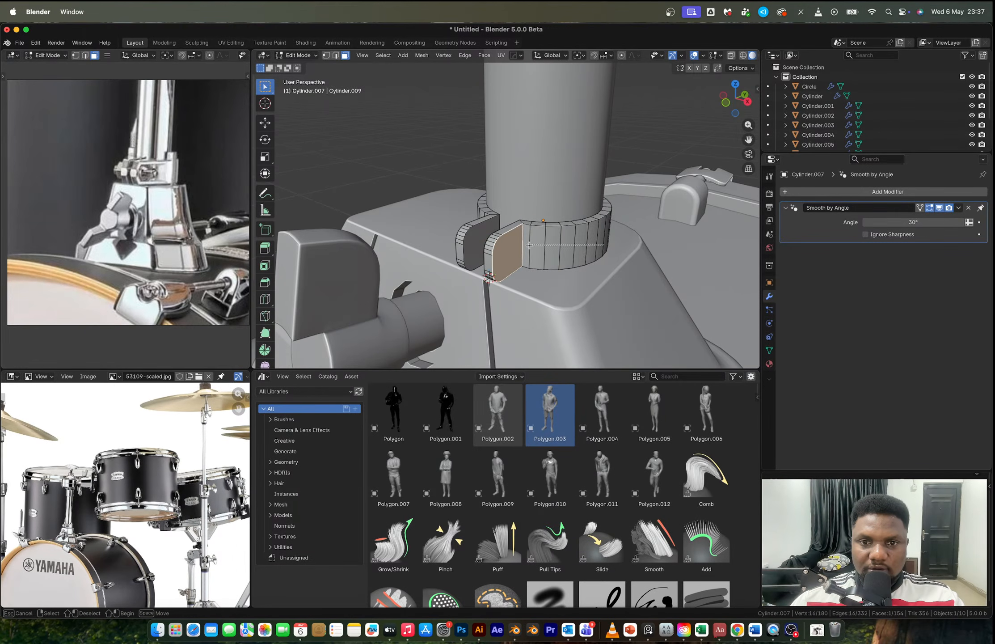
{"action": "left_click_drag", "start_coordinate": [604, 245], "coordinate": [517, 247], "text": "shift"}
{"action": "middle_click_drag", "start_coordinate": [582, 239], "coordinate": [492, 218]}
{"action": "left_click", "coordinate": [523, 229], "text": "ctrl"}
{"action": "left_click_drag", "start_coordinate": [488, 216], "coordinate": [414, 214], "text": "shift"}
{"action": "middle_click_drag", "start_coordinate": [496, 215], "coordinate": [473, 218]}
{"action": "left_click_drag", "start_coordinate": [524, 210], "coordinate": [492, 207], "text": "shift"}
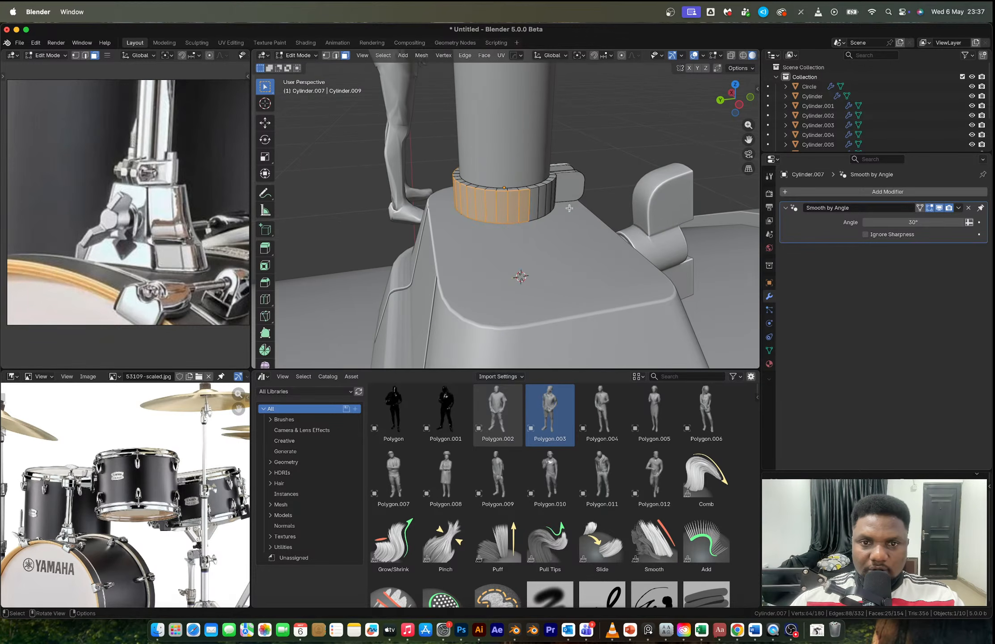
{"action": "middle_click_drag", "start_coordinate": [492, 207], "coordinate": [557, 217]}
{"action": "left_click_drag", "start_coordinate": [565, 228], "coordinate": [504, 218], "text": "shift"}
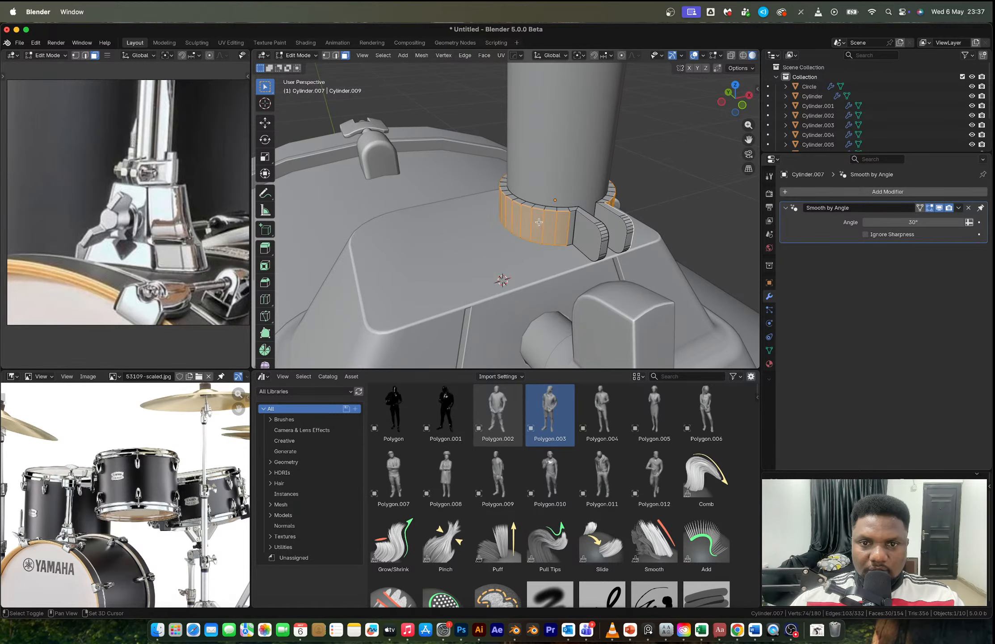
{"action": "left_click", "coordinate": [572, 225], "text": "shift"}
{"action": "middle_click_drag", "start_coordinate": [573, 224], "coordinate": [548, 253]}
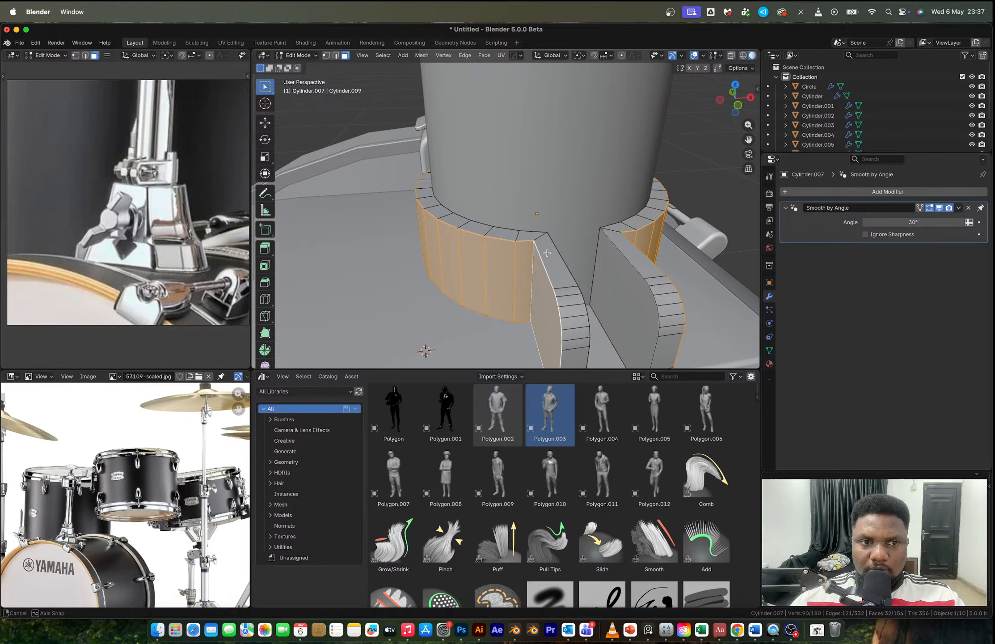
{"action": "middle_click_drag", "start_coordinate": [547, 253], "coordinate": [551, 255]}
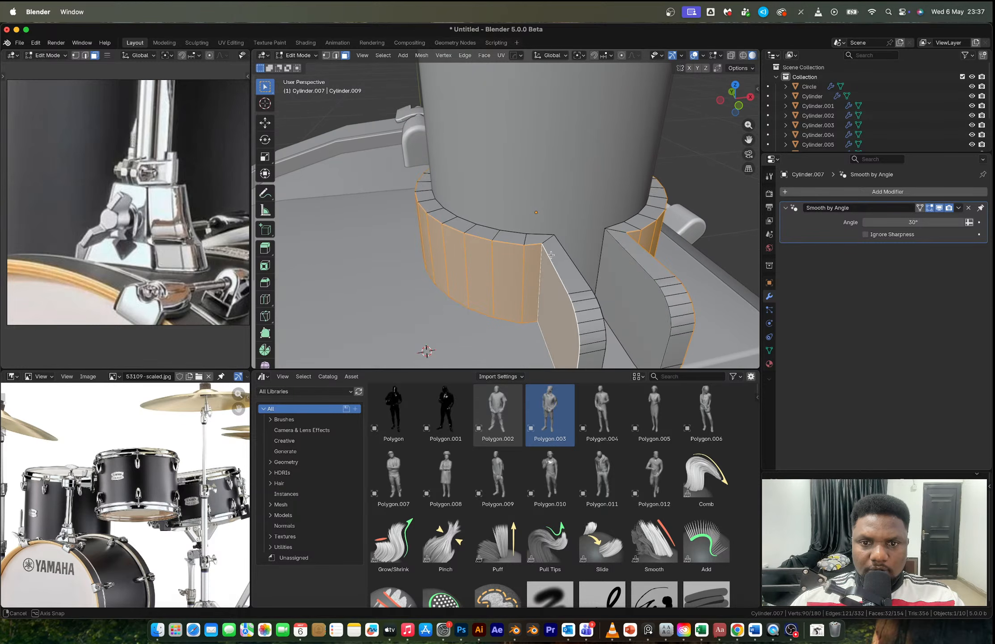
{"action": "key", "text": "i"}
{"action": "left_click", "coordinate": [606, 287]}
Step: Extrude the inset faces inward along their normals by about 0.001 m, and check the recess in Object Mode
{"action": "key", "text": "alt+e"}
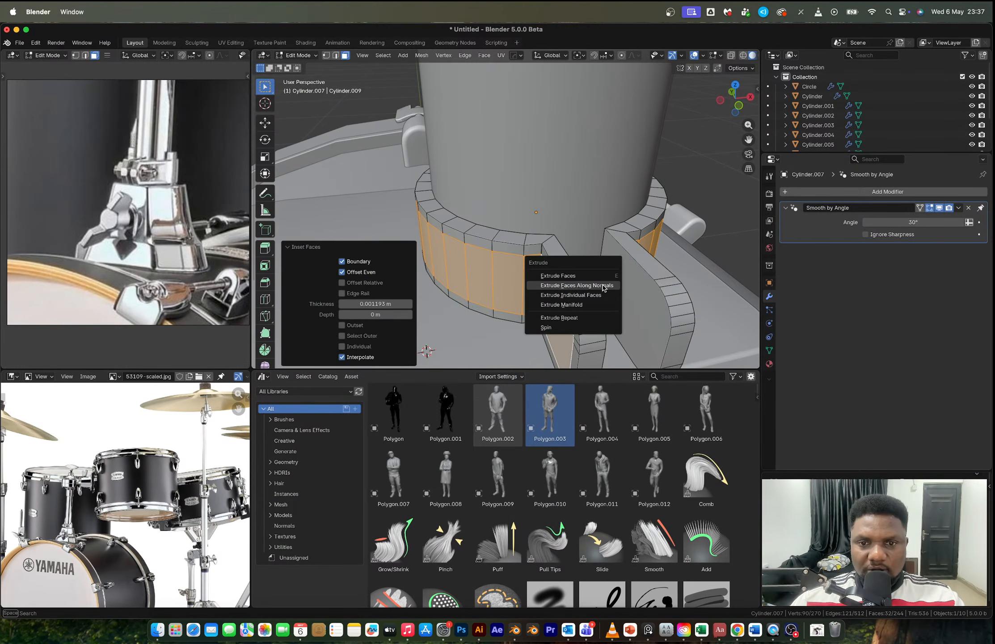
{"action": "left_click", "coordinate": [604, 285]}
{"action": "left_click", "coordinate": [606, 282]}
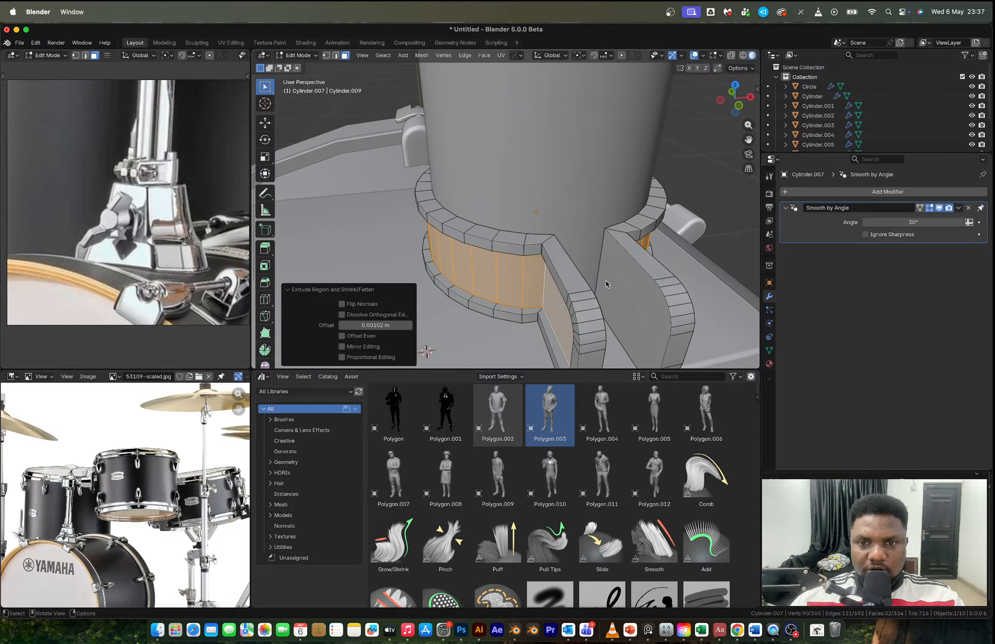
{"action": "key", "text": "Tab"}
{"action": "middle_click_drag", "start_coordinate": [606, 280], "coordinate": [529, 236]}
{"action": "key", "text": "Tab"}
Step: Undo the recess, tab bevel and thickness extrusion back to the thin band with flat tabs
{"action": "key", "text": "ctrl+z"}
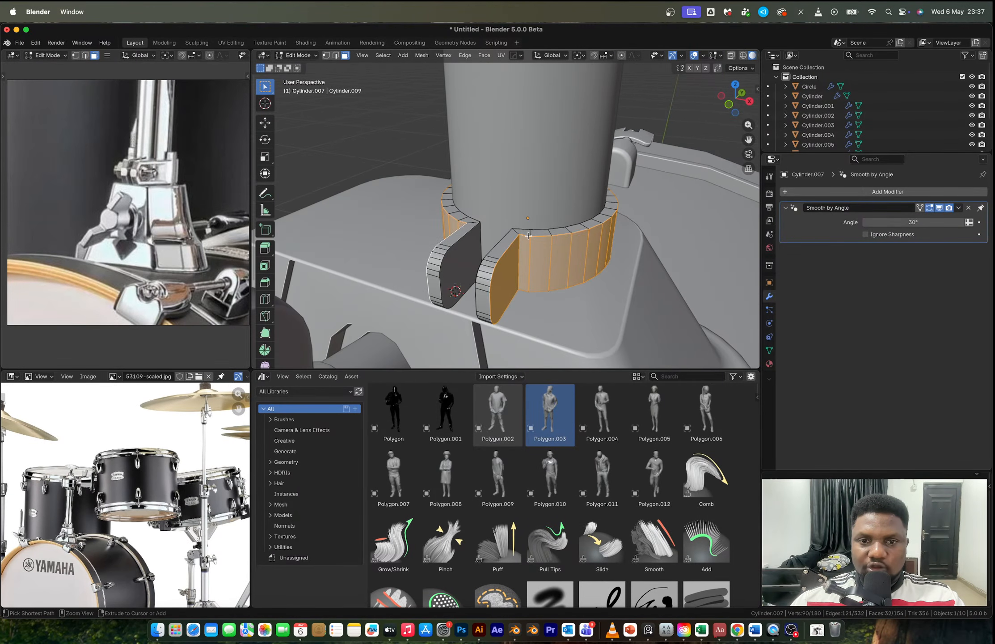
{"action": "key", "text": "ctrl+z"}
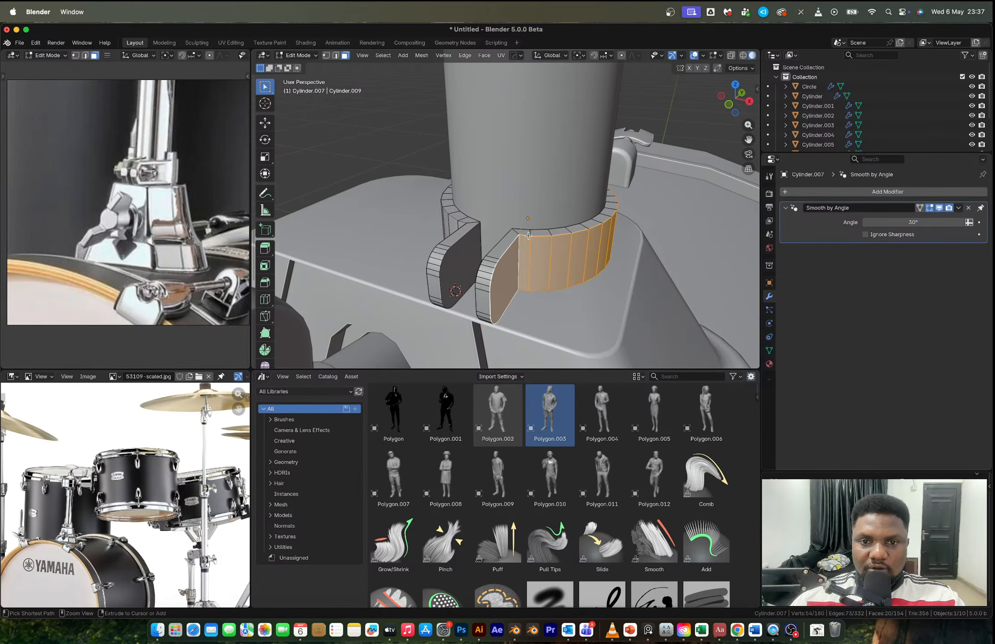
{"action": "key", "text": "ctrl+z"}
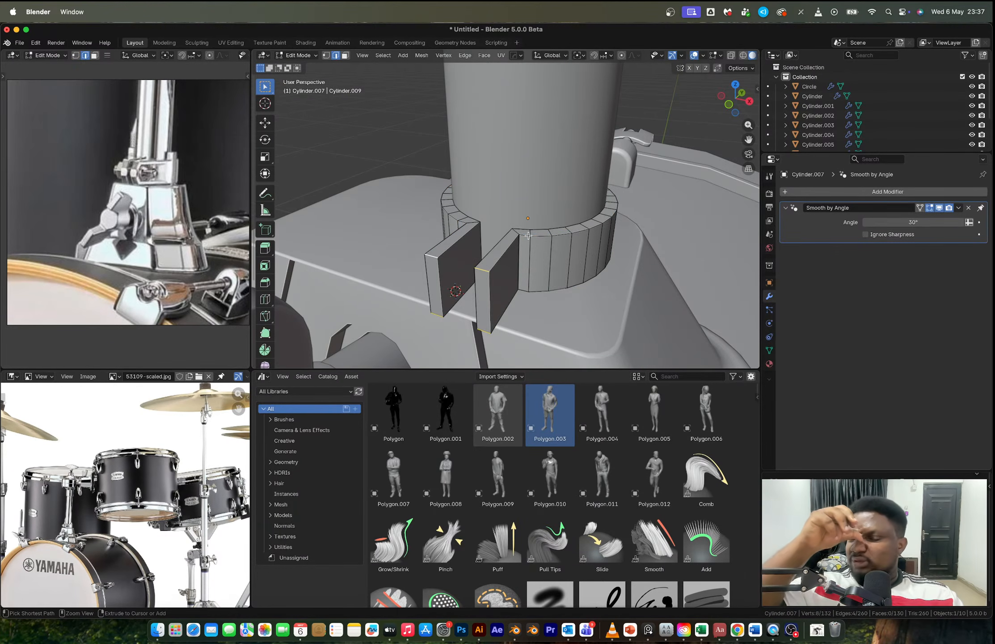
{"action": "key", "text": "Tab"}
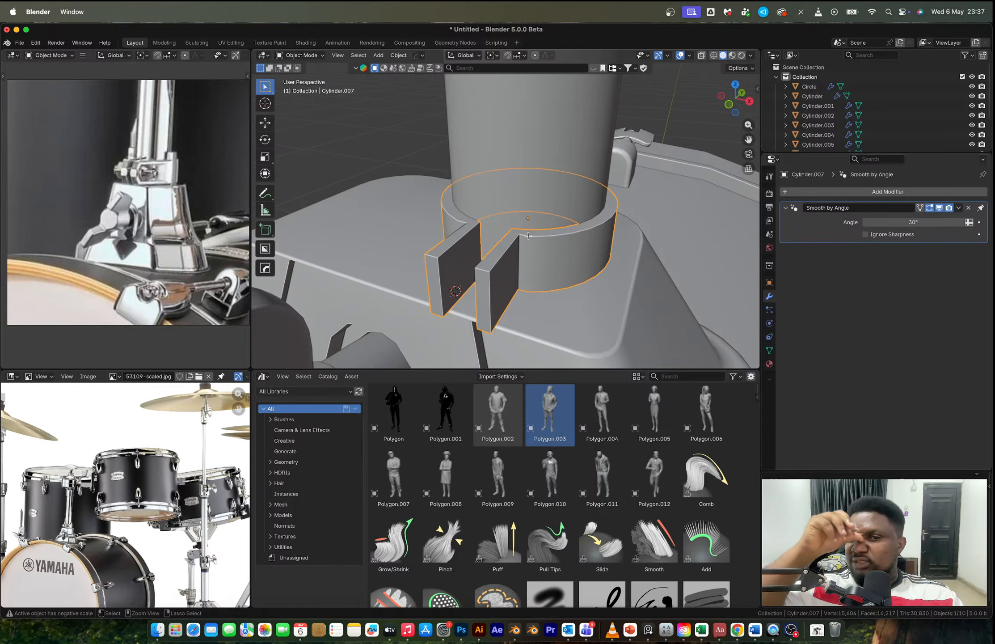
{"action": "key", "text": "Tab"}
Step: Extrude all faces of the thin band and tabs along their normals with an offset of about 0.359 m
{"action": "key", "text": "l"}
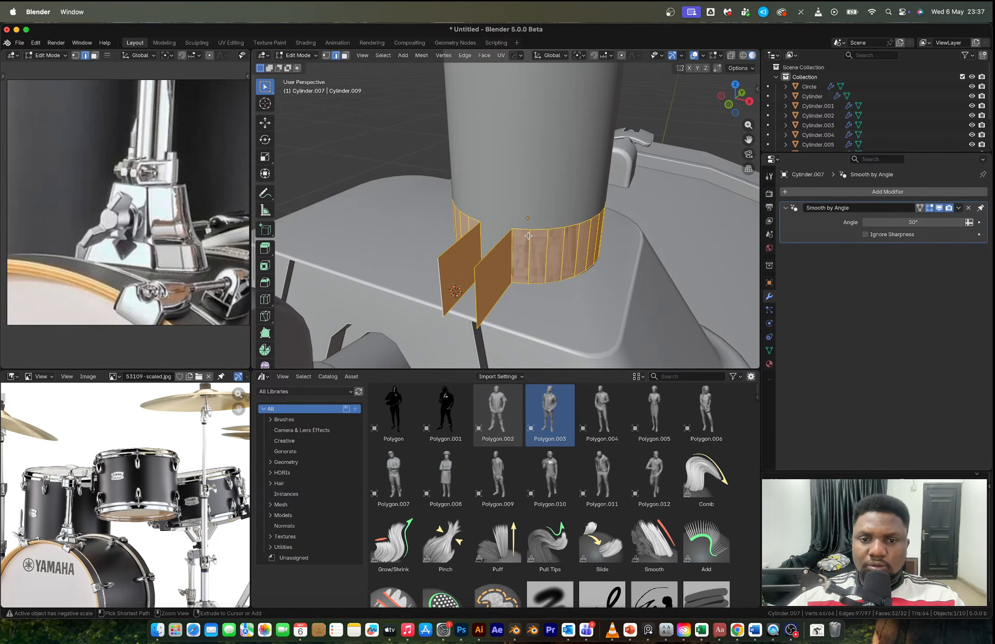
{"action": "right_click", "coordinate": [528, 236]}
{"action": "left_click", "coordinate": [529, 236]}
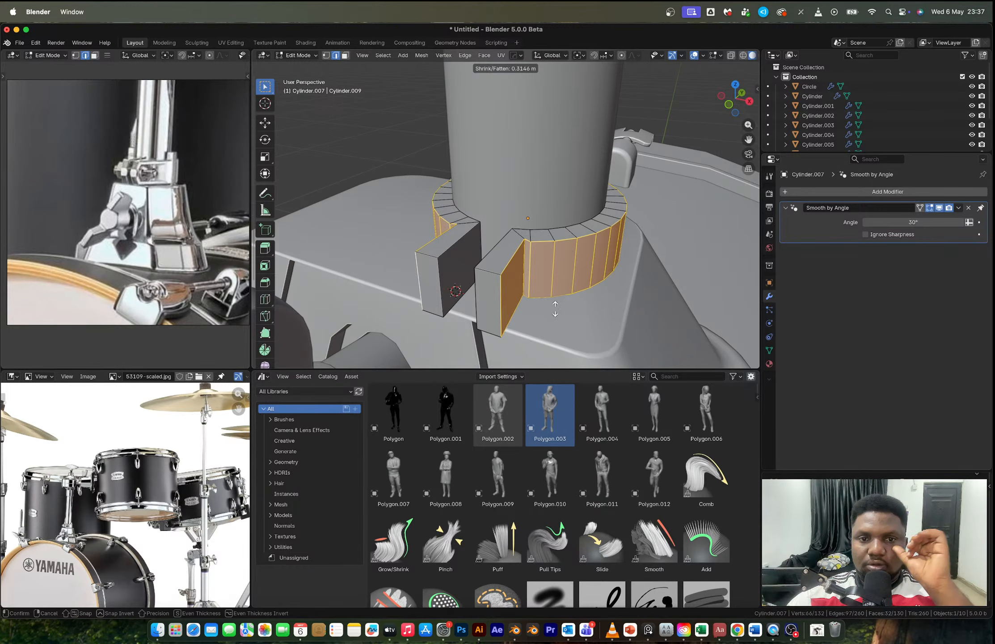
{"action": "left_click", "coordinate": [557, 247]}
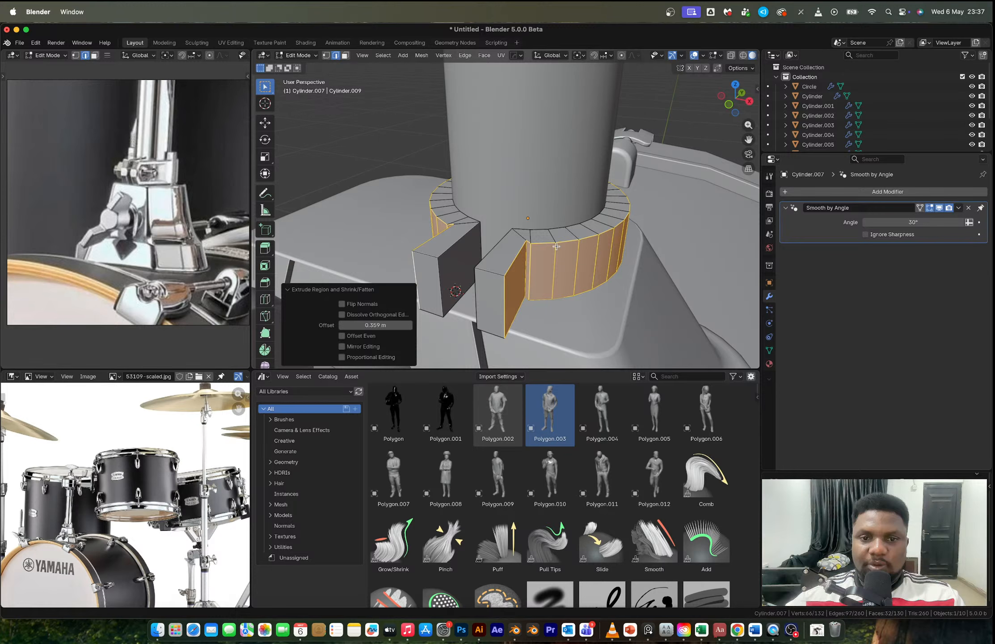
Step: Inset the clamp's outer faces by about 0.0017 m and recess them along their normals by about 0.0019 m
{"action": "scroll", "coordinate": [663, 313], "scroll_direction": "up", "scroll_amount": 2}
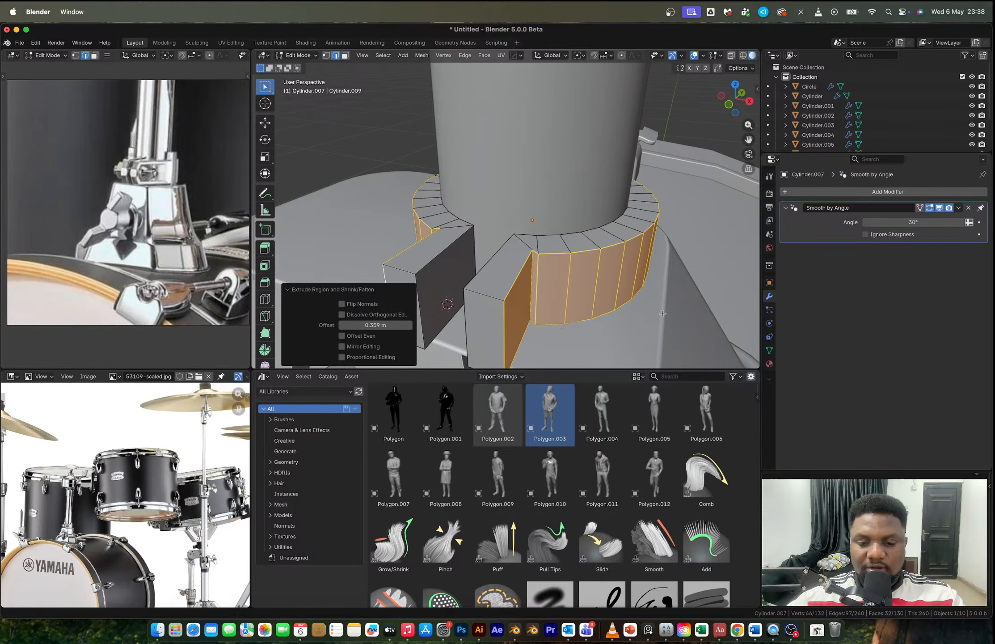
{"action": "key", "text": "i"}
{"action": "left_click", "coordinate": [660, 314]}
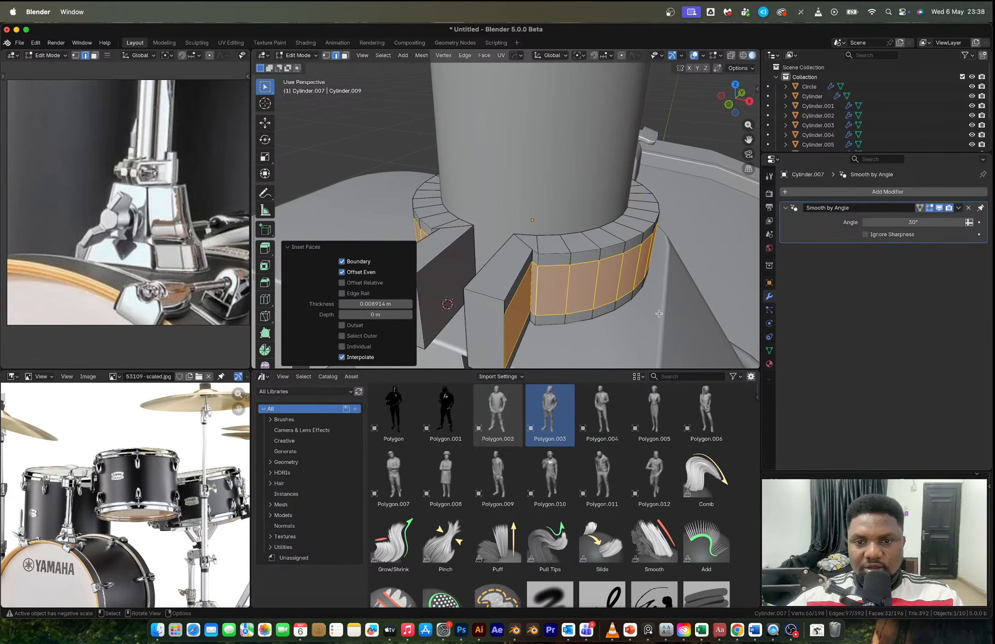
{"action": "key", "text": "i"}
{"action": "left_click", "coordinate": [655, 303]}
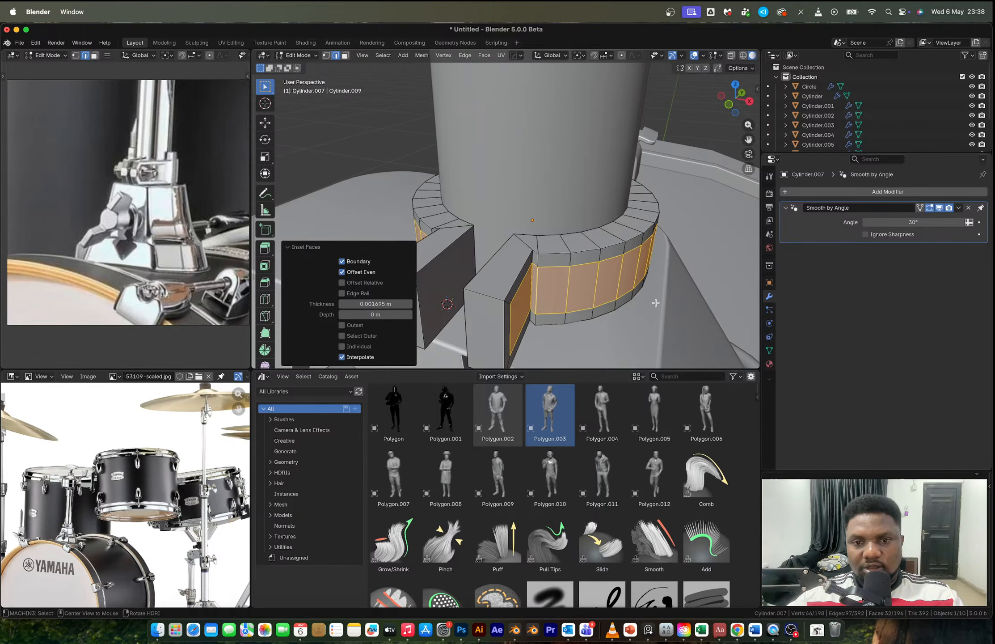
{"action": "key", "text": "alt+e"}
{"action": "left_click", "coordinate": [655, 303]}
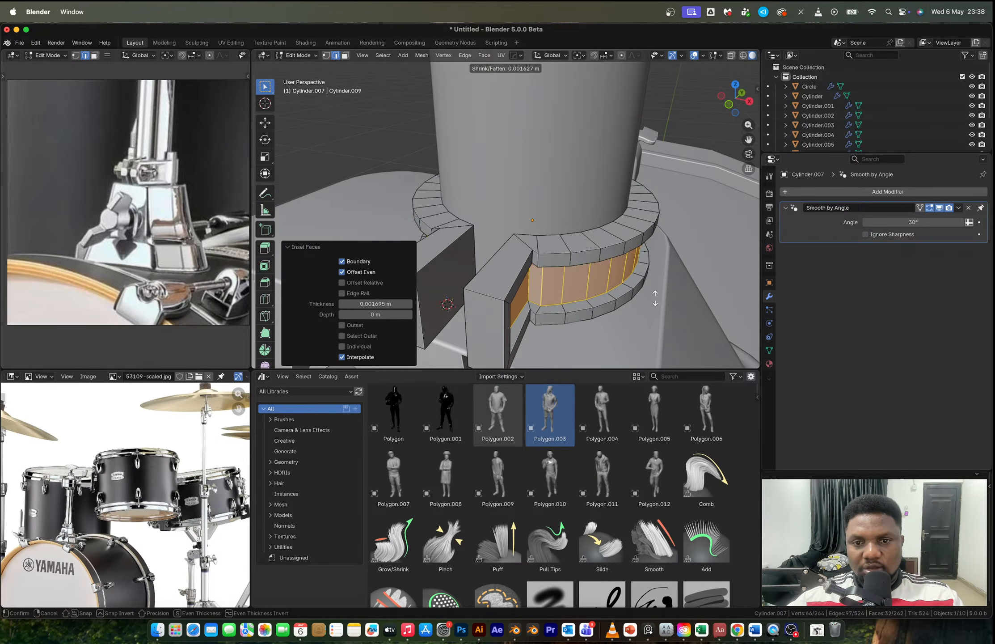
{"action": "left_click", "coordinate": [656, 298]}
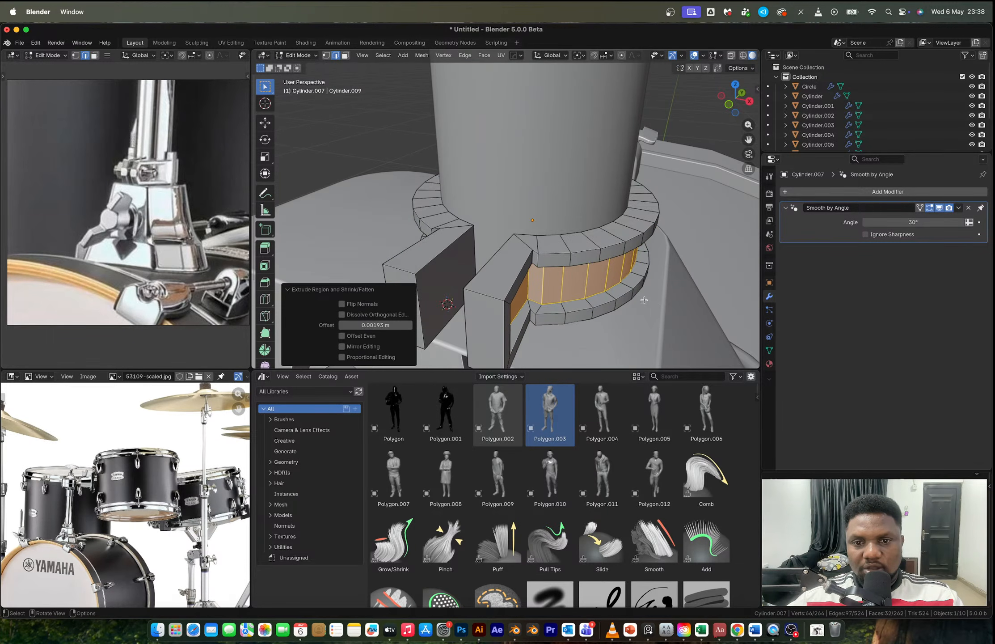
Step: Bevel the upper and lower front corner edges of both tabs by about 0.0024 m with six segments
{"action": "middle_click_drag", "start_coordinate": [654, 296], "coordinate": [669, 245], "text": "shift"}
{"action": "left_click", "coordinate": [512, 202], "text": "alt"}
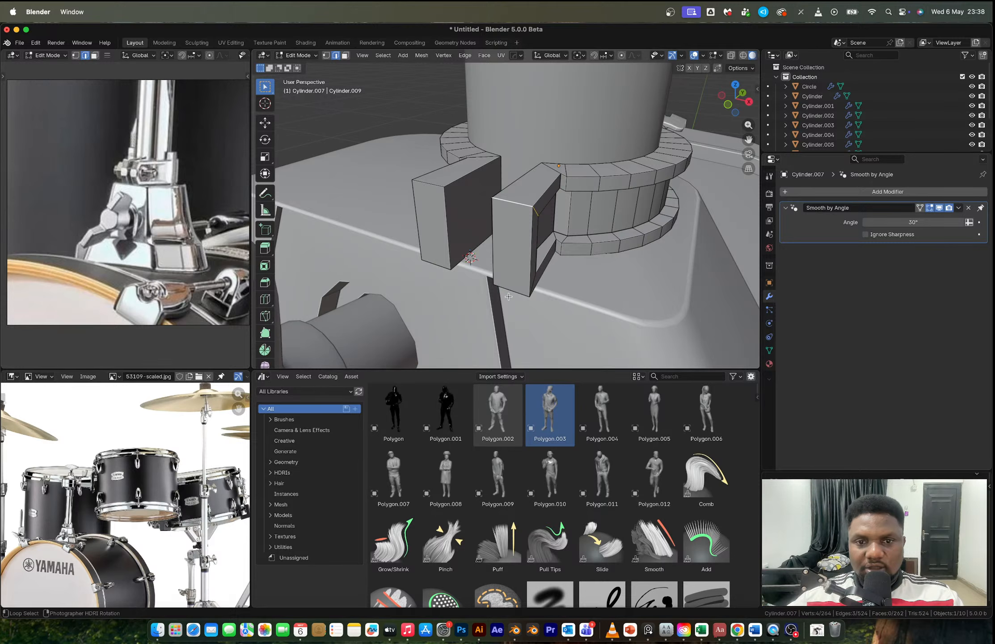
{"action": "left_click", "coordinate": [425, 189], "text": "alt+shift"}
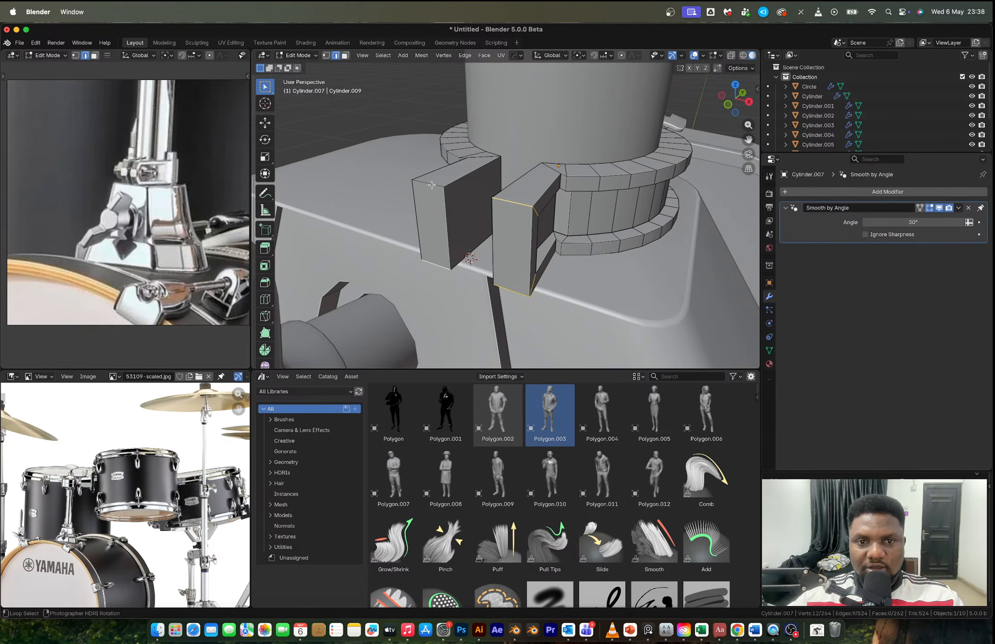
{"action": "key", "text": "ctrl+b"}
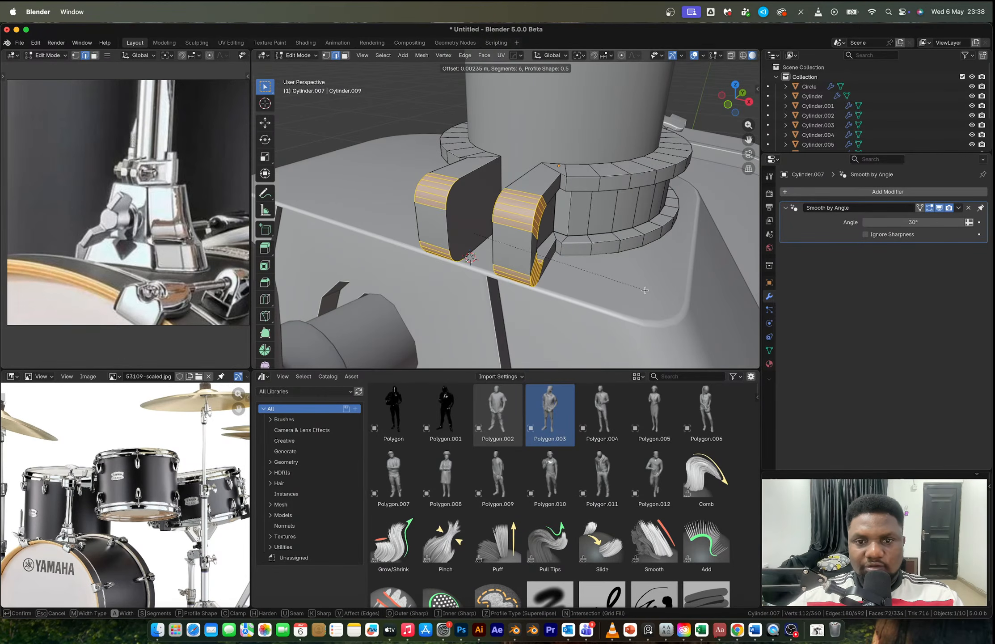
{"action": "left_click", "coordinate": [646, 290]}
{"action": "middle_click_drag", "start_coordinate": [646, 290], "coordinate": [552, 184]}
{"action": "key", "text": "Tab"}
Step: Dissolve the extra ring edge loop beside the root of each of the clamp's two tabs
{"action": "scroll", "coordinate": [521, 220], "scroll_direction": "up", "scroll_amount": 5}
{"action": "key", "text": "Tab"}
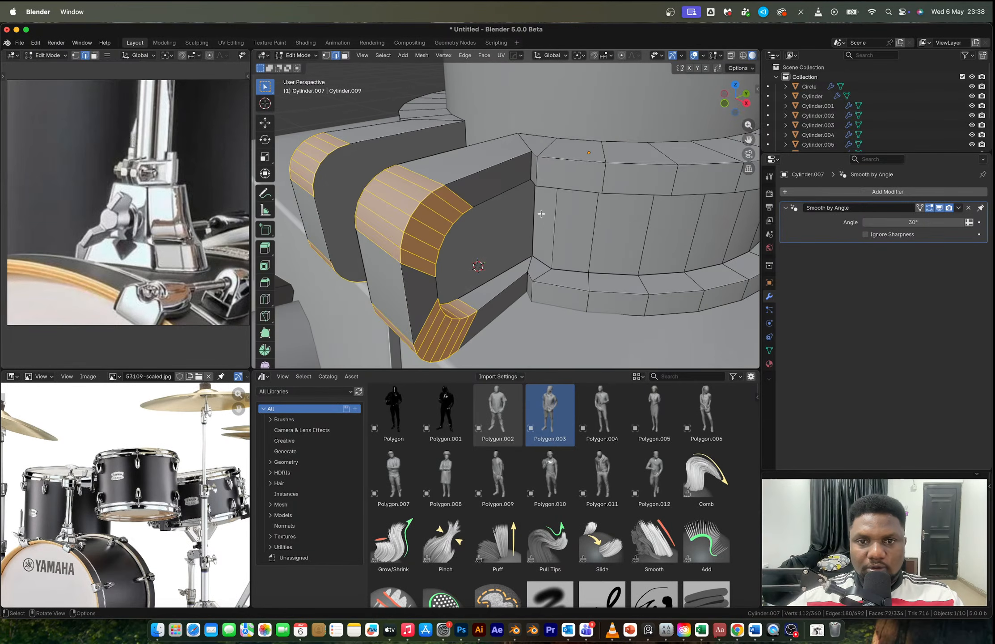
{"action": "left_click", "coordinate": [541, 175], "text": "alt"}
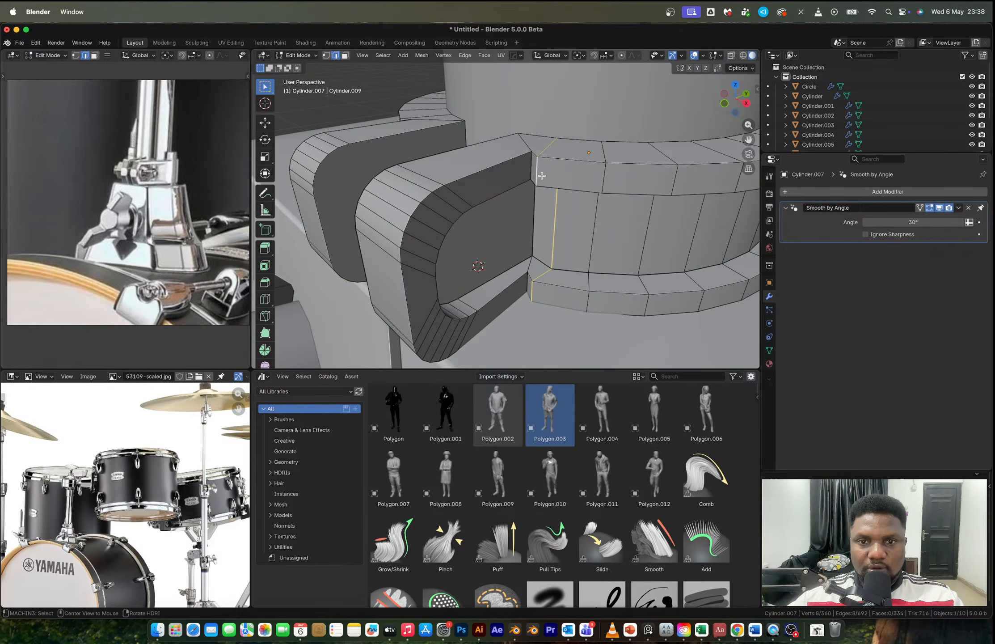
{"action": "middle_click_drag", "start_coordinate": [541, 175], "coordinate": [580, 187]}
{"action": "key", "text": "x"}
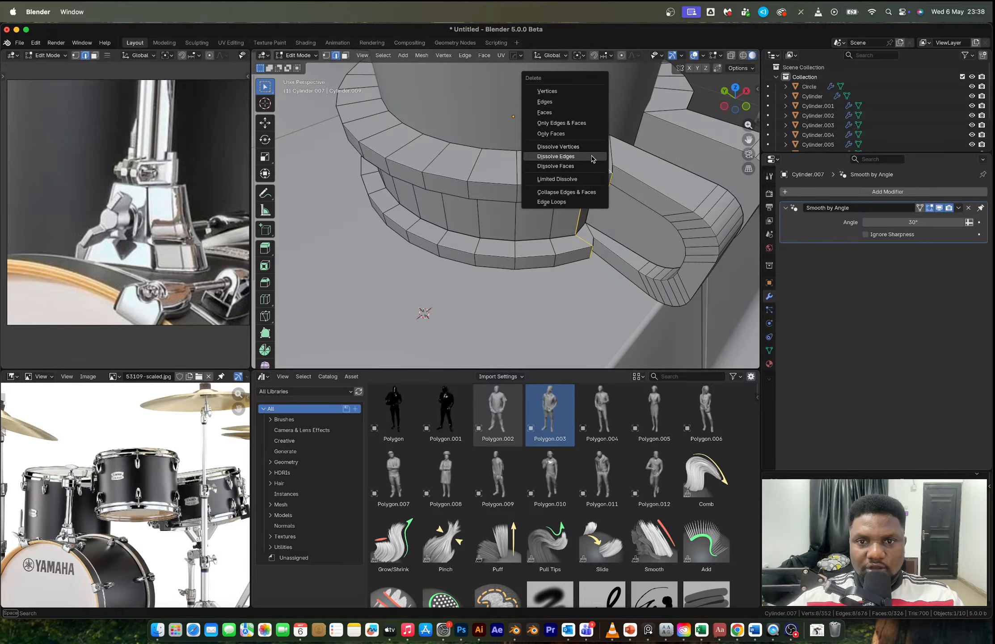
{"action": "left_click", "coordinate": [592, 158]}
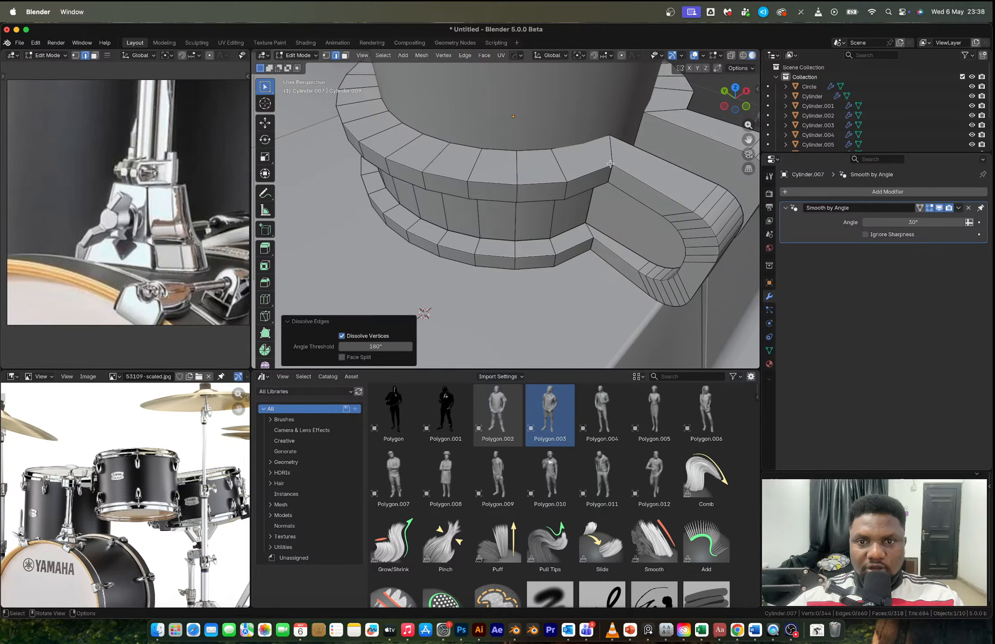
{"action": "key", "text": "Tab"}
Step: Bevel the edge loops where both tabs meet the ring by about 0.0015 m with six segments
{"action": "middle_click_drag", "start_coordinate": [611, 164], "coordinate": [551, 217]}
{"action": "right_click", "coordinate": [520, 218]}
{"action": "mouse_move", "coordinate": [520, 218]}
{"action": "key", "text": "Escape"}
{"action": "scroll", "coordinate": [519, 213], "scroll_direction": "up", "scroll_amount": 4}
{"action": "key", "text": "Tab"}
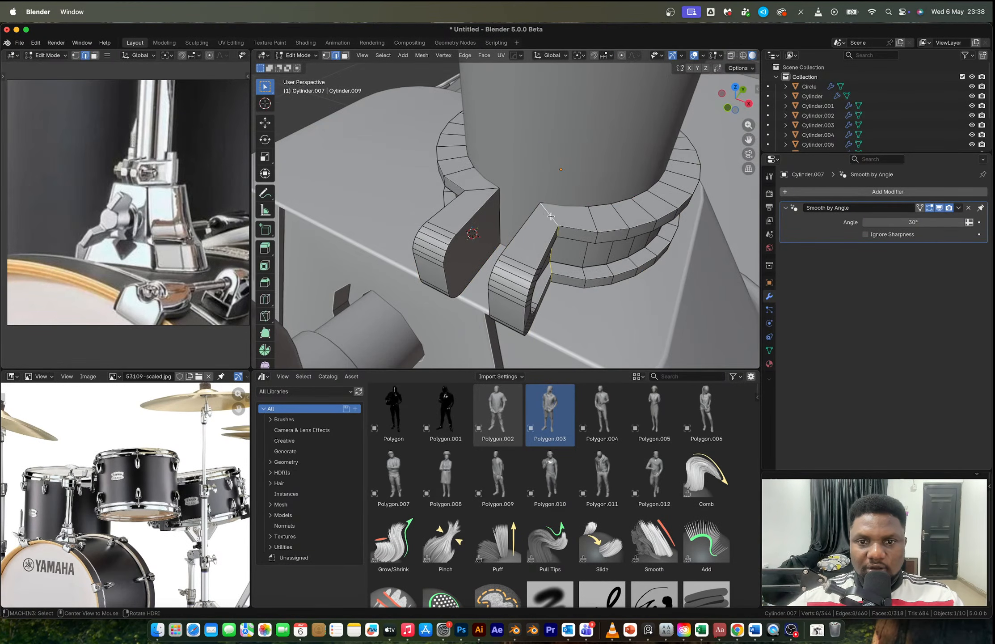
{"action": "left_click", "coordinate": [491, 200], "text": "alt+shift"}
{"action": "key", "text": "ctrl+b"}
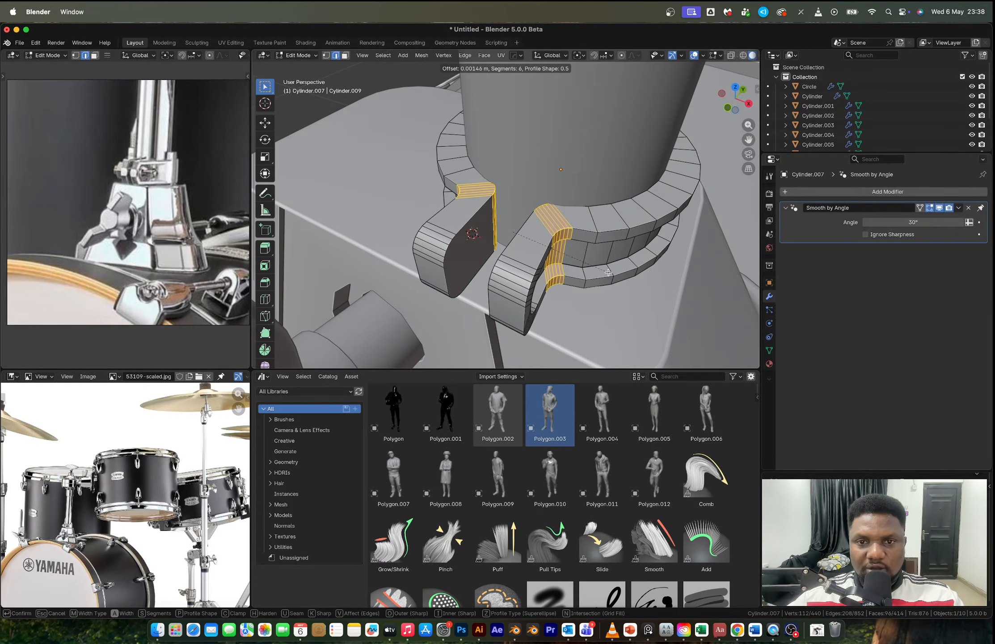
{"action": "left_click", "coordinate": [612, 277]}
{"action": "key", "text": "Tab"}
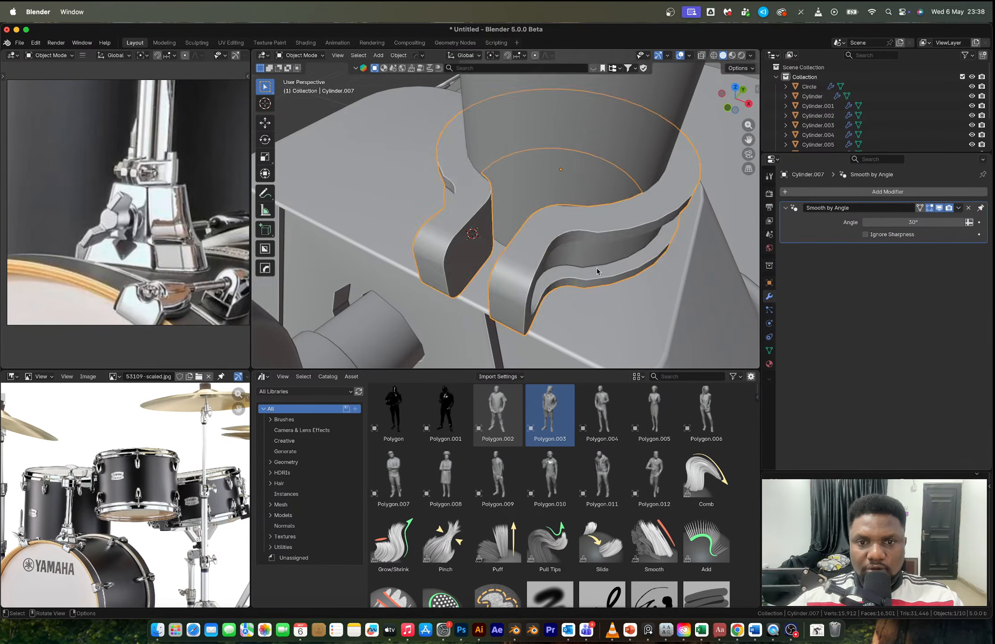
Step: Hide the human reference figure that blocks the right-side view of the bracket
{"action": "scroll", "coordinate": [597, 268], "scroll_direction": "down", "scroll_amount": 3}
{"action": "middle_click_drag", "start_coordinate": [597, 268], "coordinate": [689, 118]}
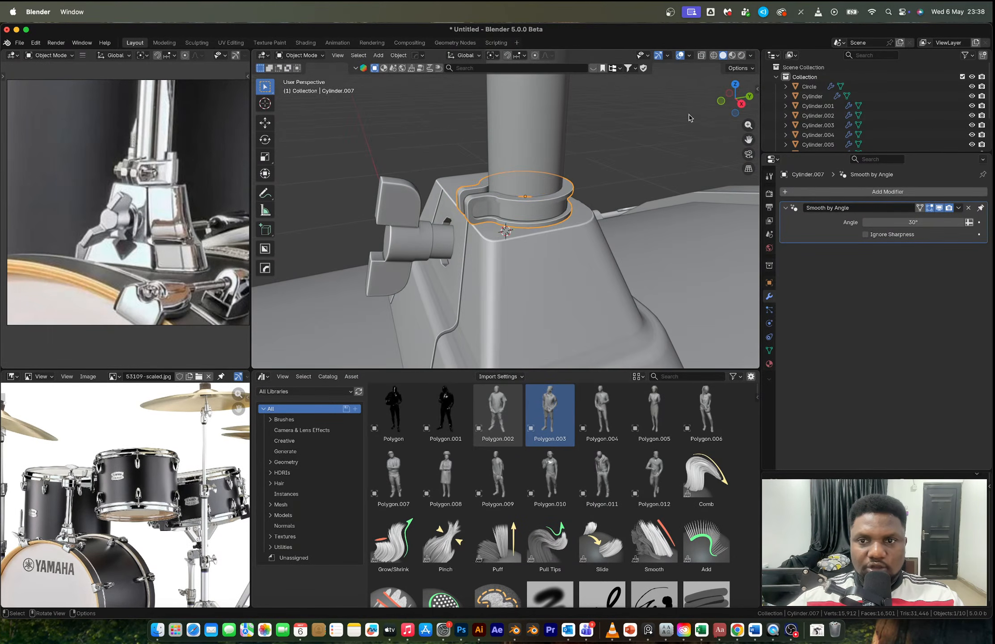
{"action": "left_click", "coordinate": [742, 104]}
{"action": "left_click", "coordinate": [494, 231]}
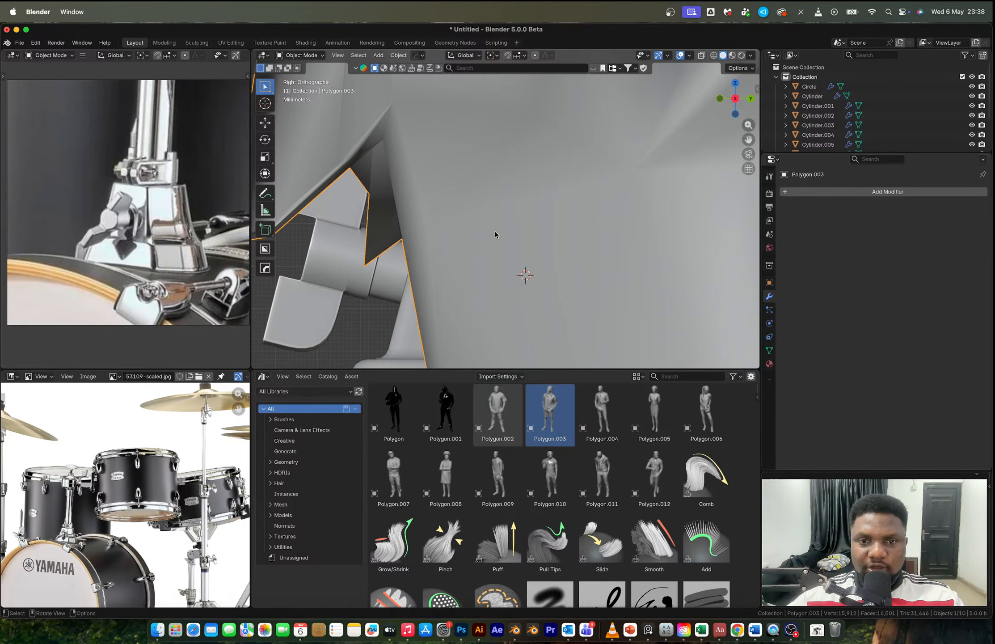
{"action": "key", "text": "x"}
{"action": "left_click", "coordinate": [495, 231]}
{"action": "key", "text": "super+z"}
{"action": "scroll", "coordinate": [522, 199], "scroll_direction": "down", "scroll_amount": 5}
{"action": "scroll", "coordinate": [522, 203], "scroll_direction": "down", "scroll_amount": 5}
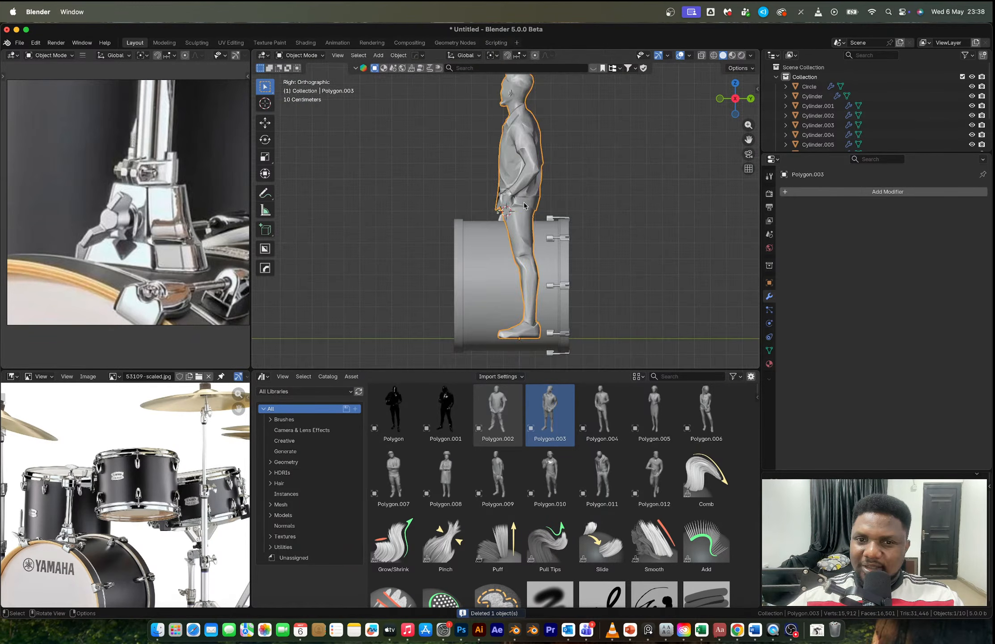
{"action": "middle_click_drag", "start_coordinate": [523, 203], "coordinate": [529, 233]}
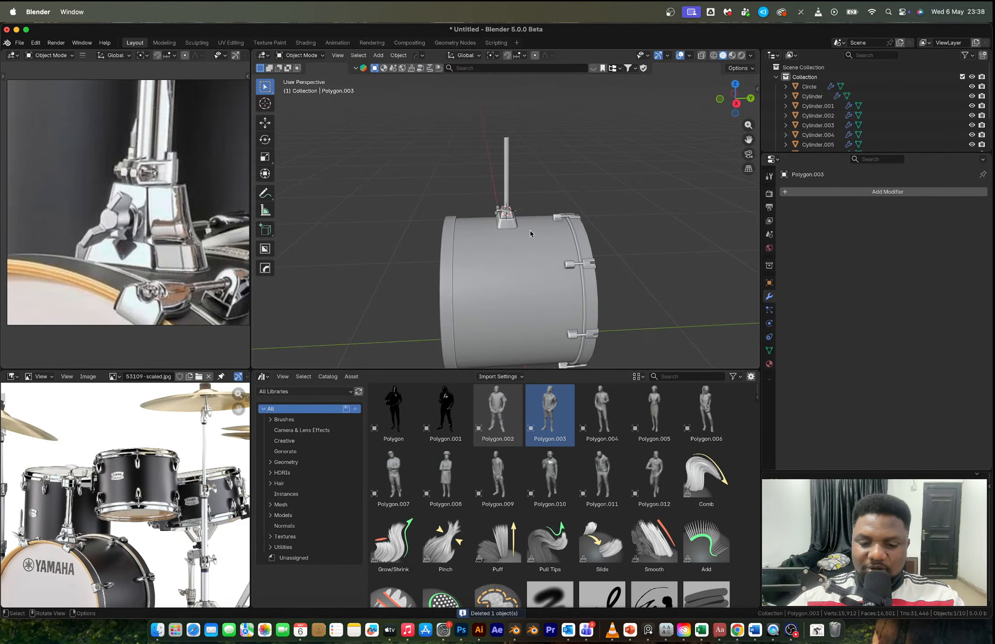
Step: Raise the upper half of the clamp collar's vertices by about 0.0023 m along Z
{"action": "left_click", "coordinate": [737, 105]}
{"action": "scroll", "coordinate": [483, 217], "scroll_direction": "up", "scroll_amount": 14}
{"action": "left_click", "coordinate": [510, 186]}
{"action": "scroll", "coordinate": [511, 186], "scroll_direction": "up", "scroll_amount": 3}
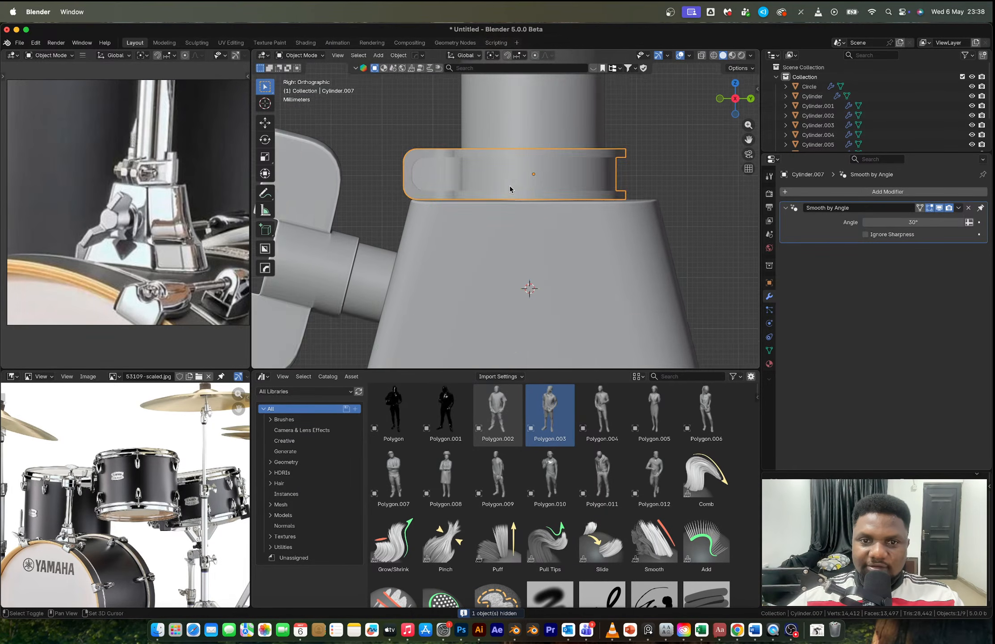
{"action": "key", "text": "Tab"}
{"action": "key", "text": "alt+z"}
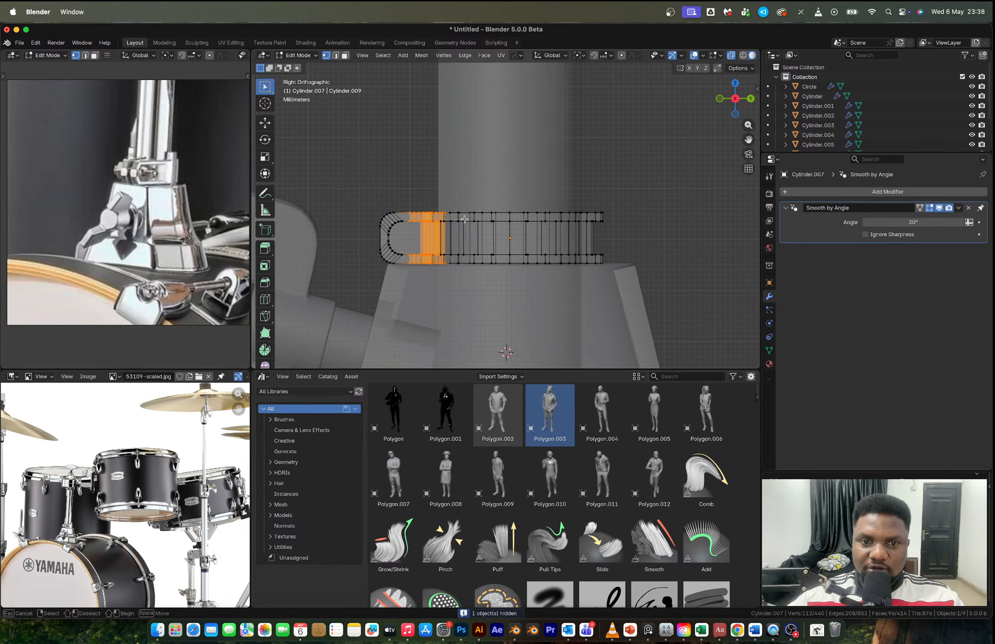
{"action": "left_click_drag", "start_coordinate": [341, 188], "coordinate": [600, 238]}
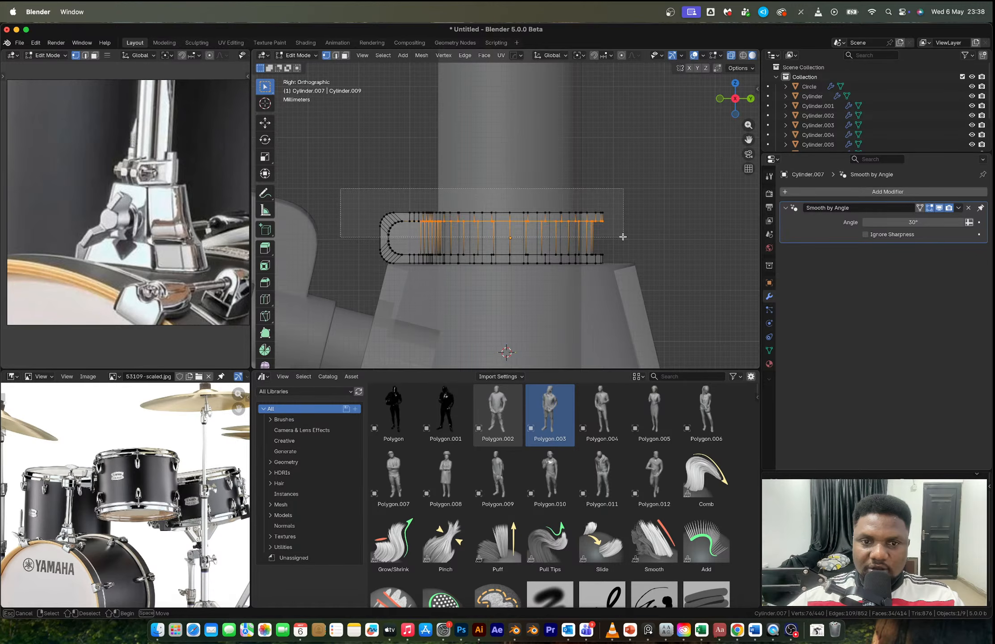
{"action": "key", "text": "g"}
{"action": "key", "text": "z"}
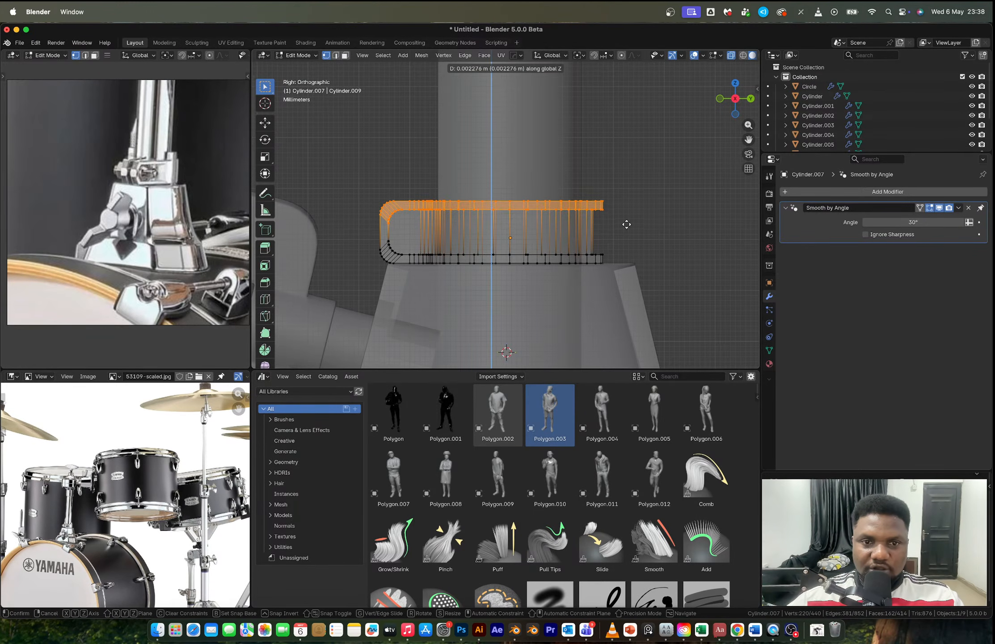
{"action": "left_click", "coordinate": [626, 222]}
{"action": "key", "text": "Tab"}
Step: Place the 3D cursor at the centre of the recessed face on the clamp's tab
{"action": "middle_click_drag", "start_coordinate": [626, 222], "coordinate": [456, 266]}
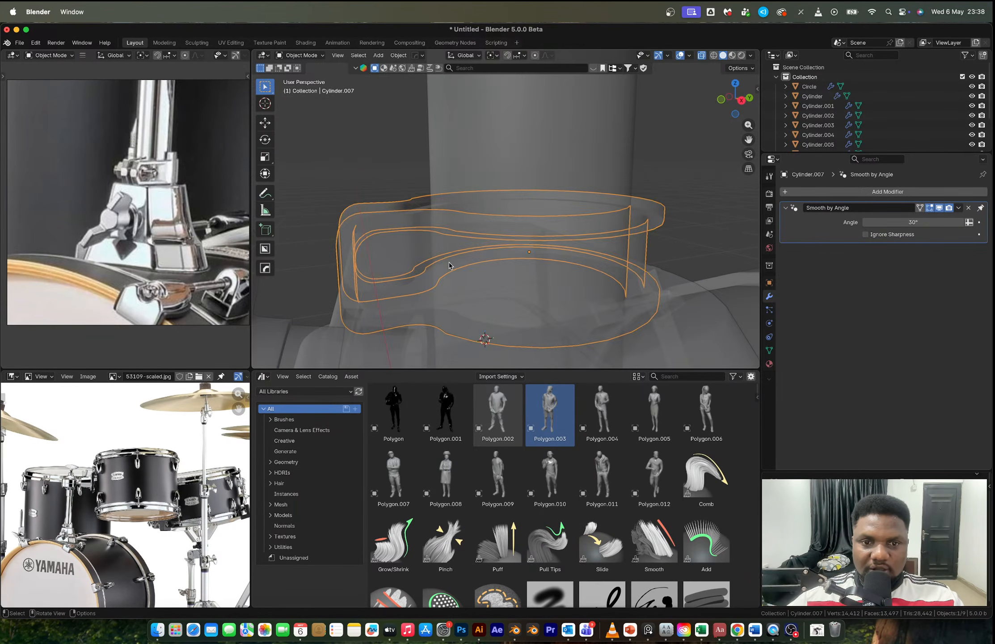
{"action": "key", "text": "Tab"}
{"action": "key", "text": "alt+z"}
{"action": "scroll", "coordinate": [408, 269], "scroll_direction": "up", "scroll_amount": 2}
{"action": "key", "text": "3"}
{"action": "left_click", "coordinate": [395, 271]}
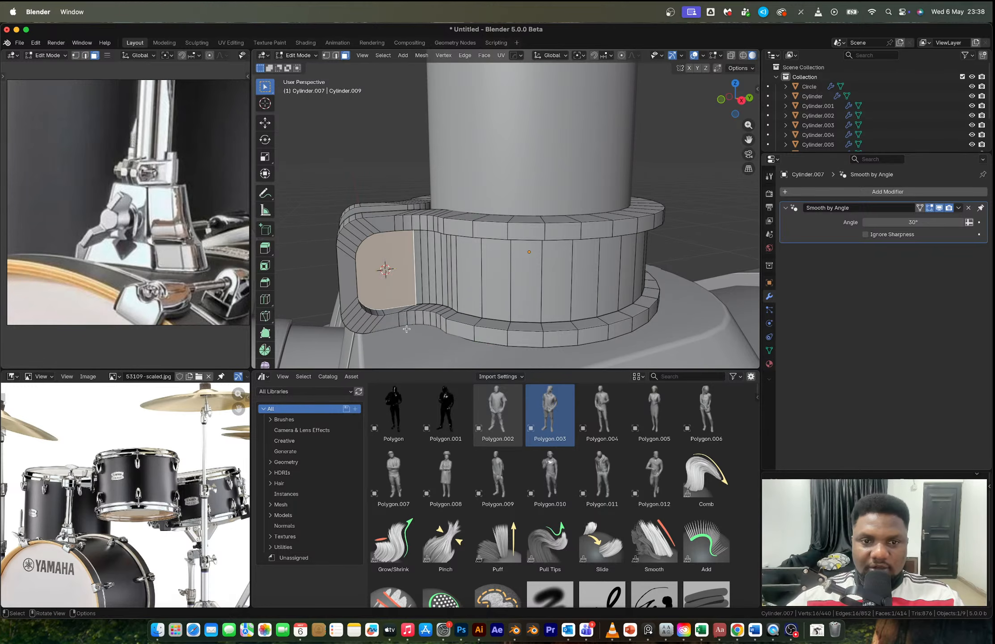
{"action": "key", "text": "Tab"}
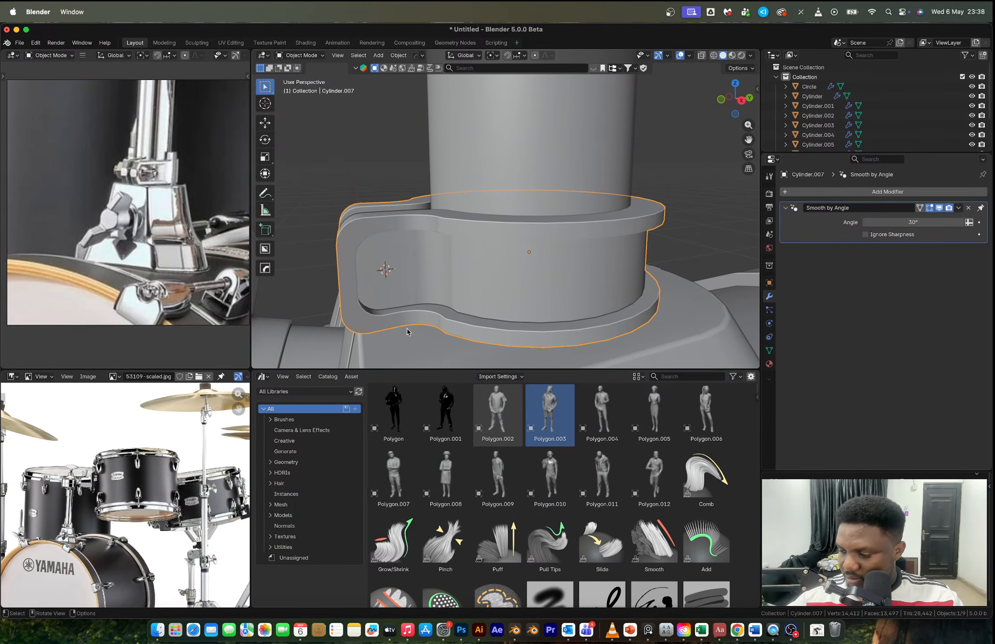
Step: Add a 32-vertex cylinder at the 3D cursor and scale it down to fit inside the tab's recess
{"action": "key", "text": "shift+a"}
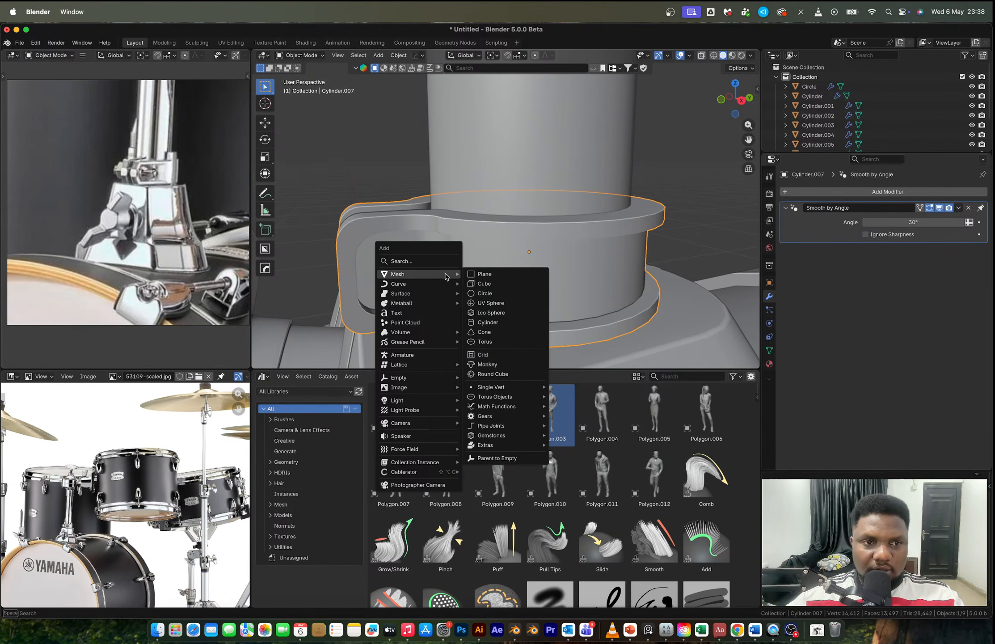
{"action": "left_click", "coordinate": [508, 325]}
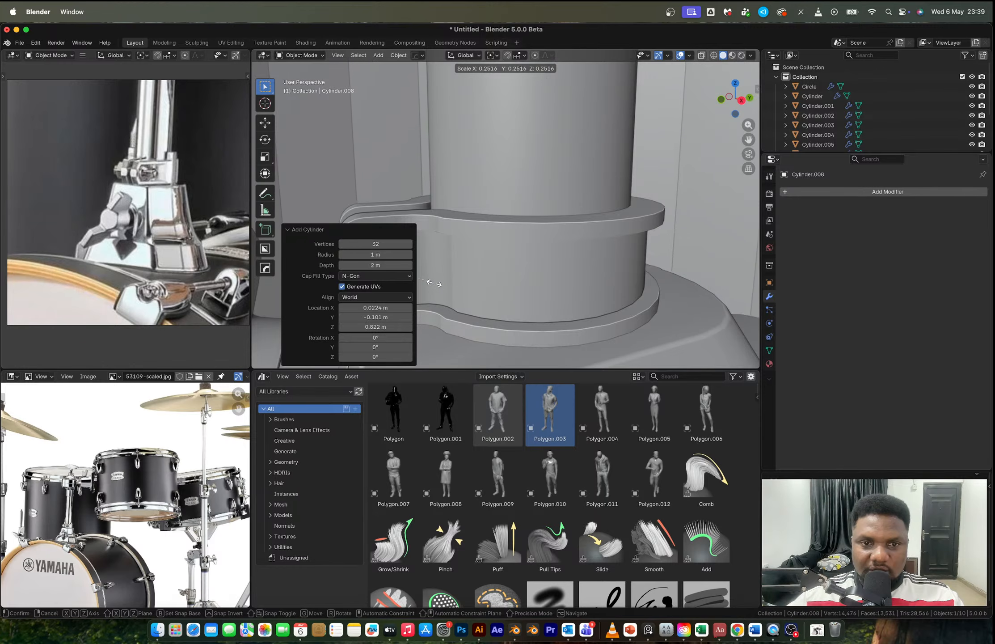
{"action": "key", "text": "s"}
{"action": "left_click", "coordinate": [396, 253]}
{"action": "key", "text": "s"}
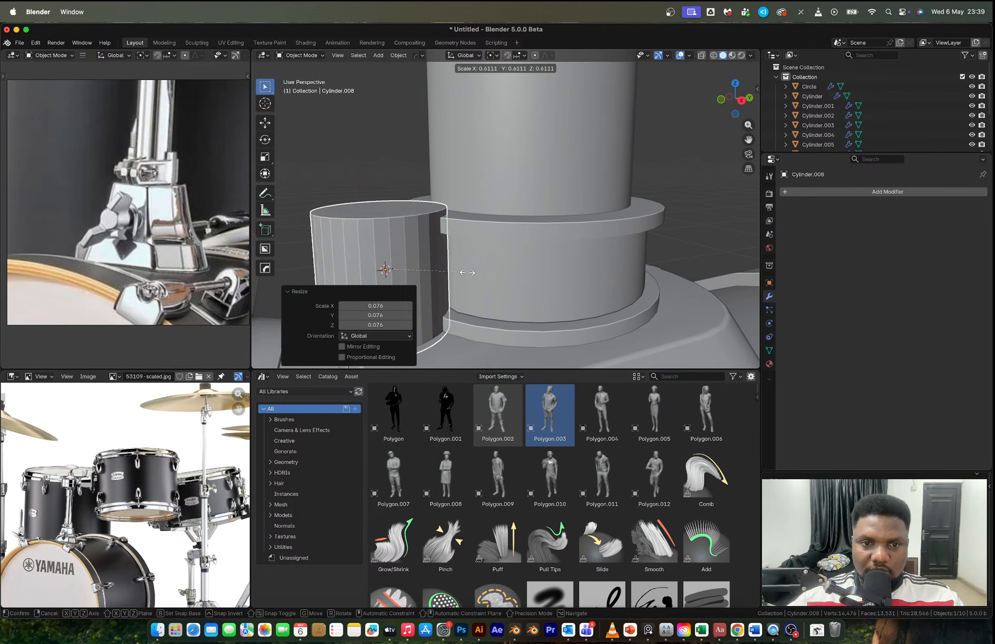
{"action": "left_click", "coordinate": [412, 275]}
Step: Rotate the small cylinder 90° about X and 90° about Z so it runs across the tabs
{"action": "key", "text": "r"}
{"action": "key", "text": "x"}
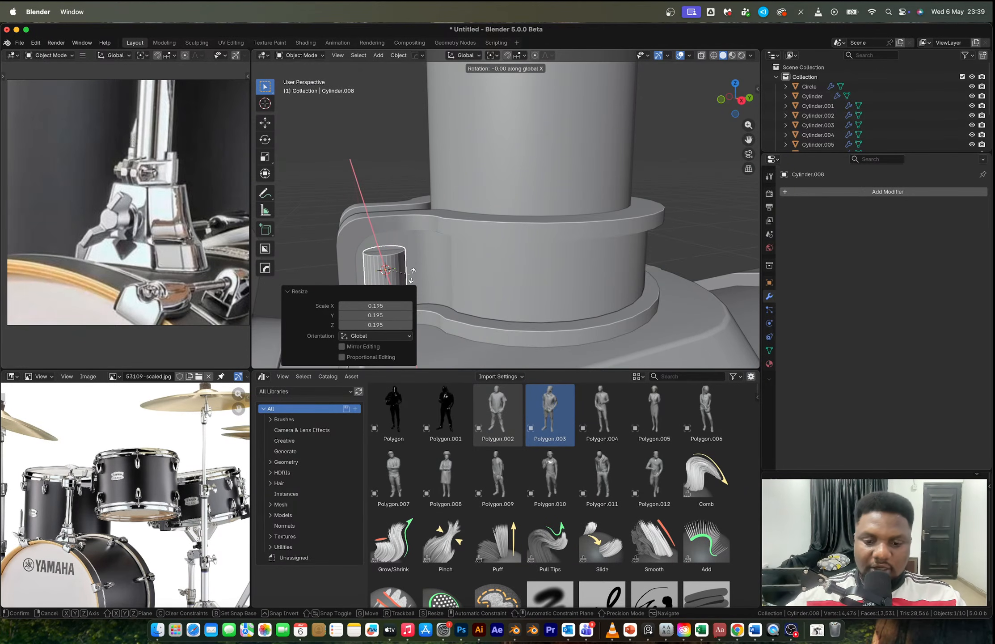
{"action": "key", "text": "9"}
{"action": "key", "text": "0"}
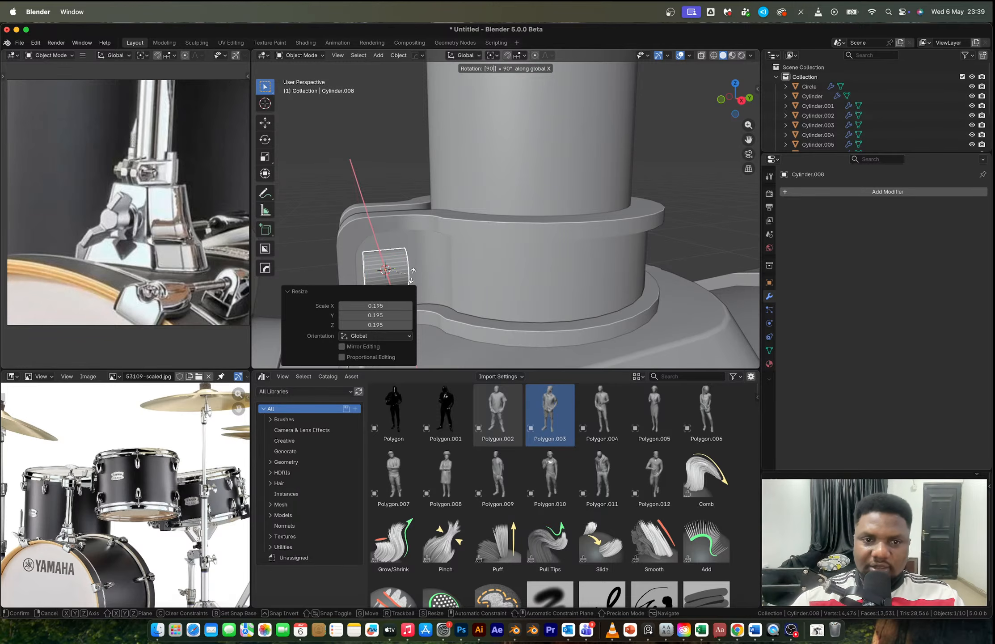
{"action": "key", "text": "Return"}
{"action": "key", "text": "r"}
{"action": "key", "text": "z"}
{"action": "key", "text": "9"}
{"action": "key", "text": "0"}
{"action": "key", "text": "Return"}
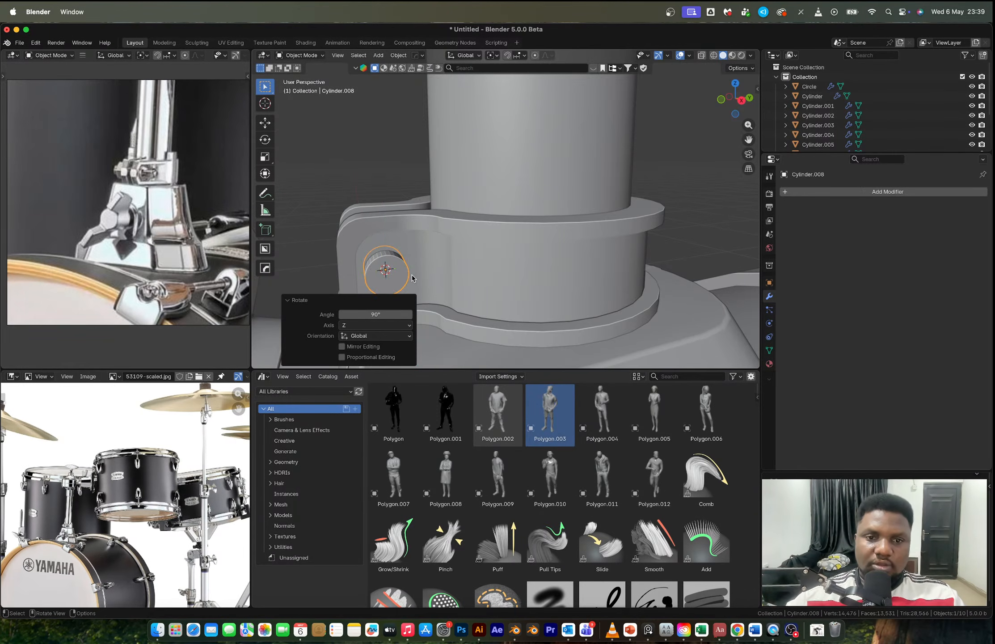
Step: Stretch the cylinder along X by about 5.316 and move it about -0.005 m along X so it spans both tabs
{"action": "middle_click_drag", "start_coordinate": [412, 275], "coordinate": [698, 116]}
{"action": "left_click", "coordinate": [720, 100]}
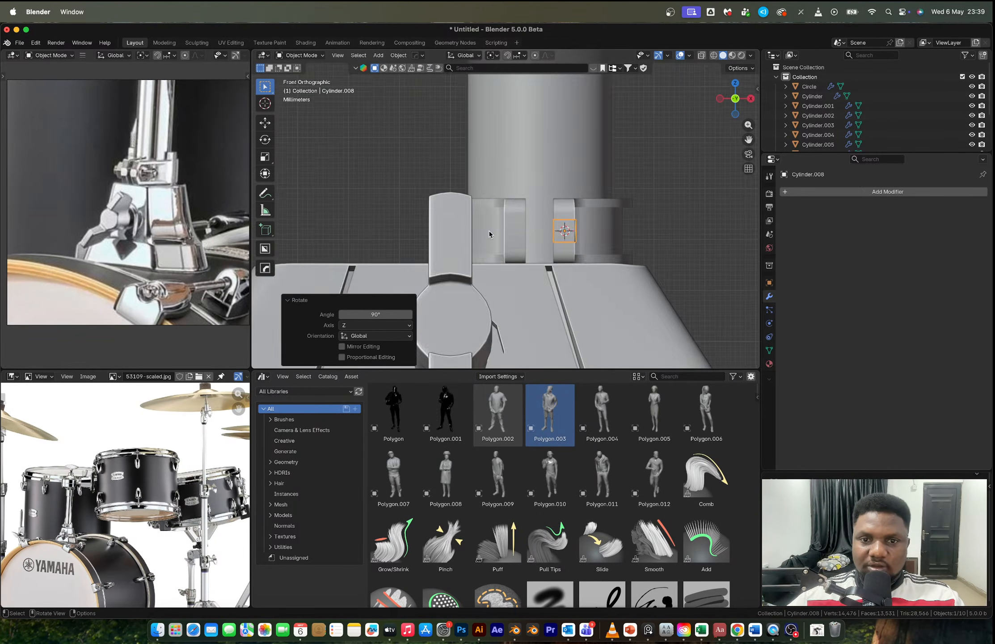
{"action": "scroll", "coordinate": [489, 231], "scroll_direction": "up", "scroll_amount": 3}
{"action": "key", "text": "s"}
{"action": "key", "text": "x"}
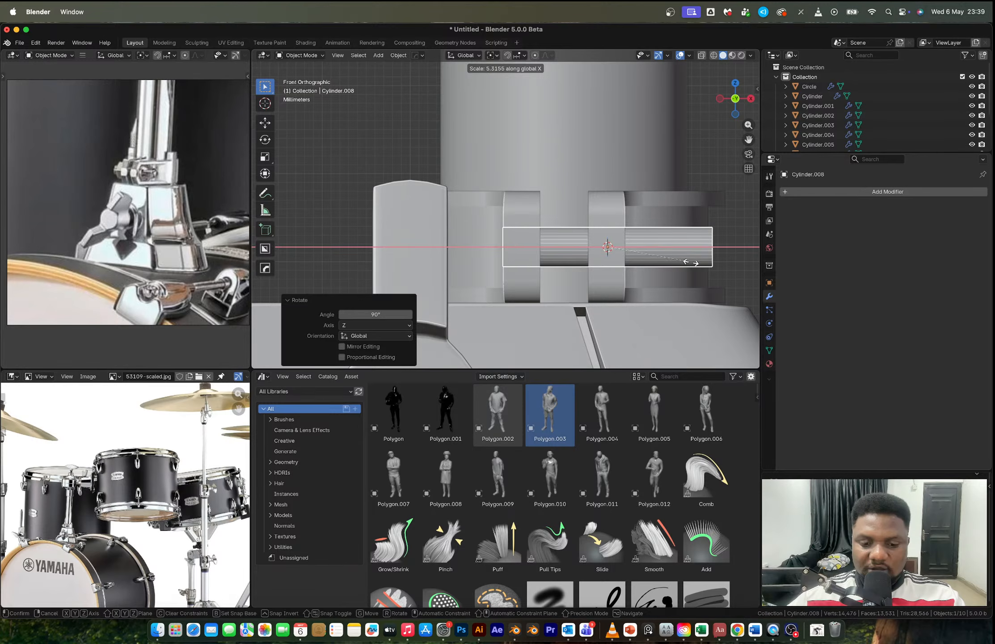
{"action": "left_click", "coordinate": [691, 262]}
{"action": "key", "text": "g"}
{"action": "key", "text": "y"}
{"action": "key", "text": "x"}
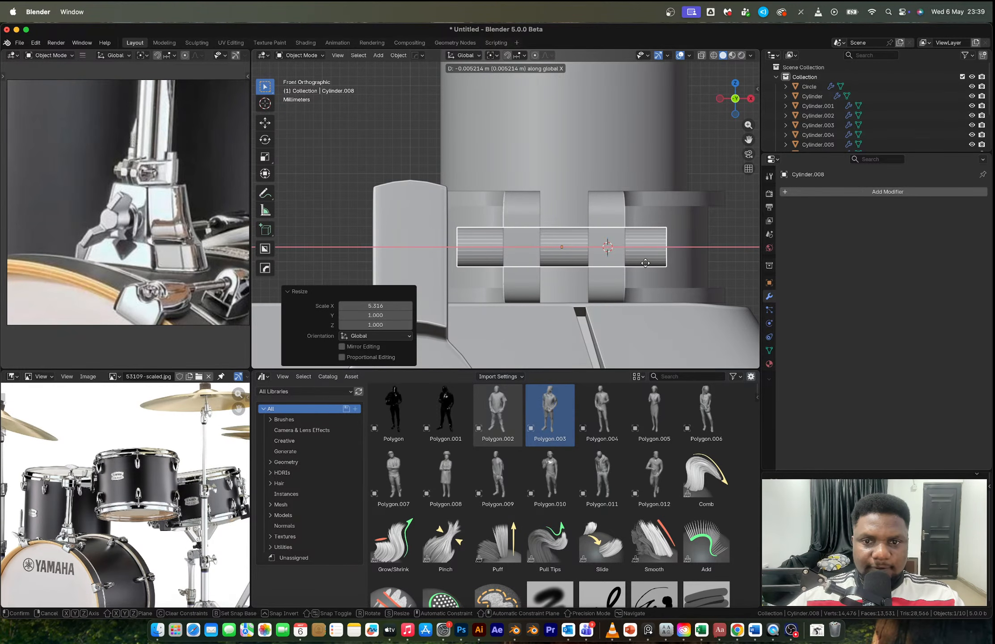
{"action": "left_click", "coordinate": [647, 266]}
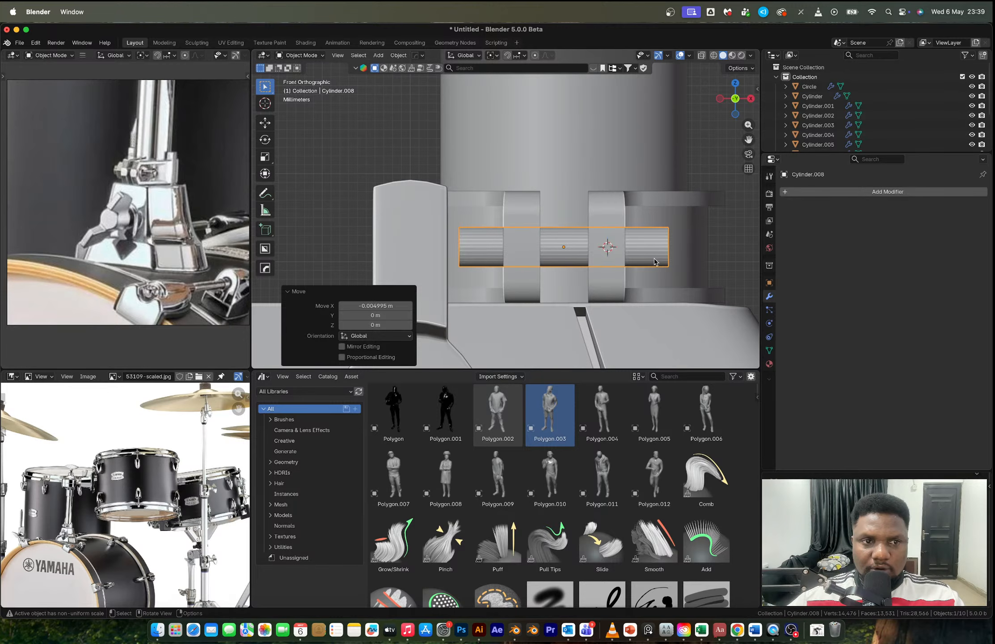
Step: Shade the pin auto smooth and place the 3D cursor on a loop cut added near its wing-nut end
{"action": "right_click", "coordinate": [577, 248]}
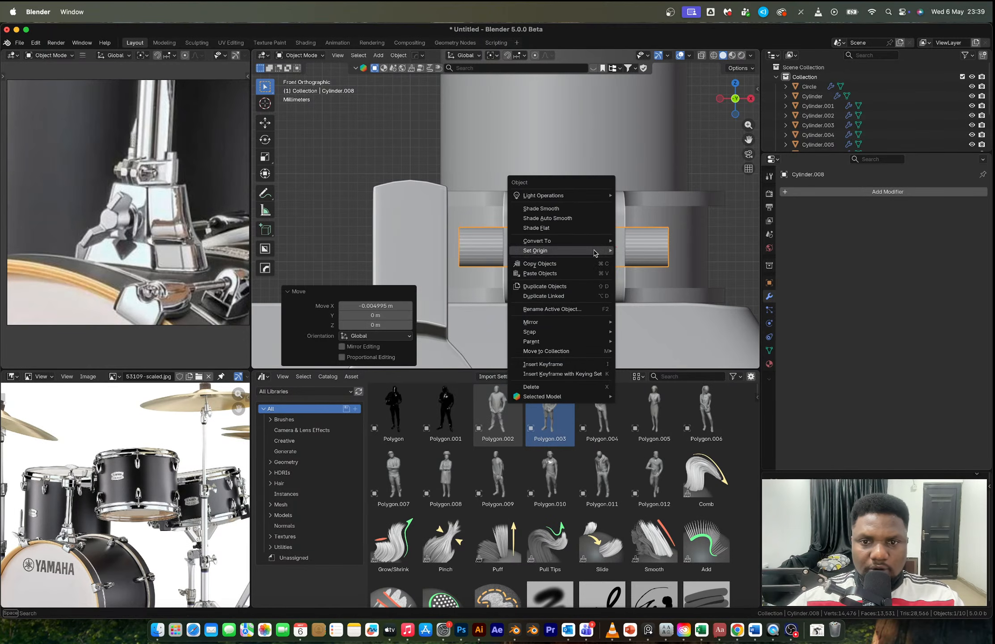
{"action": "left_click", "coordinate": [581, 219]}
{"action": "key", "text": "Tab"}
{"action": "key", "text": "ctrl+r"}
{"action": "left_click", "coordinate": [491, 231]}
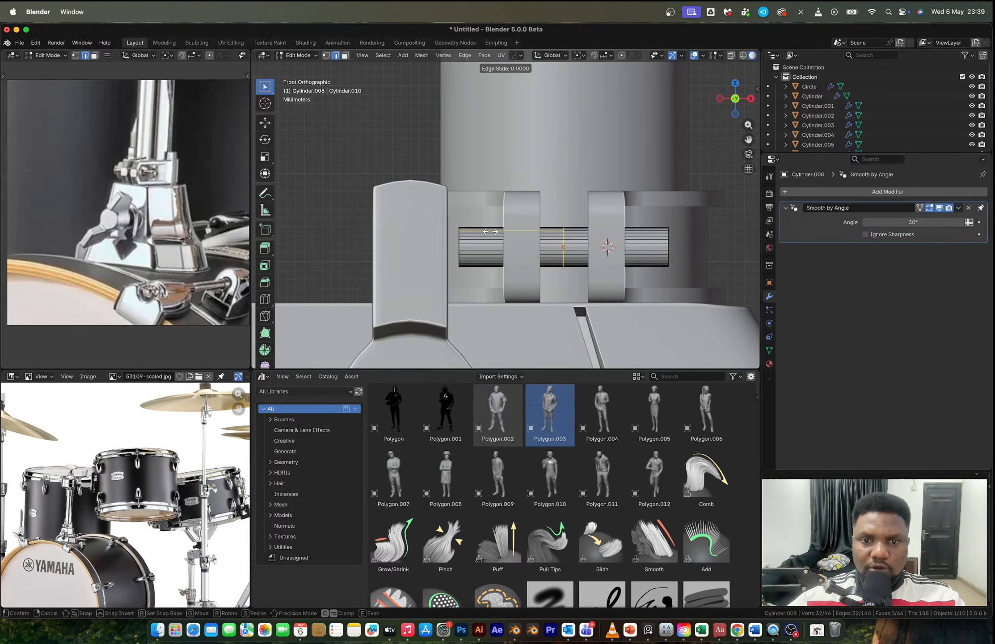
{"action": "left_click", "coordinate": [423, 231]}
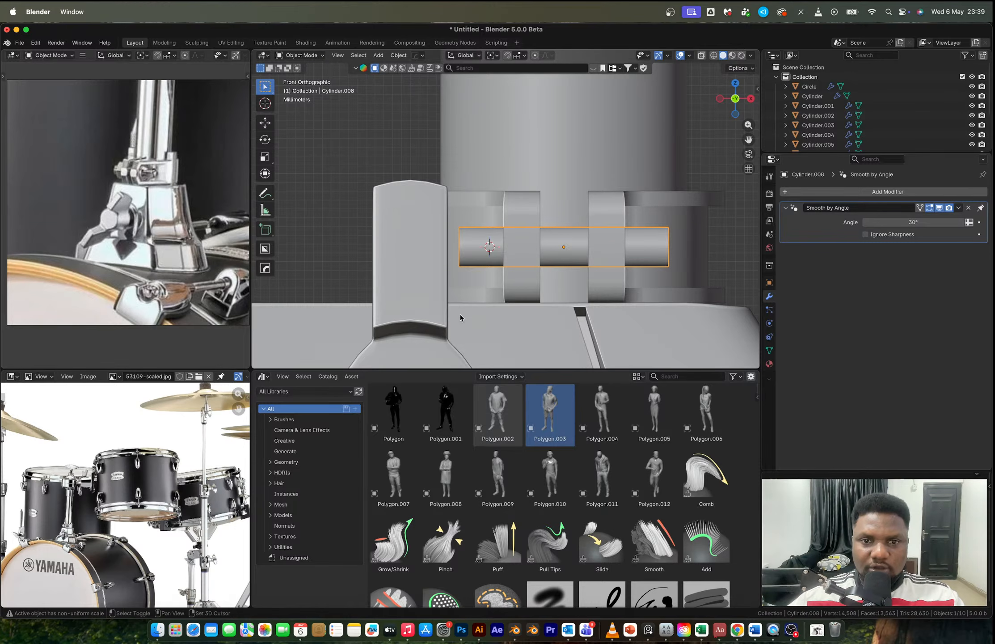
{"action": "key", "text": "Tab"}
Step: Add a cylinder with 6 vertices at the 3D cursor for the hexagonal nut
{"action": "key", "text": "shift+a"}
{"action": "mouse_move", "coordinate": [461, 318]}
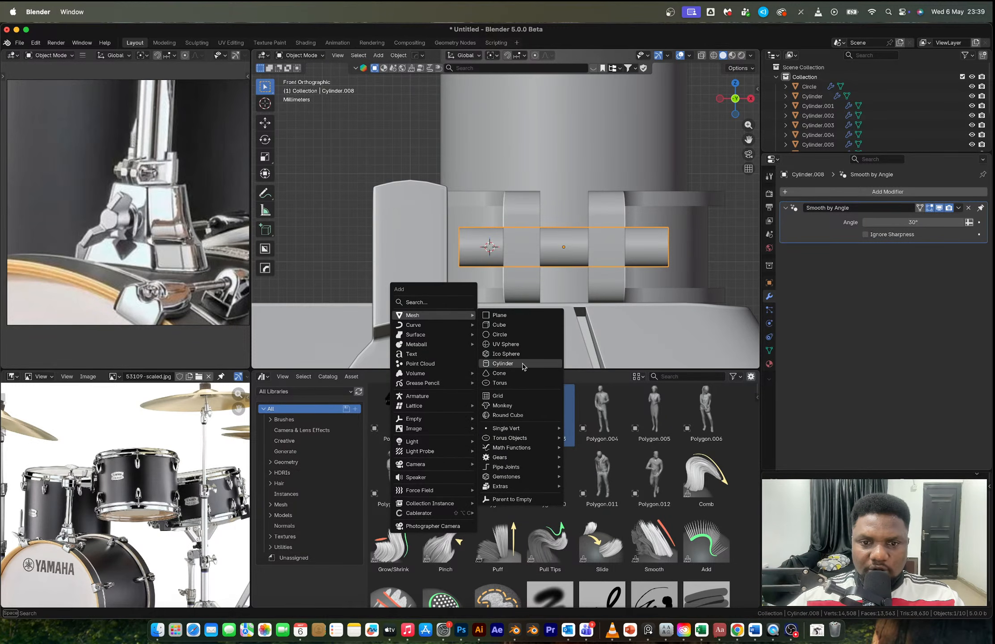
{"action": "left_click", "coordinate": [503, 363]}
{"action": "left_click", "coordinate": [382, 248]}
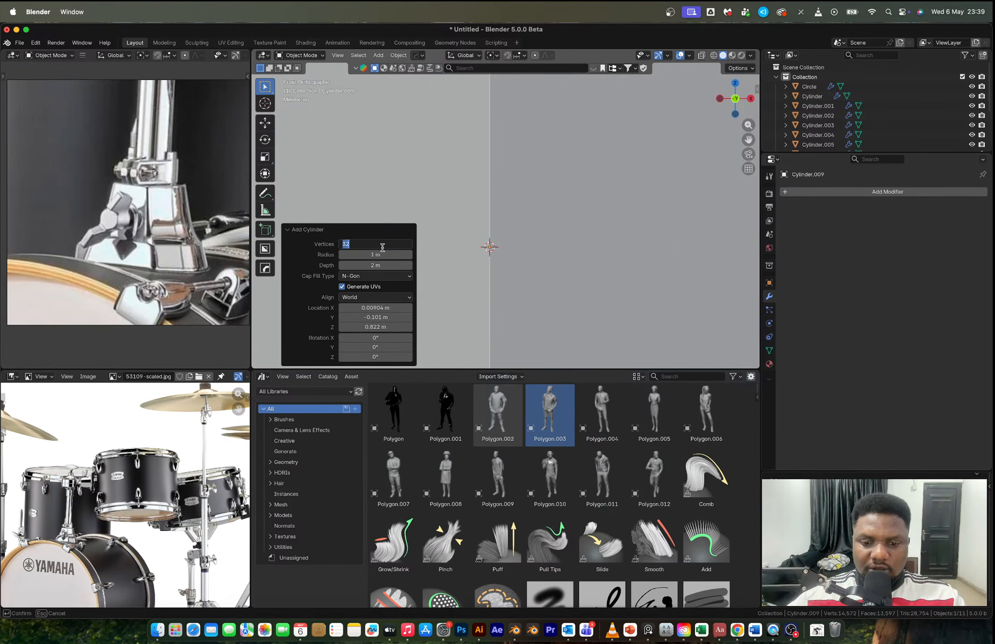
{"action": "type", "text": "6"}
{"action": "key", "text": "Return"}
Step: Shrink the six-sided cylinder to just above the pin's thickness and rotate it 90° about Y so its axis follows the pin
{"action": "key", "text": "s"}
{"action": "left_click", "coordinate": [498, 246]}
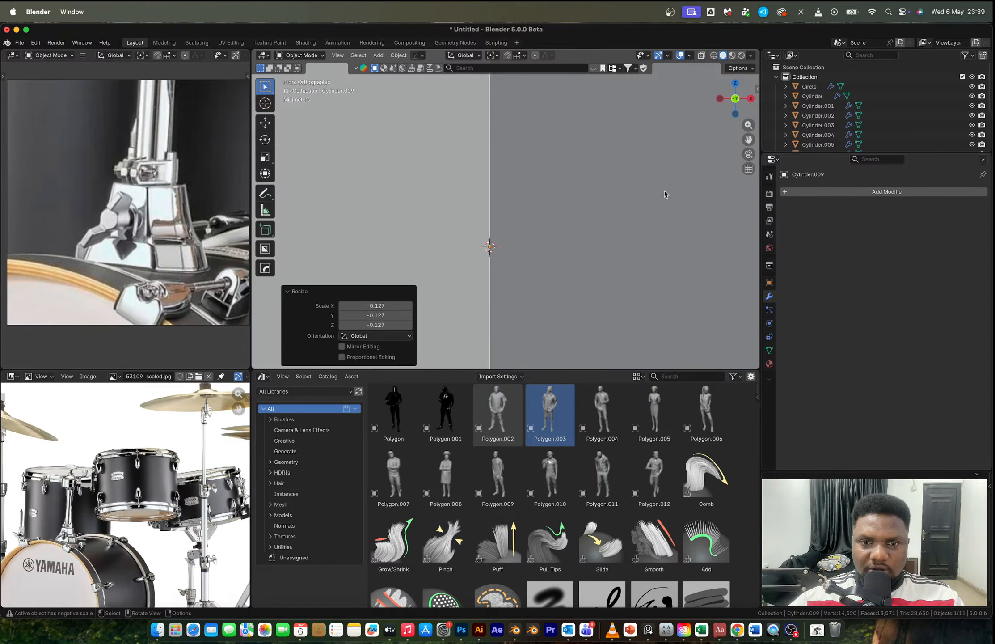
{"action": "key", "text": "s"}
{"action": "left_click", "coordinate": [535, 245]}
{"action": "key", "text": "s"}
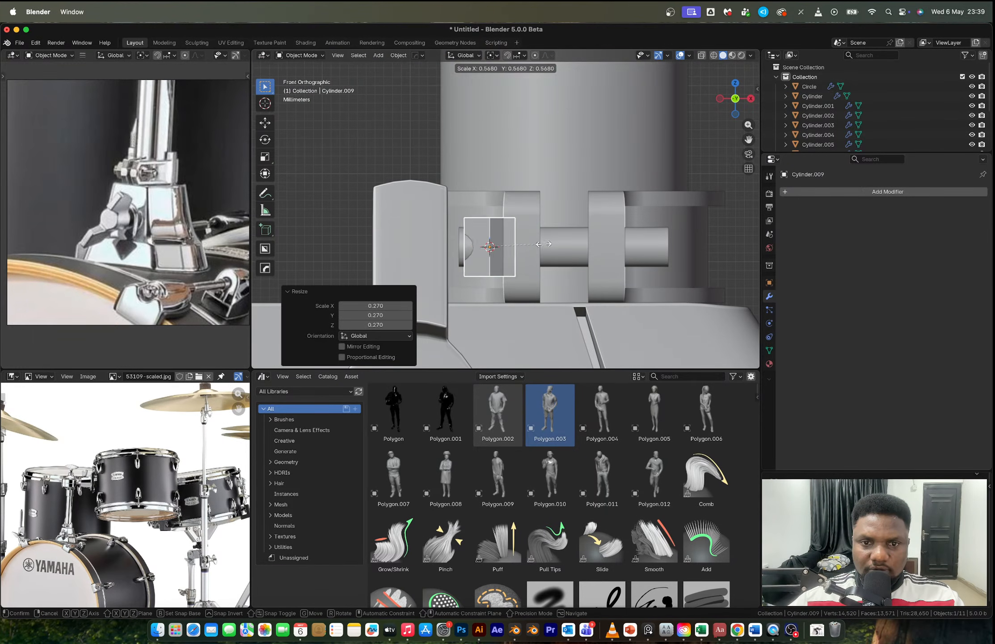
{"action": "right_click", "coordinate": [534, 245]}
{"action": "type", "text": "r90"}
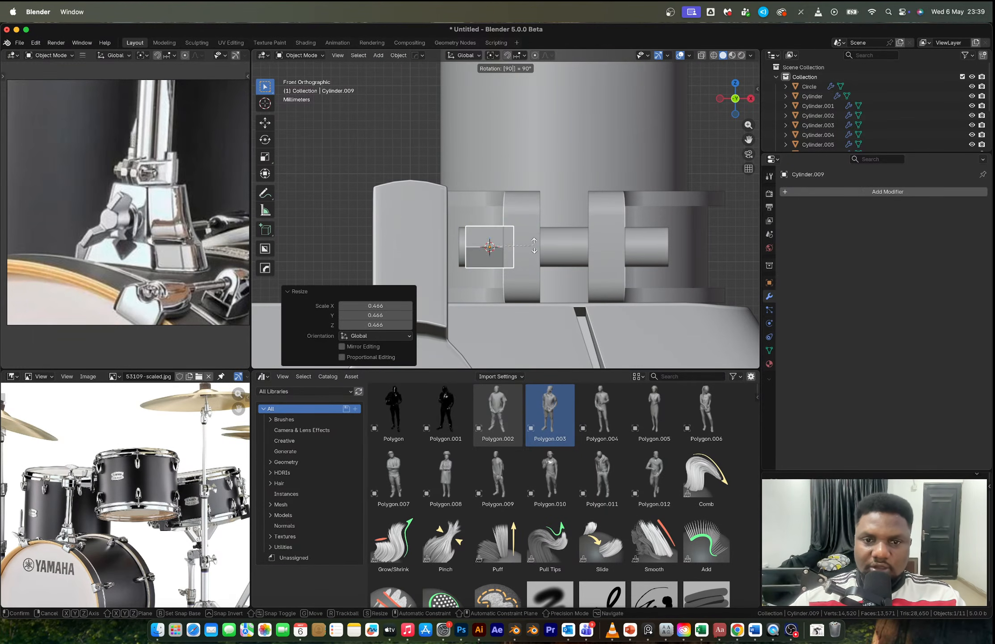
{"action": "key", "text": "Return"}
Step: Scale the nut up by about 2.115, thin it to 0.288 along X, and shrink it uniformly to about 0.906
{"action": "key", "text": "s"}
{"action": "left_click", "coordinate": [583, 246]}
{"action": "key", "text": "s"}
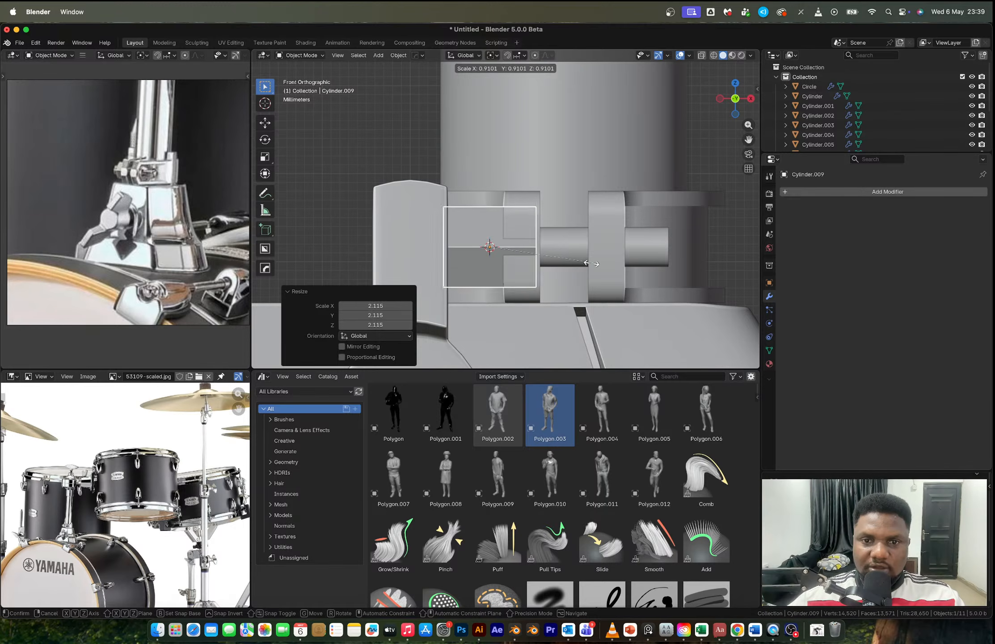
{"action": "key", "text": "x"}
{"action": "left_click", "coordinate": [518, 257]}
{"action": "key", "text": "s"}
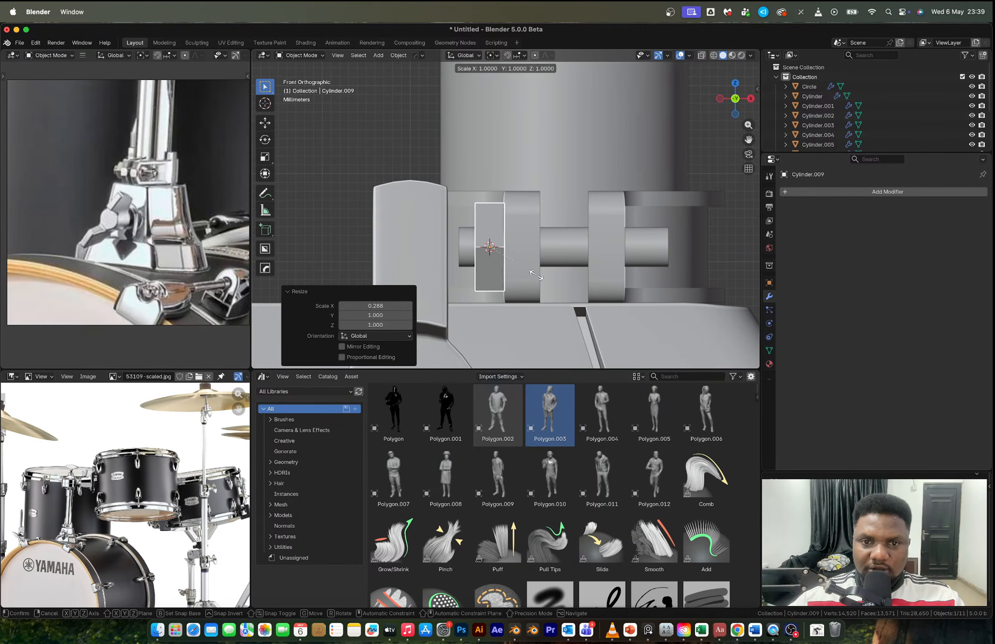
{"action": "left_click", "coordinate": [533, 273]}
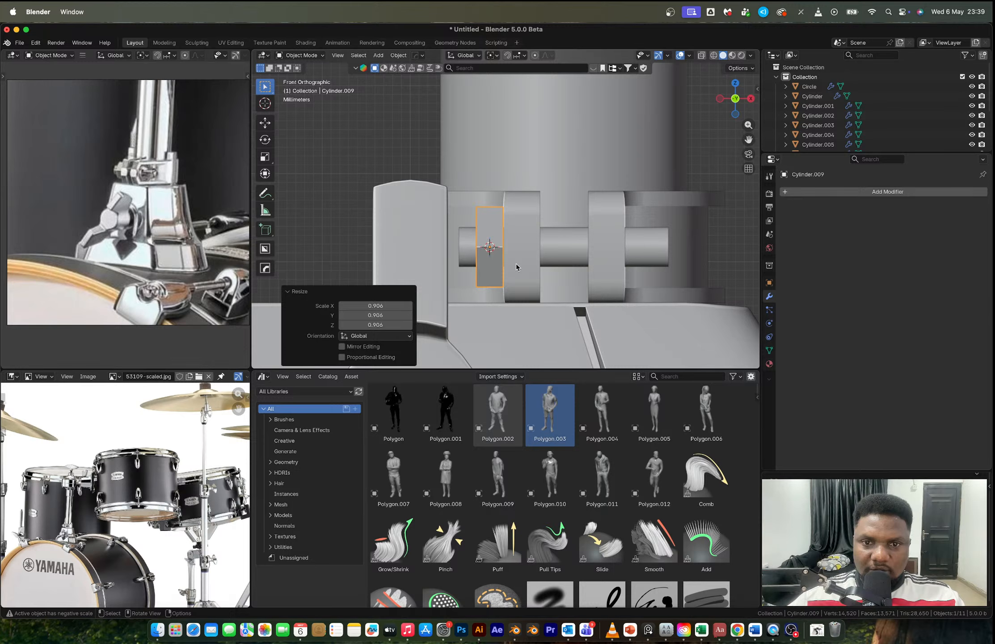
Step: Duplicate the nut about 0.01674 m along X, scale the copy to 0.665 and shift it about -0.0005 m along X against the other tab
{"action": "key", "text": "shift+d"}
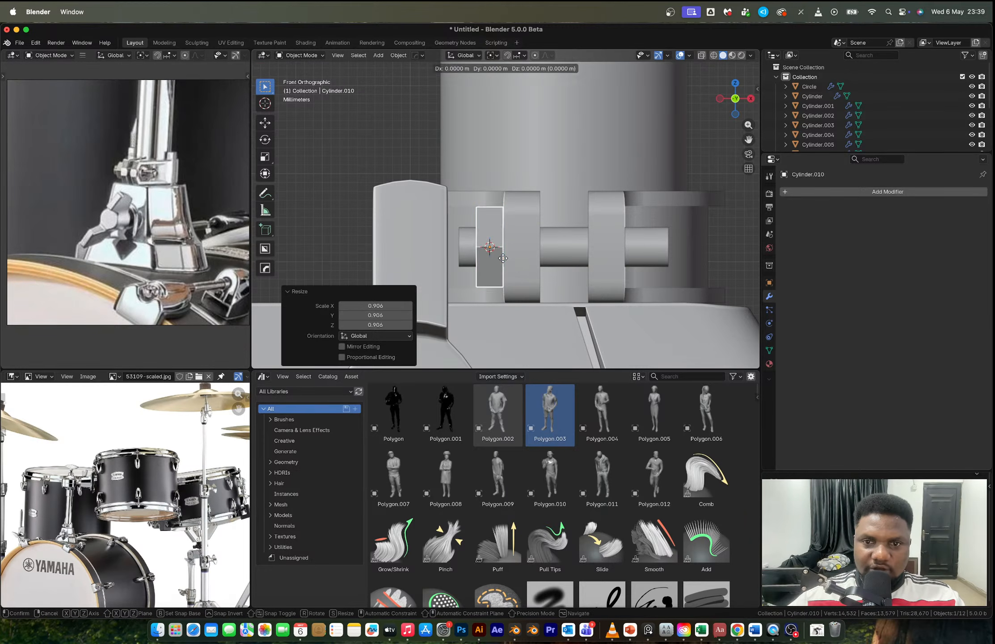
{"action": "key", "text": "x"}
{"action": "left_click", "coordinate": [650, 255]}
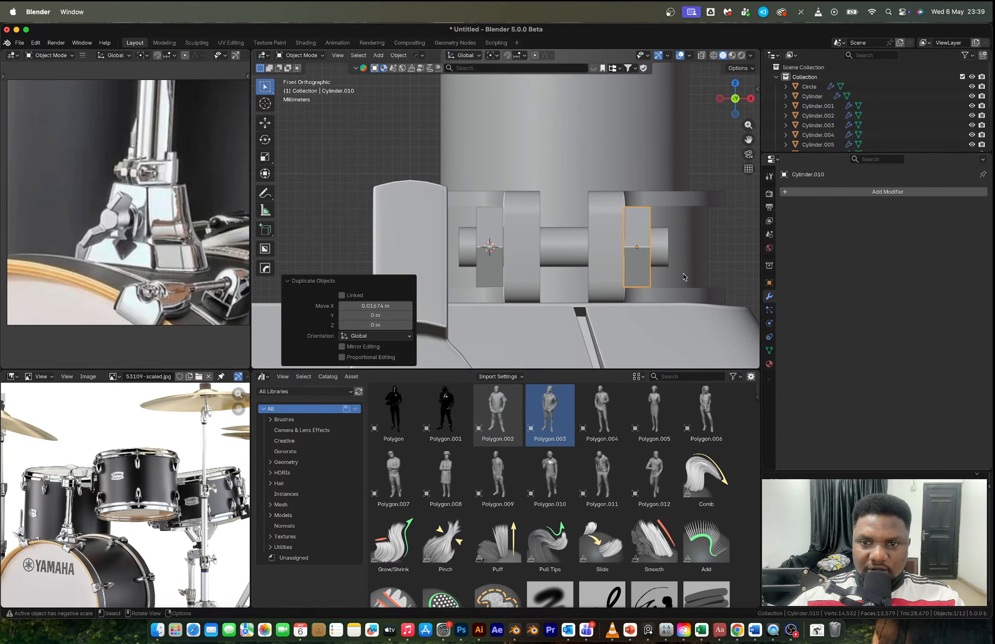
{"action": "key", "text": "s"}
{"action": "left_click", "coordinate": [690, 277]}
{"action": "key", "text": "g"}
{"action": "key", "text": "x"}
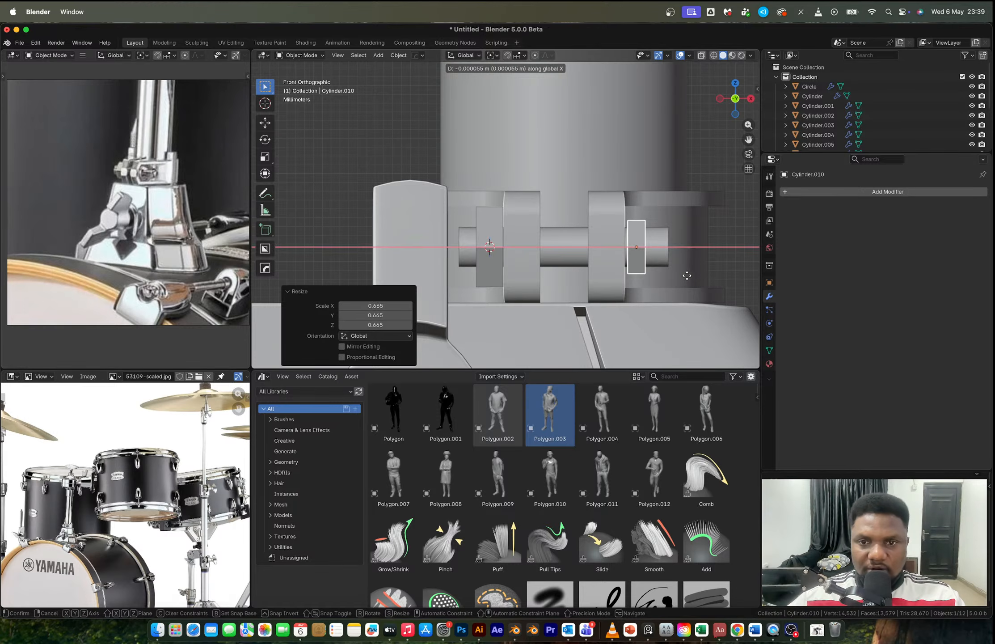
{"action": "left_click", "coordinate": [683, 279]}
Step: Join both hex nuts with the cross pin into one object, keeping the pin as the active object
{"action": "middle_click_drag", "start_coordinate": [683, 279], "coordinate": [586, 274]}
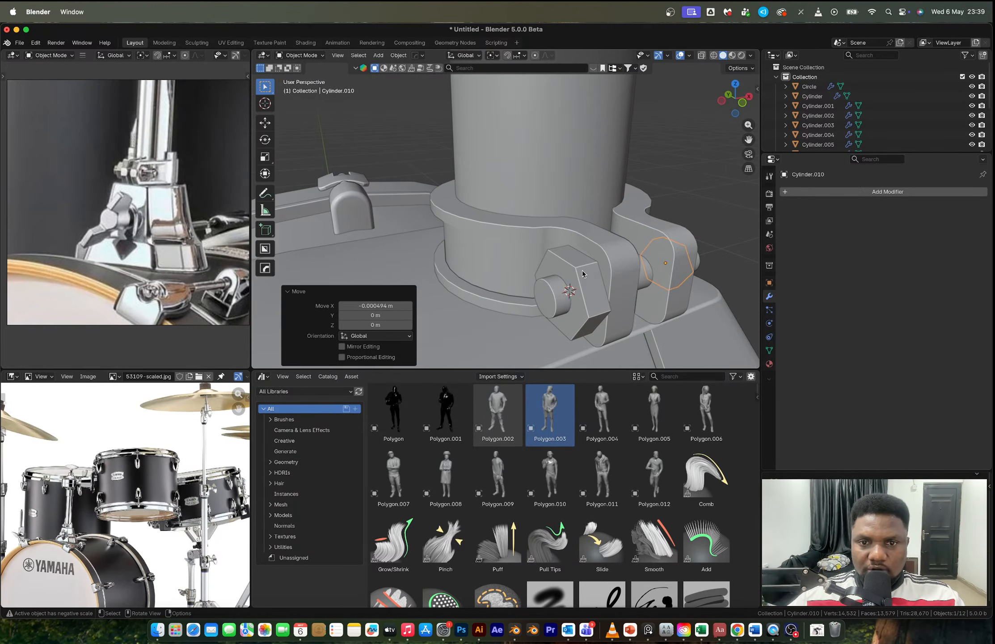
{"action": "left_click", "coordinate": [563, 291], "text": "shift"}
{"action": "left_click", "coordinate": [569, 298], "text": "shift"}
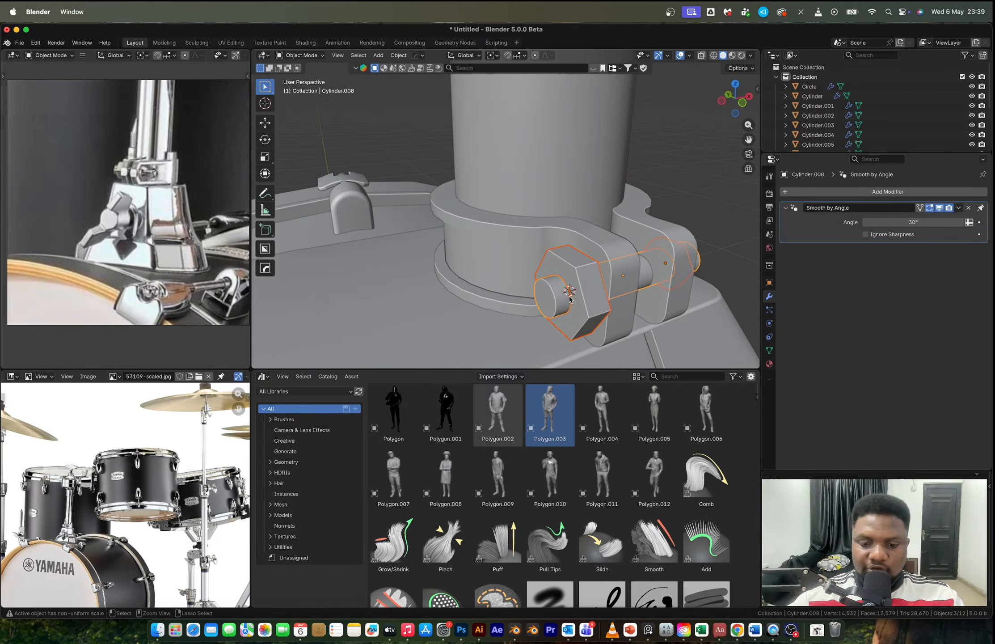
{"action": "key", "text": "ctrl+j"}
Step: Add a small HardOps bevel to the joined pin and nuts and apply the object's transforms
{"action": "key", "text": "q"}
{"action": "left_click", "coordinate": [569, 299]}
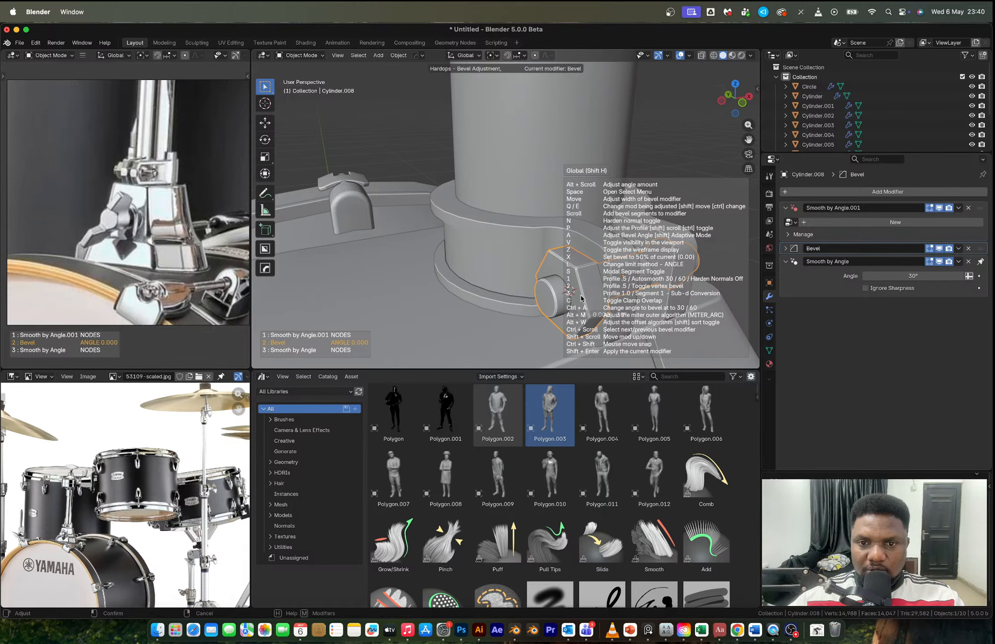
{"action": "left_click", "coordinate": [583, 298]}
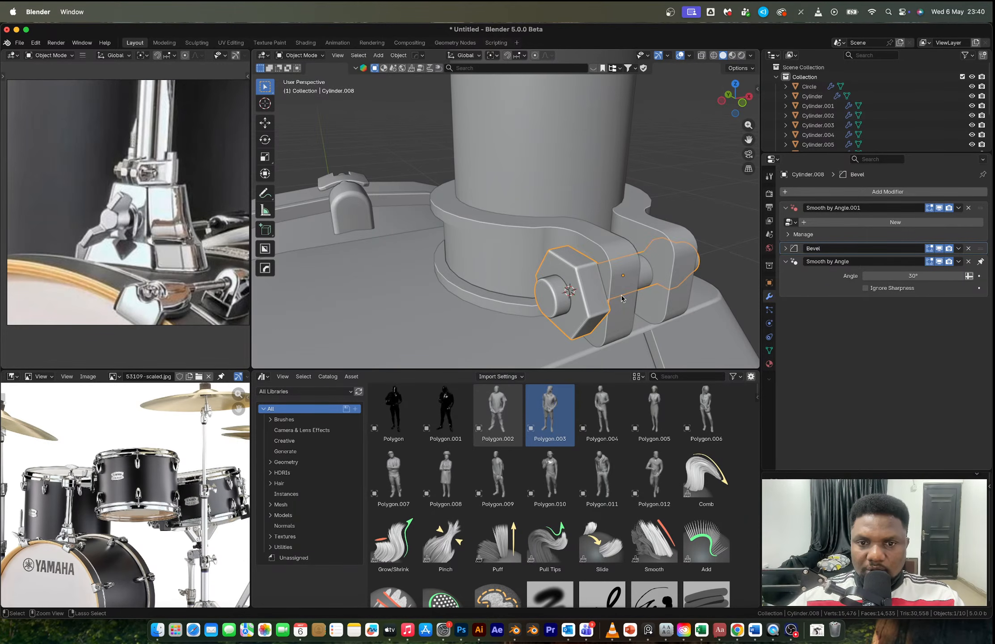
{"action": "key", "text": "ctrl+a"}
{"action": "left_click", "coordinate": [622, 296]}
Step: Select the split clamp collar around the base of the tom-holder rod
{"action": "middle_click_drag", "start_coordinate": [622, 296], "coordinate": [559, 282]}
{"action": "scroll", "coordinate": [593, 285], "scroll_direction": "down", "scroll_amount": 5}
{"action": "left_click", "coordinate": [584, 197]}
{"action": "left_click", "coordinate": [536, 229]}
{"action": "scroll", "coordinate": [536, 229], "scroll_direction": "up", "scroll_amount": 3}
{"action": "key", "text": "q"}
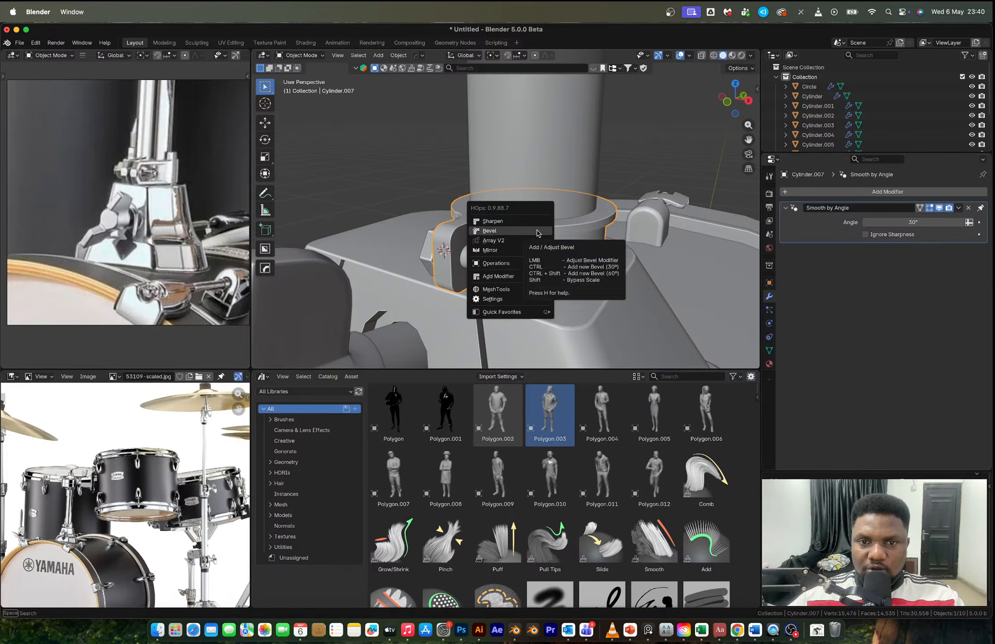
{"action": "left_click", "coordinate": [537, 231]}
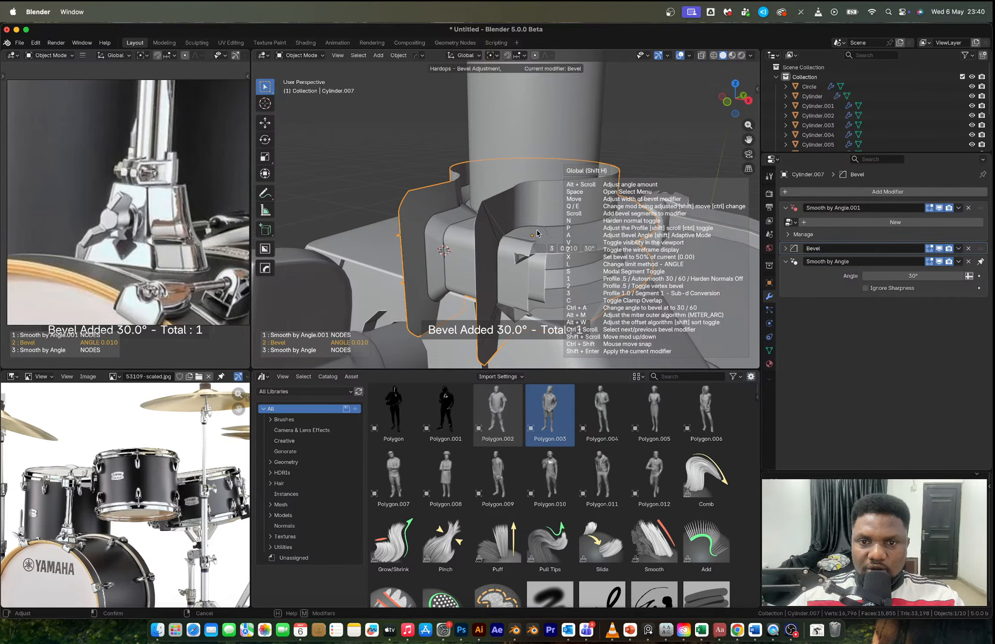
{"action": "right_click", "coordinate": [537, 233]}
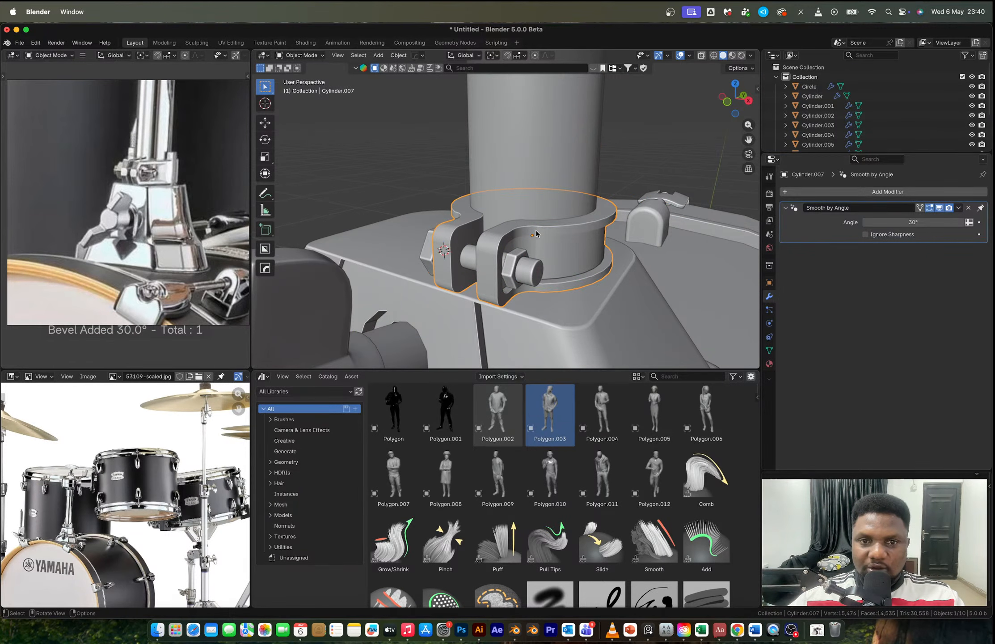
Step: Apply the clamp collar's transforms and add a HardOps bevel of about 0.00055 m to its edges
{"action": "key", "text": "ctrl+a"}
{"action": "left_click", "coordinate": [525, 229]}
{"action": "key", "text": "Tab"}
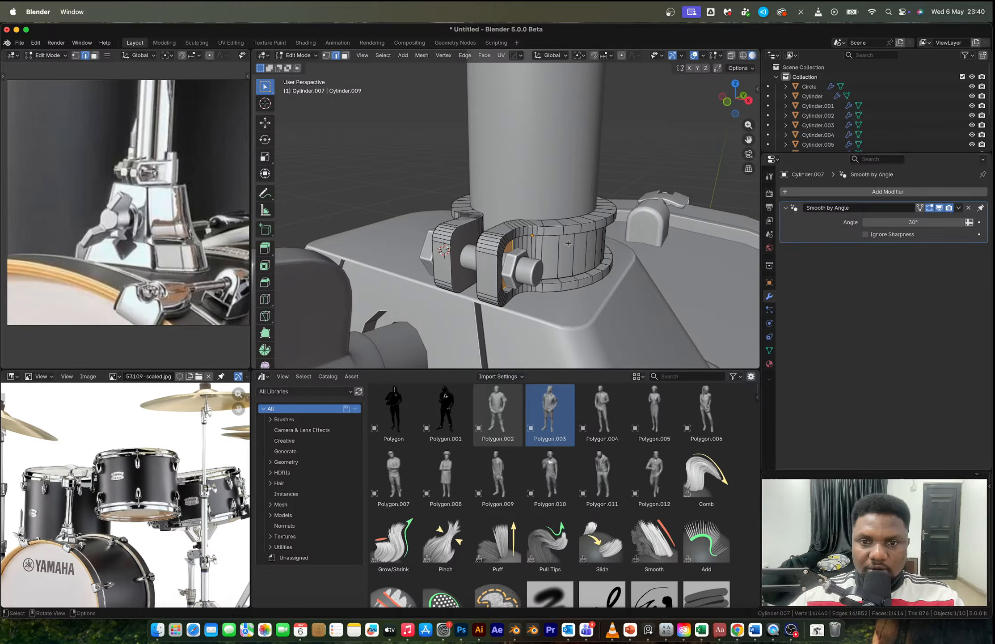
{"action": "key", "text": "Tab"}
{"action": "key", "text": "q"}
{"action": "left_click", "coordinate": [523, 243]}
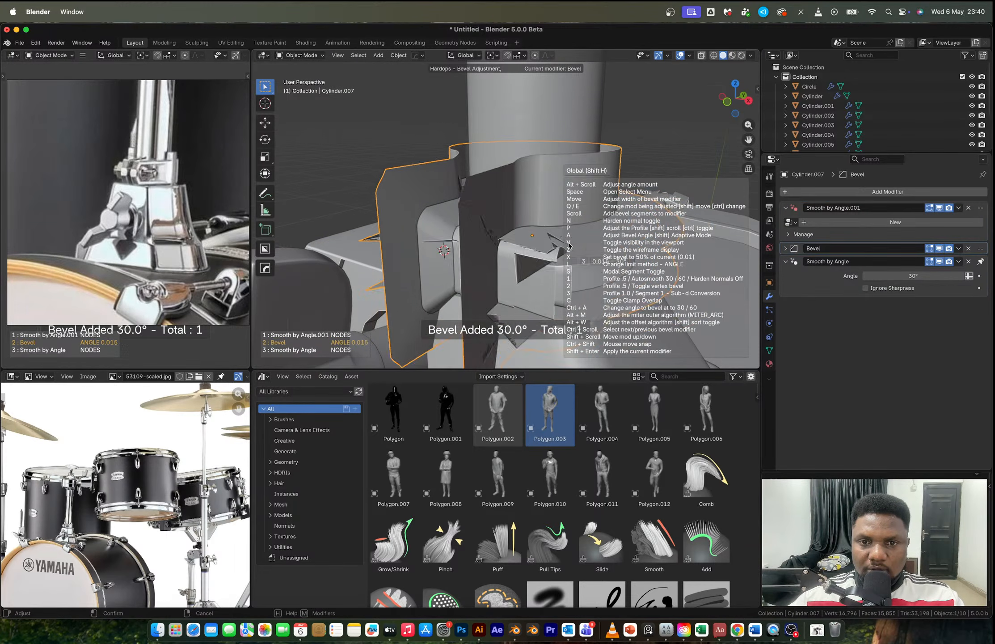
{"action": "left_click", "coordinate": [598, 246]}
Step: Set the clamp collar's bevel modifier to 5 segments and deselect the collar
{"action": "scroll", "coordinate": [546, 235], "scroll_direction": "down", "scroll_amount": 5}
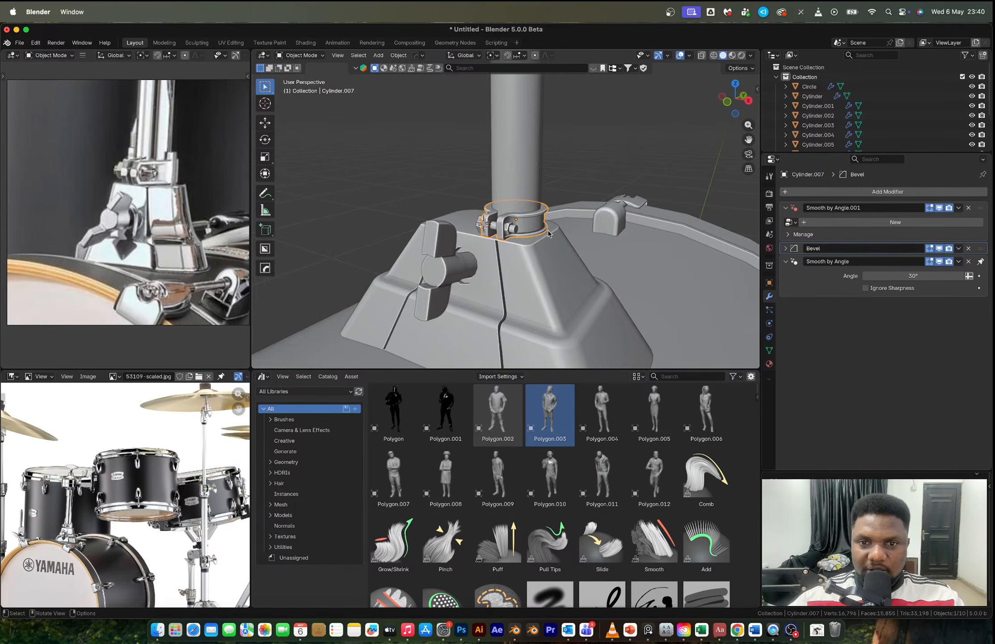
{"action": "scroll", "coordinate": [538, 236], "scroll_direction": "up", "scroll_amount": 5}
{"action": "left_click", "coordinate": [786, 248]}
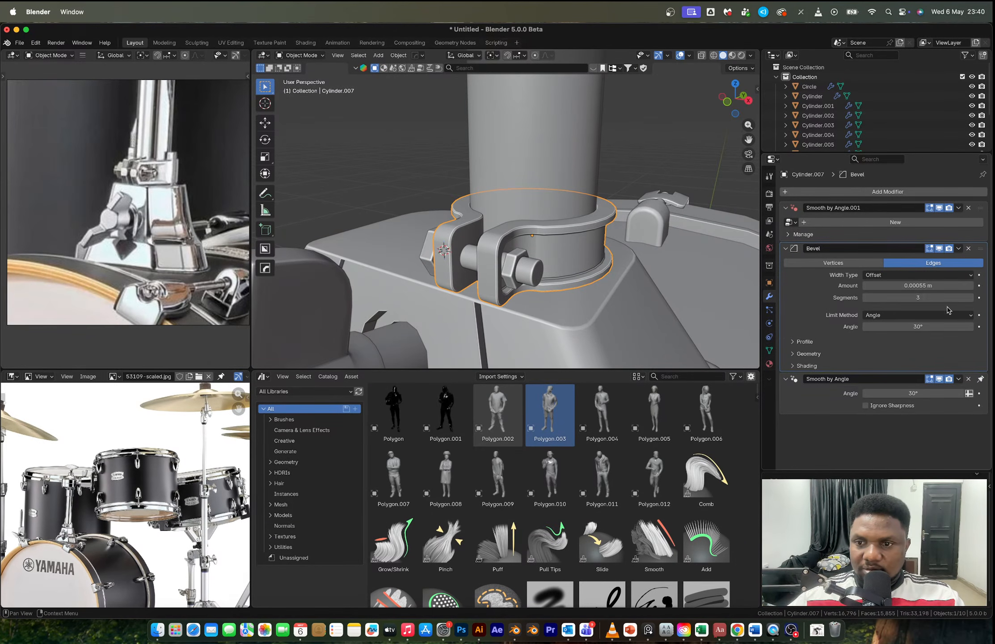
{"action": "left_click", "coordinate": [970, 297]}
{"action": "left_click", "coordinate": [971, 298]}
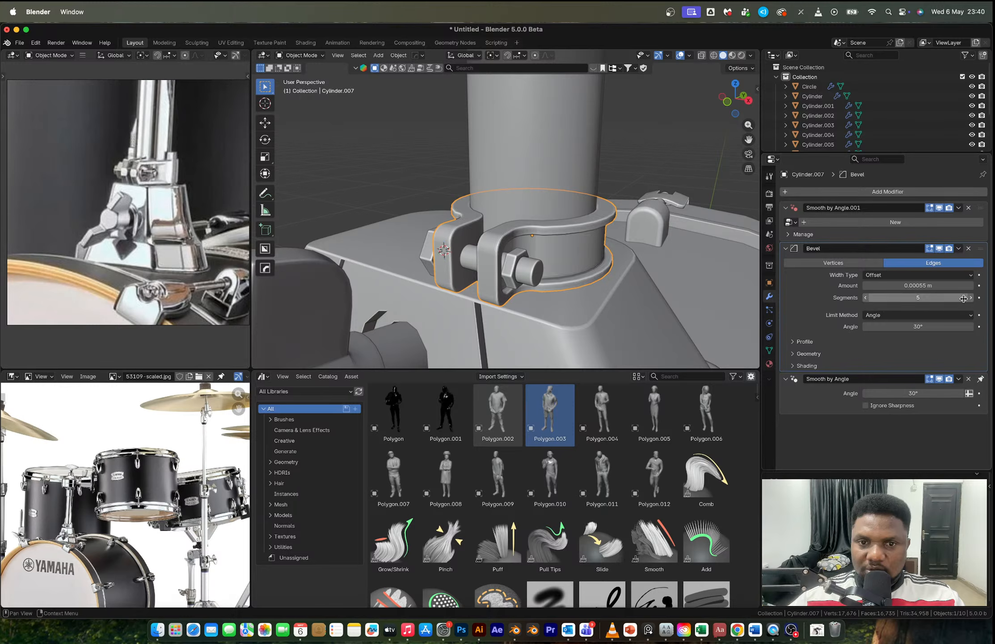
{"action": "left_click", "coordinate": [644, 141]}
Step: Compare the whole bass drum model with the reference photo of the complete drum kit
{"action": "scroll", "coordinate": [639, 219], "scroll_direction": "down", "scroll_amount": 9}
{"action": "middle_click_drag", "start_coordinate": [637, 222], "coordinate": [519, 233]}
{"action": "scroll", "coordinate": [518, 232], "scroll_direction": "down", "scroll_amount": 6}
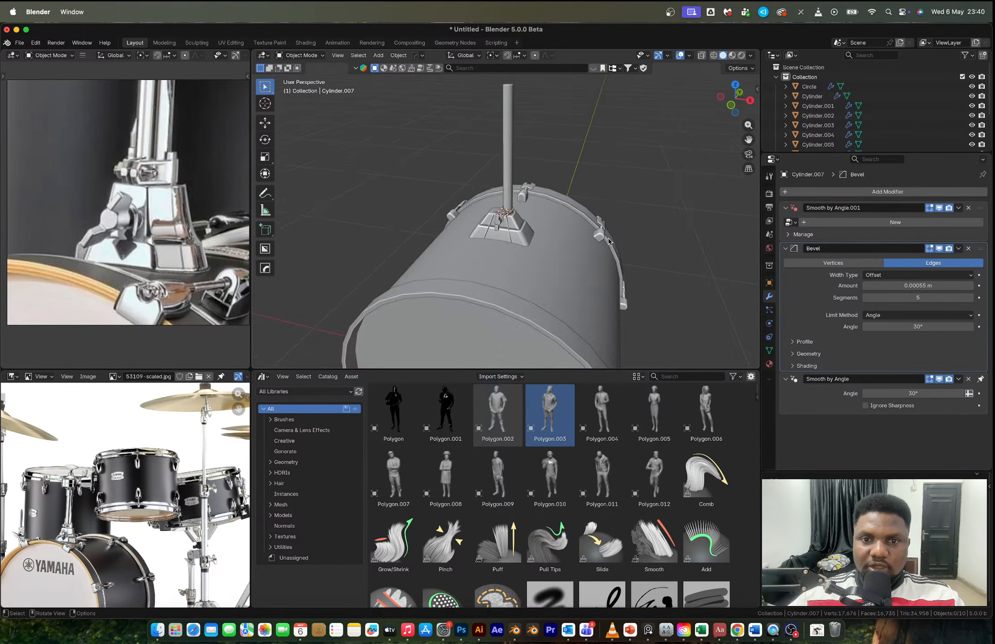
{"action": "middle_click_drag", "start_coordinate": [608, 237], "coordinate": [491, 236]}
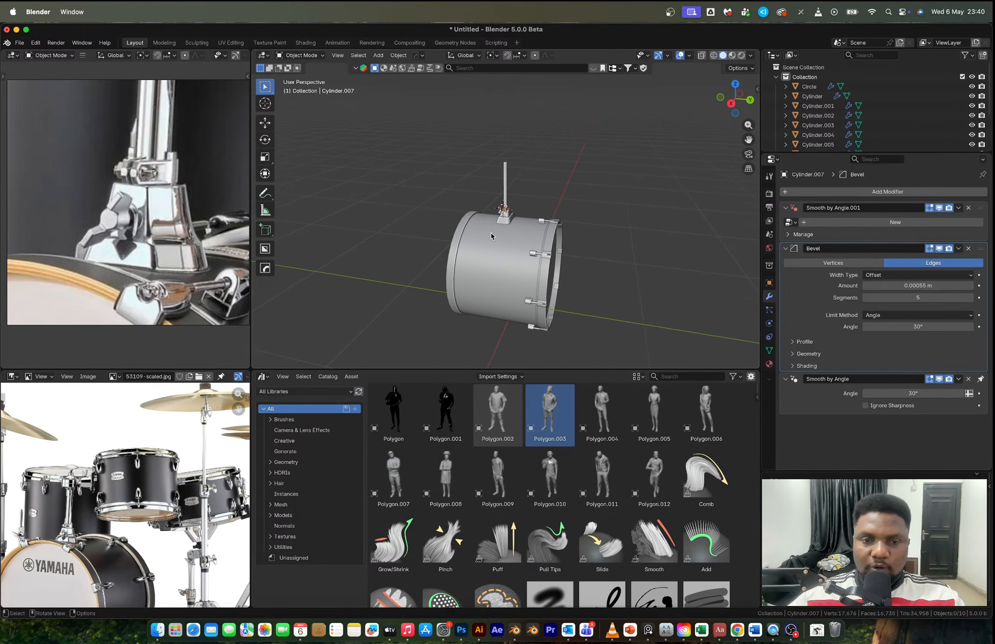
{"action": "scroll", "coordinate": [172, 178], "scroll_direction": "down", "scroll_amount": 6}
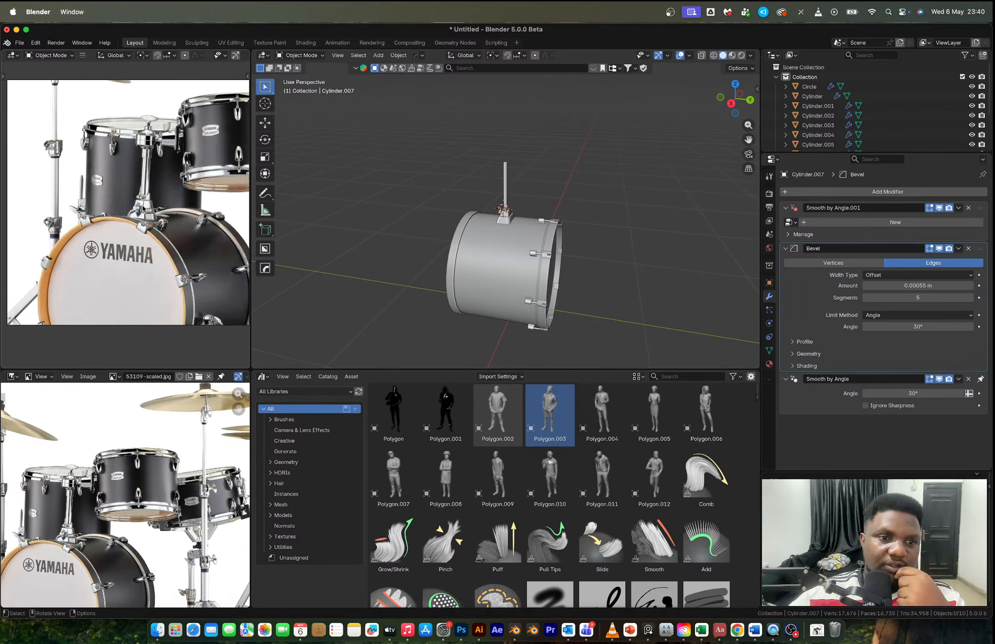
{"action": "scroll", "coordinate": [174, 254], "scroll_direction": "down", "scroll_amount": 3}
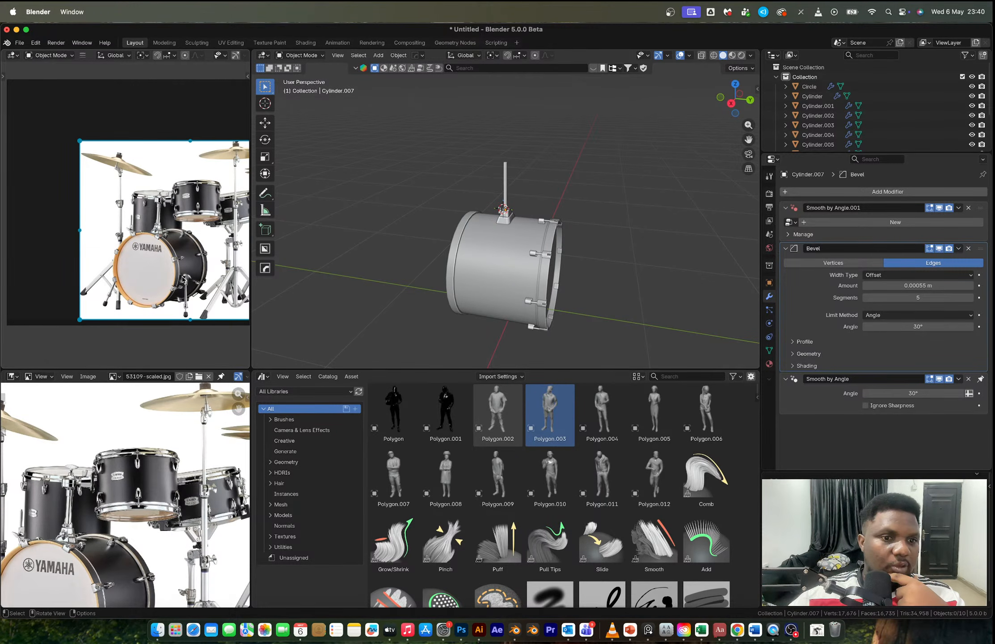
{"action": "middle_click_drag", "start_coordinate": [474, 210], "coordinate": [520, 195]}
Step: Dissolve the intermediate edge loops running around the bass drum shell between its two hoops
{"action": "left_click", "coordinate": [540, 224]}
{"action": "middle_click_drag", "start_coordinate": [554, 235], "coordinate": [517, 222]}
{"action": "left_click", "coordinate": [484, 219]}
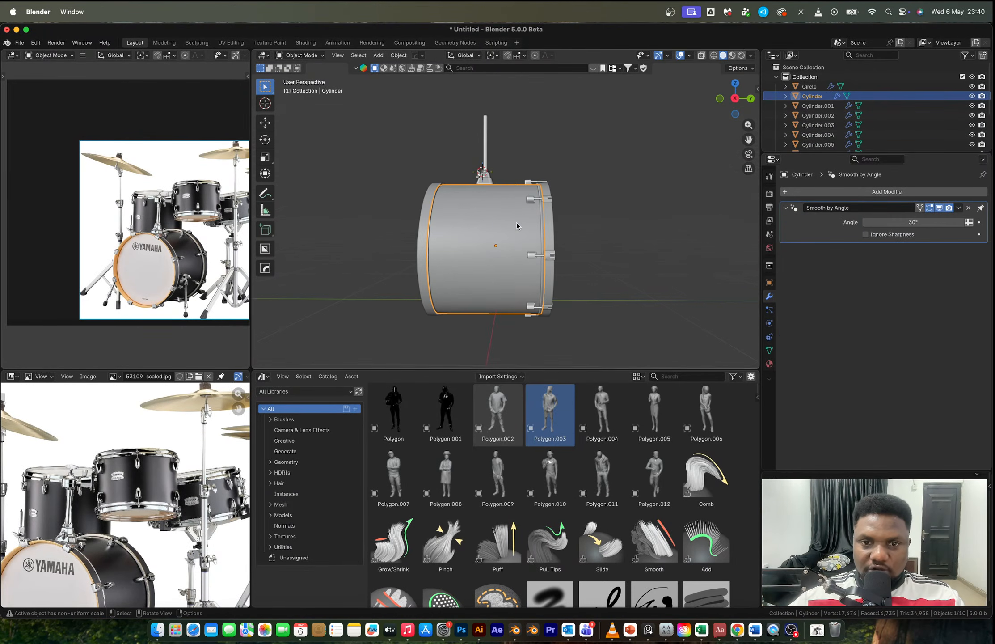
{"action": "left_click", "coordinate": [739, 100]}
{"action": "key", "text": "Tab"}
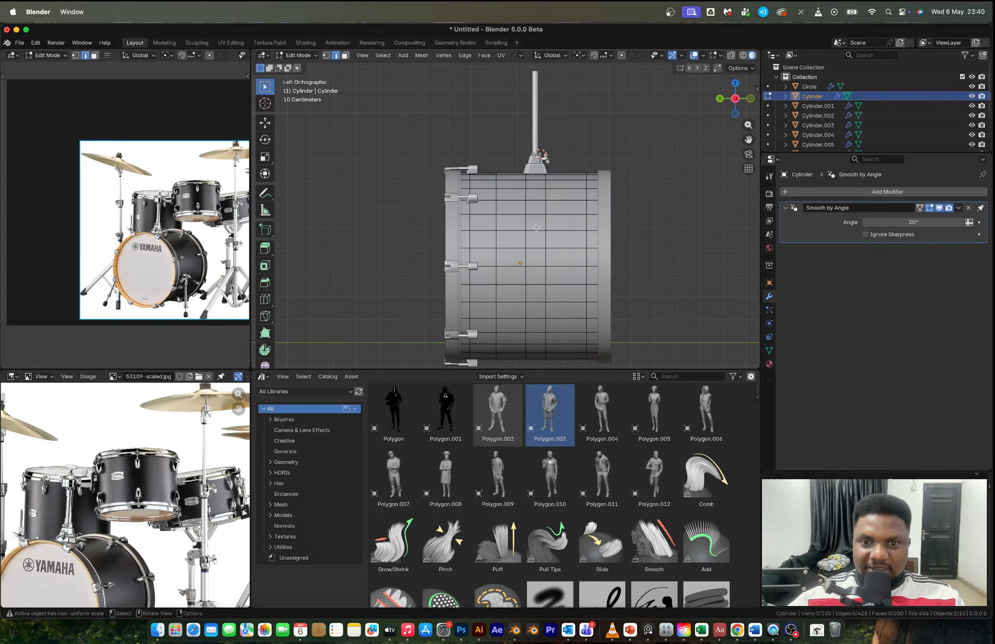
{"action": "left_click", "coordinate": [470, 244], "text": "alt"}
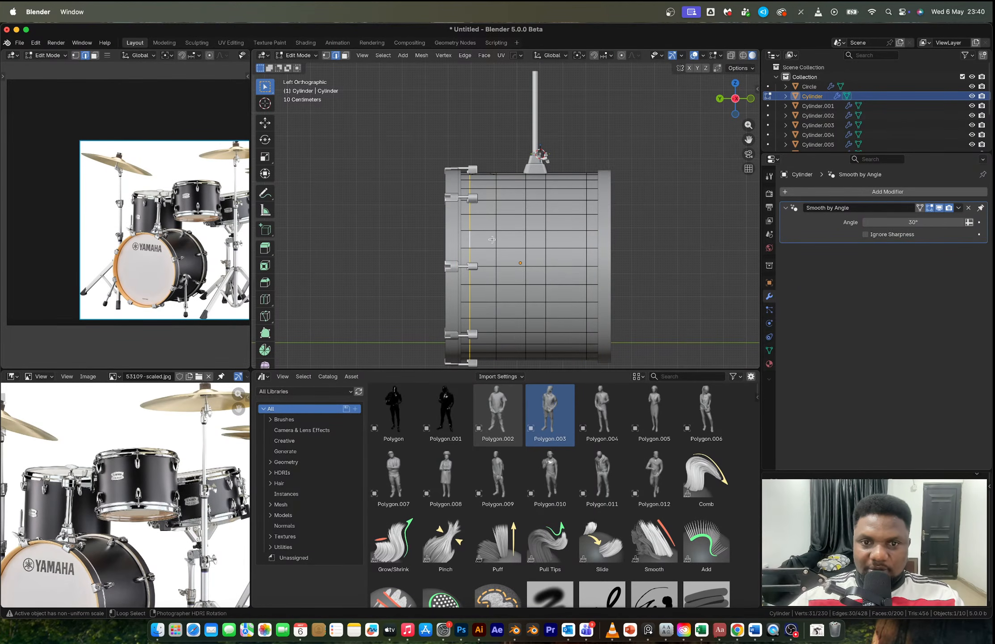
{"action": "left_click", "coordinate": [497, 241], "text": "alt+shift"}
{"action": "left_click", "coordinate": [526, 242], "text": "alt+shift"}
{"action": "left_click", "coordinate": [545, 243], "text": "alt+shift"}
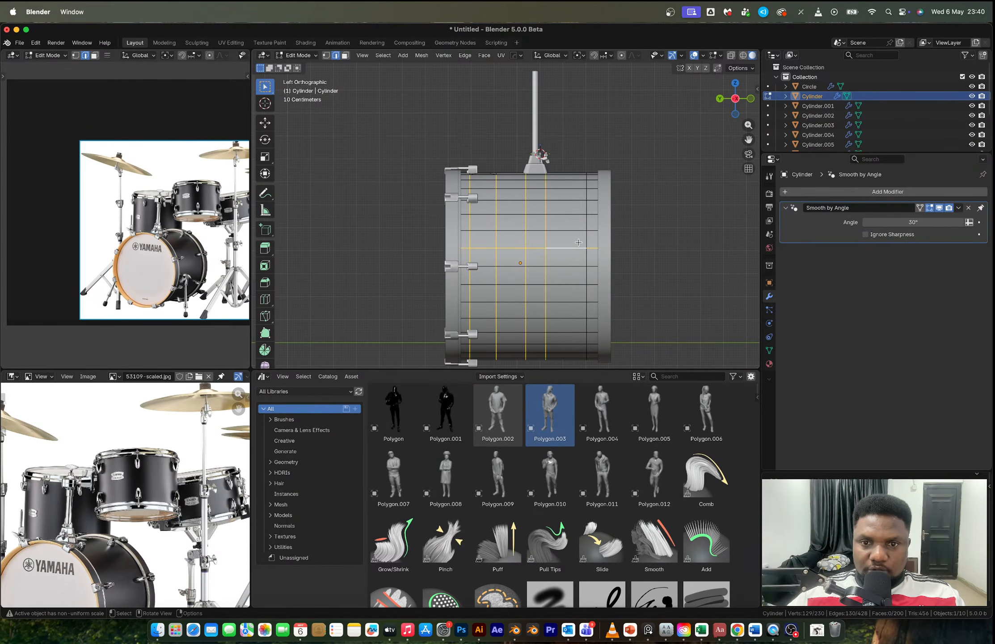
{"action": "left_click", "coordinate": [587, 242], "text": "alt+shift"}
{"action": "key", "text": "x"}
{"action": "left_click", "coordinate": [574, 240]}
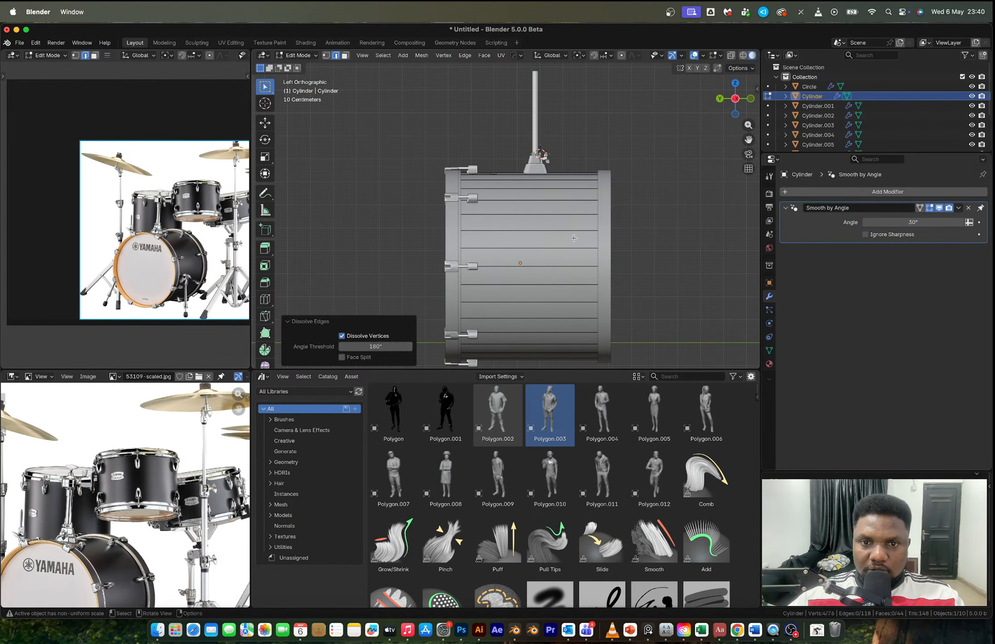
Step: Add one centred loop cut around the drum shell and snap the 3D cursor to it
{"action": "key", "text": "ctrl+r"}
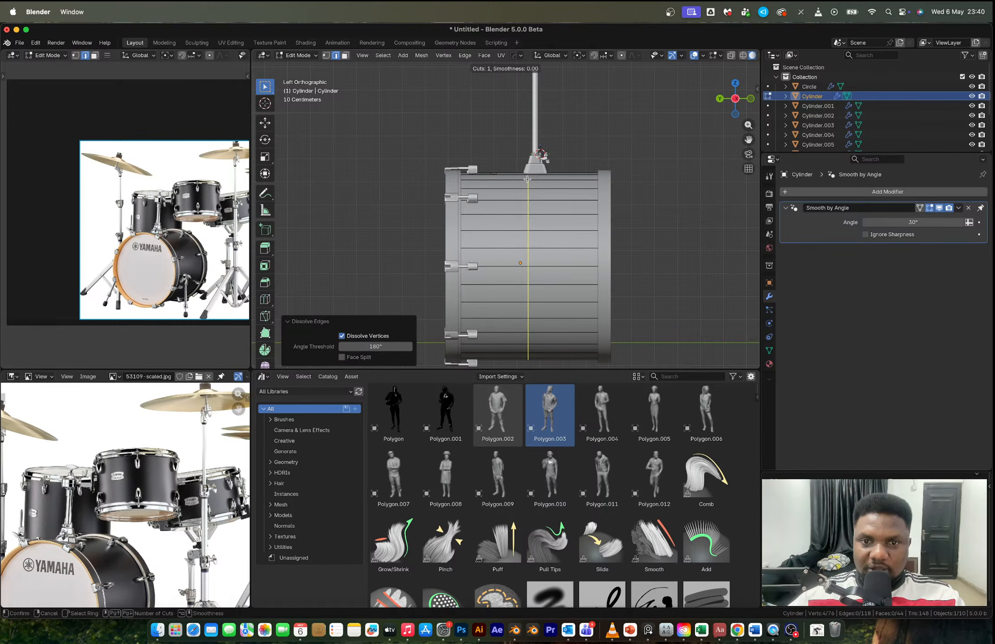
{"action": "left_click", "coordinate": [556, 255]}
{"action": "right_click", "coordinate": [557, 255]}
{"action": "key", "text": "shift+s"}
{"action": "left_click", "coordinate": [547, 311]}
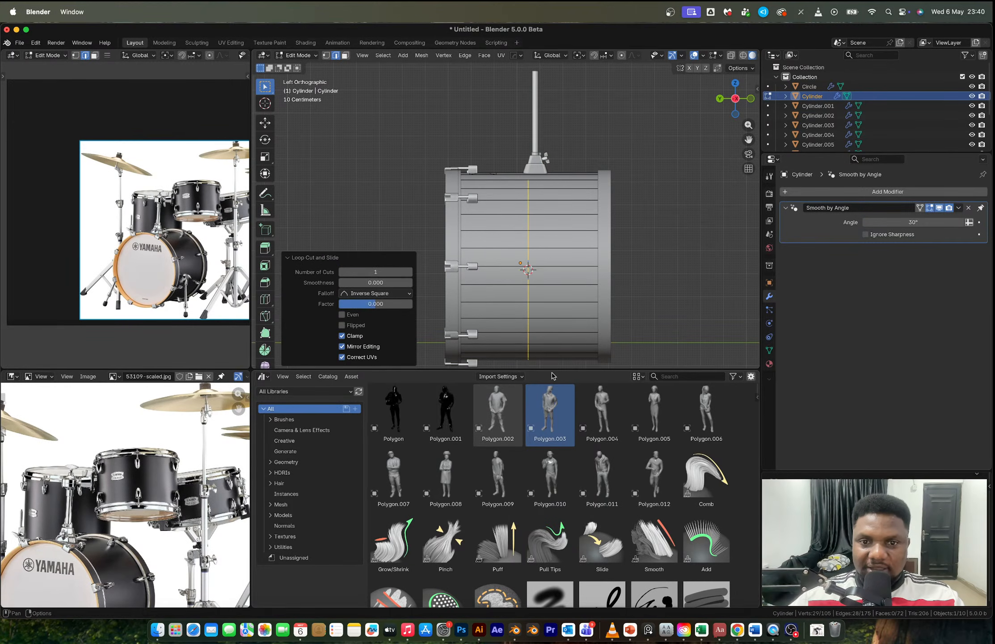
Step: Set the drum shell's origin to the 3D cursor at its middle
{"action": "key", "text": "Tab"}
{"action": "right_click", "coordinate": [562, 278]}
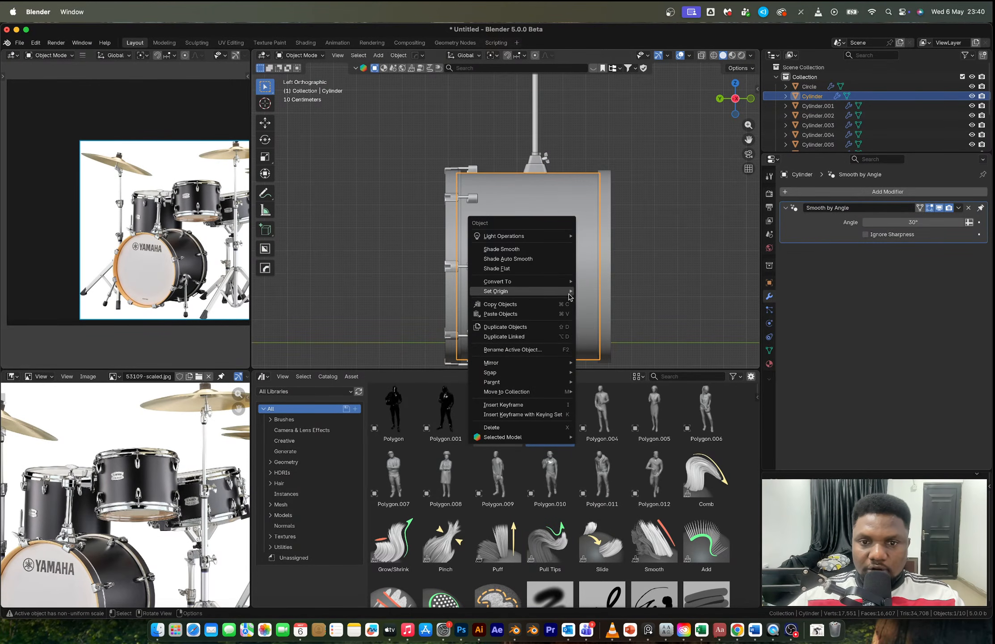
{"action": "mouse_move", "coordinate": [549, 293]}
{"action": "left_click", "coordinate": [618, 312]}
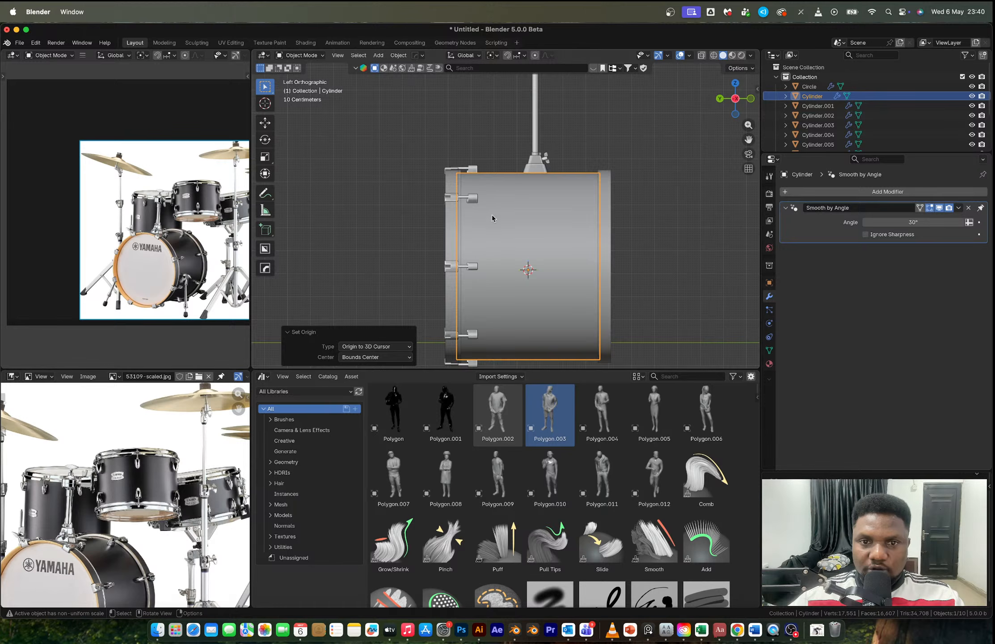
Step: Delete the hoop geometry at the end of the drum shell that has no lugs, keeping the other hoop
{"action": "left_click", "coordinate": [475, 199]}
{"action": "left_click", "coordinate": [451, 220], "text": "shift"}
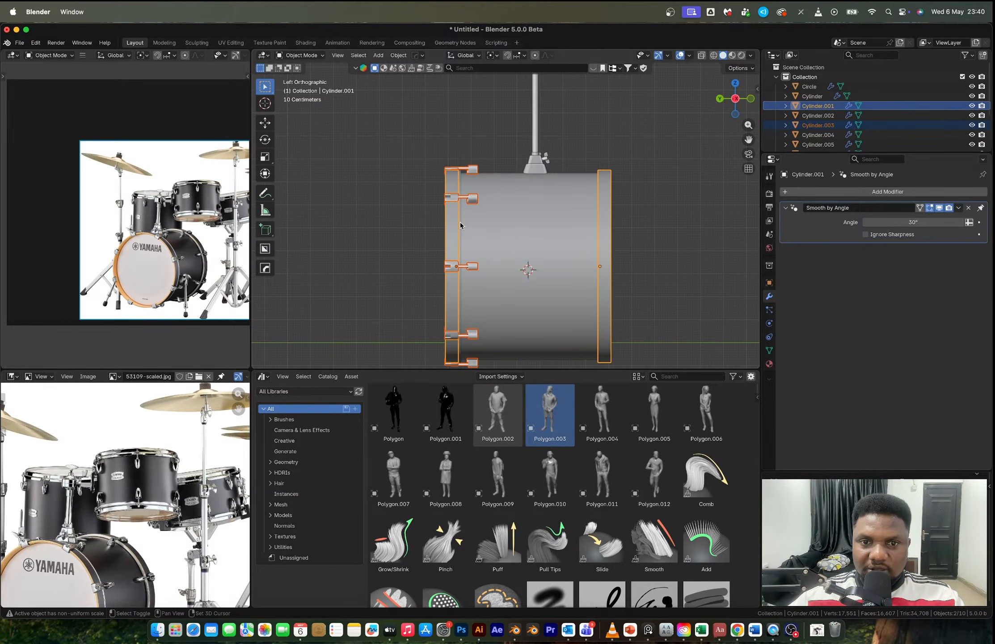
{"action": "left_click", "coordinate": [460, 222], "text": "shift"}
{"action": "left_click", "coordinate": [602, 215]}
{"action": "key", "text": "x"}
{"action": "key", "text": "Escape"}
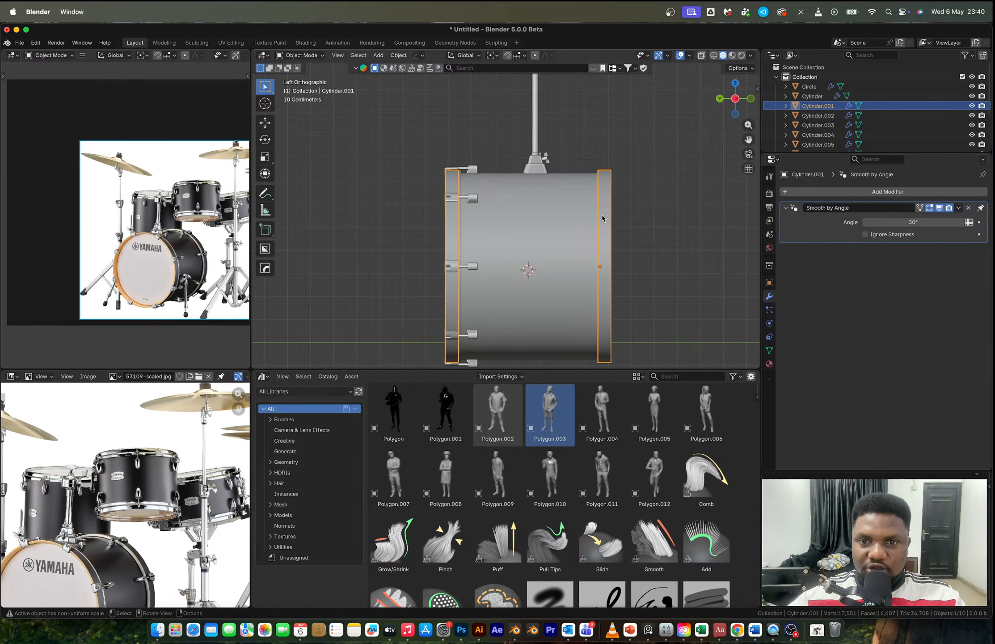
{"action": "key", "text": "Tab"}
{"action": "key", "text": "alt+z"}
{"action": "left_click_drag", "start_coordinate": [550, 133], "coordinate": [627, 367]}
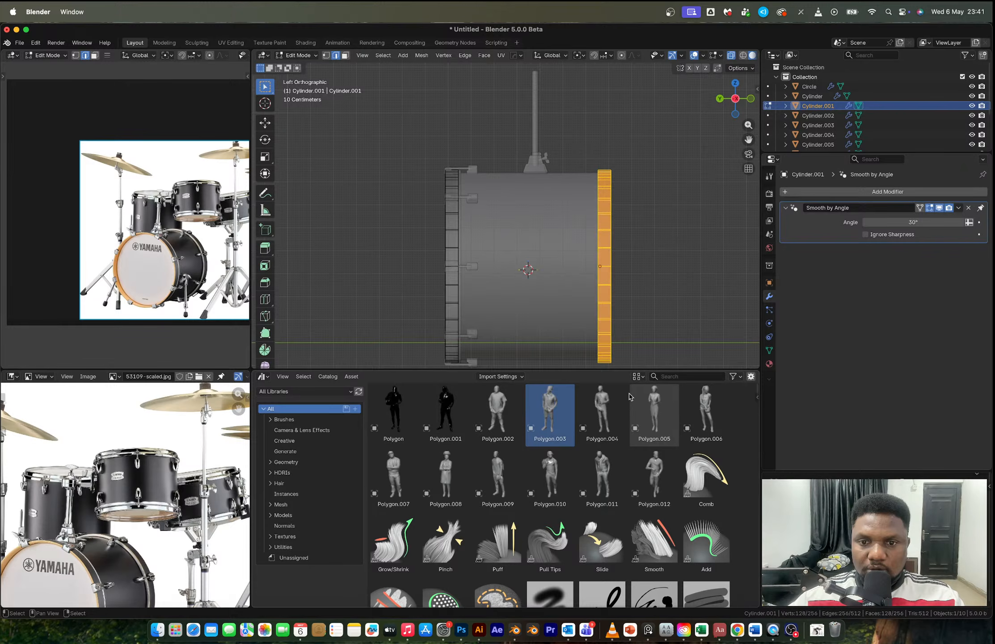
{"action": "key", "text": "x"}
{"action": "left_click", "coordinate": [586, 214]}
{"action": "key", "text": "Tab"}
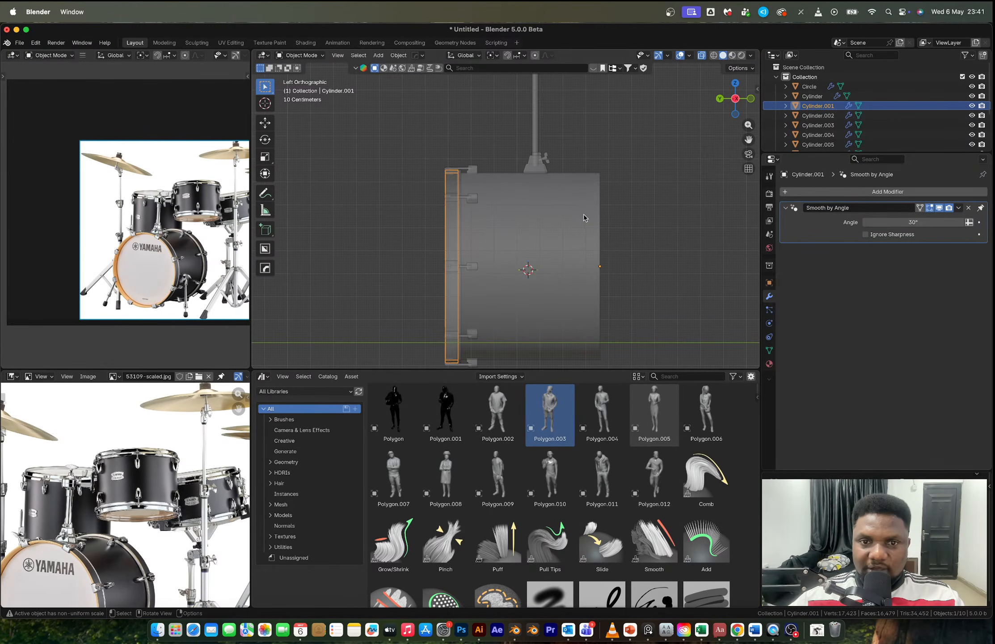
Step: Mirror the remaining hoop, its thin ring and the lugs across the drum shell to the opposite end
{"action": "left_click", "coordinate": [472, 196], "text": "shift"}
{"action": "key", "text": "alt+z"}
{"action": "left_click", "coordinate": [461, 213], "text": "shift"}
{"action": "left_click", "coordinate": [530, 237], "text": "shift"}
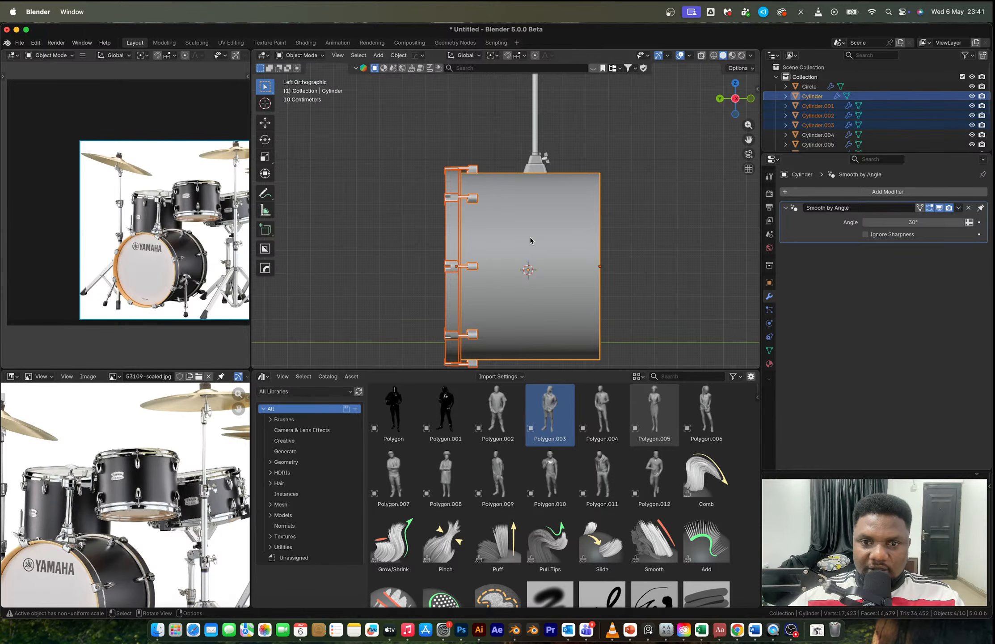
{"action": "key", "text": "alt+x"}
{"action": "left_click", "coordinate": [460, 270]}
{"action": "left_click", "coordinate": [651, 233]}
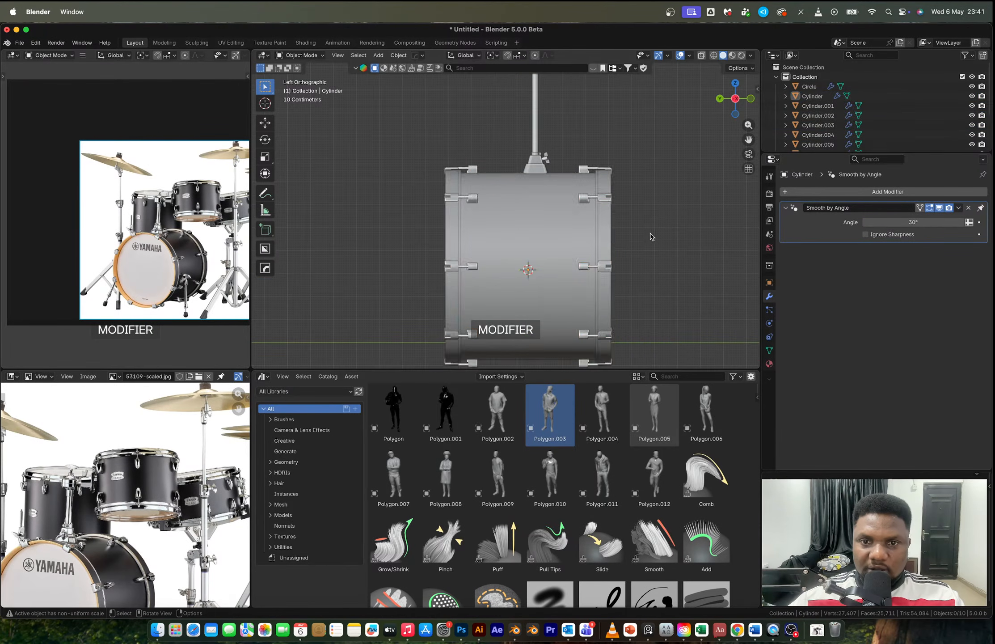
Step: Snap the 3D cursor to a face low on the side of the drum shell, near the hoop
{"action": "middle_click_drag", "start_coordinate": [651, 234], "coordinate": [597, 213]}
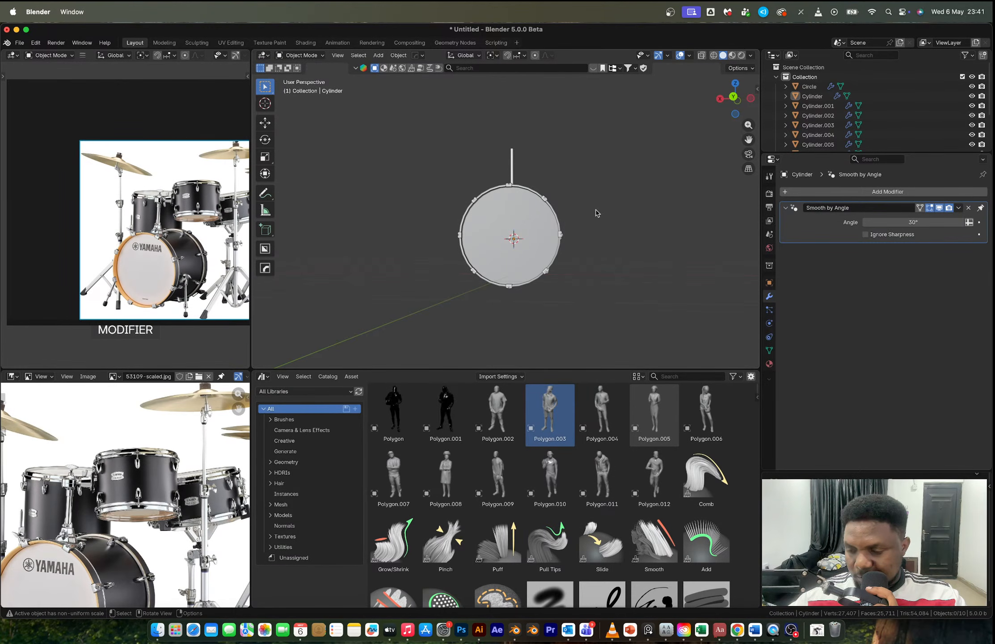
{"action": "middle_click_drag", "start_coordinate": [494, 209], "coordinate": [520, 202]}
{"action": "scroll", "coordinate": [558, 219], "scroll_direction": "up", "scroll_amount": 4}
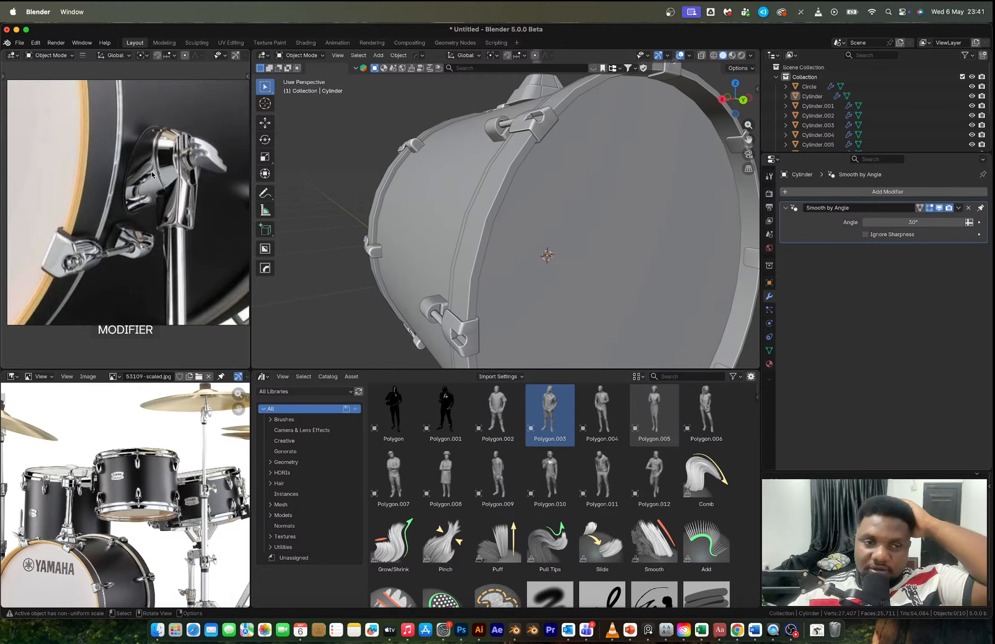
{"action": "scroll", "coordinate": [462, 206], "scroll_direction": "down", "scroll_amount": 6}
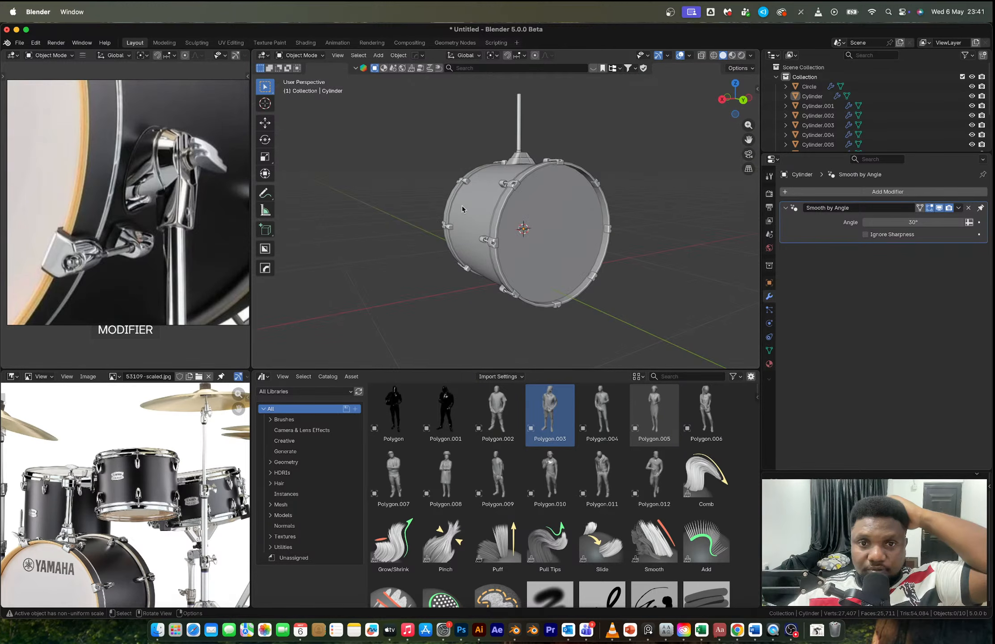
{"action": "middle_click_drag", "start_coordinate": [462, 205], "coordinate": [483, 282]}
{"action": "scroll", "coordinate": [481, 284], "scroll_direction": "up", "scroll_amount": 4}
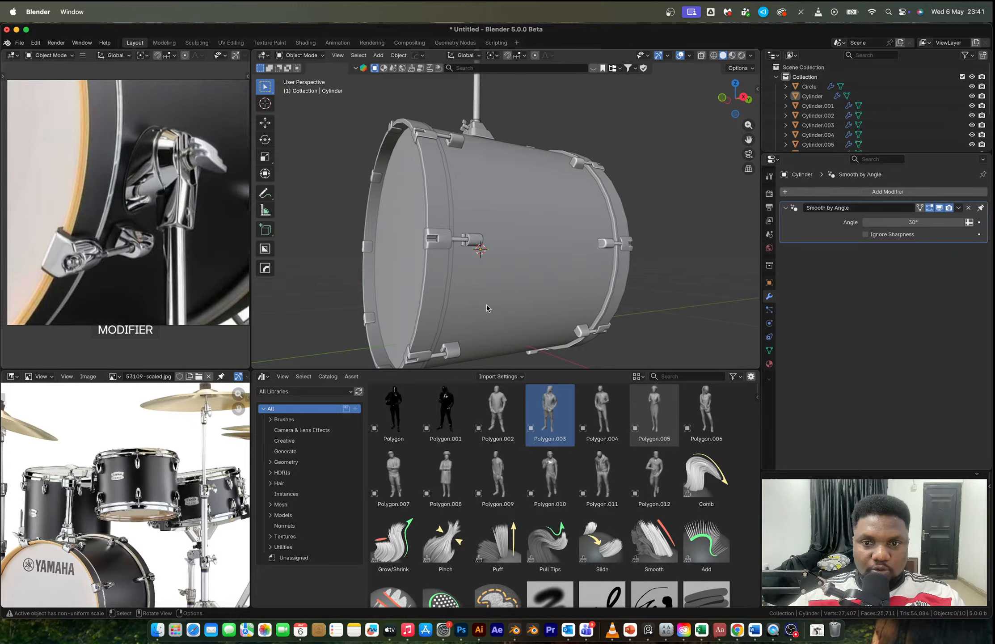
{"action": "key", "text": "Tab"}
{"action": "middle_click_drag", "start_coordinate": [487, 305], "coordinate": [514, 268]}
{"action": "left_click", "coordinate": [488, 273]}
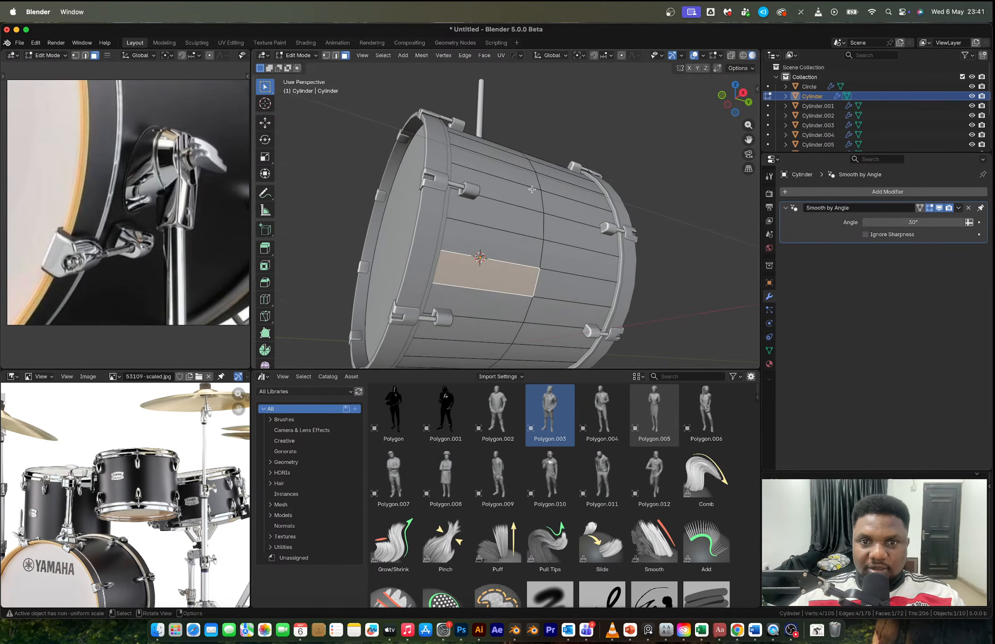
{"action": "scroll", "coordinate": [532, 189], "scroll_direction": "down", "scroll_amount": 4}
{"action": "middle_click_drag", "start_coordinate": [532, 189], "coordinate": [520, 278]}
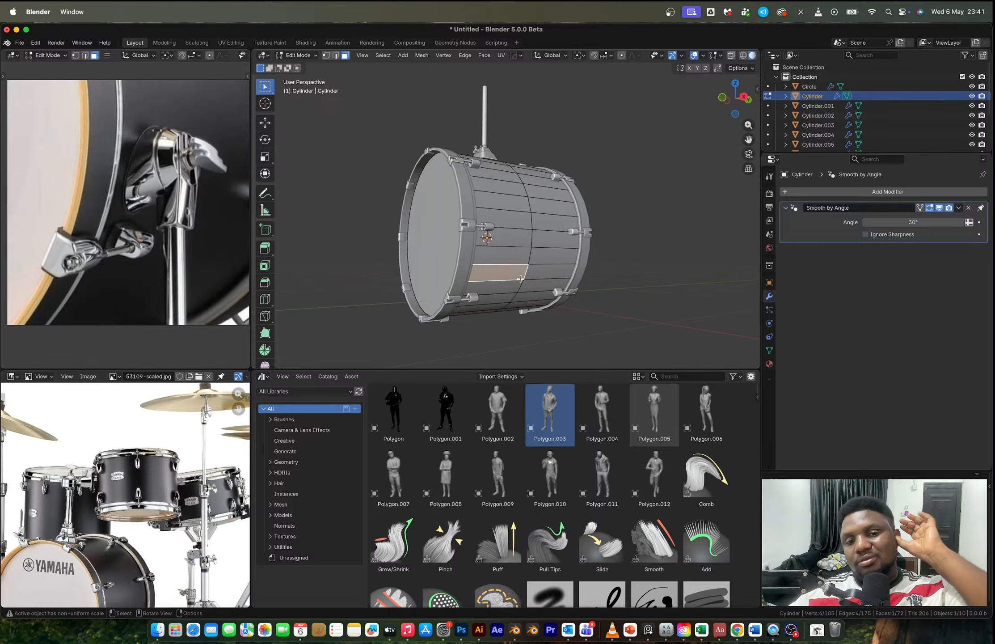
{"action": "key", "text": "shift+s"}
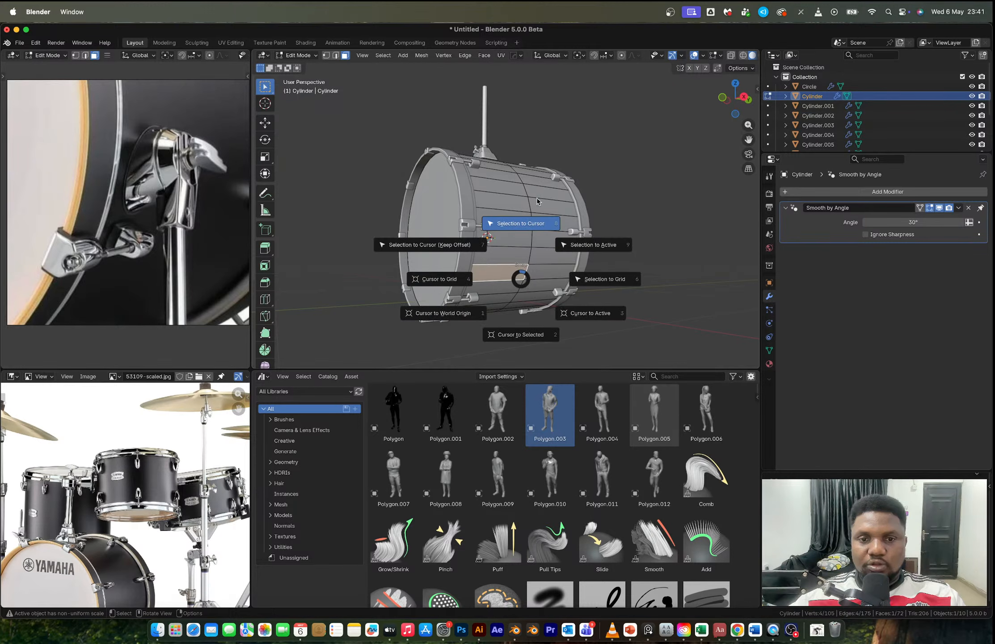
{"action": "left_click", "coordinate": [537, 201]}
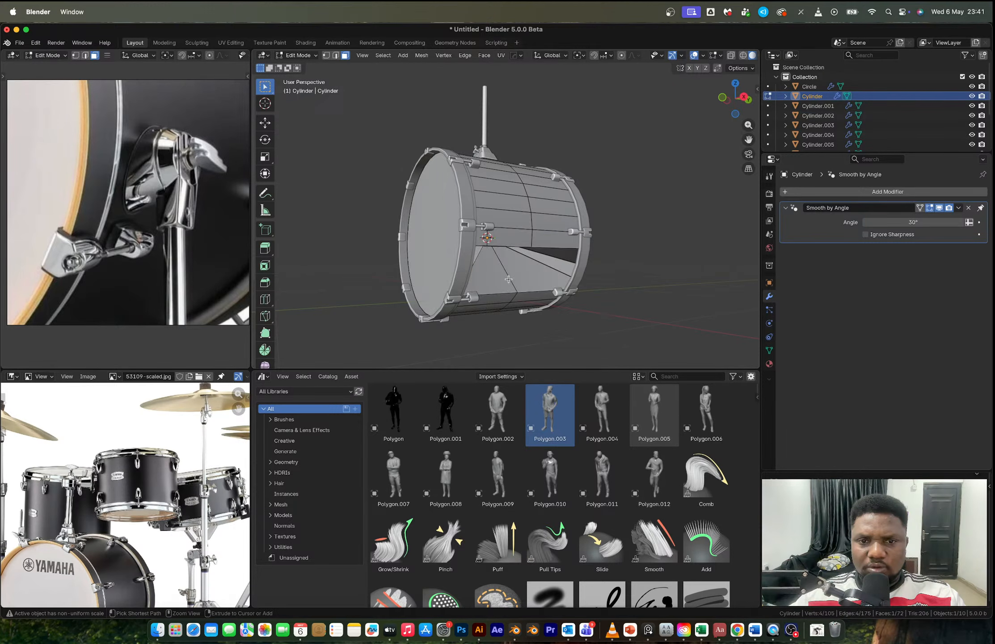
{"action": "key", "text": "Tab"}
{"action": "scroll", "coordinate": [542, 279], "scroll_direction": "up", "scroll_amount": 3}
{"action": "mouse_move", "coordinate": [540, 257]}
{"action": "middle_mouse_down"}
{"action": "mouse_move", "coordinate": [512, 242]}
{"action": "mouse_move", "coordinate": [531, 248]}
{"action": "middle_mouse_up"}
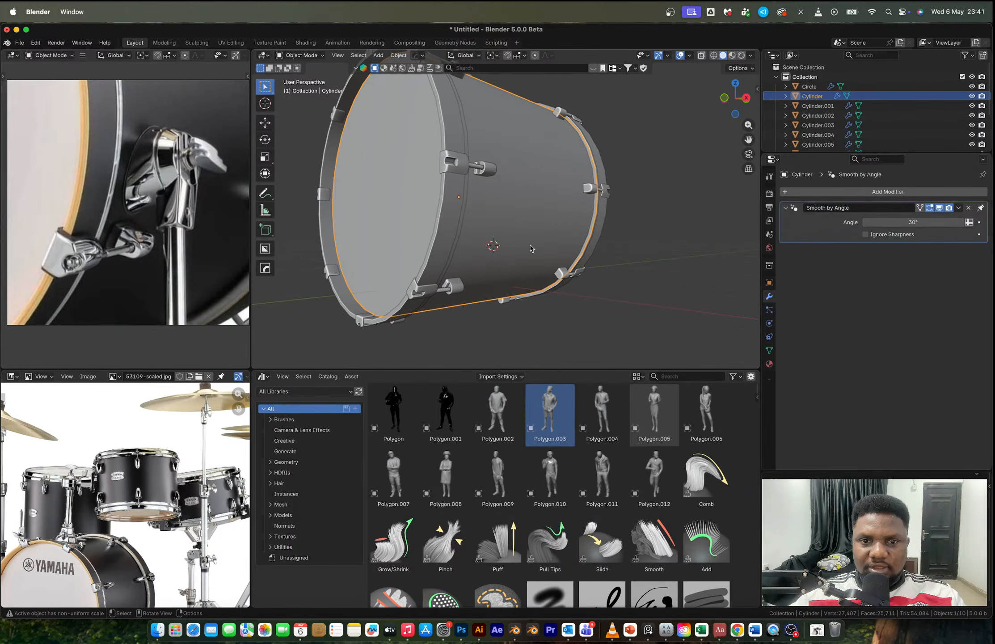
{"action": "key", "text": "shift+a"}
{"action": "left_click", "coordinate": [539, 264]}
{"action": "key", "text": "s"}
{"action": "left_click", "coordinate": [513, 261]}
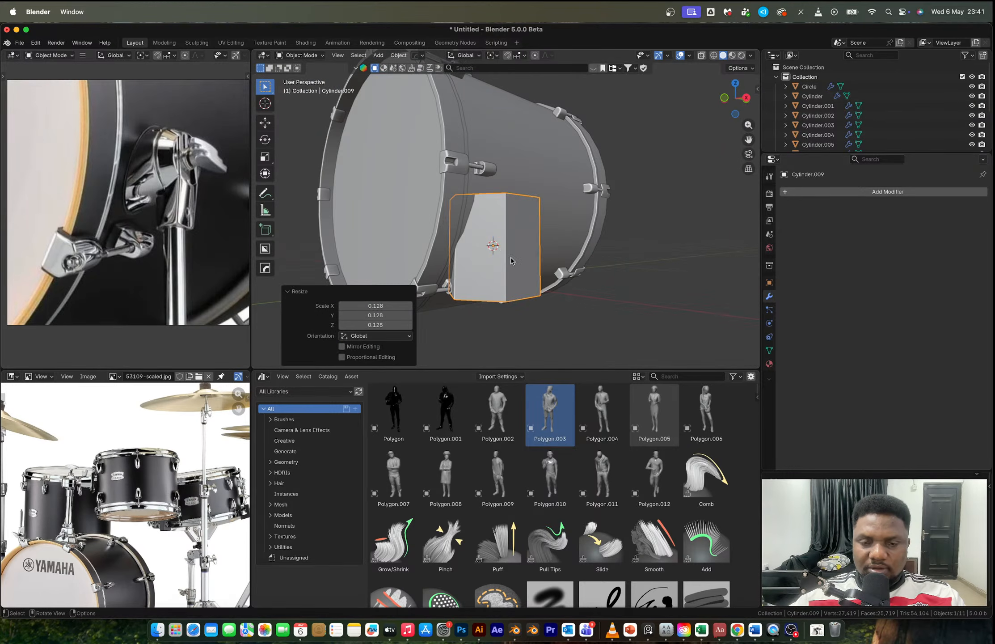
{"action": "key", "text": "ctrl+z"}
{"action": "key", "text": "x"}
{"action": "key", "text": "Return"}
{"action": "key", "text": "shift+a"}
{"action": "mouse_move", "coordinate": [463, 258]}
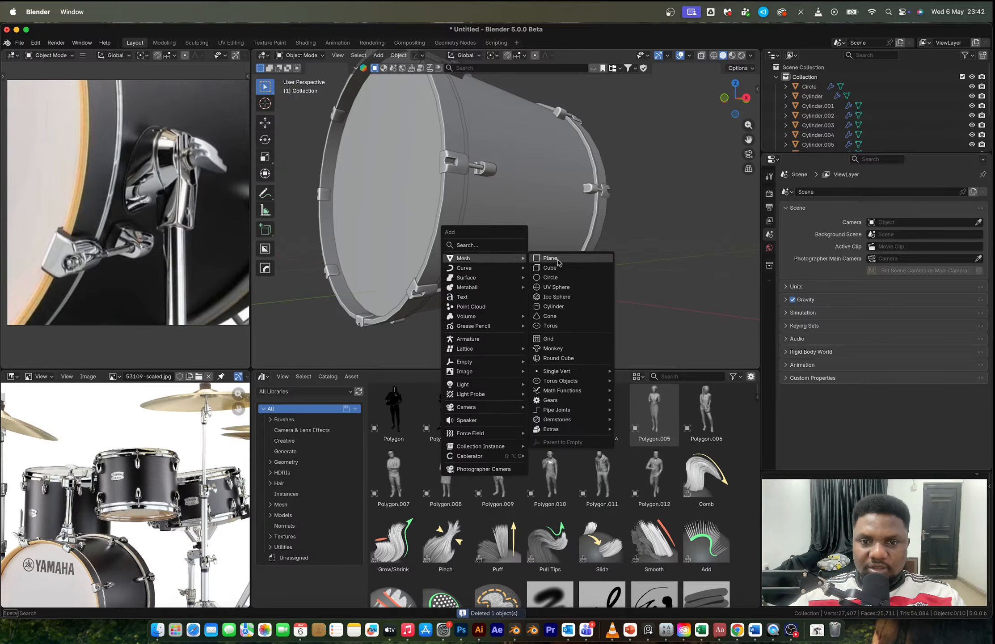
{"action": "left_click", "coordinate": [563, 309]}
{"action": "left_click", "coordinate": [391, 244]}
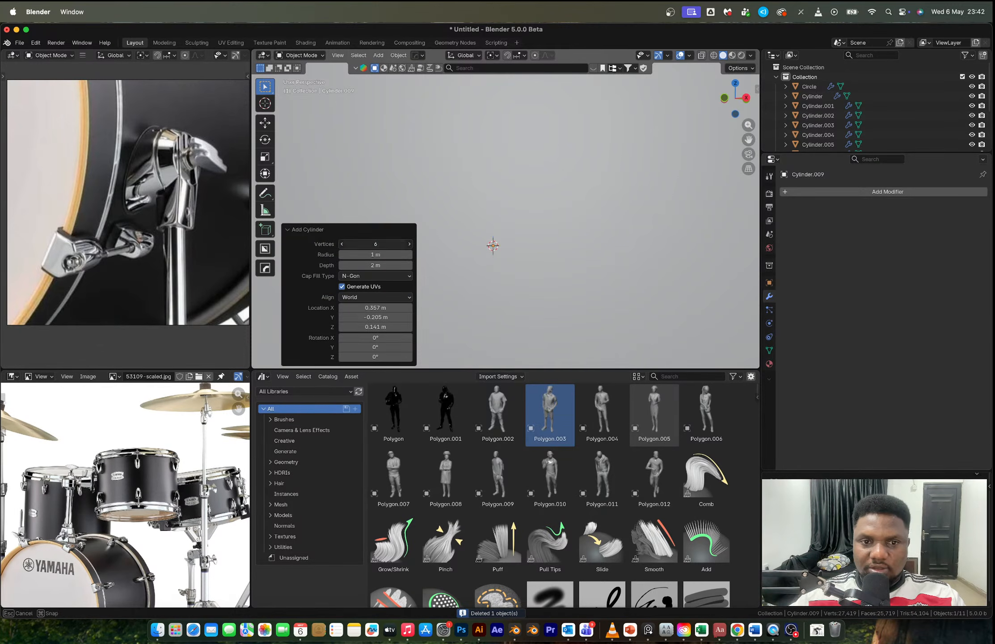
{"action": "type", "text": "3"}
{"action": "key", "text": "Return"}
{"action": "key", "text": "s"}
{"action": "left_click", "coordinate": [546, 286]}
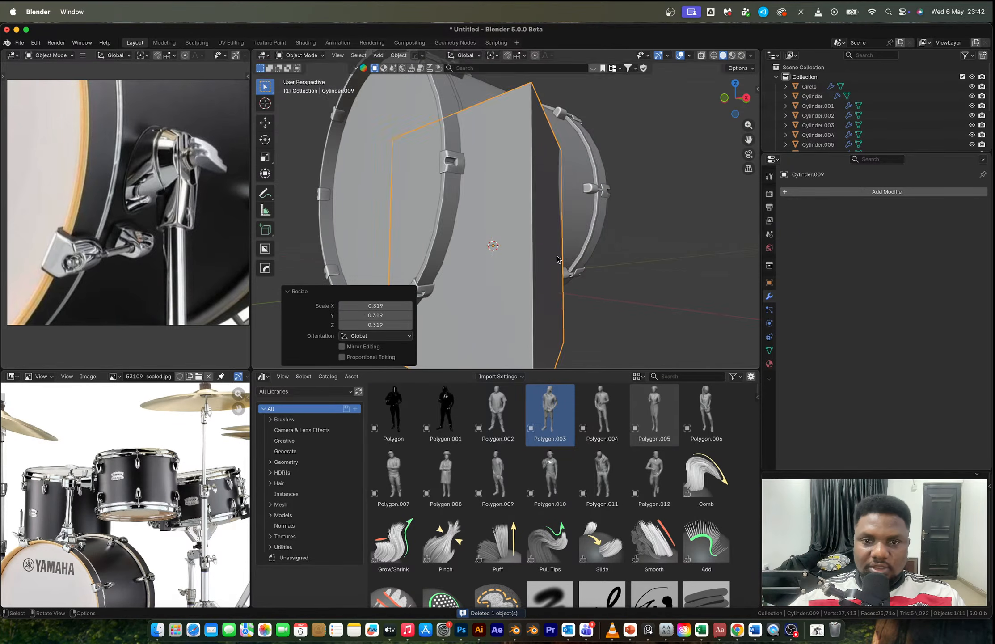
{"action": "key", "text": "s"}
{"action": "left_click", "coordinate": [519, 266]}
{"action": "key", "text": "x"}
{"action": "key", "text": "Return"}
Step: Add a 32-vertex cylinder at the 3D cursor and scale it down by 0.112, then by 0.534
{"action": "key", "text": "shift+a"}
{"action": "mouse_move", "coordinate": [519, 268]}
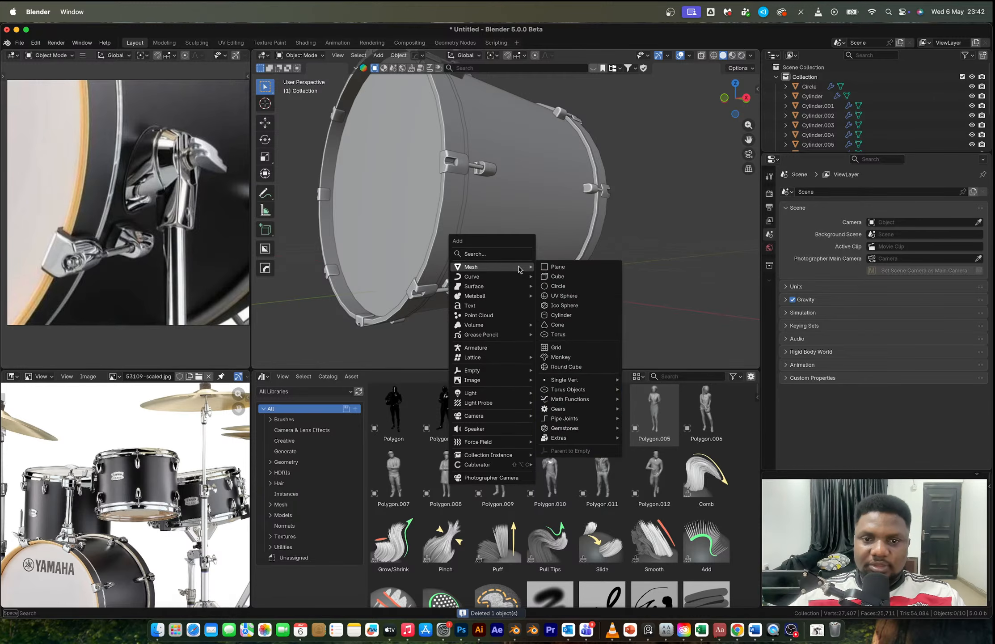
{"action": "left_click", "coordinate": [578, 319]}
{"action": "left_click", "coordinate": [387, 242]}
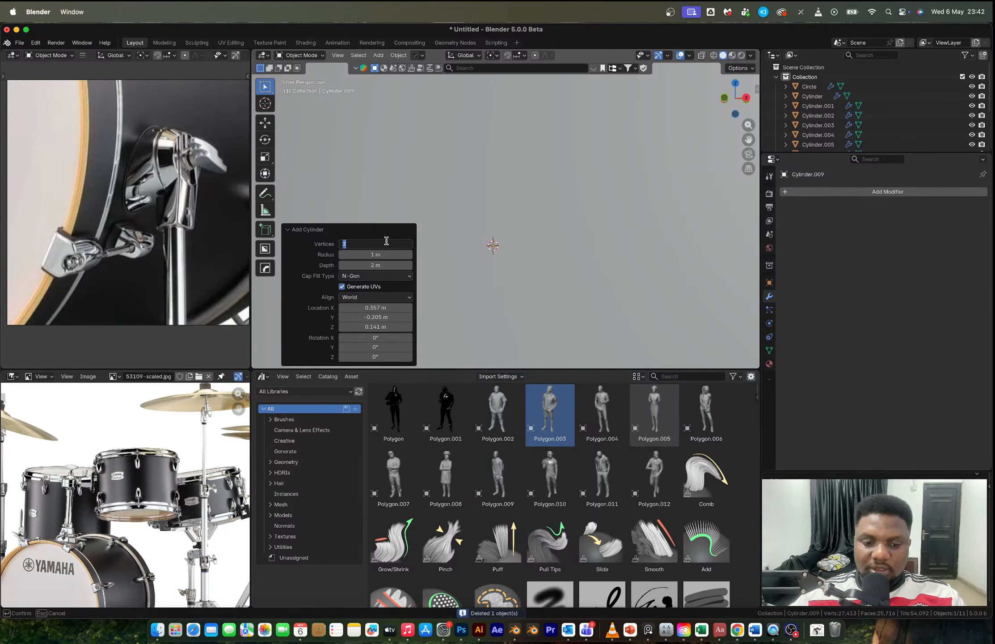
{"action": "type", "text": "32"}
{"action": "key", "text": "Return"}
{"action": "key", "text": "s"}
{"action": "left_click", "coordinate": [501, 262]}
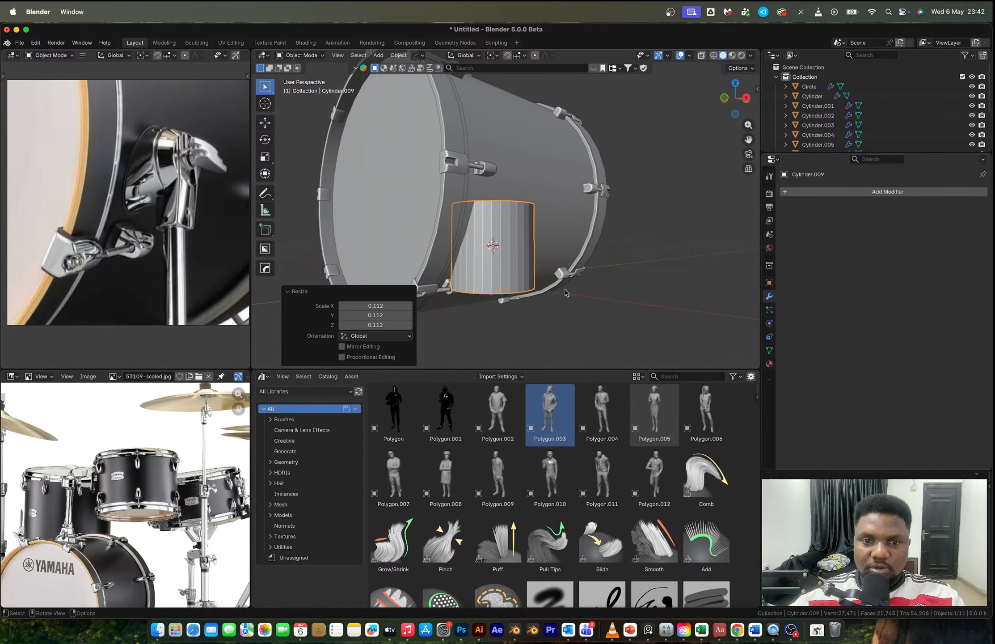
{"action": "key", "text": "s"}
{"action": "left_click", "coordinate": [518, 278]}
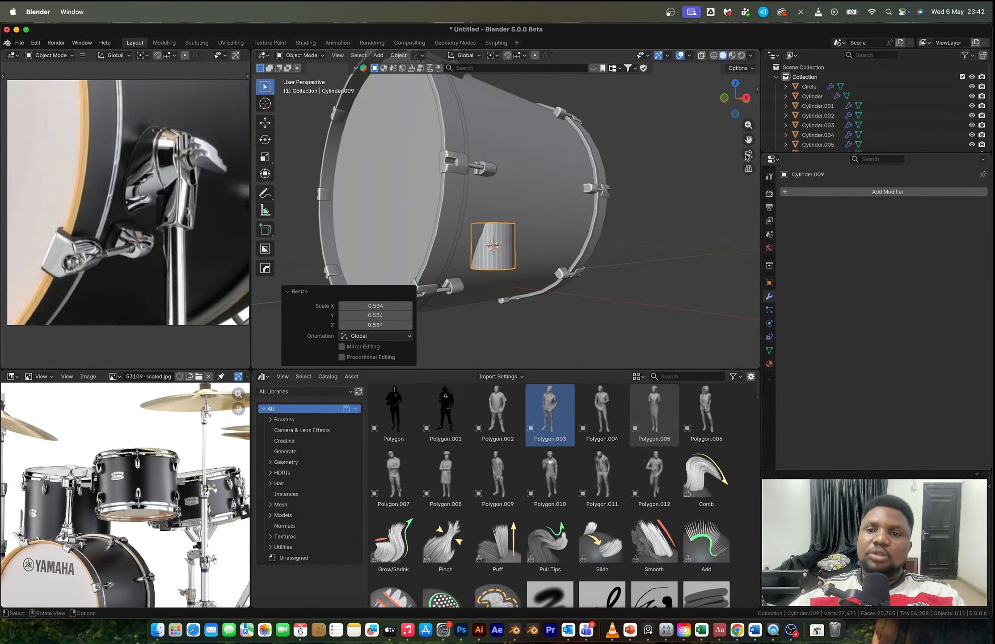
Step: Rotate the new cylinder about -77.5° in the front view and scale it to about 0.62
{"action": "left_click", "coordinate": [724, 97]}
{"action": "key", "text": "r"}
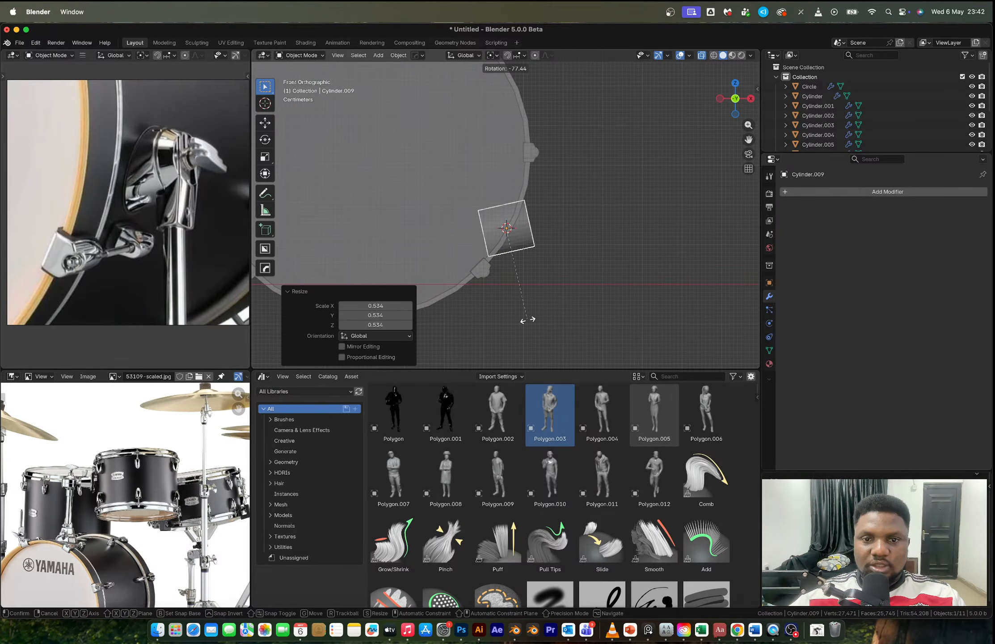
{"action": "left_click", "coordinate": [528, 320]}
{"action": "key", "text": "s"}
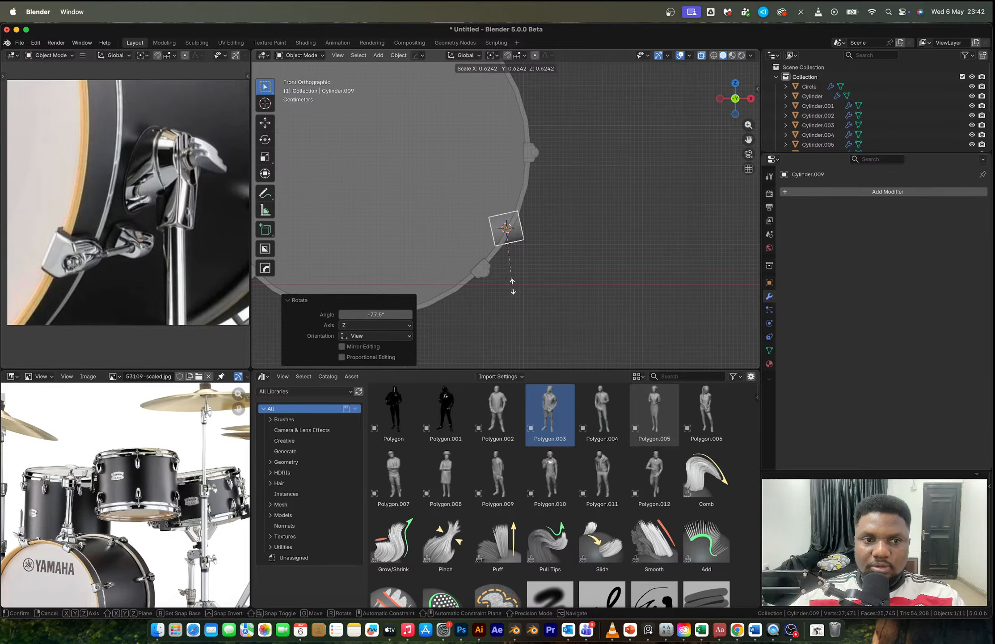
{"action": "left_click", "coordinate": [513, 286]}
Step: Move the cylinder's outer end upwards and away from the shell, enlarging that end by a factor of 1.169
{"action": "key", "text": "Tab"}
{"action": "scroll", "coordinate": [544, 256], "scroll_direction": "up", "scroll_amount": 5}
{"action": "key", "text": "1"}
{"action": "left_click_drag", "start_coordinate": [534, 197], "coordinate": [587, 314]}
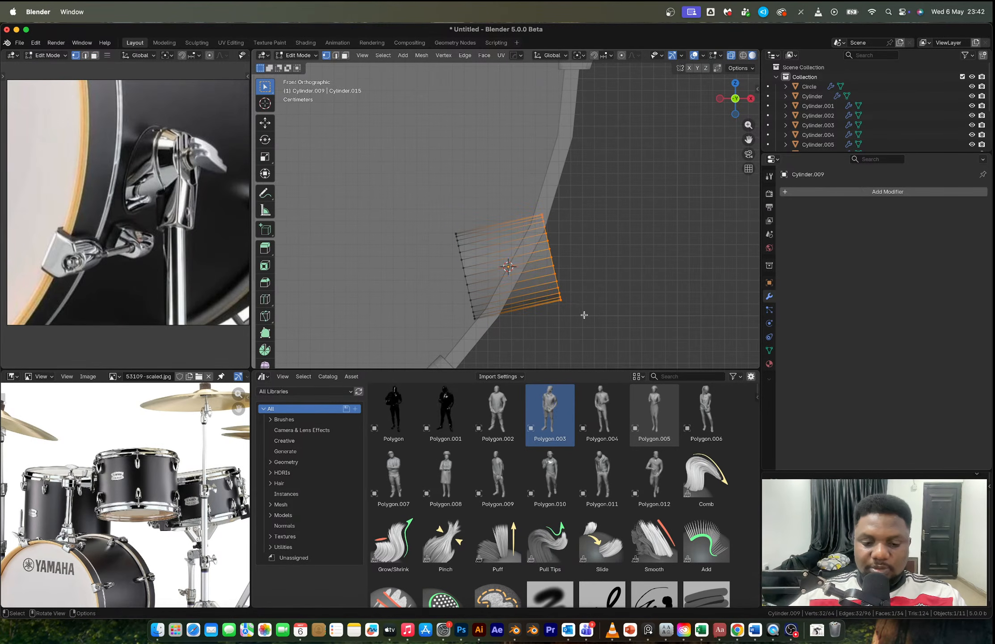
{"action": "key", "text": "g"}
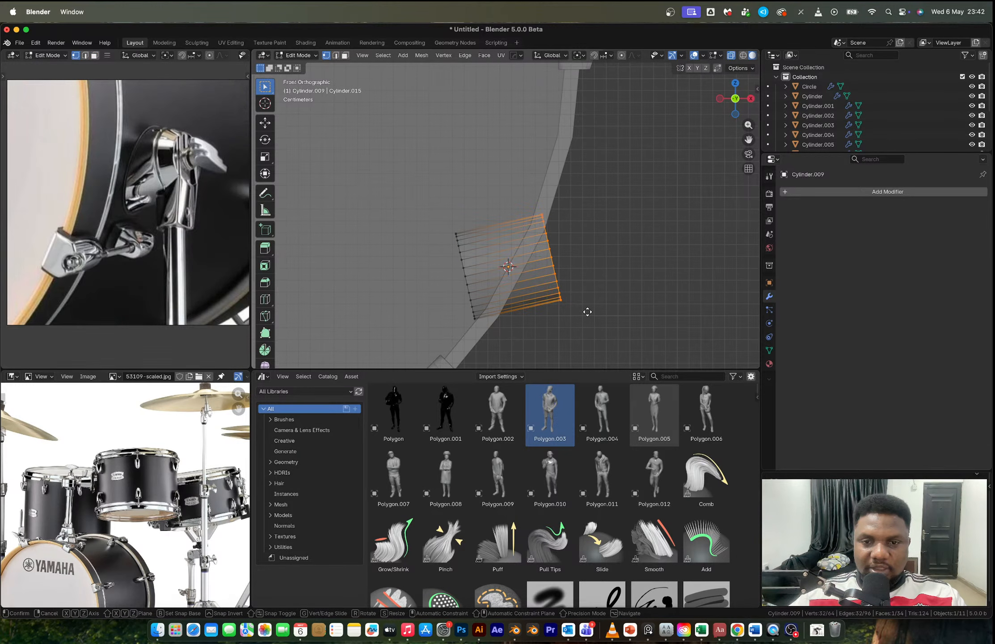
{"action": "left_click", "coordinate": [619, 256]}
{"action": "key", "text": "s"}
{"action": "left_click", "coordinate": [620, 268]}
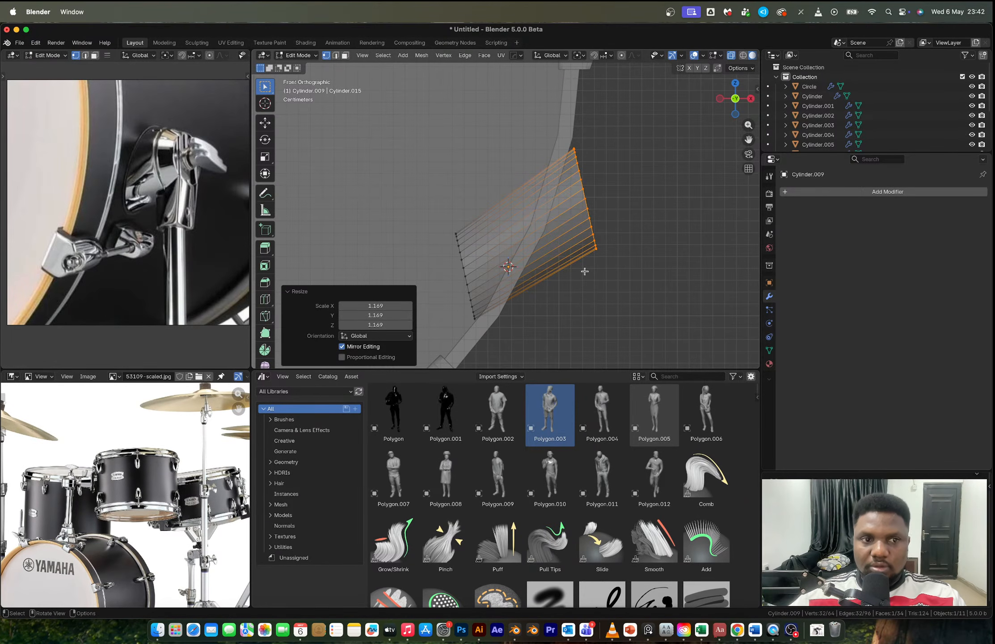
{"action": "scroll", "coordinate": [577, 179], "scroll_direction": "up", "scroll_amount": 1}
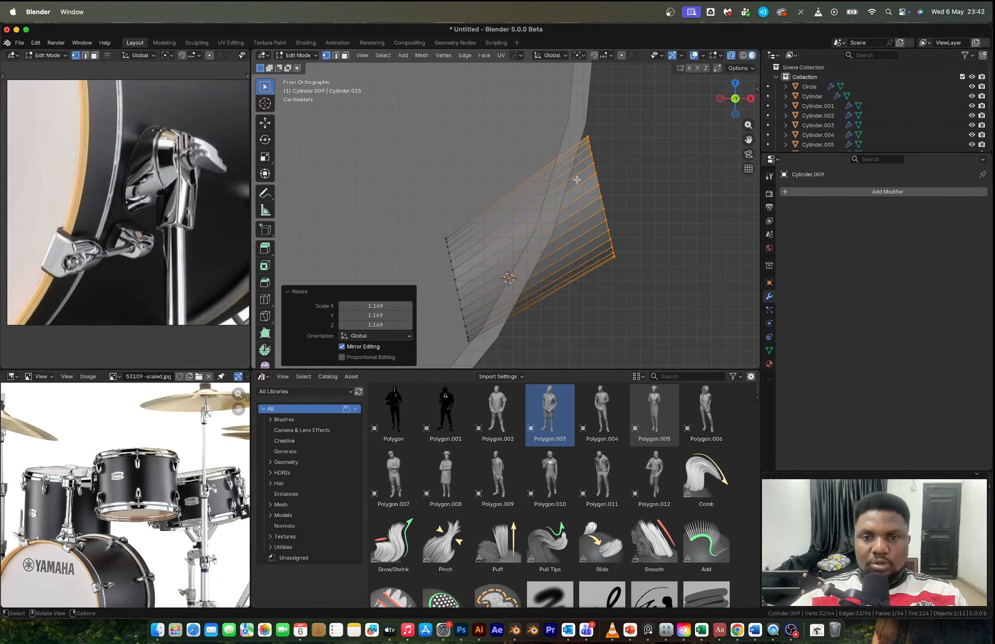
{"action": "key", "text": "g"}
{"action": "left_click", "coordinate": [599, 192]}
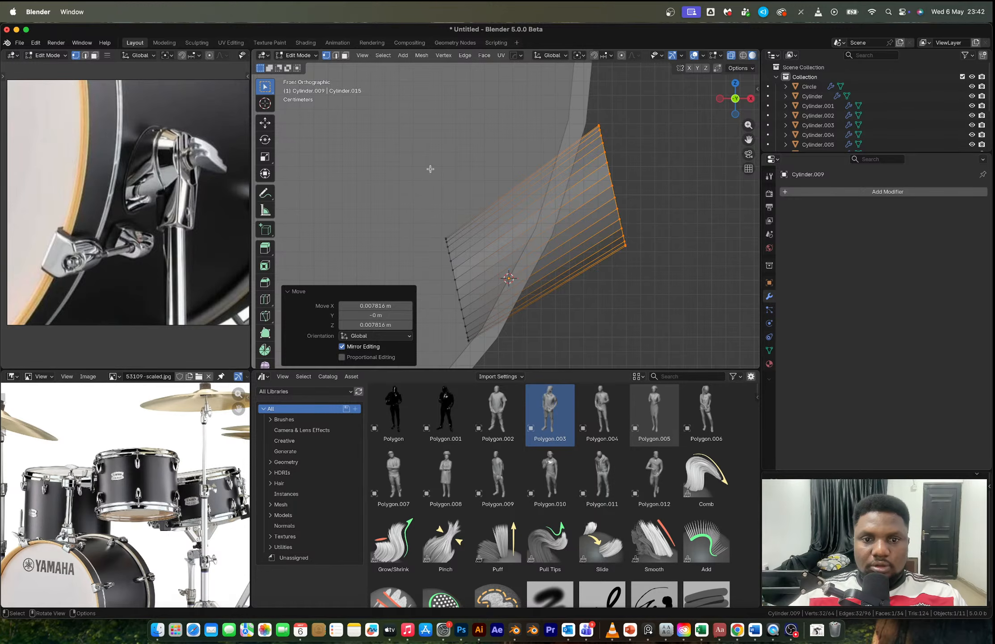
Step: Enlarge the cylinder's inner end and shift it about -0.006 m in X and -0.007 m in Z
{"action": "middle_click_drag", "start_coordinate": [430, 169], "coordinate": [439, 72], "text": "shift"}
{"action": "key", "text": "s"}
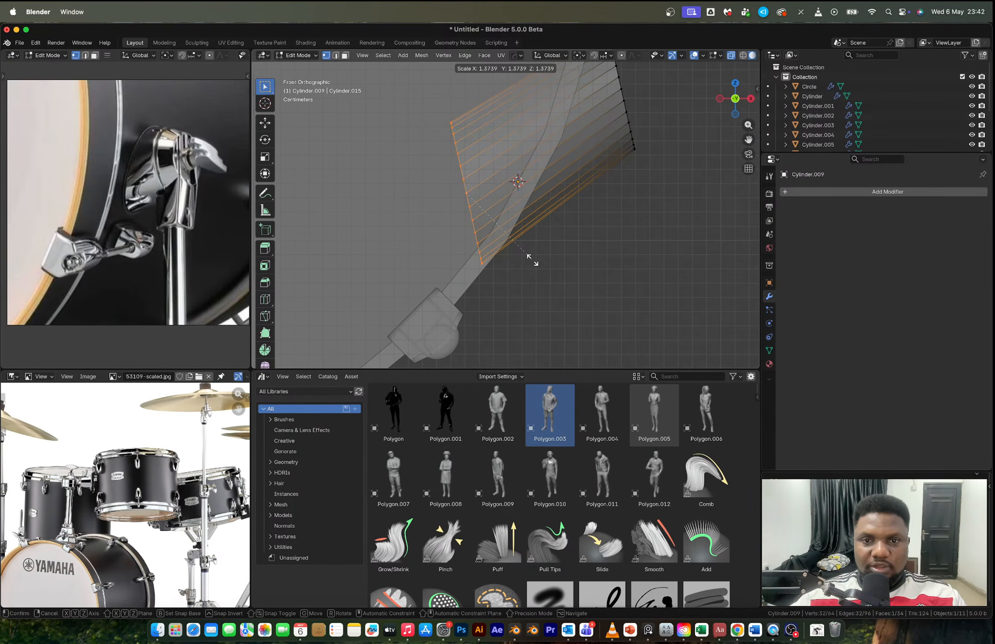
{"action": "left_click", "coordinate": [525, 257]}
{"action": "key", "text": "g"}
{"action": "left_click", "coordinate": [520, 264]}
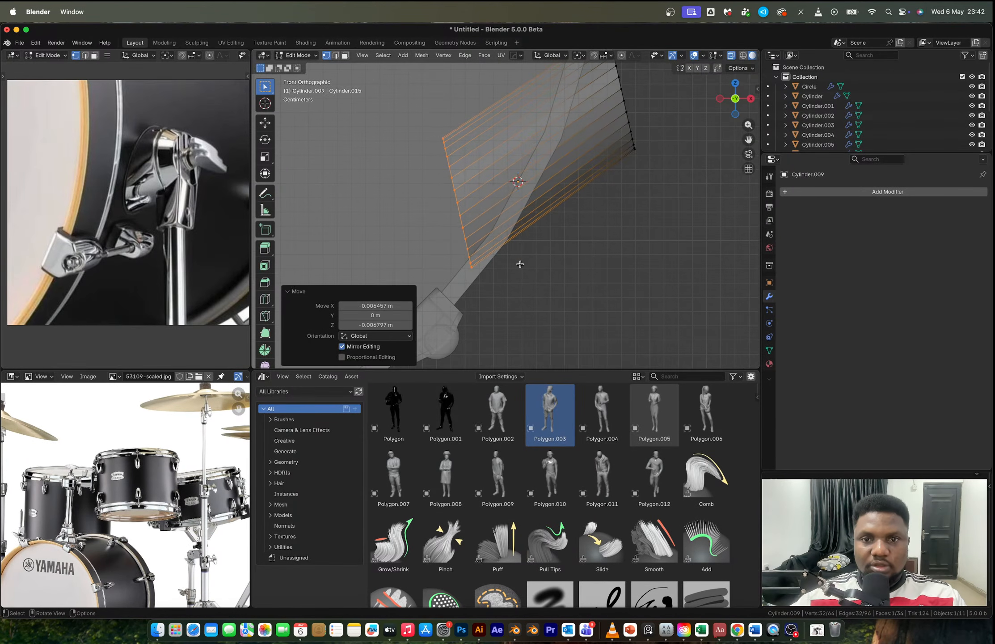
Step: Move the whole cylinder along the X axis slightly deeper into the drum shell
{"action": "key", "text": "Tab"}
{"action": "scroll", "coordinate": [520, 264], "scroll_direction": "down", "scroll_amount": 5}
{"action": "middle_click_drag", "start_coordinate": [562, 242], "coordinate": [531, 244]}
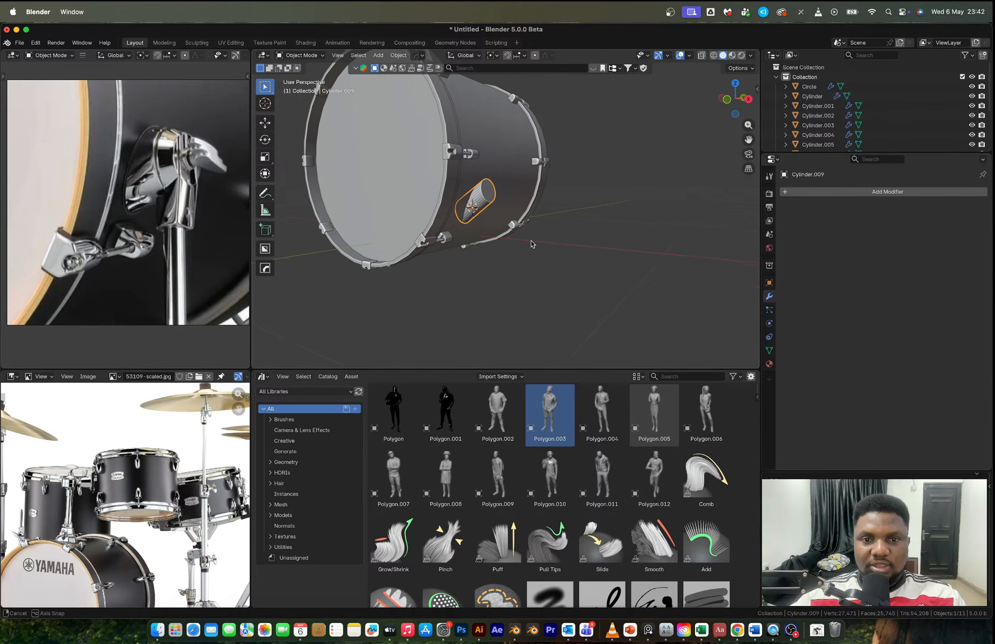
{"action": "key", "text": "g"}
{"action": "key", "text": "y"}
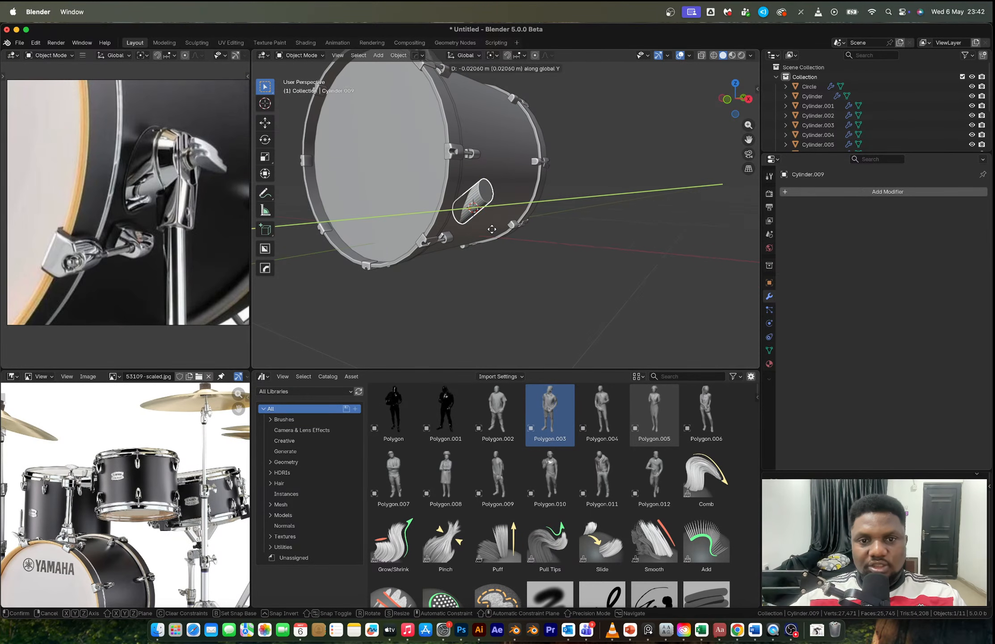
{"action": "key", "text": "x"}
{"action": "left_click", "coordinate": [491, 229]}
{"action": "left_click", "coordinate": [569, 220]}
Step: Rotate the cylinder about 5.8° around the global Y axis
{"action": "middle_click_drag", "start_coordinate": [569, 220], "coordinate": [639, 251]}
{"action": "scroll", "coordinate": [433, 193], "scroll_direction": "up", "scroll_amount": 5}
{"action": "scroll", "coordinate": [550, 224], "scroll_direction": "up", "scroll_amount": 4}
{"action": "left_click", "coordinate": [608, 219]}
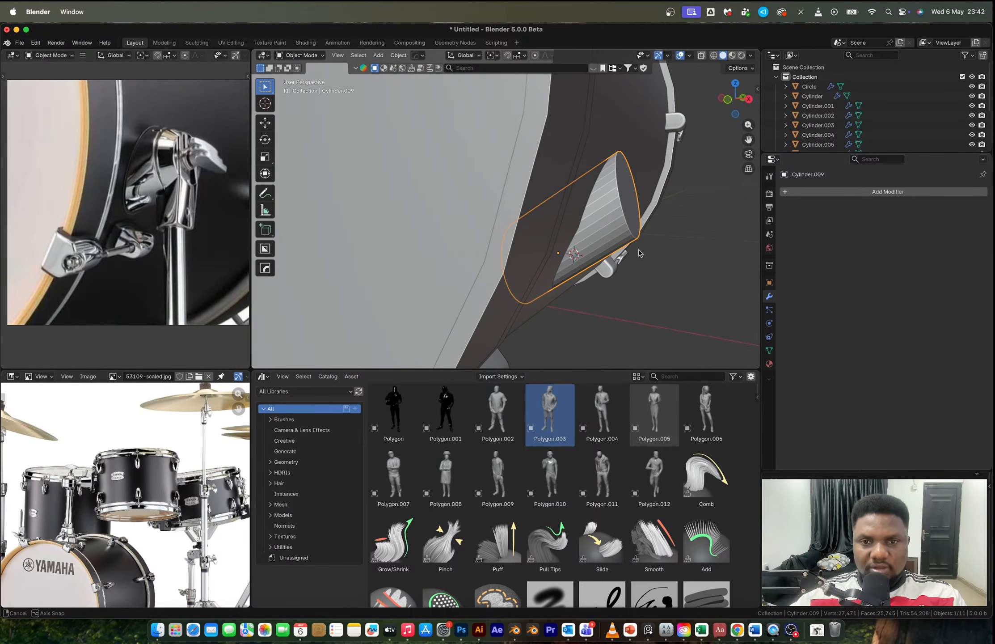
{"action": "key", "text": "r"}
{"action": "key", "text": "y"}
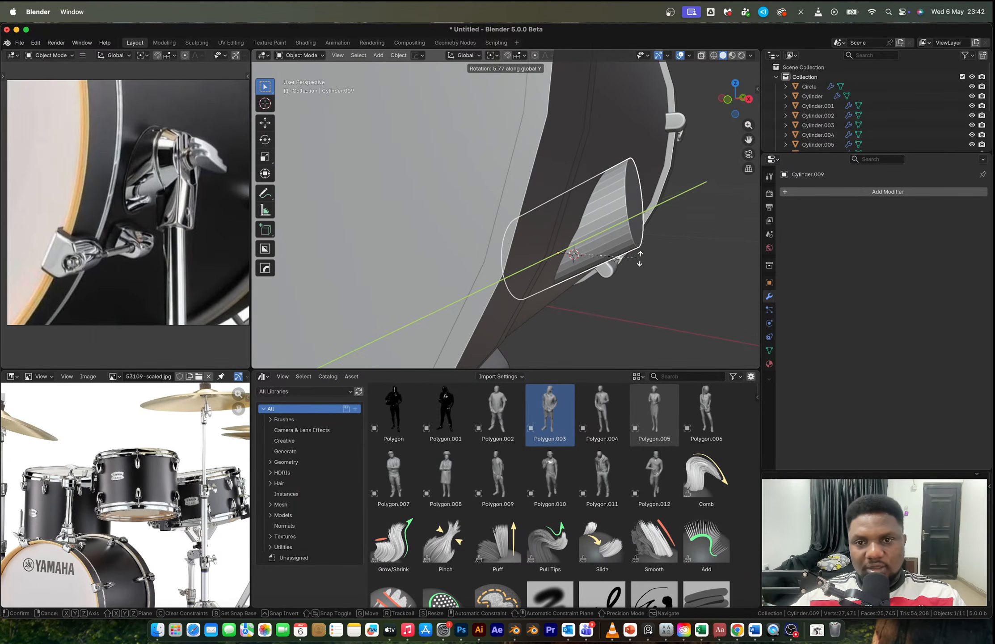
{"action": "left_click", "coordinate": [640, 259]}
{"action": "mouse_move", "coordinate": [640, 258]}
{"action": "middle_mouse_down"}
{"action": "mouse_move", "coordinate": [583, 247]}
{"action": "mouse_move", "coordinate": [587, 233]}
{"action": "mouse_move", "coordinate": [637, 241]}
{"action": "middle_mouse_up"}
Step: Set the pivot to Active Element and enlarge the cylinder's inner end around its lowest vertex
{"action": "key", "text": "Tab"}
{"action": "left_click", "coordinate": [731, 106]}
{"action": "scroll", "coordinate": [658, 184], "scroll_direction": "up", "scroll_amount": 2}
{"action": "key", "text": "alt+z"}
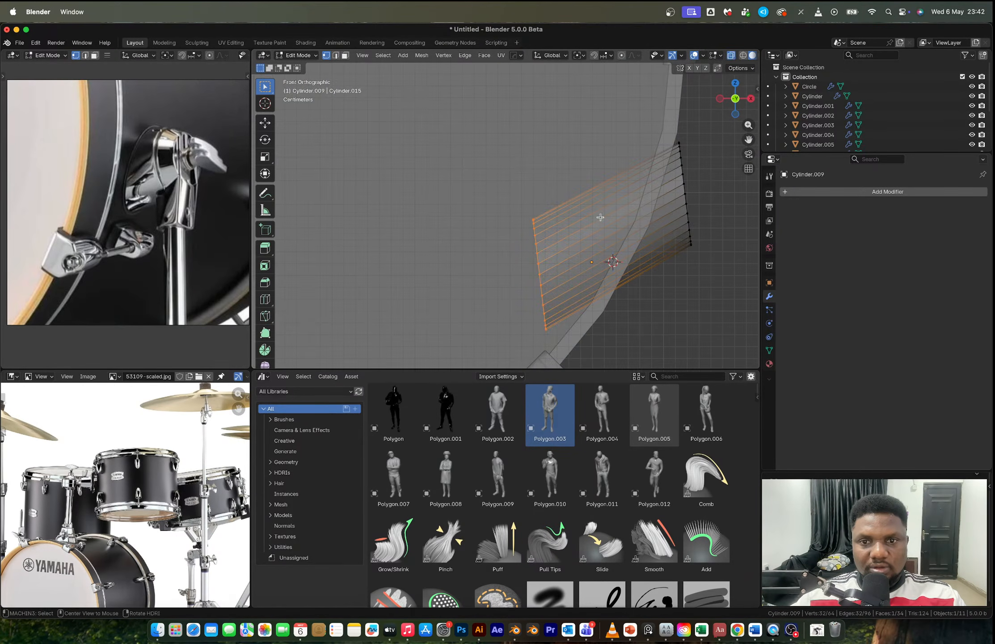
{"action": "left_click_drag", "start_coordinate": [499, 171], "coordinate": [566, 364]}
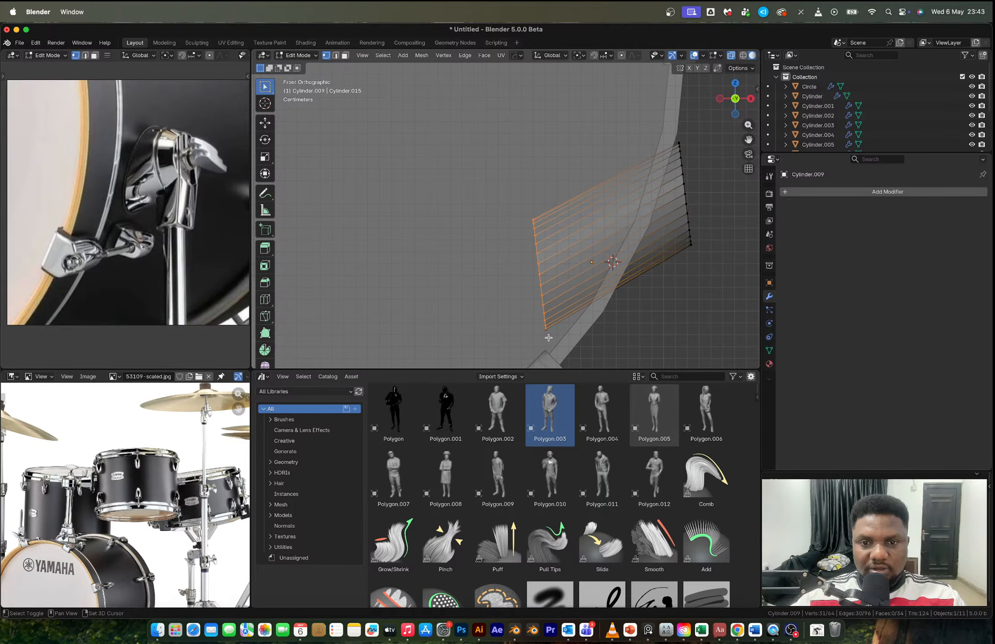
{"action": "key", "text": "period"}
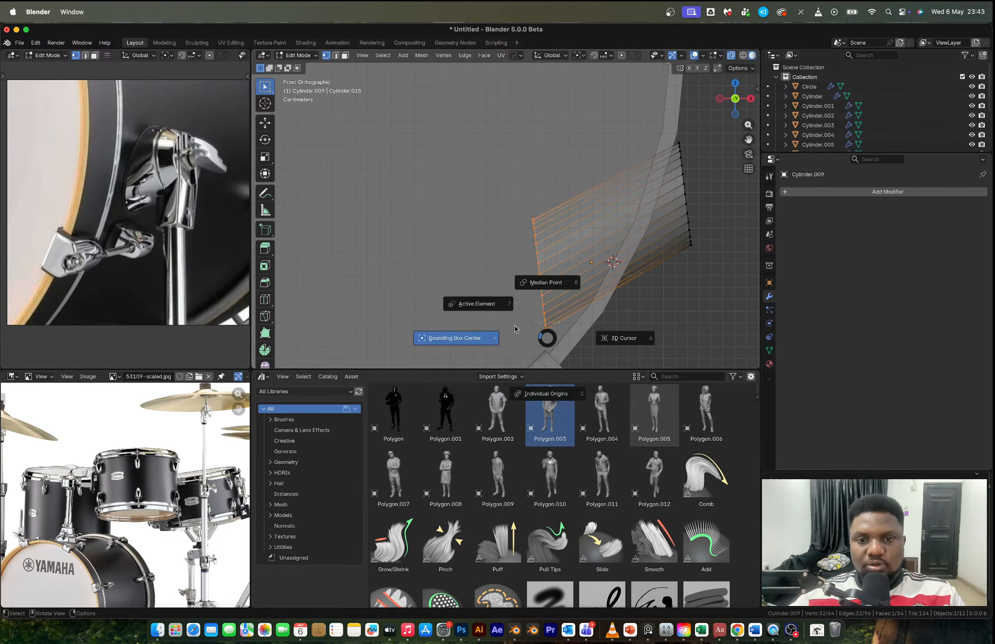
{"action": "left_click", "coordinate": [495, 308]}
{"action": "key", "text": "s"}
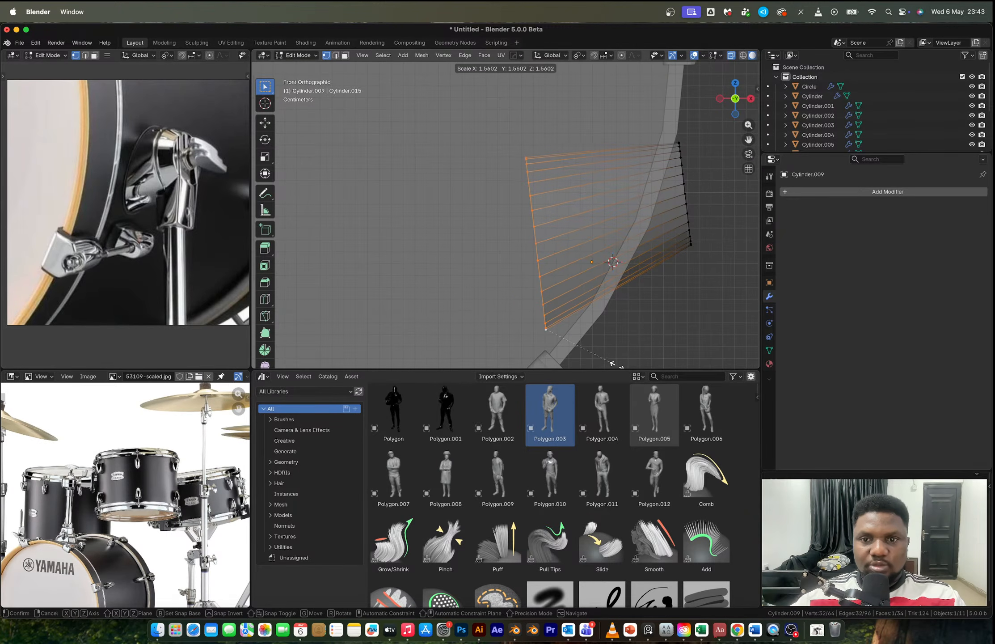
Step: Scale the cylinder's inner end ring by about 1.56 and move the whole cylinder about 0.0065 m along X
{"action": "key", "text": "Return"}
{"action": "key", "text": "Tab"}
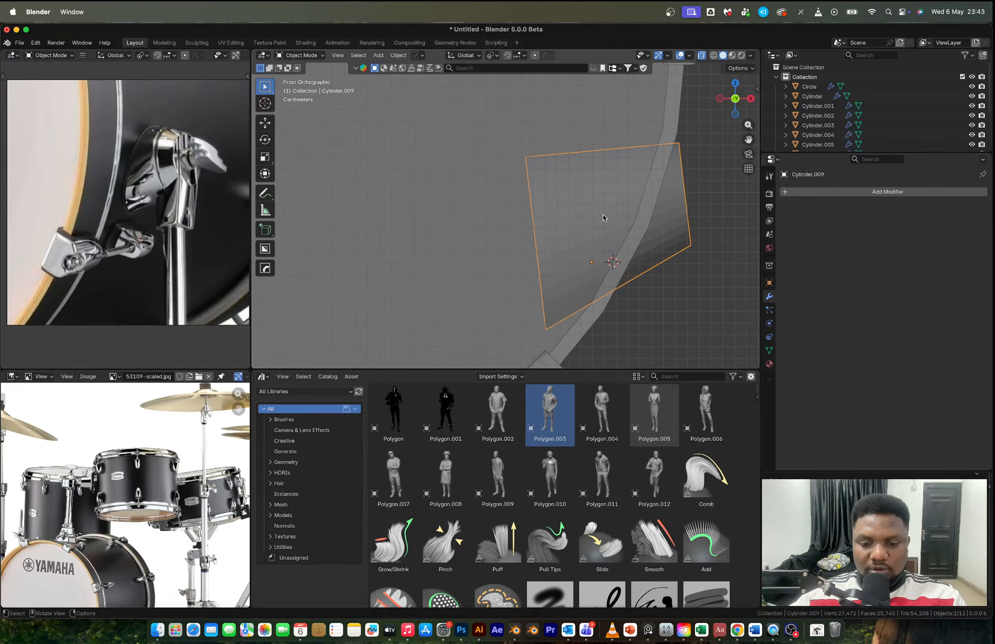
{"action": "key", "text": "g"}
{"action": "key", "text": "y"}
{"action": "key", "text": "x"}
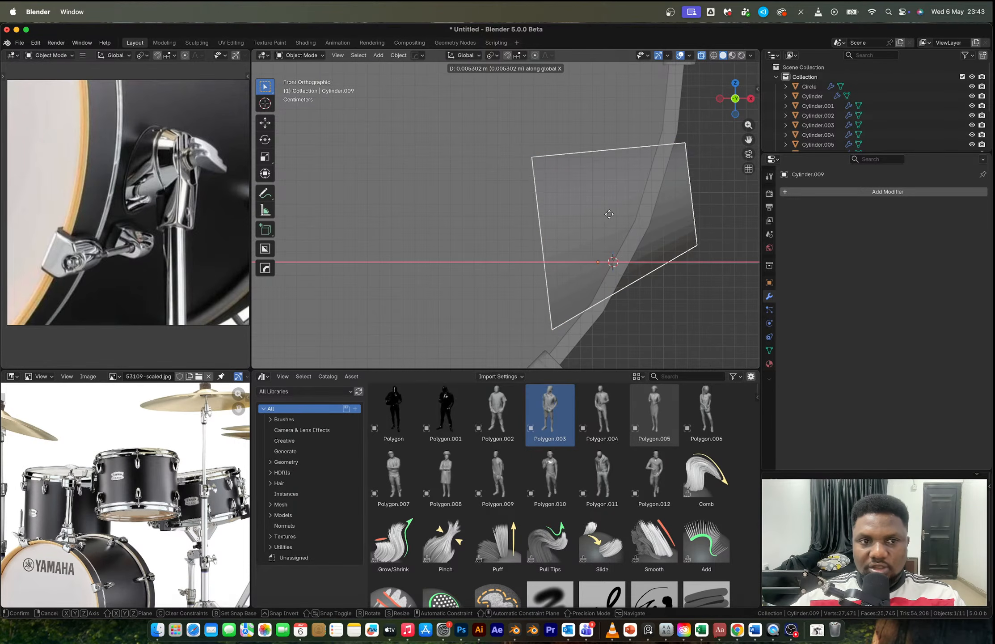
{"action": "left_click", "coordinate": [610, 214]}
Step: Inset the cylinder's outer end face with a thickness of about 0.16 m and scale the inset face by about 1.039
{"action": "middle_click_drag", "start_coordinate": [611, 214], "coordinate": [629, 185]}
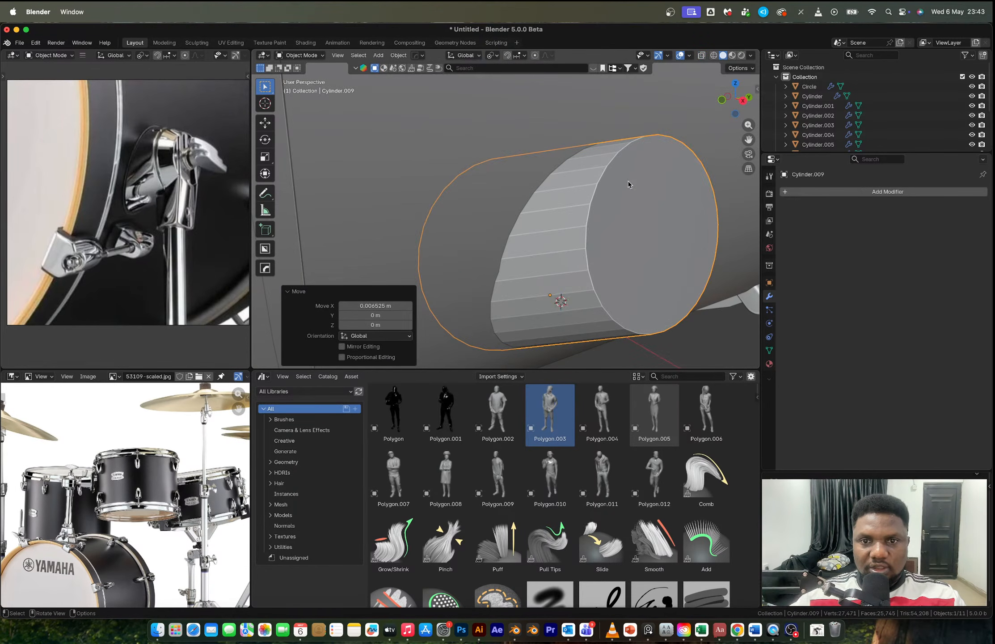
{"action": "key", "text": "Tab"}
{"action": "key", "text": "3"}
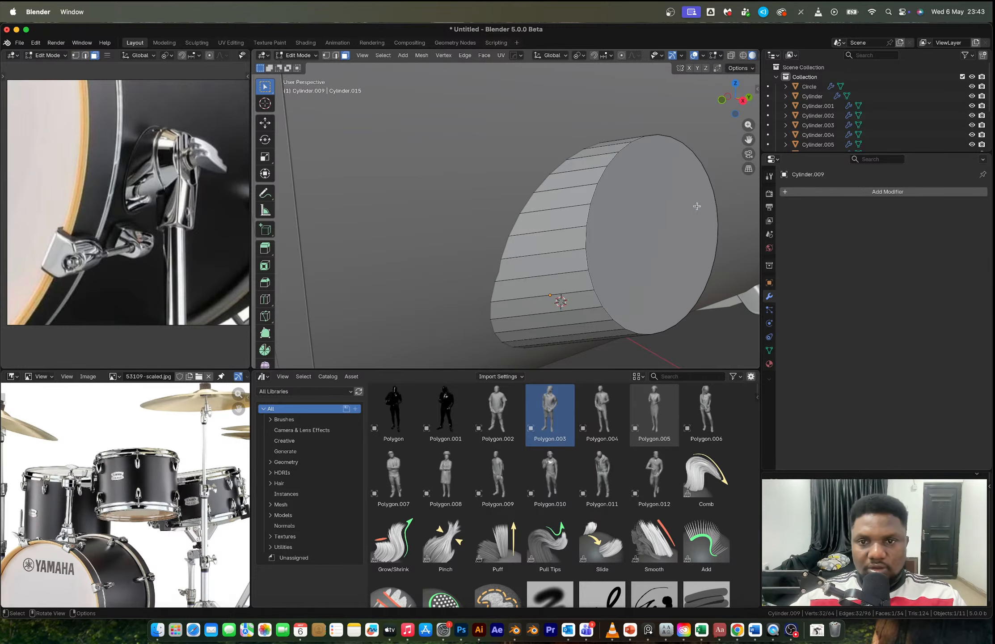
{"action": "left_click", "coordinate": [668, 207]}
{"action": "mouse_move", "coordinate": [666, 184]}
{"action": "middle_mouse_down"}
{"action": "mouse_move", "coordinate": [613, 185]}
{"action": "mouse_move", "coordinate": [666, 182]}
{"action": "middle_mouse_up"}
{"action": "key", "text": "i"}
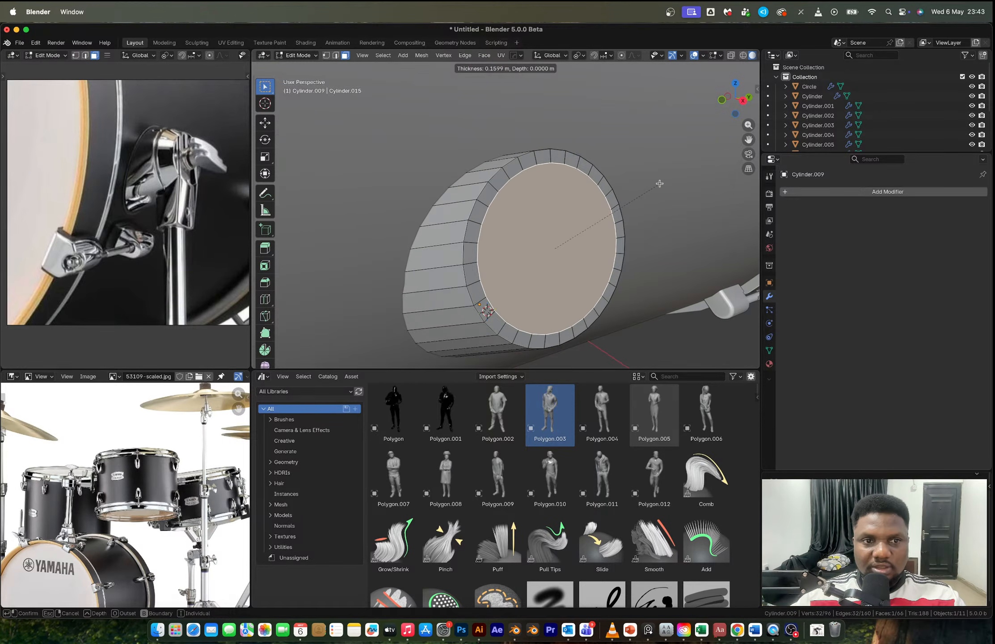
{"action": "left_click", "coordinate": [660, 183]}
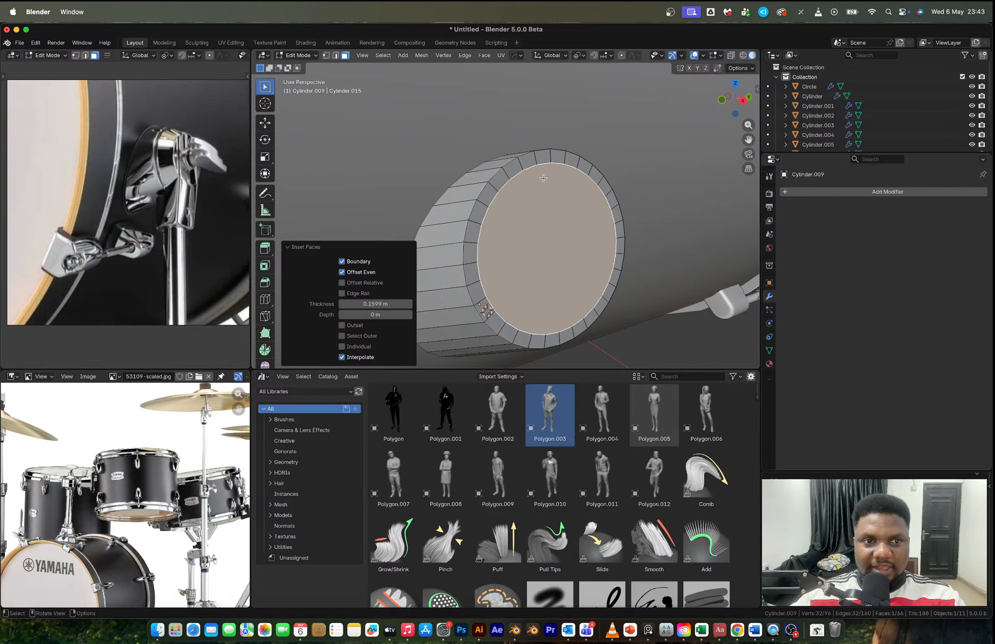
{"action": "key", "text": "s"}
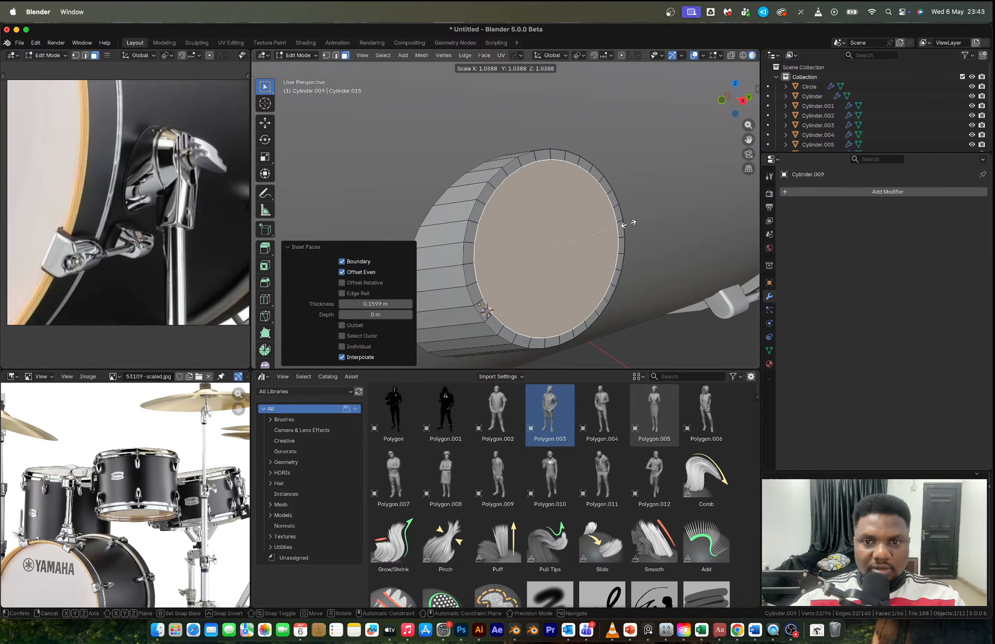
{"action": "left_click", "coordinate": [628, 223]}
Step: Duplicate the inset end face in place and separate the copy into its own object
{"action": "middle_click_drag", "start_coordinate": [628, 223], "coordinate": [507, 207]}
{"action": "key", "text": "e"}
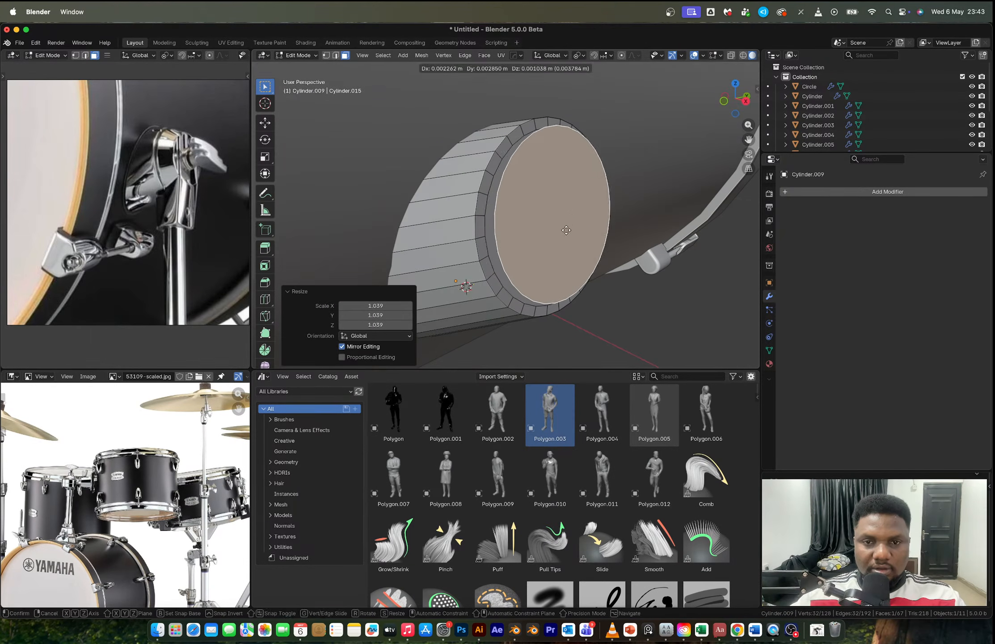
{"action": "right_click", "coordinate": [566, 226]}
{"action": "left_click", "coordinate": [599, 201], "text": "alt"}
{"action": "key", "text": "Tab"}
{"action": "key", "text": "Tab"}
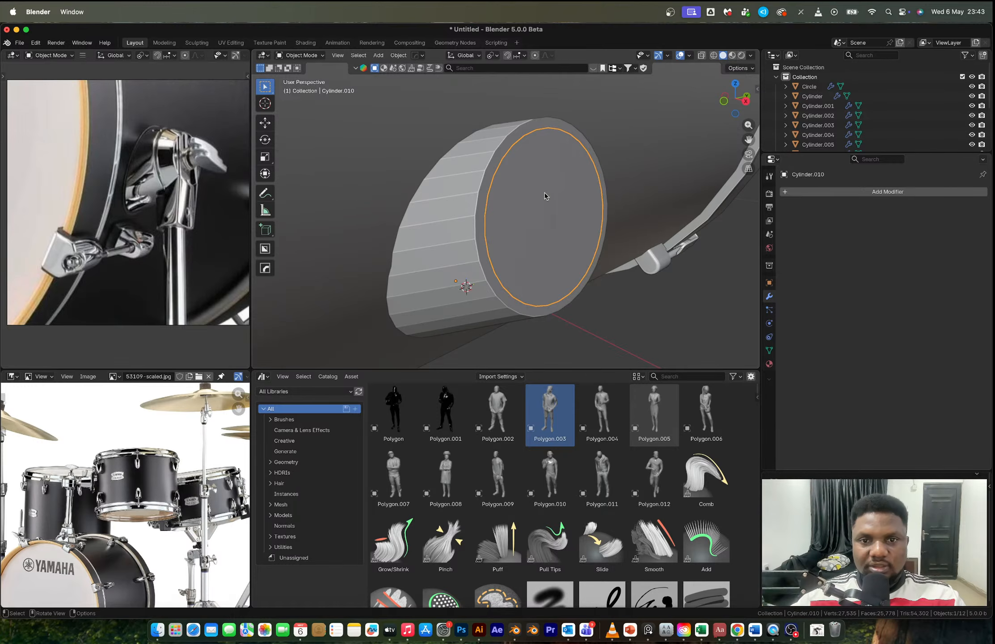
Step: Try extruding the separated disc about 0.011 m outward, and undo back to the original mount cylinder
{"action": "key", "text": "e"}
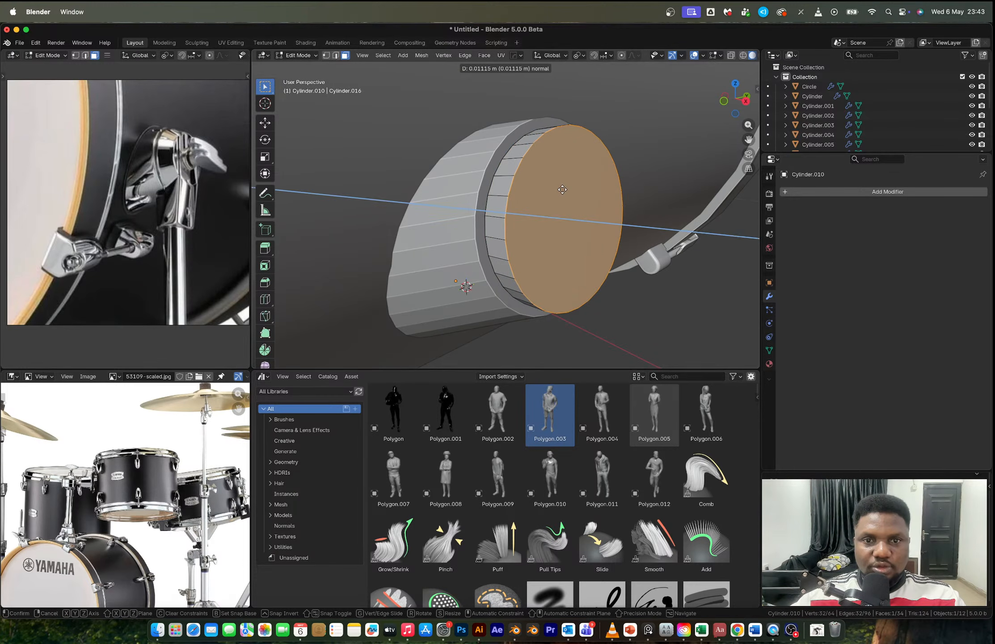
{"action": "left_click", "coordinate": [563, 189]}
{"action": "middle_click_drag", "start_coordinate": [562, 189], "coordinate": [575, 215]}
{"action": "left_click", "coordinate": [727, 104]}
{"action": "scroll", "coordinate": [570, 213], "scroll_direction": "up", "scroll_amount": 2}
{"action": "key", "text": "ctrl+z"}
{"action": "key", "text": "ctrl+z"}
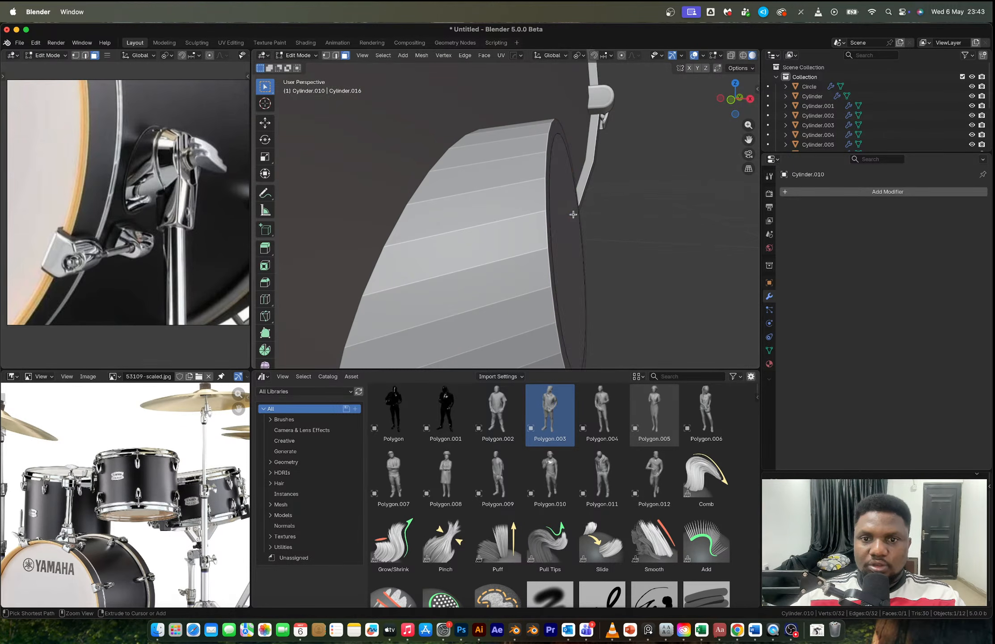
{"action": "key", "text": "ctrl+z"}
{"action": "key", "text": "ctrl+z"}
{"action": "key", "text": "ctrl+z"}
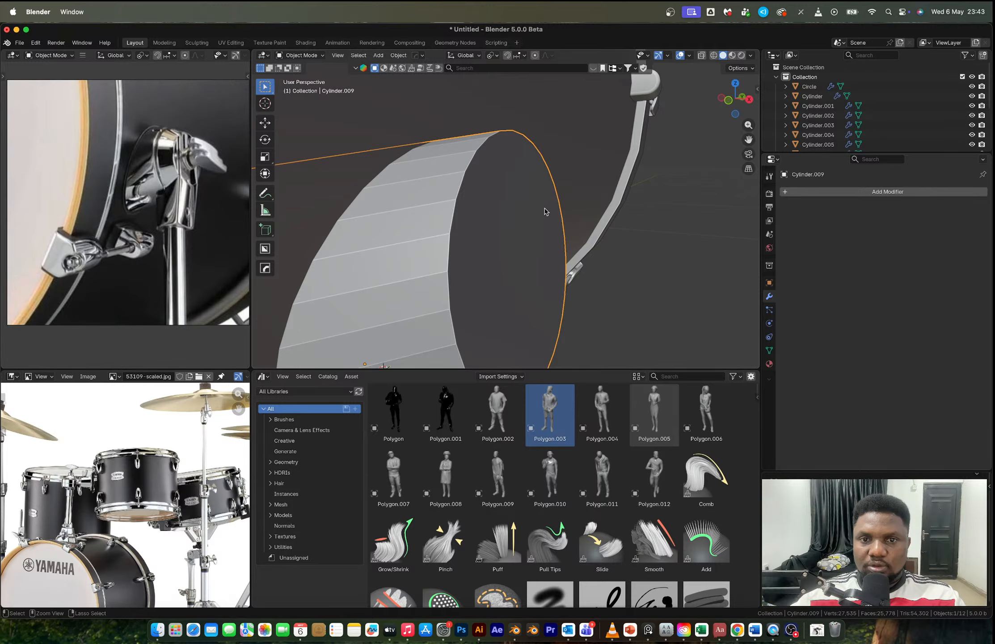
Step: Extrude the mount cylinder's inset end face about 0.0052 m outward along its normal
{"action": "key", "text": "Tab"}
{"action": "left_click", "coordinate": [526, 198]}
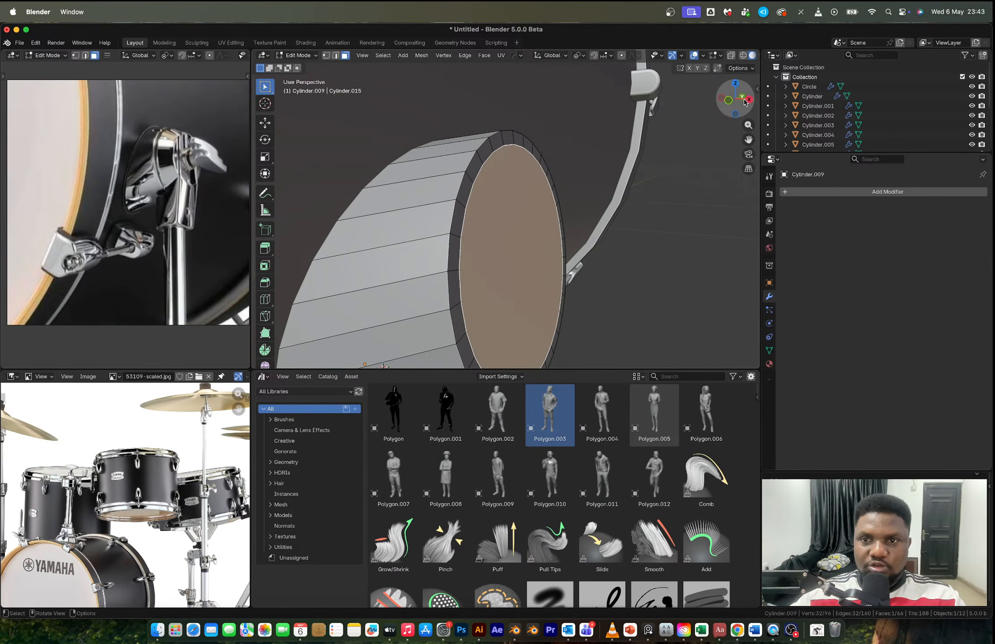
{"action": "left_click", "coordinate": [729, 100]}
{"action": "key", "text": "e"}
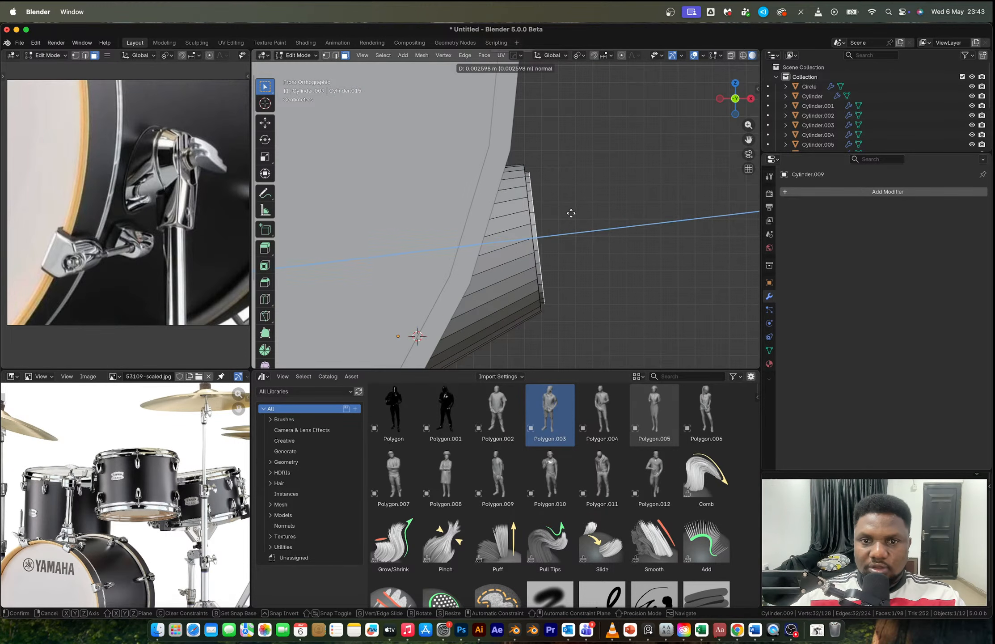
{"action": "left_click", "coordinate": [575, 212]}
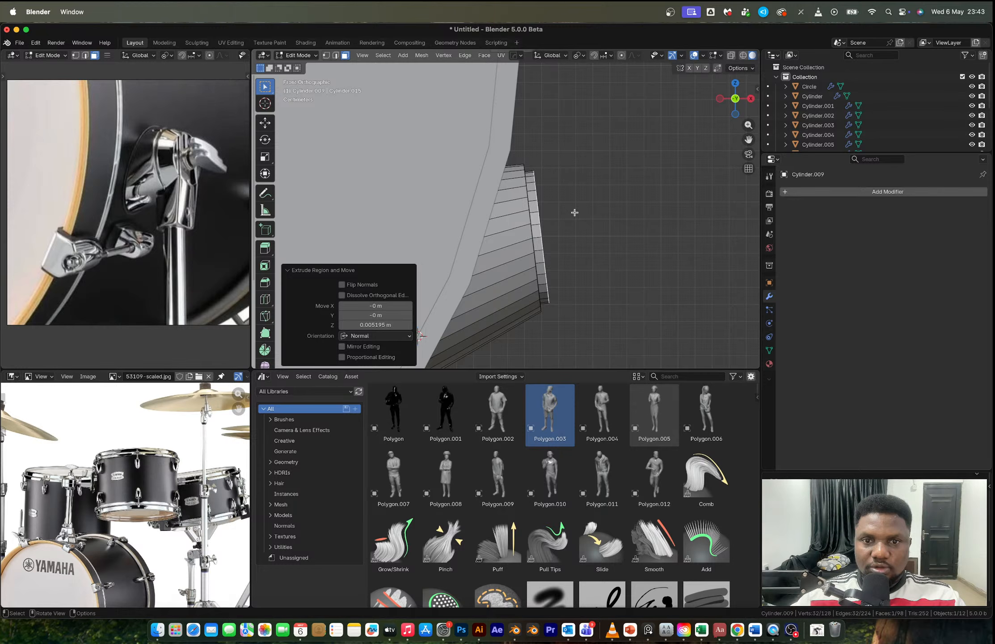
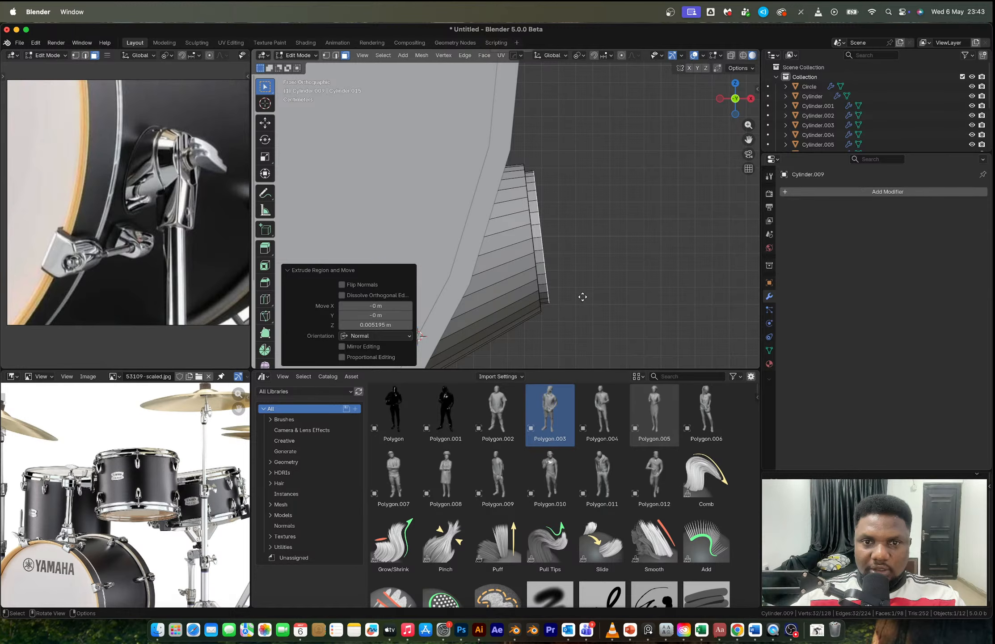
Step: Extrude the end face in place and scale it by about 1.148 to form a wider rim
{"action": "key", "text": "e"}
{"action": "key", "text": "s"}
{"action": "left_click", "coordinate": [588, 306]}
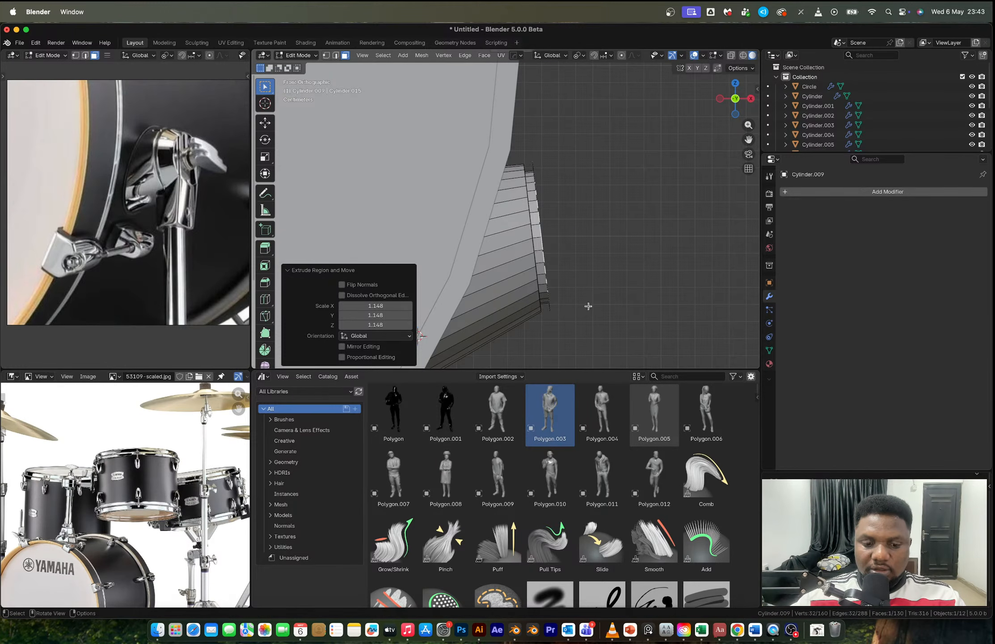
Step: Extrude the wider rim face about 0.022 m outward and scale its end down into a tapered cap
{"action": "key", "text": "e"}
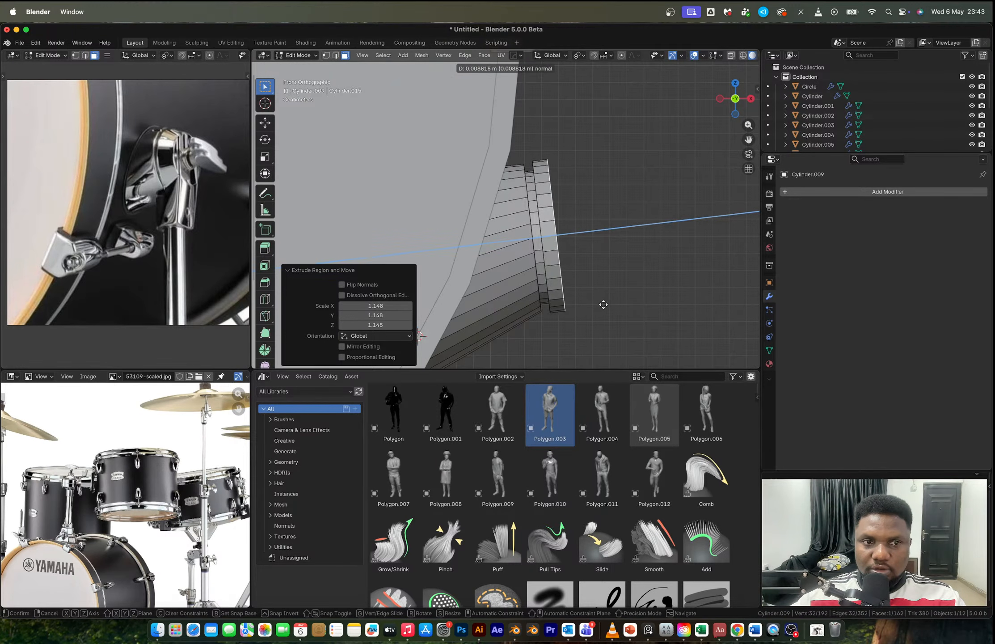
{"action": "left_click", "coordinate": [625, 301]}
{"action": "key", "text": "s"}
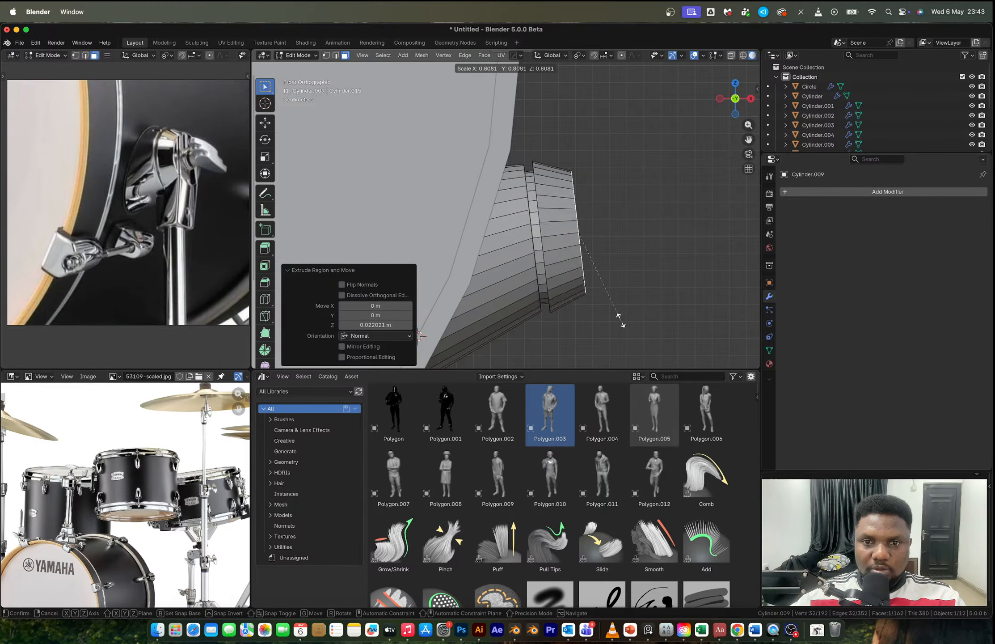
{"action": "left_click", "coordinate": [602, 294]}
{"action": "key", "text": "Tab"}
Step: Apply Shade Auto Smooth with a 30° angle to the mount
{"action": "middle_click_drag", "start_coordinate": [593, 275], "coordinate": [508, 241]}
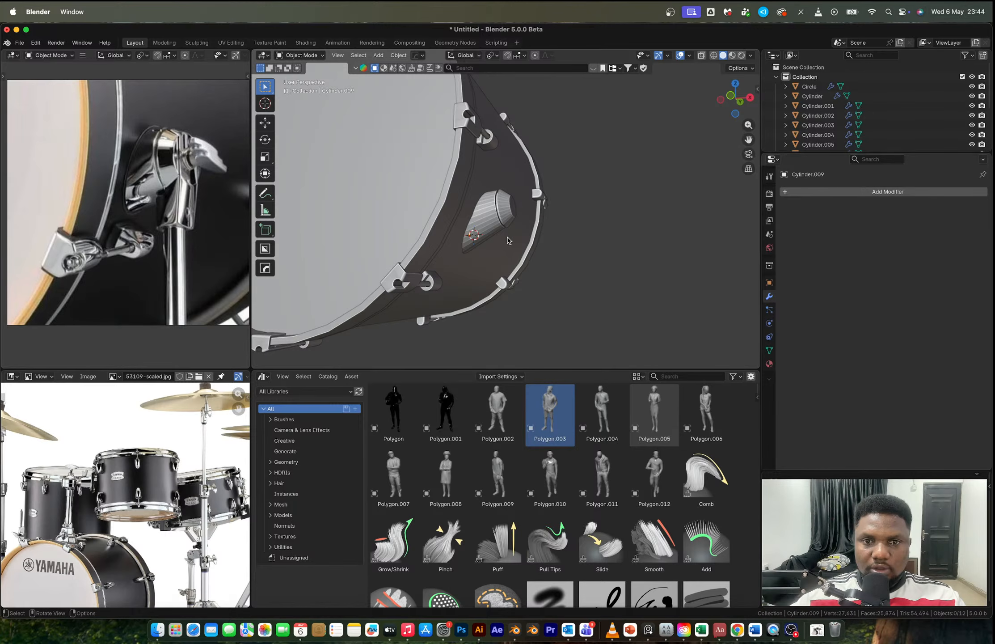
{"action": "right_click", "coordinate": [501, 227]}
{"action": "left_click", "coordinate": [479, 195]}
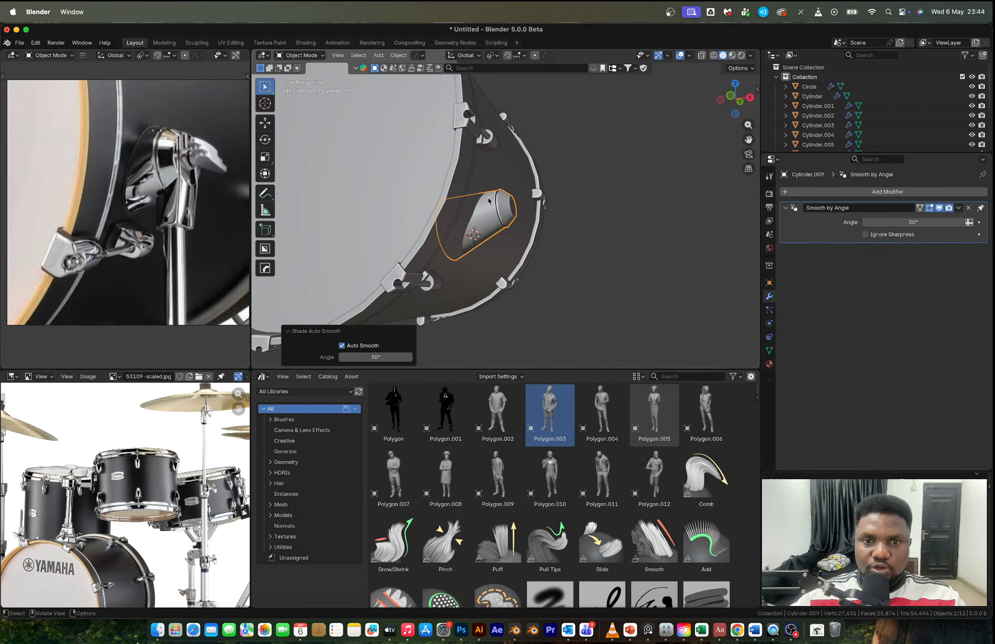
Step: Scale the mount to about 0.508 in front view and shift it slightly outward and upward against the drum shell
{"action": "left_click", "coordinate": [731, 96]}
{"action": "key", "text": "s"}
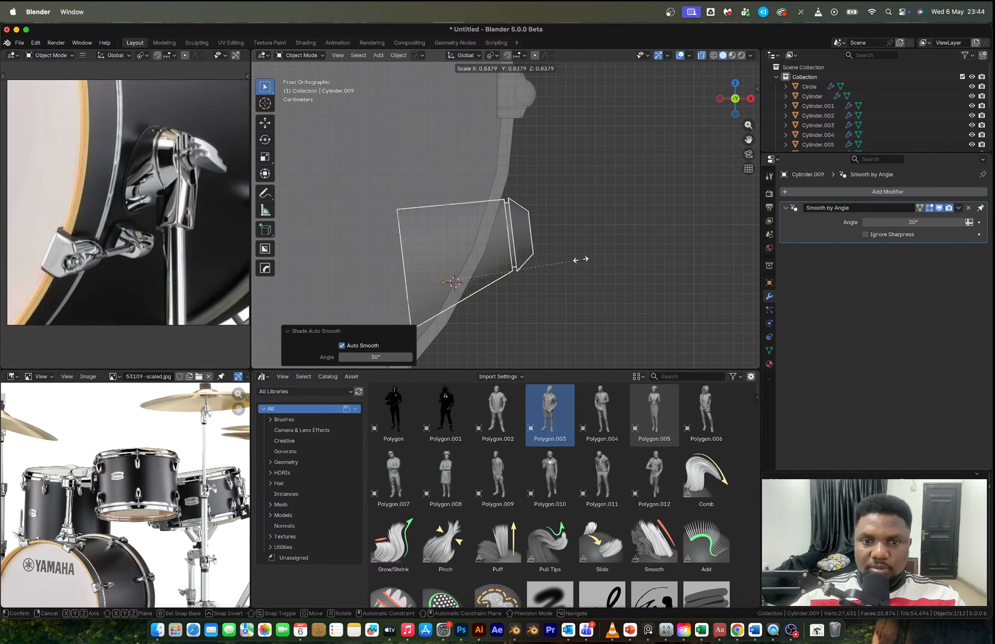
{"action": "left_click", "coordinate": [526, 256]}
{"action": "key", "text": "g"}
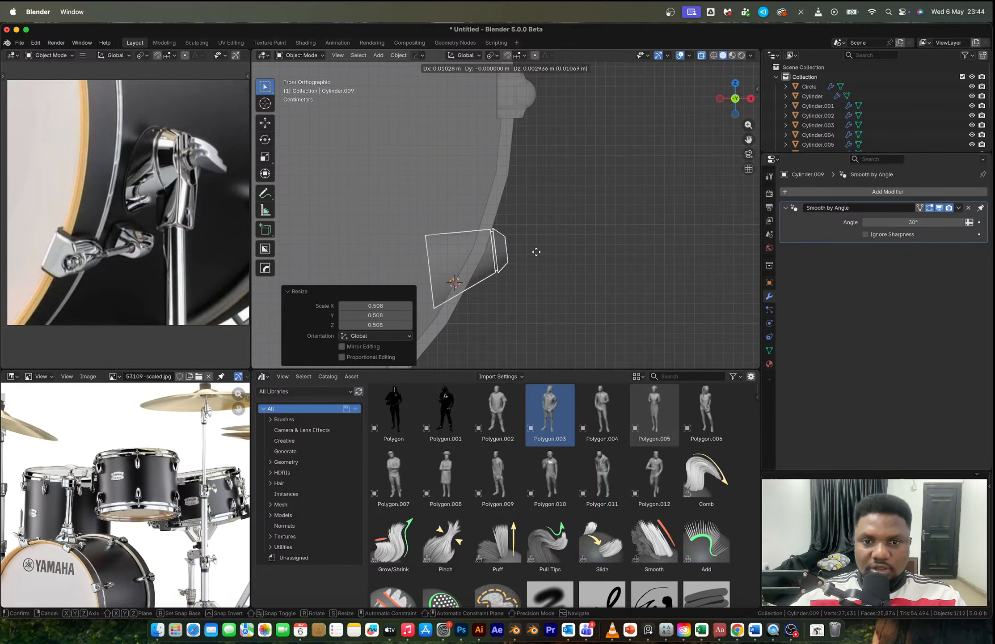
{"action": "left_click", "coordinate": [539, 254]}
{"action": "left_click", "coordinate": [578, 240]}
Step: Turn off x-ray display and delete the leftover separated disc beside the mount
{"action": "scroll", "coordinate": [578, 240], "scroll_direction": "down", "scroll_amount": 6}
{"action": "middle_click_drag", "start_coordinate": [578, 240], "coordinate": [500, 257]}
{"action": "key", "text": "alt+z"}
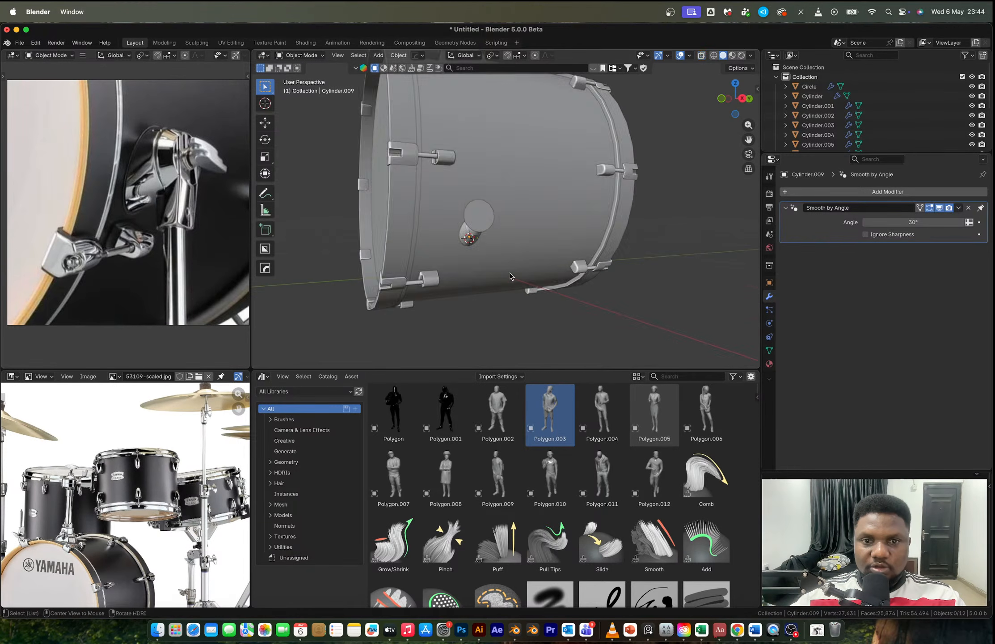
{"action": "scroll", "coordinate": [500, 257], "scroll_direction": "down", "scroll_amount": 3}
{"action": "scroll", "coordinate": [500, 222], "scroll_direction": "up", "scroll_amount": 5}
{"action": "left_click", "coordinate": [473, 216]}
{"action": "key", "text": "x"}
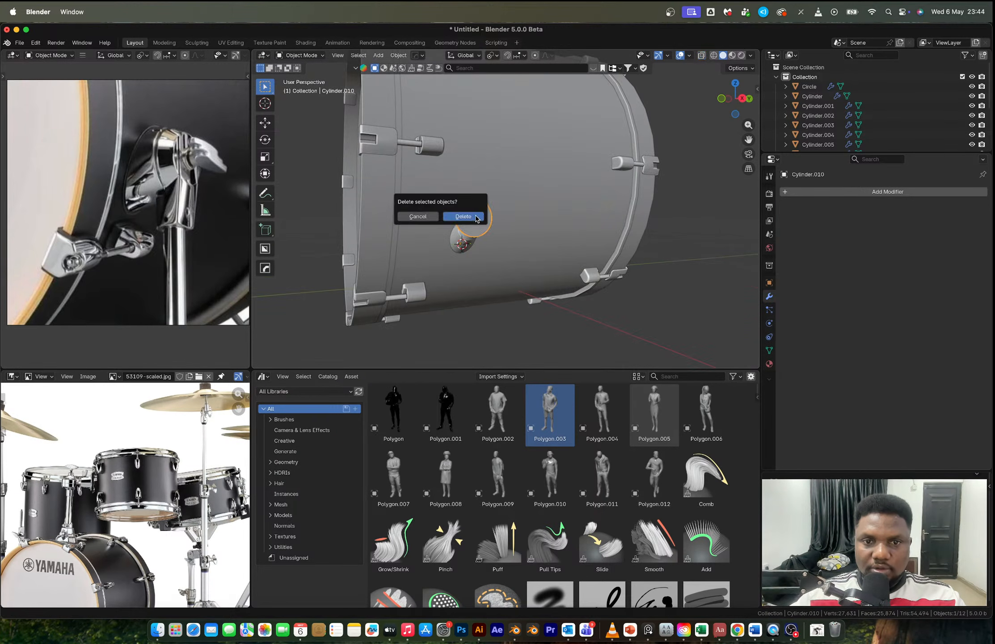
{"action": "left_click", "coordinate": [471, 216]}
Step: Move the mount about -0.044 m along Y on the drum shell
{"action": "scroll", "coordinate": [462, 248], "scroll_direction": "up", "scroll_amount": 5}
{"action": "scroll", "coordinate": [463, 248], "scroll_direction": "down", "scroll_amount": 5}
{"action": "middle_click_drag", "start_coordinate": [462, 248], "coordinate": [556, 218]}
{"action": "left_click", "coordinate": [472, 238]}
{"action": "key", "text": "g"}
{"action": "key", "text": "y"}
{"action": "left_click", "coordinate": [449, 240]}
Step: Add a centred loop cut around the mount's tapered body
{"action": "scroll", "coordinate": [453, 235], "scroll_direction": "up", "scroll_amount": 5}
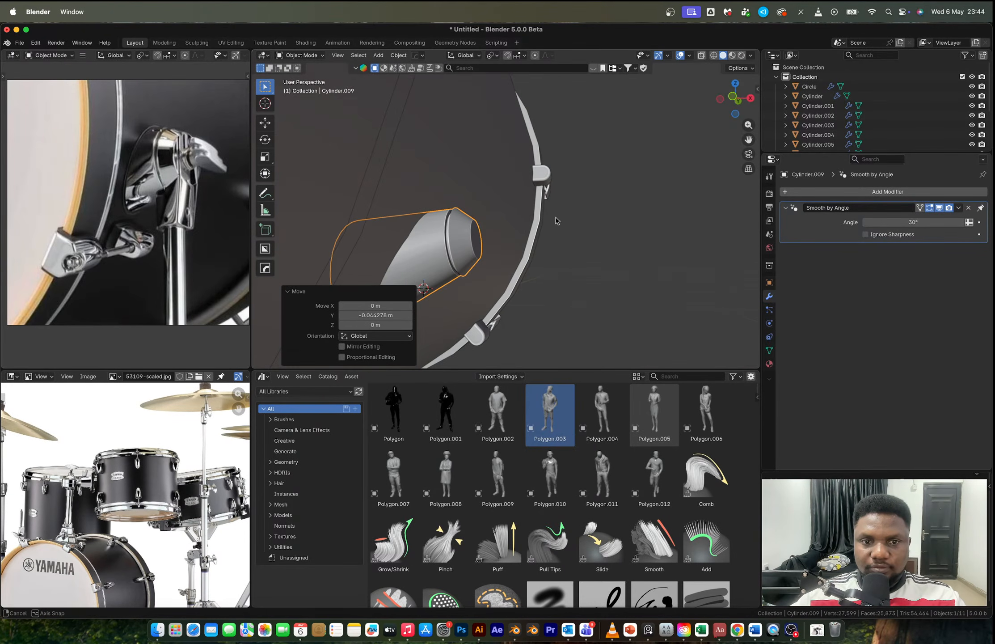
{"action": "left_click", "coordinate": [732, 95]}
{"action": "scroll", "coordinate": [437, 246], "scroll_direction": "up", "scroll_amount": 2}
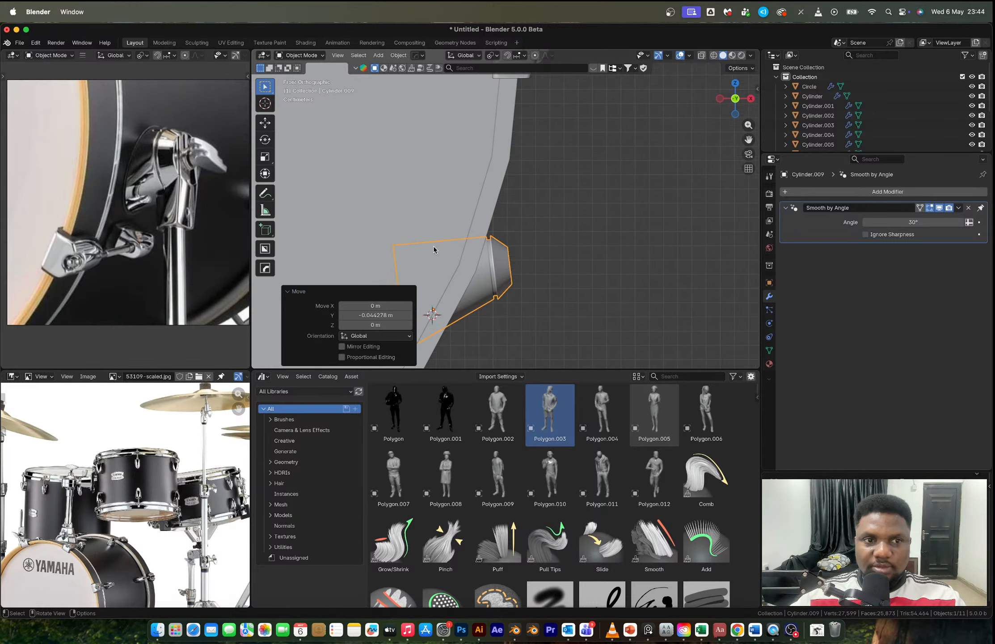
{"action": "middle_click_drag", "start_coordinate": [438, 249], "coordinate": [514, 200], "text": "shift"}
{"action": "middle_click_drag", "start_coordinate": [547, 240], "coordinate": [529, 242]}
{"action": "key", "text": "Tab"}
{"action": "key", "text": "ctrl+r"}
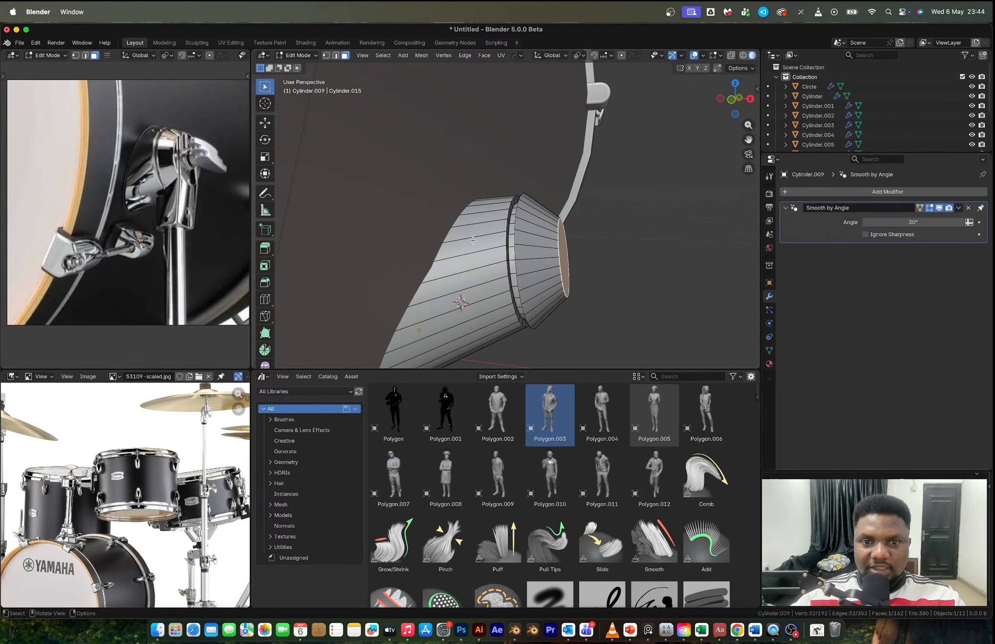
{"action": "left_click", "coordinate": [465, 220]}
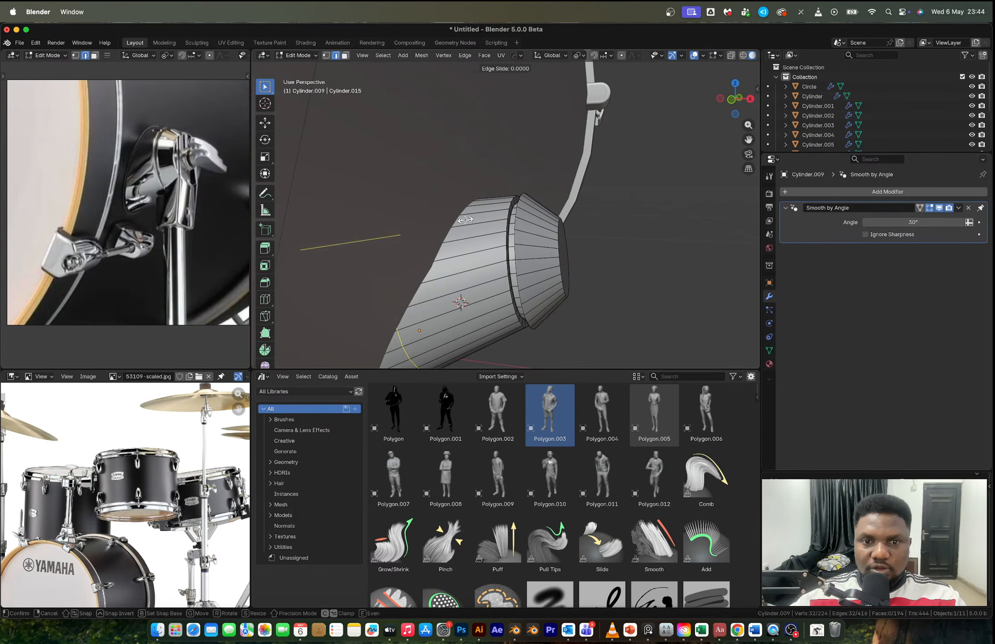
{"action": "right_click", "coordinate": [465, 219]}
Step: Dissolve the middle edge loop of the mount's tapered body in front x-ray view
{"action": "left_click", "coordinate": [732, 100]}
{"action": "key", "text": "alt+z"}
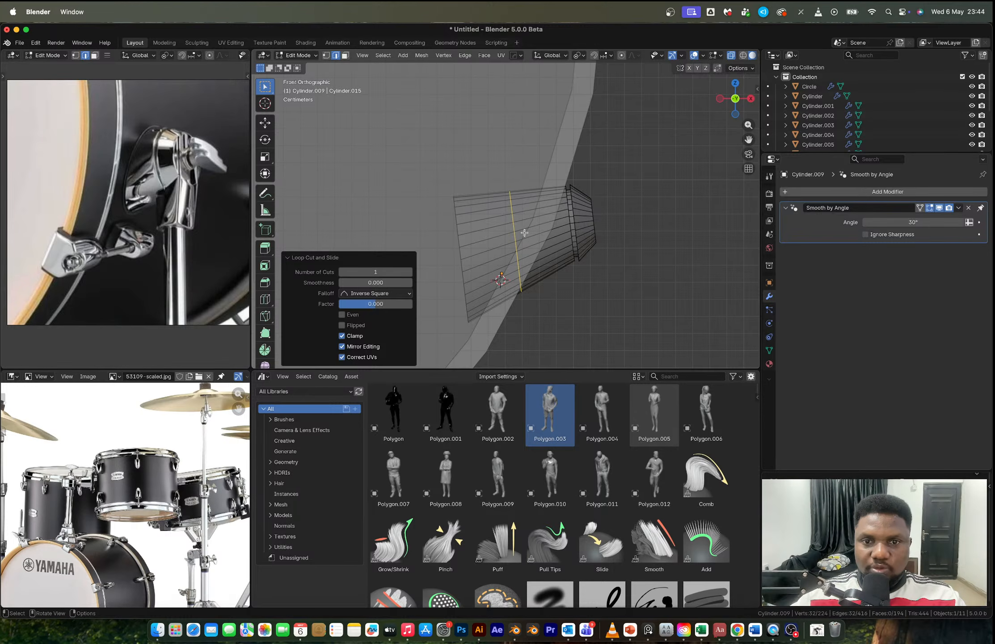
{"action": "scroll", "coordinate": [508, 176], "scroll_direction": "up", "scroll_amount": 2}
{"action": "key", "text": "1"}
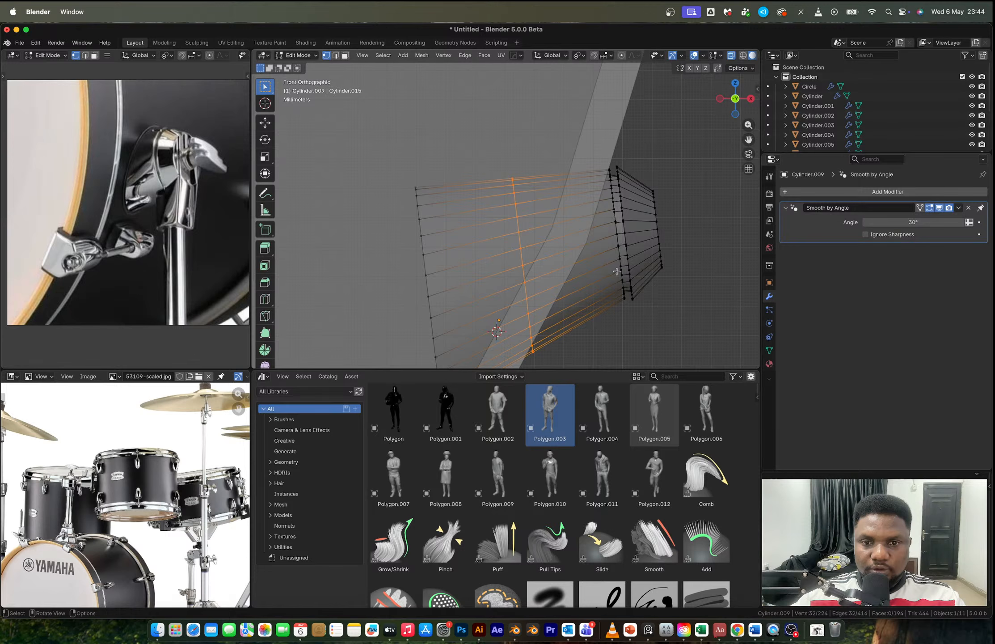
{"action": "scroll", "coordinate": [617, 273], "scroll_direction": "down", "scroll_amount": 3}
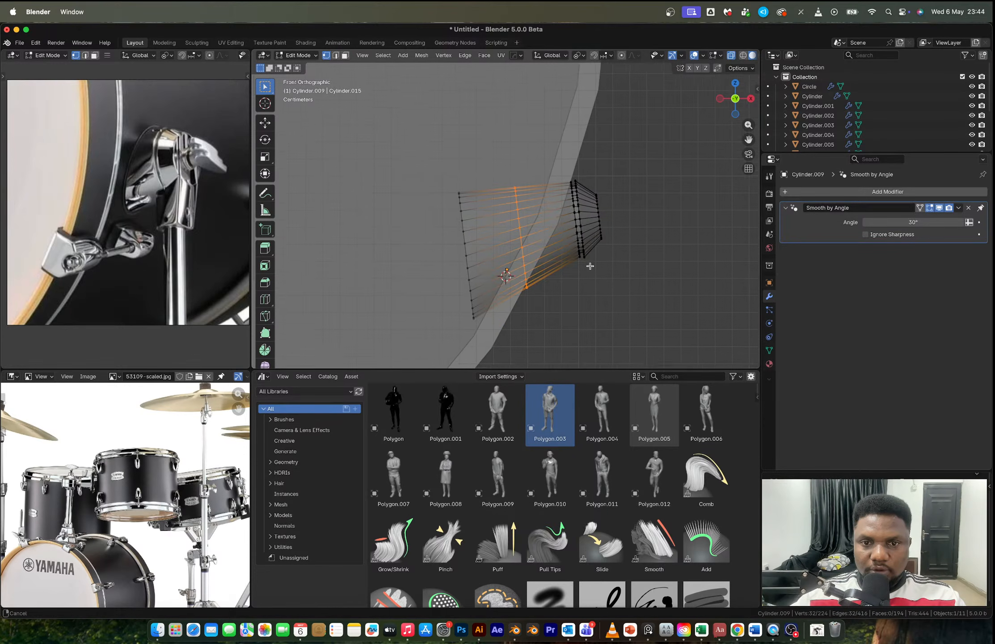
{"action": "key", "text": "ctrl+x"}
Step: Rotate the mount's inner end ring about -20.4° around its lowest vertex in front view and scale it by about 1.095
{"action": "key", "text": "3"}
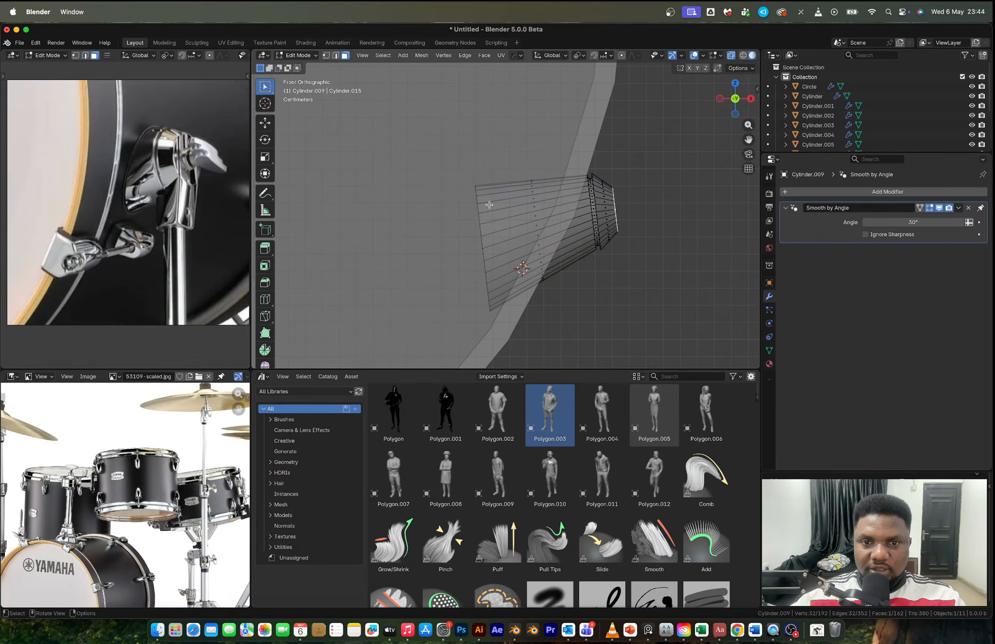
{"action": "key", "text": "1"}
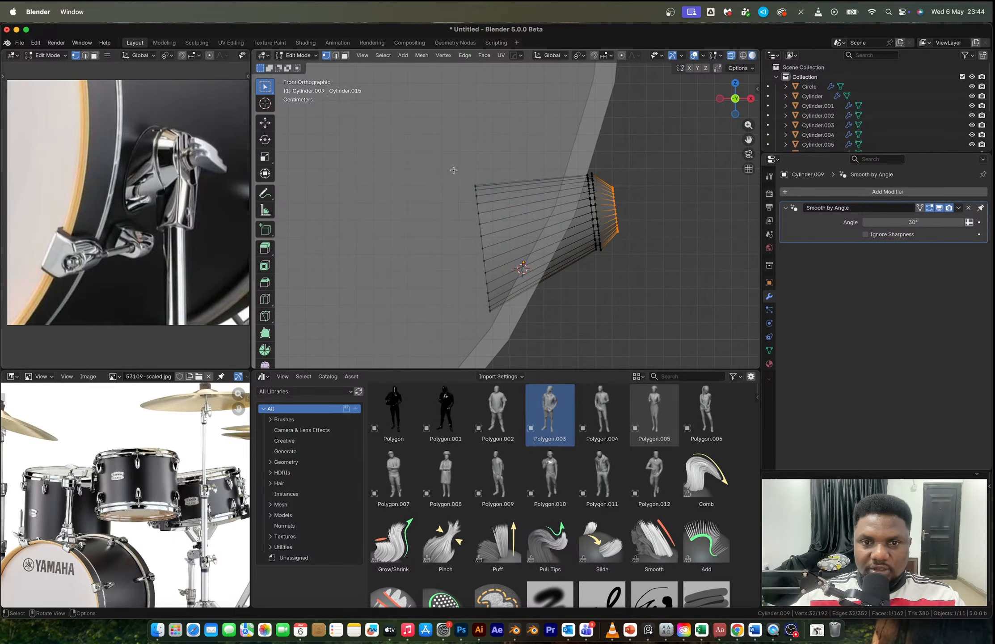
{"action": "left_click_drag", "start_coordinate": [453, 168], "coordinate": [493, 318]}
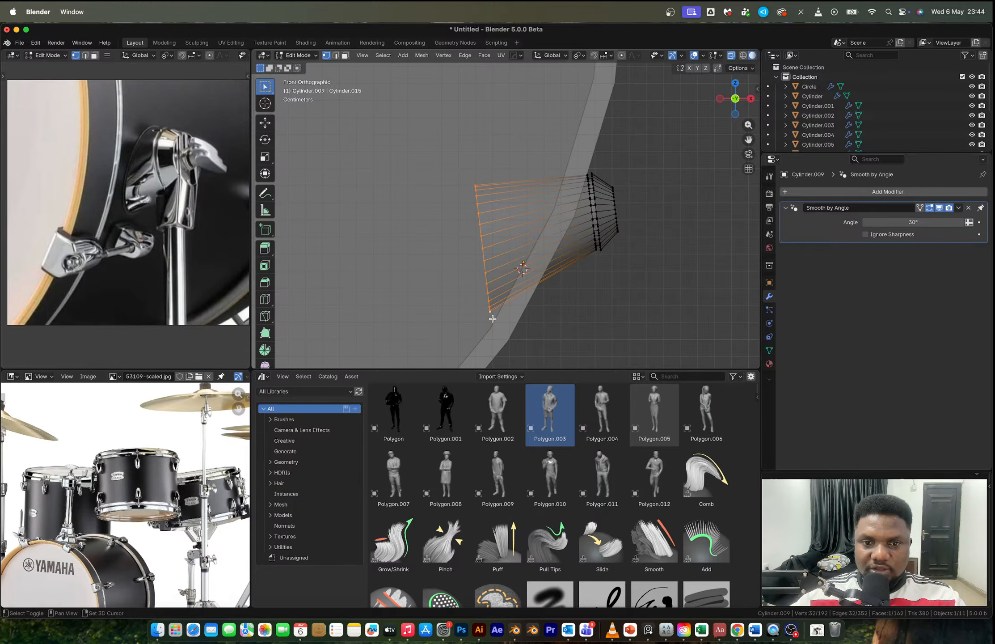
{"action": "key", "text": "r"}
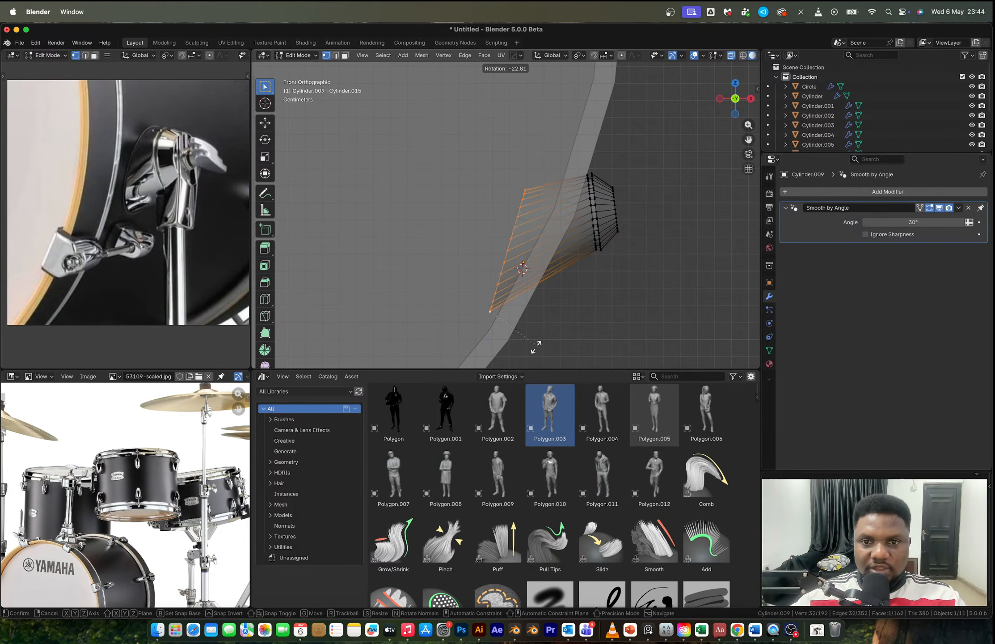
{"action": "left_click", "coordinate": [537, 348]}
{"action": "key", "text": "s"}
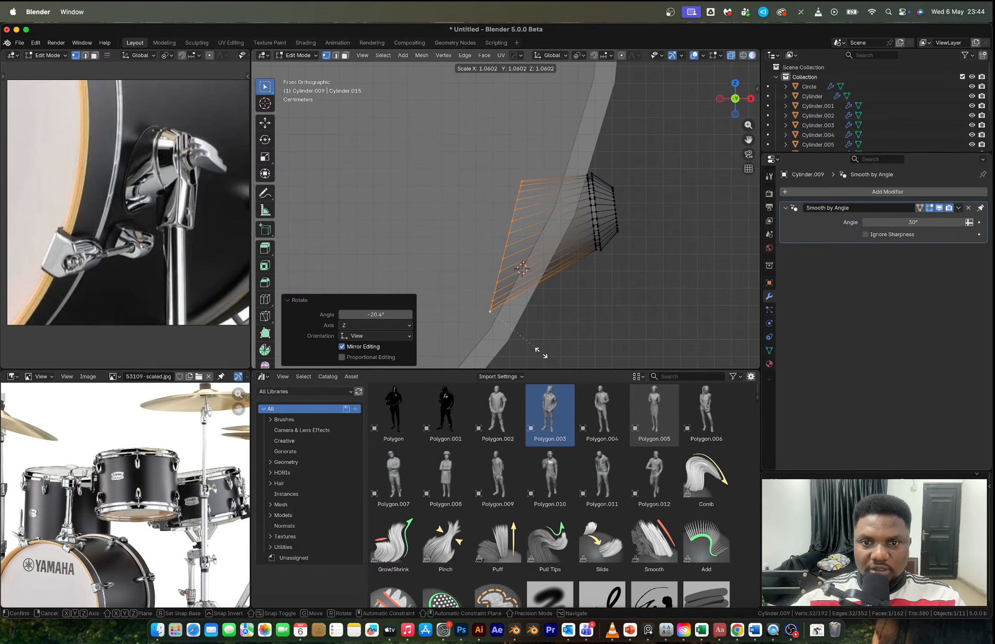
{"action": "left_click", "coordinate": [541, 356]}
Step: Tilt the mount's inner end ring slightly further toward the shell angle and enlarge it by about 1.052
{"action": "key", "text": "r"}
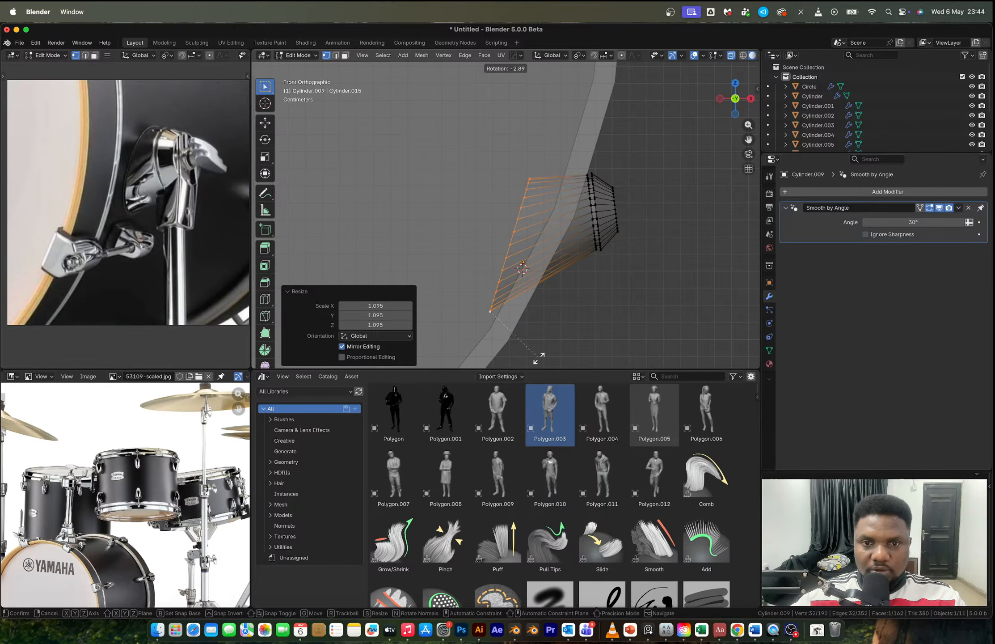
{"action": "left_click", "coordinate": [536, 360]}
{"action": "key", "text": "s"}
{"action": "left_click", "coordinate": [534, 358]}
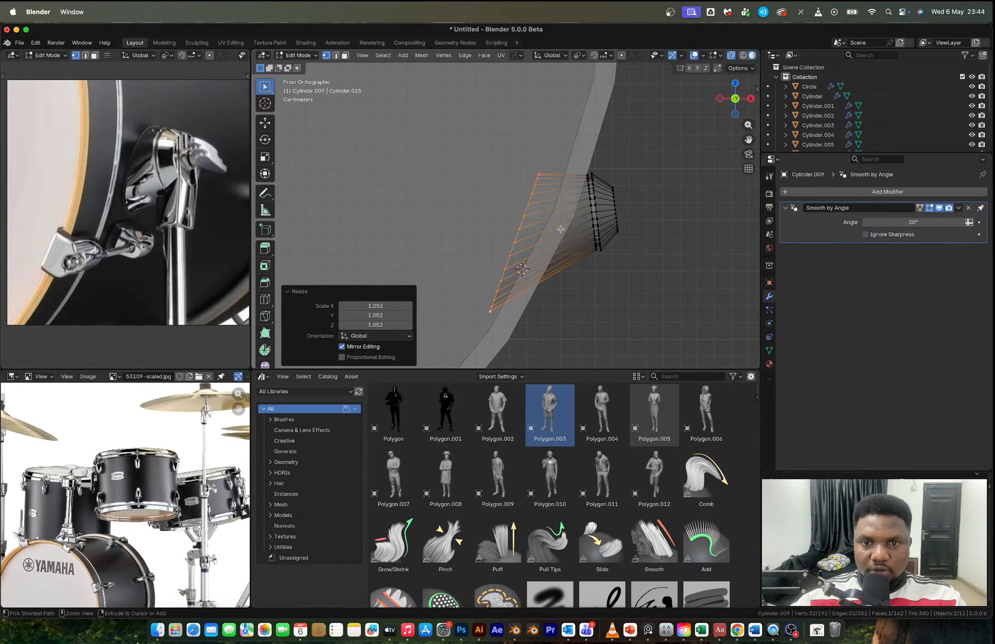
Step: Add one loop cut around the mount's tapered body between the inner ring and collar, slid to a factor of about 0.057
{"action": "key", "text": "ctrl+r"}
{"action": "left_click", "coordinate": [554, 197]}
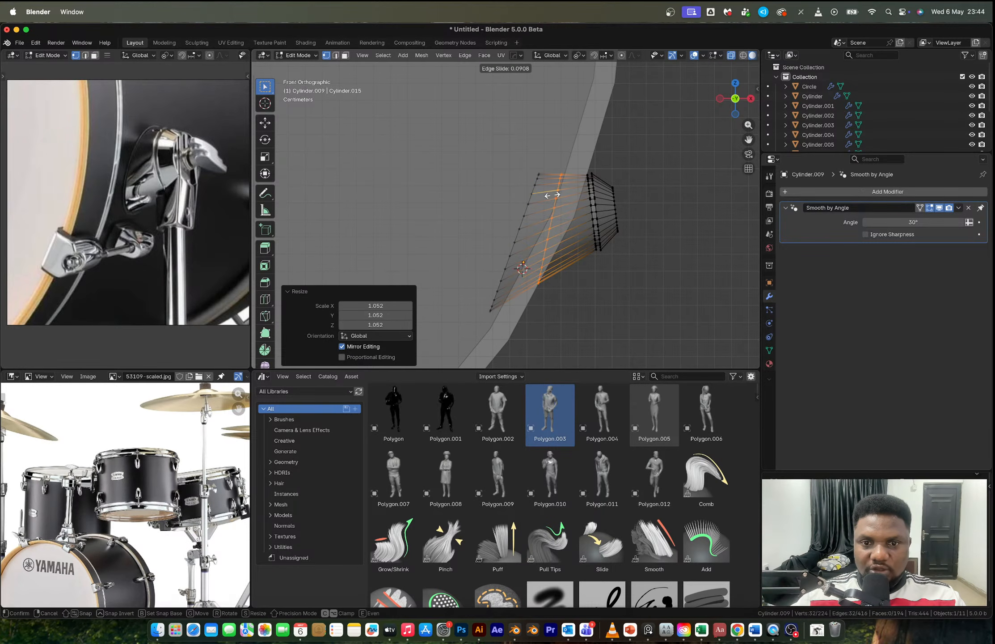
{"action": "left_click", "coordinate": [554, 195]}
Step: Rotate the new edge loop about -10.5° around its lowest vertex and scale it by about 1.04 to follow the drum shell
{"action": "scroll", "coordinate": [532, 191], "scroll_direction": "up", "scroll_amount": 3}
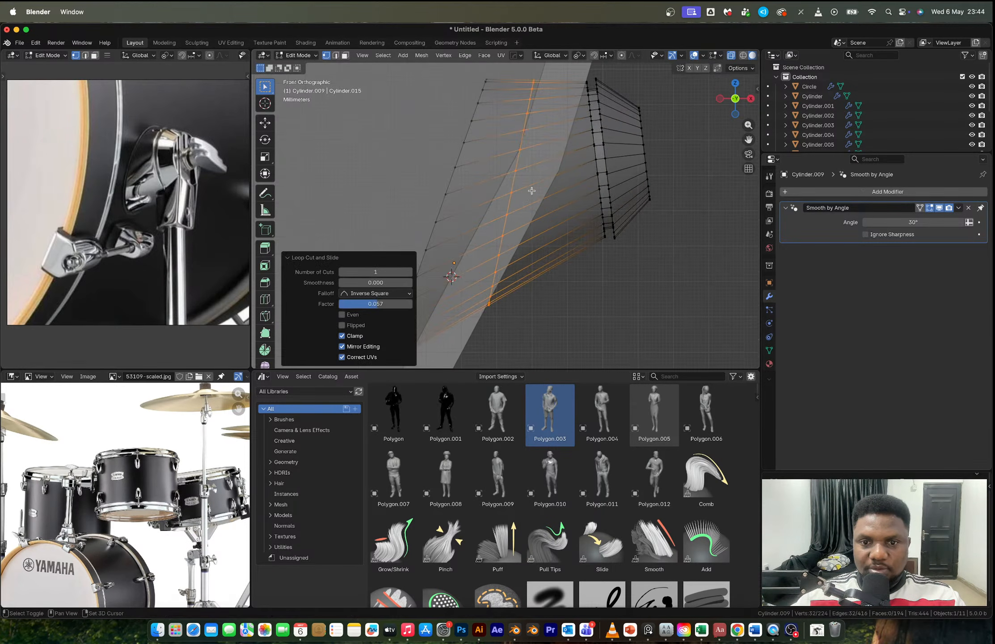
{"action": "left_click", "coordinate": [492, 310], "text": "shift"}
{"action": "scroll", "coordinate": [554, 278], "scroll_direction": "down", "scroll_amount": 2}
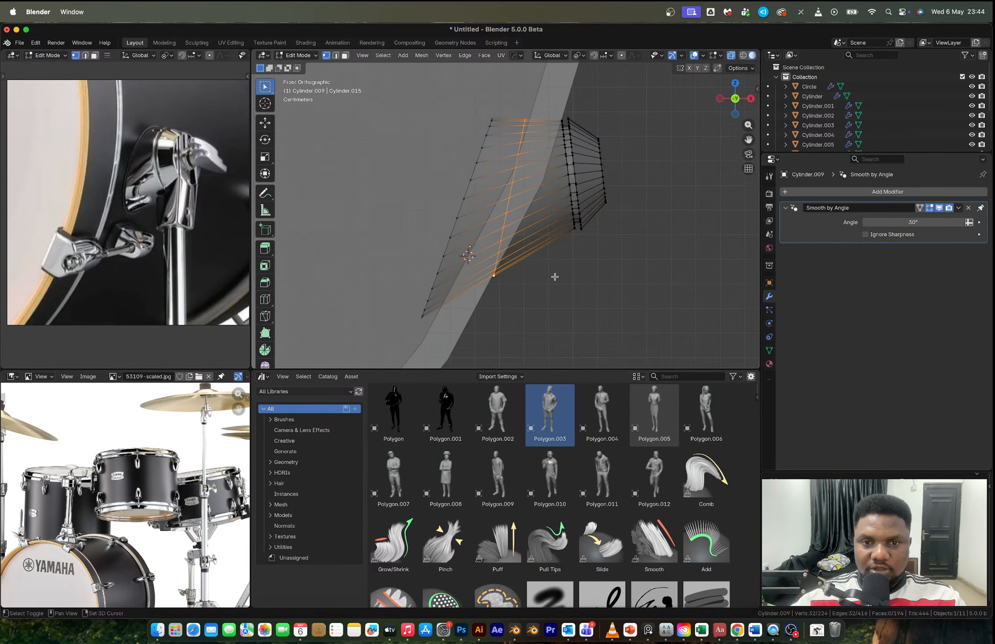
{"action": "key", "text": "r"}
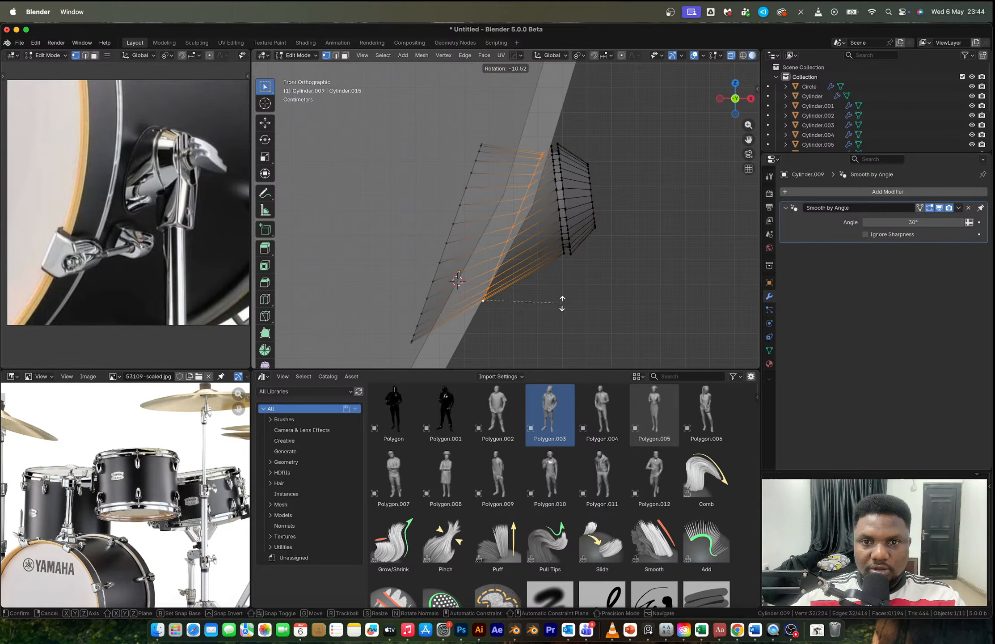
{"action": "left_click", "coordinate": [563, 303]}
{"action": "key", "text": "s"}
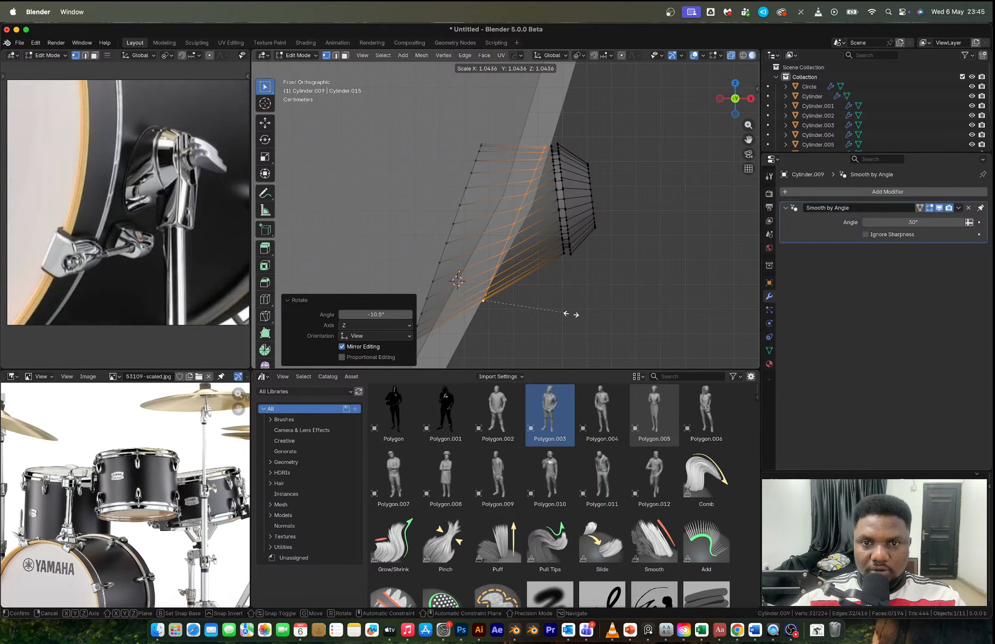
{"action": "left_click", "coordinate": [571, 314]}
Step: Move the whole mount object about 0.0008 m along X in Object Mode
{"action": "key", "text": "Tab"}
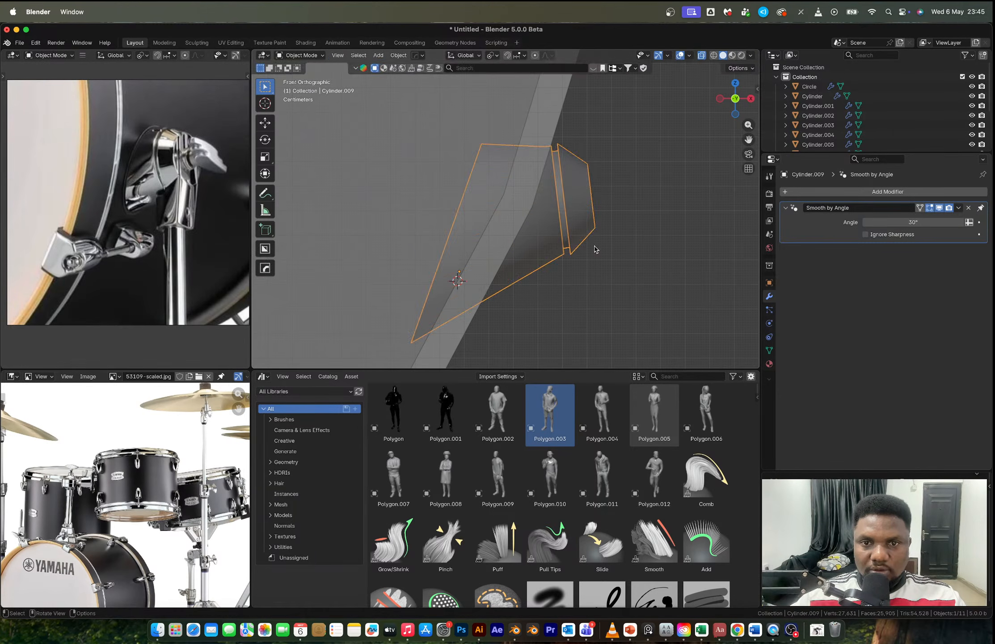
{"action": "key", "text": "g"}
{"action": "key", "text": "x"}
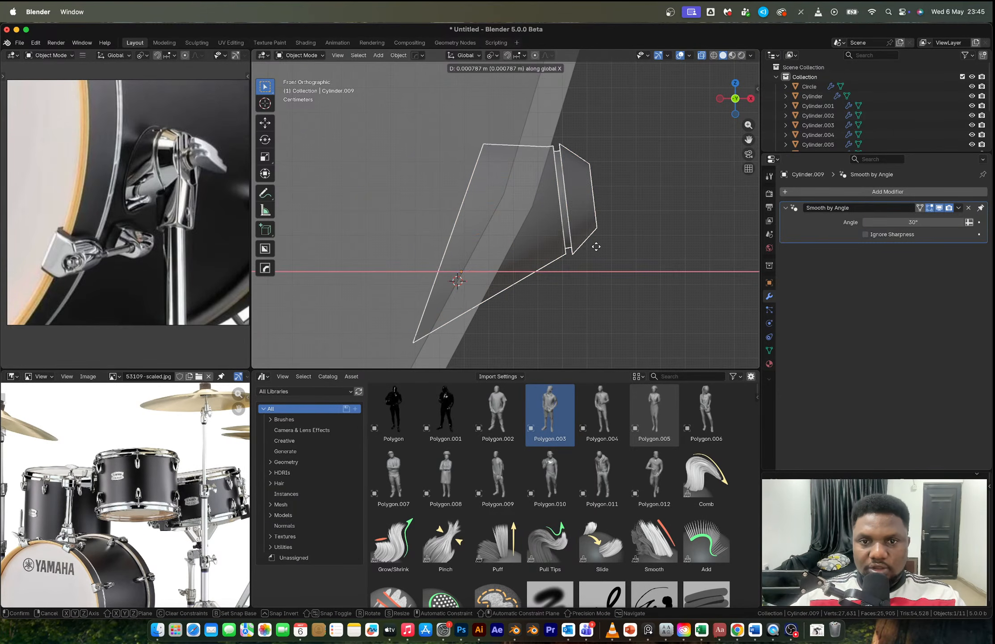
{"action": "left_click", "coordinate": [598, 247]}
Step: Slide the lowest vertices of the middle edge loop along their edges onto the drum shell's outer outline
{"action": "key", "text": "Tab"}
{"action": "scroll", "coordinate": [486, 306], "scroll_direction": "up", "scroll_amount": 10}
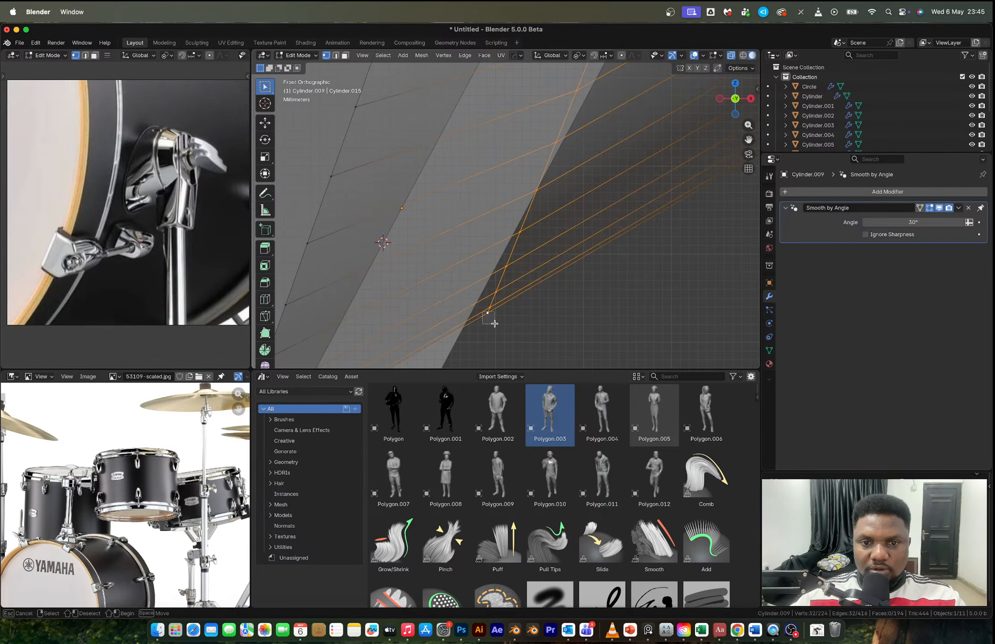
{"action": "left_click", "coordinate": [487, 312]}
{"action": "key", "text": "shift+v"}
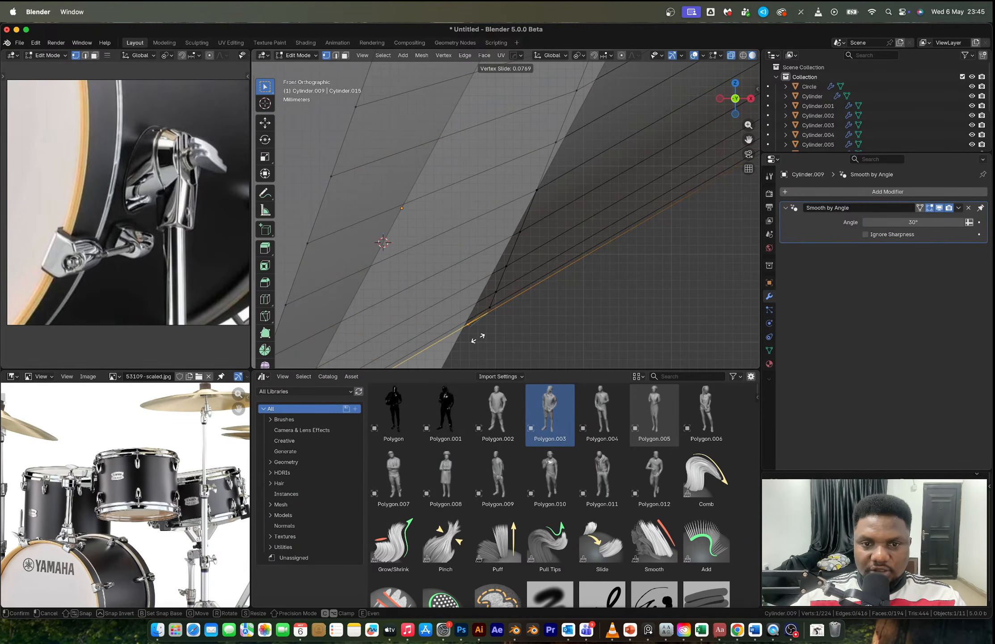
{"action": "left_click", "coordinate": [478, 338]}
{"action": "left_click", "coordinate": [491, 312], "text": "shift"}
{"action": "key", "text": "shift+v"}
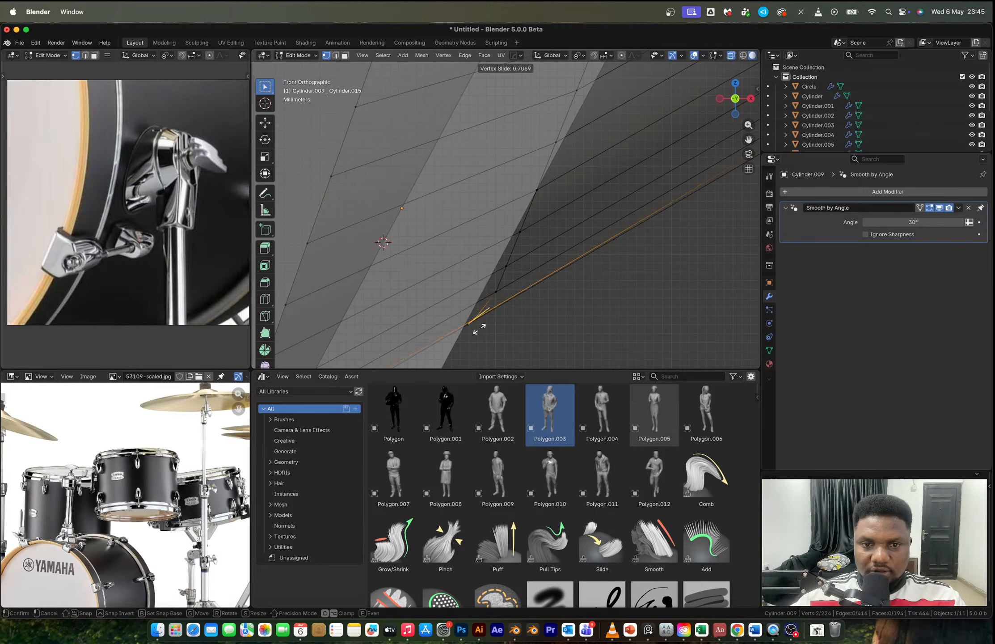
{"action": "left_click", "coordinate": [478, 329]}
Step: Slide the next vertex pairs up the loop's lower half onto the shell outline, ending with a factor of about 0.212
{"action": "key", "text": "shift+v"}
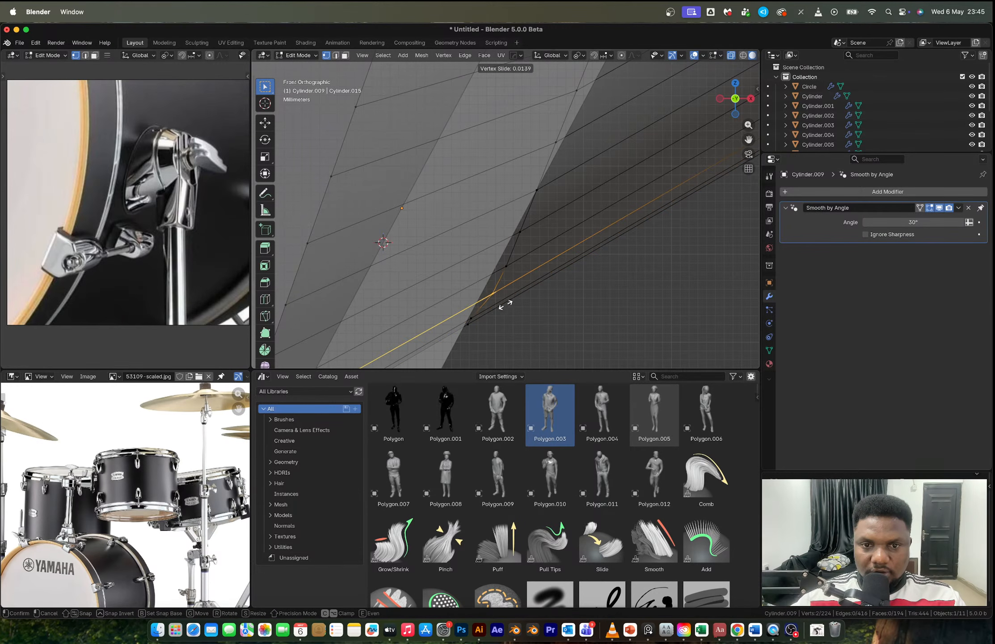
{"action": "left_click", "coordinate": [495, 312]}
{"action": "key", "text": "shift+v"}
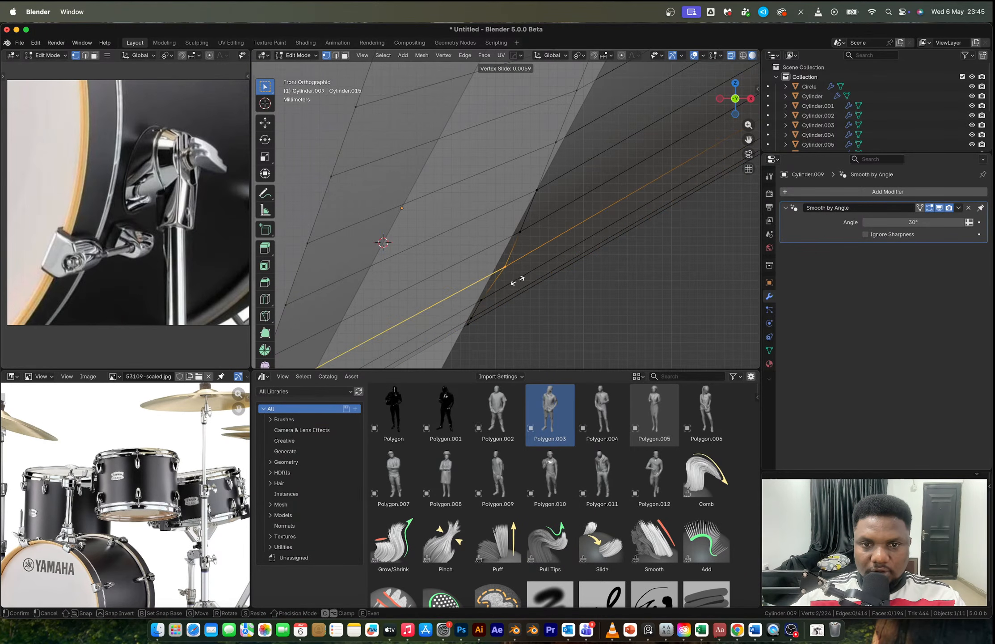
{"action": "left_click", "coordinate": [515, 227]}
{"action": "key", "text": "shift+v"}
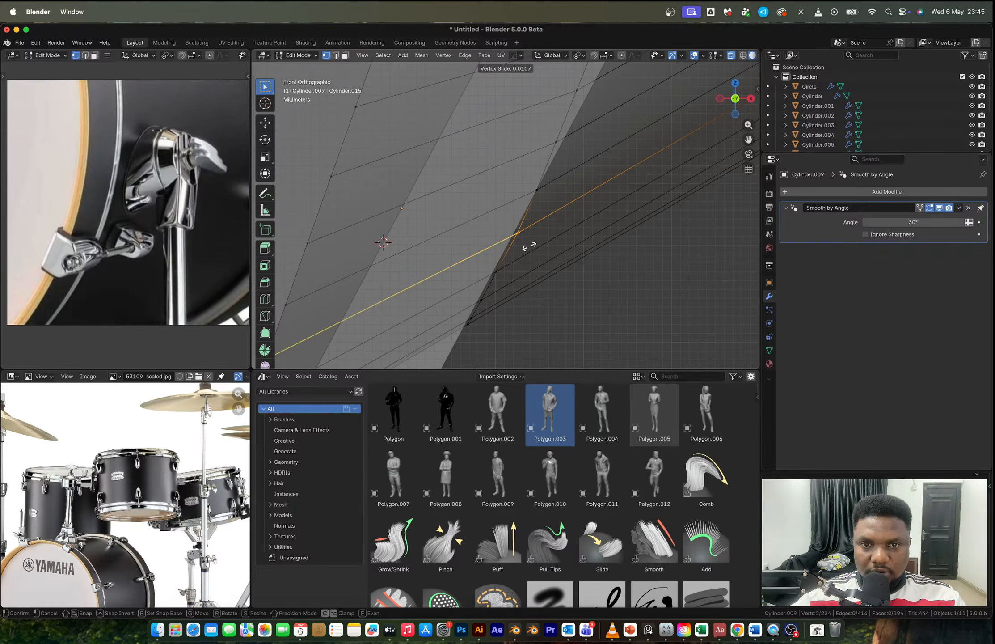
{"action": "scroll", "coordinate": [529, 246], "scroll_direction": "up", "scroll_amount": 3, "text": "shift"}
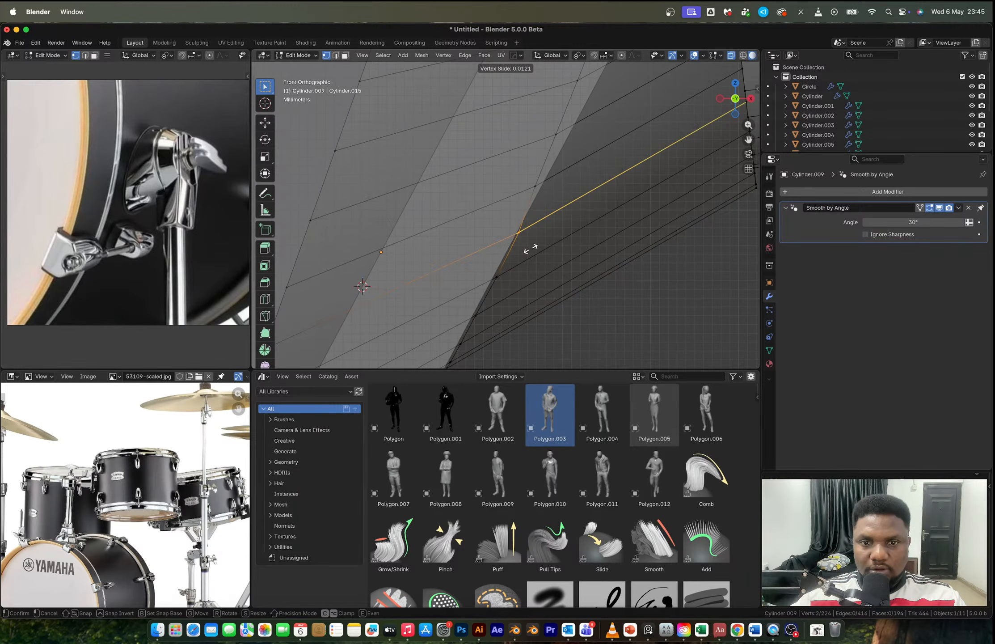
{"action": "left_click", "coordinate": [547, 178]}
{"action": "key", "text": "shift+v"}
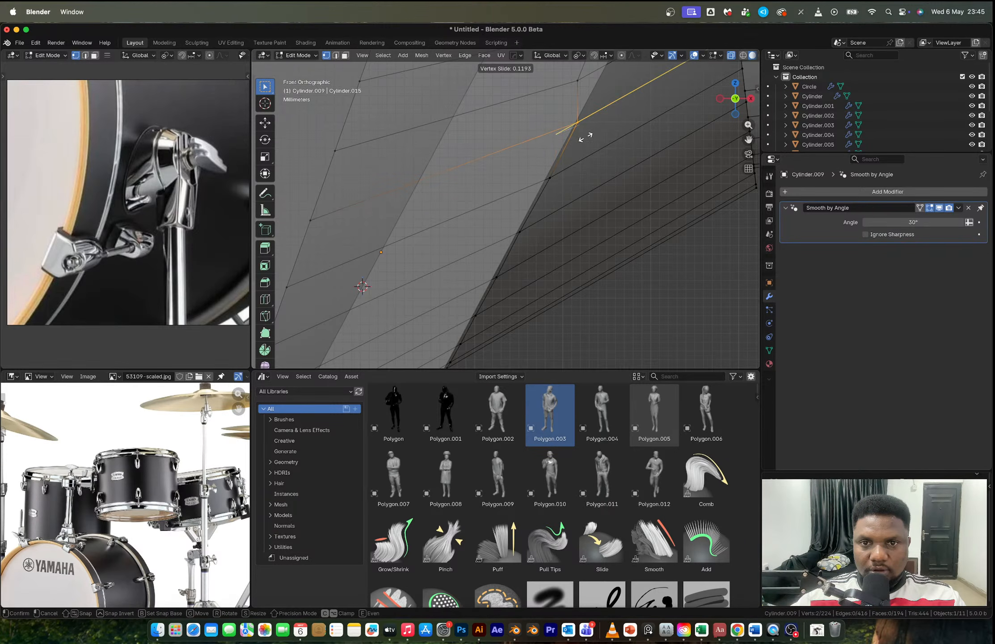
{"action": "scroll", "coordinate": [586, 137], "scroll_direction": "up", "scroll_amount": 3, "text": "shift"}
{"action": "left_click", "coordinate": [519, 223]}
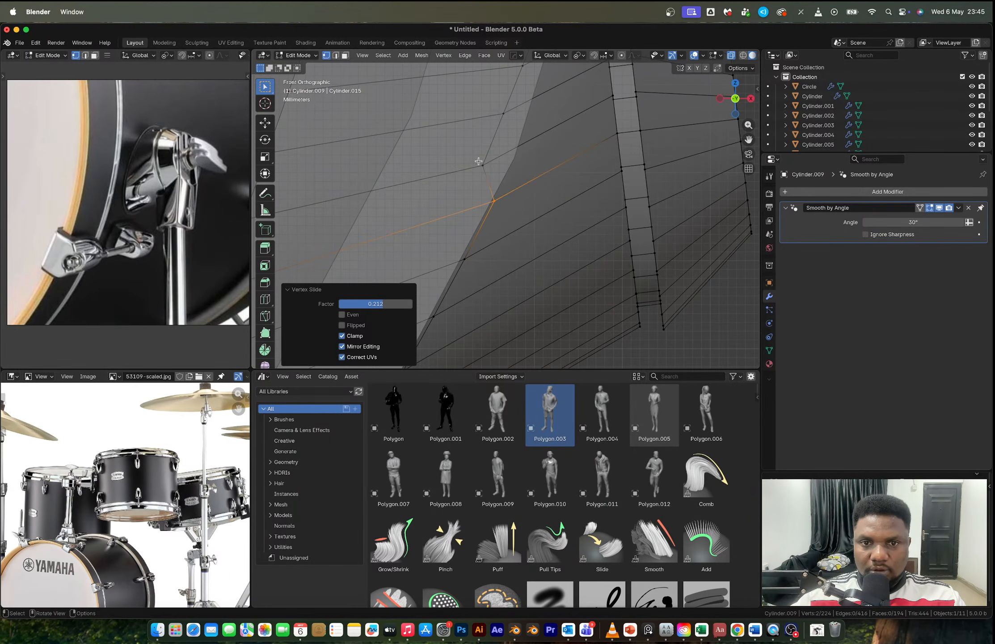
Step: Vertex-slide four successive vertex pairs in the loop's upper half toward the collar by factors of about 0.29 to 0.36, following the shell outline
{"action": "left_click_drag", "start_coordinate": [463, 153], "coordinate": [487, 171]}
{"action": "scroll", "coordinate": [487, 171], "scroll_direction": "right", "scroll_amount": 3}
{"action": "key", "text": "shift+v"}
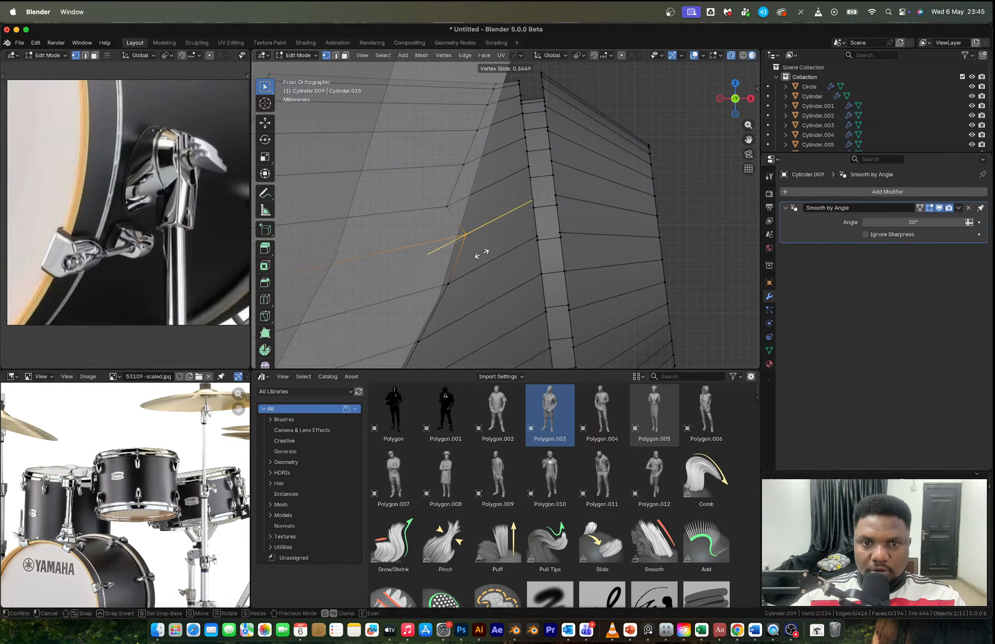
{"action": "left_click", "coordinate": [478, 253]}
{"action": "key", "text": "shift+v"}
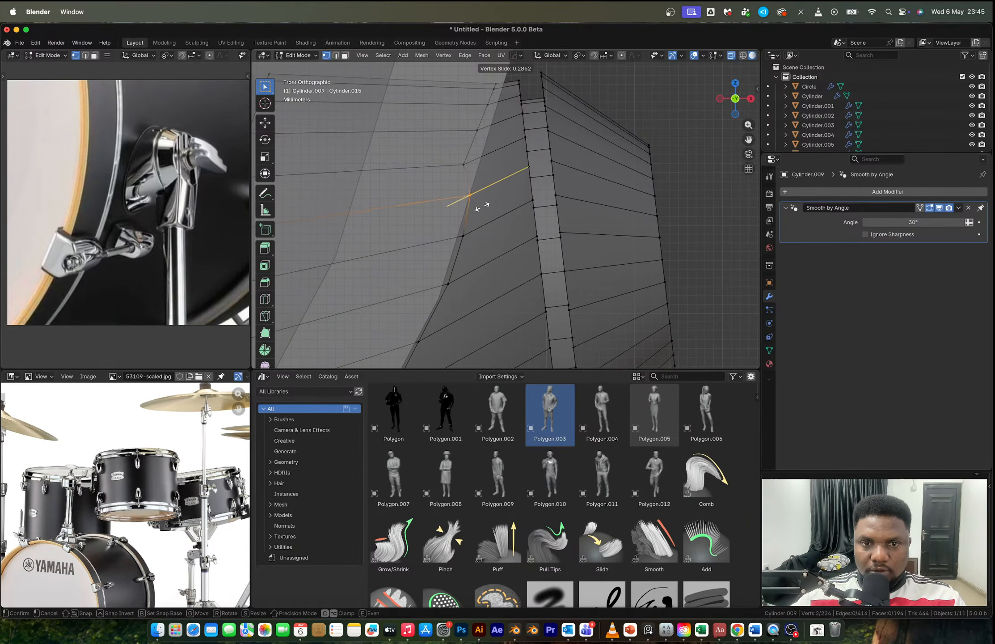
{"action": "left_click", "coordinate": [489, 205]}
{"action": "left_click_drag", "start_coordinate": [453, 149], "coordinate": [492, 169]}
{"action": "key", "text": "shift+v"}
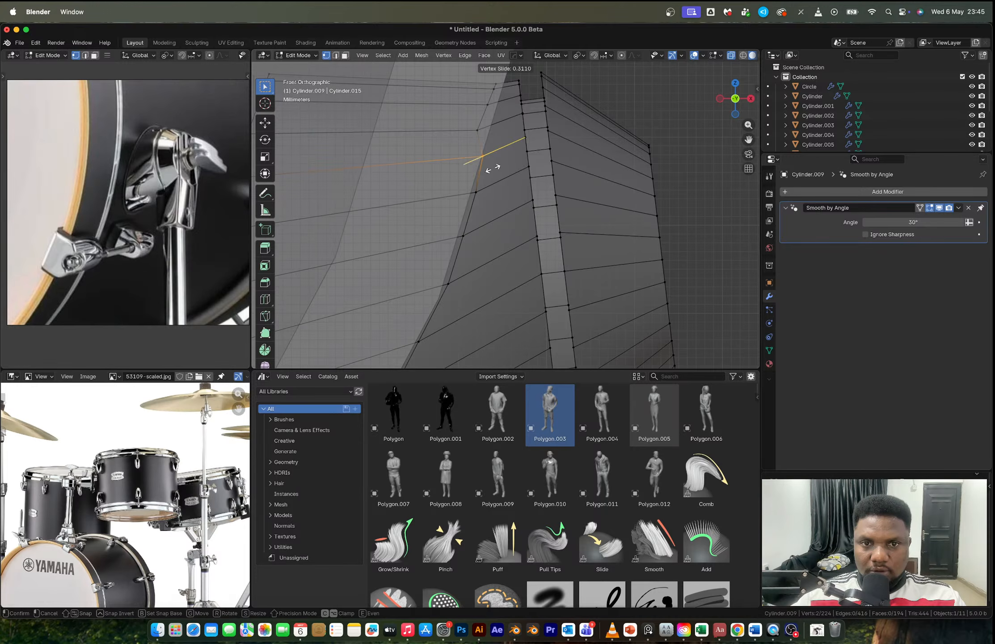
{"action": "left_click", "coordinate": [497, 167]}
{"action": "left_click_drag", "start_coordinate": [456, 115], "coordinate": [491, 142]}
{"action": "key", "text": "shift+v"}
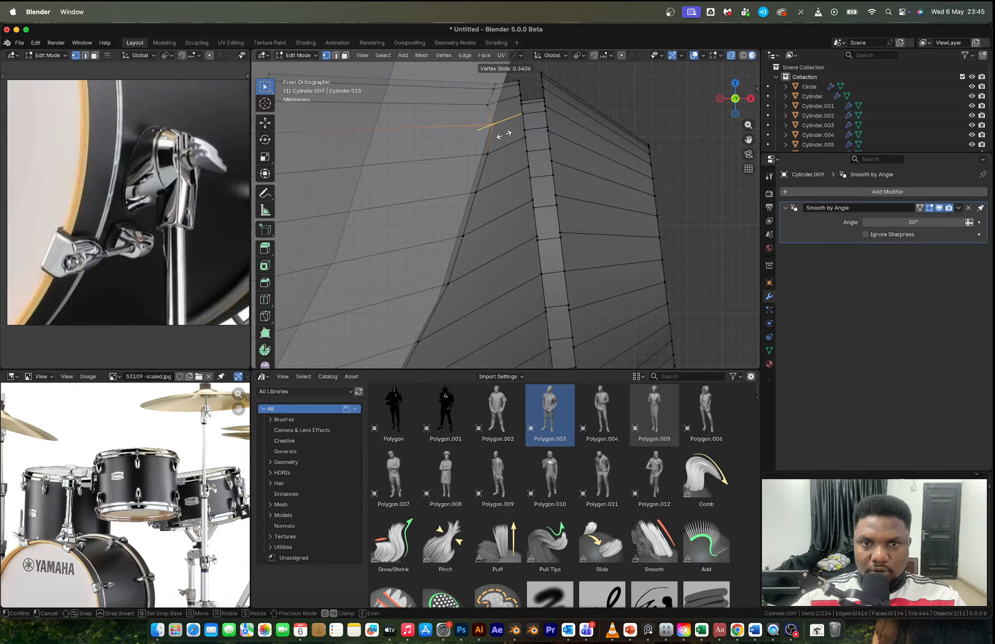
{"action": "left_click", "coordinate": [508, 134]}
Step: Slide the loop's uppermost vertices toward the collar onto the shell outline, using a factor of about 0.532 for the topmost one
{"action": "left_click", "coordinate": [480, 96]}
{"action": "key", "text": "shift+v"}
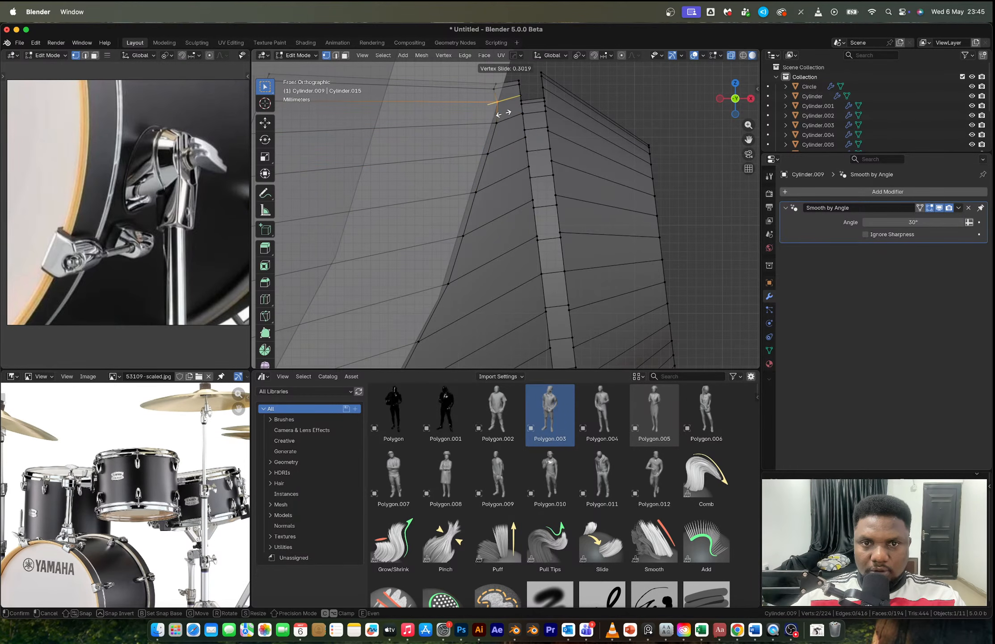
{"action": "left_click", "coordinate": [488, 87]}
{"action": "left_click", "coordinate": [494, 85]}
{"action": "key", "text": "shift+v"}
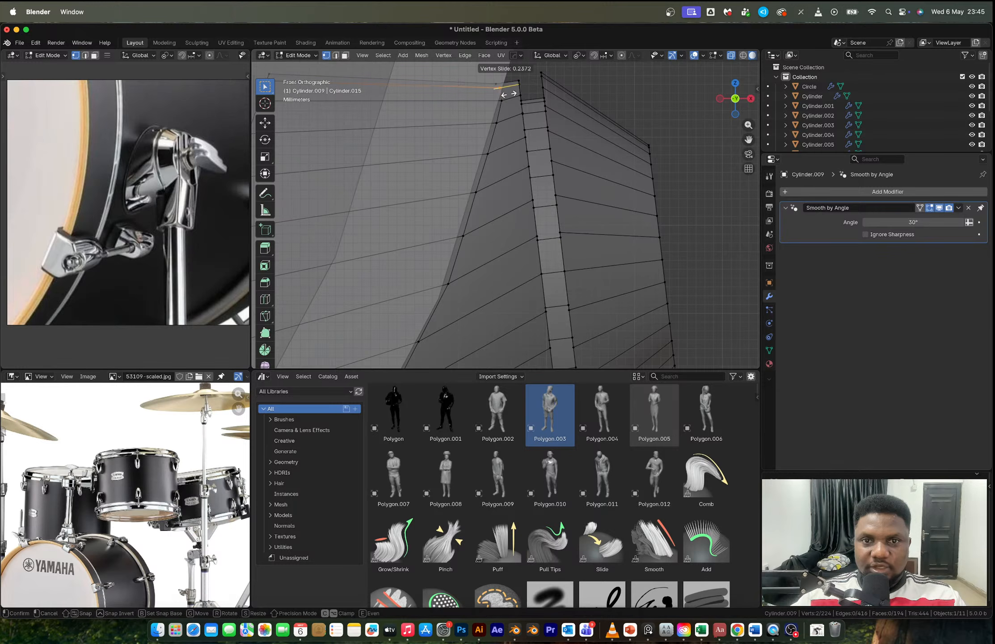
{"action": "left_click", "coordinate": [514, 93]}
{"action": "left_click", "coordinate": [493, 84]}
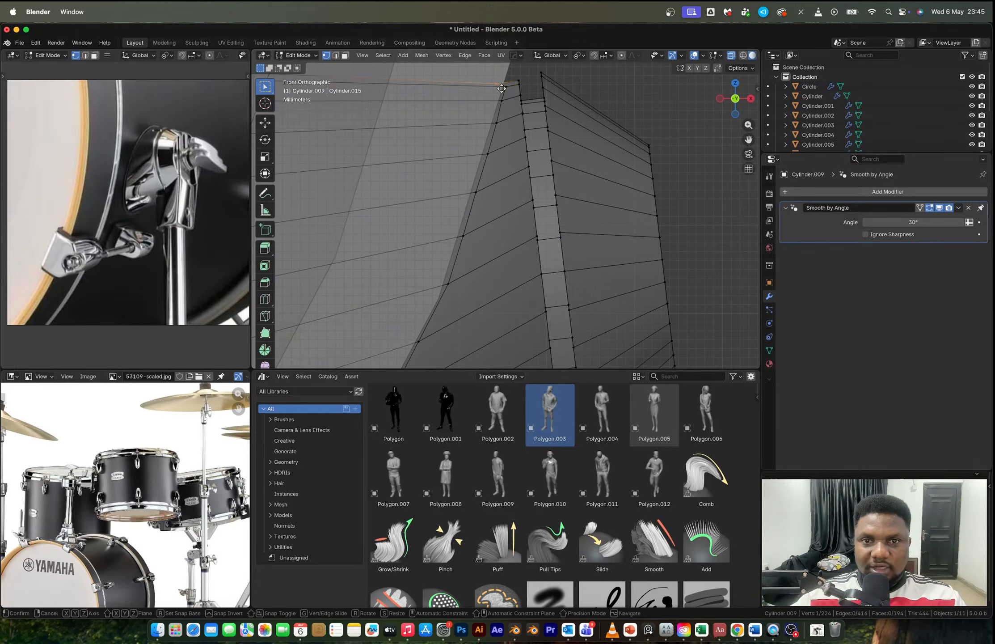
{"action": "key", "text": "shift+v"}
{"action": "left_click", "coordinate": [513, 85]}
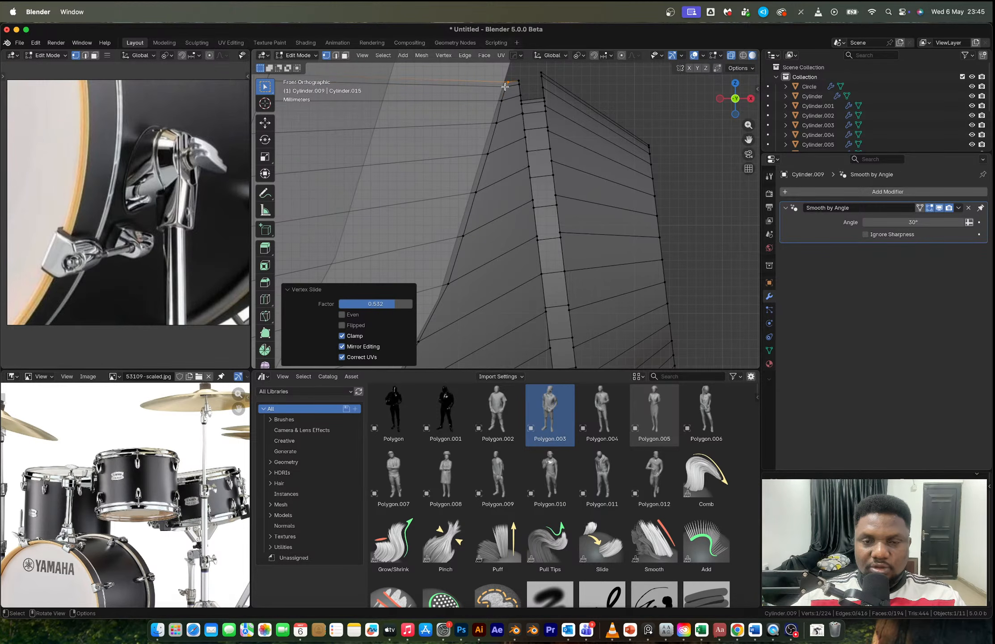
Step: Select the whole adjusted edge loop and scale it up by about 1.013
{"action": "scroll", "coordinate": [503, 204], "scroll_direction": "down", "scroll_amount": 2}
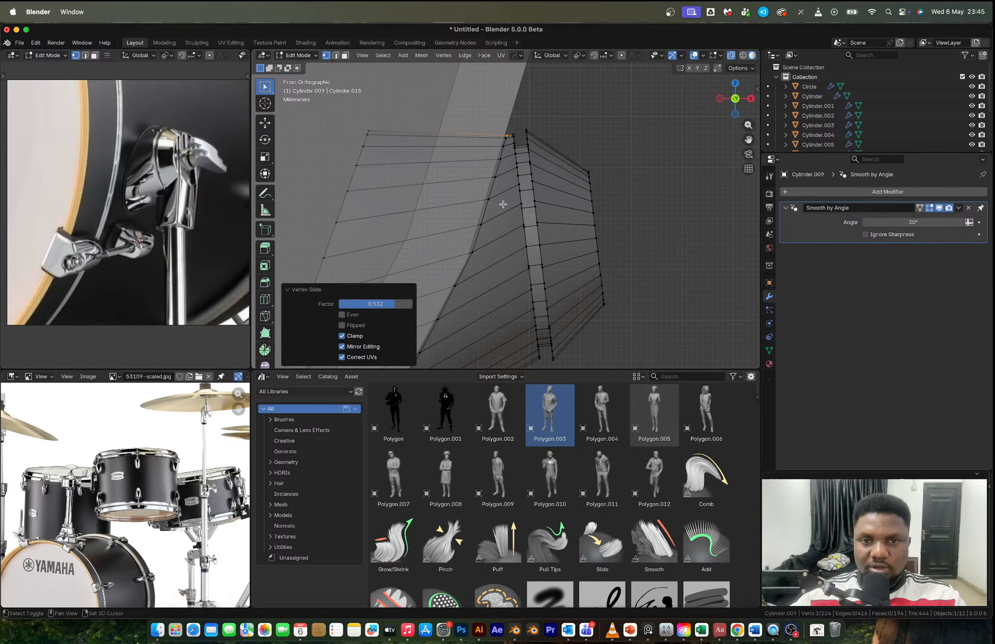
{"action": "scroll", "coordinate": [503, 205], "scroll_direction": "down", "scroll_amount": 2}
{"action": "left_click", "coordinate": [490, 250], "text": "alt"}
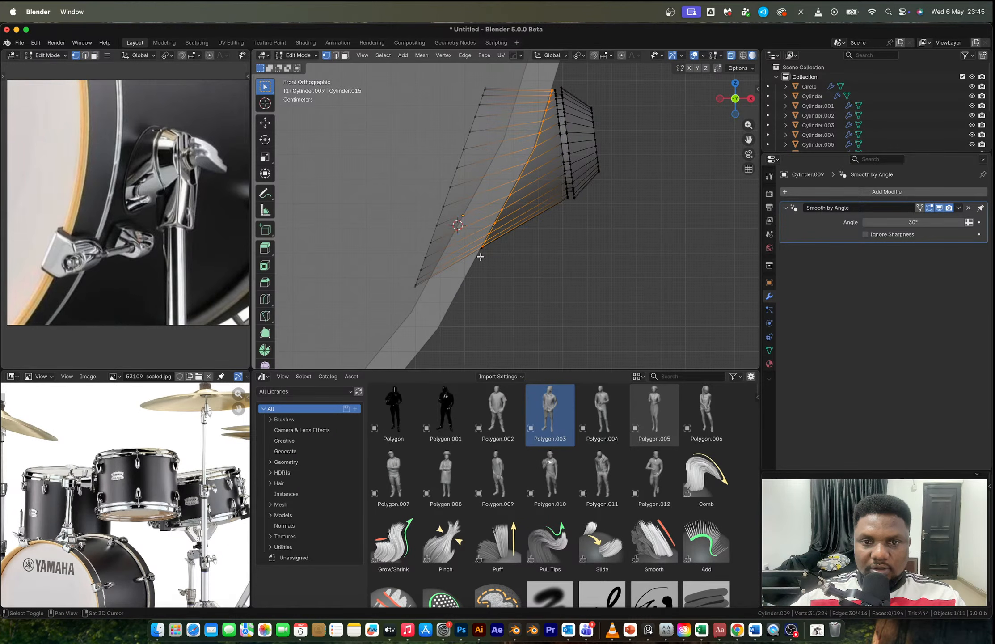
{"action": "key", "text": "s"}
{"action": "left_click", "coordinate": [500, 263]}
Step: Select the whole collar and tapered outer end of the mount and move them about 0.0024 m in X and 0.0012 m in Z
{"action": "scroll", "coordinate": [540, 246], "scroll_direction": "up", "scroll_amount": 3, "text": "shift"}
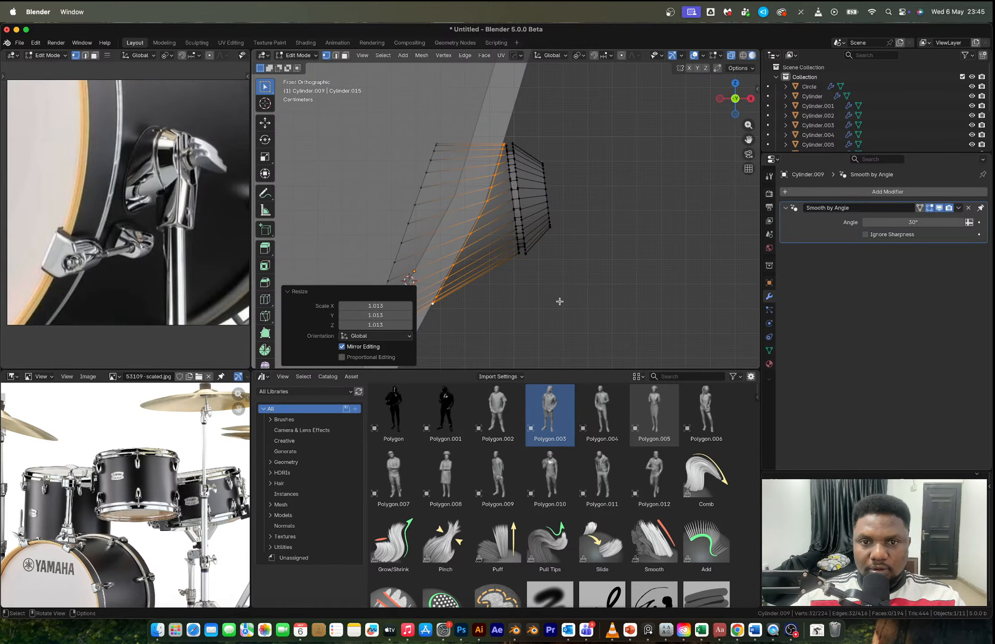
{"action": "left_click_drag", "start_coordinate": [560, 301], "coordinate": [506, 120]}
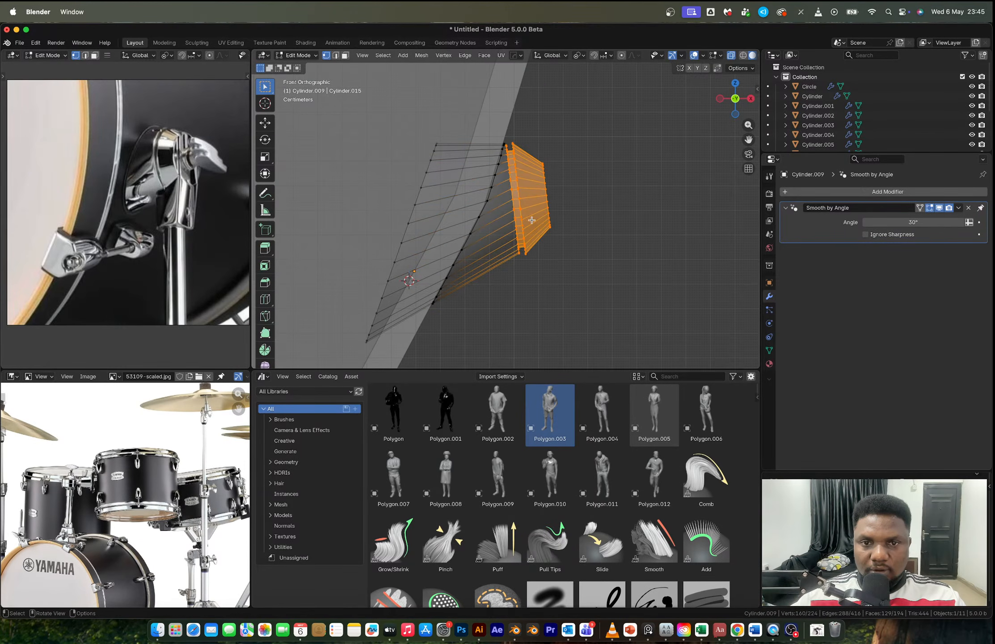
{"action": "key", "text": "g"}
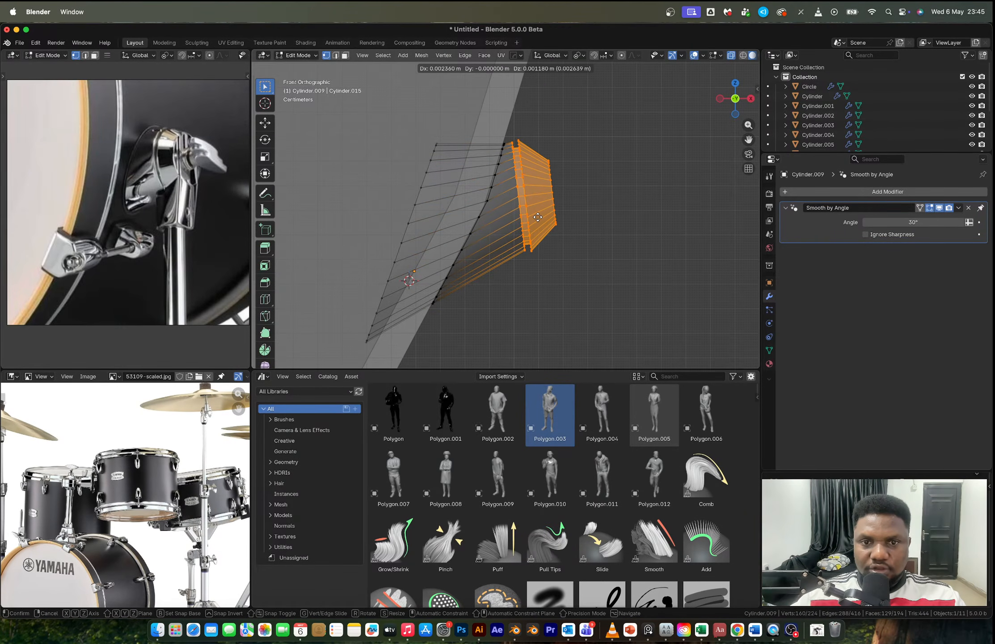
{"action": "left_click", "coordinate": [538, 217]}
Step: Add an edge loop in the mount's base section, slid close behind the loop that follows the shell outline
{"action": "scroll", "coordinate": [483, 214], "scroll_direction": "up", "scroll_amount": 3}
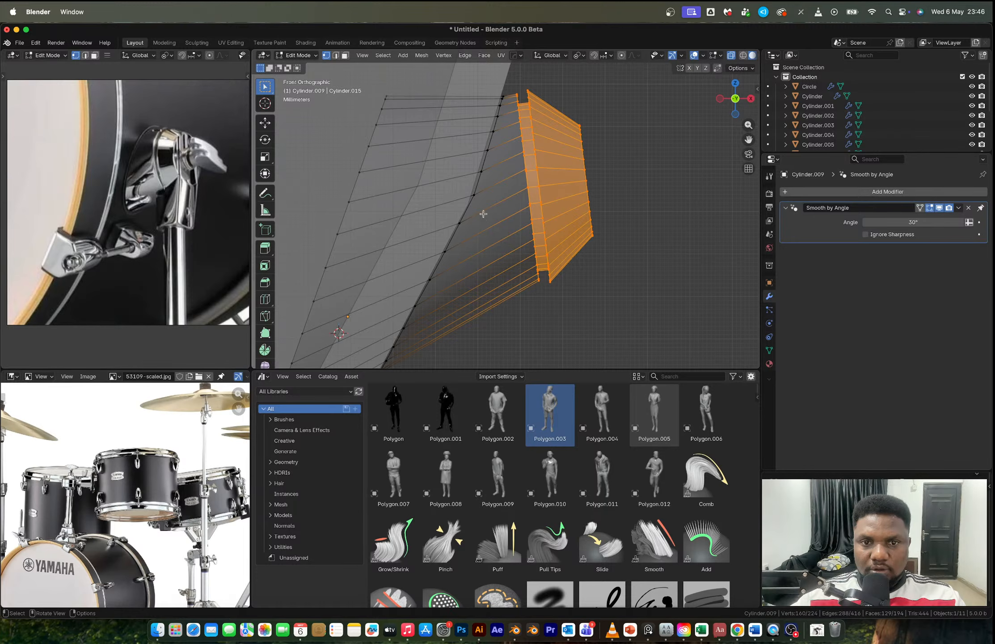
{"action": "key", "text": "ctrl+r"}
{"action": "left_click", "coordinate": [496, 106]}
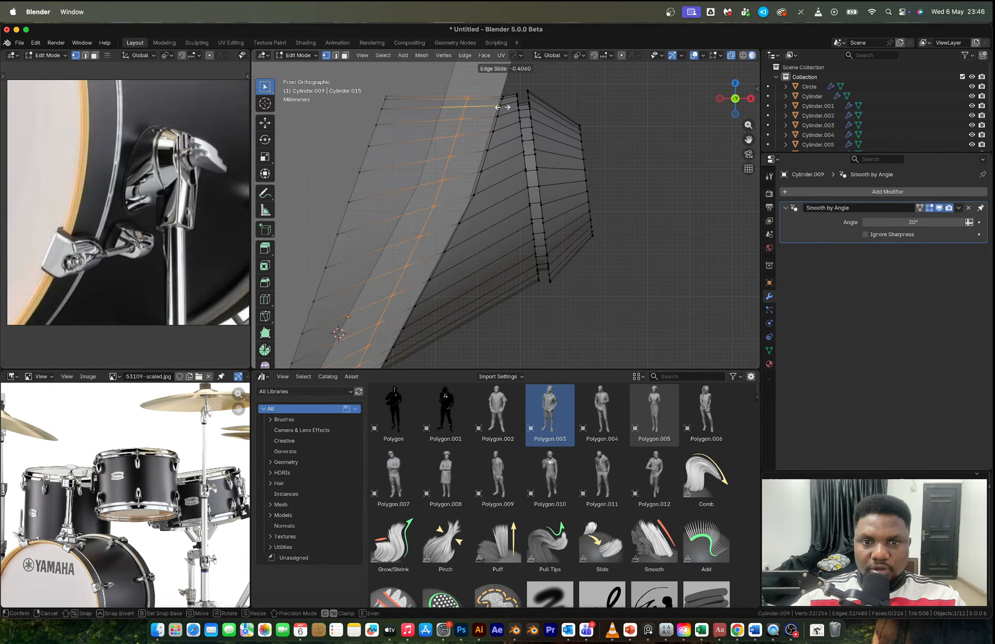
{"action": "left_click", "coordinate": [530, 107]}
Step: Select the thin face loop between the two close edge loops and extrude it outward along its normals as a rim
{"action": "key", "text": "3"}
{"action": "key", "text": "alt+a"}
{"action": "left_click", "coordinate": [465, 200], "text": "alt"}
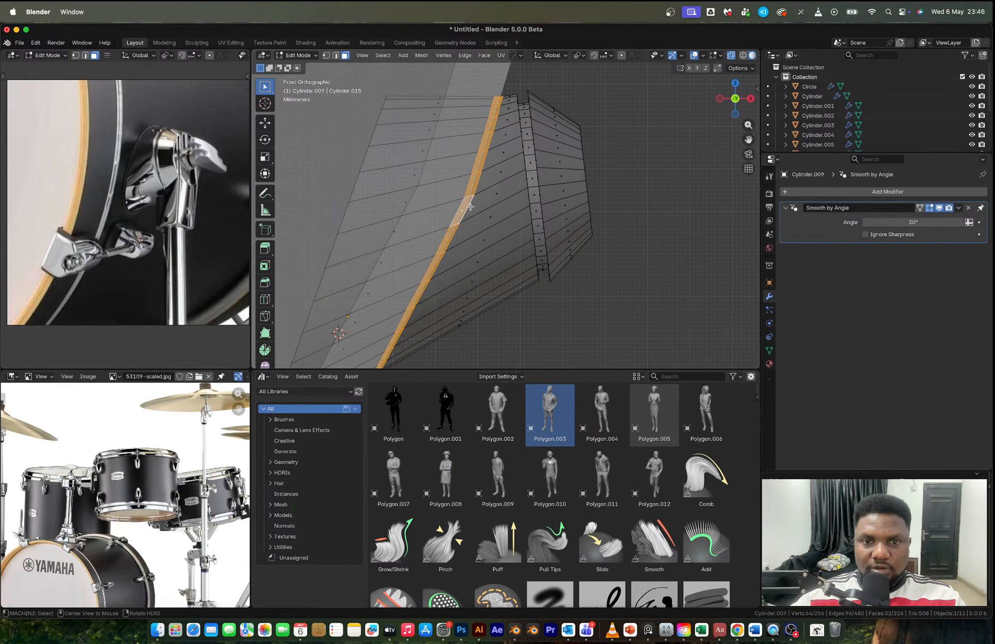
{"action": "key", "text": "alt+e"}
{"action": "left_click", "coordinate": [484, 226]}
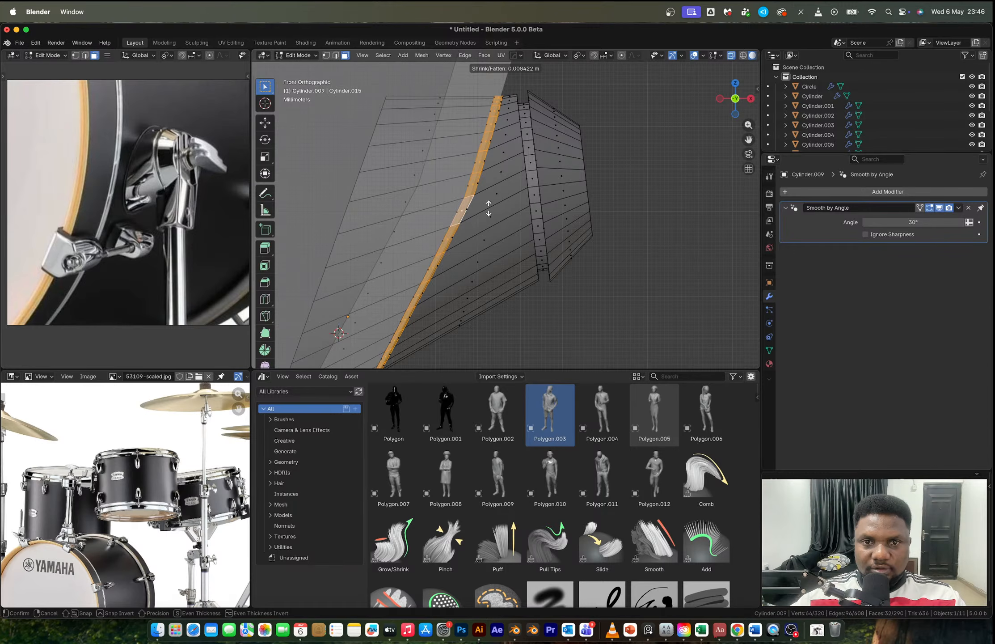
{"action": "left_click", "coordinate": [604, 138]}
Step: Leave mesh editing and examine how the mount and its new rim sit against the bass drum shell
{"action": "key", "text": "Tab"}
{"action": "scroll", "coordinate": [575, 162], "scroll_direction": "down", "scroll_amount": 4}
{"action": "scroll", "coordinate": [571, 177], "scroll_direction": "up", "scroll_amount": 3}
{"action": "key", "text": "alt+a"}
{"action": "middle_click_drag", "start_coordinate": [571, 178], "coordinate": [540, 191]}
{"action": "scroll", "coordinate": [462, 205], "scroll_direction": "up", "scroll_amount": 2}
{"action": "scroll", "coordinate": [463, 206], "scroll_direction": "down", "scroll_amount": 5}
{"action": "scroll", "coordinate": [463, 205], "scroll_direction": "up", "scroll_amount": 2}
{"action": "middle_click_drag", "start_coordinate": [463, 205], "coordinate": [502, 191], "text": "shift"}
{"action": "left_click", "coordinate": [497, 153]}
{"action": "key", "text": "ctrl+z"}
Step: Move the mount about -0.0115 m along the global X axis into the drum shell
{"action": "left_click", "coordinate": [505, 186]}
{"action": "key", "text": "g"}
{"action": "key", "text": "y"}
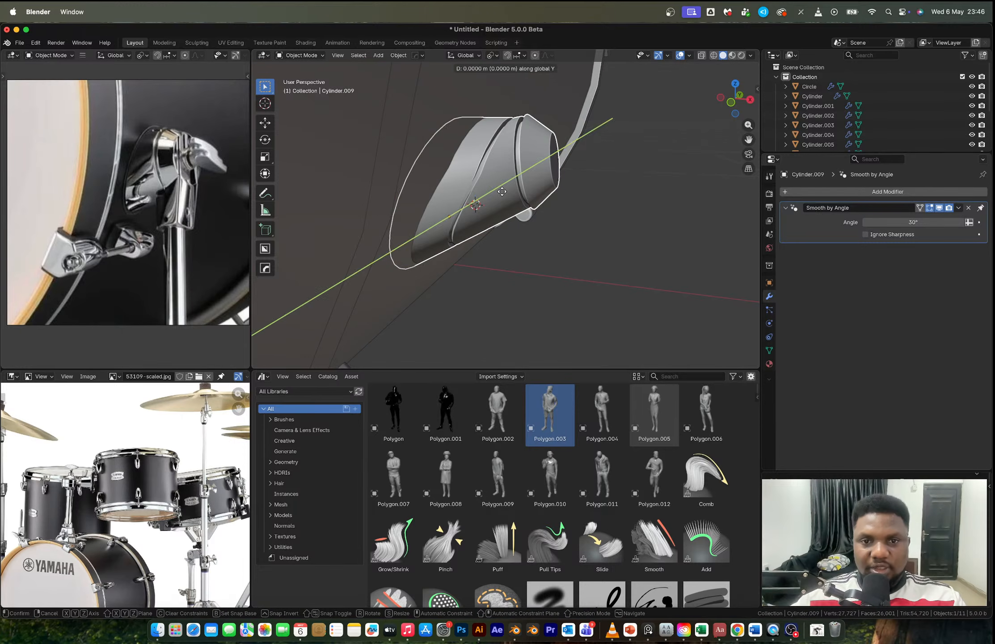
{"action": "key", "text": "x"}
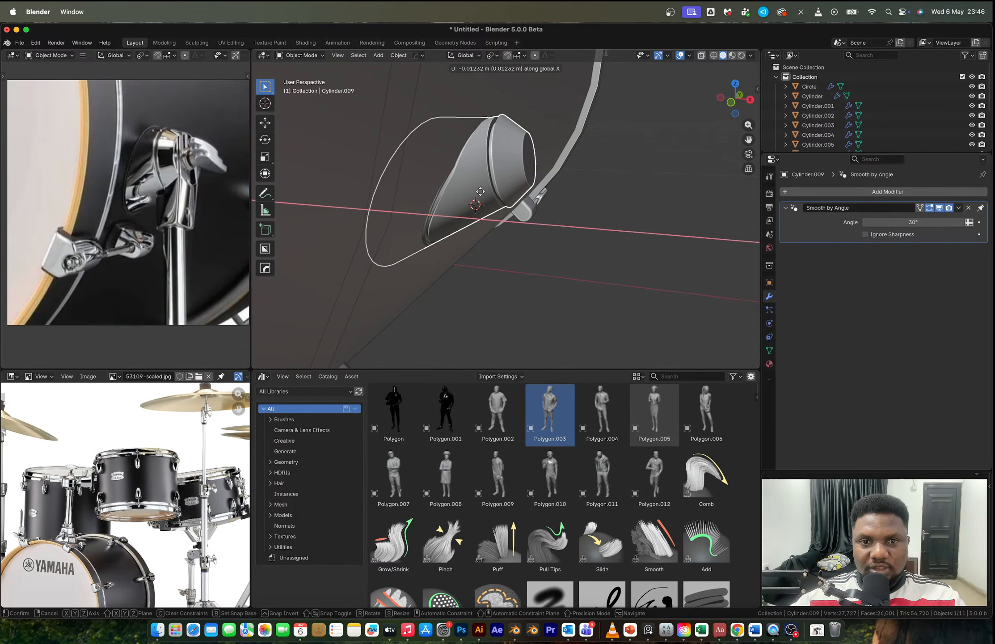
{"action": "left_click", "coordinate": [481, 193]}
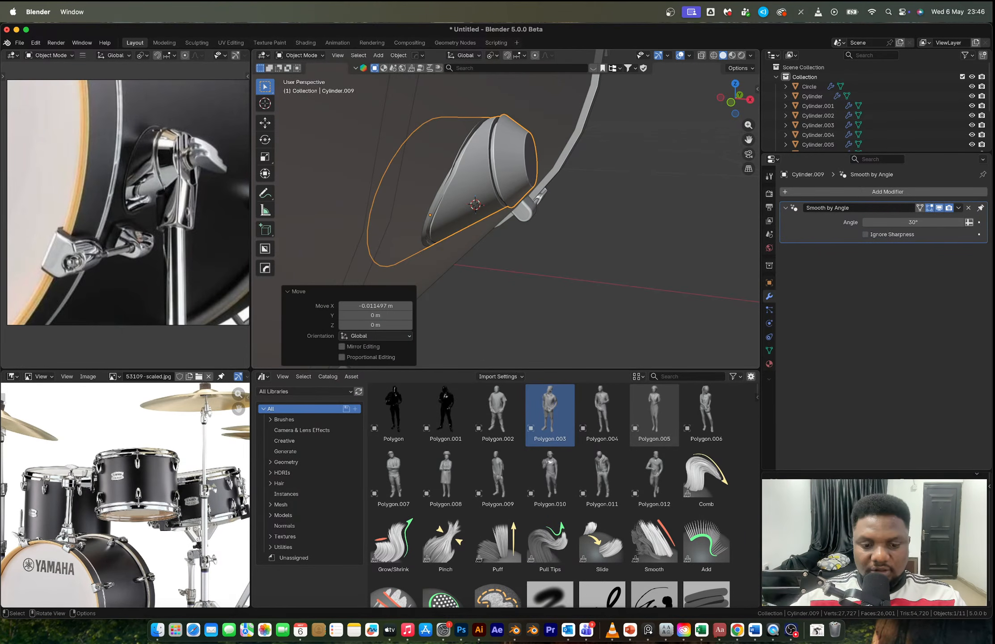
Step: Rotate the mount about 1.32° around the global Y axis and shift it about -0.0016 m along X
{"action": "key", "text": "r"}
{"action": "key", "text": "y"}
{"action": "left_click", "coordinate": [528, 180]}
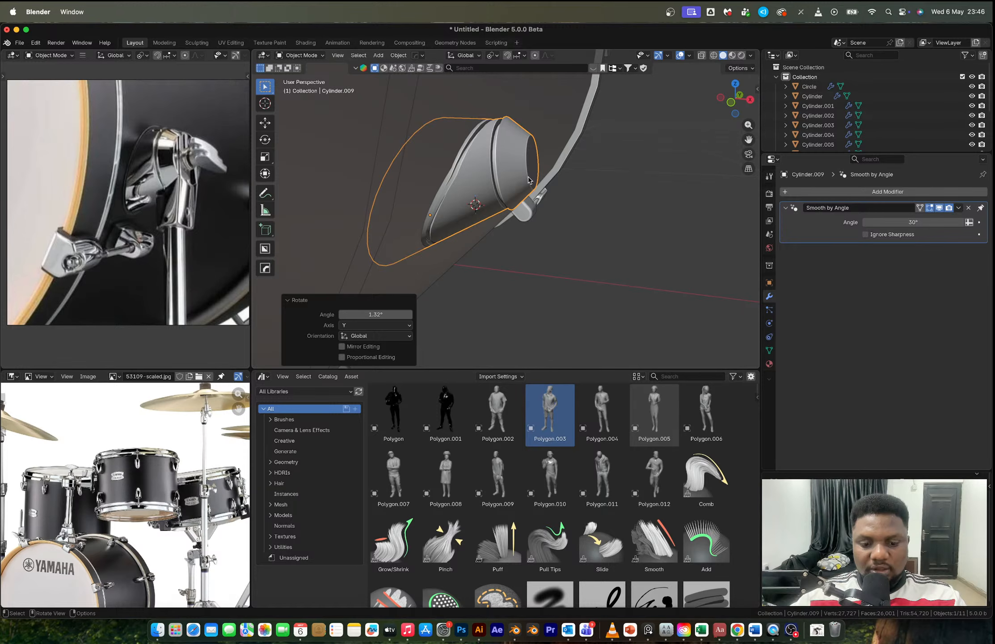
{"action": "key", "text": "g"}
{"action": "key", "text": "x"}
{"action": "left_click", "coordinate": [526, 181]}
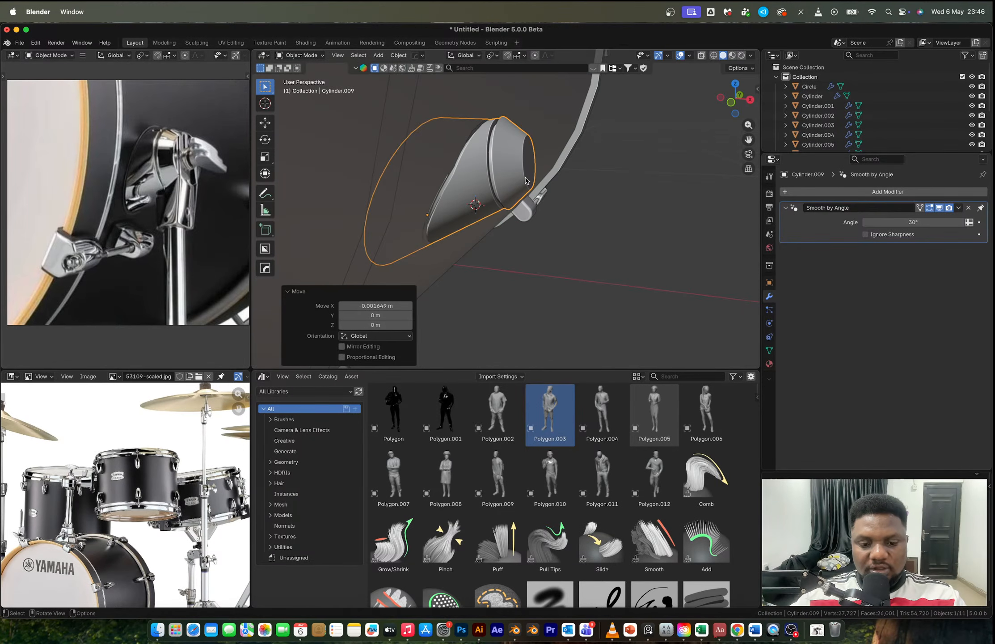
Step: Fine-tune the mount's rotation around the global Y axis and deselect it
{"action": "key", "text": "r"}
{"action": "key", "text": "y"}
{"action": "left_click", "coordinate": [526, 180]}
{"action": "left_click", "coordinate": [604, 191]}
{"action": "scroll", "coordinate": [604, 190], "scroll_direction": "down", "scroll_amount": 2}
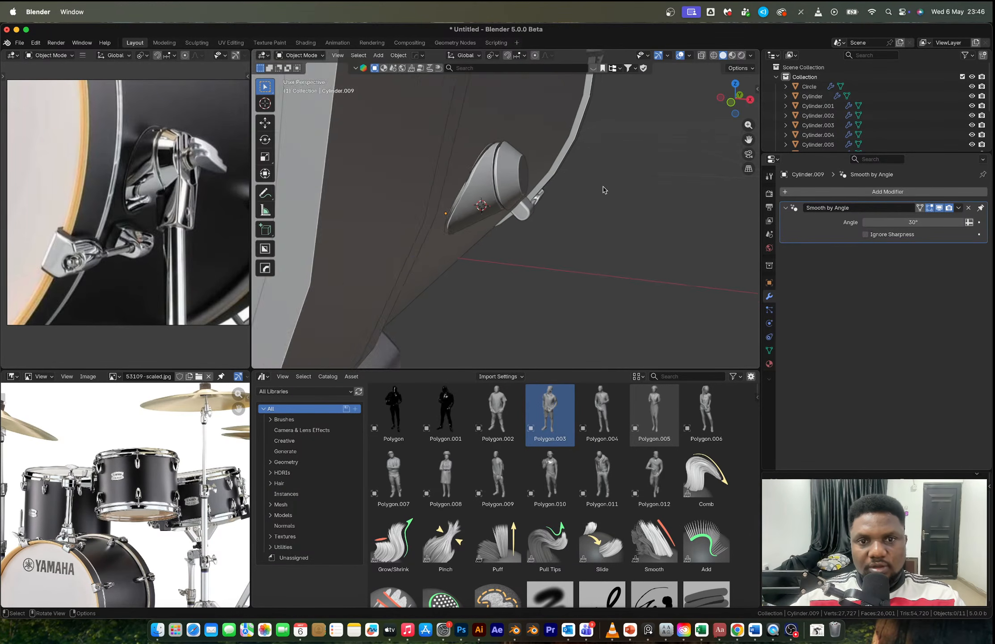
Step: Inspect the rim's contact with the shell up close and move the mount about -0.0006 m along X
{"action": "middle_click_drag", "start_coordinate": [603, 190], "coordinate": [445, 179]}
{"action": "scroll", "coordinate": [448, 192], "scroll_direction": "up", "scroll_amount": 7}
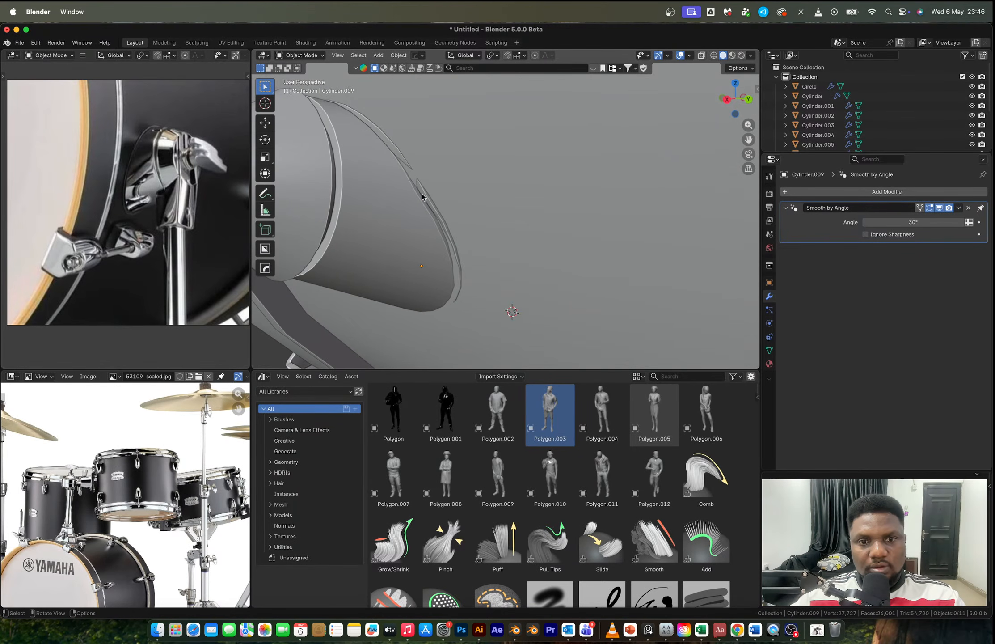
{"action": "left_click", "coordinate": [401, 205]}
{"action": "middle_click_drag", "start_coordinate": [389, 206], "coordinate": [516, 234]}
{"action": "left_click", "coordinate": [338, 55]}
{"action": "left_click", "coordinate": [358, 117]}
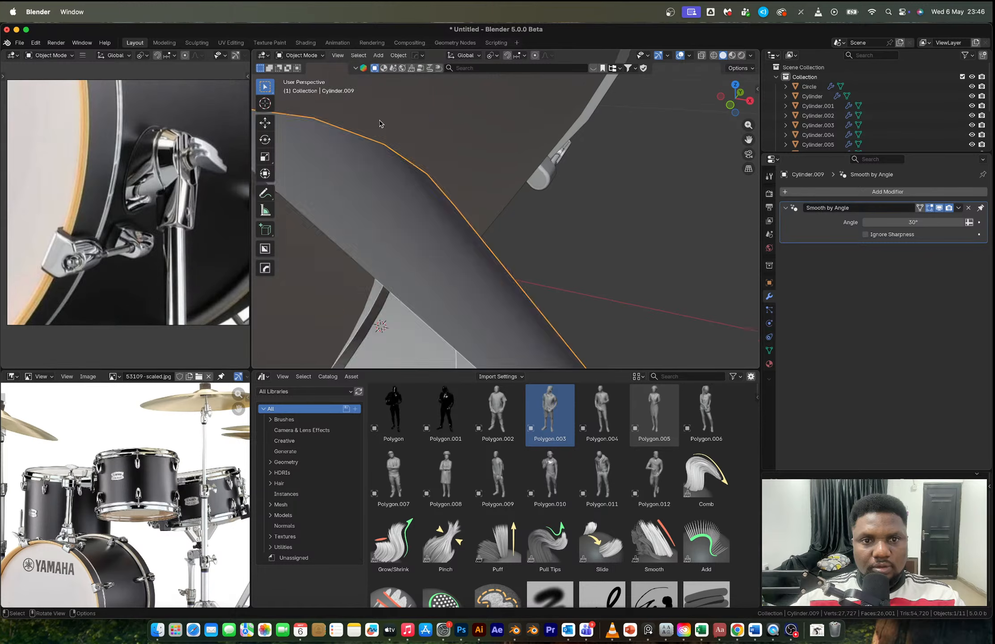
{"action": "mouse_move", "coordinate": [522, 155]}
{"action": "middle_mouse_down"}
{"action": "mouse_move", "coordinate": [511, 160]}
{"action": "mouse_move", "coordinate": [511, 142]}
{"action": "middle_mouse_up"}
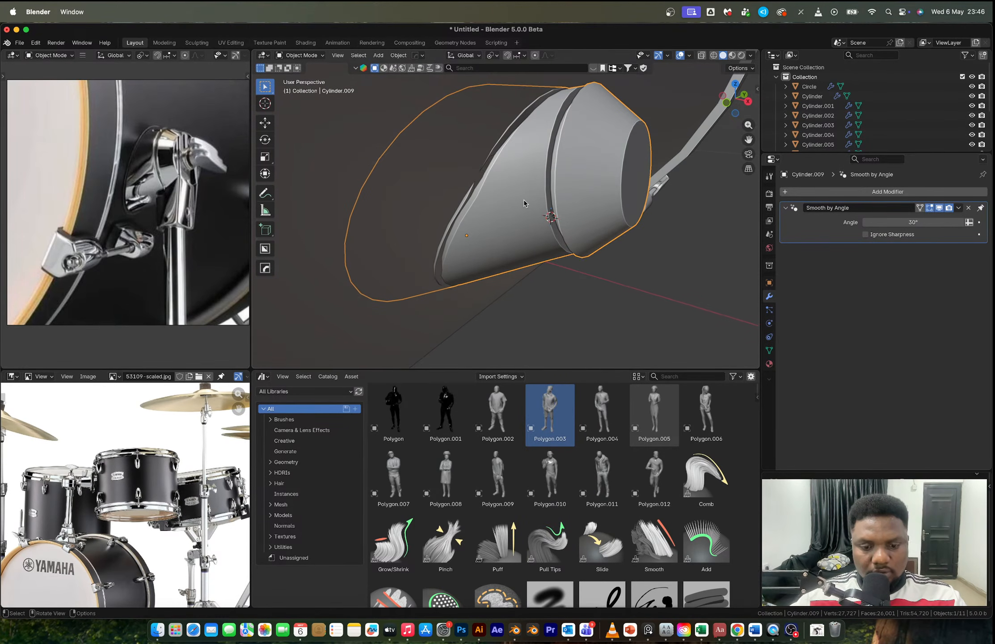
{"action": "key", "text": "g"}
{"action": "key", "text": "y"}
{"action": "key", "text": "x"}
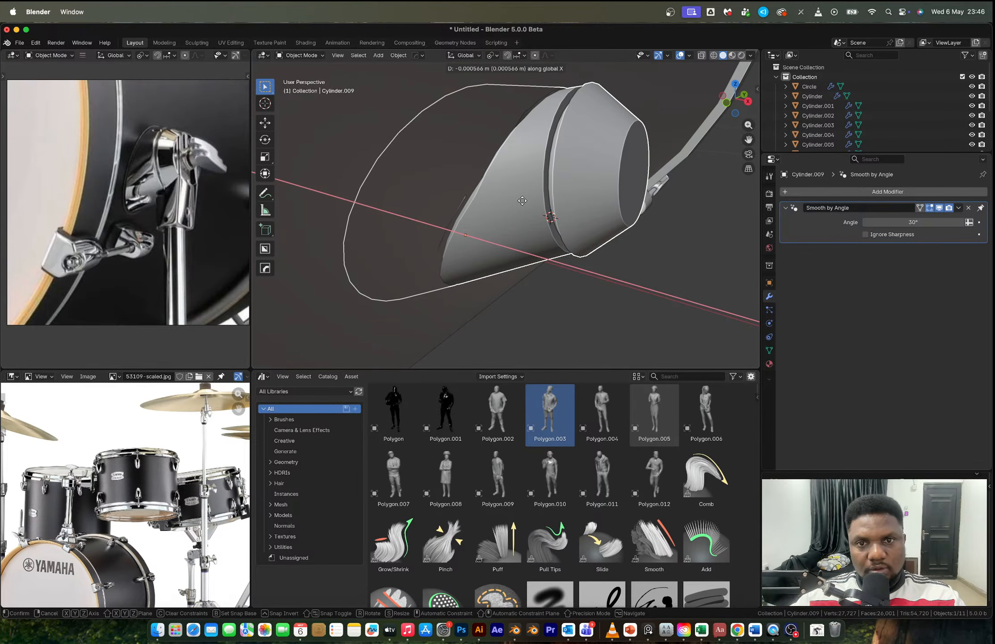
{"action": "left_click", "coordinate": [533, 208]}
{"action": "left_click", "coordinate": [617, 264]}
{"action": "scroll", "coordinate": [617, 266], "scroll_direction": "down", "scroll_amount": 4}
Step: Select the rim's outer edge loop on the shell side and move it about -0.0004 m along X, closing the gap
{"action": "left_click", "coordinate": [519, 217]}
{"action": "key", "text": "Tab"}
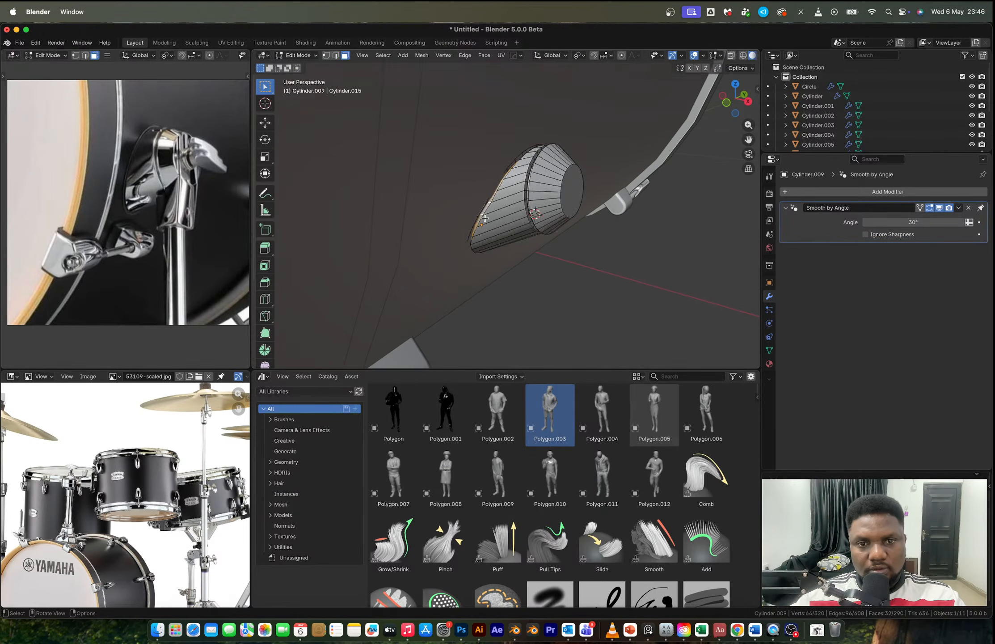
{"action": "scroll", "coordinate": [484, 218], "scroll_direction": "up", "scroll_amount": 3}
{"action": "key", "text": "2"}
{"action": "left_click", "coordinate": [459, 212], "text": "alt"}
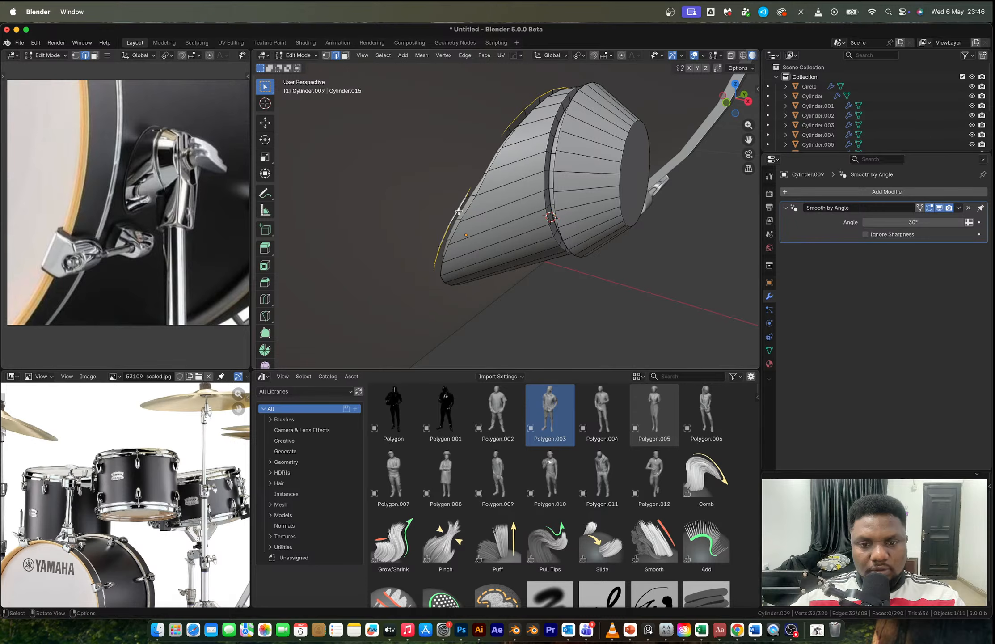
{"action": "key", "text": "g"}
{"action": "key", "text": "y"}
{"action": "key", "text": "x"}
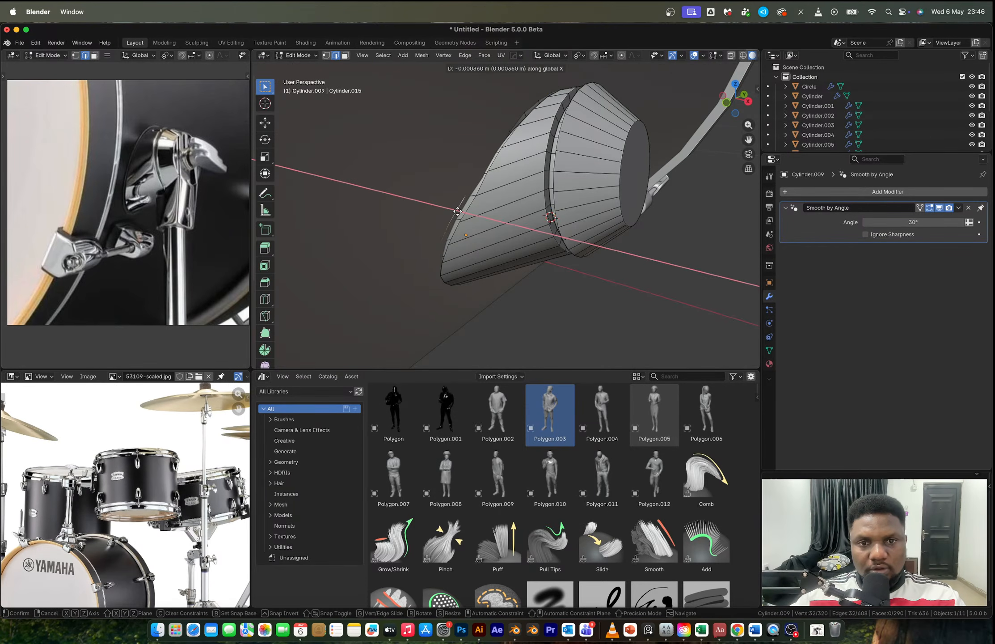
{"action": "left_click", "coordinate": [456, 212]}
{"action": "key", "text": "Tab"}
{"action": "scroll", "coordinate": [524, 187], "scroll_direction": "down", "scroll_amount": 4}
{"action": "left_click", "coordinate": [595, 263]}
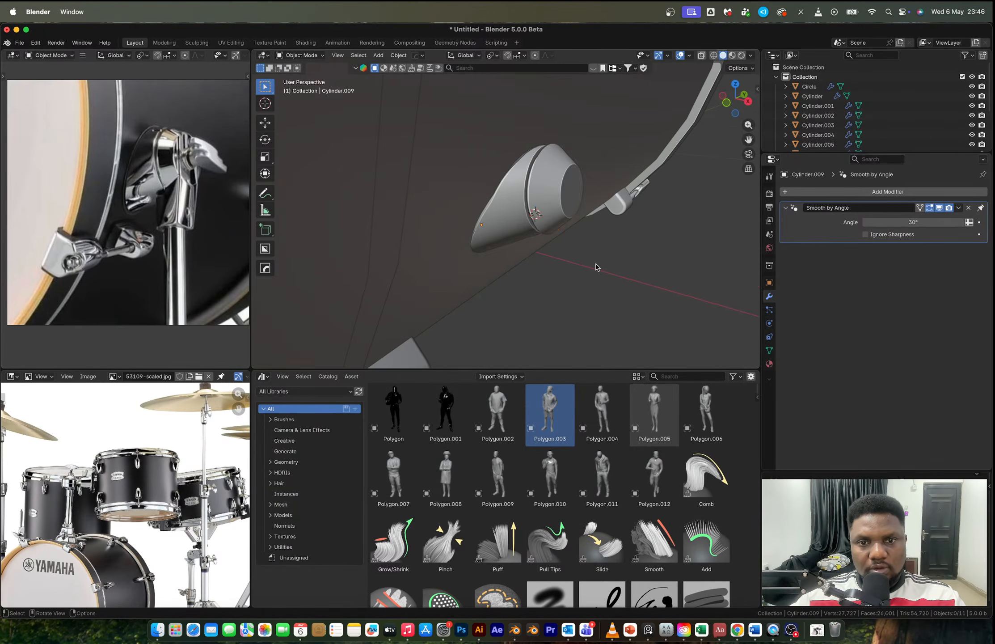
Step: Select the mount, compare its outer end with the reference photo and open its mesh for editing
{"action": "middle_click_drag", "start_coordinate": [596, 265], "coordinate": [542, 190]}
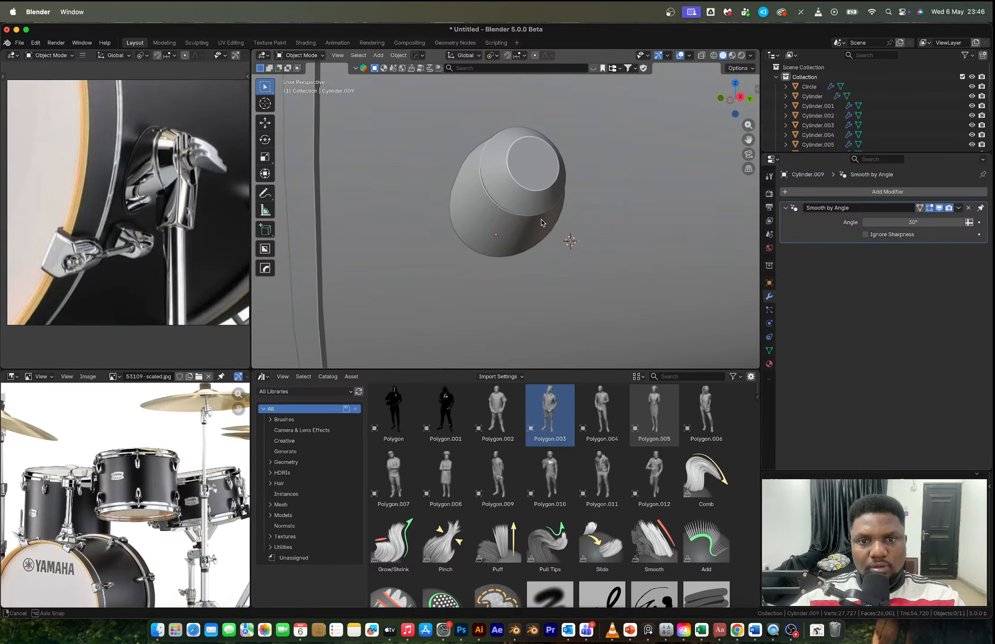
{"action": "left_click", "coordinate": [543, 188]}
{"action": "scroll", "coordinate": [543, 189], "scroll_direction": "down", "scroll_amount": 2}
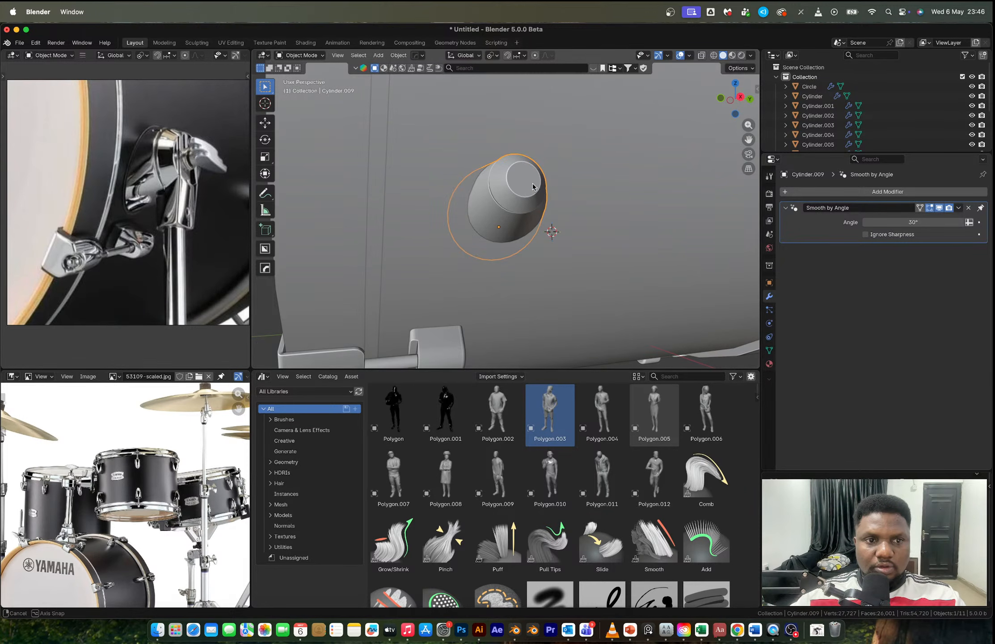
{"action": "middle_click_drag", "start_coordinate": [533, 187], "coordinate": [446, 207]}
{"action": "scroll", "coordinate": [165, 218], "scroll_direction": "up", "scroll_amount": 3}
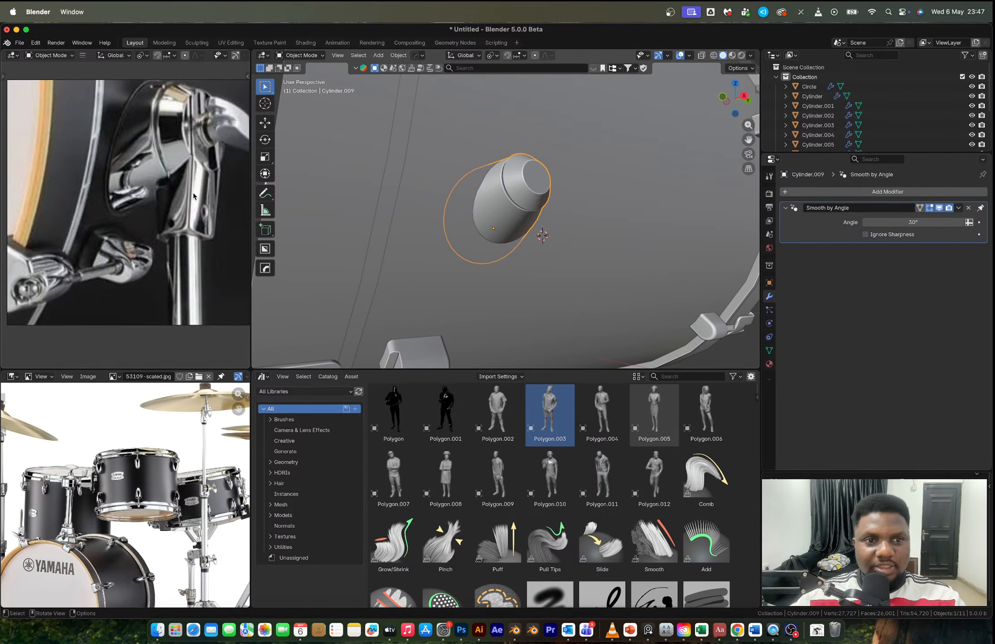
{"action": "middle_click_drag", "start_coordinate": [520, 185], "coordinate": [501, 194]}
{"action": "key", "text": "Tab"}
{"action": "scroll", "coordinate": [500, 194], "scroll_direction": "up", "scroll_amount": 2}
{"action": "scroll", "coordinate": [501, 193], "scroll_direction": "up", "scroll_amount": 1}
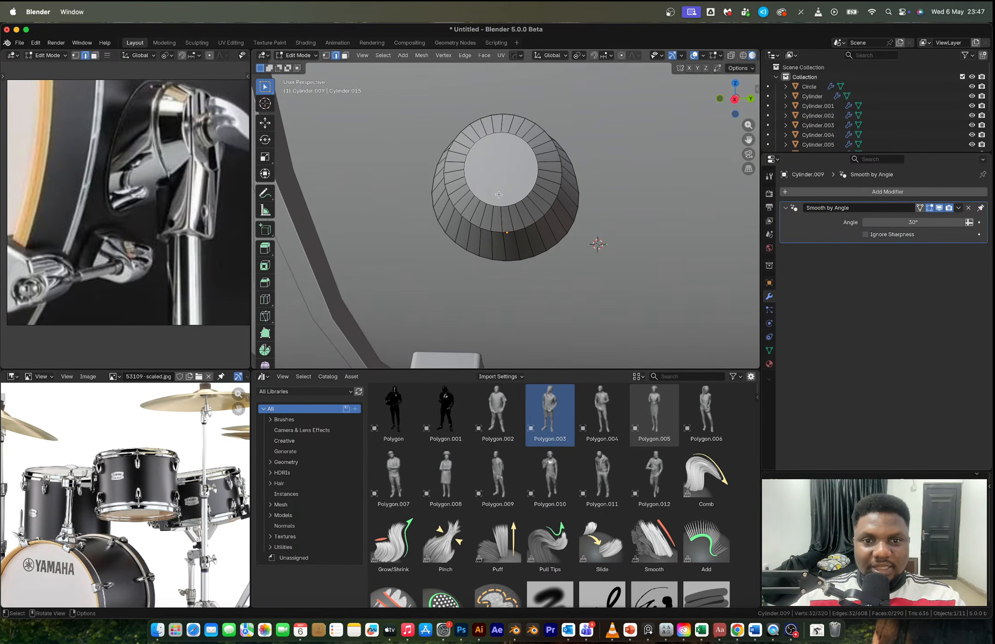
{"action": "key", "text": "1"}
{"action": "left_click", "coordinate": [496, 151]}
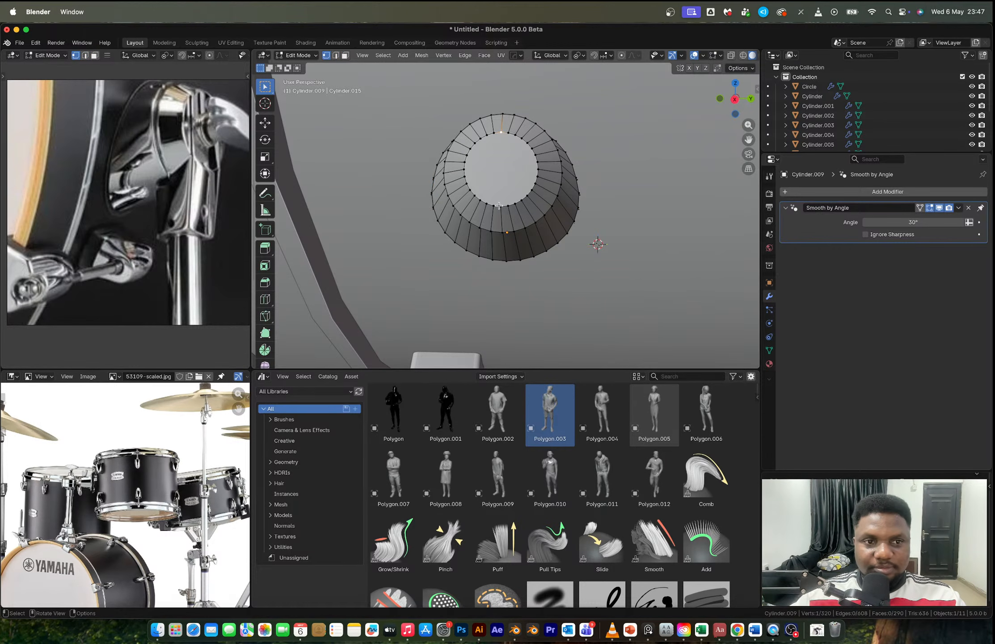
{"action": "key", "text": "Tab"}
{"action": "key", "text": "Tab"}
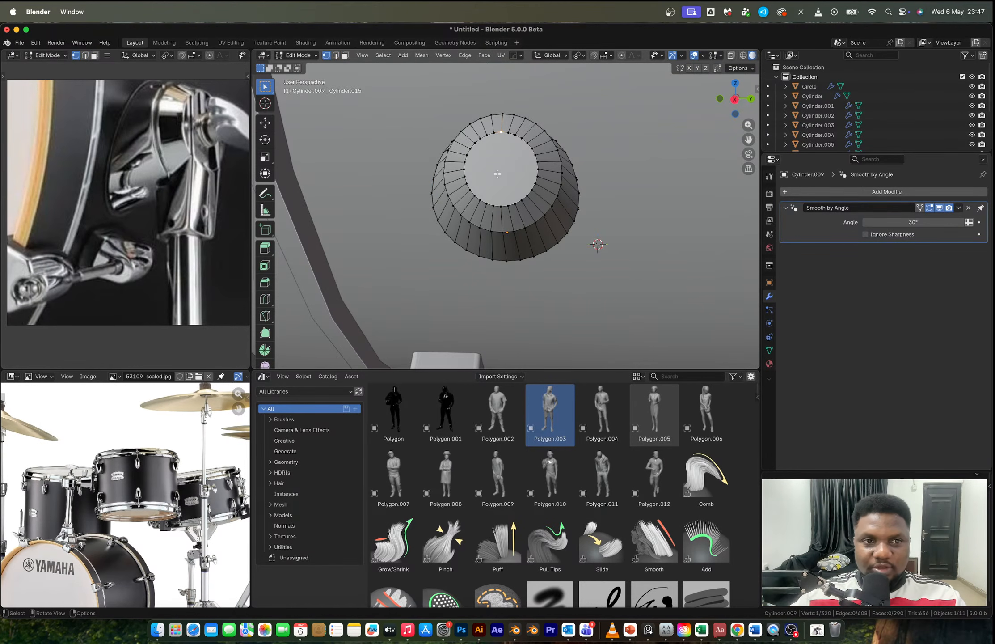
{"action": "left_click", "coordinate": [499, 172]}
{"action": "key", "text": "shift+d"}
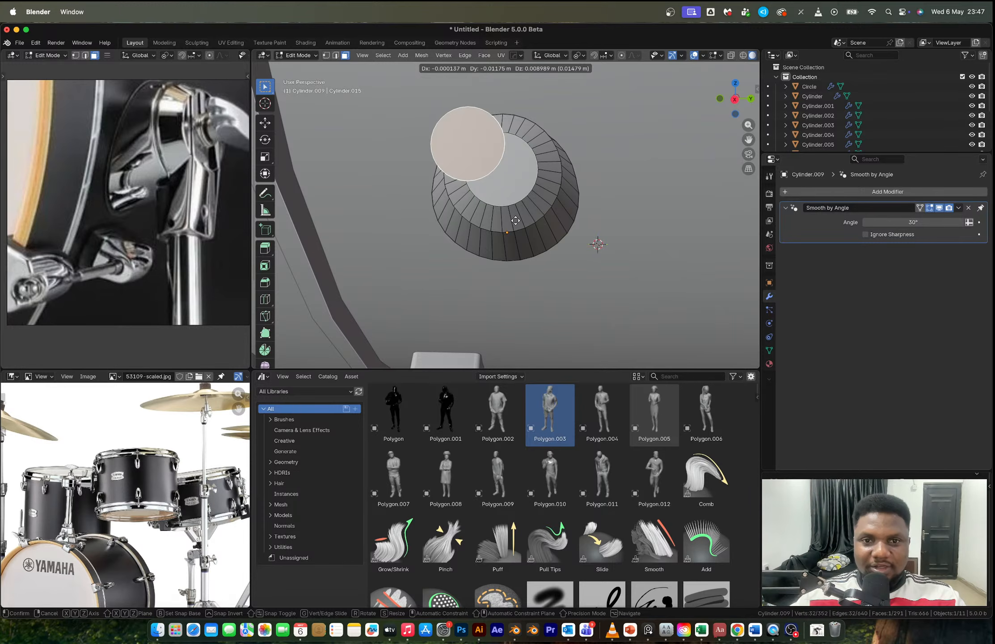
{"action": "left_click", "coordinate": [516, 224]}
{"action": "key", "text": "x"}
{"action": "left_click", "coordinate": [516, 221]}
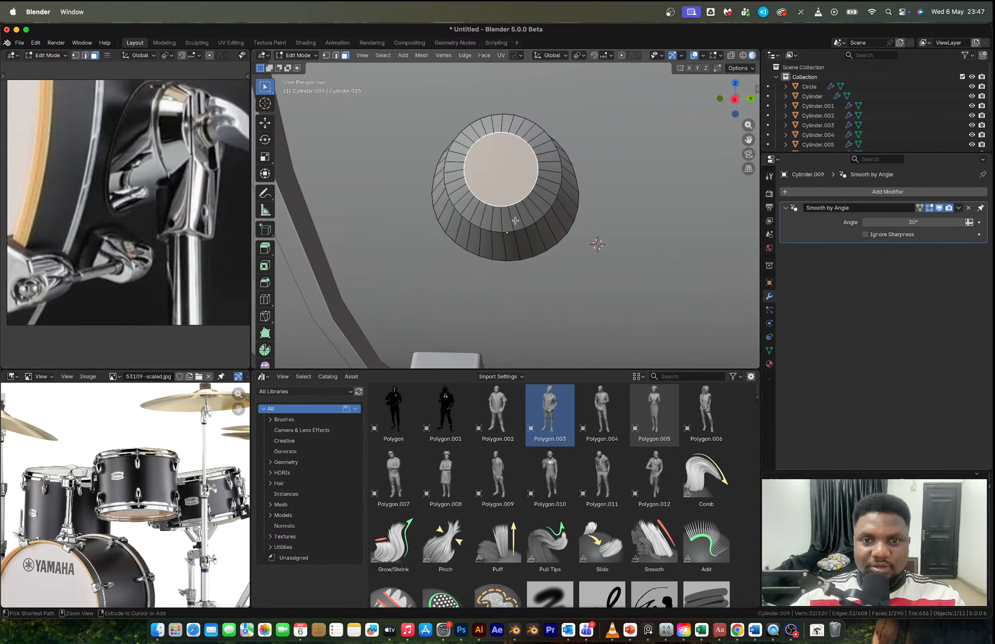
{"action": "key", "text": "Tab"}
{"action": "key", "text": "Tab"}
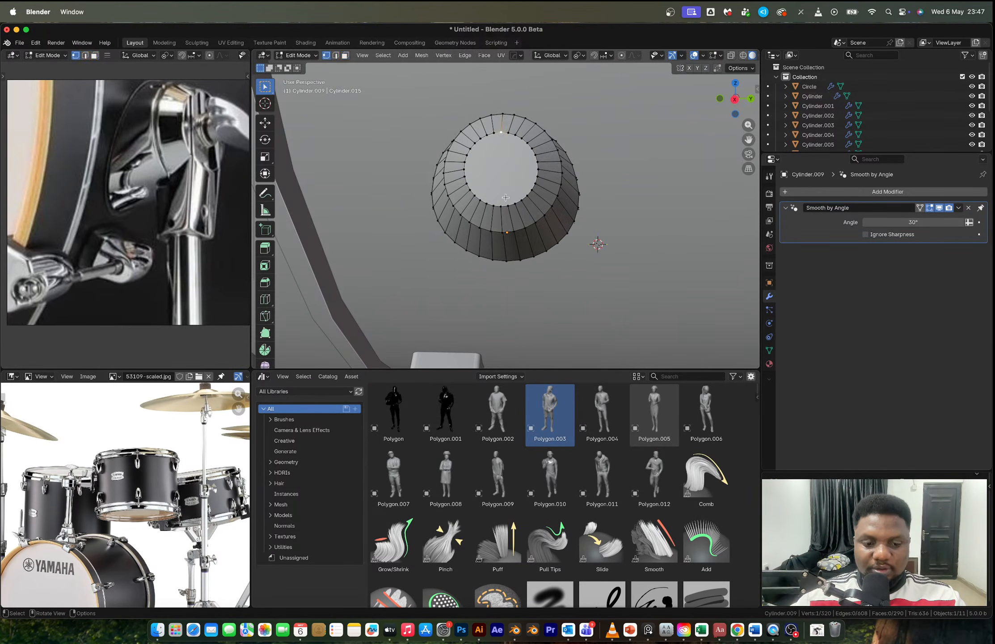
Step: Inset the mount's circular end face with a thickness of 0.2653 m and extrude the inner face outward
{"action": "key", "text": "3"}
{"action": "left_click", "coordinate": [504, 176]}
{"action": "scroll", "coordinate": [174, 164], "scroll_direction": "down", "scroll_amount": 2}
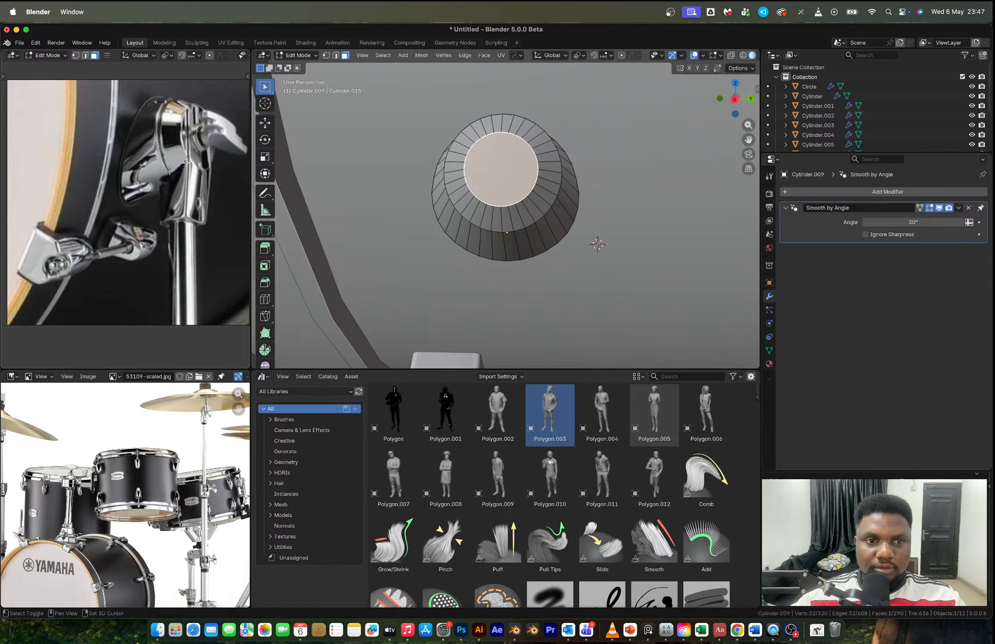
{"action": "key", "text": "i"}
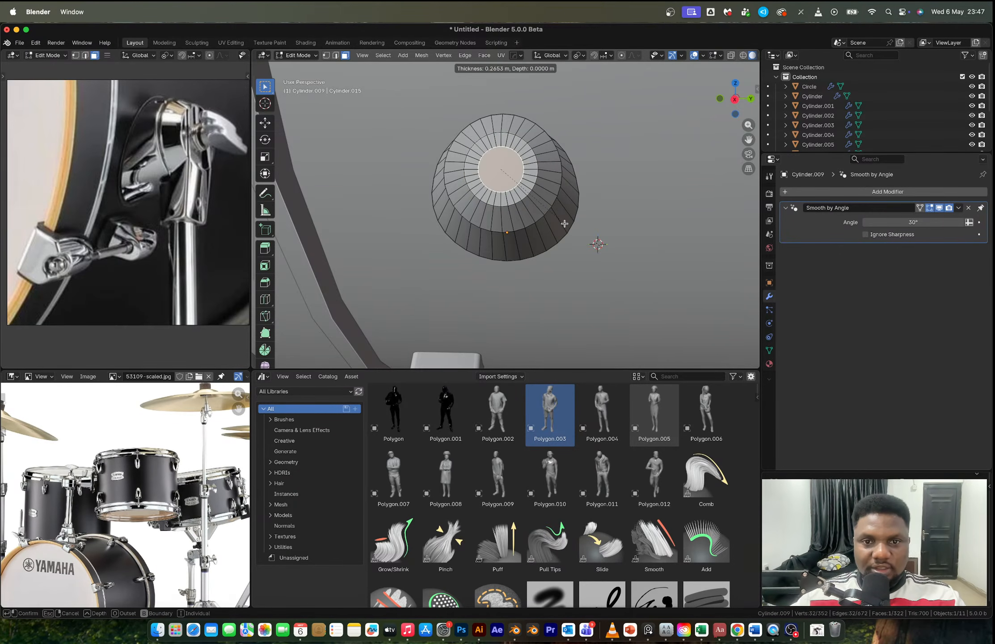
{"action": "left_click", "coordinate": [569, 223]}
{"action": "middle_click_drag", "start_coordinate": [570, 224], "coordinate": [545, 214]}
{"action": "key", "text": "e"}
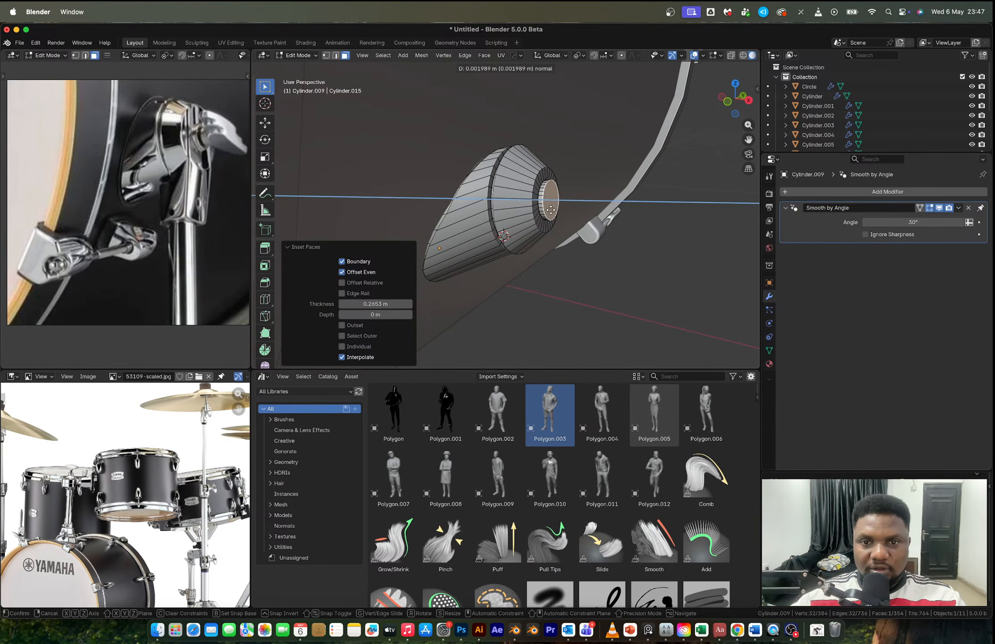
{"action": "left_click", "coordinate": [596, 251]}
Step: Inset the extruded end face with a thickness of 0.1678 m and extrude it about 0.0057 m inward as a recess
{"action": "key", "text": "i"}
{"action": "left_click", "coordinate": [593, 249]}
{"action": "key", "text": "e"}
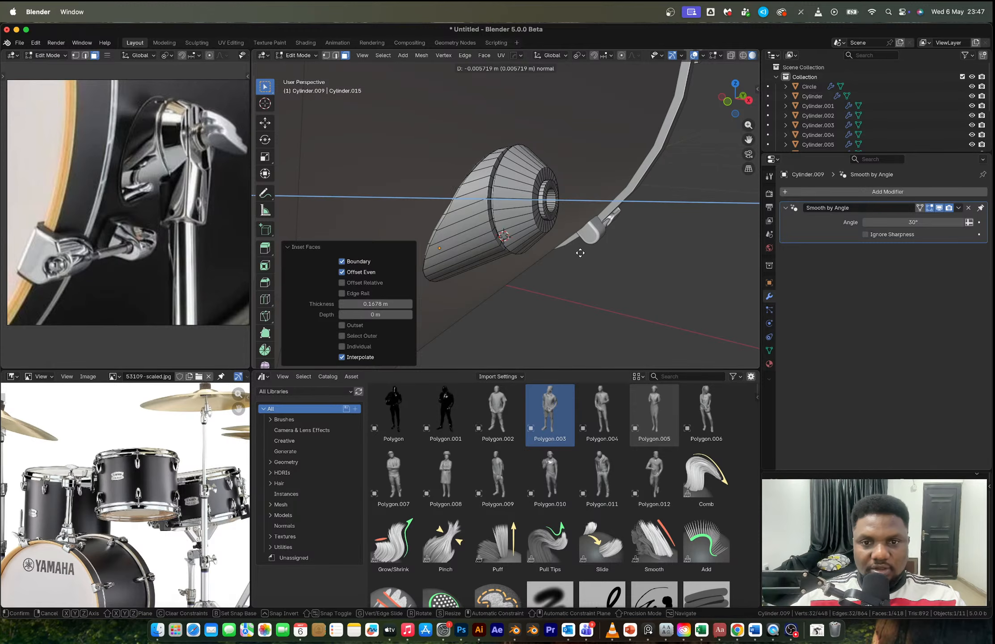
{"action": "left_click", "coordinate": [582, 253]}
Step: Snap the 3D cursor to the recessed face and return to Object Mode
{"action": "key", "text": "shift+s"}
{"action": "left_click", "coordinate": [583, 272]}
{"action": "key", "text": "Tab"}
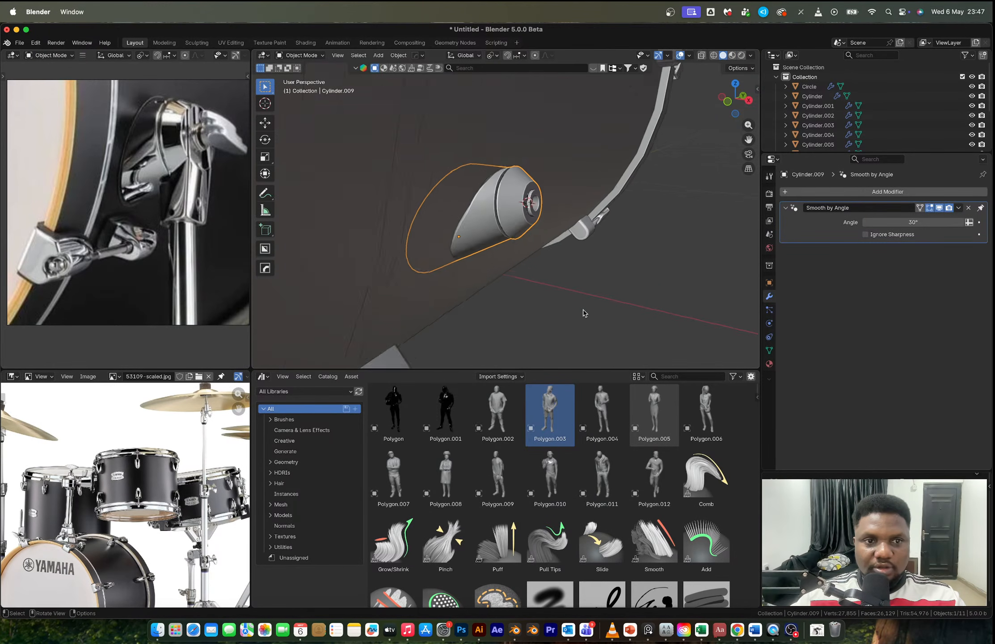
Step: Examine the leg mount and its wing bolt in the reference photo against the modelled mount on the bass drum
{"action": "scroll", "coordinate": [486, 213], "scroll_direction": "down", "scroll_amount": 4}
{"action": "scroll", "coordinate": [197, 149], "scroll_direction": "down", "scroll_amount": 3}
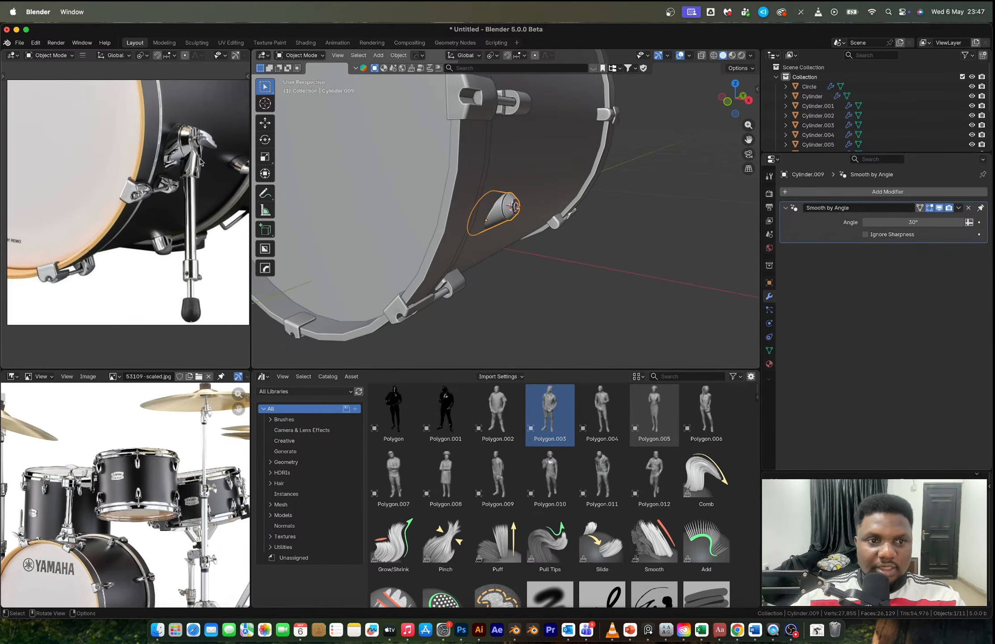
{"action": "scroll", "coordinate": [163, 196], "scroll_direction": "up", "scroll_amount": 2}
{"action": "scroll", "coordinate": [226, 107], "scroll_direction": "up", "scroll_amount": 3}
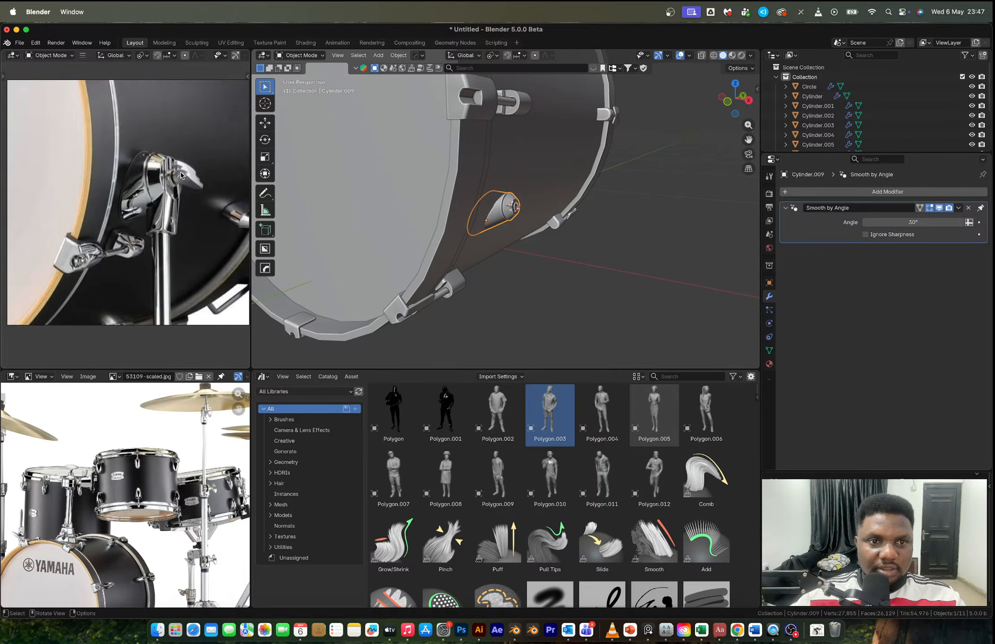
{"action": "middle_click_drag", "start_coordinate": [213, 177], "coordinate": [177, 184]}
{"action": "scroll", "coordinate": [519, 191], "scroll_direction": "up", "scroll_amount": 4}
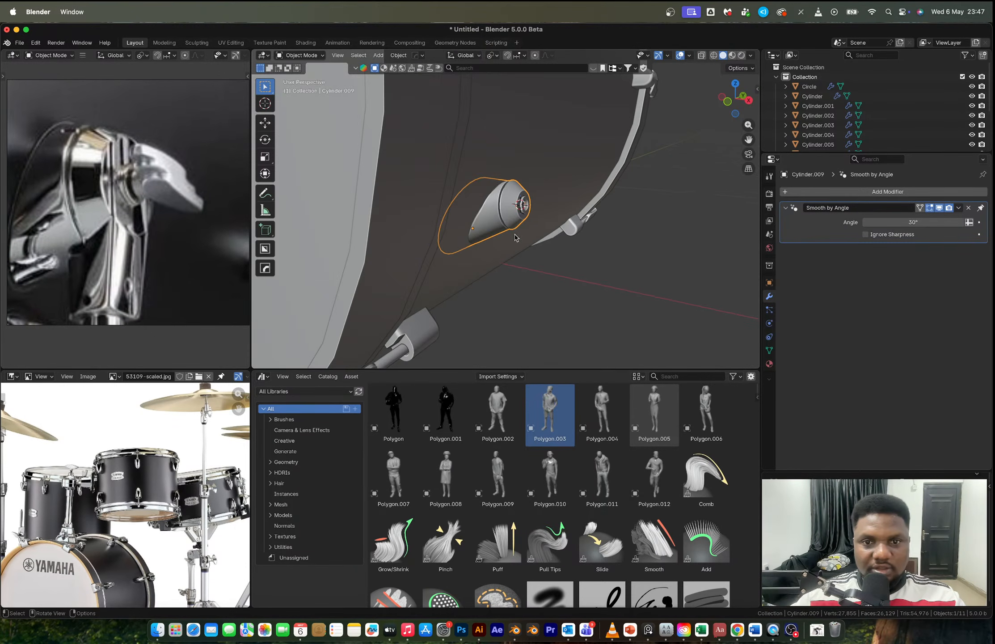
Step: Add a 32-vertex cylinder at the 3D cursor on the mount's recessed face and scale it uniformly to about -0.102
{"action": "scroll", "coordinate": [514, 234], "scroll_direction": "up", "scroll_amount": 7}
{"action": "middle_click_drag", "start_coordinate": [515, 234], "coordinate": [468, 214]}
{"action": "scroll", "coordinate": [468, 217], "scroll_direction": "up", "scroll_amount": 5}
{"action": "key", "text": "shift+a"}
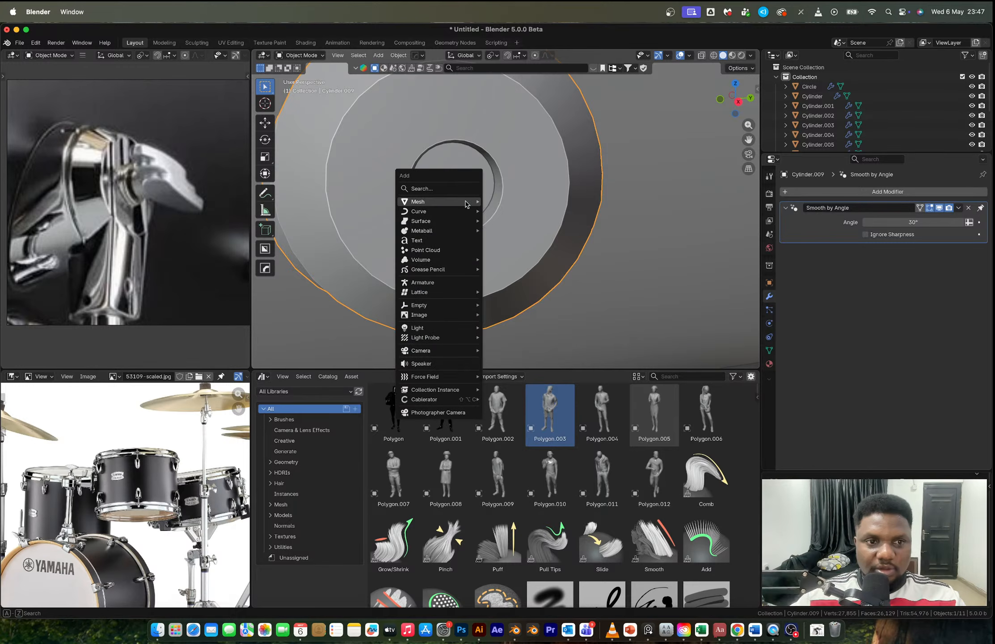
{"action": "mouse_move", "coordinate": [468, 203]}
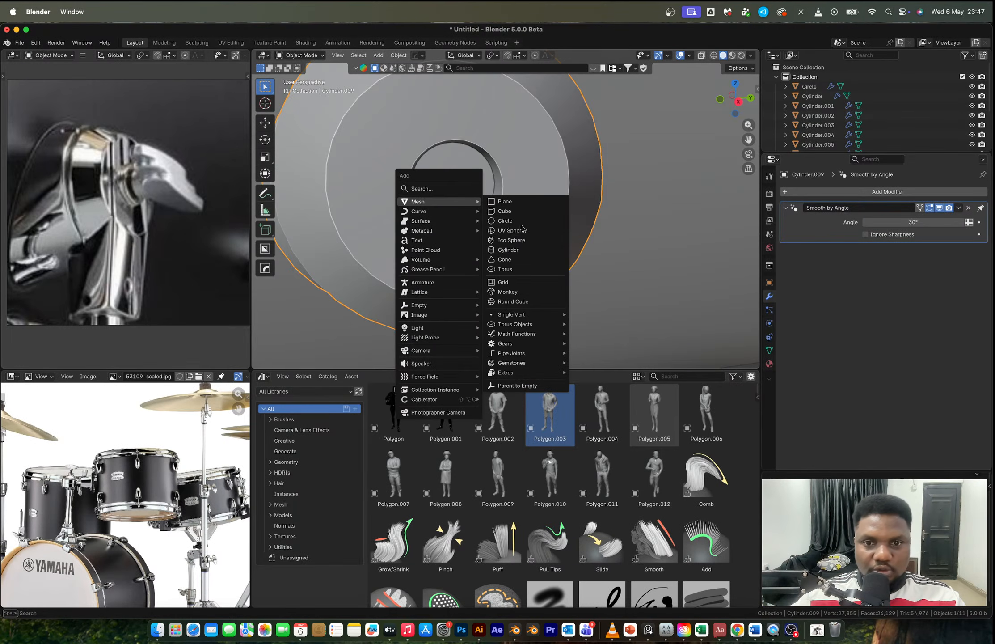
{"action": "left_click", "coordinate": [523, 255]}
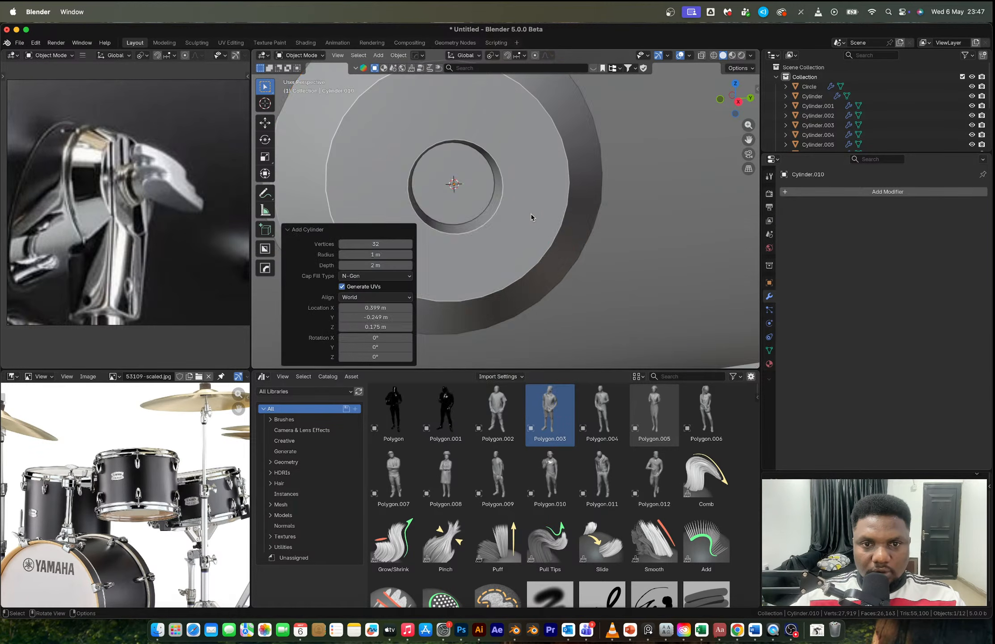
{"action": "scroll", "coordinate": [530, 183], "scroll_direction": "down", "scroll_amount": 10}
{"action": "key", "text": "s"}
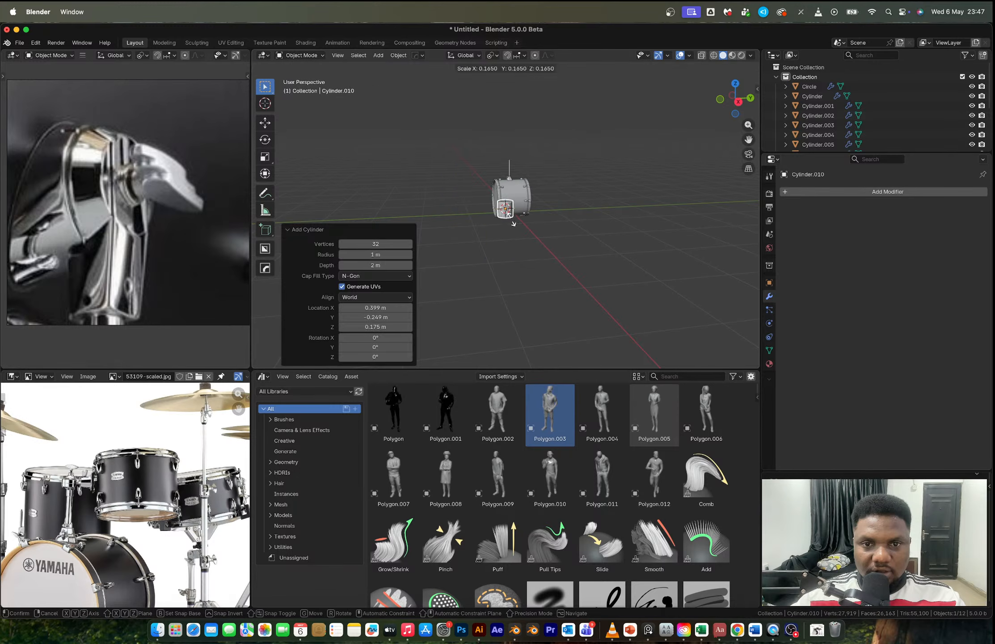
{"action": "left_click", "coordinate": [503, 211]}
Step: Scale the new cylinder down further and stretch it by about 5.381 along Z into a slim upright stem
{"action": "scroll", "coordinate": [503, 211], "scroll_direction": "up", "scroll_amount": 10}
{"action": "key", "text": "s"}
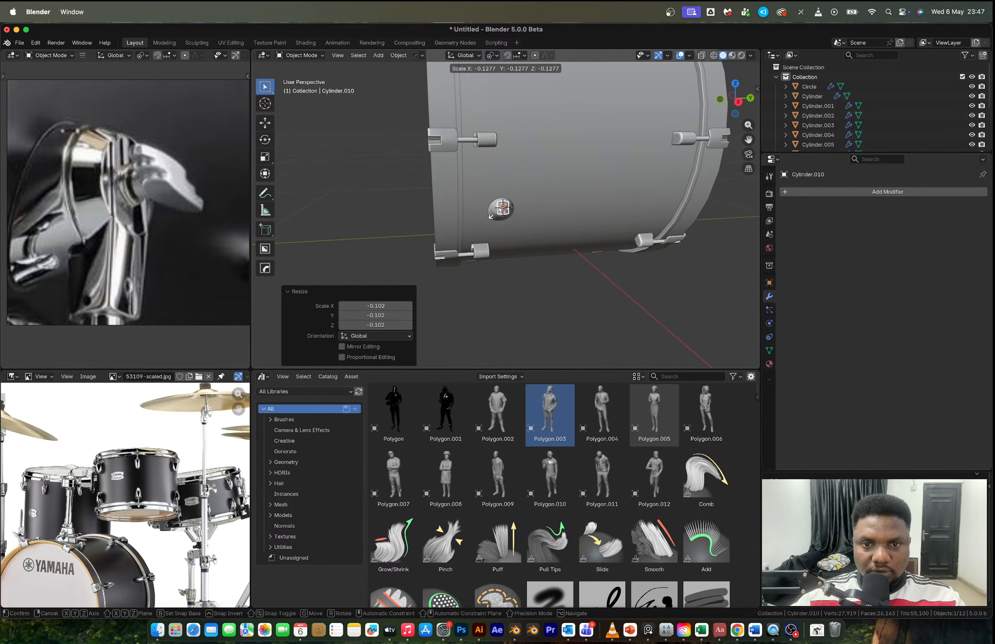
{"action": "key", "text": "z"}
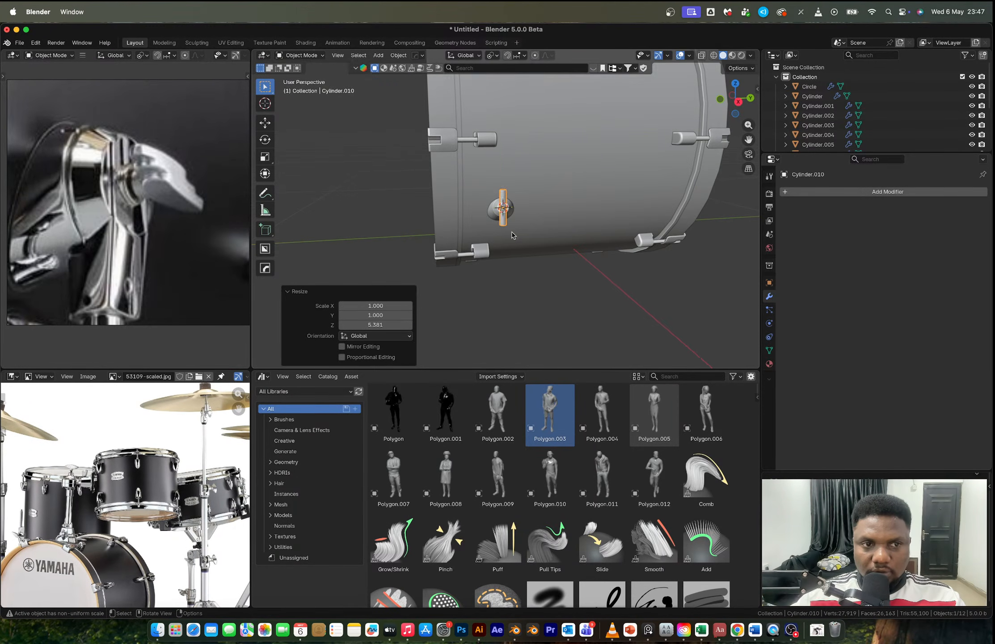
{"action": "left_click", "coordinate": [505, 208]}
Step: Snap the 3D cursor to the stem's upper end face and return to Object Mode
{"action": "scroll", "coordinate": [505, 208], "scroll_direction": "up", "scroll_amount": 4}
{"action": "scroll", "coordinate": [505, 208], "scroll_direction": "up", "scroll_amount": 4}
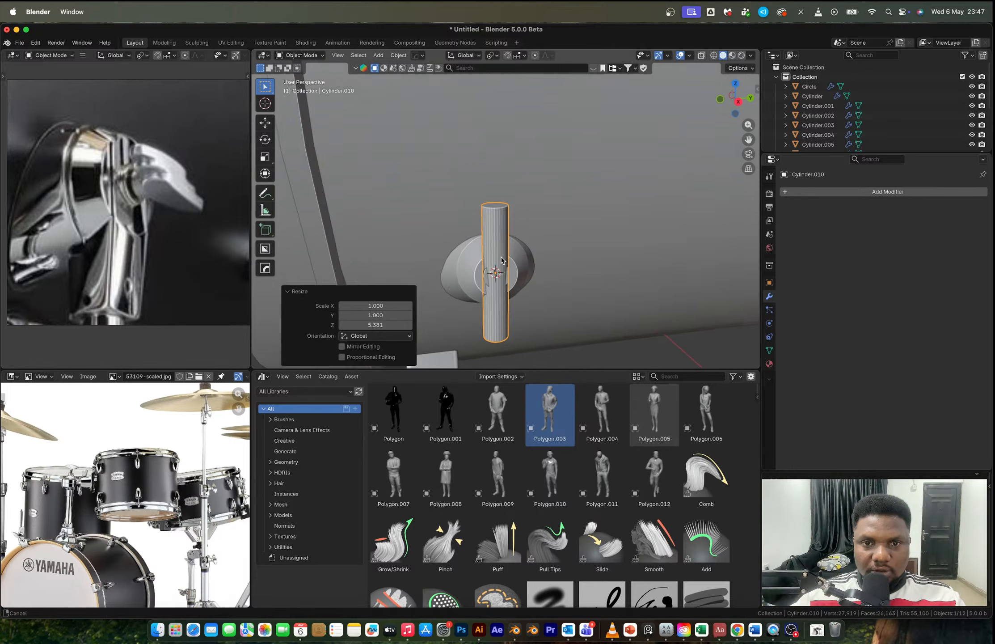
{"action": "key", "text": "Tab"}
{"action": "left_click", "coordinate": [497, 207]}
{"action": "key", "text": "shift+s"}
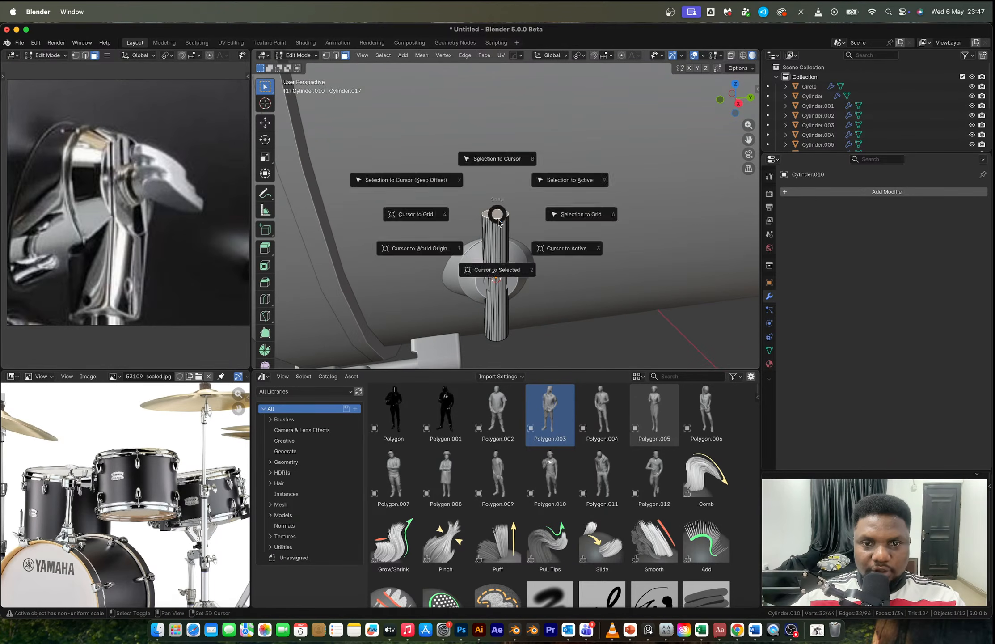
{"action": "left_click", "coordinate": [502, 255]}
{"action": "key", "text": "Tab"}
{"action": "key", "text": "shift+a"}
{"action": "mouse_move", "coordinate": [503, 253]}
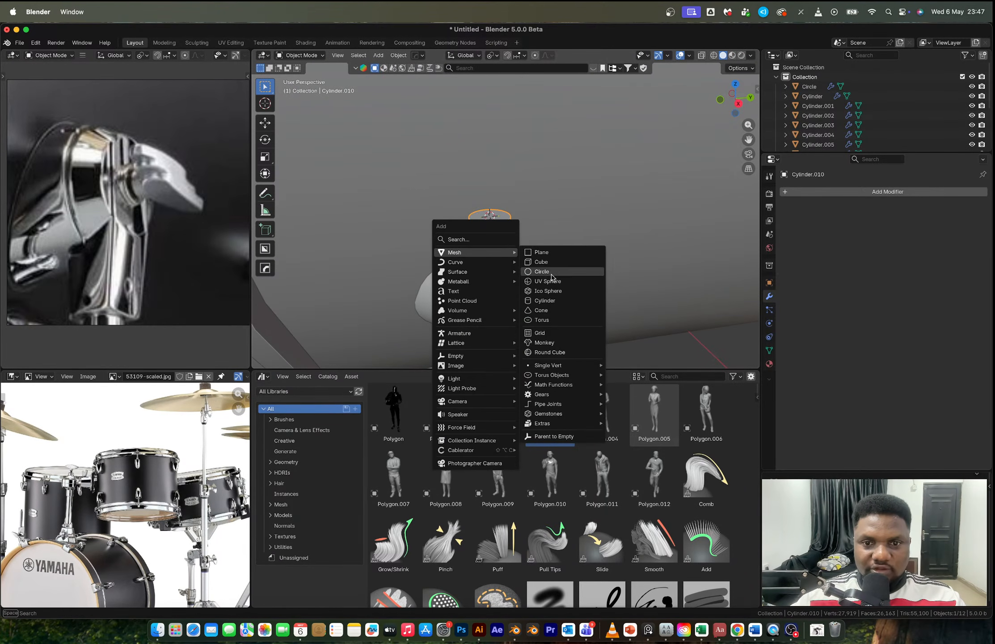
{"action": "left_click", "coordinate": [556, 301]}
{"action": "key", "text": "s"}
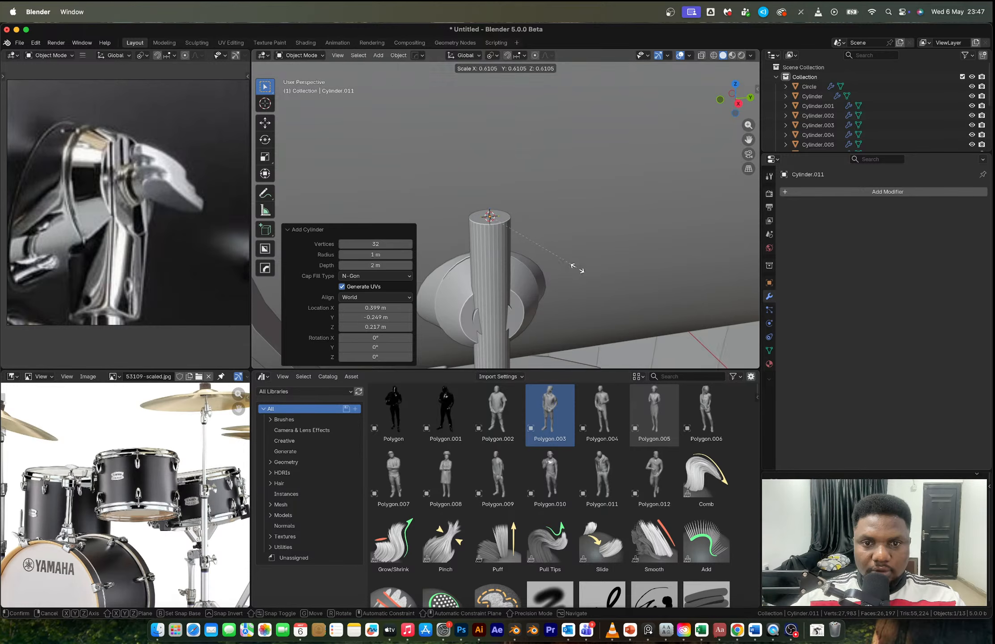
{"action": "left_click", "coordinate": [489, 228]}
{"action": "key", "text": "s"}
{"action": "left_click", "coordinate": [501, 230]}
{"action": "key", "text": "x"}
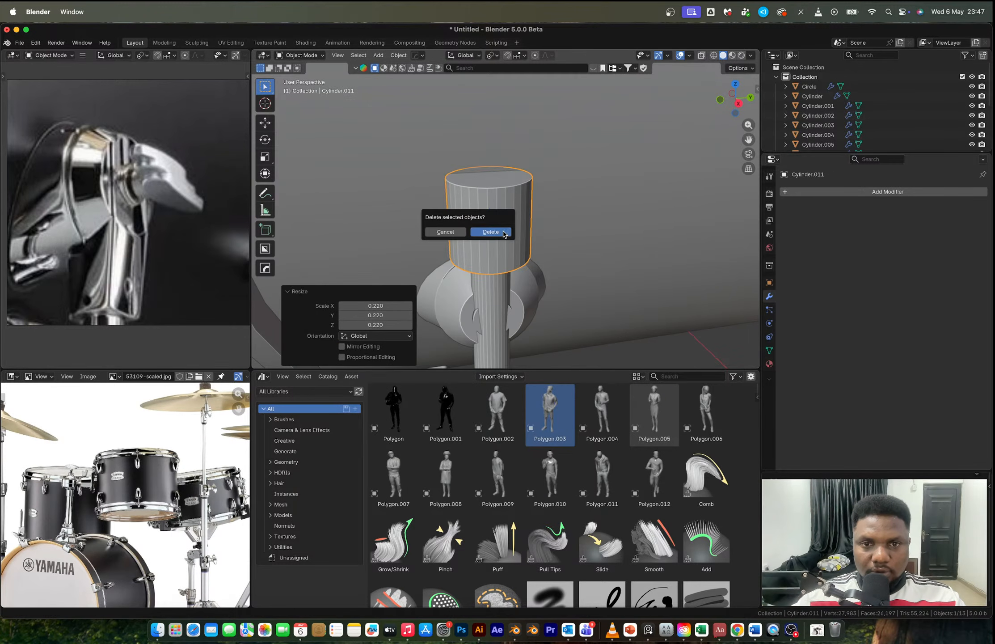
{"action": "left_click", "coordinate": [505, 232]}
Step: Add a cube at the stem's upper end and scale it down uniformly by -0.070 and again by 0.172
{"action": "key", "text": "shift+a"}
{"action": "mouse_move", "coordinate": [503, 232]}
{"action": "left_click", "coordinate": [542, 241]}
{"action": "key", "text": "s"}
{"action": "left_click", "coordinate": [487, 215]}
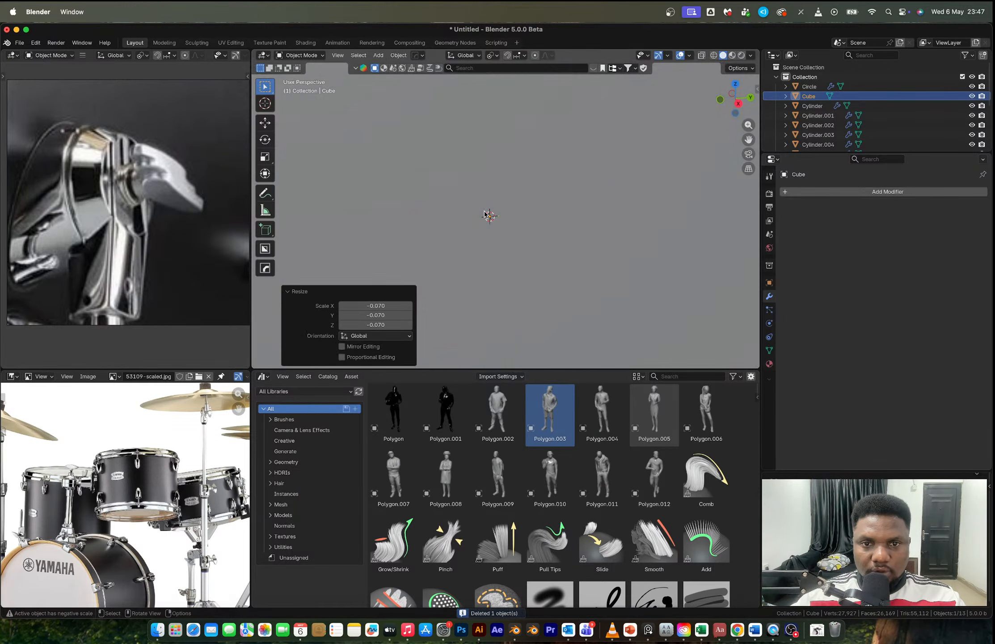
{"action": "key", "text": "s"}
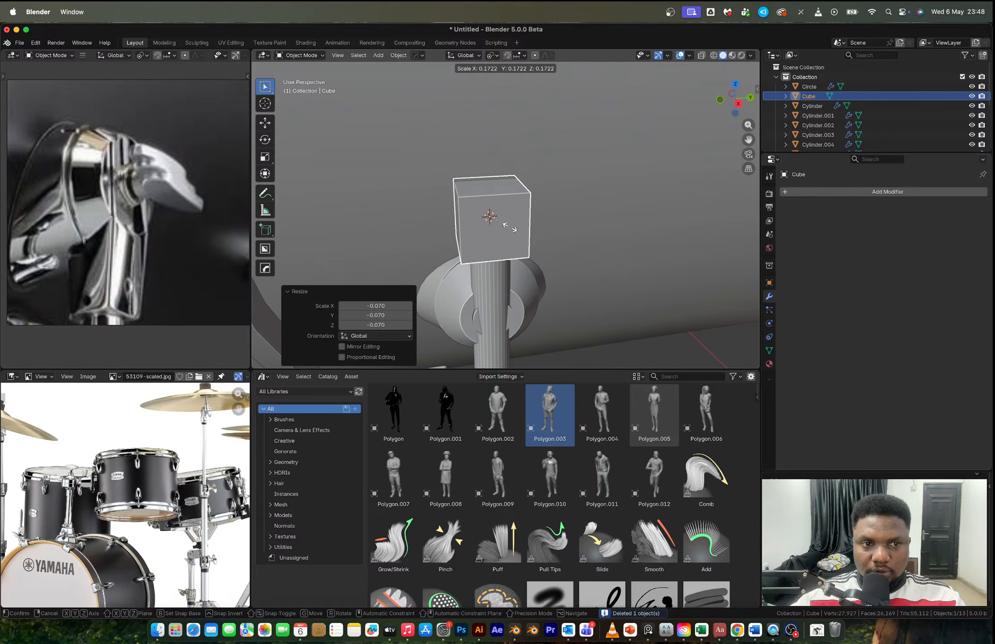
{"action": "left_click", "coordinate": [510, 228]}
Step: Scale the cube by about 2.978 along Y and 0.662 along X to form a crossbar
{"action": "key", "text": "s"}
{"action": "key", "text": "x"}
{"action": "key", "text": "y"}
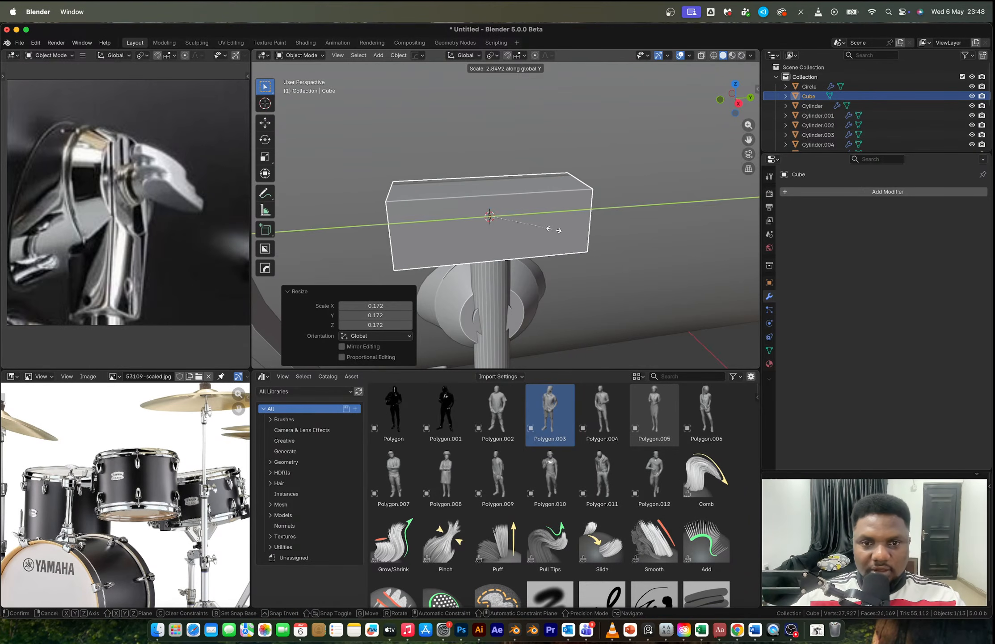
{"action": "left_click", "coordinate": [557, 258]}
{"action": "key", "text": "s"}
{"action": "key", "text": "x"}
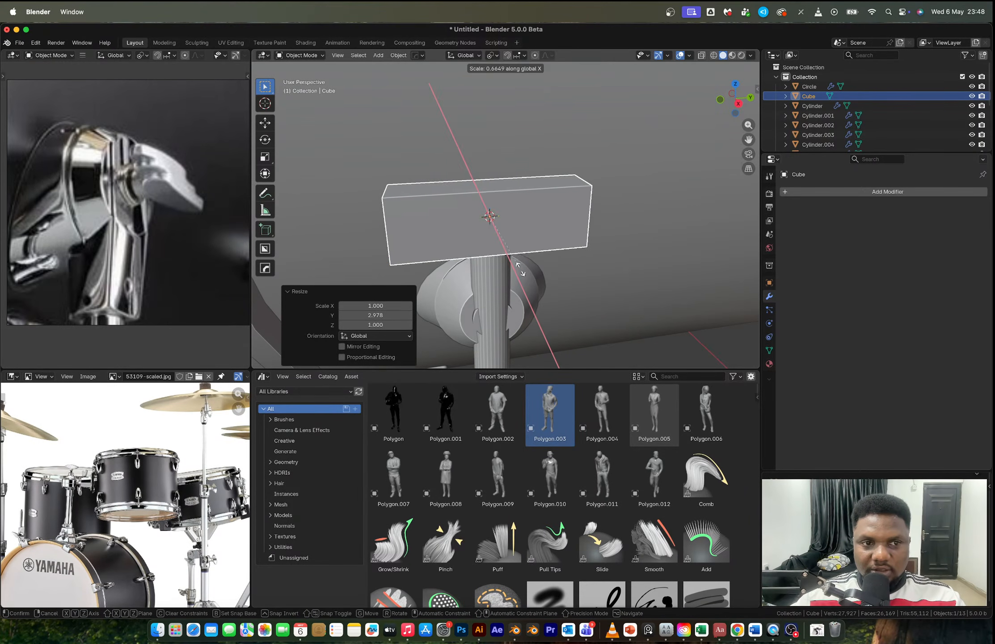
{"action": "left_click", "coordinate": [520, 268]}
{"action": "middle_click_drag", "start_coordinate": [520, 270], "coordinate": [532, 247]}
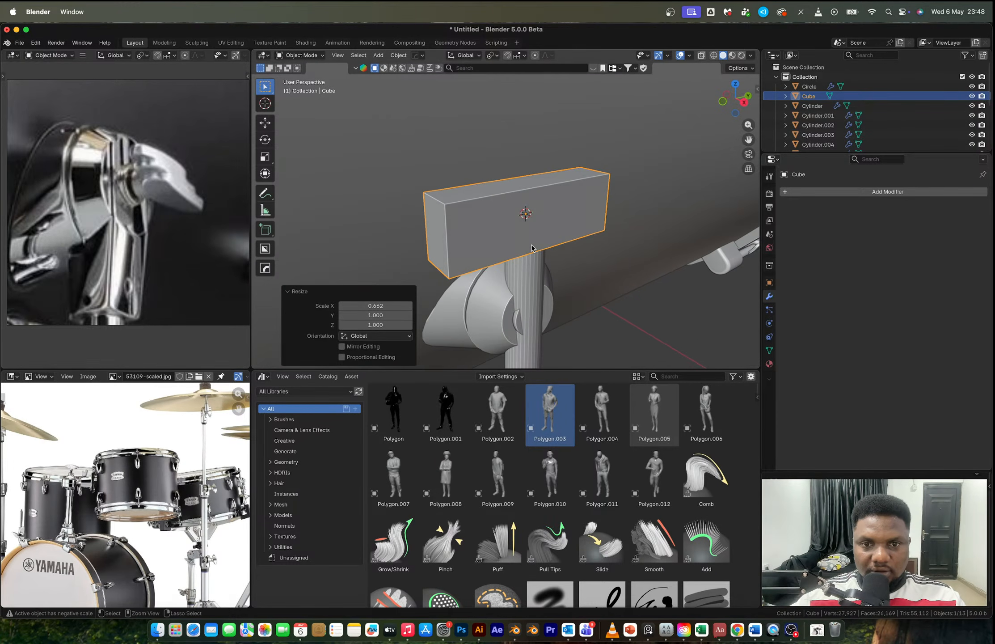
Step: Scale the crossbar's whole mesh uniformly by about 0.802 in Edit Mode and return to Object Mode
{"action": "right_click", "coordinate": [532, 247]}
{"action": "key", "text": "Tab"}
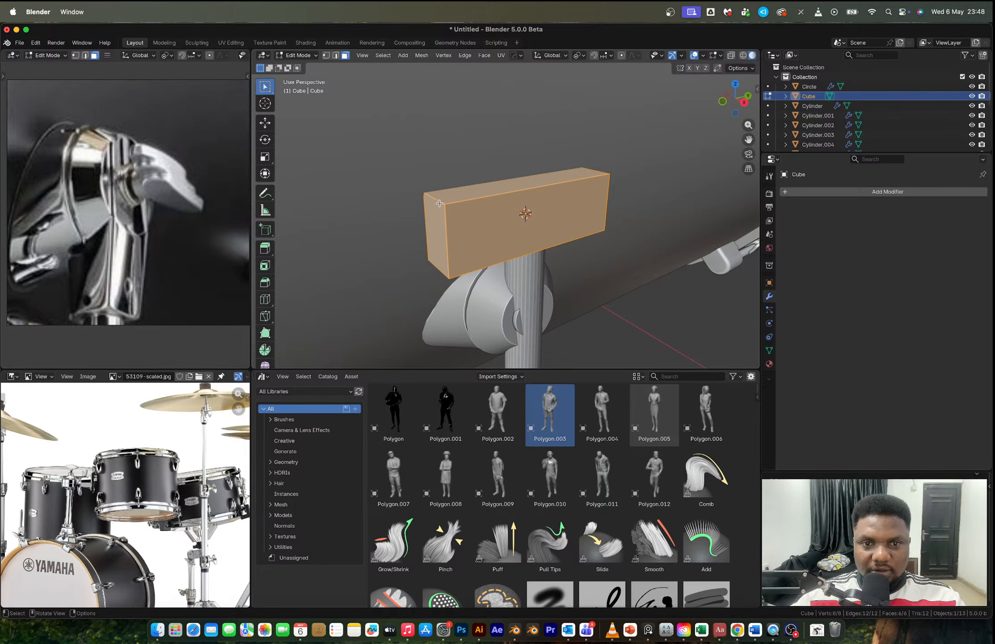
{"action": "key", "text": "s"}
{"action": "left_click", "coordinate": [580, 255]}
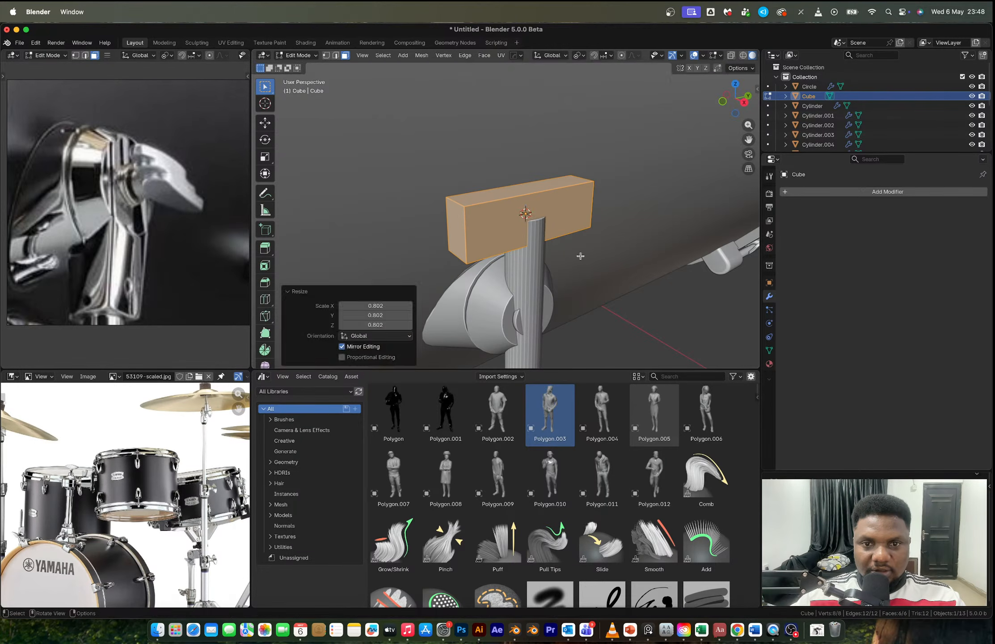
{"action": "key", "text": "Tab"}
Step: Thin the stem cylinder by scaling it to about 0.71 in X and Y without changing its height
{"action": "left_click", "coordinate": [530, 272]}
{"action": "key", "text": "s"}
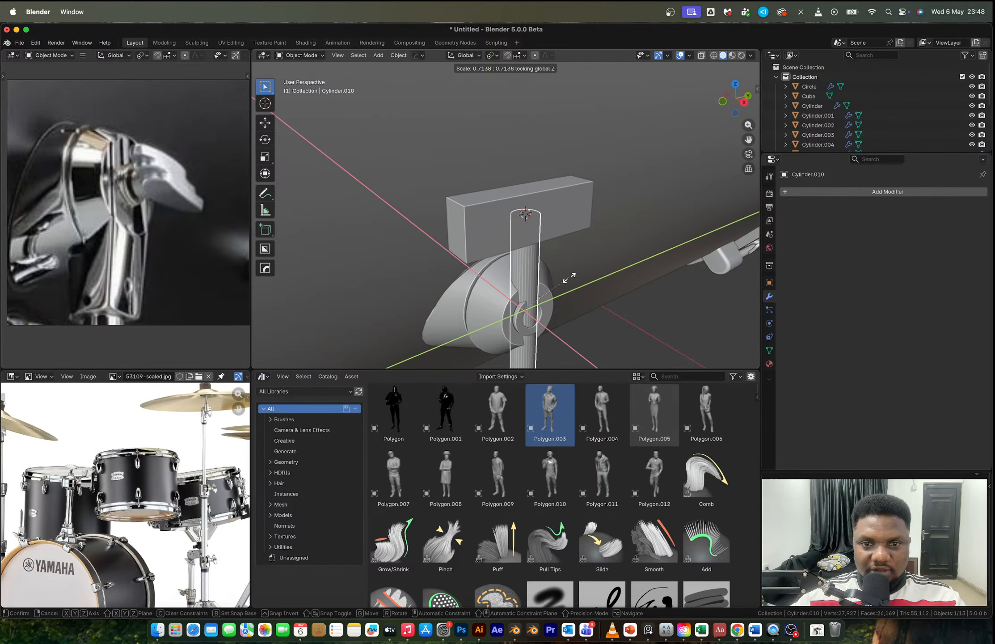
{"action": "left_click", "coordinate": [570, 280]}
Step: Bevel the crossbar's two upper end edges with an offset of about 0.00435 m and 6 segments
{"action": "left_click", "coordinate": [492, 221]}
{"action": "key", "text": "Tab"}
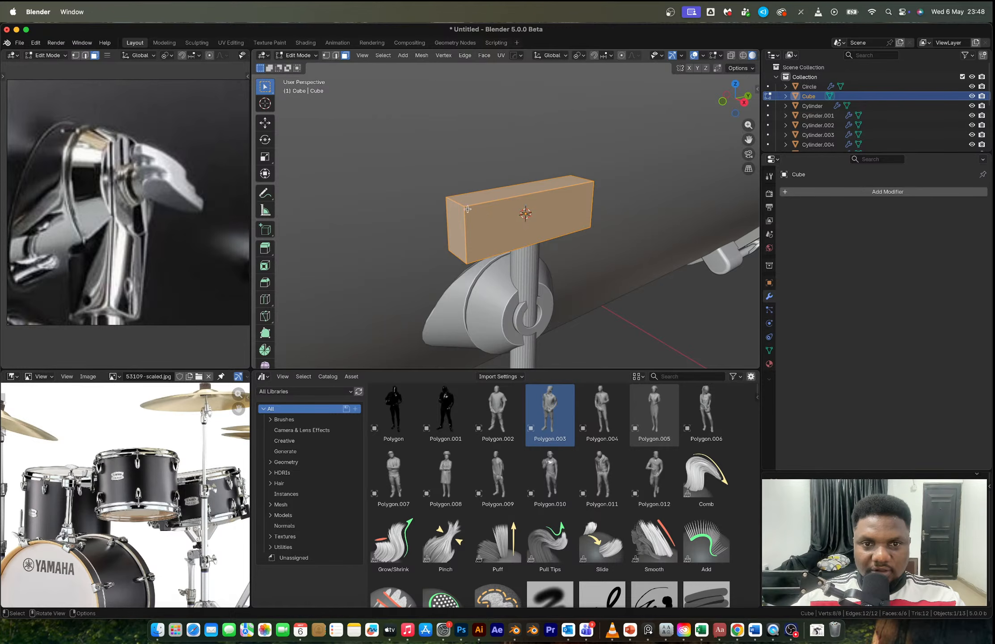
{"action": "left_click", "coordinate": [460, 209]}
{"action": "mouse_move", "coordinate": [502, 204]}
{"action": "middle_mouse_down"}
{"action": "mouse_move", "coordinate": [371, 214]}
{"action": "mouse_move", "coordinate": [529, 231]}
{"action": "mouse_move", "coordinate": [492, 221]}
{"action": "middle_mouse_up"}
{"action": "key", "text": "2"}
{"action": "left_click", "coordinate": [477, 233]}
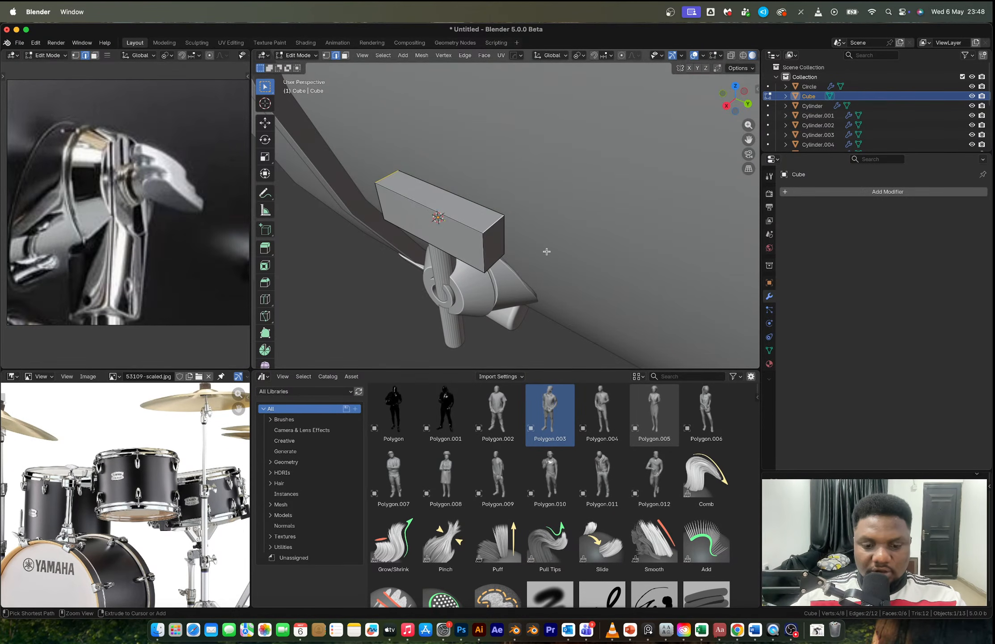
{"action": "key", "text": "ctrl+b"}
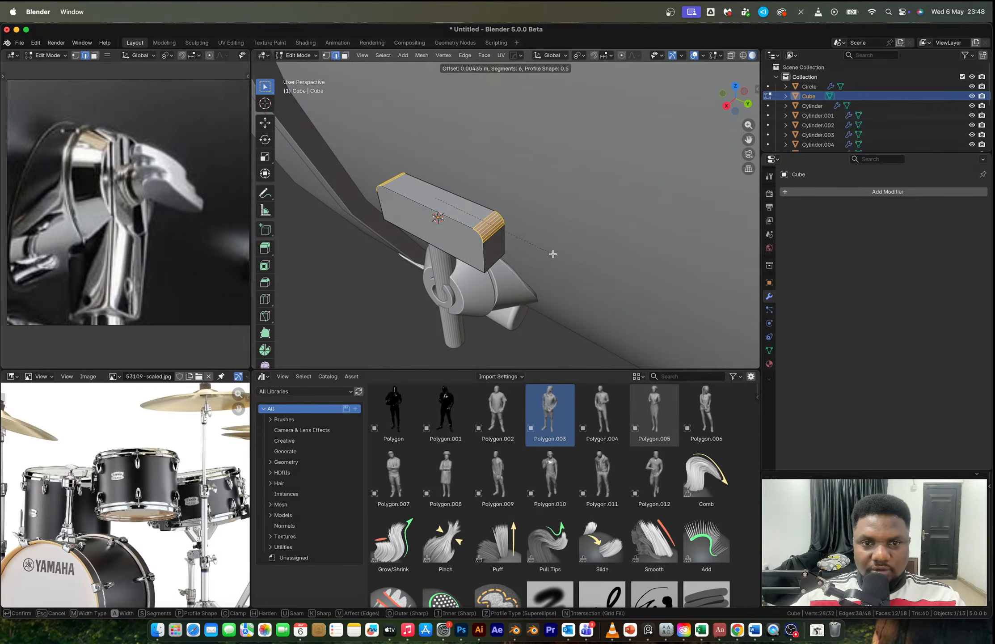
{"action": "left_click", "coordinate": [552, 253]}
Step: Bevel the crossbar's two lower end edges with an offset of about 0.0114 m and 6 segments
{"action": "left_click", "coordinate": [502, 262]}
{"action": "middle_click_drag", "start_coordinate": [501, 262], "coordinate": [605, 260]}
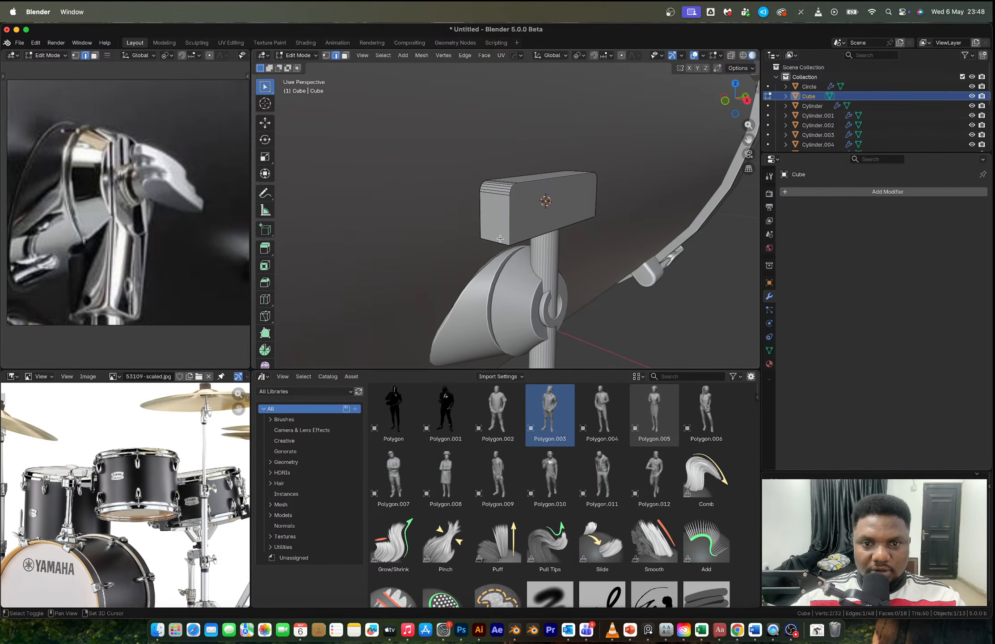
{"action": "key", "text": "ctrl+b"}
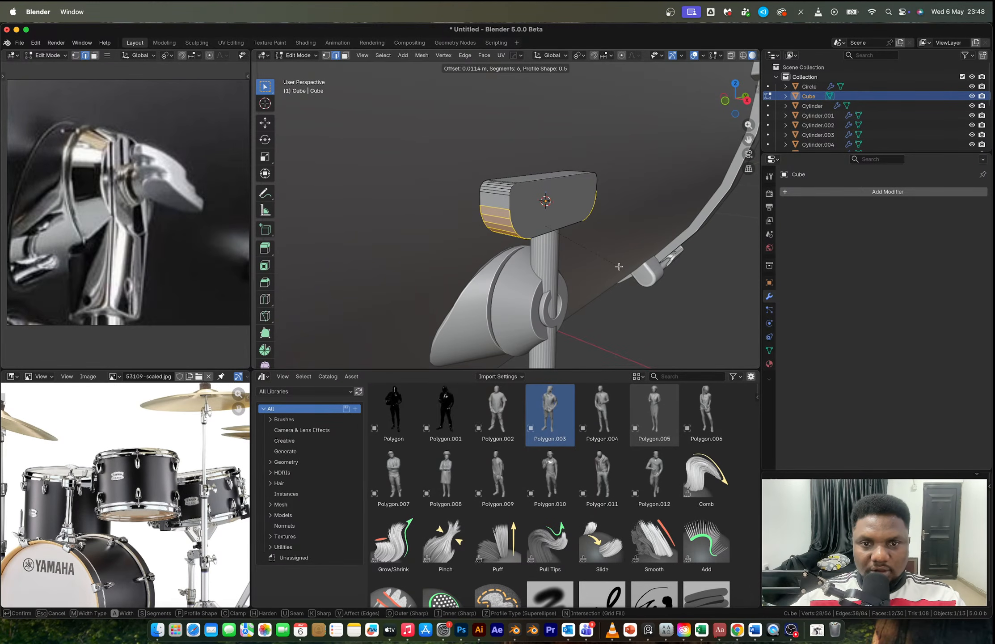
{"action": "left_click", "coordinate": [620, 266]}
Step: Apply Shade Auto Smooth at 30° to the crossbar and add a HardOps bevel about 0.002 wide with 7 segments
{"action": "key", "text": "Tab"}
{"action": "right_click", "coordinate": [529, 197]}
{"action": "left_click", "coordinate": [529, 198]}
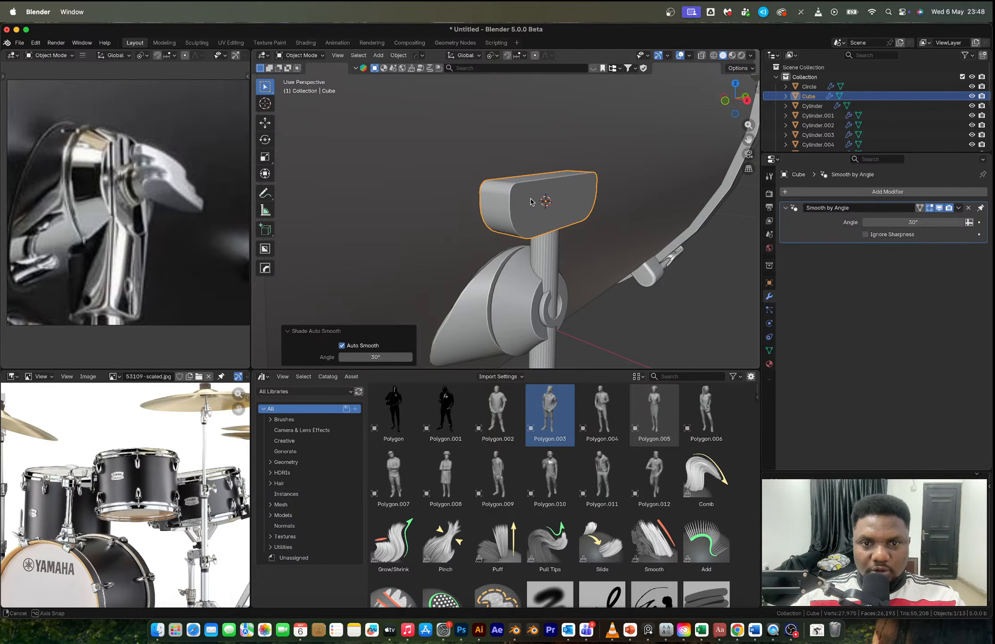
{"action": "key", "text": "q"}
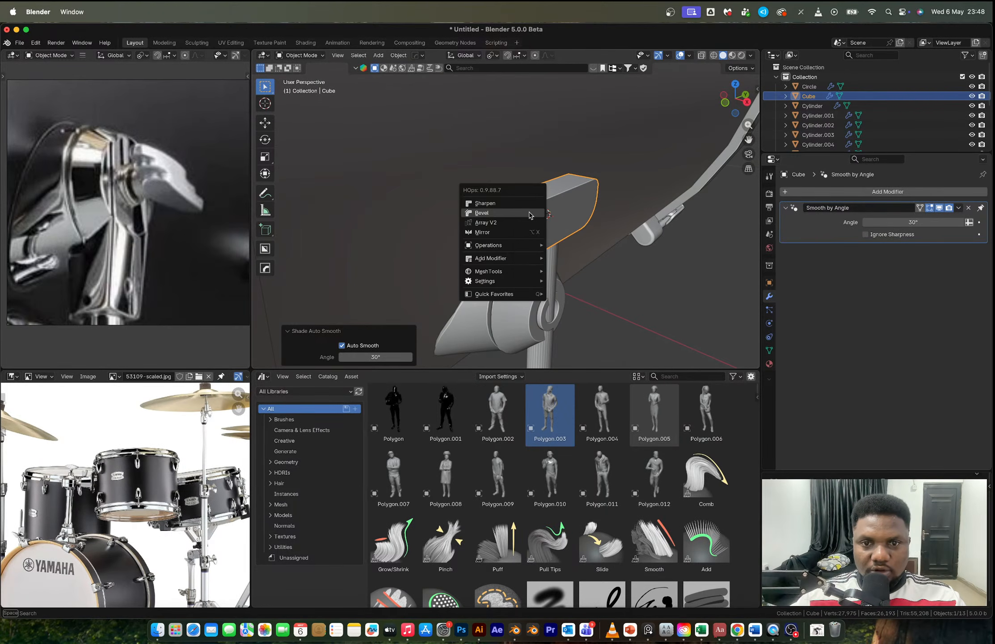
{"action": "left_click", "coordinate": [530, 215]}
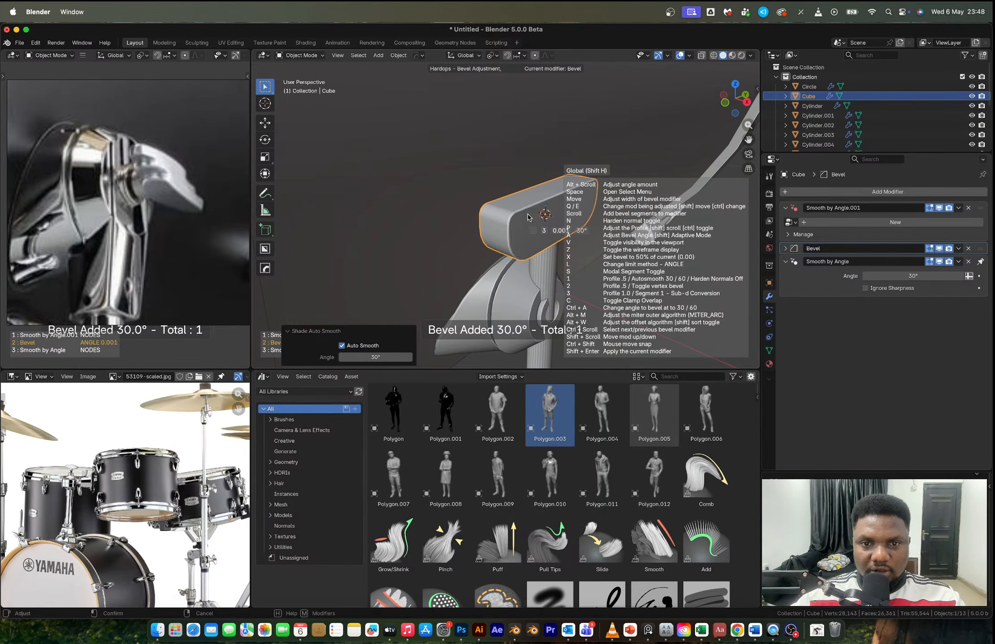
{"action": "scroll", "coordinate": [519, 217], "scroll_direction": "up", "scroll_amount": 2}
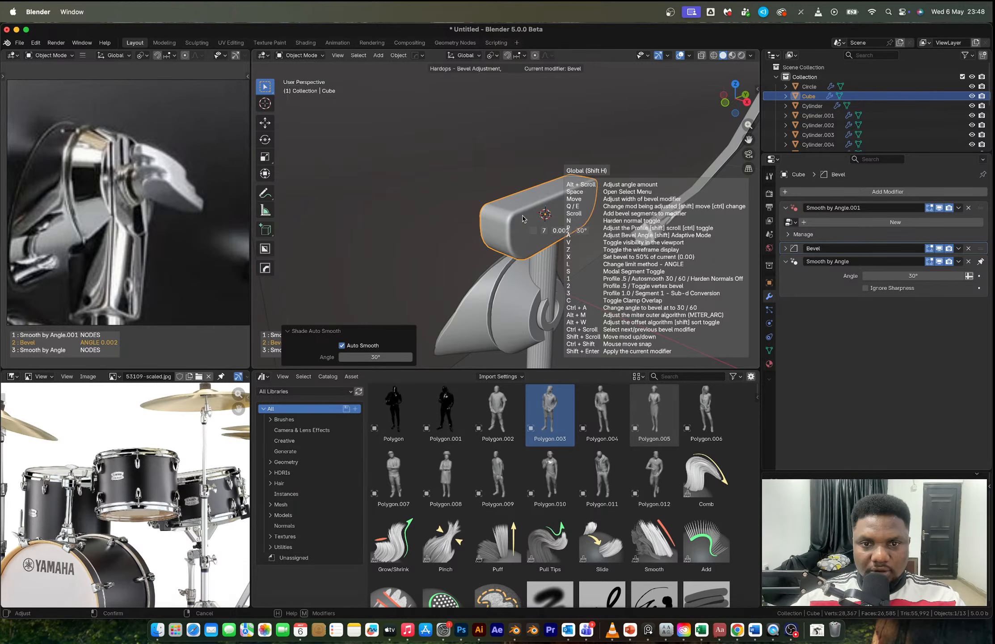
{"action": "left_click", "coordinate": [523, 218]}
Step: Apply Shade Auto Smooth to the stem cylinder below the crossbar
{"action": "middle_click_drag", "start_coordinate": [523, 219], "coordinate": [482, 202]}
{"action": "left_click", "coordinate": [484, 248]}
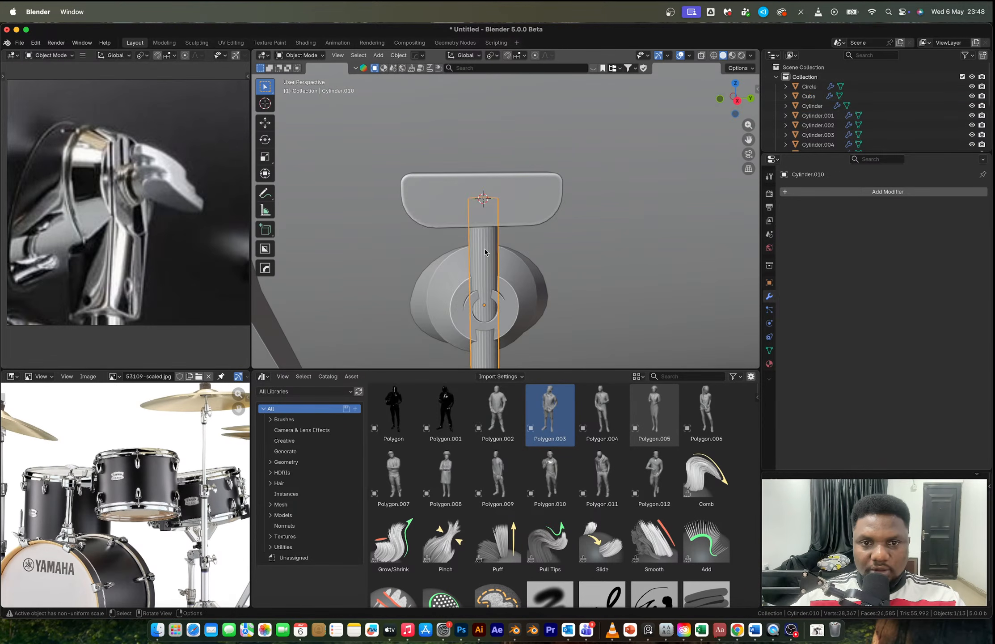
{"action": "right_click", "coordinate": [485, 250]}
{"action": "left_click", "coordinate": [485, 249]}
Step: Thin the crossbar by scaling it to about 0.461 along X and view it from above
{"action": "middle_click_drag", "start_coordinate": [505, 246], "coordinate": [554, 232]}
{"action": "left_click", "coordinate": [530, 224]}
{"action": "key", "text": "s"}
{"action": "key", "text": "x"}
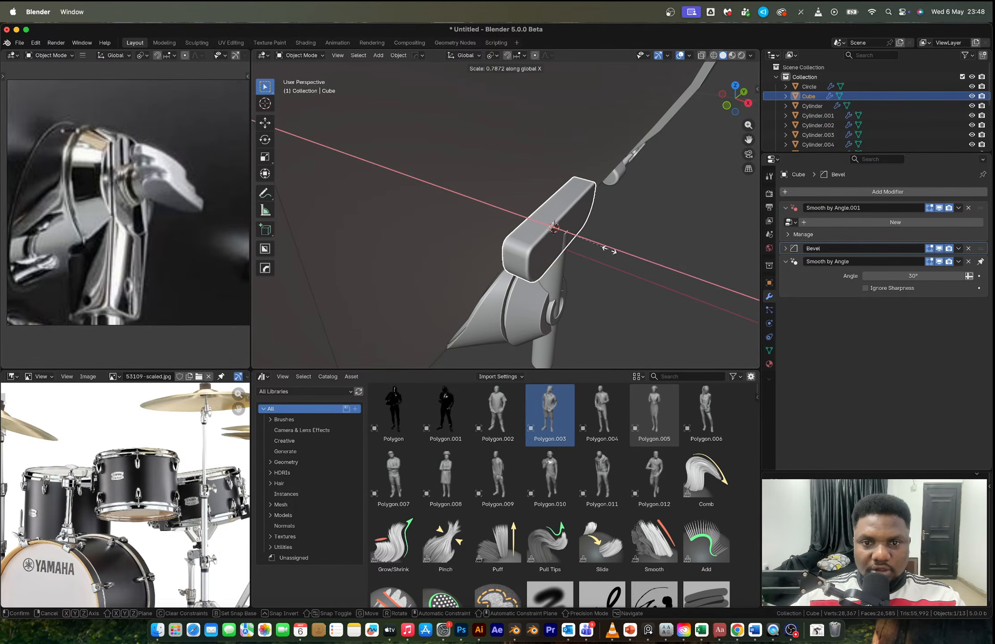
{"action": "left_click", "coordinate": [587, 239]}
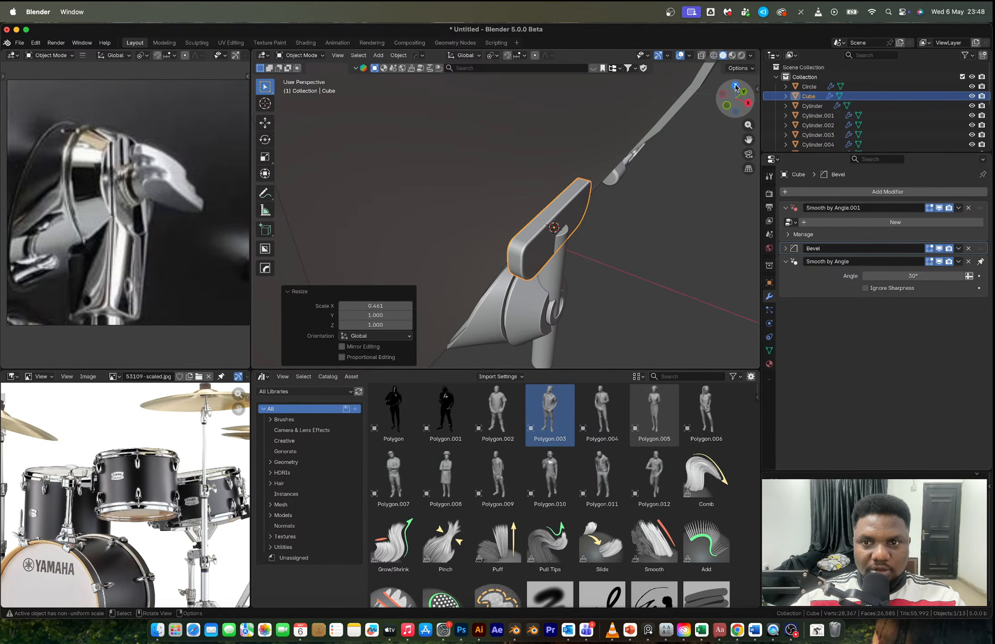
{"action": "left_click", "coordinate": [734, 85]}
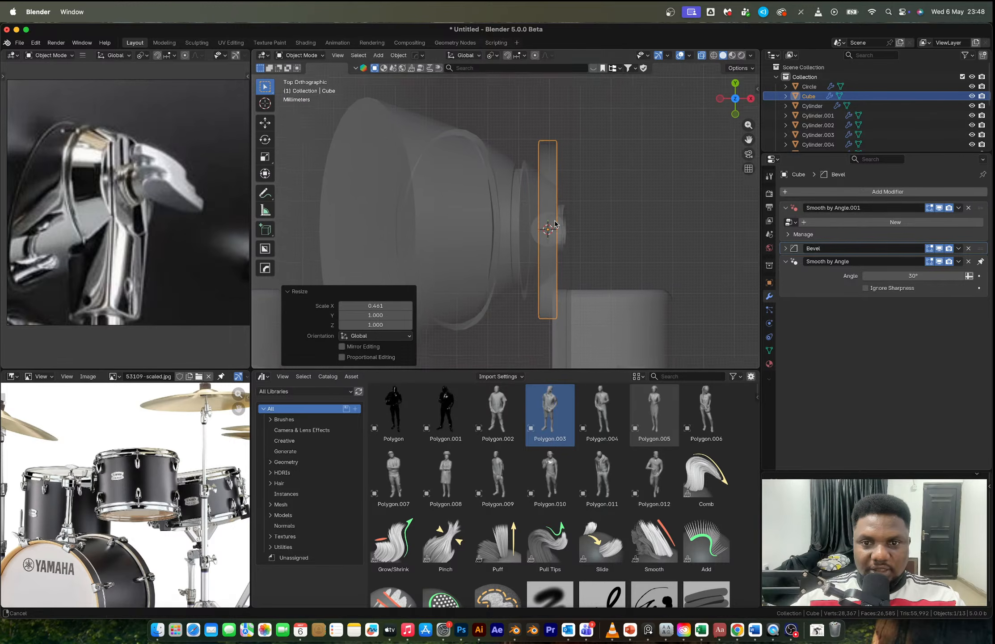
Step: Shift the crossbar outward and duplicate its mesh twice, offsetting each copy about -0.0058 m in X and -0.0092 m in Y
{"action": "key", "text": "g"}
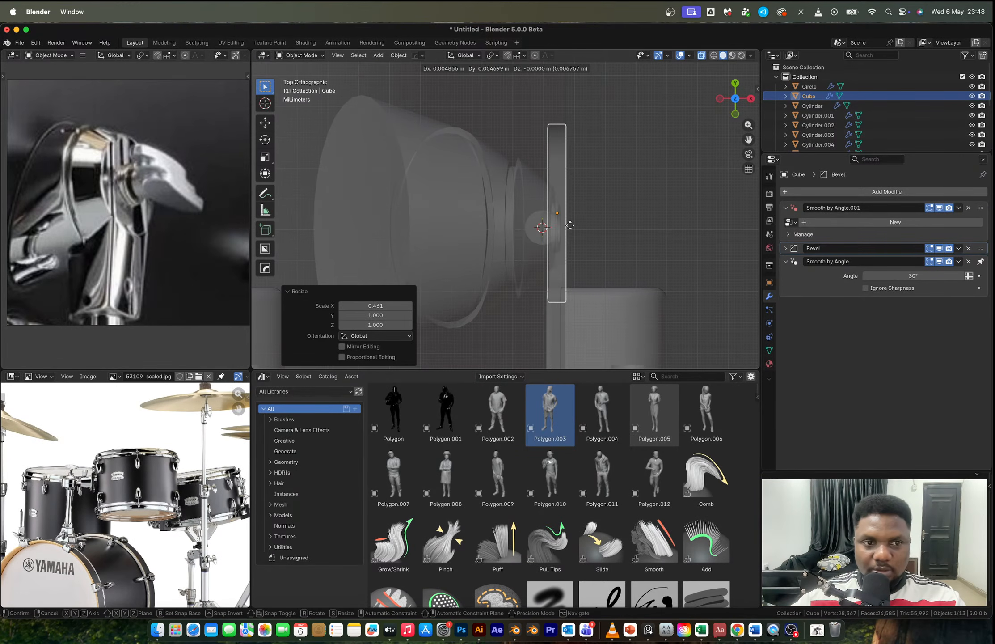
{"action": "right_click", "coordinate": [571, 225]}
{"action": "key", "text": "Tab"}
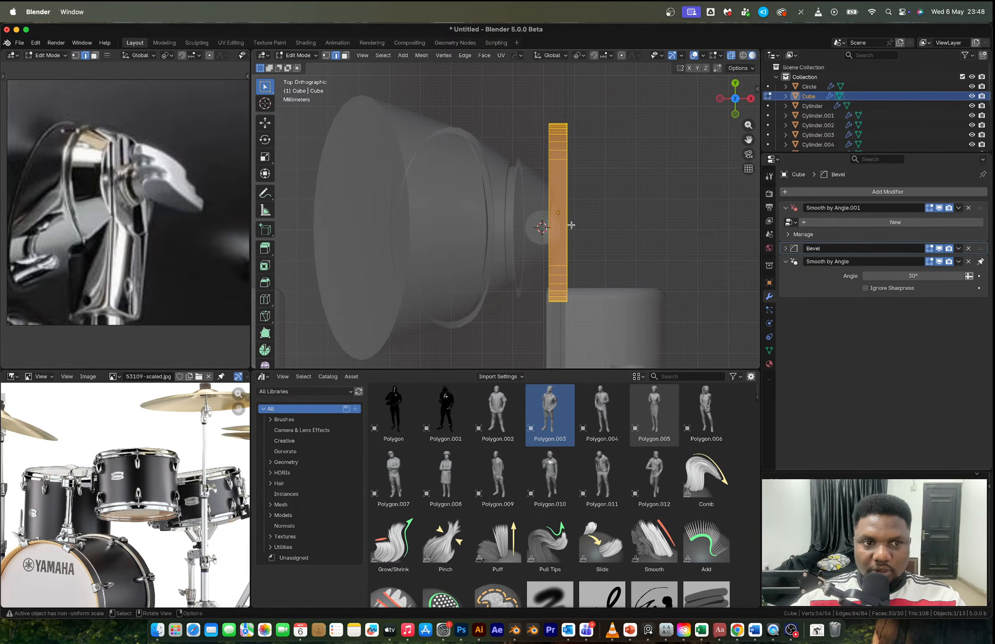
{"action": "key", "text": "shift+d"}
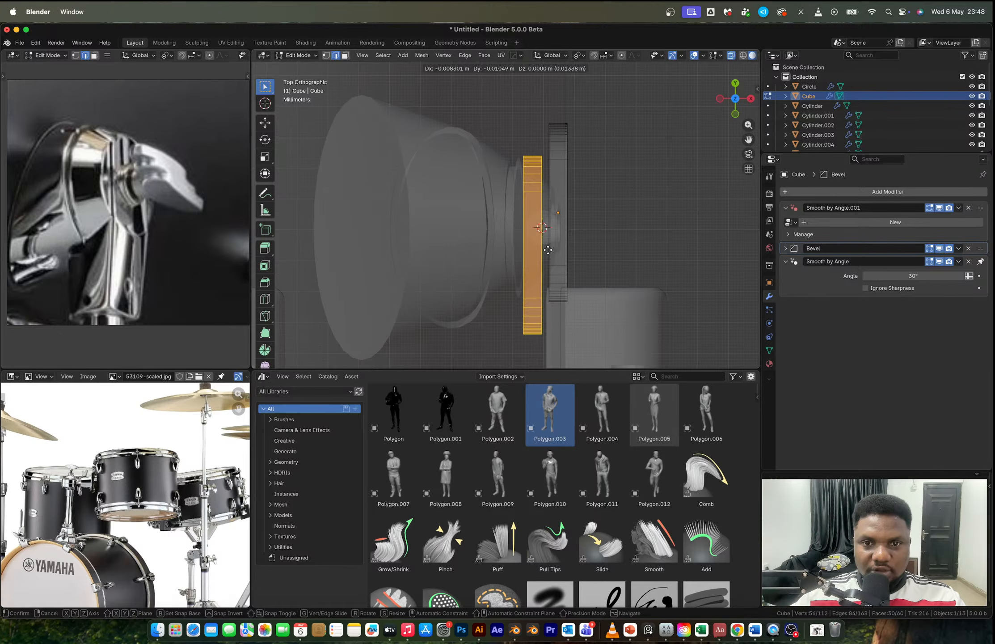
{"action": "left_click", "coordinate": [556, 247]}
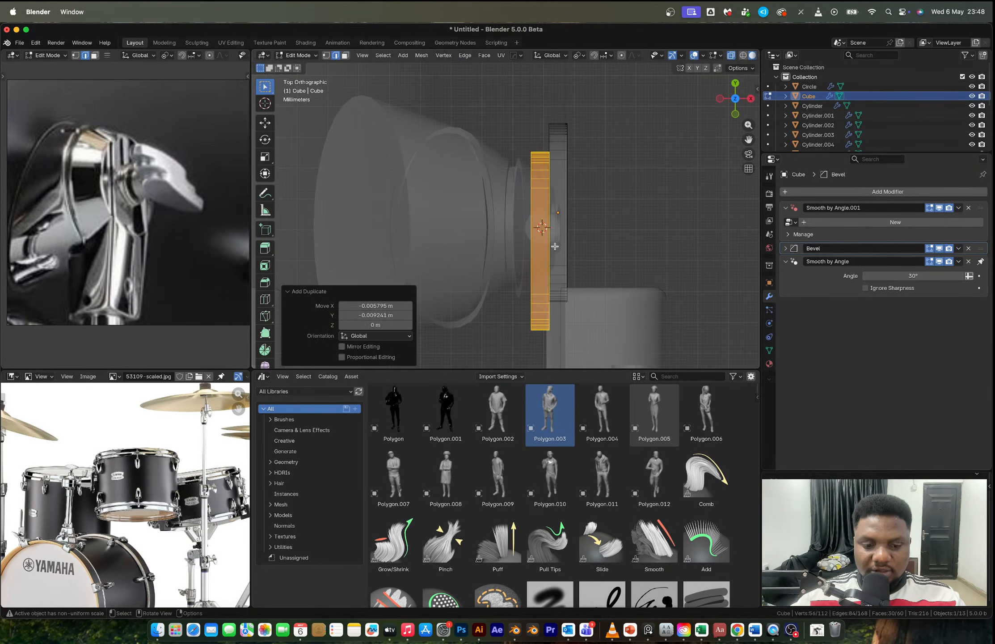
{"action": "key", "text": "shift+r"}
{"action": "key", "text": "Tab"}
Step: Move the stepped crossbar object about 0.003 m along Y relative to the stem, working in the right side view
{"action": "middle_click_drag", "start_coordinate": [602, 252], "coordinate": [495, 254]}
{"action": "left_click", "coordinate": [504, 243], "text": "shift"}
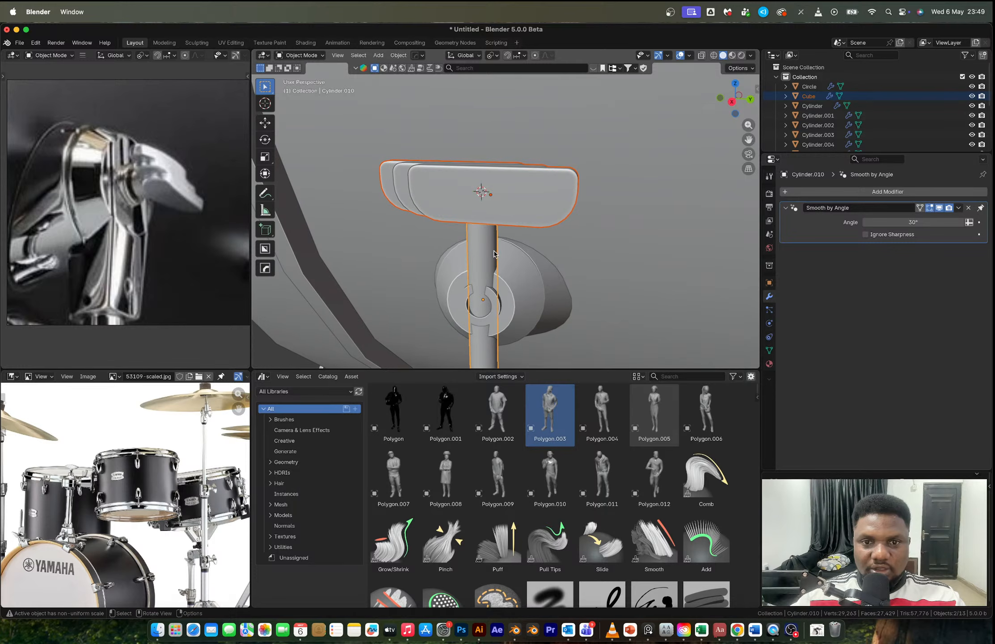
{"action": "left_click", "coordinate": [732, 102]}
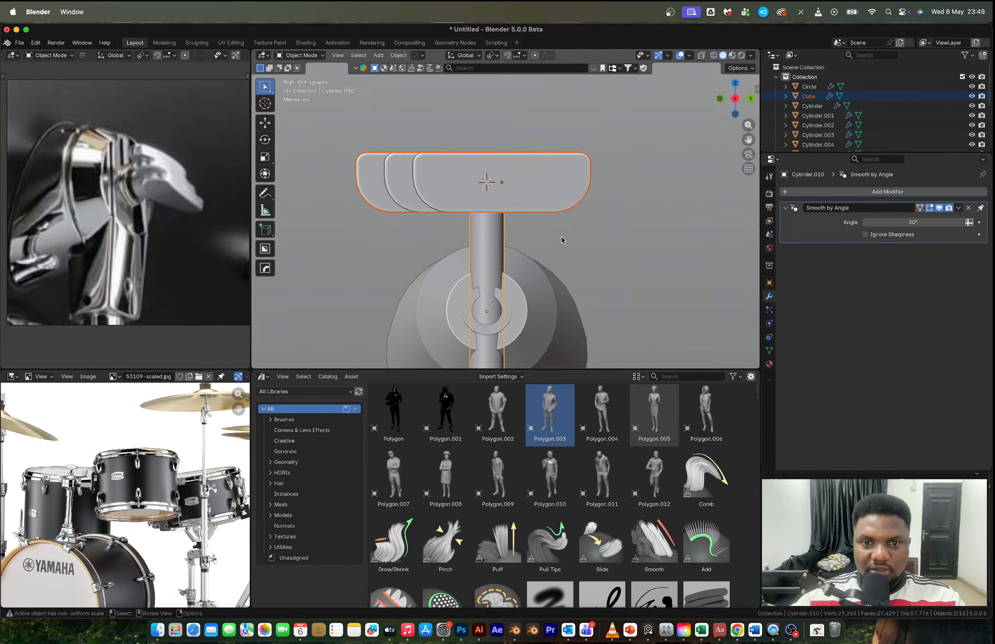
{"action": "left_click", "coordinate": [547, 201]}
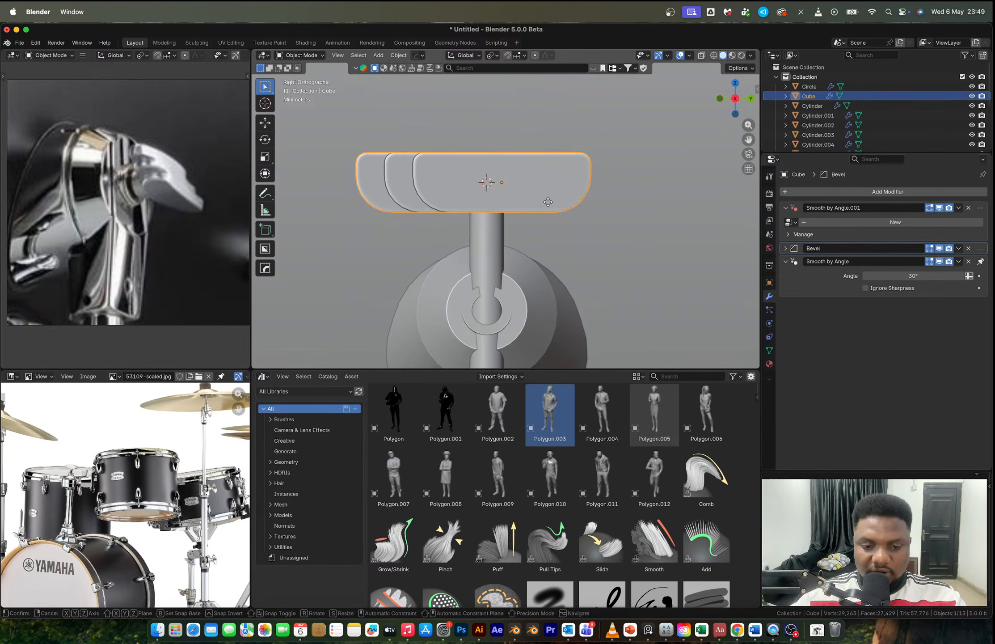
{"action": "key", "text": "g"}
{"action": "key", "text": "x"}
{"action": "key", "text": "y"}
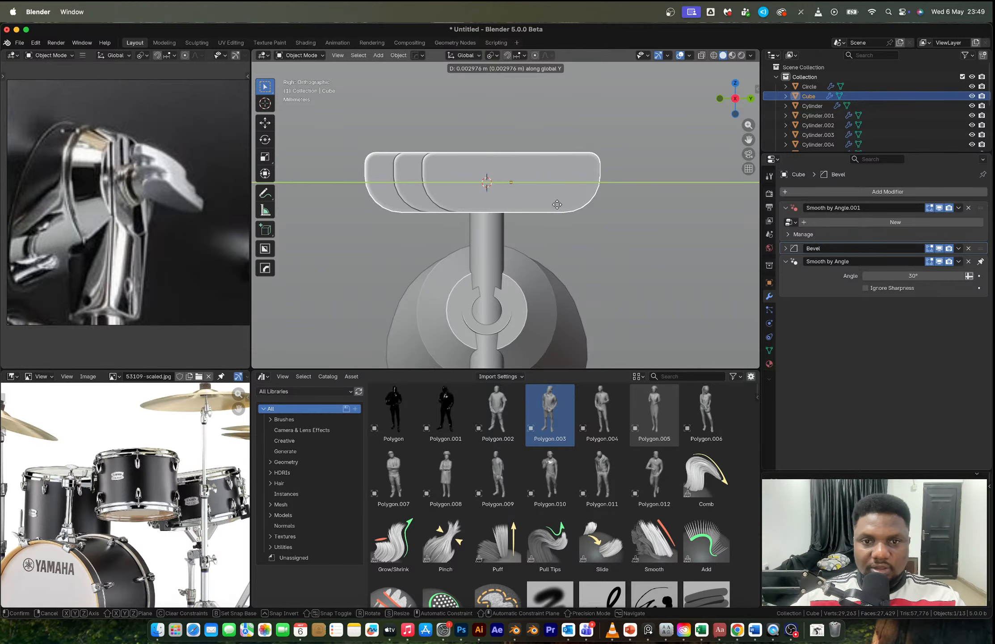
{"action": "left_click", "coordinate": [557, 205]}
Step: Convert the crossbar and stem to plain meshes with Visual Geometry to Mesh and join them into one object
{"action": "left_click", "coordinate": [506, 184], "text": "shift"}
{"action": "key", "text": "ctrl+a"}
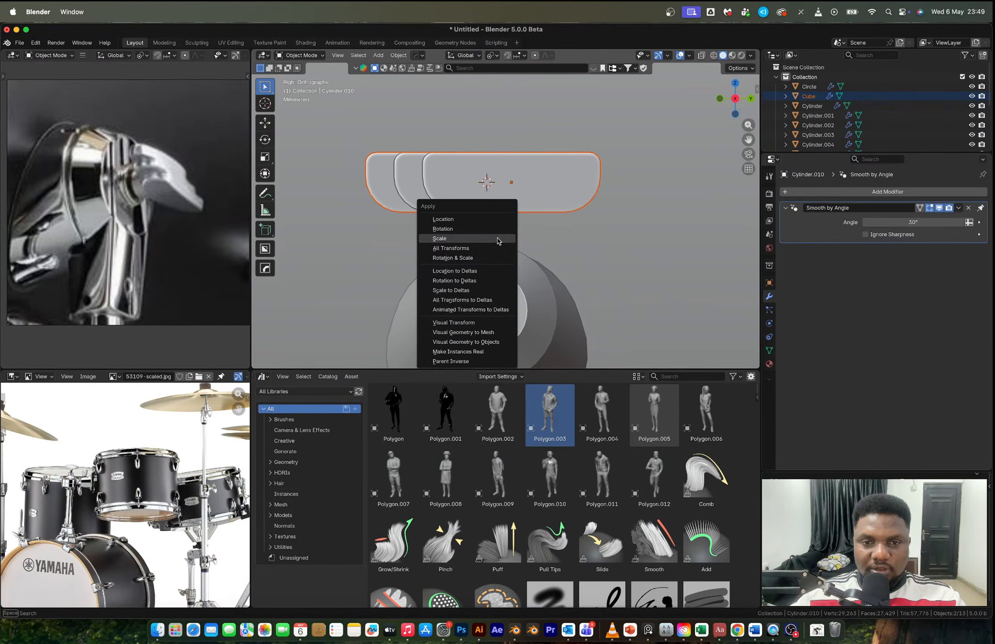
{"action": "left_click", "coordinate": [491, 332]}
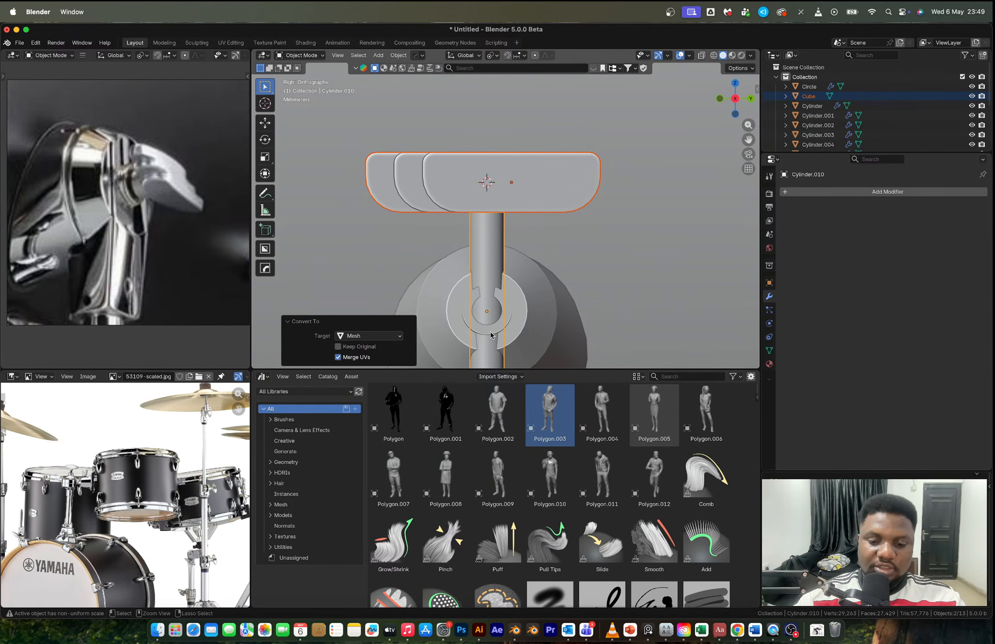
{"action": "key", "text": "ctrl+j"}
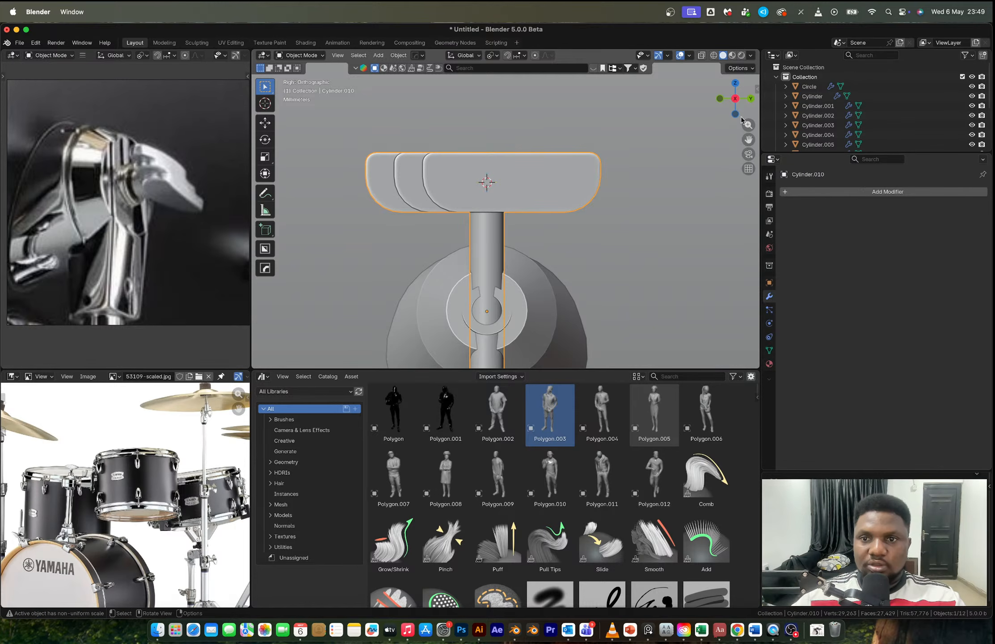
Step: In front view, rotate the joined wing screw about -83.3°, scale it to 0.421, and rotate it a further -0.947°
{"action": "left_click", "coordinate": [718, 99]}
{"action": "scroll", "coordinate": [552, 219], "scroll_direction": "up", "scroll_amount": 2}
{"action": "key", "text": "alt+z"}
{"action": "middle_click_drag", "start_coordinate": [594, 252], "coordinate": [554, 150], "text": "shift"}
{"action": "key", "text": "r"}
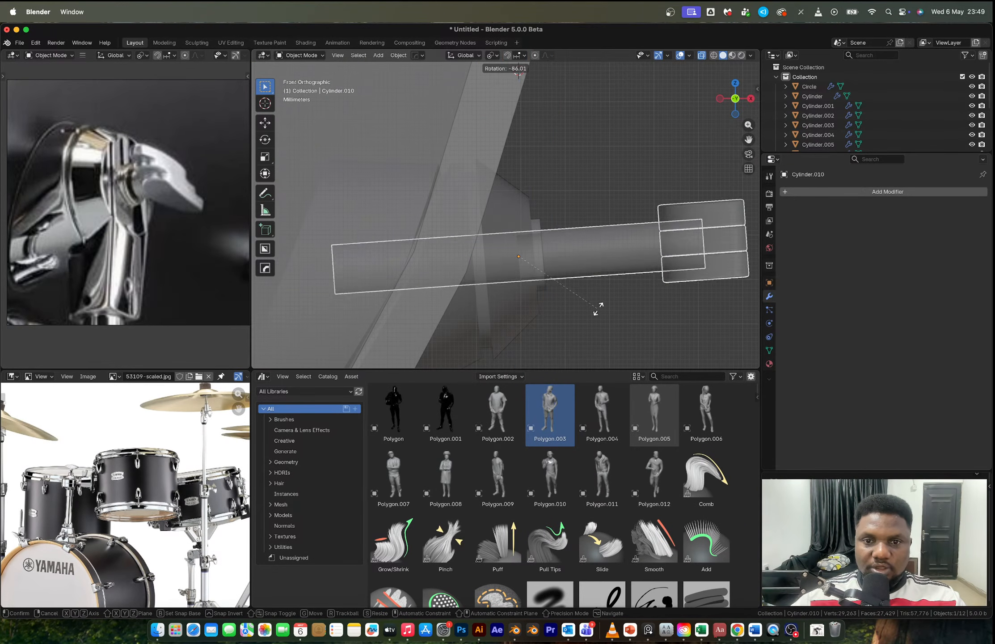
{"action": "left_click", "coordinate": [662, 303]}
{"action": "key", "text": "s"}
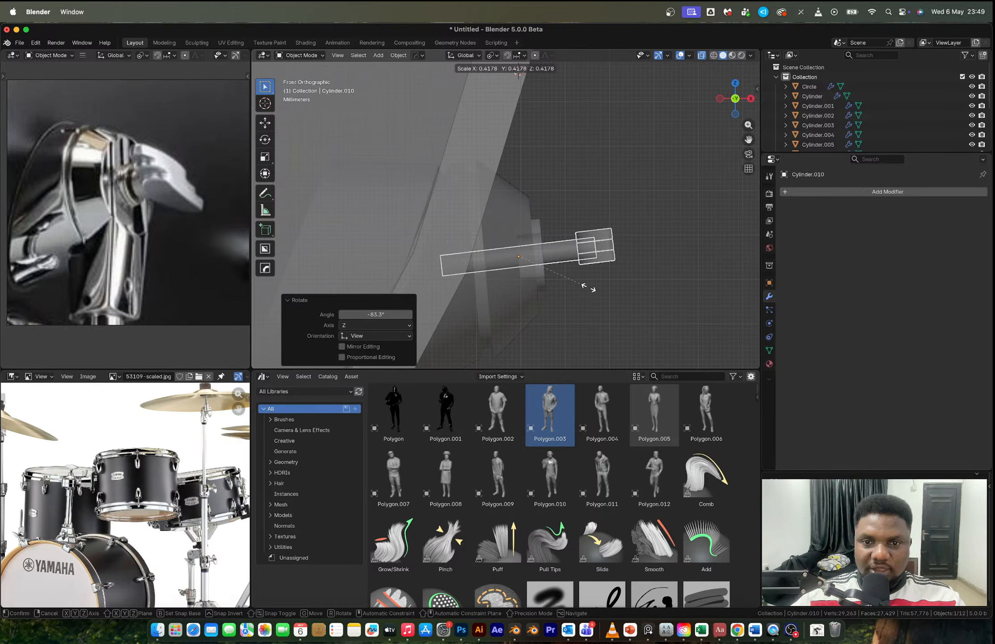
{"action": "left_click", "coordinate": [591, 288]}
{"action": "key", "text": "r"}
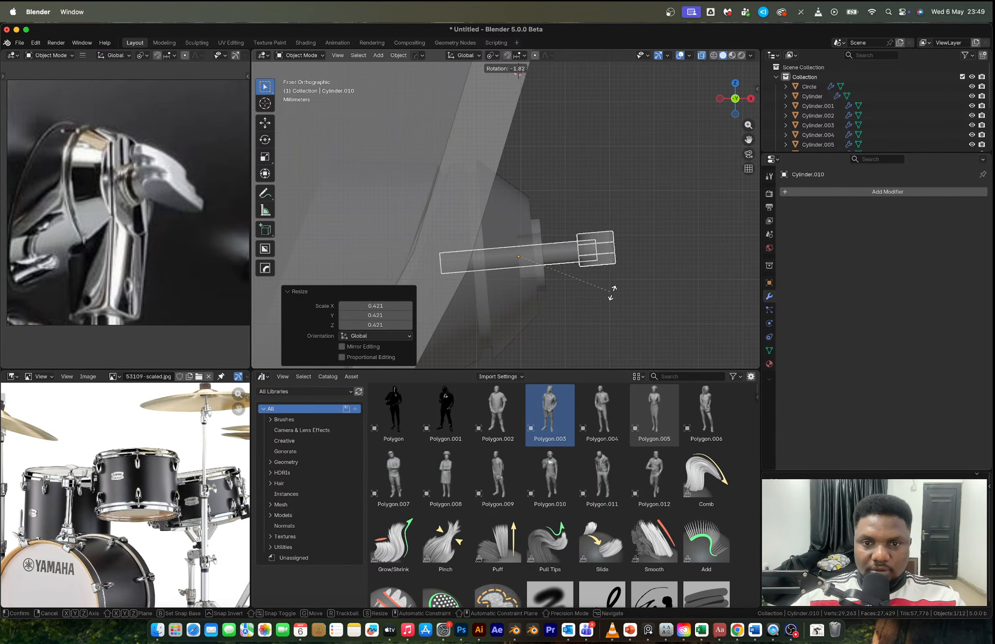
{"action": "left_click", "coordinate": [614, 294]}
Step: Slide the wing screw into the mount along its local Z by about -0.0064 m and back out about 0.0011 m
{"action": "key", "text": "g"}
{"action": "key", "text": "z"}
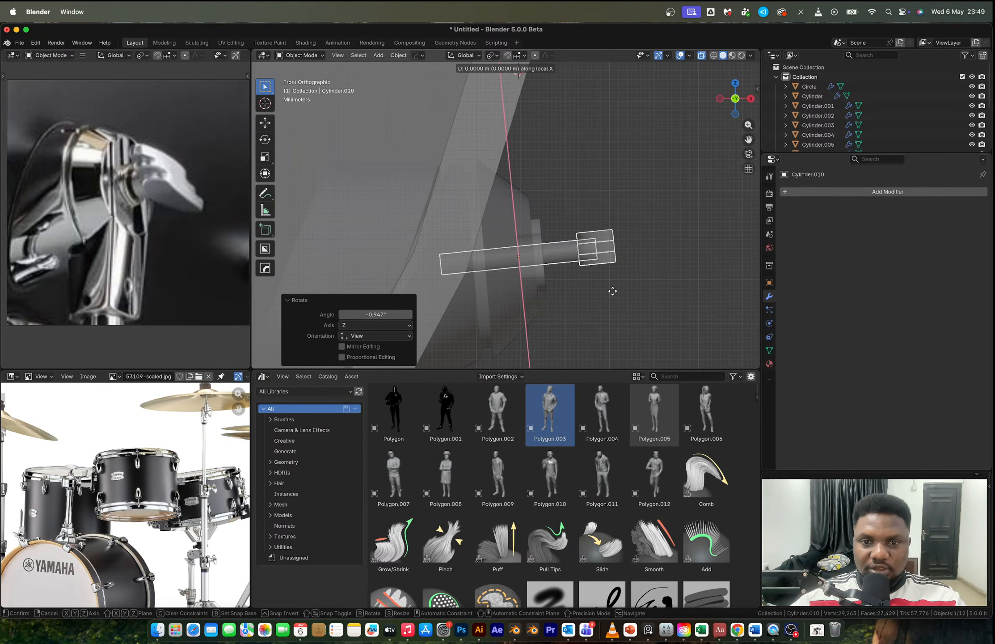
{"action": "key", "text": "z"}
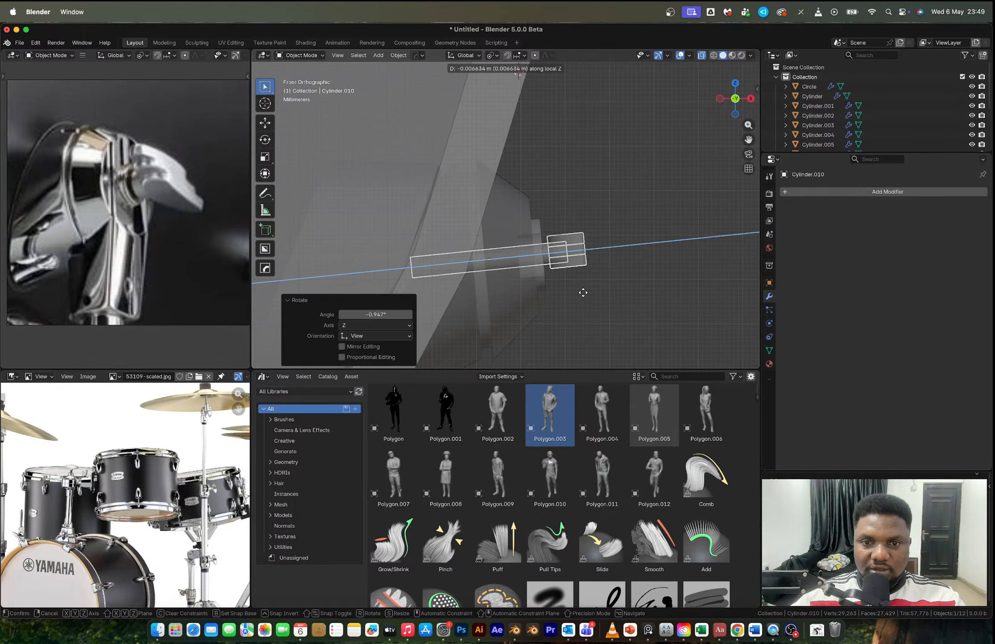
{"action": "left_click", "coordinate": [584, 293]}
{"action": "key", "text": "r"}
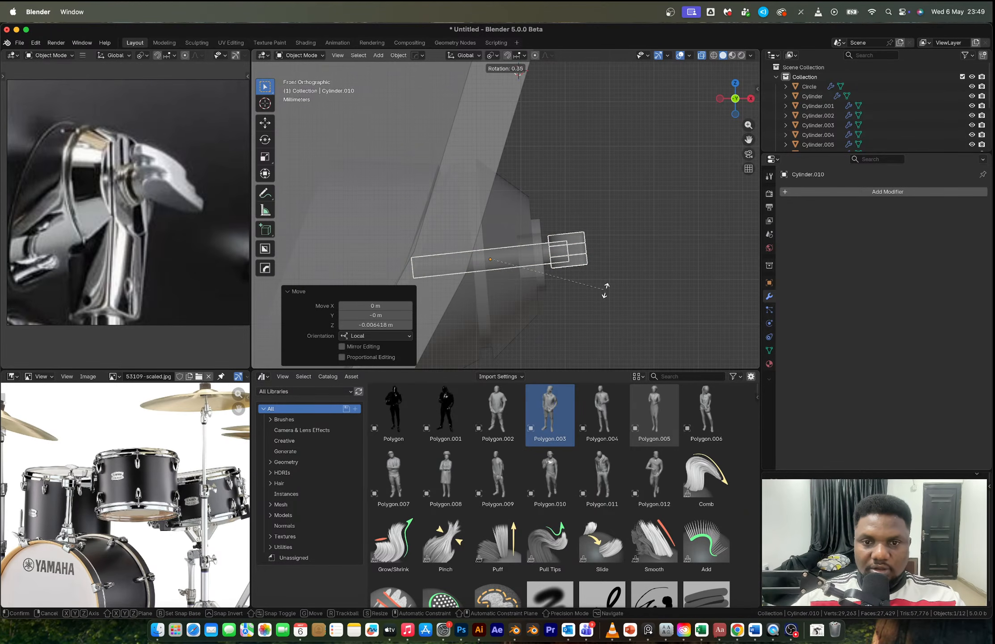
{"action": "key", "text": "Escape"}
{"action": "left_click", "coordinate": [608, 200]}
{"action": "left_click", "coordinate": [569, 248]}
{"action": "key", "text": "g"}
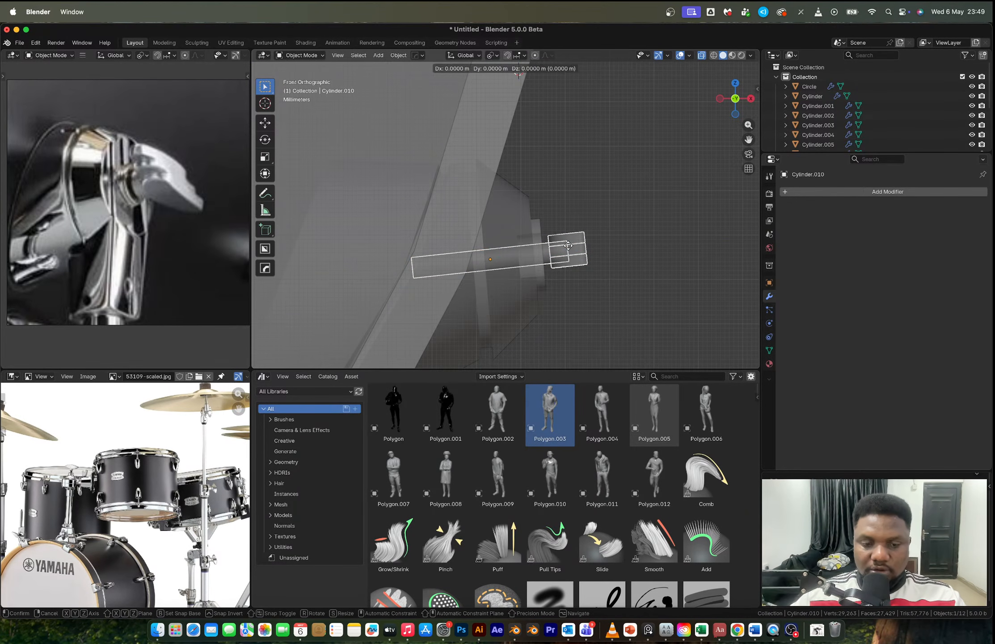
{"action": "key", "text": "z"}
{"action": "key", "text": "z"}
{"action": "left_click", "coordinate": [577, 210]}
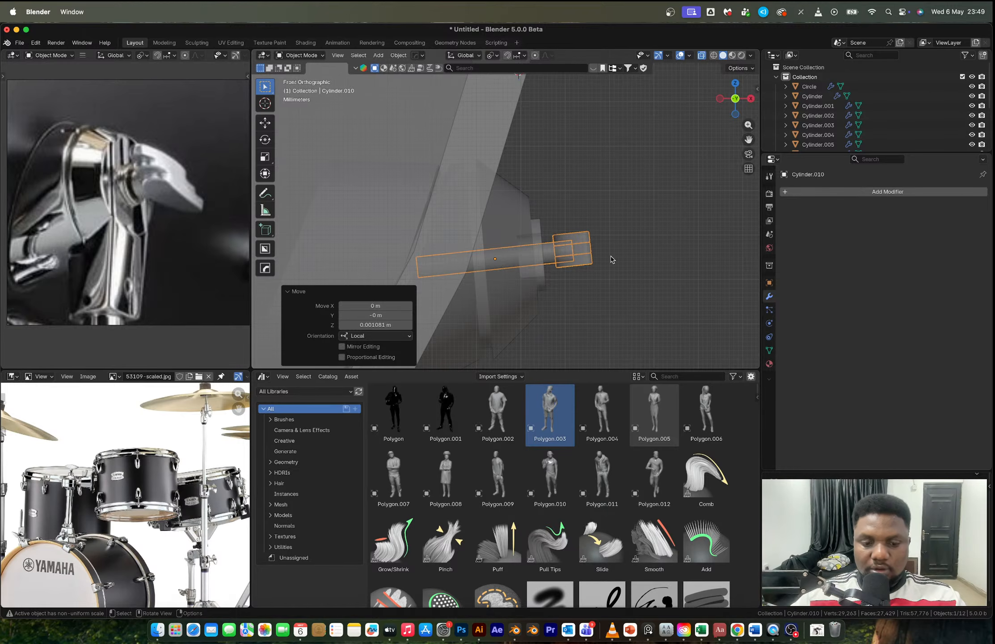
Step: Rotate the wing screw around its local Z axis to tilt its wings, and deselect it
{"action": "key", "text": "r"}
{"action": "key", "text": "z"}
{"action": "key", "text": "z"}
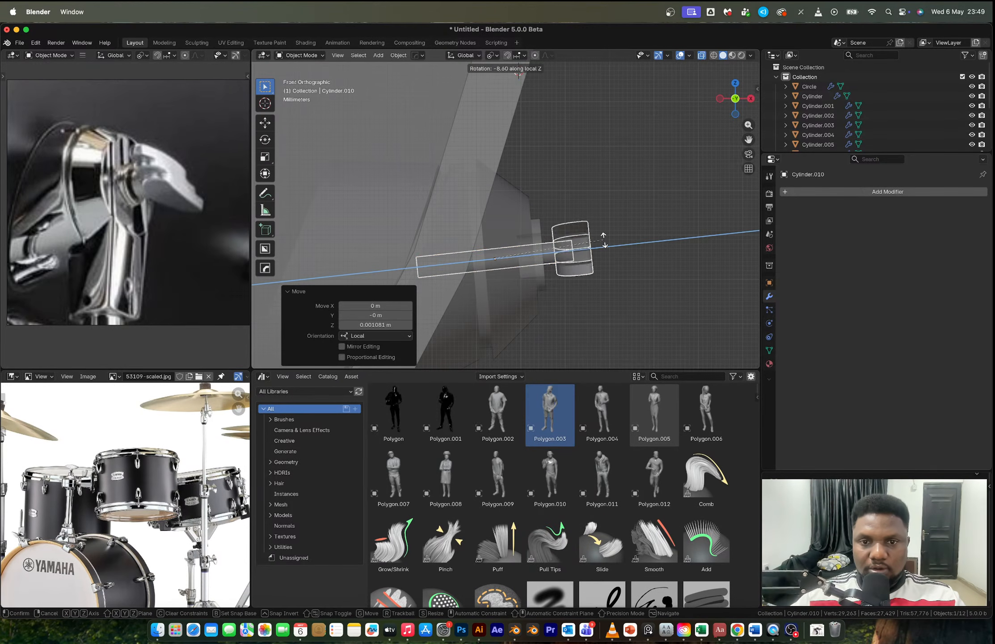
{"action": "left_click", "coordinate": [604, 231]}
{"action": "left_click", "coordinate": [623, 193]}
Step: Inspect the wing screw and mount on the drum shell against the reference photo, including the leg below the bracket
{"action": "scroll", "coordinate": [621, 206], "scroll_direction": "down", "scroll_amount": 5}
{"action": "key", "text": "alt+z"}
{"action": "middle_click_drag", "start_coordinate": [618, 226], "coordinate": [616, 276]}
{"action": "scroll", "coordinate": [541, 231], "scroll_direction": "down", "scroll_amount": 5}
{"action": "scroll", "coordinate": [501, 239], "scroll_direction": "down", "scroll_amount": 8}
{"action": "scroll", "coordinate": [514, 233], "scroll_direction": "up", "scroll_amount": 6}
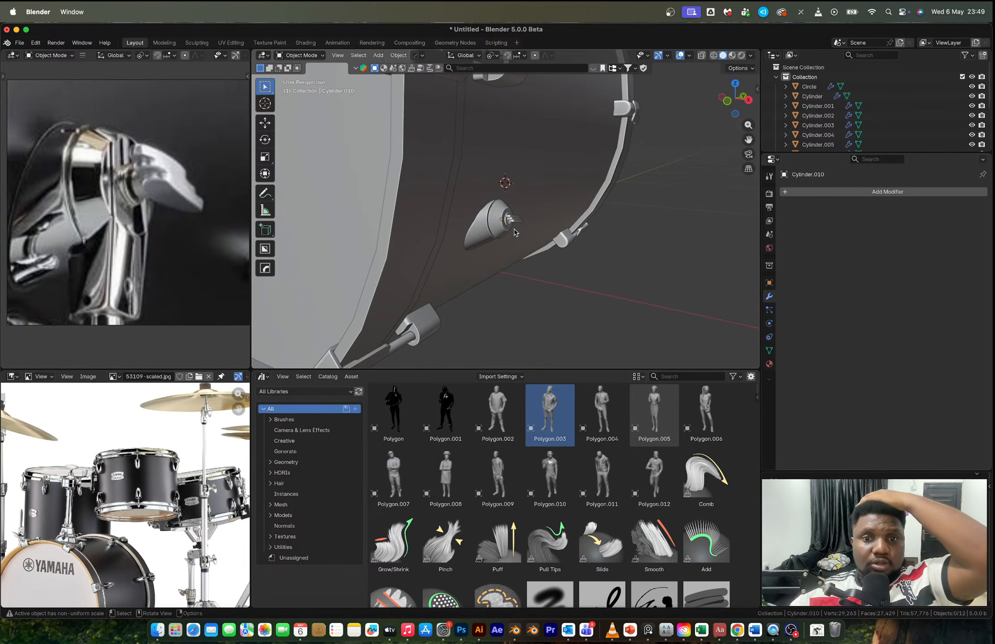
{"action": "scroll", "coordinate": [129, 264], "scroll_direction": "down", "scroll_amount": 7}
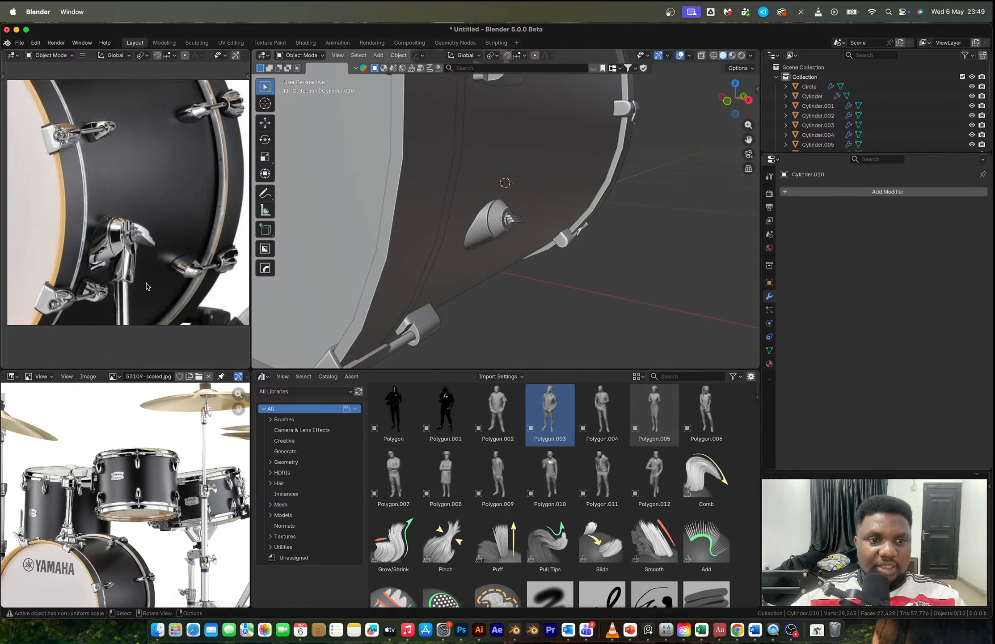
{"action": "middle_click_drag", "start_coordinate": [144, 283], "coordinate": [146, 171], "text": "shift"}
{"action": "middle_click_drag", "start_coordinate": [139, 251], "coordinate": [136, 205], "text": "shift"}
Step: Bevel the edge loops of the mount's groove, front rim and small collar together with a width of 0.0227 m and 6 segments
{"action": "middle_click_drag", "start_coordinate": [500, 223], "coordinate": [448, 198]}
{"action": "scroll", "coordinate": [492, 255], "scroll_direction": "up", "scroll_amount": 3}
{"action": "left_click", "coordinate": [493, 258]}
{"action": "key", "text": "Tab"}
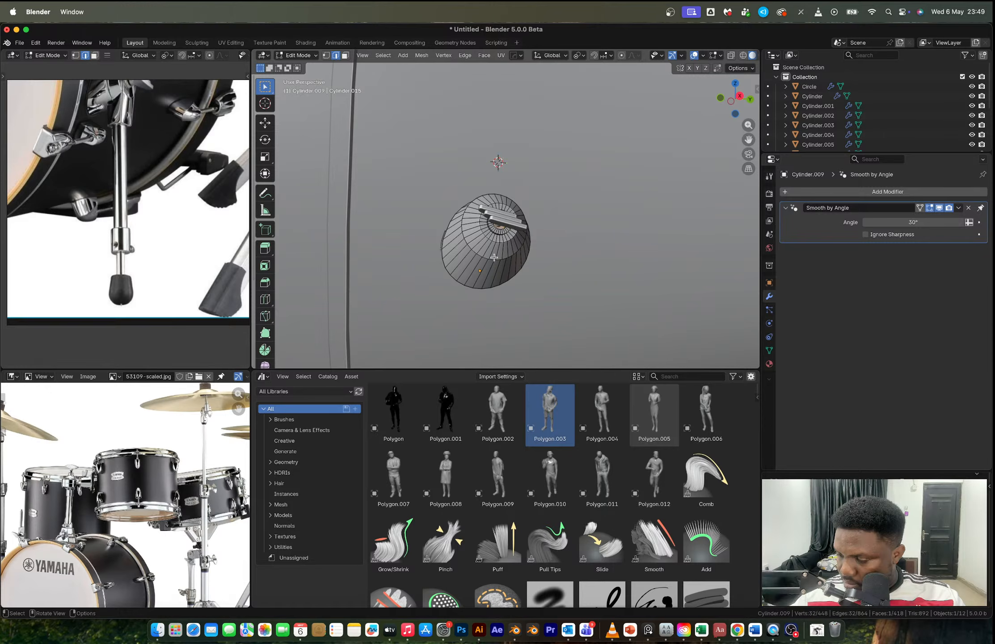
{"action": "middle_click_drag", "start_coordinate": [494, 258], "coordinate": [504, 196]}
{"action": "scroll", "coordinate": [501, 251], "scroll_direction": "up", "scroll_amount": 4}
{"action": "left_click", "coordinate": [495, 260], "text": "alt"}
{"action": "scroll", "coordinate": [509, 267], "scroll_direction": "up", "scroll_amount": 5}
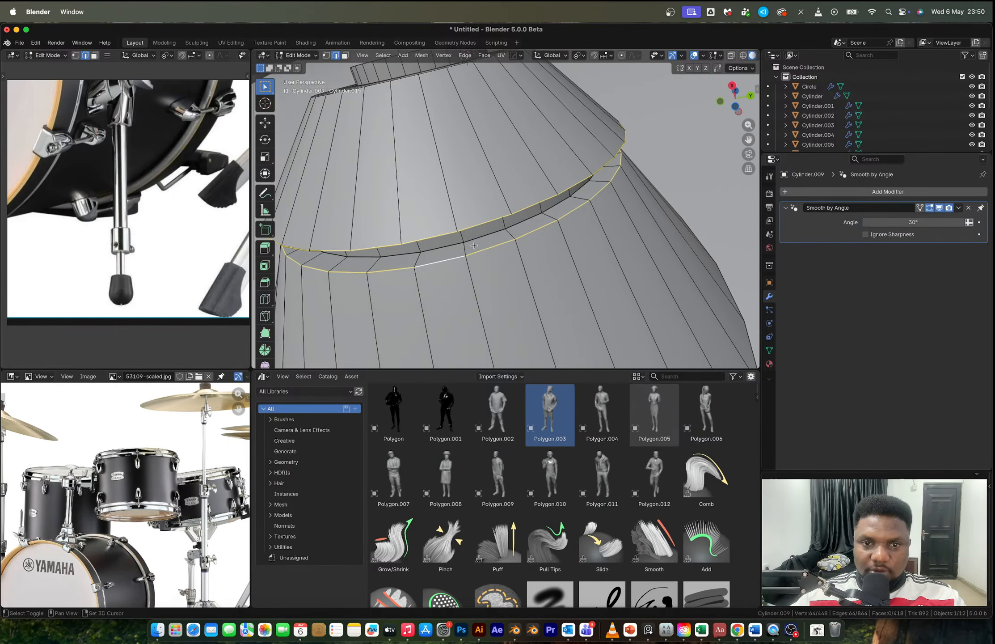
{"action": "left_click", "coordinate": [490, 237], "text": "alt+shift"}
{"action": "middle_click_drag", "start_coordinate": [490, 237], "coordinate": [484, 199]}
{"action": "left_click", "coordinate": [441, 126], "text": "alt+shift"}
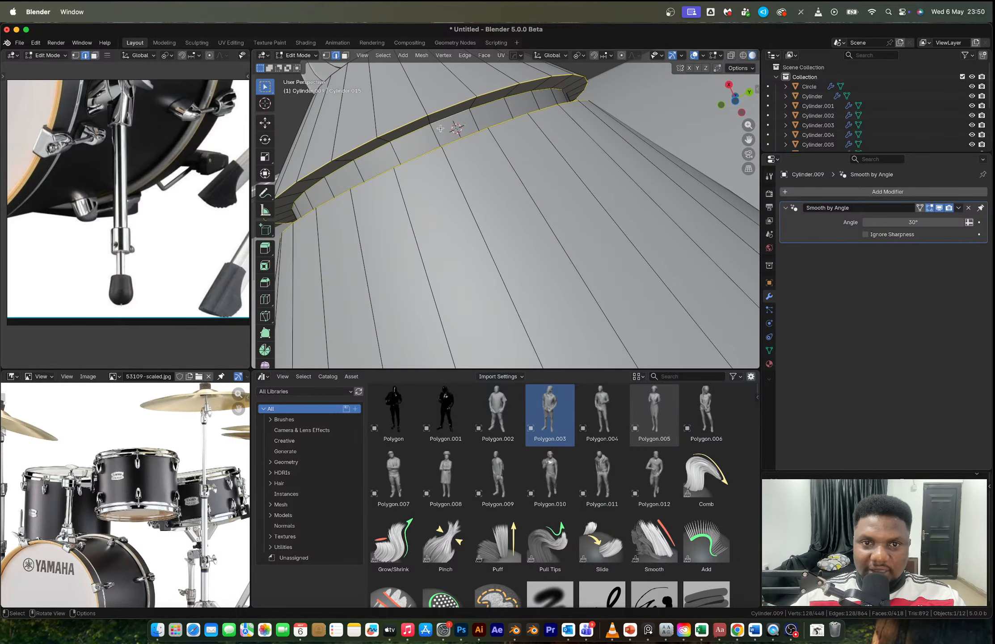
{"action": "middle_click_drag", "start_coordinate": [440, 127], "coordinate": [473, 215]}
{"action": "left_click", "coordinate": [459, 214], "text": "alt+shift"}
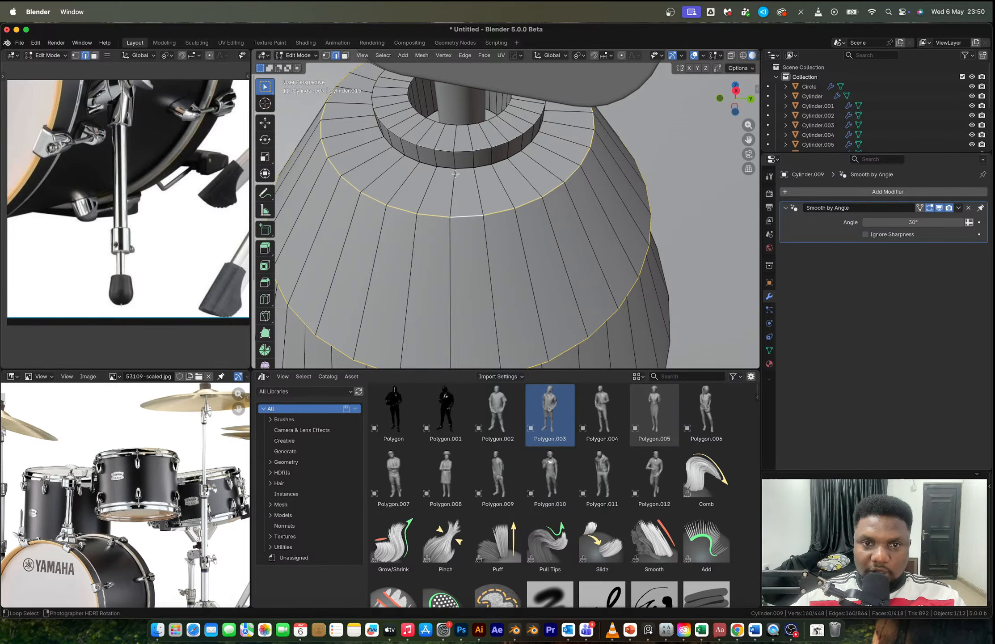
{"action": "key", "text": "ctrl+z"}
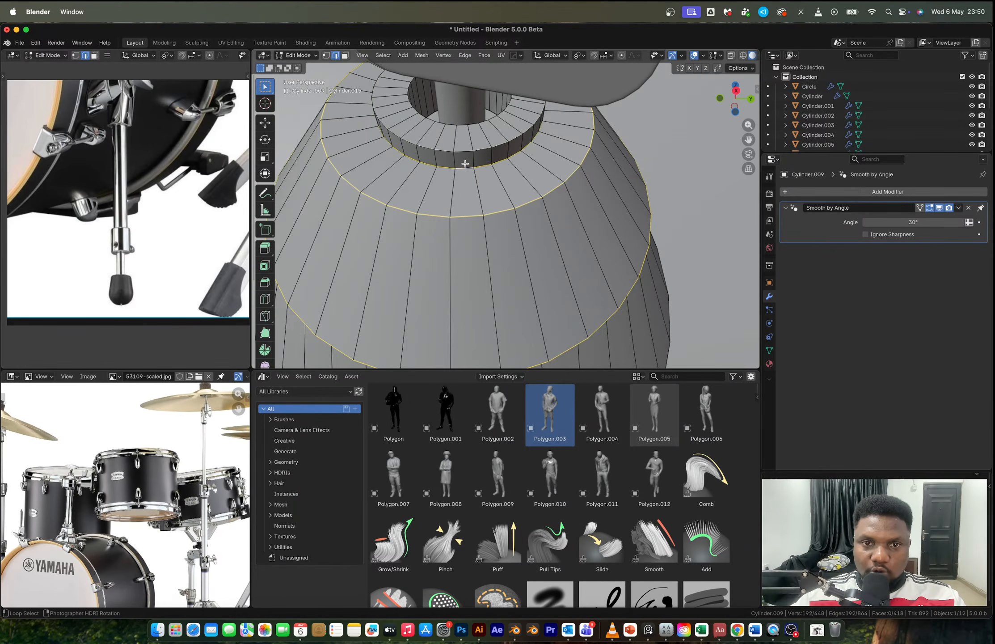
{"action": "left_click", "coordinate": [465, 164], "text": "alt+shift"}
{"action": "middle_click_drag", "start_coordinate": [465, 164], "coordinate": [474, 188]}
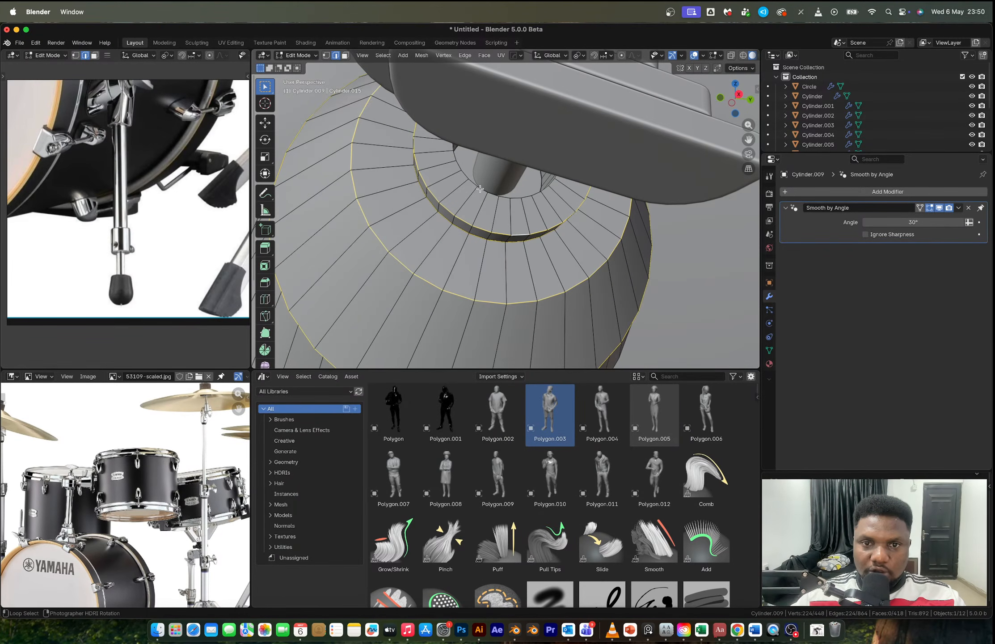
{"action": "middle_click_drag", "start_coordinate": [547, 219], "coordinate": [614, 282]}
{"action": "key", "text": "ctrl+b"}
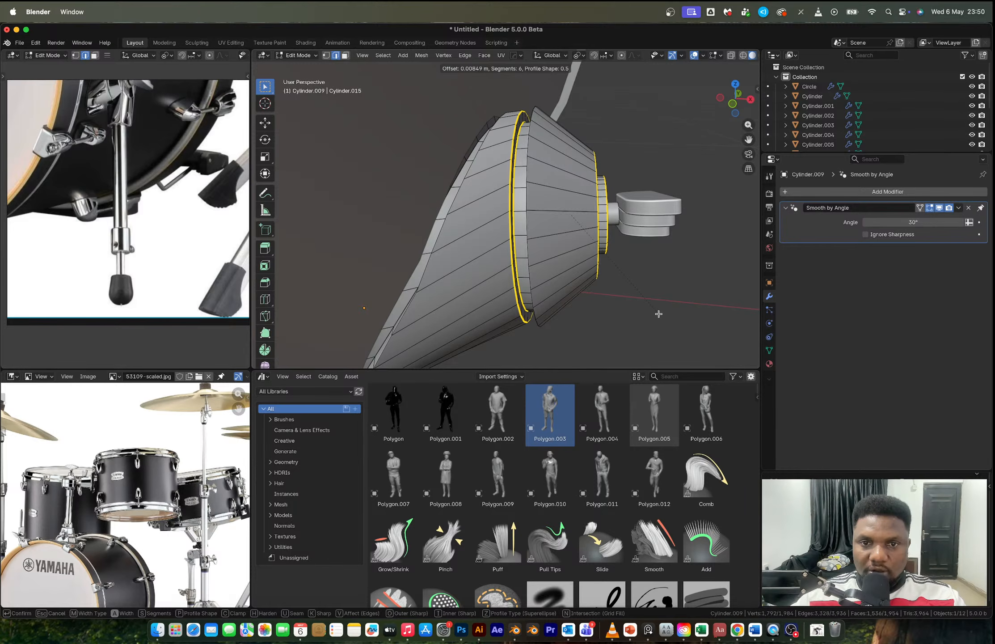
{"action": "left_click", "coordinate": [665, 317]}
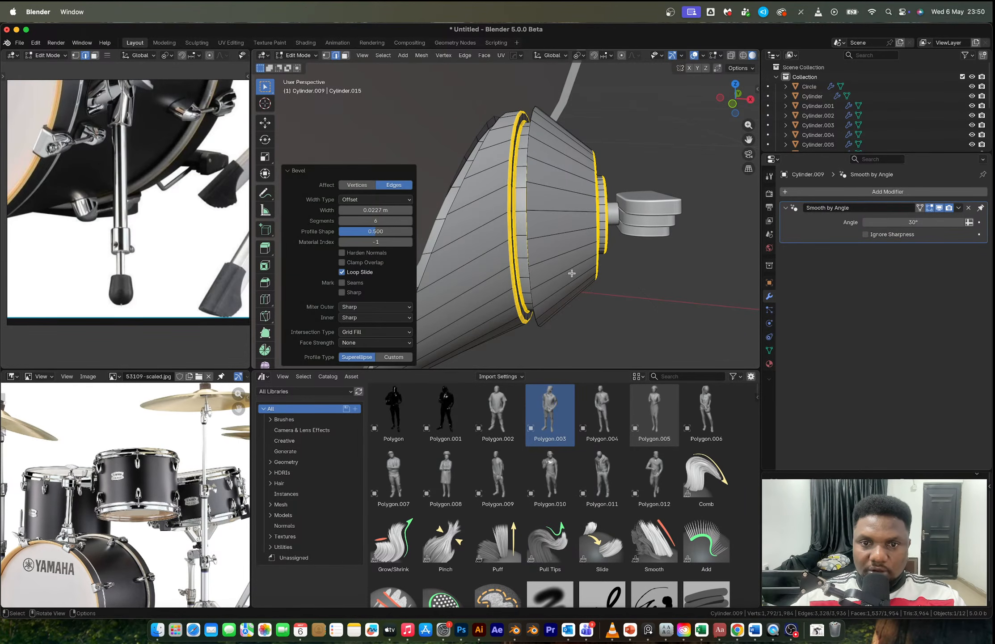
Step: Bevel the edge loop where the mount's front cone begins, just past the groove, about 0.0527 m with 6 segments
{"action": "left_click", "coordinate": [528, 252], "text": "alt"}
{"action": "middle_click_drag", "start_coordinate": [530, 253], "coordinate": [476, 284]}
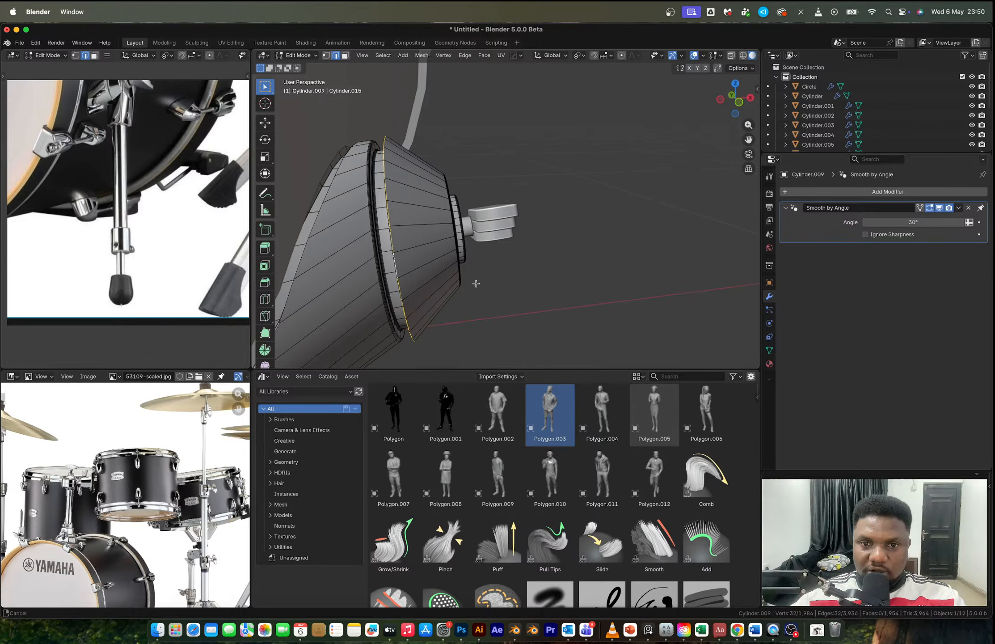
{"action": "scroll", "coordinate": [476, 283], "scroll_direction": "up", "scroll_amount": 1}
{"action": "key", "text": "ctrl+b"}
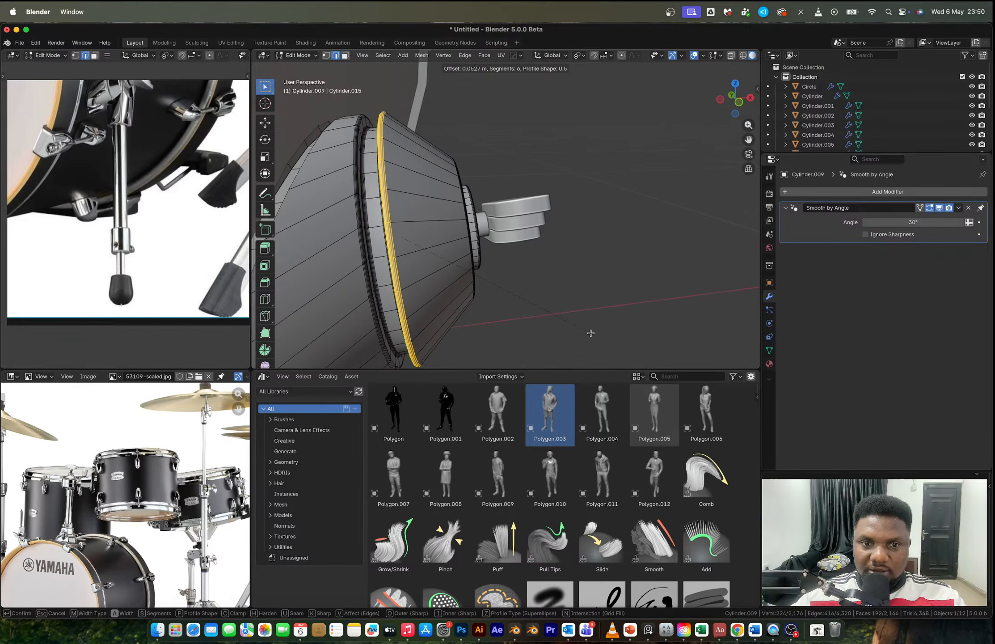
{"action": "left_click", "coordinate": [591, 333]}
Step: Apply Shade Auto Smooth at 30° to the mount
{"action": "key", "text": "Tab"}
{"action": "scroll", "coordinate": [590, 333], "scroll_direction": "down", "scroll_amount": 5}
{"action": "middle_click_drag", "start_coordinate": [591, 333], "coordinate": [520, 218]}
{"action": "right_click", "coordinate": [457, 247]}
{"action": "left_click", "coordinate": [457, 246]}
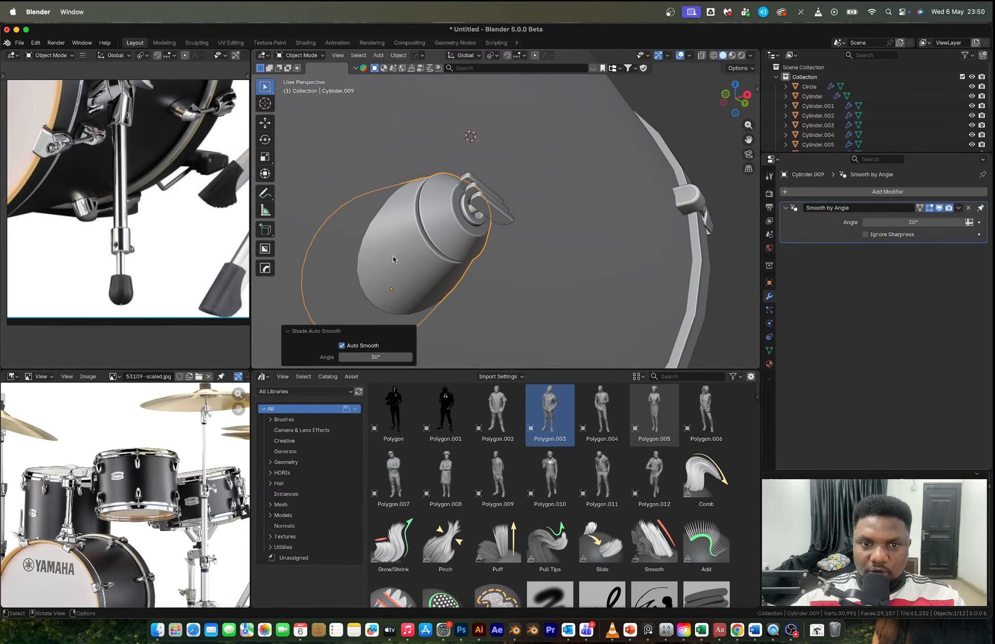
Step: Snap the 3D cursor to the lowest vertex of the edge loop just past the mount's groove
{"action": "key", "text": "Tab"}
{"action": "scroll", "coordinate": [392, 257], "scroll_direction": "up", "scroll_amount": 2}
{"action": "key", "text": "Tab"}
{"action": "middle_click_drag", "start_coordinate": [393, 258], "coordinate": [433, 203]}
{"action": "key", "text": "Tab"}
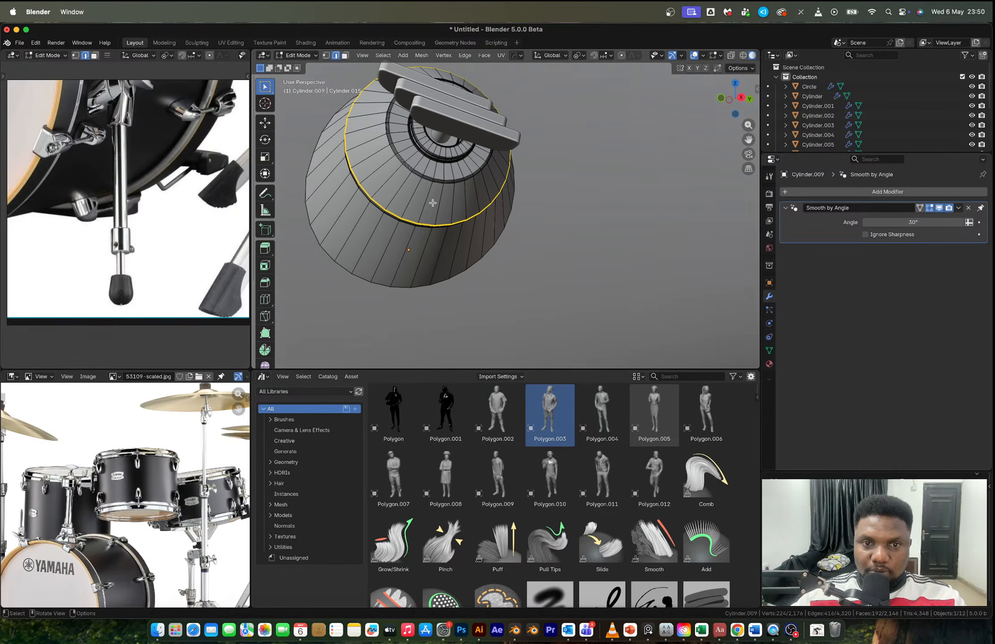
{"action": "left_click", "coordinate": [742, 98]}
{"action": "key", "text": "1"}
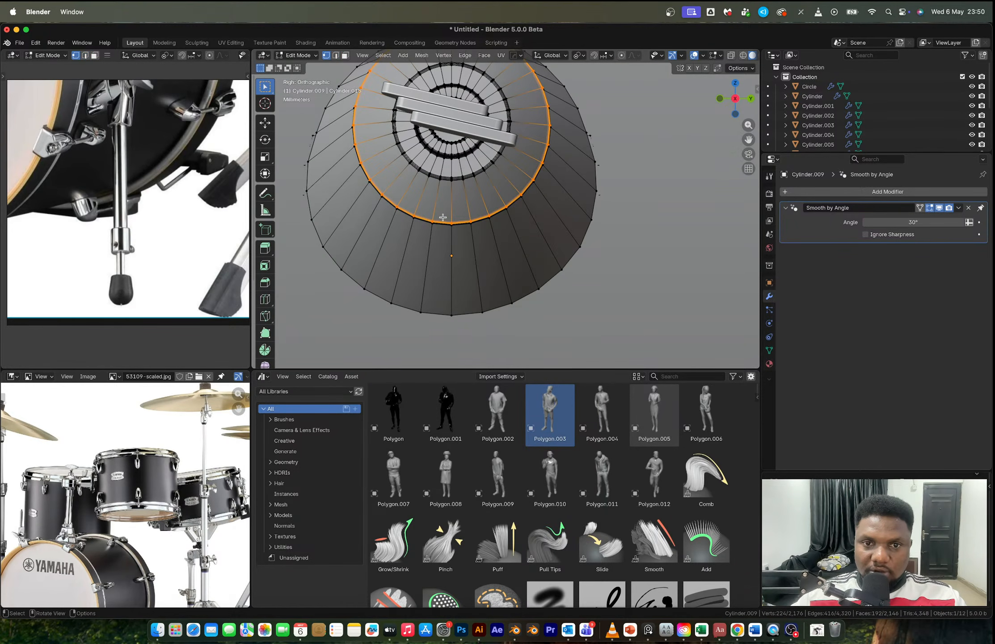
{"action": "key", "text": "alt+z"}
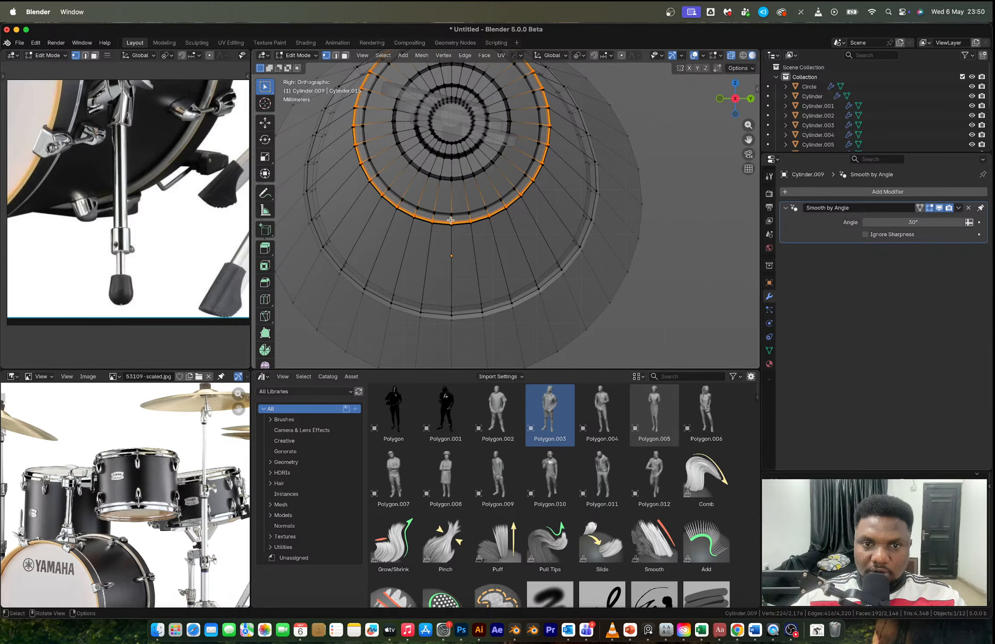
{"action": "key", "text": "alt+z"}
{"action": "left_click", "coordinate": [451, 220]}
{"action": "key", "text": "shift+s"}
{"action": "left_click", "coordinate": [484, 307]}
{"action": "key", "text": "Tab"}
{"action": "scroll", "coordinate": [485, 308], "scroll_direction": "down", "scroll_amount": 3}
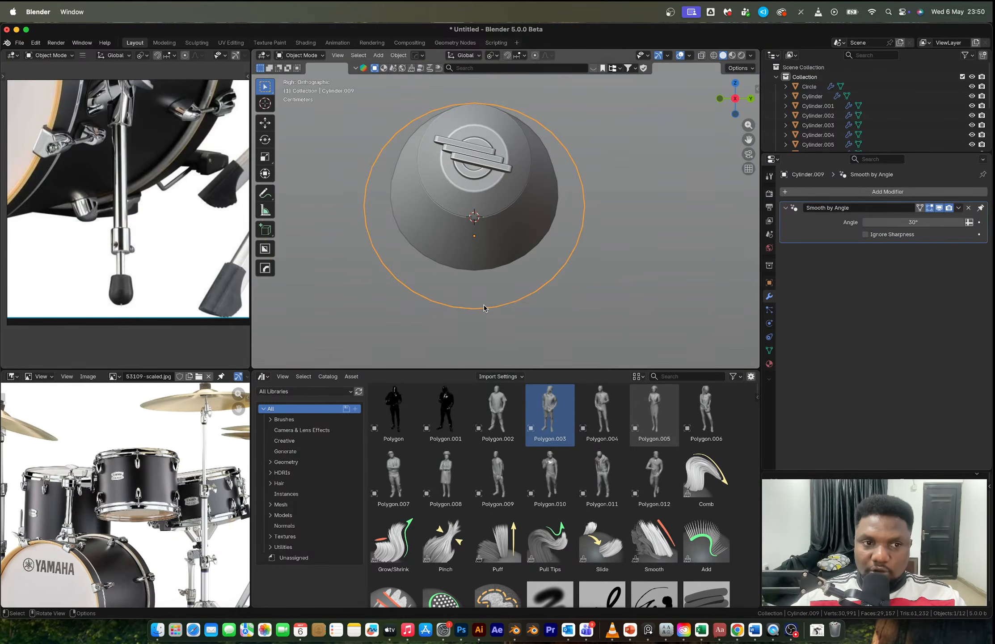
Step: Add a cylinder at the 3D cursor and scale it down by about 0.157 and again by 0.041
{"action": "key", "text": "shift+a"}
{"action": "mouse_move", "coordinate": [485, 306]}
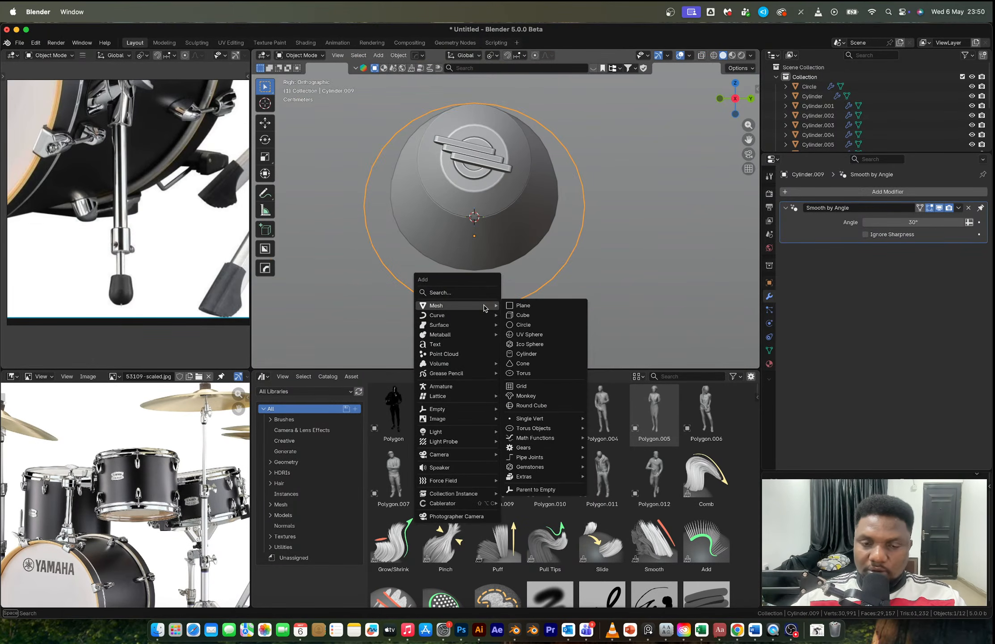
{"action": "left_click", "coordinate": [548, 354]}
{"action": "key", "text": "s"}
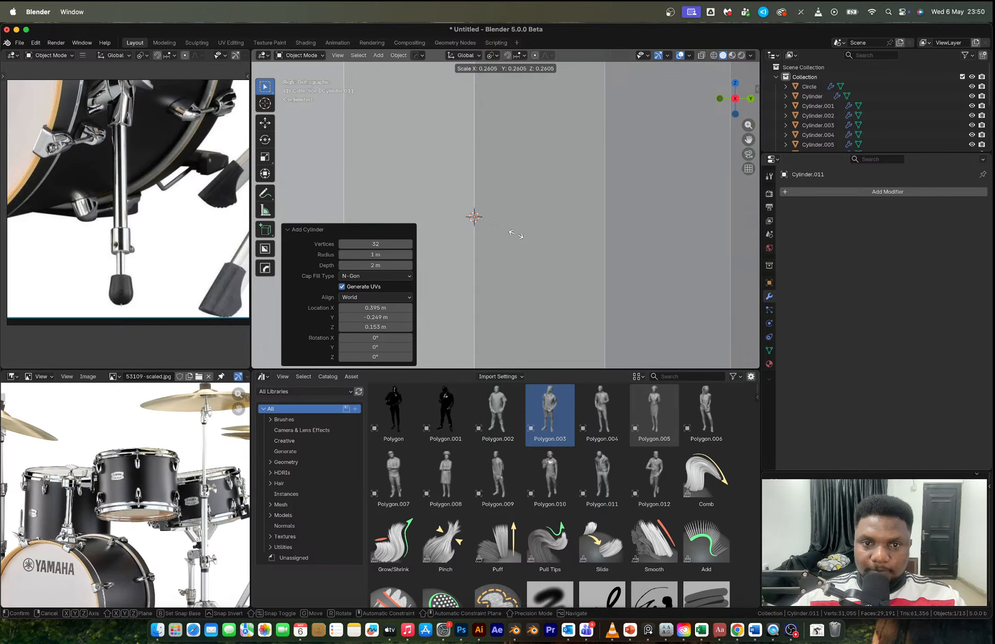
{"action": "left_click", "coordinate": [498, 228]}
{"action": "key", "text": "s"}
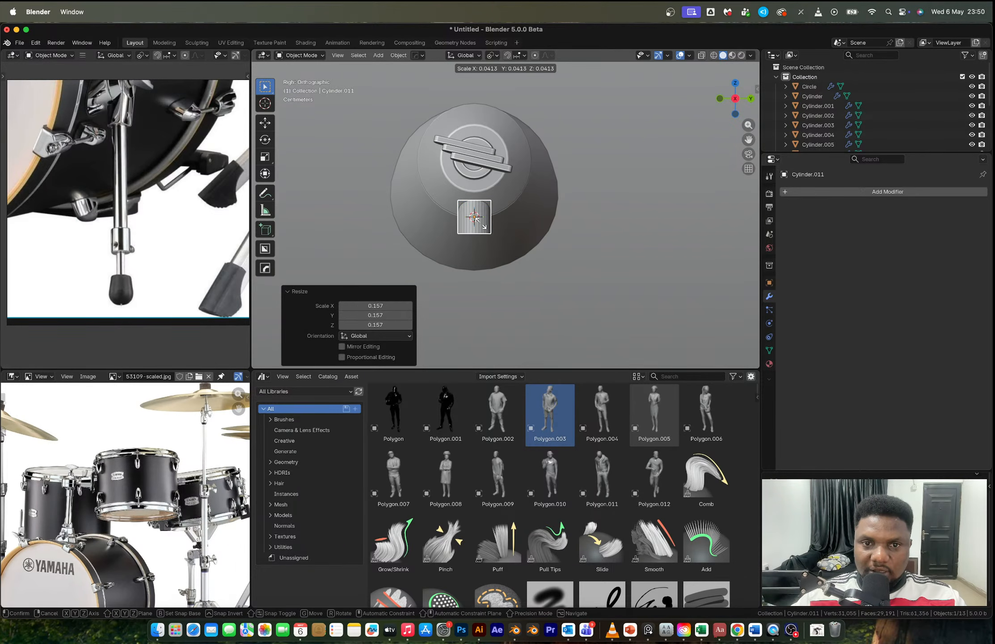
{"action": "left_click", "coordinate": [483, 226]}
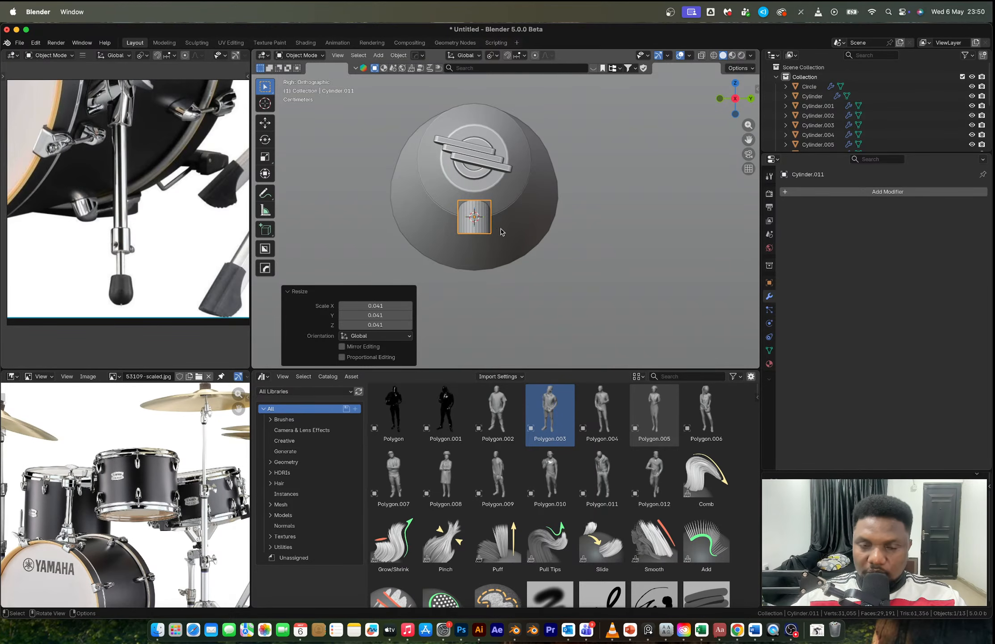
Step: Stretch the cylinder along Z into a long rod and thin it in X and Y by about 0.758
{"action": "key", "text": "s"}
{"action": "key", "text": "z"}
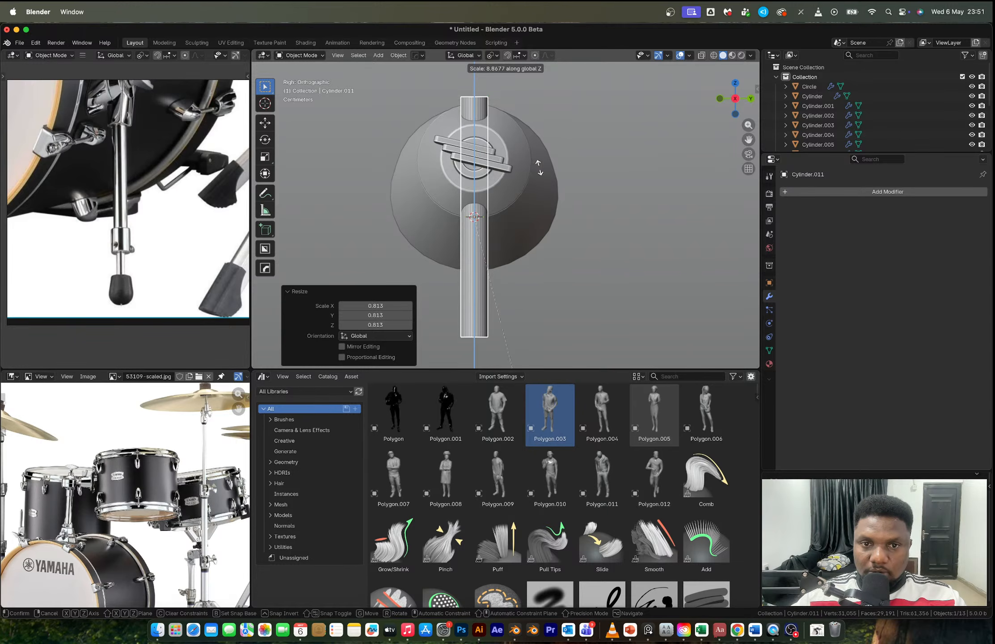
{"action": "left_click", "coordinate": [553, 191]}
{"action": "key", "text": "s"}
{"action": "key", "text": "shift+z"}
{"action": "left_click", "coordinate": [530, 196]}
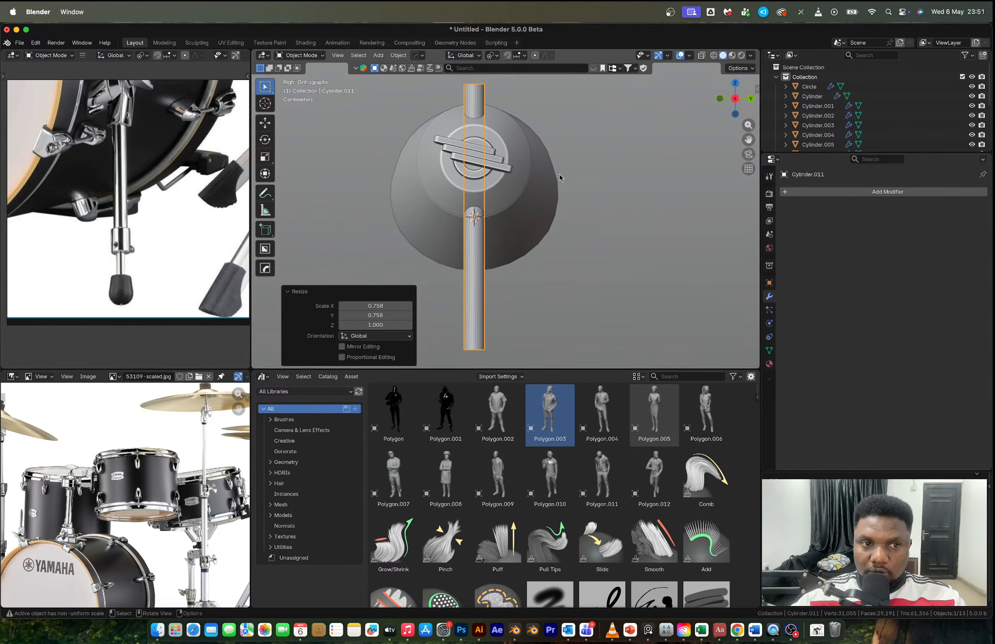
Step: In front view, enlarge the rod uniformly by about 1.476 and move it down along Z by about 0.139 m
{"action": "left_click", "coordinate": [720, 98]}
{"action": "scroll", "coordinate": [513, 217], "scroll_direction": "down", "scroll_amount": 4}
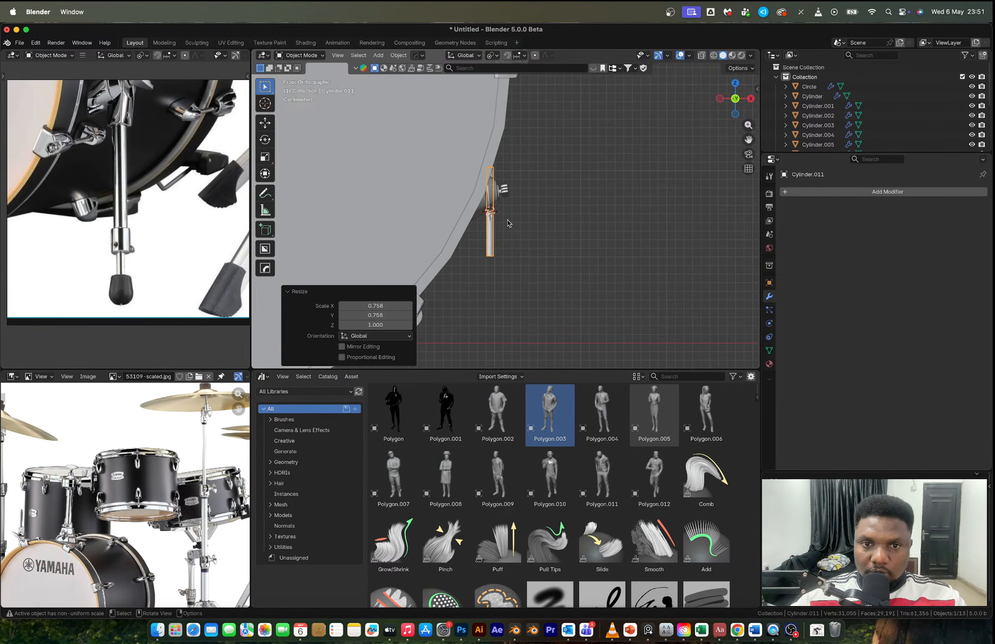
{"action": "middle_click_drag", "start_coordinate": [509, 218], "coordinate": [474, 160], "text": "shift"}
{"action": "scroll", "coordinate": [473, 160], "scroll_direction": "down", "scroll_amount": 3}
{"action": "key", "text": "s"}
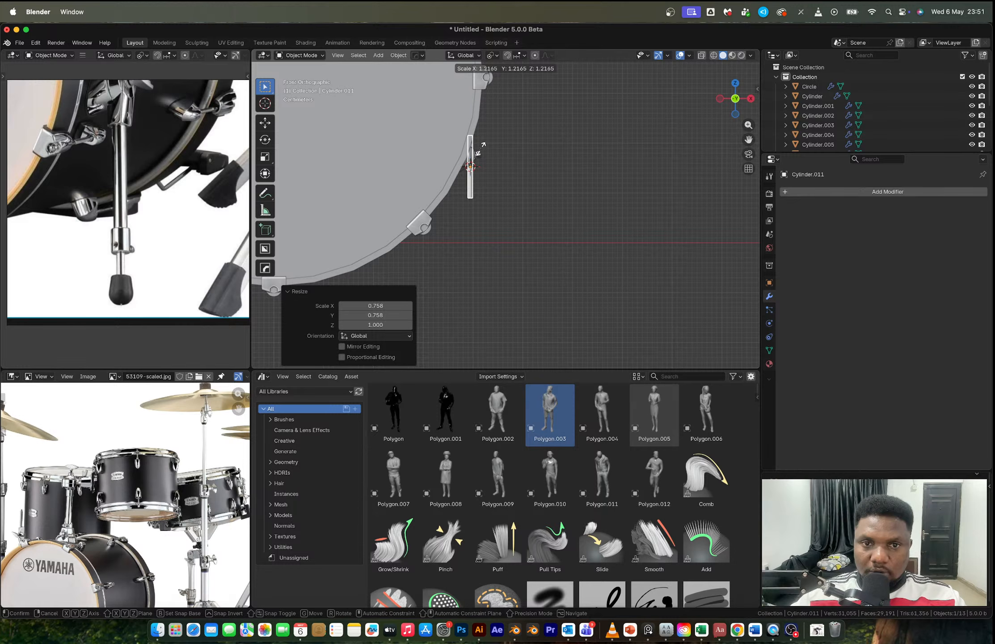
{"action": "left_click", "coordinate": [481, 151]}
{"action": "key", "text": "g"}
{"action": "key", "text": "z"}
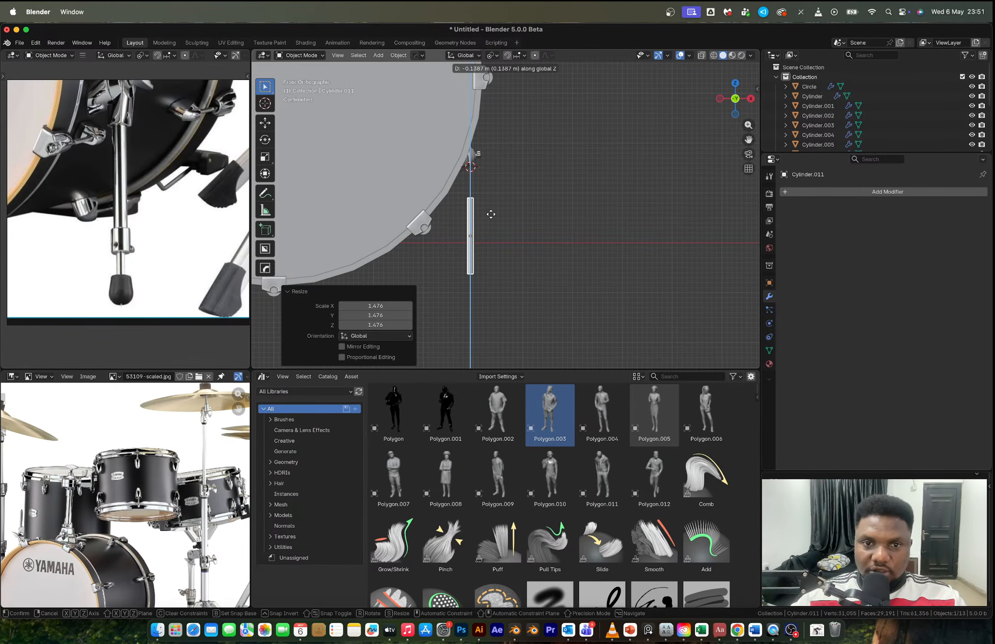
{"action": "left_click", "coordinate": [491, 215]}
Step: Enlarge the rod by about 1.242, lengthen it along Z by about 1.661 and thin it in X and Y by about 0.877
{"action": "key", "text": "s"}
{"action": "left_click", "coordinate": [500, 213]}
{"action": "key", "text": "s"}
{"action": "key", "text": "z"}
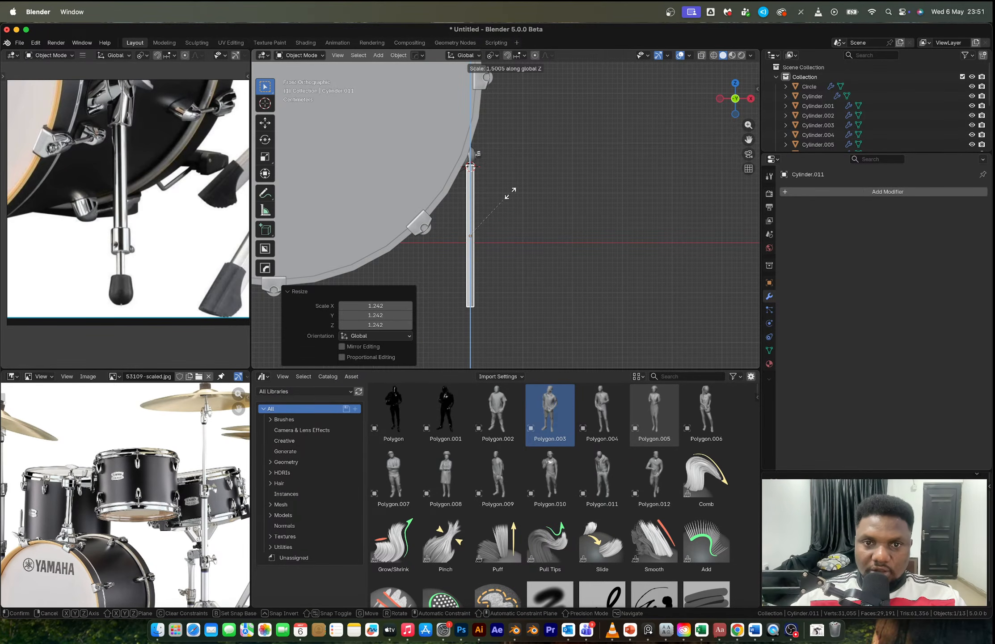
{"action": "left_click", "coordinate": [514, 188]}
{"action": "key", "text": "shift+s"}
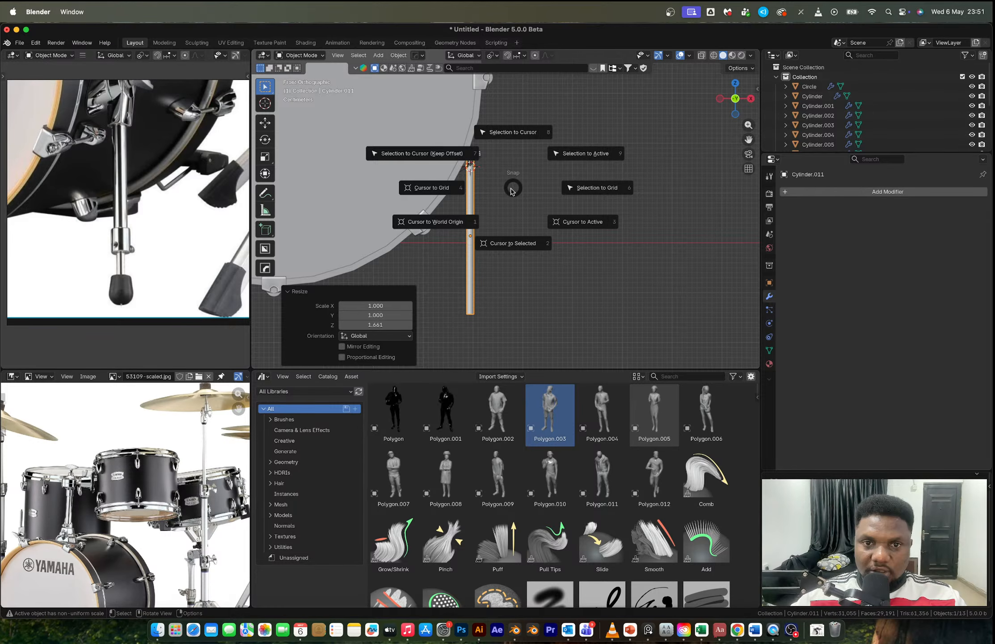
{"action": "key", "text": "Escape"}
{"action": "key", "text": "s"}
{"action": "key", "text": "shift+z"}
{"action": "left_click", "coordinate": [504, 194]}
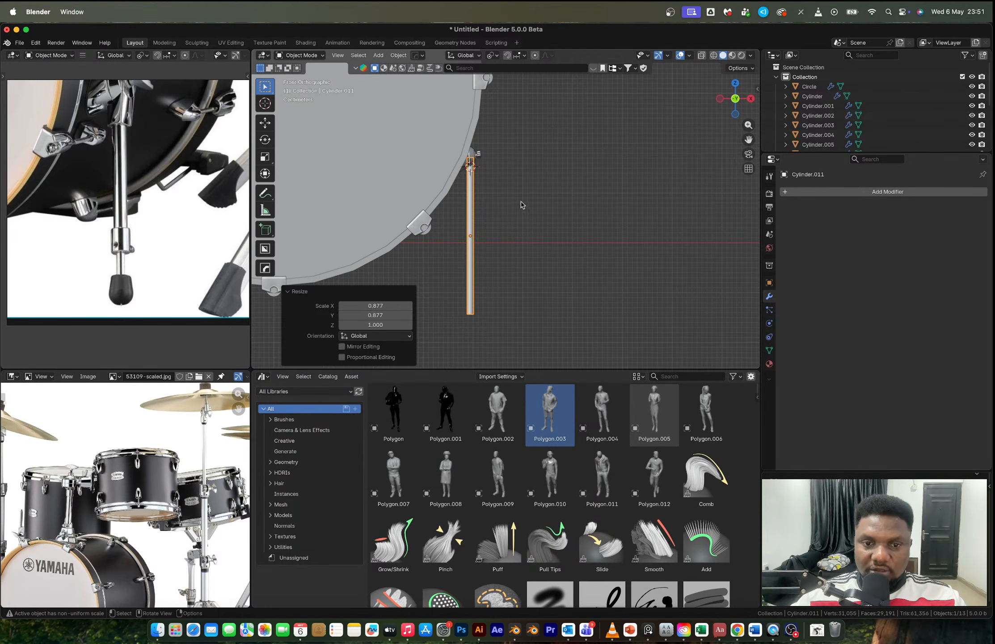
Step: Snap the 3D cursor to the centre of the rod's upper end
{"action": "scroll", "coordinate": [526, 206], "scroll_direction": "up", "scroll_amount": 3}
{"action": "scroll", "coordinate": [443, 148], "scroll_direction": "up", "scroll_amount": 2}
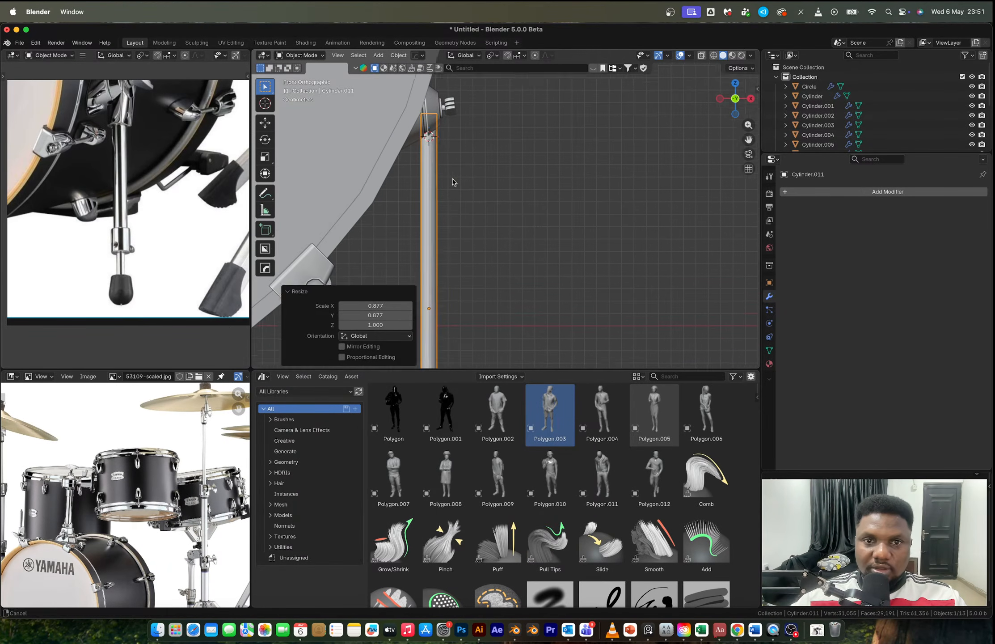
{"action": "key", "text": "Tab"}
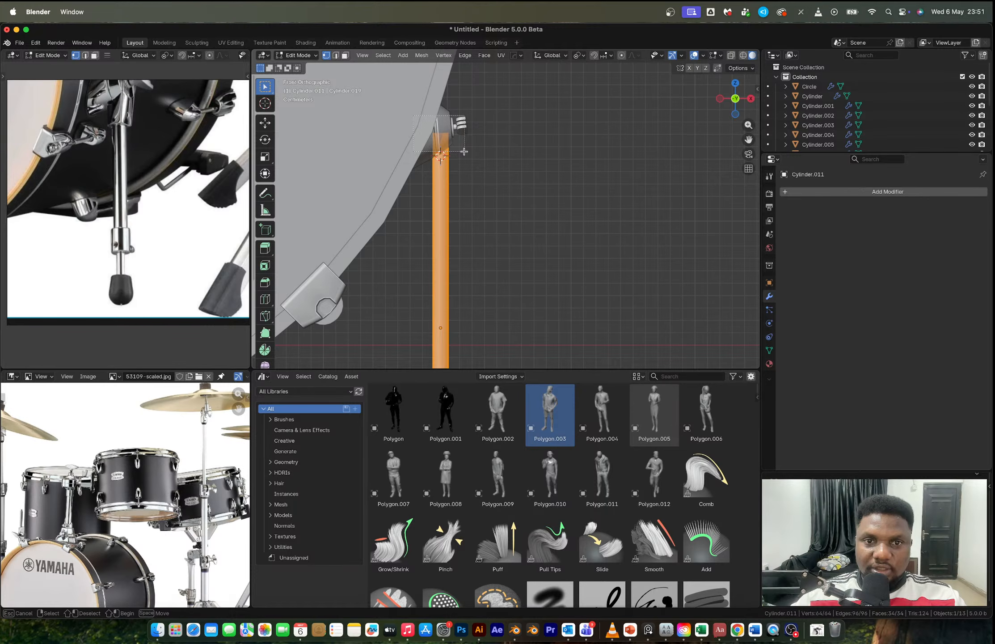
{"action": "key", "text": "alt+z"}
{"action": "left_click_drag", "start_coordinate": [393, 111], "coordinate": [495, 162]}
{"action": "key", "text": "shift+s"}
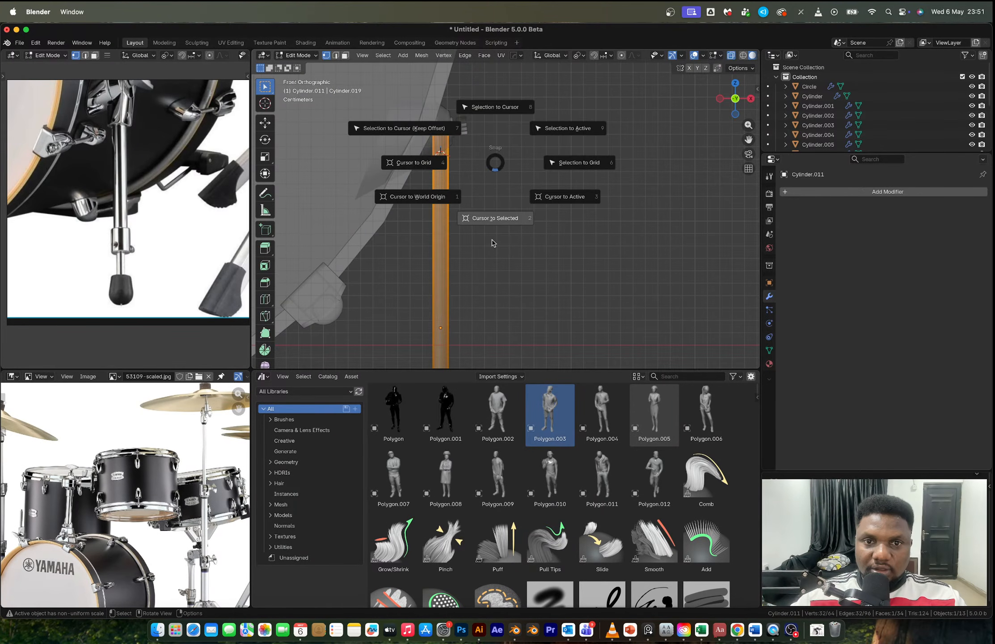
{"action": "left_click", "coordinate": [492, 239]}
Step: Set the rod's origin to the 3D cursor at its upper end
{"action": "key", "text": "Tab"}
{"action": "right_click", "coordinate": [463, 188]}
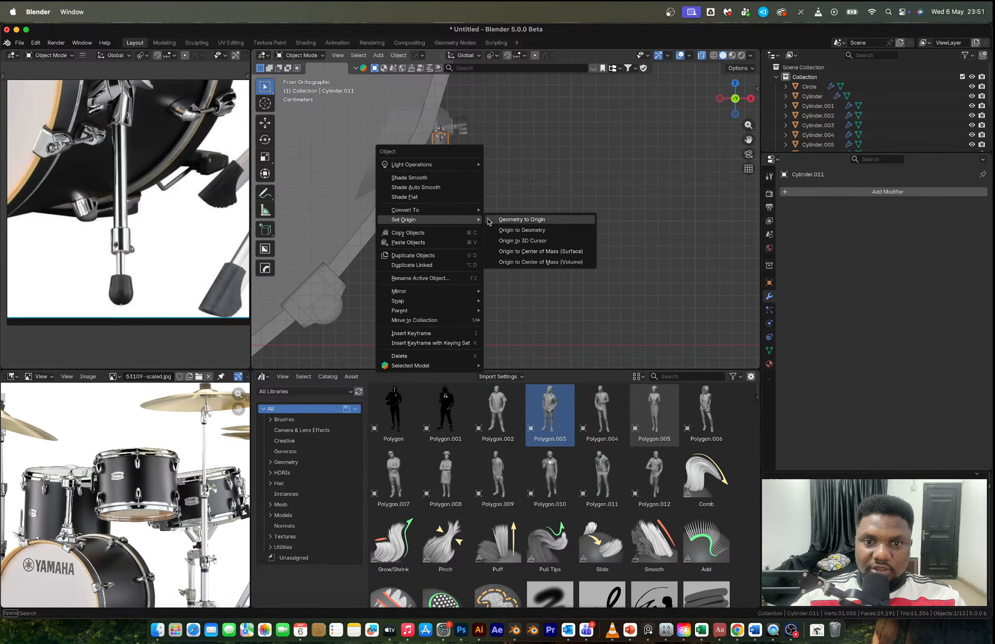
{"action": "left_click", "coordinate": [514, 232]}
{"action": "scroll", "coordinate": [493, 208], "scroll_direction": "down", "scroll_amount": 3}
{"action": "right_click", "coordinate": [479, 173]}
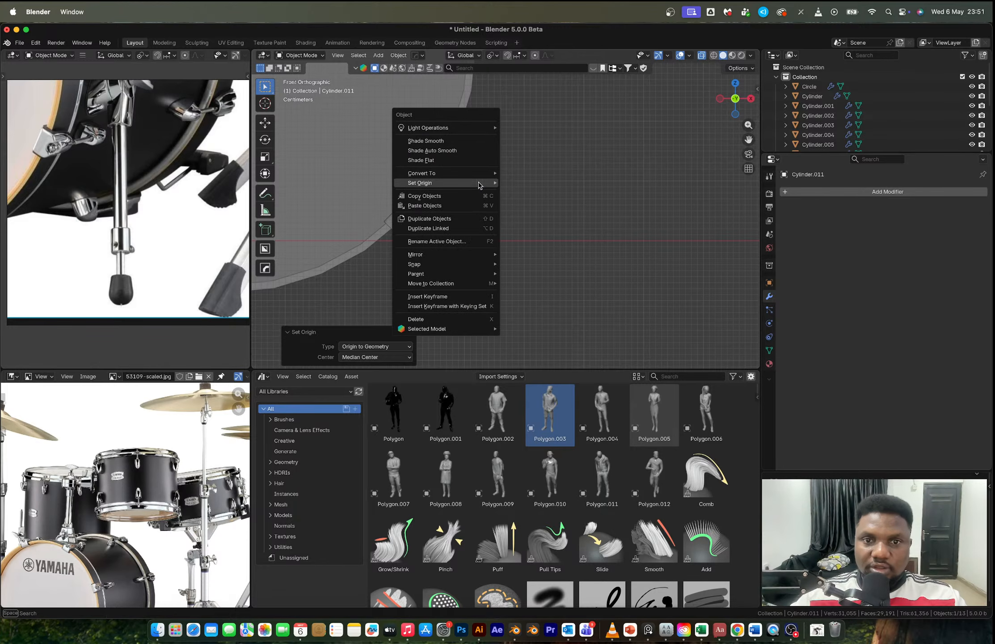
{"action": "mouse_move", "coordinate": [481, 184]}
{"action": "left_click", "coordinate": [541, 200]}
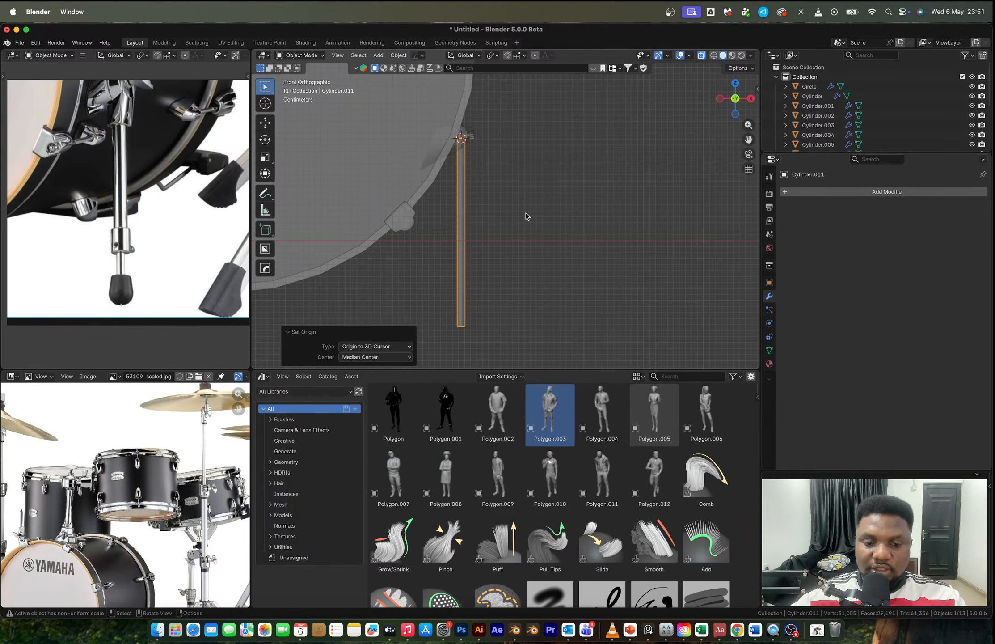
Step: Rotate the rod about 31° around its upper end so it splays outward from the drum shell
{"action": "key", "text": "r"}
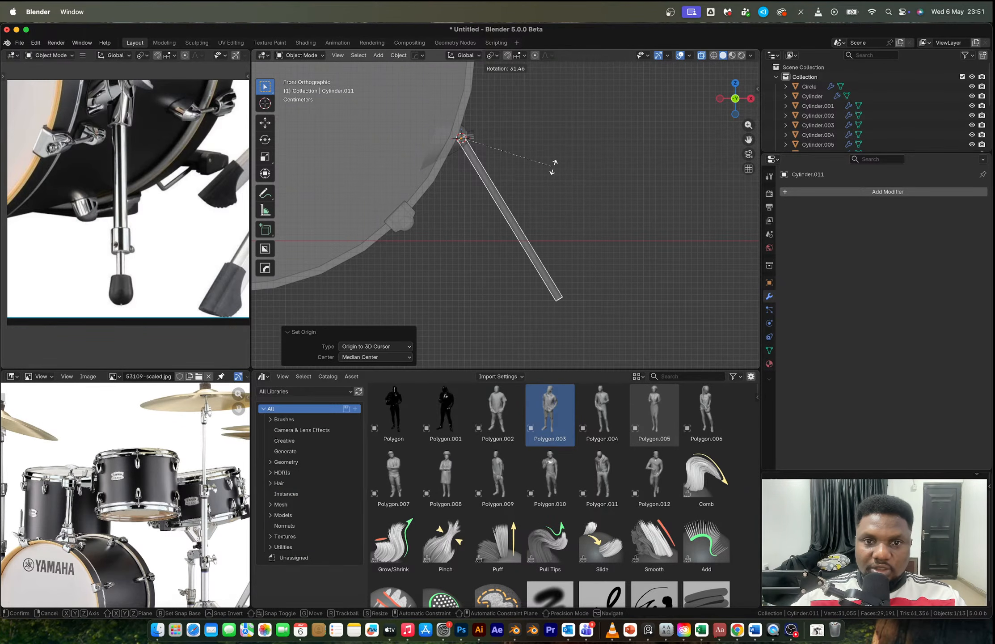
{"action": "left_click", "coordinate": [554, 168]}
{"action": "key", "text": "Tab"}
{"action": "key", "text": "Tab"}
{"action": "scroll", "coordinate": [555, 170], "scroll_direction": "down", "scroll_amount": 1}
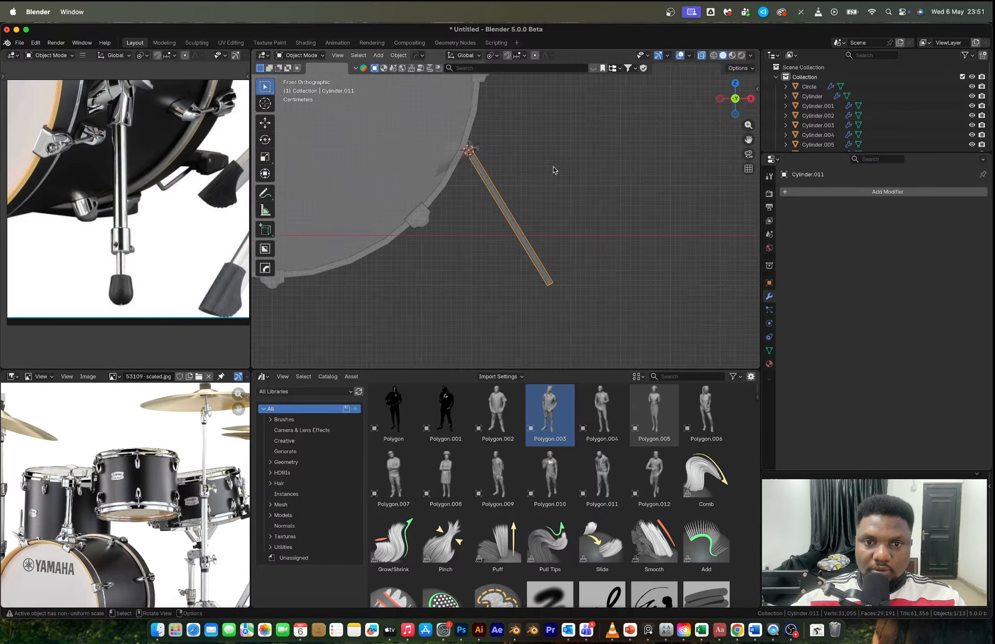
{"action": "left_click", "coordinate": [552, 193]}
{"action": "scroll", "coordinate": [530, 225], "scroll_direction": "down", "scroll_amount": 3}
{"action": "middle_click_drag", "start_coordinate": [530, 225], "coordinate": [514, 222]}
{"action": "scroll", "coordinate": [513, 221], "scroll_direction": "up", "scroll_amount": 3}
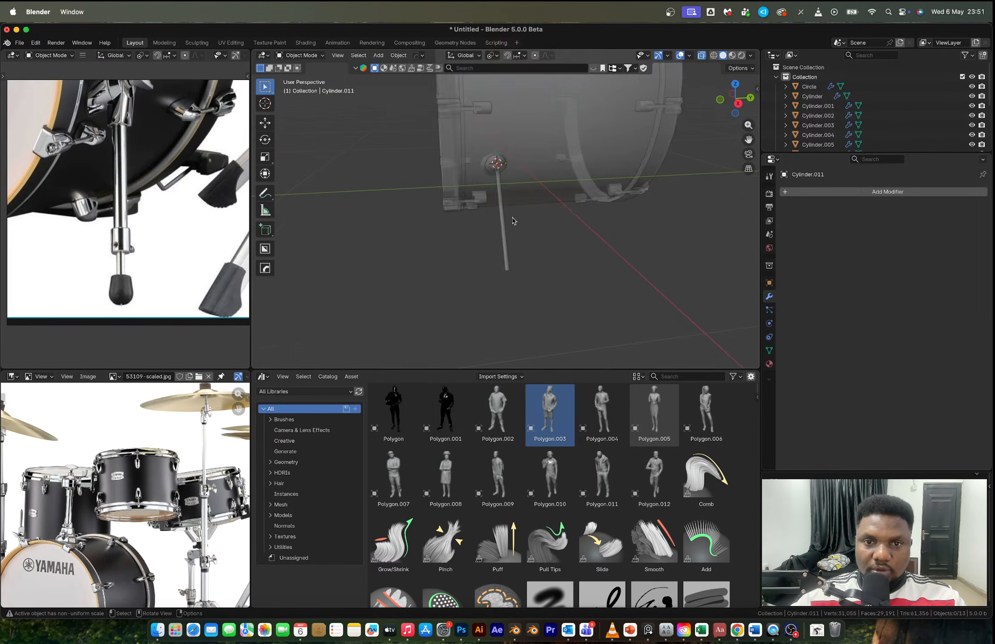
Step: Turn off X-ray and move the rod about -0.013 m along X, into the mount
{"action": "key", "text": "alt+z"}
{"action": "left_click", "coordinate": [502, 209]}
{"action": "scroll", "coordinate": [501, 209], "scroll_direction": "up", "scroll_amount": 4}
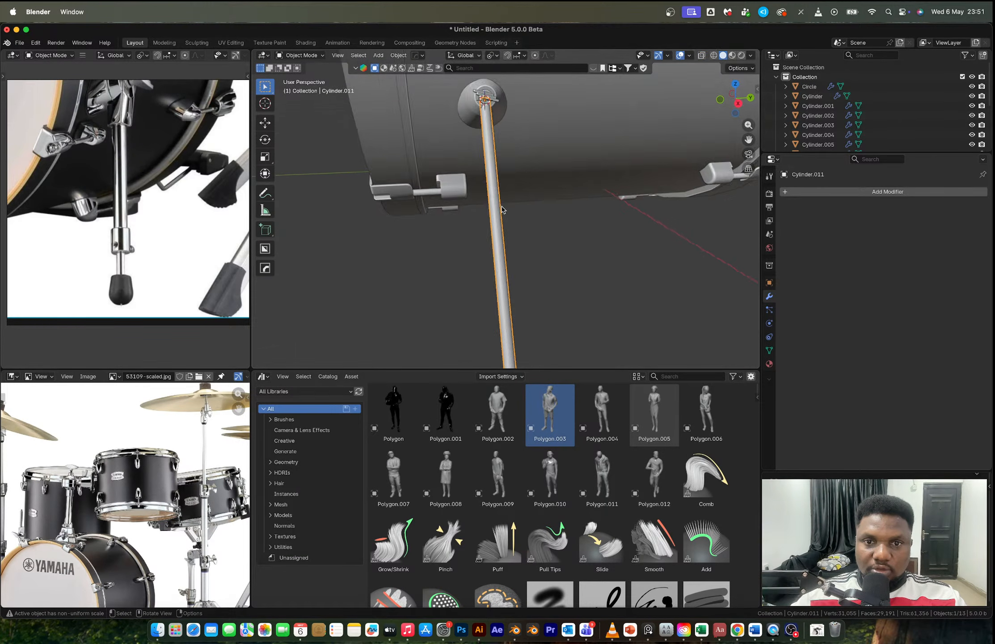
{"action": "middle_click_drag", "start_coordinate": [572, 188], "coordinate": [540, 245]}
{"action": "key", "text": "g"}
{"action": "key", "text": "y"}
{"action": "key", "text": "x"}
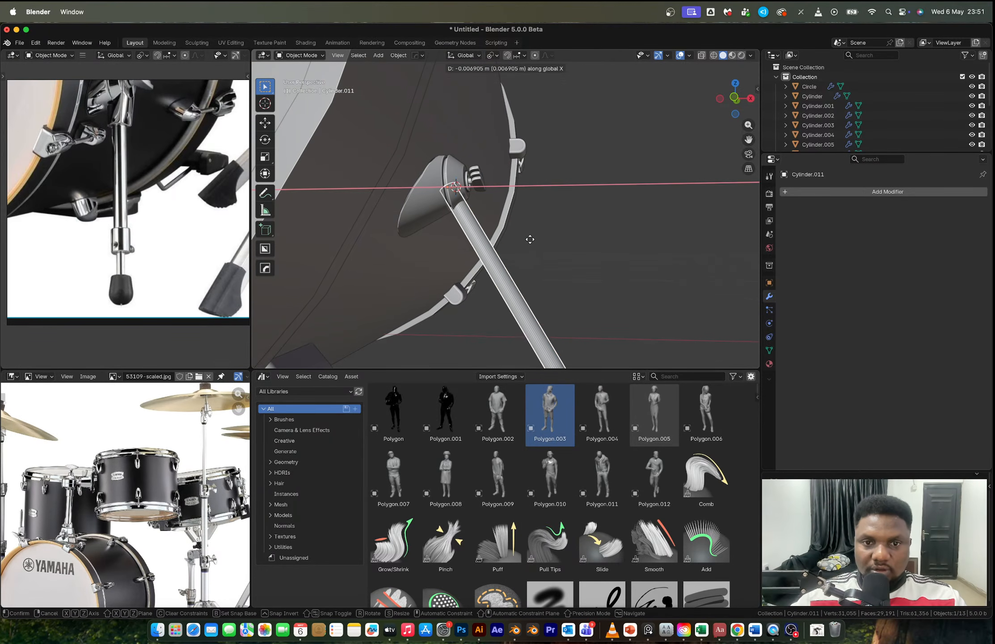
{"action": "left_click", "coordinate": [524, 240]}
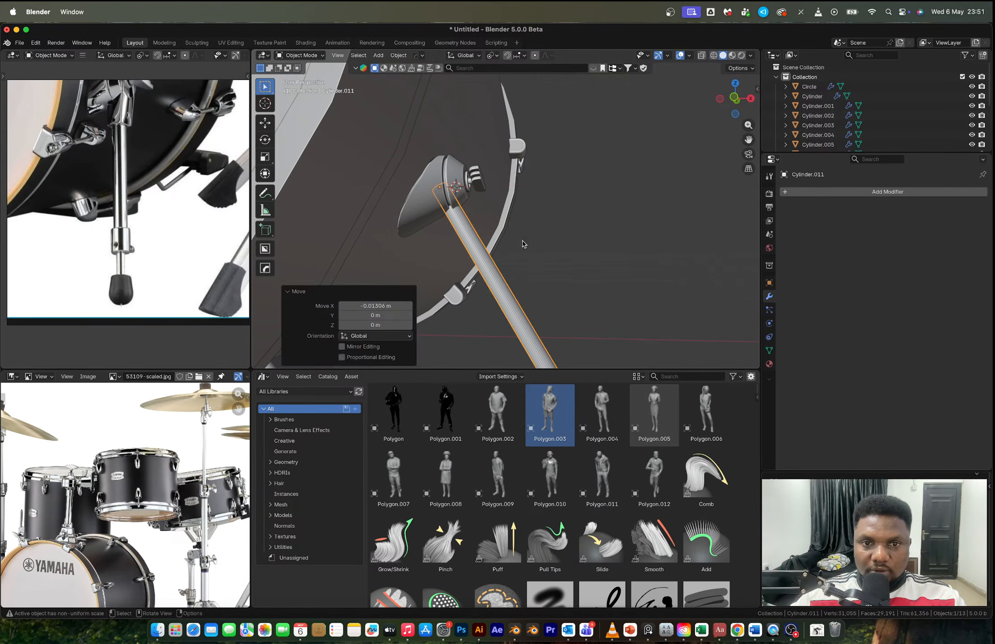
Step: Add one loop cut around the rod toward its lower end with a slide factor of about 0.649
{"action": "middle_click_drag", "start_coordinate": [524, 240], "coordinate": [501, 308]}
{"action": "left_click", "coordinate": [487, 254]}
{"action": "key", "text": "Tab"}
{"action": "scroll", "coordinate": [499, 282], "scroll_direction": "down", "scroll_amount": 2}
{"action": "scroll", "coordinate": [499, 283], "scroll_direction": "up", "scroll_amount": 3}
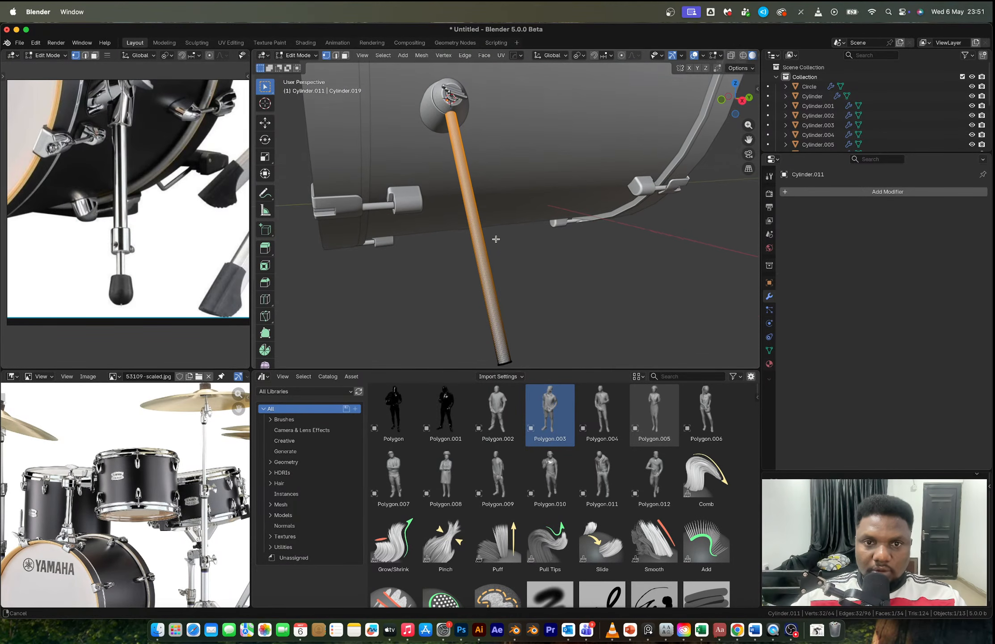
{"action": "key", "text": "ctrl+r"}
{"action": "left_click", "coordinate": [474, 223]}
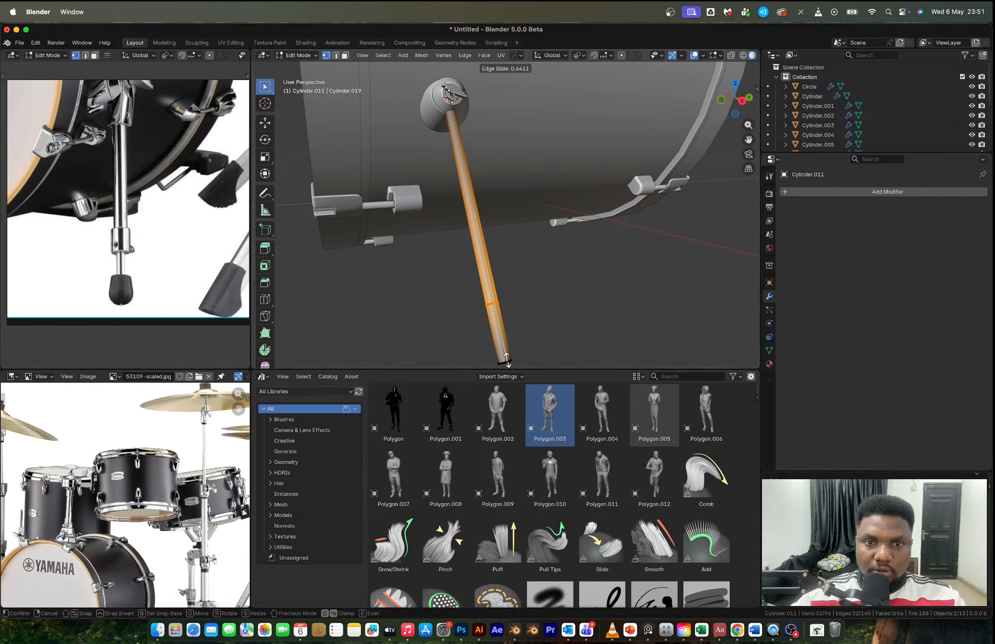
{"action": "left_click", "coordinate": [507, 357]}
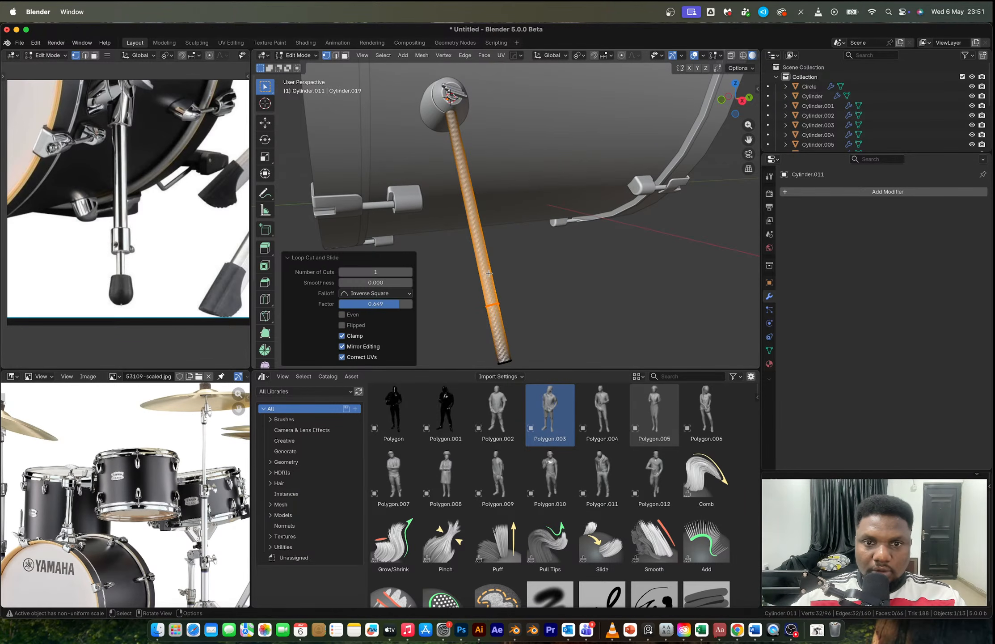
Step: Extrude the rod's face ring above the loop cut outward along its normals by about 0.918 m
{"action": "key", "text": "3"}
{"action": "left_click", "coordinate": [484, 259], "text": "alt"}
{"action": "key", "text": "alt+e"}
{"action": "left_click", "coordinate": [520, 262]}
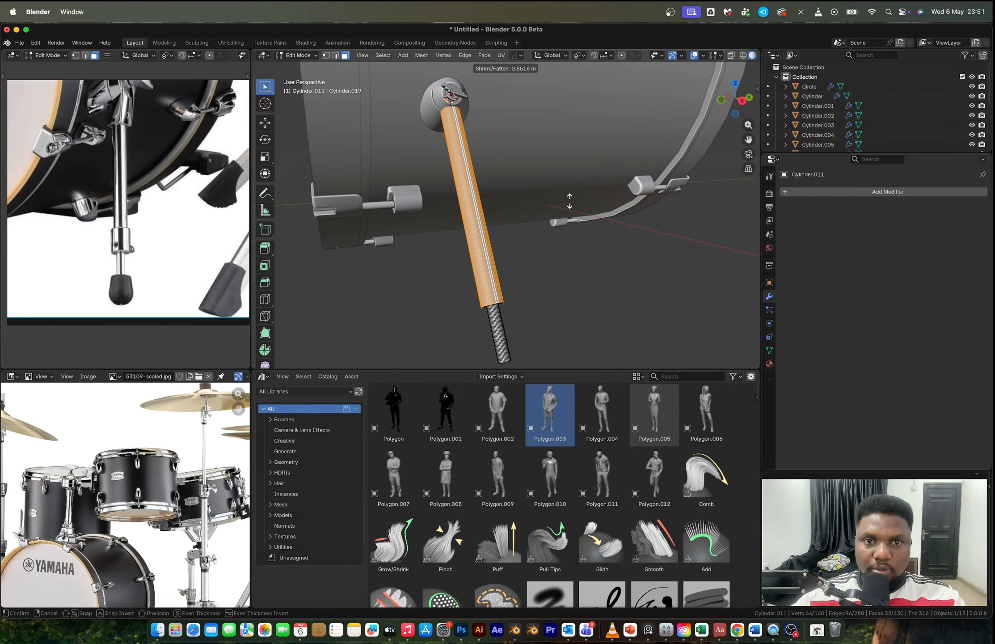
{"action": "left_click", "coordinate": [574, 172]}
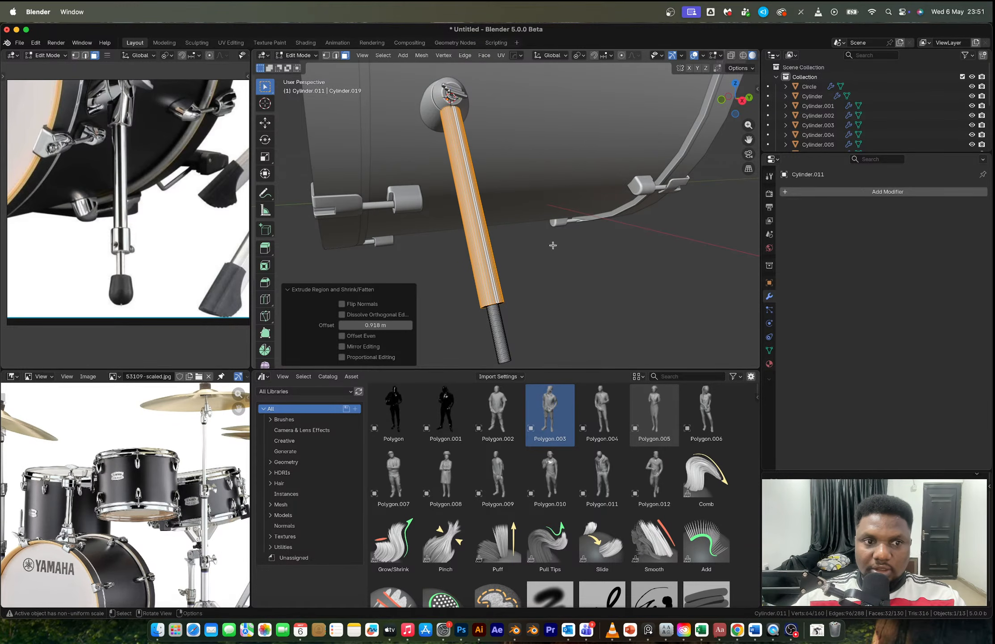
Step: Cut a loop near the lower end of the rod's thick section and extrude the face ring below it outward along normals as a collar
{"action": "key", "text": "ctrl+r"}
{"action": "left_click", "coordinate": [495, 270]}
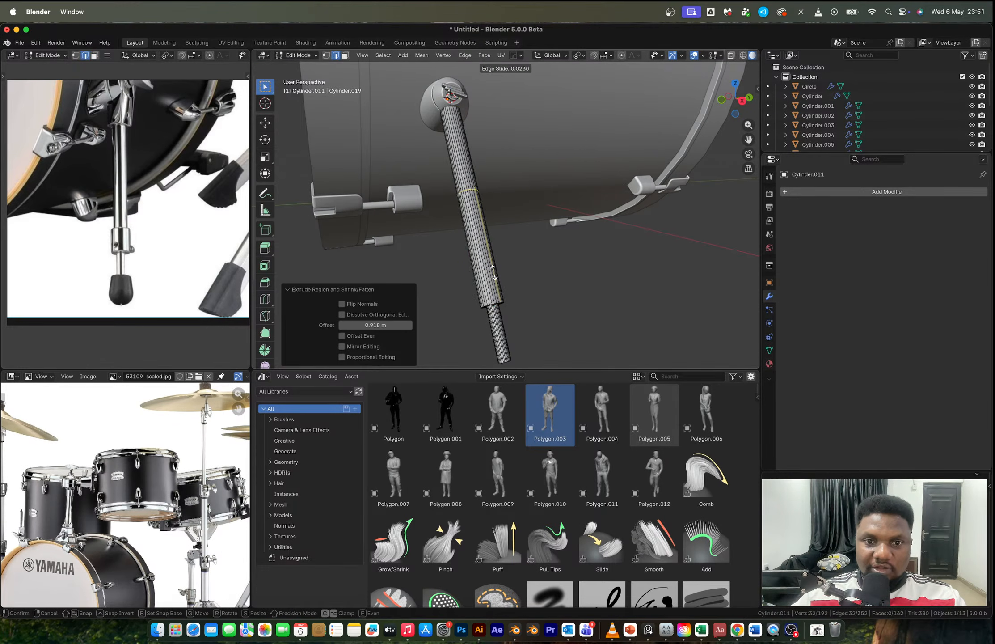
{"action": "left_click", "coordinate": [515, 349]}
{"action": "left_click", "coordinate": [496, 303], "text": "alt+shift"}
{"action": "key", "text": "3"}
{"action": "key", "text": "alt+e"}
{"action": "left_click", "coordinate": [477, 296]}
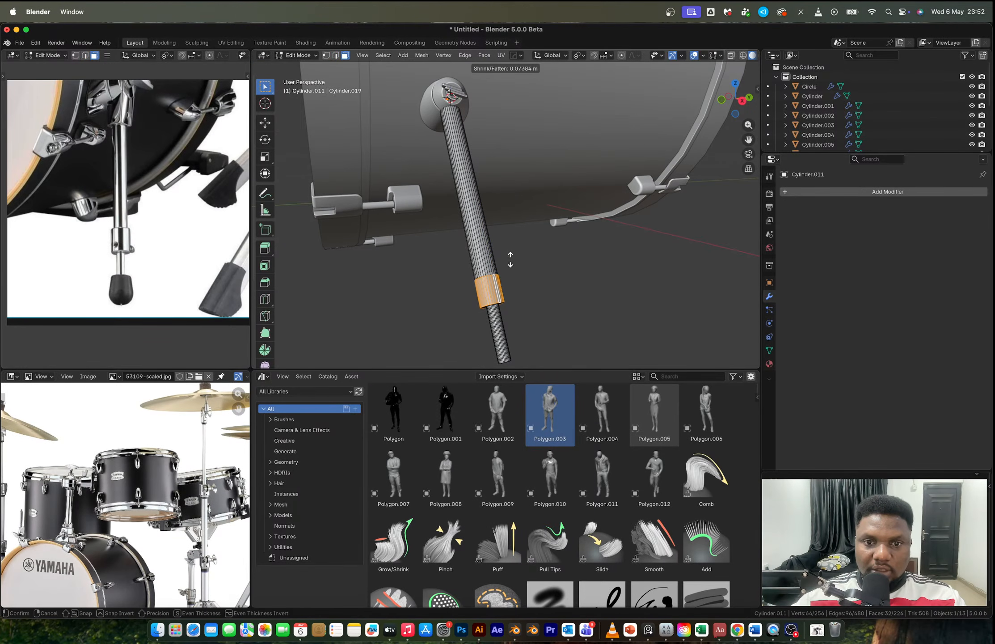
{"action": "left_click", "coordinate": [534, 134]}
{"action": "key", "text": "Tab"}
Step: Shade the leg rod auto smooth with a 30° angle
{"action": "middle_click_drag", "start_coordinate": [513, 277], "coordinate": [560, 256]}
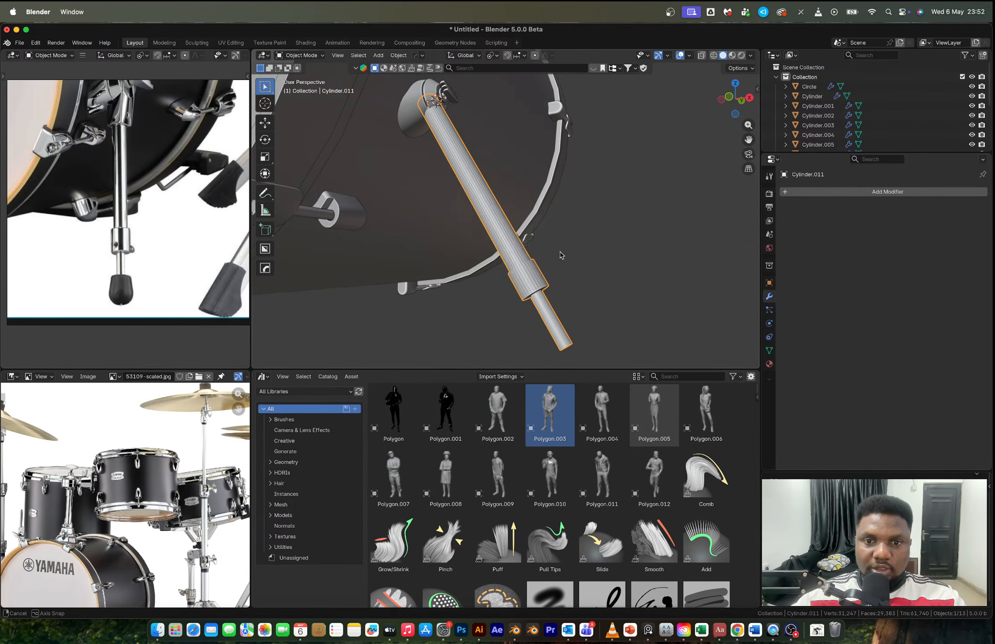
{"action": "right_click", "coordinate": [518, 255]}
{"action": "mouse_move", "coordinate": [519, 254]}
{"action": "left_click", "coordinate": [507, 220]}
Step: Move the leg rod about -0.002 m along X within its mount
{"action": "middle_click_drag", "start_coordinate": [507, 220], "coordinate": [535, 225]}
{"action": "scroll", "coordinate": [558, 251], "scroll_direction": "up", "scroll_amount": 4}
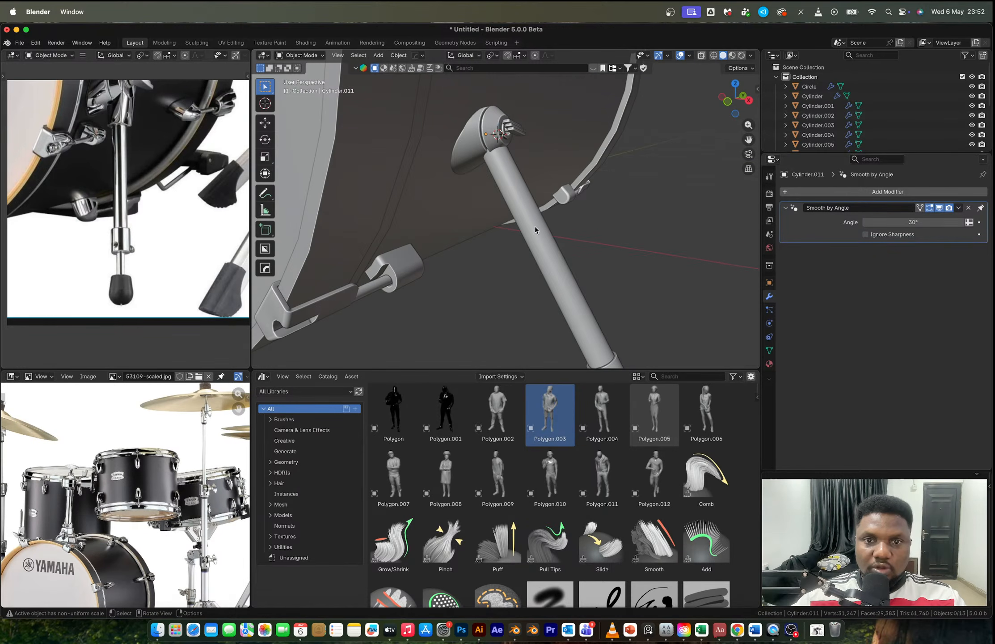
{"action": "key", "text": "g"}
{"action": "key", "text": "x"}
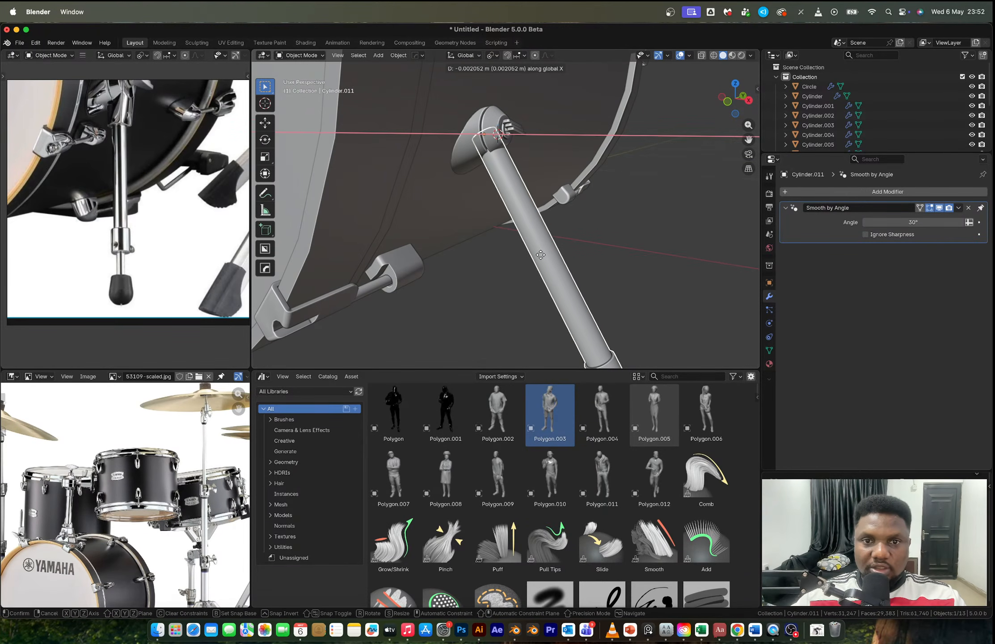
{"action": "left_click", "coordinate": [540, 254]}
{"action": "left_click", "coordinate": [607, 254]}
Step: Bevel the edge loops at the leg collar's upper and lower ends with a narrow width
{"action": "middle_click_drag", "start_coordinate": [607, 253], "coordinate": [504, 299]}
{"action": "scroll", "coordinate": [511, 243], "scroll_direction": "up", "scroll_amount": 6}
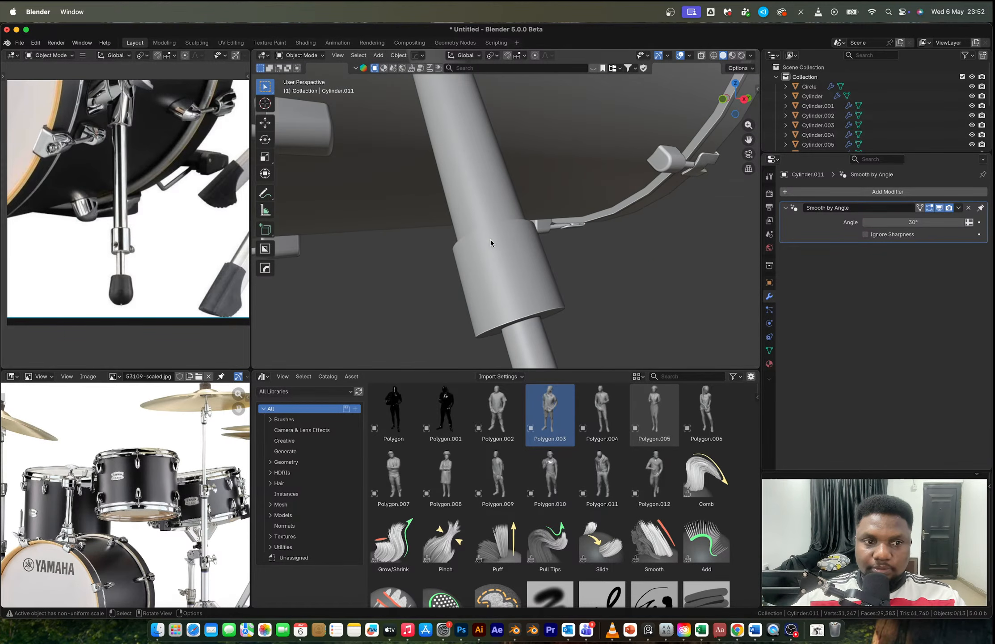
{"action": "left_click", "coordinate": [517, 268]}
{"action": "scroll", "coordinate": [519, 265], "scroll_direction": "down", "scroll_amount": 4}
{"action": "middle_click_drag", "start_coordinate": [520, 260], "coordinate": [565, 244]}
{"action": "scroll", "coordinate": [563, 255], "scroll_direction": "up", "scroll_amount": 3}
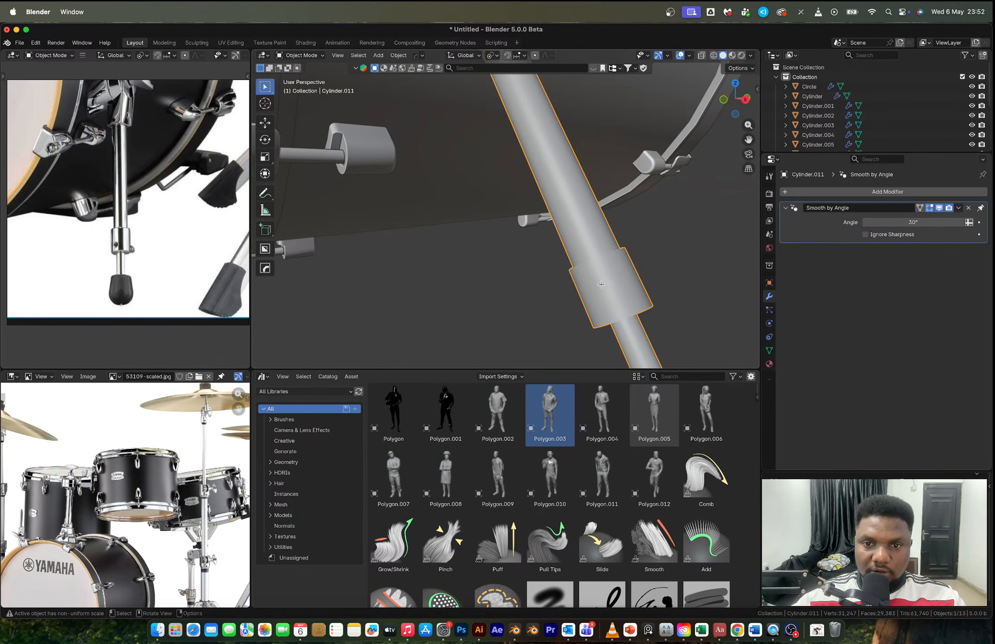
{"action": "key", "text": "Tab"}
{"action": "key", "text": "Tab"}
{"action": "scroll", "coordinate": [607, 302], "scroll_direction": "down", "scroll_amount": 1}
{"action": "scroll", "coordinate": [603, 296], "scroll_direction": "up", "scroll_amount": 1}
{"action": "key", "text": "Tab"}
{"action": "key", "text": "2"}
{"action": "left_click", "coordinate": [620, 296], "text": "alt"}
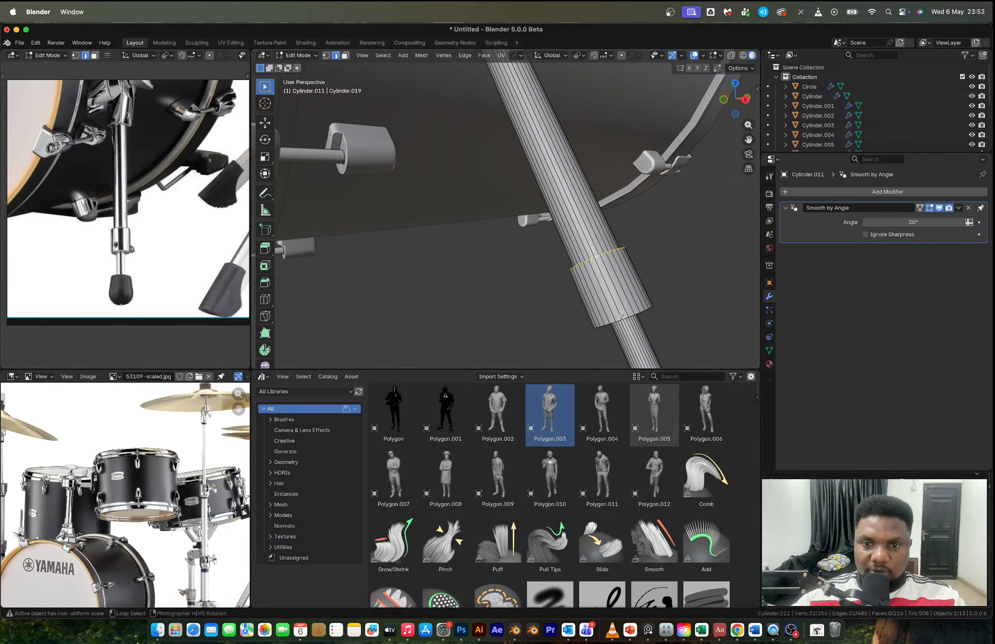
{"action": "middle_click_drag", "start_coordinate": [623, 315], "coordinate": [570, 244]}
{"action": "left_click", "coordinate": [569, 238], "text": "alt+shift"}
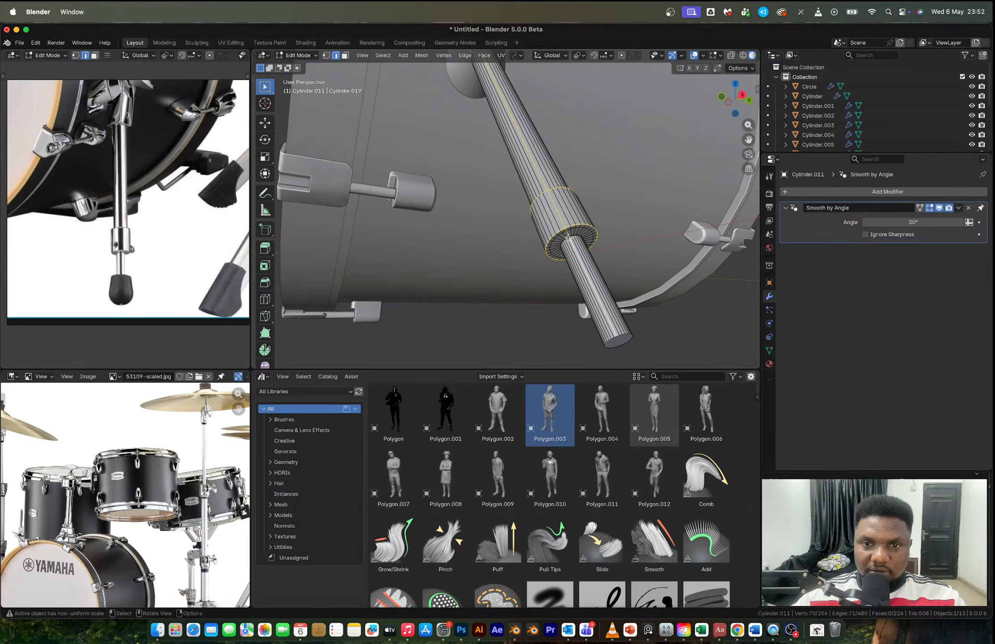
{"action": "left_click", "coordinate": [568, 238], "text": "alt+shift"}
{"action": "middle_click_drag", "start_coordinate": [569, 237], "coordinate": [605, 256]}
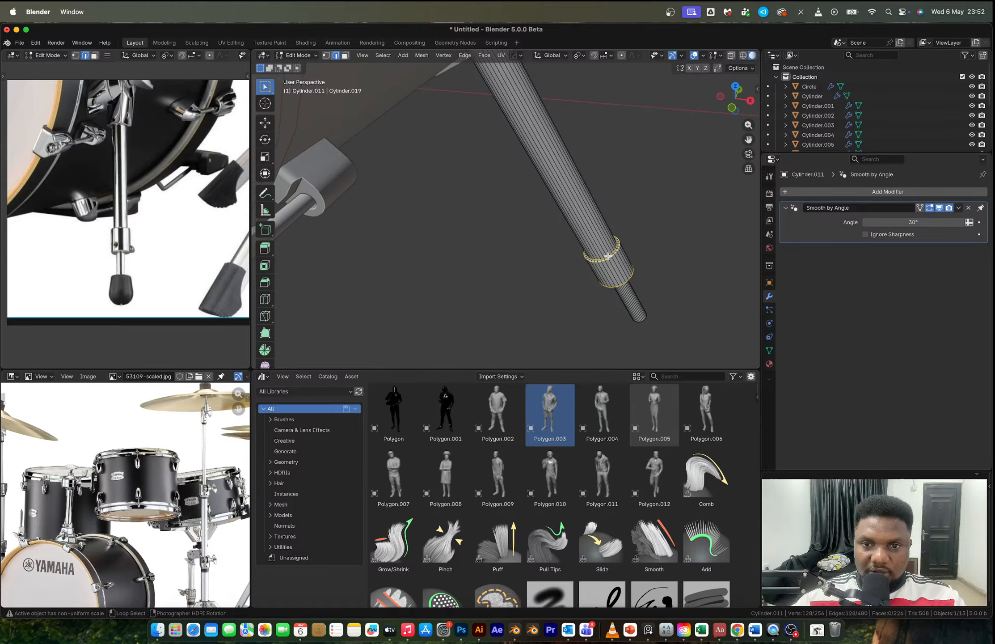
{"action": "scroll", "coordinate": [608, 256], "scroll_direction": "up", "scroll_amount": 2}
{"action": "key", "text": "ctrl+b"}
{"action": "left_click", "coordinate": [674, 320]}
{"action": "key", "text": "Tab"}
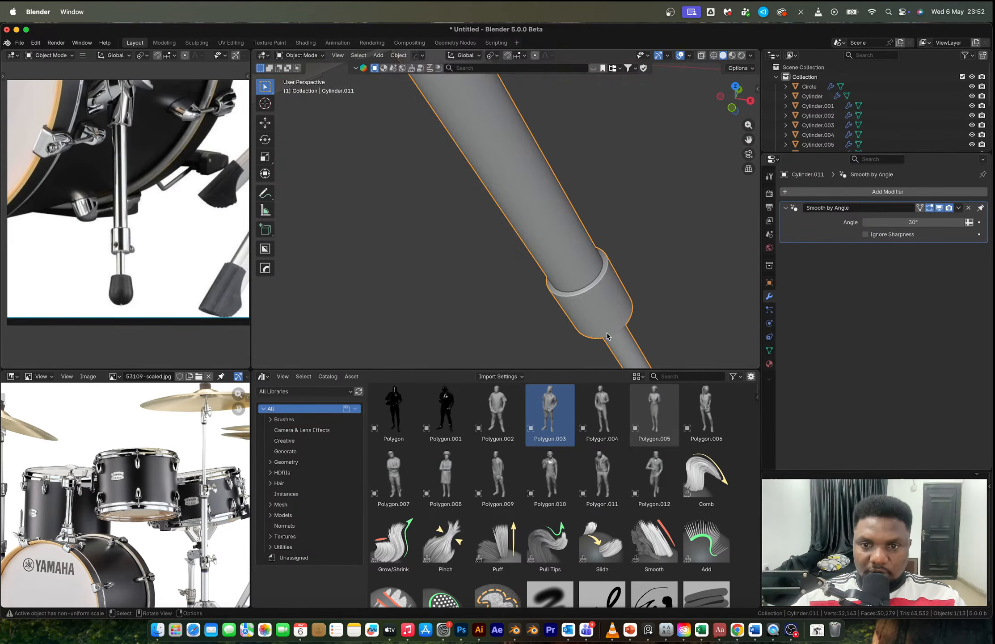
Step: Snap the 3D cursor to a face at the middle of the leg collar, working from the front view
{"action": "middle_click_drag", "start_coordinate": [674, 321], "coordinate": [660, 227]}
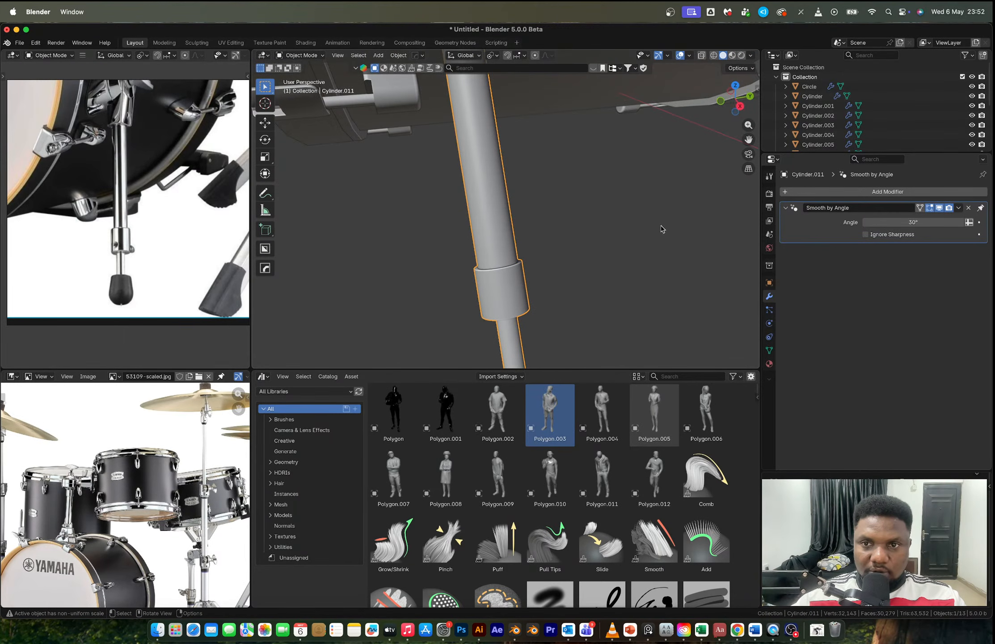
{"action": "left_click", "coordinate": [721, 102]}
{"action": "key", "text": "Tab"}
{"action": "scroll", "coordinate": [615, 287], "scroll_direction": "up", "scroll_amount": 1}
{"action": "left_click", "coordinate": [614, 286]}
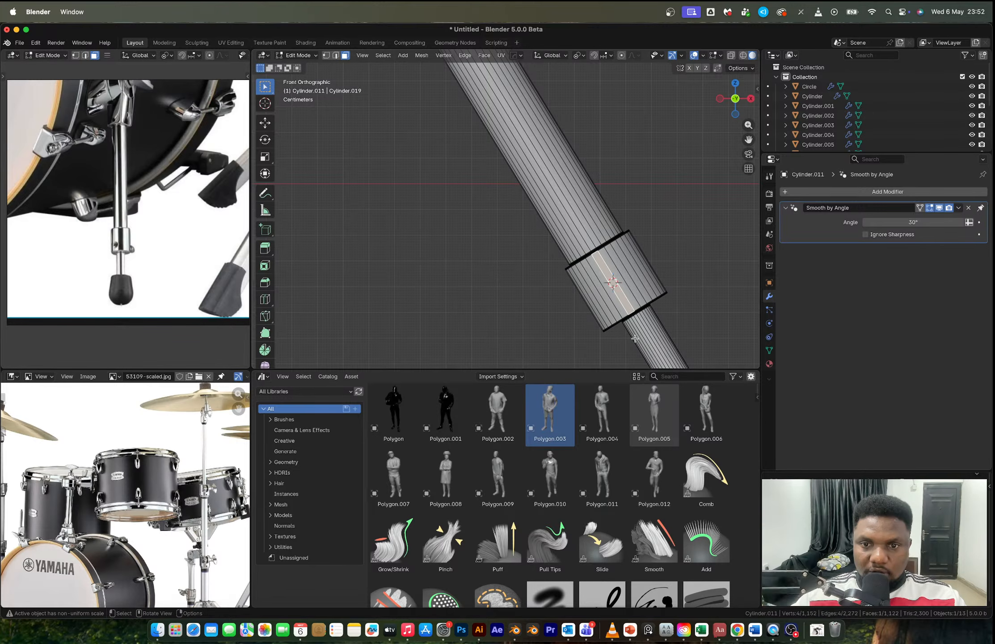
{"action": "key", "text": "Tab"}
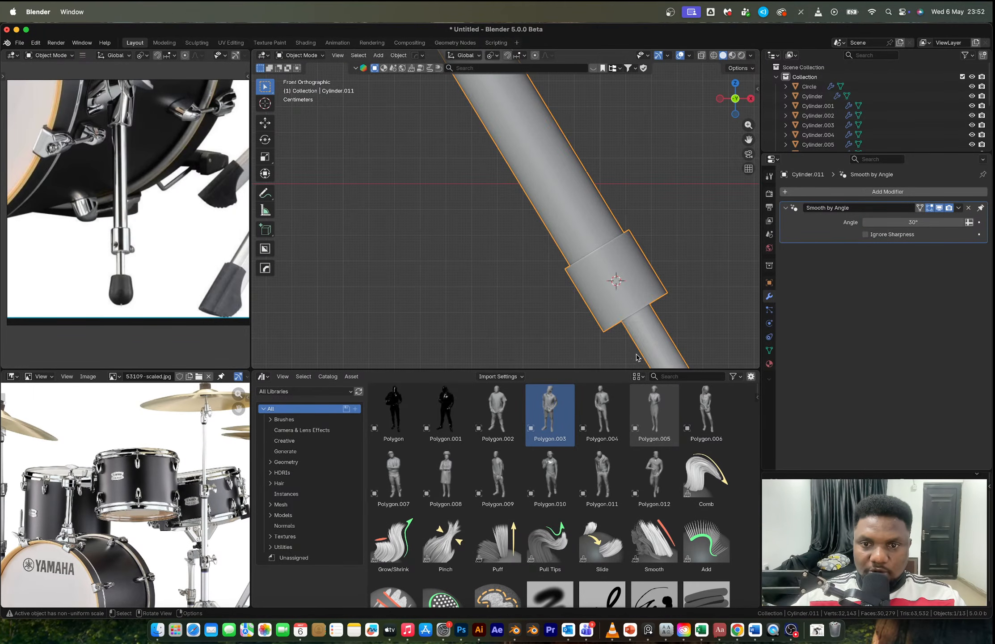
{"action": "key", "text": "shift+a"}
{"action": "mouse_move", "coordinate": [626, 352]}
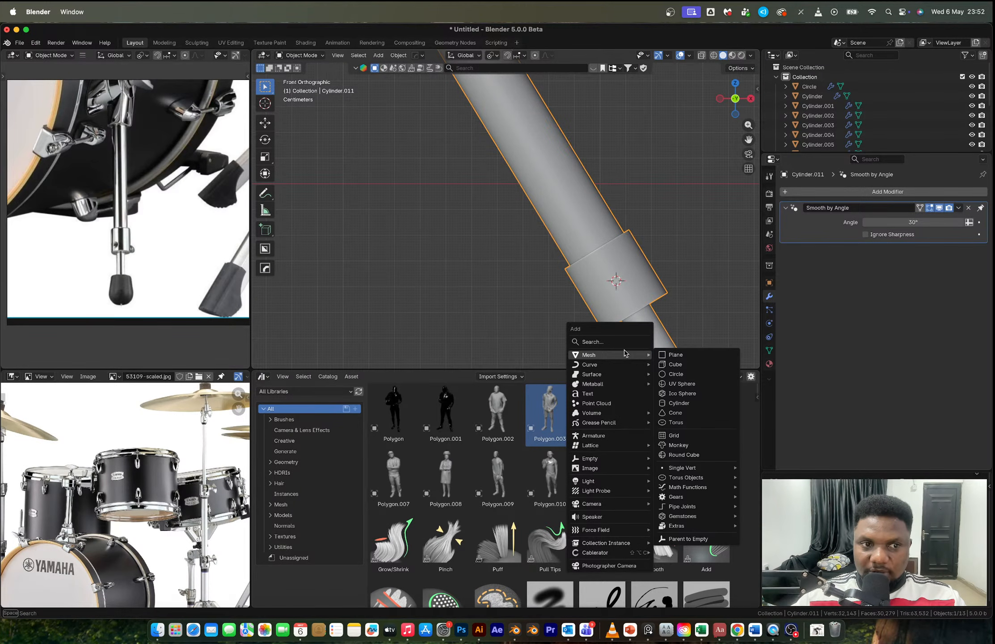
{"action": "key", "text": "Escape"}
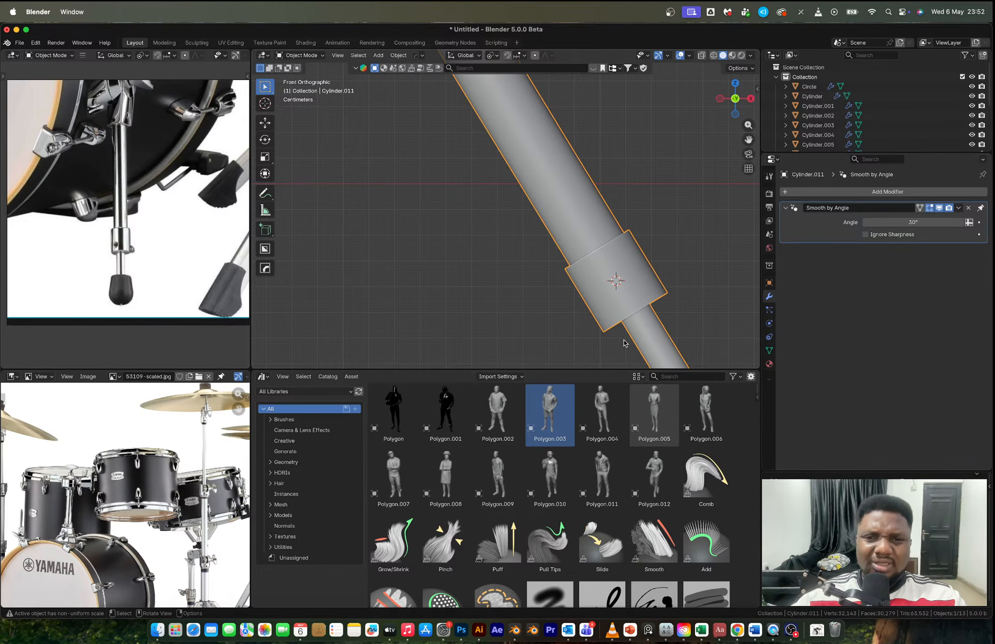
Step: Examine the drum's tension lugs around the shell for a bolt that could be reused on the leg collar
{"action": "scroll", "coordinate": [564, 256], "scroll_direction": "down", "scroll_amount": 10}
{"action": "middle_click_drag", "start_coordinate": [524, 181], "coordinate": [453, 179]}
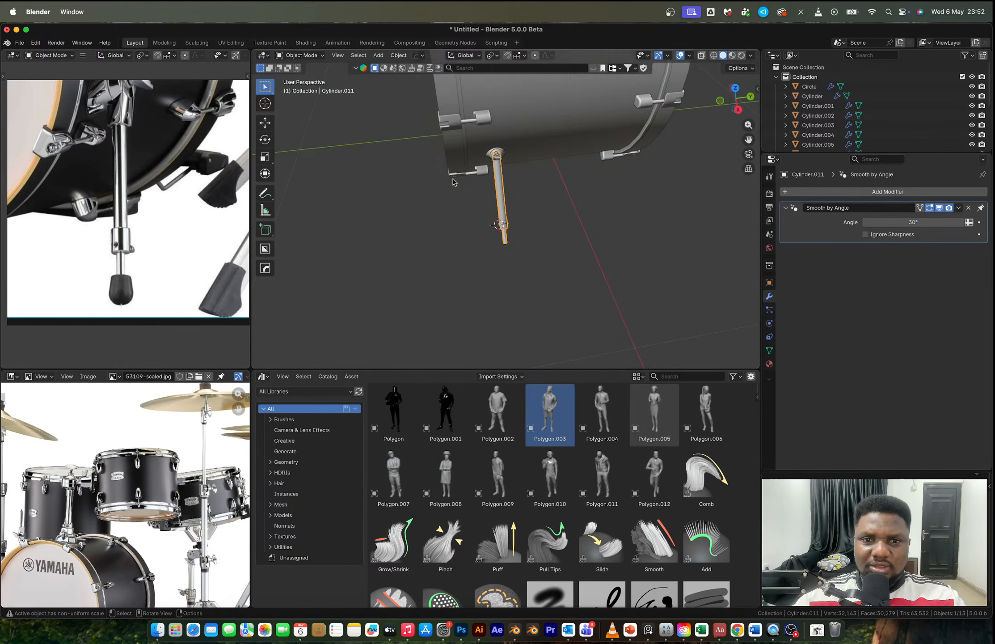
{"action": "scroll", "coordinate": [453, 180], "scroll_direction": "up", "scroll_amount": 4}
{"action": "middle_click_drag", "start_coordinate": [451, 97], "coordinate": [455, 211], "text": "shift"}
{"action": "scroll", "coordinate": [515, 148], "scroll_direction": "down", "scroll_amount": 6}
{"action": "scroll", "coordinate": [661, 224], "scroll_direction": "up", "scroll_amount": 6}
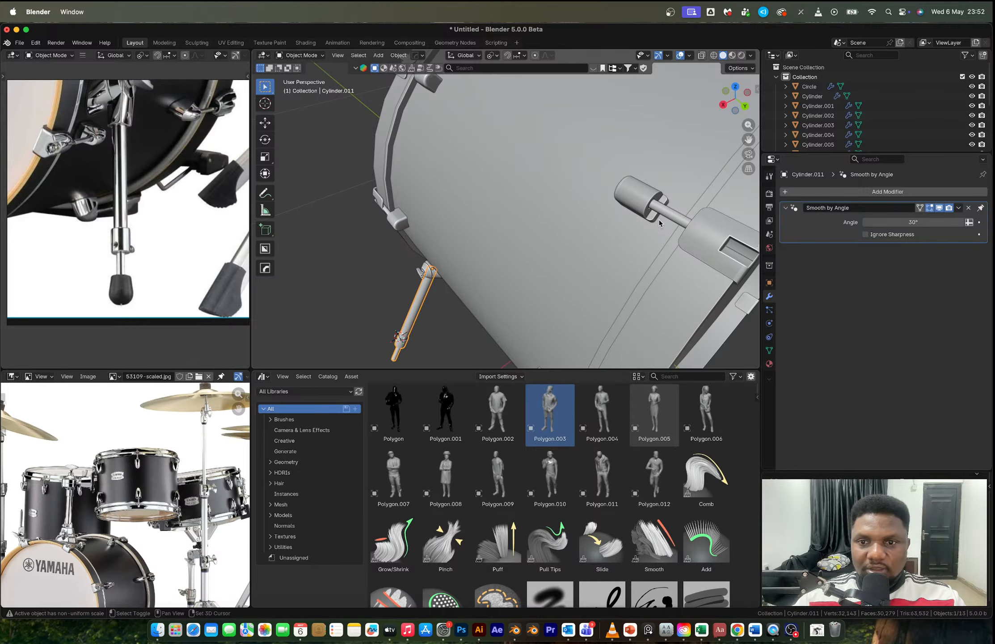
{"action": "scroll", "coordinate": [659, 223], "scroll_direction": "down", "scroll_amount": 4}
{"action": "middle_click_drag", "start_coordinate": [577, 200], "coordinate": [475, 157]}
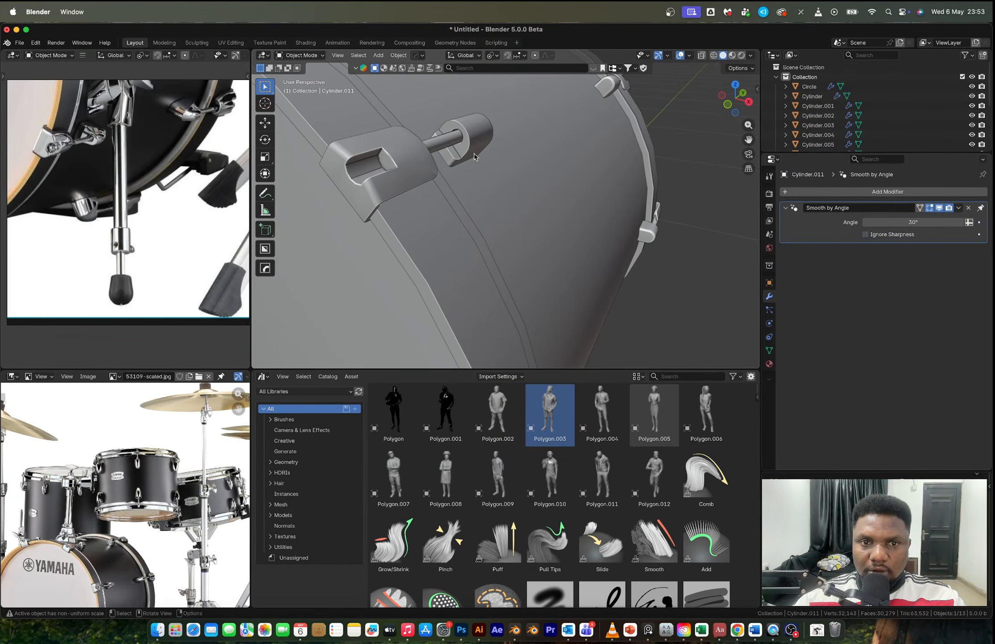
{"action": "left_click", "coordinate": [448, 148]}
{"action": "scroll", "coordinate": [490, 190], "scroll_direction": "down", "scroll_amount": 8}
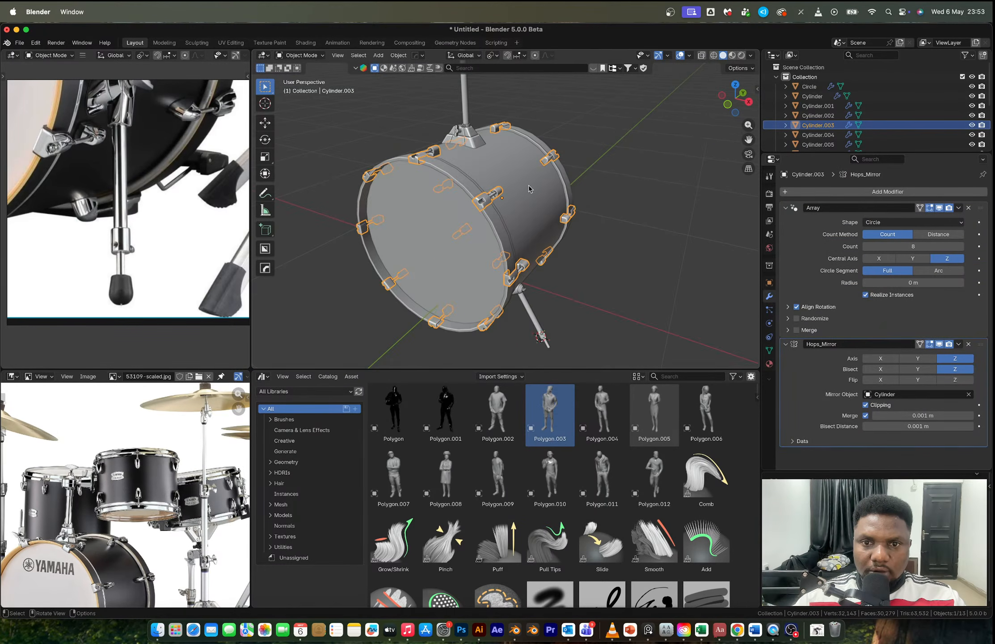
{"action": "middle_click_drag", "start_coordinate": [529, 185], "coordinate": [544, 210]}
{"action": "scroll", "coordinate": [521, 225], "scroll_direction": "up", "scroll_amount": 8}
{"action": "scroll", "coordinate": [522, 228], "scroll_direction": "down", "scroll_amount": 5}
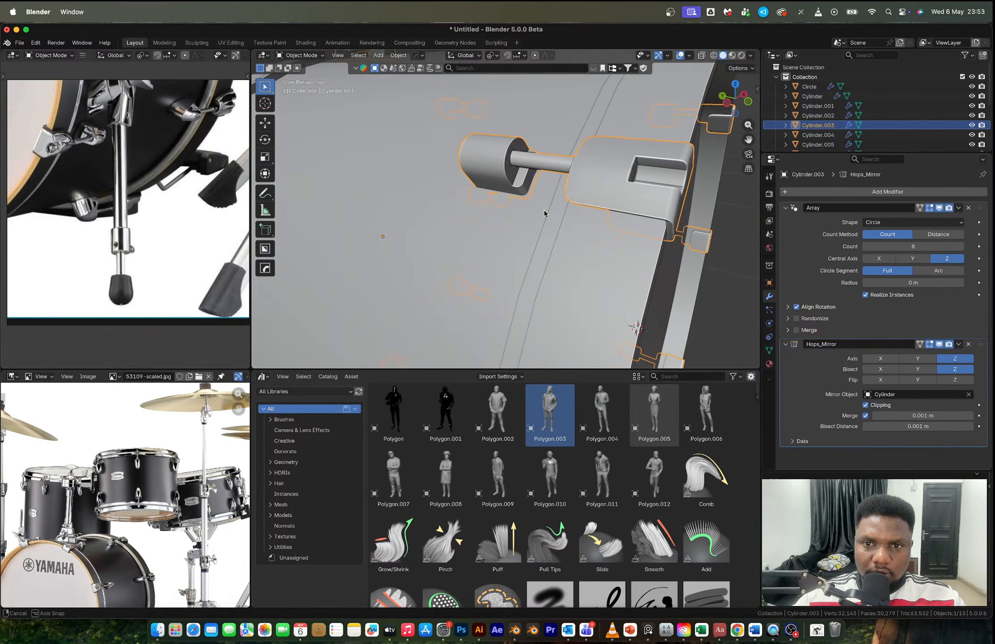
Step: Frame the original tension lug's geometry for a close look at its bolt and claw
{"action": "key", "text": "Tab"}
{"action": "key", "text": "a"}
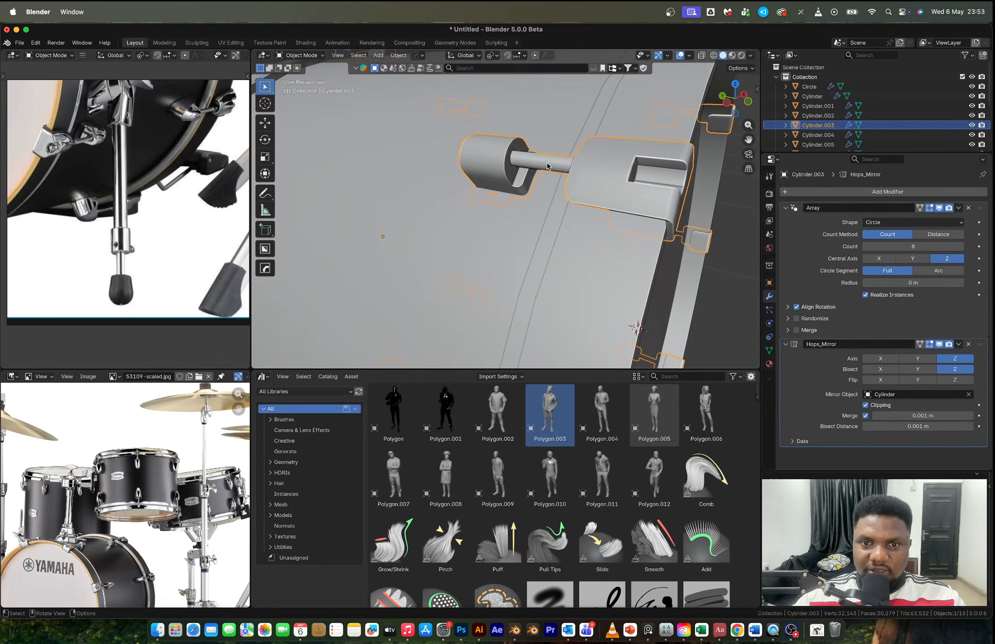
{"action": "key", "text": "KP_Decimal"}
{"action": "left_click", "coordinate": [363, 55]}
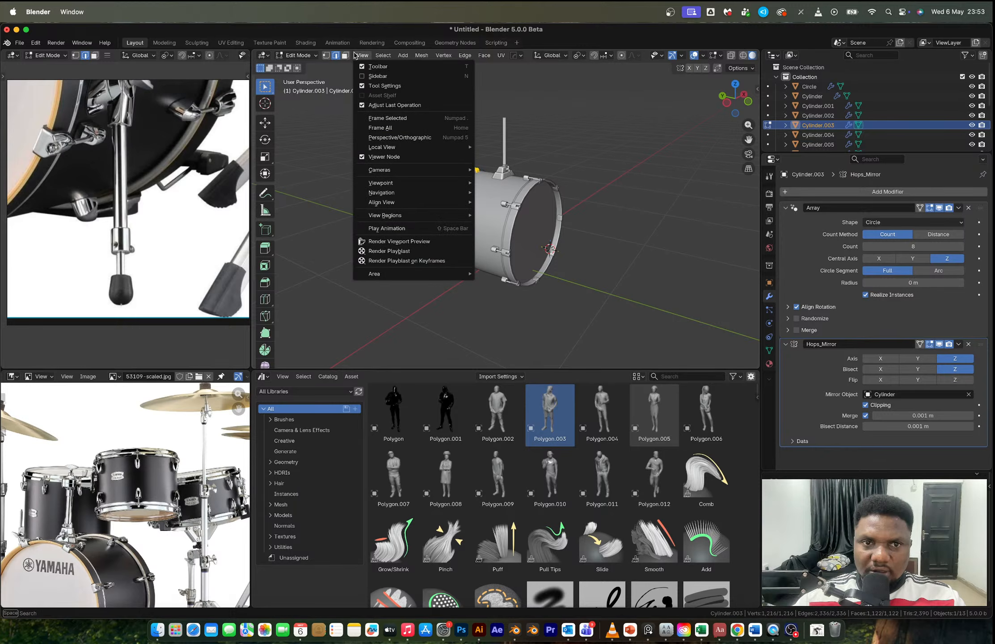
{"action": "left_click", "coordinate": [380, 119]}
{"action": "middle_click_drag", "start_coordinate": [478, 174], "coordinate": [546, 230]}
{"action": "key", "text": "Tab"}
Step: Try to convert the lug's small bolt head and the lug object to mesh with Visual Geometry to Mesh
{"action": "left_click", "coordinate": [482, 241]}
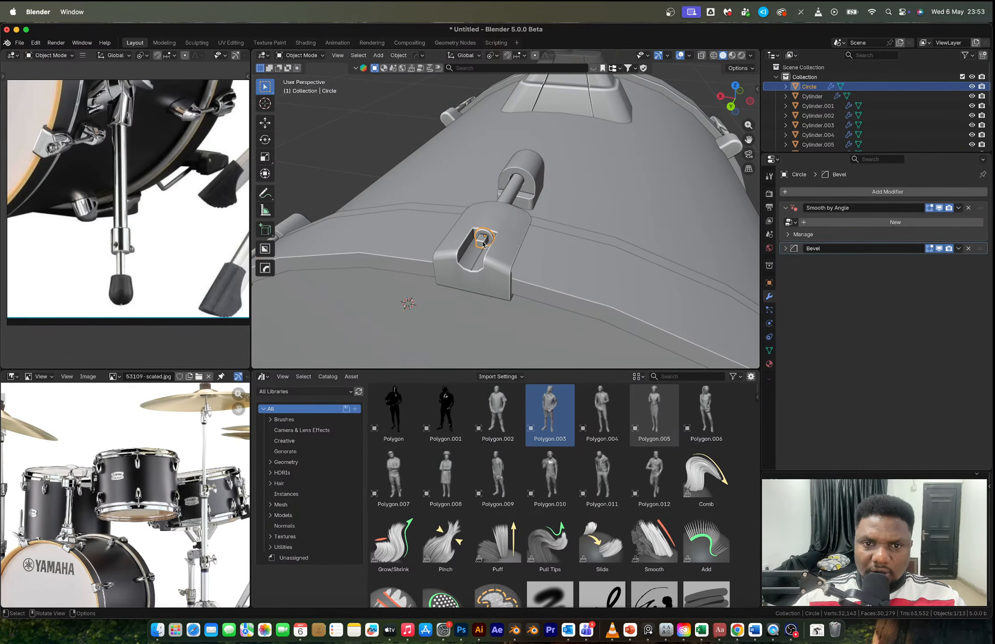
{"action": "left_click", "coordinate": [497, 224], "text": "shift"}
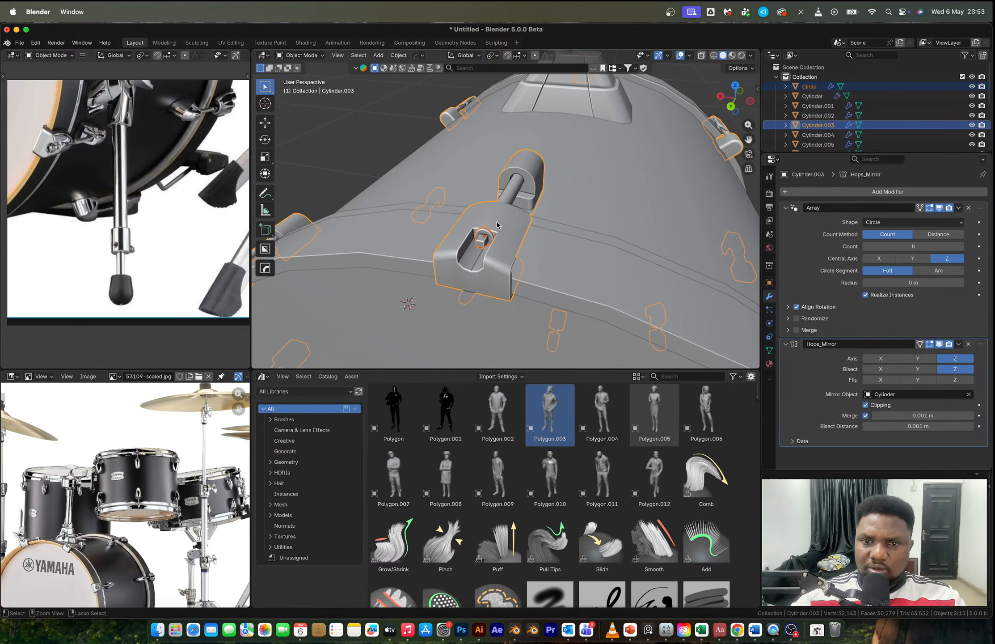
{"action": "key", "text": "ctrl+a"}
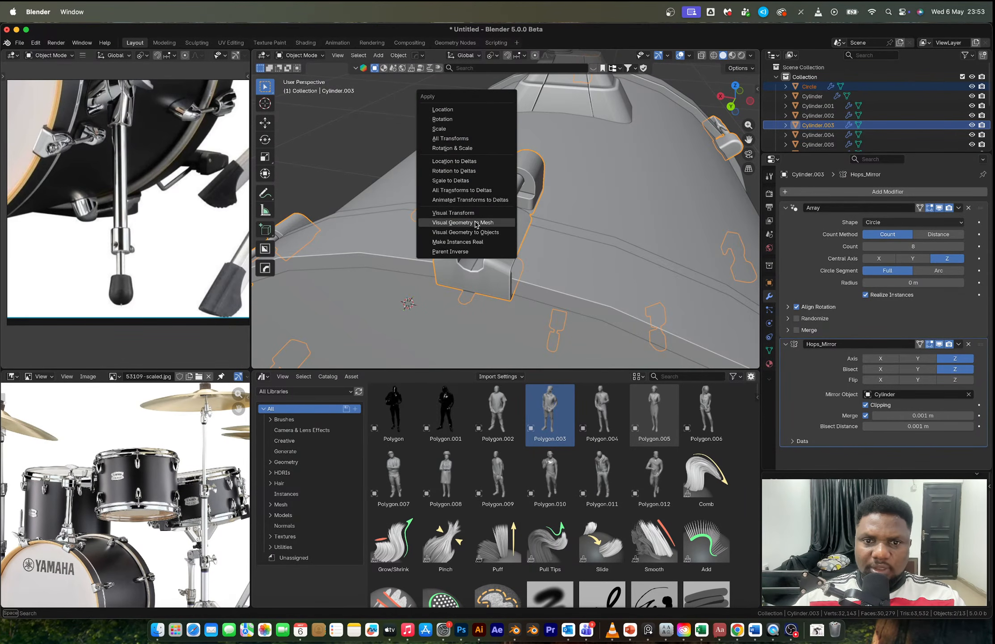
{"action": "left_click", "coordinate": [476, 222]}
{"action": "key", "text": "ctrl+z"}
Step: Apply the small bolt head's Bevel modifier and join the bolt head into the arrayed tension lug object
{"action": "left_click", "coordinate": [480, 242]}
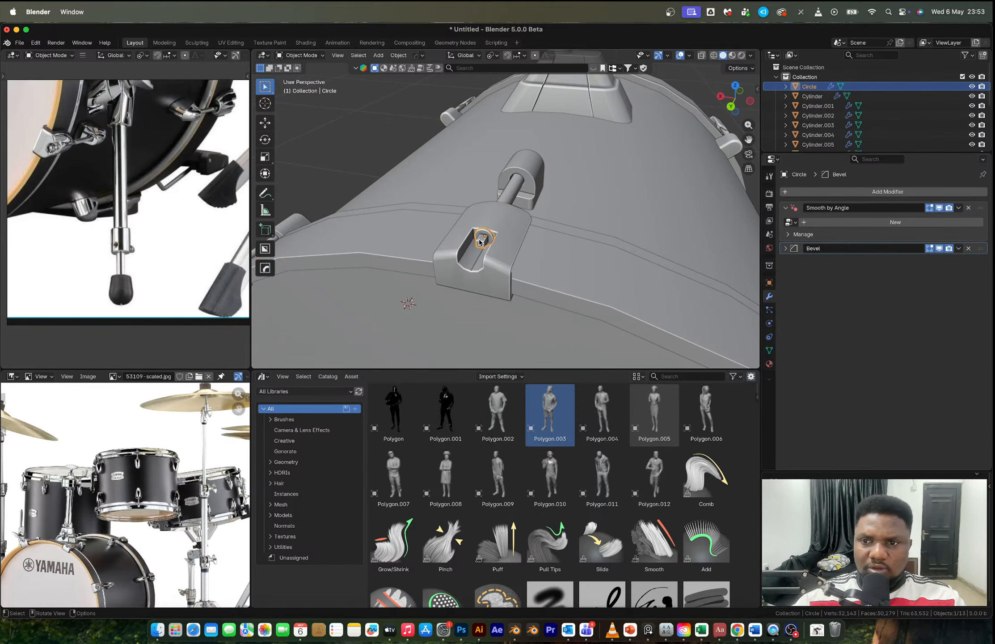
{"action": "key", "text": "ctrl+a"}
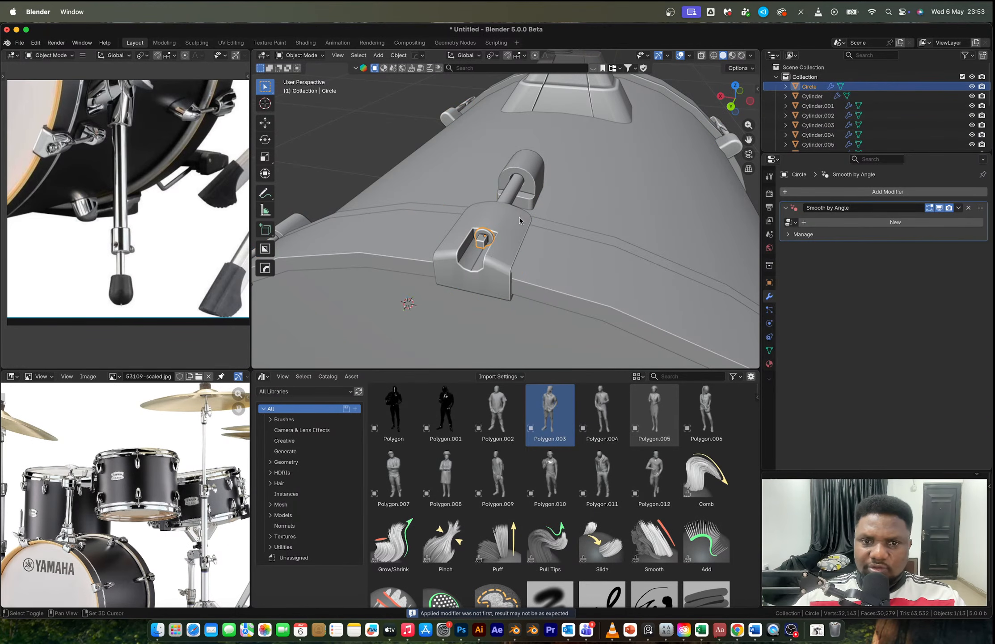
{"action": "left_click", "coordinate": [511, 219], "text": "shift"}
{"action": "key", "text": "ctrl+j"}
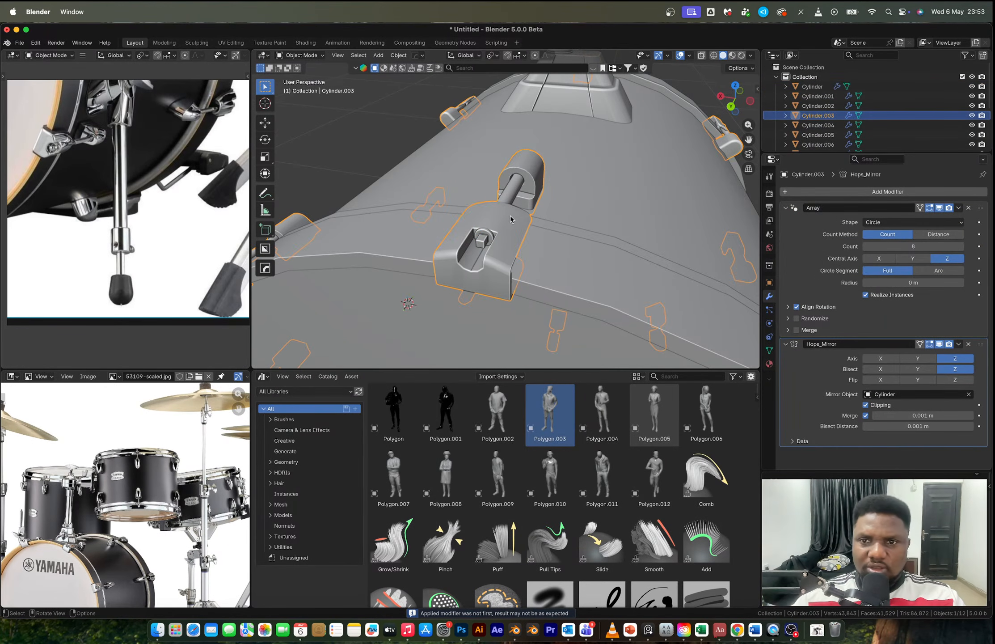
Step: Duplicate the lug's linked bolt head and rod geometry and move the copy 0.0194 m X, -0.023419 m Y and 0.085396 m Z
{"action": "middle_click_drag", "start_coordinate": [511, 220], "coordinate": [495, 206]}
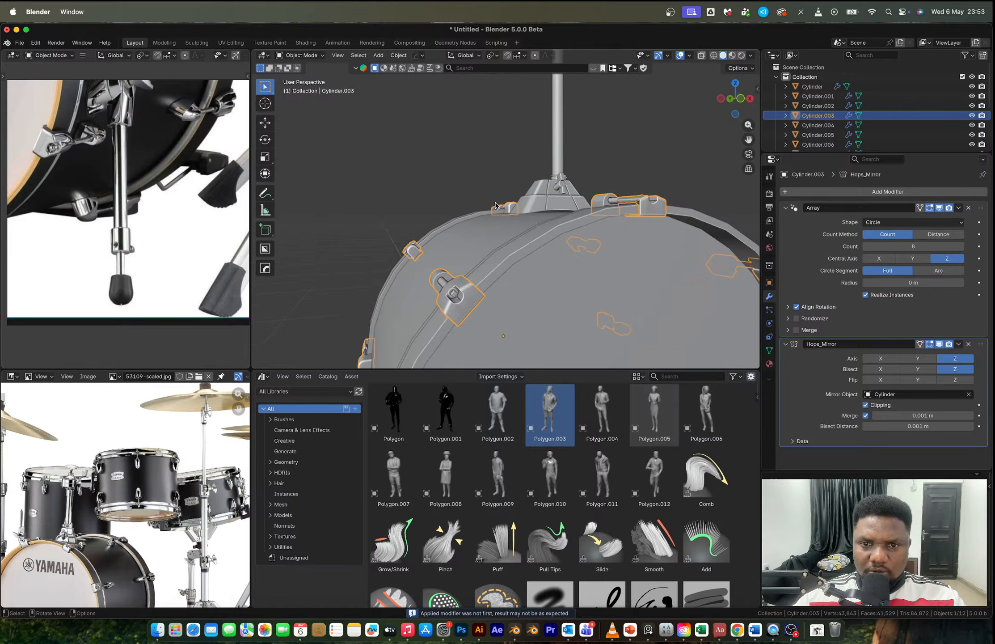
{"action": "scroll", "coordinate": [501, 210], "scroll_direction": "up", "scroll_amount": 2}
{"action": "scroll", "coordinate": [517, 231], "scroll_direction": "up", "scroll_amount": 3}
{"action": "middle_click_drag", "start_coordinate": [563, 215], "coordinate": [530, 246], "text": "shift"}
{"action": "scroll", "coordinate": [527, 211], "scroll_direction": "down", "scroll_amount": 5}
{"action": "scroll", "coordinate": [445, 258], "scroll_direction": "down", "scroll_amount": 4}
{"action": "key", "text": "Tab"}
{"action": "middle_click_drag", "start_coordinate": [445, 258], "coordinate": [505, 227]}
{"action": "scroll", "coordinate": [536, 250], "scroll_direction": "up", "scroll_amount": 4}
{"action": "scroll", "coordinate": [505, 227], "scroll_direction": "up", "scroll_amount": 3}
{"action": "middle_click_drag", "start_coordinate": [603, 297], "coordinate": [404, 208], "text": "shift"}
{"action": "left_click", "coordinate": [404, 207]}
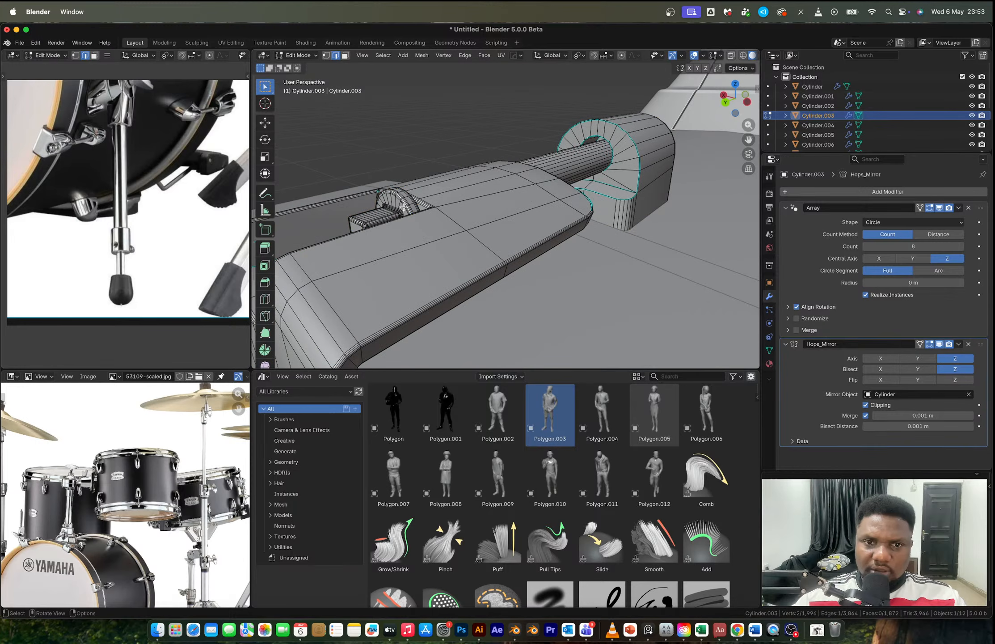
{"action": "key", "text": "l"}
{"action": "key", "text": "l"}
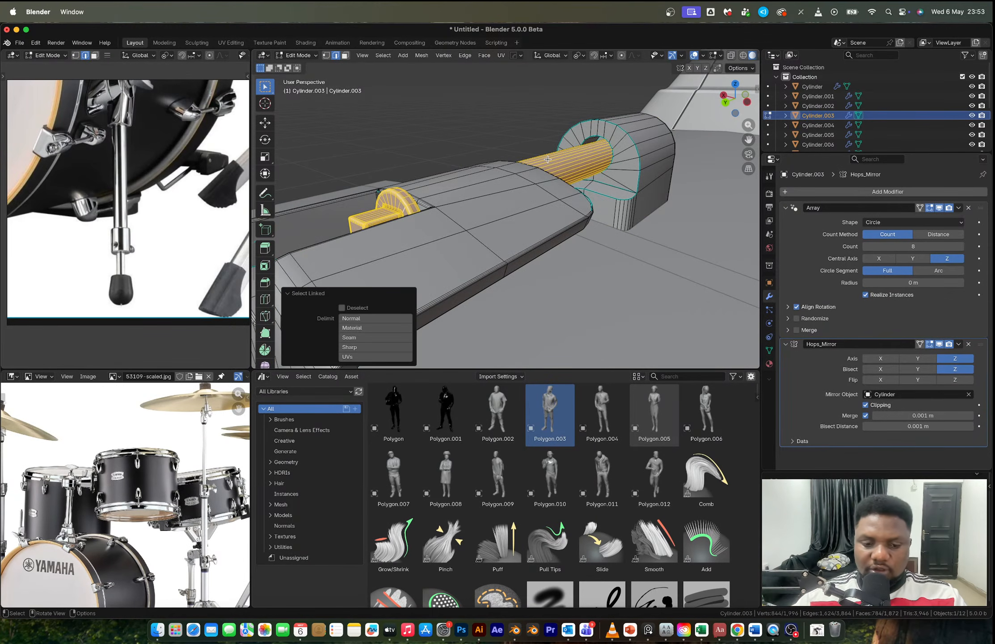
{"action": "scroll", "coordinate": [548, 159], "scroll_direction": "down", "scroll_amount": 5}
{"action": "key", "text": "g"}
{"action": "left_click", "coordinate": [532, 126]}
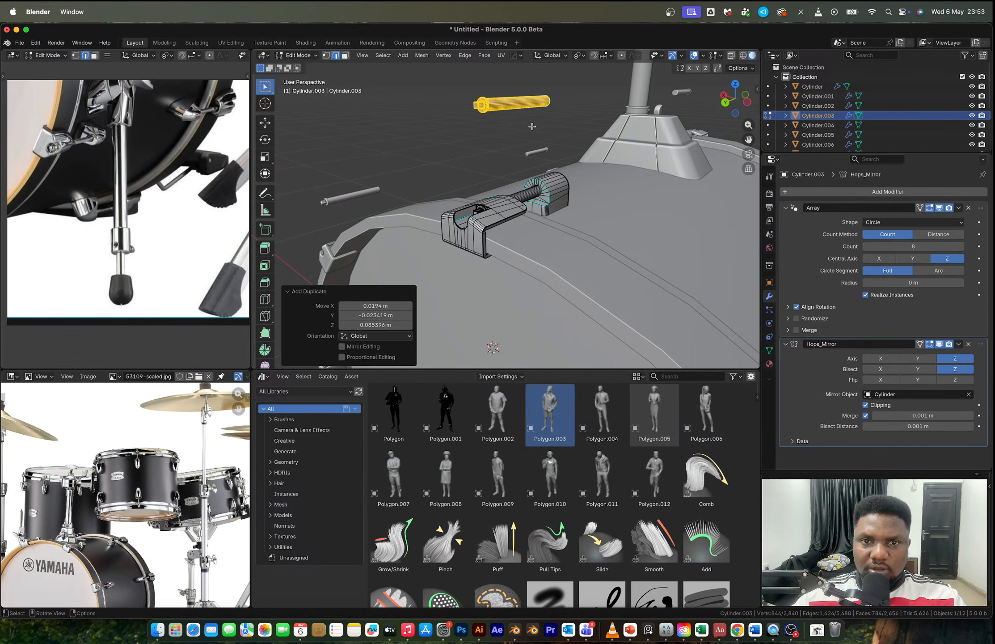
Step: Separate the duplicated bolt and rod into their own object and remove its Array modifier
{"action": "key", "text": "p"}
{"action": "left_click", "coordinate": [532, 126]}
{"action": "key", "text": "Tab"}
{"action": "left_click", "coordinate": [531, 105]}
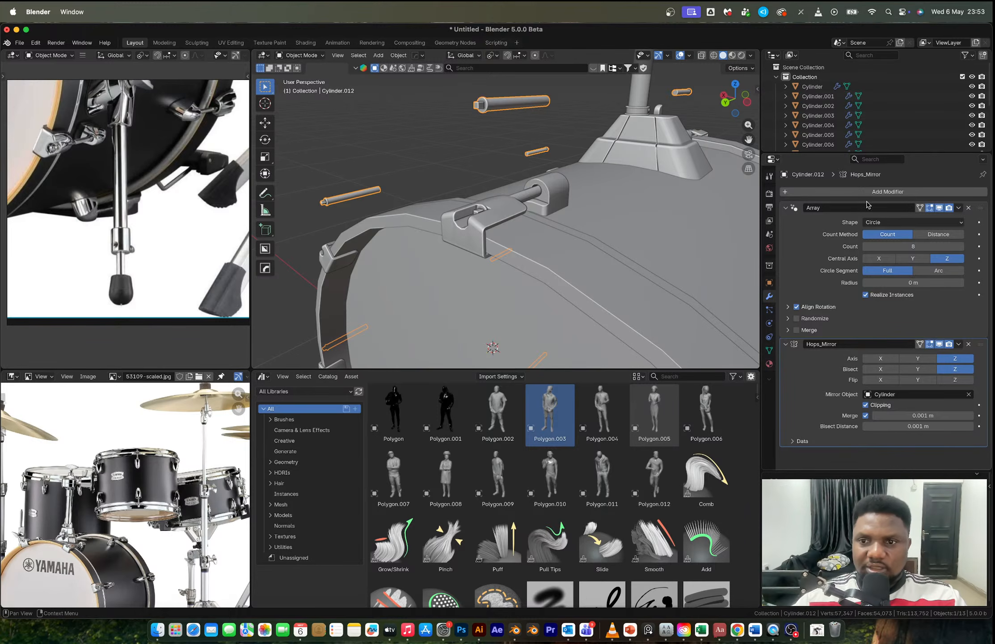
{"action": "left_click", "coordinate": [969, 208]}
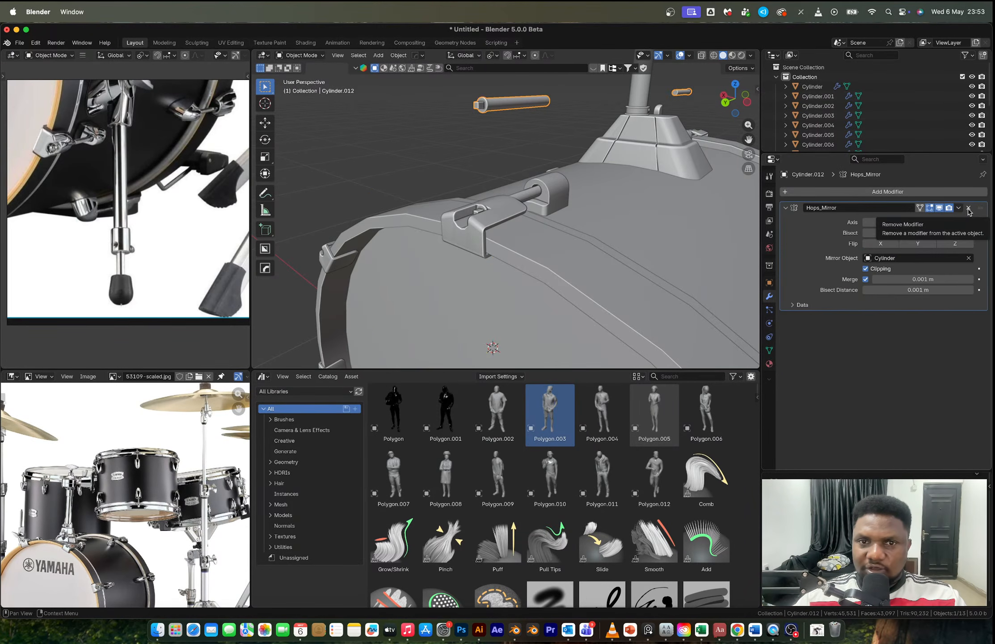
Step: Remove the Mirror modifier from the separated bolt and set its origin to its geometry
{"action": "left_click", "coordinate": [969, 208]}
{"action": "scroll", "coordinate": [557, 184], "scroll_direction": "down", "scroll_amount": 6}
{"action": "middle_click_drag", "start_coordinate": [559, 185], "coordinate": [536, 192]}
{"action": "right_click", "coordinate": [520, 190]}
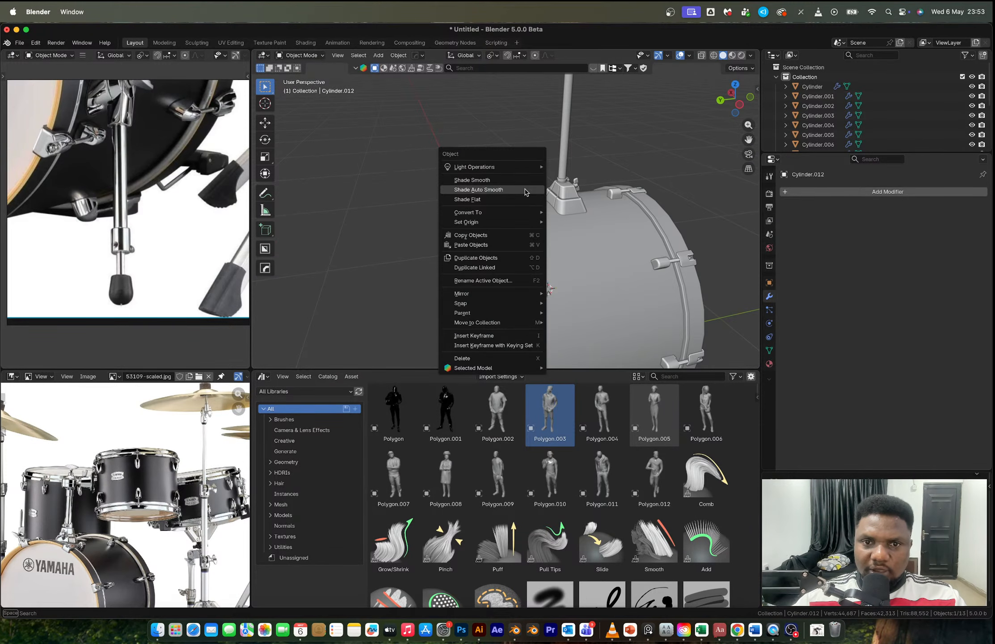
{"action": "mouse_move", "coordinate": [502, 223]}
{"action": "left_click", "coordinate": [591, 232]}
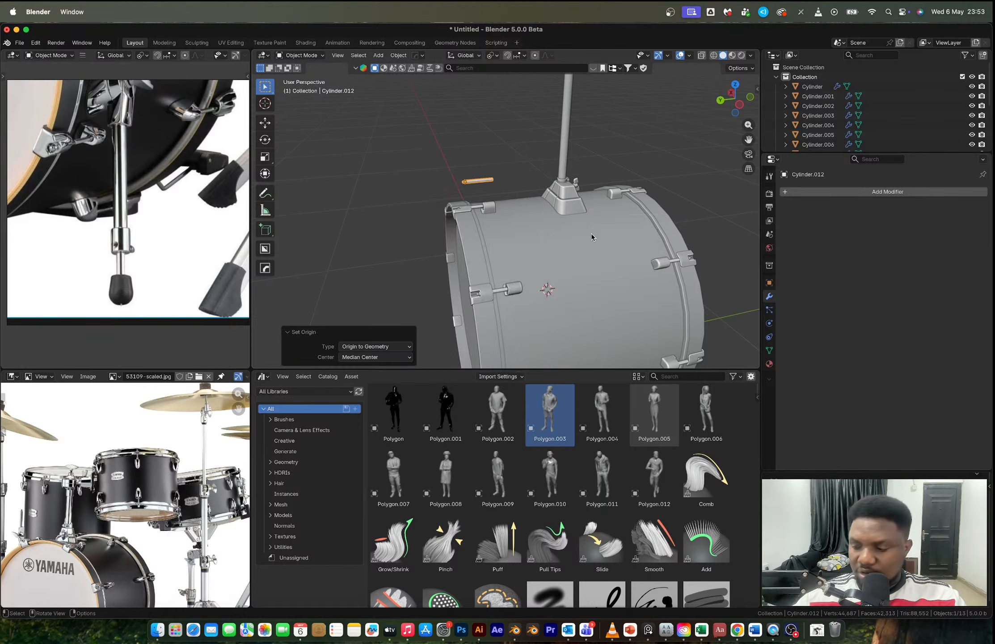
Step: Snap the bolt to the 3D cursor at the collar on the bass drum leg
{"action": "middle_click_drag", "start_coordinate": [630, 231], "coordinate": [478, 193]}
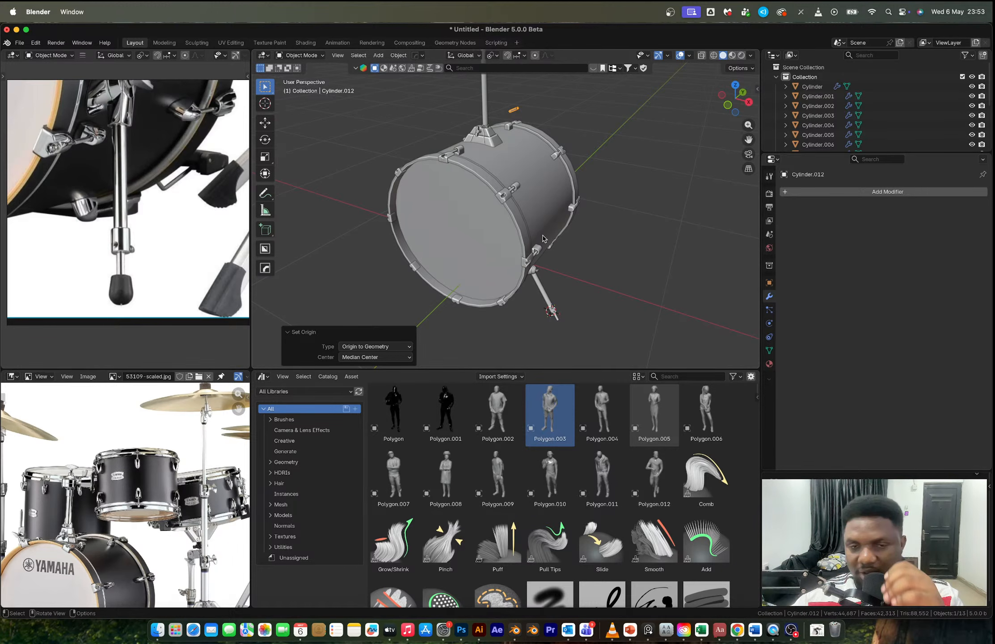
{"action": "scroll", "coordinate": [543, 238], "scroll_direction": "up", "scroll_amount": 10}
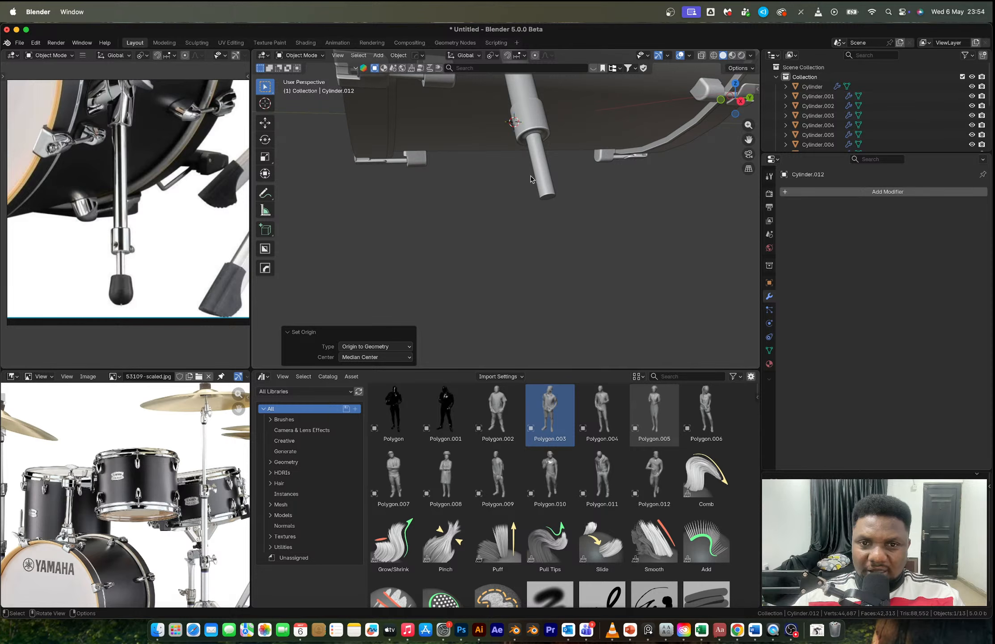
{"action": "scroll", "coordinate": [532, 179], "scroll_direction": "up", "scroll_amount": 2}
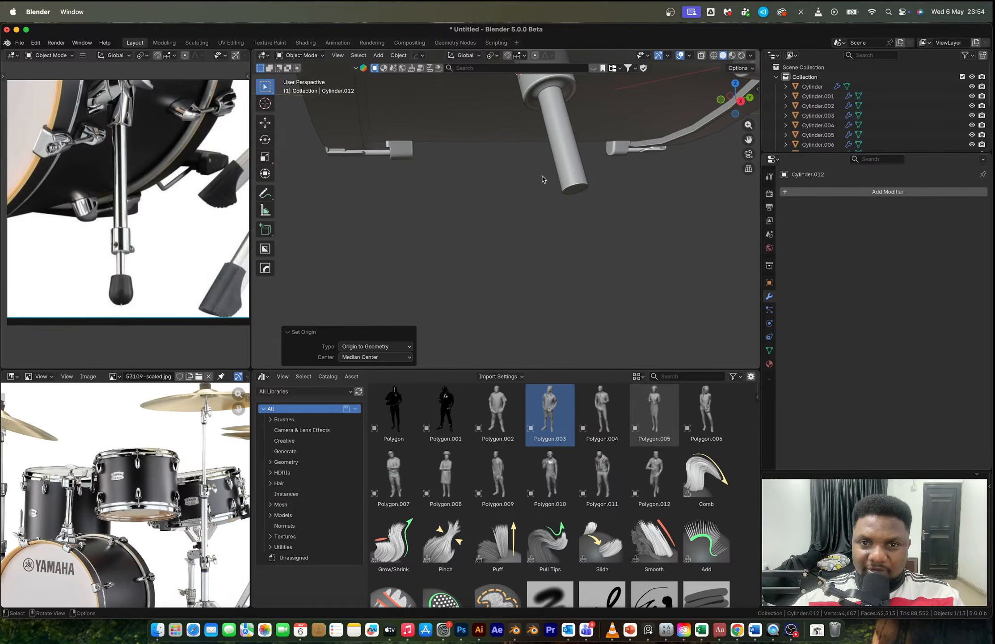
{"action": "scroll", "coordinate": [542, 179], "scroll_direction": "down", "scroll_amount": 10}
{"action": "key", "text": "shift+s"}
{"action": "left_click", "coordinate": [538, 156]}
{"action": "scroll", "coordinate": [537, 274], "scroll_direction": "up", "scroll_amount": 8}
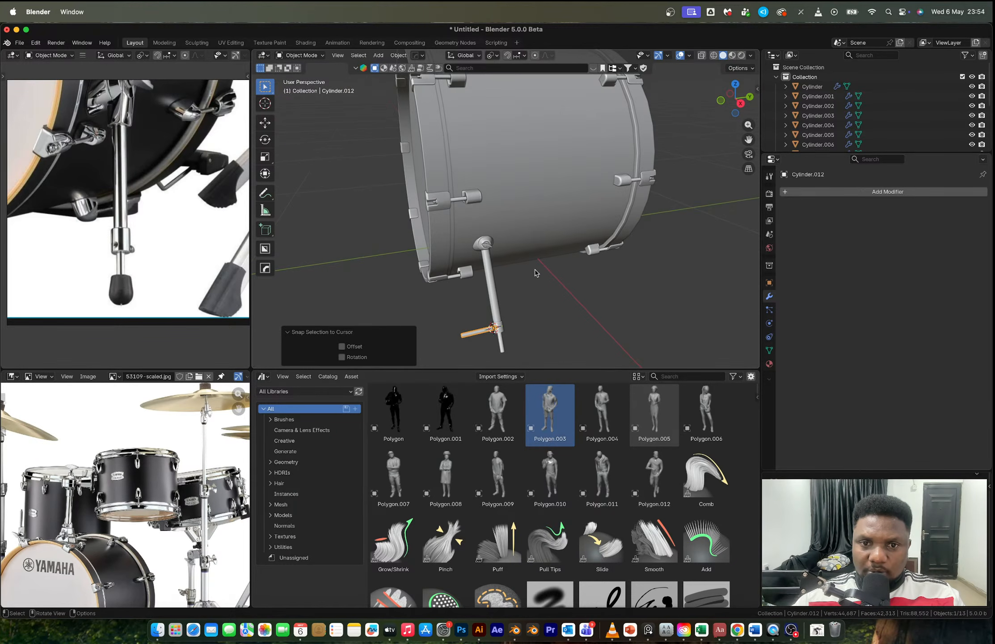
Step: Set the bolt's origin to geometry again and rotate the bolt 180° about the X axis
{"action": "middle_click_drag", "start_coordinate": [536, 273], "coordinate": [516, 246], "text": "shift"}
{"action": "scroll", "coordinate": [505, 256], "scroll_direction": "up", "scroll_amount": 5}
{"action": "right_click", "coordinate": [548, 272]}
{"action": "mouse_move", "coordinate": [549, 274]}
{"action": "left_click", "coordinate": [596, 286]}
{"action": "type", "text": "r"}
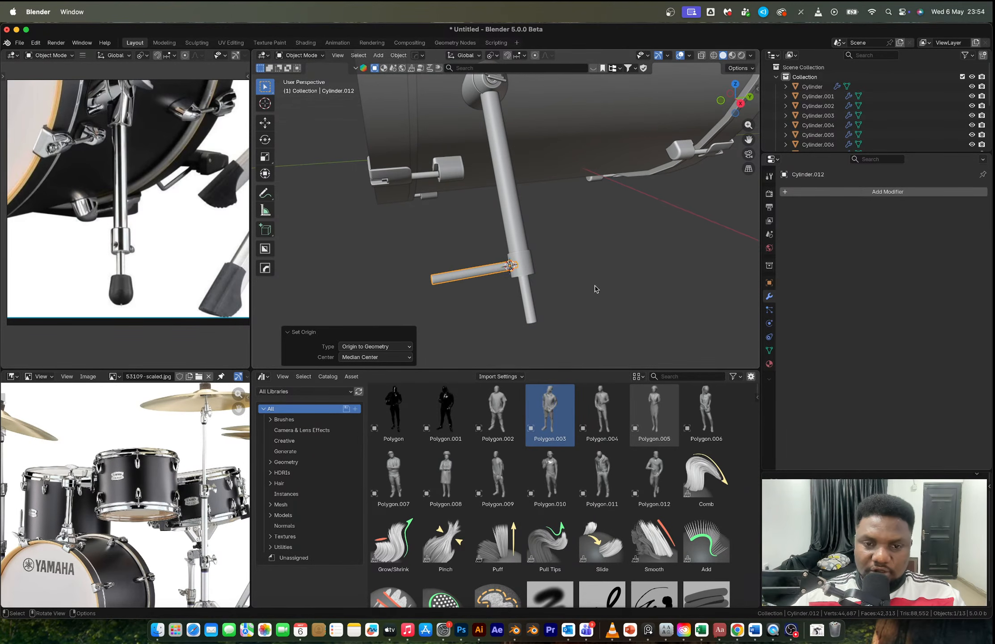
{"action": "type", "text": "x"}
{"action": "type", "text": "180"}
{"action": "key", "text": "Return"}
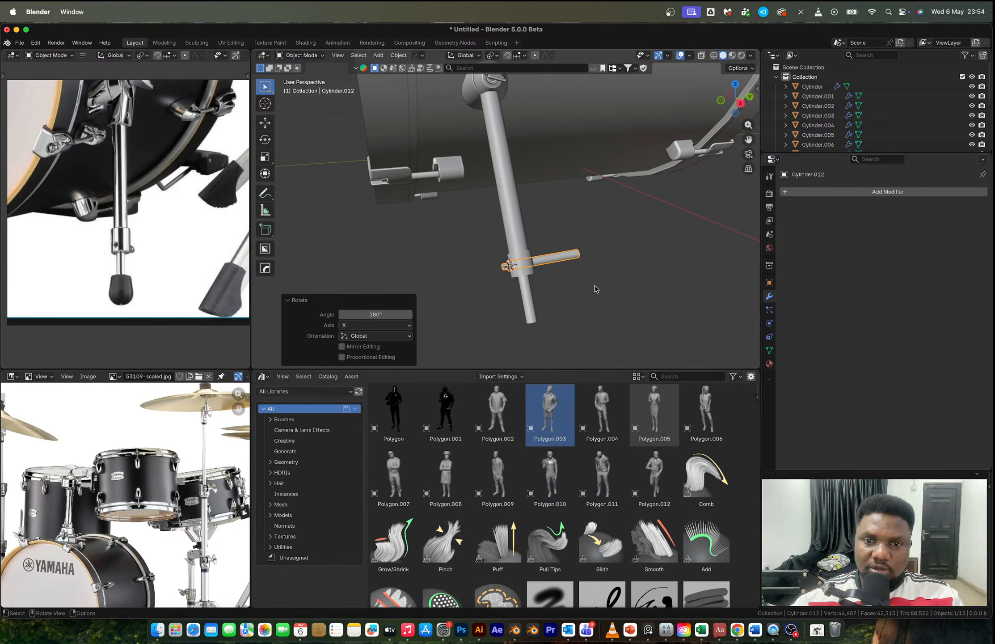
Step: Scale the bolt by 0.645, enlarge it by about 1.12, and move it -0.004703 m along Y
{"action": "key", "text": "s"}
{"action": "left_click", "coordinate": [563, 277]}
{"action": "scroll", "coordinate": [530, 251], "scroll_direction": "up", "scroll_amount": 5}
{"action": "scroll", "coordinate": [529, 250], "scroll_direction": "down", "scroll_amount": 4}
{"action": "middle_click_drag", "start_coordinate": [544, 287], "coordinate": [549, 236], "text": "shift"}
{"action": "key", "text": "s"}
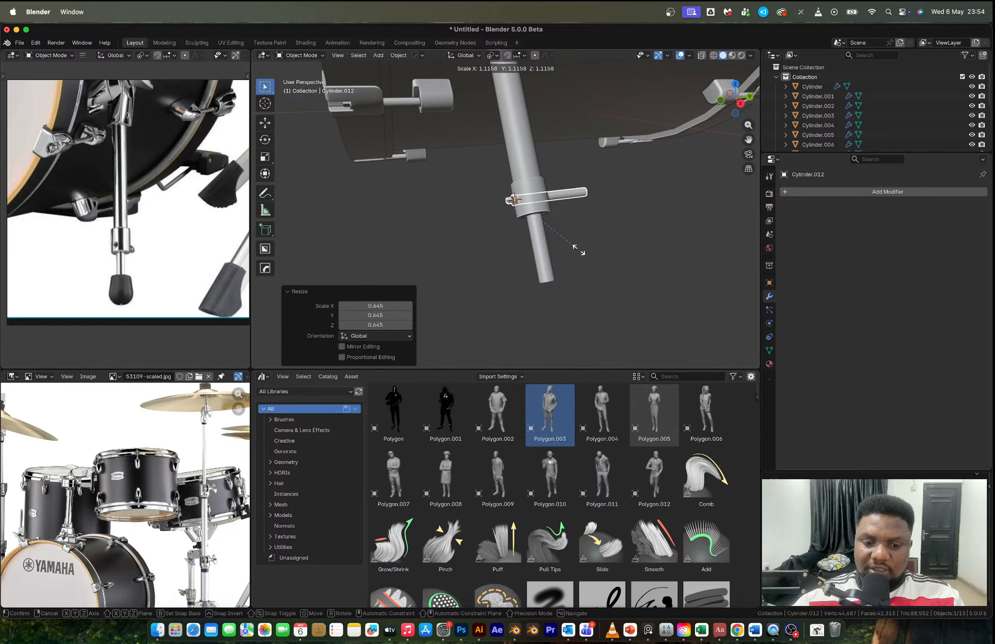
{"action": "left_click", "coordinate": [579, 250]}
{"action": "key", "text": "g"}
{"action": "key", "text": "y"}
{"action": "left_click", "coordinate": [535, 200]}
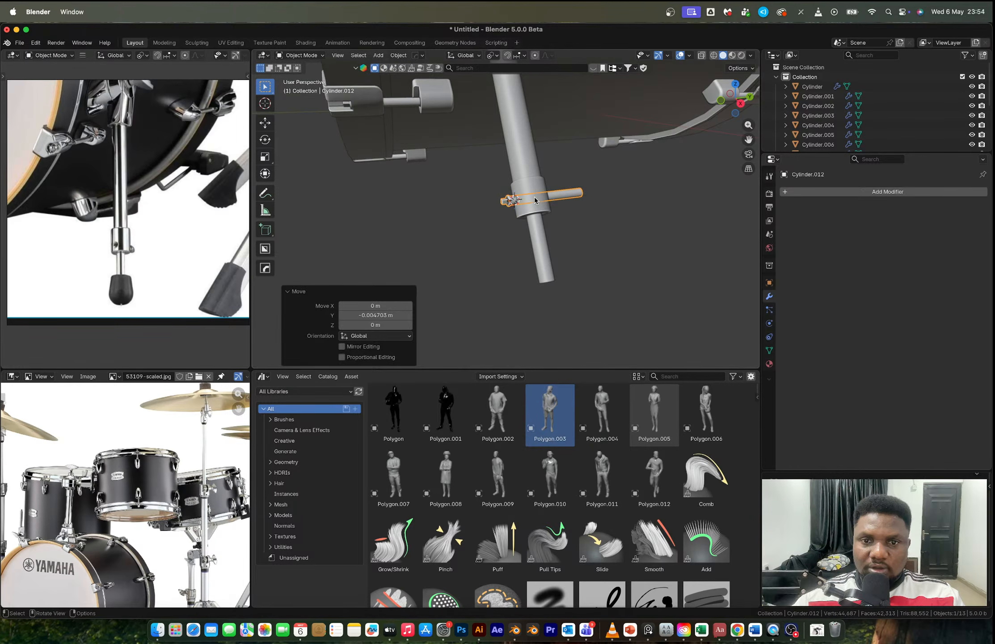
Step: Thin the bolt's linked rod geometry by scaling it 0.541 on X and Z, leaving Y unscaled
{"action": "scroll", "coordinate": [535, 199], "scroll_direction": "up", "scroll_amount": 3}
{"action": "middle_click_drag", "start_coordinate": [534, 200], "coordinate": [483, 221], "text": "shift"}
{"action": "key", "text": "Tab"}
{"action": "key", "text": "l"}
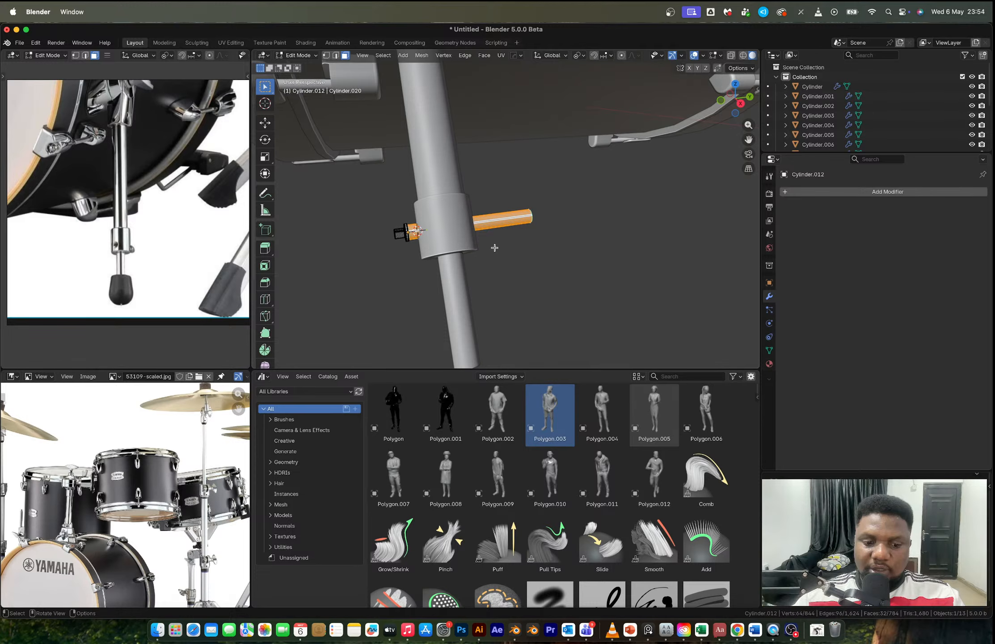
{"action": "key", "text": "s"}
{"action": "key", "text": "shift+y"}
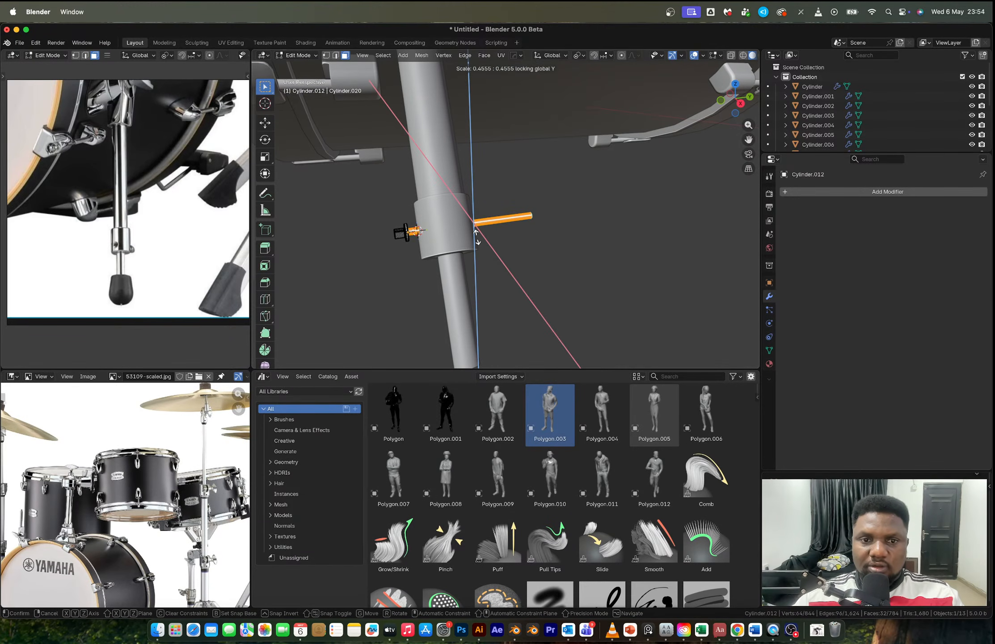
{"action": "left_click", "coordinate": [480, 232]}
Step: Shorten the bolt's rod by moving its far end vertices about 0.024 m in negative Y toward the collar
{"action": "key", "text": "KP_Decimal"}
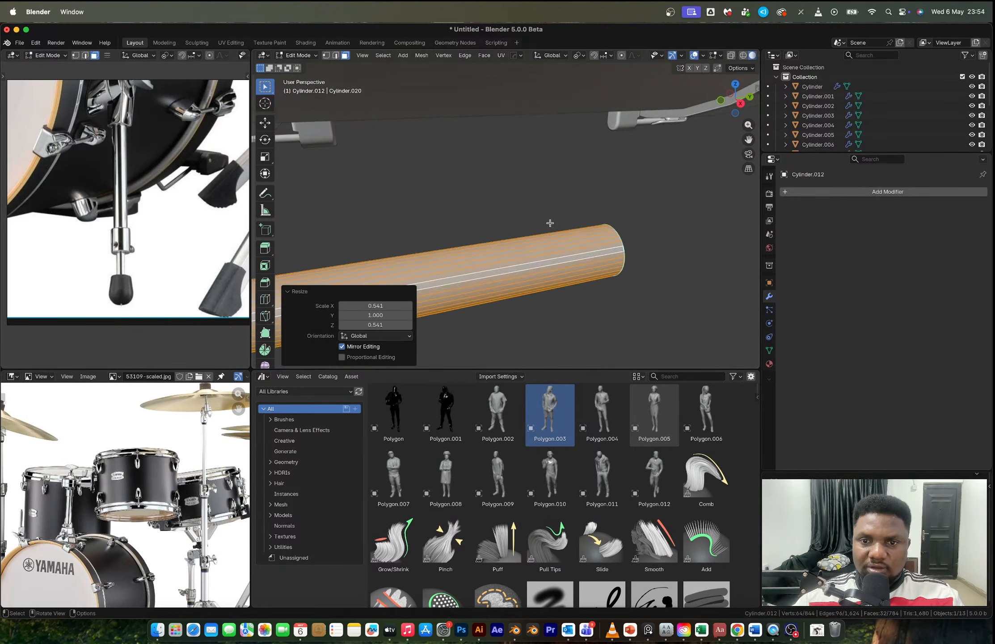
{"action": "key", "text": "1"}
{"action": "scroll", "coordinate": [620, 236], "scroll_direction": "down", "scroll_amount": 10}
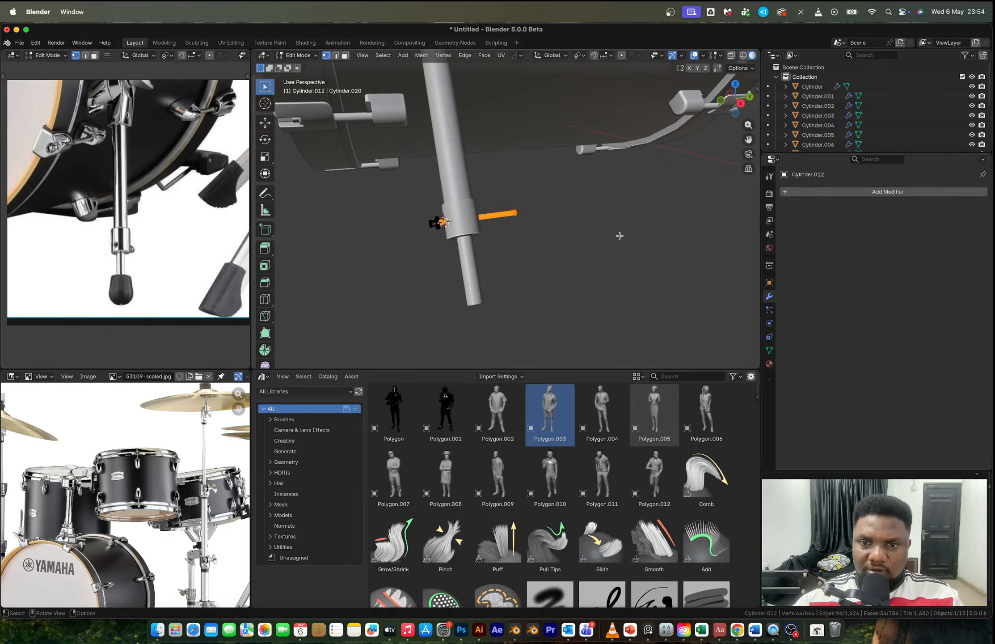
{"action": "left_click", "coordinate": [740, 103]}
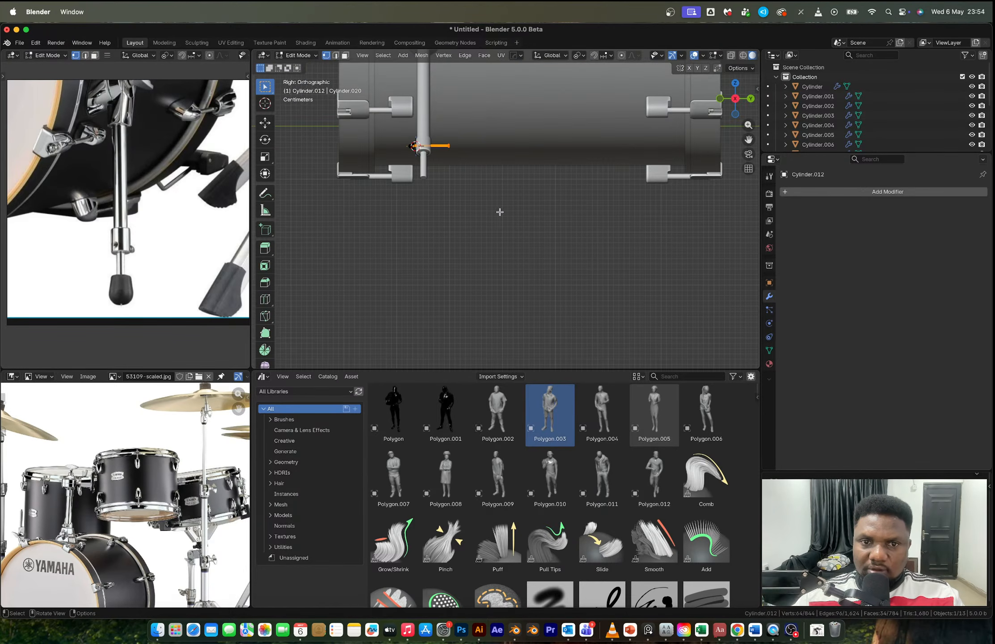
{"action": "scroll", "coordinate": [499, 268], "scroll_direction": "up", "scroll_amount": 3}
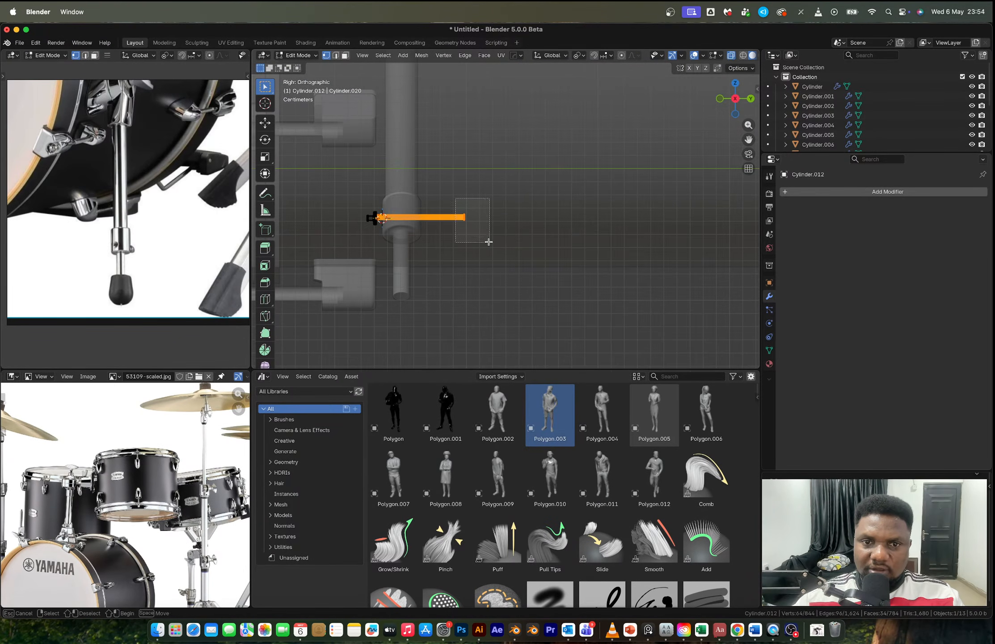
{"action": "key", "text": "g"}
{"action": "key", "text": "y"}
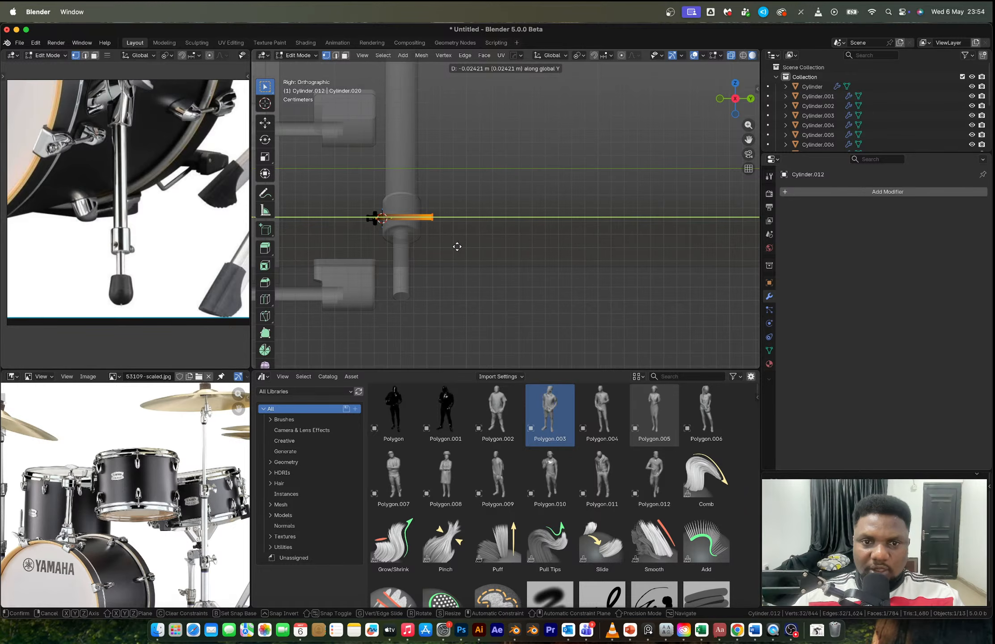
{"action": "left_click", "coordinate": [453, 246]}
Step: Return to Object Mode and scale the whole bolt by 1.085
{"action": "key", "text": "Tab"}
{"action": "scroll", "coordinate": [471, 259], "scroll_direction": "down", "scroll_amount": 3}
{"action": "left_click", "coordinate": [478, 273]}
{"action": "middle_click_drag", "start_coordinate": [480, 273], "coordinate": [611, 274]}
{"action": "left_click", "coordinate": [617, 268]}
{"action": "key", "text": "s"}
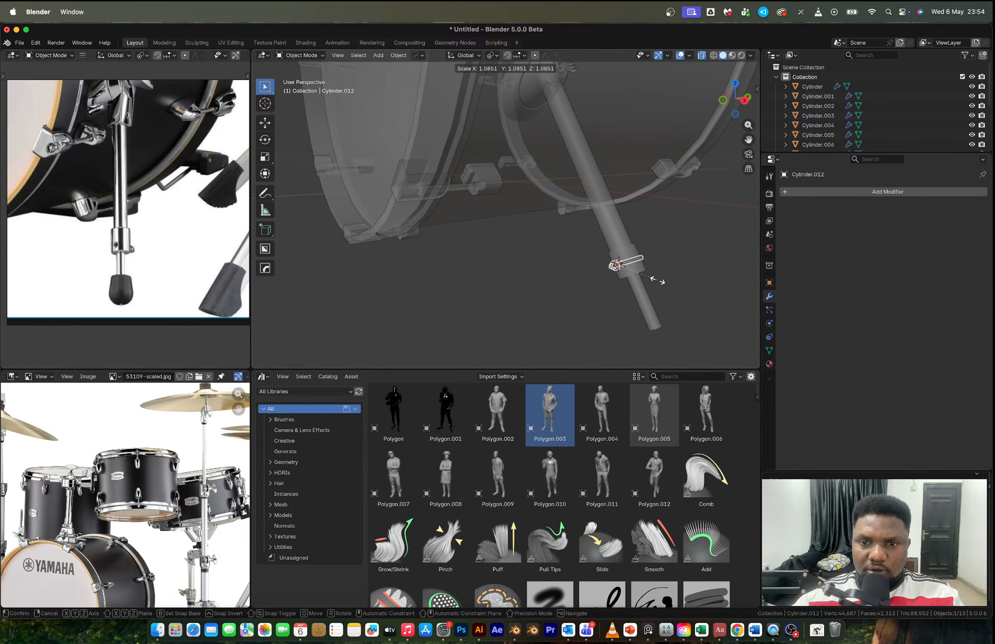
{"action": "left_click", "coordinate": [658, 280]}
Step: Reposition the bolt in the front view so it sits at the centre of the leg's collar
{"action": "left_click", "coordinate": [726, 99]}
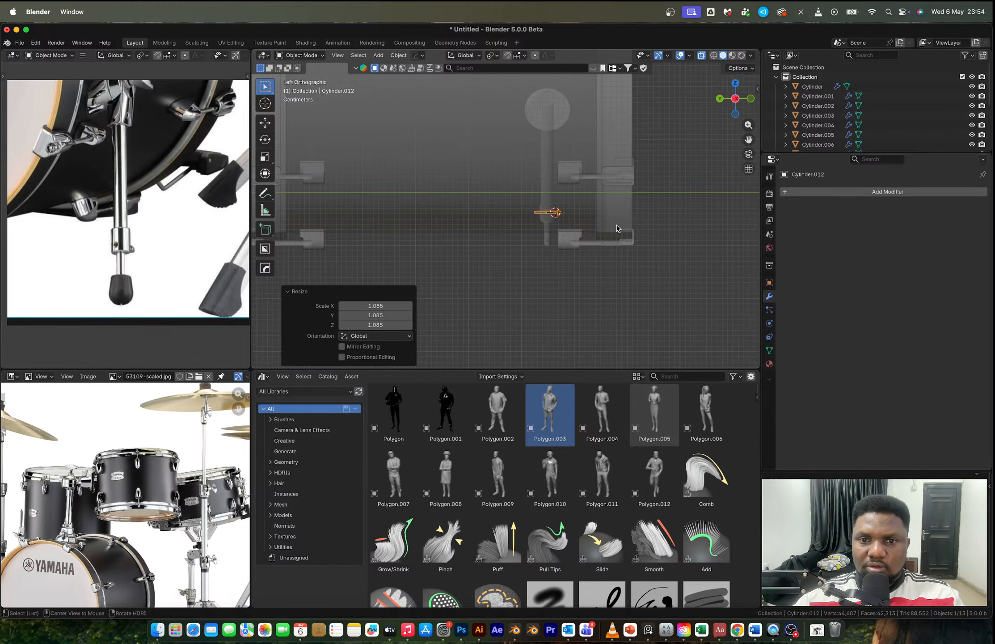
{"action": "left_click", "coordinate": [750, 100]}
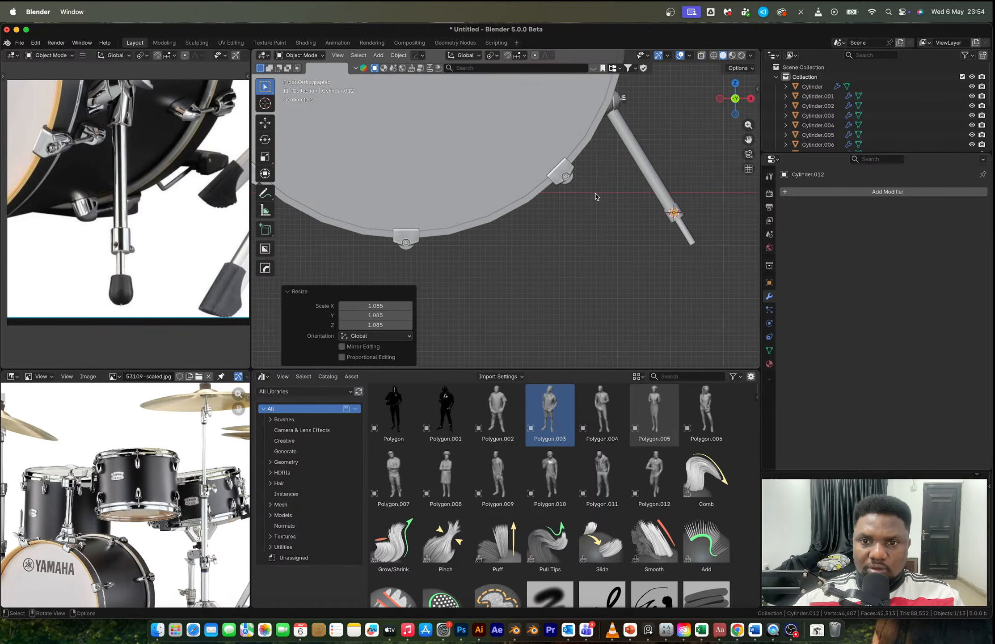
{"action": "middle_click_drag", "start_coordinate": [629, 204], "coordinate": [591, 261], "text": "shift"}
{"action": "left_click", "coordinate": [608, 221], "text": "shift"}
{"action": "key", "text": "s"}
{"action": "left_click", "coordinate": [637, 201]}
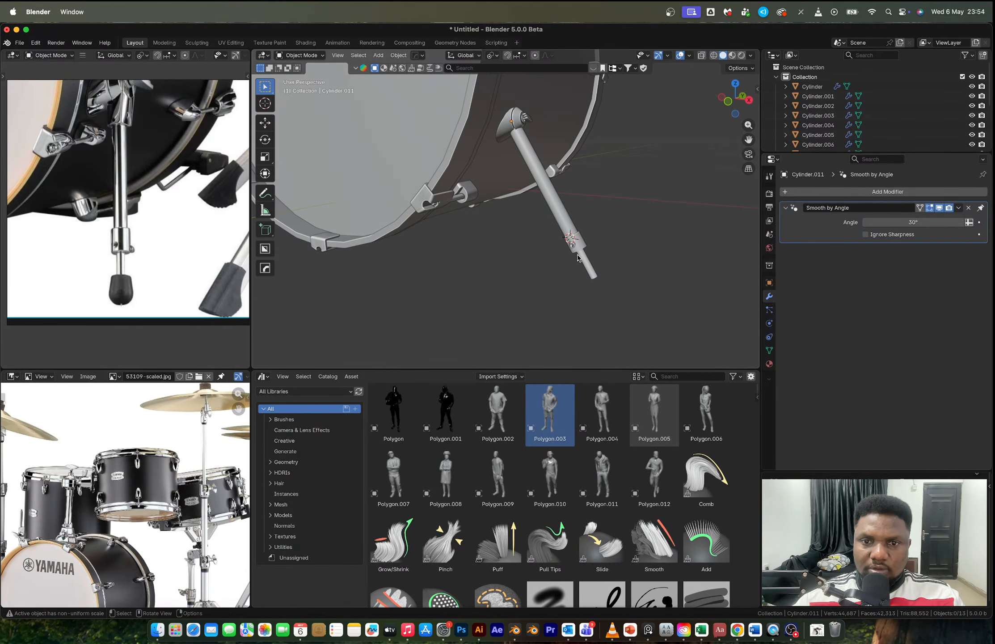
Step: Add a loop cut around the middle of the leg's thin lower rod
{"action": "left_click", "coordinate": [585, 263]}
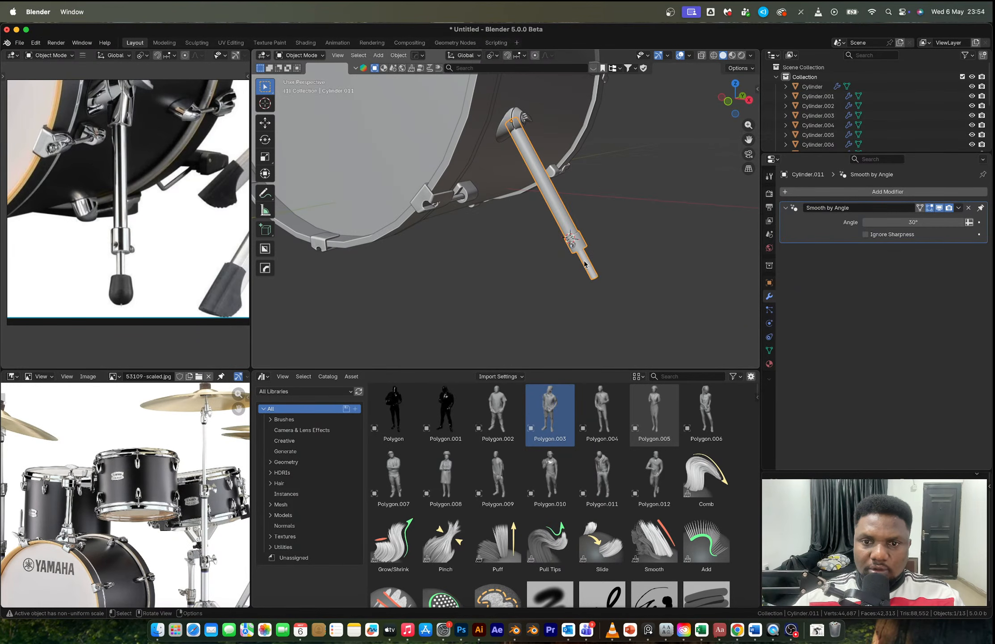
{"action": "left_click", "coordinate": [728, 102]}
{"action": "middle_click_drag", "start_coordinate": [620, 241], "coordinate": [545, 233], "text": "shift"}
{"action": "scroll", "coordinate": [553, 240], "scroll_direction": "up", "scroll_amount": 4}
{"action": "scroll", "coordinate": [561, 262], "scroll_direction": "up", "scroll_amount": 2}
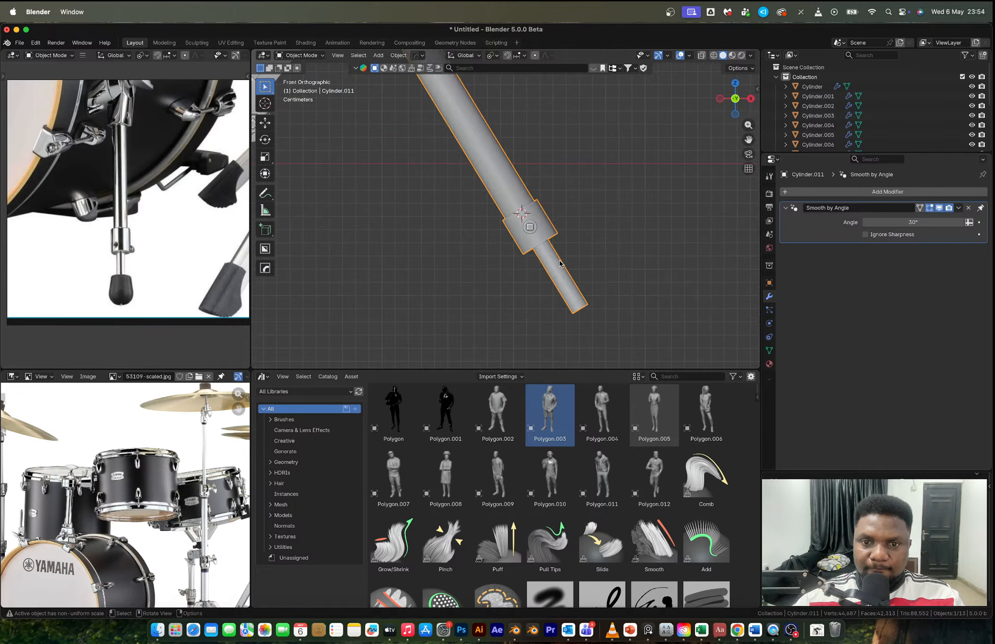
{"action": "key", "text": "Tab"}
{"action": "key", "text": "ctrl+r"}
{"action": "left_click", "coordinate": [566, 276]}
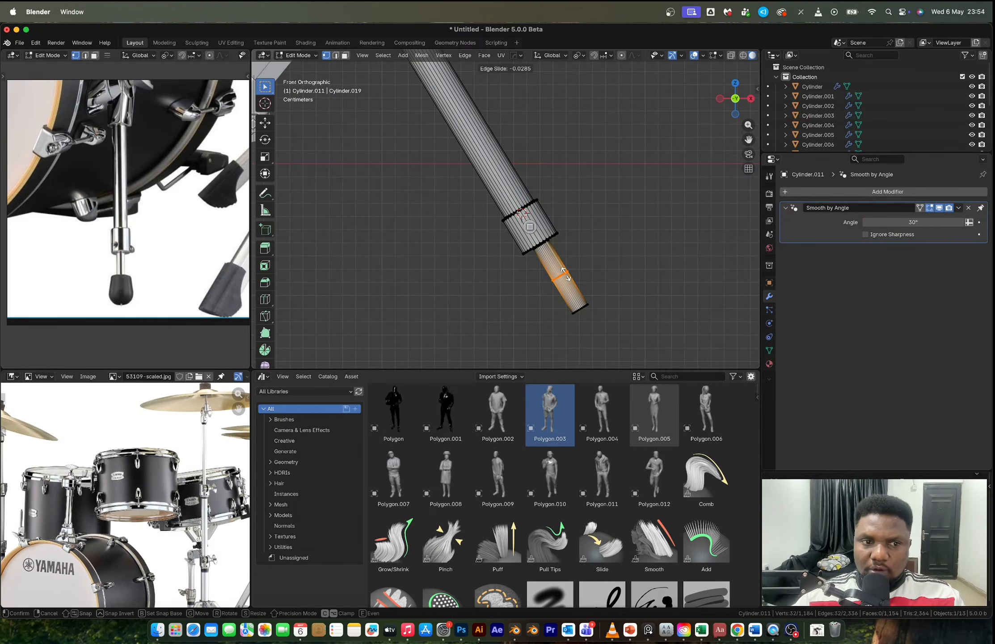
Step: Select the faces of the rod's end section below the loop cut and separate them into their own object
{"action": "key", "text": "3"}
{"action": "left_click", "coordinate": [578, 292]}
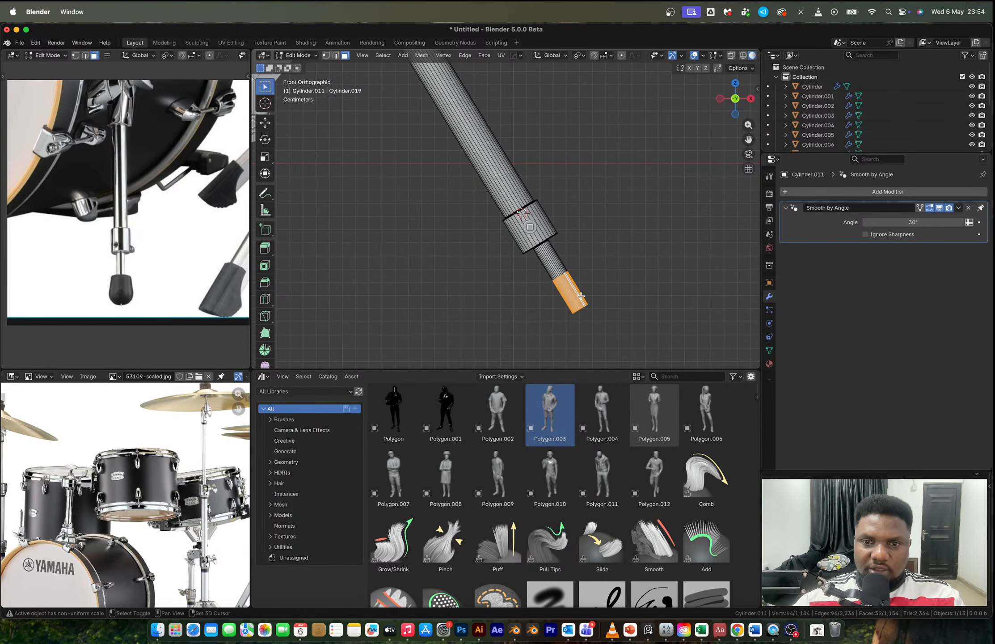
{"action": "key", "text": "p"}
{"action": "left_click", "coordinate": [579, 295]}
{"action": "key", "text": "Tab"}
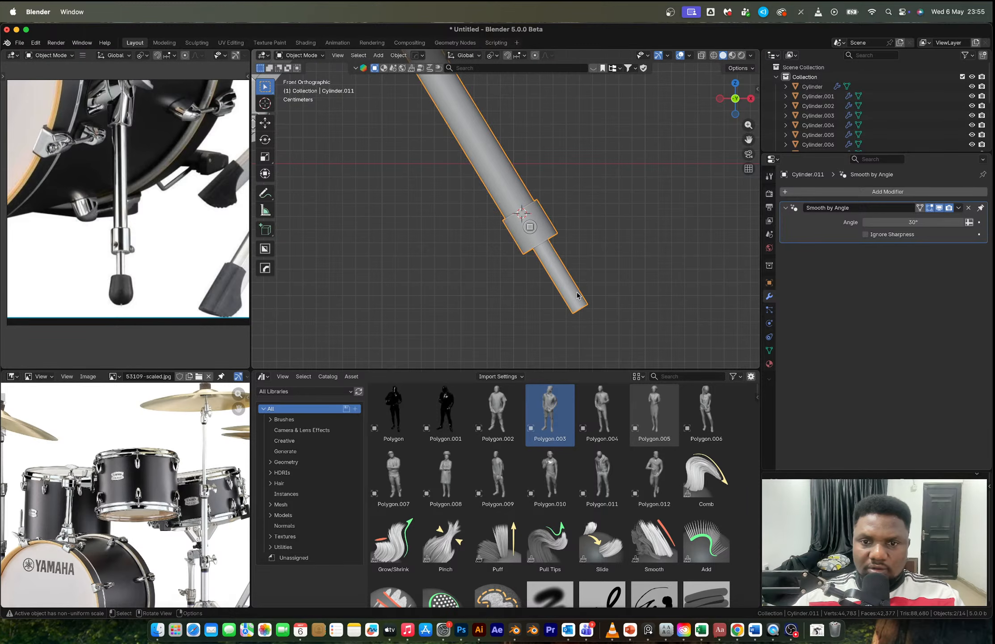
Step: Select the separated end piece and set its origin to its geometry
{"action": "left_click", "coordinate": [577, 295]}
{"action": "key", "text": "Tab"}
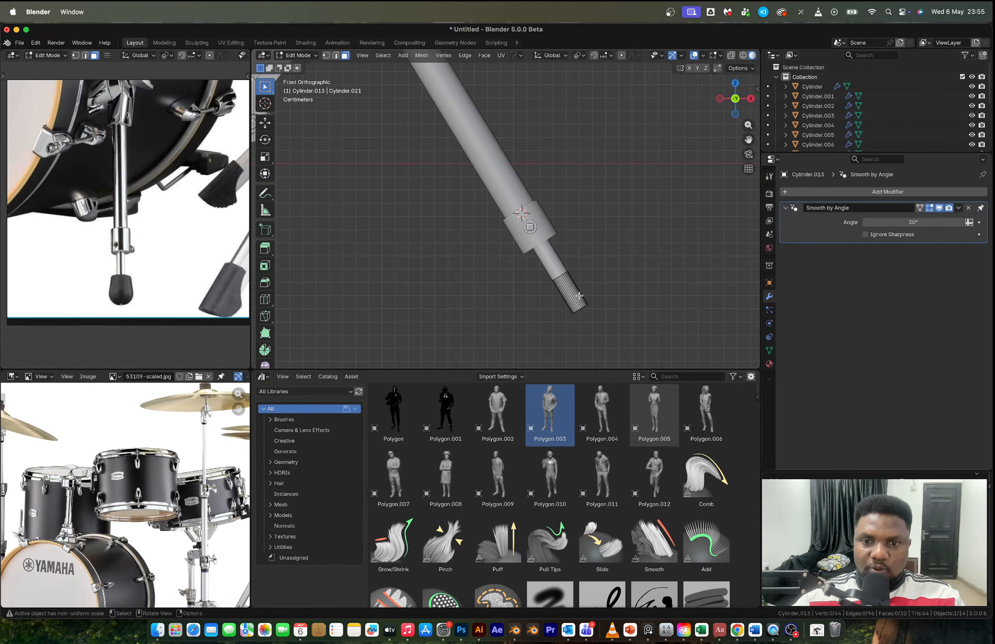
{"action": "key", "text": "a"}
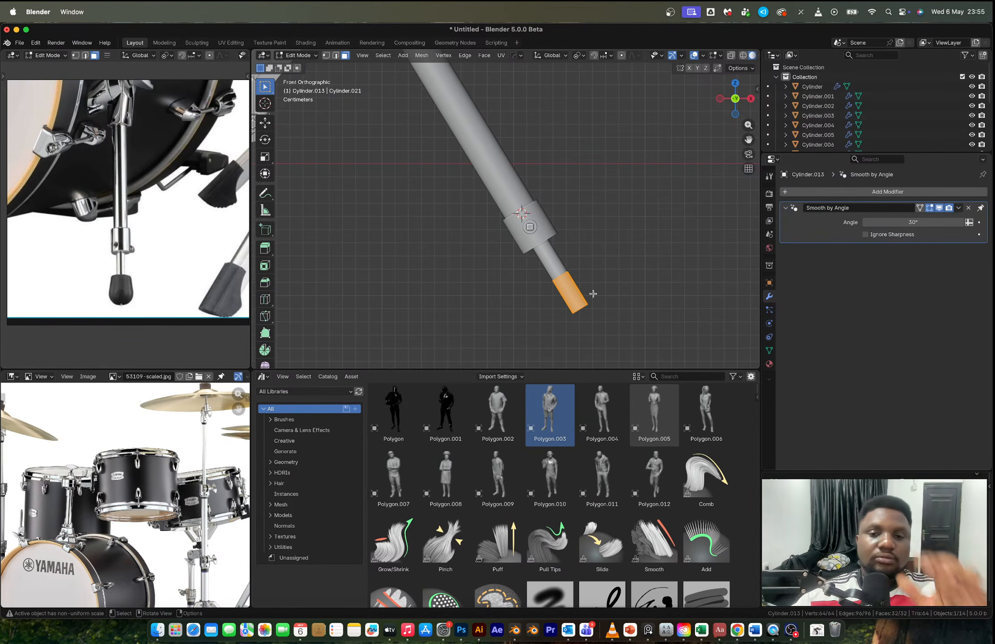
{"action": "right_click", "coordinate": [594, 293]}
{"action": "key", "text": "Escape"}
{"action": "key", "text": "Tab"}
{"action": "right_click", "coordinate": [595, 296]}
{"action": "mouse_move", "coordinate": [594, 293]}
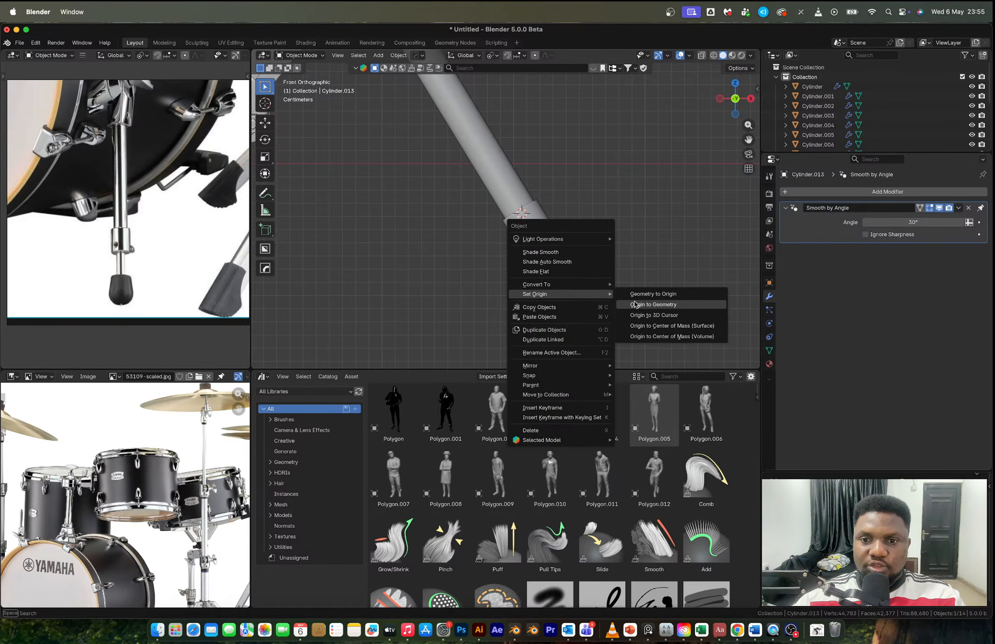
{"action": "left_click", "coordinate": [636, 304]}
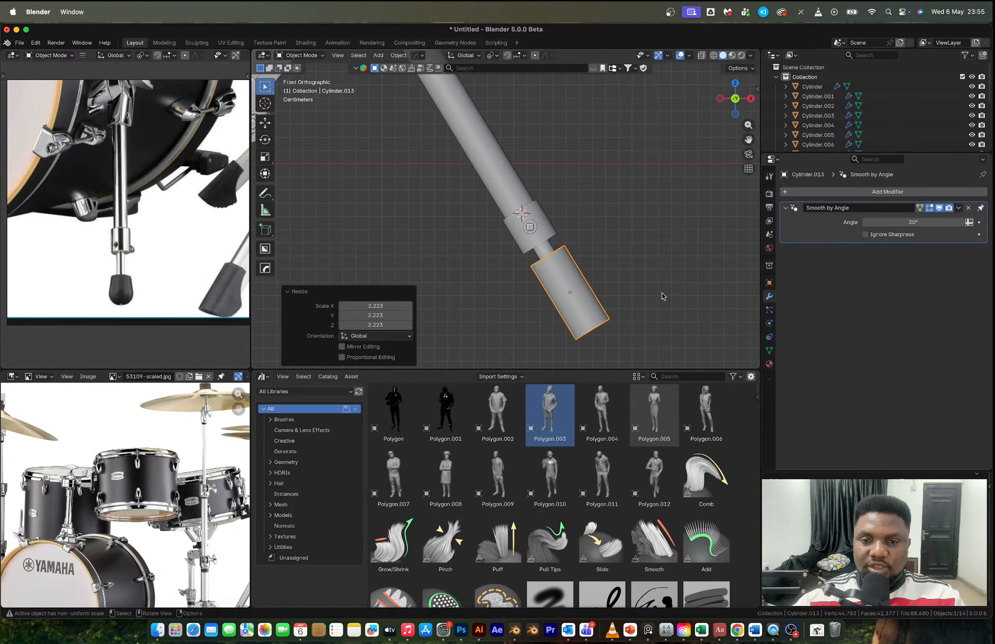
Step: Enlarge the end piece by 2.223 and 1.651 and shorten it by 0.813 along its local Z to form the foot
{"action": "key", "text": "s"}
{"action": "key", "text": "z"}
{"action": "key", "text": "z"}
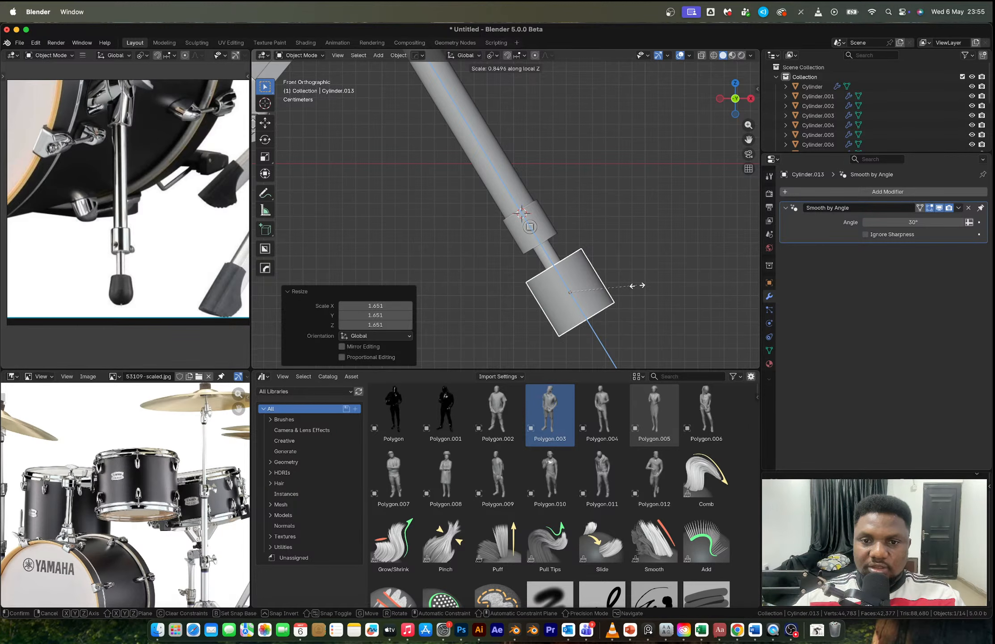
{"action": "scroll", "coordinate": [637, 285], "scroll_direction": "down", "scroll_amount": 2}
{"action": "key", "text": "z"}
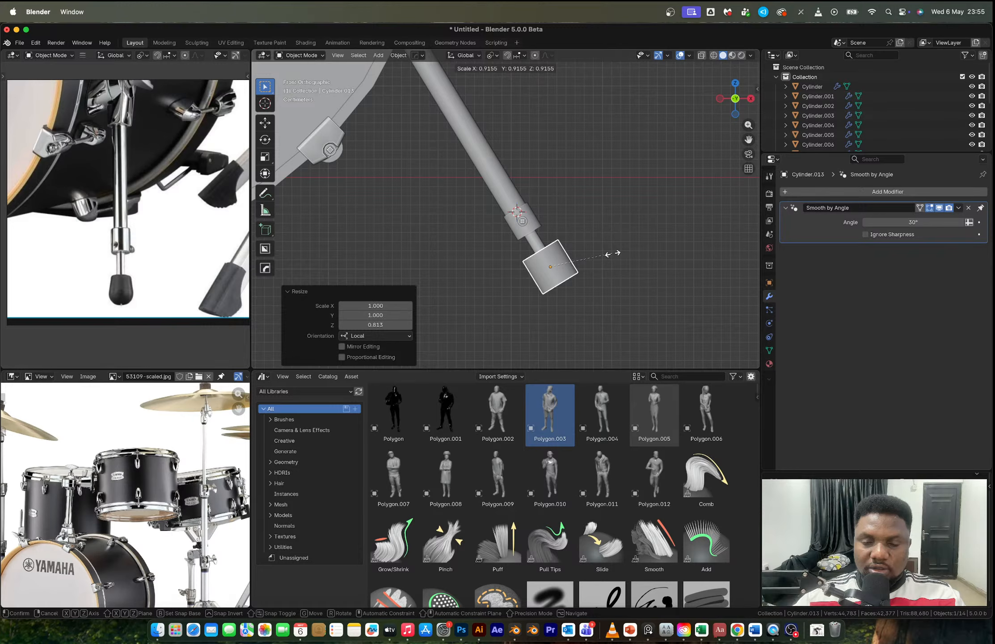
Step: Taper the foot by scaling its upper edge loop to 0.760 and fill its open lower end with a face
{"action": "key", "text": "s"}
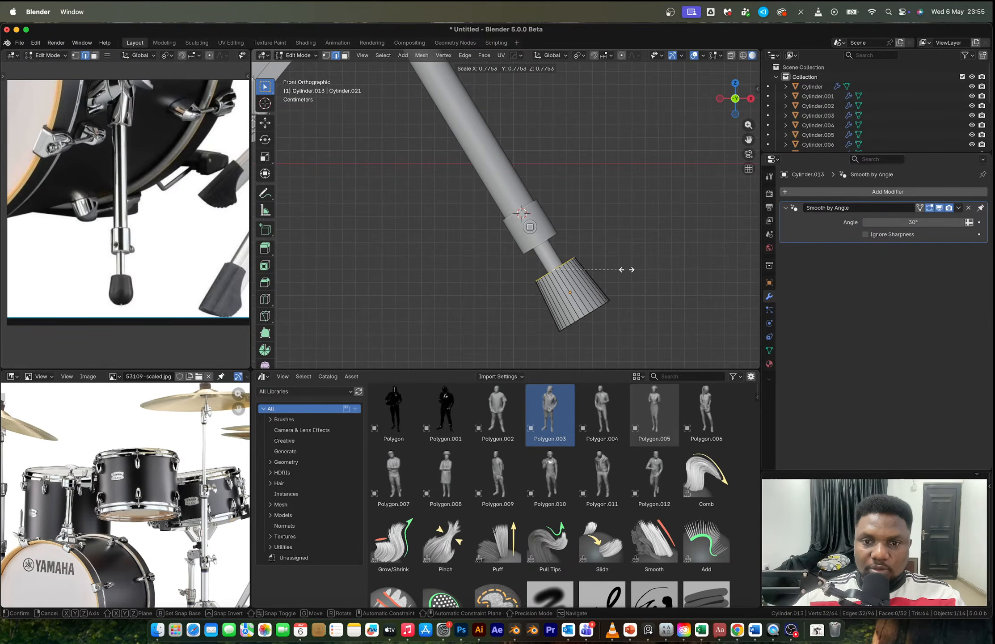
{"action": "left_click", "coordinate": [625, 270]}
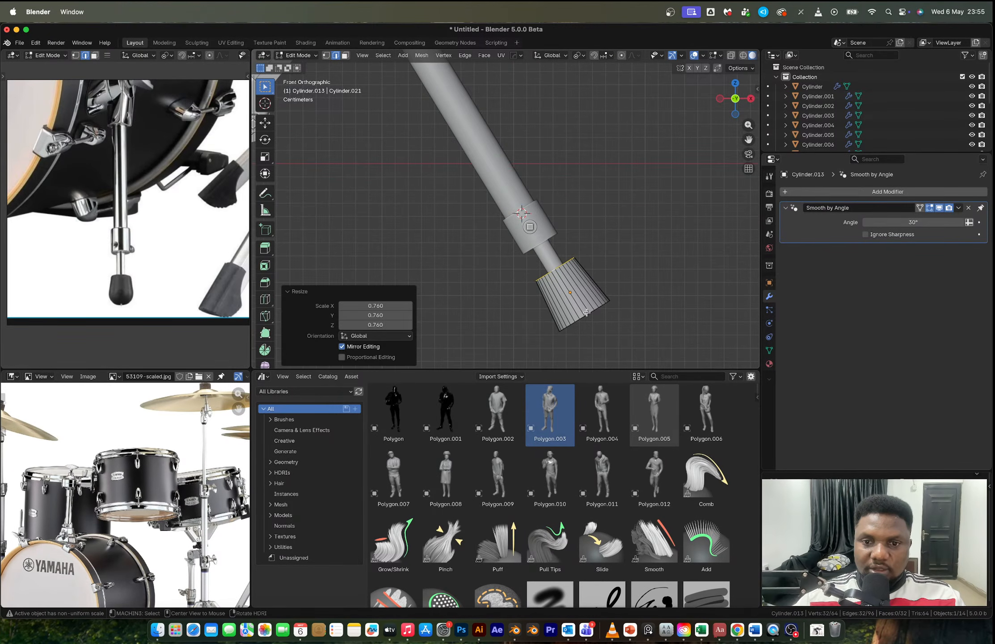
{"action": "middle_click_drag", "start_coordinate": [586, 312], "coordinate": [615, 269]}
{"action": "key", "text": "f"}
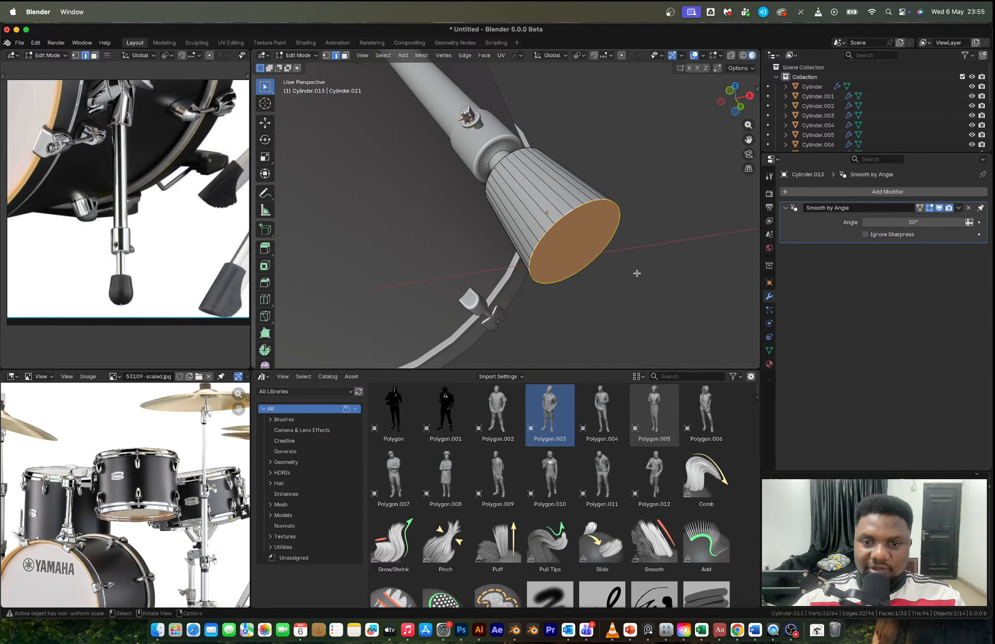
Step: Apply the foot's scale and round its lower edge with a 7-segment bevel about 0.014 m wide
{"action": "key", "text": "Tab"}
{"action": "key", "text": "ctrl+a"}
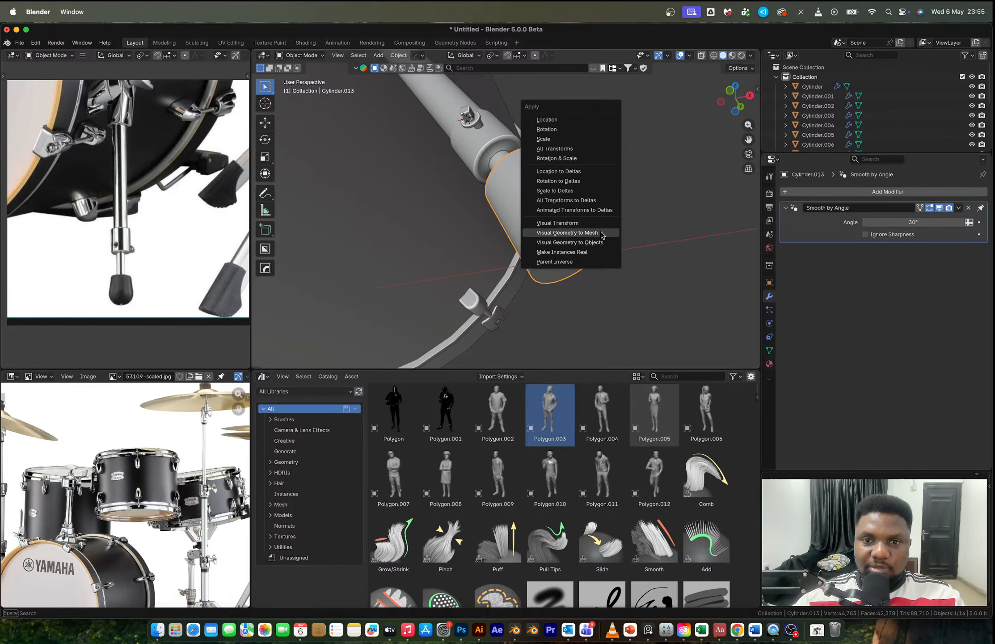
{"action": "left_click", "coordinate": [556, 139]}
{"action": "key", "text": "Tab"}
{"action": "key", "text": "ctrl+b"}
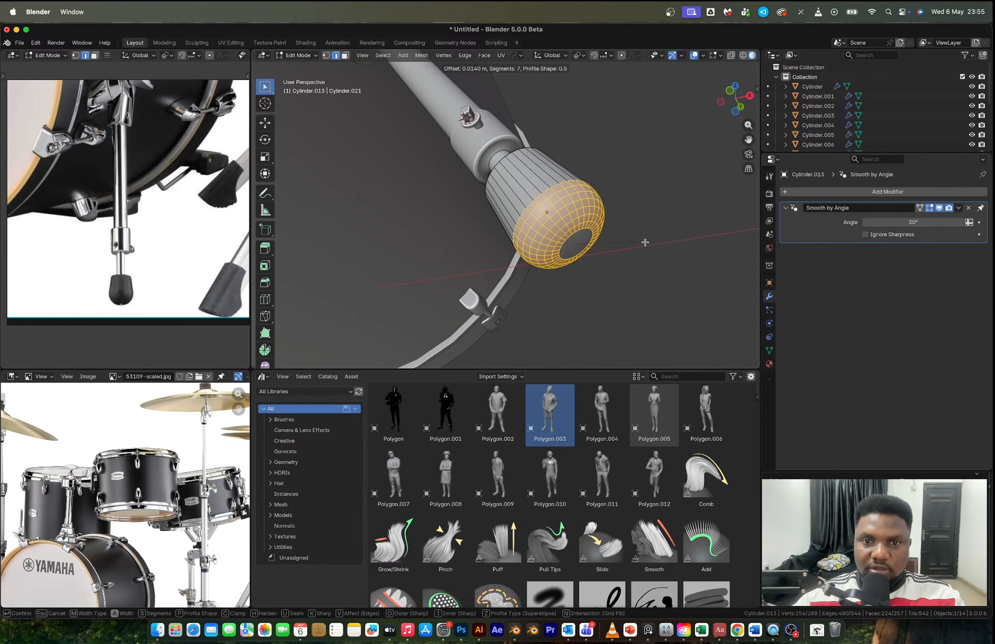
{"action": "left_click", "coordinate": [646, 242]}
{"action": "key", "text": "Tab"}
Step: Give the hollow foot a 0.01 wall thickness with a Solidify modifier and apply the modifier
{"action": "middle_click_drag", "start_coordinate": [646, 242], "coordinate": [589, 220]}
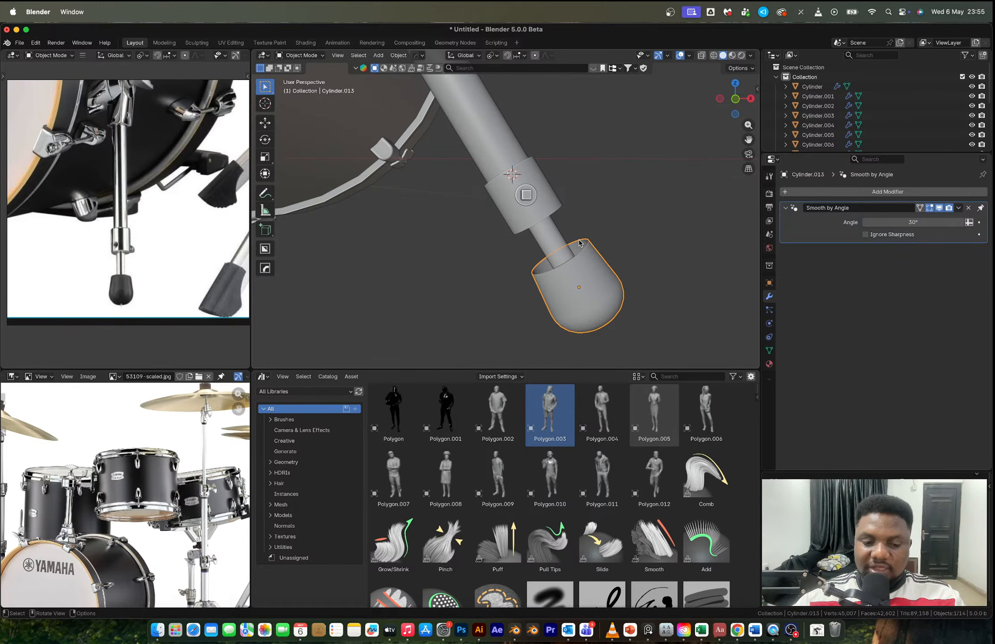
{"action": "key", "text": "q"}
{"action": "mouse_move", "coordinate": [569, 299]}
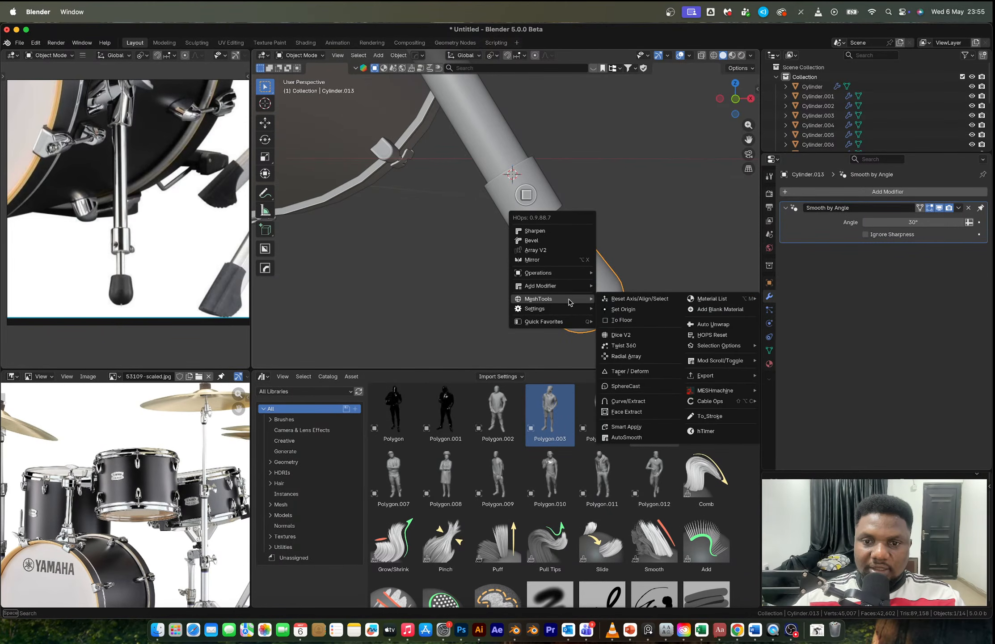
{"action": "left_click", "coordinate": [616, 297]}
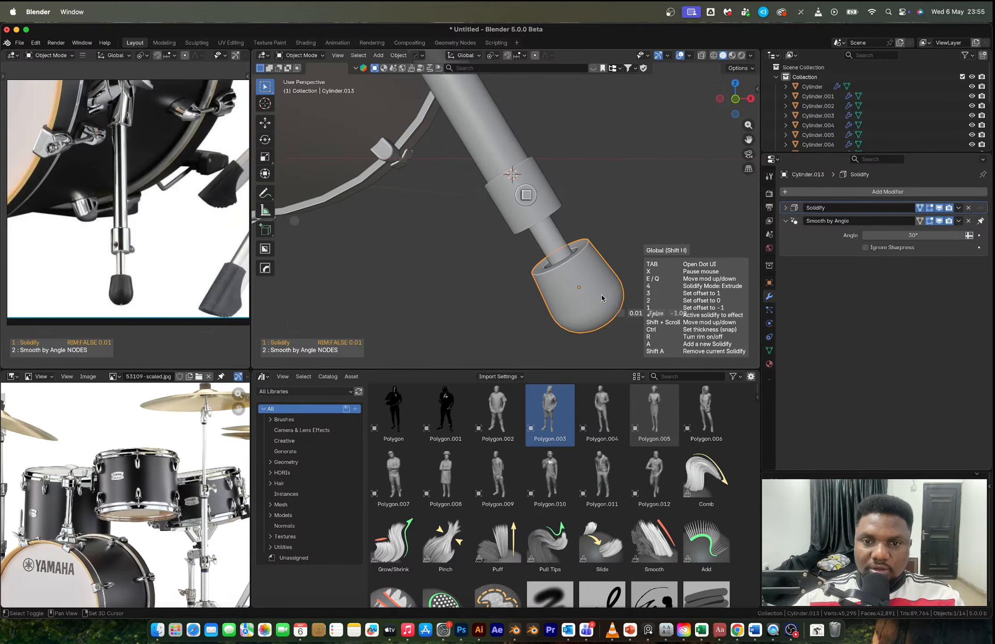
{"action": "left_click", "coordinate": [588, 299]}
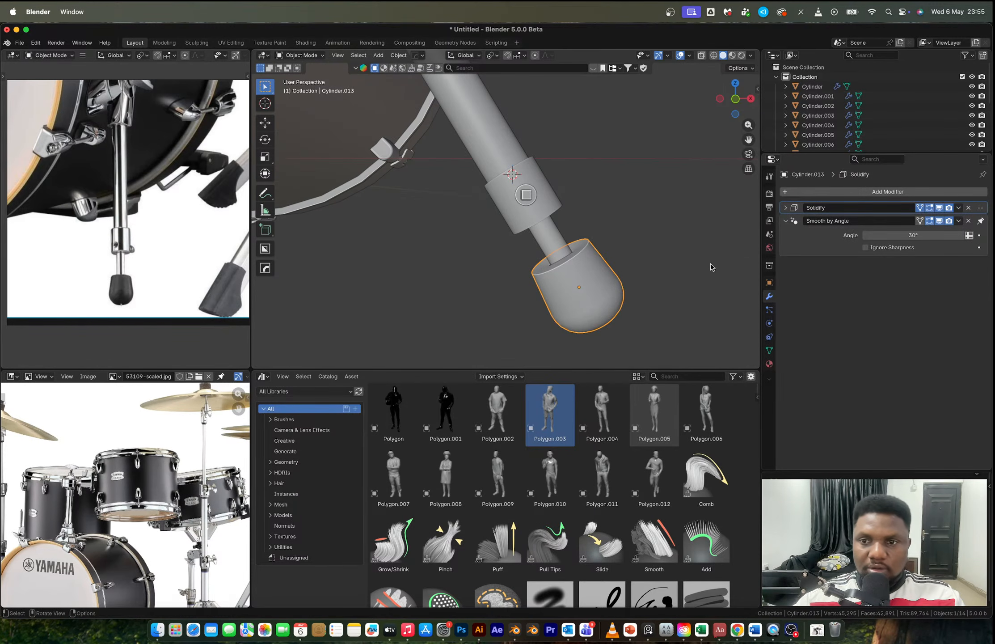
{"action": "key", "text": "ctrl+a"}
{"action": "scroll", "coordinate": [595, 188], "scroll_direction": "down", "scroll_amount": 3}
{"action": "key", "text": "Tab"}
{"action": "key", "text": "Tab"}
{"action": "scroll", "coordinate": [570, 224], "scroll_direction": "down", "scroll_amount": 3}
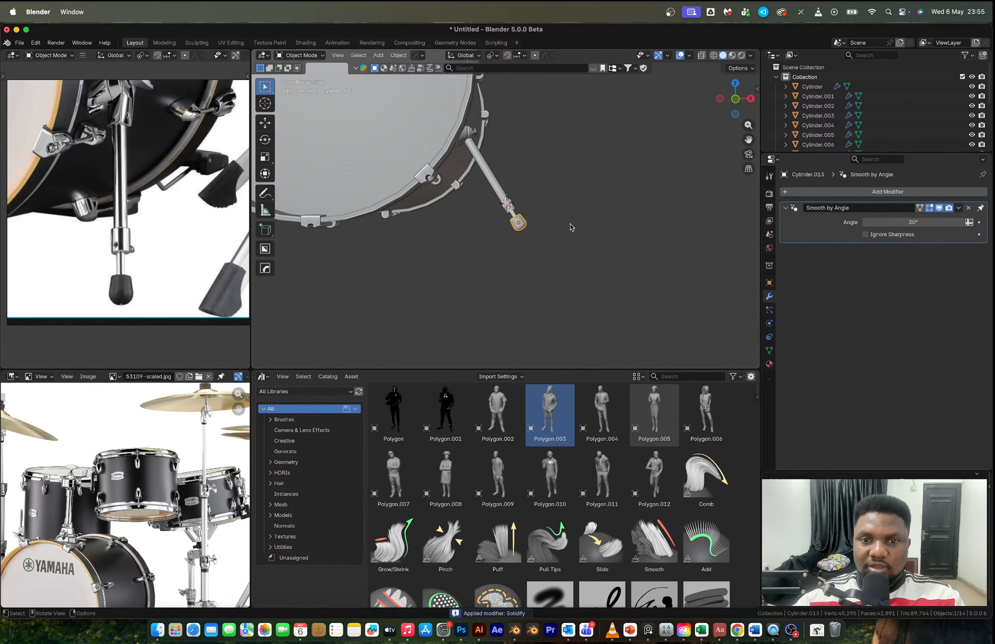
Step: Mirror the leg, collar, bolts, foot and domed mount to the bass drum's opposite side, using the drum shell as the mirror object
{"action": "middle_click_drag", "start_coordinate": [572, 226], "coordinate": [496, 226]}
{"action": "scroll", "coordinate": [496, 226], "scroll_direction": "up", "scroll_amount": 2}
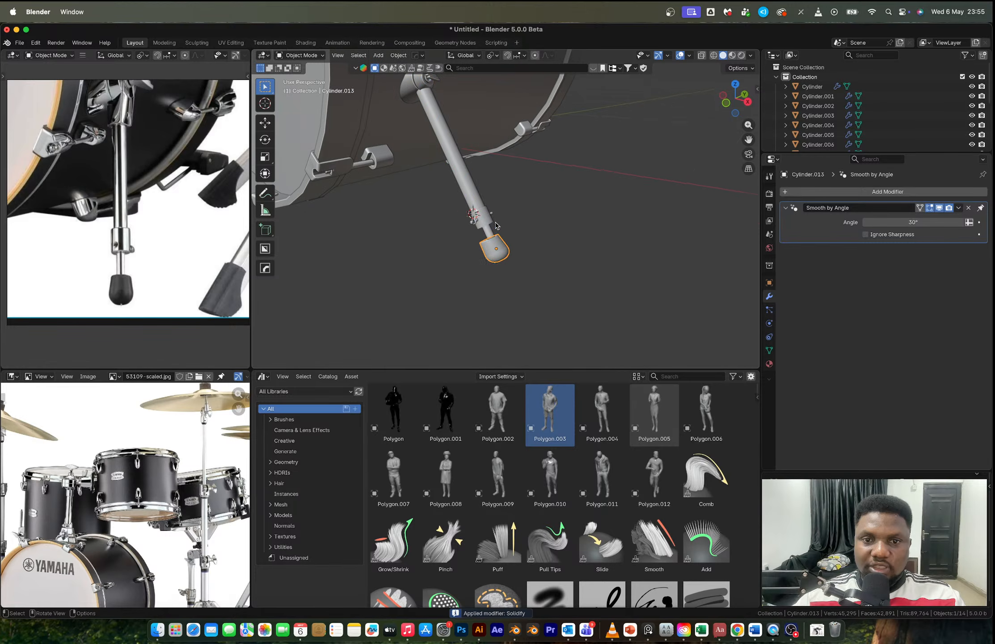
{"action": "left_click", "coordinate": [482, 223]}
{"action": "left_click", "coordinate": [480, 222], "text": "shift"}
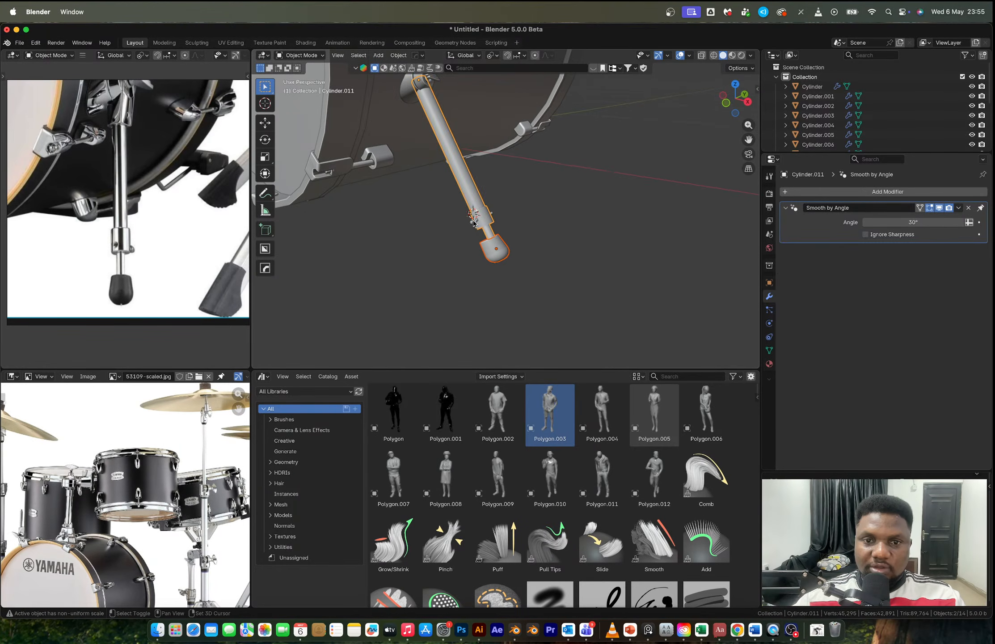
{"action": "left_click", "coordinate": [456, 165], "text": "shift"}
{"action": "scroll", "coordinate": [448, 169], "scroll_direction": "down", "scroll_amount": 2}
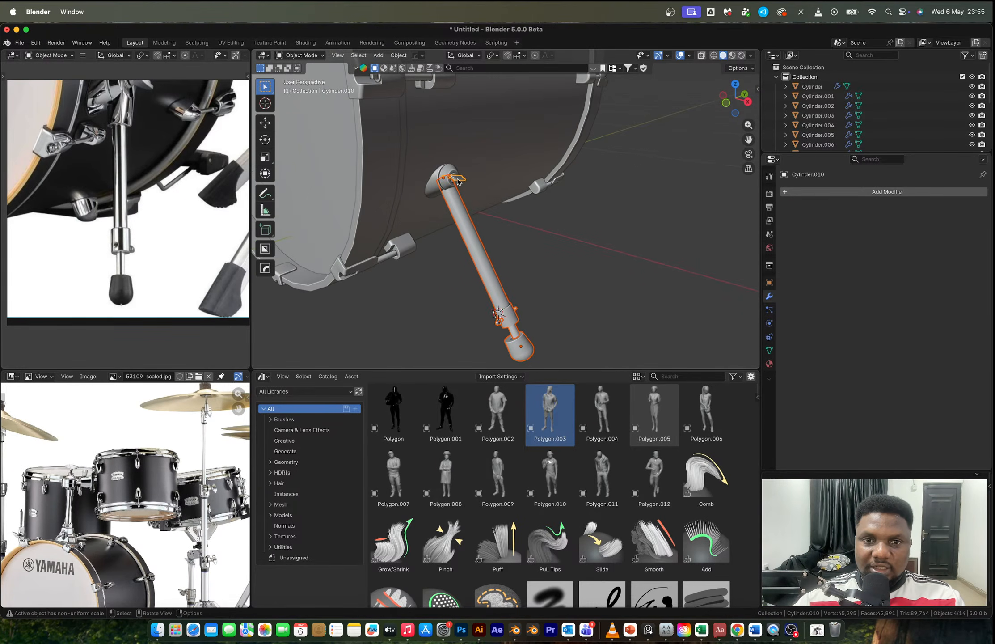
{"action": "scroll", "coordinate": [456, 181], "scroll_direction": "up", "scroll_amount": 3}
{"action": "left_click", "coordinate": [443, 190], "text": "shift"}
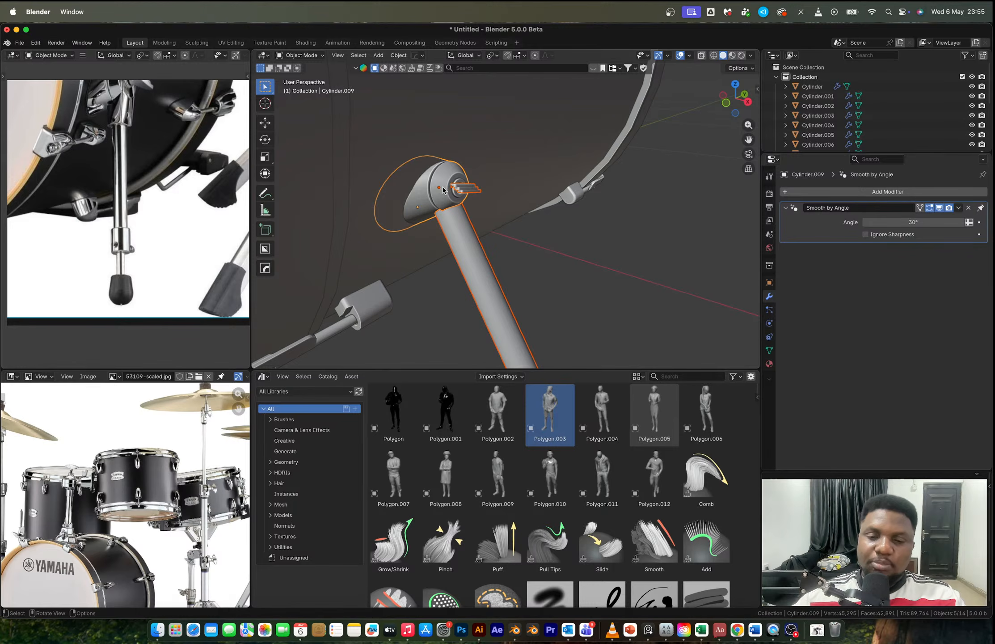
{"action": "scroll", "coordinate": [443, 190], "scroll_direction": "down", "scroll_amount": 6}
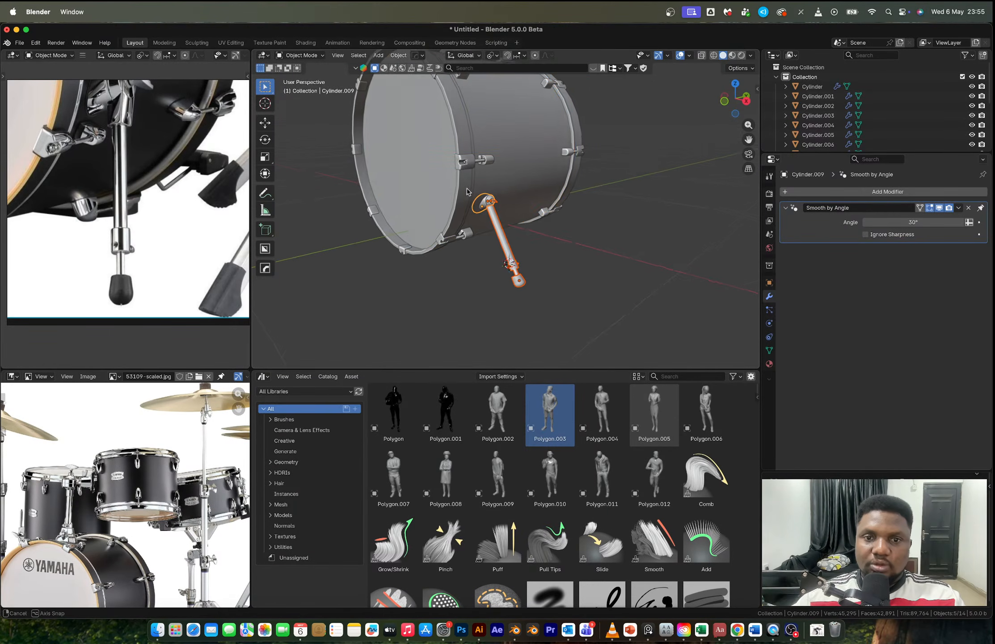
{"action": "left_click", "coordinate": [512, 184], "text": "shift"}
{"action": "key", "text": "alt+x"}
{"action": "left_click", "coordinate": [510, 158]}
{"action": "scroll", "coordinate": [536, 196], "scroll_direction": "down", "scroll_amount": 3}
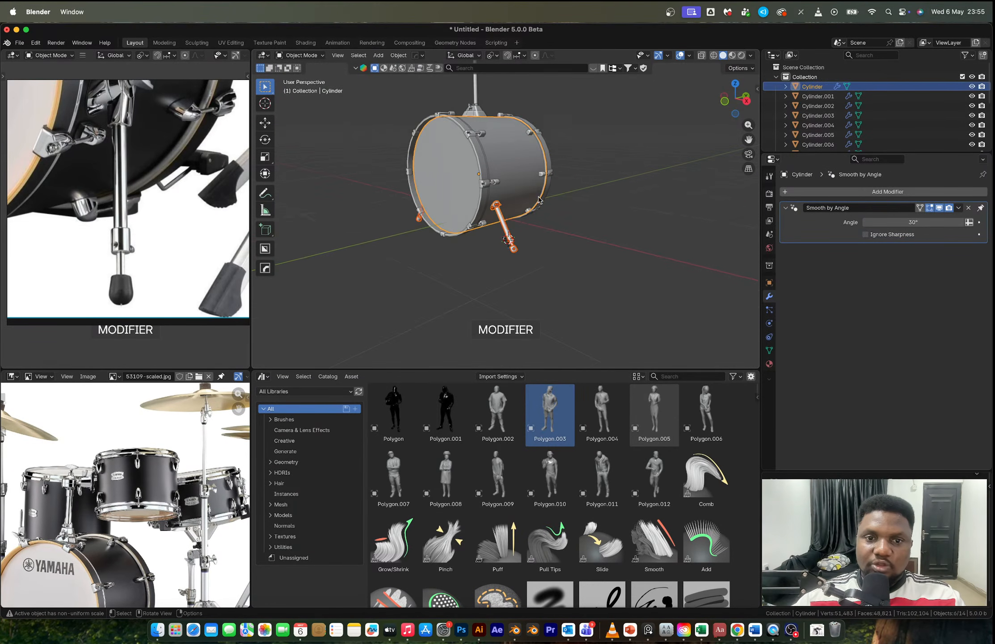
{"action": "middle_click_drag", "start_coordinate": [550, 210], "coordinate": [644, 217]}
{"action": "left_click", "coordinate": [647, 217]}
{"action": "scroll", "coordinate": [581, 237], "scroll_direction": "down", "scroll_amount": 3}
{"action": "middle_click_drag", "start_coordinate": [571, 249], "coordinate": [544, 253]}
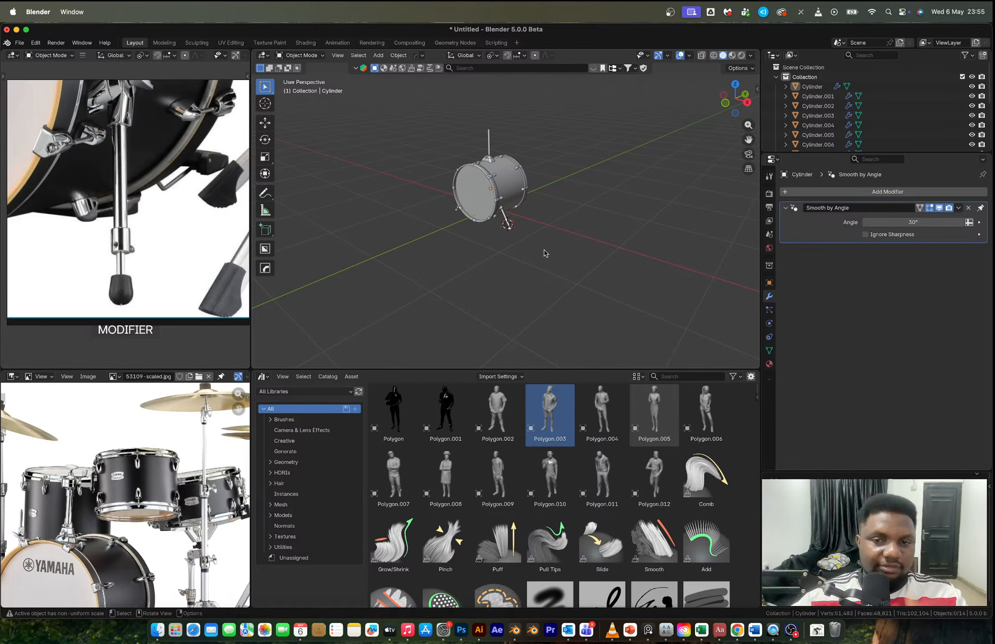
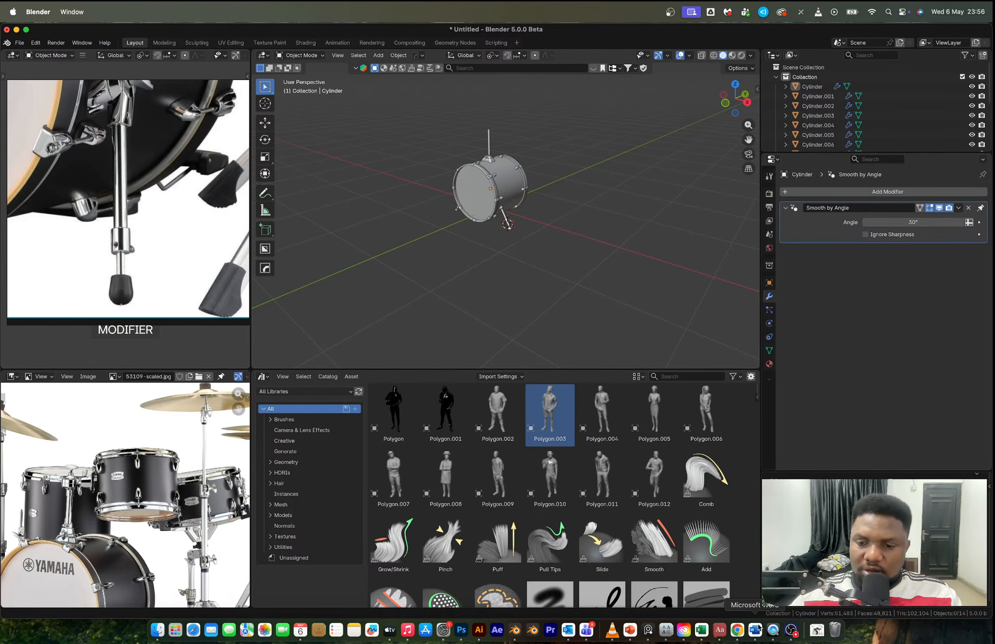
Step: Check the stream status in OBS and return to Blender
{"action": "left_click", "coordinate": [791, 629]}
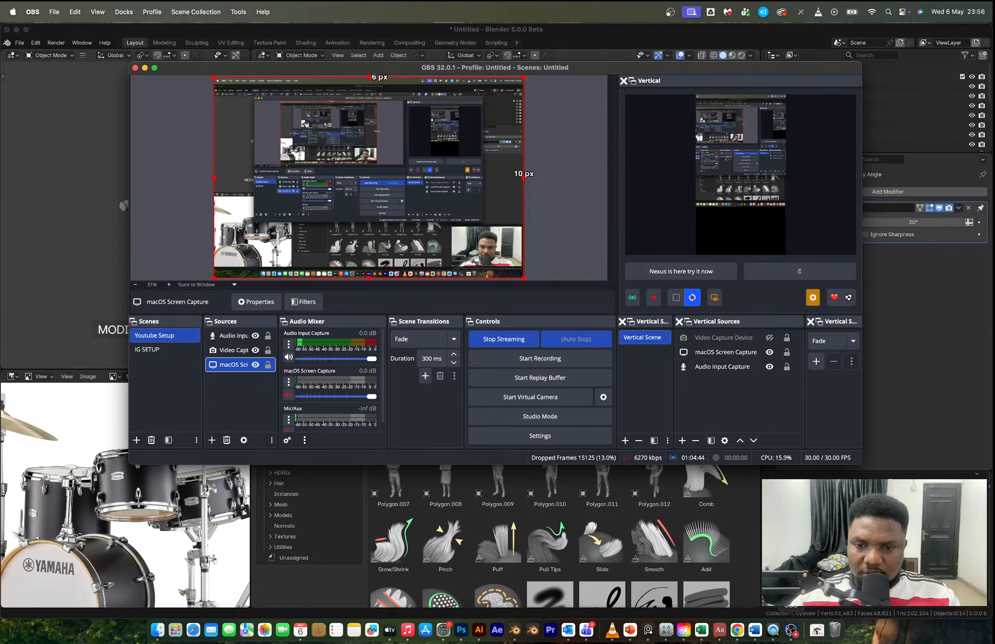
{"action": "left_click", "coordinate": [654, 546]}
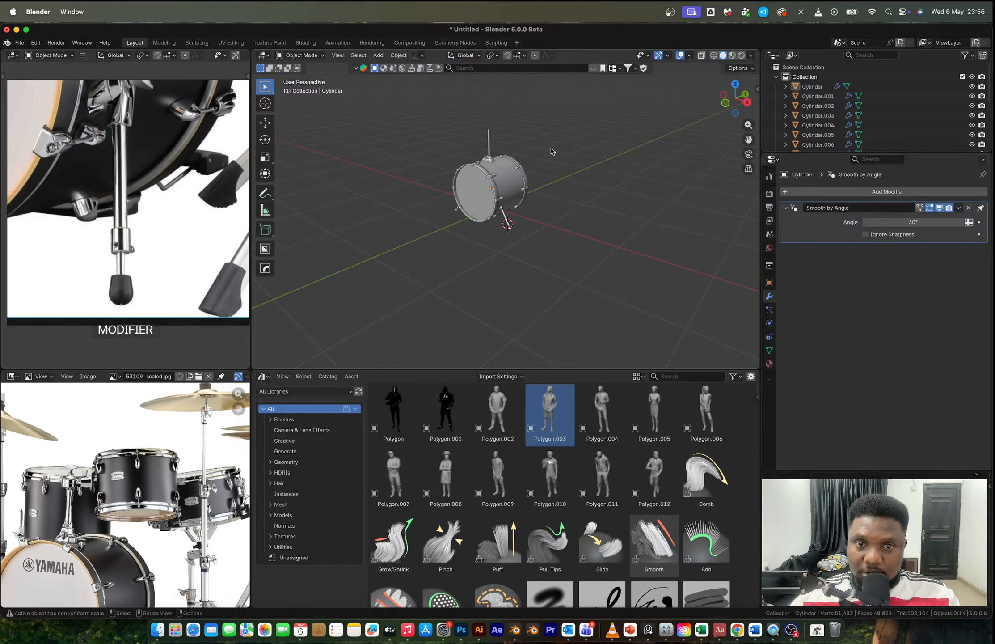
Step: Compare the bass drum model, including its top post, with the full drum kit reference photo
{"action": "middle_click_drag", "start_coordinate": [551, 151], "coordinate": [514, 214]}
{"action": "scroll", "coordinate": [120, 525], "scroll_direction": "down", "scroll_amount": 5}
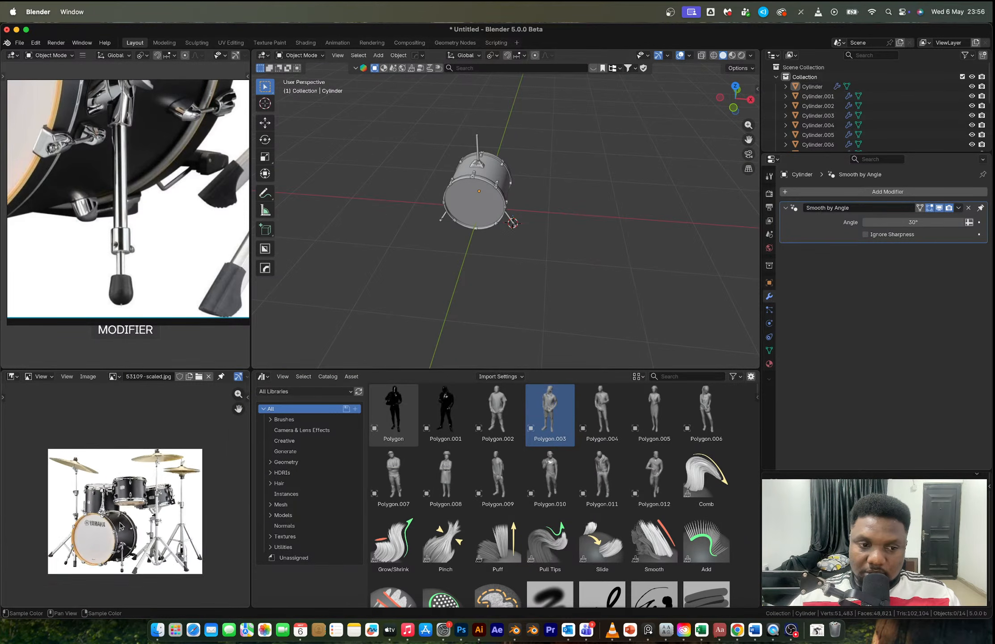
{"action": "scroll", "coordinate": [119, 525], "scroll_direction": "up", "scroll_amount": 6}
{"action": "scroll", "coordinate": [134, 496], "scroll_direction": "down", "scroll_amount": 2}
{"action": "scroll", "coordinate": [140, 494], "scroll_direction": "up", "scroll_amount": 1}
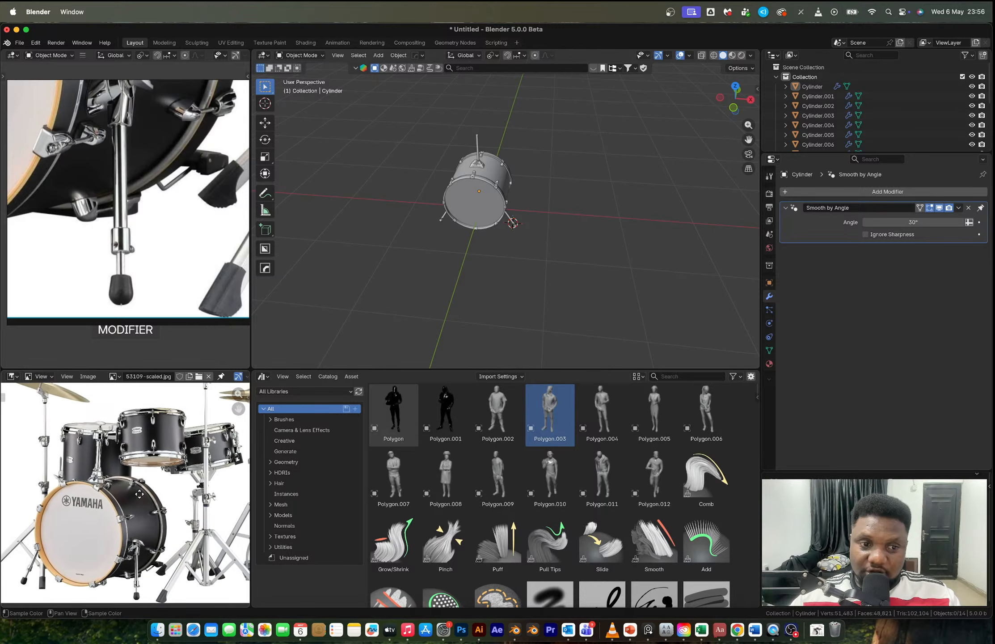
{"action": "scroll", "coordinate": [148, 443], "scroll_direction": "up", "scroll_amount": 1}
{"action": "scroll", "coordinate": [181, 482], "scroll_direction": "down", "scroll_amount": 2}
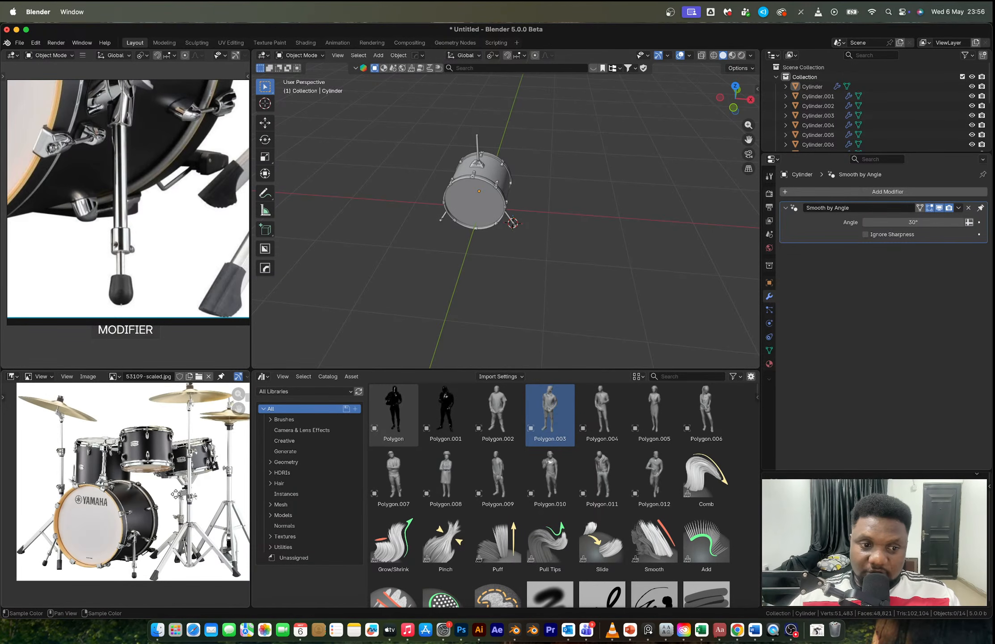
{"action": "middle_click_drag", "start_coordinate": [175, 494], "coordinate": [168, 481]}
{"action": "scroll", "coordinate": [486, 193], "scroll_direction": "up", "scroll_amount": 2}
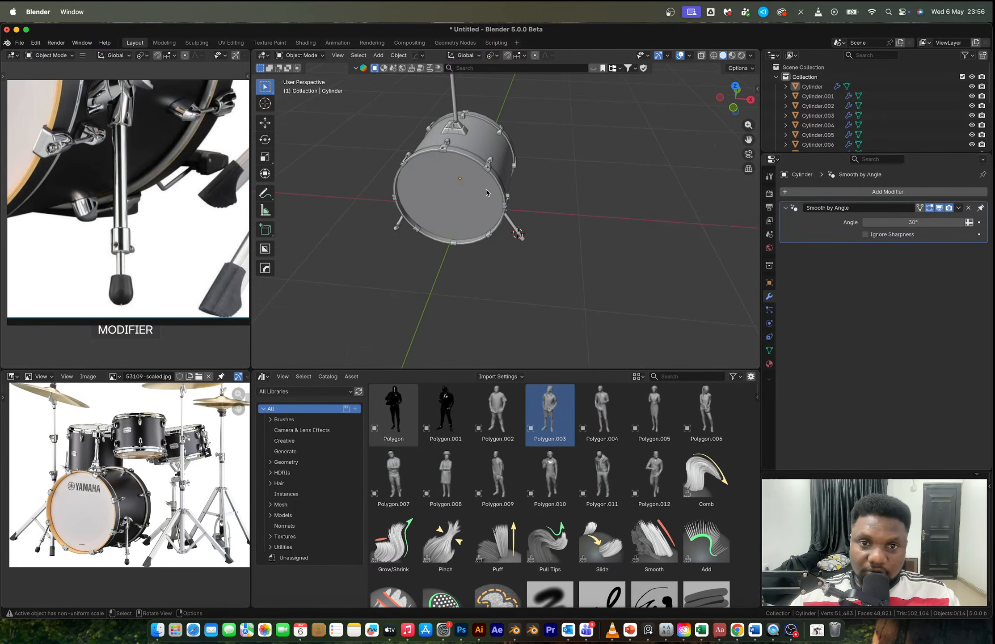
{"action": "middle_click_drag", "start_coordinate": [486, 189], "coordinate": [485, 247]}
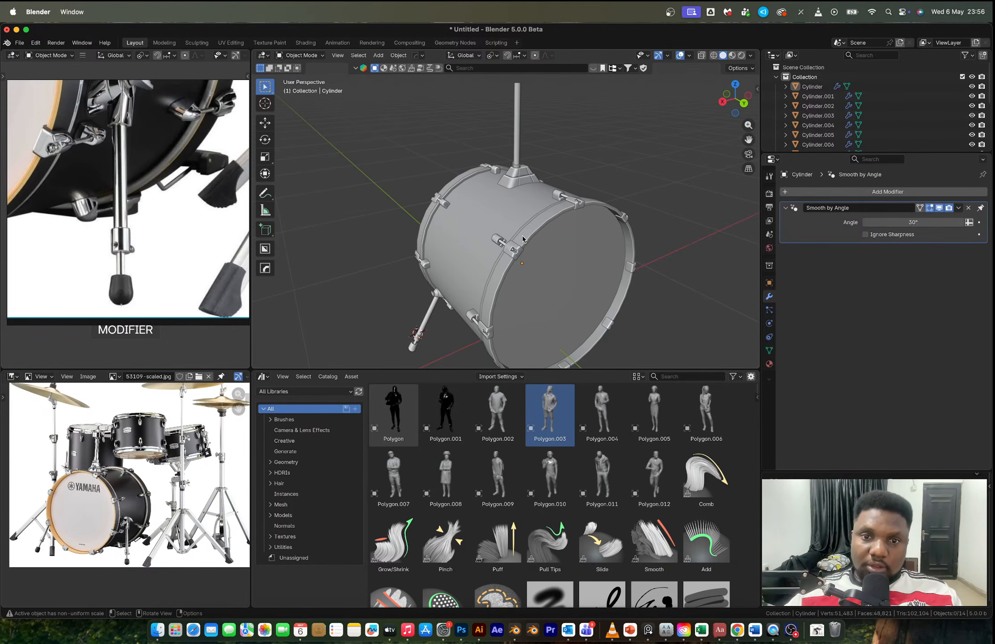
{"action": "middle_click_drag", "start_coordinate": [520, 183], "coordinate": [508, 236]}
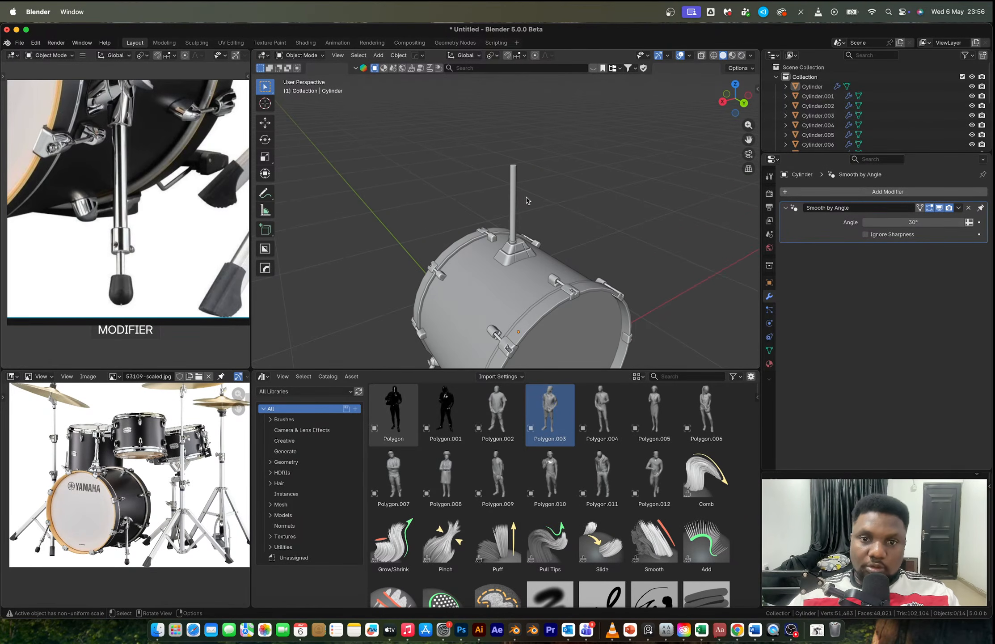
Step: Examine the post on the bass drum and the tom's mounting bracket in the reference photo
{"action": "scroll", "coordinate": [112, 480], "scroll_direction": "up", "scroll_amount": 6}
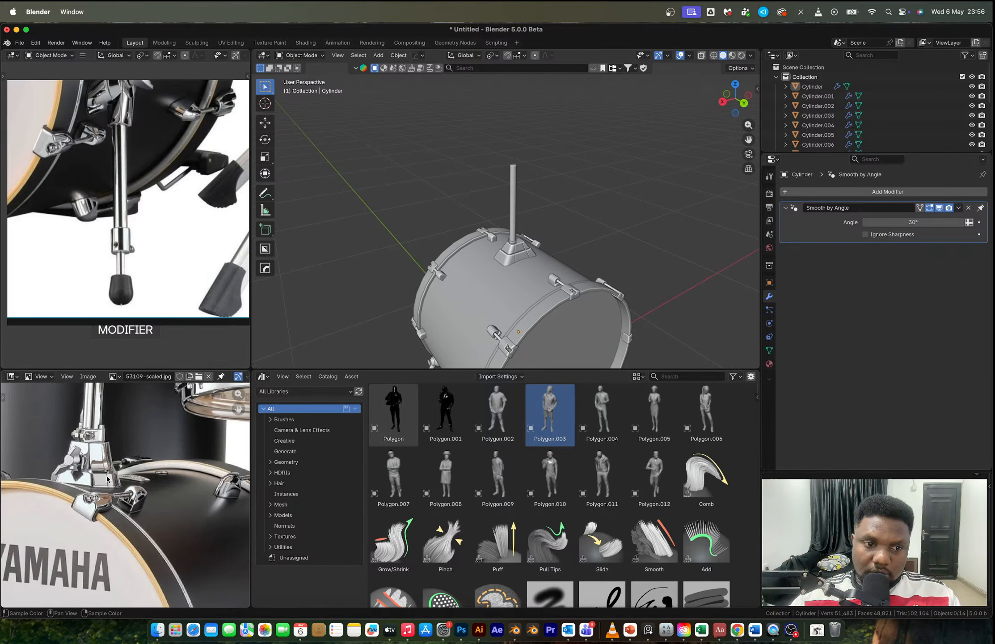
{"action": "middle_click_drag", "start_coordinate": [524, 228], "coordinate": [503, 196]}
{"action": "scroll", "coordinate": [160, 481], "scroll_direction": "down", "scroll_amount": 2}
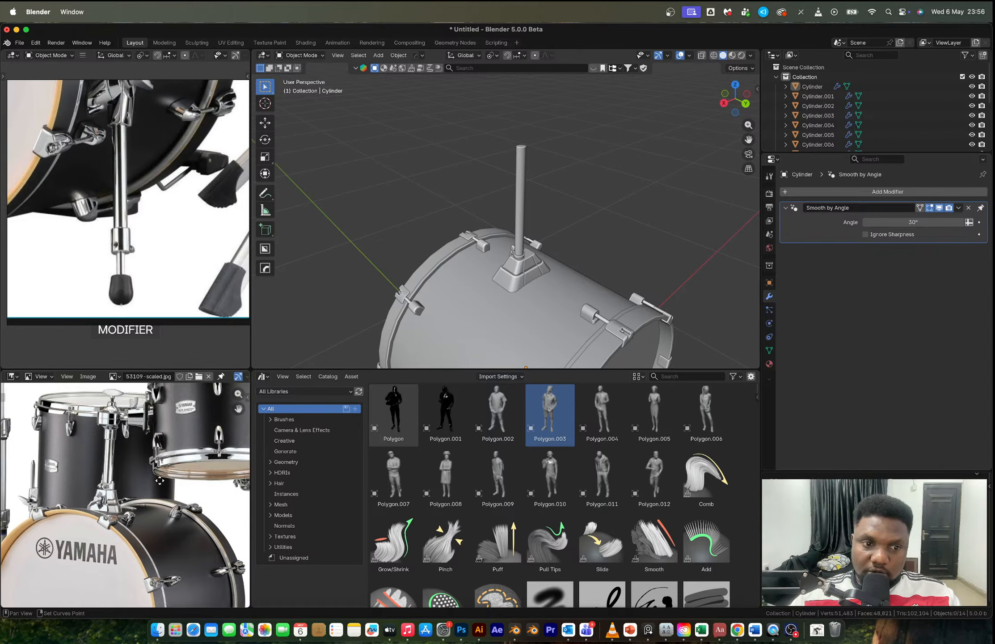
{"action": "scroll", "coordinate": [159, 480], "scroll_direction": "up", "scroll_amount": 3}
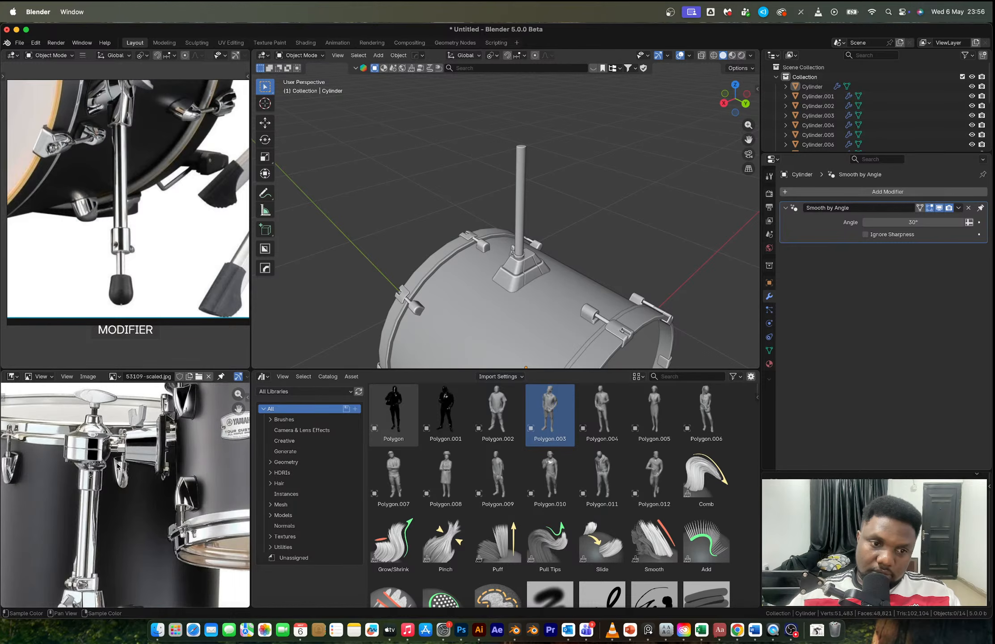
{"action": "scroll", "coordinate": [81, 549], "scroll_direction": "down", "scroll_amount": 4}
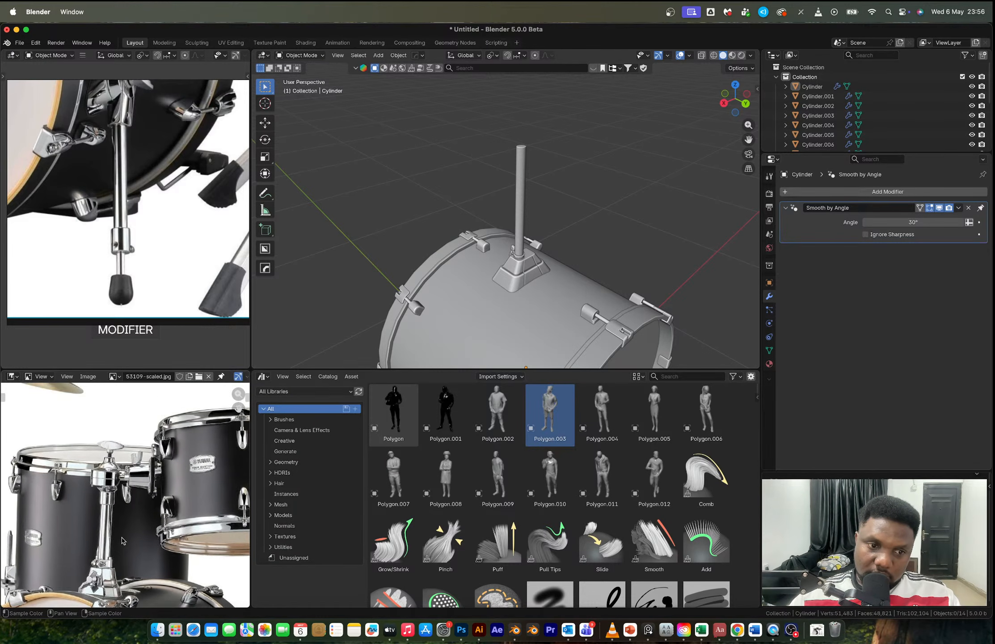
{"action": "scroll", "coordinate": [116, 557], "scroll_direction": "down", "scroll_amount": 3}
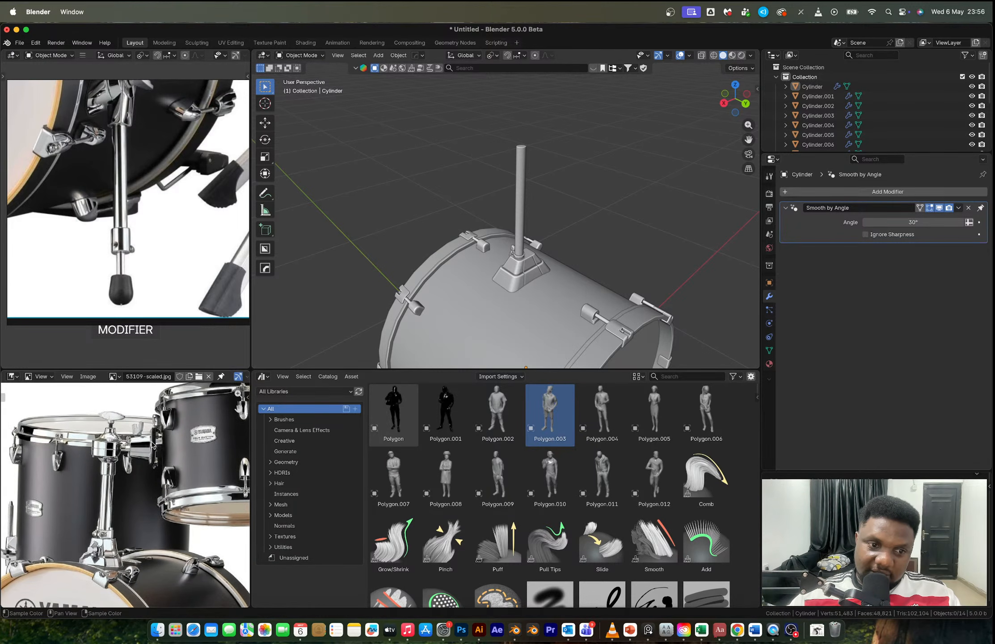
{"action": "scroll", "coordinate": [152, 445], "scroll_direction": "up", "scroll_amount": 3}
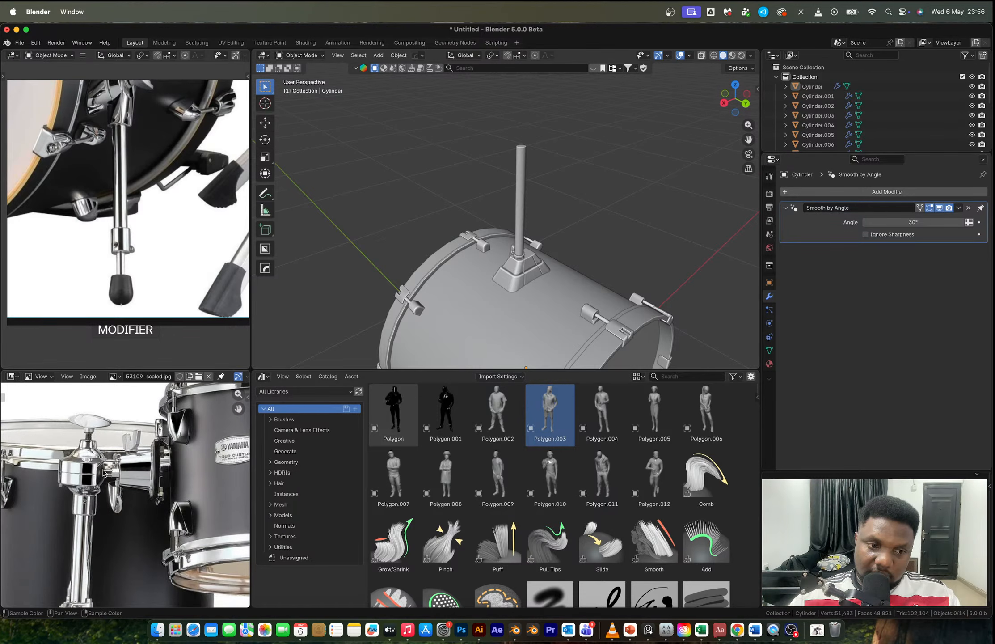
{"action": "scroll", "coordinate": [612, 224], "scroll_direction": "down", "scroll_amount": 3}
Step: Add a cylinder for the tom and scale it uniformly to 0.297
{"action": "middle_click_drag", "start_coordinate": [579, 274], "coordinate": [483, 244], "text": "shift"}
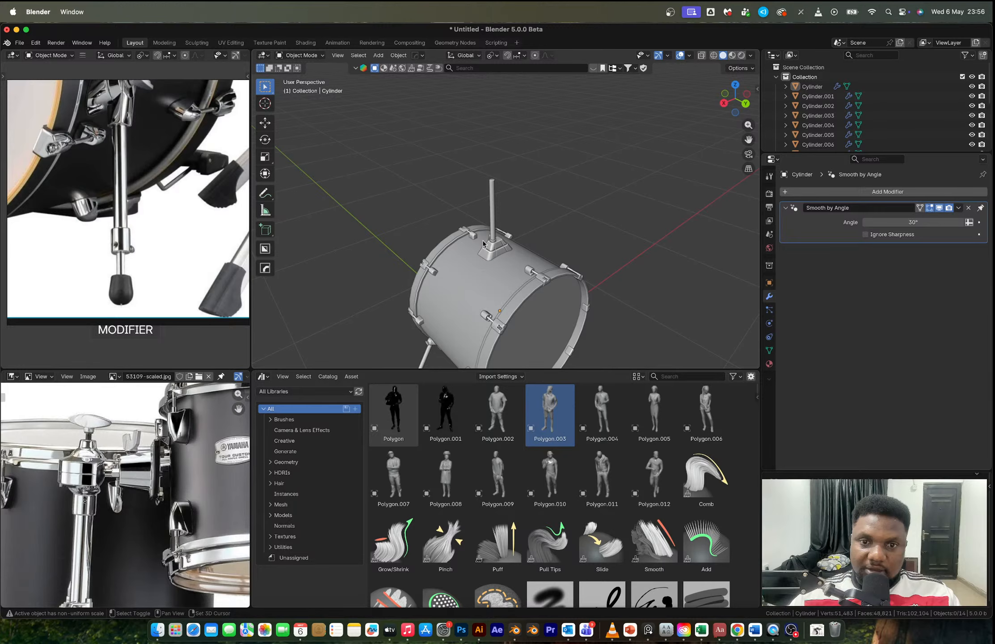
{"action": "key", "text": "shift+a"}
{"action": "left_click", "coordinate": [601, 288]}
{"action": "key", "text": "s"}
{"action": "left_click", "coordinate": [468, 327]}
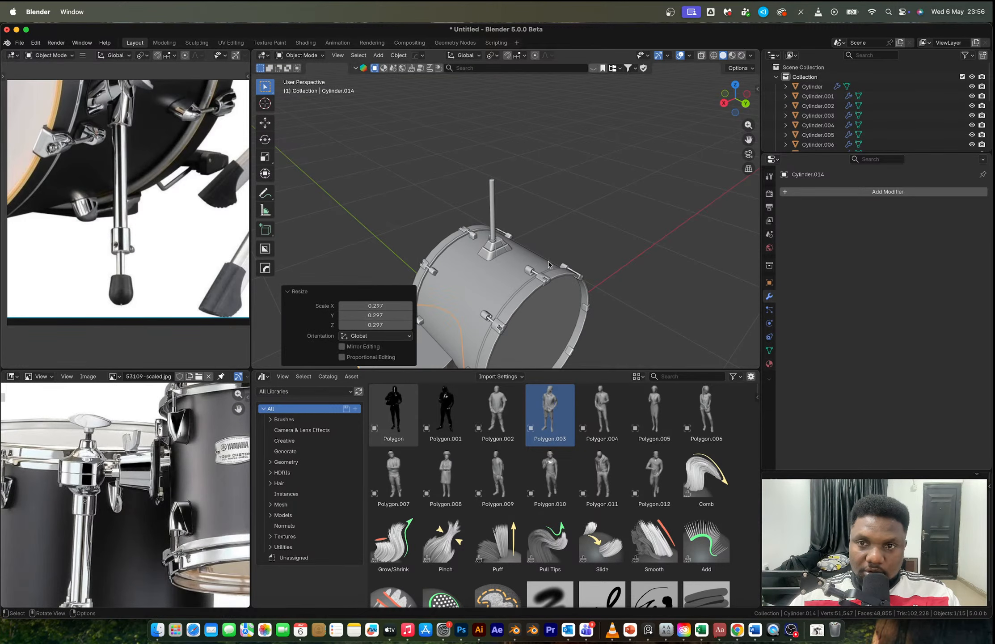
Step: In back view, move the cylinder about -0.297 m in X and 1.039 m in Z beside the post, and scale its height to 0.734
{"action": "left_click", "coordinate": [745, 104]}
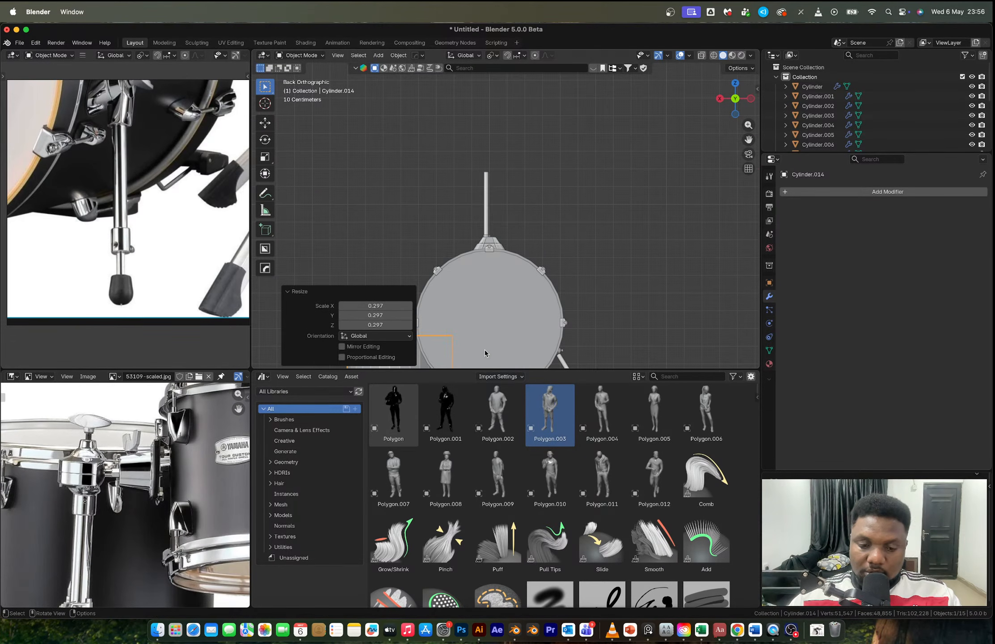
{"action": "key", "text": "g"}
{"action": "left_click", "coordinate": [538, 169]}
{"action": "key", "text": "s"}
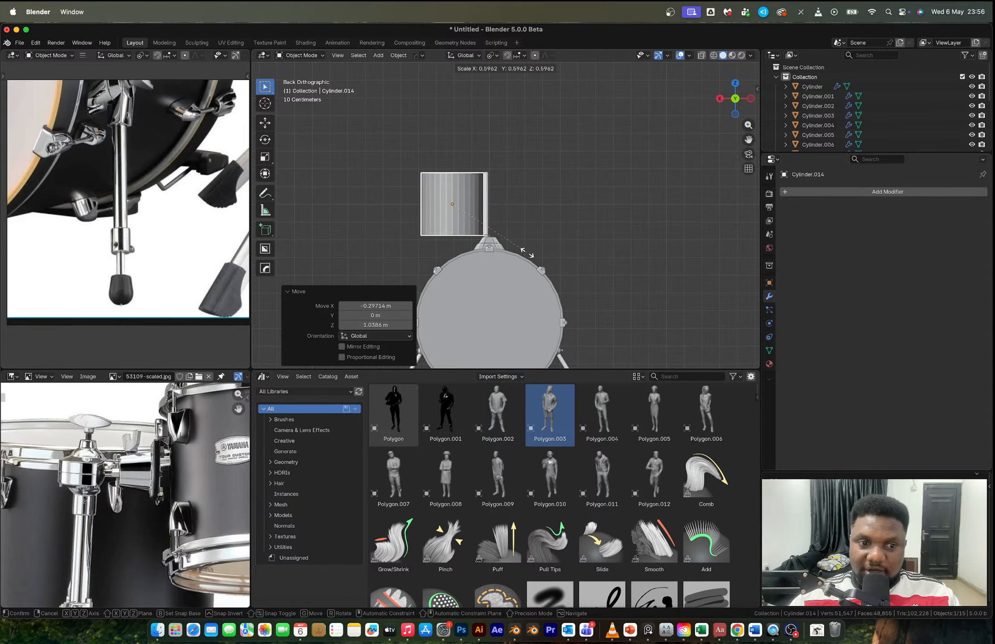
{"action": "key", "text": "z"}
{"action": "left_click", "coordinate": [505, 247]}
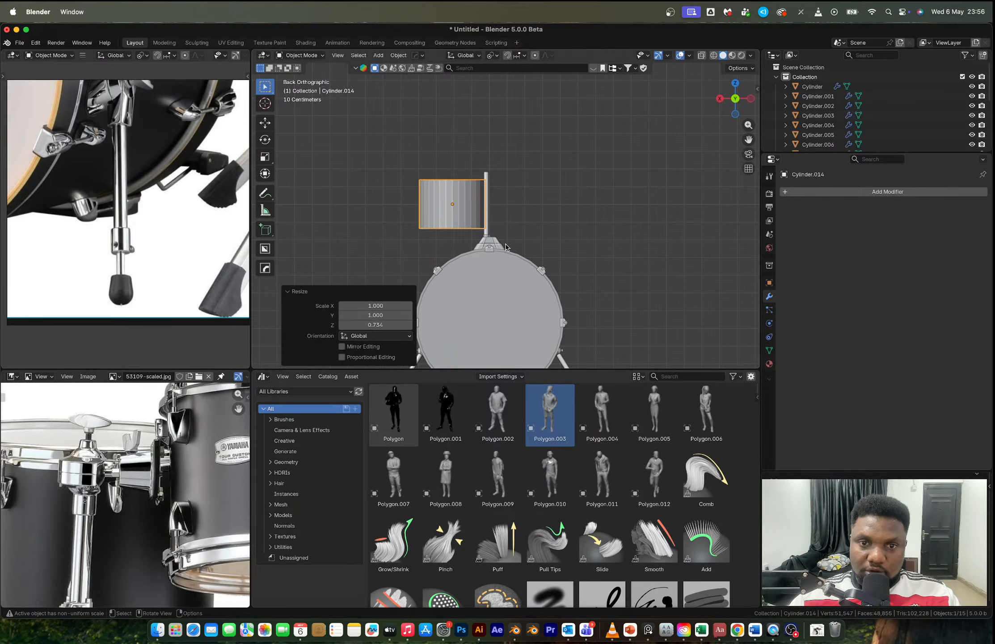
Step: Reveal the hidden human figure to judge the size of the drums against it
{"action": "middle_click_drag", "start_coordinate": [505, 247], "coordinate": [582, 235]}
{"action": "key", "text": "alt+h"}
{"action": "scroll", "coordinate": [545, 271], "scroll_direction": "down", "scroll_amount": 5}
{"action": "scroll", "coordinate": [596, 221], "scroll_direction": "up", "scroll_amount": 3}
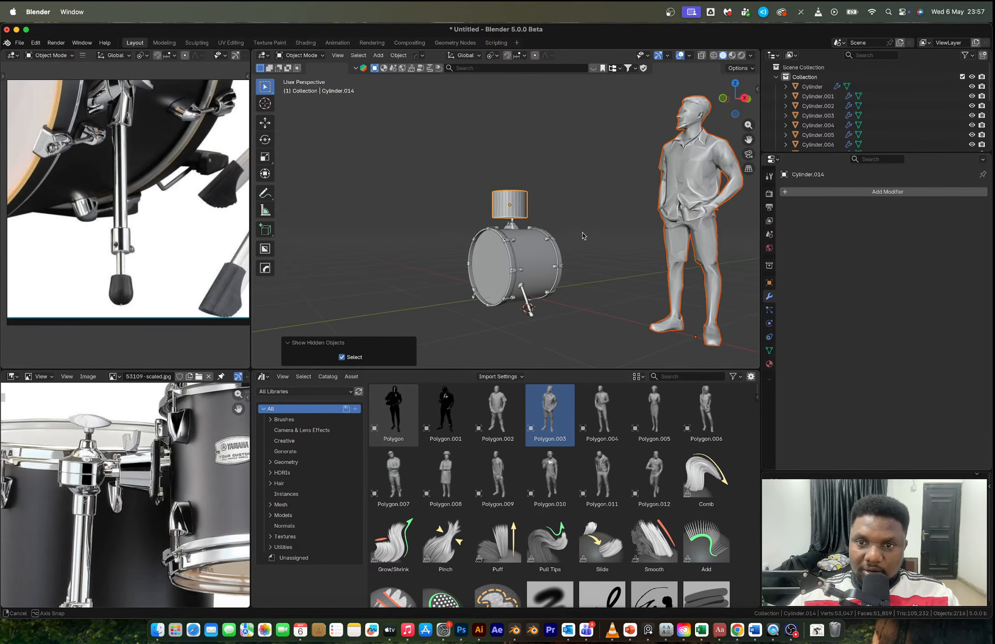
Step: Rescale only the tom cylinder uniformly, judging its size against the human figure
{"action": "key", "text": "s"}
{"action": "right_click", "coordinate": [552, 239]}
{"action": "left_click", "coordinate": [519, 210]}
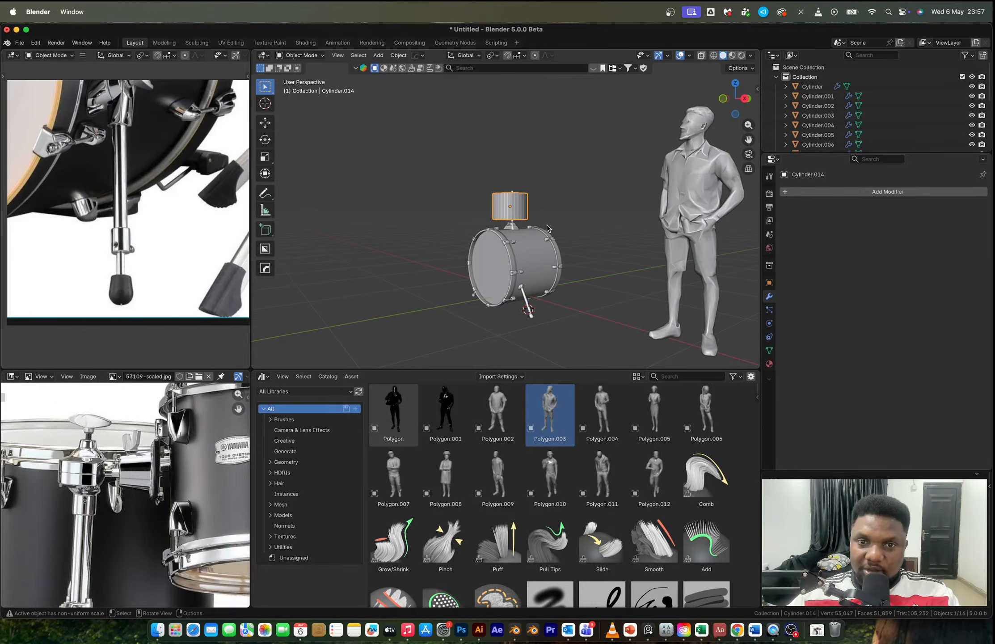
{"action": "key", "text": "s"}
{"action": "left_click", "coordinate": [553, 226]}
Step: Hide the human figure again
{"action": "left_click", "coordinate": [709, 210]}
{"action": "key", "text": "h"}
{"action": "middle_click_drag", "start_coordinate": [709, 211], "coordinate": [563, 261]}
{"action": "scroll", "coordinate": [446, 233], "scroll_direction": "up", "scroll_amount": 3}
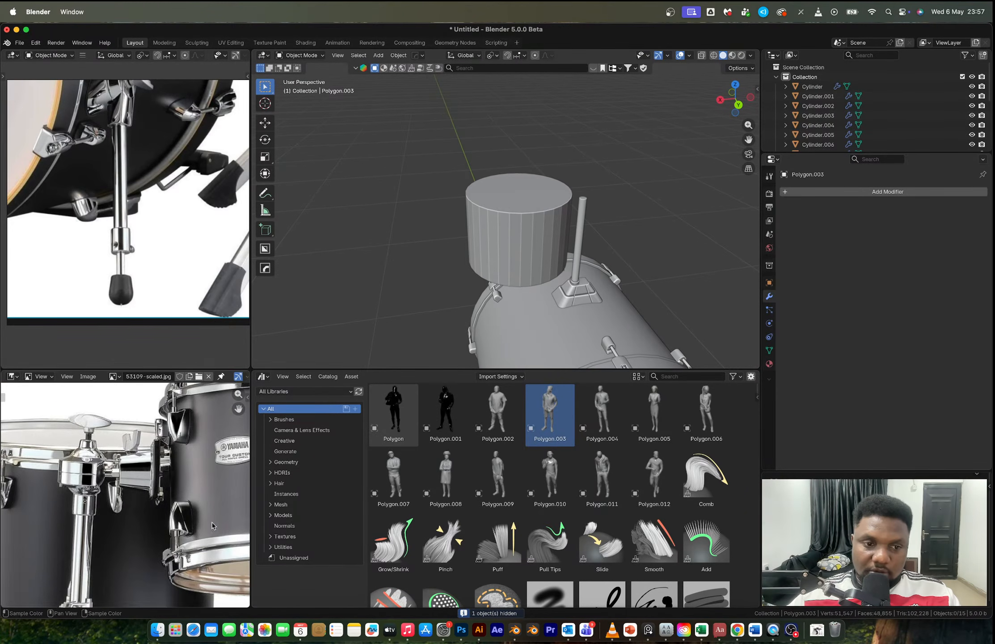
Step: Loop cut the tom's side and bevel the loop by about 0.854 m, leaving a narrow face band at each end
{"action": "scroll", "coordinate": [211, 482], "scroll_direction": "down", "scroll_amount": 2}
{"action": "middle_click_drag", "start_coordinate": [213, 483], "coordinate": [142, 447]}
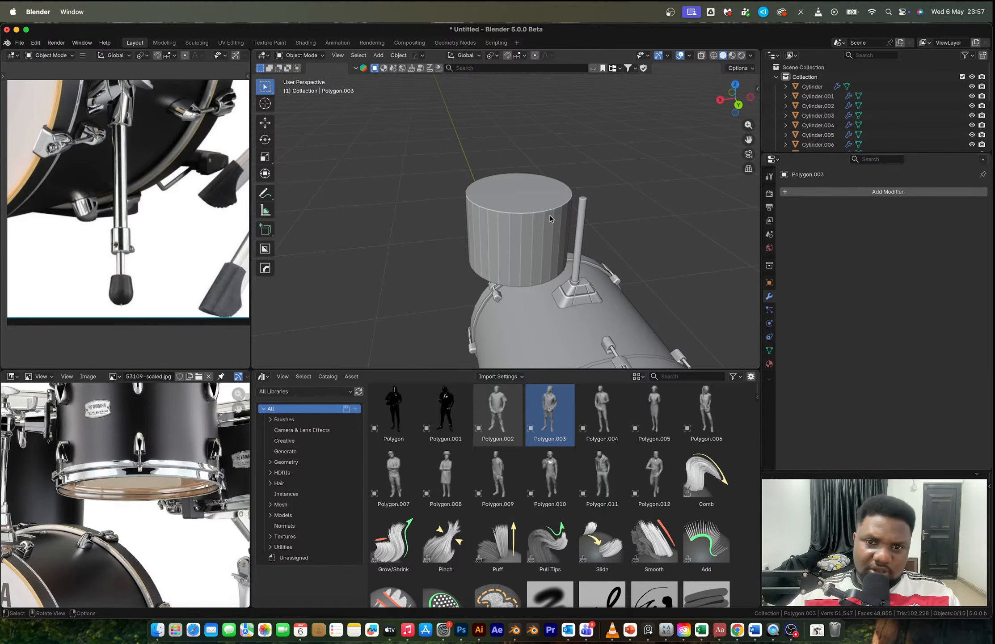
{"action": "scroll", "coordinate": [551, 215], "scroll_direction": "up", "scroll_amount": 3}
{"action": "left_click", "coordinate": [542, 246]}
{"action": "middle_click_drag", "start_coordinate": [542, 244], "coordinate": [563, 210]}
{"action": "key", "text": "Tab"}
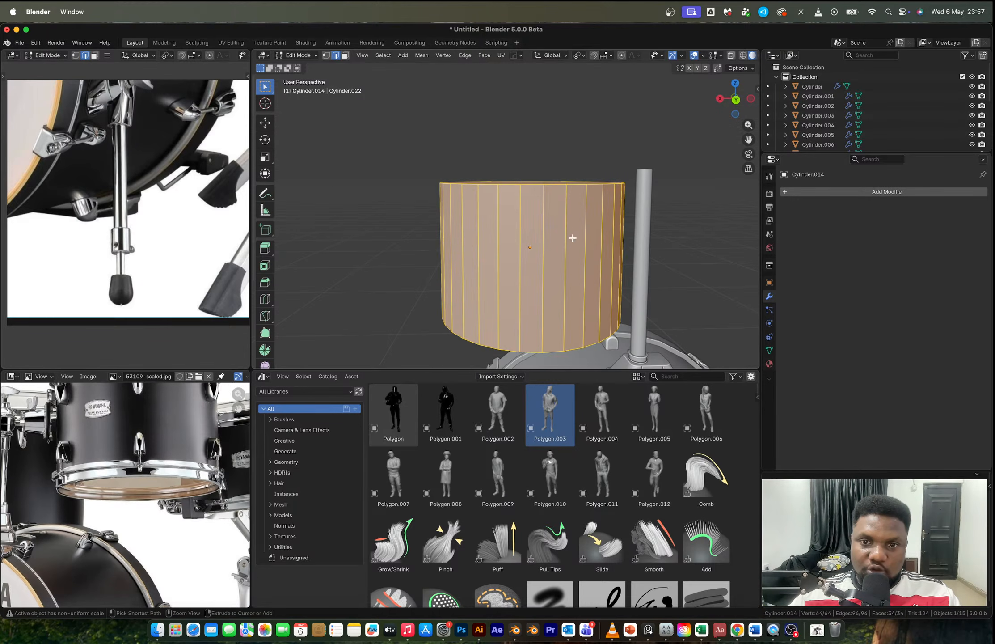
{"action": "key", "text": "ctrl+r"}
{"action": "left_click", "coordinate": [569, 257]}
{"action": "right_click", "coordinate": [569, 257]}
{"action": "key", "text": "ctrl+b"}
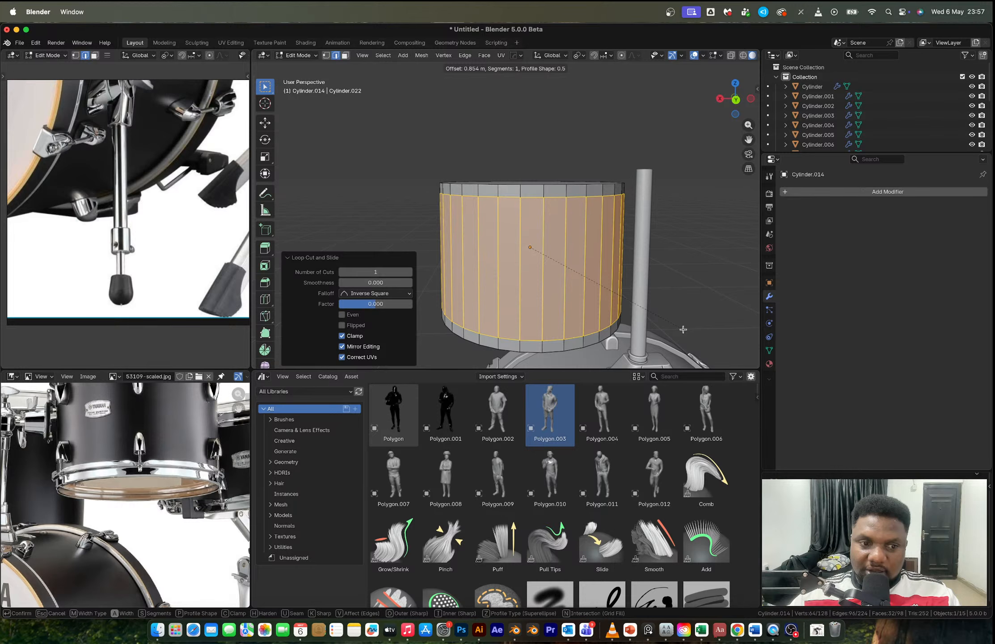
{"action": "left_click", "coordinate": [683, 330]}
Step: Duplicate the narrow face bands at both ends of the tom in place and separate them into their own object
{"action": "key", "text": "3"}
{"action": "left_click", "coordinate": [565, 343], "text": "alt"}
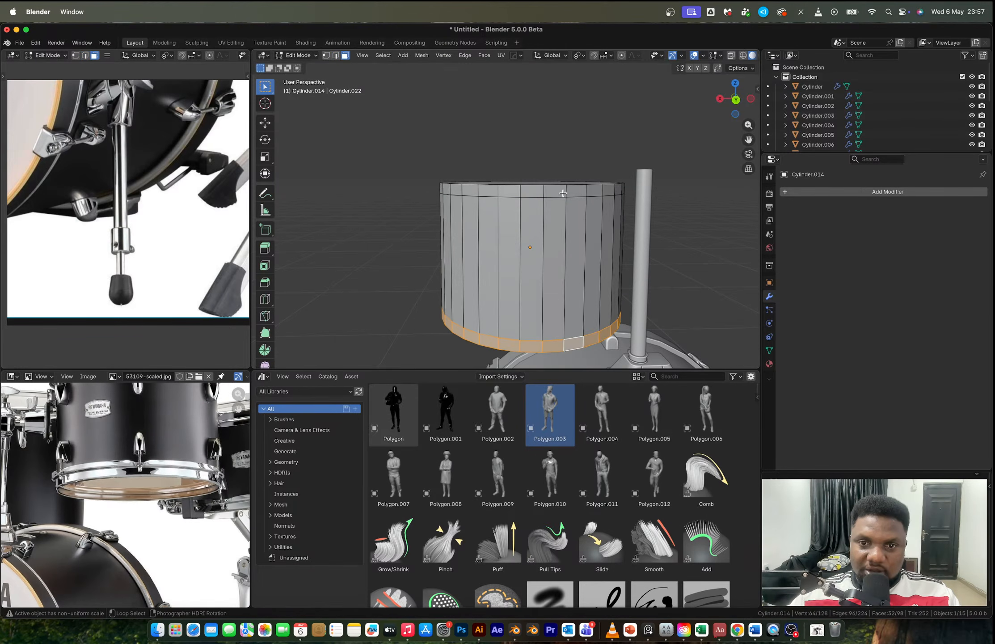
{"action": "left_click", "coordinate": [565, 192], "text": "alt+shift"}
{"action": "key", "text": "shift+d"}
{"action": "right_click", "coordinate": [606, 218]}
{"action": "key", "text": "p"}
{"action": "left_click", "coordinate": [606, 218]}
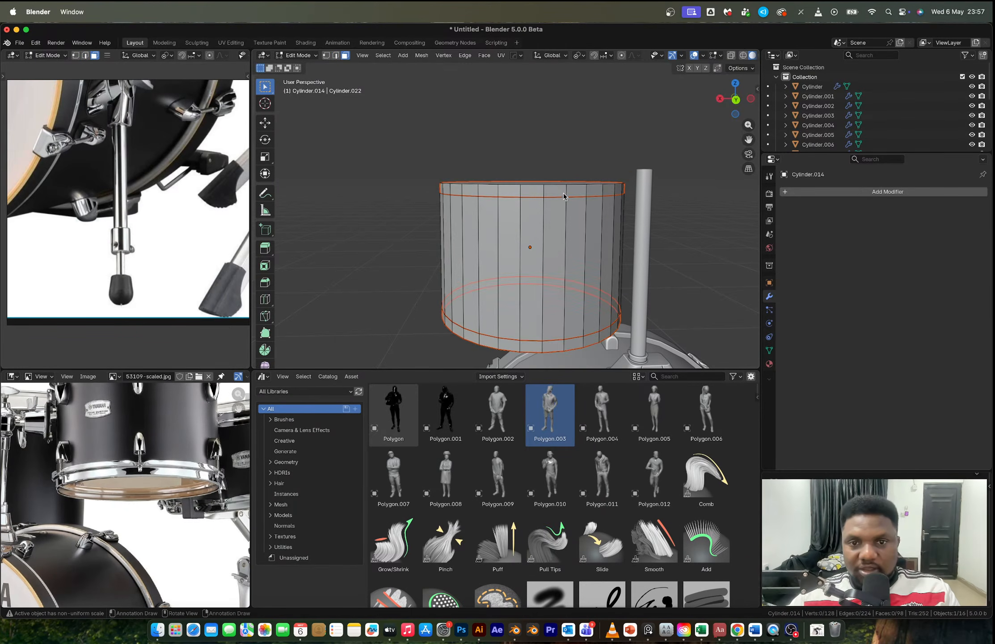
Step: Edit the separated hoop bands and scale each about its own centre by 3.306 along Z
{"action": "key", "text": "Tab"}
{"action": "left_click", "coordinate": [563, 195]}
{"action": "left_click", "coordinate": [563, 196]}
{"action": "key", "text": "Tab"}
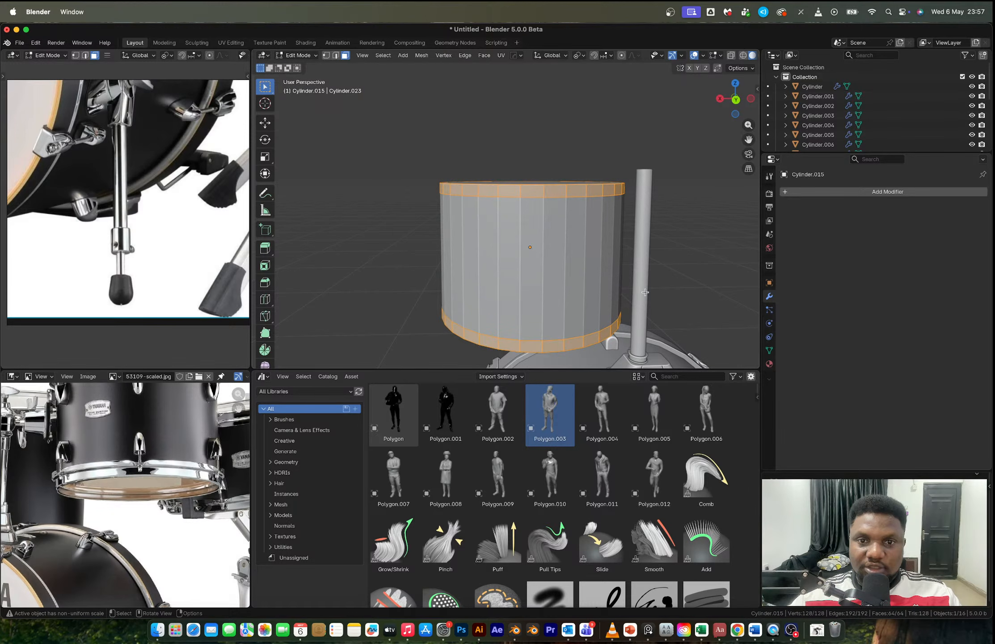
{"action": "key", "text": "period"}
{"action": "left_click", "coordinate": [659, 321]}
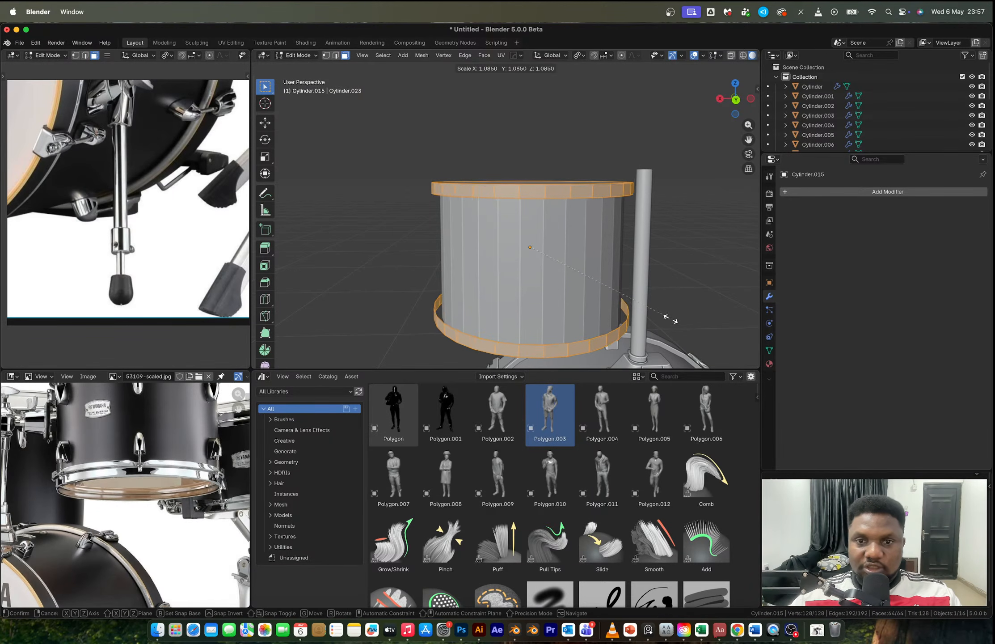
{"action": "key", "text": "s"}
{"action": "key", "text": "z"}
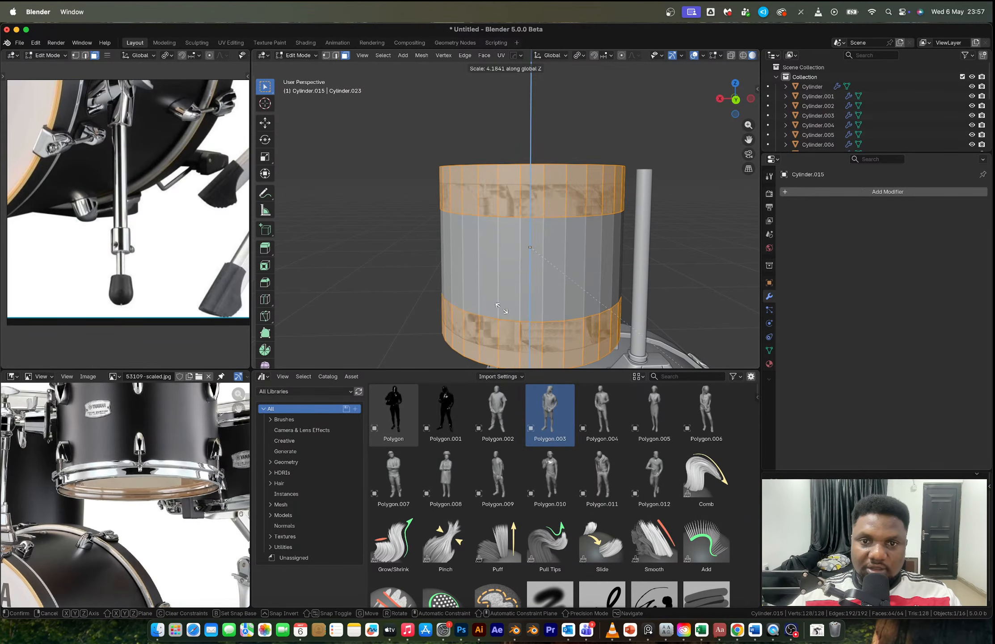
{"action": "left_click", "coordinate": [385, 250]}
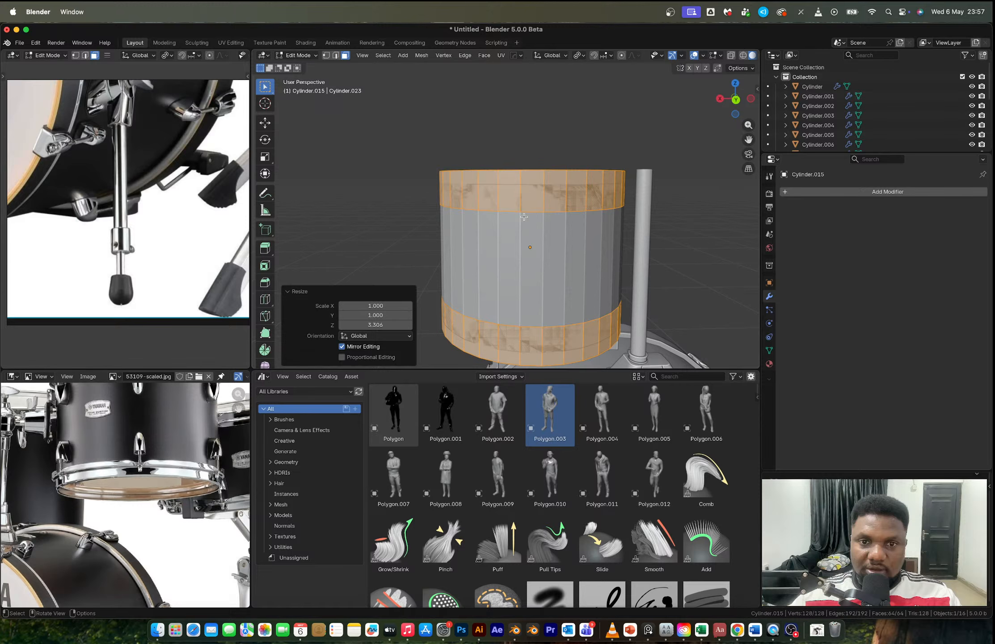
Step: Scale the inner edge loops of both hoop bands by about 1.371 along Z, away from the tom's middle
{"action": "key", "text": "alt+z"}
{"action": "key", "text": "1"}
{"action": "left_click_drag", "start_coordinate": [401, 183], "coordinate": [647, 268]}
{"action": "key", "text": "2"}
{"action": "left_click", "coordinate": [566, 324], "text": "alt"}
{"action": "key", "text": "super+z"}
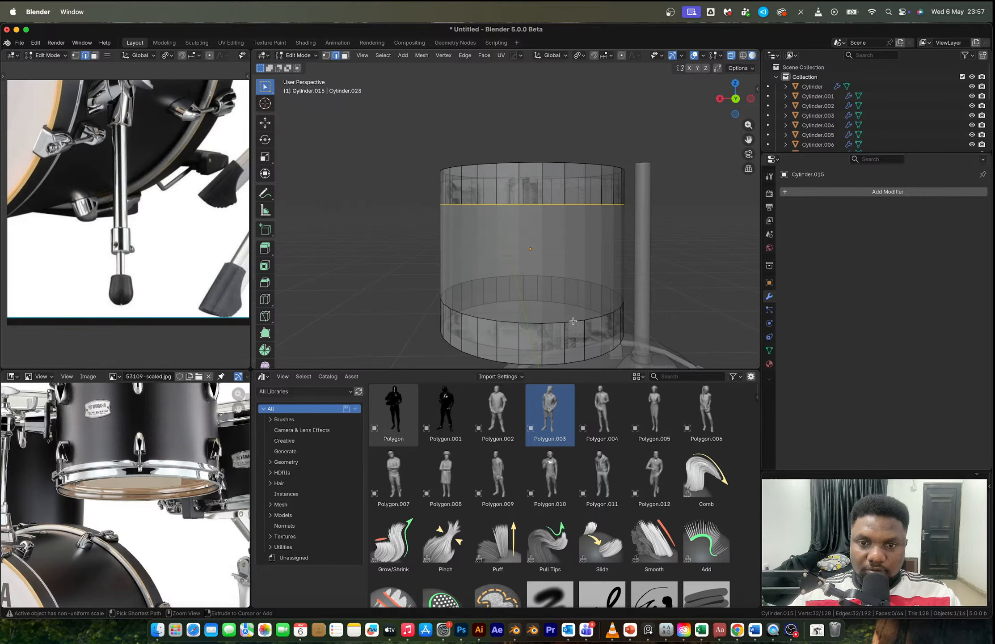
{"action": "left_click", "coordinate": [574, 320], "text": "alt+shift"}
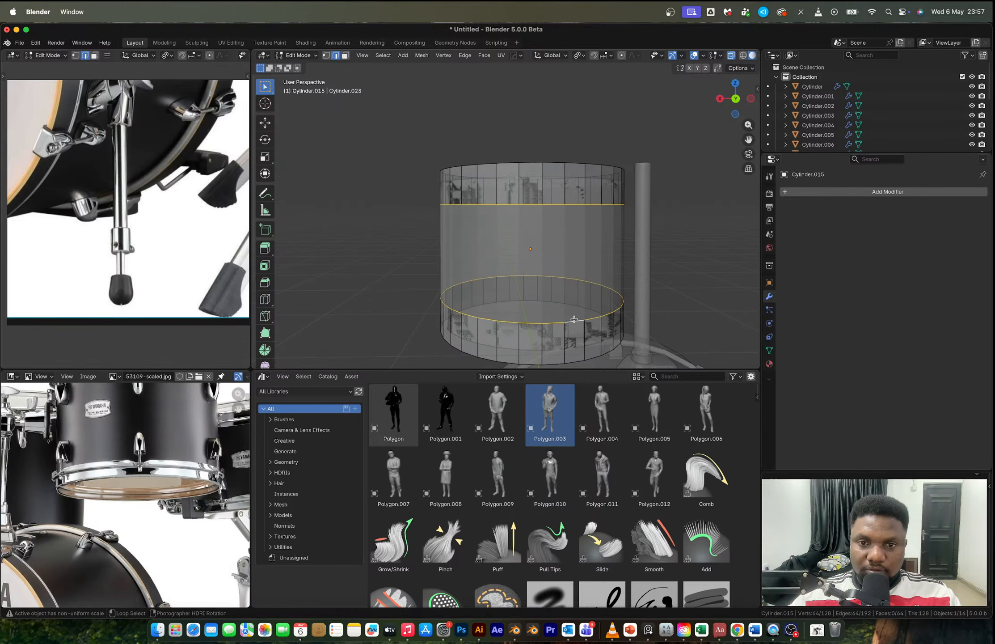
{"action": "key", "text": "s"}
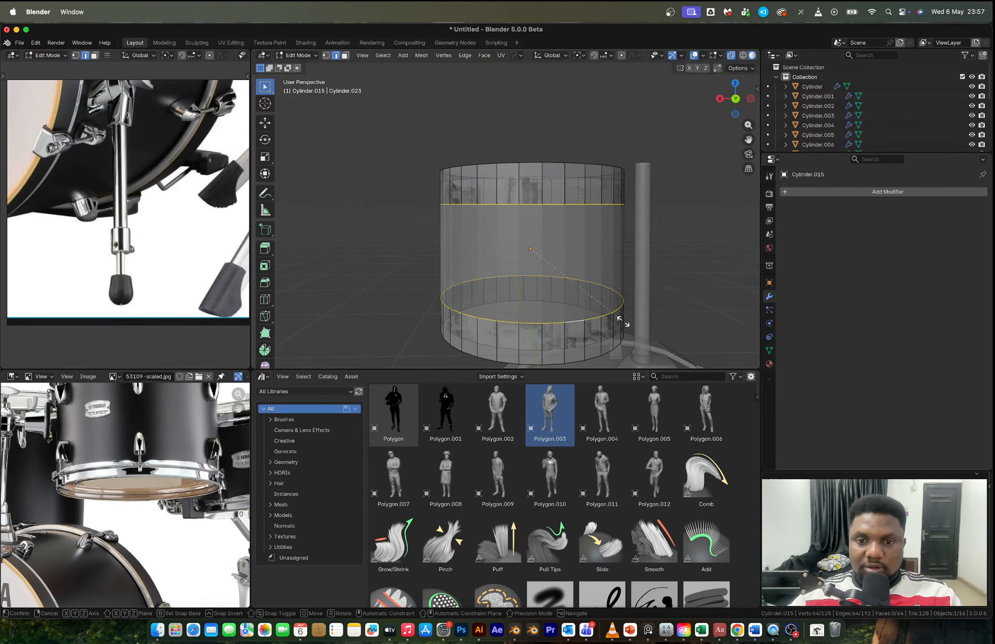
{"action": "key", "text": "z"}
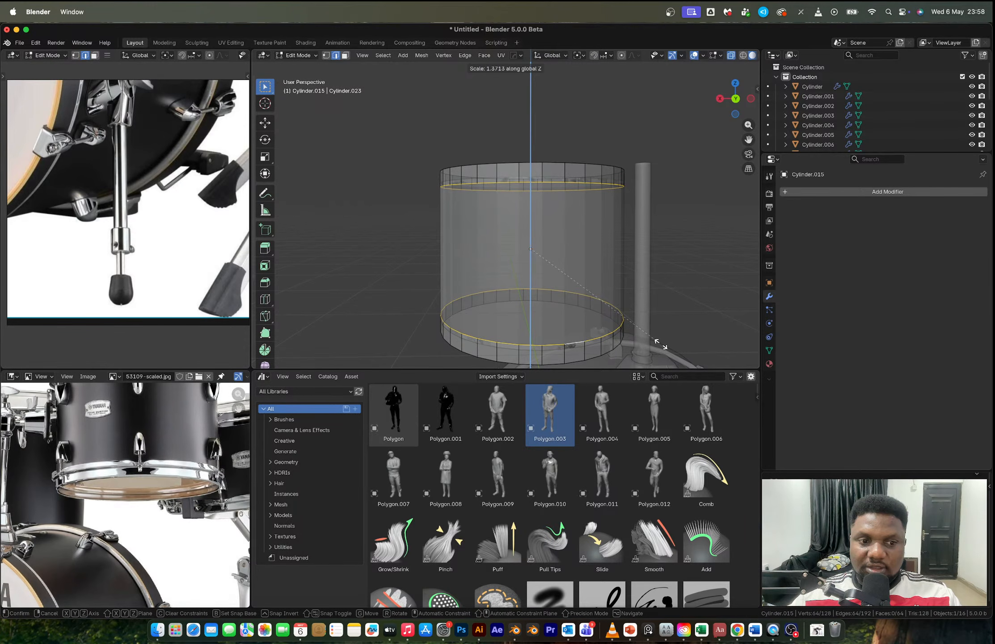
{"action": "left_click", "coordinate": [660, 343]}
Step: Try to thicken both hoop bands by extruding all their faces outward along the normals
{"action": "key", "text": "a"}
{"action": "key", "text": "alt+e"}
{"action": "left_click", "coordinate": [576, 235]}
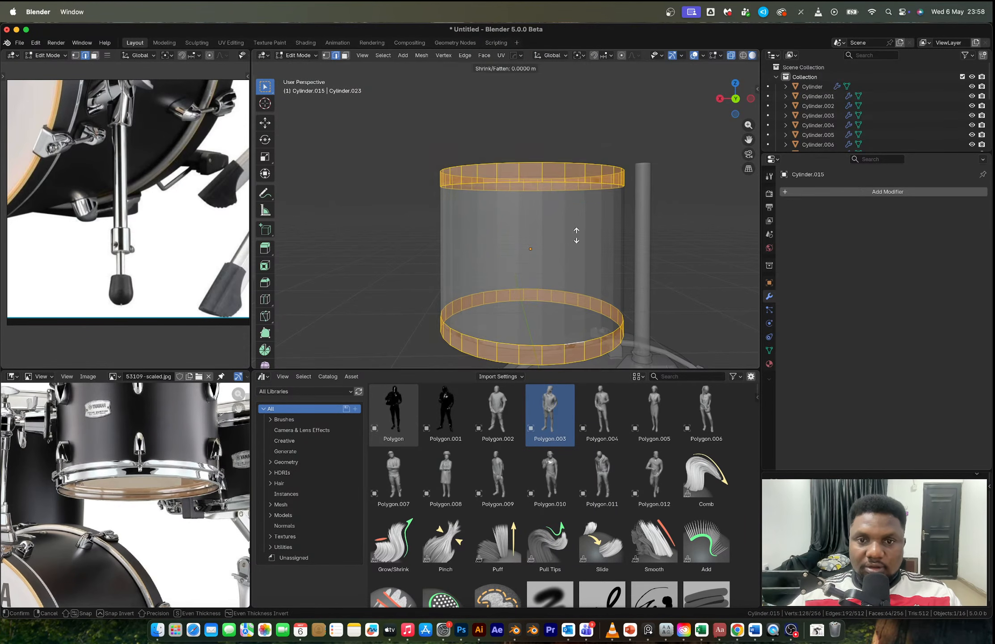
{"action": "left_click", "coordinate": [576, 175]}
{"action": "key", "text": "Tab"}
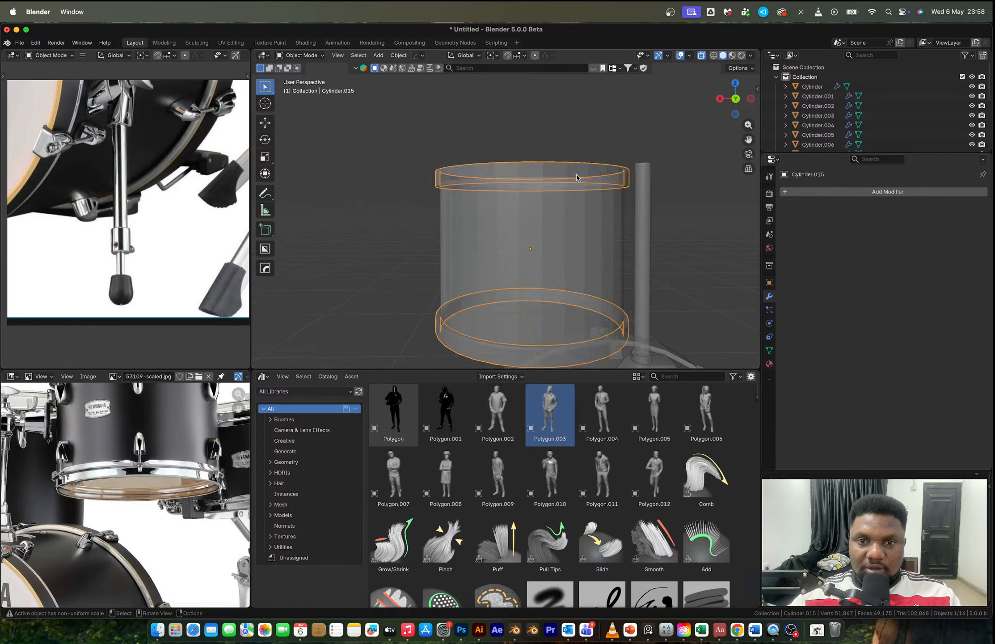
Step: Try auto smooth shading at 30° on the tom shell and its hoops together
{"action": "scroll", "coordinate": [576, 177], "scroll_direction": "down", "scroll_amount": 5}
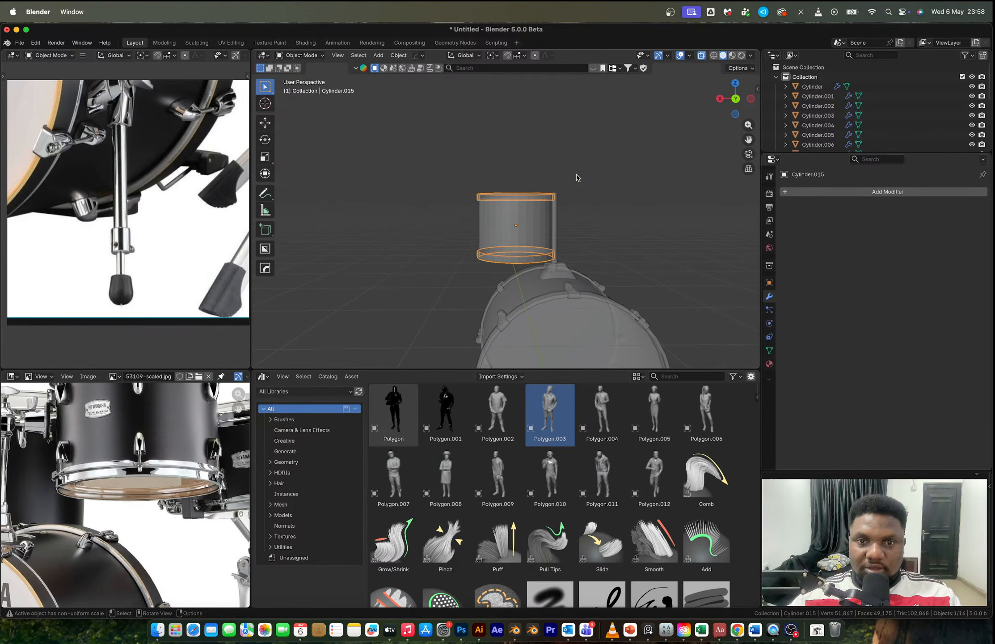
{"action": "left_click", "coordinate": [576, 175]}
{"action": "key", "text": "alt+z"}
{"action": "middle_click_drag", "start_coordinate": [576, 175], "coordinate": [576, 224]}
{"action": "scroll", "coordinate": [514, 209], "scroll_direction": "up", "scroll_amount": 4}
{"action": "left_click", "coordinate": [514, 212]}
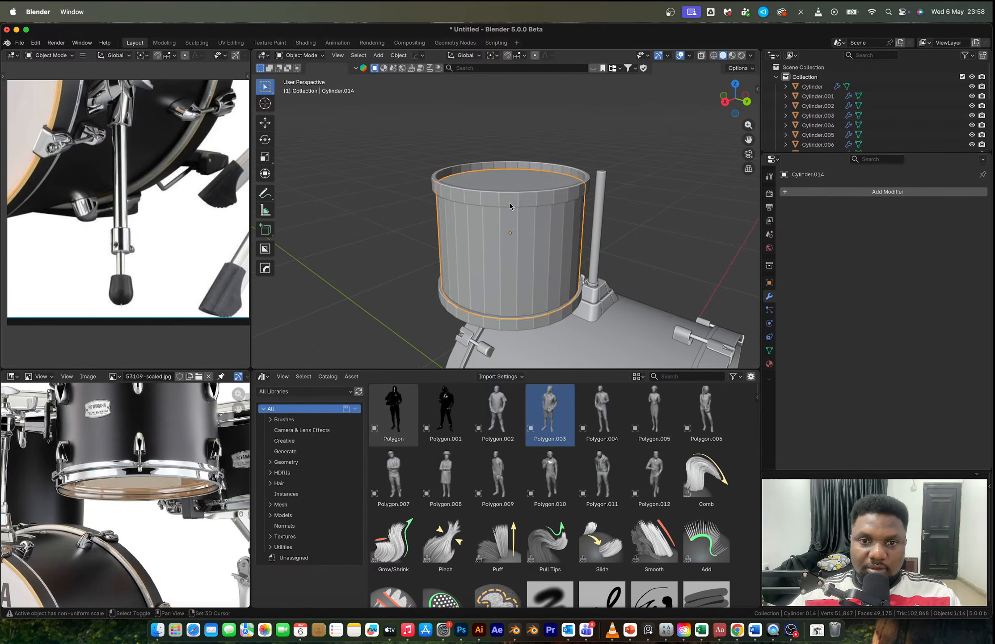
{"action": "right_click", "coordinate": [510, 202]}
{"action": "left_click", "coordinate": [487, 164]}
{"action": "middle_click_drag", "start_coordinate": [545, 214], "coordinate": [515, 217]}
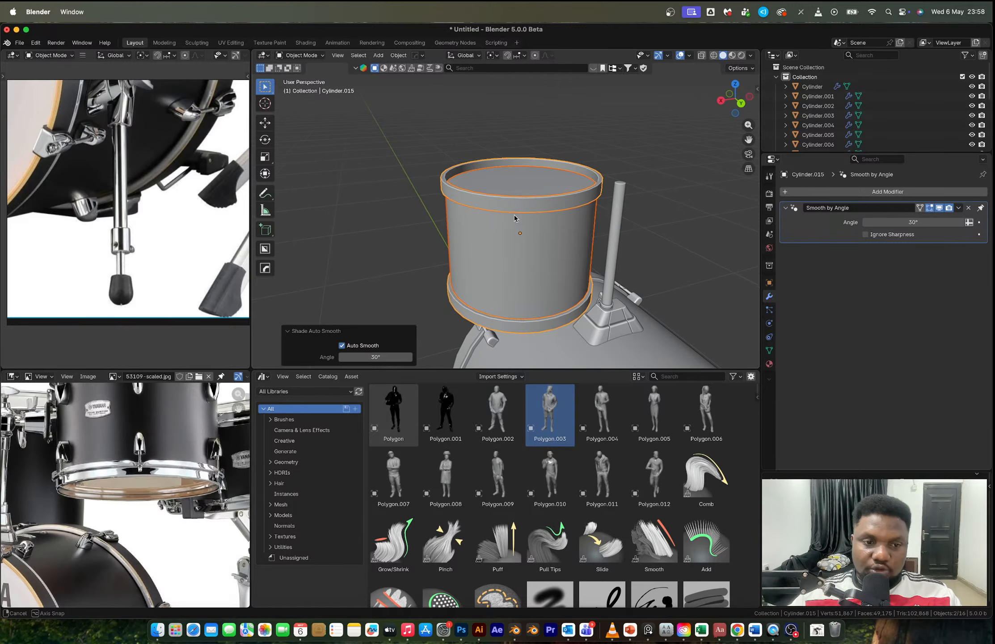
{"action": "left_click", "coordinate": [580, 142]}
Step: Check the chrome hoop in the reference photo and extrude all faces of both hoop bands along their normals by 0.00449 m
{"action": "scroll", "coordinate": [137, 454], "scroll_direction": "up", "scroll_amount": 3}
{"action": "scroll", "coordinate": [151, 458], "scroll_direction": "up", "scroll_amount": 2}
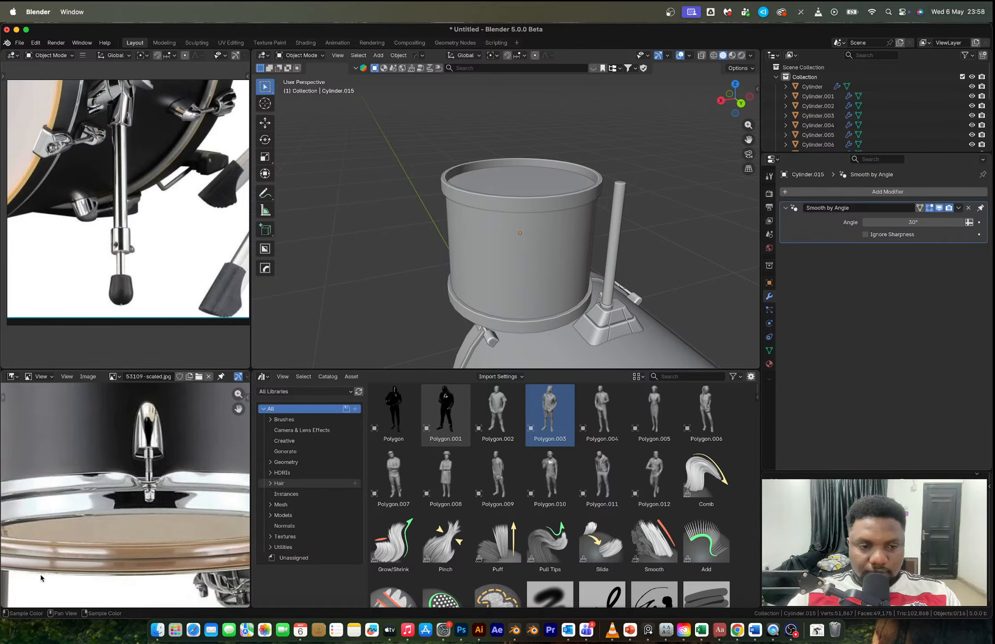
{"action": "scroll", "coordinate": [40, 574], "scroll_direction": "down", "scroll_amount": 1}
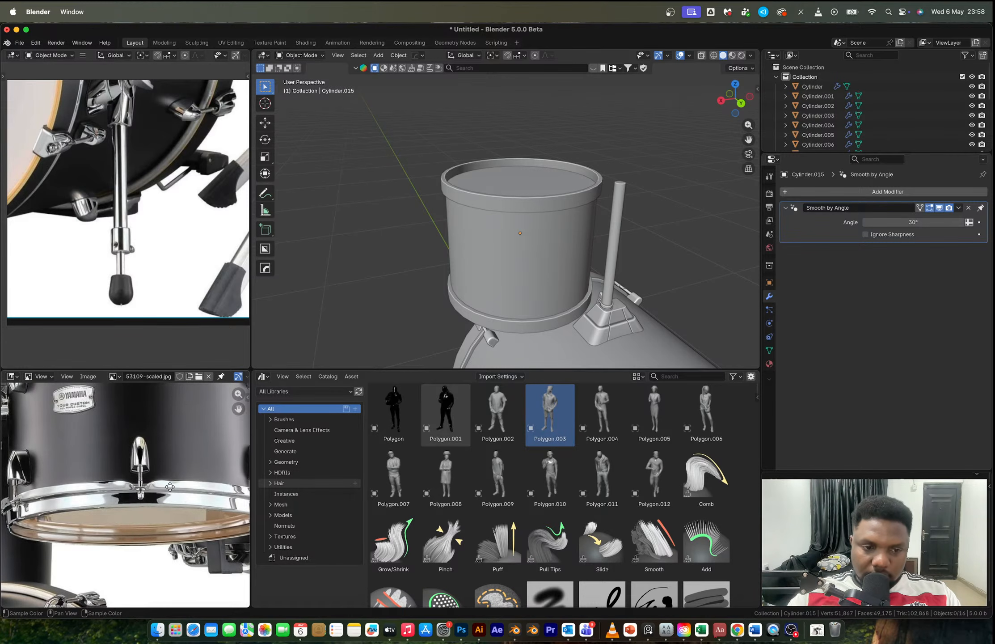
{"action": "middle_click_drag", "start_coordinate": [169, 486], "coordinate": [170, 476]}
{"action": "scroll", "coordinate": [516, 226], "scroll_direction": "up", "scroll_amount": 3}
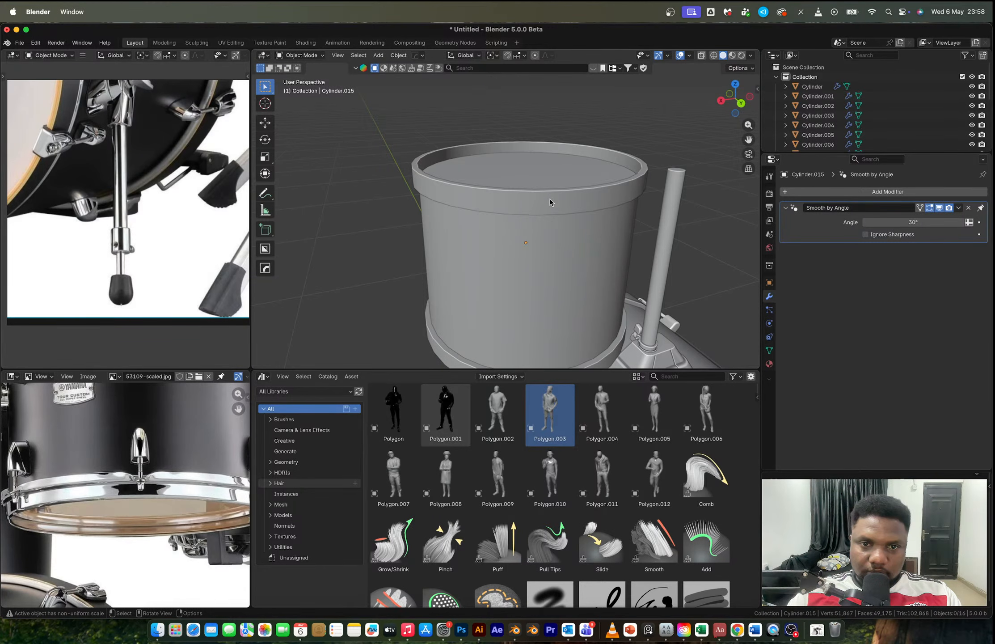
{"action": "left_click", "coordinate": [550, 202]}
{"action": "key", "text": "Tab"}
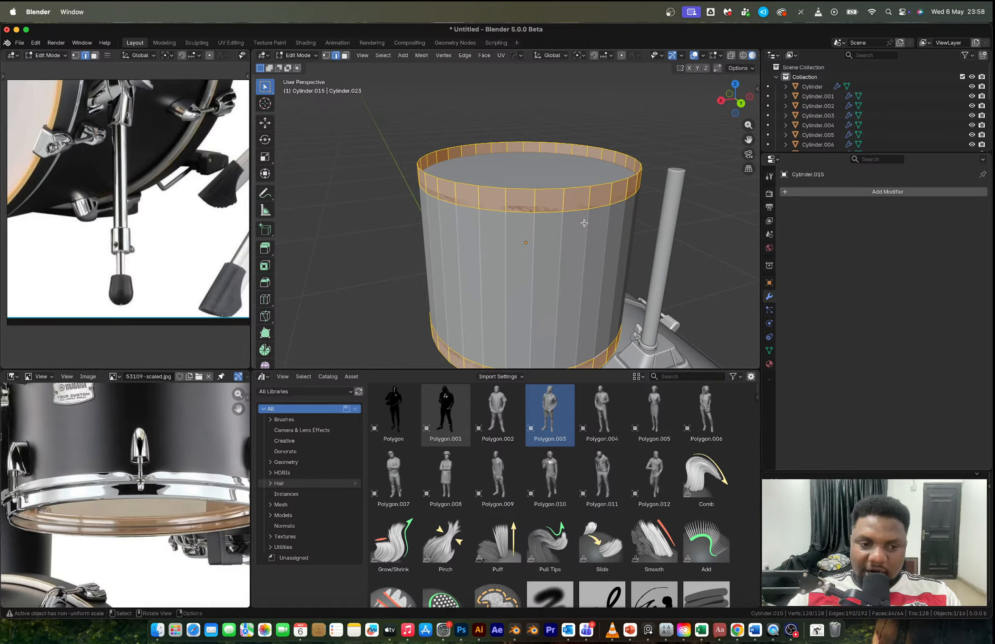
{"action": "scroll", "coordinate": [584, 222], "scroll_direction": "up", "scroll_amount": 2}
{"action": "key", "text": "alt+e"}
{"action": "left_click", "coordinate": [654, 242]}
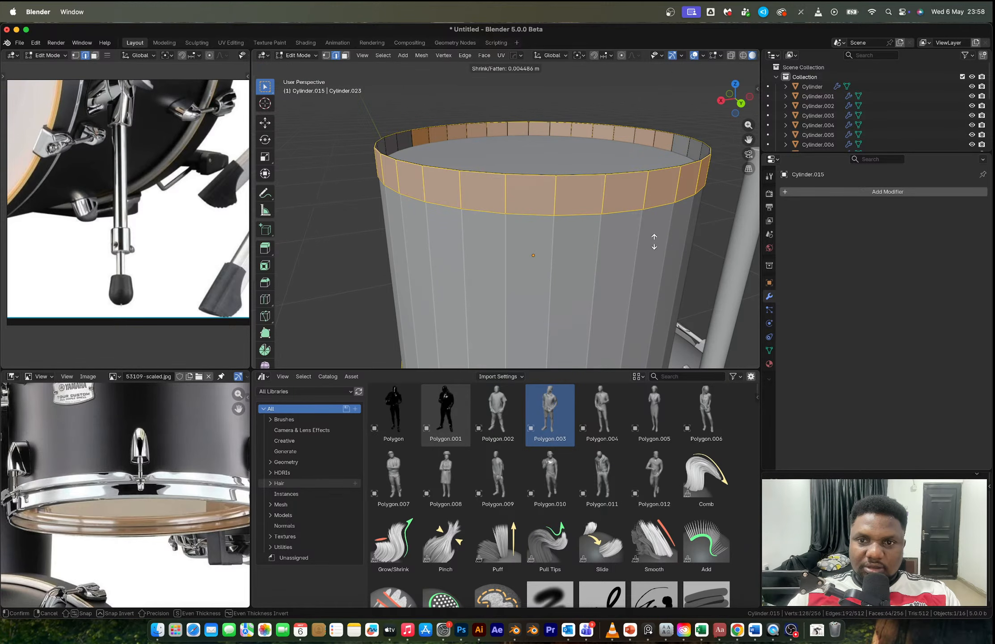
{"action": "left_click", "coordinate": [654, 241]}
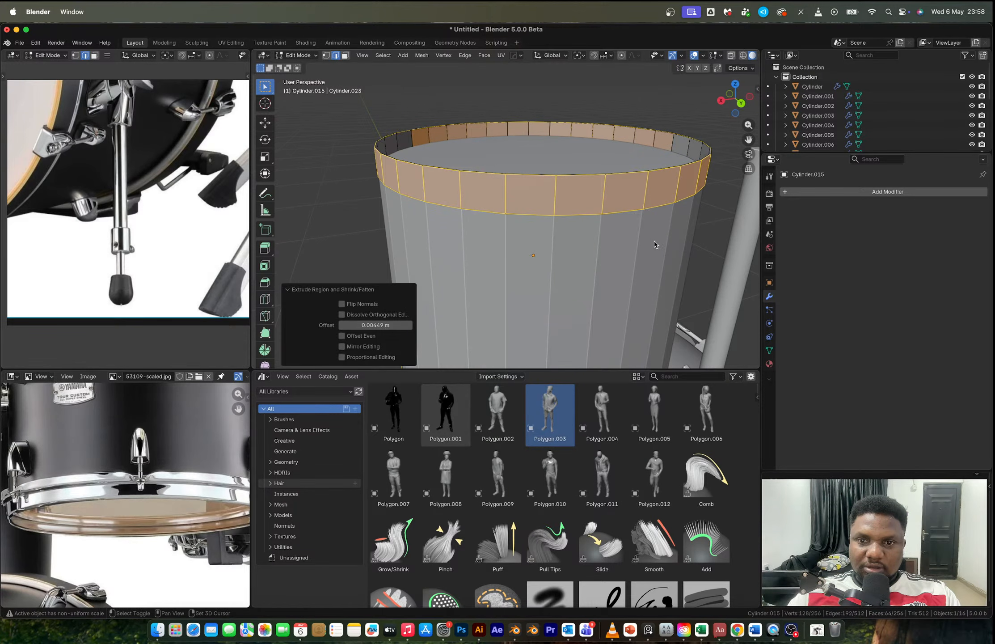
Step: Add a loop cut around the upper hoop and extrude its upper outer face ring along the normals by 0.0308 m
{"action": "key", "text": "ctrl+r"}
{"action": "left_click", "coordinate": [607, 200]}
{"action": "left_click", "coordinate": [607, 199]}
{"action": "key", "text": "3"}
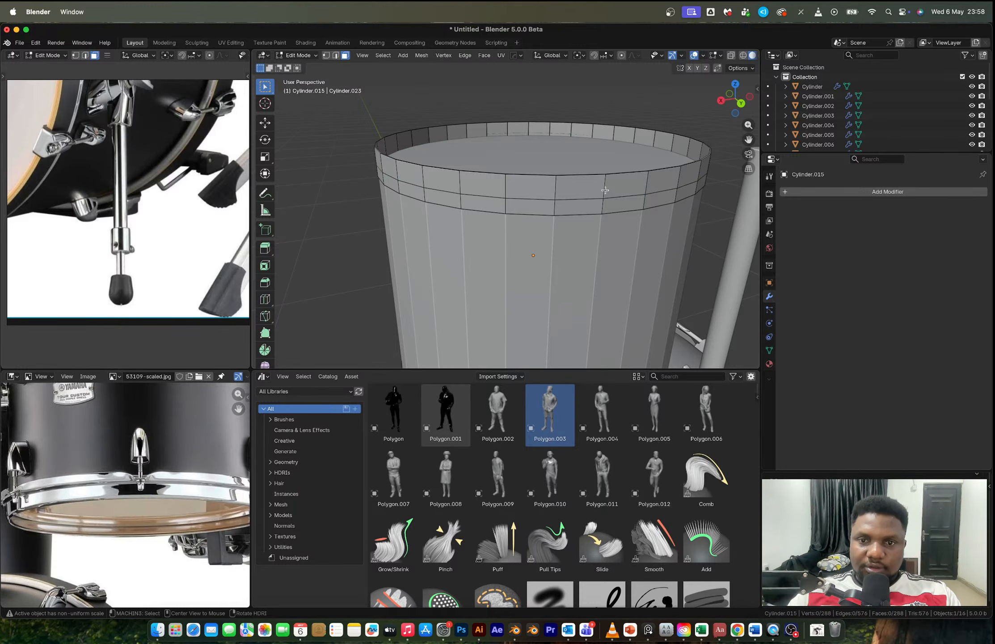
{"action": "left_click", "coordinate": [606, 190], "text": "alt"}
{"action": "key", "text": "alt+e"}
{"action": "left_click", "coordinate": [649, 259]}
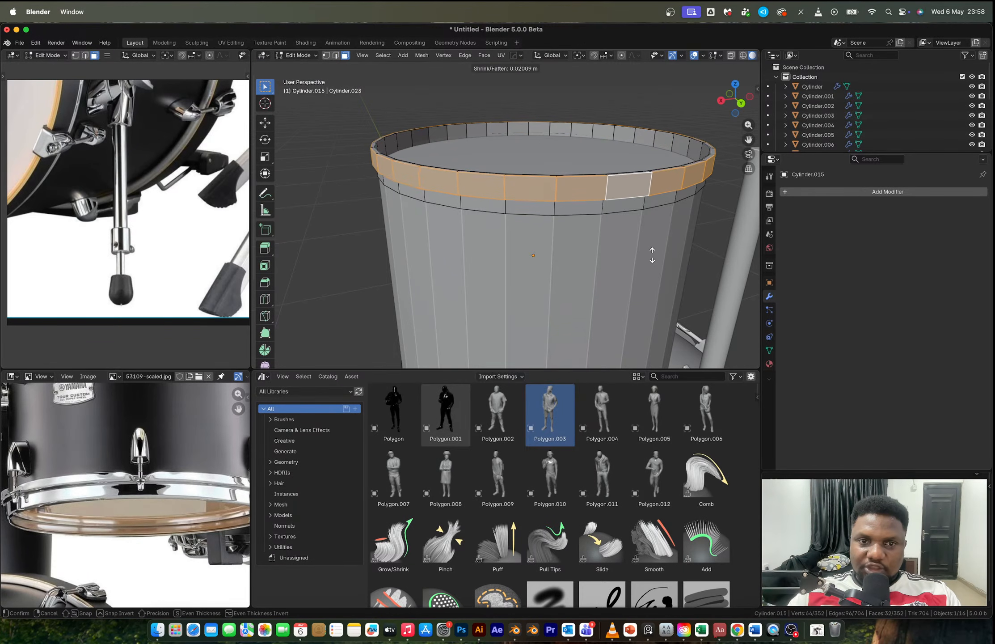
{"action": "left_click", "coordinate": [651, 252]}
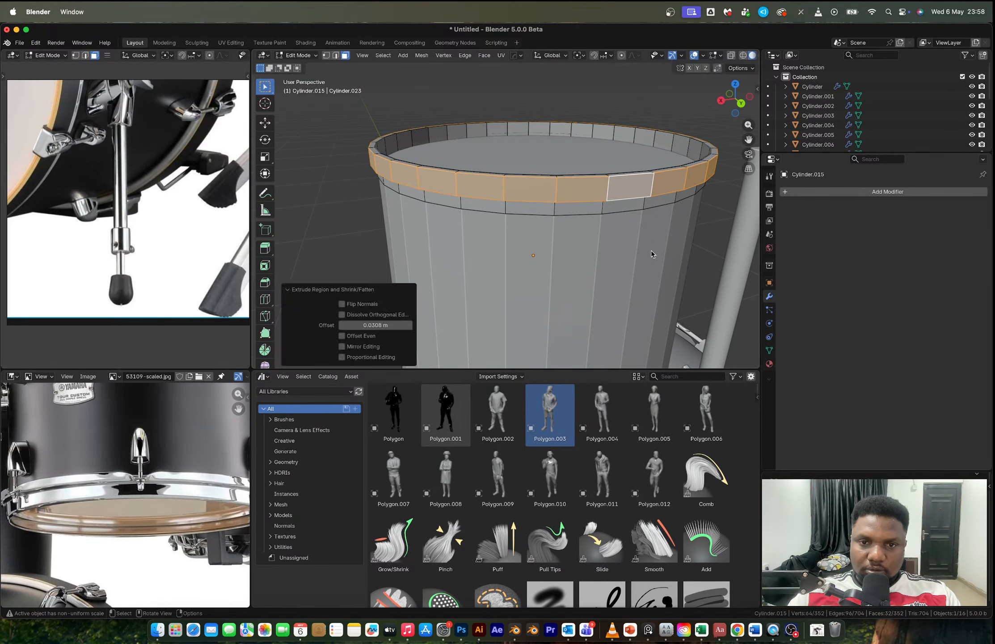
Step: Mirror the upper hoop's shape onto the lower hoop across Z with bisect, and apply the mirror modifier
{"action": "key", "text": "Tab"}
{"action": "scroll", "coordinate": [581, 214], "scroll_direction": "down", "scroll_amount": 4}
{"action": "key", "text": "alt+shift+x"}
{"action": "left_click", "coordinate": [532, 172]}
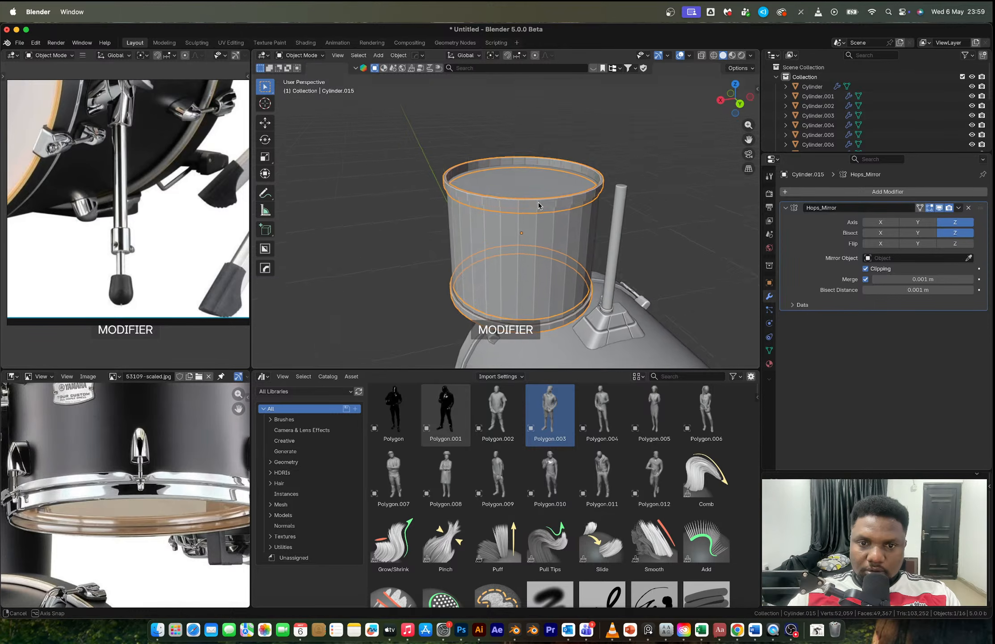
{"action": "key", "text": "ctrl+a"}
{"action": "scroll", "coordinate": [515, 222], "scroll_direction": "up", "scroll_amount": 3}
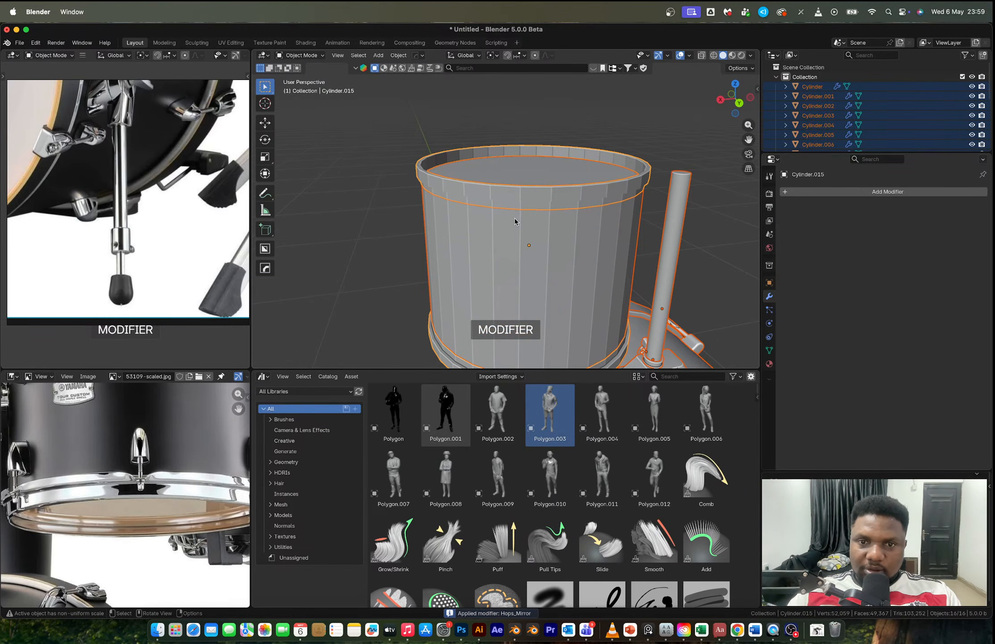
Step: Select all vertices of the hoop object and merge them by distance at 0.0001 m
{"action": "key", "text": "Tab"}
{"action": "key", "text": "Tab"}
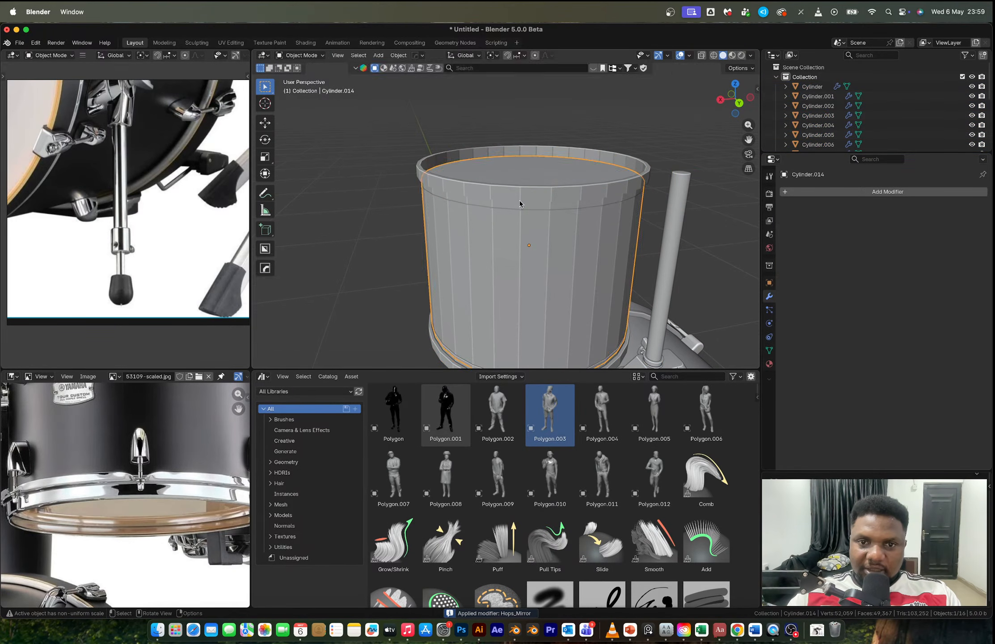
{"action": "left_click", "coordinate": [520, 201]}
{"action": "key", "text": "Tab"}
{"action": "key", "text": "1"}
{"action": "key", "text": "q"}
{"action": "mouse_move", "coordinate": [520, 201]}
{"action": "key", "text": "Escape"}
{"action": "key", "text": "a"}
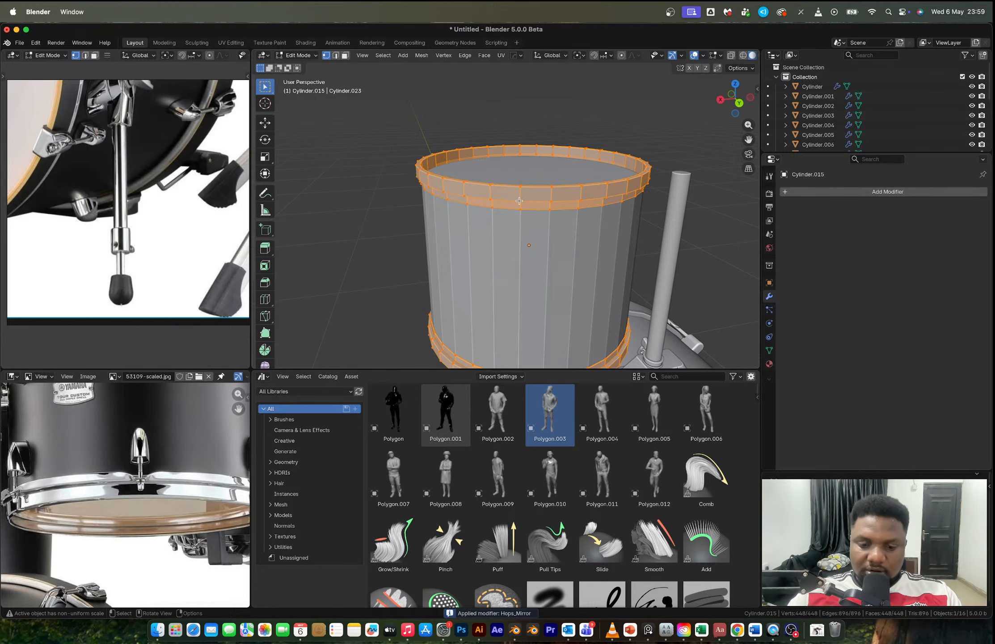
{"action": "key", "text": "m"}
{"action": "left_click", "coordinate": [520, 201]}
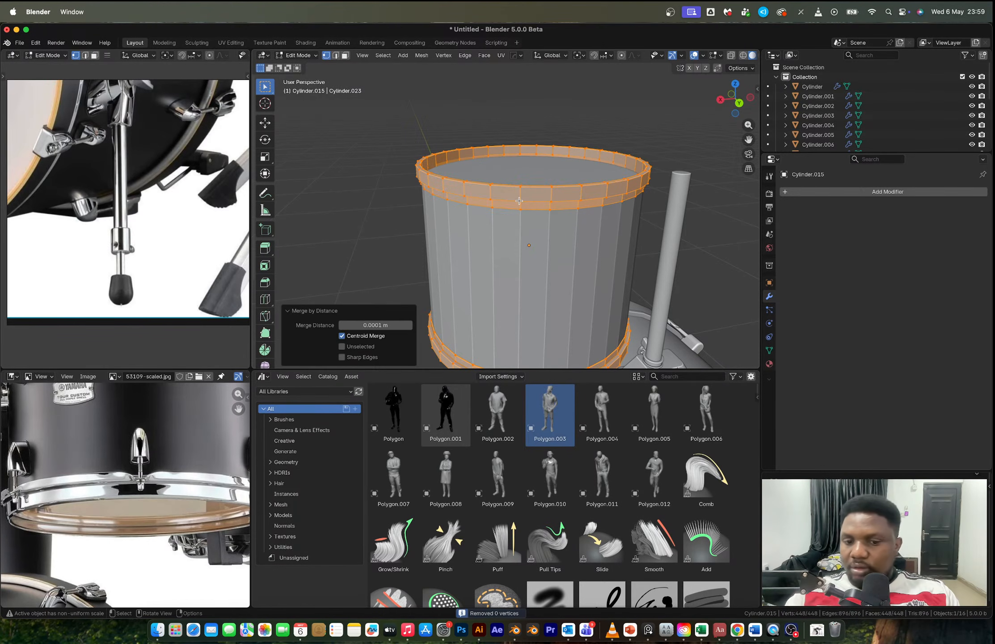
{"action": "key", "text": "Tab"}
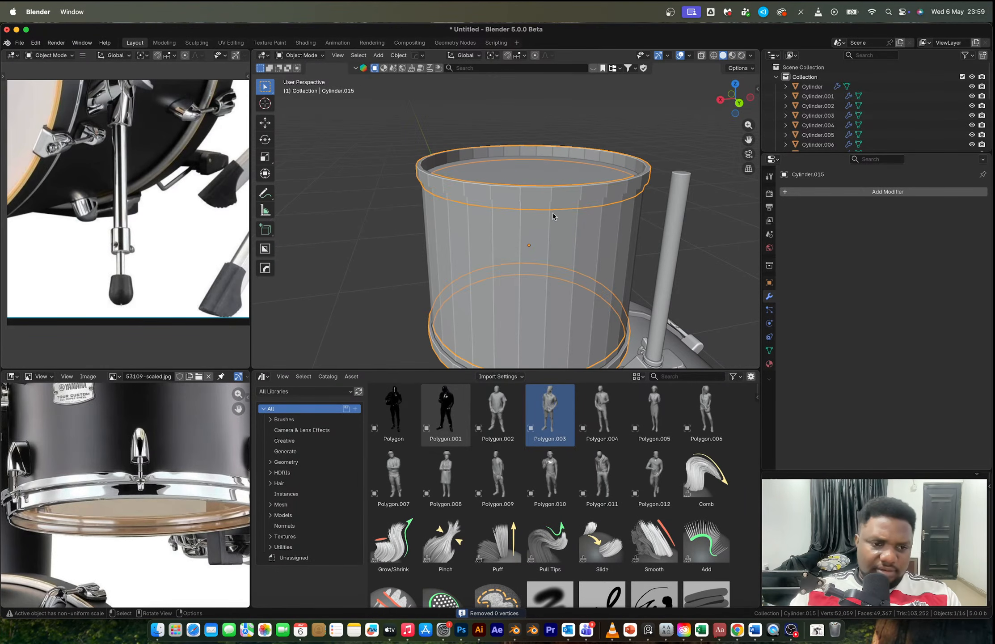
Step: Apply auto smooth shading at 30° to the tom's hoops
{"action": "right_click", "coordinate": [572, 216]}
{"action": "left_click", "coordinate": [571, 212]}
{"action": "mouse_move", "coordinate": [570, 212]}
{"action": "middle_mouse_down"}
{"action": "mouse_move", "coordinate": [560, 206]}
{"action": "mouse_move", "coordinate": [576, 210]}
{"action": "middle_mouse_up"}
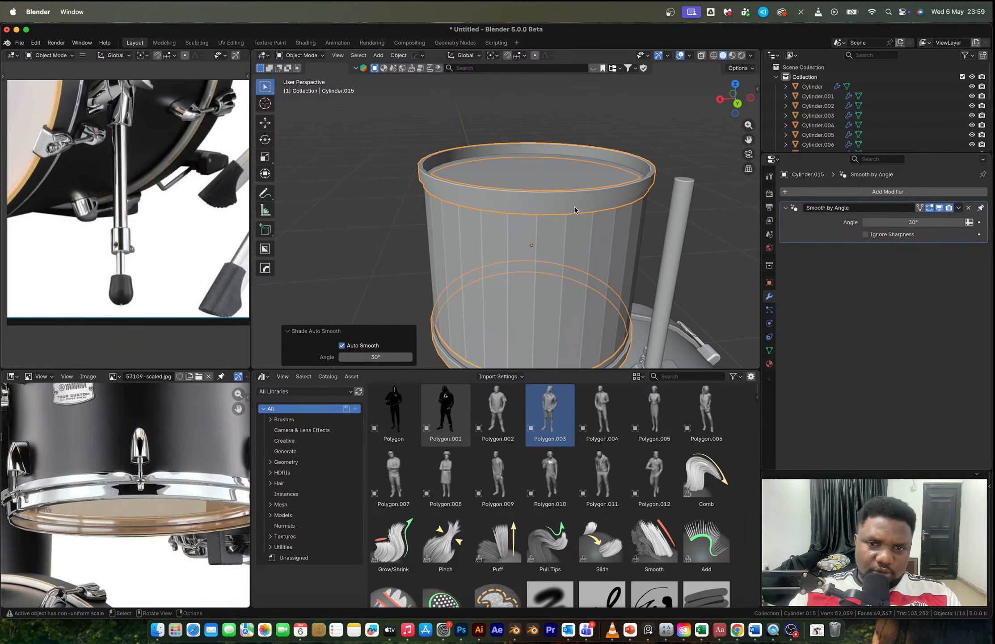
{"action": "scroll", "coordinate": [575, 209], "scroll_direction": "up", "scroll_amount": 1}
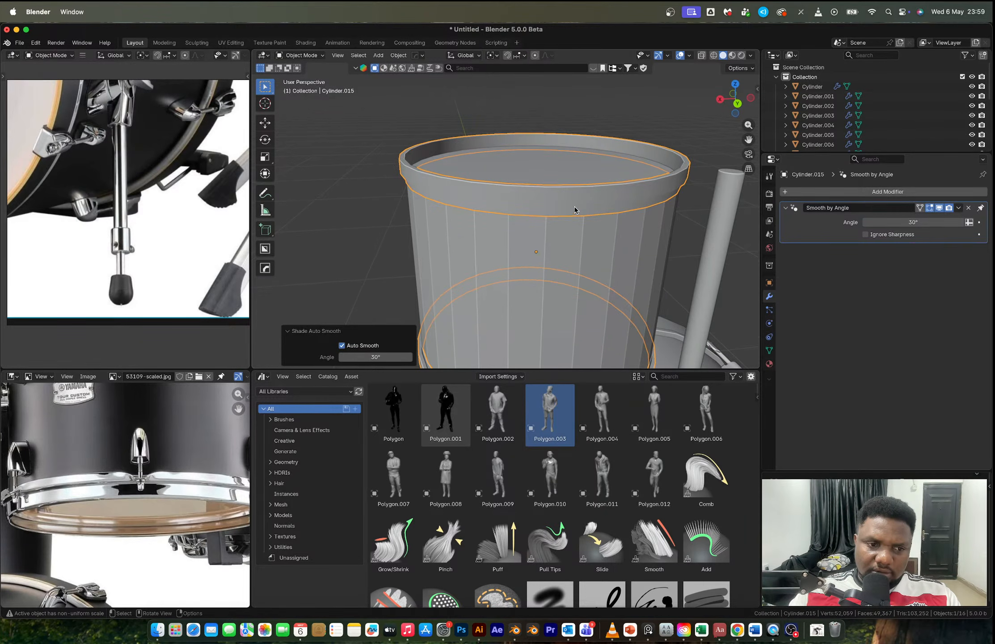
{"action": "scroll", "coordinate": [123, 477], "scroll_direction": "down", "scroll_amount": 3}
{"action": "scroll", "coordinate": [123, 476], "scroll_direction": "up", "scroll_amount": 4}
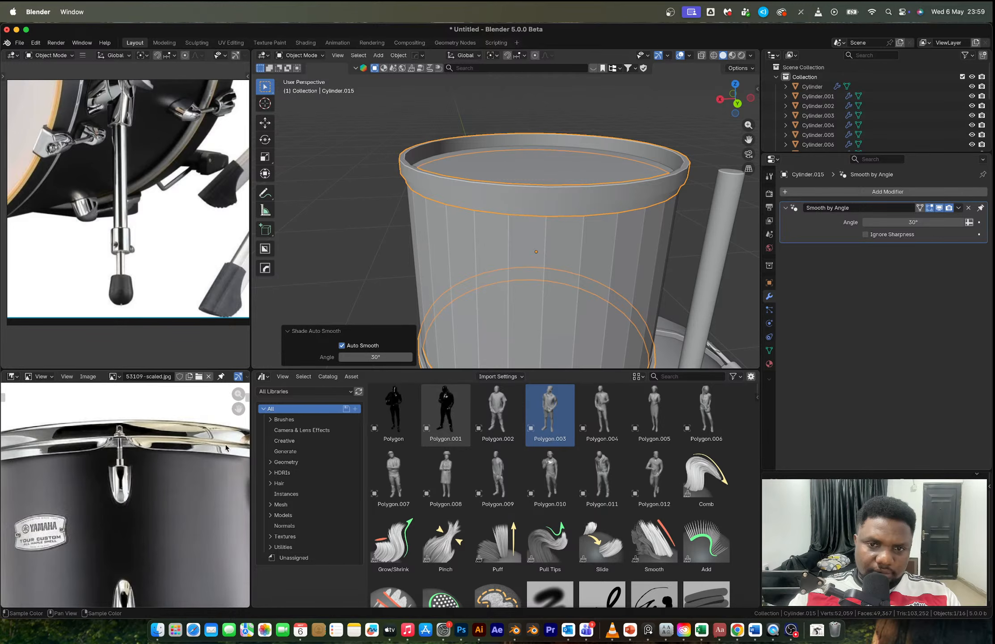
Step: Enter Edit Mode on the drum hoop and select only one vertex on its lower edge from the back view
{"action": "middle_click_drag", "start_coordinate": [550, 201], "coordinate": [570, 176]}
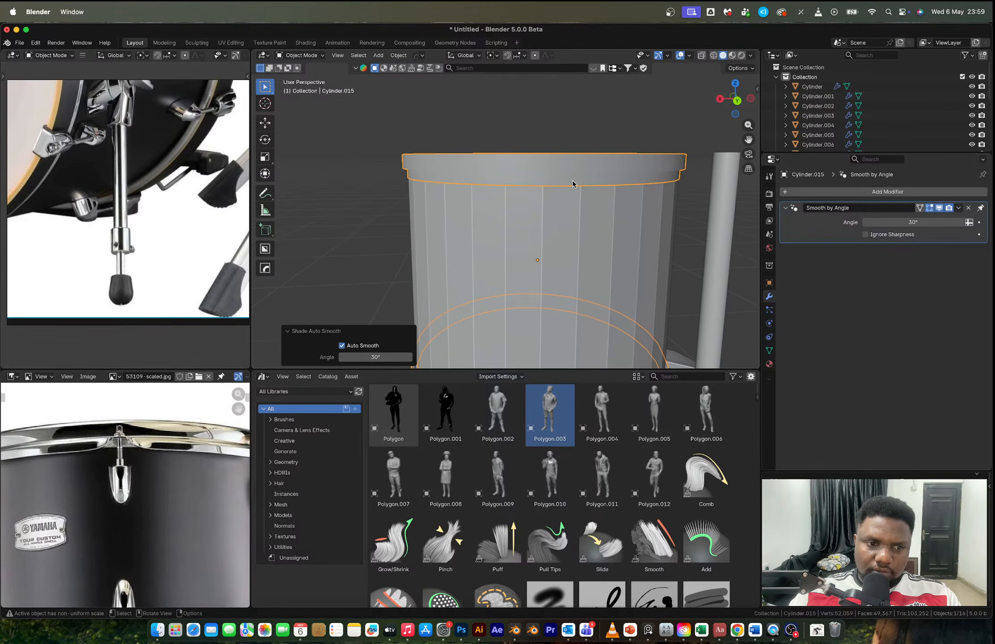
{"action": "scroll", "coordinate": [573, 180], "scroll_direction": "up", "scroll_amount": 2}
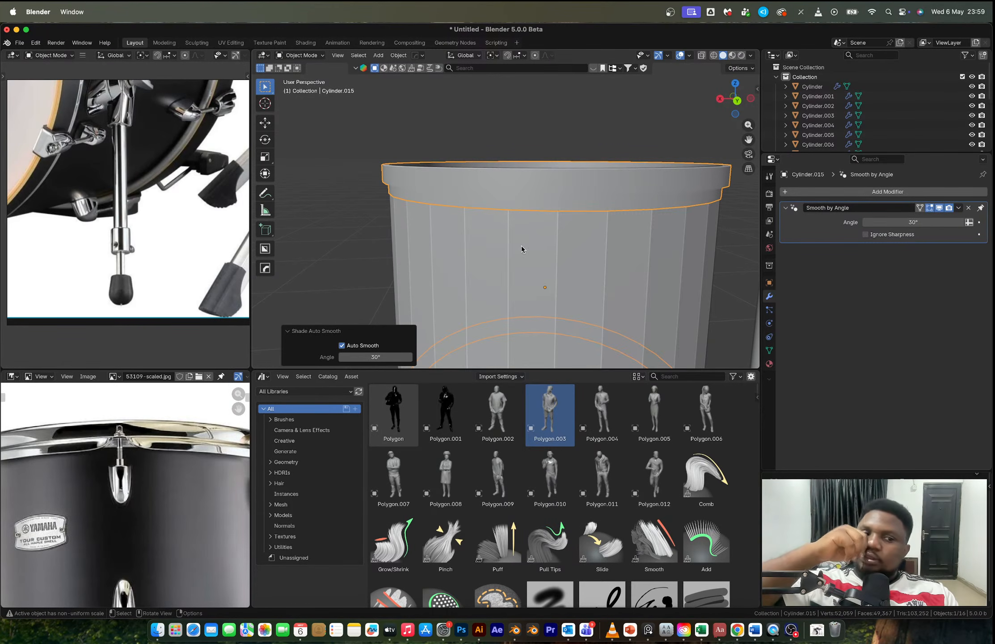
{"action": "left_click", "coordinate": [738, 101]}
{"action": "key", "text": "Tab"}
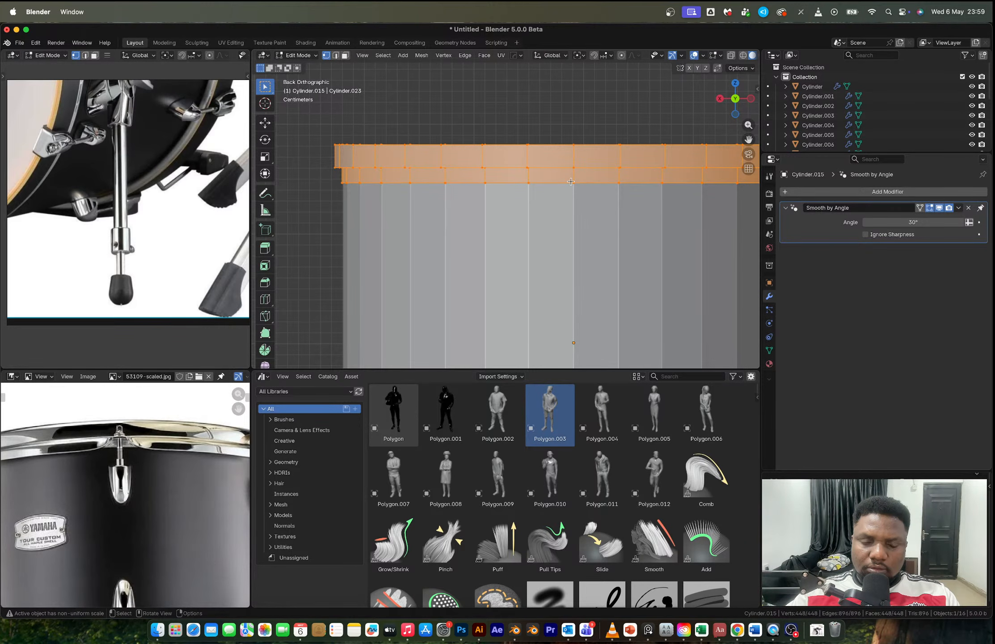
{"action": "middle_click_drag", "start_coordinate": [570, 181], "coordinate": [592, 178]}
{"action": "left_click", "coordinate": [738, 98]}
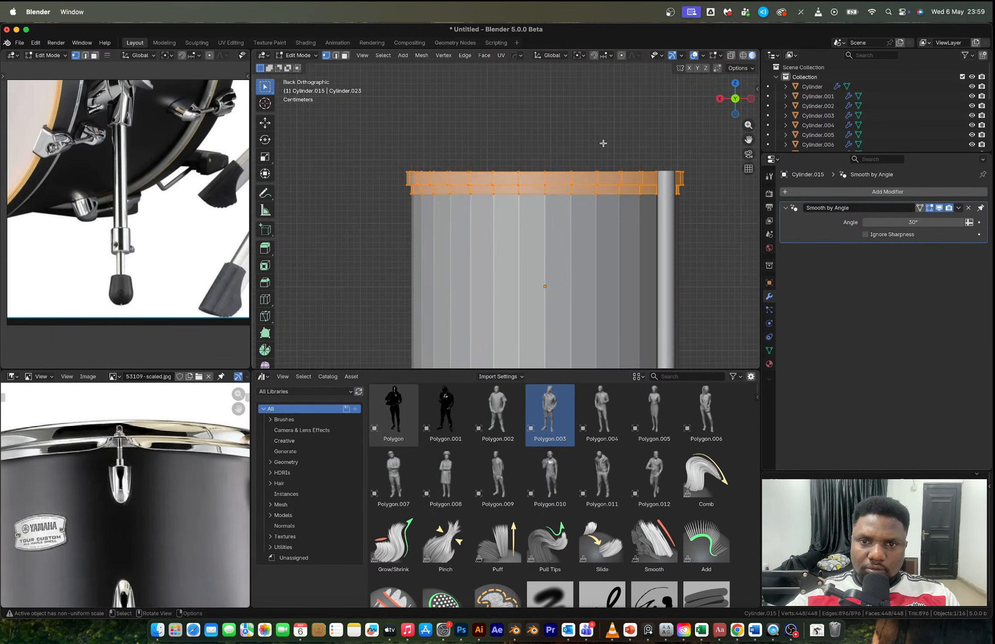
{"action": "scroll", "coordinate": [573, 197], "scroll_direction": "up", "scroll_amount": 4}
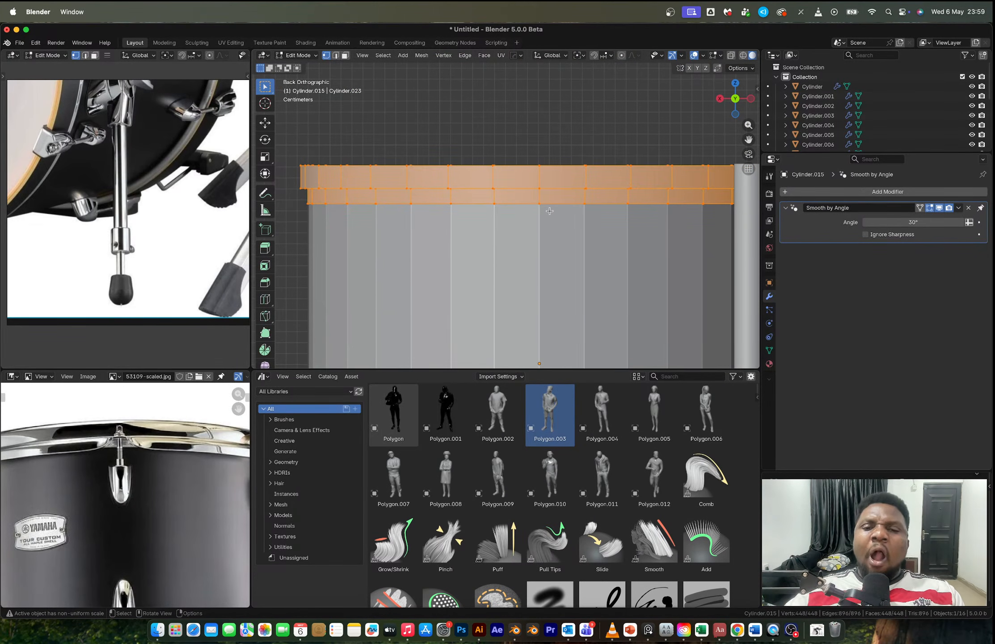
{"action": "key", "text": "alt+a"}
{"action": "left_click", "coordinate": [540, 201]}
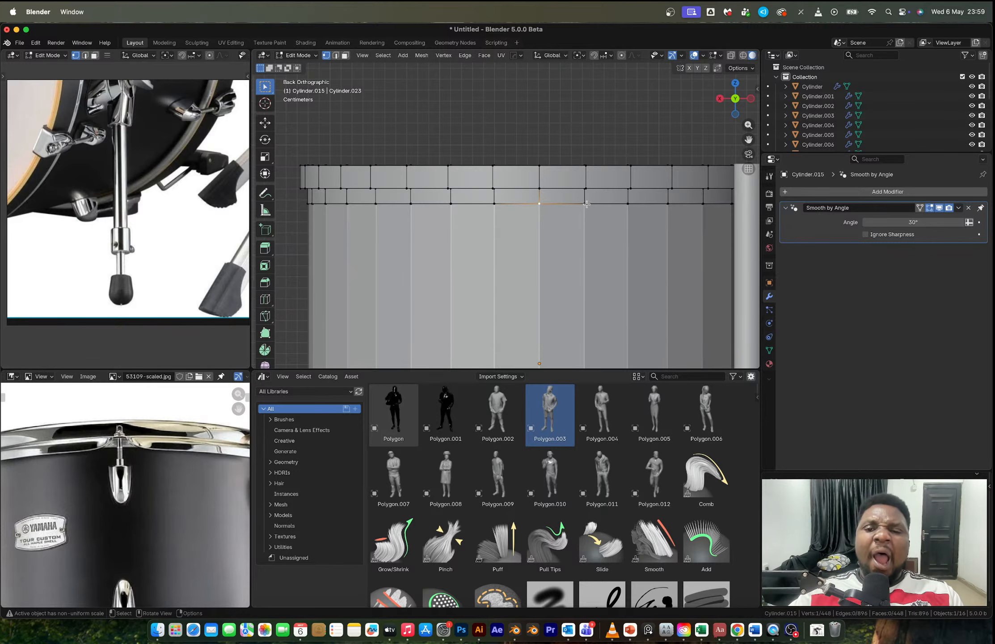
{"action": "middle_click_drag", "start_coordinate": [589, 209], "coordinate": [574, 174]}
{"action": "key", "text": "g"}
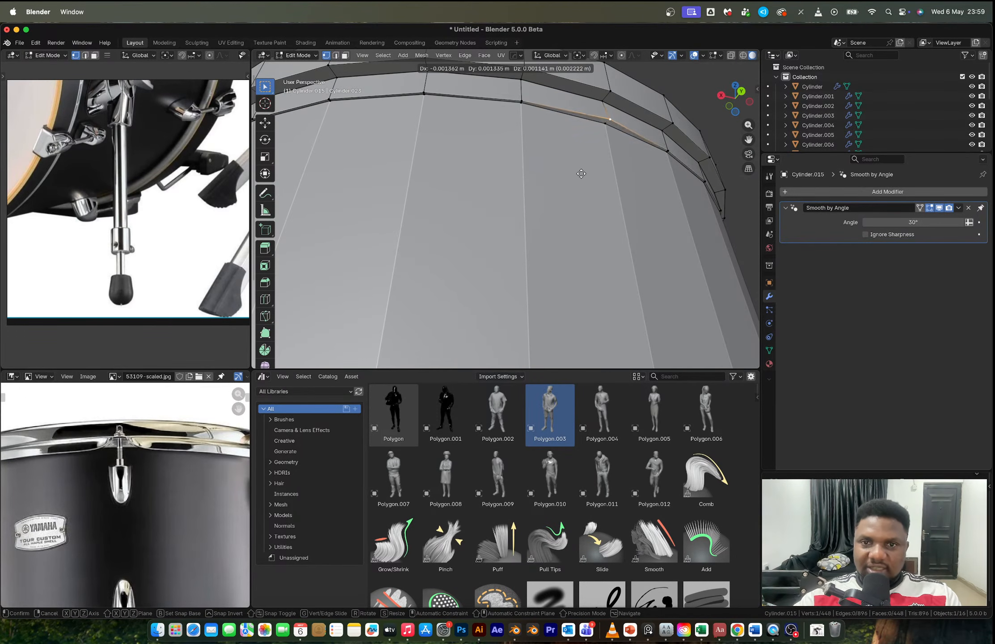
{"action": "left_click", "coordinate": [585, 162]}
{"action": "key", "text": "super+z"}
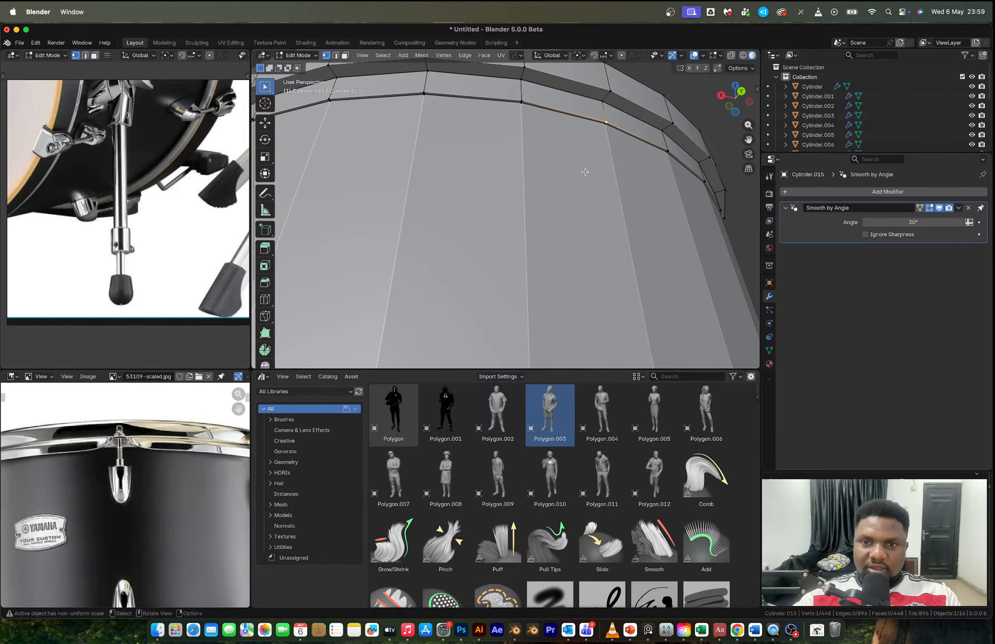
Step: Rip the selected vertex on the hoop's lower edge and delete the ripped vertex
{"action": "key", "text": "v"}
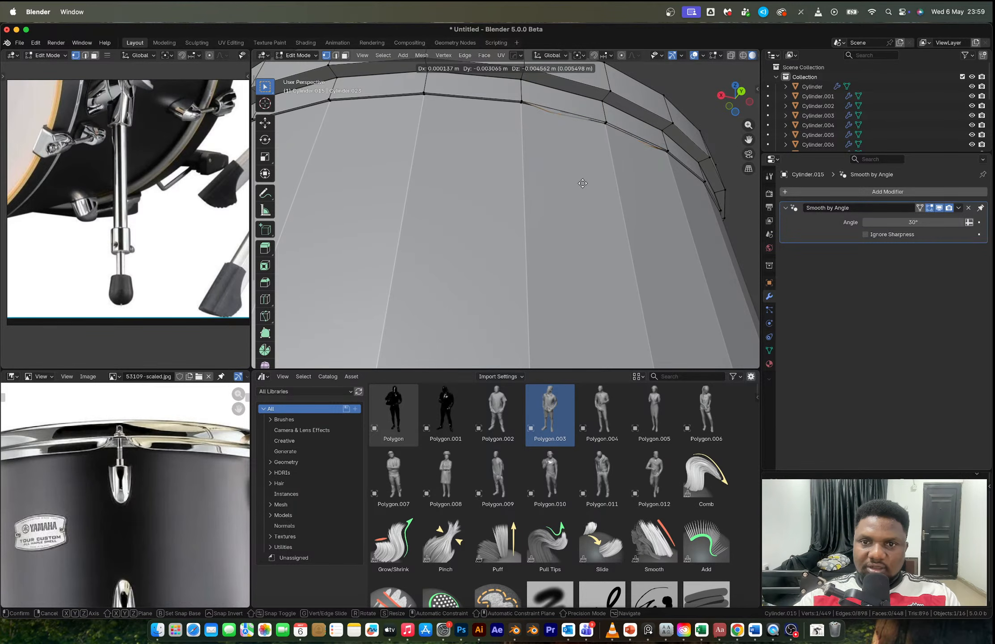
{"action": "left_click", "coordinate": [583, 181]}
{"action": "key", "text": "x"}
{"action": "left_click", "coordinate": [584, 184]}
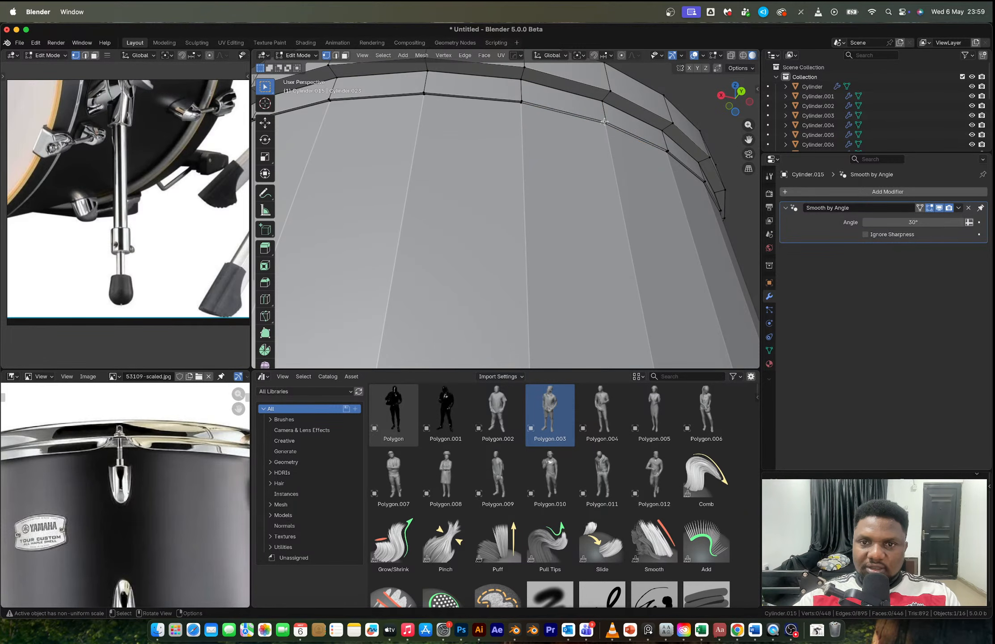
Step: Move the remaining vertex at the ripped spot on the hoop's lower edge about 0.011 m along Y
{"action": "key", "text": "g"}
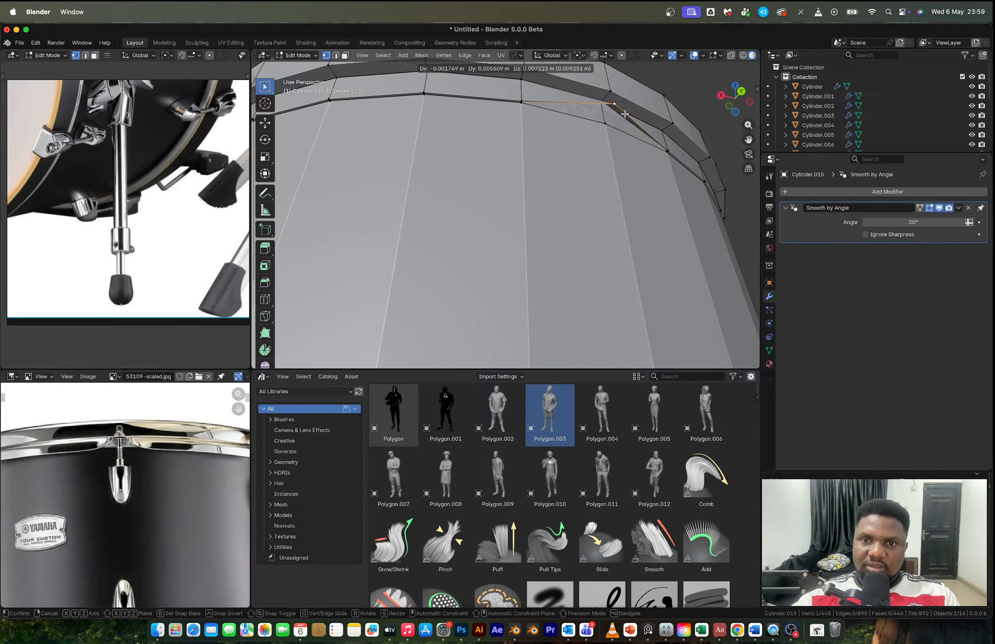
{"action": "right_click", "coordinate": [623, 118]}
{"action": "middle_click_drag", "start_coordinate": [613, 146], "coordinate": [620, 185]}
{"action": "scroll", "coordinate": [612, 275], "scroll_direction": "down", "scroll_amount": 1}
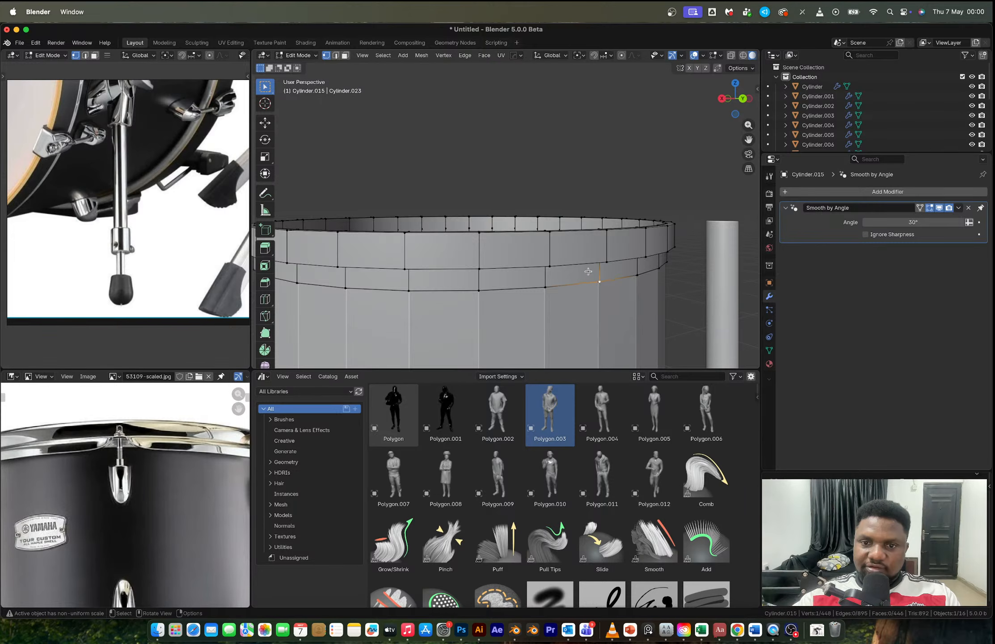
{"action": "middle_click_drag", "start_coordinate": [588, 271], "coordinate": [574, 239]}
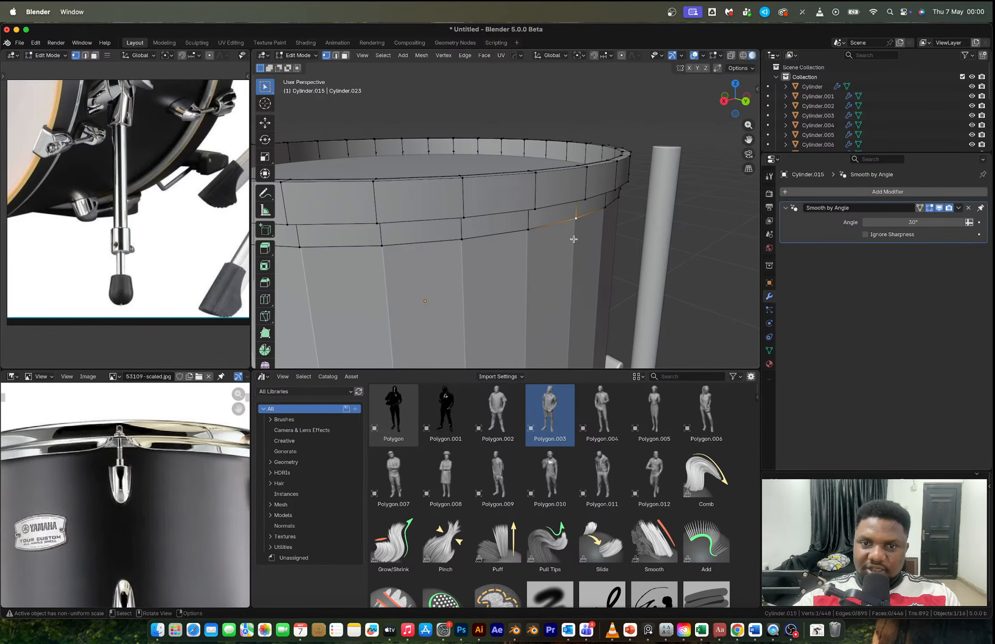
{"action": "key", "text": "g"}
{"action": "key", "text": "y"}
{"action": "left_click", "coordinate": [586, 244]}
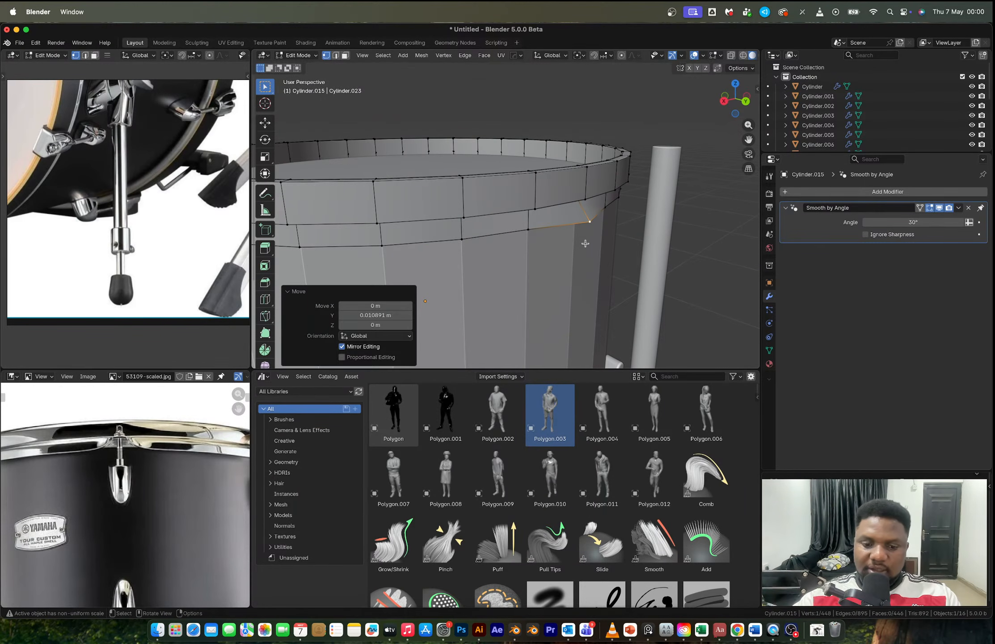
Step: Raise the same lower-edge vertex about 0.014 m along Z and inspect the notch in Object Mode
{"action": "key", "text": "g"}
{"action": "key", "text": "z"}
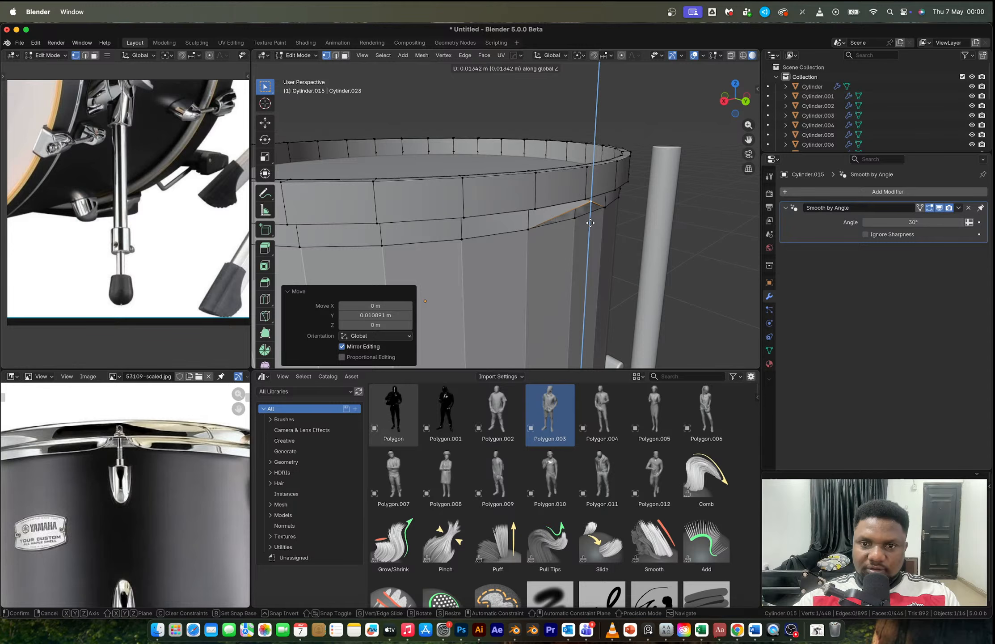
{"action": "left_click", "coordinate": [590, 221]}
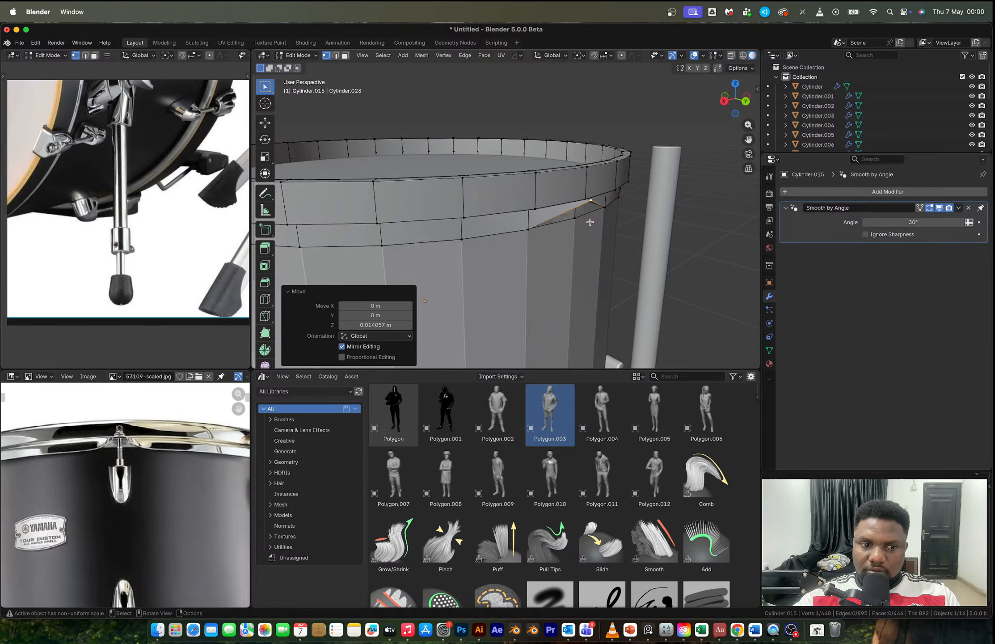
{"action": "key", "text": "Tab"}
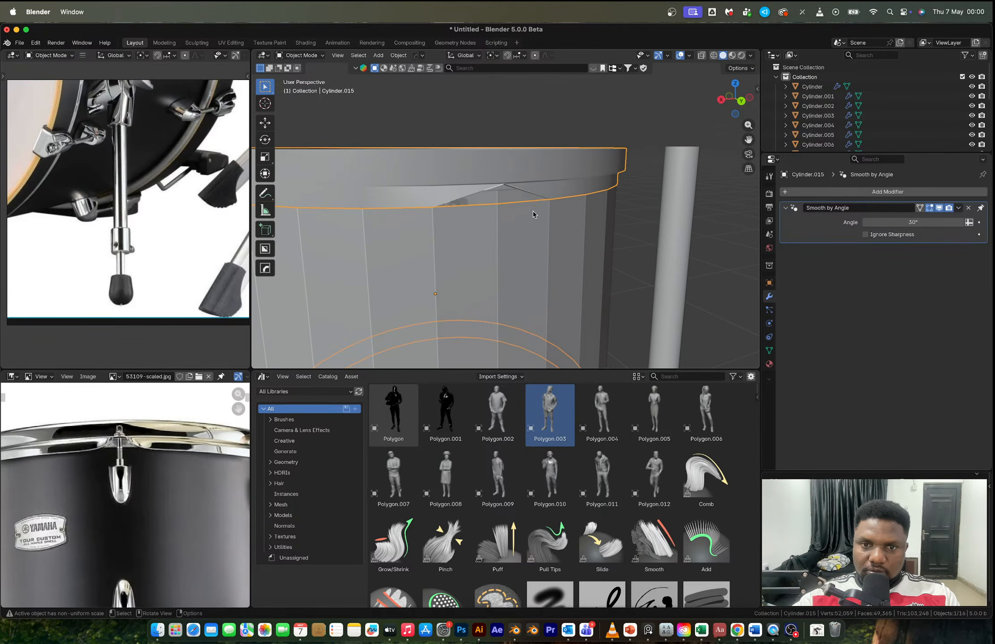
{"action": "scroll", "coordinate": [531, 207], "scroll_direction": "down", "scroll_amount": 1}
{"action": "scroll", "coordinate": [491, 195], "scroll_direction": "up", "scroll_amount": 2}
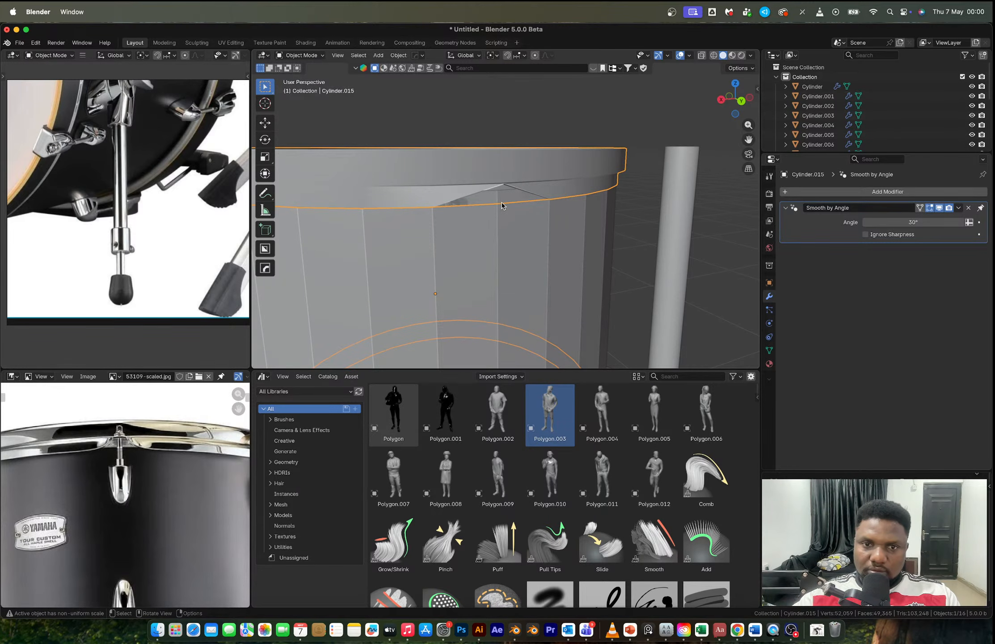
Step: Select the vertical edge loop running around the hoop's profile through the notch, using edge selection in Edit Mode
{"action": "key", "text": "Tab"}
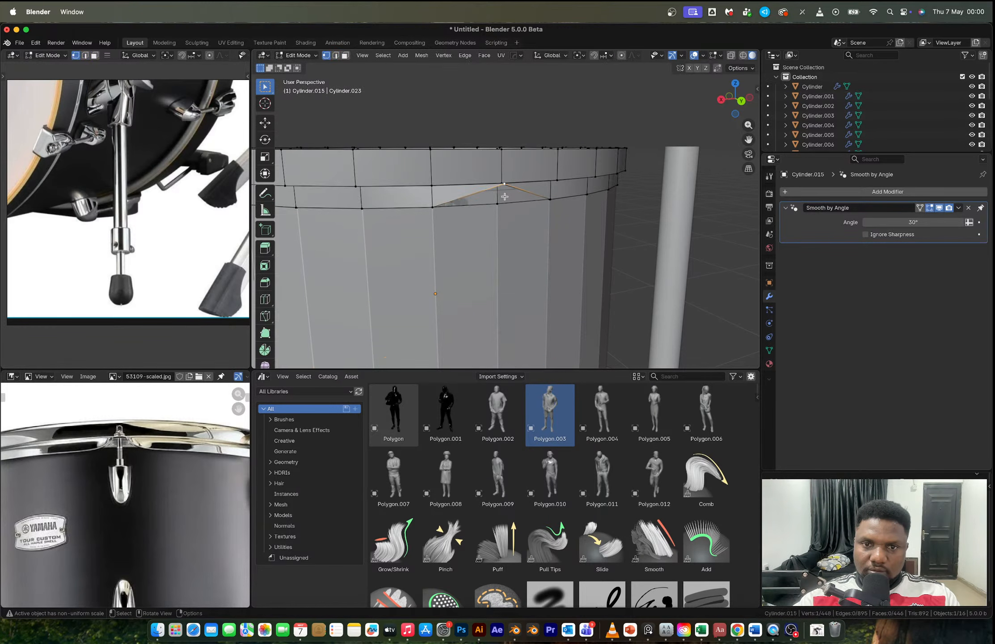
{"action": "key", "text": "2"}
{"action": "left_click", "coordinate": [503, 168]}
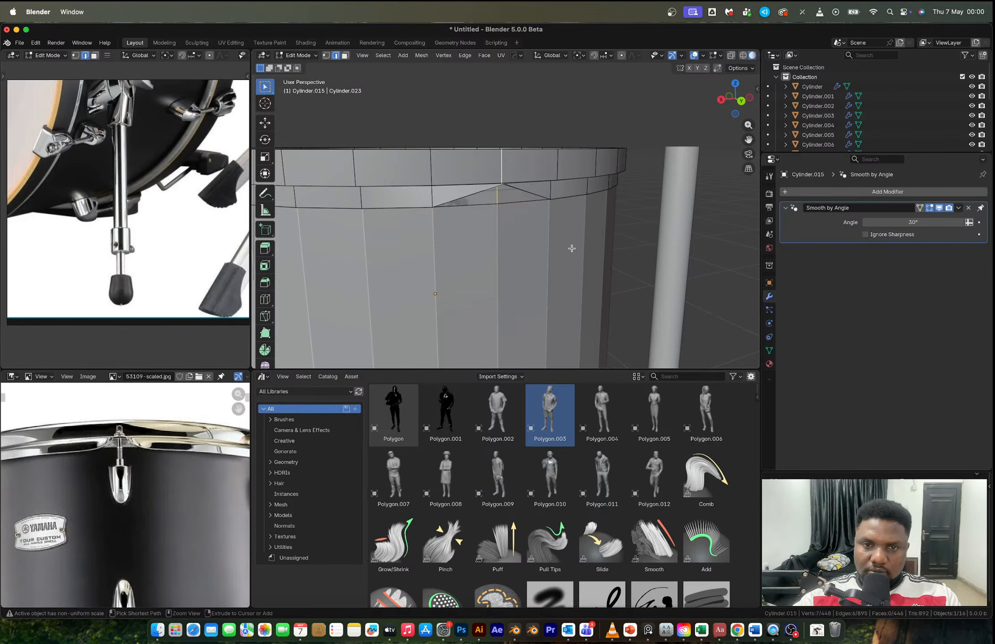
{"action": "key", "text": "ctrl+b"}
{"action": "left_click", "coordinate": [581, 249]}
{"action": "middle_click_drag", "start_coordinate": [581, 249], "coordinate": [529, 208]}
{"action": "scroll", "coordinate": [546, 268], "scroll_direction": "up", "scroll_amount": 3}
{"action": "scroll", "coordinate": [529, 226], "scroll_direction": "up", "scroll_amount": 4}
{"action": "key", "text": "ctrl+z"}
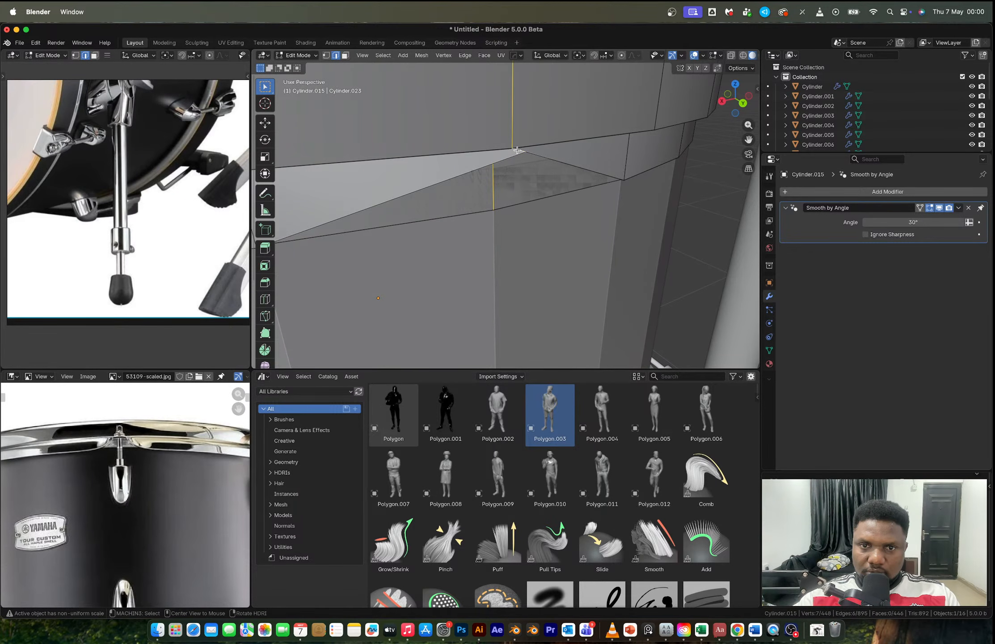
{"action": "key", "text": "ctrl+b"}
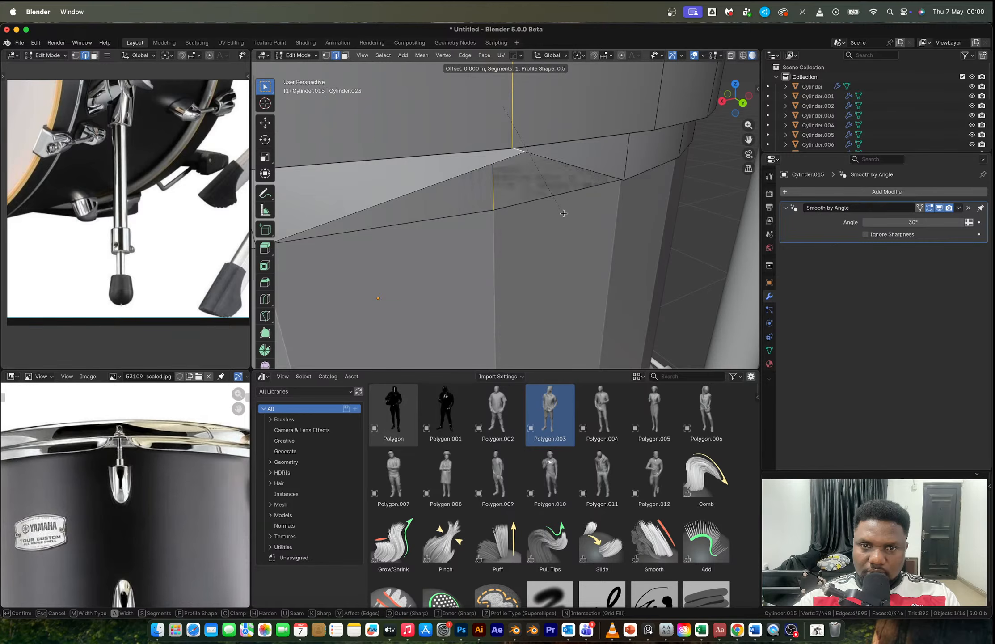
{"action": "left_click", "coordinate": [600, 211]}
{"action": "middle_click_drag", "start_coordinate": [600, 211], "coordinate": [542, 243]}
{"action": "key", "text": "ctrl+z"}
{"action": "key", "text": "1"}
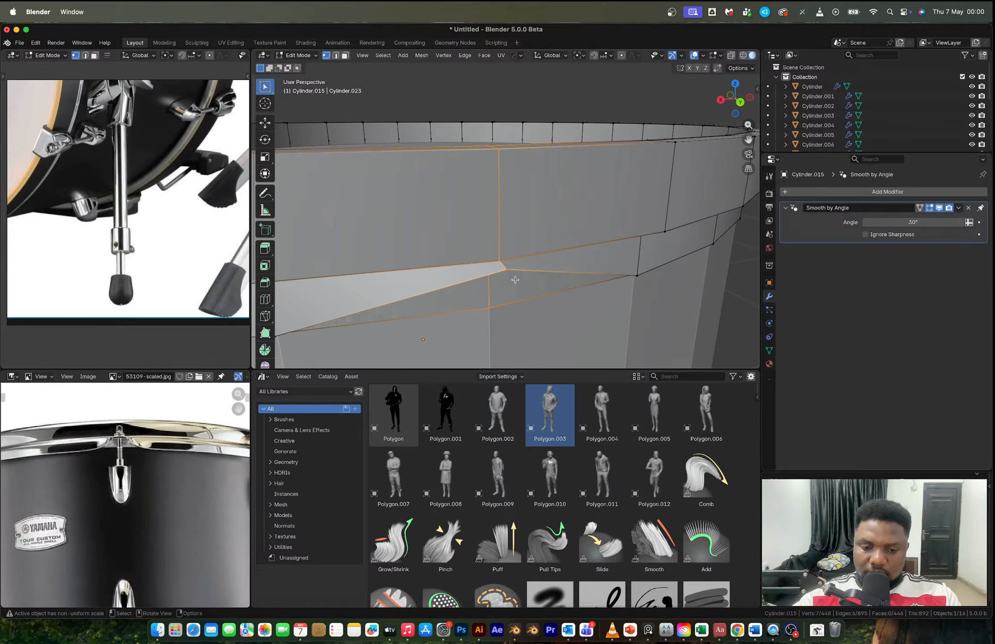
{"action": "left_click", "coordinate": [515, 279]}
{"action": "key", "text": "g"}
{"action": "key", "text": "z"}
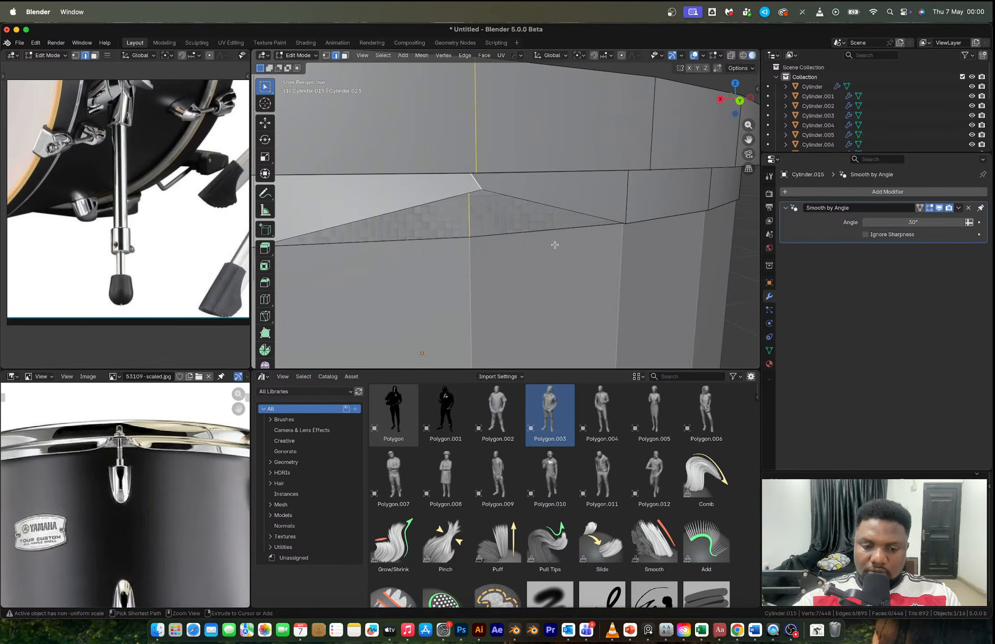
Step: Bevel the vertical edge loop at the notch about 0.021 m wide with one segment and check it in Object Mode
{"action": "key", "text": "ctrl+b"}
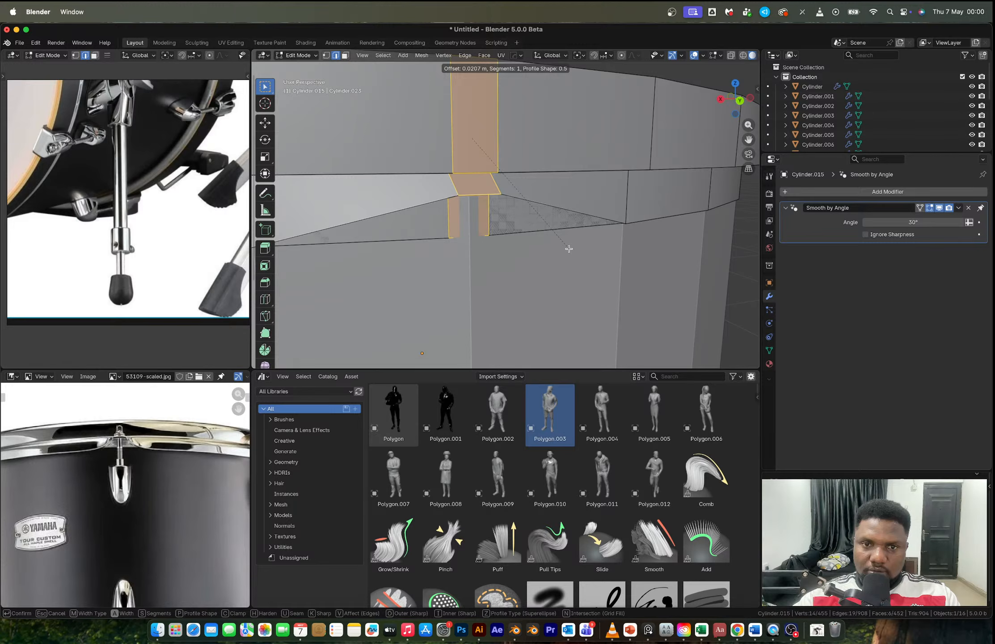
{"action": "left_click", "coordinate": [570, 249]}
{"action": "key", "text": "Tab"}
{"action": "scroll", "coordinate": [522, 223], "scroll_direction": "down", "scroll_amount": 8}
{"action": "middle_click_drag", "start_coordinate": [523, 222], "coordinate": [582, 284]}
Step: Move the short lower edge created by the bevel at the notch about 0.007 m along Y and inspect the hoop
{"action": "key", "text": "Tab"}
{"action": "scroll", "coordinate": [558, 280], "scroll_direction": "up", "scroll_amount": 3}
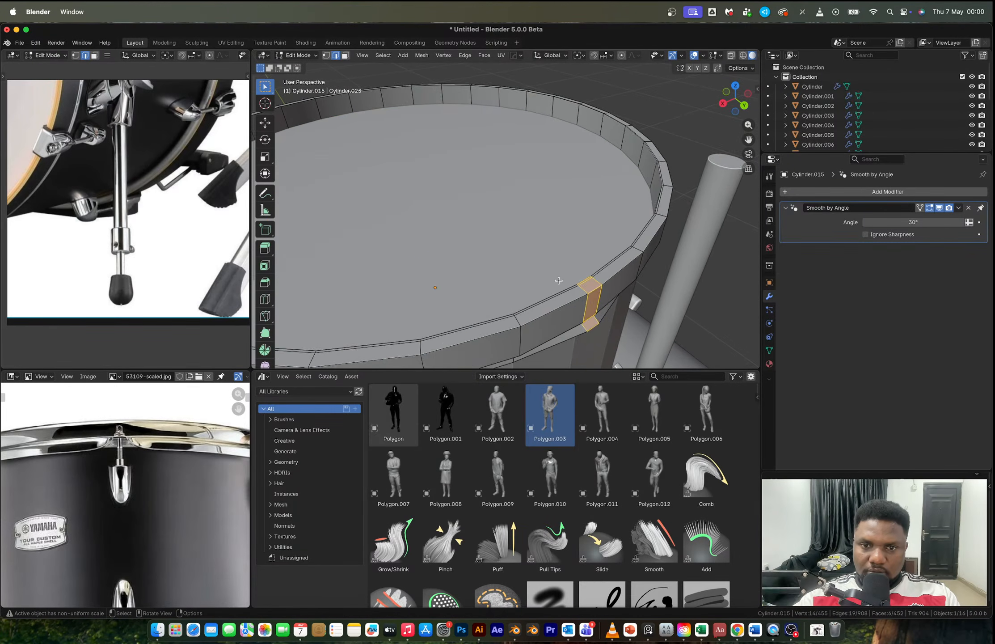
{"action": "left_click", "coordinate": [591, 327]}
{"action": "middle_click_drag", "start_coordinate": [592, 327], "coordinate": [575, 282], "text": "shift"}
{"action": "key", "text": "g"}
{"action": "key", "text": "y"}
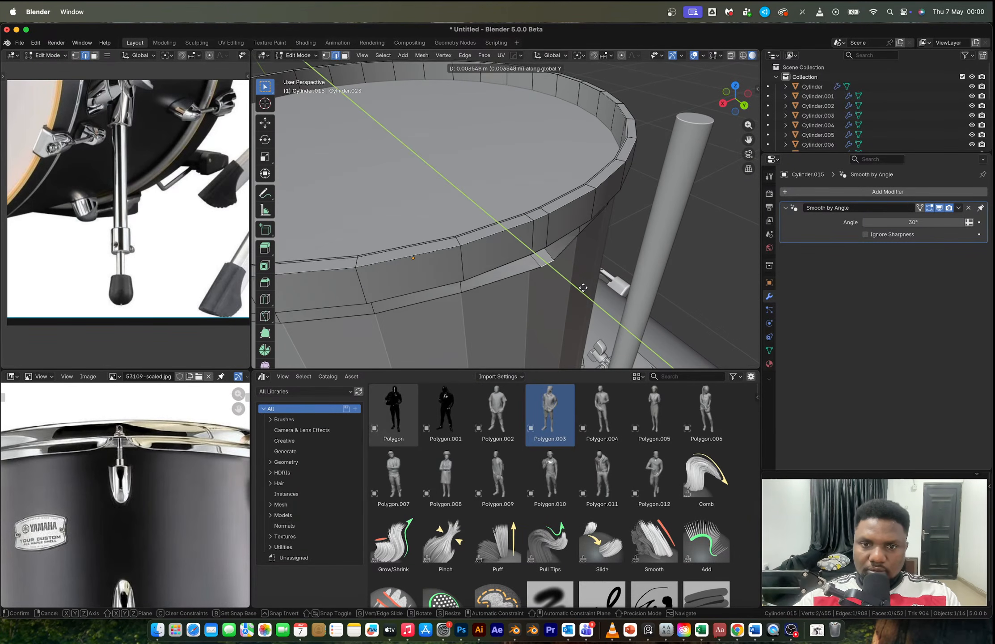
{"action": "left_click", "coordinate": [559, 271]}
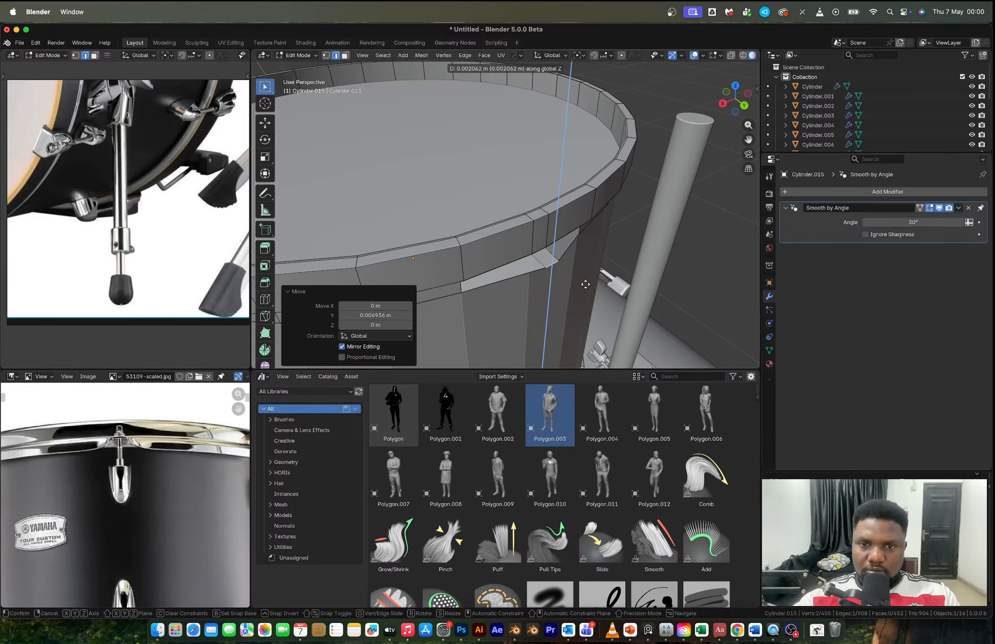
{"action": "key", "text": "Tab"}
{"action": "middle_click_drag", "start_coordinate": [557, 269], "coordinate": [538, 255]}
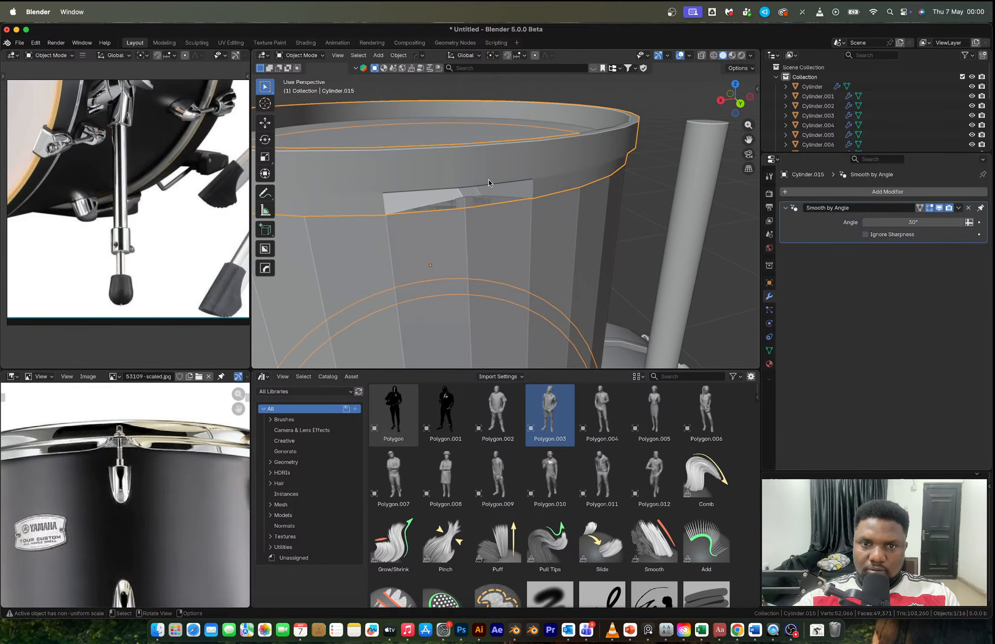
{"action": "middle_click_drag", "start_coordinate": [489, 180], "coordinate": [502, 192], "text": "shift"}
Step: Bevel the hoop's top rim and shoulder edge loops about 0.0046 m wide with two segments
{"action": "key", "text": "Tab"}
{"action": "left_click", "coordinate": [505, 169], "text": "alt"}
{"action": "left_click", "coordinate": [507, 165], "text": "alt"}
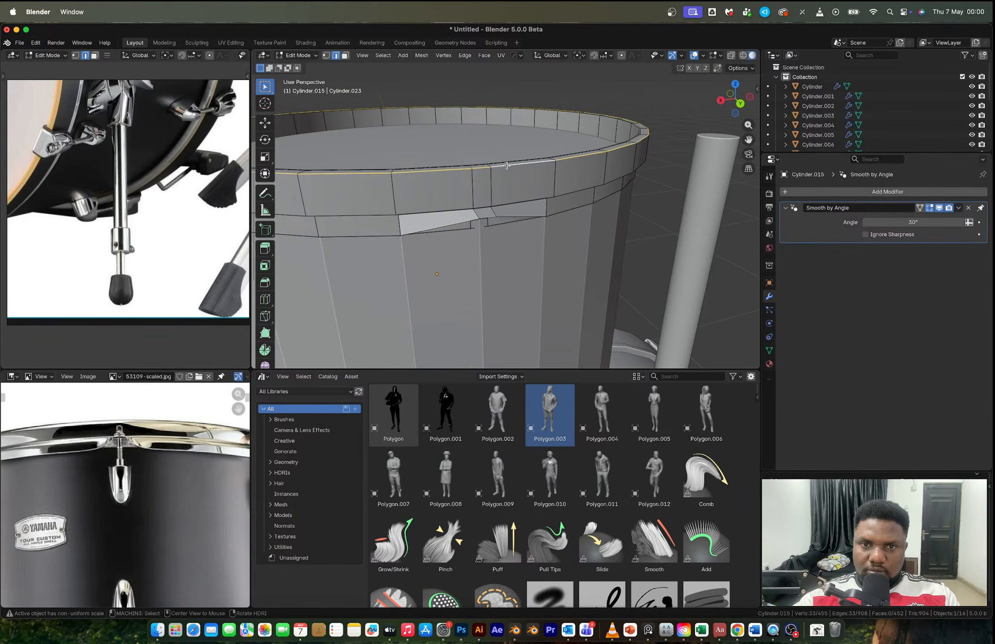
{"action": "left_click", "coordinate": [531, 201], "text": "alt+shift"}
{"action": "middle_click_drag", "start_coordinate": [530, 201], "coordinate": [571, 213]}
{"action": "left_click", "coordinate": [546, 214], "text": "alt+shift"}
{"action": "left_click", "coordinate": [529, 124], "text": "alt+shift"}
{"action": "key", "text": "ctrl+b"}
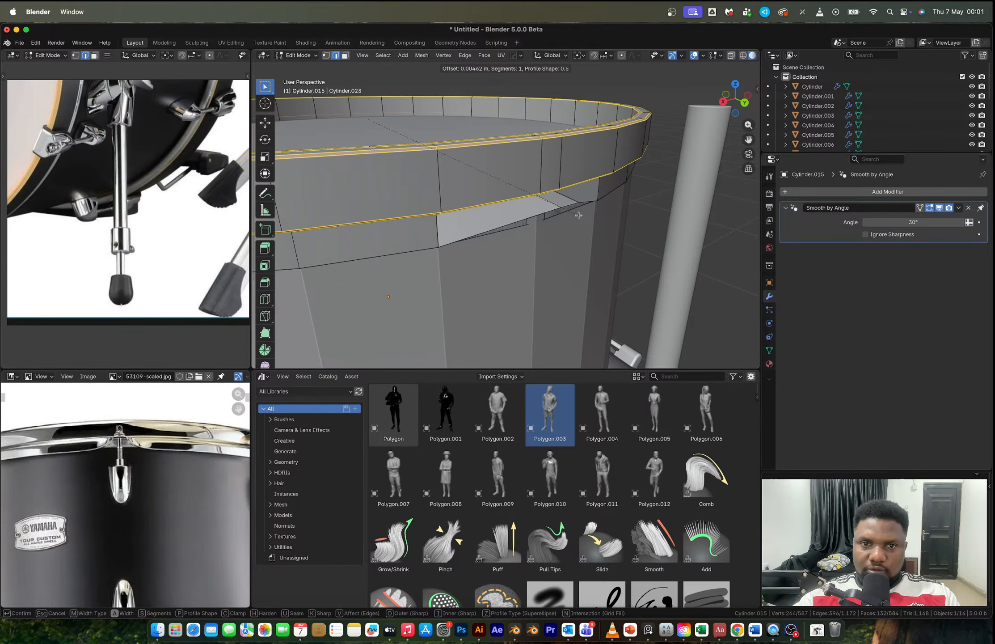
{"action": "scroll", "coordinate": [578, 215], "scroll_direction": "up", "scroll_amount": 1}
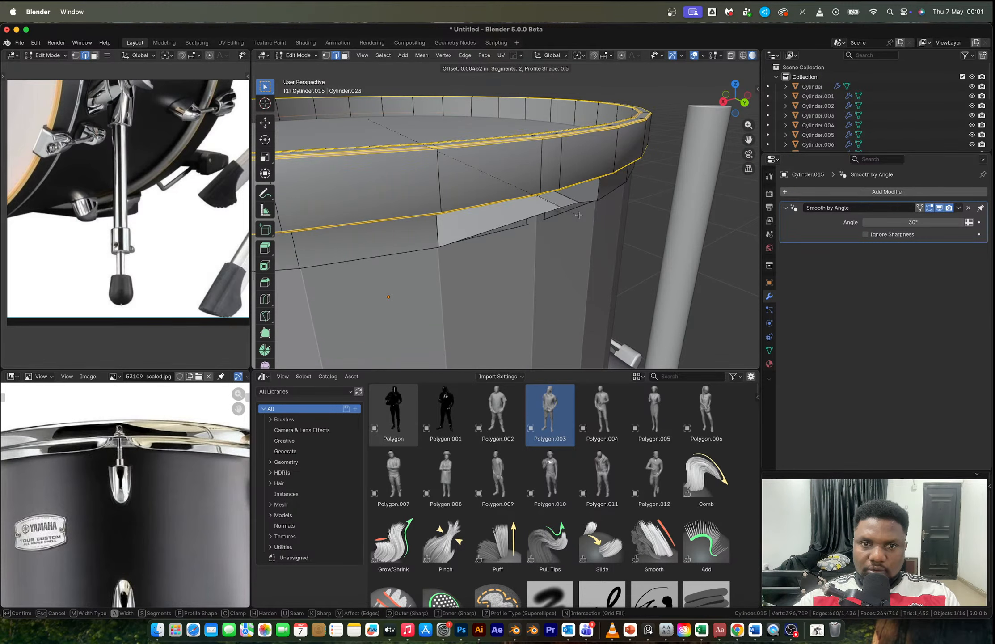
{"action": "left_click", "coordinate": [579, 215]}
Step: Apply a level 1 Catmull-Clark subdivision modifier to the hoop in Object Mode and inspect its notched edge
{"action": "key", "text": "Tab"}
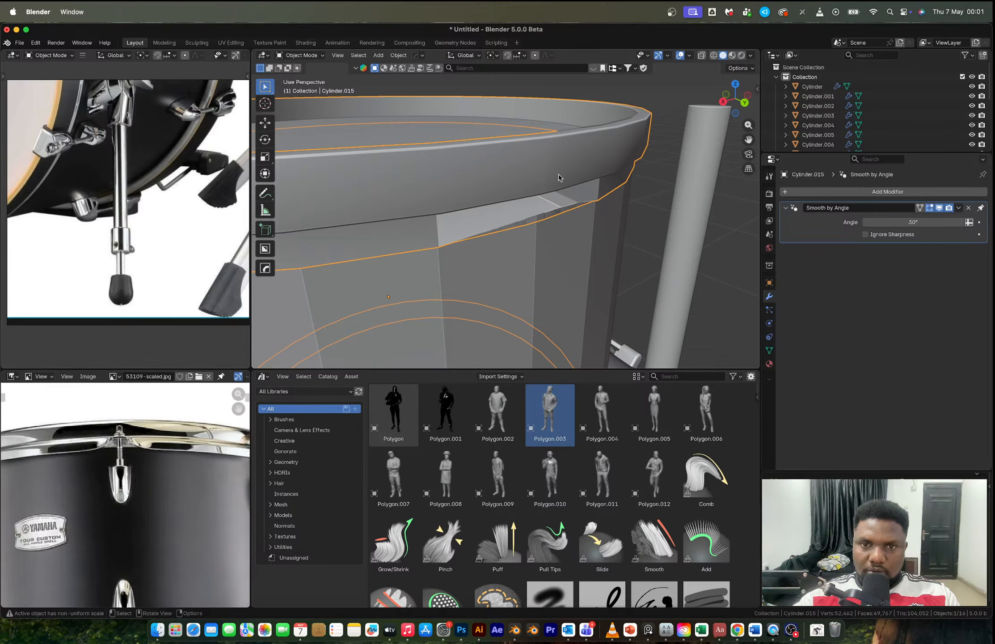
{"action": "key", "text": "ctrl+1"}
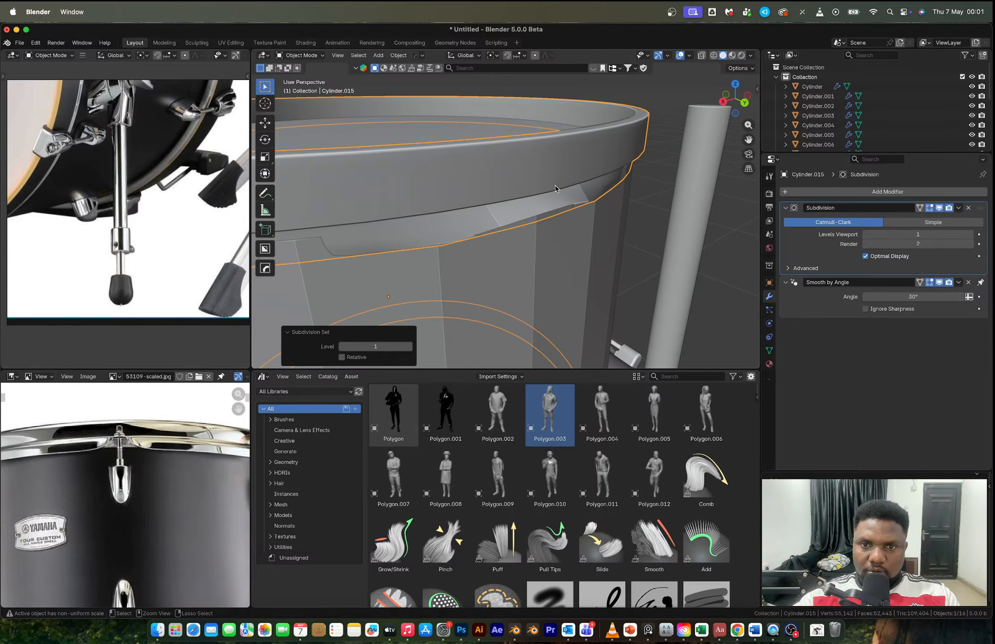
{"action": "middle_click_drag", "start_coordinate": [556, 188], "coordinate": [490, 172]}
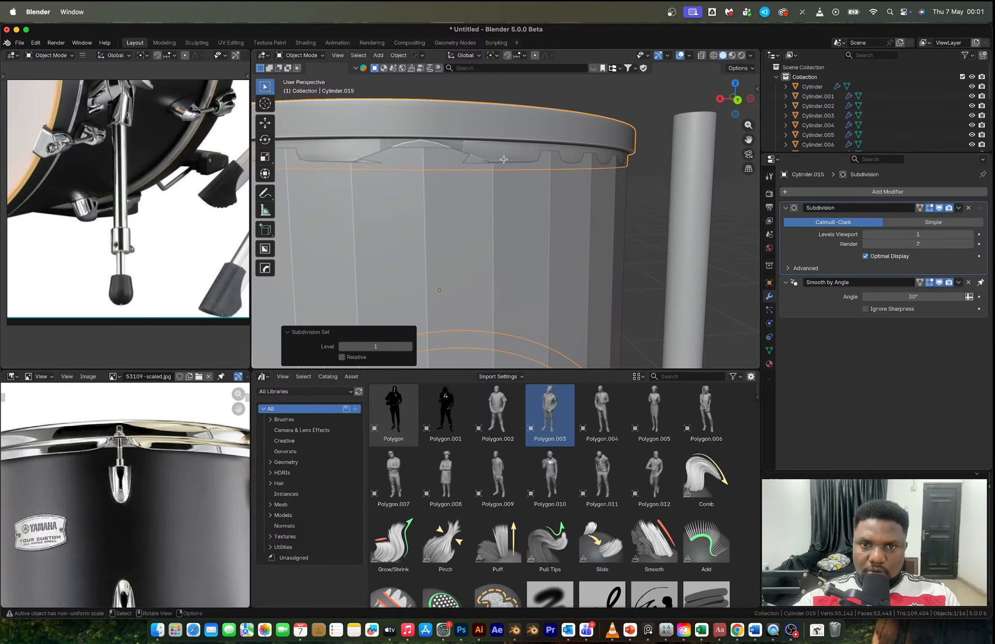
Step: Add a vertical loop cut on each side of the hoop's notch in Edit Mode, sliding with a factor of about 0.32
{"action": "key", "text": "Tab"}
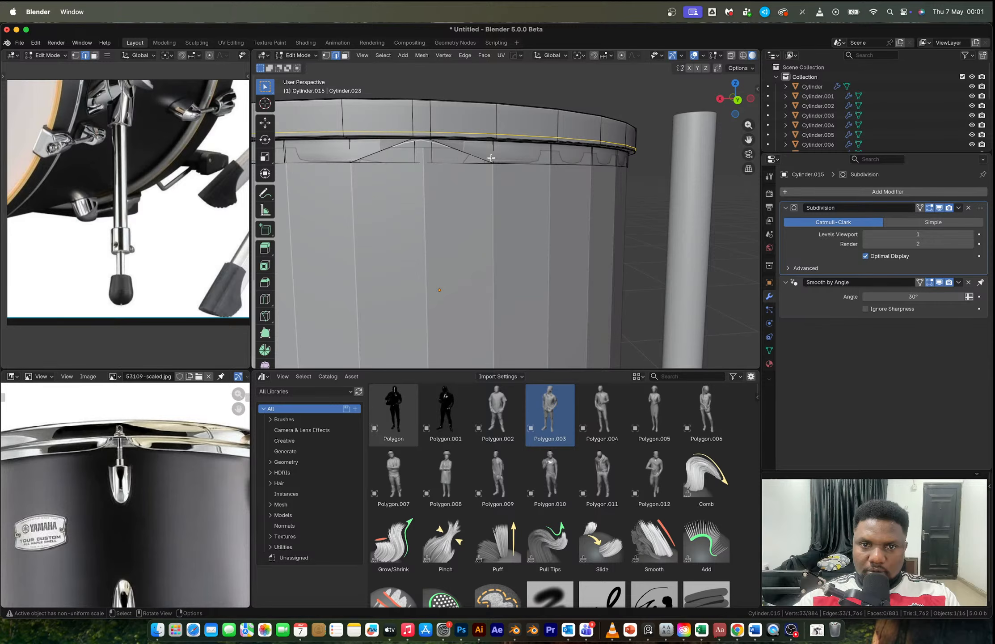
{"action": "middle_click_drag", "start_coordinate": [491, 158], "coordinate": [502, 184]}
{"action": "scroll", "coordinate": [502, 185], "scroll_direction": "up", "scroll_amount": 3}
{"action": "key", "text": "ctrl+r"}
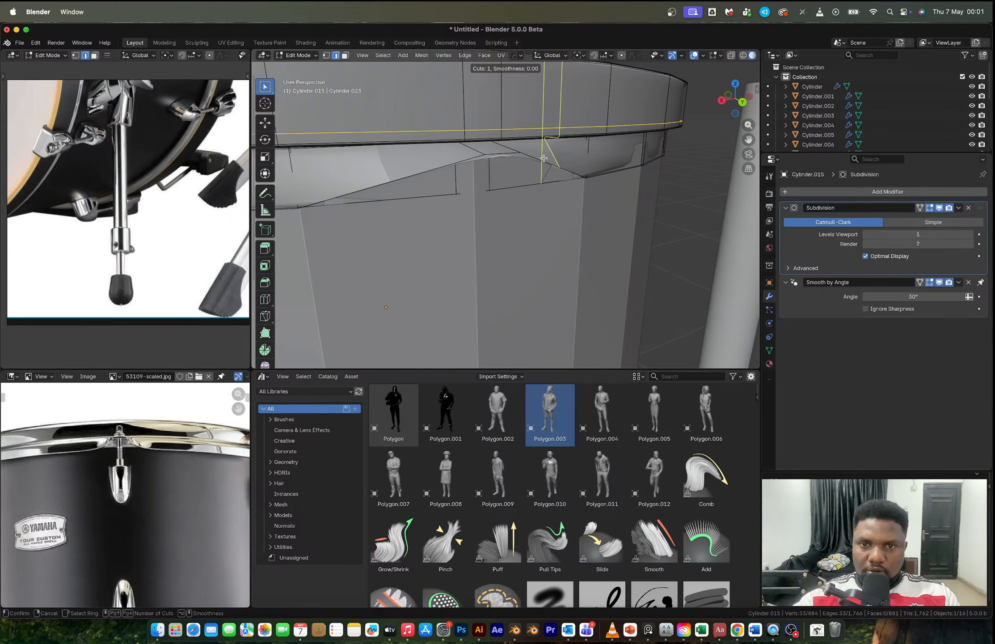
{"action": "left_click", "coordinate": [544, 159]}
{"action": "key", "text": "grave"}
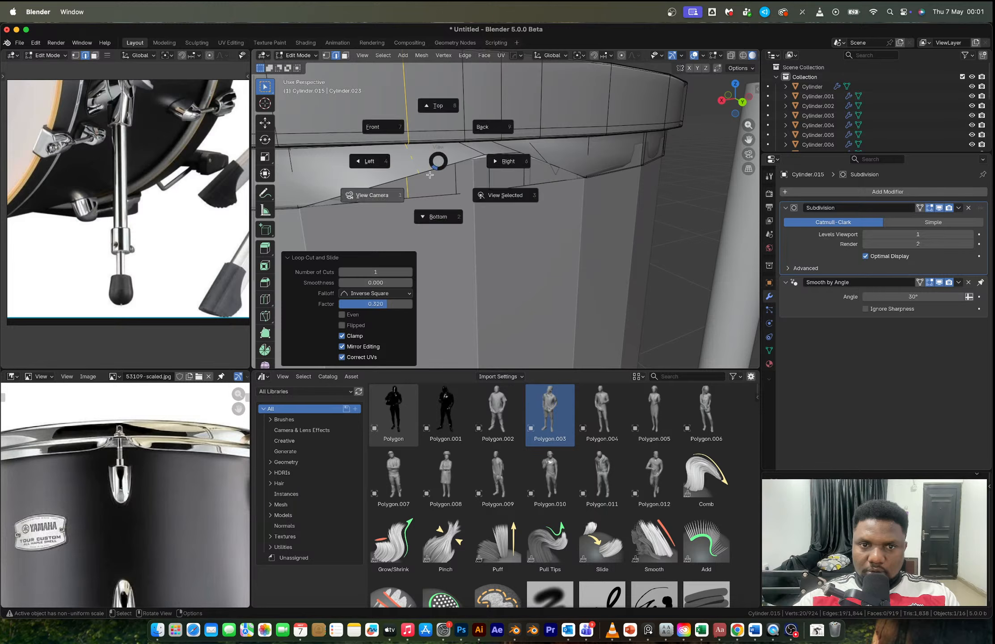
{"action": "key", "text": "Escape"}
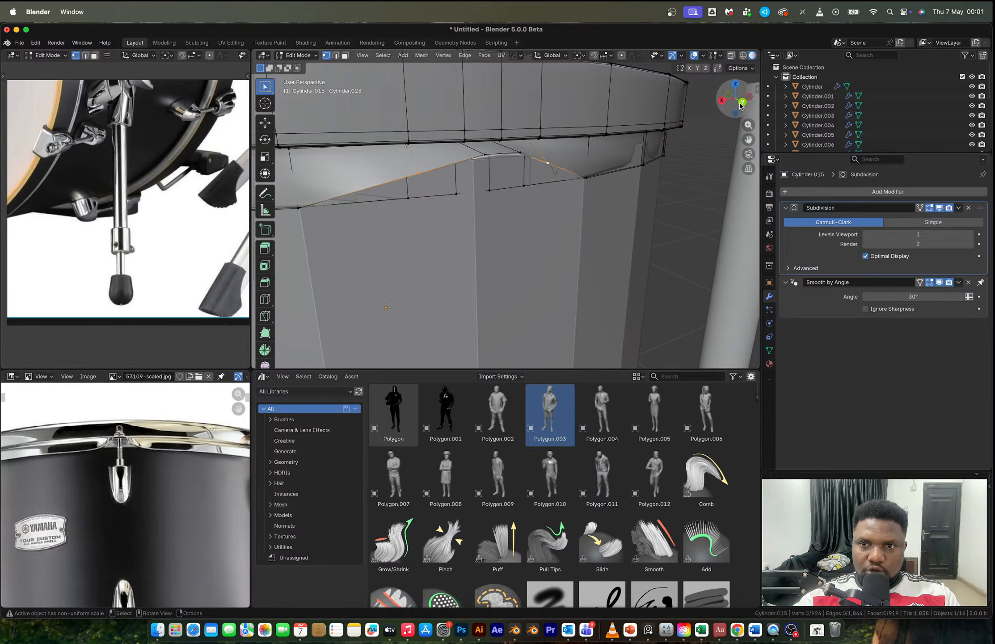
Step: Lower the two new vertices on the notch's sloped sides about 0.0059 m along Z in the back view
{"action": "left_click", "coordinate": [743, 102]}
{"action": "middle_click_drag", "start_coordinate": [413, 190], "coordinate": [497, 201], "text": "shift"}
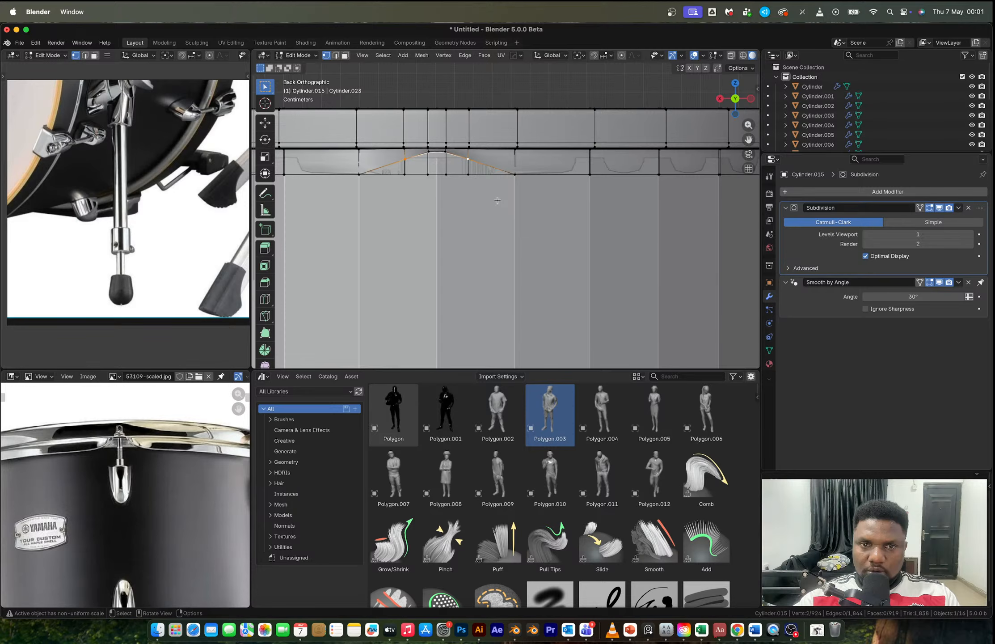
{"action": "key", "text": "g"}
{"action": "key", "text": "z"}
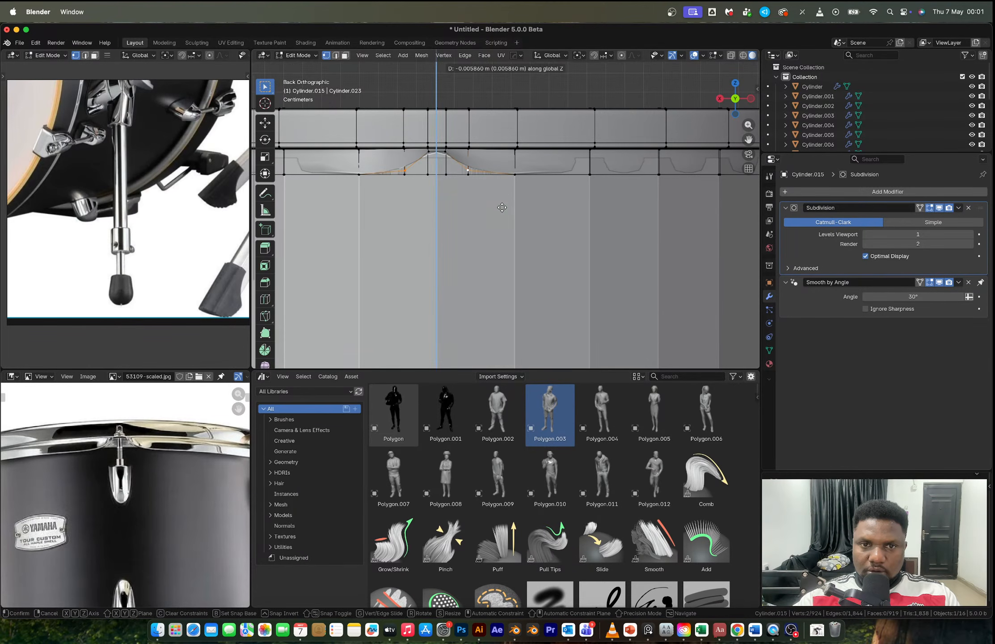
{"action": "left_click", "coordinate": [502, 207]}
Step: Scale the short edge at the peak of the notch by a factor of 2
{"action": "left_click", "coordinate": [442, 151]}
{"action": "key", "text": "s"}
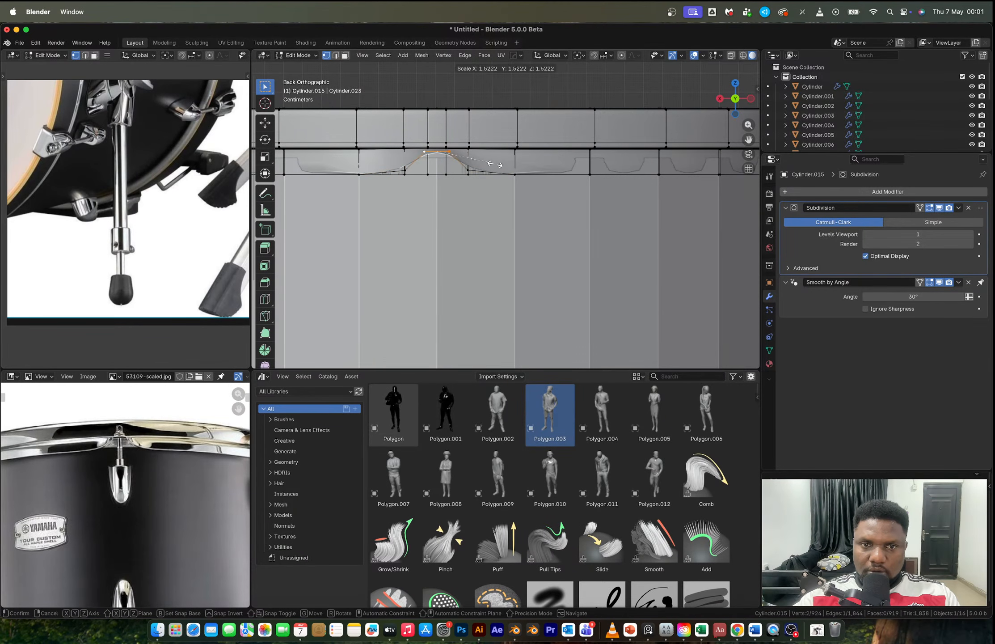
{"action": "key", "text": "2"}
{"action": "key", "text": "Return"}
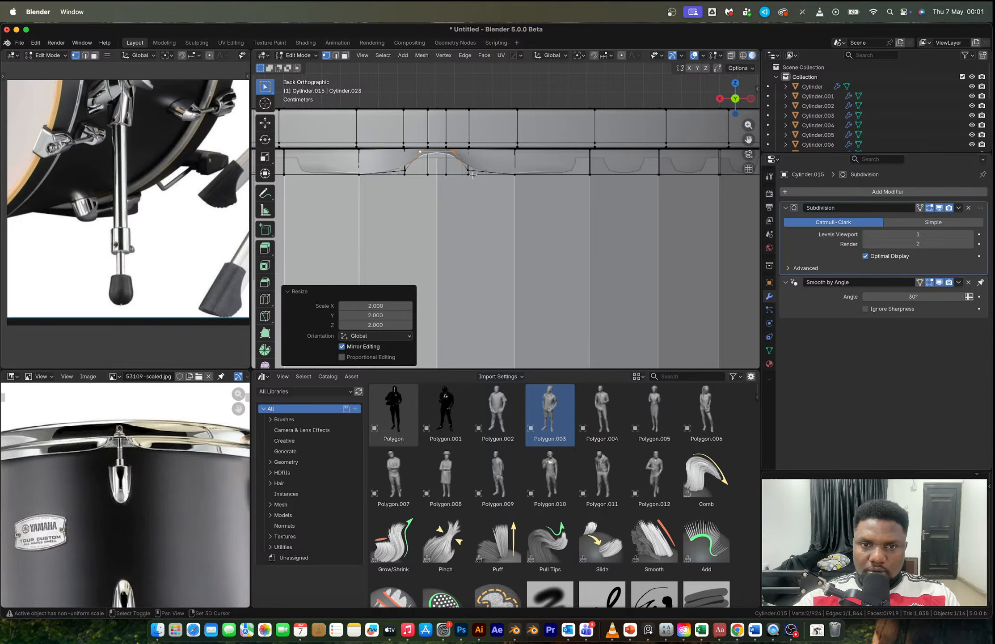
{"action": "middle_click_drag", "start_coordinate": [471, 171], "coordinate": [548, 207]}
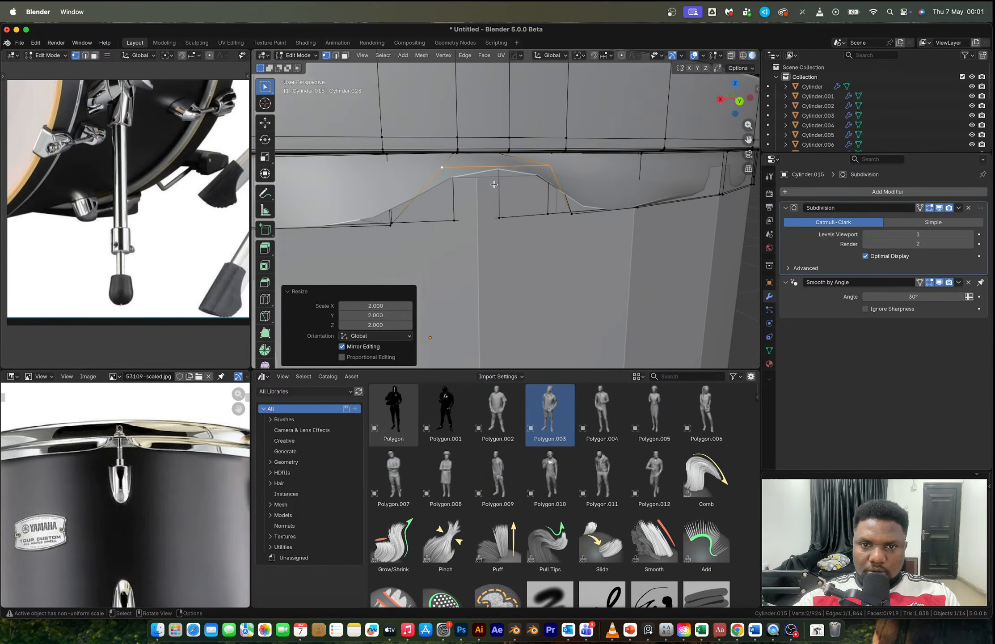
Step: Select the notch's two top and two lower corner vertices and move them about 0.0015 m along Y
{"action": "left_click", "coordinate": [570, 217]}
{"action": "middle_click_drag", "start_coordinate": [392, 229], "coordinate": [414, 246]}
{"action": "left_click", "coordinate": [459, 293], "text": "shift"}
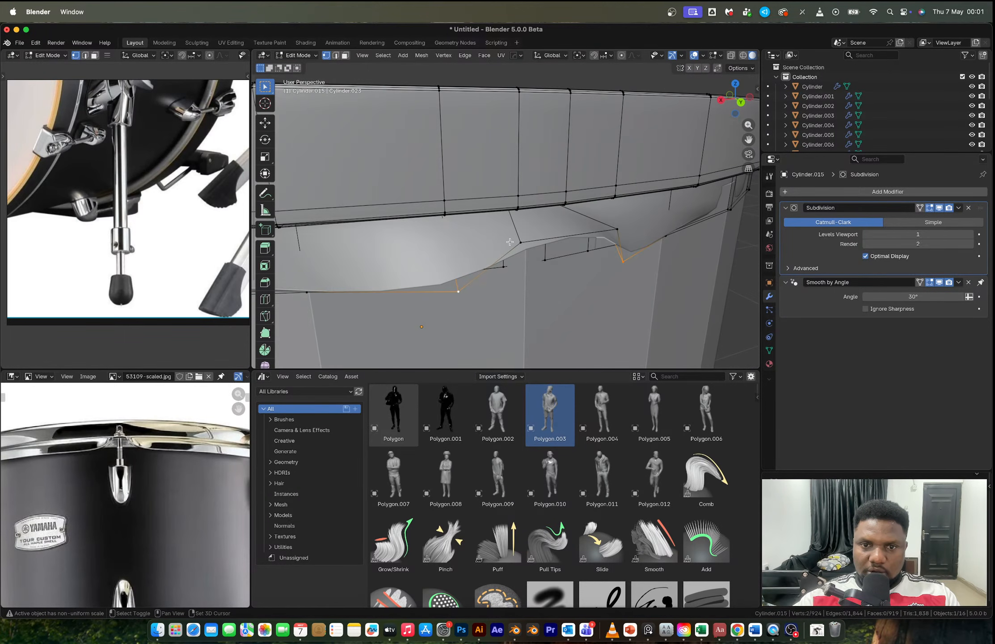
{"action": "left_click", "coordinate": [518, 242], "text": "shift"}
{"action": "left_click", "coordinate": [617, 230], "text": "shift"}
{"action": "left_click", "coordinate": [623, 261], "text": "shift"}
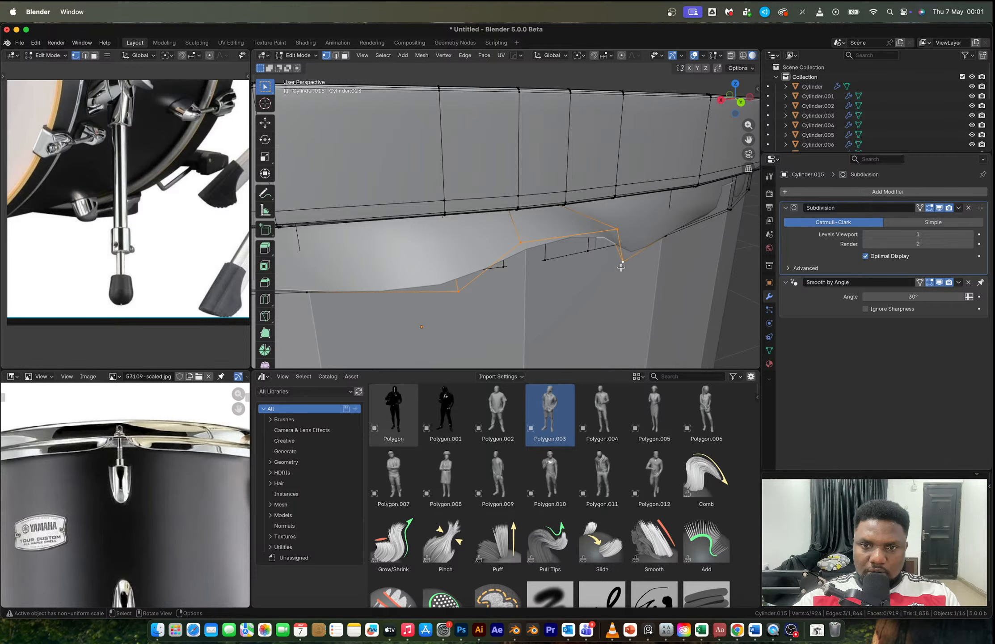
{"action": "scroll", "coordinate": [591, 258], "scroll_direction": "down", "scroll_amount": 4}
{"action": "key", "text": "g"}
{"action": "key", "text": "y"}
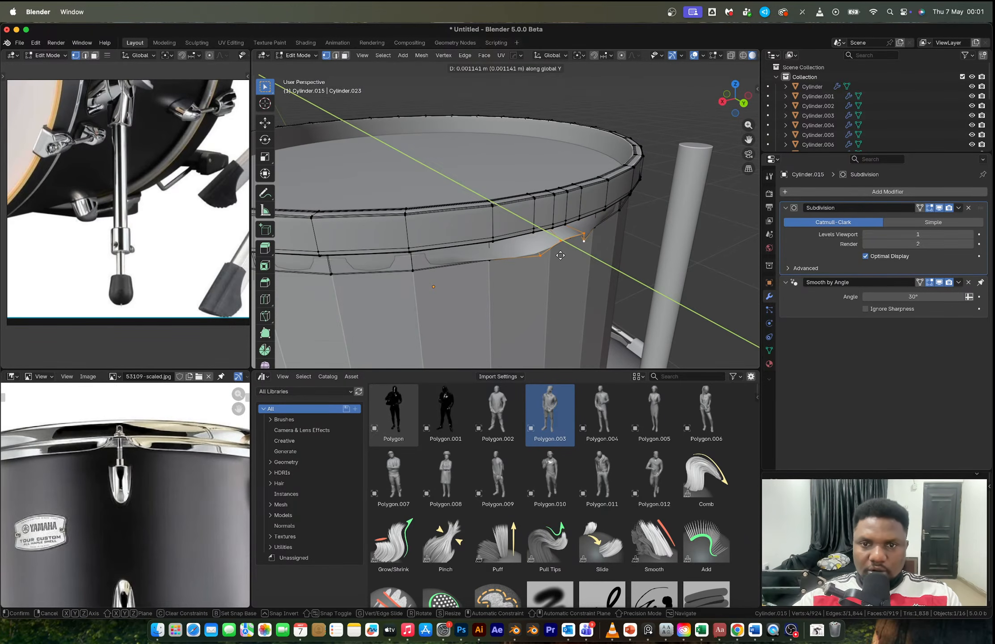
{"action": "left_click", "coordinate": [577, 247]}
{"action": "key", "text": "s"}
{"action": "key", "text": "Escape"}
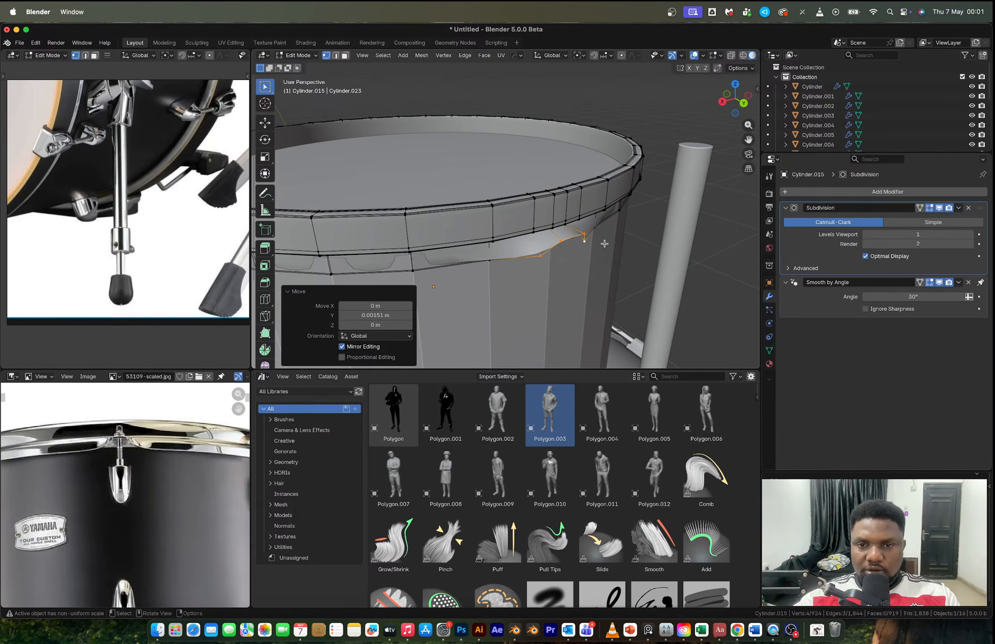
Step: Scale the notch's two top vertices by about 1.3
{"action": "middle_click_drag", "start_coordinate": [582, 246], "coordinate": [492, 228]}
{"action": "left_click", "coordinate": [467, 226]}
{"action": "left_click", "coordinate": [465, 228], "text": "shift"}
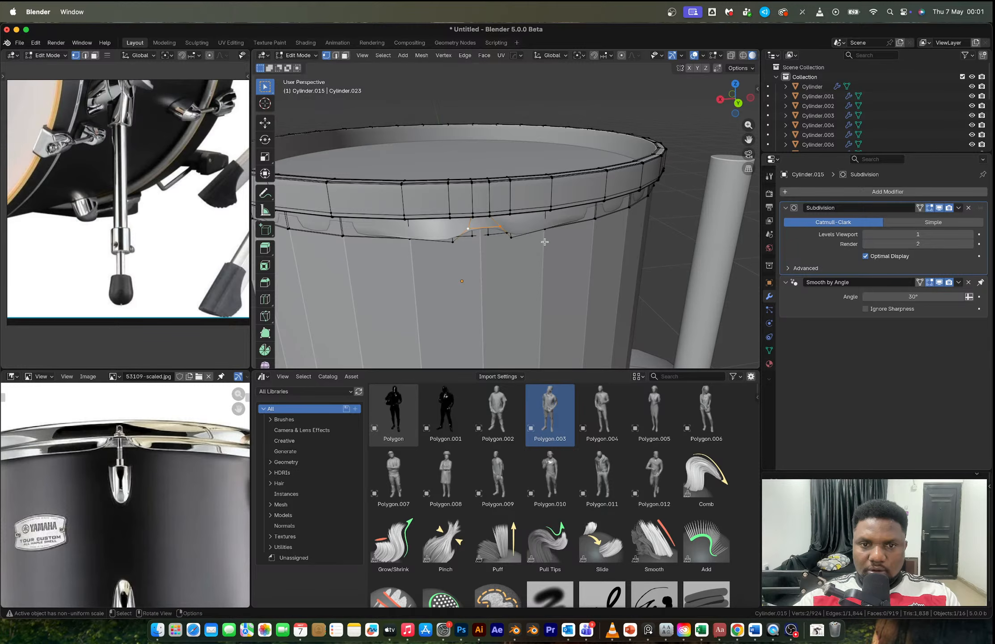
{"action": "key", "text": "s"}
{"action": "left_click", "coordinate": [563, 243]}
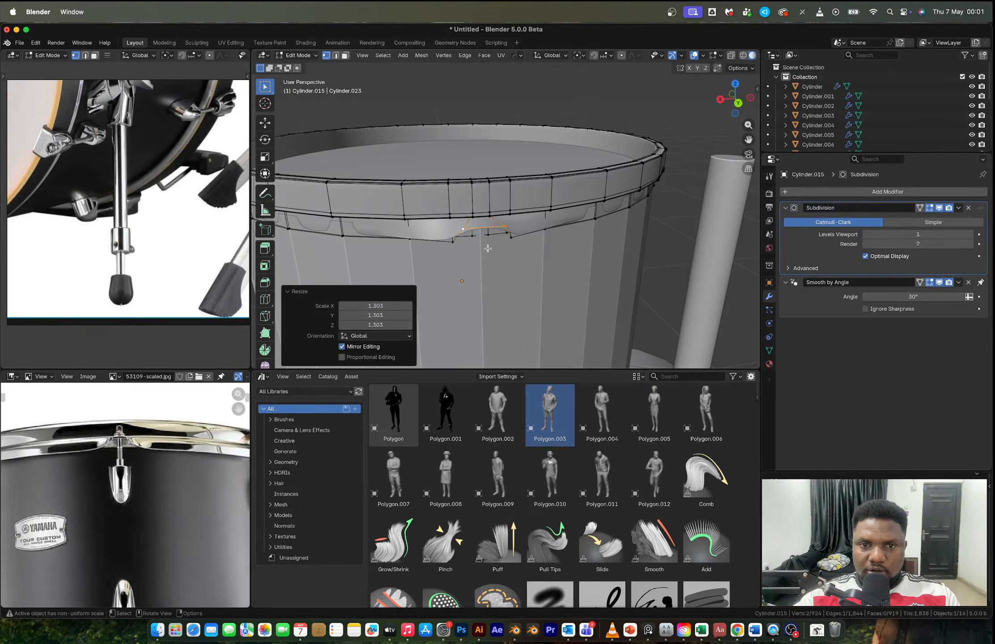
Step: Scale the notch's two lower corner vertices relative to each other and inspect the smoothed hoop in Object Mode
{"action": "left_click", "coordinate": [488, 240]}
{"action": "left_click", "coordinate": [508, 237], "text": "shift"}
{"action": "key", "text": "s"}
{"action": "left_click", "coordinate": [521, 252]}
{"action": "key", "text": "Tab"}
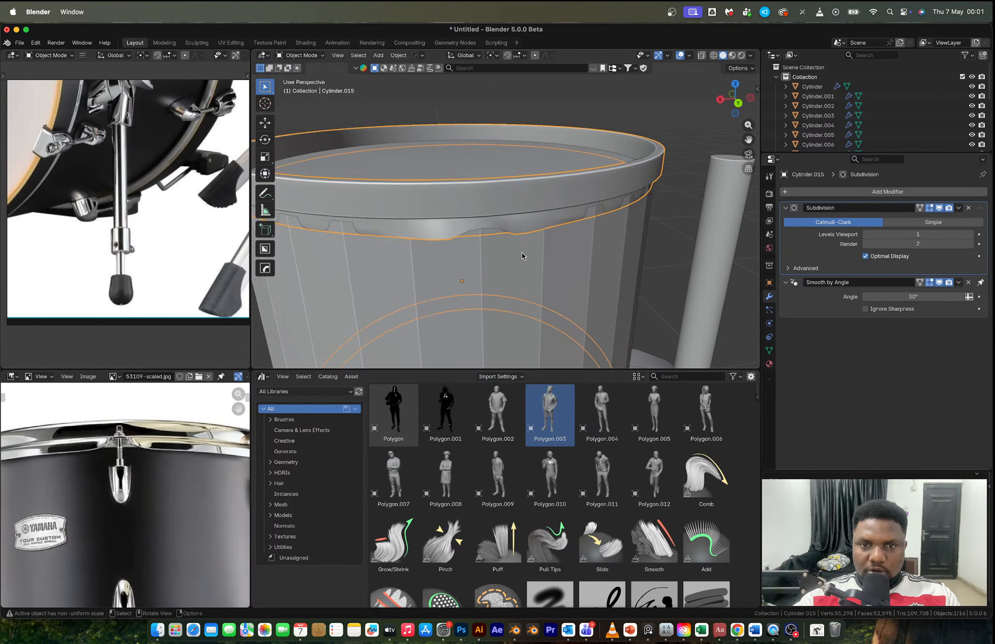
{"action": "scroll", "coordinate": [522, 252], "scroll_direction": "down", "scroll_amount": 3}
{"action": "middle_click_drag", "start_coordinate": [522, 252], "coordinate": [254, 411]}
{"action": "left_click", "coordinate": [571, 145]}
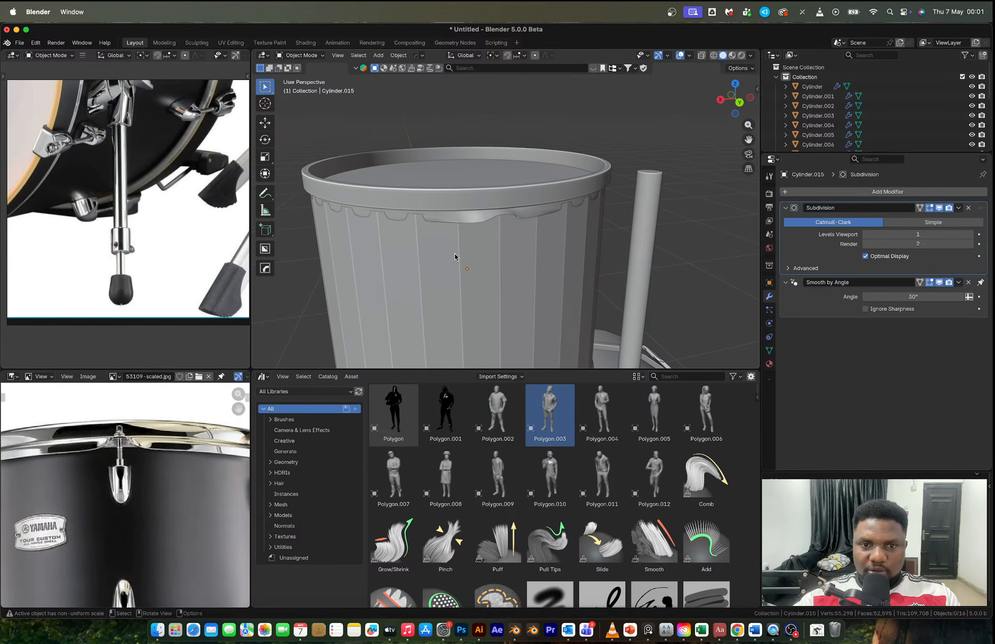
{"action": "scroll", "coordinate": [490, 216], "scroll_direction": "up", "scroll_amount": 4}
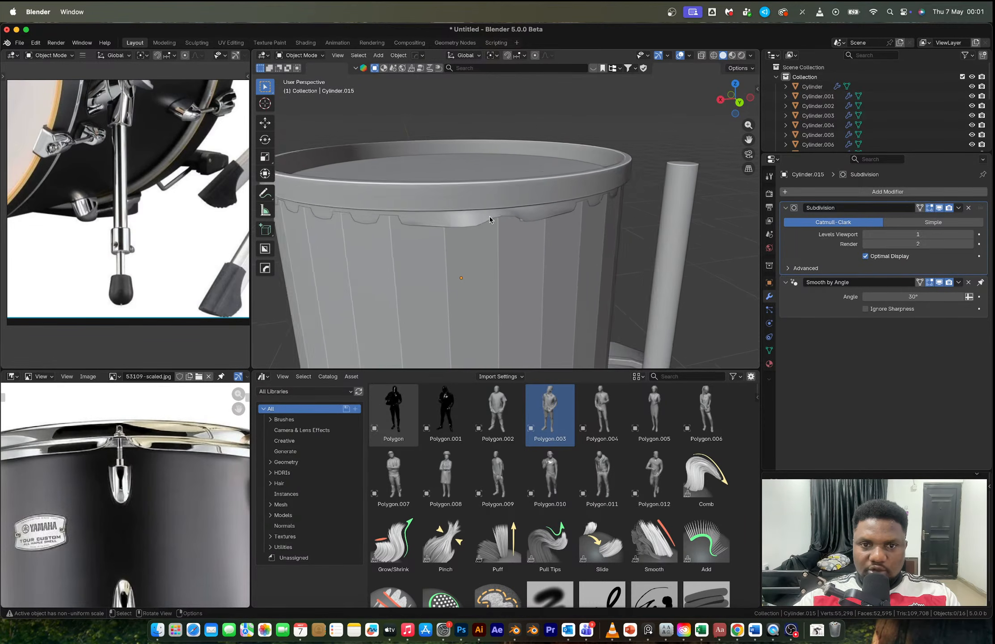
Step: Raise the notch's top edge about 0.0023 m along Z in Edit Mode
{"action": "key", "text": "Tab"}
{"action": "left_click", "coordinate": [514, 220]}
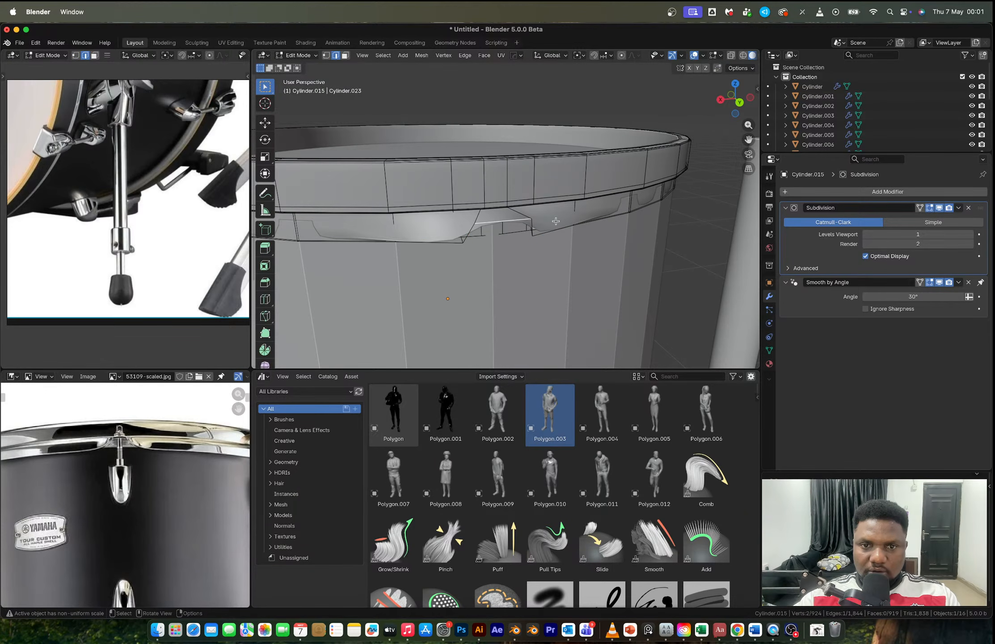
{"action": "key", "text": "g"}
{"action": "key", "text": "z"}
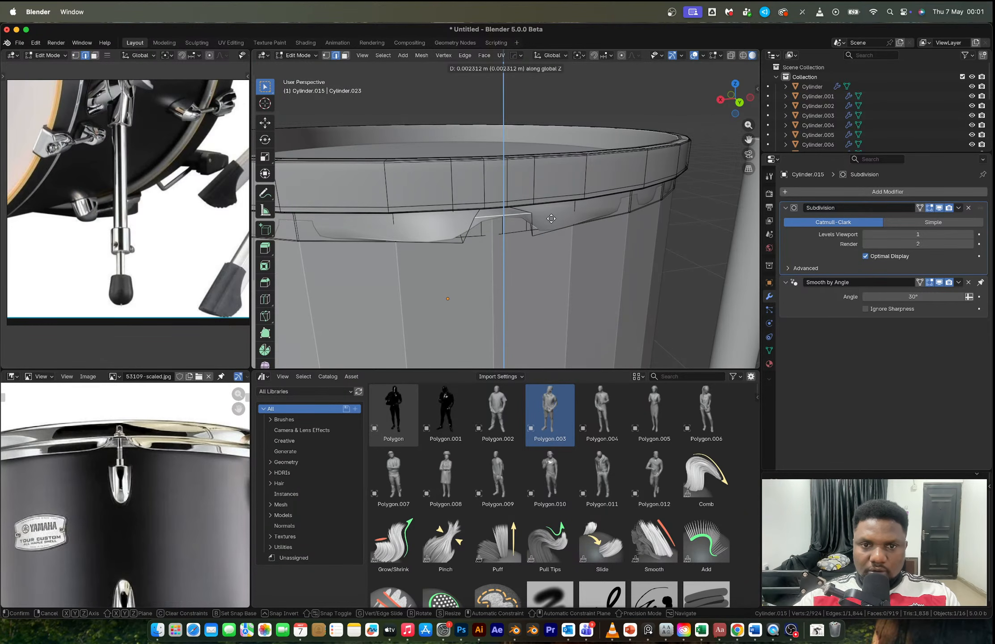
{"action": "left_click", "coordinate": [551, 218]}
Step: Select the hoop's entire lower edge loop including the notch outline and move it down about 0.006 m along Z
{"action": "key", "text": "1"}
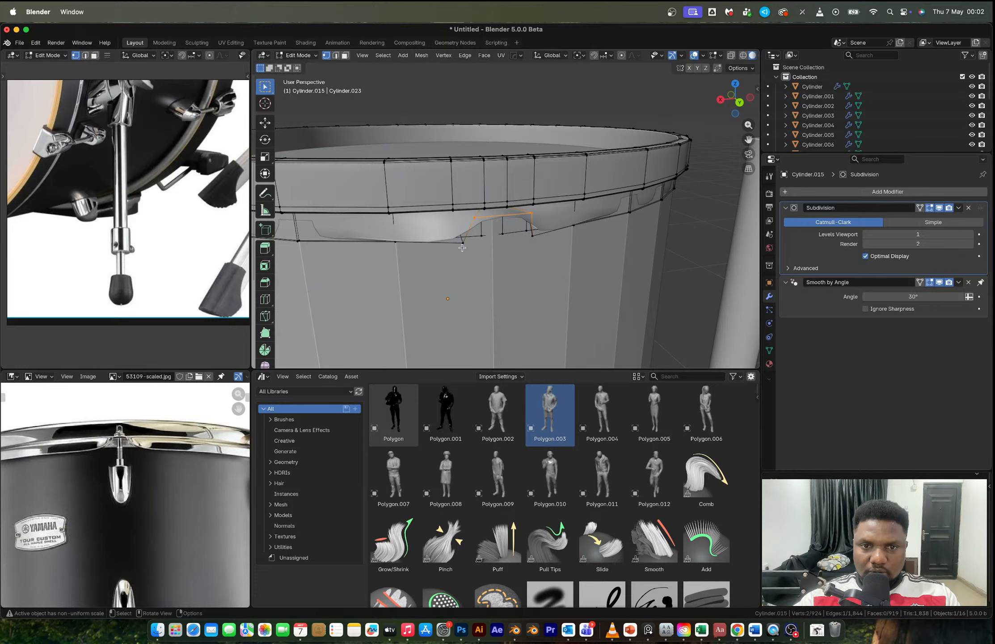
{"action": "left_click", "coordinate": [462, 244]}
{"action": "left_click", "coordinate": [544, 239], "text": "alt+shift"}
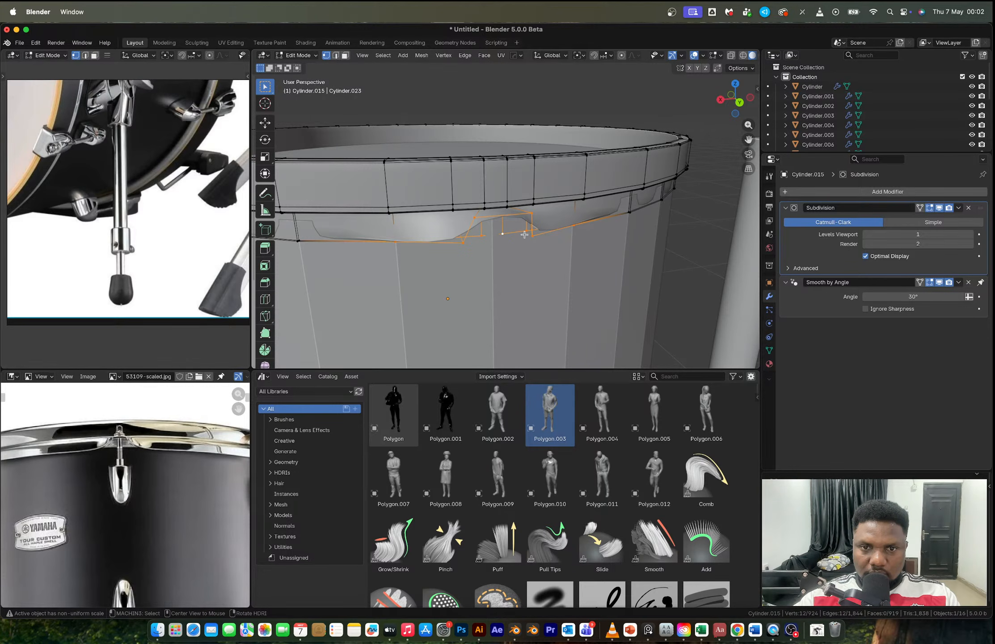
{"action": "key", "text": "ctrl+z"}
{"action": "left_click", "coordinate": [639, 212], "text": "alt+shift"}
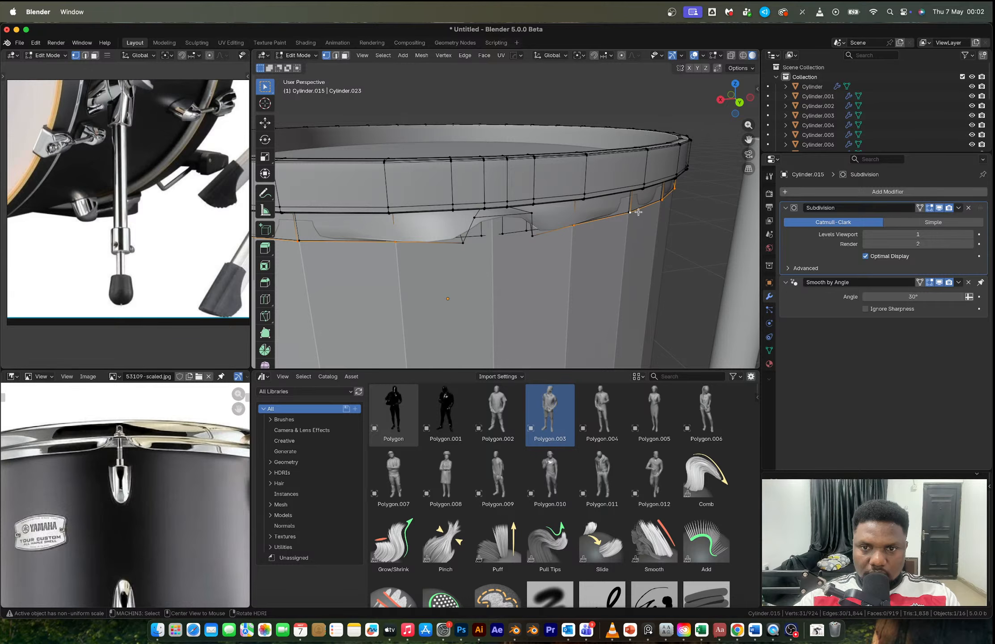
{"action": "left_click", "coordinate": [515, 234], "text": "alt+shift"}
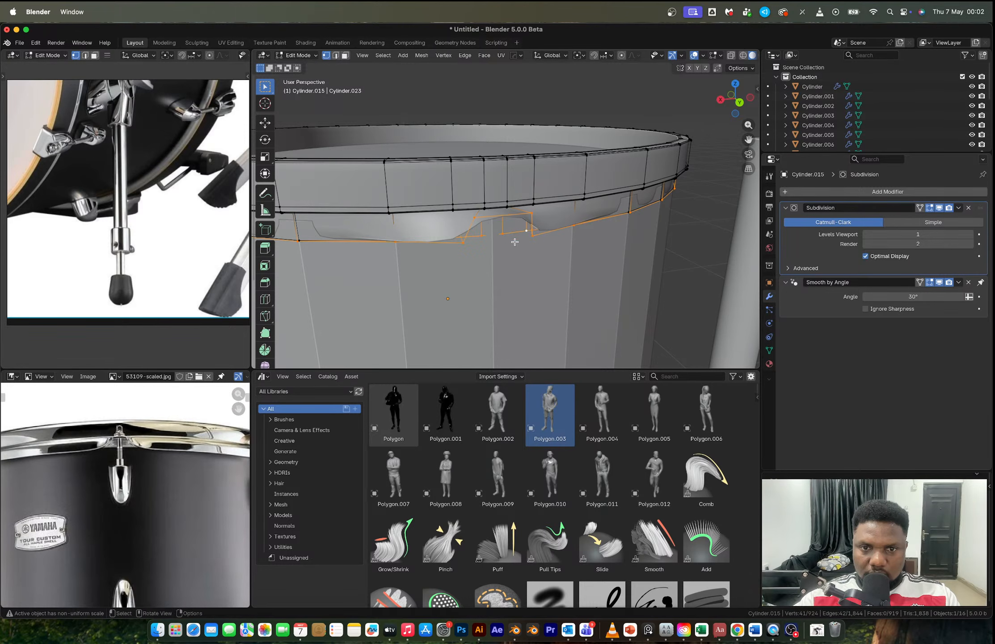
{"action": "key", "text": "s"}
{"action": "key", "text": "z"}
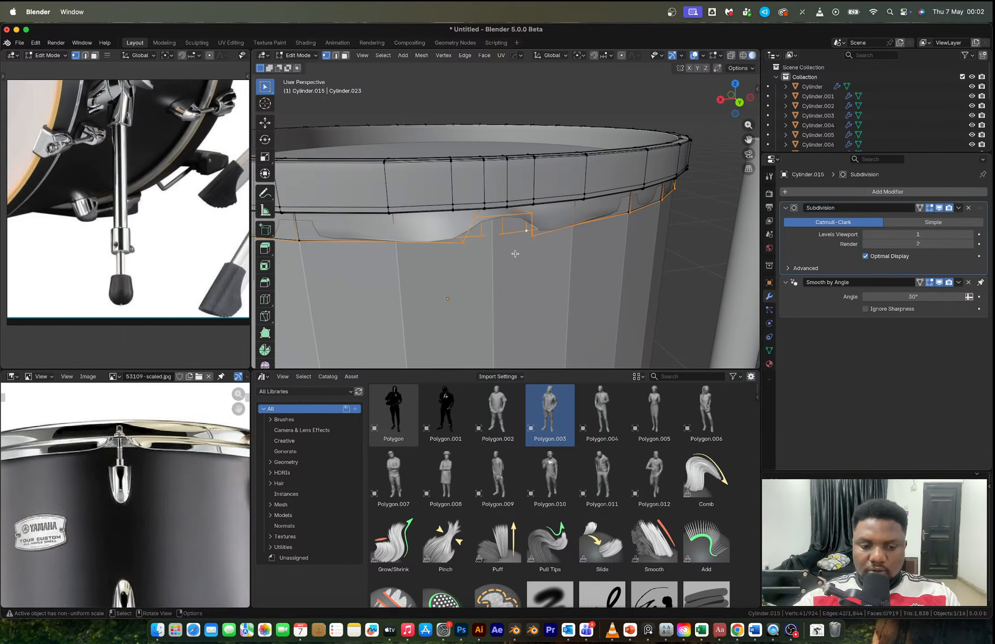
{"action": "key", "text": "g"}
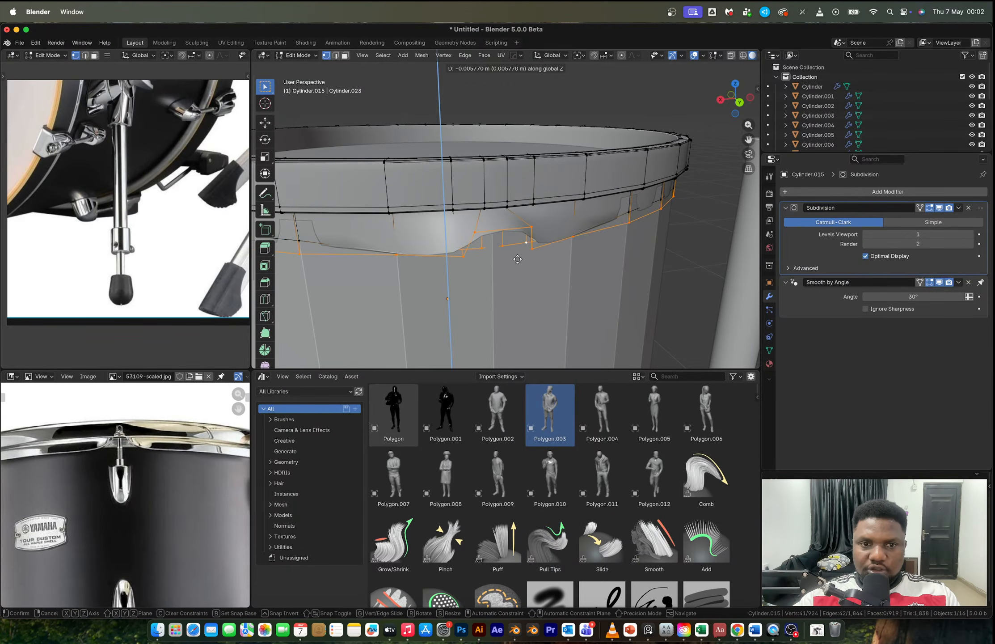
{"action": "left_click", "coordinate": [518, 264]}
Step: Raise only the notch's top edge about 0.0113 m along Z to deepen the notch
{"action": "scroll", "coordinate": [518, 263], "scroll_direction": "down", "scroll_amount": 5}
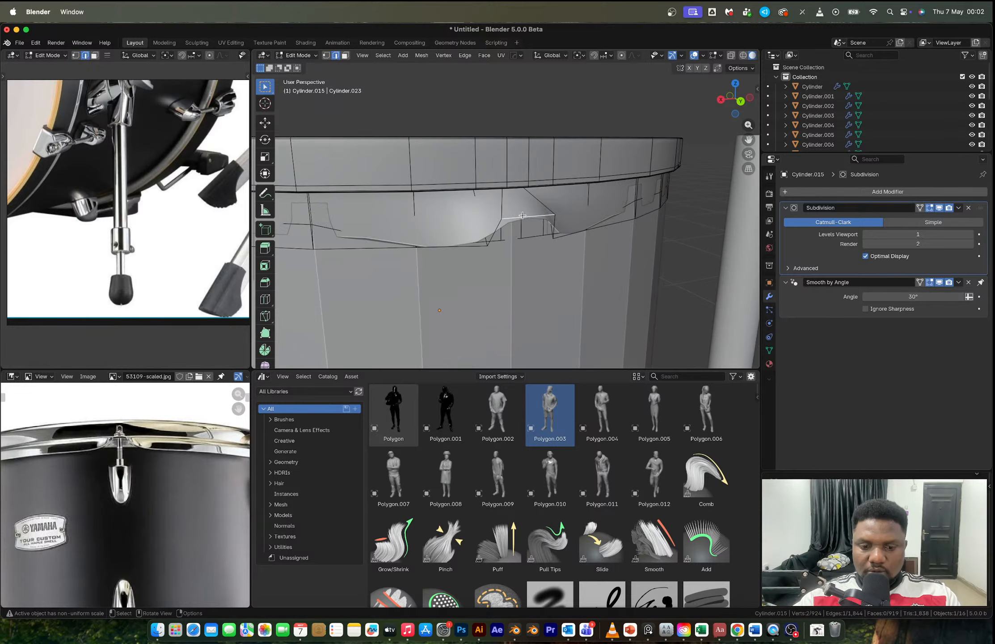
{"action": "key", "text": "g"}
{"action": "key", "text": "z"}
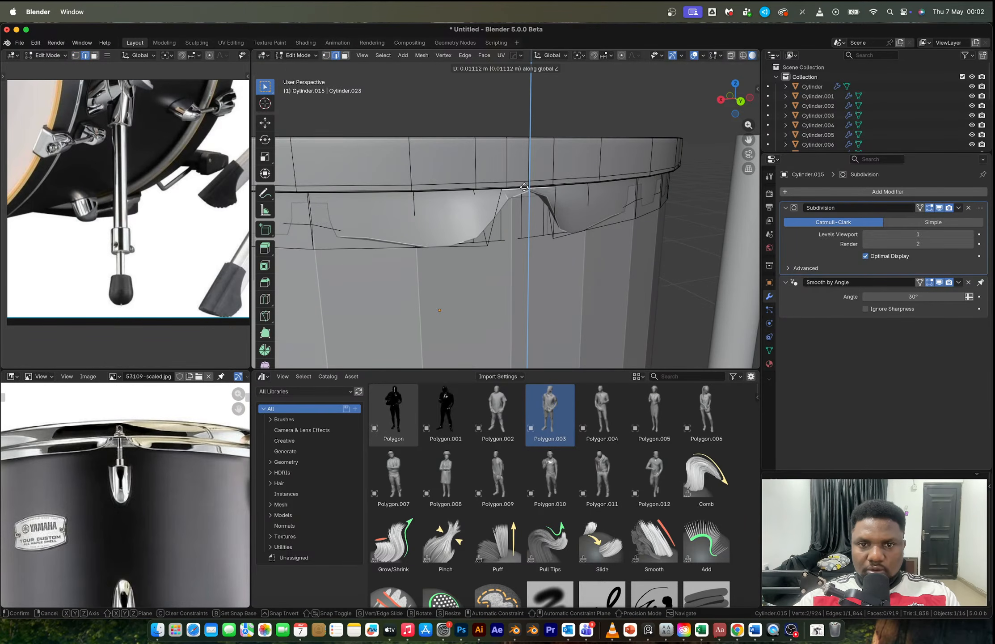
{"action": "left_click", "coordinate": [524, 186]}
Step: Move the notch's top edge about 0.0029 m along Y to follow the hoop's wall
{"action": "middle_click_drag", "start_coordinate": [525, 186], "coordinate": [616, 261]}
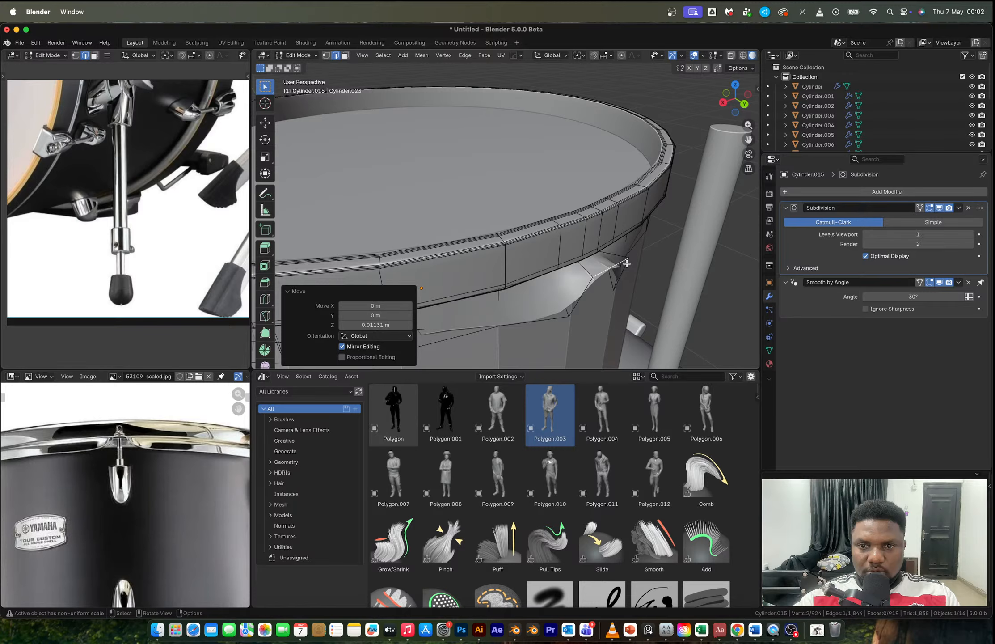
{"action": "key", "text": "g"}
{"action": "key", "text": "y"}
{"action": "left_click", "coordinate": [608, 266]}
{"action": "middle_click_drag", "start_coordinate": [608, 265], "coordinate": [593, 262]}
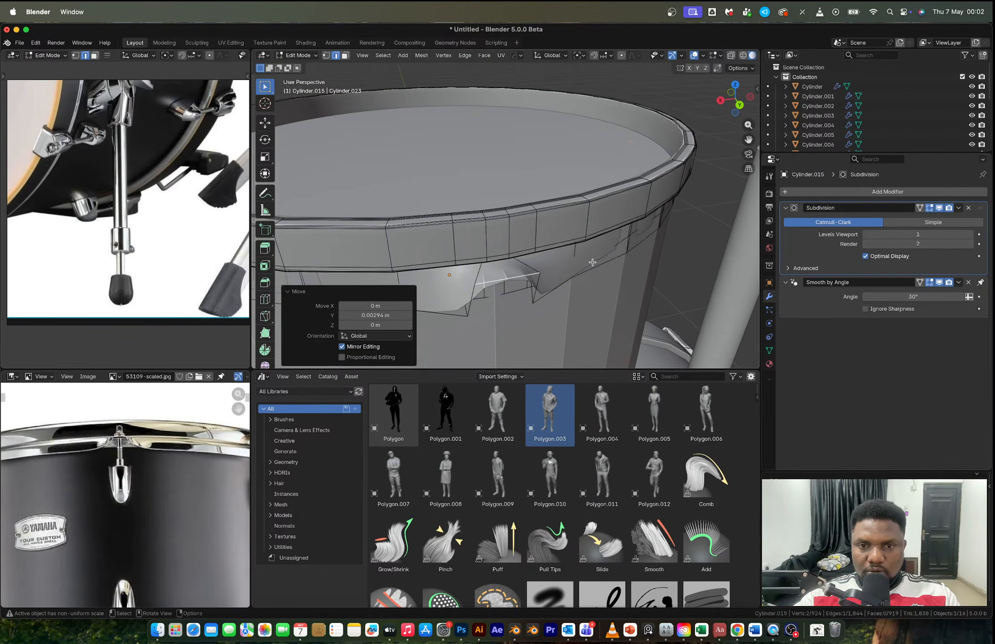
Step: Set the hoop's viewport subdivision level to 2 in Object Mode and inspect the notch
{"action": "key", "text": "Tab"}
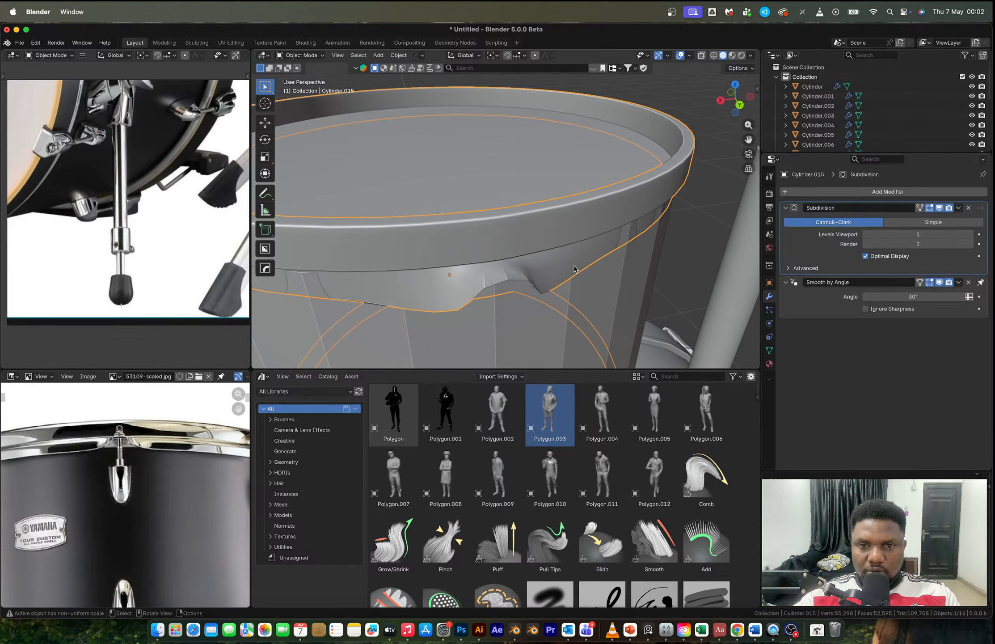
{"action": "key", "text": "ctrl+2"}
{"action": "scroll", "coordinate": [575, 268], "scroll_direction": "down", "scroll_amount": 5}
{"action": "scroll", "coordinate": [514, 250], "scroll_direction": "up", "scroll_amount": 4}
{"action": "middle_click_drag", "start_coordinate": [514, 250], "coordinate": [481, 232]}
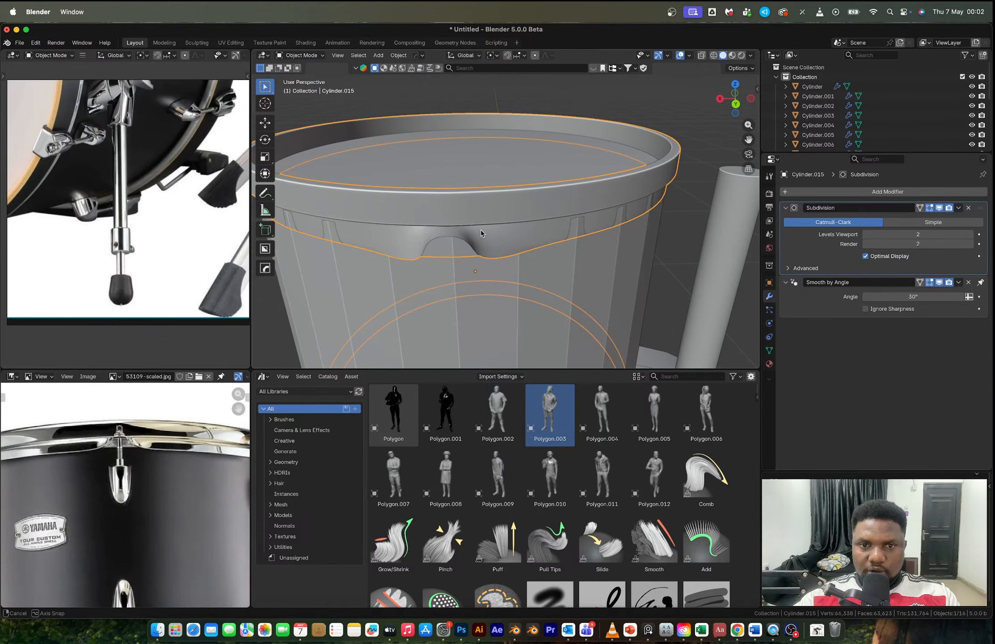
Step: Try to delete every hoop face except the notched section, keeping only its near side and not the matching far-side faces
{"action": "key", "text": "Tab"}
{"action": "left_click", "coordinate": [487, 217]}
{"action": "middle_click_drag", "start_coordinate": [487, 217], "coordinate": [492, 280]}
{"action": "left_click", "coordinate": [739, 107]}
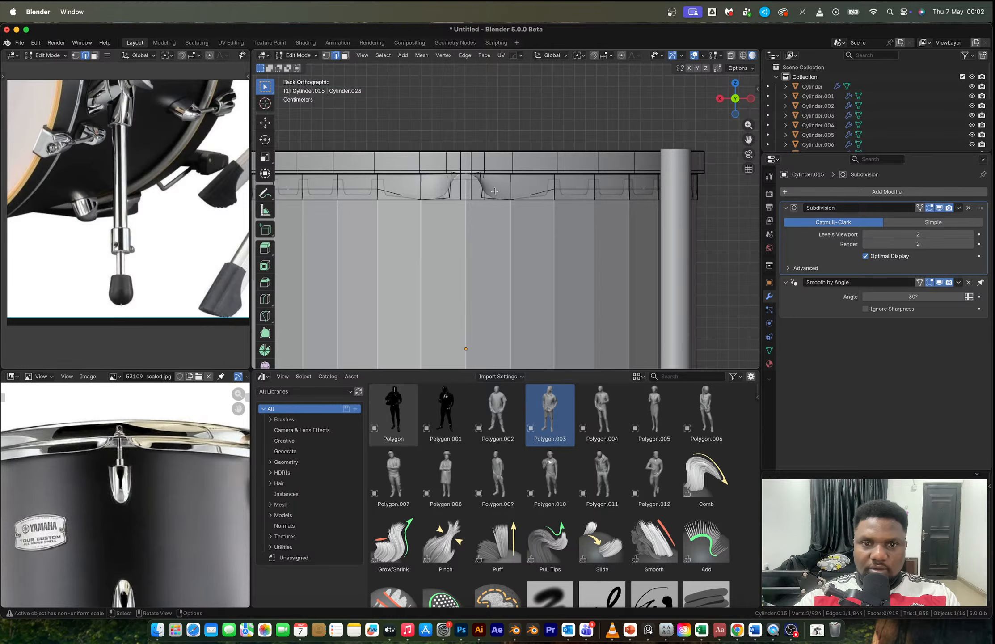
{"action": "key", "text": "1"}
{"action": "key", "text": "alt+z"}
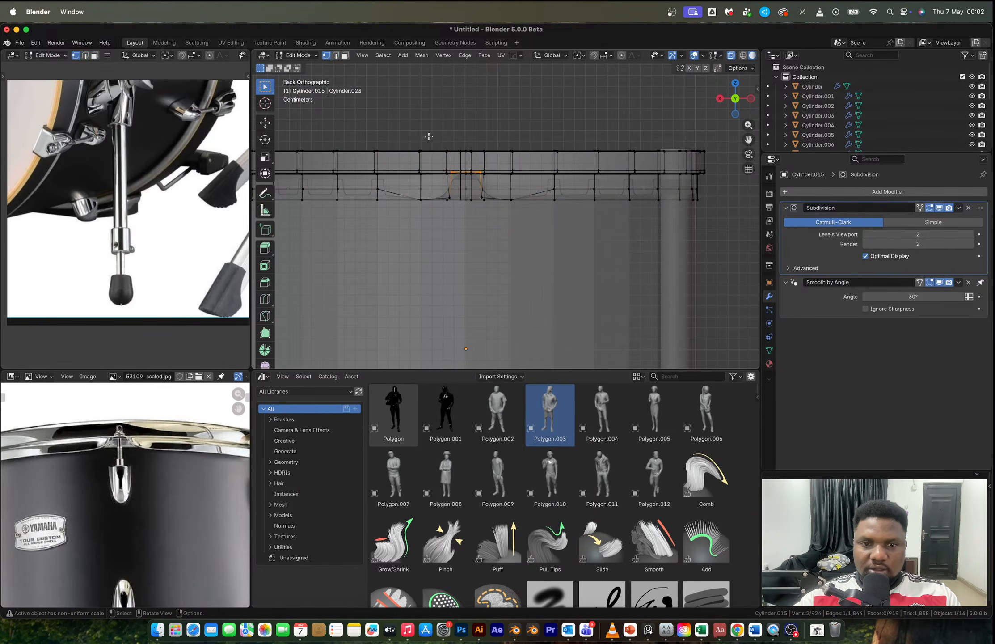
{"action": "key", "text": "3"}
{"action": "left_click_drag", "start_coordinate": [426, 134], "coordinate": [500, 222]}
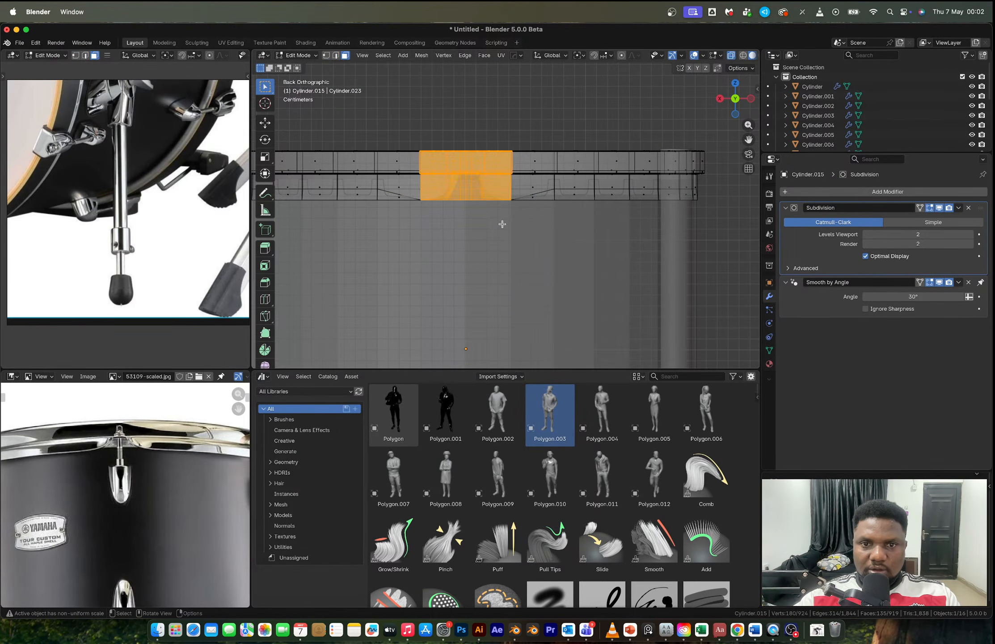
{"action": "key", "text": "alt+z"}
{"action": "mouse_move", "coordinate": [500, 223]}
{"action": "middle_mouse_down"}
{"action": "mouse_move", "coordinate": [507, 237]}
{"action": "mouse_move", "coordinate": [492, 219]}
{"action": "middle_mouse_up"}
{"action": "key", "text": "alt+z"}
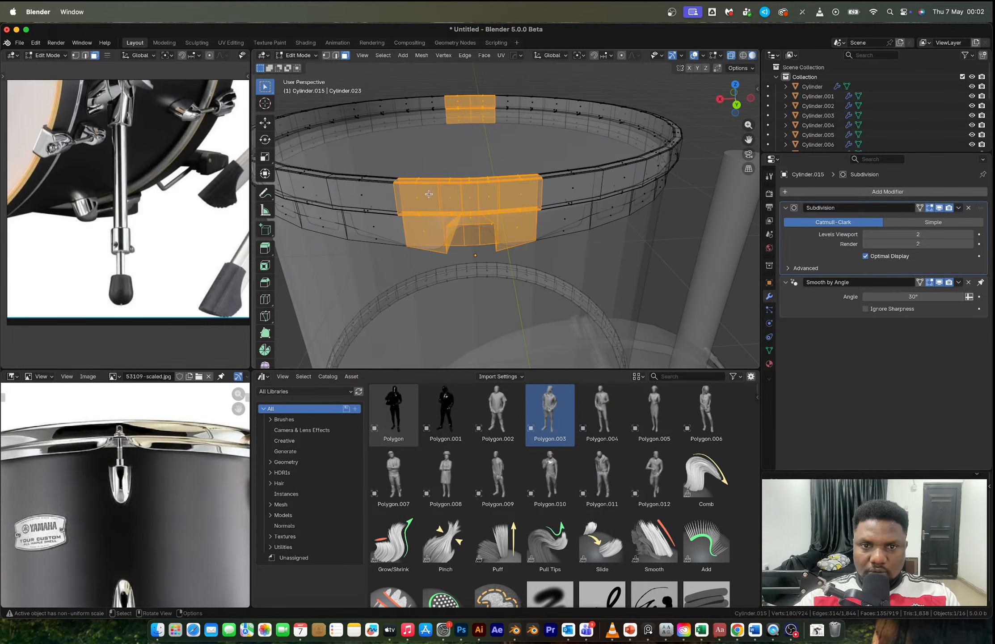
{"action": "left_click_drag", "start_coordinate": [410, 170], "coordinate": [526, 254]}
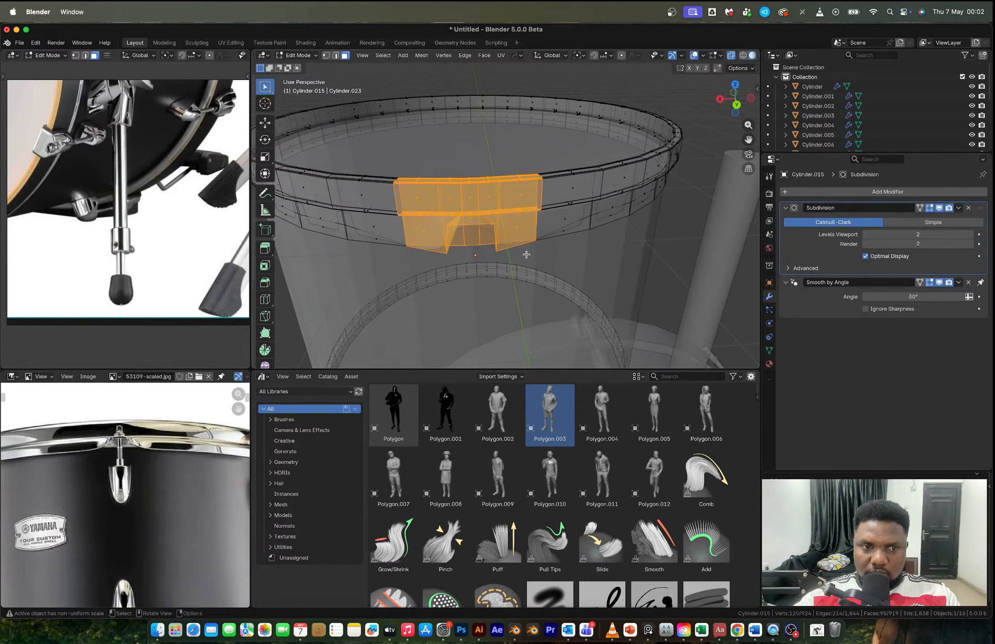
{"action": "key", "text": "ctrl+i"}
{"action": "key", "text": "x"}
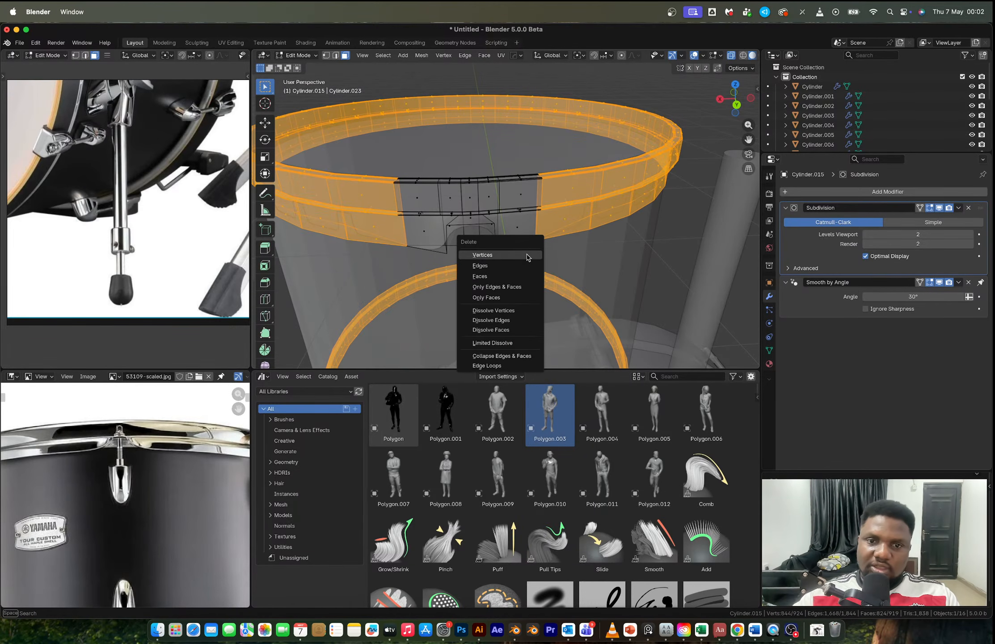
{"action": "left_click", "coordinate": [502, 275]}
{"action": "key", "text": "Tab"}
Step: Check the drum reference photos, and undo the deletion of the hoop faces around the notched section
{"action": "scroll", "coordinate": [127, 218], "scroll_direction": "down", "scroll_amount": 5}
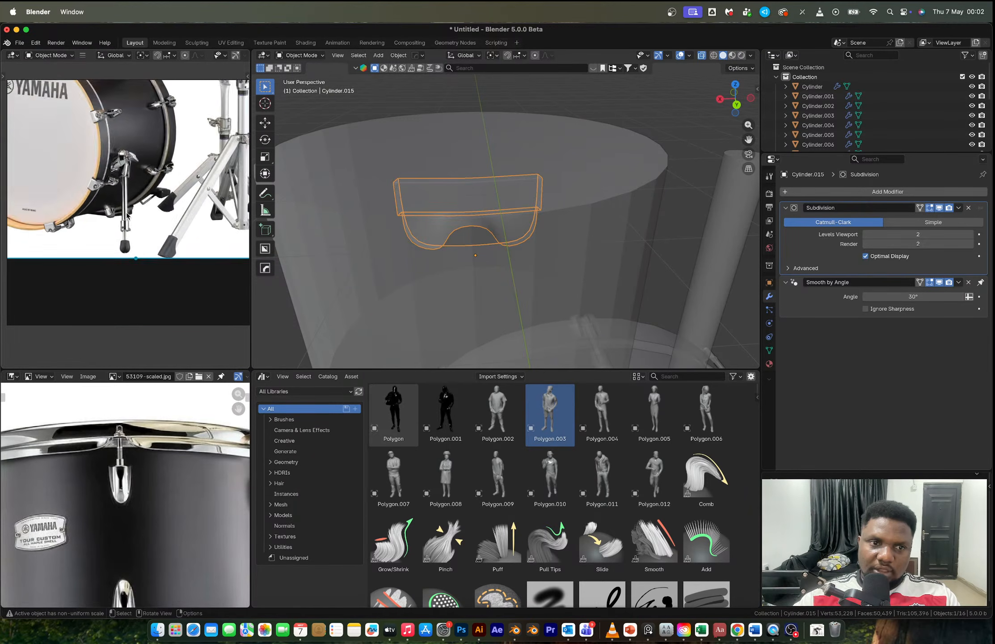
{"action": "scroll", "coordinate": [140, 448], "scroll_direction": "down", "scroll_amount": 3}
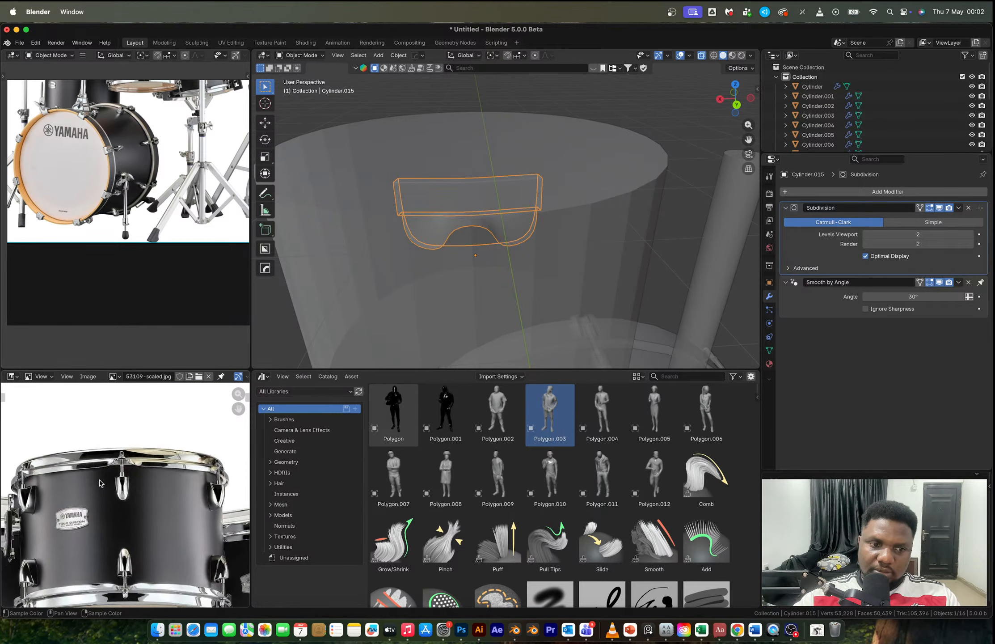
{"action": "scroll", "coordinate": [98, 485], "scroll_direction": "up", "scroll_amount": 3}
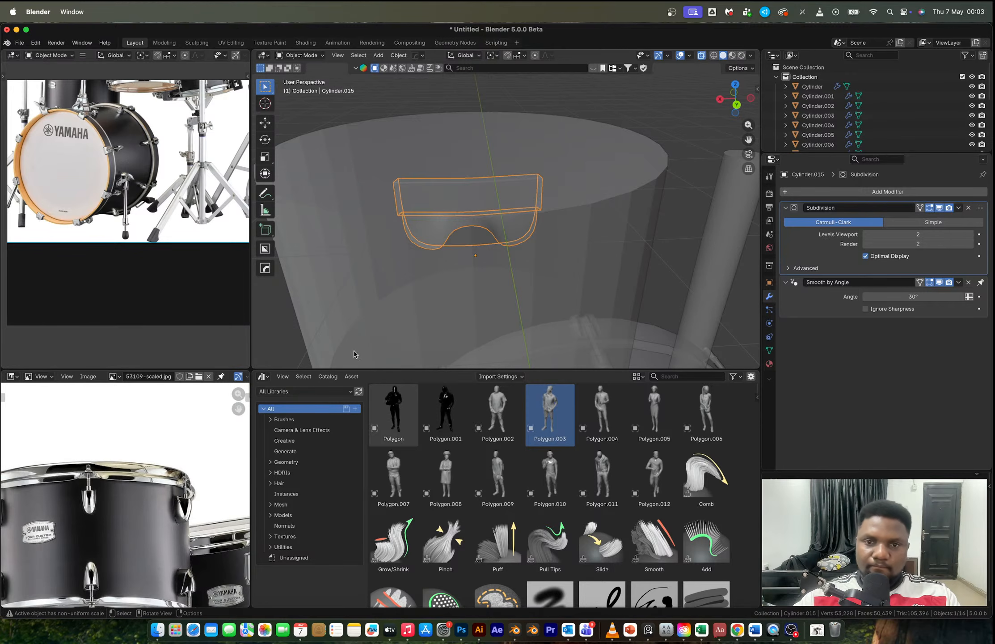
{"action": "key", "text": "Tab"}
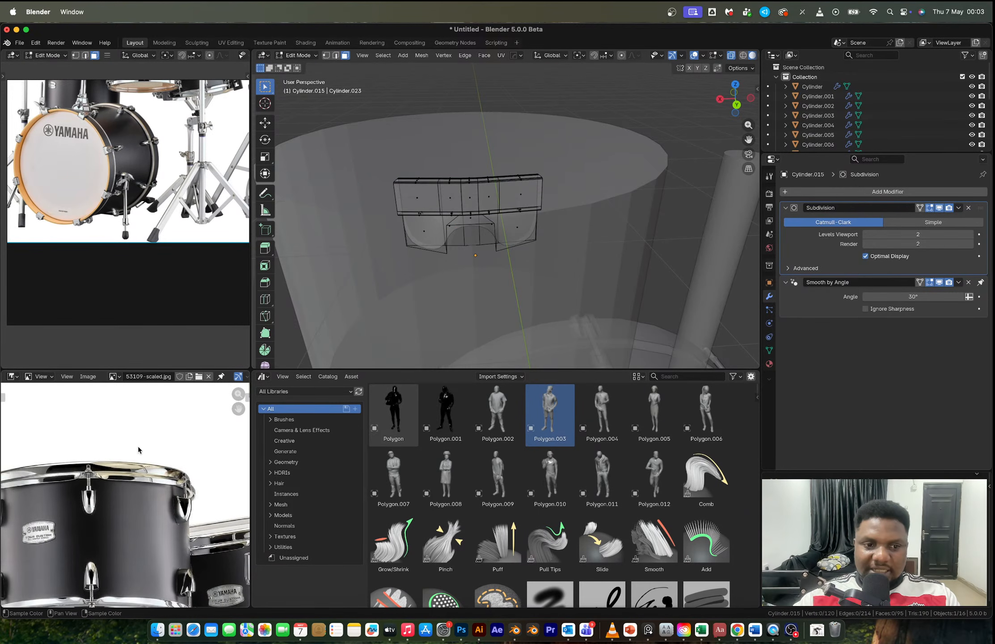
{"action": "key", "text": "alt+h"}
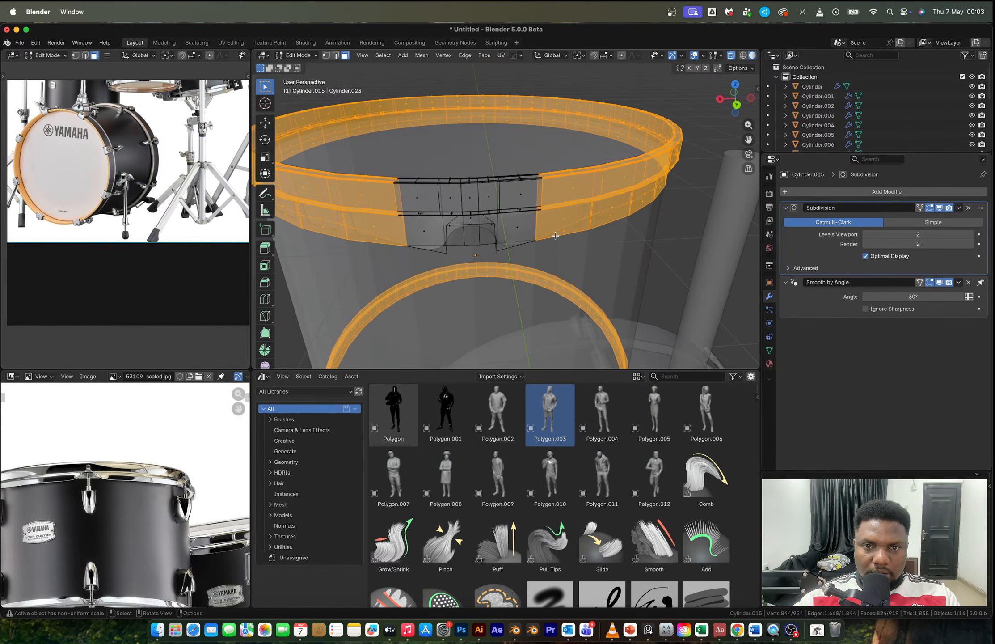
Step: Examine the lugs around the tom in the reference photo, and switch to the browser to examine other jazz drum images
{"action": "scroll", "coordinate": [552, 233], "scroll_direction": "down", "scroll_amount": 5}
{"action": "scroll", "coordinate": [121, 527], "scroll_direction": "down", "scroll_amount": 6}
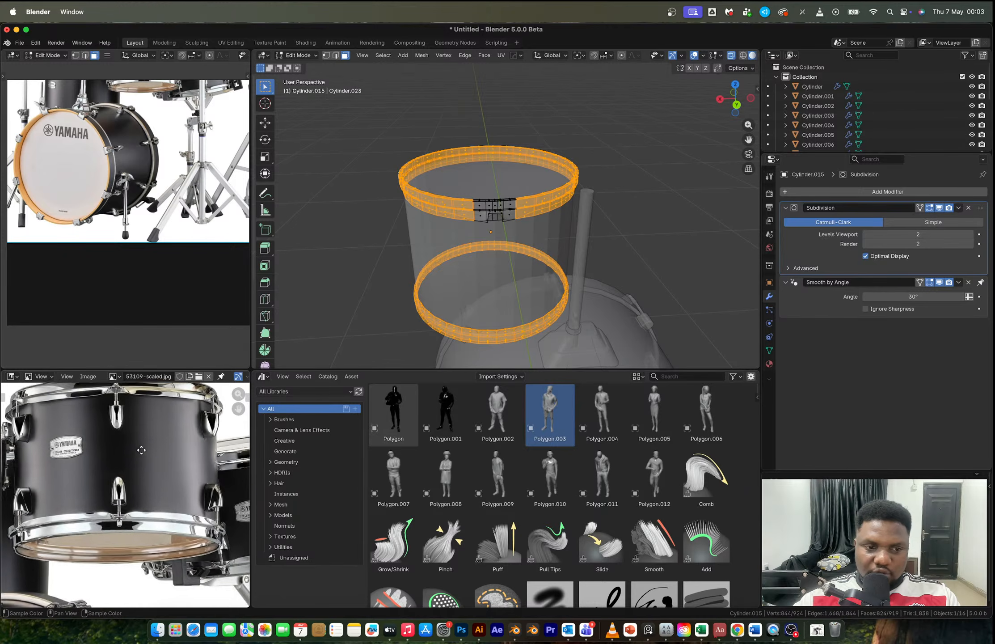
{"action": "scroll", "coordinate": [163, 484], "scroll_direction": "up", "scroll_amount": 3}
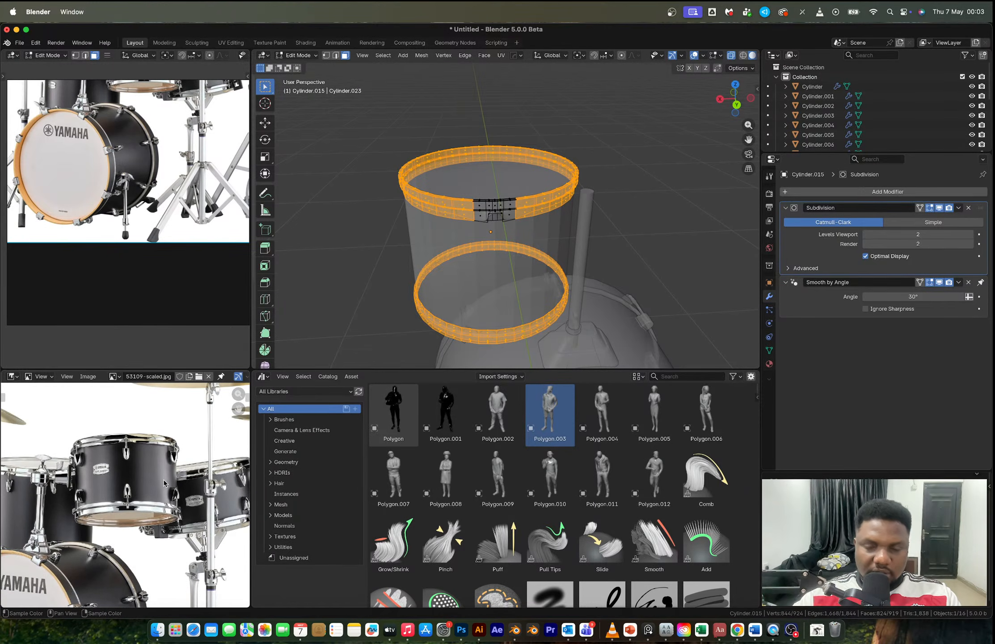
{"action": "key", "text": "ctrl+Right"}
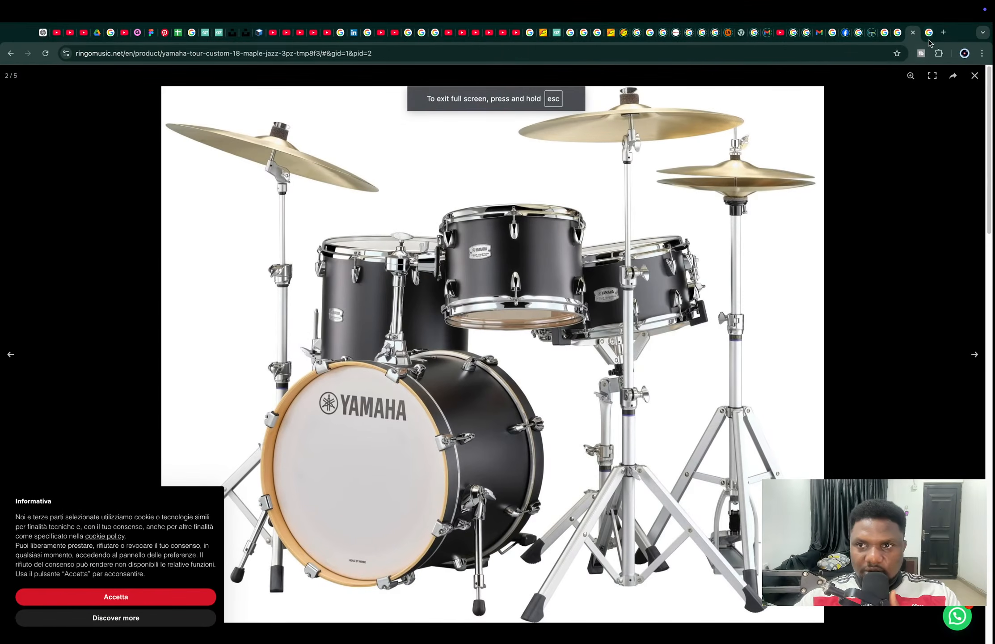
{"action": "left_click", "coordinate": [929, 32]}
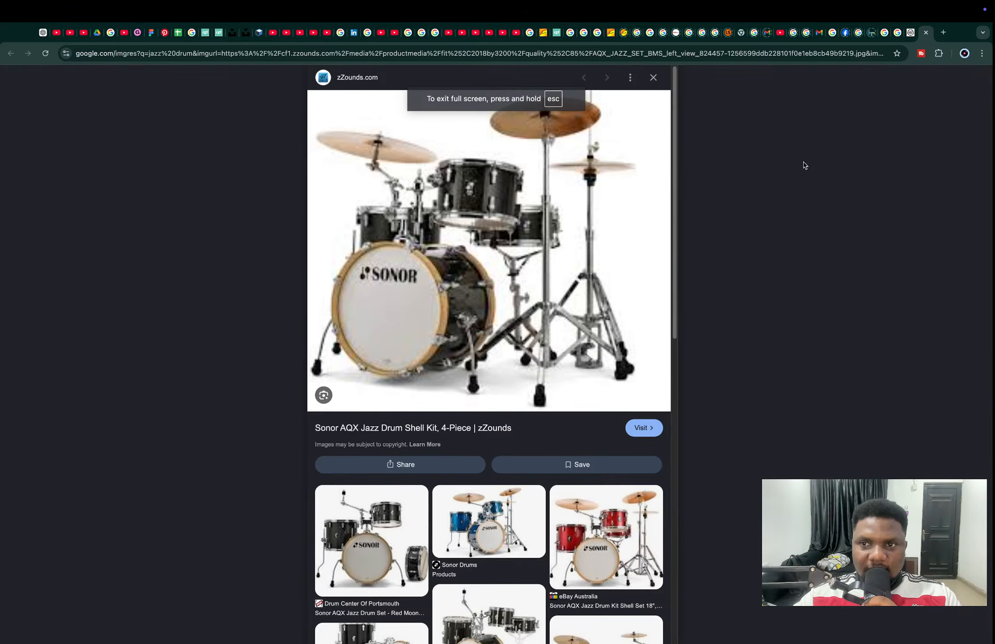
{"action": "left_click", "coordinate": [887, 34]}
{"action": "left_click", "coordinate": [900, 33]}
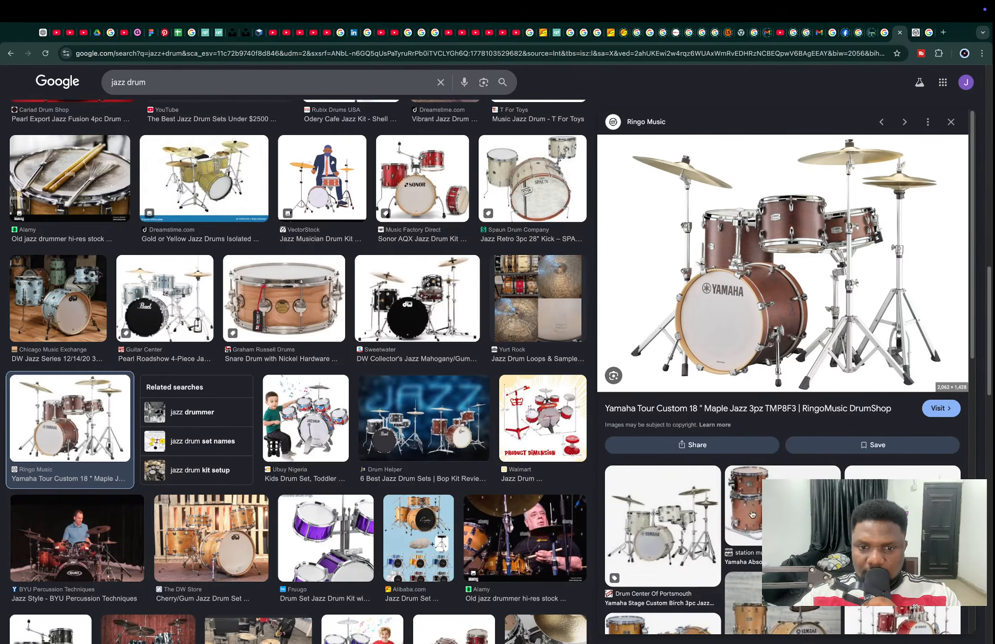
{"action": "left_click", "coordinate": [344, 536]}
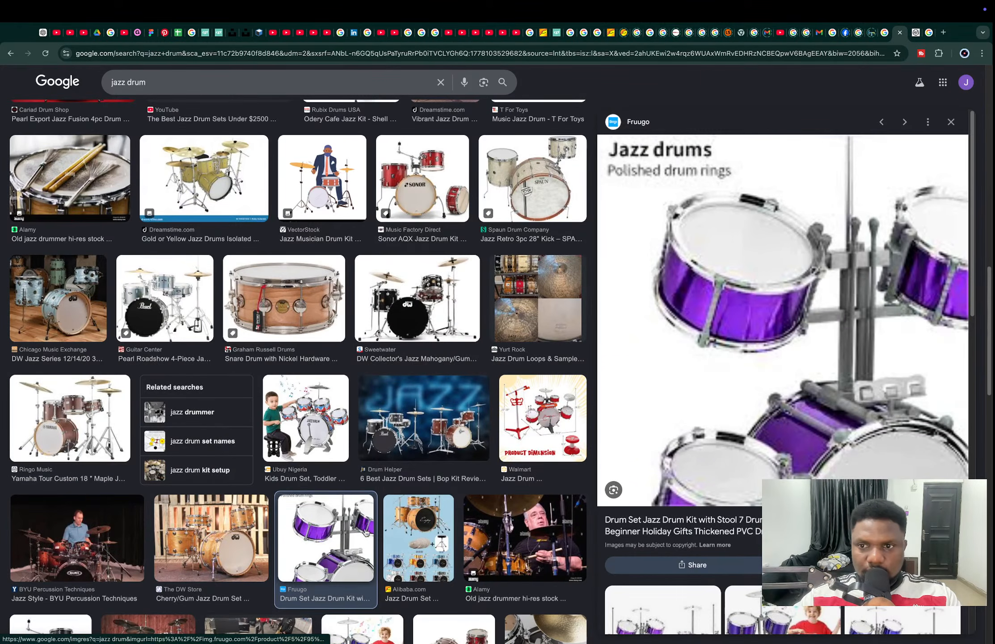
{"action": "scroll", "coordinate": [300, 414], "scroll_direction": "up", "scroll_amount": 10}
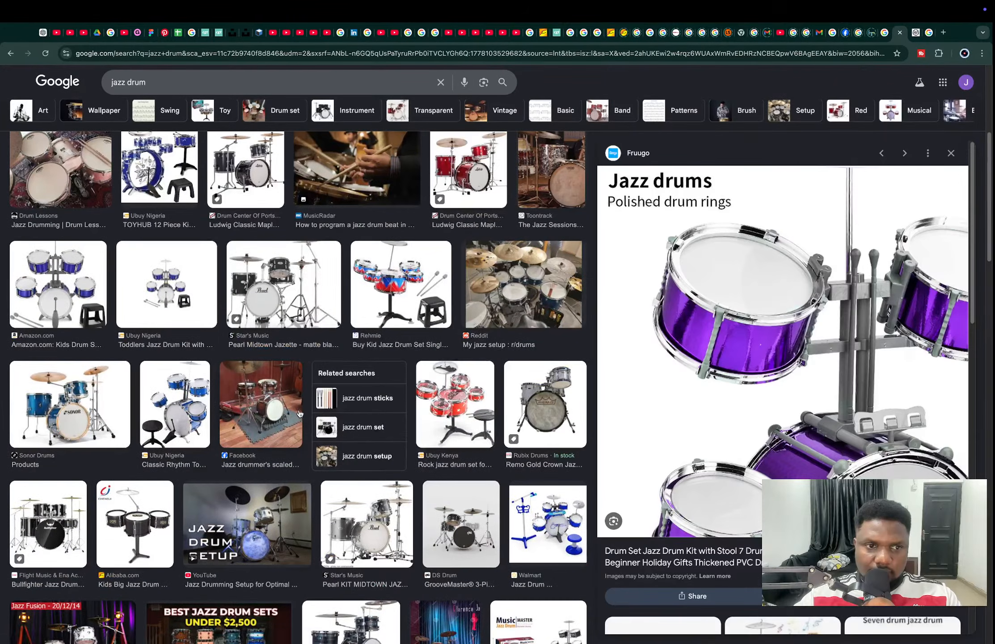
{"action": "left_click", "coordinate": [175, 398]}
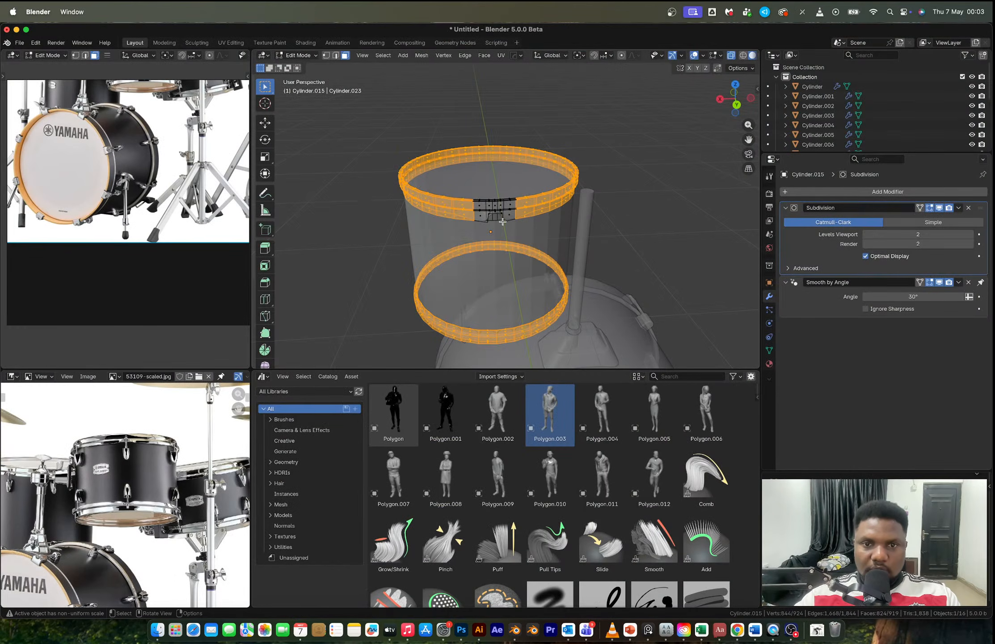
Step: Delete all vertices of the separate lower ring in the hoop mesh, keeping the upper hoop with the notch
{"action": "scroll", "coordinate": [502, 222], "scroll_direction": "up", "scroll_amount": 3}
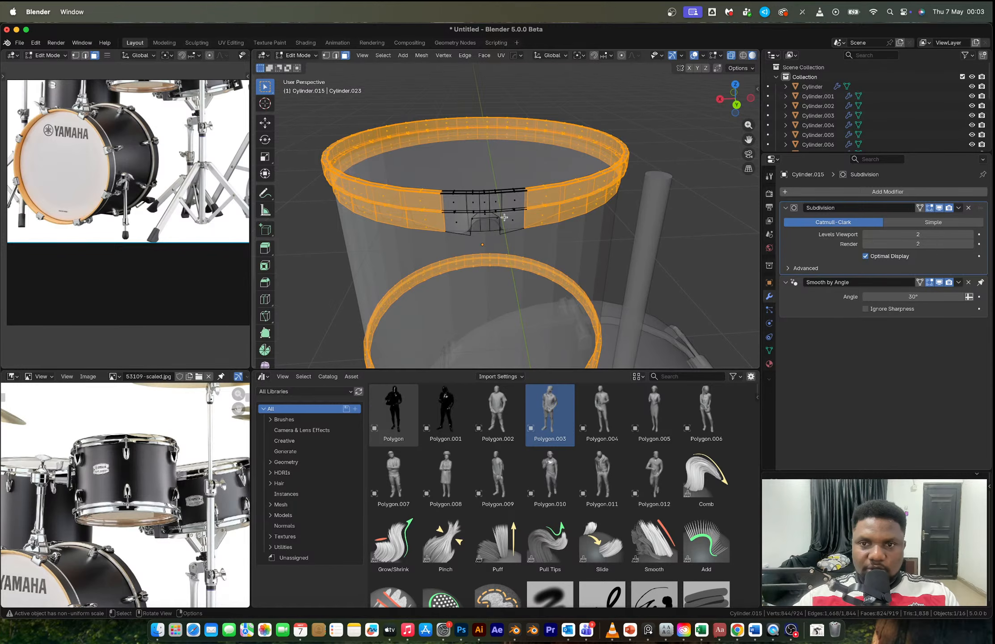
{"action": "left_click", "coordinate": [735, 85]}
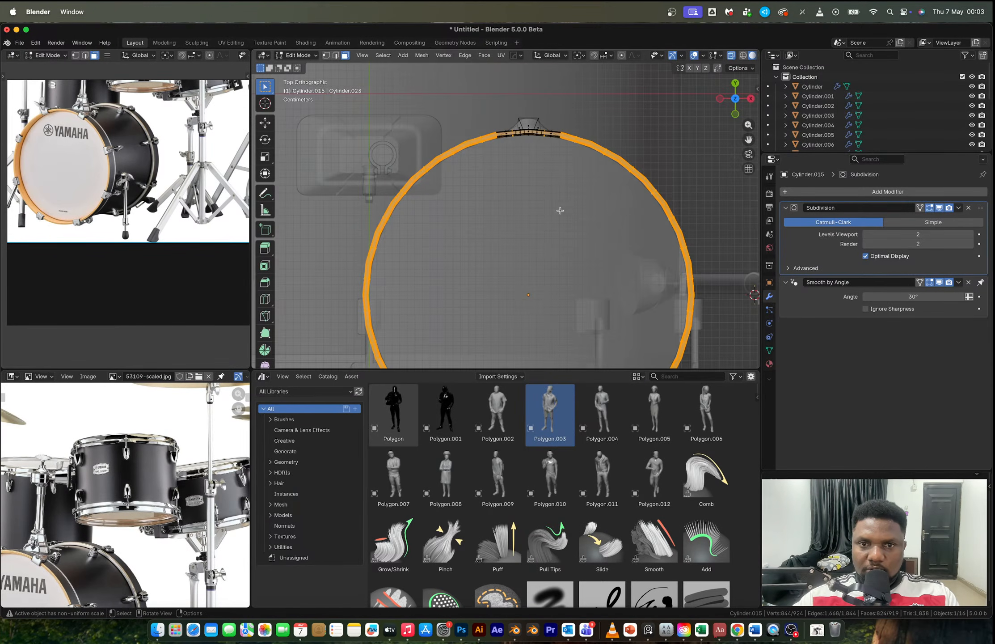
{"action": "scroll", "coordinate": [563, 225], "scroll_direction": "down", "scroll_amount": 3}
{"action": "middle_click_drag", "start_coordinate": [563, 225], "coordinate": [561, 179], "text": "shift"}
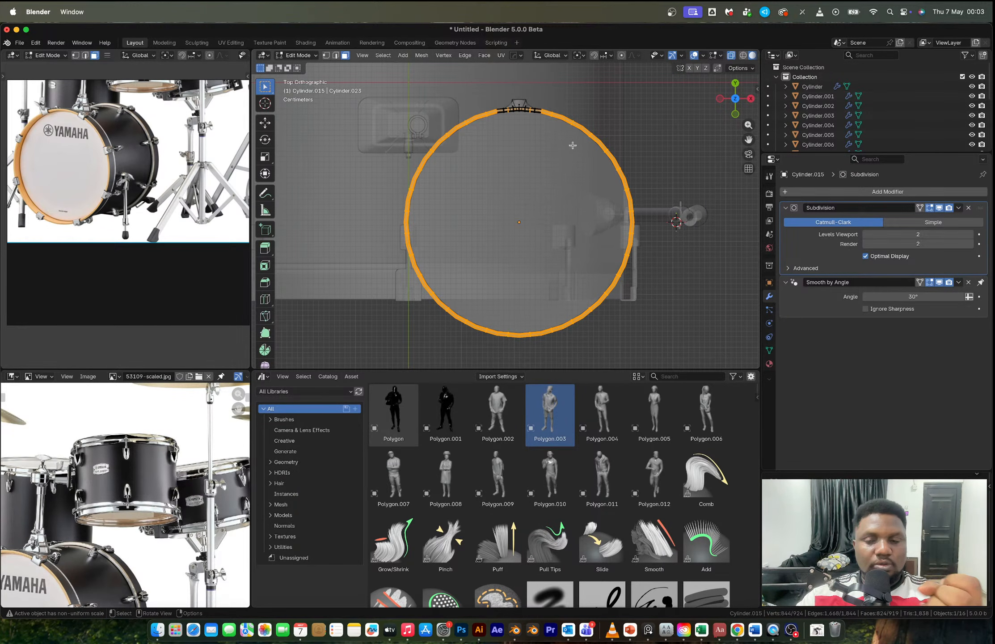
{"action": "middle_click_drag", "start_coordinate": [573, 146], "coordinate": [541, 168]}
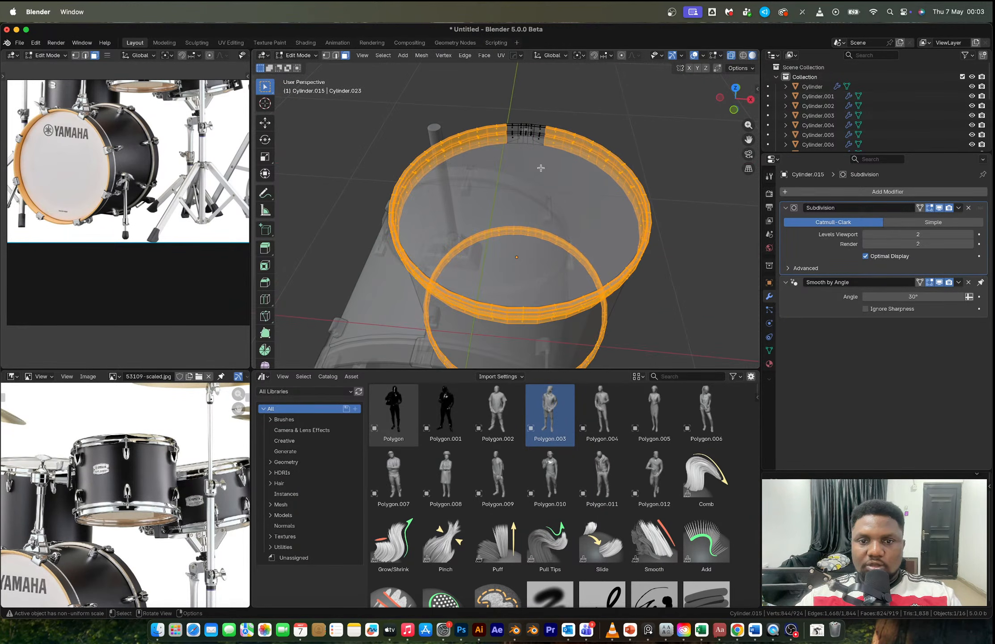
{"action": "left_click", "coordinate": [601, 352]}
{"action": "key", "text": "ctrl+l"}
{"action": "key", "text": "x"}
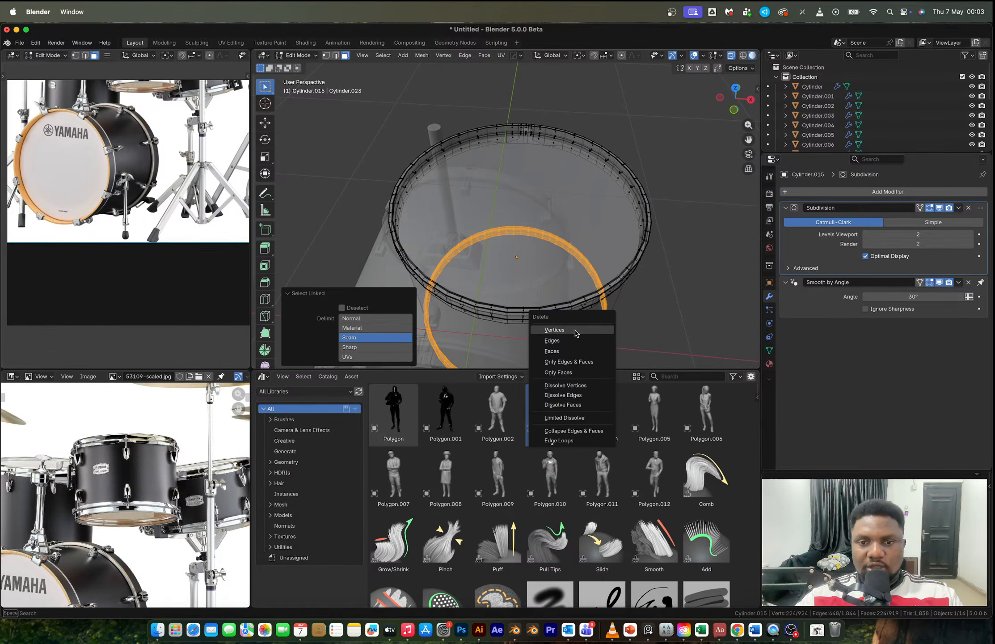
{"action": "left_click", "coordinate": [555, 329]}
Step: Delete all hoop faces except the notched section and the three adjoining segments towards +X, and inspect the remaining arc in Object Mode
{"action": "left_click", "coordinate": [735, 87]}
{"action": "scroll", "coordinate": [527, 191], "scroll_direction": "up", "scroll_amount": 6}
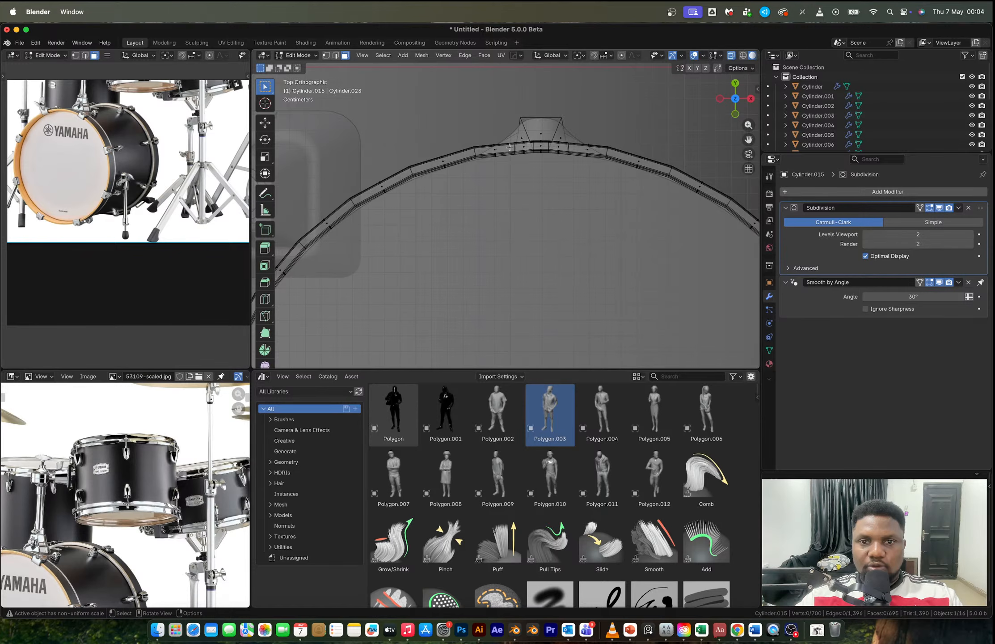
{"action": "left_click_drag", "start_coordinate": [480, 110], "coordinate": [598, 182]}
{"action": "scroll", "coordinate": [598, 182], "scroll_direction": "down", "scroll_amount": 4}
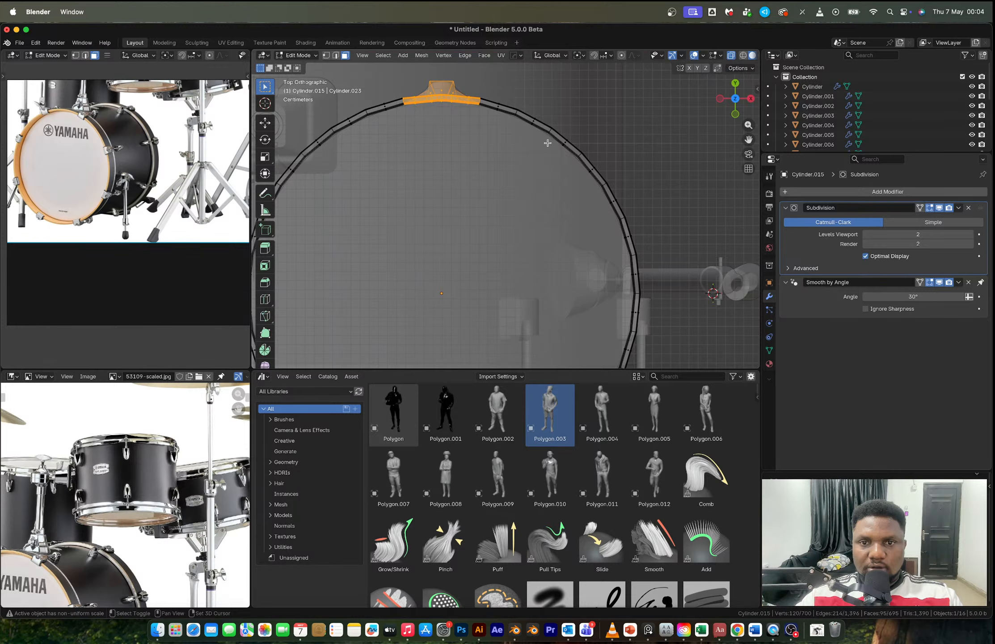
{"action": "left_click_drag", "start_coordinate": [472, 87], "coordinate": [555, 145], "text": "shift"}
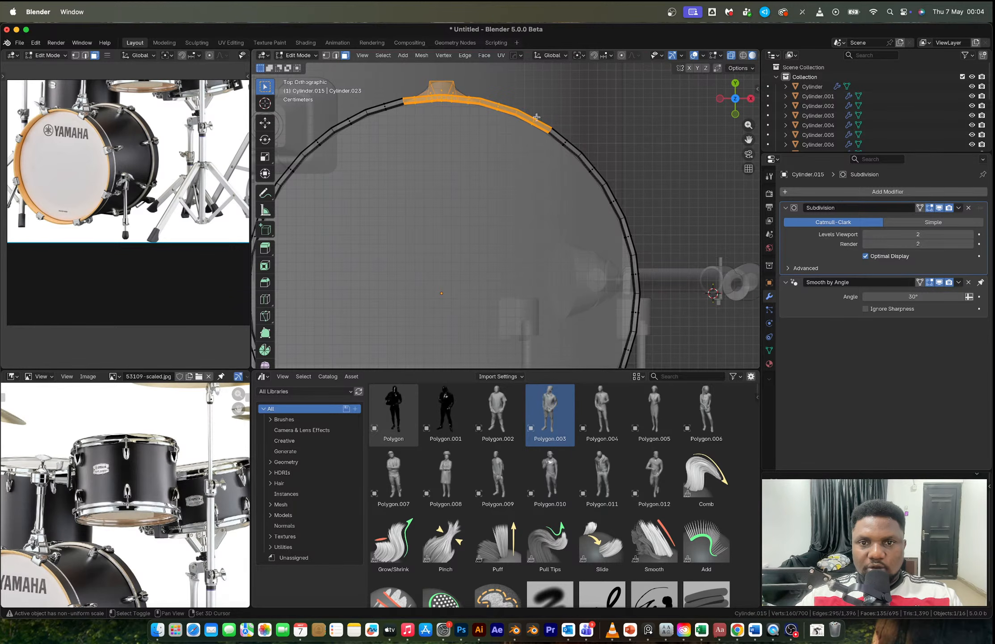
{"action": "left_click_drag", "start_coordinate": [525, 110], "coordinate": [574, 156], "text": "shift"}
{"action": "scroll", "coordinate": [590, 181], "scroll_direction": "down", "scroll_amount": 2}
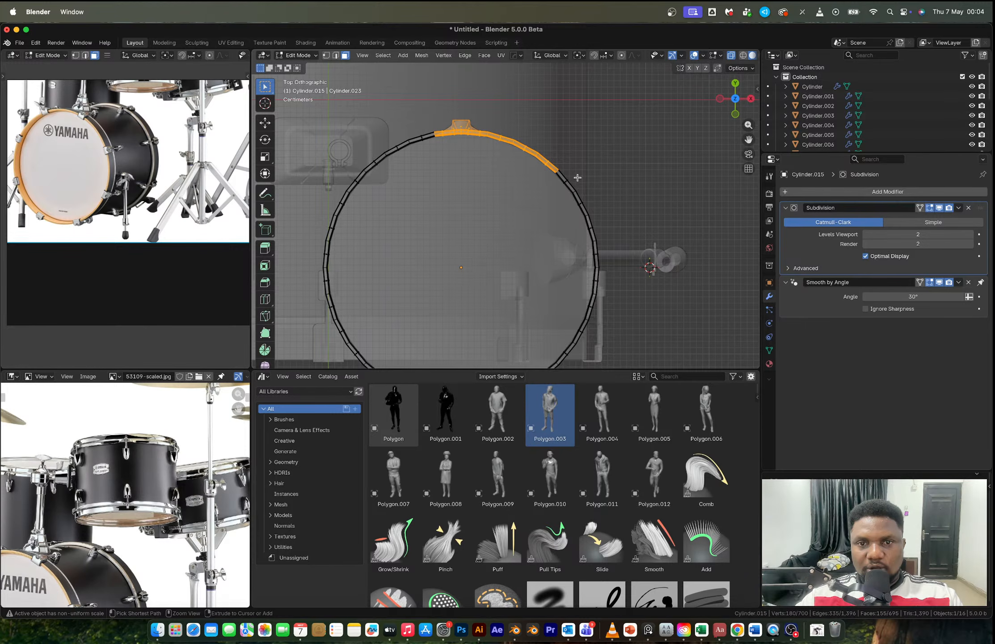
{"action": "scroll", "coordinate": [554, 168], "scroll_direction": "up", "scroll_amount": 3}
{"action": "key", "text": "ctrl+z"}
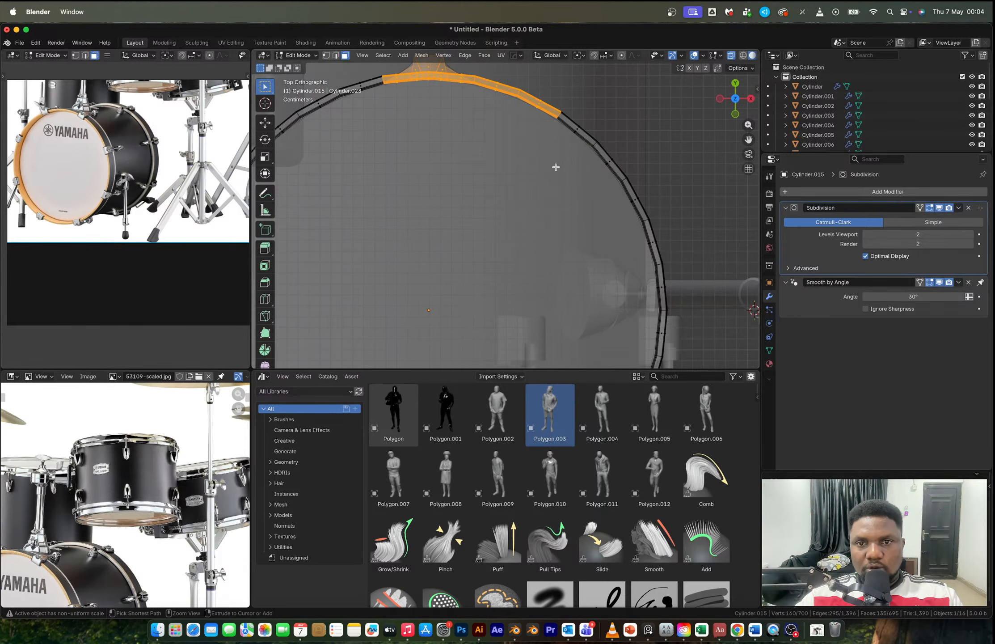
{"action": "scroll", "coordinate": [556, 167], "scroll_direction": "down", "scroll_amount": 3}
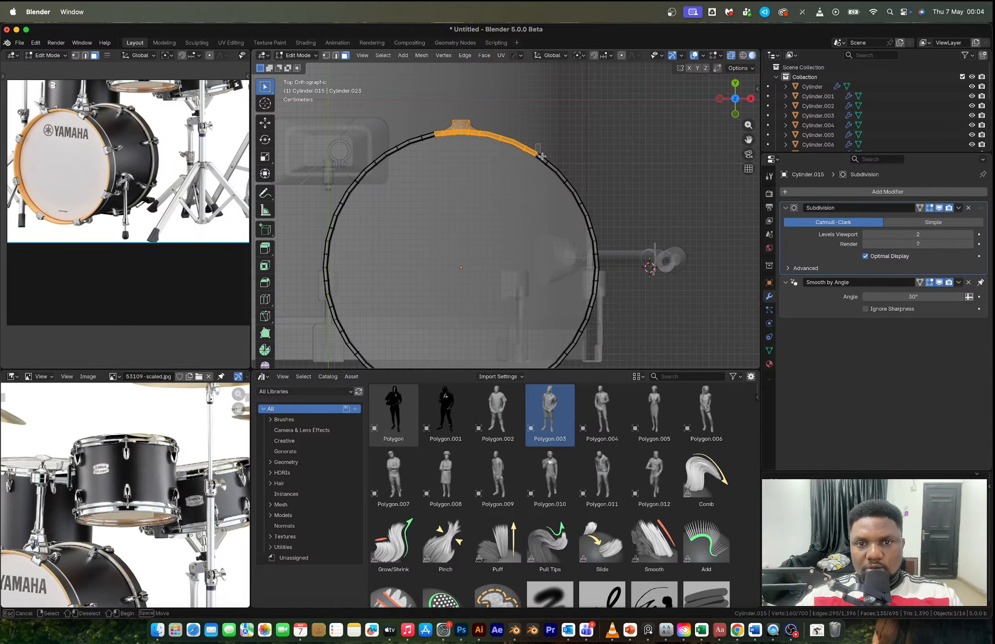
{"action": "left_click", "coordinate": [554, 169], "text": "ctrl"}
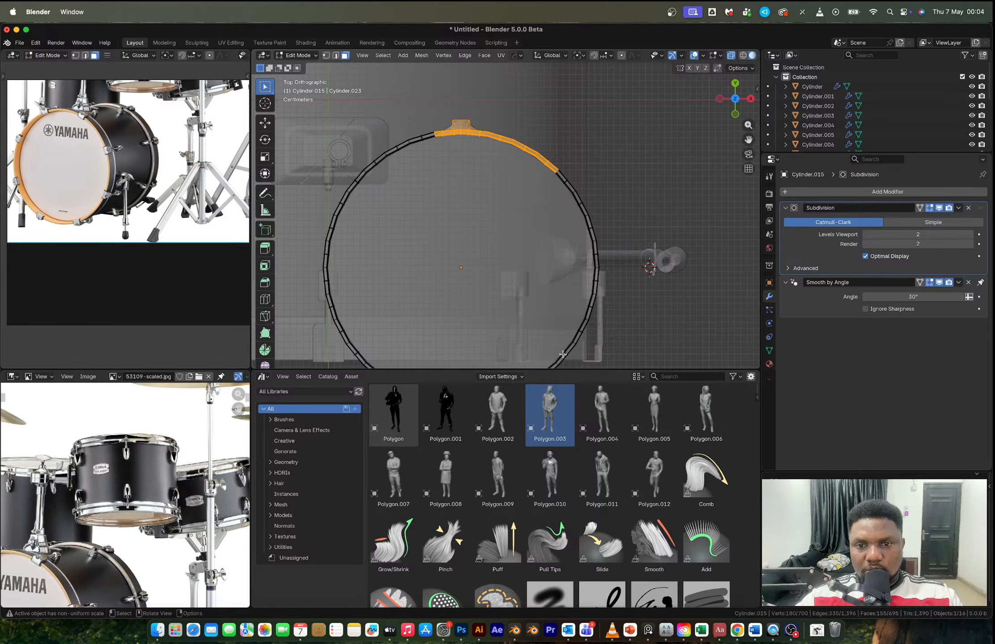
{"action": "mouse_move", "coordinate": [576, 344]}
{"action": "middle_mouse_down", "text": "shift"}
{"action": "mouse_move", "coordinate": [597, 226]}
{"action": "mouse_move", "coordinate": [579, 325]}
{"action": "middle_mouse_up", "text": "shift"}
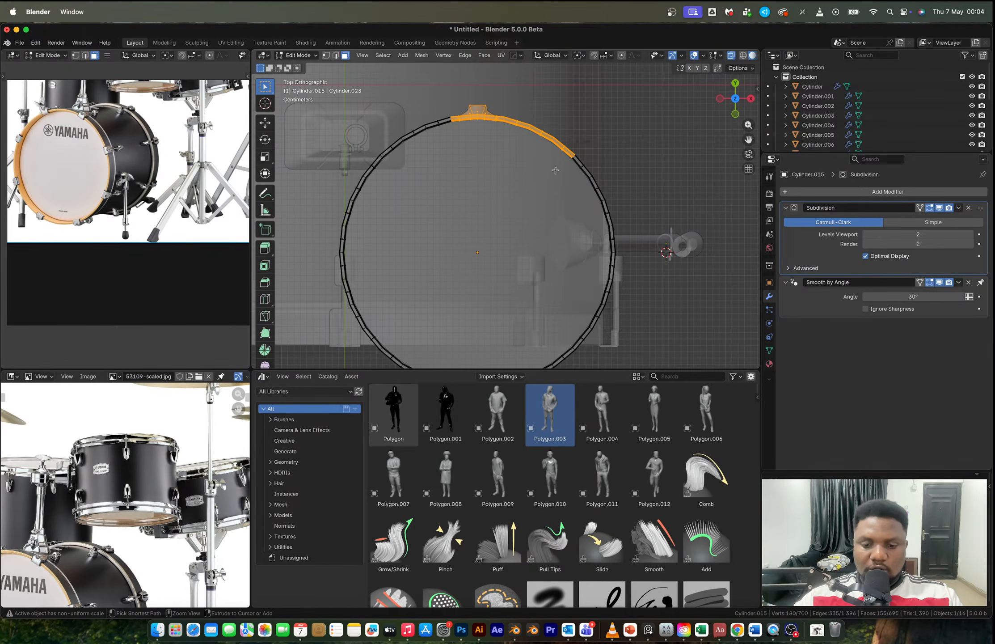
{"action": "key", "text": "ctrl+i"}
{"action": "key", "text": "x"}
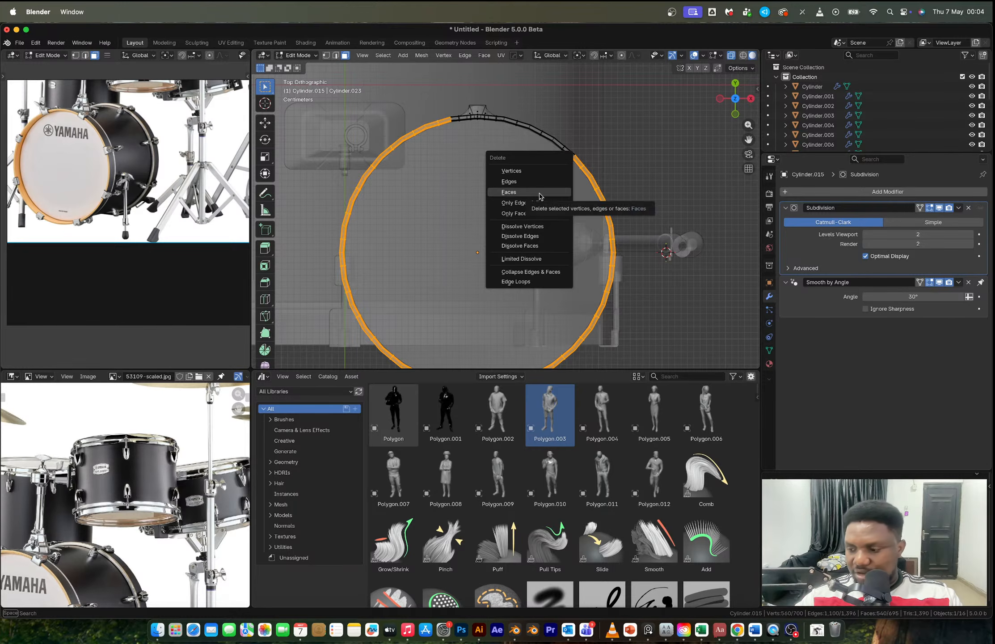
{"action": "left_click", "coordinate": [538, 193]}
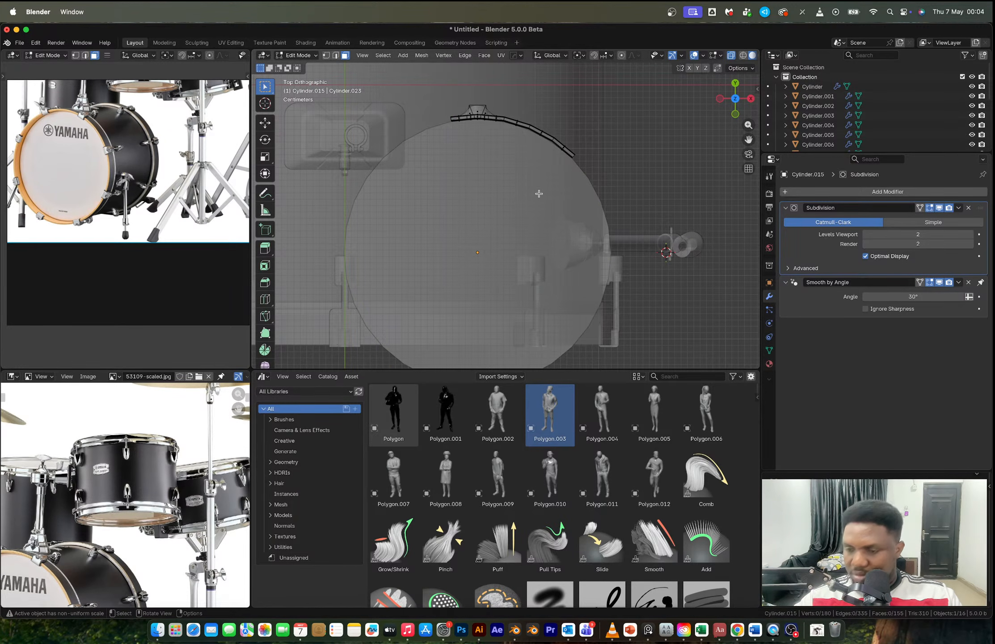
{"action": "key", "text": "Tab"}
{"action": "middle_click_drag", "start_coordinate": [551, 158], "coordinate": [565, 193]}
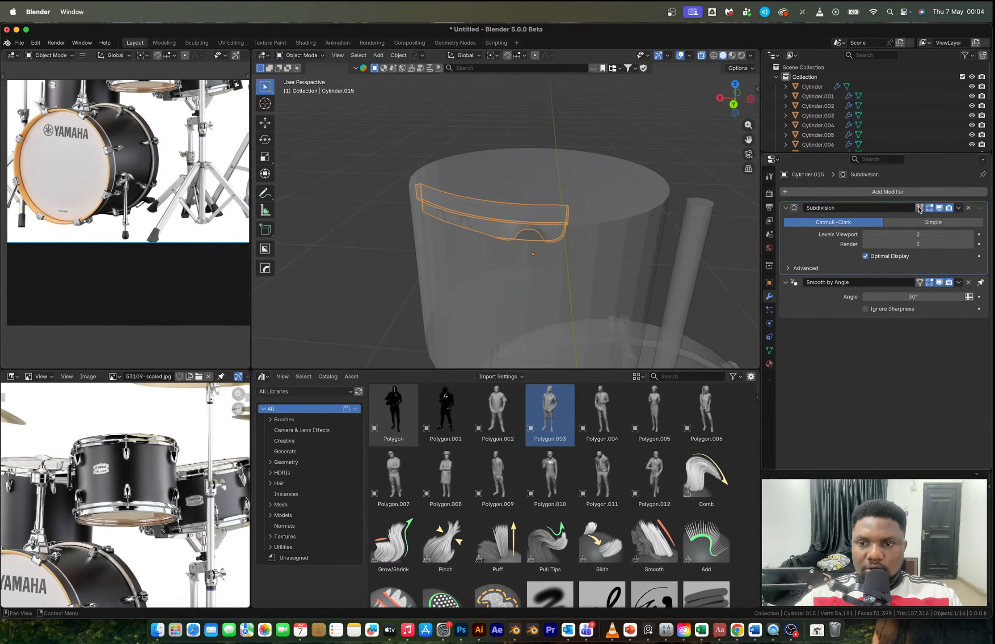
Step: Add an Array modifier to the hoop arc, set its count to 6, and place it above the Subdivision modifier
{"action": "key", "text": "q"}
{"action": "mouse_move", "coordinate": [541, 186]}
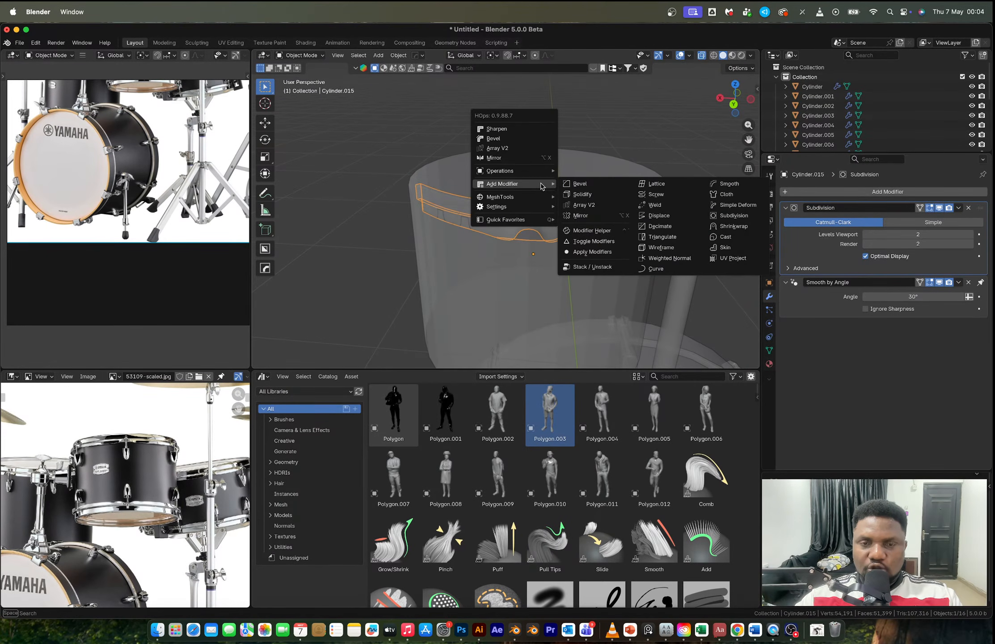
{"action": "key", "text": "Escape"}
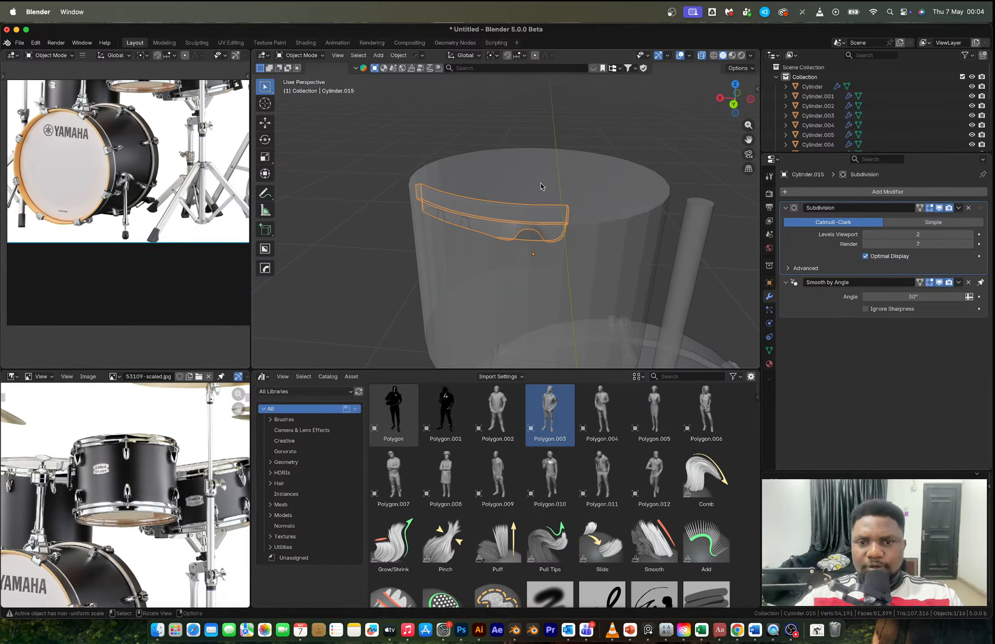
{"action": "middle_click_drag", "start_coordinate": [542, 186], "coordinate": [635, 219]}
{"action": "left_click", "coordinate": [851, 192]}
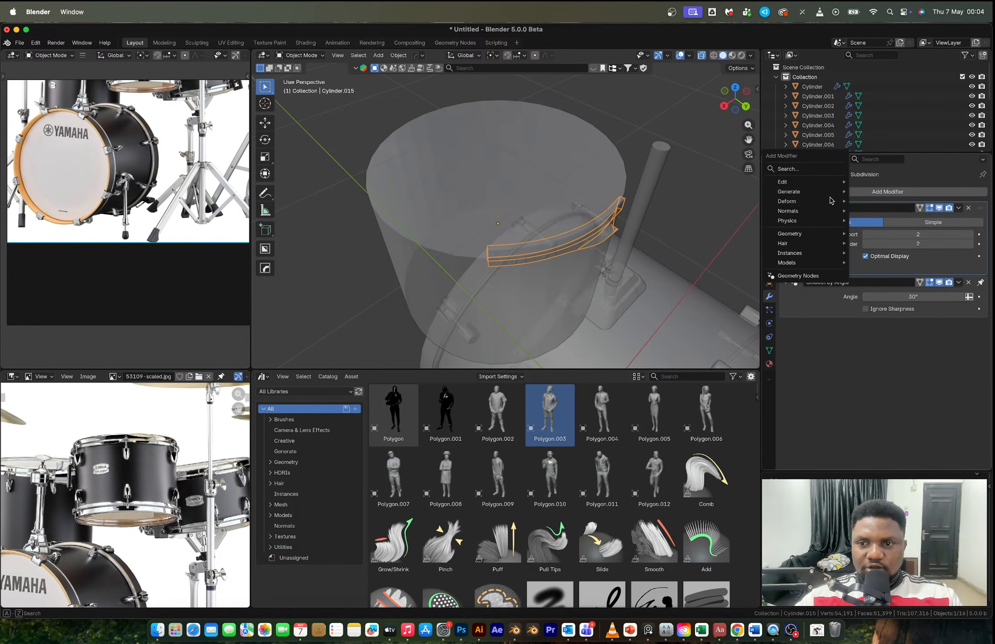
{"action": "mouse_move", "coordinate": [813, 183]}
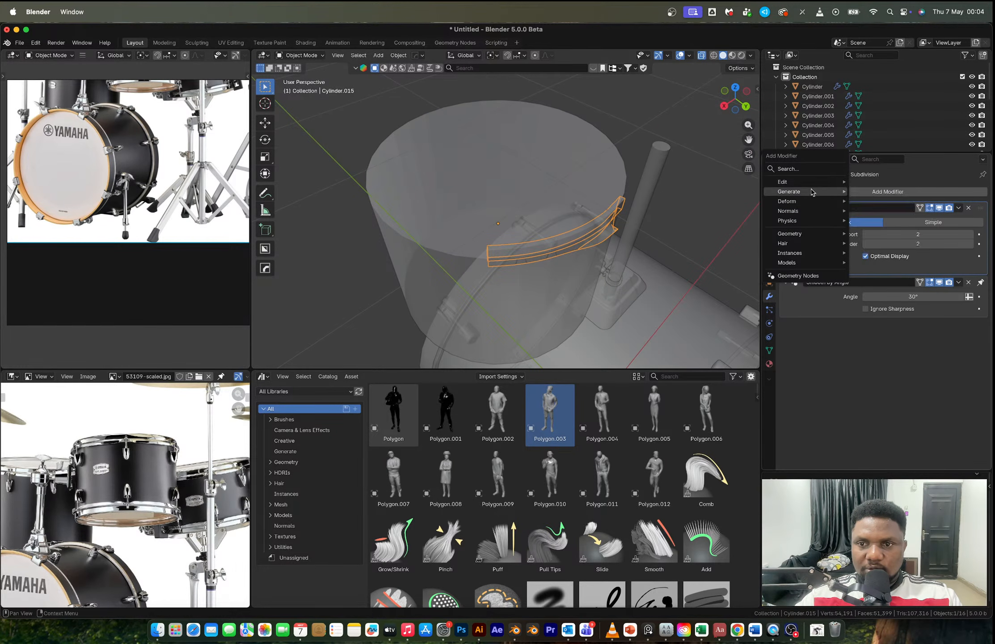
{"action": "left_click", "coordinate": [868, 192]}
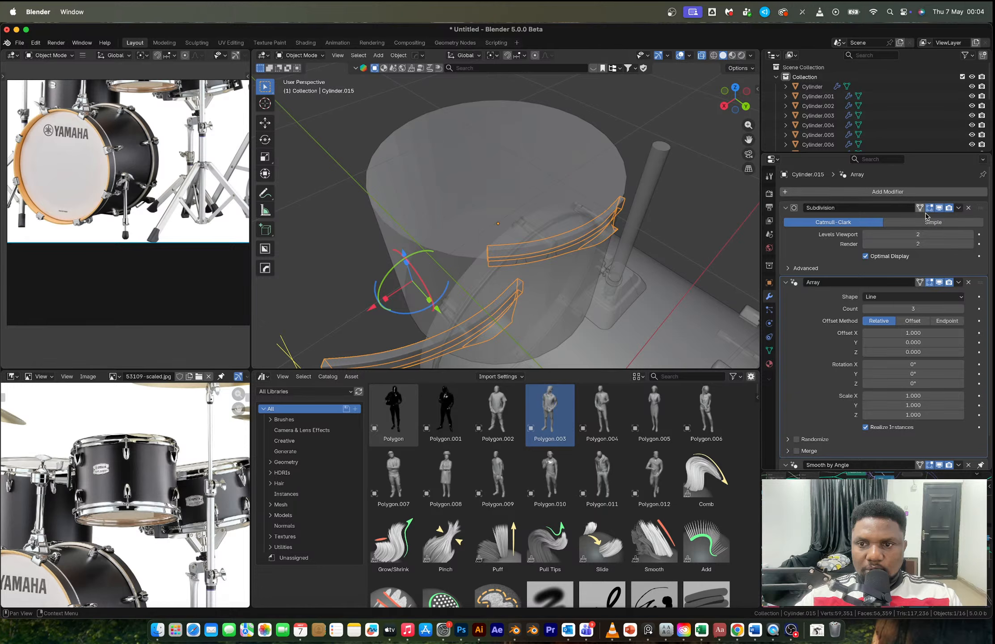
{"action": "left_click", "coordinate": [960, 309]}
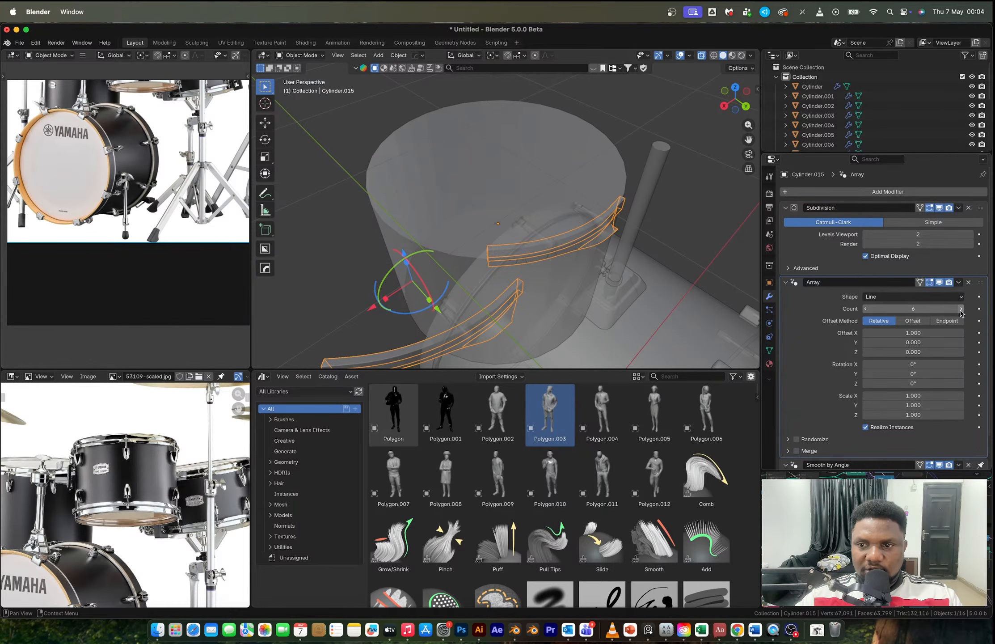
{"action": "left_click_drag", "start_coordinate": [980, 283], "coordinate": [978, 188]}
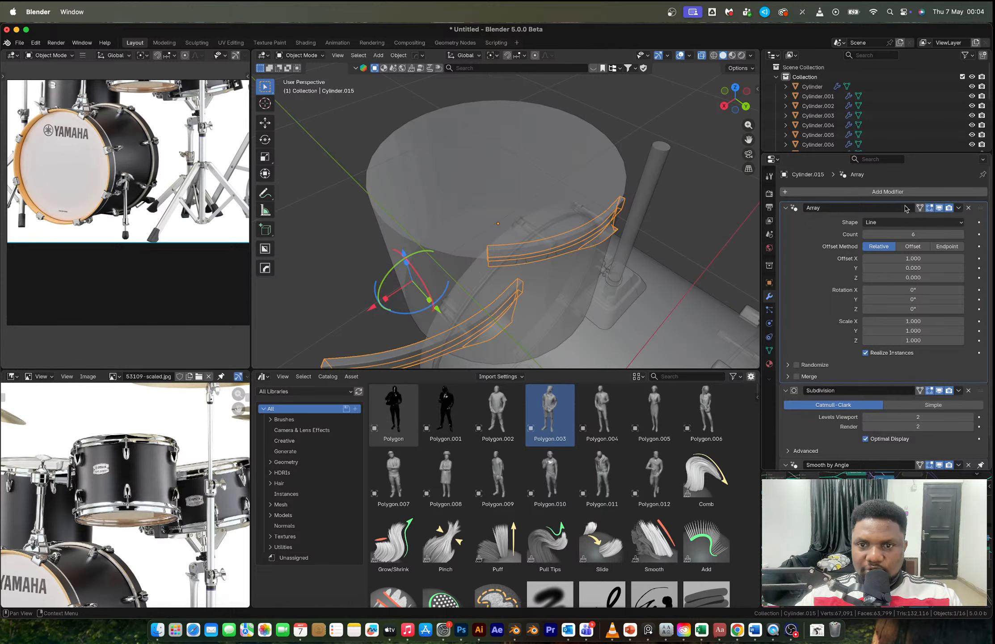
Step: Set the Array shape to Circle and compare the arrayed hoop with the rim and lug in the tom reference photo
{"action": "left_click", "coordinate": [888, 223]}
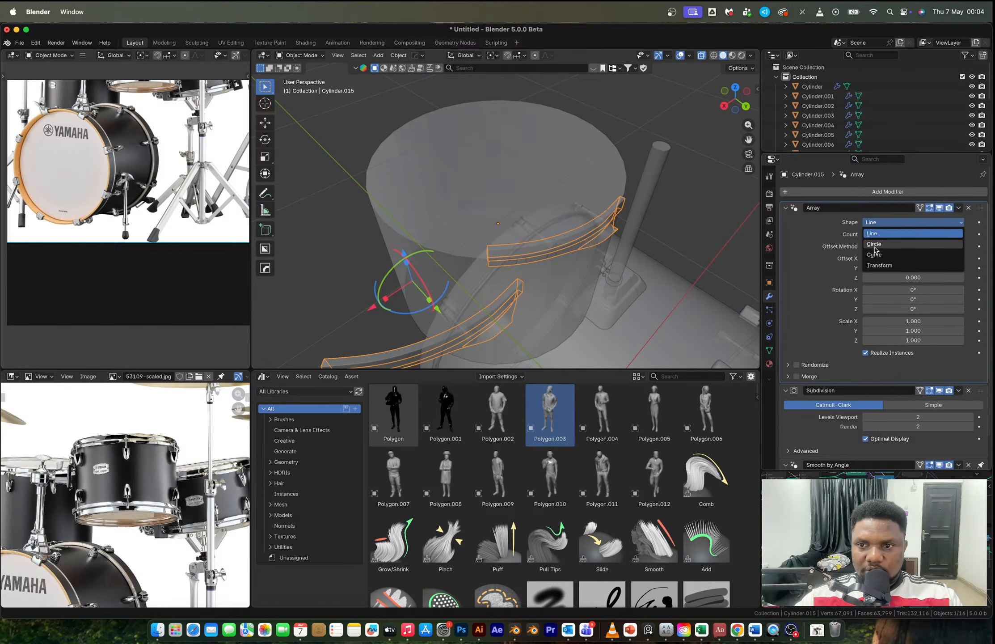
{"action": "left_click", "coordinate": [875, 245]}
{"action": "left_click", "coordinate": [631, 120]}
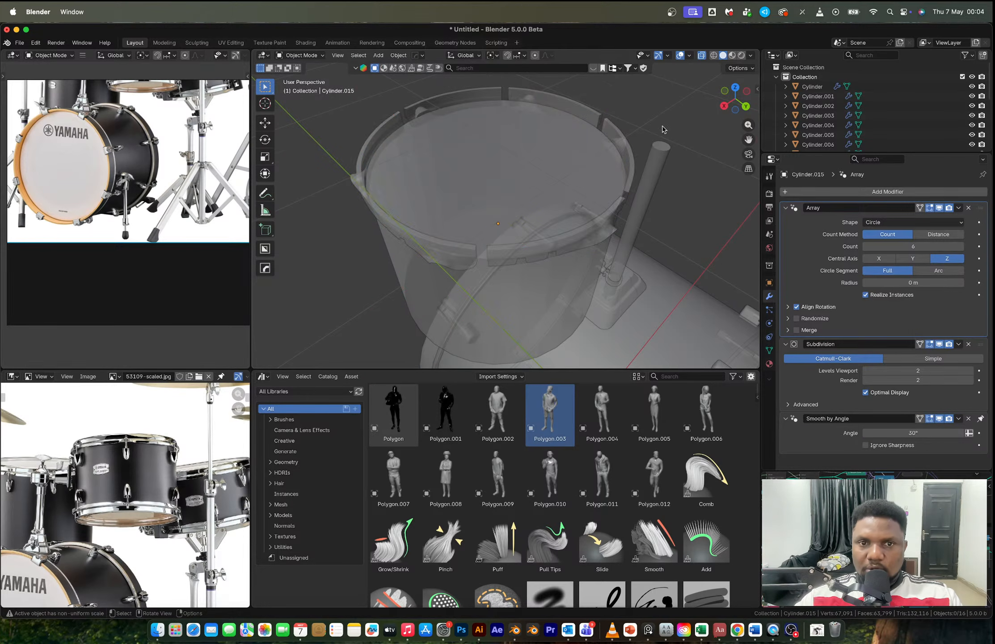
{"action": "middle_click_drag", "start_coordinate": [627, 194], "coordinate": [741, 202]}
{"action": "scroll", "coordinate": [626, 223], "scroll_direction": "up", "scroll_amount": 3}
{"action": "middle_click_drag", "start_coordinate": [625, 222], "coordinate": [520, 201]}
{"action": "middle_click_drag", "start_coordinate": [155, 109], "coordinate": [160, 174]}
{"action": "scroll", "coordinate": [160, 166], "scroll_direction": "up", "scroll_amount": 6}
{"action": "middle_click_drag", "start_coordinate": [162, 83], "coordinate": [166, 171]}
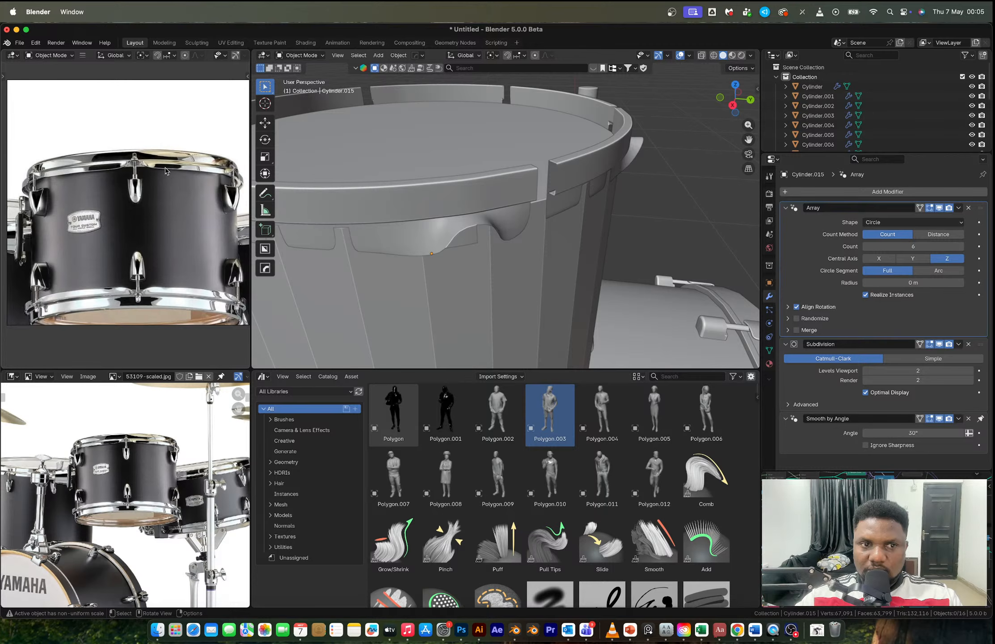
{"action": "scroll", "coordinate": [165, 171], "scroll_direction": "up", "scroll_amount": 4}
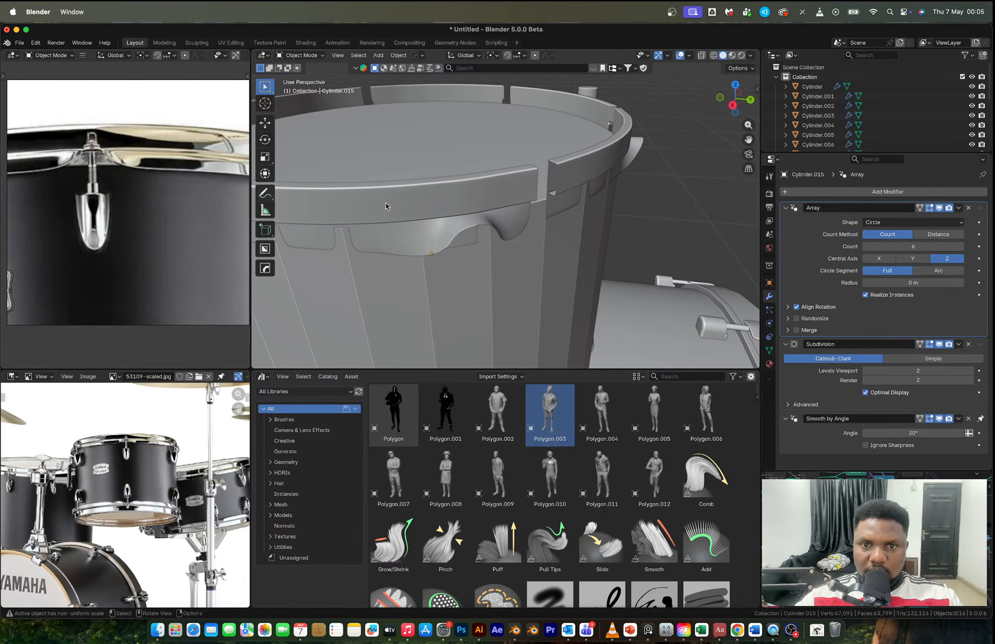
Step: Undo the Array modifier and the hoop face deletion, restoring the full hoop mesh in Edit Mode
{"action": "mouse_move", "coordinate": [511, 219]}
{"action": "middle_mouse_down"}
{"action": "mouse_move", "coordinate": [441, 218]}
{"action": "mouse_move", "coordinate": [497, 218]}
{"action": "middle_mouse_up"}
{"action": "left_click", "coordinate": [497, 218]}
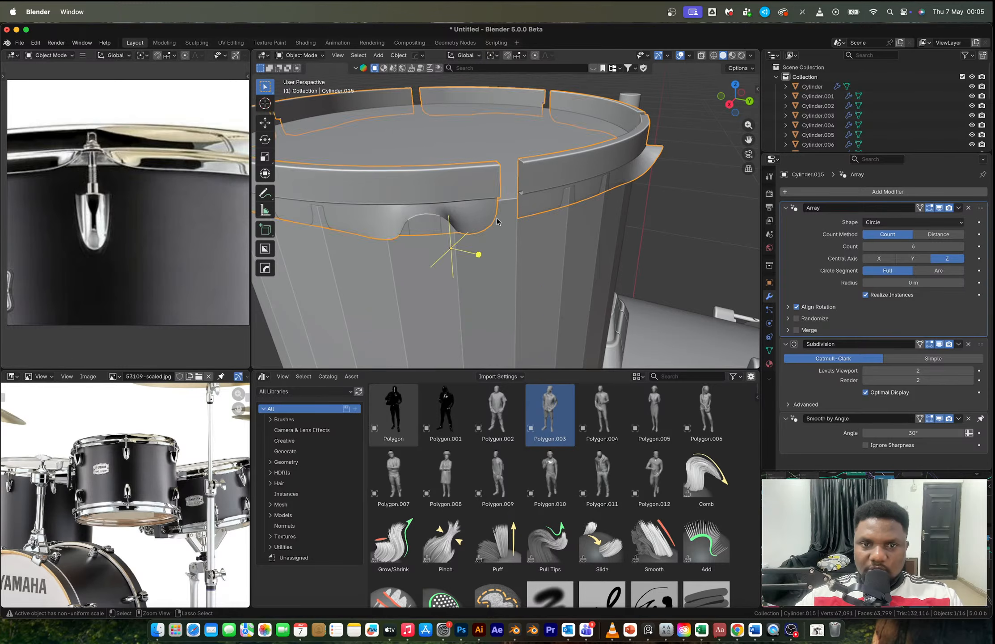
{"action": "key", "text": "ctrl+z"}
{"action": "key", "text": "ctrl+z"}
{"action": "key", "text": "Tab"}
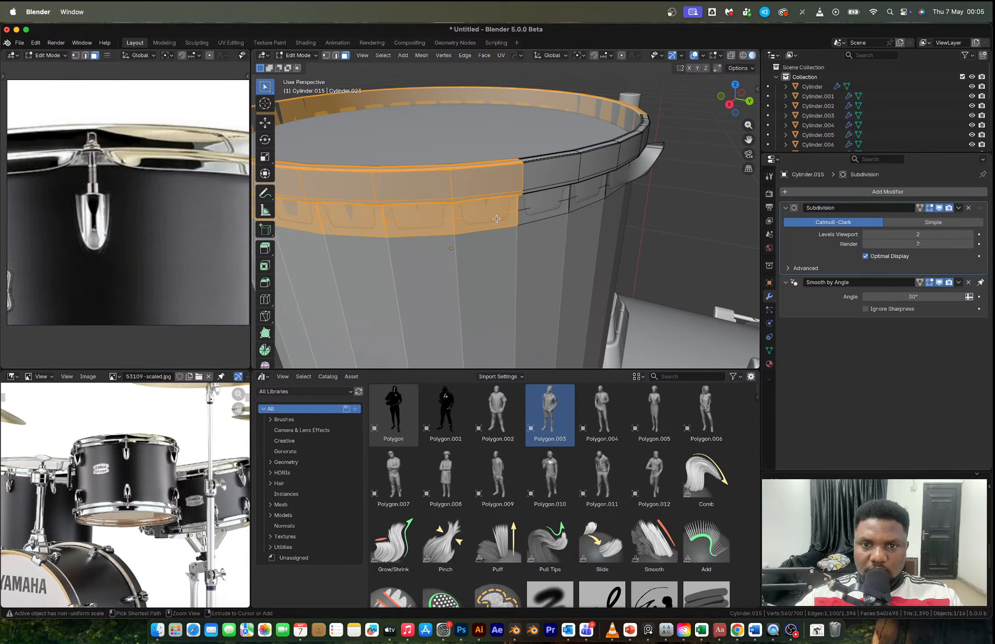
Step: Deselect one more hoop segment beside the notched arc and delete the faces that remain selected
{"action": "scroll", "coordinate": [496, 218], "scroll_direction": "down", "scroll_amount": 3}
{"action": "scroll", "coordinate": [497, 219], "scroll_direction": "up", "scroll_amount": 3}
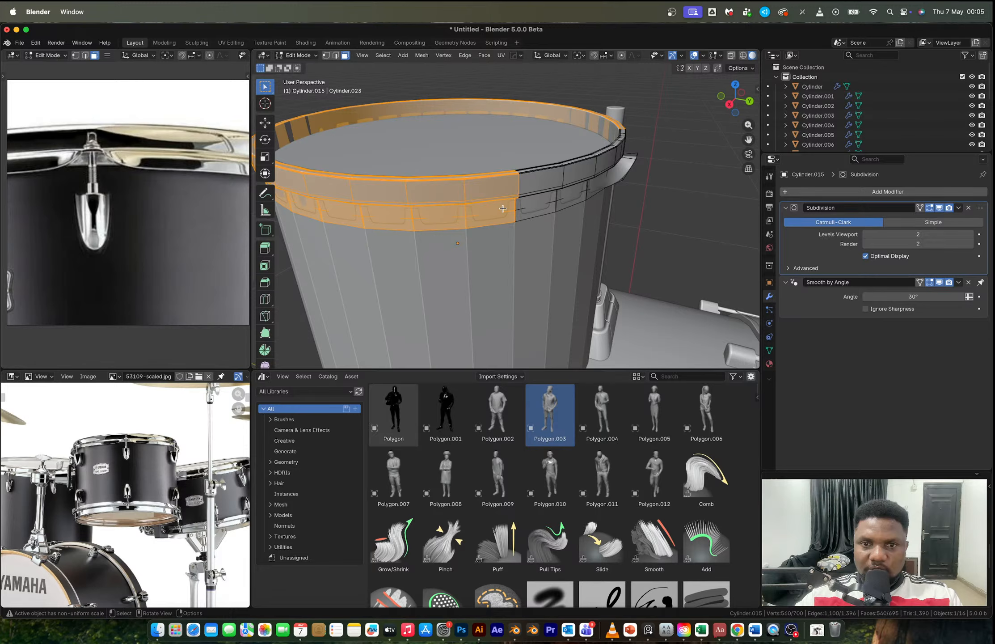
{"action": "key", "text": "alt+z"}
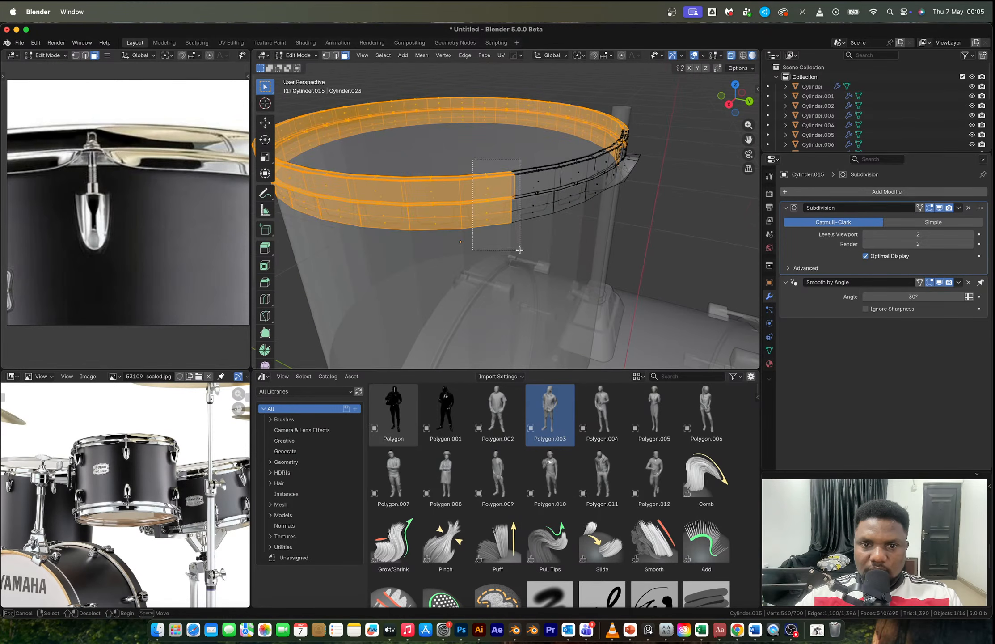
{"action": "middle_click_drag", "start_coordinate": [465, 242], "coordinate": [508, 238]}
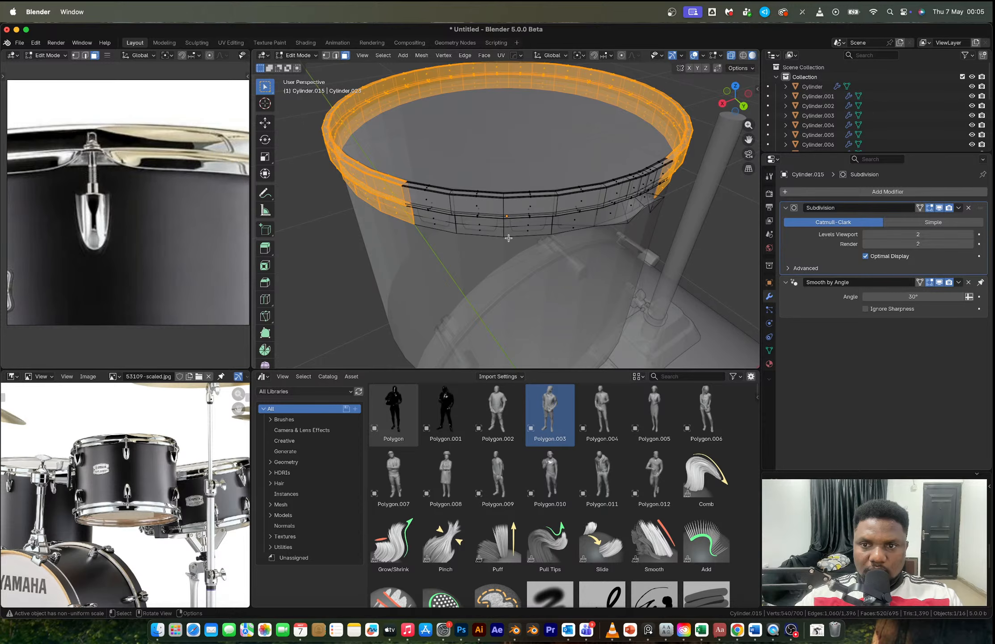
{"action": "right_click", "coordinate": [521, 208]}
{"action": "left_click", "coordinate": [522, 210]}
{"action": "key", "text": "alt+z"}
Step: Try to move the middle edge loop of the arc's lower band about 0.005 m along Y
{"action": "mouse_move", "coordinate": [565, 218]}
{"action": "middle_mouse_down"}
{"action": "mouse_move", "coordinate": [595, 220]}
{"action": "mouse_move", "coordinate": [539, 154]}
{"action": "middle_mouse_up"}
{"action": "left_click", "coordinate": [603, 219], "text": "alt"}
{"action": "key", "text": "alt+z"}
{"action": "left_click", "coordinate": [520, 143], "text": "alt"}
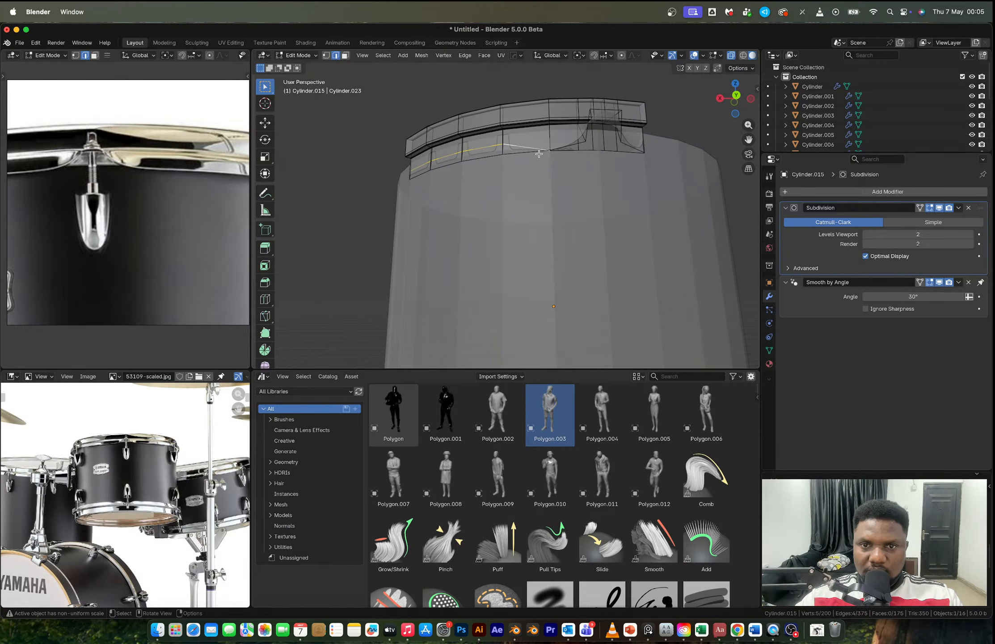
{"action": "left_click", "coordinate": [566, 153], "text": "alt"}
{"action": "left_click", "coordinate": [535, 149], "text": "alt"}
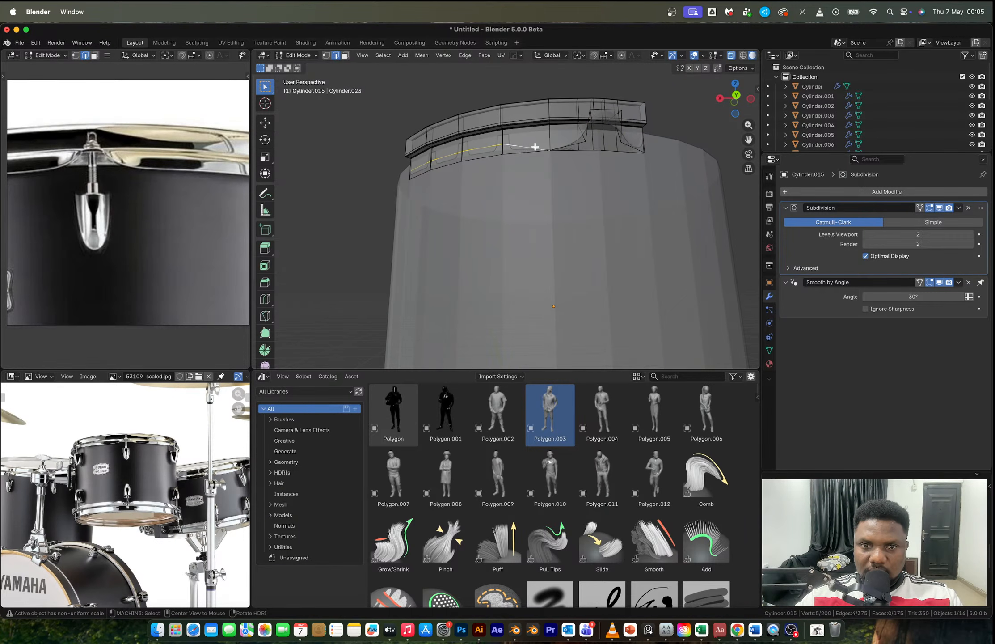
{"action": "middle_click_drag", "start_coordinate": [533, 162], "coordinate": [583, 216]}
{"action": "key", "text": "alt+z"}
{"action": "scroll", "coordinate": [583, 217], "scroll_direction": "up", "scroll_amount": 2}
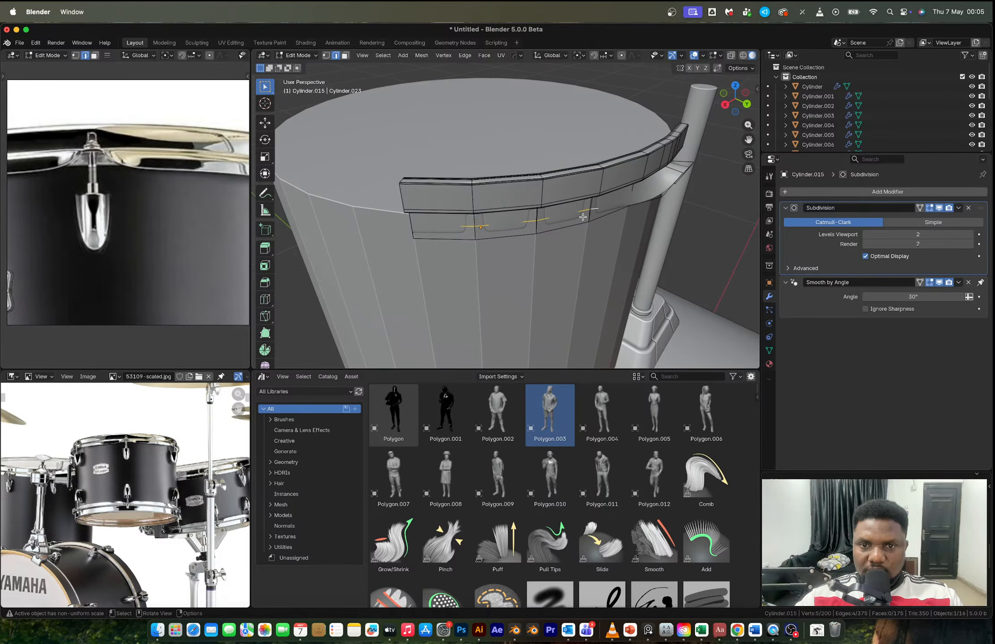
{"action": "key", "text": "g"}
{"action": "key", "text": "y"}
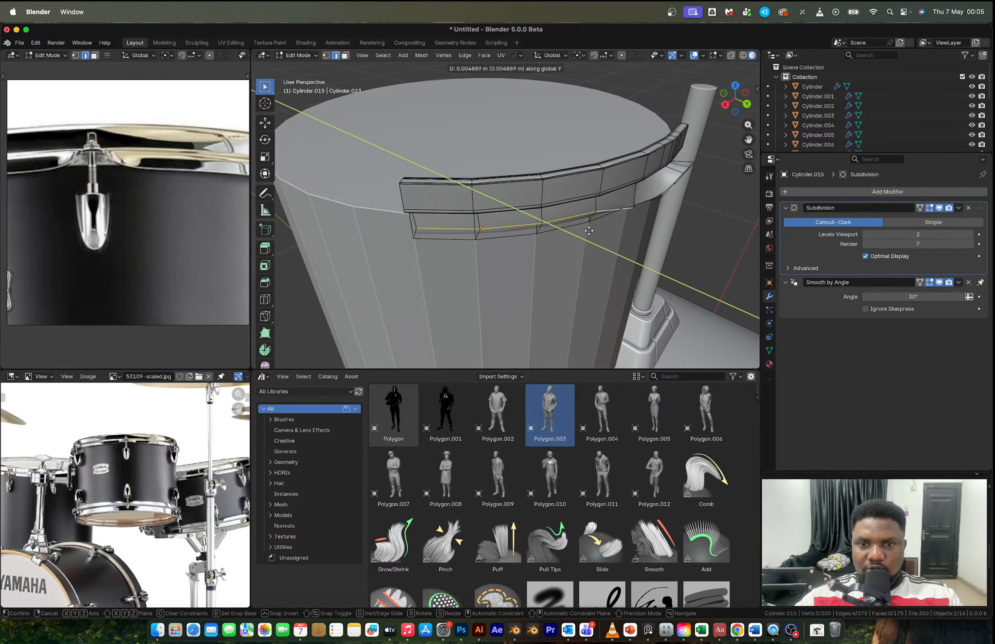
{"action": "left_click", "coordinate": [592, 234]}
Step: Try to move the lower band's bottom edge loop about 0.004 m along Y, and undo both edge loop moves
{"action": "middle_click_drag", "start_coordinate": [554, 210], "coordinate": [558, 188]}
{"action": "left_click", "coordinate": [476, 193], "text": "alt"}
{"action": "key", "text": "g"}
{"action": "key", "text": "y"}
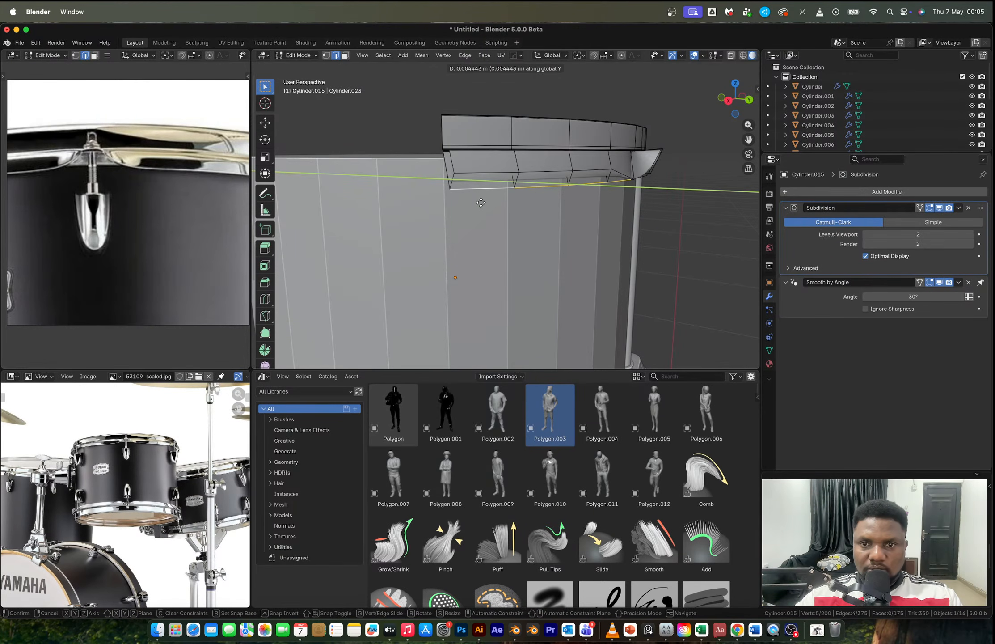
{"action": "left_click", "coordinate": [480, 203]}
{"action": "middle_click_drag", "start_coordinate": [481, 203], "coordinate": [550, 179]}
{"action": "key", "text": "ctrl+z"}
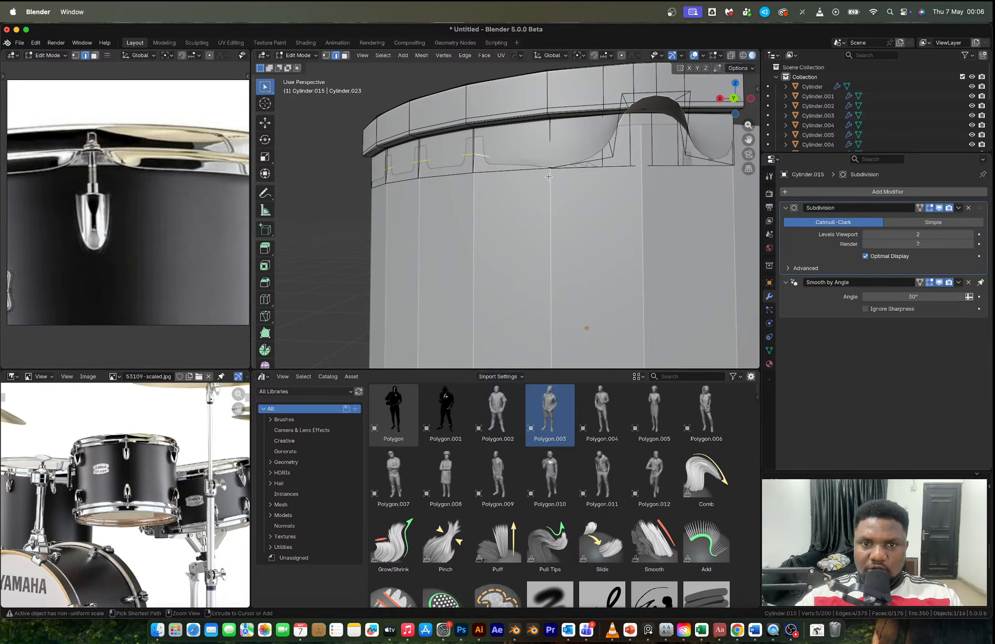
Step: Isolate the hoop arc in local view and inspect the underside and corner of its notched end
{"action": "scroll", "coordinate": [548, 176], "scroll_direction": "up", "scroll_amount": 2}
{"action": "key", "text": "KP_Divide"}
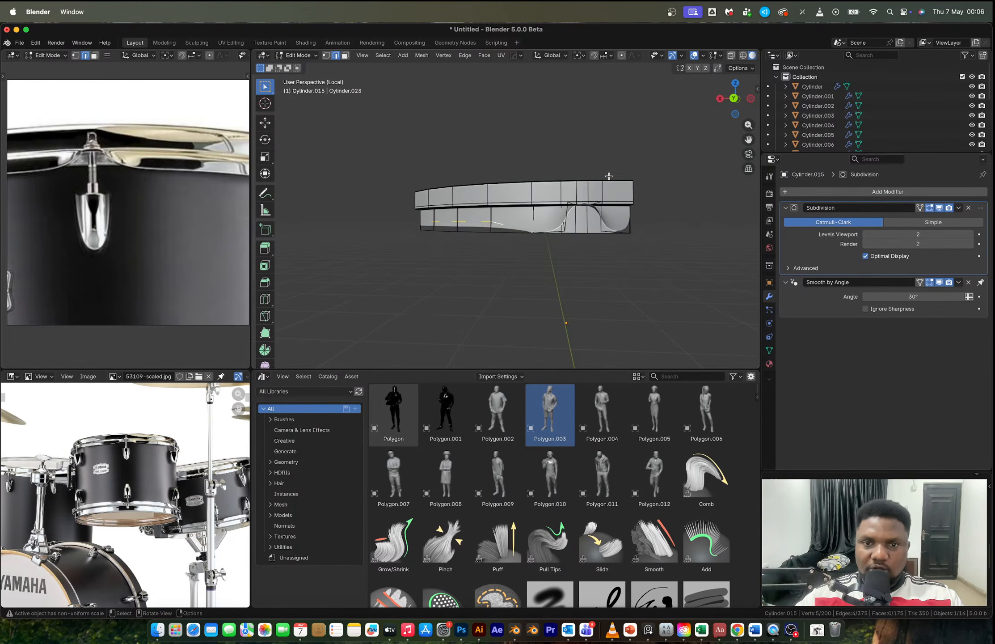
{"action": "scroll", "coordinate": [571, 211], "scroll_direction": "up", "scroll_amount": 4}
{"action": "middle_click_drag", "start_coordinate": [571, 211], "coordinate": [629, 162]}
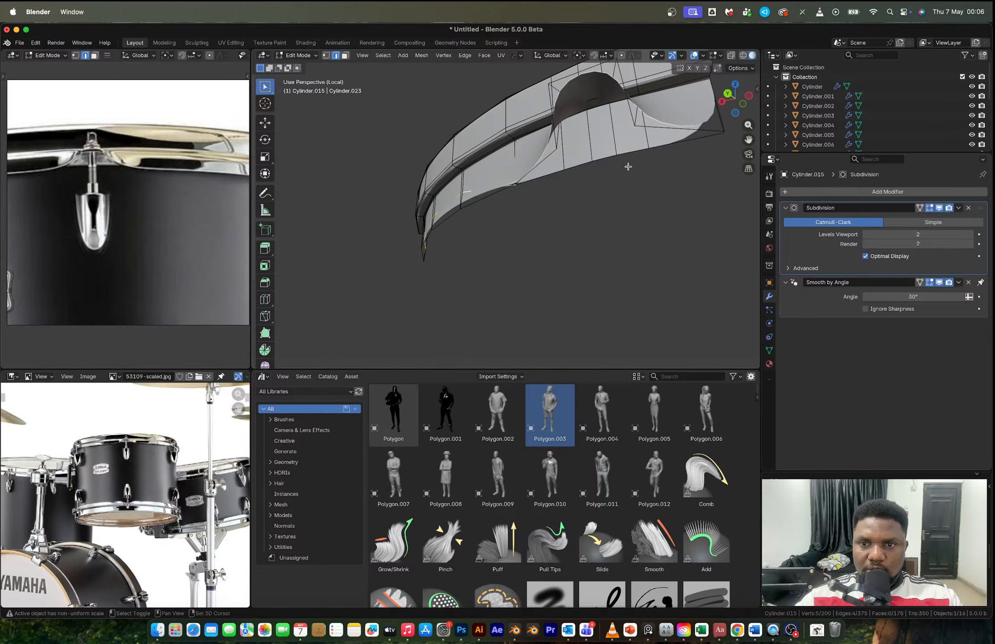
{"action": "scroll", "coordinate": [566, 214], "scroll_direction": "up", "scroll_amount": 4}
{"action": "left_click", "coordinate": [641, 267]}
{"action": "middle_click_drag", "start_coordinate": [641, 266], "coordinate": [521, 252]}
{"action": "left_click", "coordinate": [516, 237]}
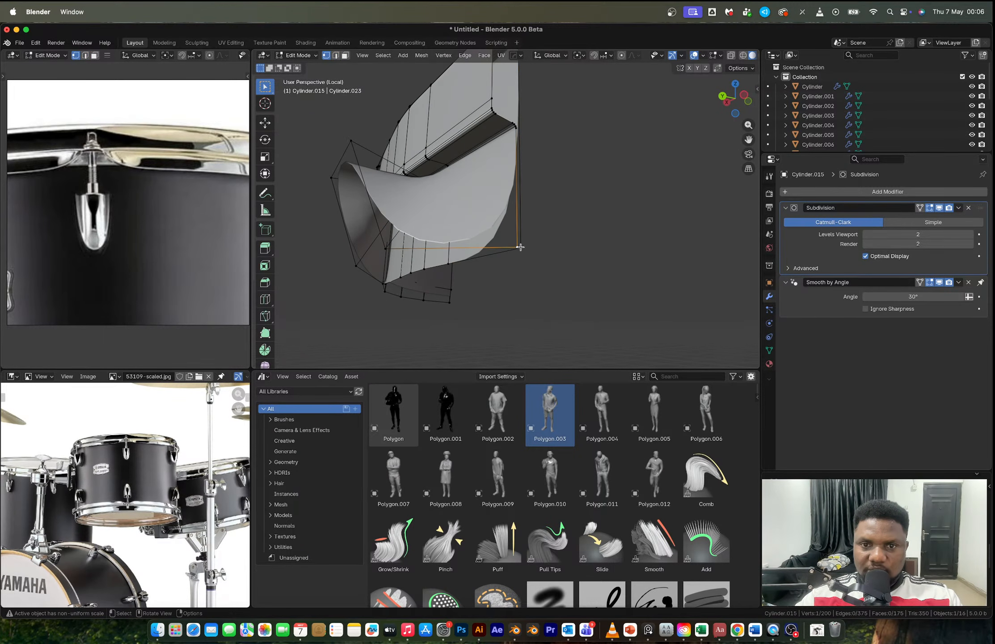
{"action": "scroll", "coordinate": [520, 247], "scroll_direction": "up", "scroll_amount": 4}
{"action": "key", "text": "2"}
{"action": "left_click", "coordinate": [548, 335]}
{"action": "key", "text": "x"}
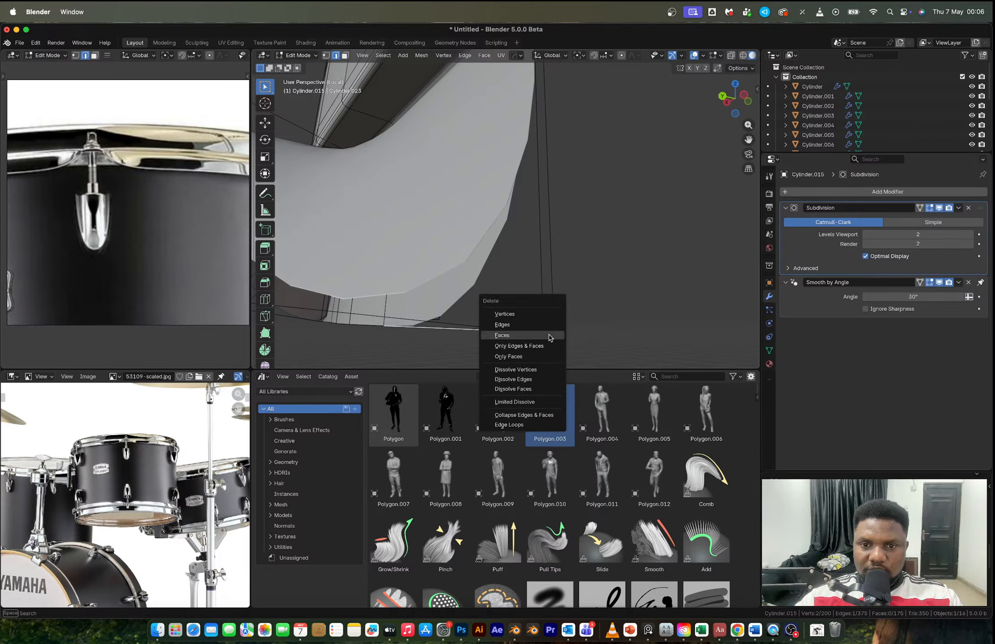
{"action": "key", "text": "Escape"}
{"action": "middle_click_drag", "start_coordinate": [551, 337], "coordinate": [546, 313]}
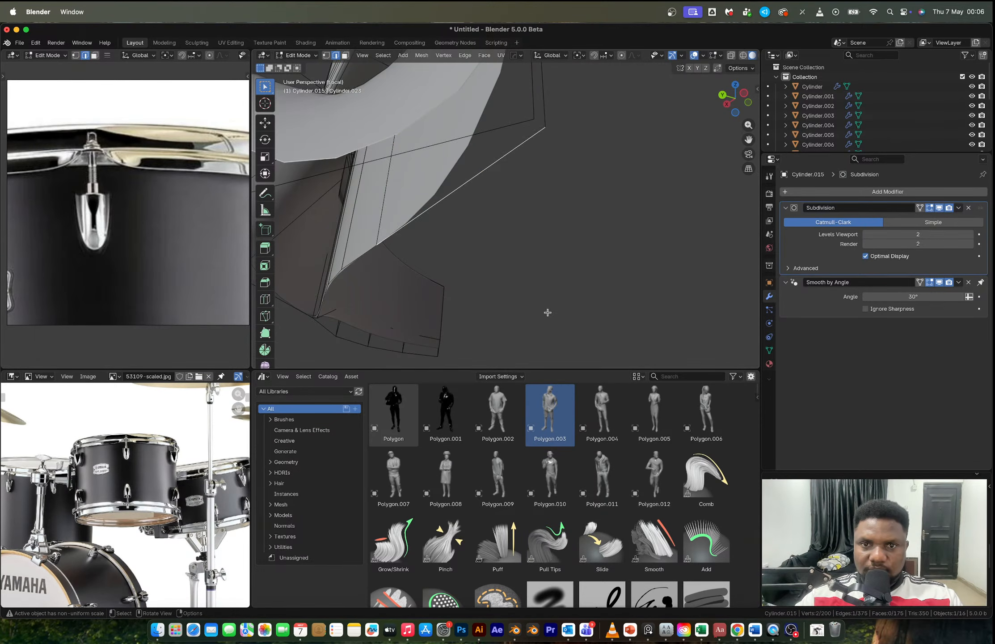
Step: Move the lower corner vertex at the notched end about 0.001 m along Y
{"action": "key", "text": "1"}
{"action": "left_click", "coordinate": [542, 146]}
{"action": "middle_click_drag", "start_coordinate": [542, 145], "coordinate": [544, 155]}
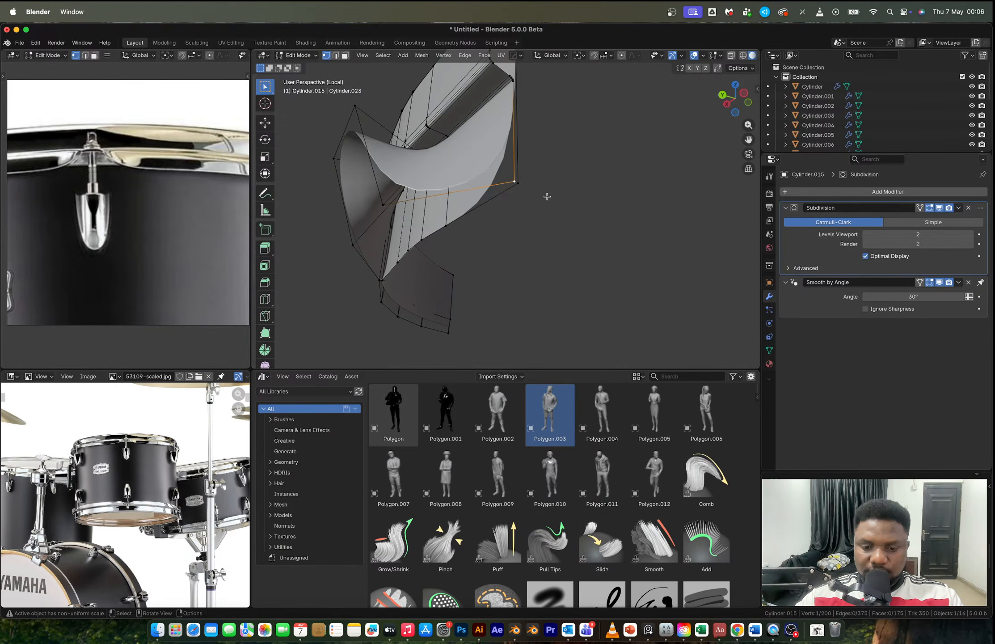
{"action": "key", "text": "g"}
{"action": "key", "text": "y"}
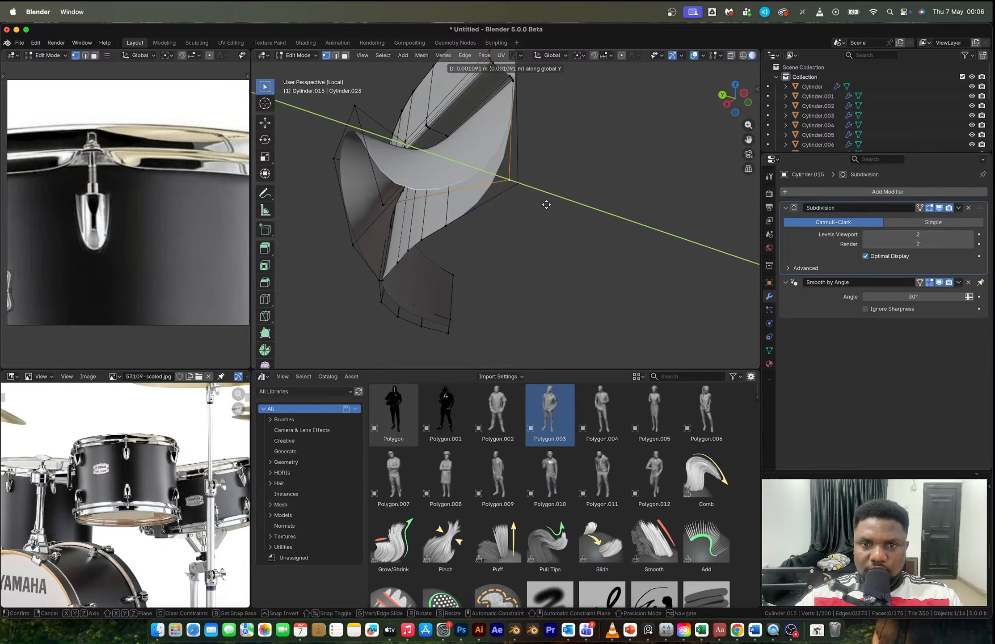
{"action": "left_click", "coordinate": [546, 204]}
Step: Try to extrude a lower-edge vertex near the notch by about 0.002 m and rip the adjoining vertex, and undo the attempt
{"action": "scroll", "coordinate": [485, 233], "scroll_direction": "up", "scroll_amount": 6}
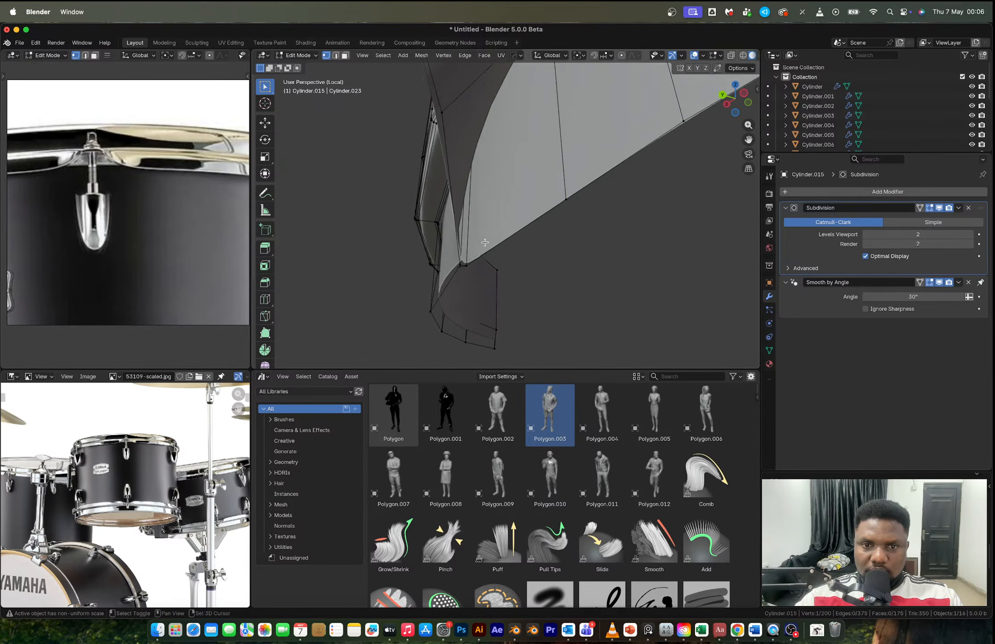
{"action": "mouse_move", "coordinate": [485, 242]}
{"action": "middle_mouse_down"}
{"action": "mouse_move", "coordinate": [534, 200]}
{"action": "mouse_move", "coordinate": [521, 175]}
{"action": "middle_mouse_up"}
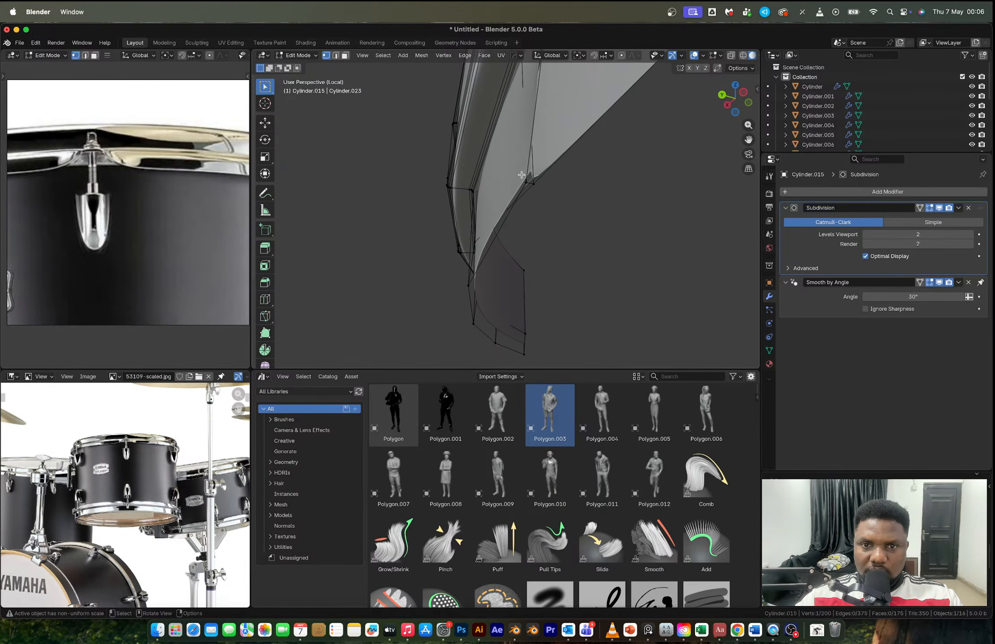
{"action": "key", "text": "e"}
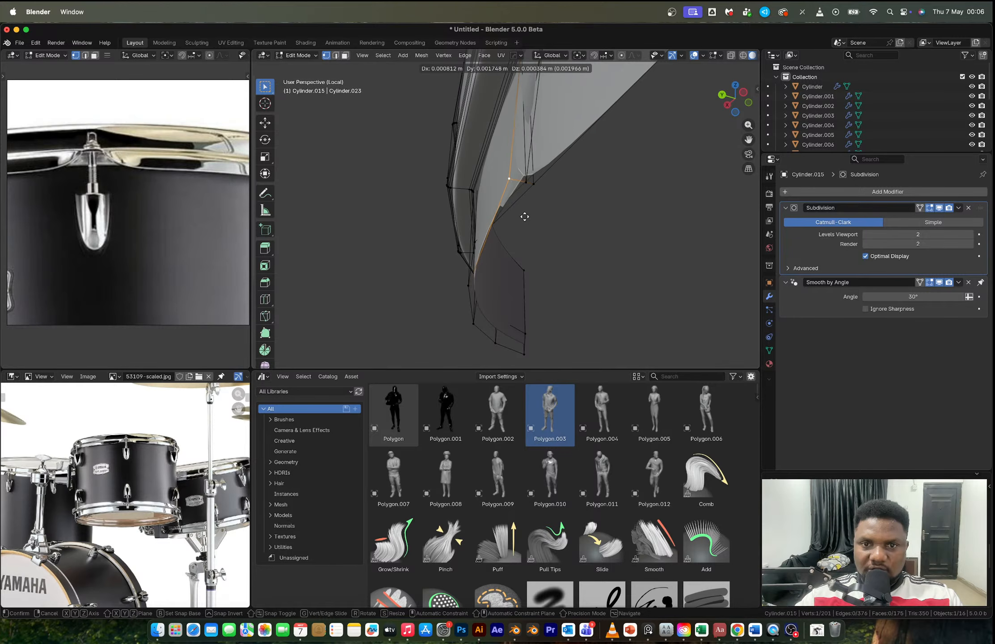
{"action": "left_click", "coordinate": [523, 223]}
{"action": "middle_click_drag", "start_coordinate": [527, 214], "coordinate": [566, 215]}
{"action": "left_click", "coordinate": [583, 213]}
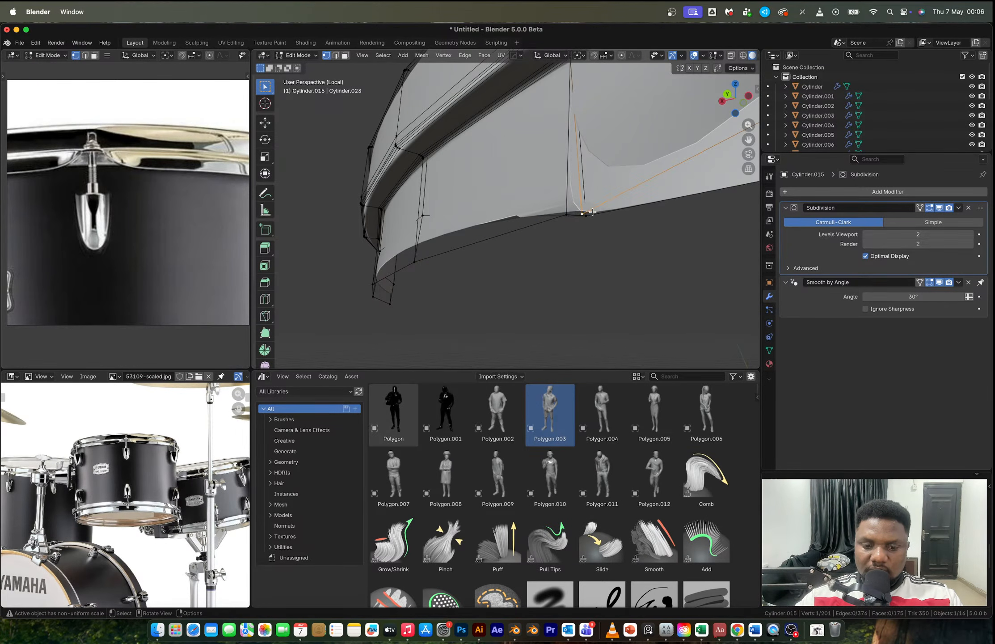
{"action": "key", "text": "v"}
{"action": "key", "text": "super+z"}
{"action": "key", "text": "super+z"}
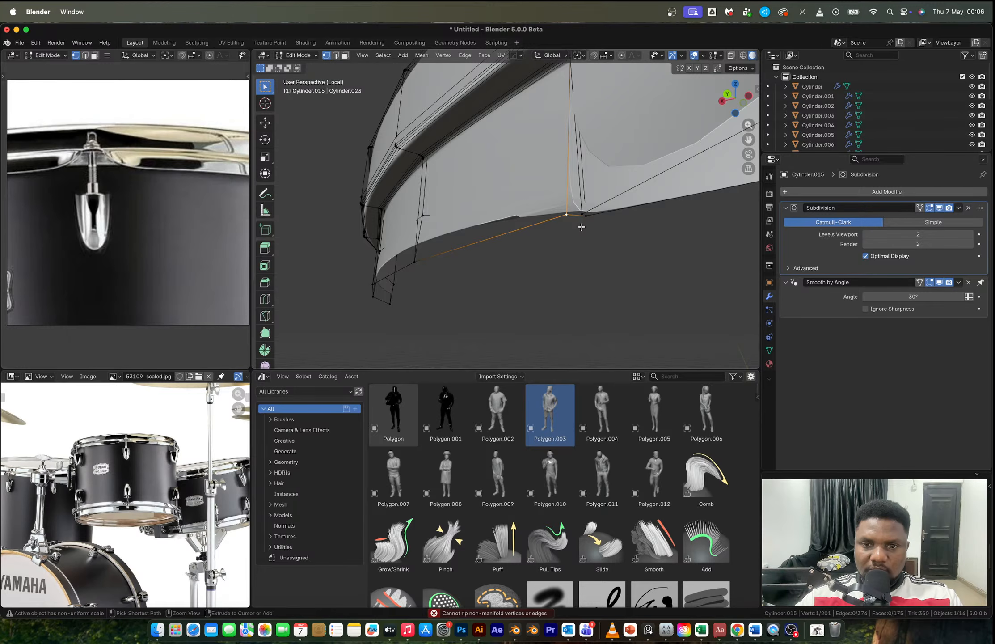
Step: Select the middle edge vertices and a bottom vertex of the lower band and flatten them to one height with Z scale 0
{"action": "middle_click_drag", "start_coordinate": [584, 221], "coordinate": [500, 154]}
{"action": "left_click", "coordinate": [500, 153]}
{"action": "middle_click_drag", "start_coordinate": [529, 199], "coordinate": [627, 212], "text": "shift"}
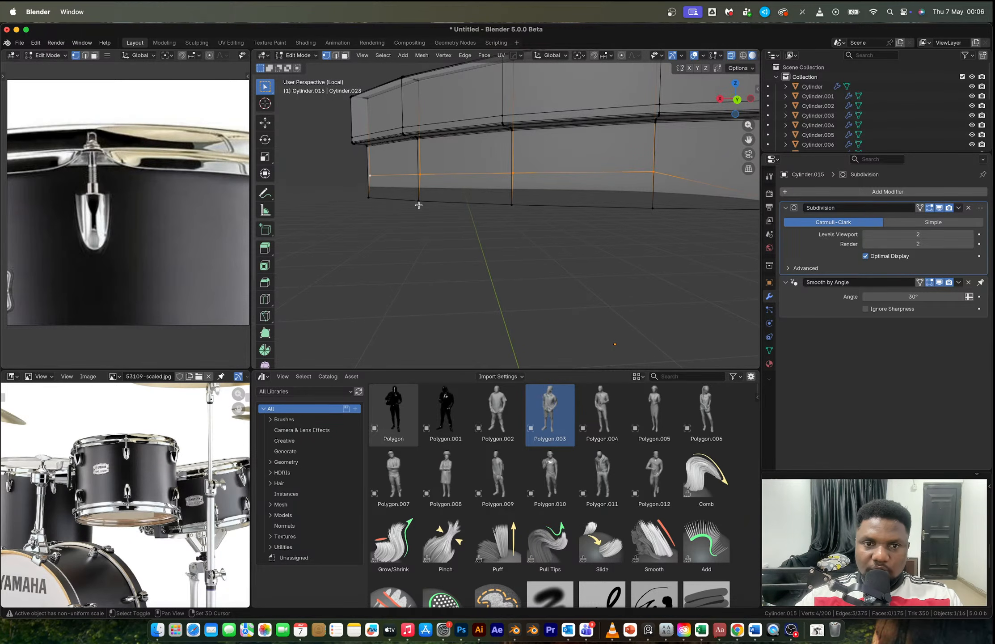
{"action": "key", "text": "period"}
{"action": "left_click", "coordinate": [363, 179]}
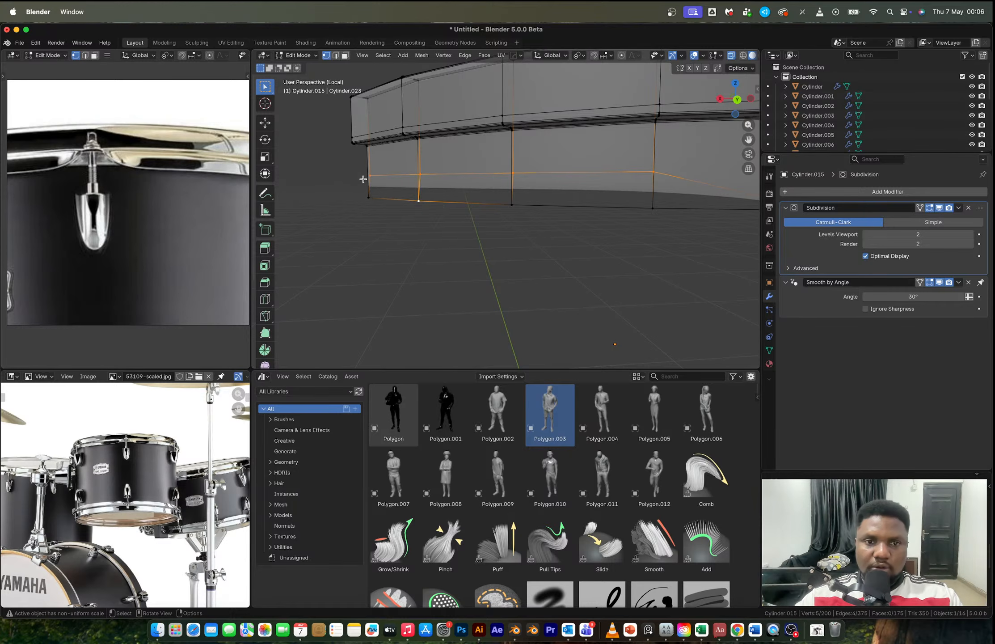
{"action": "key", "text": "s"}
{"action": "key", "text": "z"}
{"action": "key", "text": "0"}
{"action": "key", "text": "Return"}
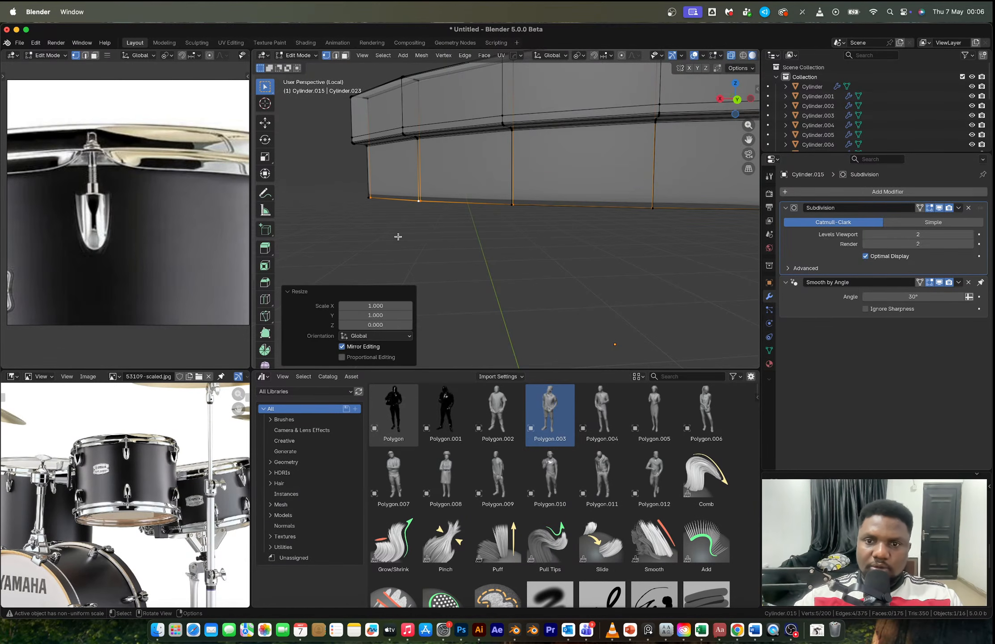
Step: Select the strip of four flattened faces along the hoop arc's lower edge and delete the faces
{"action": "middle_click_drag", "start_coordinate": [398, 237], "coordinate": [577, 146]}
{"action": "key", "text": "ctrl+r"}
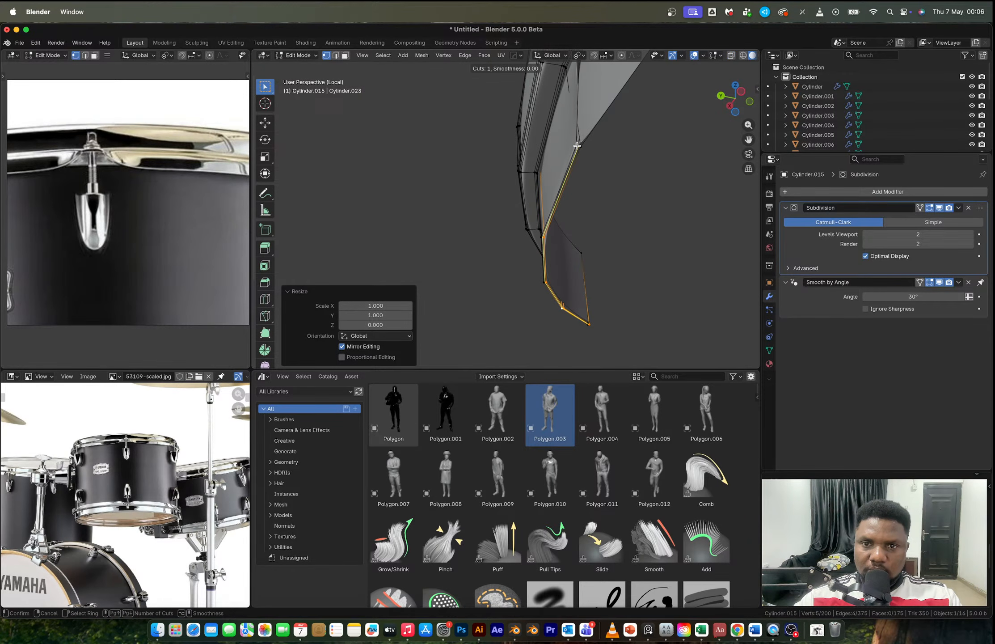
{"action": "key", "text": "Escape"}
{"action": "middle_click_drag", "start_coordinate": [577, 146], "coordinate": [469, 233]}
{"action": "key", "text": "3"}
{"action": "left_click", "coordinate": [611, 127]}
{"action": "left_click", "coordinate": [559, 198], "text": "shift"}
{"action": "left_click", "coordinate": [555, 200], "text": "shift"}
{"action": "left_click", "coordinate": [557, 249], "text": "shift"}
{"action": "key", "text": "x"}
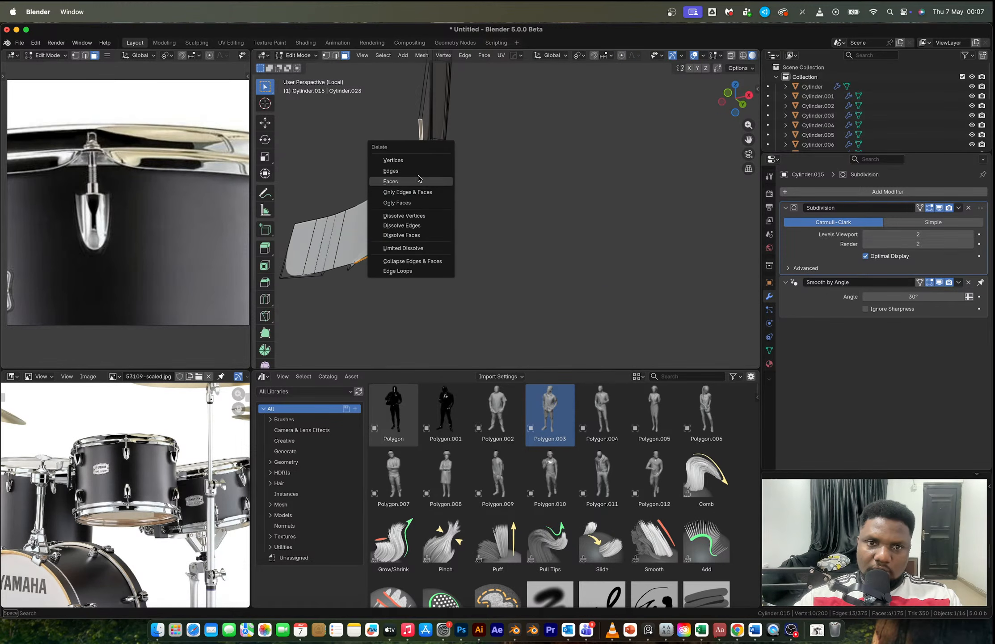
{"action": "left_click", "coordinate": [419, 180]}
Step: Select the open edge loop along the arc's underside and try to move it along global Y
{"action": "middle_click_drag", "start_coordinate": [446, 167], "coordinate": [577, 227]}
{"action": "key", "text": "Tab"}
{"action": "key", "text": "Tab"}
{"action": "left_click", "coordinate": [608, 211], "text": "alt"}
{"action": "key", "text": "g"}
{"action": "key", "text": "y"}
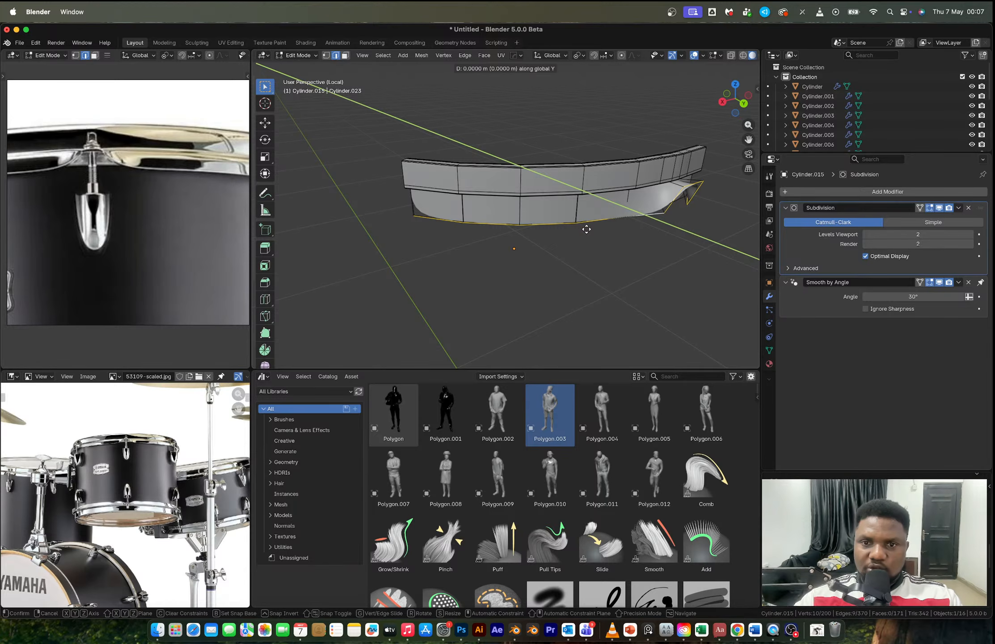
{"action": "left_click", "coordinate": [588, 230]}
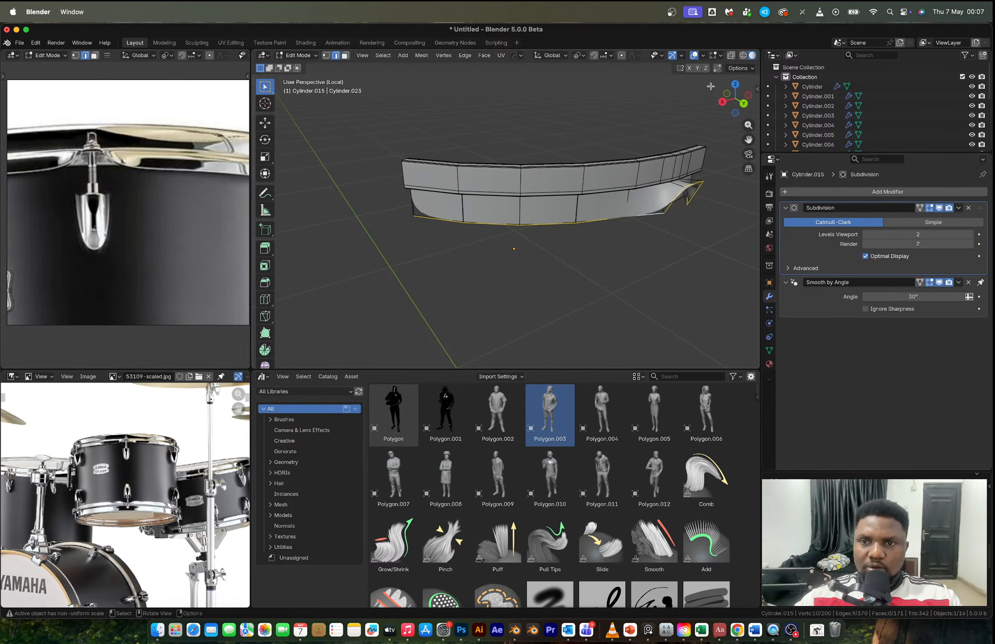
Step: Return to Object Mode and add an Array modifier to the hoop arc with Circle shape and a count of 6
{"action": "left_click", "coordinate": [736, 85]}
{"action": "key", "text": "Tab"}
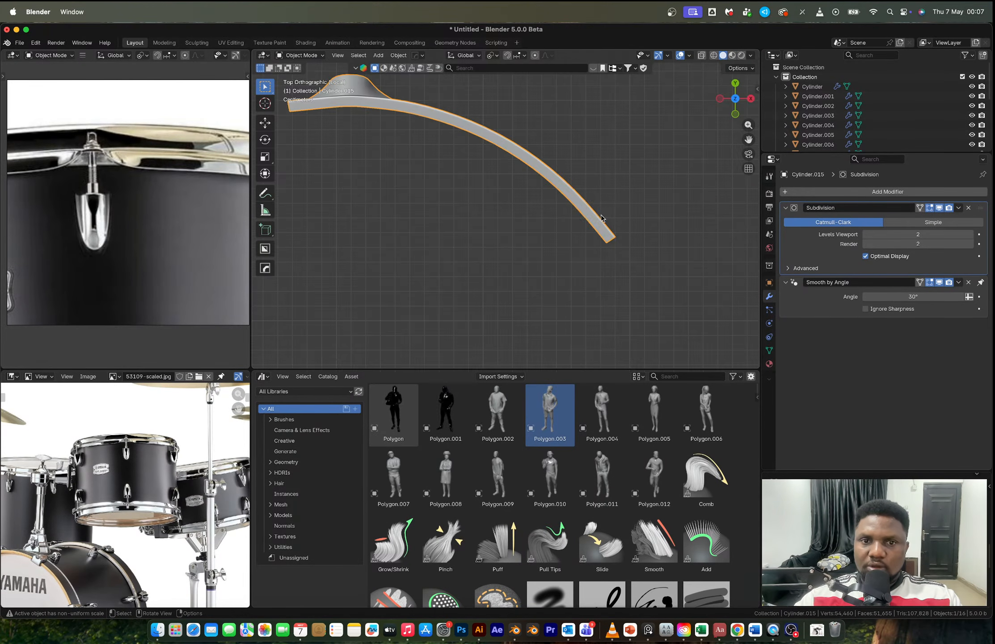
{"action": "middle_click_drag", "start_coordinate": [588, 204], "coordinate": [634, 200]}
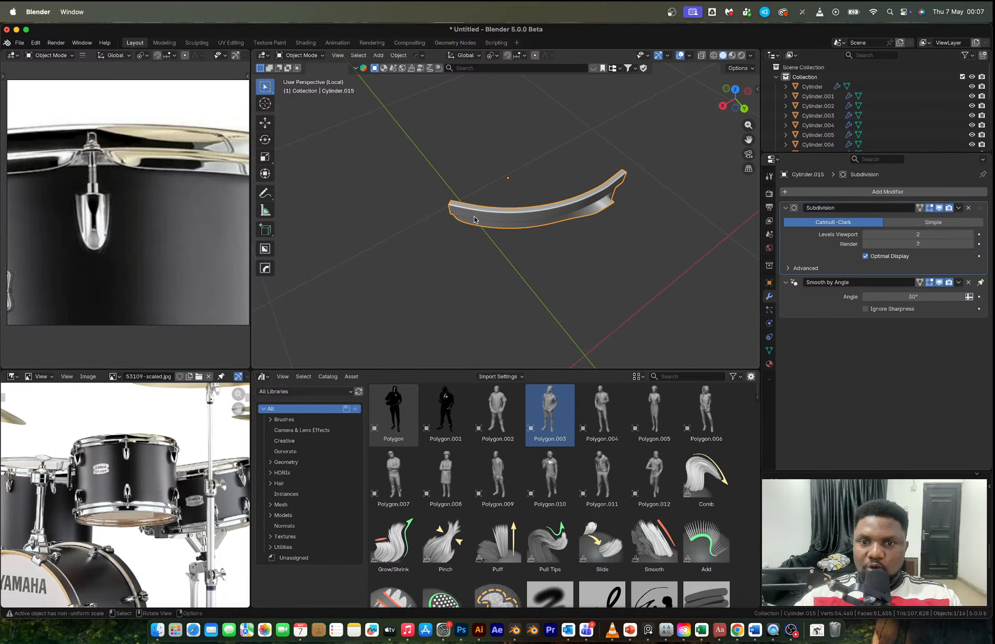
{"action": "left_click", "coordinate": [825, 191]}
{"action": "mouse_move", "coordinate": [825, 194]}
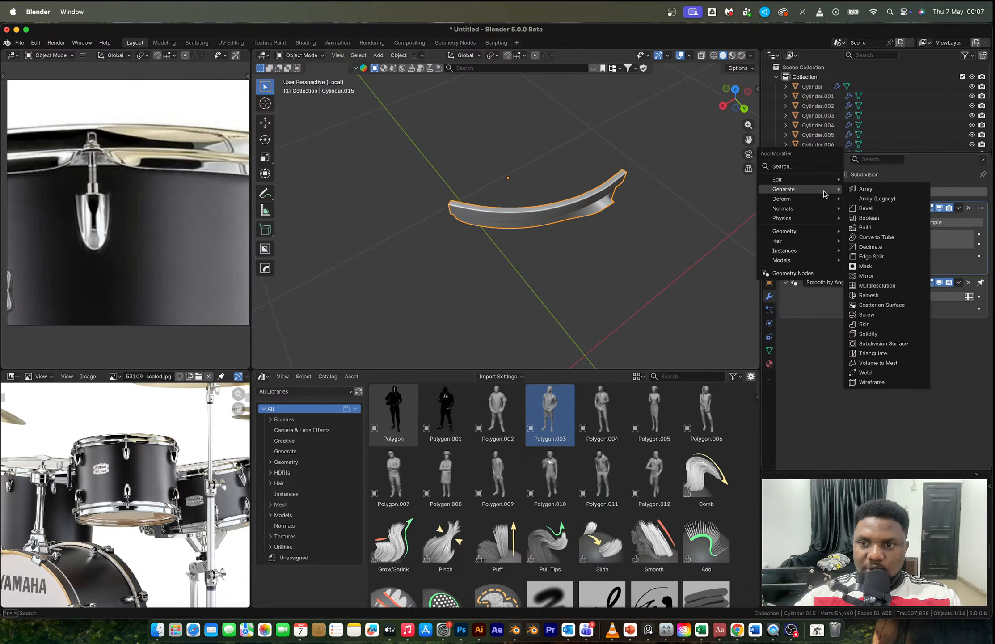
{"action": "left_click", "coordinate": [866, 189]}
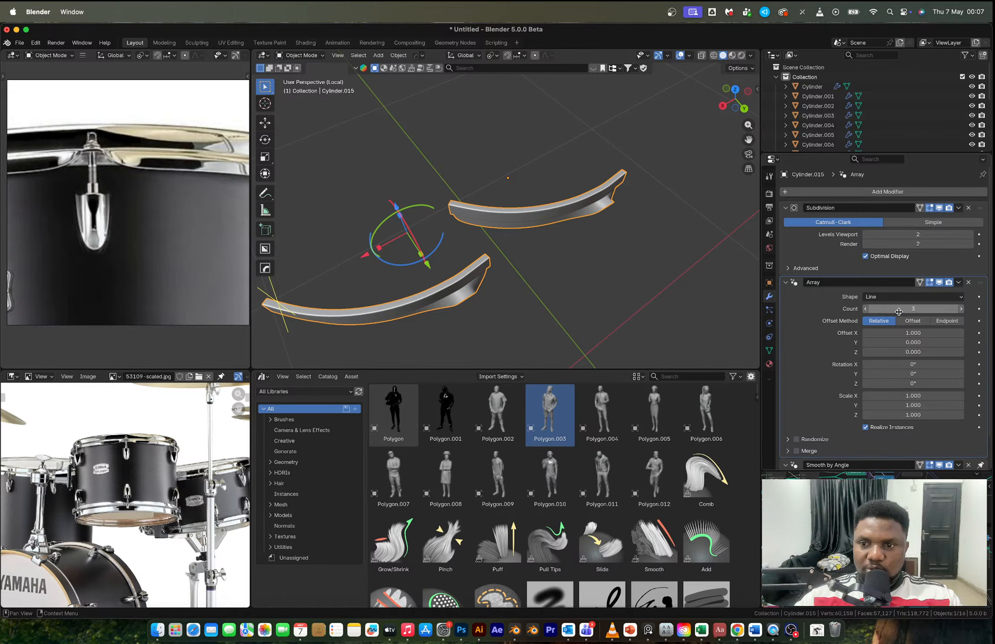
{"action": "left_click", "coordinate": [916, 297]}
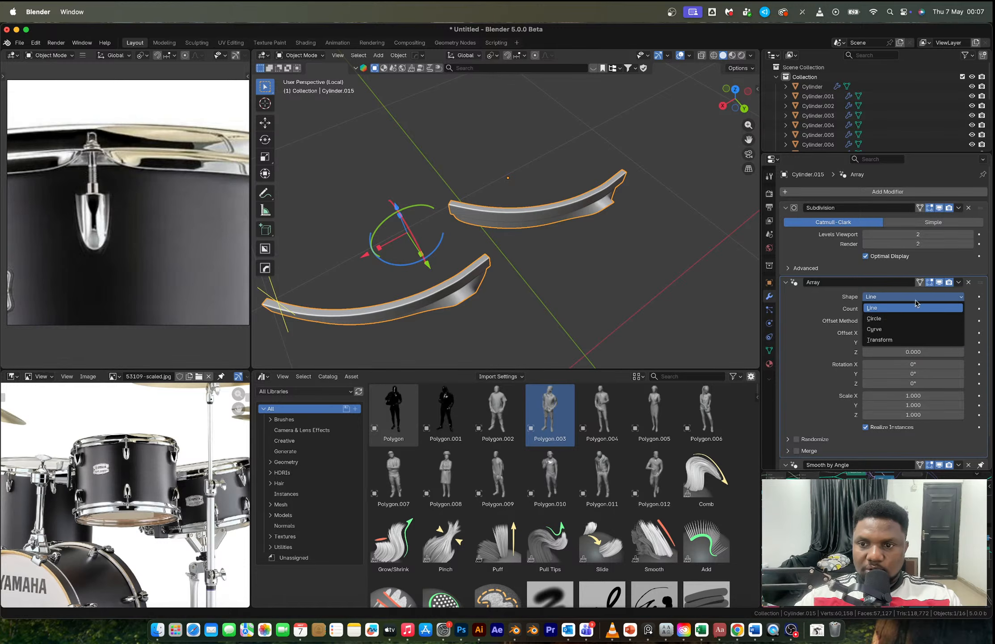
{"action": "left_click", "coordinate": [882, 320]}
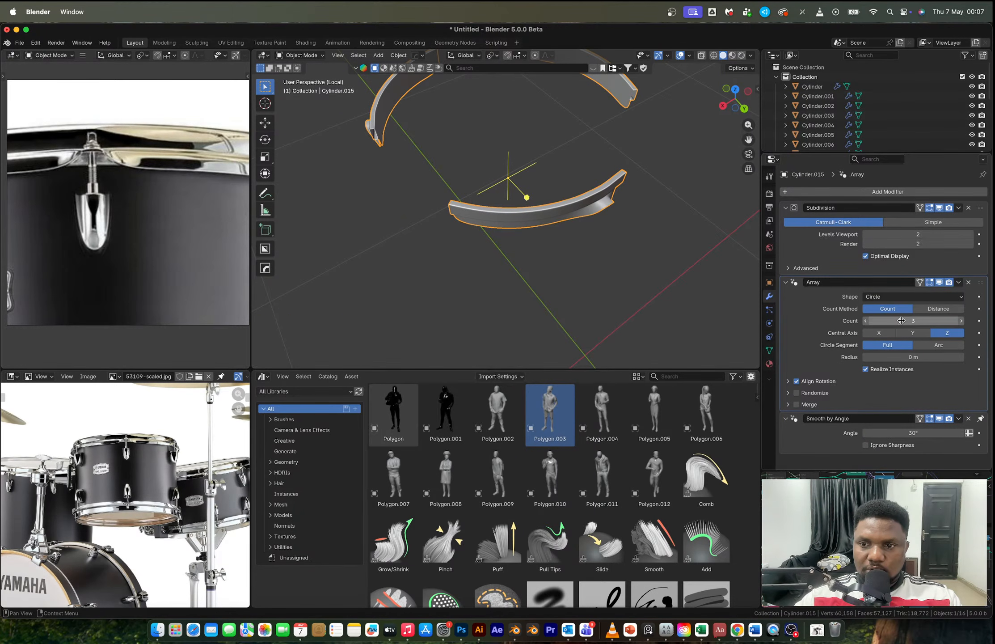
{"action": "double_click", "coordinate": [902, 321]}
{"action": "type", "text": "6"}
{"action": "key", "text": "Return"}
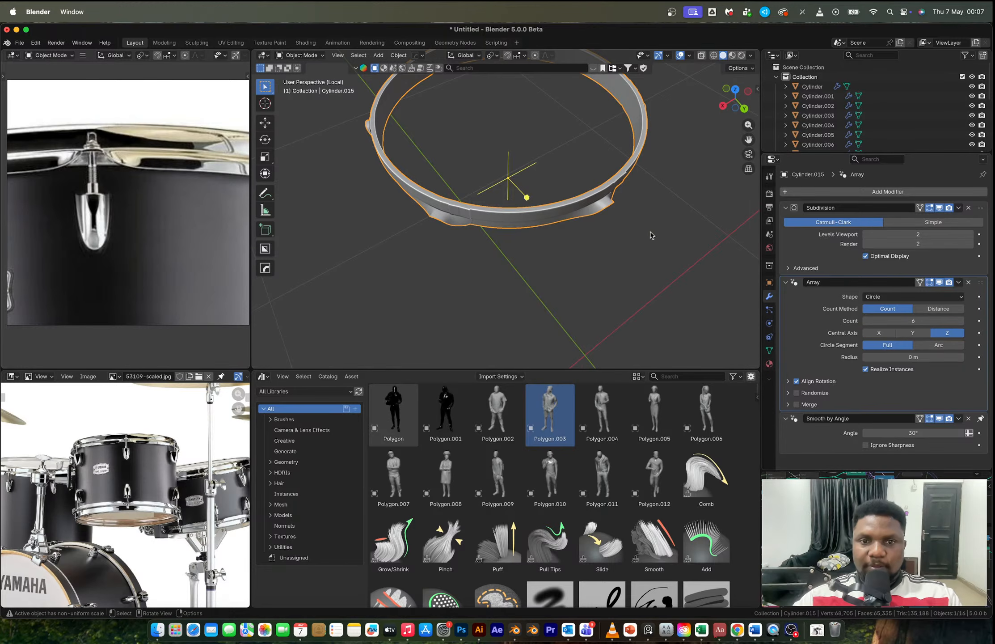
Step: Examine the joints between the arrayed hoop segments and reduce the Array count to 5
{"action": "middle_click_drag", "start_coordinate": [461, 219], "coordinate": [521, 158]}
{"action": "scroll", "coordinate": [505, 212], "scroll_direction": "up", "scroll_amount": 3}
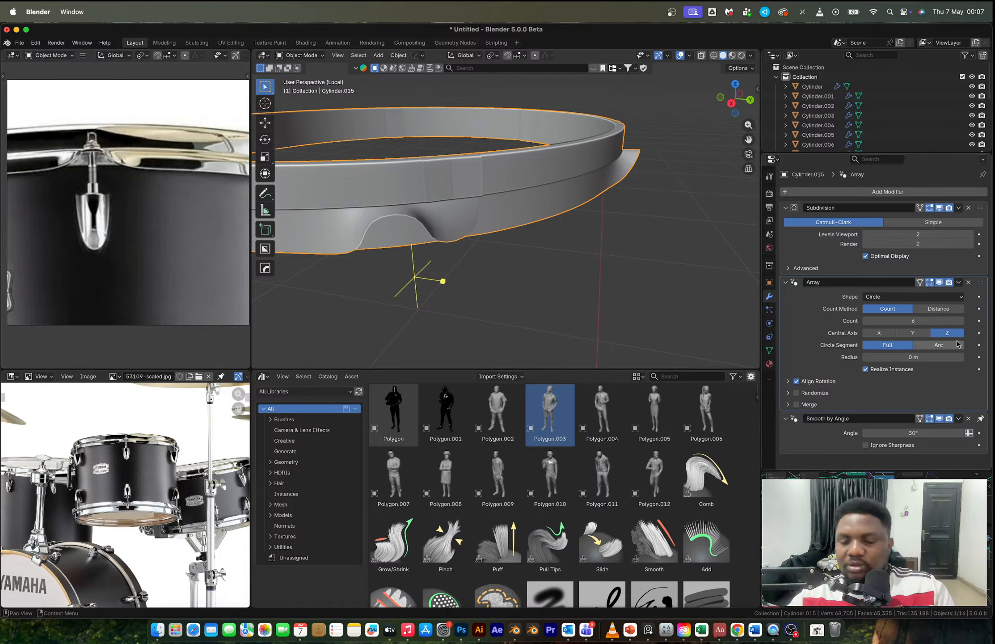
{"action": "mouse_move", "coordinate": [527, 268]}
{"action": "middle_mouse_down"}
{"action": "mouse_move", "coordinate": [488, 241]}
{"action": "mouse_move", "coordinate": [537, 249]}
{"action": "middle_mouse_up"}
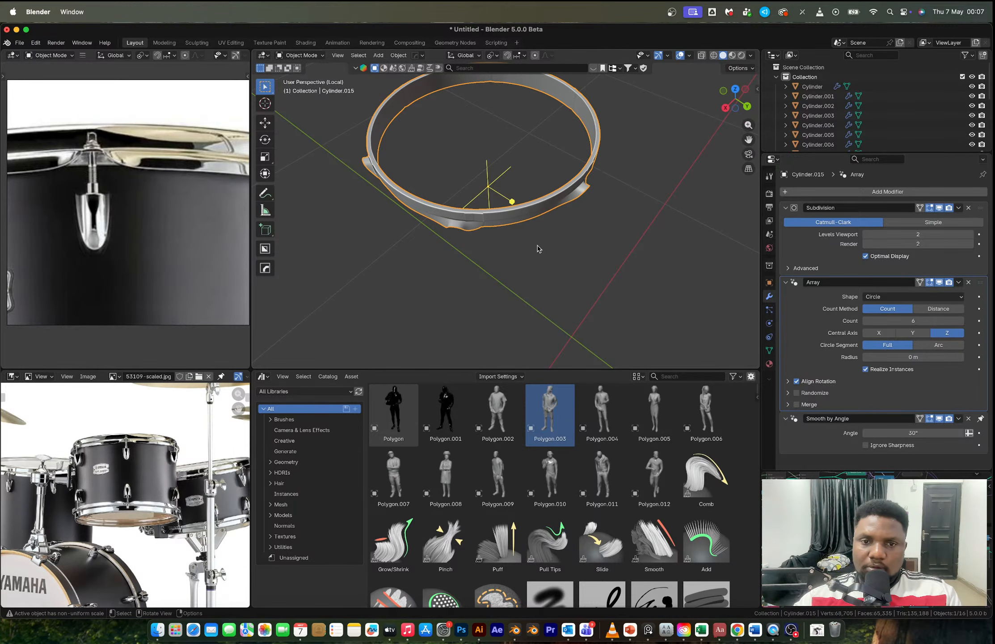
{"action": "scroll", "coordinate": [505, 240], "scroll_direction": "up", "scroll_amount": 3}
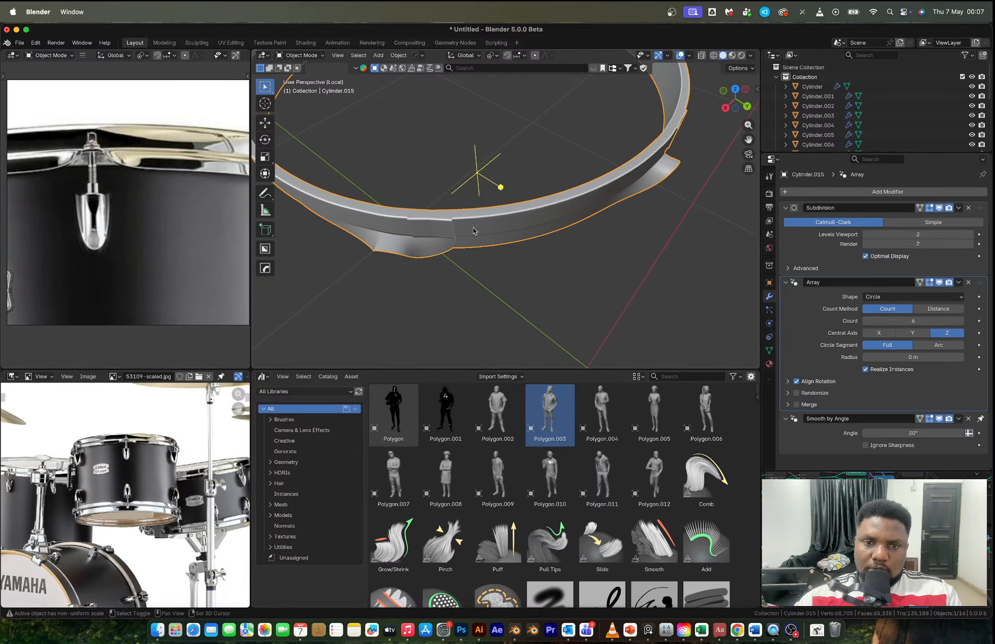
{"action": "middle_click_drag", "start_coordinate": [472, 228], "coordinate": [479, 228]}
{"action": "key", "text": "Return"}
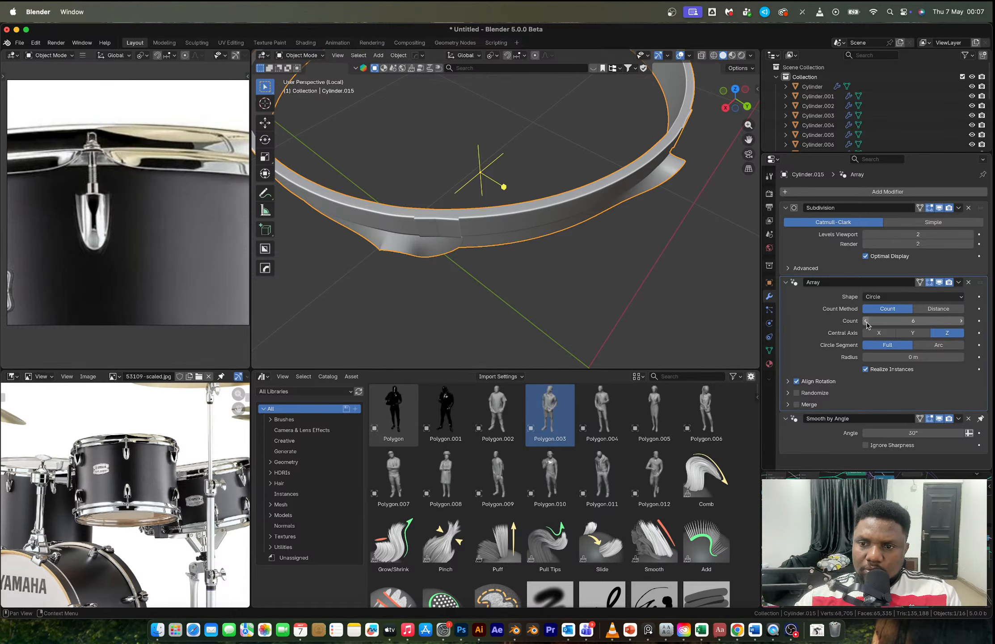
{"action": "left_click", "coordinate": [867, 323]}
Step: Select the end edge loop on the original arc's plain end and check the gap to the neighbouring segment
{"action": "mouse_move", "coordinate": [590, 242]}
{"action": "middle_mouse_down"}
{"action": "mouse_move", "coordinate": [613, 215]}
{"action": "mouse_move", "coordinate": [587, 224]}
{"action": "middle_mouse_up"}
{"action": "scroll", "coordinate": [504, 239], "scroll_direction": "up", "scroll_amount": 4}
{"action": "middle_click_drag", "start_coordinate": [505, 239], "coordinate": [595, 233]}
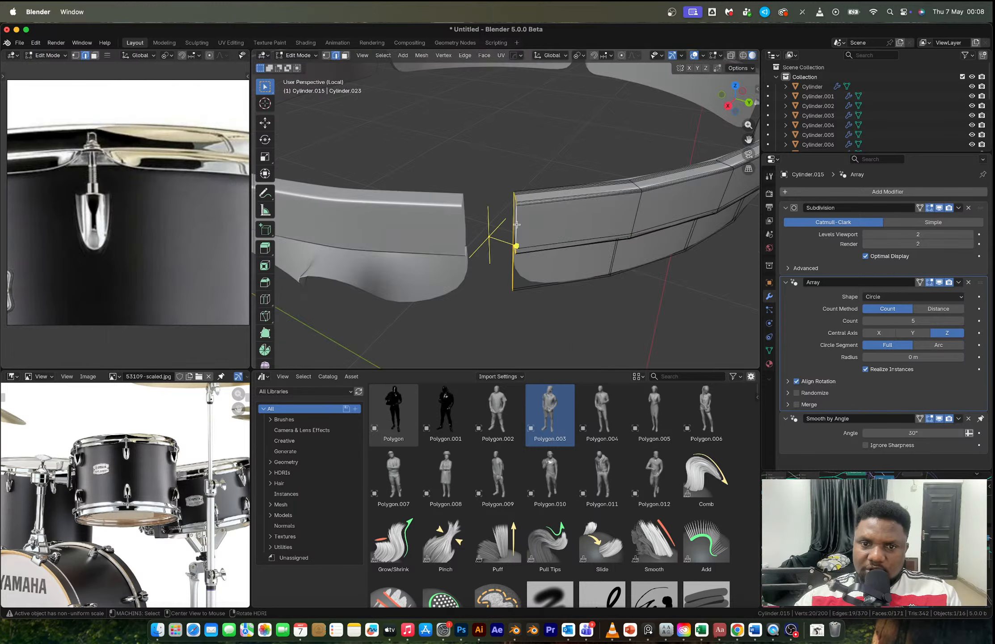
{"action": "middle_click_drag", "start_coordinate": [515, 224], "coordinate": [568, 252]}
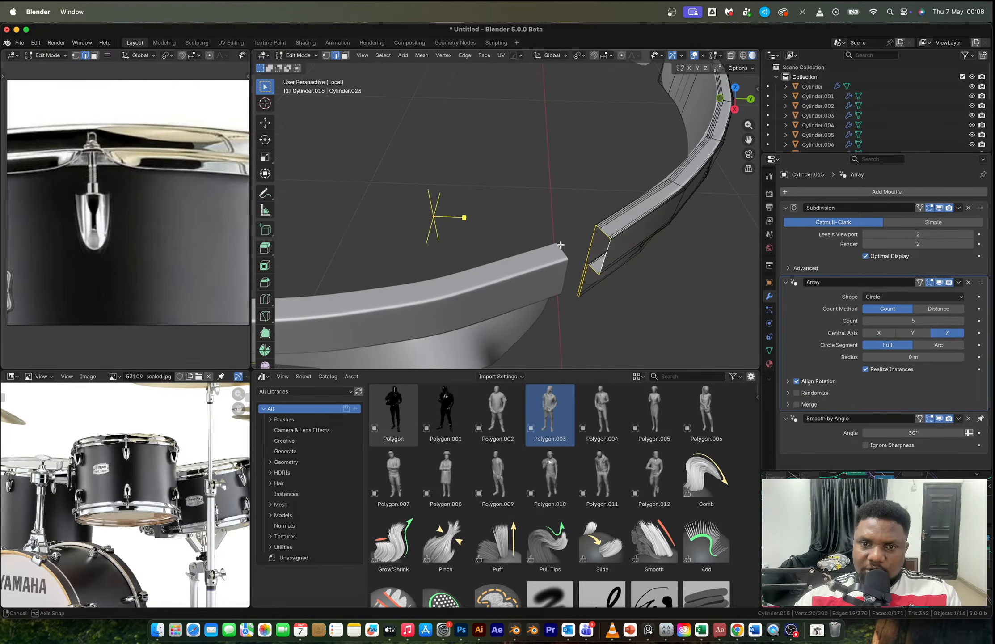
{"action": "left_click", "coordinate": [736, 88]}
{"action": "scroll", "coordinate": [635, 204], "scroll_direction": "down", "scroll_amount": 4}
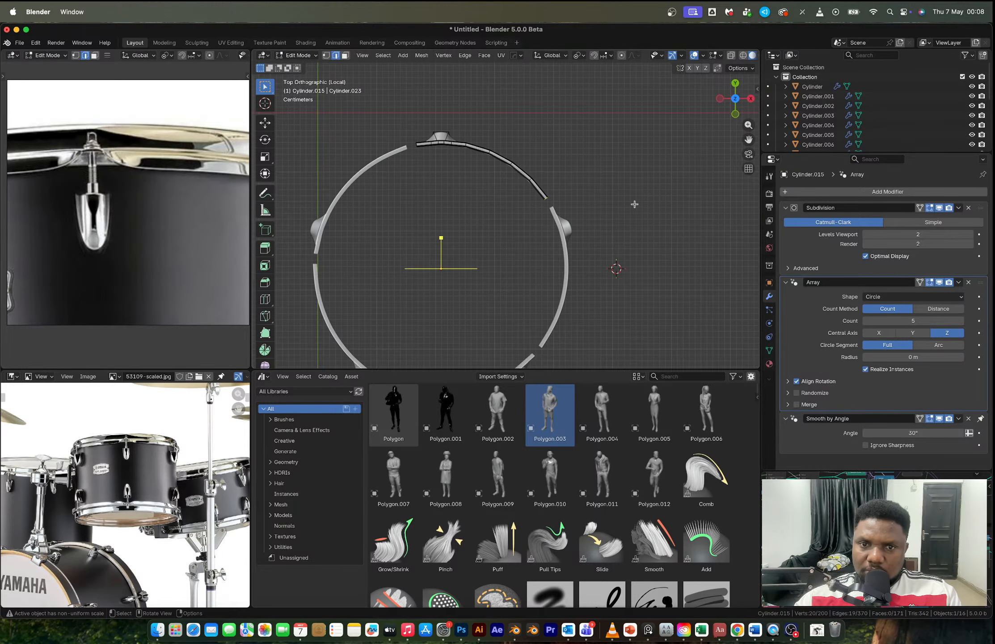
{"action": "middle_click_drag", "start_coordinate": [577, 240], "coordinate": [523, 223]}
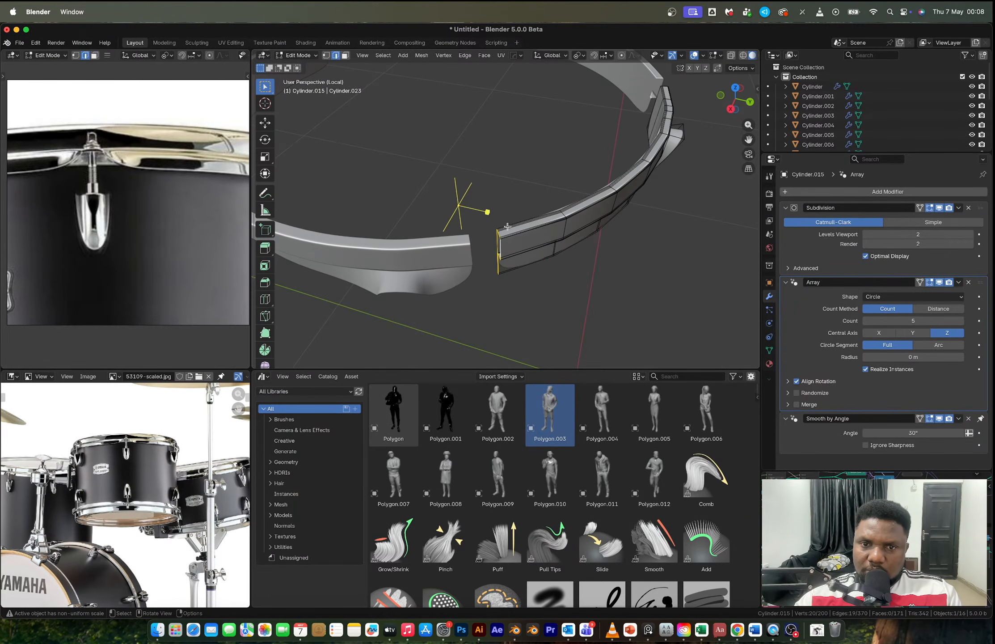
Step: Try to enlarge the circular array's radius to about 0.27 m, and undo the change
{"action": "key", "text": "1"}
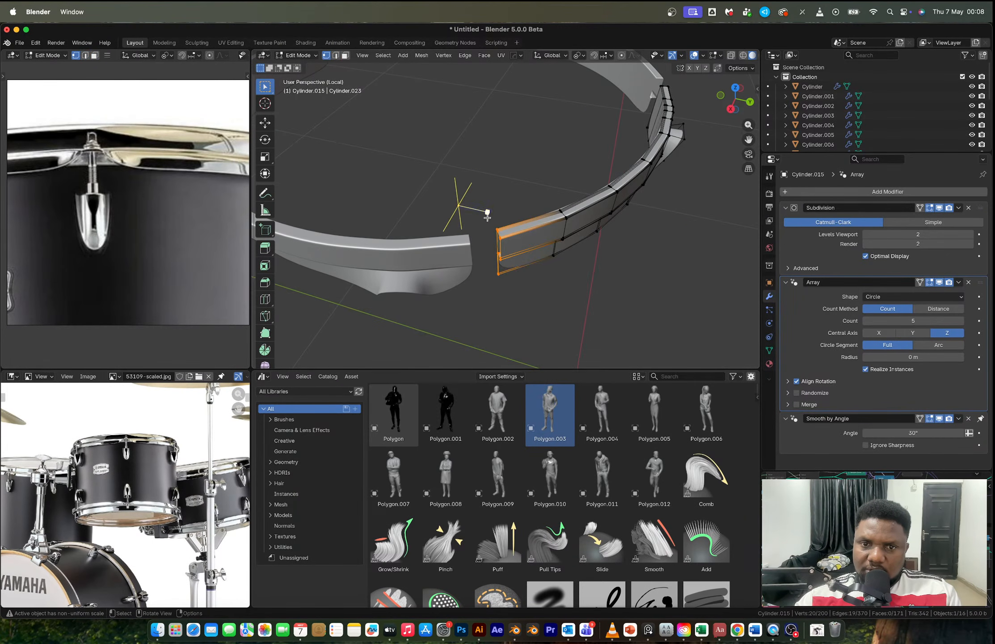
{"action": "left_click_drag", "start_coordinate": [488, 214], "coordinate": [529, 221]}
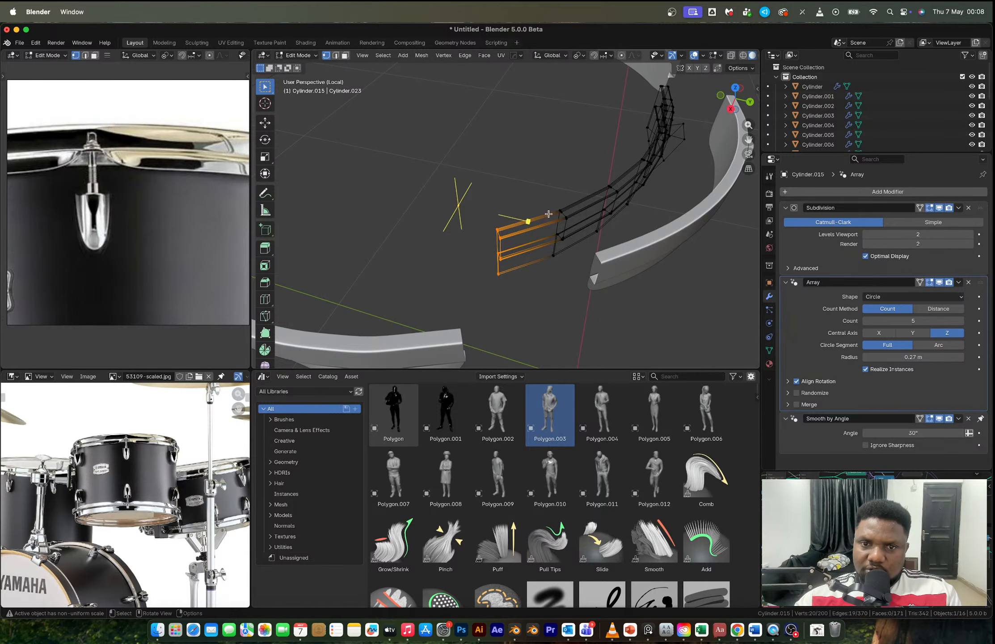
{"action": "key", "text": "ctrl+z"}
{"action": "key", "text": "ctrl+z"}
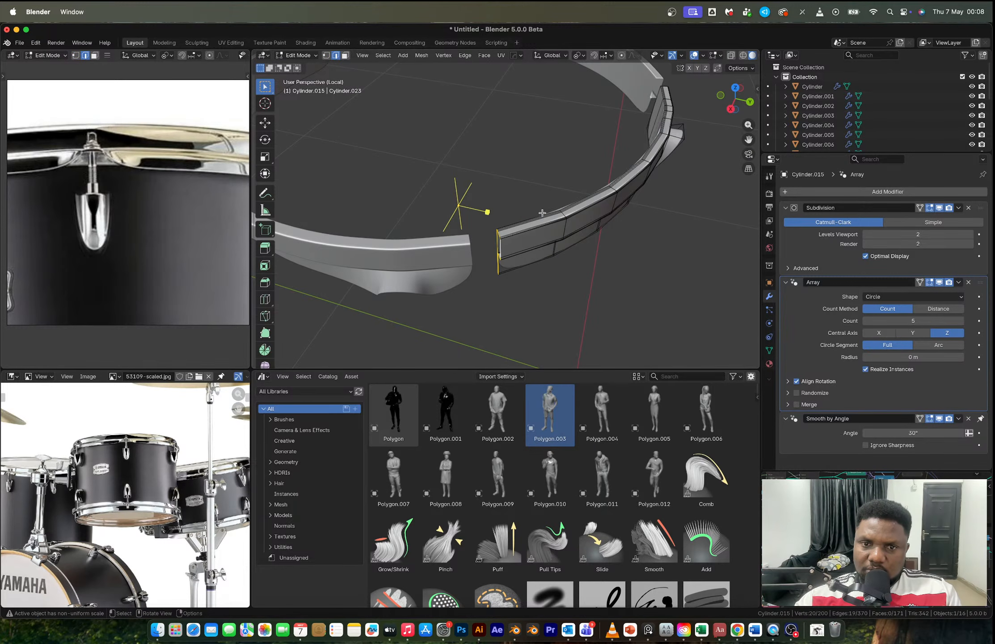
Step: Delete the vertices of the plain end's edge loop and set the Array count to 6
{"action": "key", "text": "x"}
{"action": "key", "text": "Tab"}
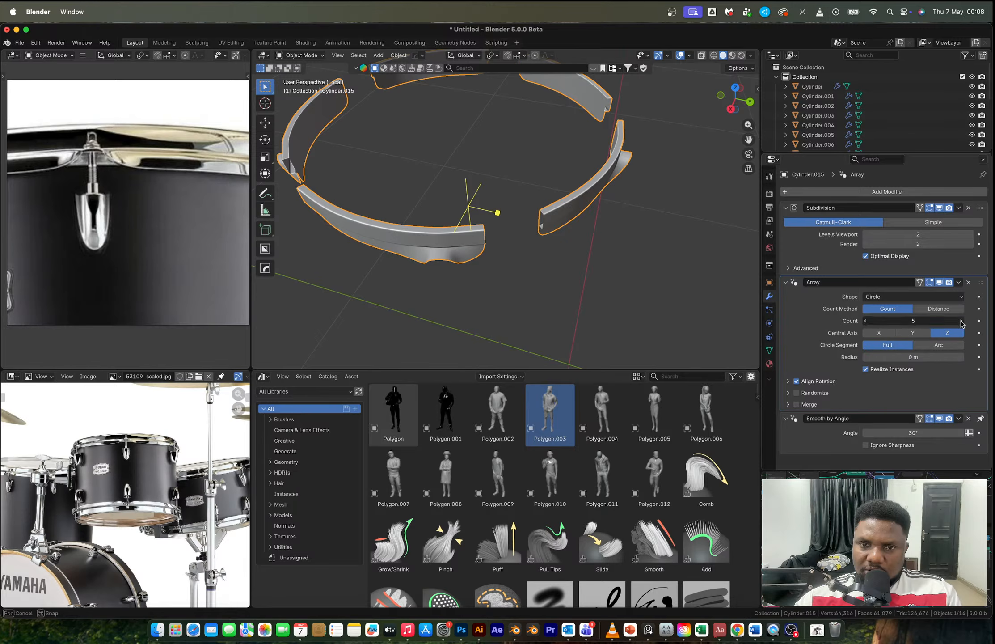
{"action": "left_click", "coordinate": [958, 321]}
Step: Extrude the arc's shortened end loop in top view toward the next segment by about 0.0093 m in X and -0.0100 m in Y
{"action": "key", "text": "Tab"}
{"action": "scroll", "coordinate": [522, 240], "scroll_direction": "up", "scroll_amount": 3}
{"action": "scroll", "coordinate": [521, 241], "scroll_direction": "up", "scroll_amount": 2}
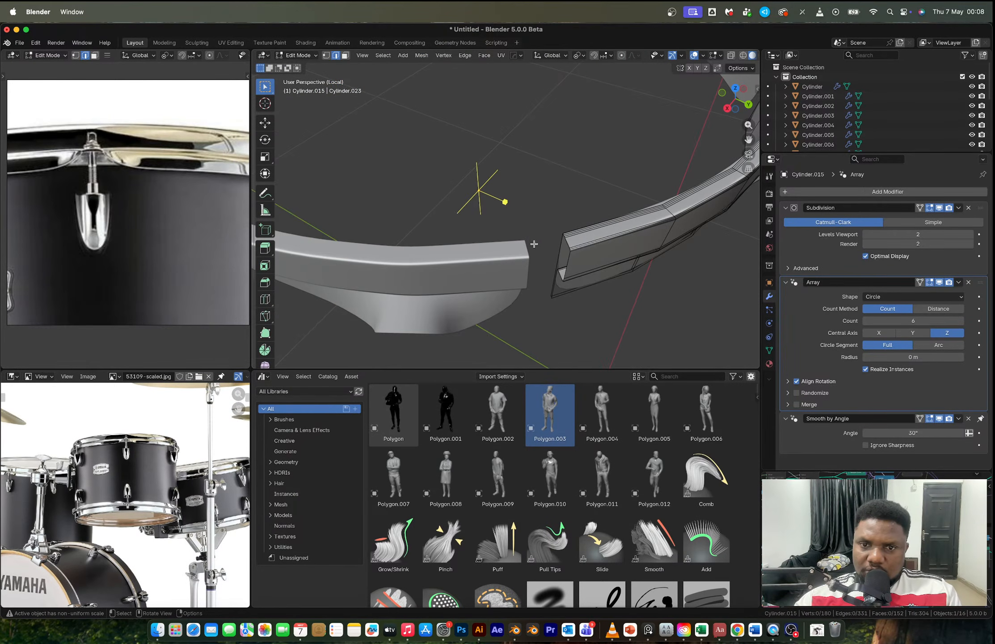
{"action": "left_click", "coordinate": [563, 249], "text": "alt"}
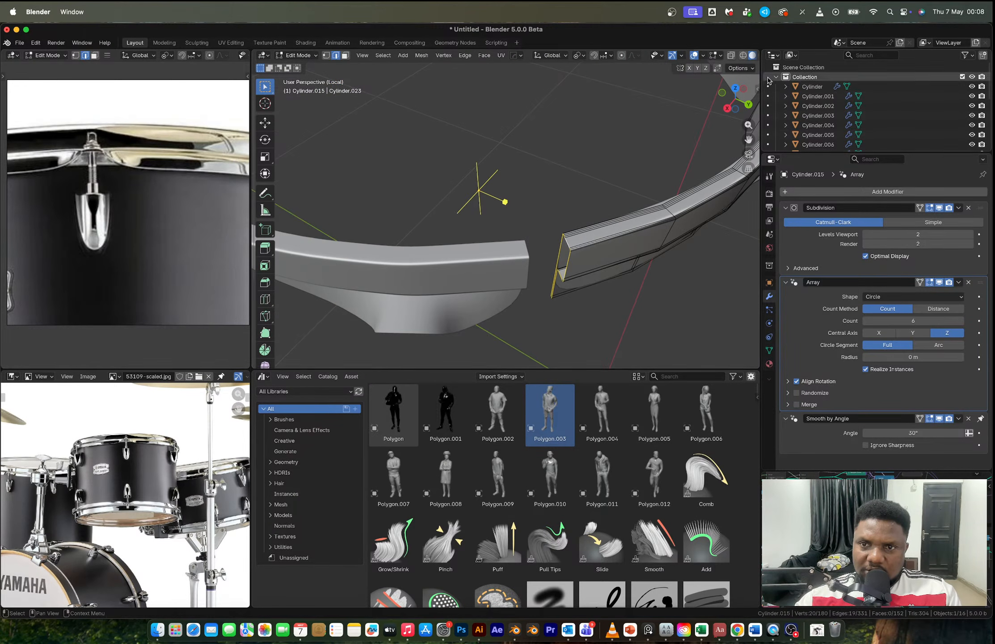
{"action": "left_click", "coordinate": [738, 89]}
{"action": "scroll", "coordinate": [585, 349], "scroll_direction": "up", "scroll_amount": 5}
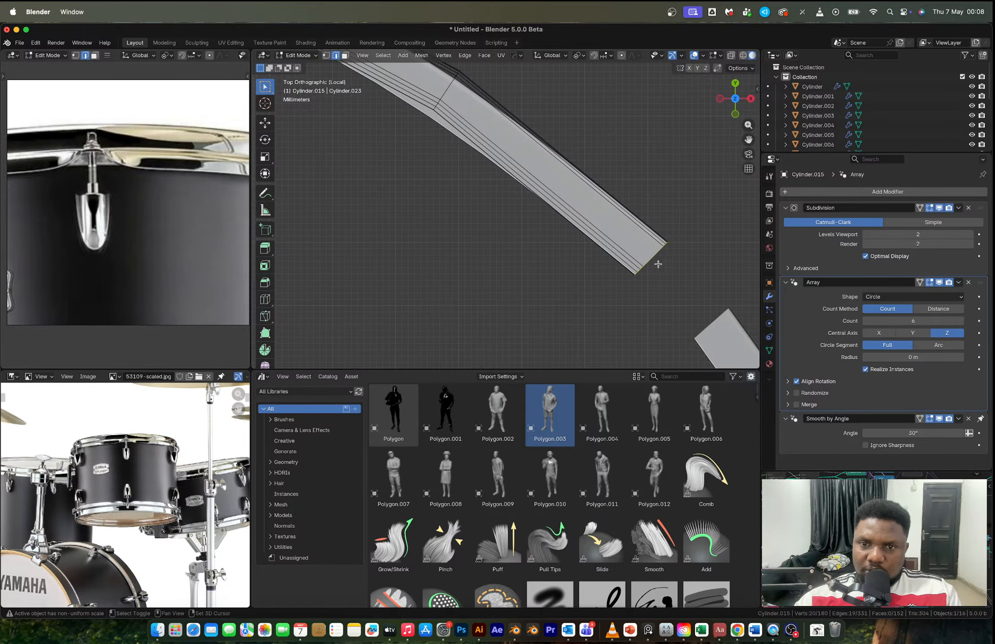
{"action": "scroll", "coordinate": [544, 216], "scroll_direction": "up", "scroll_amount": 2}
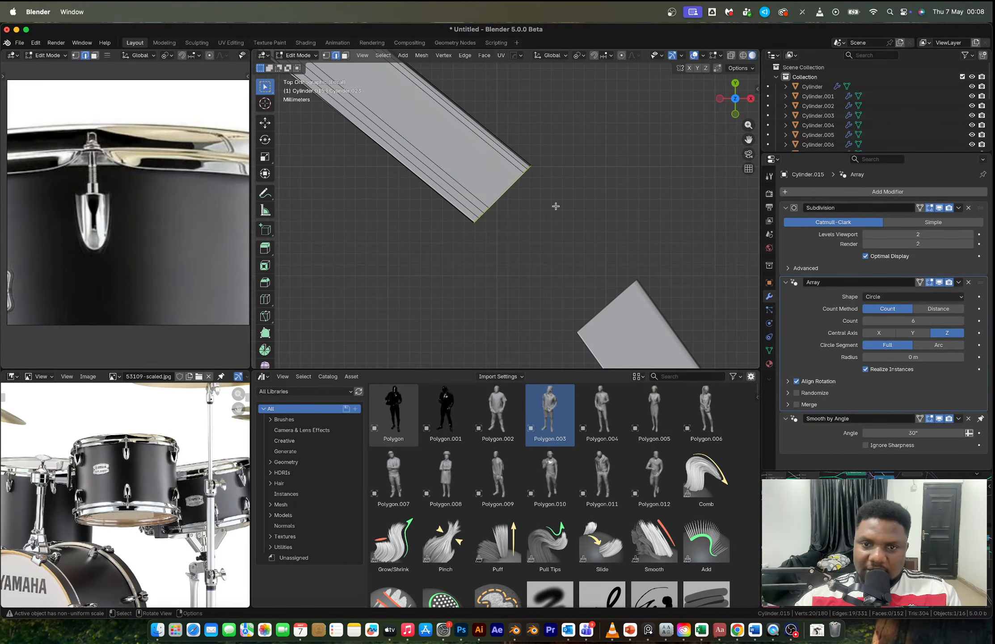
{"action": "key", "text": "e"}
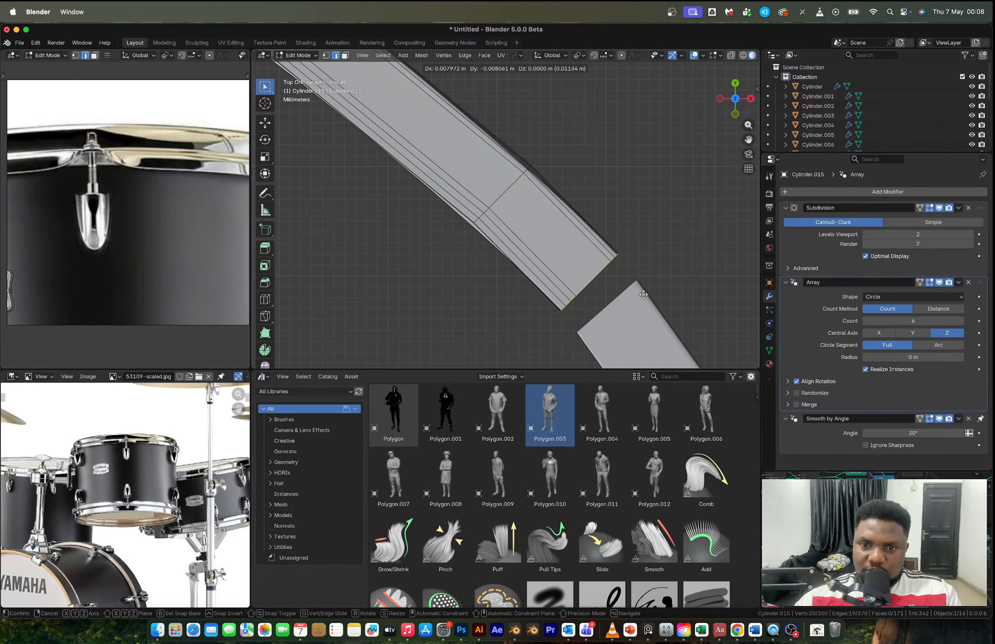
{"action": "left_click", "coordinate": [658, 316]}
Step: Rotate the extruded end loop by about -3.39° in top view and move it against the neighbouring segment's end
{"action": "scroll", "coordinate": [581, 215], "scroll_direction": "up", "scroll_amount": 5}
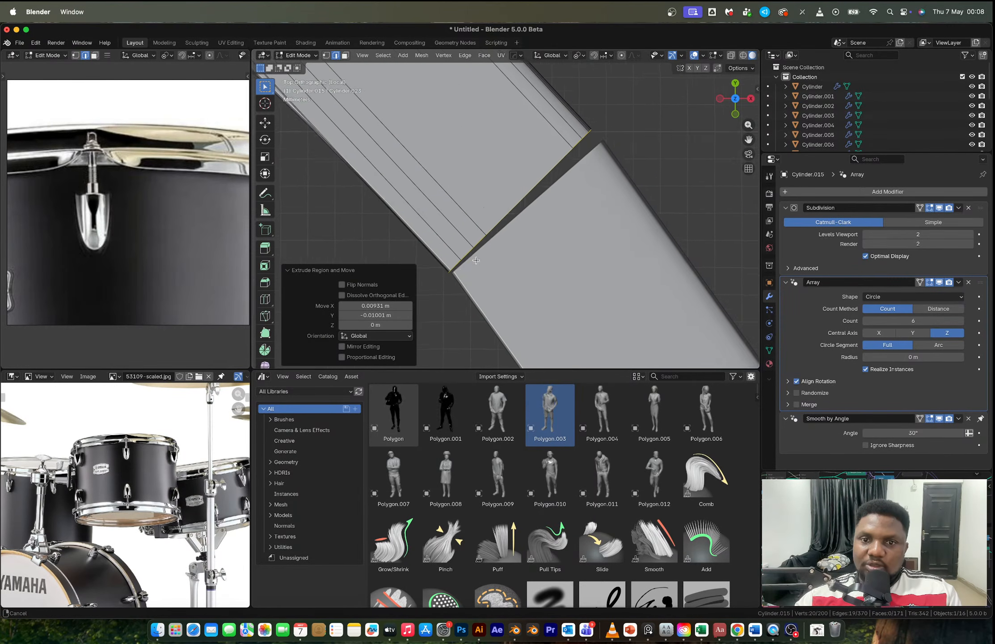
{"action": "middle_click_drag", "start_coordinate": [568, 189], "coordinate": [610, 162], "text": "shift"}
{"action": "key", "text": "r"}
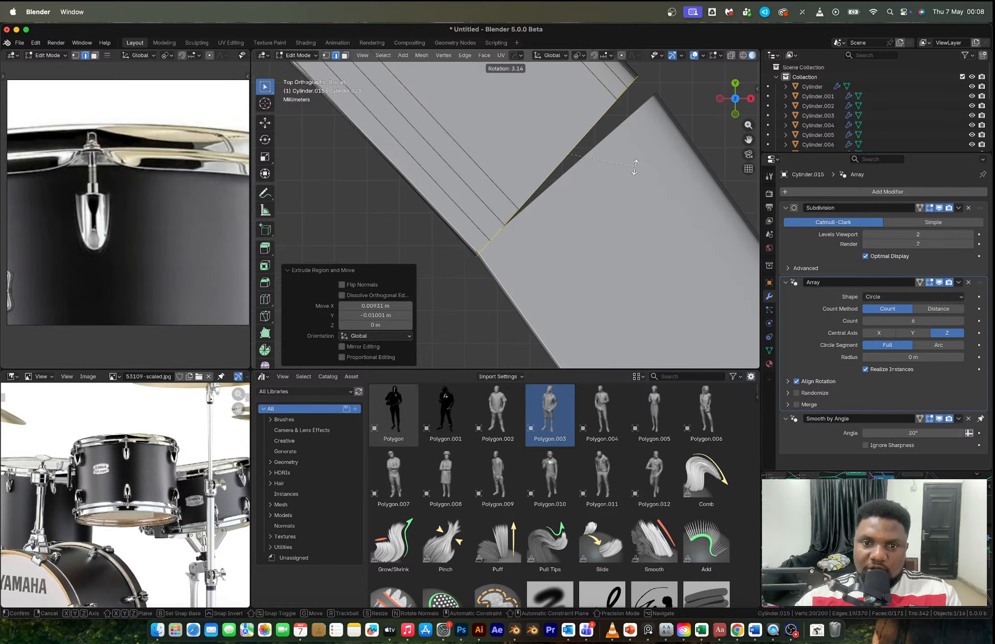
{"action": "left_click", "coordinate": [635, 183]}
{"action": "key", "text": "g"}
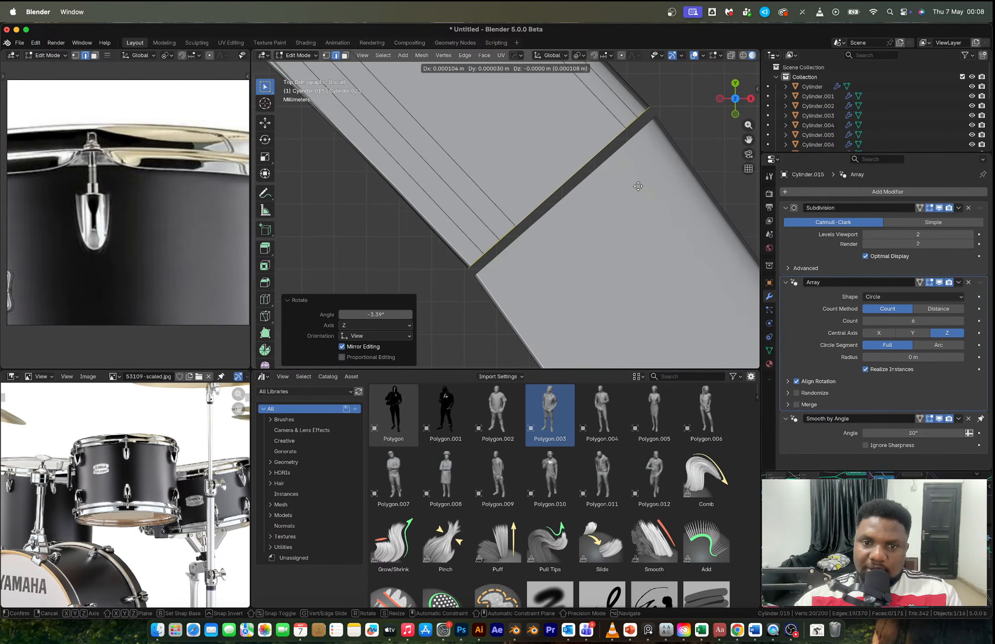
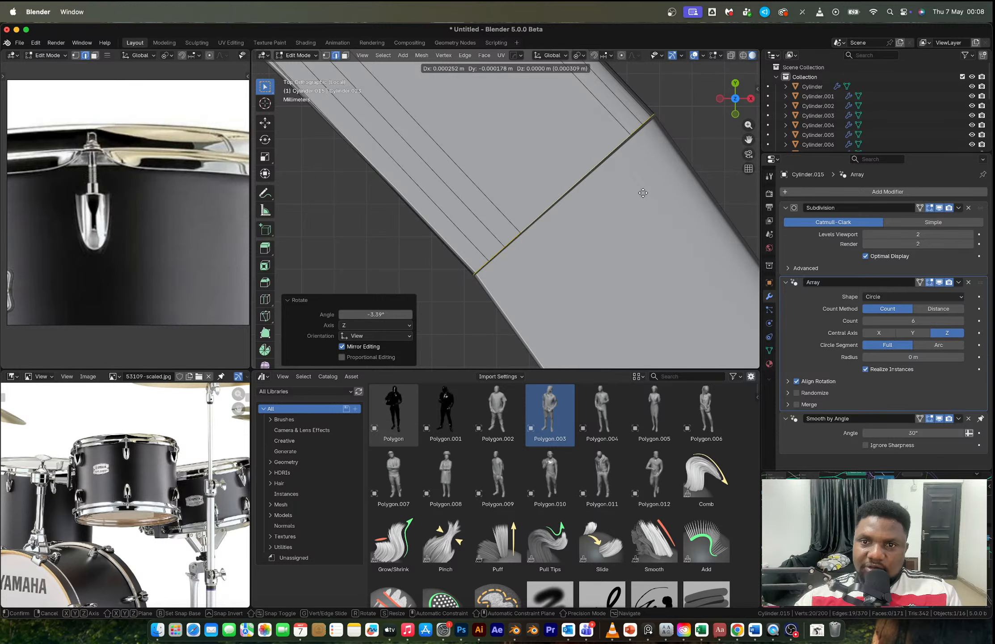
{"action": "left_click", "coordinate": [646, 193]}
Step: Nudge the end loop about 0.00002 m in X to fine-tune the joint with the neighbouring segment
{"action": "key", "text": "r"}
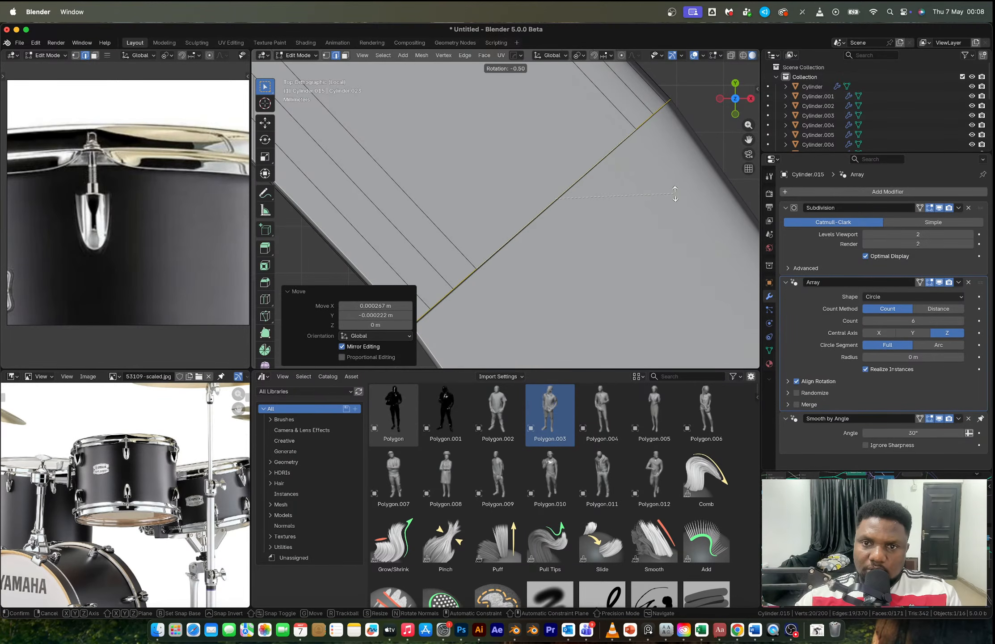
{"action": "right_click", "coordinate": [676, 194]}
{"action": "key", "text": "g"}
{"action": "left_click", "coordinate": [676, 193]}
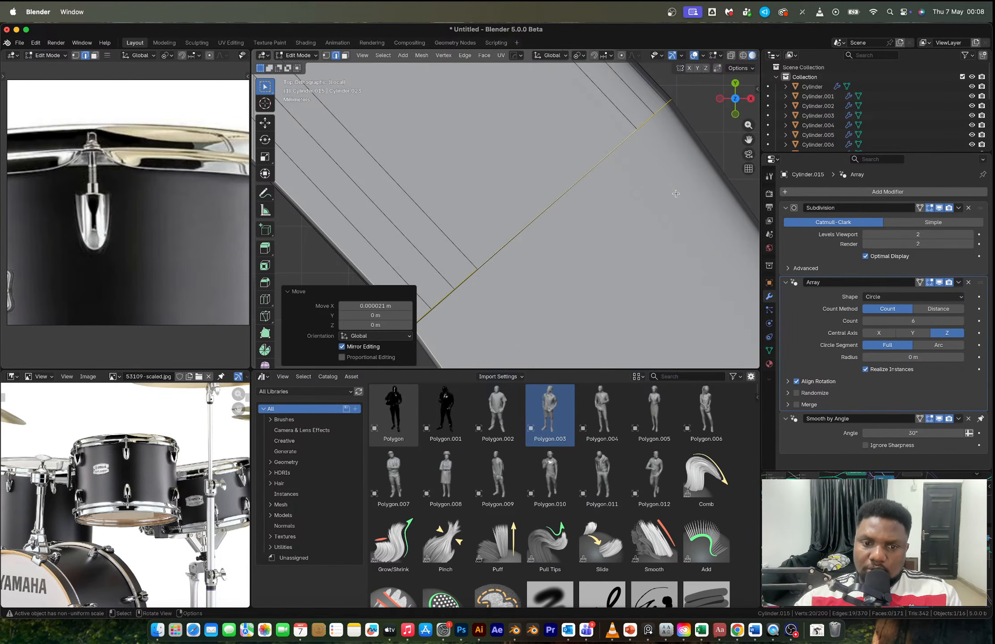
{"action": "key", "text": "r"}
{"action": "right_click", "coordinate": [694, 181]}
Step: Return to Object Mode, check the joints around the hoop, and apply the Array modifier
{"action": "key", "text": "Tab"}
{"action": "scroll", "coordinate": [687, 184], "scroll_direction": "down", "scroll_amount": 8}
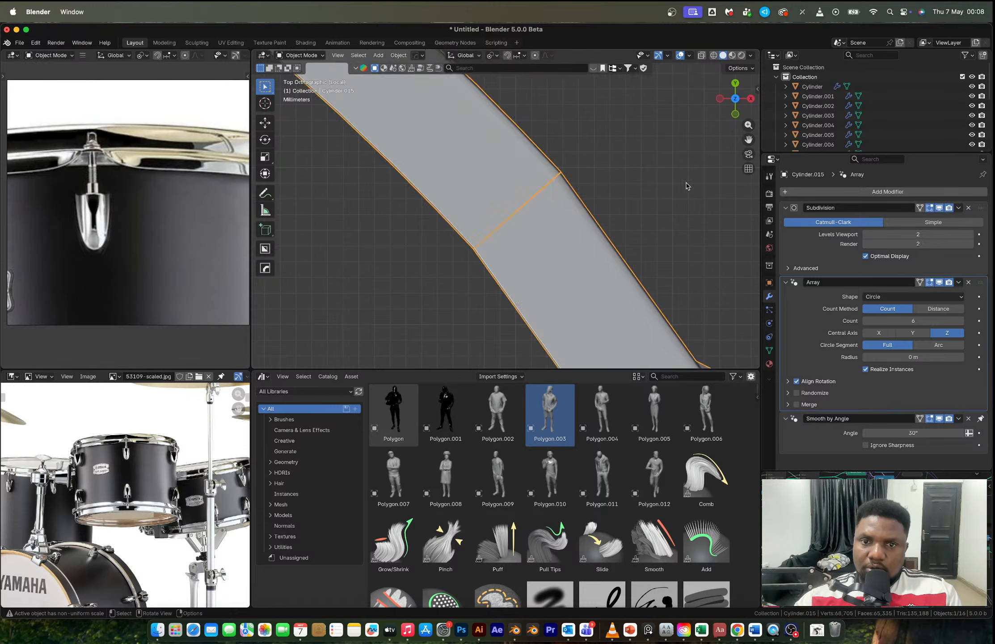
{"action": "middle_click_drag", "start_coordinate": [684, 184], "coordinate": [494, 128]}
{"action": "scroll", "coordinate": [534, 178], "scroll_direction": "up", "scroll_amount": 5}
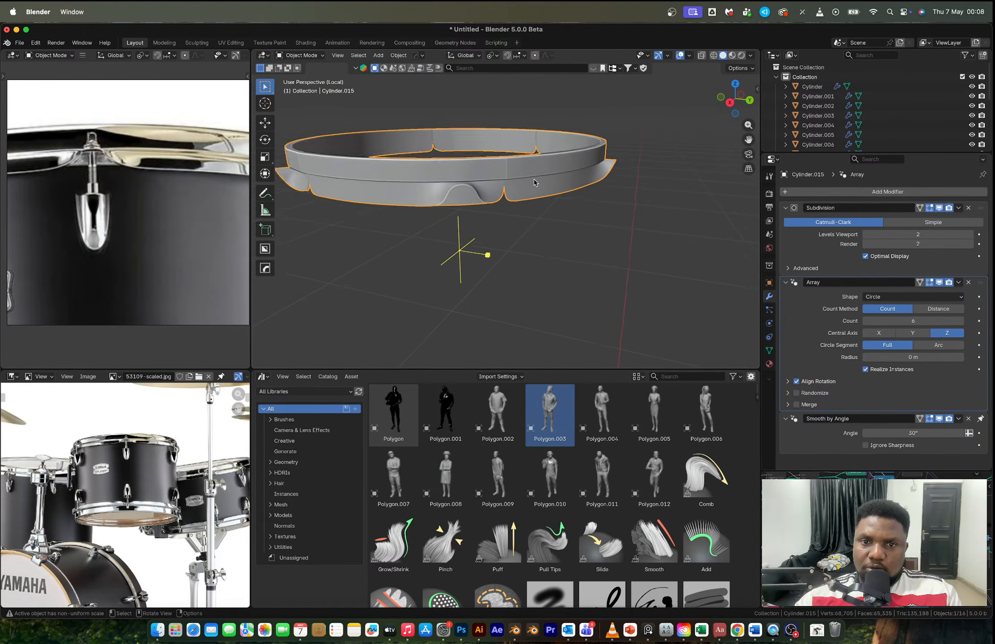
{"action": "middle_click_drag", "start_coordinate": [534, 179], "coordinate": [531, 236], "text": "shift"}
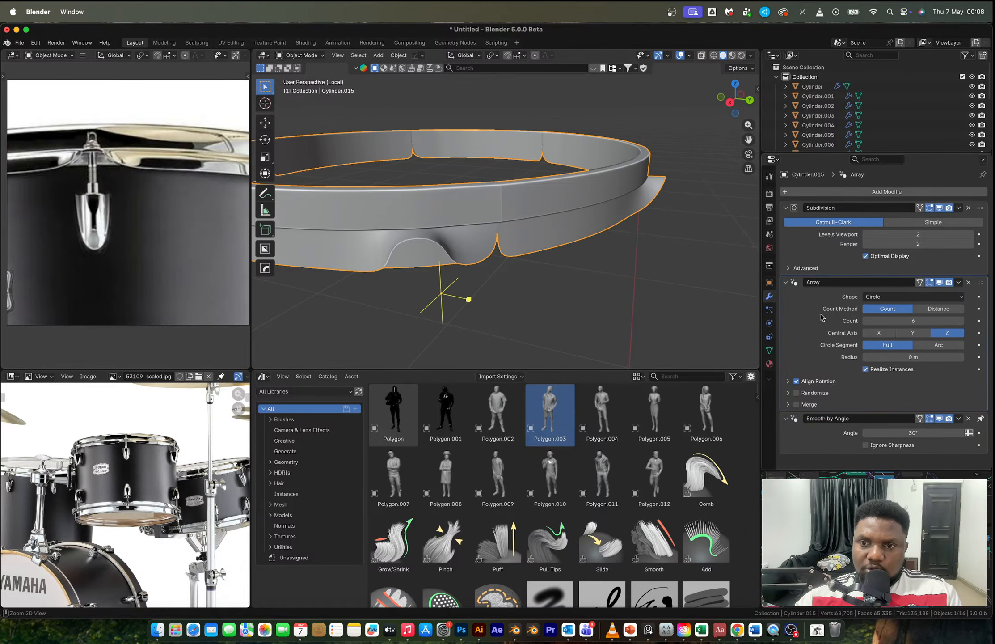
{"action": "key", "text": "ctrl+a"}
Step: Merge all of the hoop's vertices by distance to weld the segments into one continuous ring
{"action": "key", "text": "Tab"}
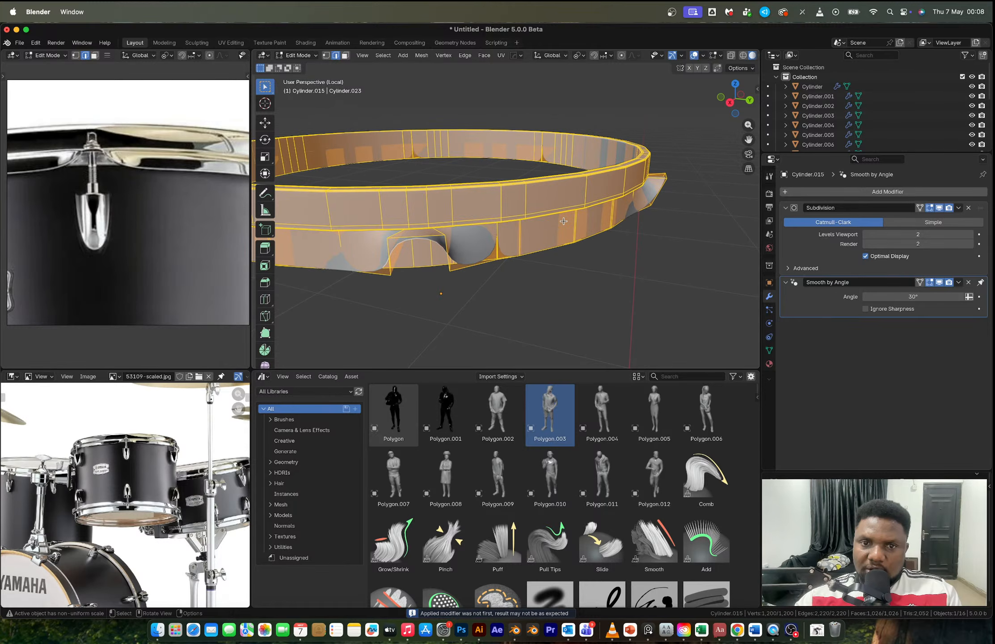
{"action": "key", "text": "m"}
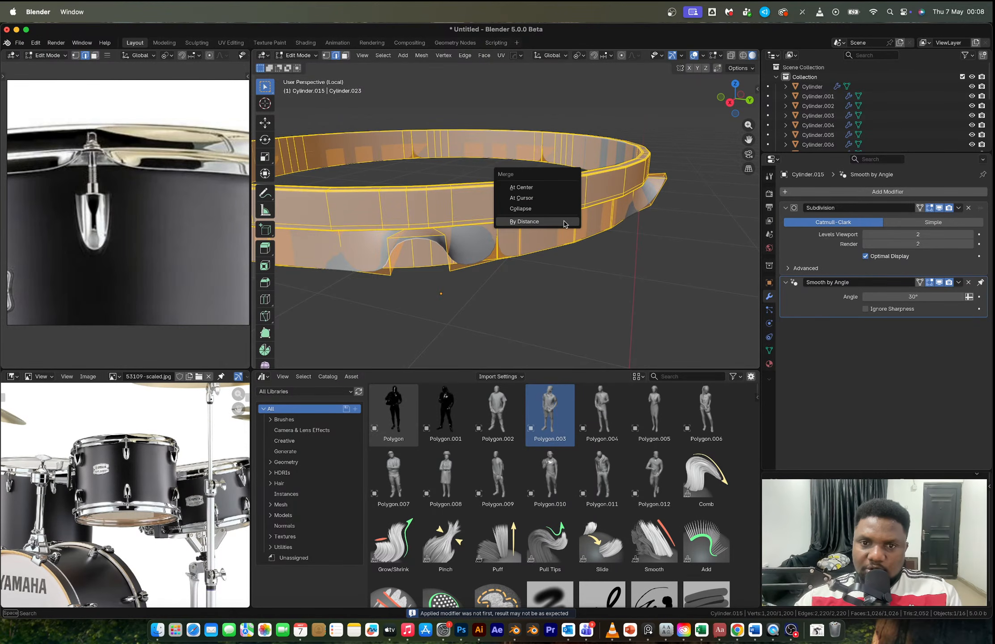
{"action": "key", "text": "Escape"}
{"action": "key", "text": "1"}
{"action": "key", "text": "m"}
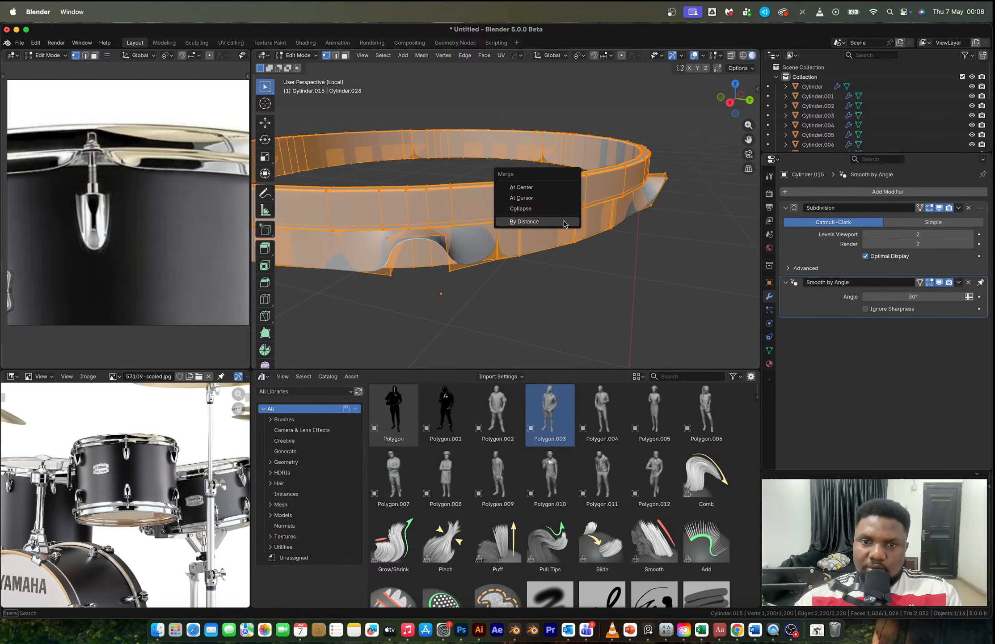
{"action": "left_click", "coordinate": [537, 222]}
{"action": "key", "text": "Tab"}
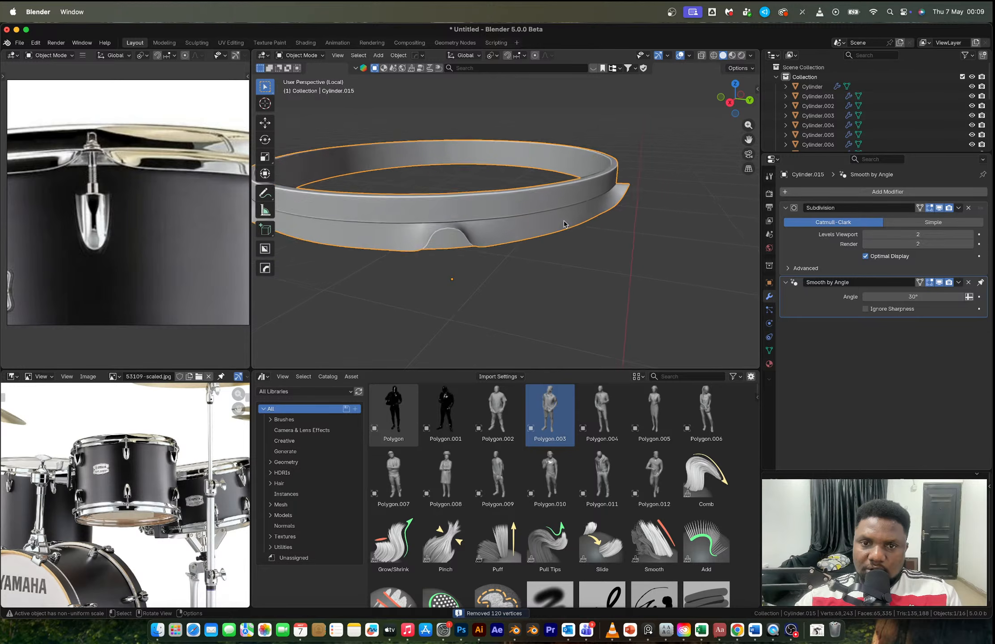
Step: Try to flare the hoop's bottom edge loop outward by scaling it about 1.08 around the active vertex
{"action": "middle_click_drag", "start_coordinate": [563, 221], "coordinate": [577, 237]}
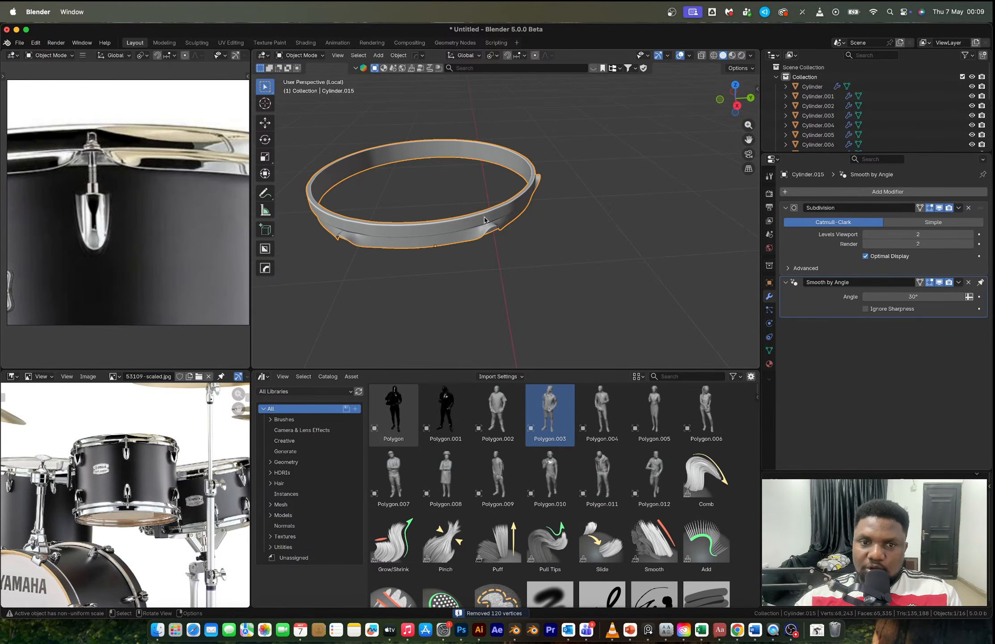
{"action": "scroll", "coordinate": [463, 213], "scroll_direction": "up", "scroll_amount": 3}
{"action": "middle_click_drag", "start_coordinate": [463, 212], "coordinate": [509, 202]}
{"action": "key", "text": "Tab"}
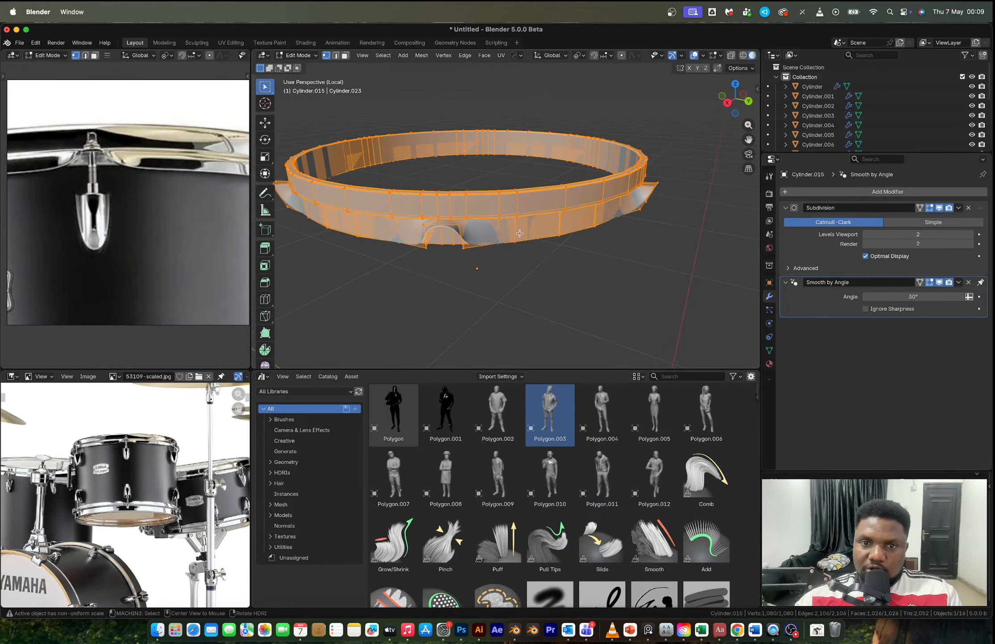
{"action": "left_click", "coordinate": [476, 241], "text": "alt"}
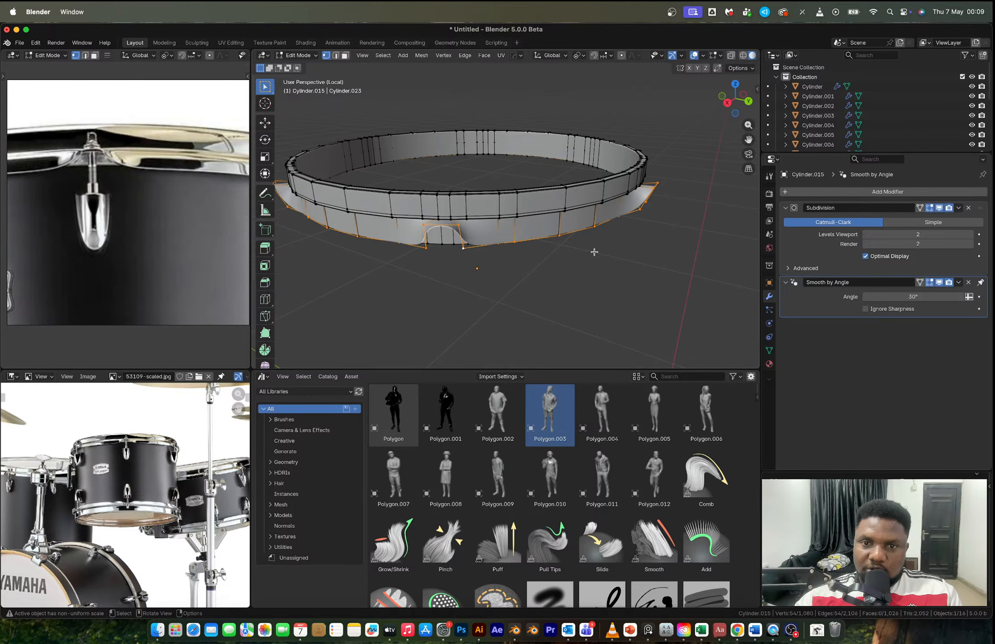
{"action": "key", "text": "s"}
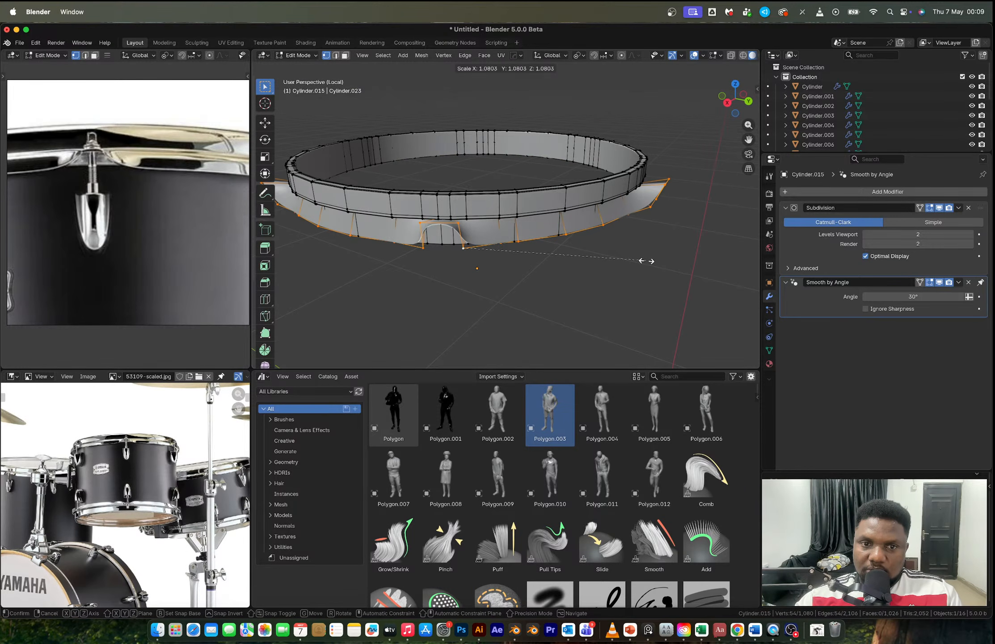
{"action": "left_click", "coordinate": [646, 262]}
{"action": "key", "text": "Tab"}
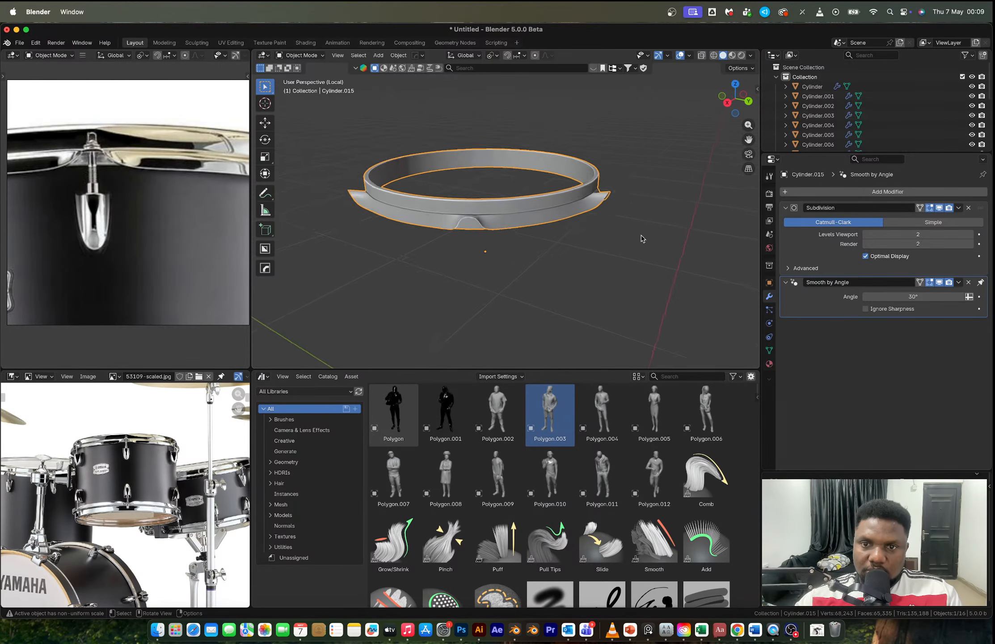
{"action": "mouse_move", "coordinate": [642, 238]}
{"action": "middle_mouse_down"}
{"action": "mouse_move", "coordinate": [576, 239]}
{"action": "mouse_move", "coordinate": [593, 231]}
{"action": "mouse_move", "coordinate": [631, 244]}
{"action": "middle_mouse_up"}
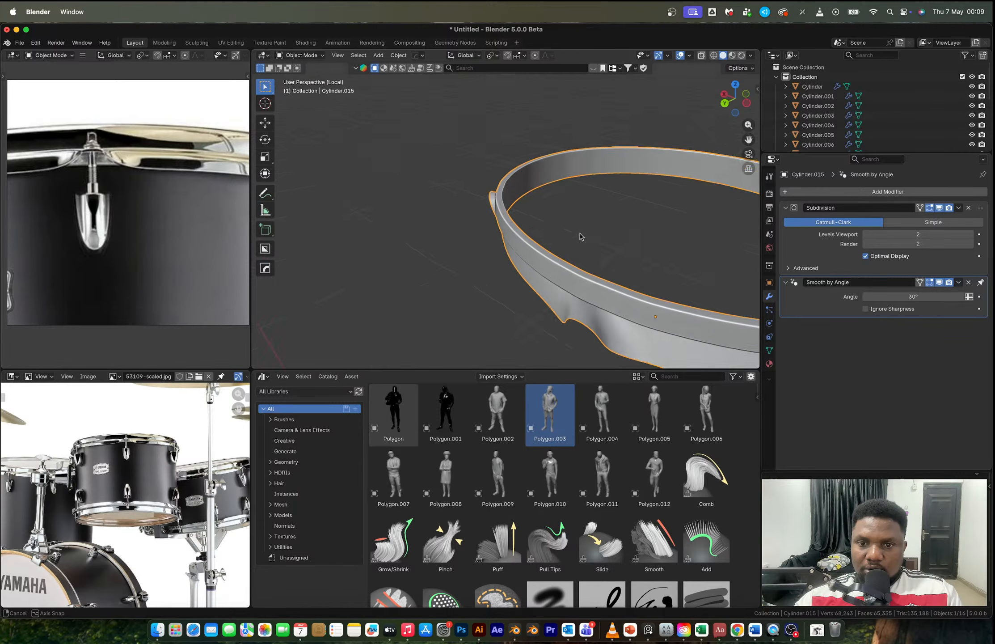
Step: Change the pivot point to the loop's centre and scale the hoop's bottom edge loop by about 1.03
{"action": "key", "text": "Tab"}
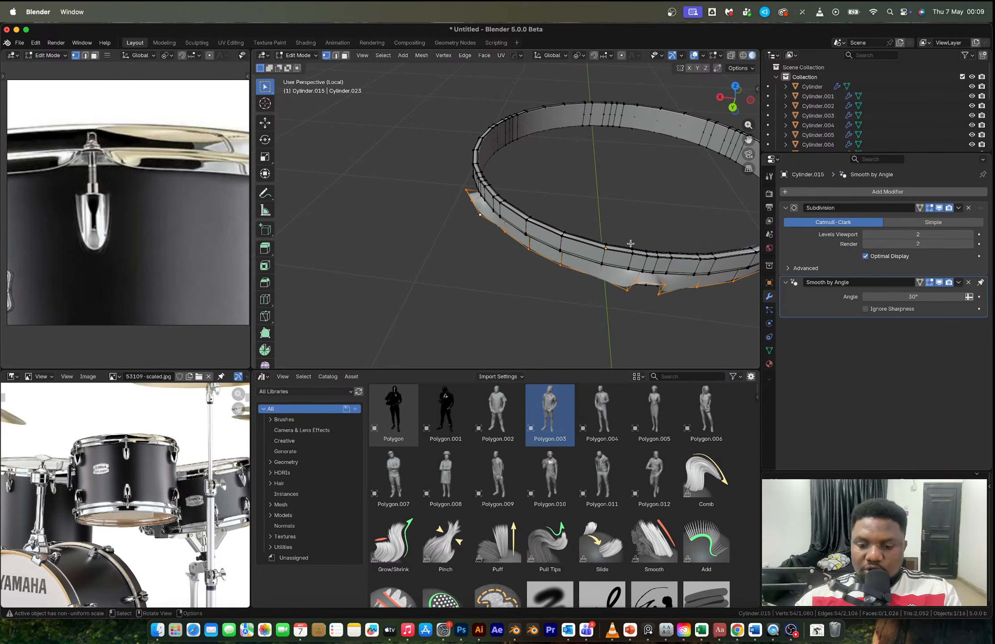
{"action": "key", "text": "period"}
{"action": "left_click", "coordinate": [577, 244]}
{"action": "key", "text": "s"}
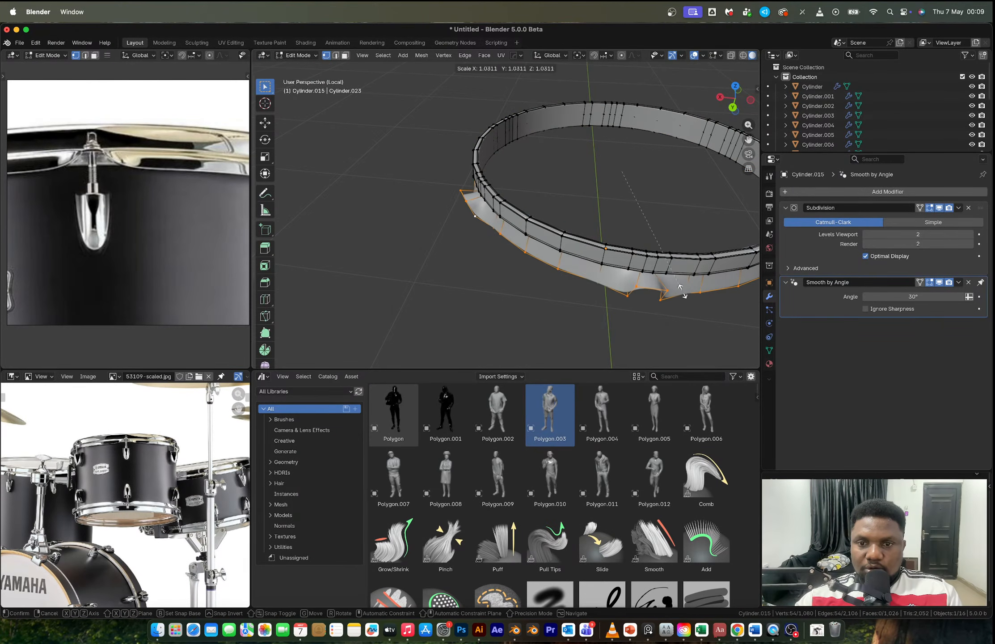
{"action": "left_click", "coordinate": [682, 291]}
{"action": "key", "text": "Tab"}
{"action": "scroll", "coordinate": [666, 284], "scroll_direction": "down", "scroll_amount": 5}
{"action": "middle_click_drag", "start_coordinate": [666, 284], "coordinate": [648, 247]}
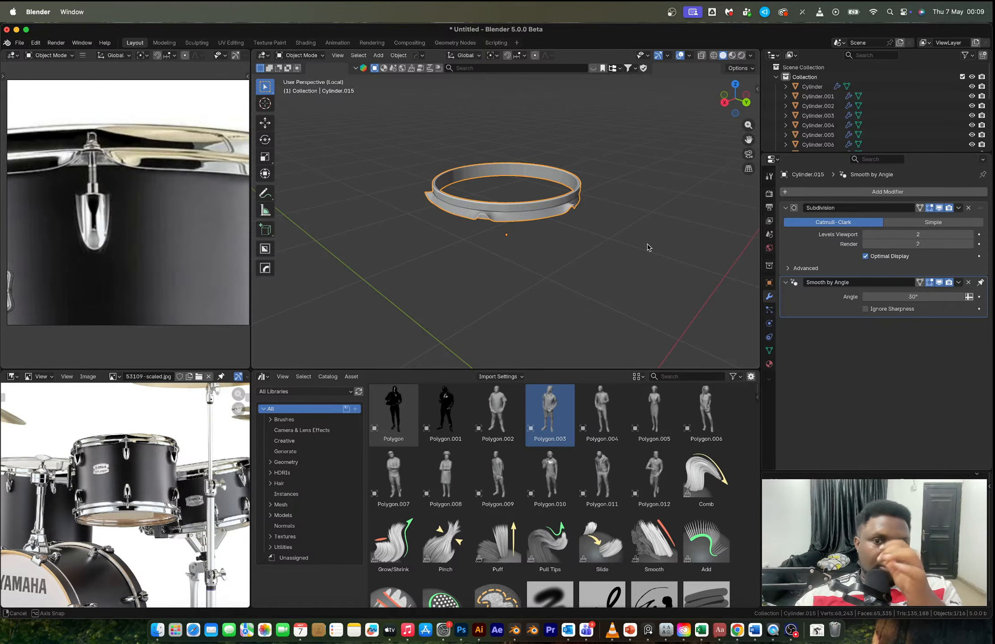
{"action": "scroll", "coordinate": [477, 216], "scroll_direction": "up", "scroll_amount": 5}
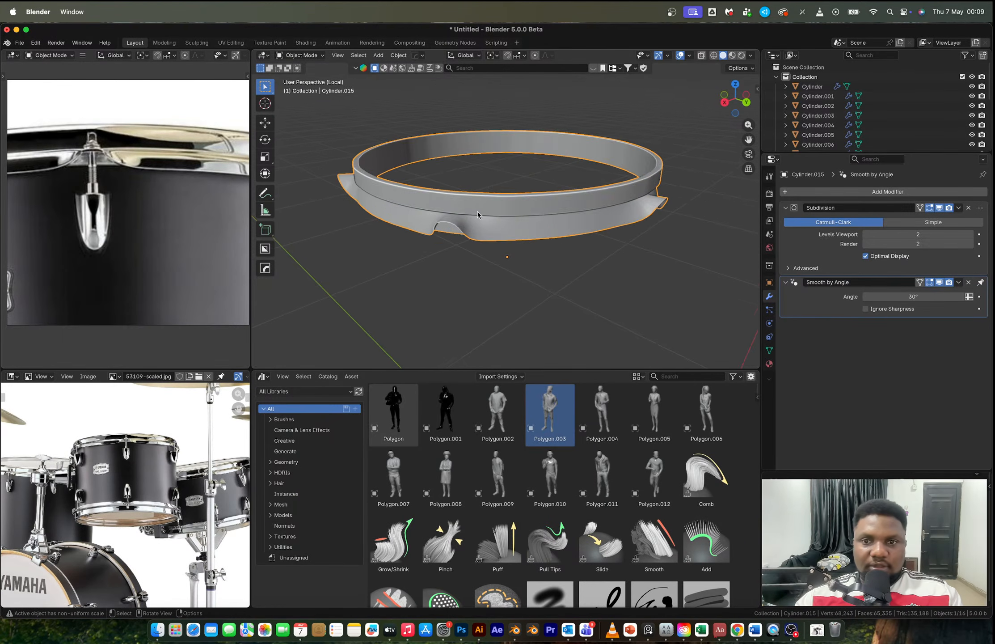
Step: Select the middle bottom edge of each of the six notches around the hoop
{"action": "middle_click_drag", "start_coordinate": [477, 215], "coordinate": [621, 258]}
{"action": "key", "text": "Tab"}
{"action": "scroll", "coordinate": [622, 259], "scroll_direction": "up", "scroll_amount": 3}
{"action": "left_click", "coordinate": [694, 299], "text": "shift"}
{"action": "scroll", "coordinate": [694, 299], "scroll_direction": "down", "scroll_amount": 5}
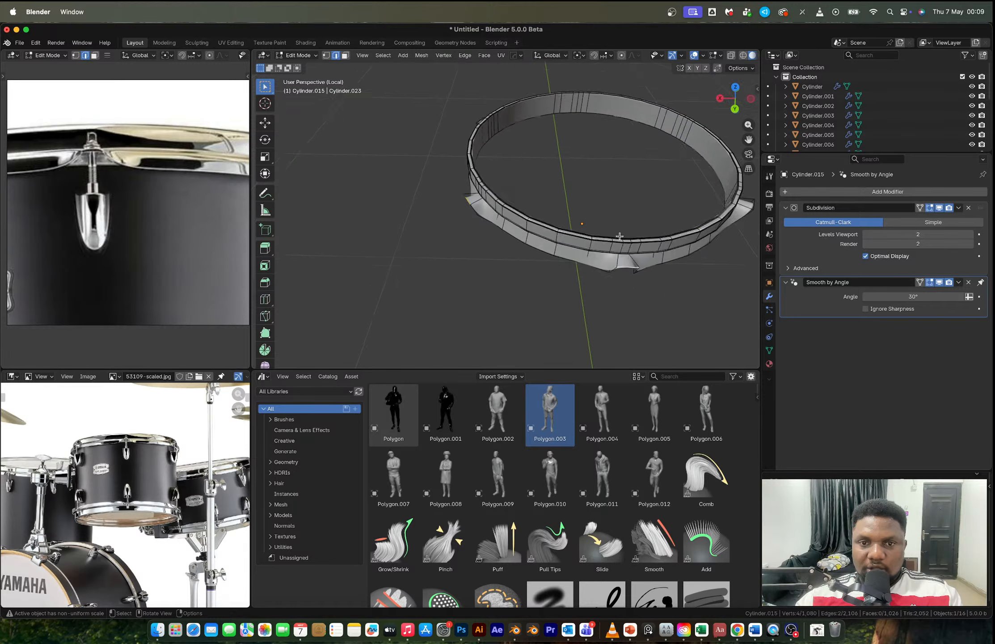
{"action": "middle_click_drag", "start_coordinate": [694, 299], "coordinate": [408, 285]}
{"action": "left_click", "coordinate": [484, 242], "text": "shift"}
{"action": "left_click", "coordinate": [555, 254], "text": "shift"}
{"action": "middle_click_drag", "start_coordinate": [555, 254], "coordinate": [502, 217]}
{"action": "left_click", "coordinate": [596, 233], "text": "shift"}
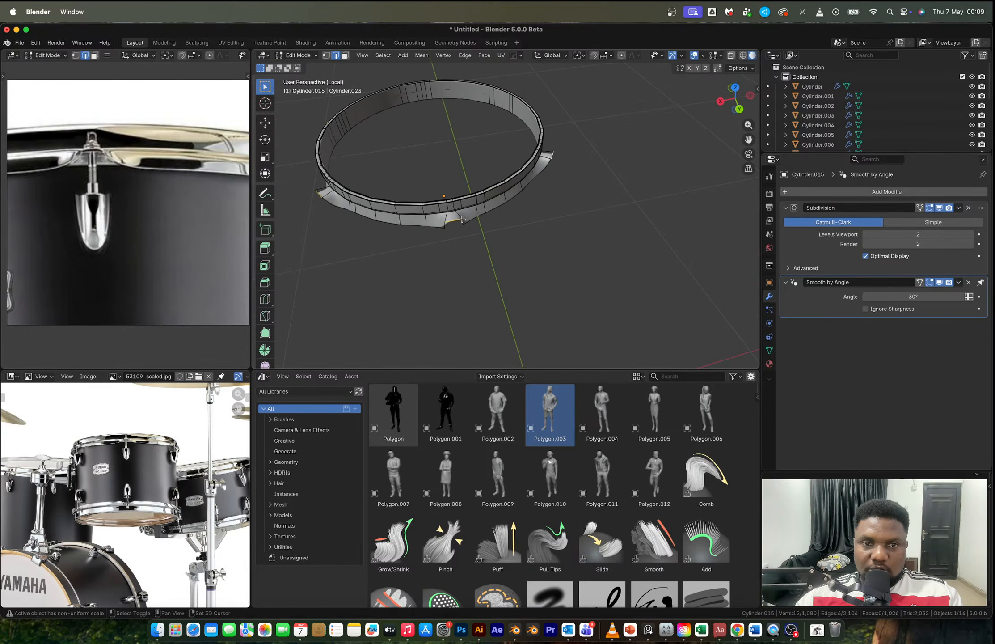
Step: Scale the selected notch edges to 0.980 and shift them slightly along Z
{"action": "scroll", "coordinate": [462, 219], "scroll_direction": "up", "scroll_amount": 5}
{"action": "key", "text": "s"}
{"action": "left_click", "coordinate": [602, 240]}
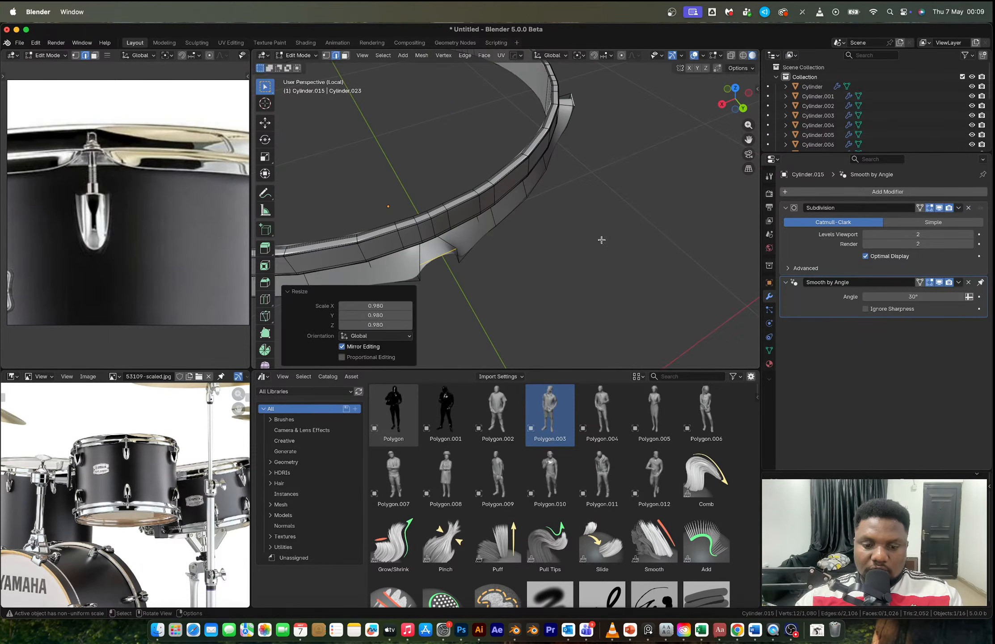
{"action": "key", "text": "g"}
{"action": "key", "text": "z"}
{"action": "left_click", "coordinate": [602, 244]}
{"action": "key", "text": "Tab"}
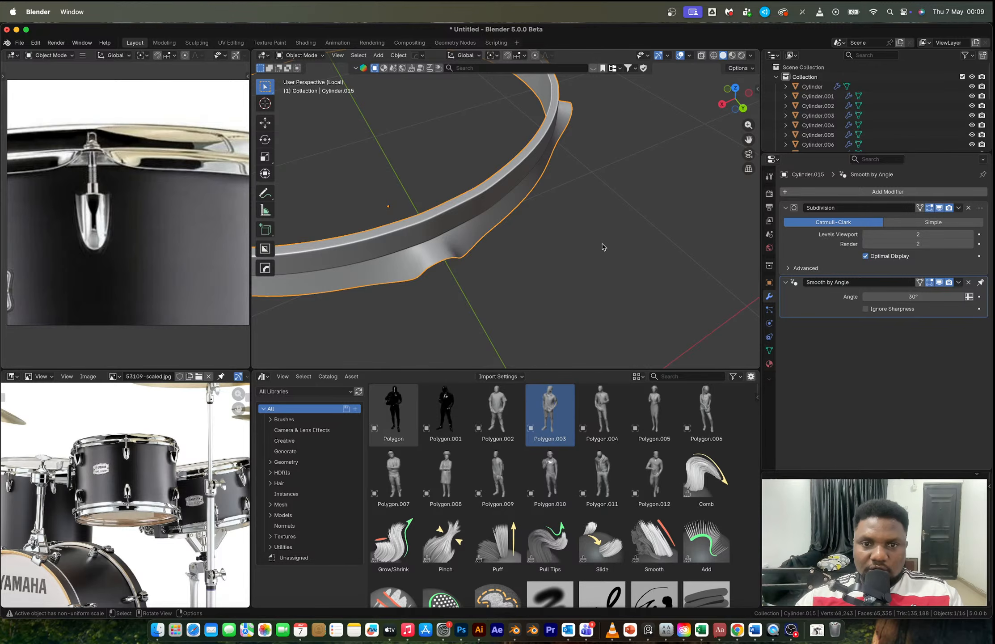
Step: Compare the hoop's flare and notches with the drum rim and lugs in both reference photos
{"action": "scroll", "coordinate": [491, 211], "scroll_direction": "down", "scroll_amount": 4}
{"action": "middle_click_drag", "start_coordinate": [491, 211], "coordinate": [497, 186]}
{"action": "scroll", "coordinate": [116, 201], "scroll_direction": "down", "scroll_amount": 2}
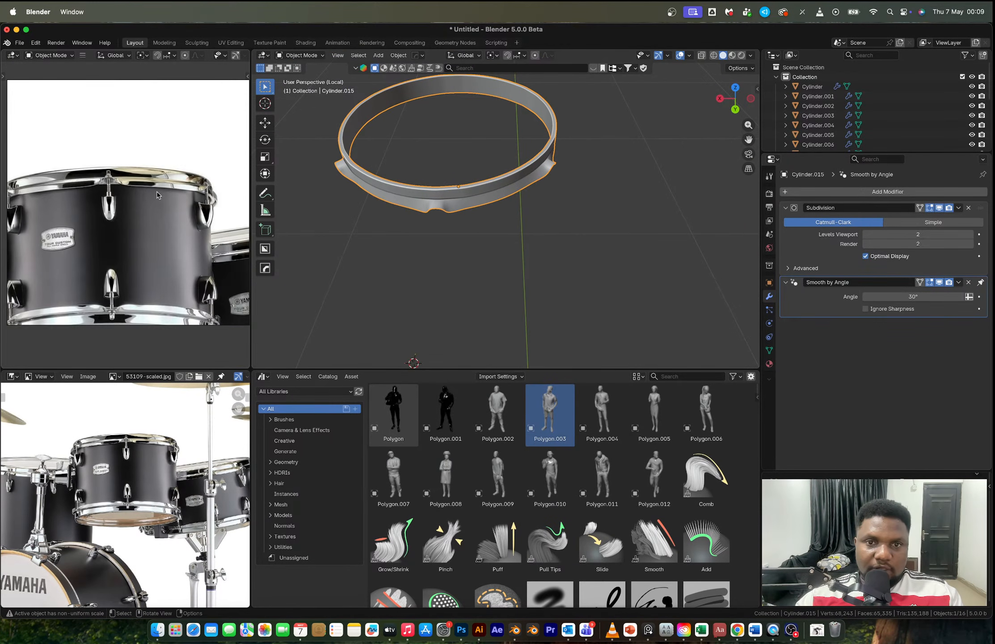
{"action": "scroll", "coordinate": [142, 193], "scroll_direction": "down", "scroll_amount": 2}
{"action": "middle_click_drag", "start_coordinate": [434, 156], "coordinate": [360, 114]}
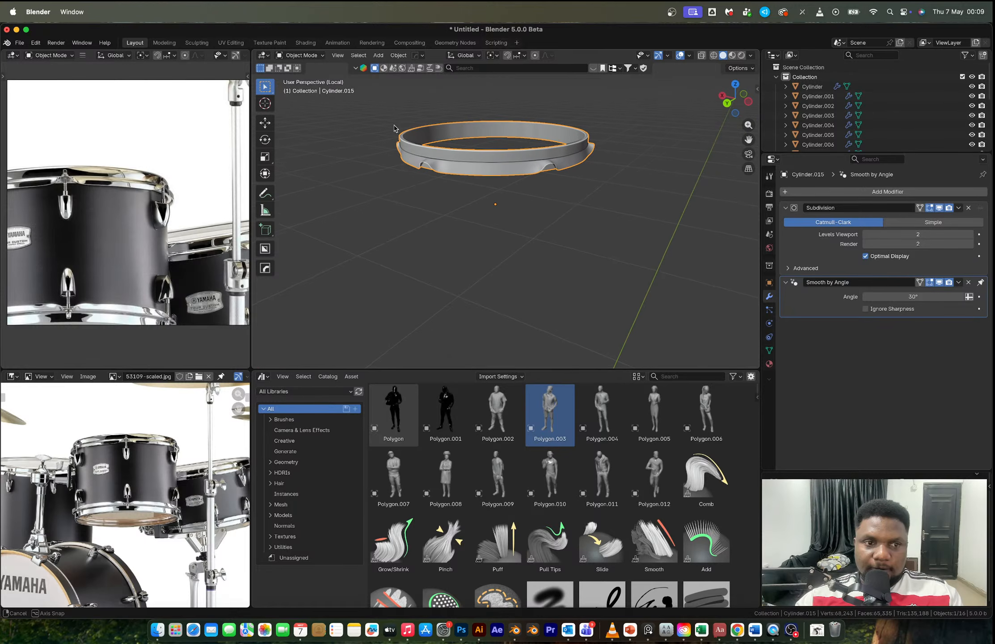
{"action": "scroll", "coordinate": [110, 478], "scroll_direction": "up", "scroll_amount": 5}
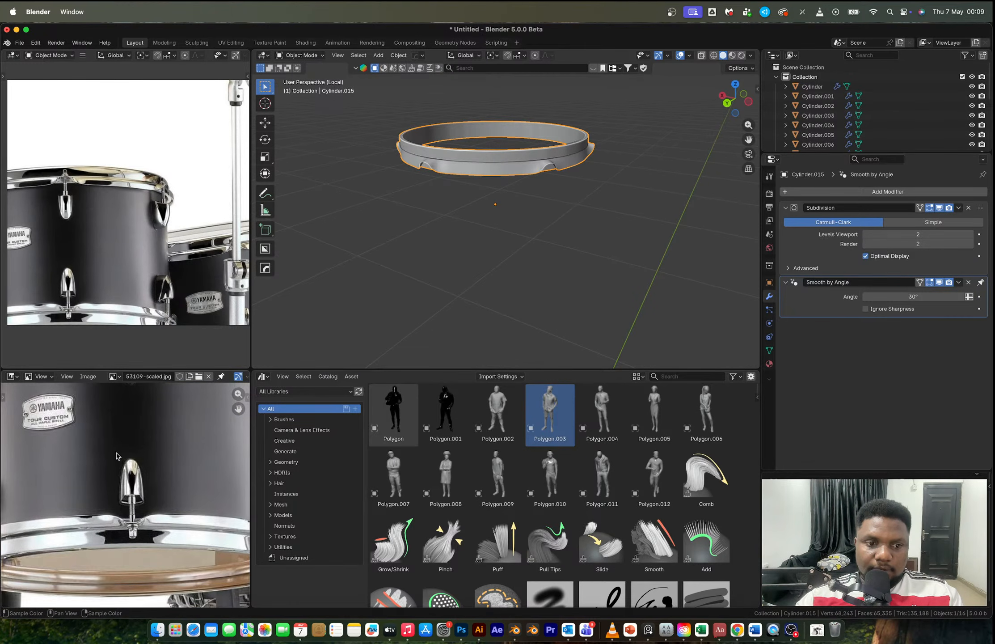
{"action": "scroll", "coordinate": [106, 487], "scroll_direction": "up", "scroll_amount": 3}
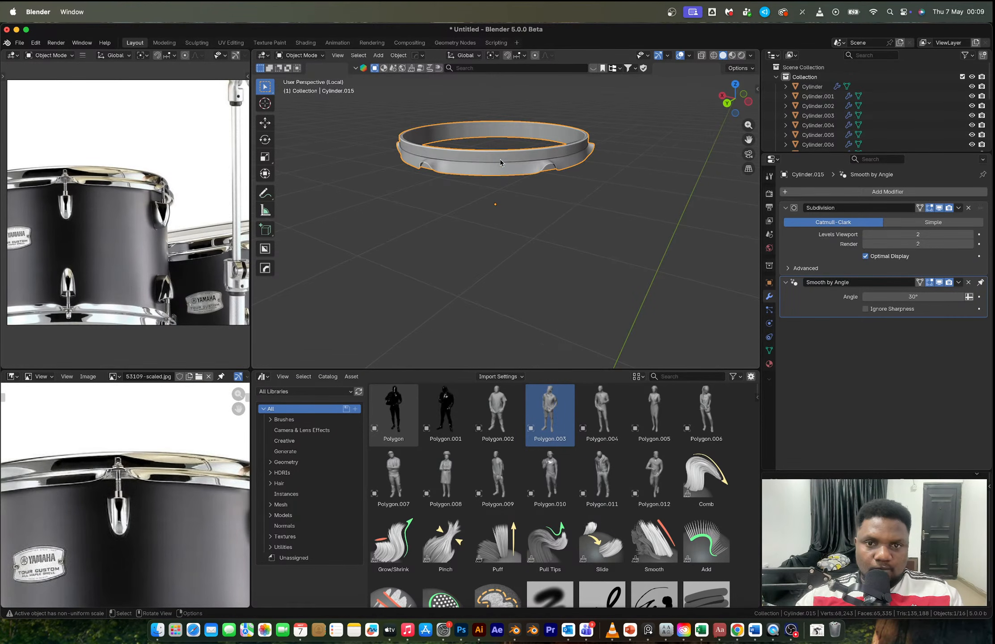
{"action": "scroll", "coordinate": [507, 154], "scroll_direction": "up", "scroll_amount": 2}
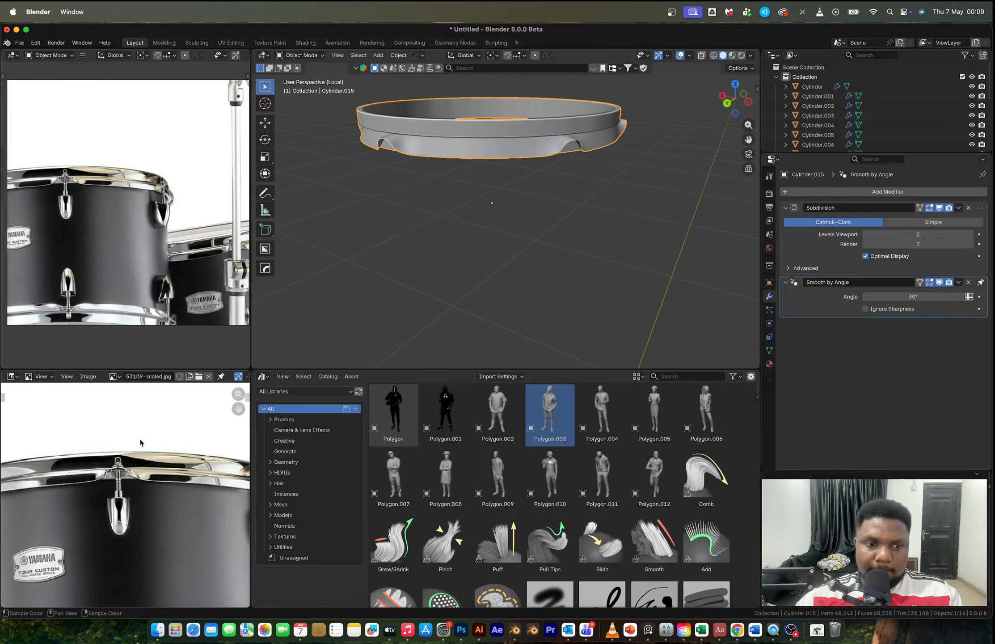
{"action": "scroll", "coordinate": [109, 464], "scroll_direction": "down", "scroll_amount": 3}
{"action": "scroll", "coordinate": [90, 486], "scroll_direction": "up", "scroll_amount": 3}
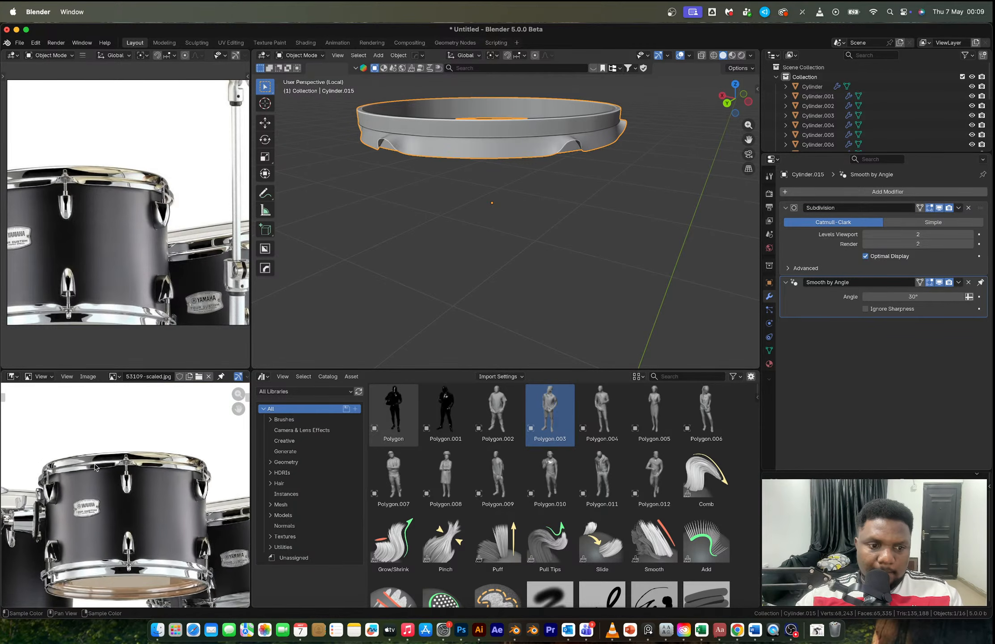
{"action": "scroll", "coordinate": [528, 128], "scroll_direction": "up", "scroll_amount": 3}
{"action": "scroll", "coordinate": [528, 128], "scroll_direction": "down", "scroll_amount": 3}
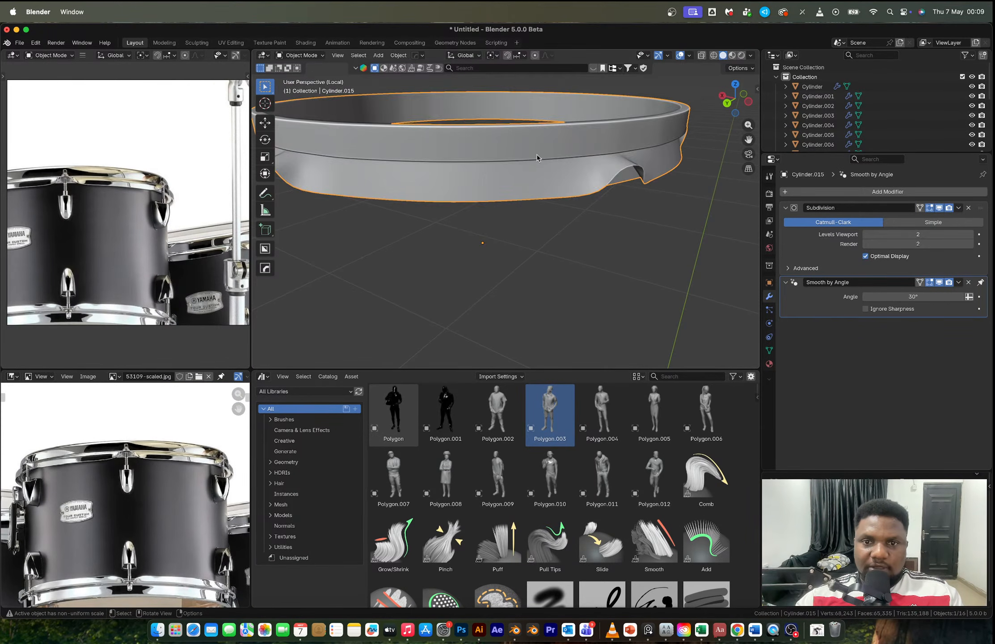
Step: Add one loop cut around the hoop's upper band, slid toward its top edge with a factor of about -0.569
{"action": "key", "text": "Tab"}
{"action": "key", "text": "ctrl+r"}
{"action": "left_click", "coordinate": [554, 137]}
{"action": "left_click", "coordinate": [554, 133]}
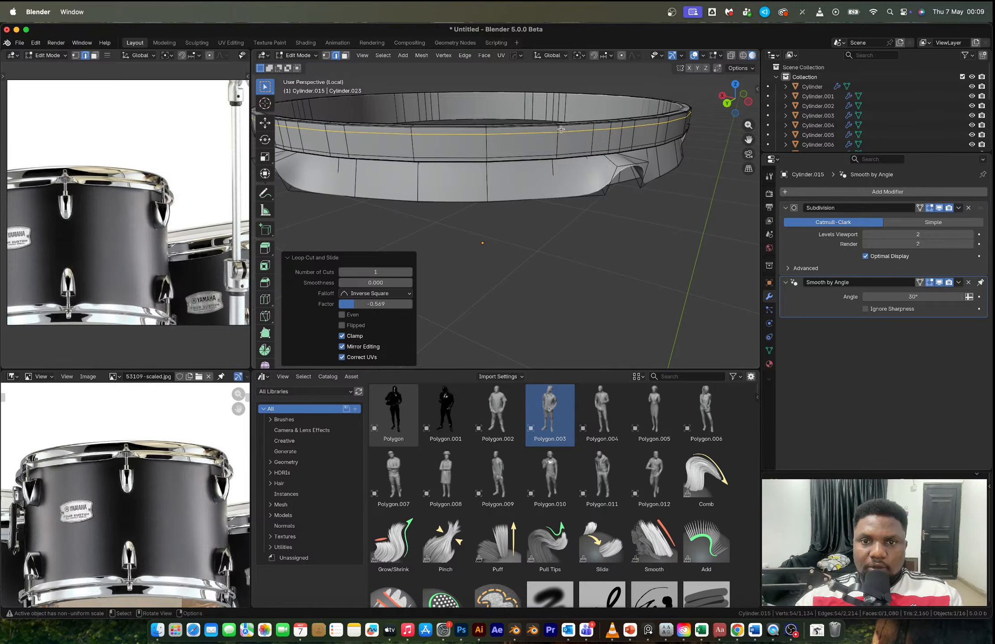
Step: Select the narrow face loop along the hoop's upper band and extrude it along normals by about 0.012 m
{"action": "left_click", "coordinate": [557, 144], "text": "alt"}
{"action": "middle_click_drag", "start_coordinate": [559, 145], "coordinate": [599, 172]}
{"action": "scroll", "coordinate": [598, 172], "scroll_direction": "up", "scroll_amount": 3}
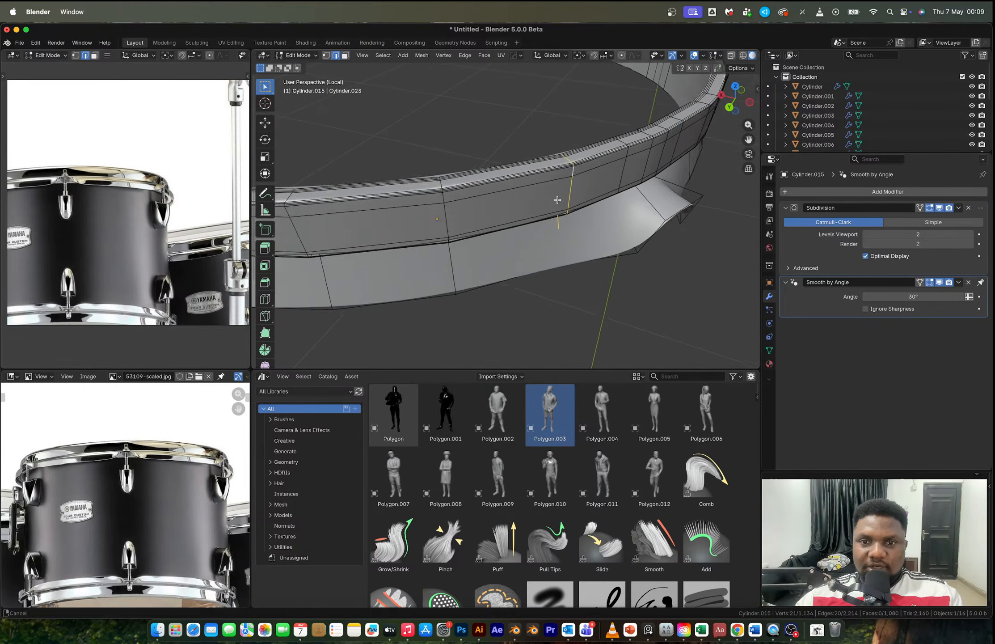
{"action": "scroll", "coordinate": [569, 171], "scroll_direction": "up", "scroll_amount": 3}
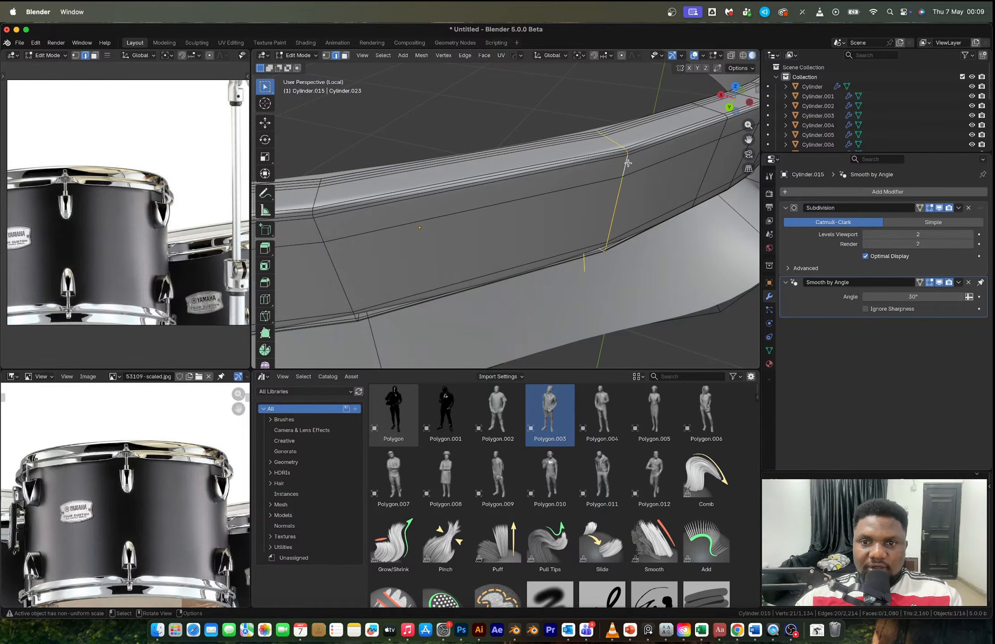
{"action": "key", "text": "3"}
{"action": "left_click", "coordinate": [628, 155], "text": "alt"}
{"action": "left_click", "coordinate": [629, 154], "text": "shift"}
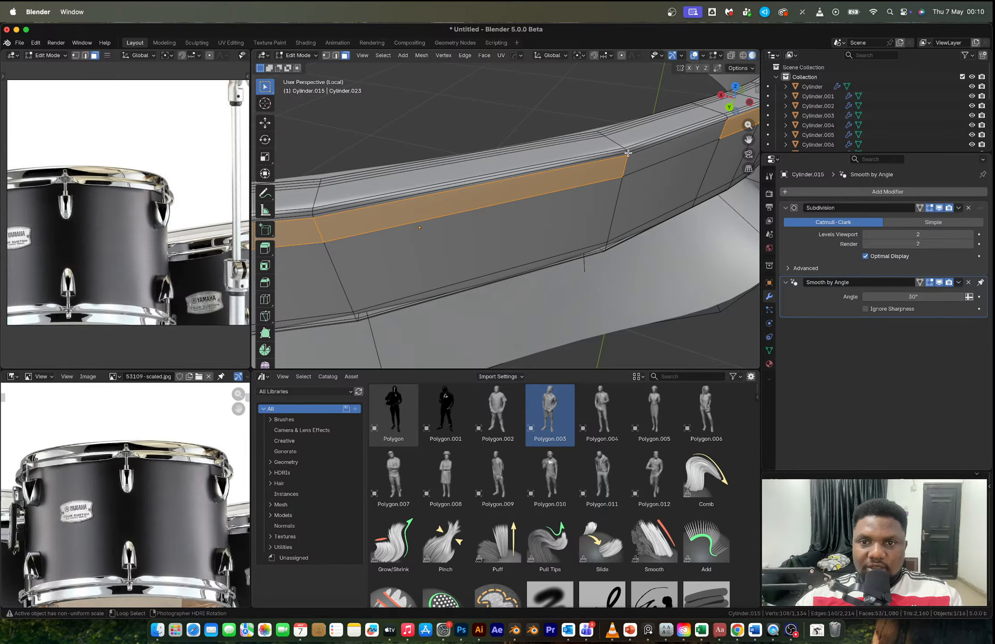
{"action": "key", "text": "ctrl+z"}
{"action": "middle_click_drag", "start_coordinate": [628, 157], "coordinate": [607, 194], "text": "shift"}
{"action": "key", "text": "alt+e"}
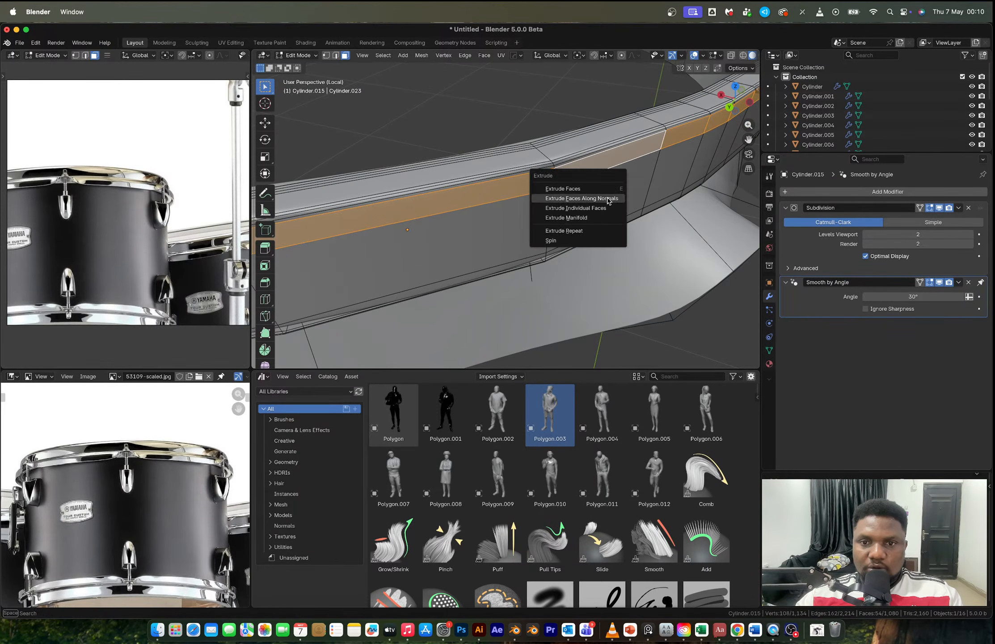
{"action": "left_click", "coordinate": [606, 197]}
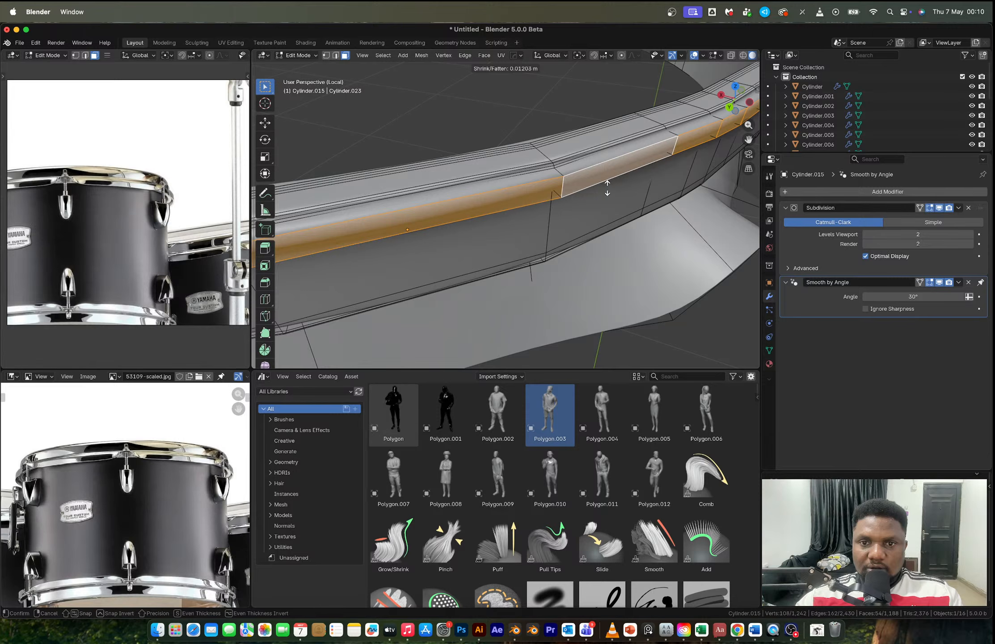
{"action": "left_click", "coordinate": [608, 188]}
{"action": "key", "text": "Tab"}
{"action": "scroll", "coordinate": [609, 190], "scroll_direction": "down", "scroll_amount": 5}
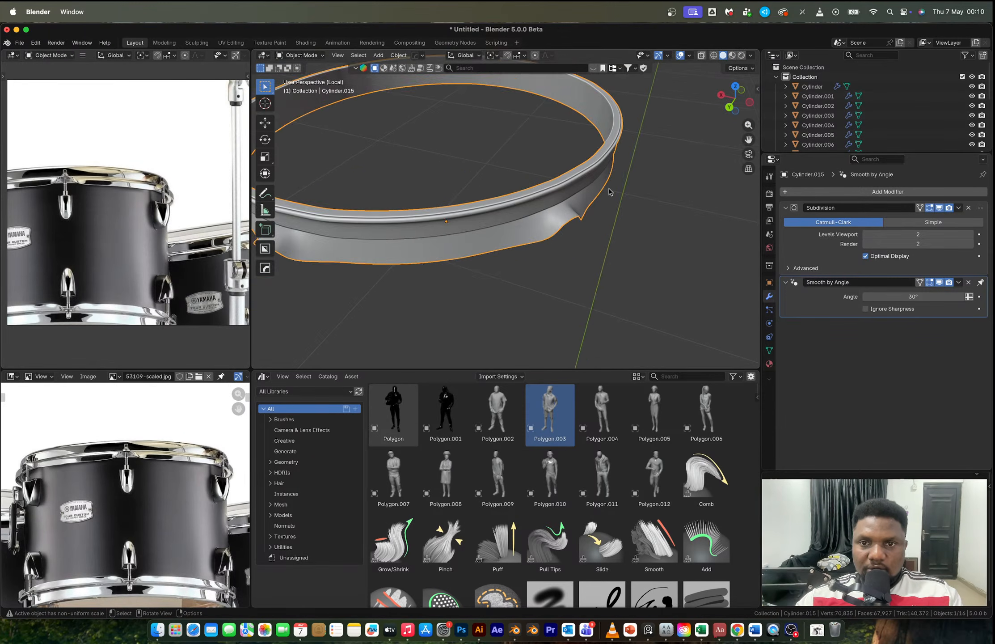
Step: Convert the extruded strip's face selection to its boundary loops and bevel those edges
{"action": "scroll", "coordinate": [520, 203], "scroll_direction": "up", "scroll_amount": 6}
{"action": "key", "text": "Tab"}
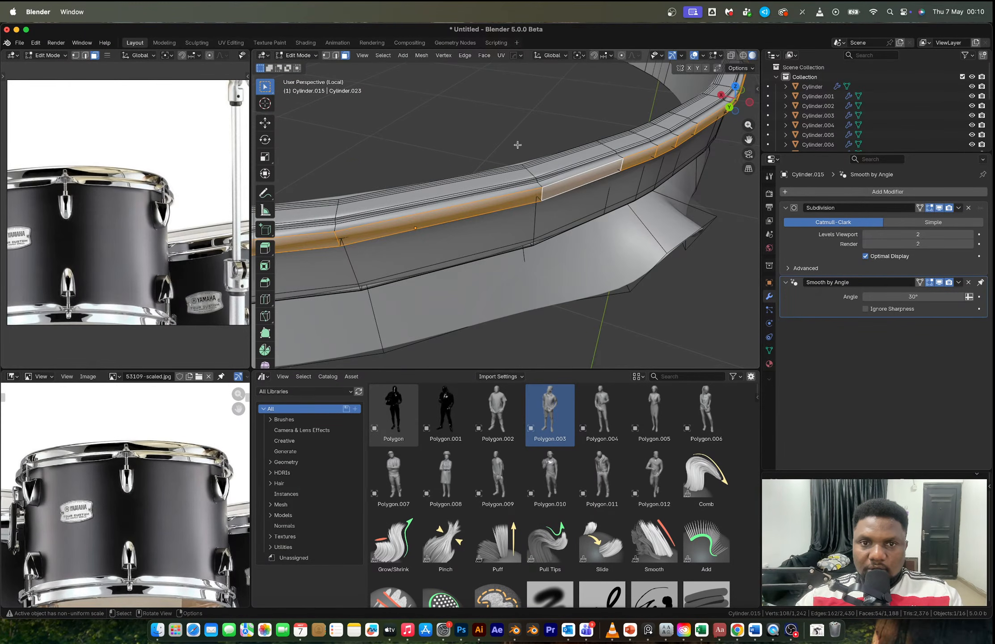
{"action": "left_click", "coordinate": [383, 55]}
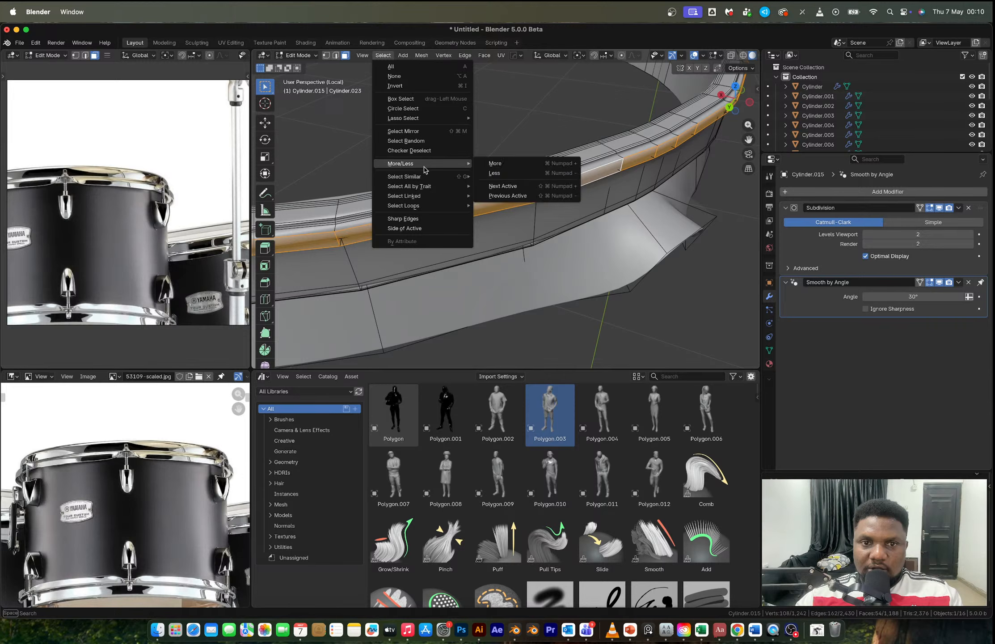
{"action": "mouse_move", "coordinate": [426, 179]}
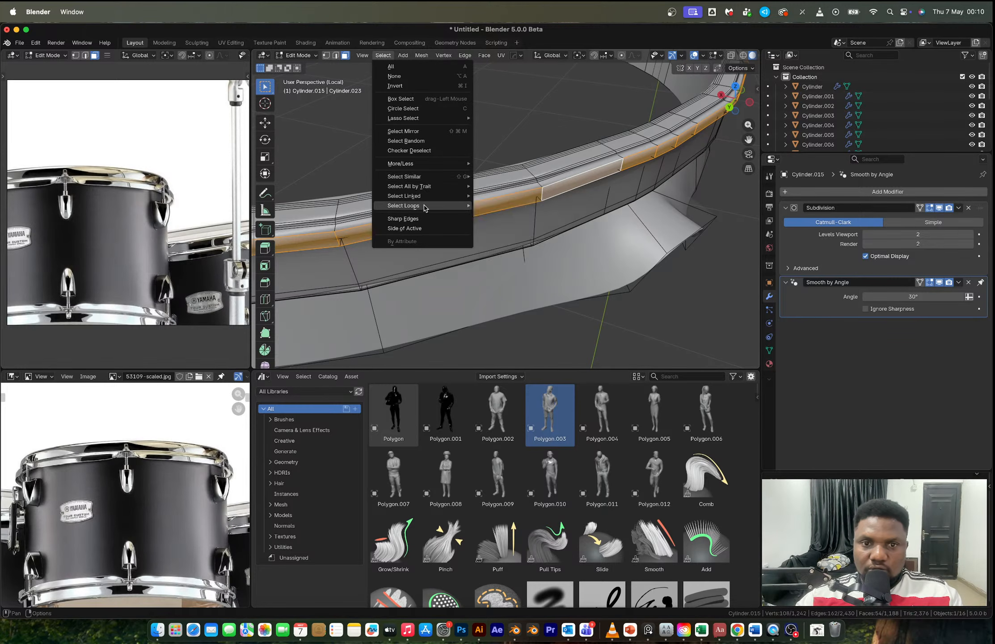
{"action": "mouse_move", "coordinate": [416, 205]}
{"action": "left_click", "coordinate": [515, 237]}
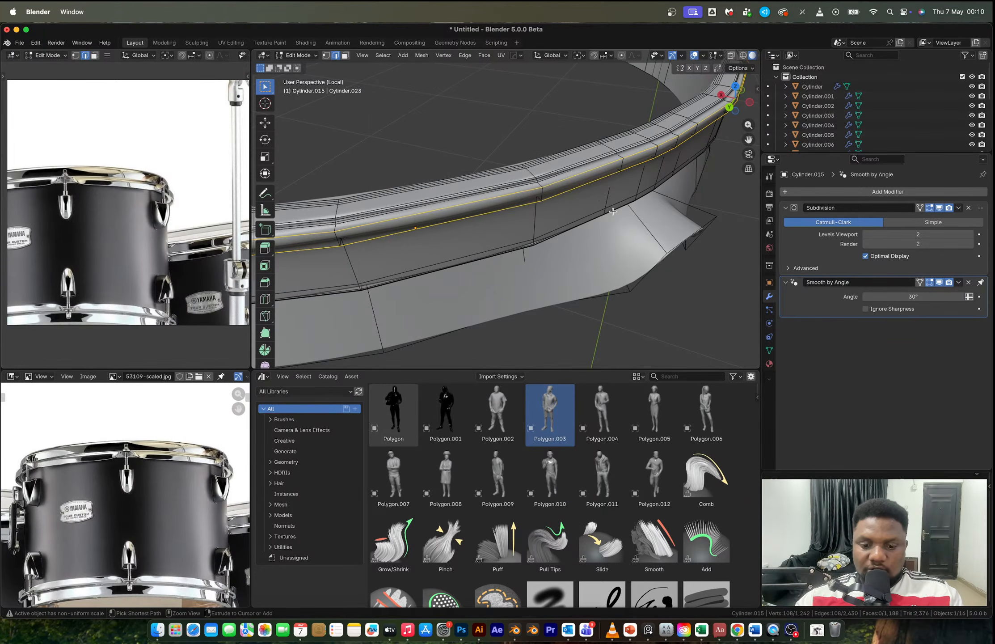
{"action": "key", "text": "ctrl+b"}
{"action": "left_click", "coordinate": [616, 214]}
Step: Inspect the bevelled hoop in Object Mode, then leave the isolated view to examine it on the full drum
{"action": "key", "text": "Tab"}
{"action": "scroll", "coordinate": [617, 216], "scroll_direction": "down", "scroll_amount": 5}
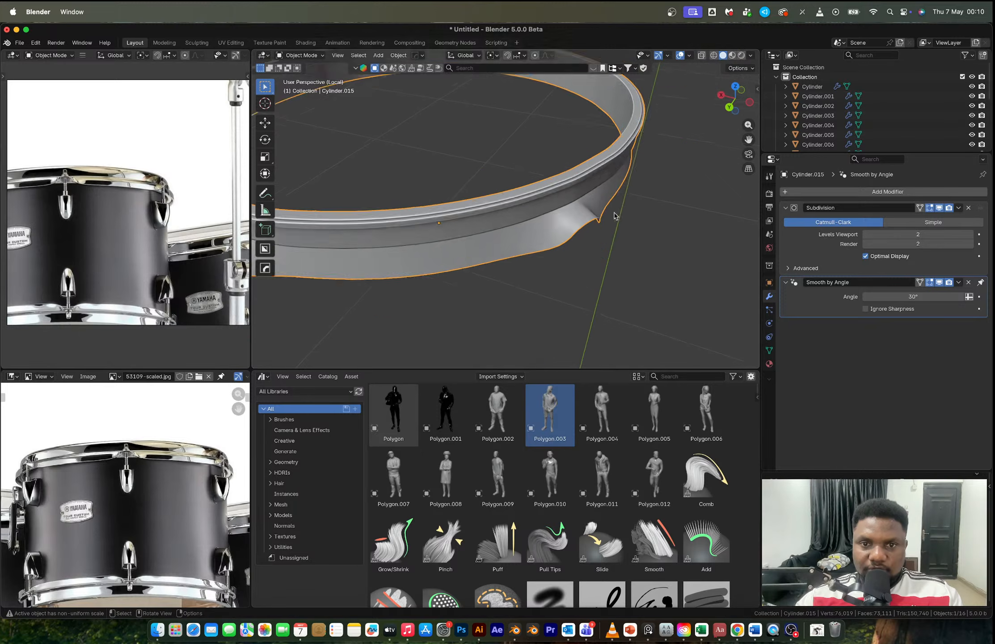
{"action": "left_click", "coordinate": [633, 253]}
{"action": "scroll", "coordinate": [633, 252], "scroll_direction": "down", "scroll_amount": 5}
{"action": "mouse_move", "coordinate": [555, 220]}
{"action": "middle_mouse_down"}
{"action": "mouse_move", "coordinate": [454, 220]}
{"action": "mouse_move", "coordinate": [542, 209]}
{"action": "middle_mouse_up"}
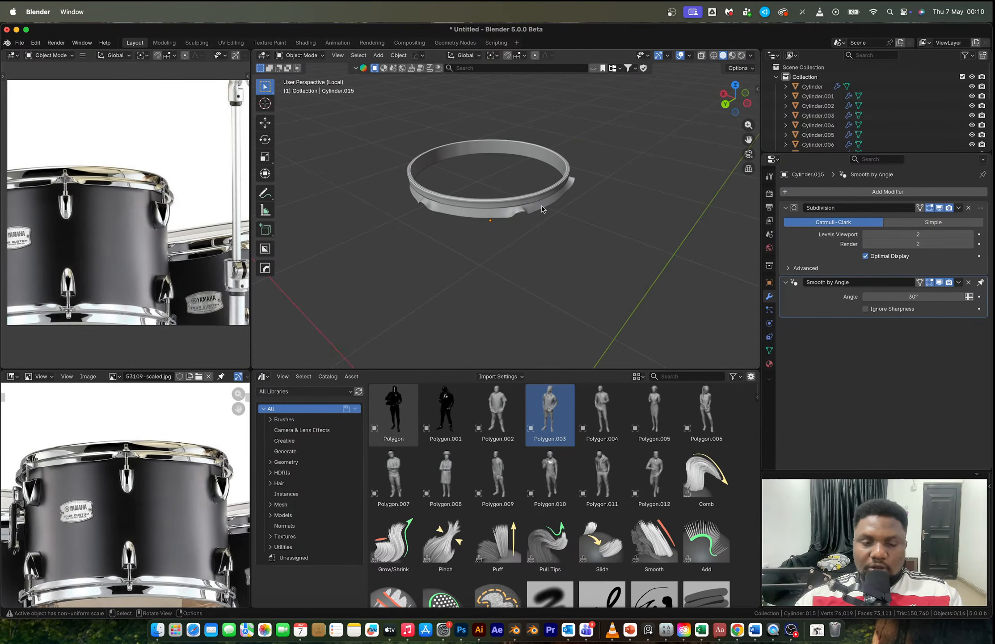
{"action": "left_click", "coordinate": [537, 206]}
{"action": "key", "text": "KP_Divide"}
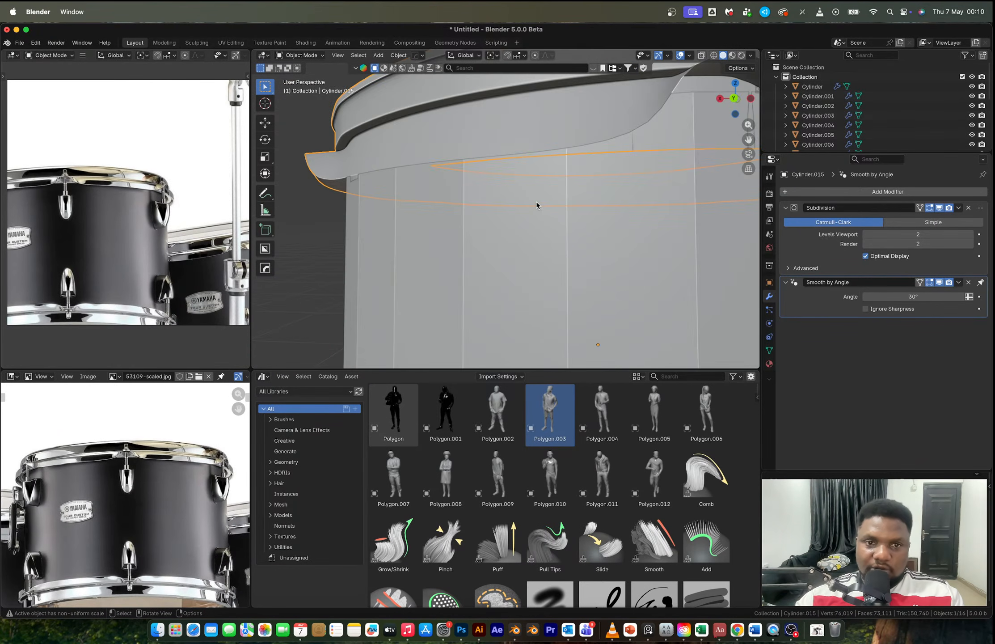
{"action": "middle_click_drag", "start_coordinate": [624, 200], "coordinate": [631, 261]}
Step: Apply Shade Auto Smooth at 30° to the drum shell
{"action": "left_click", "coordinate": [467, 259]}
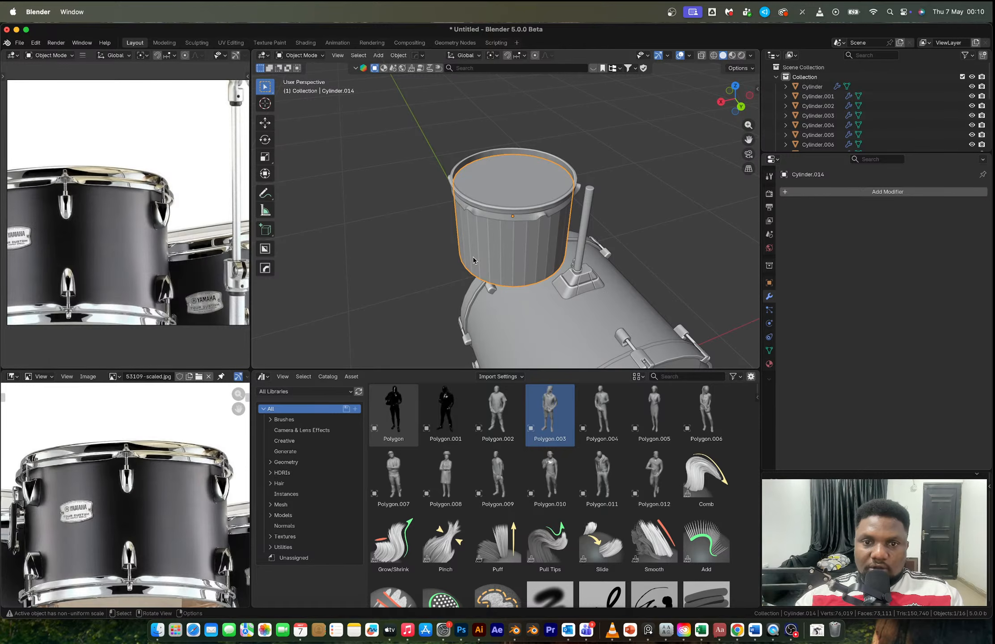
{"action": "right_click", "coordinate": [468, 260]}
{"action": "left_click", "coordinate": [468, 260]}
{"action": "middle_click_drag", "start_coordinate": [562, 233], "coordinate": [669, 222]}
{"action": "scroll", "coordinate": [586, 226], "scroll_direction": "up", "scroll_amount": 3}
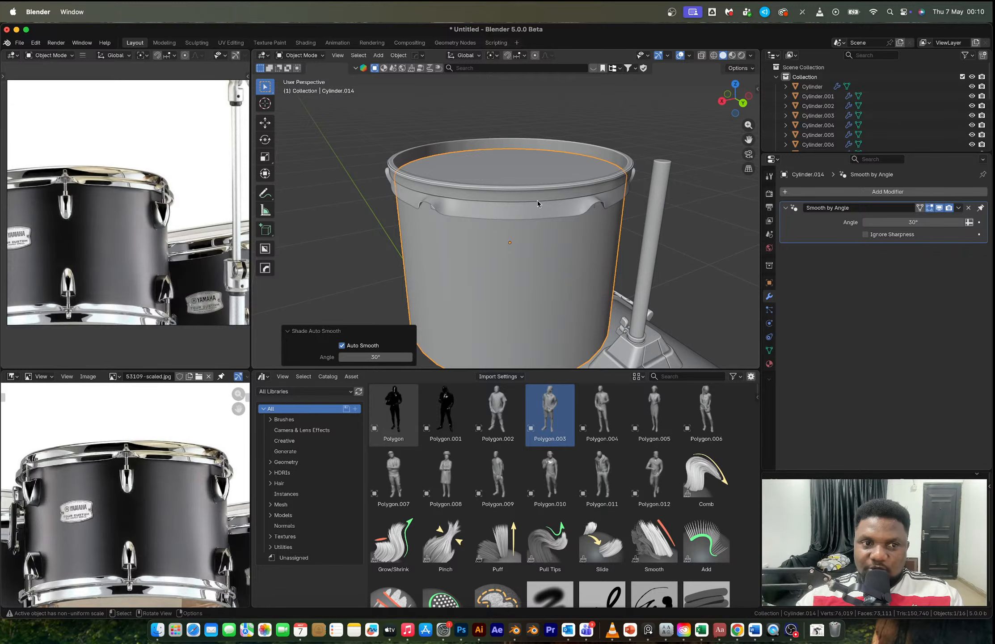
Step: Select the hoop's notched bottom edge loop and slide it toward the upper band by a factor of about 0.557
{"action": "scroll", "coordinate": [535, 199], "scroll_direction": "up", "scroll_amount": 1}
{"action": "left_click", "coordinate": [540, 214]}
{"action": "key", "text": "Tab"}
{"action": "key", "text": "ctrl+2"}
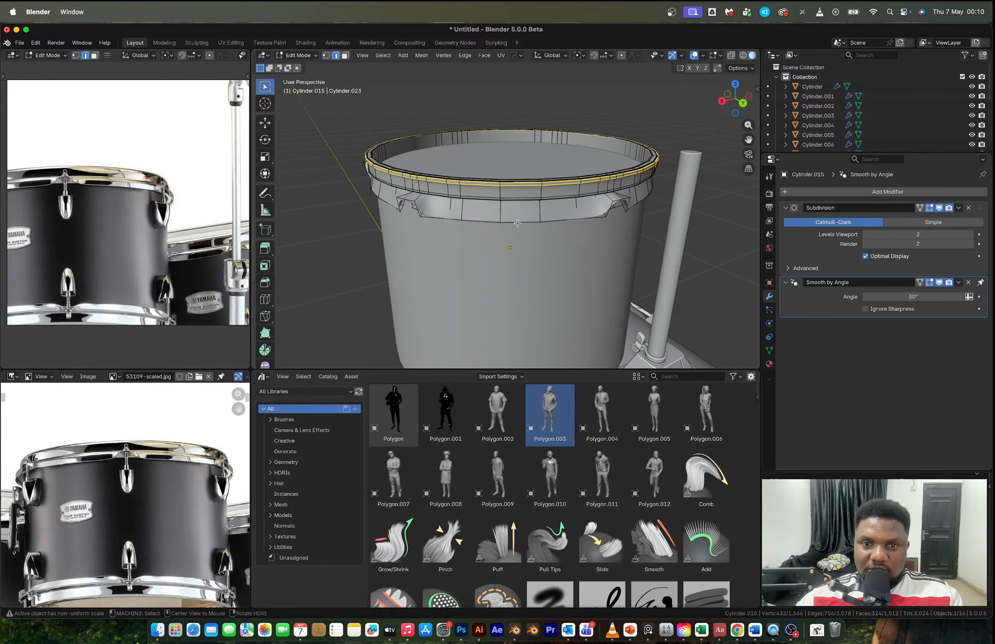
{"action": "left_click", "coordinate": [540, 215], "text": "alt"}
{"action": "middle_click_drag", "start_coordinate": [539, 215], "coordinate": [555, 224]}
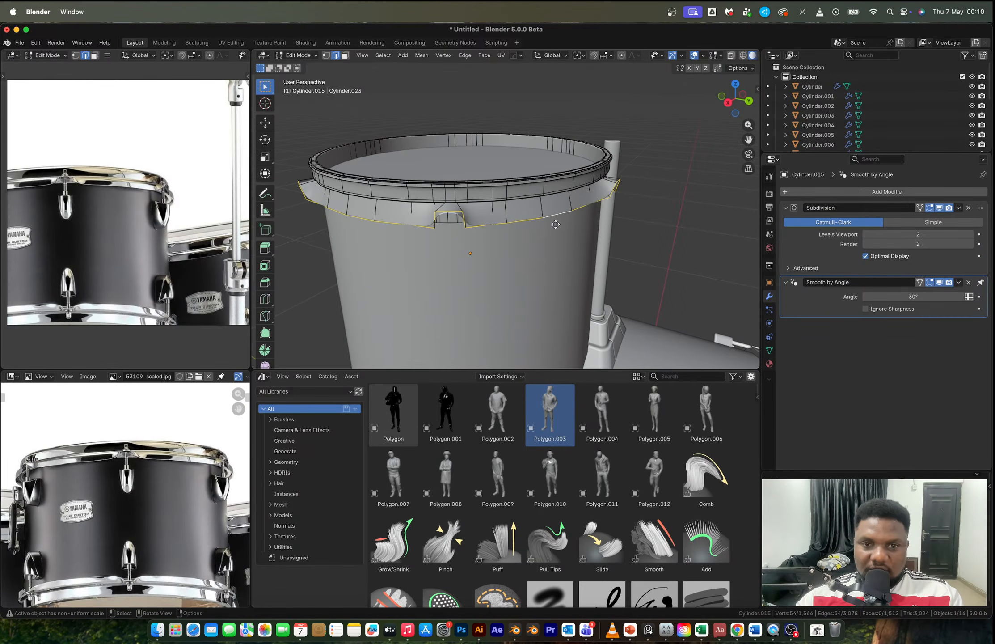
{"action": "key", "text": "g"}
{"action": "key", "text": "g"}
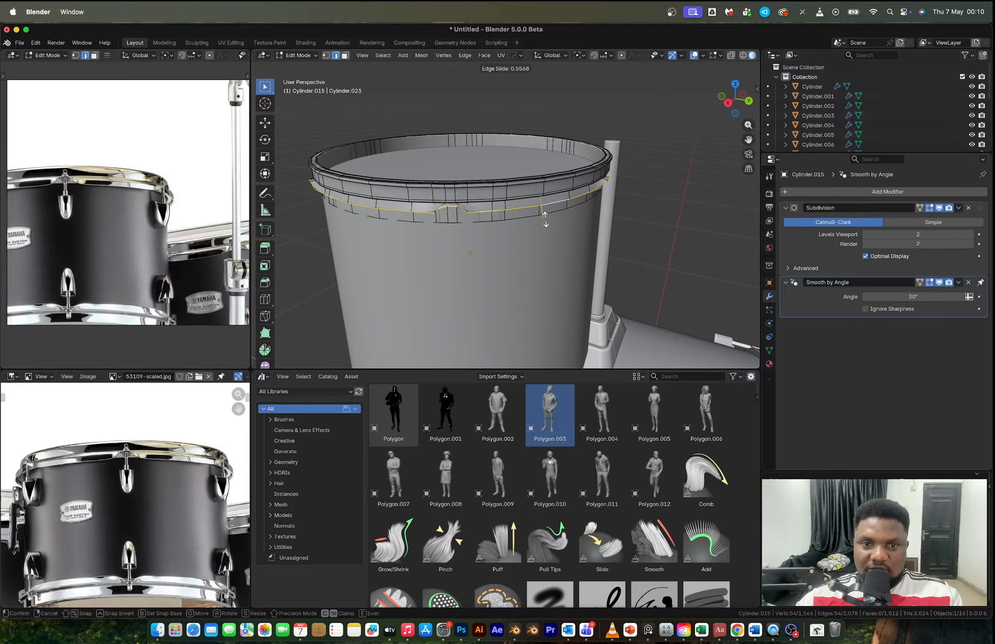
{"action": "left_click", "coordinate": [548, 219]}
{"action": "key", "text": "Tab"}
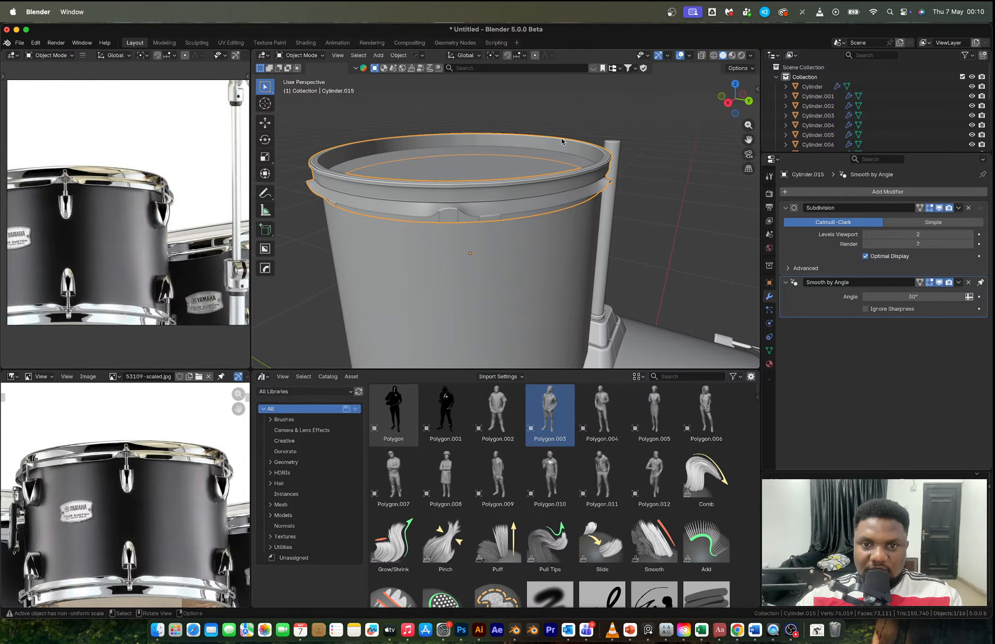
Step: Inspect the hoop on the drum and undo its recent edits back to the applied circular array with unmerged vertices
{"action": "left_click", "coordinate": [555, 110]}
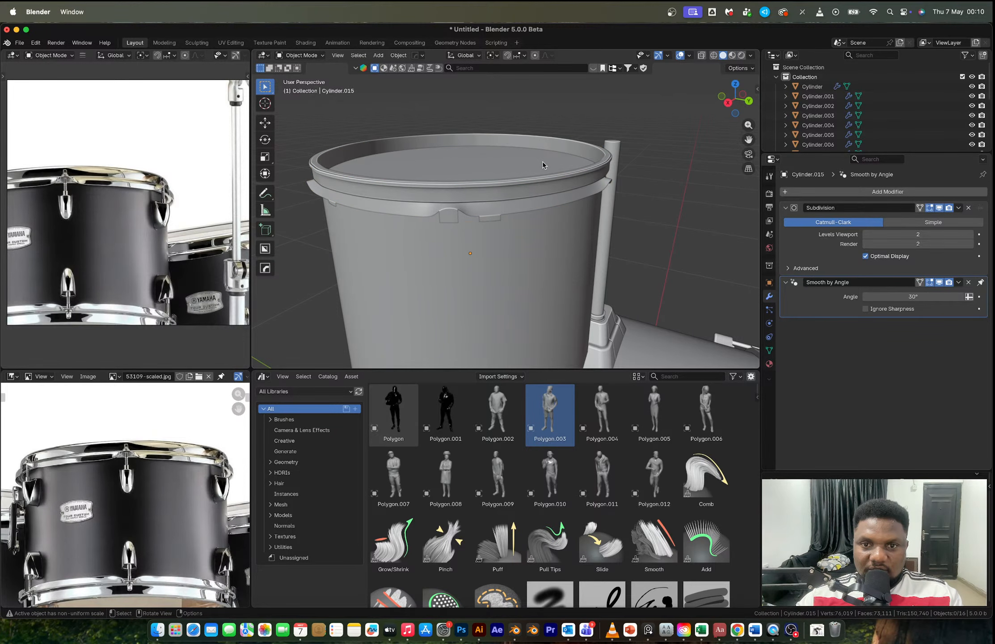
{"action": "left_click", "coordinate": [526, 208]}
{"action": "middle_click_drag", "start_coordinate": [527, 204], "coordinate": [549, 214]}
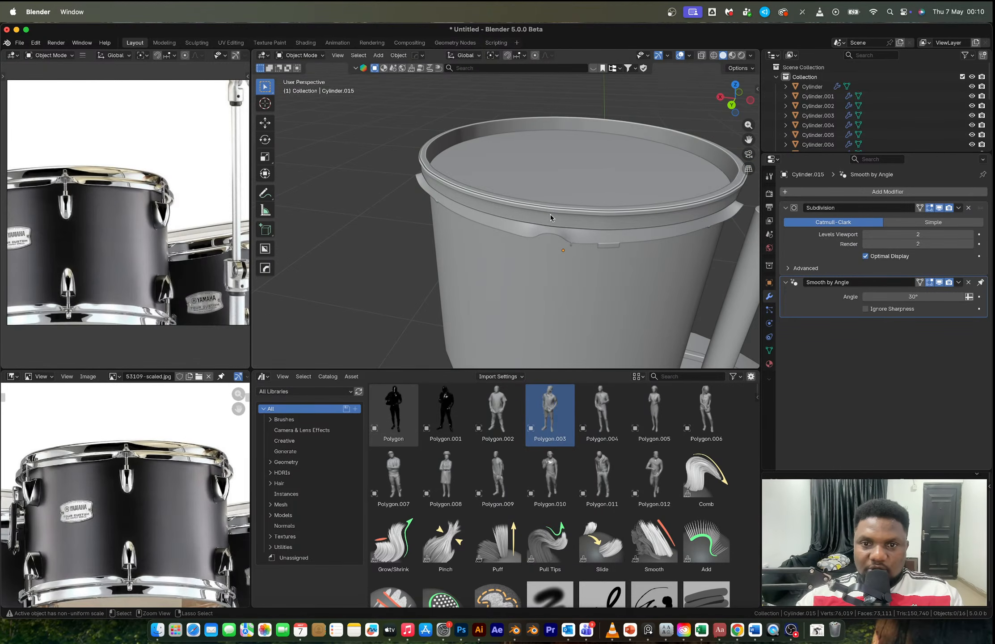
{"action": "key", "text": "Tab"}
{"action": "key", "text": "Tab"}
{"action": "key", "text": "Tab"}
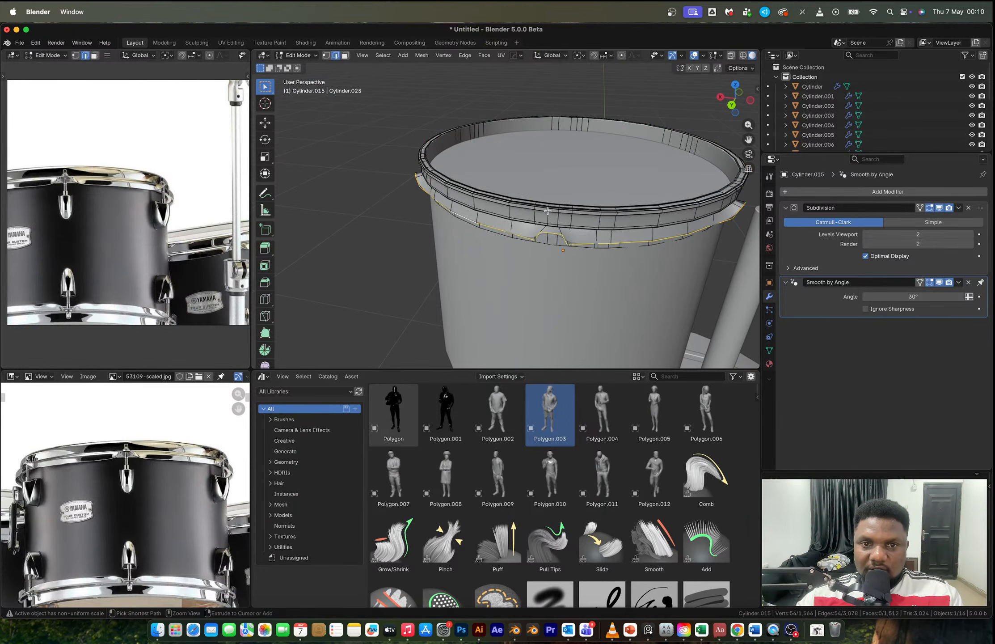
{"action": "key", "text": "ctrl+z"}
{"action": "key", "text": "ctrl+z"}
{"action": "key", "text": "ctrl+z"}
{"action": "key", "text": "ctrl+z"}
{"action": "key", "text": "ctrl+z"}
{"action": "key", "text": "ctrl+z"}
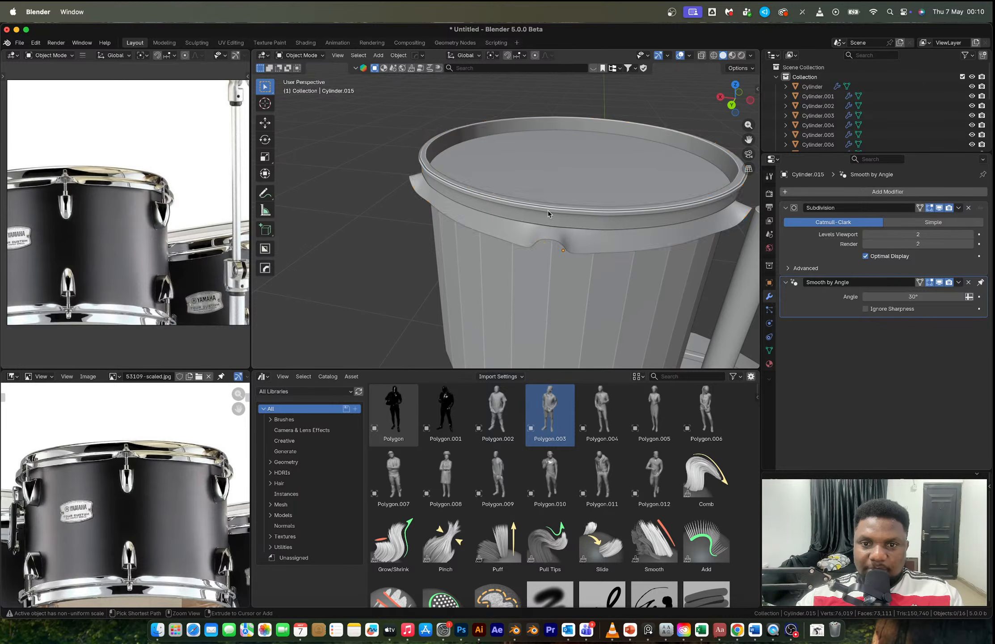
{"action": "key", "text": "ctrl+z"}
{"action": "key", "text": "ctrl+z"}
{"action": "key", "text": "ctrl+z"}
{"action": "key", "text": "ctrl+z"}
{"action": "key", "text": "ctrl+z"}
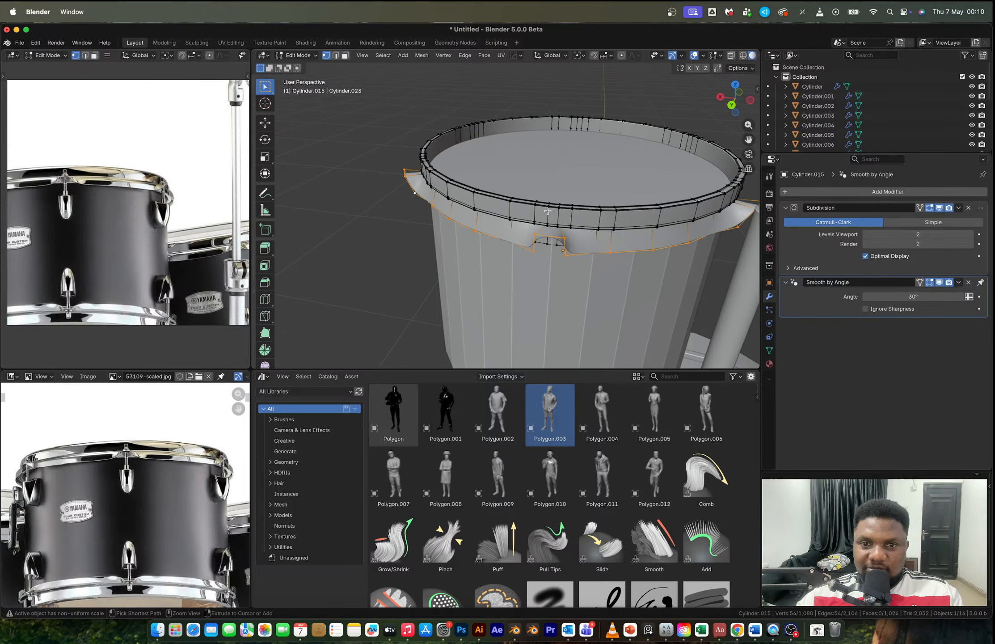
{"action": "key", "text": "ctrl+z"}
{"action": "key", "text": "ctrl+z"}
{"action": "key", "text": "ctrl+z"}
{"action": "key", "text": "ctrl+z"}
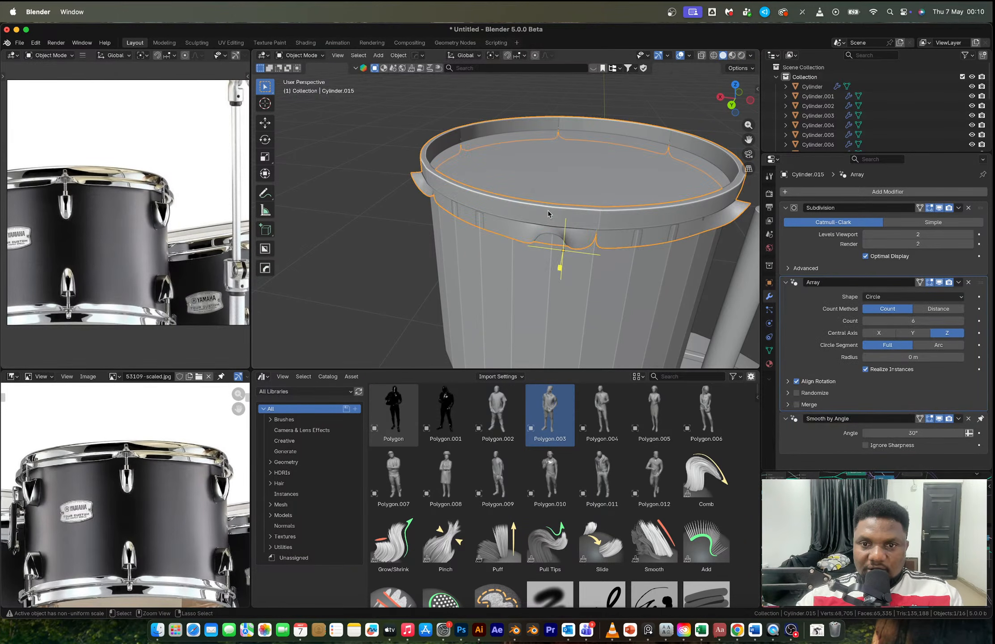
{"action": "key", "text": "ctrl+z"}
{"action": "key", "text": "ctrl+z"}
{"action": "key", "text": "ctrl+z"}
{"action": "key", "text": "ctrl+z"}
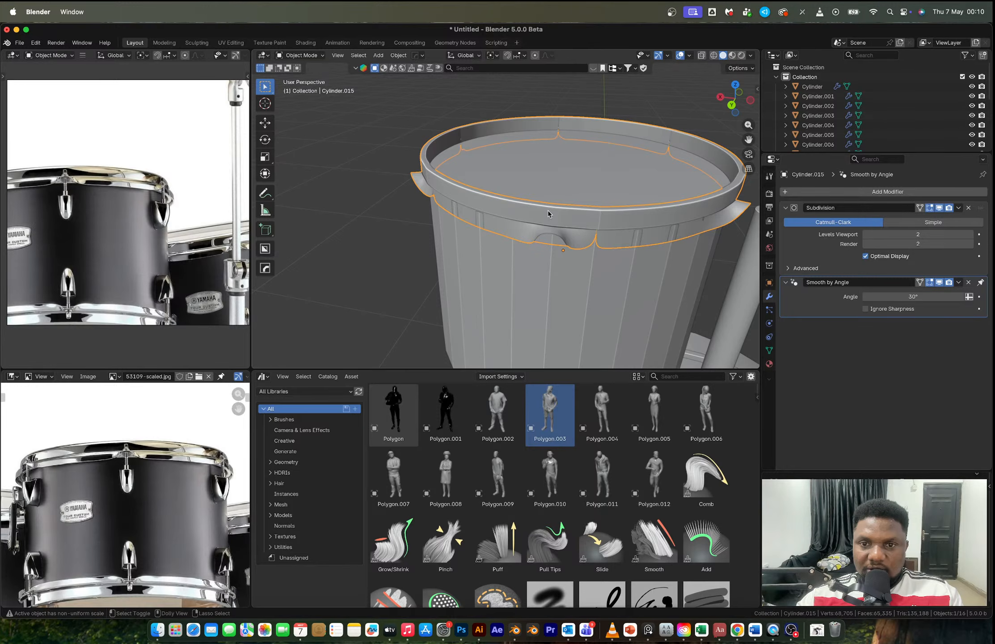
{"action": "key", "text": "ctrl+z"}
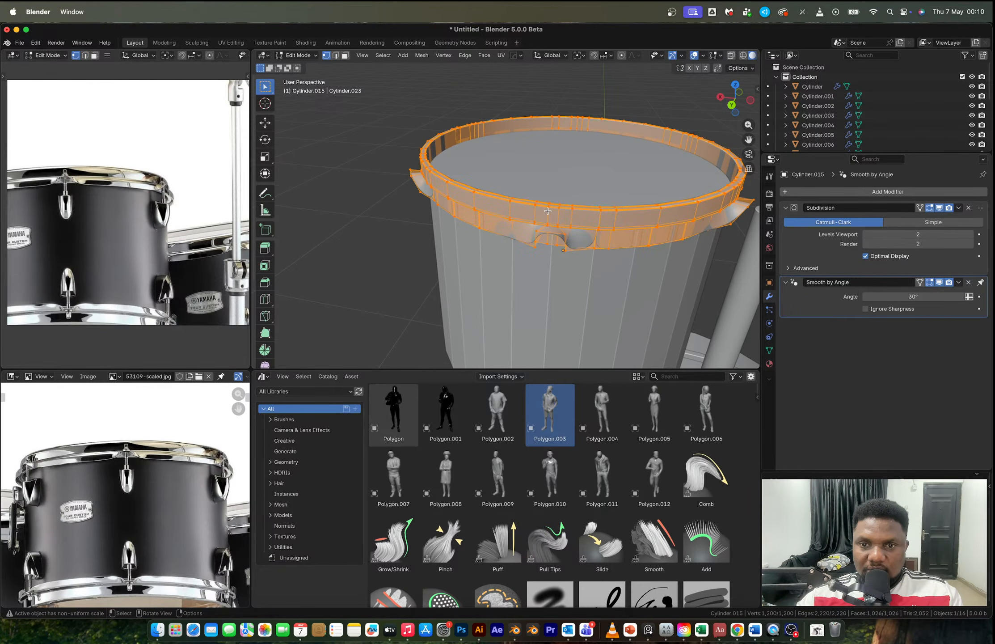
{"action": "key", "text": "Tab"}
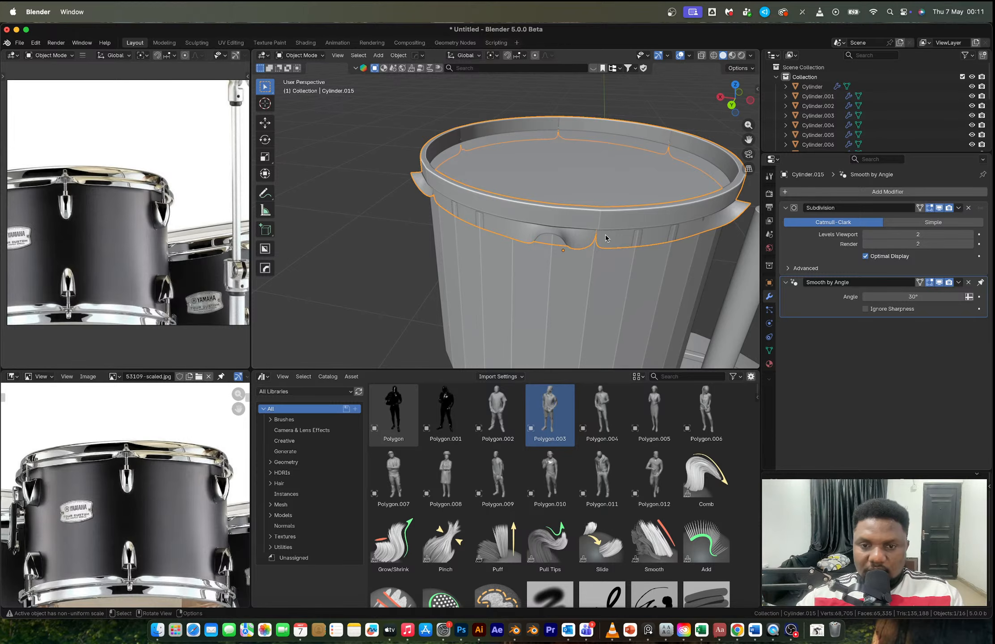
{"action": "key", "text": "Tab"}
{"action": "key", "text": "ctrl+z"}
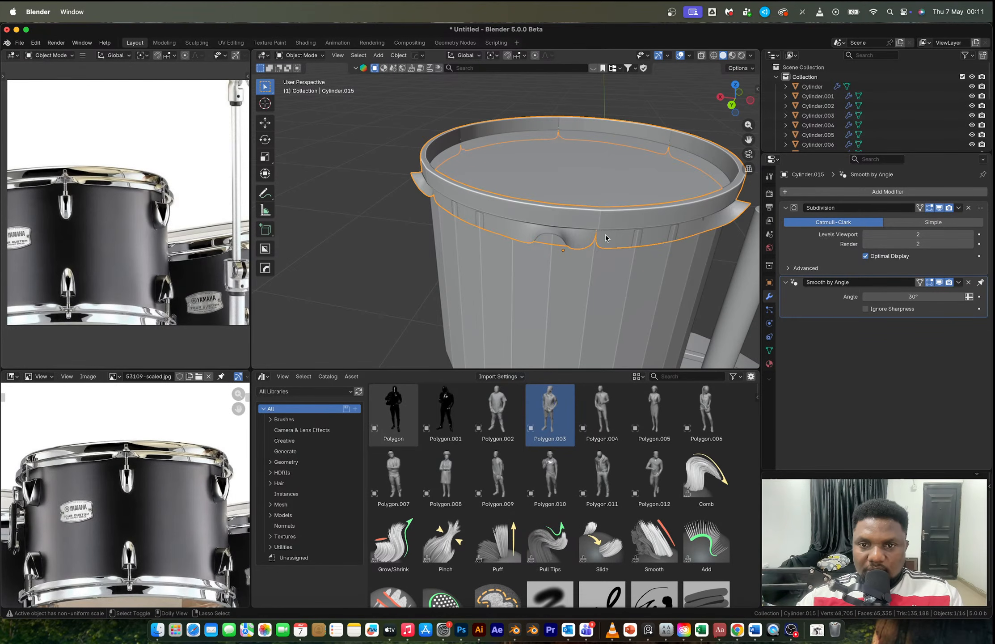
{"action": "key", "text": "Tab"}
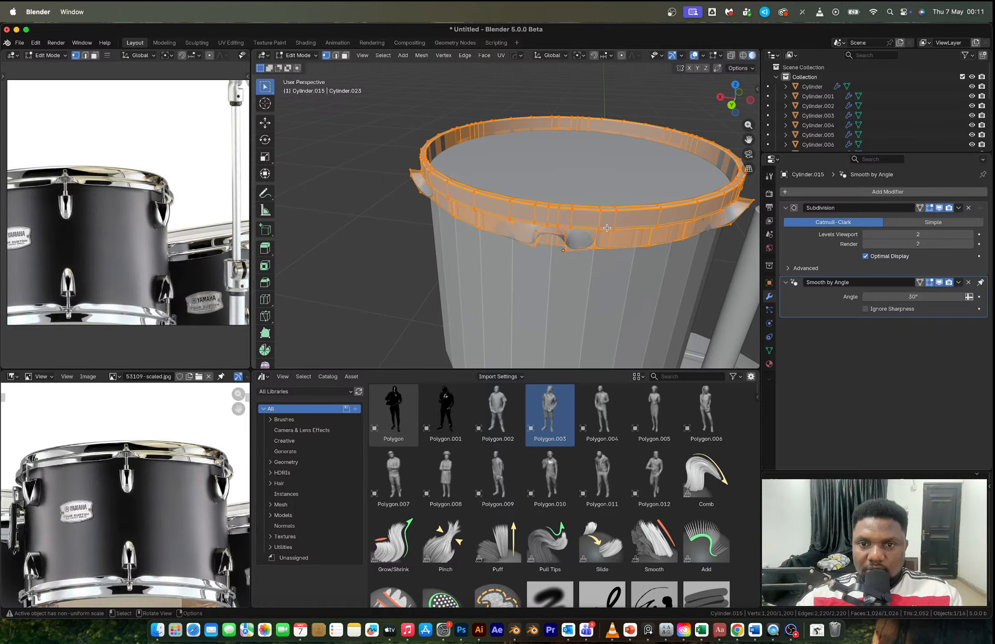
Step: Merge all the hoop's vertices by distance and isolate the hoop in local view
{"action": "key", "text": "m"}
{"action": "key", "text": "b"}
{"action": "key", "text": "Tab"}
{"action": "key", "text": "slash"}
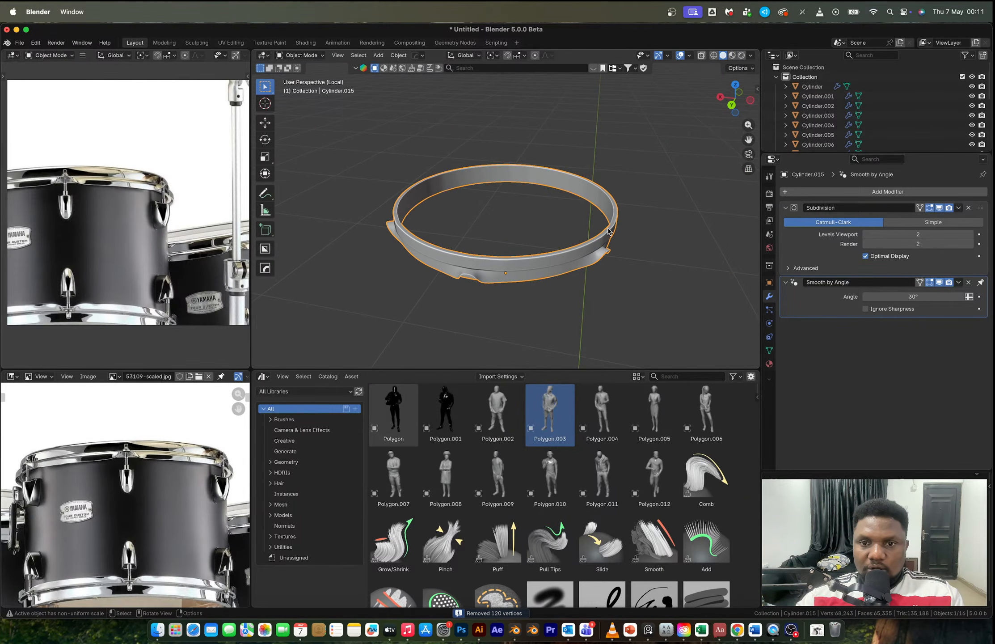
{"action": "middle_click_drag", "start_coordinate": [608, 231], "coordinate": [547, 205]}
{"action": "scroll", "coordinate": [547, 205], "scroll_direction": "up", "scroll_amount": 3}
{"action": "key", "text": "Tab"}
{"action": "key", "text": "Tab"}
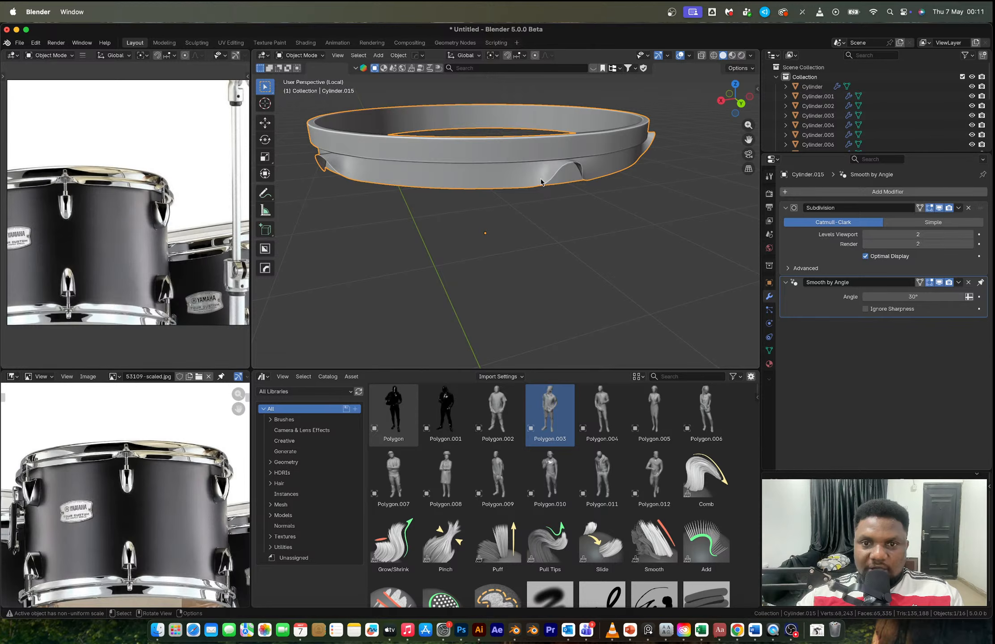
Step: Raise a notched bottom edge loop of the hoop about 0.018 m along Z and readjust its height
{"action": "key", "text": "Tab"}
{"action": "scroll", "coordinate": [541, 182], "scroll_direction": "up", "scroll_amount": 1}
{"action": "left_click", "coordinate": [541, 177], "text": "alt"}
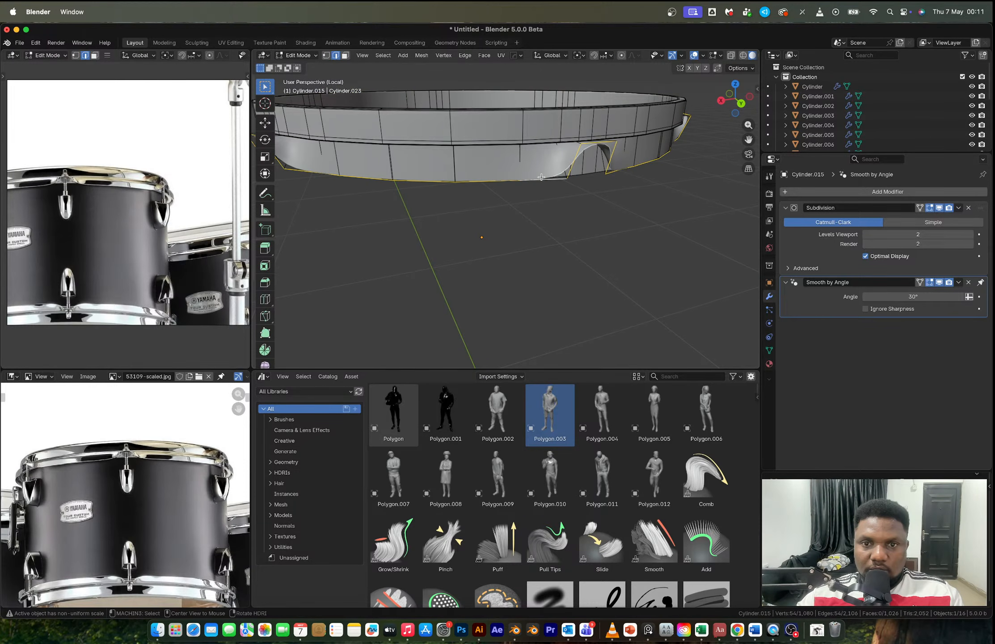
{"action": "key", "text": "g"}
{"action": "key", "text": "z"}
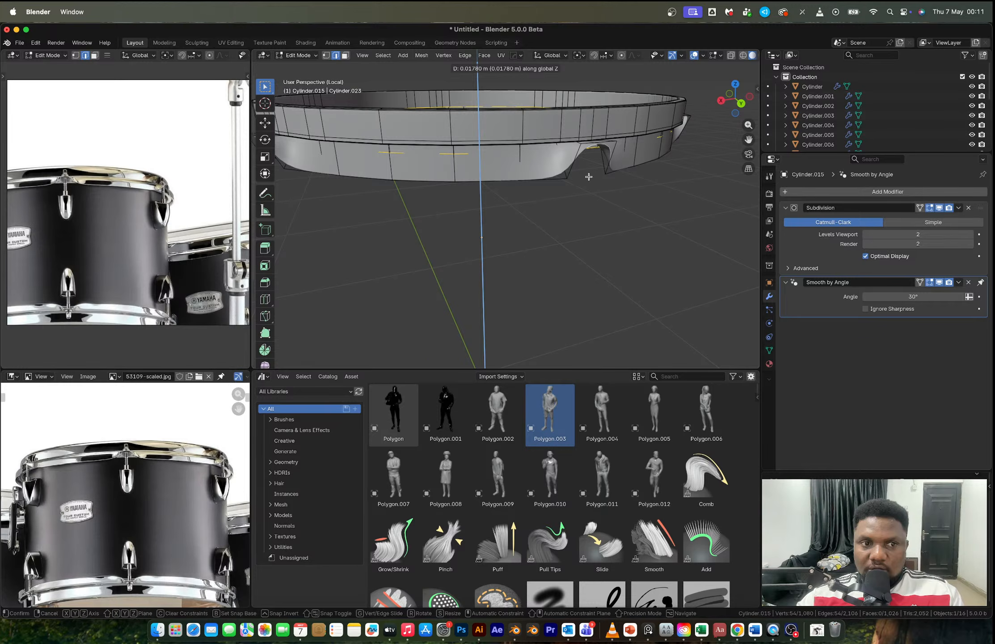
{"action": "left_click", "coordinate": [588, 177]}
{"action": "key", "text": "g"}
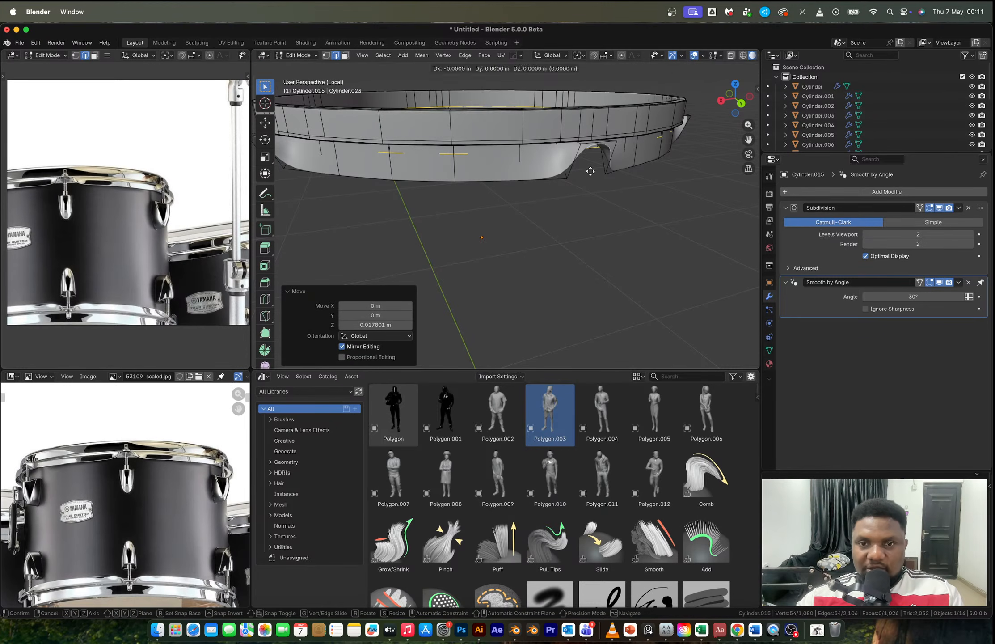
{"action": "key", "text": "z"}
{"action": "left_click", "coordinate": [591, 176]}
Step: Select the hoop's bottom rim loop without the notch-top vertices and raise it about 0.0095 m along Z
{"action": "left_click", "coordinate": [559, 179], "text": "alt"}
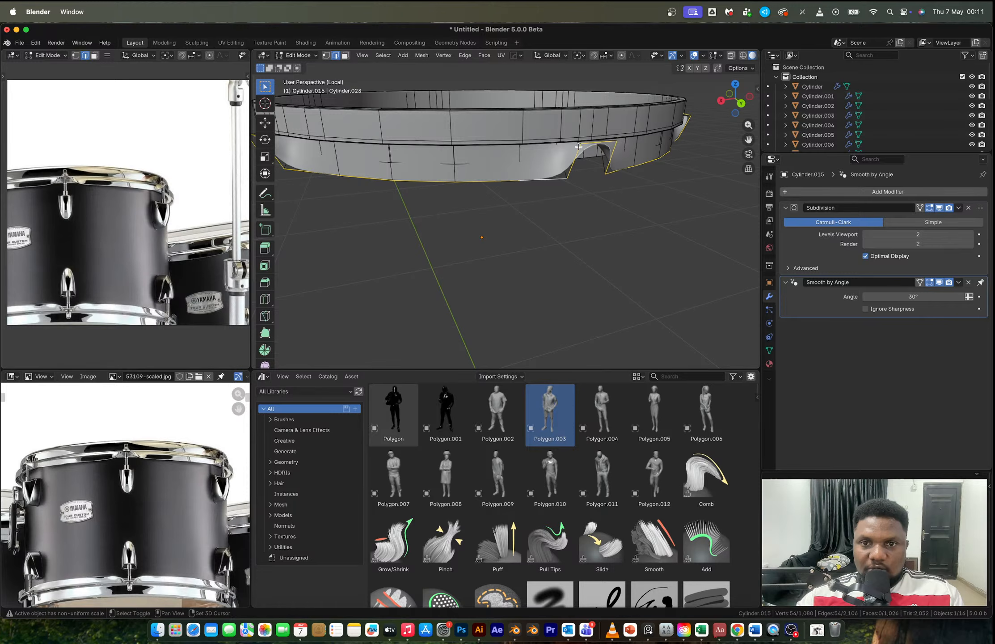
{"action": "key", "text": "1"}
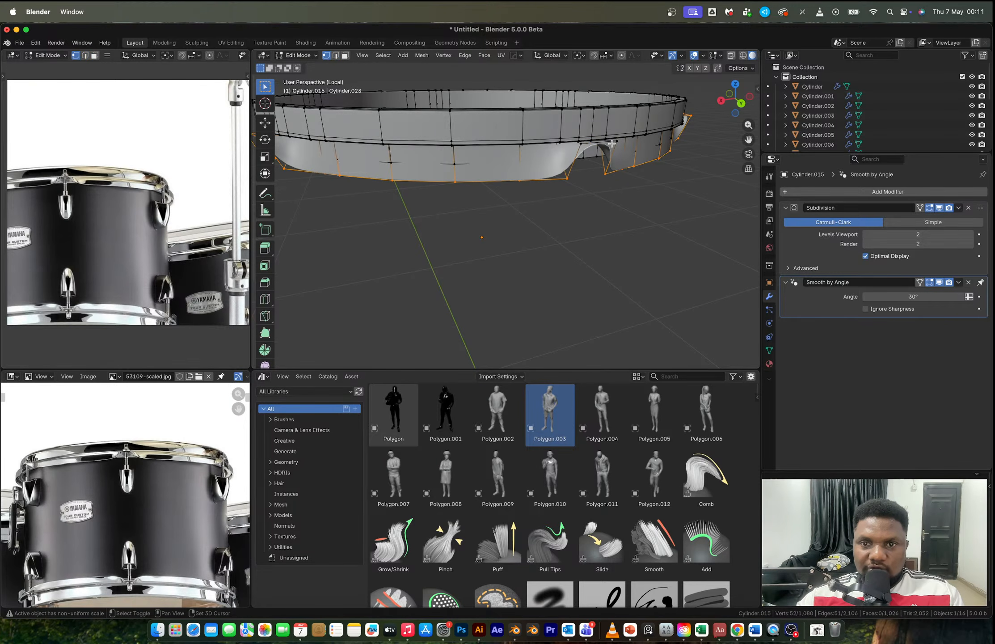
{"action": "middle_click_drag", "start_coordinate": [612, 143], "coordinate": [583, 226]}
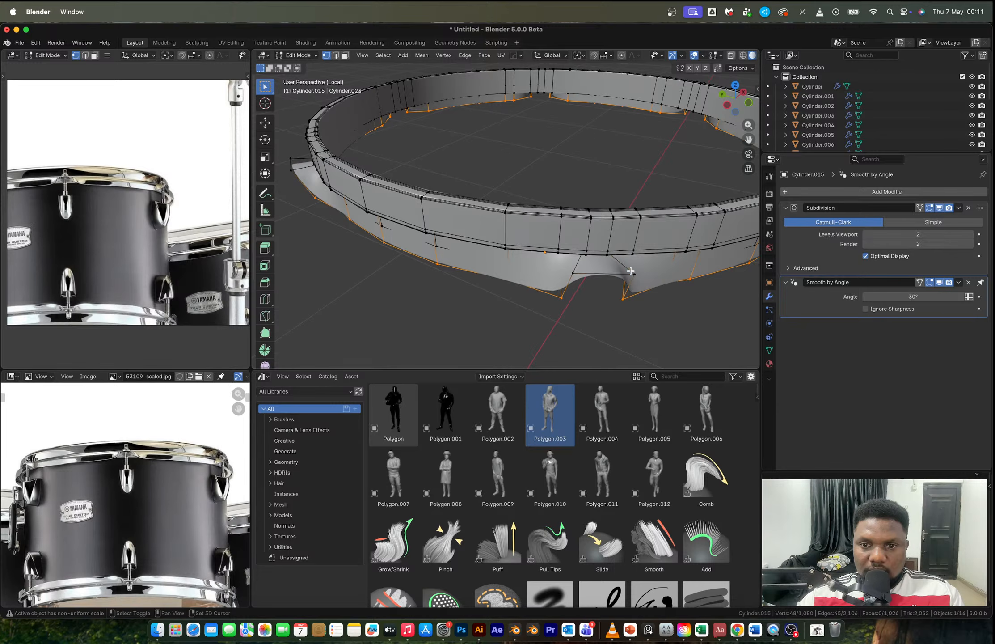
{"action": "middle_click_drag", "start_coordinate": [631, 271], "coordinate": [599, 217]}
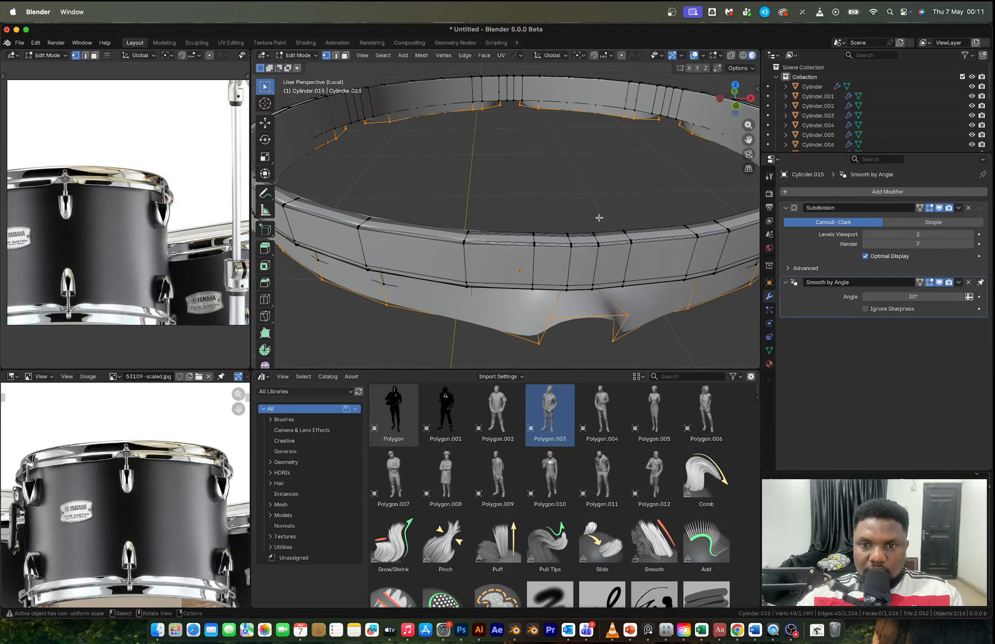
{"action": "left_click", "coordinate": [622, 312], "text": "shift"}
{"action": "middle_click_drag", "start_coordinate": [622, 312], "coordinate": [548, 262]}
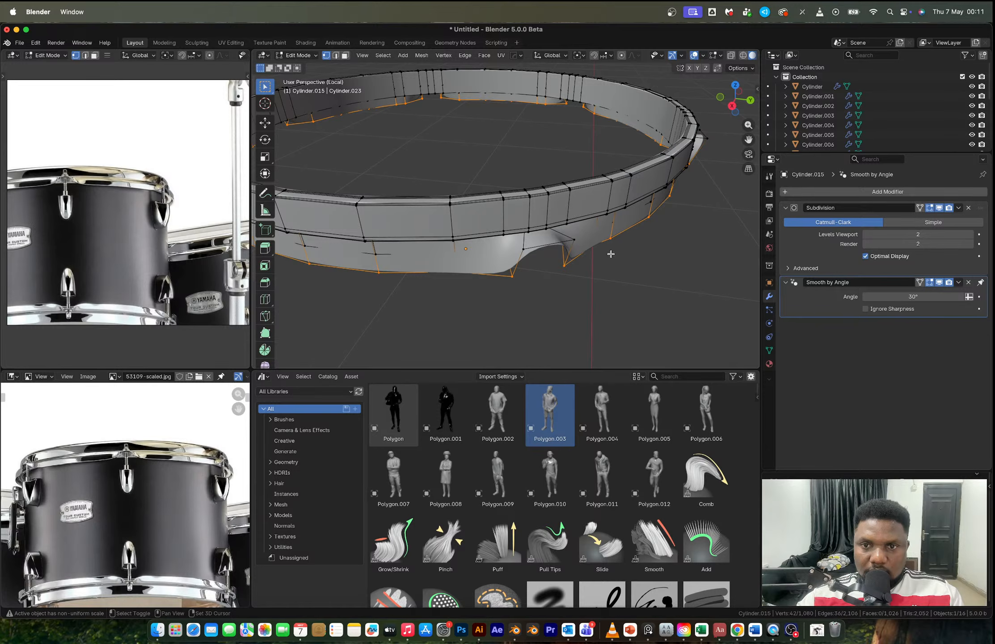
{"action": "key", "text": "g"}
{"action": "key", "text": "z"}
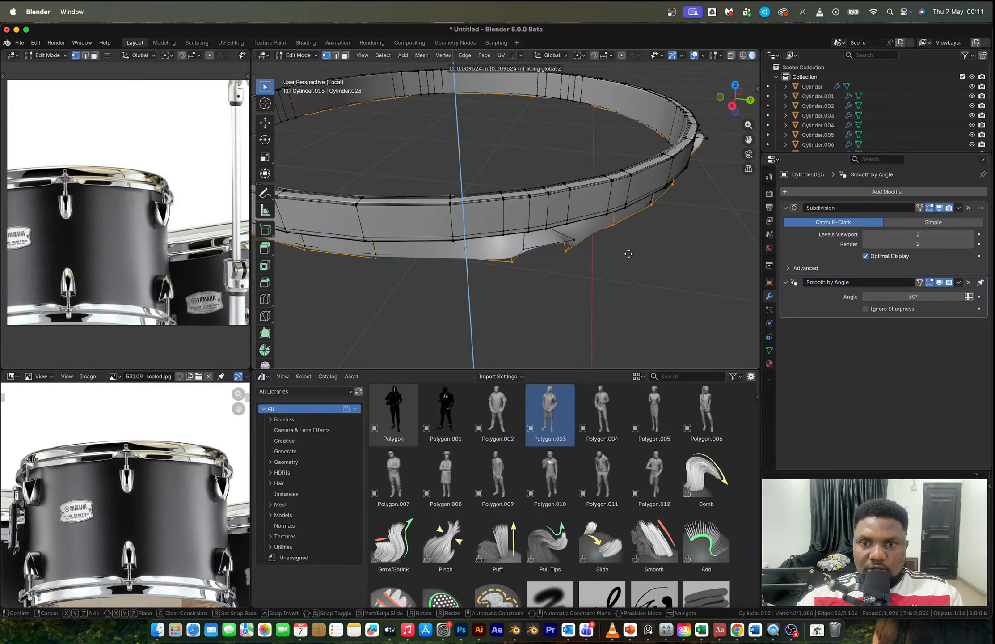
{"action": "left_click", "coordinate": [628, 253]}
Step: Scale the selected bottom rim vertices by about 1.010 and lower them about 0.0008 m along Z
{"action": "key", "text": "s"}
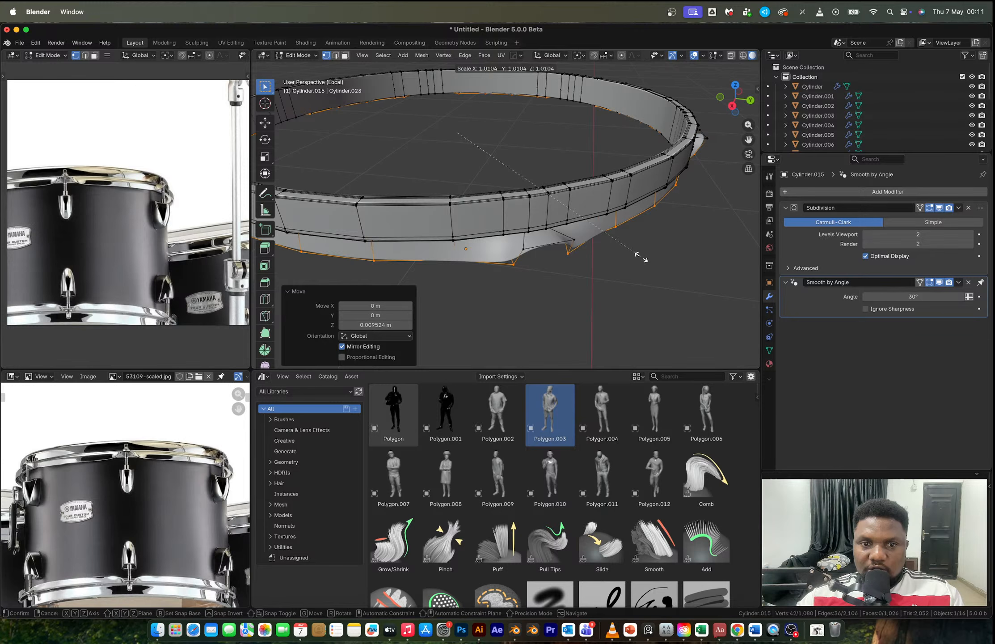
{"action": "left_click", "coordinate": [641, 256]}
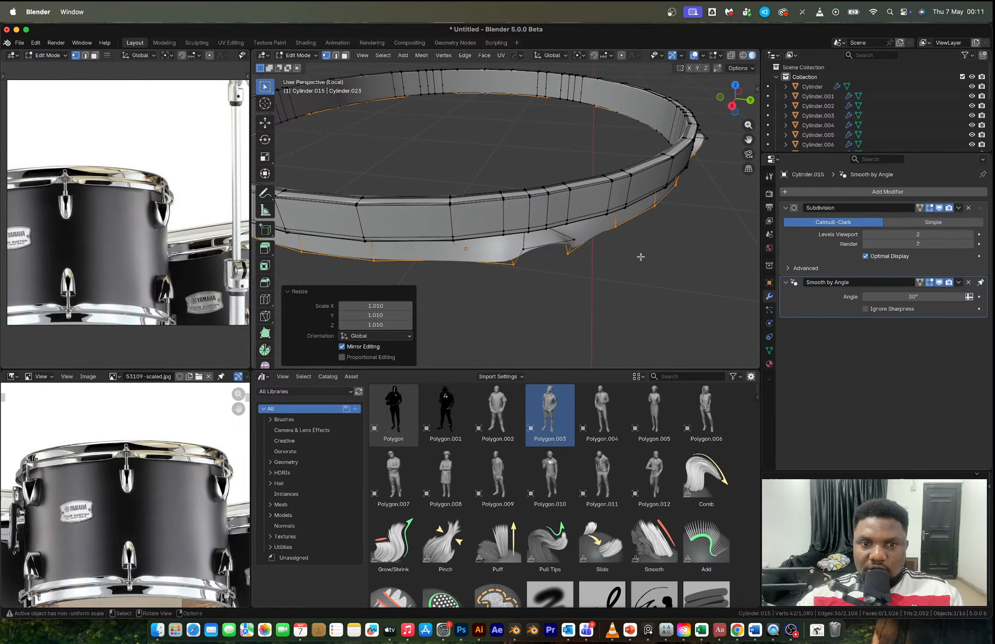
{"action": "scroll", "coordinate": [641, 256], "scroll_direction": "down", "scroll_amount": 3}
{"action": "middle_click_drag", "start_coordinate": [589, 251], "coordinate": [540, 229]}
{"action": "key", "text": "Tab"}
{"action": "scroll", "coordinate": [539, 231], "scroll_direction": "up", "scroll_amount": 2}
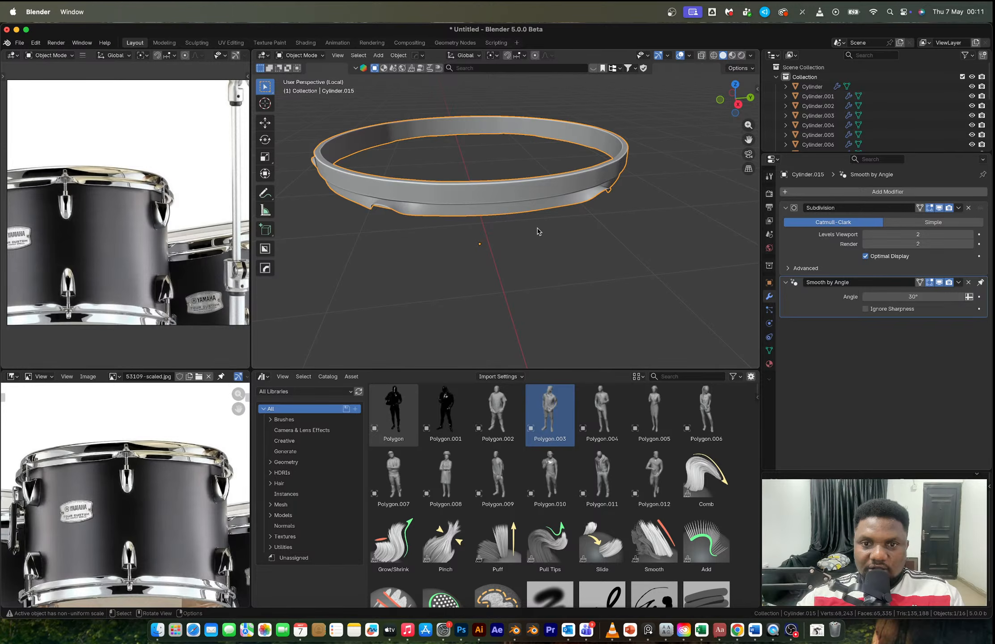
{"action": "key", "text": "Tab"}
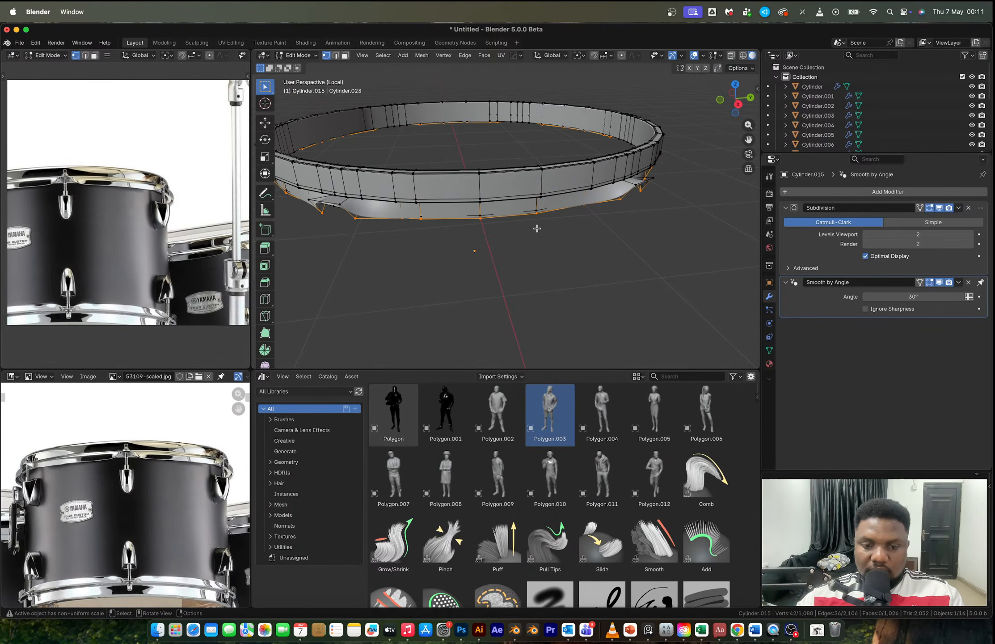
{"action": "key", "text": "g"}
{"action": "key", "text": "z"}
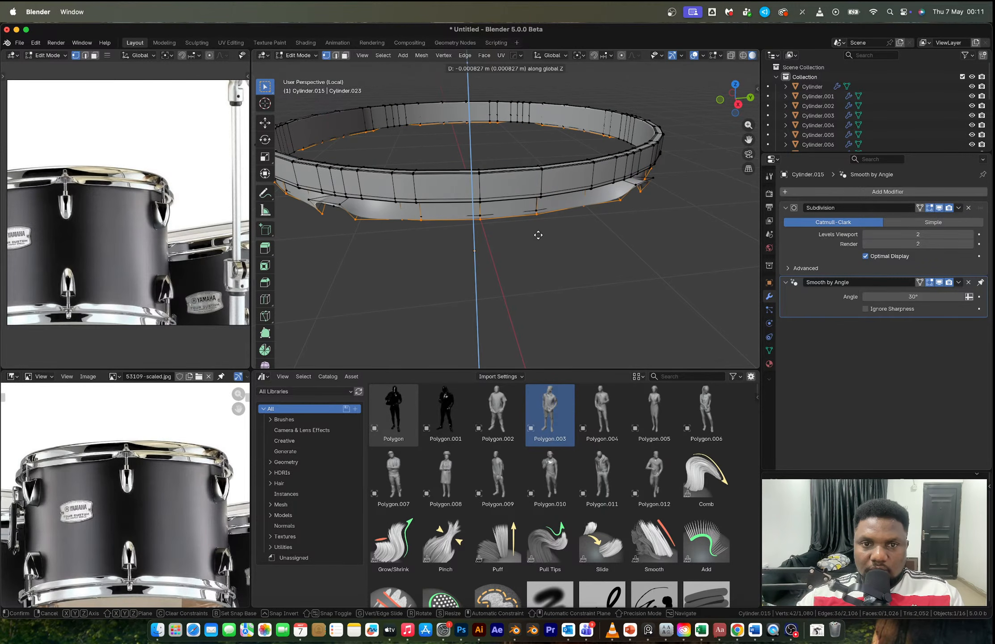
{"action": "left_click", "coordinate": [538, 234]}
Step: Return to Object Mode, inspect the smoothed hoop and exit local view to bring back the full drum kit
{"action": "key", "text": "Tab"}
{"action": "scroll", "coordinate": [540, 233], "scroll_direction": "down", "scroll_amount": 3}
{"action": "middle_click_drag", "start_coordinate": [540, 231], "coordinate": [587, 223]}
{"action": "scroll", "coordinate": [586, 215], "scroll_direction": "up", "scroll_amount": 3}
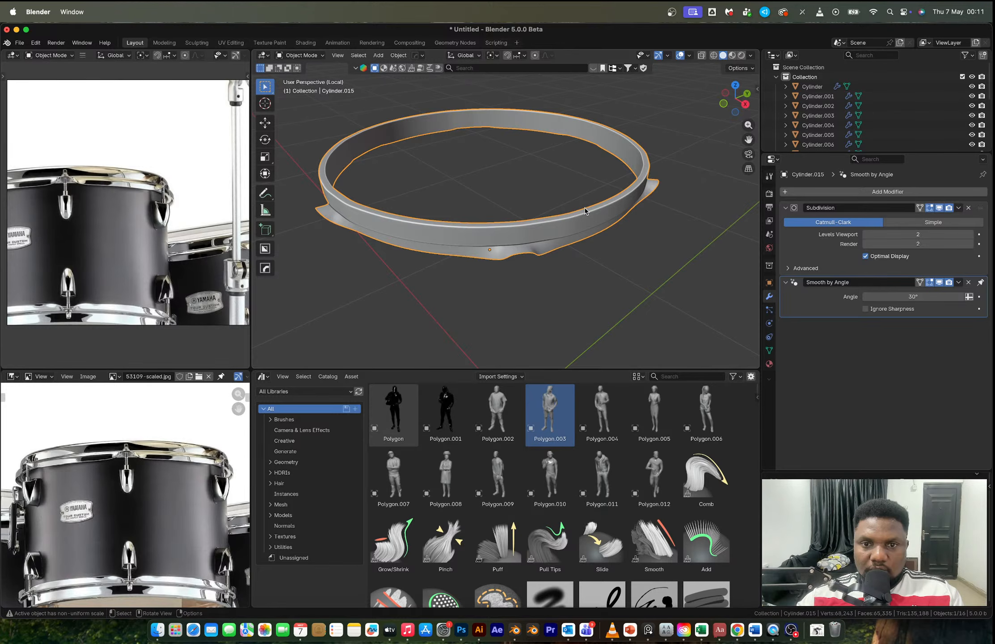
{"action": "scroll", "coordinate": [585, 211], "scroll_direction": "up", "scroll_amount": 2}
{"action": "scroll", "coordinate": [585, 211], "scroll_direction": "down", "scroll_amount": 4}
{"action": "middle_click_drag", "start_coordinate": [532, 189], "coordinate": [511, 156]}
{"action": "key", "text": "KP_Divide"}
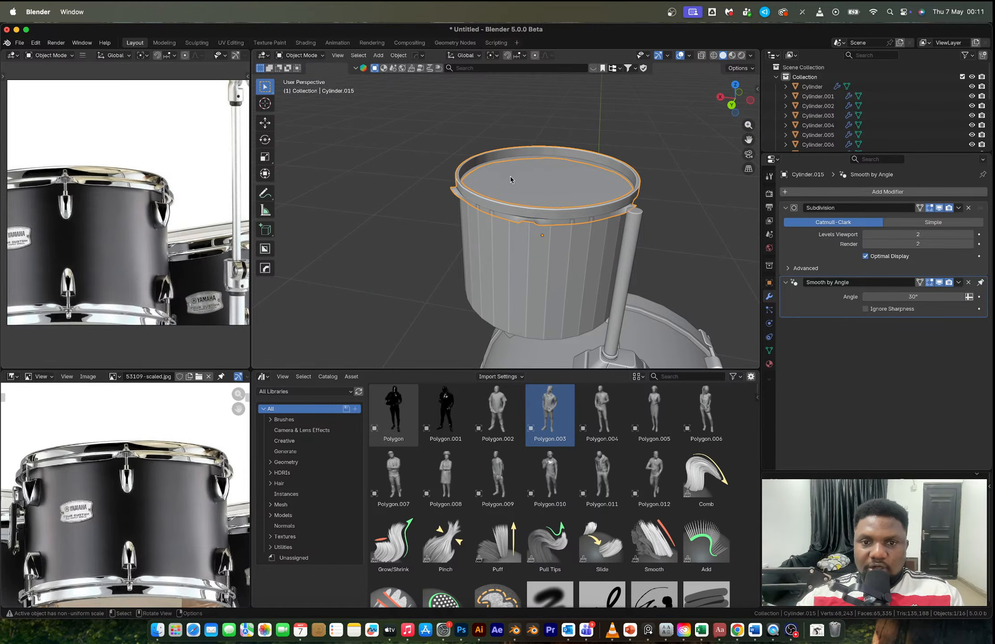
Step: Scale the hoop's selected bottom rim vertices outward by about 1.004 against the drum shell
{"action": "scroll", "coordinate": [511, 180], "scroll_direction": "up", "scroll_amount": 3}
{"action": "middle_click_drag", "start_coordinate": [520, 224], "coordinate": [457, 226], "text": "shift"}
{"action": "key", "text": "Tab"}
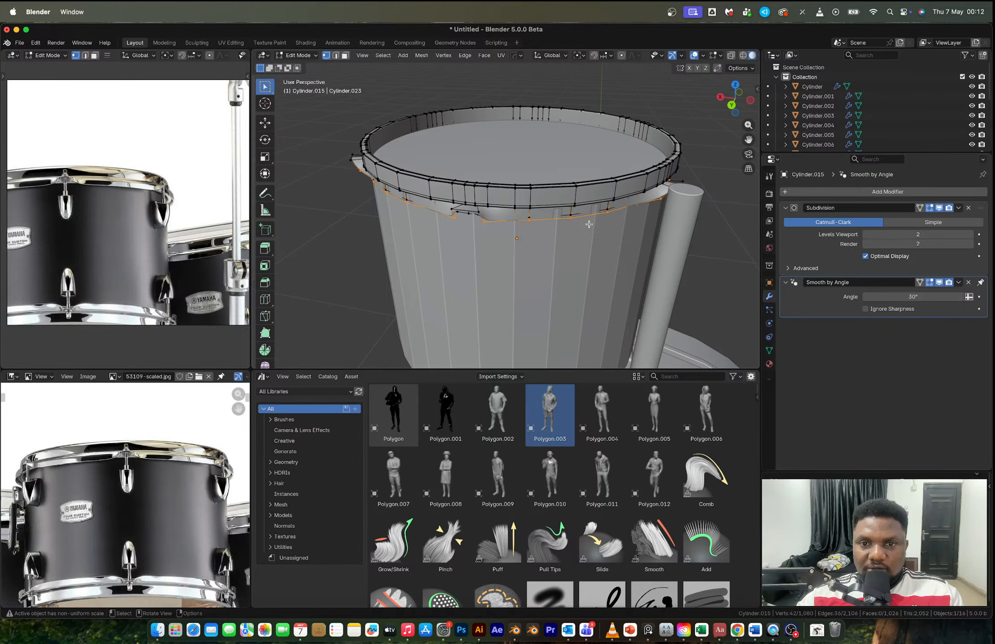
{"action": "scroll", "coordinate": [589, 224], "scroll_direction": "up", "scroll_amount": 1}
{"action": "key", "text": "s"}
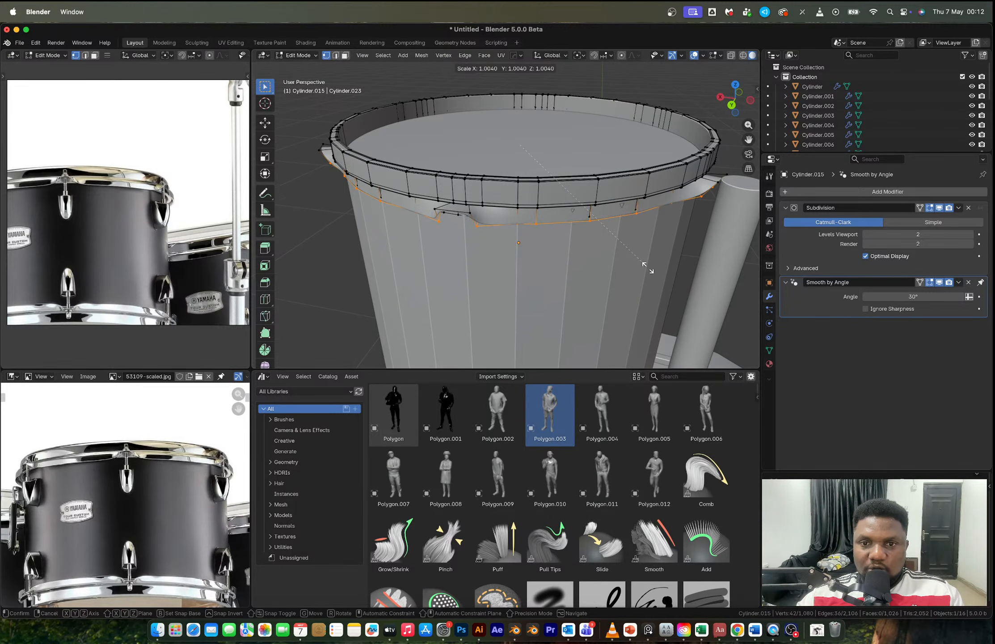
{"action": "left_click", "coordinate": [648, 267]}
{"action": "key", "text": "Tab"}
{"action": "scroll", "coordinate": [567, 211], "scroll_direction": "down", "scroll_amount": 5}
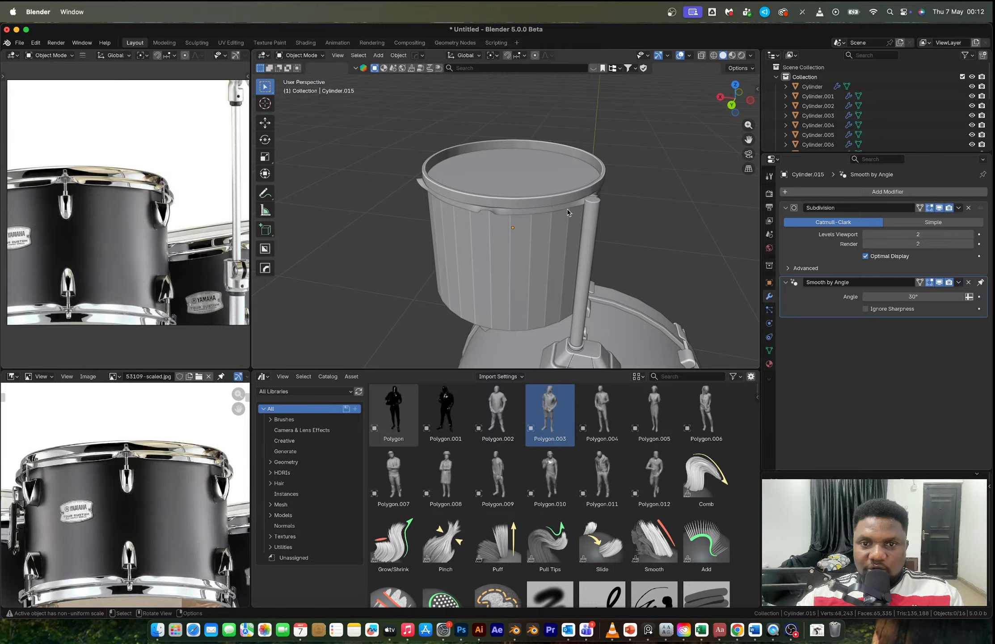
Step: Scale the drum shell down to about 0.988 so it fits inside the hoop
{"action": "middle_click_drag", "start_coordinate": [567, 208], "coordinate": [637, 231]}
{"action": "left_click", "coordinate": [566, 250]}
{"action": "key", "text": "s"}
{"action": "left_click", "coordinate": [652, 262]}
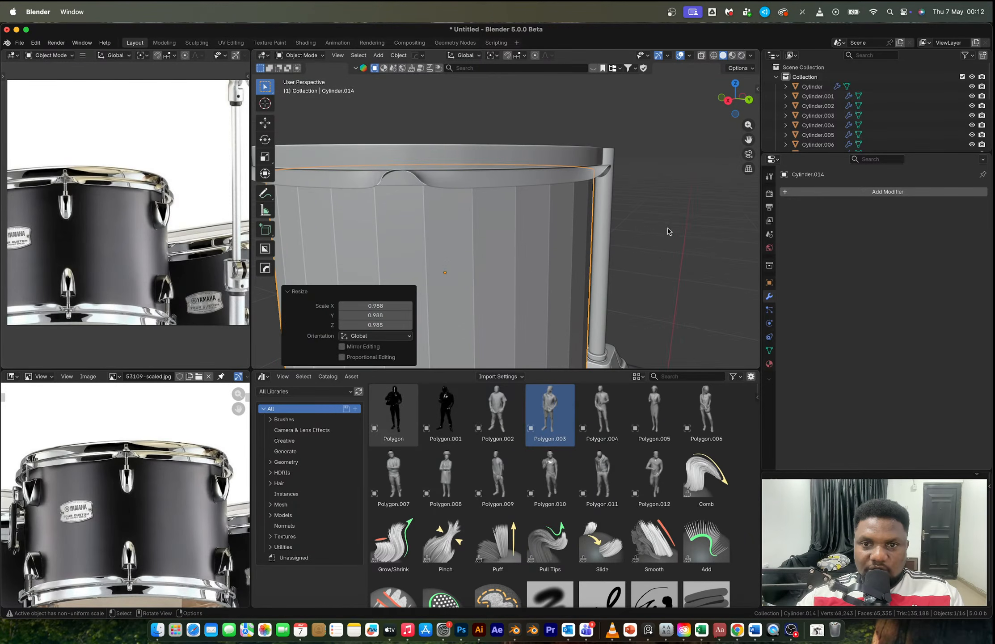
Step: Apply Shade Auto Smooth at 30° to the resized drum shell and check the lug areas in the reference photo
{"action": "scroll", "coordinate": [512, 248], "scroll_direction": "down", "scroll_amount": 4}
{"action": "right_click", "coordinate": [511, 249]}
{"action": "left_click", "coordinate": [511, 252]}
{"action": "middle_click_drag", "start_coordinate": [595, 240], "coordinate": [526, 240]}
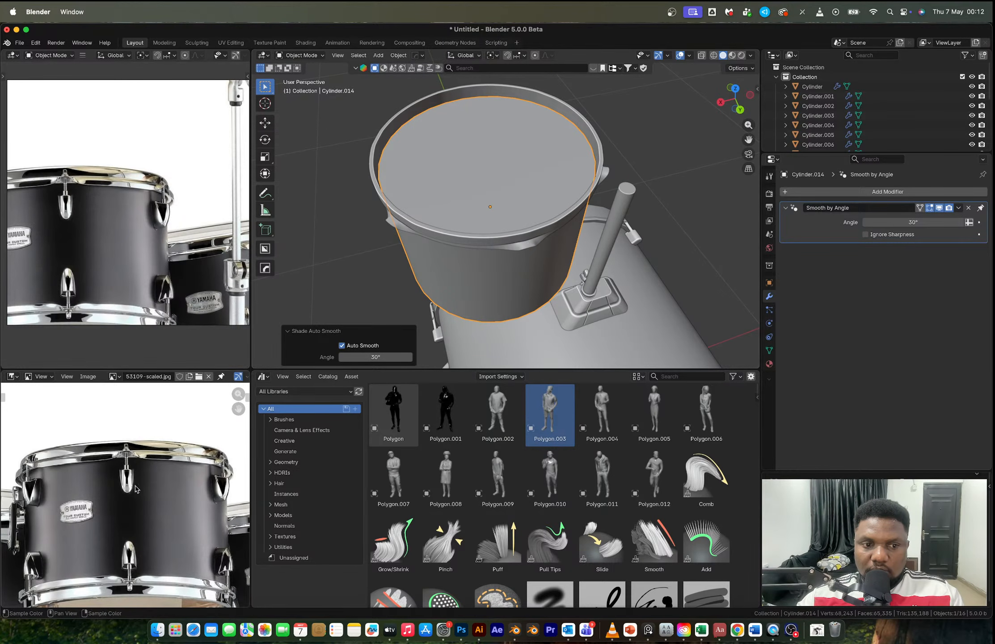
{"action": "middle_click_drag", "start_coordinate": [108, 489], "coordinate": [145, 473]}
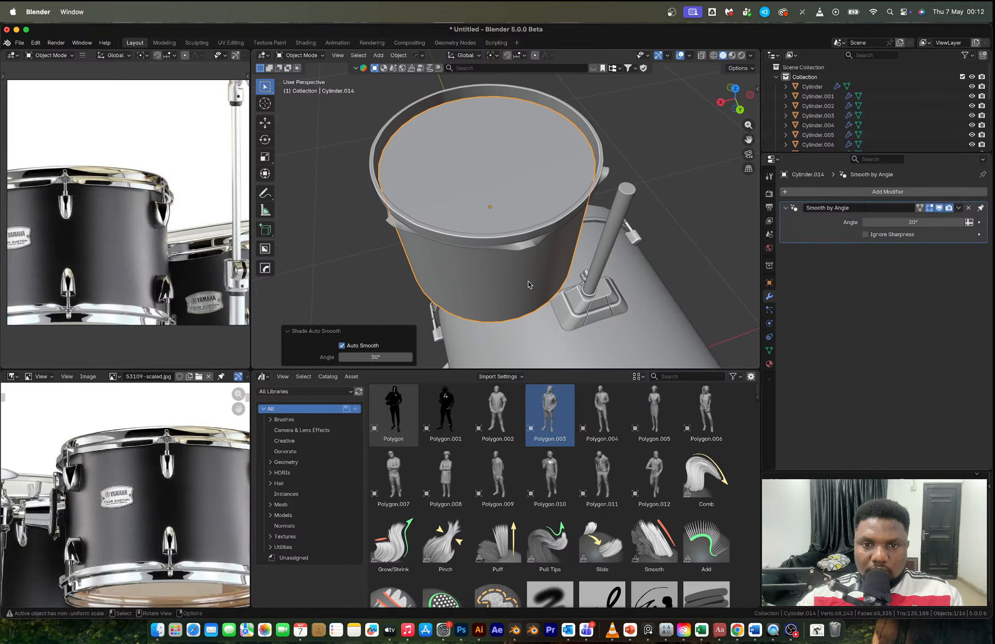
Step: Select the top edge of one hoop notch and try extending the selection with Select Similar by Direction
{"action": "left_click", "coordinate": [528, 242]}
{"action": "key", "text": "Tab"}
{"action": "scroll", "coordinate": [556, 299], "scroll_direction": "up", "scroll_amount": 5}
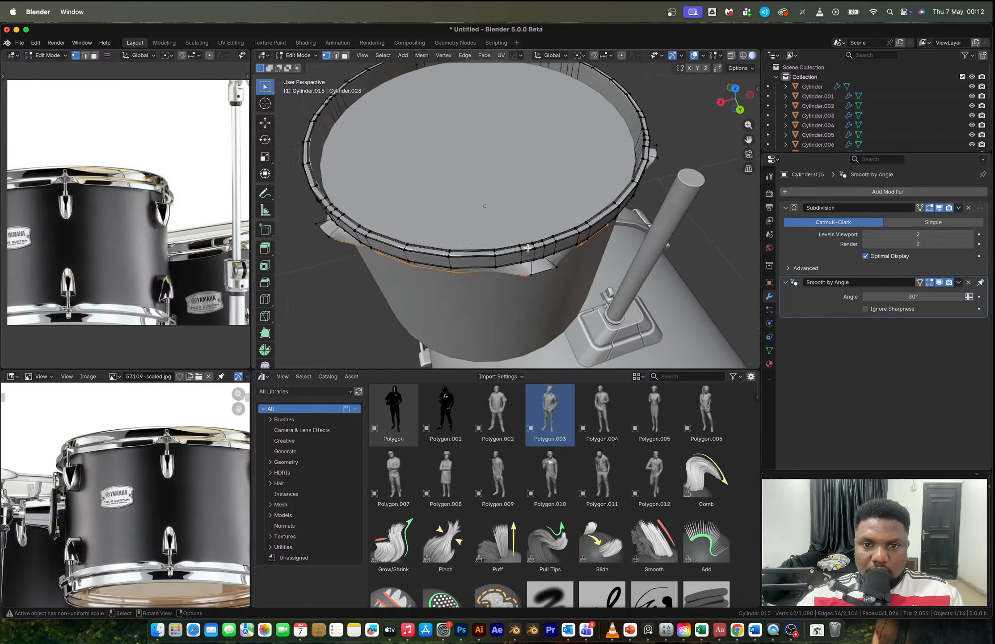
{"action": "key", "text": "2"}
{"action": "left_click", "coordinate": [552, 291]}
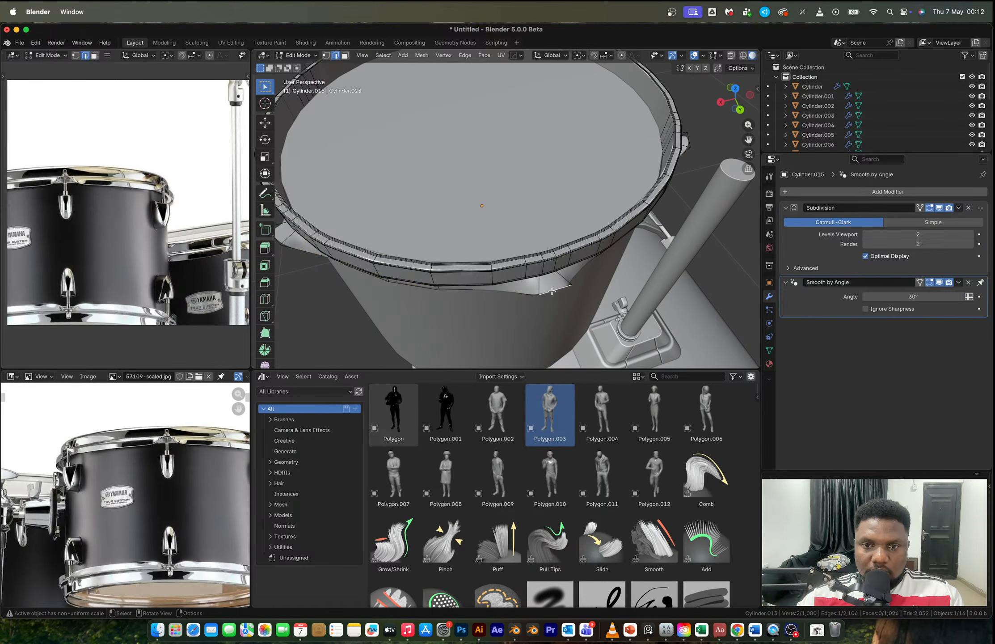
{"action": "key", "text": "shift+g"}
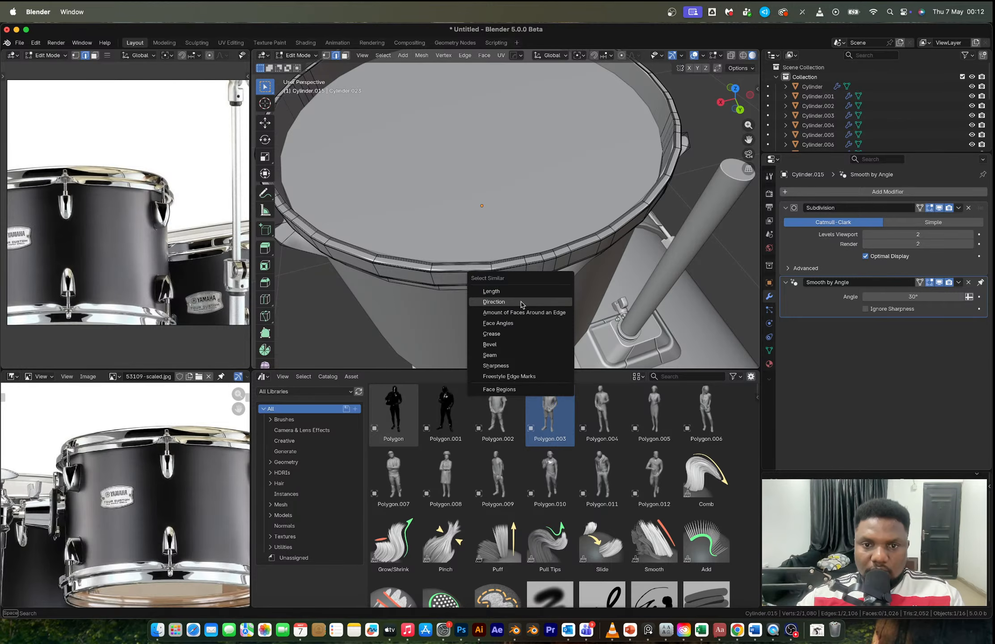
{"action": "left_click", "coordinate": [518, 304]}
Step: Add the matching edges of the remaining notches to the selection and scale all six together
{"action": "middle_click_drag", "start_coordinate": [519, 308], "coordinate": [521, 283]}
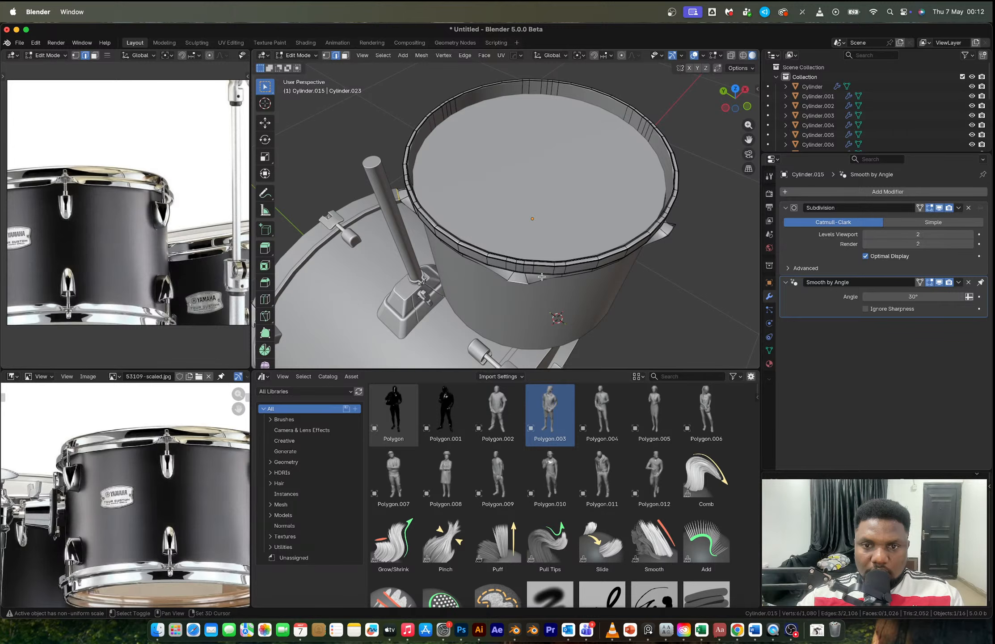
{"action": "middle_click_drag", "start_coordinate": [671, 231], "coordinate": [456, 317]}
{"action": "left_click", "coordinate": [456, 316], "text": "shift"}
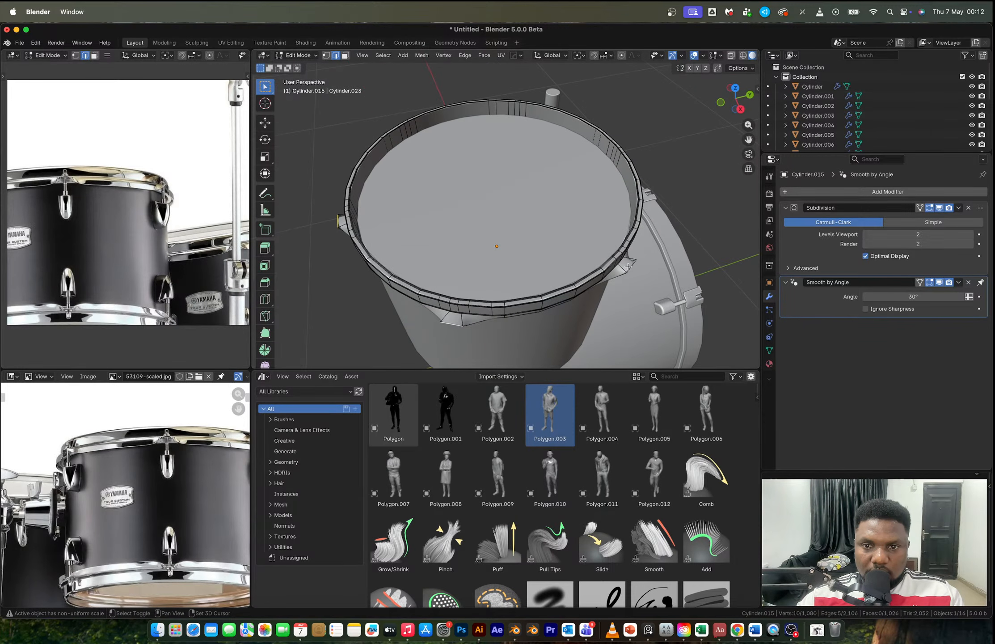
{"action": "middle_click_drag", "start_coordinate": [628, 266], "coordinate": [564, 259]}
{"action": "left_click", "coordinate": [599, 232], "text": "shift"}
{"action": "key", "text": "s"}
{"action": "left_click", "coordinate": [657, 276]}
{"action": "key", "text": "Tab"}
{"action": "scroll", "coordinate": [540, 182], "scroll_direction": "up", "scroll_amount": 2}
Step: Merge all the hoop's vertices by distance at 0.0001 m and examine the mesh around a notch
{"action": "key", "text": "Tab"}
{"action": "double_click", "coordinate": [528, 252]}
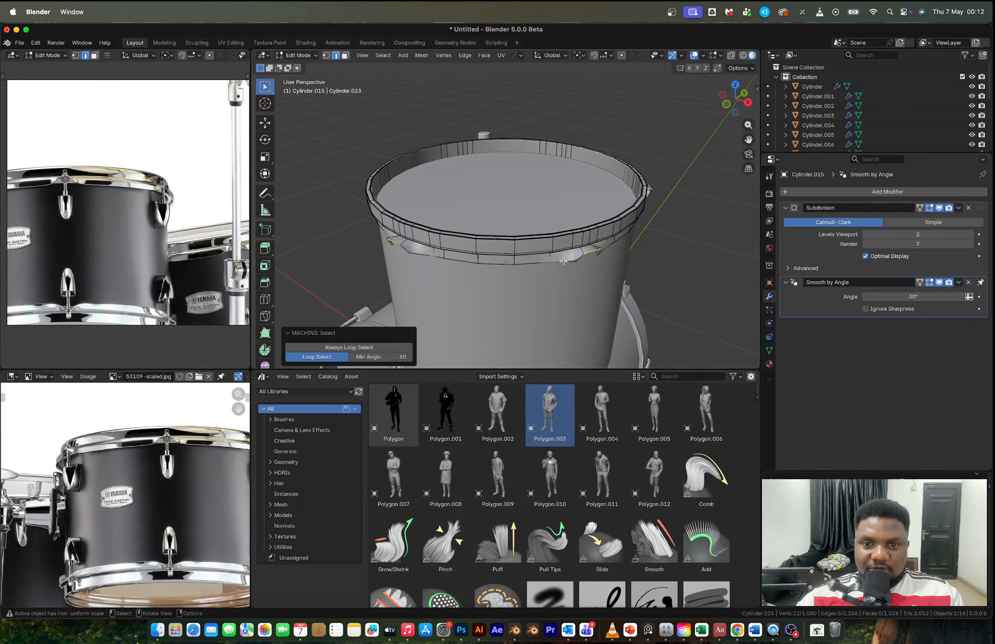
{"action": "double_click", "coordinate": [547, 262]}
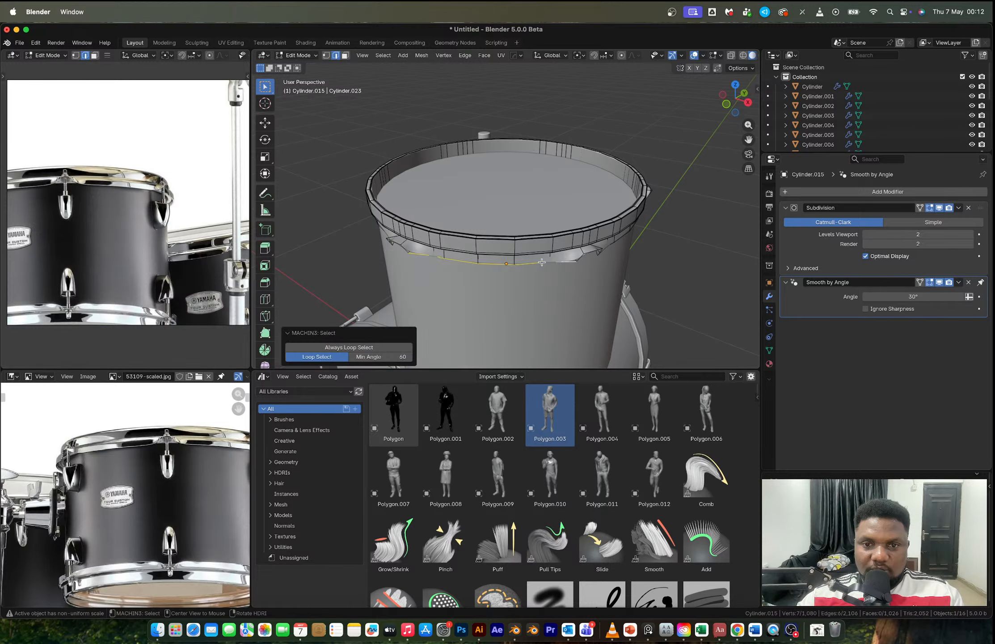
{"action": "middle_click_drag", "start_coordinate": [547, 262], "coordinate": [581, 252]}
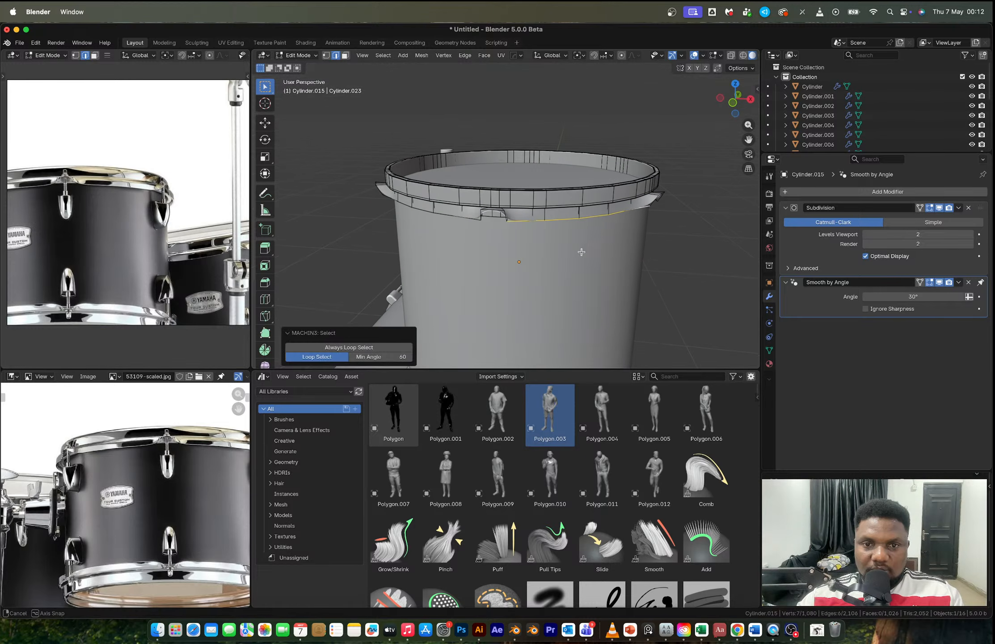
{"action": "key", "text": "a"}
{"action": "scroll", "coordinate": [514, 221], "scroll_direction": "up", "scroll_amount": 2}
{"action": "key", "text": "m"}
{"action": "left_click", "coordinate": [514, 222]}
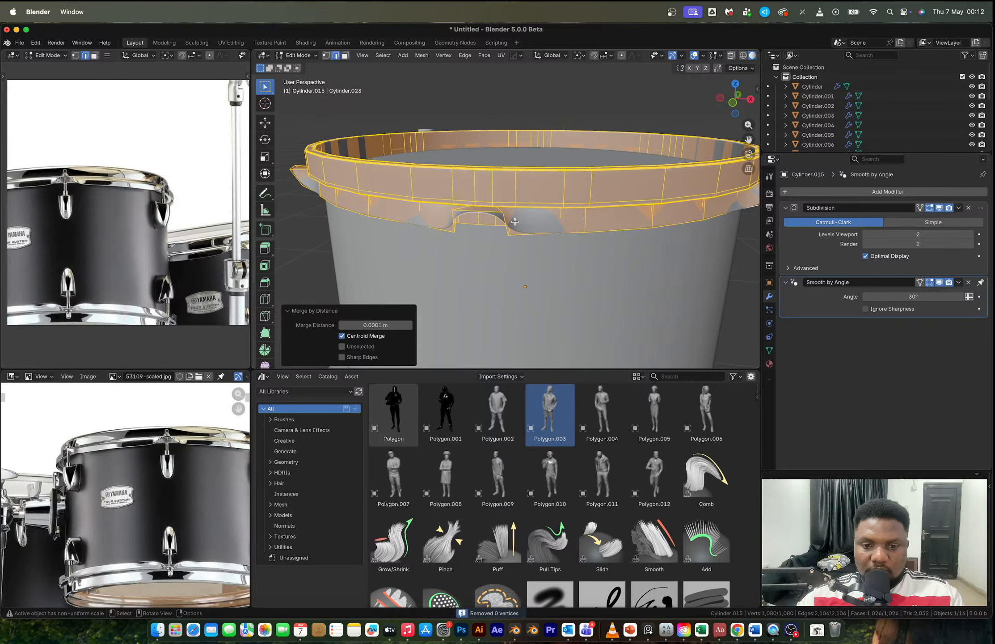
{"action": "scroll", "coordinate": [515, 221], "scroll_direction": "up", "scroll_amount": 5}
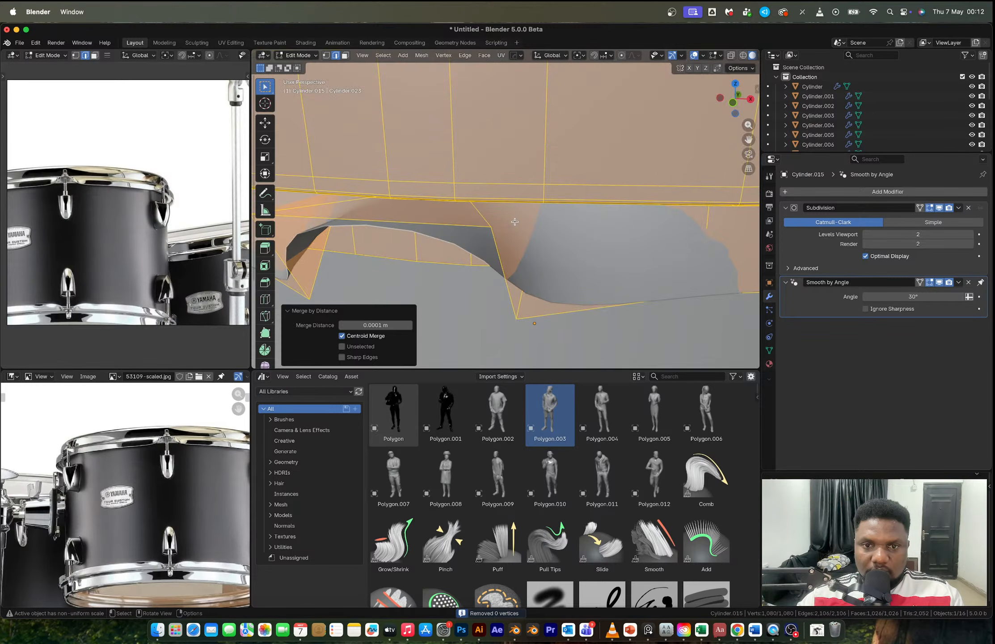
{"action": "scroll", "coordinate": [514, 221], "scroll_direction": "down", "scroll_amount": 5}
Step: Extrude the hoop's notched bottom edge loop about 0.0033 m downward along Z and return to Object Mode
{"action": "left_click", "coordinate": [535, 236], "text": "alt"}
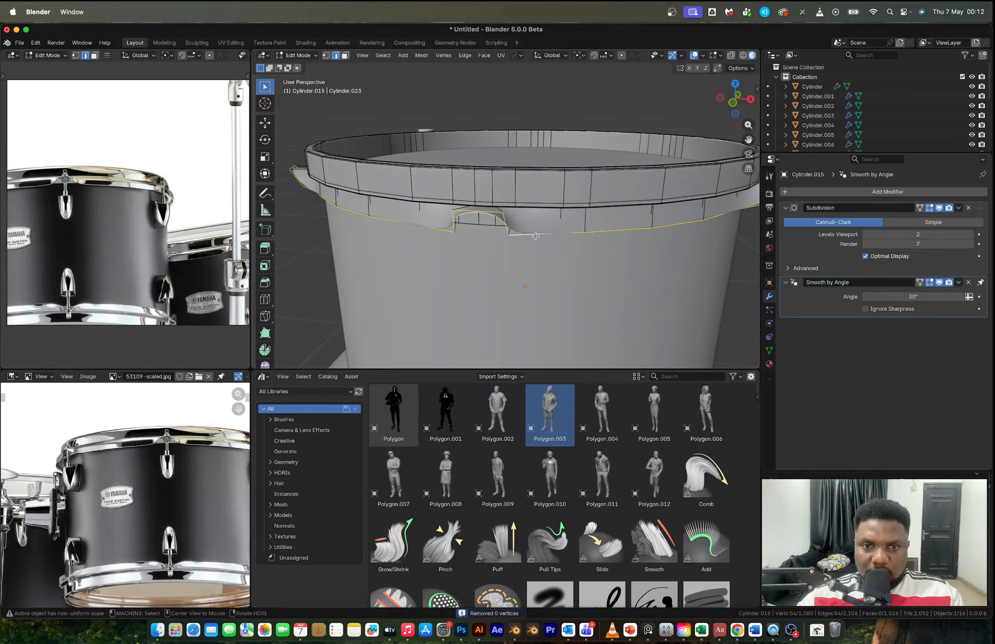
{"action": "key", "text": "e"}
{"action": "key", "text": "z"}
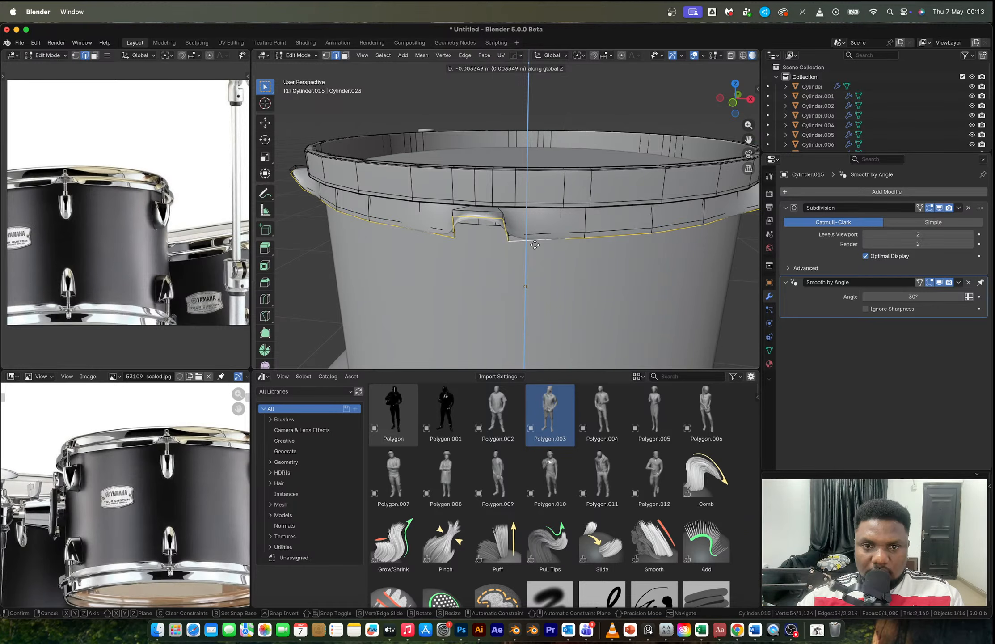
{"action": "scroll", "coordinate": [535, 244], "scroll_direction": "down", "scroll_amount": 3}
{"action": "left_click", "coordinate": [535, 244]}
{"action": "key", "text": "Tab"}
{"action": "scroll", "coordinate": [535, 245], "scroll_direction": "down", "scroll_amount": 3}
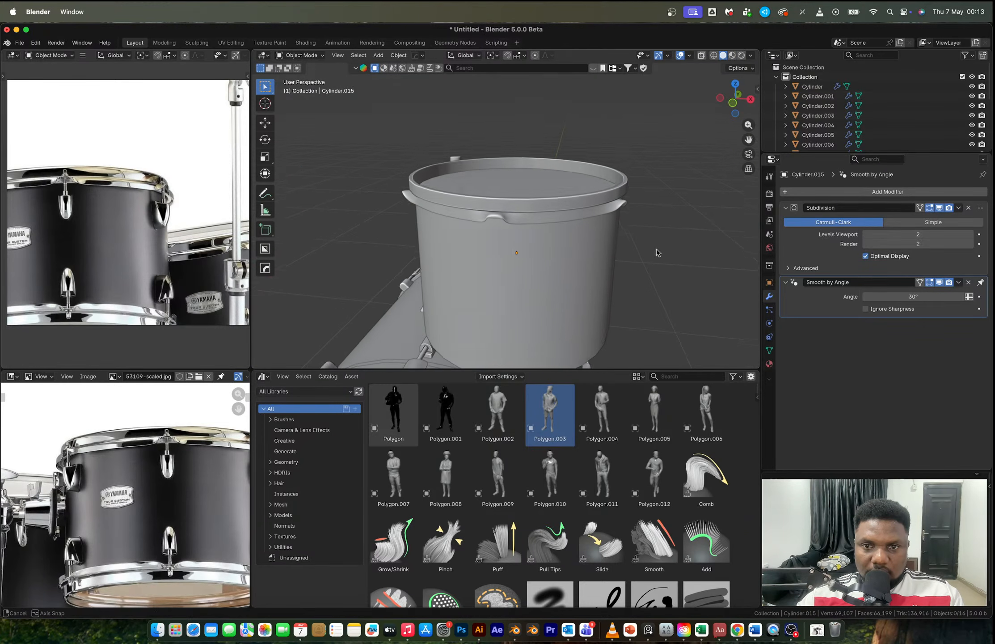
Step: Examine the notched hoop on the upper drum and the bass drum's leg hardware
{"action": "middle_click_drag", "start_coordinate": [657, 253], "coordinate": [554, 239]}
{"action": "scroll", "coordinate": [558, 258], "scroll_direction": "down", "scroll_amount": 3}
{"action": "scroll", "coordinate": [504, 231], "scroll_direction": "up", "scroll_amount": 5}
{"action": "scroll", "coordinate": [504, 231], "scroll_direction": "up", "scroll_amount": 5}
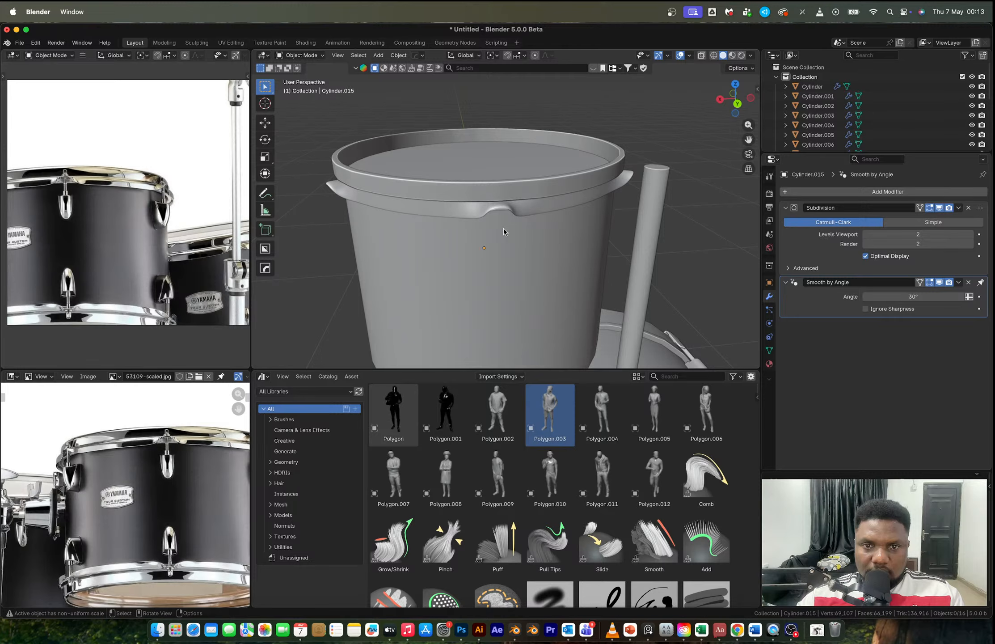
{"action": "scroll", "coordinate": [503, 232], "scroll_direction": "down", "scroll_amount": 2}
{"action": "middle_click_drag", "start_coordinate": [530, 279], "coordinate": [529, 174], "text": "shift"}
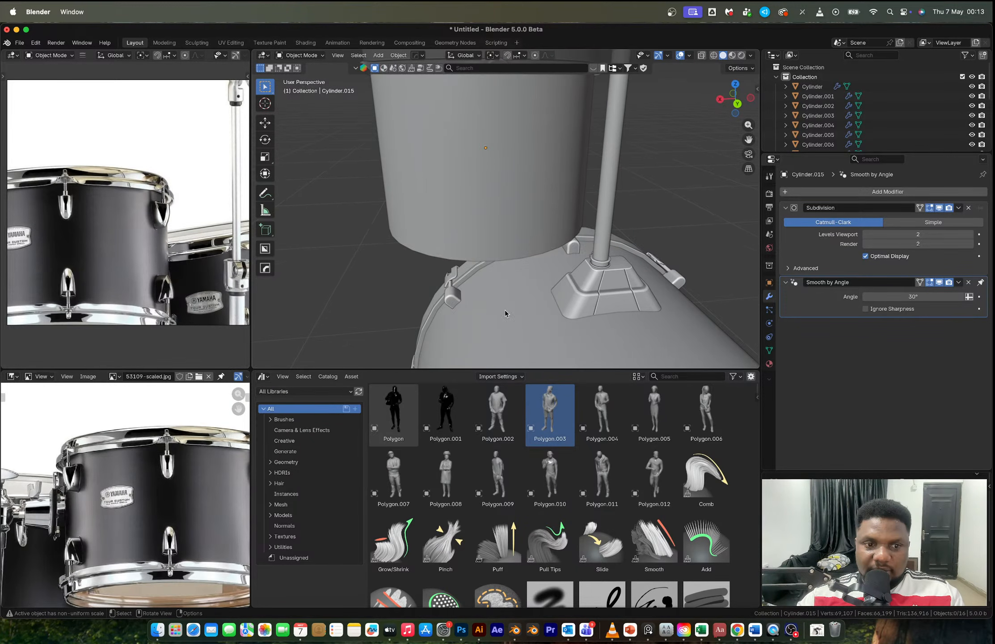
{"action": "middle_click_drag", "start_coordinate": [505, 309], "coordinate": [521, 271]}
{"action": "scroll", "coordinate": [589, 268], "scroll_direction": "down", "scroll_amount": 5}
{"action": "middle_click_drag", "start_coordinate": [588, 270], "coordinate": [523, 262]}
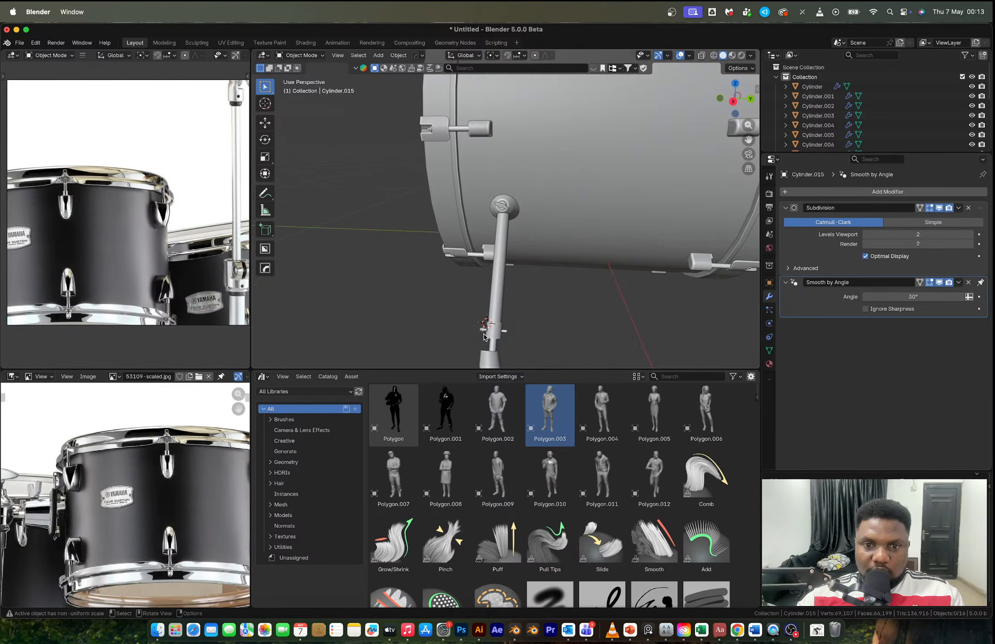
Step: Duplicate the small bolt at the lower end of the bass drum's leg and remove the copy's Hops_Mirror modifier
{"action": "left_click", "coordinate": [481, 329]}
{"action": "key", "text": "Tab"}
{"action": "key", "text": "Tab"}
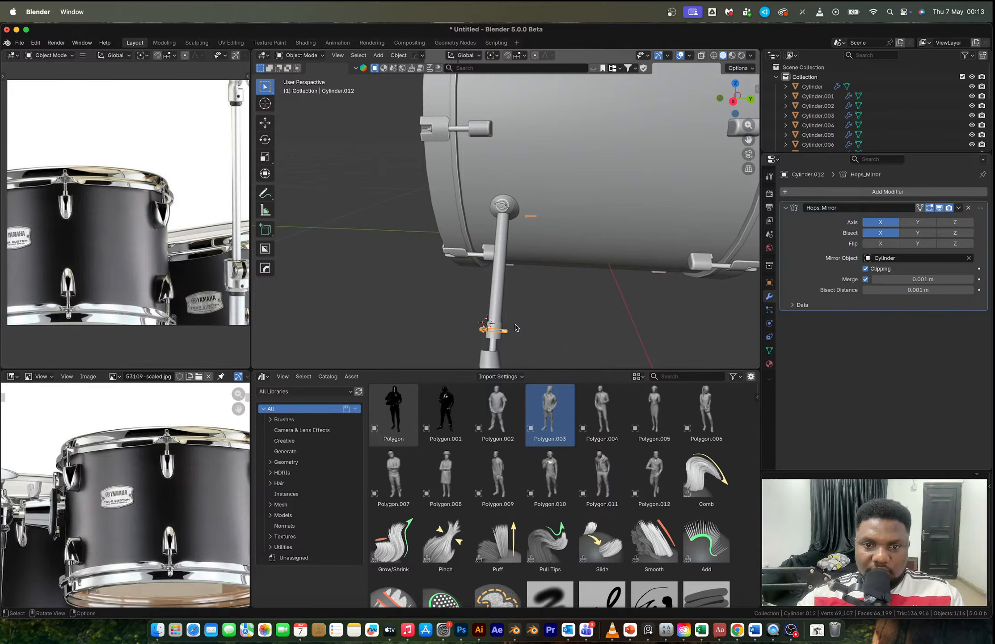
{"action": "scroll", "coordinate": [516, 325], "scroll_direction": "down", "scroll_amount": 4}
{"action": "key", "text": "shift+d"}
{"action": "left_click", "coordinate": [433, 305]}
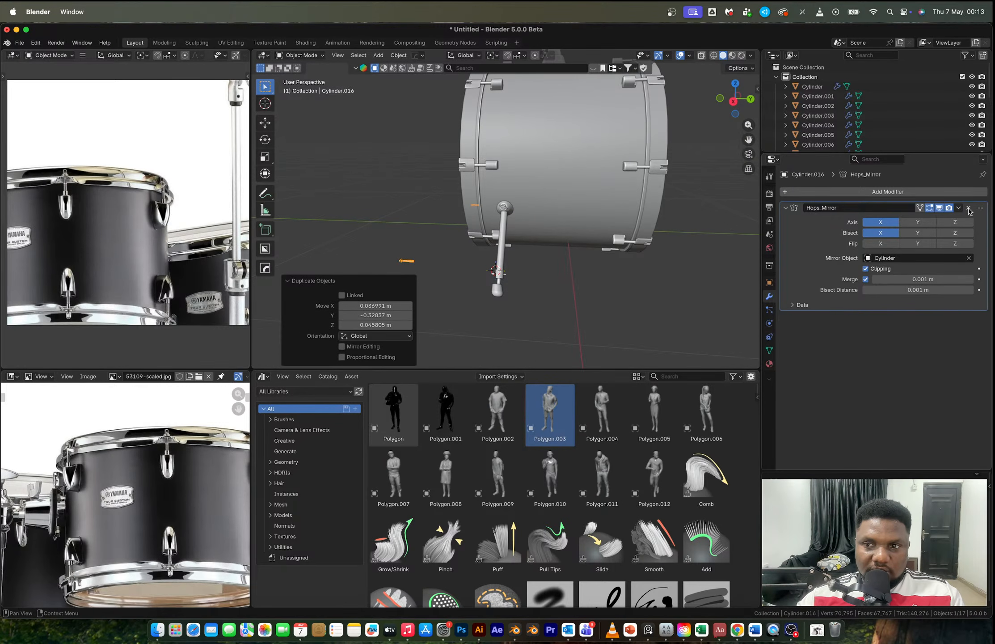
{"action": "left_click", "coordinate": [969, 208]}
{"action": "scroll", "coordinate": [476, 242], "scroll_direction": "down", "scroll_amount": 4}
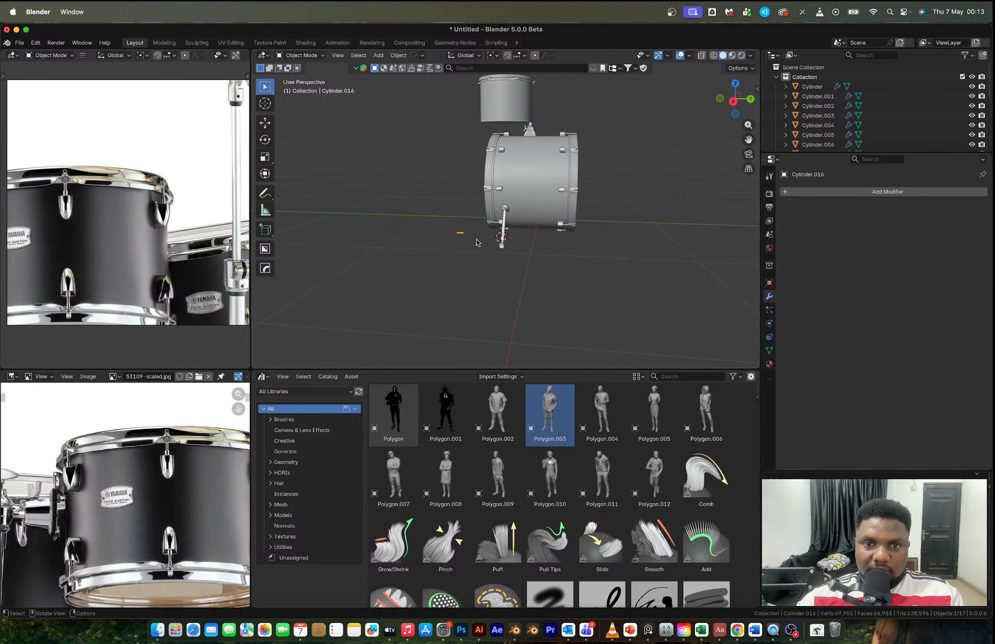
{"action": "right_click", "coordinate": [477, 239]}
Step: Snap the 3D cursor to the face at the hoop's front notch and snap the duplicated bolt to the cursor
{"action": "middle_click_drag", "start_coordinate": [520, 145], "coordinate": [518, 278], "text": "shift"}
{"action": "scroll", "coordinate": [502, 241], "scroll_direction": "up", "scroll_amount": 4}
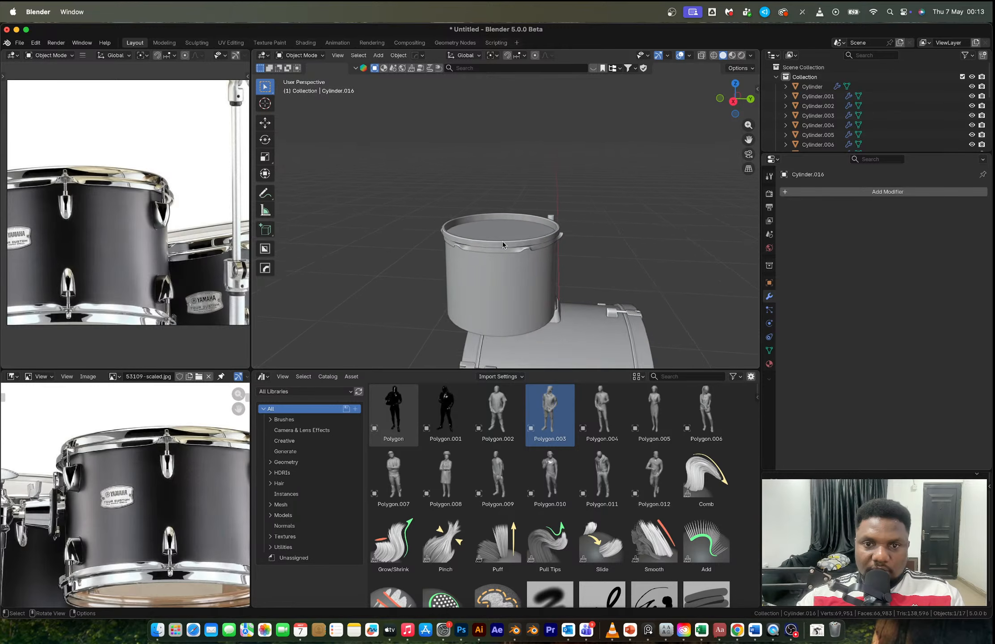
{"action": "scroll", "coordinate": [502, 244], "scroll_direction": "up", "scroll_amount": 2}
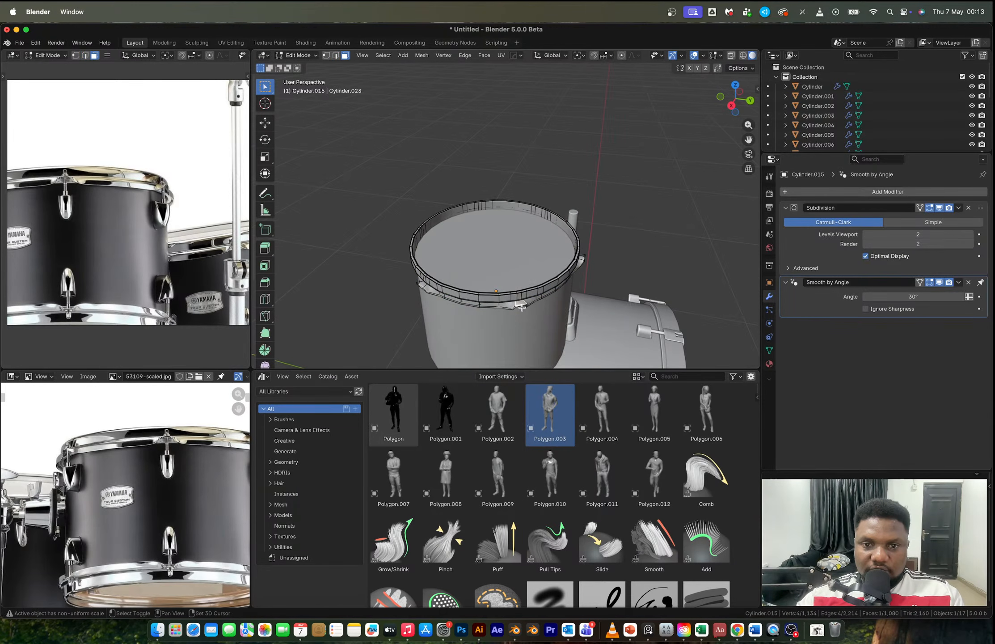
{"action": "key", "text": "shift+s"}
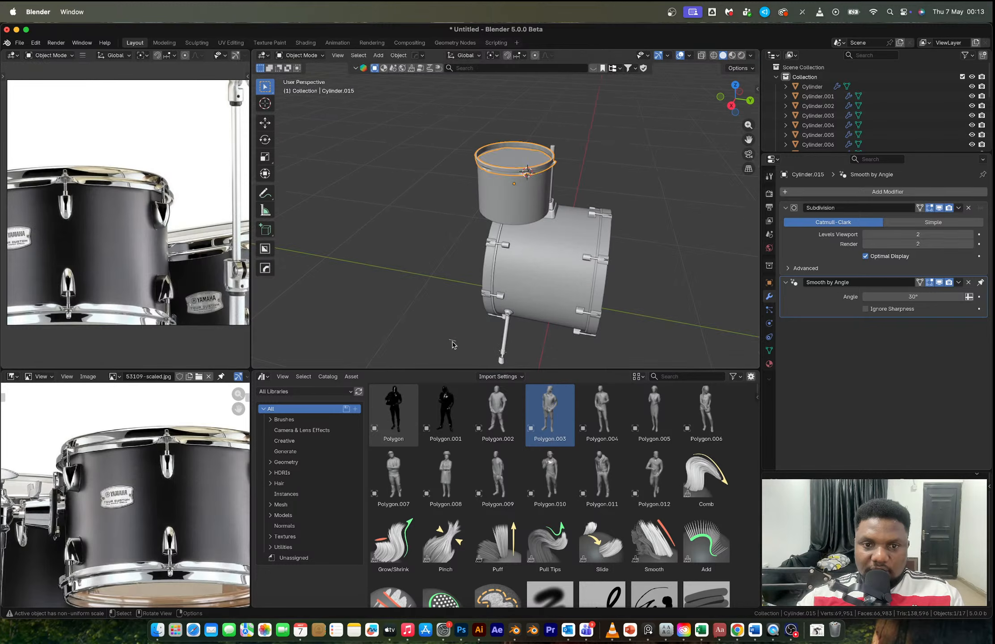
{"action": "key", "text": "shift+s"}
{"action": "left_click", "coordinate": [458, 258]}
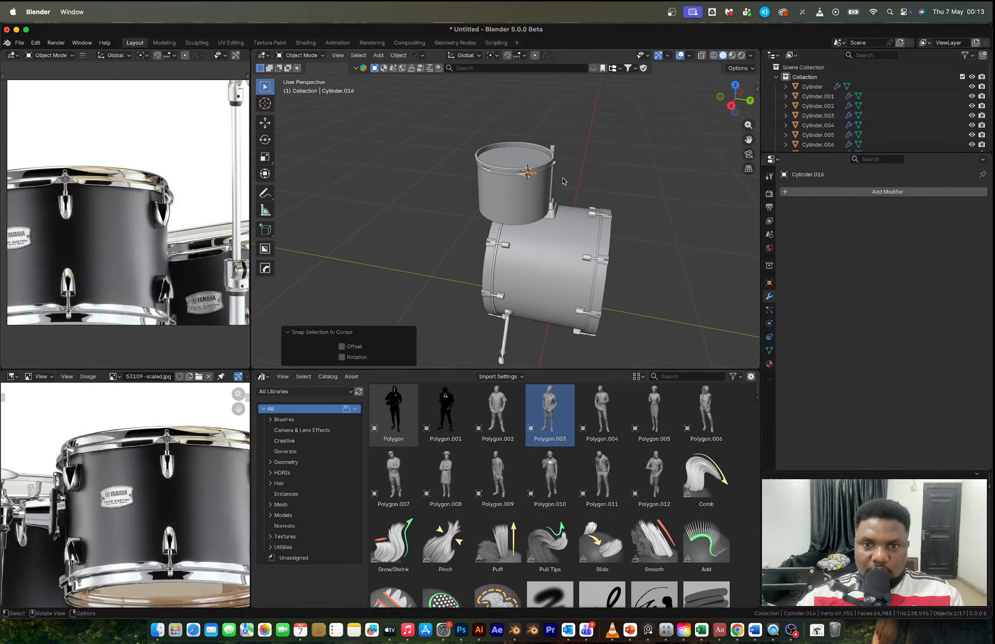
{"action": "scroll", "coordinate": [563, 181], "scroll_direction": "up", "scroll_amount": 4}
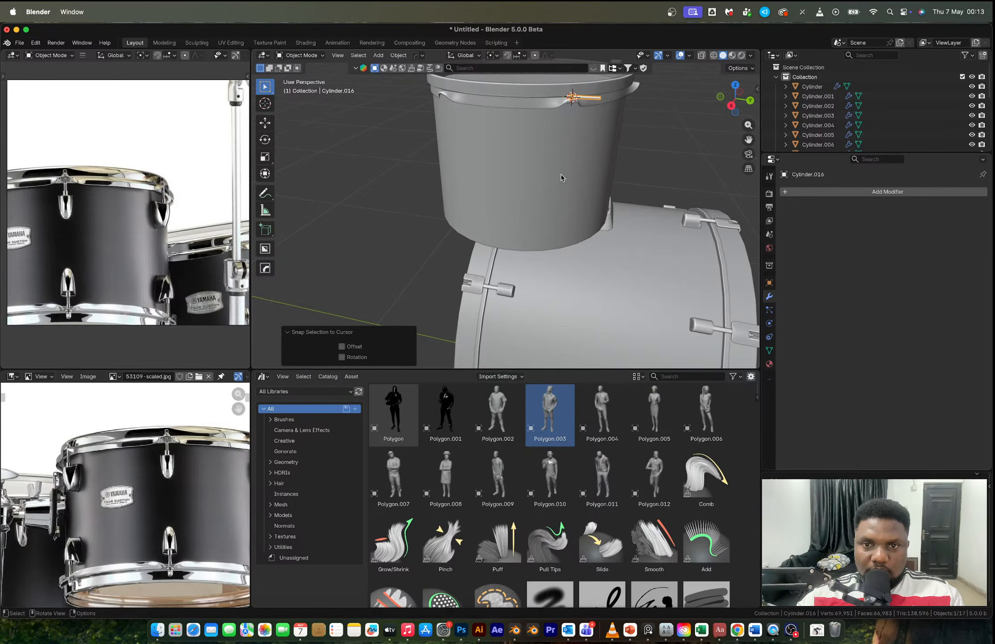
Step: Apply all transforms to the duplicated bolt and set its origin to geometry using the bounds center
{"action": "key", "text": "ctrl+a"}
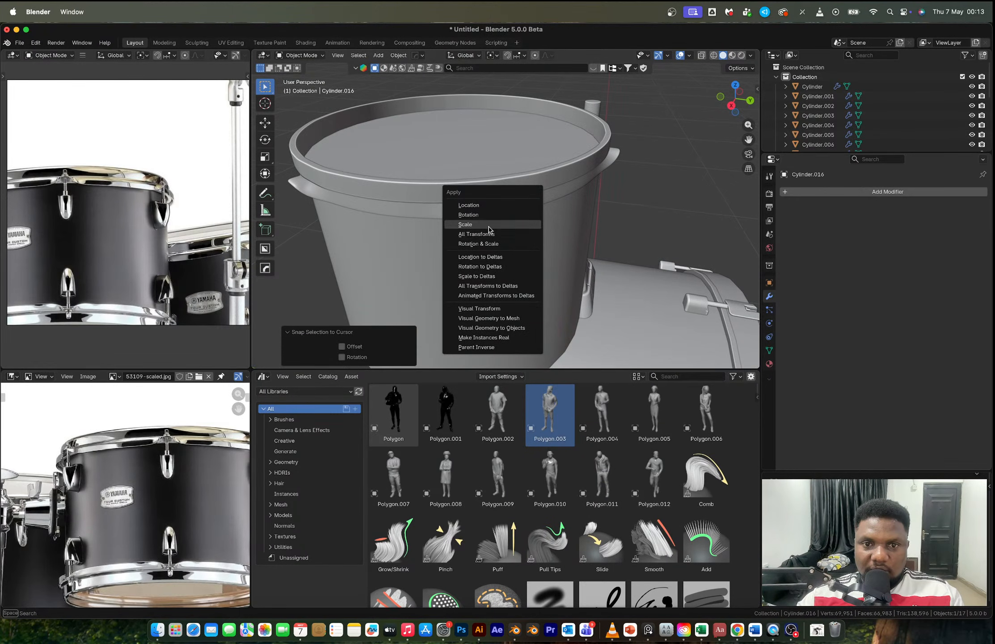
{"action": "left_click", "coordinate": [491, 234]}
{"action": "right_click", "coordinate": [517, 203]}
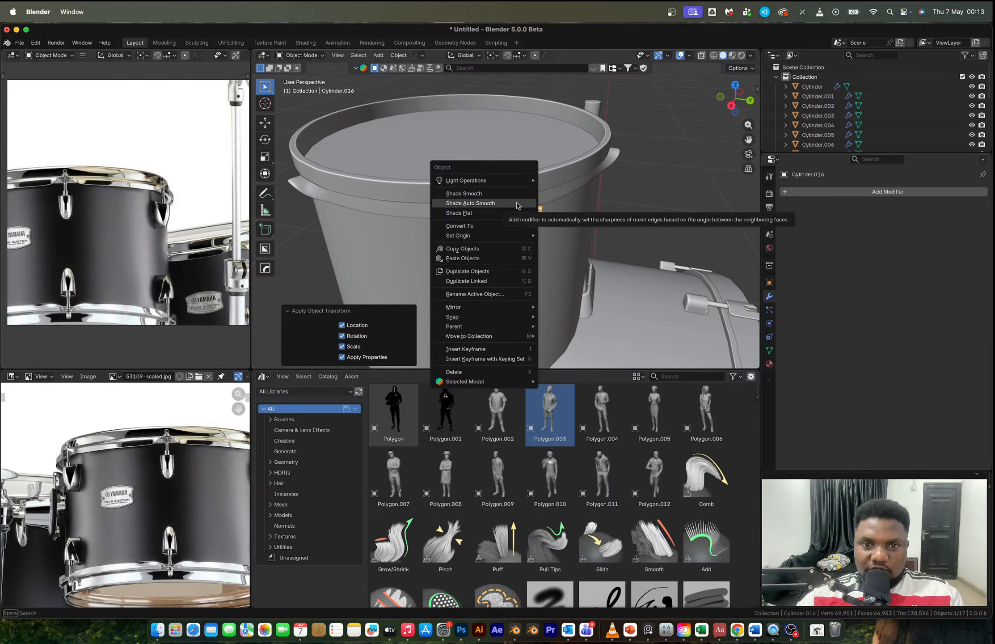
{"action": "mouse_move", "coordinate": [514, 235]}
{"action": "left_click", "coordinate": [568, 246]}
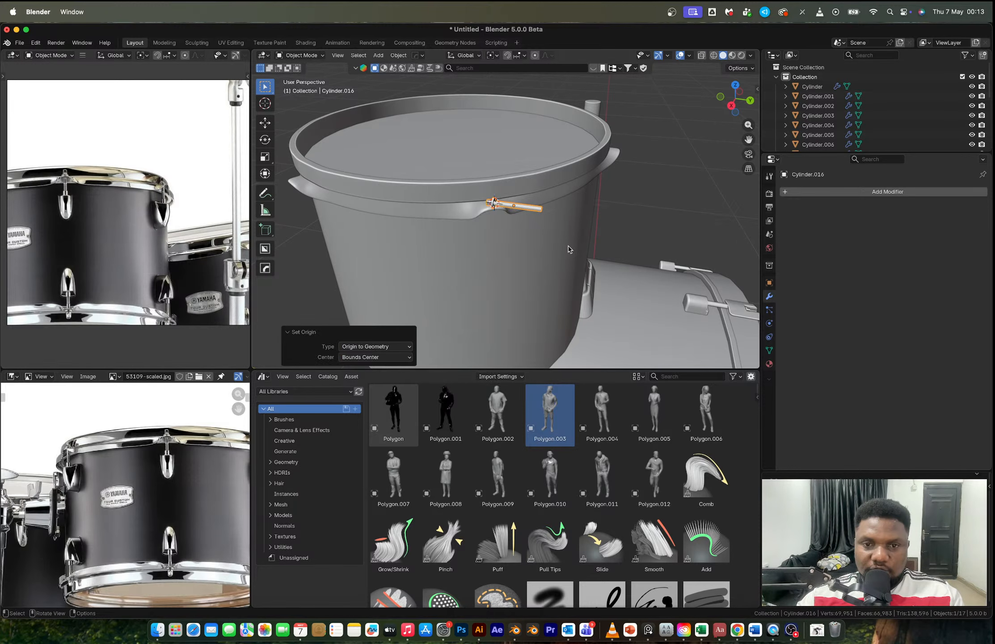
Step: Rotate the bolt upright about the X axis at the 3D cursor, and flip it 180° about X
{"action": "type", "text": "rx"}
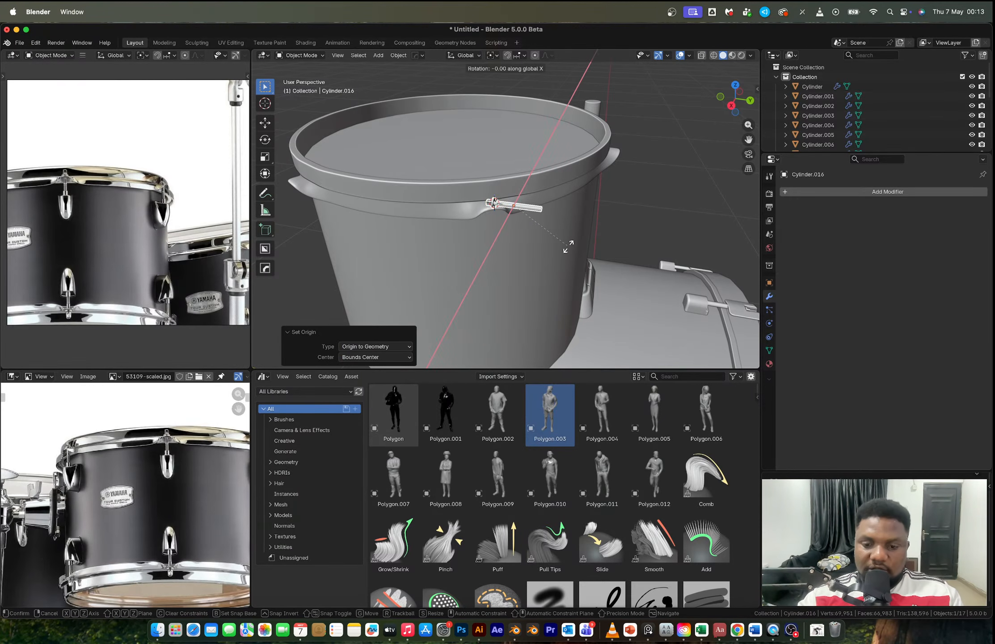
{"action": "type", "text": "9"}
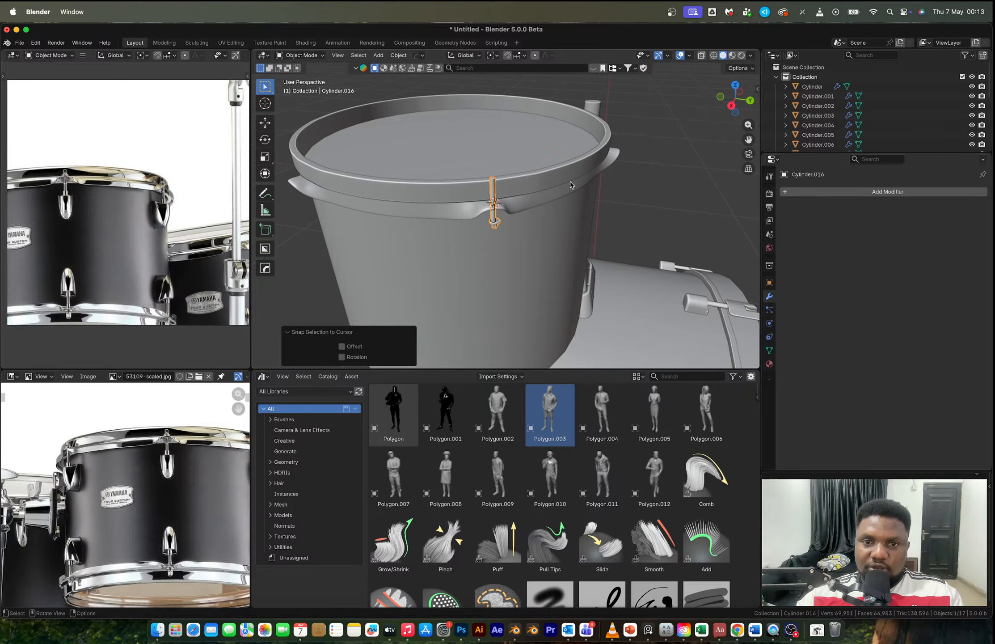
{"action": "scroll", "coordinate": [510, 211], "scroll_direction": "up", "scroll_amount": 5}
{"action": "key", "text": "r"}
{"action": "key", "text": "x"}
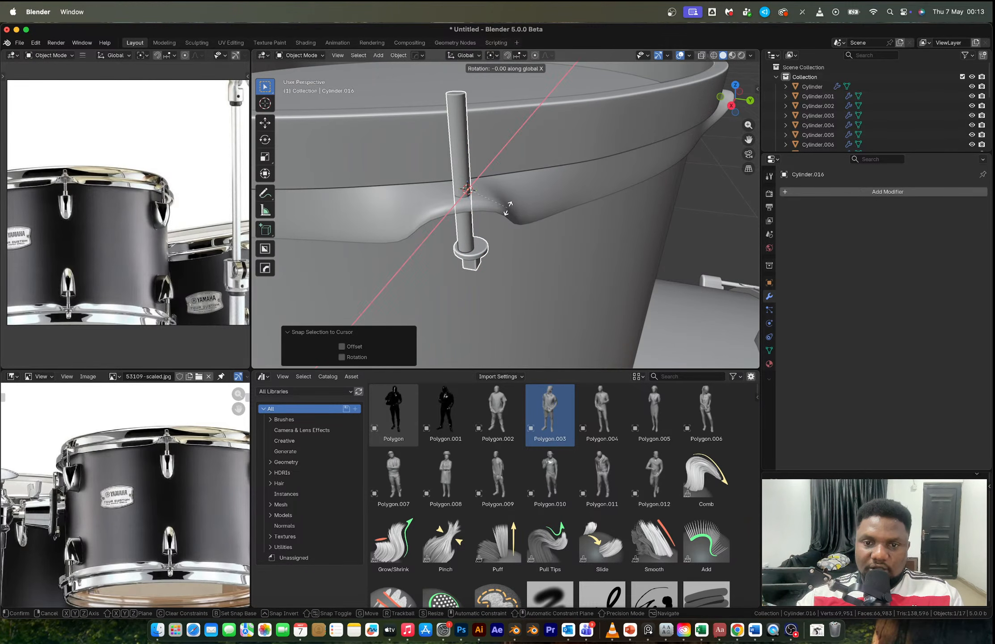
{"action": "type", "text": "180"}
{"action": "key", "text": "Return"}
{"action": "scroll", "coordinate": [509, 208], "scroll_direction": "down", "scroll_amount": 6}
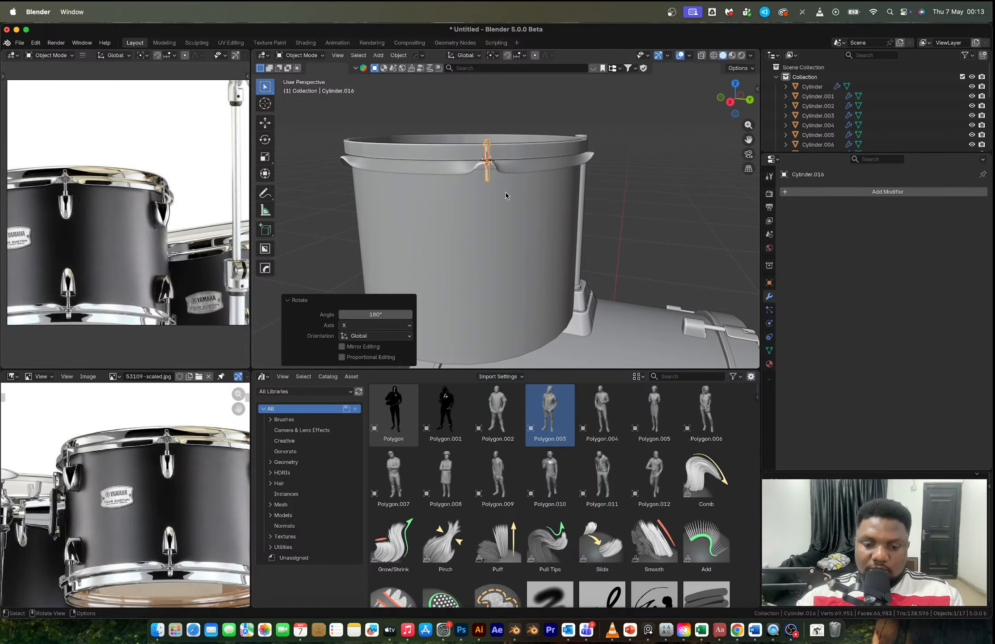
Step: In the right orthographic view, scale the bolt up by about 1.41 and lower it about 0.0195 m along Z
{"action": "key", "text": "s"}
{"action": "right_click", "coordinate": [508, 197]}
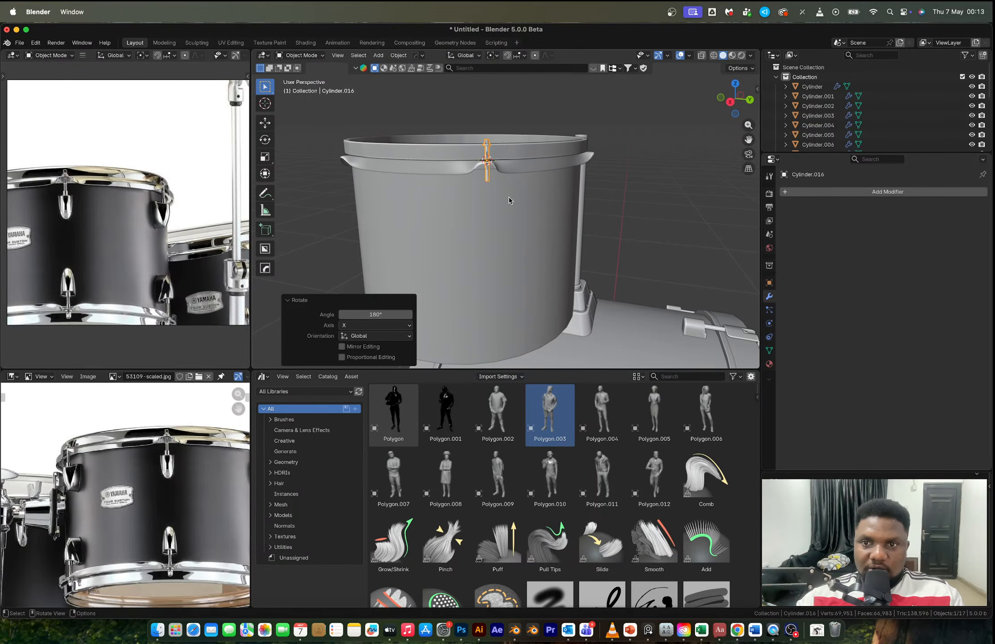
{"action": "left_click", "coordinate": [733, 101]}
{"action": "scroll", "coordinate": [532, 163], "scroll_direction": "up", "scroll_amount": 2}
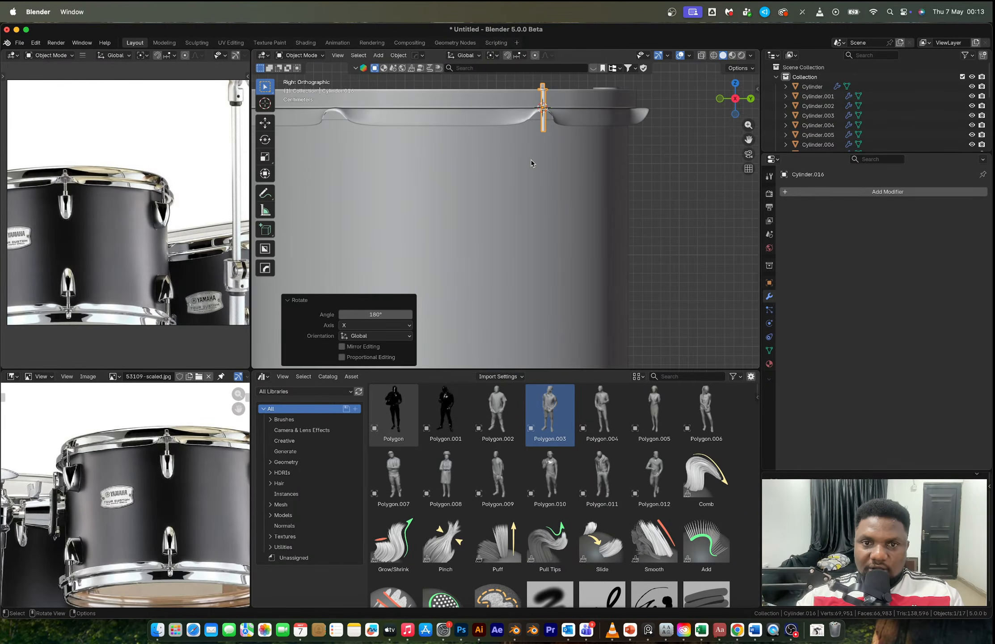
{"action": "left_click", "coordinate": [736, 99]}
{"action": "left_click", "coordinate": [735, 99]}
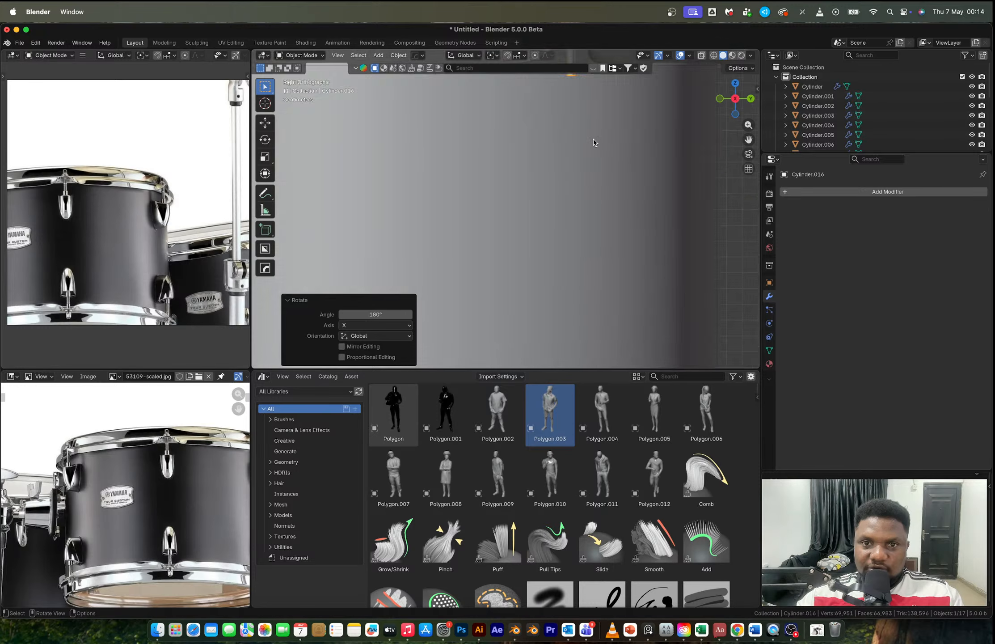
{"action": "scroll", "coordinate": [514, 280], "scroll_direction": "up", "scroll_amount": 3}
{"action": "key", "text": "s"}
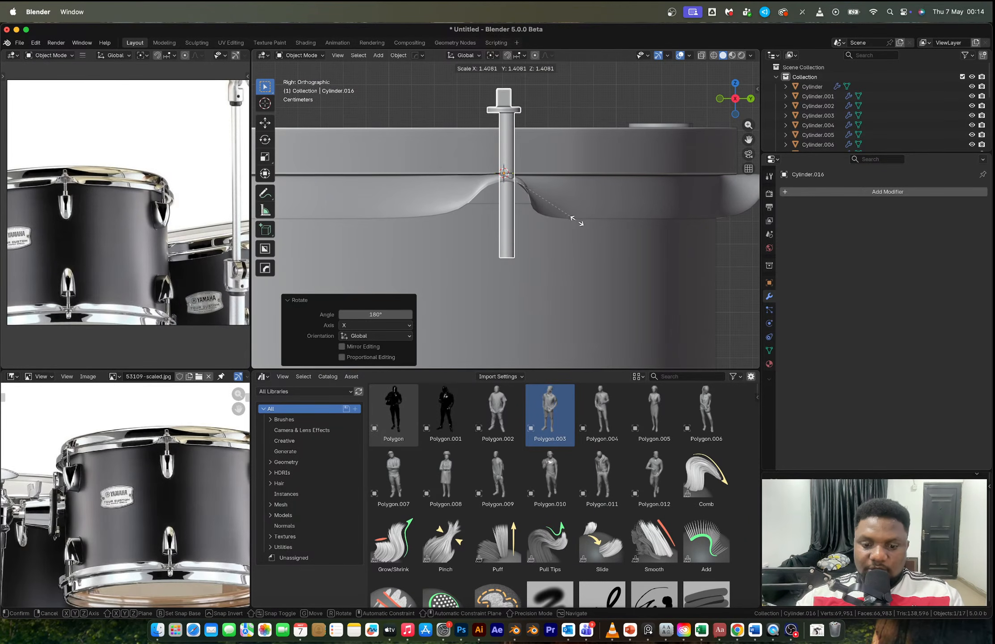
{"action": "left_click", "coordinate": [576, 217]}
{"action": "key", "text": "g"}
{"action": "key", "text": "z"}
{"action": "left_click", "coordinate": [577, 252]}
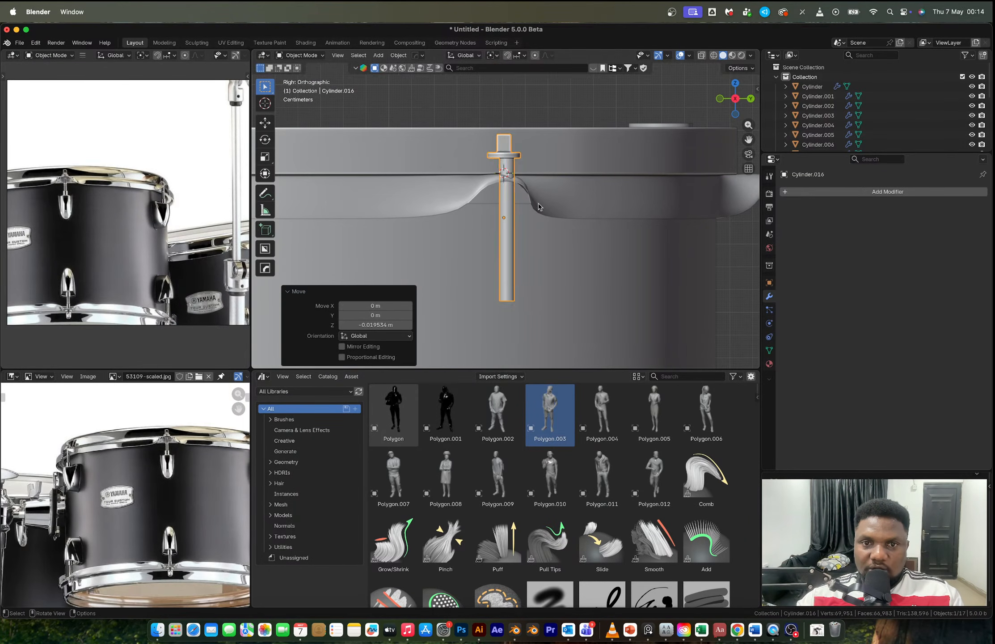
{"action": "key", "text": "Tab"}
{"action": "scroll", "coordinate": [519, 218], "scroll_direction": "up", "scroll_amount": 3}
{"action": "left_click", "coordinate": [502, 243], "text": "alt"}
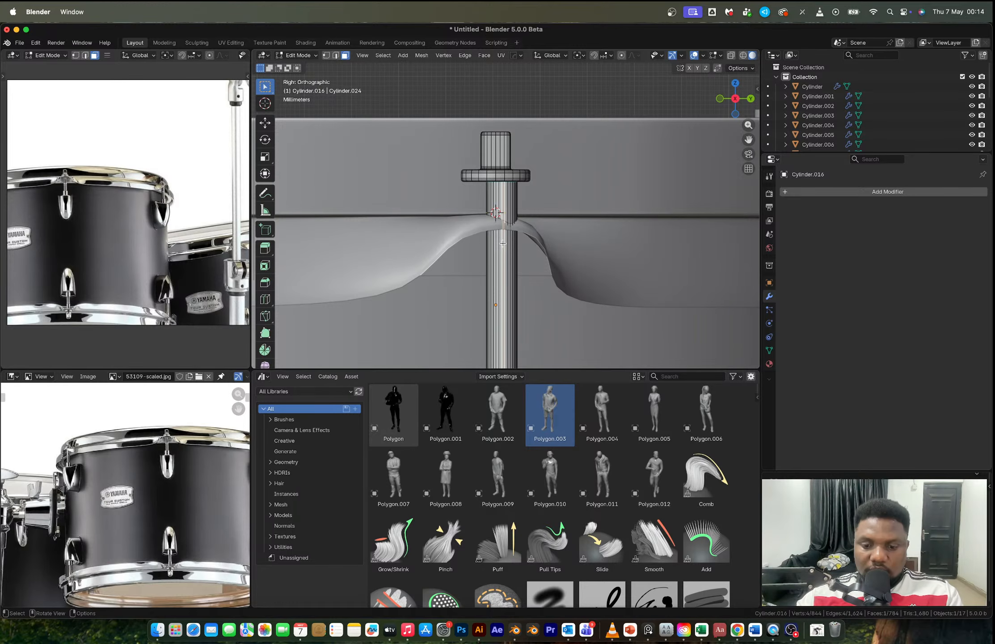
{"action": "key", "text": "l"}
{"action": "key", "text": "g"}
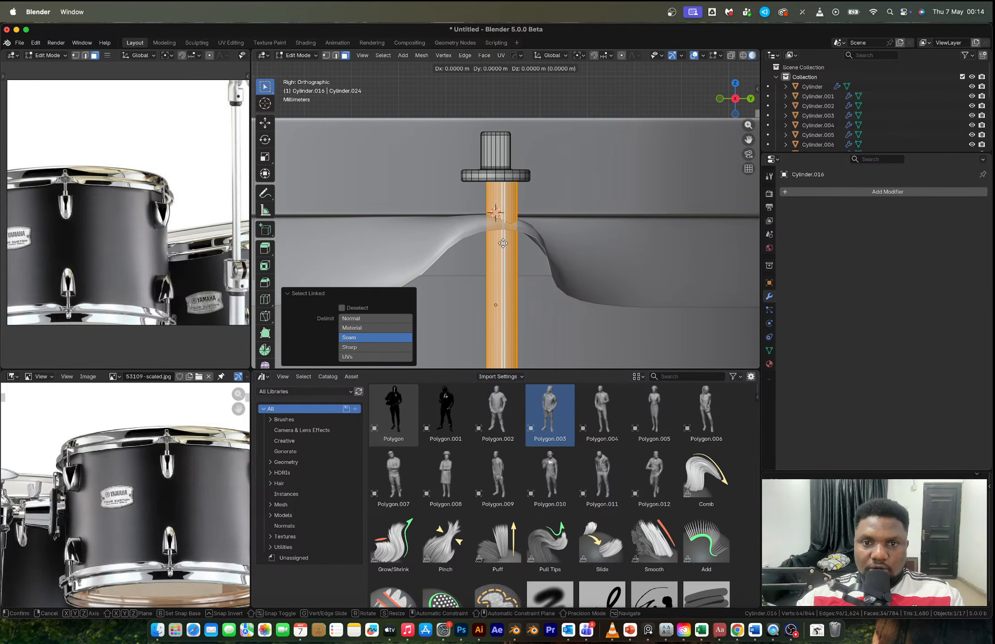
{"action": "right_click", "coordinate": [503, 243]}
{"action": "key", "text": "Tab"}
Step: Shift the bolt horizontally in the notch by about -0.0003 m in X and -0.0015 m in Y
{"action": "middle_click_drag", "start_coordinate": [503, 243], "coordinate": [526, 233]}
{"action": "scroll", "coordinate": [511, 276], "scroll_direction": "down", "scroll_amount": 7}
{"action": "scroll", "coordinate": [490, 278], "scroll_direction": "up", "scroll_amount": 3}
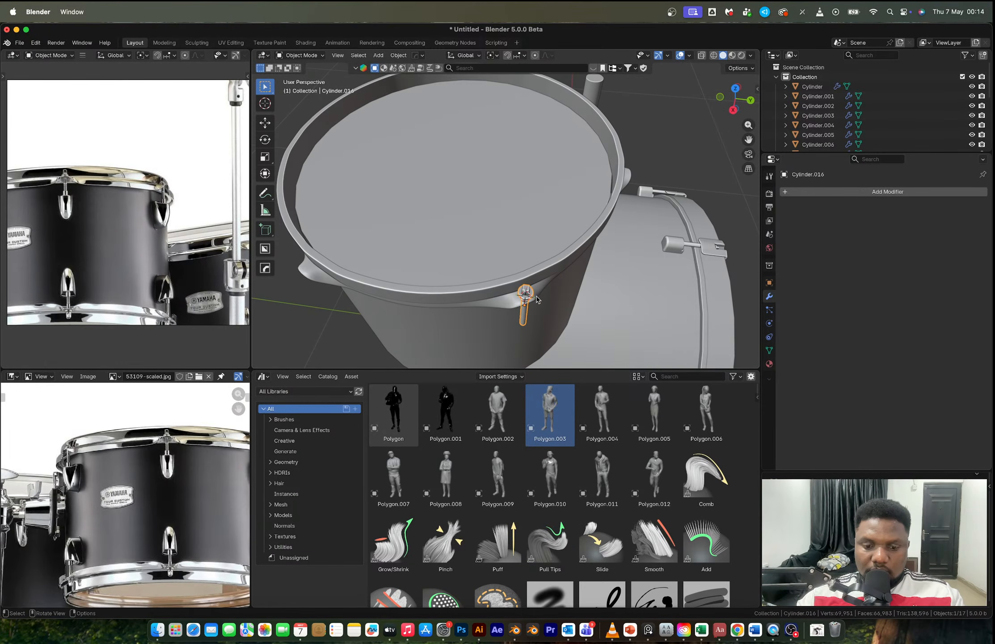
{"action": "key", "text": "g"}
{"action": "key", "text": "shift+z"}
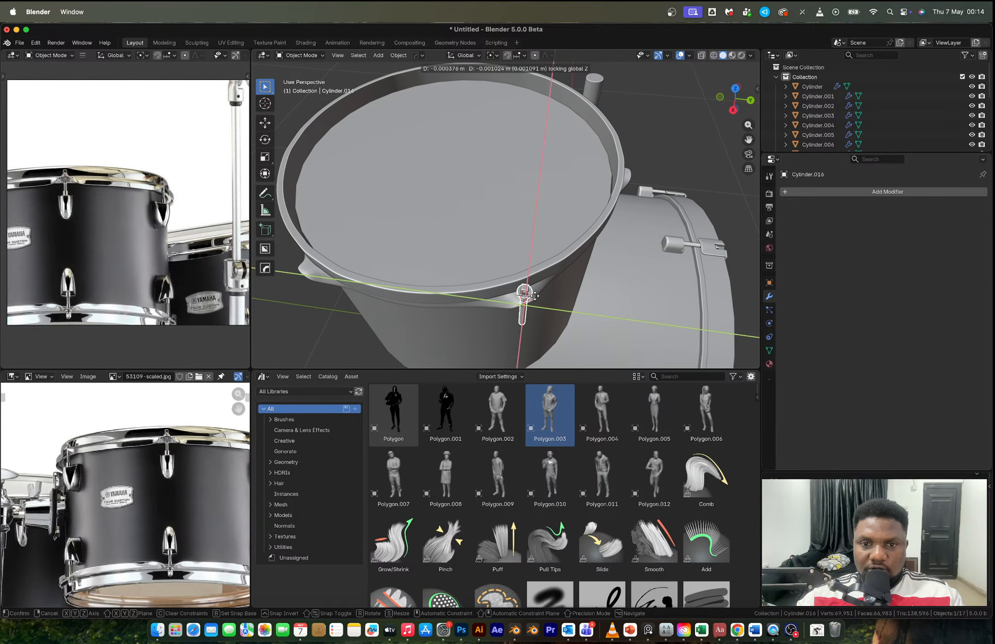
{"action": "left_click", "coordinate": [535, 296]}
Step: In the right orthographic view, lower the bolt about 0.0061 m along Z toward the notch's upper edge
{"action": "middle_click_drag", "start_coordinate": [535, 296], "coordinate": [722, 114]}
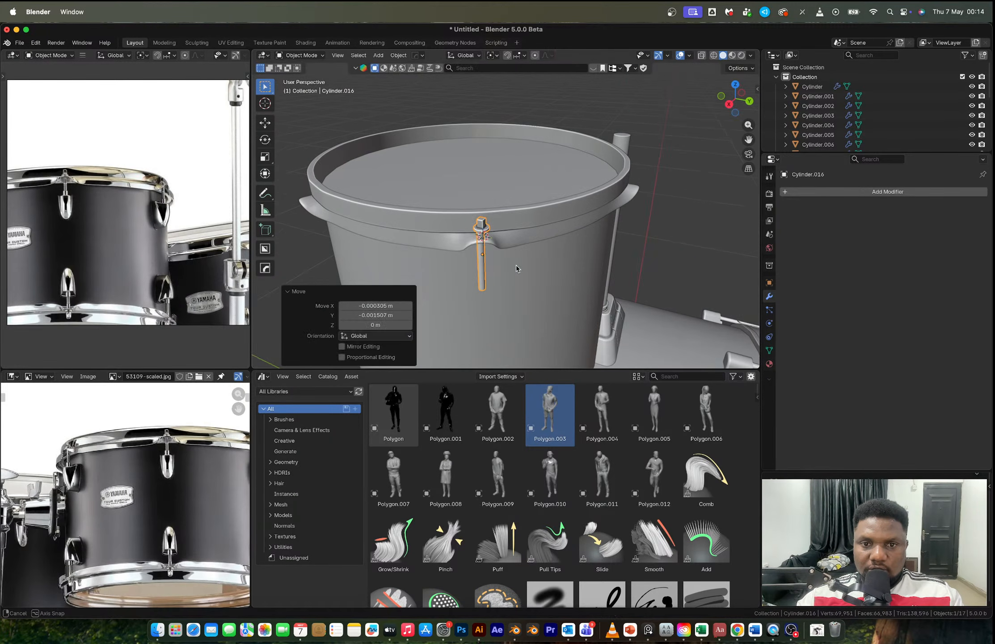
{"action": "left_click", "coordinate": [729, 105]}
{"action": "scroll", "coordinate": [534, 184], "scroll_direction": "up", "scroll_amount": 3}
{"action": "key", "text": "g"}
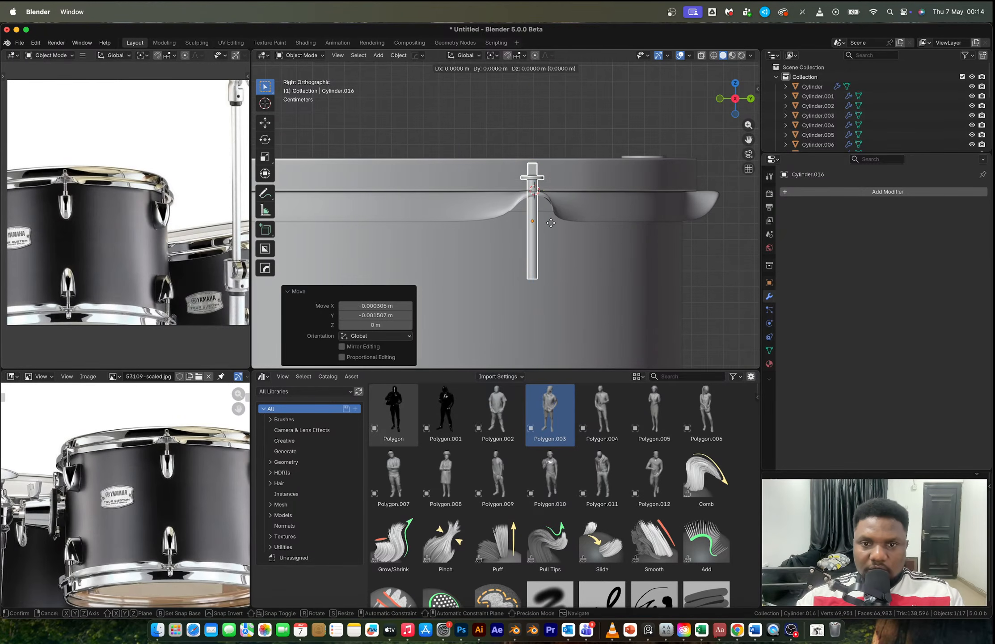
{"action": "key", "text": "z"}
{"action": "left_click", "coordinate": [552, 235]}
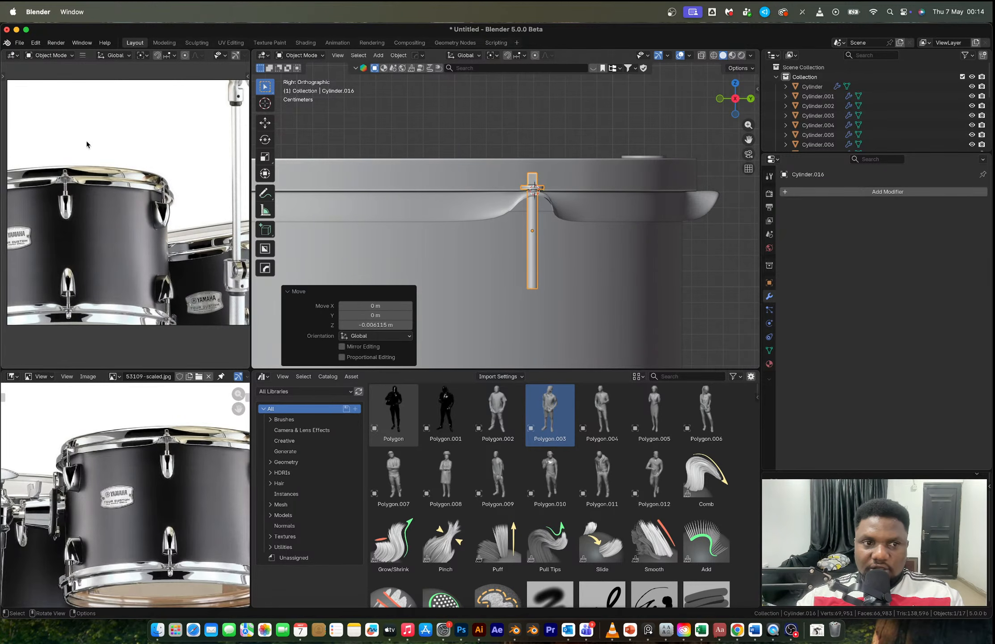
Step: Compare with the close-up of the reference tension rod and lower the bolt another 0.0009 m or so along Z
{"action": "scroll", "coordinate": [86, 144], "scroll_direction": "up", "scroll_amount": 6}
{"action": "scroll", "coordinate": [515, 187], "scroll_direction": "up", "scroll_amount": 5}
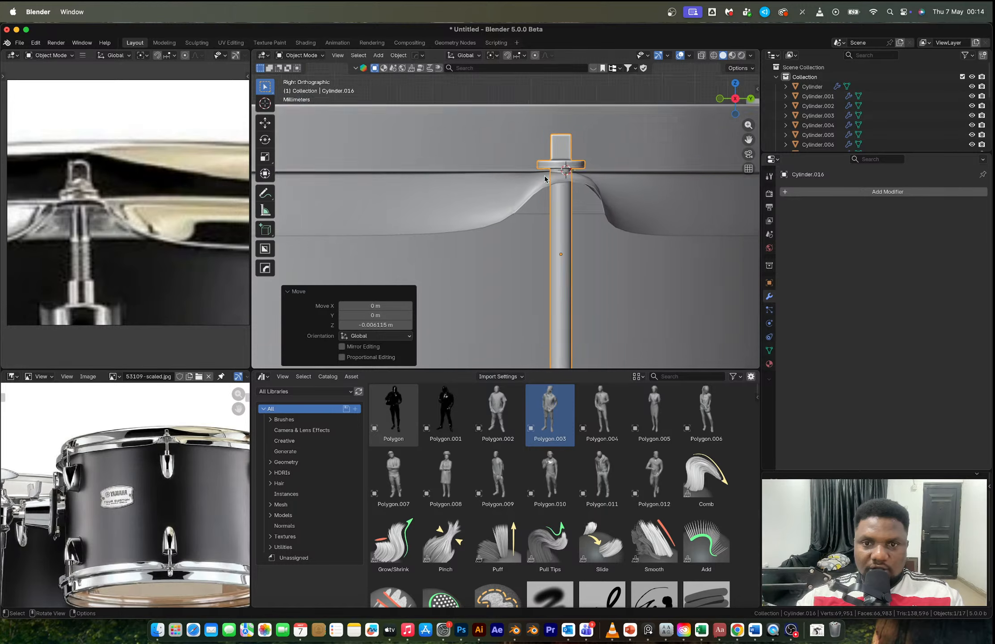
{"action": "key", "text": "g"}
{"action": "key", "text": "z"}
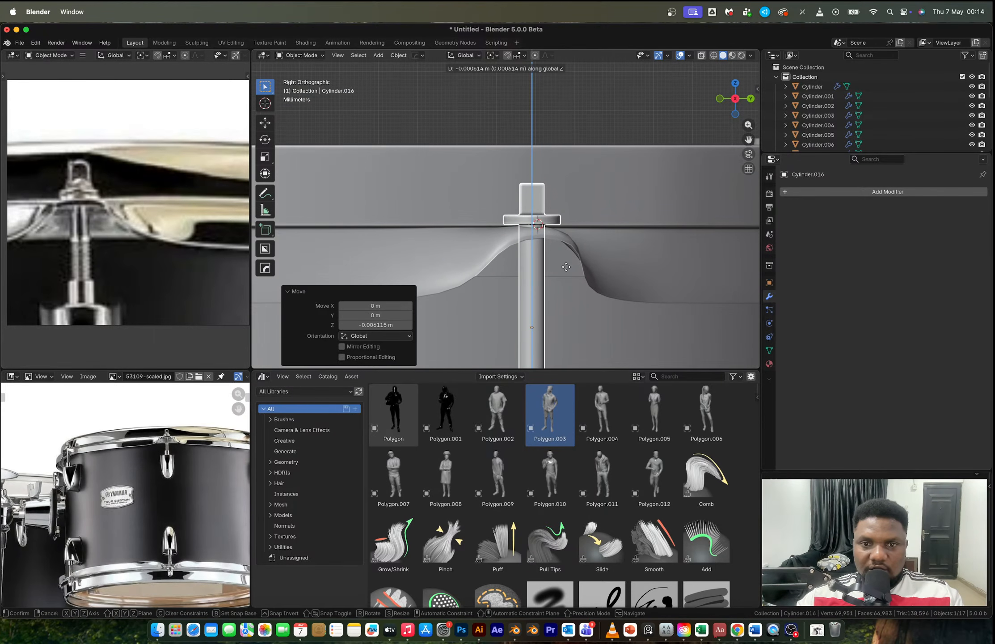
{"action": "left_click", "coordinate": [567, 266]}
Step: Add one edge loop around the bolt's shaft, slid slightly below the shaft's middle
{"action": "scroll", "coordinate": [575, 273], "scroll_direction": "down", "scroll_amount": 3}
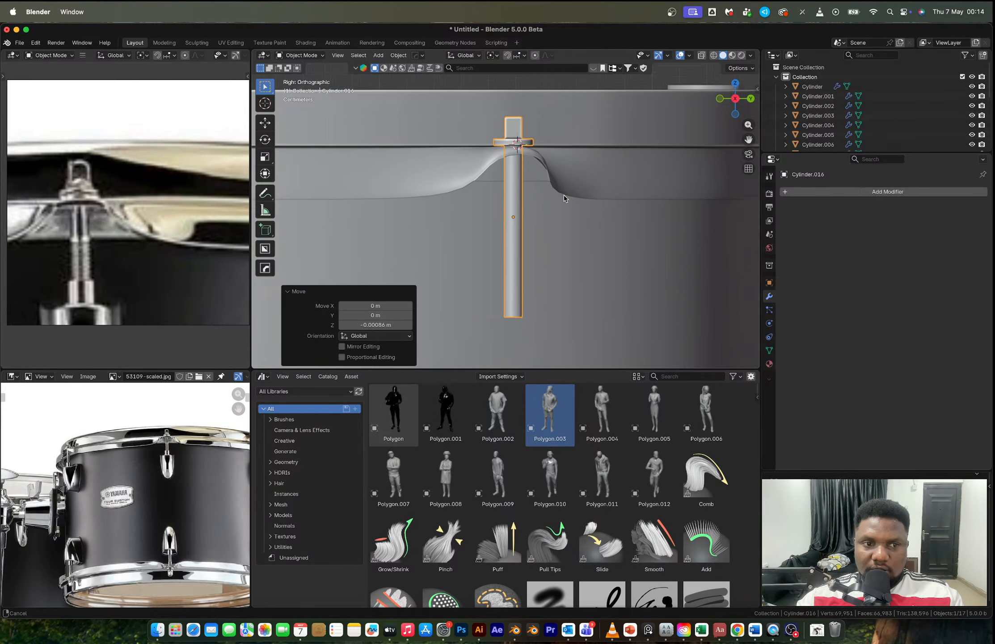
{"action": "key", "text": "Tab"}
{"action": "key", "text": "ctrl+r"}
{"action": "left_click", "coordinate": [516, 195]}
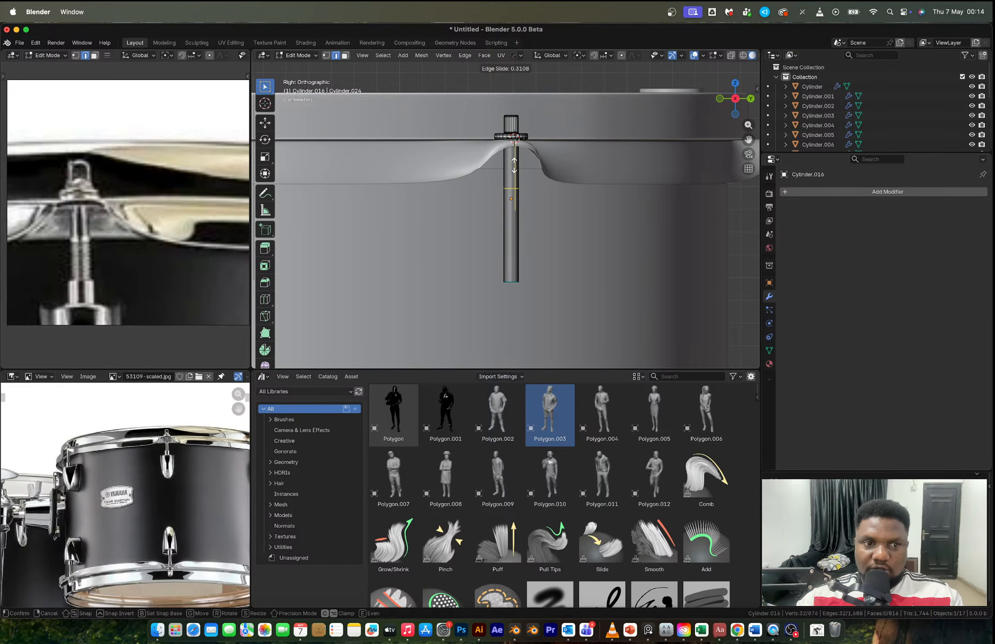
{"action": "left_click", "coordinate": [511, 193]}
Step: Thicken the rod shaft's section below the edge loop by extruding its faces outward along their normals about 0.00127 m
{"action": "key", "text": "3"}
{"action": "left_click", "coordinate": [516, 242], "text": "alt"}
{"action": "key", "text": "alt+e"}
{"action": "left_click", "coordinate": [520, 245]}
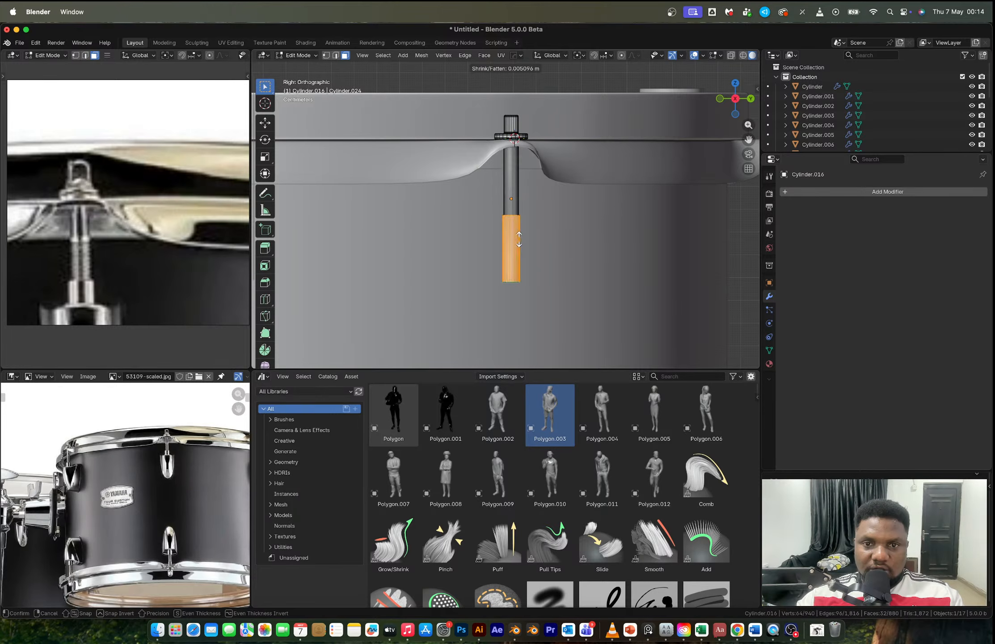
{"action": "left_click", "coordinate": [520, 249]}
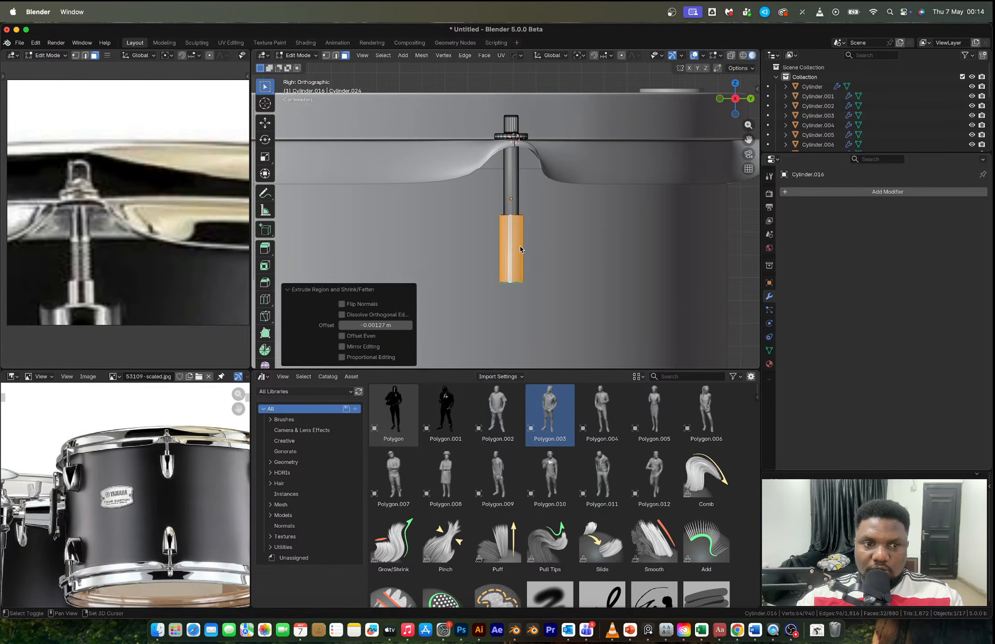
{"action": "scroll", "coordinate": [520, 249], "scroll_direction": "down", "scroll_amount": 1}
{"action": "scroll", "coordinate": [141, 284], "scroll_direction": "down", "scroll_amount": 2}
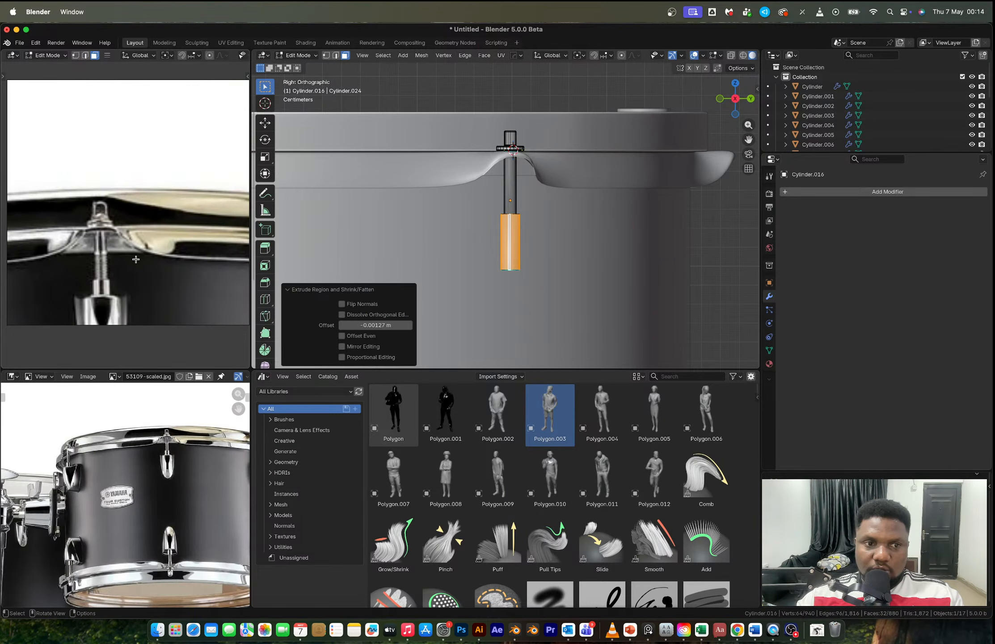
{"action": "scroll", "coordinate": [206, 192], "scroll_direction": "down", "scroll_amount": 5}
{"action": "scroll", "coordinate": [519, 245], "scroll_direction": "up", "scroll_amount": 1}
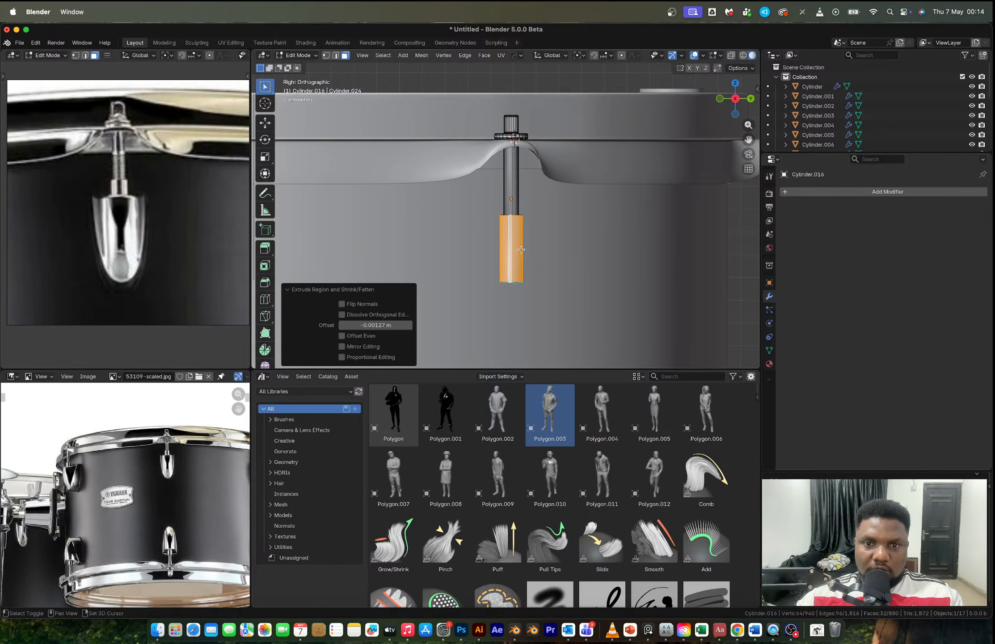
{"action": "key", "text": "Tab"}
{"action": "key", "text": "shift+a"}
{"action": "mouse_move", "coordinate": [541, 280]}
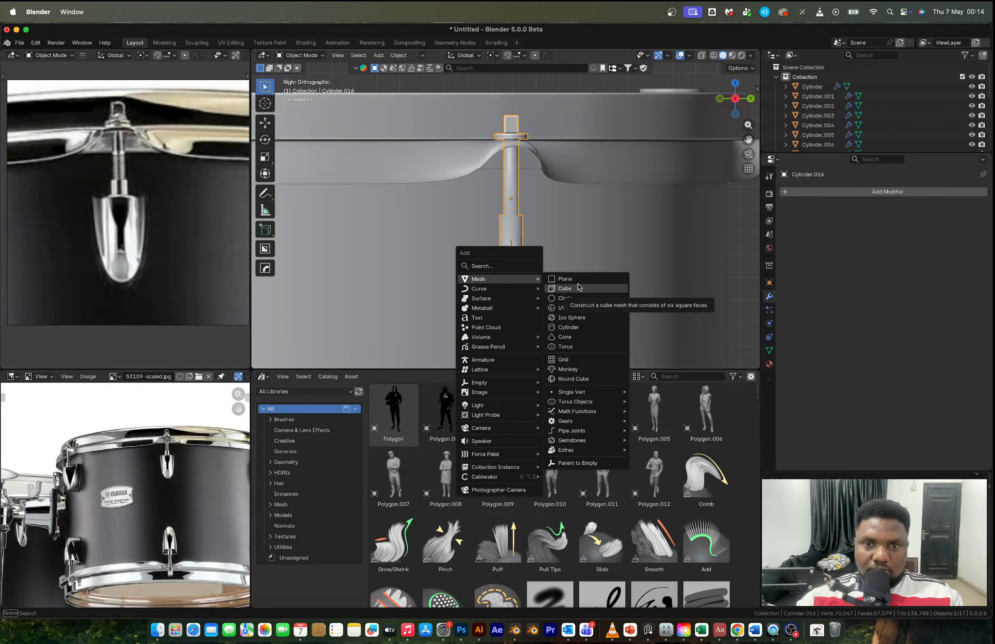
{"action": "key", "text": "Escape"}
Step: In Object Mode, add the hoop and the drum shell to the selection with the tension rod
{"action": "scroll", "coordinate": [594, 218], "scroll_direction": "down", "scroll_amount": 4}
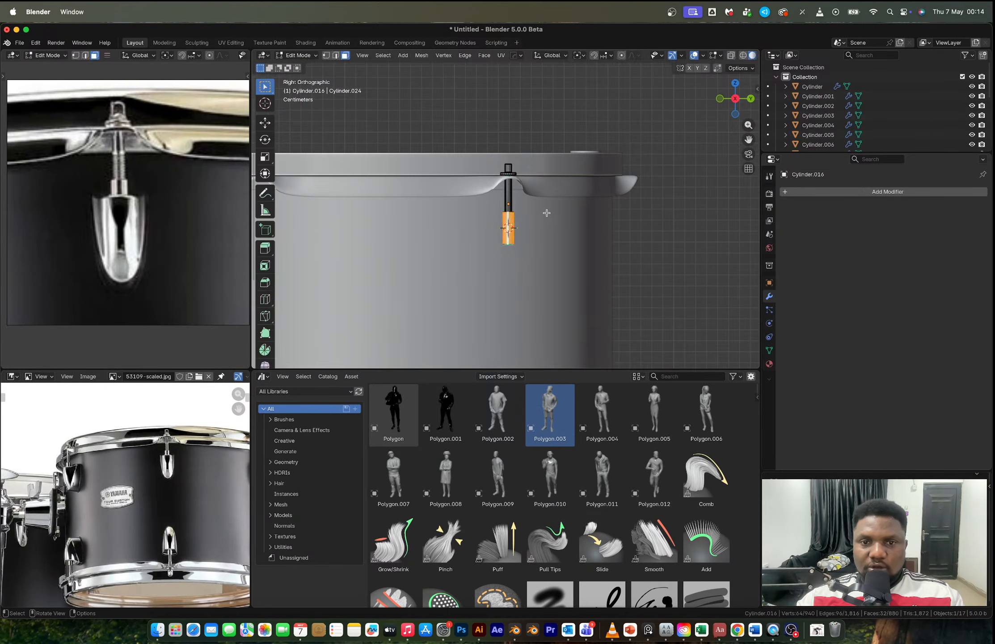
{"action": "scroll", "coordinate": [528, 208], "scroll_direction": "down", "scroll_amount": 3}
{"action": "left_click", "coordinate": [531, 196], "text": "shift"}
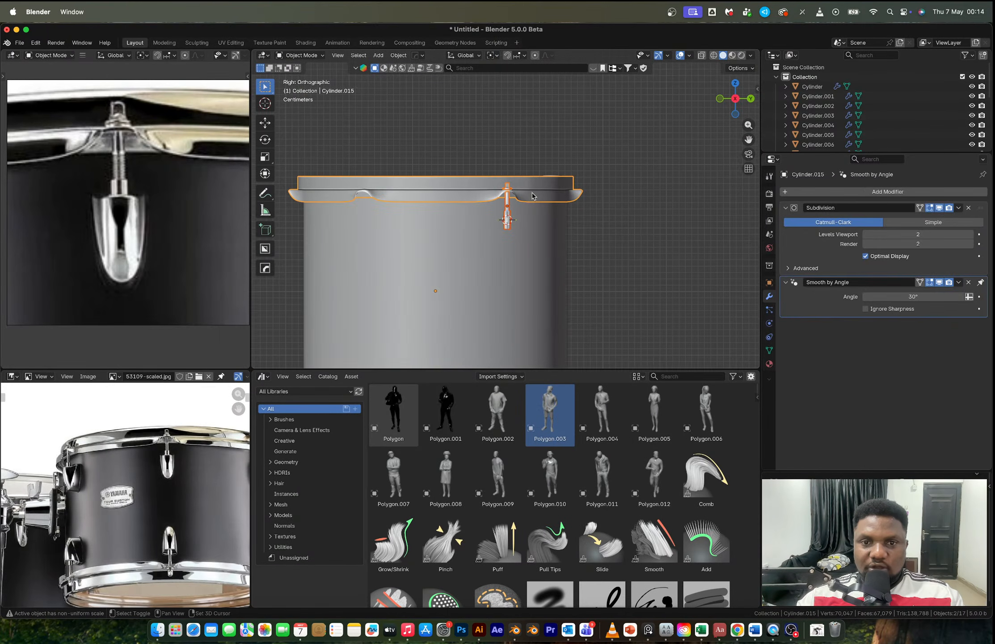
{"action": "left_click", "coordinate": [491, 271], "text": "shift"}
{"action": "key", "text": "r"}
{"action": "key", "text": "z"}
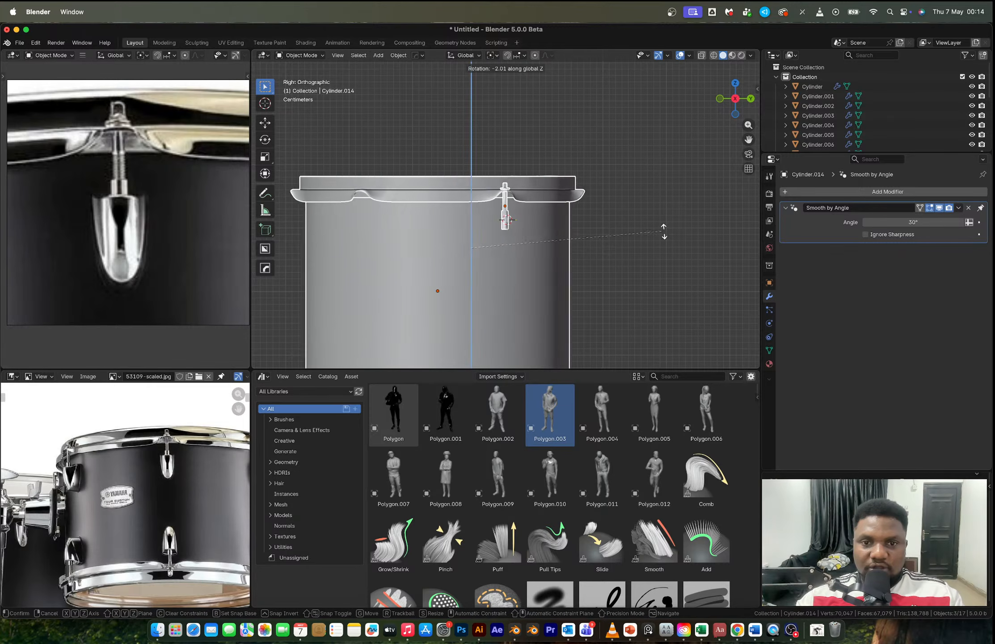
{"action": "left_click", "coordinate": [626, 318]}
{"action": "key", "text": "ctrl+z"}
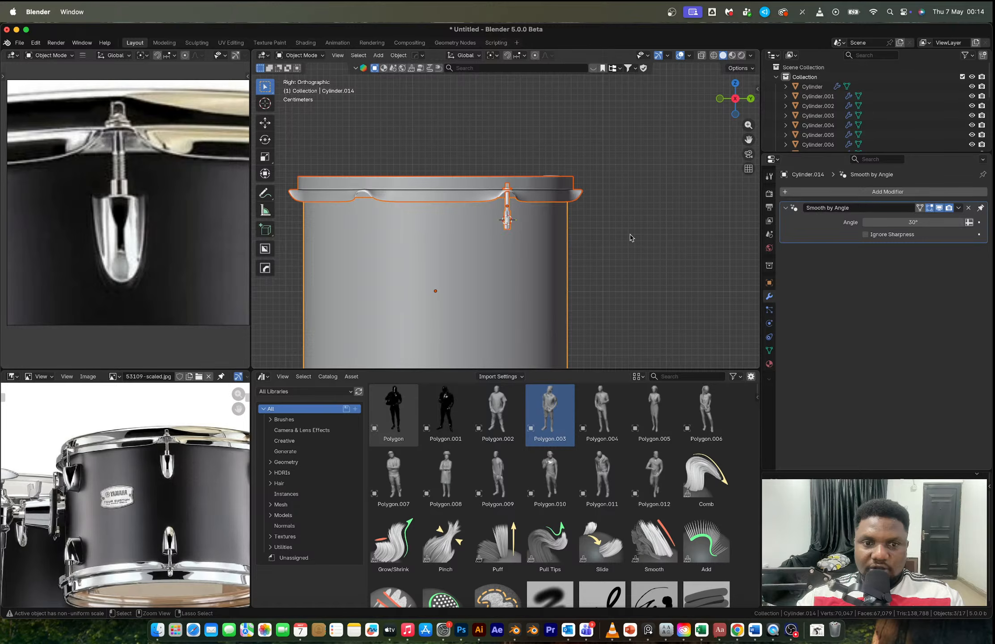
Step: Rotate the tension rod, hoop and drum shell together by -30° about the global Z axis
{"action": "key", "text": "r"}
{"action": "key", "text": "z"}
{"action": "left_click", "coordinate": [623, 296]}
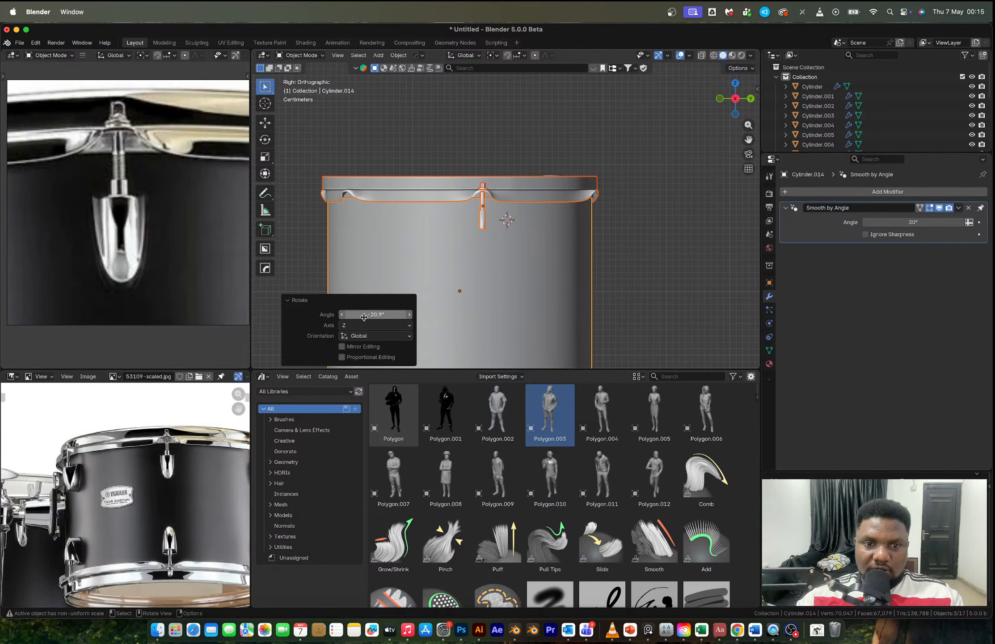
{"action": "left_click", "coordinate": [364, 317]}
{"action": "double_click", "coordinate": [358, 314]}
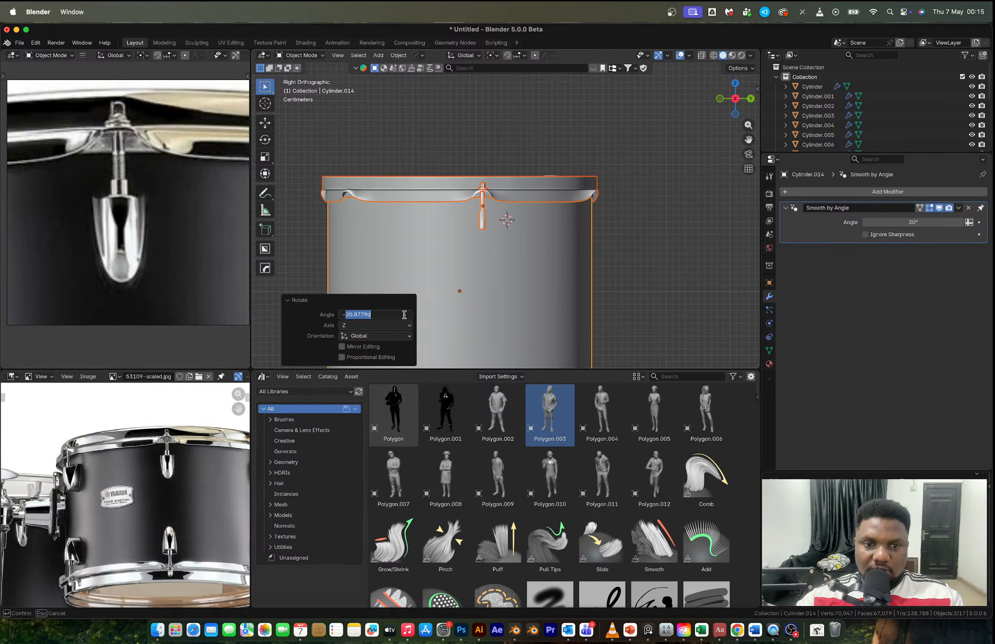
{"action": "type", "text": "30"}
{"action": "key", "text": "Return"}
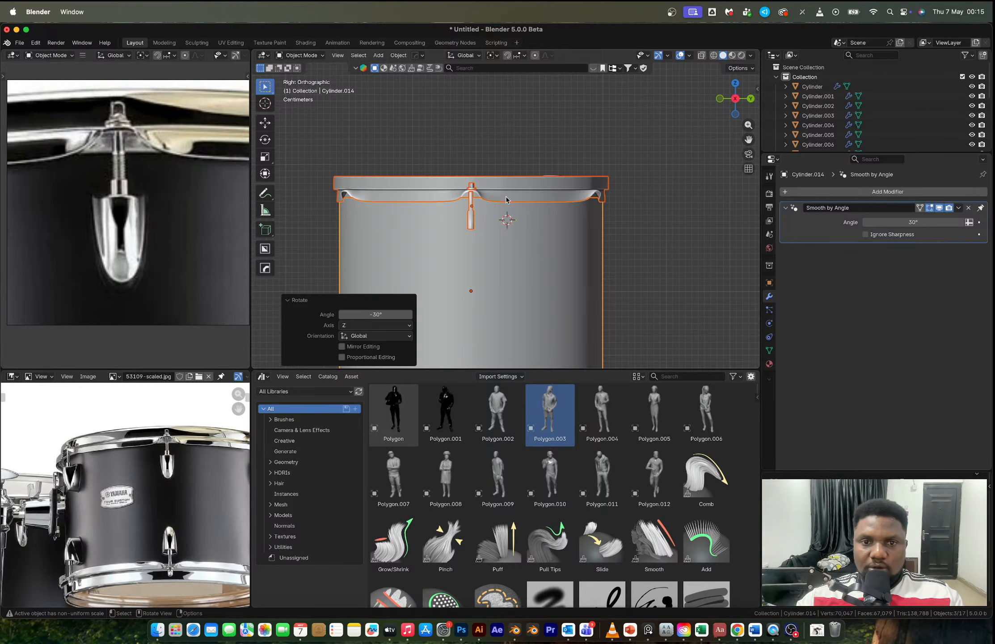
Step: Shift the tension rod's linked shaft geometry slightly in positive Y so that it is centred beneath the bolt head
{"action": "key", "text": "alt+a"}
{"action": "scroll", "coordinate": [475, 200], "scroll_direction": "up", "scroll_amount": 6}
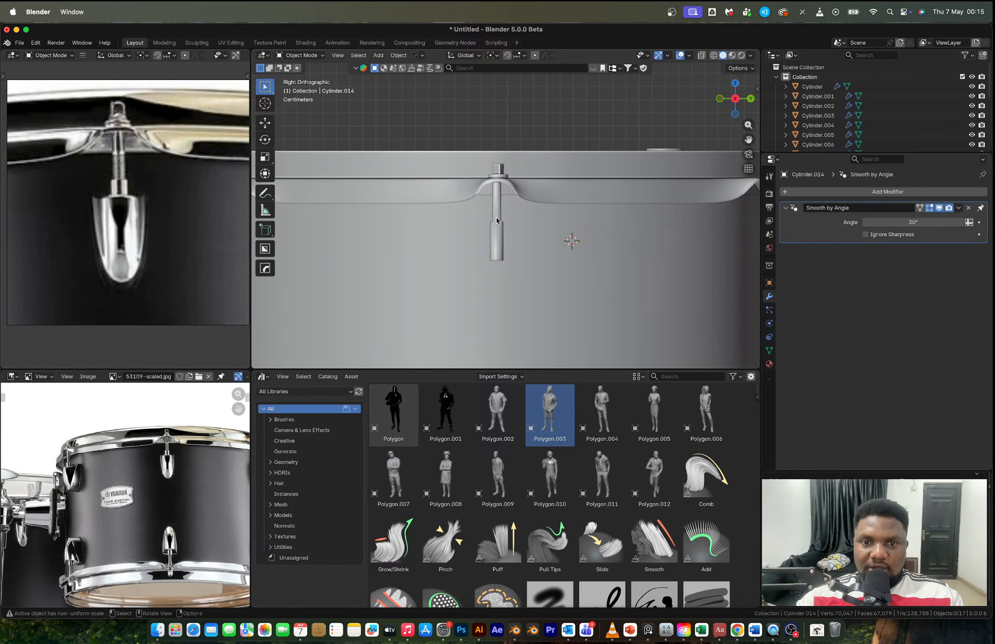
{"action": "left_click", "coordinate": [497, 216]}
{"action": "scroll", "coordinate": [502, 196], "scroll_direction": "up", "scroll_amount": 2}
{"action": "key", "text": "Tab"}
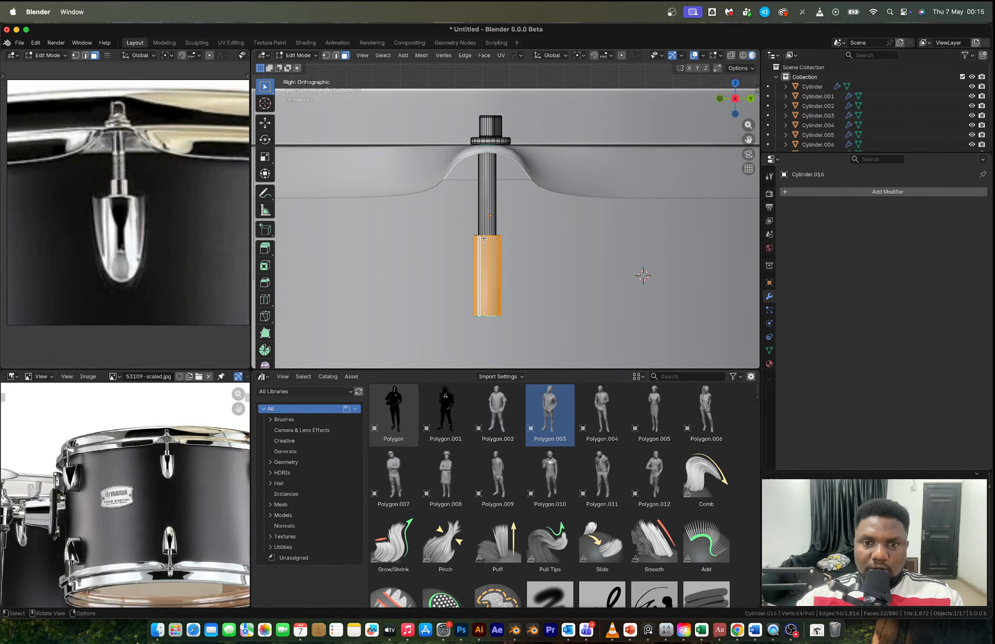
{"action": "key", "text": "l"}
{"action": "key", "text": "g"}
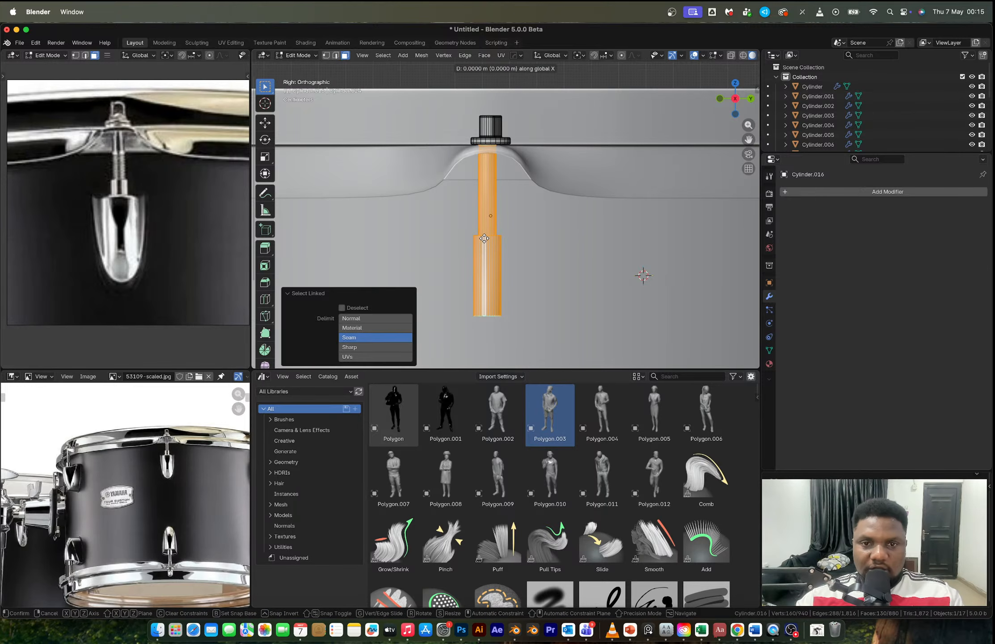
{"action": "key", "text": "y"}
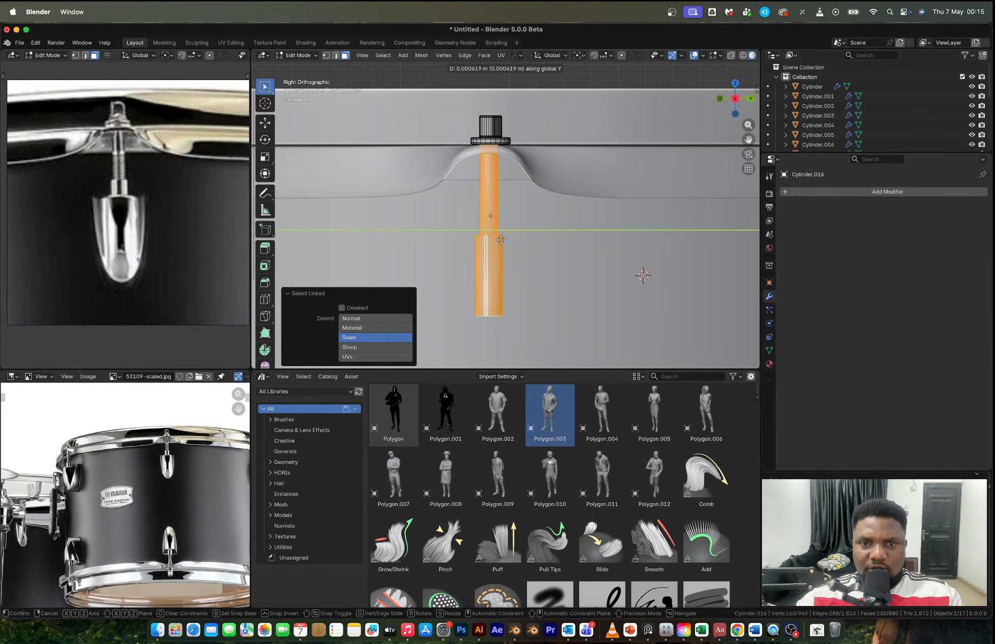
{"action": "left_click", "coordinate": [514, 242]}
{"action": "key", "text": "Tab"}
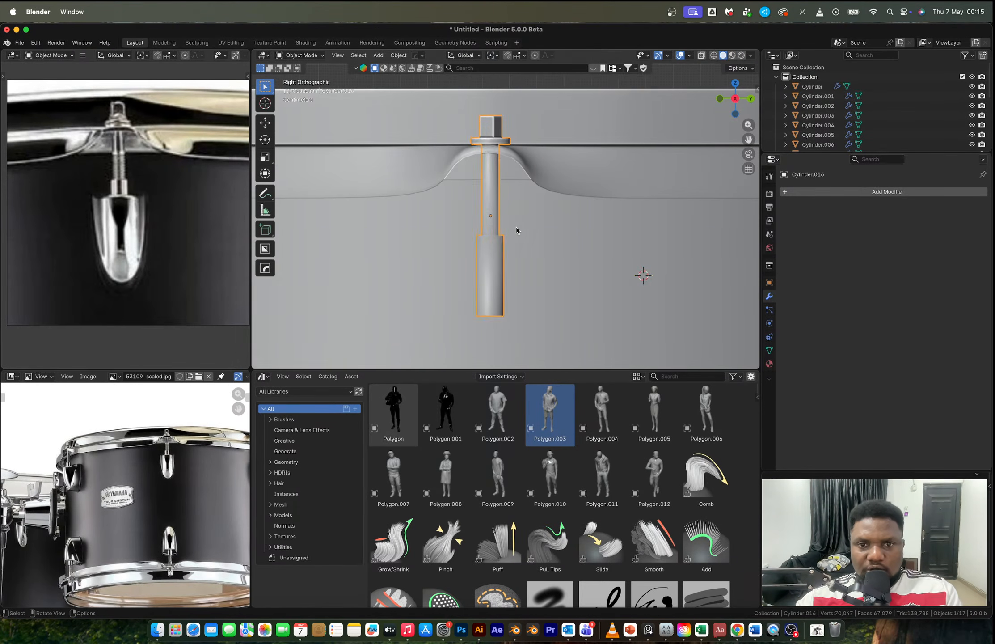
{"action": "scroll", "coordinate": [516, 228], "scroll_direction": "down", "scroll_amount": 2}
{"action": "left_click", "coordinate": [499, 149]}
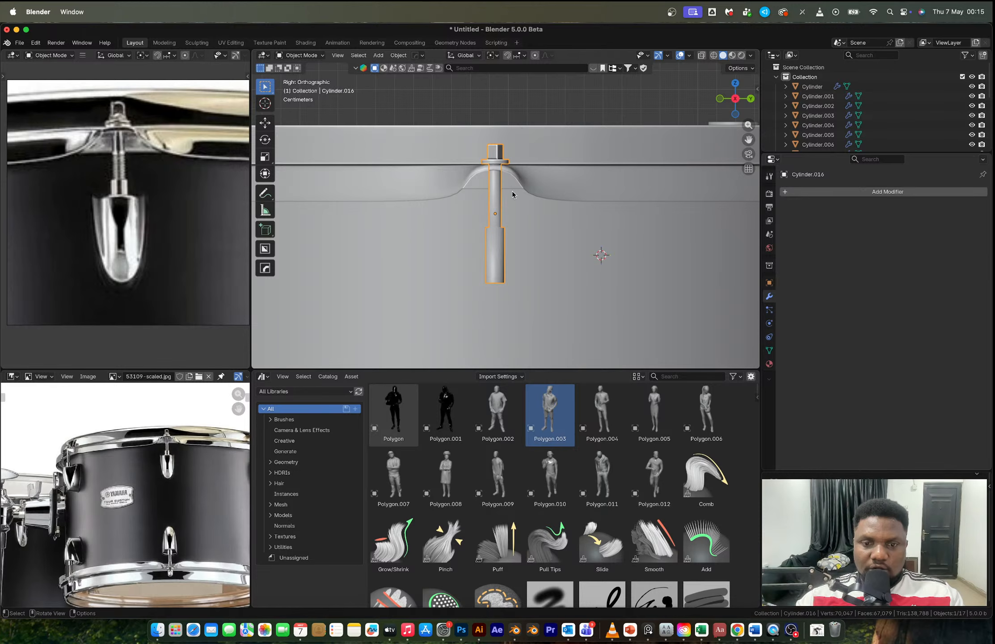
{"action": "key", "text": "g"}
{"action": "key", "text": "y"}
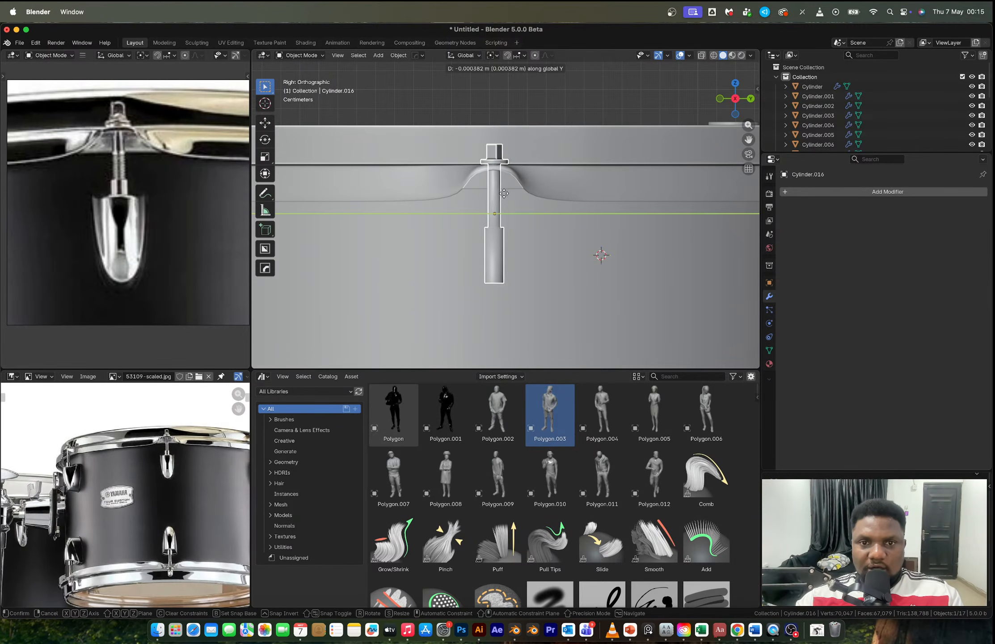
{"action": "right_click", "coordinate": [512, 192]}
{"action": "scroll", "coordinate": [526, 216], "scroll_direction": "down", "scroll_amount": 2}
{"action": "scroll", "coordinate": [514, 232], "scroll_direction": "down", "scroll_amount": 2}
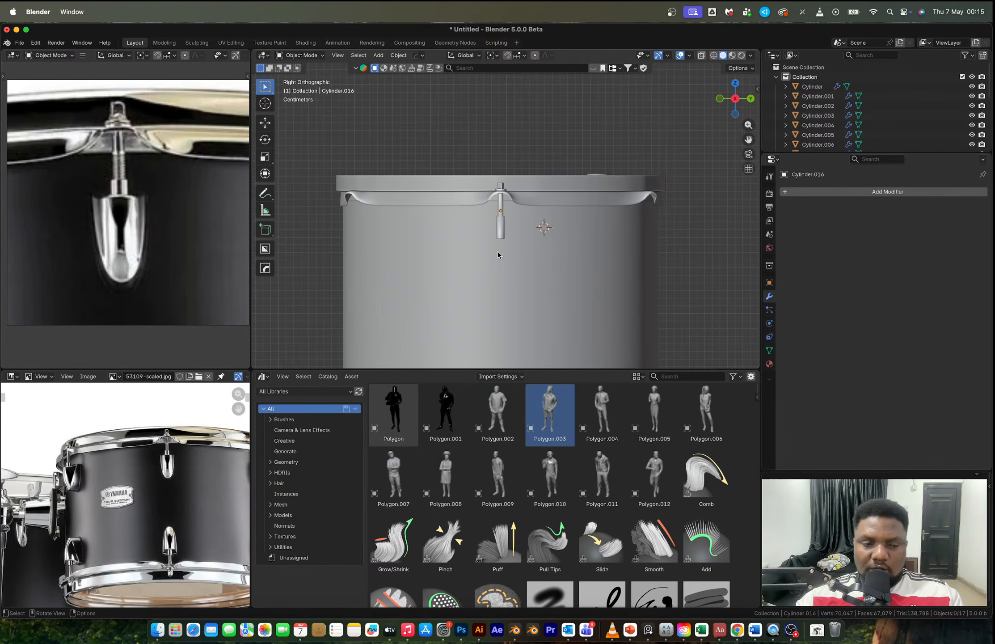
Step: Rotate the drum shell alone by -30° about global Z and check its face layout behind the rod in Edit Mode
{"action": "scroll", "coordinate": [483, 262], "scroll_direction": "up", "scroll_amount": 2}
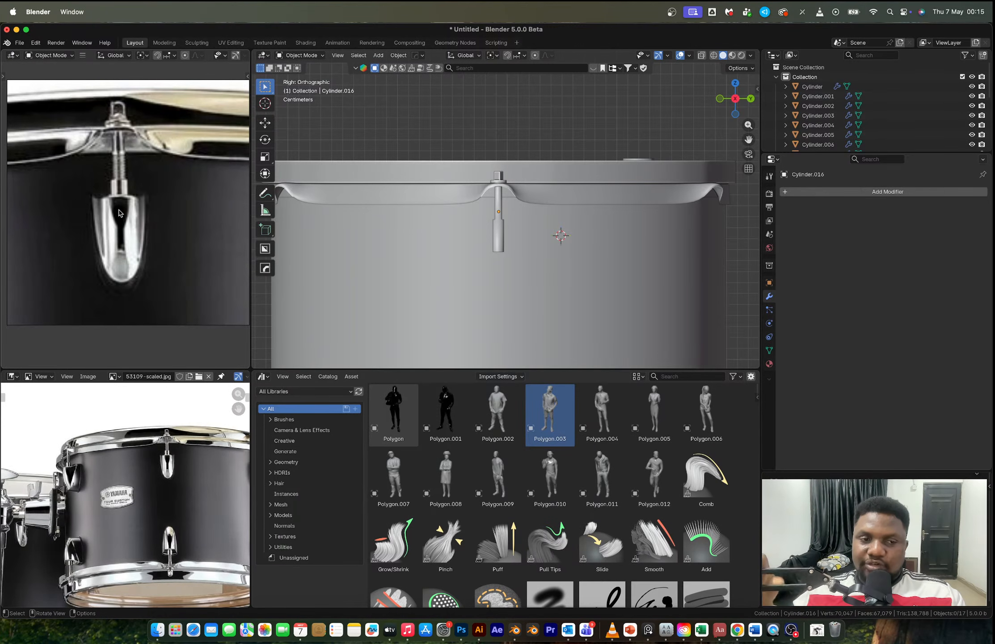
{"action": "left_click", "coordinate": [507, 284]}
{"action": "key", "text": "Tab"}
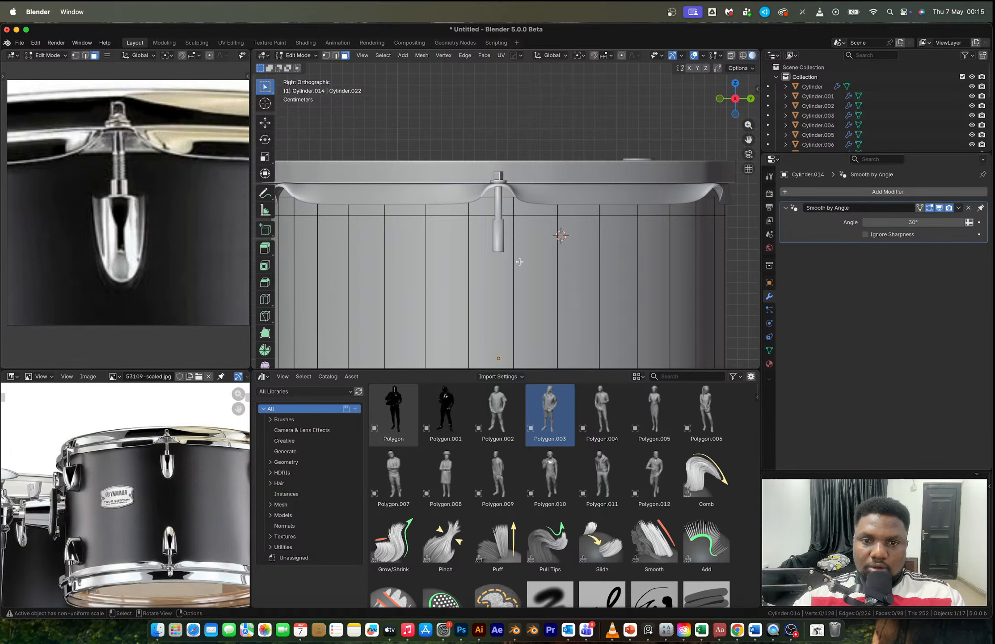
{"action": "scroll", "coordinate": [514, 259], "scroll_direction": "down", "scroll_amount": 1}
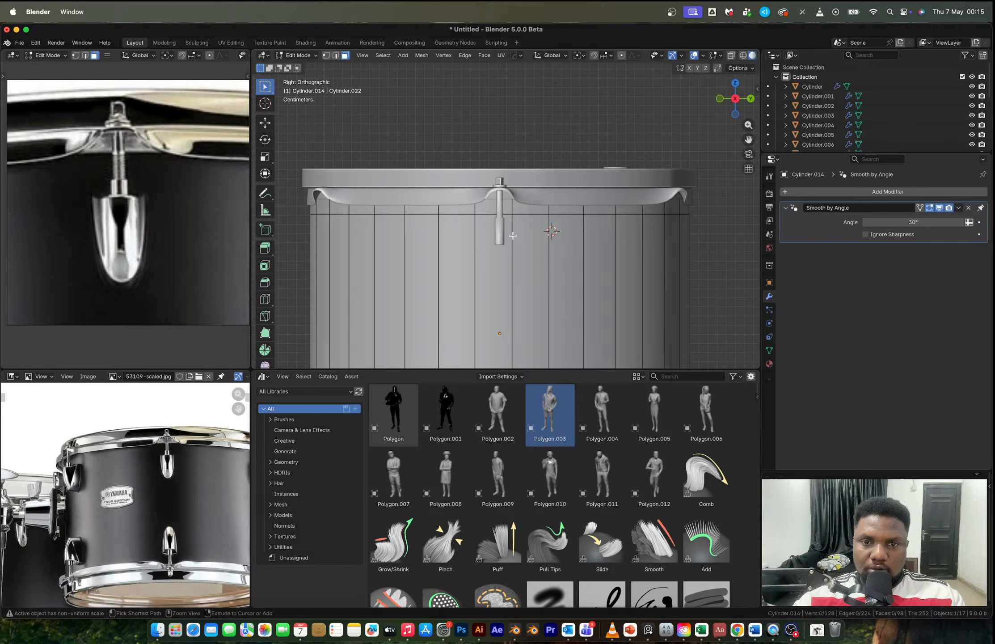
{"action": "key", "text": "Tab"}
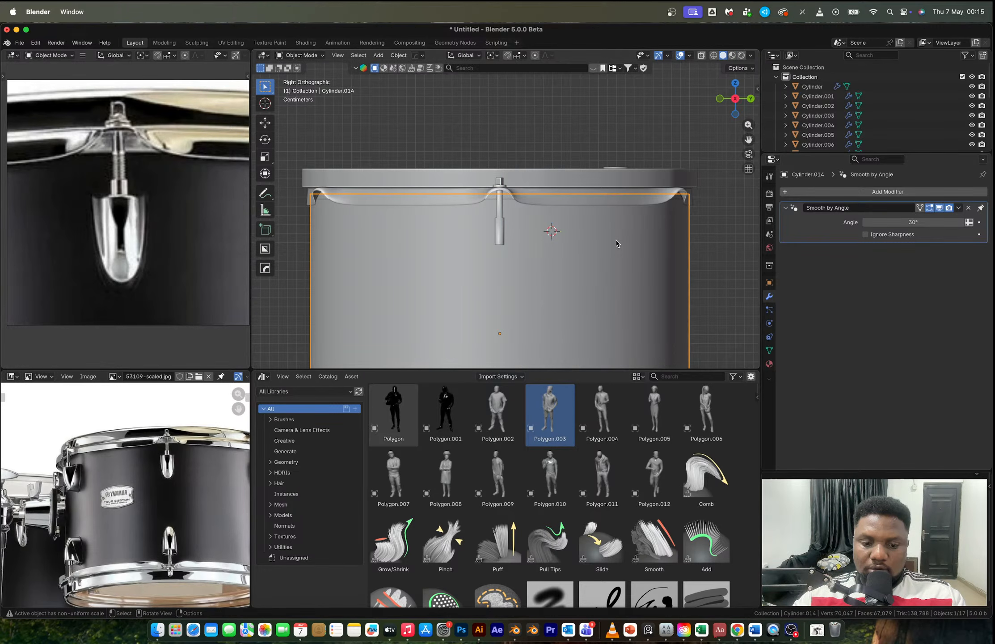
{"action": "type", "text": "rz-30"}
{"action": "key", "text": "Return"}
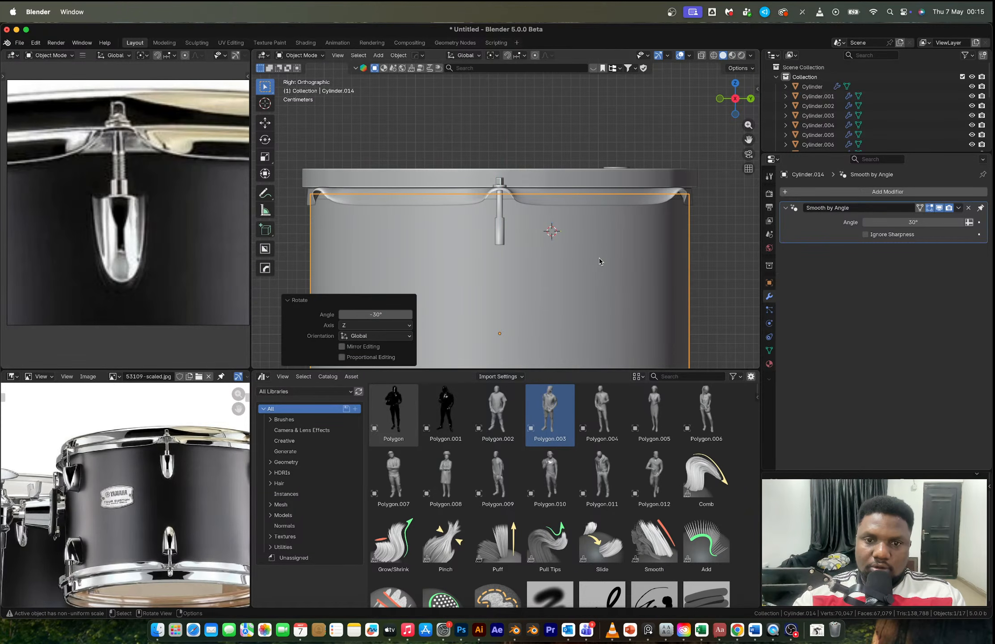
{"action": "key", "text": "Tab"}
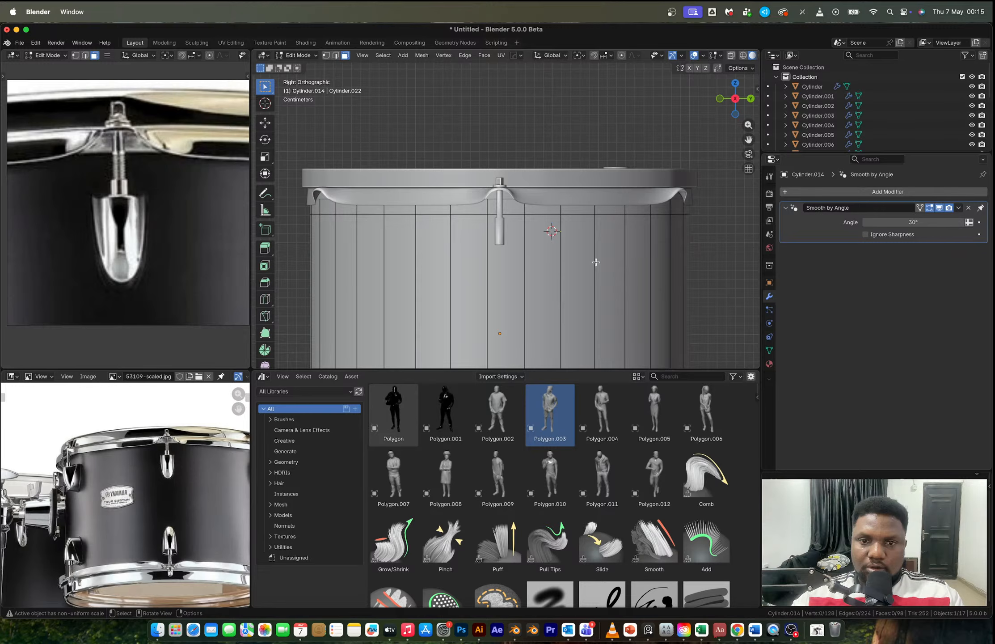
Step: Rotate the drum shell freehand about Z until one column of faces is centred behind the tension rod
{"action": "key", "text": "Tab"}
{"action": "key", "text": "r"}
{"action": "key", "text": "z"}
{"action": "left_click", "coordinate": [729, 266]}
{"action": "key", "text": "Tab"}
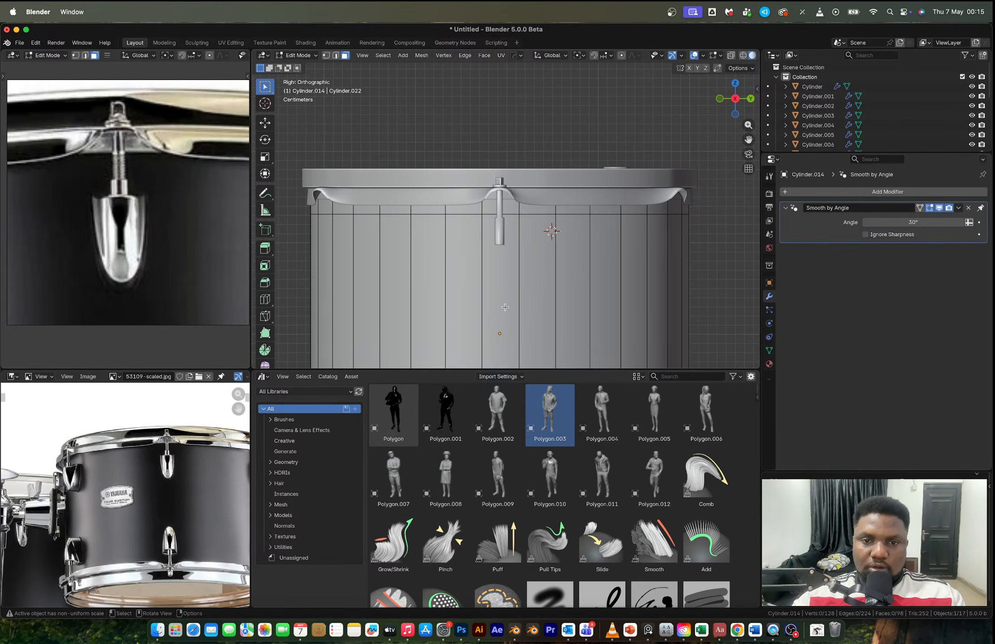
Step: Add two edge loops around the drum shell, one near the rod's lower end at factor 0.832 and another below it
{"action": "key", "text": "ctrl+r"}
{"action": "left_click", "coordinate": [519, 290]}
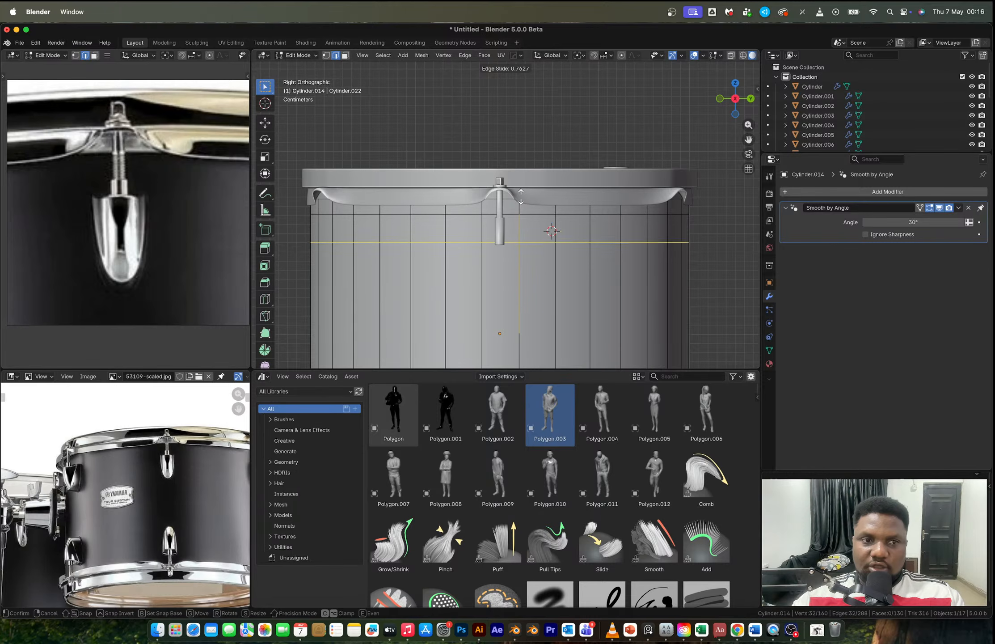
{"action": "left_click", "coordinate": [520, 235]}
{"action": "key", "text": "ctrl+r"}
{"action": "left_click", "coordinate": [520, 241]}
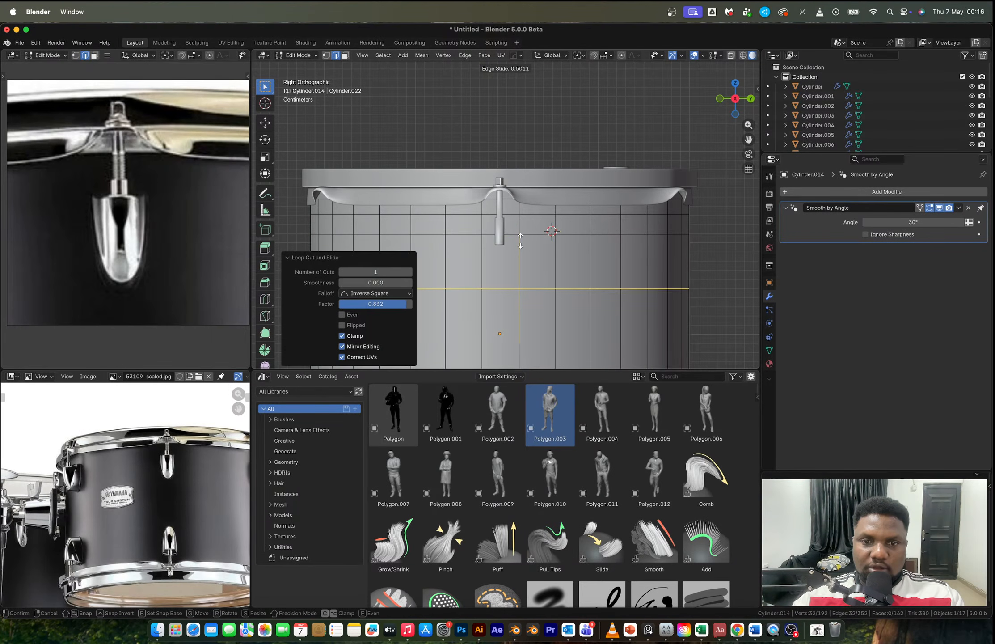
{"action": "left_click", "coordinate": [521, 240]}
Step: Duplicate the shell face just below the tension rod in place and separate the copy into its own object
{"action": "key", "text": "3"}
{"action": "left_click", "coordinate": [506, 267]}
{"action": "middle_click_drag", "start_coordinate": [505, 269], "coordinate": [571, 278]}
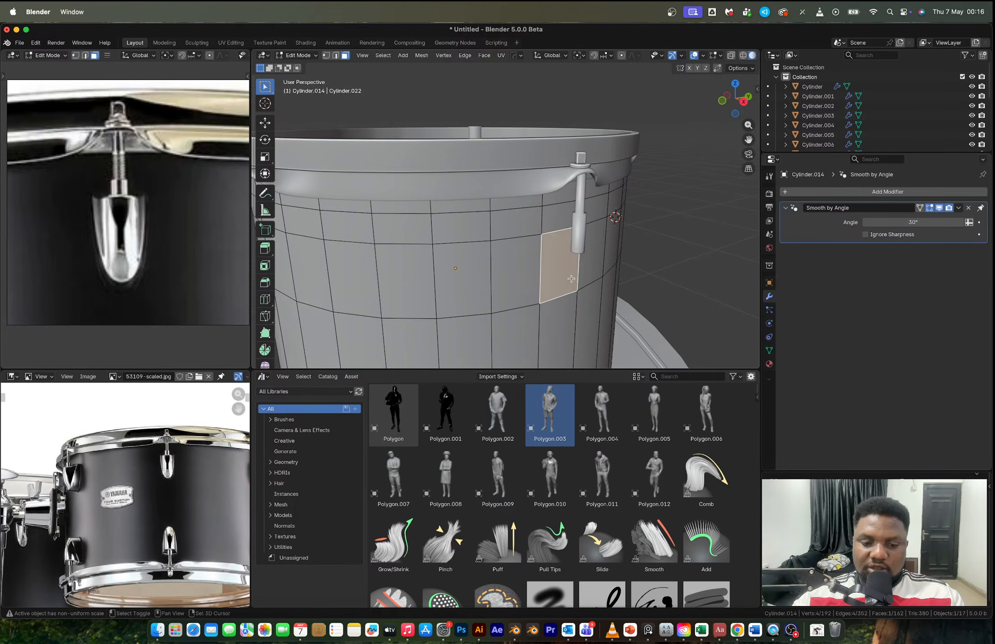
{"action": "key", "text": "shift+d"}
{"action": "right_click", "coordinate": [626, 260]}
{"action": "key", "text": "p"}
{"action": "left_click", "coordinate": [597, 253]}
{"action": "key", "text": "Tab"}
{"action": "left_click", "coordinate": [563, 274]}
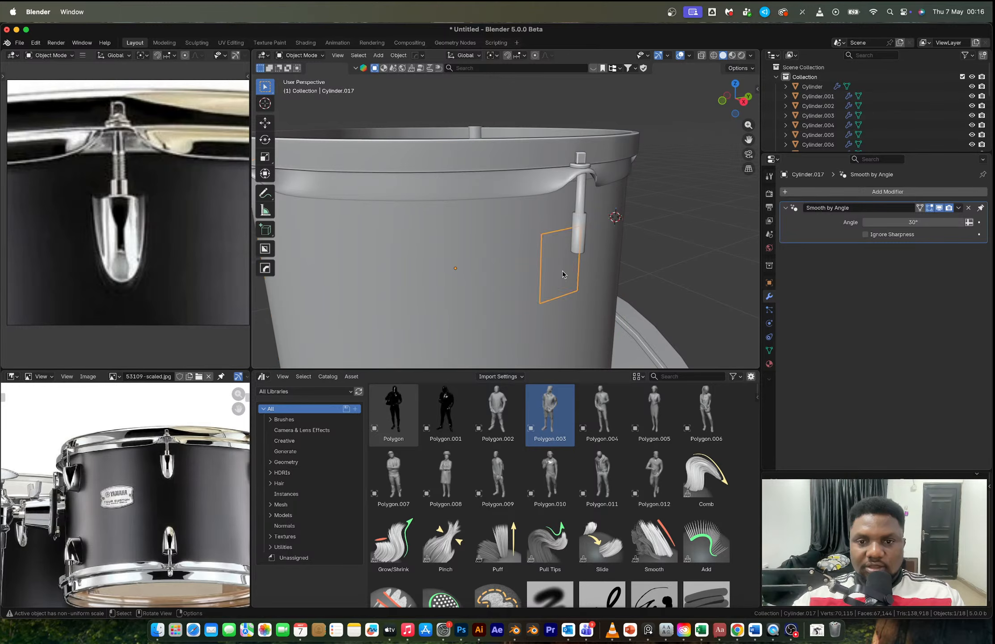
Step: Taper the separated face by scaling its two lower vertices together to about 0.61
{"action": "key", "text": "Tab"}
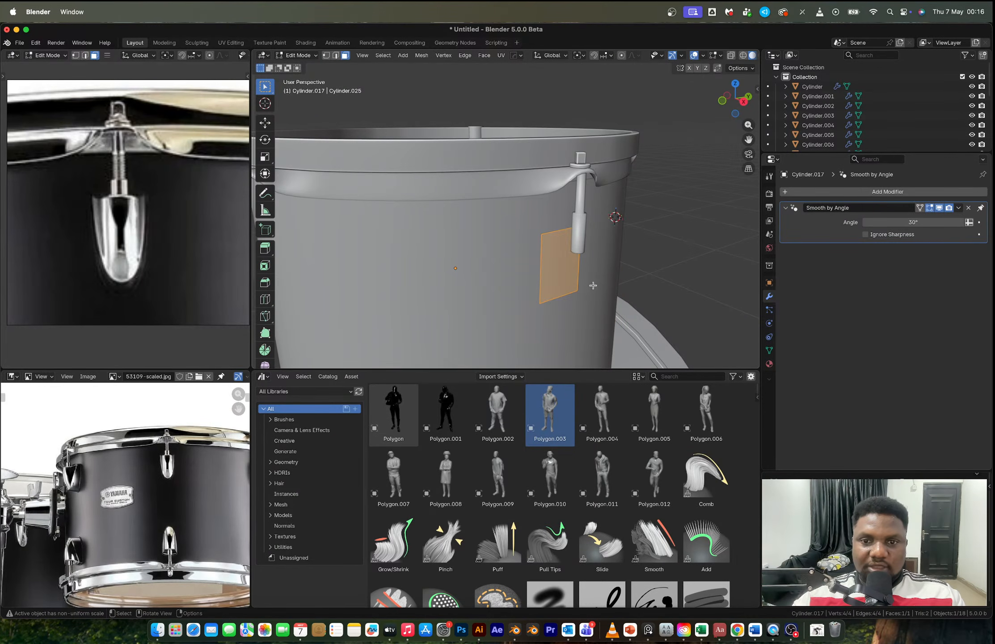
{"action": "key", "text": "1"}
{"action": "left_click", "coordinate": [571, 293]}
{"action": "left_click", "coordinate": [547, 301], "text": "shift"}
{"action": "key", "text": "s"}
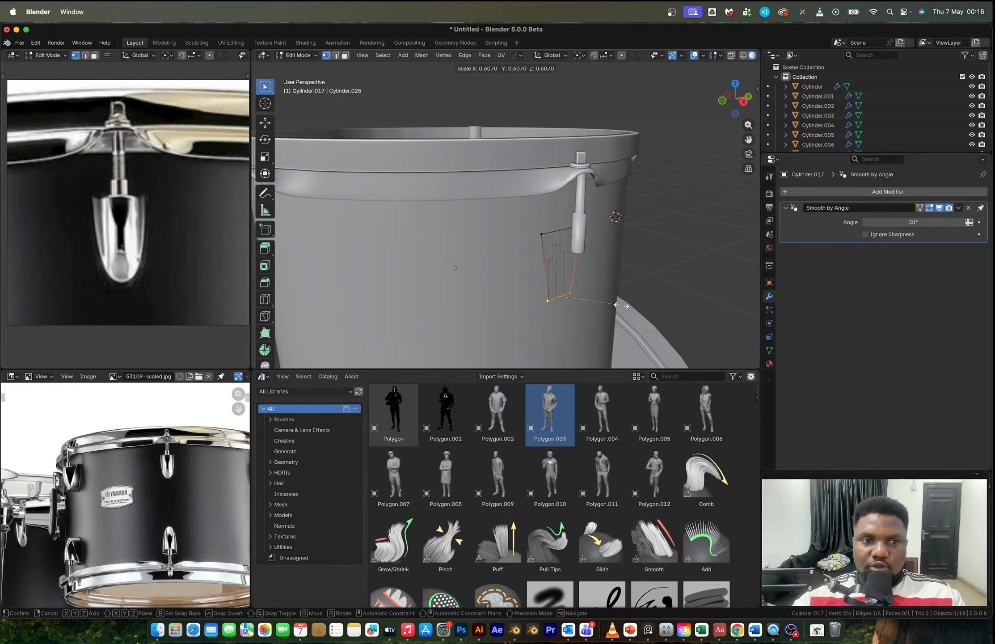
{"action": "left_click", "coordinate": [622, 305]}
Step: Lower the two upper vertices of the separated lug face along Z by about 0.004 m
{"action": "key", "text": "ctrl+i"}
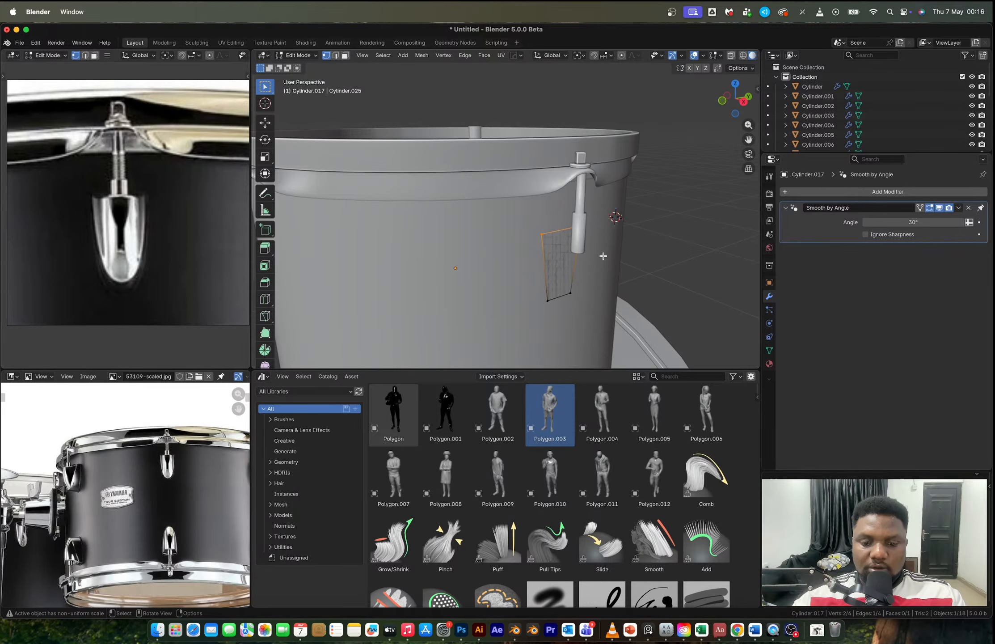
{"action": "key", "text": "g"}
{"action": "key", "text": "z"}
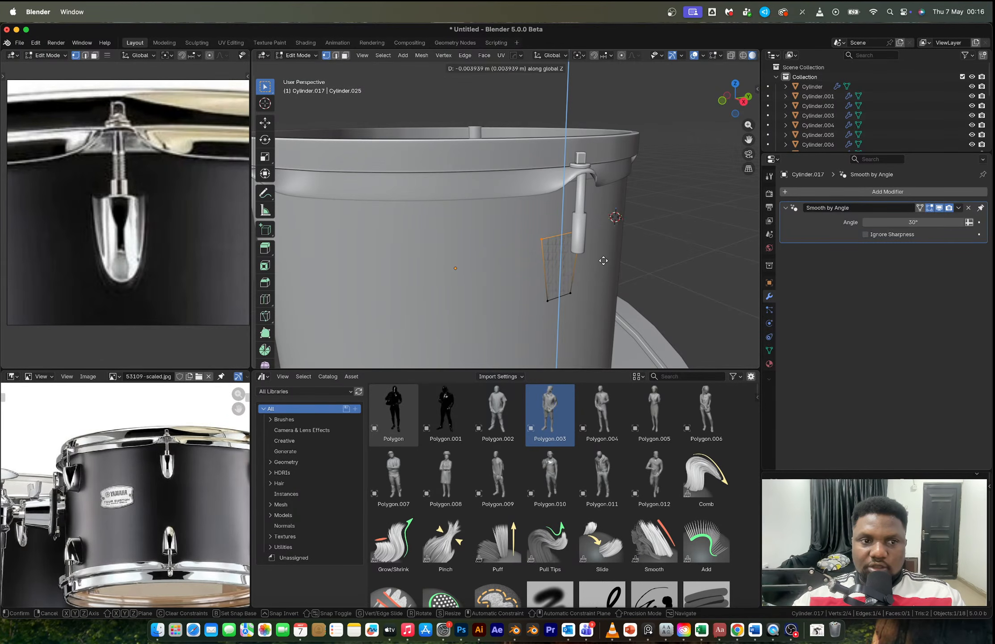
{"action": "left_click", "coordinate": [603, 260]}
Step: Try extruding the whole tapered face outward into a deep block, and undo the extrusion
{"action": "key", "text": "a"}
{"action": "key", "text": "e"}
{"action": "middle_click_drag", "start_coordinate": [604, 260], "coordinate": [626, 259]}
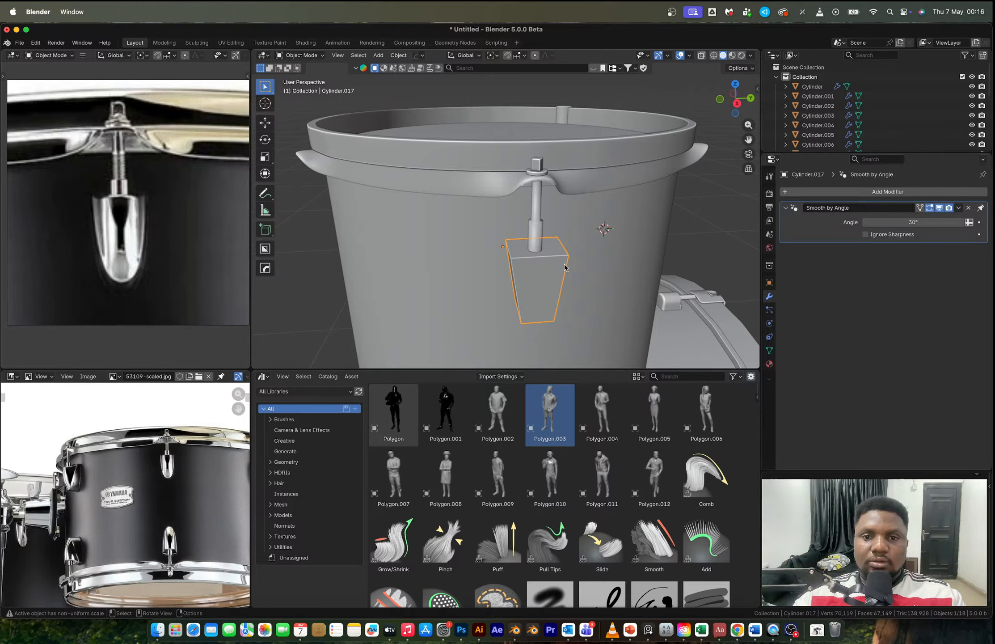
{"action": "middle_click_drag", "start_coordinate": [565, 264], "coordinate": [560, 219]}
{"action": "key", "text": "Tab"}
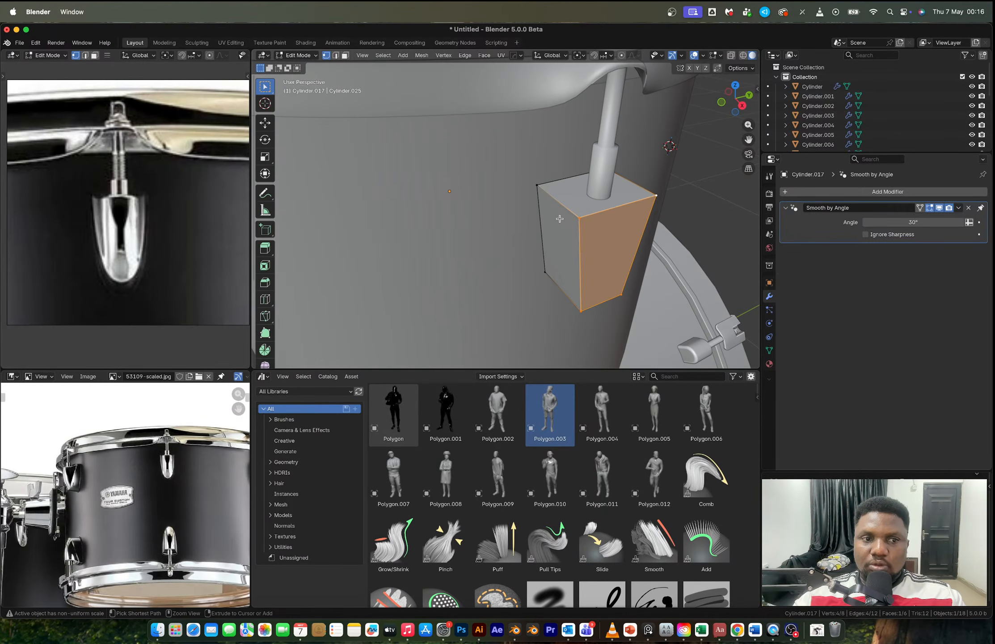
{"action": "key", "text": "ctrl+z"}
Step: Raise the whole tapered face along Z by about 0.005 m behind the tension rod's lower end
{"action": "middle_click_drag", "start_coordinate": [594, 217], "coordinate": [586, 197]}
{"action": "key", "text": "g"}
{"action": "key", "text": "z"}
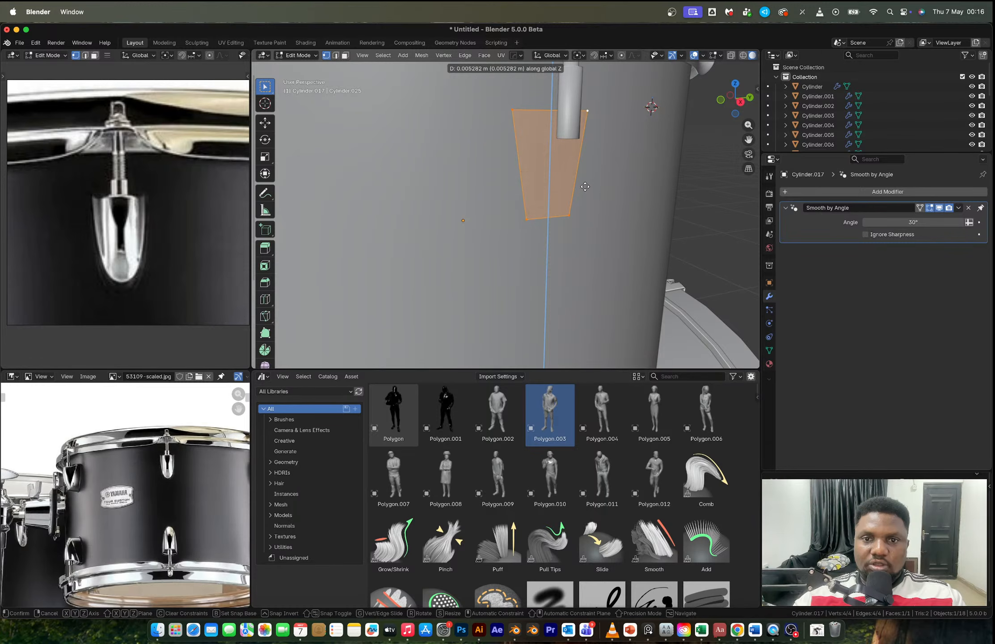
{"action": "left_click", "coordinate": [586, 195]}
Step: Extrude the tapered face outward about 0.007 m and inset its front face by about 0.024 m
{"action": "key", "text": "e"}
{"action": "left_click", "coordinate": [593, 189]}
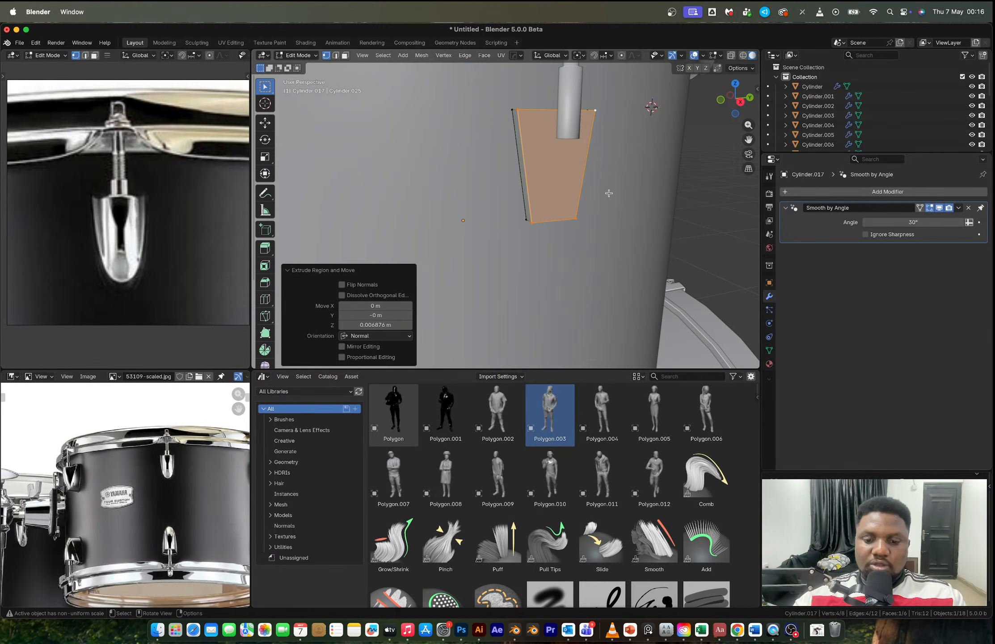
{"action": "key", "text": "i"}
{"action": "left_click", "coordinate": [608, 194]}
{"action": "middle_click_drag", "start_coordinate": [579, 173], "coordinate": [589, 177]}
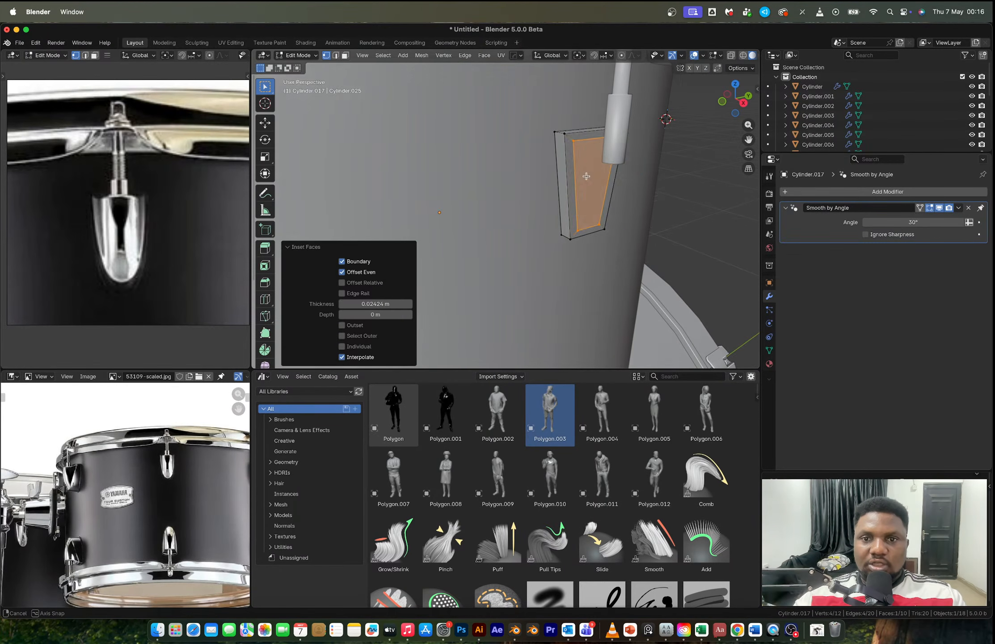
{"action": "key", "text": "r"}
{"action": "left_click", "coordinate": [593, 178]}
{"action": "key", "text": "super+z"}
Step: Extrude the inset front face outward about 0.021 m so the lug body encloses the tension rod's lower end
{"action": "key", "text": "e"}
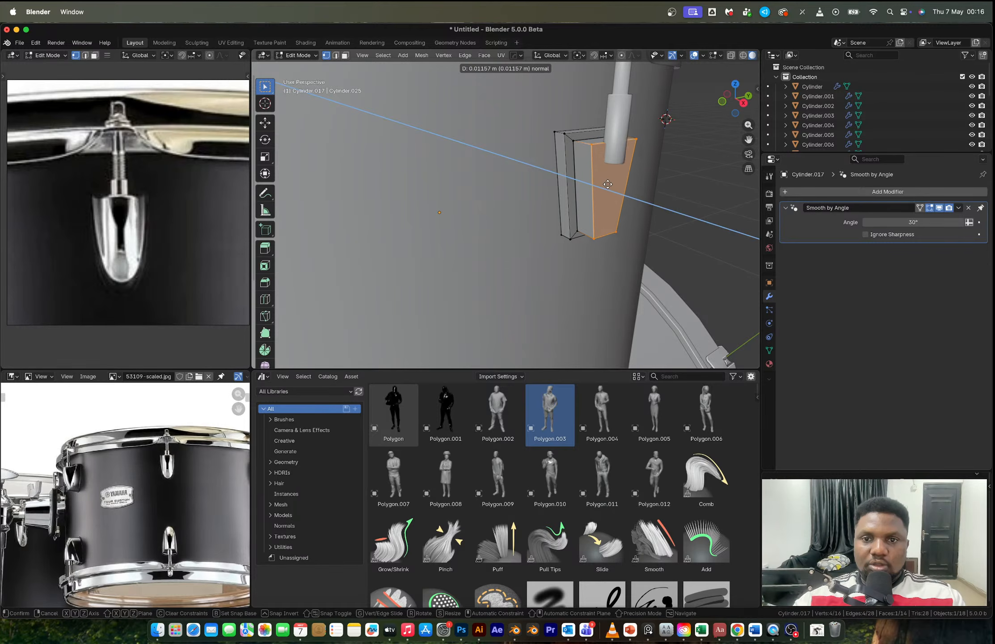
{"action": "left_click", "coordinate": [617, 189]}
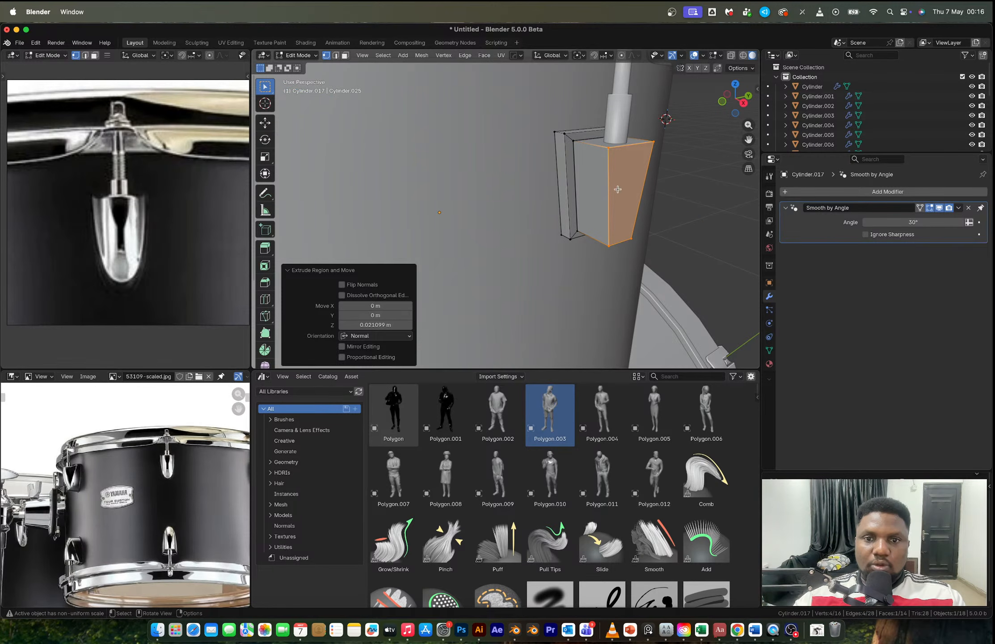
Step: Select the chain of three edges running along one lower corner of the lug, from the back plate to the front face
{"action": "middle_click_drag", "start_coordinate": [613, 191], "coordinate": [598, 189]}
{"action": "key", "text": "2"}
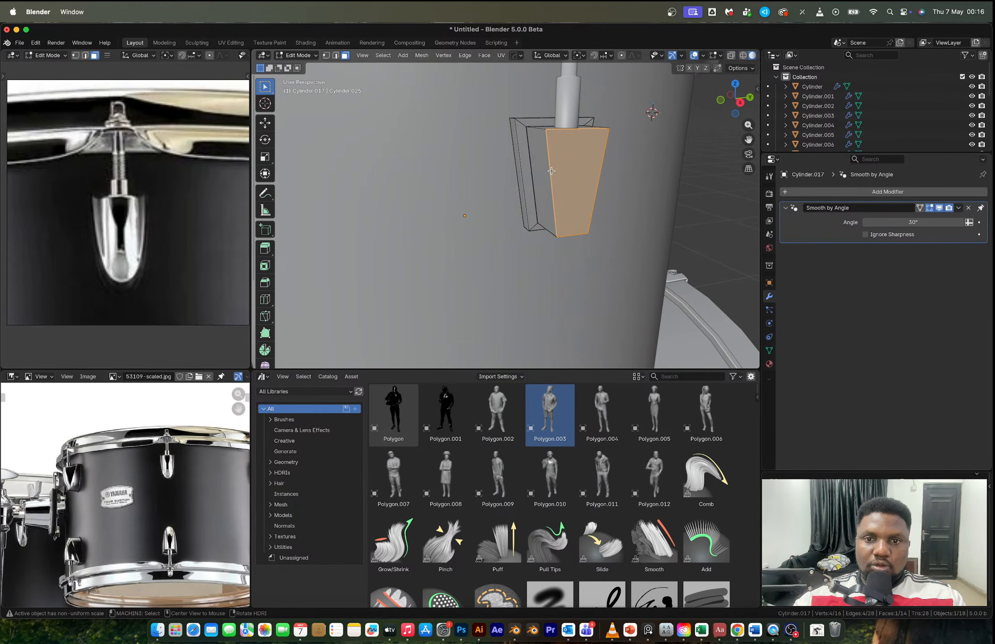
{"action": "left_click", "coordinate": [551, 171]}
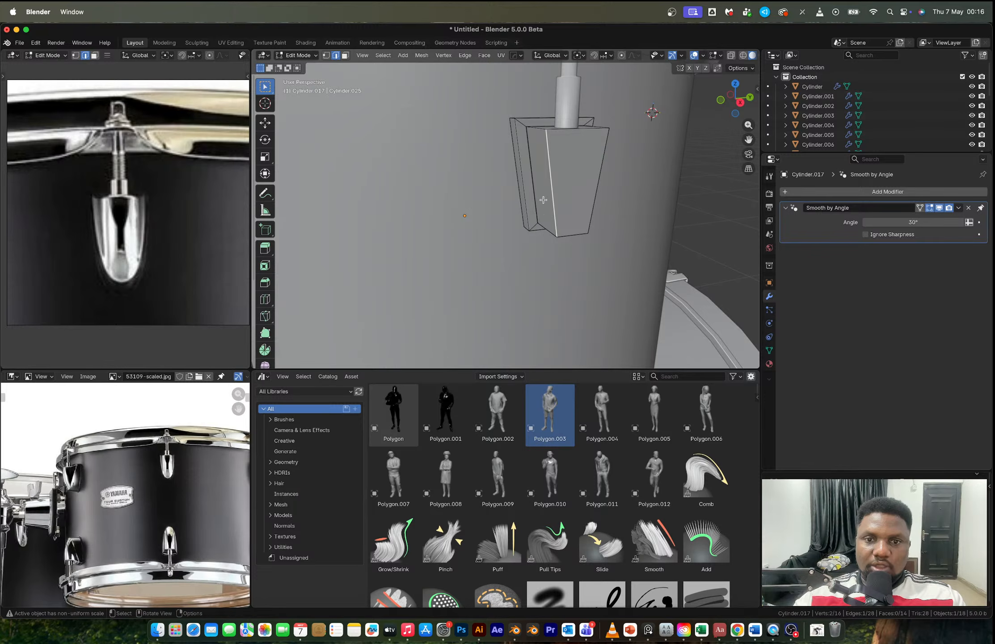
{"action": "mouse_move", "coordinate": [551, 171]}
{"action": "middle_mouse_down"}
{"action": "mouse_move", "coordinate": [566, 161]}
{"action": "mouse_move", "coordinate": [555, 166]}
{"action": "middle_mouse_up"}
{"action": "left_click", "coordinate": [560, 170]}
{"action": "left_click", "coordinate": [544, 169]}
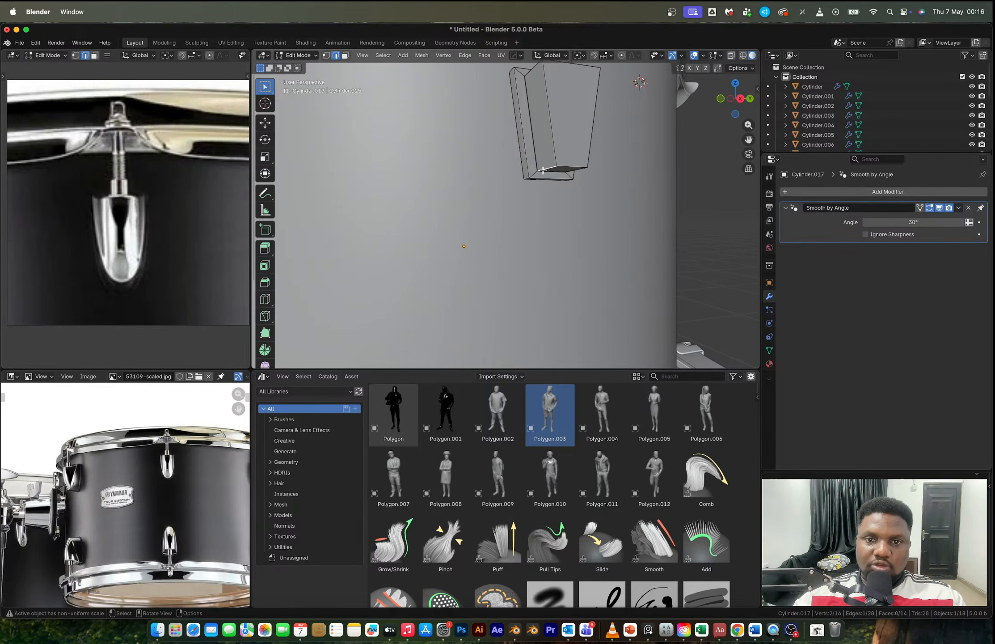
{"action": "left_click", "coordinate": [543, 169], "text": "alt"}
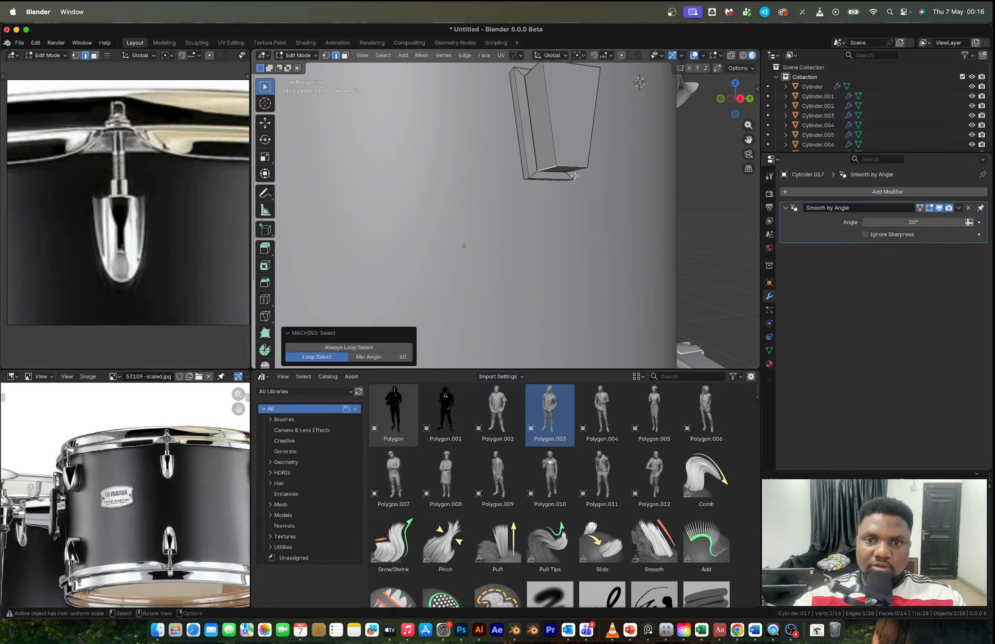
{"action": "middle_click_drag", "start_coordinate": [535, 174], "coordinate": [481, 158]}
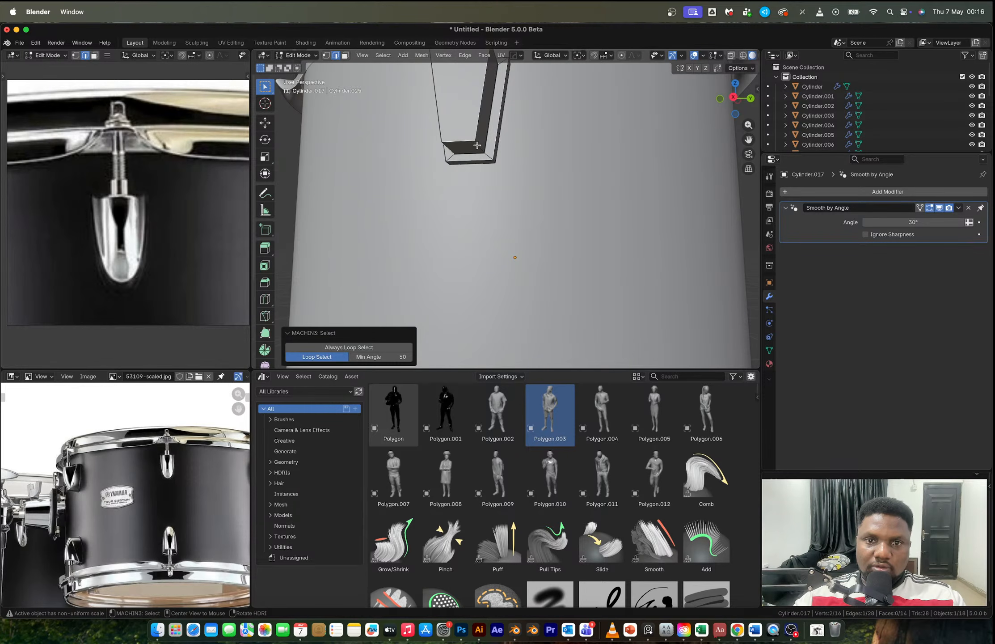
{"action": "left_click", "coordinate": [486, 153]}
{"action": "left_click", "coordinate": [486, 154], "text": "alt"}
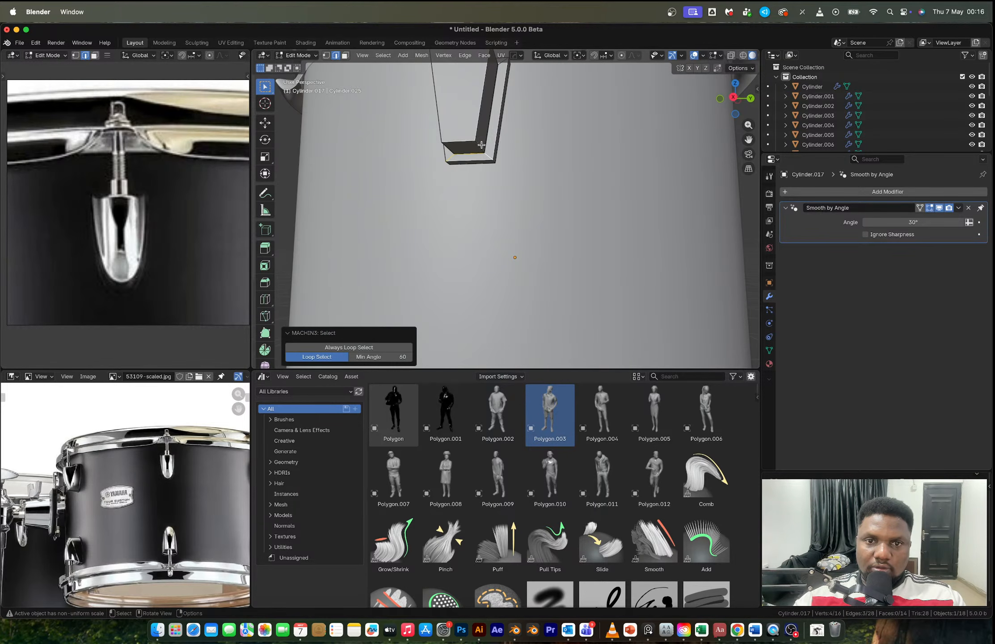
{"action": "middle_click_drag", "start_coordinate": [482, 145], "coordinate": [595, 155]}
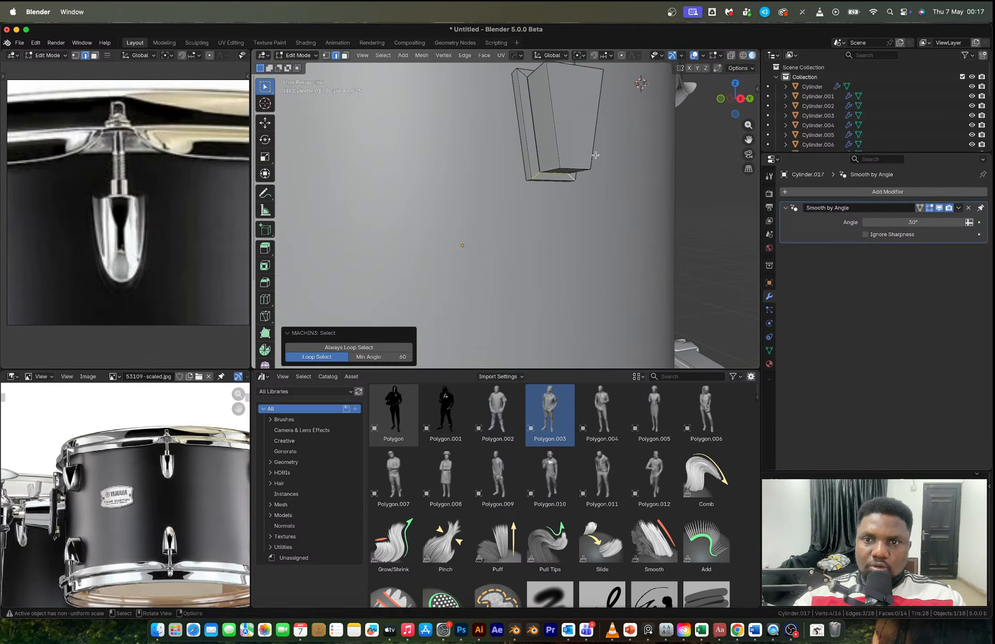
Step: Add the opposite lower corner edges to the selection and bevel both corners with three segments at an offset of about 0.034 m
{"action": "left_click", "coordinate": [739, 98]}
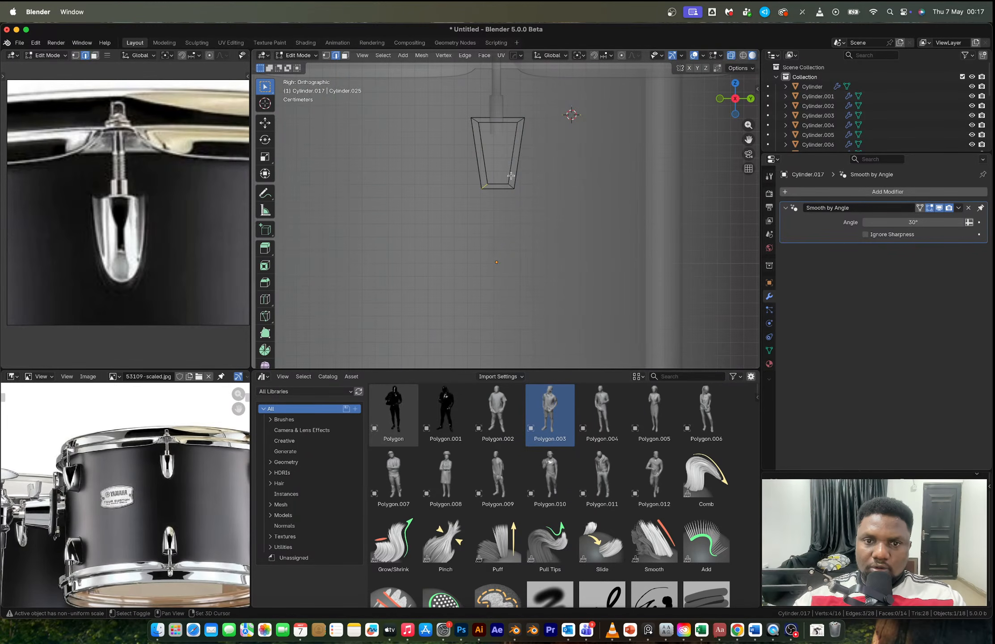
{"action": "left_click_drag", "start_coordinate": [503, 170], "coordinate": [519, 214], "text": "shift"}
{"action": "key", "text": "alt+z"}
{"action": "scroll", "coordinate": [506, 201], "scroll_direction": "up", "scroll_amount": 5}
{"action": "middle_click_drag", "start_coordinate": [507, 202], "coordinate": [505, 165]}
{"action": "left_click", "coordinate": [363, 55]}
{"action": "left_click", "coordinate": [406, 123]}
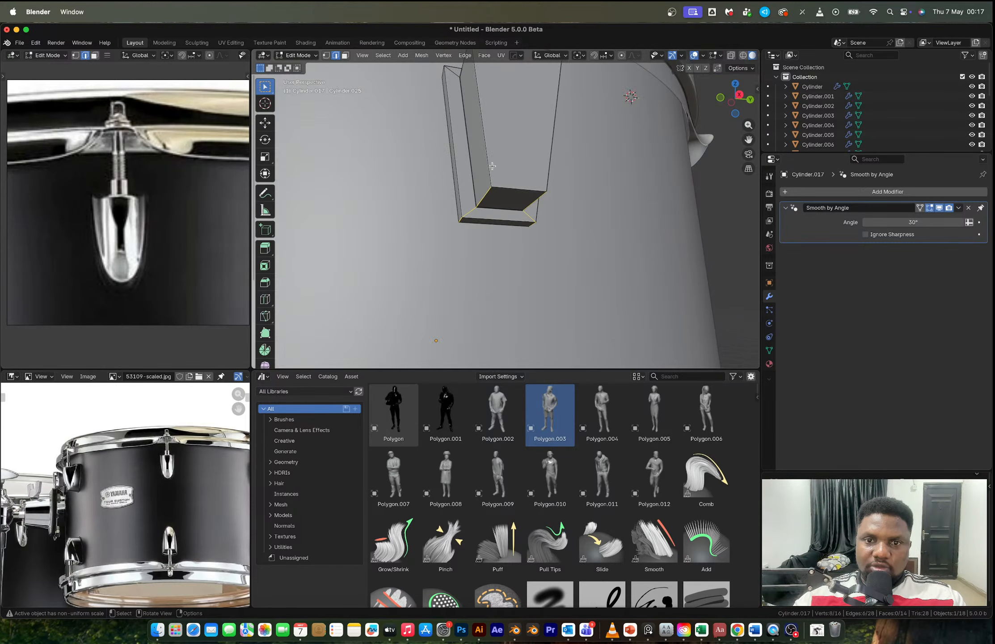
{"action": "key", "text": "ctrl+b"}
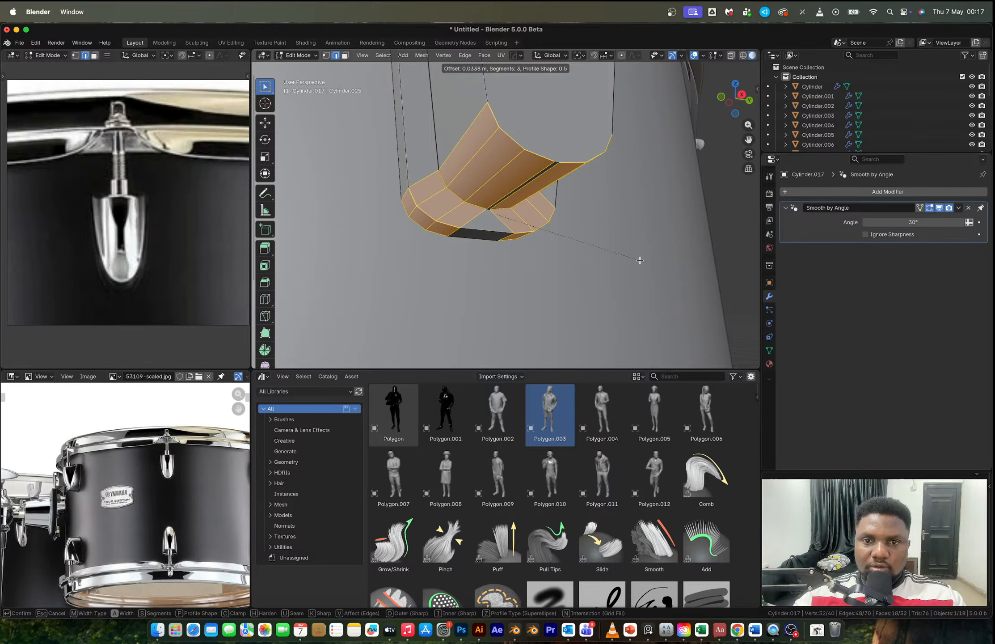
{"action": "left_click", "coordinate": [640, 260]}
{"action": "middle_click_drag", "start_coordinate": [640, 260], "coordinate": [512, 237]}
{"action": "key", "text": "Tab"}
{"action": "middle_click_drag", "start_coordinate": [510, 197], "coordinate": [508, 208], "text": "ctrl"}
{"action": "middle_click_drag", "start_coordinate": [508, 208], "coordinate": [511, 180]}
{"action": "key", "text": "Tab"}
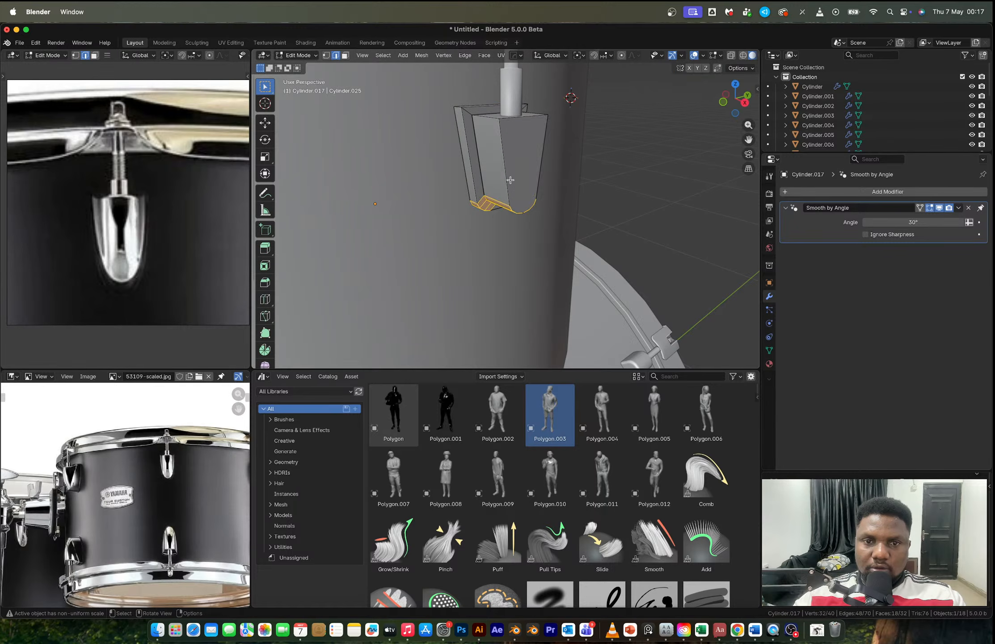
Step: Try to bevel the whole outline of the lug's front face, including its top edge, and undo it
{"action": "left_click", "coordinate": [507, 165]}
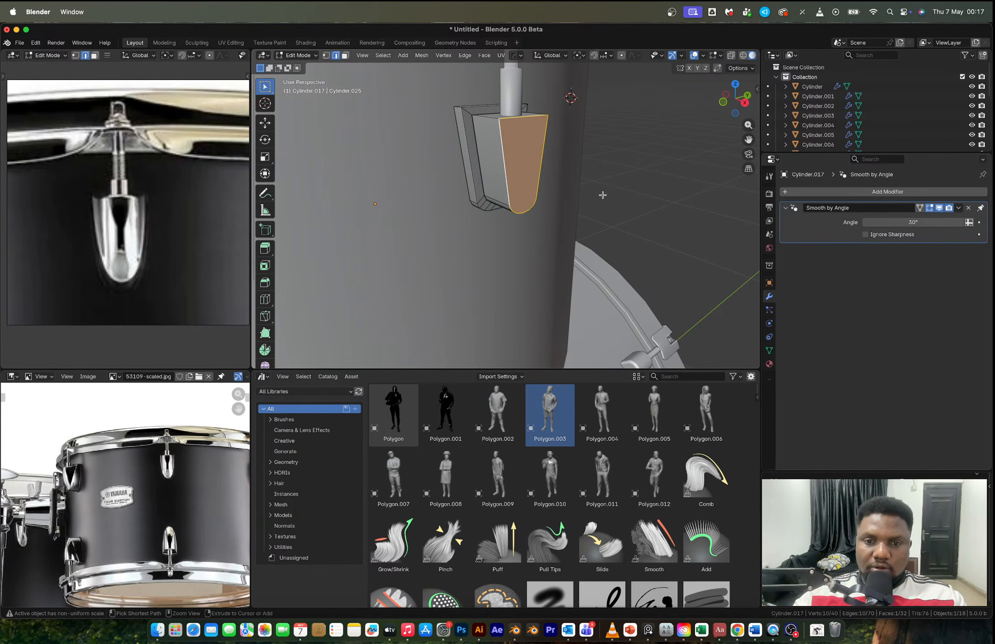
{"action": "key", "text": "1"}
{"action": "key", "text": "2"}
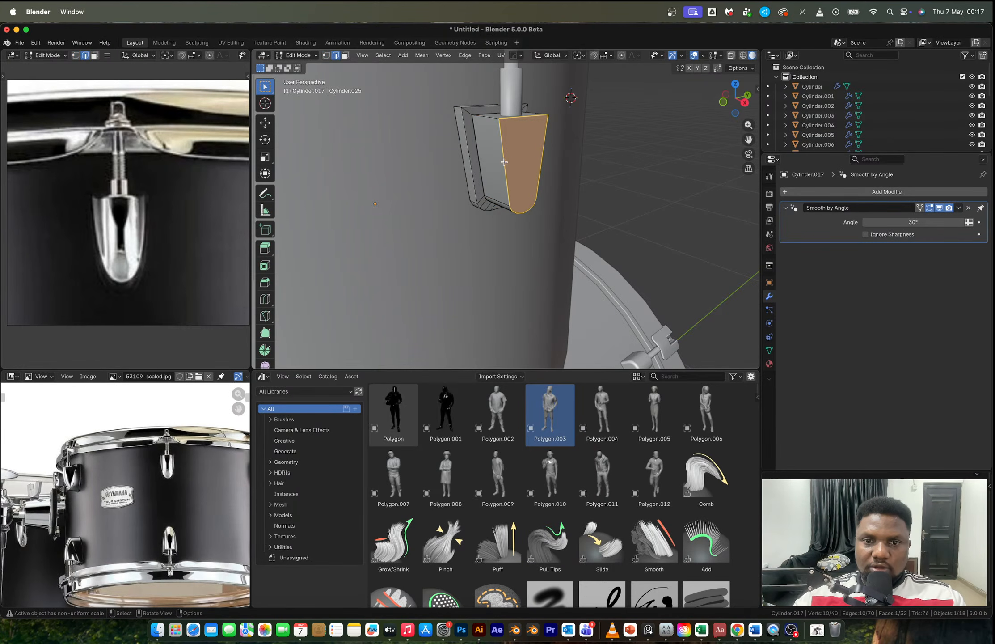
{"action": "key", "text": "ctrl+b"}
{"action": "left_click", "coordinate": [608, 208]}
{"action": "key", "text": "super+z"}
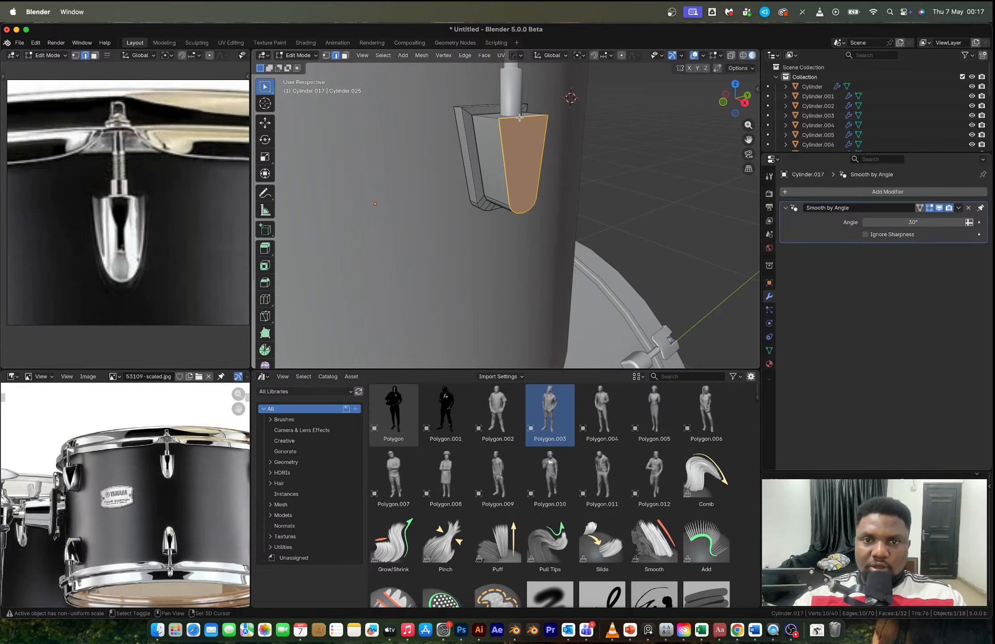
Step: Try a three-segment bevel of about 0.034 m on the front-face outline without its top edge, and undo it
{"action": "left_click", "coordinate": [528, 118], "text": "shift"}
{"action": "key", "text": "ctrl+b"}
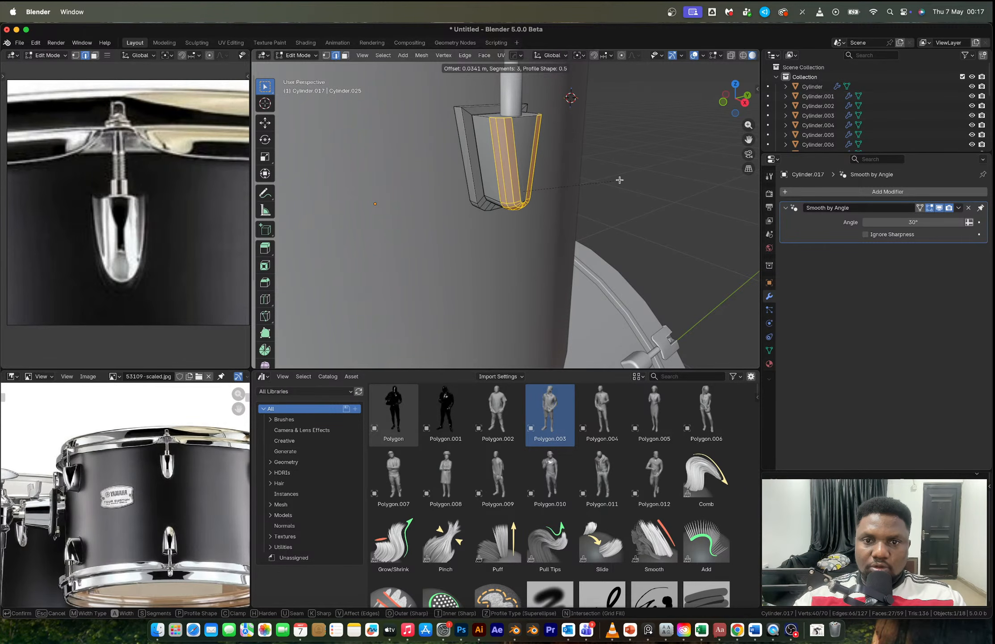
{"action": "left_click", "coordinate": [619, 181]}
{"action": "key", "text": "Tab"}
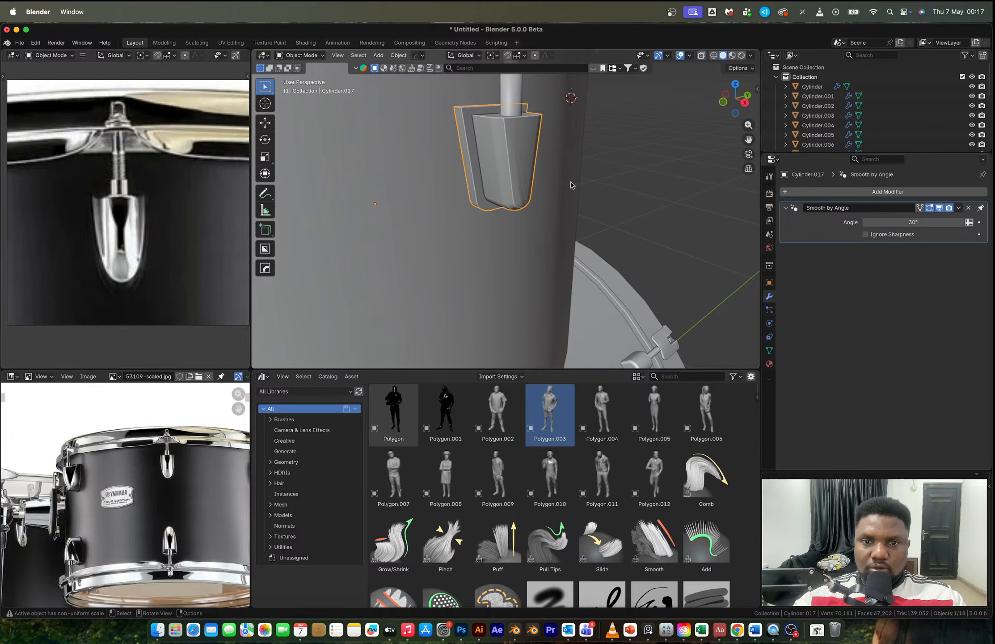
{"action": "scroll", "coordinate": [515, 186], "scroll_direction": "up", "scroll_amount": 2}
{"action": "middle_click_drag", "start_coordinate": [515, 186], "coordinate": [510, 142]}
{"action": "key", "text": "super+z"}
{"action": "key", "text": "super+z"}
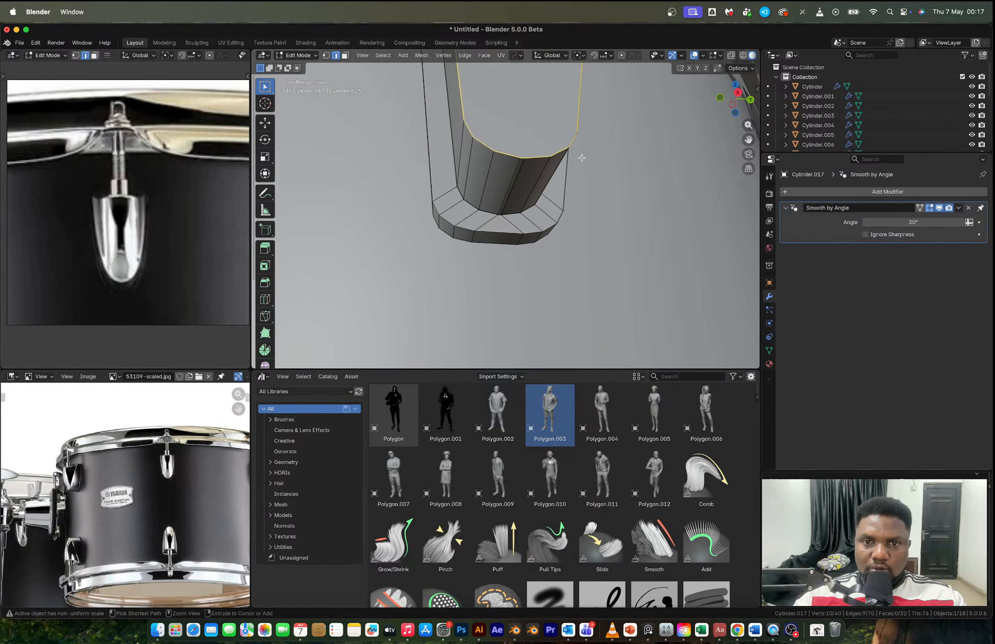
Step: Dissolve one of the two closely spaced central edge loops on the underside of the lug
{"action": "middle_click_drag", "start_coordinate": [517, 190], "coordinate": [504, 165]}
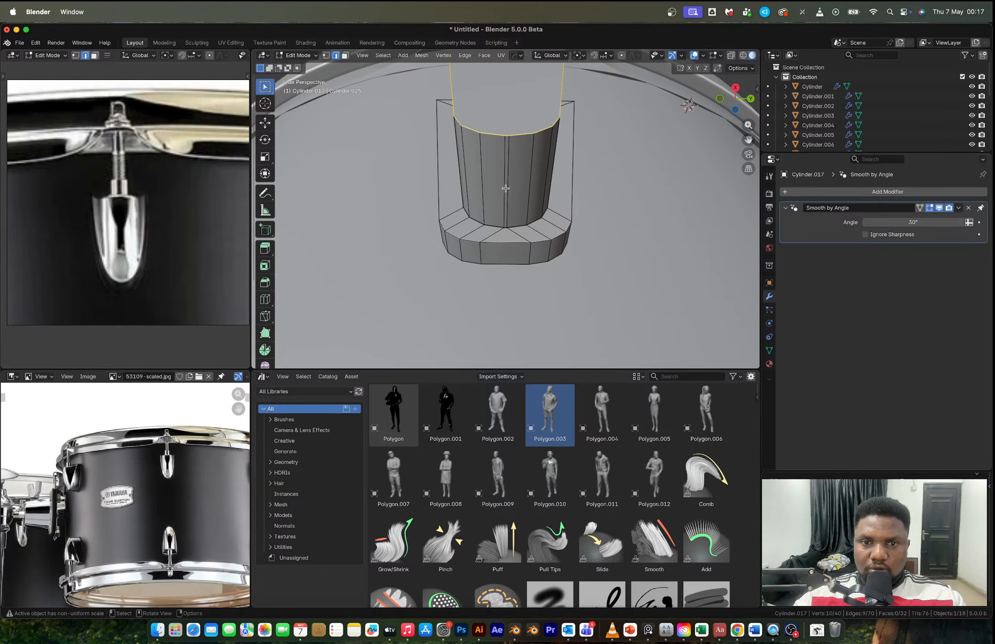
{"action": "key", "text": "x"}
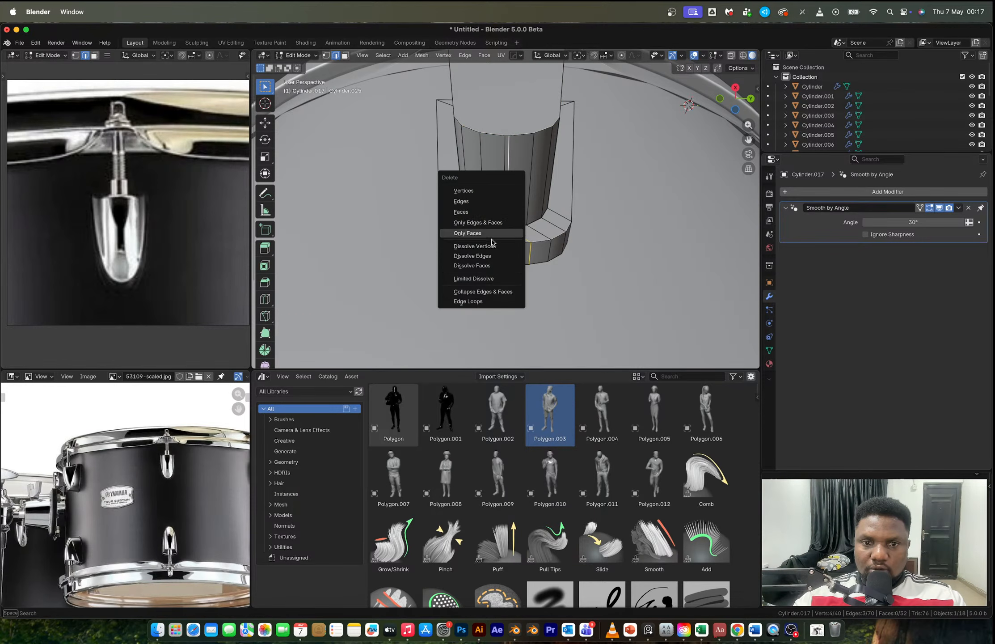
{"action": "left_click", "coordinate": [497, 256]}
Step: Flatten the remaining central edge loop on the lug's underside by scaling it to 0 along Y
{"action": "left_click", "coordinate": [502, 186], "text": "alt"}
{"action": "type", "text": "s"}
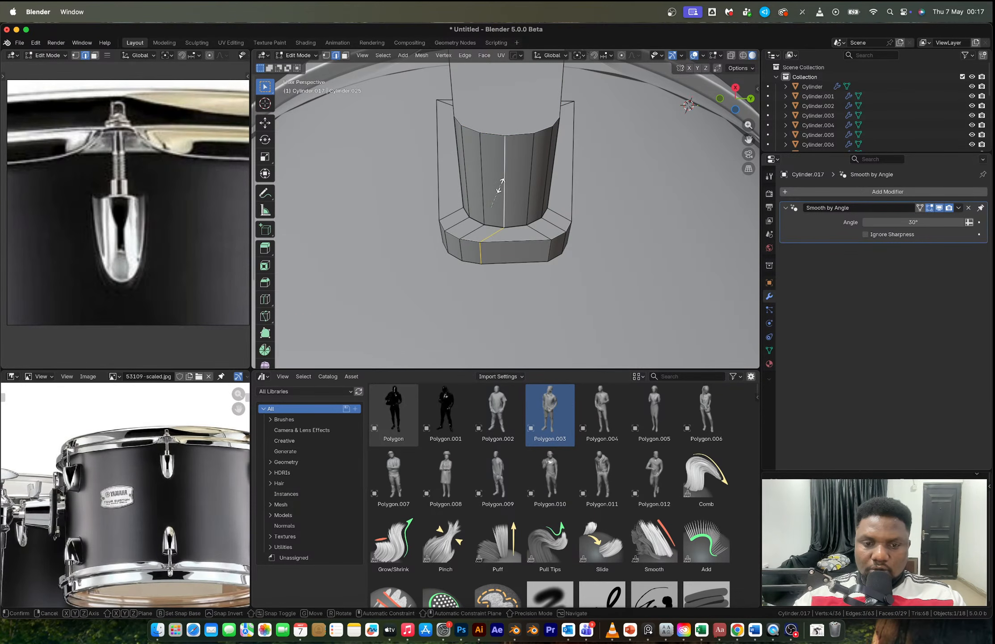
{"action": "type", "text": "x"}
{"action": "type", "text": "0"}
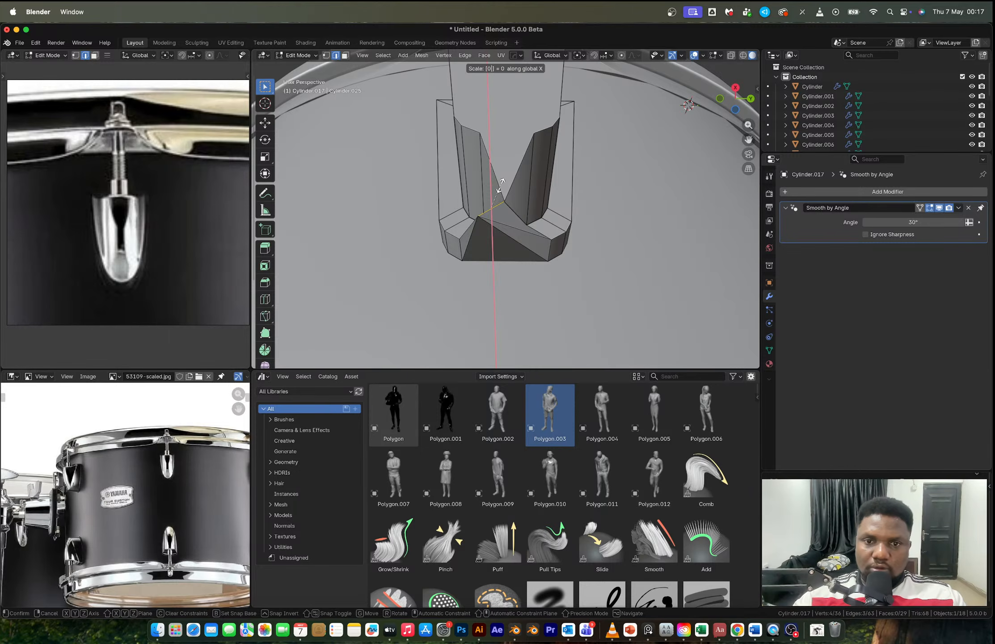
{"action": "key", "text": "Return"}
{"action": "key", "text": "super+z"}
{"action": "type", "text": "sy0"}
{"action": "key", "text": "Return"}
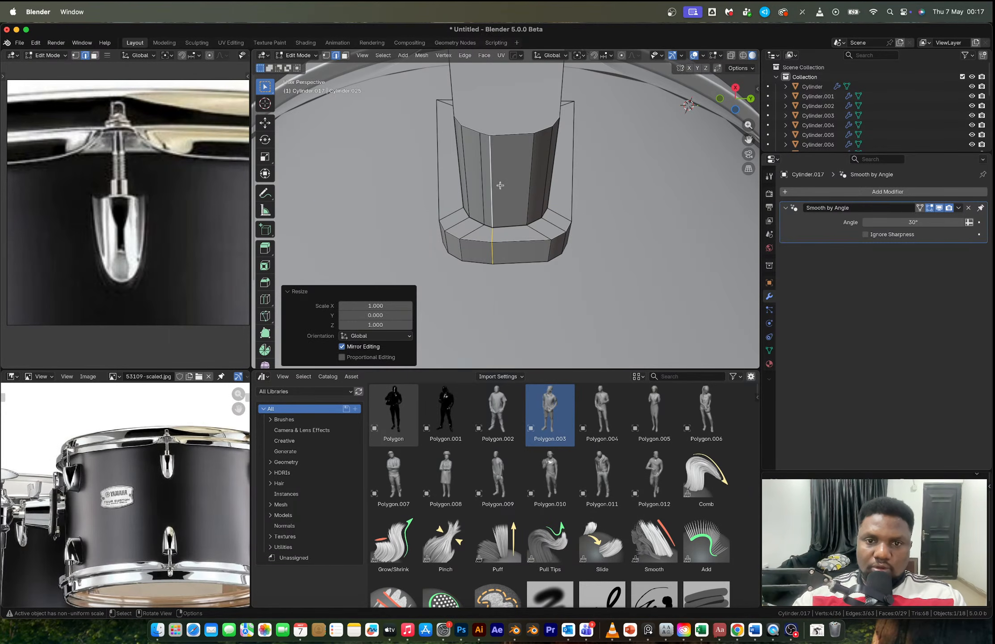
Step: Edge-slide the central loop toward the middle of the lug's underside by a factor of about 0.341
{"action": "key", "text": "g"}
{"action": "key", "text": "g"}
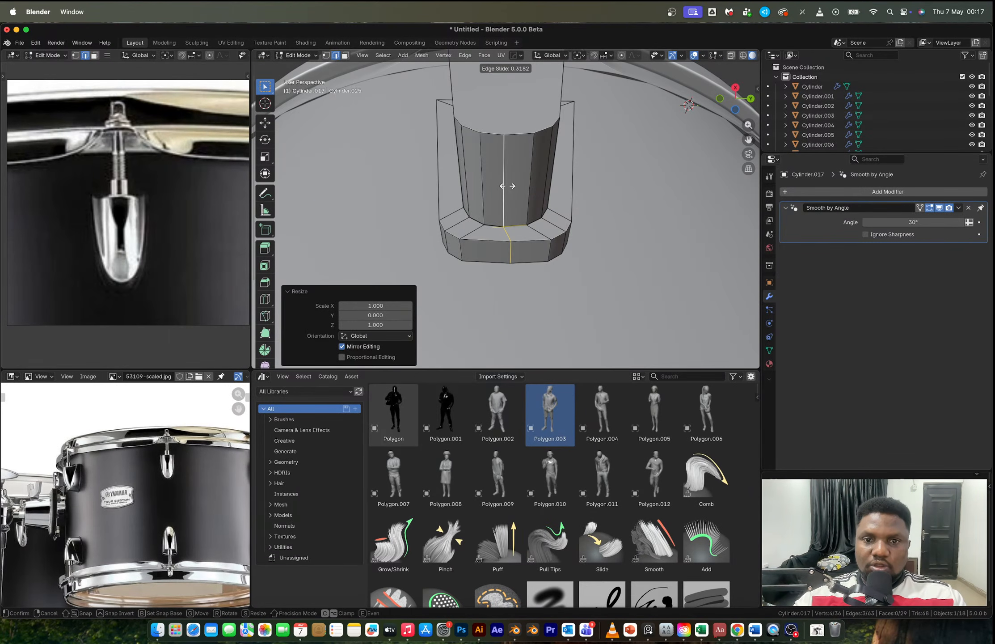
{"action": "left_click", "coordinate": [510, 185]}
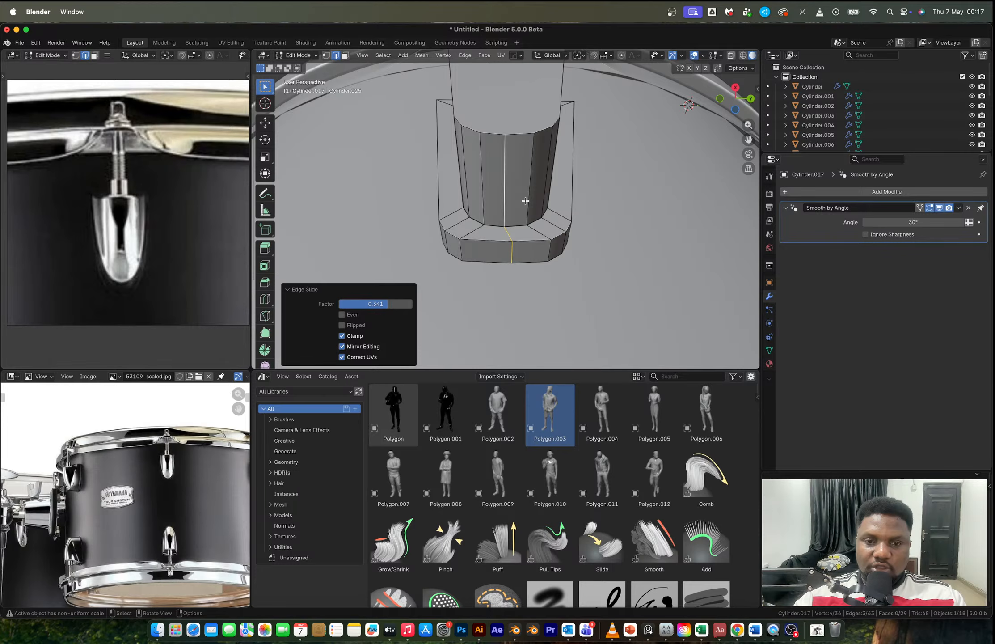
Step: Change the transform pivot point and straighten the central loop onto its active edge by scaling it to 0 along Y
{"action": "key", "text": "period"}
{"action": "left_click", "coordinate": [439, 164]}
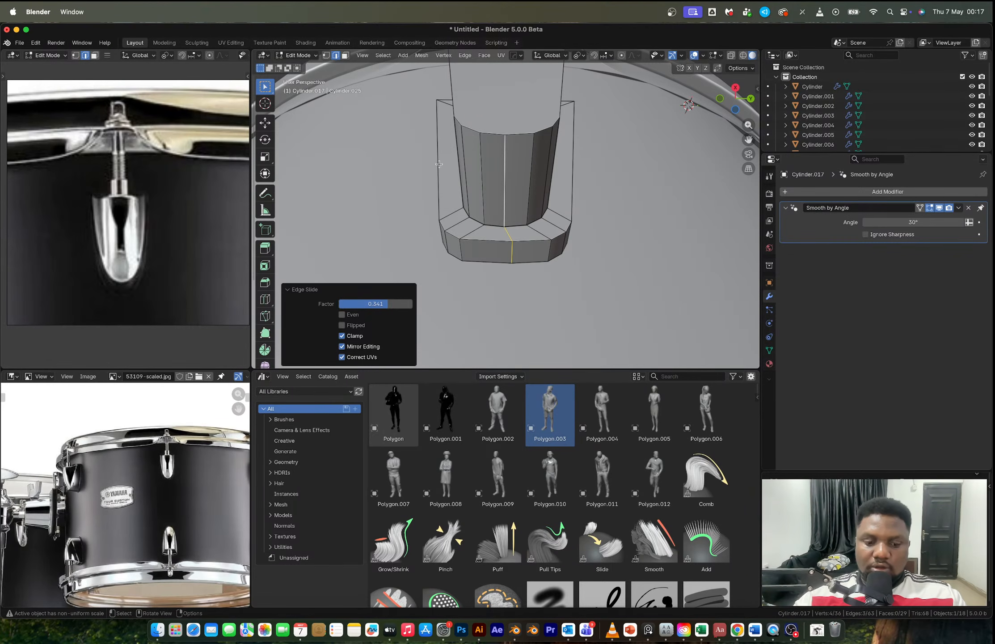
{"action": "key", "text": "s"}
{"action": "key", "text": "y"}
{"action": "key", "text": "0"}
{"action": "key", "text": "Return"}
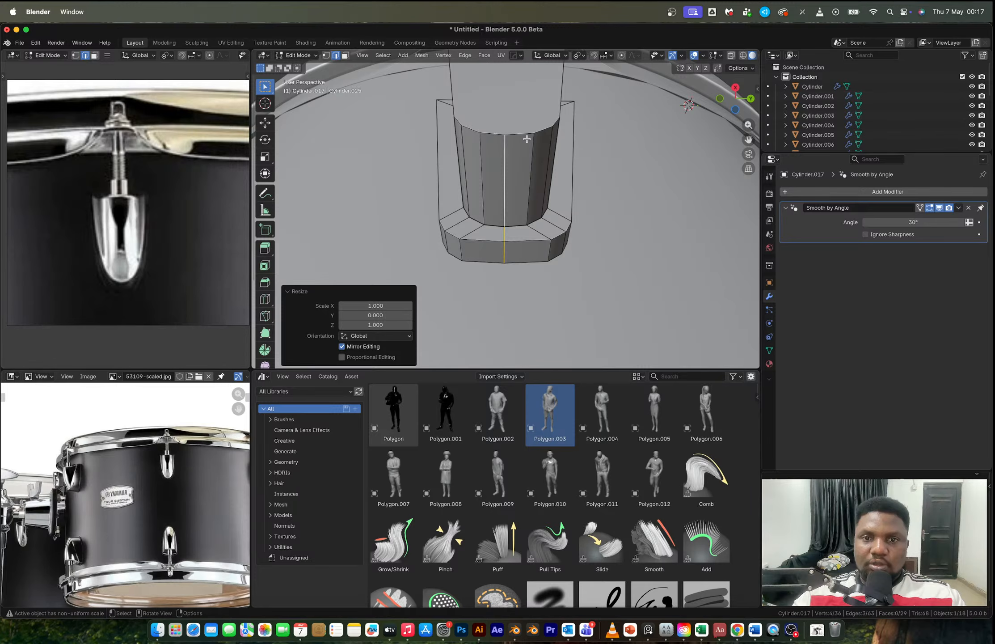
Step: Bevel the side and bottom edges of the lug's front face with three segments, leaving the top edge sharp
{"action": "scroll", "coordinate": [526, 139], "scroll_direction": "down", "scroll_amount": 2}
{"action": "left_click", "coordinate": [475, 121], "text": "alt"}
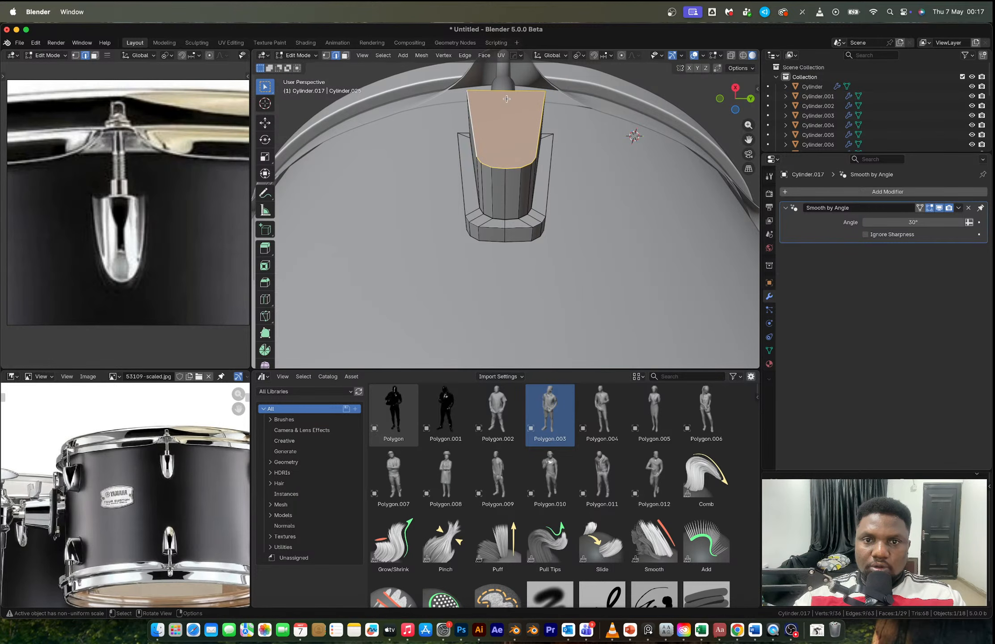
{"action": "key", "text": "ctrl+b"}
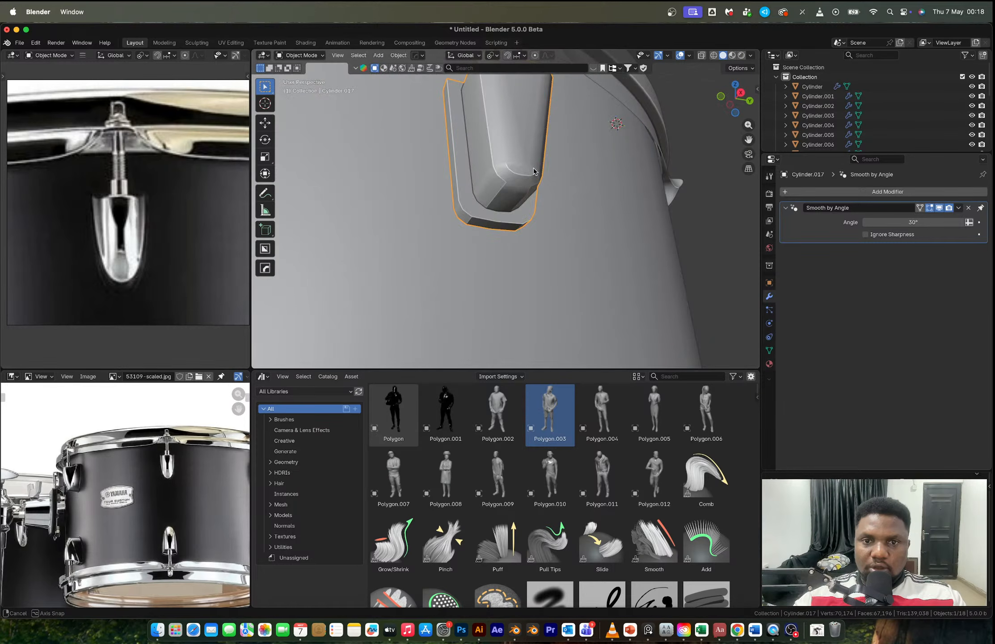
{"action": "middle_click_drag", "start_coordinate": [533, 170], "coordinate": [510, 206]}
{"action": "key", "text": "Tab"}
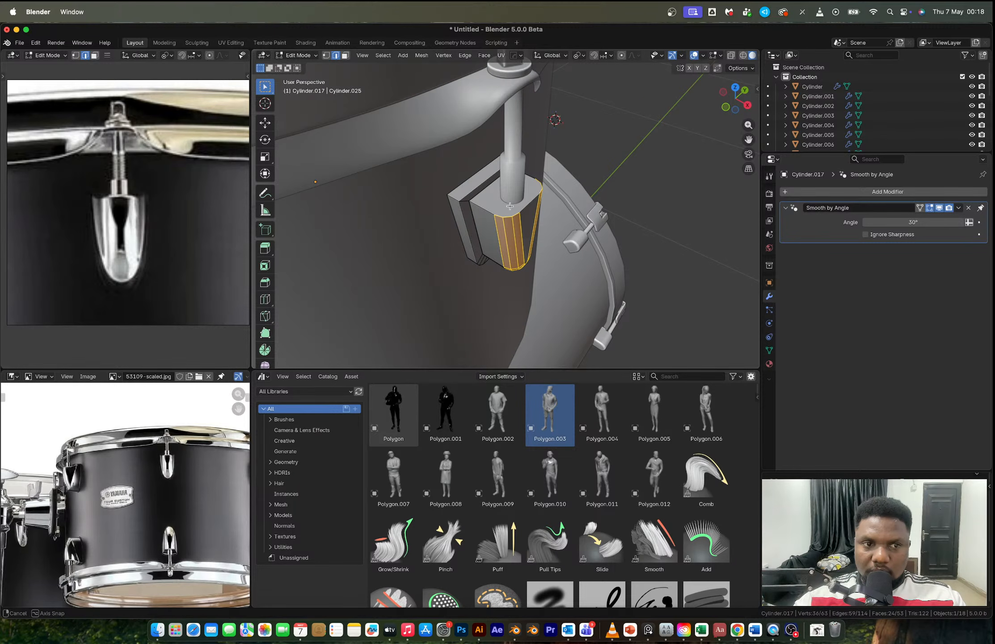
Step: Bevel the front edge loop of the lug's back plate with three segments and a width of 0.0081 m
{"action": "left_click", "coordinate": [461, 207], "text": "alt"}
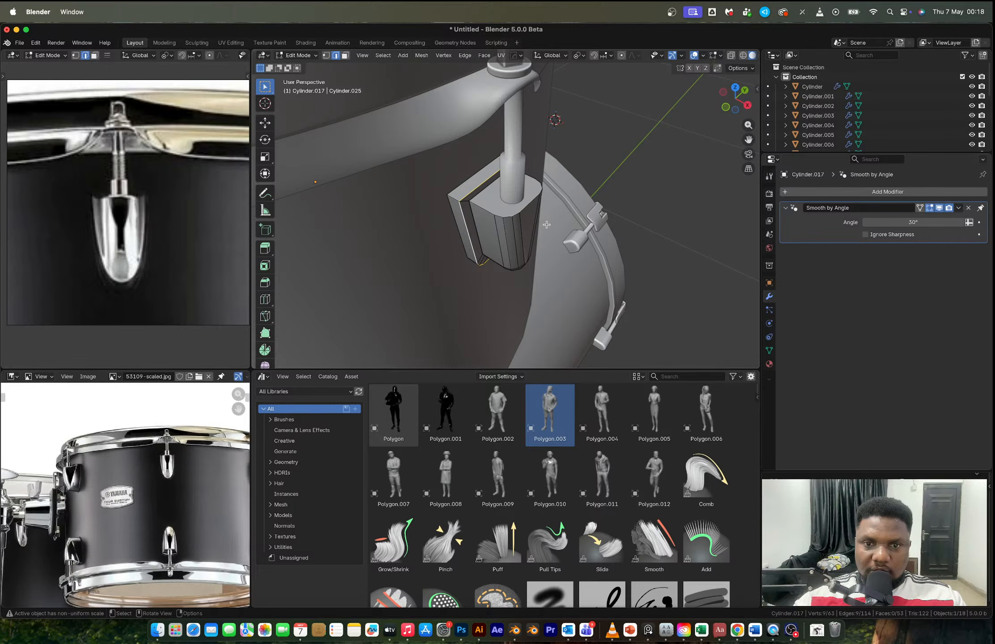
{"action": "key", "text": "ctrl+b"}
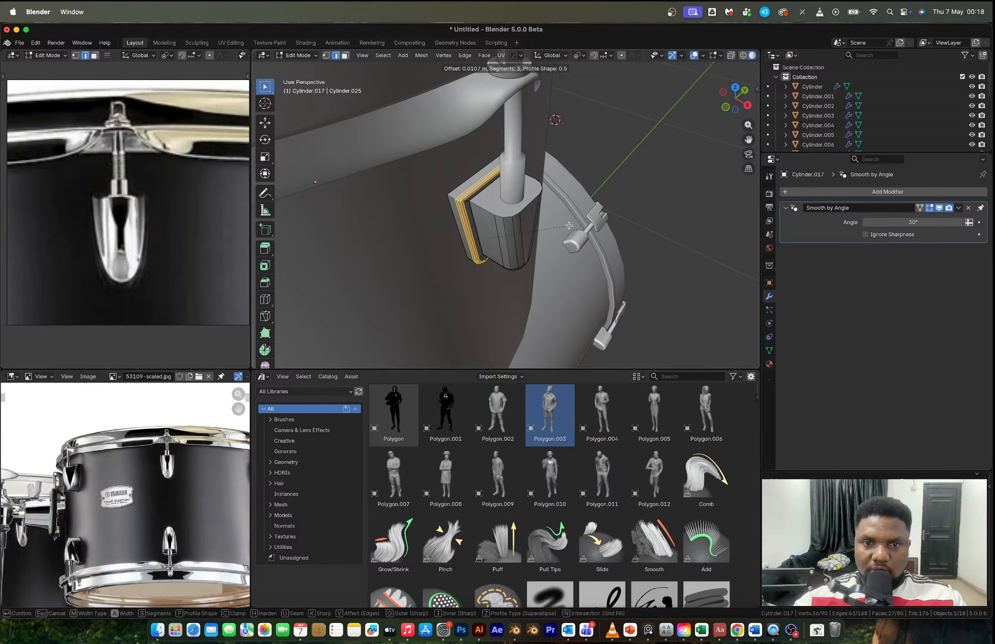
{"action": "left_click", "coordinate": [568, 225]}
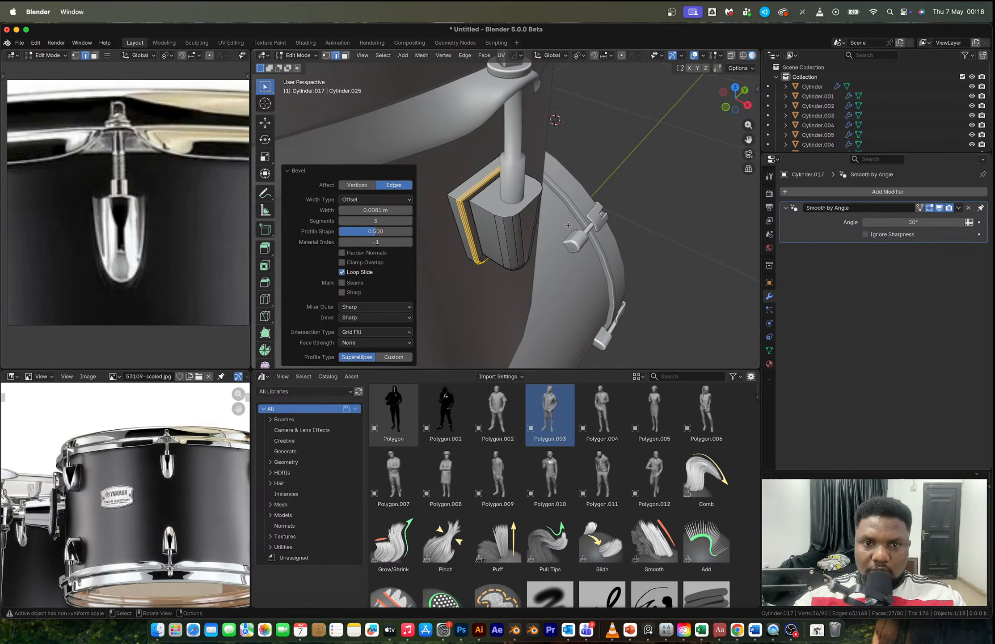
Step: Bevel the edge outline around the top of the lug and its back plate with three segments at about 0.019 m
{"action": "left_click", "coordinate": [540, 191], "text": "alt"}
{"action": "middle_click_drag", "start_coordinate": [540, 191], "coordinate": [549, 188]}
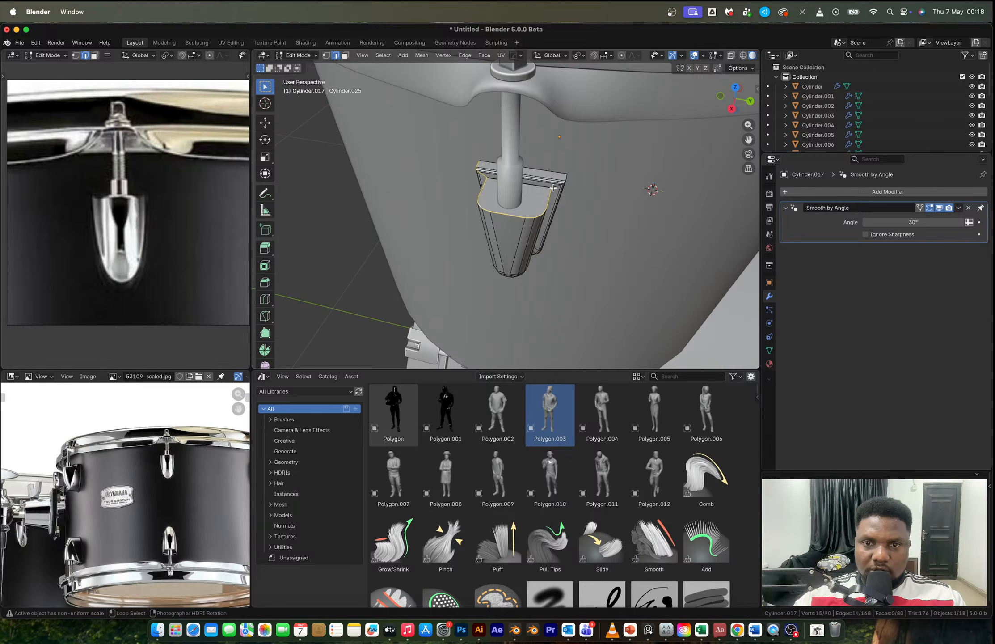
{"action": "left_click", "coordinate": [553, 188], "text": "ctrl"}
{"action": "key", "text": "ctrl+b"}
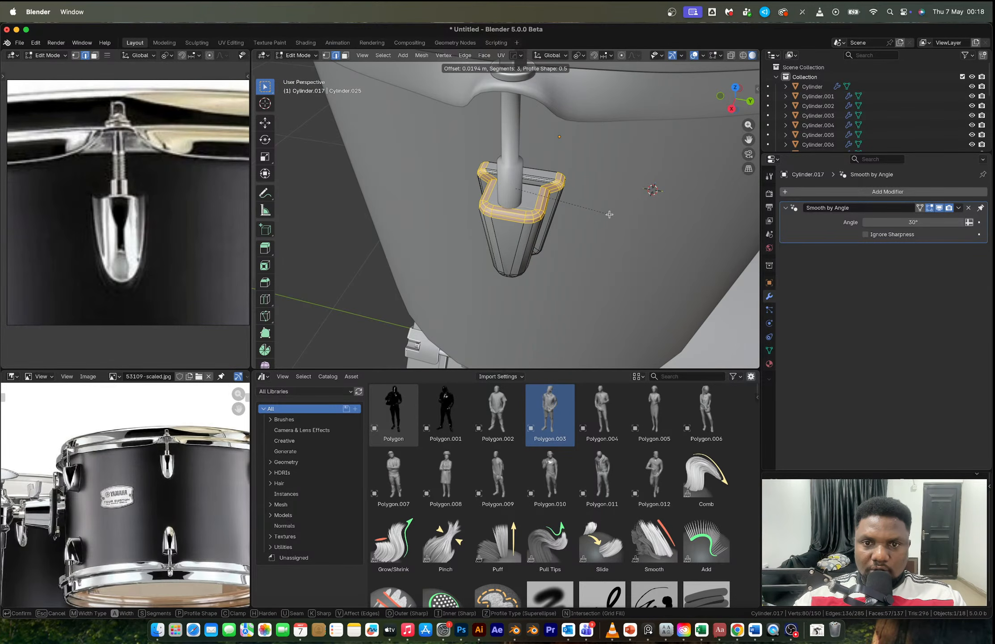
{"action": "left_click", "coordinate": [609, 214]}
{"action": "key", "text": "Tab"}
{"action": "scroll", "coordinate": [609, 213], "scroll_direction": "down", "scroll_amount": 4}
{"action": "middle_click_drag", "start_coordinate": [609, 214], "coordinate": [515, 220]}
{"action": "scroll", "coordinate": [514, 220], "scroll_direction": "up", "scroll_amount": 4}
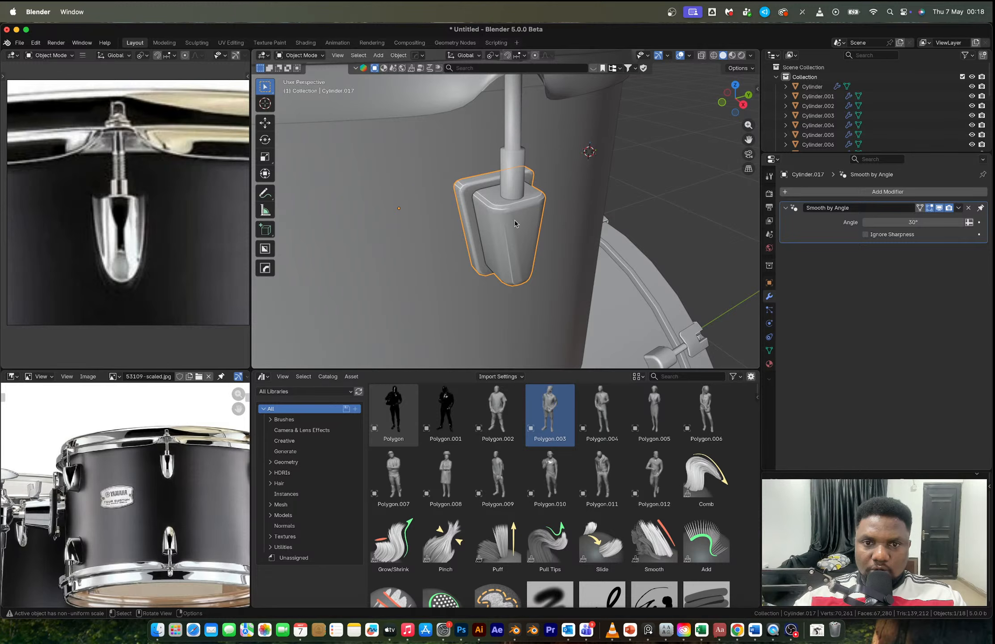
Step: Isolate the lug and bevel the perimeter of its back face with three segments at about 0.005 m
{"action": "key", "text": "KP_Divide"}
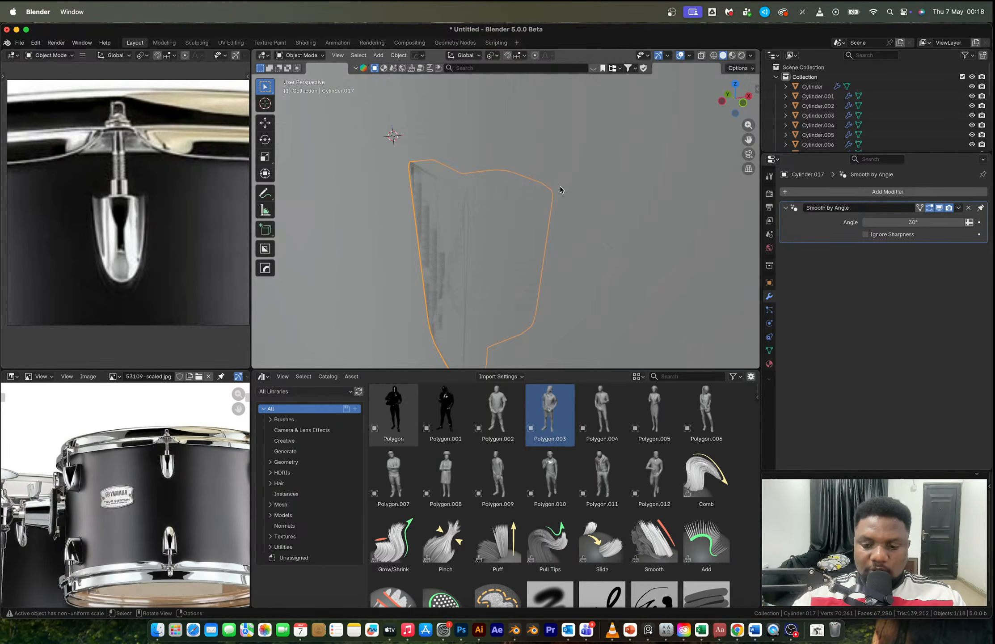
{"action": "middle_click_drag", "start_coordinate": [560, 186], "coordinate": [501, 138]}
{"action": "key", "text": "Tab"}
{"action": "key", "text": "3"}
{"action": "left_click", "coordinate": [501, 138]}
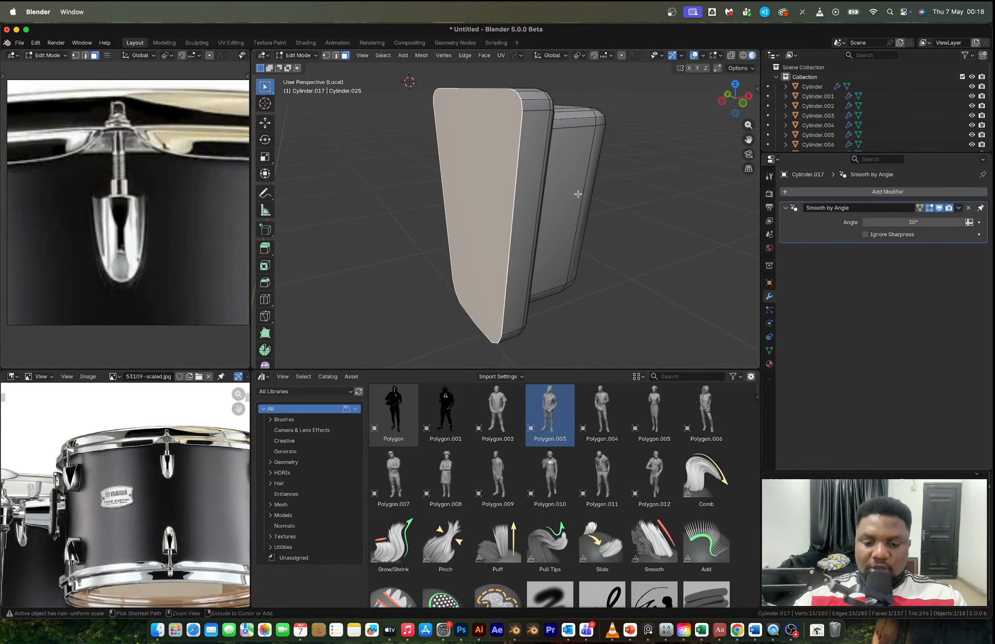
{"action": "key", "text": "ctrl+b"}
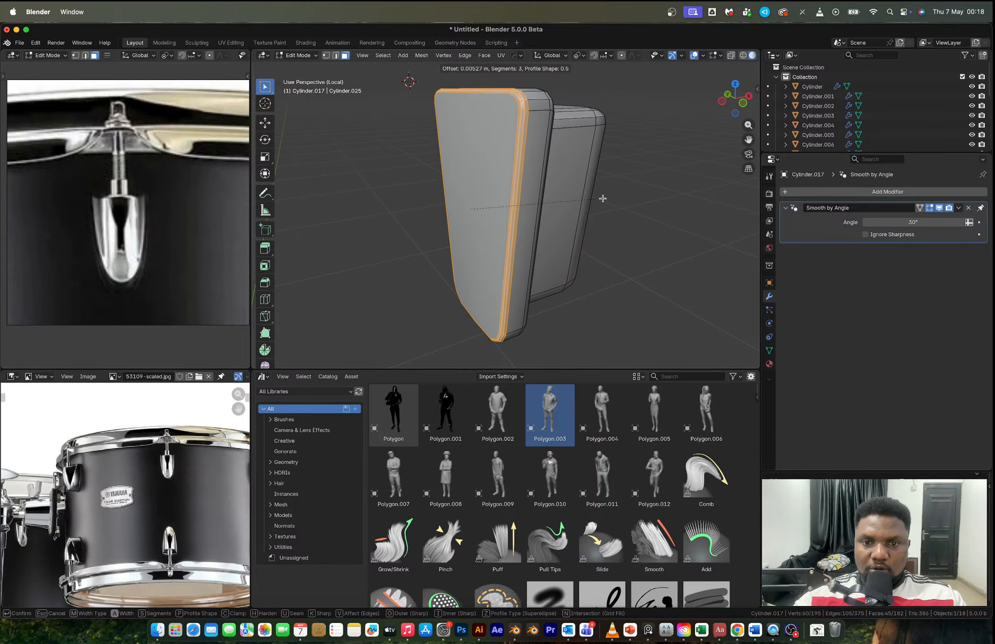
{"action": "left_click", "coordinate": [602, 198]}
{"action": "key", "text": "Tab"}
Step: Add a level 1 Subdivision modifier to the lug and turn off its viewport display
{"action": "middle_click_drag", "start_coordinate": [602, 198], "coordinate": [418, 175]}
{"action": "key", "text": "ctrl+1"}
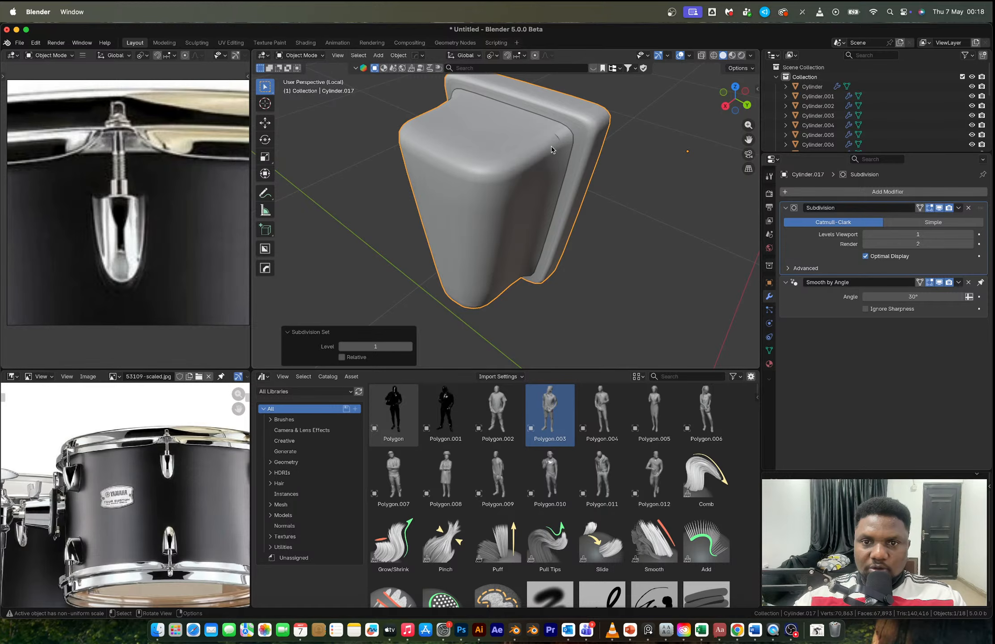
{"action": "key", "text": "Tab"}
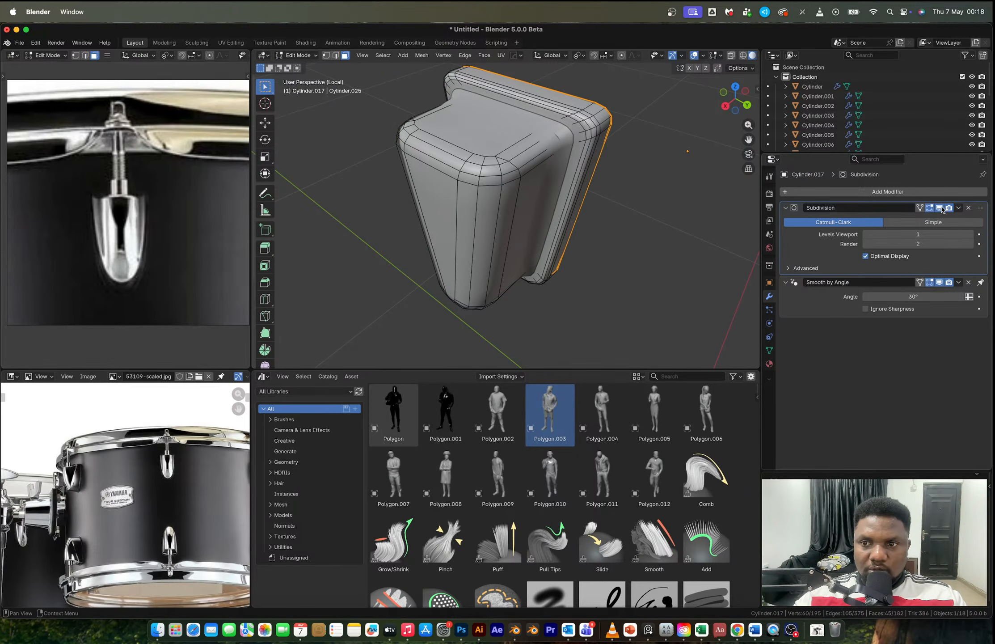
{"action": "left_click", "coordinate": [941, 208]}
Step: Bevel the edge loop where the lug meets its back plate with three segments at about 0.0044 m and re-enable the subdivision display
{"action": "middle_click_drag", "start_coordinate": [549, 190], "coordinate": [556, 161]}
{"action": "left_click", "coordinate": [546, 153], "text": "alt"}
{"action": "key", "text": "2"}
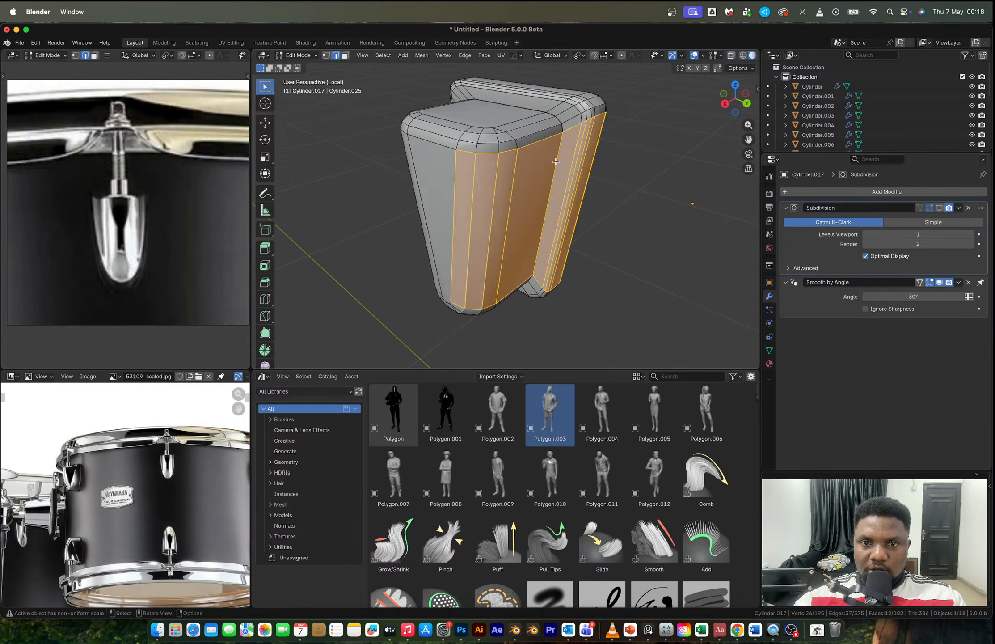
{"action": "left_click", "coordinate": [555, 161], "text": "alt"}
{"action": "key", "text": "ctrl+b"}
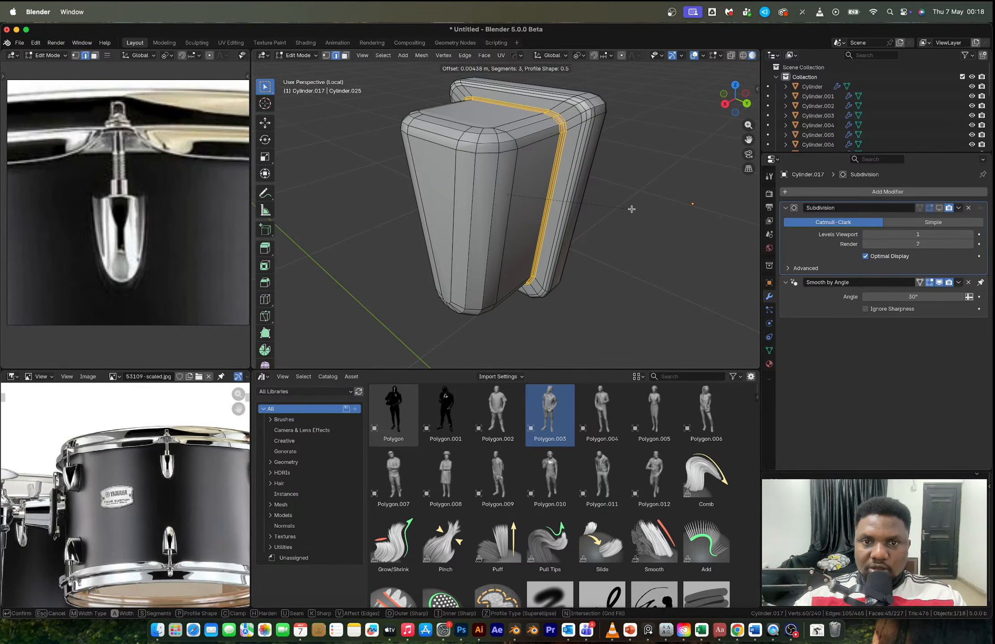
{"action": "left_click", "coordinate": [632, 209]}
{"action": "key", "text": "Tab"}
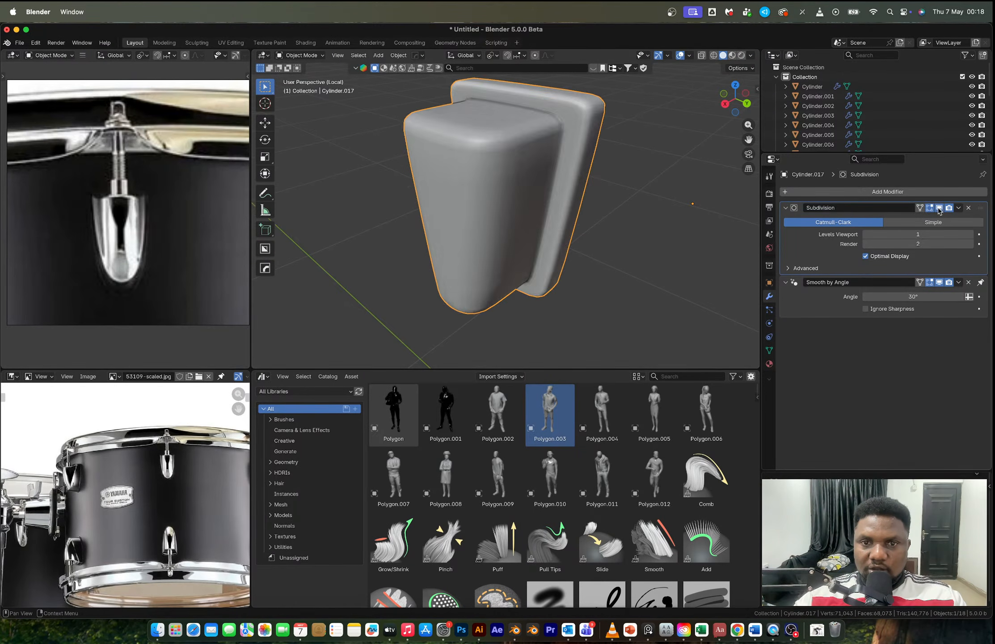
Step: Leave the isolated view and examine the smoothed lug in place on the drum against the reference photo
{"action": "scroll", "coordinate": [626, 181], "scroll_direction": "down", "scroll_amount": 2}
{"action": "middle_click_drag", "start_coordinate": [626, 184], "coordinate": [514, 224]}
{"action": "key", "text": "slash"}
{"action": "scroll", "coordinate": [627, 178], "scroll_direction": "down", "scroll_amount": 6}
{"action": "scroll", "coordinate": [510, 231], "scroll_direction": "up", "scroll_amount": 2}
{"action": "scroll", "coordinate": [512, 230], "scroll_direction": "down", "scroll_amount": 6}
{"action": "scroll", "coordinate": [127, 195], "scroll_direction": "down", "scroll_amount": 5}
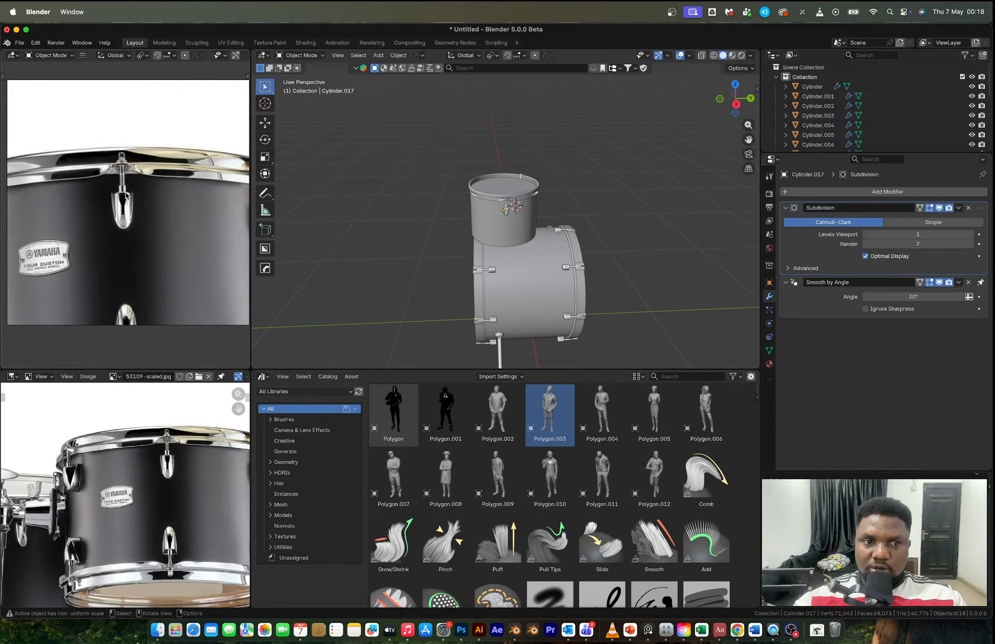
{"action": "scroll", "coordinate": [126, 195], "scroll_direction": "down", "scroll_amount": 3}
{"action": "key", "text": "KP_Decimal"}
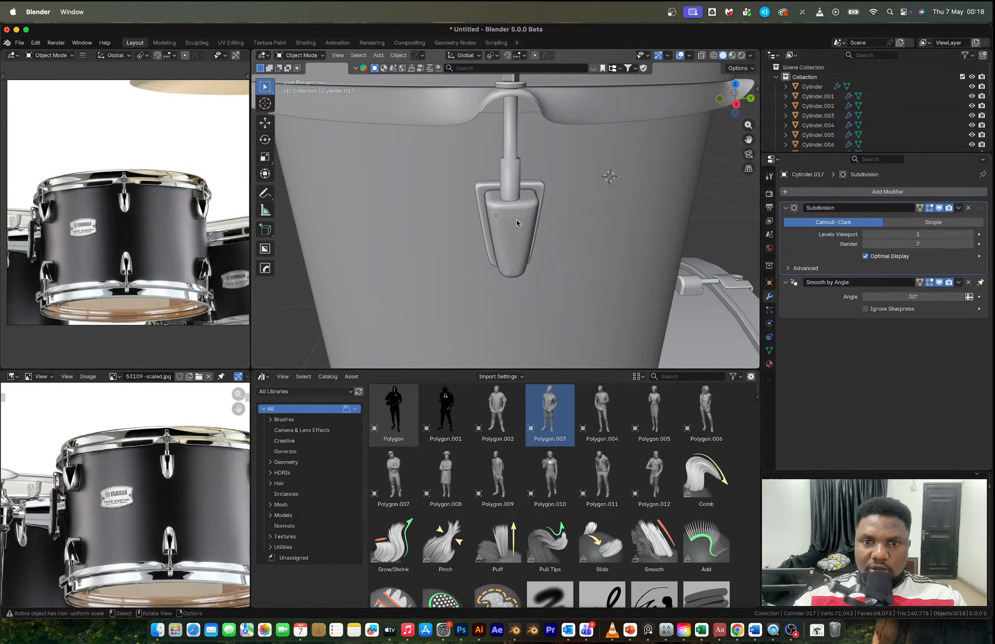
Step: Turn on X-ray and raise the lower sleeve of the tension rod along Z
{"action": "left_click", "coordinate": [513, 201]}
{"action": "key", "text": "Tab"}
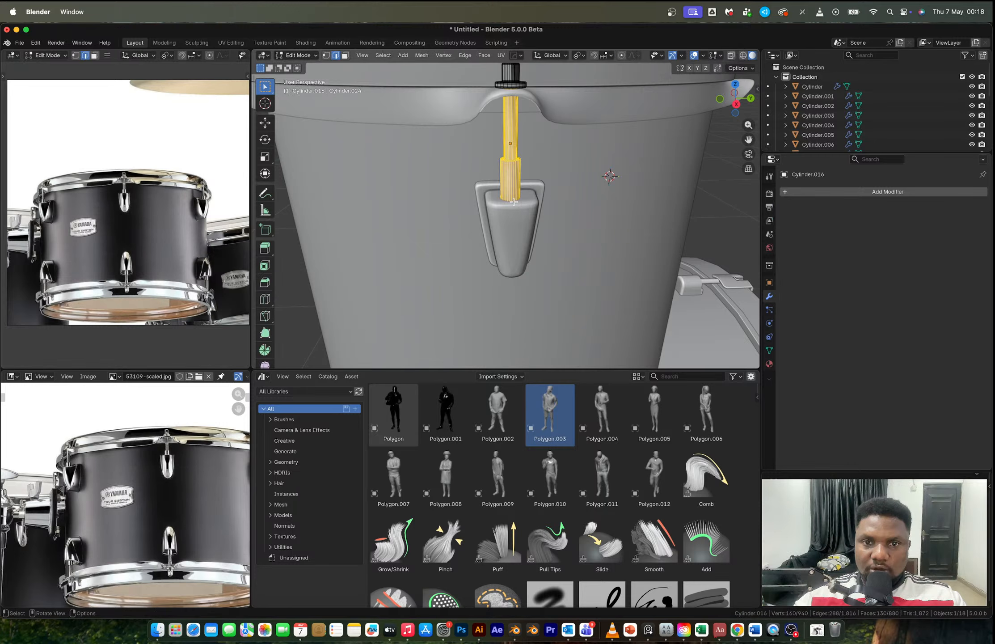
{"action": "key", "text": "alt+z"}
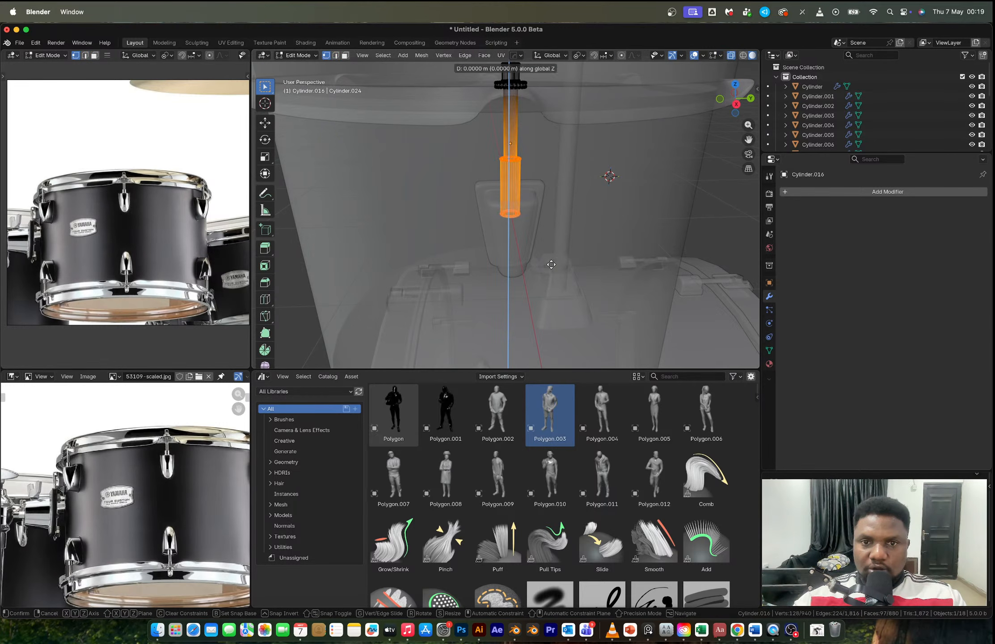
{"action": "key", "text": "alt+q"}
{"action": "key", "text": "1"}
{"action": "key", "text": "Tab"}
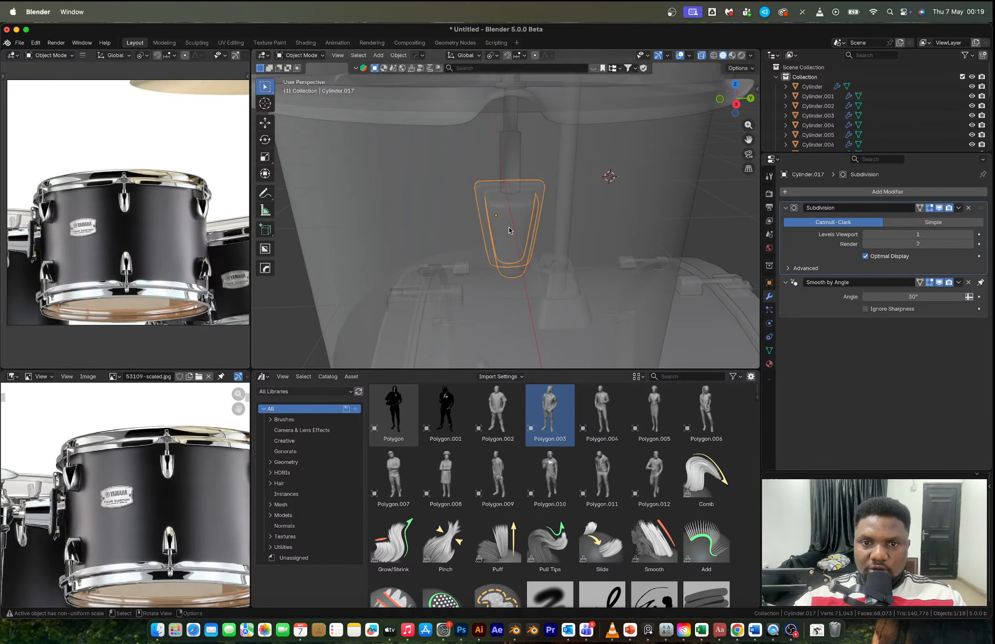
Step: Raise the lug about 0.017 m along Z toward the rod's sleeve and turn X-ray off
{"action": "key", "text": "g"}
{"action": "key", "text": "z"}
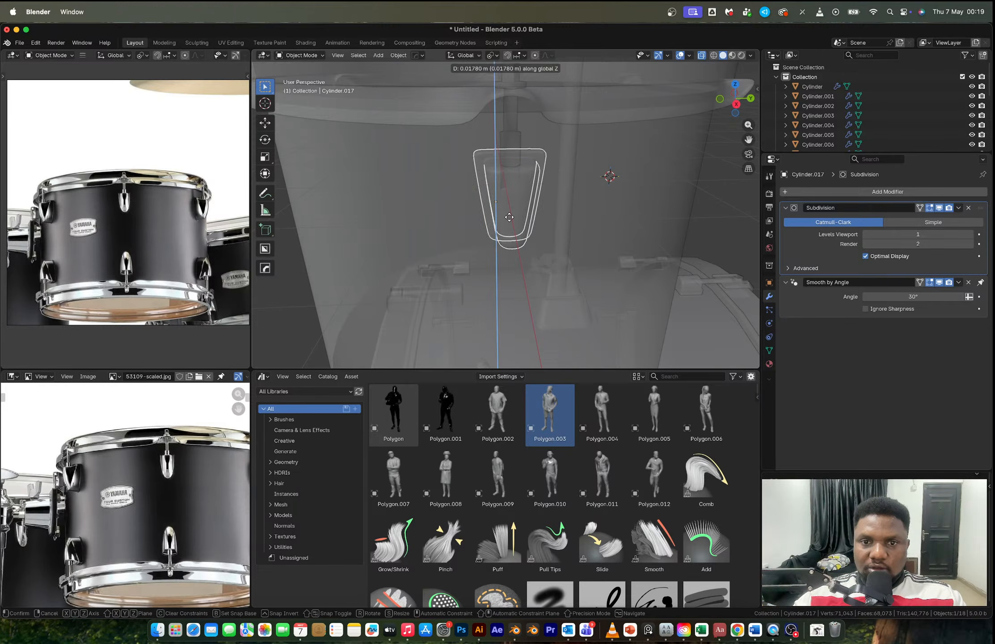
{"action": "left_click", "coordinate": [503, 195]}
{"action": "key", "text": "alt+z"}
Step: Examine the raised lug on the drum from several angles and distances
{"action": "middle_click_drag", "start_coordinate": [502, 195], "coordinate": [461, 203]}
{"action": "scroll", "coordinate": [119, 203], "scroll_direction": "up", "scroll_amount": 3}
{"action": "scroll", "coordinate": [461, 203], "scroll_direction": "down", "scroll_amount": 3}
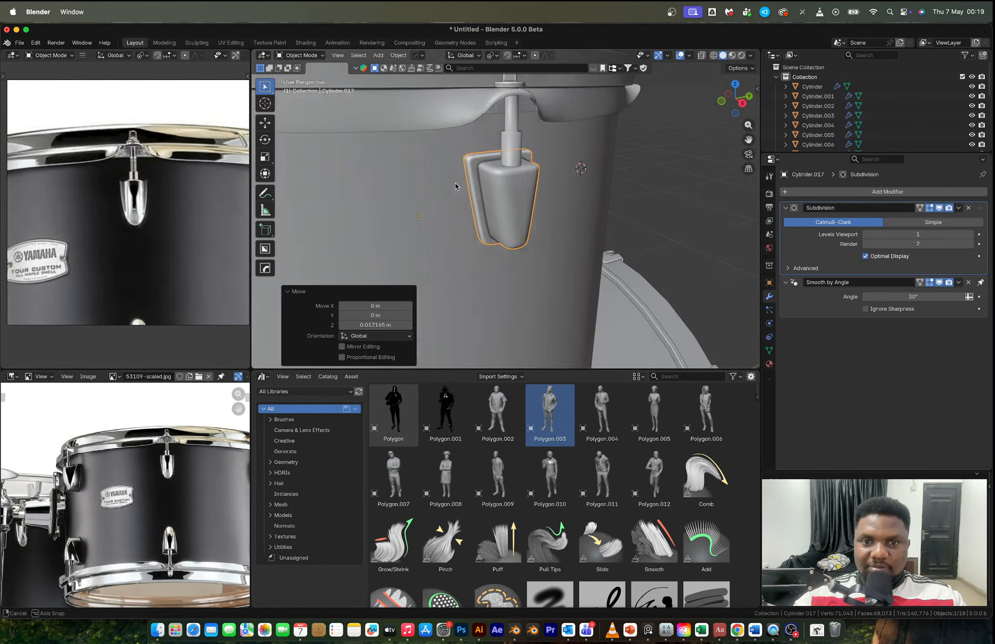
{"action": "left_click", "coordinate": [673, 194]}
{"action": "scroll", "coordinate": [653, 219], "scroll_direction": "down", "scroll_amount": 3}
{"action": "middle_click_drag", "start_coordinate": [653, 219], "coordinate": [487, 223]}
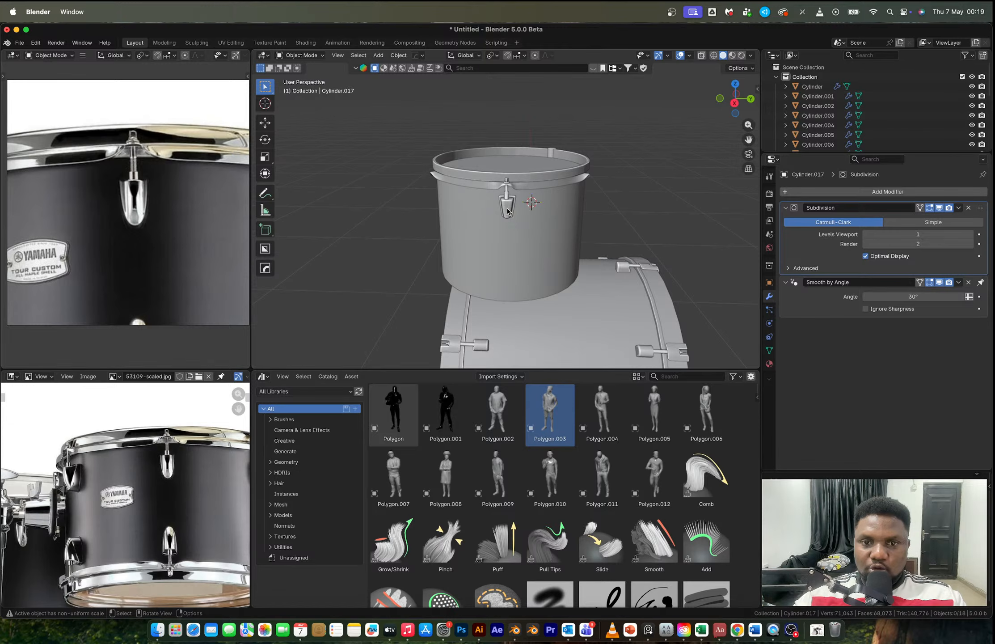
{"action": "scroll", "coordinate": [507, 210], "scroll_direction": "down", "scroll_amount": 3}
{"action": "middle_click_drag", "start_coordinate": [584, 211], "coordinate": [526, 210]}
{"action": "scroll", "coordinate": [526, 210], "scroll_direction": "up", "scroll_amount": 6}
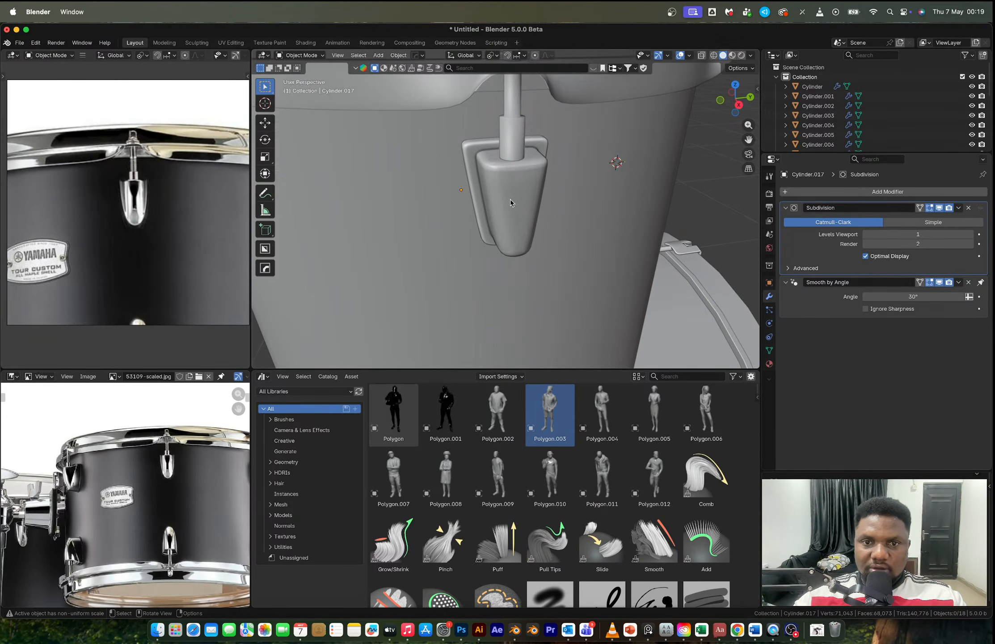
Step: Undo the rod and lug moves, the subdivision and all lug bevels, back to the selected side and bottom edges of the front face
{"action": "left_click", "coordinate": [510, 202]}
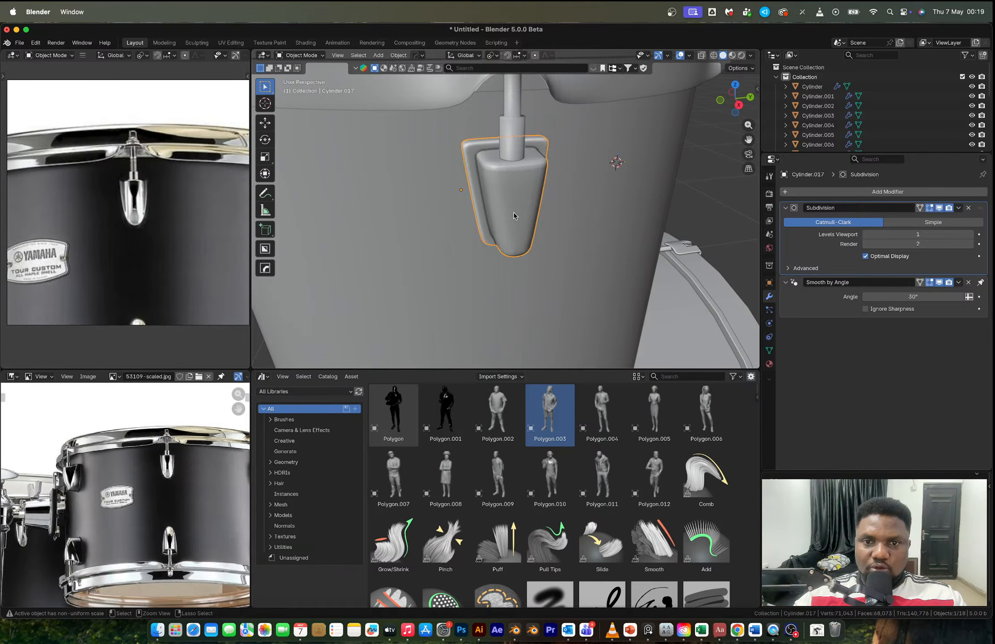
{"action": "key", "text": "Tab"}
{"action": "key", "text": "Tab"}
{"action": "left_click", "coordinate": [513, 213]}
{"action": "key", "text": "Tab"}
{"action": "key", "text": "Tab"}
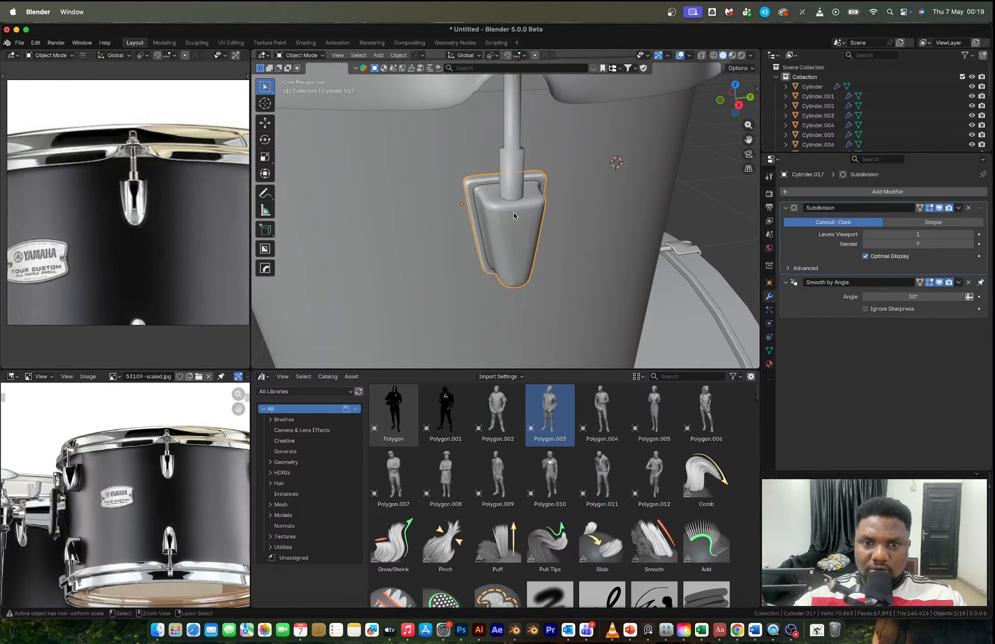
{"action": "key", "text": "Tab"}
{"action": "key", "text": "3"}
{"action": "key", "text": "2"}
{"action": "key", "text": "Tab"}
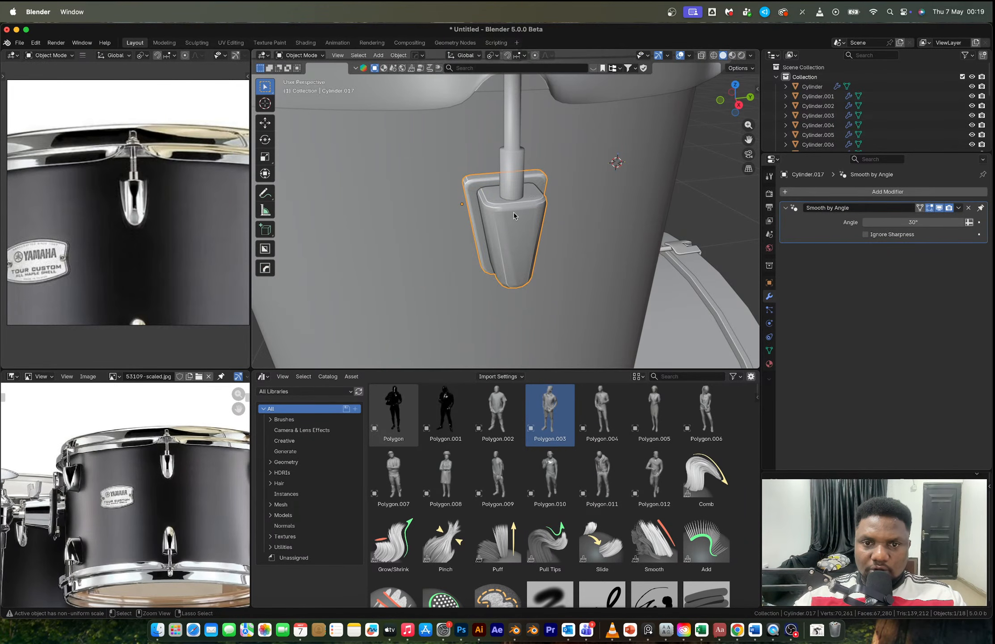
{"action": "key", "text": "Tab"}
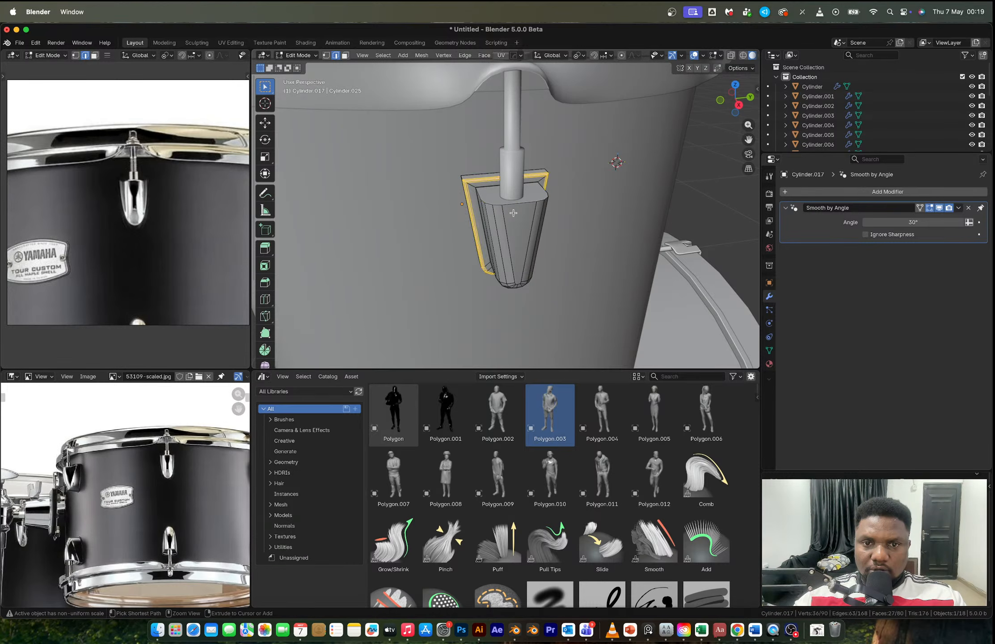
{"action": "key", "text": "a"}
{"action": "key", "text": "Tab"}
{"action": "key", "text": "Tab"}
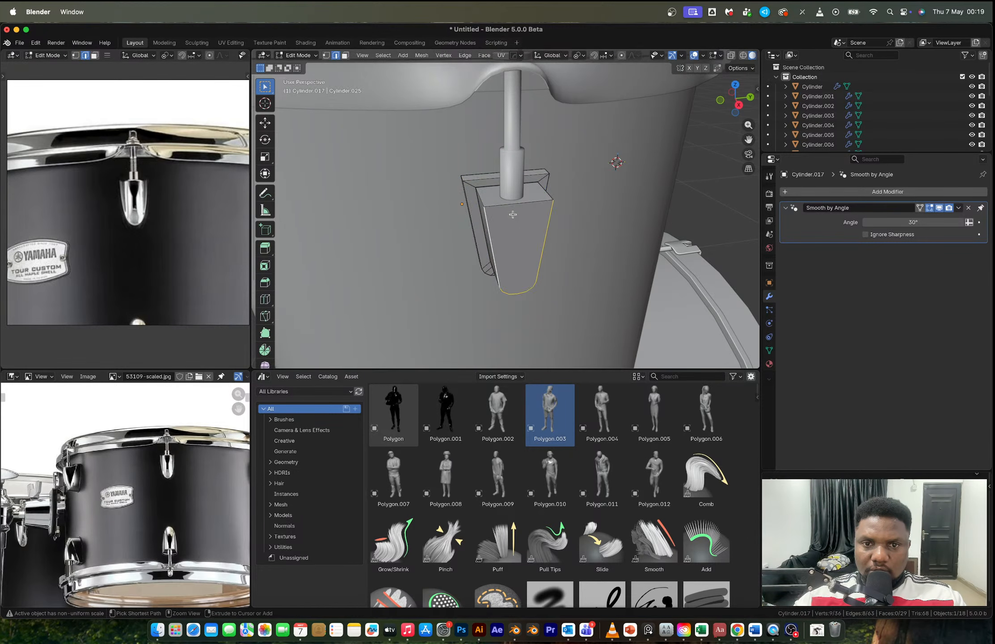
Step: Bevel the side and bottom edges of the lug's front face with three segments and a width of 0.0213 m
{"action": "scroll", "coordinate": [520, 225], "scroll_direction": "up", "scroll_amount": 3}
{"action": "middle_click_drag", "start_coordinate": [520, 224], "coordinate": [618, 266]}
{"action": "key", "text": "ctrl+b"}
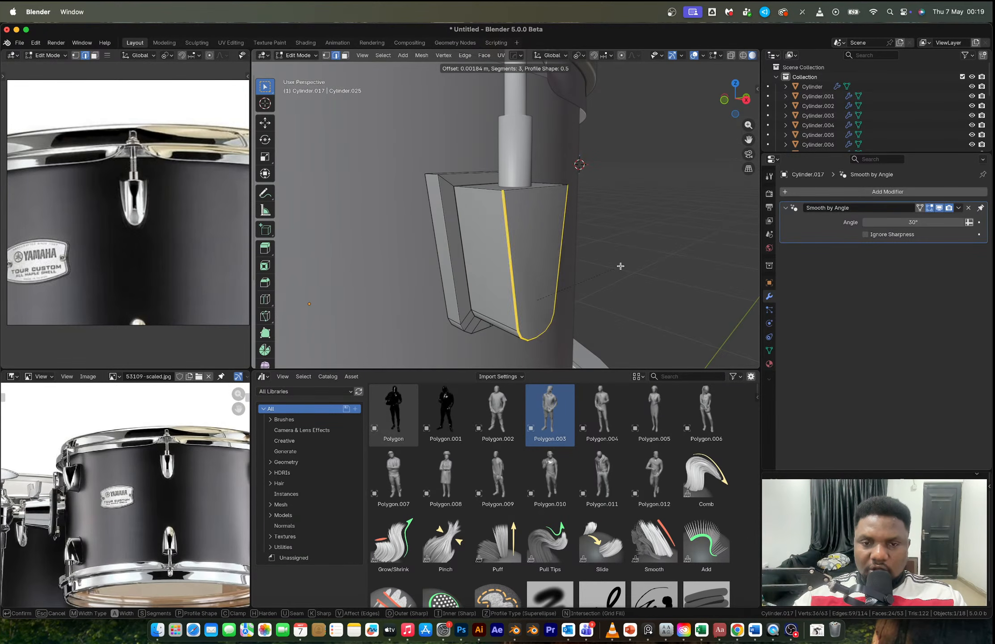
{"action": "left_click", "coordinate": [626, 266]}
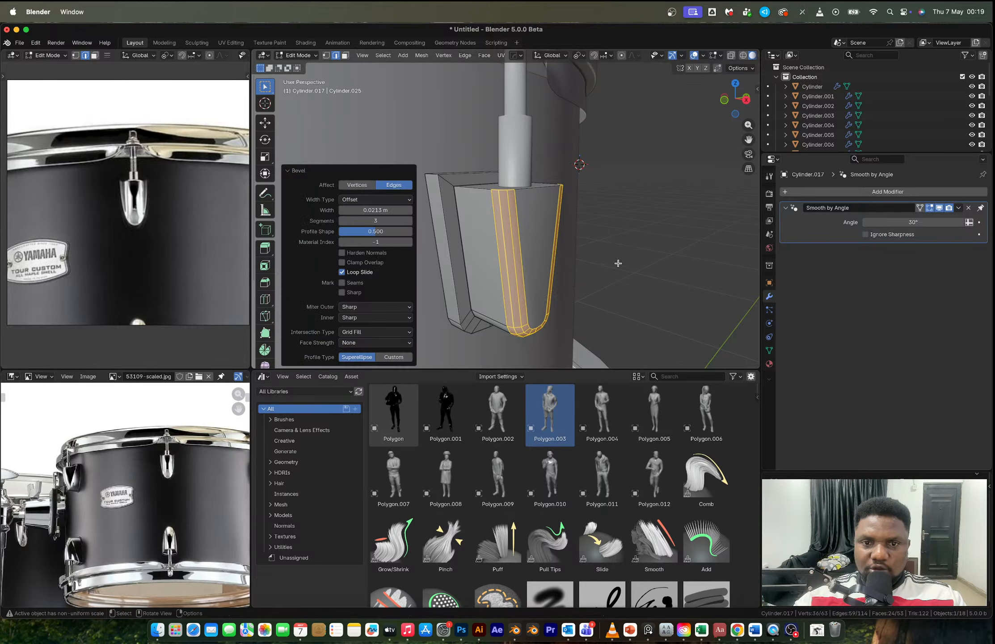
Step: Try a three-segment bevel of about 0.0125 m on the outline around the top of the lug and back plate, then undo it
{"action": "left_click", "coordinate": [459, 191], "text": "alt"}
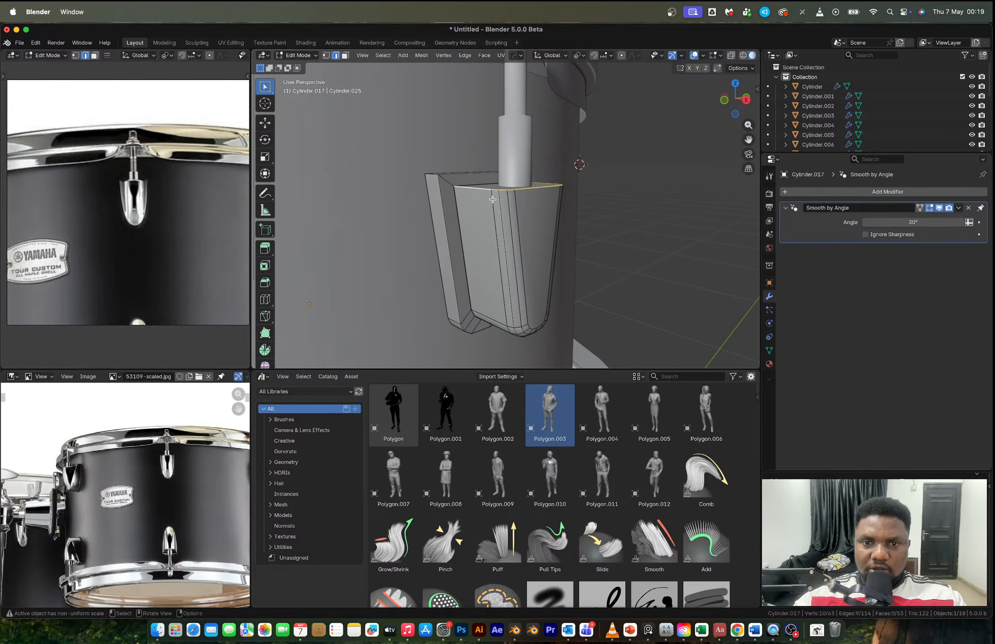
{"action": "middle_click_drag", "start_coordinate": [461, 191], "coordinate": [557, 183]}
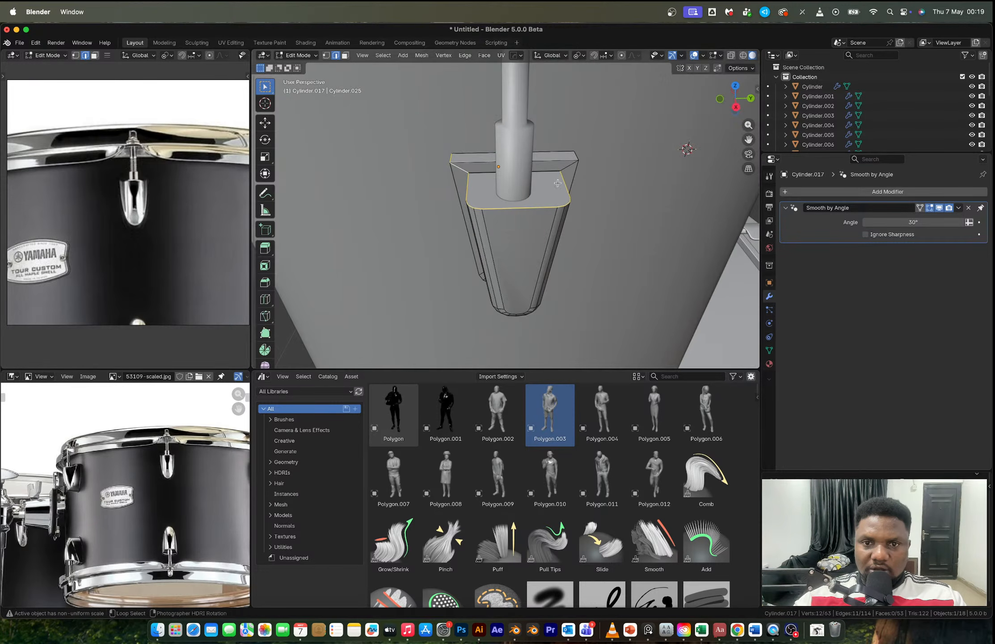
{"action": "key", "text": "ctrl+b"}
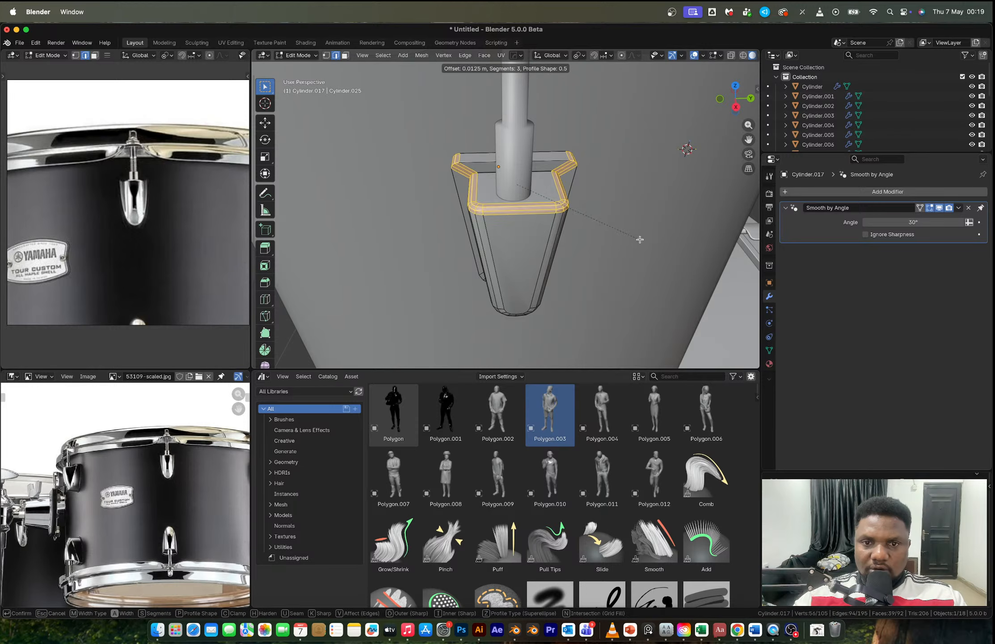
{"action": "left_click", "coordinate": [640, 239]}
{"action": "key", "text": "Tab"}
{"action": "middle_click_drag", "start_coordinate": [558, 239], "coordinate": [499, 193]}
{"action": "key", "text": "Tab"}
{"action": "key", "text": "ctrl+z"}
Step: Bevel the back plate's front edge loop and the loop where the lug meets it with three segments at about 0.0078 m
{"action": "left_click", "coordinate": [444, 207], "text": "alt"}
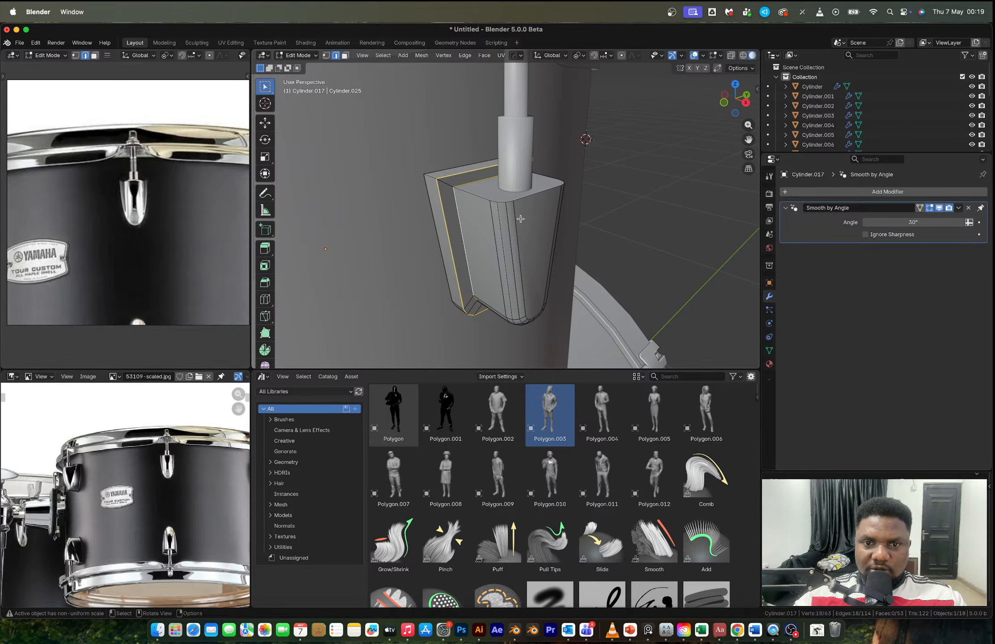
{"action": "middle_click_drag", "start_coordinate": [478, 196], "coordinate": [407, 208]}
{"action": "key", "text": "ctrl+b"}
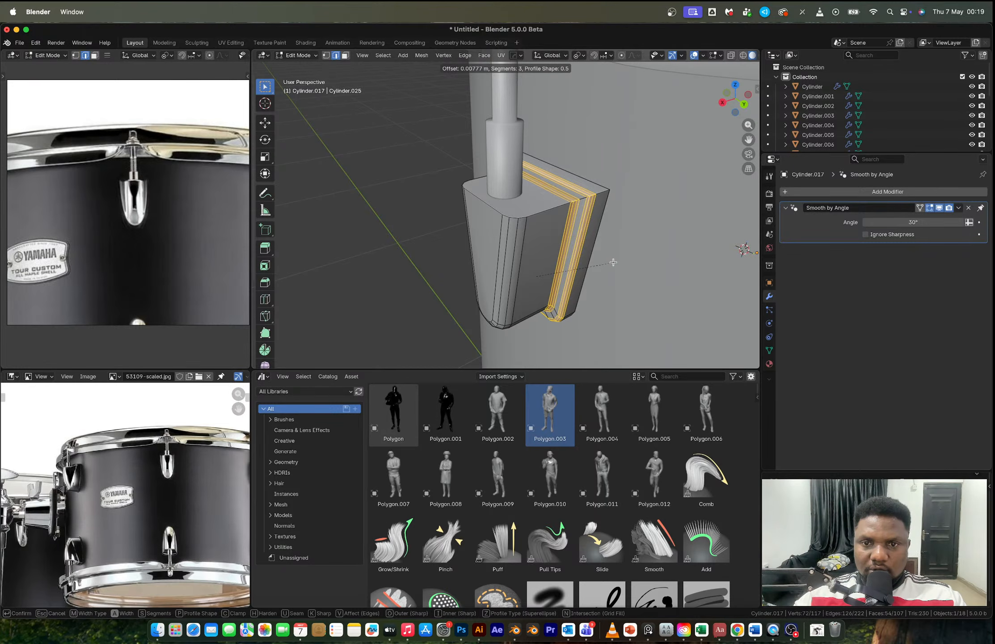
{"action": "left_click", "coordinate": [611, 263]}
{"action": "key", "text": "Tab"}
Step: Bevel the edge outline around the top of the lug and its back plate with three segments
{"action": "middle_click_drag", "start_coordinate": [537, 220], "coordinate": [632, 264]}
{"action": "key", "text": "Tab"}
{"action": "left_click", "coordinate": [591, 193], "text": "alt"}
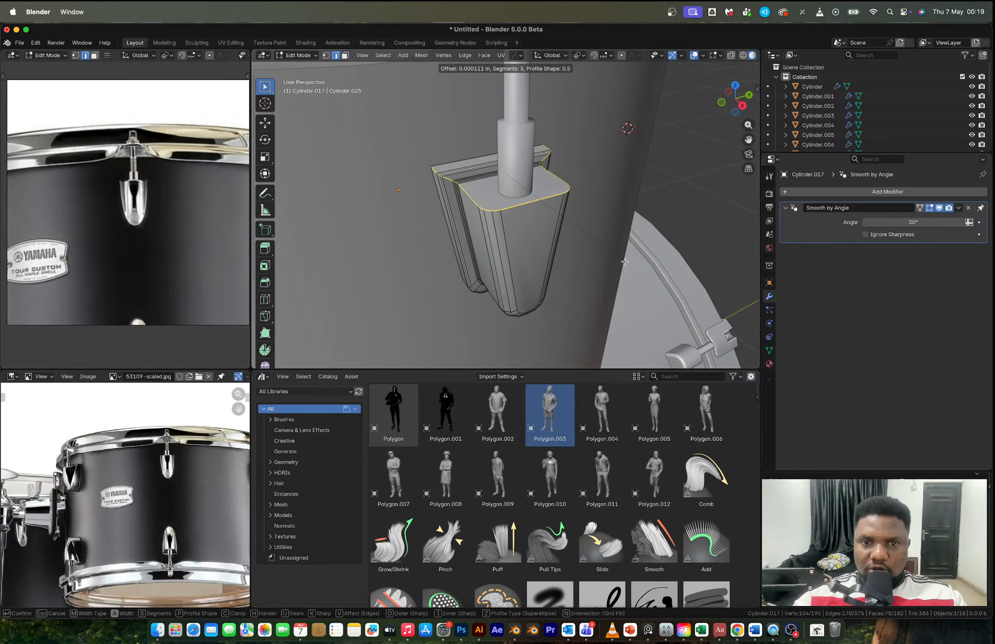
{"action": "key", "text": "ctrl+b"}
{"action": "left_click", "coordinate": [642, 270]}
{"action": "key", "text": "Tab"}
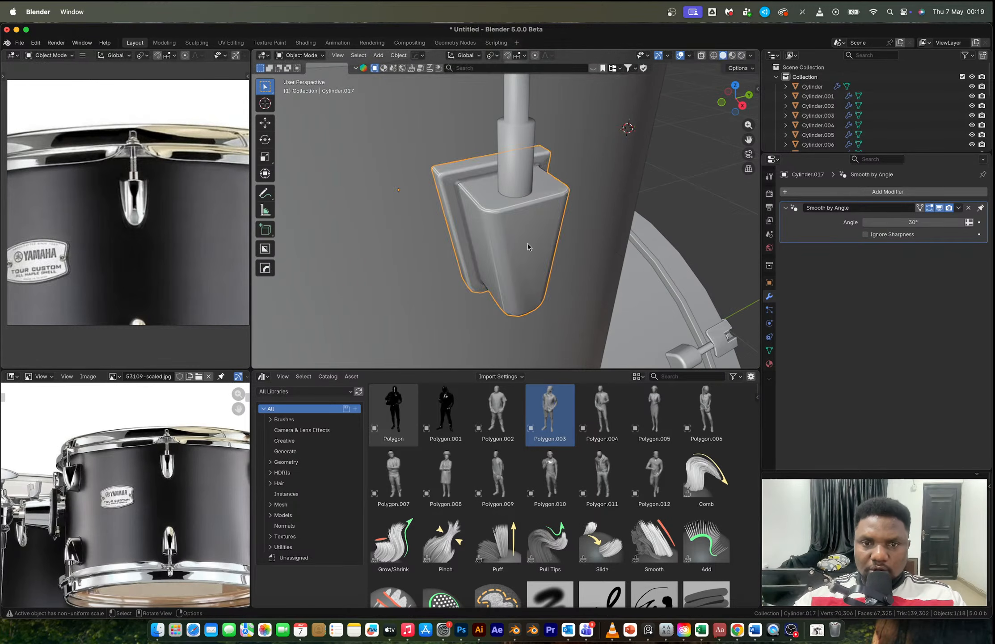
Step: Bevel the perimeter of the lug's back face with three segments and a width of 0.00227 m
{"action": "middle_click_drag", "start_coordinate": [529, 244], "coordinate": [529, 214]}
{"action": "key", "text": "Tab"}
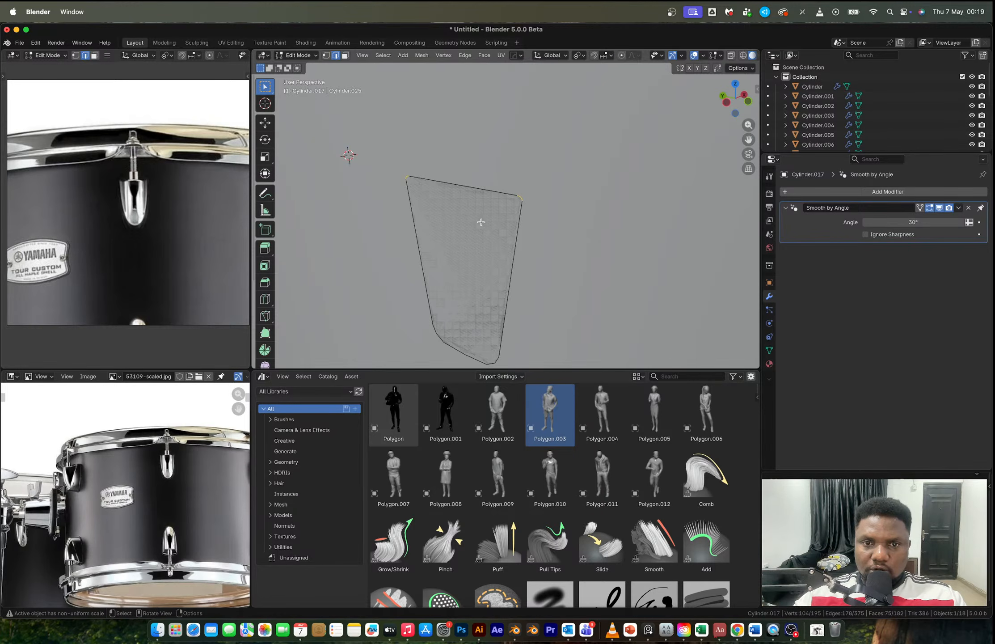
{"action": "key", "text": "3"}
{"action": "key", "text": "a"}
{"action": "key", "text": "ctrl+b"}
{"action": "left_click", "coordinate": [581, 256]}
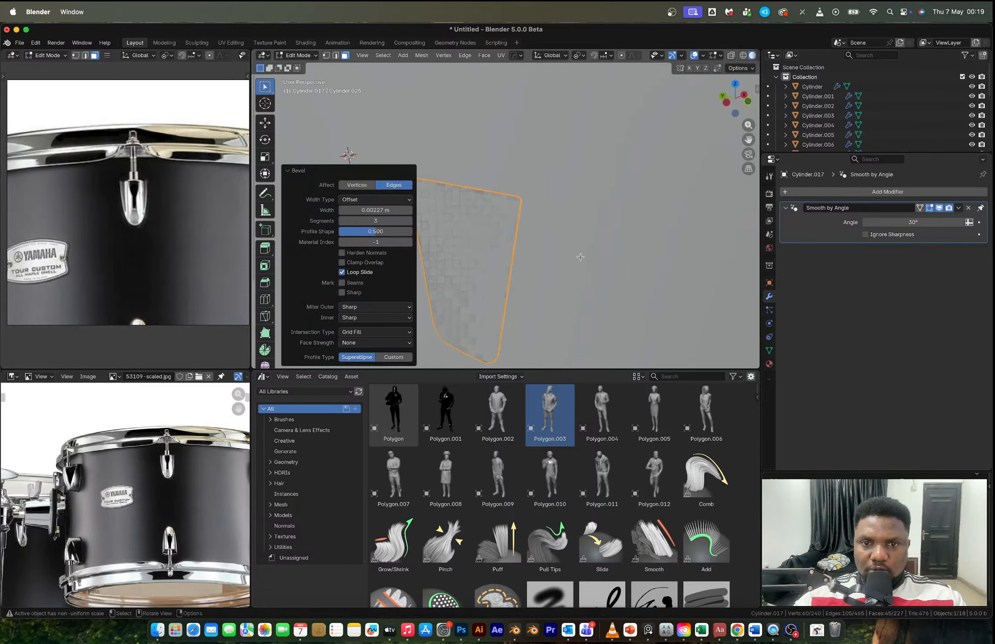
{"action": "key", "text": "Tab"}
Step: Add a level 1 Subdivision modifier to the beveled lug
{"action": "middle_click_drag", "start_coordinate": [580, 257], "coordinate": [419, 238]}
{"action": "key", "text": "ctrl+1"}
{"action": "scroll", "coordinate": [582, 205], "scroll_direction": "down", "scroll_amount": 4}
{"action": "middle_click_drag", "start_coordinate": [583, 205], "coordinate": [526, 238]}
Step: Examine the subdivided lug on the drum from afar and up close, and select it
{"action": "left_click", "coordinate": [697, 213]}
{"action": "scroll", "coordinate": [677, 236], "scroll_direction": "down", "scroll_amount": 7}
{"action": "left_click", "coordinate": [676, 236]}
{"action": "scroll", "coordinate": [468, 250], "scroll_direction": "up", "scroll_amount": 7}
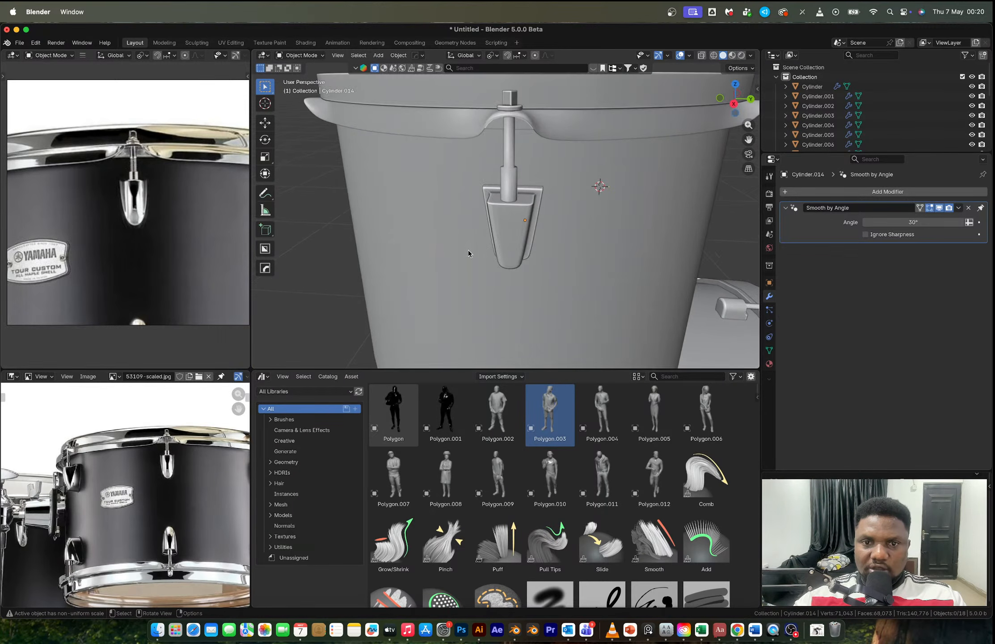
{"action": "left_click", "coordinate": [468, 250]}
{"action": "left_click", "coordinate": [514, 228]}
{"action": "scroll", "coordinate": [515, 229], "scroll_direction": "up", "scroll_amount": 4}
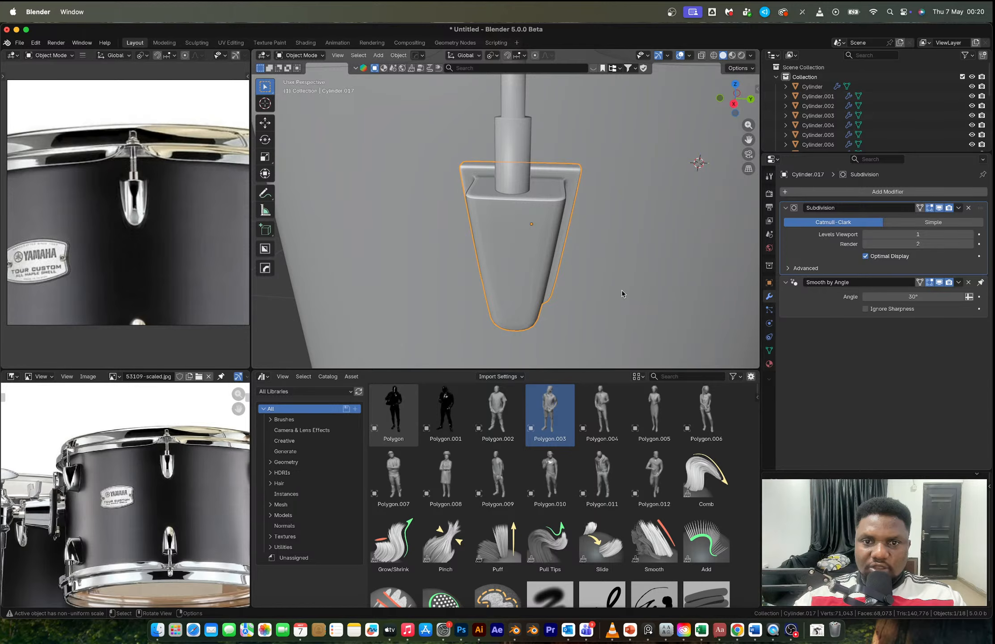
Step: Snap the 3D cursor to the lug's back face and set the lug's origin to the 3D cursor
{"action": "key", "text": "s"}
{"action": "right_click", "coordinate": [610, 287]}
{"action": "middle_click_drag", "start_coordinate": [610, 286], "coordinate": [742, 249]}
{"action": "key", "text": "Tab"}
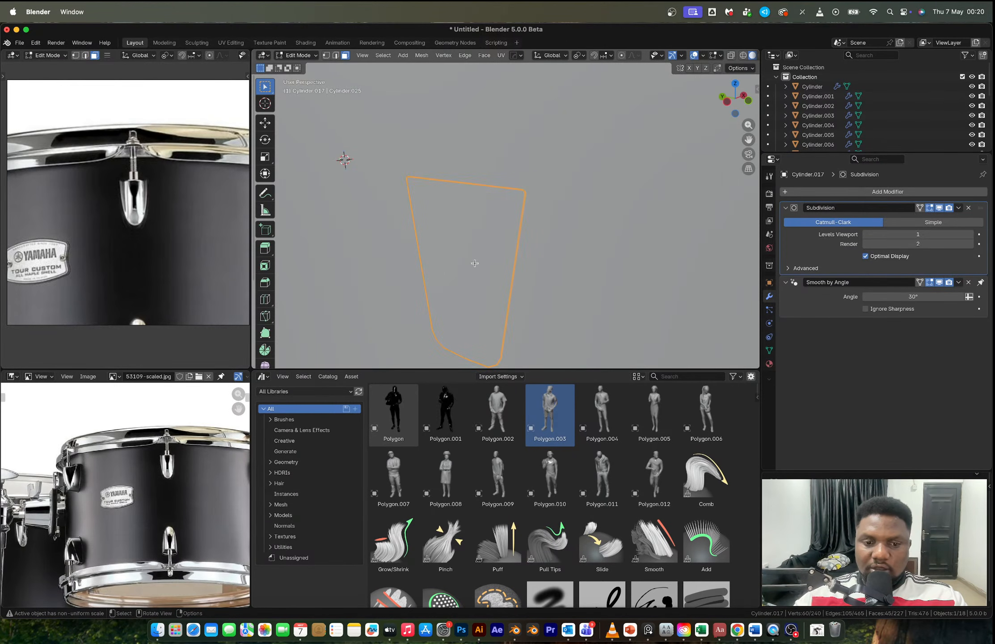
{"action": "key", "text": "a"}
{"action": "key", "text": "Tab"}
{"action": "right_click", "coordinate": [462, 269]}
{"action": "mouse_move", "coordinate": [442, 326]}
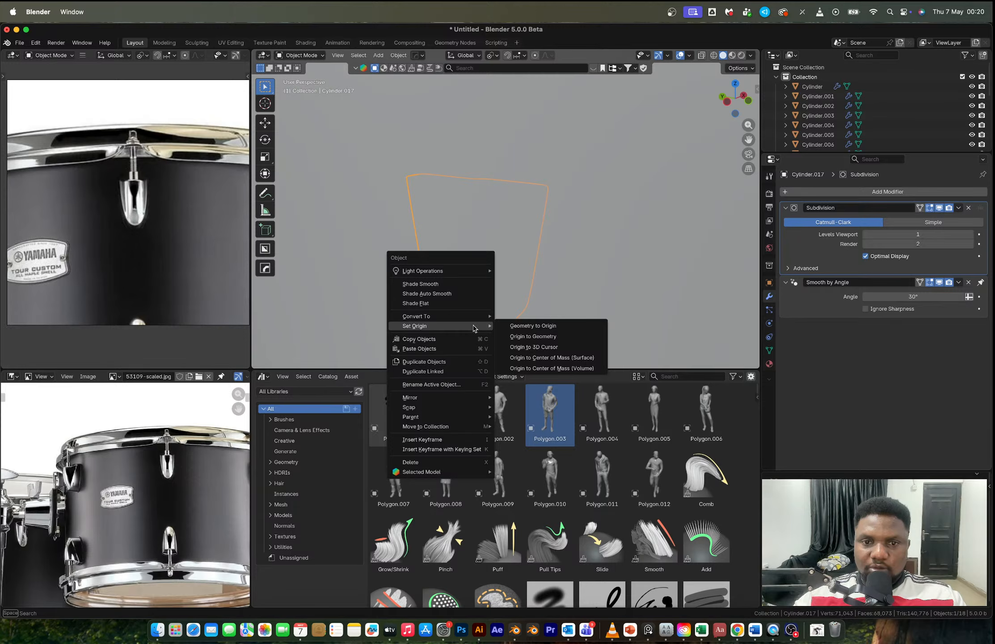
{"action": "left_click", "coordinate": [532, 347]}
Step: Scale the lug to 0.781 and raise it about 0.013 m along Z over the tension rod's lower end
{"action": "middle_click_drag", "start_coordinate": [576, 291], "coordinate": [416, 286]}
{"action": "key", "text": "s"}
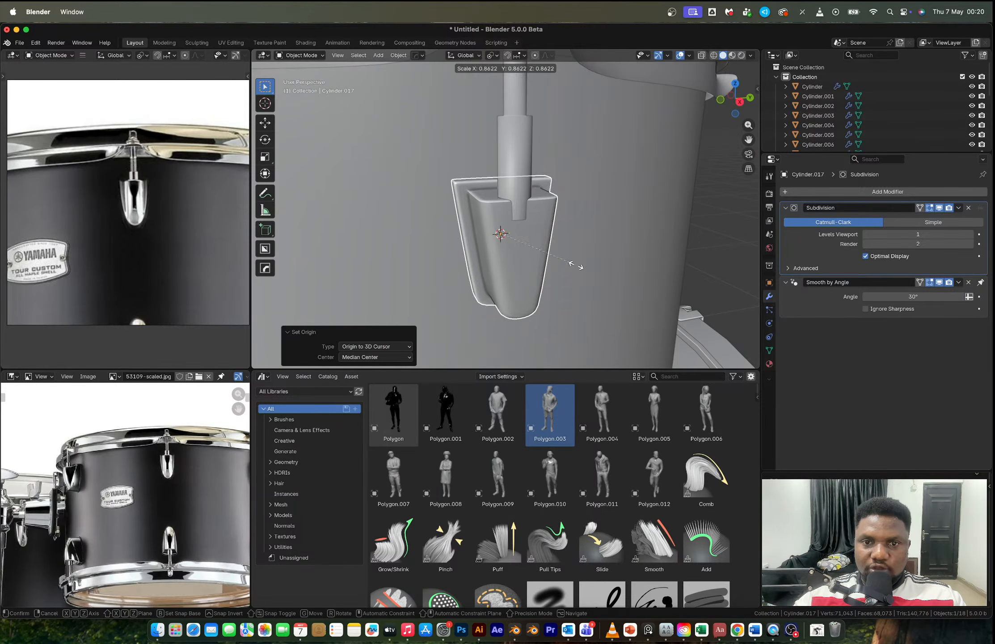
{"action": "left_click", "coordinate": [567, 265]}
{"action": "key", "text": "g"}
{"action": "key", "text": "z"}
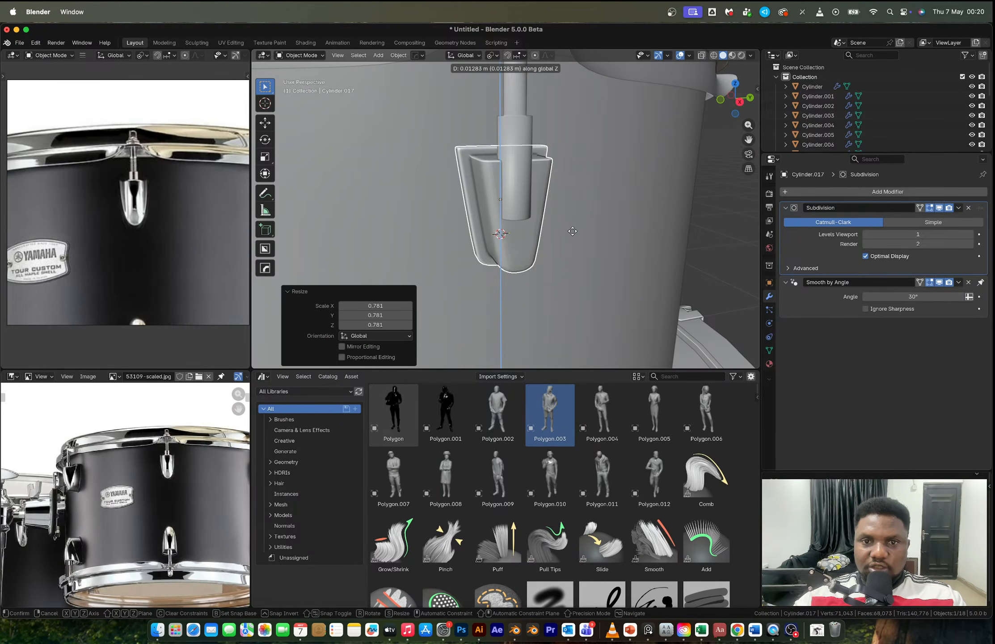
{"action": "left_click", "coordinate": [573, 233]}
Step: Compare the lug's size on the modeled tom with the lugs in the drum kit reference photo
{"action": "scroll", "coordinate": [573, 233], "scroll_direction": "down", "scroll_amount": 4}
{"action": "scroll", "coordinate": [573, 231], "scroll_direction": "down", "scroll_amount": 3}
{"action": "left_click", "coordinate": [605, 209]}
{"action": "middle_click_drag", "start_coordinate": [603, 241], "coordinate": [558, 246]}
{"action": "scroll", "coordinate": [558, 246], "scroll_direction": "down", "scroll_amount": 3}
{"action": "scroll", "coordinate": [97, 221], "scroll_direction": "down", "scroll_amount": 5}
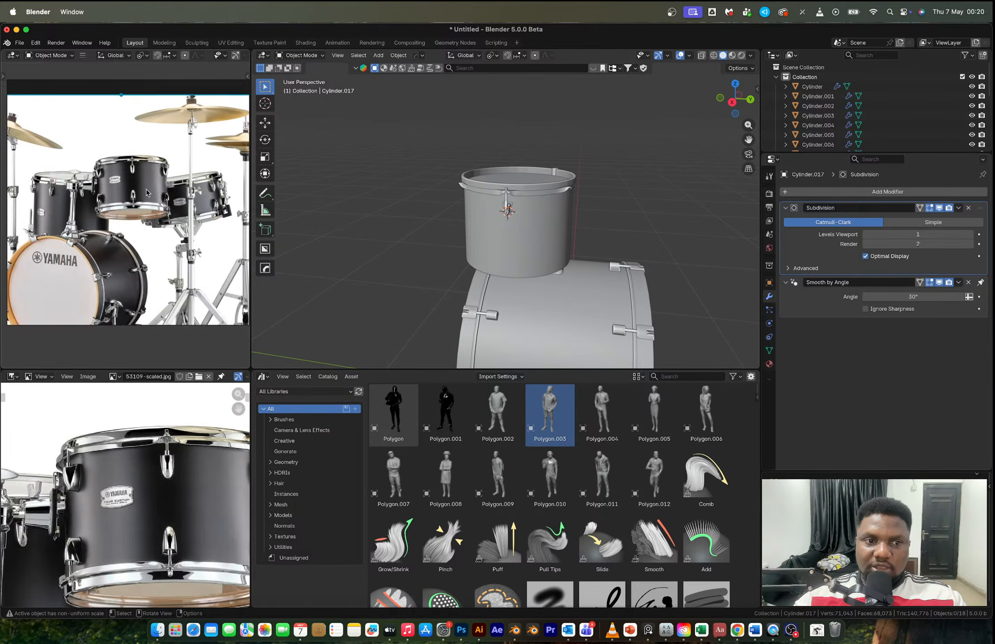
{"action": "scroll", "coordinate": [107, 237], "scroll_direction": "up", "scroll_amount": 4}
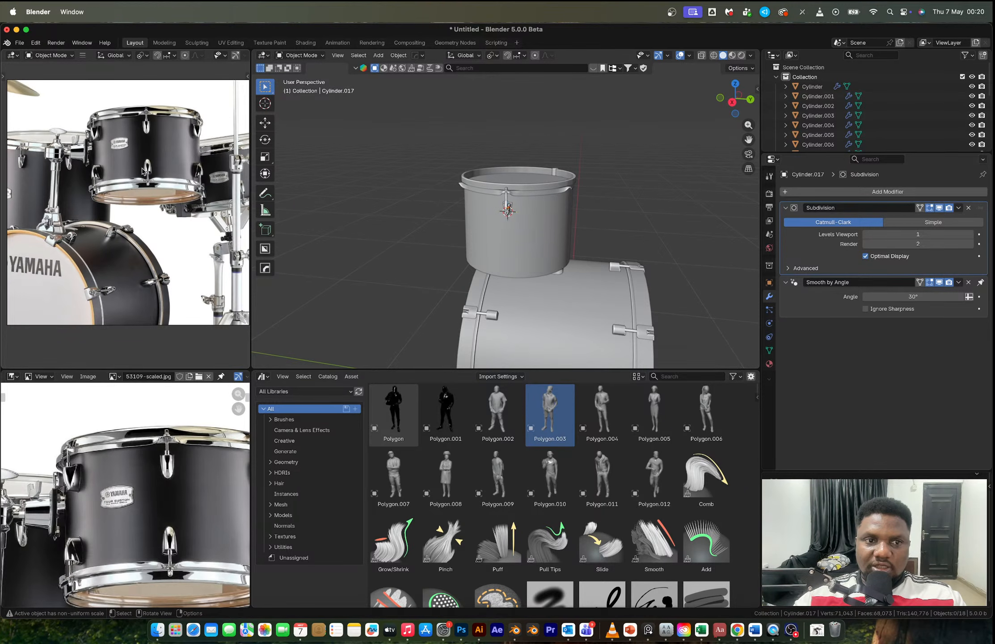
{"action": "scroll", "coordinate": [552, 216], "scroll_direction": "up", "scroll_amount": 3}
{"action": "key", "text": "ctrl+z"}
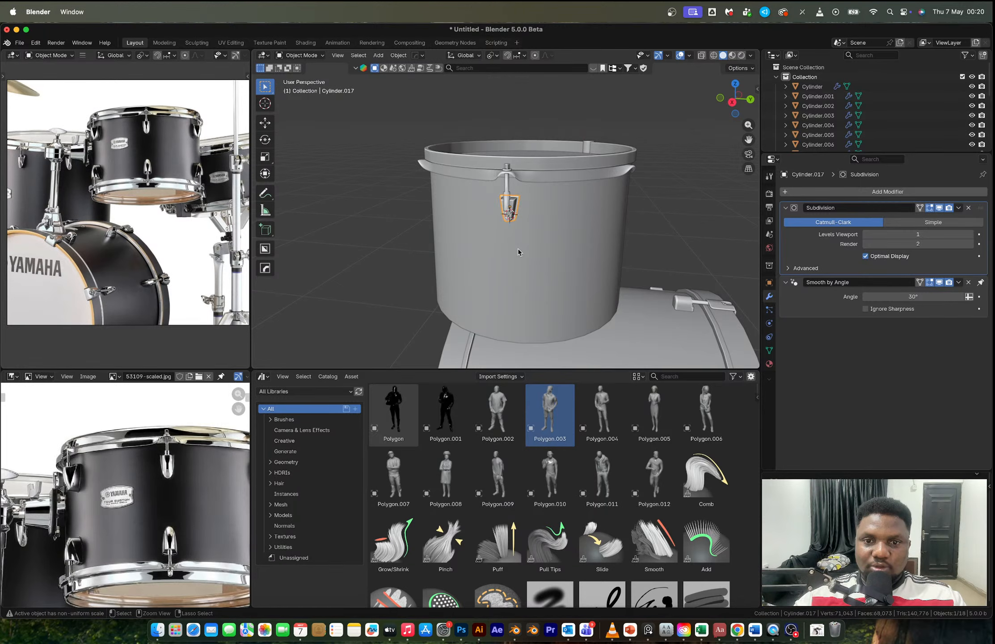
{"action": "scroll", "coordinate": [518, 251], "scroll_direction": "down", "scroll_amount": 3}
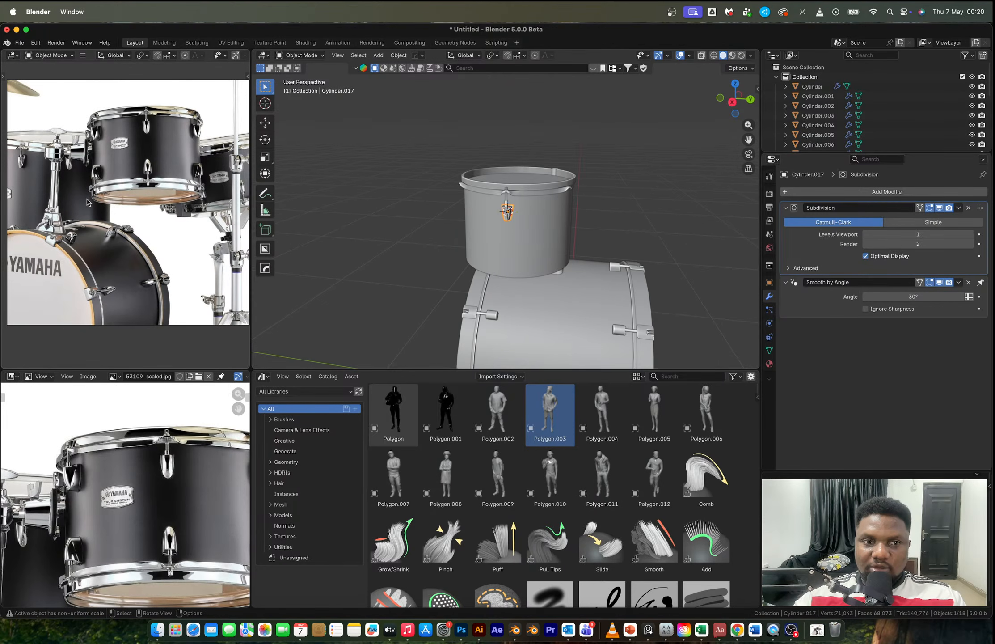
{"action": "scroll", "coordinate": [96, 231], "scroll_direction": "up", "scroll_amount": 6}
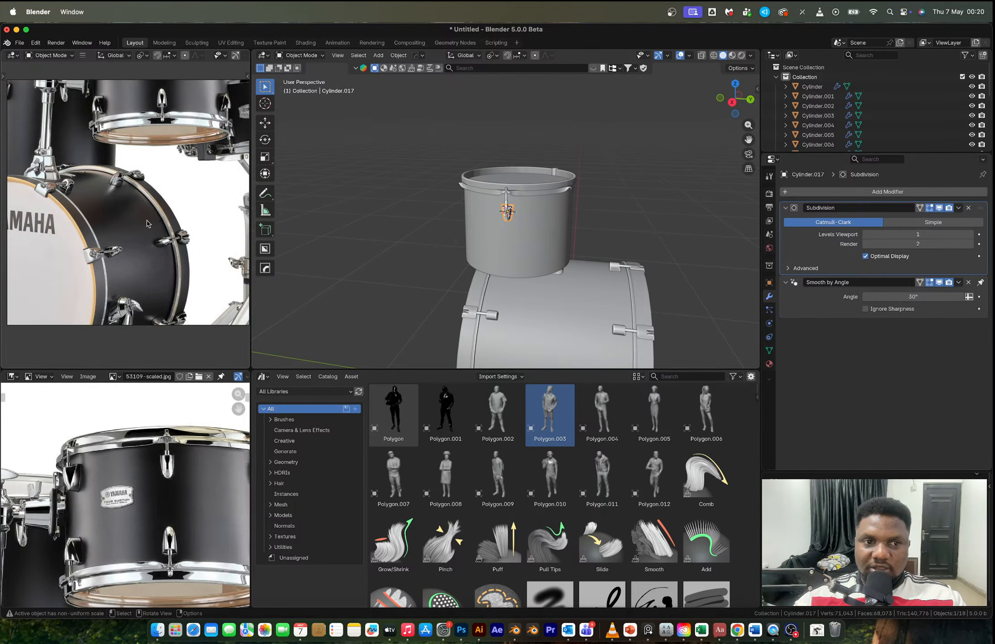
{"action": "scroll", "coordinate": [96, 230], "scroll_direction": "up", "scroll_amount": 3}
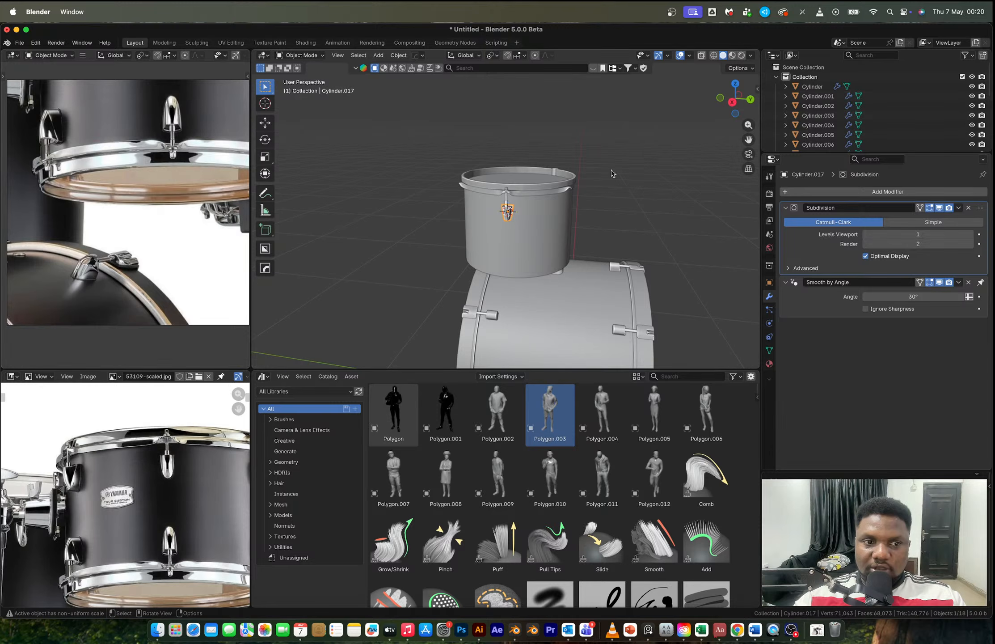
{"action": "scroll", "coordinate": [511, 249], "scroll_direction": "up", "scroll_amount": 4}
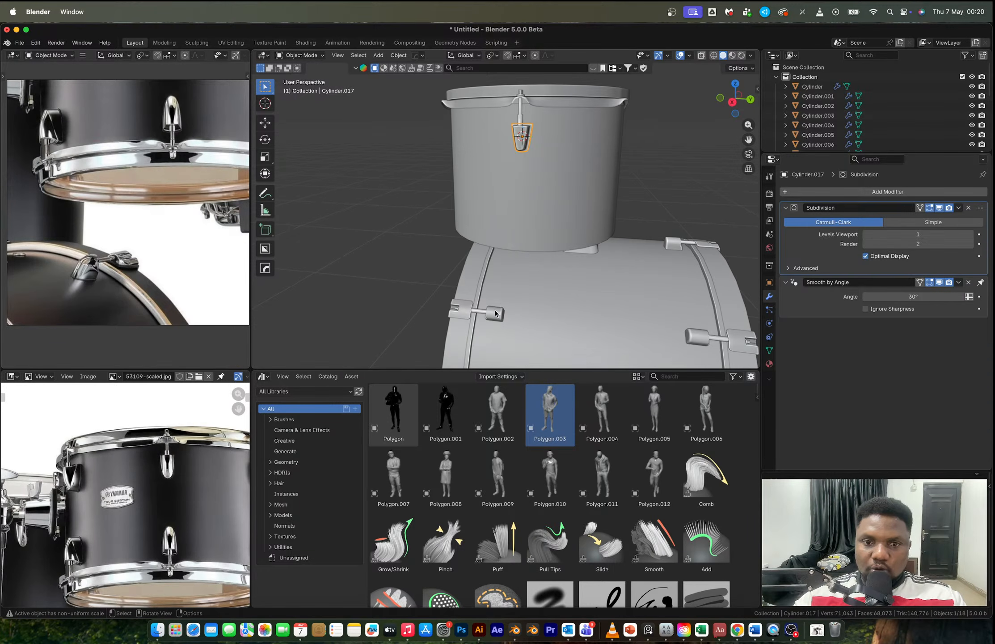
Step: Check the bass drum's lugs for comparison and scale the tom lug down uniformly to about 0.8
{"action": "left_click", "coordinate": [496, 313]}
{"action": "middle_click_drag", "start_coordinate": [495, 313], "coordinate": [529, 166]}
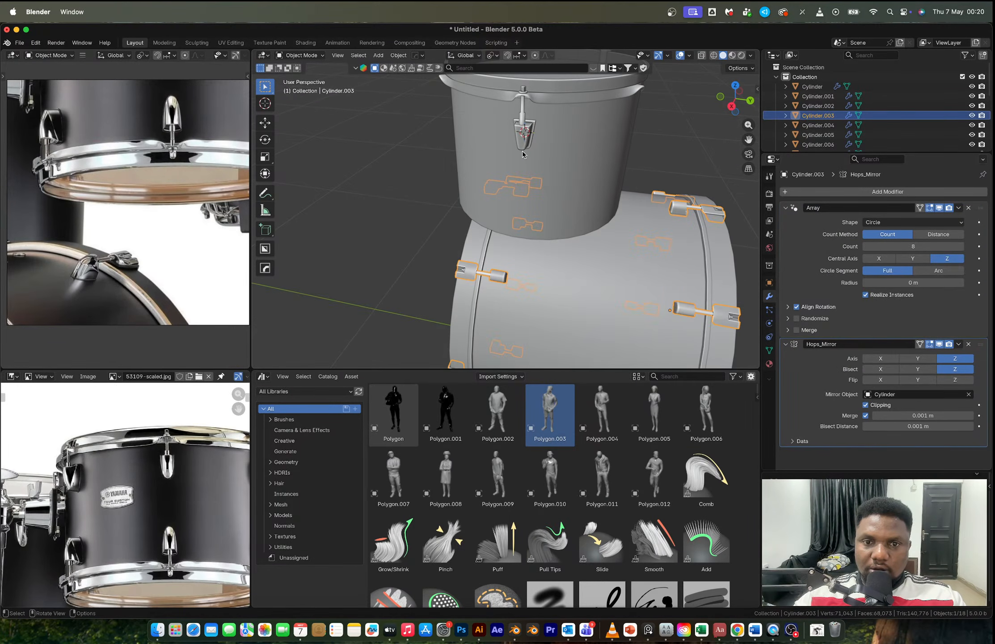
{"action": "left_click", "coordinate": [521, 146]}
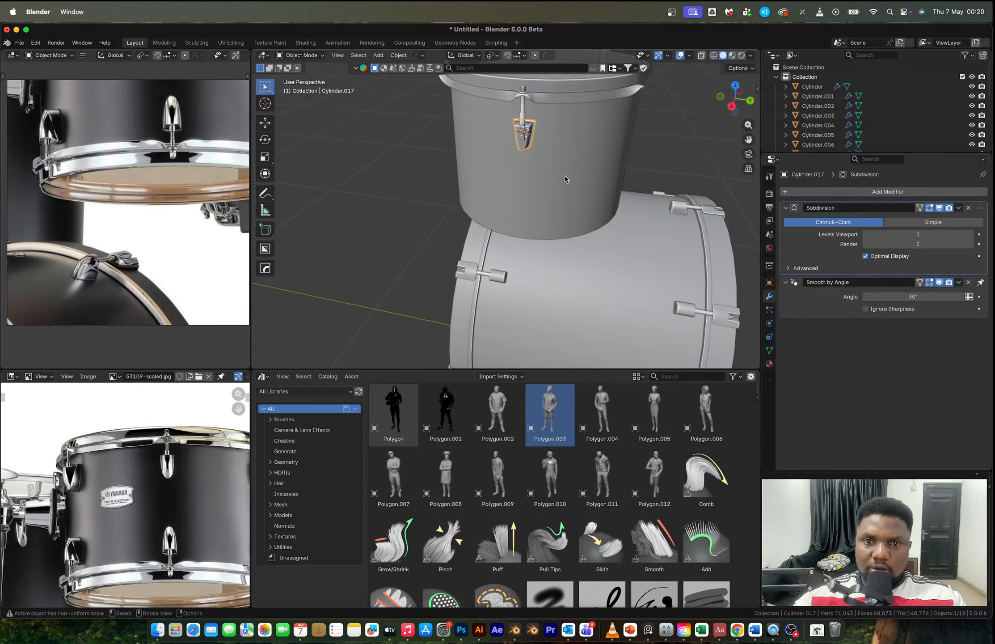
{"action": "key", "text": "s"}
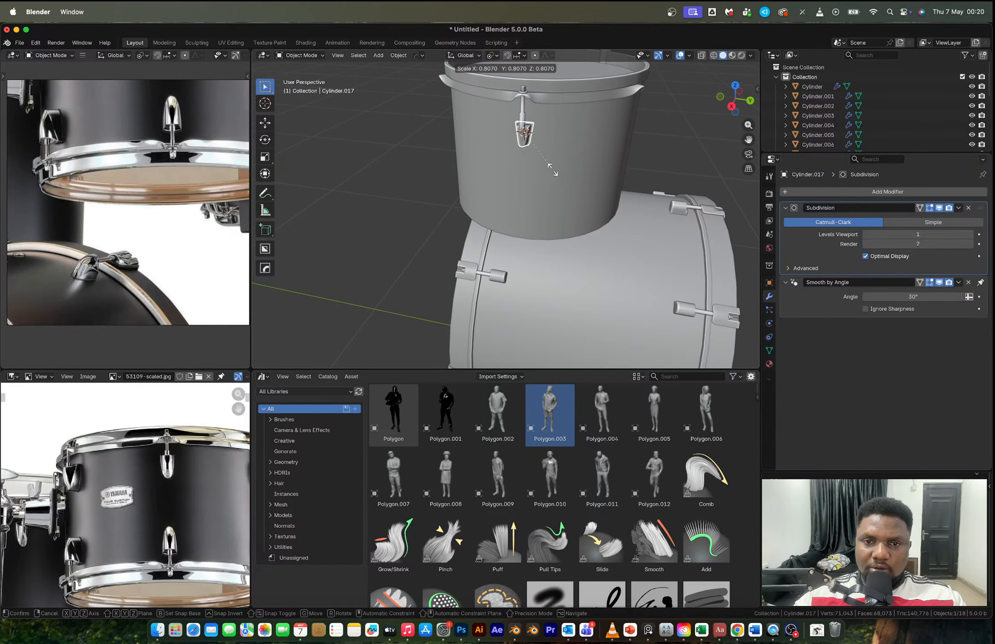
{"action": "left_click", "coordinate": [550, 167]}
{"action": "scroll", "coordinate": [541, 220], "scroll_direction": "down", "scroll_amount": 4}
{"action": "left_click", "coordinate": [419, 194]}
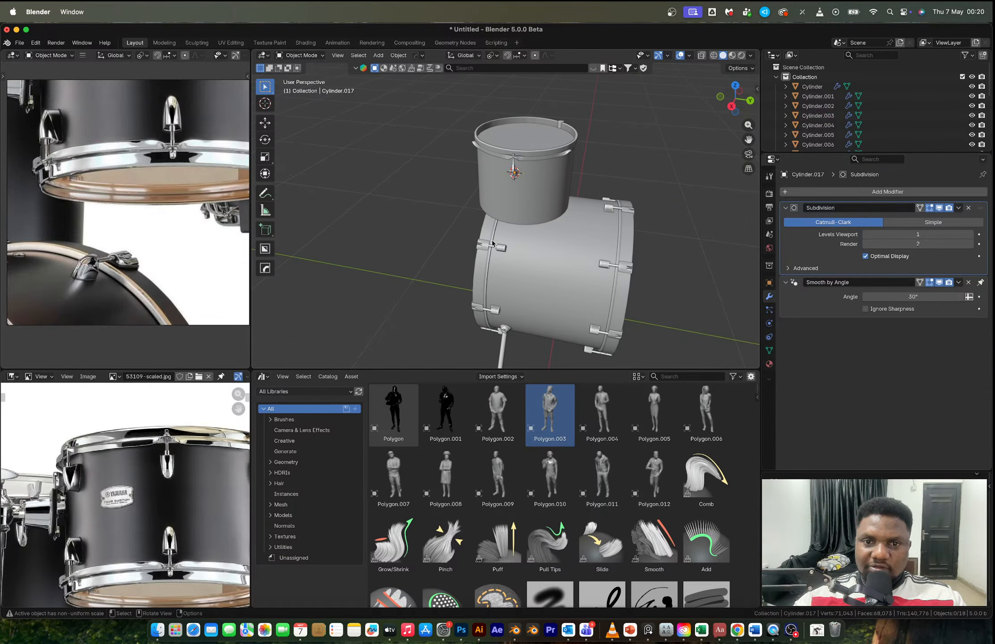
Step: Scale the tom lug uniformly once more to fine-tune its size against the drum shell
{"action": "middle_click_drag", "start_coordinate": [494, 241], "coordinate": [541, 156]}
{"action": "scroll", "coordinate": [537, 165], "scroll_direction": "down", "scroll_amount": 1}
{"action": "scroll", "coordinate": [517, 201], "scroll_direction": "up", "scroll_amount": 2}
{"action": "middle_click_drag", "start_coordinate": [517, 201], "coordinate": [537, 267], "text": "shift"}
{"action": "left_click", "coordinate": [528, 192]}
{"action": "key", "text": "s"}
{"action": "left_click", "coordinate": [541, 216]}
{"action": "left_click", "coordinate": [611, 238]}
Step: Change the transform pivot point and scale the face loop around the tom hoop's lower flange
{"action": "scroll", "coordinate": [536, 233], "scroll_direction": "up", "scroll_amount": 6}
{"action": "scroll", "coordinate": [521, 271], "scroll_direction": "down", "scroll_amount": 4}
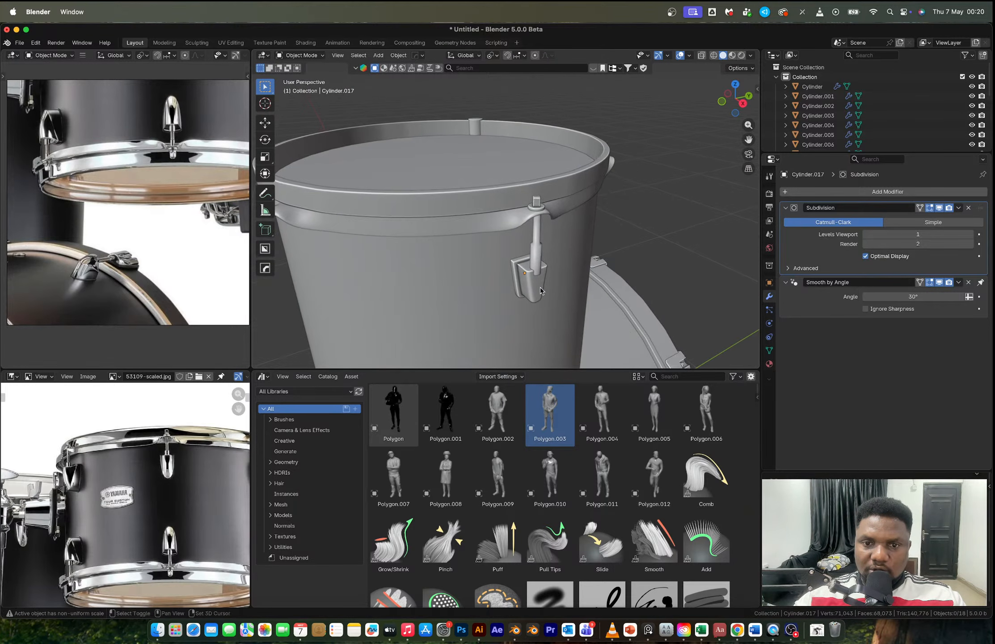
{"action": "left_click", "coordinate": [539, 260]}
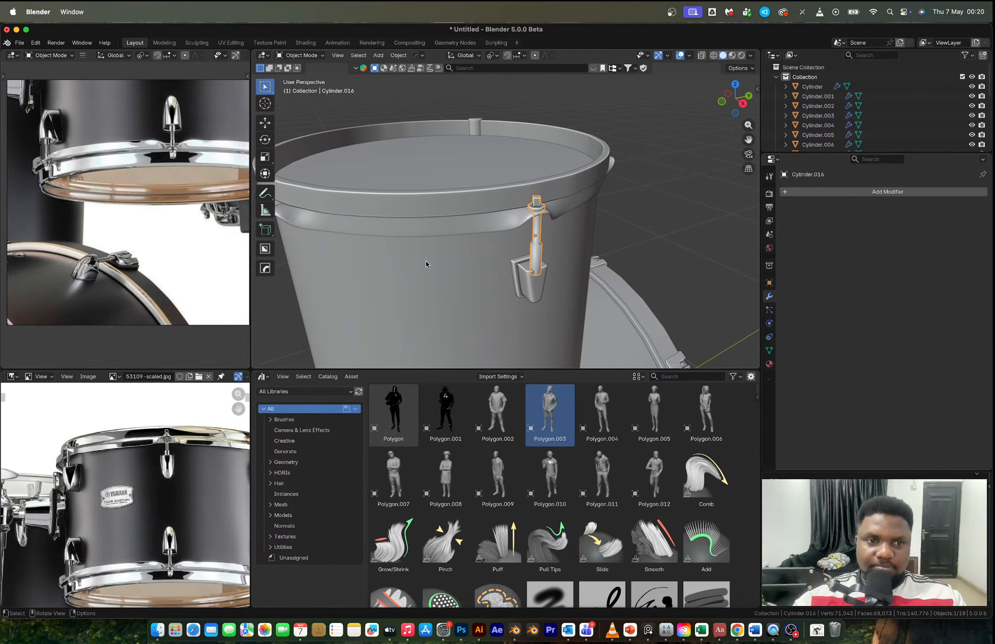
{"action": "left_click", "coordinate": [509, 215]}
{"action": "key", "text": "Tab"}
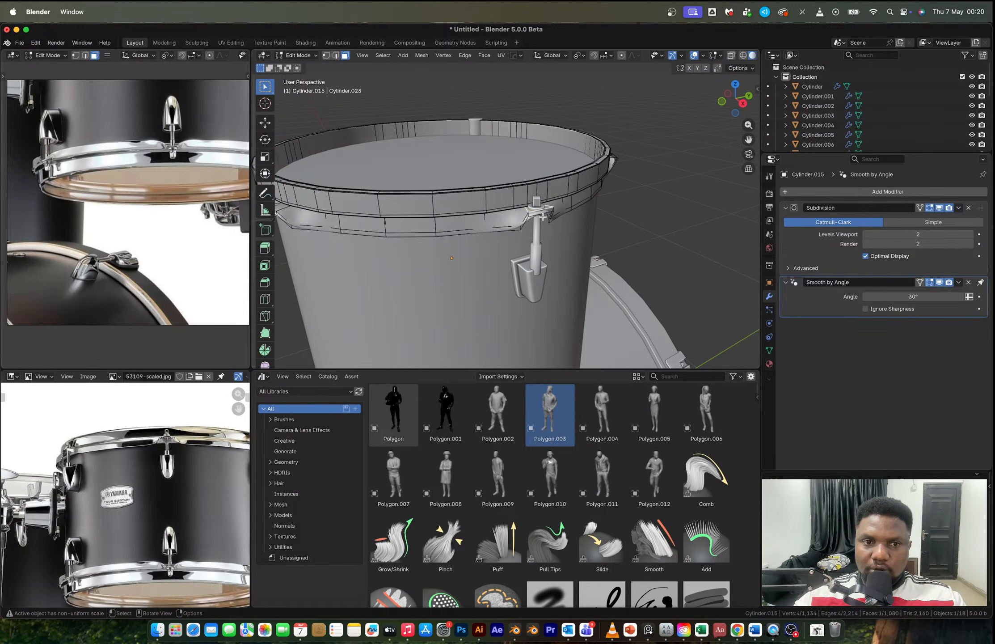
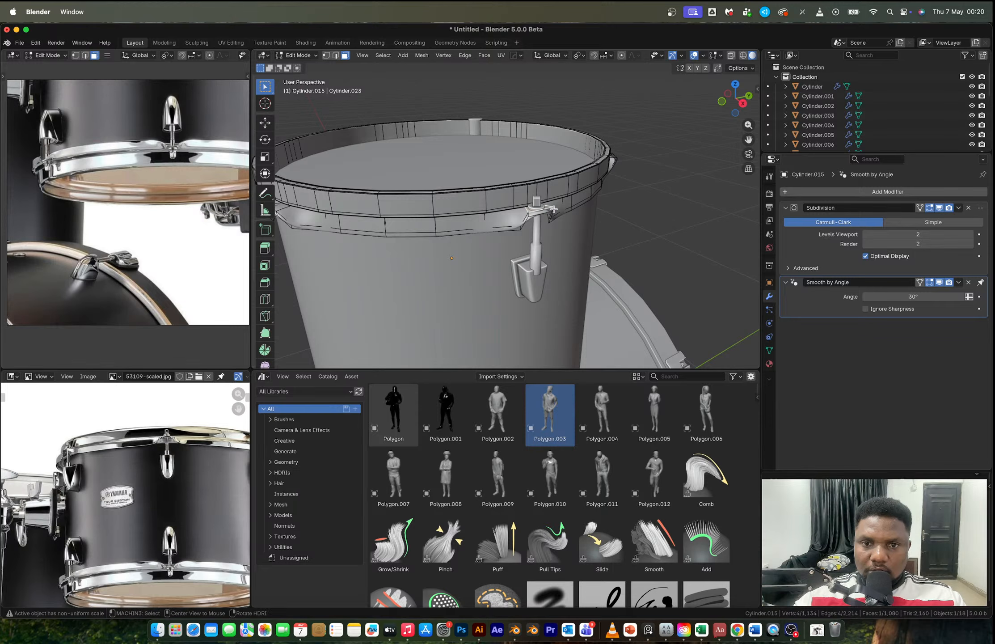
{"action": "left_click", "coordinate": [554, 210], "text": "alt"}
{"action": "key", "text": "s"}
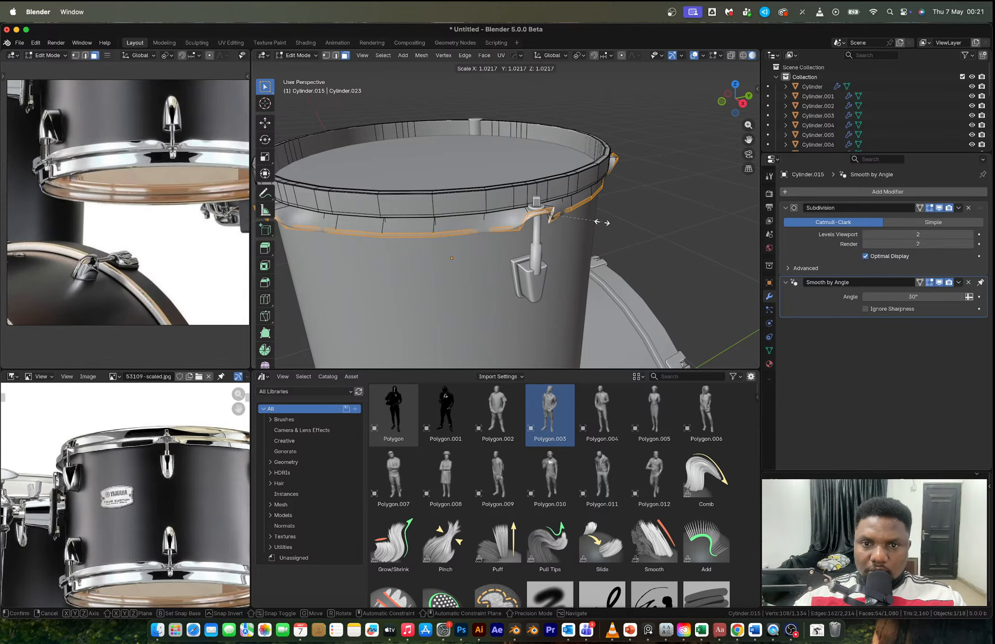
{"action": "right_click", "coordinate": [602, 222]}
{"action": "key", "text": "period"}
{"action": "left_click", "coordinate": [596, 227]}
{"action": "key", "text": "s"}
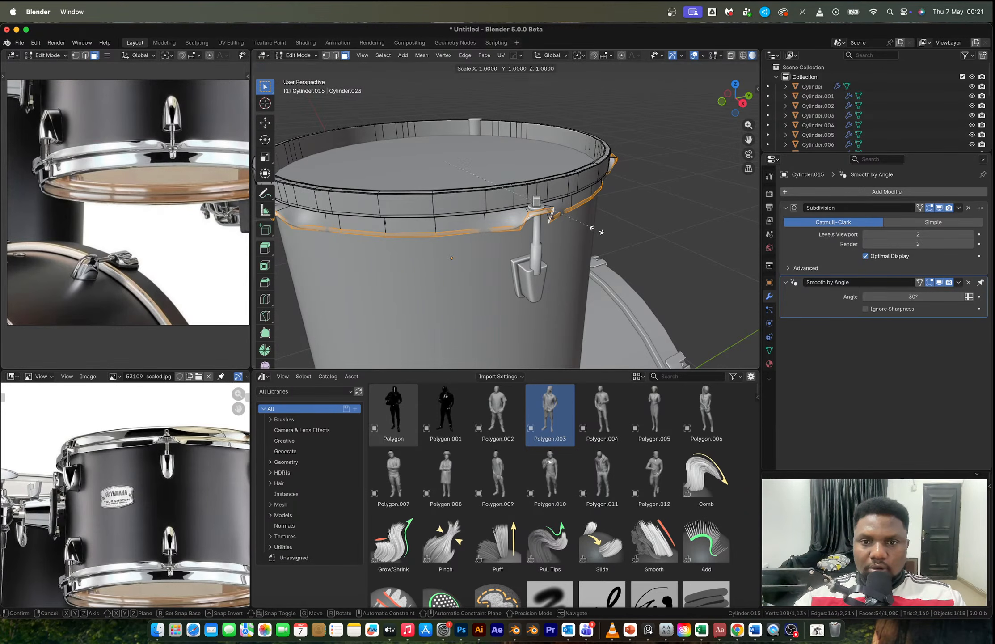
{"action": "left_click", "coordinate": [604, 233]}
{"action": "key", "text": "Tab"}
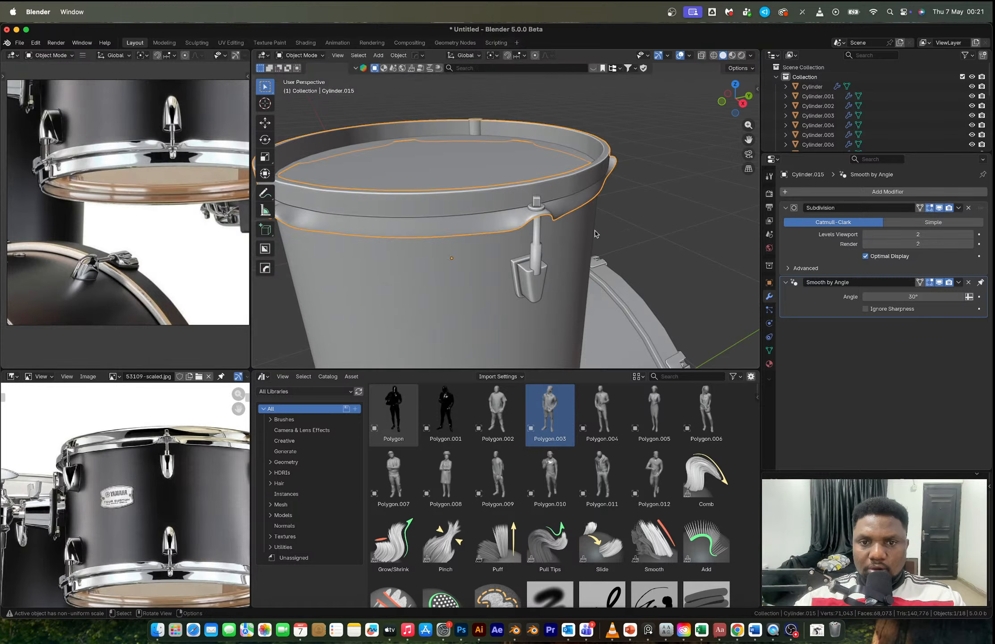
{"action": "middle_click_drag", "start_coordinate": [612, 232], "coordinate": [573, 213], "text": "ctrl"}
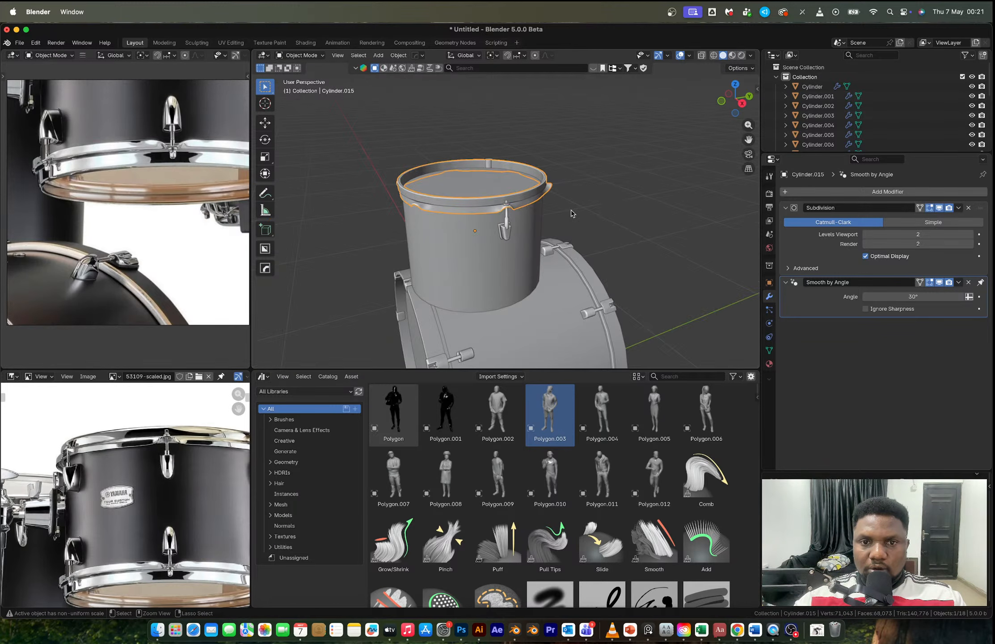
{"action": "key", "text": "Tab"}
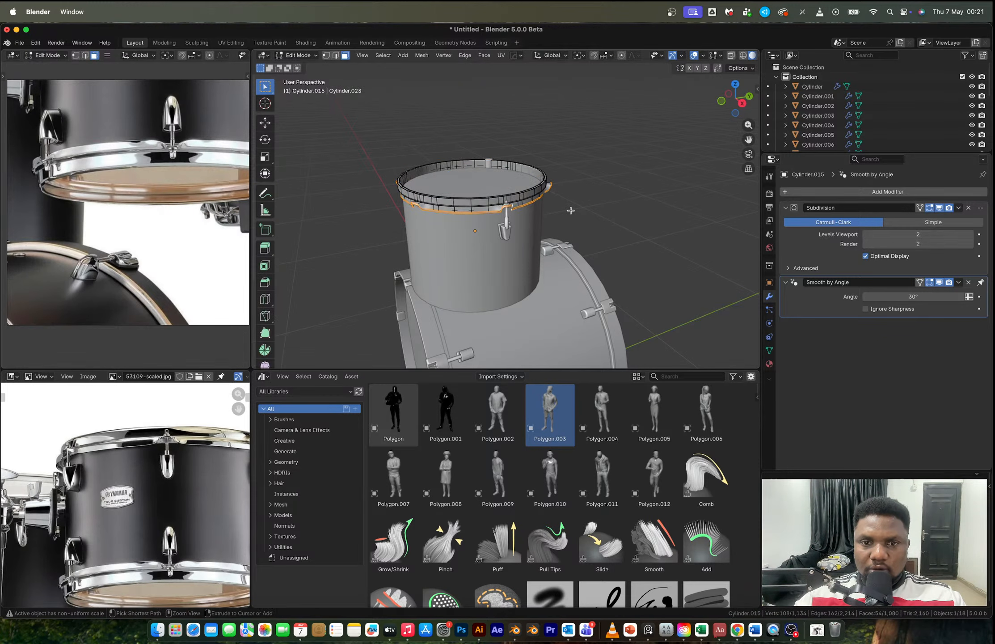
{"action": "key", "text": "Tab"}
Step: Thin the tension rod's shaft by scaling its faces to 0.741 in X and Y, leaving Z locked
{"action": "scroll", "coordinate": [514, 232], "scroll_direction": "up", "scroll_amount": 8}
{"action": "left_click", "coordinate": [519, 250]}
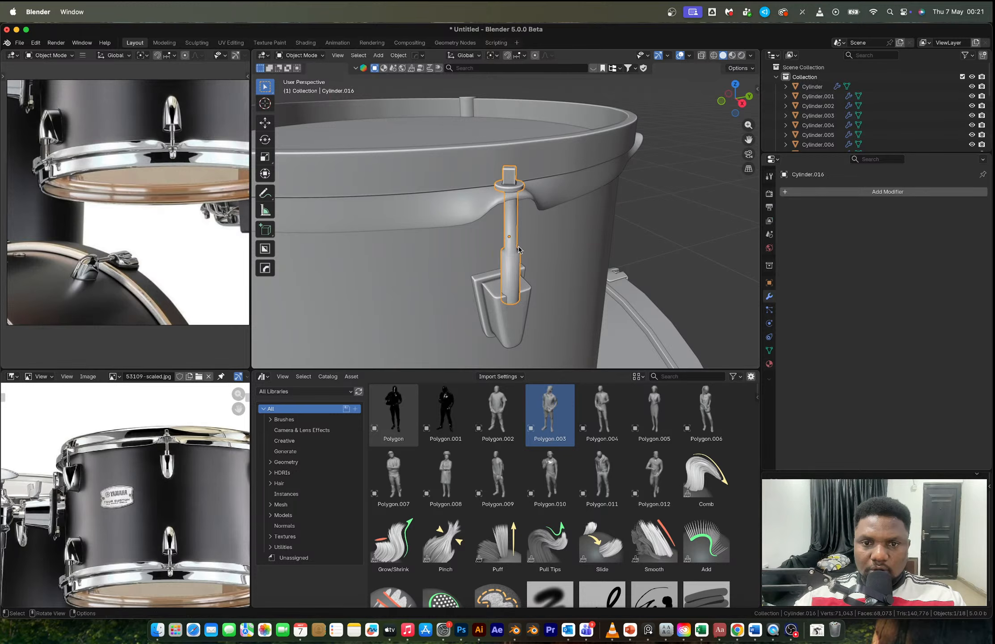
{"action": "scroll", "coordinate": [519, 250], "scroll_direction": "down", "scroll_amount": 6}
{"action": "key", "text": "Tab"}
{"action": "scroll", "coordinate": [541, 247], "scroll_direction": "up", "scroll_amount": 6}
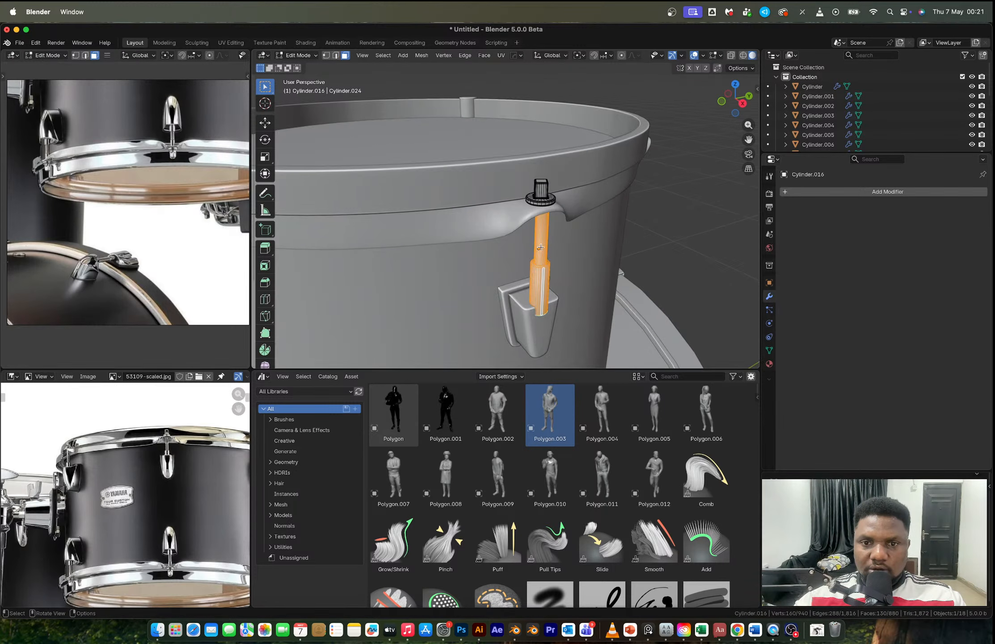
{"action": "key", "text": "s"}
{"action": "key", "text": "shift+z"}
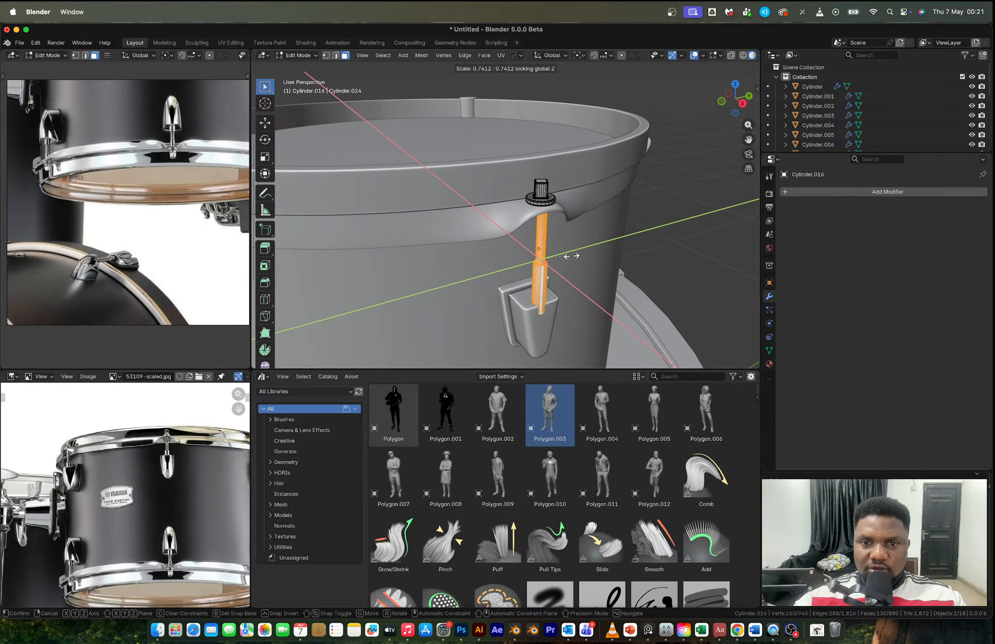
{"action": "left_click", "coordinate": [571, 257]}
Step: In front view, move the rod's shaft -0.002143 m along X to center it under the rod's head
{"action": "middle_click_drag", "start_coordinate": [553, 229], "coordinate": [538, 215]}
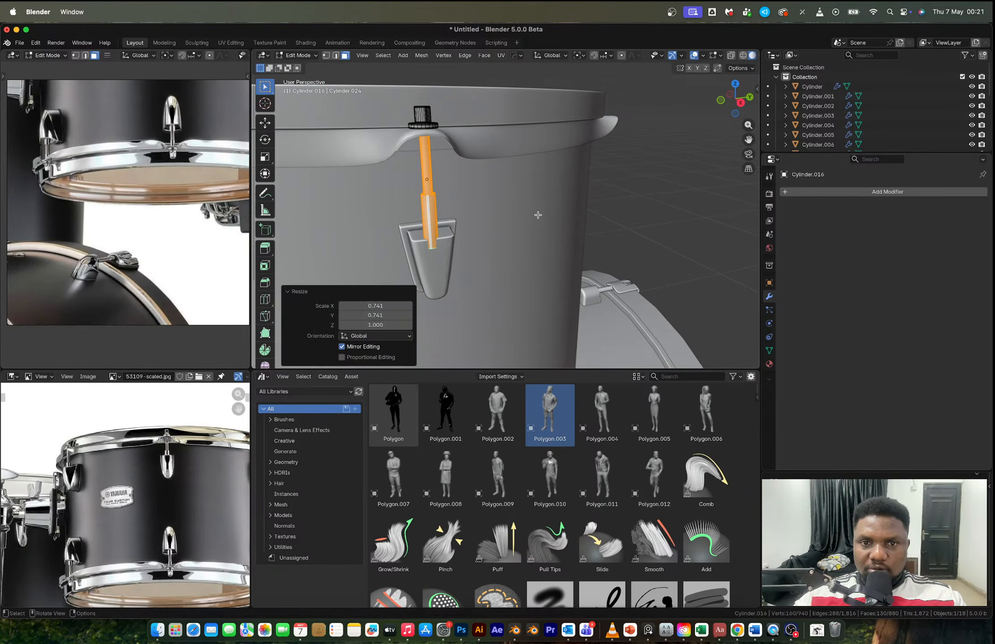
{"action": "left_click_drag", "start_coordinate": [733, 106], "coordinate": [738, 92]}
{"action": "left_click", "coordinate": [724, 103]}
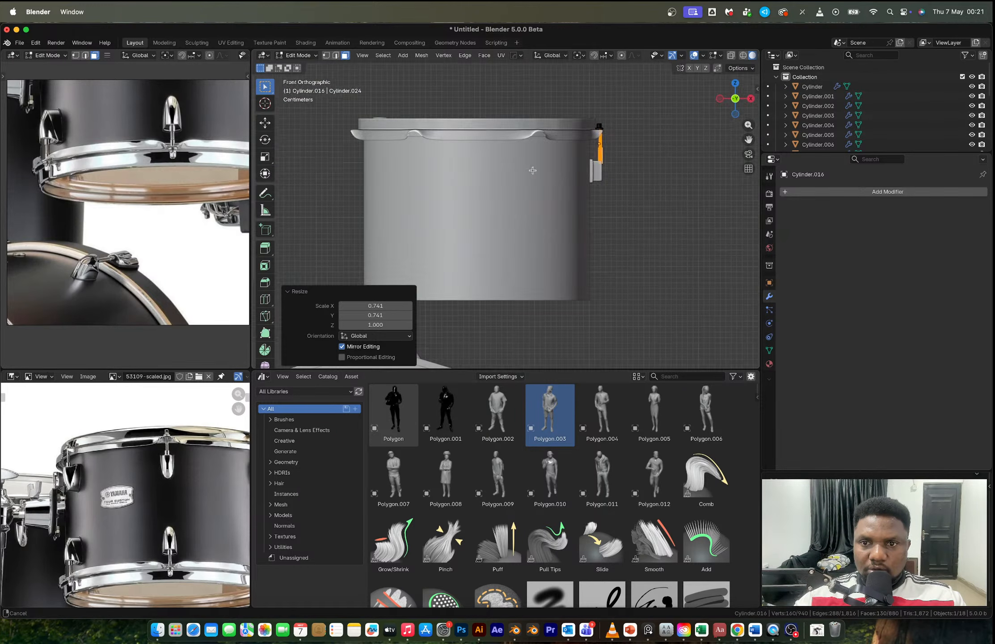
{"action": "scroll", "coordinate": [502, 210], "scroll_direction": "up", "scroll_amount": 5}
{"action": "scroll", "coordinate": [502, 210], "scroll_direction": "up", "scroll_amount": 1}
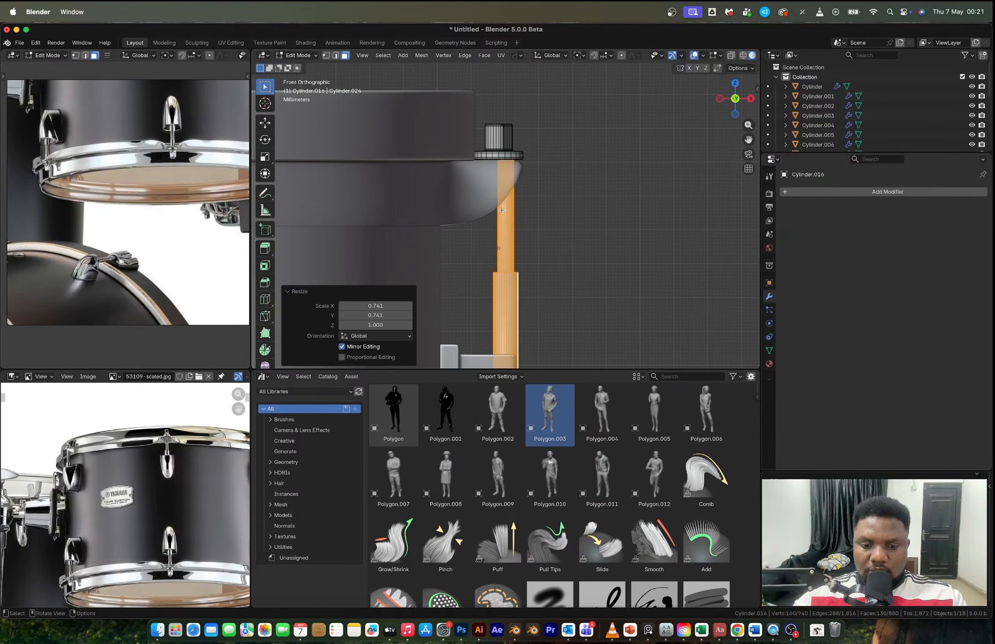
{"action": "key", "text": "g"}
{"action": "key", "text": "x"}
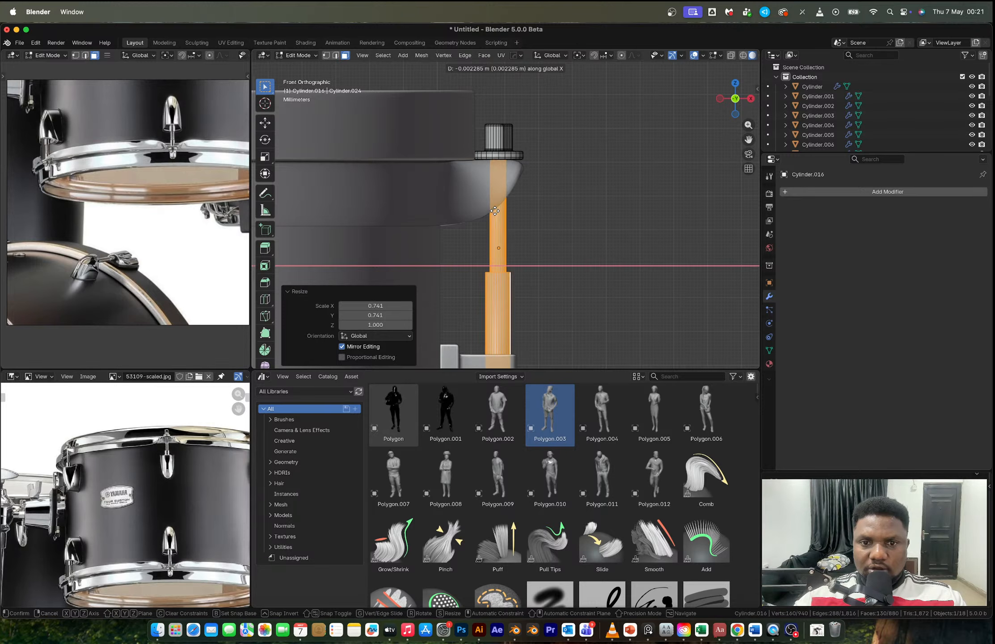
{"action": "left_click", "coordinate": [495, 211]}
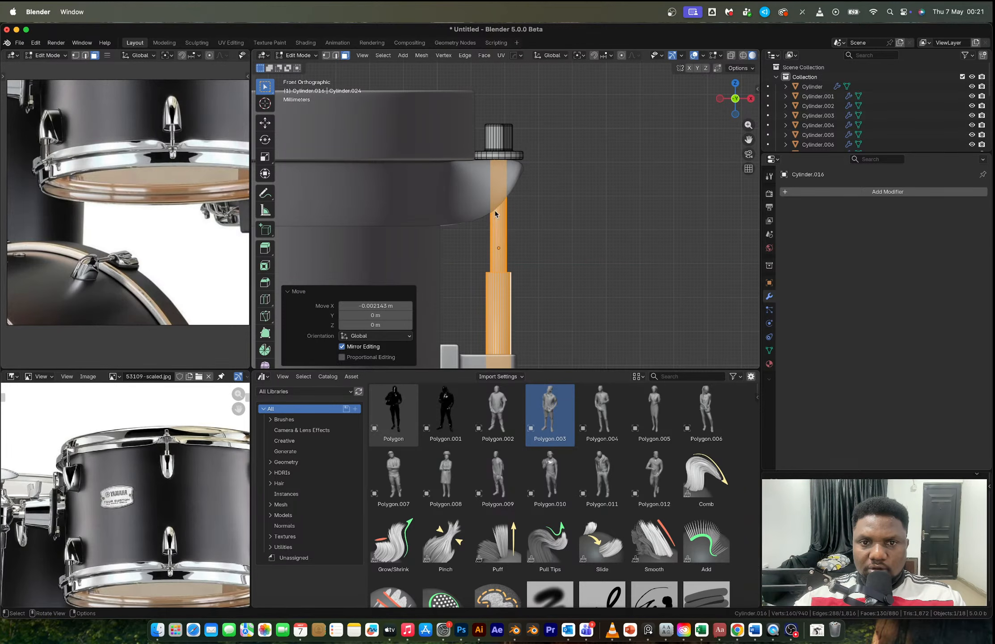
Step: Scale the whole tension rod object to 0.811 in X and Y and to 0.964 along Z
{"action": "key", "text": "Tab"}
{"action": "key", "text": "Tab"}
{"action": "key", "text": "Tab"}
{"action": "key", "text": "s"}
{"action": "key", "text": "shift+z"}
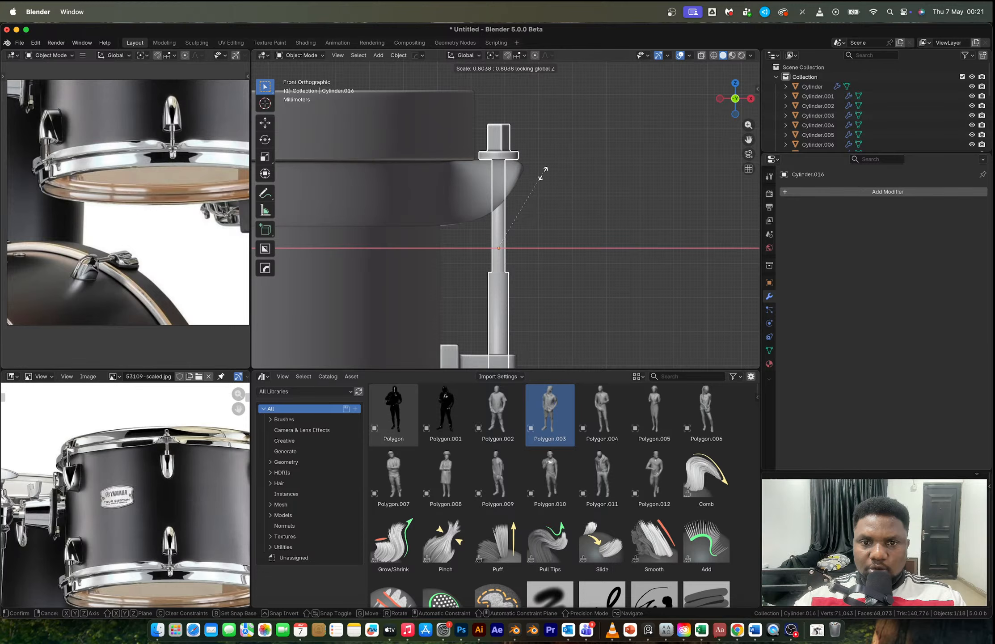
{"action": "left_click", "coordinate": [543, 173]}
{"action": "key", "text": "s"}
{"action": "key", "text": "z"}
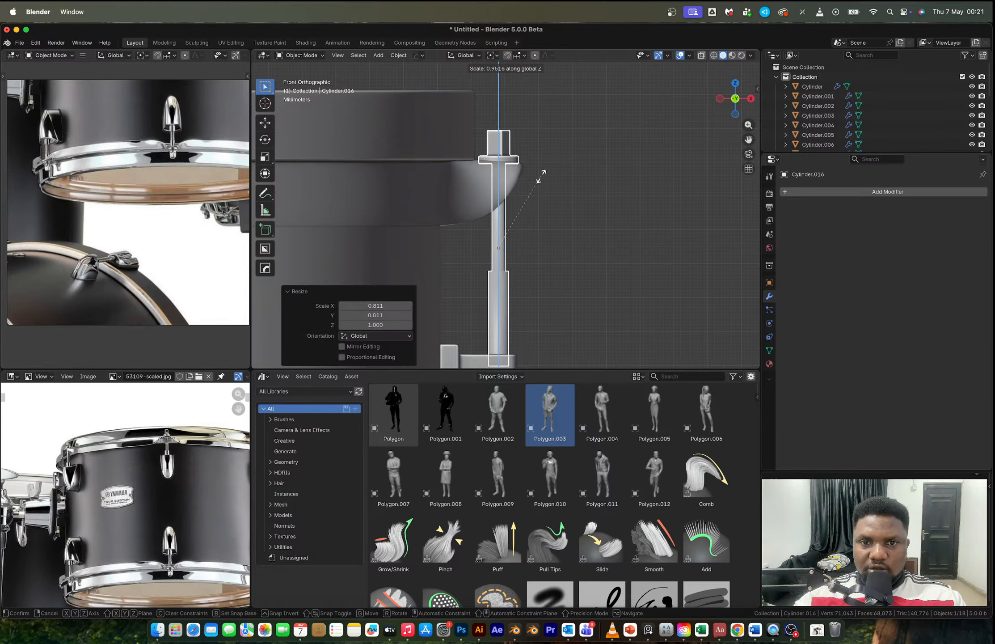
{"action": "left_click", "coordinate": [542, 175]}
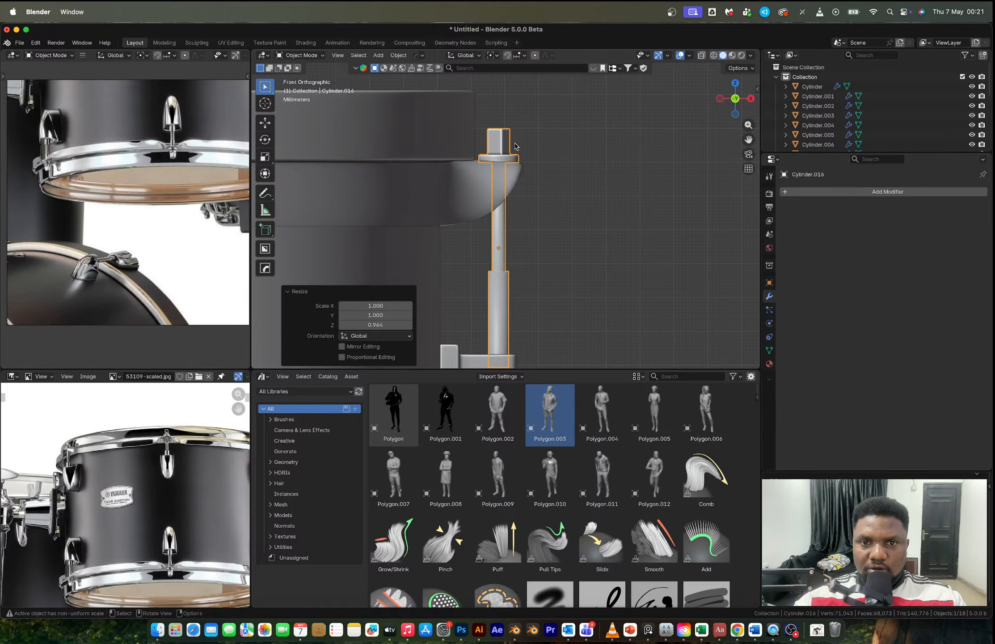
Step: Adjust the height of the tension rod's square head by moving its vertices along Z
{"action": "key", "text": "Tab"}
{"action": "key", "text": "g"}
{"action": "key", "text": "z"}
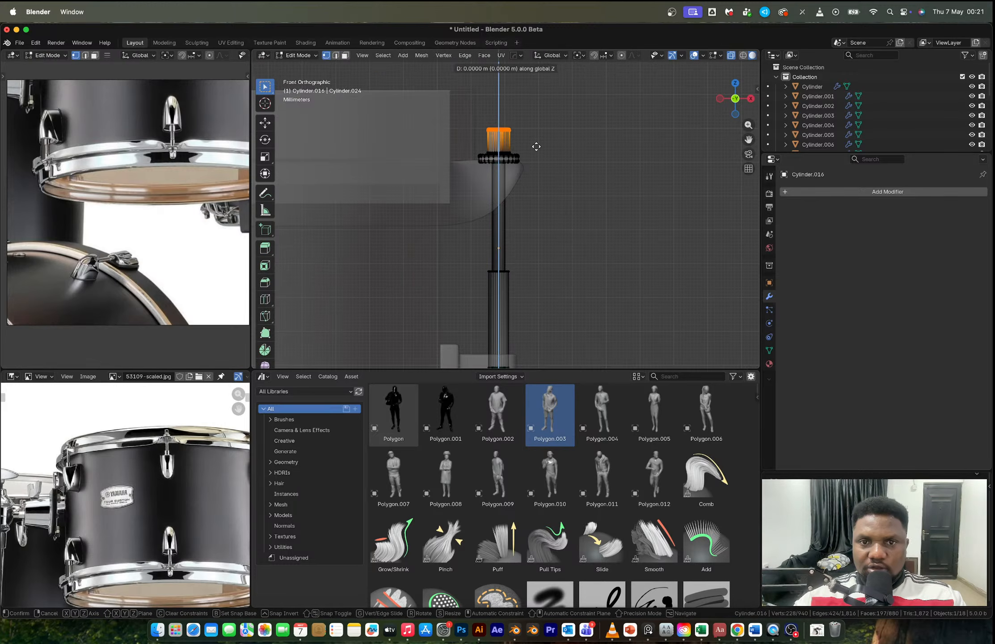
{"action": "left_click", "coordinate": [536, 151]}
{"action": "key", "text": "Tab"}
Step: Compare the tension rod's shaft, lower sleeve and lug with the close-up of the drum reference photo
{"action": "scroll", "coordinate": [554, 168], "scroll_direction": "down", "scroll_amount": 5}
{"action": "middle_click_drag", "start_coordinate": [556, 170], "coordinate": [542, 202]}
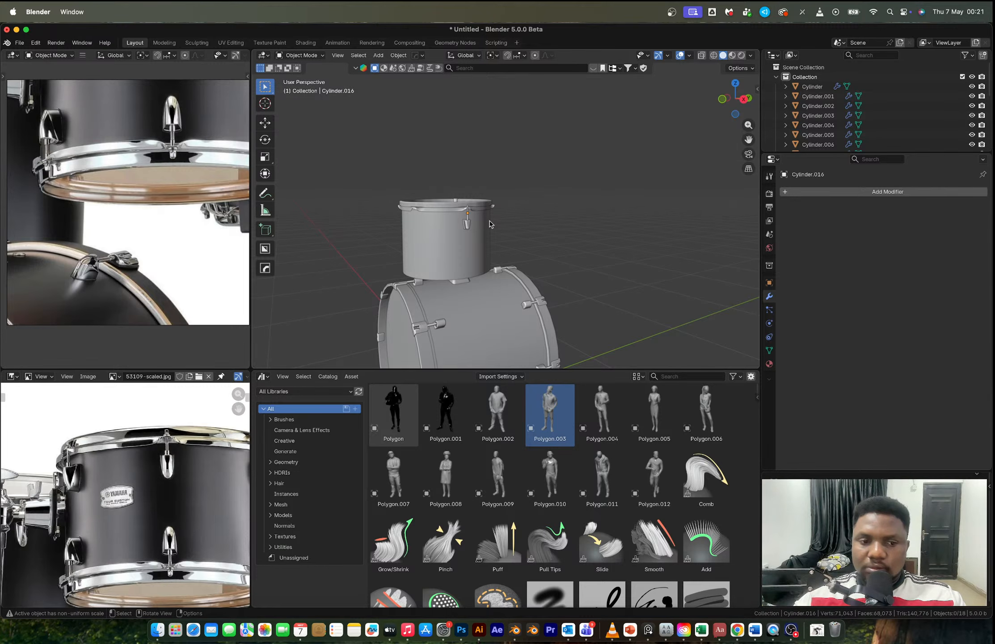
{"action": "scroll", "coordinate": [490, 224], "scroll_direction": "up", "scroll_amount": 5}
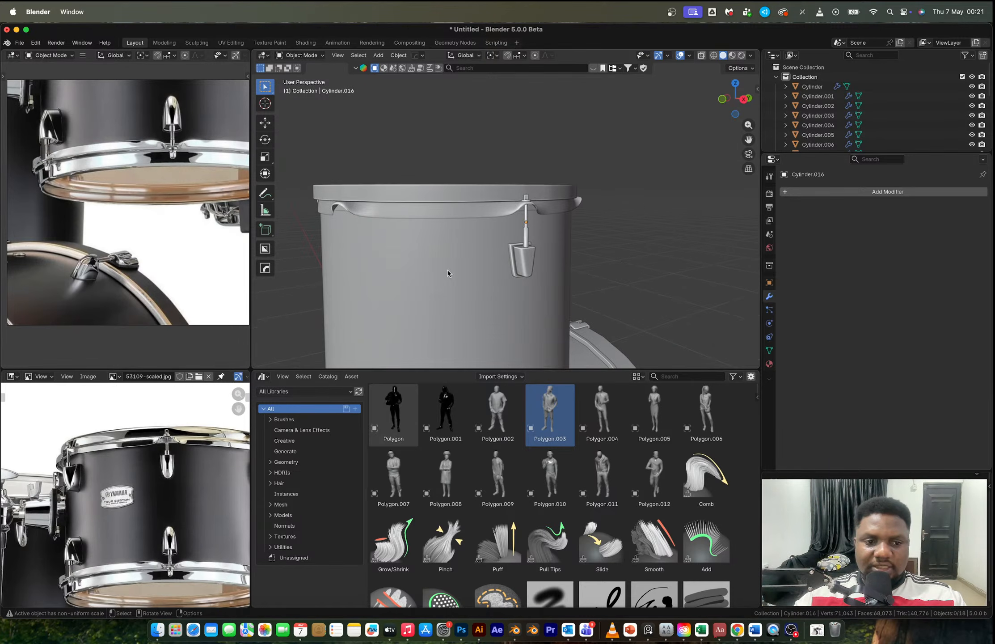
{"action": "scroll", "coordinate": [174, 463], "scroll_direction": "up", "scroll_amount": 4}
{"action": "middle_click_drag", "start_coordinate": [175, 464], "coordinate": [98, 528]}
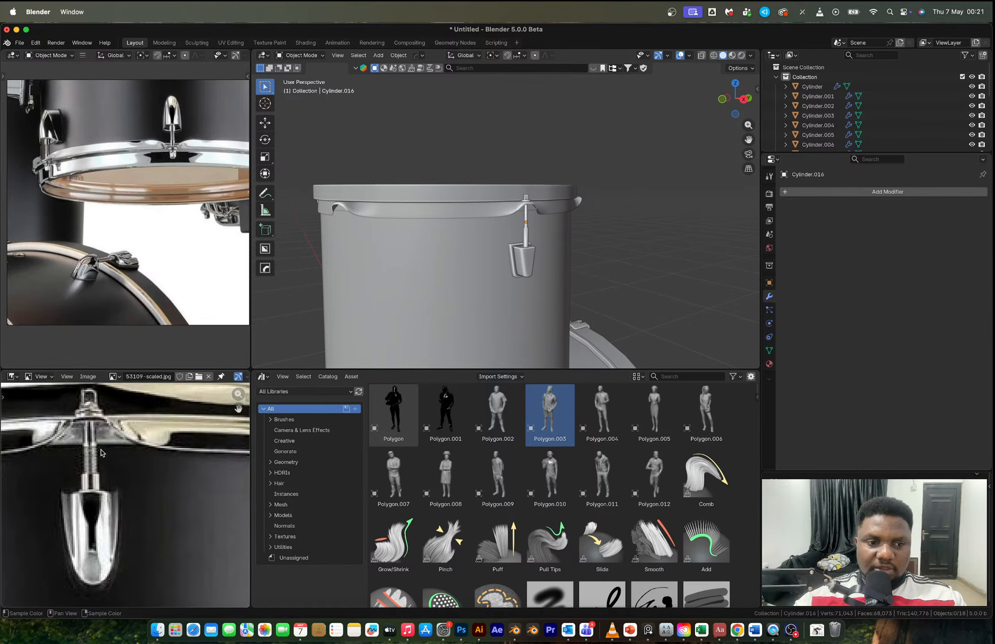
{"action": "scroll", "coordinate": [104, 453], "scroll_direction": "up", "scroll_amount": 4}
{"action": "left_click", "coordinate": [527, 235]}
{"action": "scroll", "coordinate": [527, 236], "scroll_direction": "up", "scroll_amount": 4}
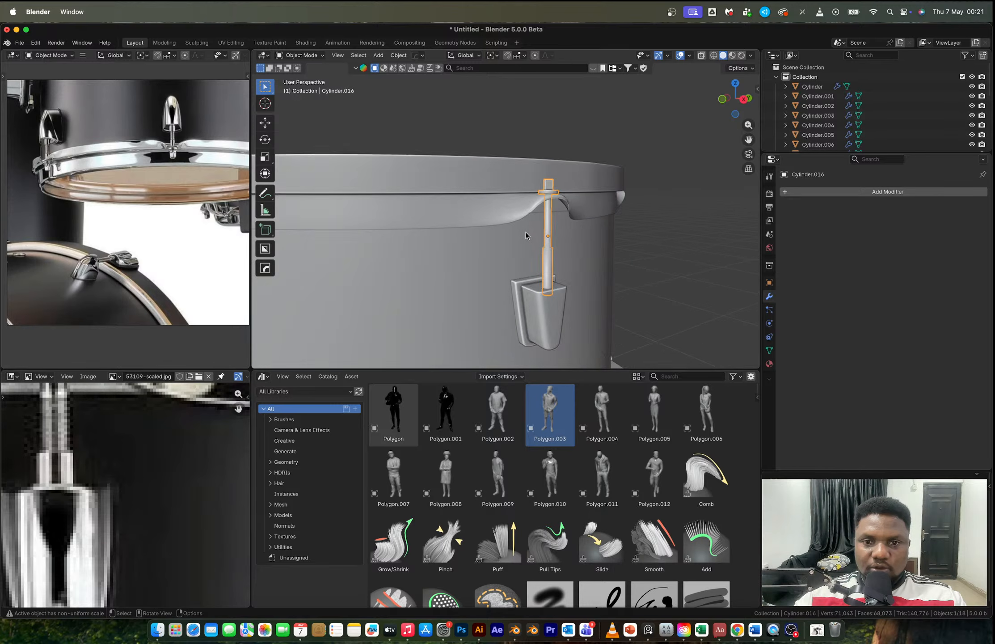
{"action": "key", "text": "Tab"}
{"action": "scroll", "coordinate": [485, 188], "scroll_direction": "up", "scroll_amount": 3}
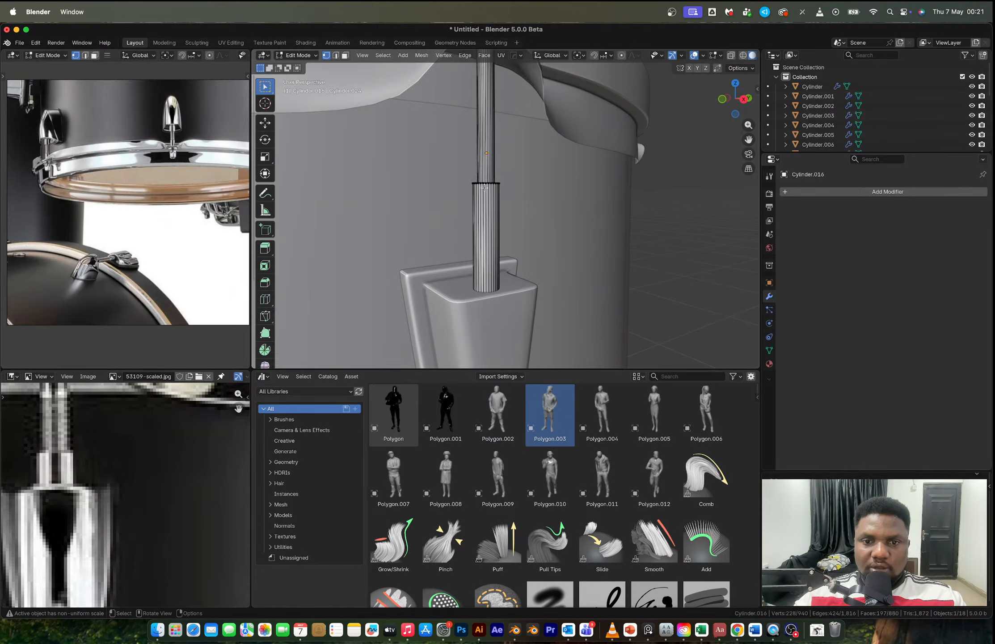
{"action": "scroll", "coordinate": [497, 263], "scroll_direction": "down", "scroll_amount": 5}
{"action": "key", "text": "Tab"}
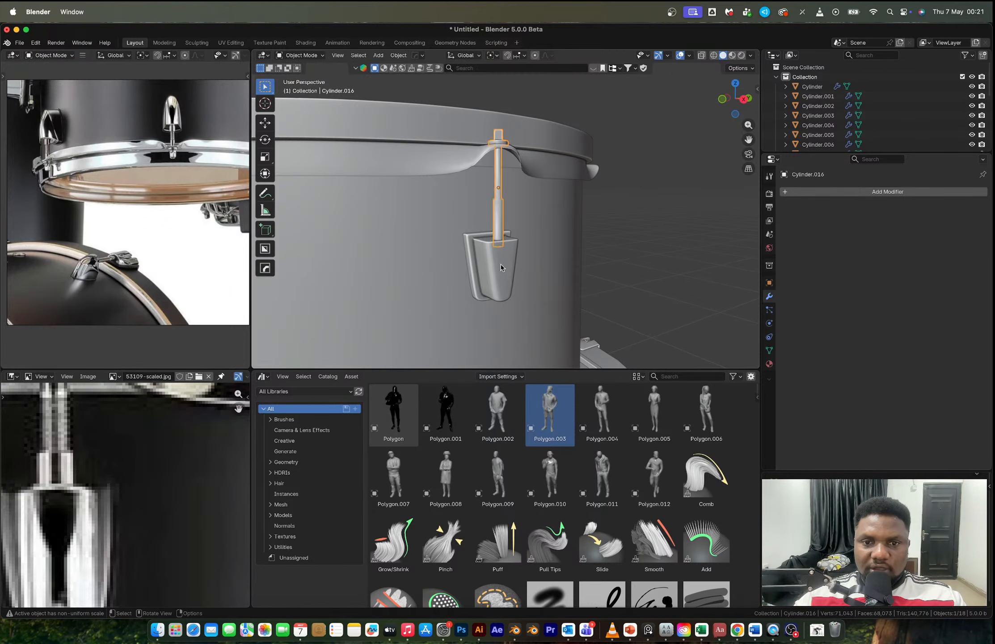
Step: In front view, move the outer vertices of the drum lug along X to line its body up with the rod
{"action": "left_click", "coordinate": [501, 272]}
{"action": "middle_click_drag", "start_coordinate": [503, 271], "coordinate": [563, 262]}
{"action": "left_click", "coordinate": [743, 96]}
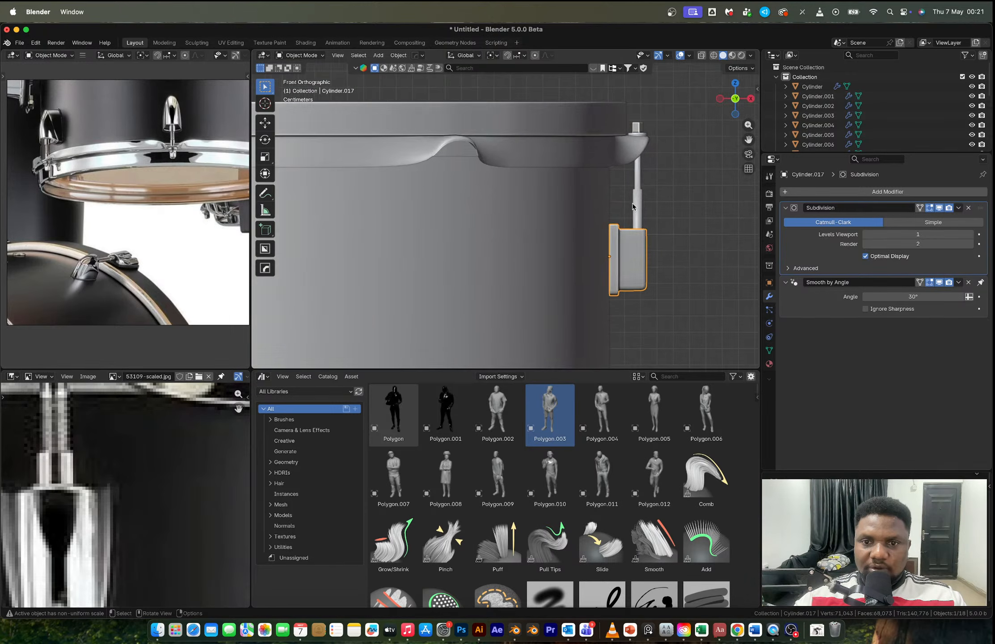
{"action": "key", "text": "Tab"}
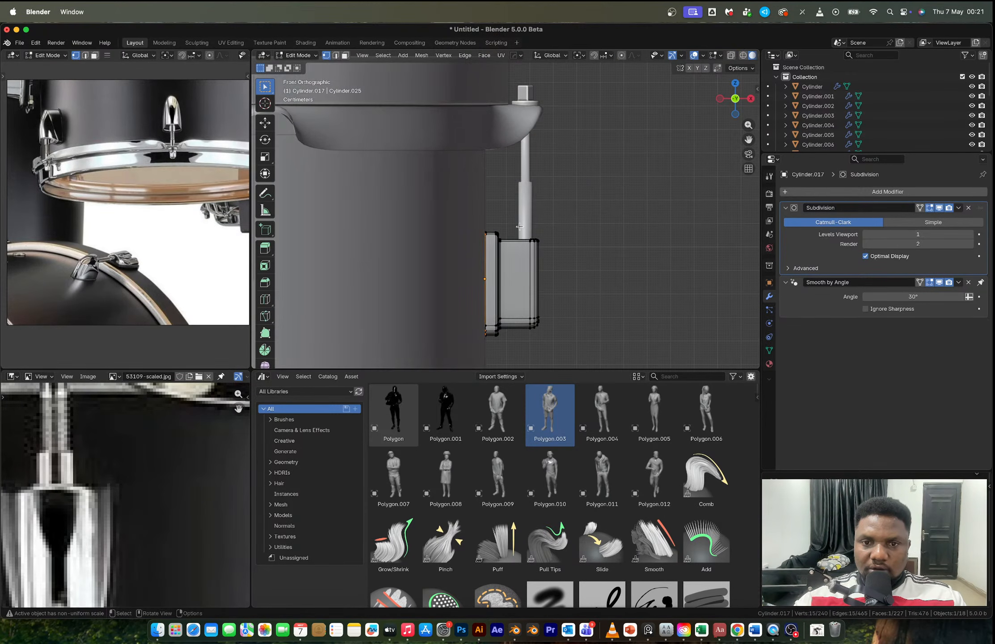
{"action": "key", "text": "alt+z"}
{"action": "left_click_drag", "start_coordinate": [517, 221], "coordinate": [564, 344]}
{"action": "key", "text": "g"}
{"action": "key", "text": "y"}
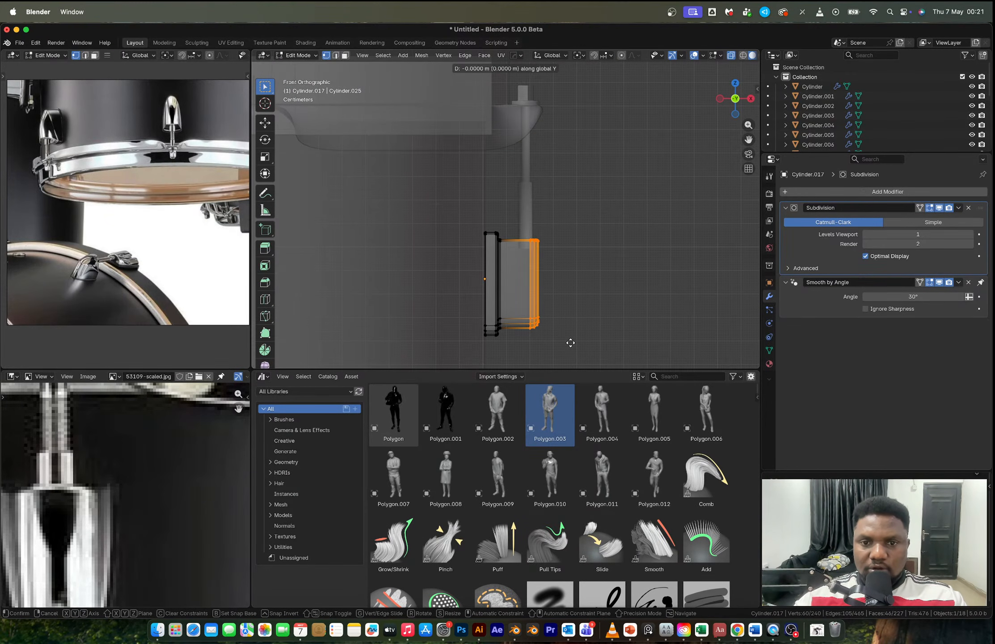
{"action": "key", "text": "x"}
{"action": "left_click", "coordinate": [573, 344]}
{"action": "key", "text": "Tab"}
Step: Thicken the whole tension rod by scaling it to about 1.13 in X and Y, leaving Z locked
{"action": "left_click", "coordinate": [534, 206]}
{"action": "middle_click_drag", "start_coordinate": [534, 207], "coordinate": [522, 231]}
{"action": "scroll", "coordinate": [522, 231], "scroll_direction": "down", "scroll_amount": 3}
{"action": "key", "text": "s"}
{"action": "key", "text": "shift+z"}
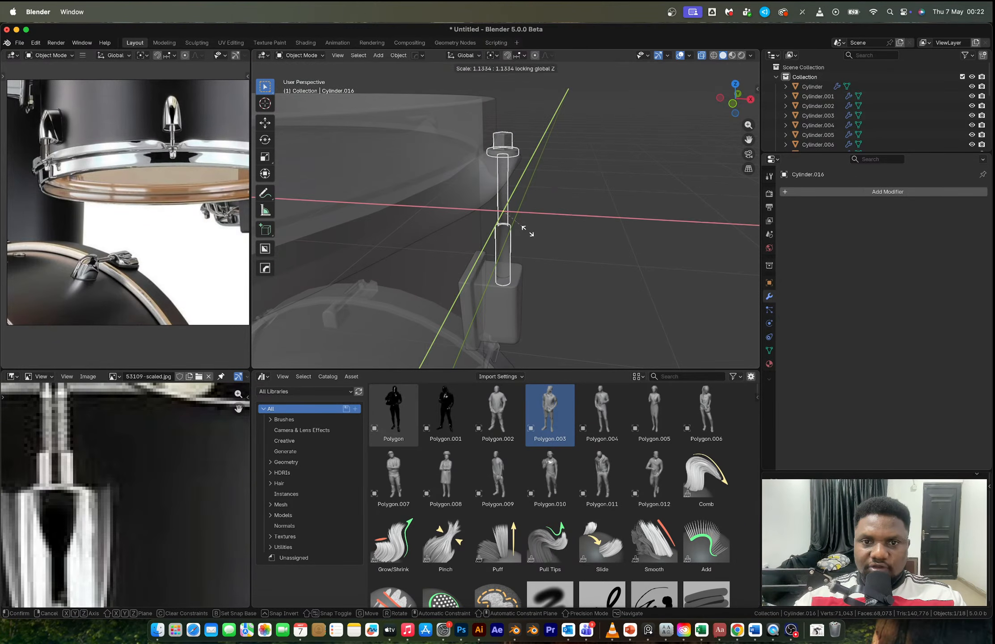
{"action": "left_click", "coordinate": [529, 231]}
Step: Move the tension rod's square head along Z again and leave X-ray display
{"action": "key", "text": "Tab"}
{"action": "key", "text": "g"}
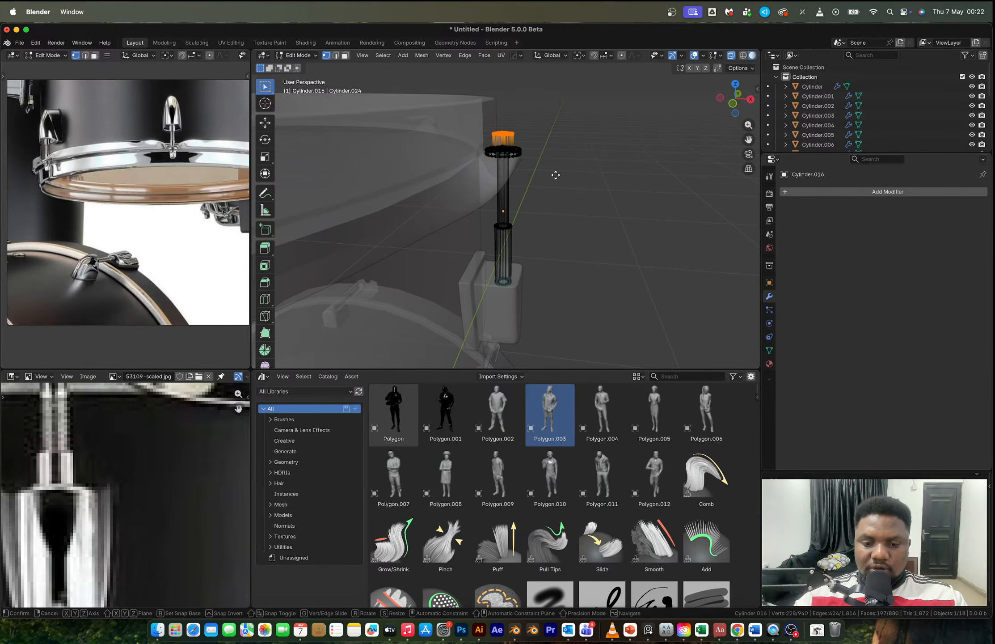
{"action": "key", "text": "z"}
{"action": "left_click", "coordinate": [555, 152]}
{"action": "key", "text": "Tab"}
{"action": "key", "text": "alt+z"}
{"action": "middle_click_drag", "start_coordinate": [555, 156], "coordinate": [510, 218]}
{"action": "scroll", "coordinate": [510, 218], "scroll_direction": "up", "scroll_amount": 5}
Step: Apply Shade Auto Smooth to the tension rod with a 30° angle
{"action": "left_click", "coordinate": [427, 241]}
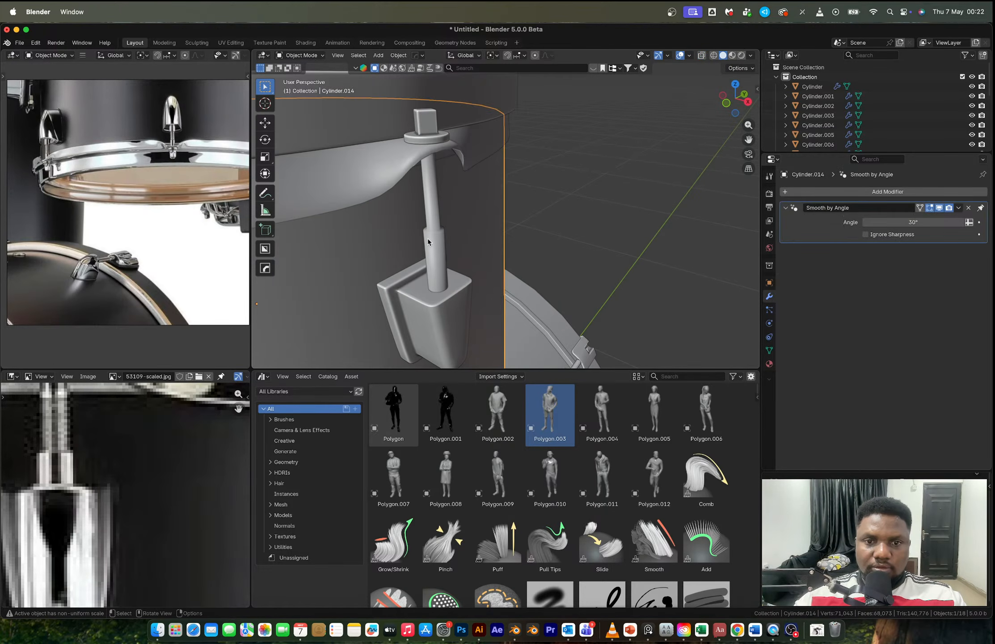
{"action": "right_click", "coordinate": [430, 239]}
{"action": "left_click", "coordinate": [432, 238]}
{"action": "left_click", "coordinate": [432, 238]}
{"action": "right_click", "coordinate": [432, 239]}
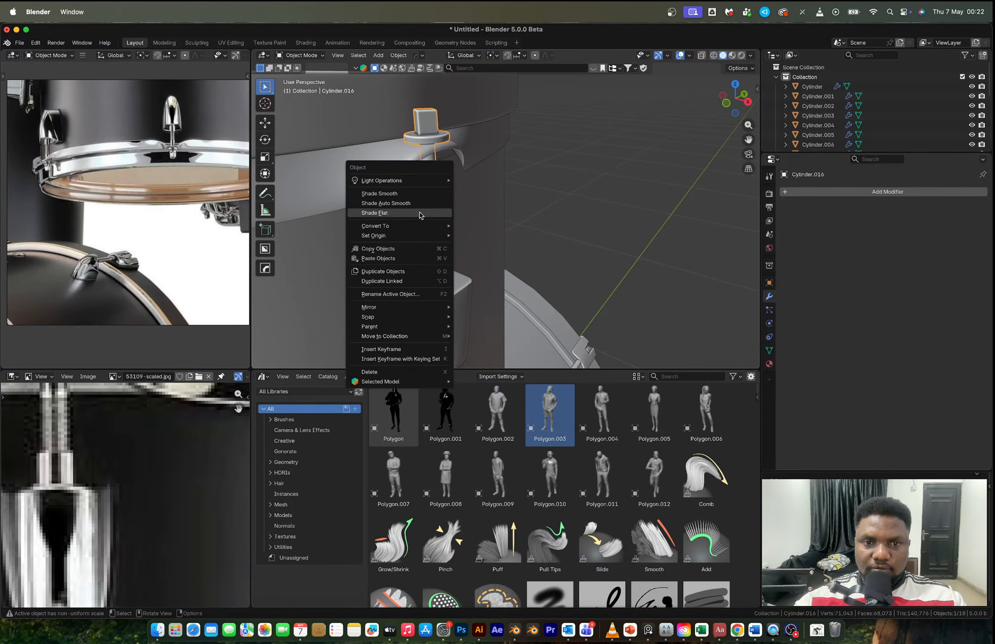
{"action": "left_click", "coordinate": [419, 208]}
{"action": "middle_click_drag", "start_coordinate": [419, 208], "coordinate": [389, 207]}
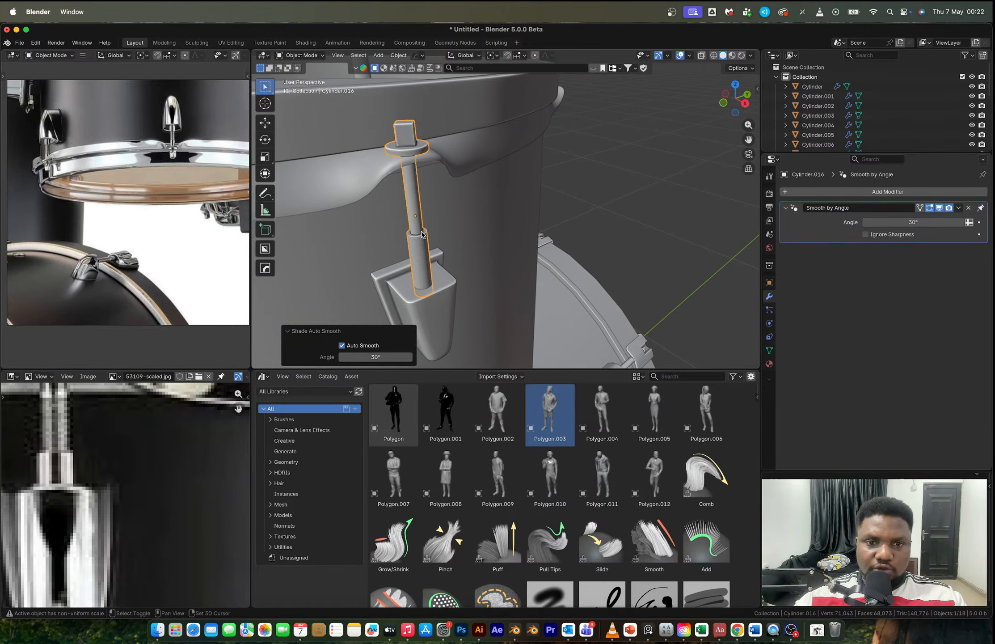
Step: Shorten the tension rod's lower sleeve by moving its upper edge vertices down along Z in X-ray display
{"action": "key", "text": "Tab"}
{"action": "key", "text": "alt+z"}
{"action": "left_click_drag", "start_coordinate": [389, 206], "coordinate": [449, 247]}
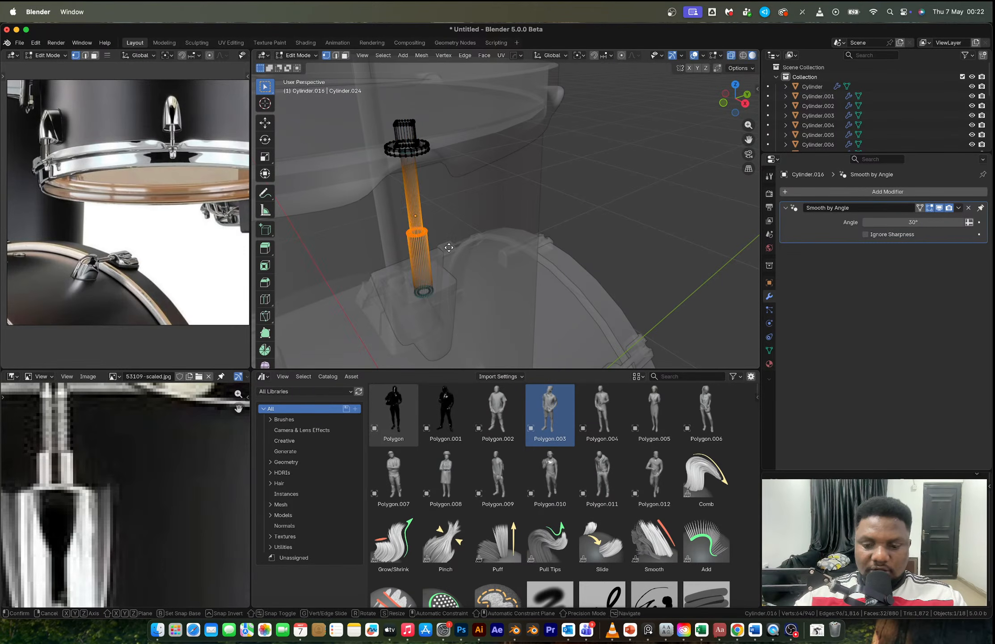
{"action": "key", "text": "g"}
{"action": "key", "text": "z"}
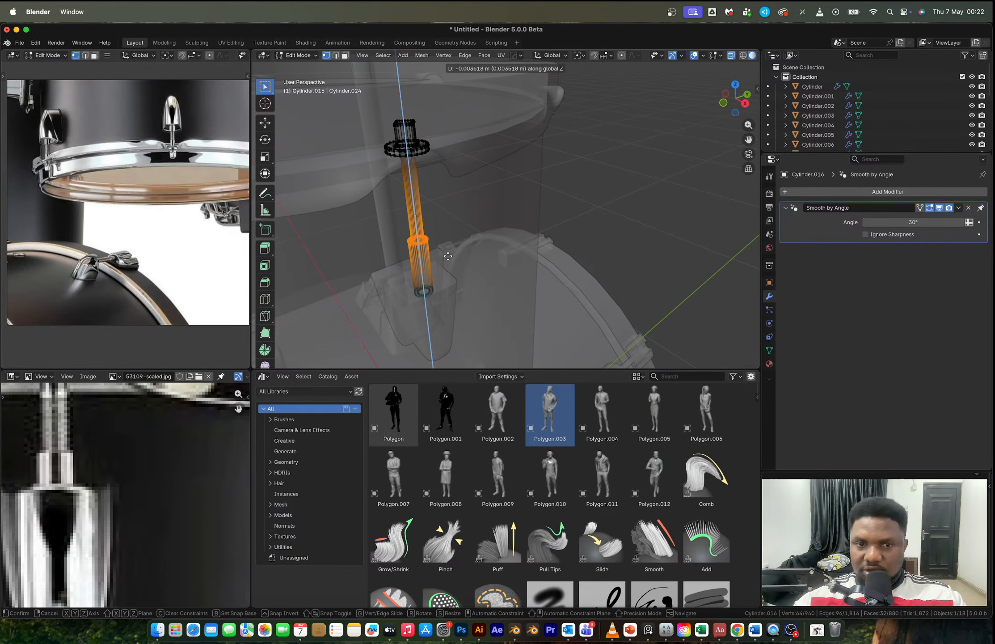
{"action": "left_click", "coordinate": [450, 267]}
{"action": "key", "text": "Tab"}
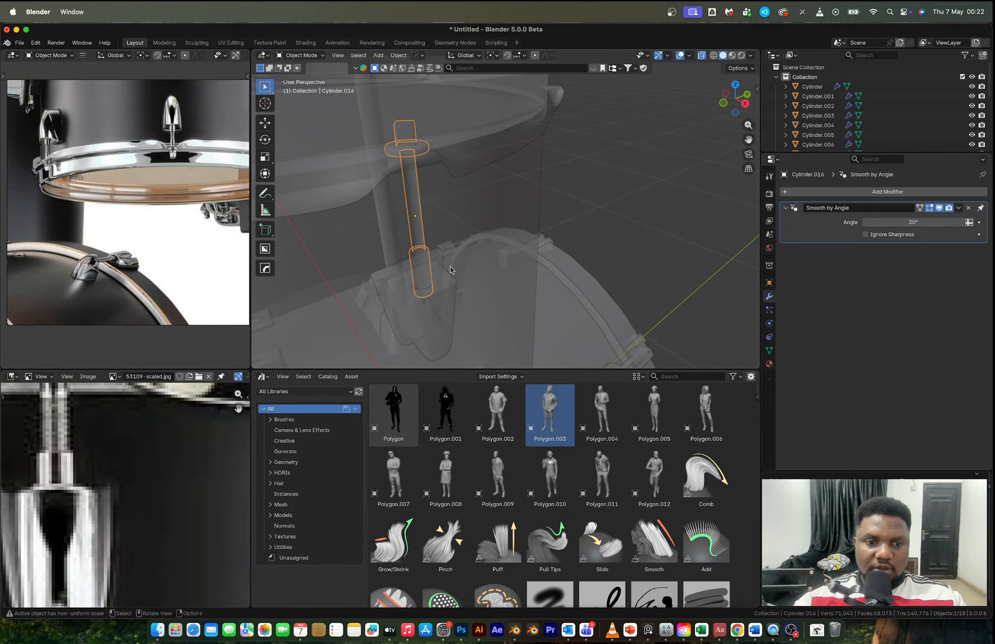
Step: Zoom in on the rod's thread in the reference photo and add an Archimedean spiral curve
{"action": "scroll", "coordinate": [171, 137], "scroll_direction": "up", "scroll_amount": 4}
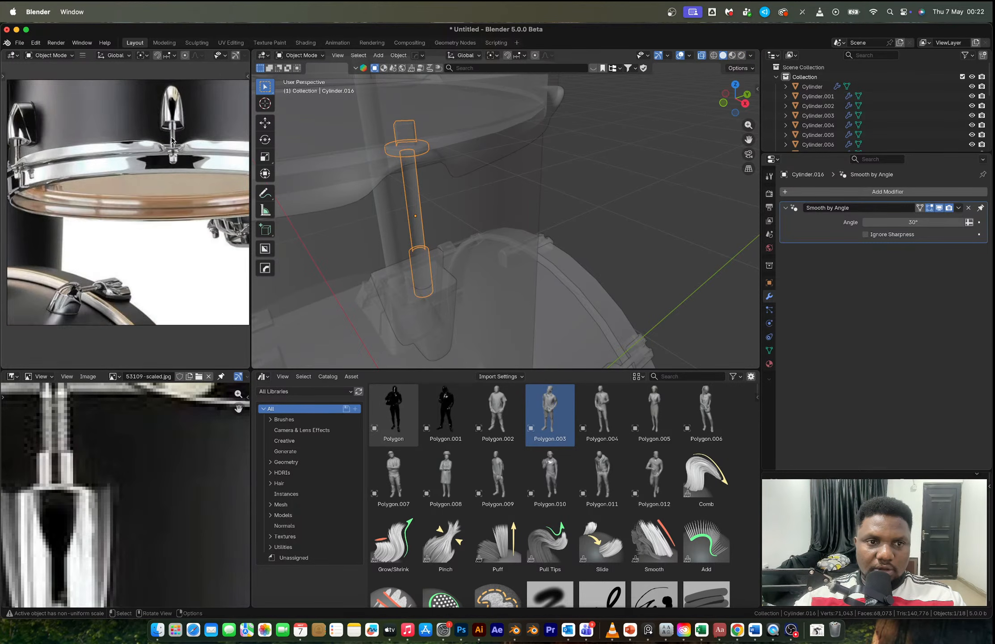
{"action": "key", "text": "shift+a"}
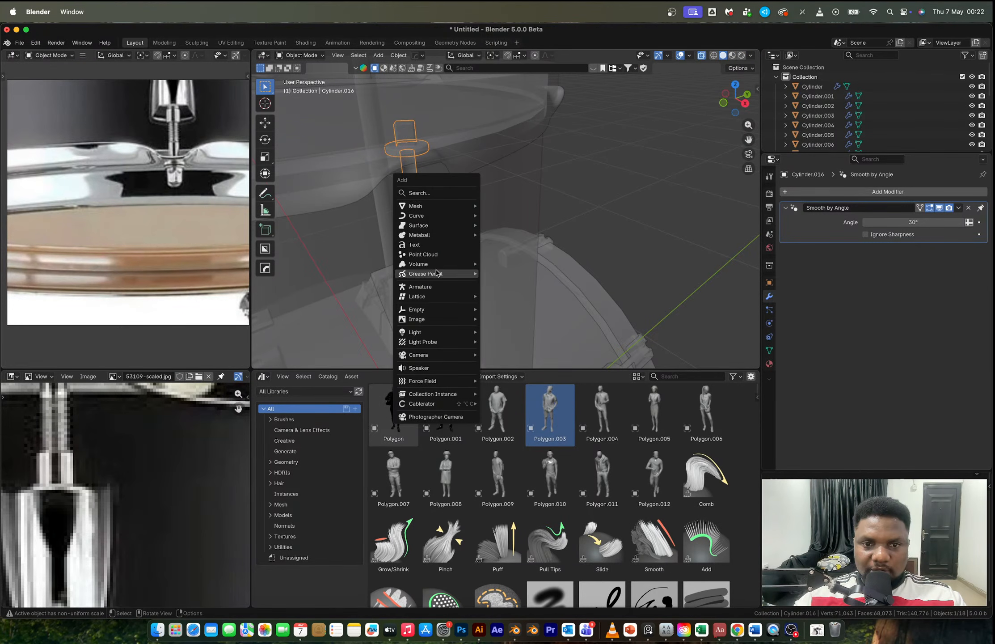
{"action": "mouse_move", "coordinate": [429, 216]}
{"action": "mouse_move", "coordinate": [531, 333]}
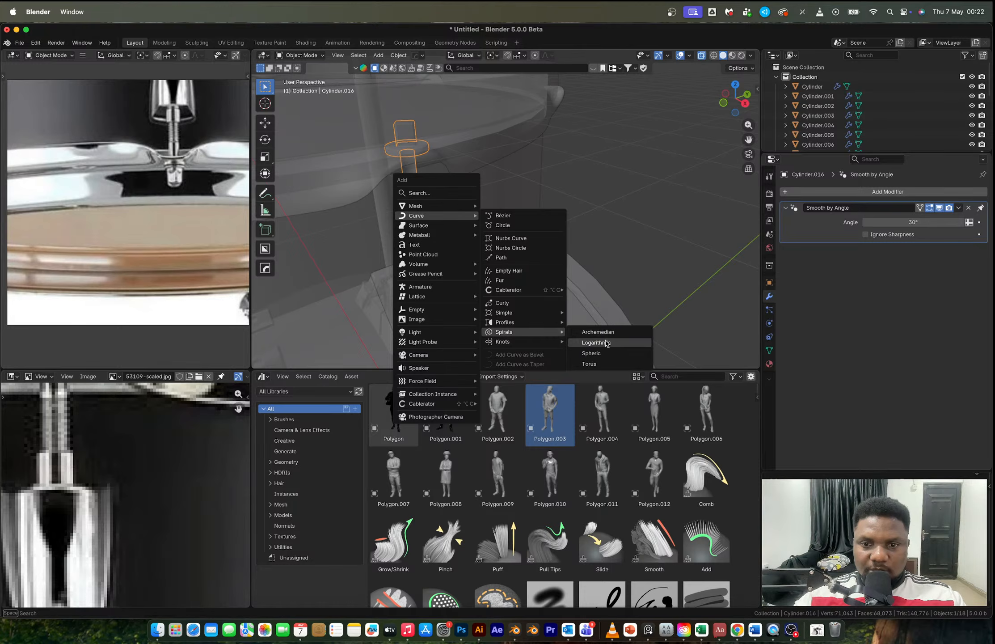
{"action": "left_click", "coordinate": [603, 334]}
{"action": "scroll", "coordinate": [579, 275], "scroll_direction": "down", "scroll_amount": 2}
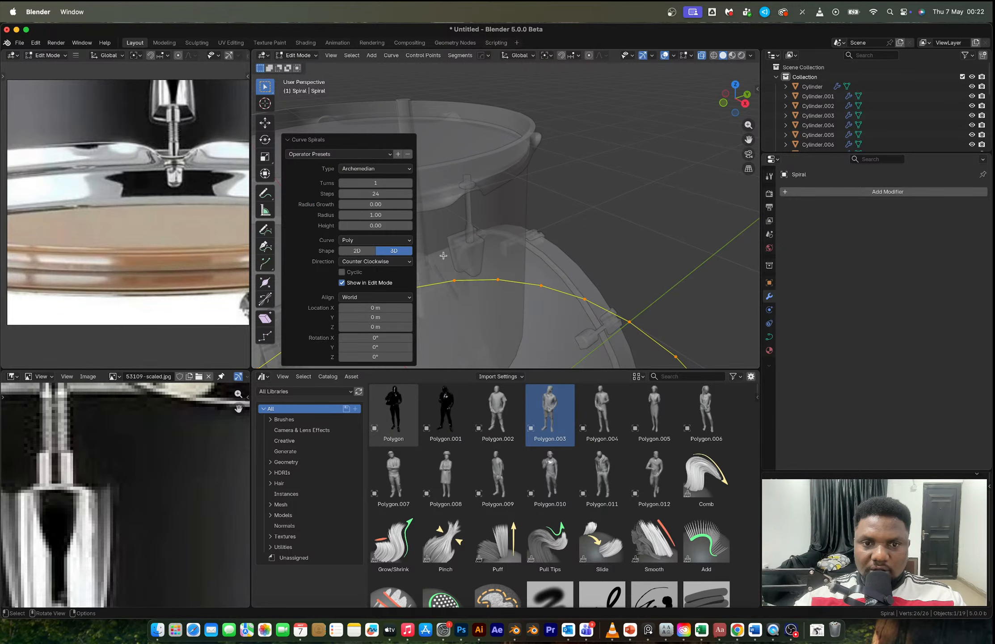
{"action": "scroll", "coordinate": [545, 279], "scroll_direction": "down", "scroll_amount": 5}
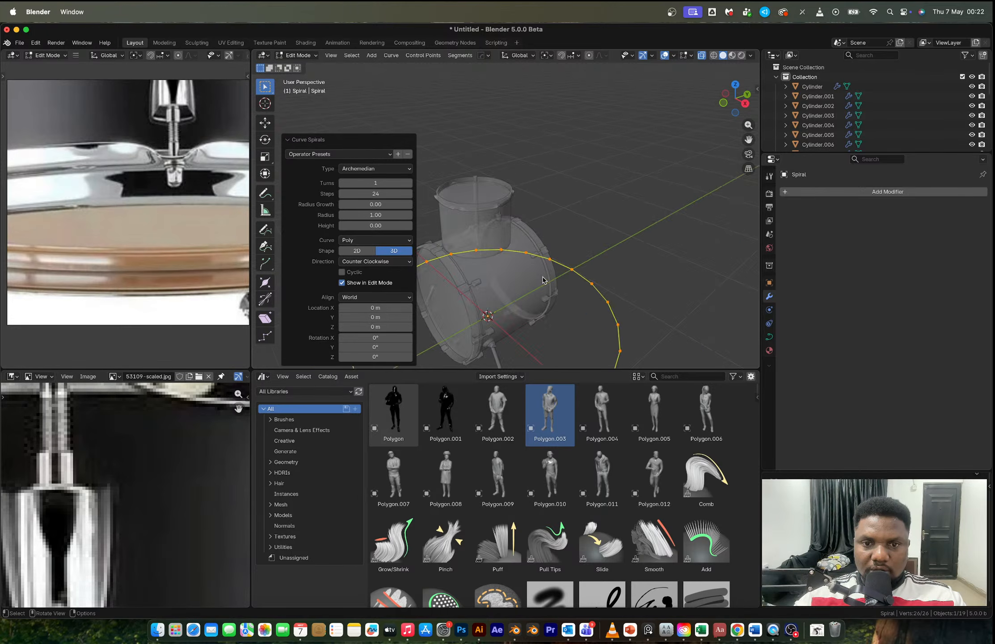
{"action": "scroll", "coordinate": [547, 244], "scroll_direction": "down", "scroll_amount": 1}
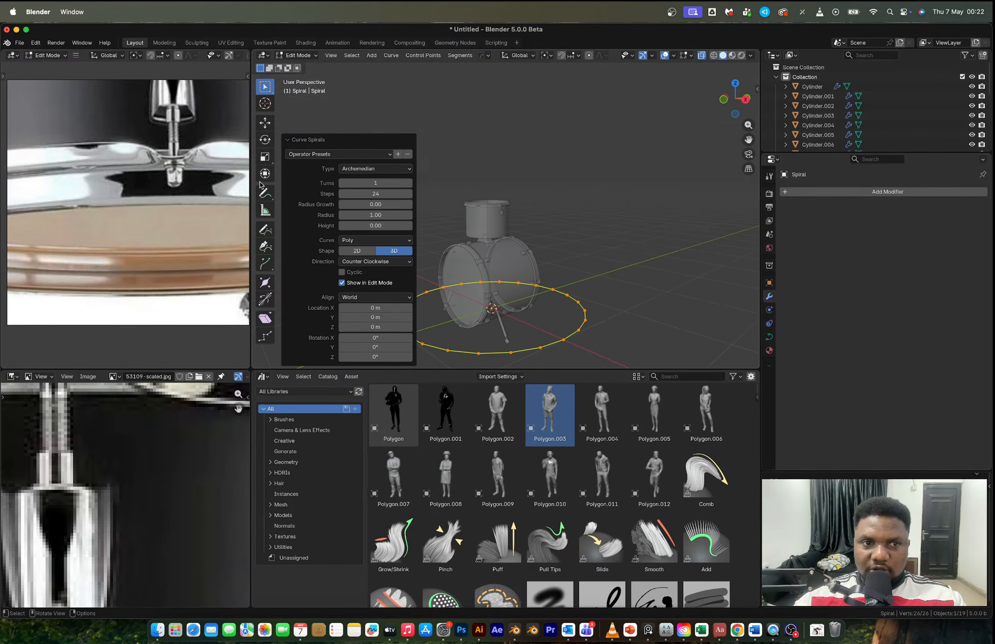
Step: Set the spiral to 13 turns with a radius of 0.10 and a height of 0.06
{"action": "left_click", "coordinate": [381, 181]}
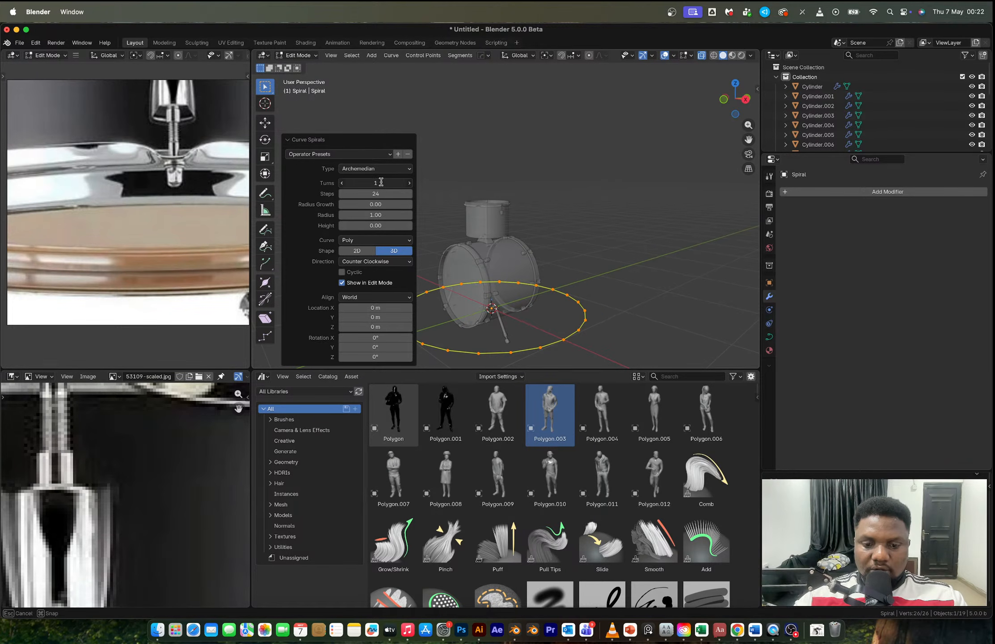
{"action": "type", "text": "7"}
{"action": "key", "text": "Tab"}
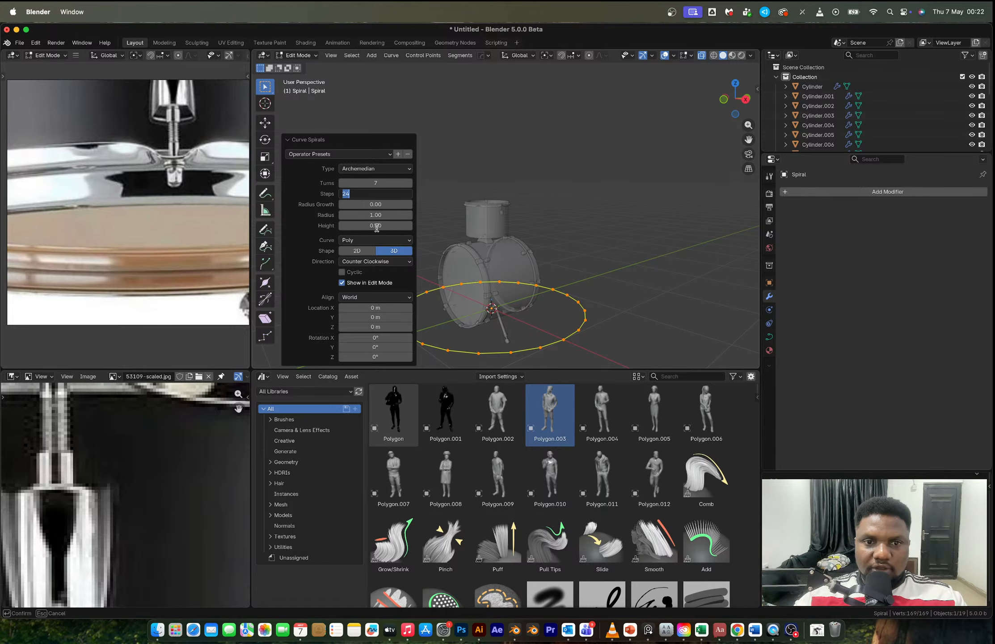
{"action": "left_click_drag", "start_coordinate": [371, 226], "coordinate": [281, 215]}
{"action": "left_click_drag", "start_coordinate": [378, 225], "coordinate": [360, 225]}
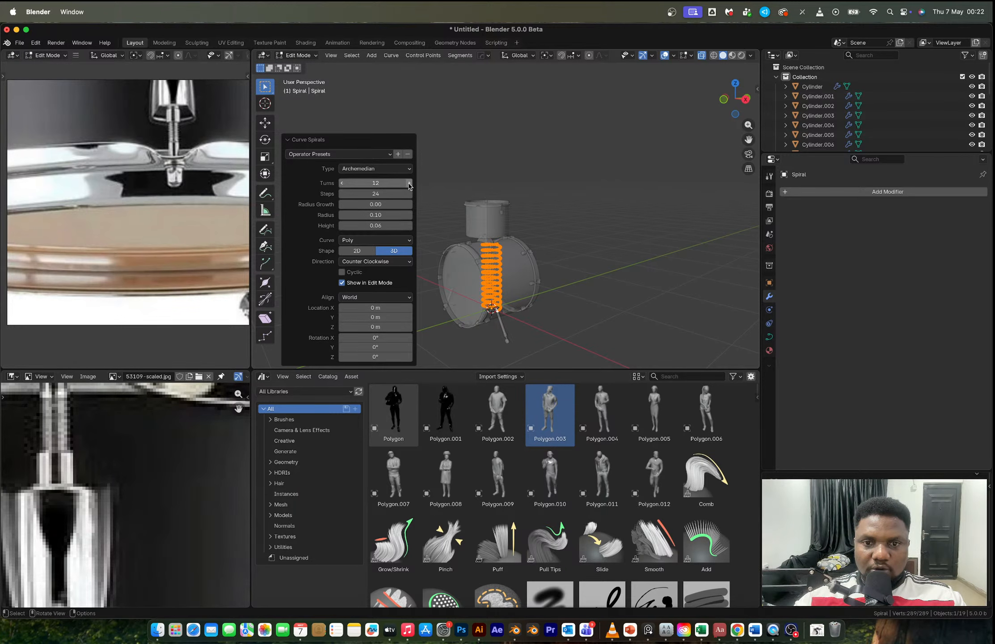
Step: Snap the 3D cursor to the tension rod and snap the spiral to the cursor
{"action": "scroll", "coordinate": [499, 209], "scroll_direction": "up", "scroll_amount": 8}
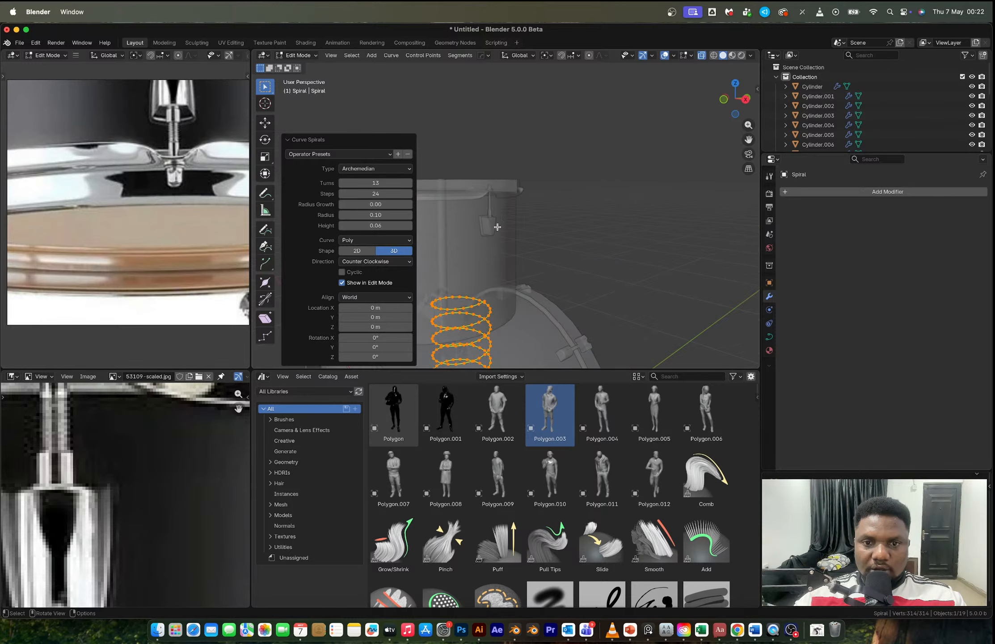
{"action": "key", "text": "Tab"}
{"action": "left_click", "coordinate": [489, 211]}
{"action": "key", "text": "shift+s"}
{"action": "left_click", "coordinate": [489, 269]}
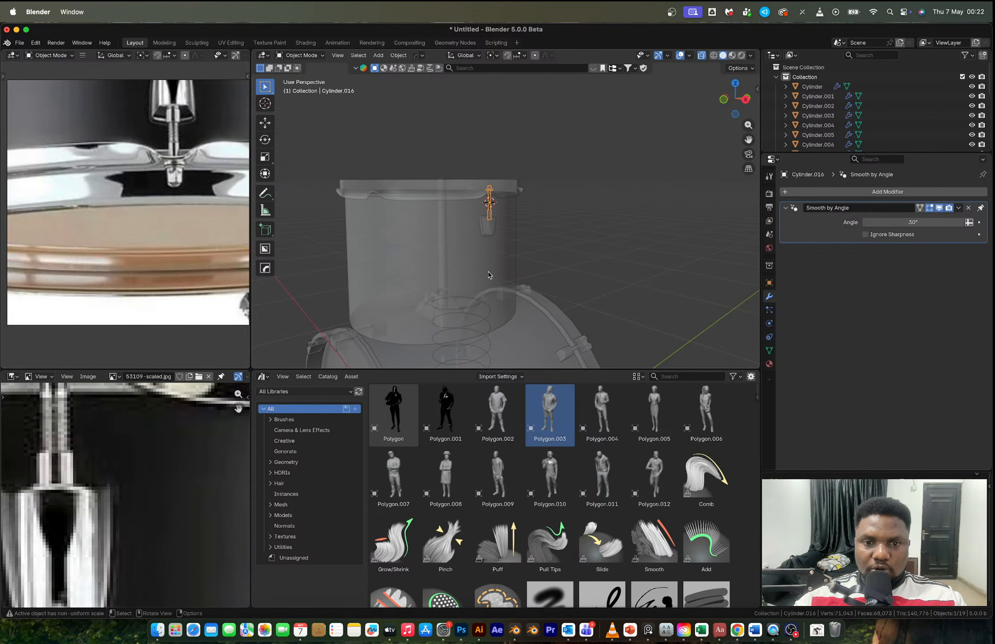
{"action": "left_click", "coordinate": [483, 297]}
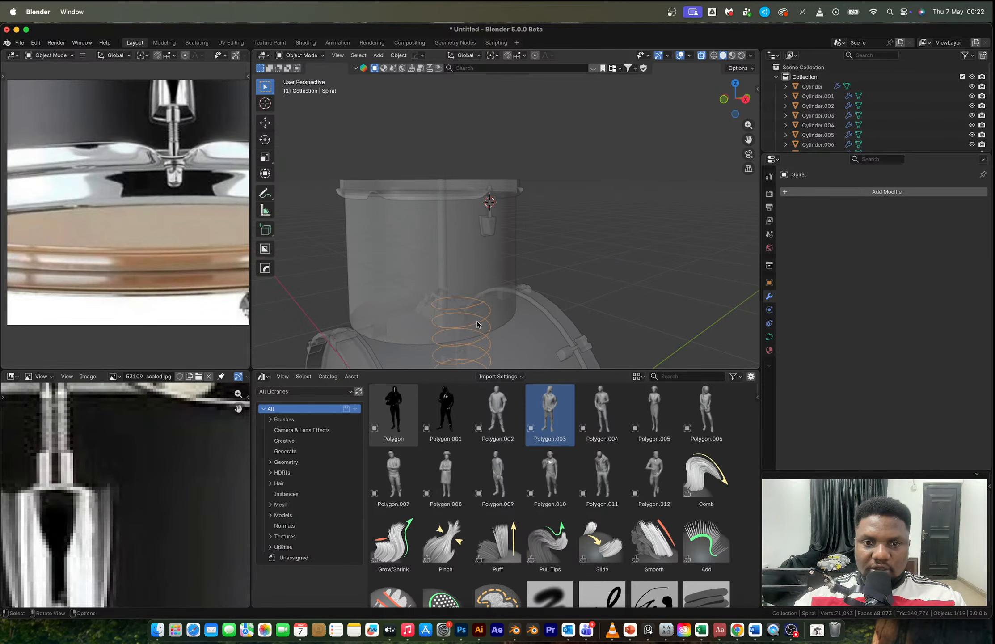
{"action": "key", "text": "shift+s"}
{"action": "left_click", "coordinate": [481, 267]}
Step: Scale the spiral uniformly to 0.035 and again to about 0.90 to fit around the rod's shaft
{"action": "key", "text": "s"}
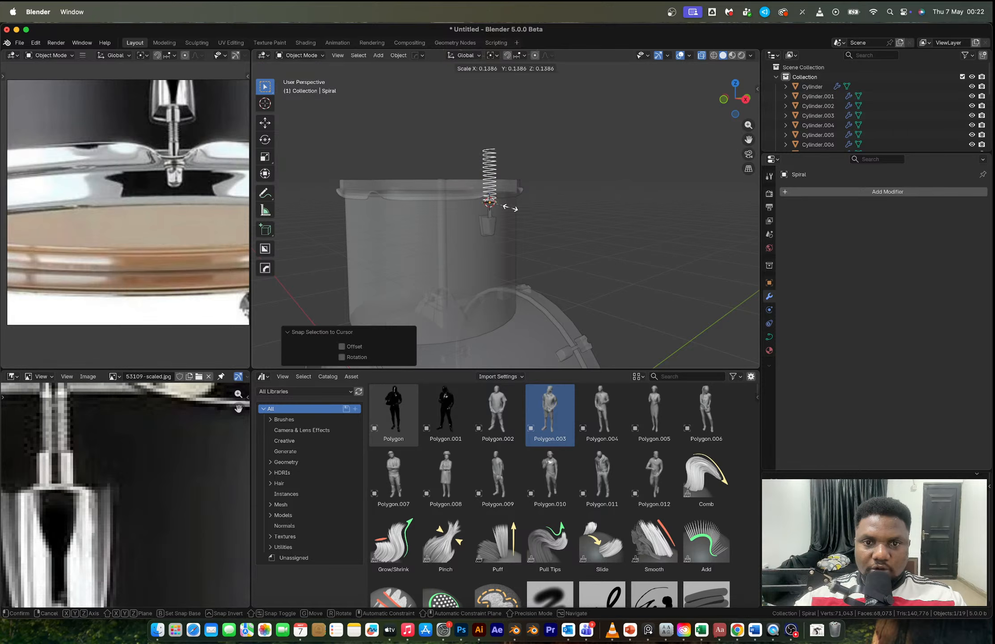
{"action": "left_click", "coordinate": [495, 204]}
{"action": "scroll", "coordinate": [503, 209], "scroll_direction": "up", "scroll_amount": 10}
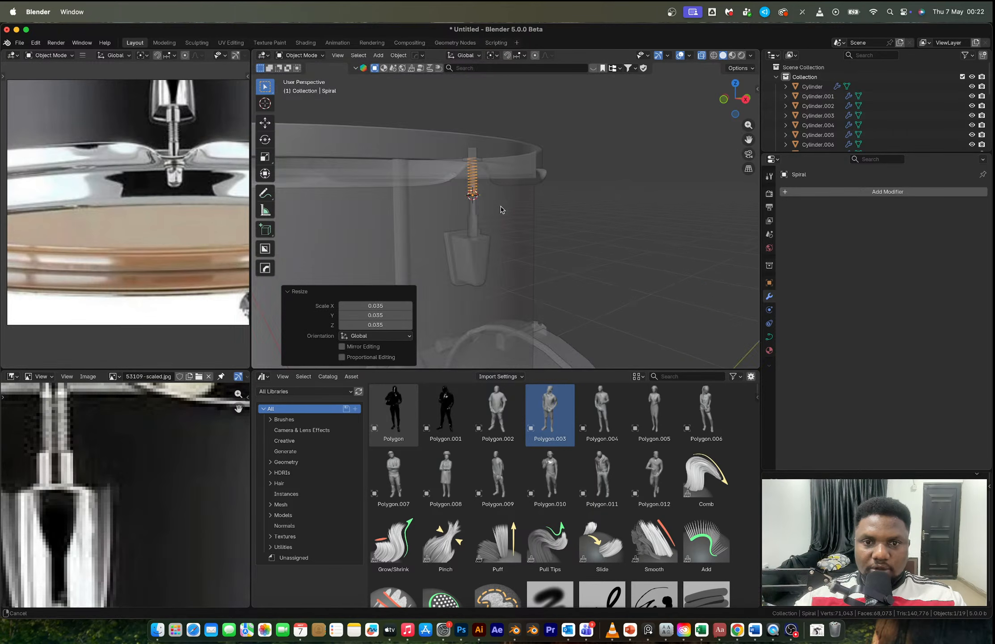
{"action": "middle_click_drag", "start_coordinate": [480, 198], "coordinate": [513, 223], "text": "shift"}
{"action": "key", "text": "s"}
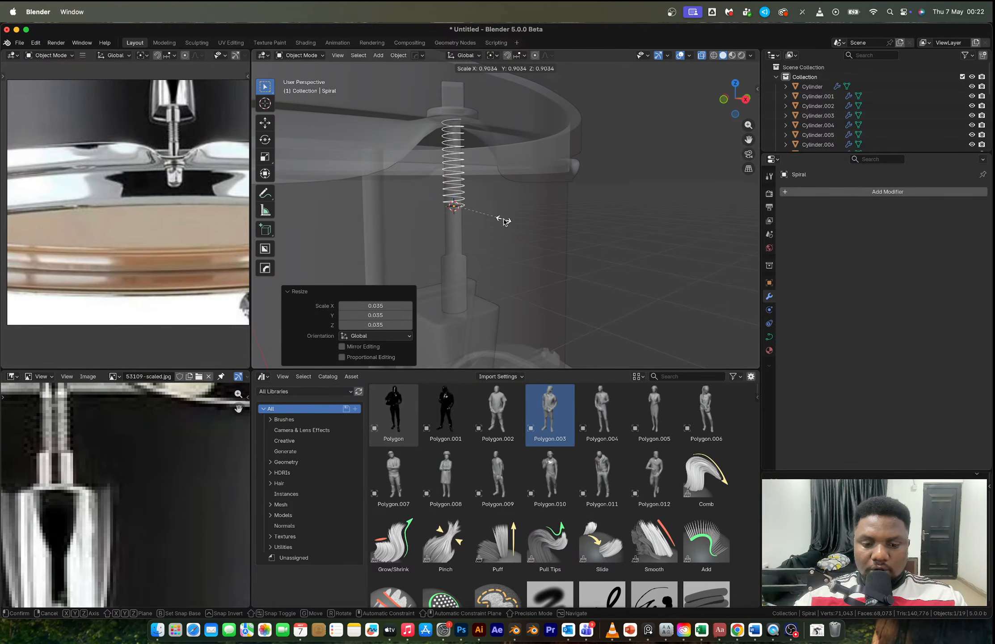
{"action": "left_click", "coordinate": [504, 222]}
Step: Move the spiral -0.013835 m along Z to sit just above the rod's lower sleeve
{"action": "key", "text": "g"}
{"action": "key", "text": "z"}
{"action": "left_click", "coordinate": [501, 268]}
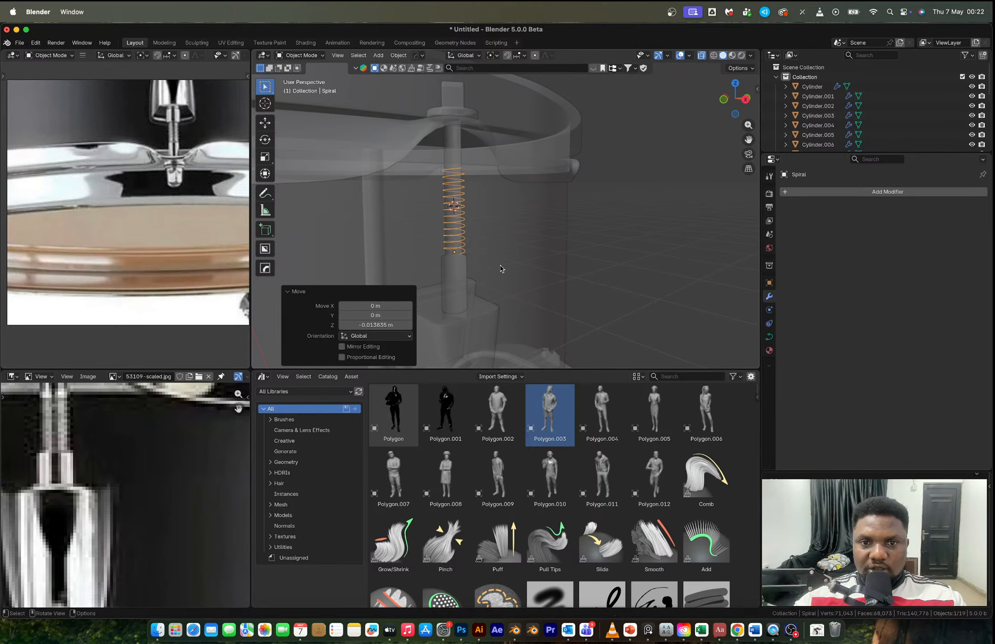
Step: Give the spiral curve a round bevel with a depth of 0.022 m and turn off X-ray display
{"action": "left_click", "coordinate": [769, 337]}
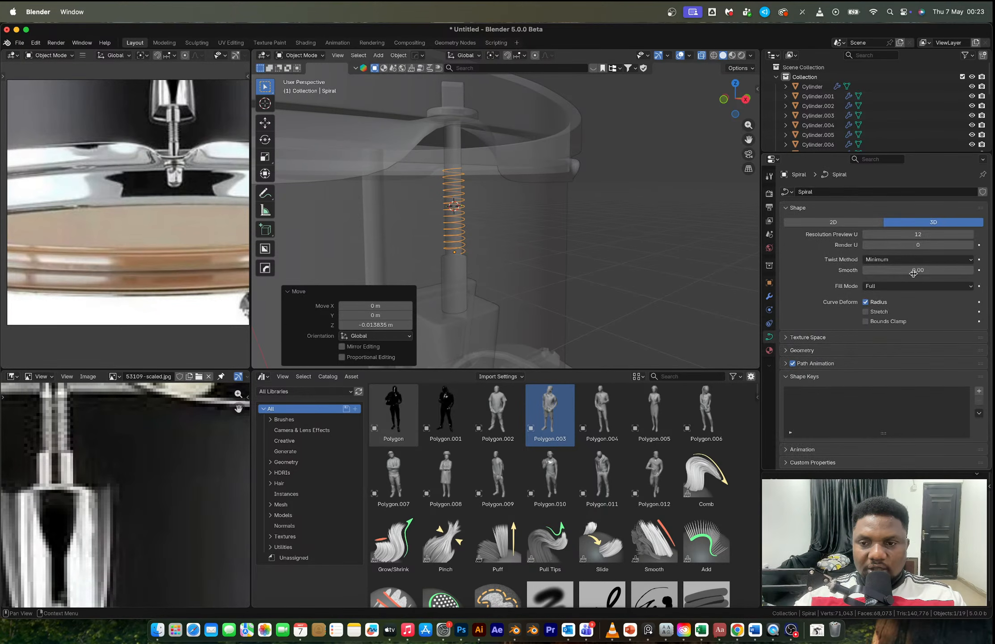
{"action": "left_click", "coordinate": [802, 350]}
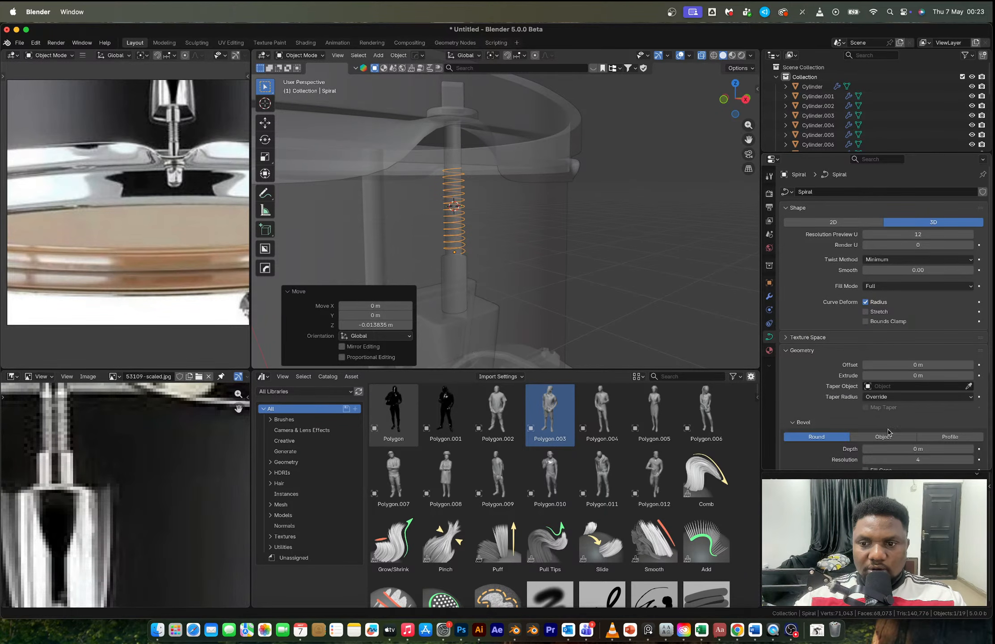
{"action": "left_click_drag", "start_coordinate": [918, 449], "coordinate": [931, 448]}
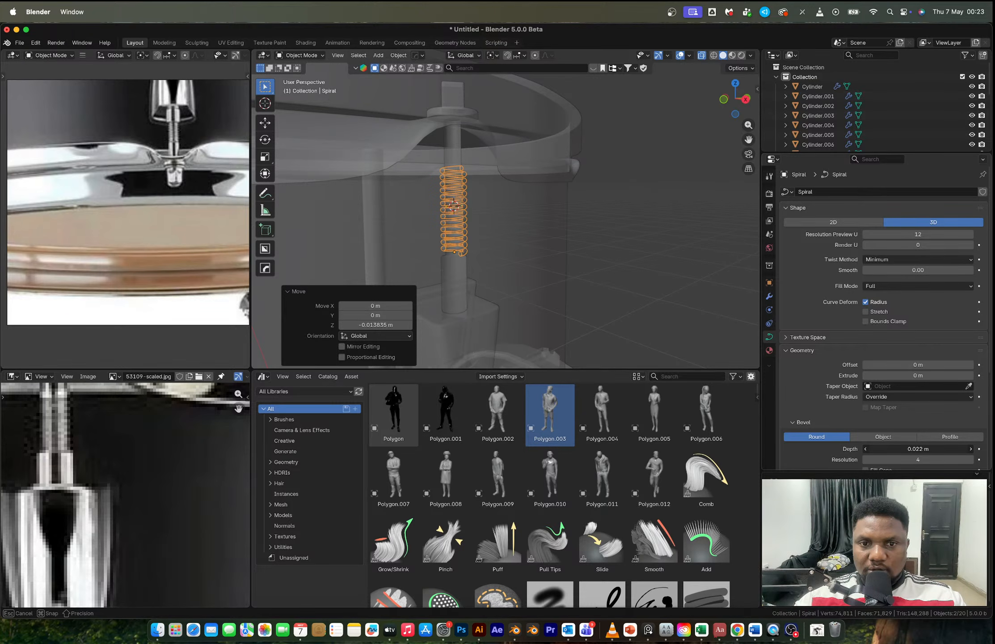
{"action": "left_click_drag", "start_coordinate": [937, 448], "coordinate": [936, 448]}
{"action": "left_click", "coordinate": [655, 223]}
{"action": "key", "text": "alt+z"}
Step: Scale the beveled spiral by 0.868 in X and Y only, so it hugs the rod's shaft
{"action": "middle_click_drag", "start_coordinate": [651, 223], "coordinate": [586, 216]}
{"action": "scroll", "coordinate": [595, 241], "scroll_direction": "down", "scroll_amount": 10}
{"action": "scroll", "coordinate": [463, 227], "scroll_direction": "up", "scroll_amount": 8}
{"action": "scroll", "coordinate": [517, 210], "scroll_direction": "up", "scroll_amount": 4}
{"action": "left_click", "coordinate": [517, 210]}
{"action": "middle_click_drag", "start_coordinate": [516, 210], "coordinate": [572, 201]}
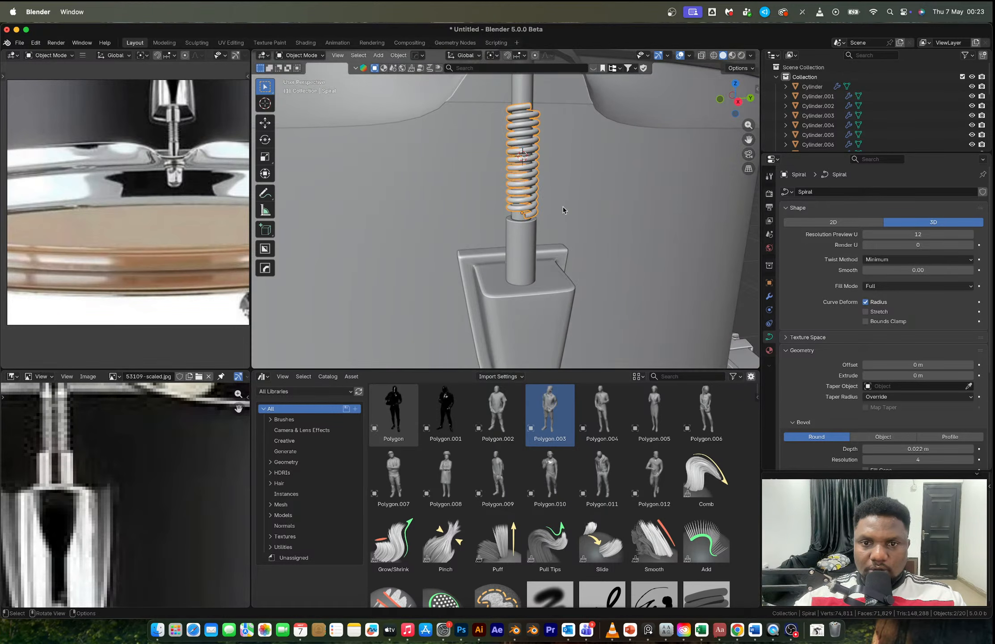
{"action": "key", "text": "s"}
{"action": "key", "text": "shift+z"}
{"action": "left_click", "coordinate": [556, 210]}
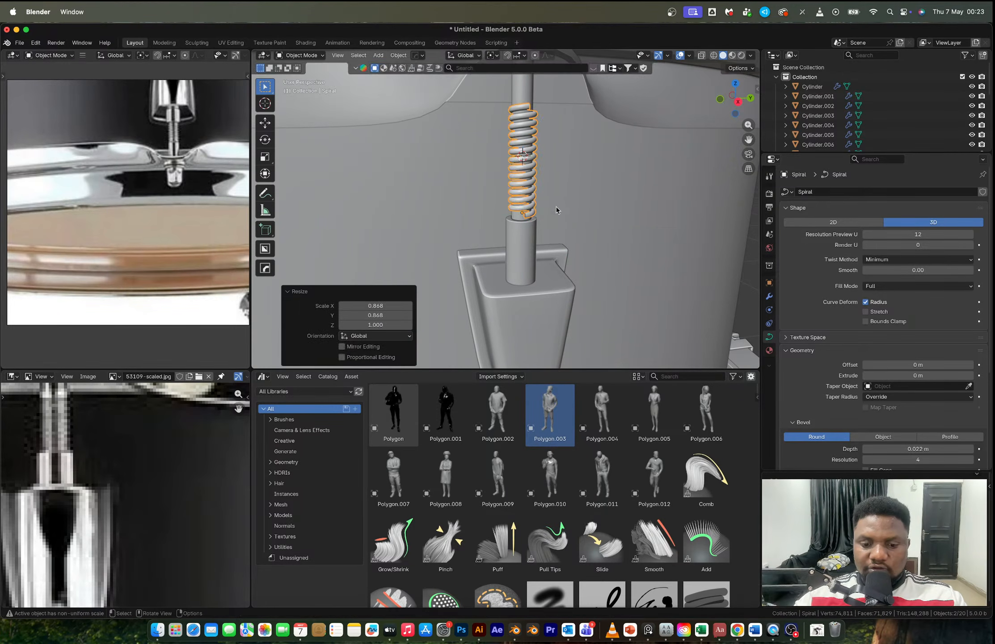
Step: Move the spiral -0.002317 m along Z so its end meets the rod's lower sleeve
{"action": "key", "text": "g"}
{"action": "key", "text": "z"}
{"action": "left_click", "coordinate": [570, 226]}
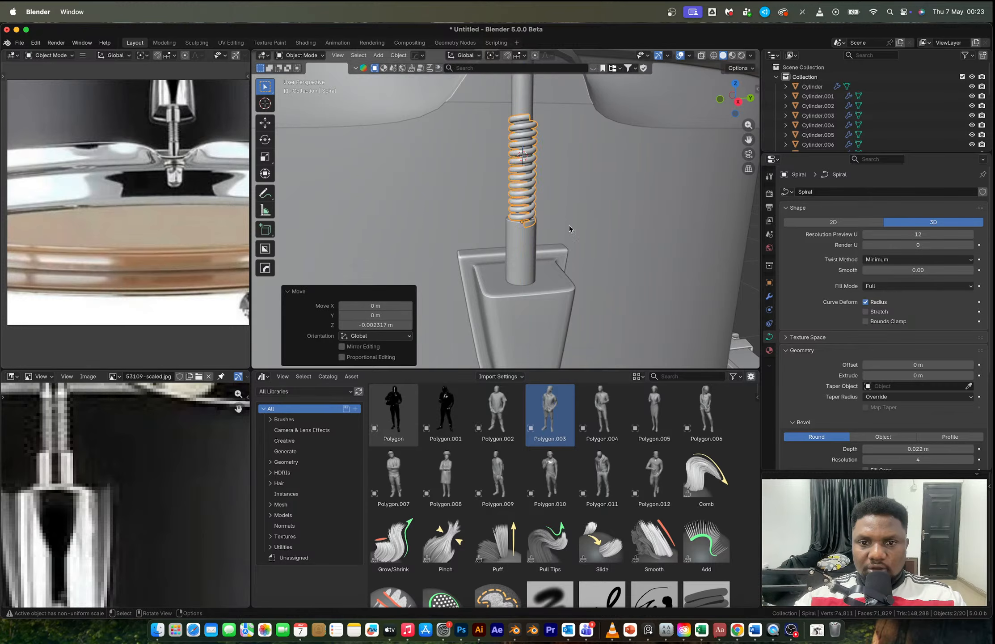
{"action": "scroll", "coordinate": [613, 216], "scroll_direction": "down", "scroll_amount": 3}
{"action": "left_click", "coordinate": [730, 208]}
{"action": "scroll", "coordinate": [642, 221], "scroll_direction": "down", "scroll_amount": 4}
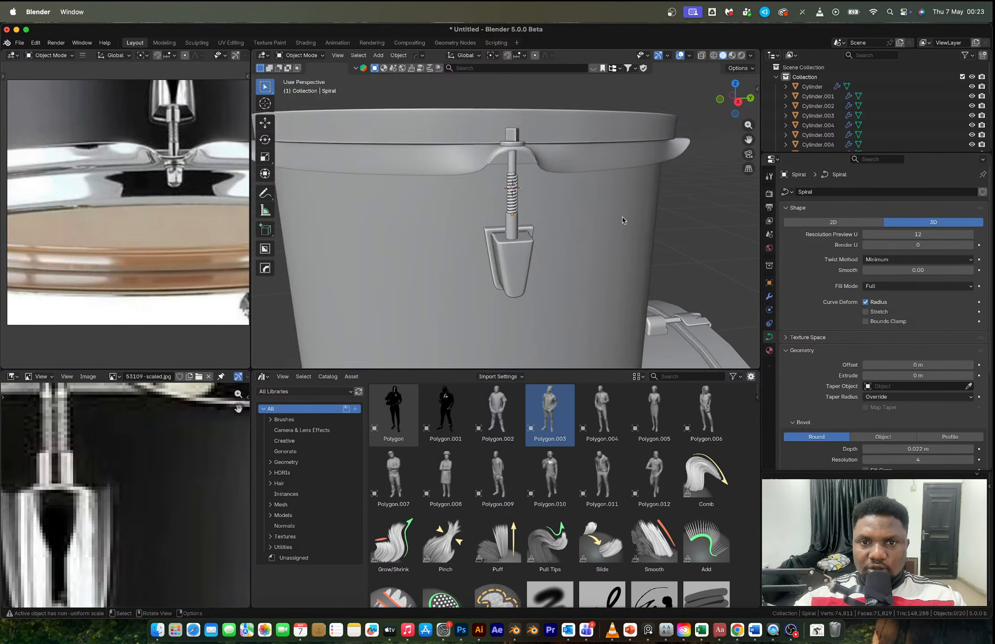
Step: Rotate the spiral 136° about global Z and again by about 33°
{"action": "scroll", "coordinate": [512, 198], "scroll_direction": "up", "scroll_amount": 5}
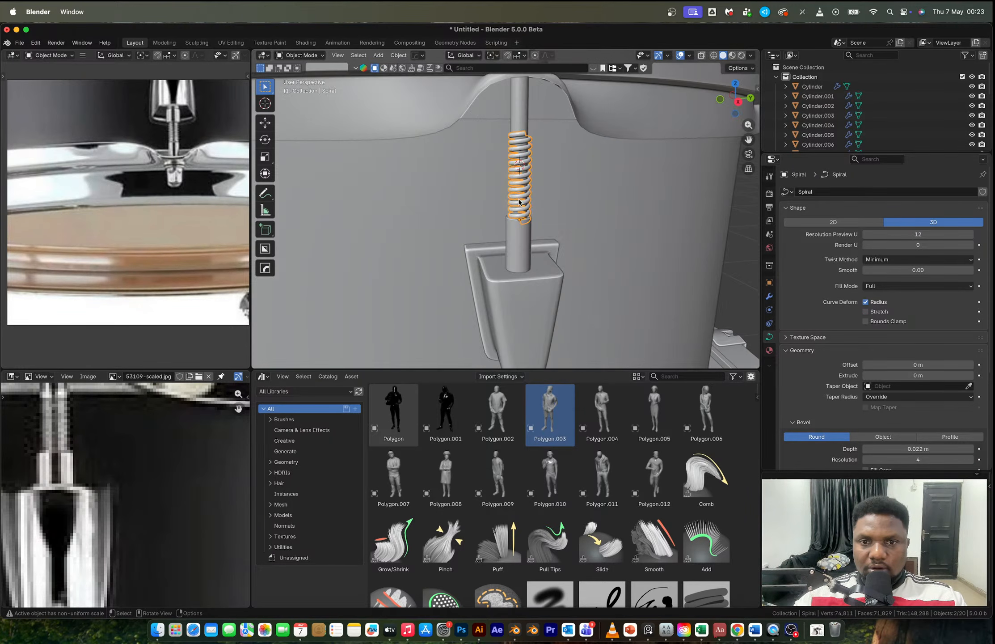
{"action": "key", "text": "r"}
{"action": "key", "text": "z"}
{"action": "left_click", "coordinate": [419, 160]}
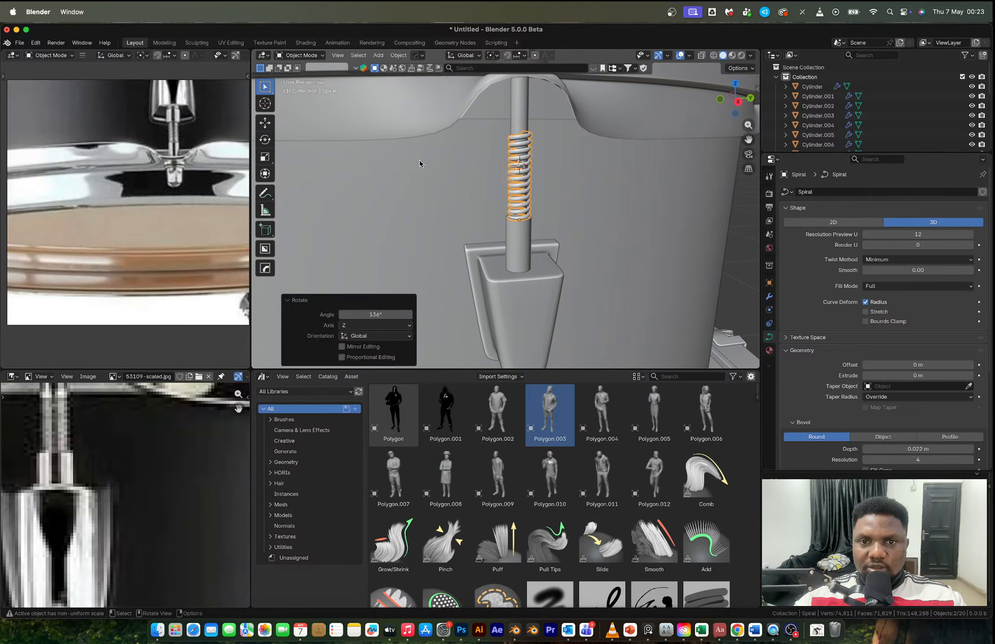
{"action": "key", "text": "Tab"}
{"action": "key", "text": "Tab"}
{"action": "key", "text": "r"}
{"action": "key", "text": "z"}
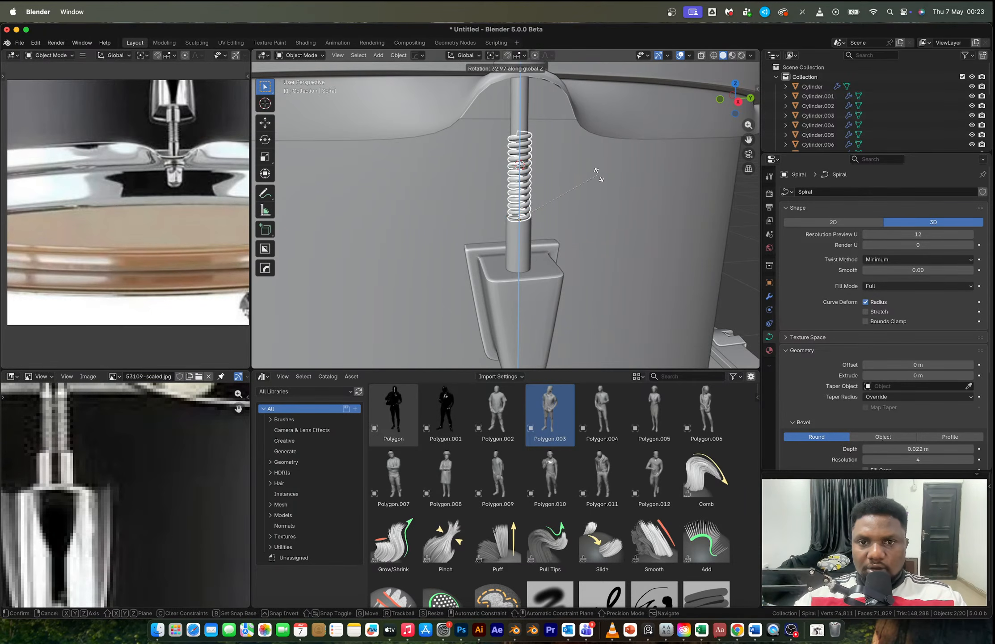
{"action": "left_click", "coordinate": [599, 174]}
{"action": "key", "text": "Tab"}
{"action": "key", "text": "Tab"}
{"action": "left_click", "coordinate": [747, 247]}
{"action": "scroll", "coordinate": [612, 228], "scroll_direction": "down", "scroll_amount": 8}
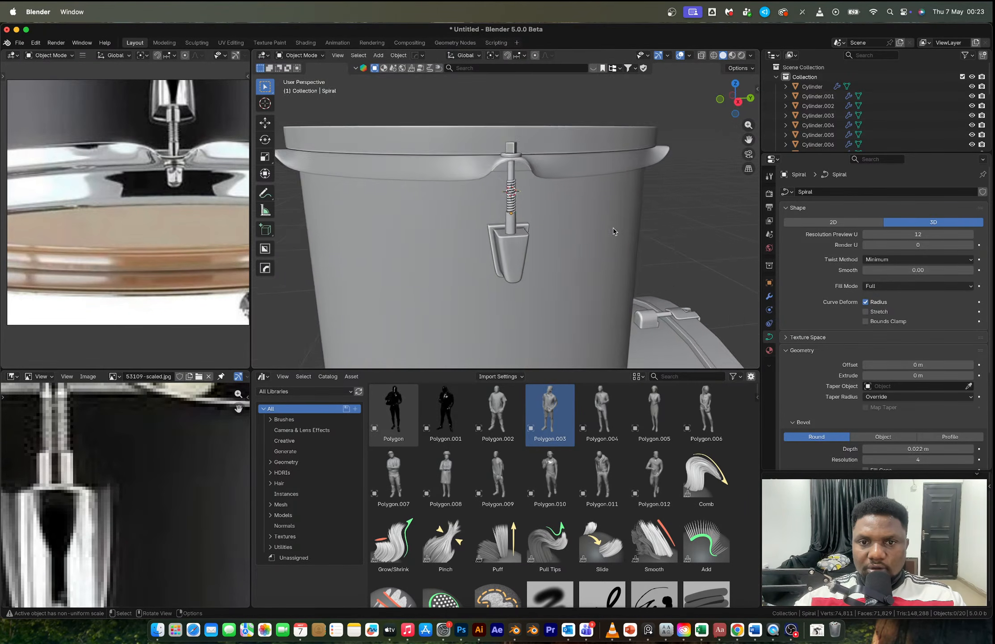
Step: Select the spiral, tension rod and lug, convert them to meshes and join them into one object
{"action": "scroll", "coordinate": [503, 222], "scroll_direction": "up", "scroll_amount": 4}
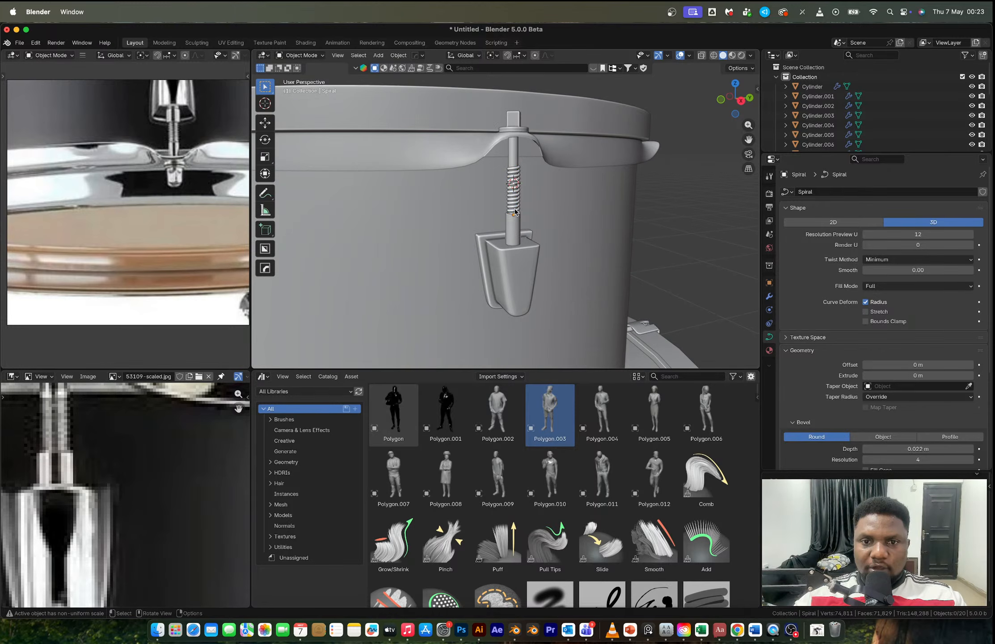
{"action": "left_click", "coordinate": [514, 216]}
{"action": "left_click", "coordinate": [515, 146], "text": "shift"}
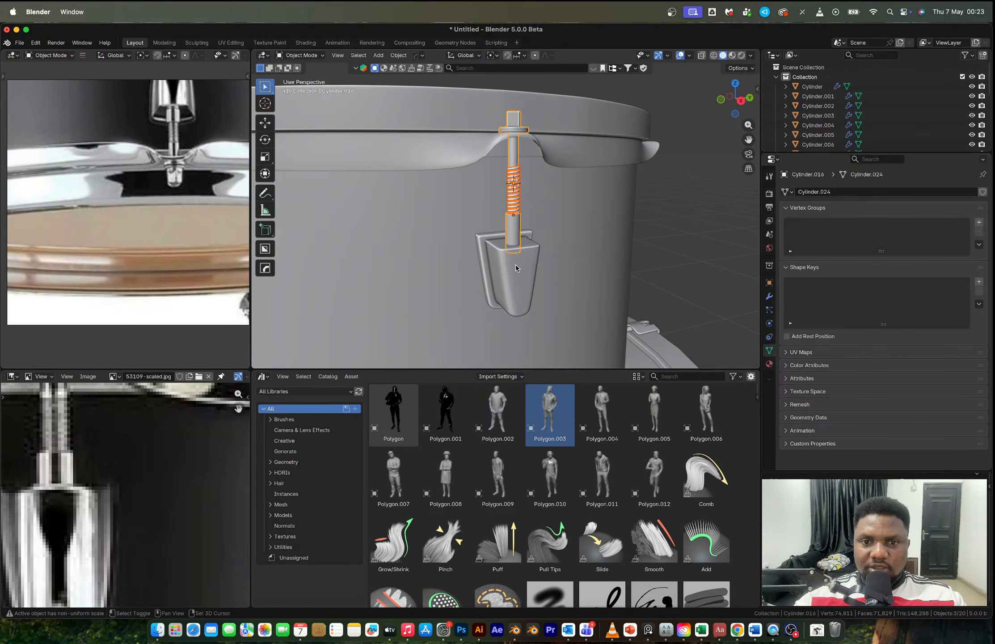
{"action": "left_click", "coordinate": [516, 266], "text": "shift"}
{"action": "scroll", "coordinate": [517, 266], "scroll_direction": "up", "scroll_amount": 4}
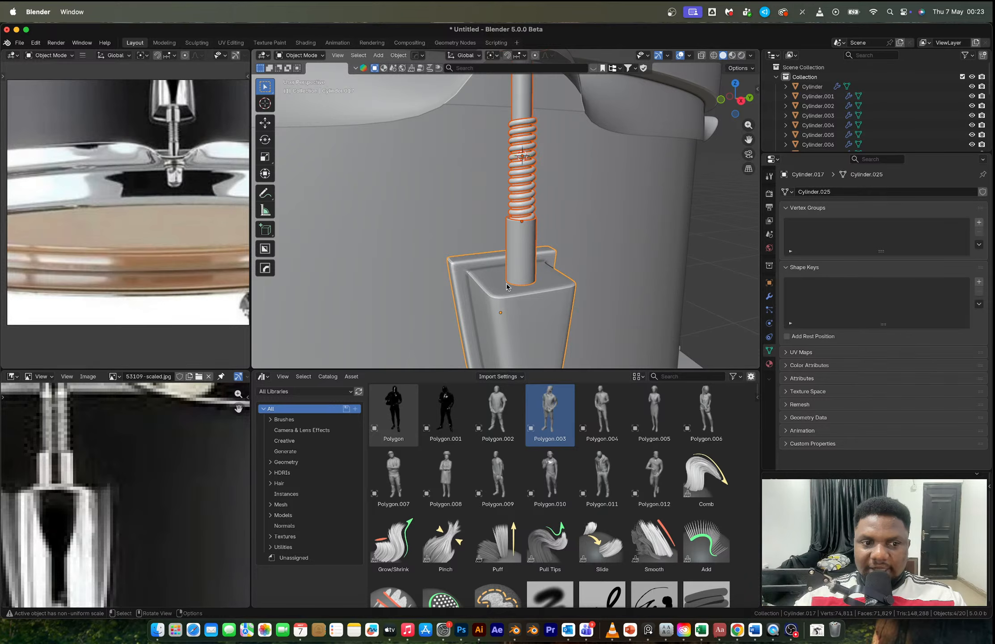
{"action": "scroll", "coordinate": [507, 286], "scroll_direction": "down", "scroll_amount": 8}
{"action": "middle_click_drag", "start_coordinate": [516, 258], "coordinate": [516, 206]}
{"action": "scroll", "coordinate": [554, 272], "scroll_direction": "up", "scroll_amount": 2}
{"action": "scroll", "coordinate": [553, 272], "scroll_direction": "down", "scroll_amount": 5}
{"action": "key", "text": "ctrl+a"}
{"action": "left_click", "coordinate": [488, 302]}
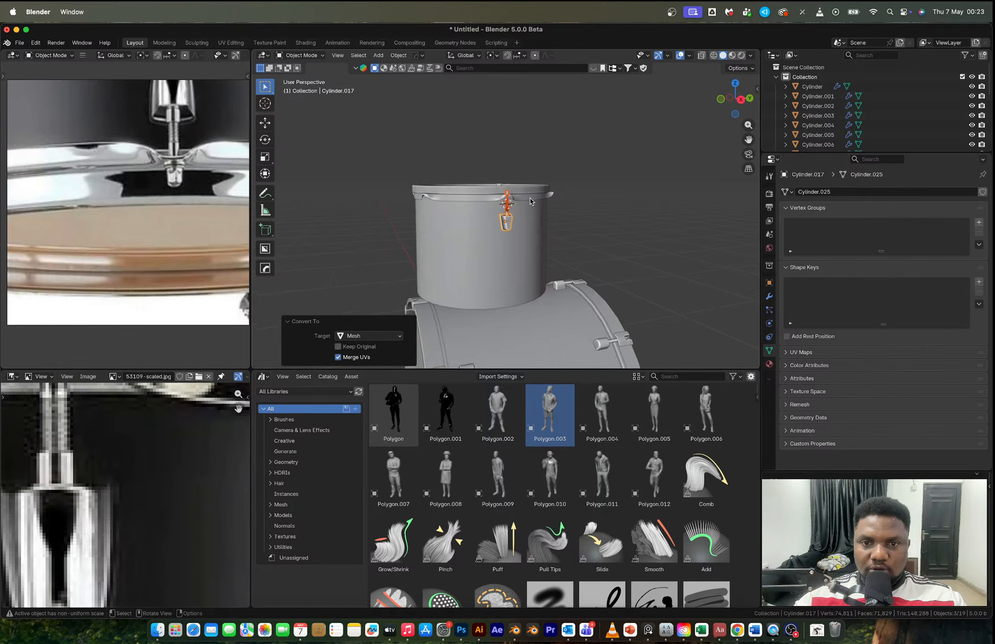
{"action": "scroll", "coordinate": [530, 202], "scroll_direction": "up", "scroll_amount": 3}
{"action": "key", "text": "ctrl+j"}
Step: Snap the 3D cursor to the tom's shell and set the joined lug's origin to the 3D cursor
{"action": "middle_click_drag", "start_coordinate": [529, 198], "coordinate": [517, 229]}
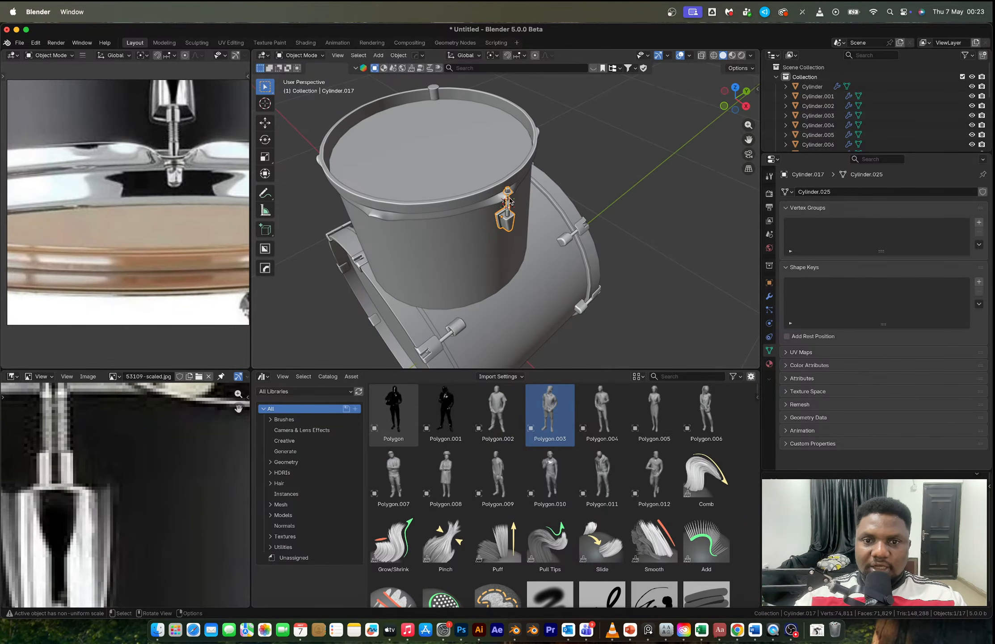
{"action": "left_click", "coordinate": [467, 167]}
{"action": "key", "text": "shift+s"}
{"action": "left_click", "coordinate": [461, 271]}
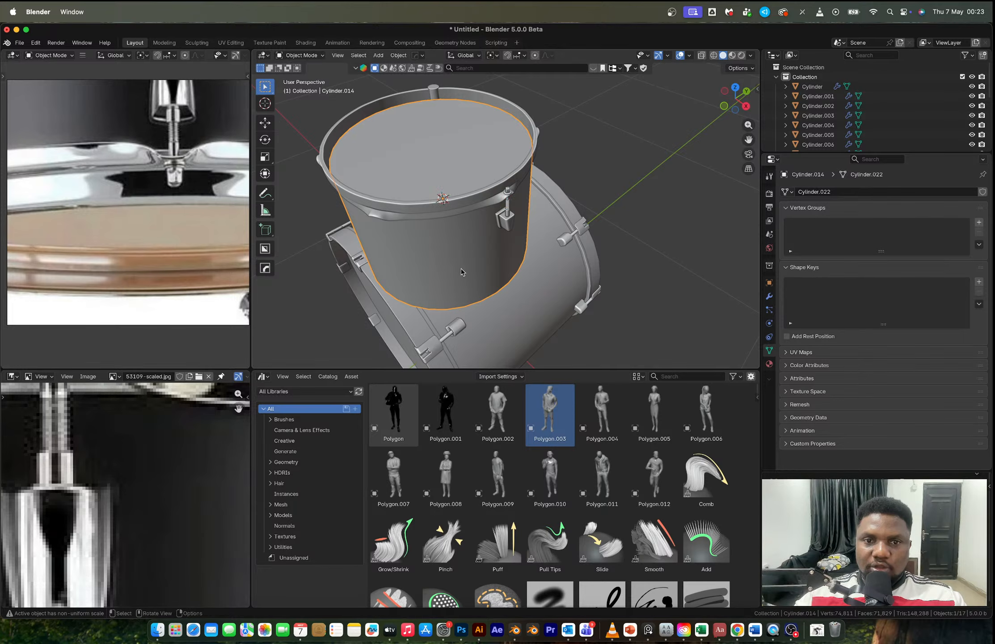
{"action": "left_click", "coordinate": [510, 225]}
{"action": "right_click", "coordinate": [510, 225]}
{"action": "mouse_move", "coordinate": [515, 251]}
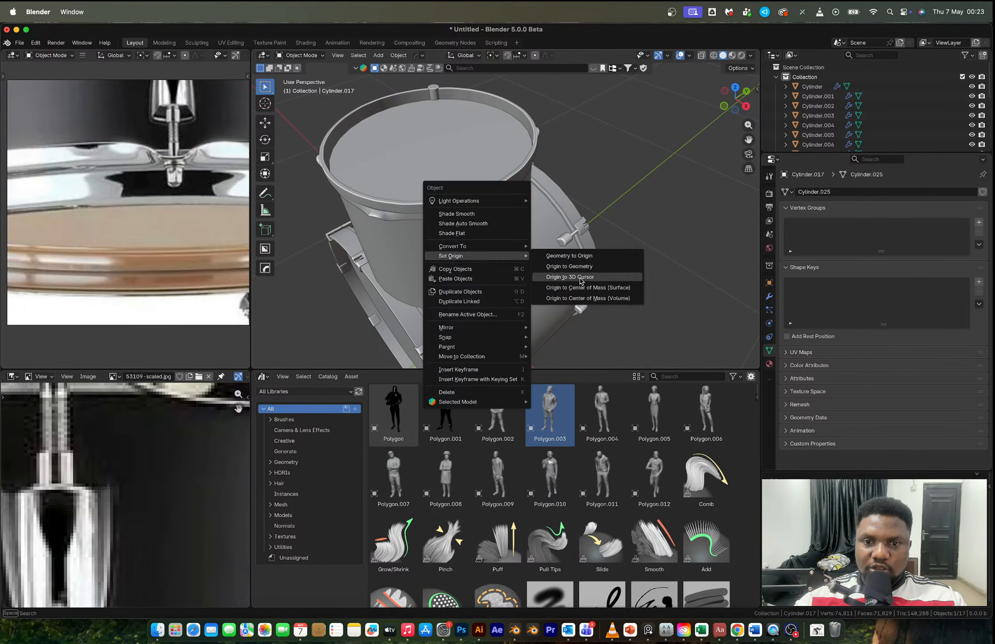
{"action": "left_click", "coordinate": [573, 279]}
Step: Add an Array modifier to the lug with a Circle shape and a count of 6 around the tom
{"action": "left_click", "coordinate": [770, 297]}
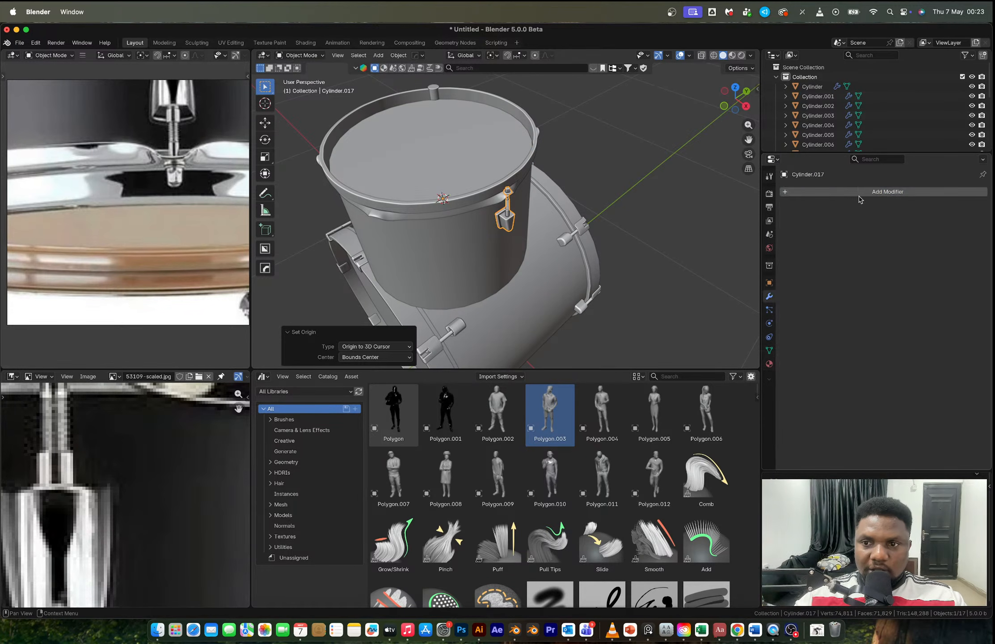
{"action": "left_click", "coordinate": [825, 193]}
{"action": "mouse_move", "coordinate": [816, 193]}
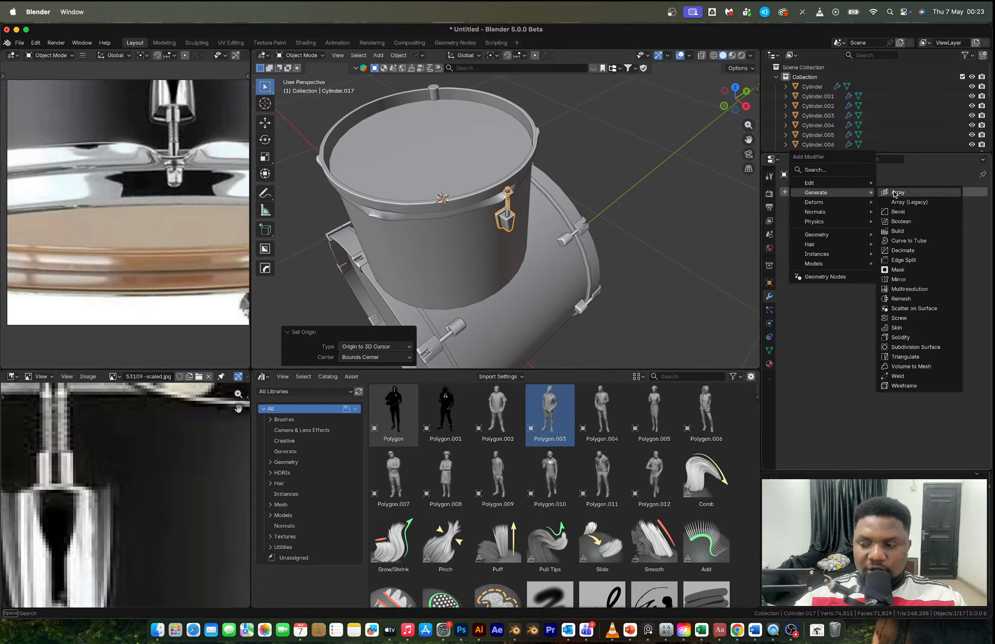
{"action": "left_click", "coordinate": [895, 193]}
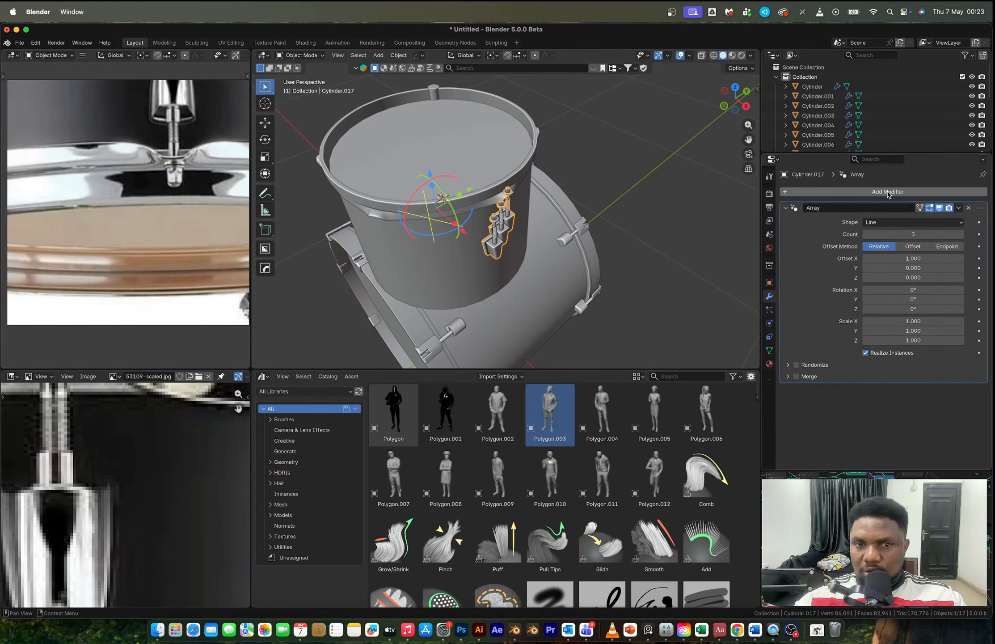
{"action": "left_click", "coordinate": [886, 222]}
{"action": "left_click", "coordinate": [929, 245]}
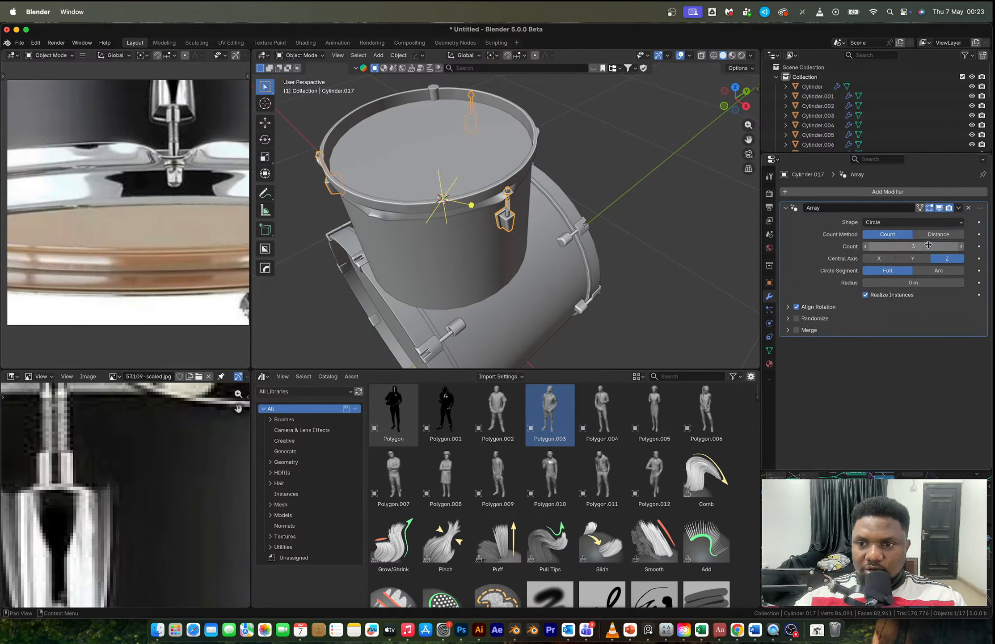
{"action": "left_click", "coordinate": [962, 247]}
{"action": "left_click", "coordinate": [961, 246]}
{"action": "left_click", "coordinate": [961, 246]}
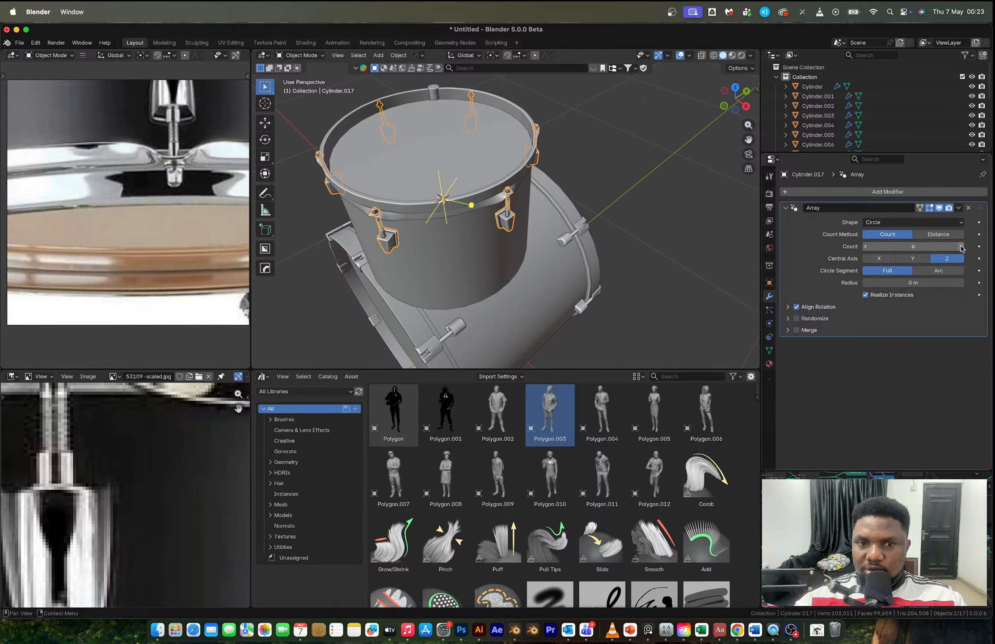
{"action": "left_click", "coordinate": [648, 167]}
Step: Add one loop cut around the upper band of the tom's hoop, slid to a factor of -0.375
{"action": "middle_click_drag", "start_coordinate": [644, 171], "coordinate": [651, 240]}
{"action": "scroll", "coordinate": [576, 178], "scroll_direction": "down", "scroll_amount": 2}
{"action": "left_click", "coordinate": [551, 276]}
{"action": "scroll", "coordinate": [552, 275], "scroll_direction": "down", "scroll_amount": 5}
{"action": "scroll", "coordinate": [505, 188], "scroll_direction": "up", "scroll_amount": 4}
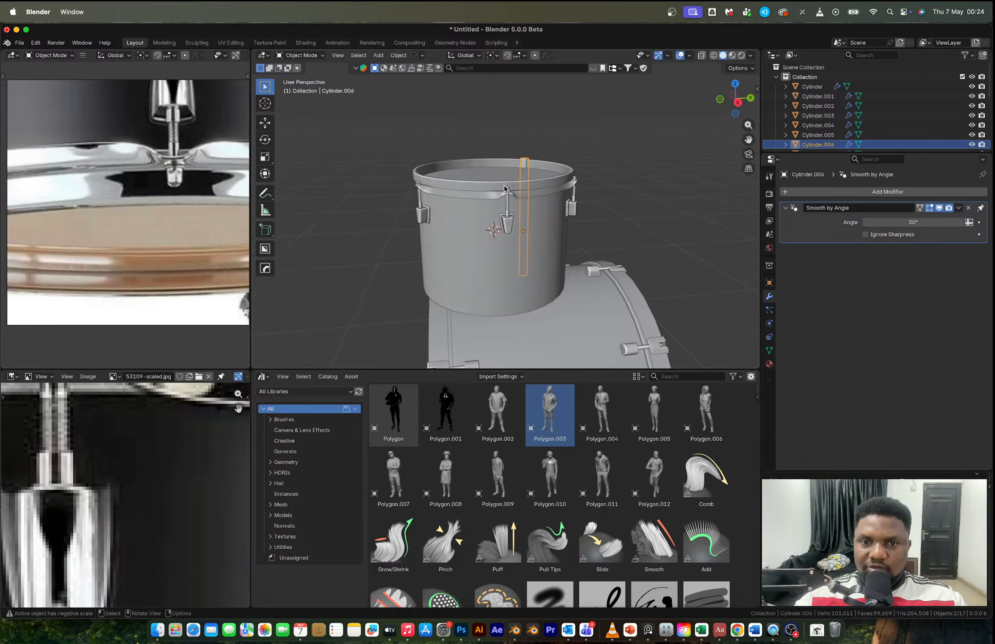
{"action": "middle_click_drag", "start_coordinate": [504, 185], "coordinate": [463, 251]}
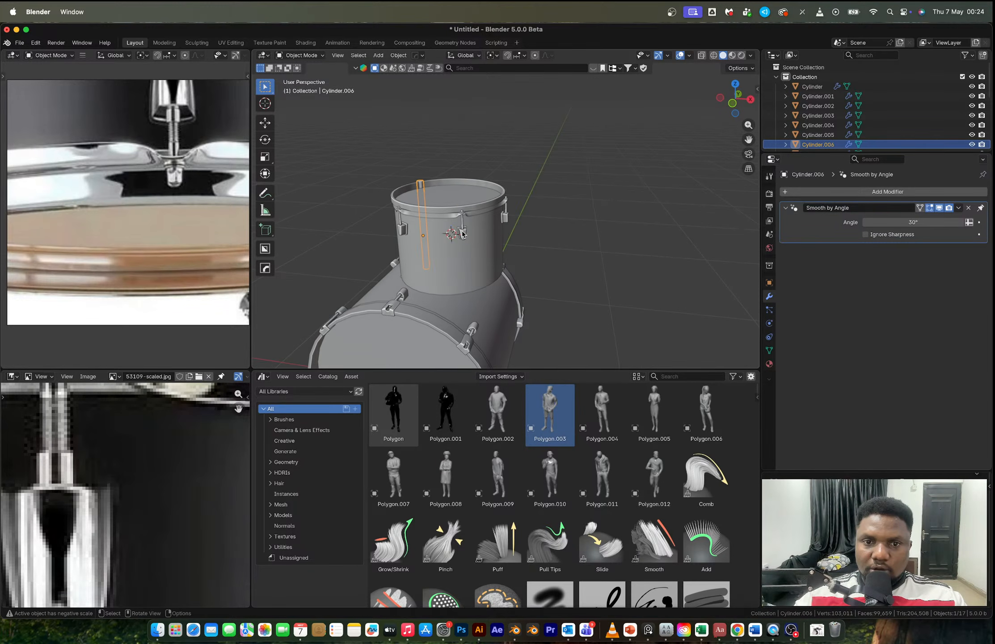
{"action": "left_click", "coordinate": [472, 210], "text": "shift"}
{"action": "scroll", "coordinate": [472, 209], "scroll_direction": "up", "scroll_amount": 1}
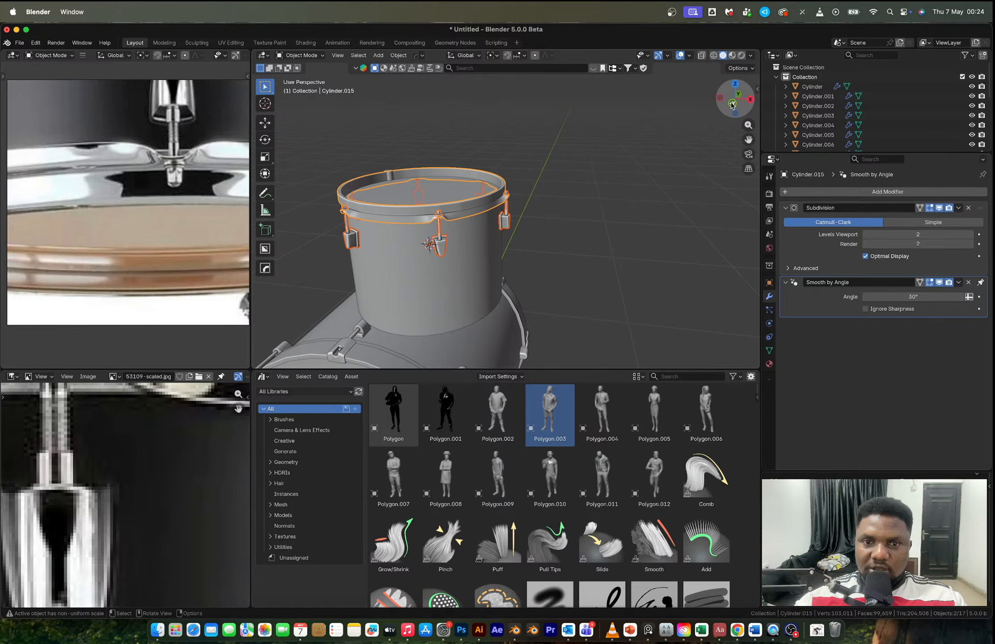
{"action": "scroll", "coordinate": [406, 215], "scroll_direction": "up", "scroll_amount": 3}
{"action": "middle_click_drag", "start_coordinate": [406, 215], "coordinate": [555, 215], "text": "shift"}
{"action": "left_click", "coordinate": [526, 213]}
{"action": "key", "text": "Tab"}
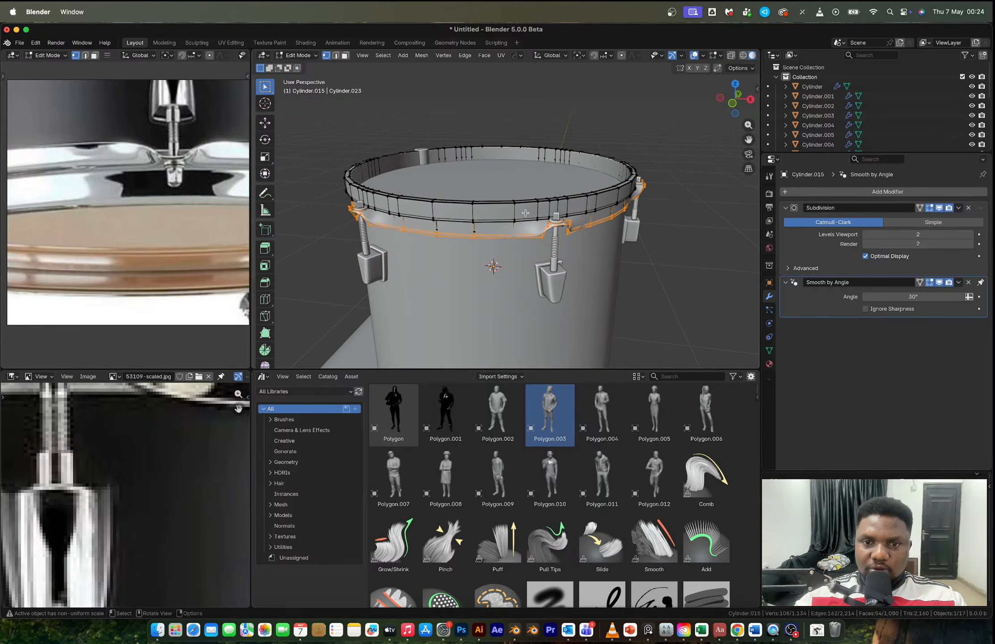
{"action": "key", "text": "ctrl+r"}
{"action": "left_click", "coordinate": [532, 209]}
{"action": "left_click", "coordinate": [539, 203]}
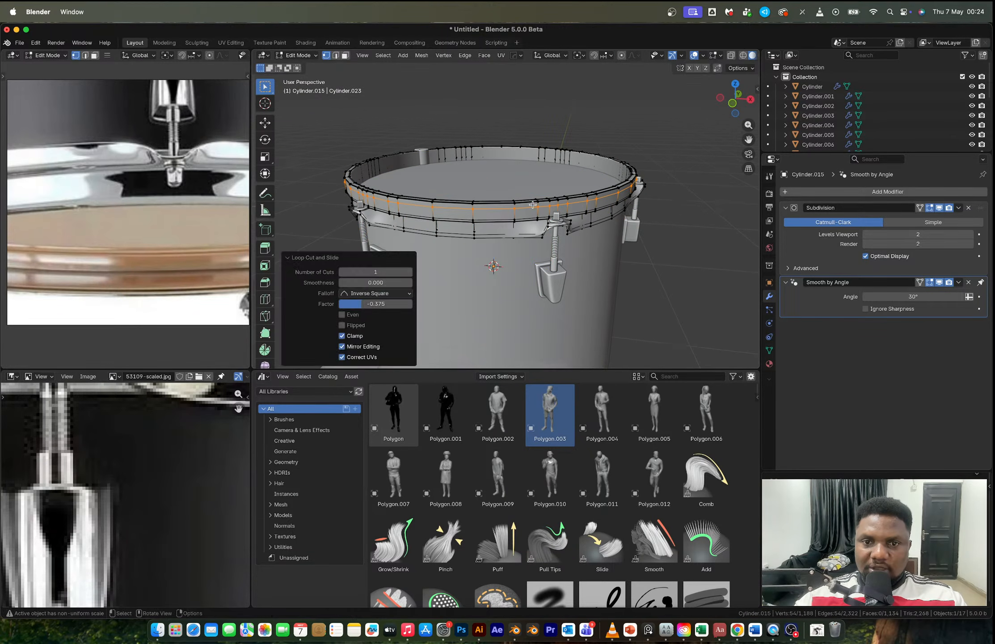
Step: Select the face ring above the new loop on the hoop and extrude it 0.011 m along its normals
{"action": "scroll", "coordinate": [538, 203], "scroll_direction": "up", "scroll_amount": 4}
{"action": "key", "text": "3"}
{"action": "left_click", "coordinate": [556, 201], "text": "alt"}
{"action": "key", "text": "alt+e"}
{"action": "left_click", "coordinate": [541, 234]}
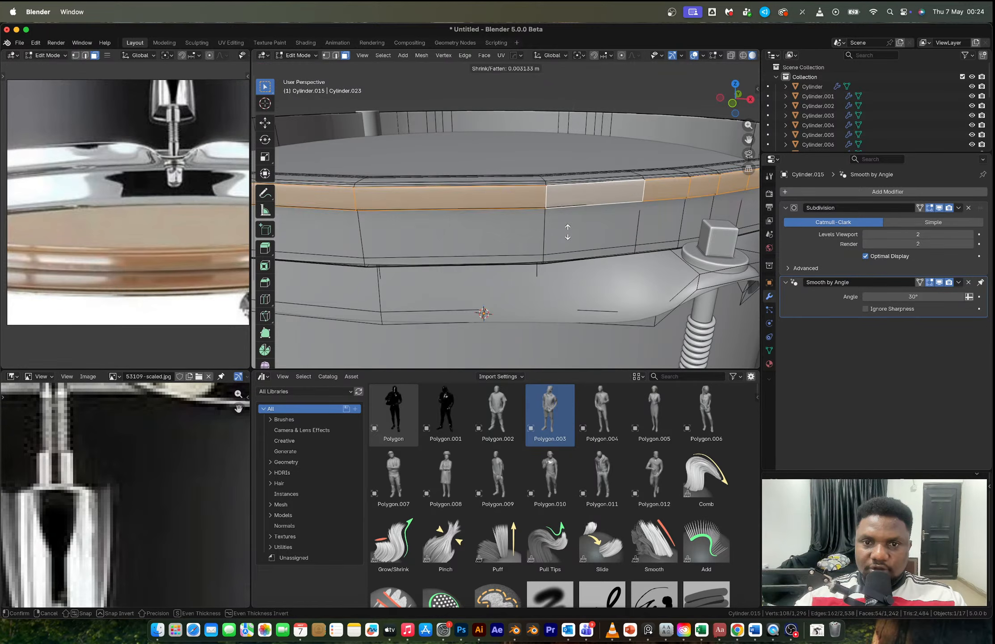
{"action": "left_click", "coordinate": [567, 230]}
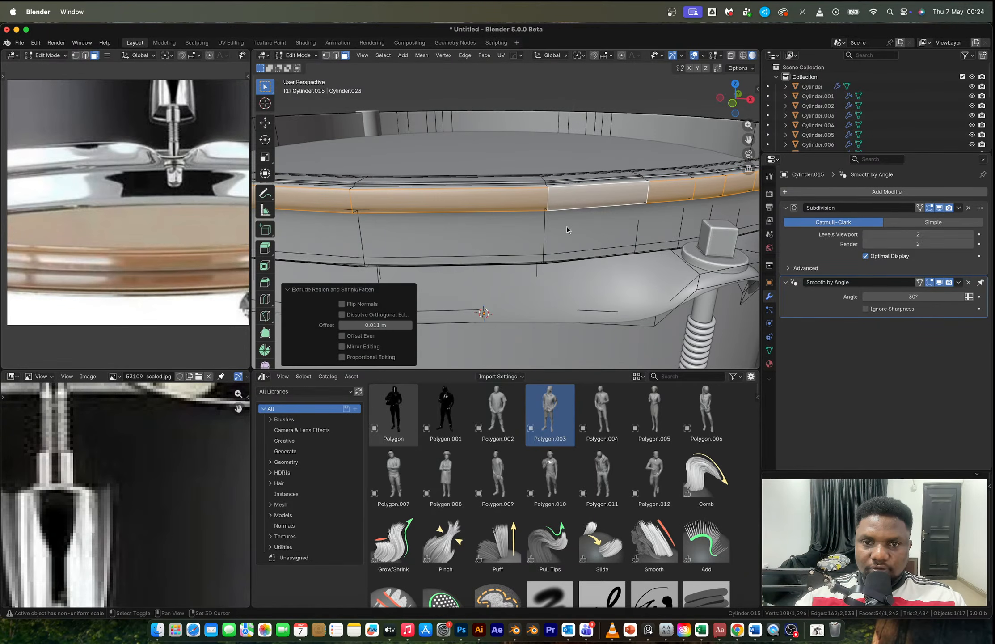
Step: Select the boundary loops of the extruded hoop band, bevel them with 3 segments, and return to Object Mode
{"action": "left_click", "coordinate": [383, 55]}
{"action": "mouse_move", "coordinate": [402, 177]}
{"action": "mouse_move", "coordinate": [404, 206]}
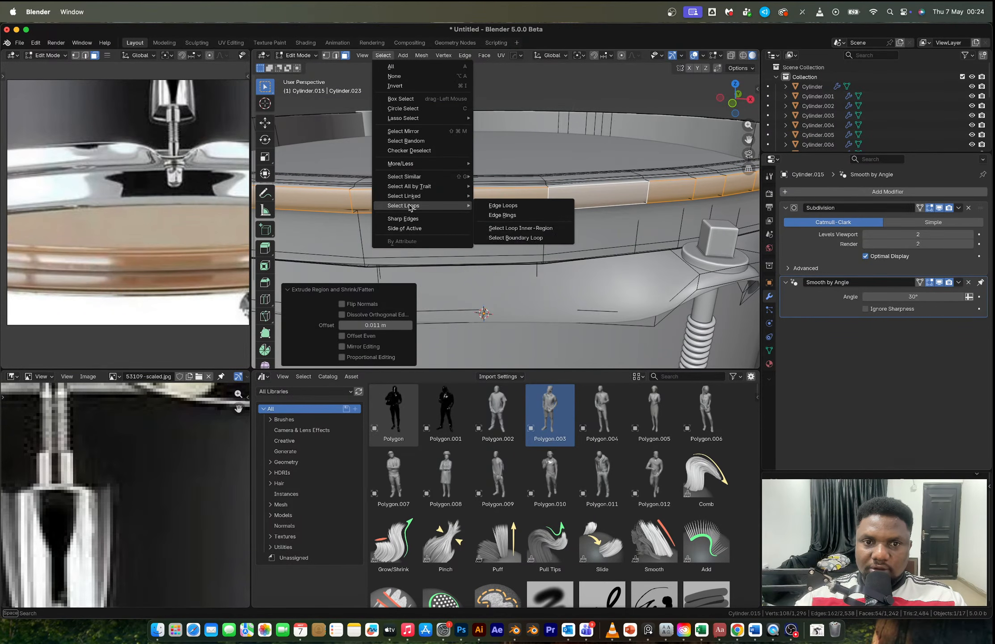
{"action": "left_click", "coordinate": [525, 240]}
{"action": "key", "text": "ctrl+b"}
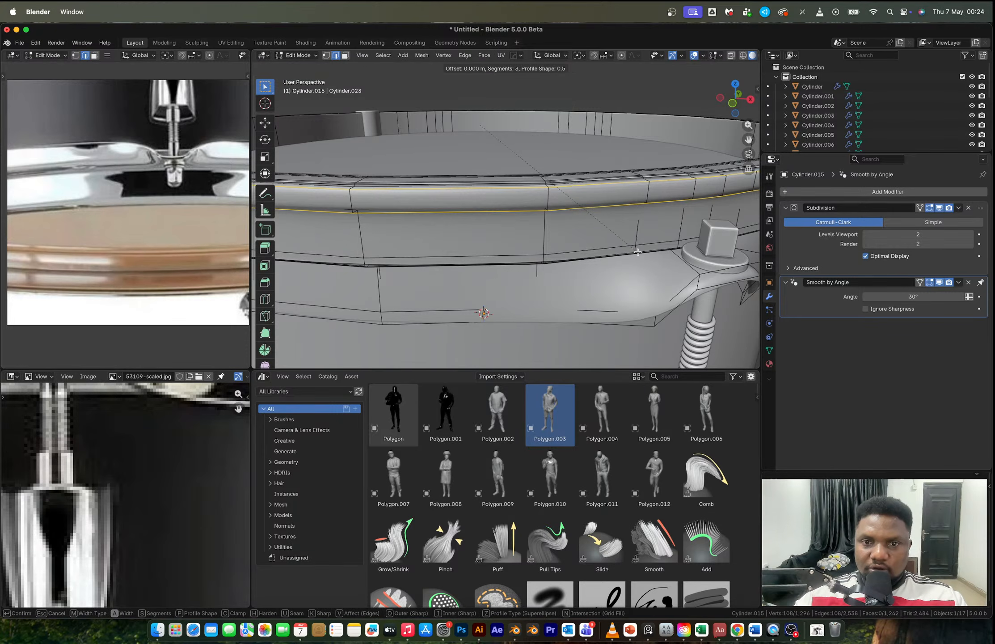
{"action": "left_click", "coordinate": [578, 225]}
{"action": "key", "text": "Tab"}
Step: Mirror the tom's hoop, lugs and shell vertically so the hardware repeats at the shell's lower end
{"action": "scroll", "coordinate": [578, 225], "scroll_direction": "down", "scroll_amount": 4}
{"action": "scroll", "coordinate": [578, 228], "scroll_direction": "down", "scroll_amount": 3}
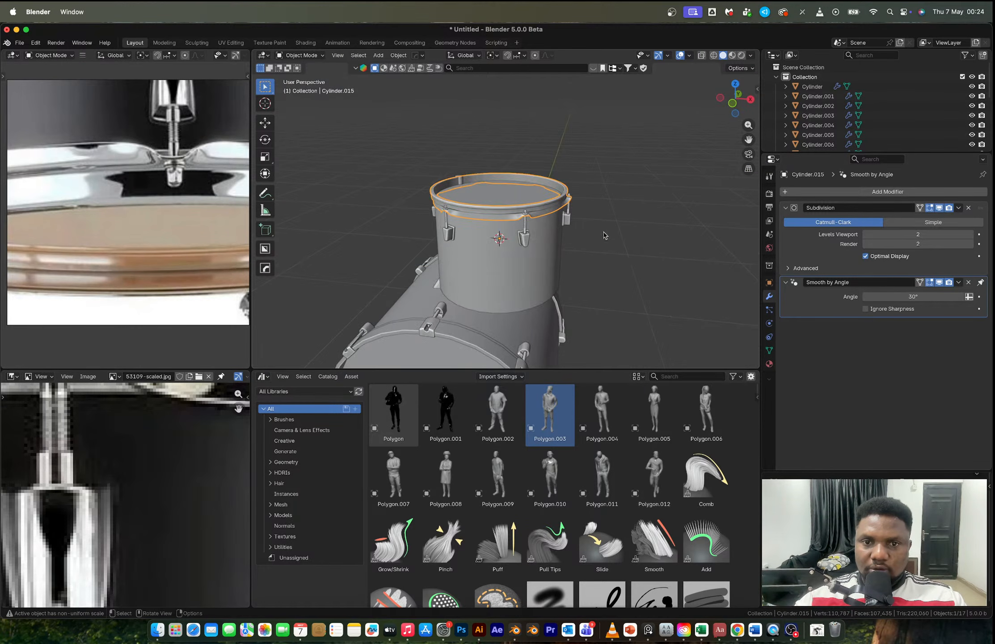
{"action": "left_click", "coordinate": [538, 212], "text": "shift"}
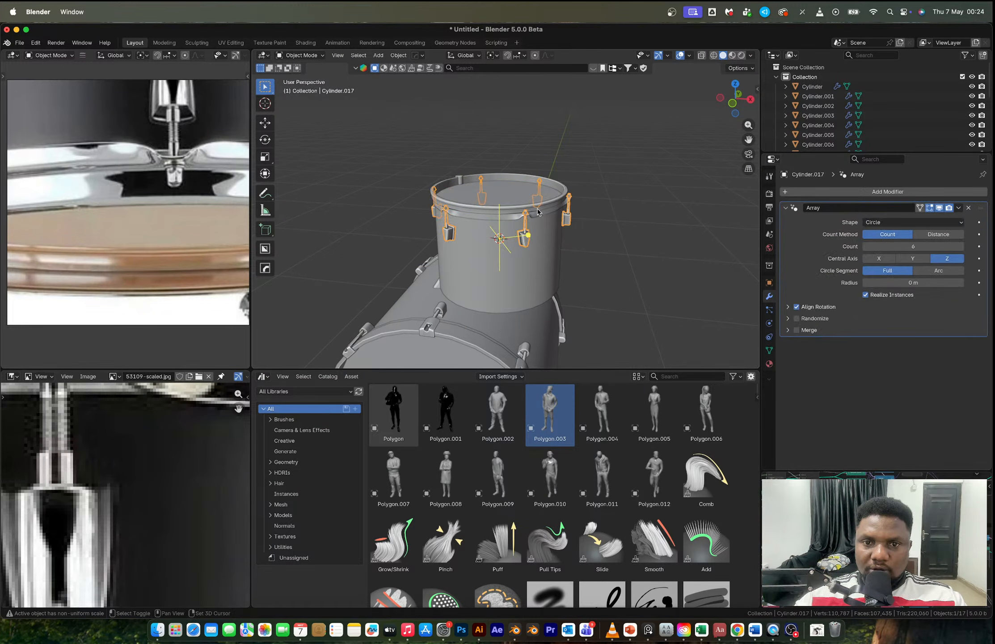
{"action": "left_click", "coordinate": [516, 254], "text": "shift"}
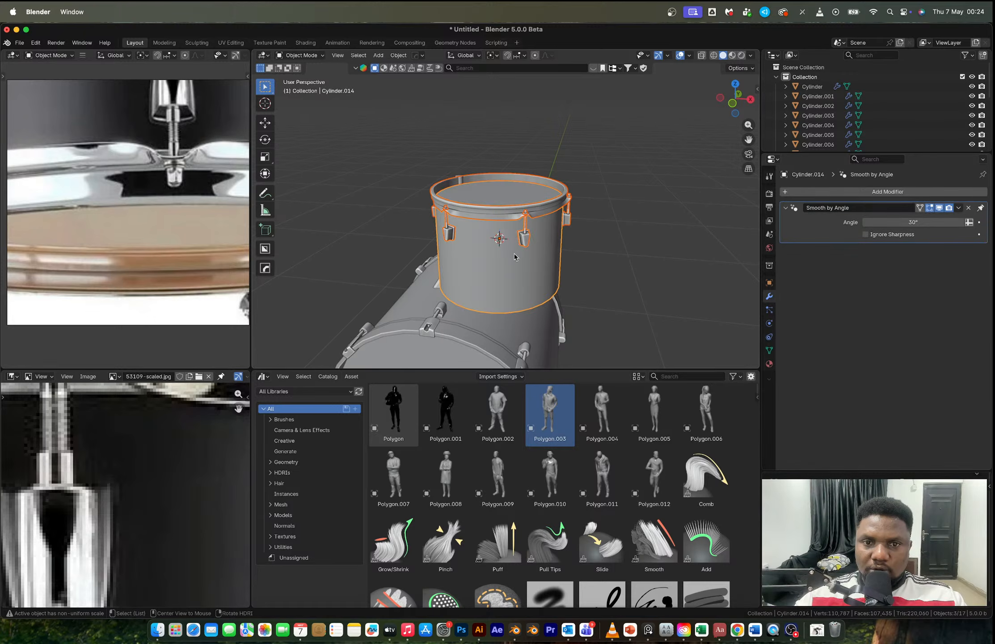
{"action": "key", "text": "alt+x"}
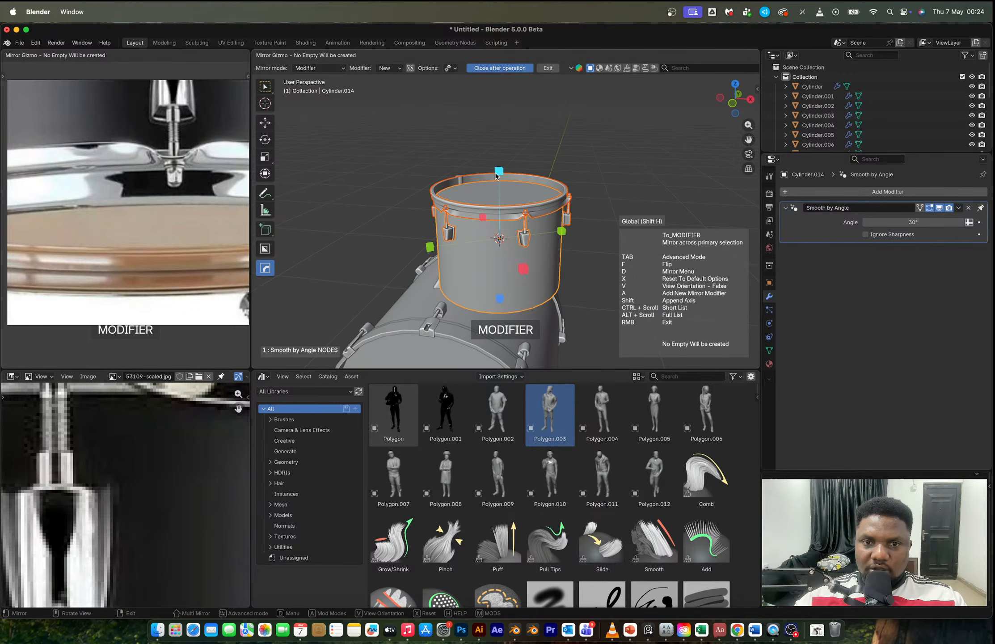
{"action": "left_click", "coordinate": [496, 174]}
{"action": "middle_click_drag", "start_coordinate": [612, 256], "coordinate": [456, 273]}
{"action": "scroll", "coordinate": [471, 293], "scroll_direction": "down", "scroll_amount": 4}
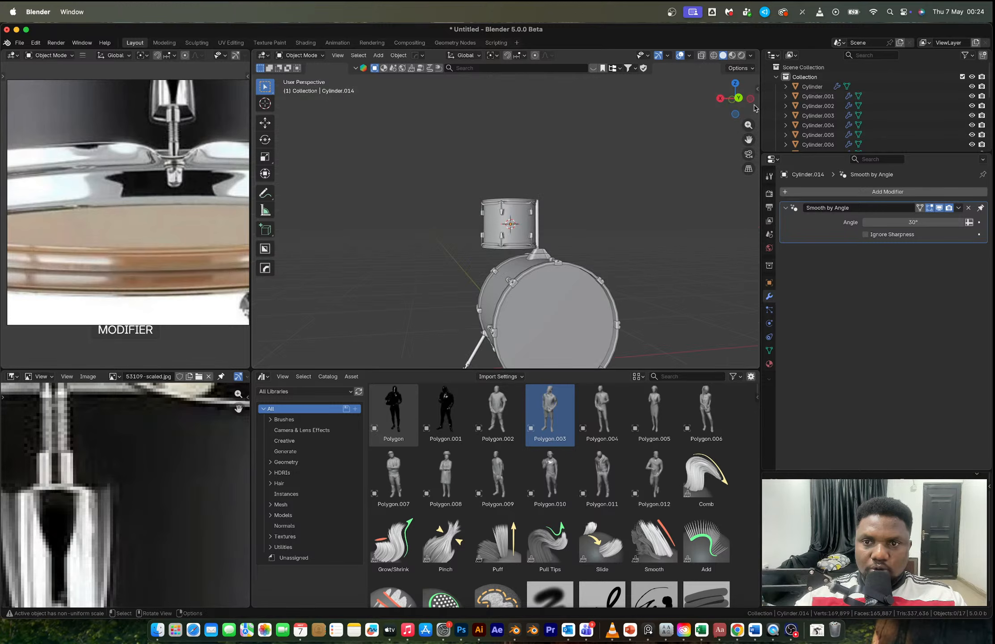
Step: In the back view, select the whole tom and move it about 0.095 m in X and 0.072 m in Z
{"action": "left_click", "coordinate": [741, 97]}
{"action": "scroll", "coordinate": [530, 200], "scroll_direction": "up", "scroll_amount": 1}
{"action": "scroll", "coordinate": [529, 196], "scroll_direction": "up", "scroll_amount": 3}
{"action": "left_click_drag", "start_coordinate": [388, 154], "coordinate": [529, 289]}
{"action": "key", "text": "g"}
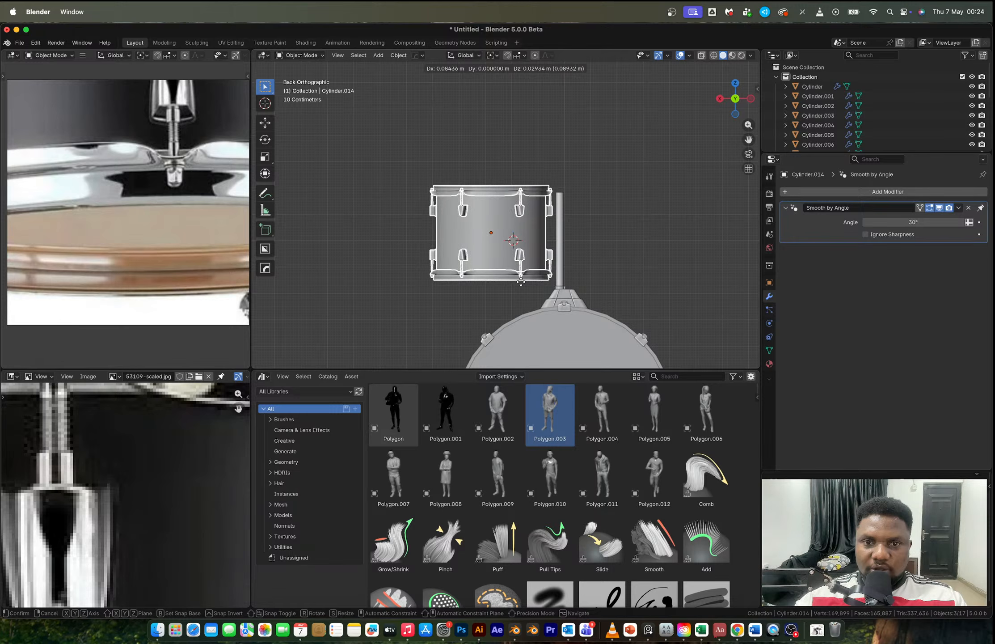
{"action": "left_click", "coordinate": [519, 271]}
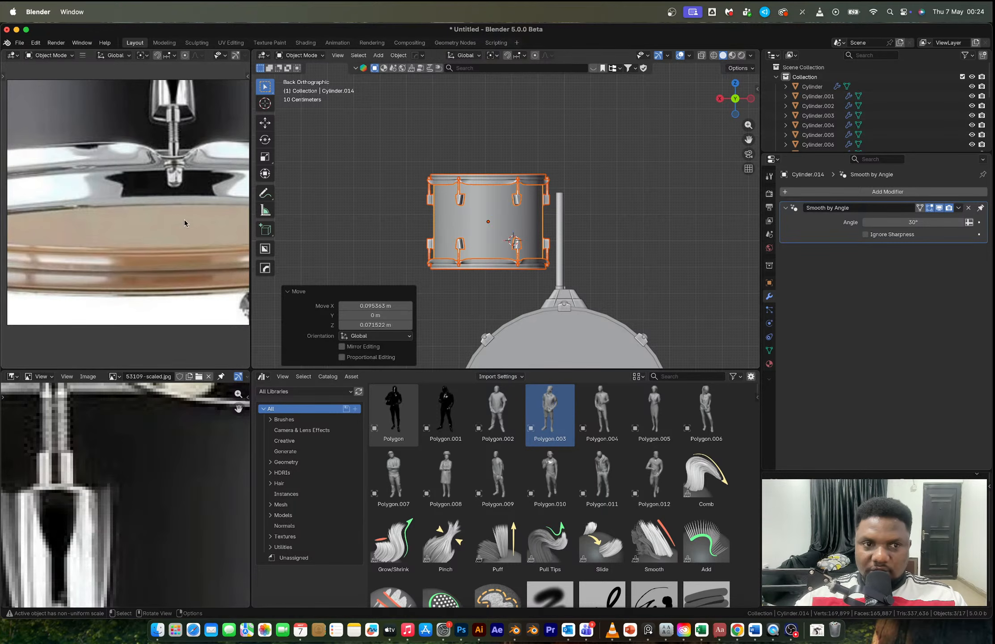
Step: Duplicate the stand's mounting base and its wing bolt, offset about 0.091 m in X, 0.266 m in Y and 0.245 m in Z
{"action": "scroll", "coordinate": [184, 223], "scroll_direction": "down", "scroll_amount": 5}
{"action": "scroll", "coordinate": [163, 177], "scroll_direction": "up", "scroll_amount": 6}
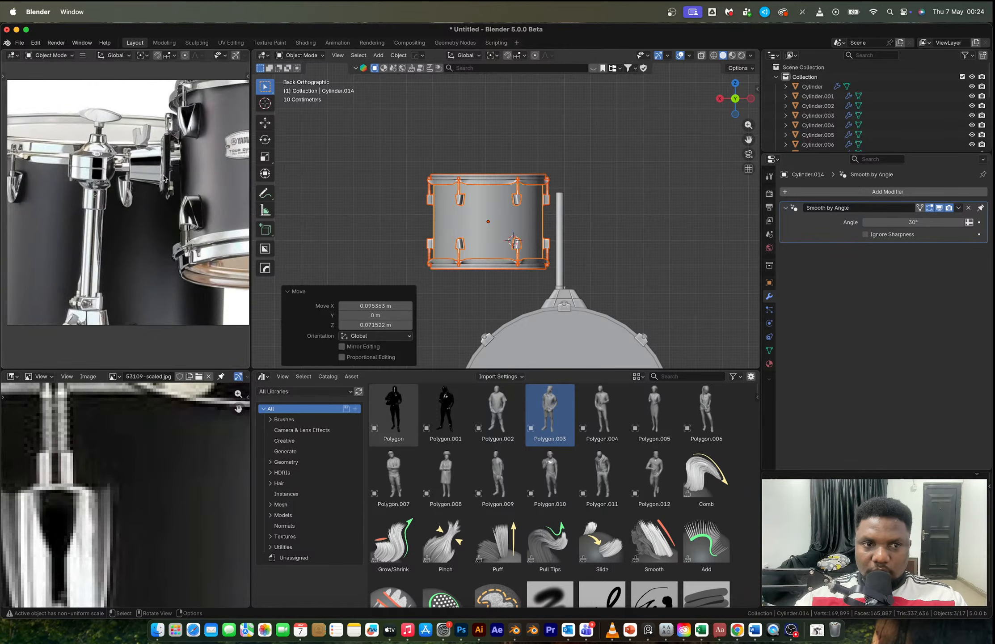
{"action": "scroll", "coordinate": [161, 180], "scroll_direction": "up", "scroll_amount": 3}
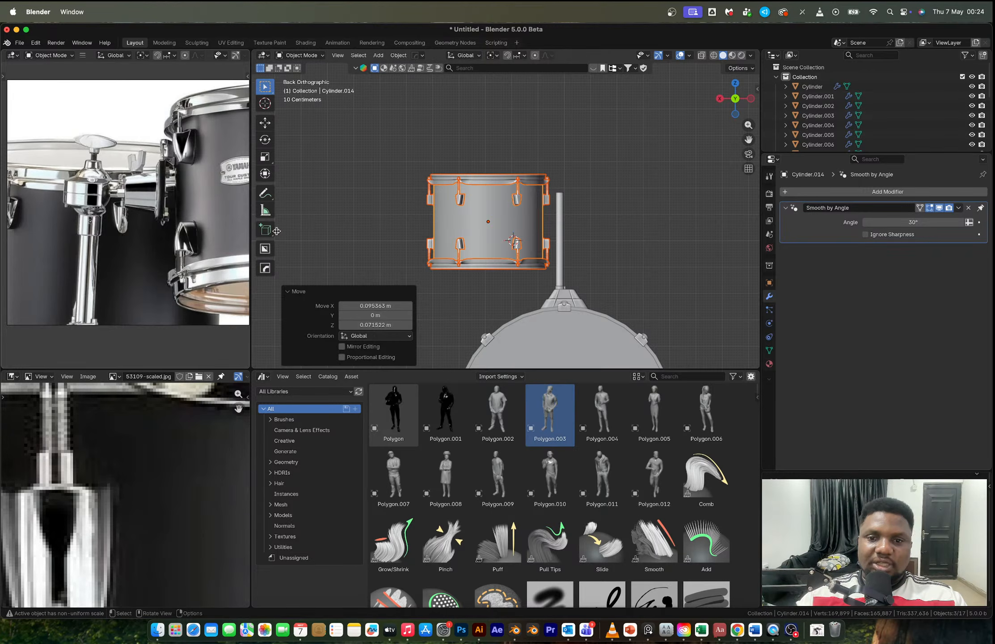
{"action": "middle_click_drag", "start_coordinate": [599, 304], "coordinate": [425, 282], "text": "shift"}
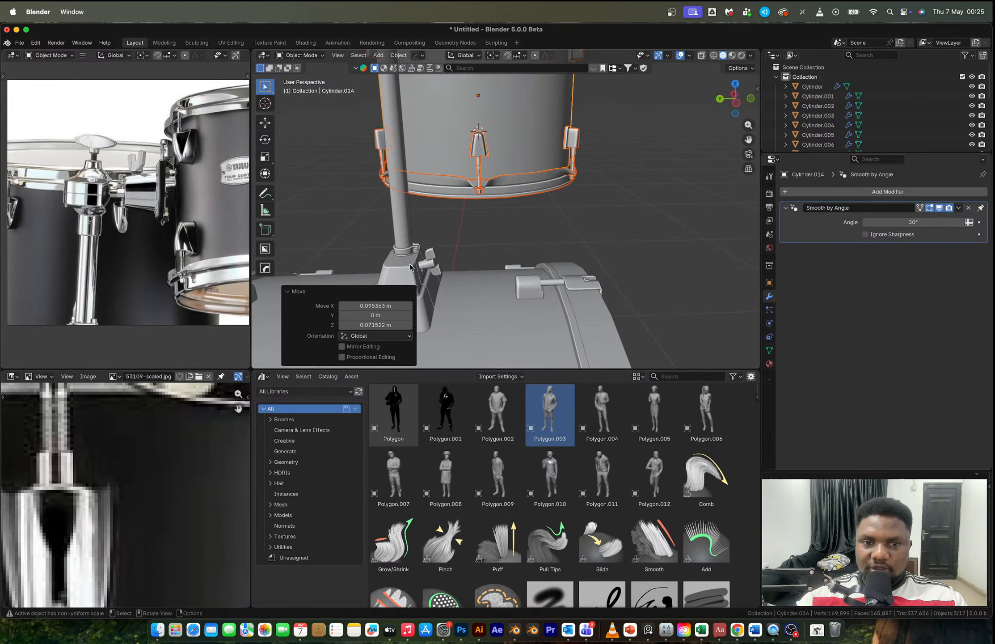
{"action": "left_click", "coordinate": [423, 282]}
{"action": "left_click", "coordinate": [405, 281], "text": "shift"}
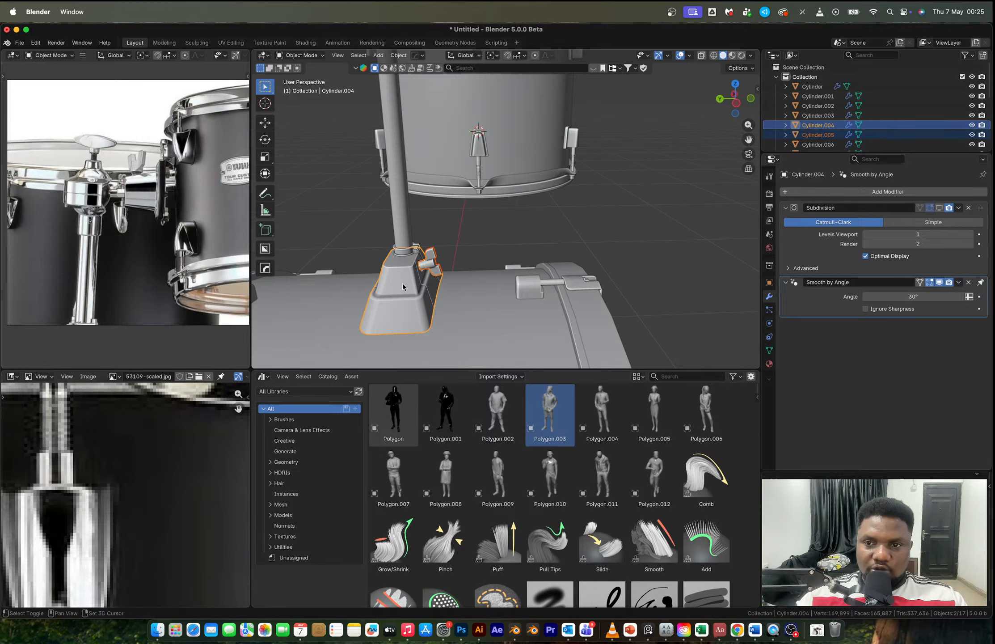
{"action": "scroll", "coordinate": [417, 286], "scroll_direction": "down", "scroll_amount": 2}
{"action": "key", "text": "shift+d"}
{"action": "left_click", "coordinate": [345, 193]}
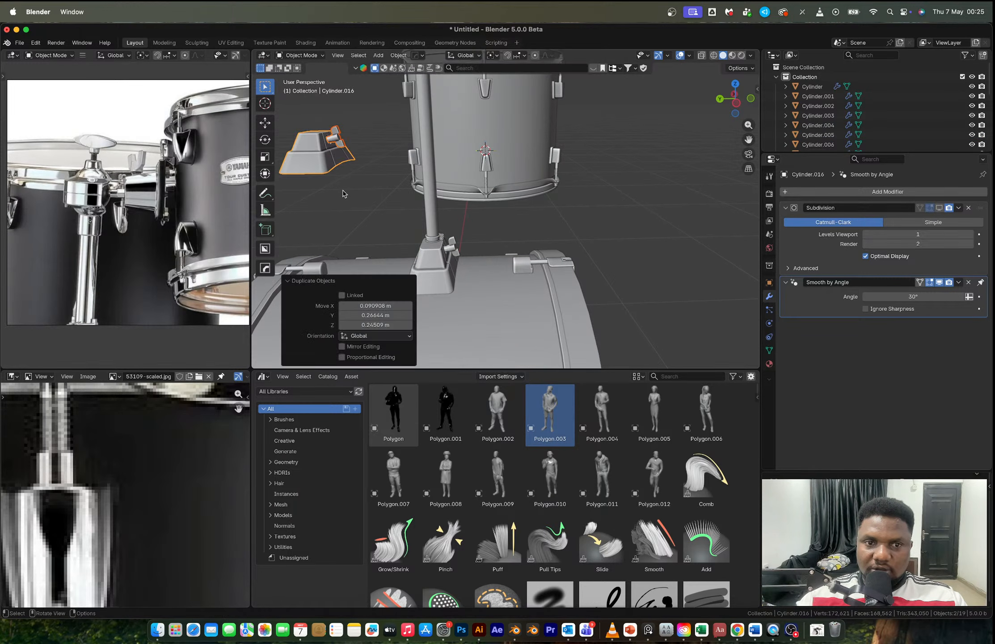
Step: Snap the 3D cursor to a vertex on the side of the tom shell
{"action": "key", "text": "KP_Decimal"}
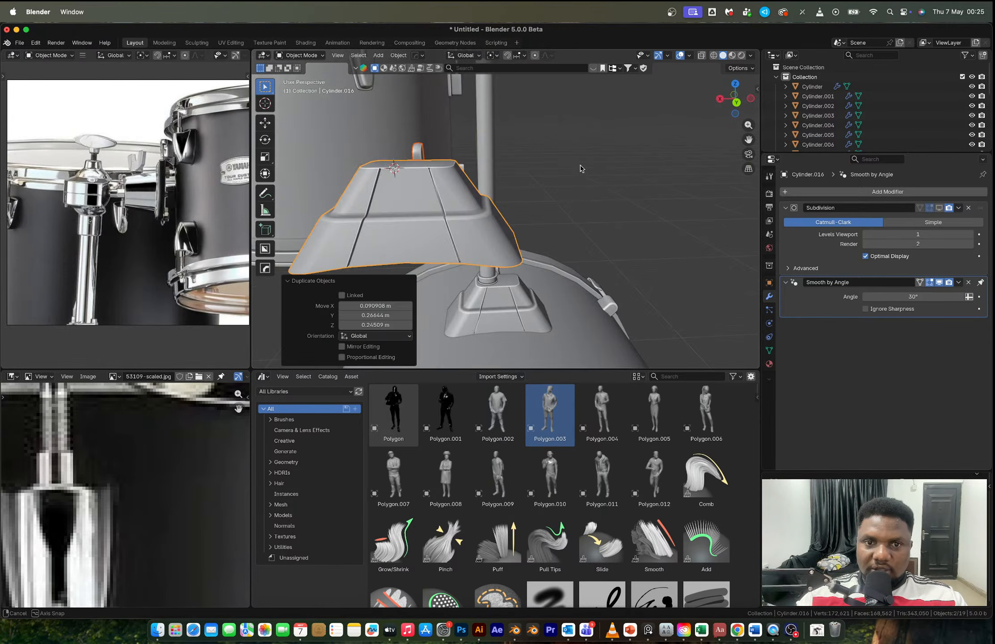
{"action": "middle_click_drag", "start_coordinate": [577, 167], "coordinate": [384, 137]}
{"action": "left_click", "coordinate": [412, 169]}
{"action": "key", "text": "Tab"}
{"action": "key", "text": "1"}
{"action": "left_click", "coordinate": [394, 137]}
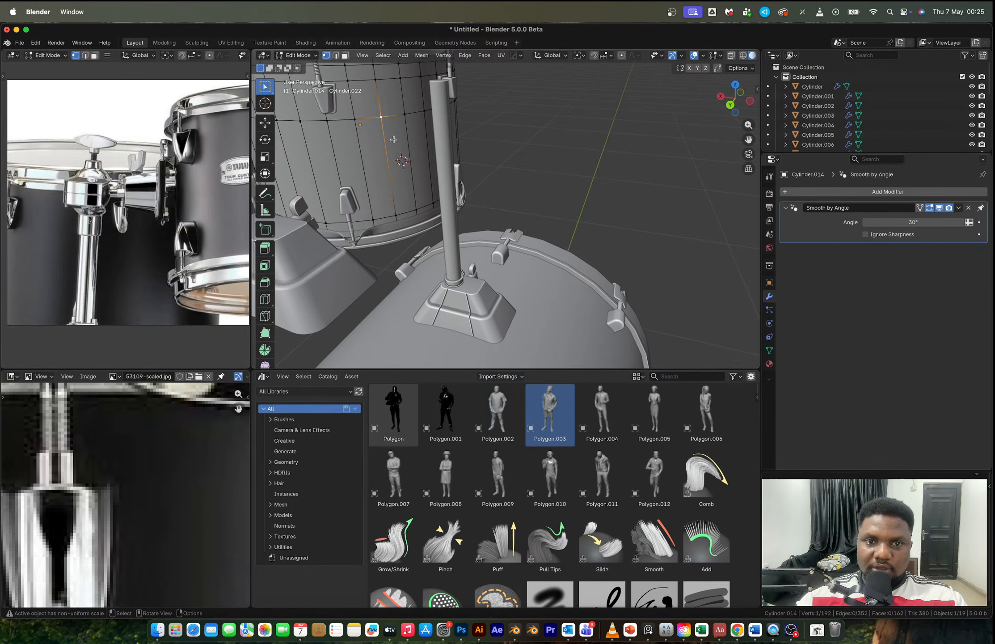
{"action": "key", "text": "shift+s"}
{"action": "left_click", "coordinate": [404, 204]}
{"action": "key", "text": "Tab"}
{"action": "scroll", "coordinate": [420, 215], "scroll_direction": "down", "scroll_amount": 3}
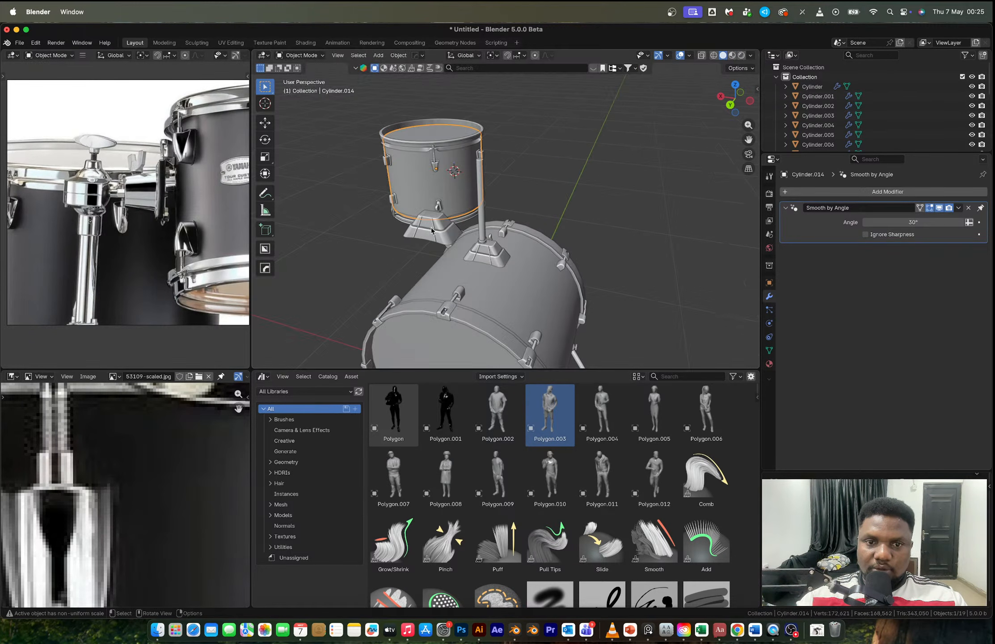
Step: Convert the duplicated mounting base and wing bolt to mesh with Visual Geometry to Mesh and join them into one object
{"action": "left_click", "coordinate": [432, 230]}
{"action": "middle_click_drag", "start_coordinate": [432, 229], "coordinate": [414, 179]}
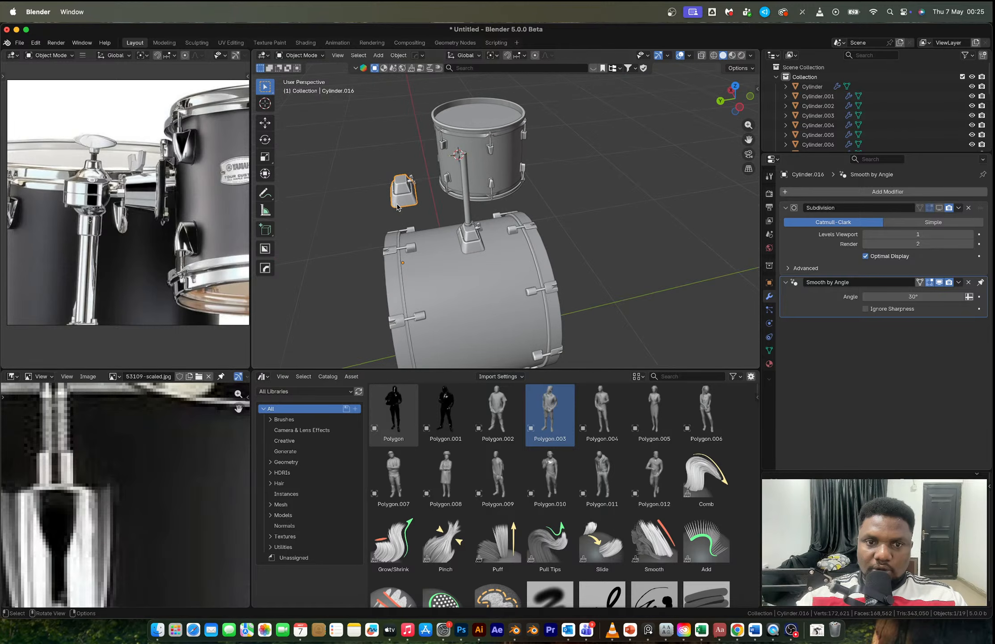
{"action": "key", "text": "ctrl+a"}
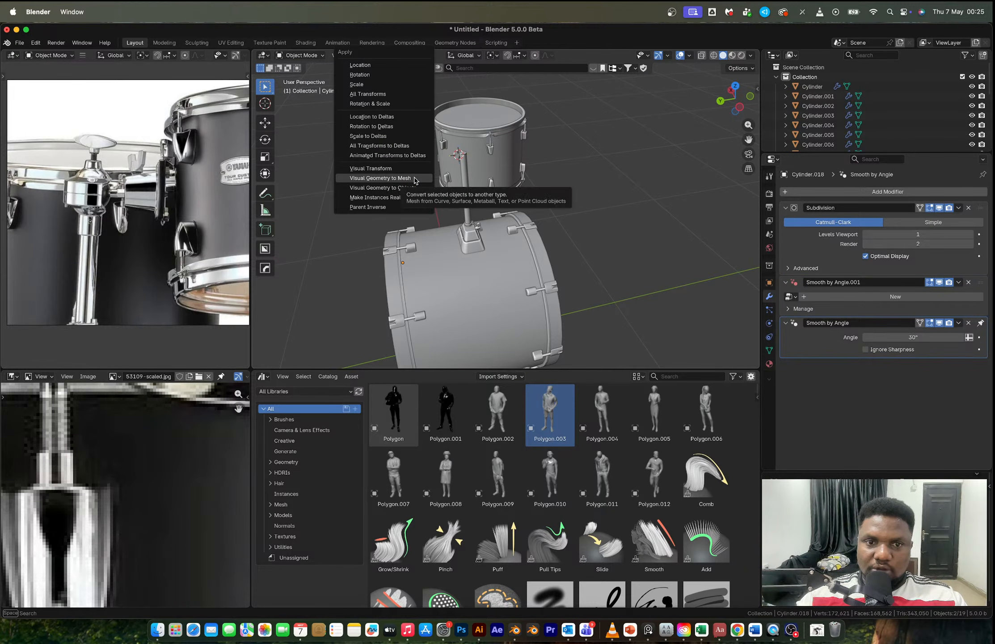
{"action": "left_click", "coordinate": [380, 178]}
{"action": "middle_click_drag", "start_coordinate": [415, 179], "coordinate": [450, 220]}
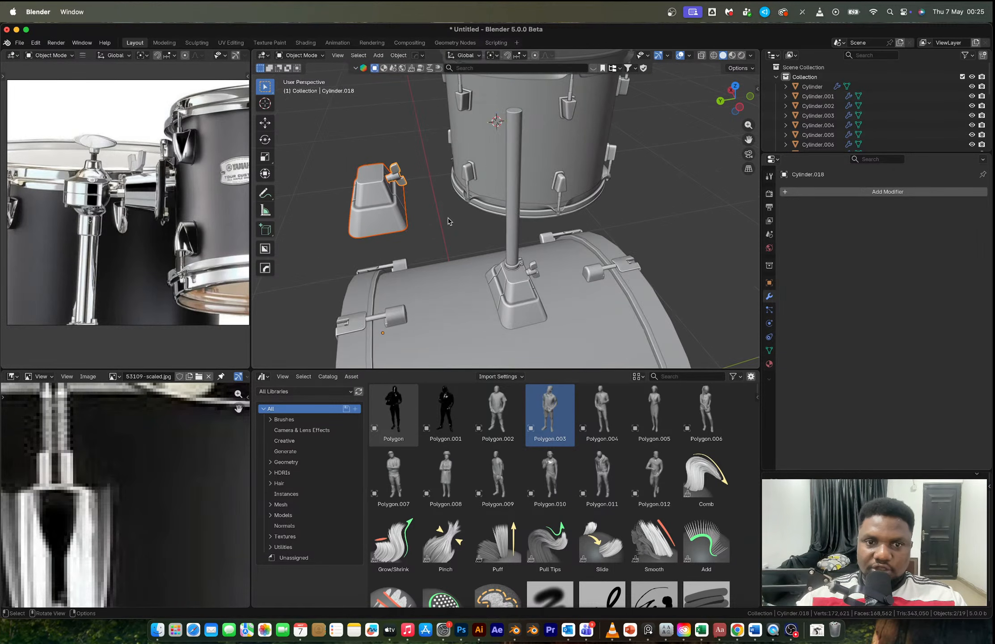
{"action": "scroll", "coordinate": [449, 221], "scroll_direction": "down", "scroll_amount": 3}
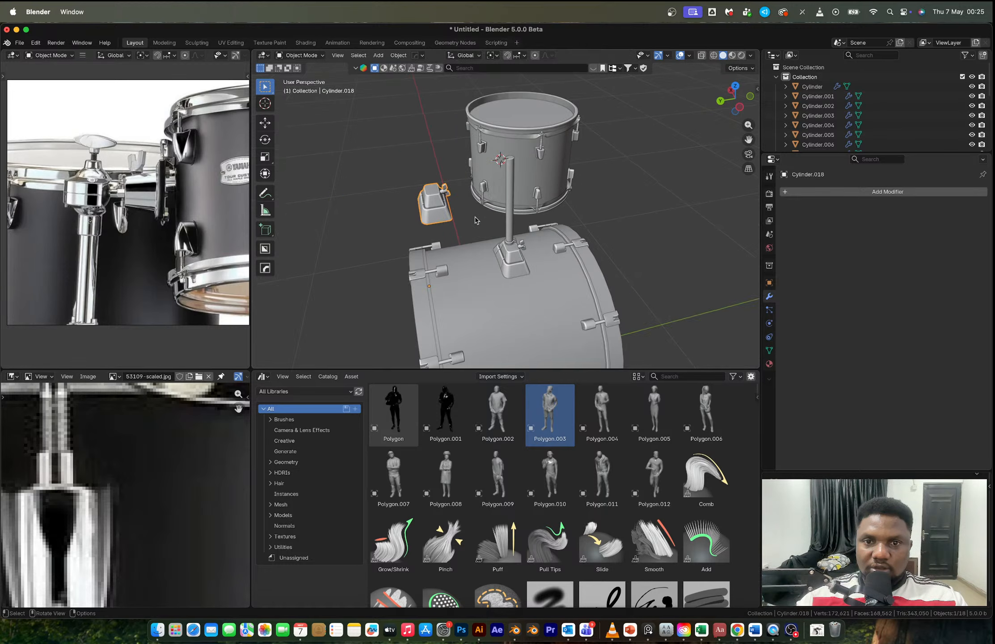
Step: Place the 3D cursor on the underside of the duplicated mount and set the mount's origin to it
{"action": "scroll", "coordinate": [476, 220], "scroll_direction": "up", "scroll_amount": 3}
{"action": "middle_click_drag", "start_coordinate": [475, 219], "coordinate": [414, 205]}
{"action": "key", "text": "Tab"}
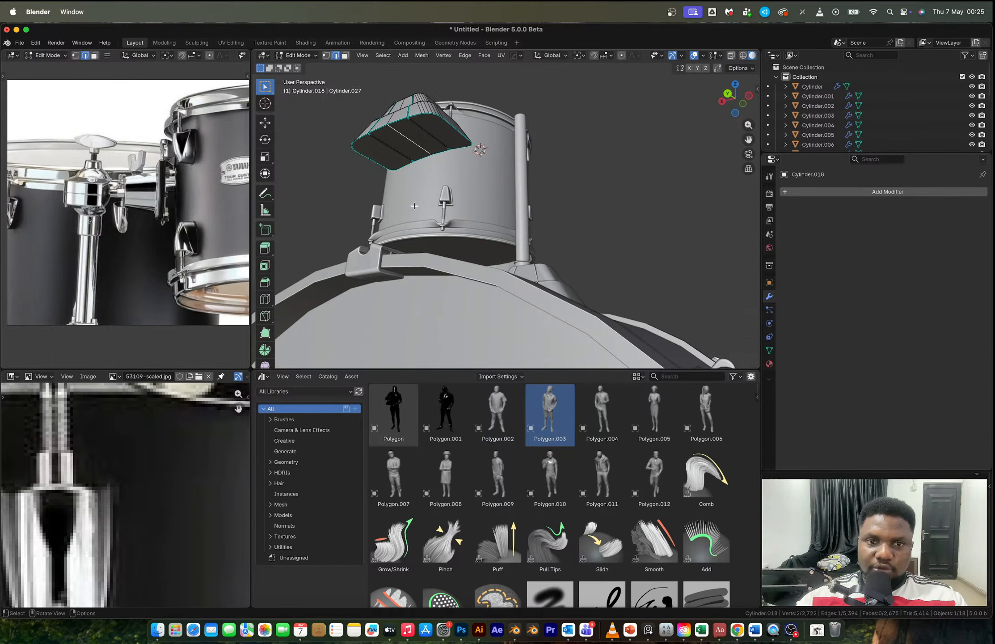
{"action": "key", "text": "Tab"}
{"action": "right_click", "coordinate": [410, 141], "text": "shift"}
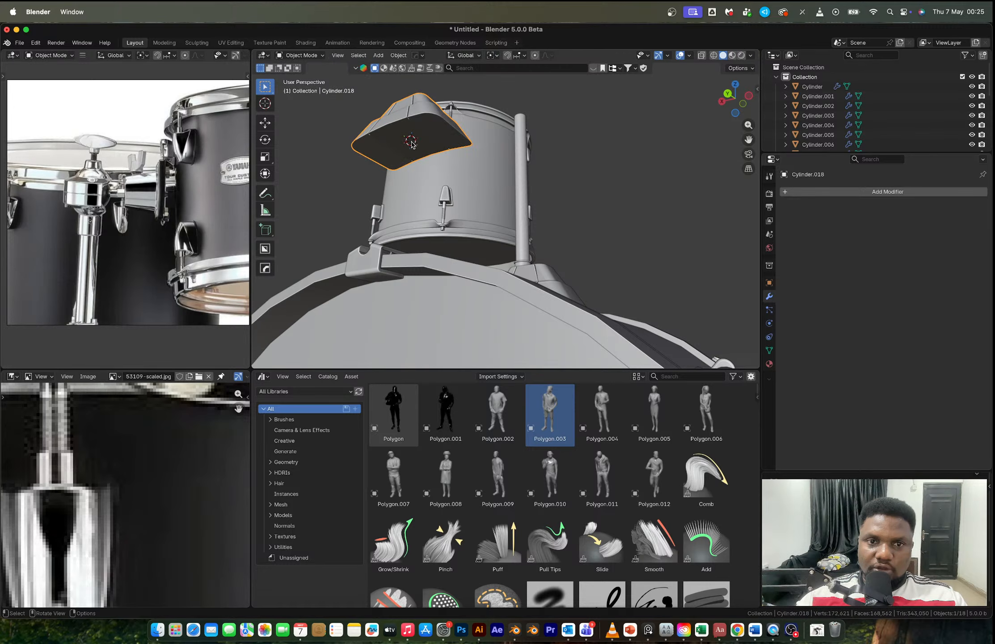
{"action": "right_click", "coordinate": [412, 143]}
{"action": "mouse_move", "coordinate": [411, 144]}
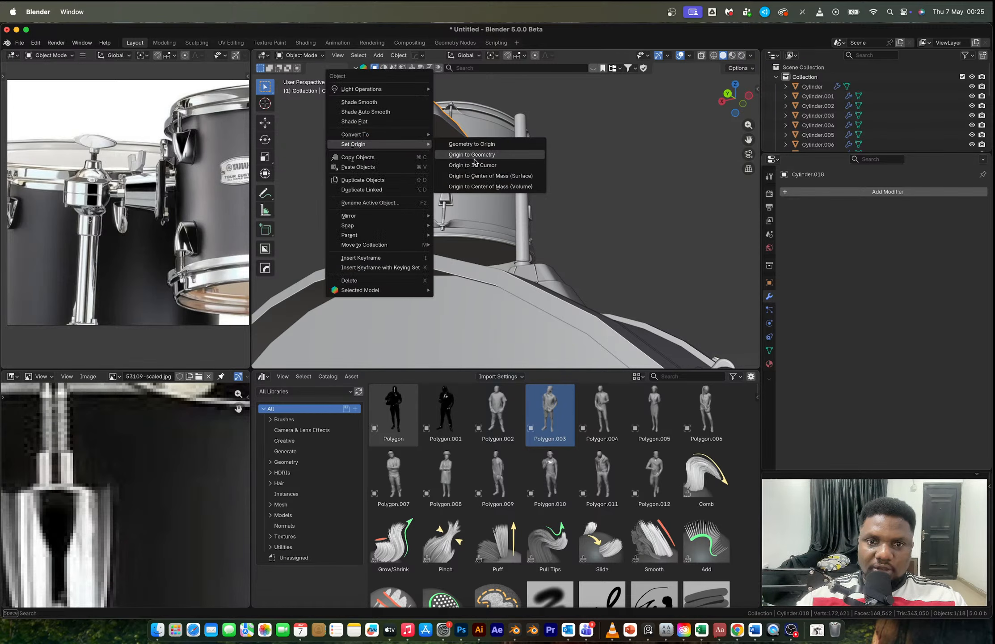
{"action": "left_click", "coordinate": [474, 157]}
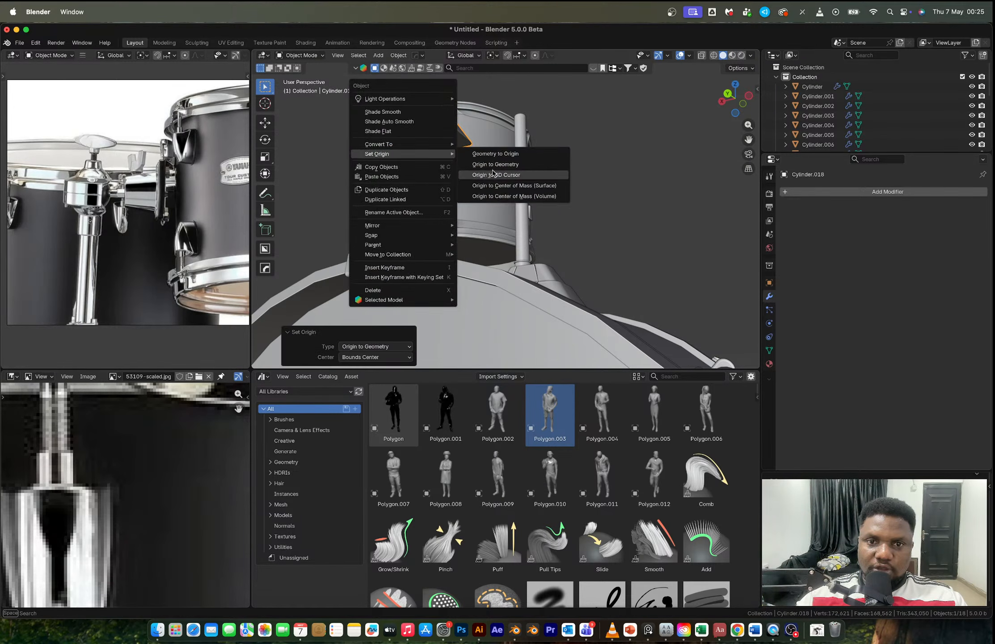
{"action": "mouse_move", "coordinate": [474, 158]}
{"action": "middle_mouse_down"}
{"action": "mouse_move", "coordinate": [493, 169]}
{"action": "mouse_move", "coordinate": [483, 173]}
{"action": "middle_mouse_up"}
Step: Snap the 3D cursor to a vertex on the tom shell's side facing the stand, undoing the mistaken snap
{"action": "left_click", "coordinate": [483, 172]}
{"action": "key", "text": "Tab"}
{"action": "key", "text": "1"}
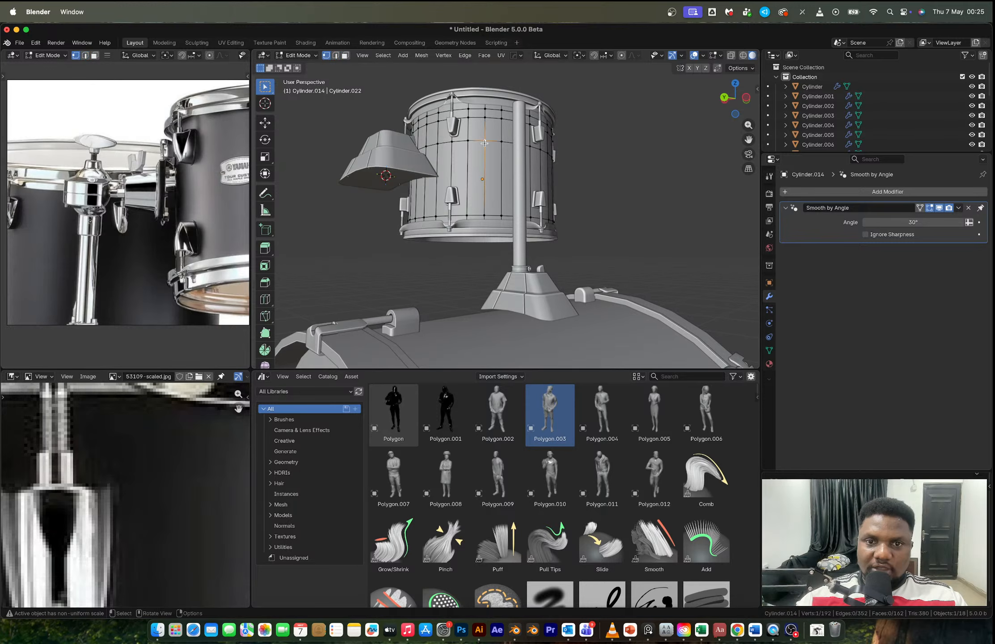
{"action": "key", "text": "shift+s"}
{"action": "left_click", "coordinate": [474, 101]}
{"action": "key", "text": "ctrl+z"}
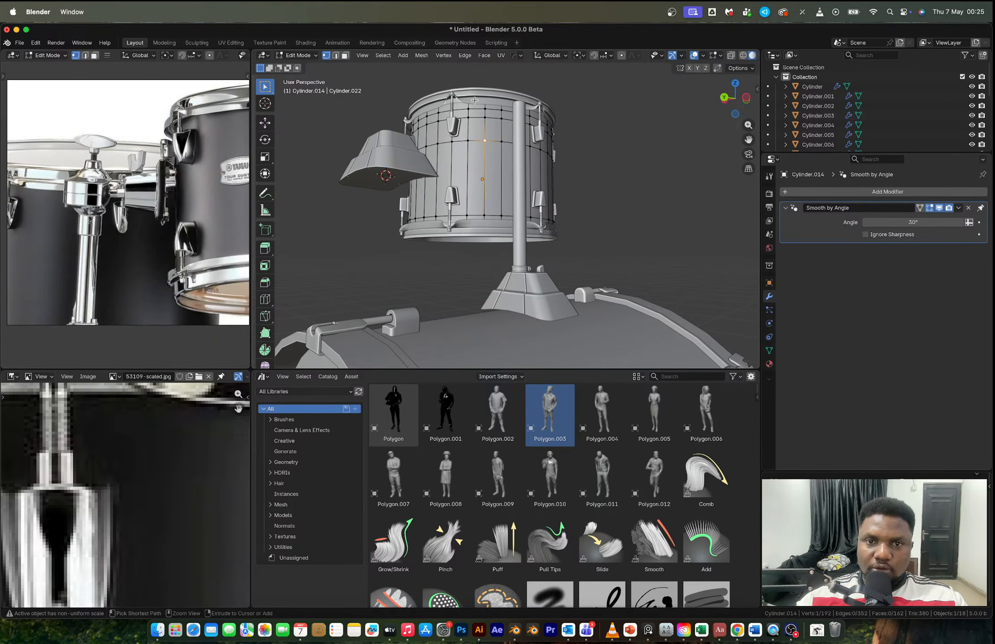
{"action": "key", "text": "Tab"}
Step: Snap the duplicated mount to the 3D cursor on the tom shell
{"action": "left_click", "coordinate": [416, 175]}
{"action": "middle_click_drag", "start_coordinate": [416, 175], "coordinate": [453, 203]}
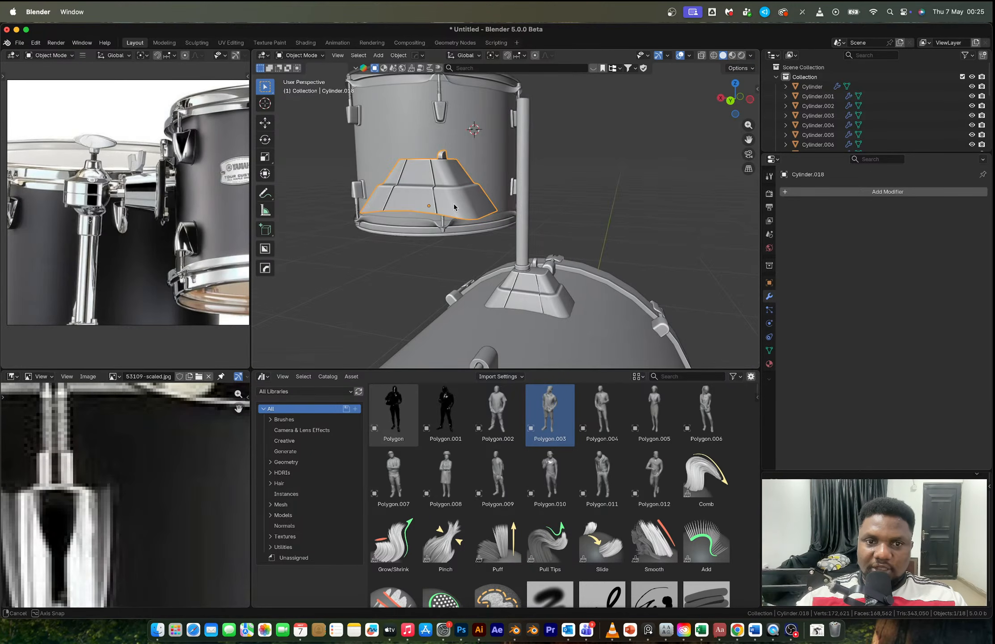
{"action": "key", "text": "shift+s"}
{"action": "left_click", "coordinate": [450, 130]}
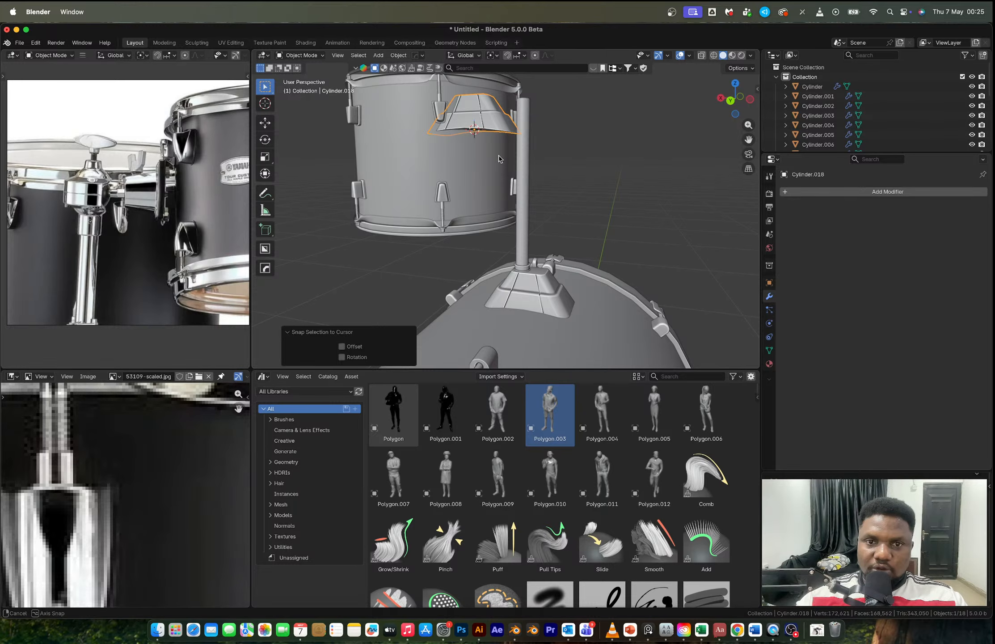
Step: Rotate the duplicated mount 45° in the top view to align it with the shell's curve
{"action": "middle_click_drag", "start_coordinate": [451, 130], "coordinate": [501, 134]}
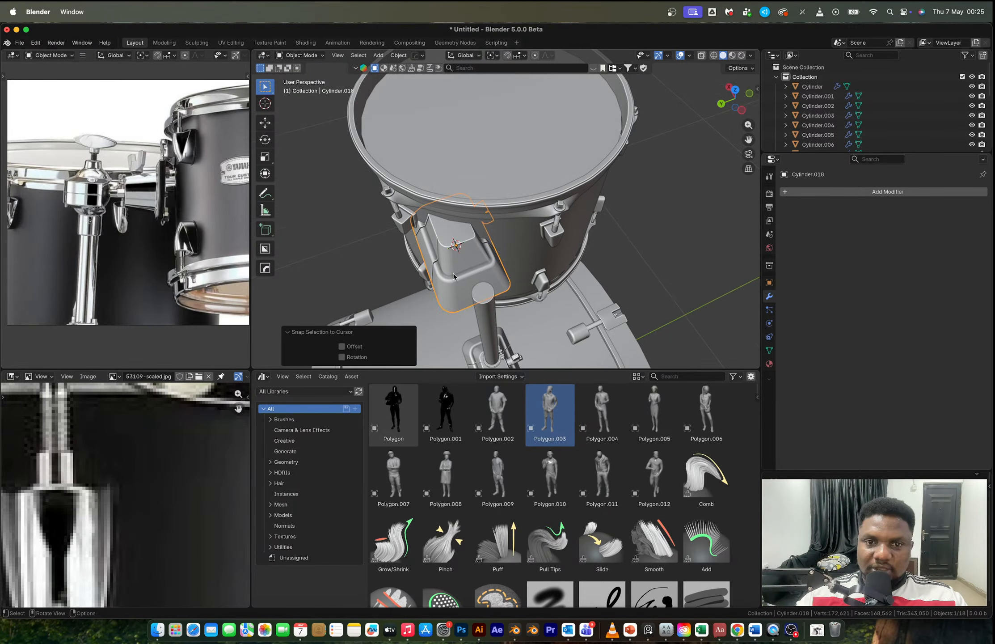
{"action": "left_click", "coordinate": [735, 90]}
{"action": "scroll", "coordinate": [517, 201], "scroll_direction": "up", "scroll_amount": 4}
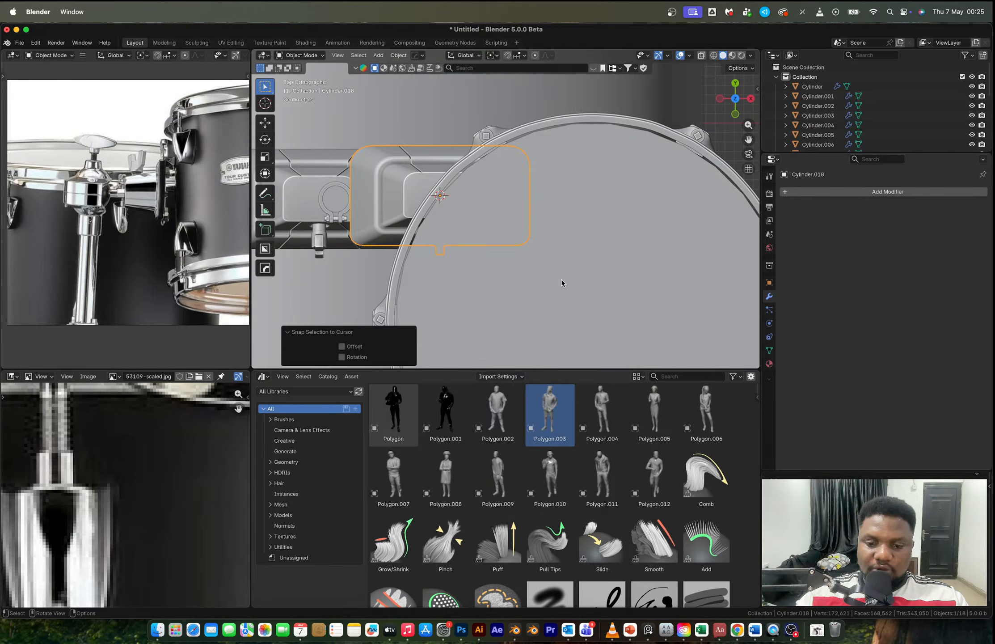
{"action": "type", "text": "r45"}
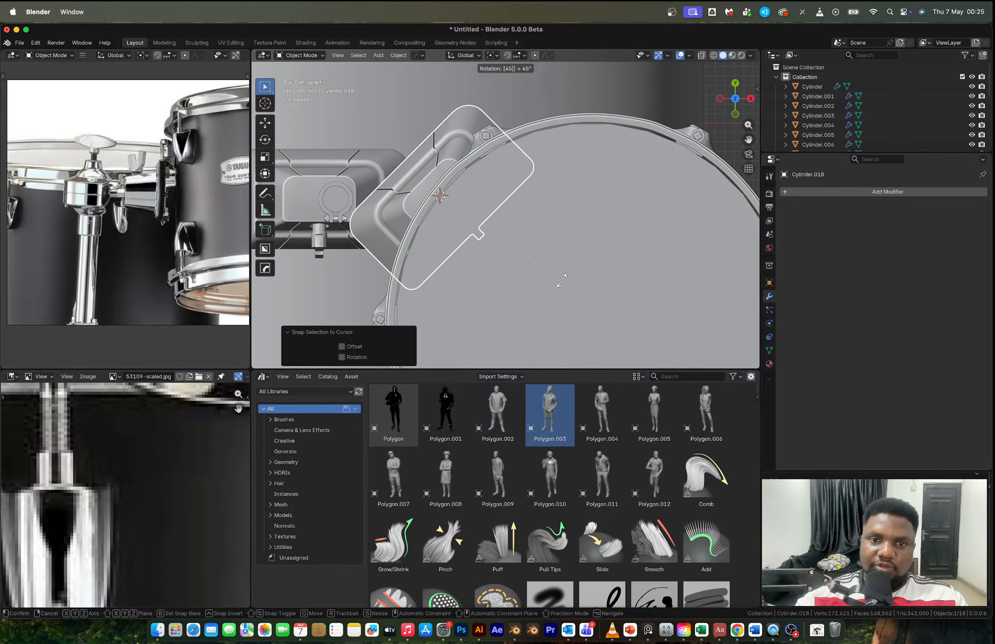
{"action": "key", "text": "Return"}
Step: Rotate the duplicated mount 90° and a further 180° about its local X axis so it faces outward from the shell
{"action": "key", "text": "r"}
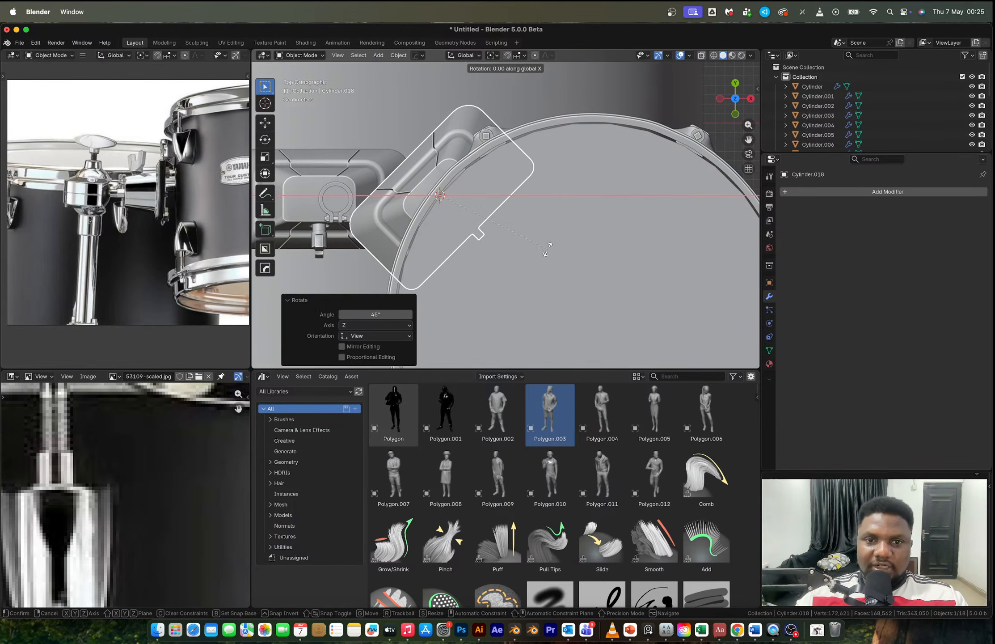
{"action": "key", "text": "x"}
{"action": "key", "text": "x"}
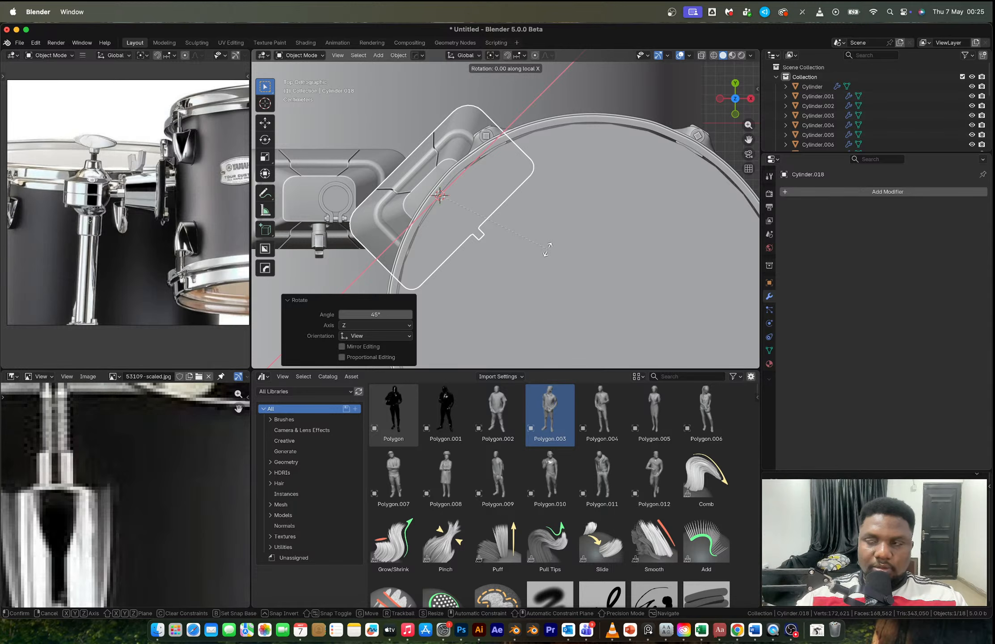
{"action": "type", "text": "90"}
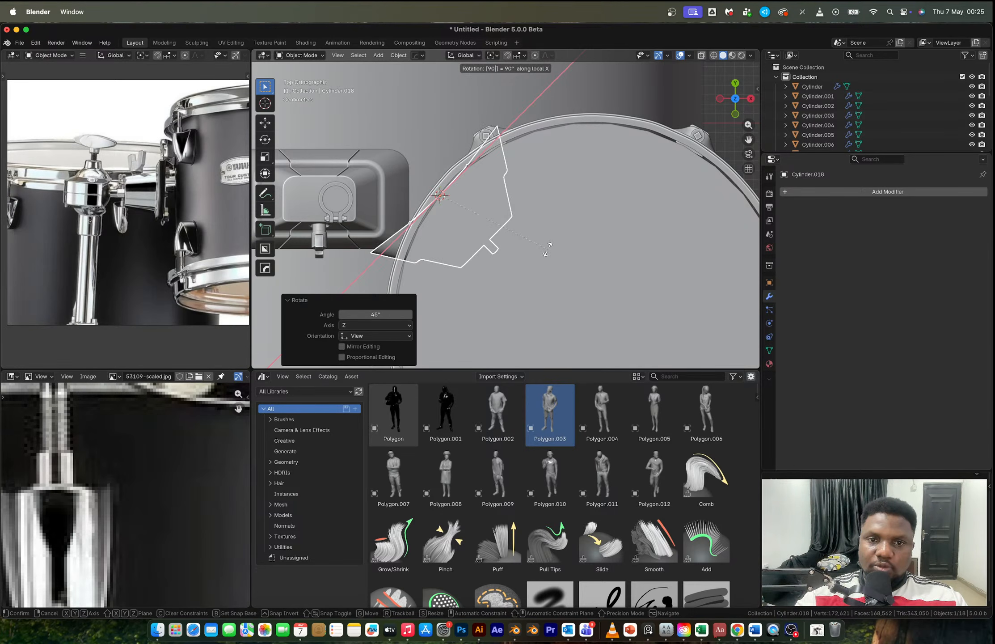
{"action": "key", "text": "Return"}
{"action": "key", "text": "r"}
{"action": "key", "text": "x"}
{"action": "key", "text": "x"}
{"action": "type", "text": "180"}
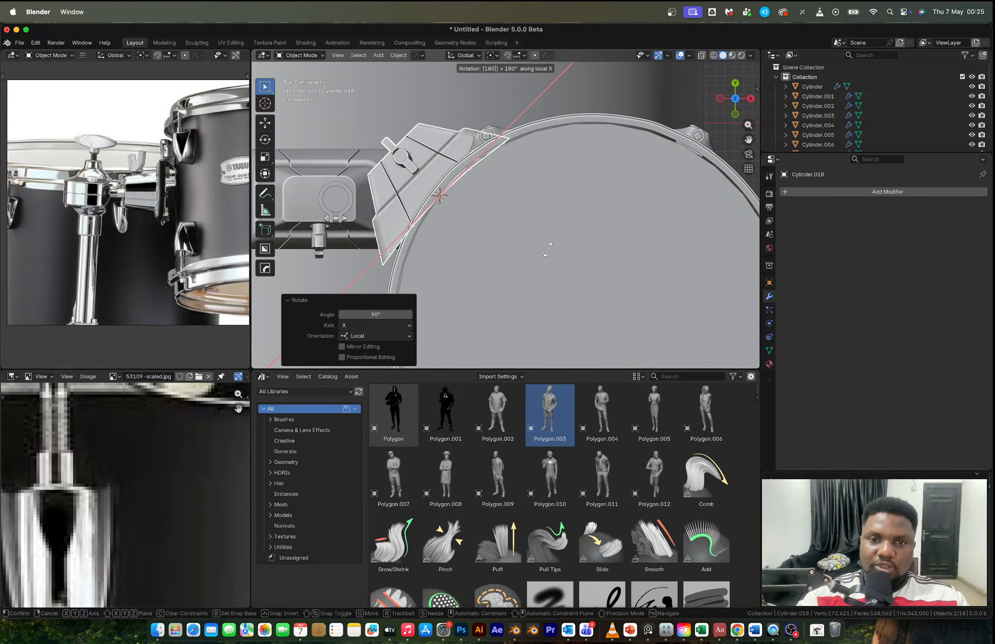
{"action": "key", "text": "Return"}
Step: Scale the duplicated mount down to about 0.487 and rotate it about 5.9° around the global Z axis
{"action": "middle_click_drag", "start_coordinate": [528, 245], "coordinate": [581, 248]}
{"action": "key", "text": "s"}
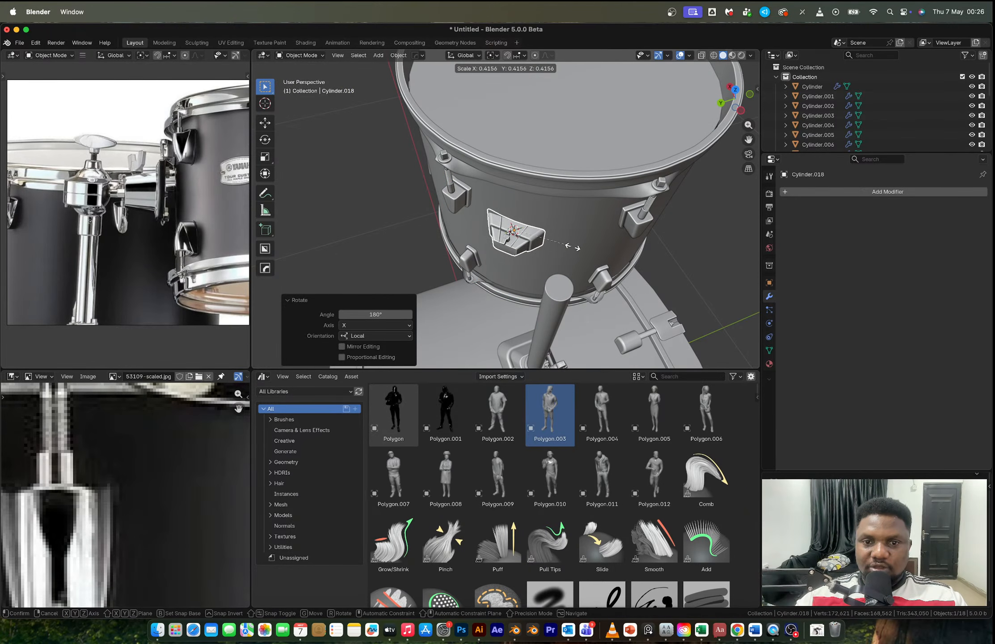
{"action": "left_click", "coordinate": [583, 247]}
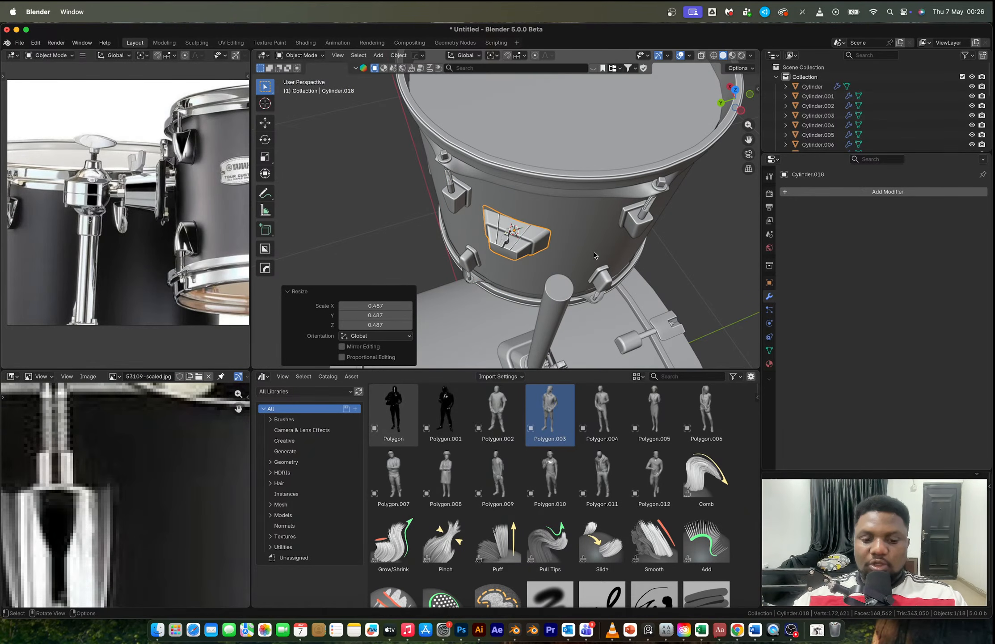
{"action": "key", "text": "r"}
{"action": "key", "text": "z"}
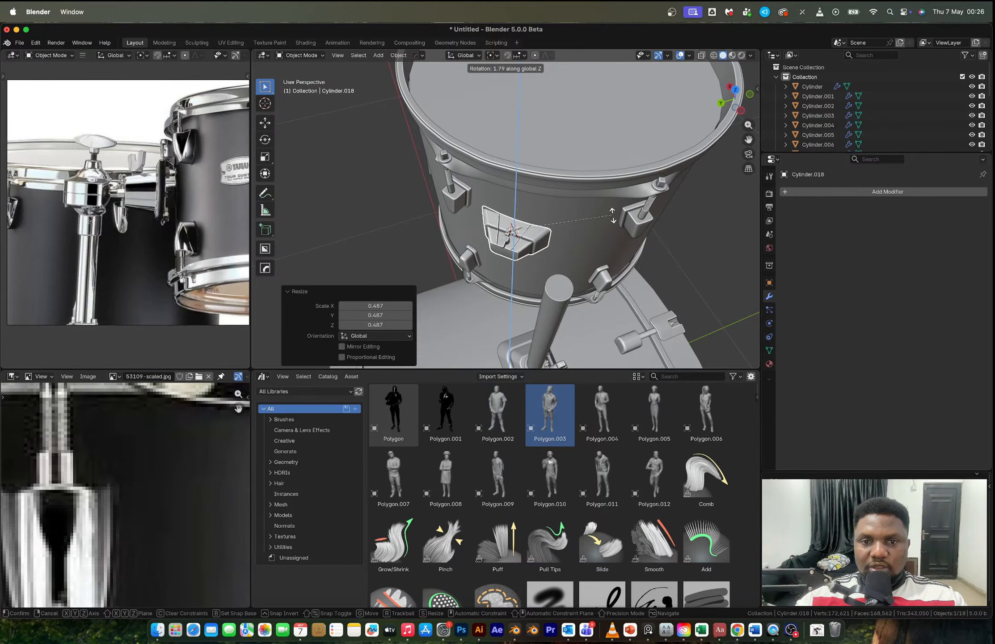
{"action": "left_click", "coordinate": [615, 207]}
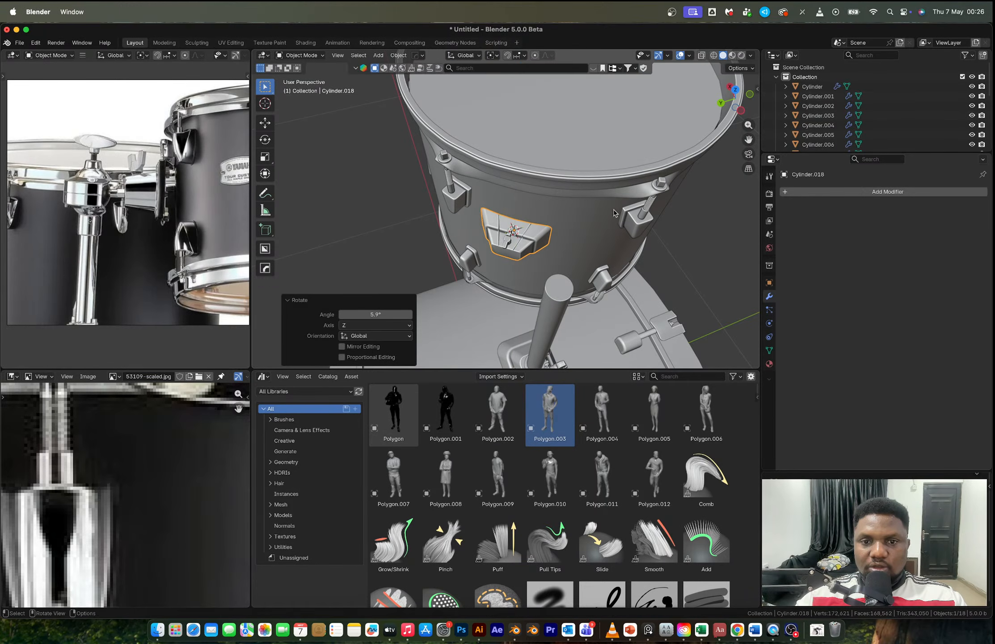
Step: Move the mount slightly in the see-through top view so it seats against the curve of the tom shell
{"action": "left_click", "coordinate": [736, 89]}
{"action": "scroll", "coordinate": [514, 250], "scroll_direction": "up", "scroll_amount": 5}
{"action": "key", "text": "alt+z"}
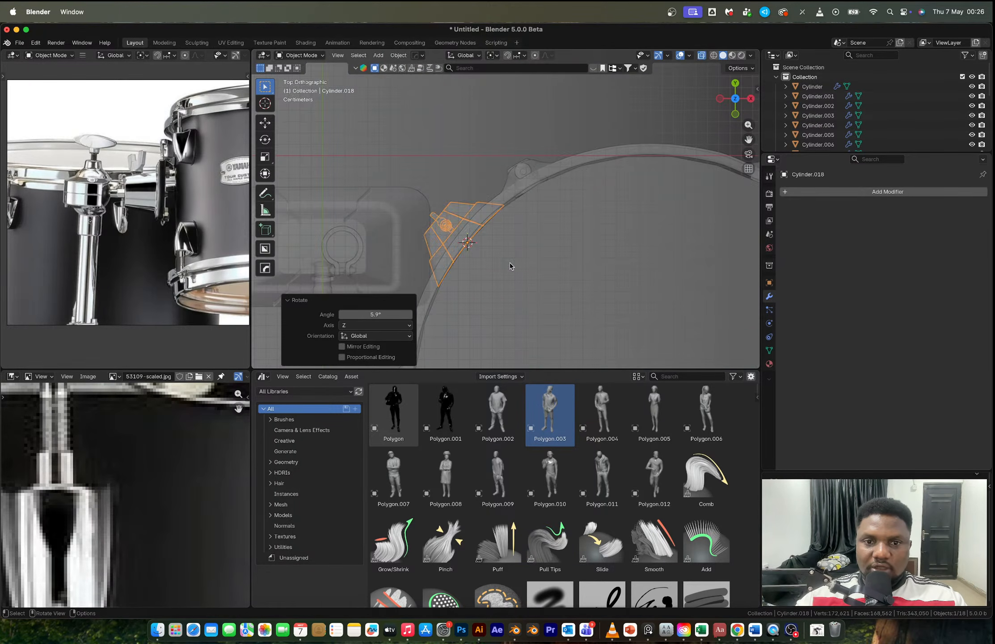
{"action": "key", "text": "g"}
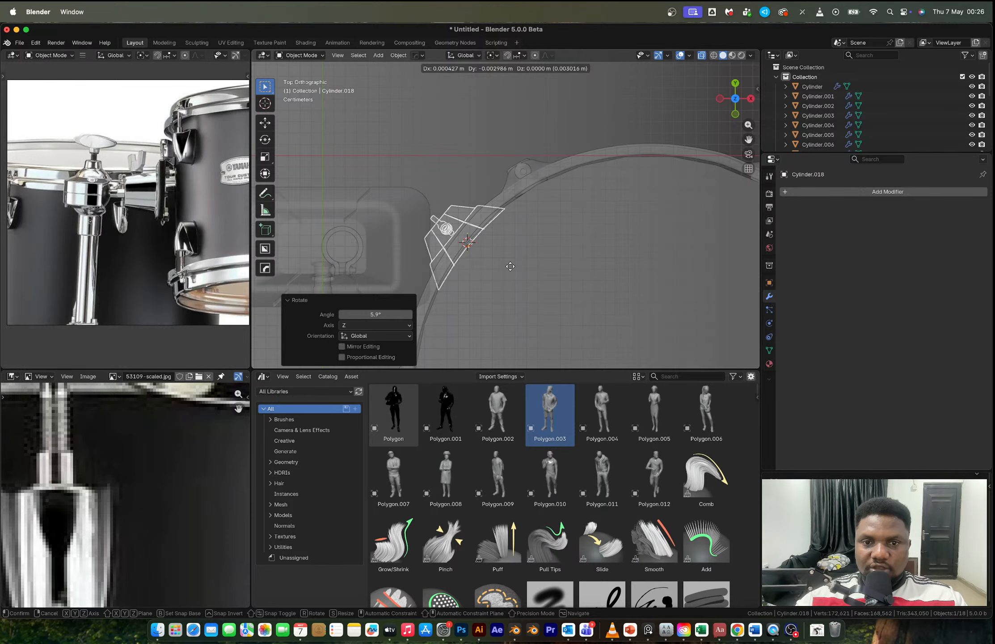
{"action": "left_click", "coordinate": [506, 268]}
{"action": "scroll", "coordinate": [506, 269], "scroll_direction": "down", "scroll_amount": 4}
{"action": "middle_click_drag", "start_coordinate": [505, 266], "coordinate": [626, 205]}
{"action": "key", "text": "alt+z"}
{"action": "middle_click_drag", "start_coordinate": [288, 219], "coordinate": [525, 186]}
{"action": "left_click", "coordinate": [349, 210]}
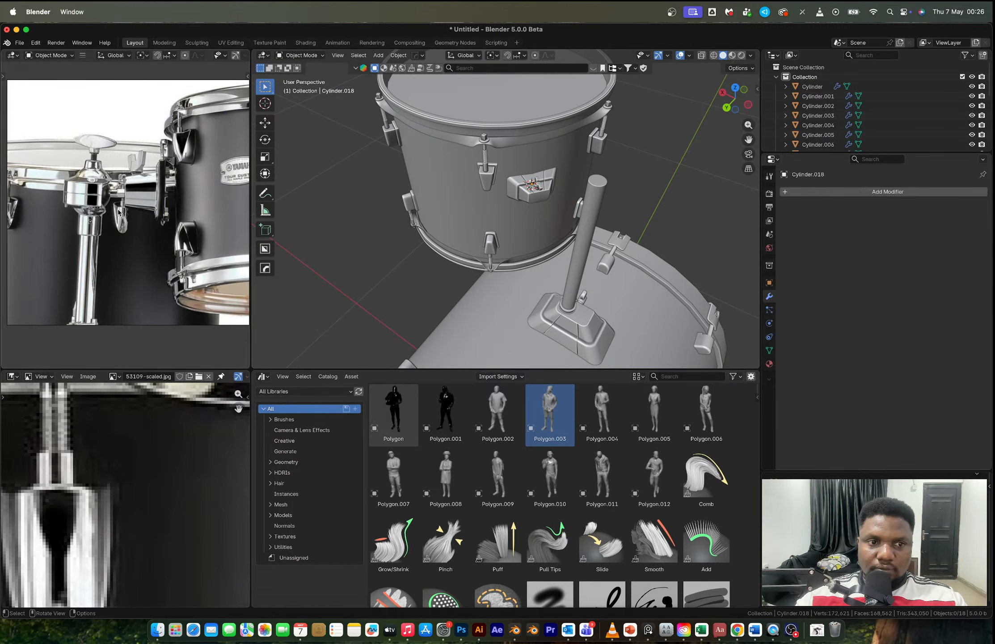
Step: Shorten the stand tube by lowering its top vertices about 0.027 m along Z in the back view
{"action": "scroll", "coordinate": [119, 199], "scroll_direction": "up", "scroll_amount": 2}
{"action": "scroll", "coordinate": [119, 200], "scroll_direction": "up", "scroll_amount": 1}
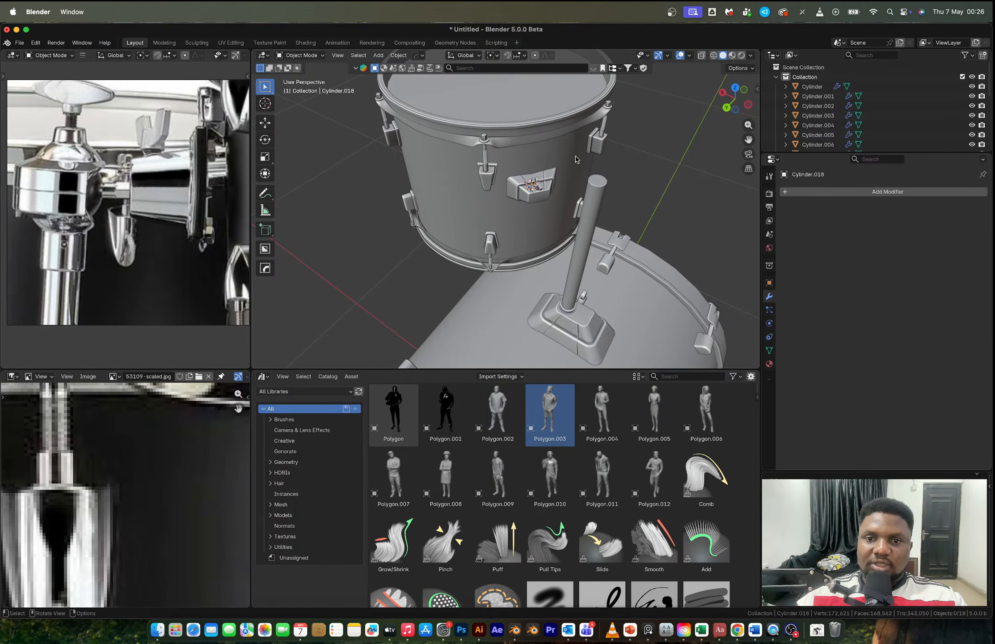
{"action": "left_click", "coordinate": [587, 231]}
{"action": "middle_click_drag", "start_coordinate": [587, 230], "coordinate": [489, 234]}
{"action": "left_click", "coordinate": [733, 106]}
{"action": "key", "text": "Tab"}
{"action": "key", "text": "alt+z"}
{"action": "left_click_drag", "start_coordinate": [466, 145], "coordinate": [549, 207]}
{"action": "key", "text": "g"}
{"action": "key", "text": "z"}
{"action": "left_click", "coordinate": [552, 223]}
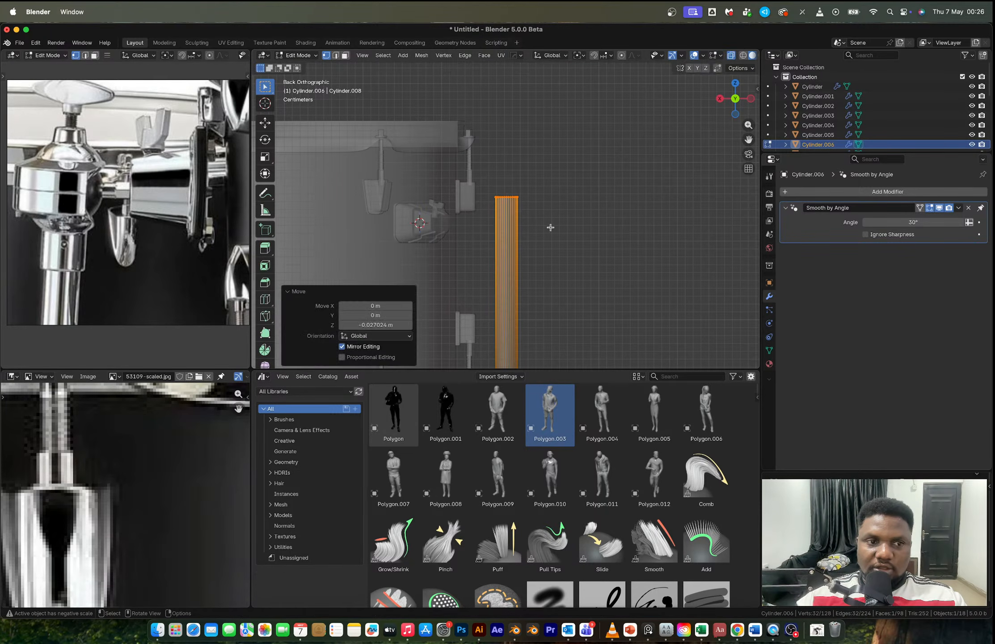
{"action": "key", "text": "Tab"}
Step: Enlarge the mount on the tom shell slightly with a uniform scale
{"action": "left_click", "coordinate": [419, 200]}
{"action": "left_click", "coordinate": [427, 224]}
{"action": "key", "text": "s"}
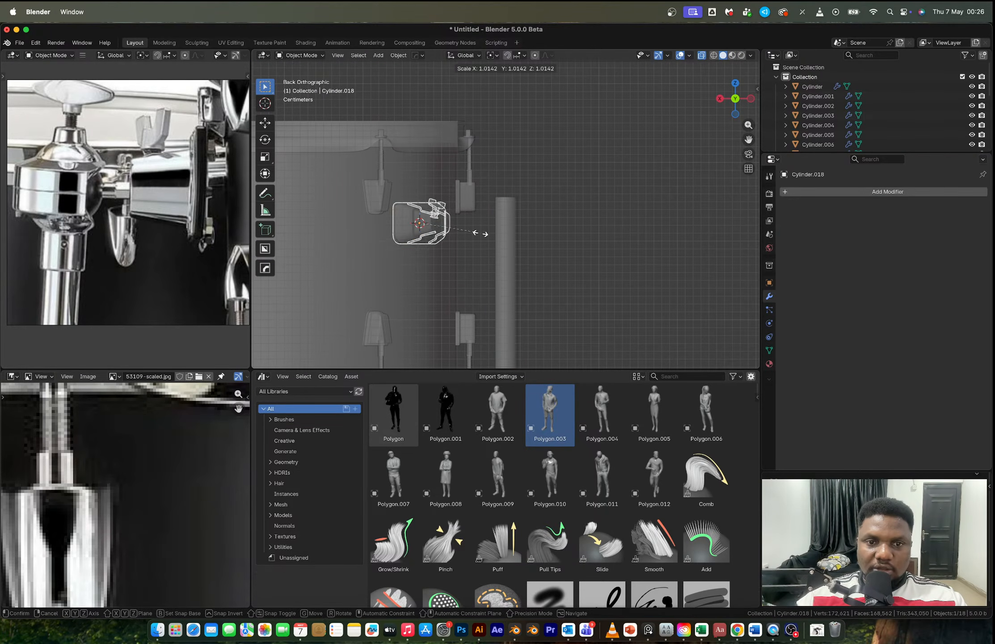
{"action": "left_click", "coordinate": [489, 238]}
Step: Select the tom's parts together with the mount and inspect their placement beside the stand from several angles
{"action": "middle_click_drag", "start_coordinate": [553, 204], "coordinate": [488, 210]}
{"action": "left_click", "coordinate": [489, 189], "text": "shift"}
{"action": "scroll", "coordinate": [489, 189], "scroll_direction": "down", "scroll_amount": 2}
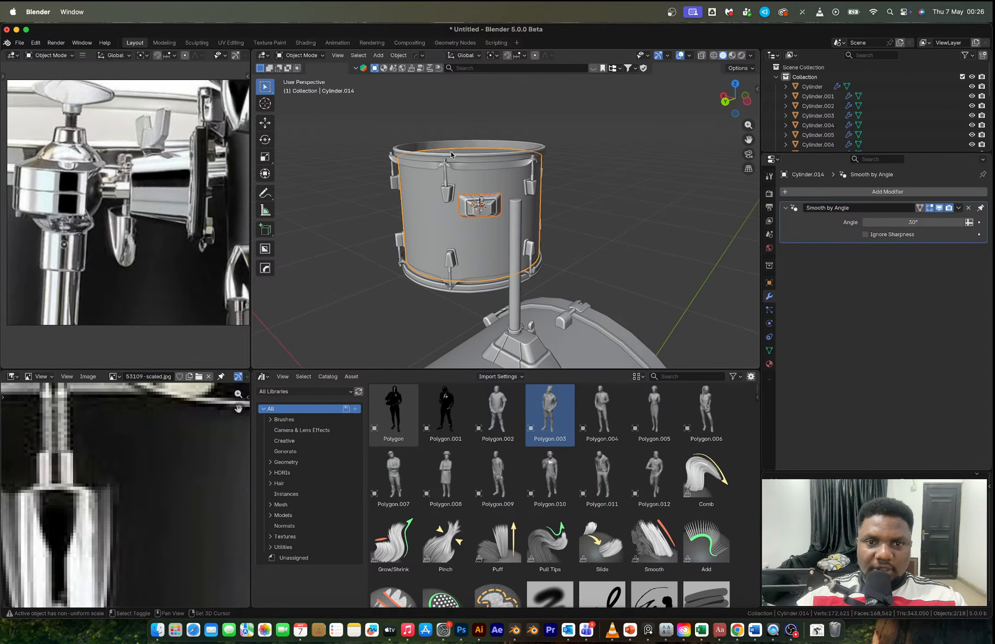
{"action": "middle_click_drag", "start_coordinate": [451, 177], "coordinate": [356, 122]}
{"action": "left_click_drag", "start_coordinate": [341, 116], "coordinate": [494, 277]}
{"action": "middle_click_drag", "start_coordinate": [493, 277], "coordinate": [454, 268]}
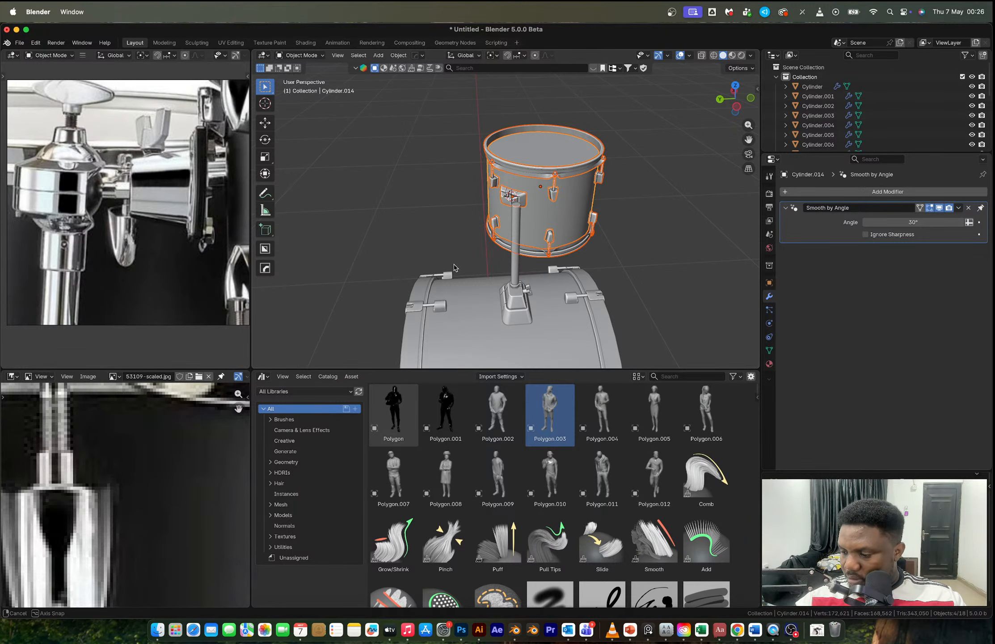
{"action": "middle_click_drag", "start_coordinate": [454, 267], "coordinate": [520, 258]}
{"action": "scroll", "coordinate": [520, 258], "scroll_direction": "down", "scroll_amount": 3}
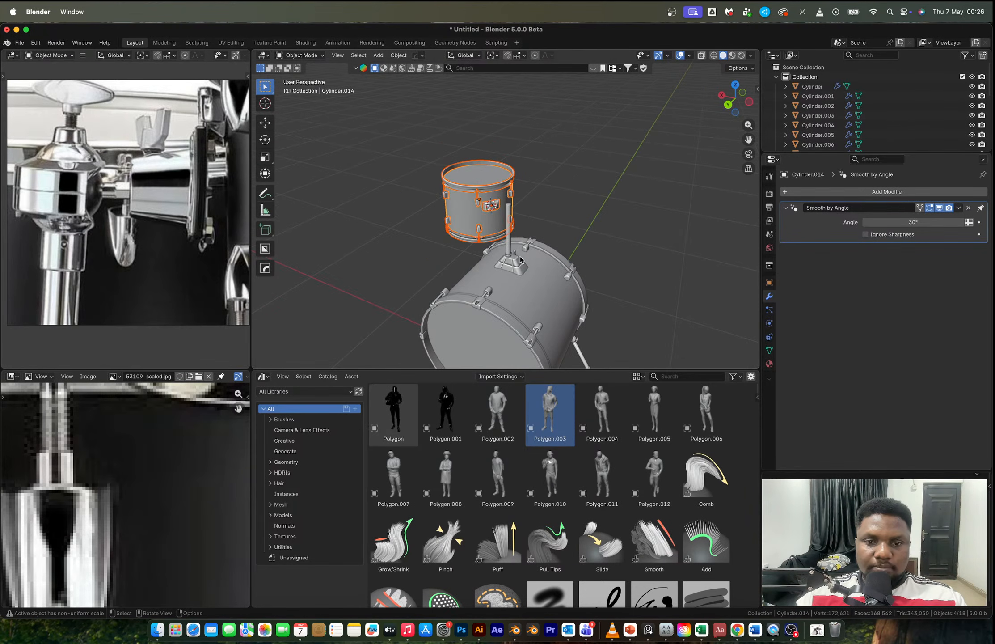
{"action": "scroll", "coordinate": [520, 258], "scroll_direction": "up", "scroll_amount": 5}
{"action": "scroll", "coordinate": [520, 258], "scroll_direction": "up", "scroll_amount": 2}
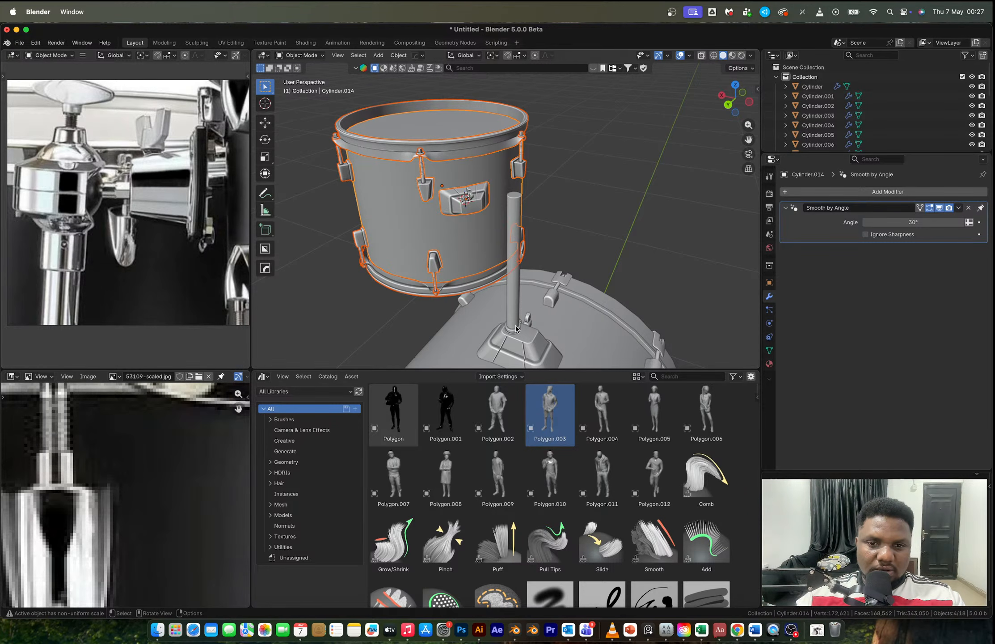
Step: Examine the tom's mounting arm and proportions in the browser's Pearl Midtown Jazette photo and the Yamaha kit reference
{"action": "scroll", "coordinate": [129, 179], "scroll_direction": "down", "scroll_amount": 4}
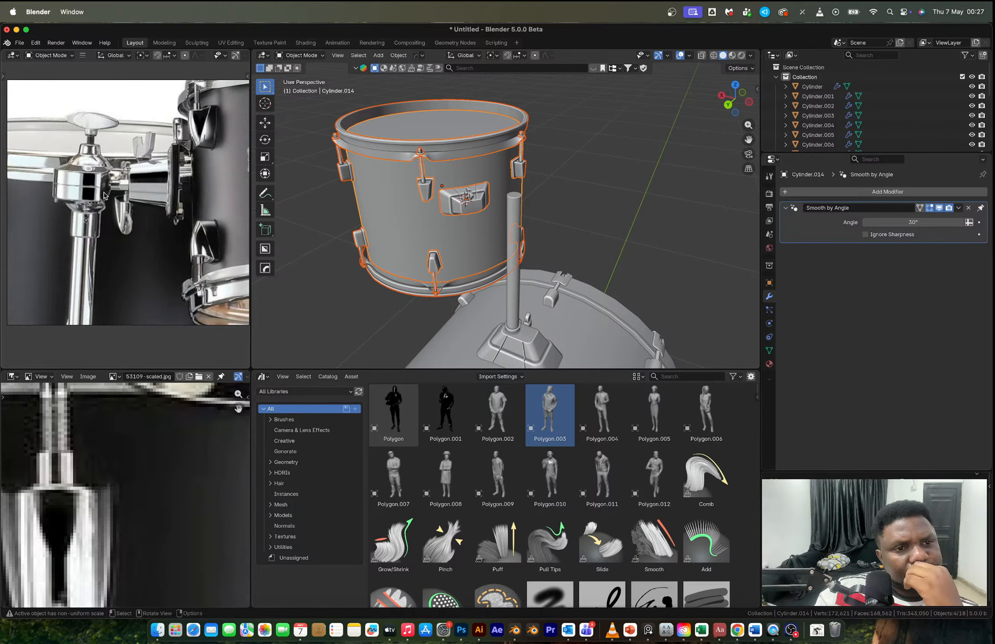
{"action": "key", "text": "ctrl+Right"}
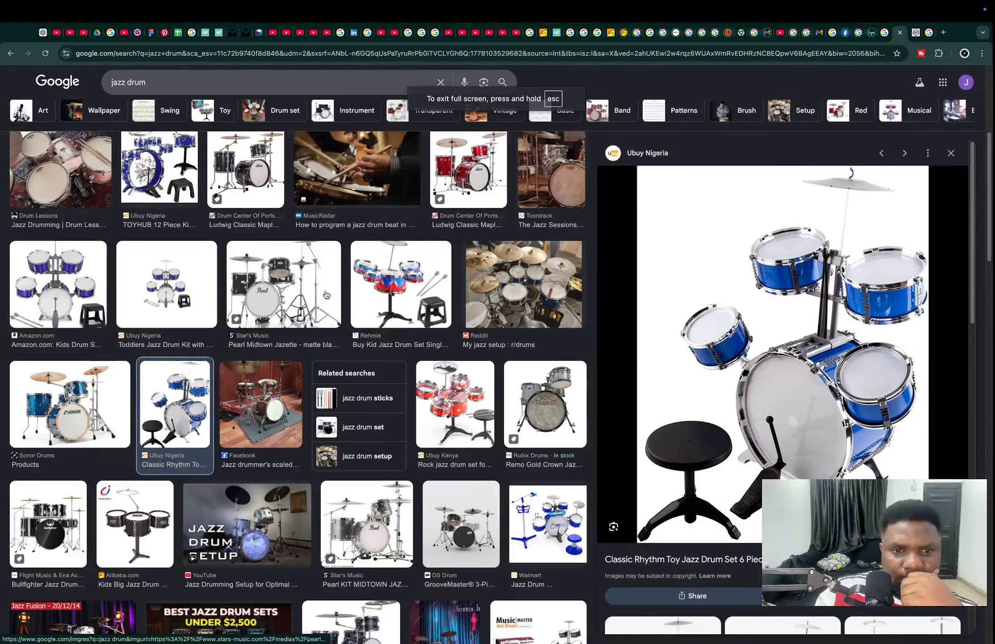
{"action": "left_click", "coordinate": [327, 295]}
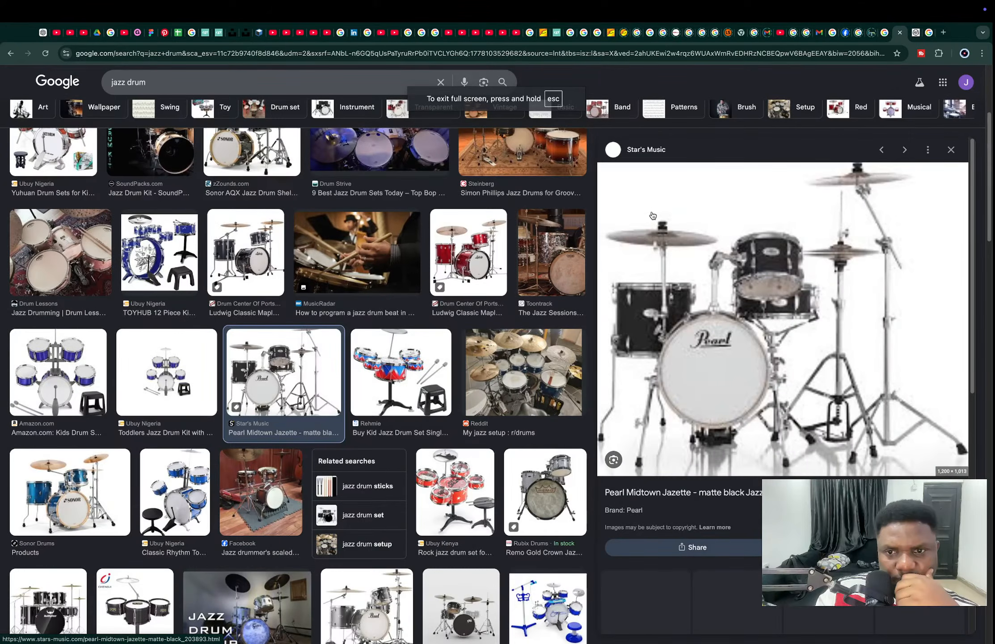
{"action": "scroll", "coordinate": [754, 275], "scroll_direction": "up", "scroll_amount": 5, "text": "ctrl"}
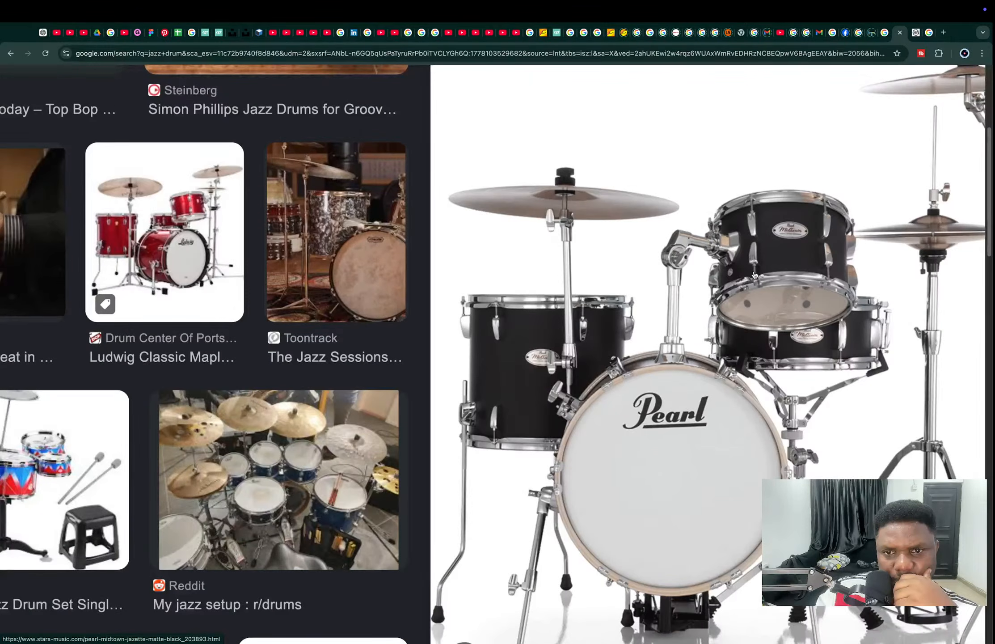
{"action": "scroll", "coordinate": [755, 274], "scroll_direction": "up", "scroll_amount": 3, "text": "ctrl"}
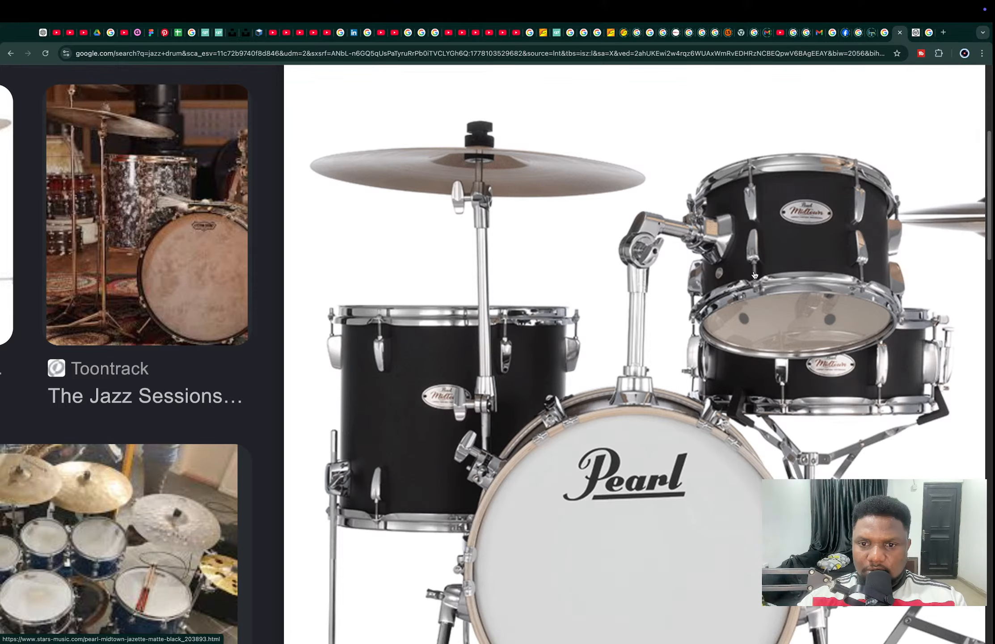
{"action": "right_click", "coordinate": [755, 274]}
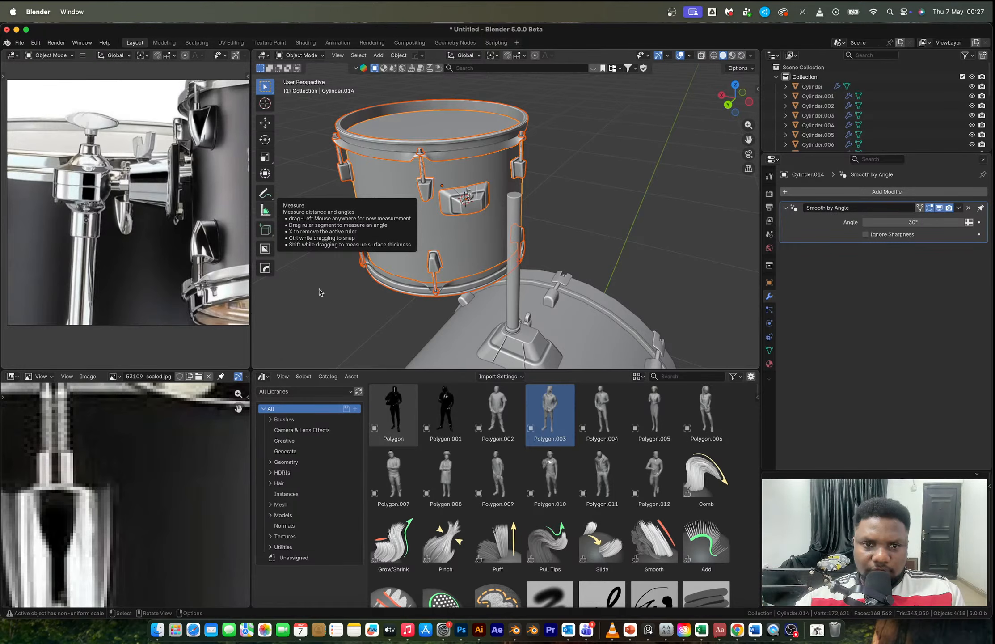
{"action": "scroll", "coordinate": [507, 251], "scroll_direction": "down", "scroll_amount": 2}
{"action": "scroll", "coordinate": [209, 229], "scroll_direction": "down", "scroll_amount": 5}
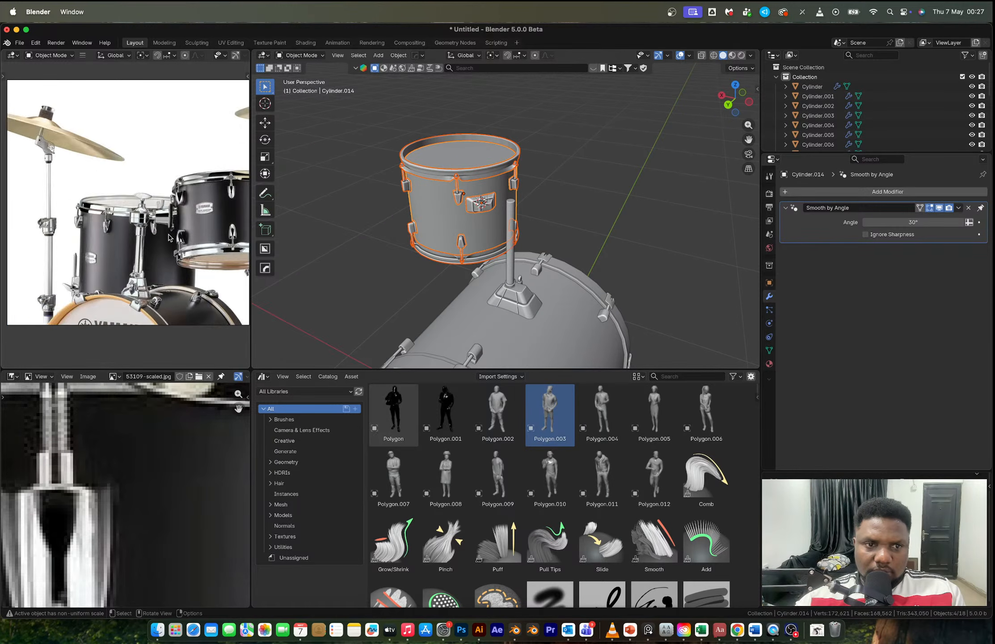
{"action": "middle_click_drag", "start_coordinate": [604, 214], "coordinate": [383, 209]}
{"action": "middle_click_drag", "start_coordinate": [590, 242], "coordinate": [617, 242]}
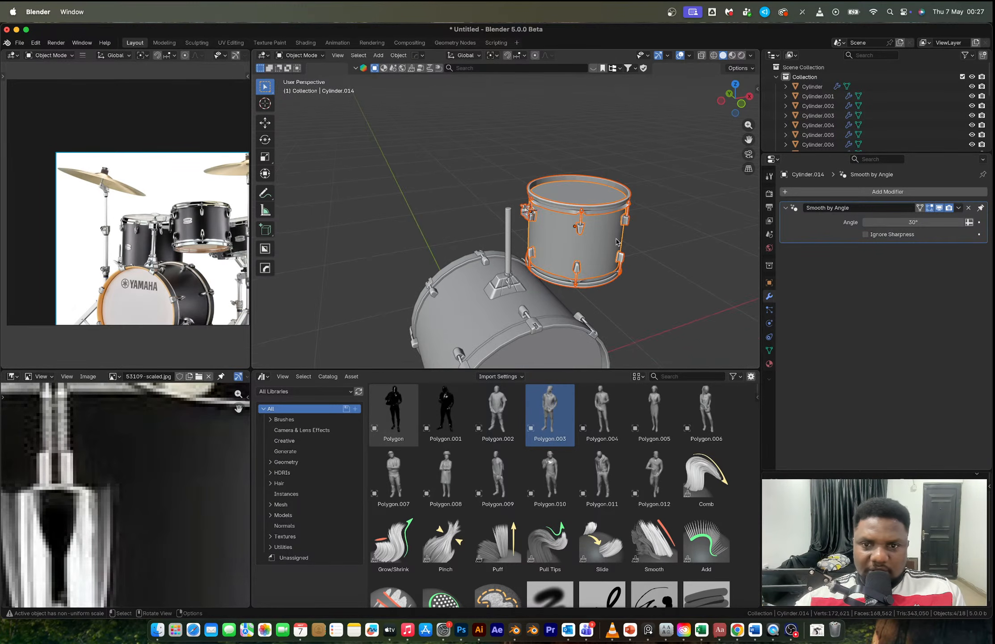
Step: Shorten the tom by moving the upper vertices of all its parts and the mount down about 0.0177 m along Z
{"action": "left_click", "coordinate": [578, 275]}
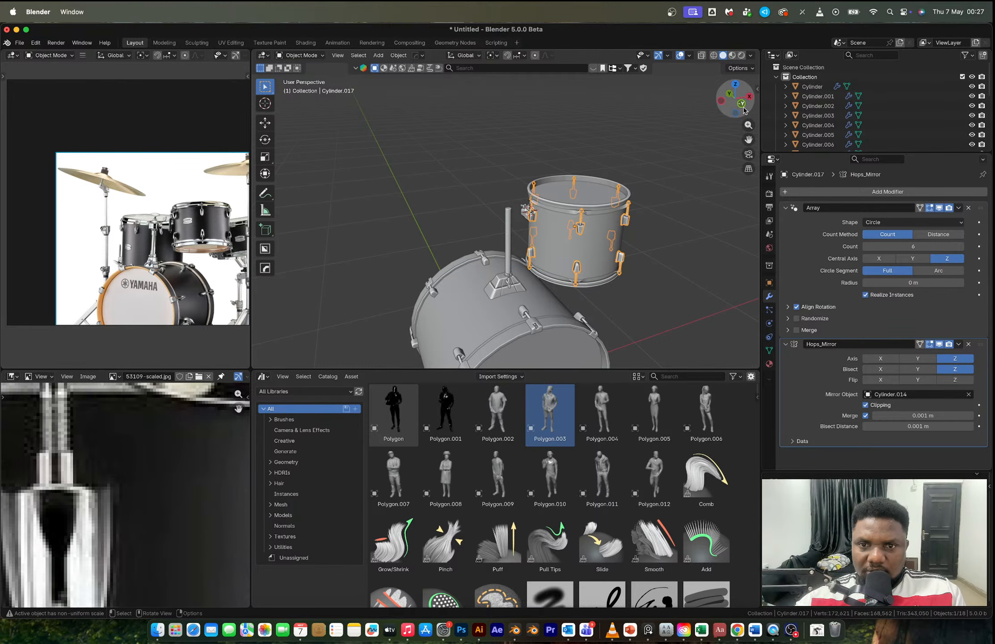
{"action": "left_click", "coordinate": [730, 93]}
{"action": "left_click_drag", "start_coordinate": [711, 319], "coordinate": [518, 117]}
{"action": "scroll", "coordinate": [607, 222], "scroll_direction": "up", "scroll_amount": 2}
{"action": "key", "text": "KP_Decimal"}
{"action": "key", "text": "Tab"}
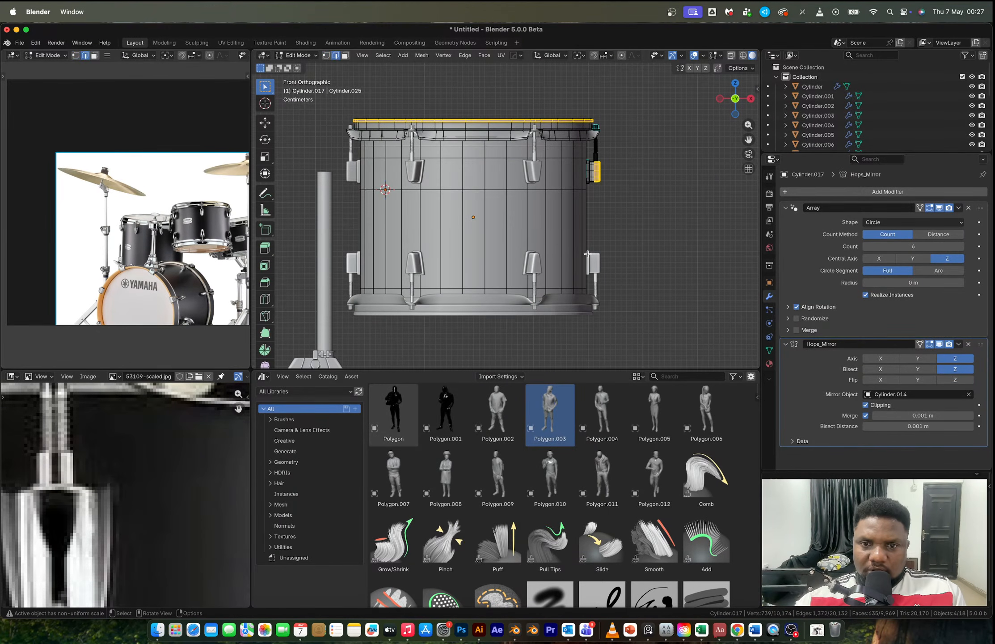
{"action": "key", "text": "alt+z"}
{"action": "key", "text": "1"}
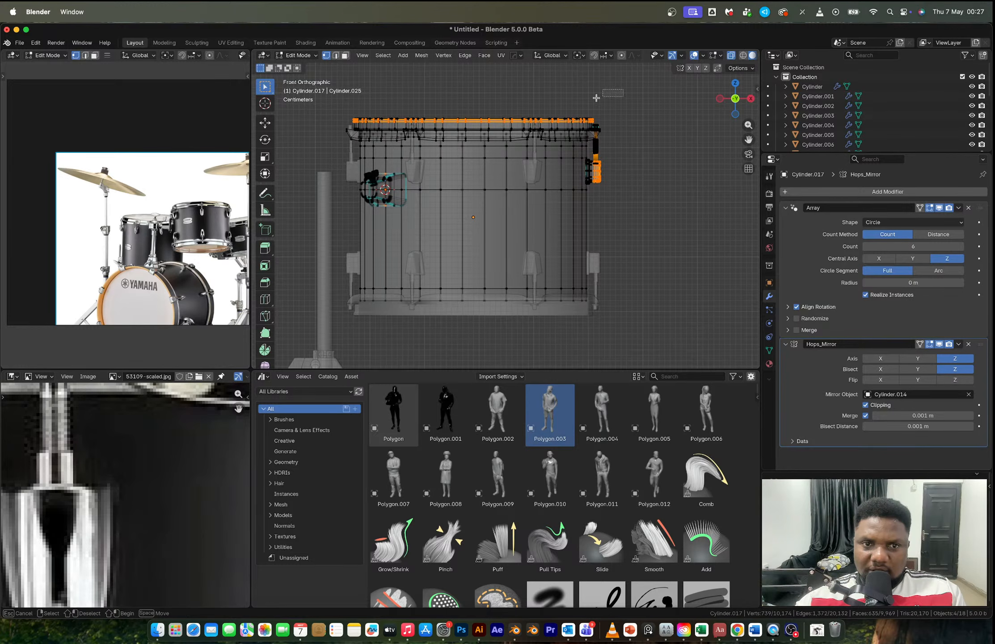
{"action": "left_click_drag", "start_coordinate": [623, 89], "coordinate": [341, 215]}
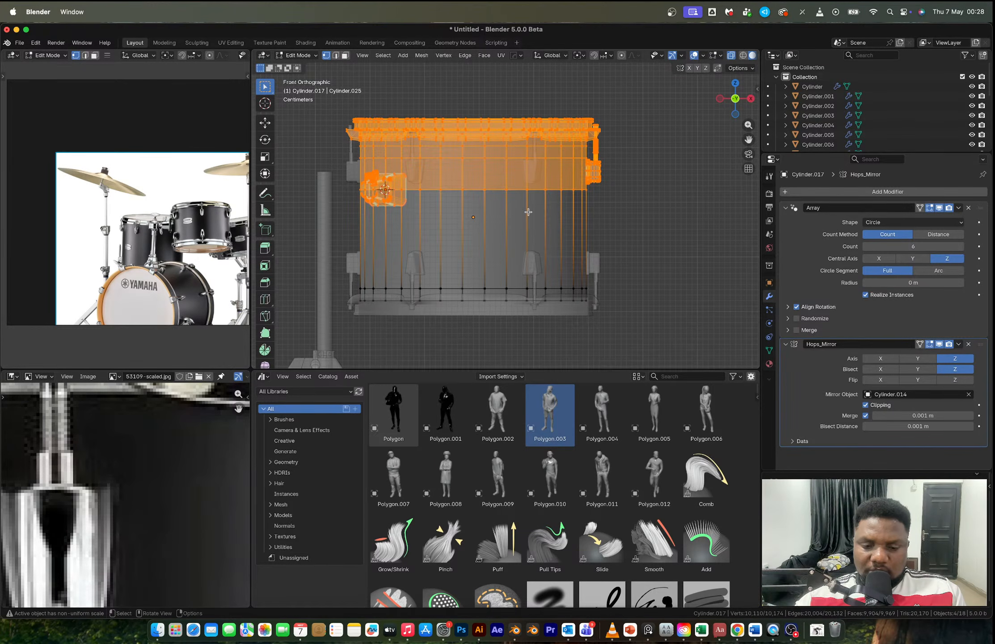
{"action": "key", "text": "g"}
{"action": "key", "text": "z"}
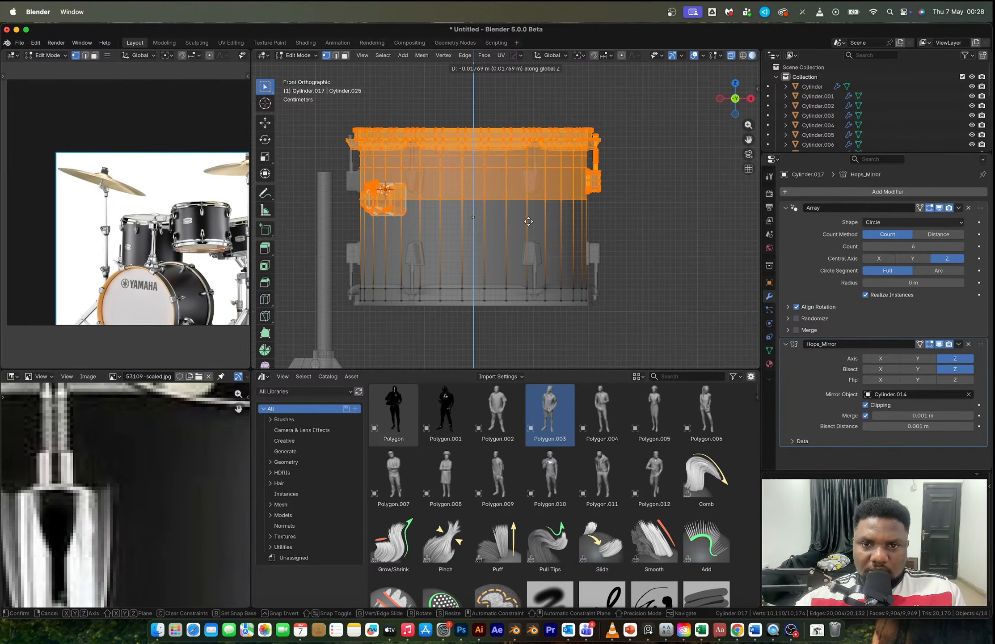
{"action": "left_click", "coordinate": [529, 222]}
Step: Try scaling the tom's selected upper vertices inward with Z excluded, and undo it
{"action": "key", "text": "s"}
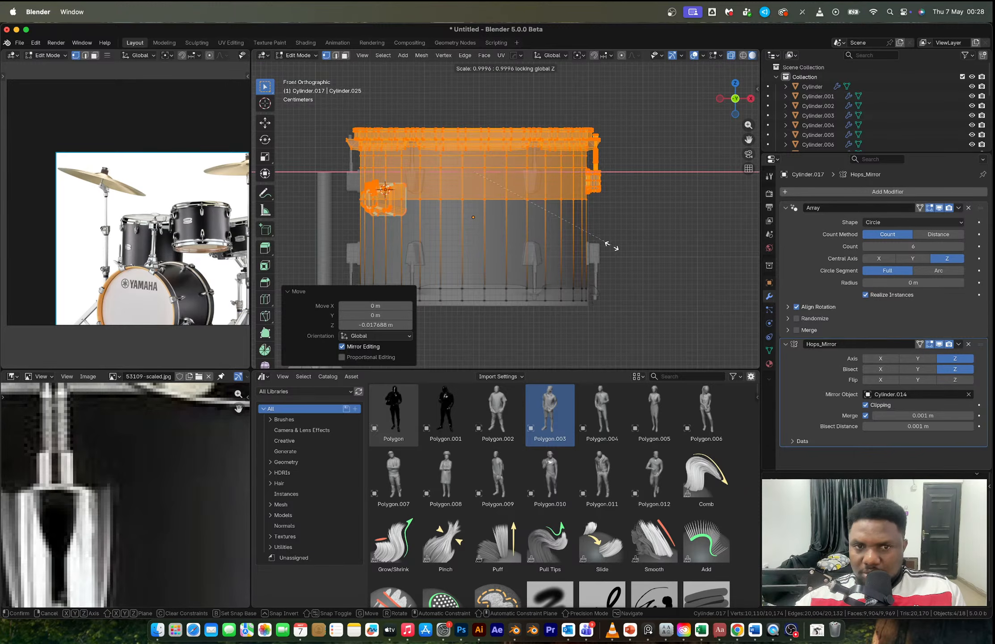
{"action": "key", "text": "shift+z"}
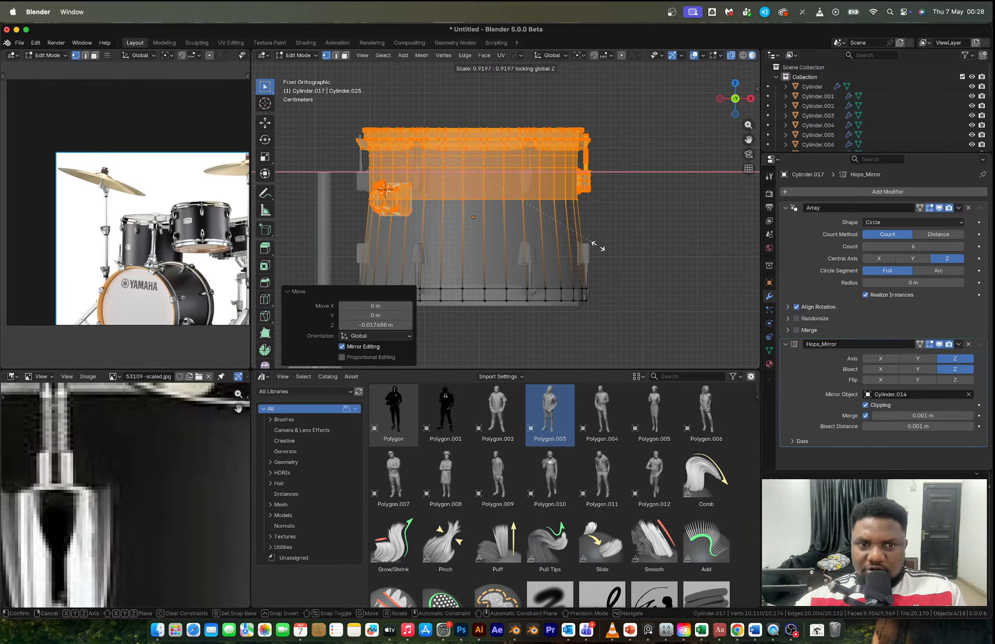
{"action": "left_click", "coordinate": [599, 246]}
{"action": "key", "text": "super+z"}
Step: Select all the tom's objects in Object Mode and scale them down slightly with the Z axis excluded
{"action": "key", "text": "Tab"}
{"action": "key", "text": "alt+z"}
{"action": "left_click", "coordinate": [611, 251]}
{"action": "scroll", "coordinate": [603, 250], "scroll_direction": "down", "scroll_amount": 7}
{"action": "middle_click_drag", "start_coordinate": [595, 253], "coordinate": [612, 242]}
{"action": "scroll", "coordinate": [549, 233], "scroll_direction": "up", "scroll_amount": 5}
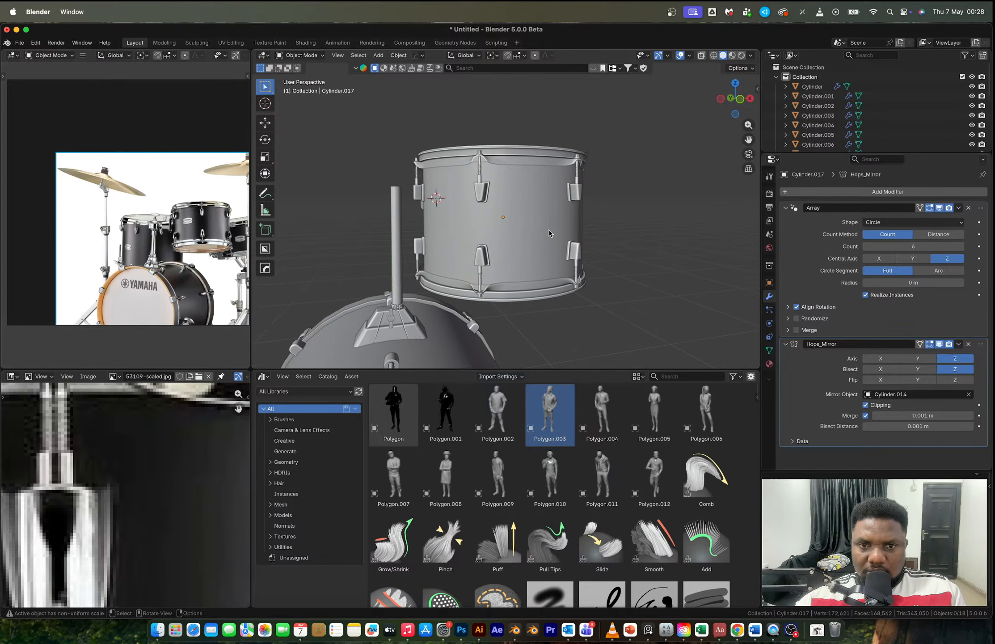
{"action": "scroll", "coordinate": [537, 231], "scroll_direction": "down", "scroll_amount": 3}
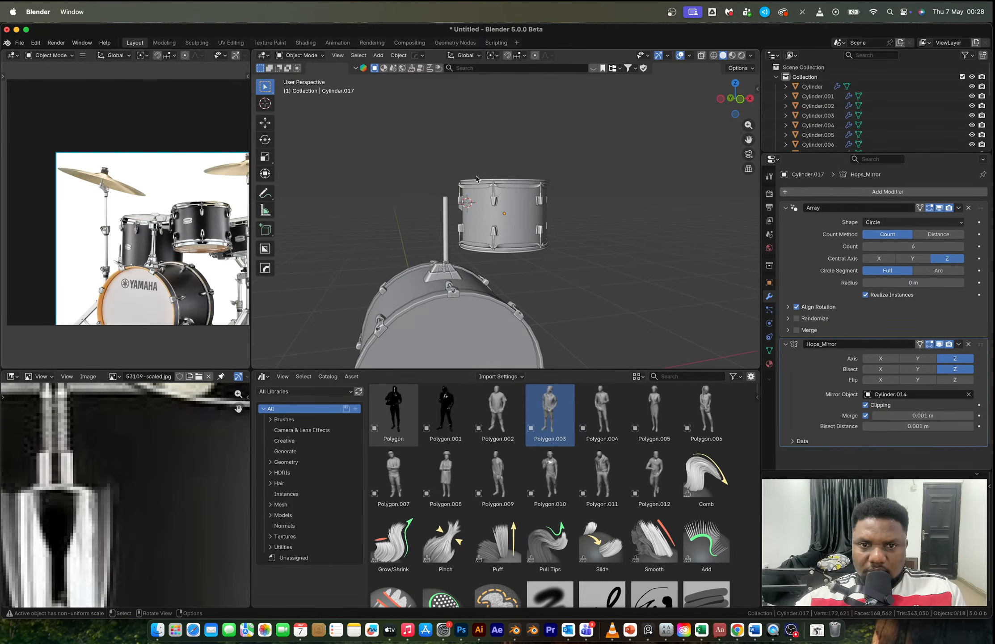
{"action": "key", "text": "b"}
{"action": "left_click_drag", "start_coordinate": [512, 224], "coordinate": [548, 256]}
{"action": "key", "text": "s"}
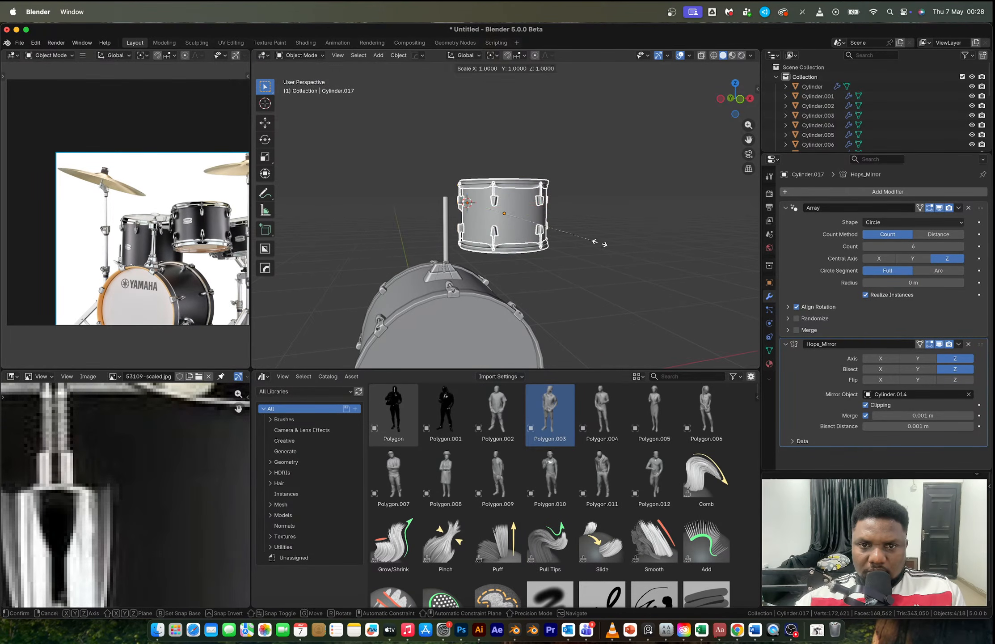
{"action": "key", "text": "shift+z"}
{"action": "left_click", "coordinate": [594, 244]}
{"action": "left_click", "coordinate": [573, 238]}
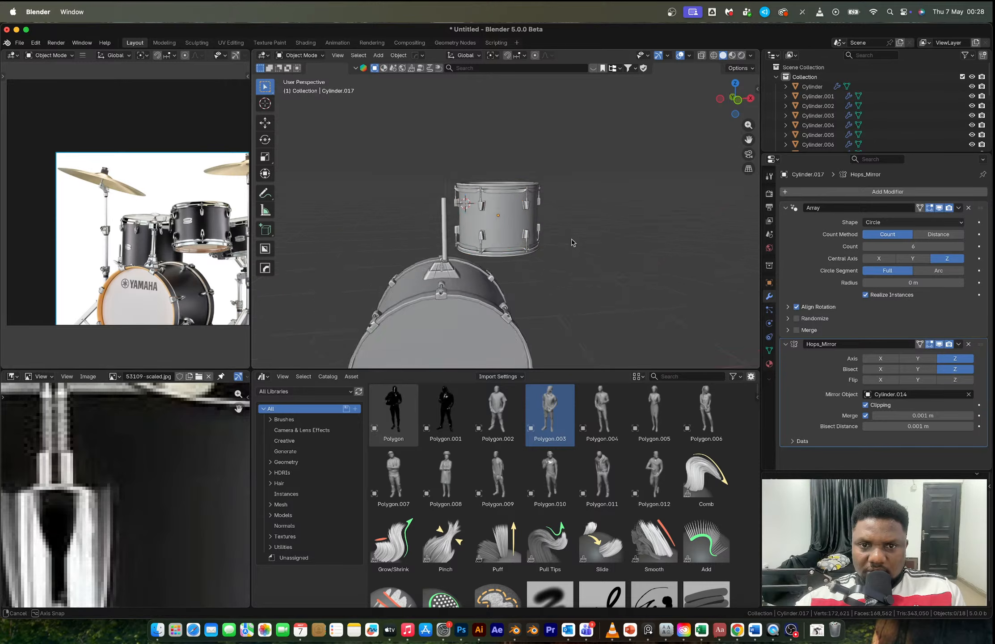
Step: Examine the tom's mounting bracket and its position relative to the stand post from several angles
{"action": "middle_click_drag", "start_coordinate": [573, 237], "coordinate": [656, 263]}
{"action": "scroll", "coordinate": [510, 228], "scroll_direction": "up", "scroll_amount": 5}
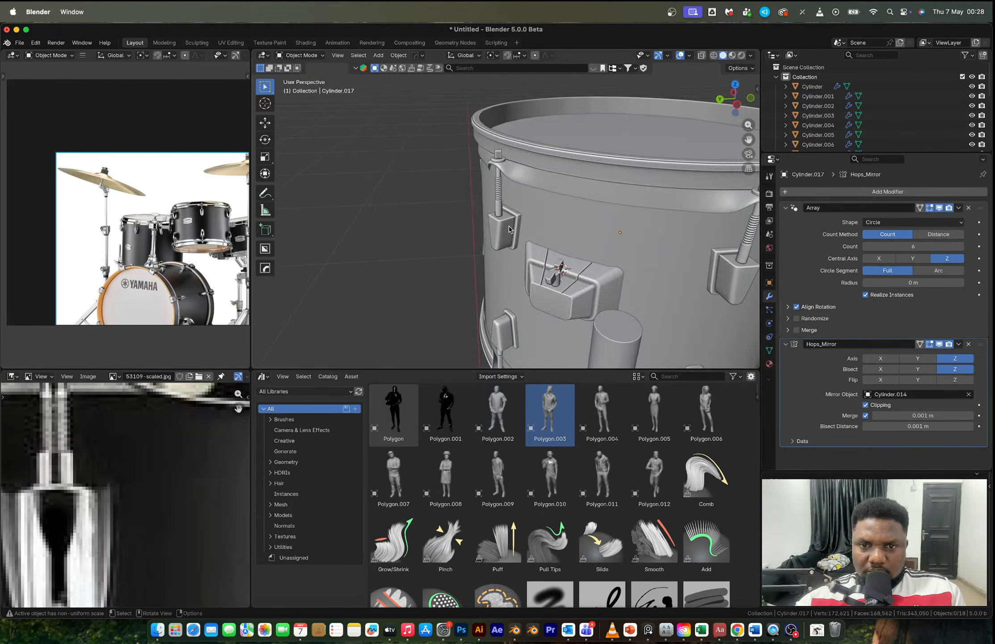
{"action": "scroll", "coordinate": [534, 272], "scroll_direction": "down", "scroll_amount": 2}
{"action": "scroll", "coordinate": [534, 271], "scroll_direction": "up", "scroll_amount": 3}
{"action": "middle_click_drag", "start_coordinate": [539, 267], "coordinate": [563, 230]}
{"action": "left_click", "coordinate": [563, 230]}
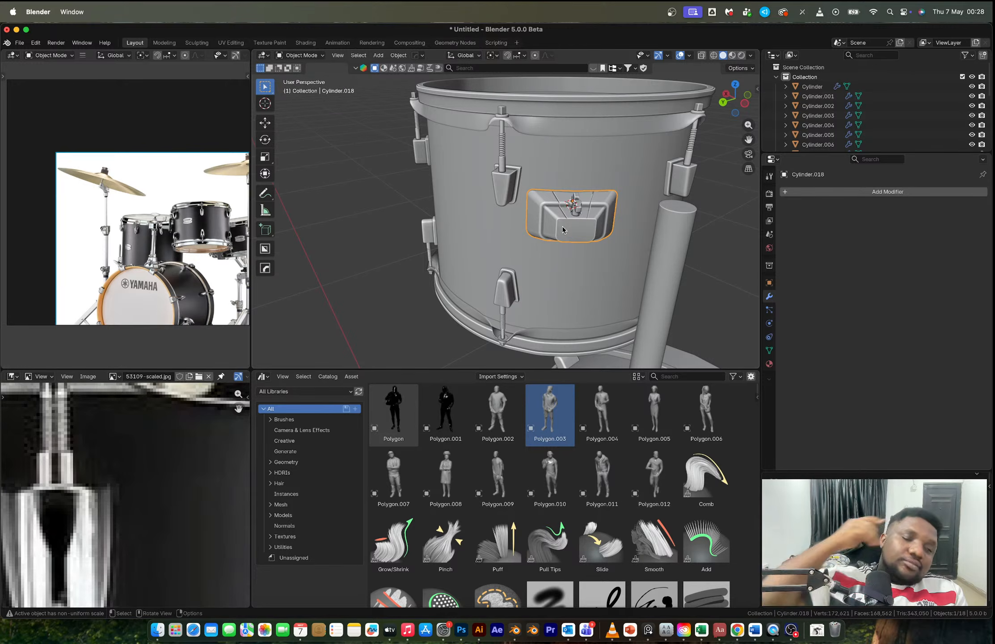
{"action": "scroll", "coordinate": [750, 228], "scroll_direction": "down", "scroll_amount": 10}
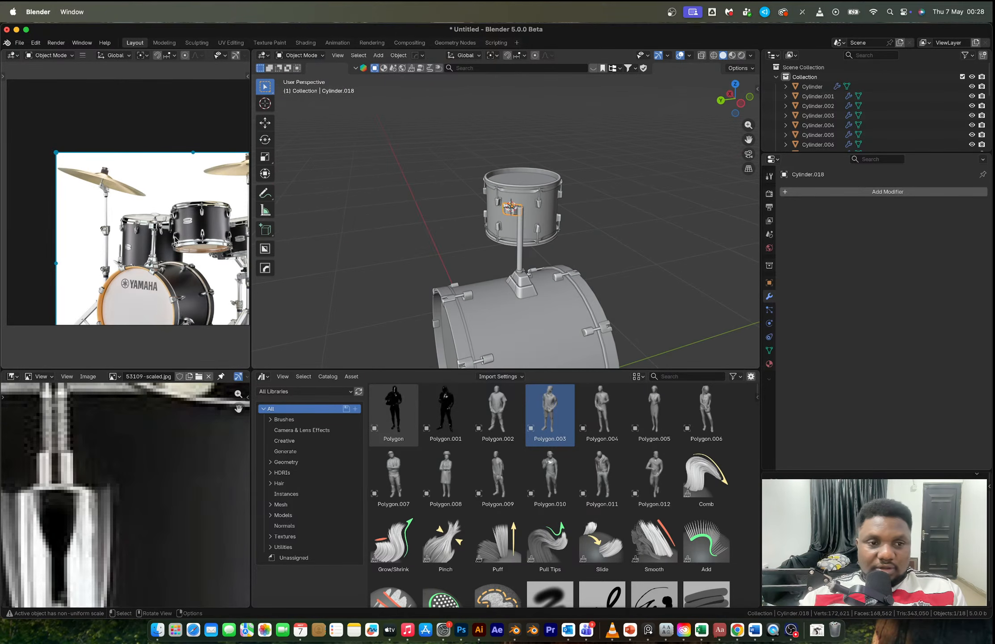
Step: Paste the copied Pearl drum kit image onto the PureRef board, enlarged beside the Yamaha kit, and inspect its tom mounting arm
{"action": "scroll", "coordinate": [175, 239], "scroll_direction": "down", "scroll_amount": 5}
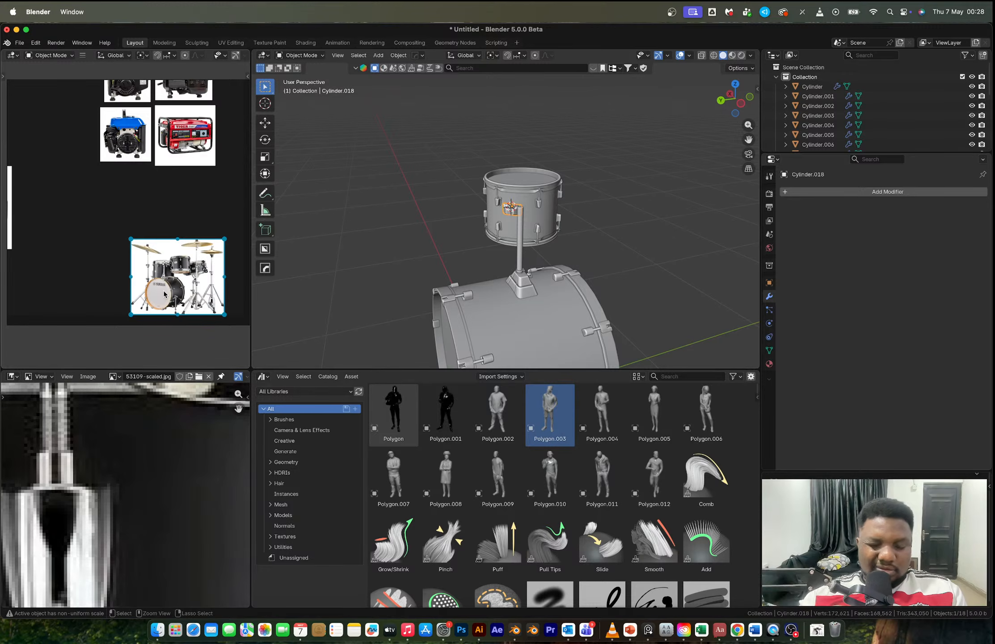
{"action": "key", "text": "super+v"}
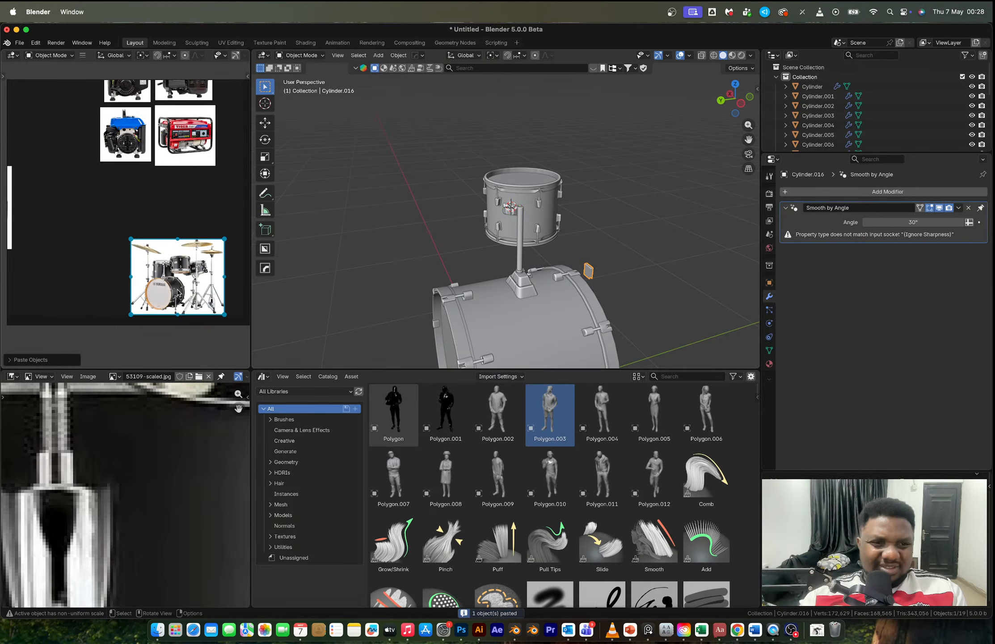
{"action": "left_click", "coordinate": [162, 219]}
{"action": "key", "text": "super+v"}
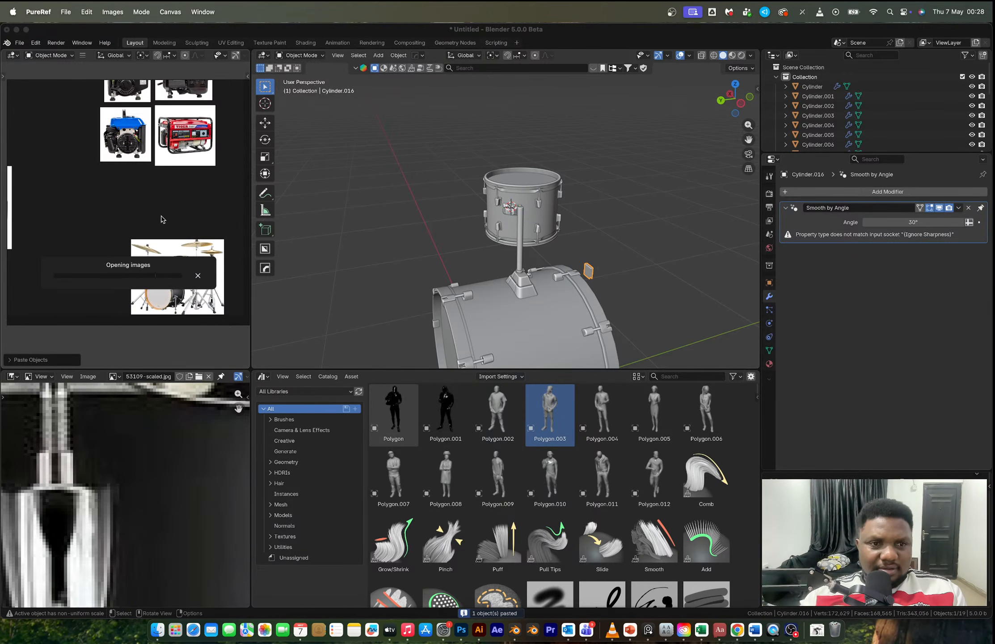
{"action": "middle_click_drag", "start_coordinate": [168, 245], "coordinate": [58, 206]}
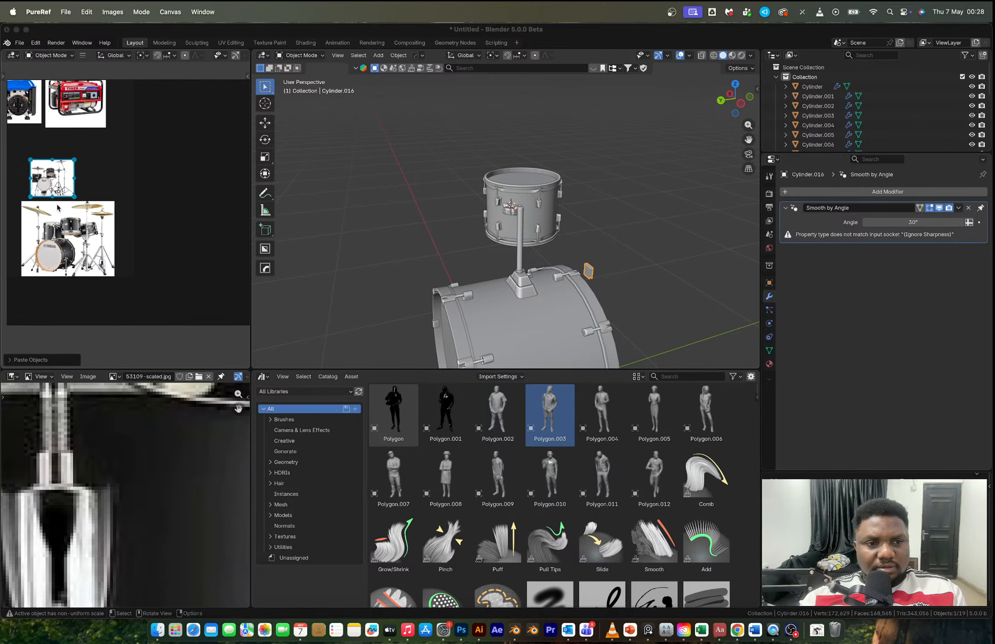
{"action": "left_click_drag", "start_coordinate": [78, 196], "coordinate": [172, 271]}
{"action": "left_click_drag", "start_coordinate": [100, 218], "coordinate": [200, 222]}
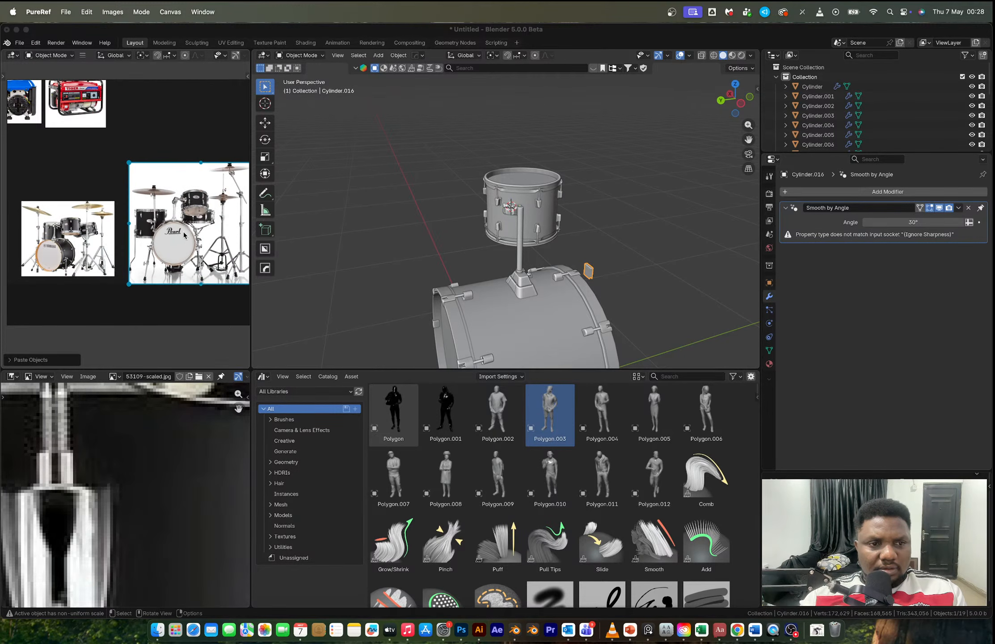
{"action": "scroll", "coordinate": [200, 219], "scroll_direction": "up", "scroll_amount": 2}
{"action": "scroll", "coordinate": [200, 219], "scroll_direction": "up", "scroll_amount": 4}
{"action": "middle_click_drag", "start_coordinate": [111, 175], "coordinate": [112, 201]}
{"action": "scroll", "coordinate": [111, 201], "scroll_direction": "up", "scroll_amount": 2}
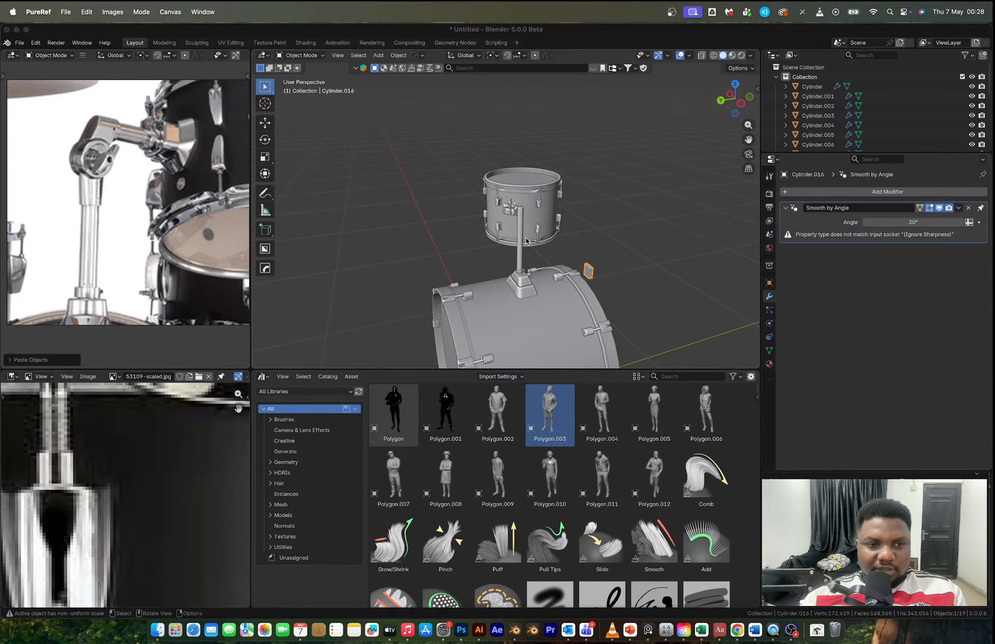
Step: Shorten the stand post by moving its upper vertices down about 0.112 m along Z in Edit Mode
{"action": "left_click", "coordinate": [519, 250]}
{"action": "middle_click_drag", "start_coordinate": [520, 251], "coordinate": [559, 187]}
{"action": "scroll", "coordinate": [157, 255], "scroll_direction": "down", "scroll_amount": 2}
{"action": "scroll", "coordinate": [144, 200], "scroll_direction": "up", "scroll_amount": 2}
{"action": "scroll", "coordinate": [445, 263], "scroll_direction": "up", "scroll_amount": 3}
{"action": "key", "text": "Tab"}
{"action": "key", "text": "g"}
{"action": "key", "text": "z"}
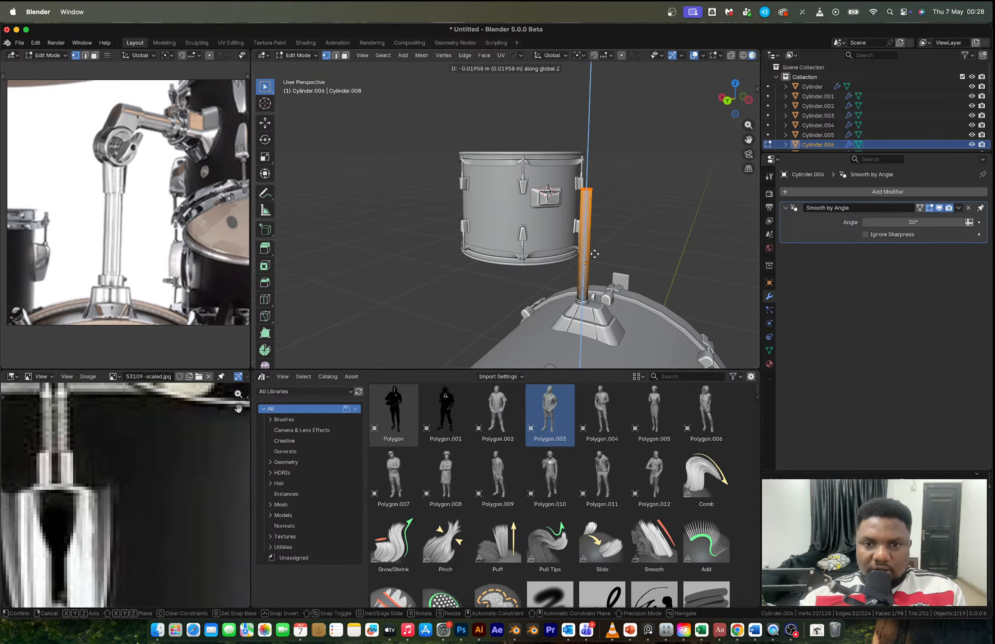
{"action": "left_click", "coordinate": [594, 282]}
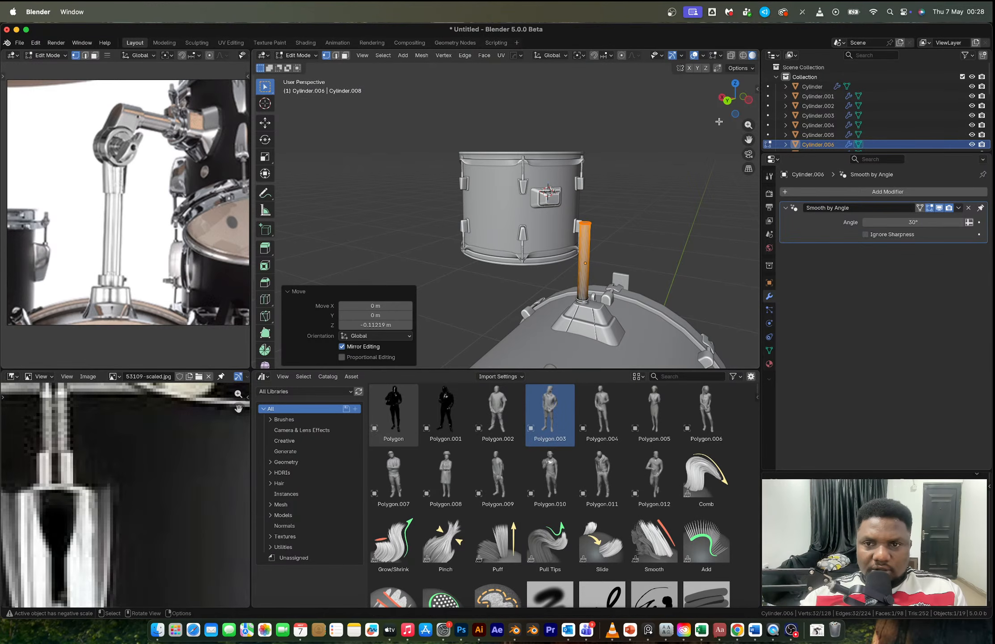
Step: Lower the post's top vertices slightly further along Z in the back orthographic view
{"action": "left_click", "coordinate": [727, 100]}
{"action": "scroll", "coordinate": [536, 236], "scroll_direction": "up", "scroll_amount": 2}
{"action": "middle_click_drag", "start_coordinate": [698, 232], "coordinate": [535, 222], "text": "shift"}
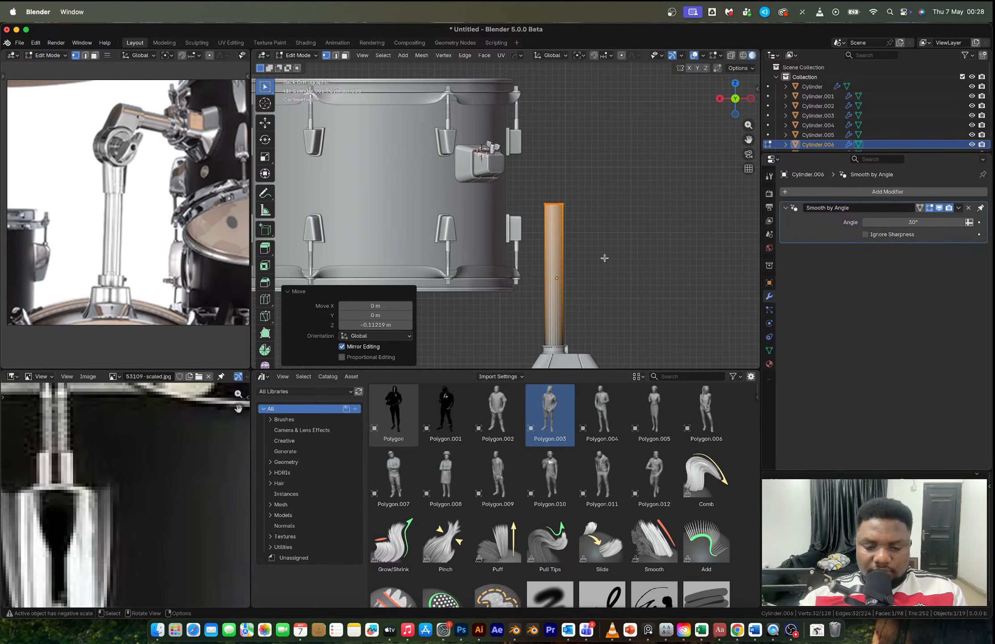
{"action": "key", "text": "g"}
{"action": "key", "text": "z"}
{"action": "left_click", "coordinate": [559, 268]}
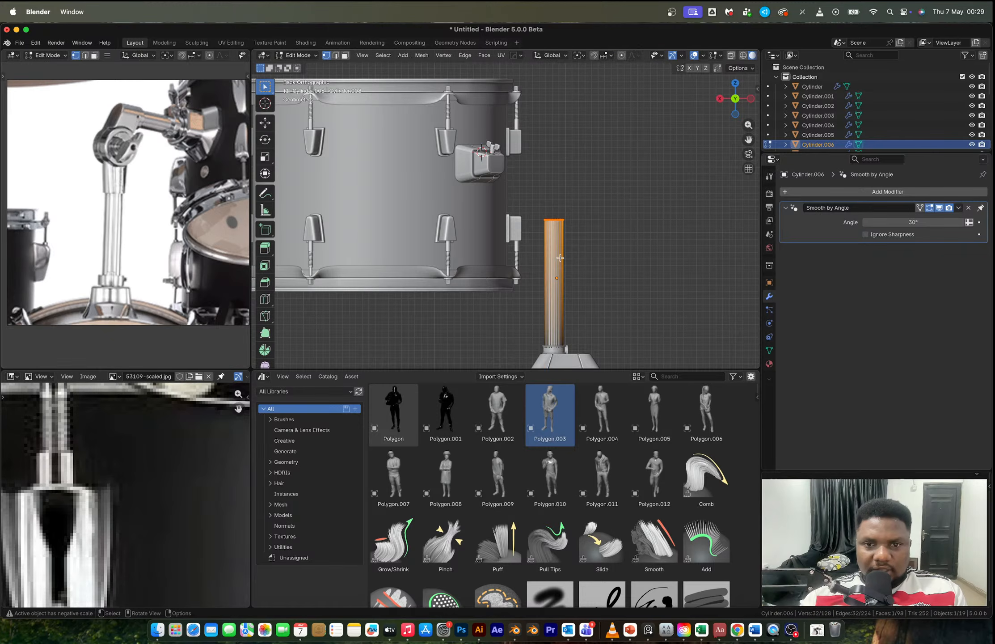
Step: Add one loop cut around the post near its top, slid to a factor of about 0.606
{"action": "key", "text": "ctrl+r"}
{"action": "left_click", "coordinate": [561, 251]}
{"action": "left_click", "coordinate": [563, 219]}
{"action": "scroll", "coordinate": [577, 237], "scroll_direction": "up", "scroll_amount": 2}
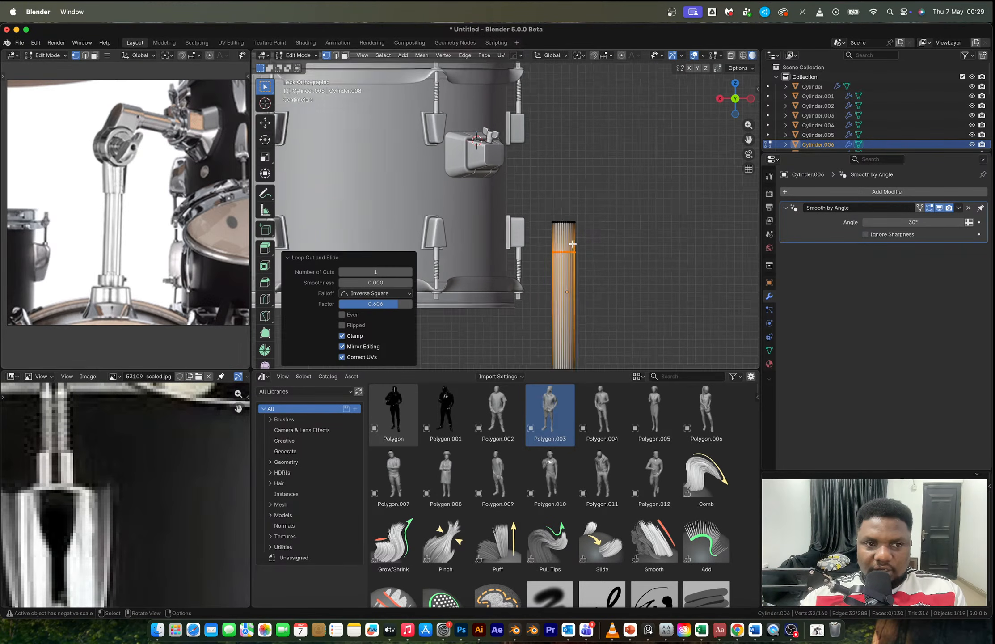
Step: Duplicate the new edge loop in place and separate it from the post as its own object
{"action": "middle_click_drag", "start_coordinate": [595, 260], "coordinate": [521, 252], "text": "shift"}
{"action": "key", "text": "shift+d"}
{"action": "right_click", "coordinate": [562, 283]}
{"action": "key", "text": "p"}
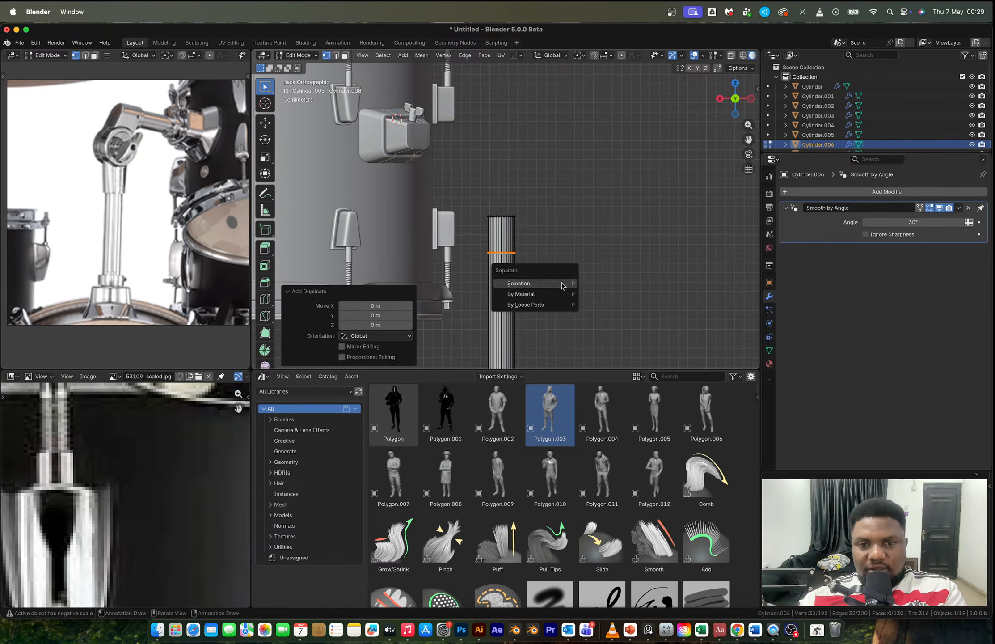
{"action": "left_click", "coordinate": [550, 282]}
{"action": "key", "text": "Tab"}
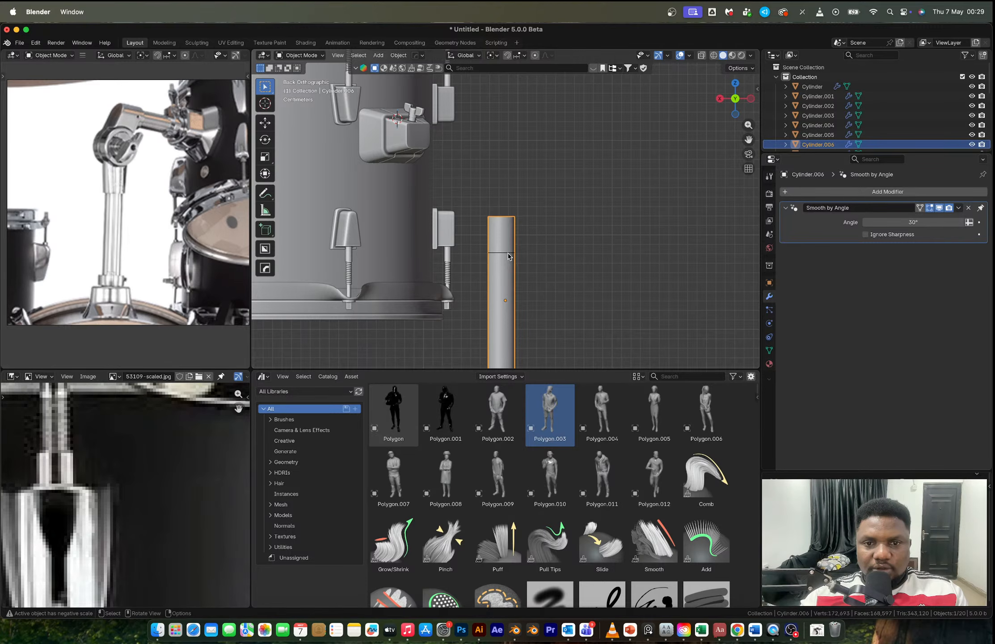
Step: Extrude the separated loop outward at scale 1.168 and up about 0.054 m along Z, flaring the top into a collar
{"action": "left_click", "coordinate": [510, 253]}
{"action": "key", "text": "Tab"}
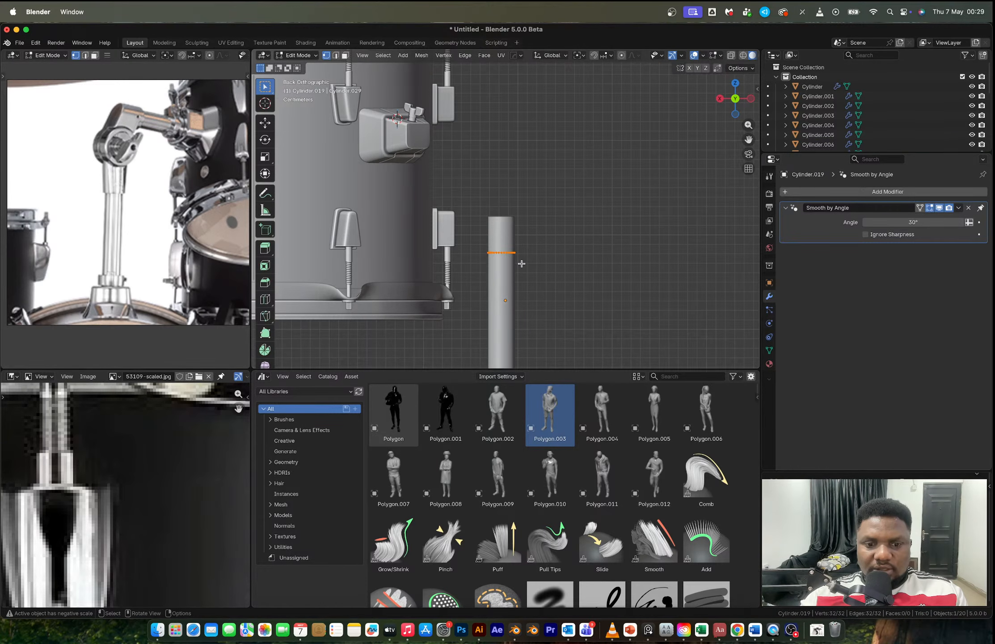
{"action": "key", "text": "e"}
{"action": "key", "text": "s"}
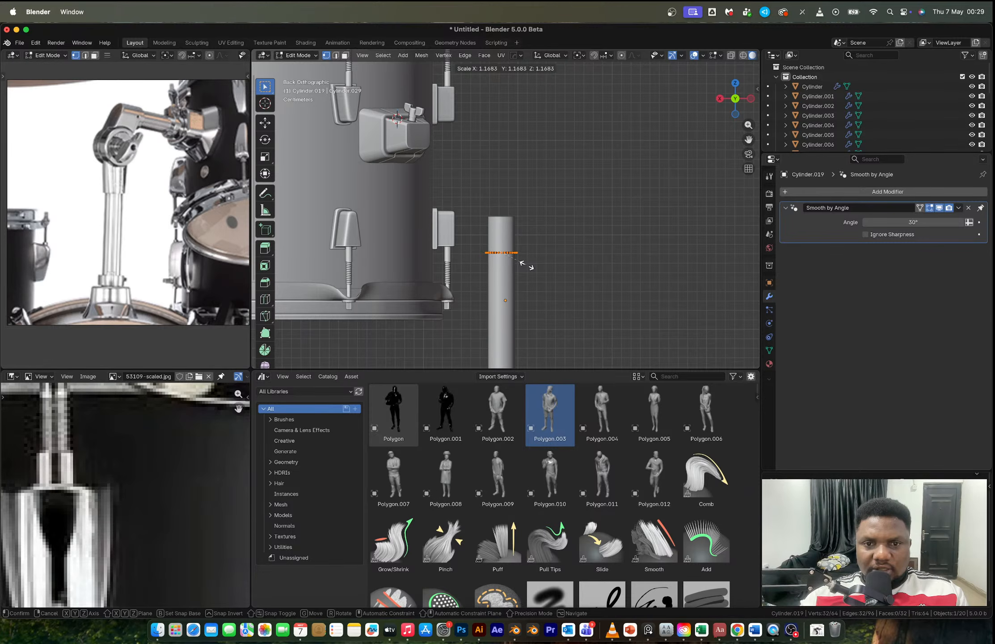
{"action": "left_click", "coordinate": [527, 264]}
{"action": "key", "text": "e"}
{"action": "key", "text": "z"}
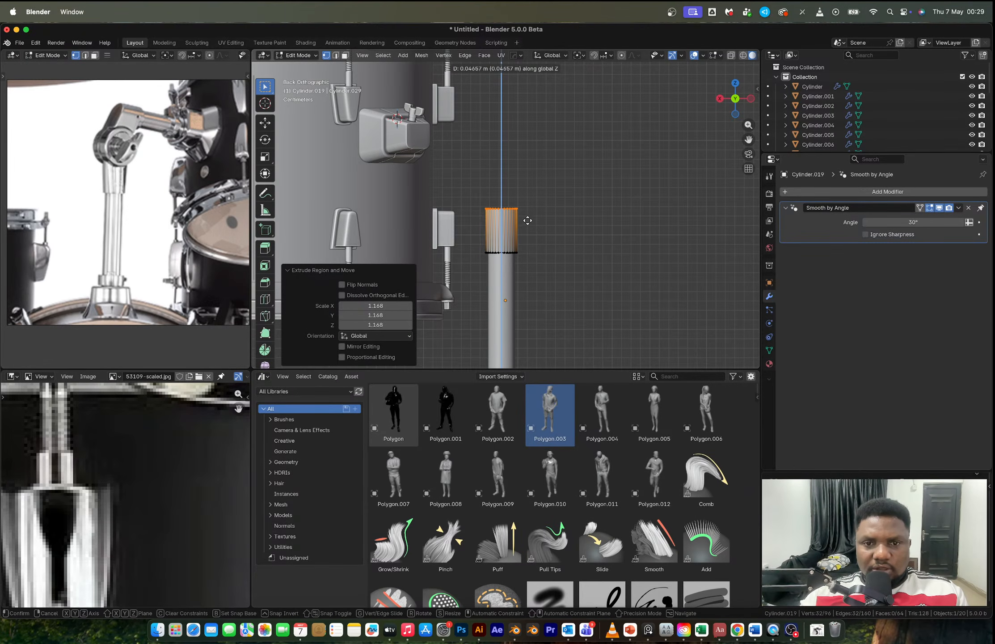
{"action": "left_click", "coordinate": [527, 214]}
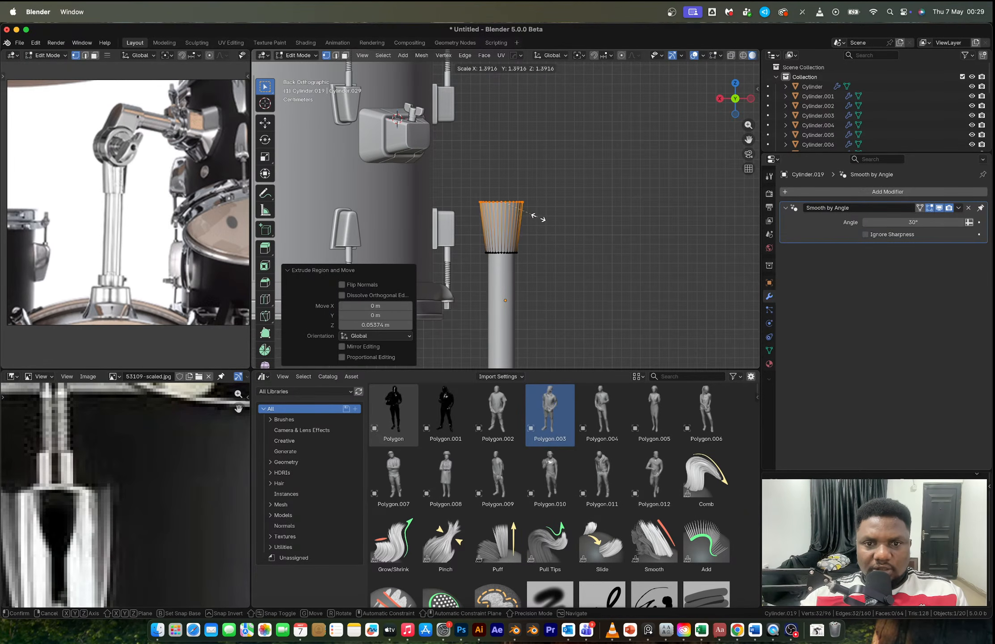
Step: Extrude the collar's inner loop upward about 0.045 m along Z inside the flared wall
{"action": "key", "text": "Tab"}
{"action": "middle_click_drag", "start_coordinate": [518, 248], "coordinate": [530, 271]}
{"action": "scroll", "coordinate": [511, 276], "scroll_direction": "up", "scroll_amount": 6}
{"action": "key", "text": "Tab"}
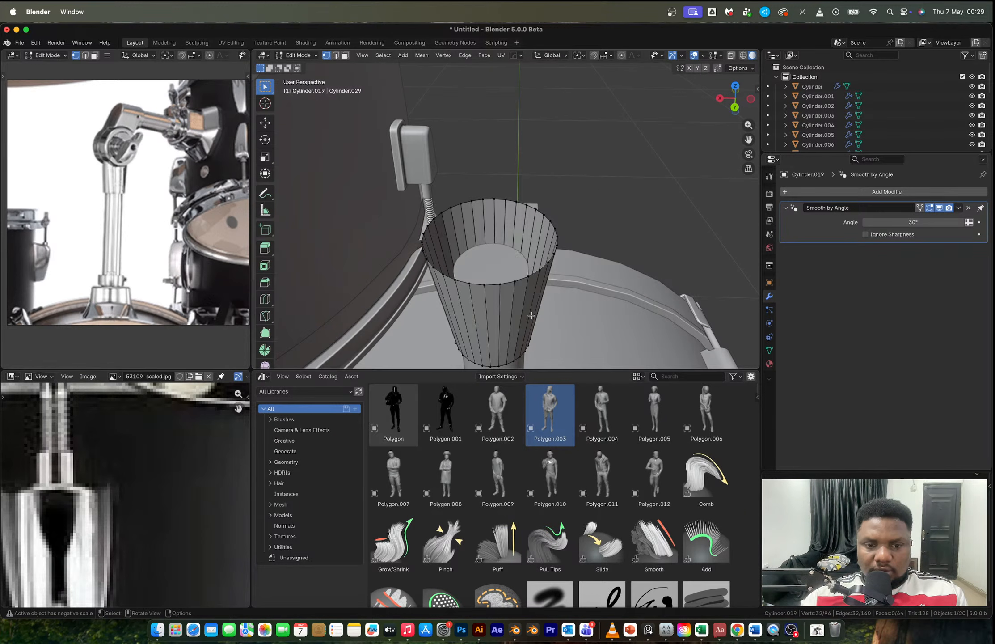
{"action": "key", "text": "e"}
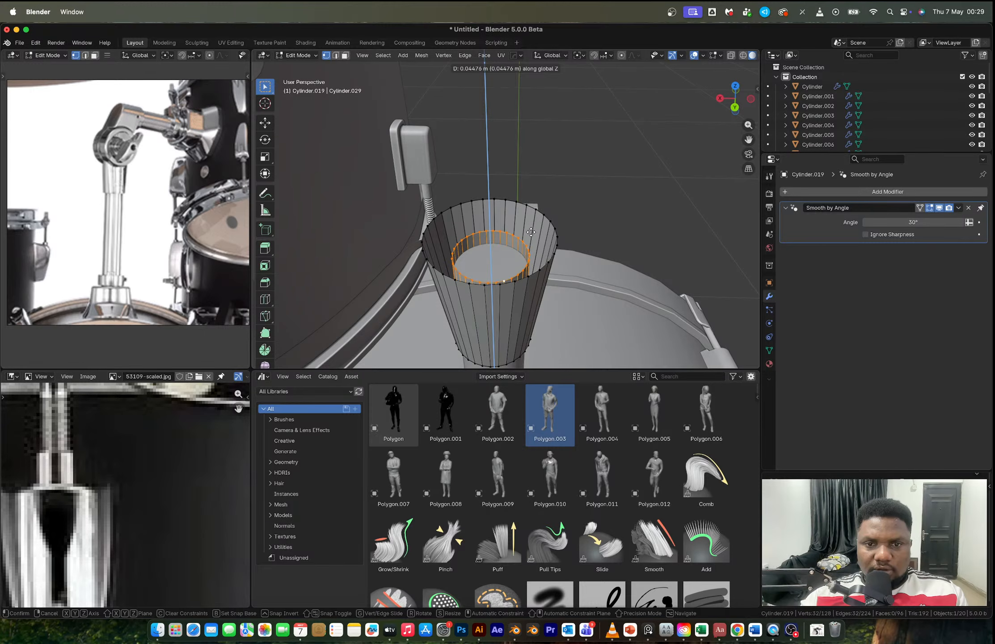
{"action": "left_click", "coordinate": [533, 235]}
Step: Apply Shade Auto Smooth at 30° to the flared collar in Object Mode
{"action": "key", "text": "Tab"}
{"action": "scroll", "coordinate": [532, 236], "scroll_direction": "down", "scroll_amount": 3}
{"action": "middle_click_drag", "start_coordinate": [529, 237], "coordinate": [683, 167]}
{"action": "right_click", "coordinate": [505, 236]}
{"action": "left_click", "coordinate": [493, 207]}
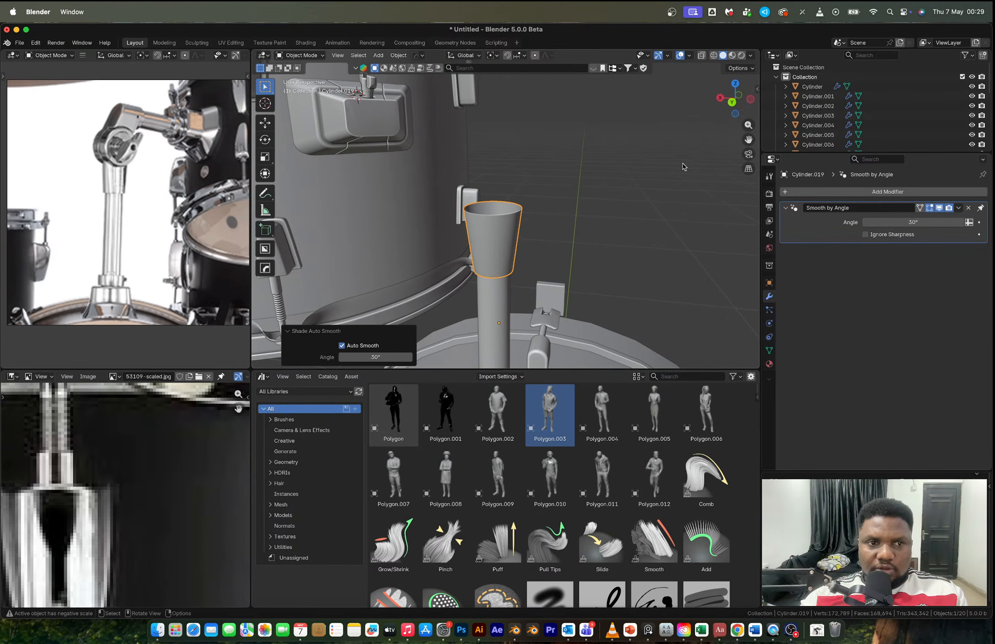
Step: Scale the tom's mounting bracket up uniformly by 1.082
{"action": "left_click", "coordinate": [732, 102]}
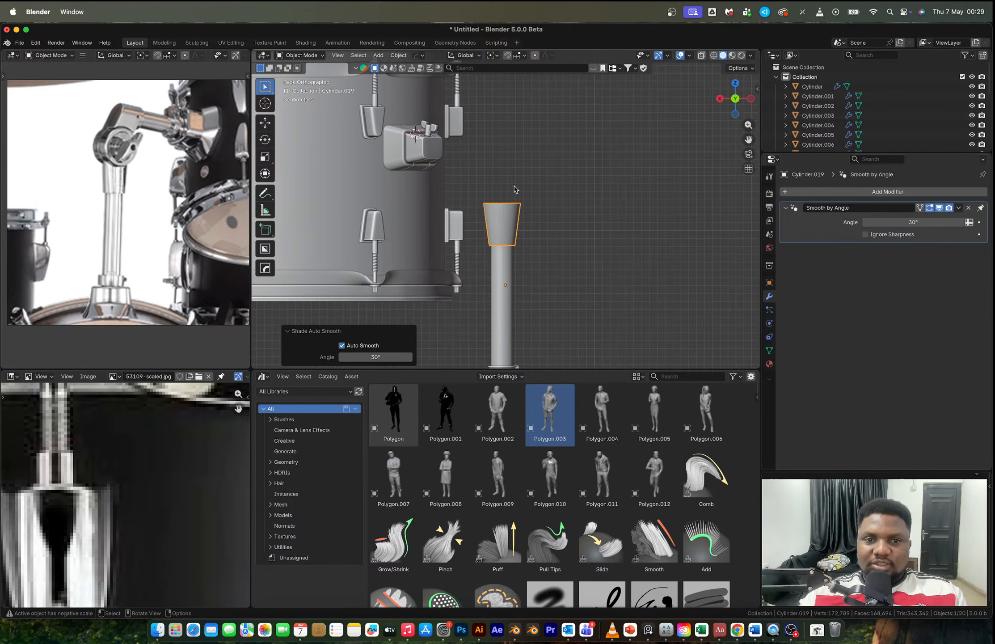
{"action": "middle_click_drag", "start_coordinate": [514, 186], "coordinate": [440, 193]}
{"action": "left_click", "coordinate": [440, 146]}
{"action": "middle_click_drag", "start_coordinate": [486, 157], "coordinate": [505, 174]}
{"action": "key", "text": "s"}
{"action": "left_click", "coordinate": [496, 163]}
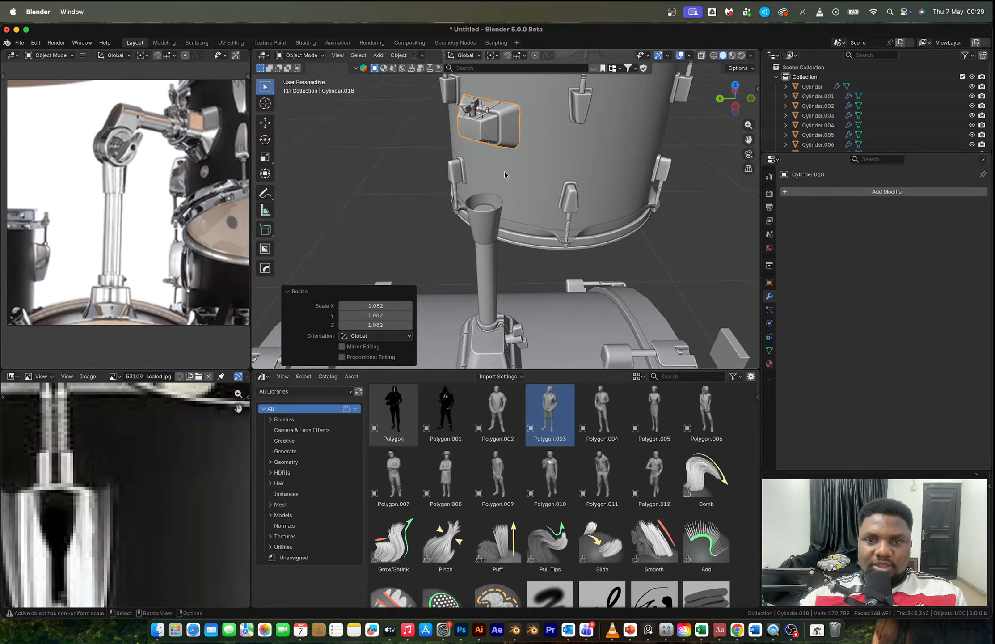
Step: Select the tom's shell, hoops, lugs and mounting bracket and rotate them about 20° around Z in the left orthographic view
{"action": "left_click", "coordinate": [552, 168], "text": "shift"}
{"action": "scroll", "coordinate": [582, 209], "scroll_direction": "down", "scroll_amount": 3}
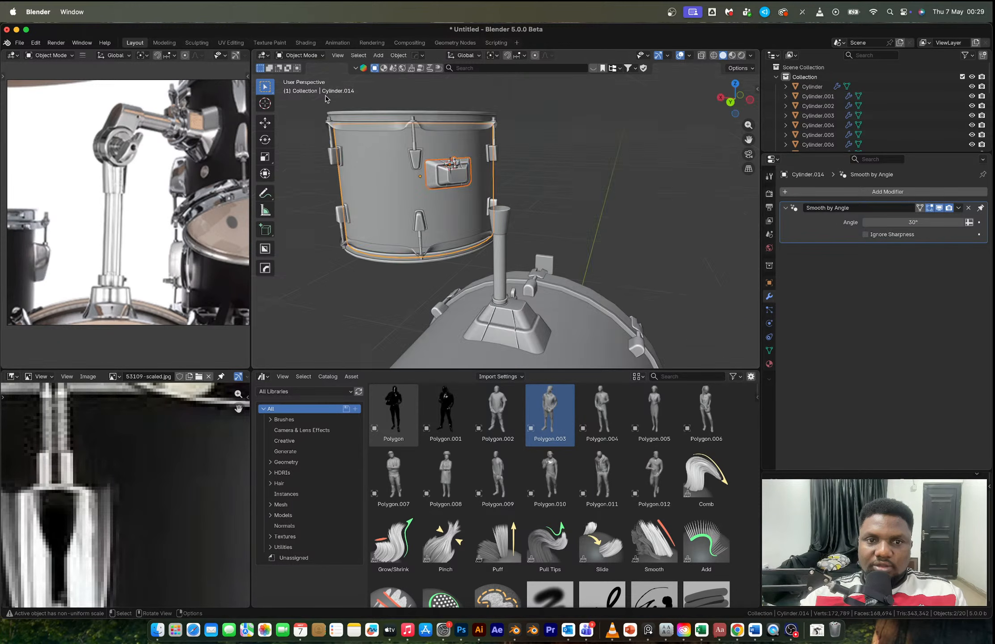
{"action": "left_click_drag", "start_coordinate": [326, 100], "coordinate": [471, 259]}
{"action": "middle_click_drag", "start_coordinate": [471, 263], "coordinate": [556, 219]}
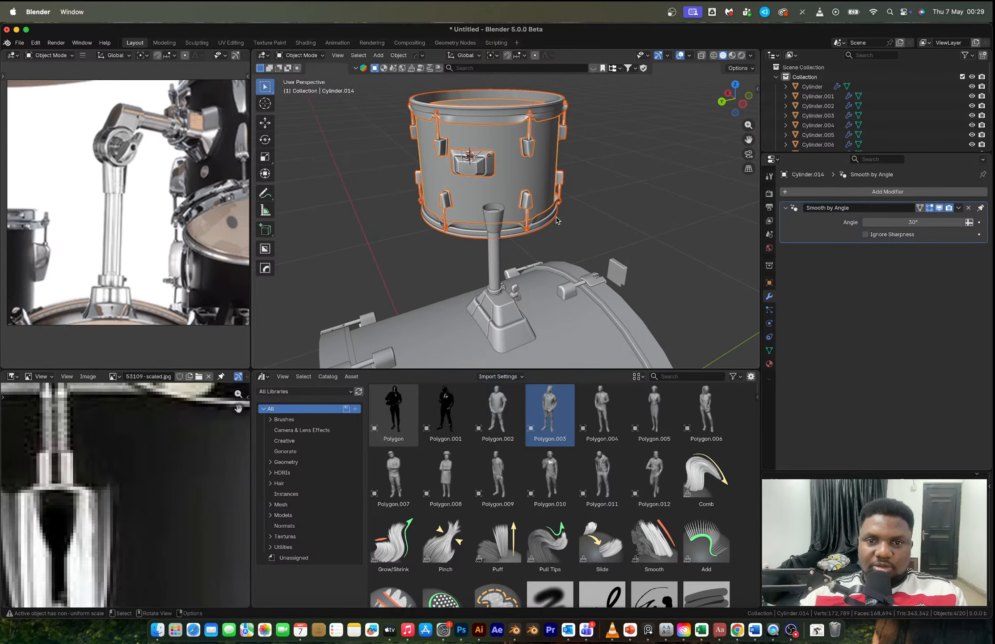
{"action": "key", "text": "ctrl+KP_3"}
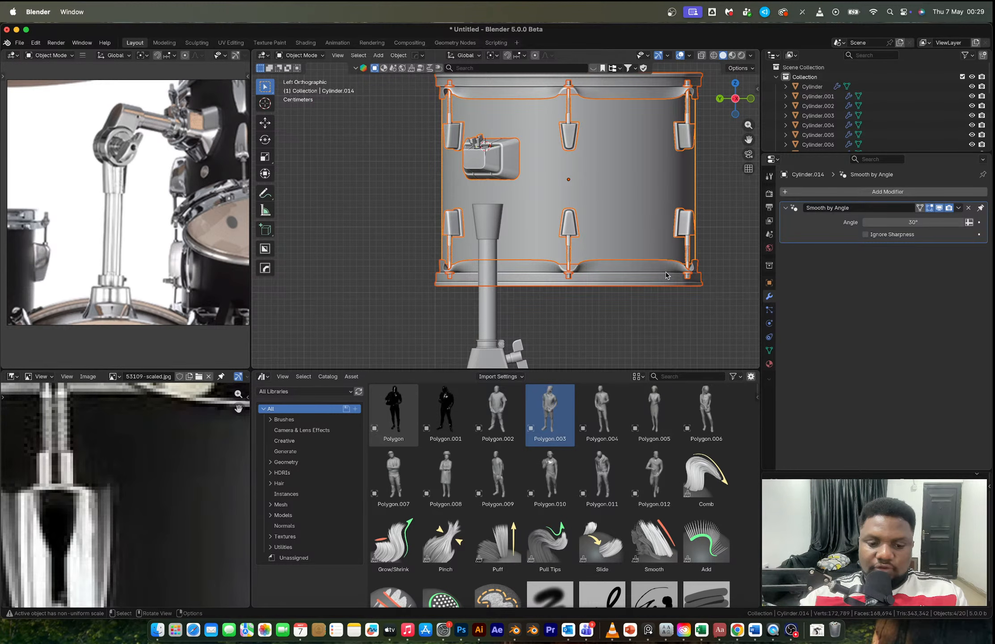
{"action": "key", "text": "r"}
{"action": "key", "text": "z"}
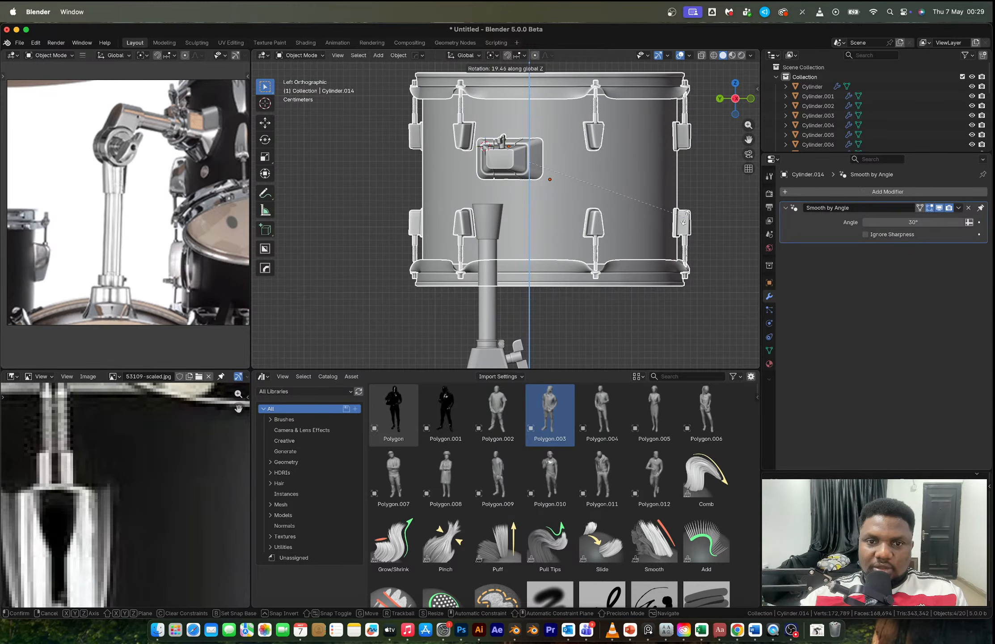
{"action": "left_click", "coordinate": [686, 218]}
Step: Fill the collar's open top rim with a face and snap the 3D cursor to it
{"action": "middle_click_drag", "start_coordinate": [686, 218], "coordinate": [494, 228]}
{"action": "left_click", "coordinate": [494, 228]}
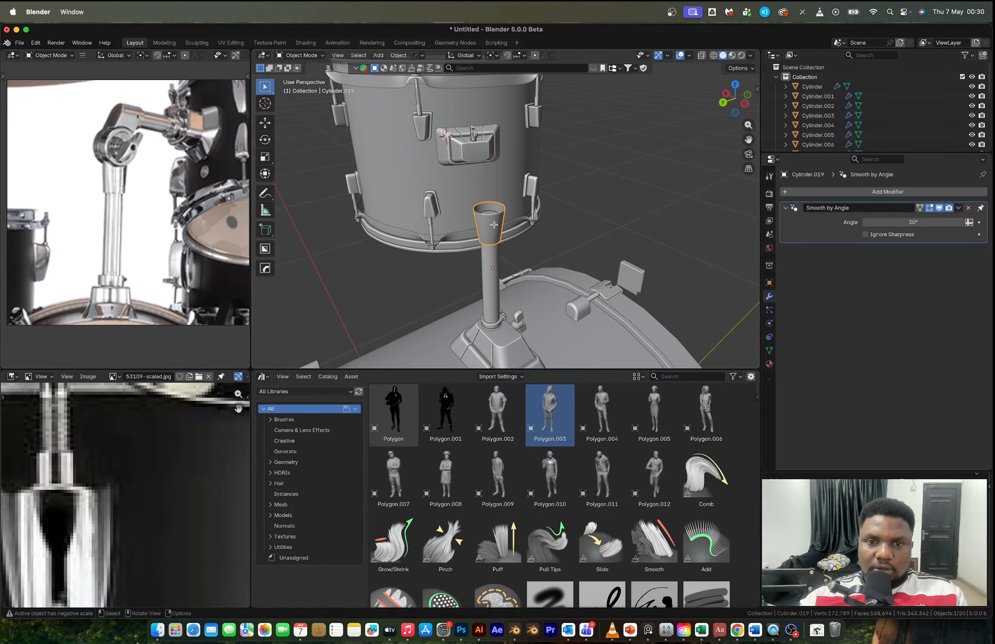
{"action": "key", "text": "Tab"}
{"action": "left_click", "coordinate": [495, 220], "text": "alt"}
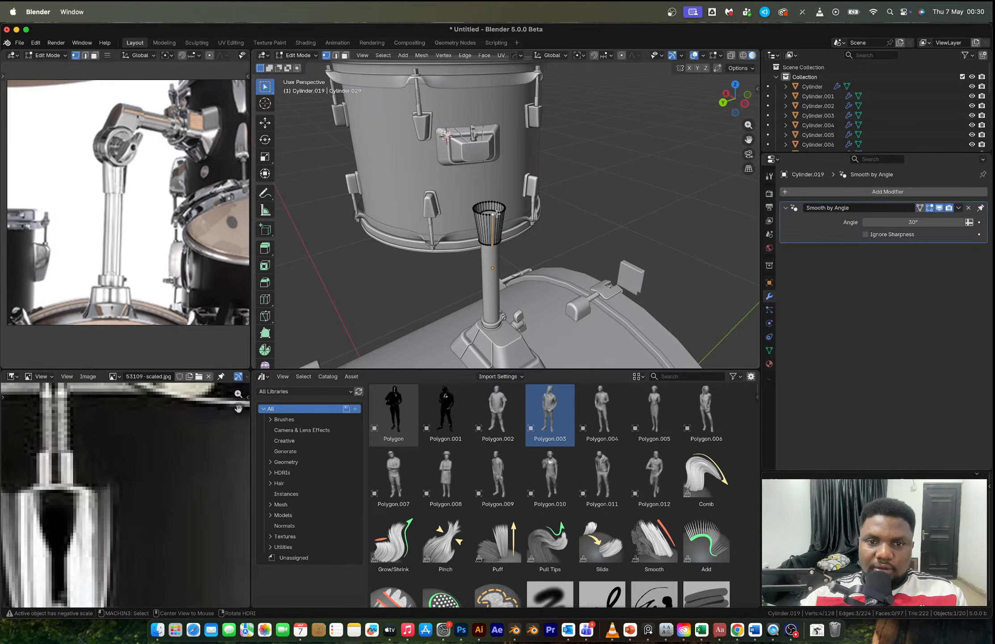
{"action": "left_click", "coordinate": [496, 214], "text": "ctrl+alt"}
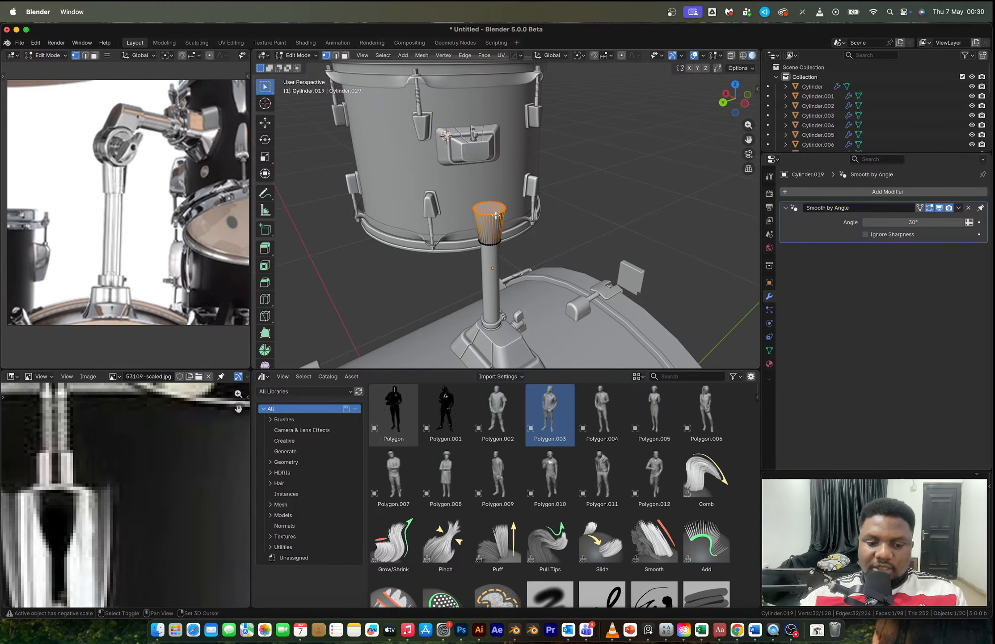
{"action": "key", "text": "shift+s"}
{"action": "left_click", "coordinate": [495, 263]}
Step: Add a mesh cylinder with 32 vertices, 1 m radius and 2 m depth at the 3D cursor in Object Mode
{"action": "key", "text": "Tab"}
{"action": "key", "text": "shift+a"}
{"action": "mouse_move", "coordinate": [540, 231]}
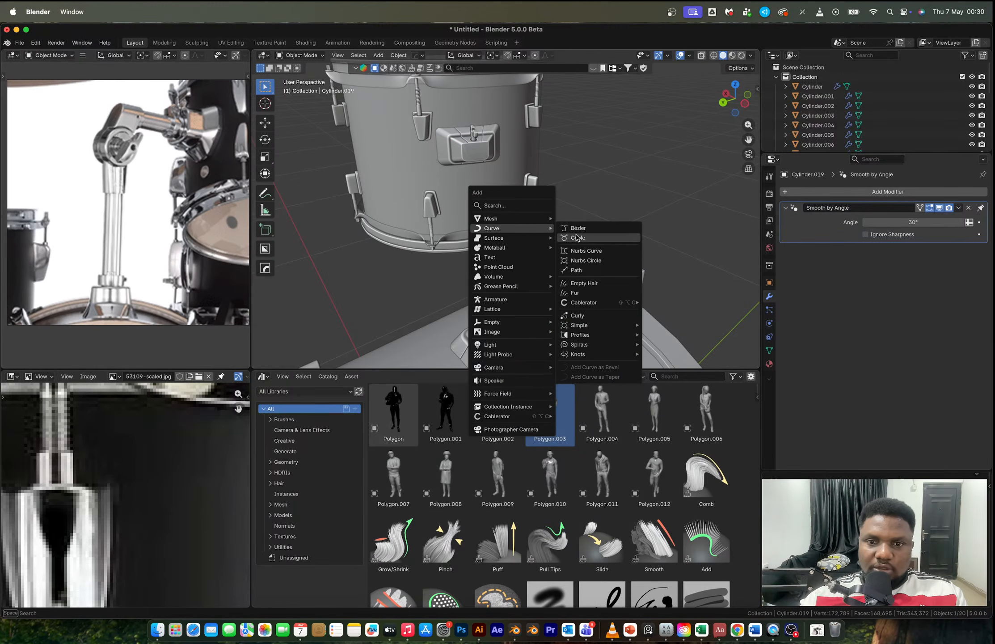
{"action": "mouse_move", "coordinate": [498, 217]}
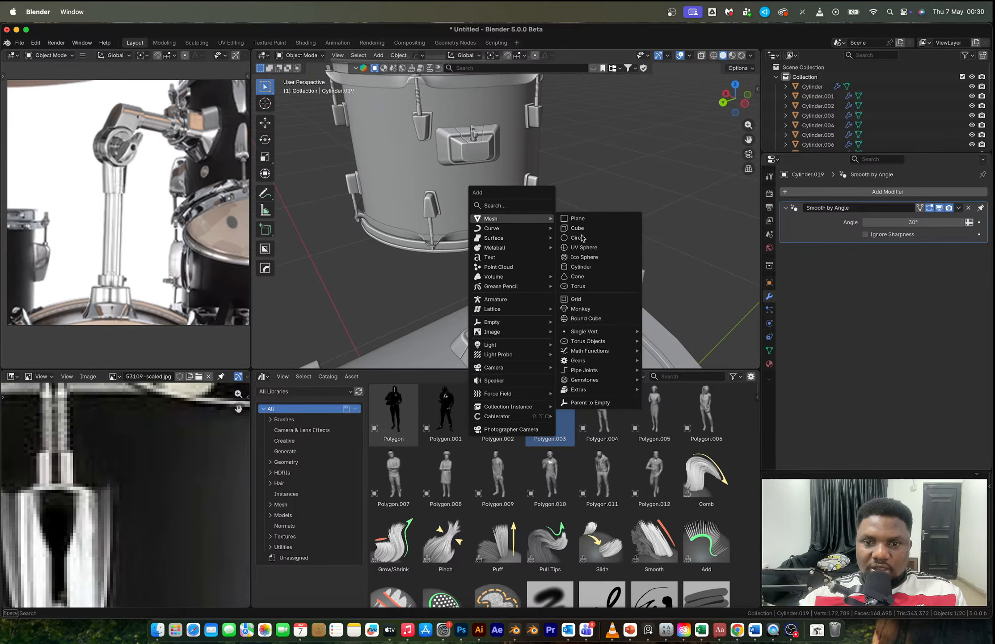
{"action": "left_click", "coordinate": [589, 258]}
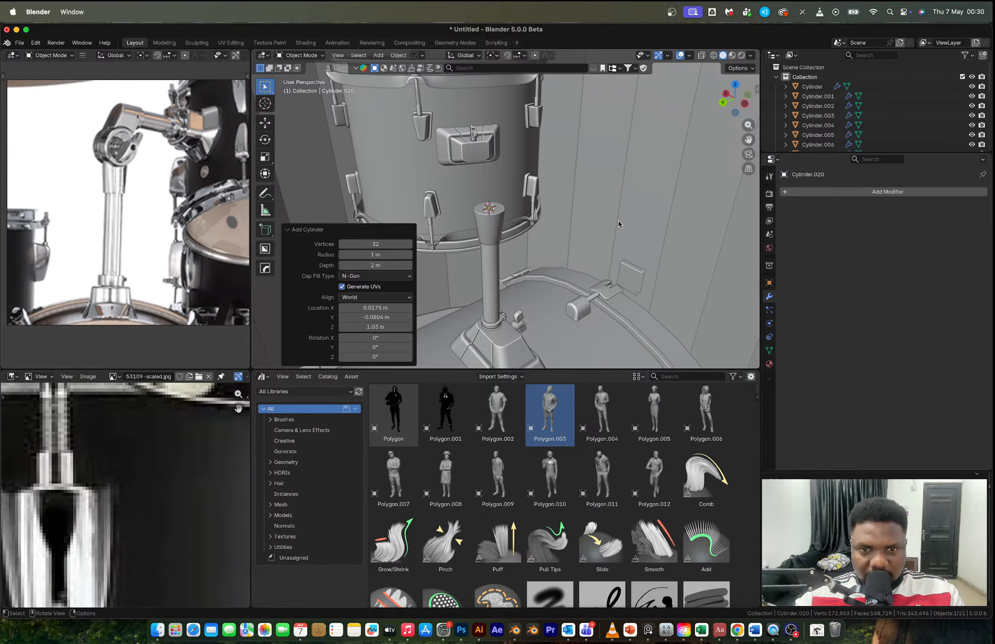
Step: Scale the new cylinder down uniformly to about 0.052 and rotate it 90° around X
{"action": "key", "text": "s"}
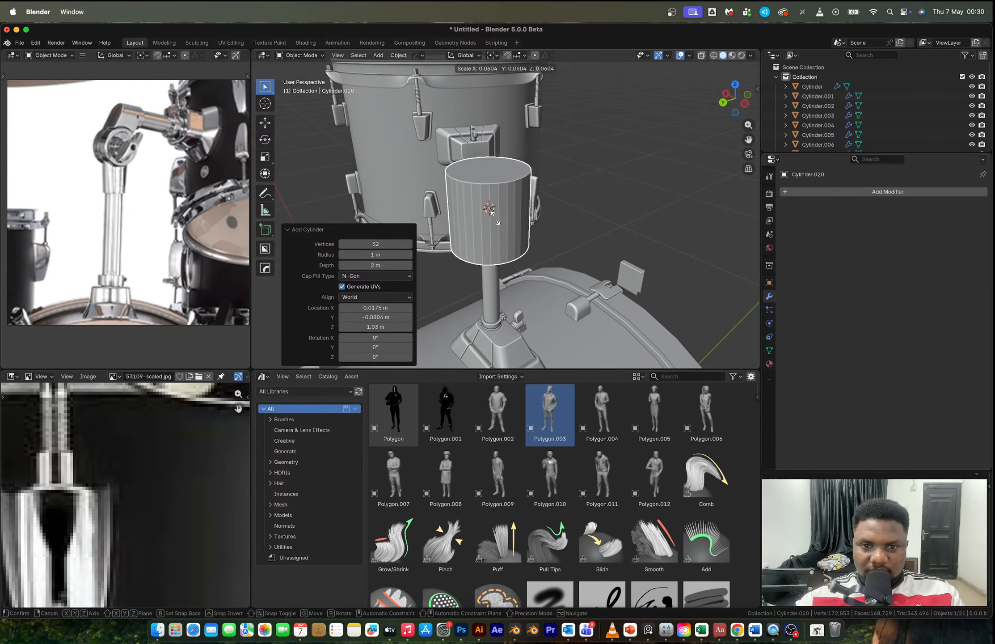
{"action": "left_click", "coordinate": [493, 217]}
{"action": "key", "text": "r"}
{"action": "key", "text": "x"}
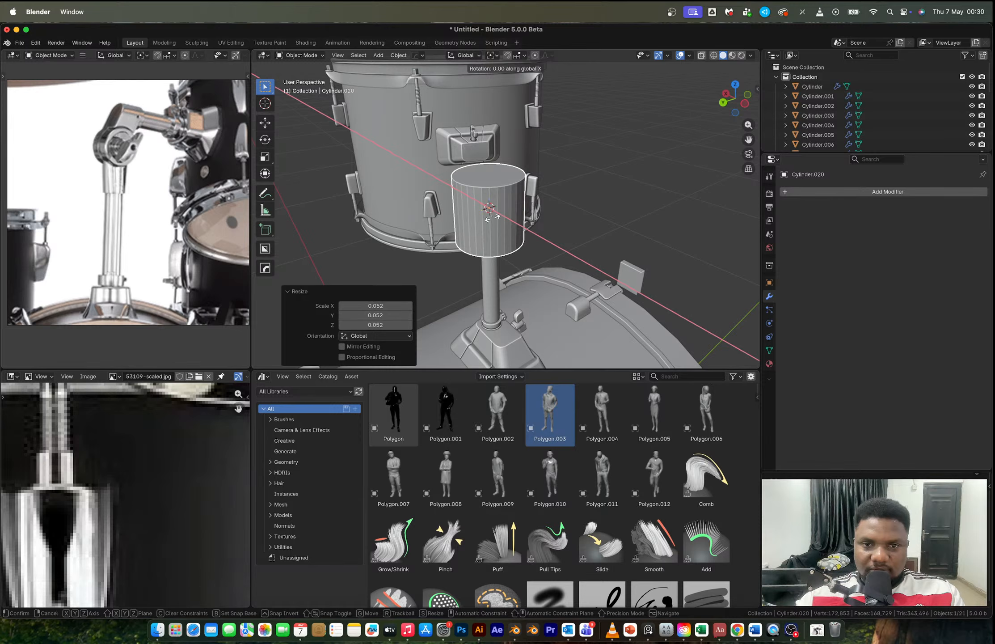
{"action": "type", "text": "90"}
{"action": "key", "text": "Return"}
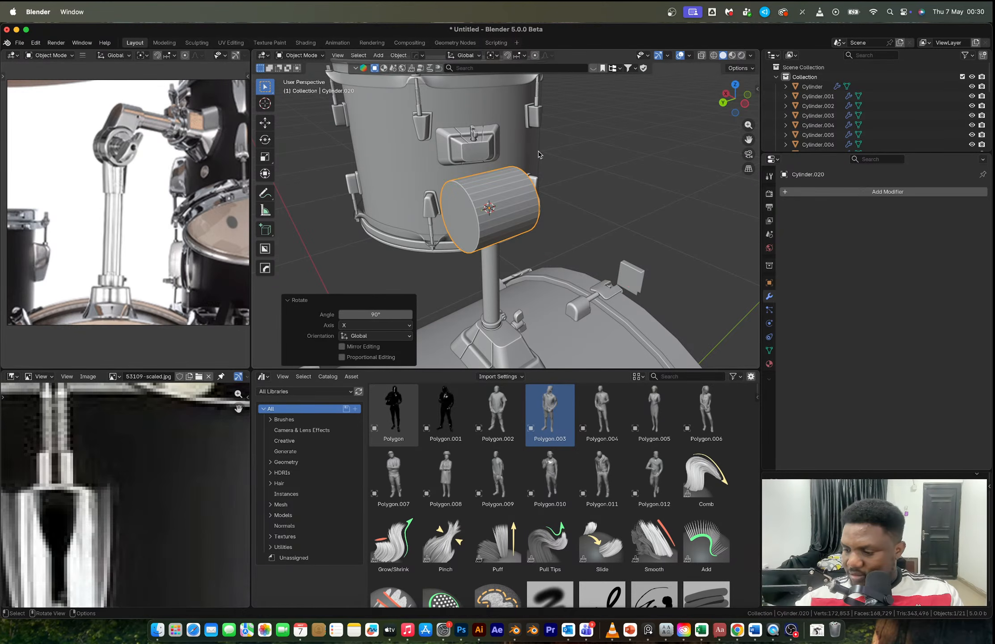
Step: Scale the cylinder to about 0.429 along Y and raise it about 0.045 m along Z onto the collar
{"action": "key", "text": "s"}
{"action": "key", "text": "x"}
{"action": "key", "text": "y"}
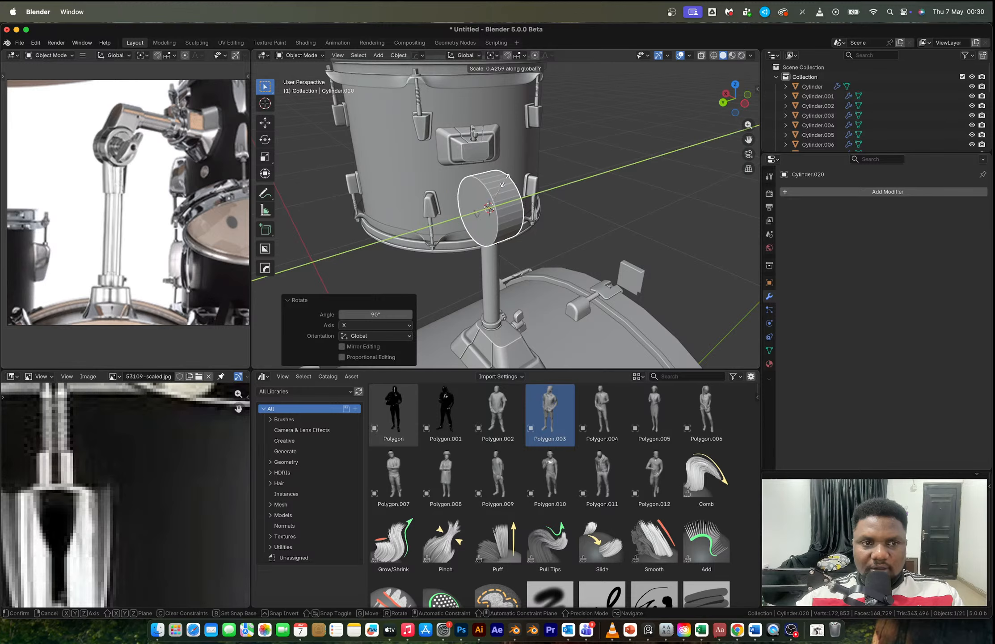
{"action": "left_click", "coordinate": [506, 177]}
{"action": "key", "text": "g"}
{"action": "key", "text": "z"}
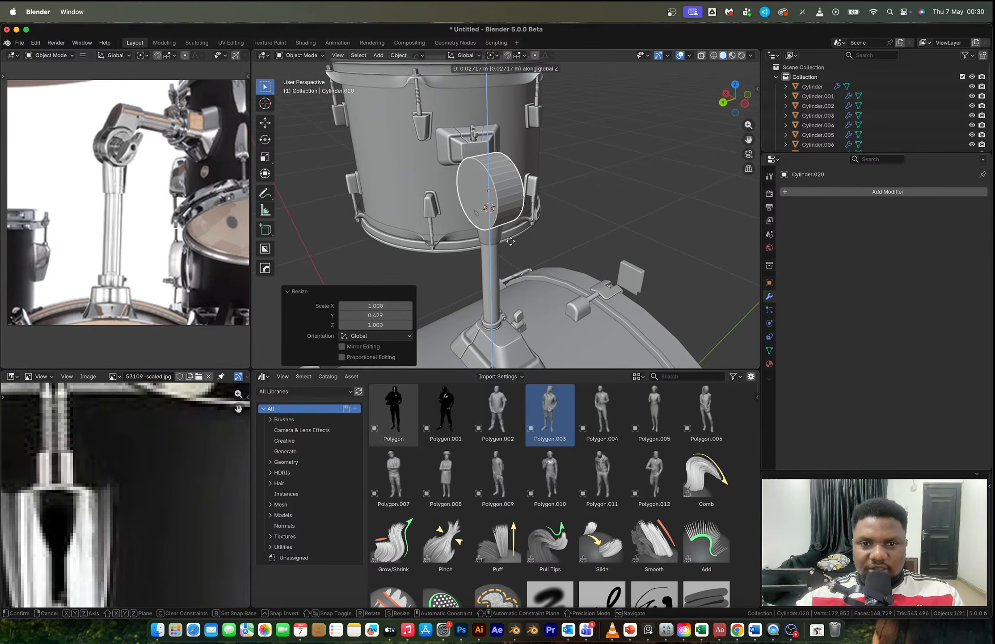
{"action": "left_click", "coordinate": [513, 230]}
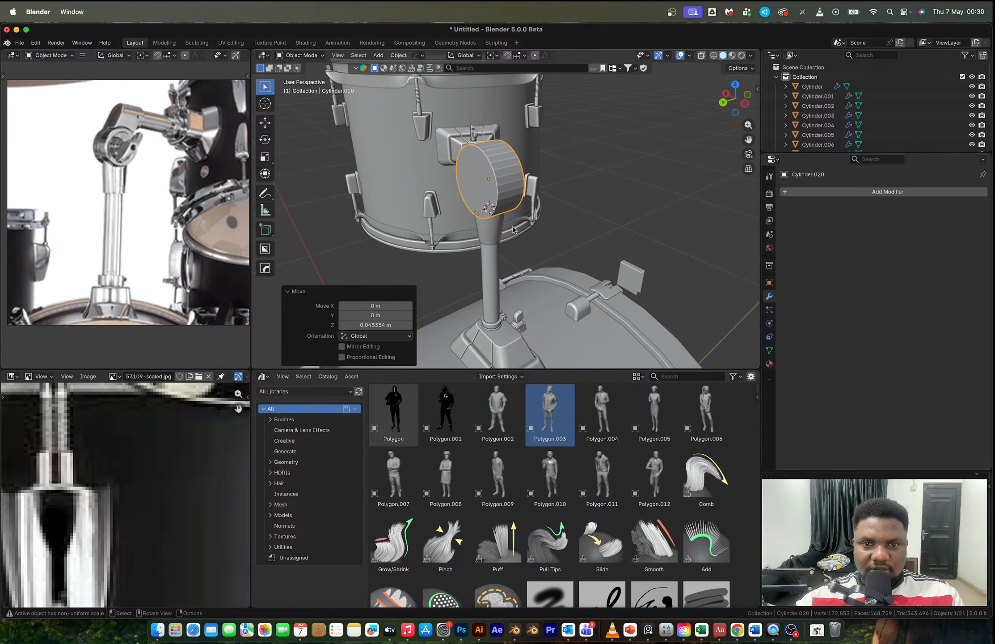
Step: Widen the joint cylinder slightly along Y and deselect it
{"action": "scroll", "coordinate": [513, 230], "scroll_direction": "up", "scroll_amount": 3}
{"action": "key", "text": "s"}
{"action": "key", "text": "x"}
{"action": "key", "text": "y"}
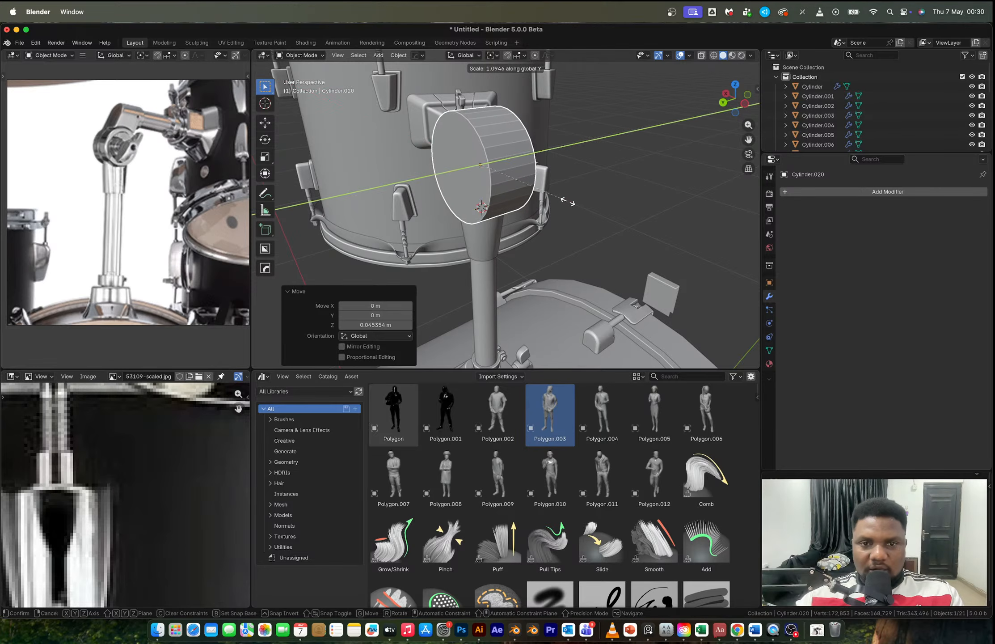
{"action": "left_click", "coordinate": [583, 197]}
{"action": "left_click", "coordinate": [603, 185]}
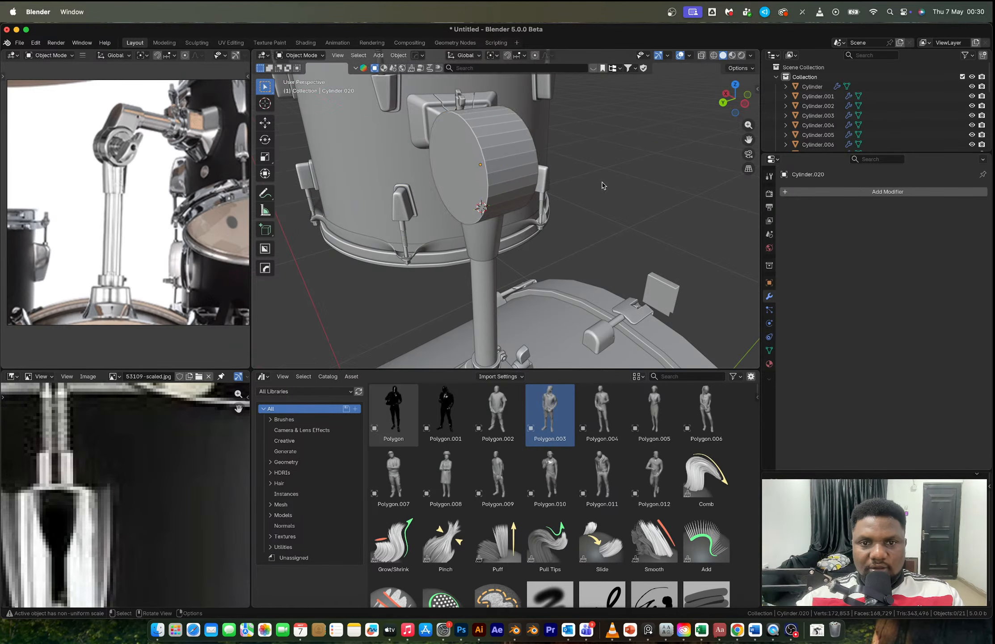
Step: Select the collar, post and clamp ring parts, change the transform pivot point and scale them to about 0.91 with Z locked
{"action": "scroll", "coordinate": [604, 185], "scroll_direction": "down", "scroll_amount": 5}
{"action": "mouse_move", "coordinate": [566, 178]}
{"action": "middle_mouse_down"}
{"action": "mouse_move", "coordinate": [586, 184]}
{"action": "mouse_move", "coordinate": [613, 150]}
{"action": "mouse_move", "coordinate": [576, 163]}
{"action": "middle_mouse_up"}
{"action": "scroll", "coordinate": [512, 203], "scroll_direction": "up", "scroll_amount": 4}
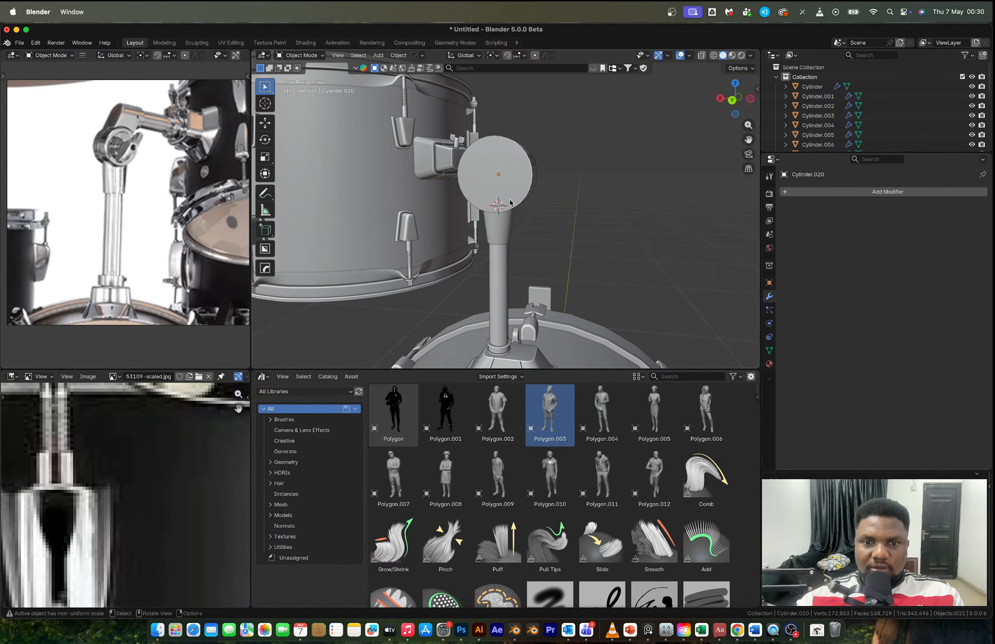
{"action": "left_click", "coordinate": [500, 222]}
{"action": "left_click", "coordinate": [498, 269], "text": "shift"}
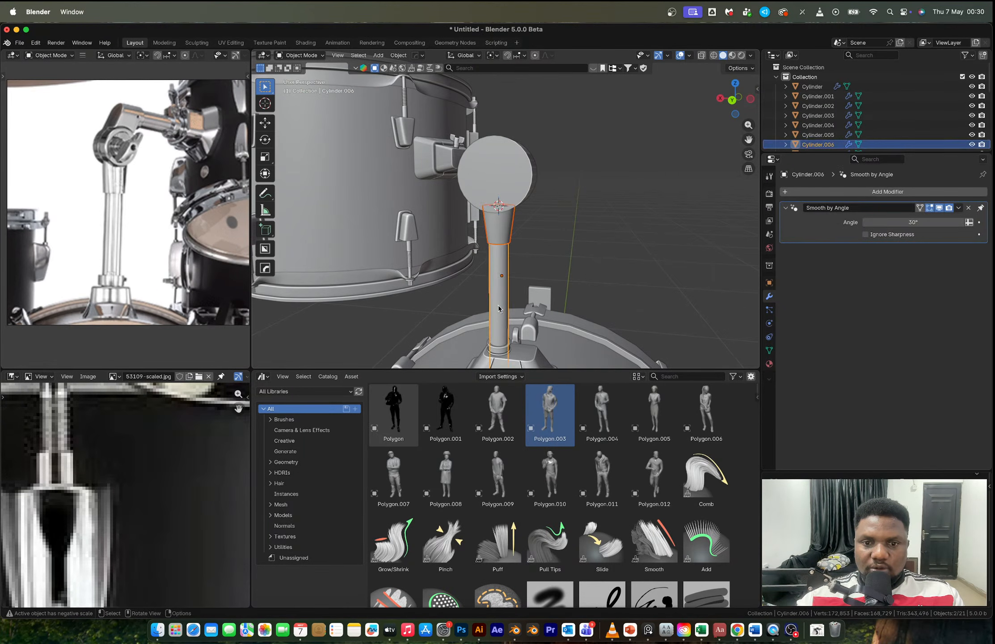
{"action": "left_click", "coordinate": [500, 352], "text": "shift"}
{"action": "middle_click_drag", "start_coordinate": [616, 236], "coordinate": [503, 260]}
{"action": "left_click", "coordinate": [499, 256], "text": "shift"}
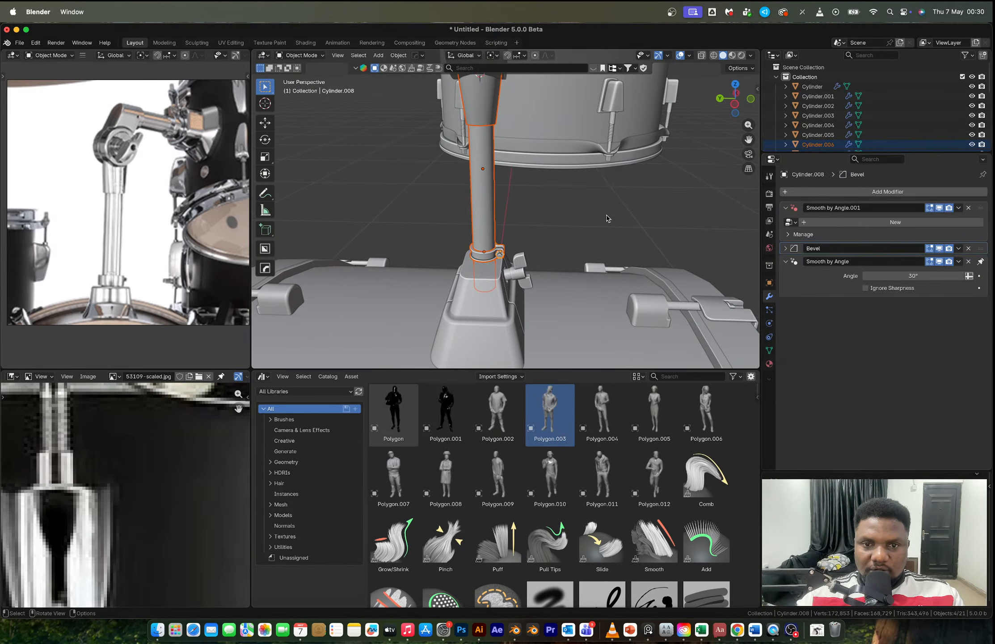
{"action": "left_click", "coordinate": [485, 220], "text": "shift"}
{"action": "key", "text": "s"}
{"action": "key", "text": "shift+z"}
{"action": "key", "text": "Escape"}
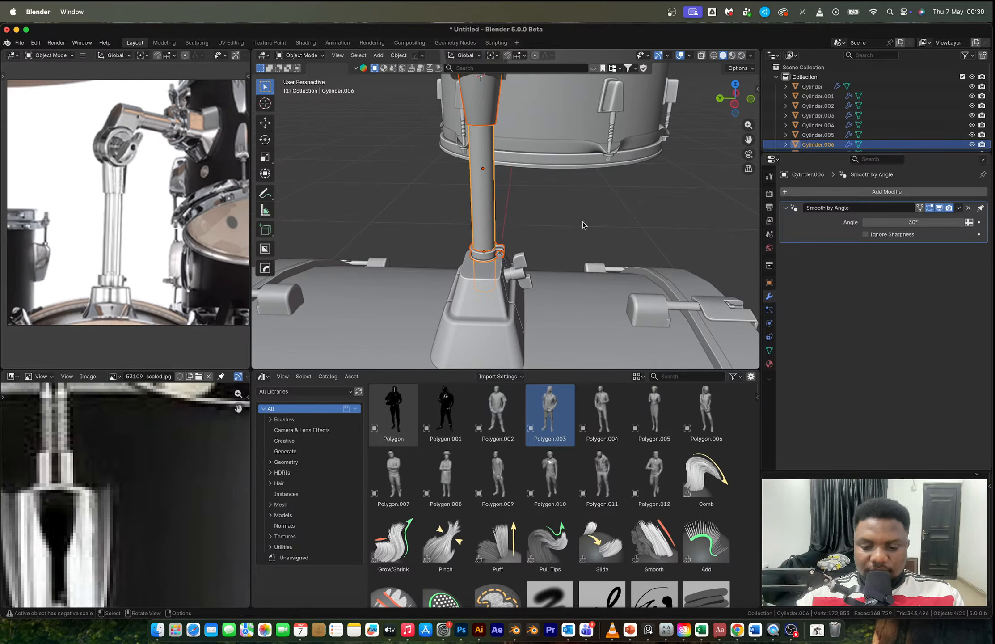
{"action": "key", "text": "period"}
{"action": "left_click", "coordinate": [520, 191]}
{"action": "key", "text": "s"}
{"action": "key", "text": "shift+z"}
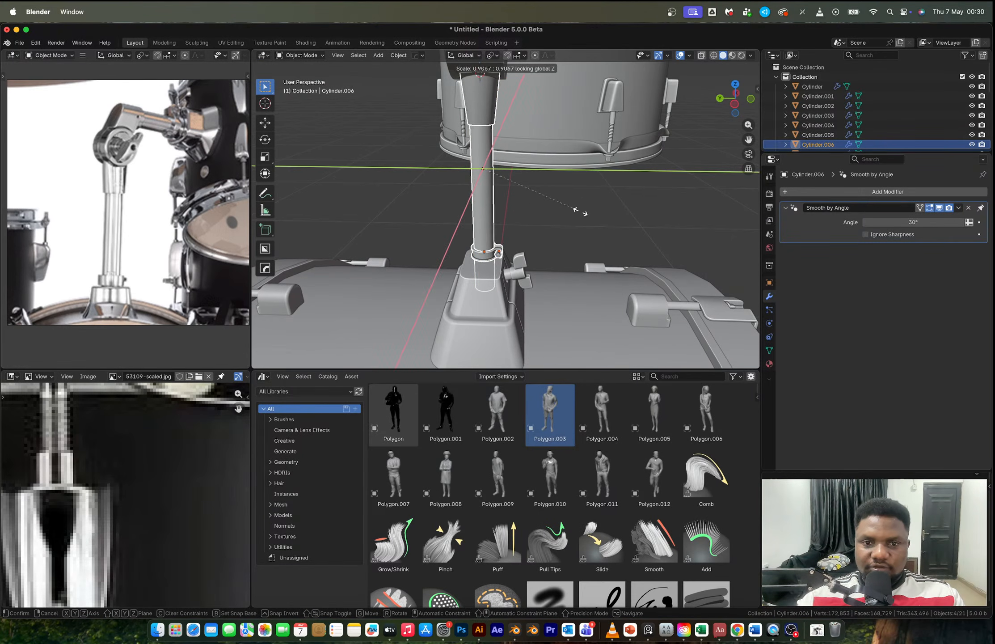
{"action": "left_click", "coordinate": [574, 211]}
Step: Shorten the collar to about 0.61 along Z and raise it about 0.028 m on the post
{"action": "middle_click_drag", "start_coordinate": [573, 215], "coordinate": [454, 106]}
{"action": "left_click", "coordinate": [454, 106]}
{"action": "key", "text": "s"}
{"action": "key", "text": "z"}
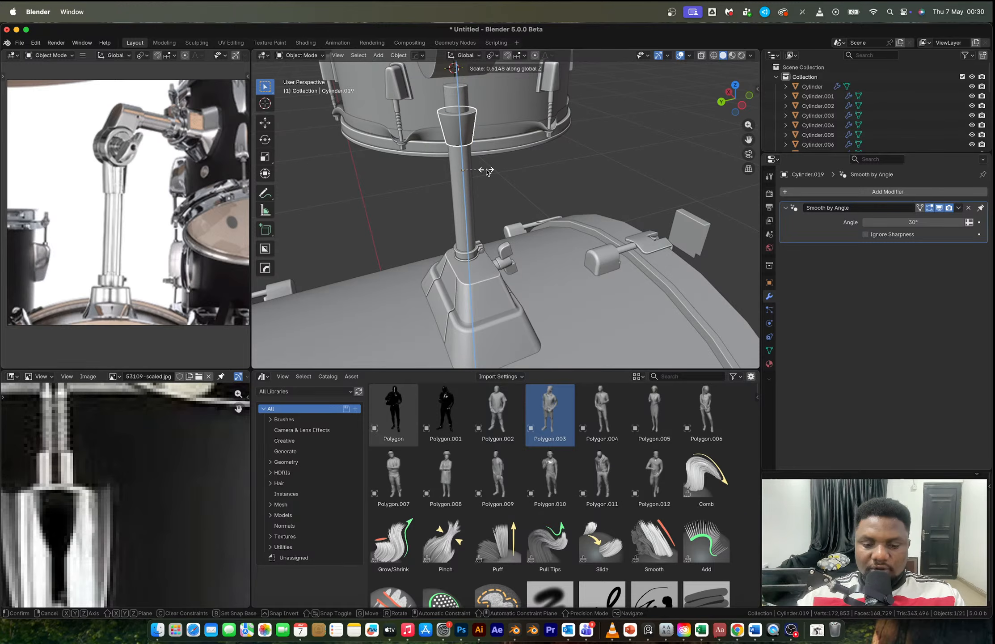
{"action": "left_click", "coordinate": [488, 173]}
{"action": "key", "text": "g"}
{"action": "key", "text": "z"}
{"action": "left_click", "coordinate": [482, 146]}
Step: Stretch the collar by about 1.2 along Z and lower it about 0.004 m
{"action": "key", "text": "s"}
{"action": "key", "text": "z"}
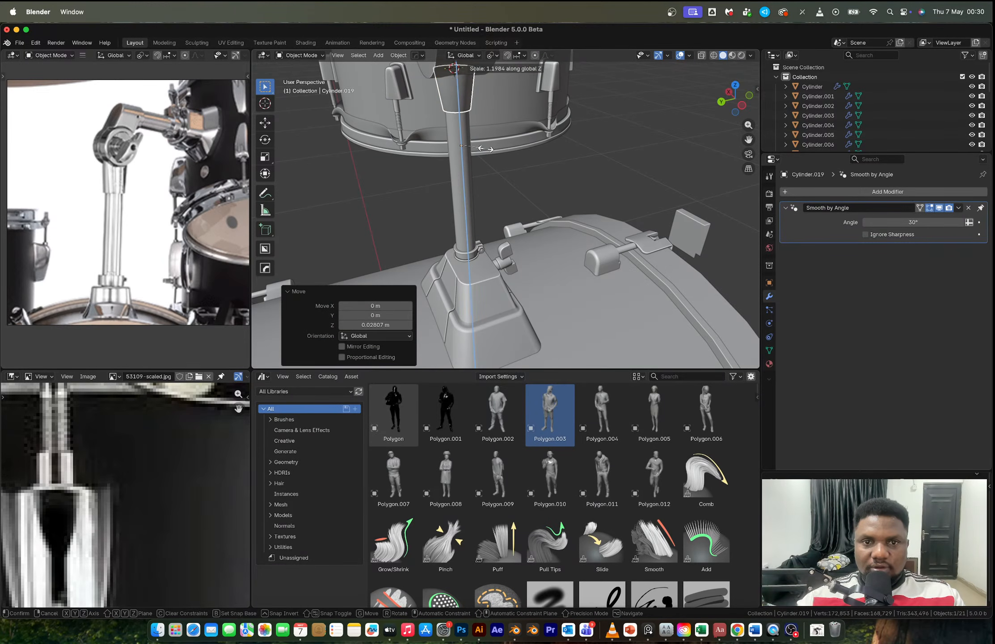
{"action": "left_click", "coordinate": [487, 149]}
{"action": "key", "text": "g"}
{"action": "key", "text": "z"}
{"action": "left_click", "coordinate": [486, 149]}
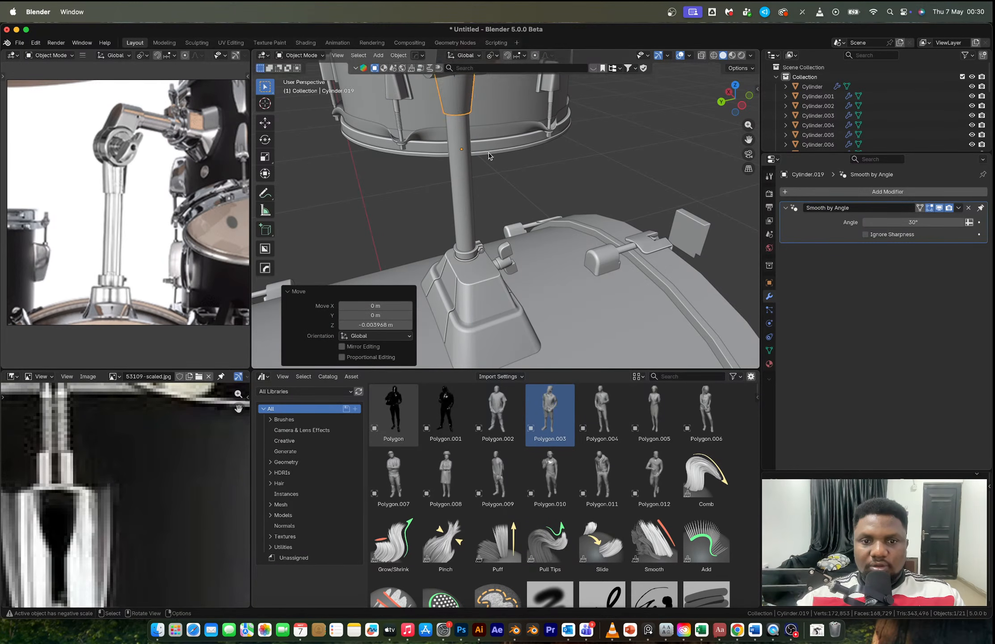
Step: Scale the joint cylinder uniformly to about 0.827 and lower it about 0.028 m along Z
{"action": "middle_click_drag", "start_coordinate": [486, 149], "coordinate": [496, 212]}
{"action": "left_click", "coordinate": [491, 166]}
{"action": "key", "text": "s"}
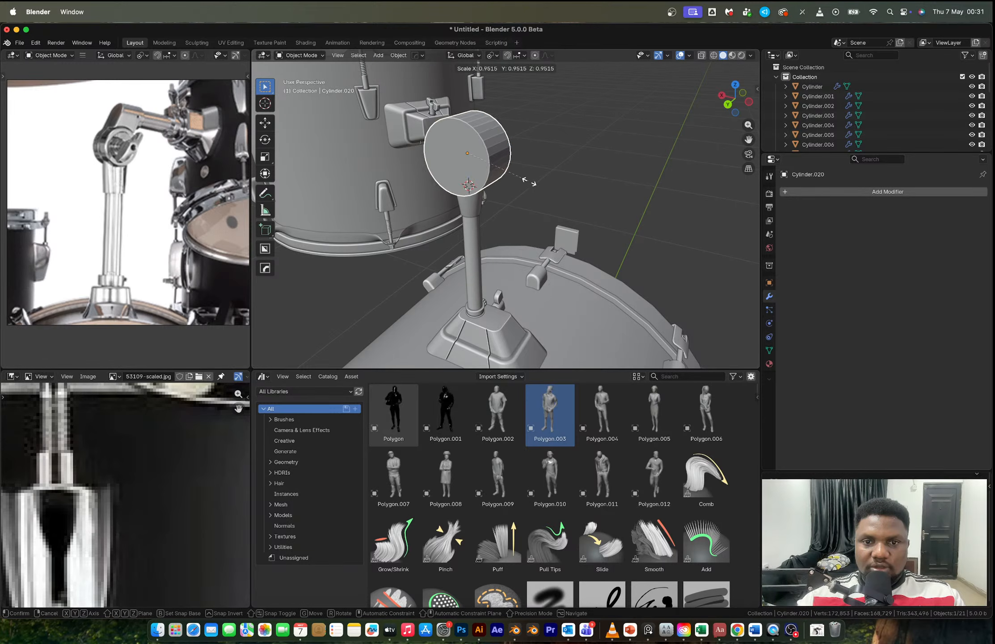
{"action": "left_click", "coordinate": [520, 181]}
{"action": "key", "text": "g"}
{"action": "key", "text": "z"}
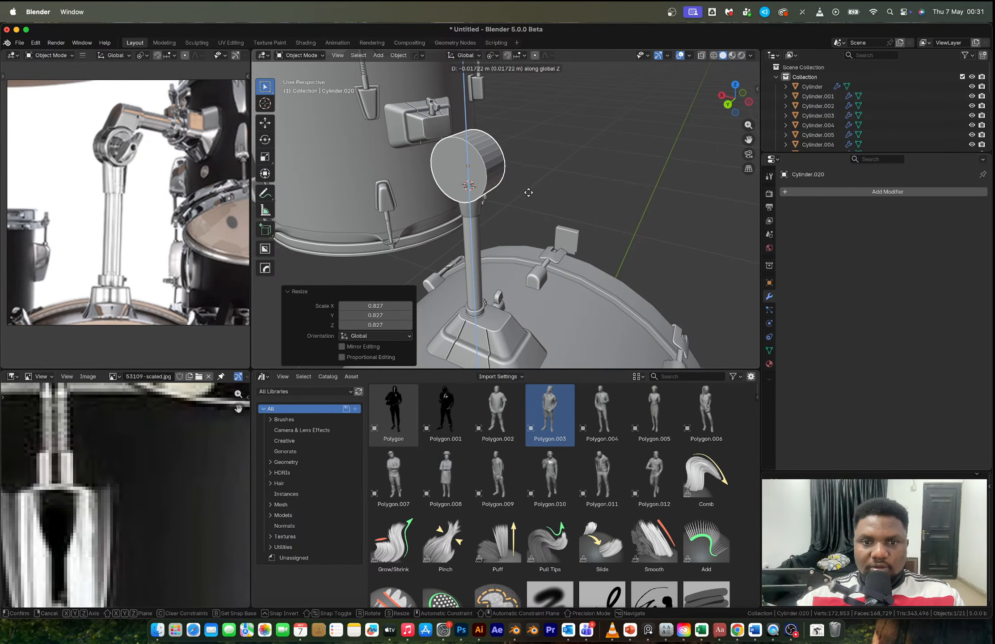
{"action": "left_click", "coordinate": [532, 200]}
Step: Scale the joint cylinder uniformly to about 0.88 and raise it about 0.005 m to sit on the collar
{"action": "key", "text": "s"}
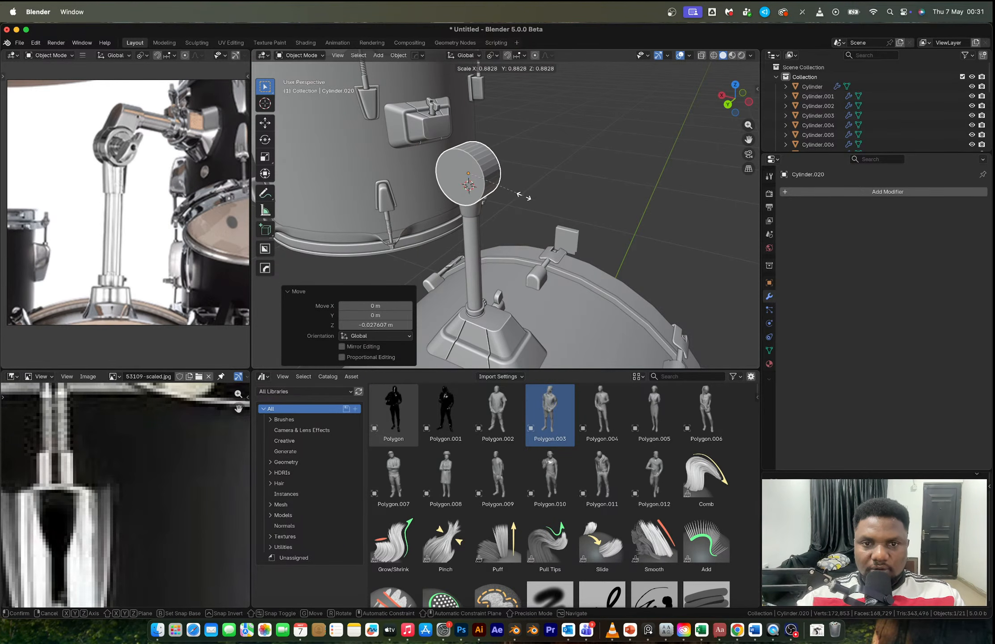
{"action": "left_click", "coordinate": [524, 196]}
{"action": "key", "text": "g"}
{"action": "key", "text": "z"}
{"action": "left_click", "coordinate": [524, 192]}
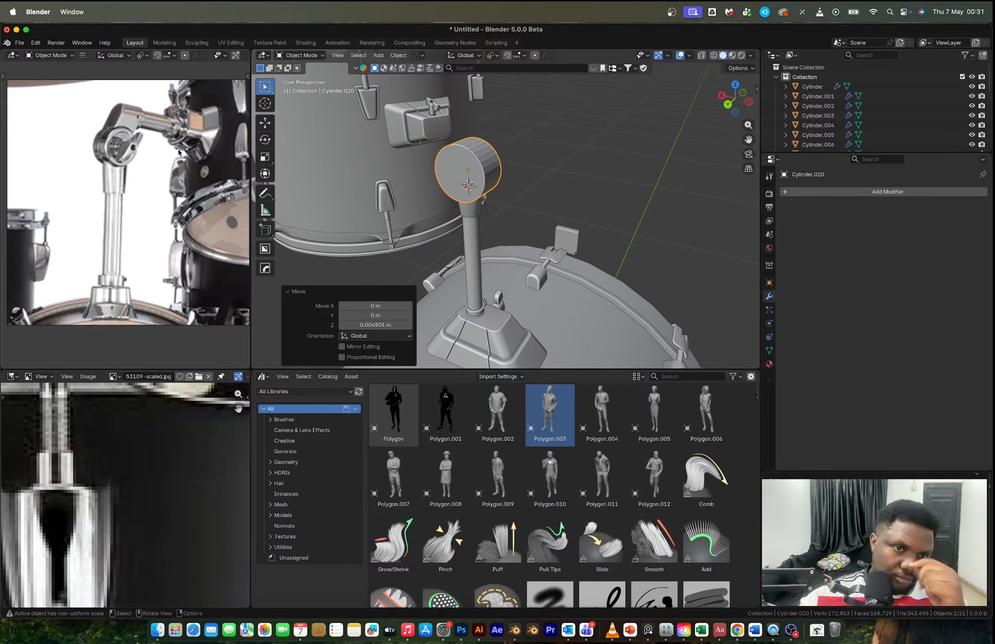
Step: Try a centred loop cut around the joint cylinder and a scale along Y in Object Mode
{"action": "middle_click_drag", "start_coordinate": [459, 167], "coordinate": [453, 165]}
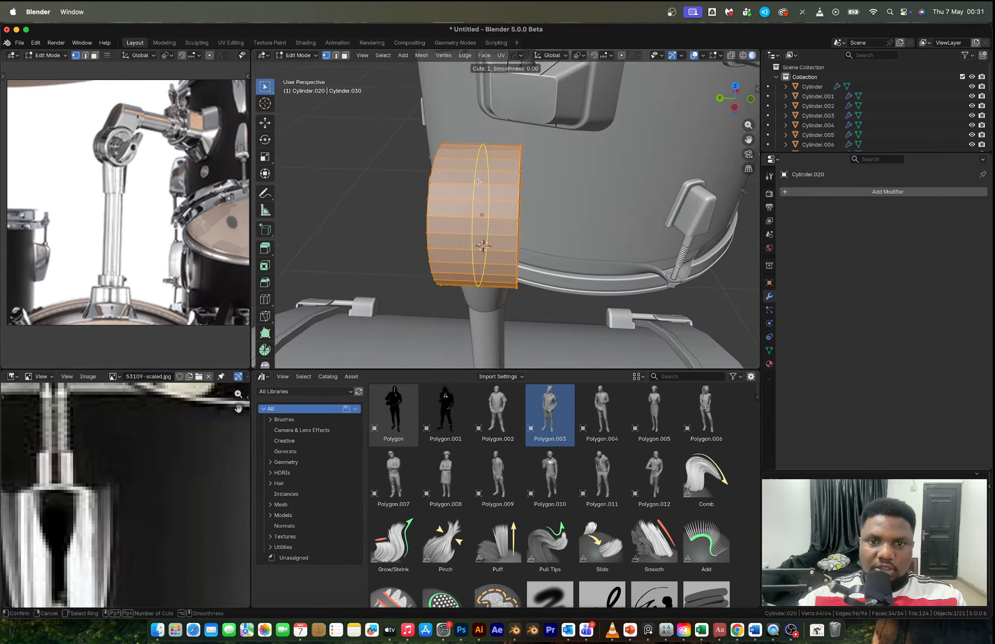
{"action": "left_click", "coordinate": [543, 276]}
{"action": "right_click", "coordinate": [543, 276]}
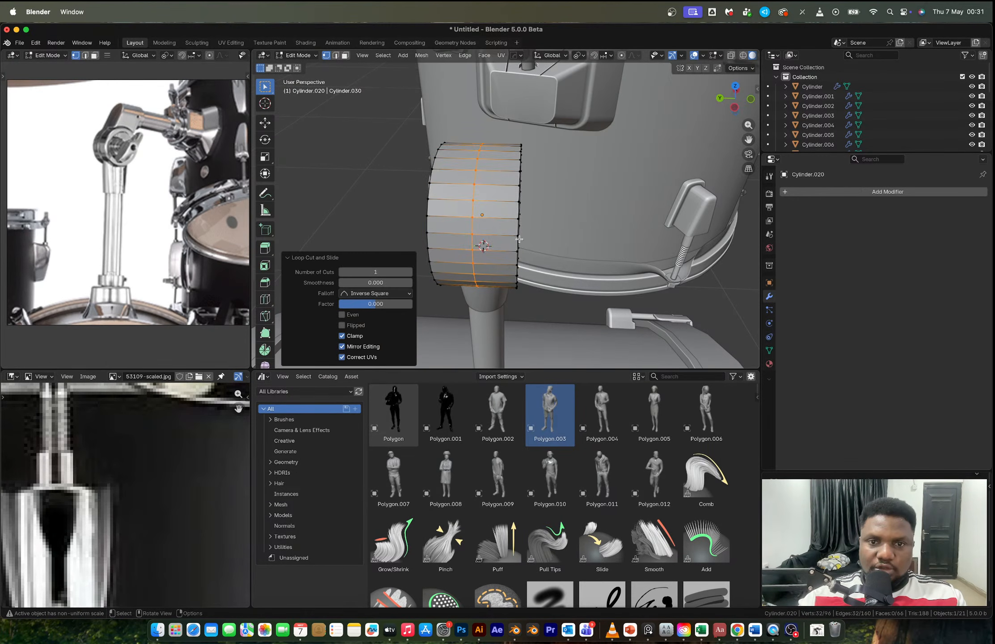
{"action": "key", "text": "Tab"}
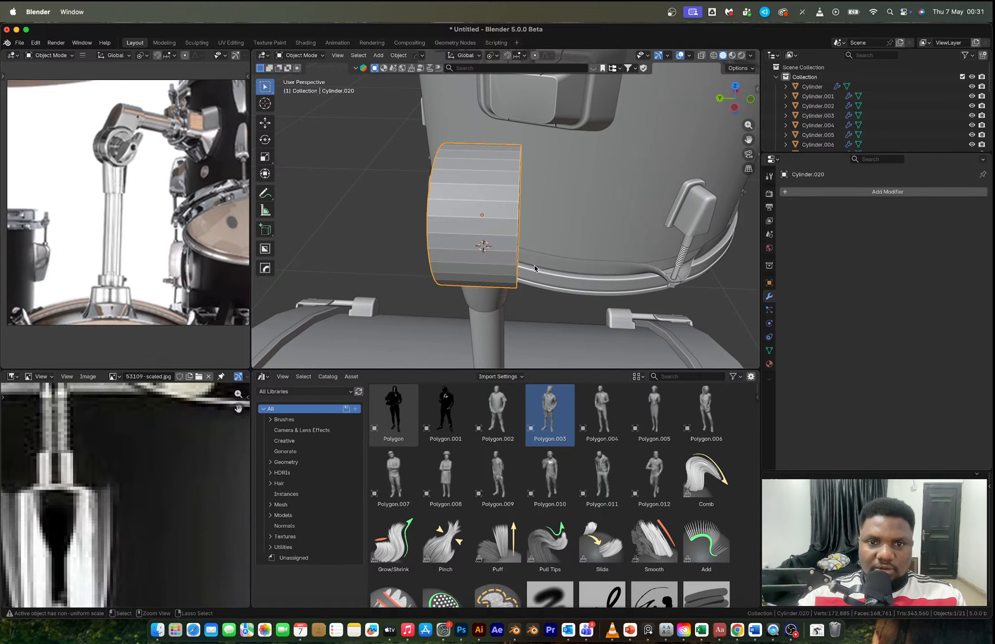
{"action": "key", "text": "s"}
{"action": "key", "text": "y"}
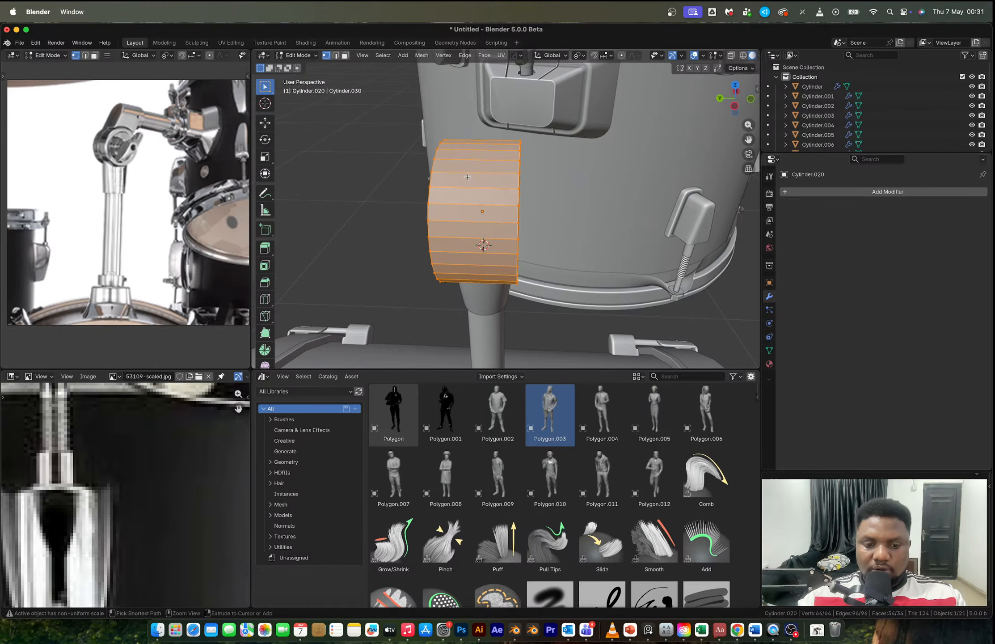
Step: Add a centred loop cut around the joint cylinder and bevel it about 0.058 m wide with one segment
{"action": "key", "text": "ctrl+r"}
{"action": "left_click", "coordinate": [505, 251]}
{"action": "right_click", "coordinate": [570, 264]}
{"action": "key", "text": "2"}
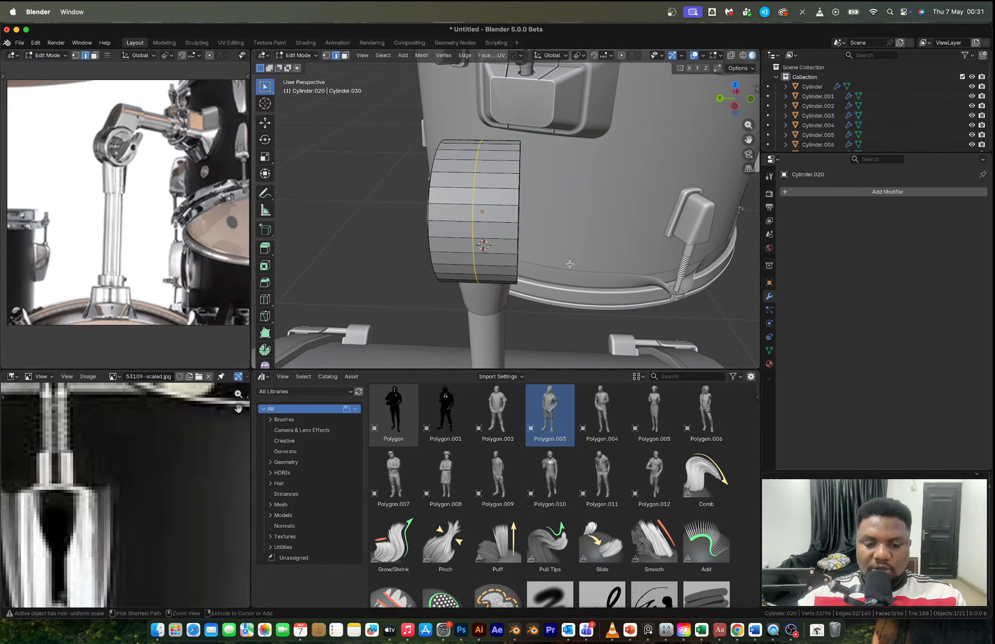
{"action": "key", "text": "ctrl+b"}
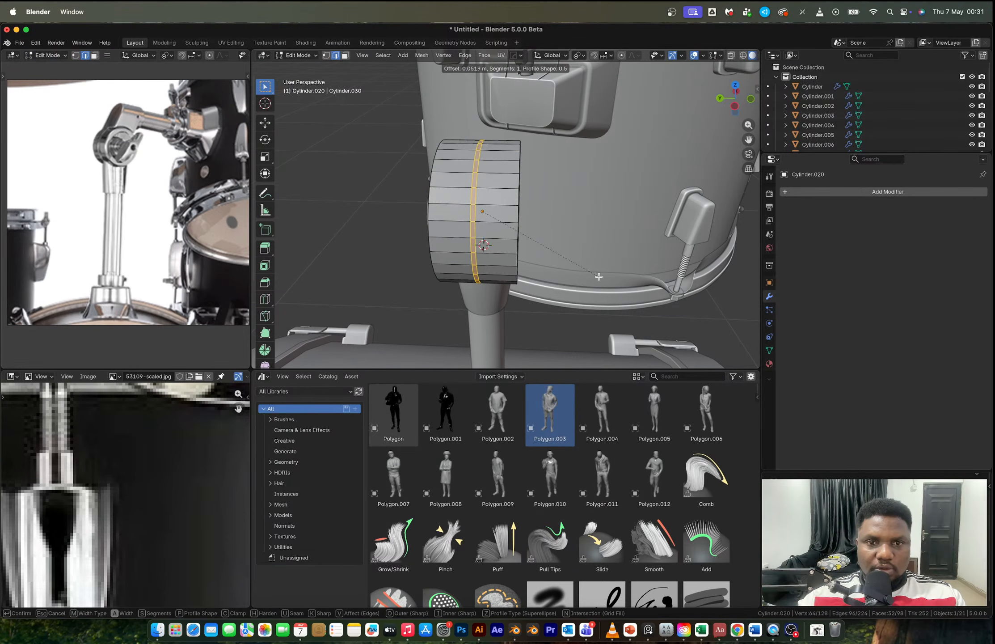
{"action": "left_click", "coordinate": [601, 278]}
Step: Extrude the narrow beveled band inward along its normals to form a groove around the joint cylinder
{"action": "key", "text": "alt+e"}
{"action": "left_click", "coordinate": [601, 278]}
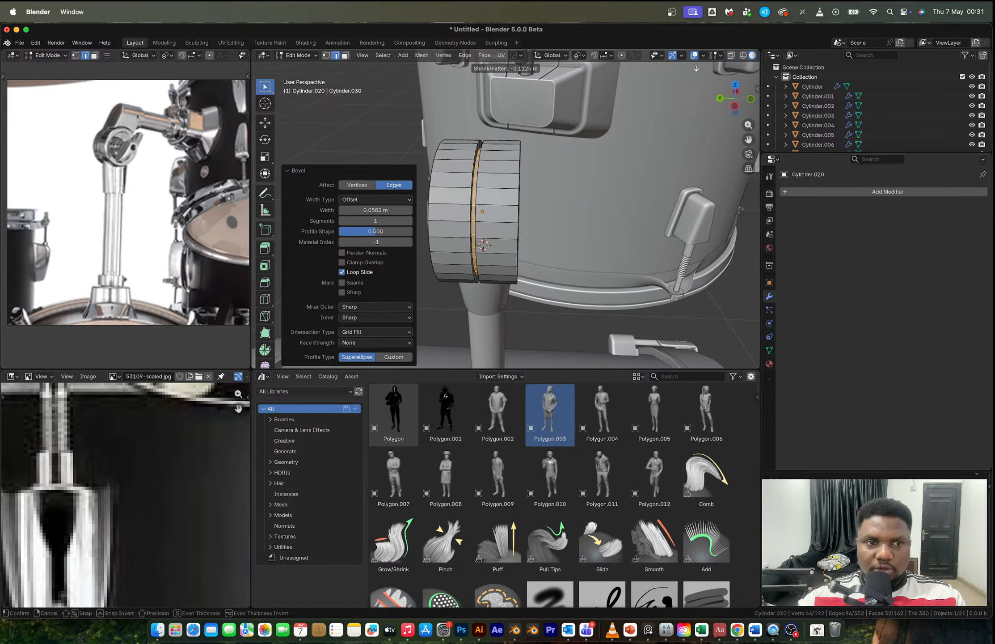
{"action": "left_click", "coordinate": [699, 155]}
Step: Switch to face selection and select the ring of side faces on the joint cylinder's half facing away from the tom's centre
{"action": "left_click", "coordinate": [455, 160], "text": "alt"}
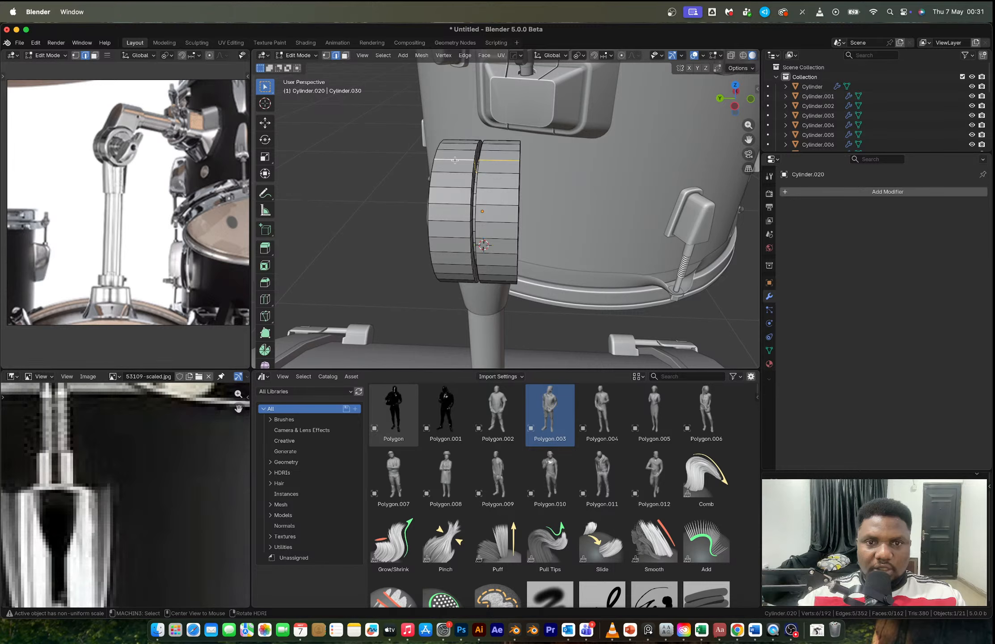
{"action": "key", "text": "3"}
{"action": "left_click", "coordinate": [454, 160], "text": "alt"}
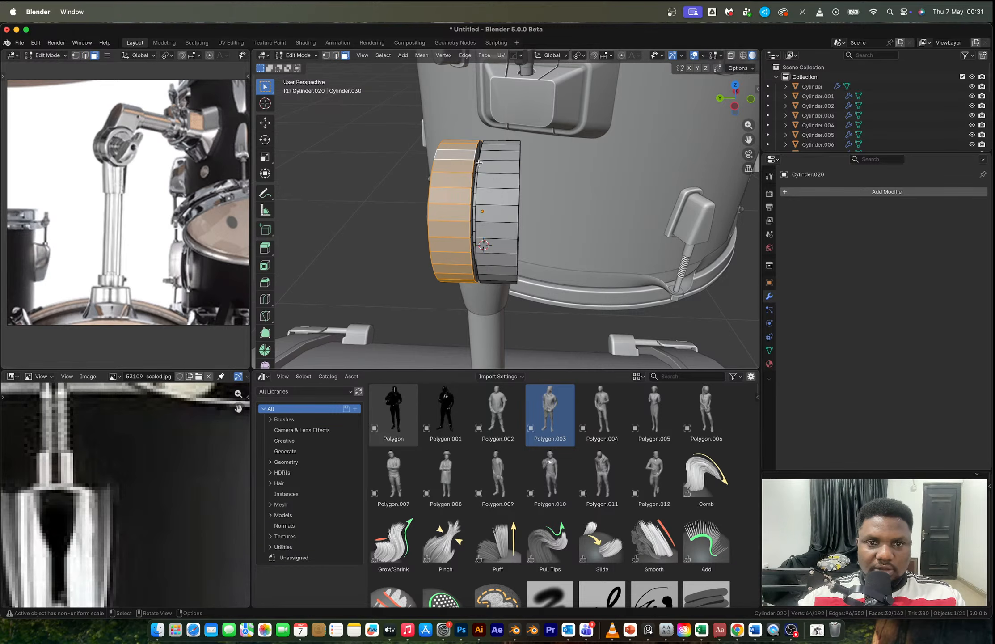
{"action": "middle_click_drag", "start_coordinate": [479, 163], "coordinate": [659, 172]}
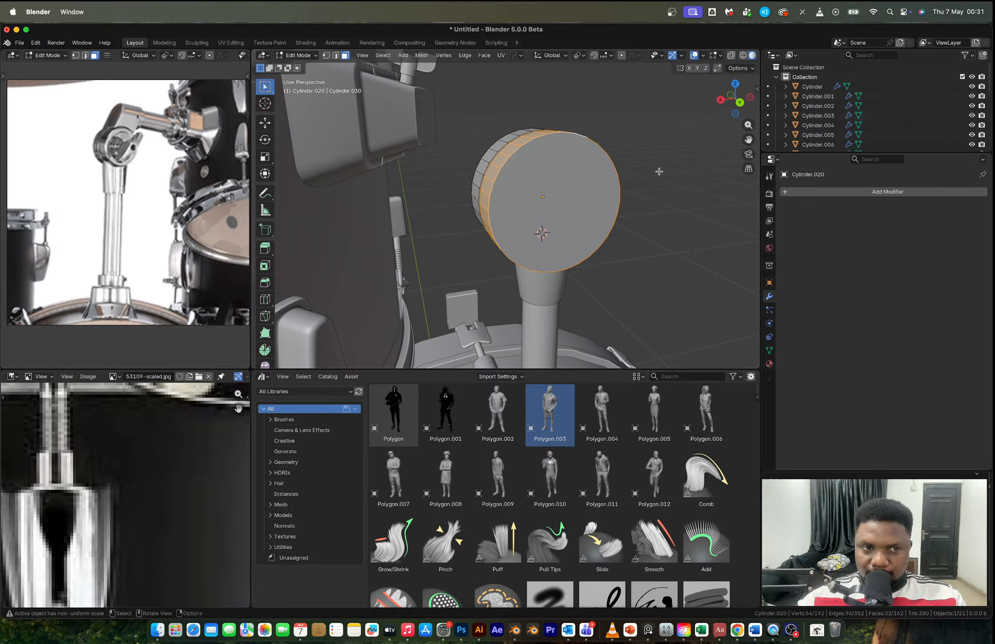
{"action": "middle_click_drag", "start_coordinate": [659, 171], "coordinate": [582, 170]}
Step: Select the six topmost side faces on the joint cylinder's half facing away from the tom's centre
{"action": "left_click", "coordinate": [501, 168]}
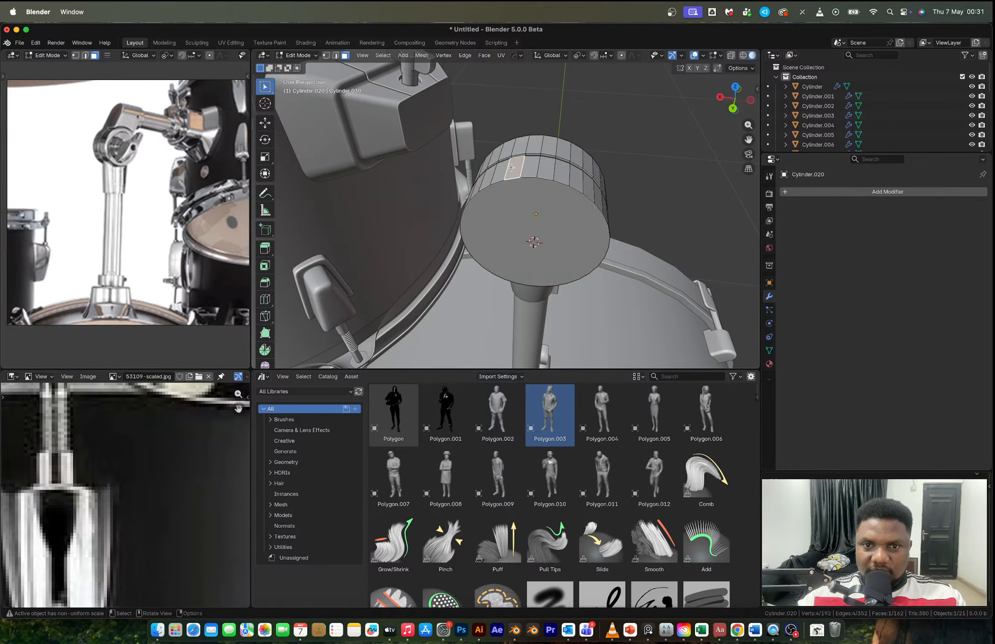
{"action": "left_click", "coordinate": [503, 171]}
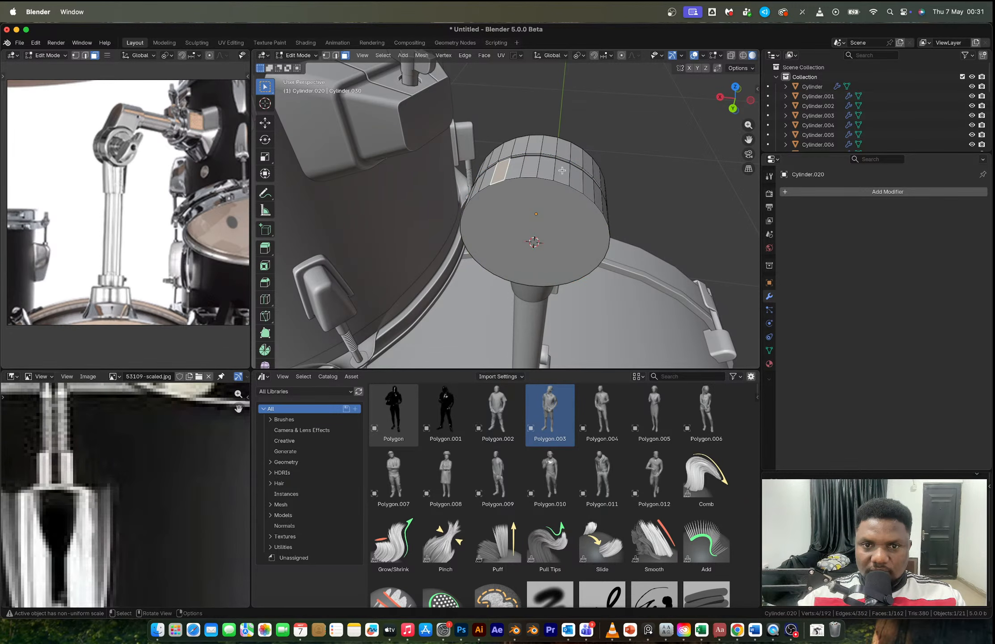
{"action": "left_click", "coordinate": [562, 170], "text": "ctrl+shift"}
{"action": "left_click", "coordinate": [734, 100]}
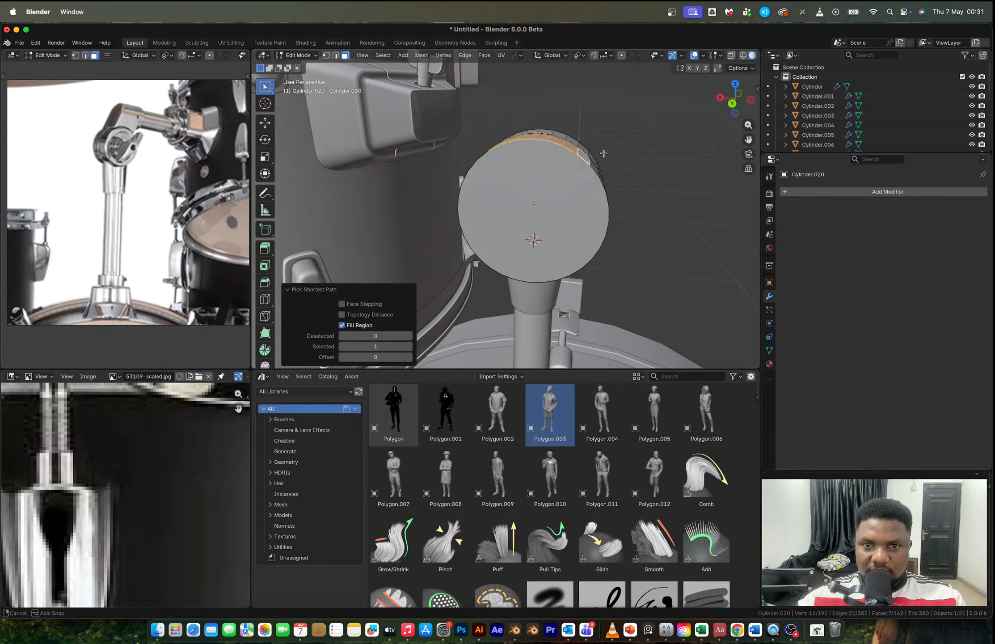
{"action": "middle_click_drag", "start_coordinate": [558, 128], "coordinate": [554, 208], "text": "shift"}
{"action": "left_click", "coordinate": [553, 207], "text": "shift"}
{"action": "key", "text": "super+z"}
{"action": "left_click", "coordinate": [564, 211], "text": "shift"}
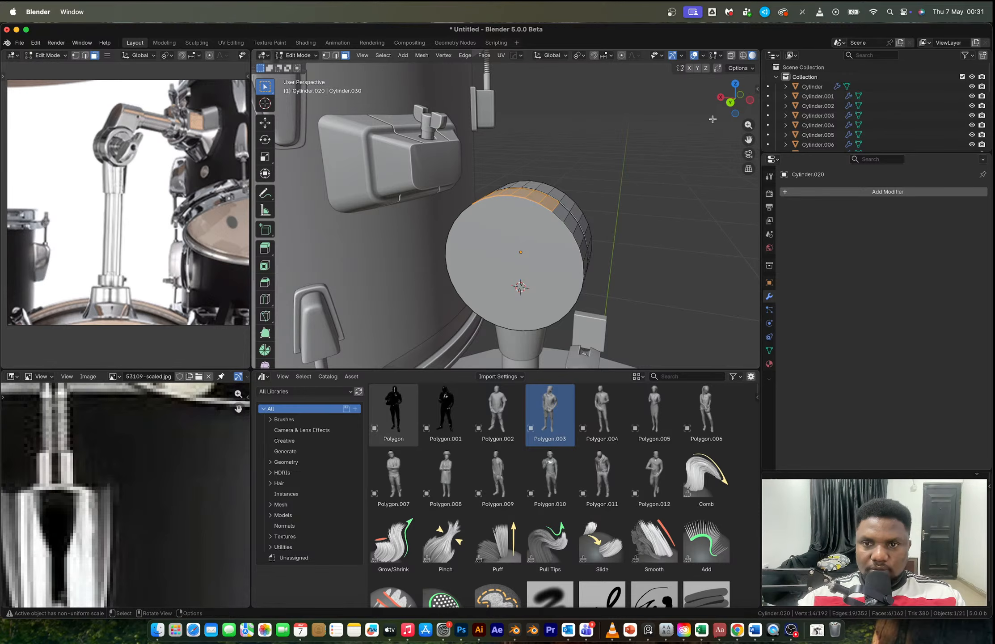
Step: Extrude the selected faces about 0.029 m upward along Z and flatten the extruded top with a Z scale of 0
{"action": "left_click", "coordinate": [731, 103]}
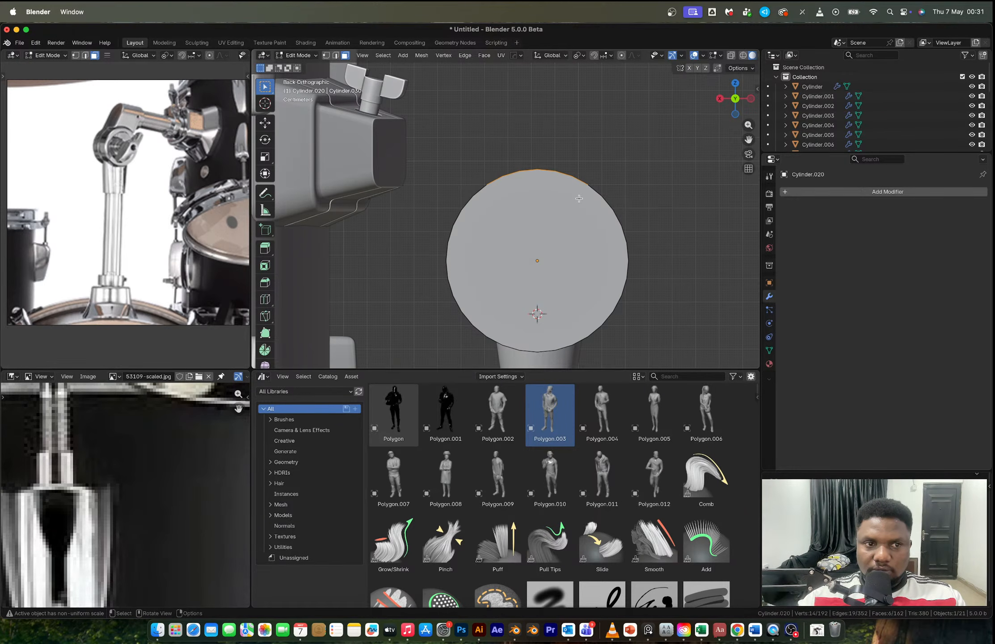
{"action": "key", "text": "e"}
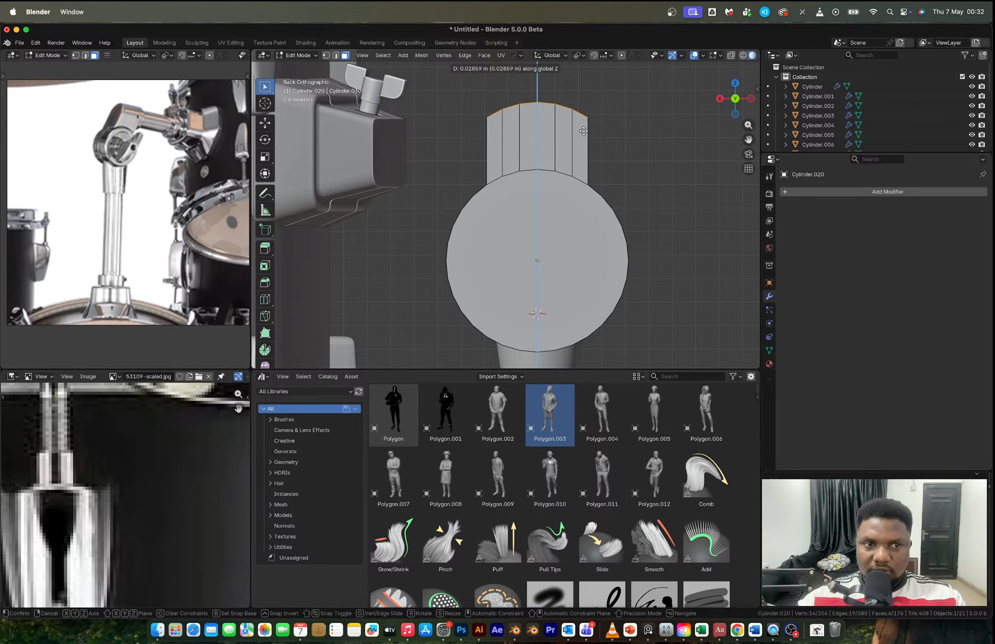
{"action": "left_click", "coordinate": [584, 132]}
{"action": "key", "text": "s"}
{"action": "key", "text": "z"}
{"action": "key", "text": "0"}
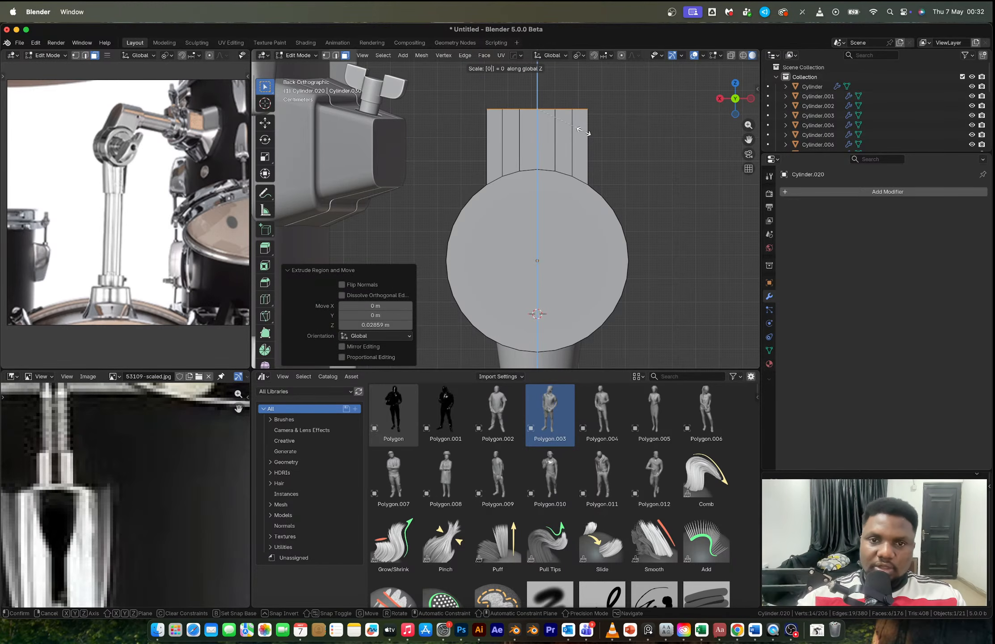
{"action": "key", "text": "Return"}
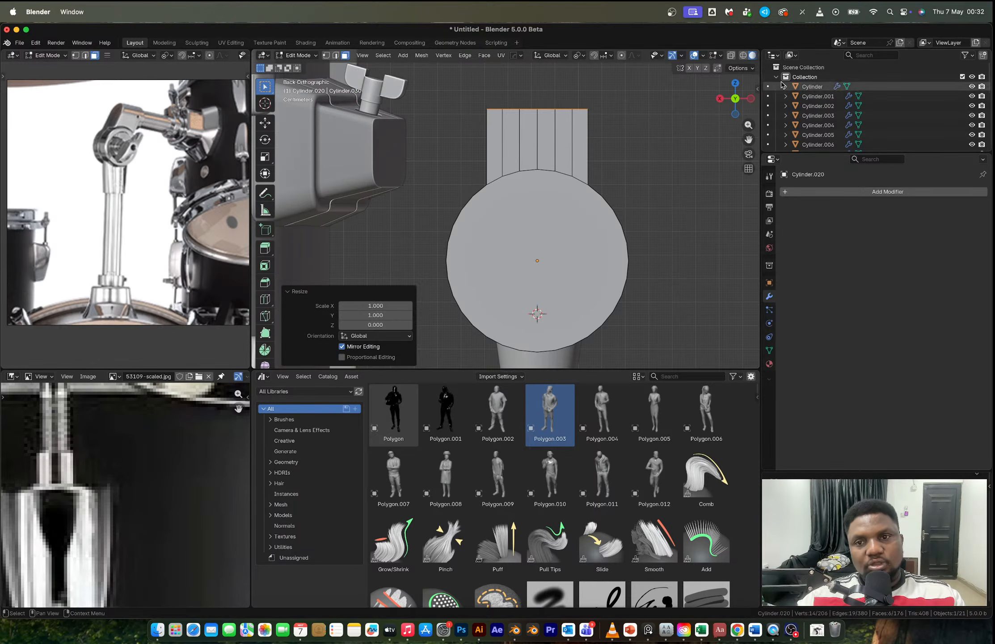
Step: Add a loop cut around the extruded block and slide it down close to the joint cylinder
{"action": "left_click", "coordinate": [751, 99]}
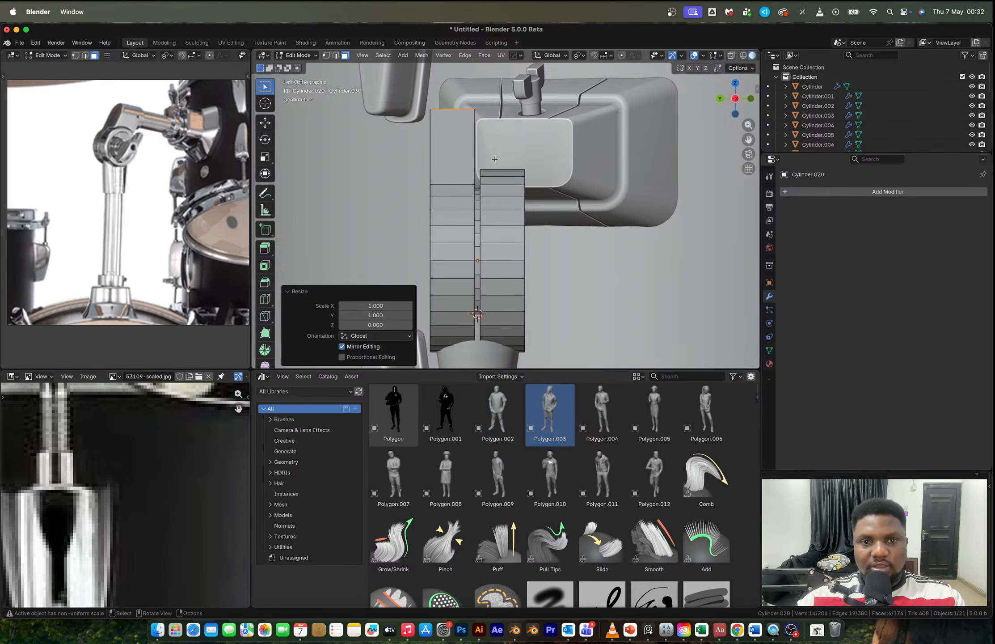
{"action": "scroll", "coordinate": [495, 159], "scroll_direction": "up", "scroll_amount": 1}
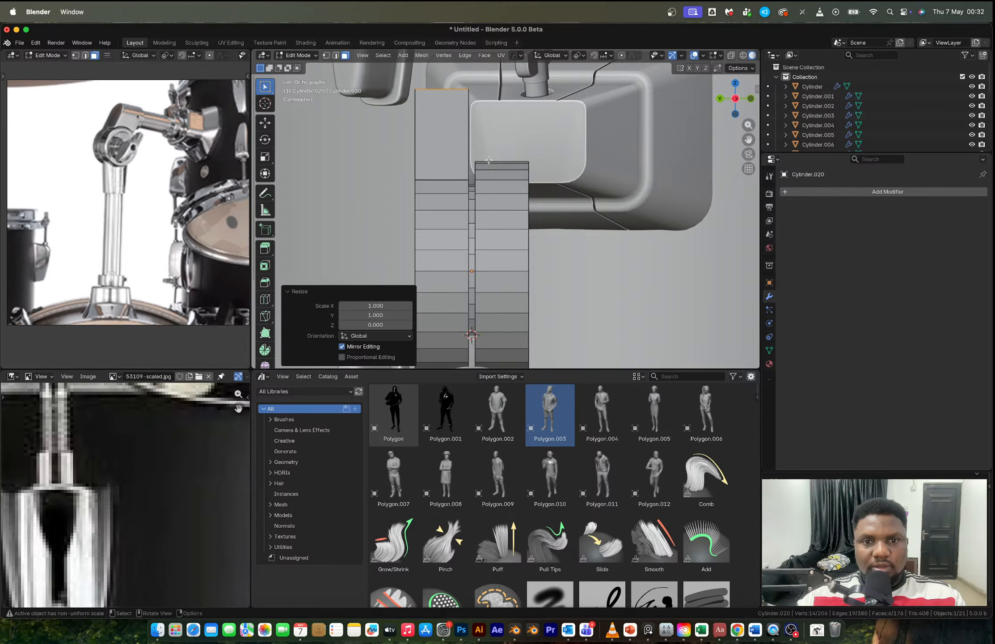
{"action": "middle_click_drag", "start_coordinate": [489, 160], "coordinate": [446, 161]}
{"action": "key", "text": "ctrl+r"}
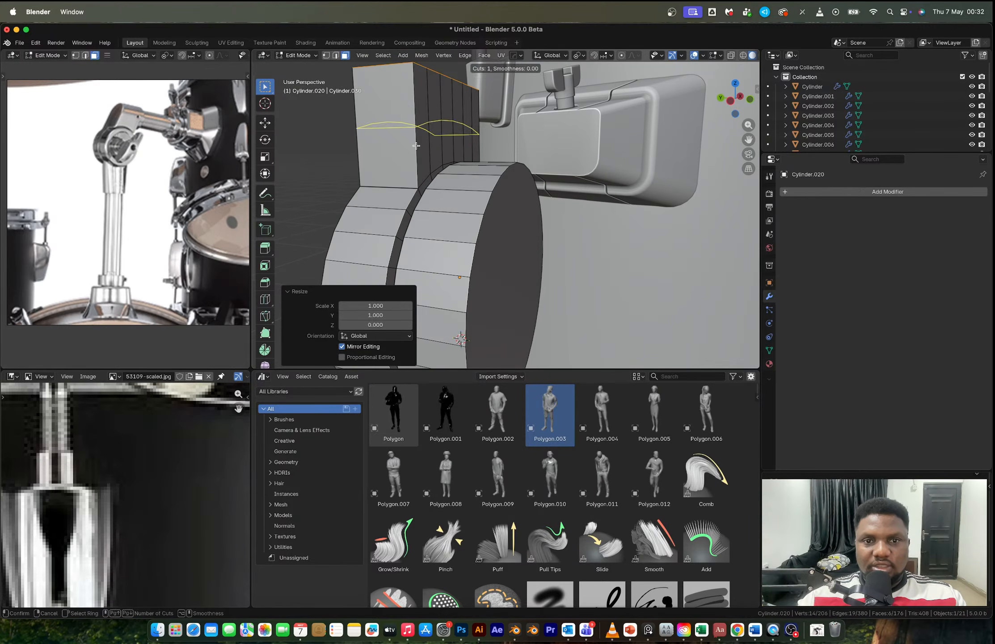
{"action": "left_click", "coordinate": [443, 153]}
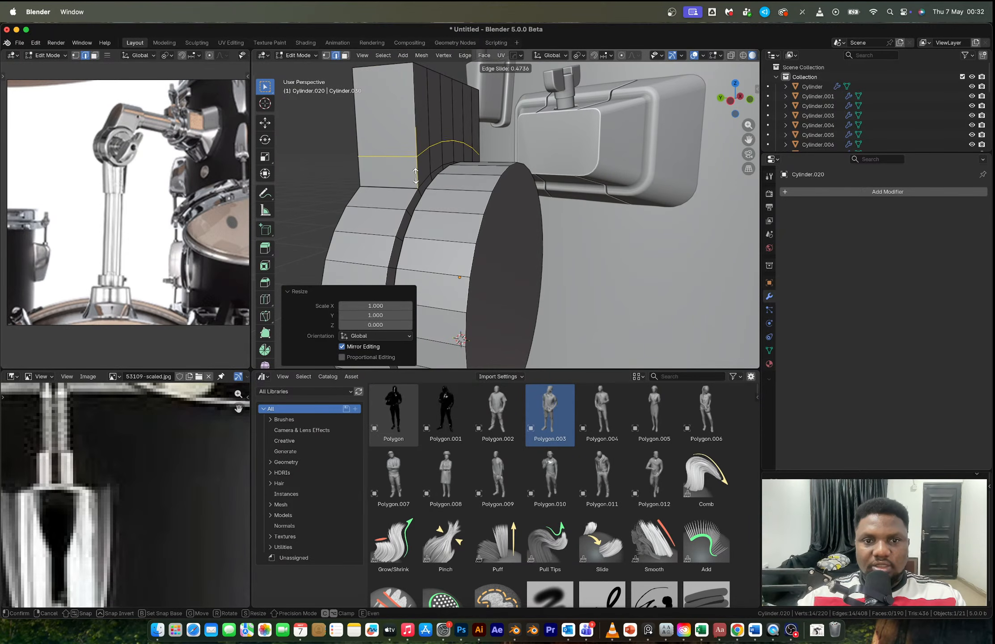
{"action": "left_click", "coordinate": [420, 198]}
Step: Select the block's six inner side faces above the loop cut and extrude them about 0.0125 m over the groove
{"action": "key", "text": "3"}
{"action": "left_click", "coordinate": [421, 138]}
{"action": "left_click", "coordinate": [437, 129], "text": "shift"}
{"action": "left_click", "coordinate": [446, 124], "text": "shift"}
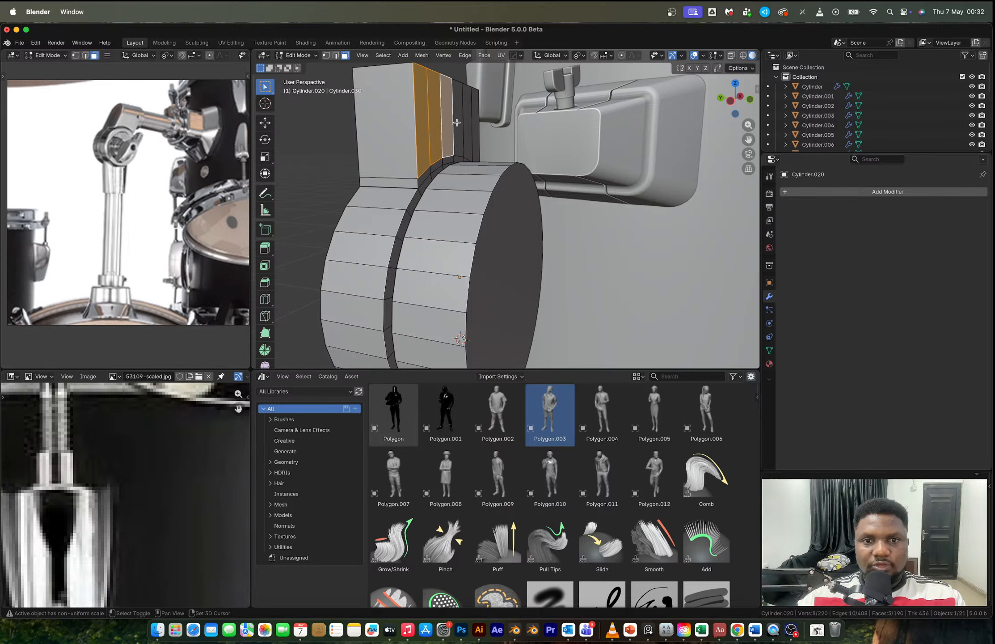
{"action": "left_click", "coordinate": [458, 125], "text": "shift"}
{"action": "left_click", "coordinate": [467, 127], "text": "shift"}
{"action": "left_click", "coordinate": [472, 130], "text": "shift"}
{"action": "key", "text": "e"}
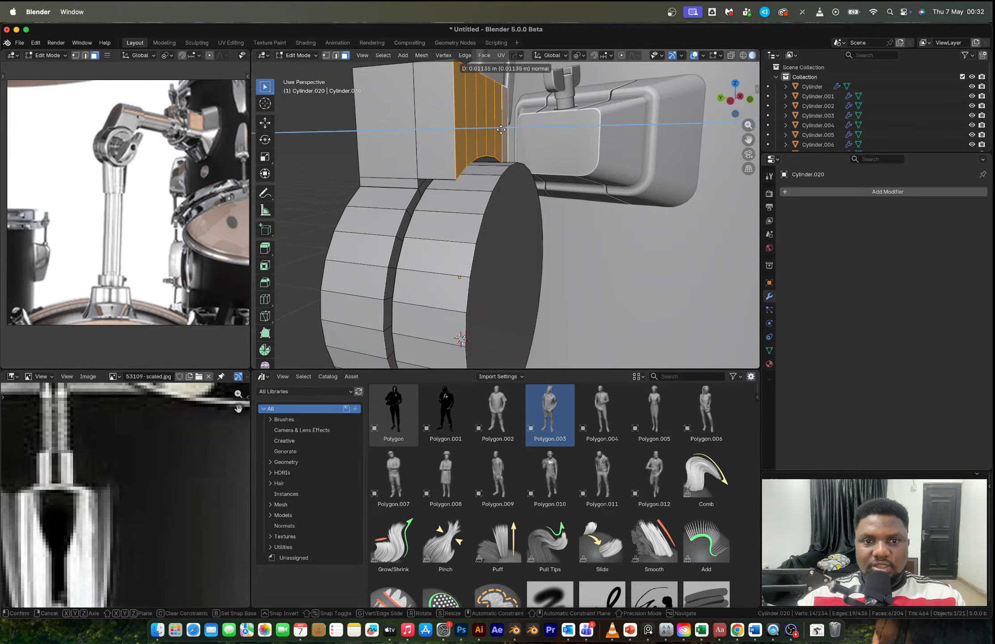
{"action": "left_click", "coordinate": [504, 129]}
{"action": "scroll", "coordinate": [504, 129], "scroll_direction": "down", "scroll_amount": 4}
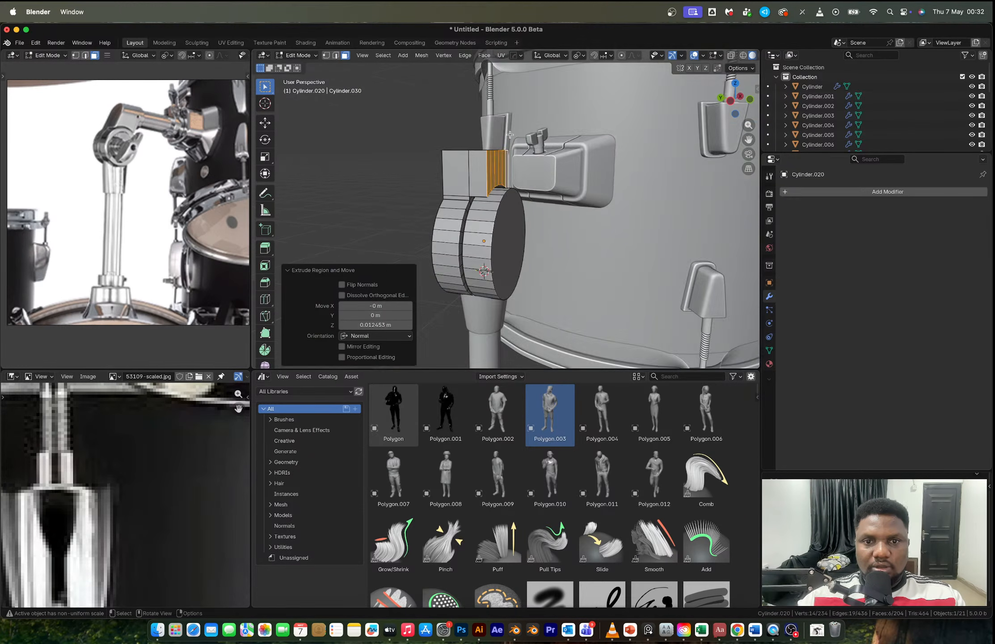
Step: Bevel the block's two long top edges and return to Object Mode
{"action": "middle_click_drag", "start_coordinate": [504, 129], "coordinate": [446, 183]}
{"action": "scroll", "coordinate": [446, 183], "scroll_direction": "up", "scroll_amount": 3}
{"action": "key", "text": "2"}
{"action": "left_click", "coordinate": [461, 141], "text": "alt"}
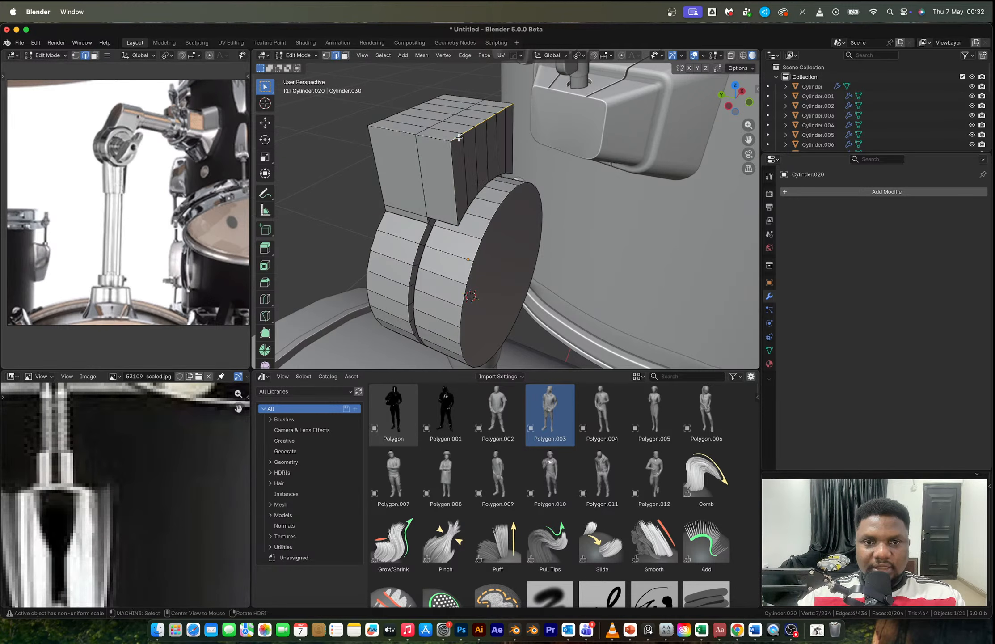
{"action": "key", "text": "ctrl+b"}
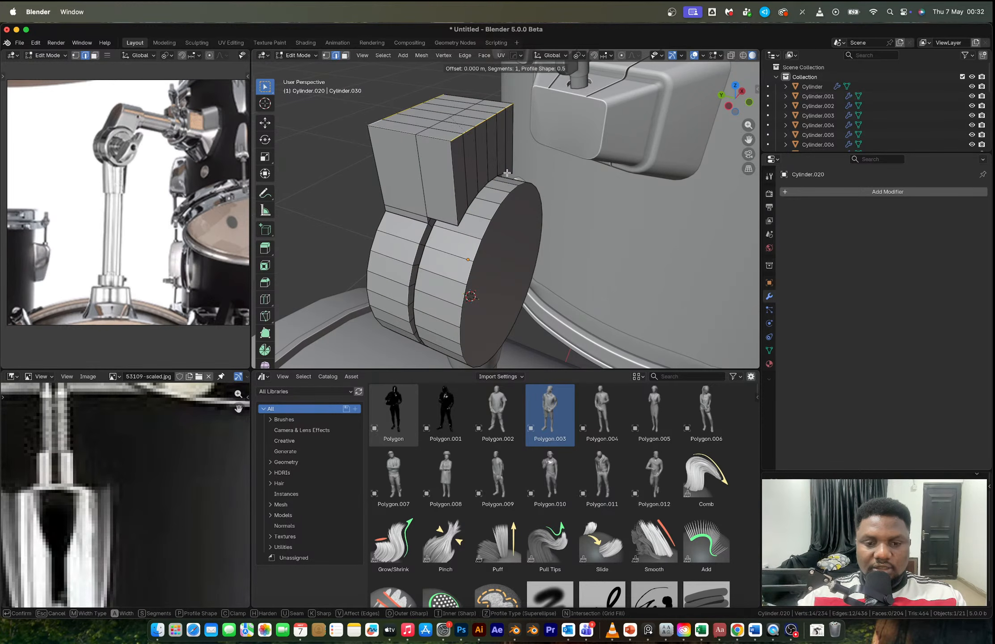
{"action": "left_click", "coordinate": [518, 184]}
{"action": "key", "text": "Tab"}
{"action": "middle_click_drag", "start_coordinate": [519, 184], "coordinate": [467, 153]}
{"action": "scroll", "coordinate": [461, 175], "scroll_direction": "up", "scroll_amount": 4}
{"action": "scroll", "coordinate": [467, 153], "scroll_direction": "down", "scroll_amount": 6}
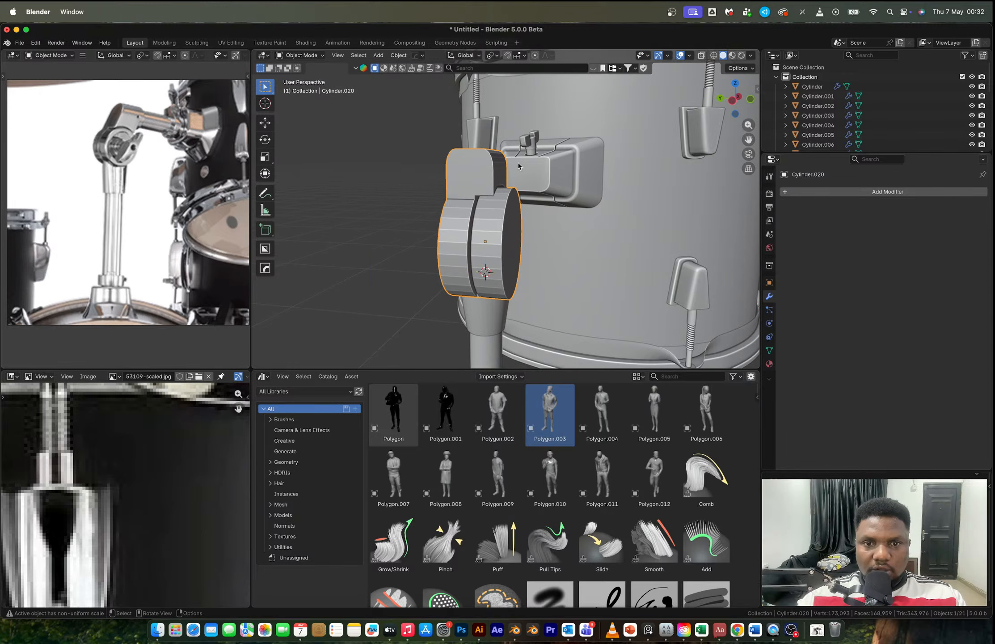
Step: Try Shade Auto Smooth at 30° on the joint, and undo it together with the top edge bevel
{"action": "middle_click_drag", "start_coordinate": [512, 211], "coordinate": [613, 227]}
{"action": "right_click", "coordinate": [486, 217]}
{"action": "left_click", "coordinate": [489, 214]}
{"action": "scroll", "coordinate": [523, 206], "scroll_direction": "up", "scroll_amount": 5}
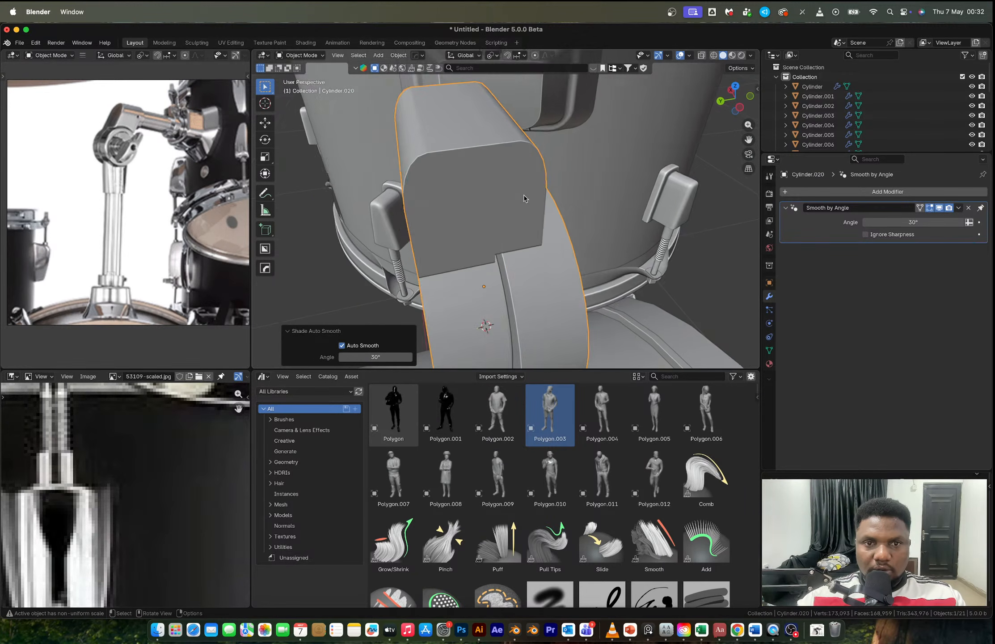
{"action": "middle_click_drag", "start_coordinate": [523, 195], "coordinate": [479, 203]}
{"action": "key", "text": "ctrl+z"}
{"action": "key", "text": "Tab"}
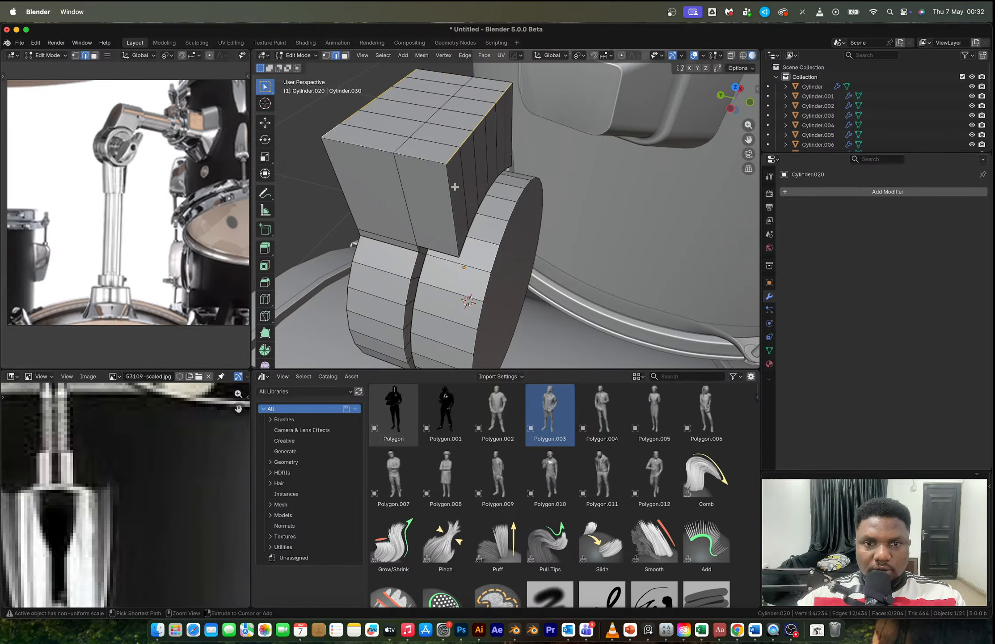
Step: Apply the joint's scale and bevel the block's two long top edges 0.0109 m wide with five segments
{"action": "key", "text": "Tab"}
{"action": "key", "text": "ctrl+a"}
{"action": "left_click", "coordinate": [420, 94]}
{"action": "key", "text": "Tab"}
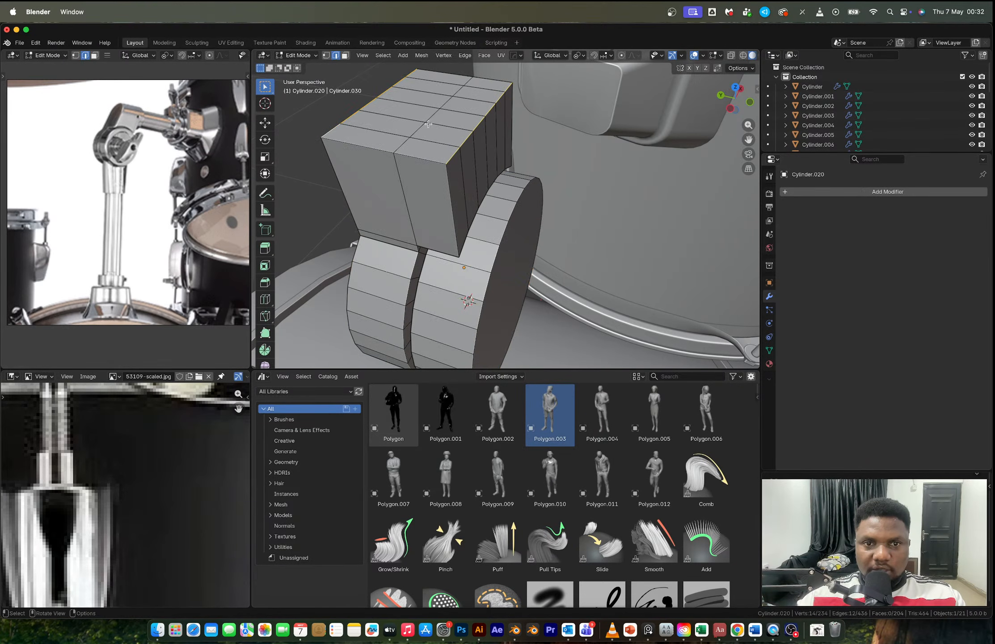
{"action": "key", "text": "ctrl+b"}
{"action": "left_click", "coordinate": [544, 218]}
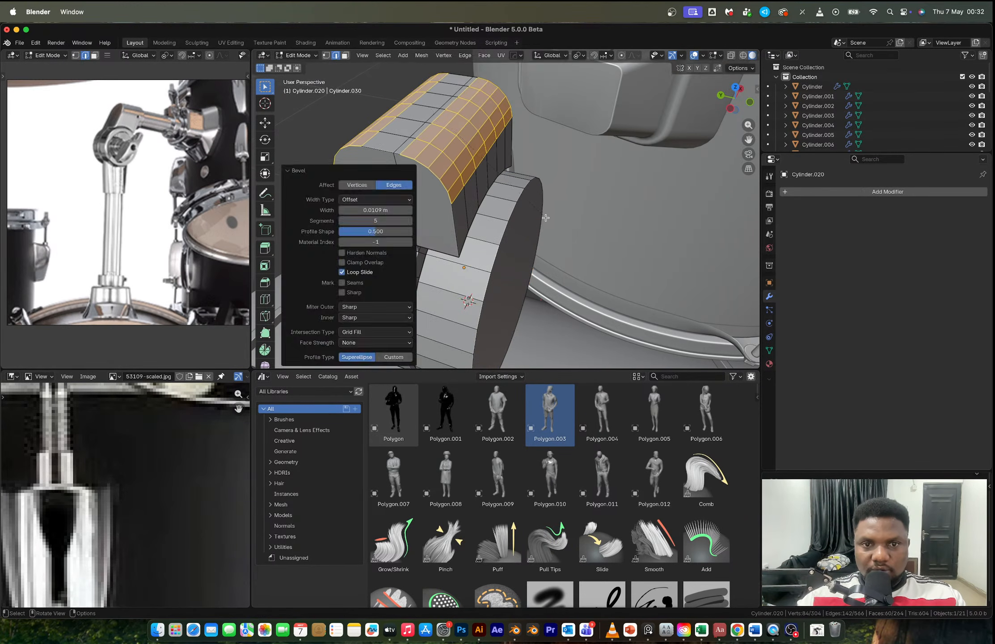
{"action": "key", "text": "Tab"}
{"action": "scroll", "coordinate": [506, 187], "scroll_direction": "down", "scroll_amount": 4}
{"action": "middle_click_drag", "start_coordinate": [506, 184], "coordinate": [555, 164]}
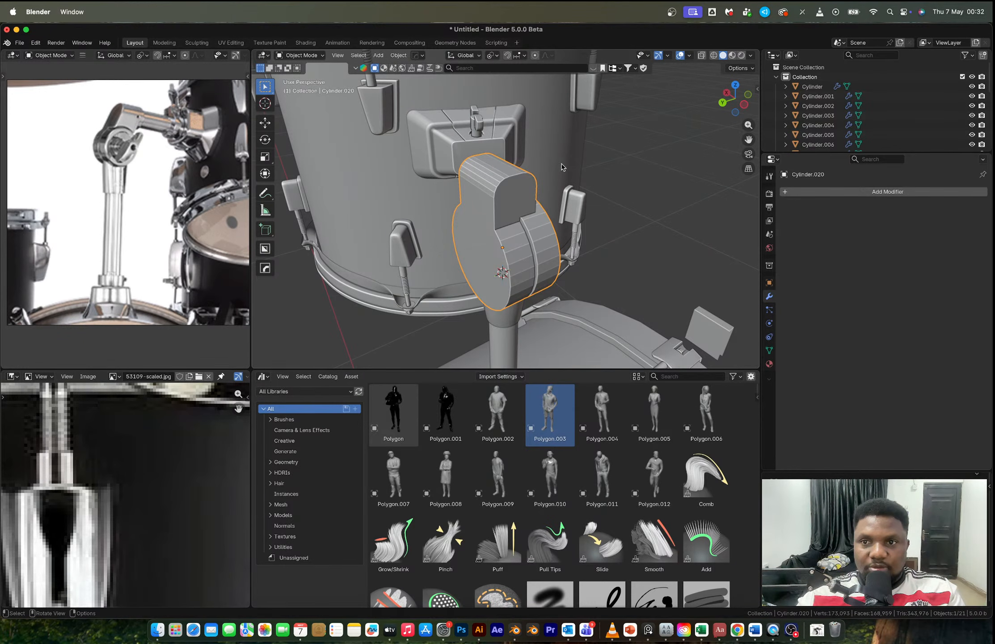
Step: Compare the joint with the drum kit reference and delete the joint cylinder with its block from the top of the post
{"action": "scroll", "coordinate": [557, 199], "scroll_direction": "down", "scroll_amount": 10}
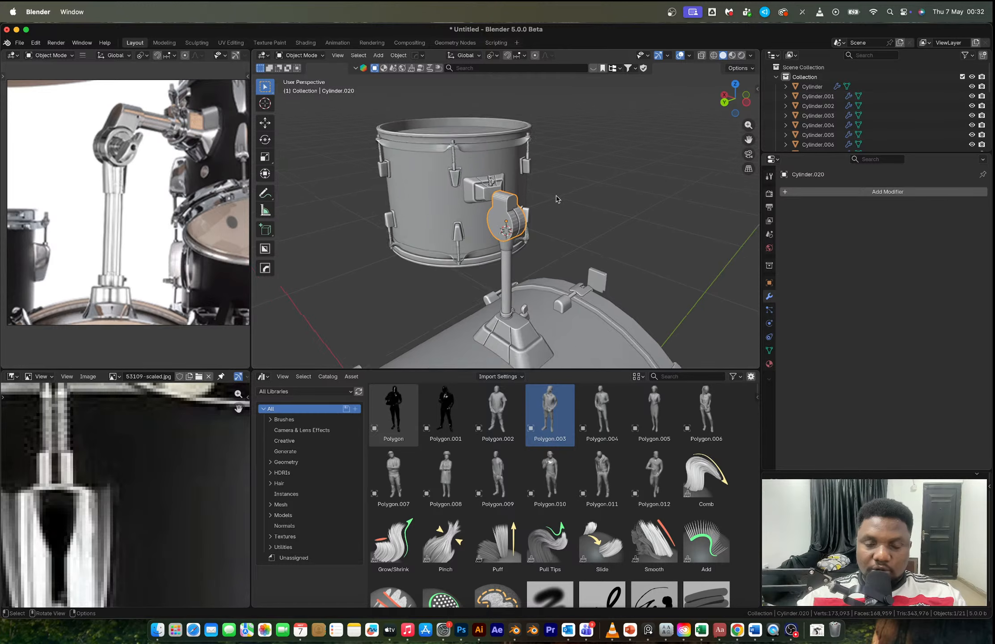
{"action": "scroll", "coordinate": [146, 220], "scroll_direction": "down", "scroll_amount": 4}
{"action": "middle_click_drag", "start_coordinate": [186, 223], "coordinate": [167, 207]}
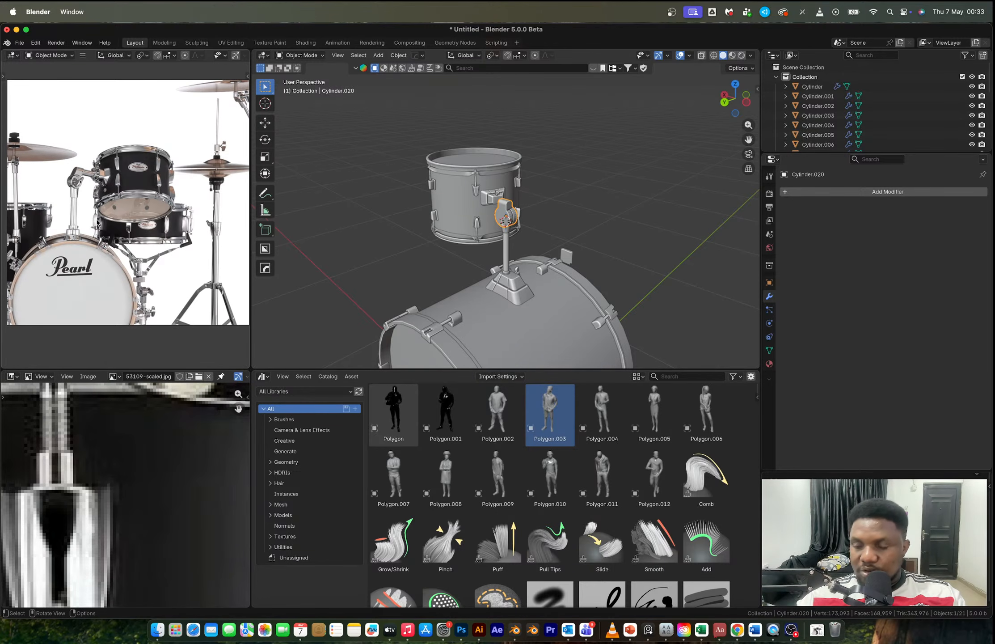
{"action": "scroll", "coordinate": [509, 214], "scroll_direction": "up", "scroll_amount": 3}
{"action": "key", "text": "x"}
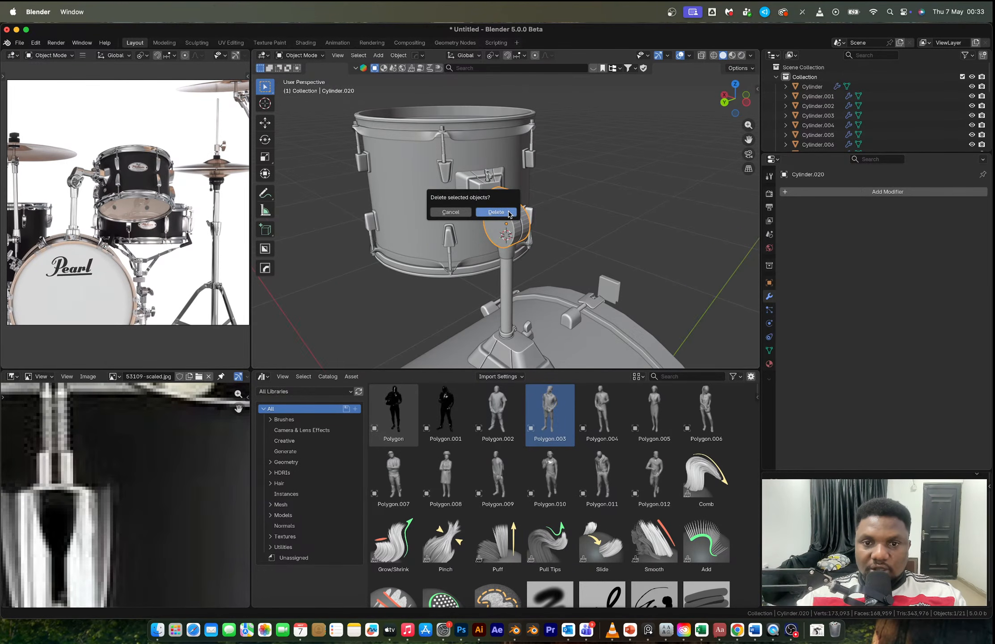
{"action": "left_click", "coordinate": [508, 212]}
{"action": "middle_click_drag", "start_coordinate": [508, 214], "coordinate": [491, 220]}
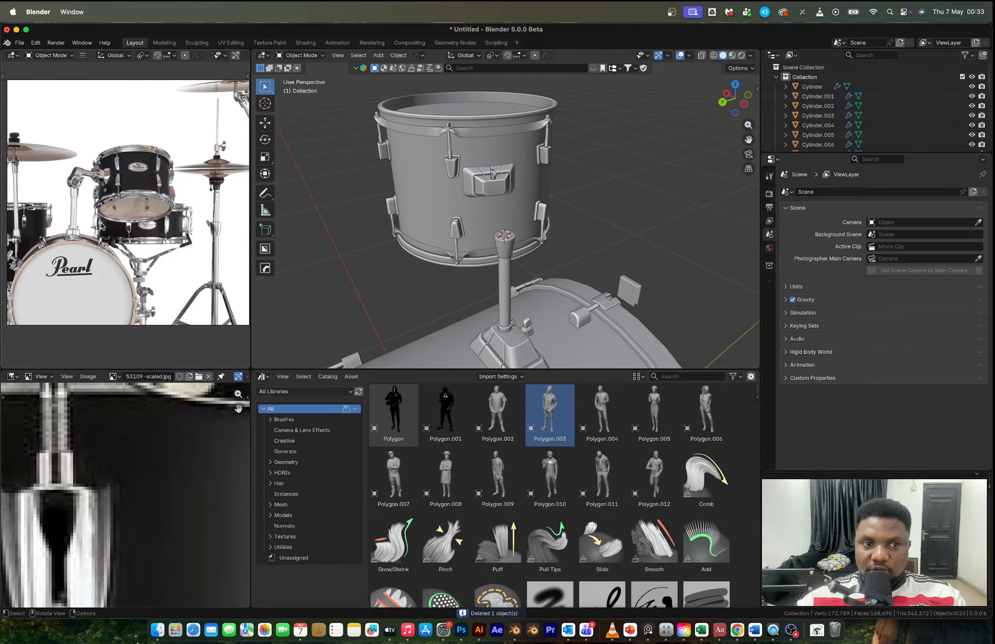
{"action": "scroll", "coordinate": [74, 183], "scroll_direction": "up", "scroll_amount": 5}
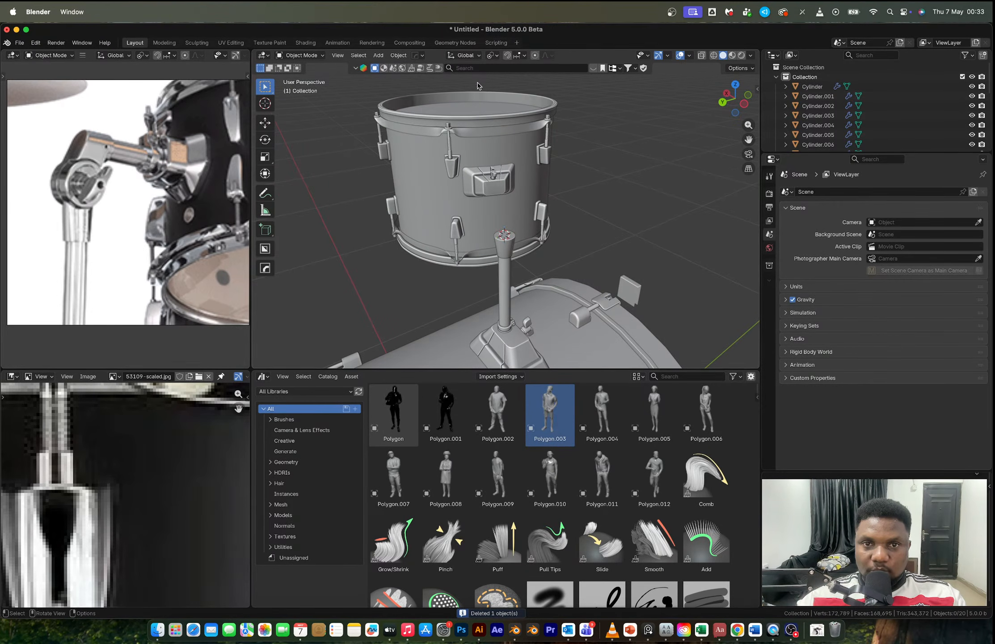
Step: Start saving the Blender file and go up to the 100 MODELS ON CG TRADER folder
{"action": "key", "text": "super+s"}
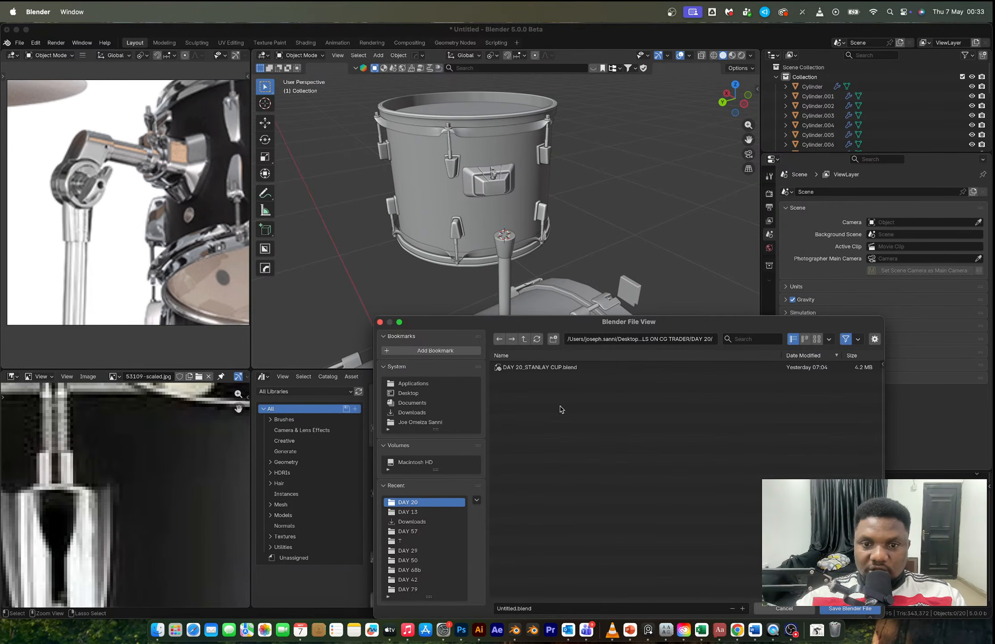
{"action": "left_click", "coordinate": [694, 340]}
{"action": "left_click_drag", "start_coordinate": [698, 341], "coordinate": [742, 342]}
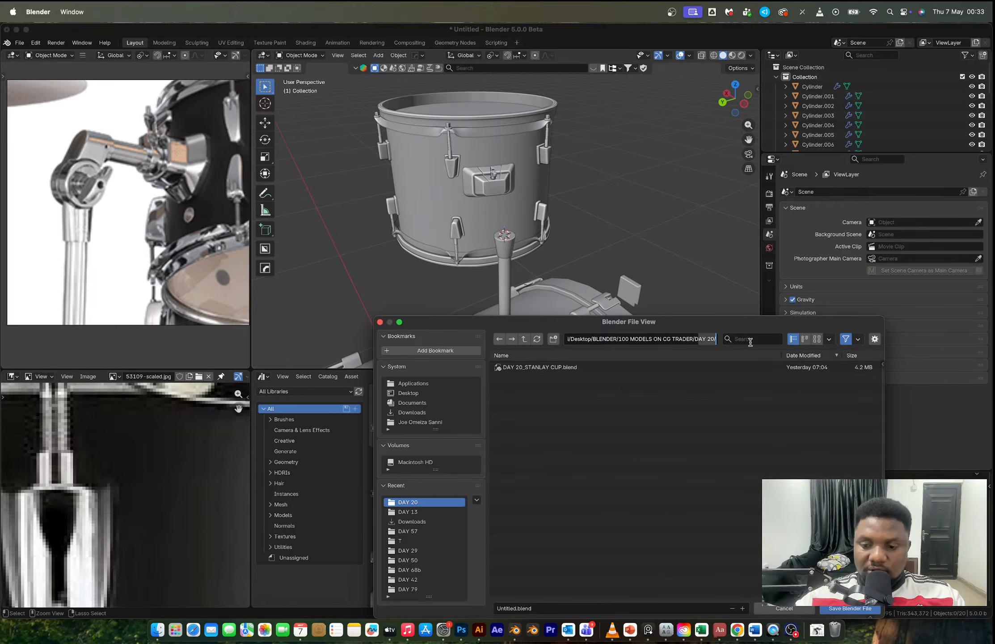
{"action": "key", "text": "BackSpace"}
{"action": "key", "text": "BackSpace"}
{"action": "key", "text": "Return"}
Step: Switch to the CGTrader_100_Day_Tracker spreadsheet in the browser and set the Jazz DrumSet status to In Progress
{"action": "key", "text": "ctrl+Right"}
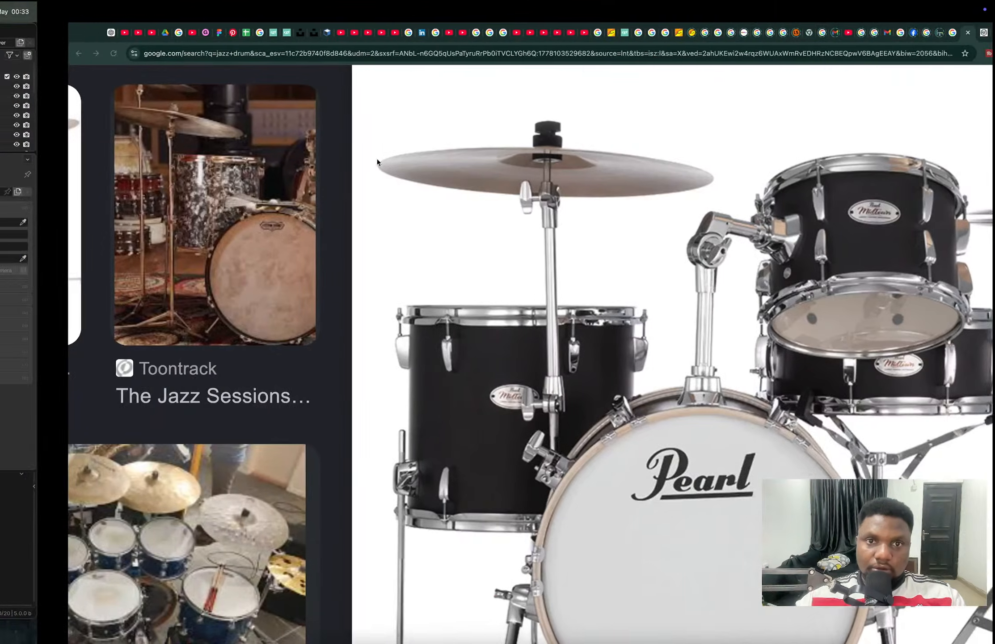
{"action": "left_click", "coordinate": [179, 33]}
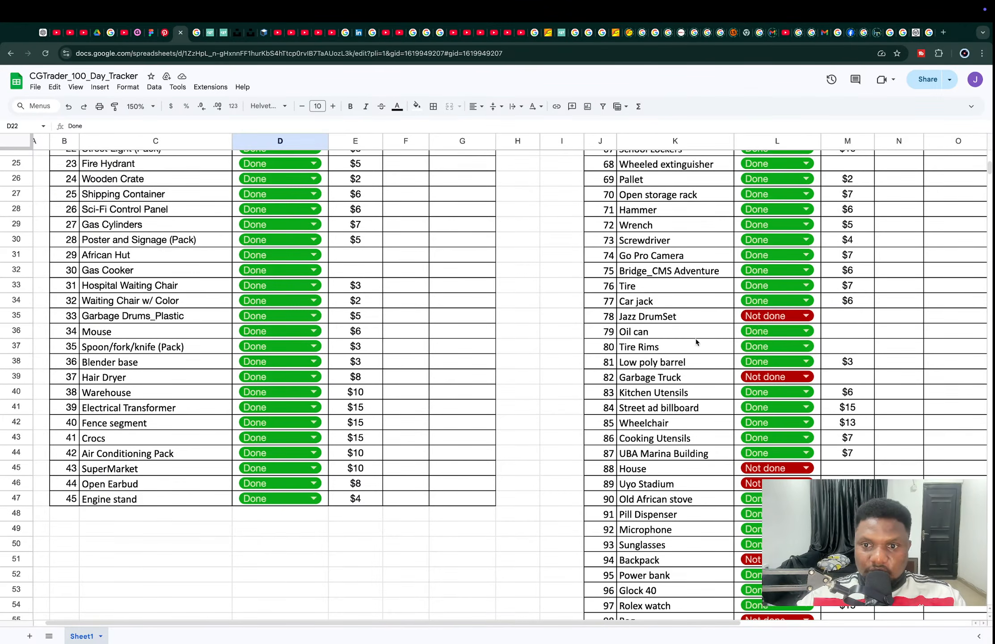
{"action": "left_click", "coordinate": [778, 318]}
{"action": "left_click", "coordinate": [775, 354]}
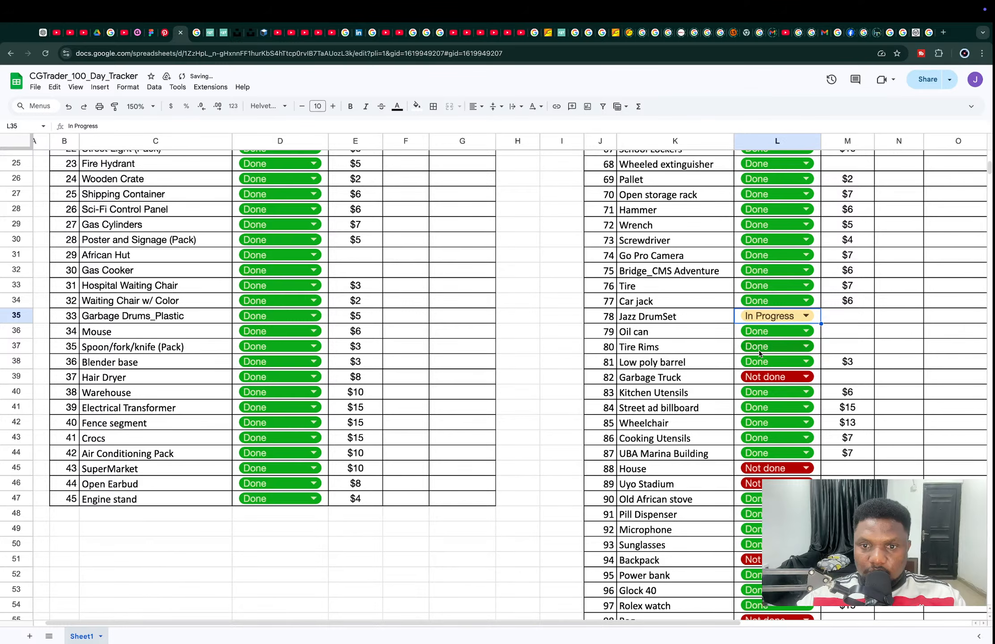
Step: Switch back to Blender's save dialog, create a folder named DAY 78 in 100 MODELS ON CG TRADER and open it
{"action": "key", "text": "ctrl+Left"}
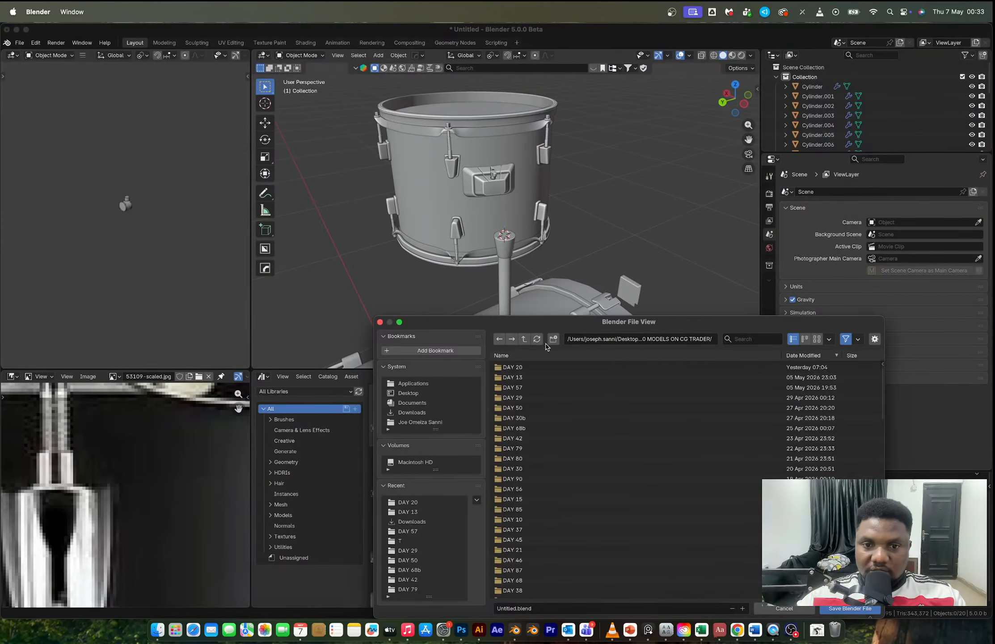
{"action": "left_click", "coordinate": [553, 338]}
{"action": "type", "text": "DAY"}
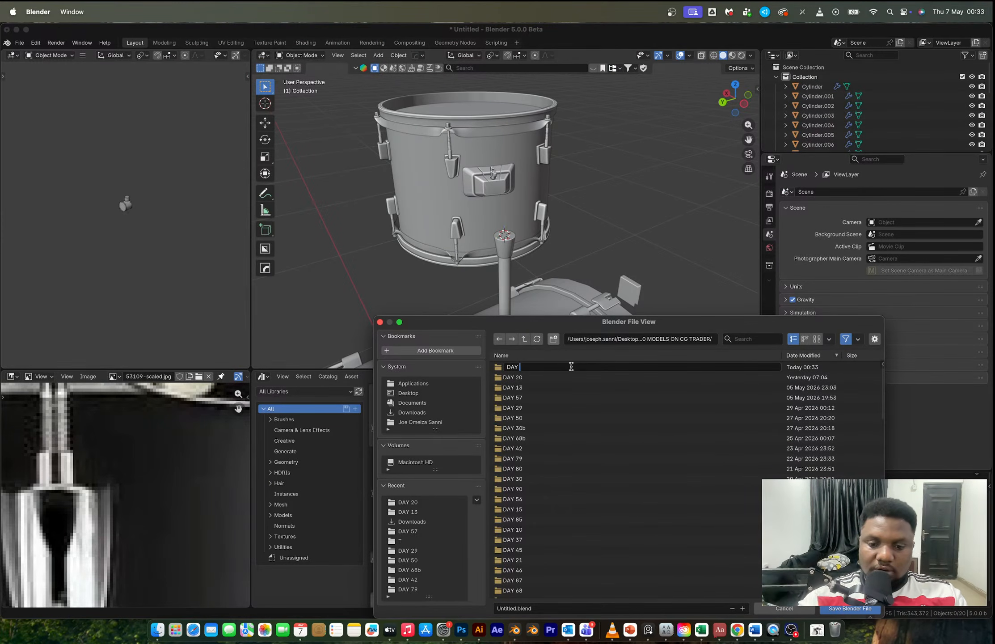
{"action": "type", "text": " 78"}
{"action": "key", "text": "Return"}
{"action": "left_click", "coordinate": [572, 368]}
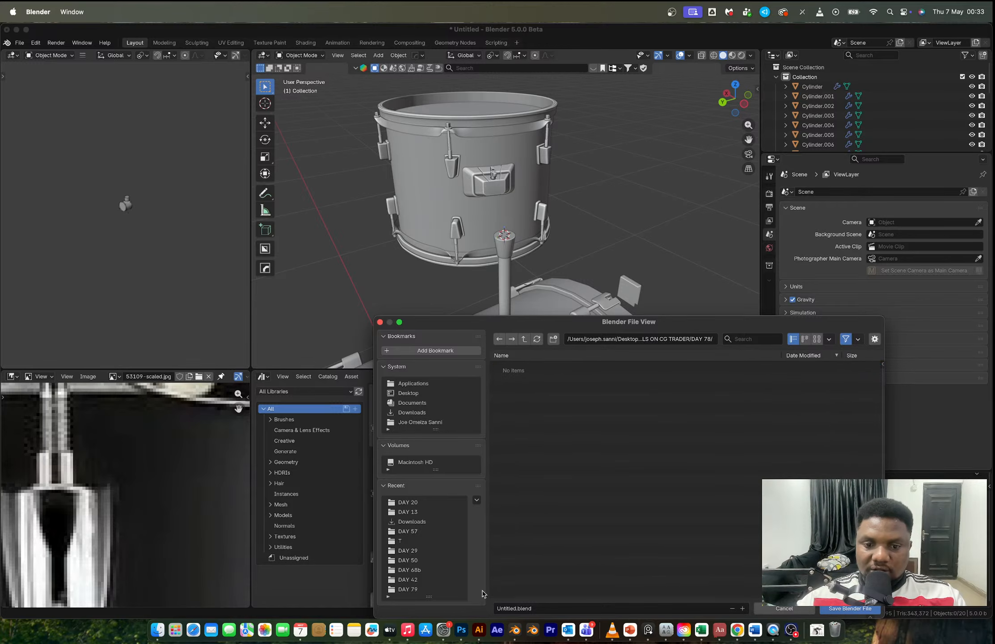
Step: Save the Blender file as DAY 78_JAZZ DRUM SET in the DAY 78 folder
{"action": "left_click", "coordinate": [550, 609]}
{"action": "type", "text": "DAY 78_JAZZ DRUMSET"}
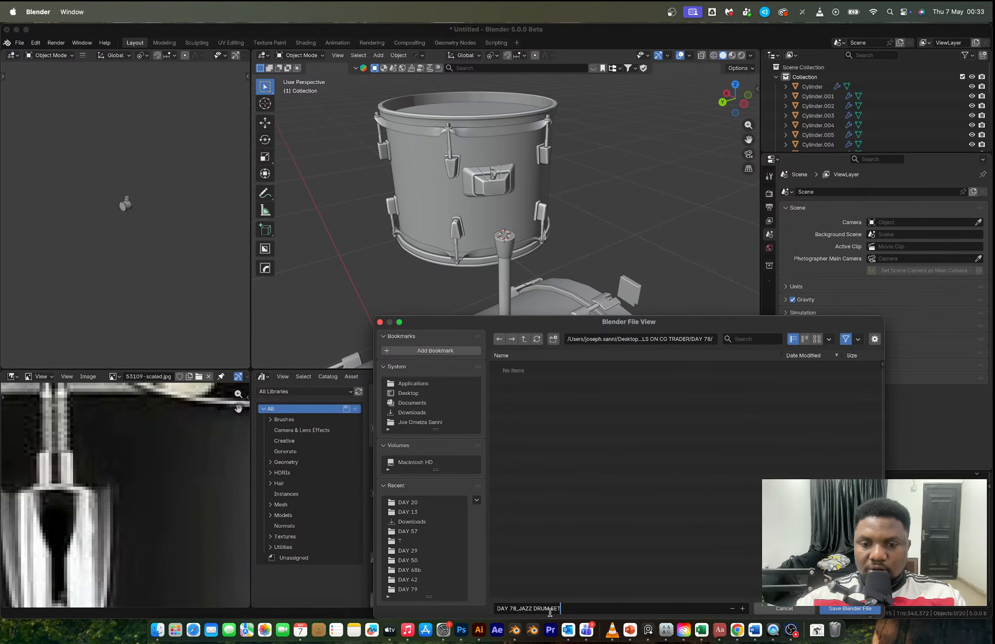
{"action": "key", "text": "Return"}
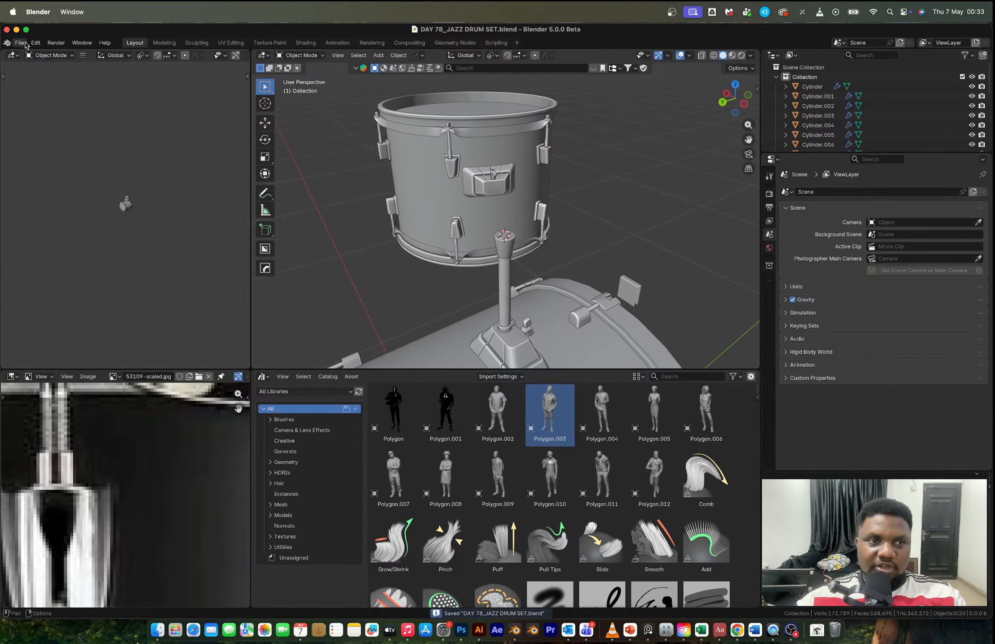
Step: Pack the external resources into the blend file and save it again
{"action": "left_click", "coordinate": [25, 45]}
{"action": "mouse_move", "coordinate": [55, 213]}
{"action": "left_click", "coordinate": [129, 221]}
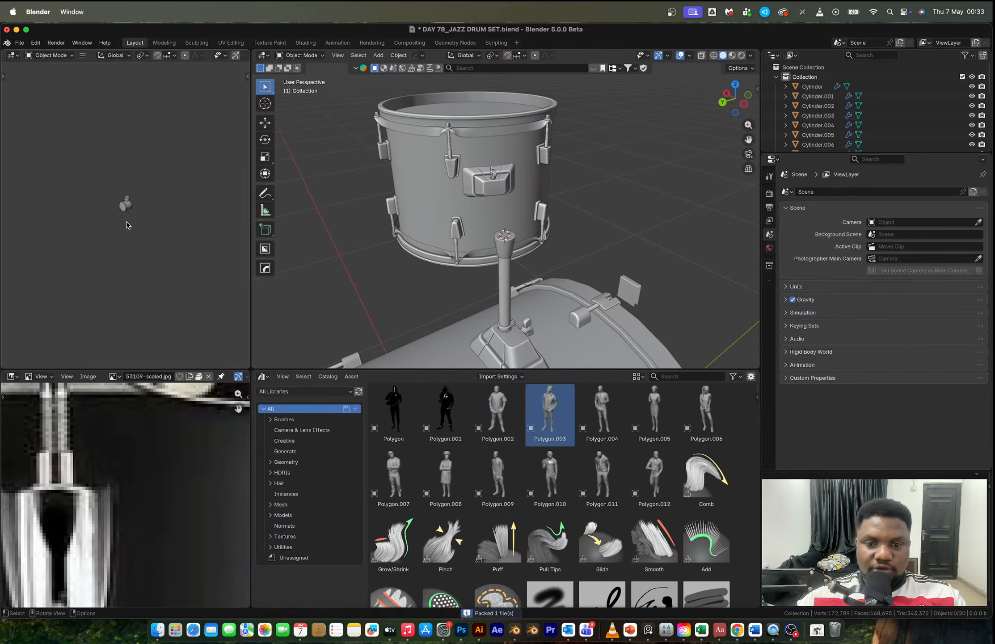
{"action": "key", "text": "super+s"}
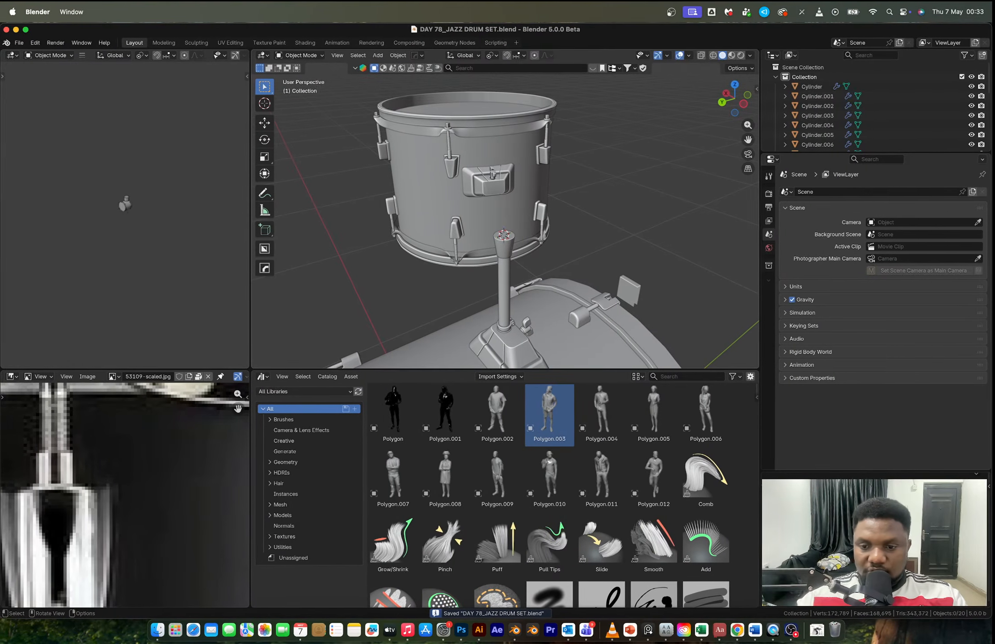
{"action": "left_click", "coordinate": [790, 631]}
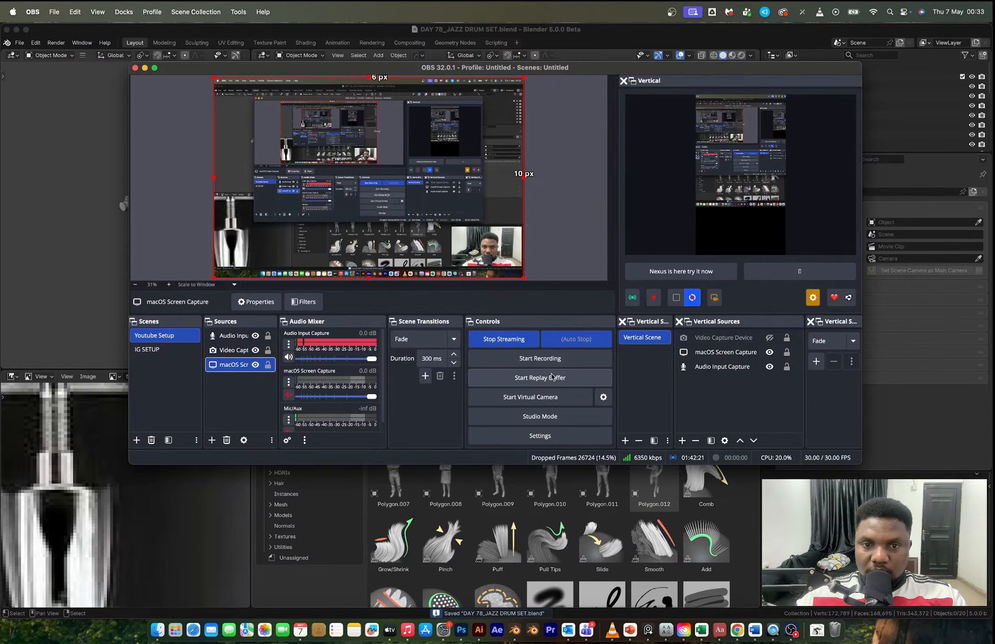